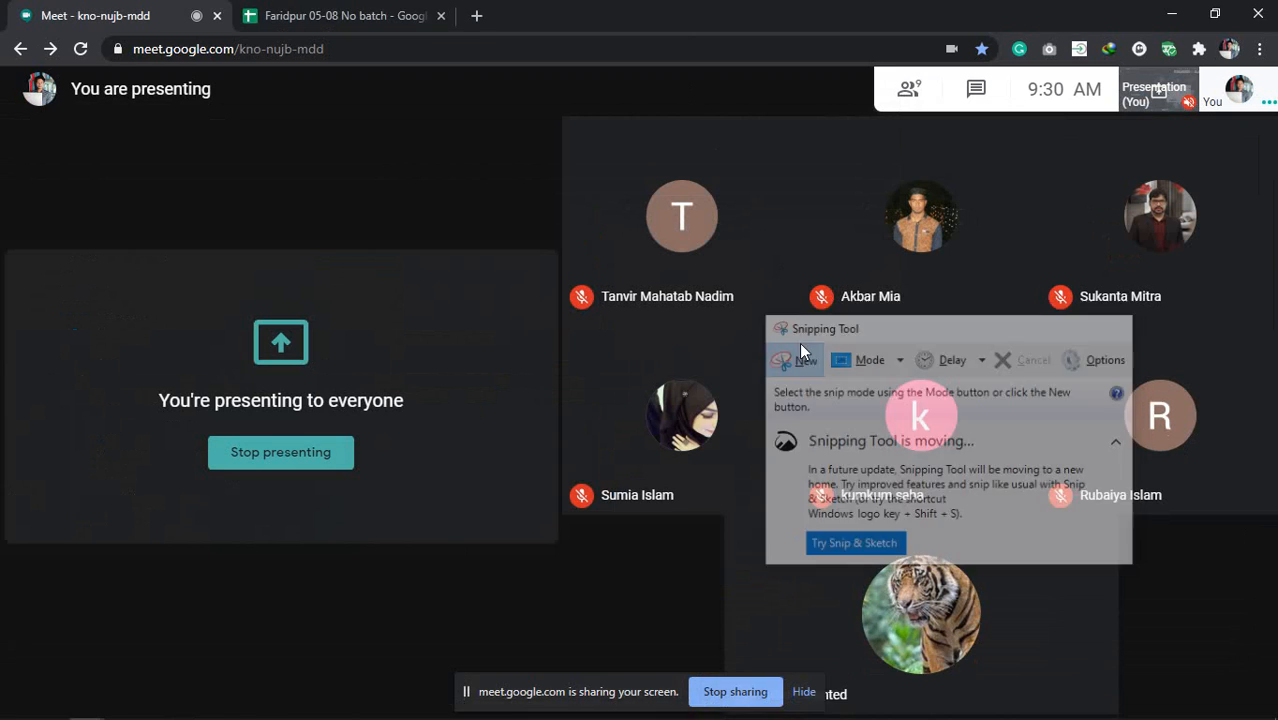
# Snip the whole meeting screen and, while saving the capture, create and open a folder named 05 Aug inside SS
pyautogui.moveTo(4, 6); pyautogui.dragTo(1277, 719)
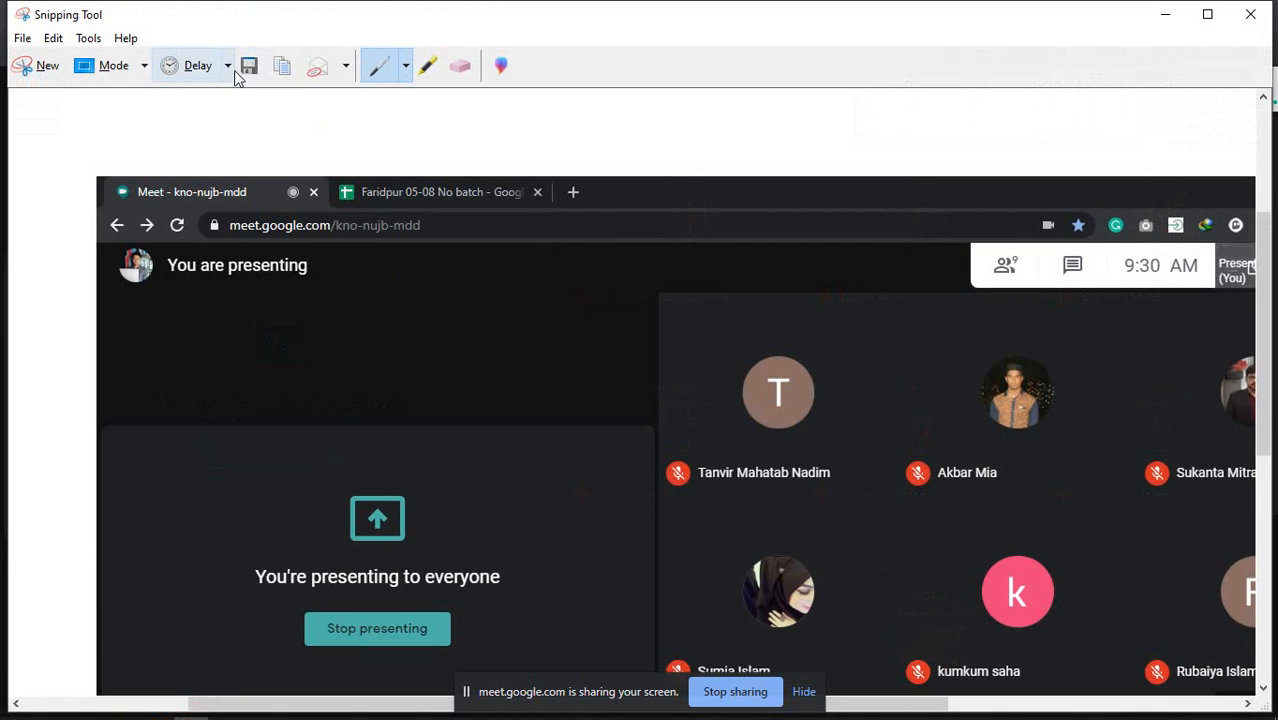
pyautogui.click(249, 66)
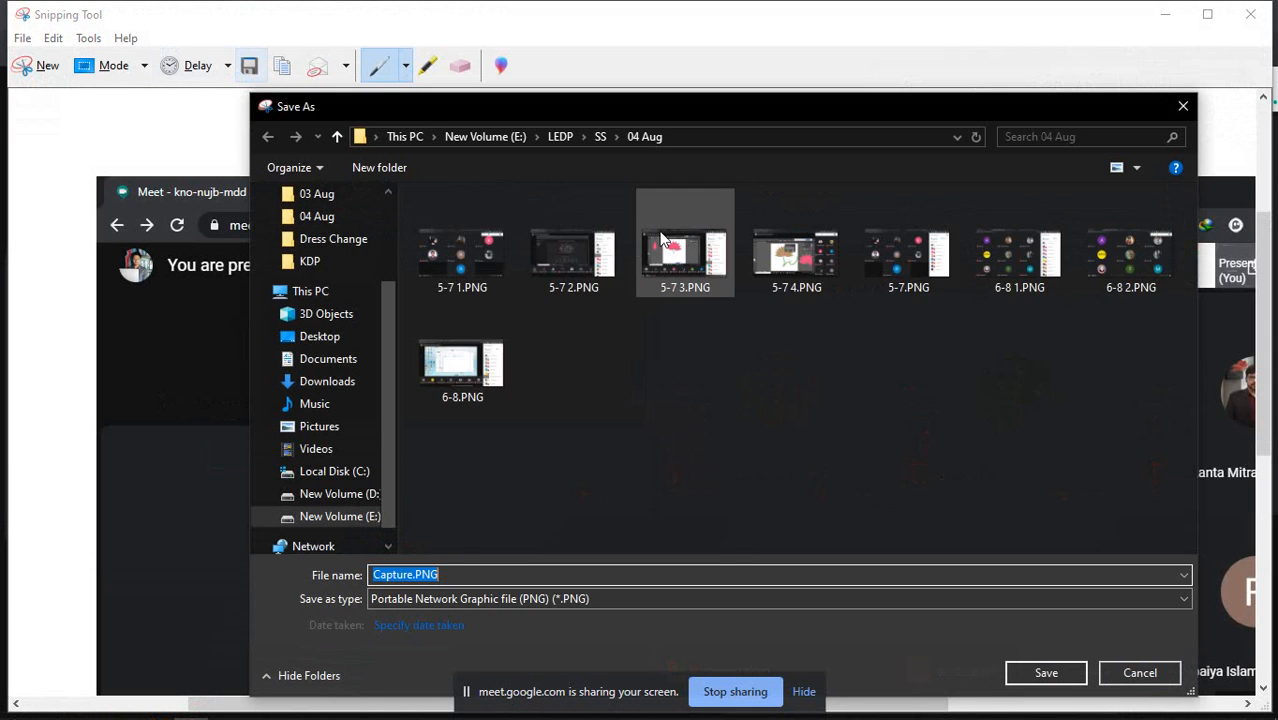
pyautogui.click(599, 137)
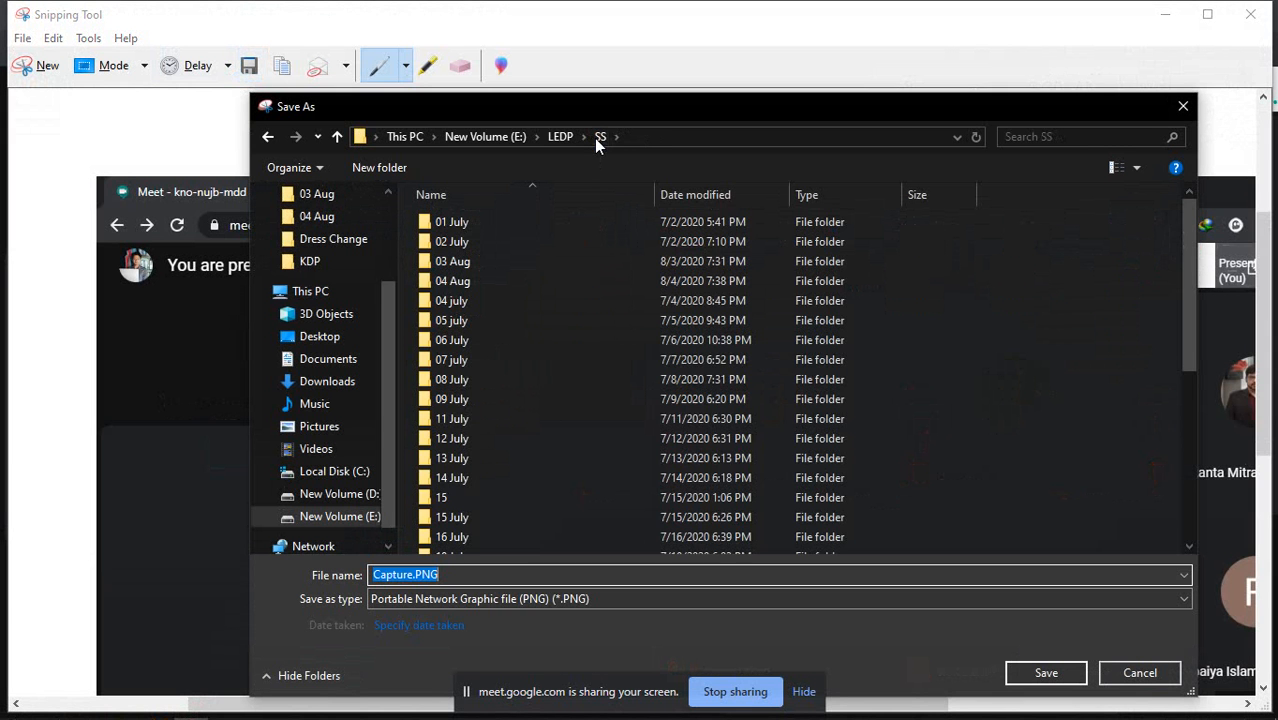
pyautogui.click(381, 162)
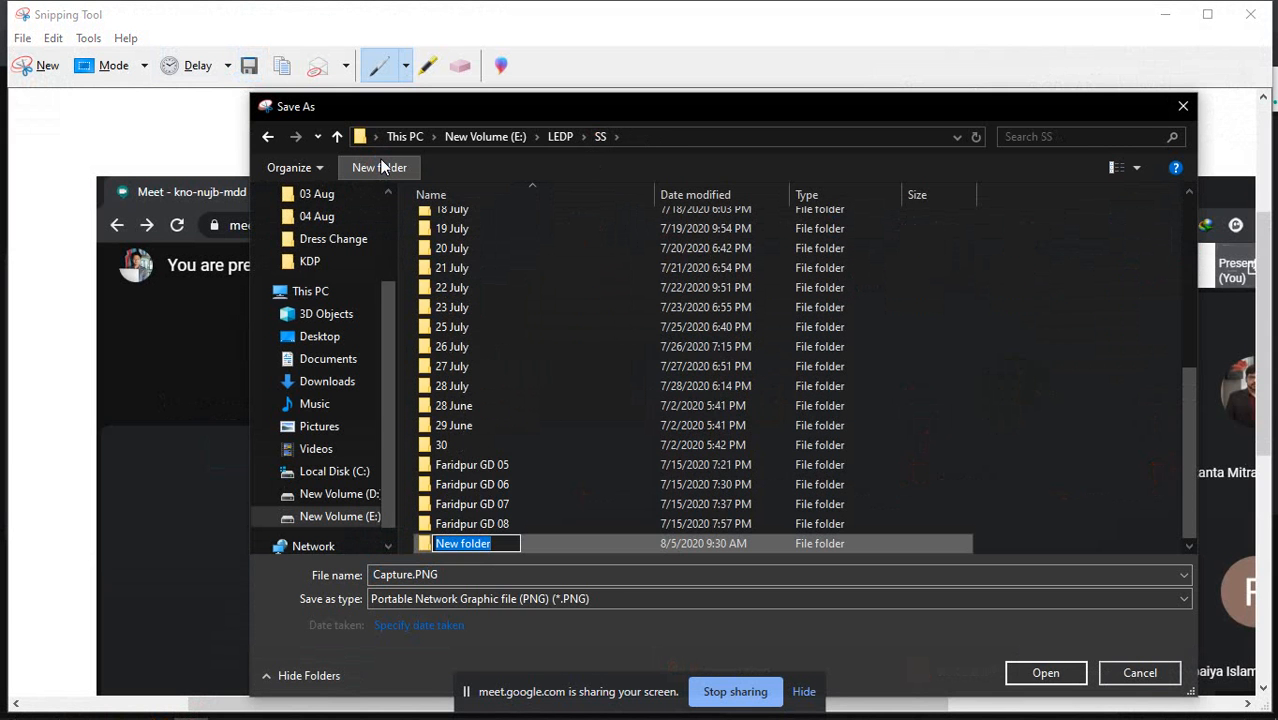
pyautogui.write('05')
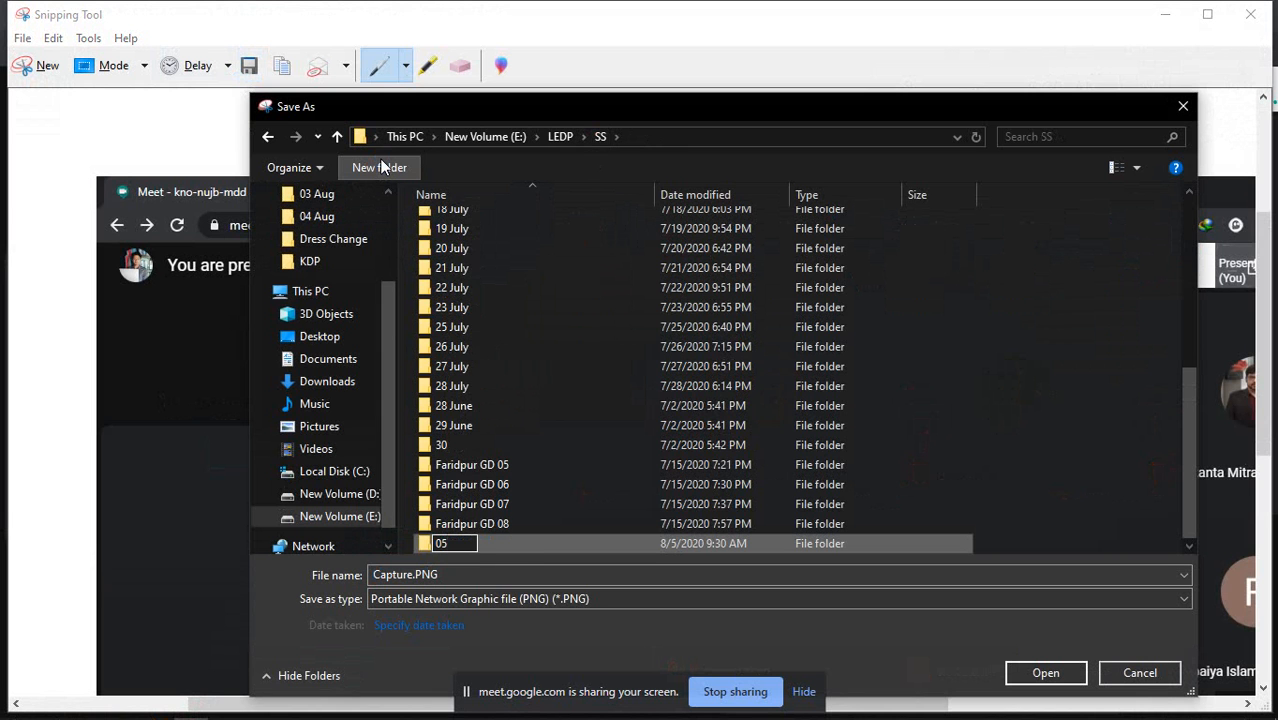
pyautogui.write(' Aug')
pyautogui.press('Return')
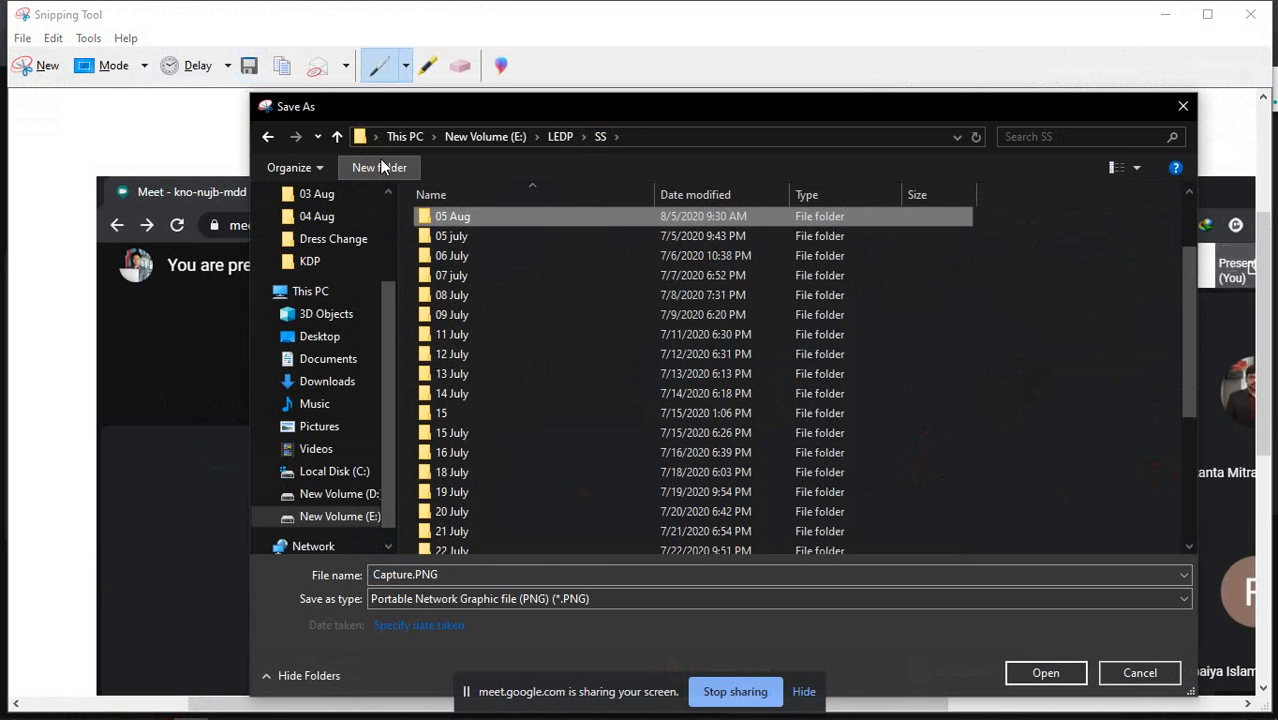
pyautogui.press('Return')
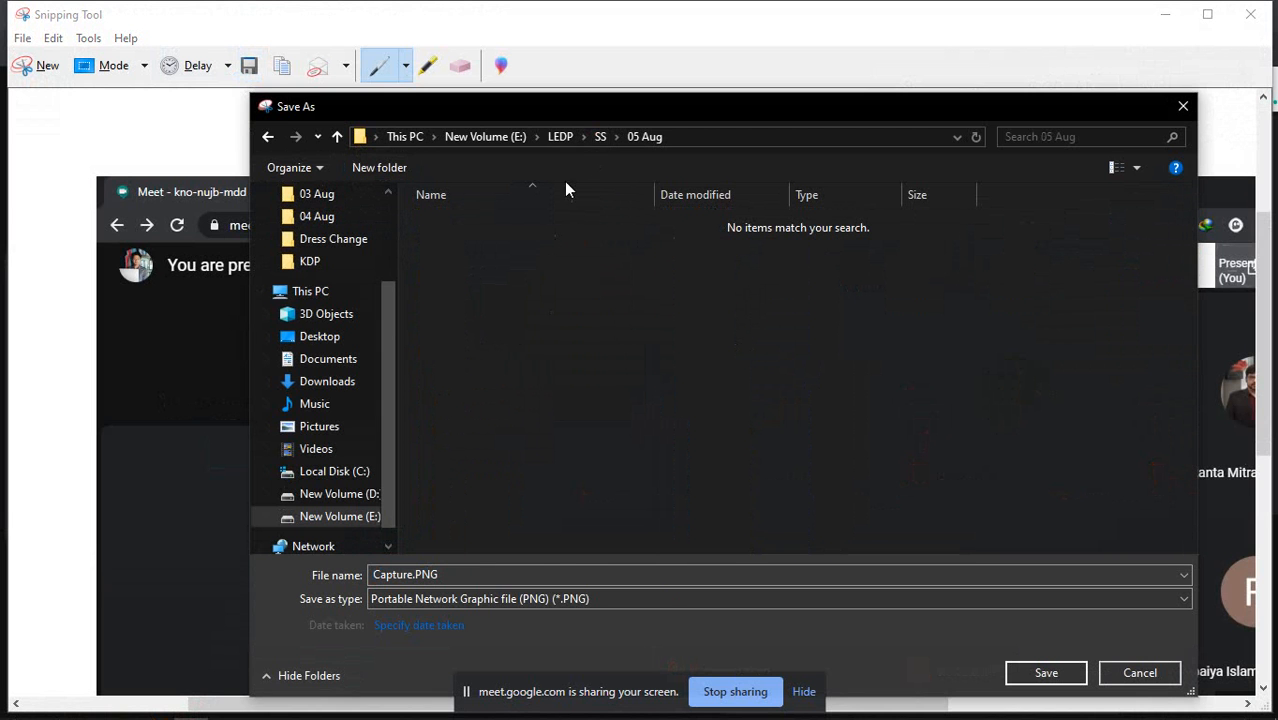
# Save the snip as a PNG named 5-7 in the 05 Aug folder and minimize the Snipping Tool window
pyautogui.click(599, 137)
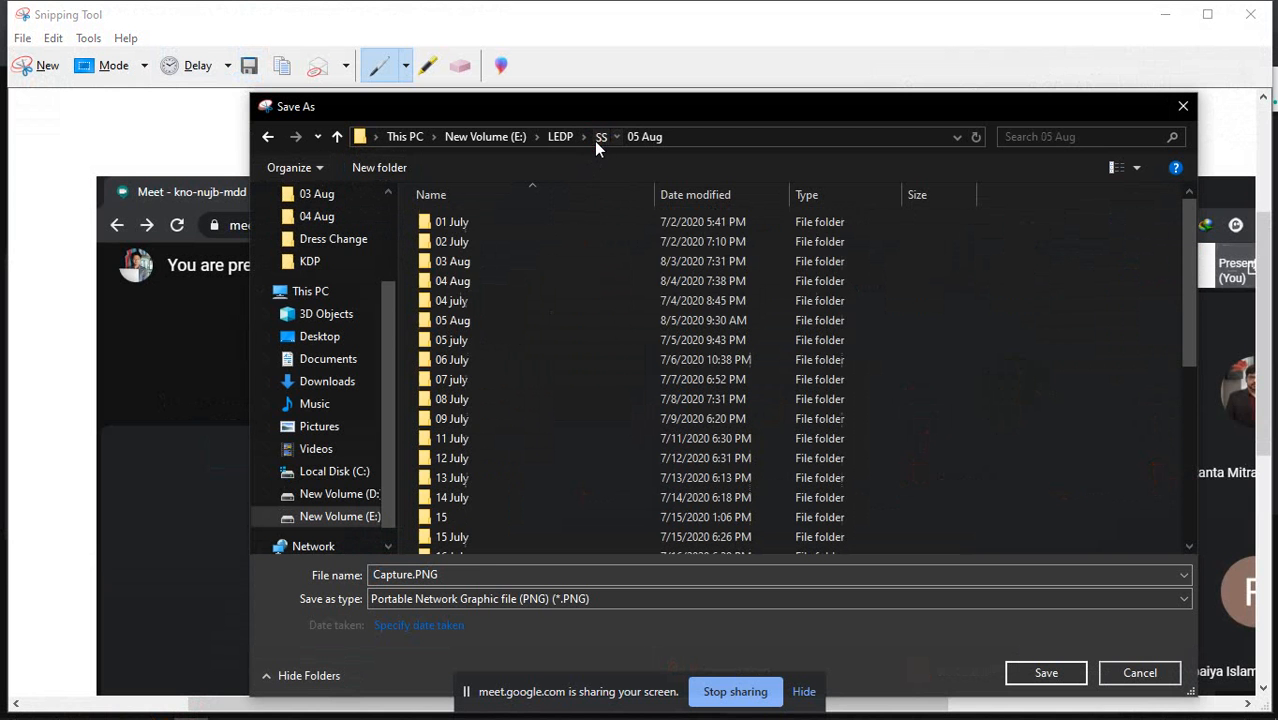
pyautogui.doubleClick(469, 321)
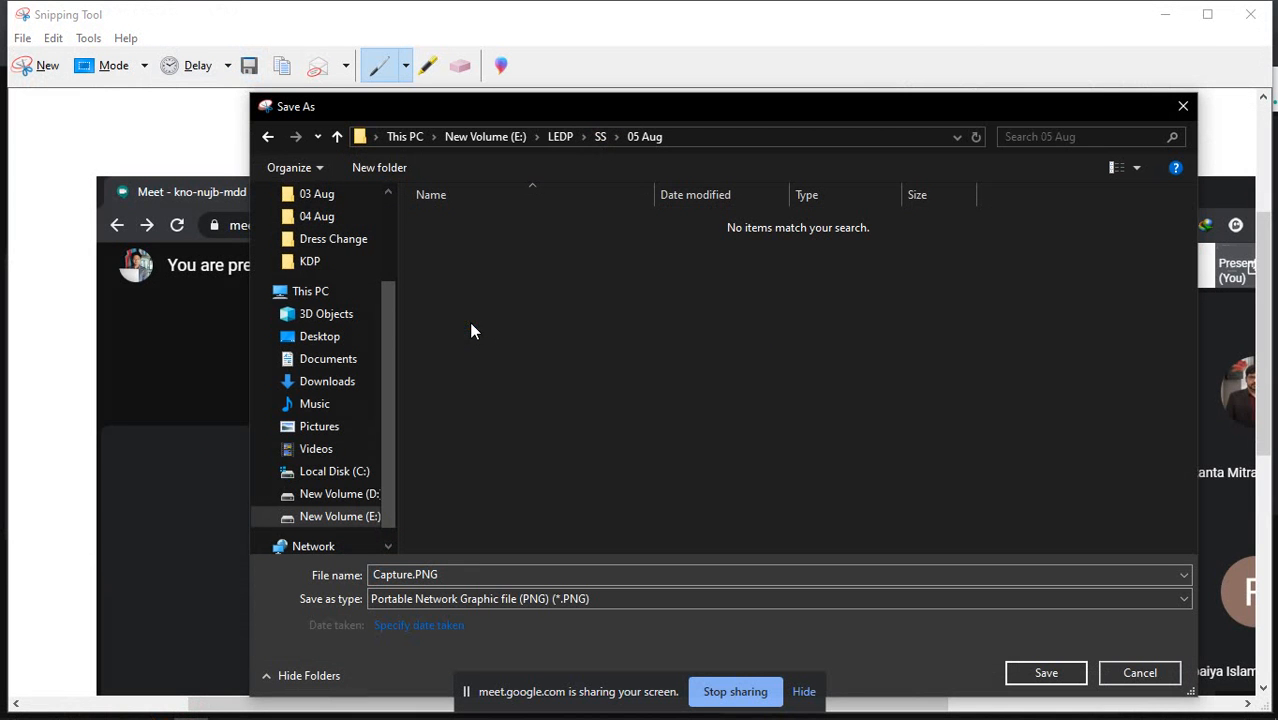
pyautogui.doubleClick(473, 575)
pyautogui.write('5-7')
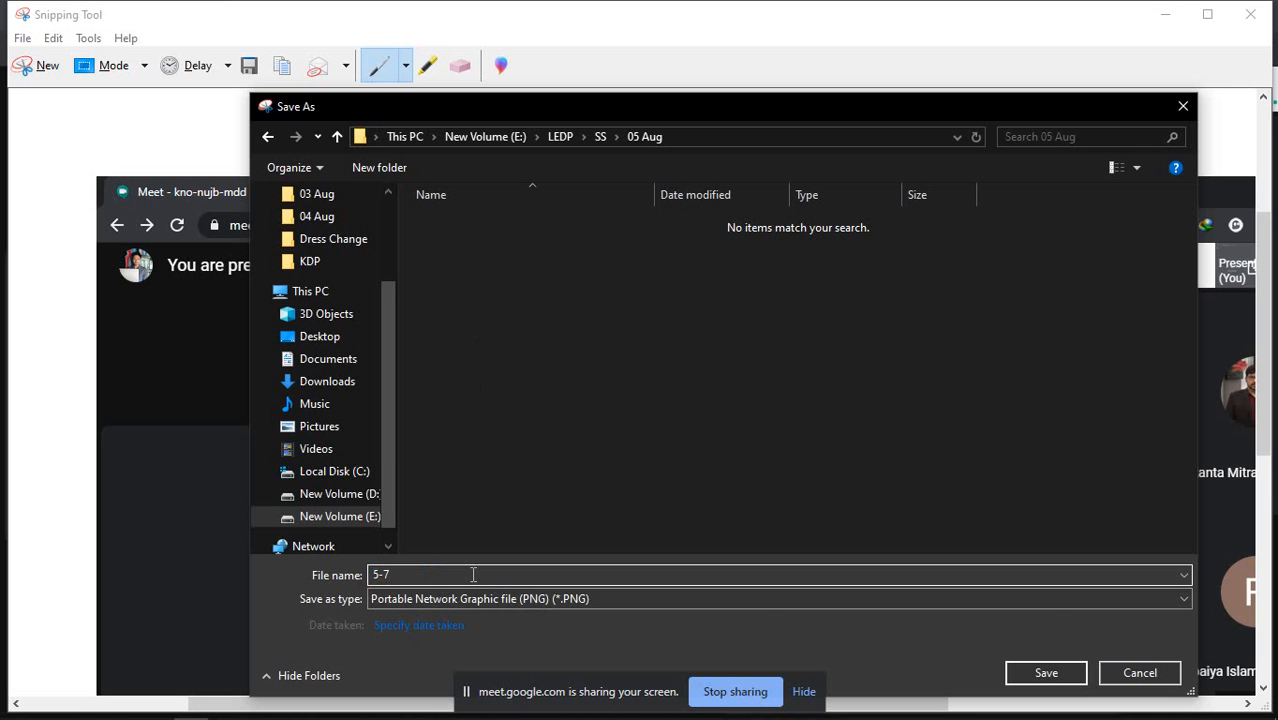
pyautogui.press('Return')
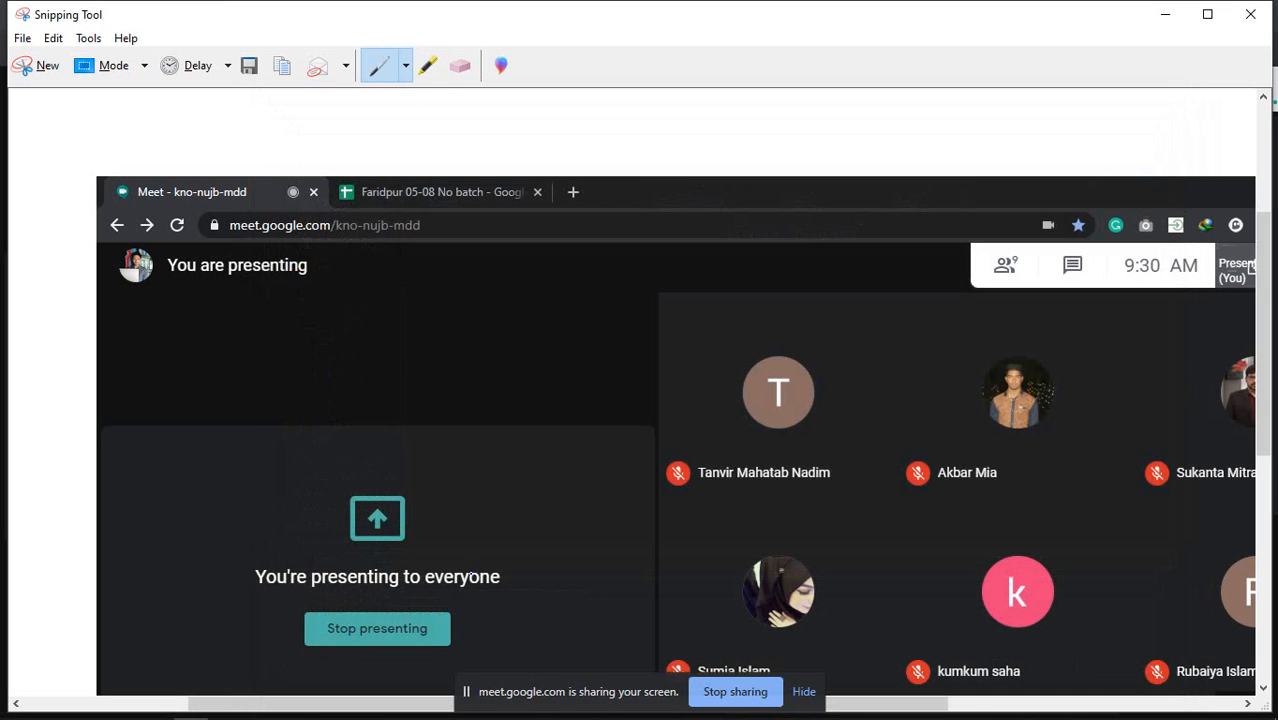
pyautogui.click(1165, 14)
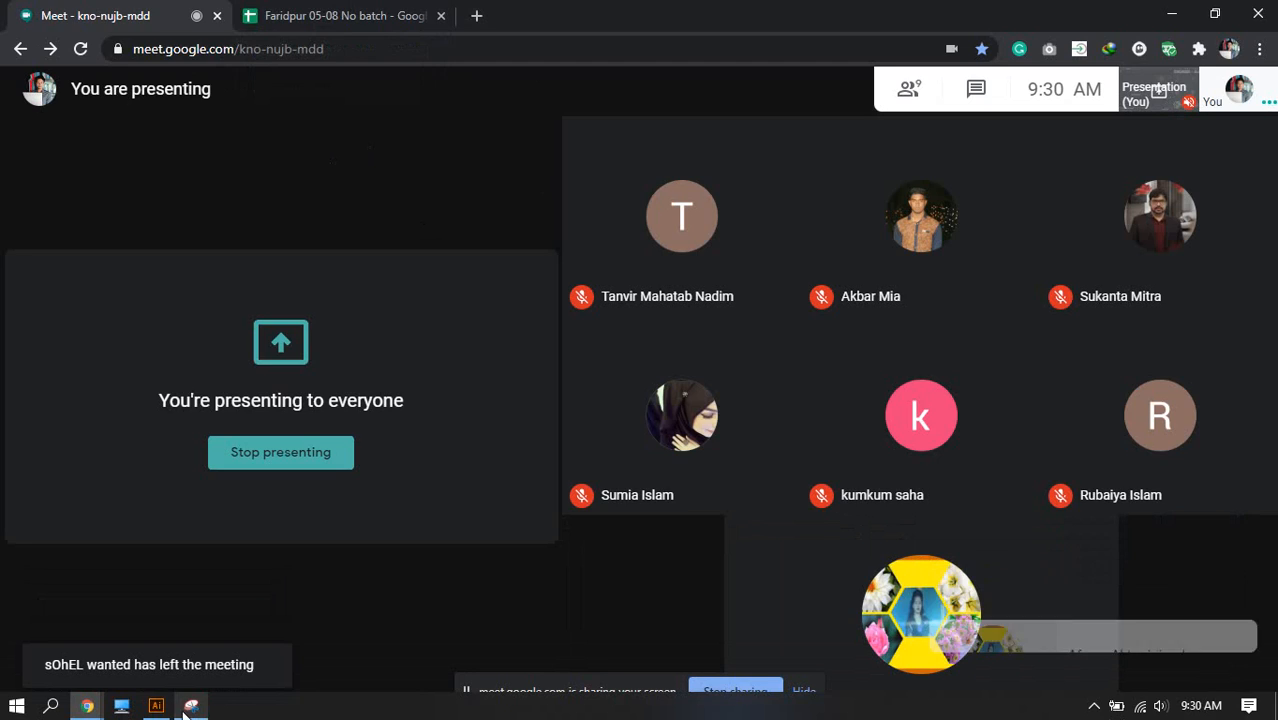
# Switch to Illustrator and create a portrait Letter document, 8.5 x 11 in, in CMYK color mode
pyautogui.click(157, 706)
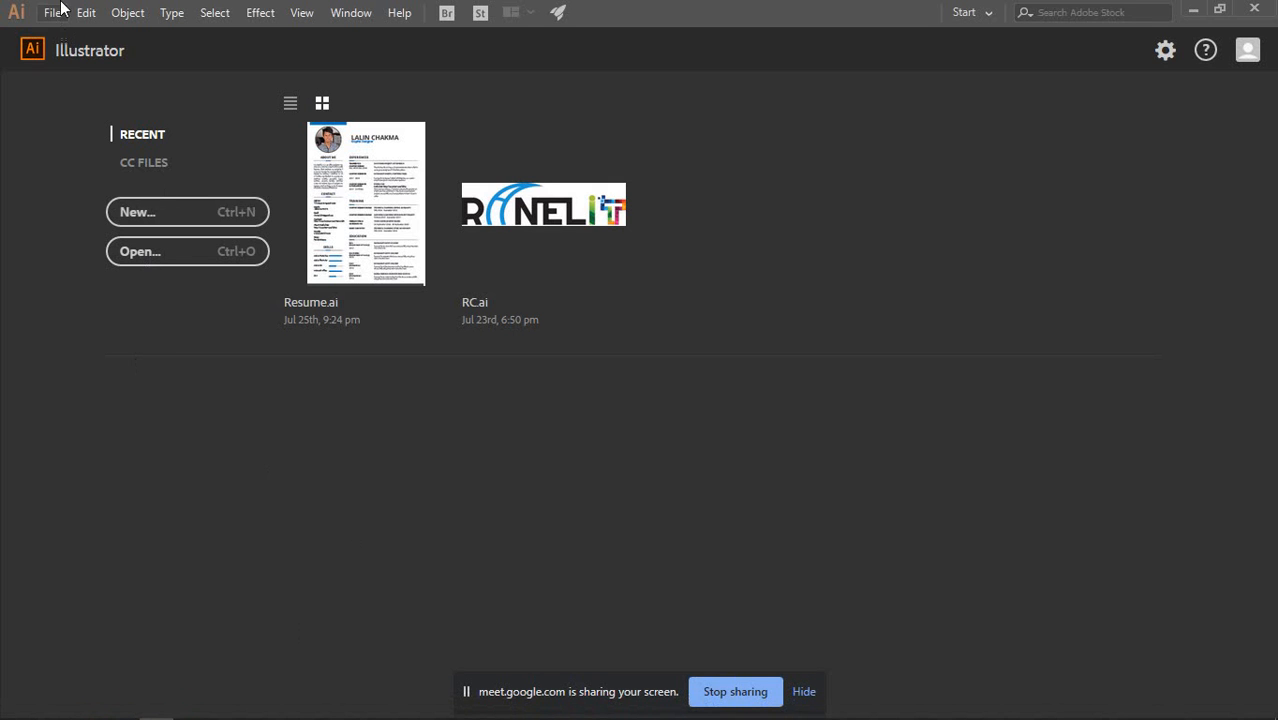
pyautogui.click(176, 215)
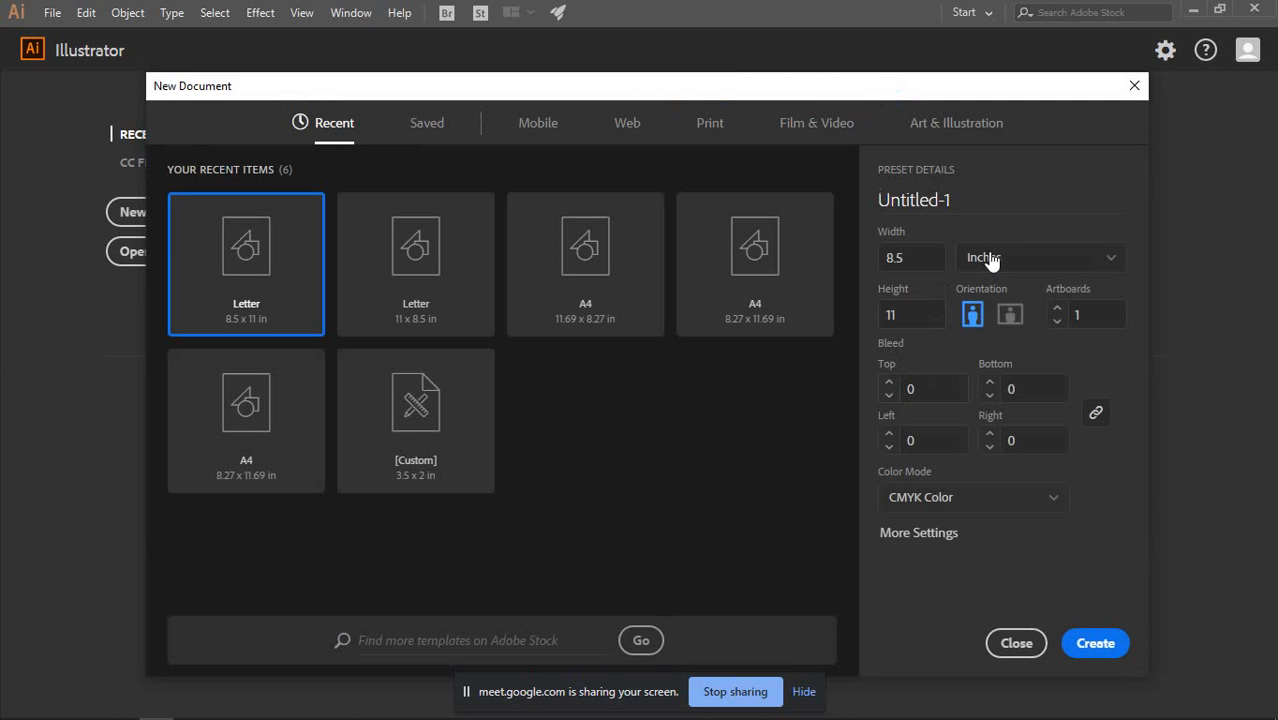
pyautogui.click(1095, 643)
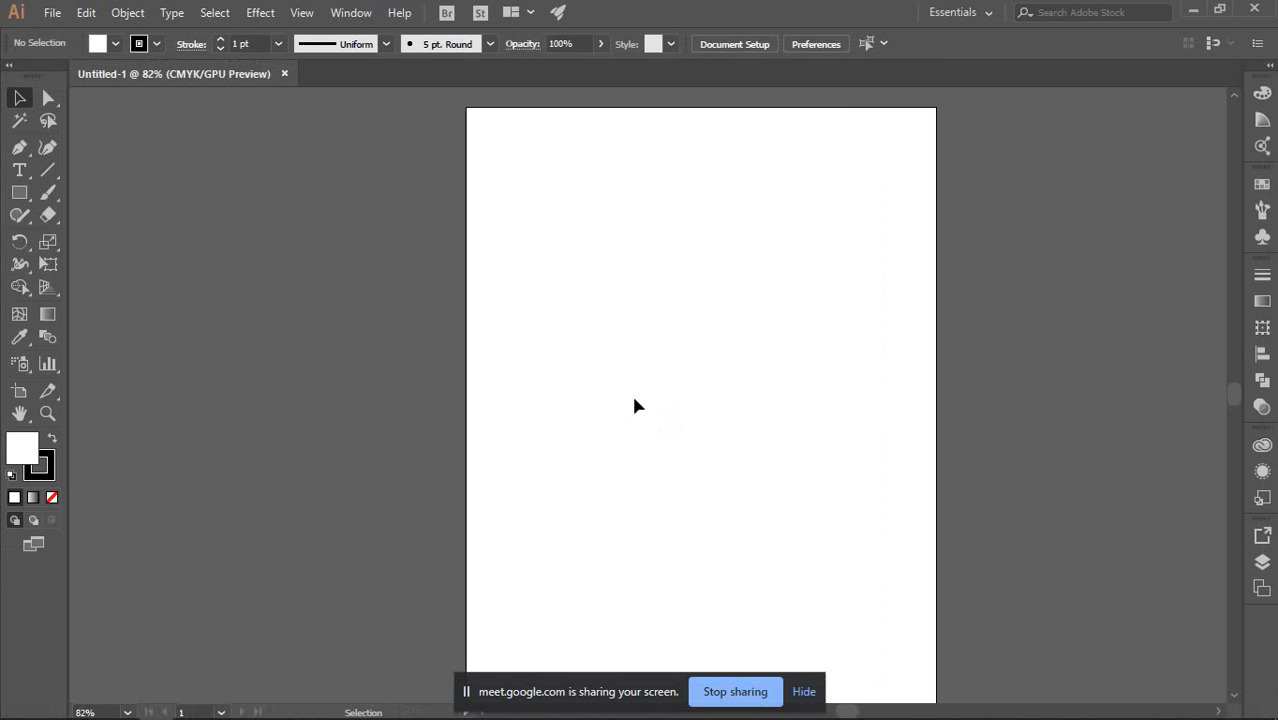
pyautogui.scroll(-3, 498, 238)
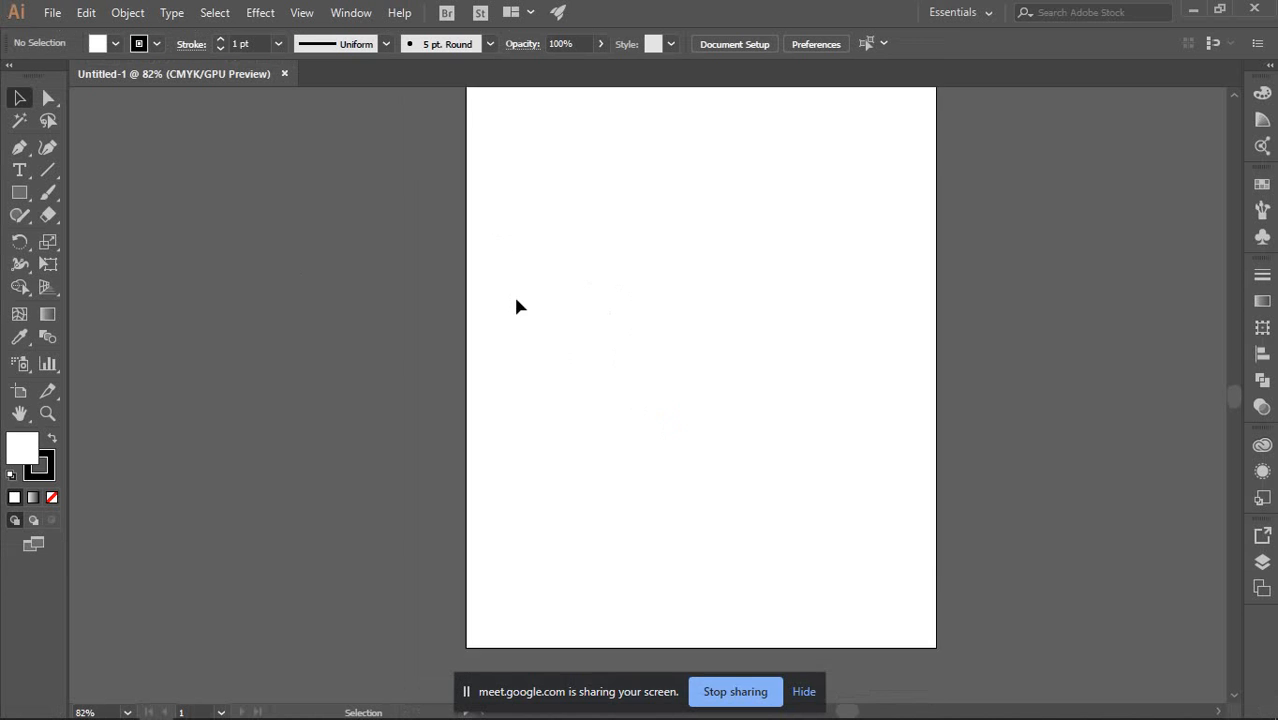
pyautogui.scroll(4, 535, 315)
pyautogui.scroll(-2, 568, 302)
pyautogui.scroll(1, 631, 285)
pyautogui.scroll(1, 631, 293)
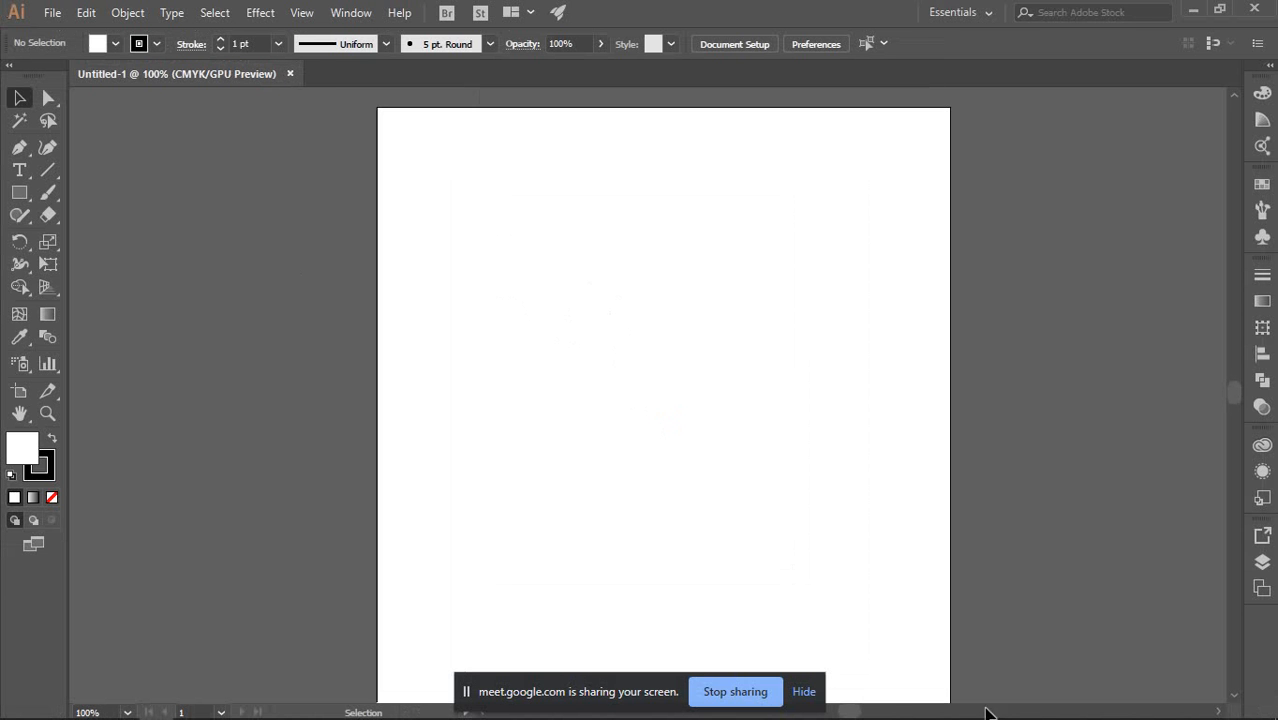
pyautogui.scroll(-1, 600, 399)
pyautogui.moveTo(626, 352); pyautogui.dragTo(649, 282)
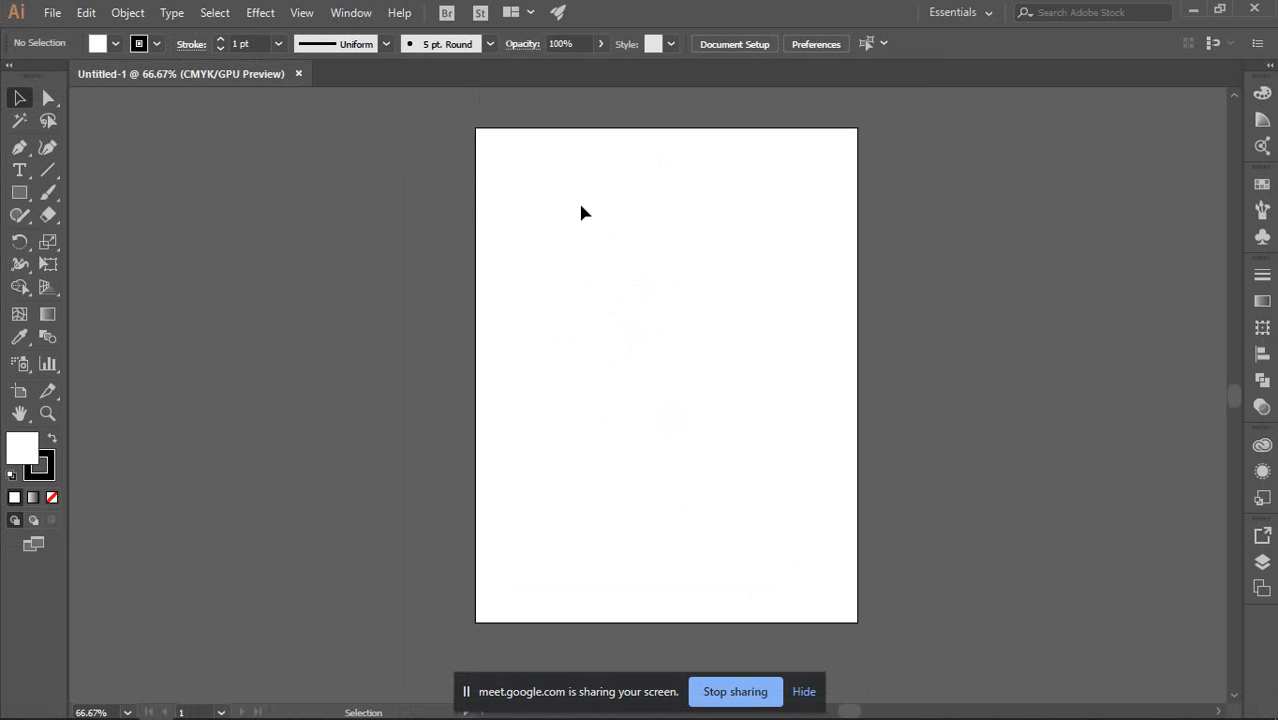
# Hide the Control bar above the document and bring it back
pyautogui.click(347, 12)
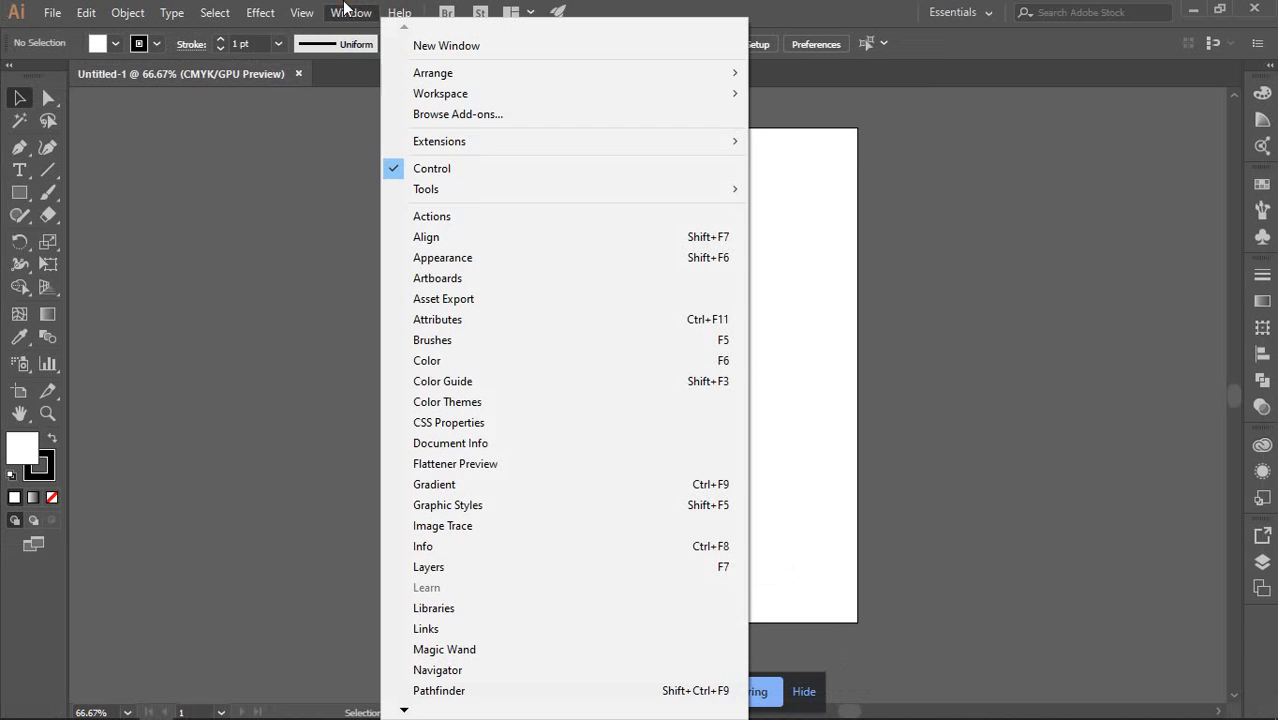
pyautogui.click(419, 168)
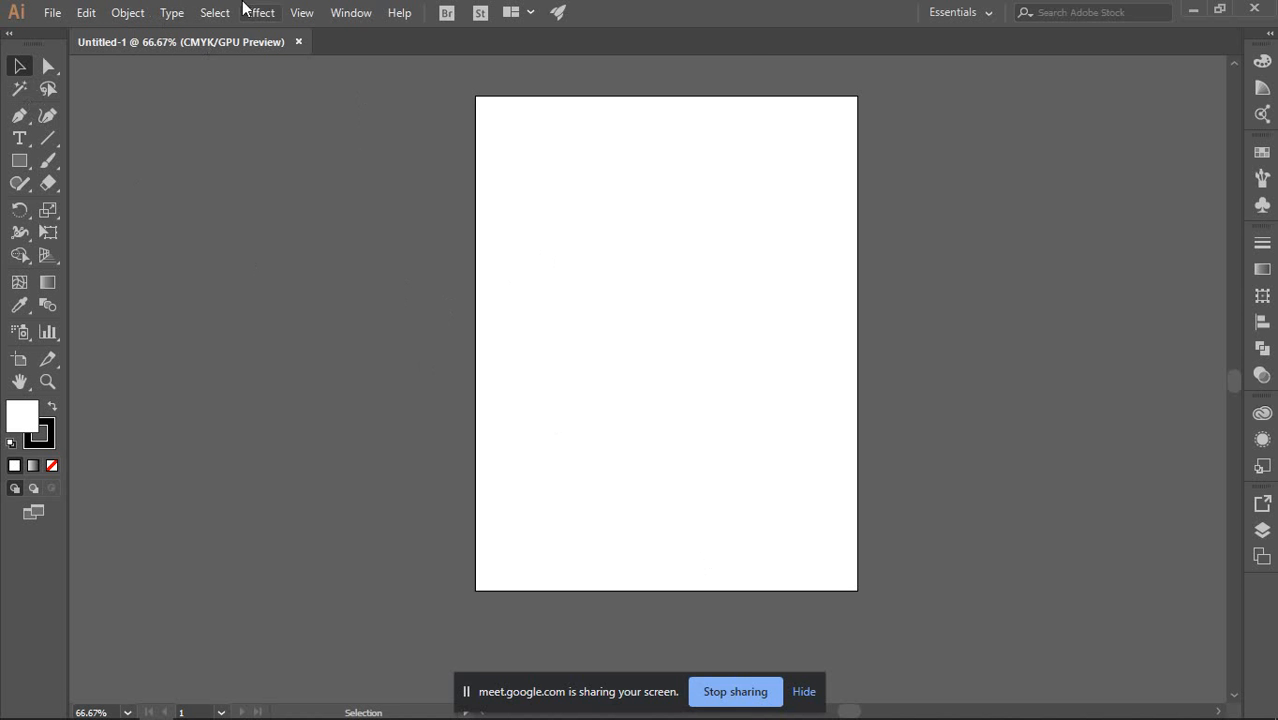
pyautogui.click(367, 8)
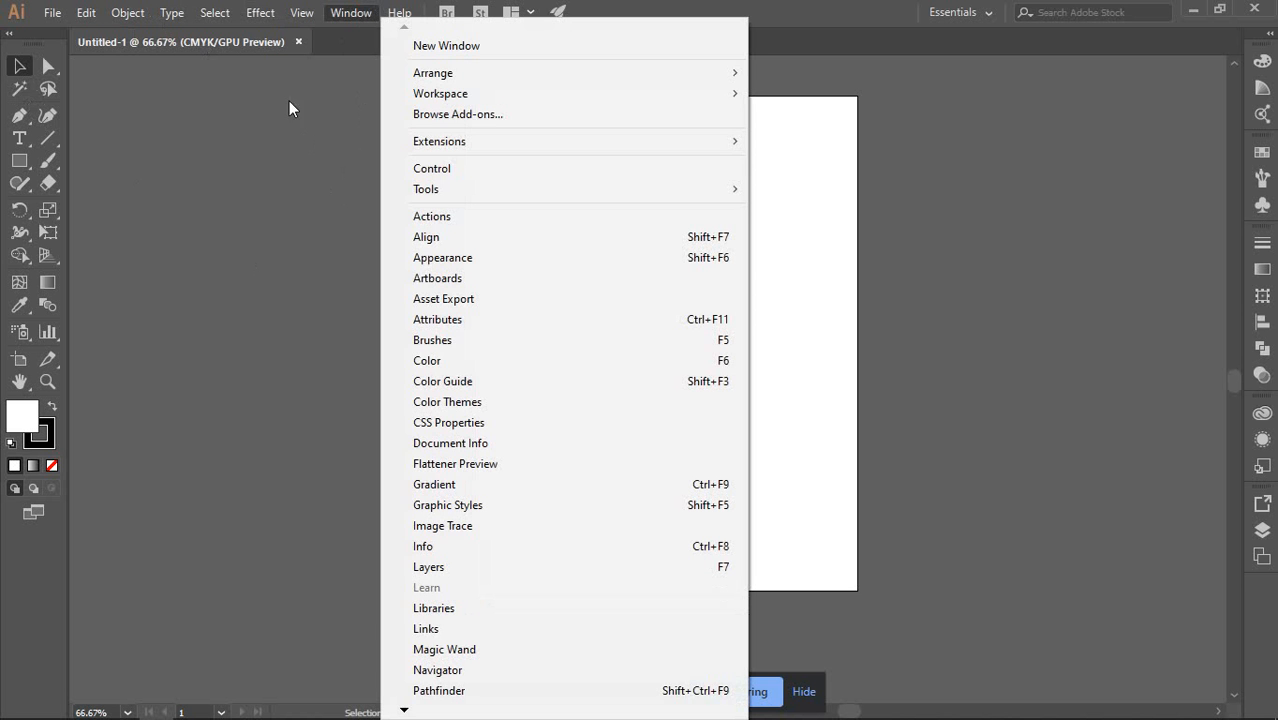
pyautogui.press('Escape')
pyautogui.click(301, 13)
pyautogui.click(160, 145)
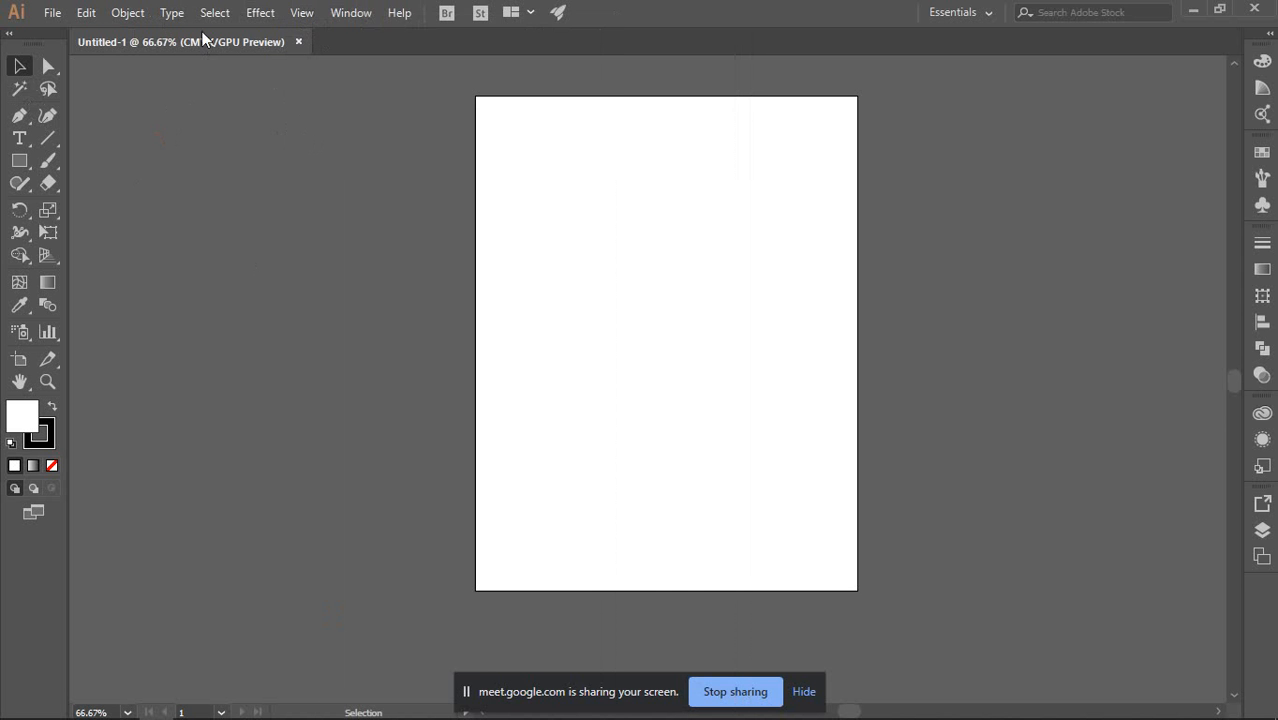
pyautogui.click(340, 14)
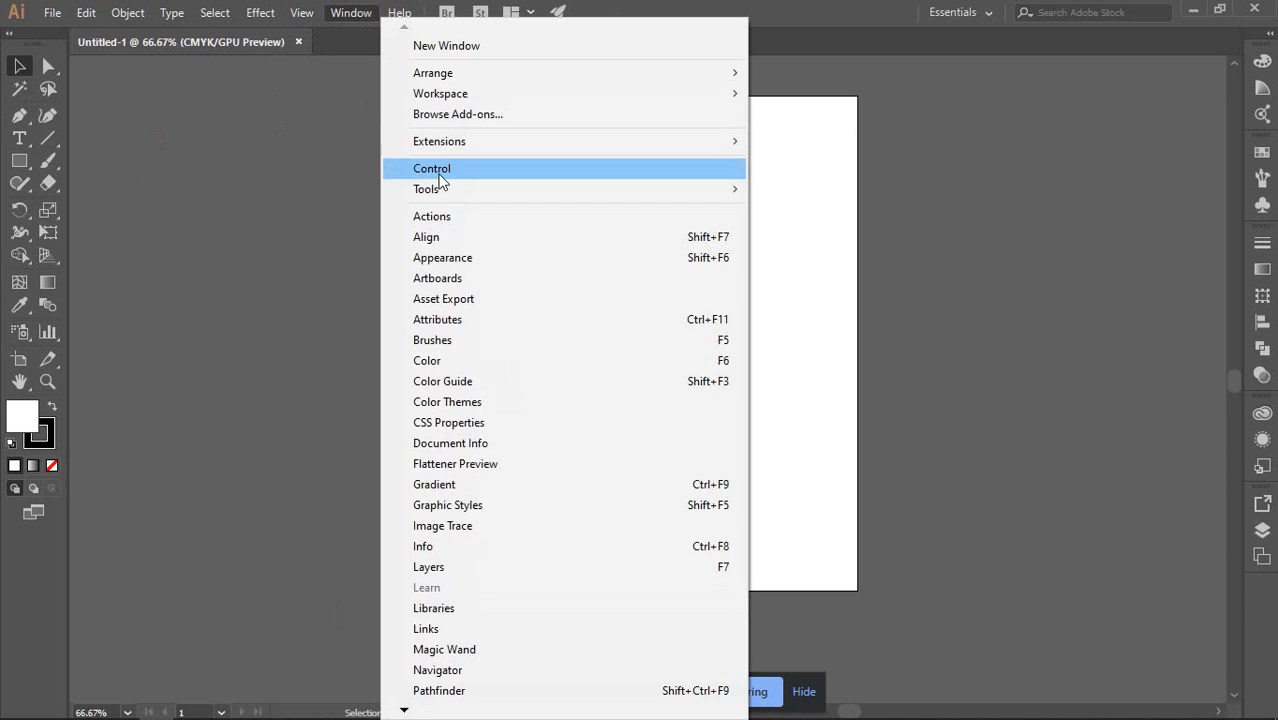
pyautogui.click(395, 170)
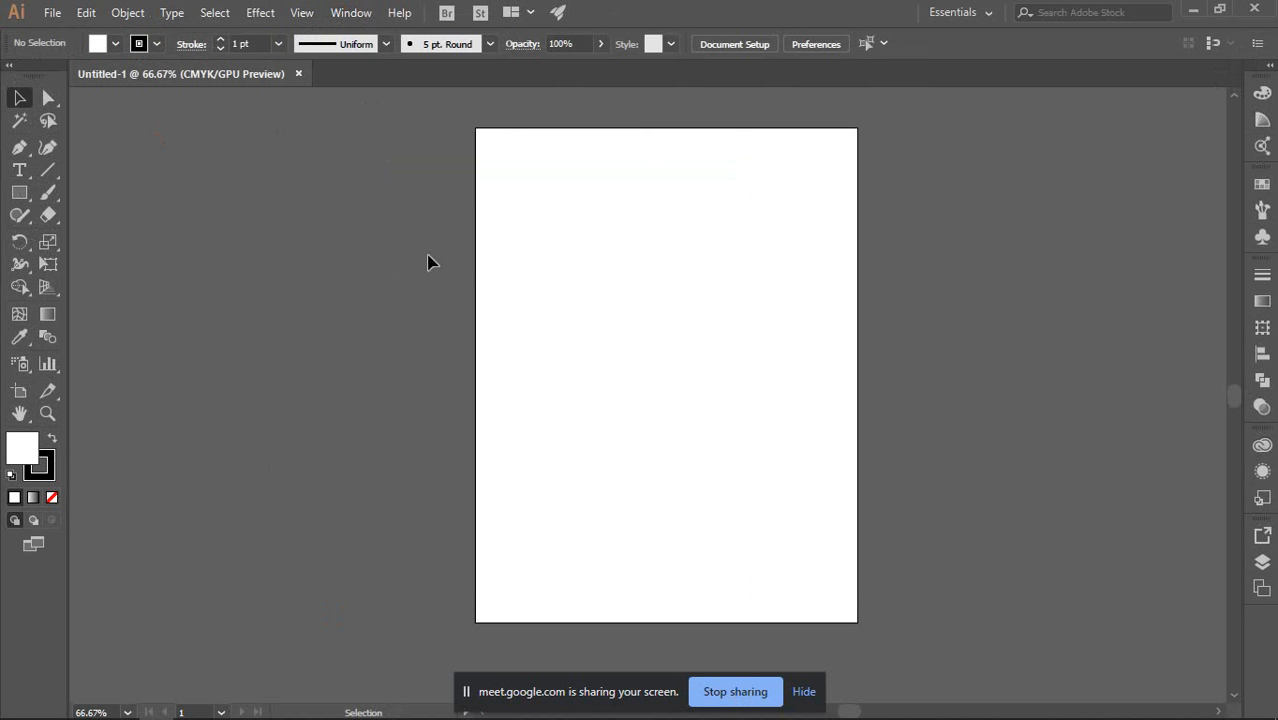
# Draw a wavy three-point open curve with the Pen tool from about X 0.48, Y 4.17 in to X 8.23, Y 4.52 in, without fill
pyautogui.click(43, 102)
pyautogui.click(25, 102)
pyautogui.click(19, 147)
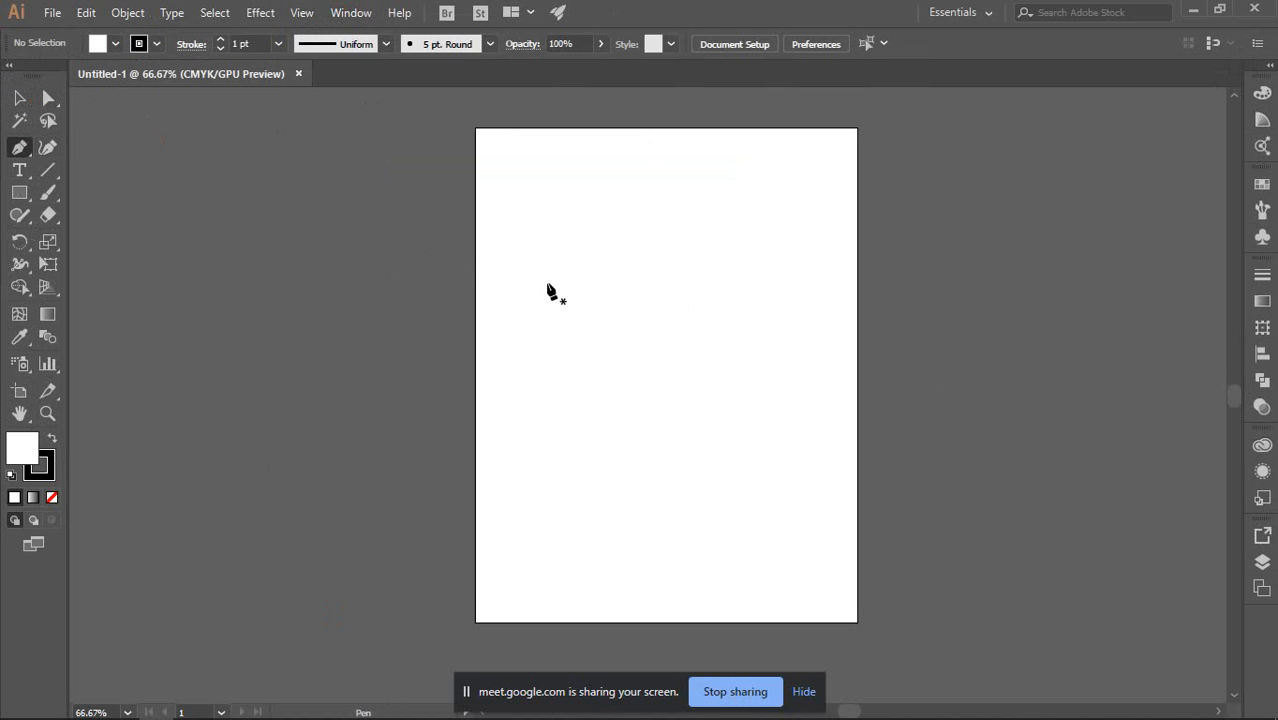
pyautogui.moveTo(497, 315); pyautogui.dragTo(542, 373)
pyautogui.moveTo(672, 338); pyautogui.dragTo(714, 295)
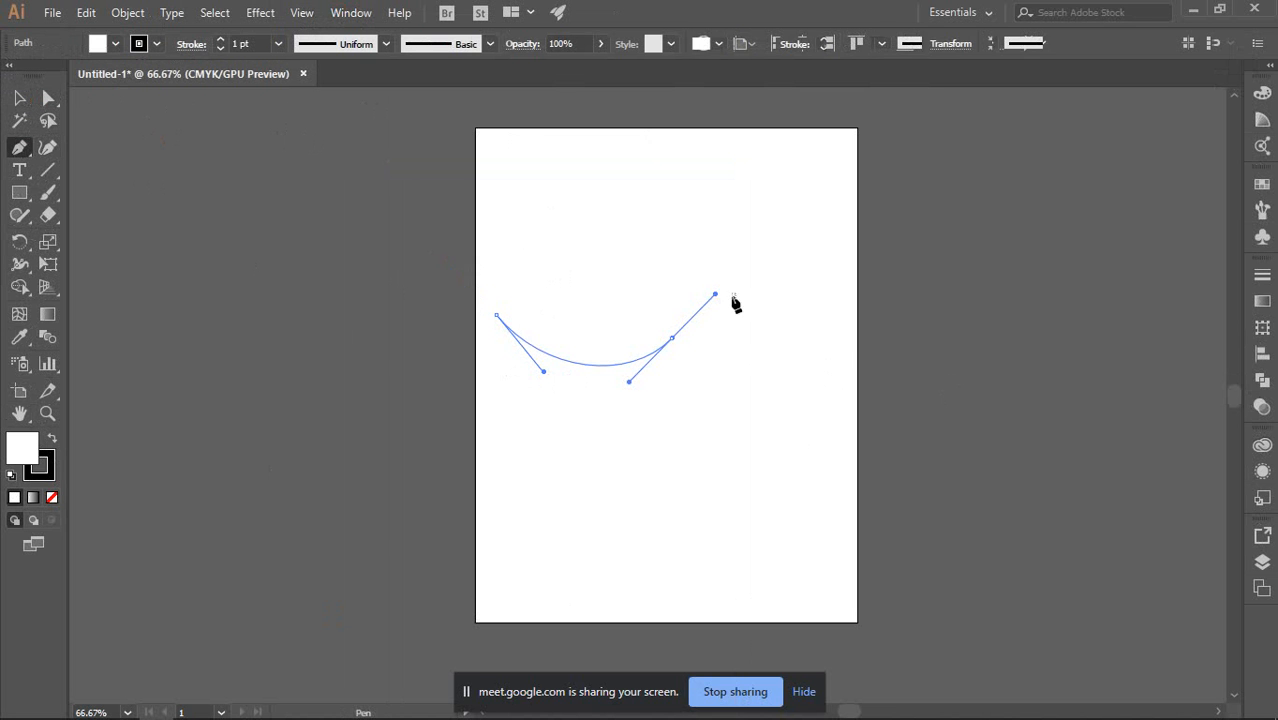
pyautogui.click(837, 340)
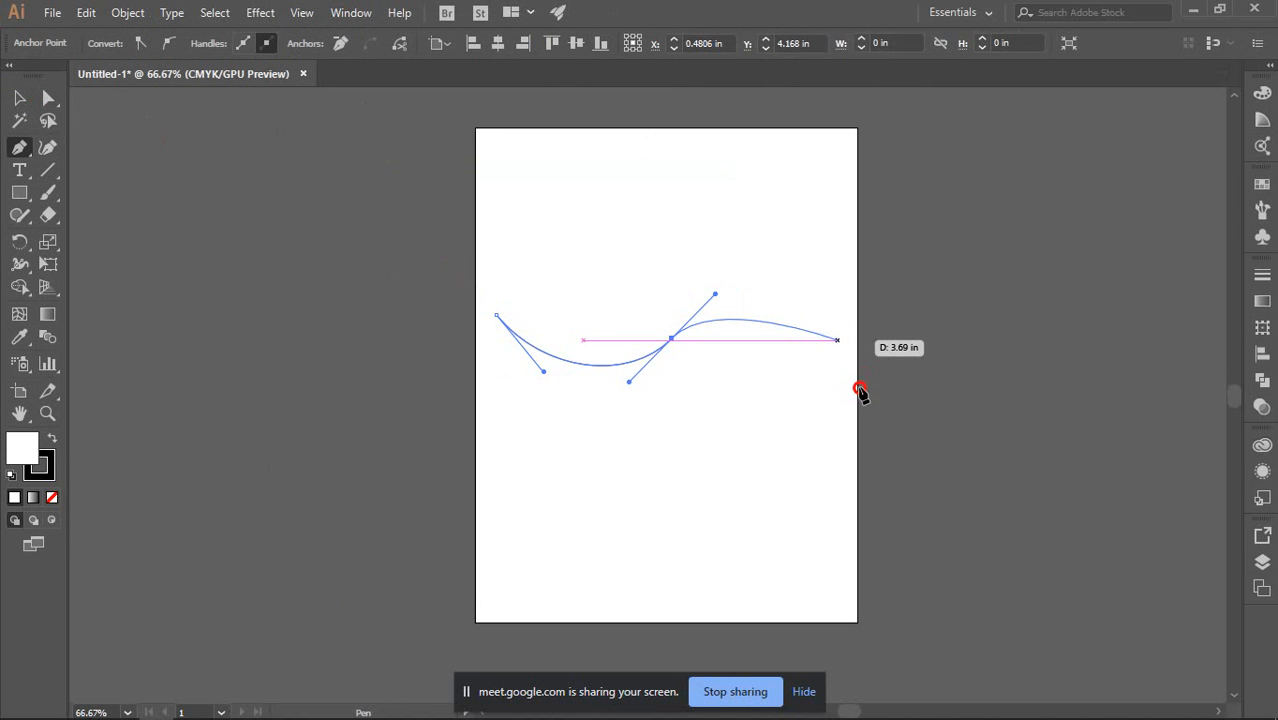
pyautogui.moveTo(845, 331); pyautogui.dragTo(899, 399)
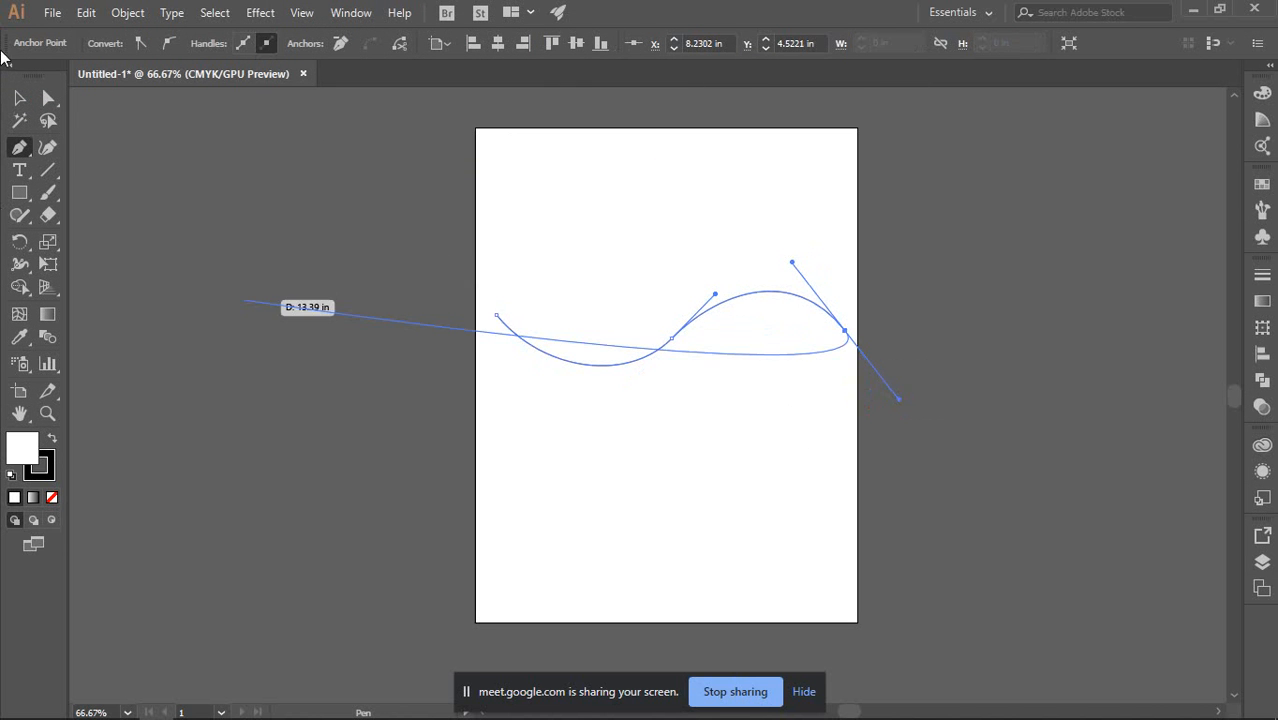
pyautogui.press('v')
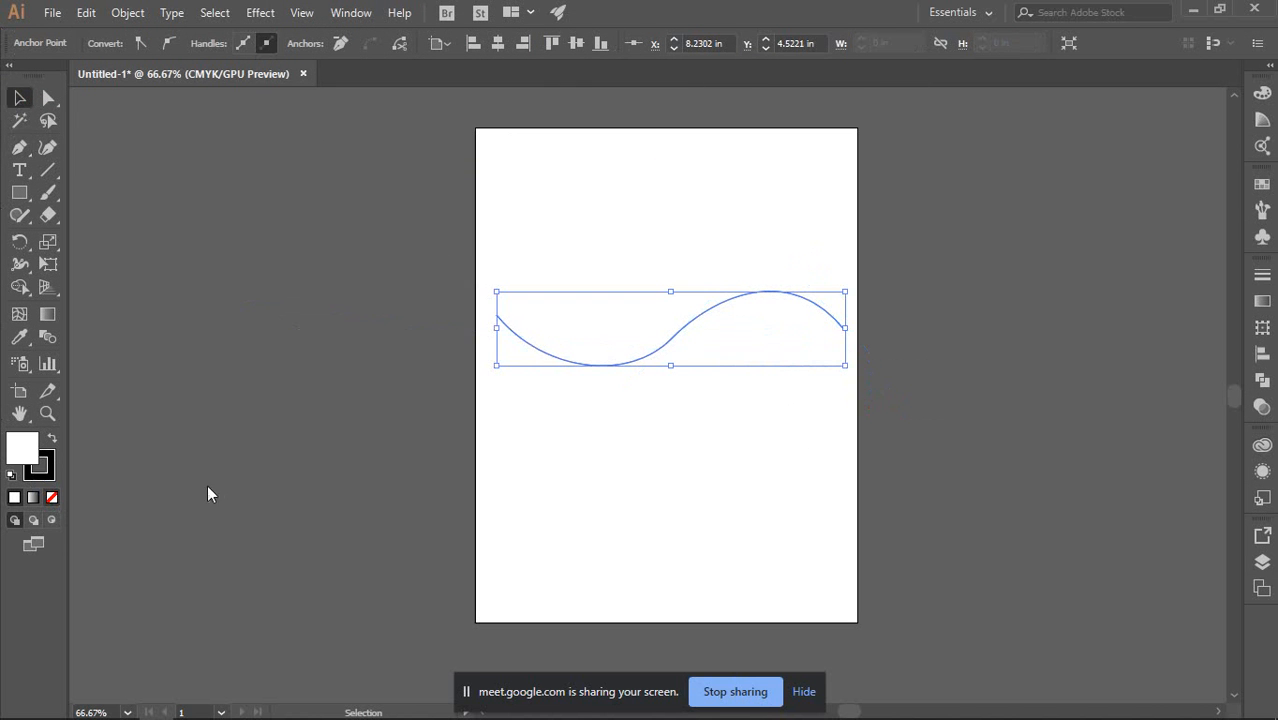
pyautogui.click(600, 453)
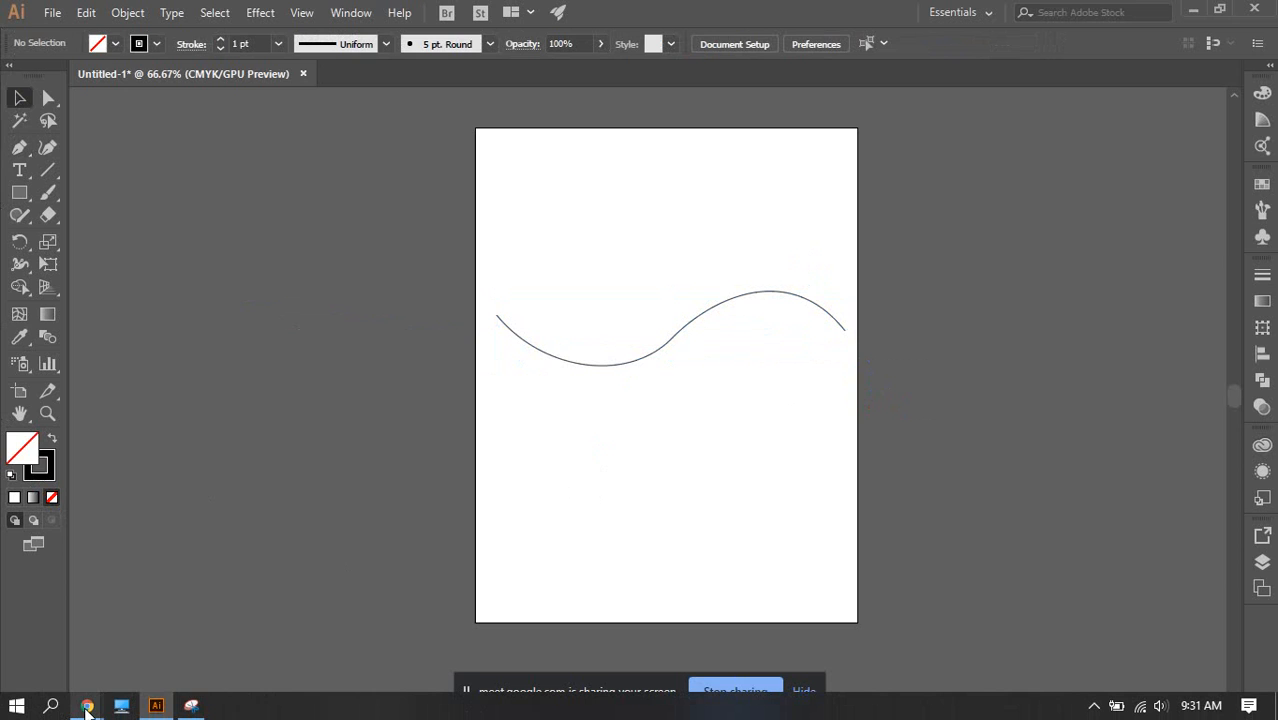
# Check the participants in the Google Meet window and return to Illustrator
pyautogui.moveTo(87, 708)
pyautogui.click(82, 662)
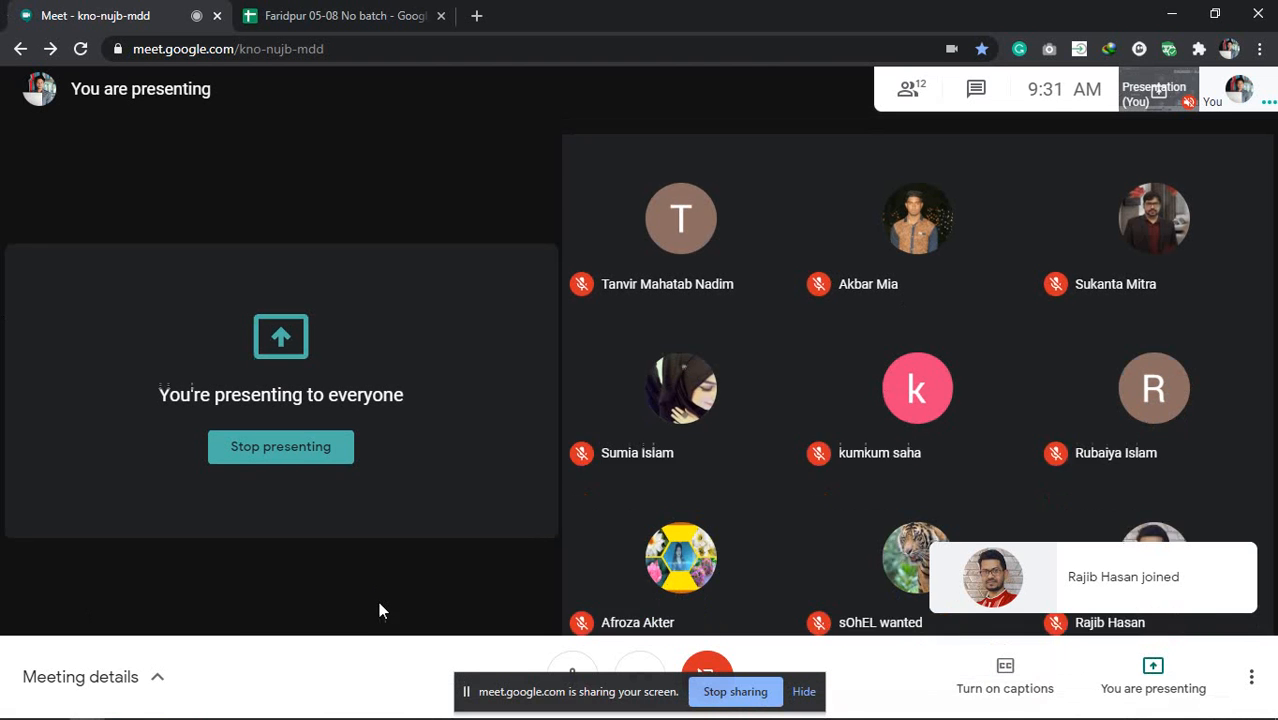
pyautogui.click(158, 710)
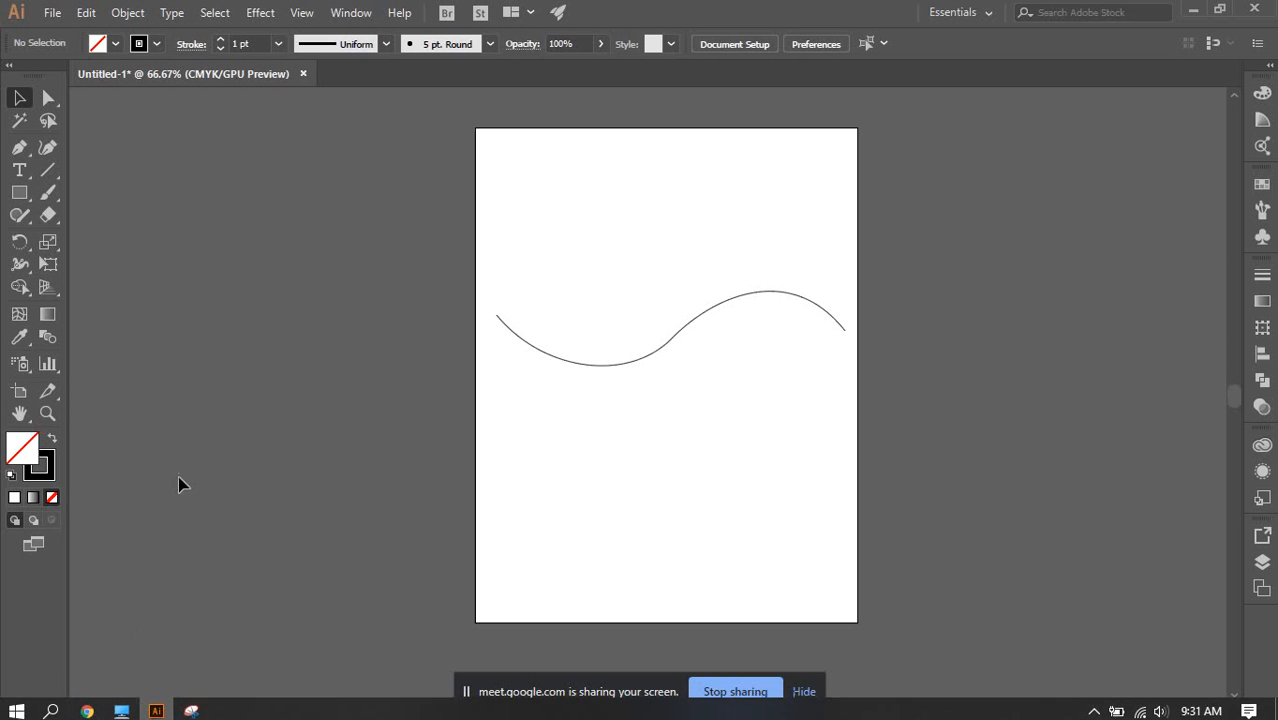
# Practise selecting and deselecting the wavy curve by its path and by a selection area, leaving it selected
pyautogui.moveTo(605, 258); pyautogui.dragTo(678, 450)
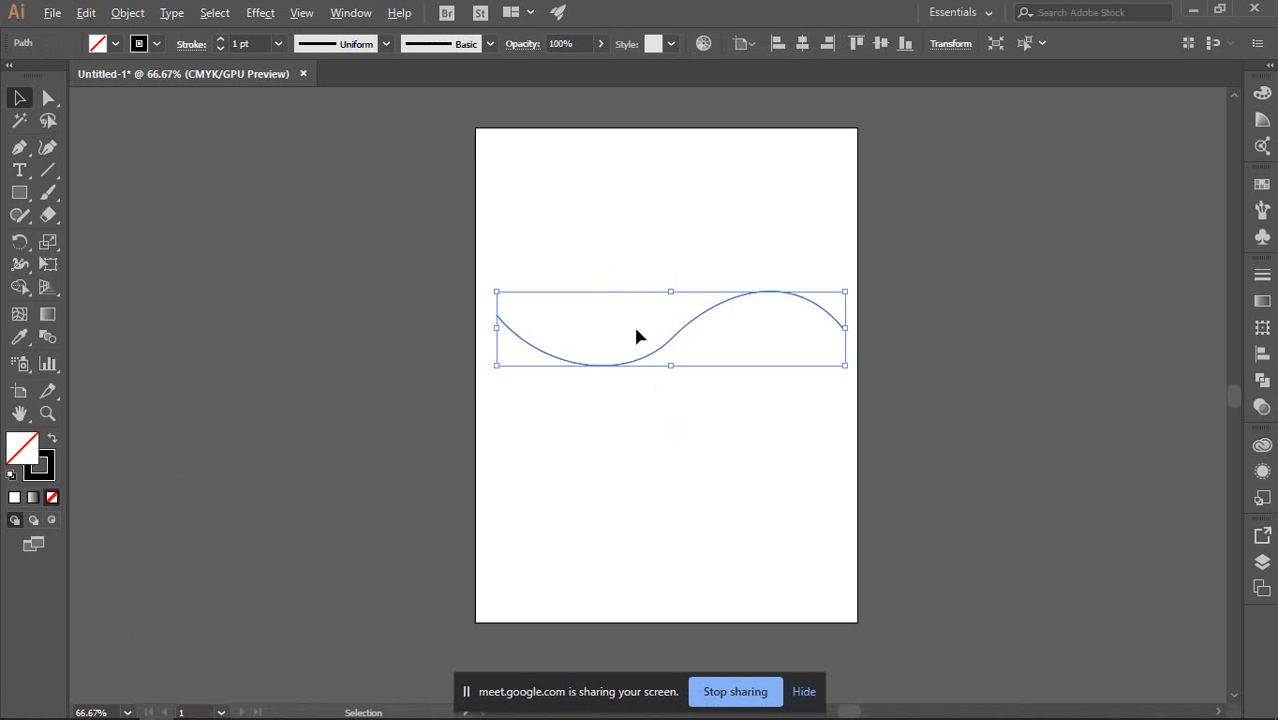
pyautogui.scroll(2, 636, 328)
pyautogui.moveTo(611, 351); pyautogui.dragTo(613, 287)
pyautogui.scroll(-2, 609, 374)
pyautogui.click(616, 383)
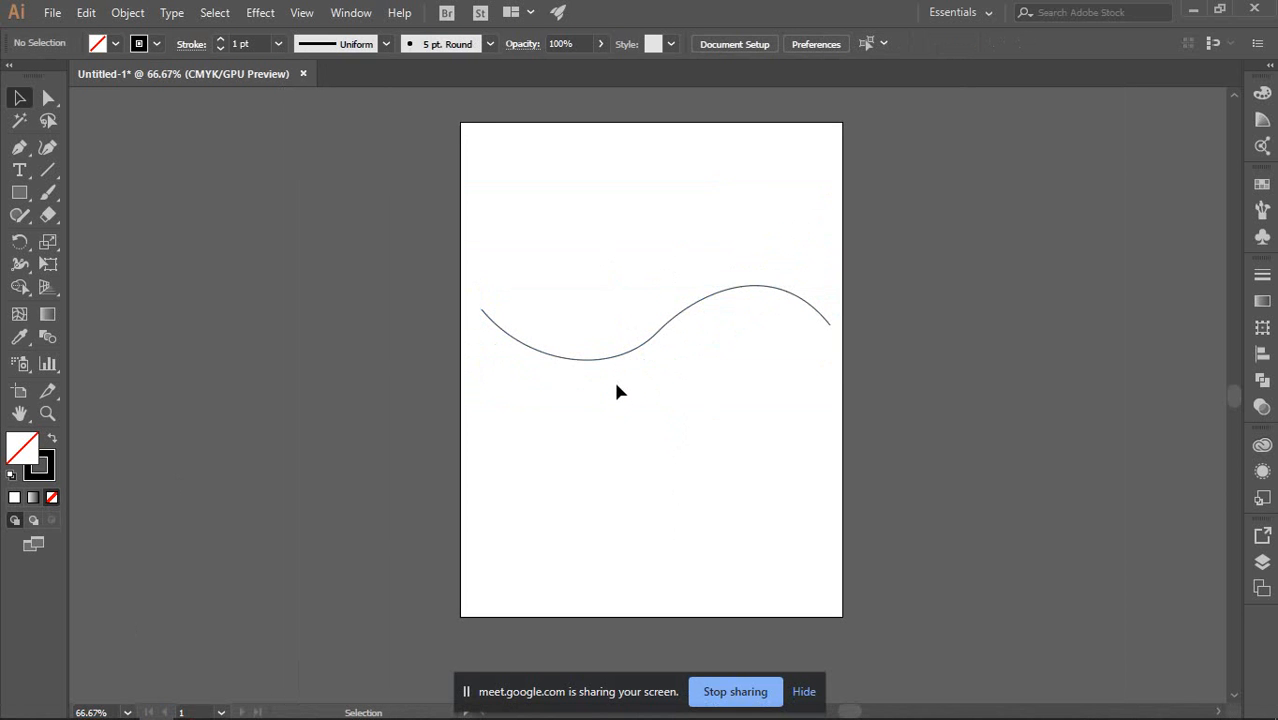
pyautogui.click(626, 362)
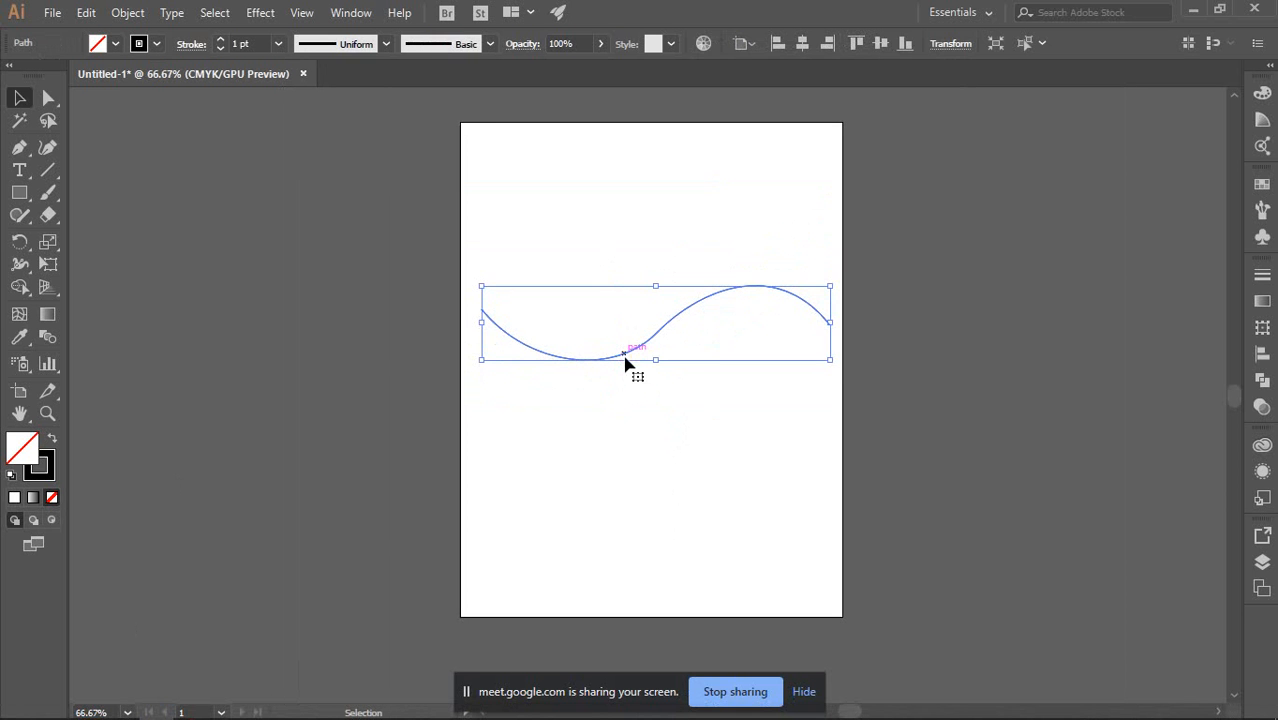
pyautogui.click(699, 419)
pyautogui.click(594, 235)
pyautogui.moveTo(594, 235); pyautogui.dragTo(670, 365)
pyautogui.hotkey('ctrl', '1')
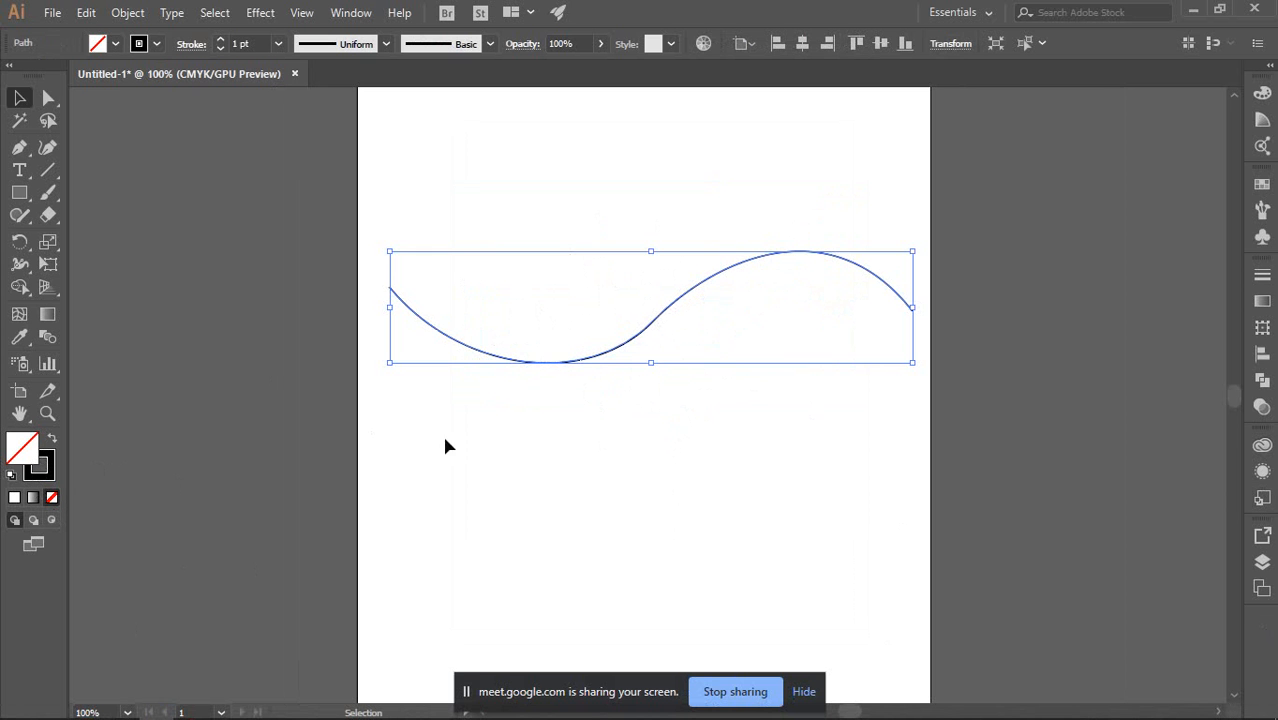
pyautogui.click(603, 475)
pyautogui.moveTo(570, 205); pyautogui.dragTo(703, 456)
# Show the full Stroke settings for the selected curve
pyautogui.click(370, 10)
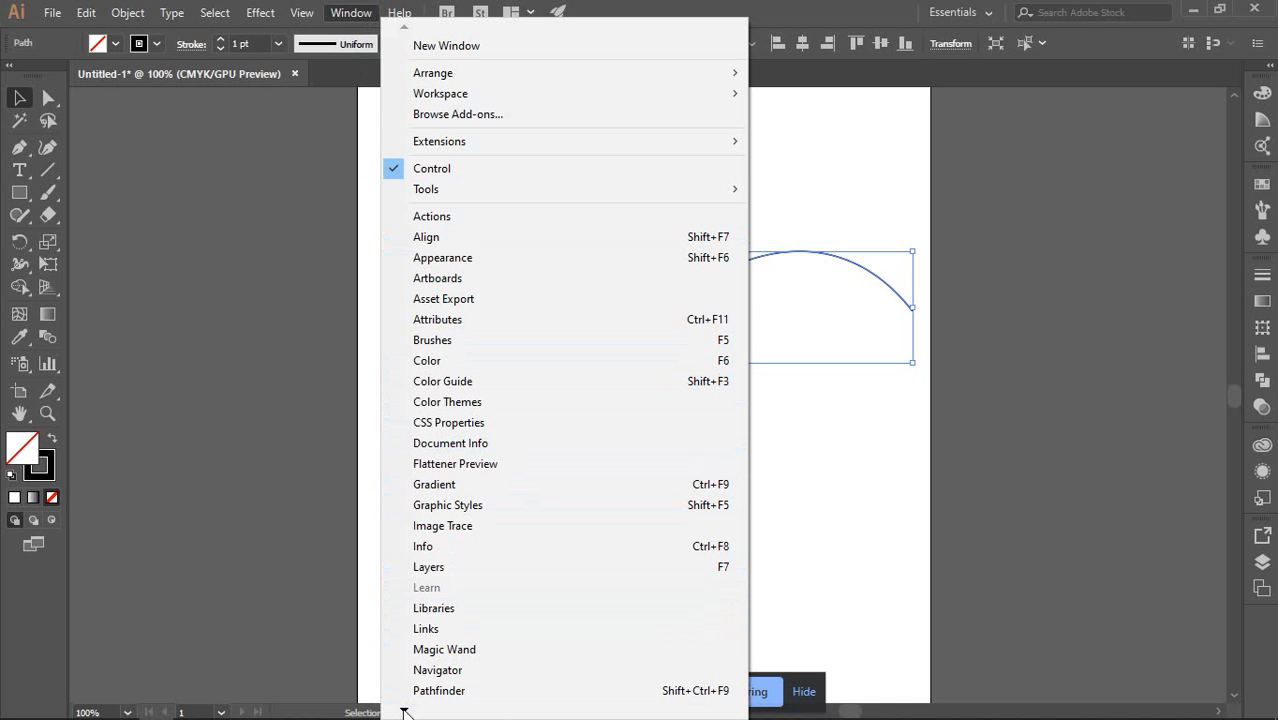
pyautogui.moveTo(404, 712)
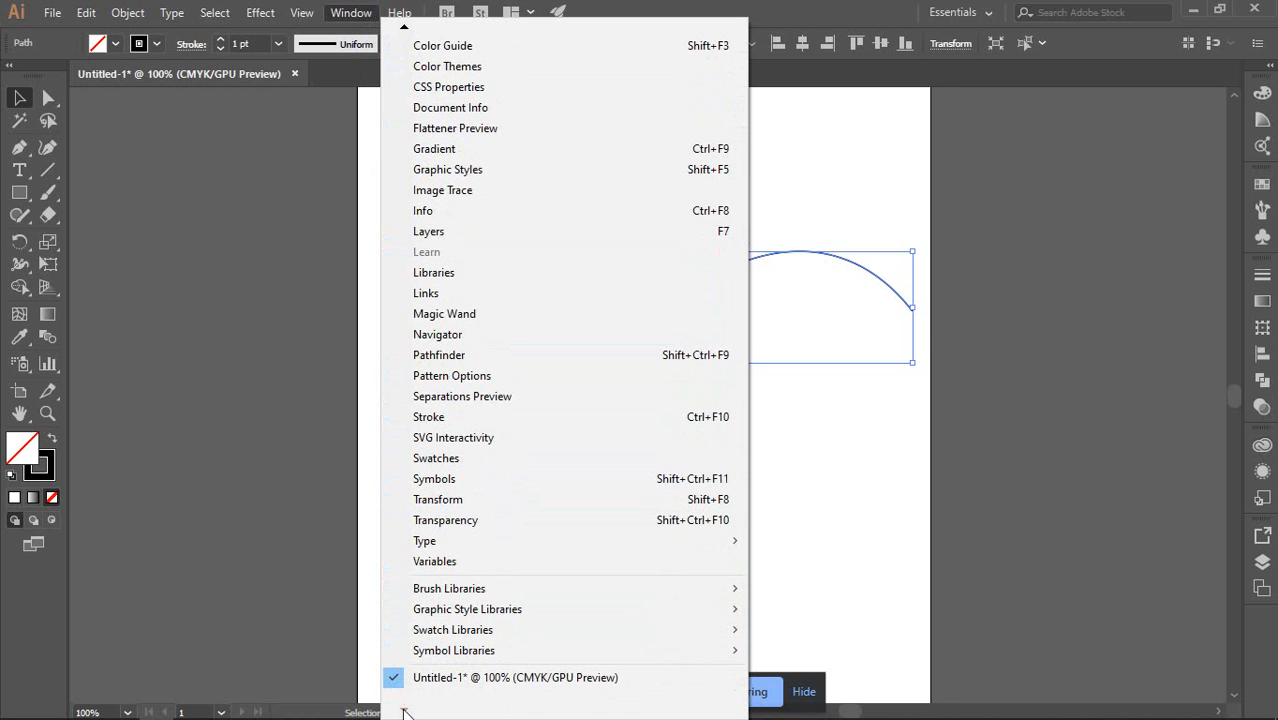
pyautogui.moveTo(514, 660)
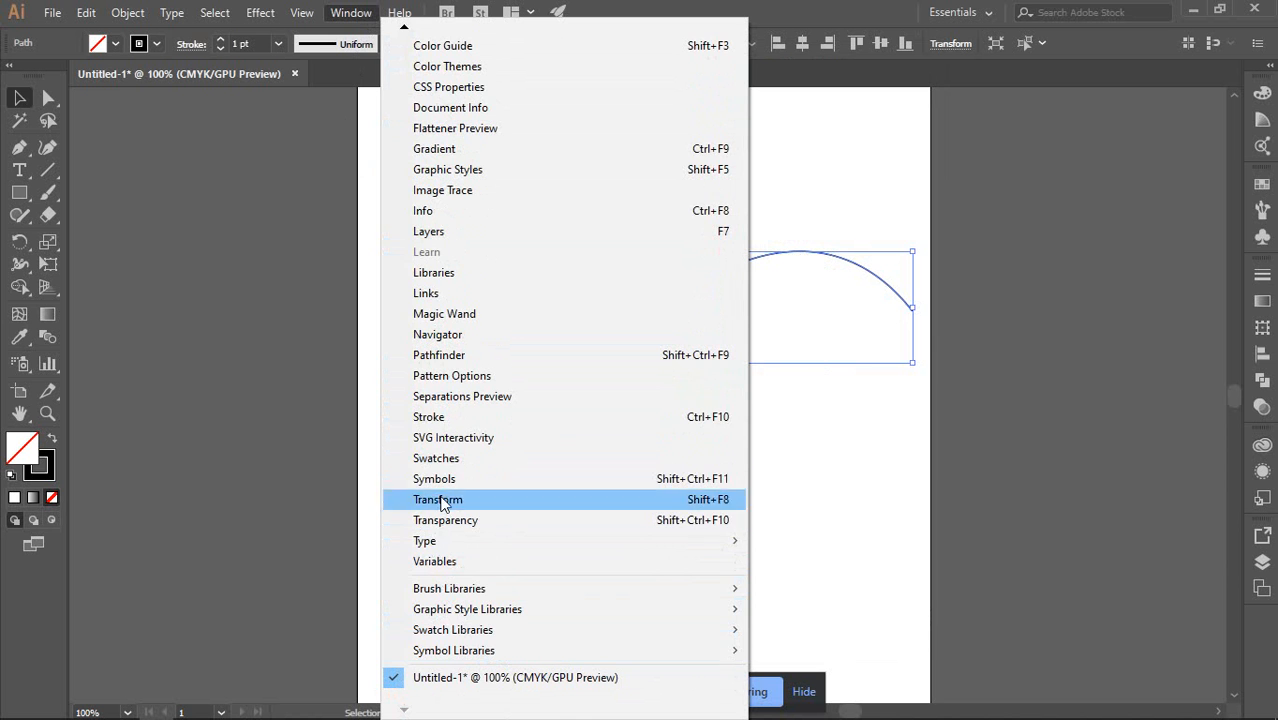
pyautogui.click(447, 420)
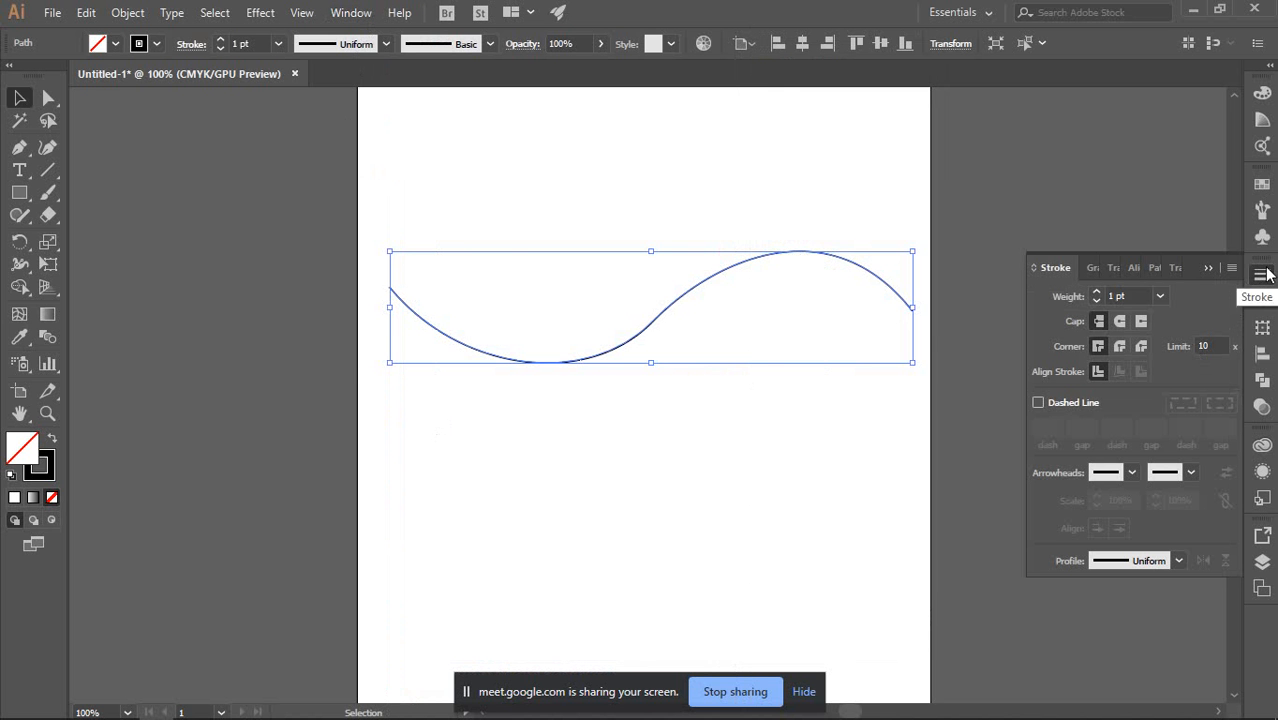
# Increase the wavy curve's stroke weight in single steps up to 18 pt
pyautogui.click(1095, 291)
pyautogui.click(1095, 291)
pyautogui.click(1095, 291)
pyautogui.click(1095, 291)
pyautogui.click(1095, 291)
pyautogui.click(1095, 291)
pyautogui.click(1095, 291)
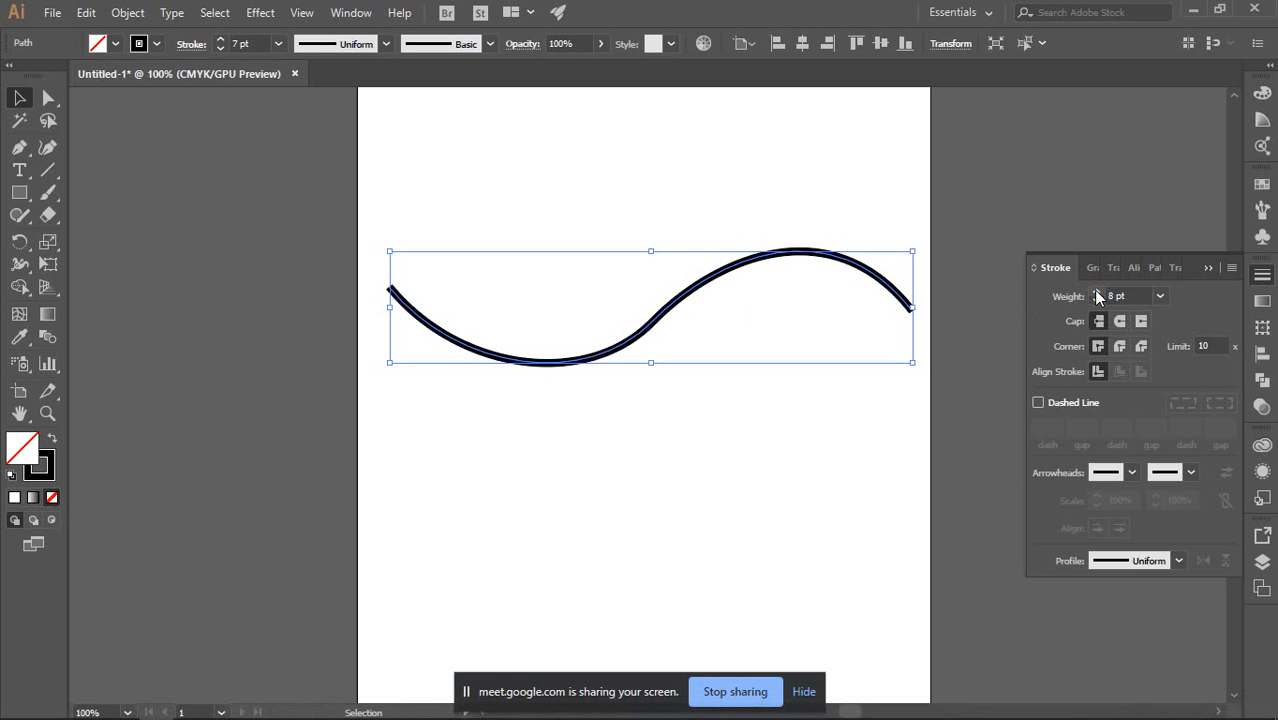
pyautogui.click(1095, 291)
pyautogui.click(1095, 291)
pyautogui.click(1095, 291)
pyautogui.click(1095, 291)
pyautogui.click(1095, 291)
pyautogui.click(1095, 291)
pyautogui.click(1095, 291)
pyautogui.click(1095, 291)
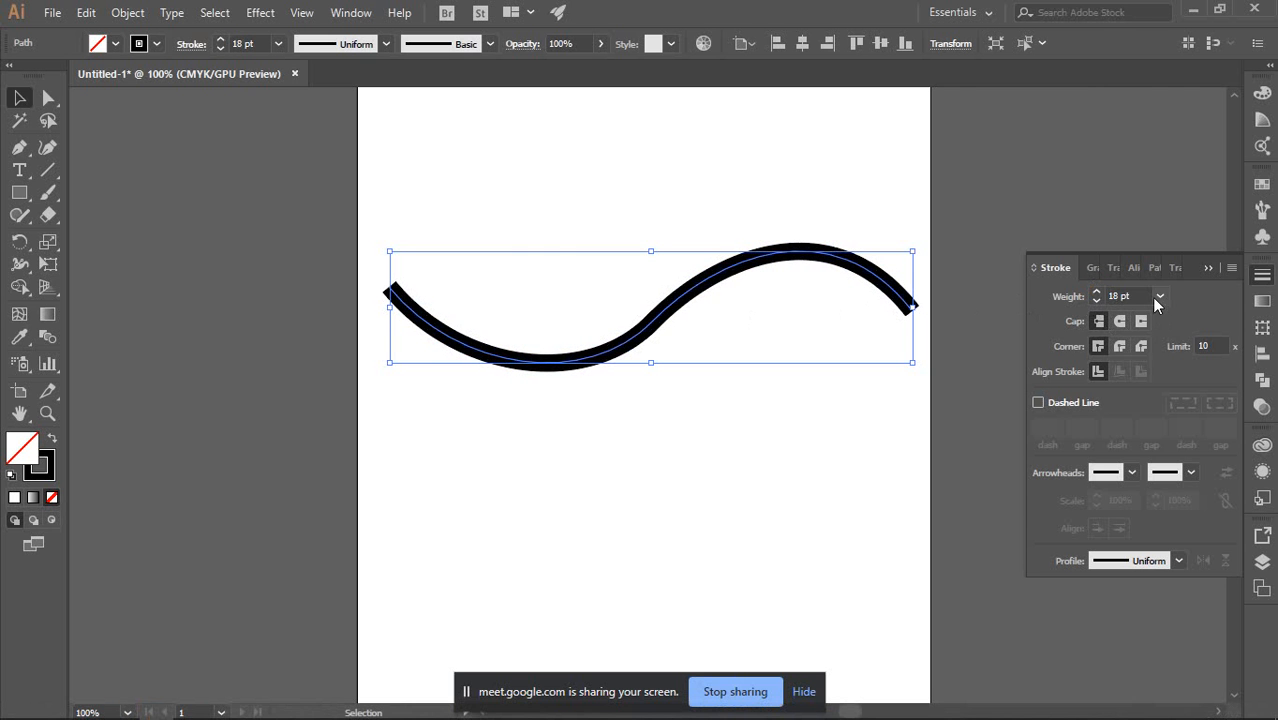
# Set the wavy curve's stroke weight to the 40 pt preset and deselect the curve
pyautogui.click(1160, 297)
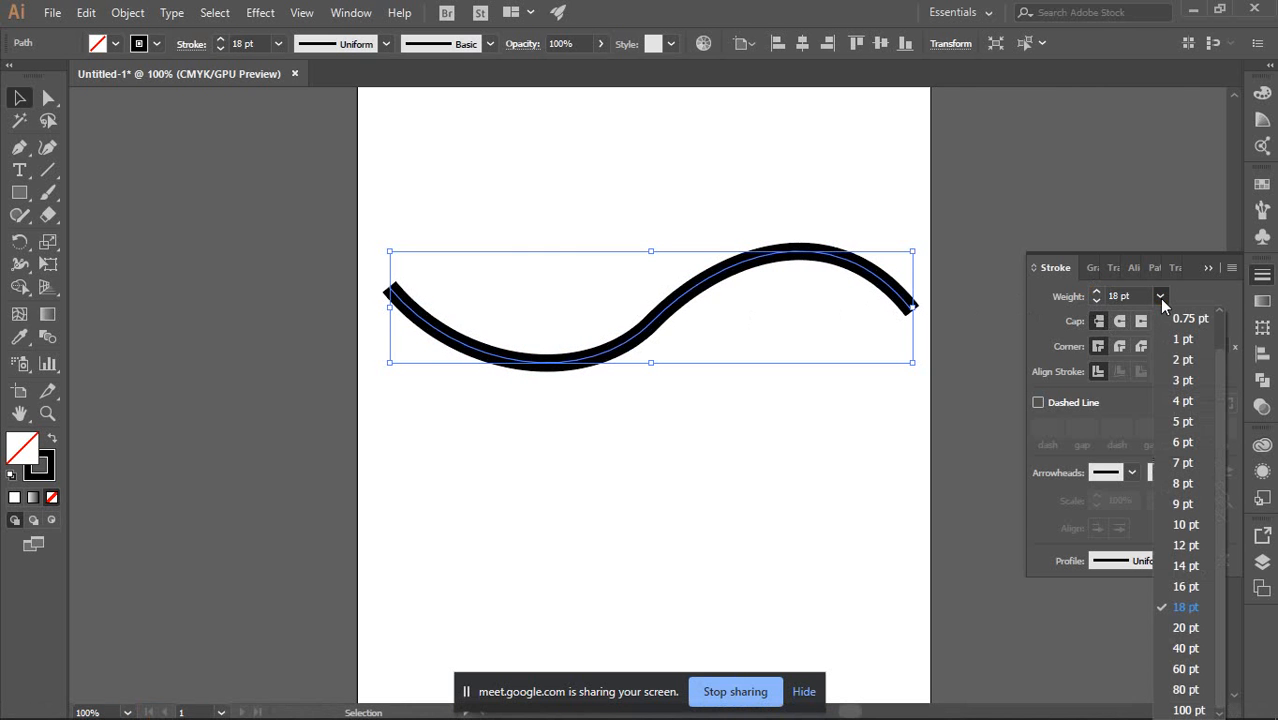
pyautogui.click(1186, 650)
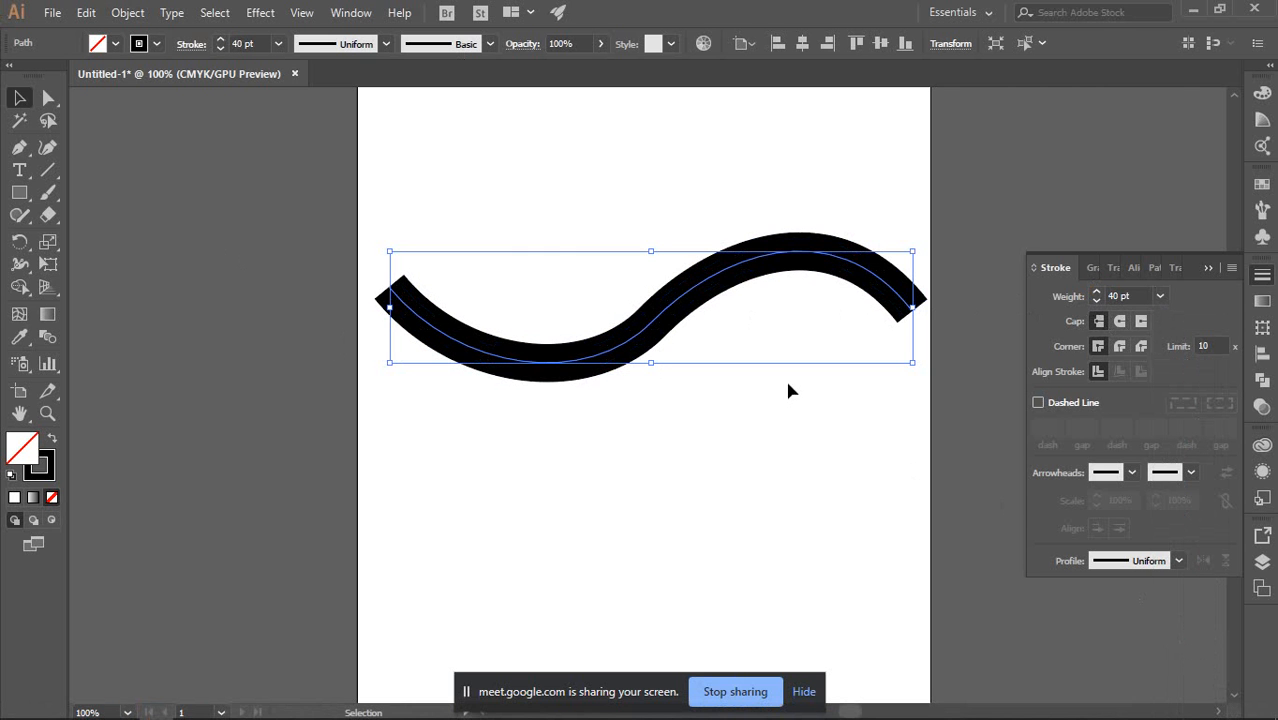
pyautogui.click(828, 543)
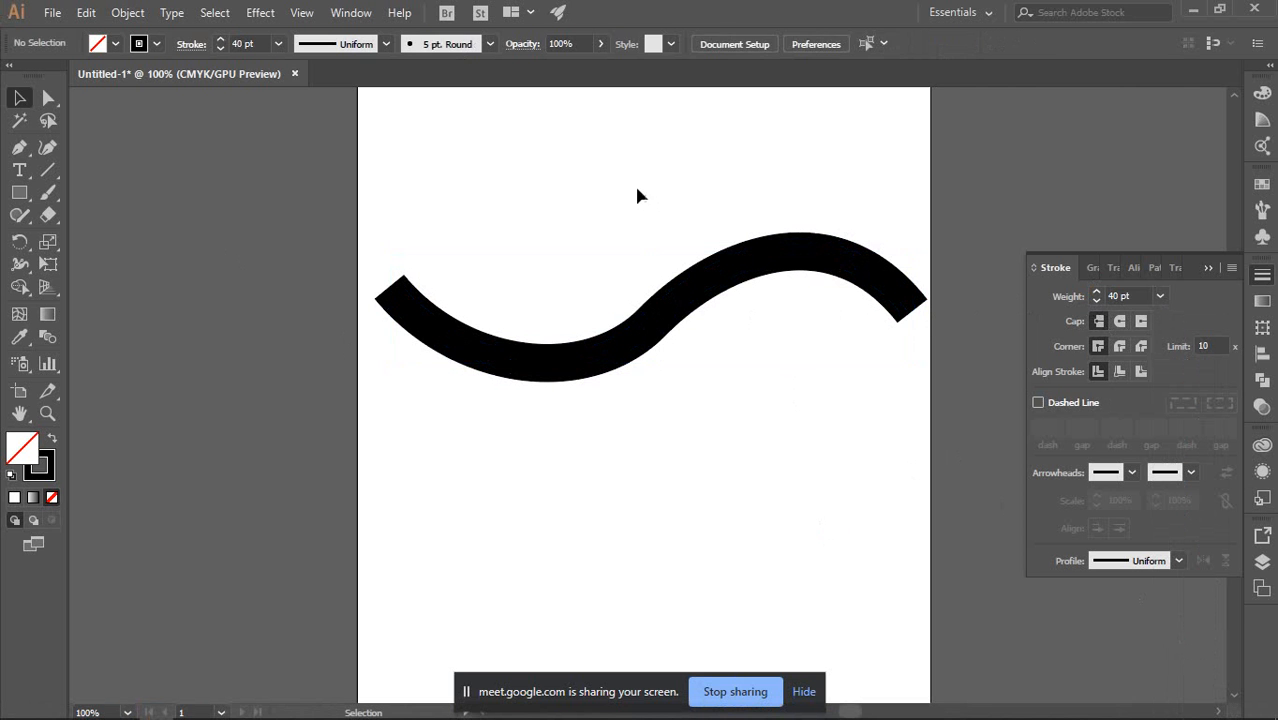
# Examine how the thick stroke sits around the wavy curve's path, with the curve selected and deselected
pyautogui.moveTo(636, 189); pyautogui.dragTo(761, 478)
pyautogui.click(739, 424)
pyautogui.click(655, 318)
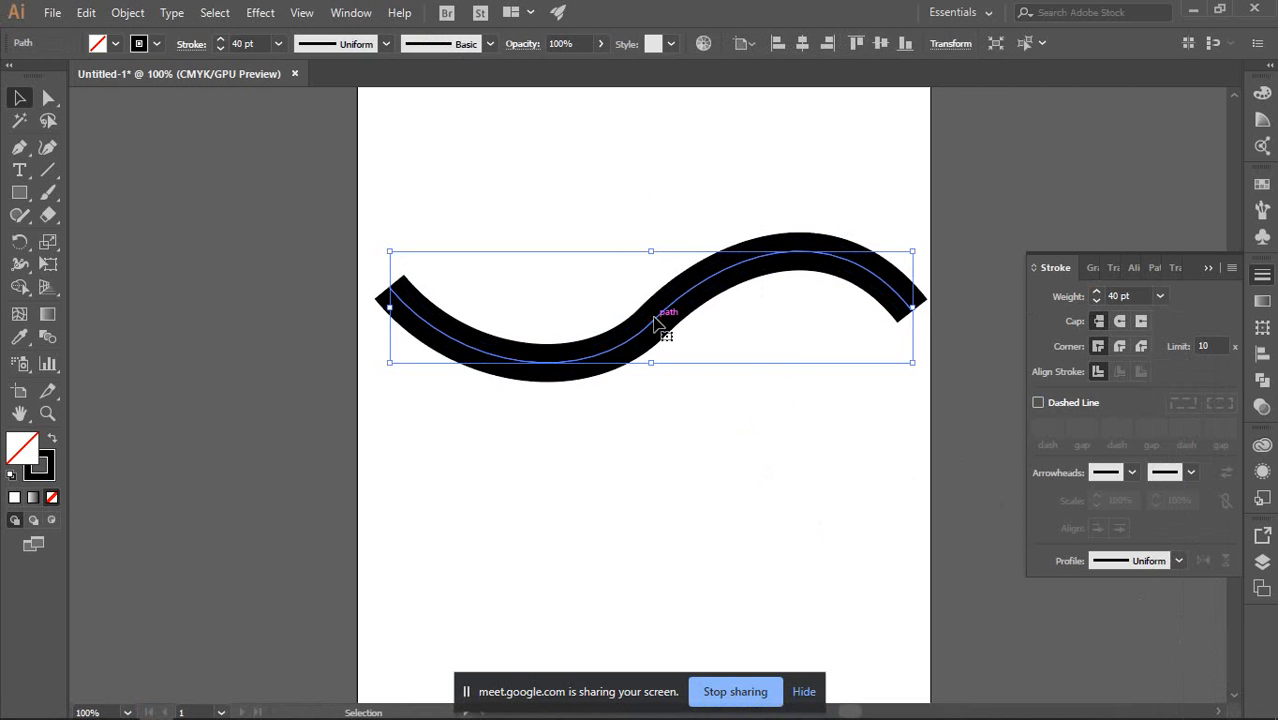
pyautogui.click(706, 430)
pyautogui.keyDown('alt'); pyautogui.scroll(2, 745, 290); pyautogui.keyUp('alt')
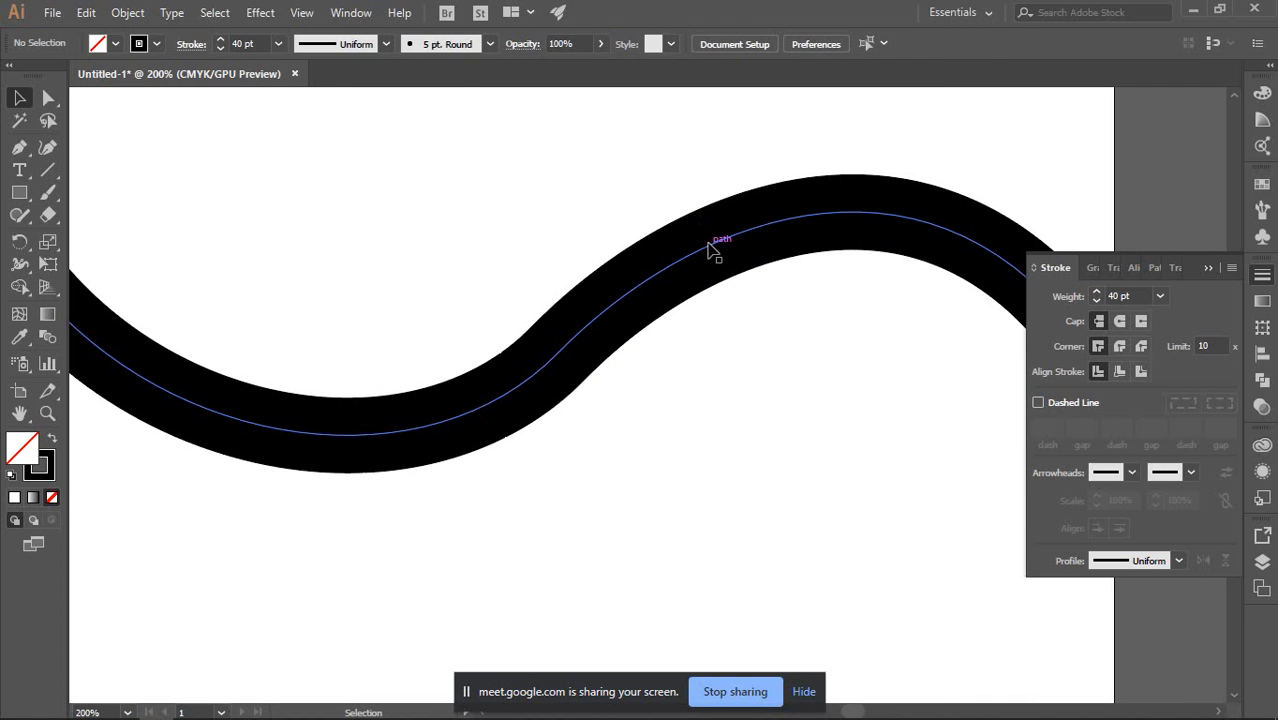
pyautogui.click(709, 250)
pyautogui.keyDown('alt'); pyautogui.scroll(-3, 713, 252); pyautogui.keyUp('alt')
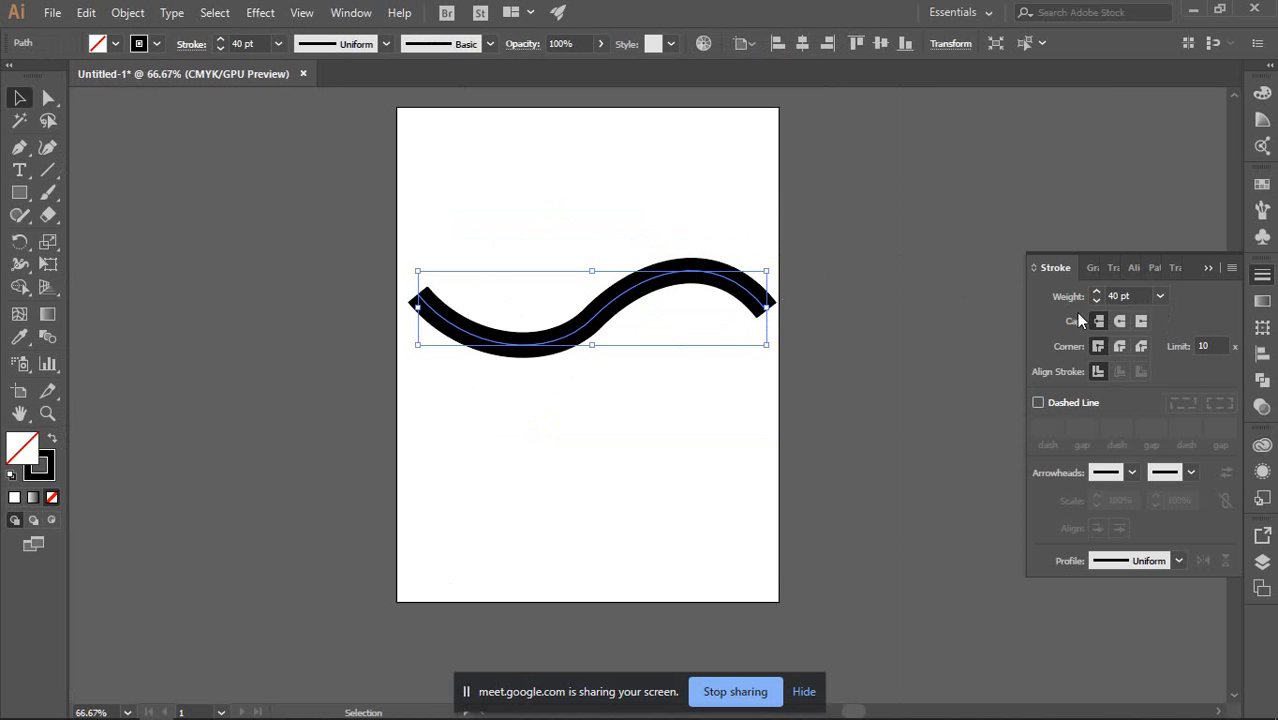
# Apply the round cap to the wavy curve's ends and inspect its right end up close
pyautogui.keyDown('alt'); pyautogui.scroll(1, 1000, 312); pyautogui.keyUp('alt')
pyautogui.moveTo(523, 254); pyautogui.dragTo(650, 206)
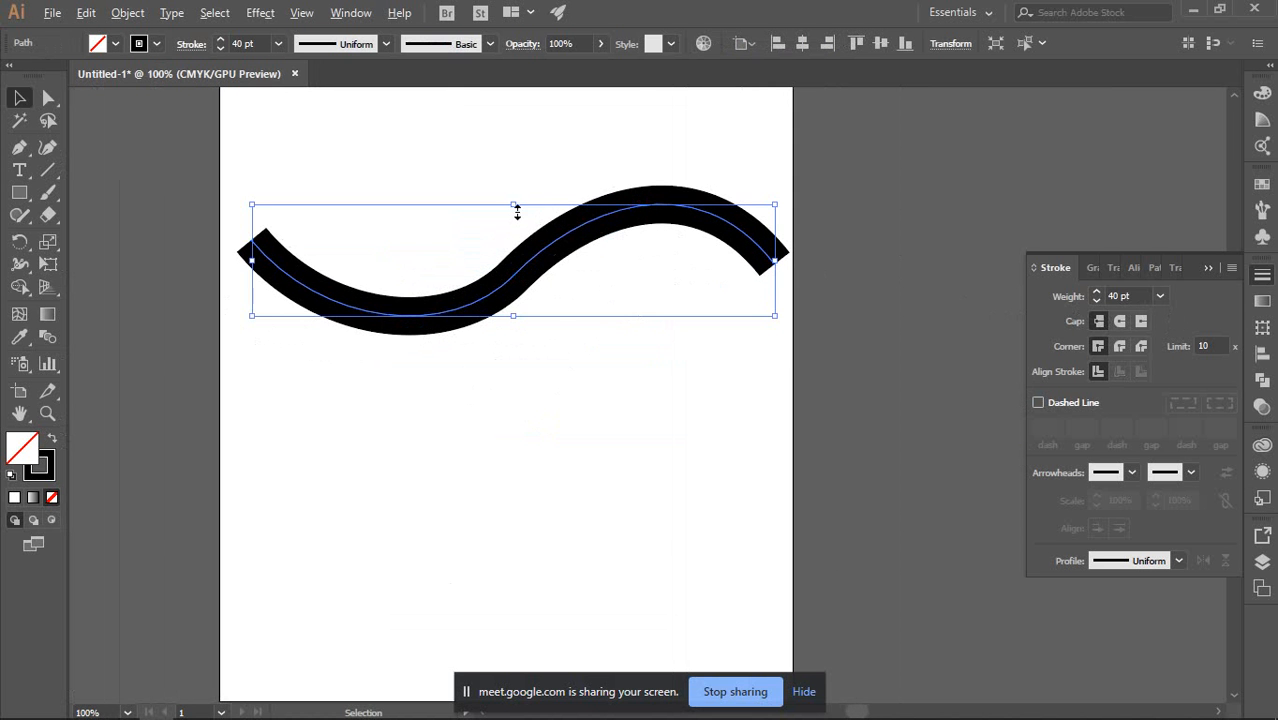
pyautogui.keyDown('alt'); pyautogui.scroll(1, 518, 209); pyautogui.keyUp('alt')
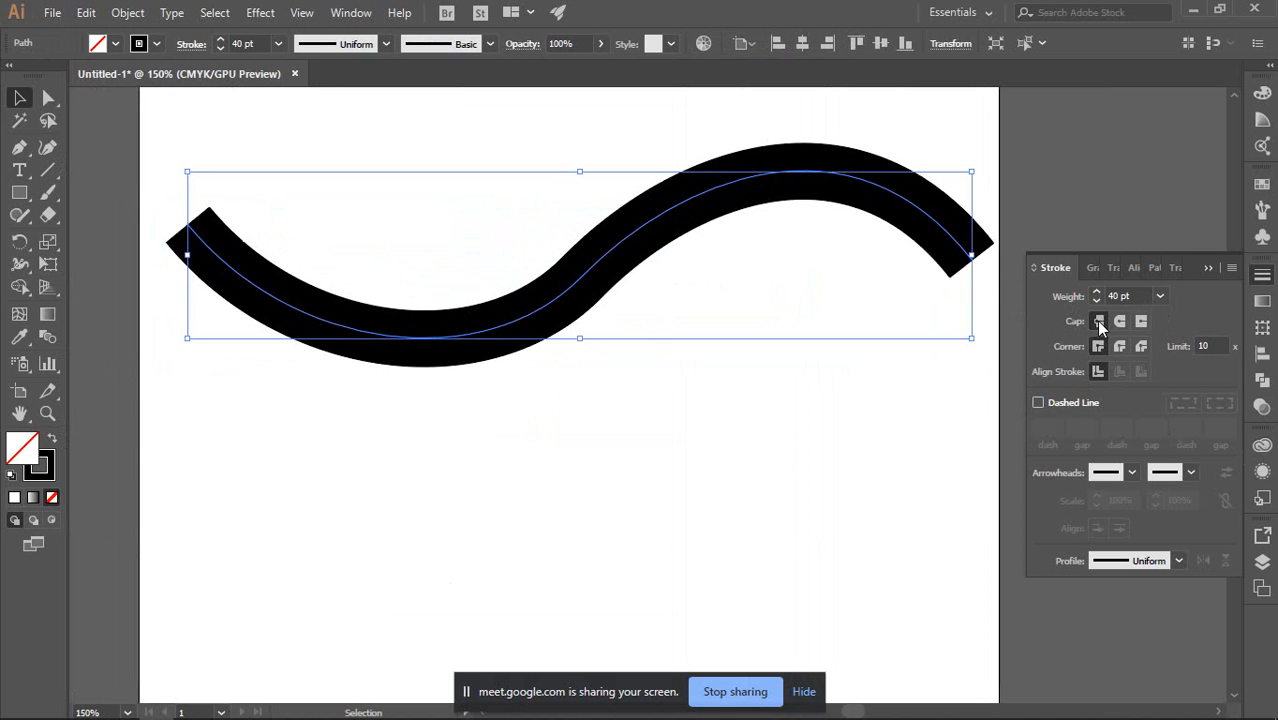
pyautogui.click(816, 345)
pyautogui.click(970, 250)
pyautogui.click(1119, 321)
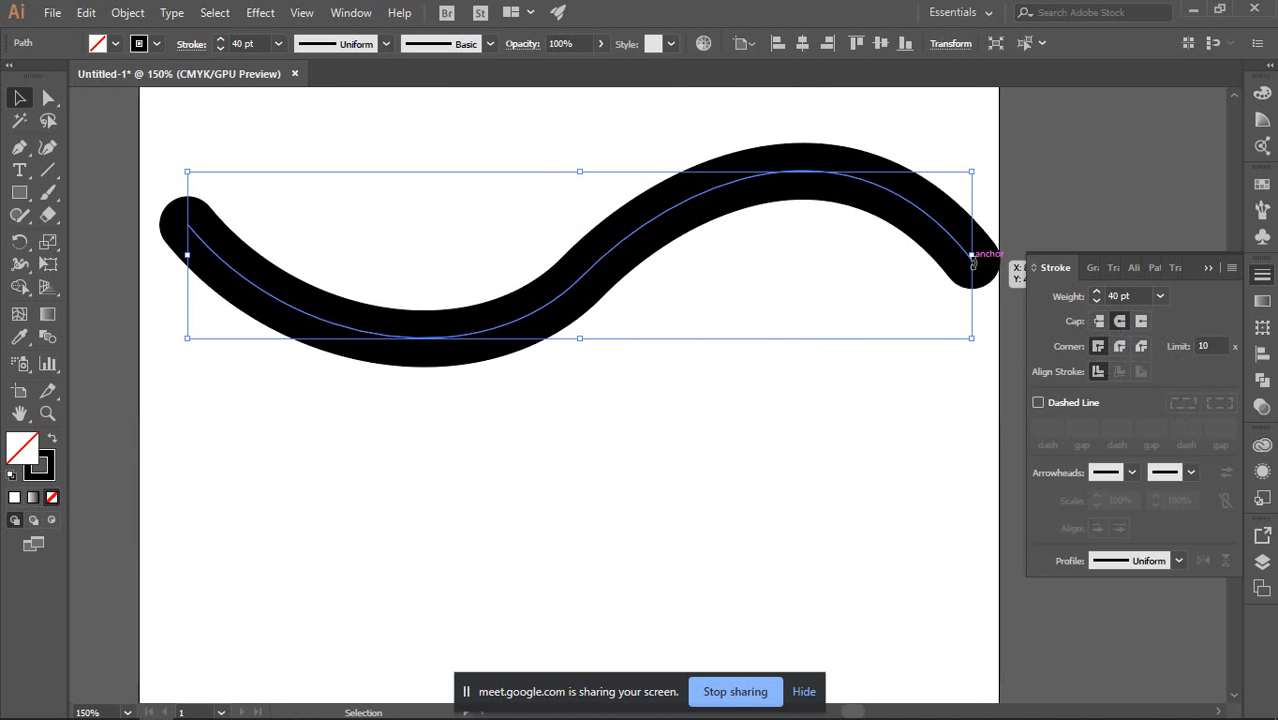
pyautogui.scroll(3, 975, 268)
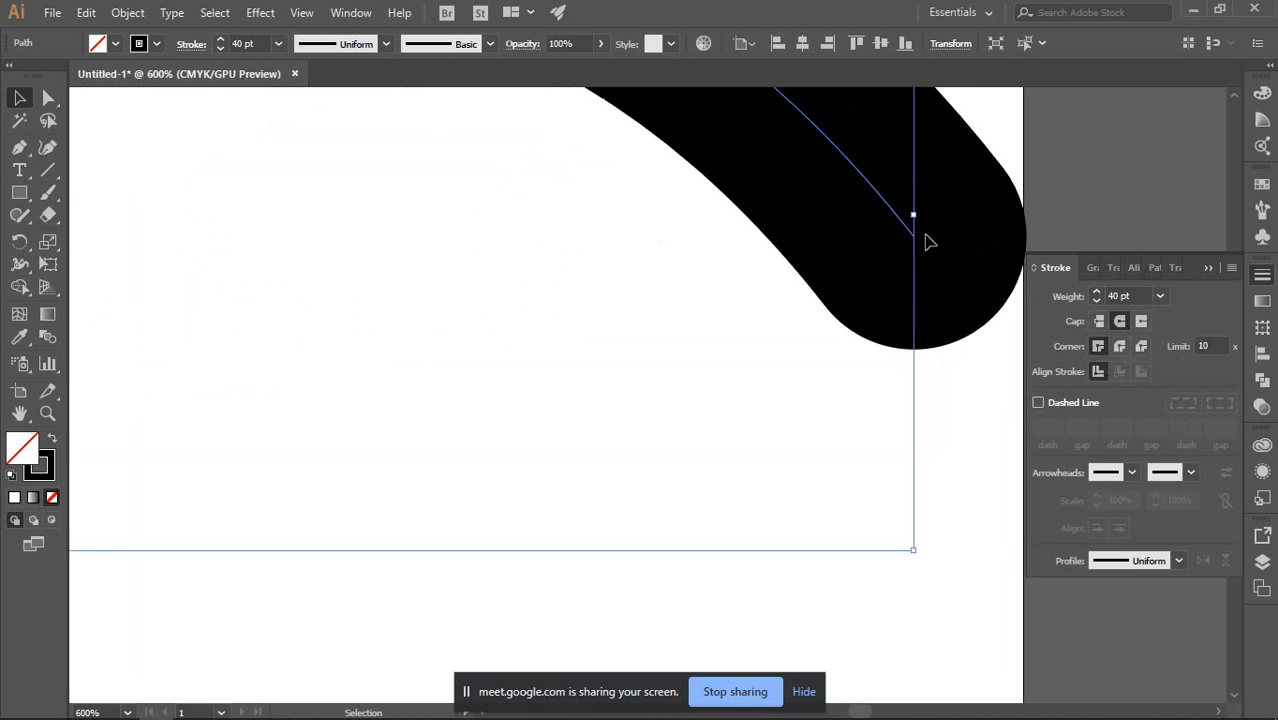
pyautogui.scroll(-4, 955, 312)
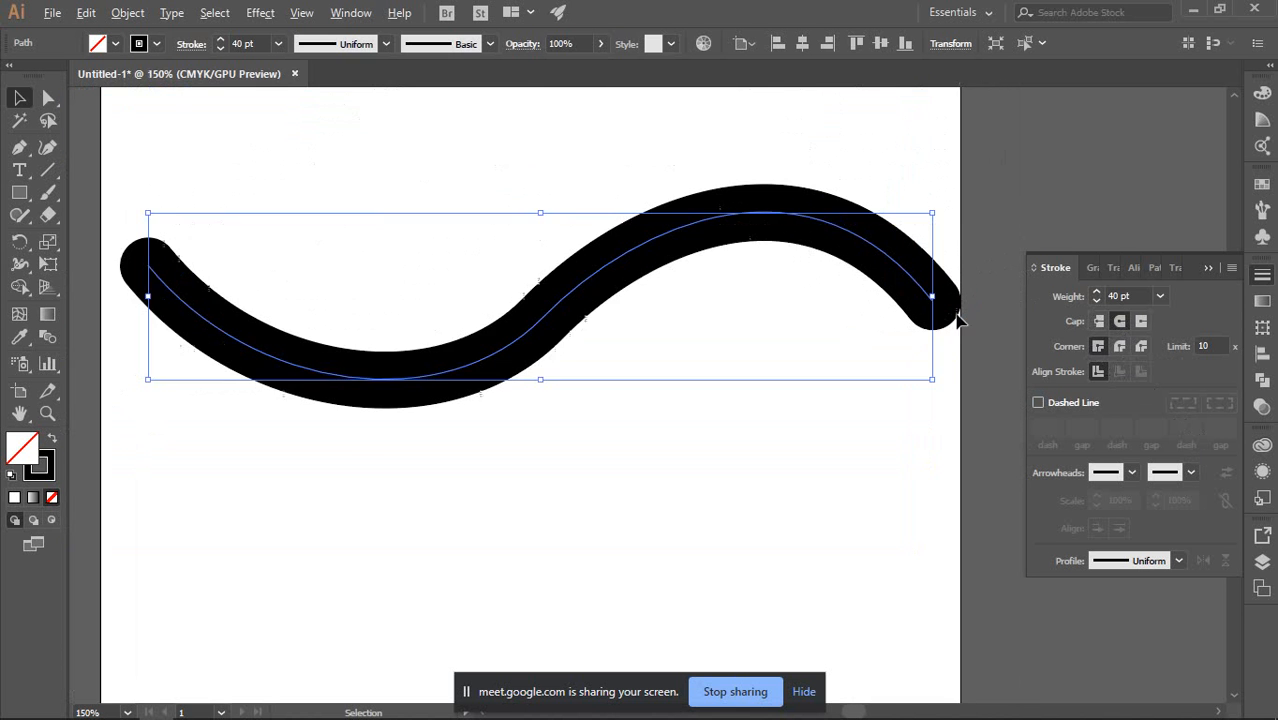
pyautogui.moveTo(913, 297); pyautogui.dragTo(875, 300)
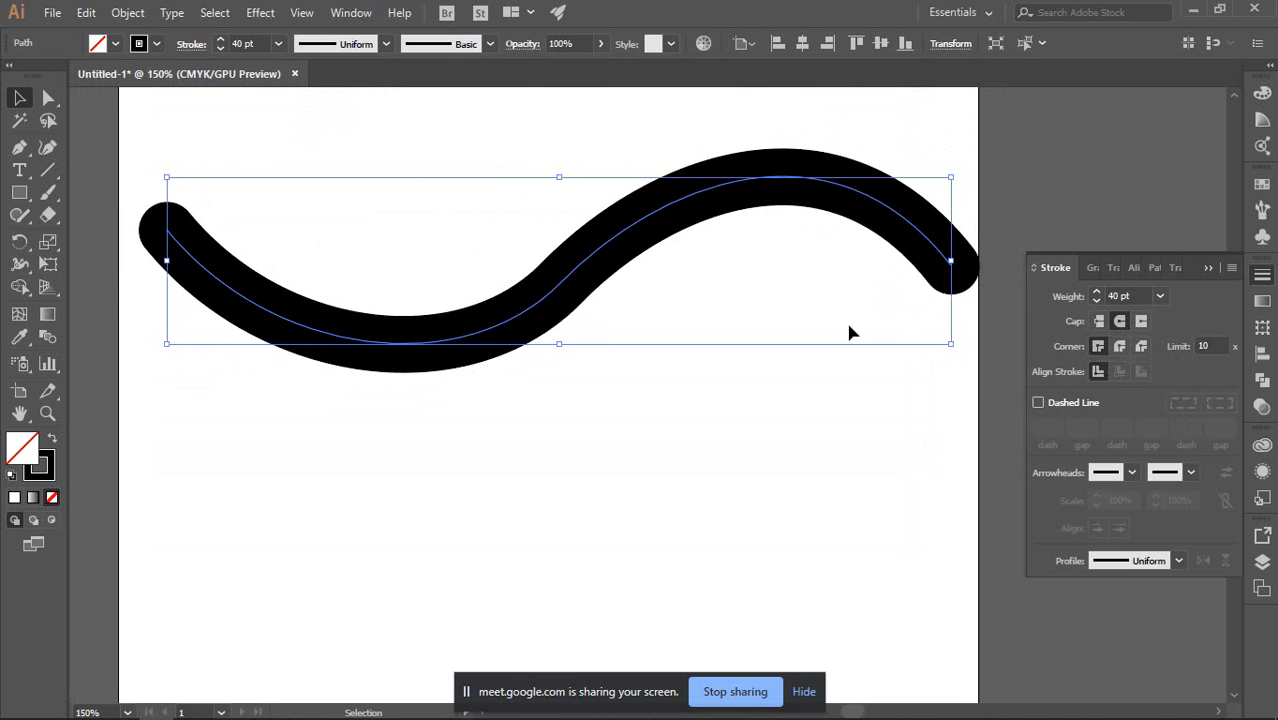
# Try the projecting cap on the wavy curve, restore the butt cap and deselect the curve
pyautogui.click(1141, 321)
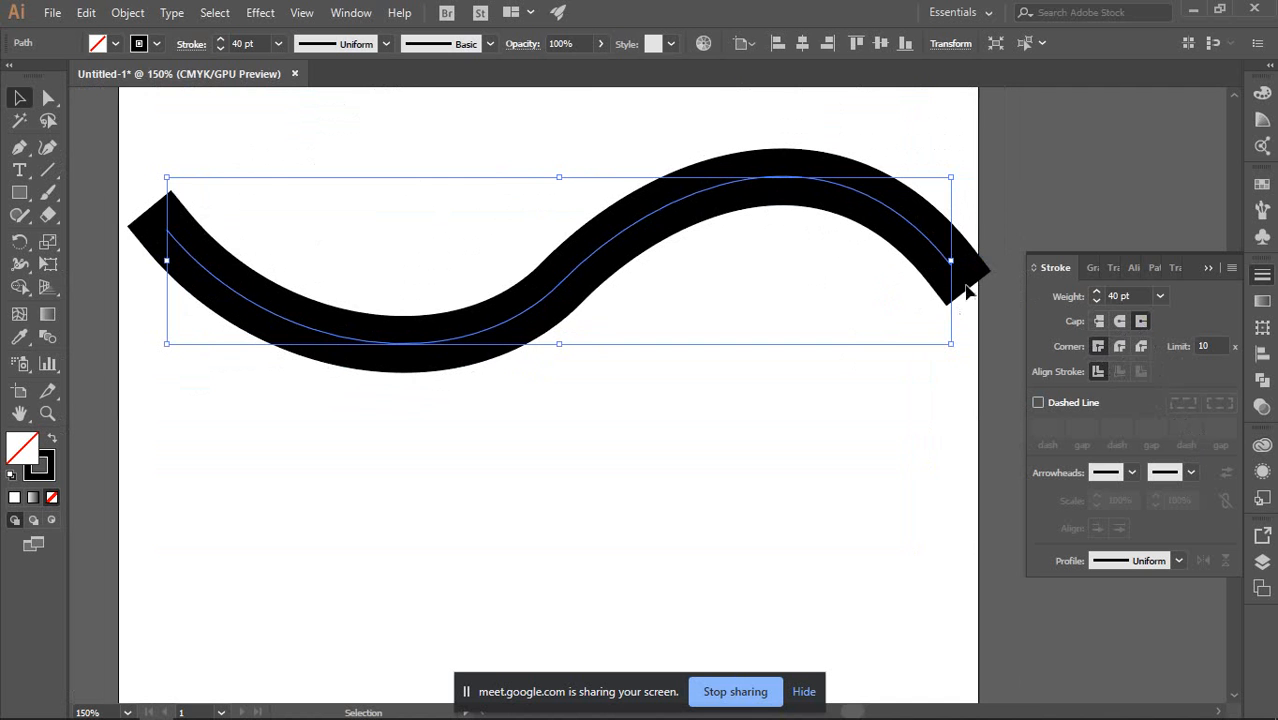
pyautogui.click(1098, 320)
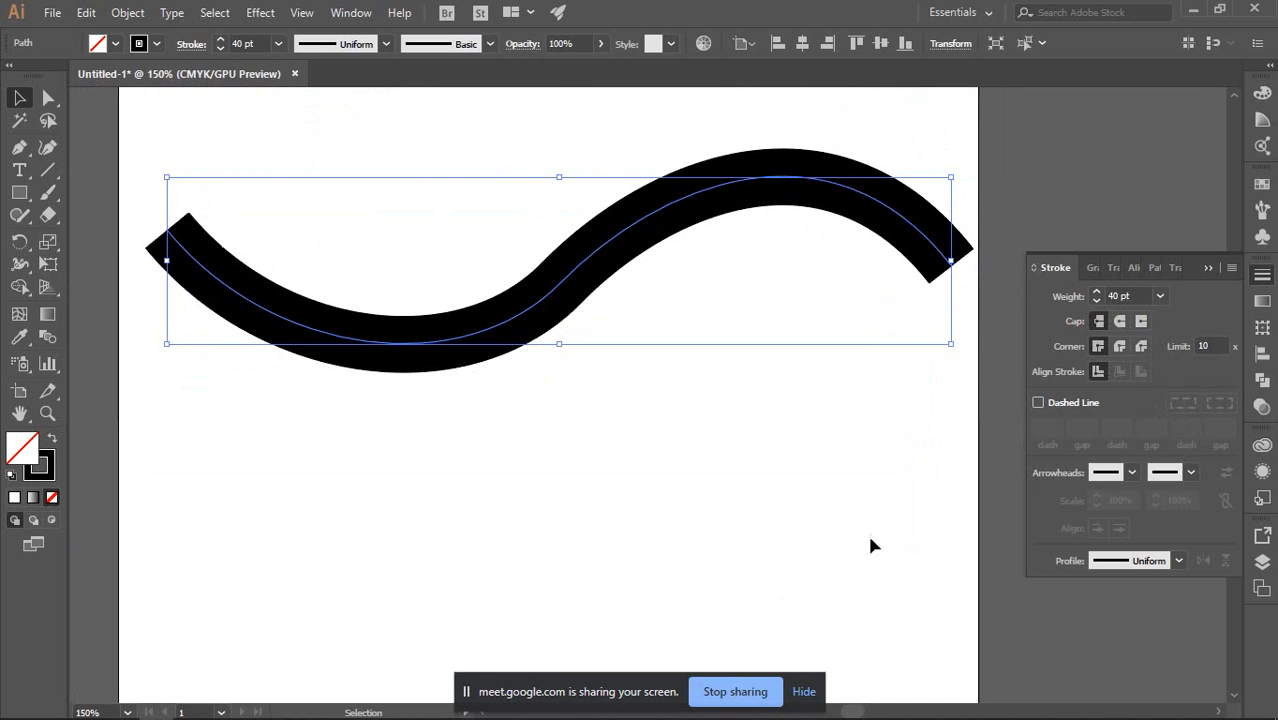
pyautogui.click(490, 200)
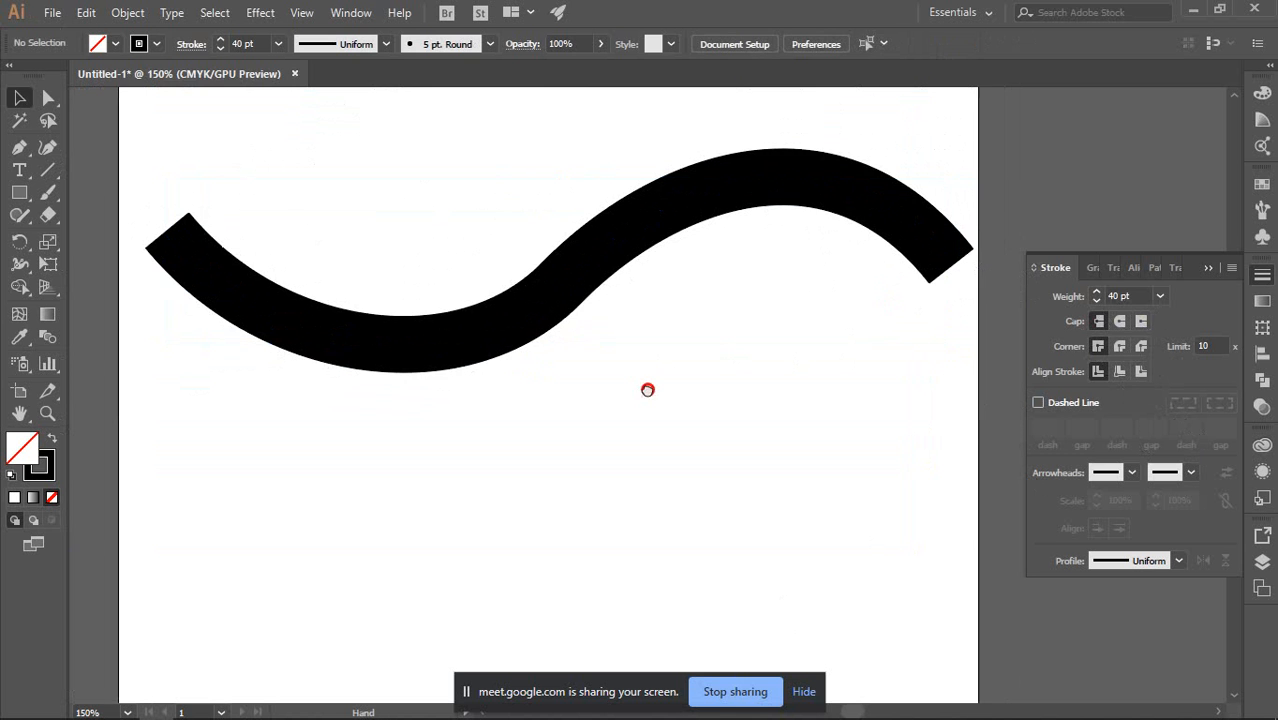
# Draw a five-point W of straight segments with the Pen tool below the wavy curve, ending at about X 5.17, Y 5.86 in
pyautogui.scroll(-3, 648, 386)
pyautogui.click(15, 148)
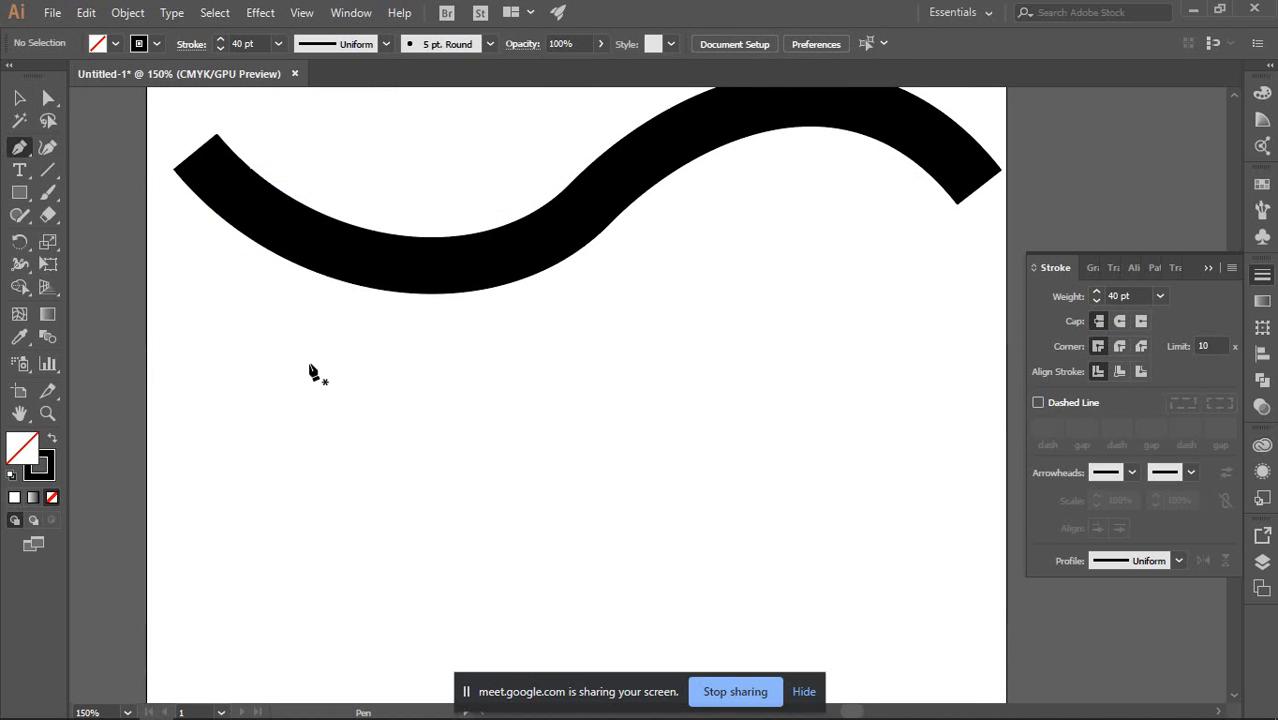
pyautogui.click(260, 322)
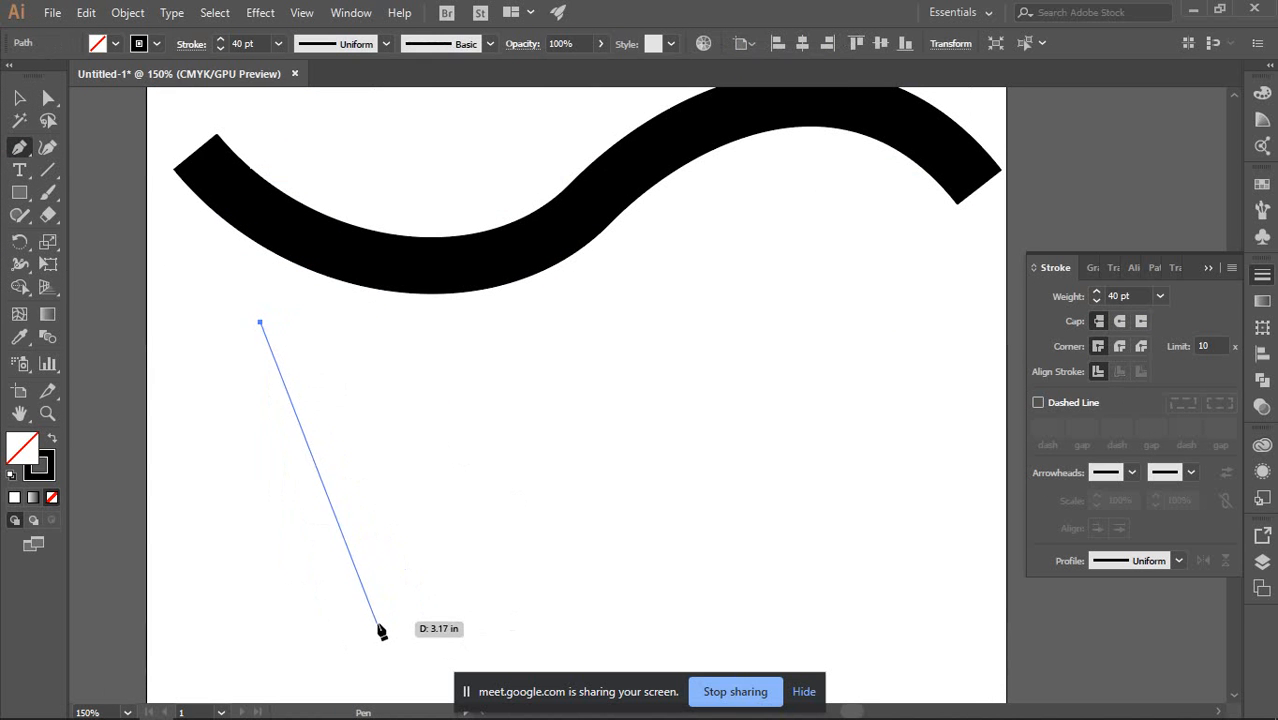
pyautogui.click(377, 610)
pyautogui.click(483, 330)
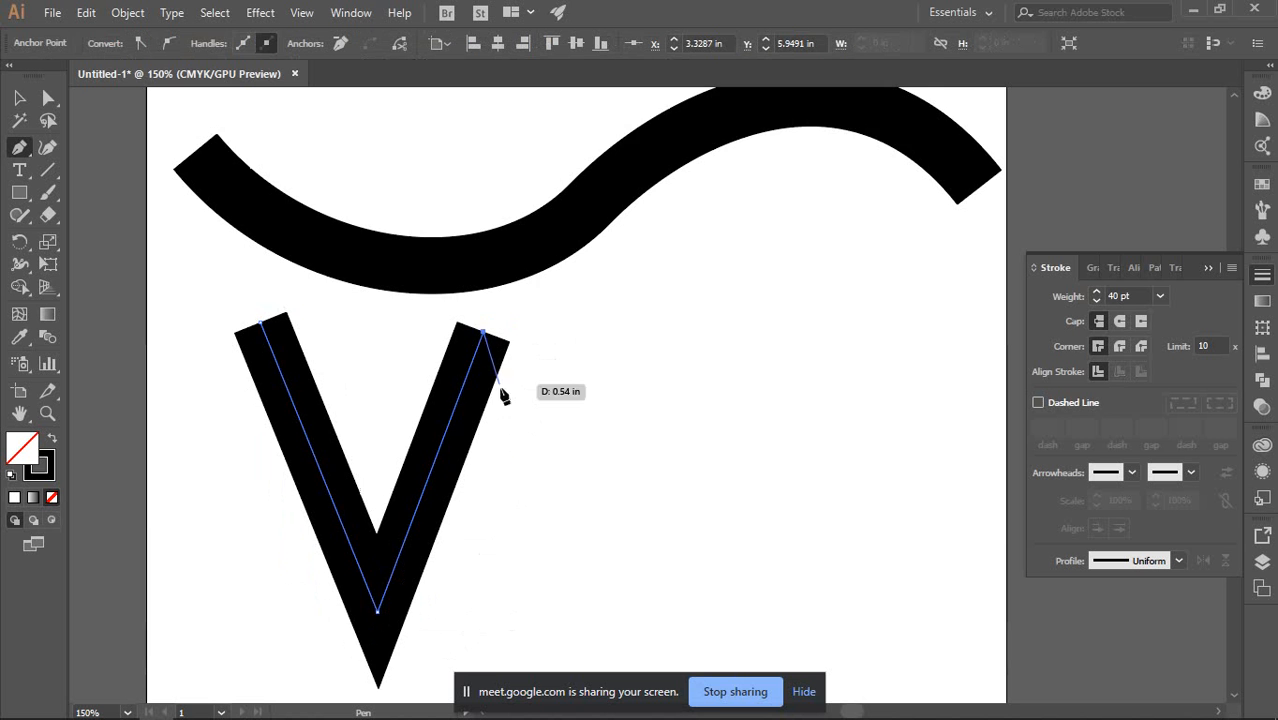
pyautogui.scroll(-2, 590, 540)
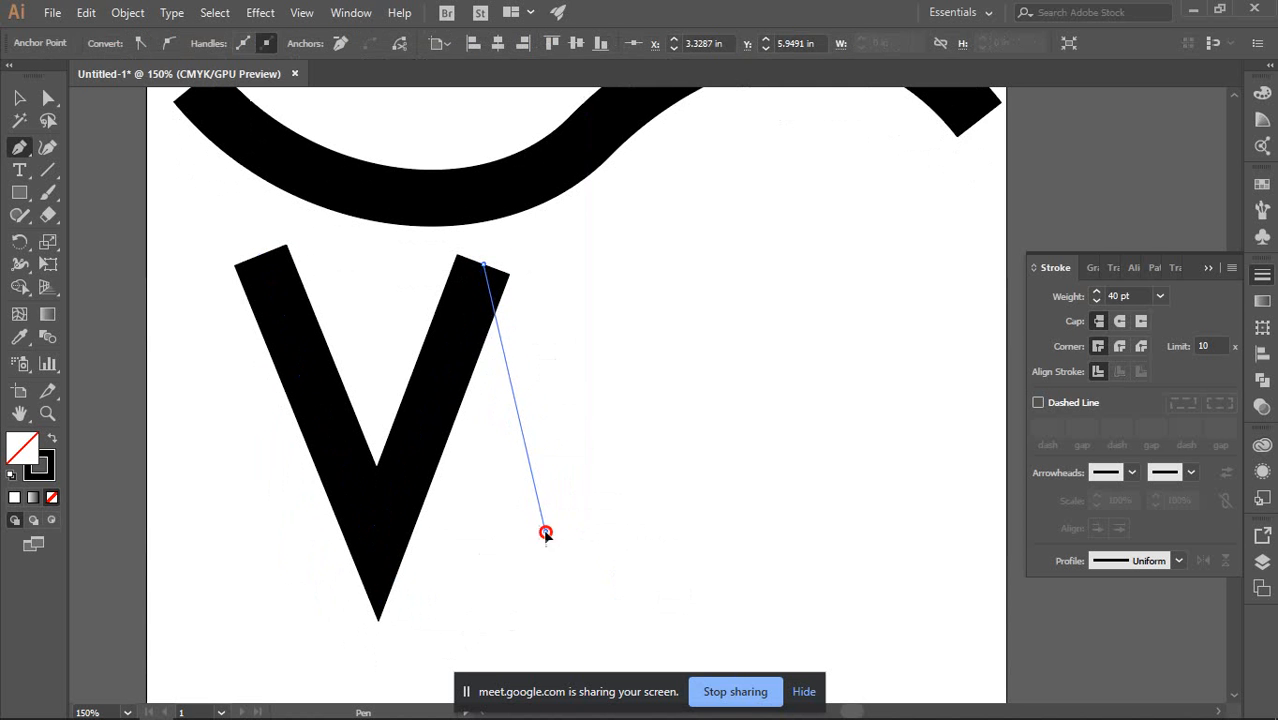
pyautogui.click(545, 531)
pyautogui.click(669, 256)
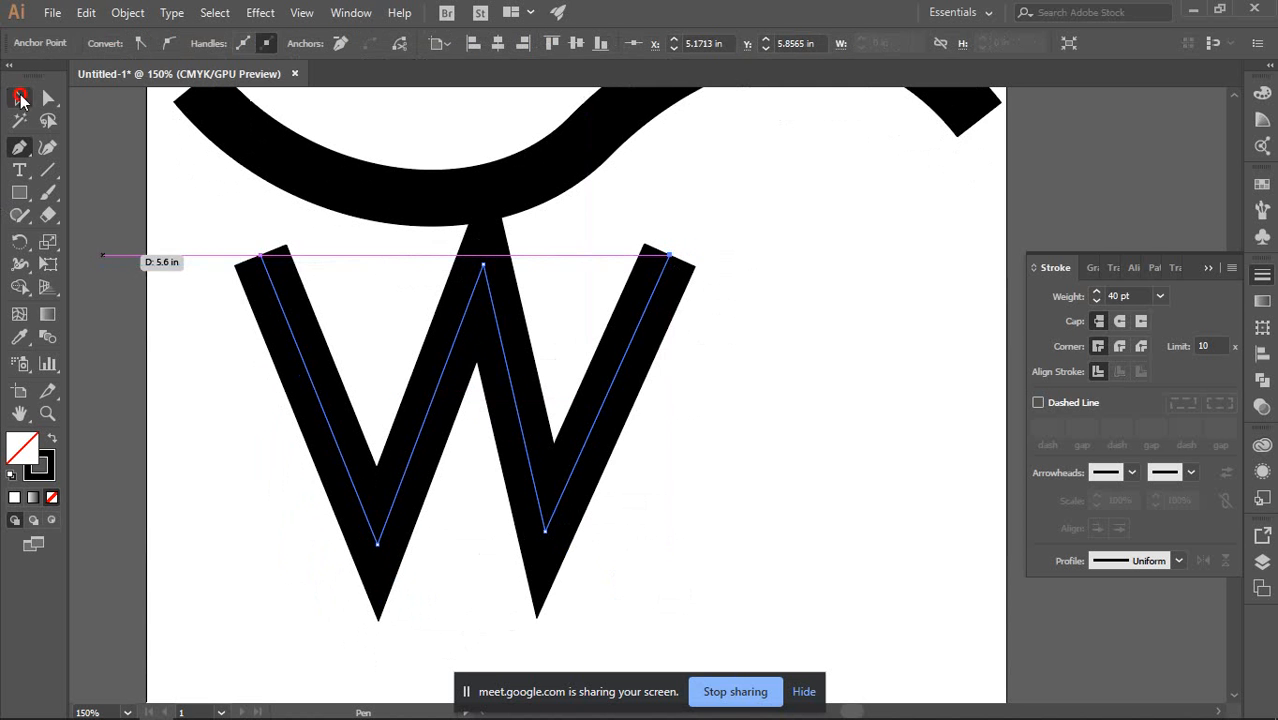
# Move the W shape to the right half of the artboard, clear of the wavy curve
pyautogui.press('v')
pyautogui.click(423, 368)
pyautogui.moveTo(444, 368); pyautogui.dragTo(716, 399)
pyautogui.scroll(-1, 512, 285)
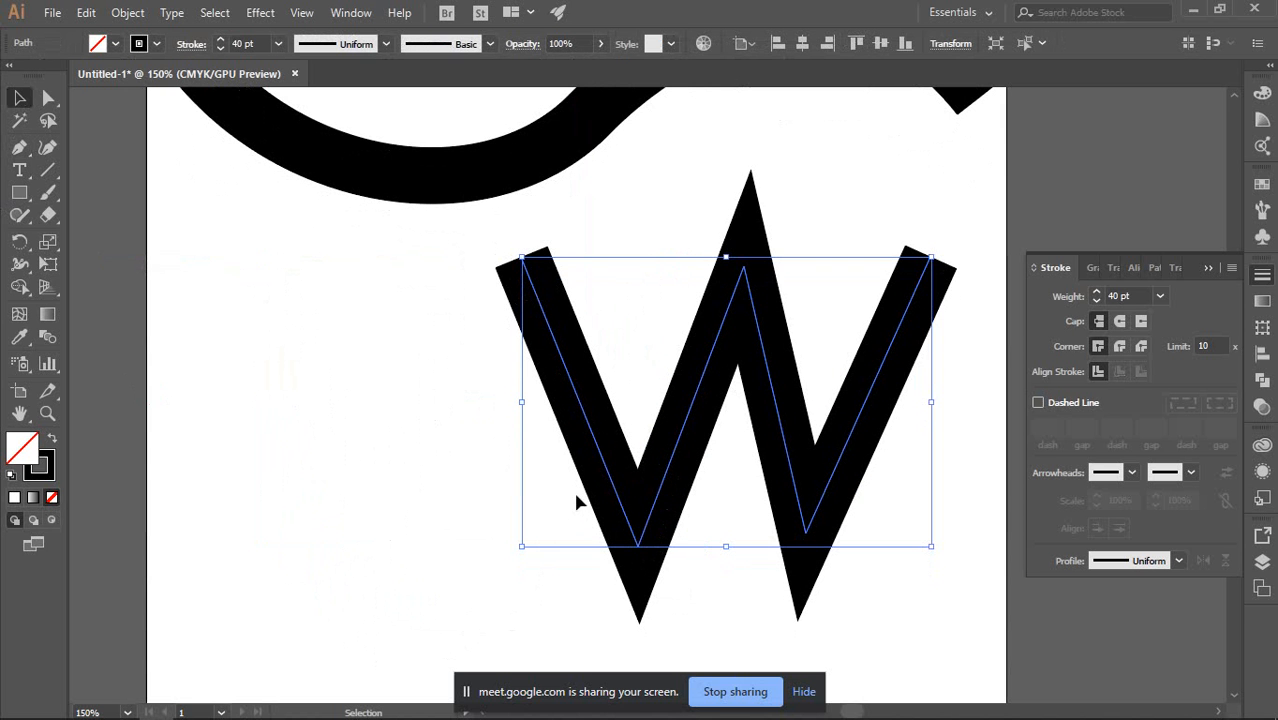
# Compare the round and bevel joins on the W's corners, keep the round join and deselect the shape
pyautogui.click(1119, 346)
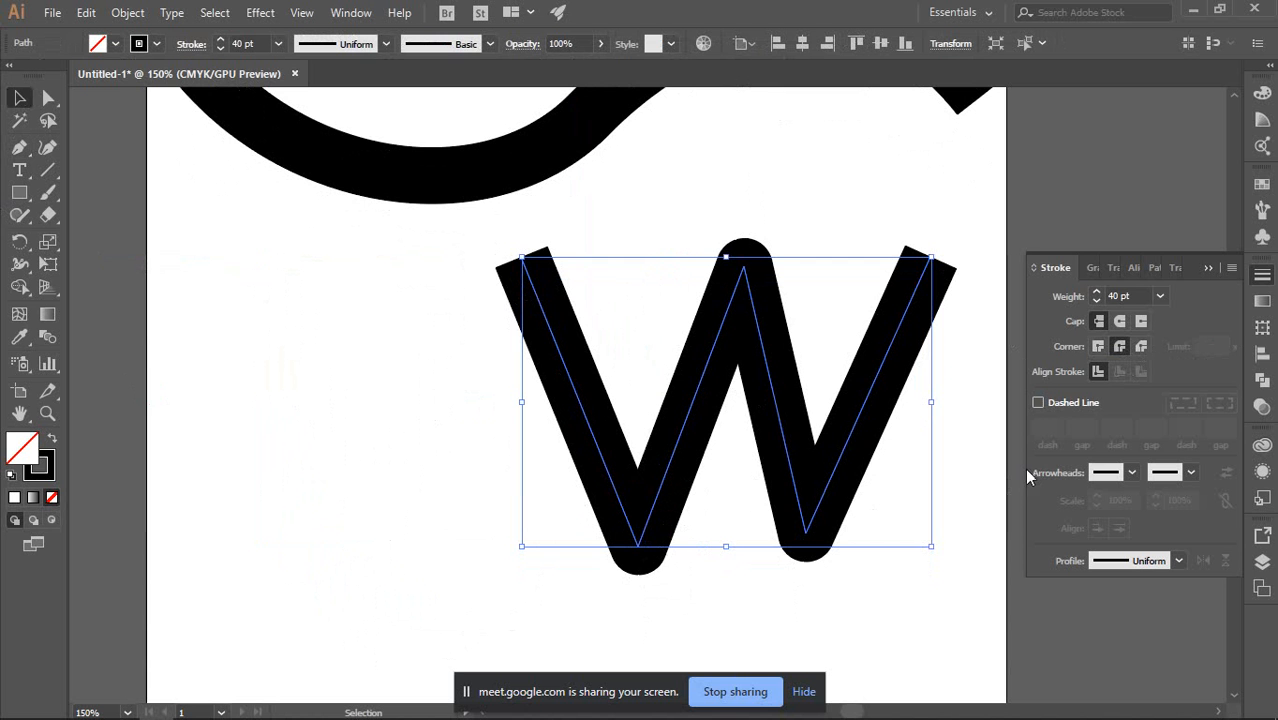
pyautogui.click(1141, 347)
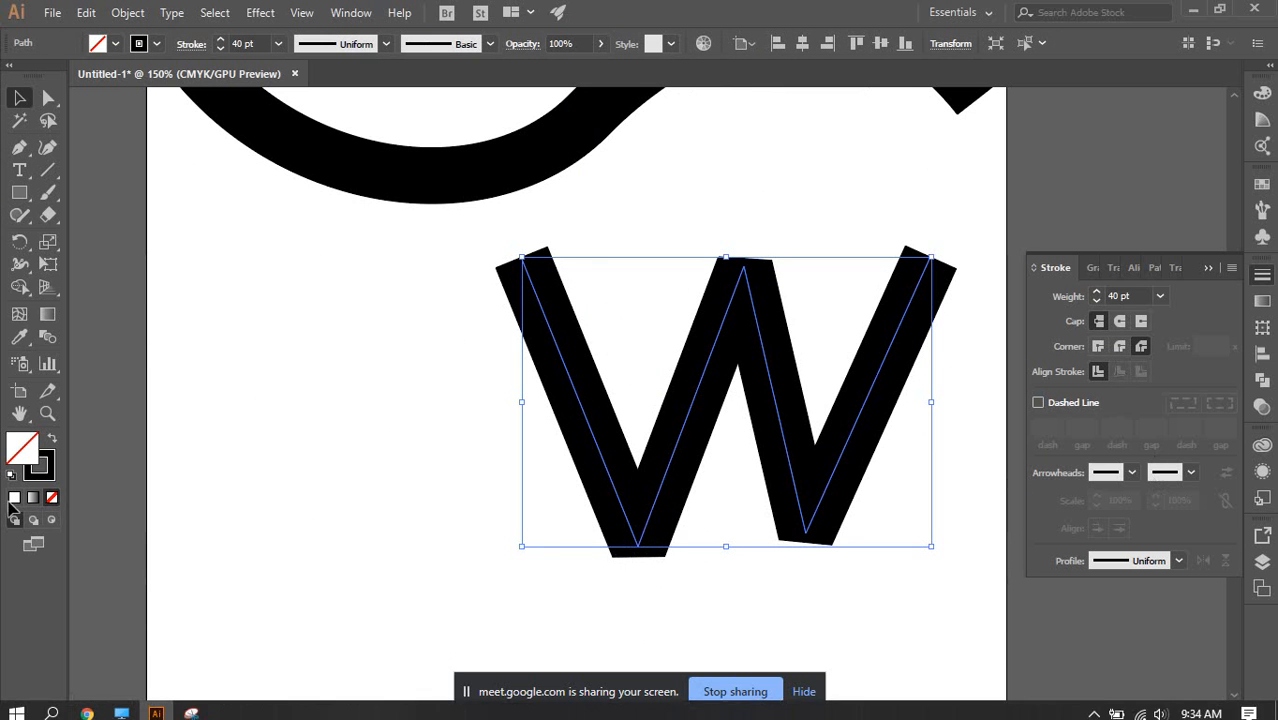
pyautogui.click(1119, 347)
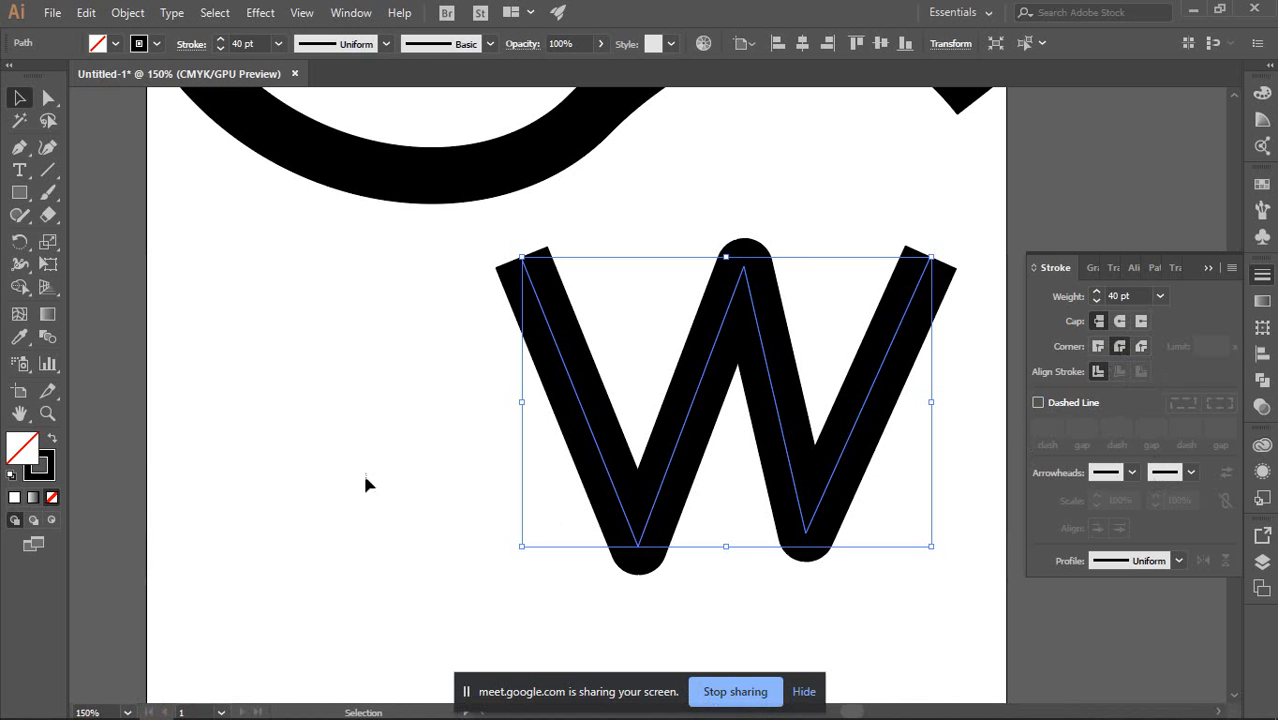
pyautogui.click(314, 442)
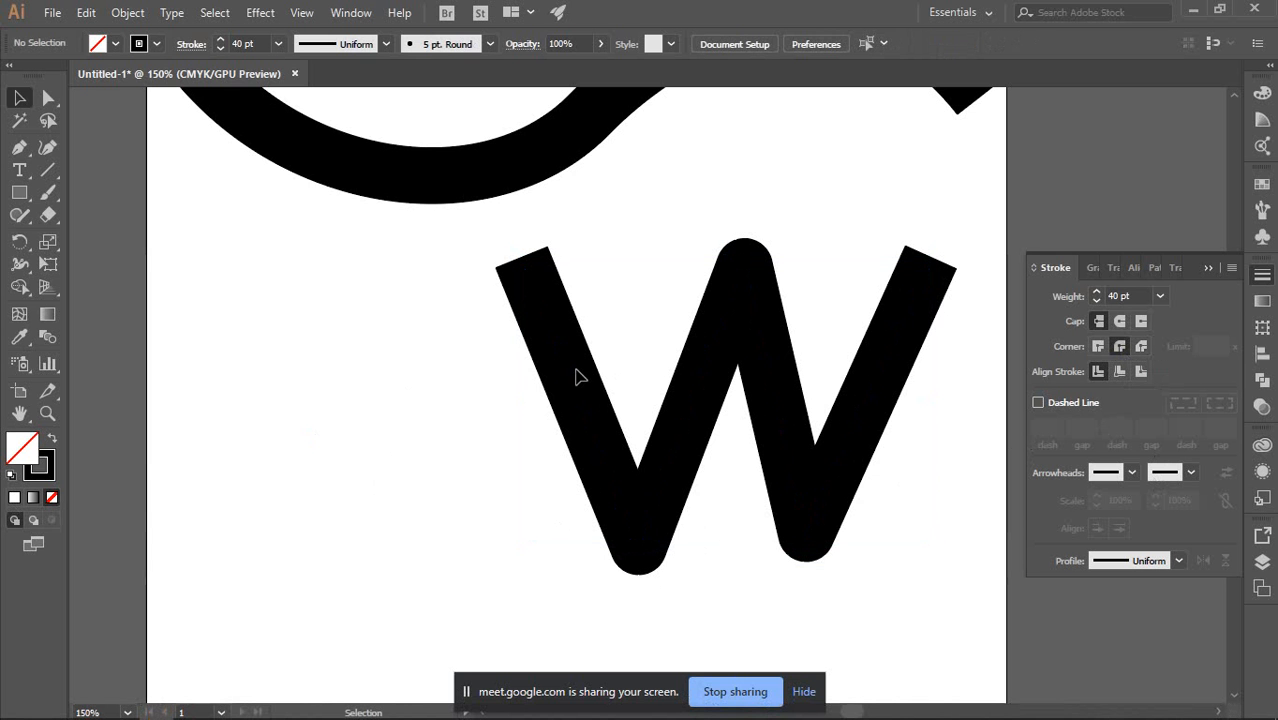
# Check the Google Meet call in Chrome, return to Illustrator and leave the W shape deselected
pyautogui.click(575, 376)
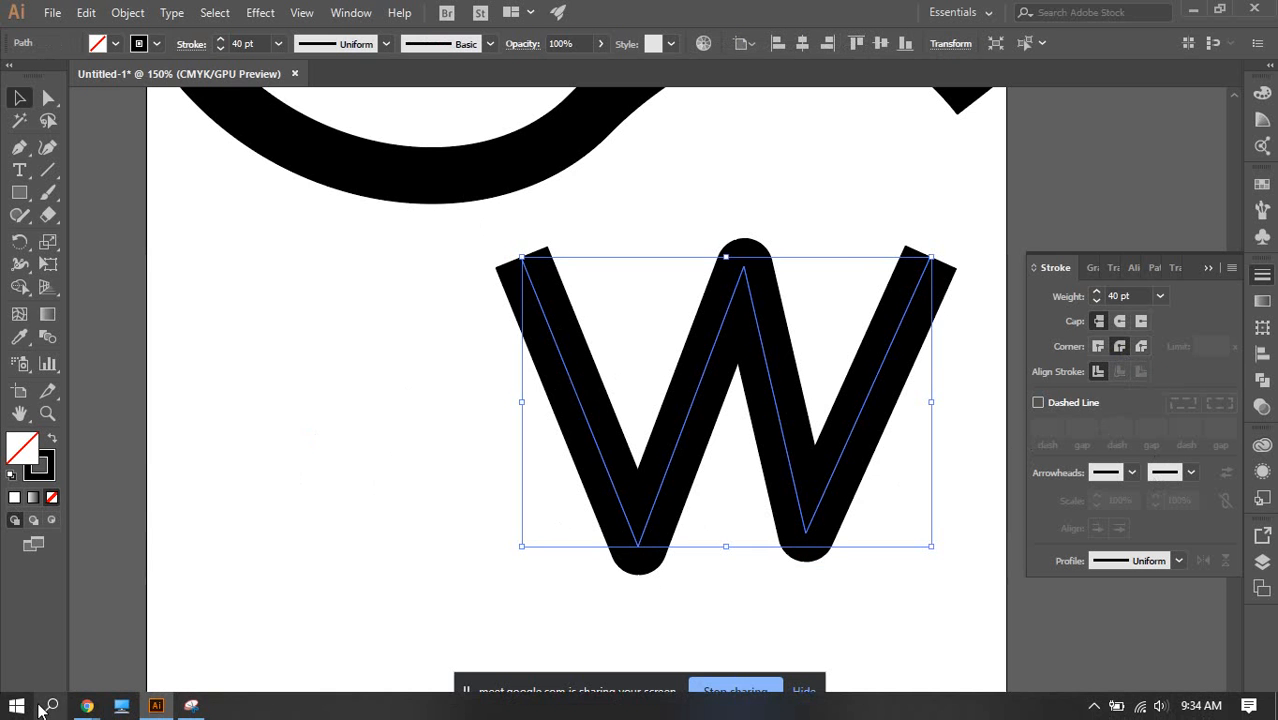
pyautogui.moveTo(87, 705)
pyautogui.click(64, 654)
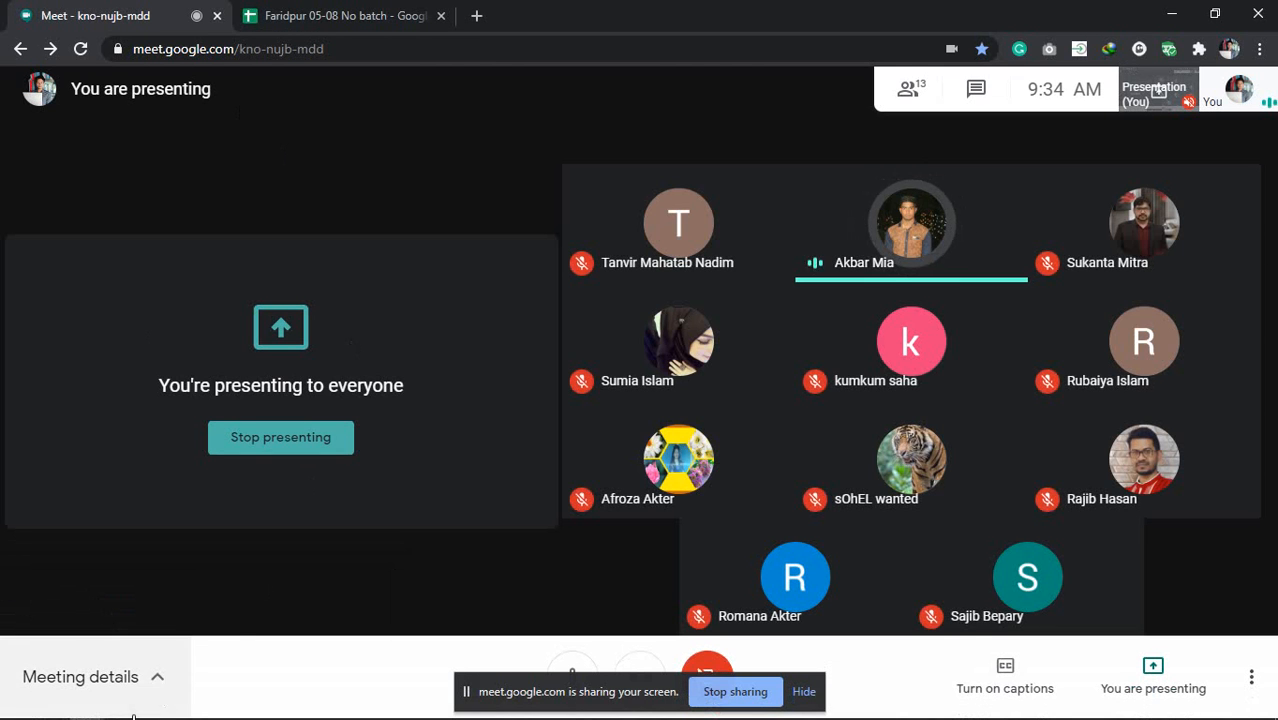
pyautogui.click(155, 706)
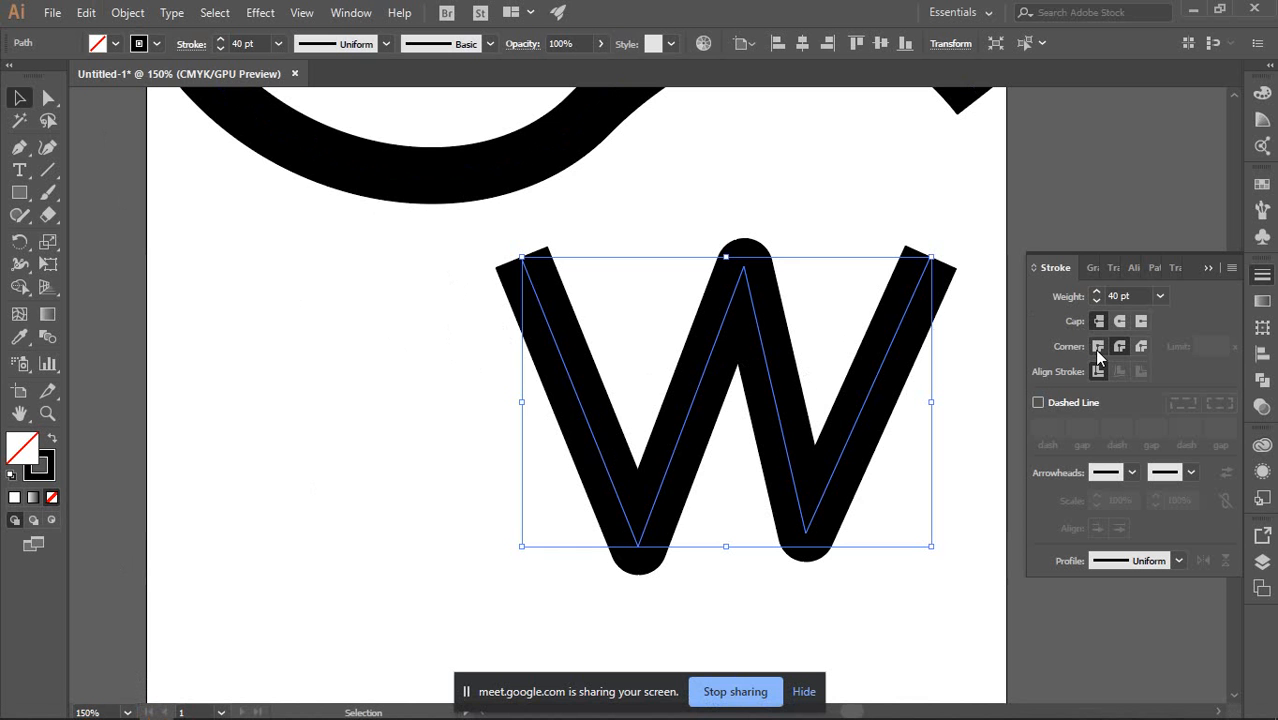
pyautogui.click(366, 262)
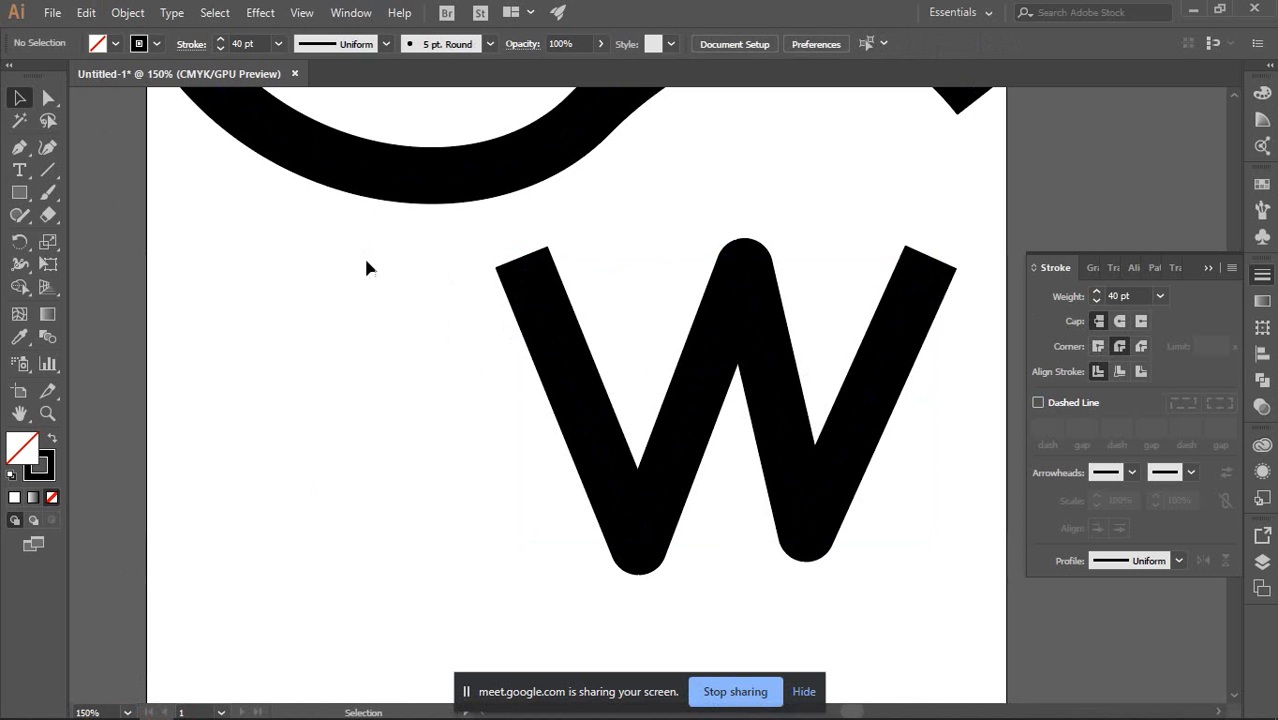
# Switch to Chrome and open prodesigntools.com in a new browser tab
pyautogui.moveTo(86, 707)
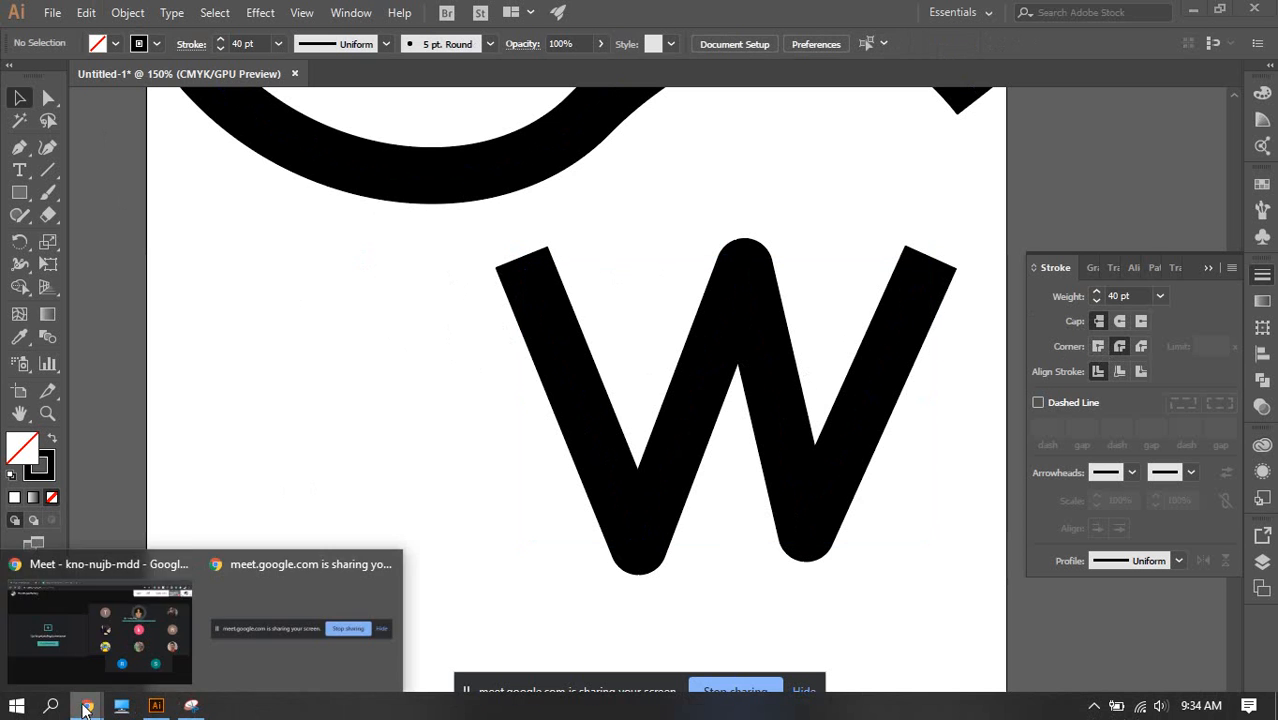
pyautogui.click(137, 577)
pyautogui.click(478, 16)
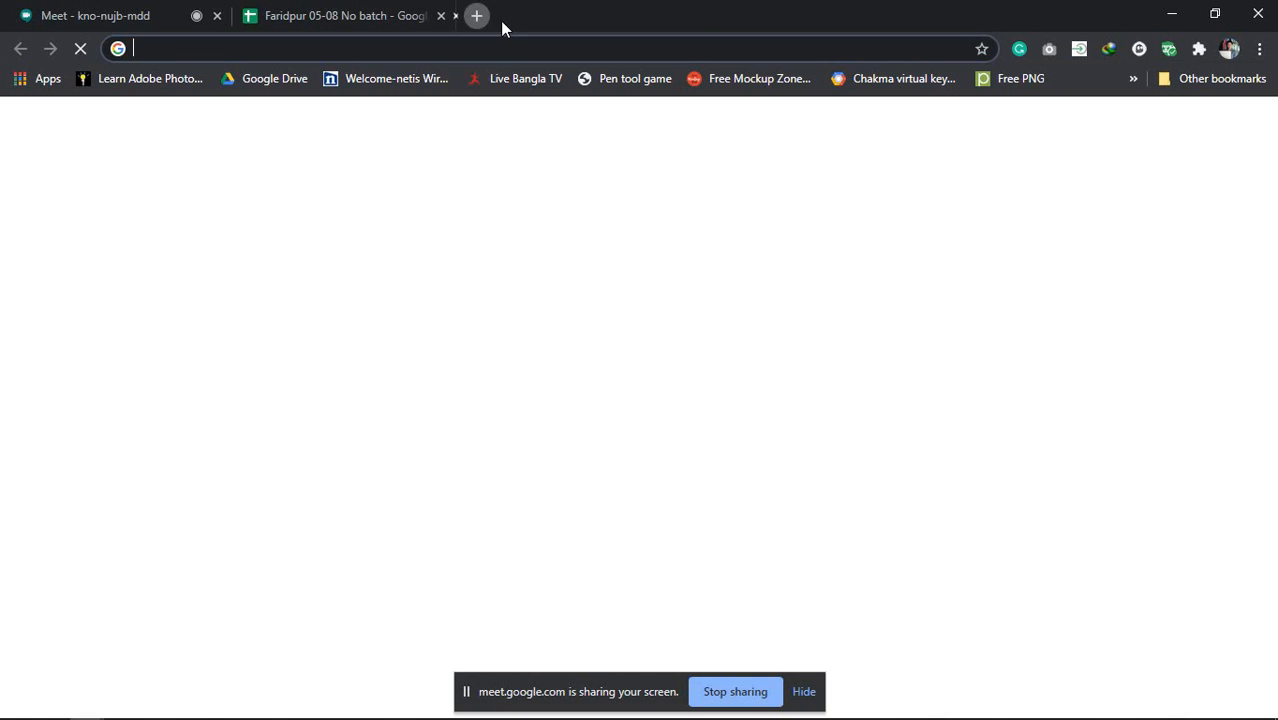
pyautogui.click(535, 49)
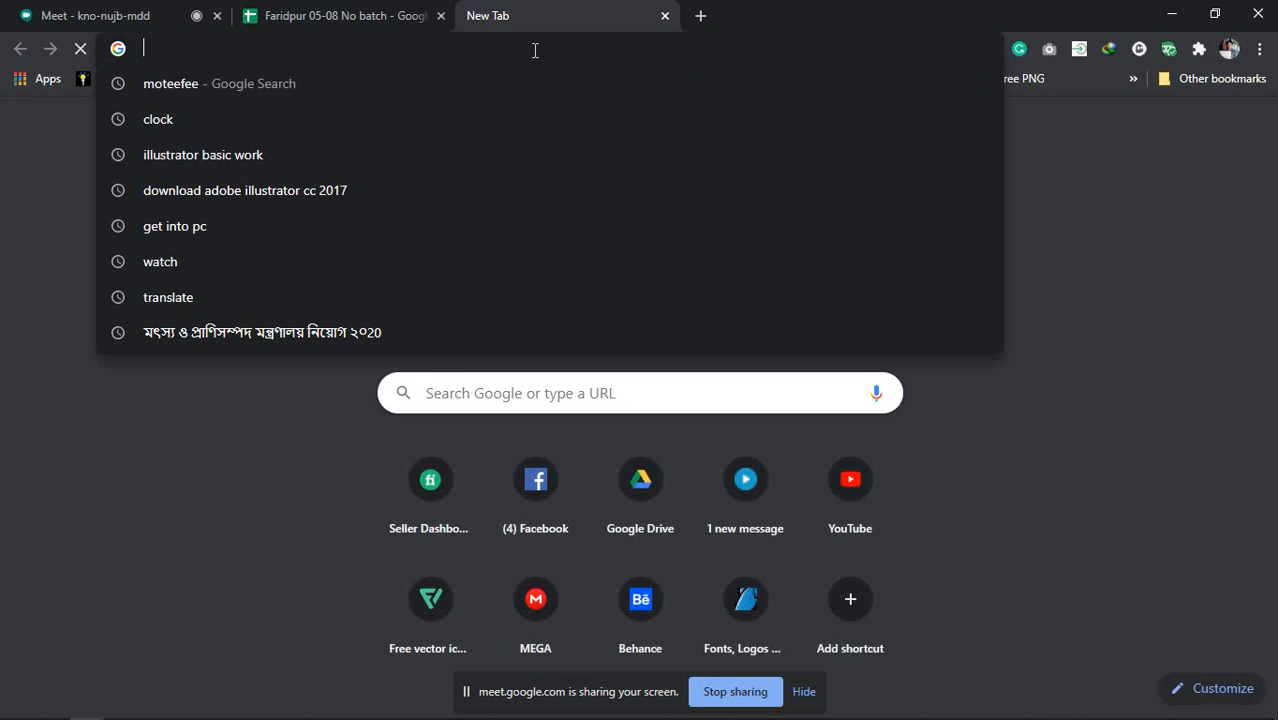
pyautogui.write('prodesigntools.com')
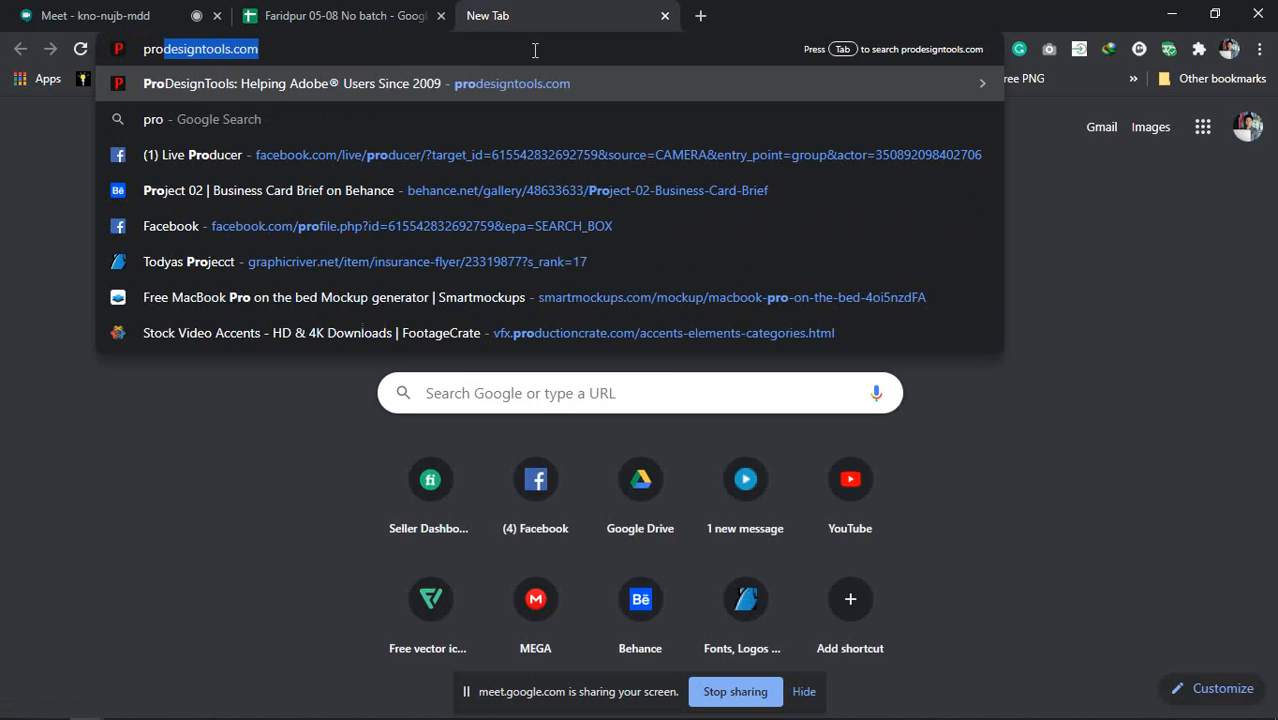
pyautogui.press('Return')
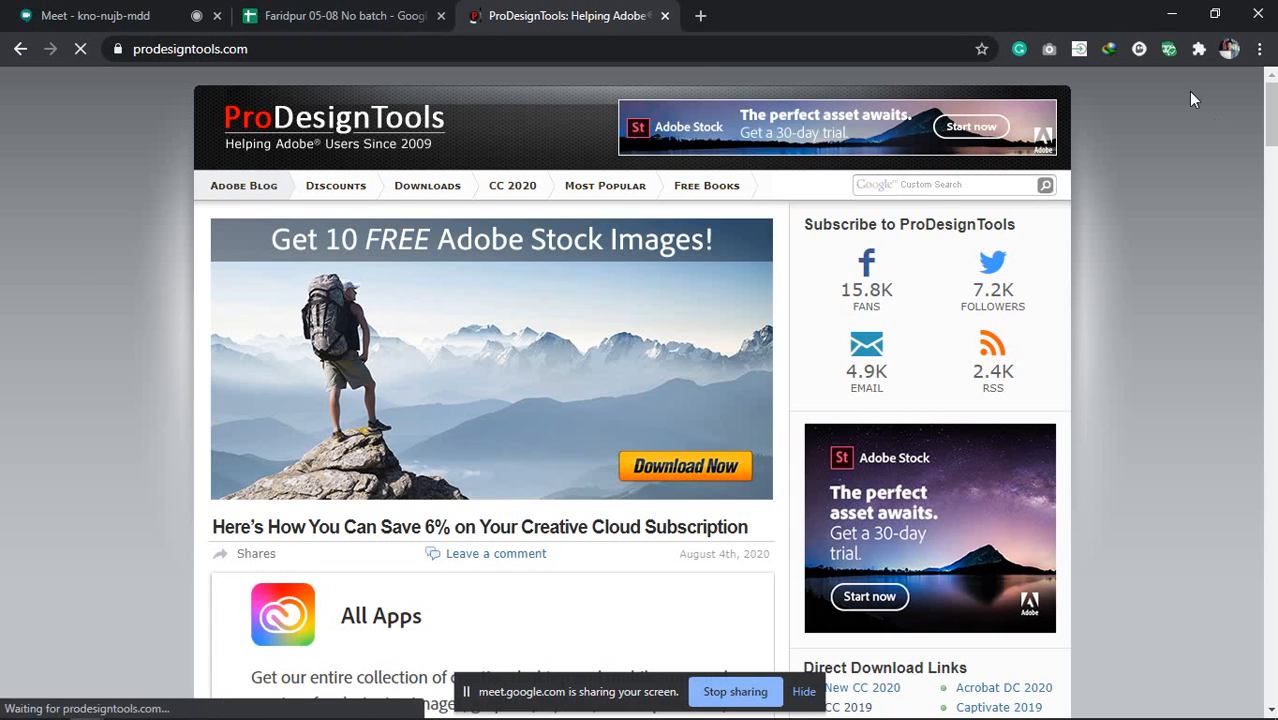
# Search the ProDesignTools site for Adobe Illustrator CC 2019
pyautogui.scroll(-10, 440, 265)
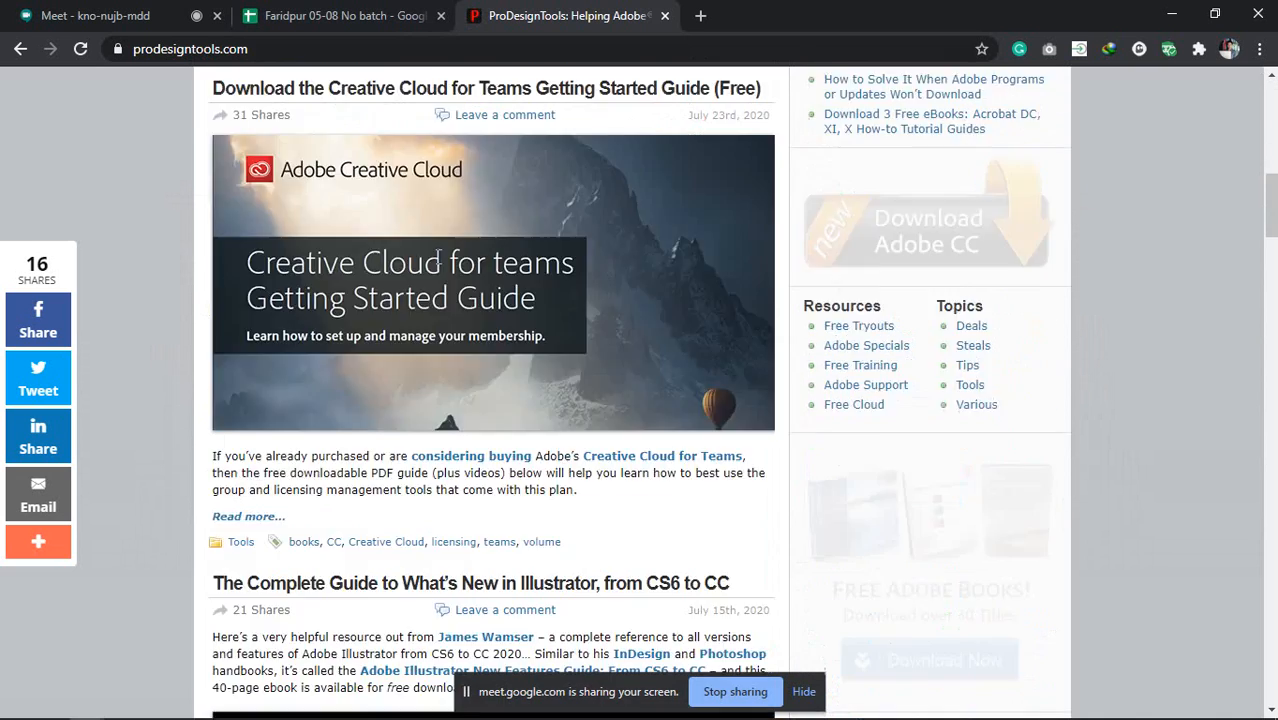
pyautogui.scroll(10, 622, 257)
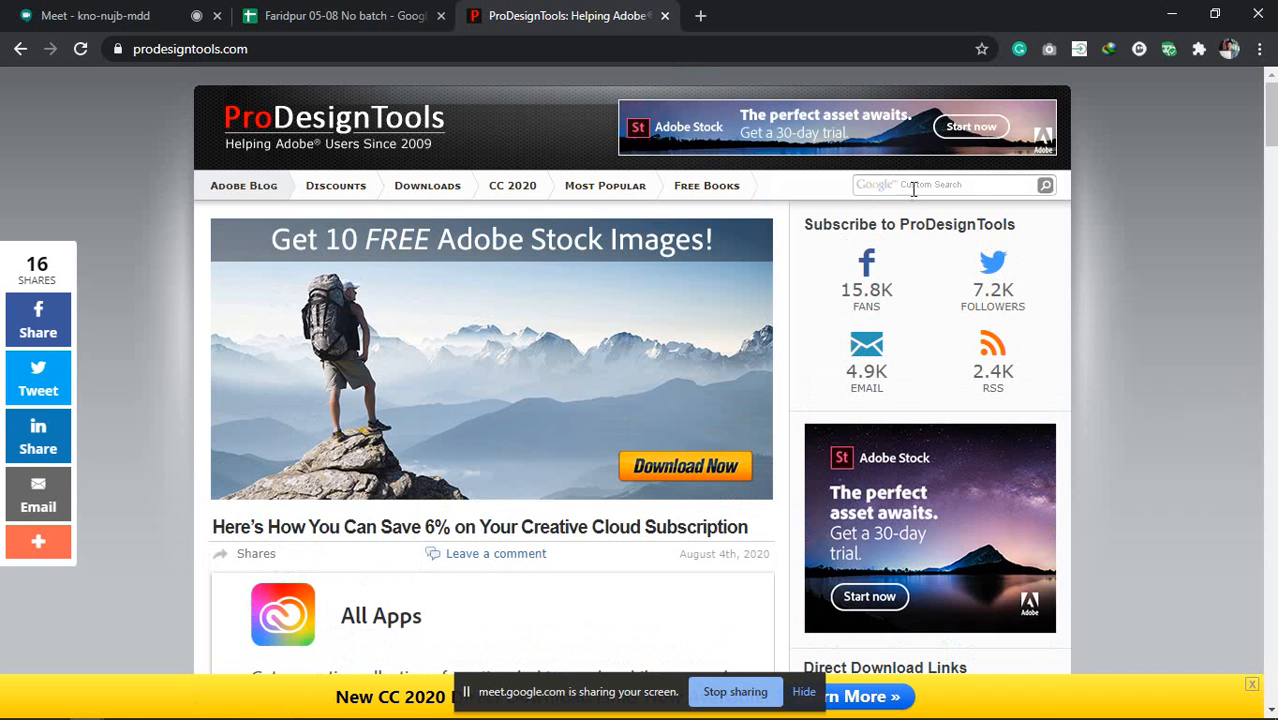
pyautogui.click(922, 186)
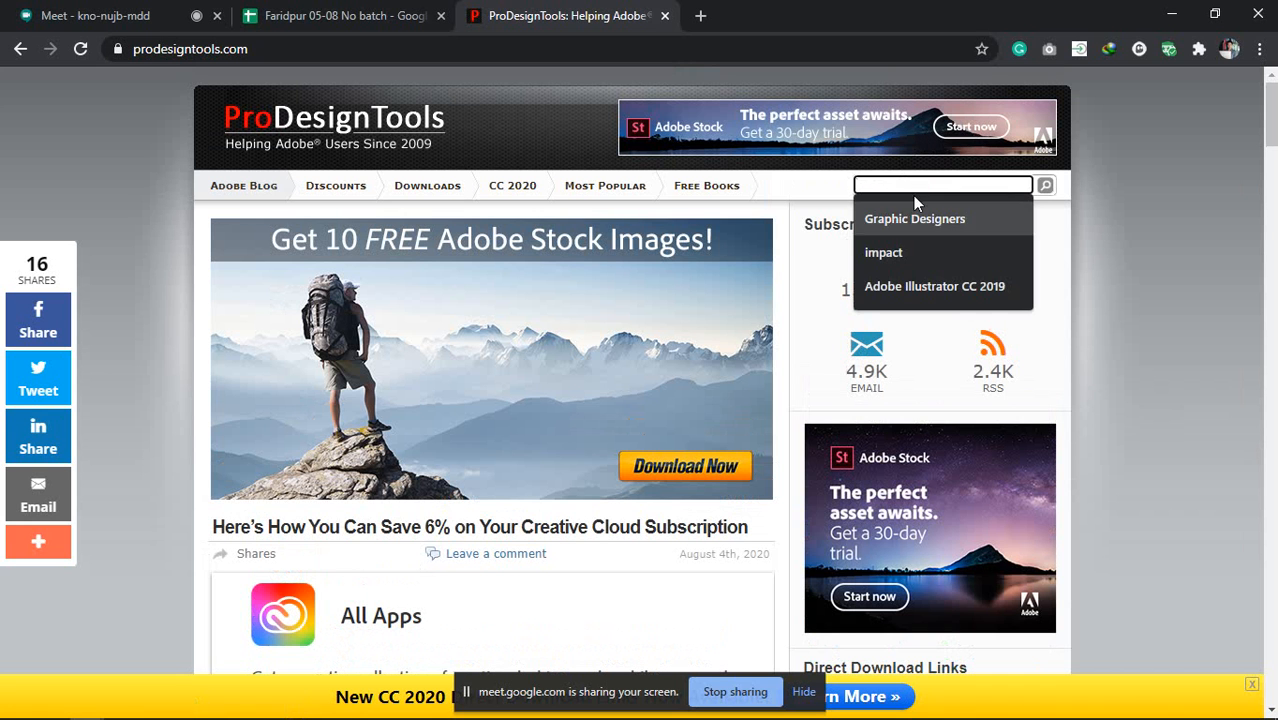
pyautogui.click(938, 286)
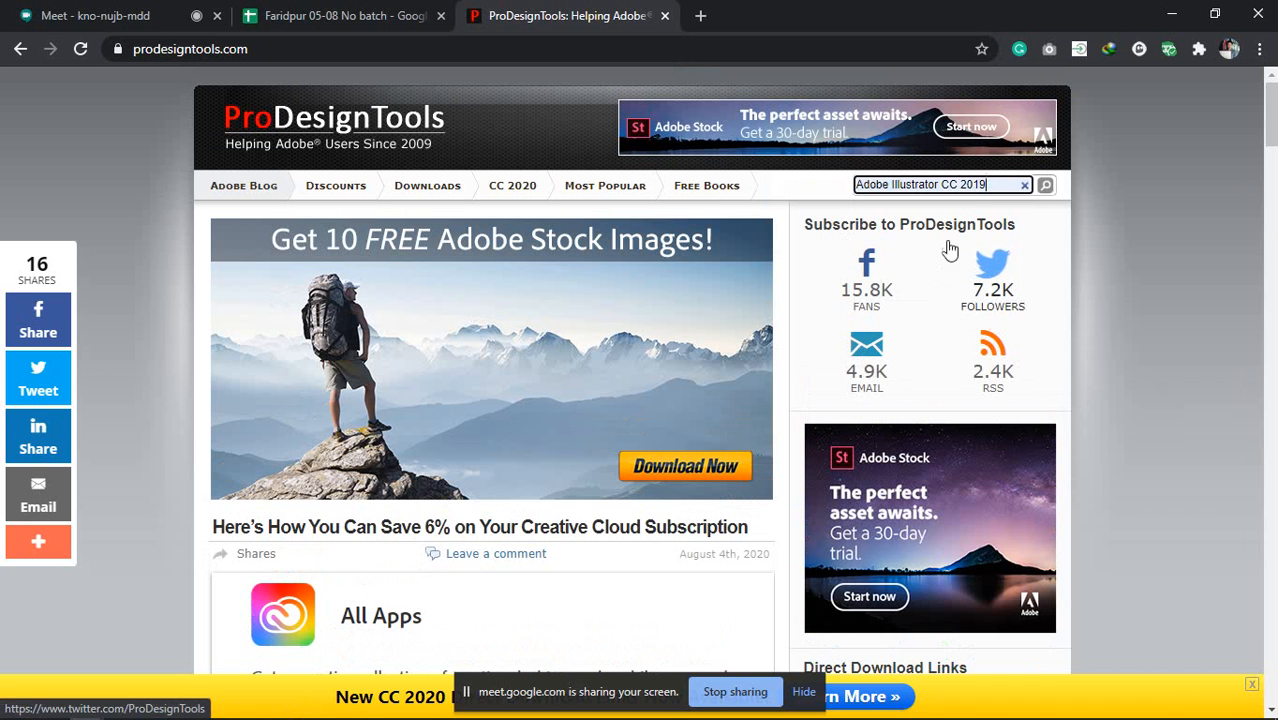
pyautogui.press('Return')
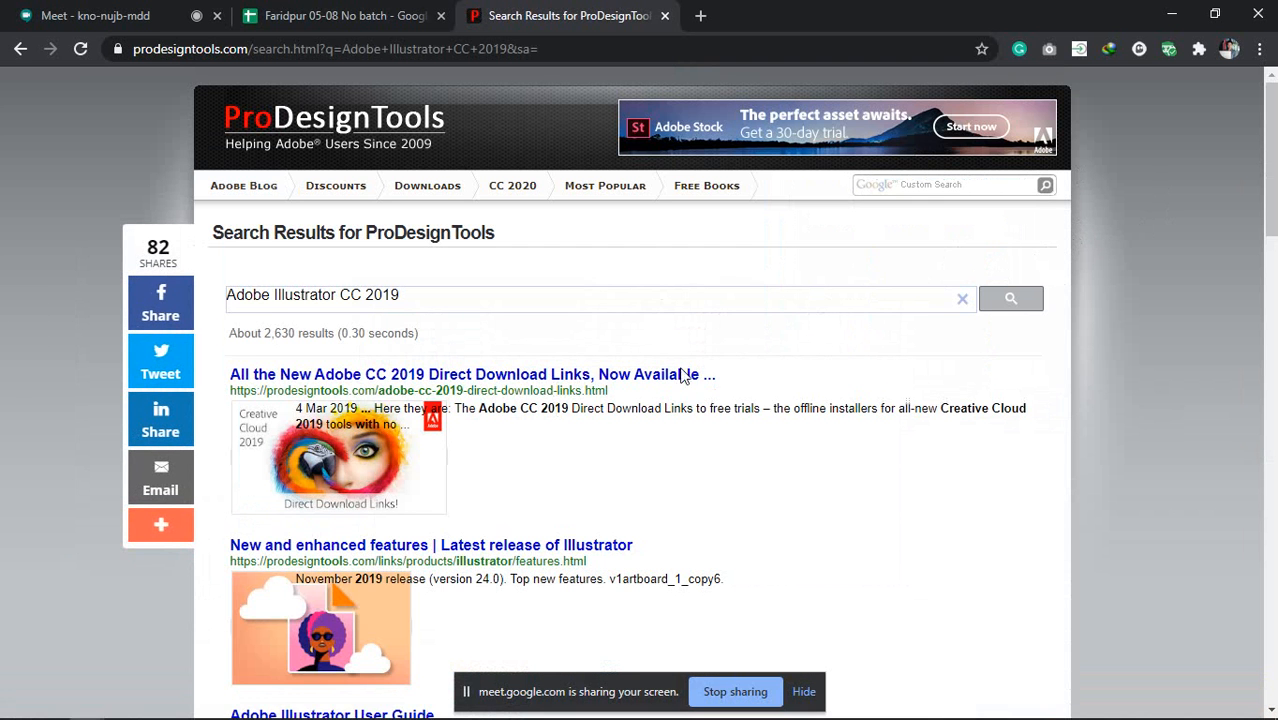
# Open the search result on Adobe CC 2019 direct download links and skim the article
pyautogui.scroll(-5, 600, 300)
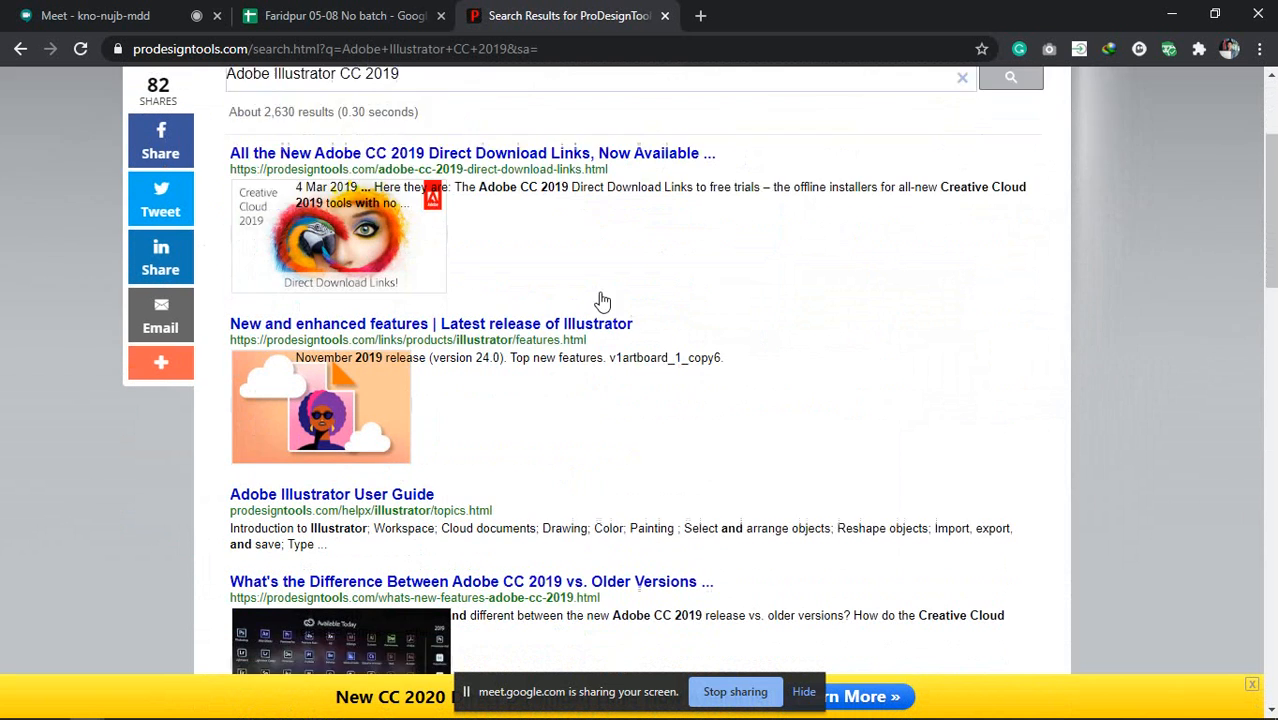
pyautogui.scroll(5, 652, 310)
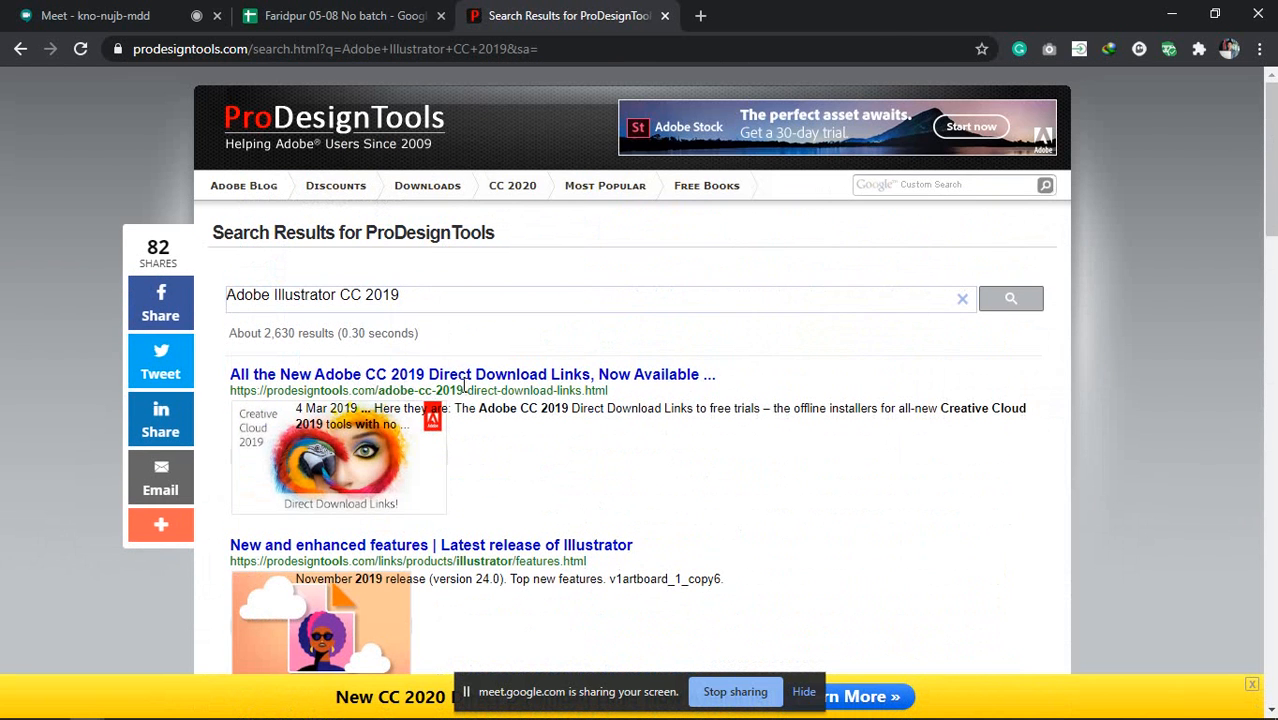
pyautogui.click(512, 372)
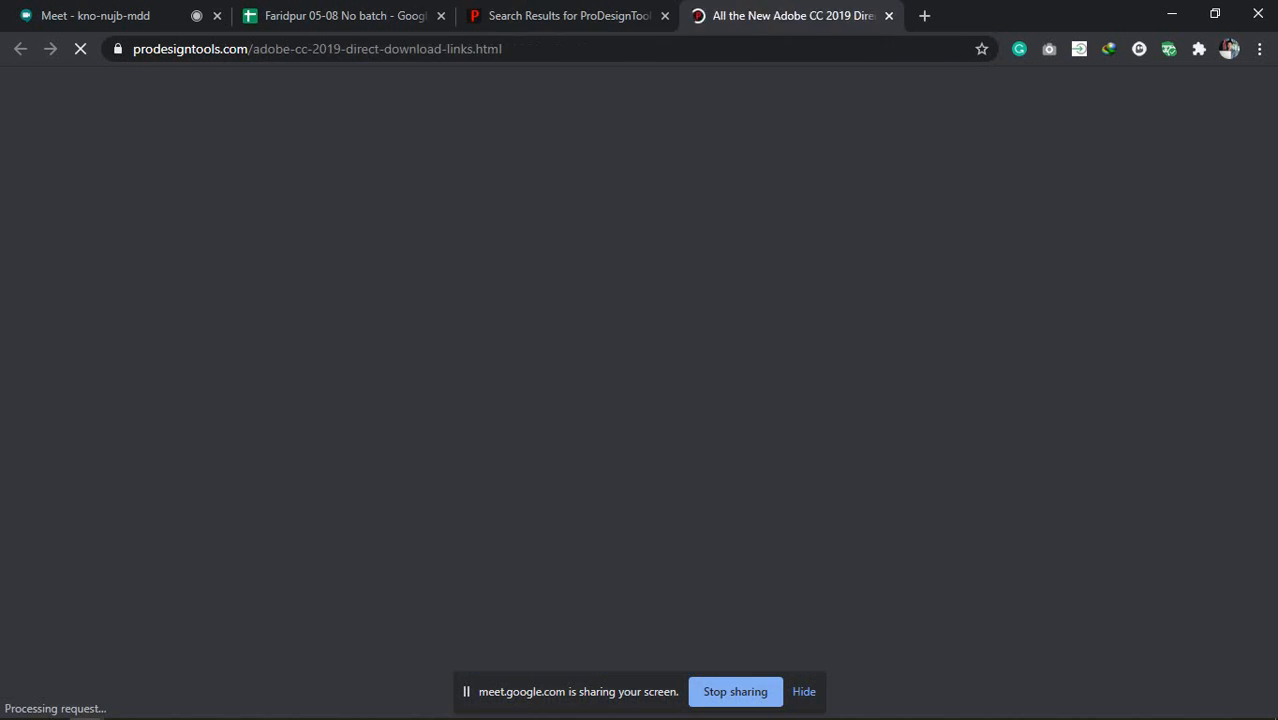
pyautogui.scroll(-20, 354, 304)
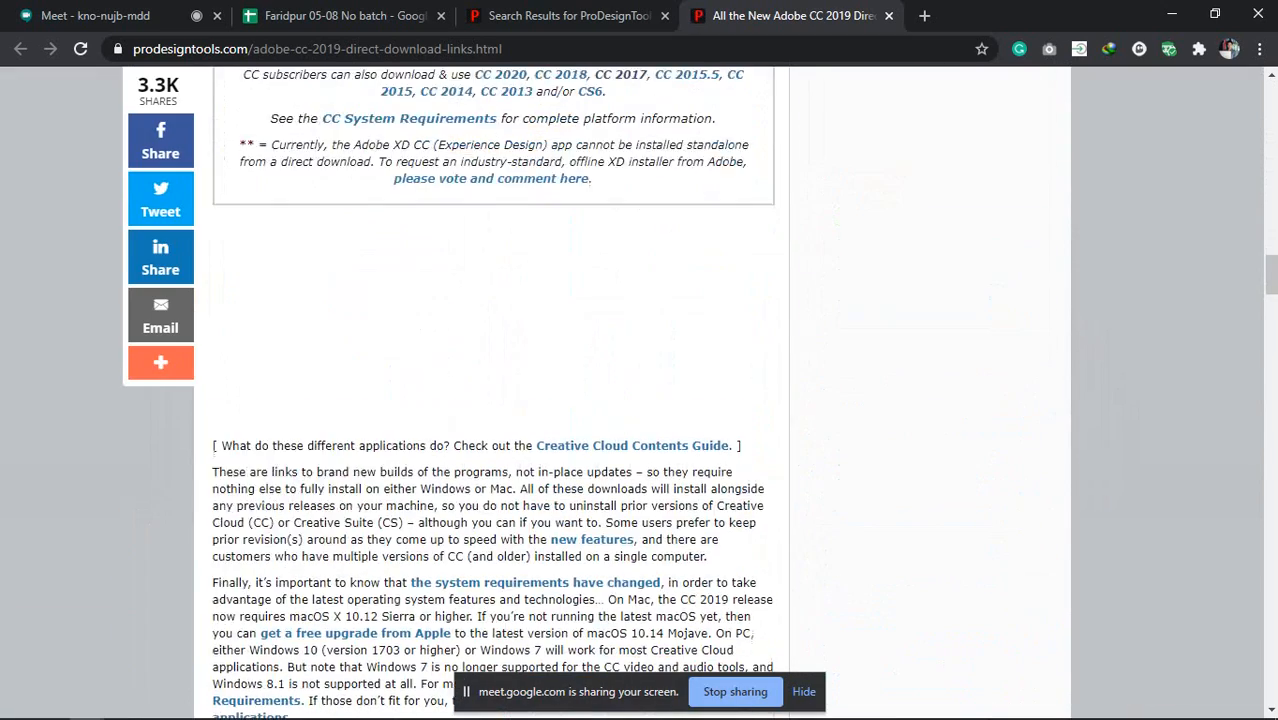
pyautogui.scroll(15, 282, 343)
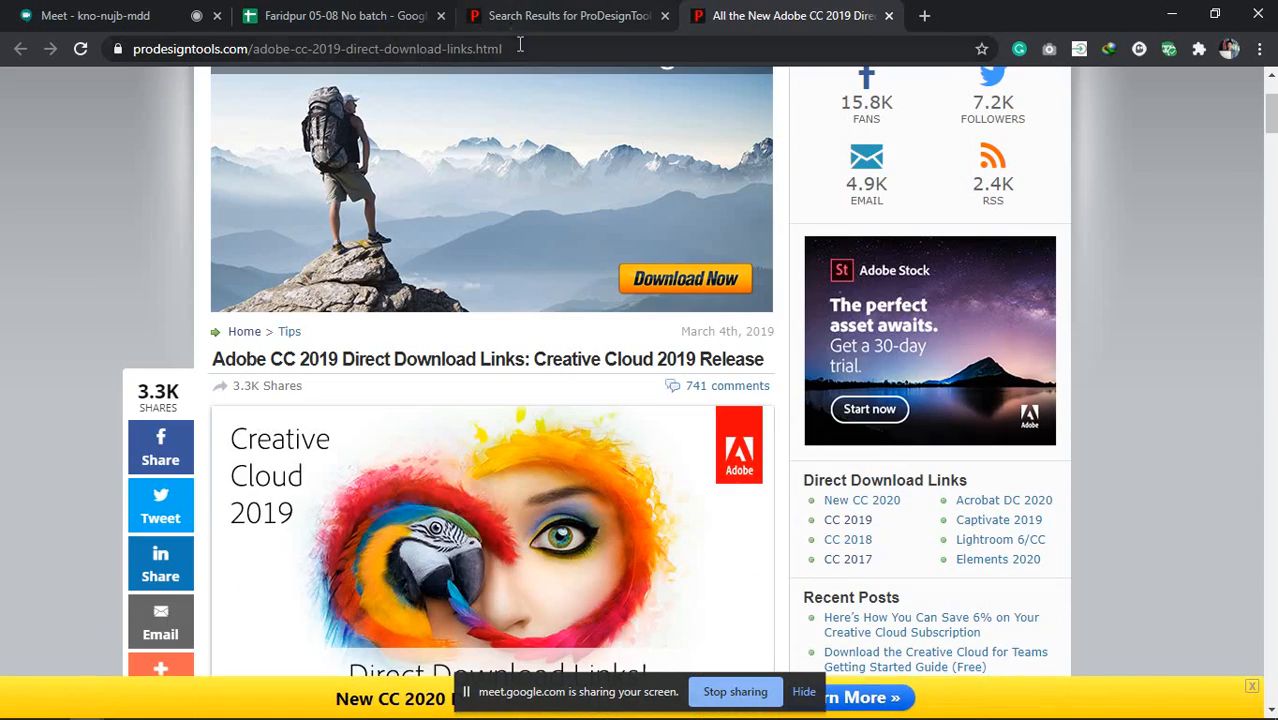
# Copy the Adobe CC 2019 direct download page's address and send it to everyone in the Google Meet chat
pyautogui.click(522, 48)
pyautogui.hotkey('ctrl', 'c')
pyautogui.click(95, 15)
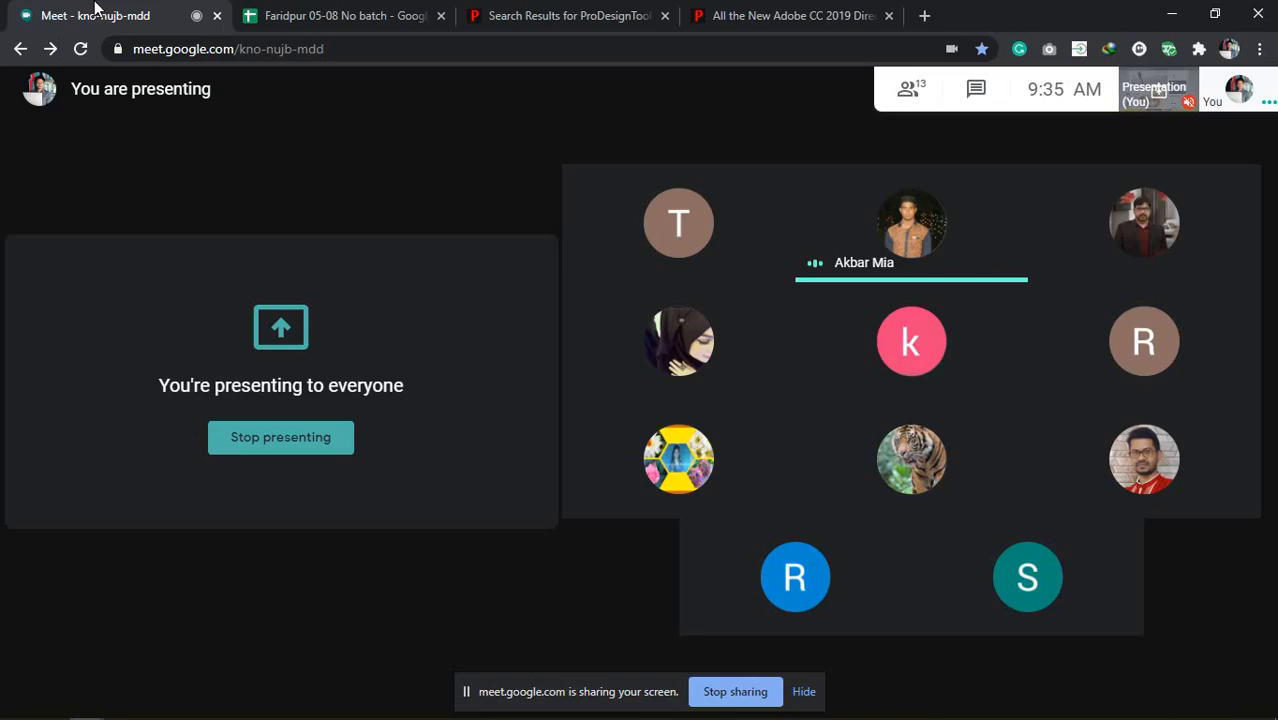
pyautogui.click(975, 95)
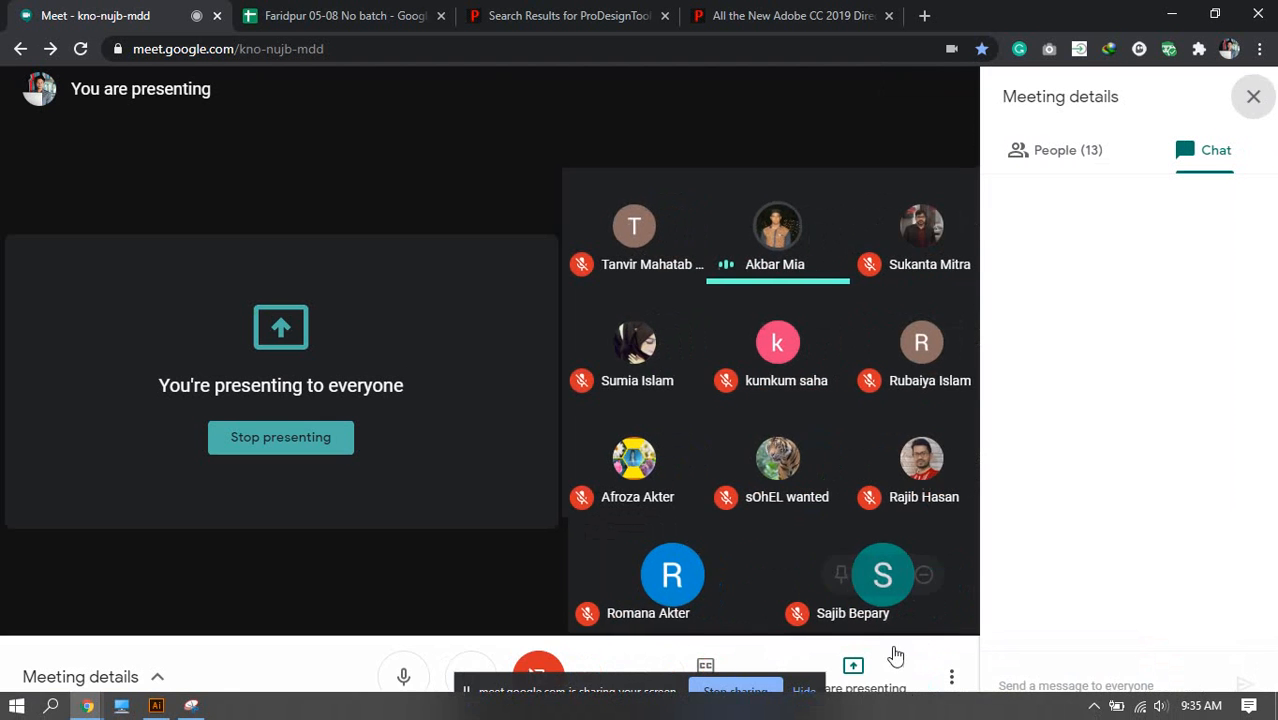
pyautogui.hotkey('ctrl', 'v')
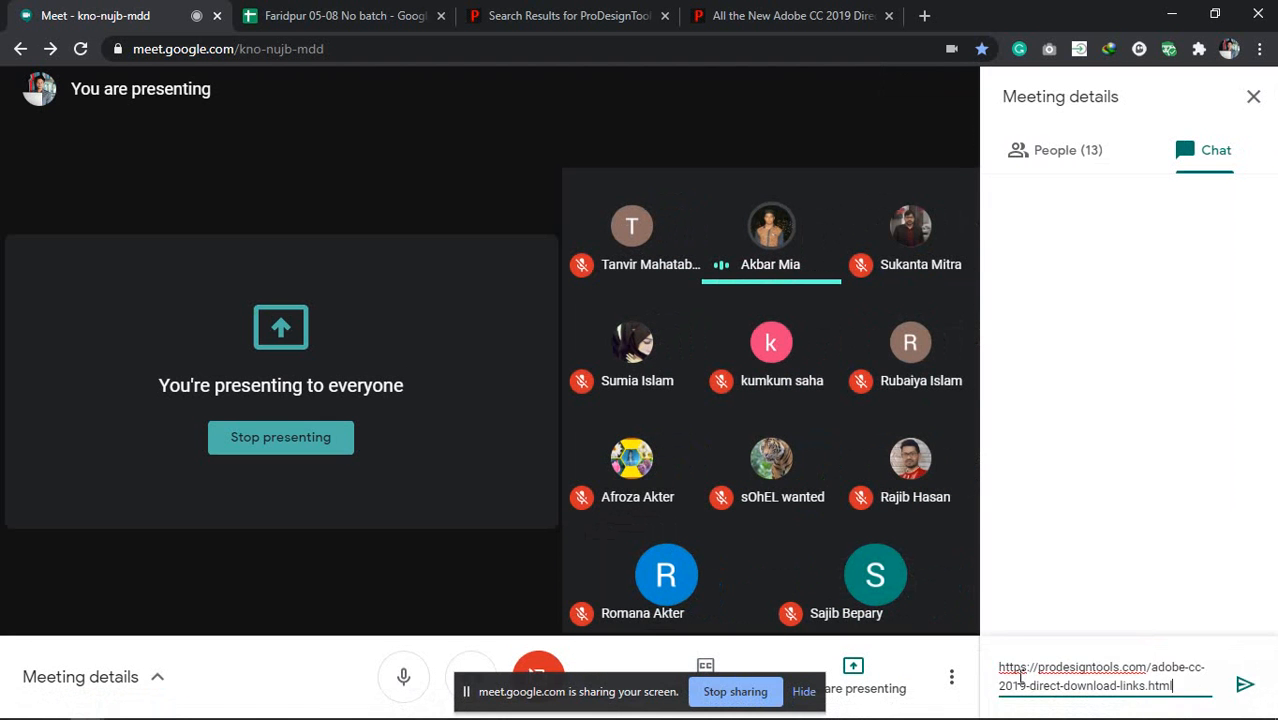
pyautogui.press('Return')
# Move the screen-sharing bar clear of the call controls and minimize the Chrome and Illustrator windows
pyautogui.moveTo(578, 694); pyautogui.dragTo(140, 637)
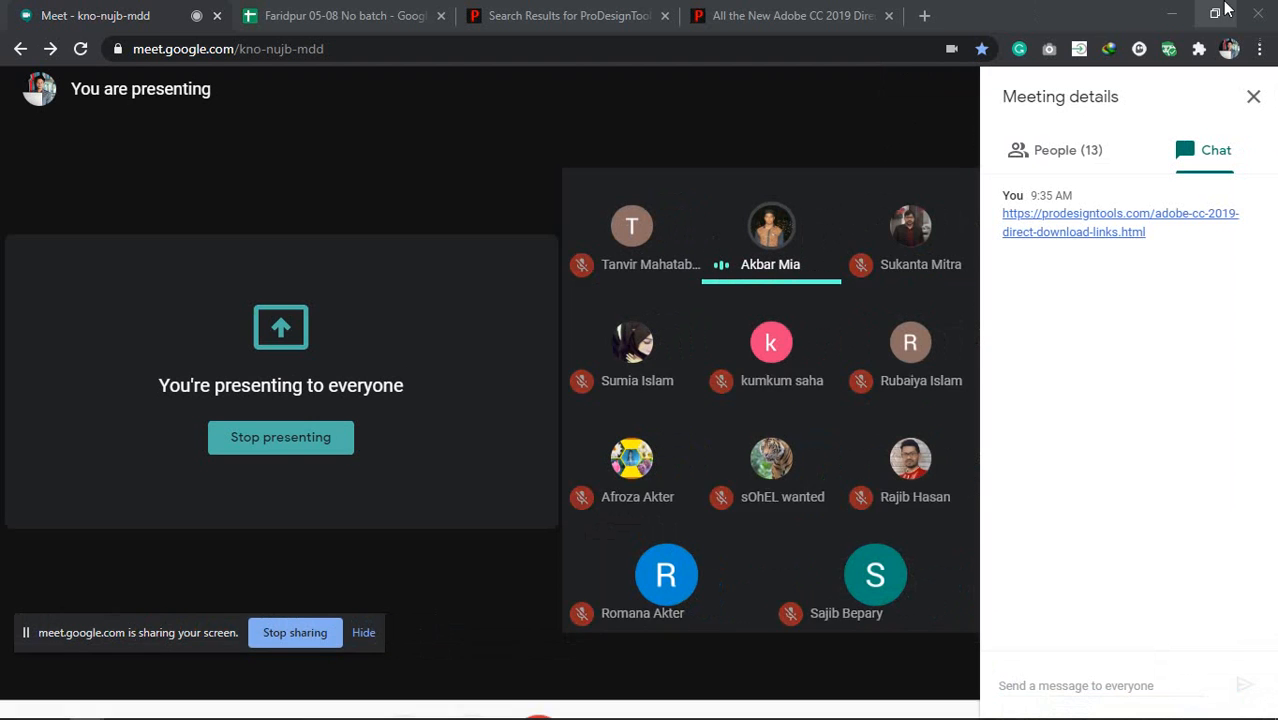
pyautogui.click(1171, 12)
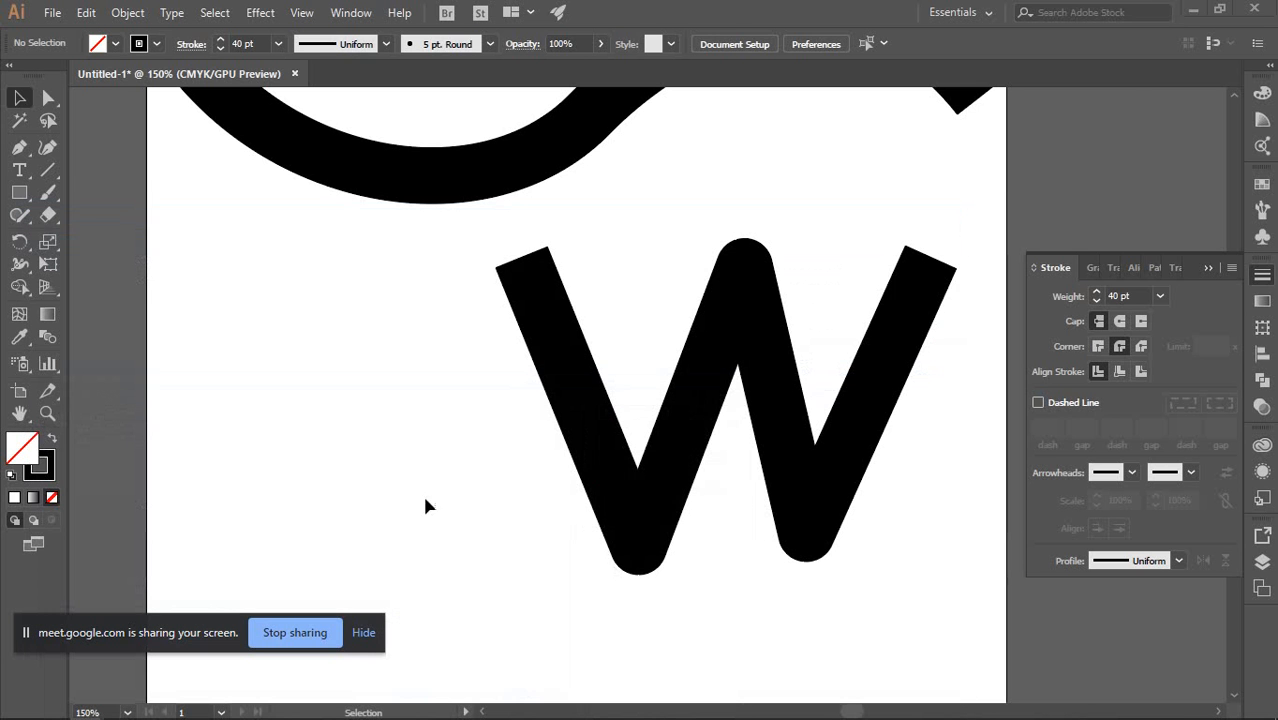
pyautogui.click(1193, 9)
pyautogui.rightClick(159, 278)
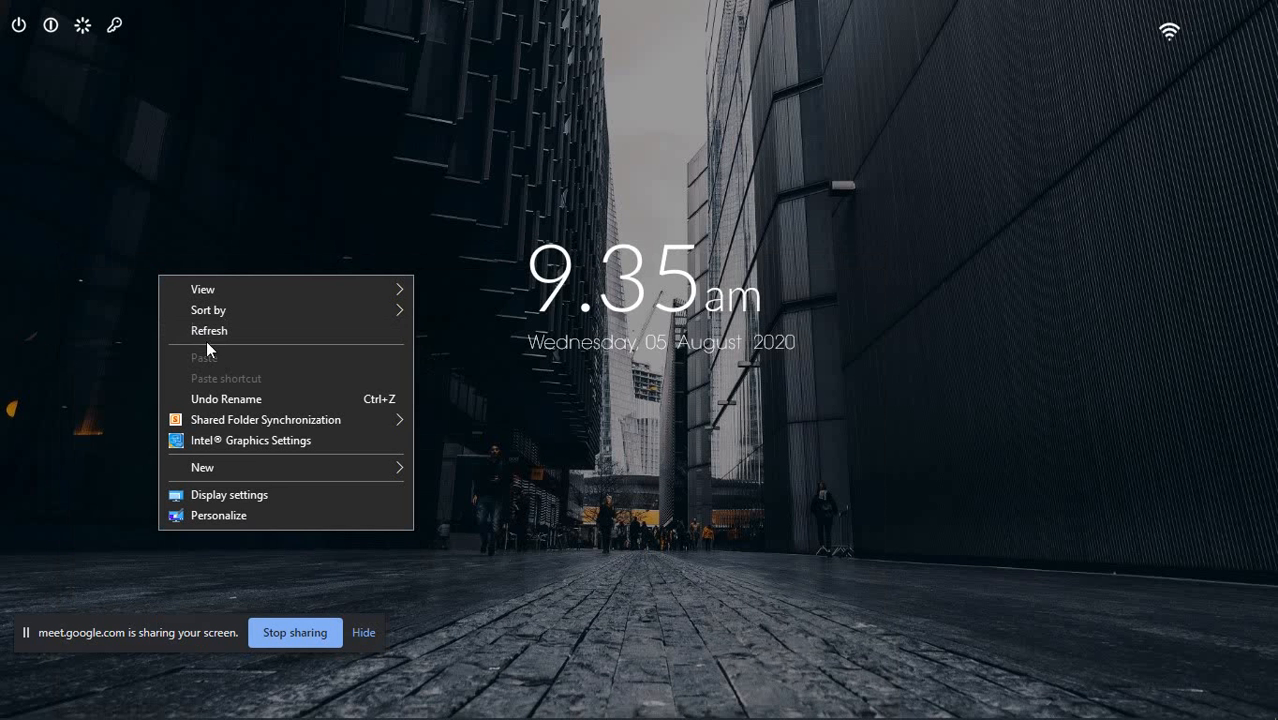
pyautogui.click(206, 331)
pyautogui.rightClick(151, 231)
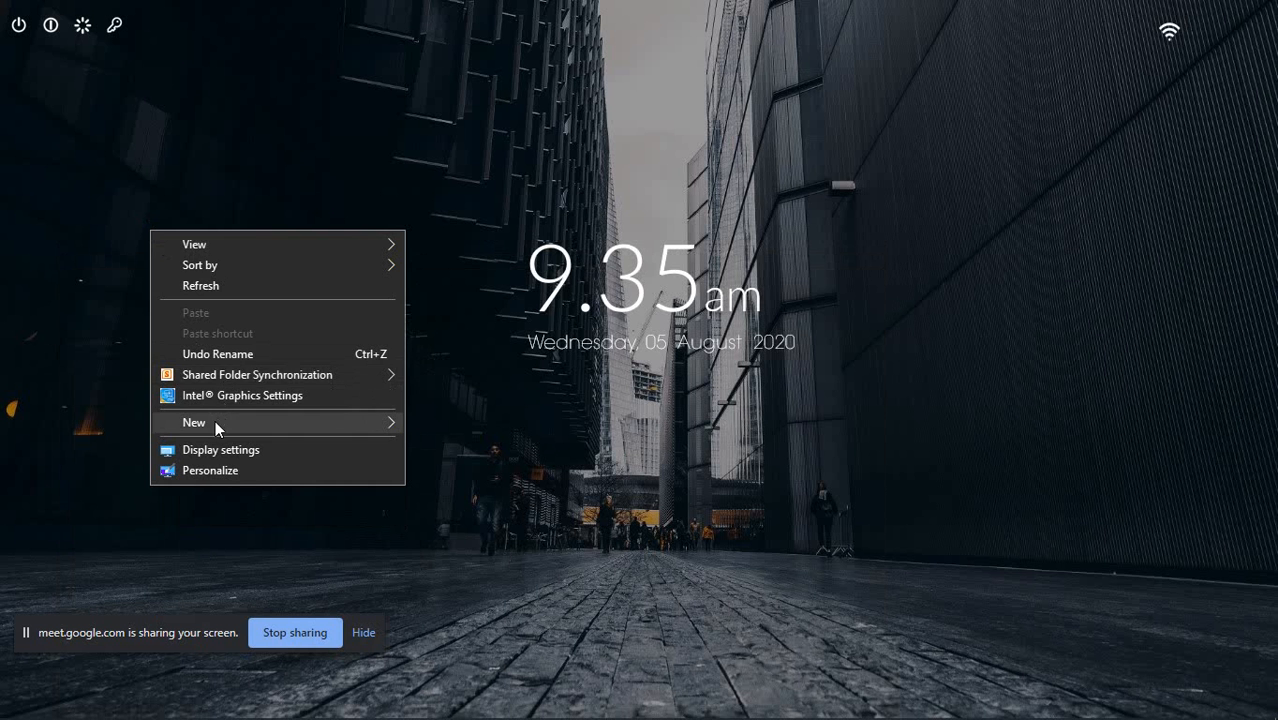
pyautogui.click(91, 207)
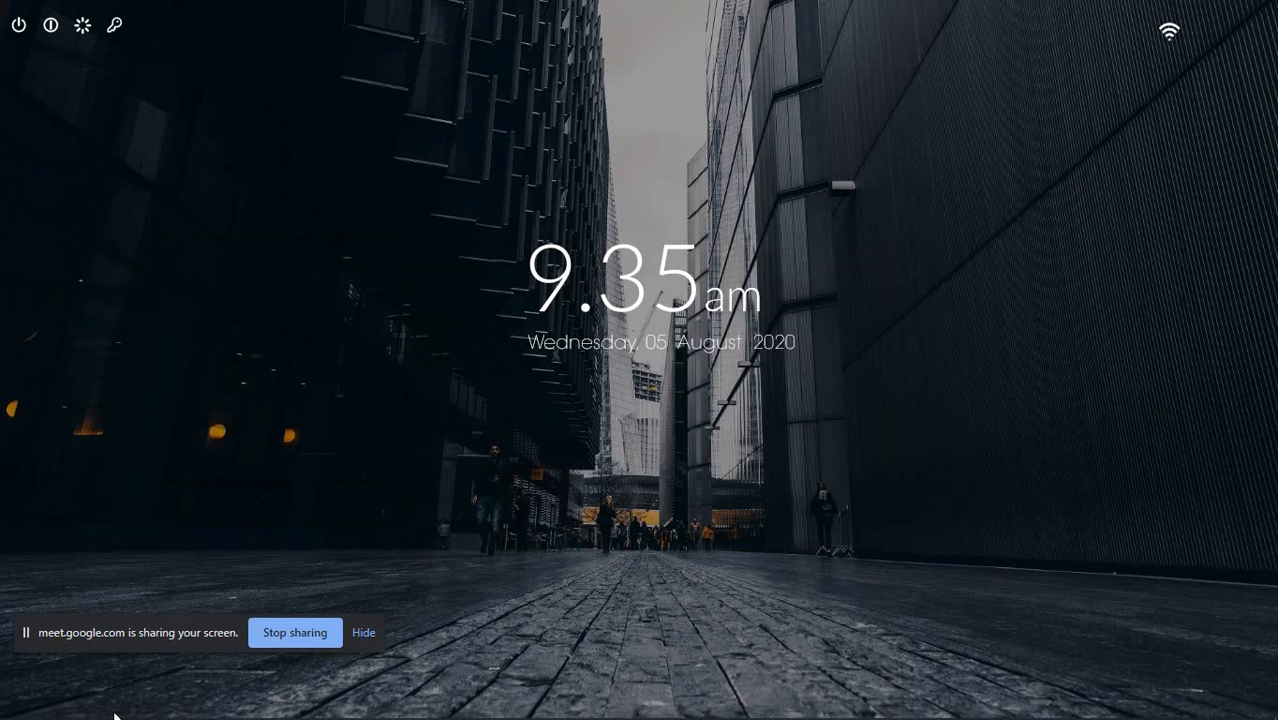
# Restore the Illustrator window and switch to the Chrome page with the Adobe CC 2019 direct download links
pyautogui.moveTo(87, 706)
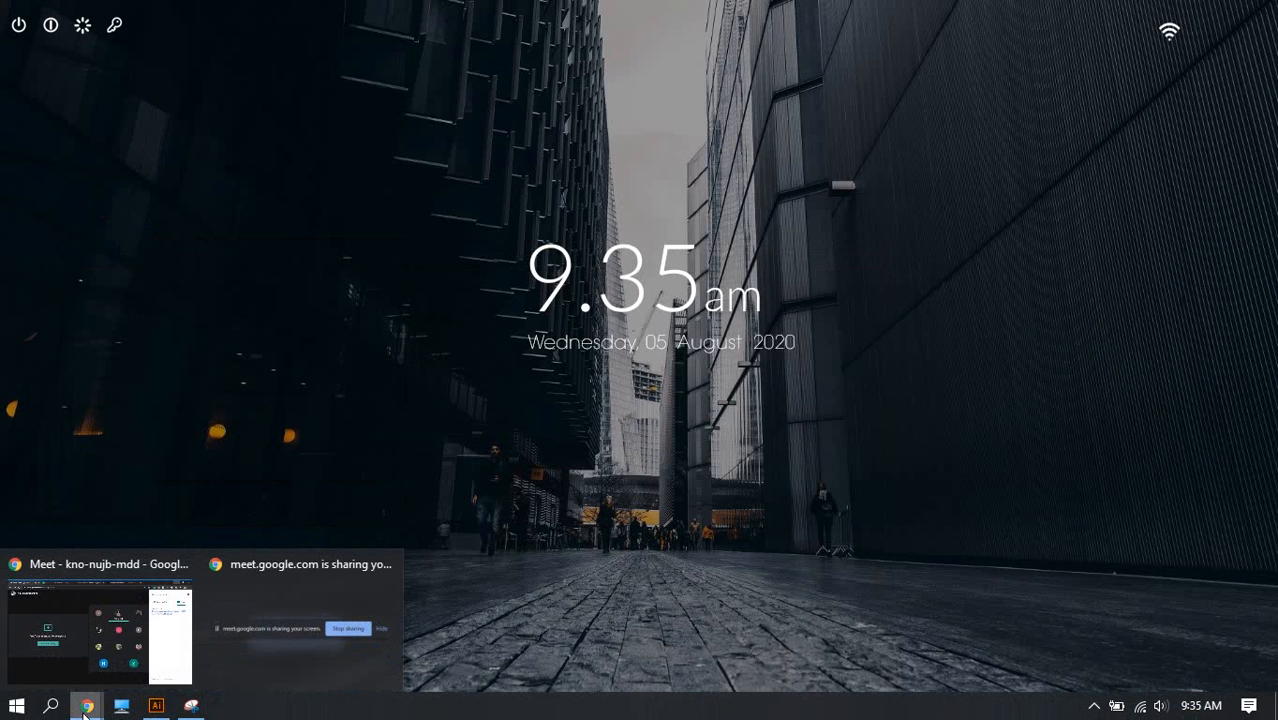
pyautogui.click(156, 706)
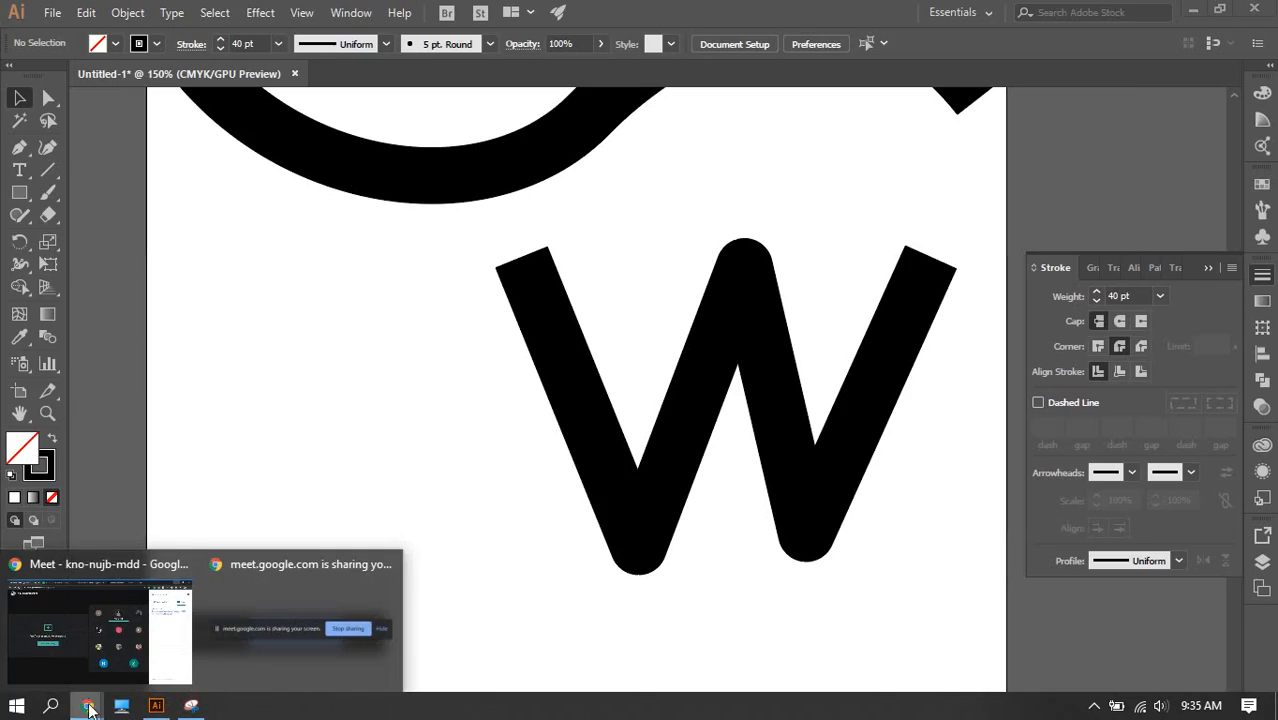
pyautogui.click(77, 650)
pyautogui.click(770, 15)
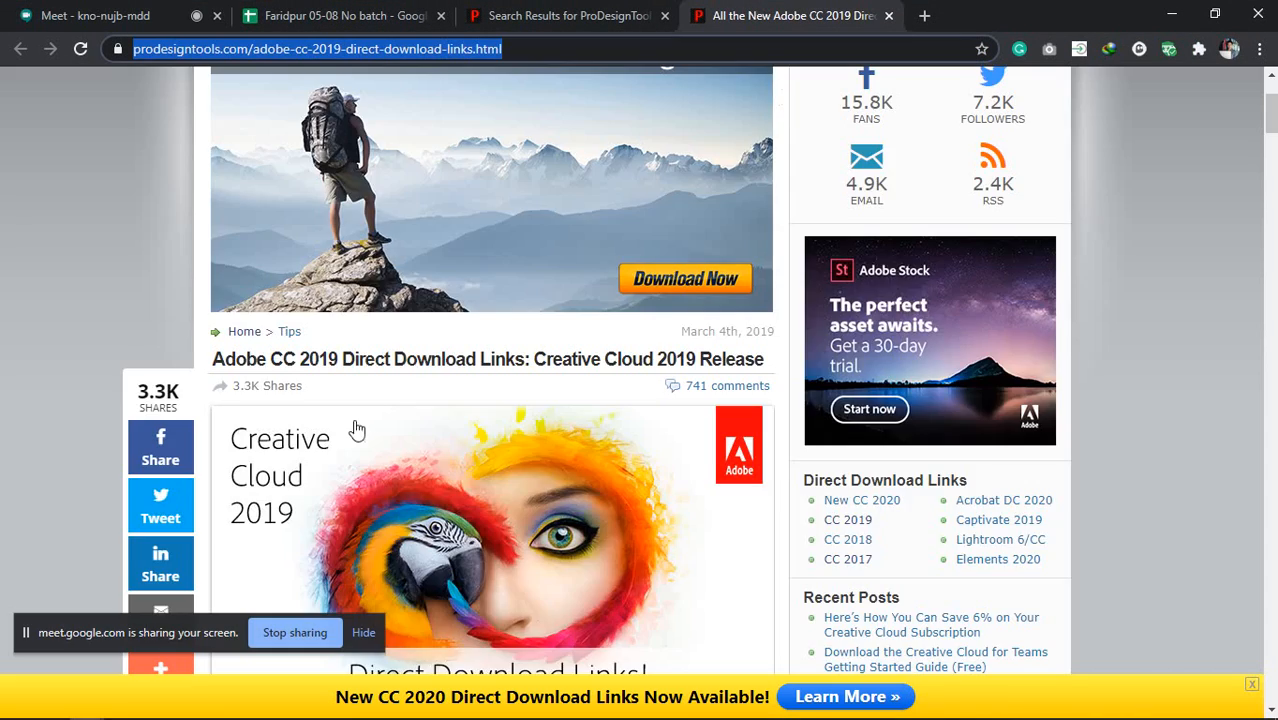
# Examine the table of Adobe CC 2019 installers, highlighting the Illustrator CC 2019 (64-bit) entry
pyautogui.scroll(-15, 357, 430)
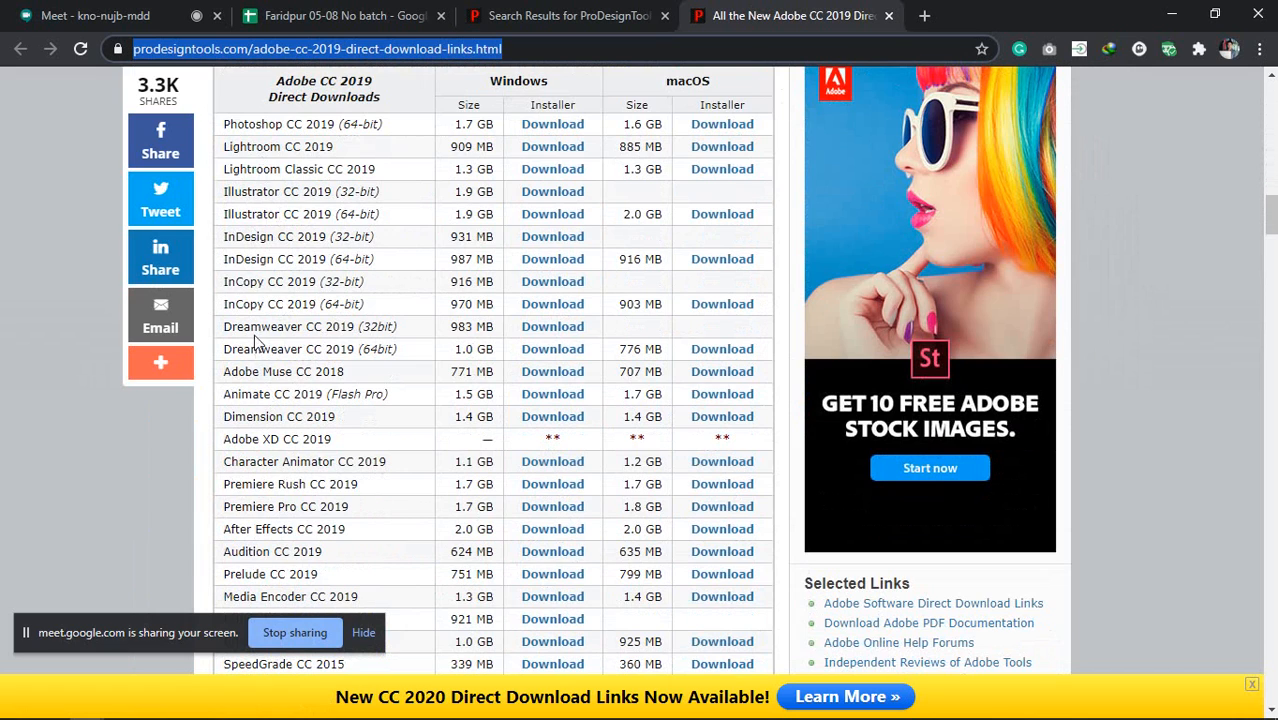
pyautogui.scroll(-9, 254, 334)
pyautogui.scroll(8, 340, 340)
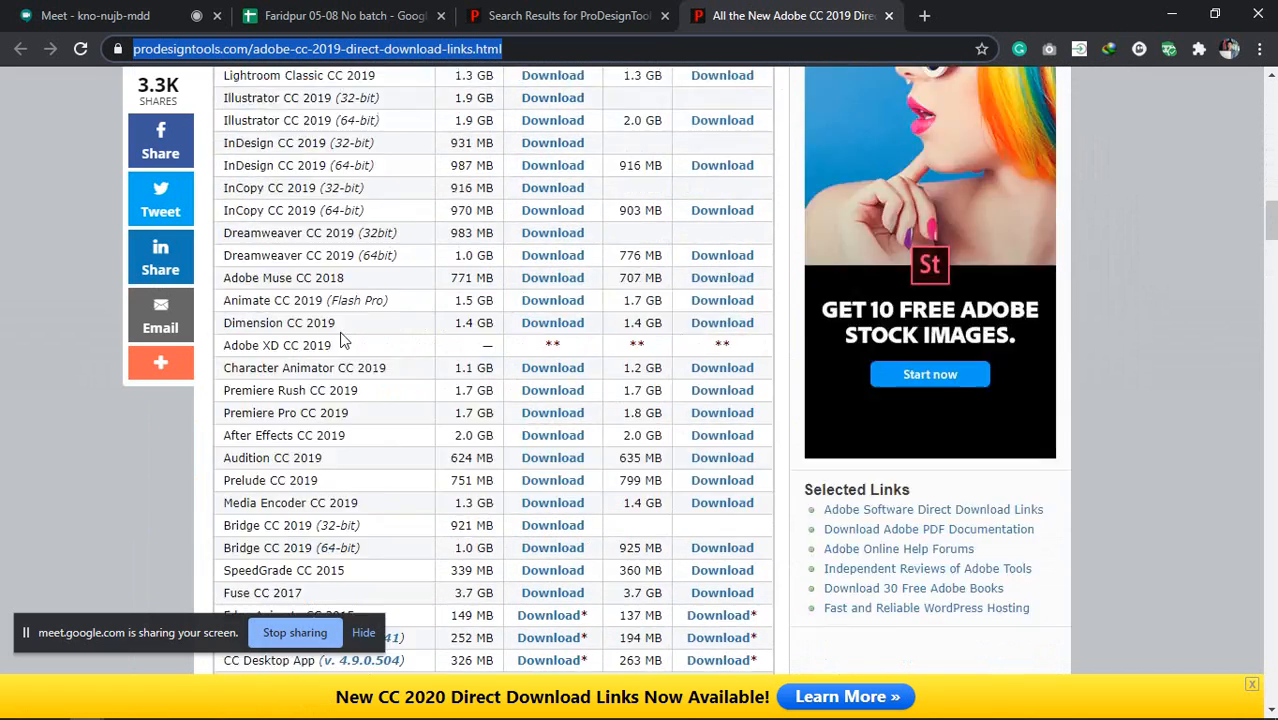
pyautogui.scroll(6, 340, 340)
pyautogui.scroll(-4, 327, 316)
pyautogui.scroll(-1, 490, 478)
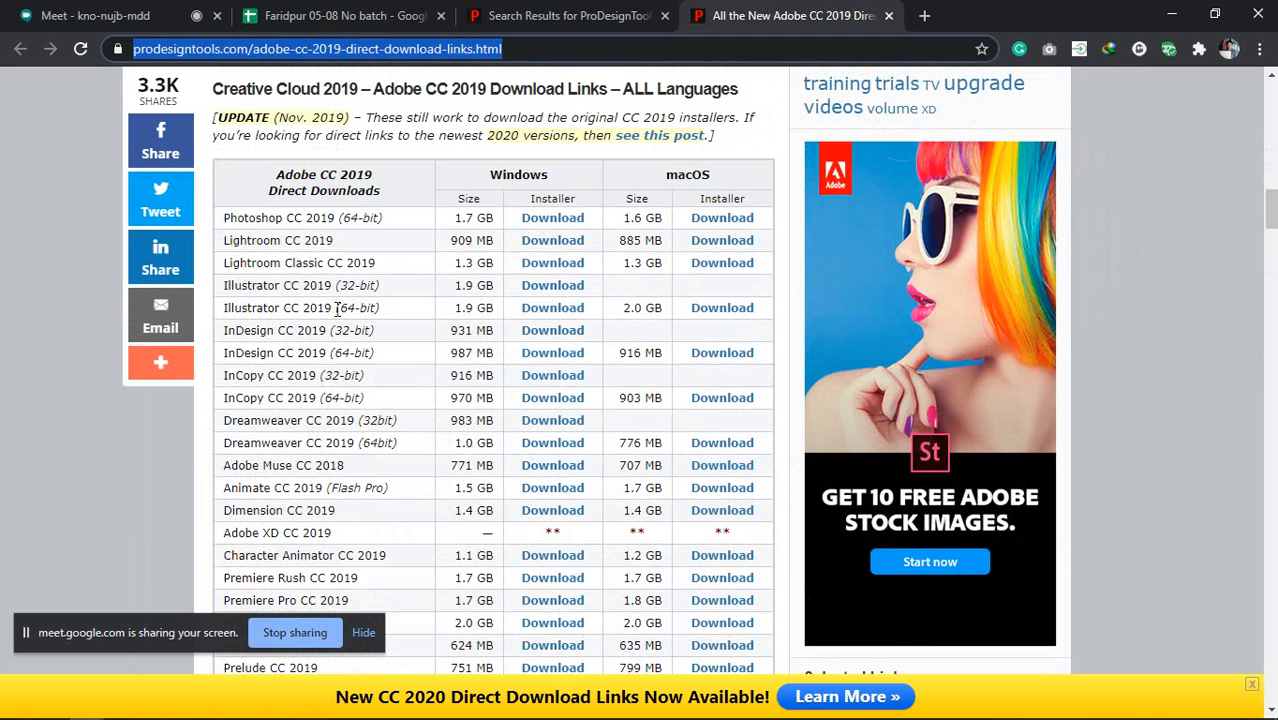
pyautogui.moveTo(381, 311); pyautogui.dragTo(268, 308)
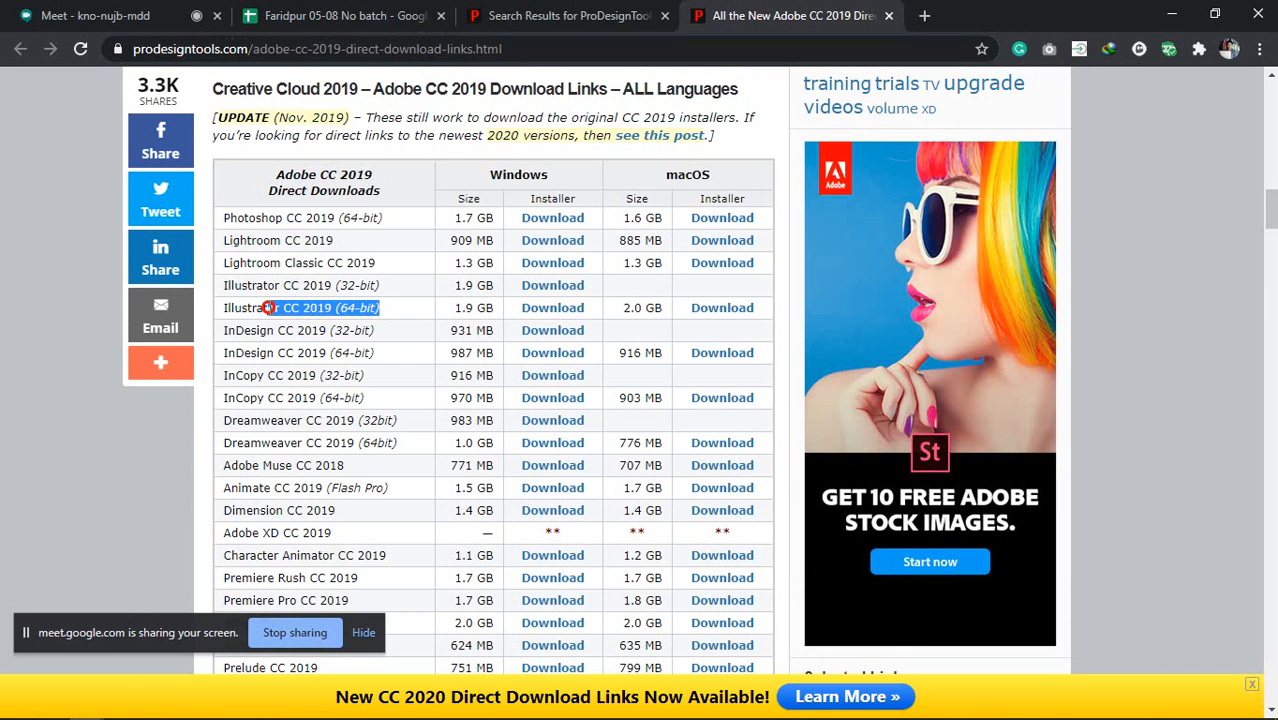
pyautogui.click(376, 308)
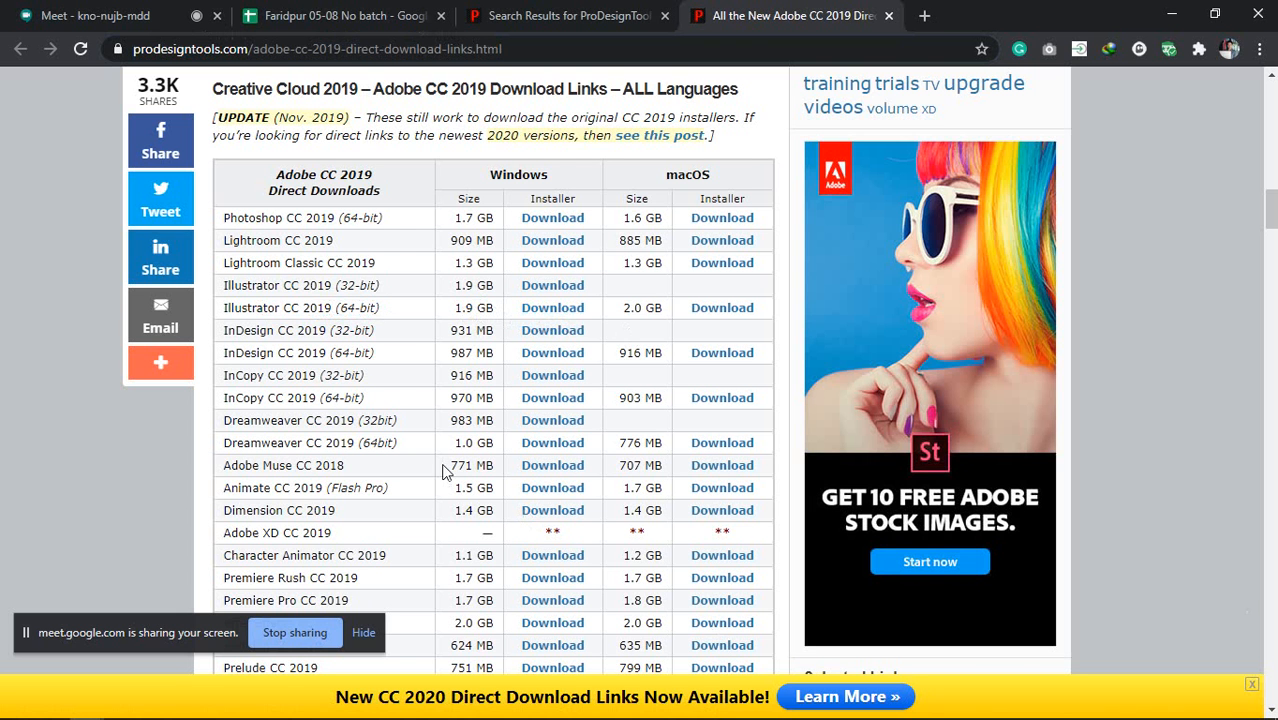
# Look over the installers listed further down the Adobe CC 2019 direct download table
pyautogui.scroll(-1, 503, 421)
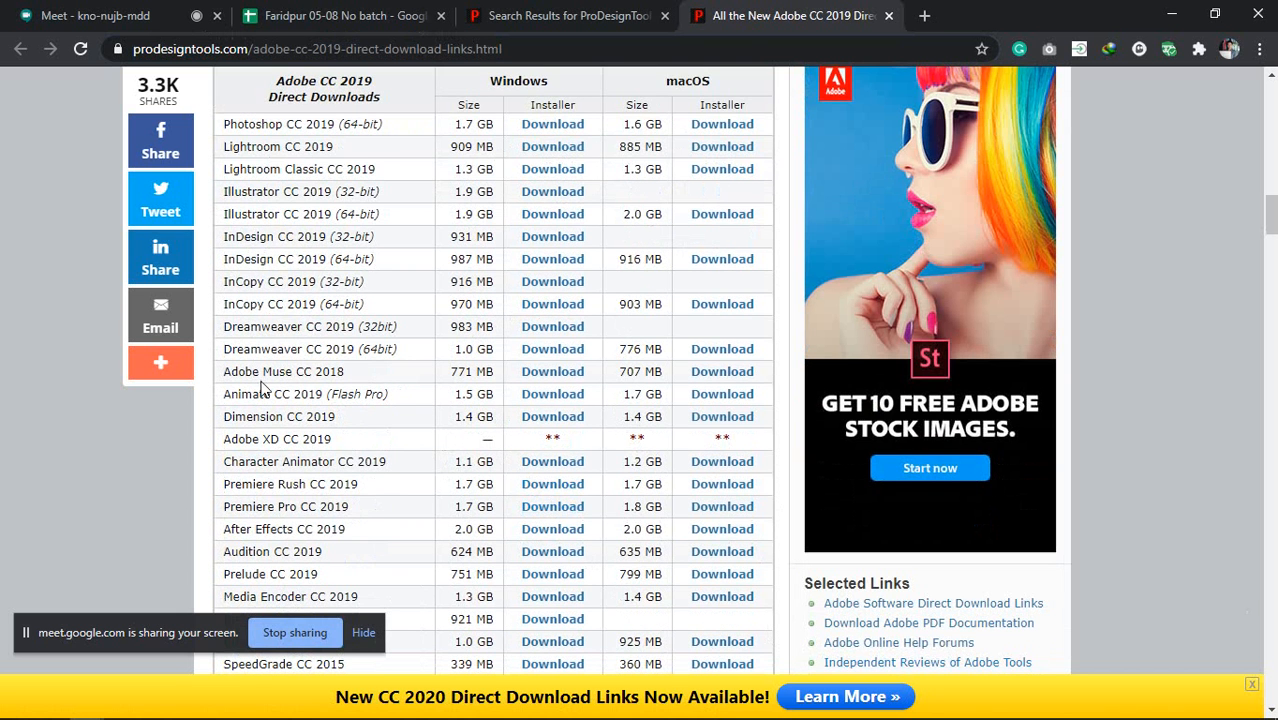
pyautogui.scroll(-1, 265, 388)
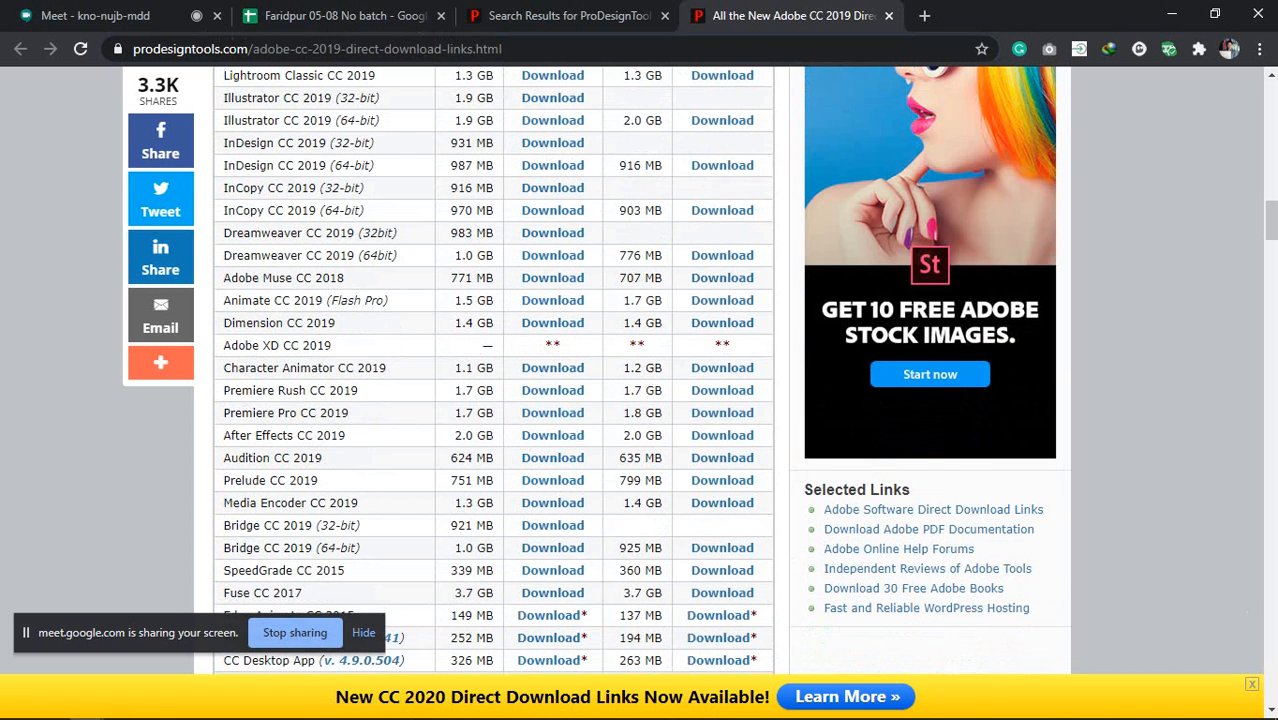
pyautogui.scroll(2, 558, 283)
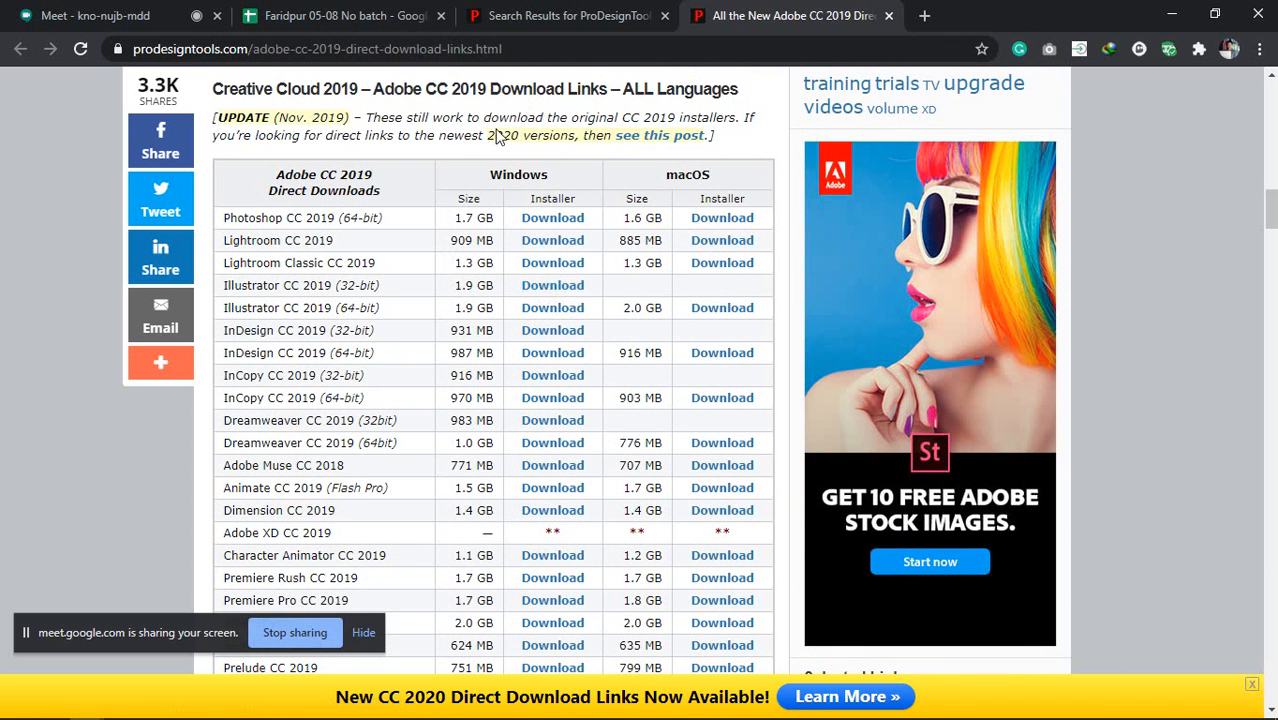
# Open Google Drive in a new tab and find Illustrator.exe in the Free Storage by Web71.net shared drive
pyautogui.click(925, 15)
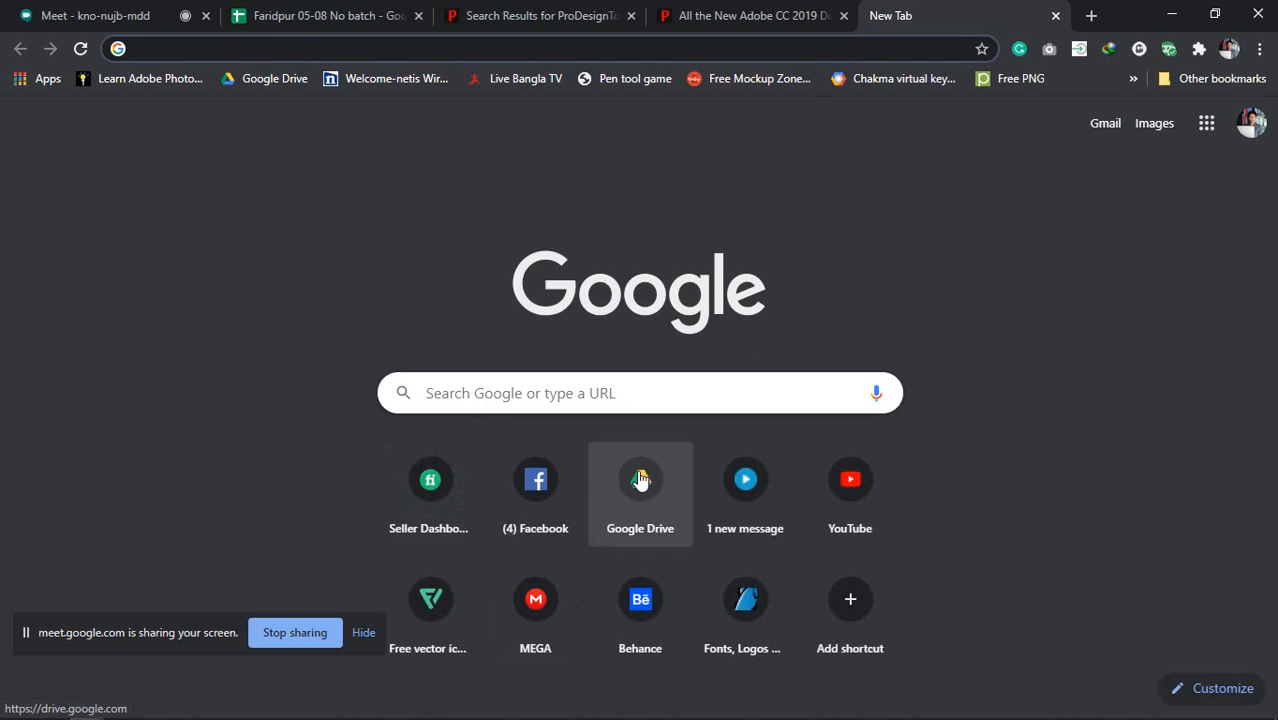
pyautogui.click(641, 478)
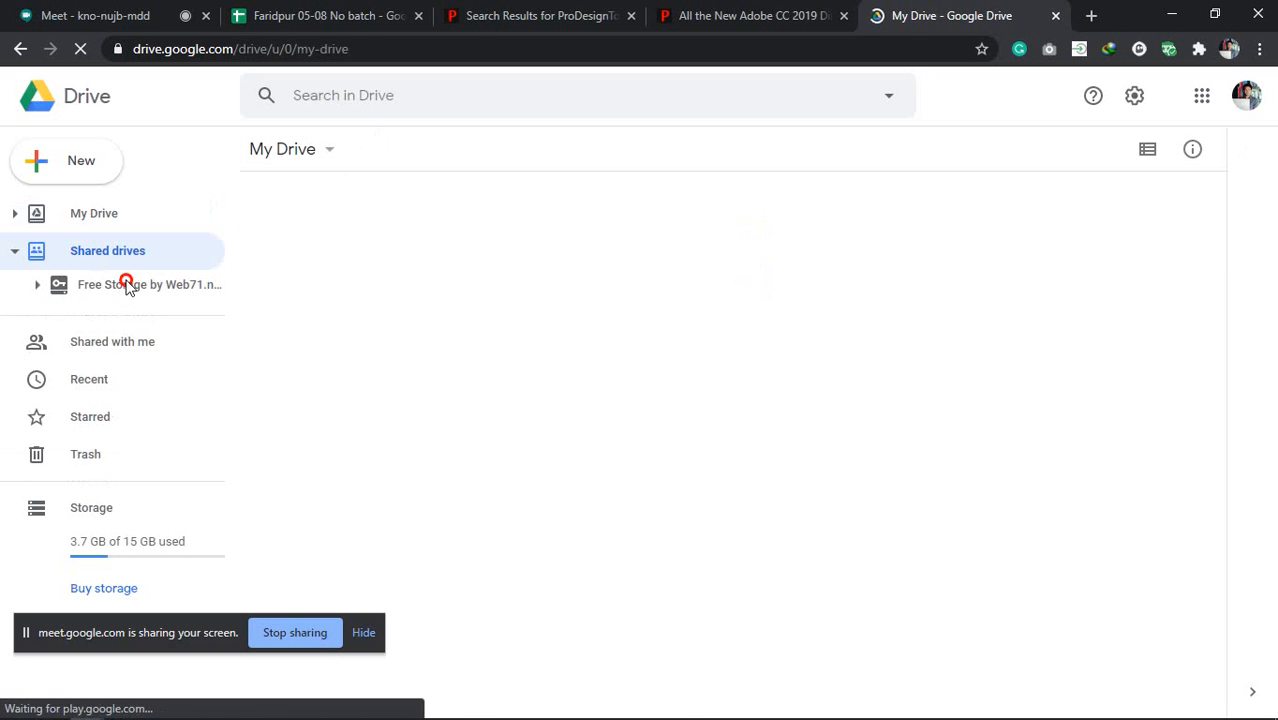
pyautogui.click(126, 283)
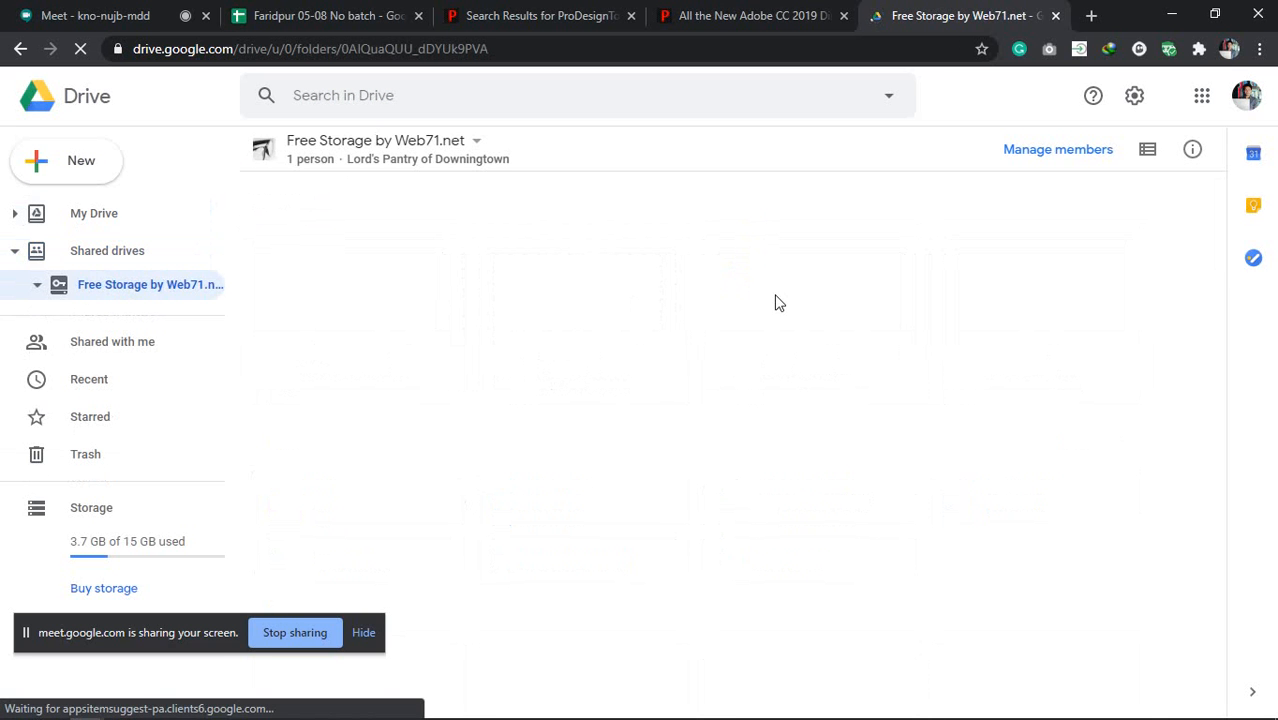
pyautogui.click(128, 12)
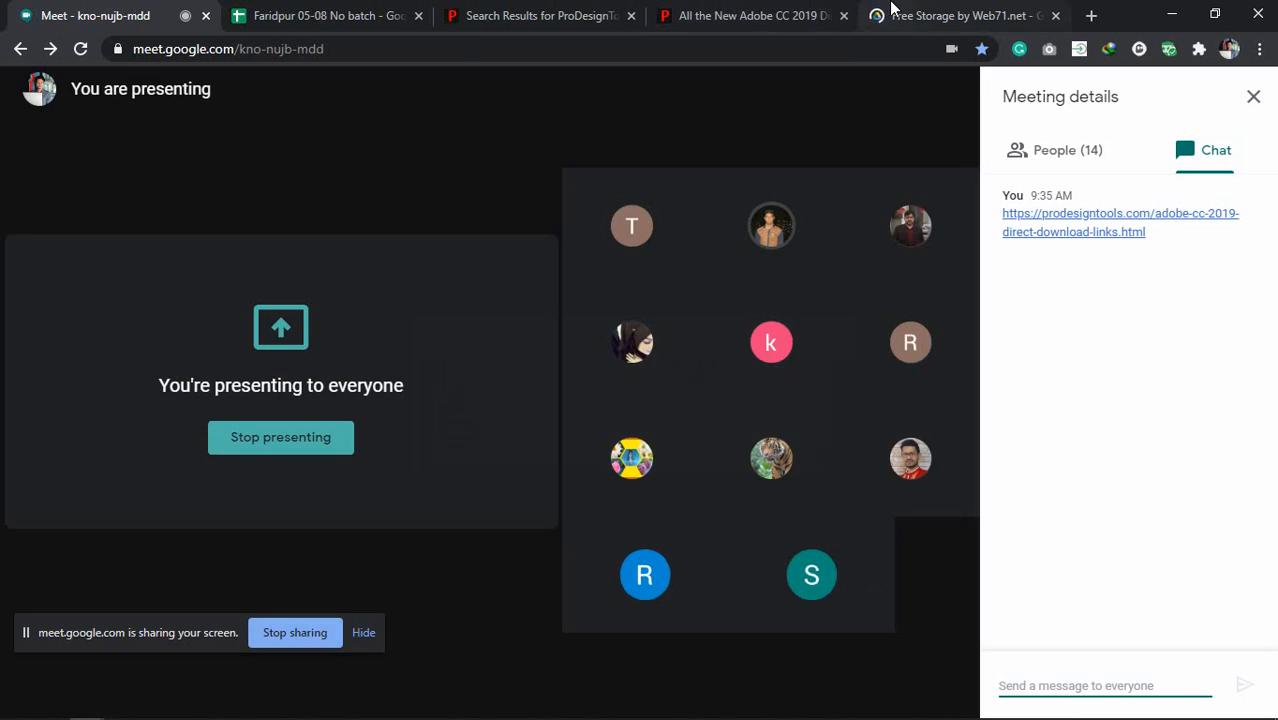
pyautogui.click(876, 12)
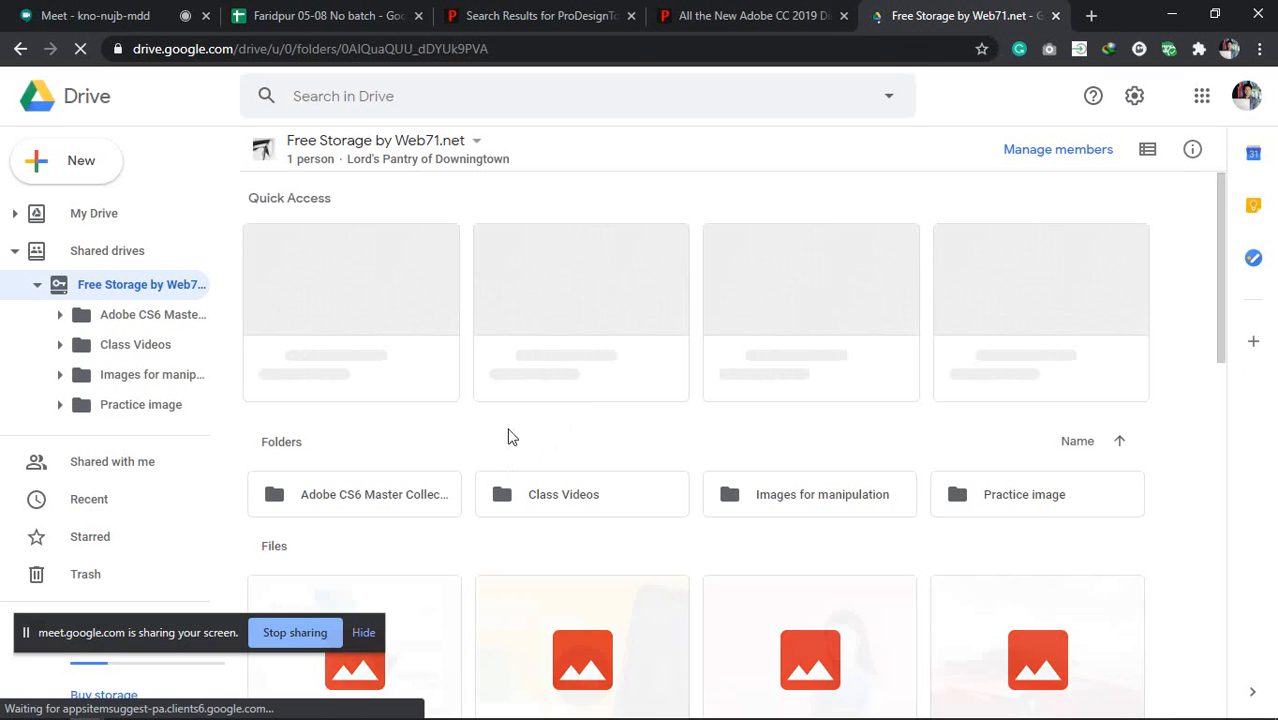
pyautogui.scroll(-4, 567, 453)
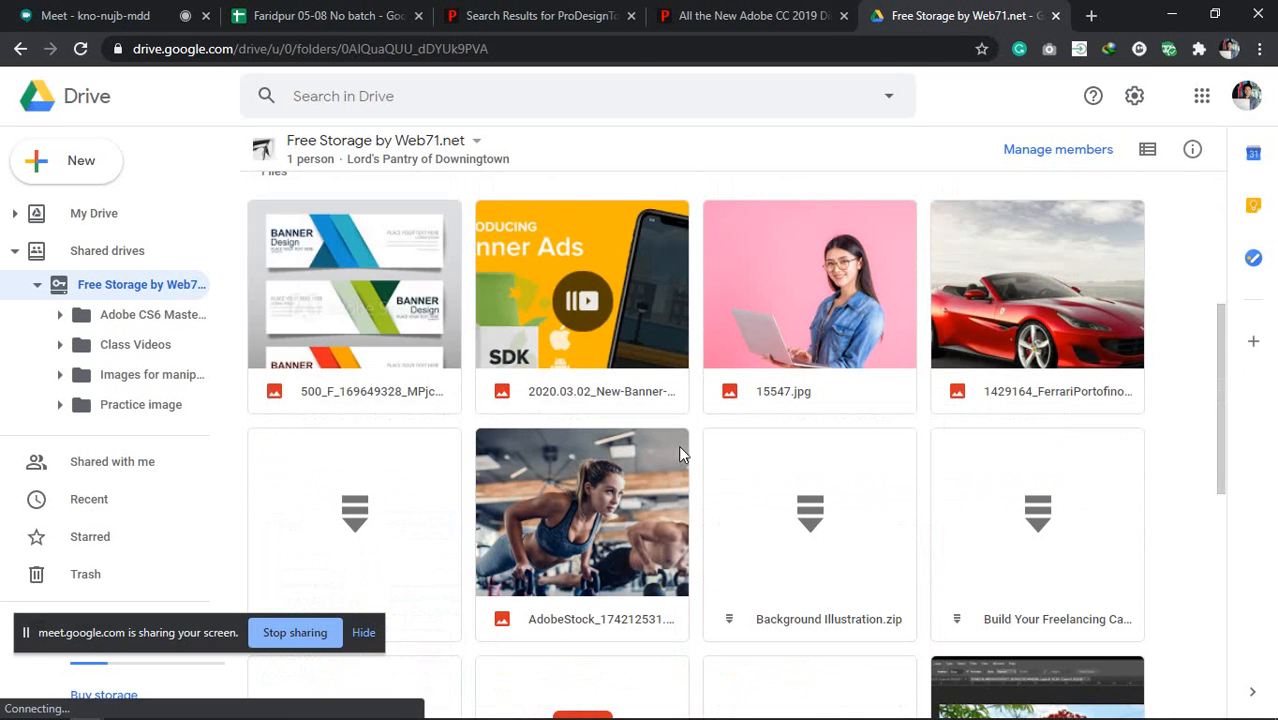
pyautogui.scroll(-3, 678, 445)
pyautogui.scroll(-2, 679, 453)
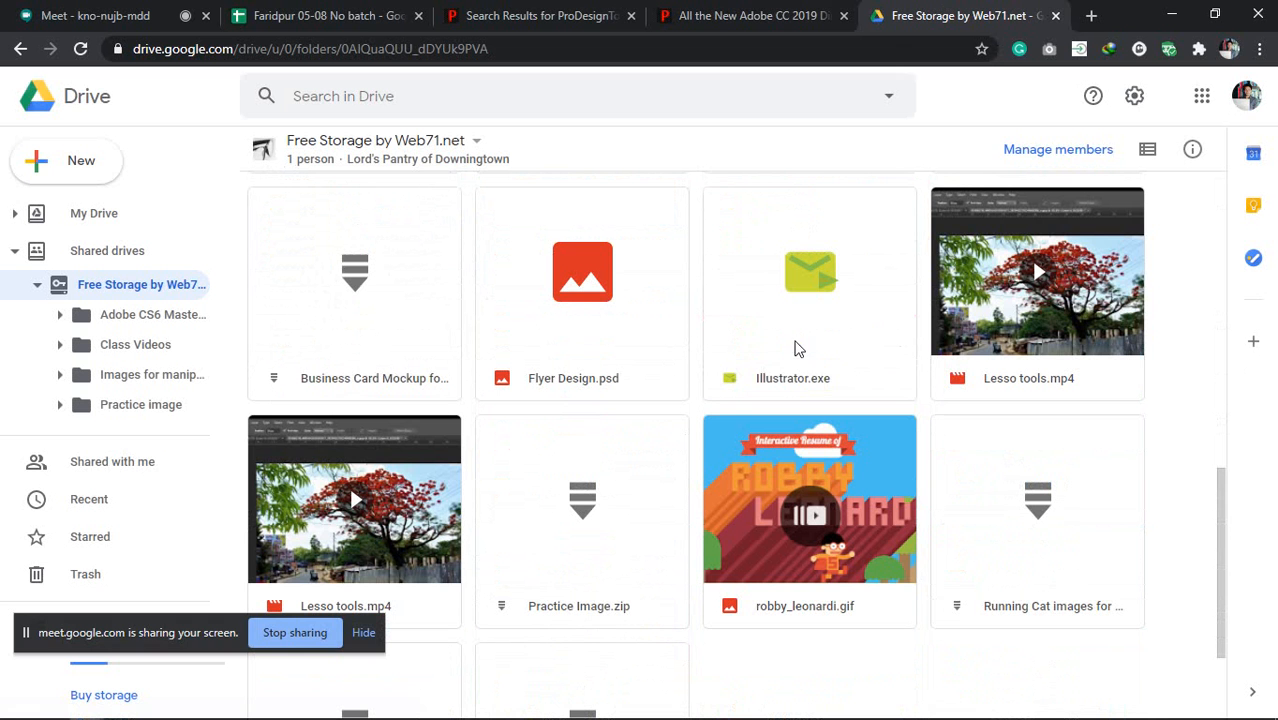
# Copy the sharing link of the Illustrator.exe file
pyautogui.click(826, 316)
pyautogui.click(907, 152)
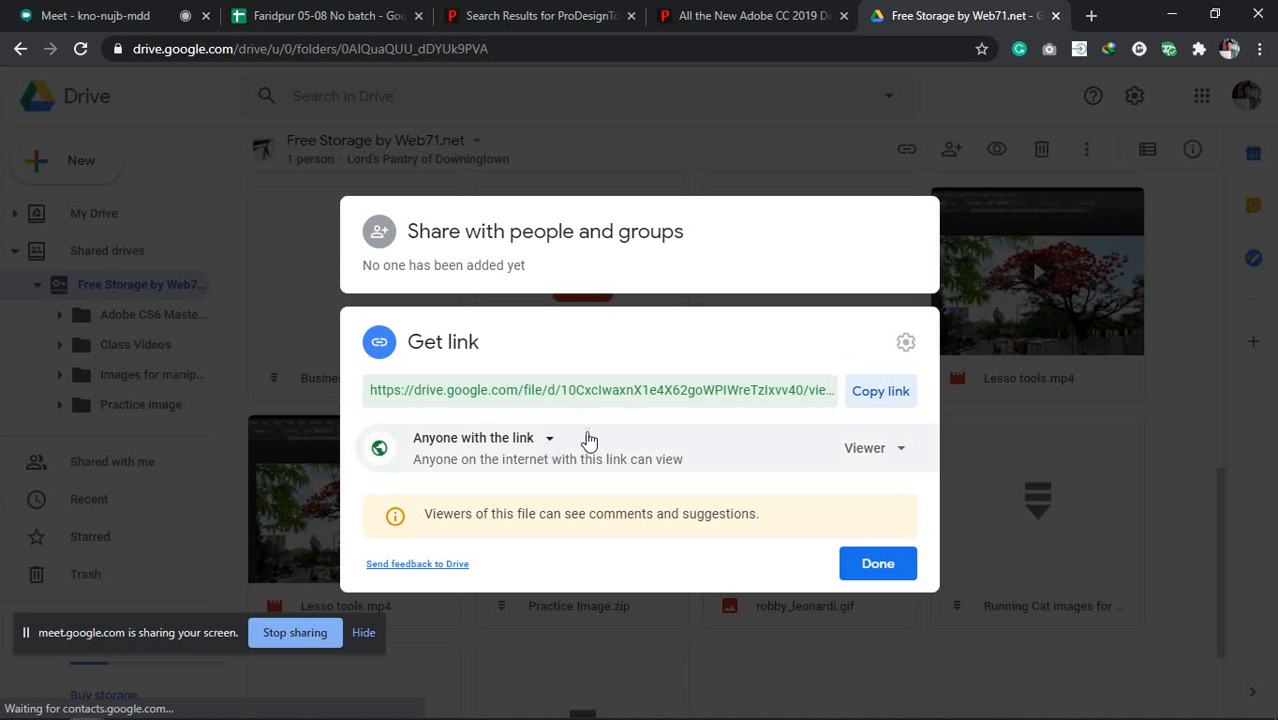
pyautogui.click(881, 394)
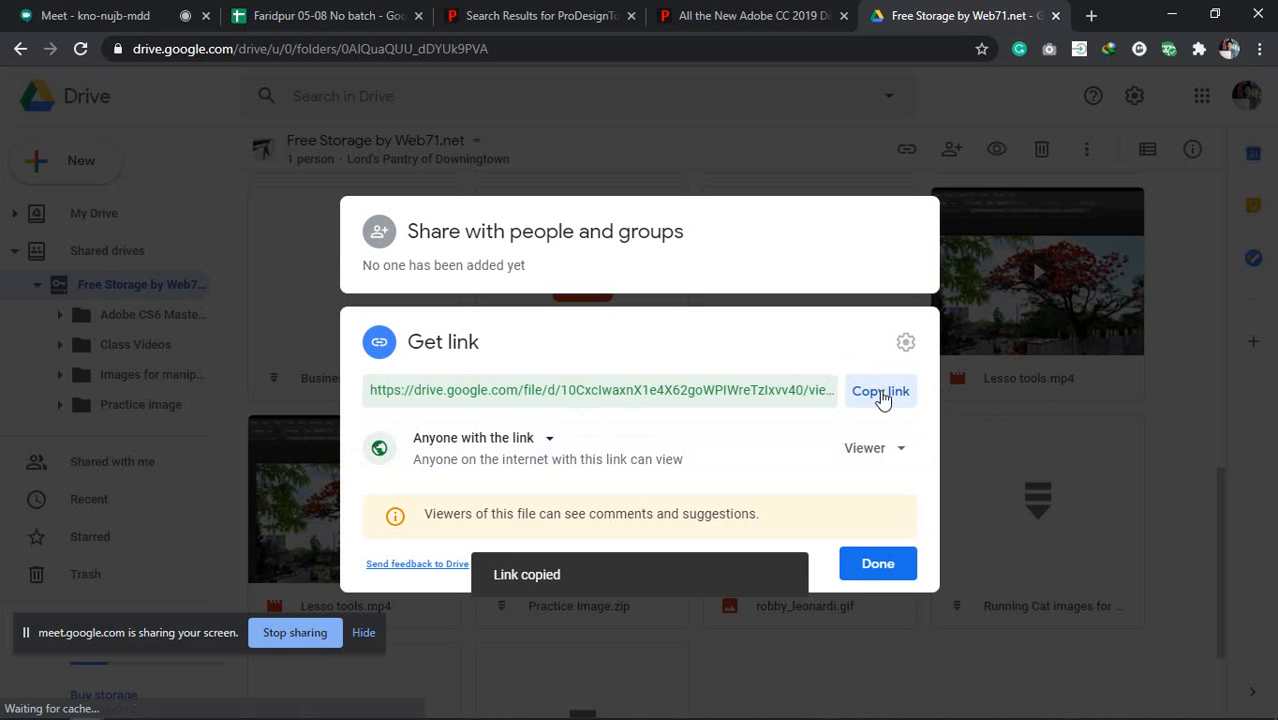
pyautogui.click(876, 563)
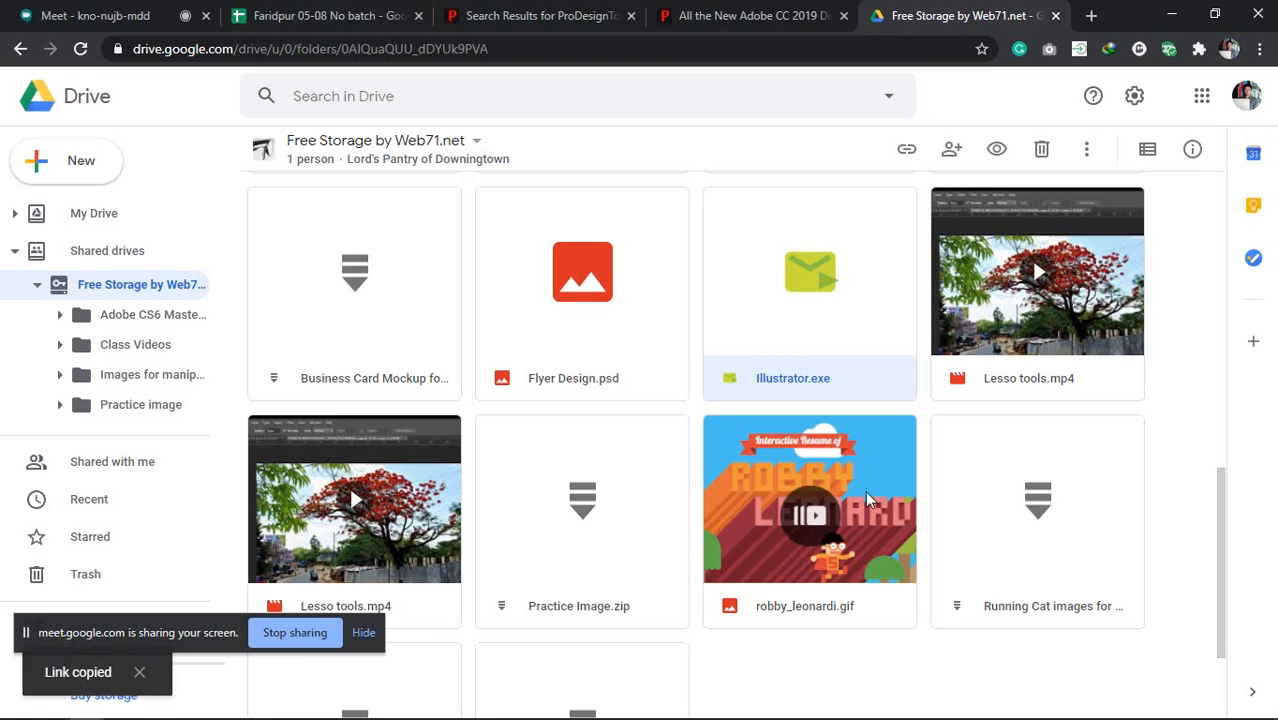
# Send the copied Google Drive link to everyone in the Google Meet chat
pyautogui.click(100, 10)
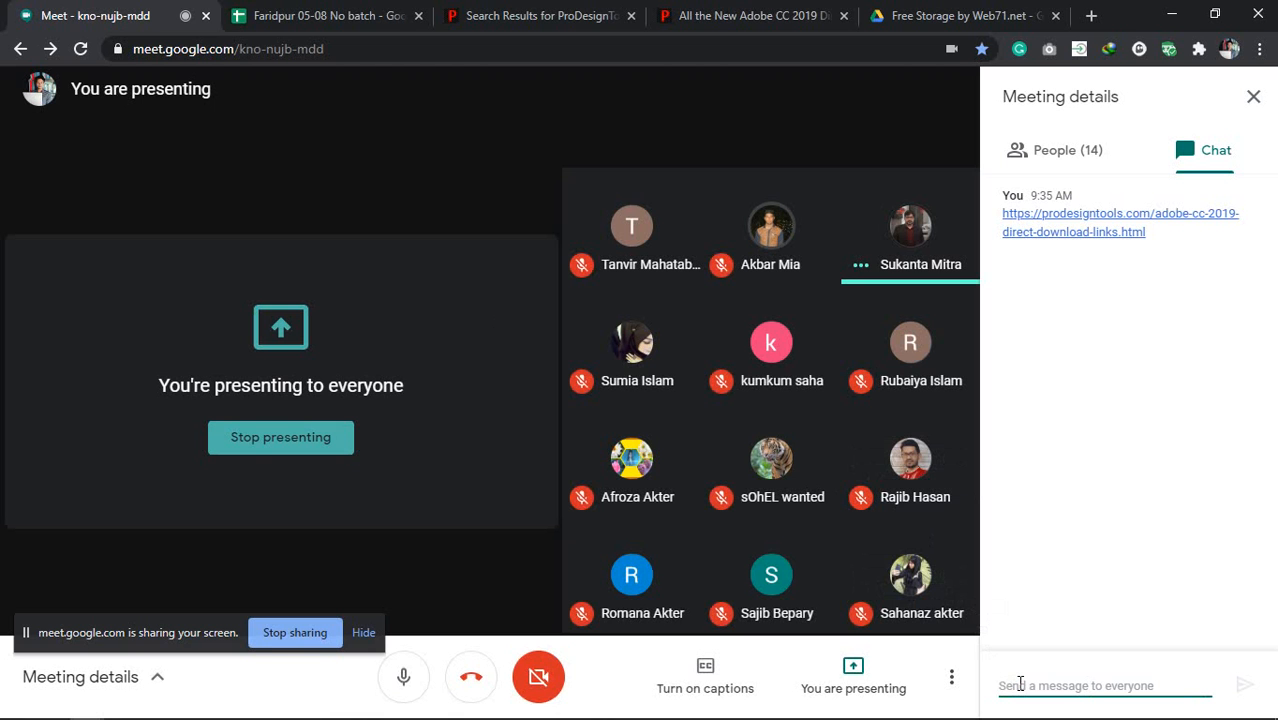
pyautogui.hotkey('ctrl', 'v')
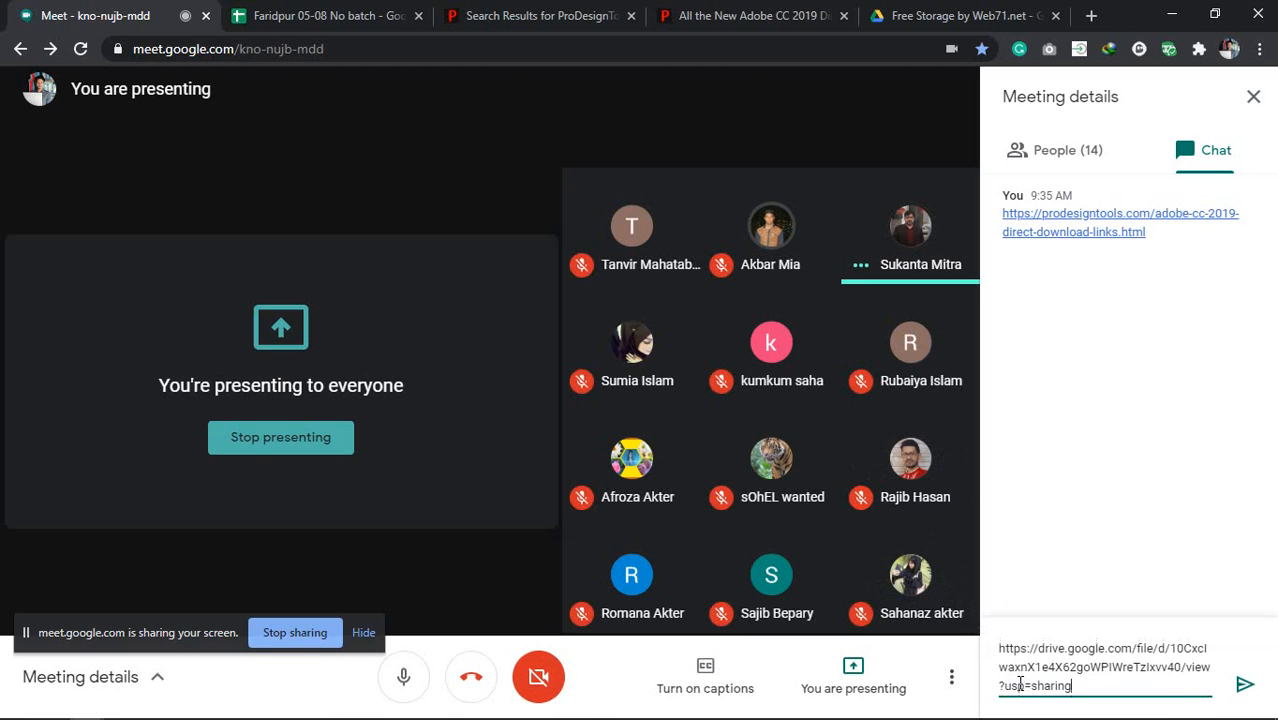
pyautogui.press('Return')
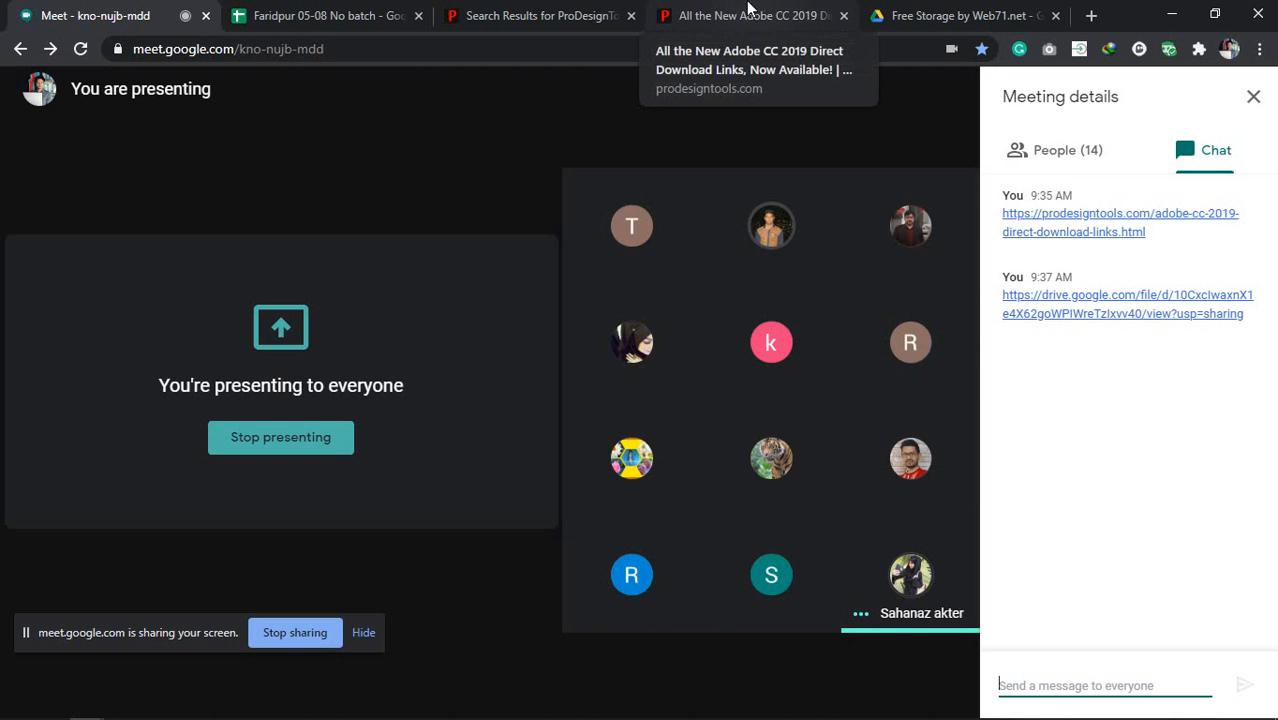
# Review the Adobe CC 2019 direct download page from its installer table up to the page header
pyautogui.click(743, 8)
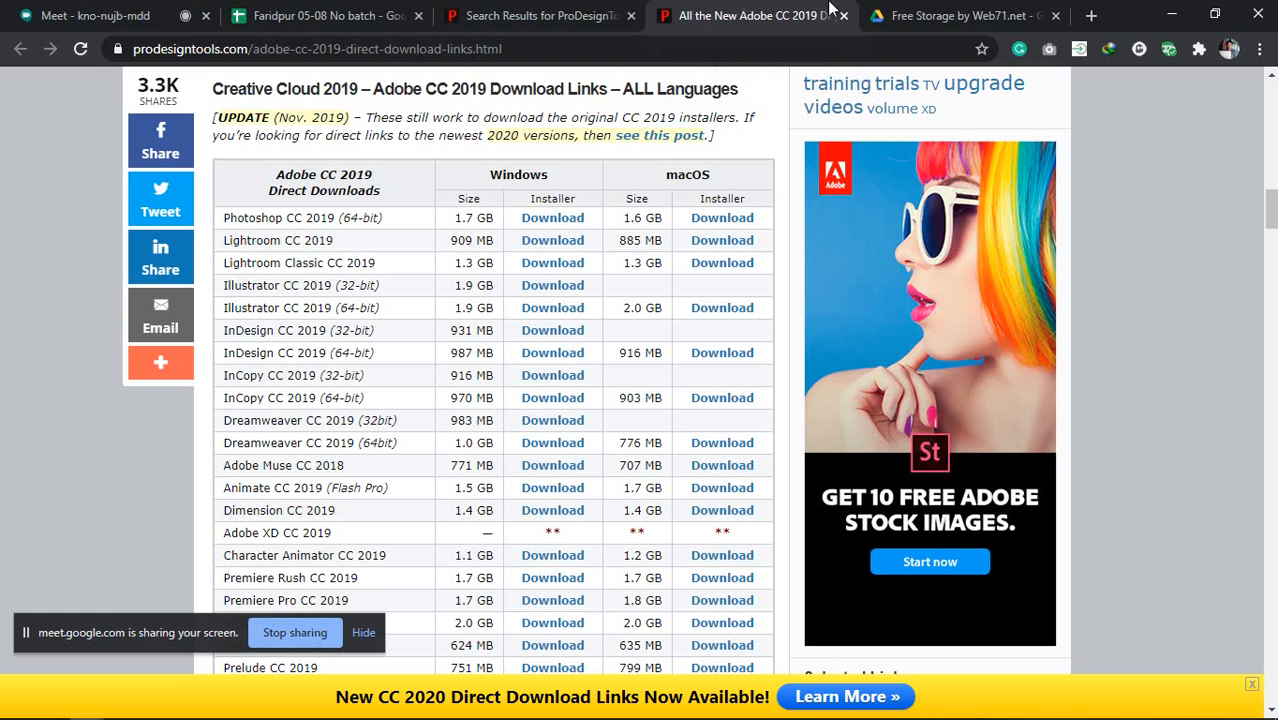
pyautogui.scroll(-1, 478, 330)
pyautogui.scroll(10, 510, 330)
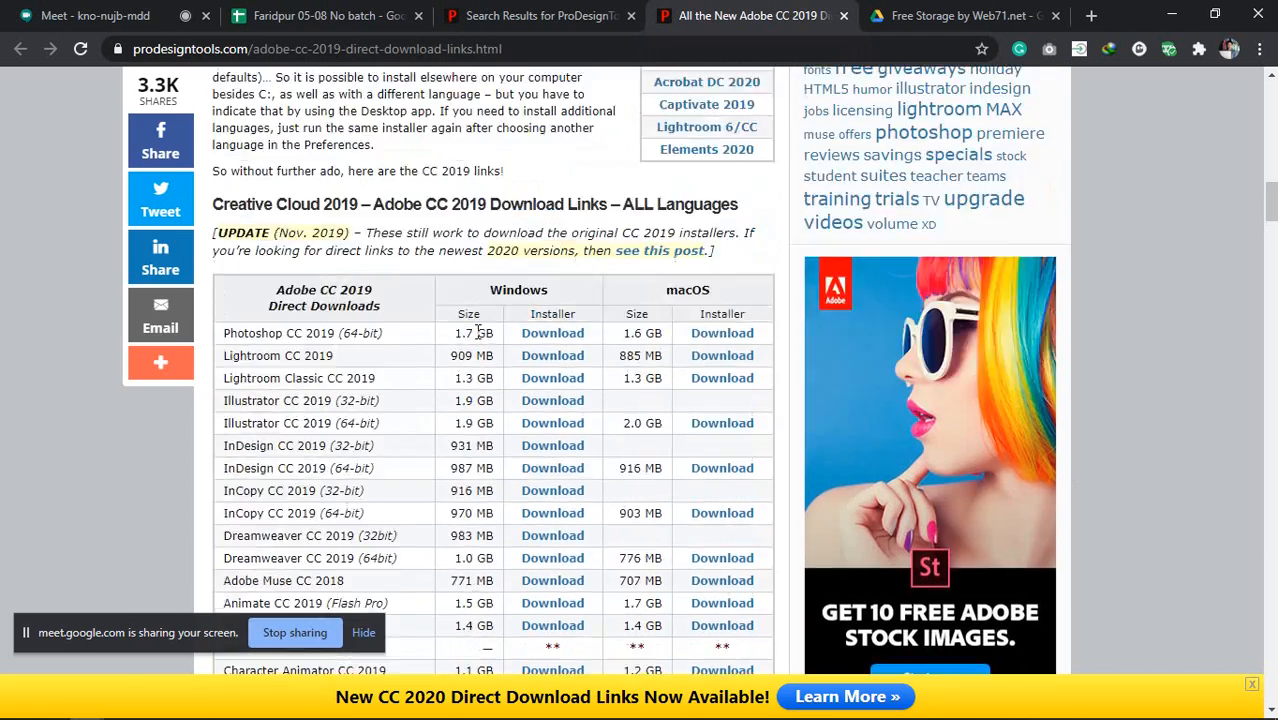
pyautogui.scroll(-7, 543, 328)
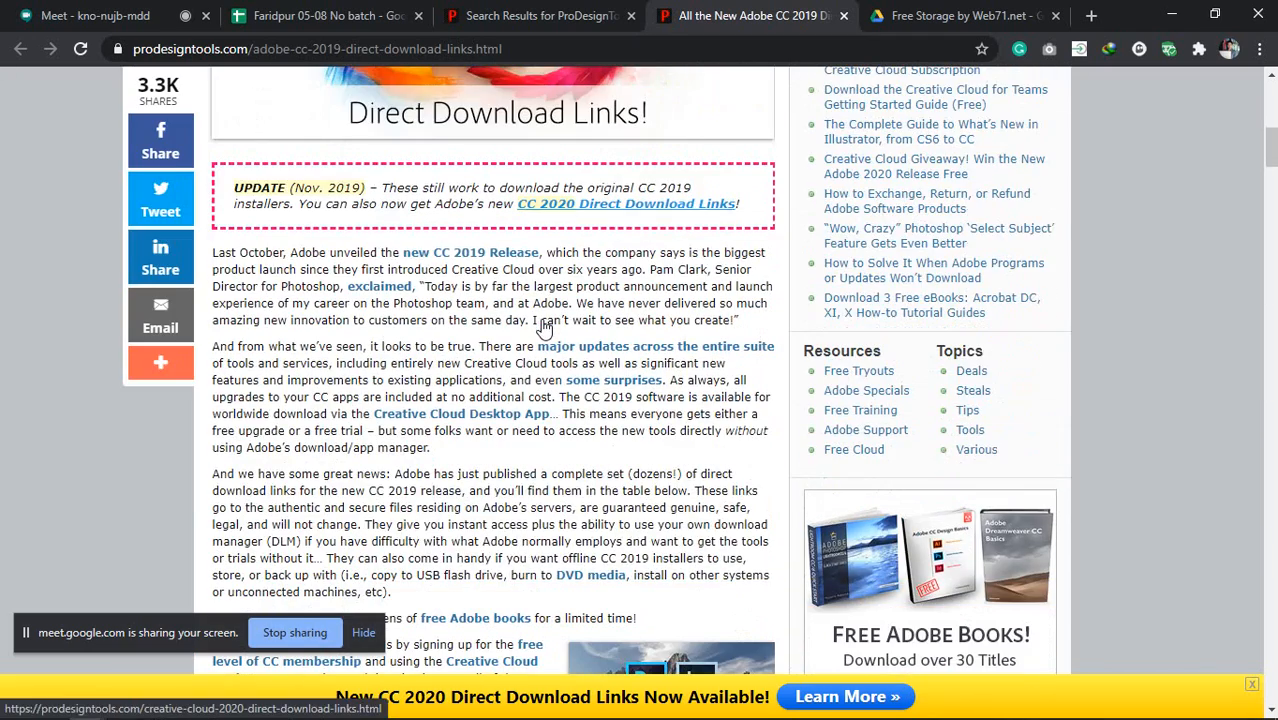
pyautogui.scroll(8, 543, 320)
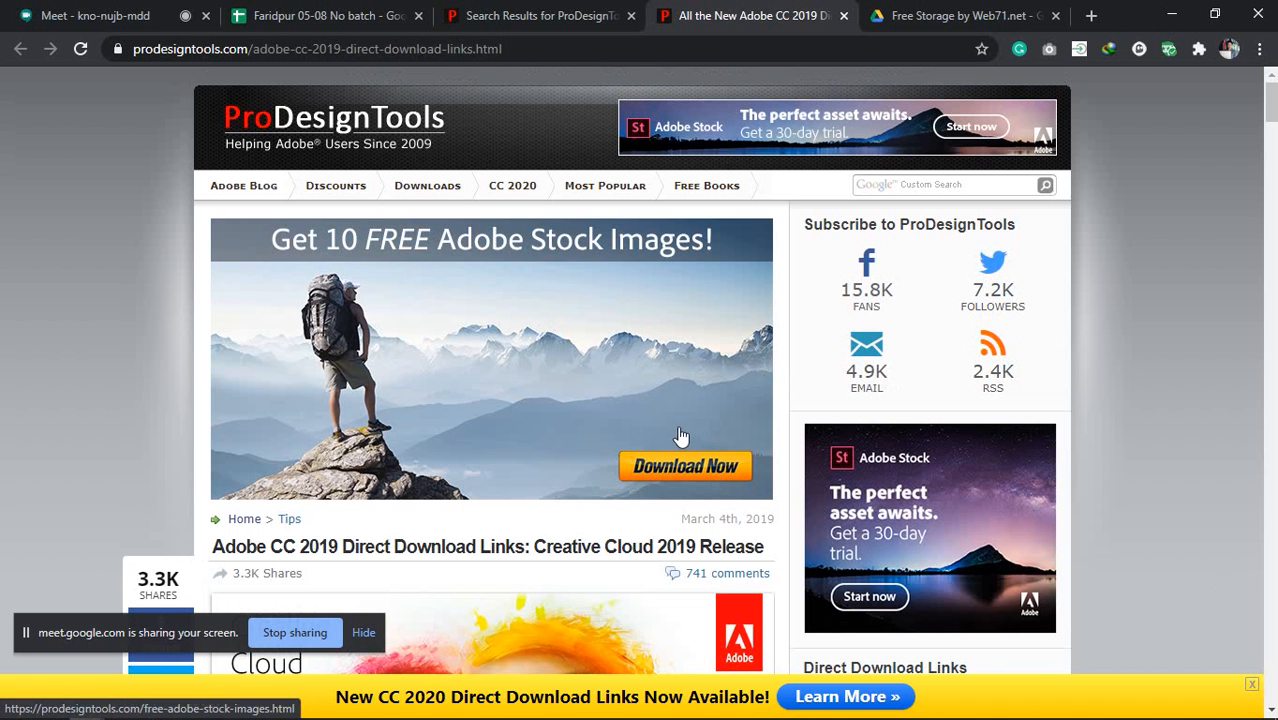
# Close the ProDesignTools search results and the Adobe CC 2019 direct download page
pyautogui.click(517, 8)
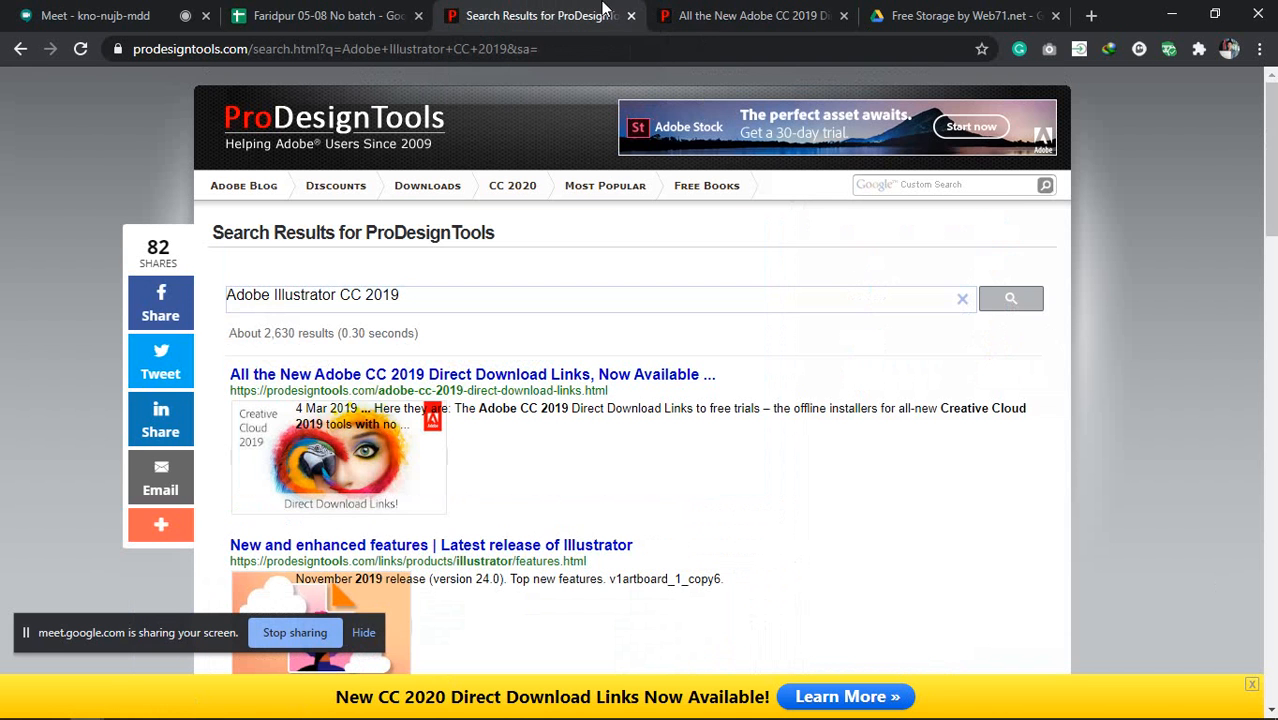
pyautogui.click(631, 15)
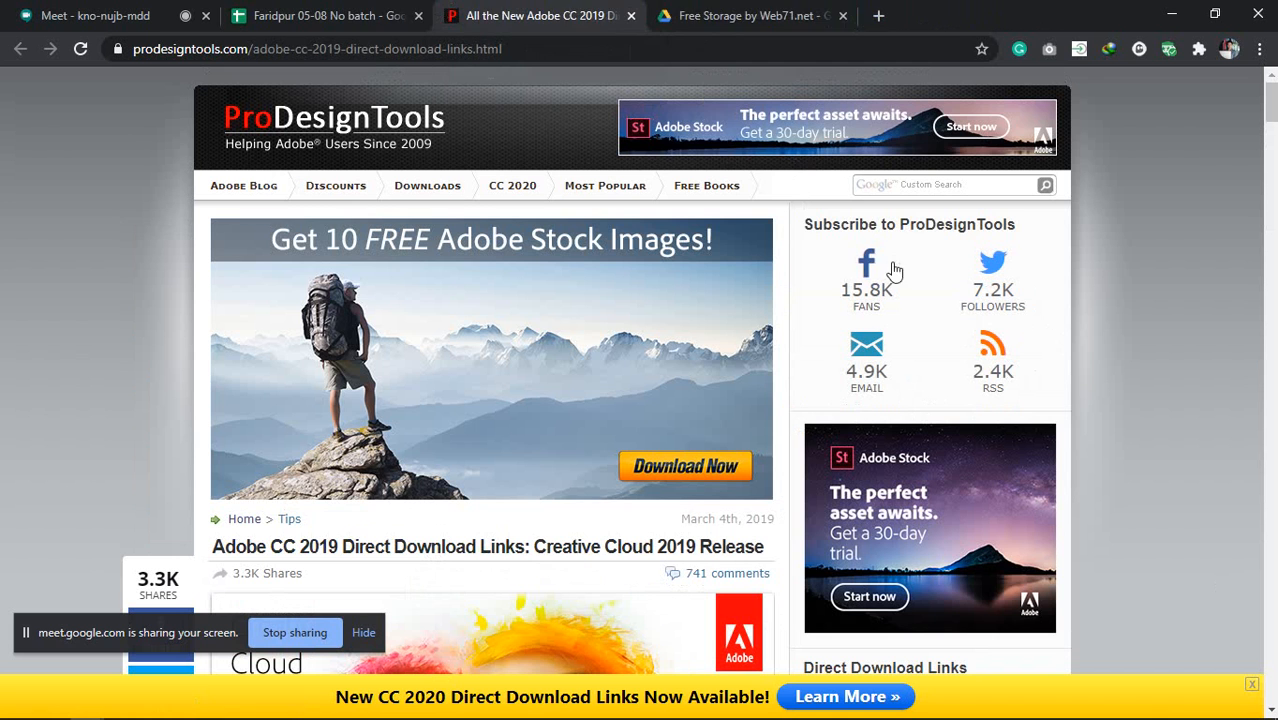
pyautogui.click(666, 16)
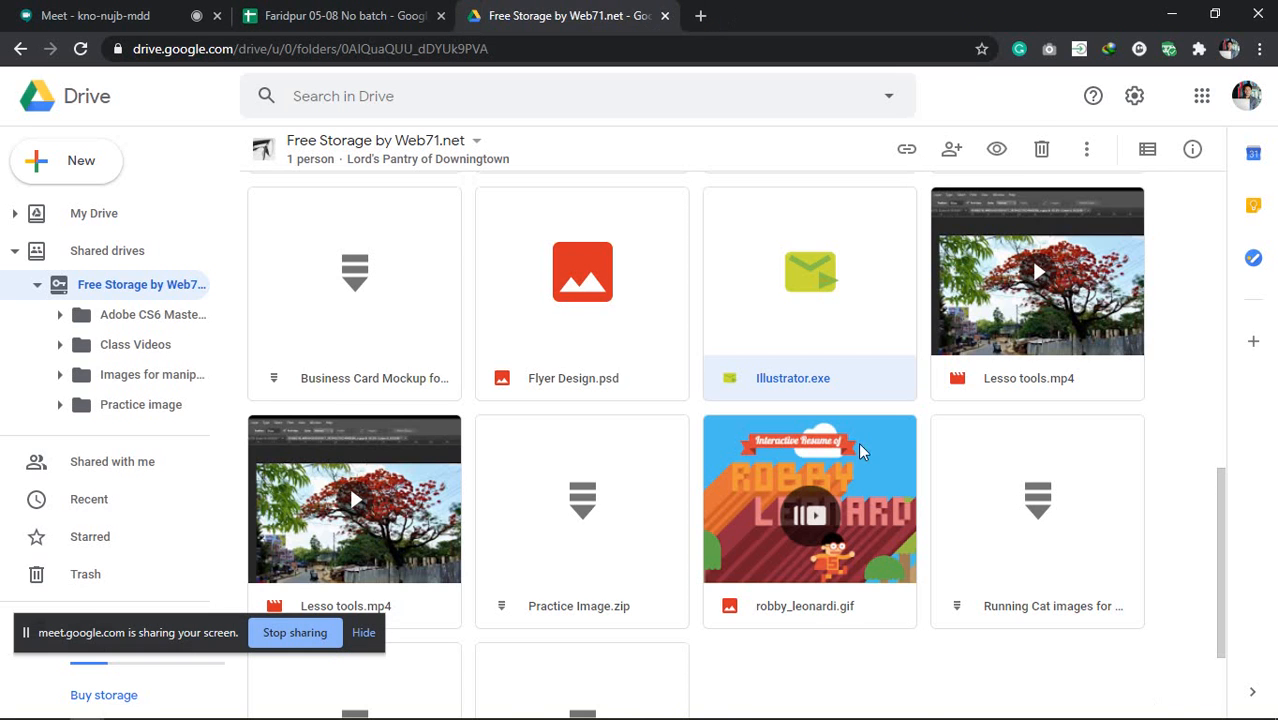
# Switch back to Illustrator and move the W path left so it overlaps the artboard's left edge
pyautogui.click(60, 15)
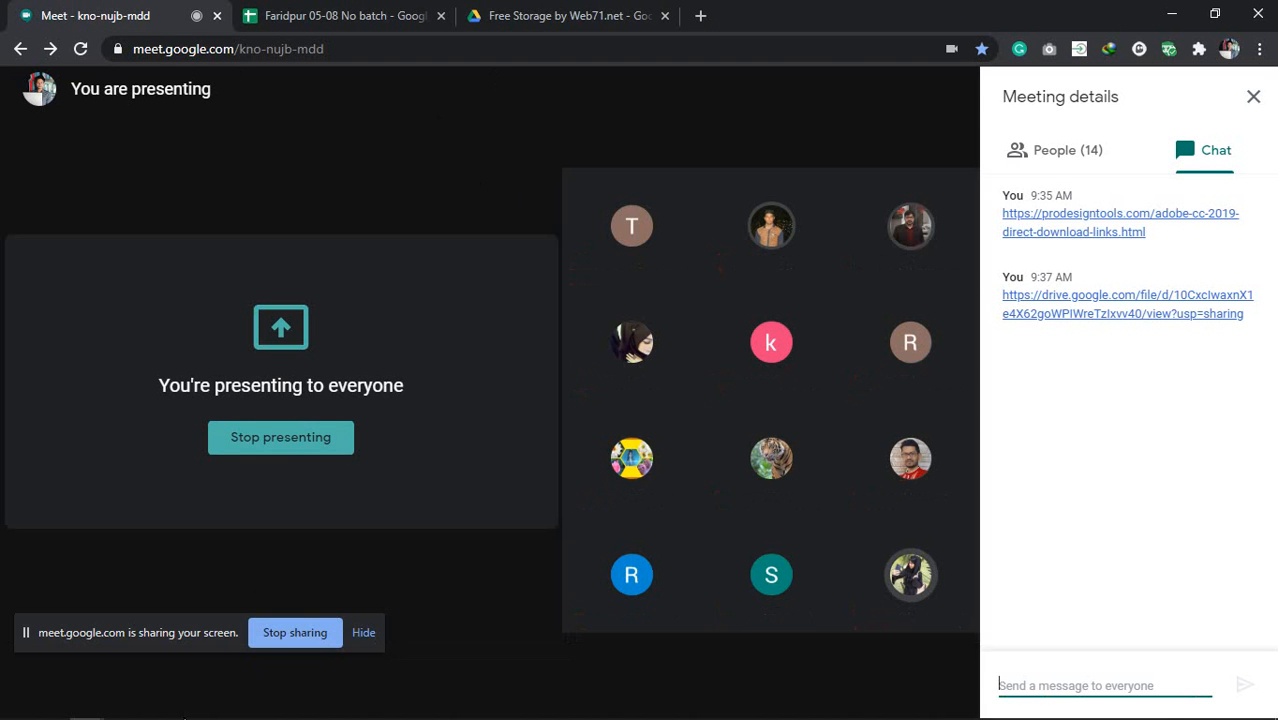
pyautogui.click(158, 708)
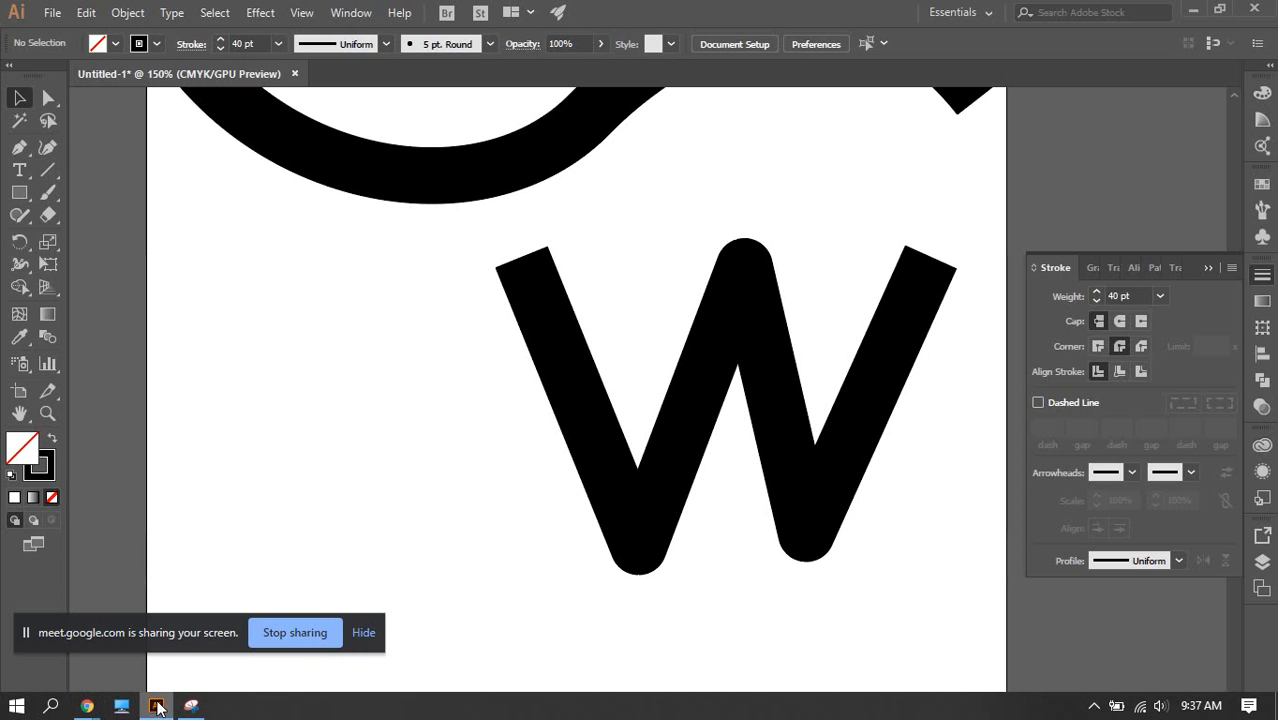
pyautogui.hotkey('ctrl', '1')
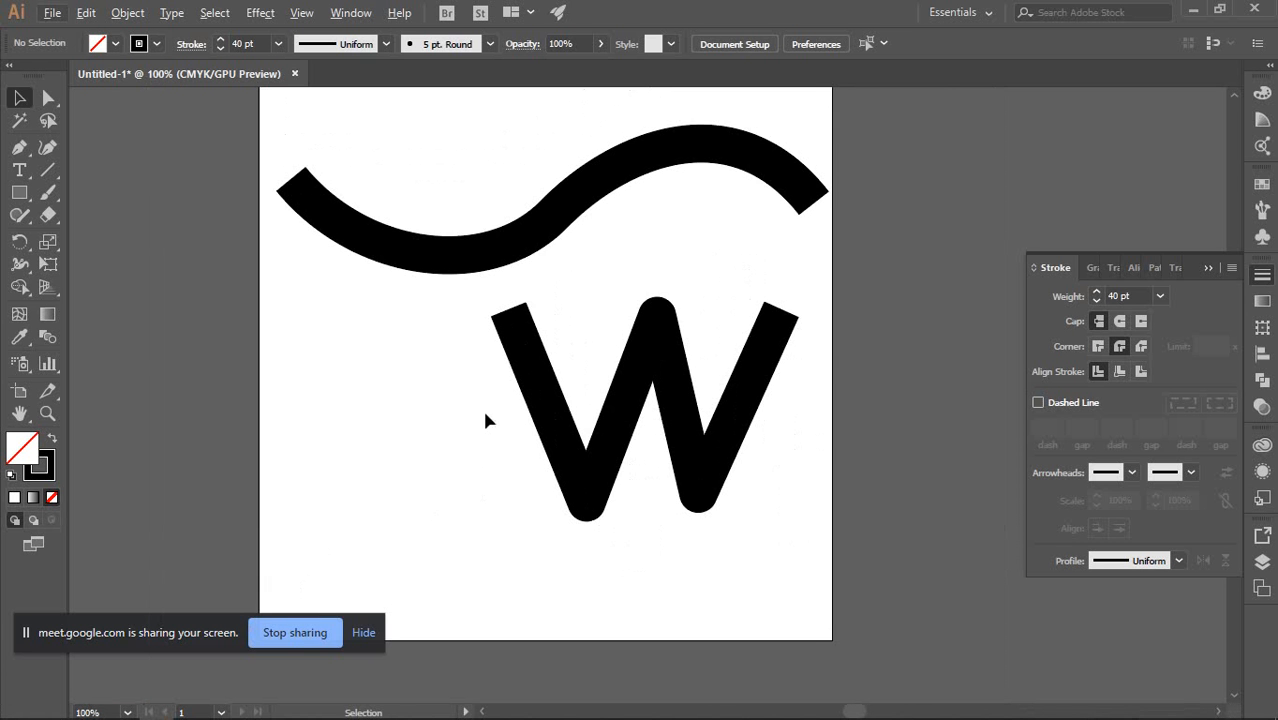
pyautogui.moveTo(966, 544); pyautogui.dragTo(901, 476)
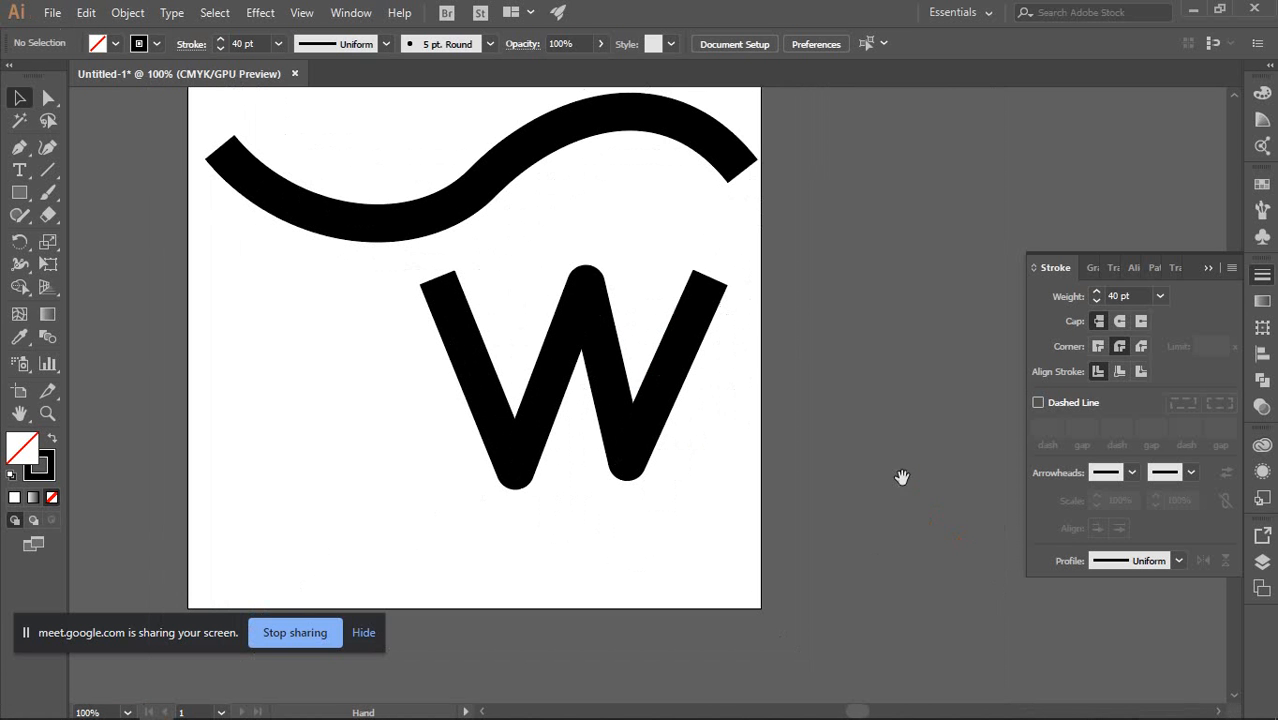
pyautogui.click(636, 400)
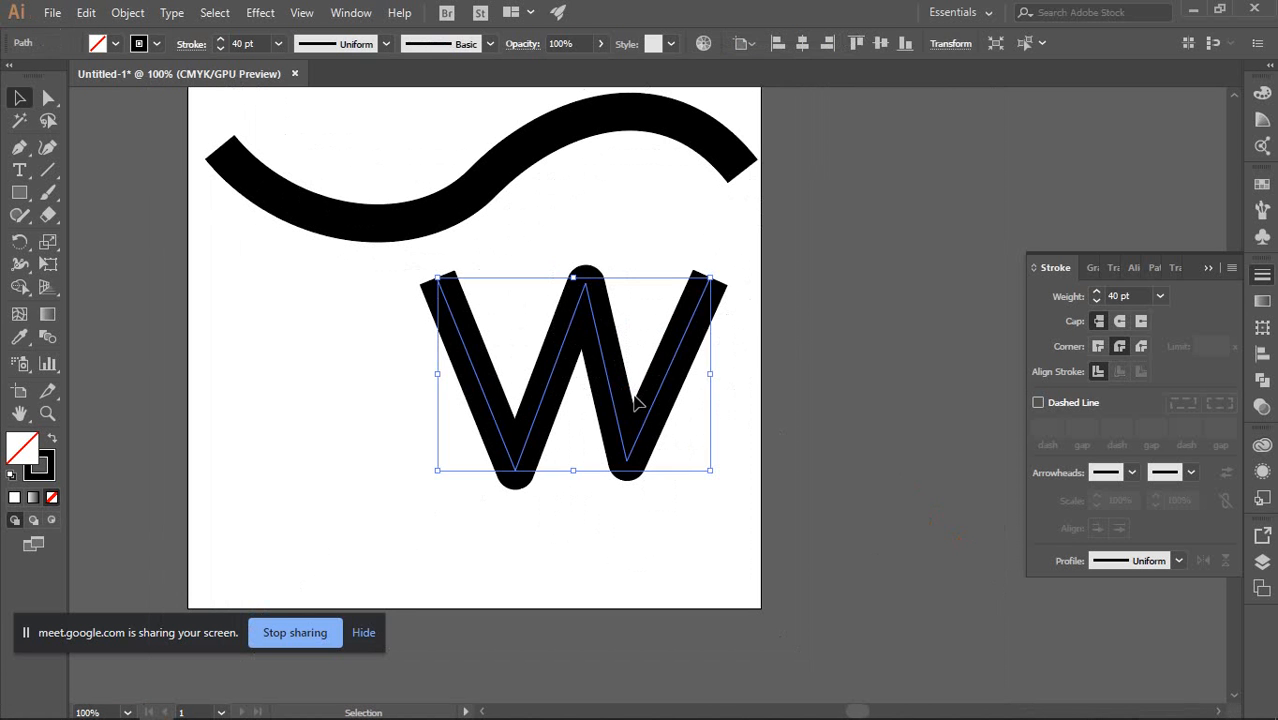
pyautogui.click(845, 393)
pyautogui.moveTo(548, 362); pyautogui.dragTo(255, 355)
pyautogui.click(120, 270)
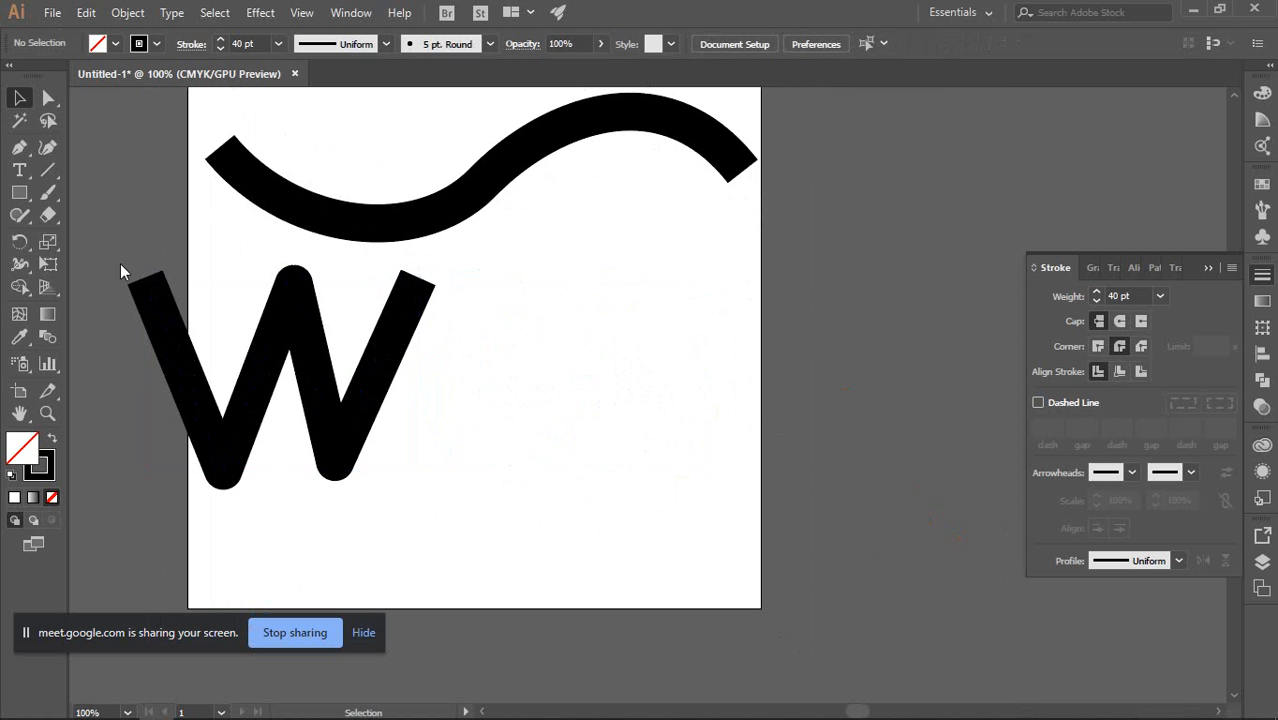
# Draw a rectangle with a 40 pt stroke beside the W and give its corners a miter join
pyautogui.click(19, 194)
pyautogui.moveTo(507, 285); pyautogui.dragTo(716, 438)
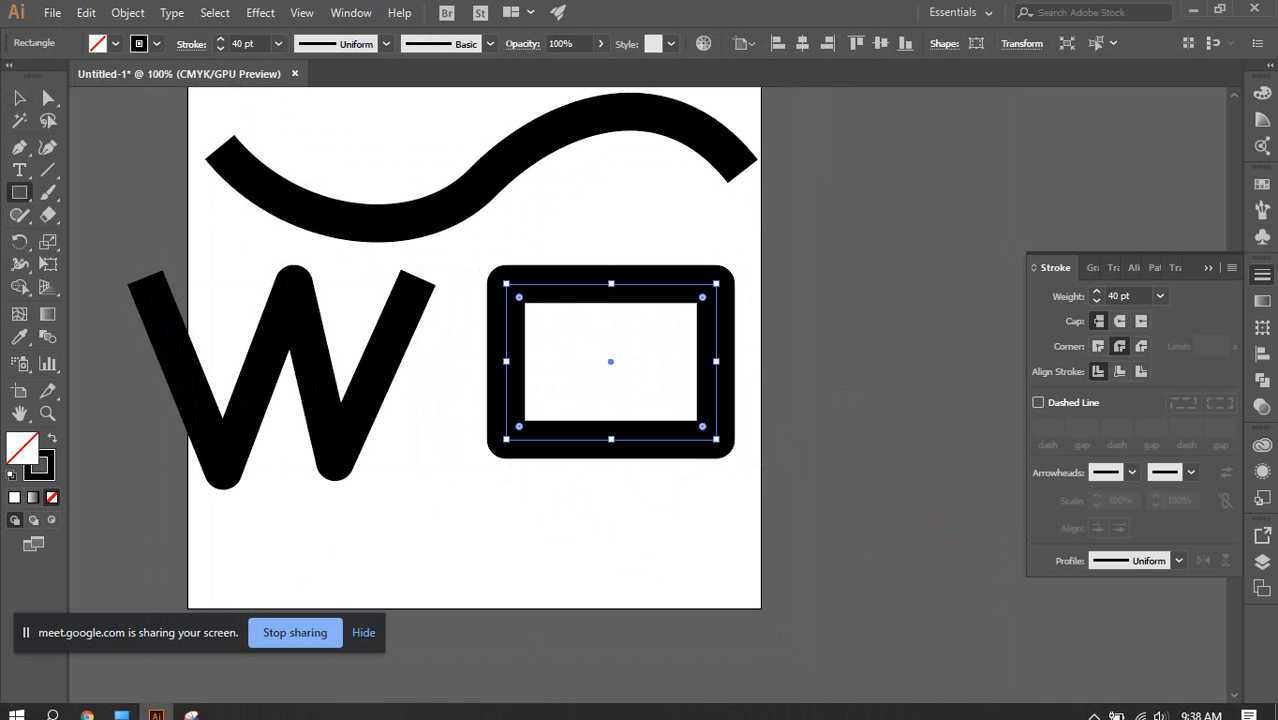
pyautogui.click(1097, 346)
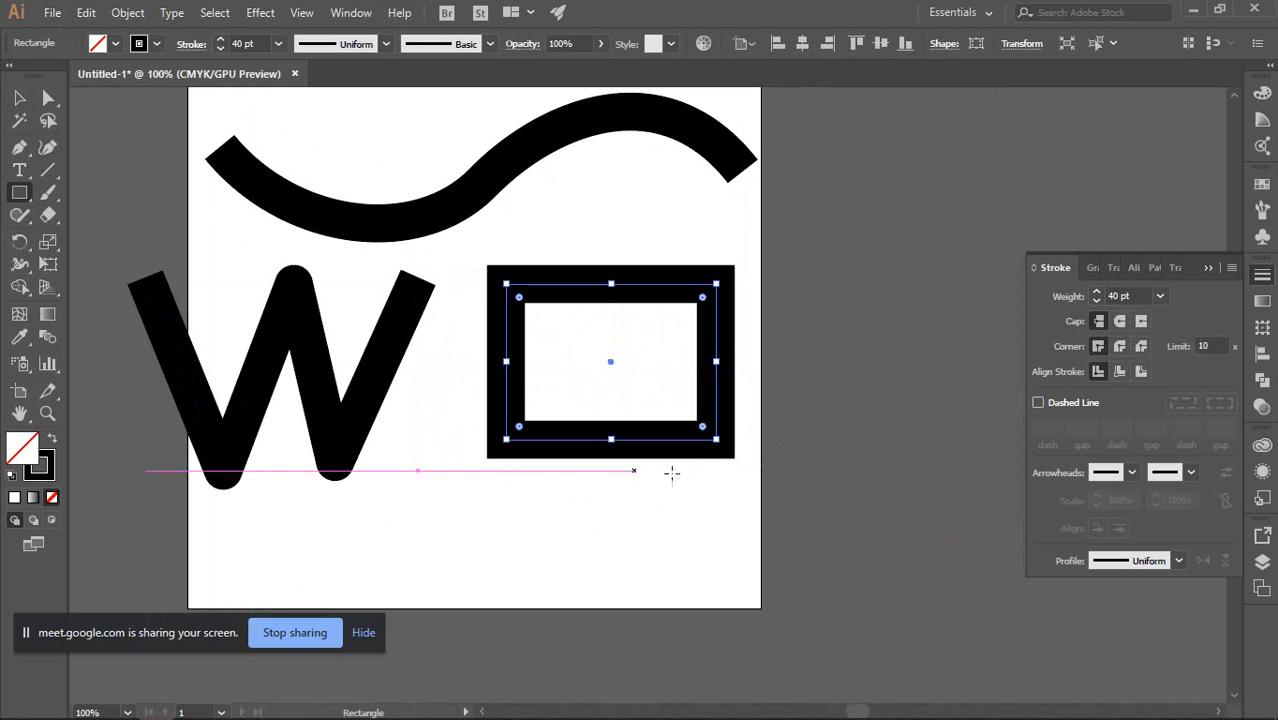
pyautogui.click(19, 98)
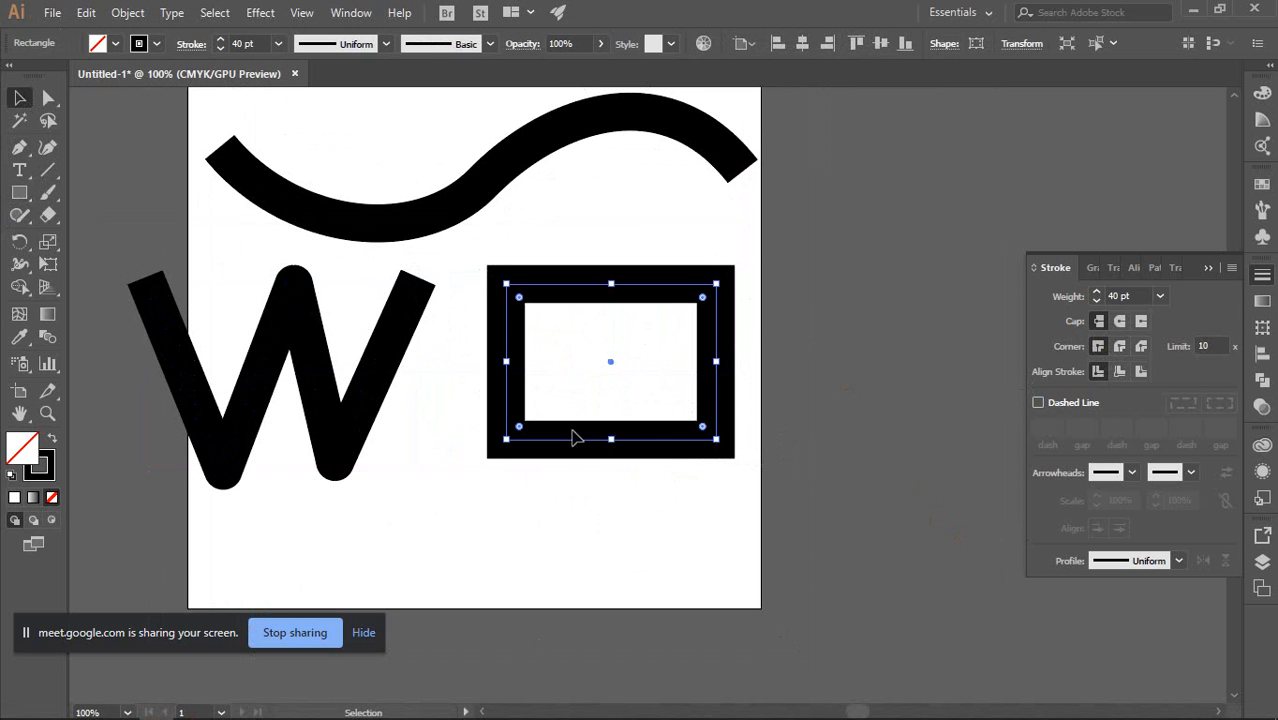
pyautogui.click(816, 534)
# Select the wavy curved path above the W and the rectangle
pyautogui.press('space')
pyautogui.moveTo(402, 298); pyautogui.dragTo(453, 339)
pyautogui.press('space')
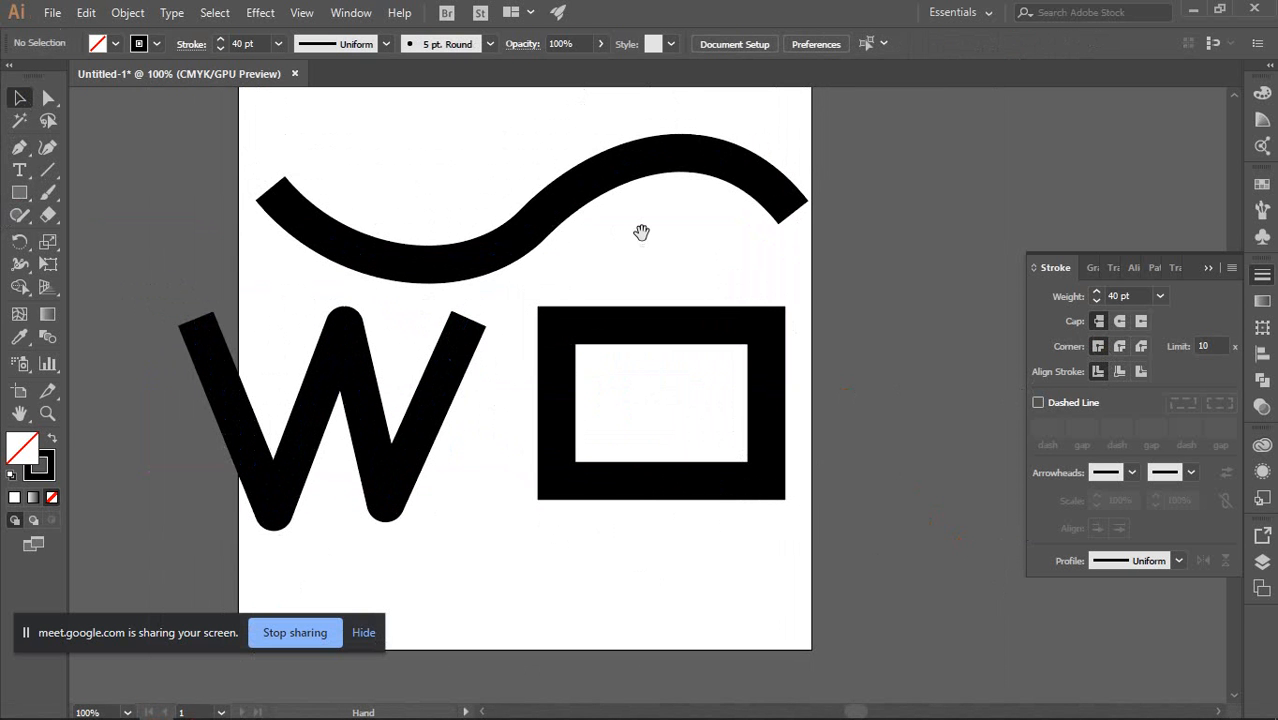
pyautogui.moveTo(642, 234); pyautogui.dragTo(500, 232)
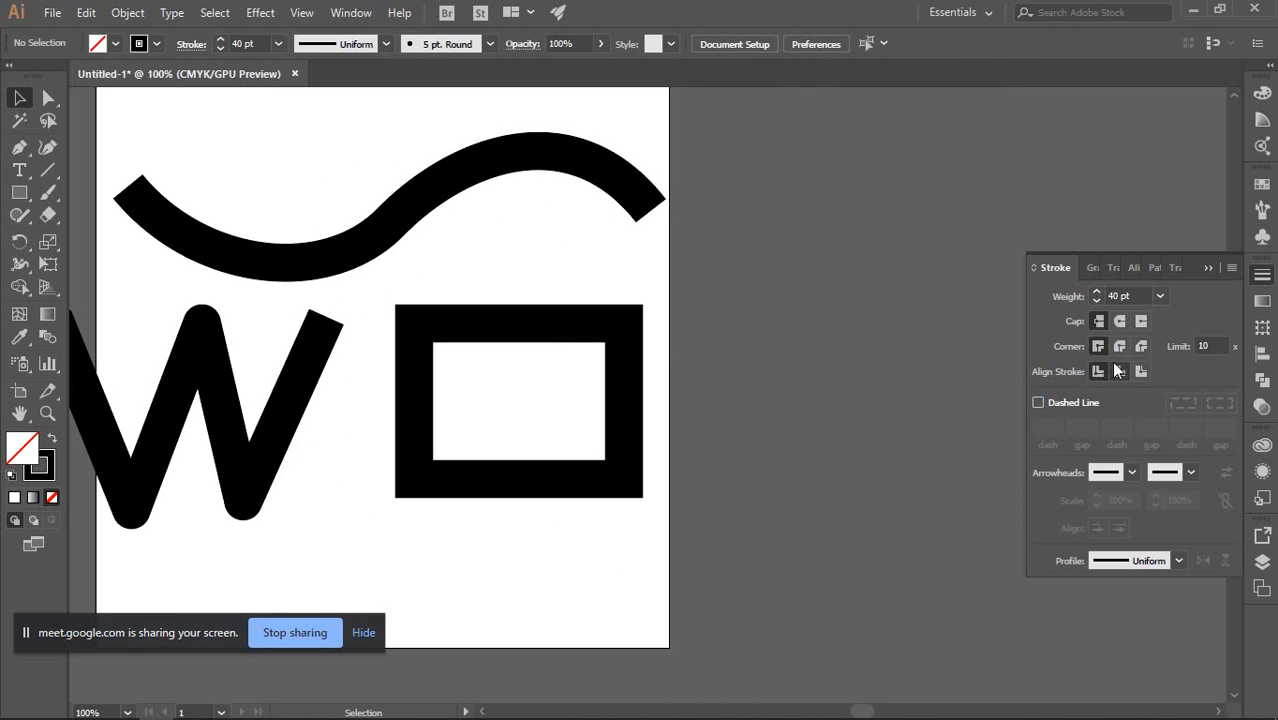
pyautogui.click(429, 197)
pyautogui.press('space')
pyautogui.moveTo(549, 489); pyautogui.dragTo(688, 456)
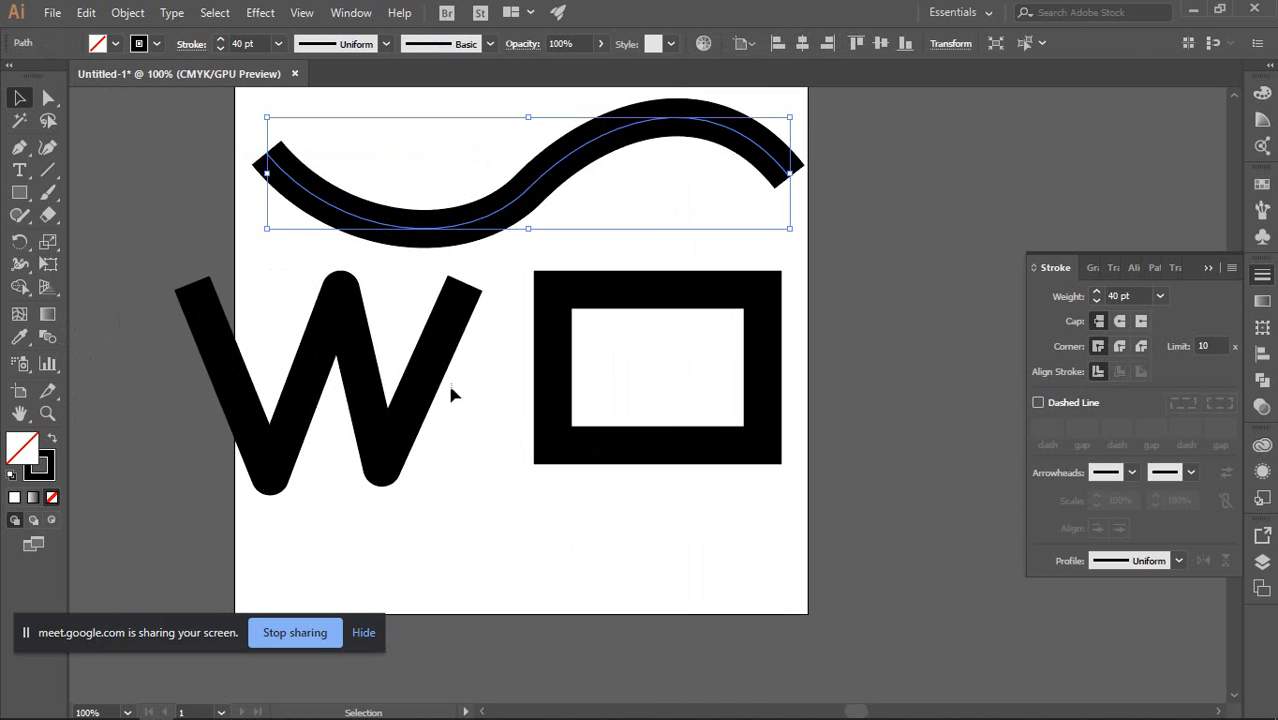
# Select the W path to examine its stroke alignment options
pyautogui.click(429, 376)
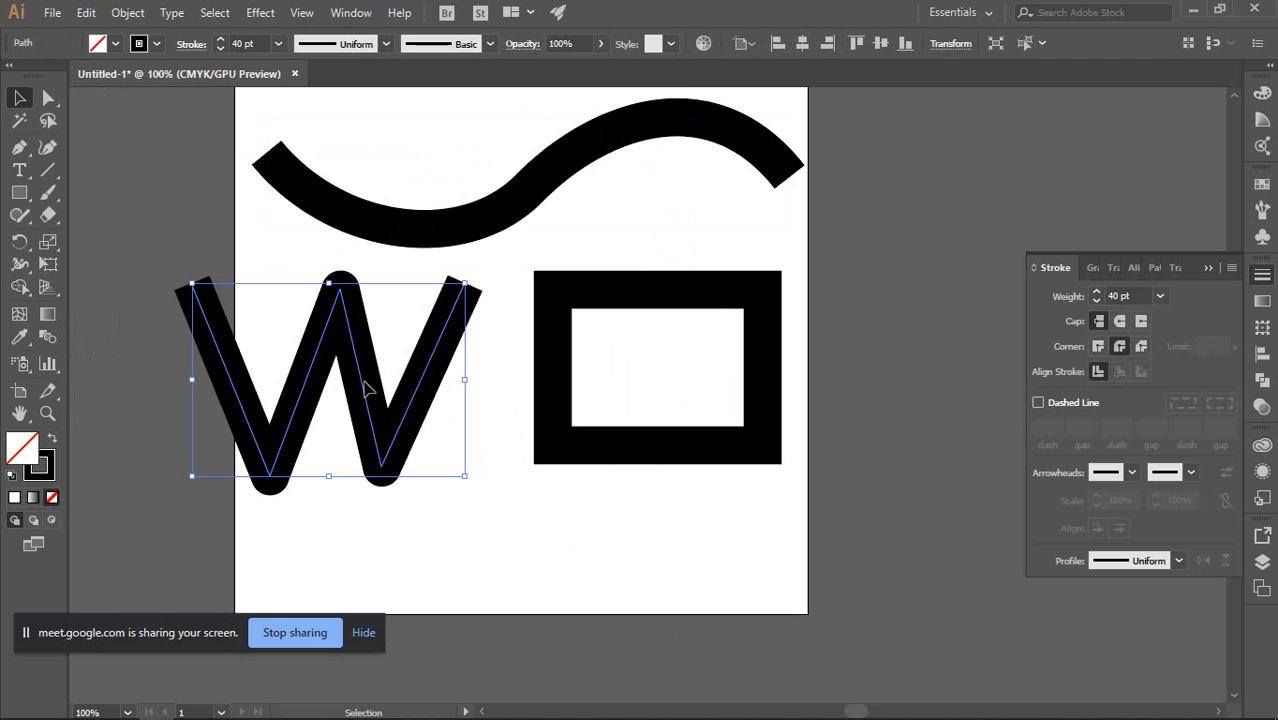
pyautogui.click(188, 225)
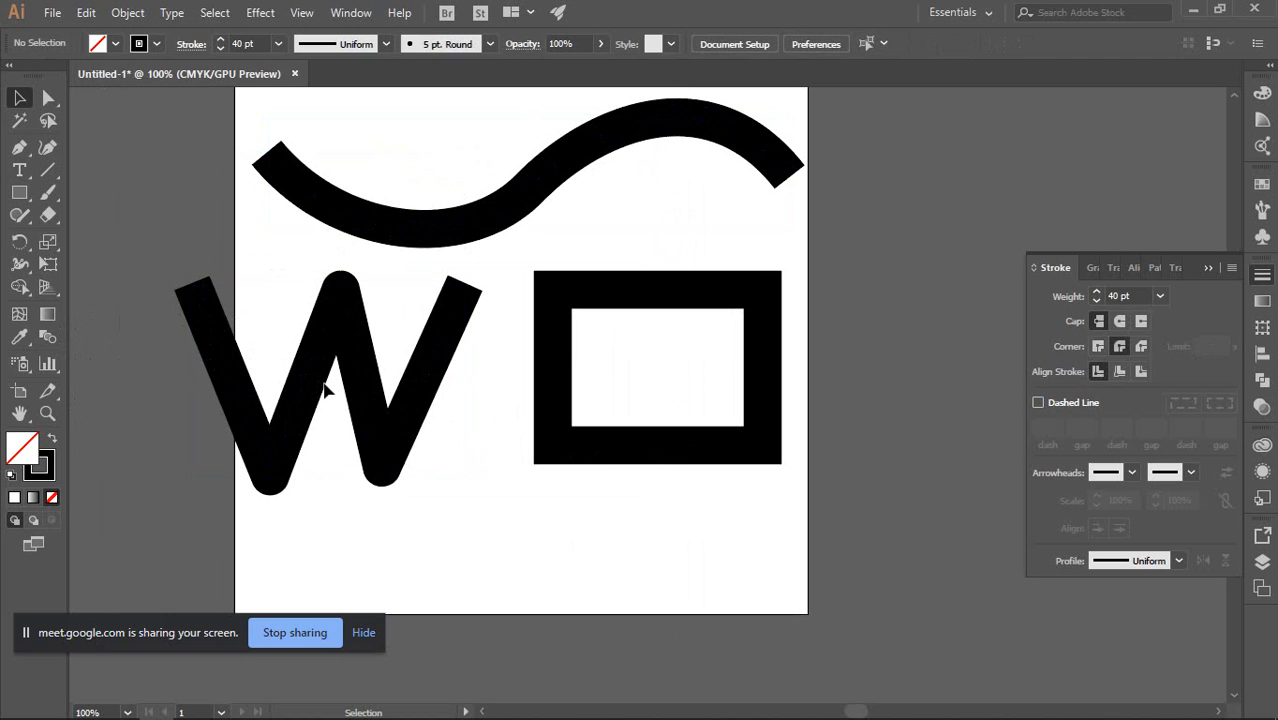
pyautogui.click(308, 365)
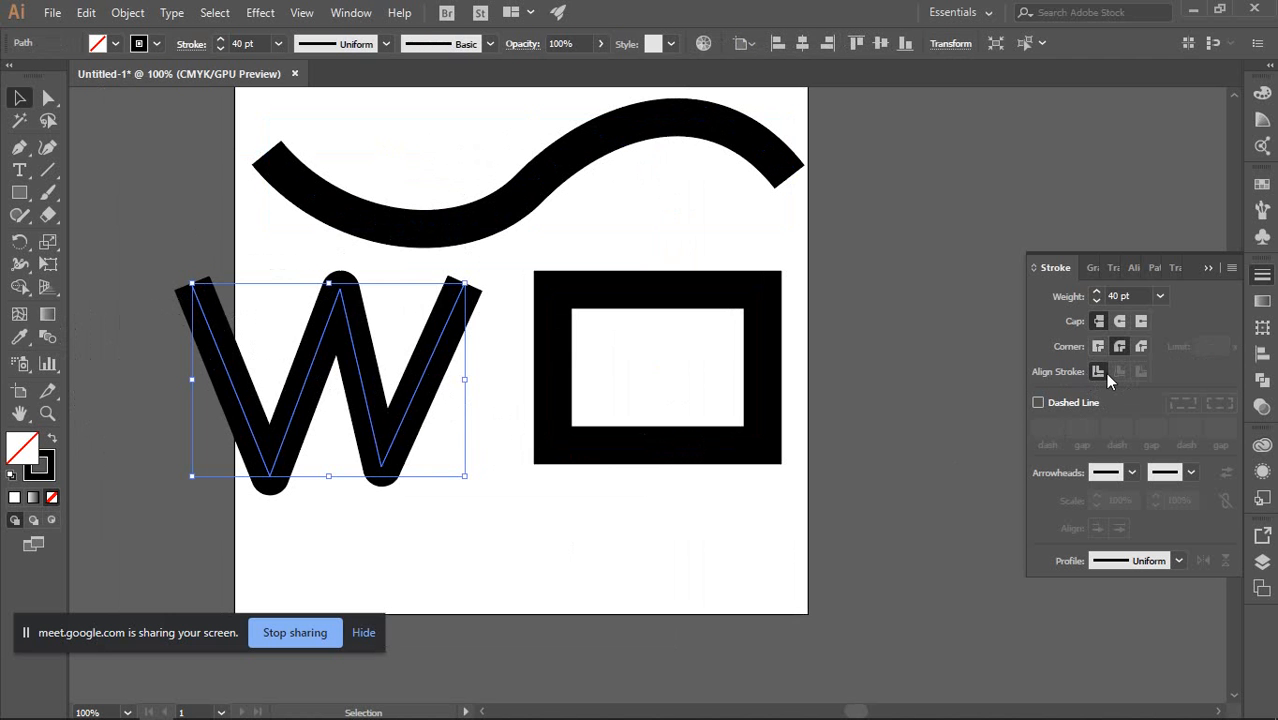
# Align the stroke of the rectangle beside the W to the inside of its path
pyautogui.click(653, 434)
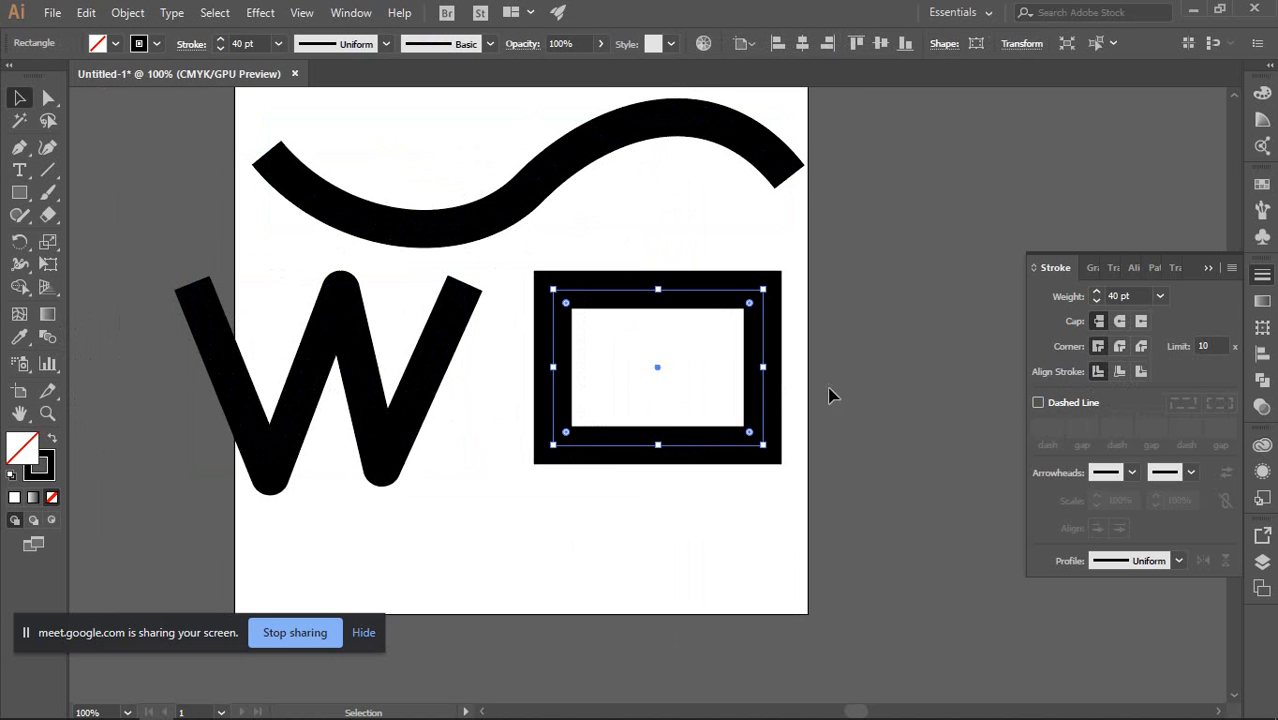
pyautogui.hscroll(1, 807, 391)
pyautogui.scroll(1, 807, 391)
pyautogui.scroll(1, 697, 345)
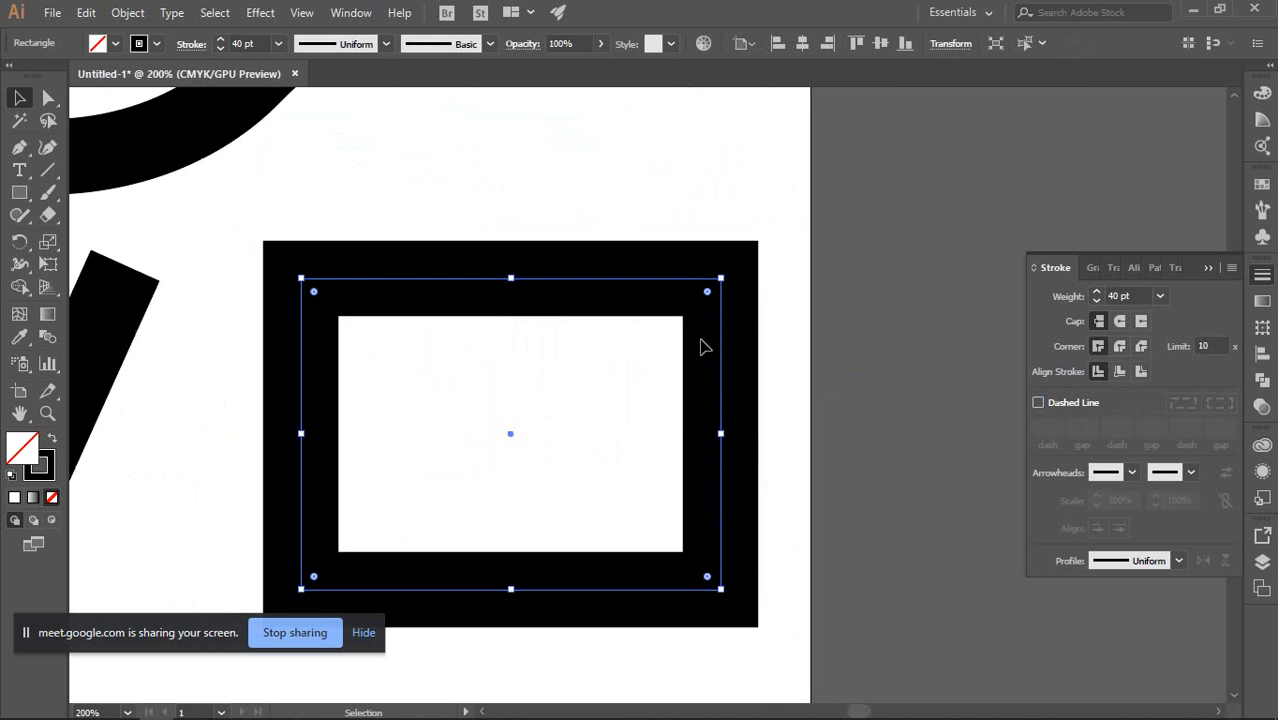
pyautogui.scroll(-1, 764, 305)
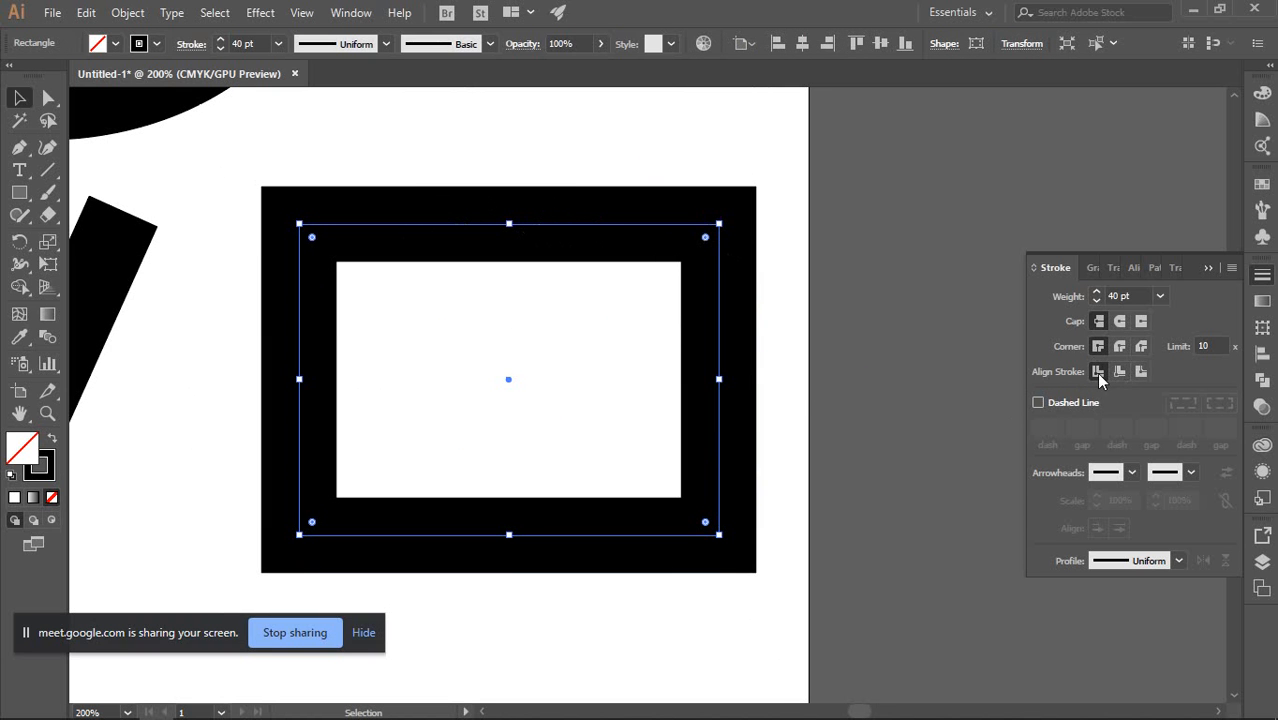
pyautogui.click(1119, 372)
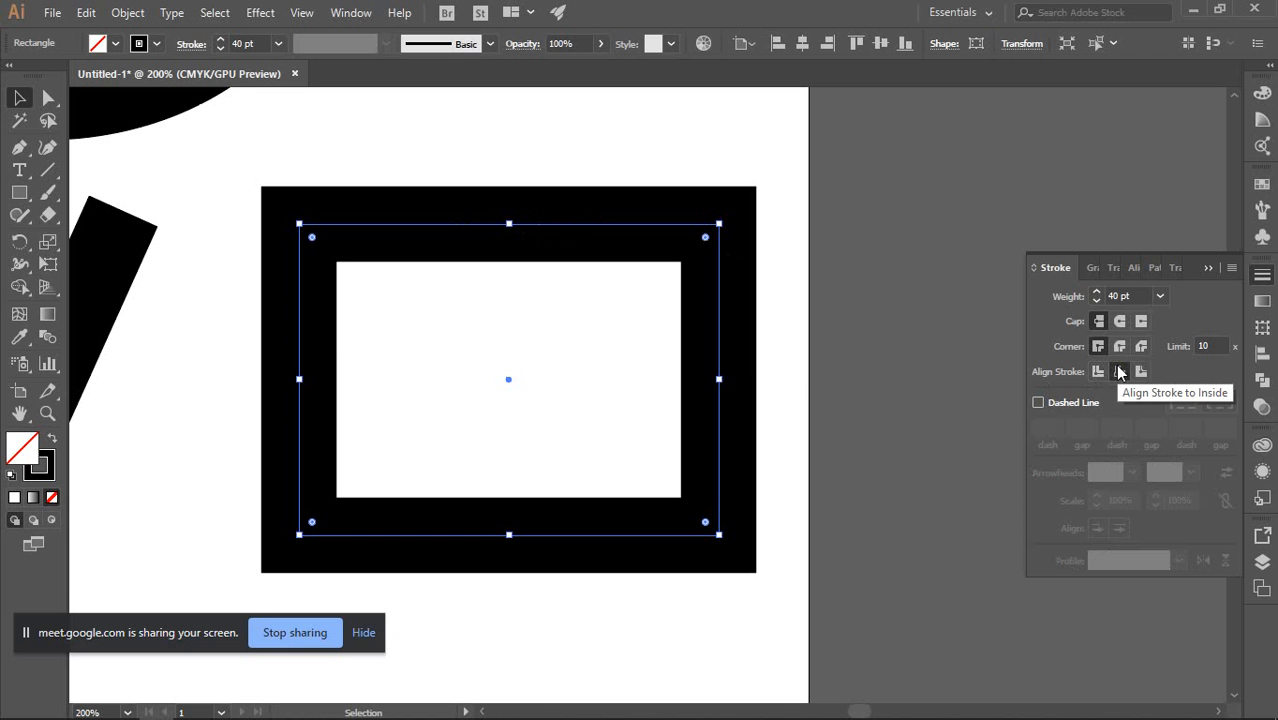
pyautogui.moveTo(325, 125)
pyautogui.mouseDown()
pyautogui.moveTo(450, 158)
pyautogui.moveTo(547, 449)
pyautogui.mouseUp()
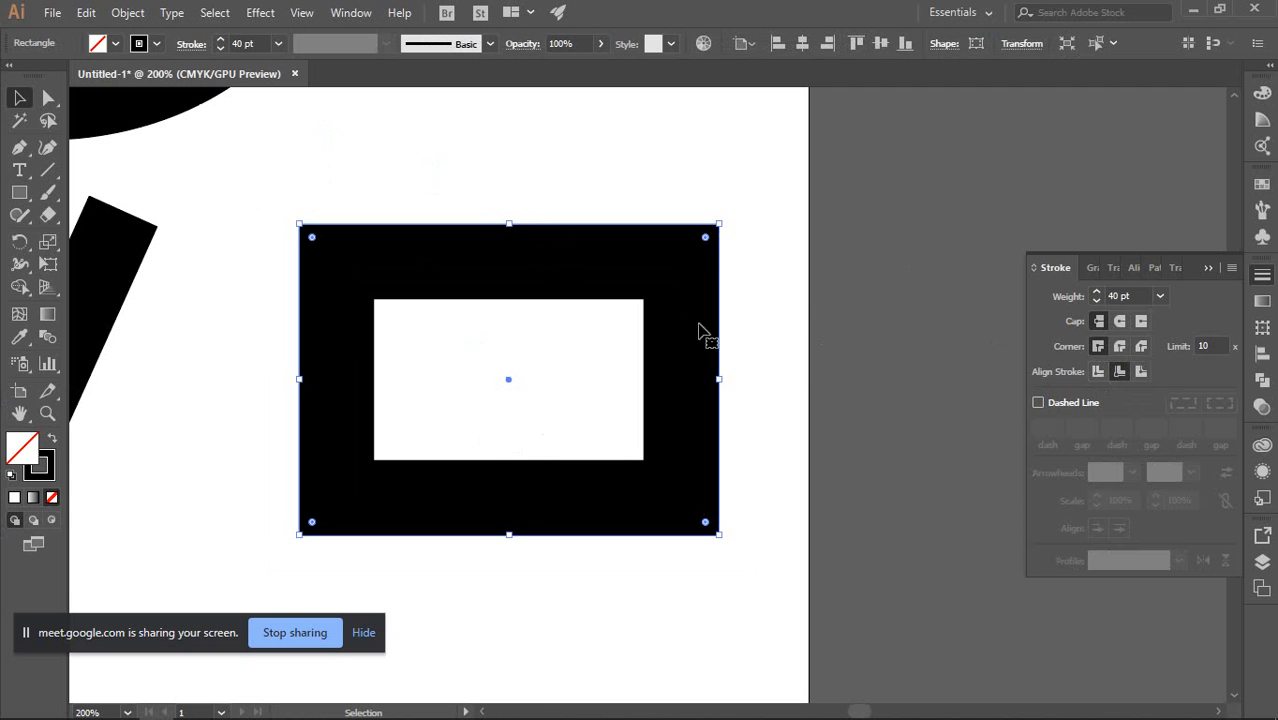
# Align the rectangle's stroke to the outside of its path and reselect the rectangle
pyautogui.click(1141, 372)
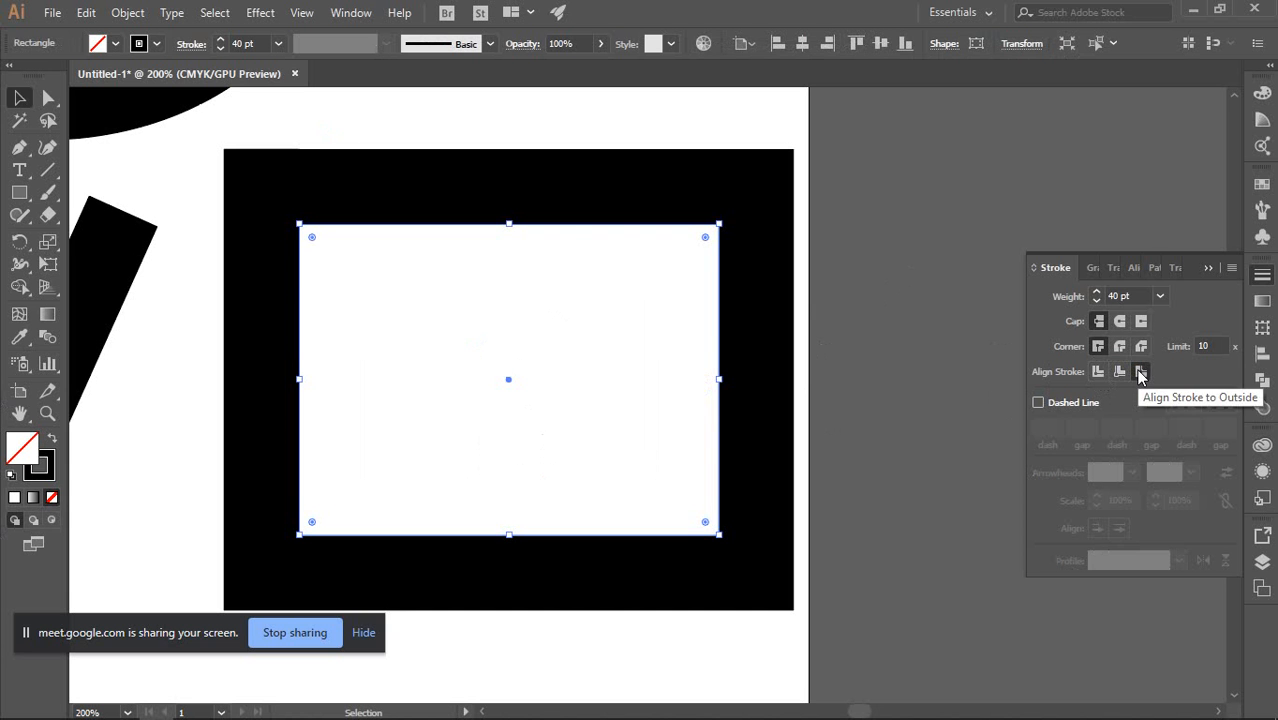
pyautogui.click(921, 200)
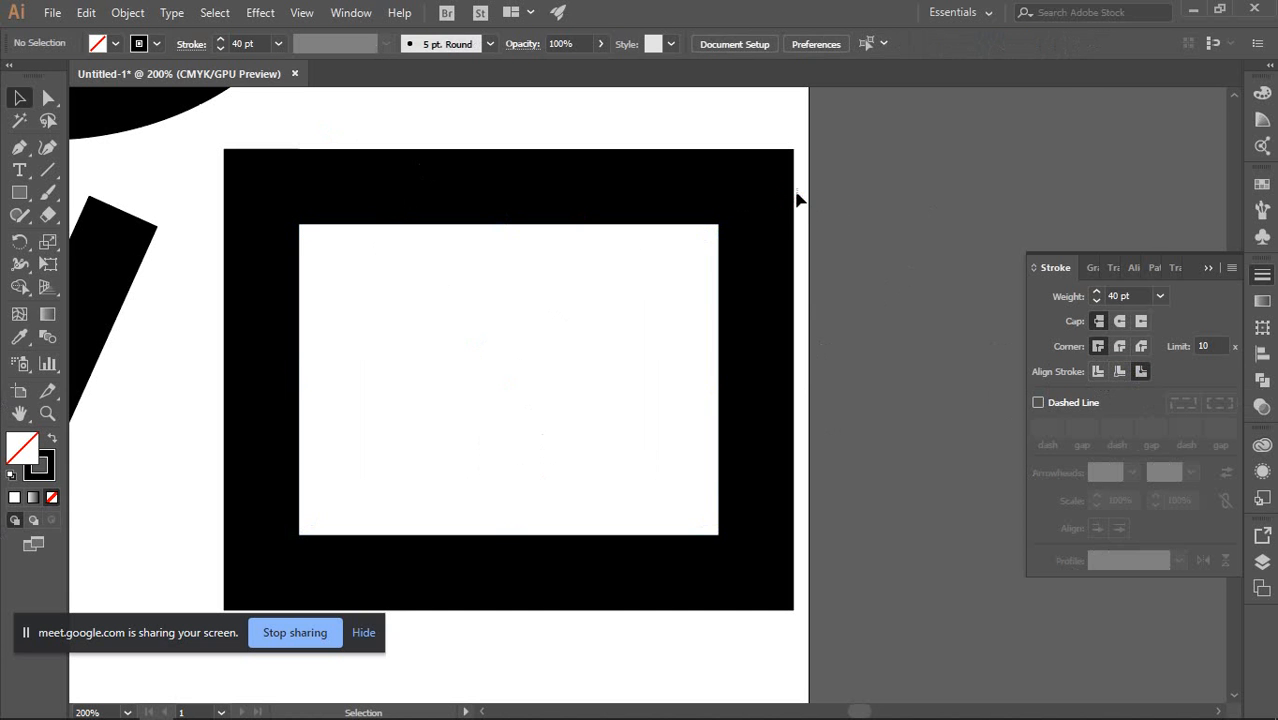
pyautogui.click(772, 195)
pyautogui.click(873, 220)
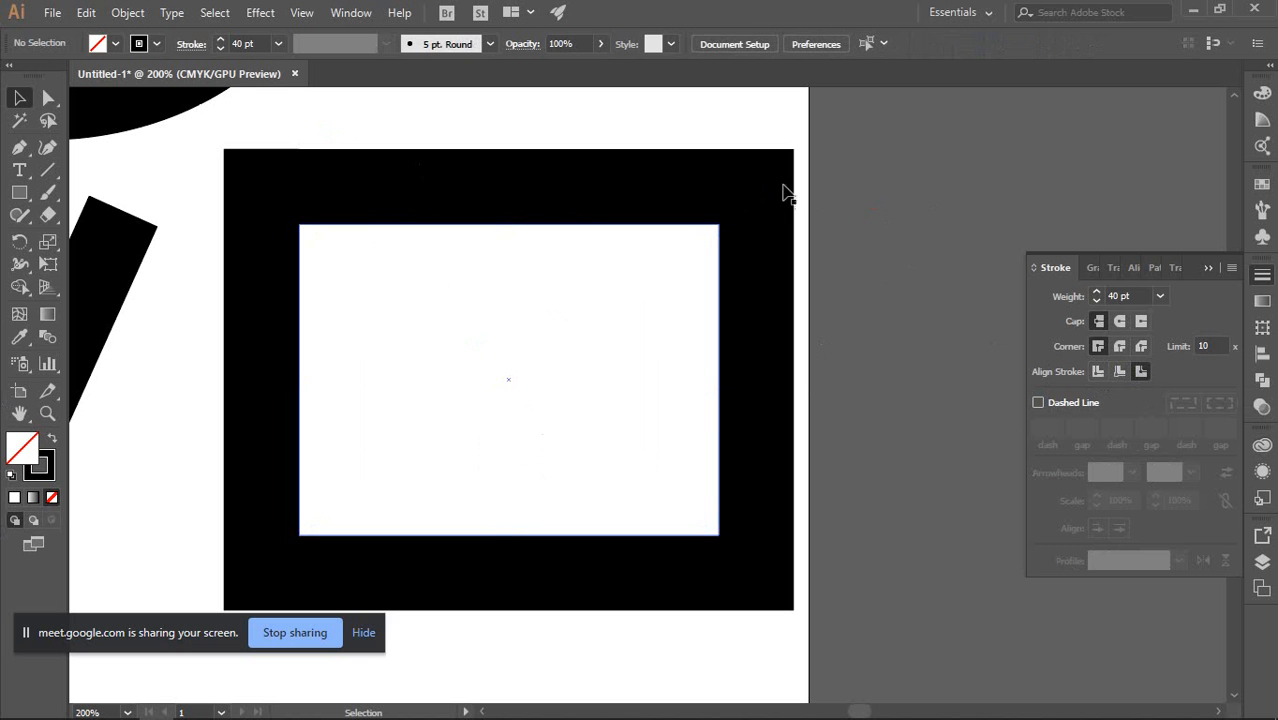
pyautogui.click(785, 167)
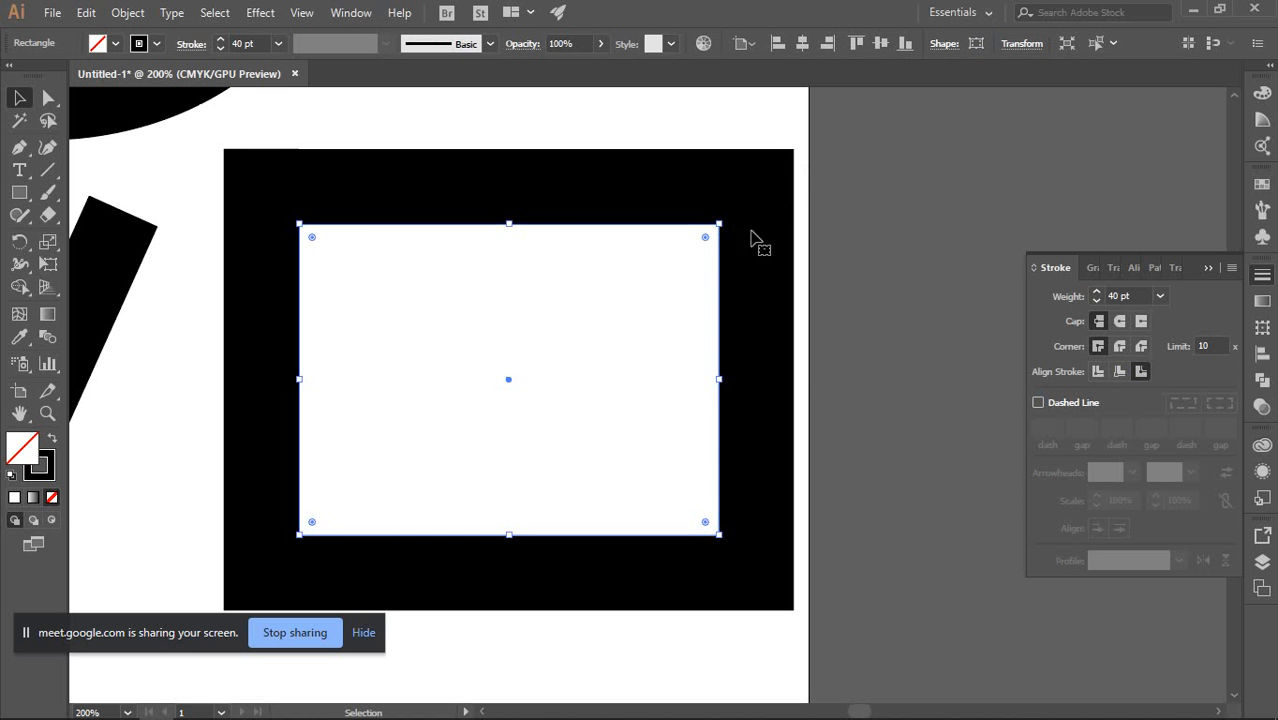
# Align the rectangle's stroke to the center of its path and deselect it
pyautogui.click(1099, 371)
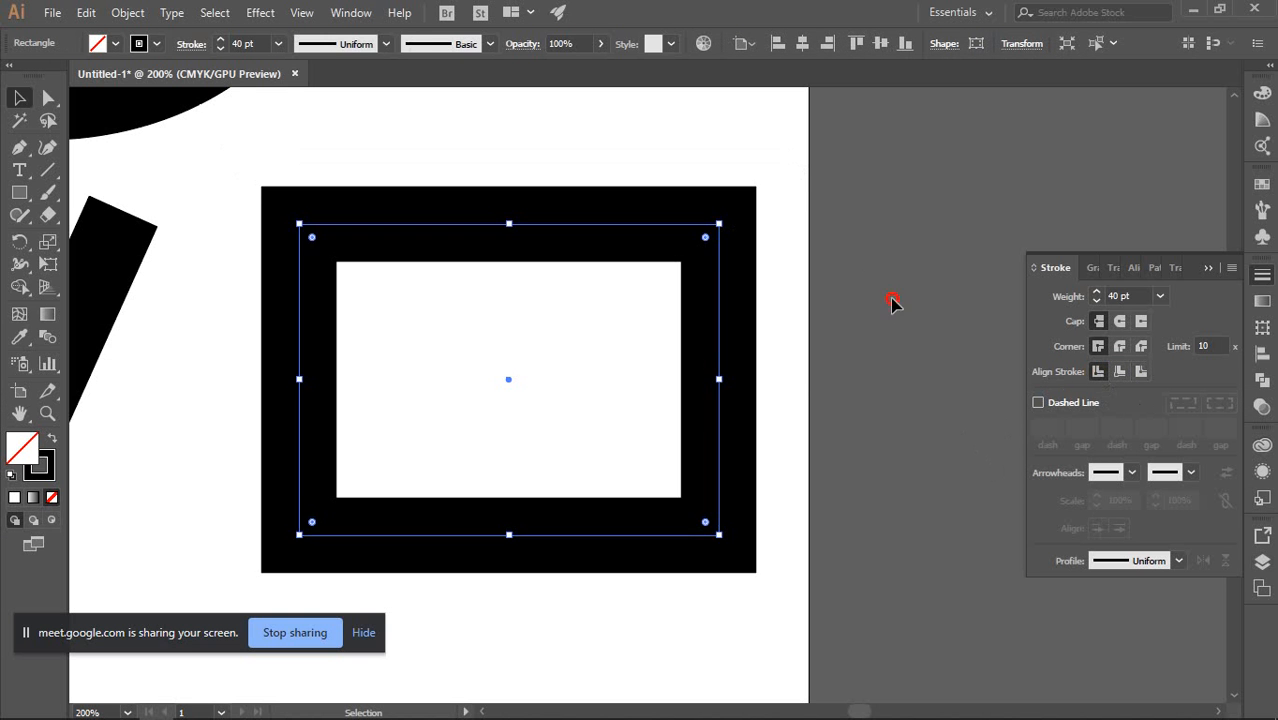
pyautogui.click(893, 303)
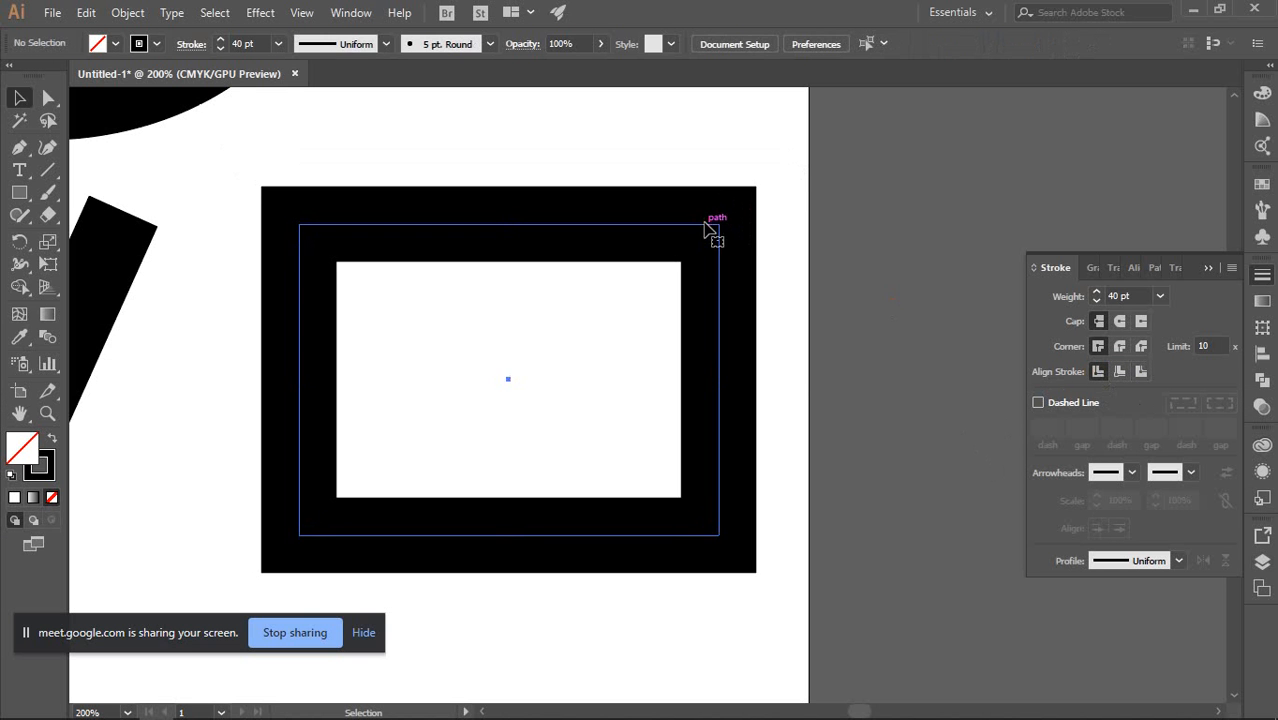
pyautogui.click(715, 237)
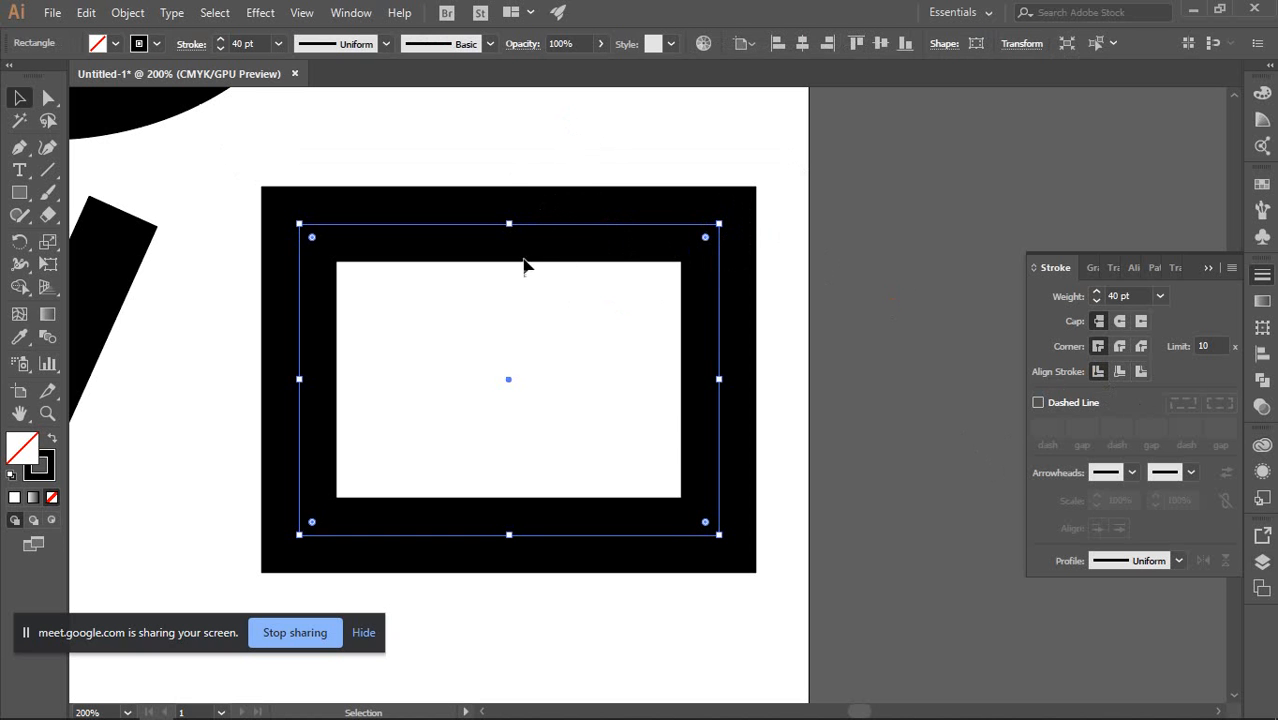
pyautogui.click(877, 286)
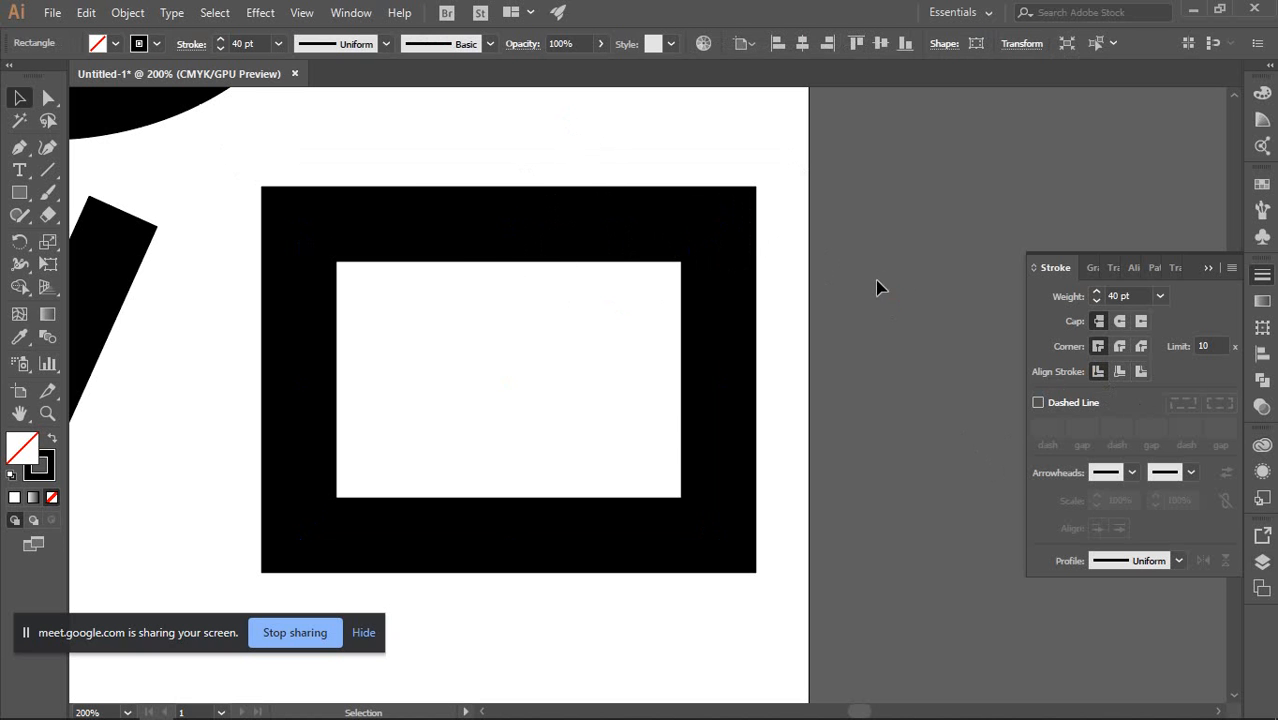
pyautogui.moveTo(456, 143); pyautogui.dragTo(545, 280)
pyautogui.click(810, 318)
# Display the whole artboard in Outline view with nothing selected
pyautogui.scroll(-3, 801, 301)
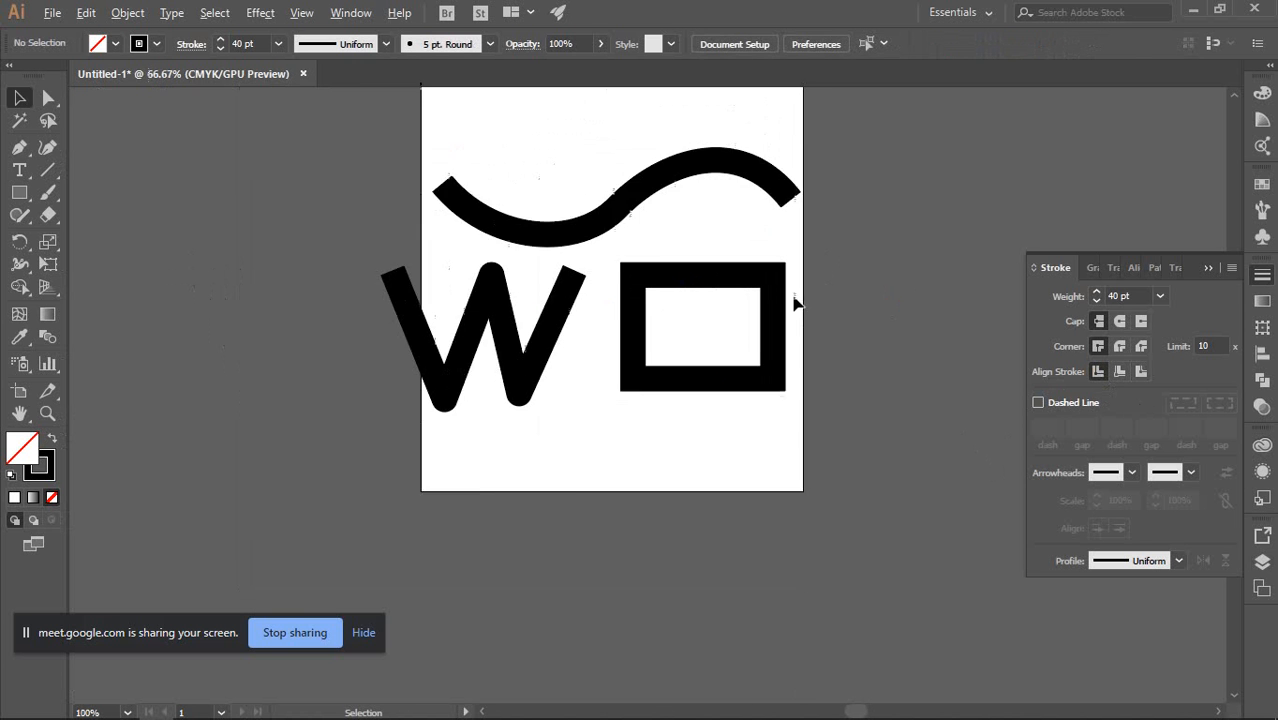
pyautogui.moveTo(709, 230); pyautogui.dragTo(614, 307)
pyautogui.scroll(-1, 699, 296)
pyautogui.moveTo(454, 275); pyautogui.dragTo(648, 427)
pyautogui.click(800, 345)
pyautogui.hotkey('ctrl', 'y')
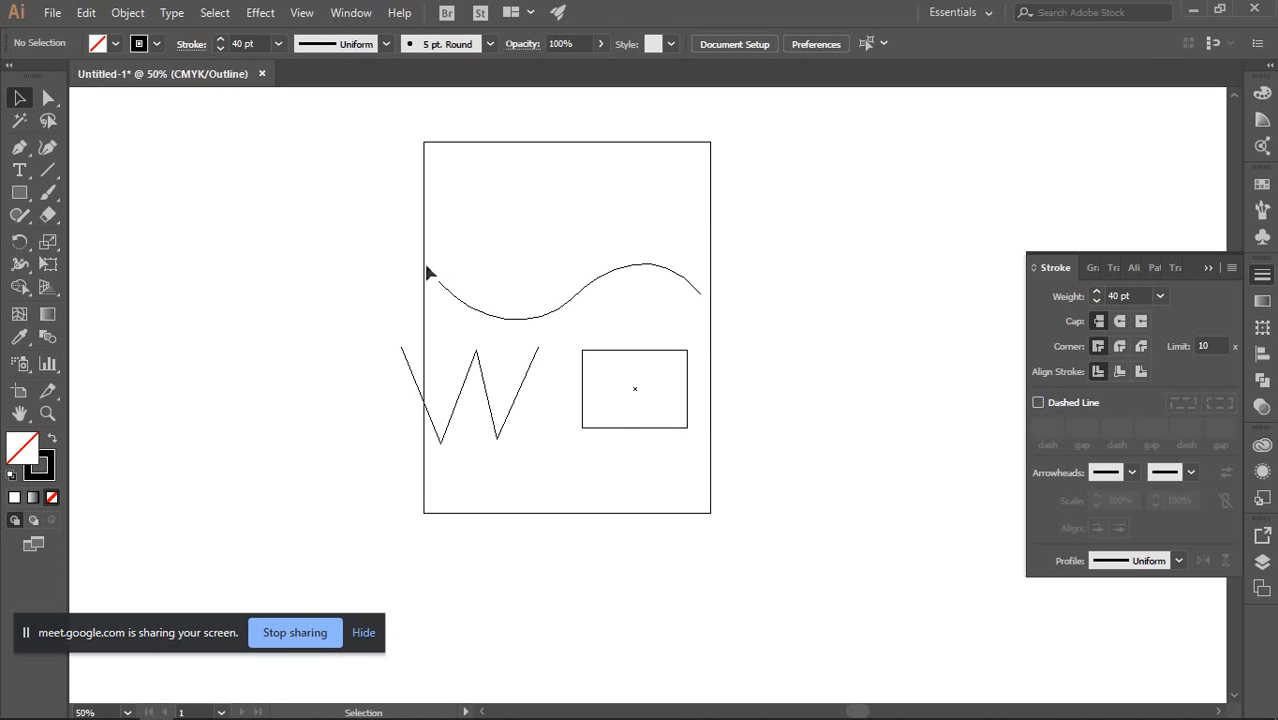
# Move the W path right so its starting point meets the artboard's left edge, leaving nothing selected
pyautogui.moveTo(516, 400); pyautogui.dragTo(541, 400)
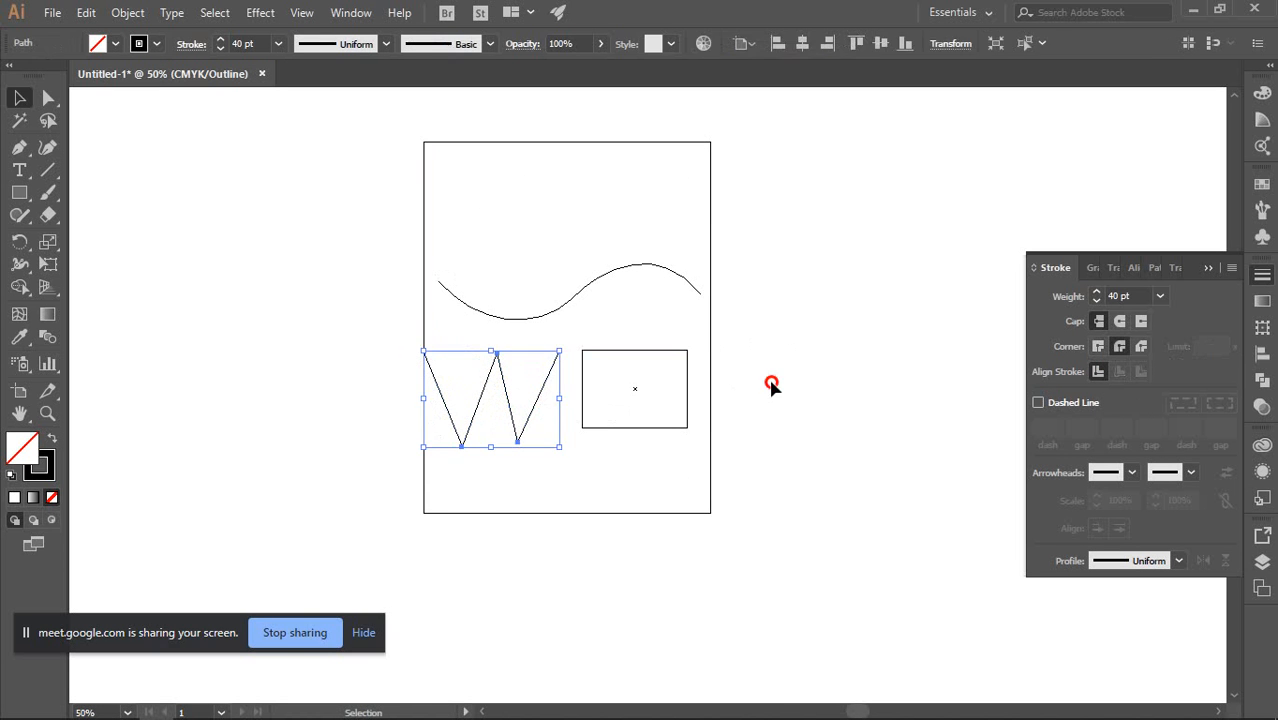
pyautogui.click(773, 385)
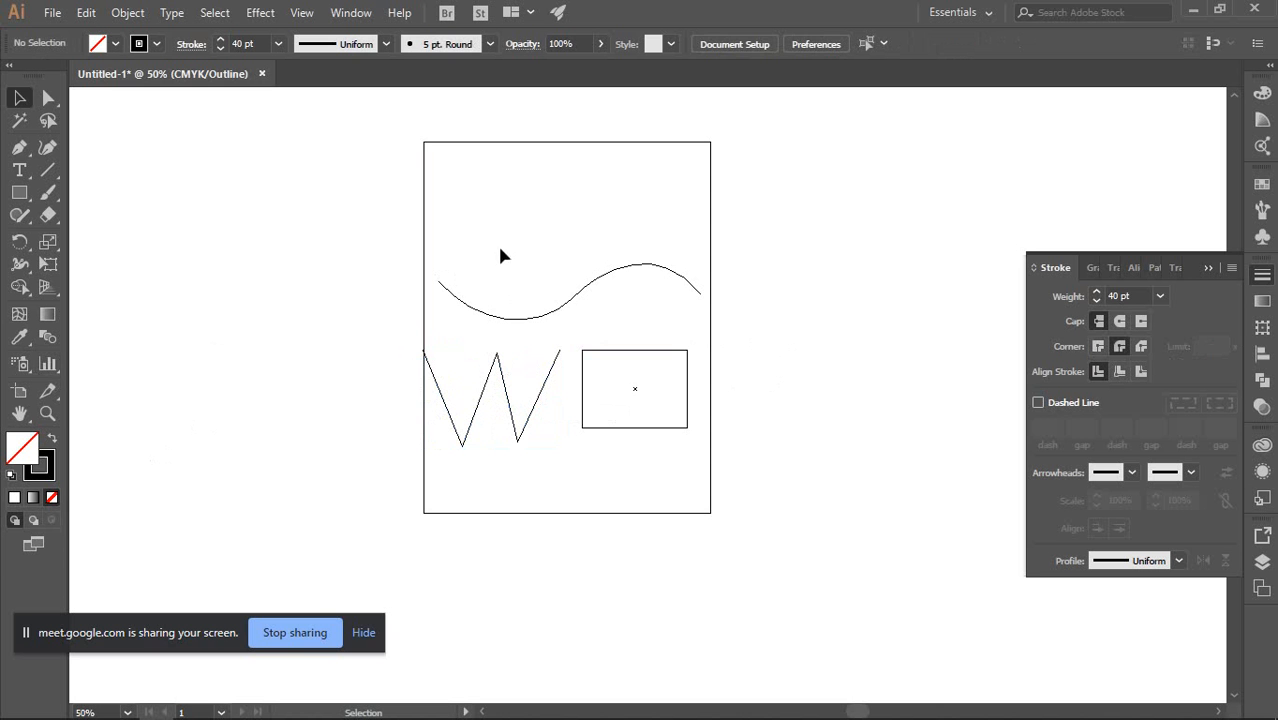
pyautogui.moveTo(503, 256); pyautogui.dragTo(806, 421)
pyautogui.click(765, 331)
# Return the document from Outline view to GPU Preview
pyautogui.scroll(-4, 762, 330)
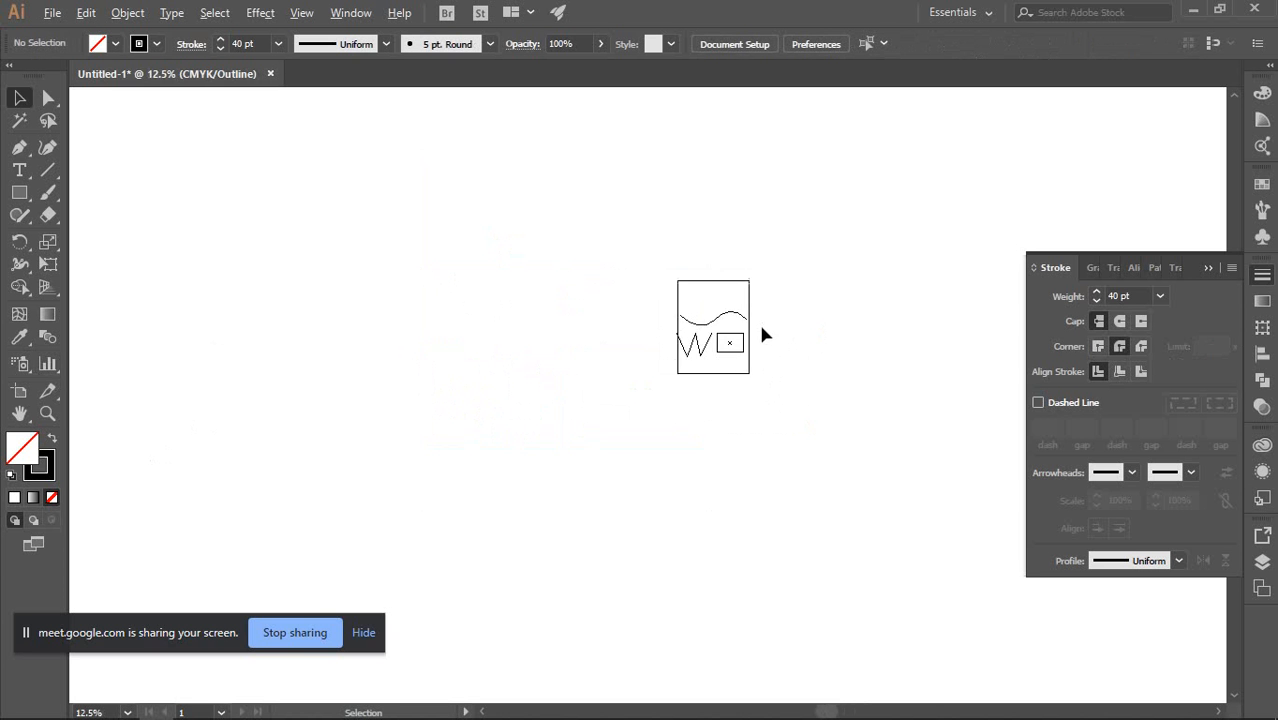
pyautogui.scroll(-4, 761, 330)
pyautogui.scroll(4, 634, 430)
pyautogui.scroll(2, 668, 420)
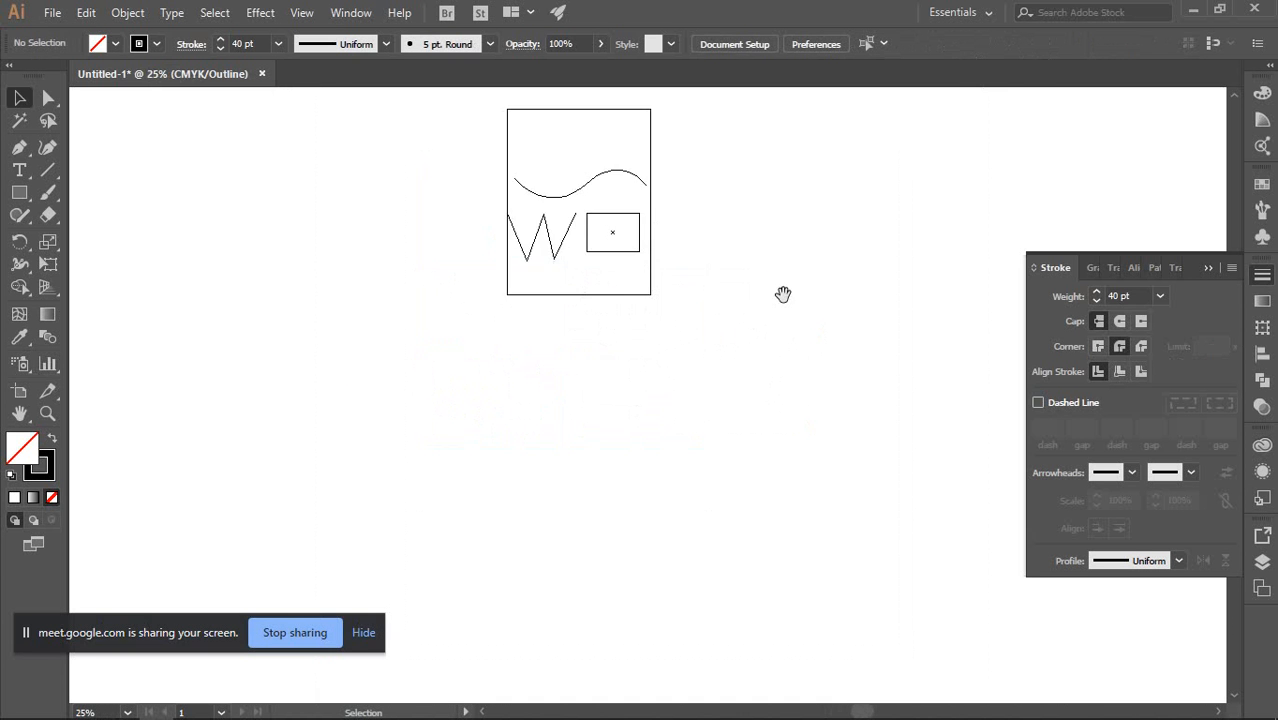
pyautogui.moveTo(785, 291); pyautogui.dragTo(799, 391)
pyautogui.scroll(2, 713, 364)
pyautogui.moveTo(713, 364); pyautogui.dragTo(760, 387)
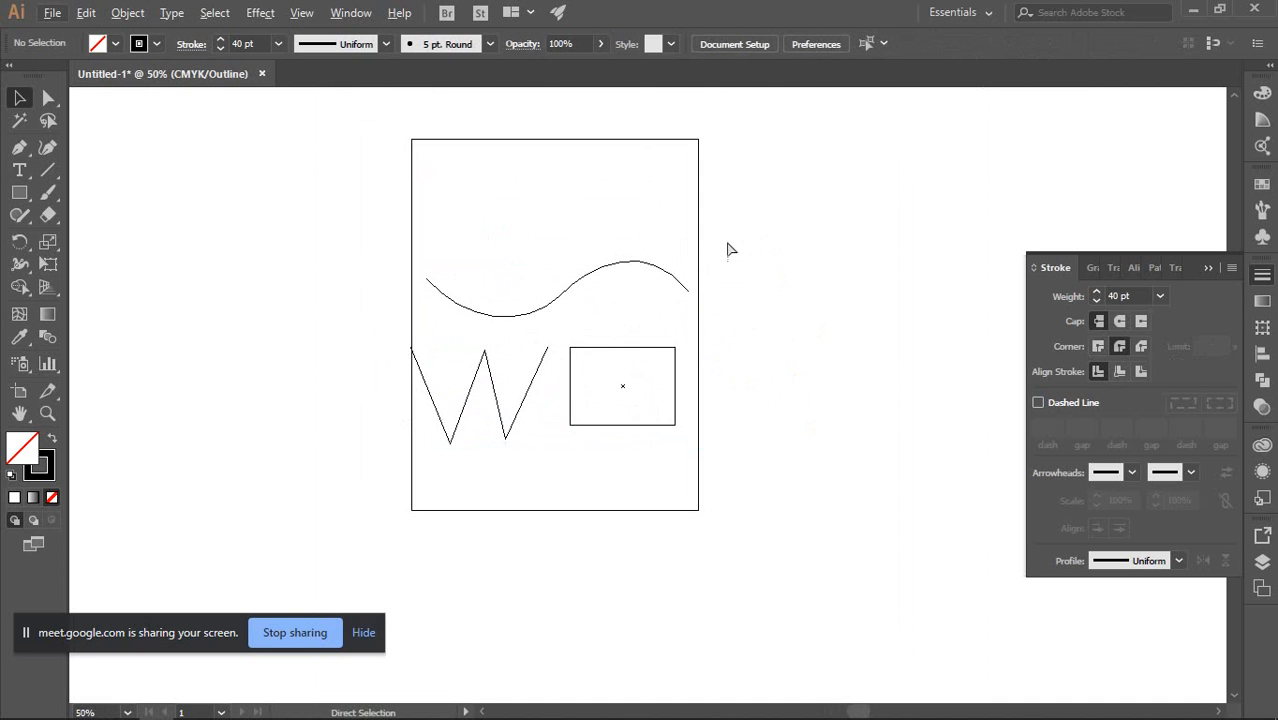
pyautogui.hotkey('ctrl', 'y')
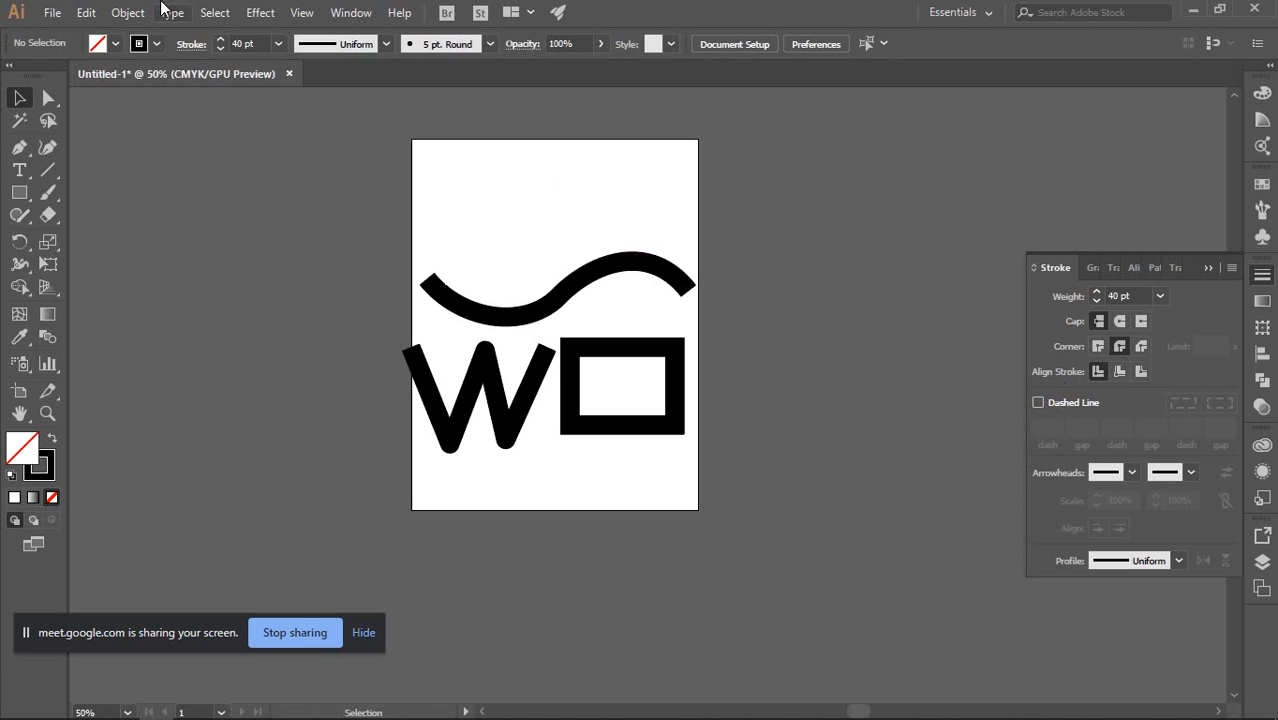
# Switch the document to Outline view and back to GPU Preview once more
pyautogui.click(304, 18)
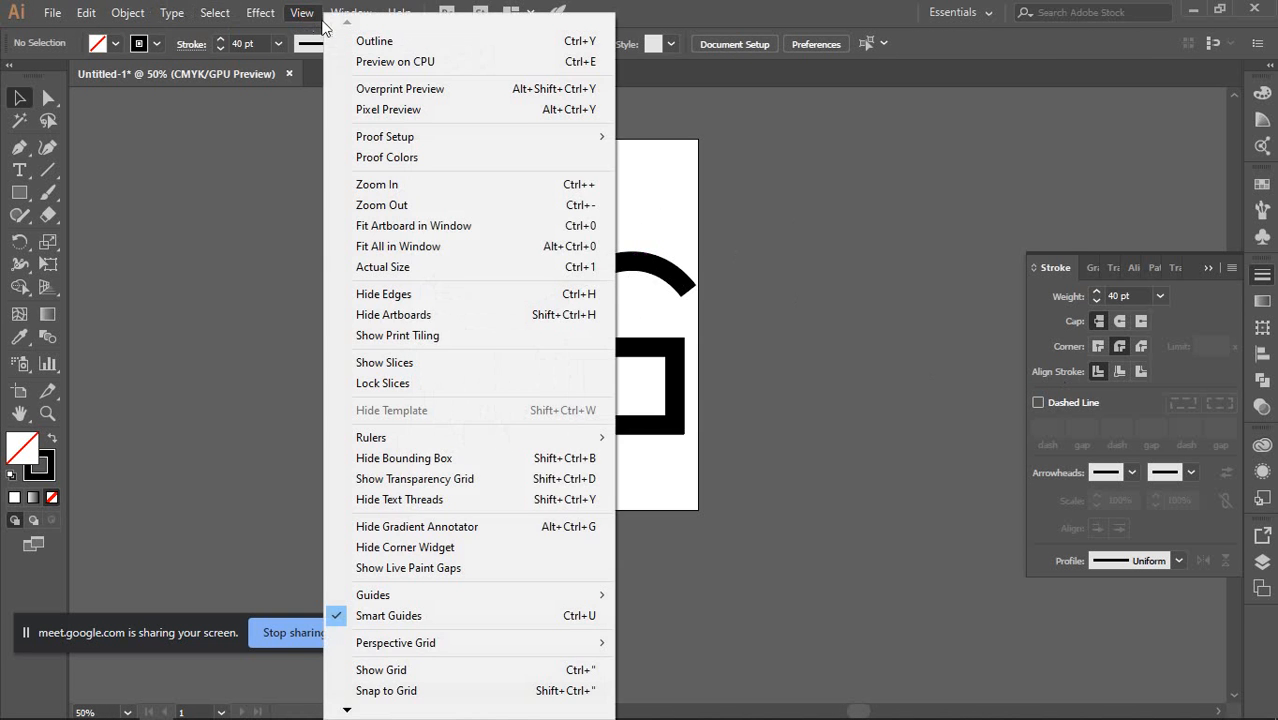
pyautogui.click(376, 41)
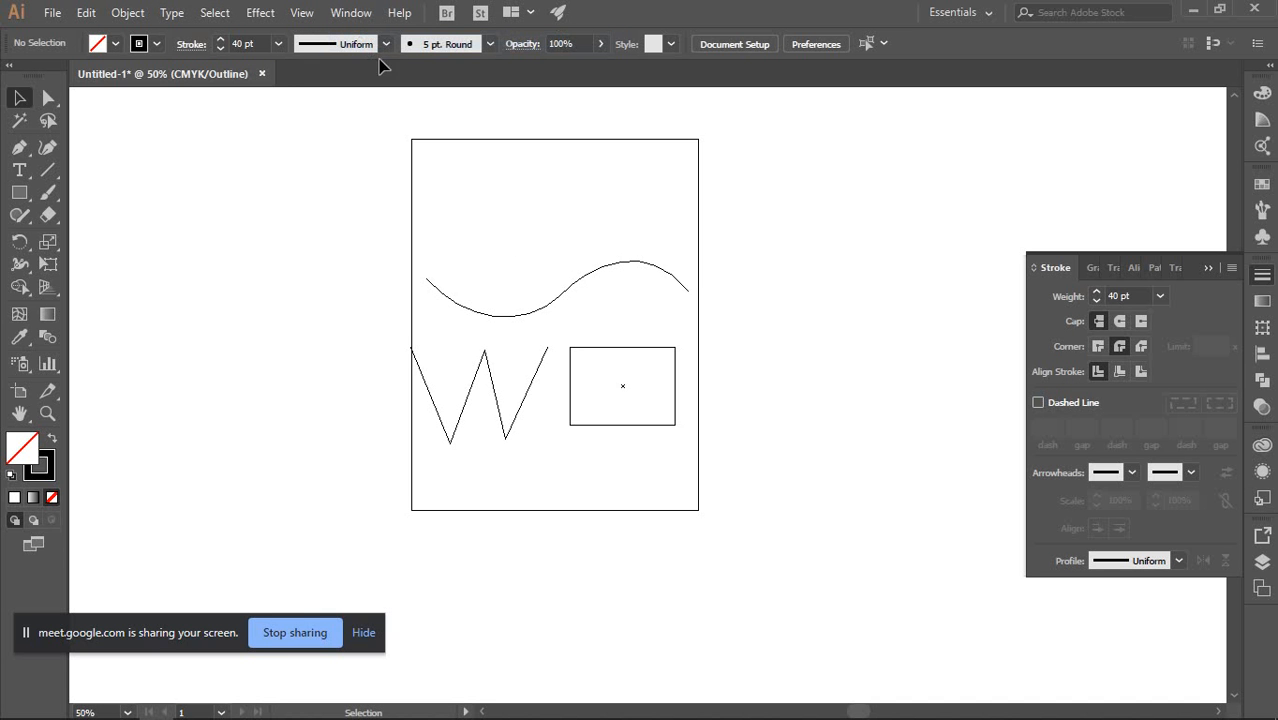
pyautogui.rightClick(591, 360)
pyautogui.click(98, 221)
pyautogui.click(306, 13)
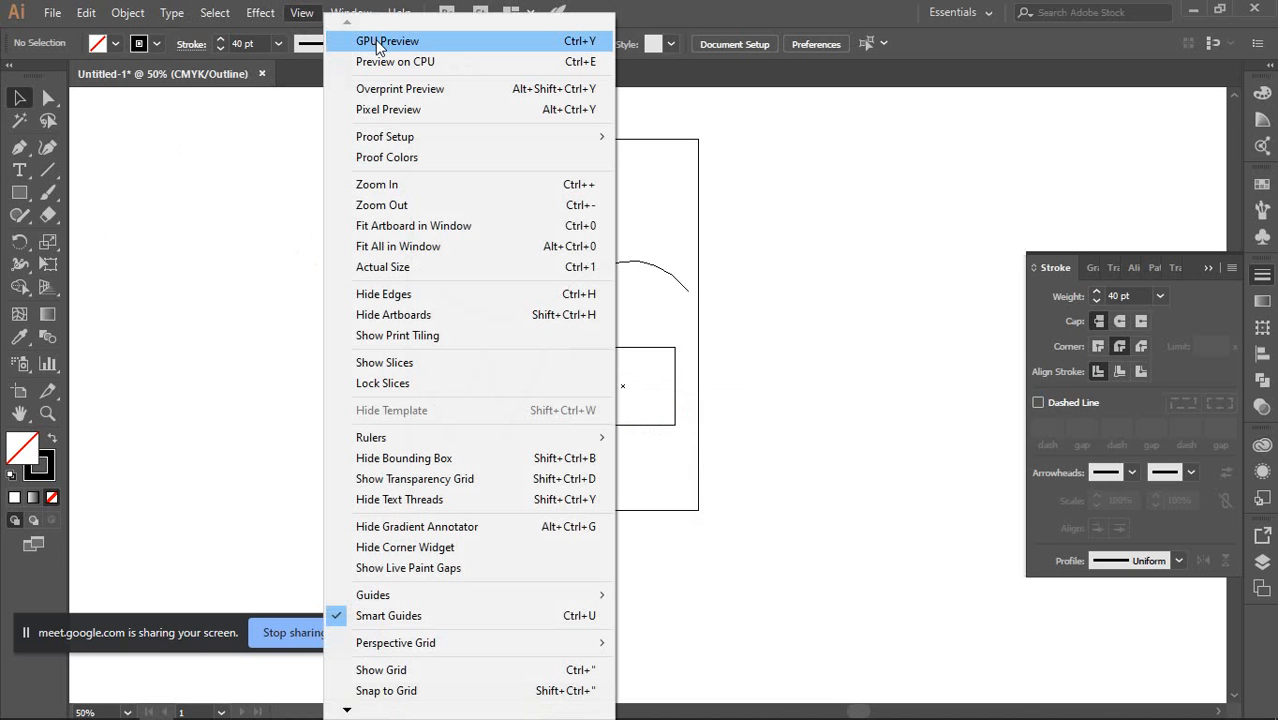
pyautogui.click(456, 42)
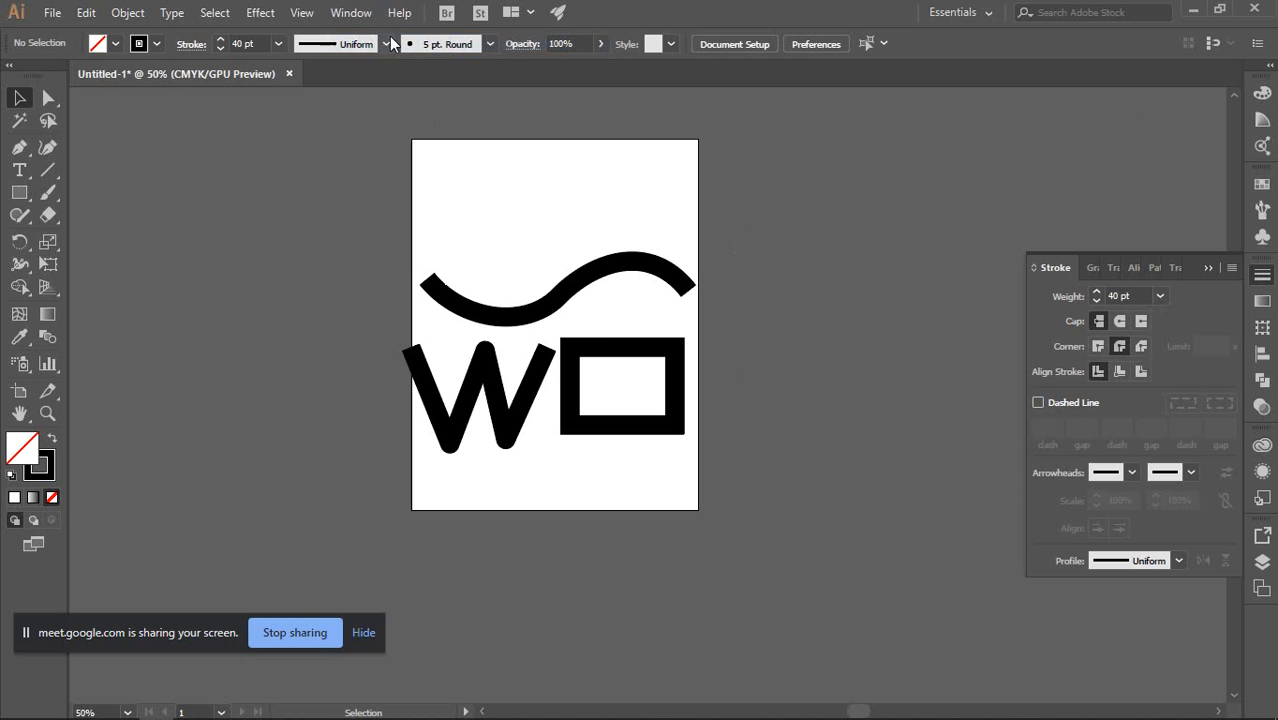
pyautogui.click(301, 12)
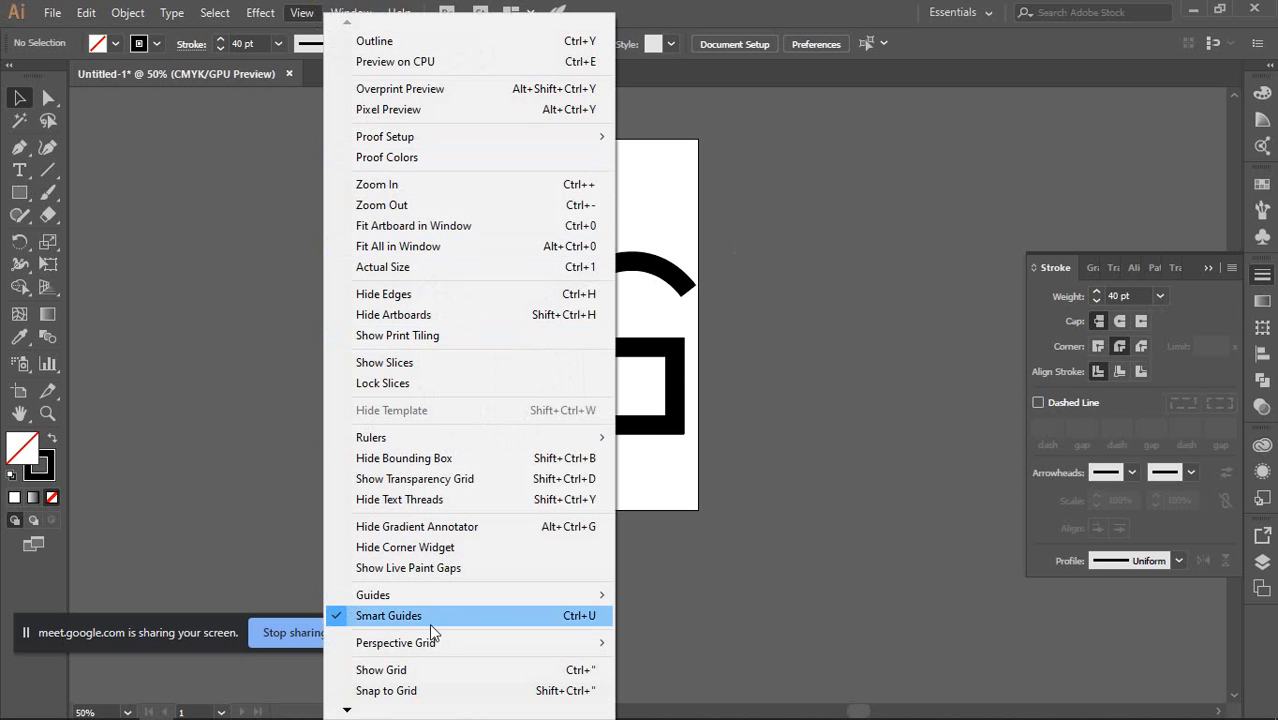
pyautogui.click(123, 222)
pyautogui.hscroll(-2, 915, 139)
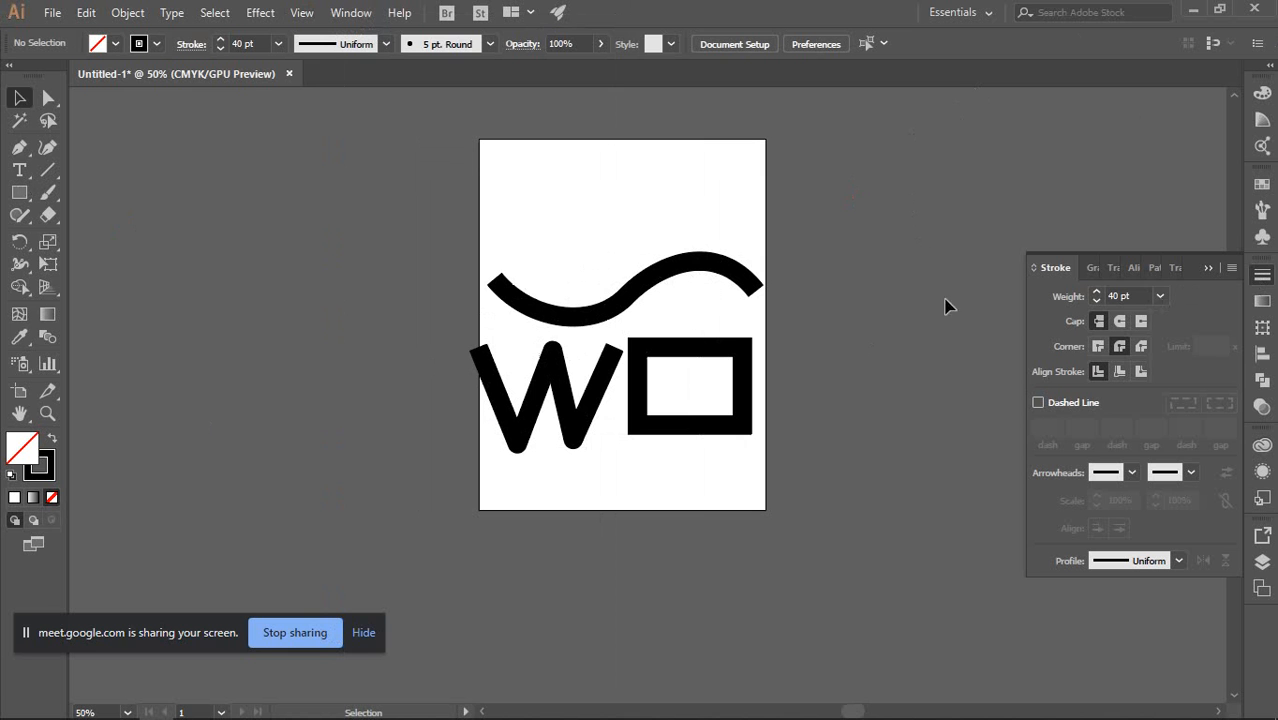
# Try the Arrow 7 arrowhead at the start point of the W path and undo it
pyautogui.click(564, 381)
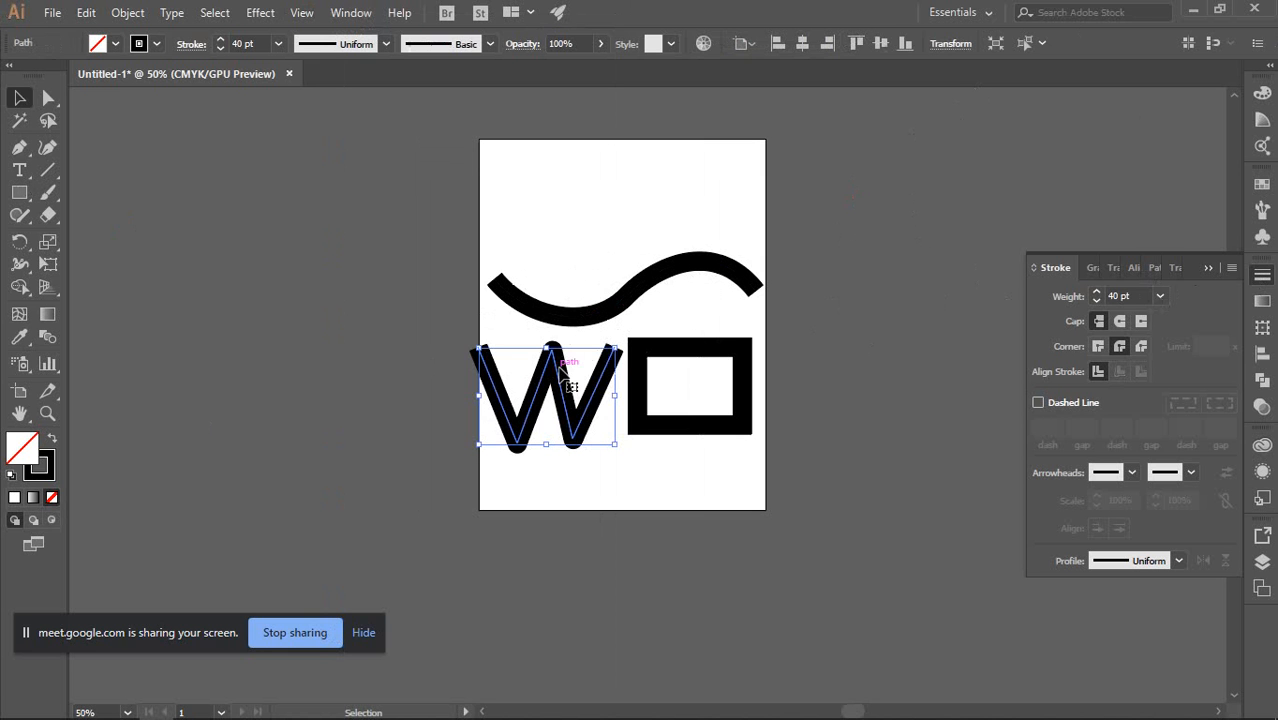
pyautogui.click(1133, 473)
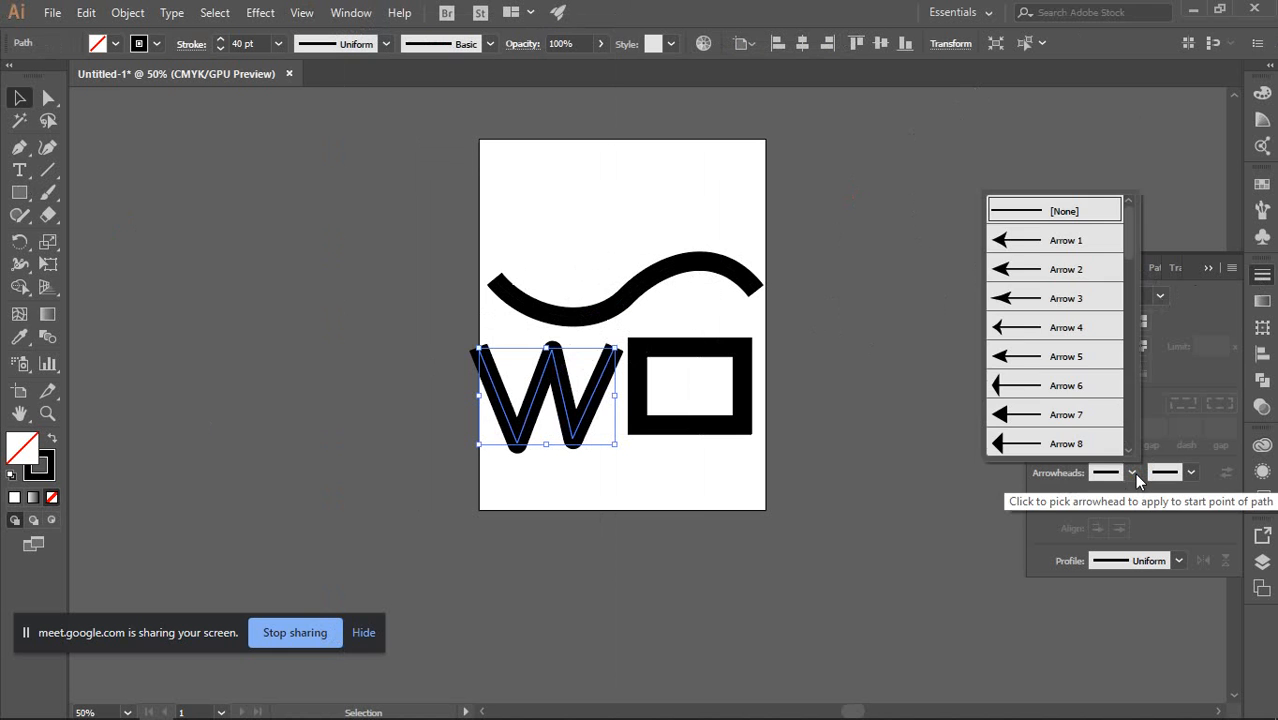
pyautogui.click(1066, 414)
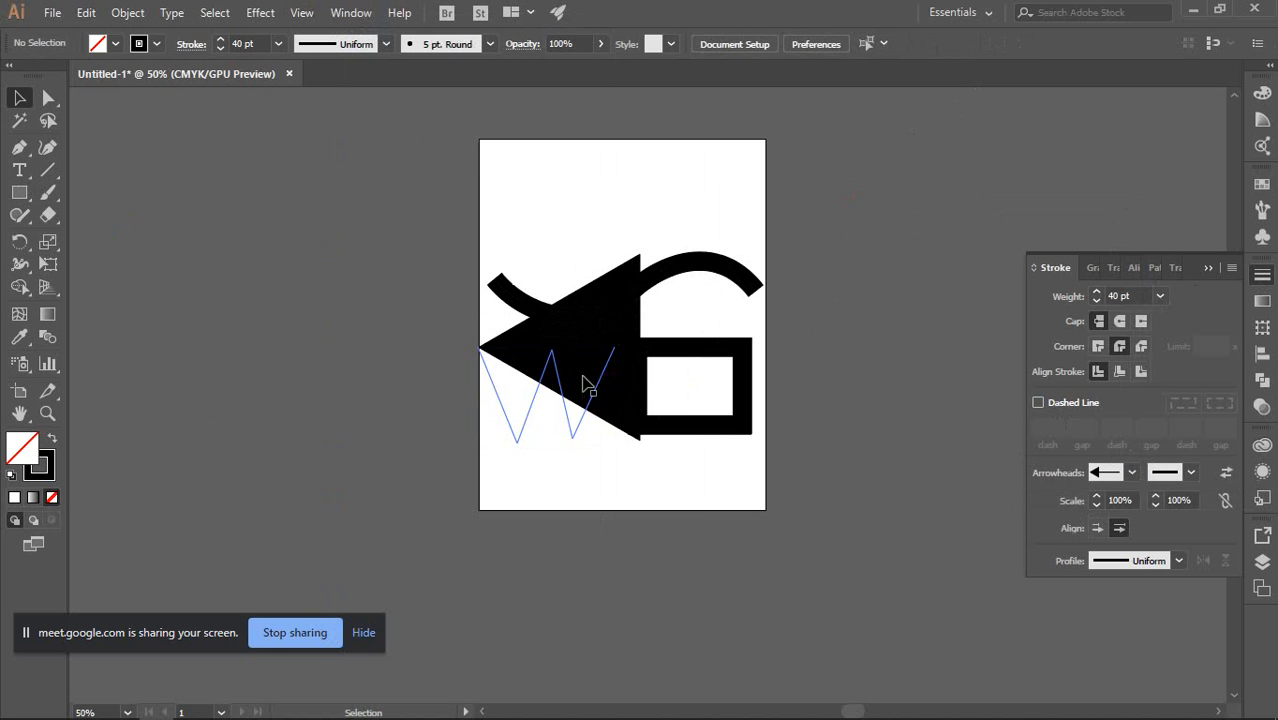
pyautogui.moveTo(585, 379); pyautogui.dragTo(379, 380)
pyautogui.hotkey('ctrl', 'z')
pyautogui.hotkey('ctrl', 'z')
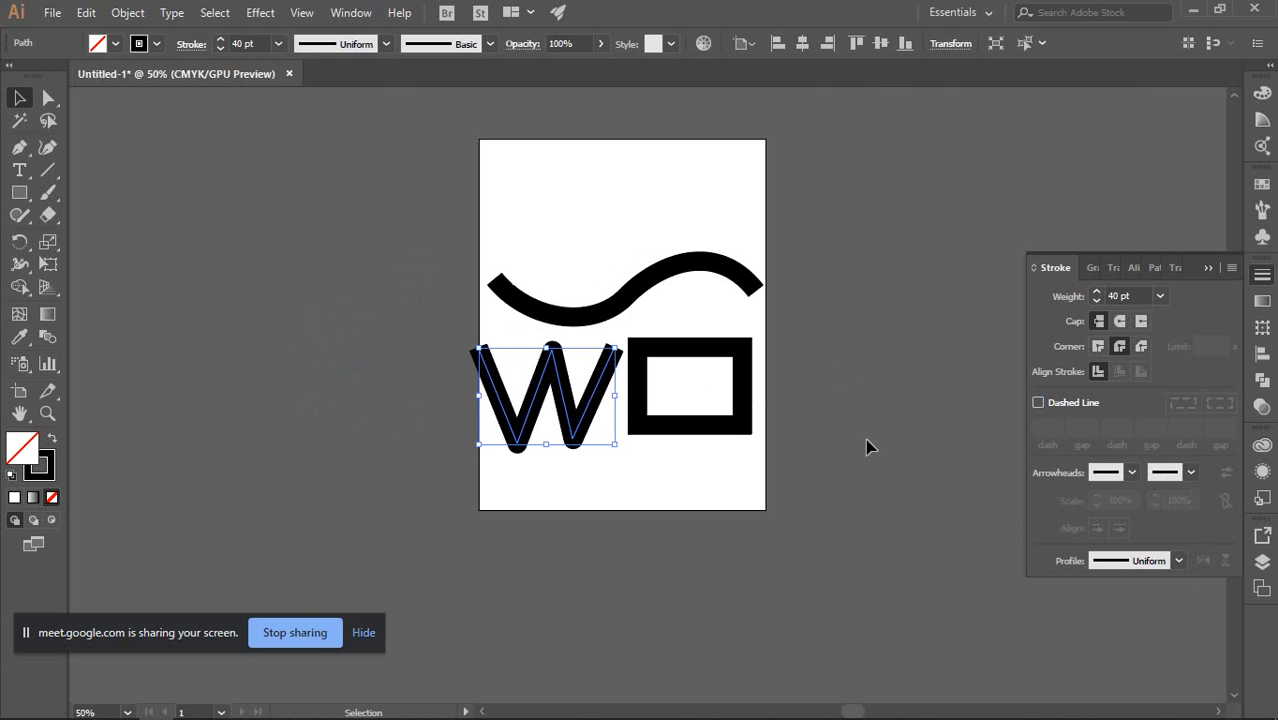
# Apply the lens-shaped width profile that tapers at both ends to the wavy path above the W
pyautogui.hotkey('ctrl', '+')
pyautogui.moveTo(765, 337); pyautogui.dragTo(536, 285)
pyautogui.click(528, 214)
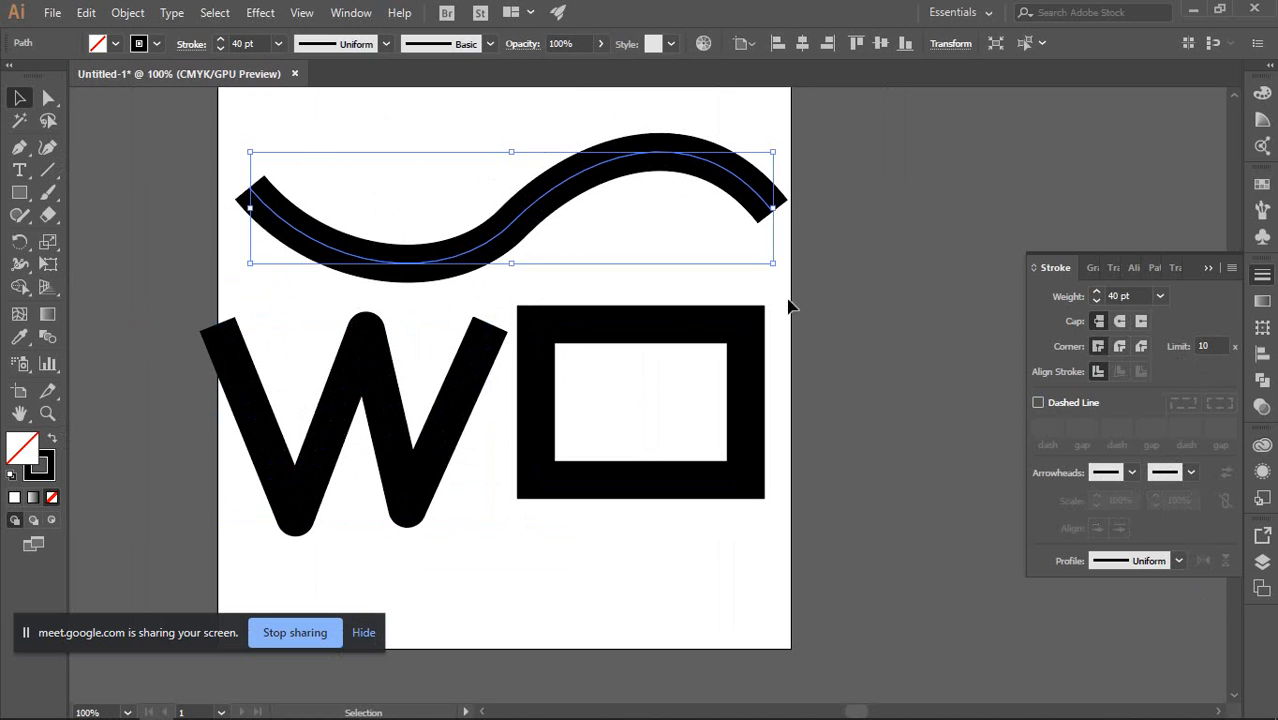
pyautogui.hscroll(2, 790, 305)
pyautogui.click(1178, 561)
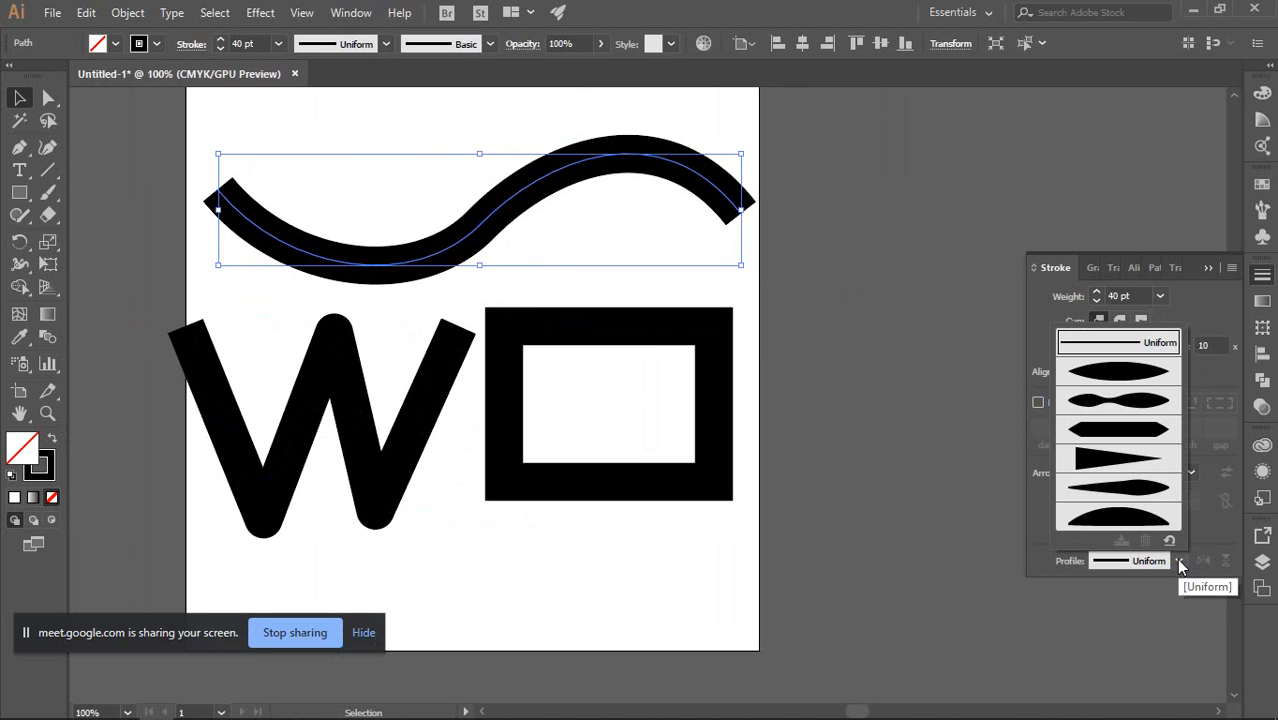
pyautogui.click(1117, 372)
pyautogui.click(795, 250)
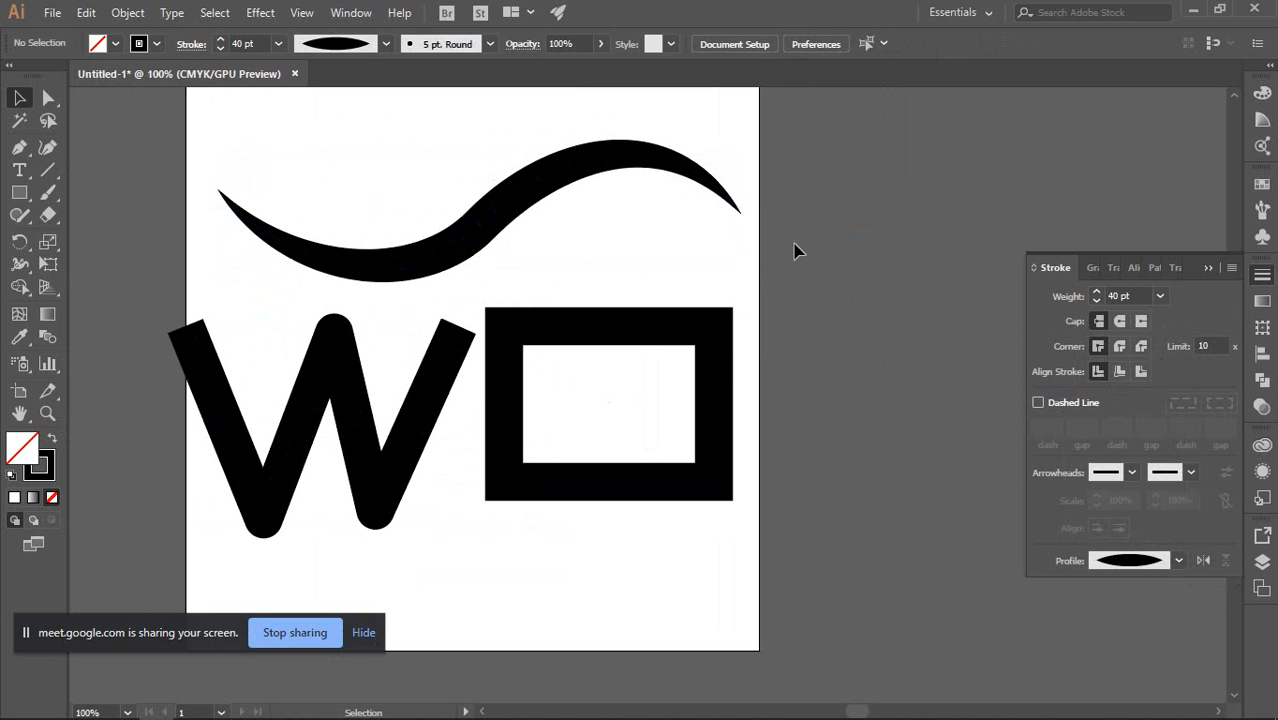
# Change the wavy path's width profile to the triangular shape that narrows from the start to the end
pyautogui.click(517, 226)
pyautogui.click(897, 276)
pyautogui.click(479, 197)
pyautogui.click(385, 43)
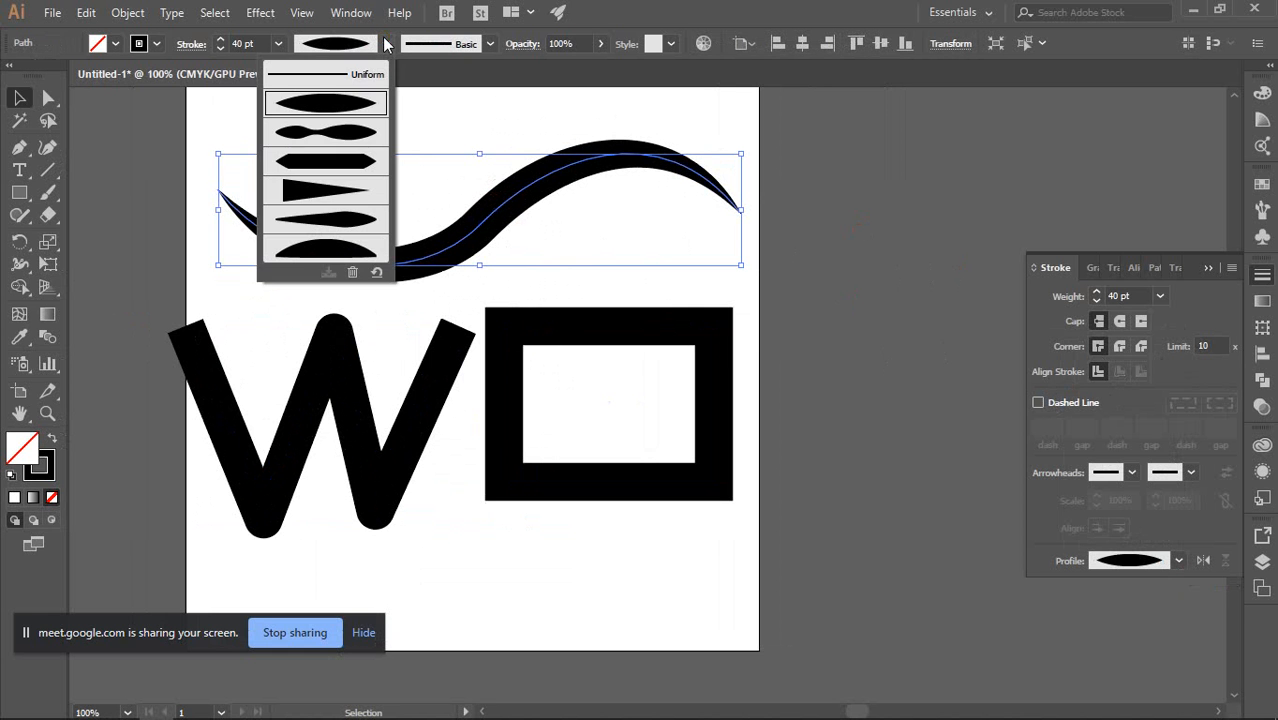
pyautogui.click(340, 186)
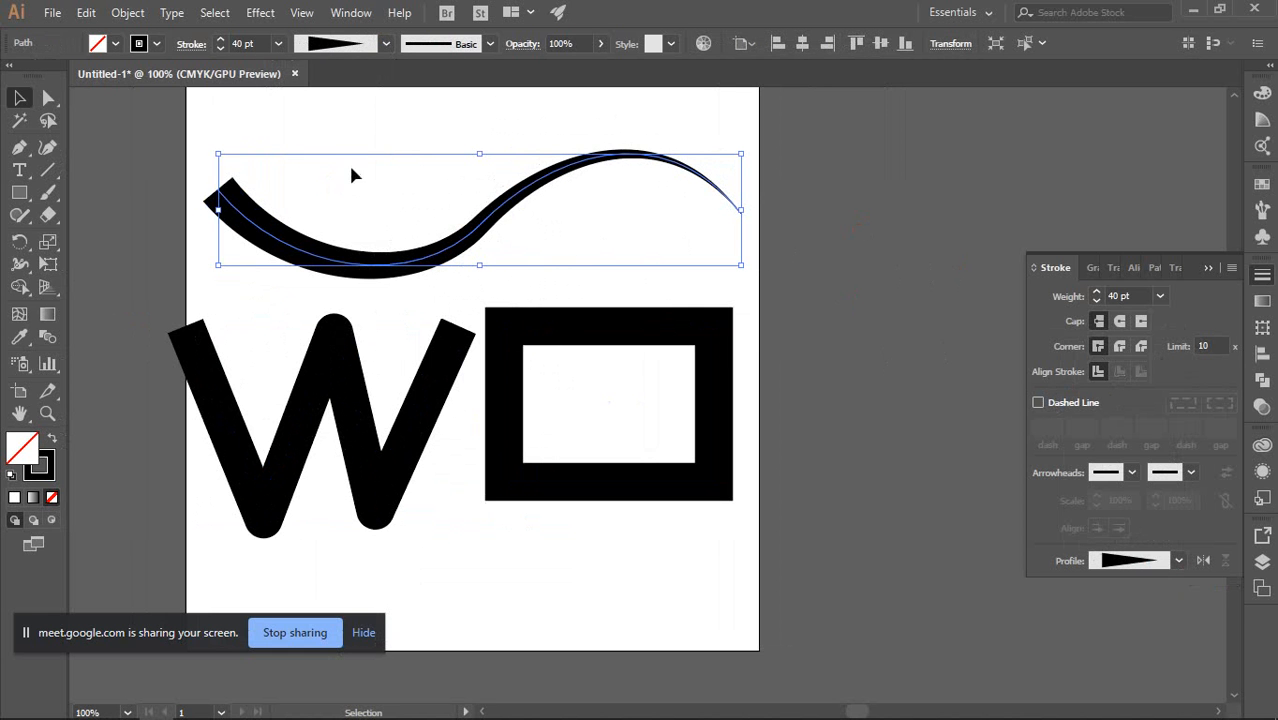
# Give the wavy path the leaf-shaped width profile that is thickest near its end, leaving nothing selected
pyautogui.click(385, 43)
pyautogui.click(355, 218)
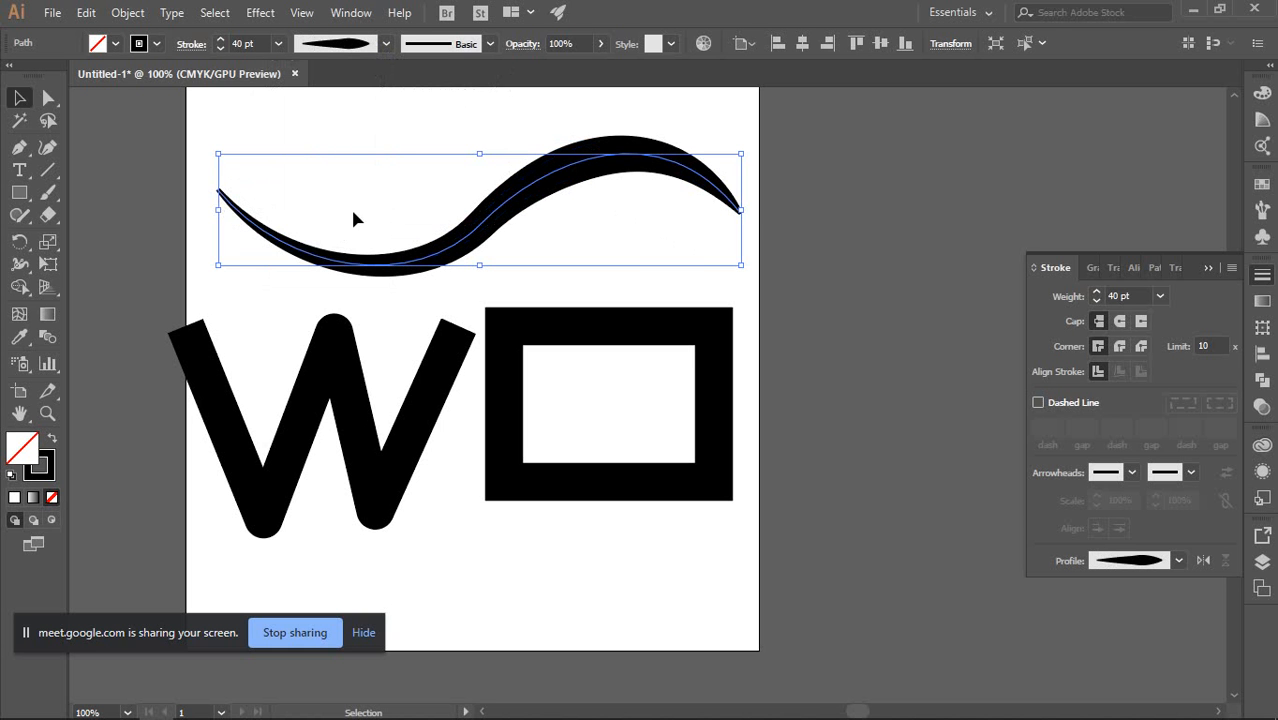
pyautogui.click(774, 209)
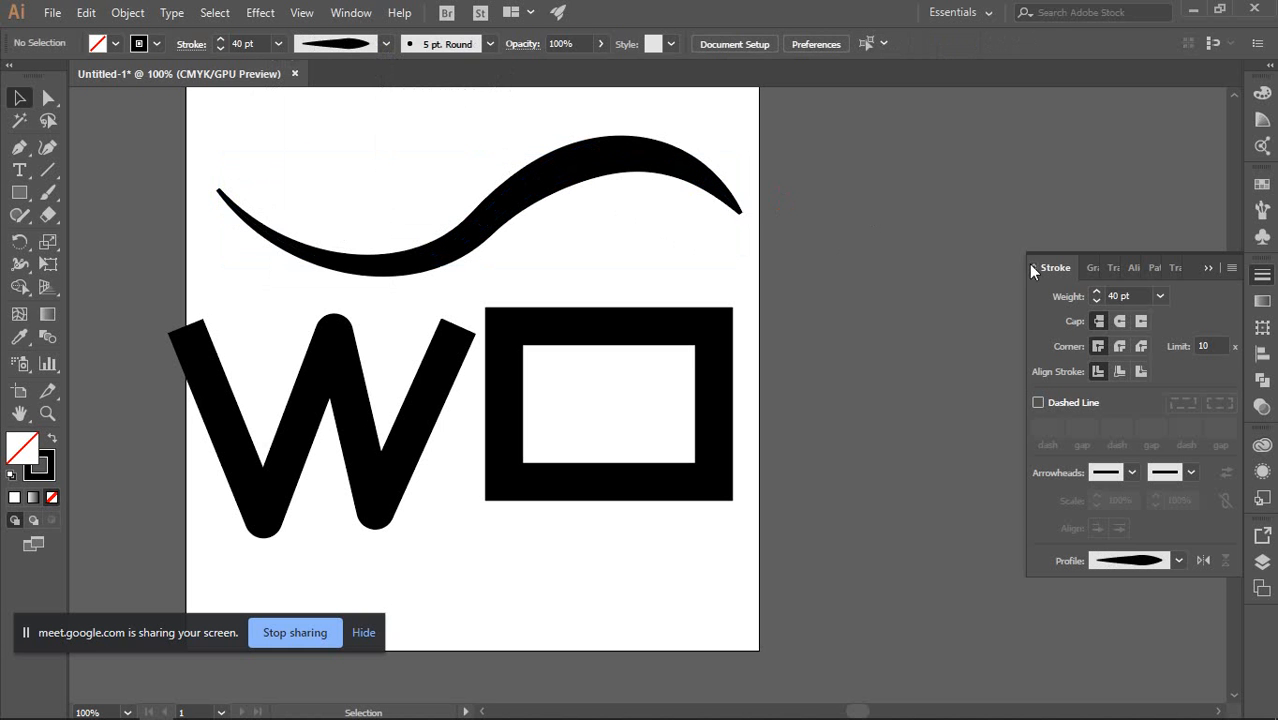
# Switch the wavy path to the one-sided, flat-based arch width profile and deselect it
pyautogui.click(631, 165)
pyautogui.click(385, 43)
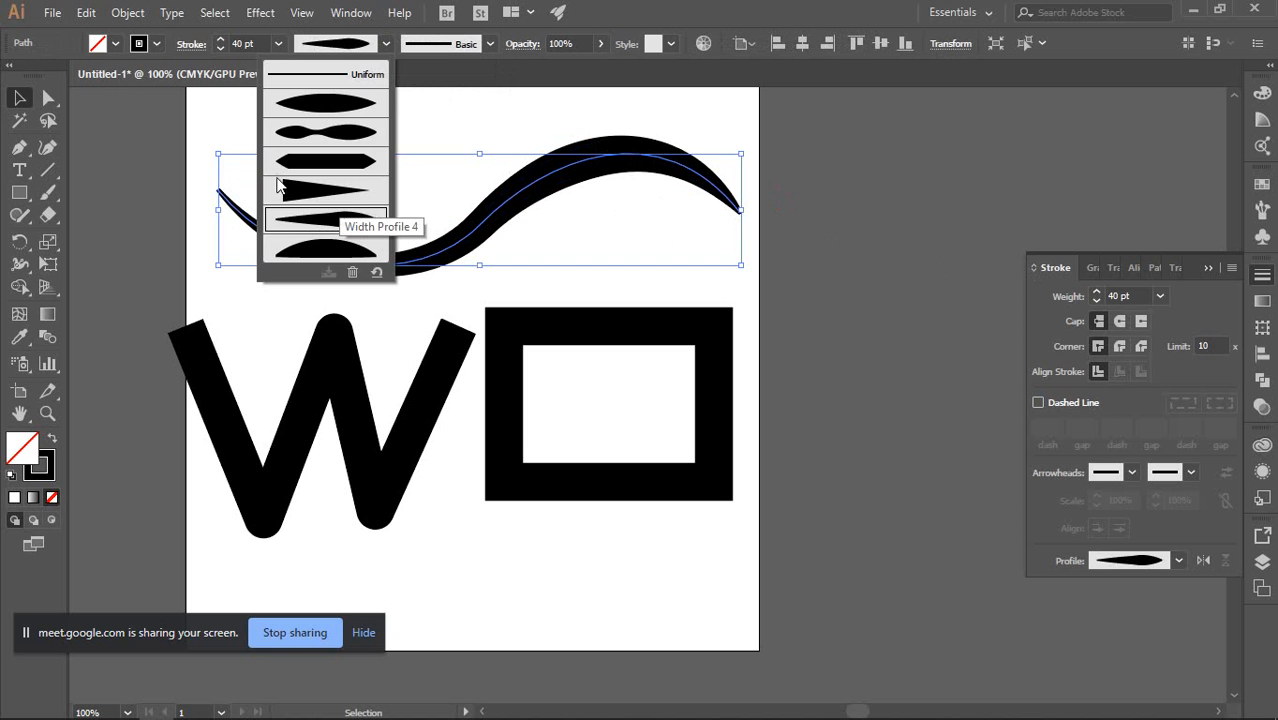
pyautogui.click(325, 253)
pyautogui.click(844, 235)
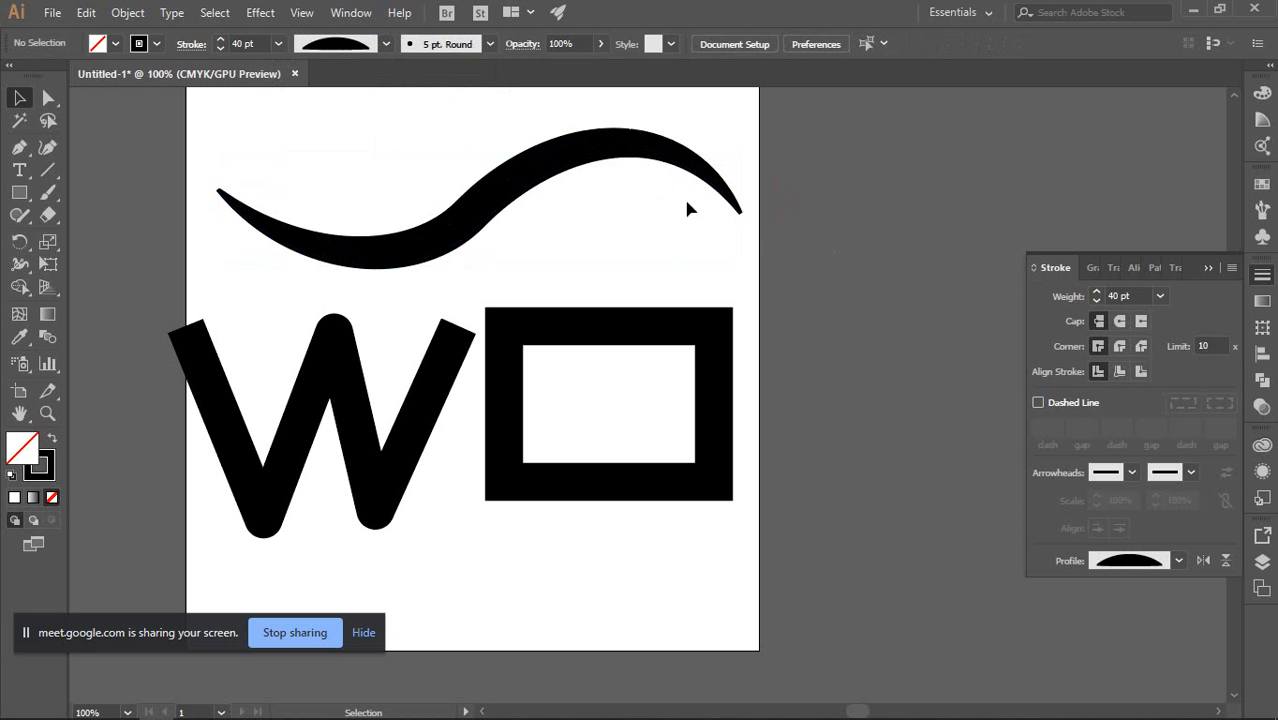
# Reset the wavy path's width profile to Uniform and deselect it
pyautogui.click(596, 148)
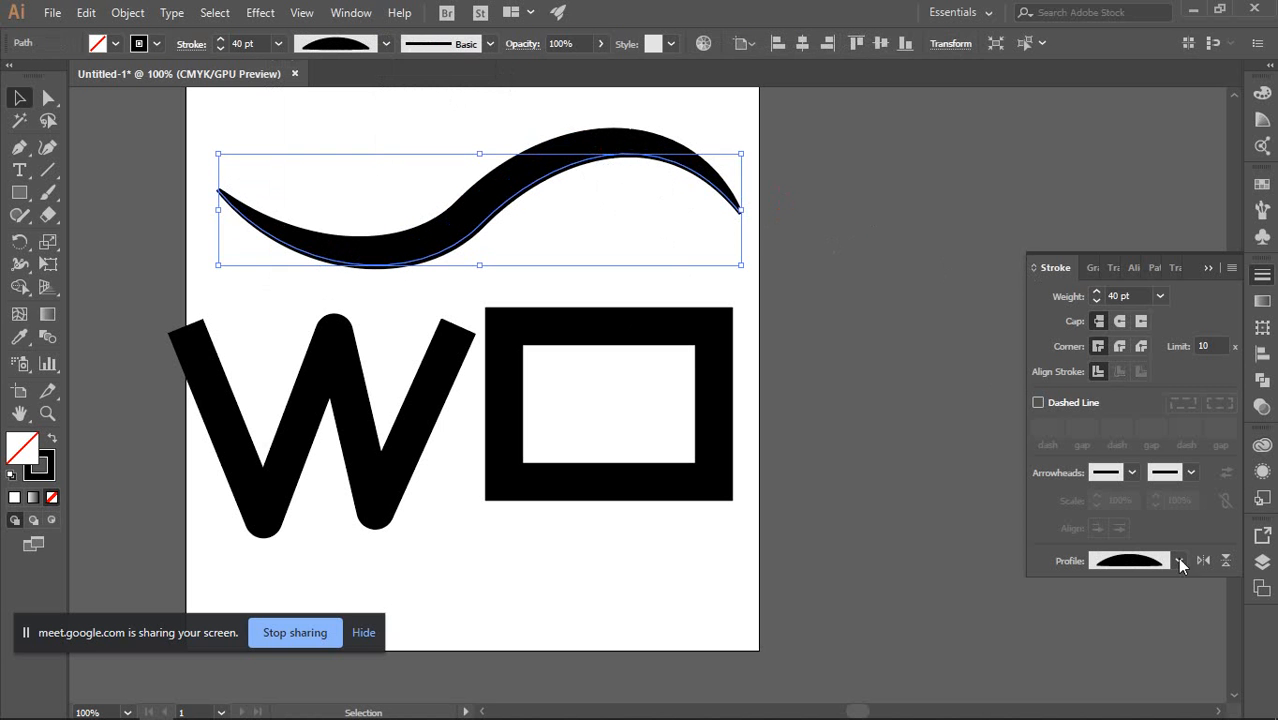
pyautogui.click(840, 308)
pyautogui.click(613, 136)
pyautogui.click(1178, 561)
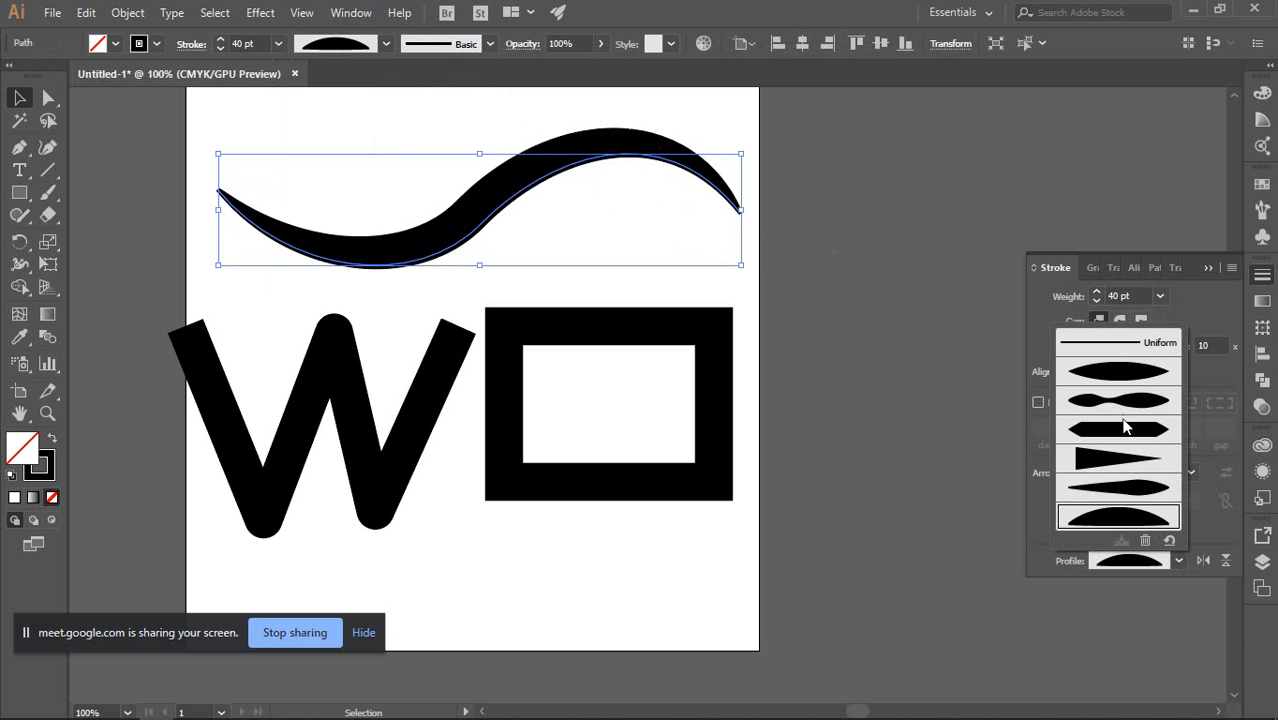
pyautogui.click(1141, 342)
pyautogui.click(880, 188)
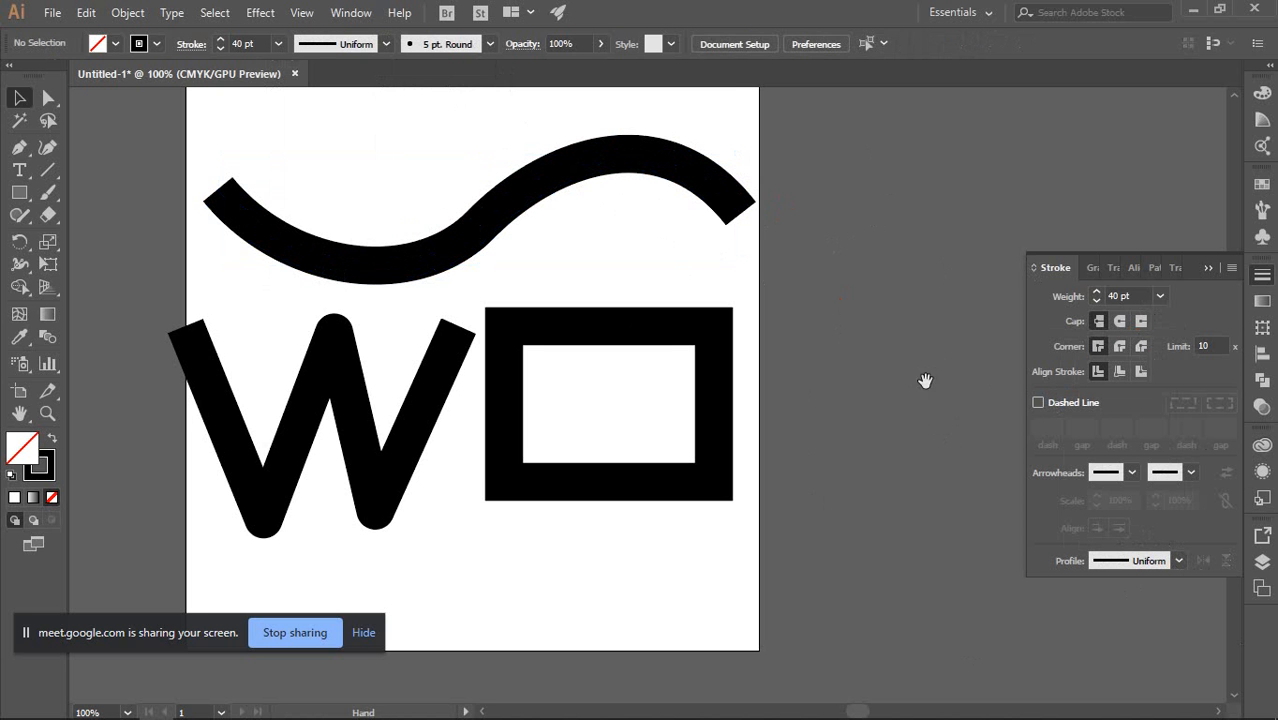
# Enlarge the Brushes panel and apply the rough black charcoal-like art brush to the wavy path
pyautogui.hscroll(2, 921, 379)
pyautogui.moveTo(505, 128); pyautogui.dragTo(570, 256)
pyautogui.moveTo(761, 263); pyautogui.dragTo(733, 276)
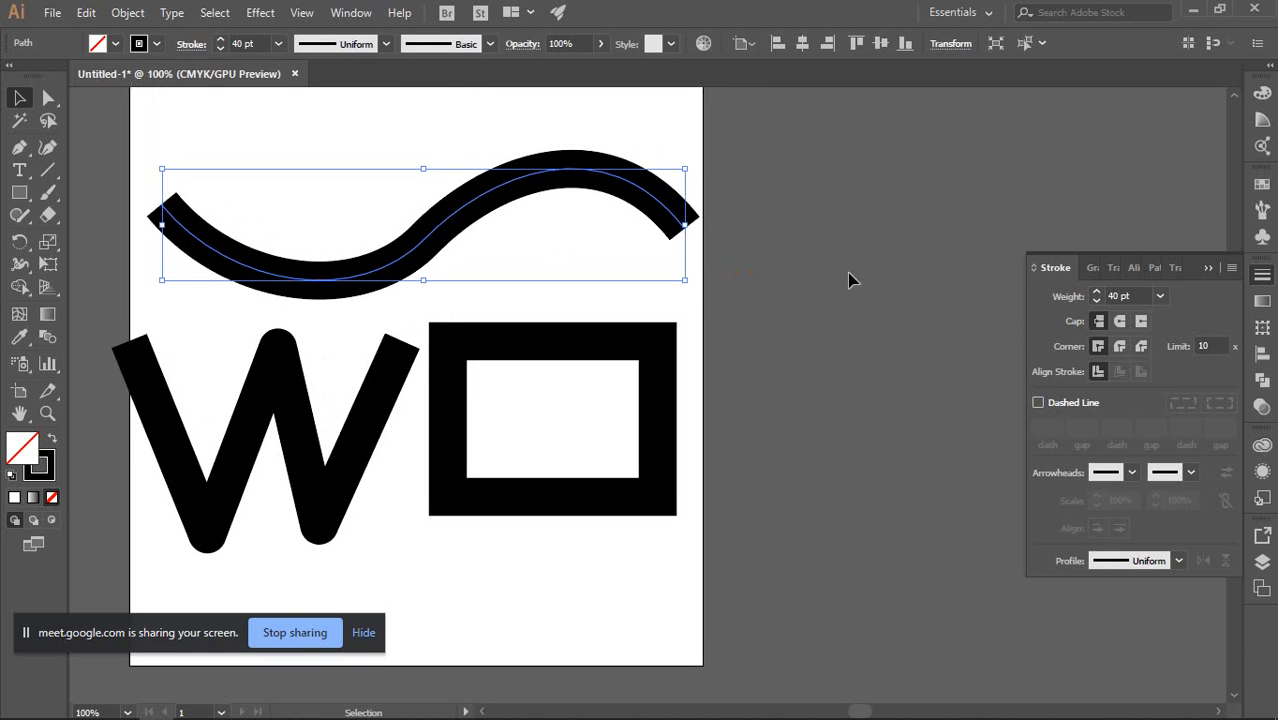
pyautogui.click(1258, 212)
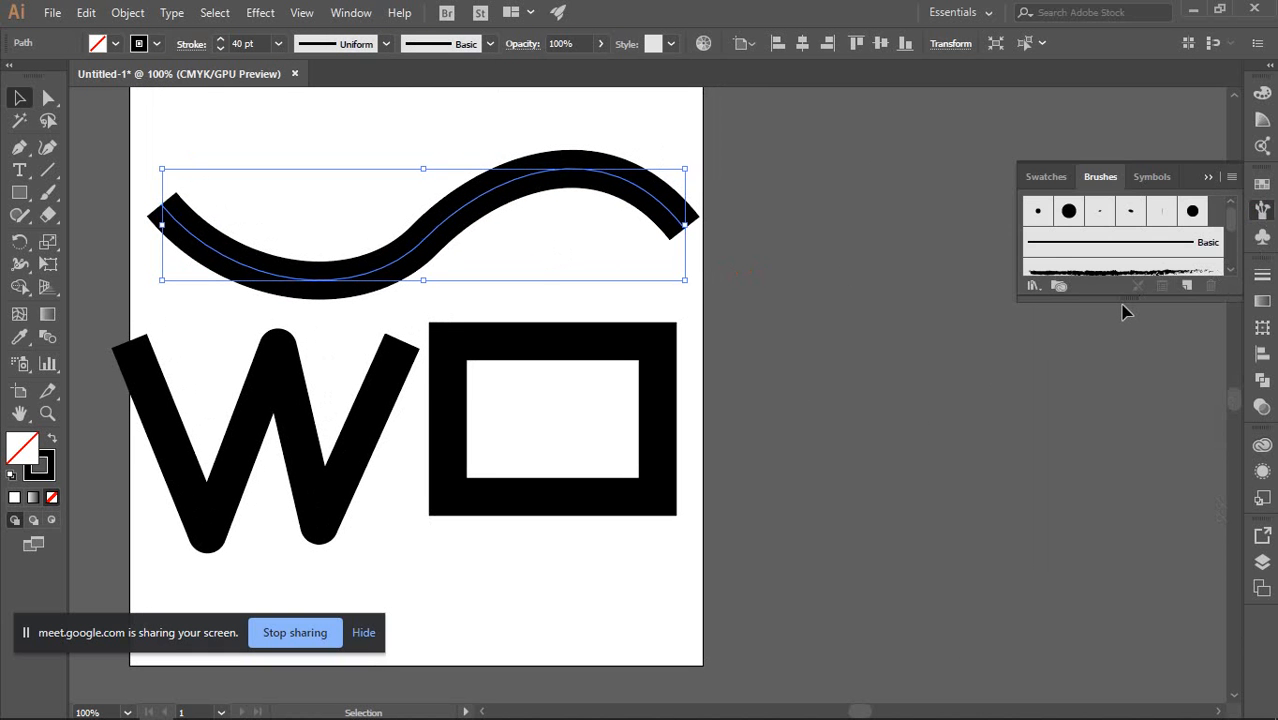
pyautogui.moveTo(1130, 295); pyautogui.dragTo(1139, 492)
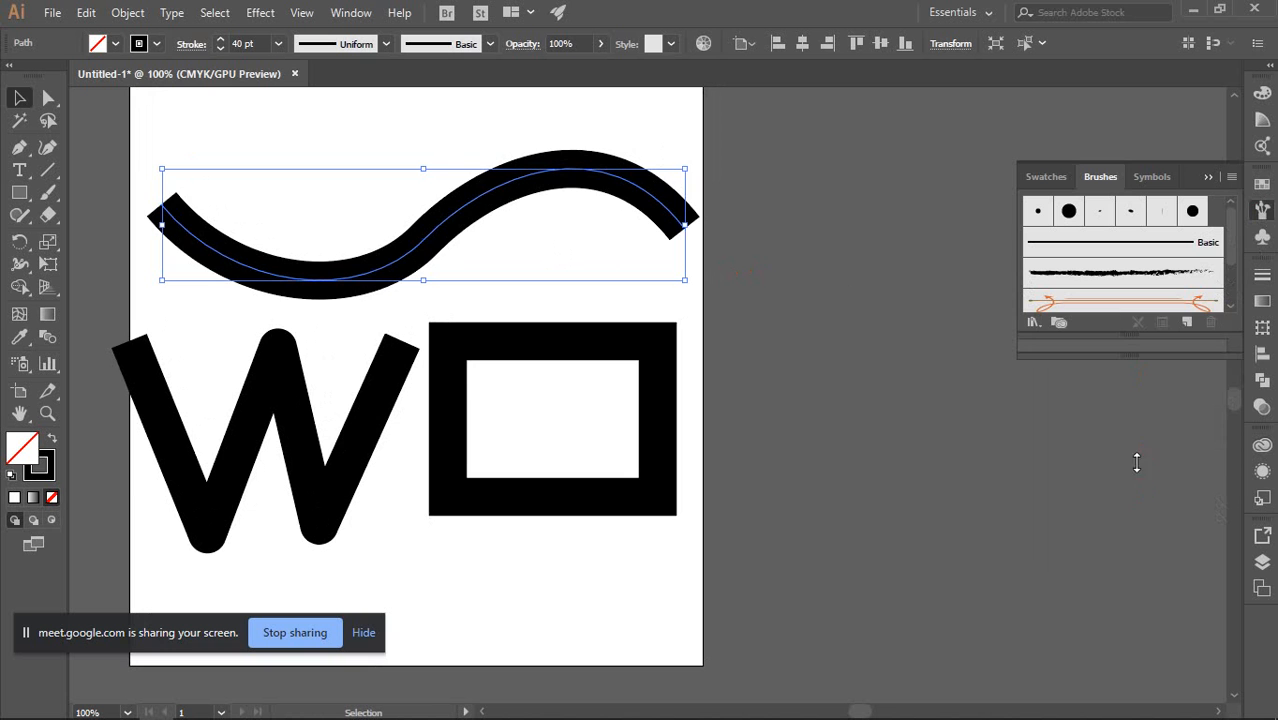
pyautogui.click(1110, 282)
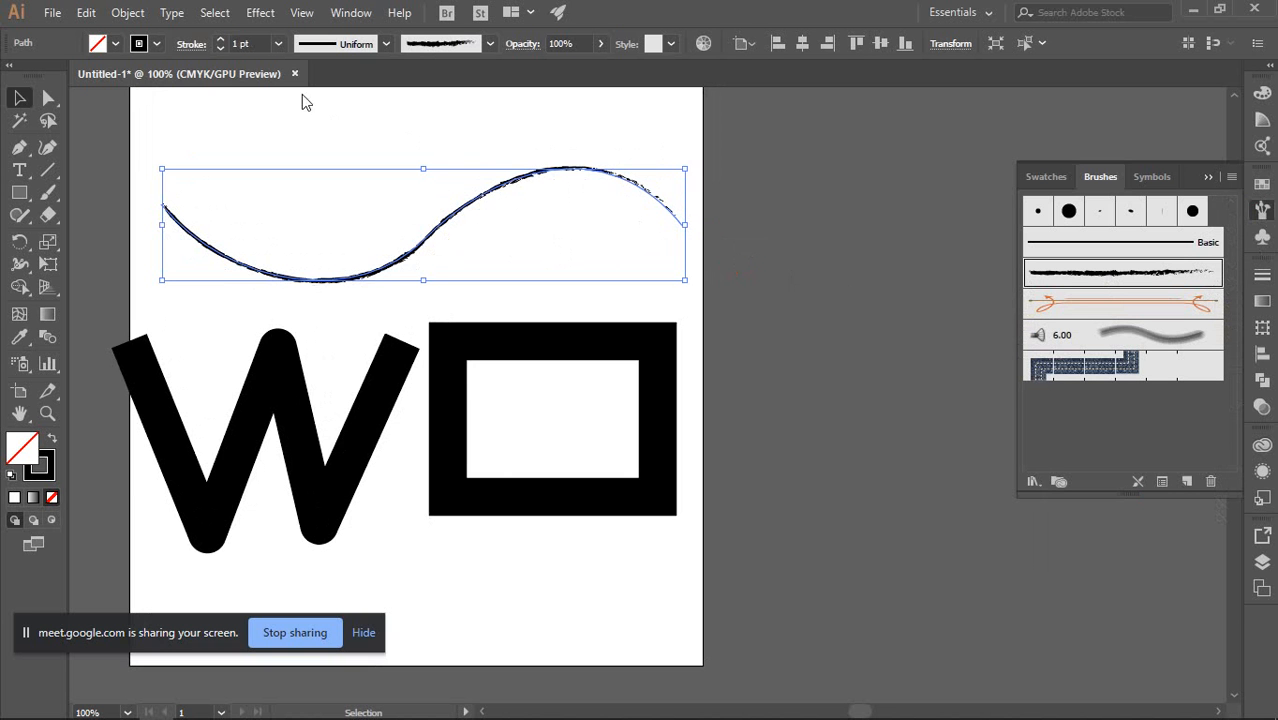
# Increase the charcoal-brushed wavy path's stroke weight to 7 pt and deselect it
pyautogui.click(220, 39)
pyautogui.click(220, 39)
pyautogui.click(220, 39)
pyautogui.click(220, 39)
pyautogui.click(220, 39)
pyautogui.click(220, 39)
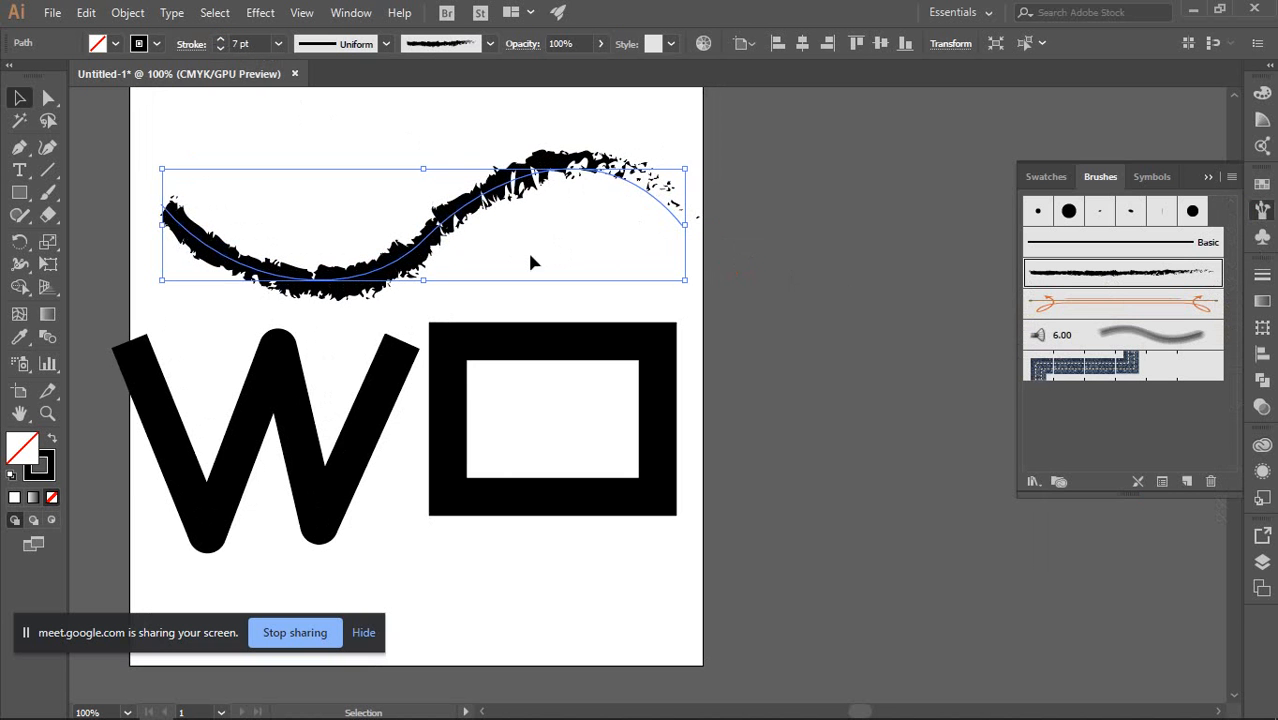
pyautogui.click(822, 371)
# Apply the denim seam pattern brush to the wavy path and inspect its stitching up close
pyautogui.click(489, 192)
pyautogui.click(1088, 366)
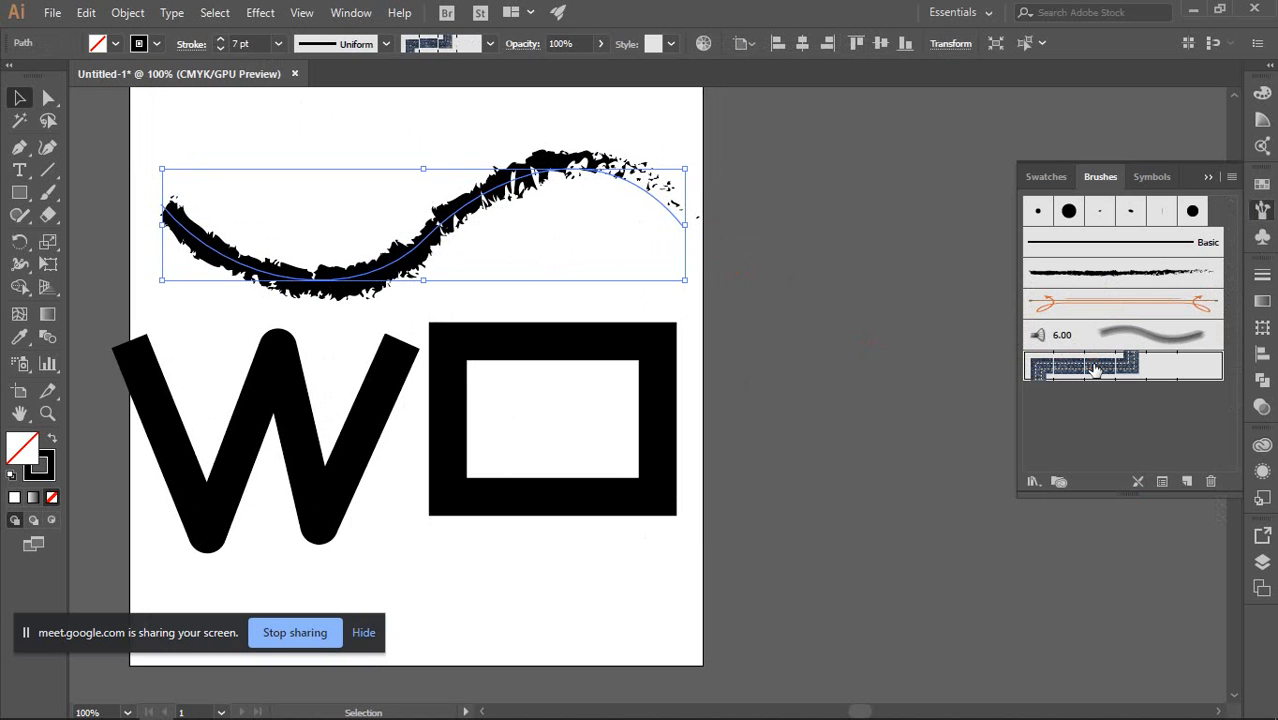
pyautogui.click(842, 277)
pyautogui.scroll(6, 679, 220)
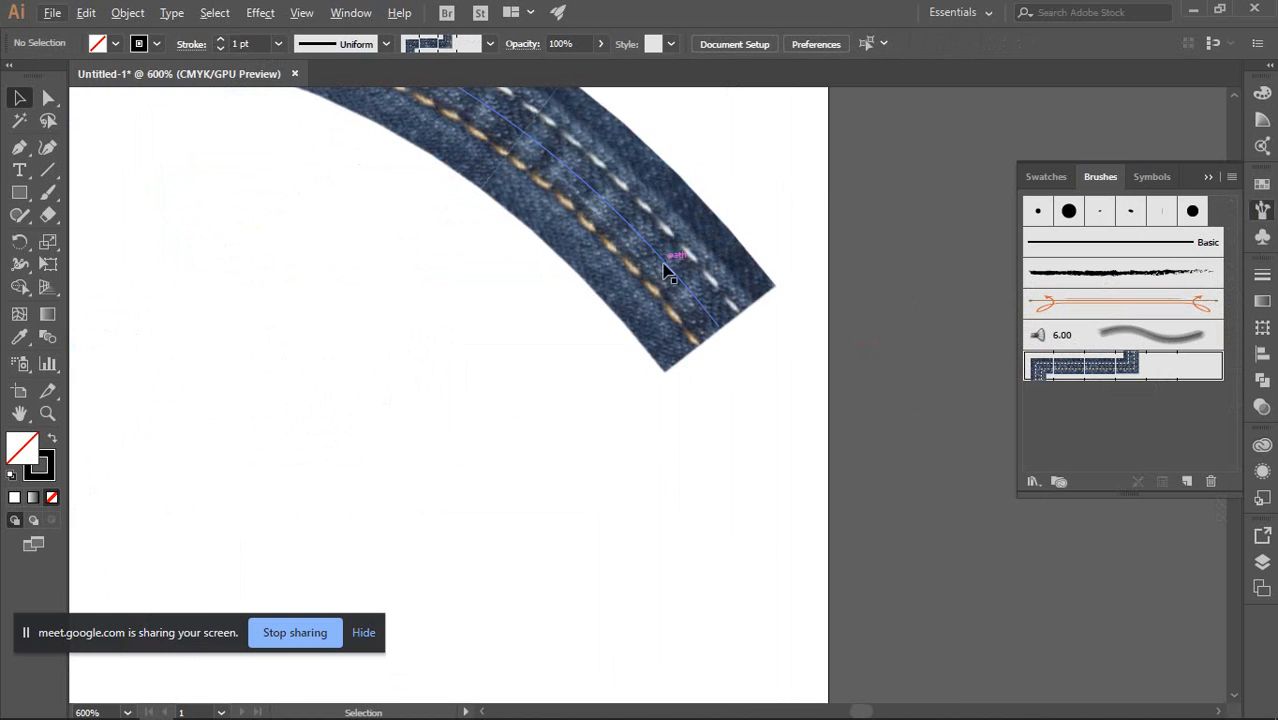
pyautogui.scroll(2, 667, 265)
pyautogui.scroll(-5, 757, 378)
pyautogui.scroll(-3, 713, 371)
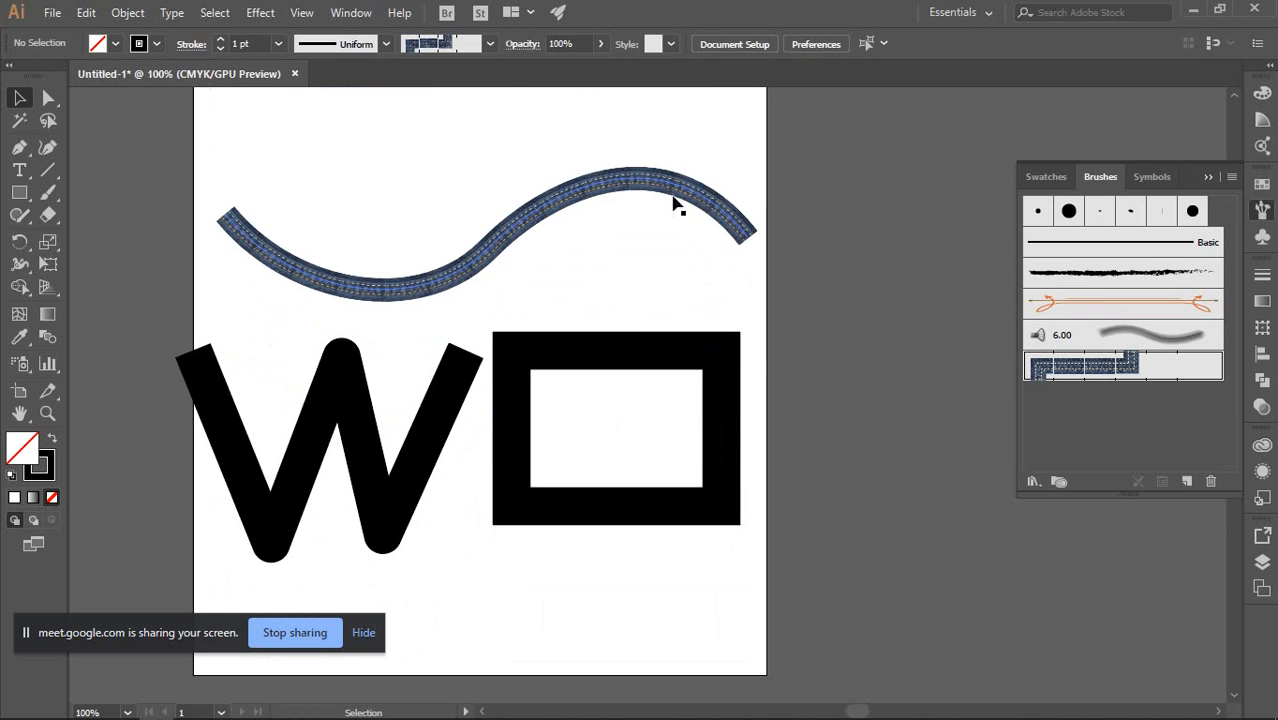
# With the wavy path selected, open the Borders_Dashed brush library beside the artboard and enlarge it to browse its brushes
pyautogui.click(690, 216)
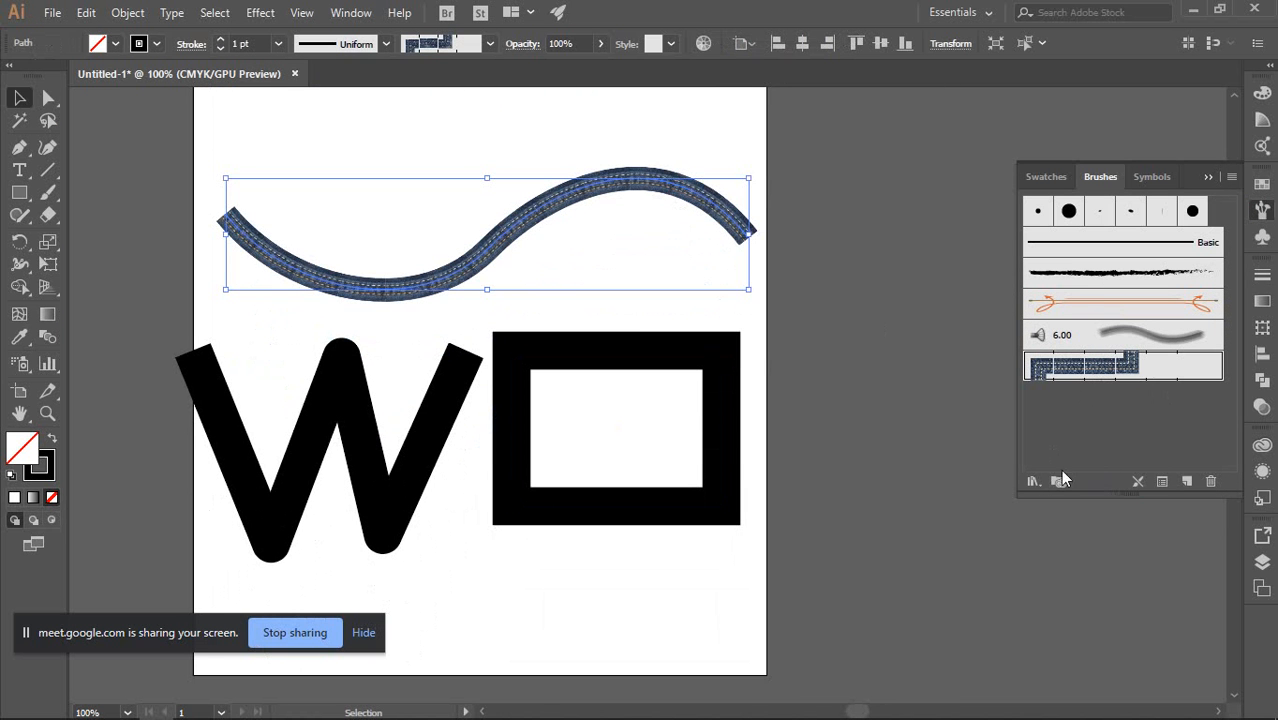
pyautogui.click(1031, 483)
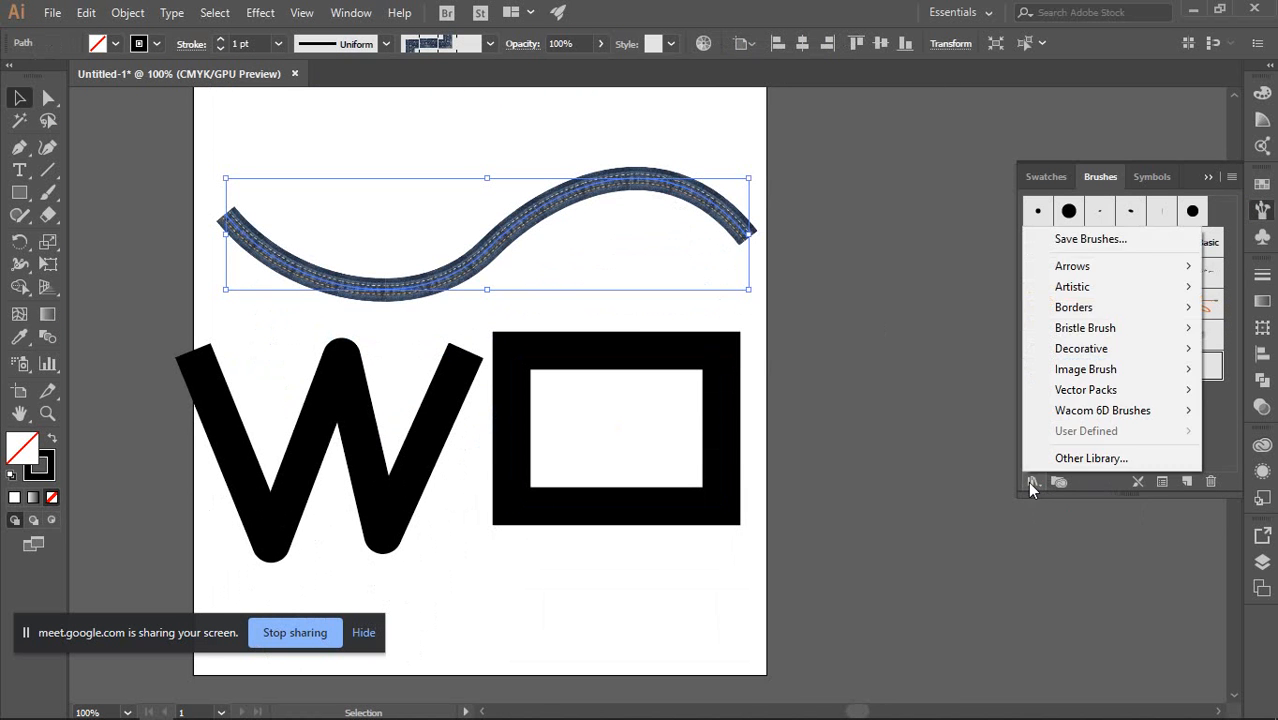
pyautogui.moveTo(1117, 271)
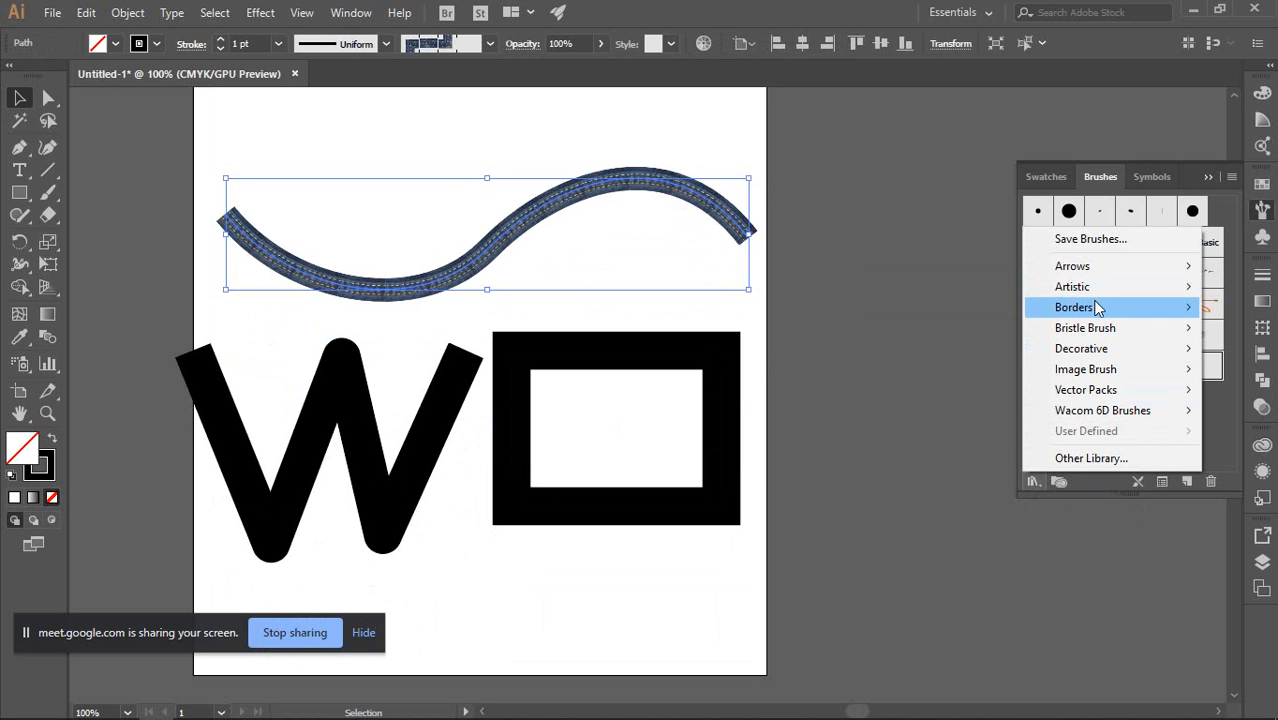
pyautogui.moveTo(1097, 305)
pyautogui.click(925, 308)
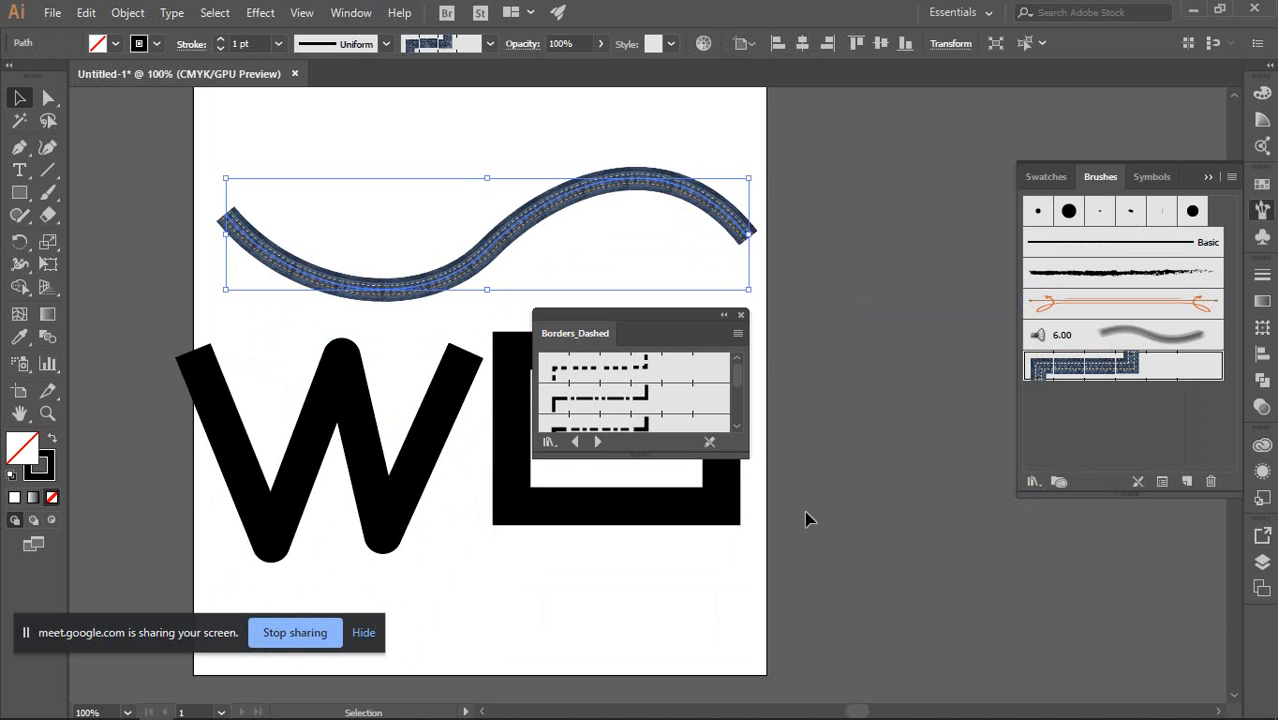
pyautogui.moveTo(619, 316); pyautogui.dragTo(889, 195)
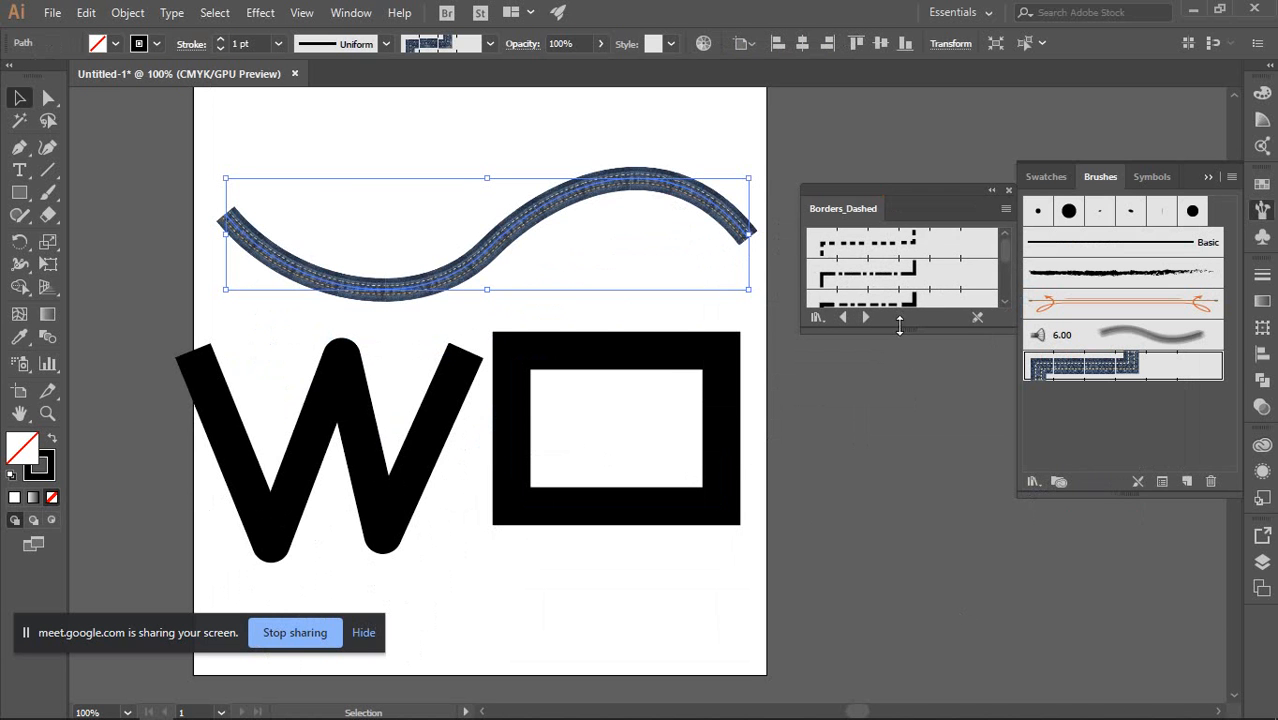
pyautogui.moveTo(906, 333); pyautogui.dragTo(901, 628)
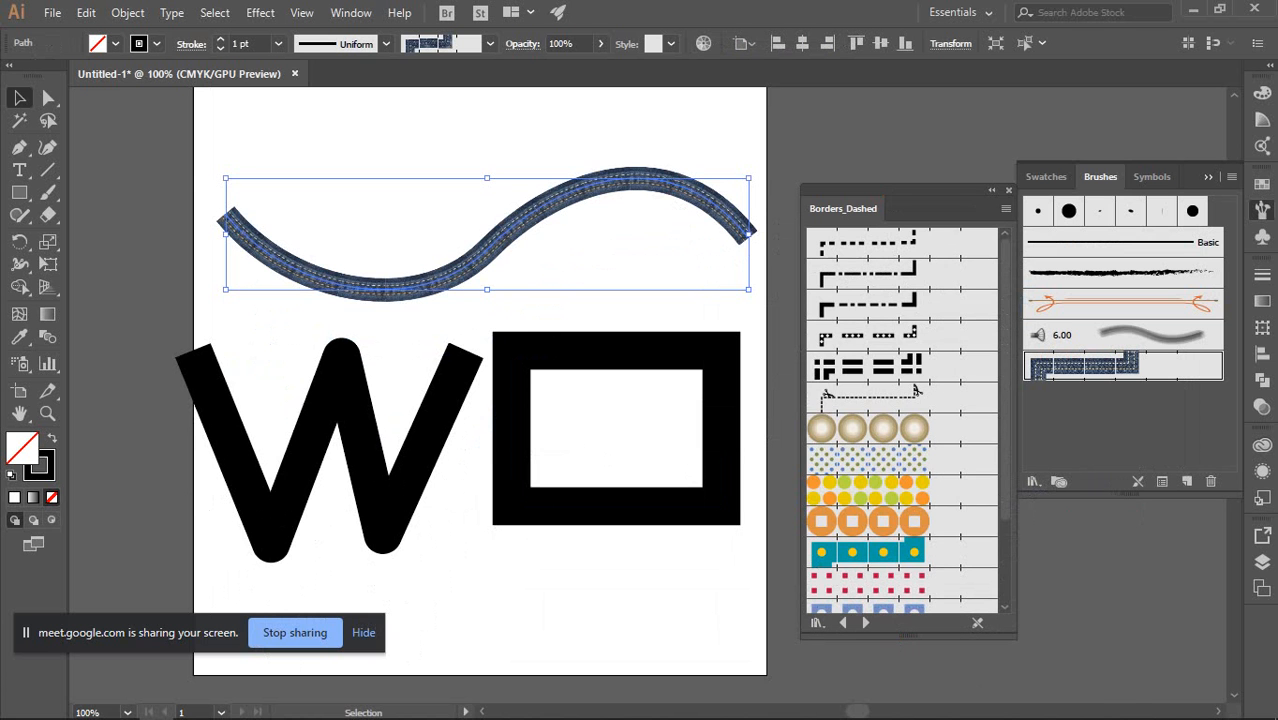
pyautogui.scroll(-2, 948, 445)
pyautogui.scroll(3, 948, 445)
pyautogui.scroll(2, 685, 379)
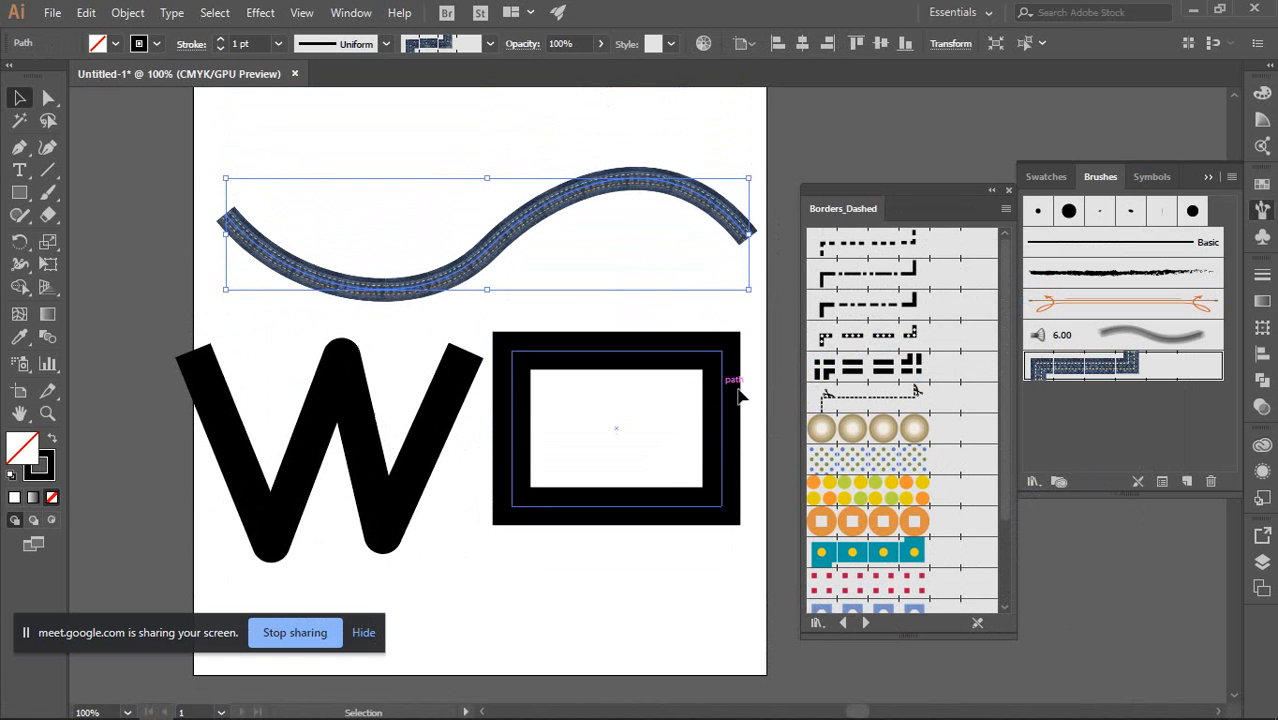
# Try the blue-and-green dotted border brush and three dashed border brushes, including Dashed Line 1.2, on the wavy path
pyautogui.click(880, 455)
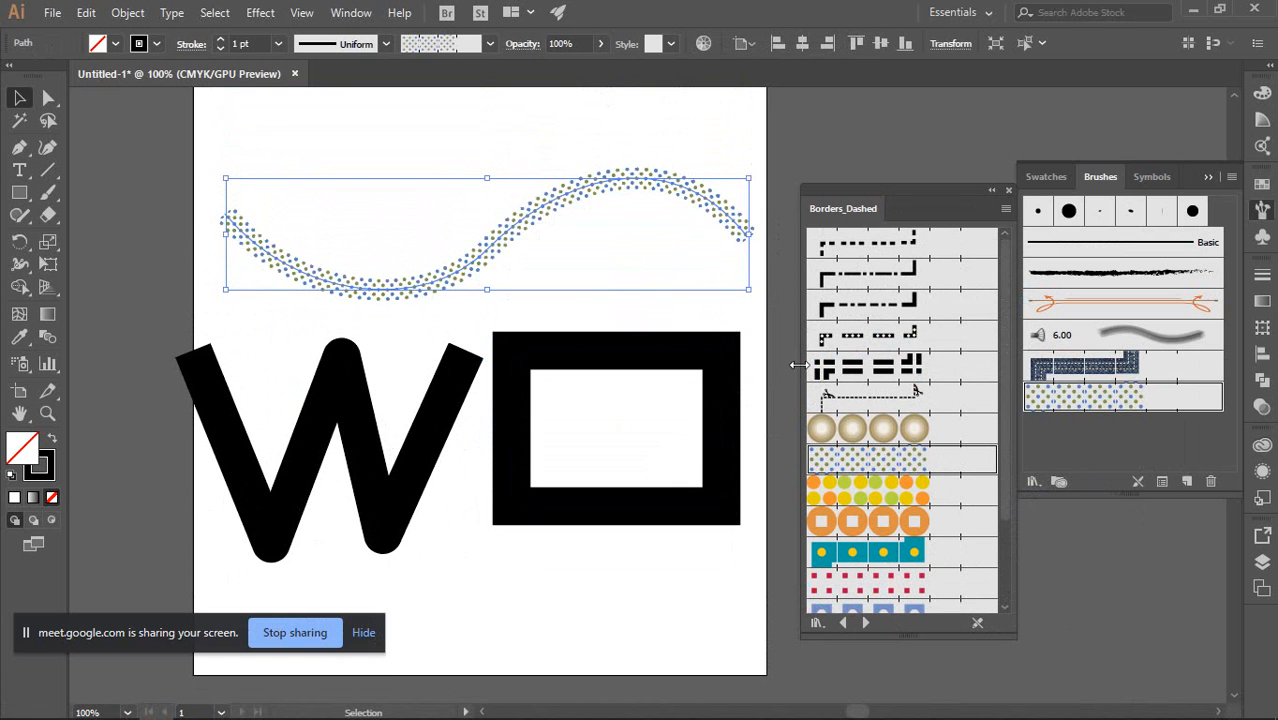
pyautogui.click(889, 338)
pyautogui.click(897, 296)
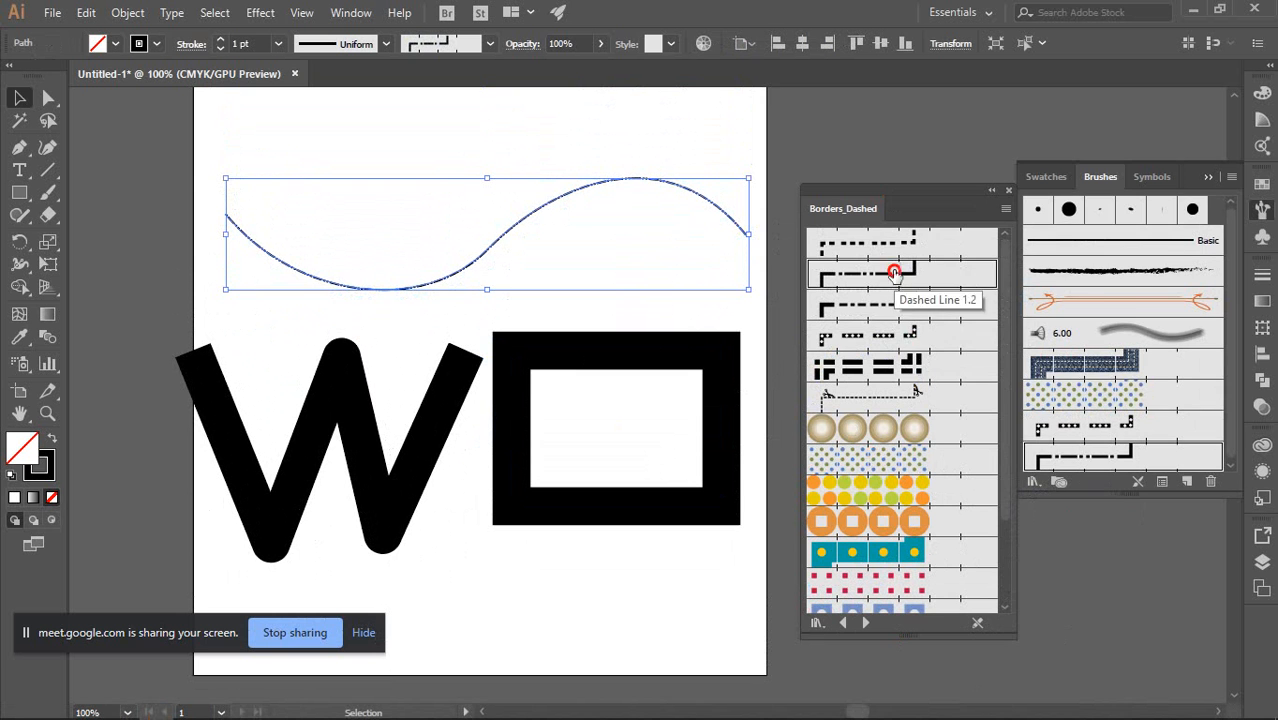
pyautogui.click(902, 245)
# Try the red squares and the orange ring border brushes on the wavy path, and close the Borders_Dashed library
pyautogui.scroll(-3, 903, 455)
pyautogui.click(881, 466)
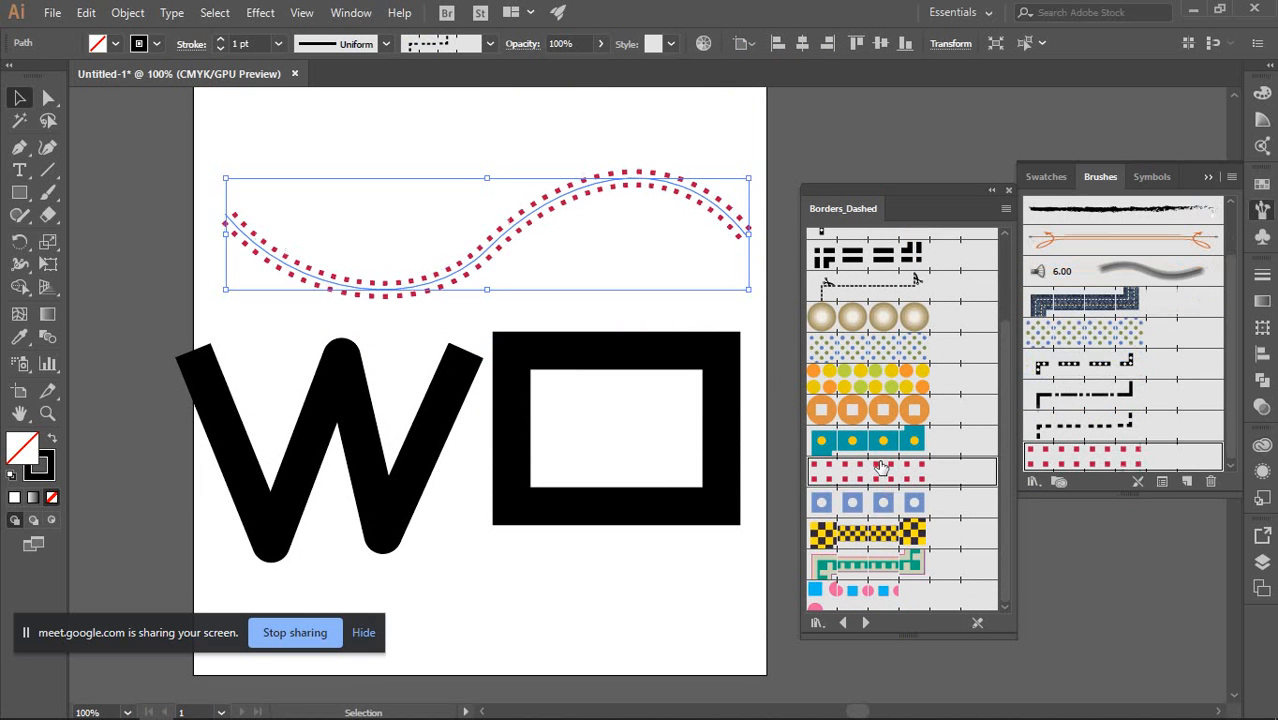
pyautogui.click(880, 410)
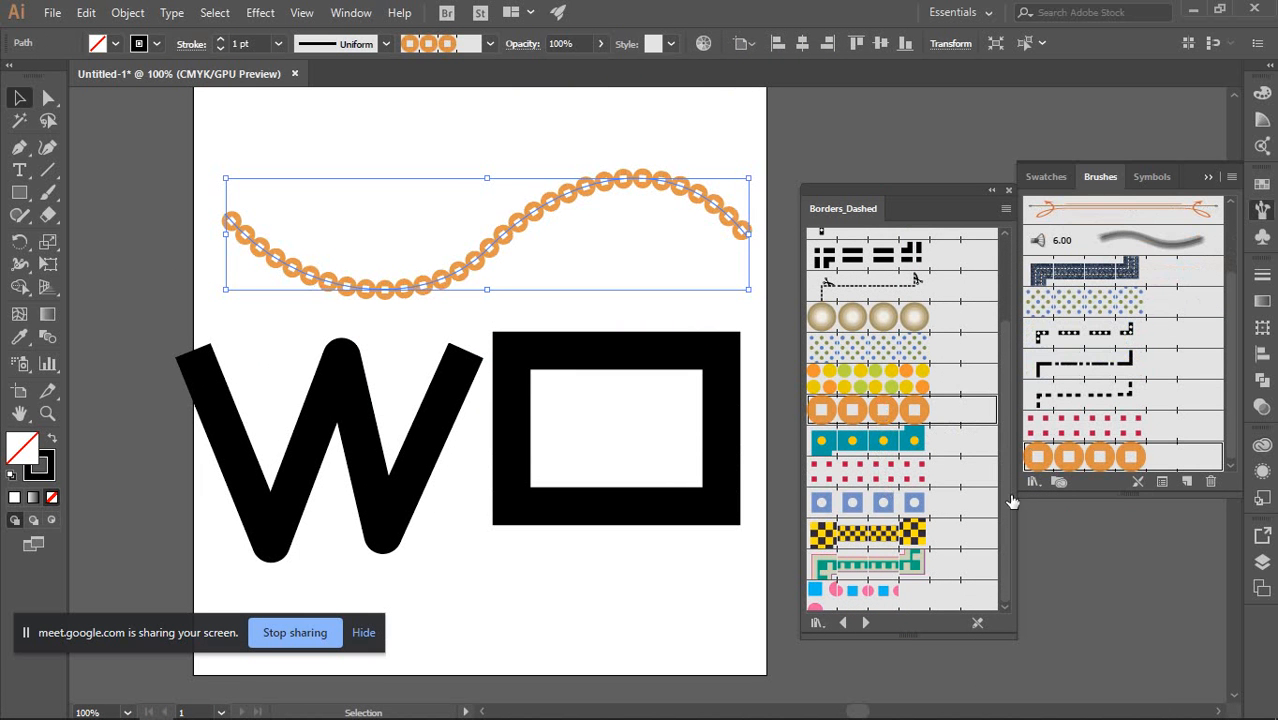
pyautogui.click(1007, 189)
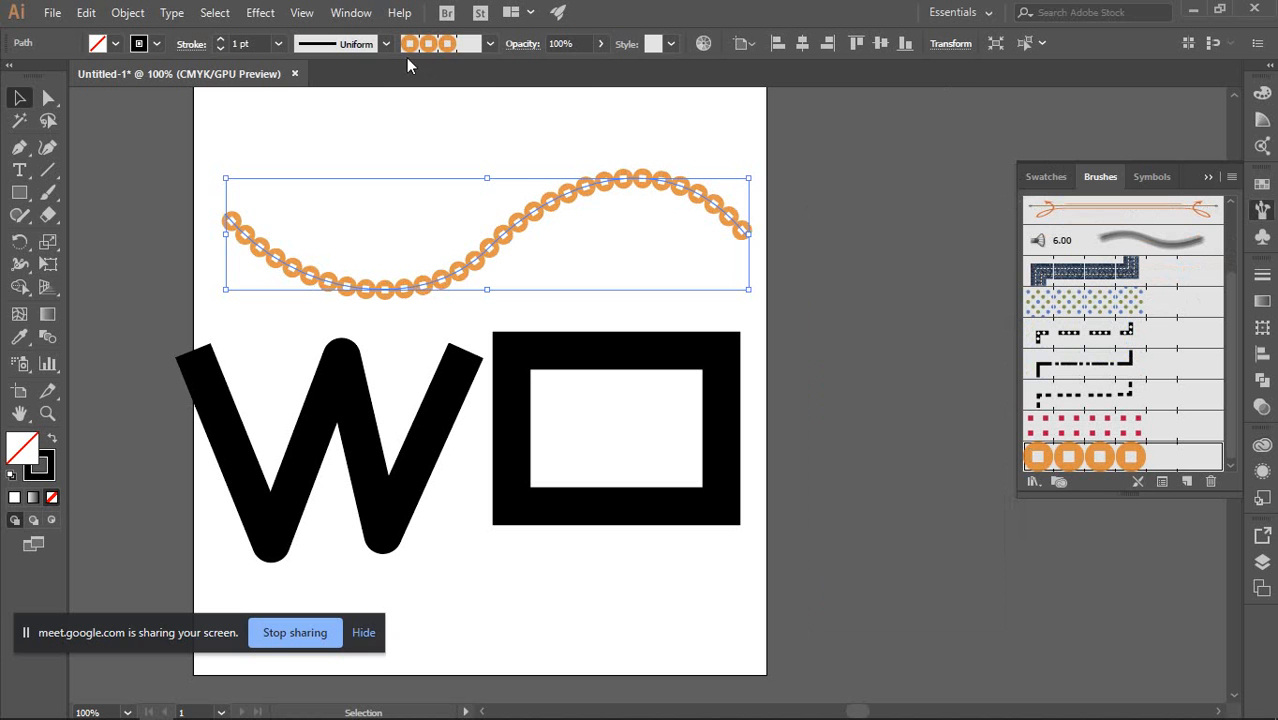
# Return the wavy path to the Basic brush definition and deselect it
pyautogui.click(490, 47)
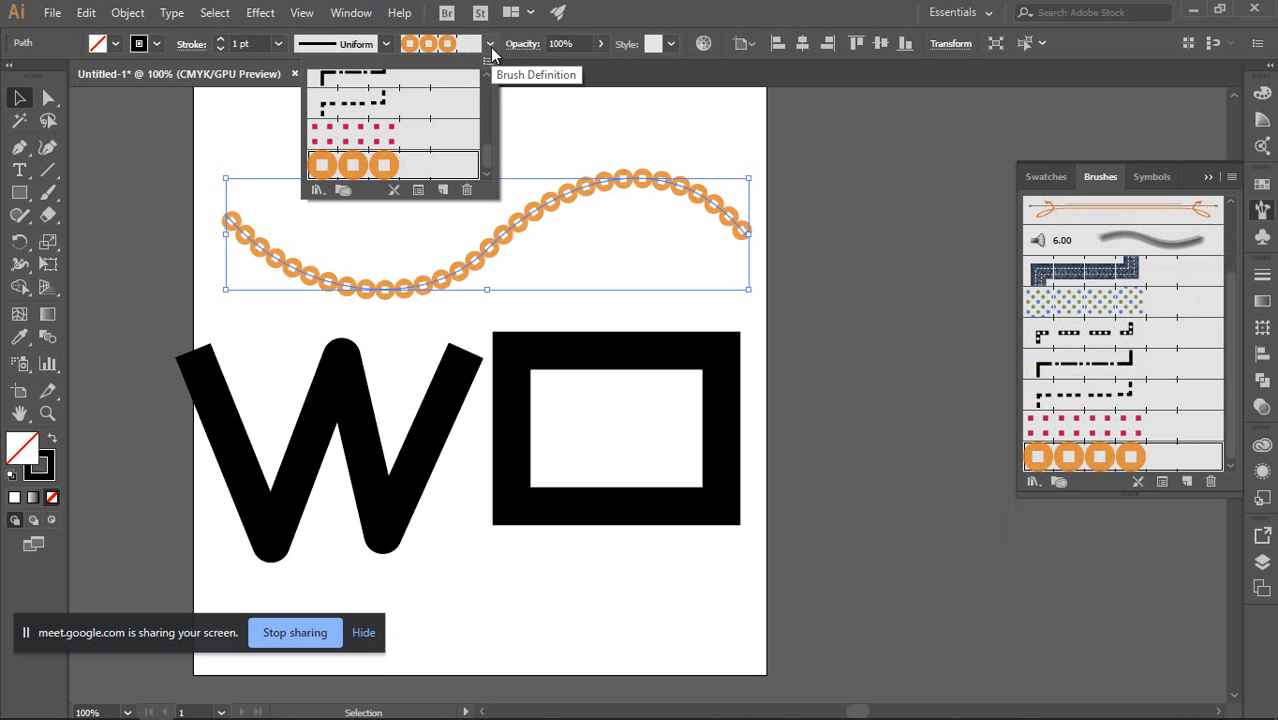
pyautogui.scroll(5, 406, 136)
pyautogui.click(385, 149)
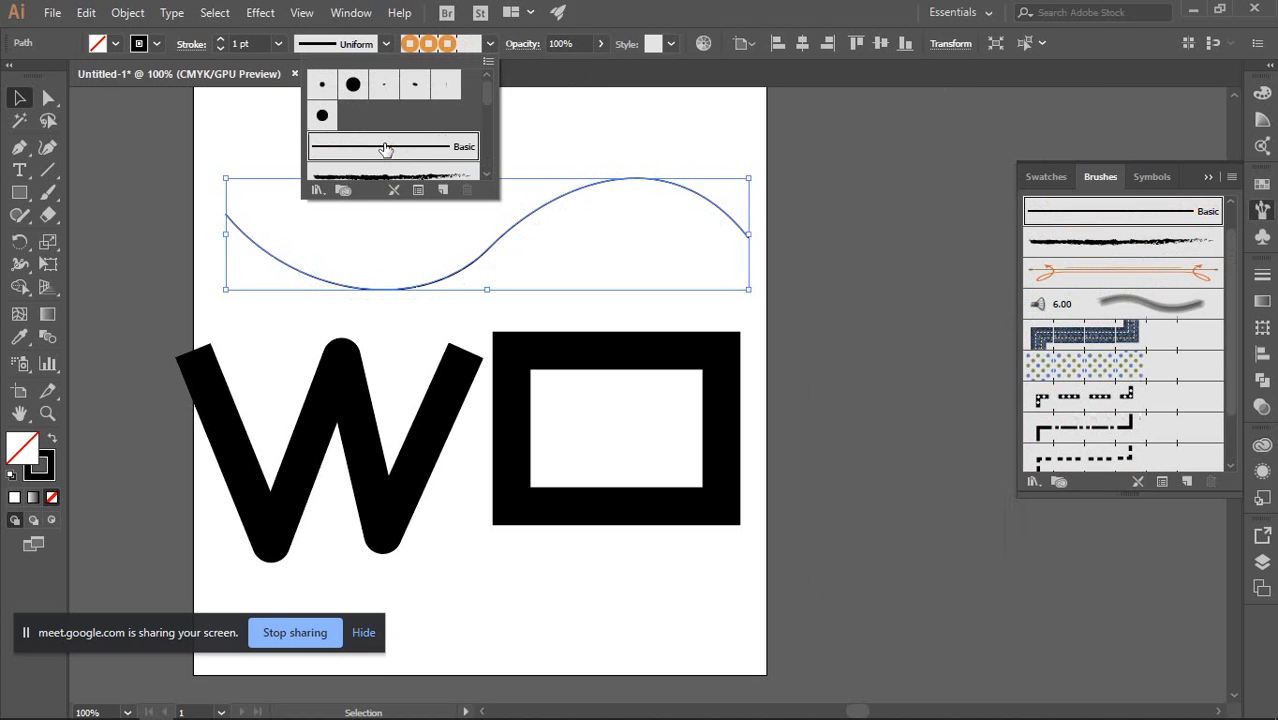
pyautogui.click(852, 248)
pyautogui.click(791, 238)
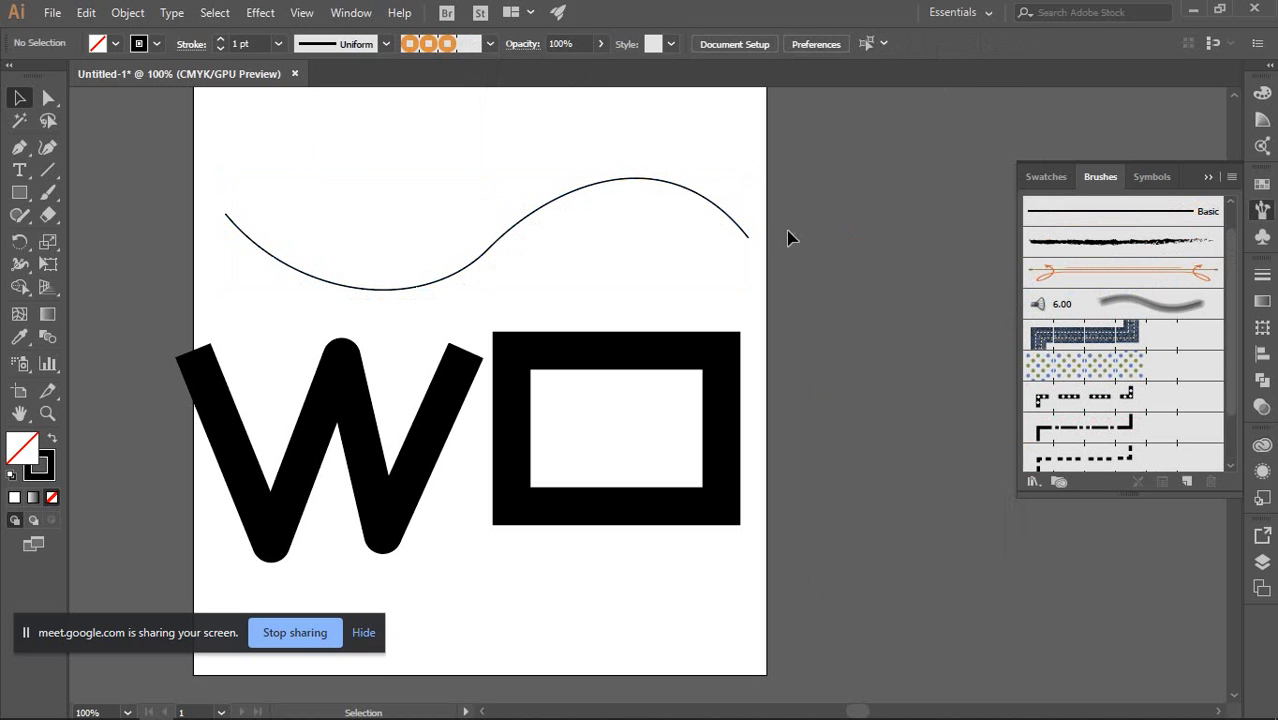
# Close the Brushes panel and leave the wavy path deselected
pyautogui.click(1260, 208)
pyautogui.moveTo(576, 144); pyautogui.dragTo(646, 217)
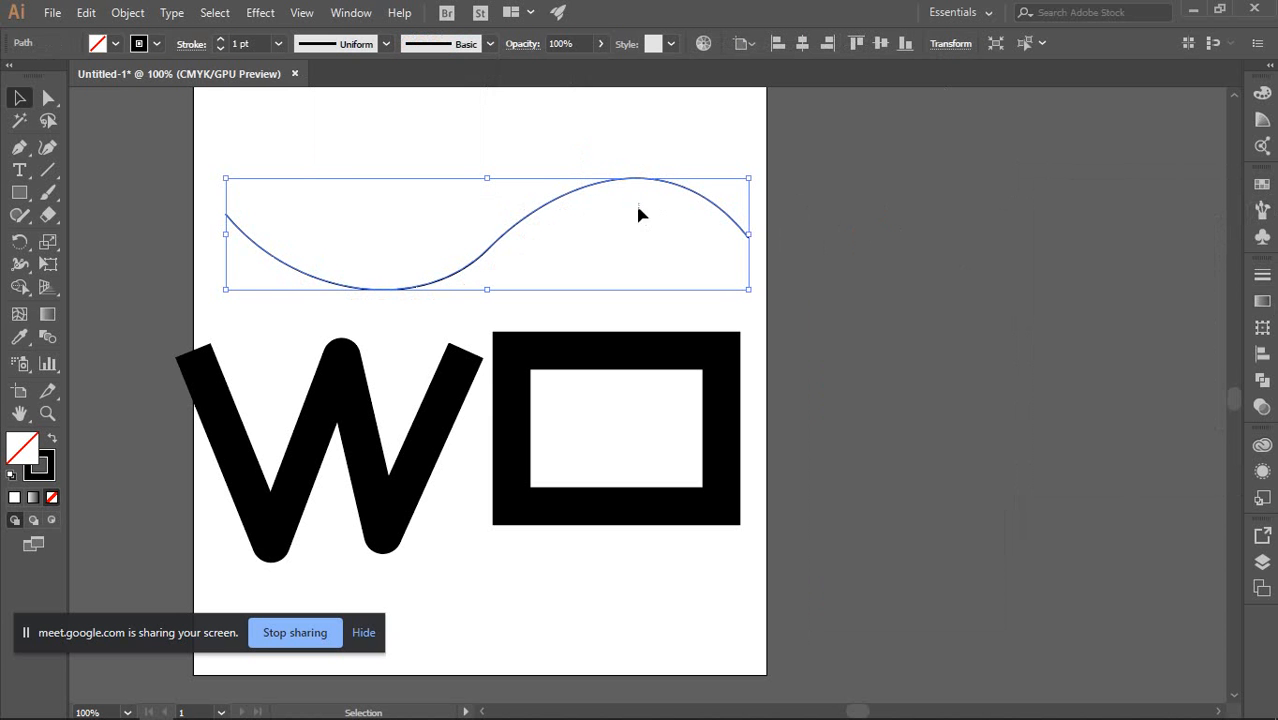
pyautogui.click(952, 354)
pyautogui.moveTo(768, 383); pyautogui.dragTo(849, 307)
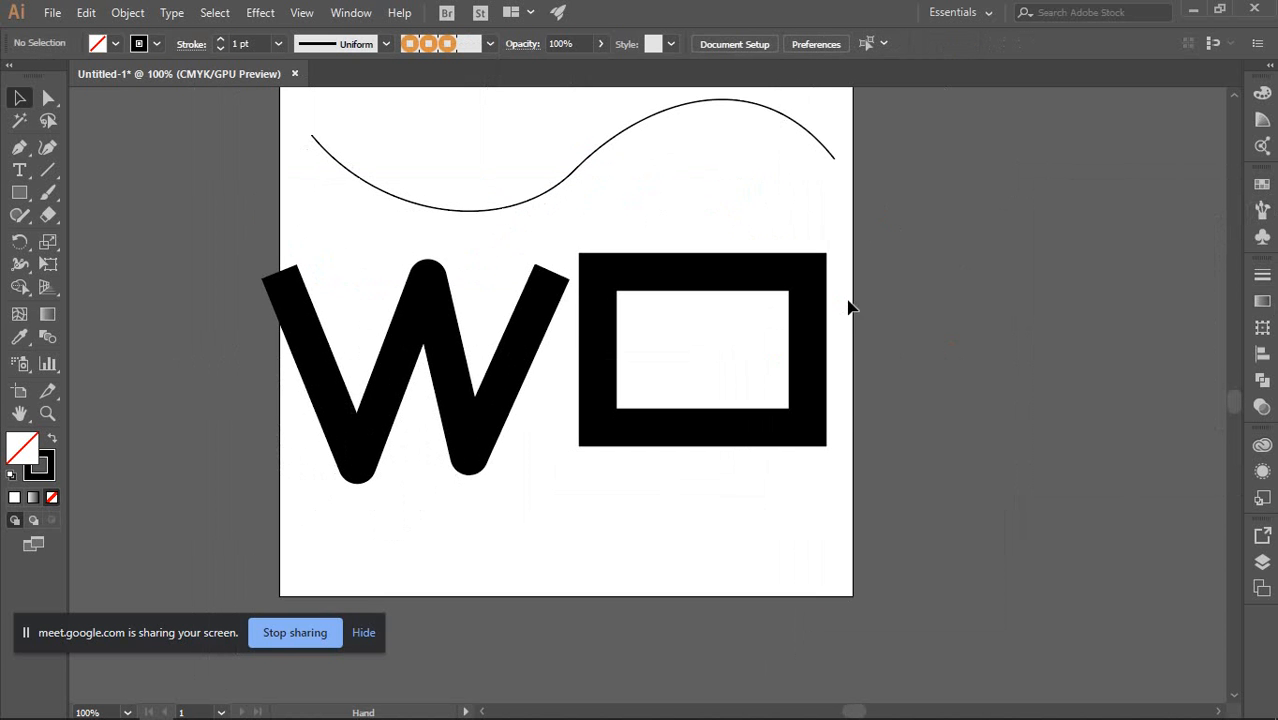
pyautogui.scroll(-1, 846, 420)
pyautogui.moveTo(823, 415); pyautogui.dragTo(709, 427)
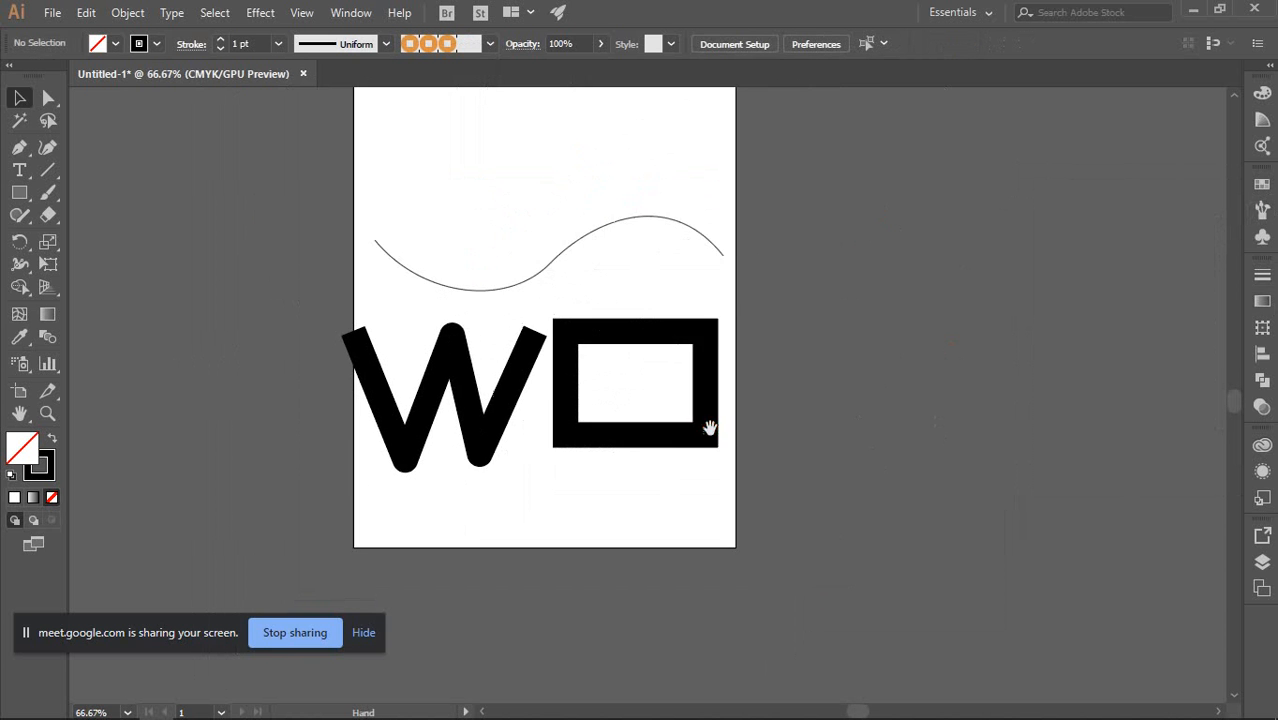
pyautogui.moveTo(730, 359); pyautogui.dragTo(732, 397)
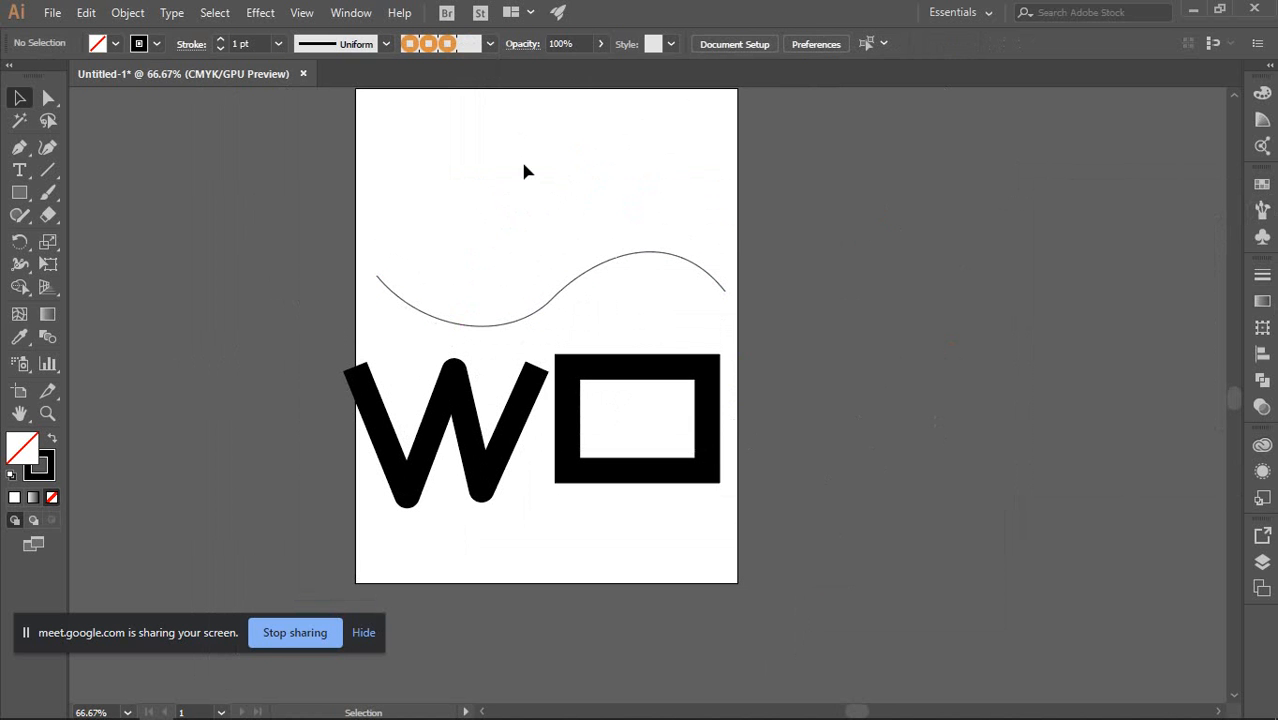
pyautogui.moveTo(595, 210); pyautogui.dragTo(674, 290)
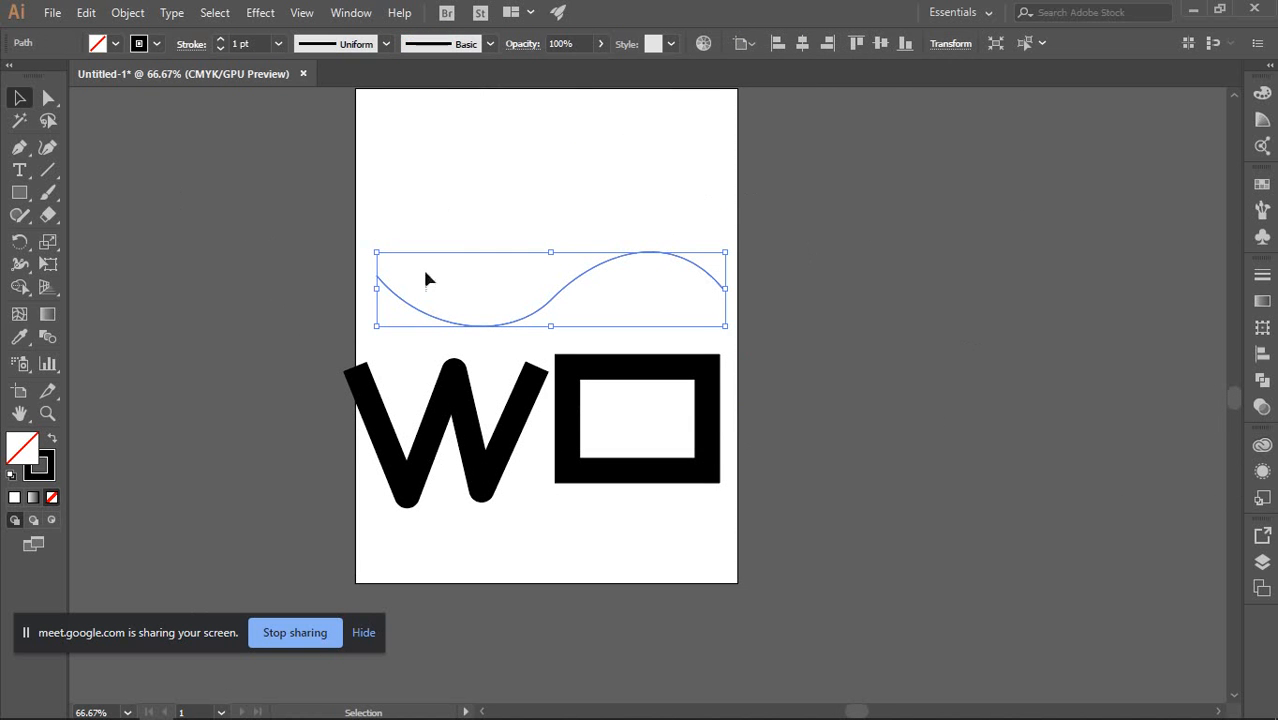
pyautogui.click(335, 232)
pyautogui.moveTo(567, 217); pyautogui.dragTo(700, 300)
pyautogui.click(750, 204)
pyautogui.click(583, 271)
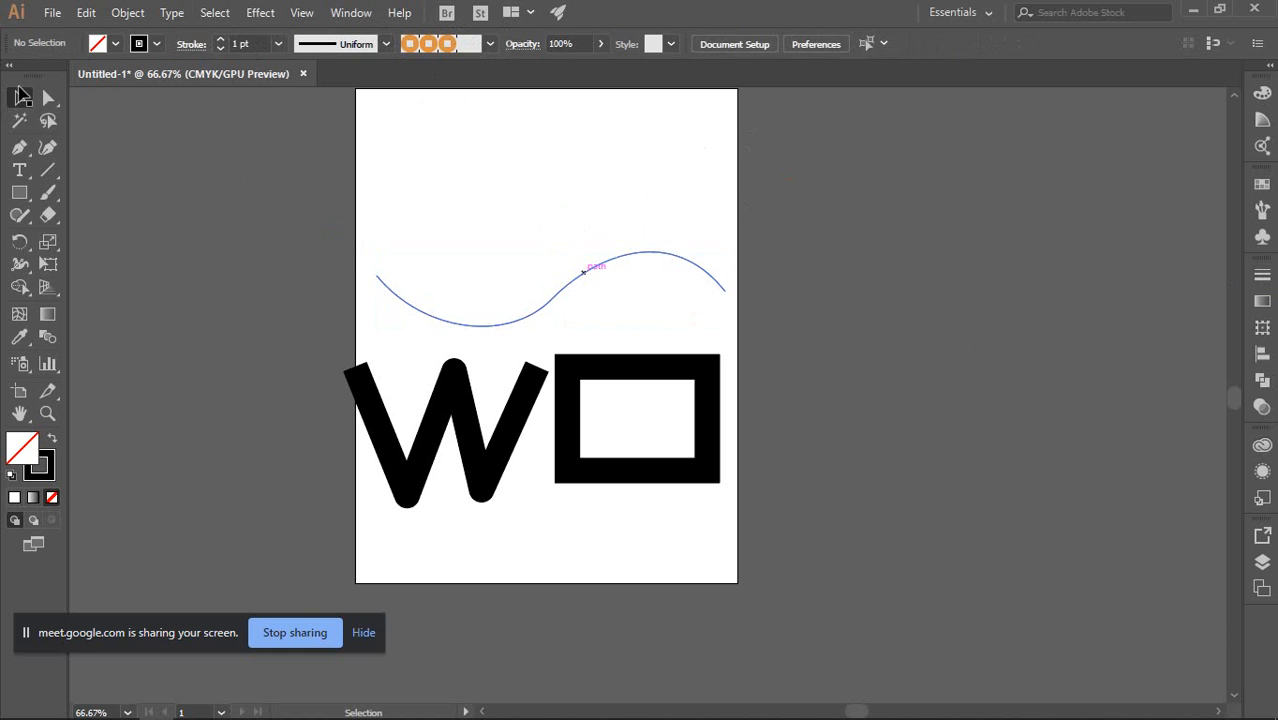
# Reshape the wavy path with Direct Selection, moving its right end anchor past the artboard edge and adjusting that anchor's direction handle
pyautogui.click(49, 102)
pyautogui.click(377, 276)
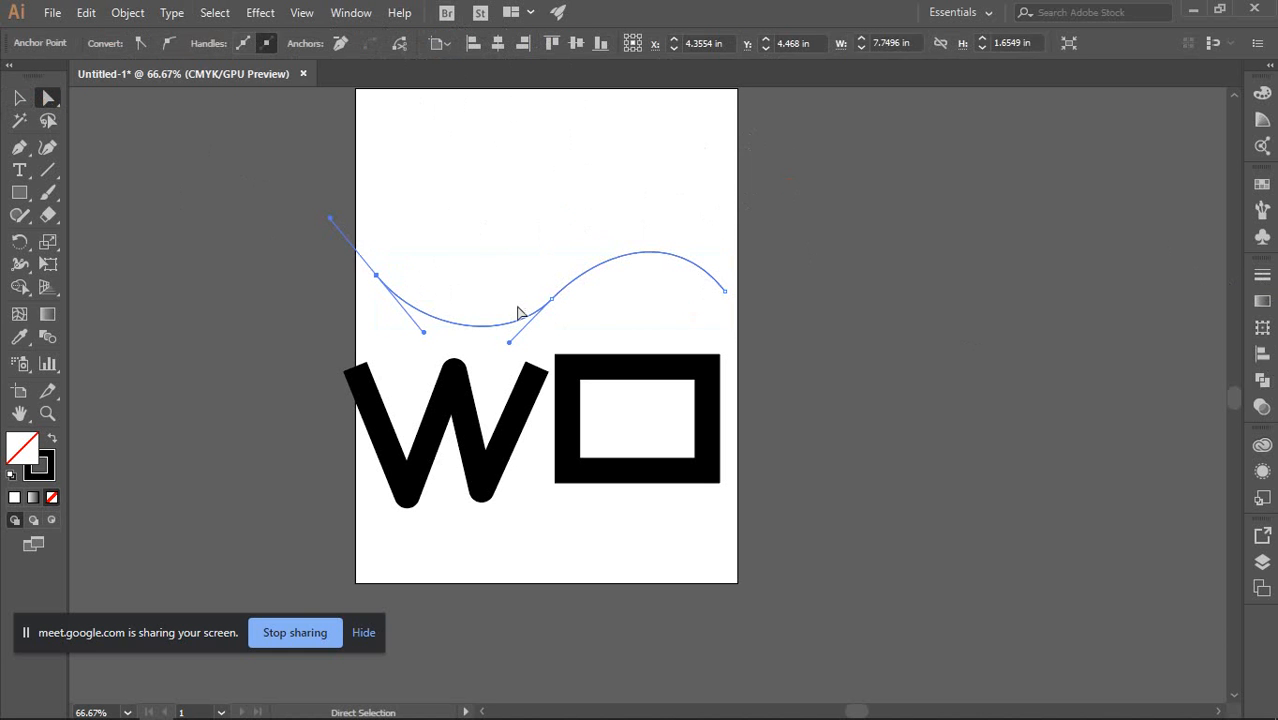
pyautogui.click(551, 299)
pyautogui.hotkey('ctrl', '+')
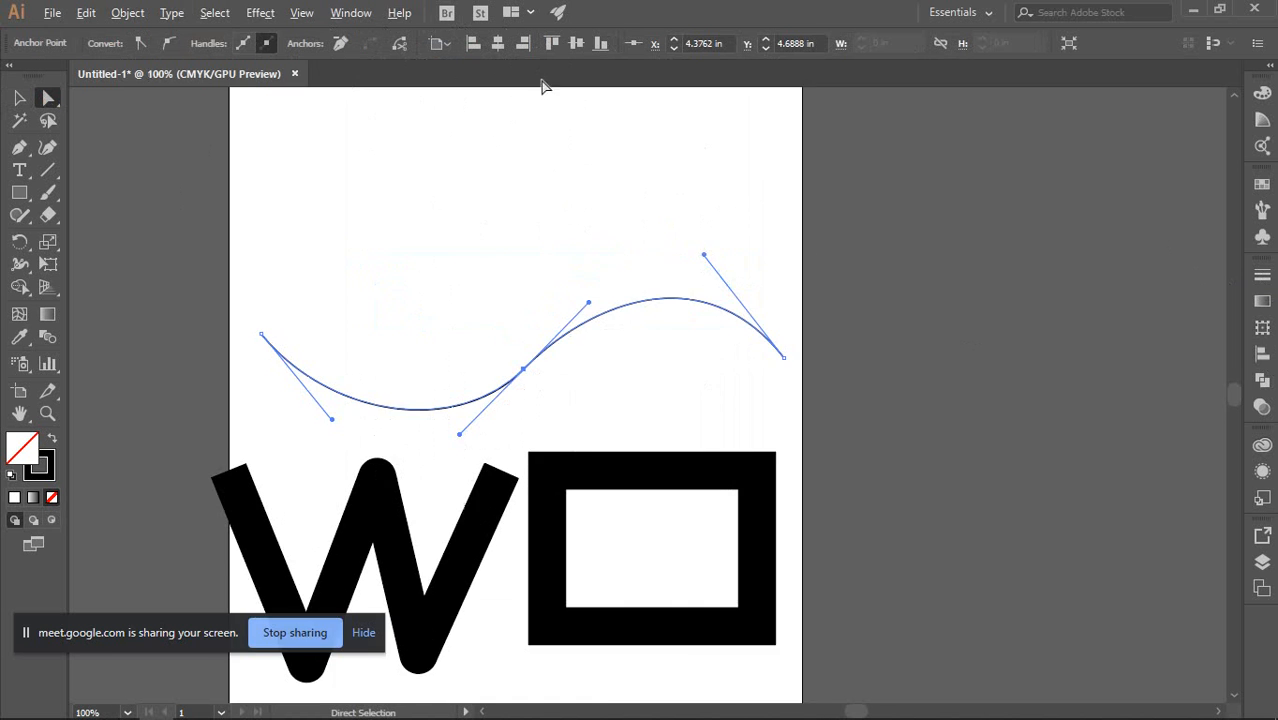
pyautogui.moveTo(561, 224); pyautogui.dragTo(588, 128)
pyautogui.moveTo(809, 255); pyautogui.dragTo(886, 228)
pyautogui.moveTo(809, 128); pyautogui.dragTo(745, 143)
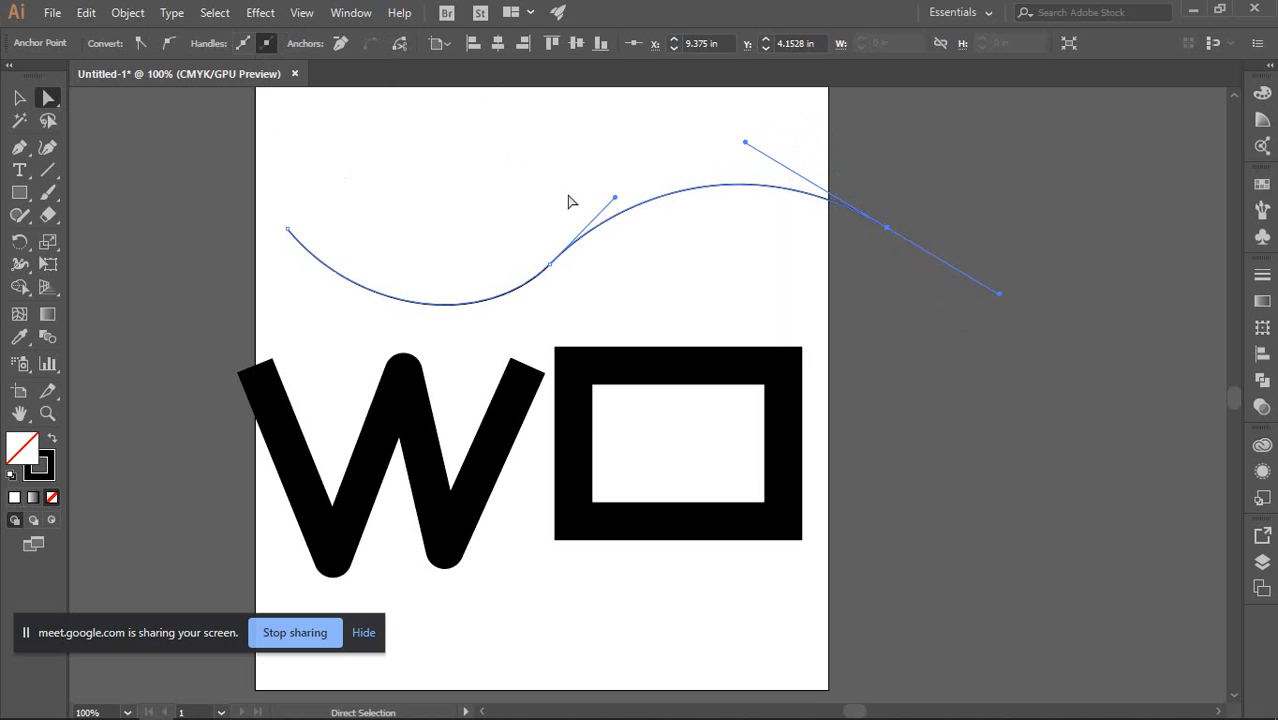
# Set the wavy path's stroke weight to 7 pt, close the Stroke panel and deselect the path
pyautogui.moveTo(277, 162); pyautogui.dragTo(656, 263)
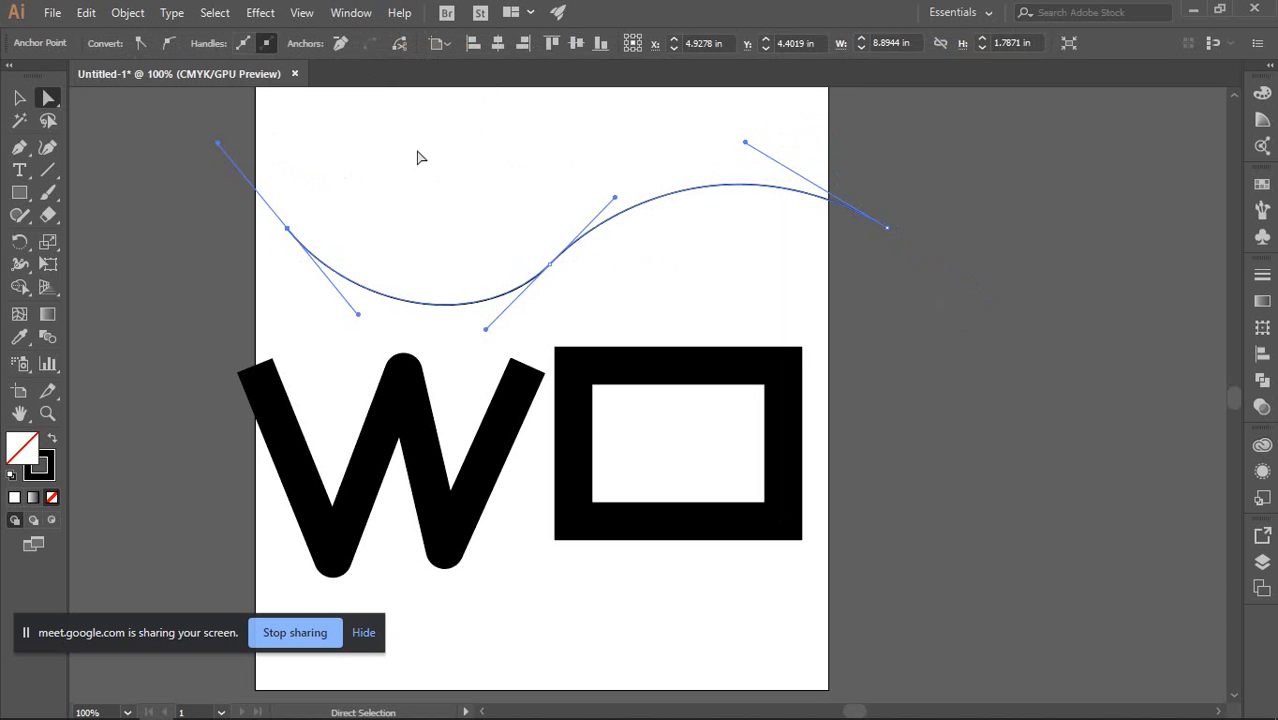
pyautogui.click(1262, 278)
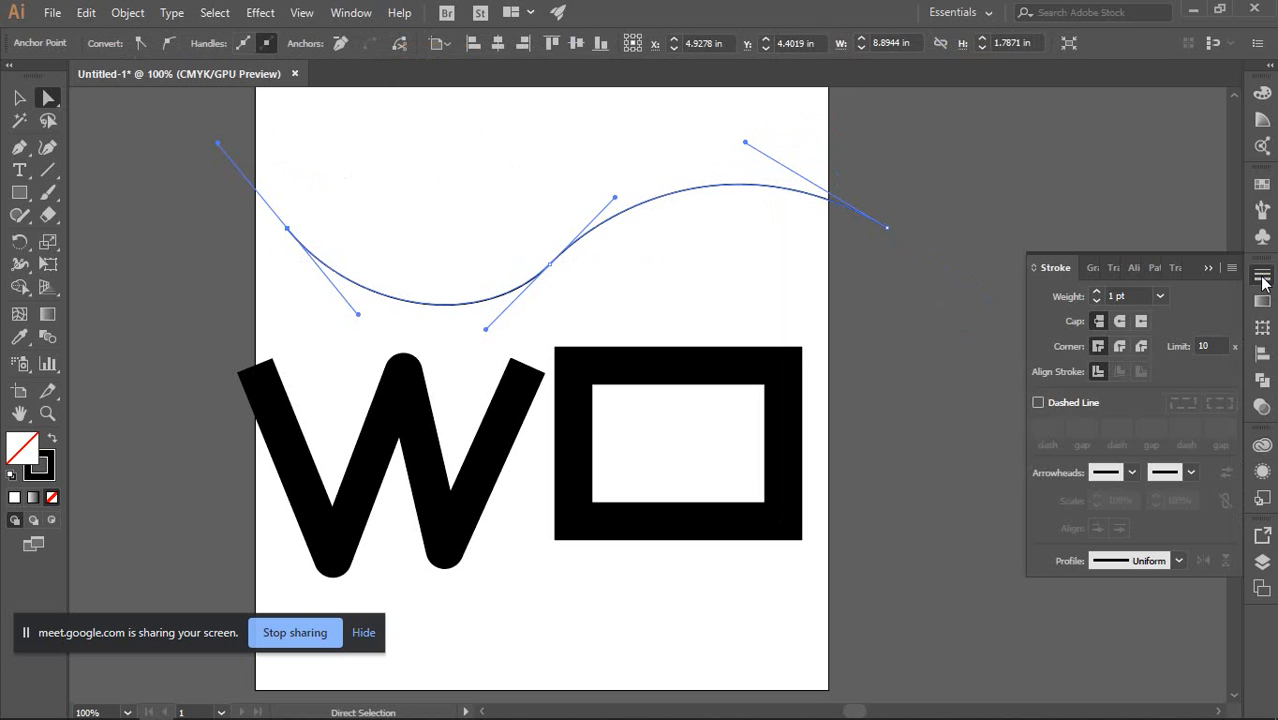
pyautogui.click(1095, 293)
pyautogui.click(1095, 293)
pyautogui.click(1095, 293)
pyautogui.click(1095, 293)
pyautogui.click(1095, 293)
pyautogui.click(1095, 293)
pyautogui.click(1095, 293)
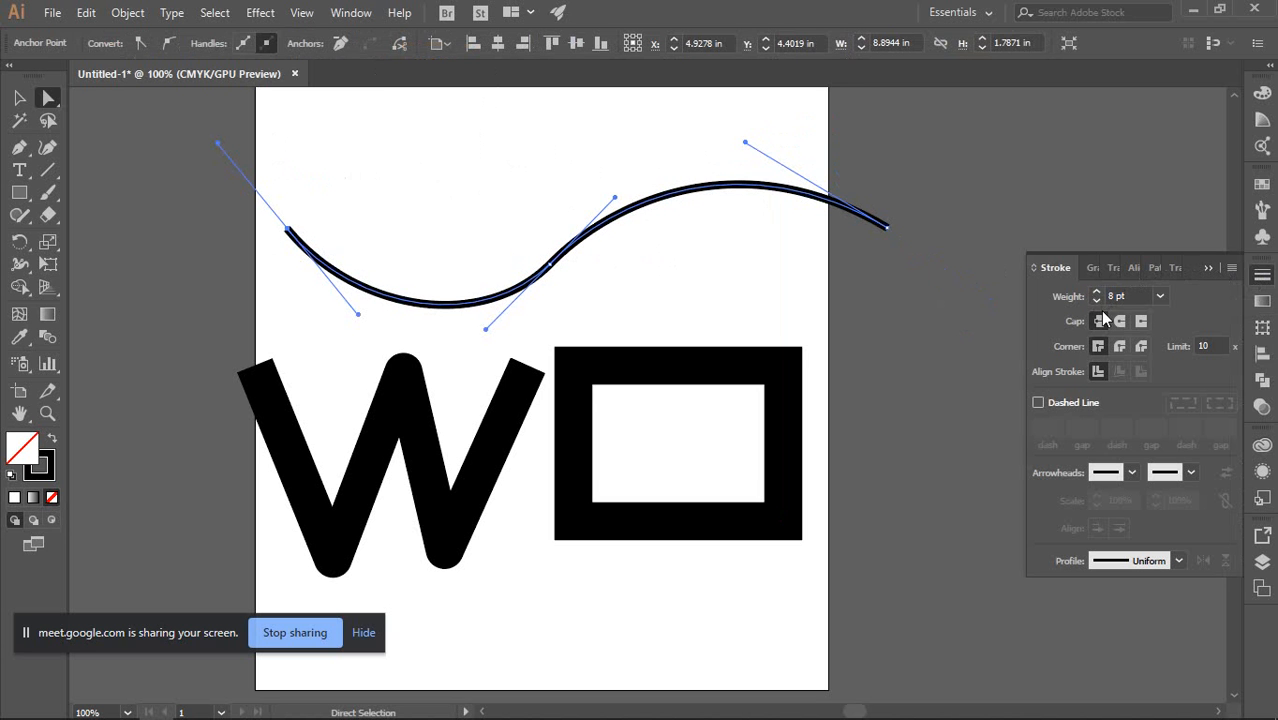
pyautogui.click(1097, 302)
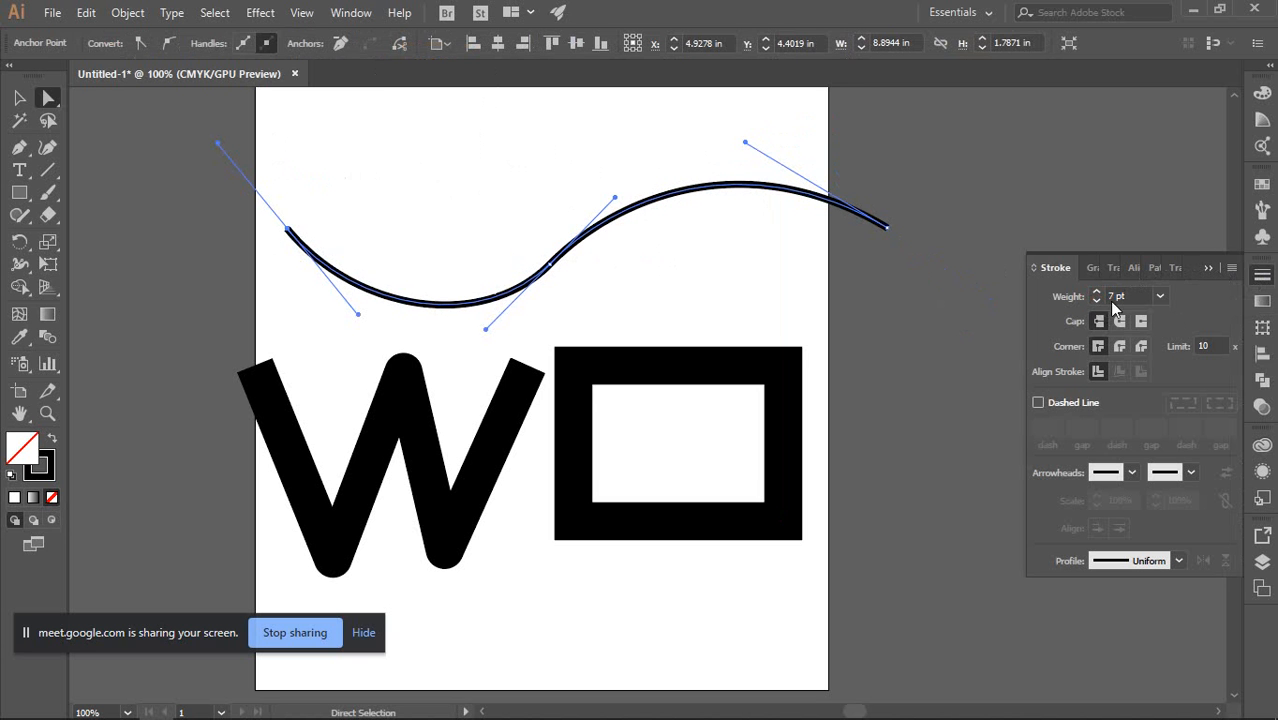
pyautogui.click(1262, 276)
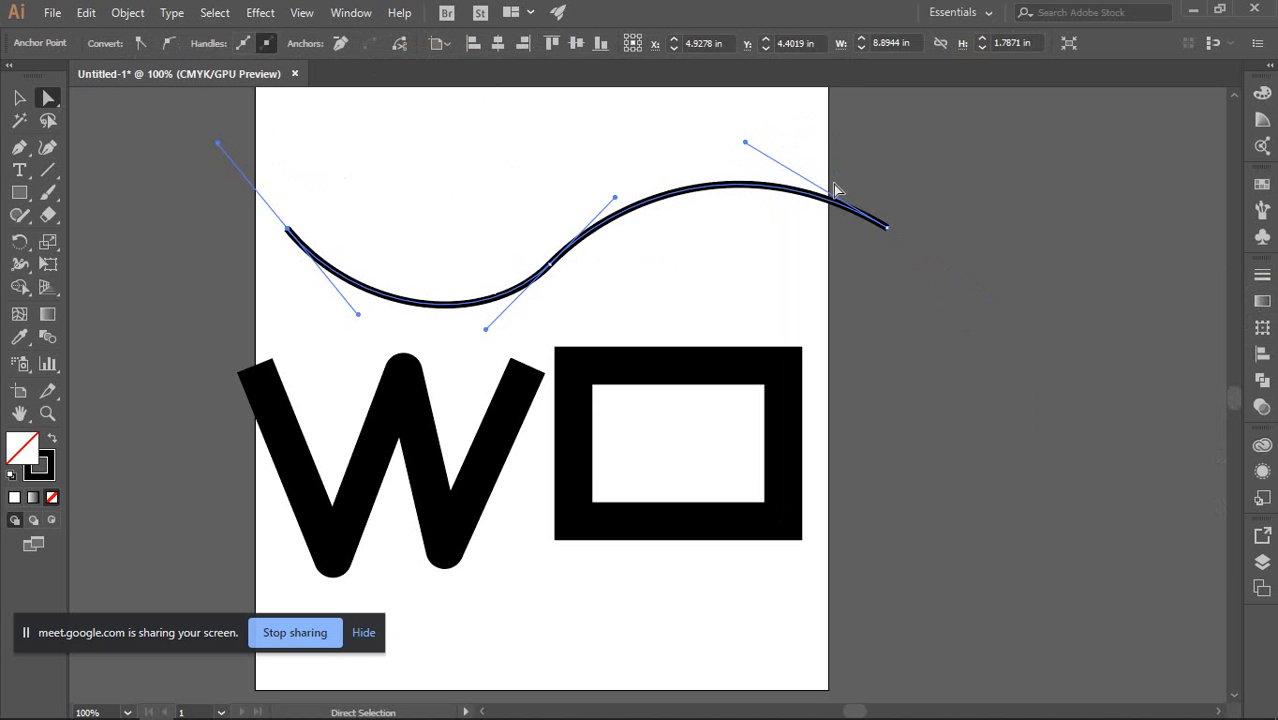
pyautogui.click(861, 163)
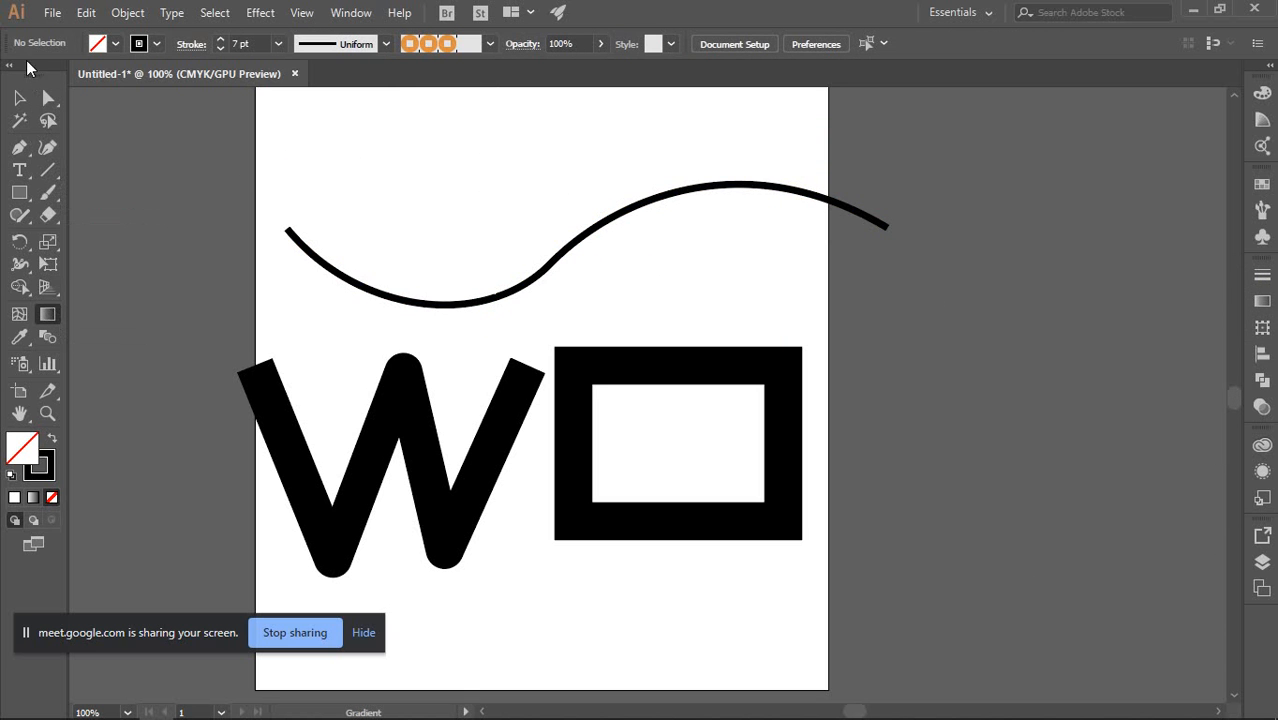
# Move the W shape off the artboard to the empty area beyond its right edge and deselect it
pyautogui.click(20, 99)
pyautogui.click(47, 314)
pyautogui.click(20, 98)
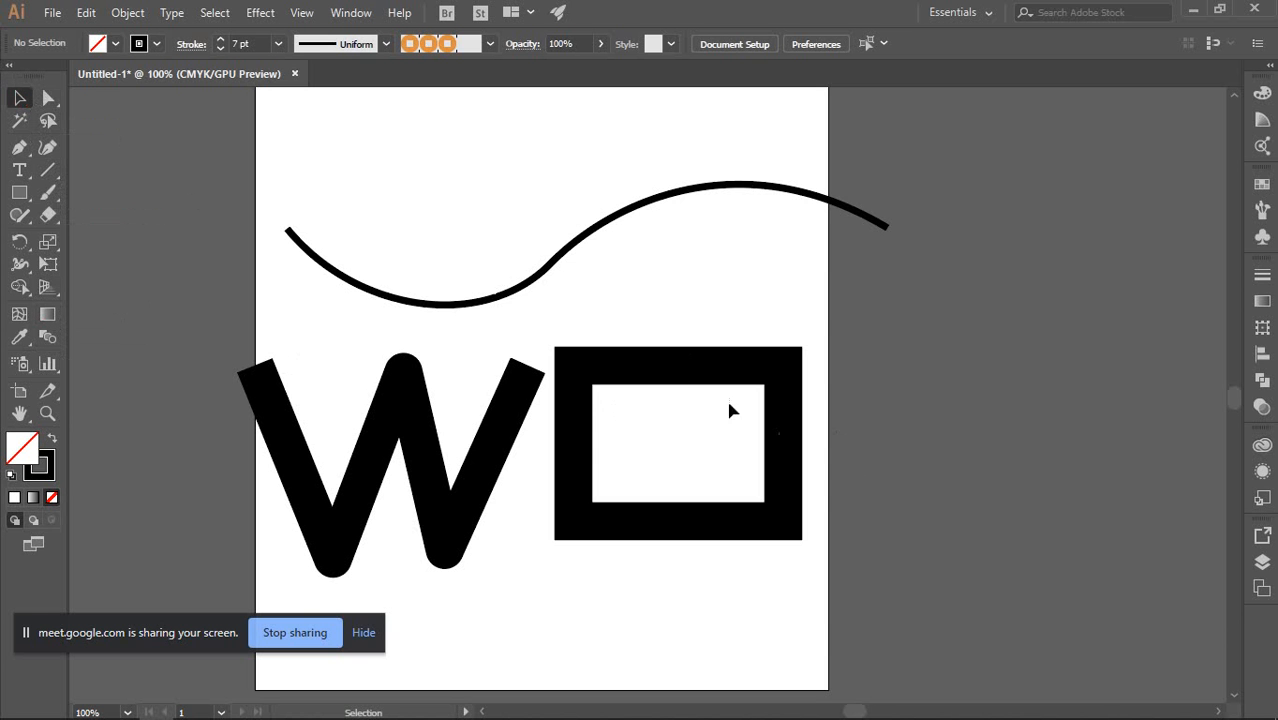
pyautogui.moveTo(502, 426); pyautogui.dragTo(1150, 220)
pyautogui.click(819, 243)
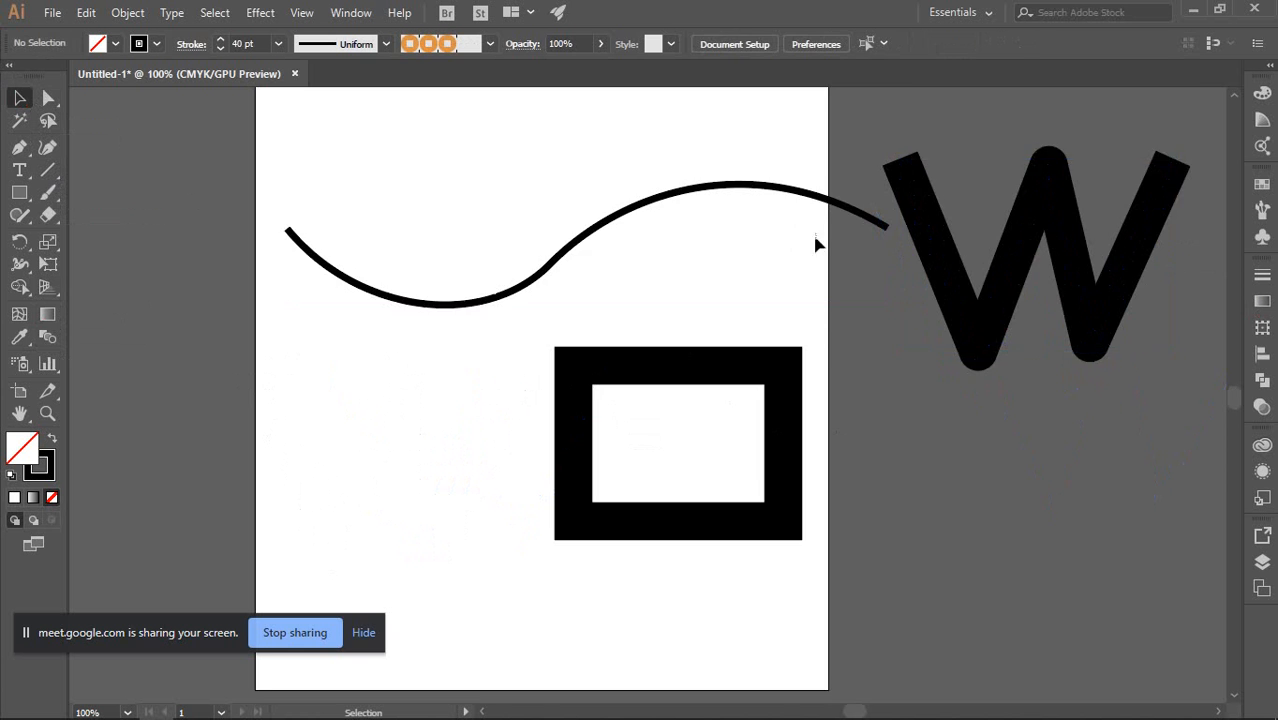
# Select the wavy path above the rectangle and delete it
pyautogui.scroll(2, 819, 243)
pyautogui.scroll(-2, 790, 303)
pyautogui.moveTo(790, 302); pyautogui.dragTo(816, 132)
pyautogui.click(851, 211)
pyautogui.scroll(2, 741, 372)
# Move the thick-stroked rectangle left and slightly up on the artboard
pyautogui.moveTo(613, 323); pyautogui.dragTo(768, 535)
pyautogui.moveTo(720, 338); pyautogui.dragTo(726, 226)
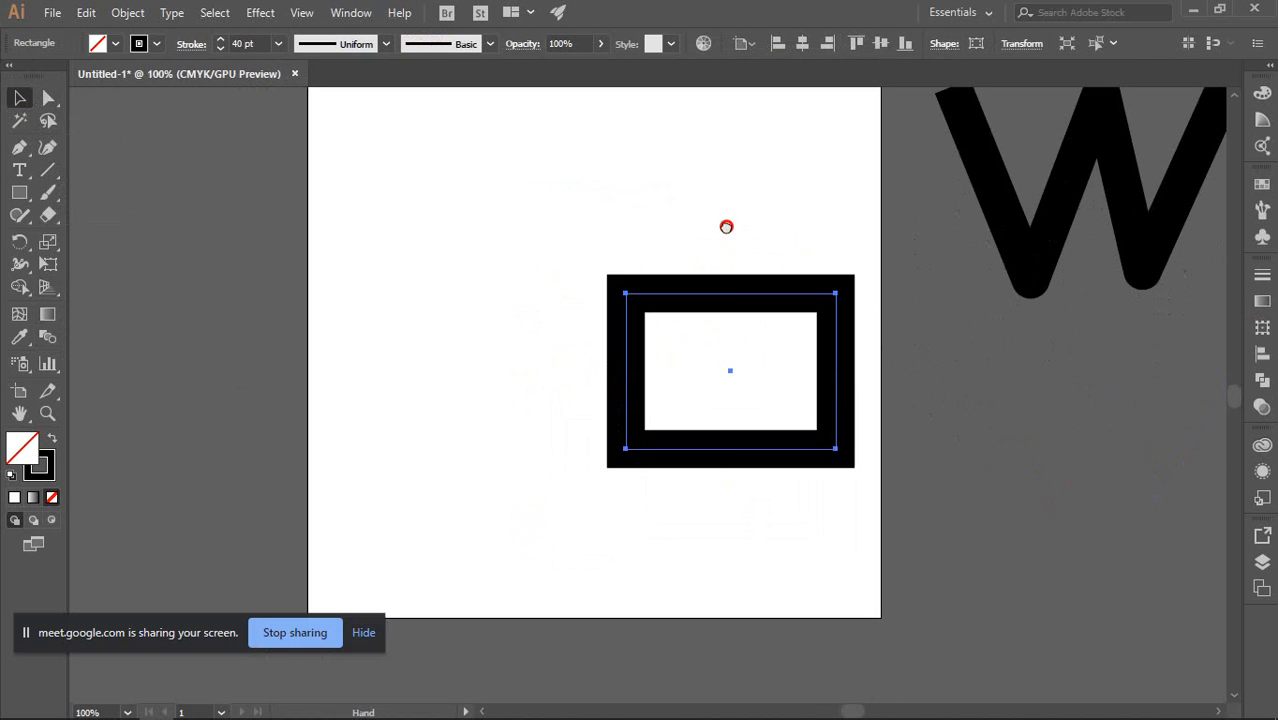
pyautogui.click(538, 287)
pyautogui.moveTo(705, 297); pyautogui.dragTo(518, 244)
pyautogui.moveTo(542, 391); pyautogui.dragTo(562, 377)
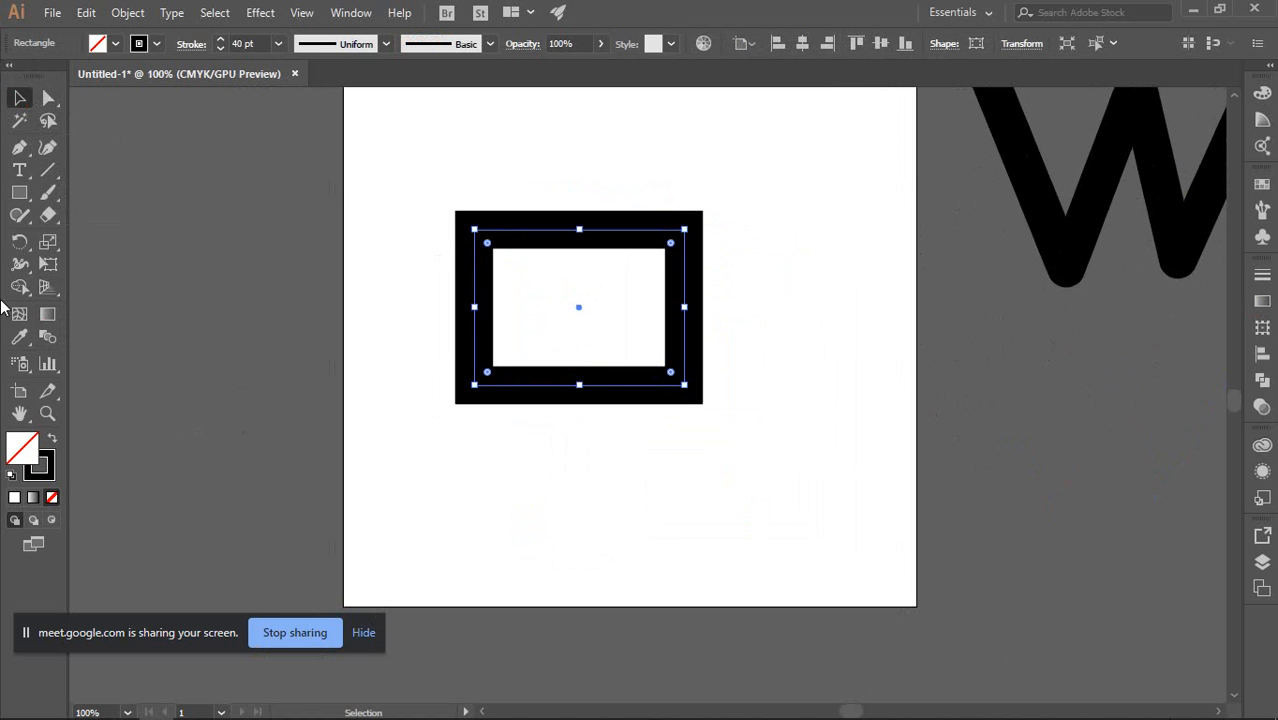
# Apply a white-to-black linear gradient to the rectangle's stroke and inspect it up close
pyautogui.click(52, 470)
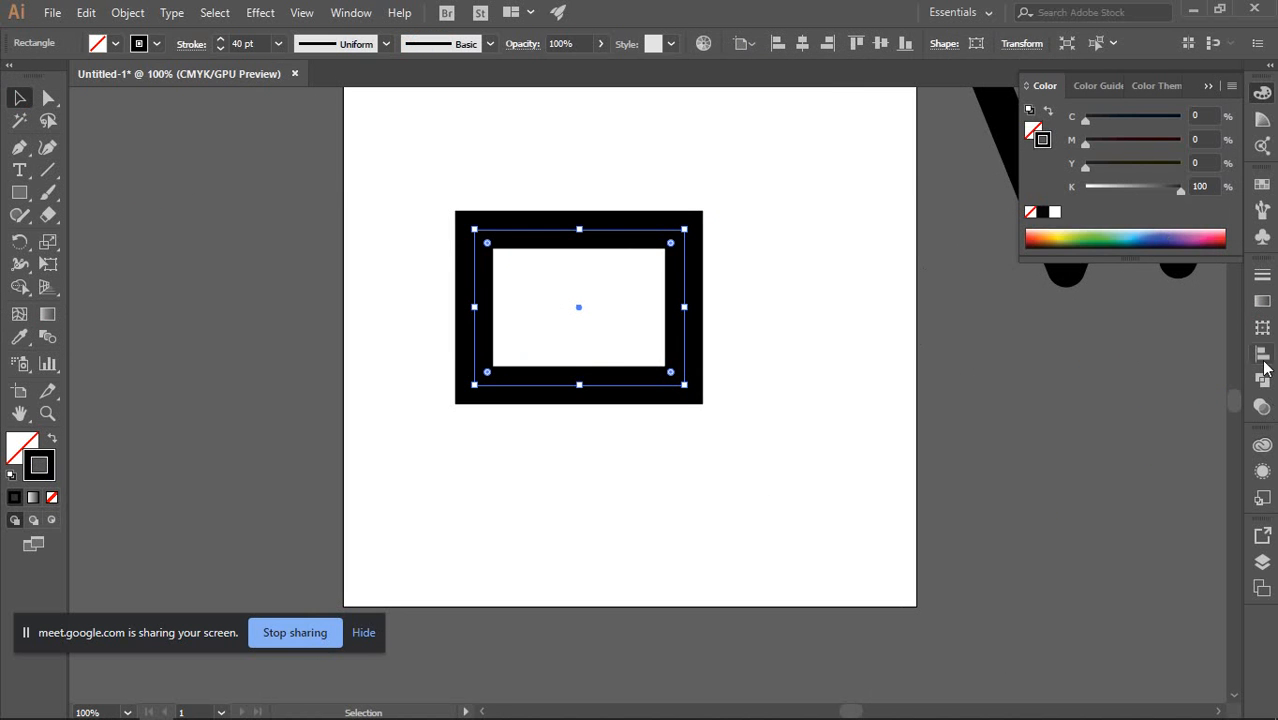
pyautogui.click(1262, 300)
pyautogui.click(1082, 400)
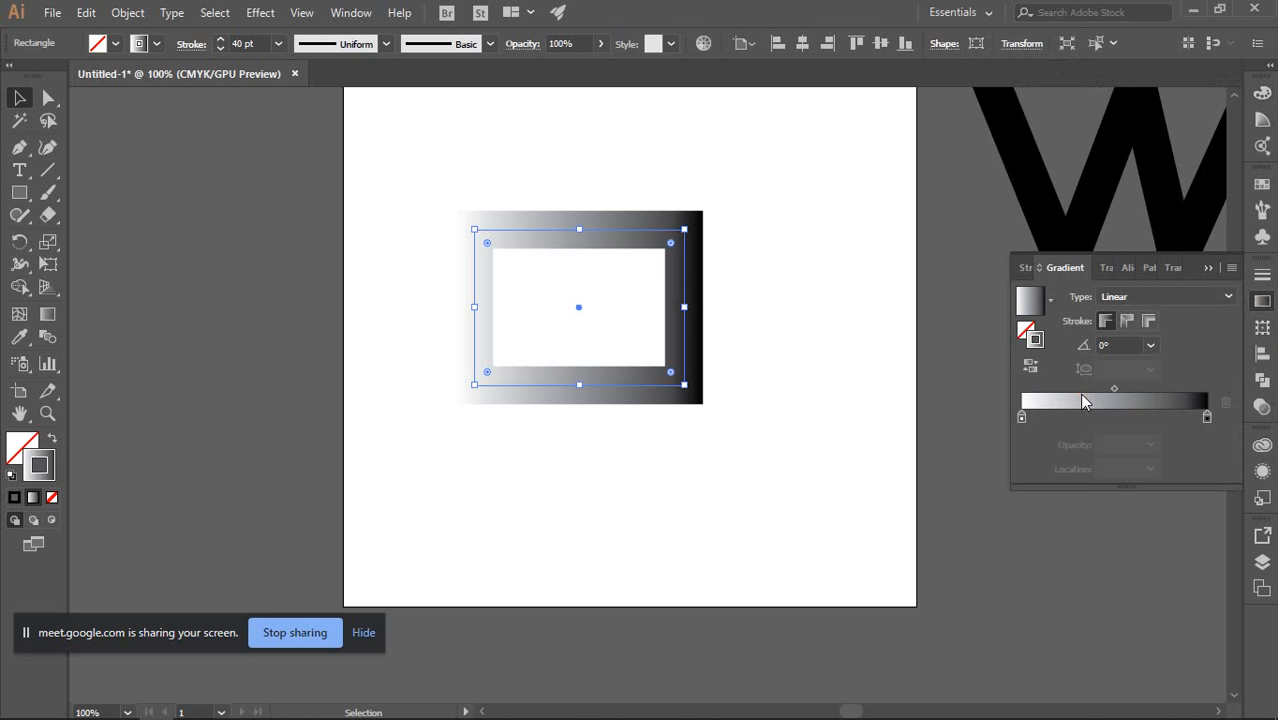
pyautogui.click(818, 363)
pyautogui.scroll(2, 480, 238)
pyautogui.click(553, 217)
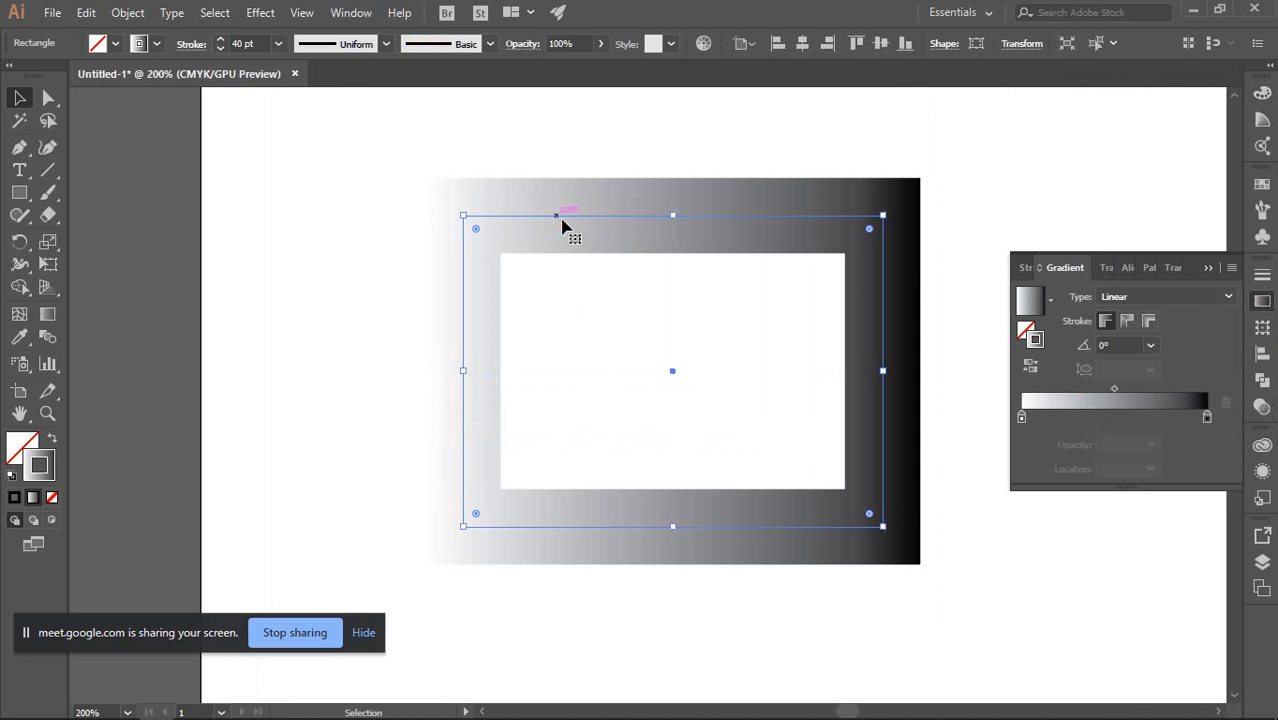
pyautogui.moveTo(899, 277); pyautogui.dragTo(722, 205)
pyautogui.click(832, 234)
pyautogui.scroll(-3, 831, 237)
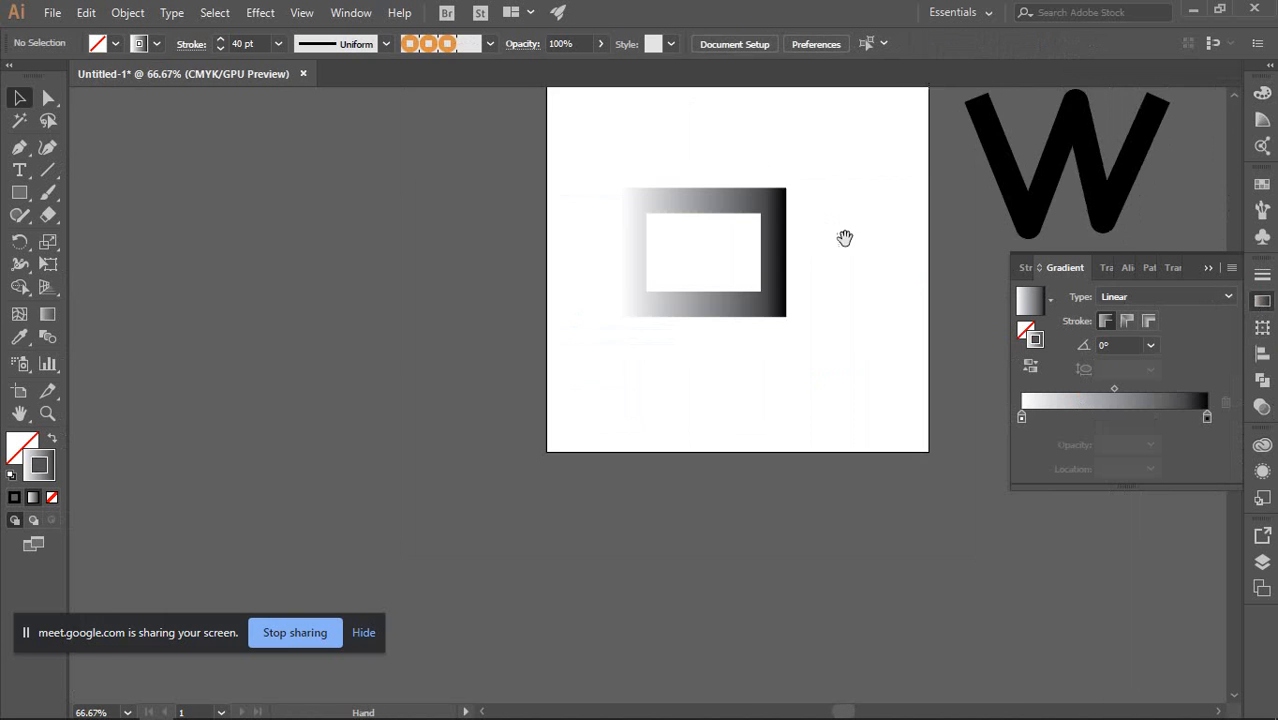
# Change the rectangle's stroke gradient type to Radial and deselect the rectangle
pyautogui.click(699, 260)
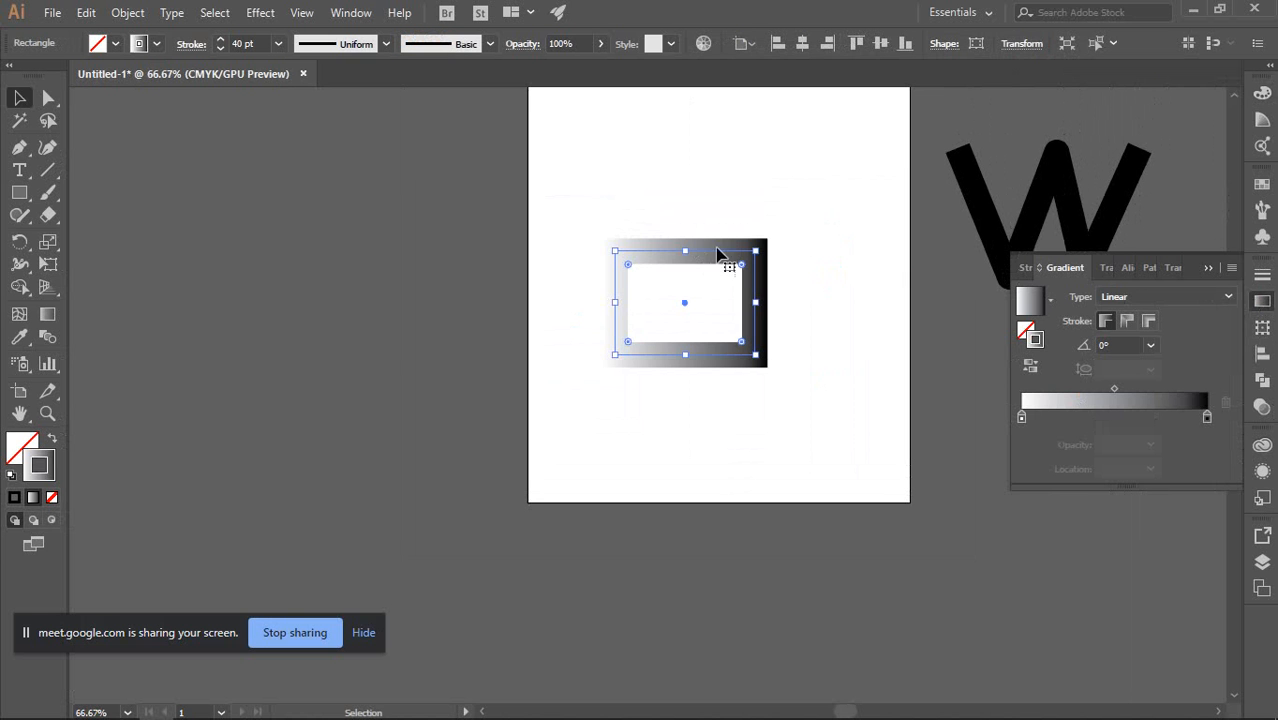
pyautogui.click(1139, 297)
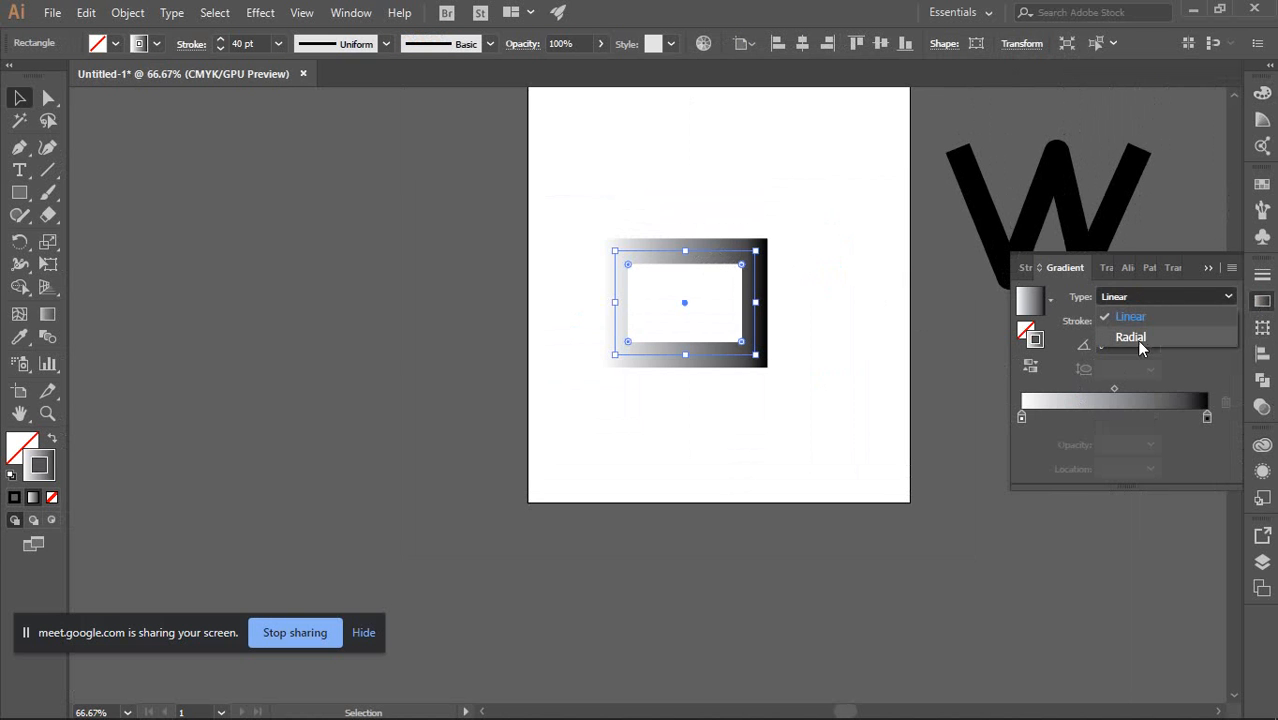
pyautogui.click(1136, 339)
pyautogui.click(856, 337)
pyautogui.scroll(1, 665, 266)
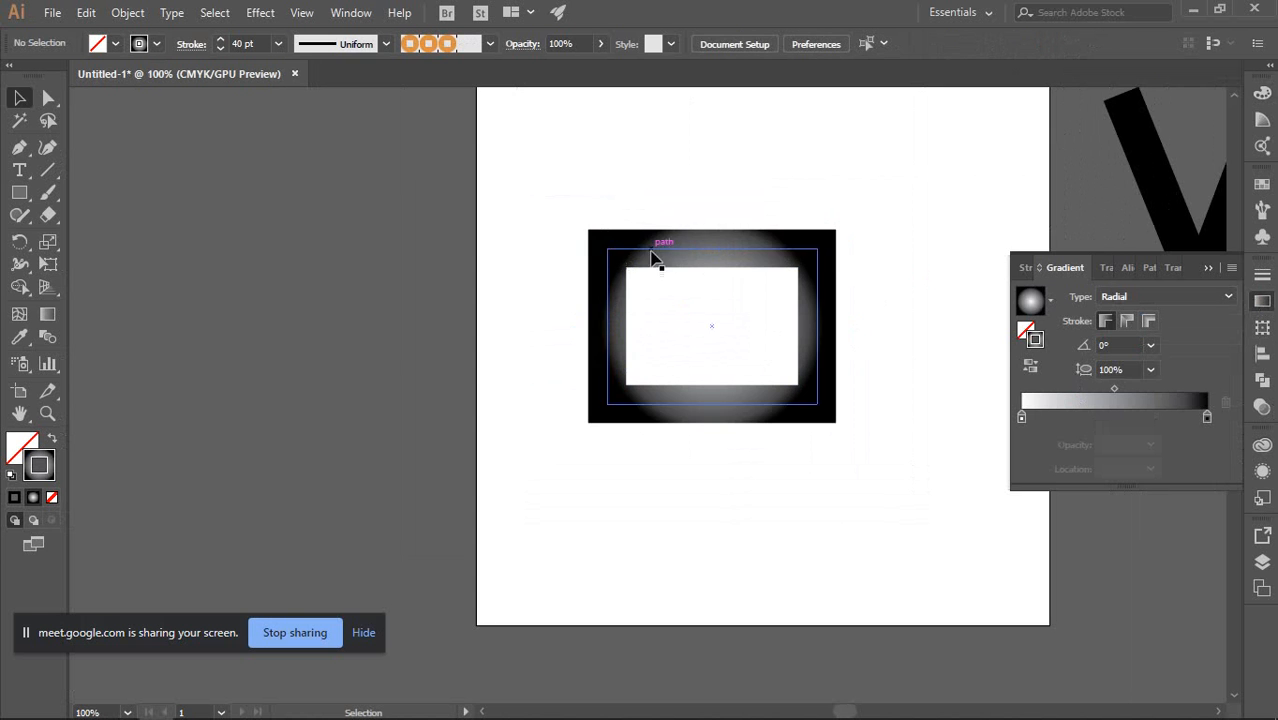
# Return the rectangle's stroke to solid black and make the fill the active color attribute
pyautogui.moveTo(661, 169); pyautogui.dragTo(732, 316)
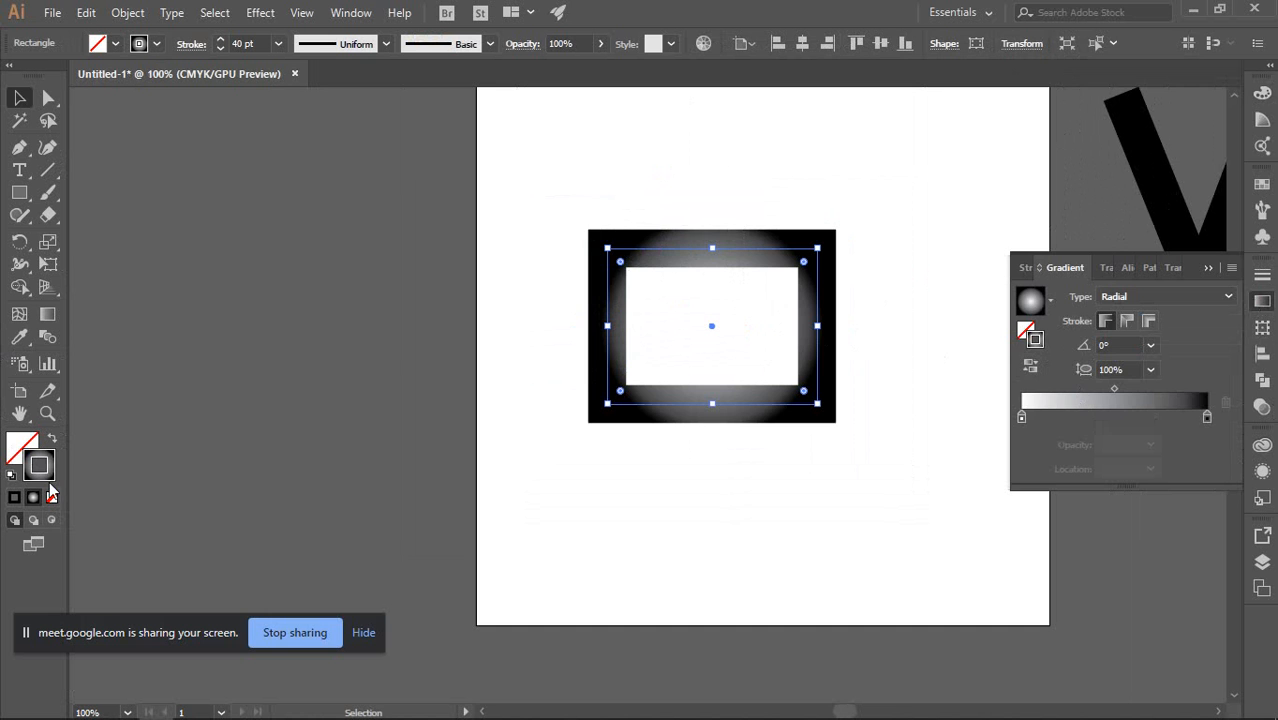
pyautogui.click(14, 497)
pyautogui.click(180, 402)
pyautogui.click(24, 450)
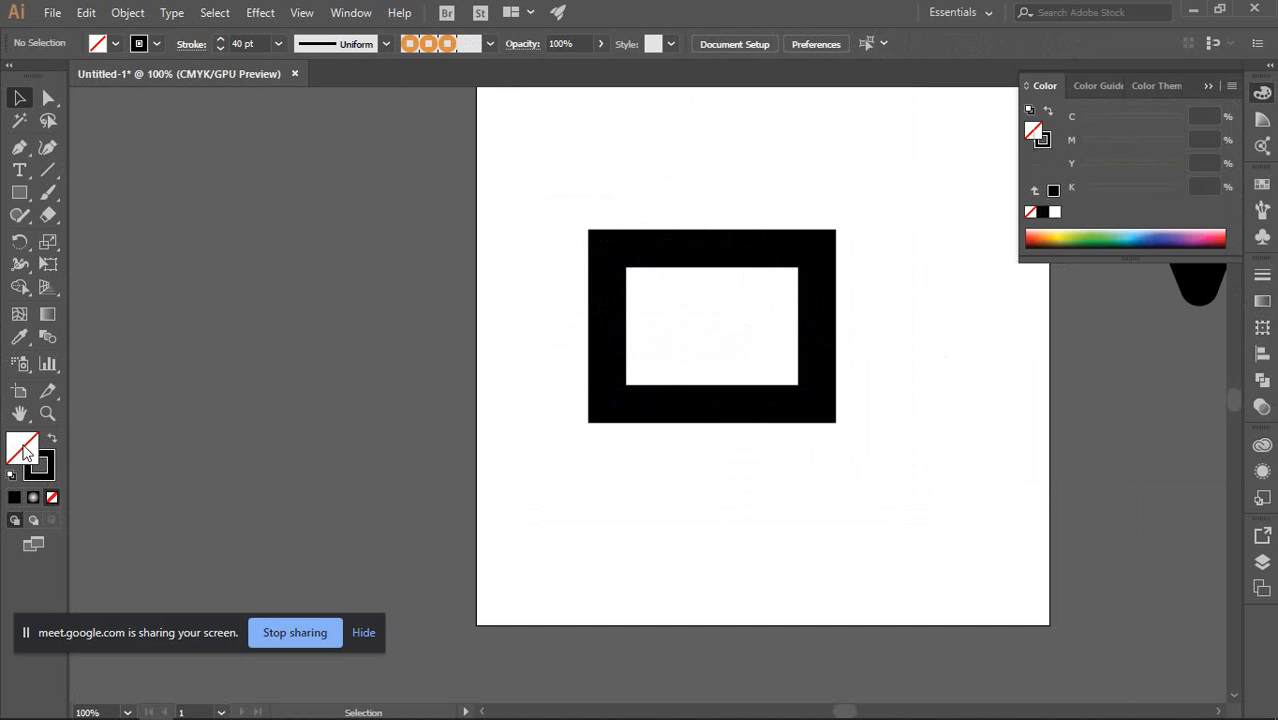
# Remove the rectangle's stroke and fill it with a solid blue picked from the CMYK color spectrum
pyautogui.click(824, 337)
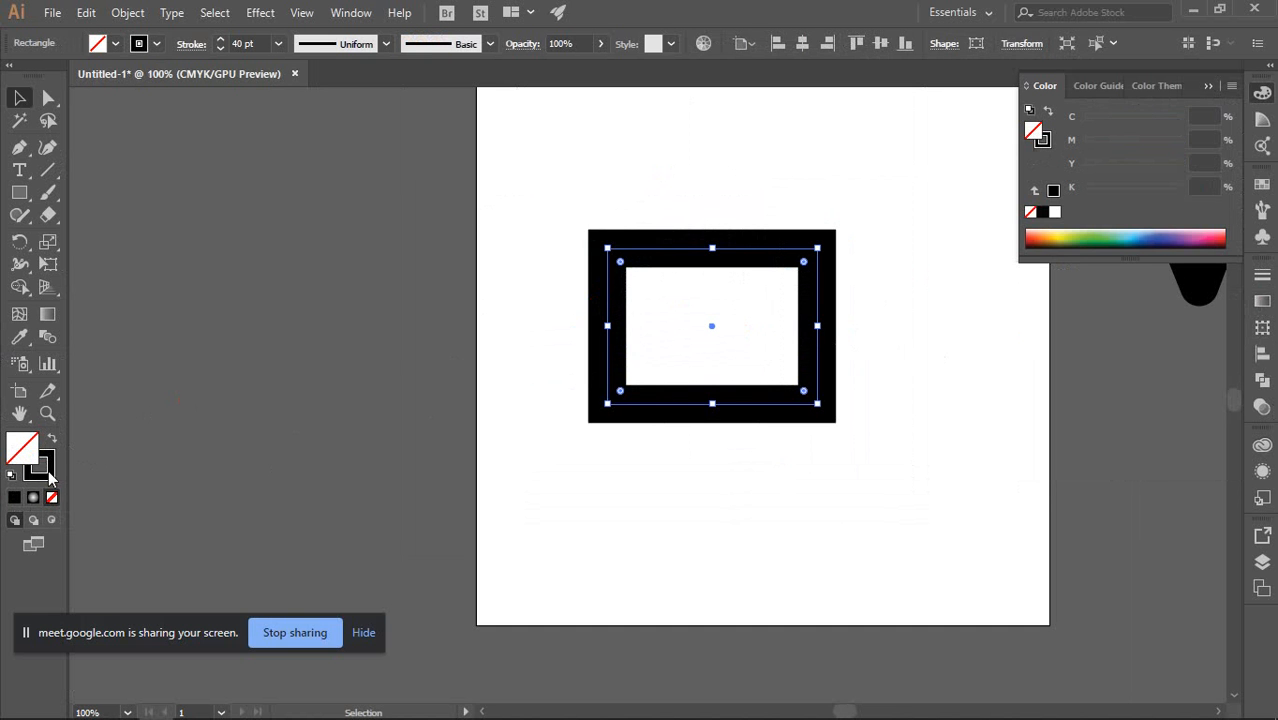
pyautogui.click(46, 472)
pyautogui.click(51, 497)
pyautogui.click(24, 448)
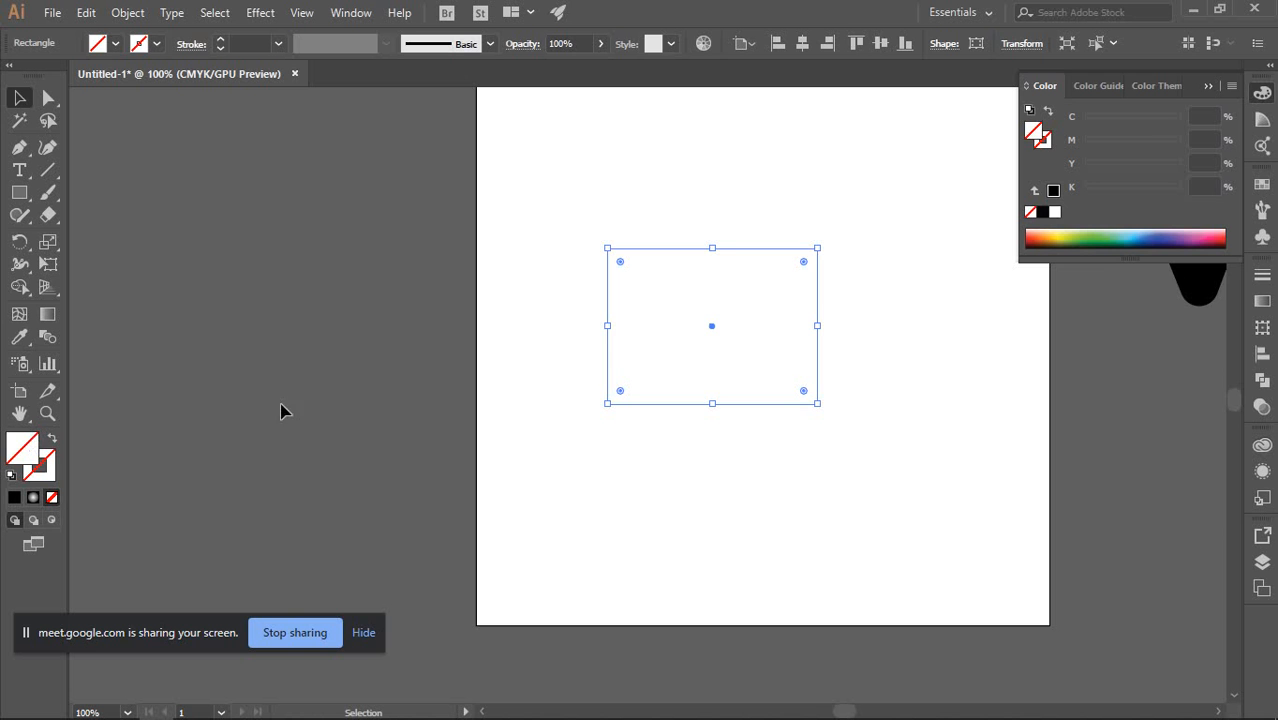
pyautogui.click(1150, 244)
pyautogui.click(891, 249)
pyautogui.scroll(2, 841, 293)
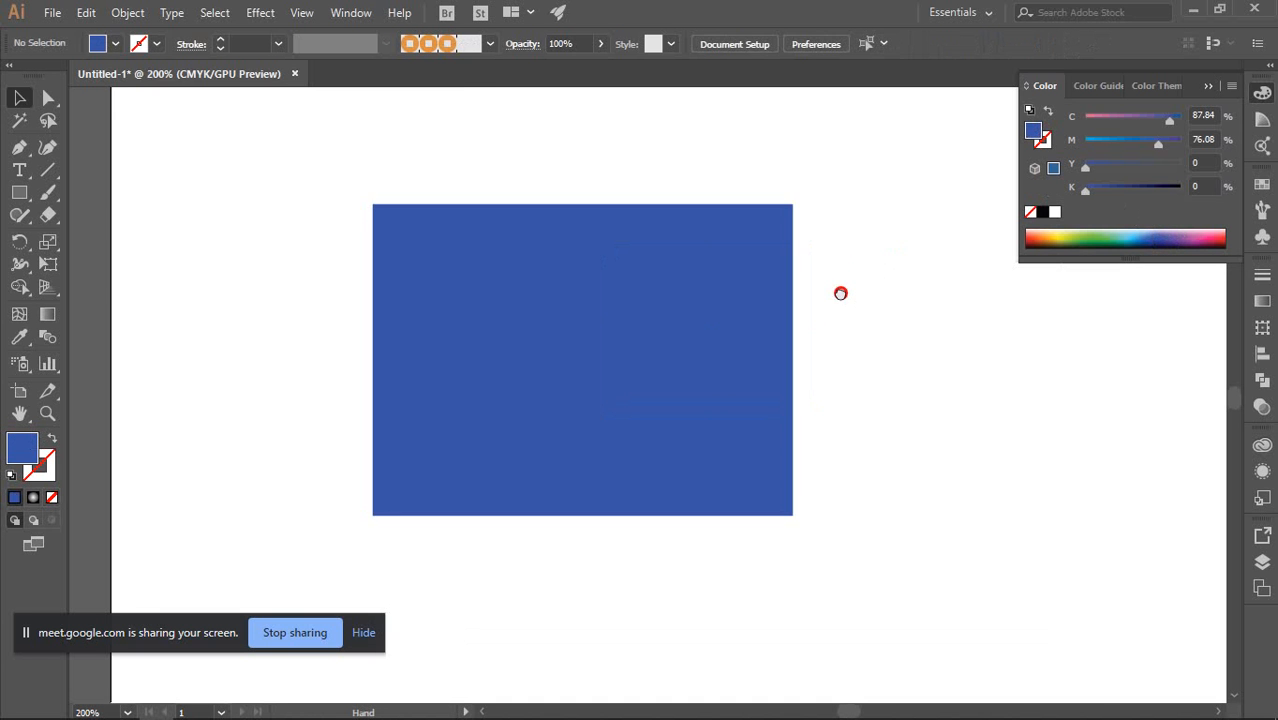
# Fill the rectangle with the yellow-to-red linear gradient preset and select the gradient's second color stop
pyautogui.click(588, 257)
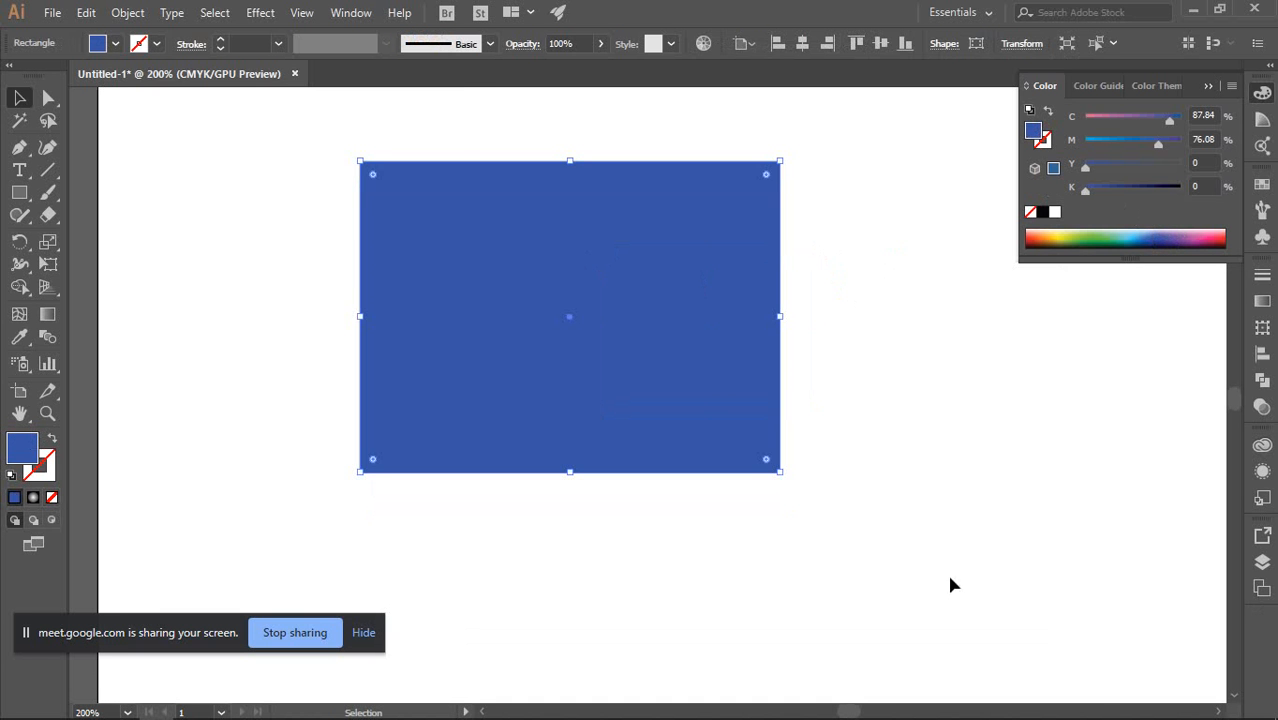
pyautogui.click(32, 497)
pyautogui.click(1050, 298)
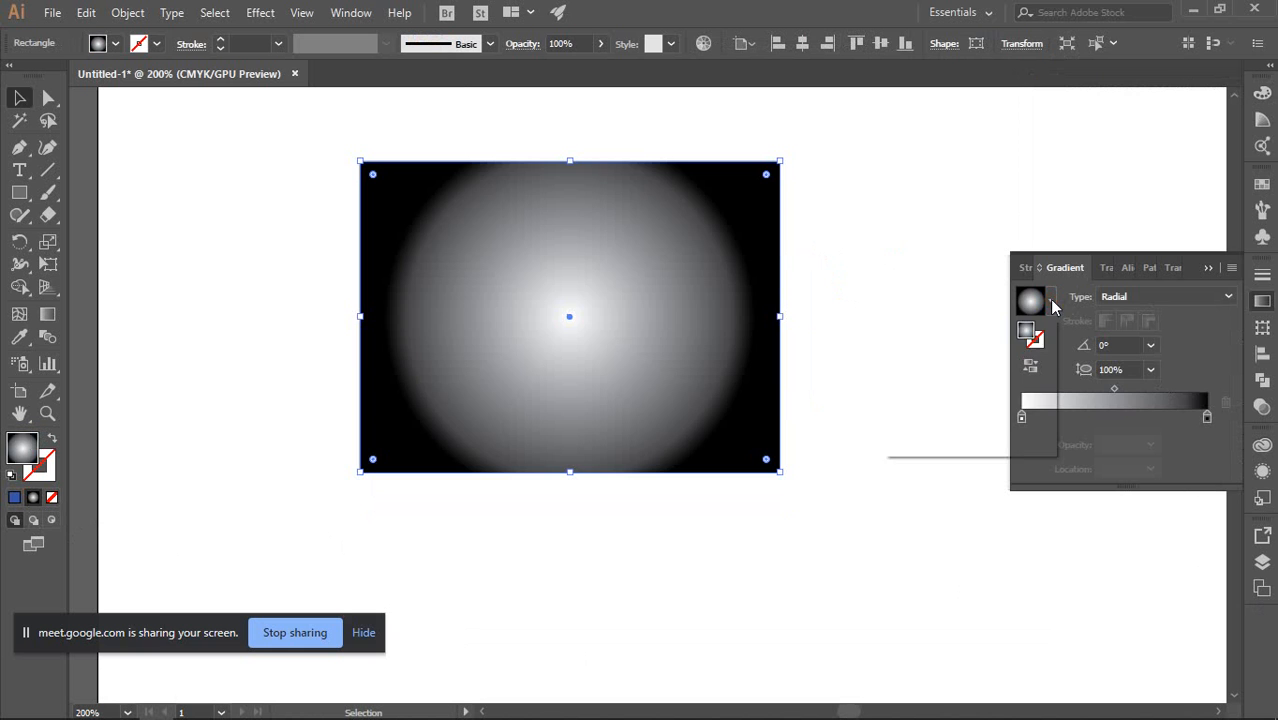
pyautogui.click(941, 366)
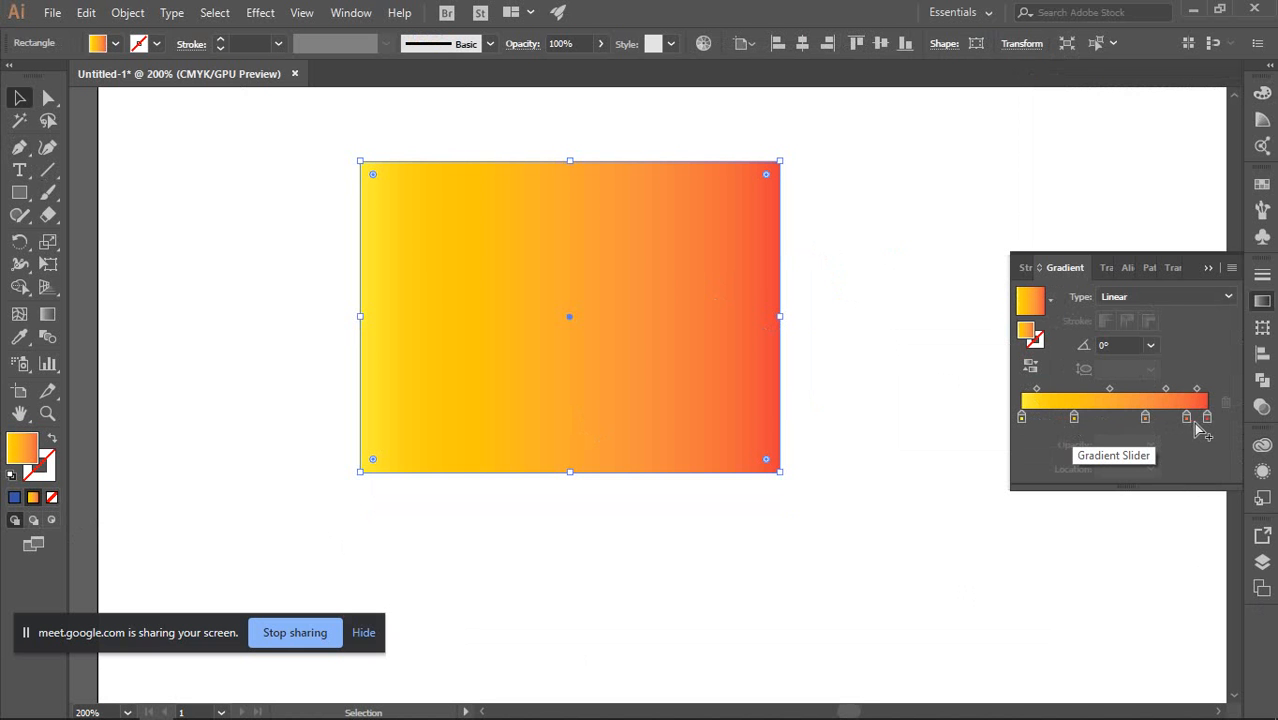
pyautogui.click(1074, 418)
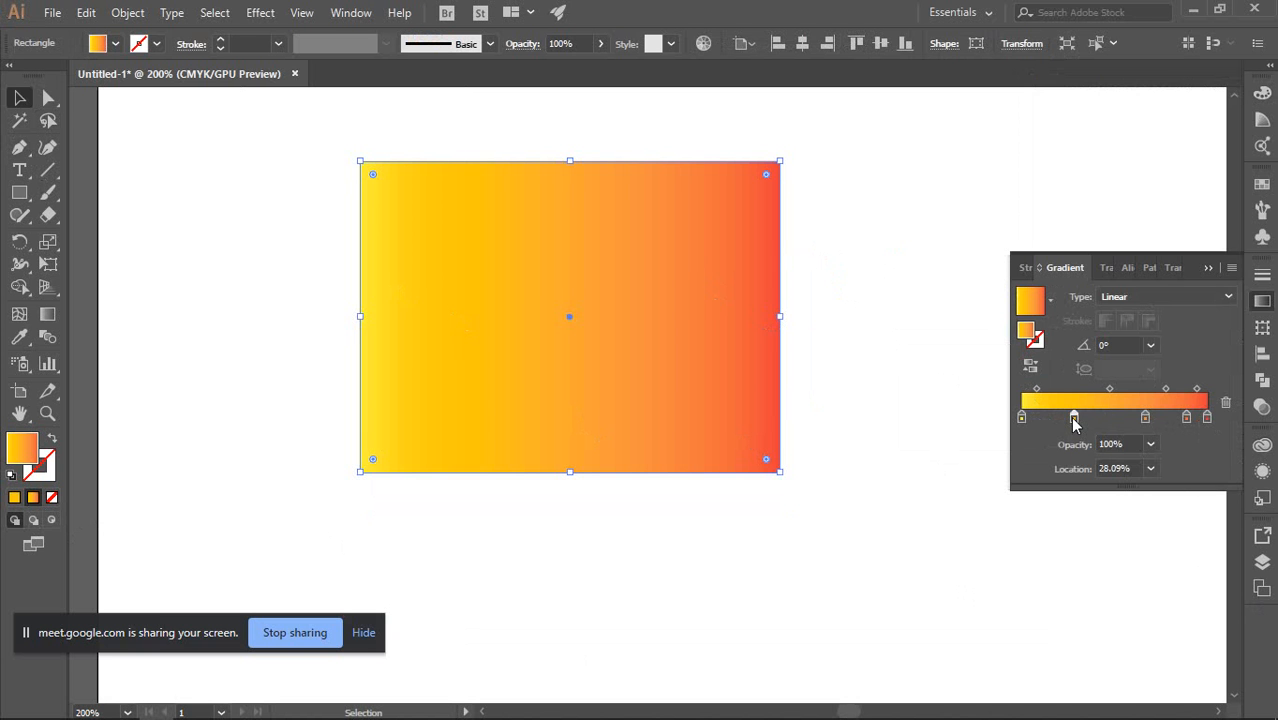
# Delete the gradient's yellow and light-orange stops so only two remain, and move the darker orange stop to location 0%
pyautogui.click(1228, 404)
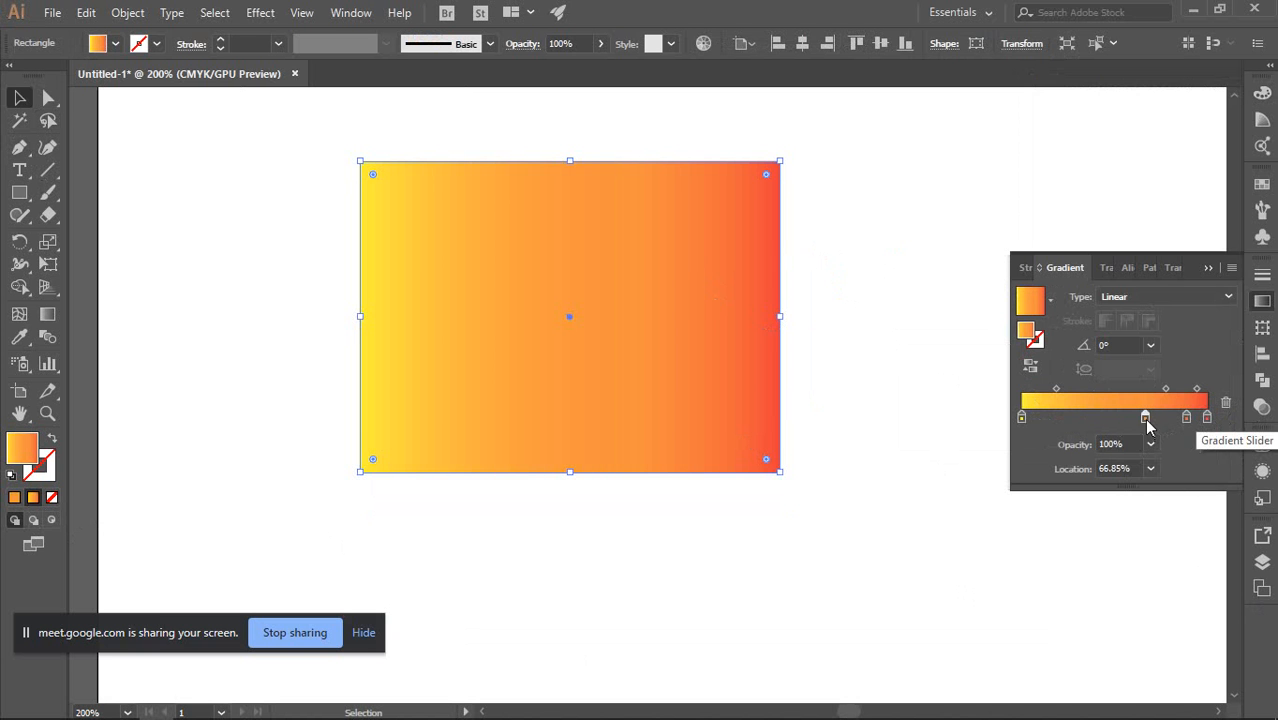
pyautogui.click(1230, 406)
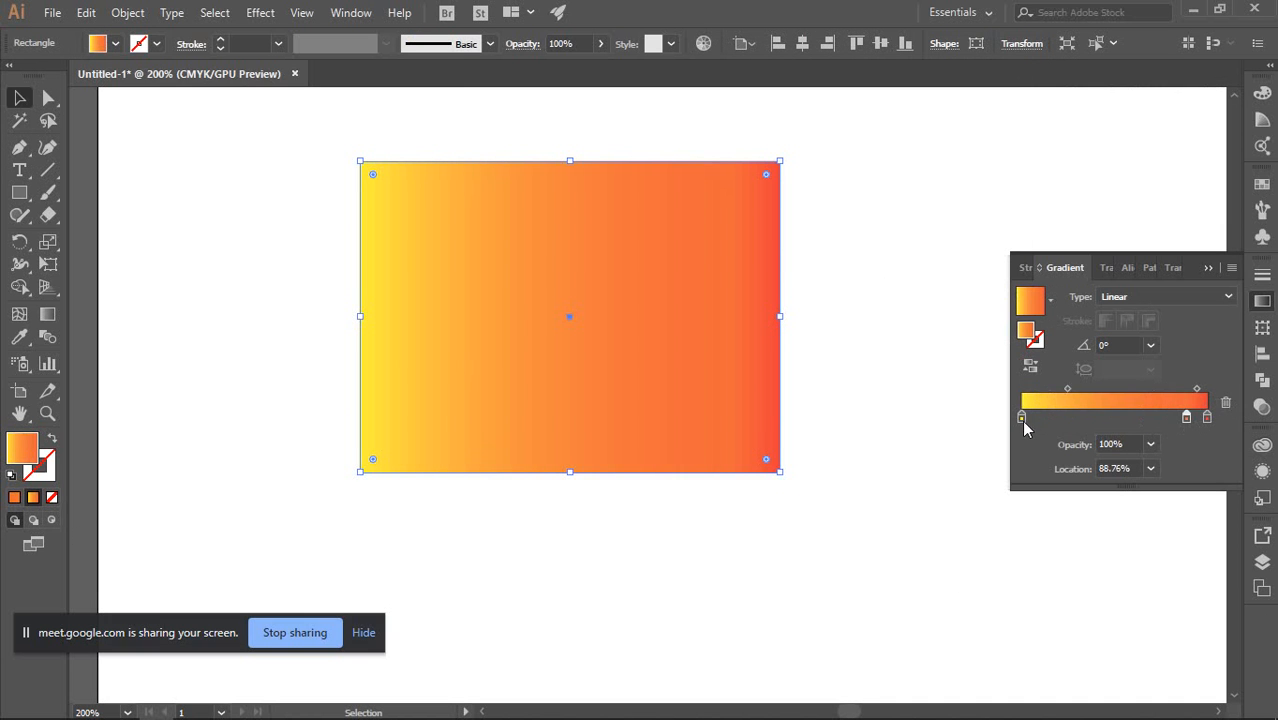
pyautogui.click(1021, 418)
pyautogui.click(1228, 412)
pyautogui.moveTo(1190, 416); pyautogui.dragTo(950, 434)
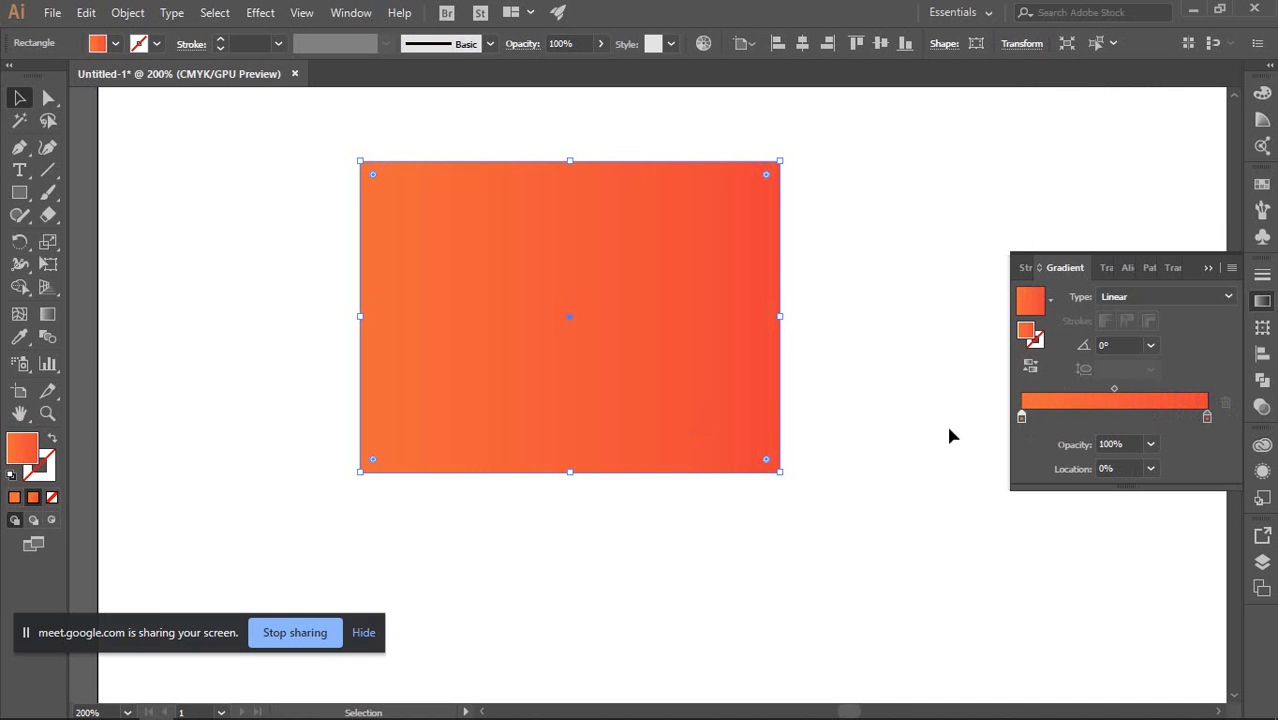
# Set the gradient's starting stop to red with C 0%, M 100%, Y 100% and K 0%
pyautogui.doubleClick(1021, 416)
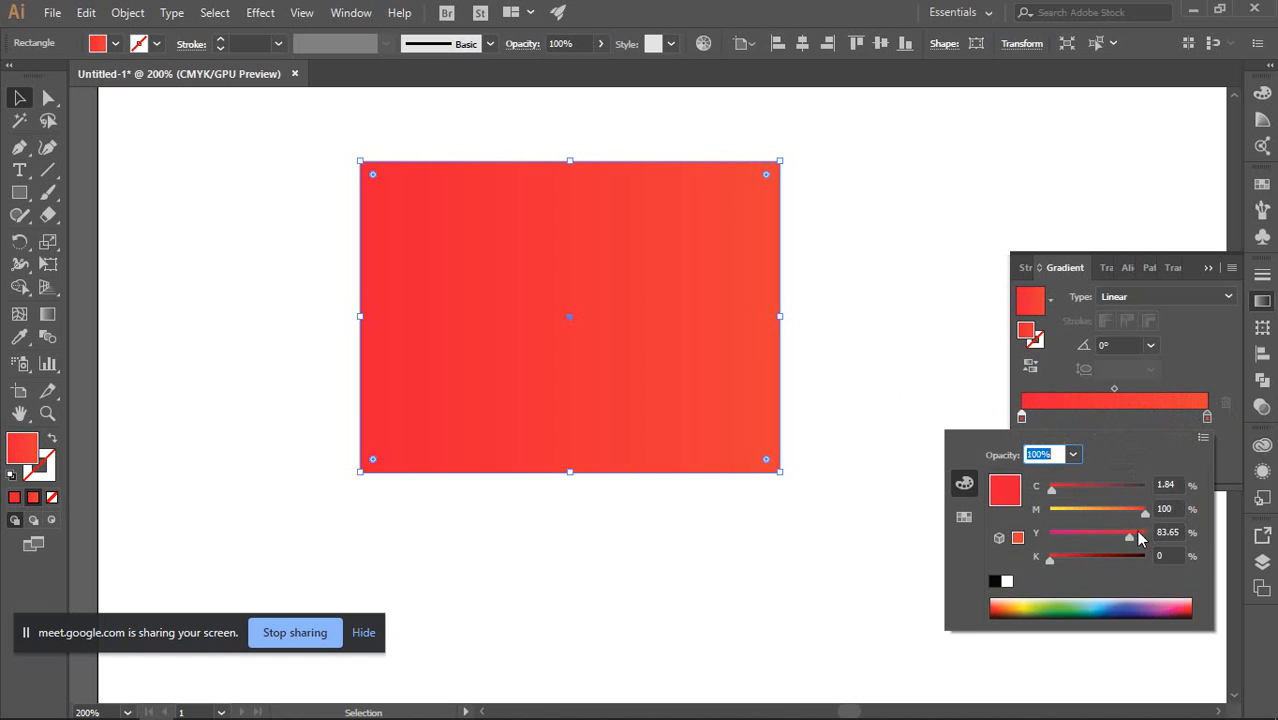
pyautogui.moveTo(1129, 537); pyautogui.dragTo(1240, 552)
pyautogui.moveTo(1052, 490); pyautogui.dragTo(1044, 493)
# Adjust the gradient's end stop to an orange with M 77% and Y 76%, and deselect the rectangle
pyautogui.doubleClick(1208, 419)
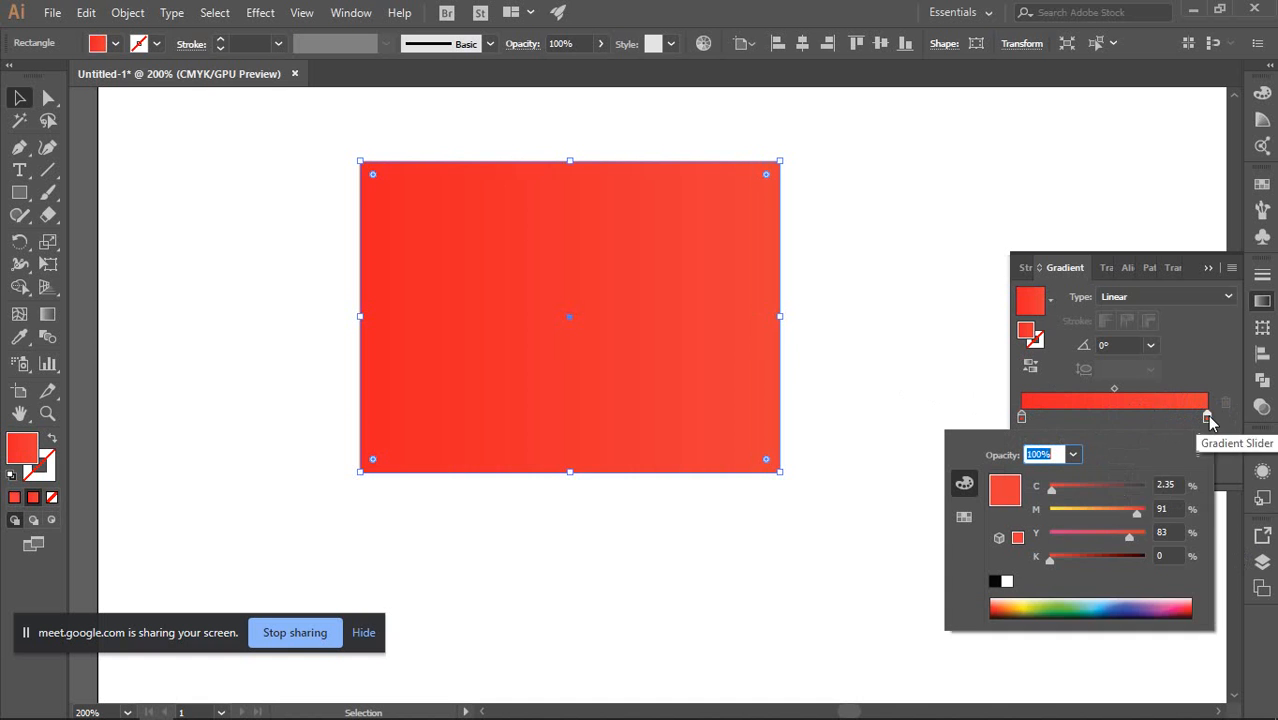
pyautogui.moveTo(1136, 513); pyautogui.dragTo(1201, 515)
pyautogui.moveTo(1130, 540); pyautogui.dragTo(1264, 542)
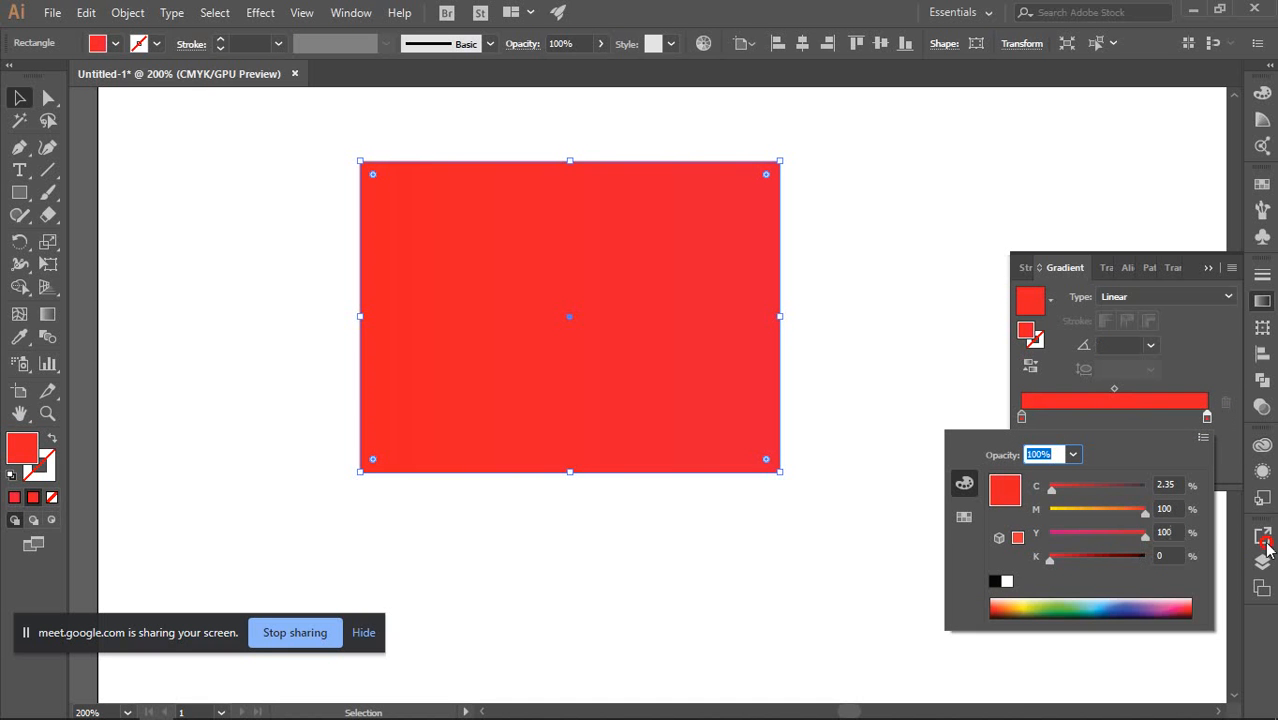
pyautogui.moveTo(1143, 516); pyautogui.dragTo(1118, 537)
pyautogui.click(850, 310)
pyautogui.click(850, 307)
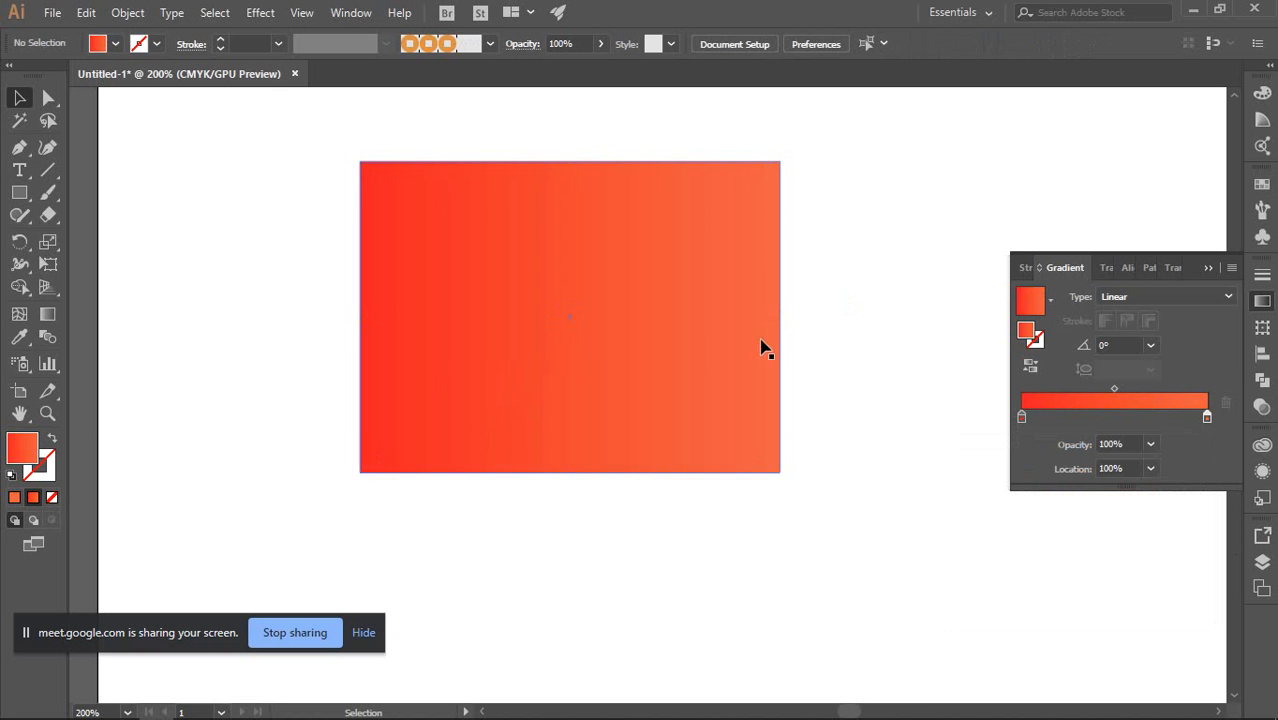
# Reselect the rectangle, keep the end stop's color mode as CMYK, set its magenta to 0% for yellow, and deselect the rectangle
pyautogui.click(560, 264)
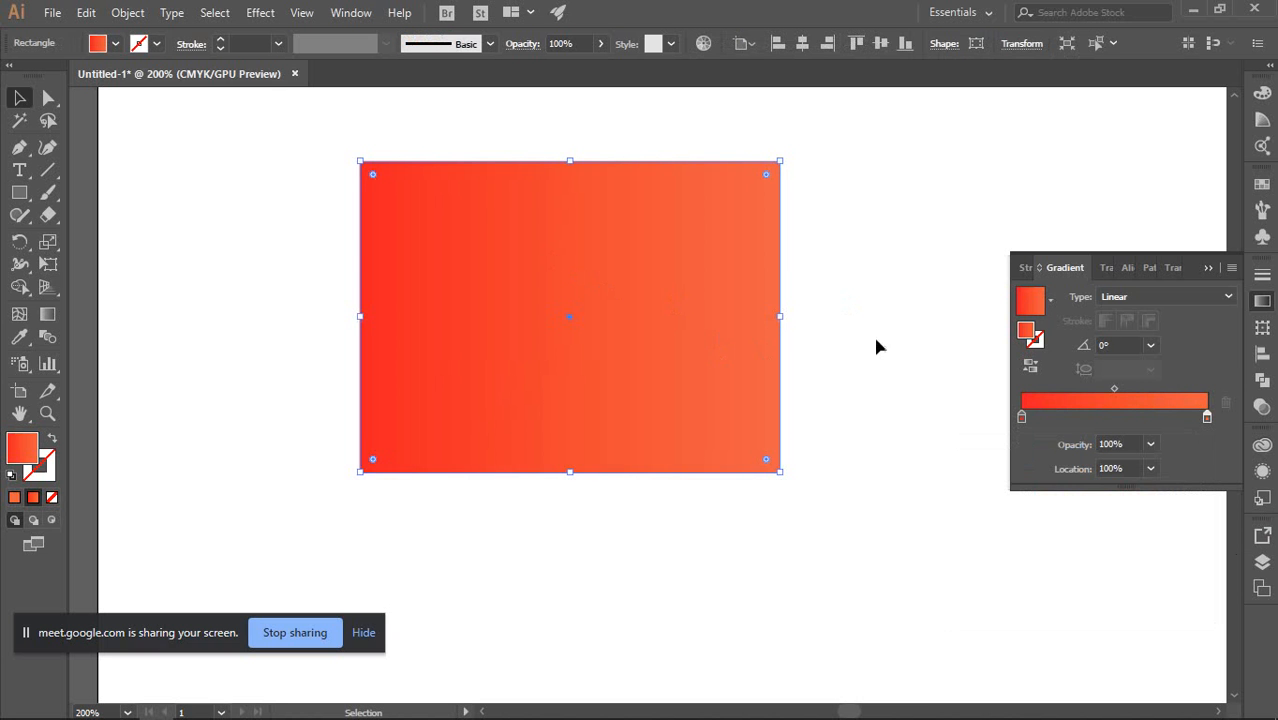
pyautogui.doubleClick(1206, 418)
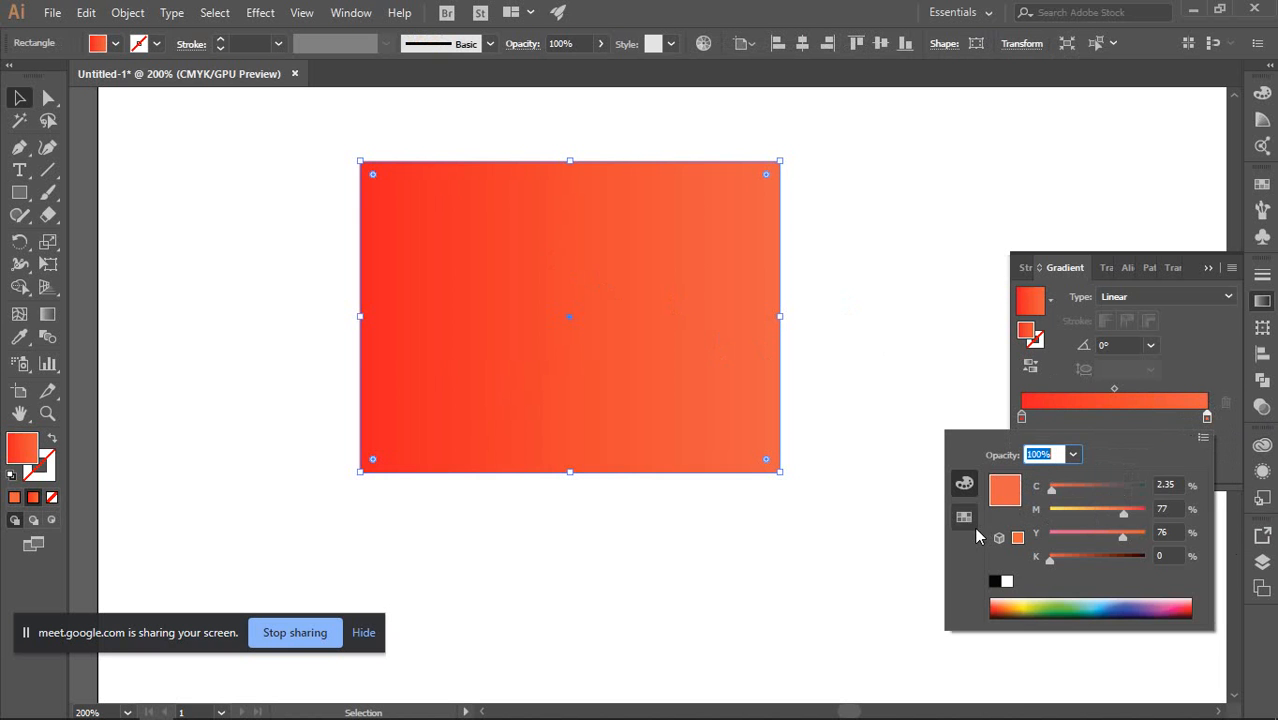
pyautogui.click(1199, 440)
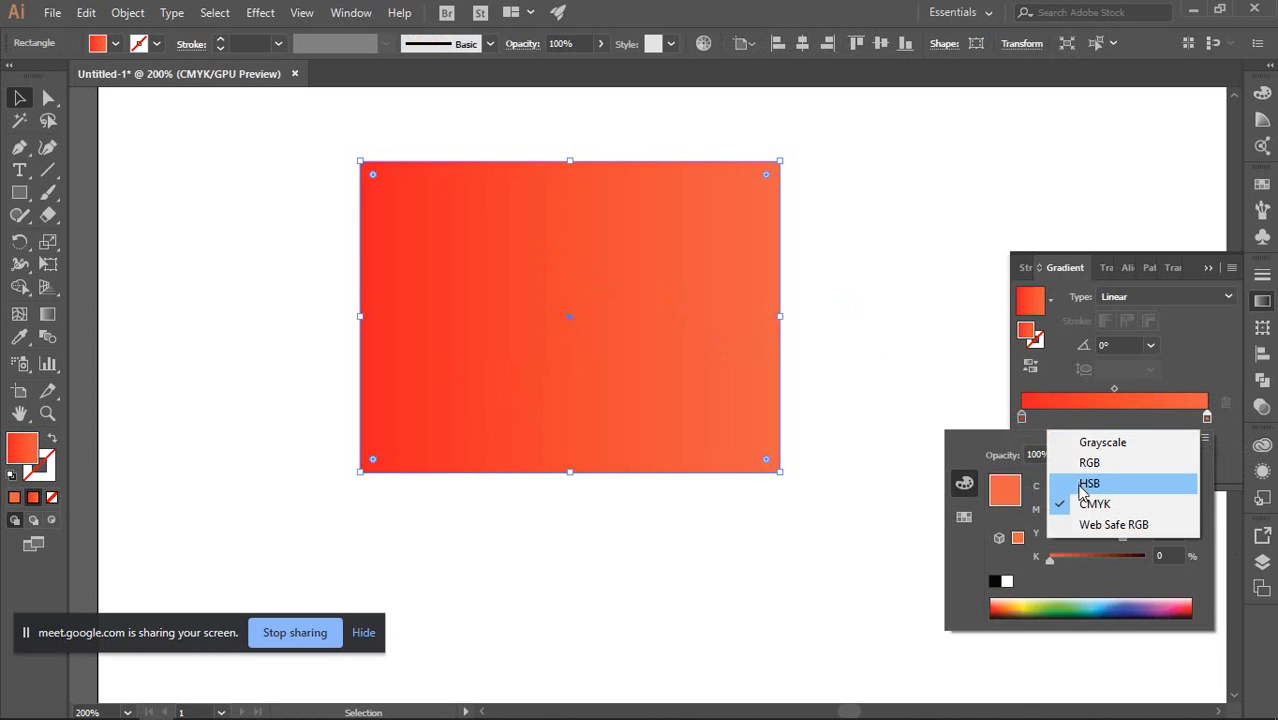
pyautogui.click(1095, 503)
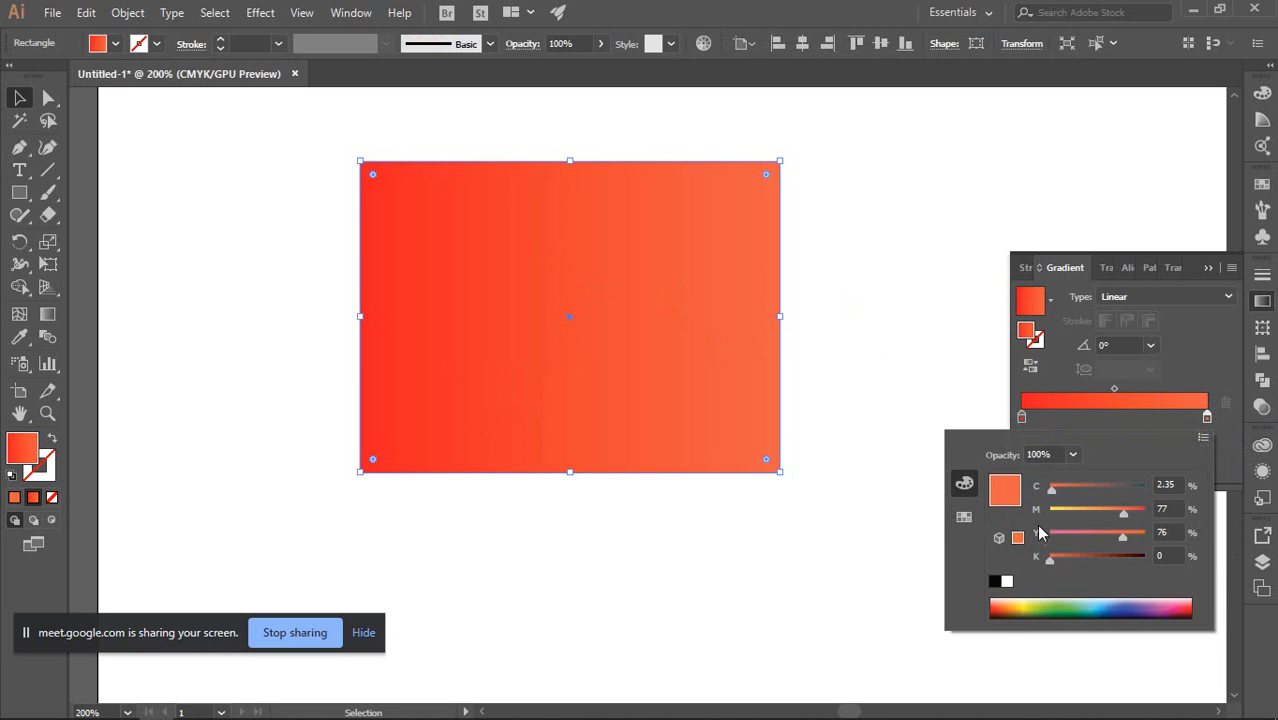
pyautogui.moveTo(1122, 512); pyautogui.dragTo(968, 517)
pyautogui.click(884, 318)
pyautogui.click(882, 320)
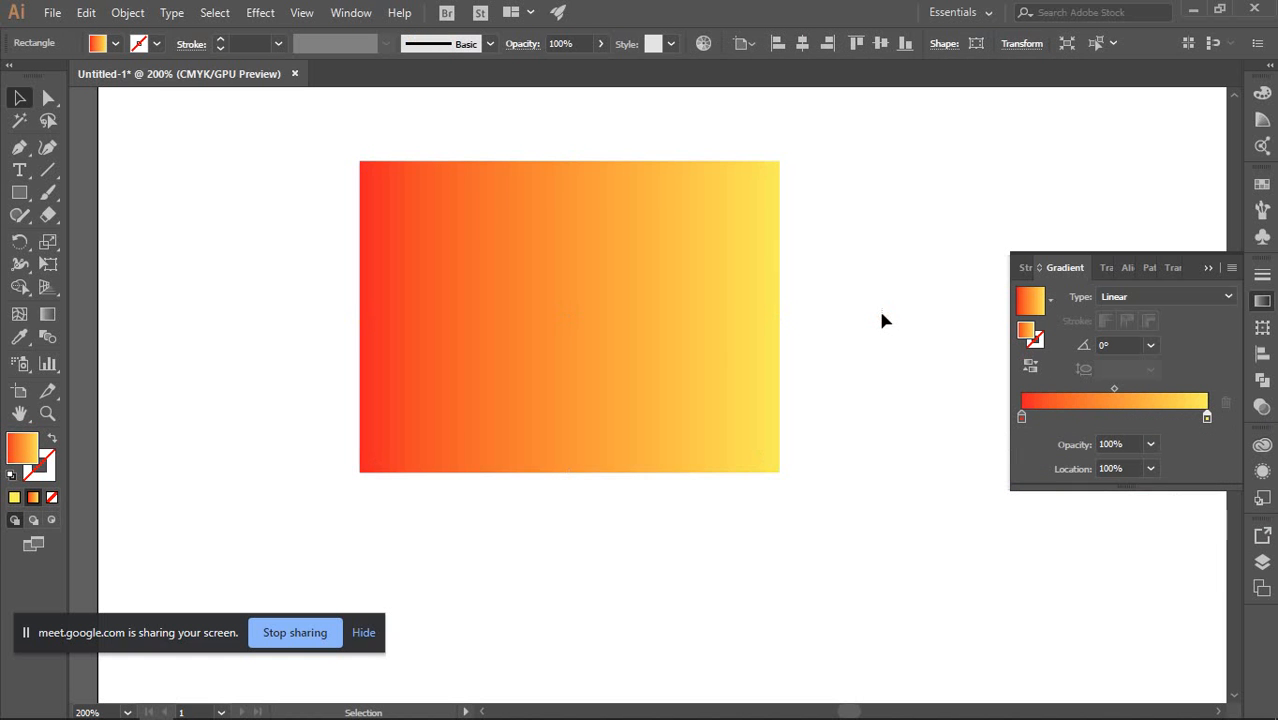
# Select the rectangle and use the Gradient tool to redraw its horizontal gradient from just right of center to the right edge
pyautogui.scroll(-2, 831, 394)
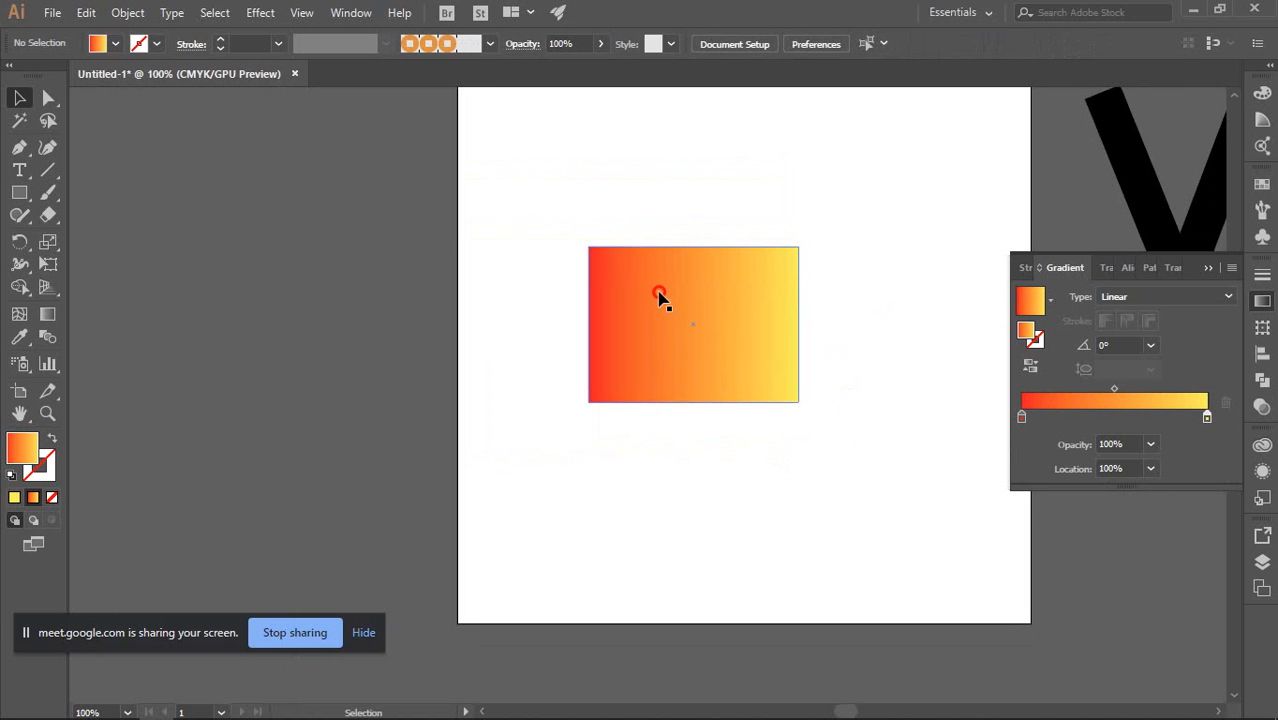
pyautogui.click(662, 294)
pyautogui.moveTo(842, 349); pyautogui.dragTo(790, 302)
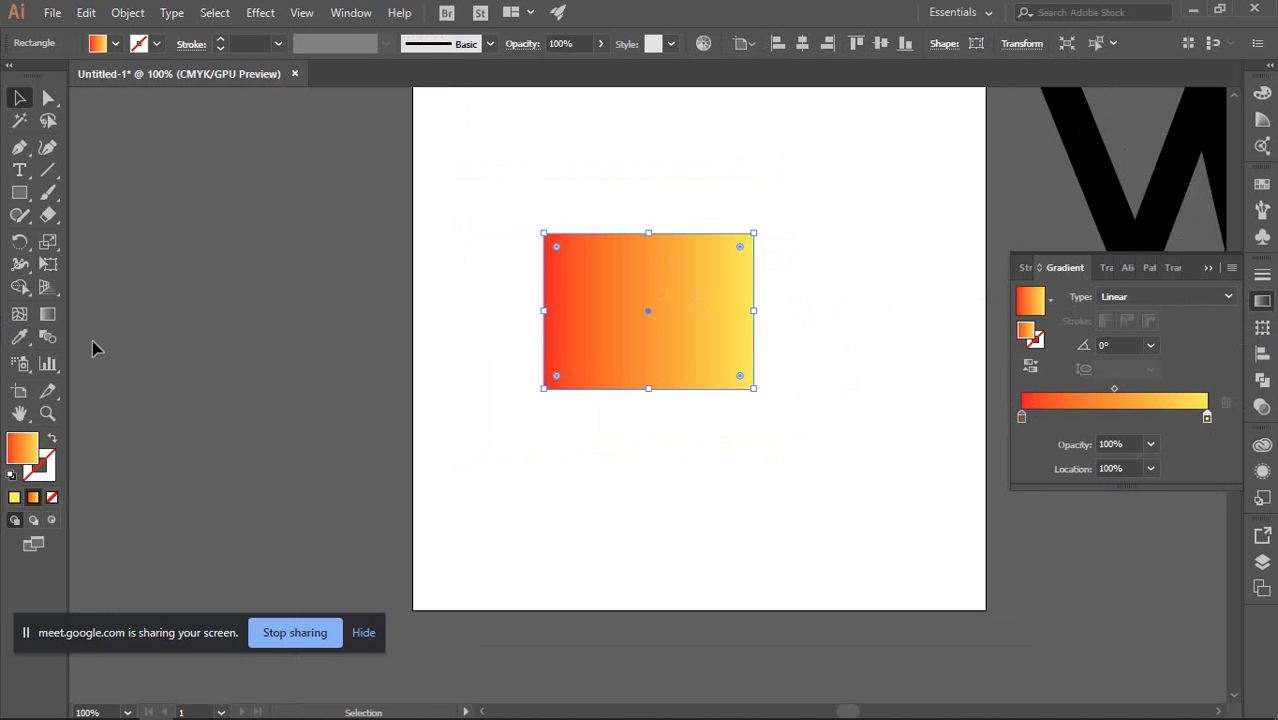
pyautogui.click(47, 313)
pyautogui.scroll(1, 682, 289)
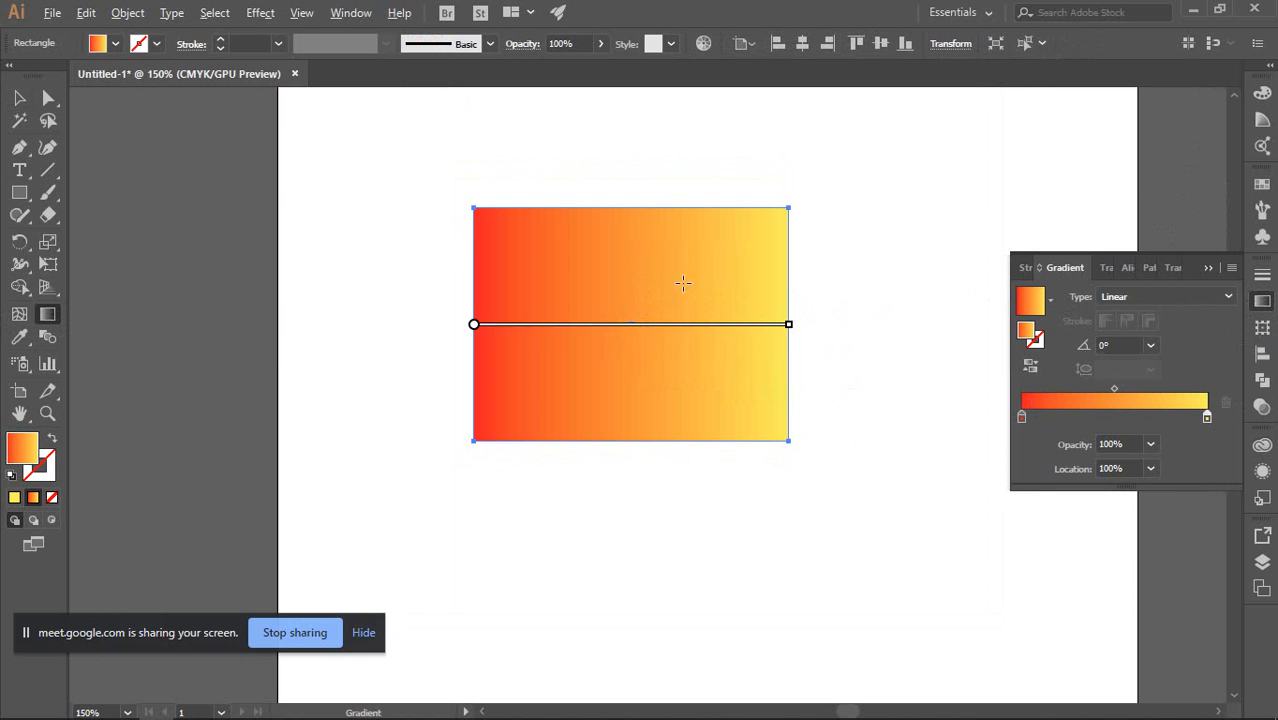
pyautogui.moveTo(806, 279); pyautogui.dragTo(699, 256)
pyautogui.scroll(1, 554, 243)
pyautogui.moveTo(479, 262); pyautogui.dragTo(731, 251)
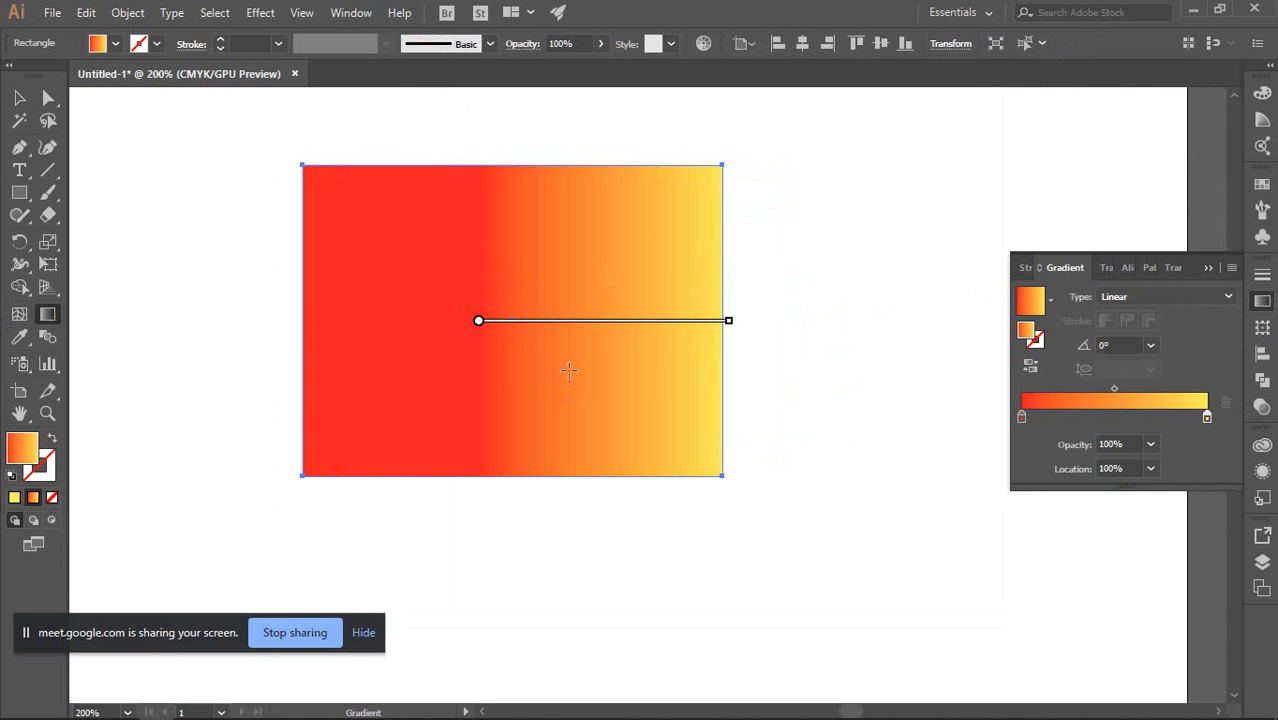
pyautogui.moveTo(570, 368); pyautogui.dragTo(728, 368)
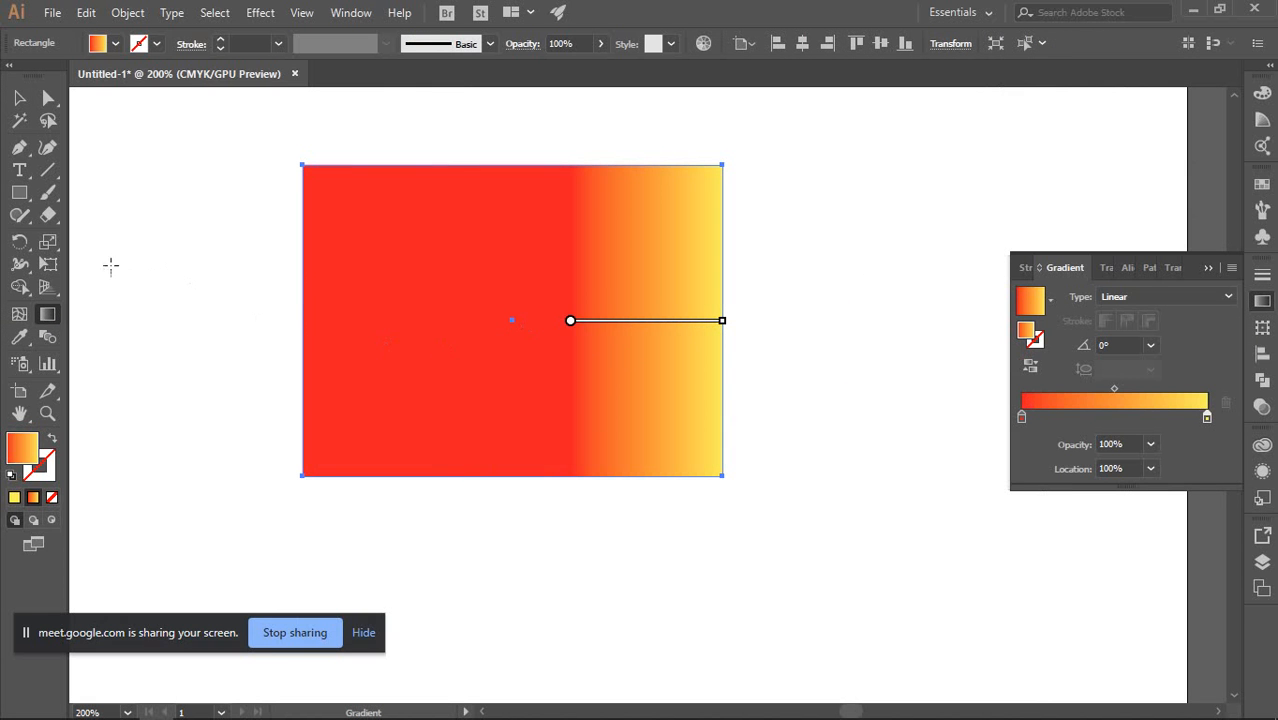
# Redraw the horizontal gradient from outside the rectangle's left edge, finally extending it beyond the right edge
pyautogui.moveTo(104, 272)
pyautogui.mouseDown()
pyautogui.moveTo(738, 268)
pyautogui.moveTo(714, 271)
pyautogui.mouseUp()
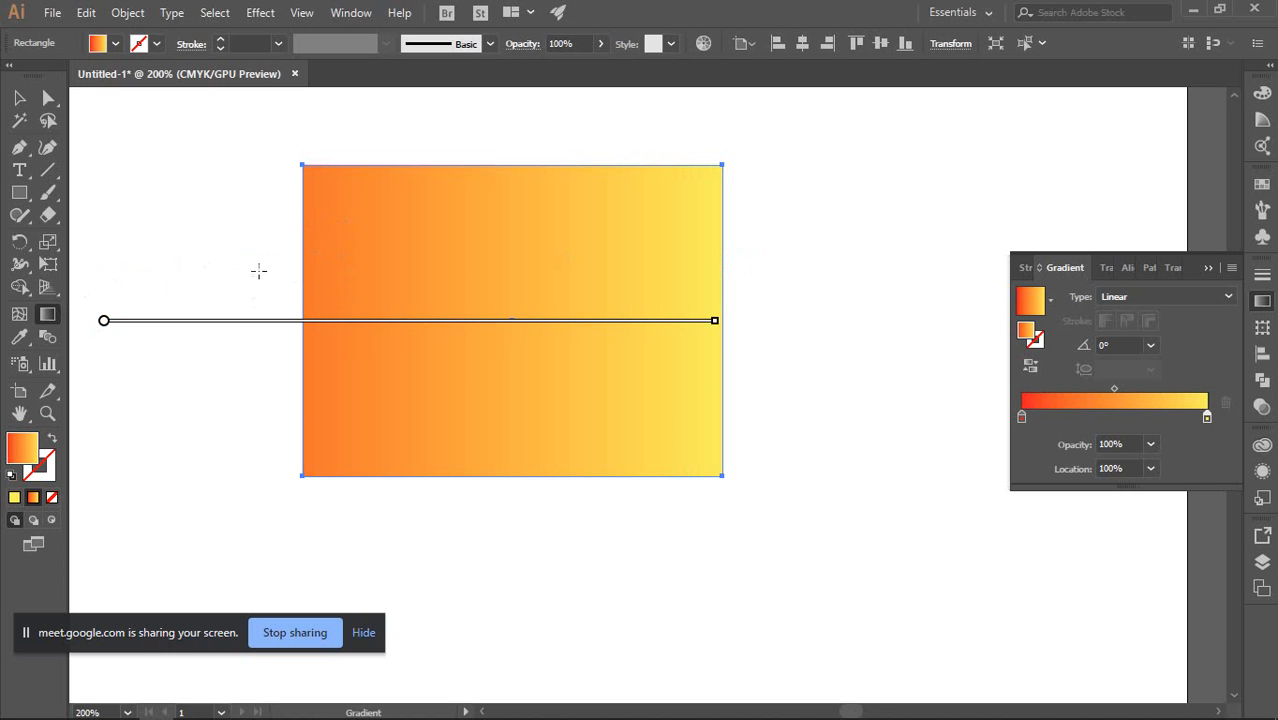
pyautogui.moveTo(260, 270)
pyautogui.mouseDown()
pyautogui.moveTo(705, 263)
pyautogui.moveTo(693, 266)
pyautogui.mouseUp()
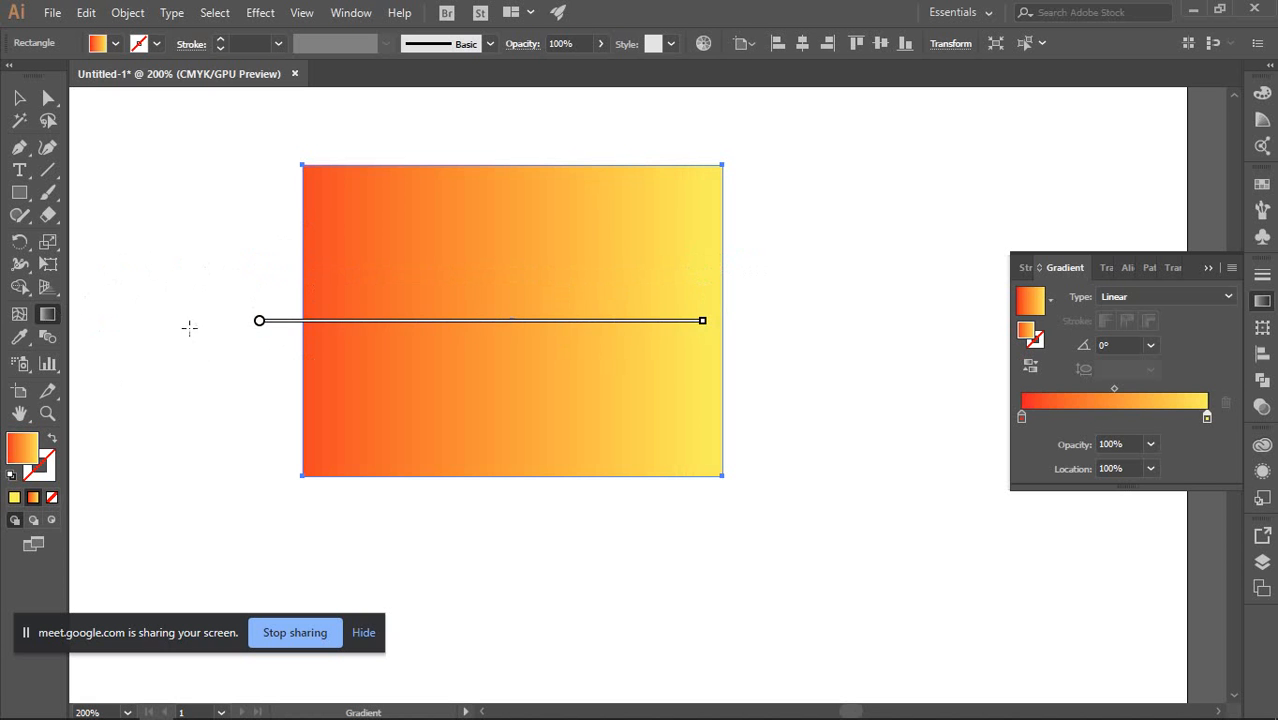
pyautogui.moveTo(151, 292); pyautogui.dragTo(889, 291)
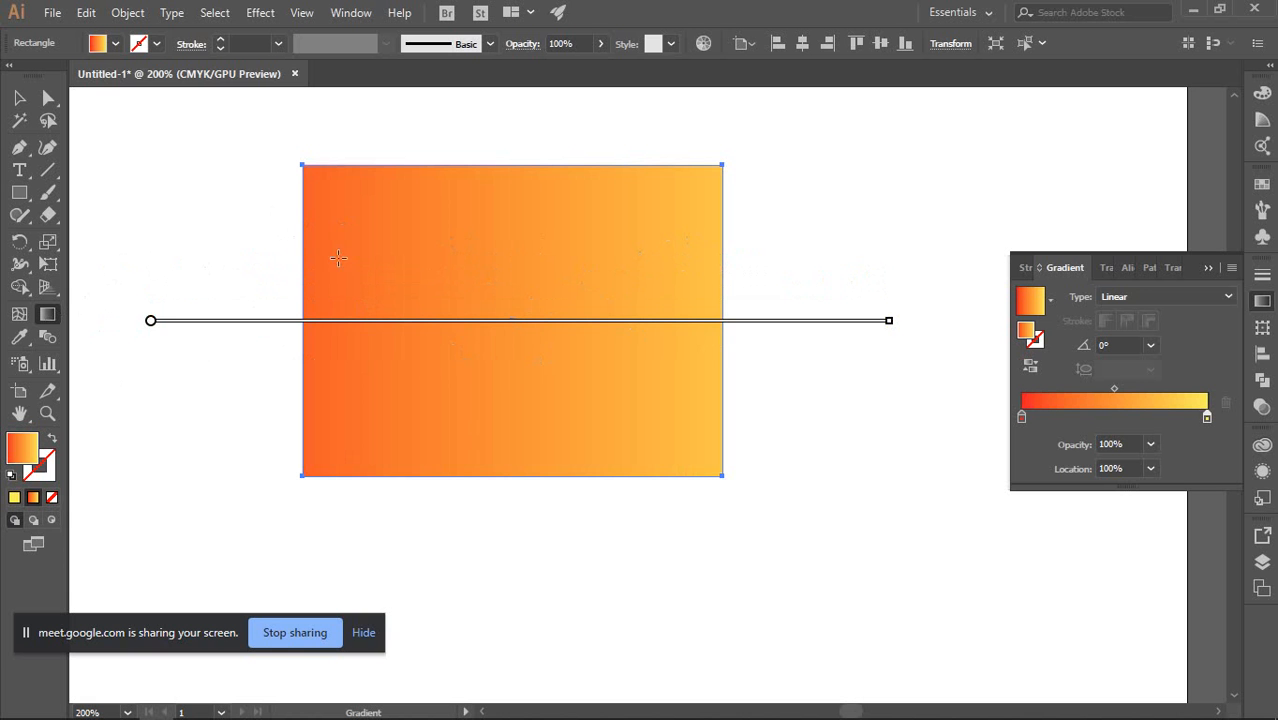
# Redraw the gradient along each of the rectangle's diagonals, finishing with a vertical -90° direction from red at the top, and deselect the rectangle
pyautogui.moveTo(301, 163)
pyautogui.mouseDown()
pyautogui.moveTo(414, 234)
pyautogui.moveTo(722, 477)
pyautogui.mouseUp()
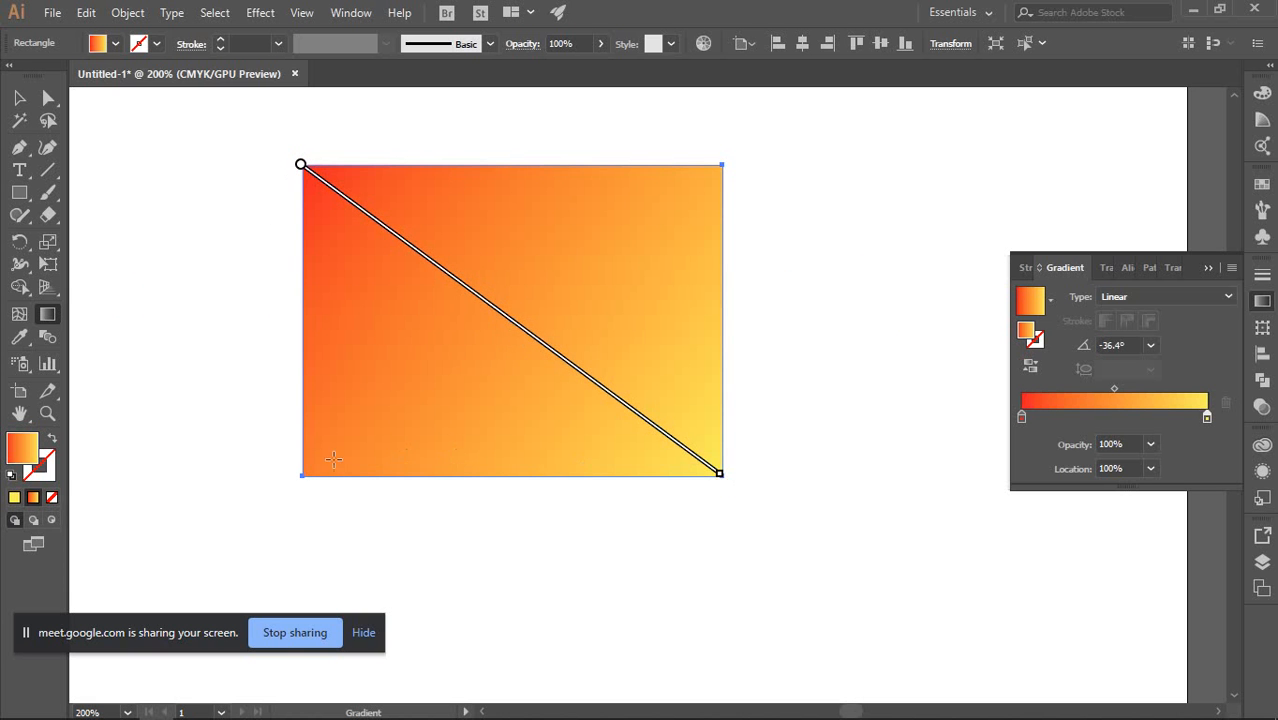
pyautogui.moveTo(298, 478)
pyautogui.mouseDown()
pyautogui.moveTo(479, 305)
pyautogui.moveTo(719, 166)
pyautogui.mouseUp()
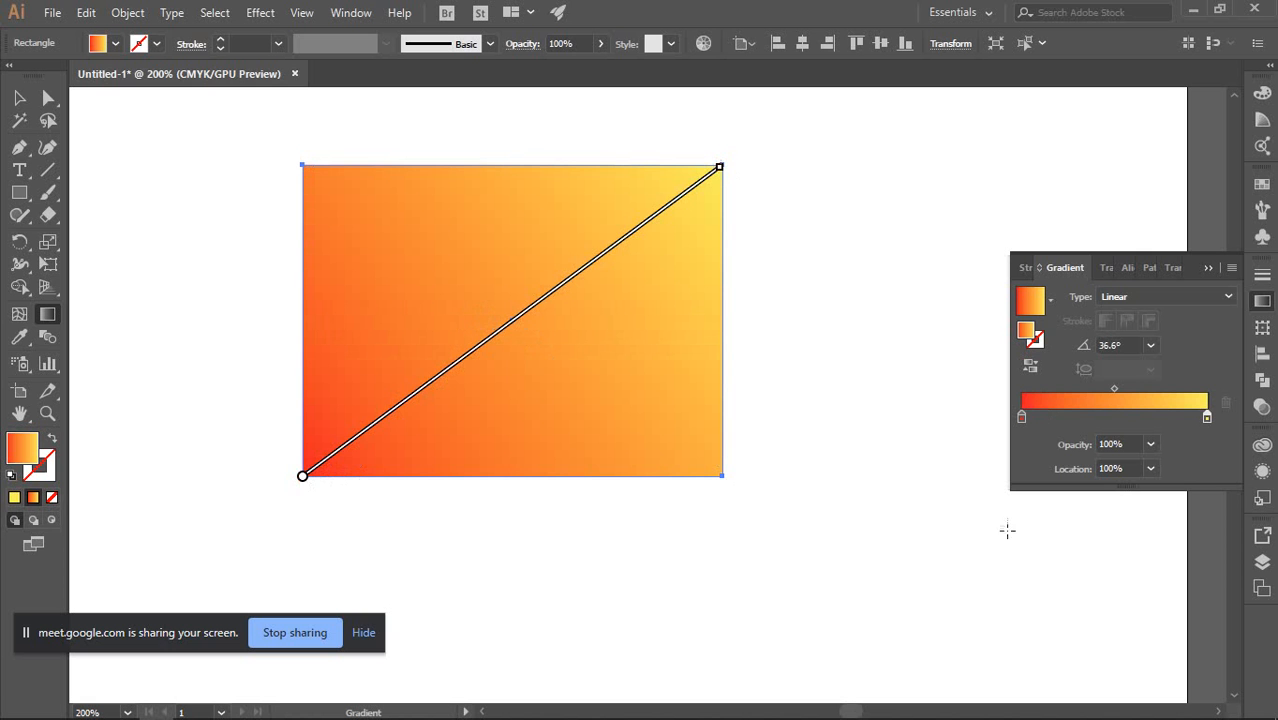
pyautogui.moveTo(517, 477)
pyautogui.mouseDown()
pyautogui.moveTo(534, 263)
pyautogui.moveTo(514, 291)
pyautogui.moveTo(536, 143)
pyautogui.moveTo(525, 171)
pyautogui.moveTo(513, 166)
pyautogui.moveTo(556, 320)
pyautogui.moveTo(559, 474)
pyautogui.mouseUp()
pyautogui.click(19, 97)
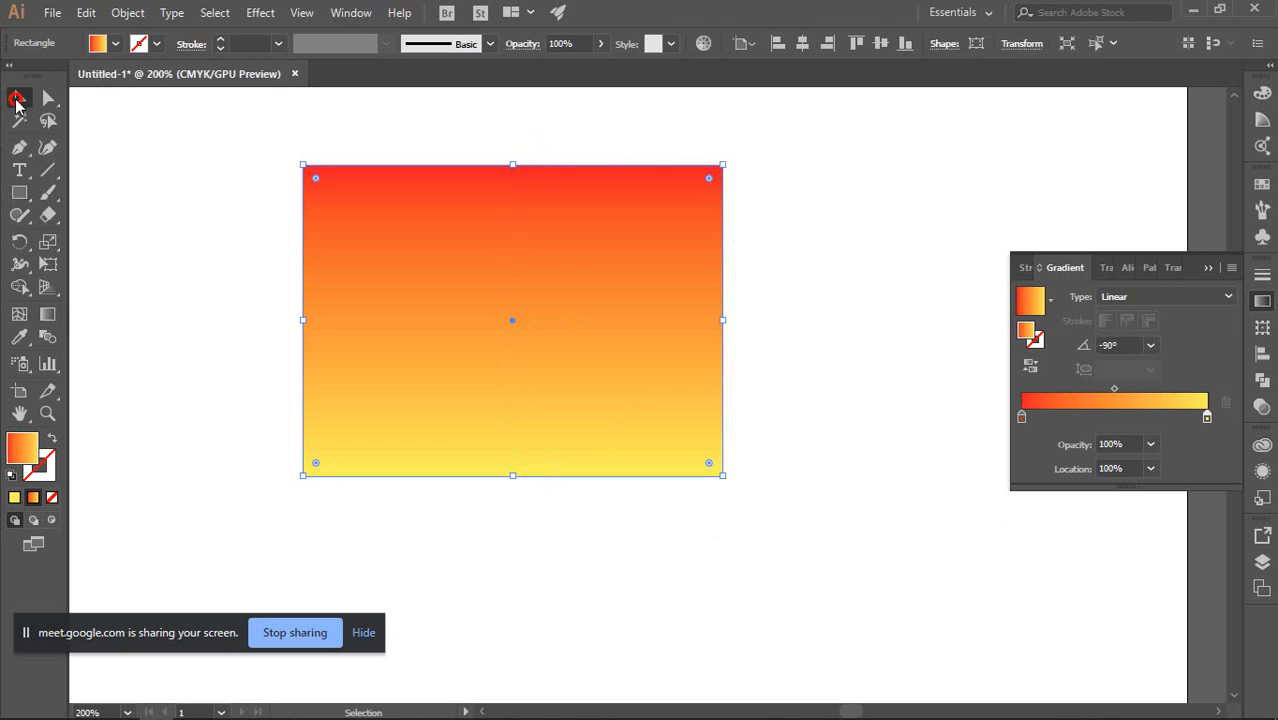
pyautogui.click(240, 243)
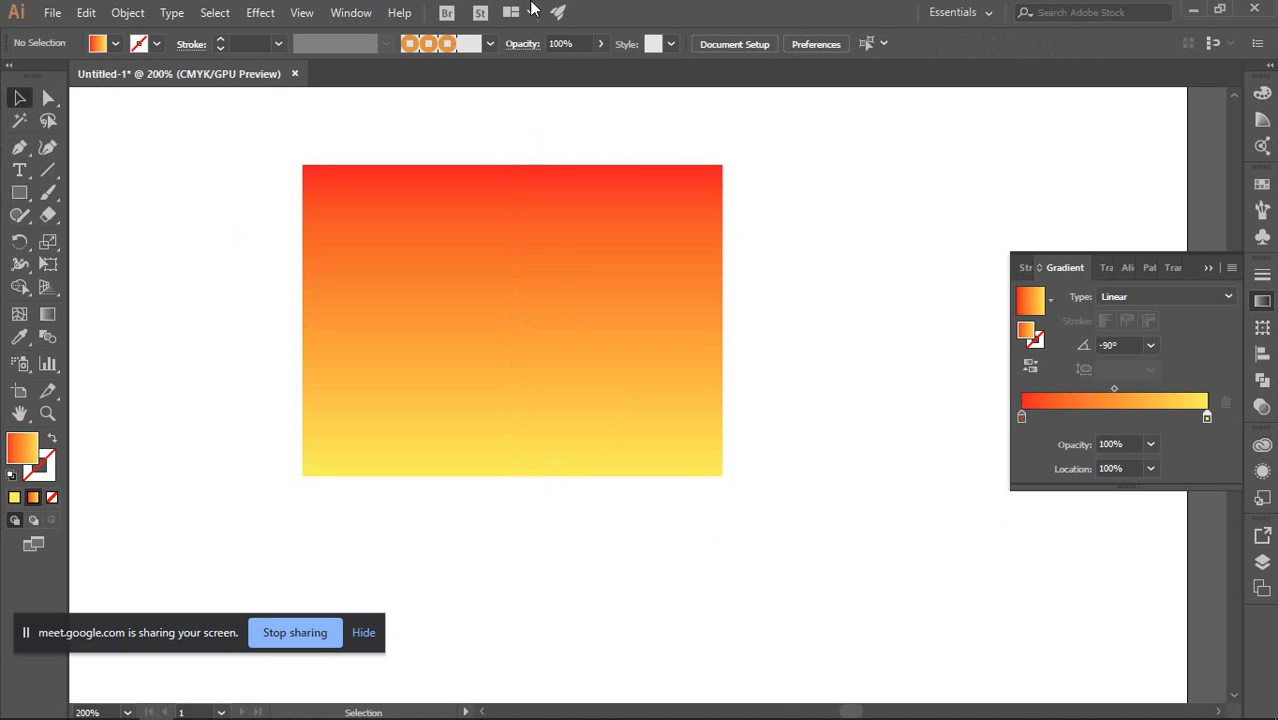
# Change the rectangle's fill gradient to Radial and extend its radius almost to the rectangle's right edge with the Gradient tool
pyautogui.click(550, 262)
pyautogui.click(1200, 297)
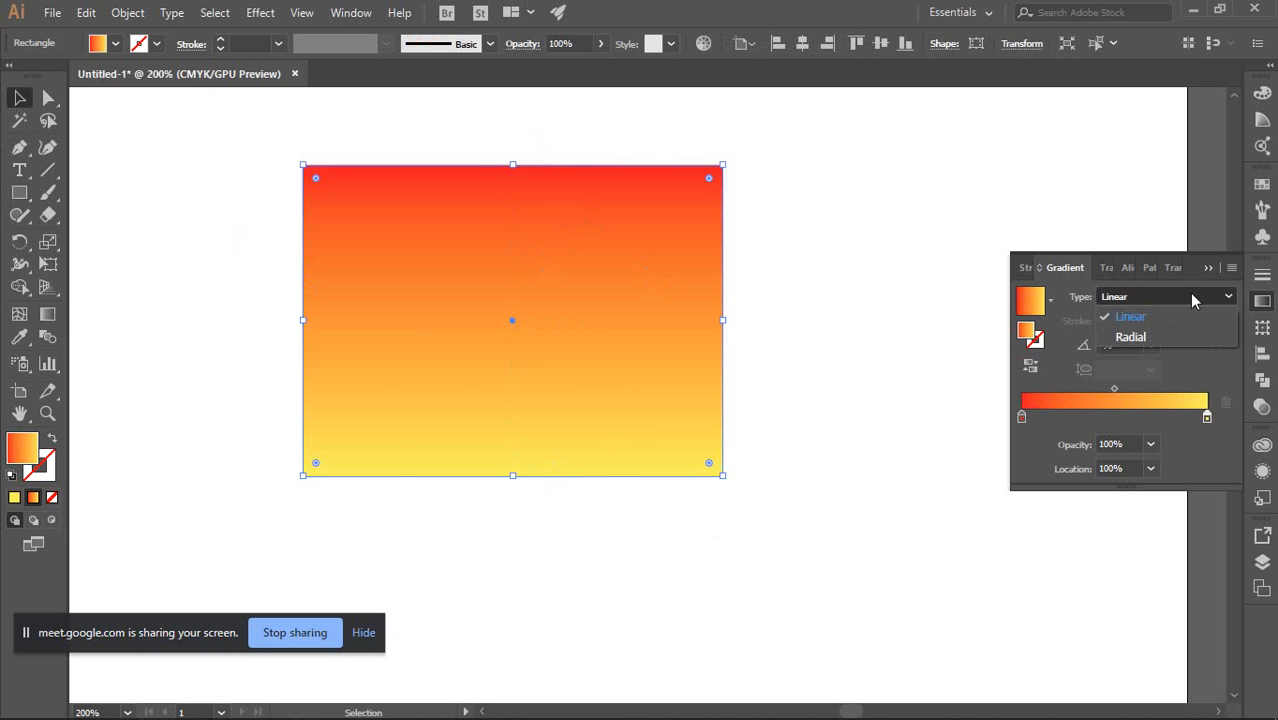
pyautogui.click(1141, 340)
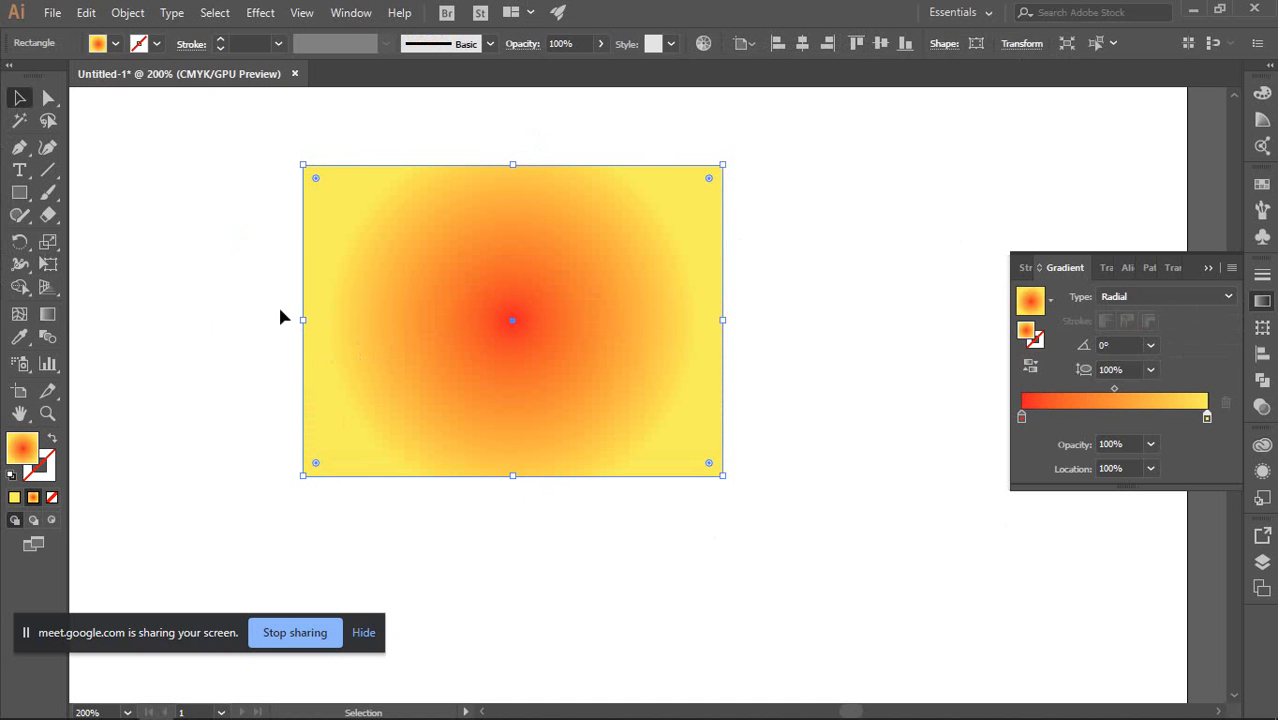
pyautogui.click(47, 313)
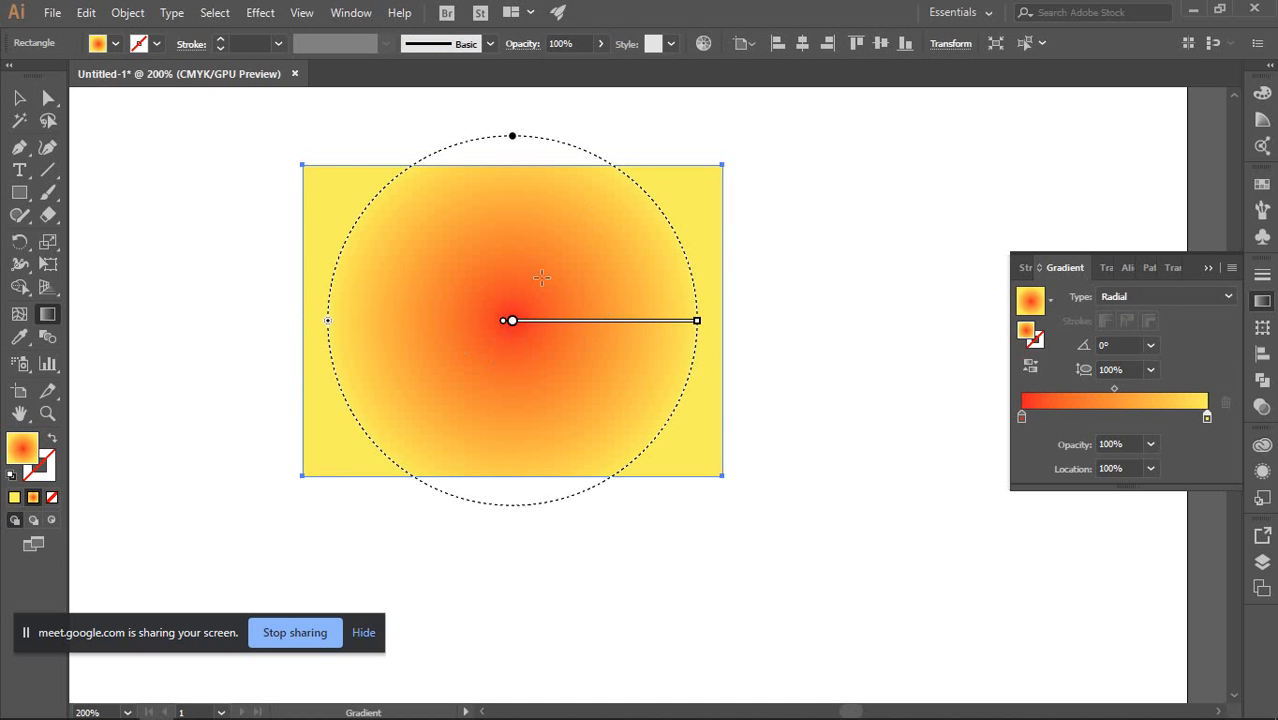
pyautogui.moveTo(703, 325)
pyautogui.mouseDown()
pyautogui.moveTo(814, 324)
pyautogui.moveTo(668, 323)
pyautogui.moveTo(724, 332)
pyautogui.moveTo(716, 322)
pyautogui.mouseUp()
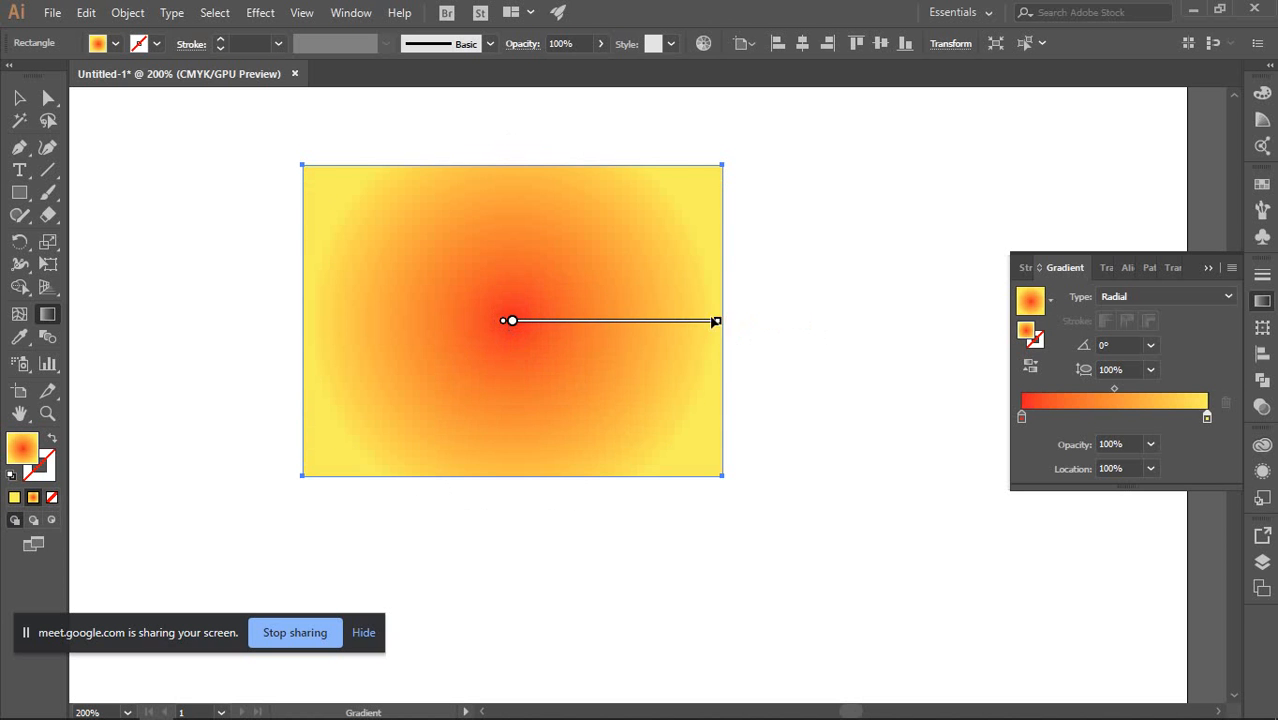
# Try different cyan, magenta and yellow values on the radial gradient's center stop, returning it to C 0%, M 100%, Y 100%
pyautogui.doubleClick(511, 333)
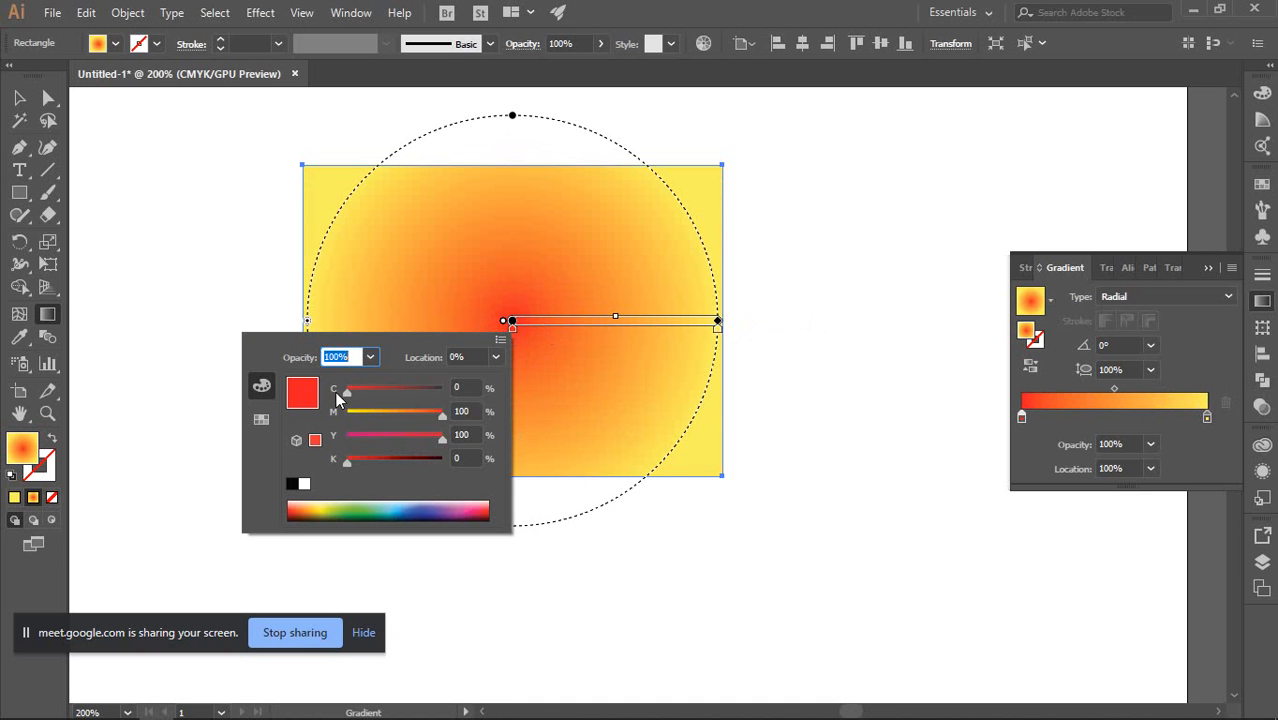
pyautogui.moveTo(347, 391); pyautogui.dragTo(279, 386)
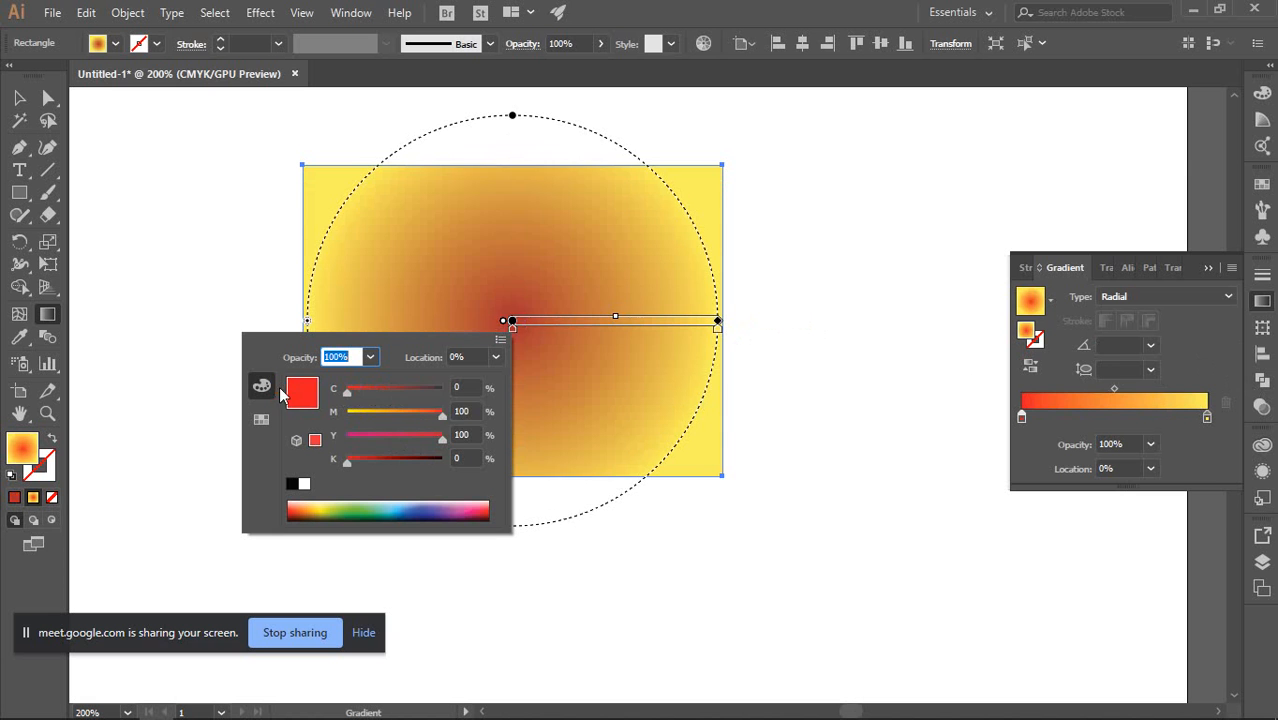
pyautogui.moveTo(445, 415); pyautogui.dragTo(544, 414)
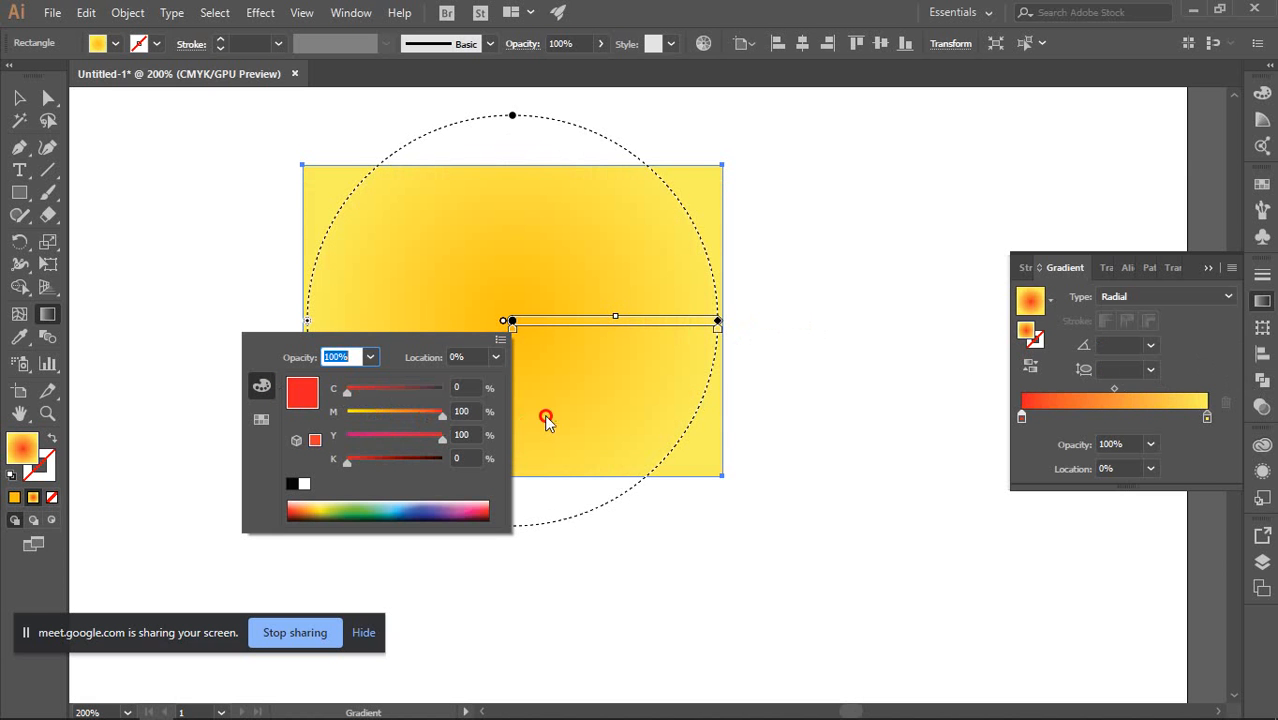
pyautogui.moveTo(437, 437); pyautogui.dragTo(579, 456)
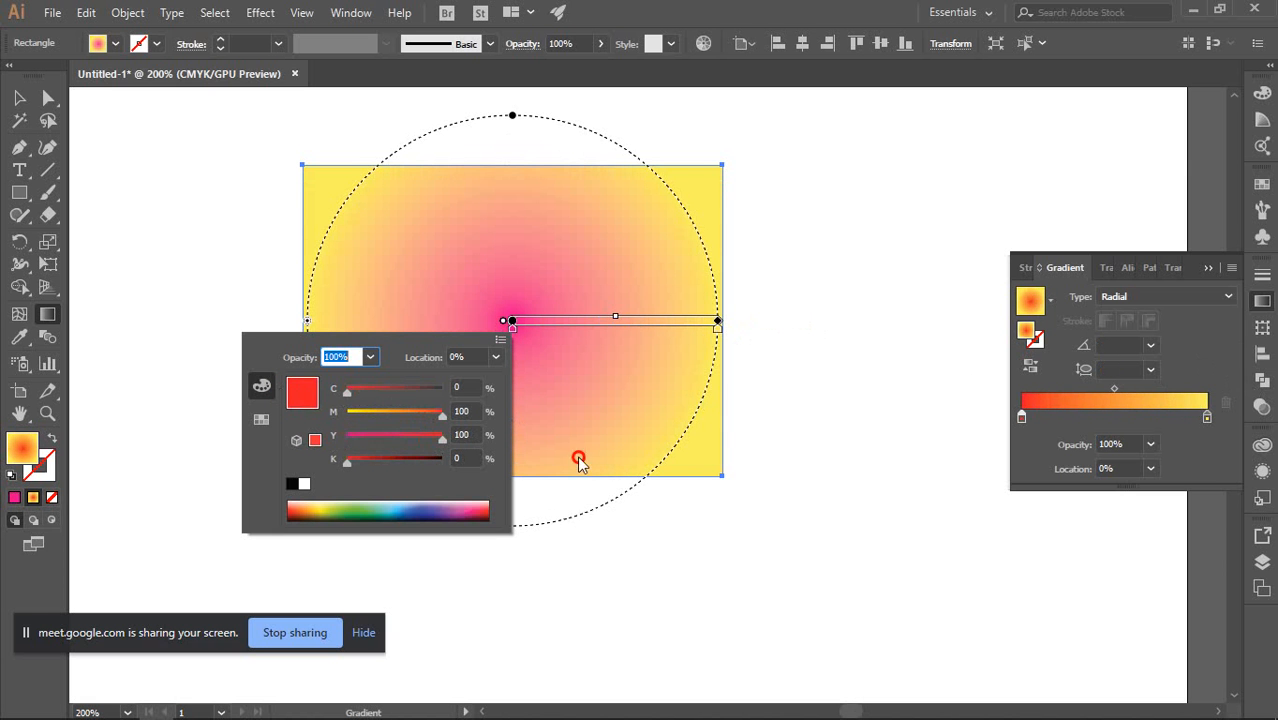
# Set the yellow value of the radial gradient's outer stop to 100%
pyautogui.click(721, 336)
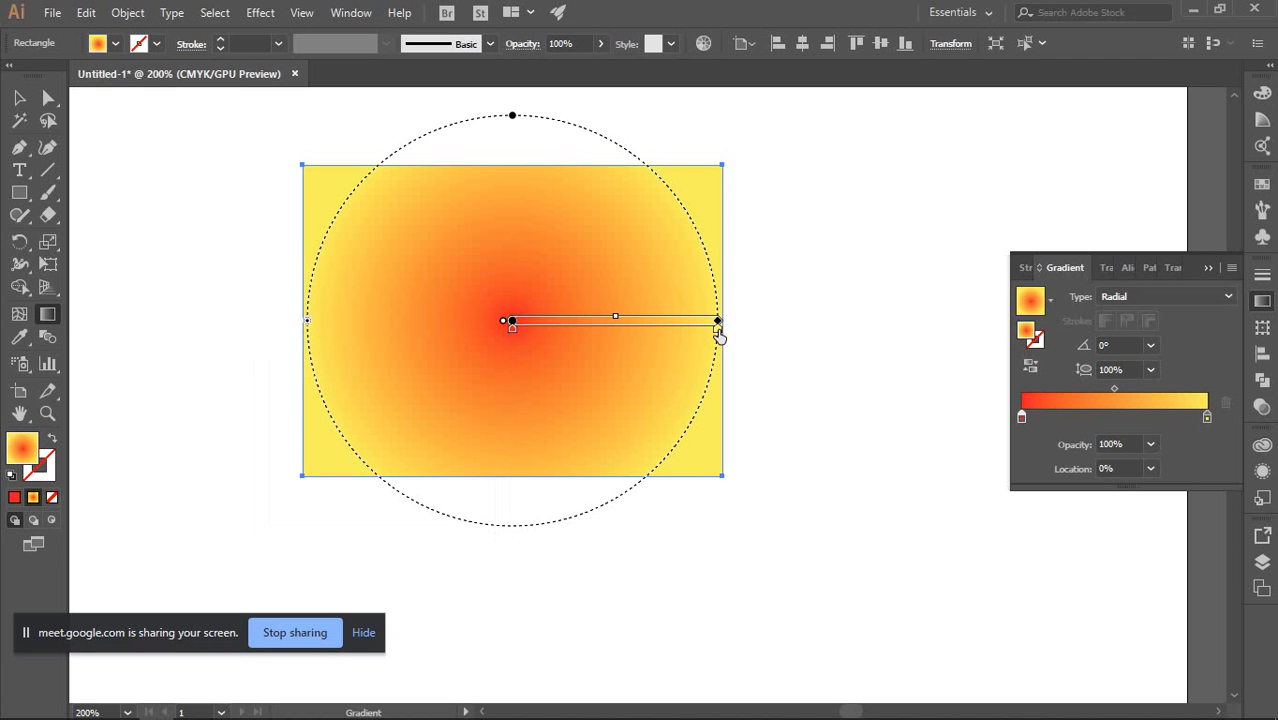
pyautogui.doubleClick(719, 334)
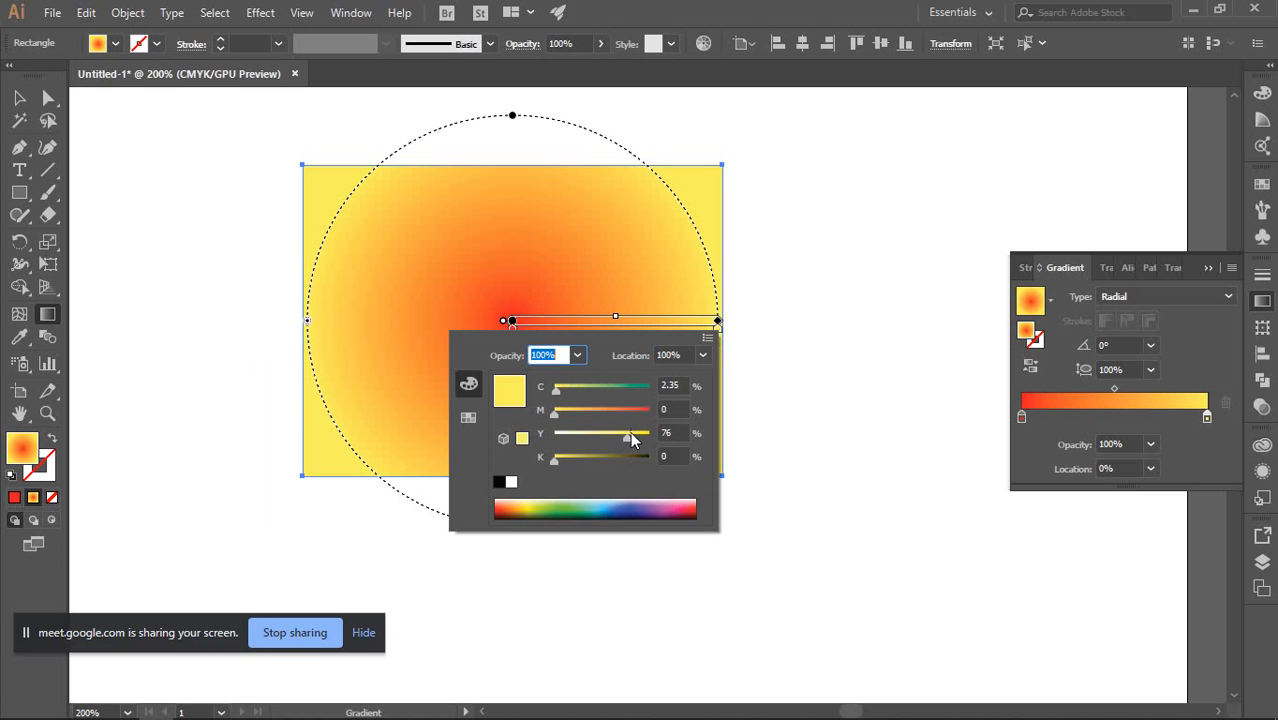
pyautogui.moveTo(630, 437); pyautogui.dragTo(658, 437)
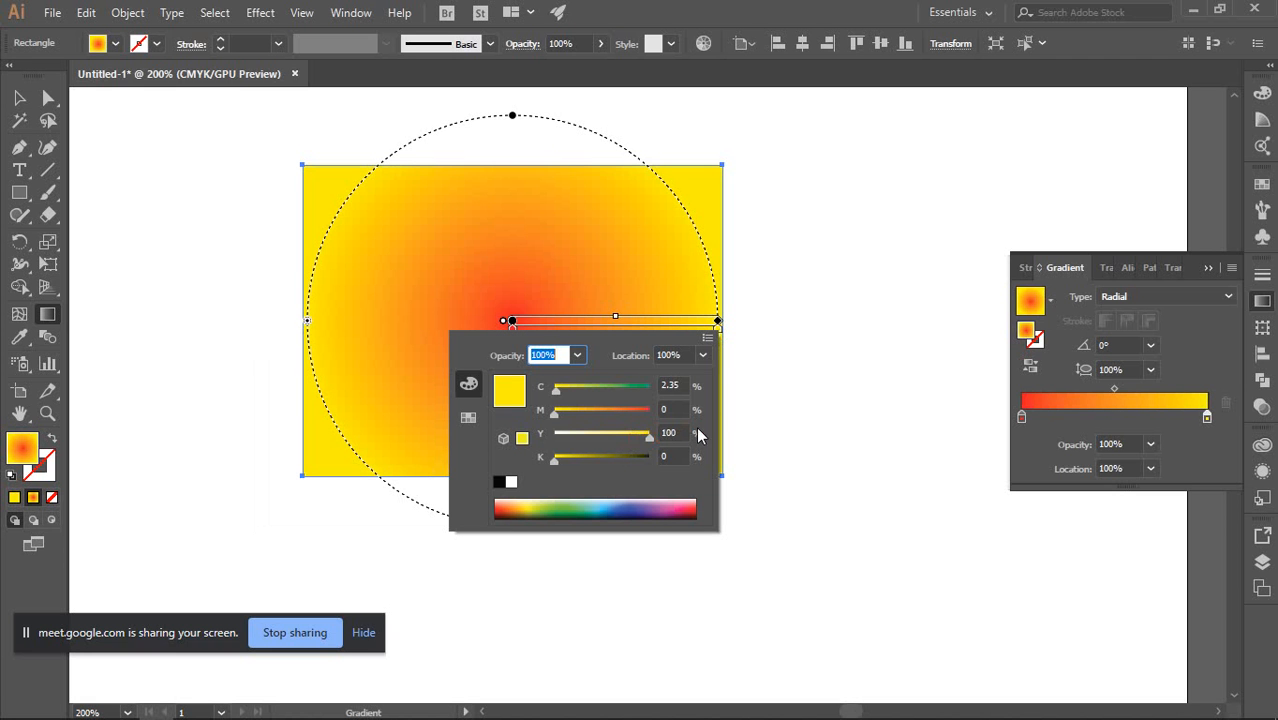
# Add two color stops near the outer end of the rectangle's radial gradient, the second at location 89.85%
pyautogui.click(721, 333)
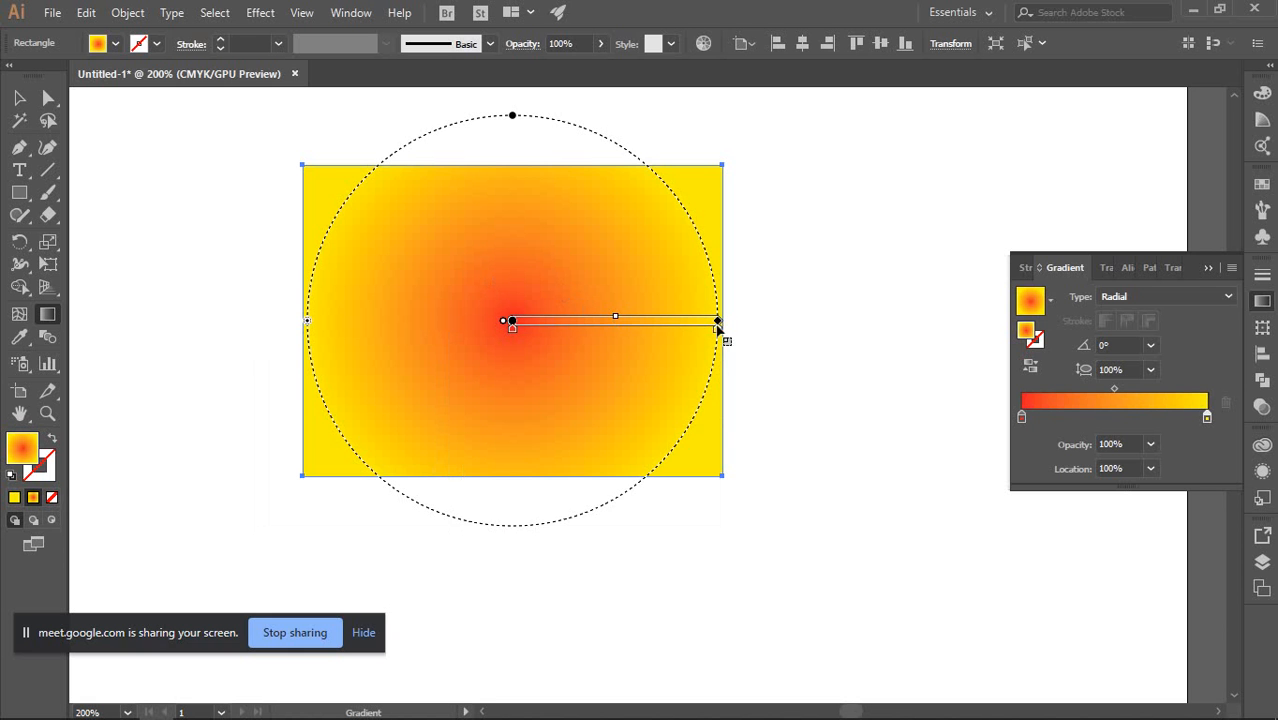
pyautogui.click(1175, 417)
pyautogui.click(1190, 418)
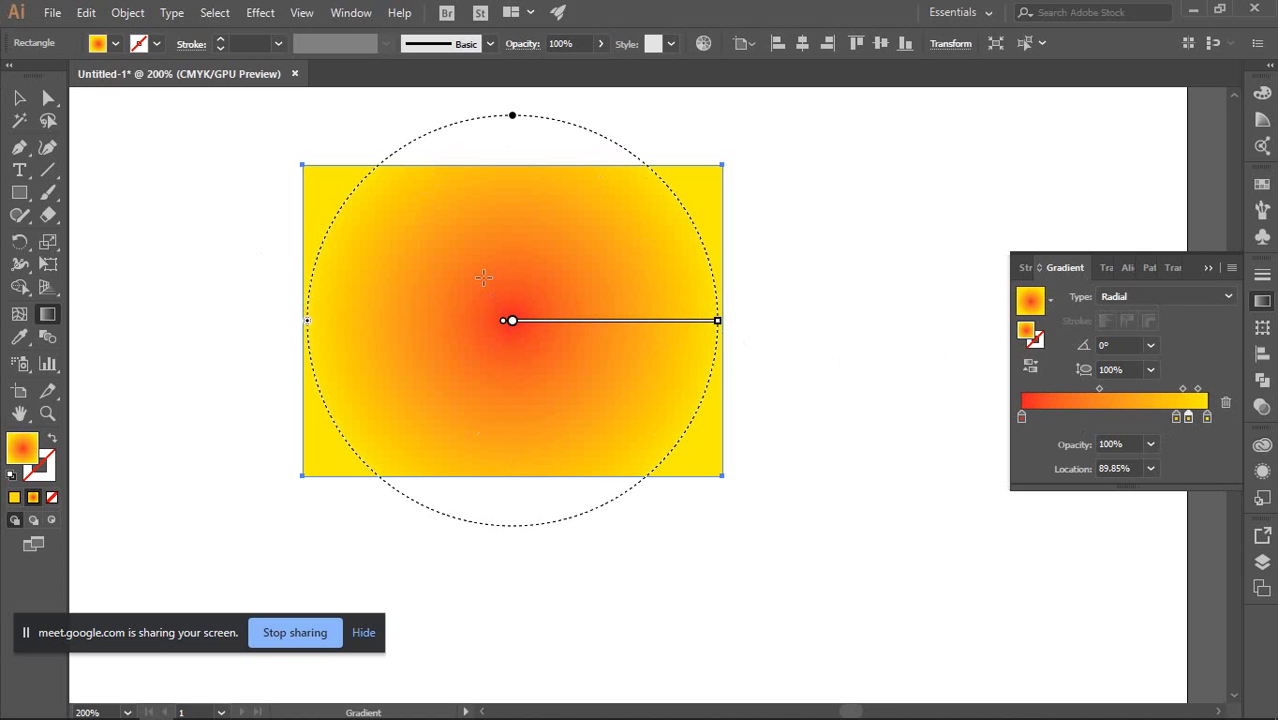
# Change the rectangle's gradient type to Linear and back to Radial
pyautogui.click(1175, 297)
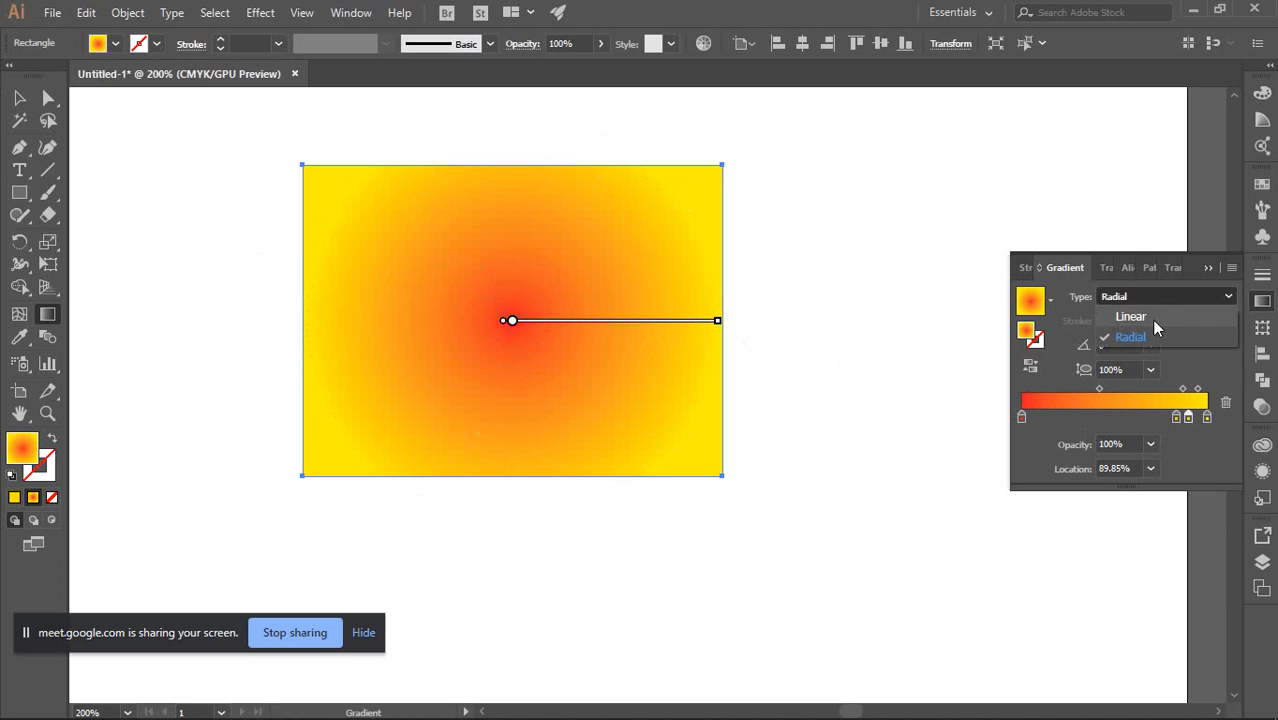
pyautogui.click(1147, 317)
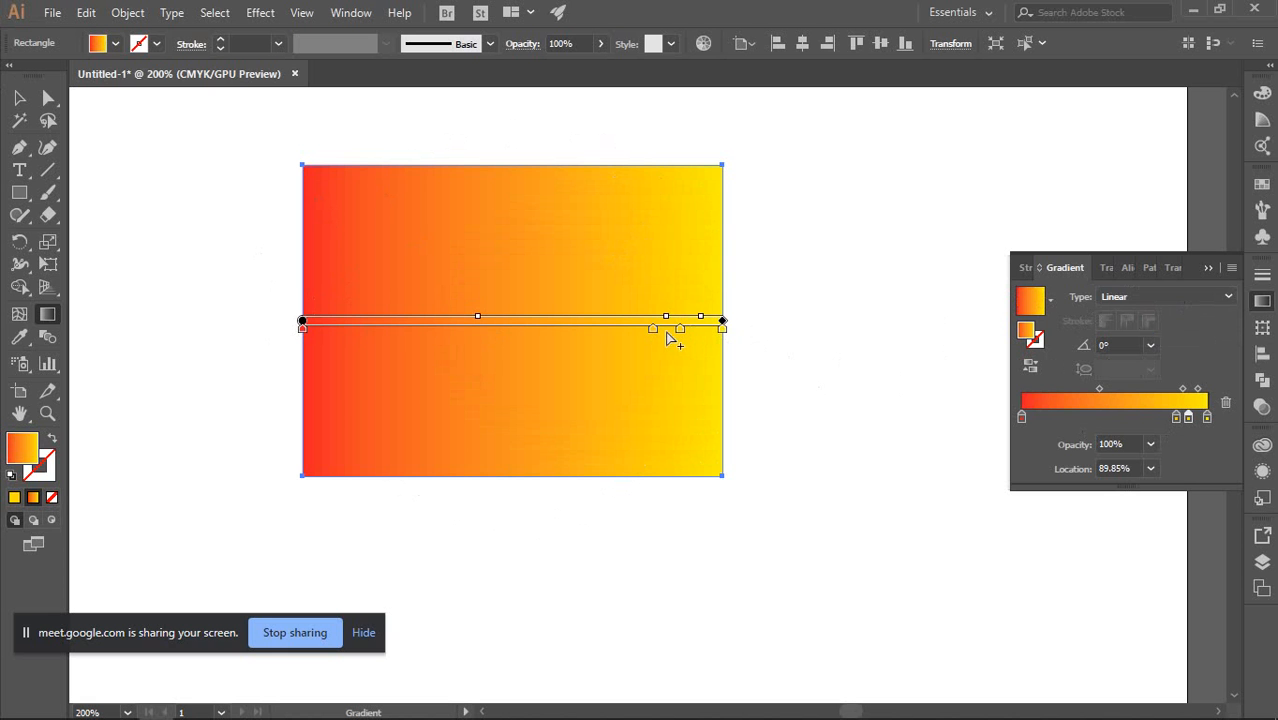
pyautogui.click(1126, 303)
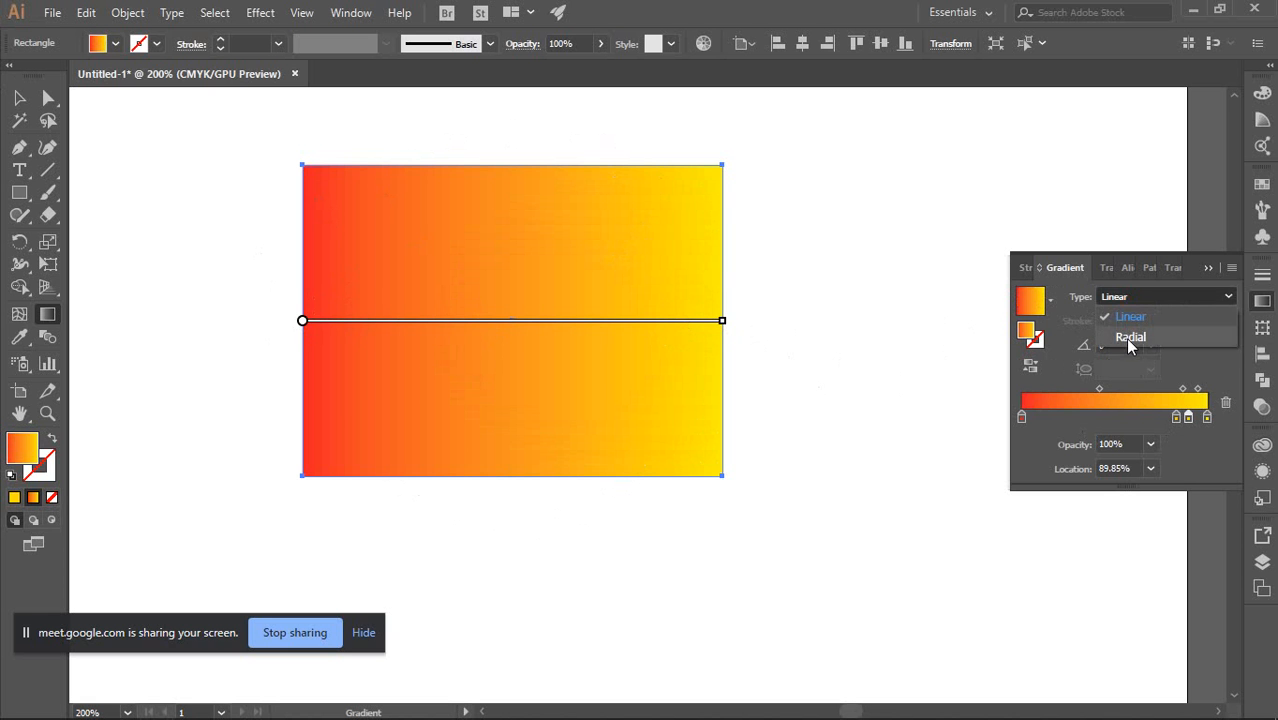
pyautogui.click(1126, 338)
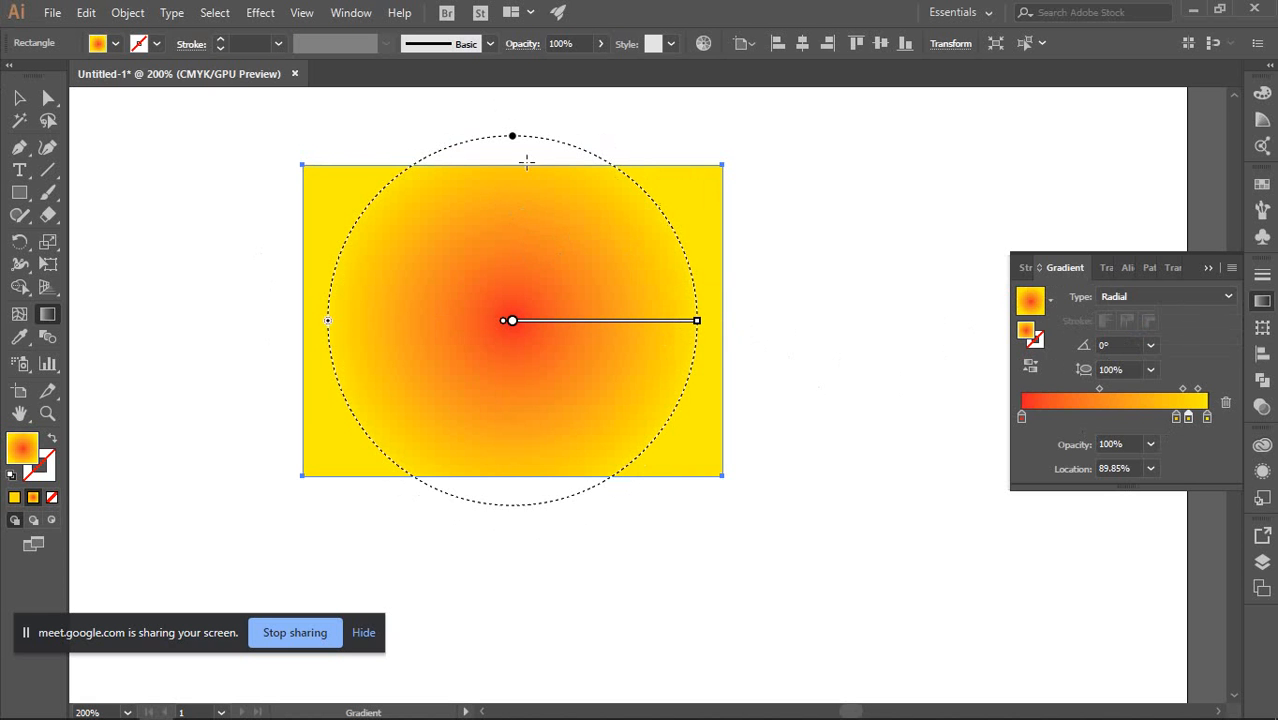
# Squash the radial gradient into a flat ellipse with a 20.3% aspect ratio and undo that change
pyautogui.moveTo(512, 137); pyautogui.dragTo(513, 286)
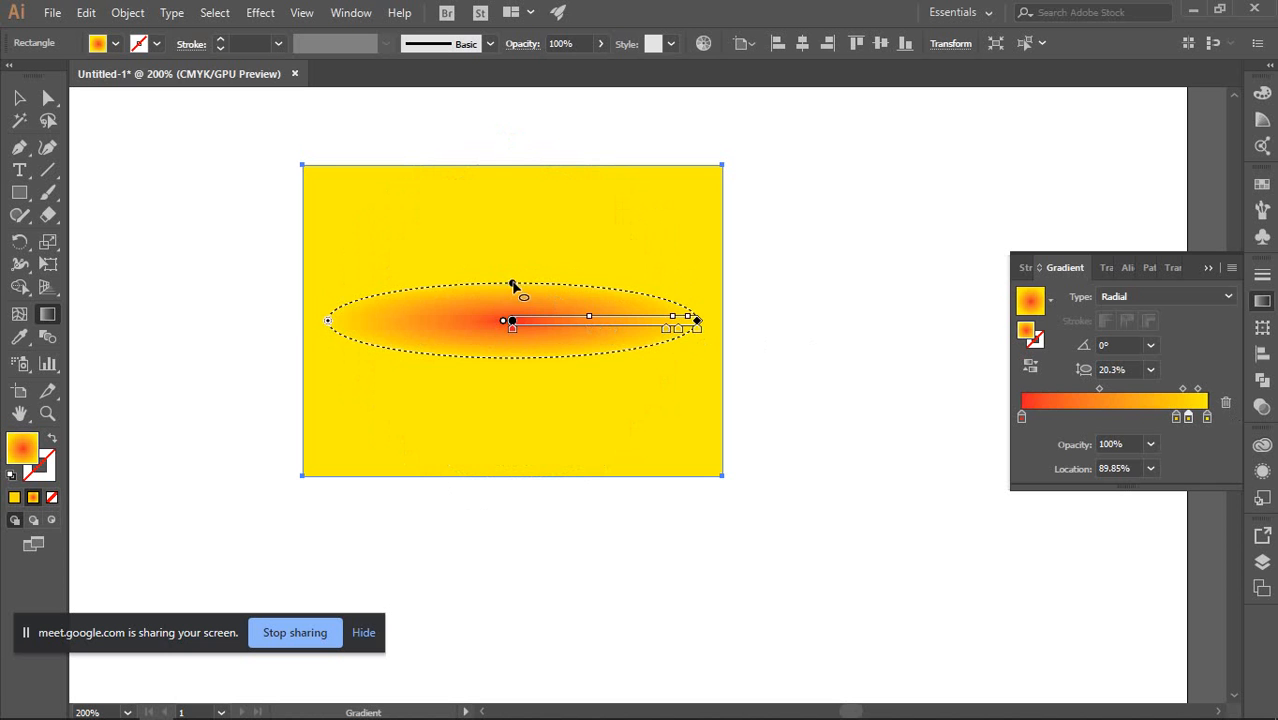
pyautogui.press('v')
pyautogui.hotkey('ctrl', 'z')
pyautogui.hotkey('ctrl', 'z')
pyautogui.press('g')
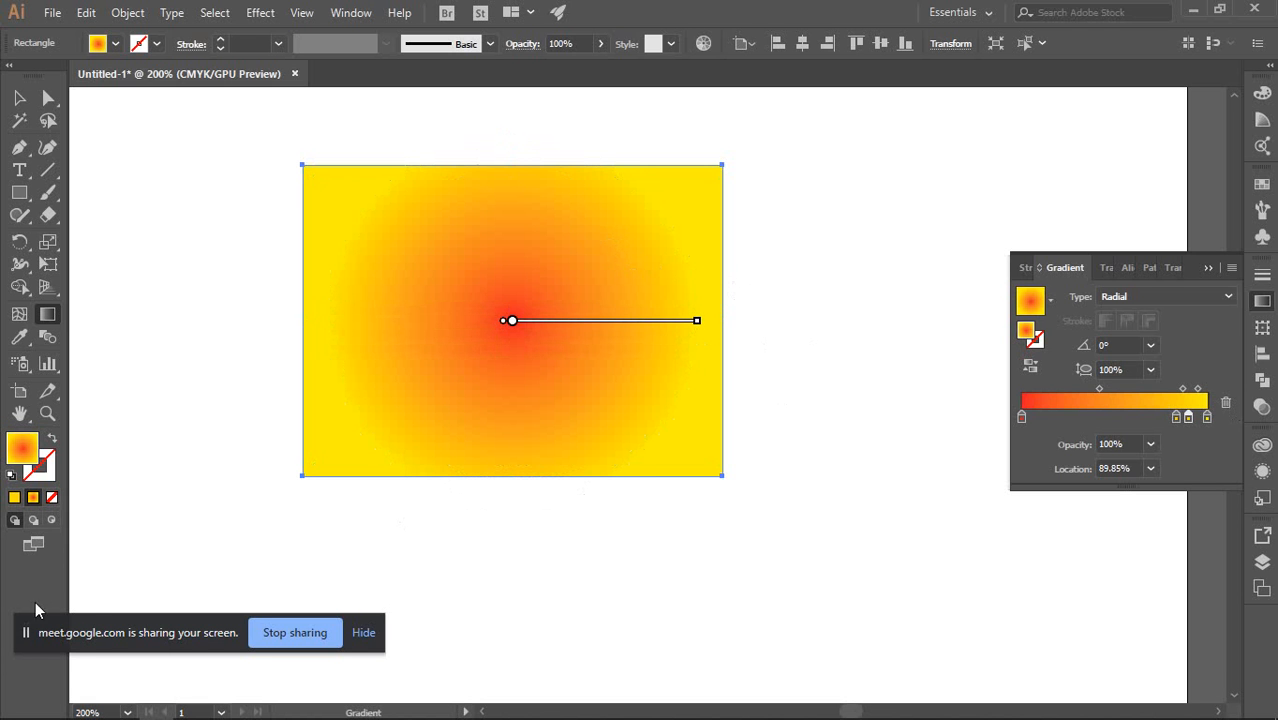
# Move the two added stops to locations 93.33% and 84.2%, and color the 84.2% stop with C 54% and M 100%
pyautogui.moveTo(100, 631); pyautogui.dragTo(77, 651)
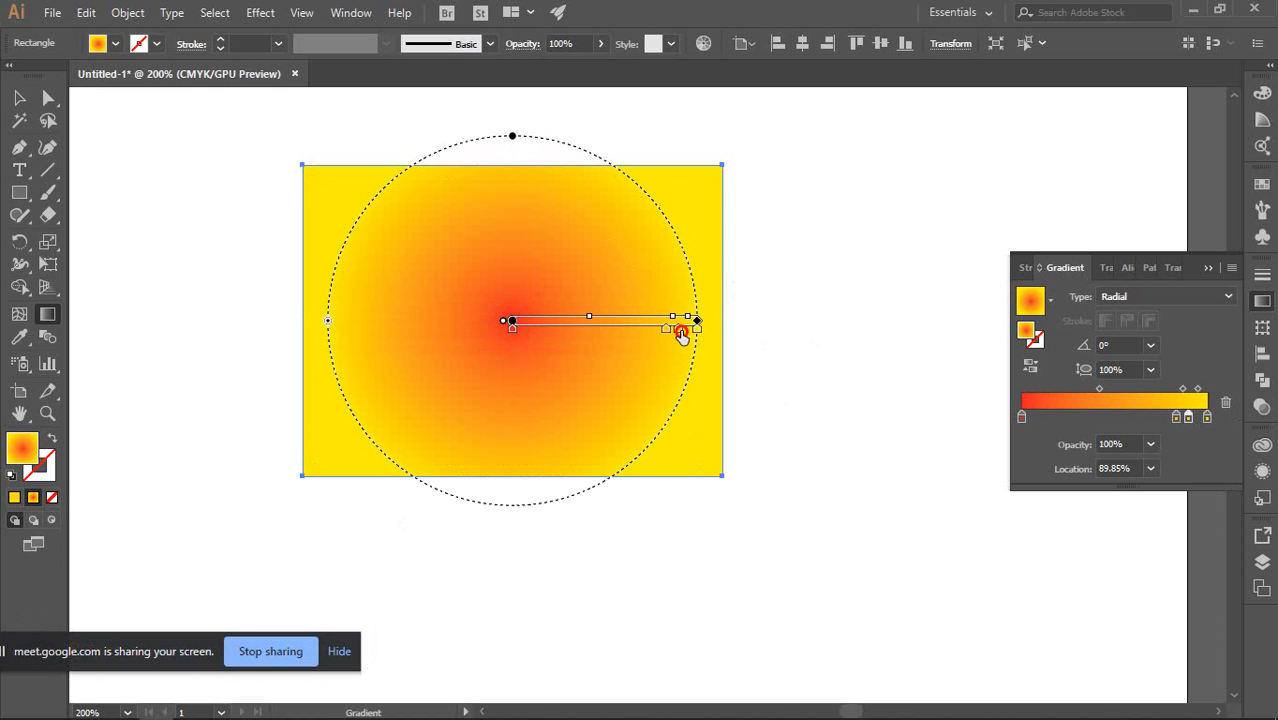
pyautogui.moveTo(677, 337); pyautogui.dragTo(700, 337)
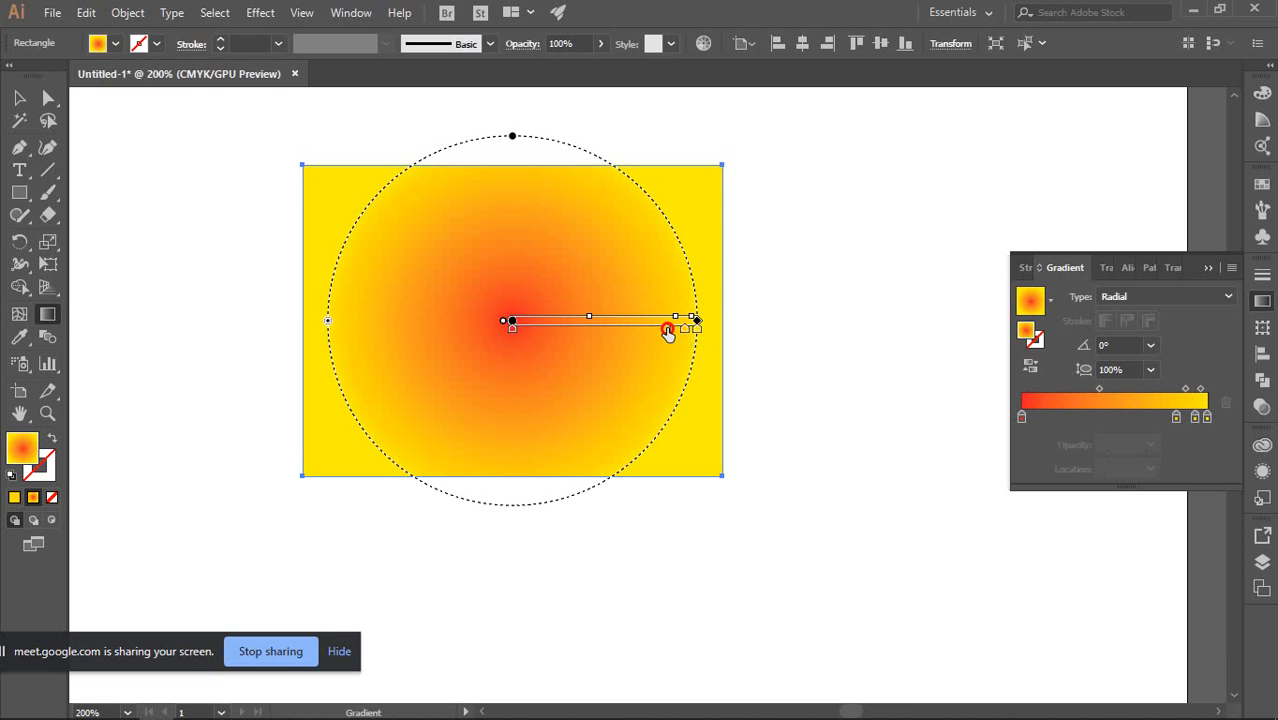
pyautogui.moveTo(666, 334); pyautogui.dragTo(669, 335)
pyautogui.doubleClick(669, 335)
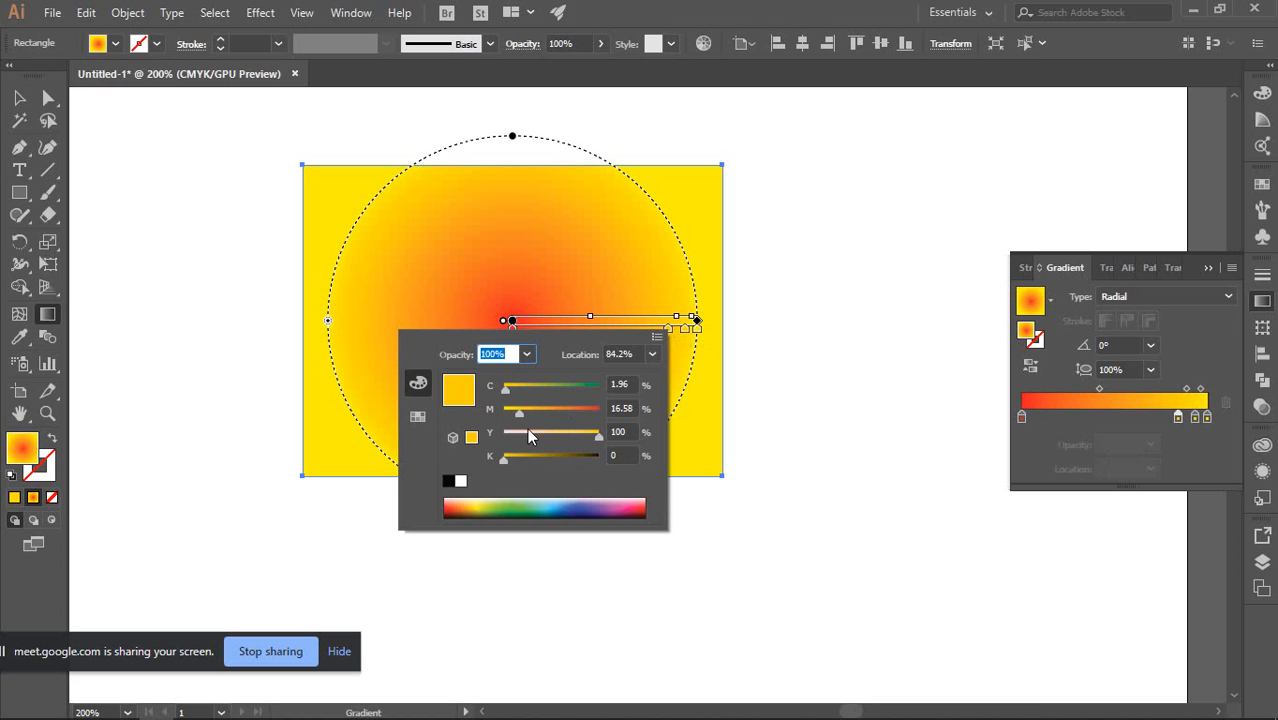
pyautogui.moveTo(521, 413); pyautogui.dragTo(605, 413)
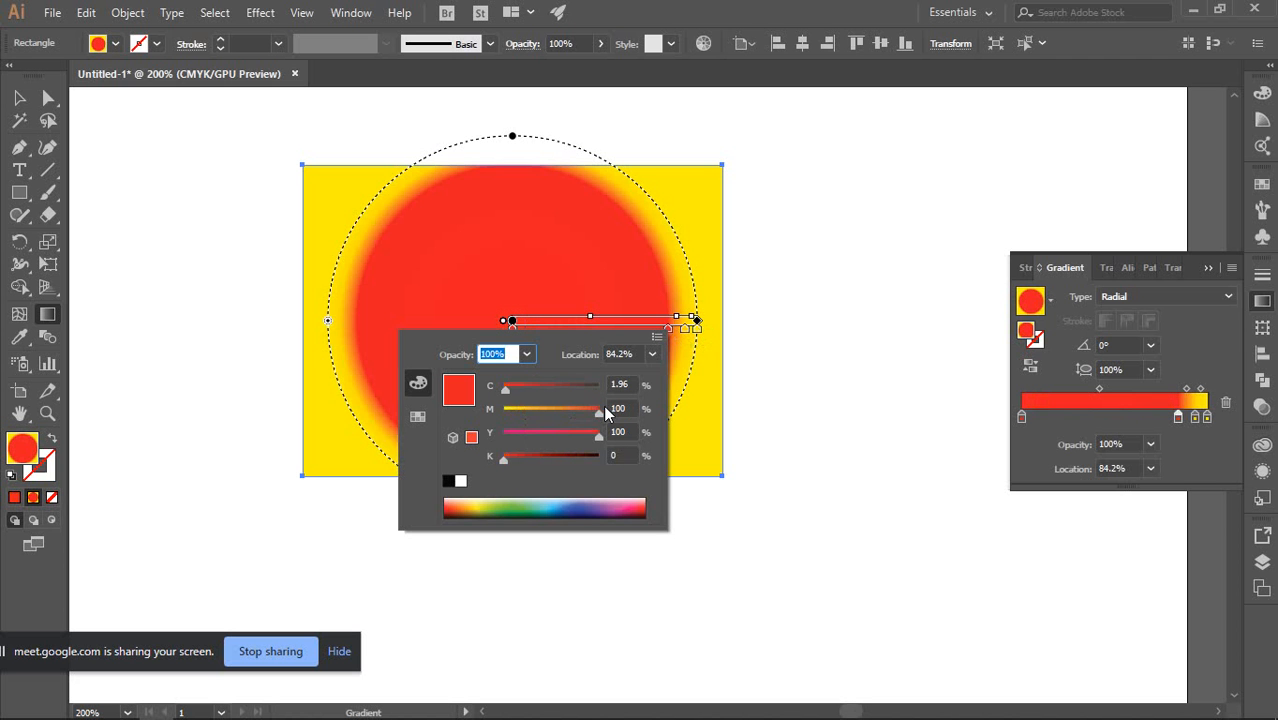
pyautogui.moveTo(508, 392); pyautogui.dragTo(555, 392)
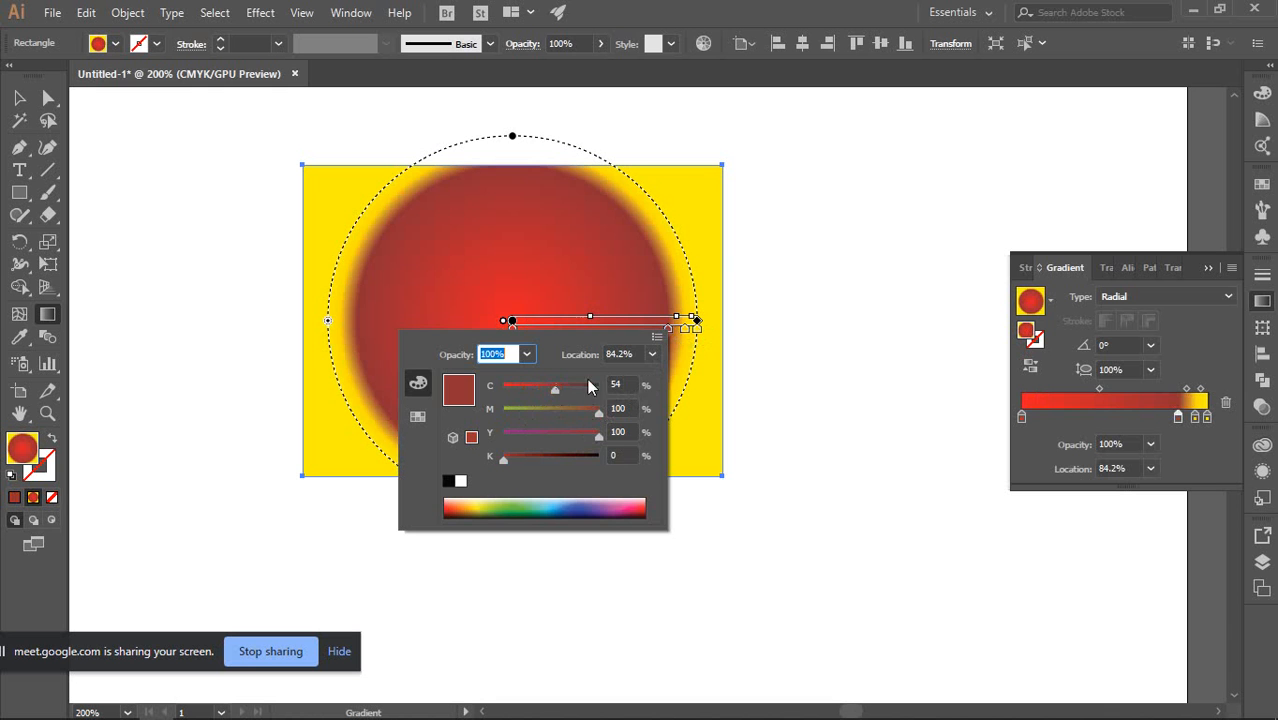
# Recolor the radial gradient's outermost stop with C 15% and M 100%
pyautogui.click(697, 336)
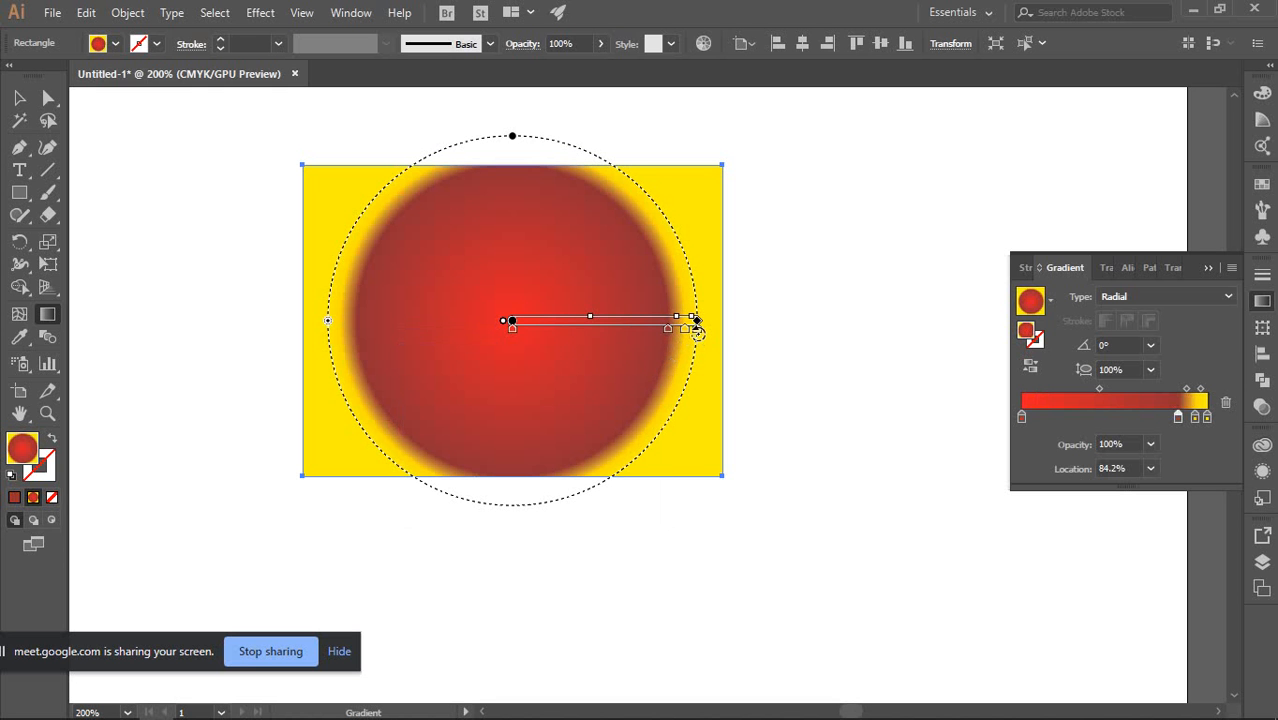
pyautogui.doubleClick(696, 331)
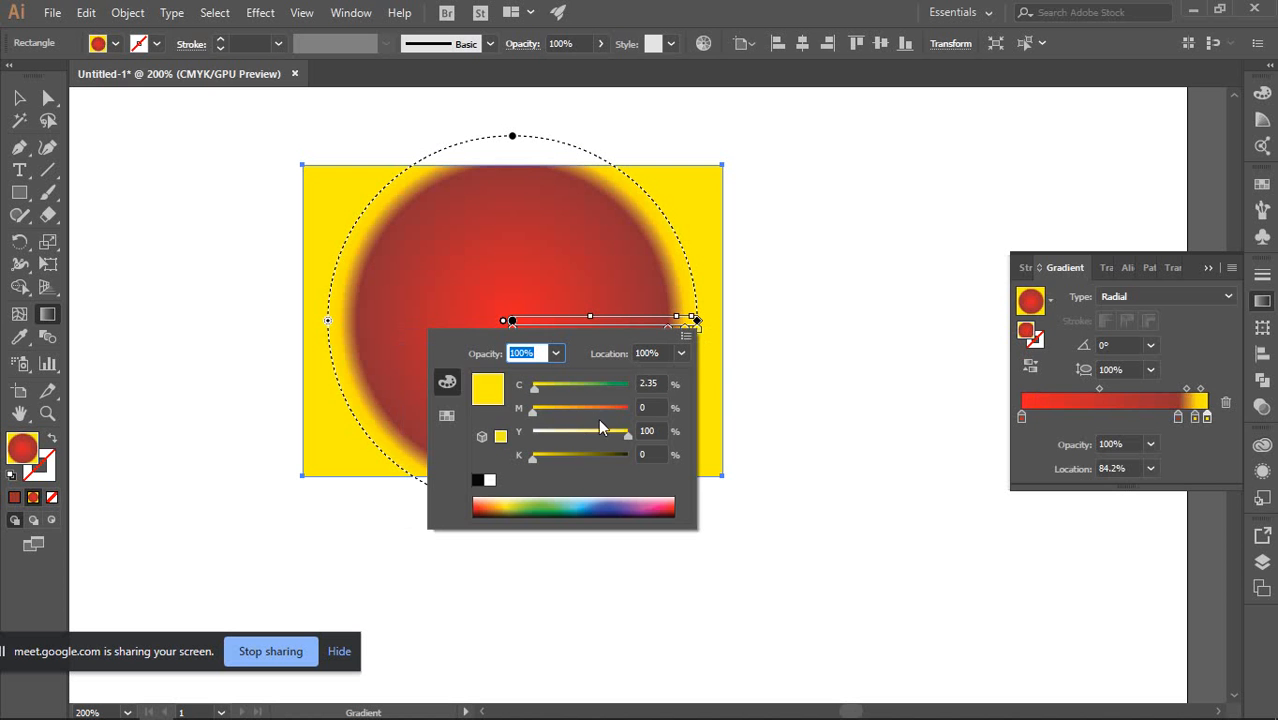
pyautogui.moveTo(541, 415); pyautogui.dragTo(703, 405)
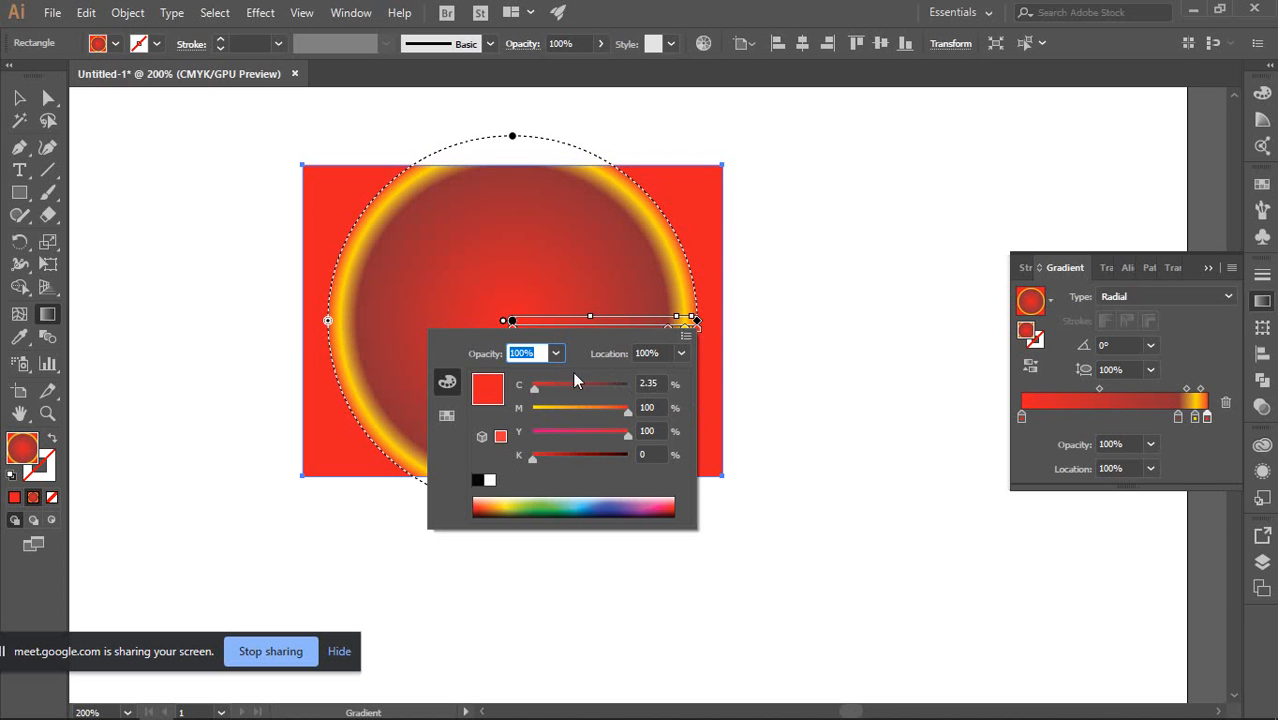
pyautogui.moveTo(536, 392); pyautogui.dragTo(546, 389)
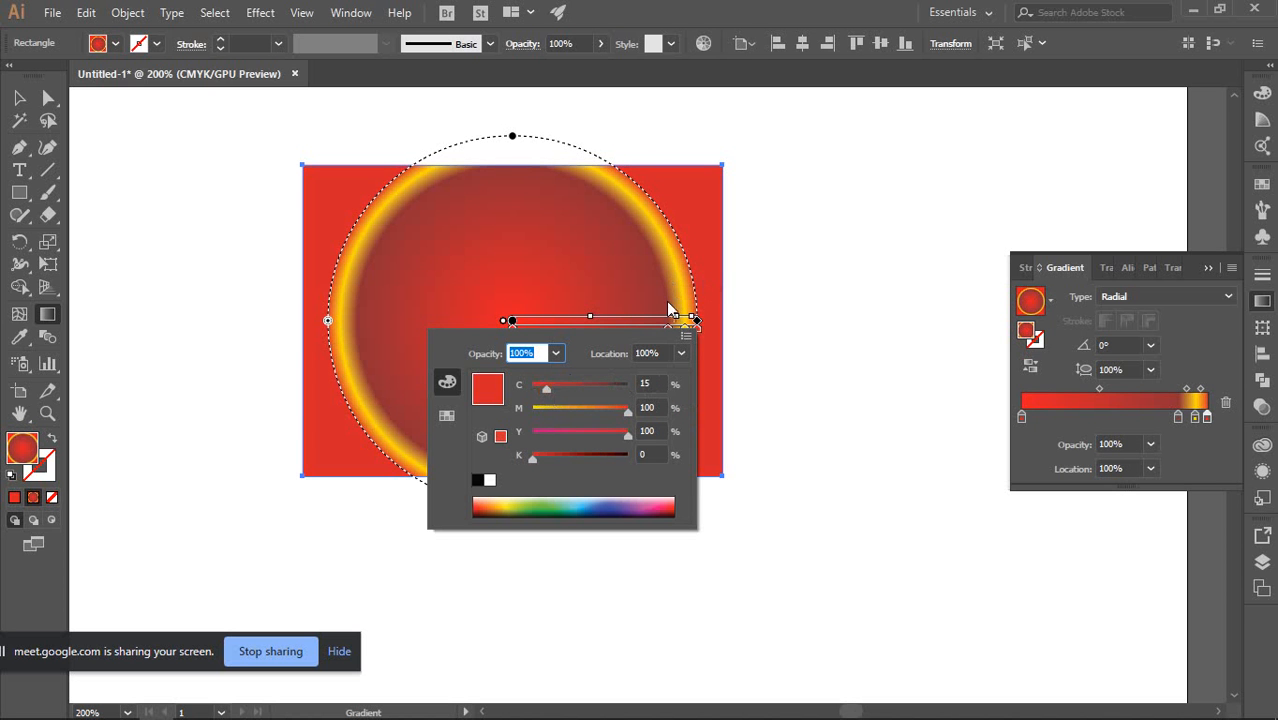
# Set the magenta value of the gradient stop at location 93.33% to 65%
pyautogui.click(685, 328)
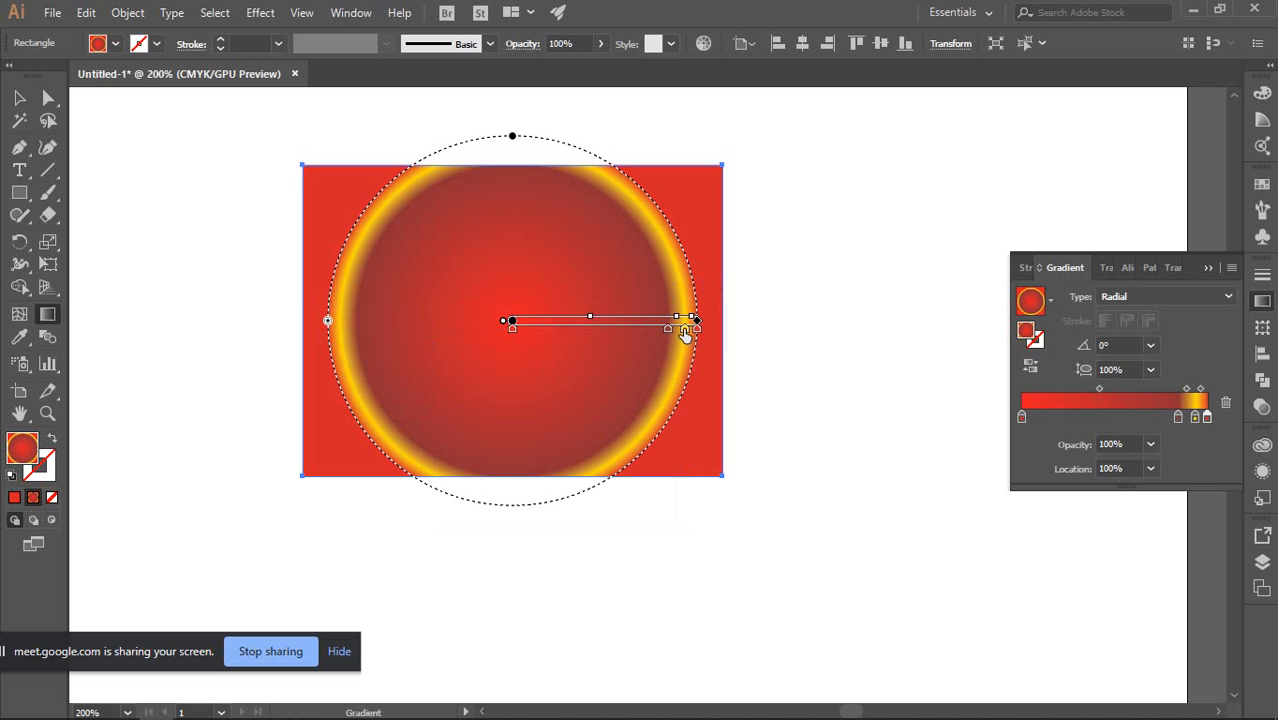
pyautogui.doubleClick(685, 329)
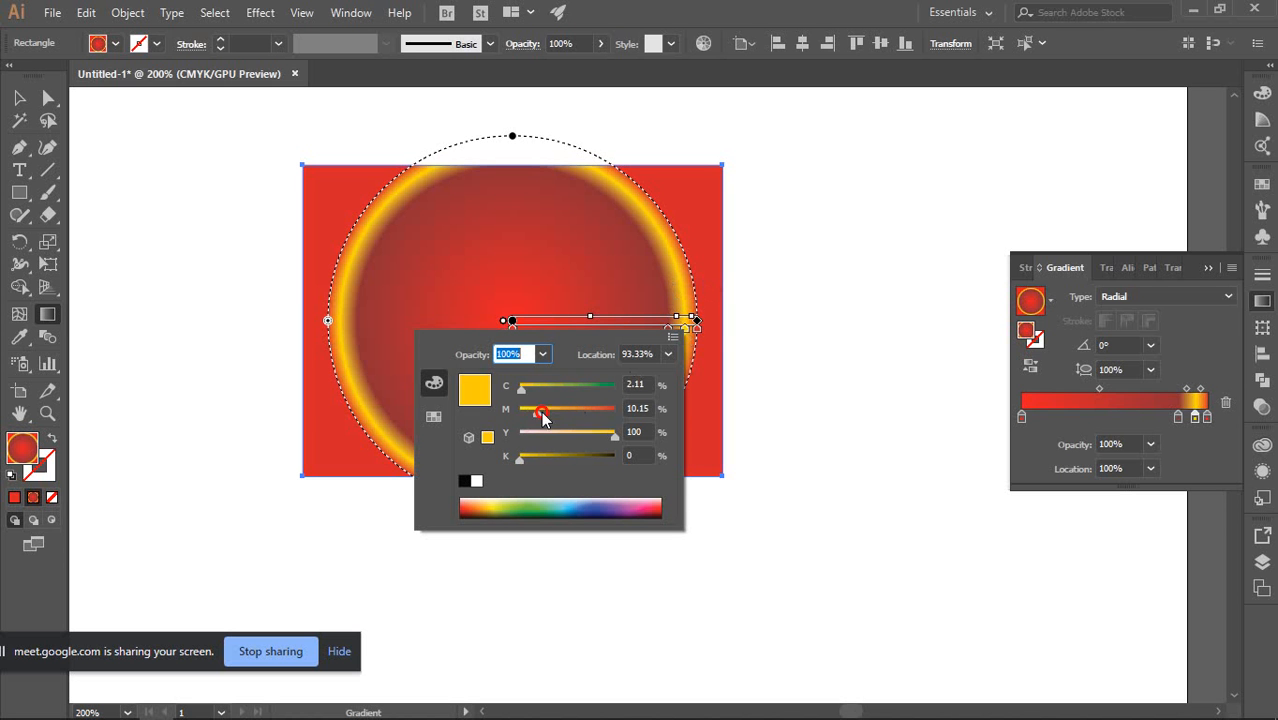
pyautogui.moveTo(541, 414); pyautogui.dragTo(582, 410)
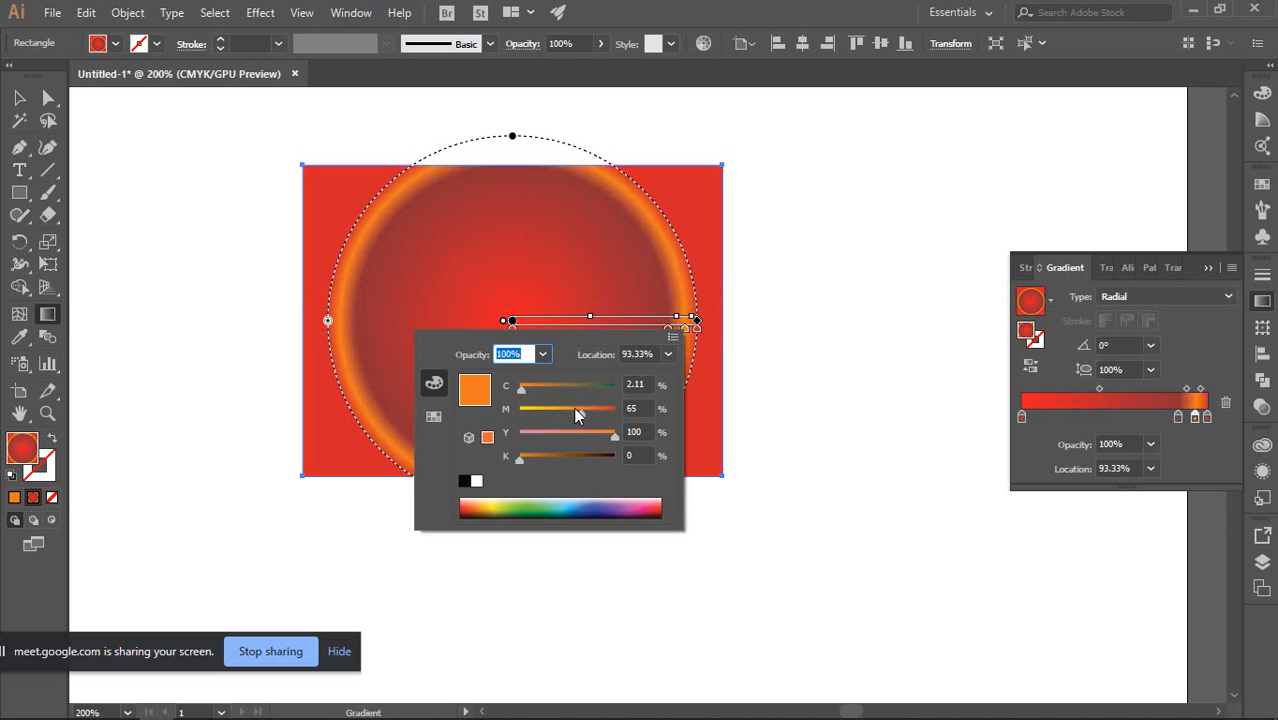
pyautogui.click(20, 99)
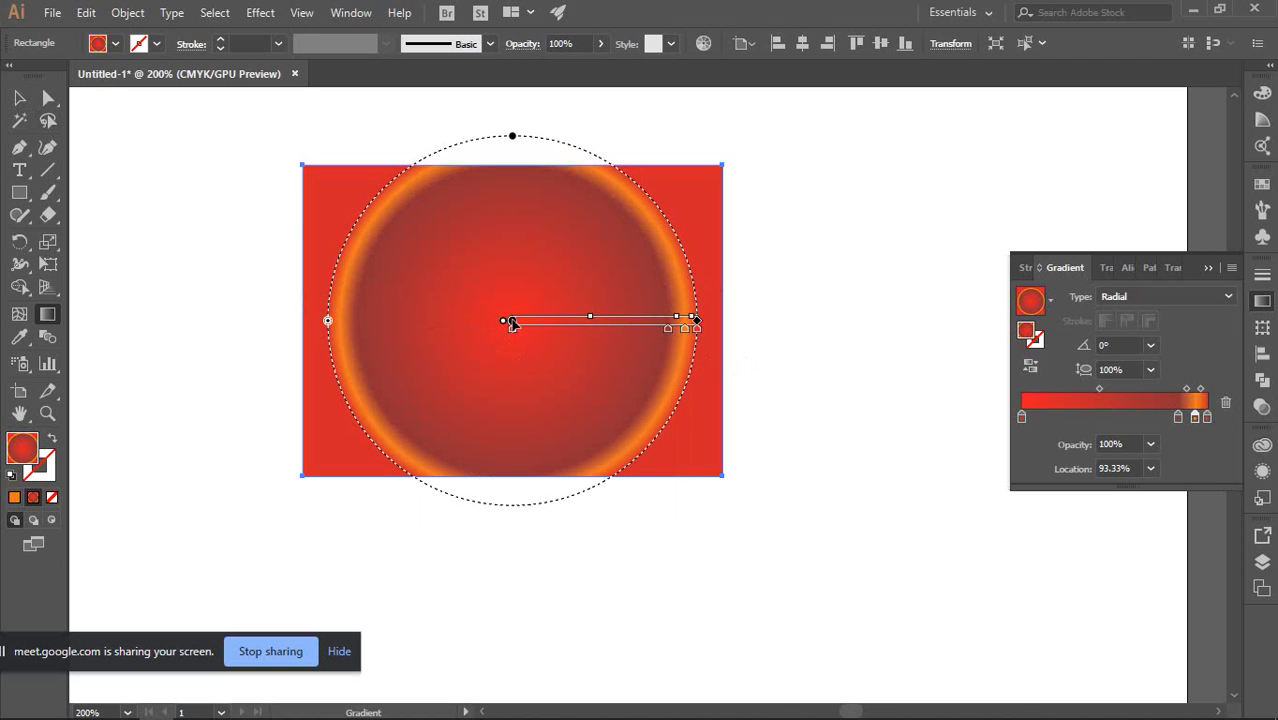
# Remove the gradient's center stop, add a new stop at location 5.74%, and set its cyan value to 0%
pyautogui.moveTo(512, 337)
pyautogui.mouseDown()
pyautogui.moveTo(565, 340)
pyautogui.moveTo(474, 329)
pyautogui.mouseUp()
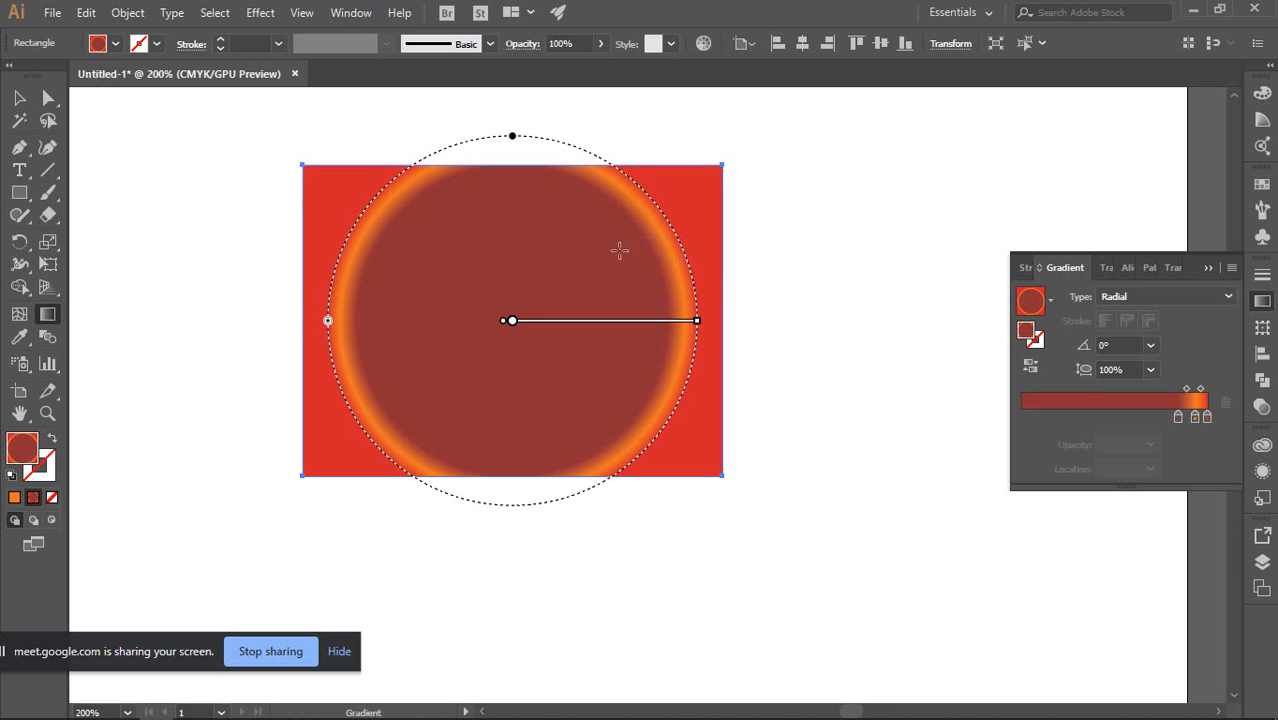
pyautogui.moveTo(612, 321)
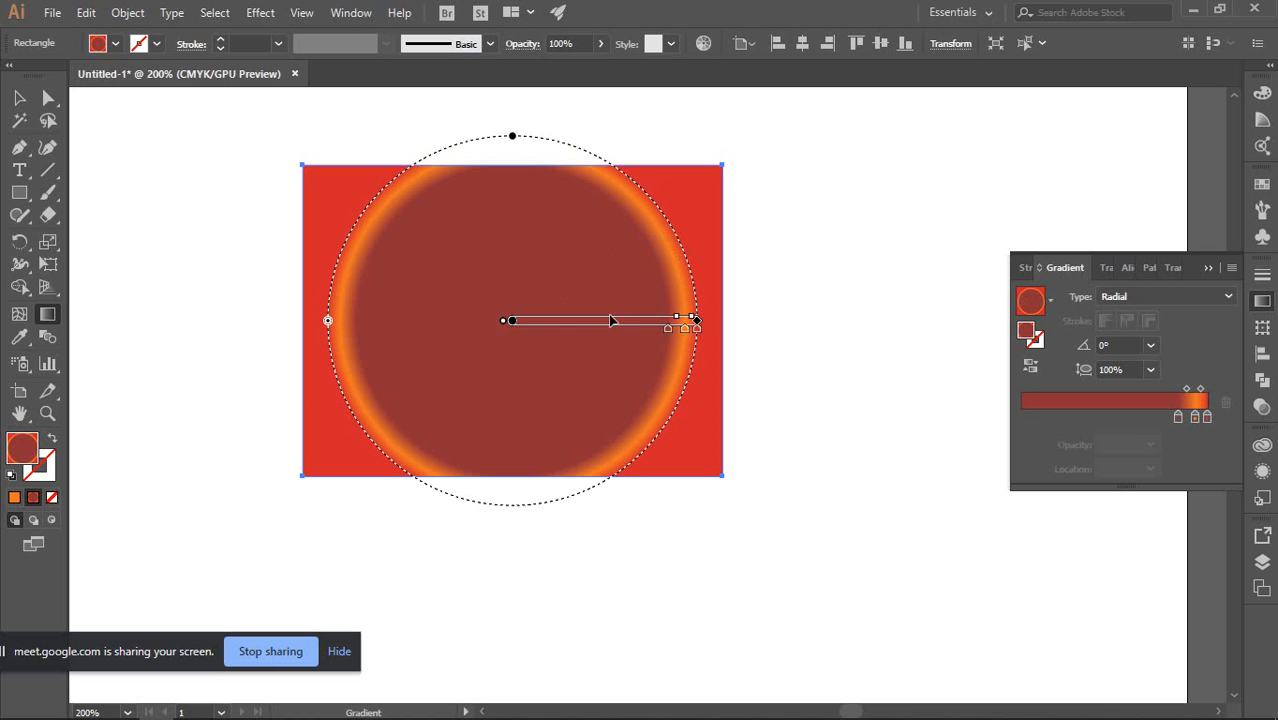
pyautogui.doubleClick(521, 328)
pyautogui.moveTo(404, 390); pyautogui.dragTo(357, 388)
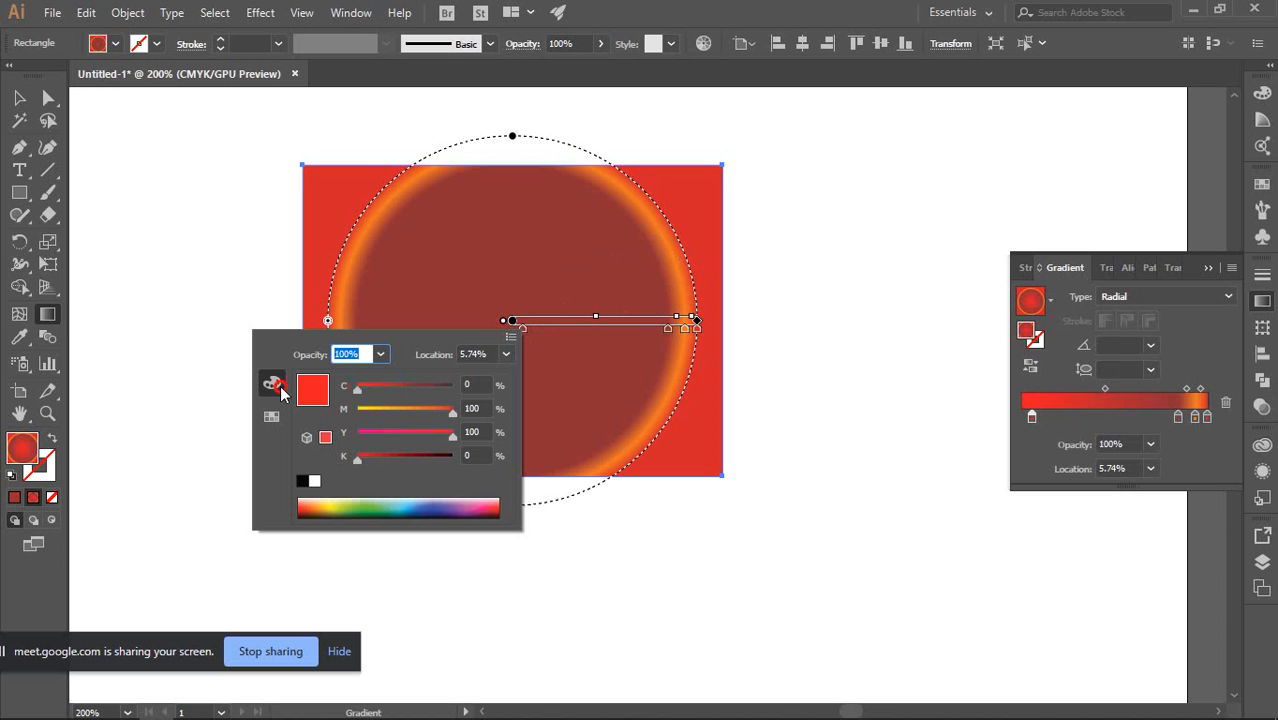
# Move the innermost red stop outward to just past the middle of the gradient and deselect the rectangle
pyautogui.click(521, 327)
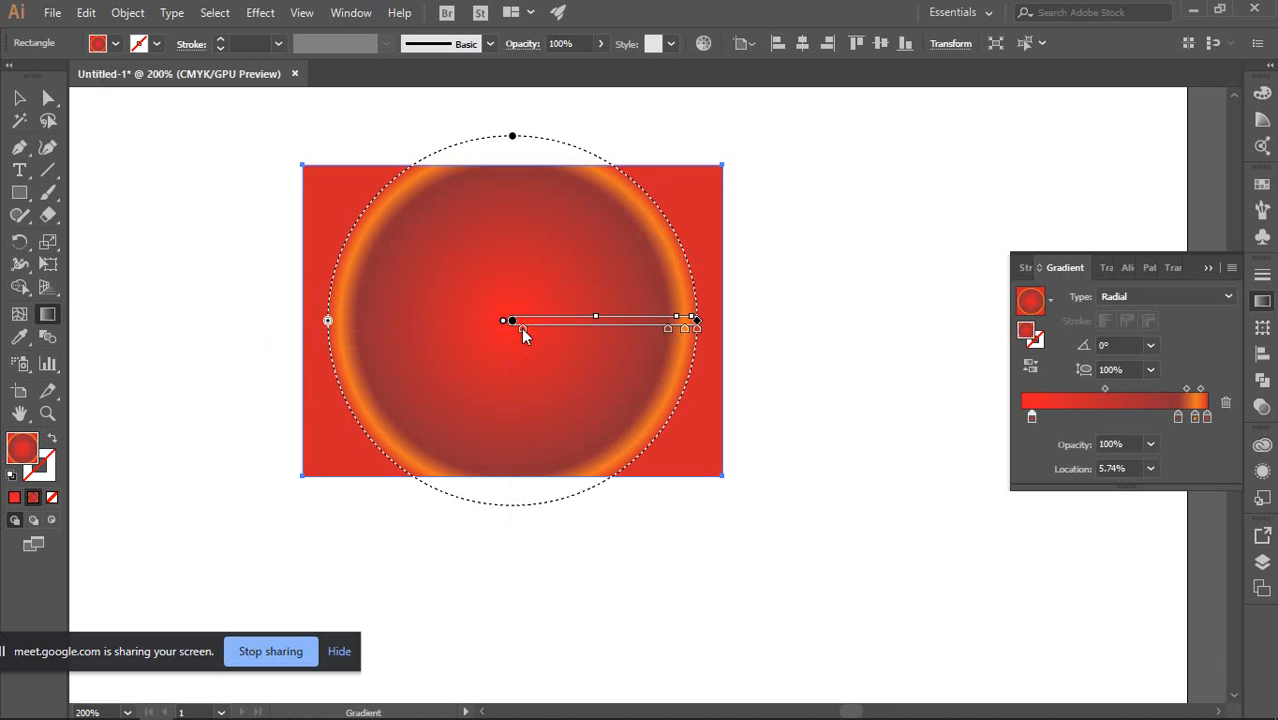
pyautogui.moveTo(540, 334); pyautogui.dragTo(617, 335)
pyautogui.moveTo(628, 334)
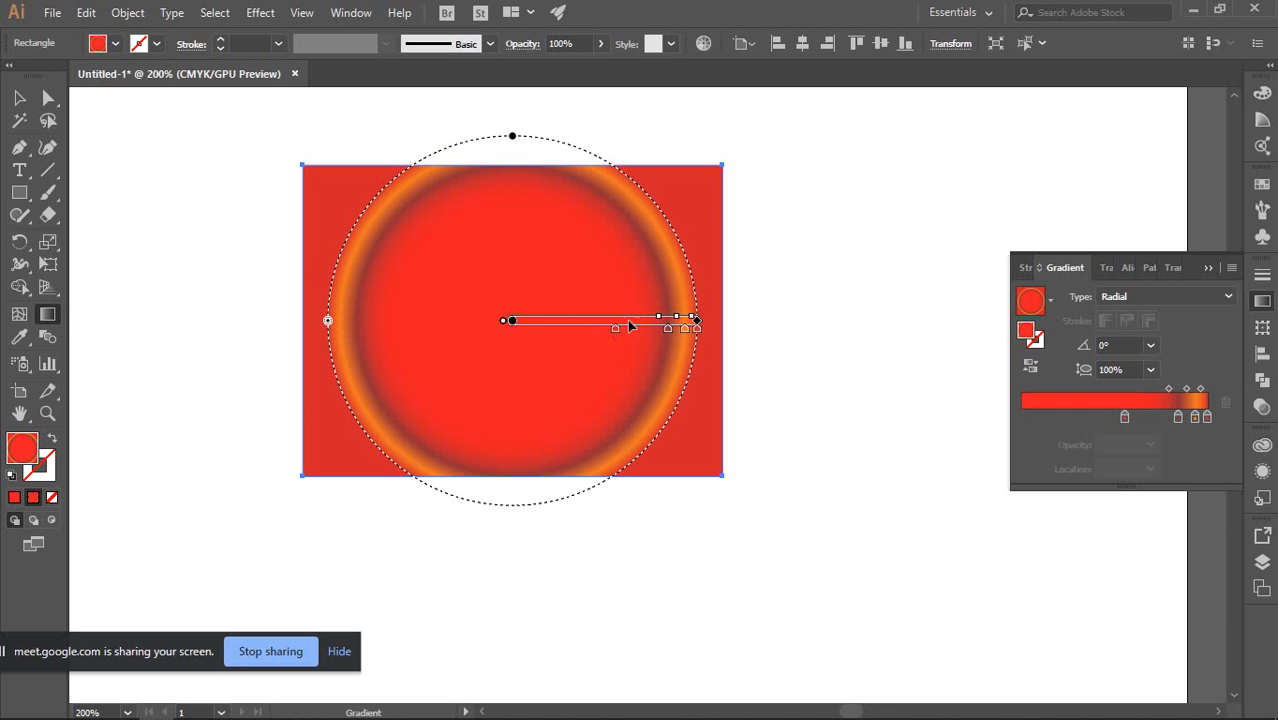
pyautogui.click(19, 97)
pyautogui.click(113, 208)
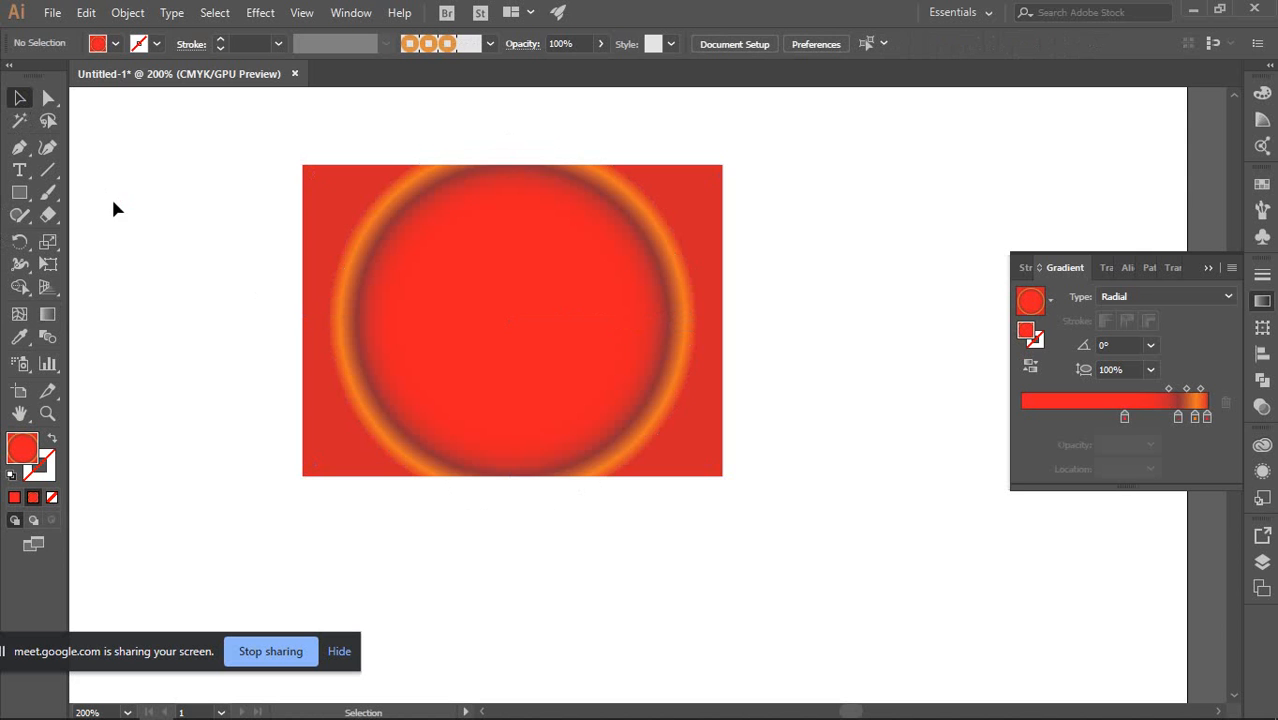
pyautogui.click(458, 285)
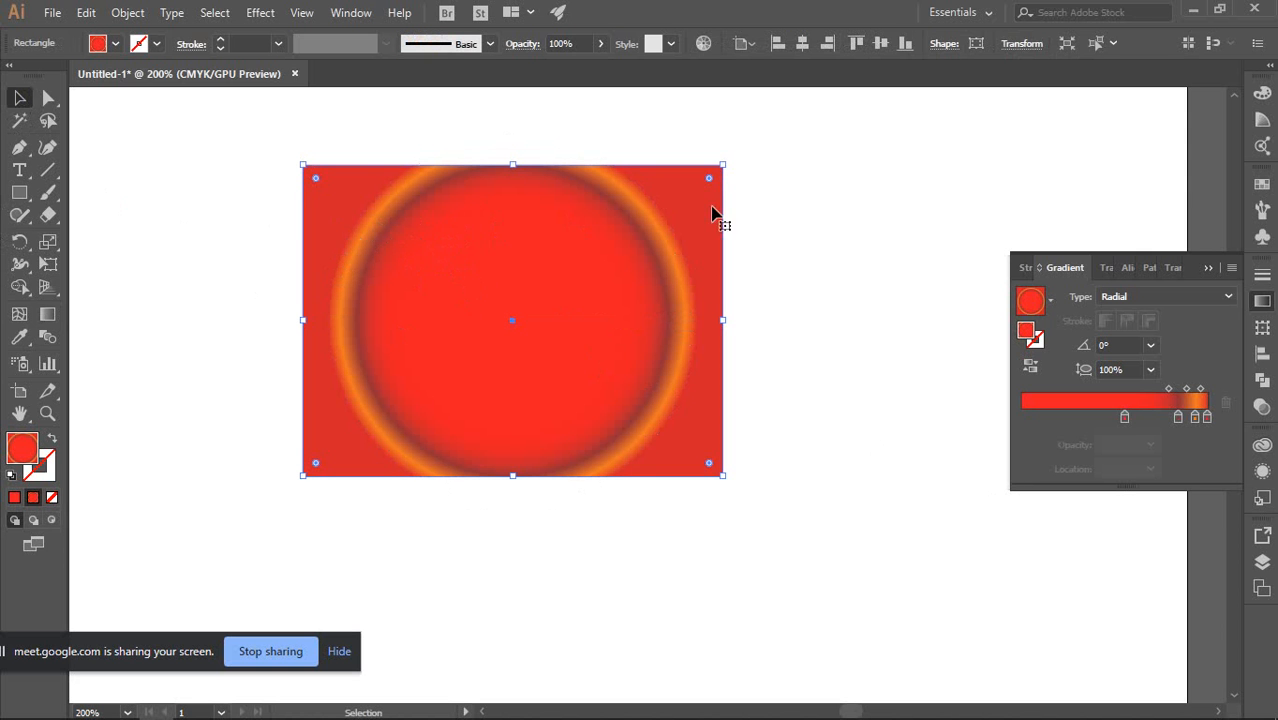
pyautogui.click(825, 314)
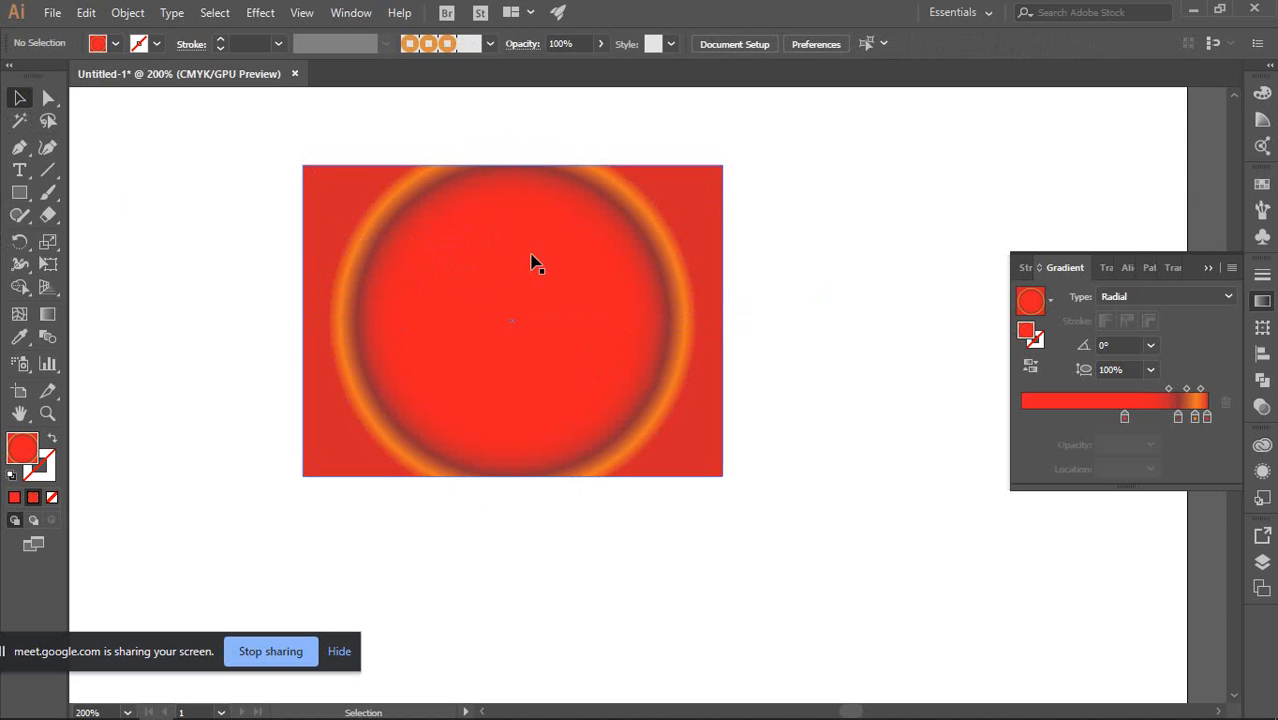
pyautogui.click(496, 236)
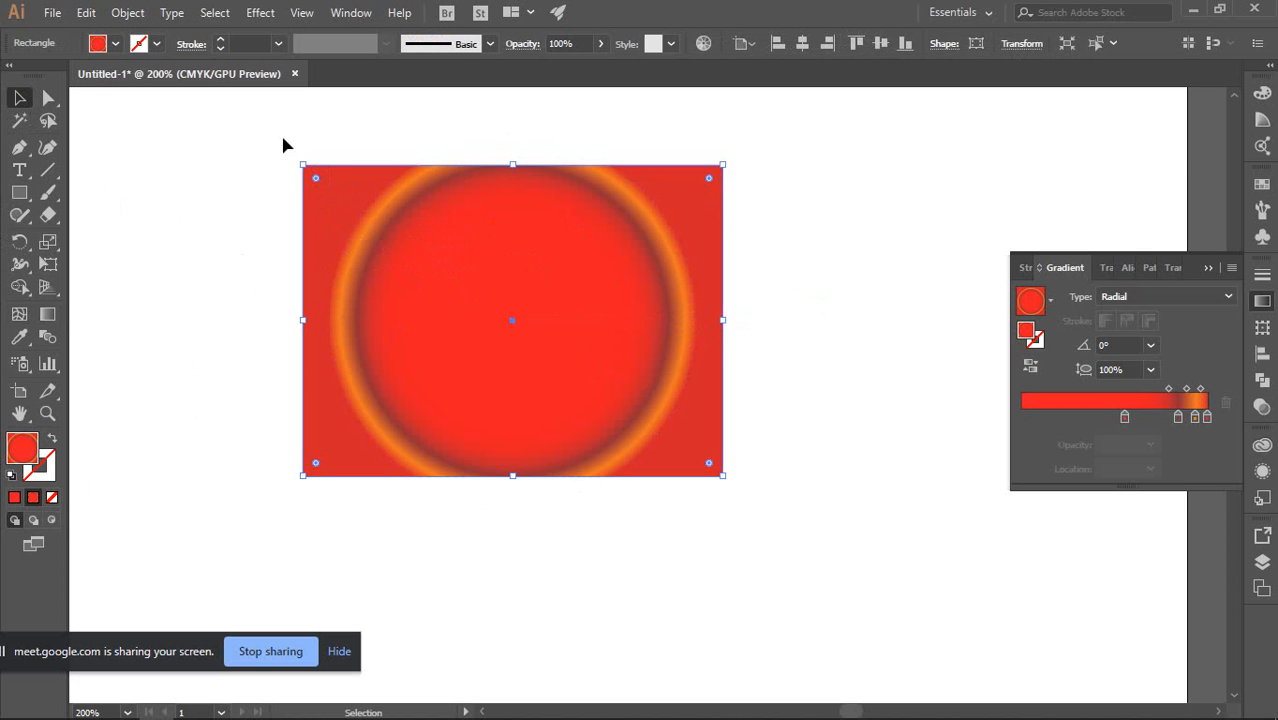
pyautogui.moveTo(280, 131); pyautogui.dragTo(752, 472)
pyautogui.click(833, 407)
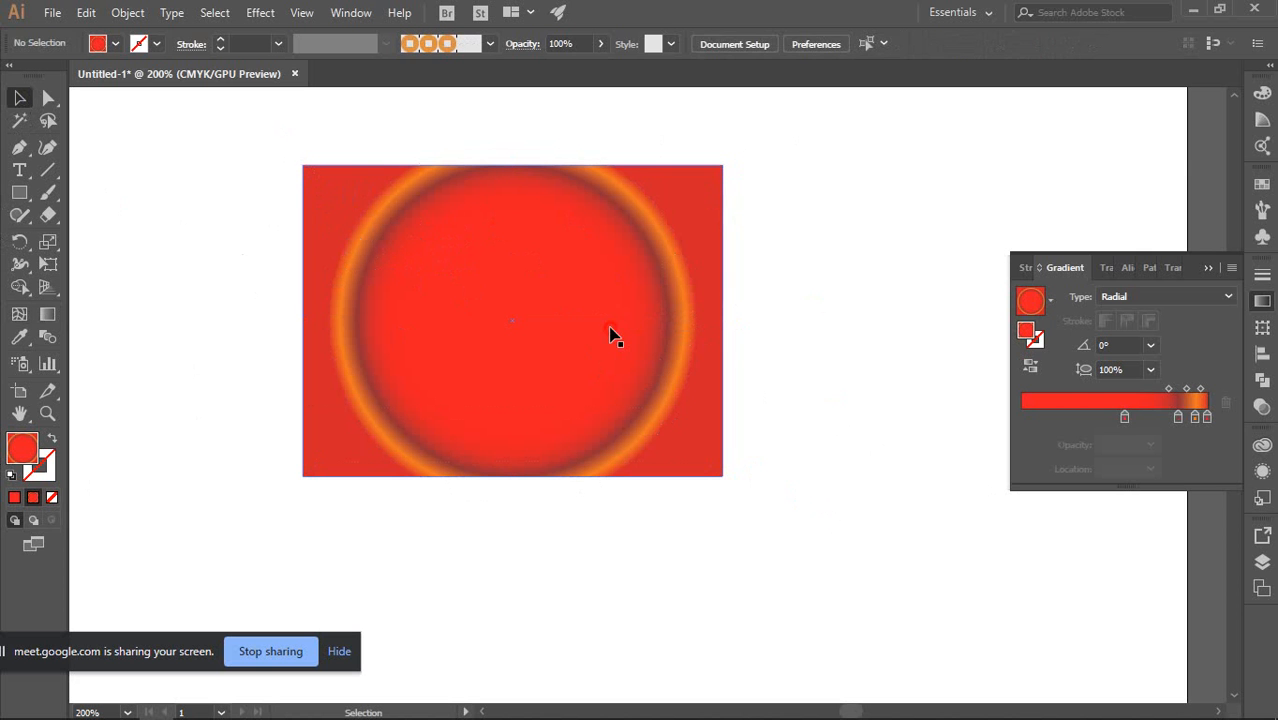
pyautogui.click(611, 334)
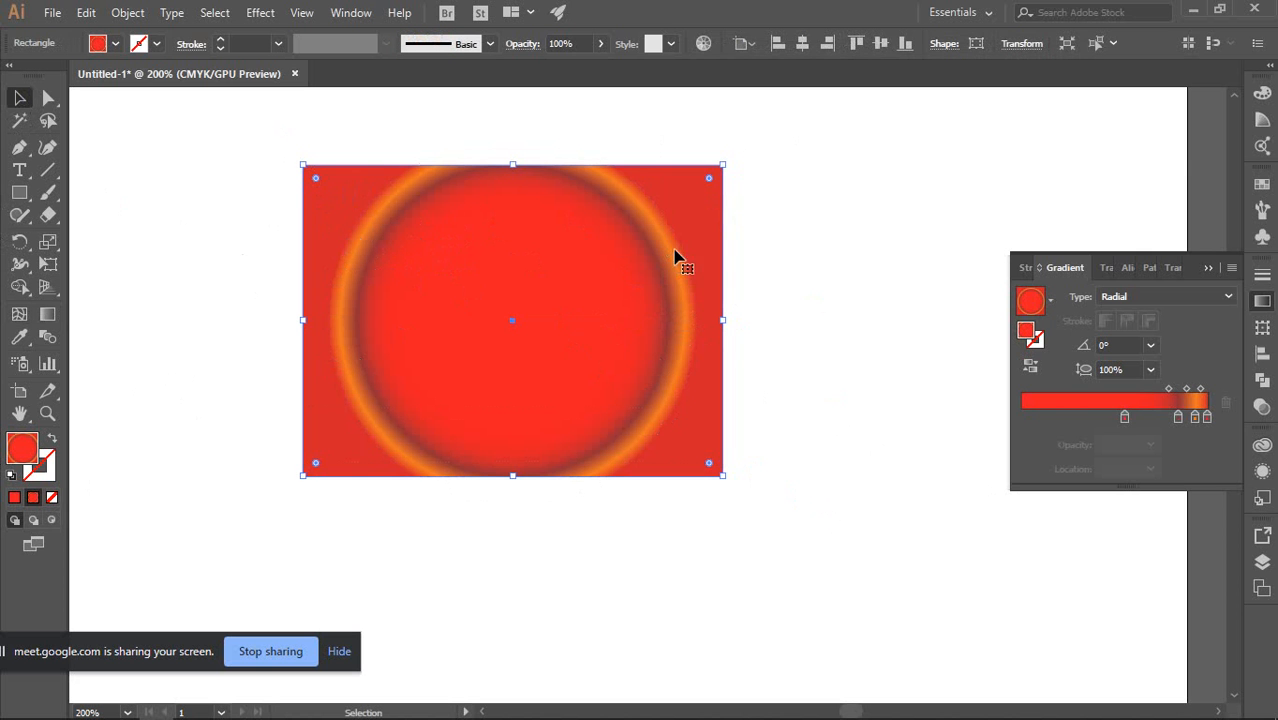
pyautogui.click(869, 256)
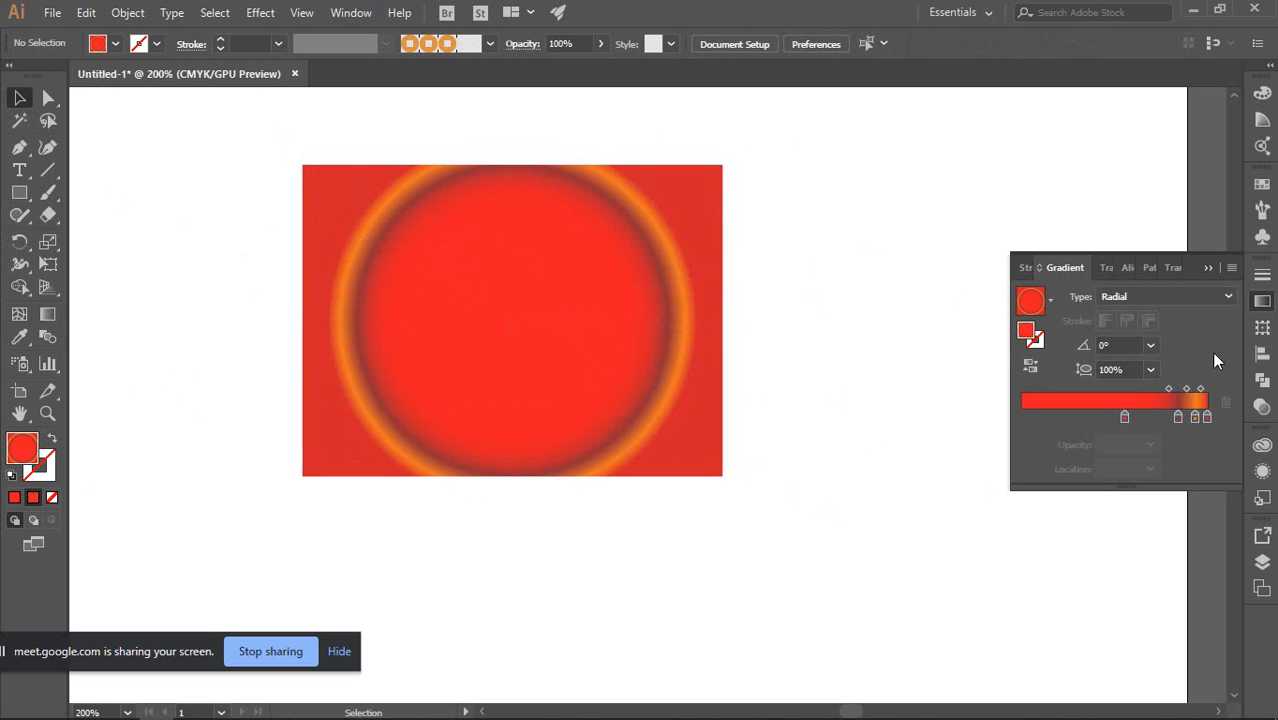
# Collapse the Gradient panel and zoom out to show the whole artboard with the black W beside it
pyautogui.click(1266, 300)
pyautogui.scroll(-3, 704, 388)
pyautogui.scroll(2, 710, 370)
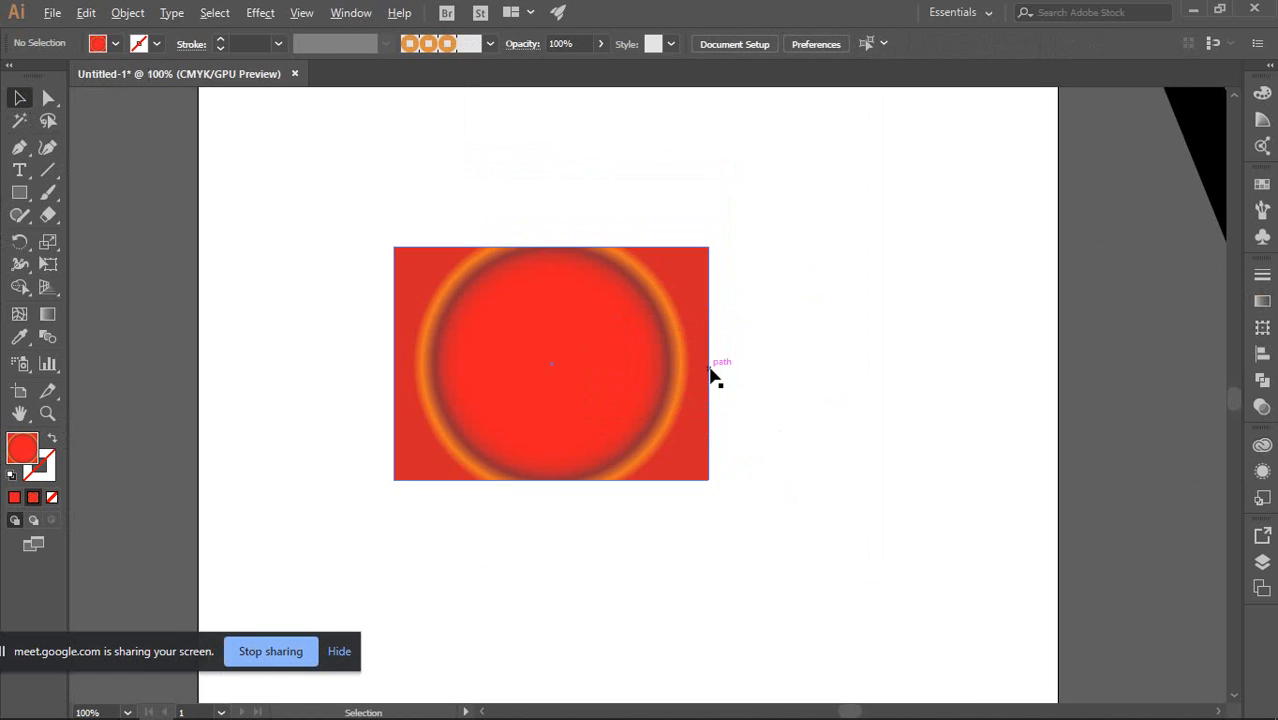
pyautogui.moveTo(776, 362); pyautogui.dragTo(656, 359)
pyautogui.scroll(-1, 604, 371)
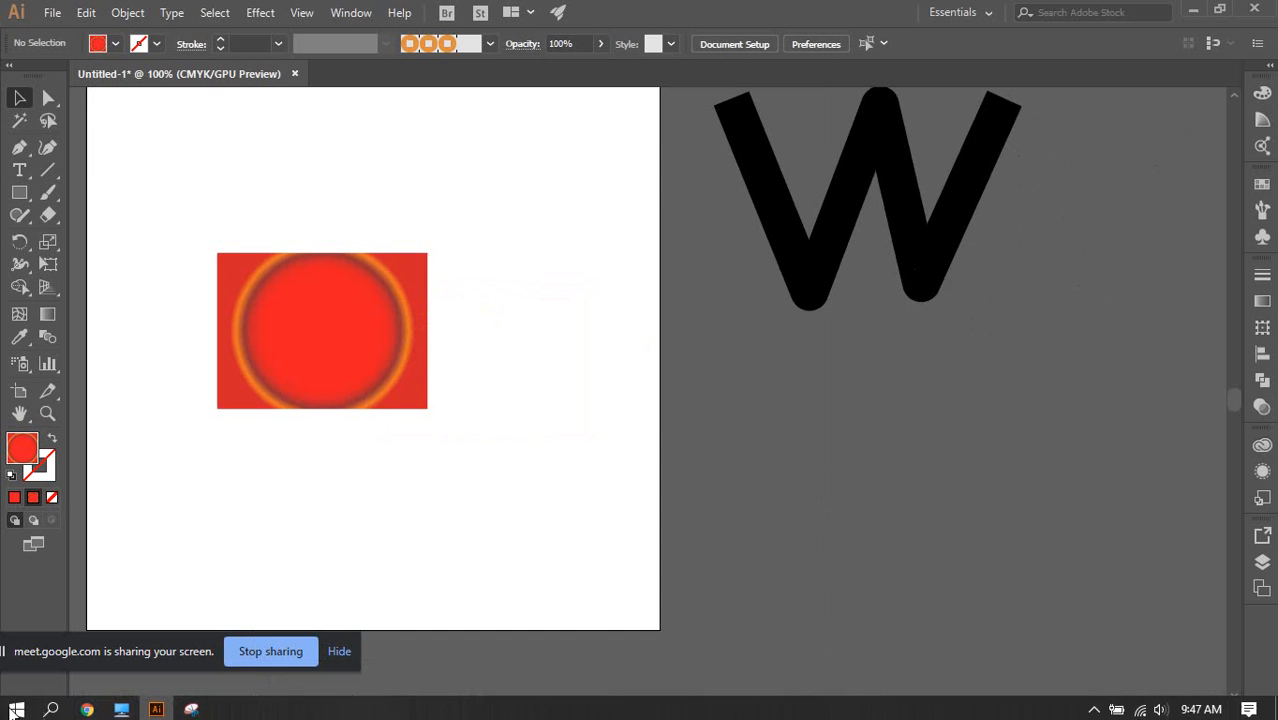
# Switch to the Google Meet browser window to check the meeting chat, and return to Illustrator
pyautogui.moveTo(87, 705)
pyautogui.click(70, 640)
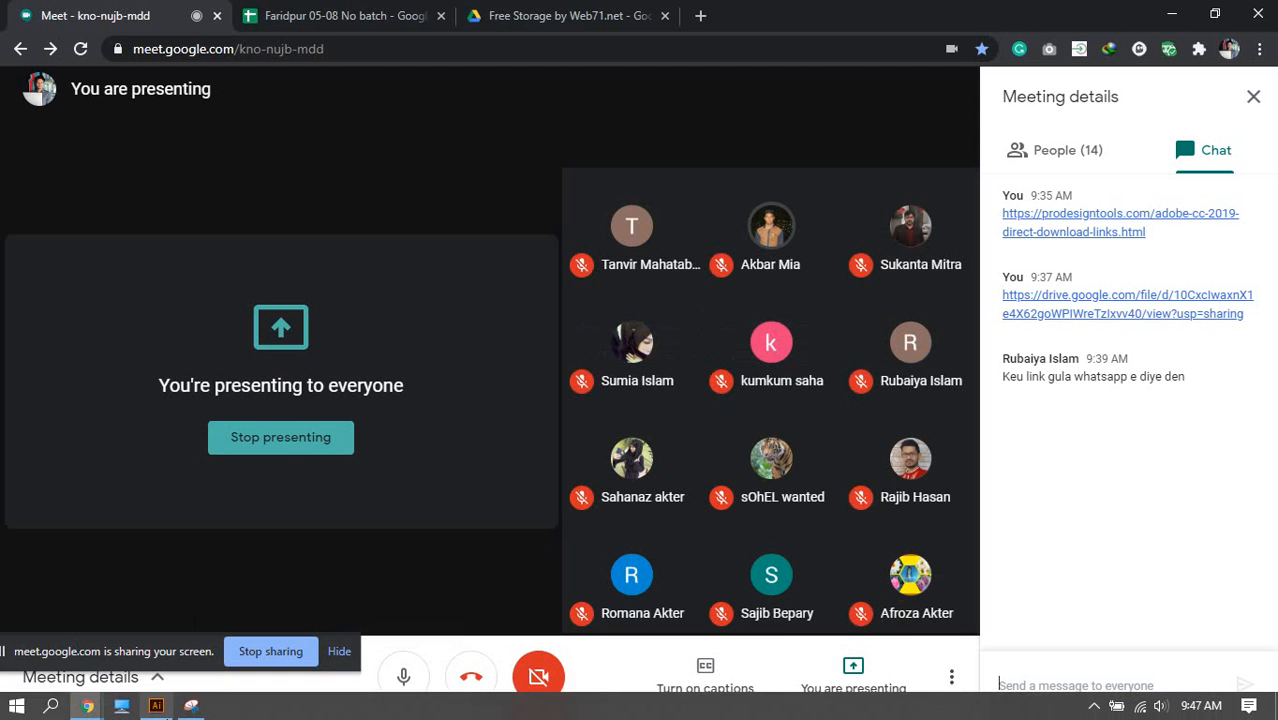
pyautogui.click(162, 708)
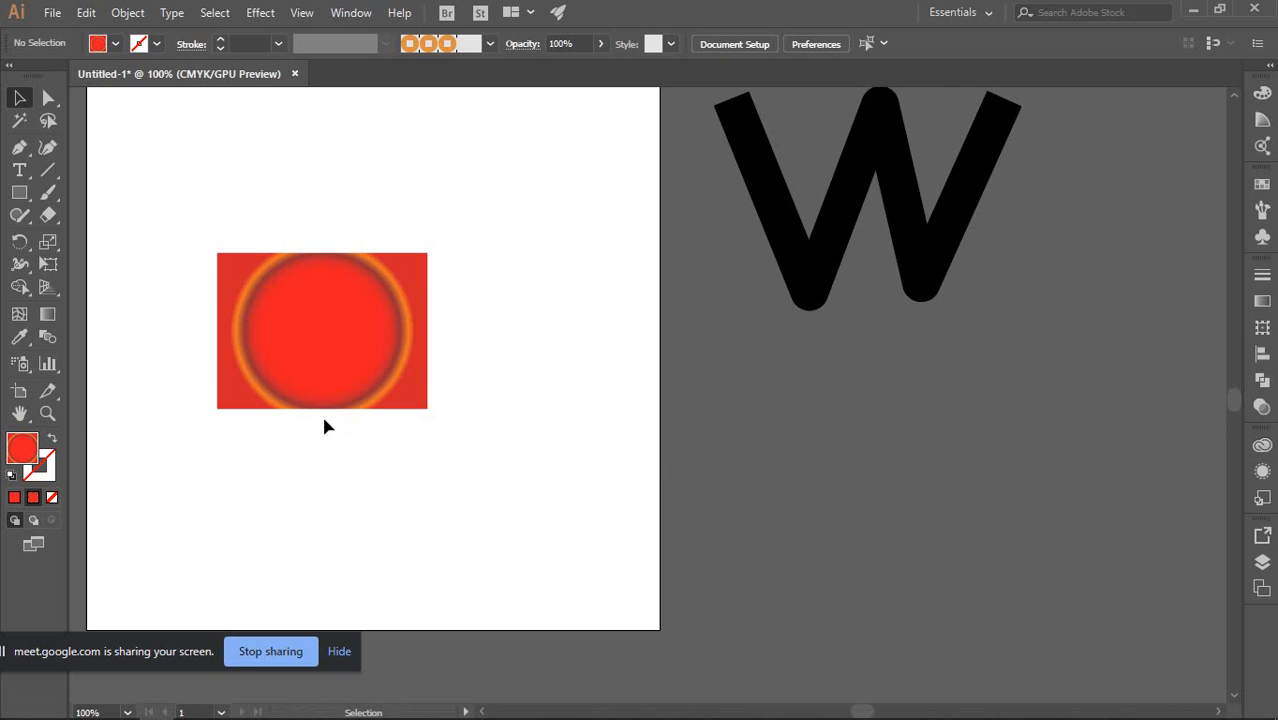
# Select the gradient-filled rectangle, nudge its radial gradient's center slightly upward with the Gradient tool, and open the gradient settings
pyautogui.click(55, 313)
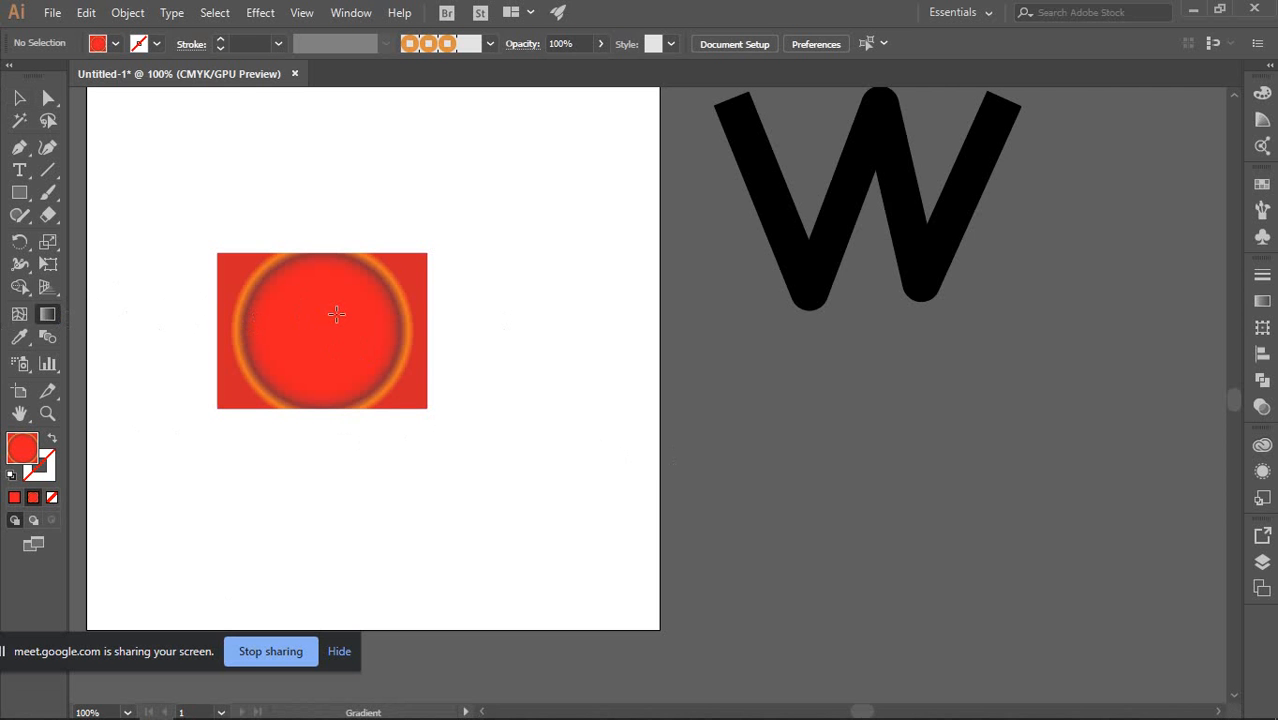
pyautogui.click(15, 95)
pyautogui.click(221, 298)
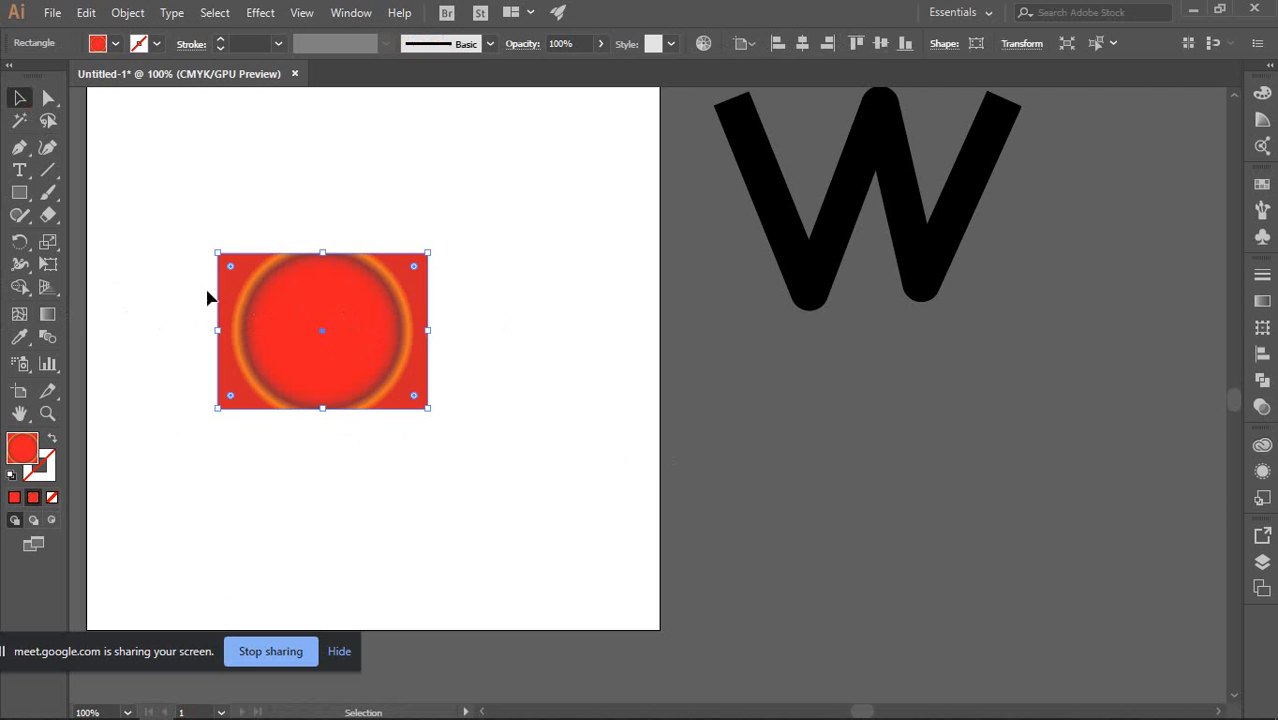
pyautogui.click(47, 313)
pyautogui.moveTo(322, 334)
pyautogui.mouseDown()
pyautogui.moveTo(417, 331)
pyautogui.moveTo(311, 331)
pyautogui.moveTo(322, 330)
pyautogui.mouseUp()
pyautogui.moveTo(421, 327)
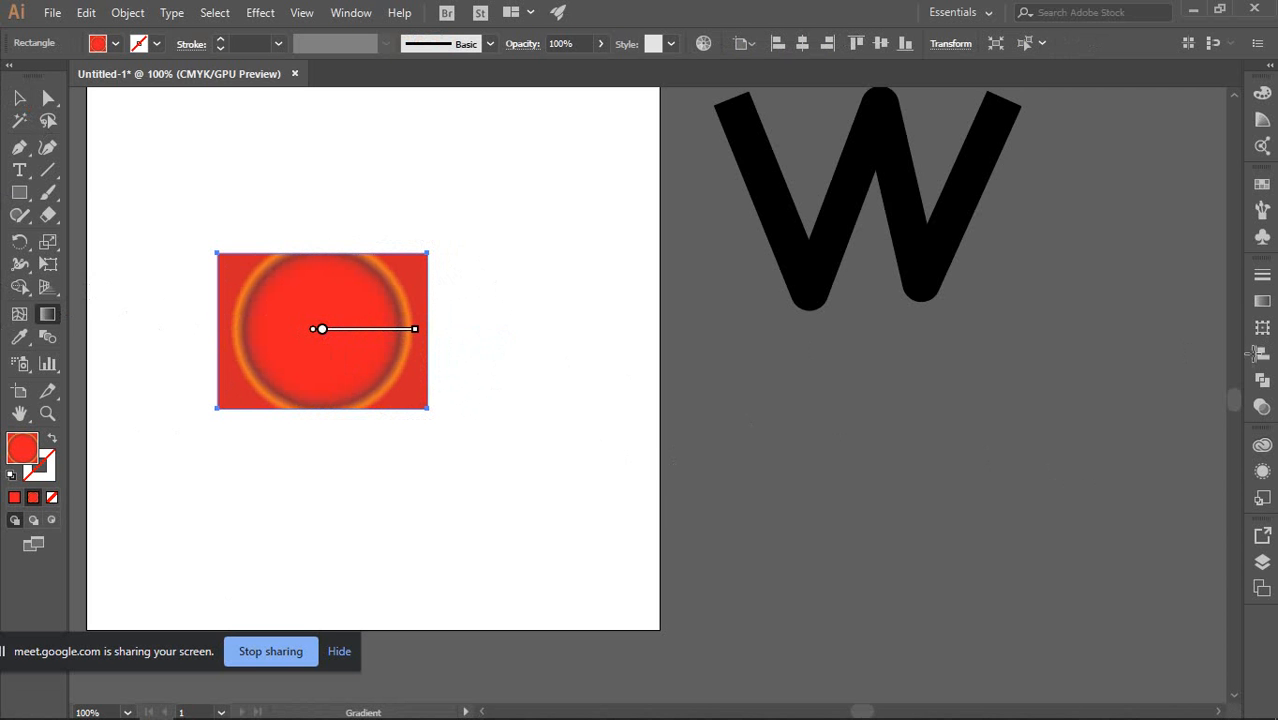
pyautogui.click(1261, 302)
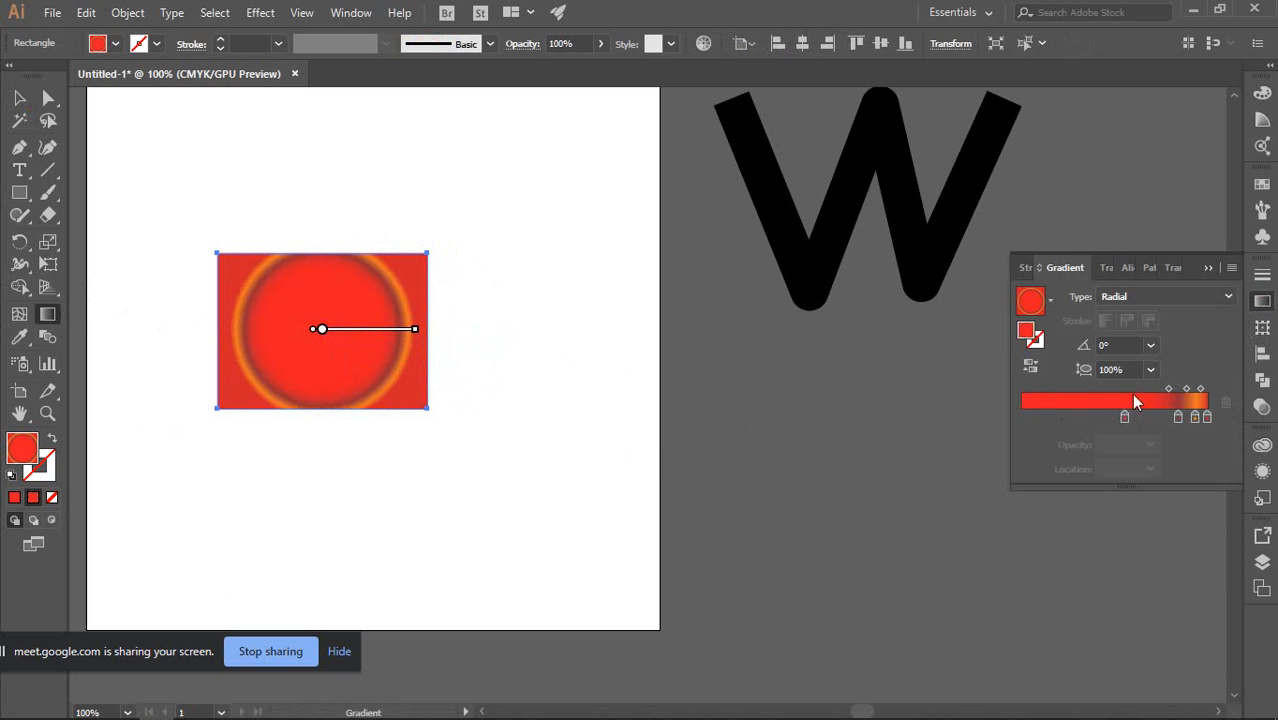
pyautogui.click(1150, 370)
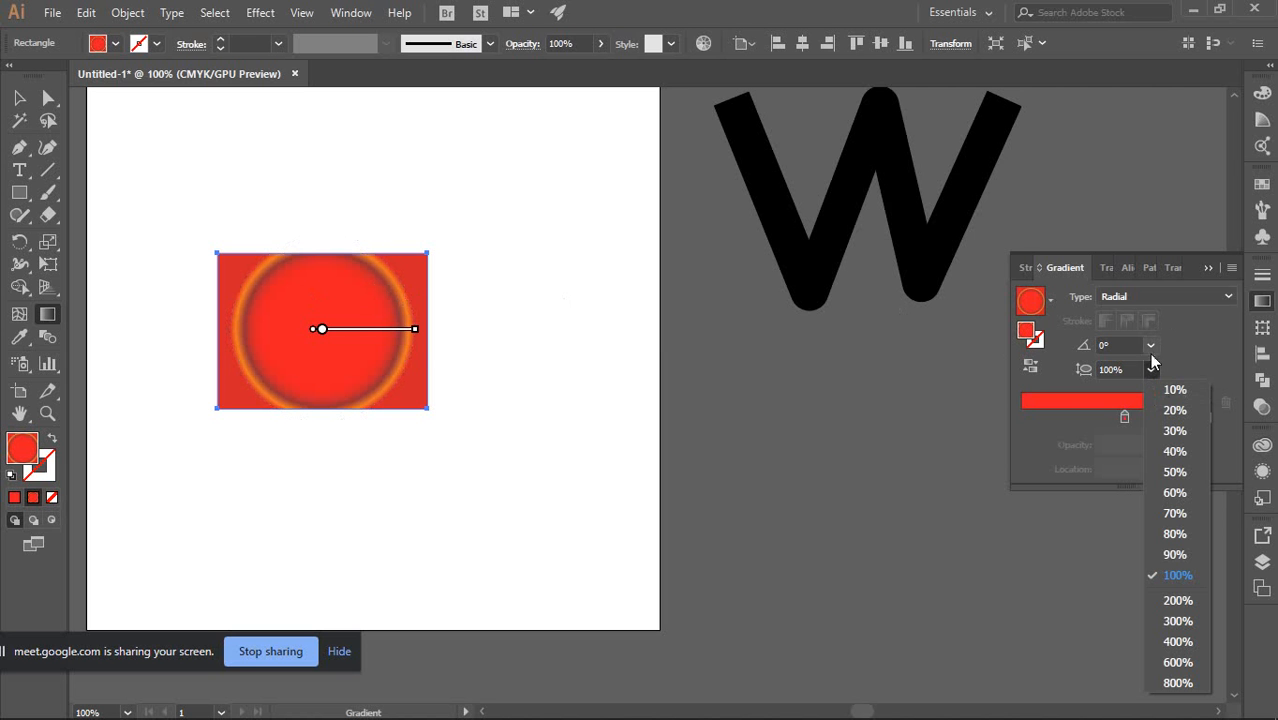
pyautogui.click(1191, 301)
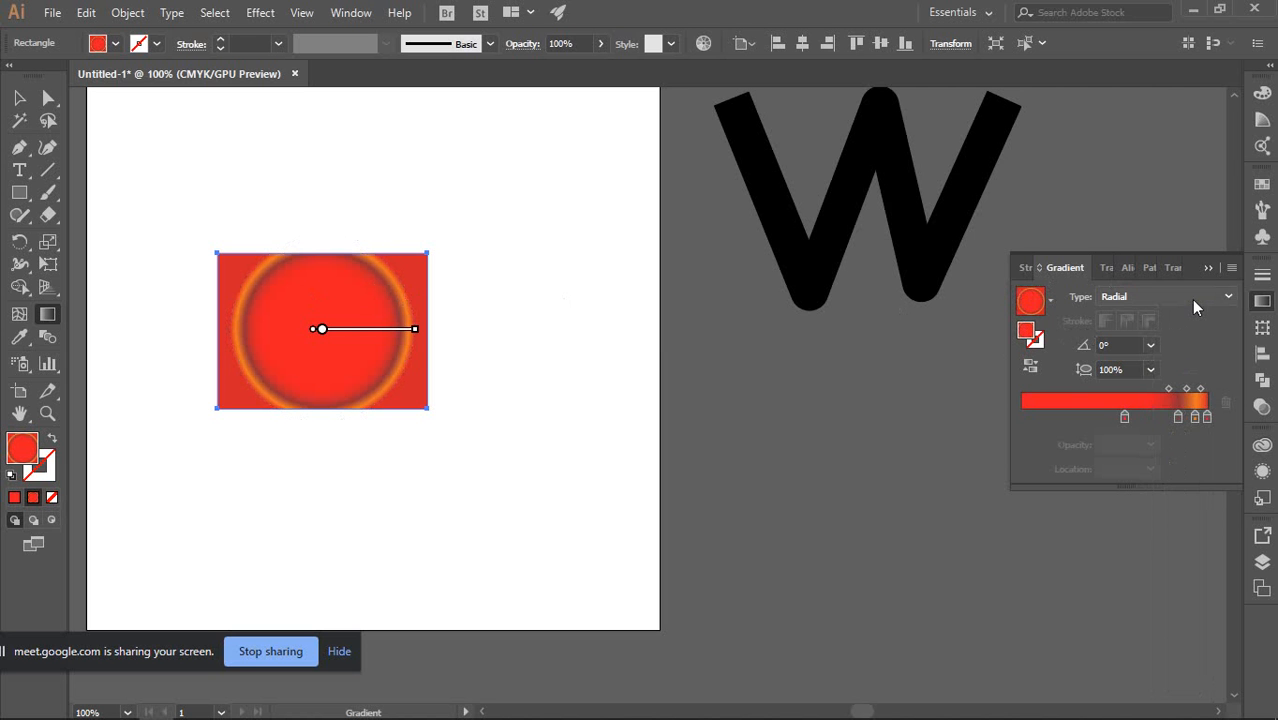
pyautogui.click(1191, 299)
pyautogui.click(1184, 299)
pyautogui.click(1181, 295)
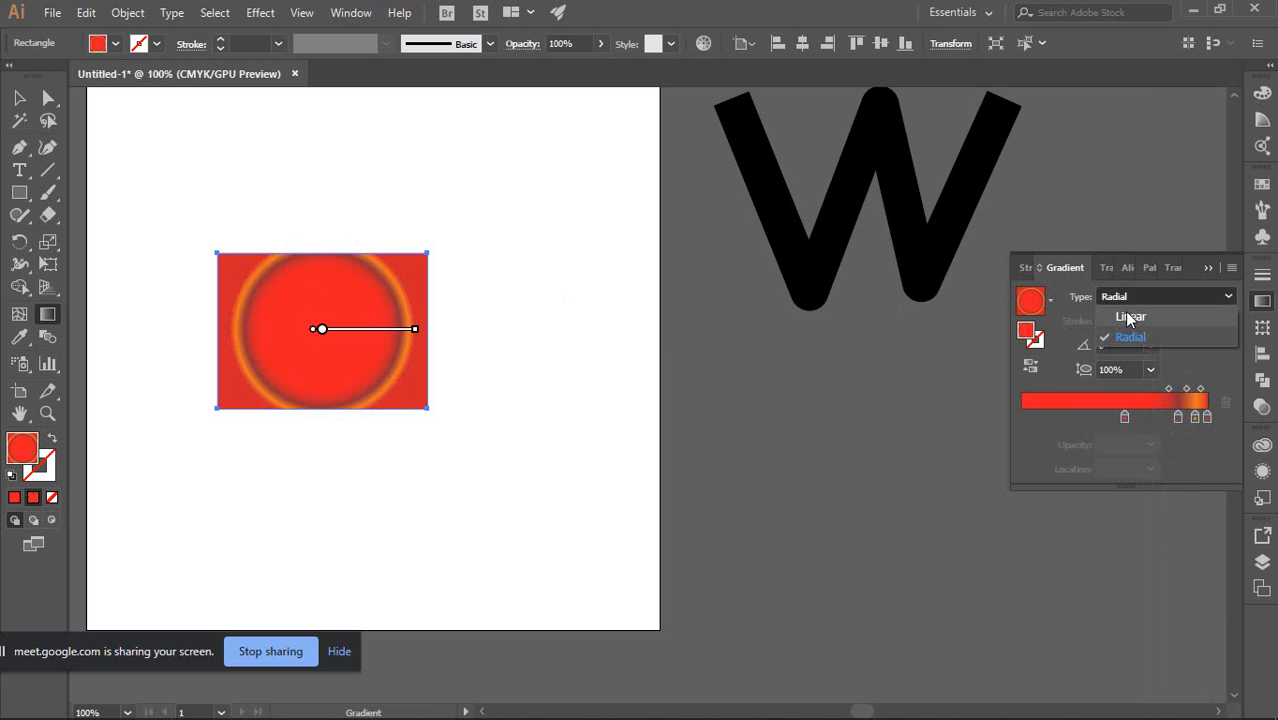
# Save the rectangle's red and orange radial gradient as a new gradient swatch and return to the Selection tool
pyautogui.click(1052, 297)
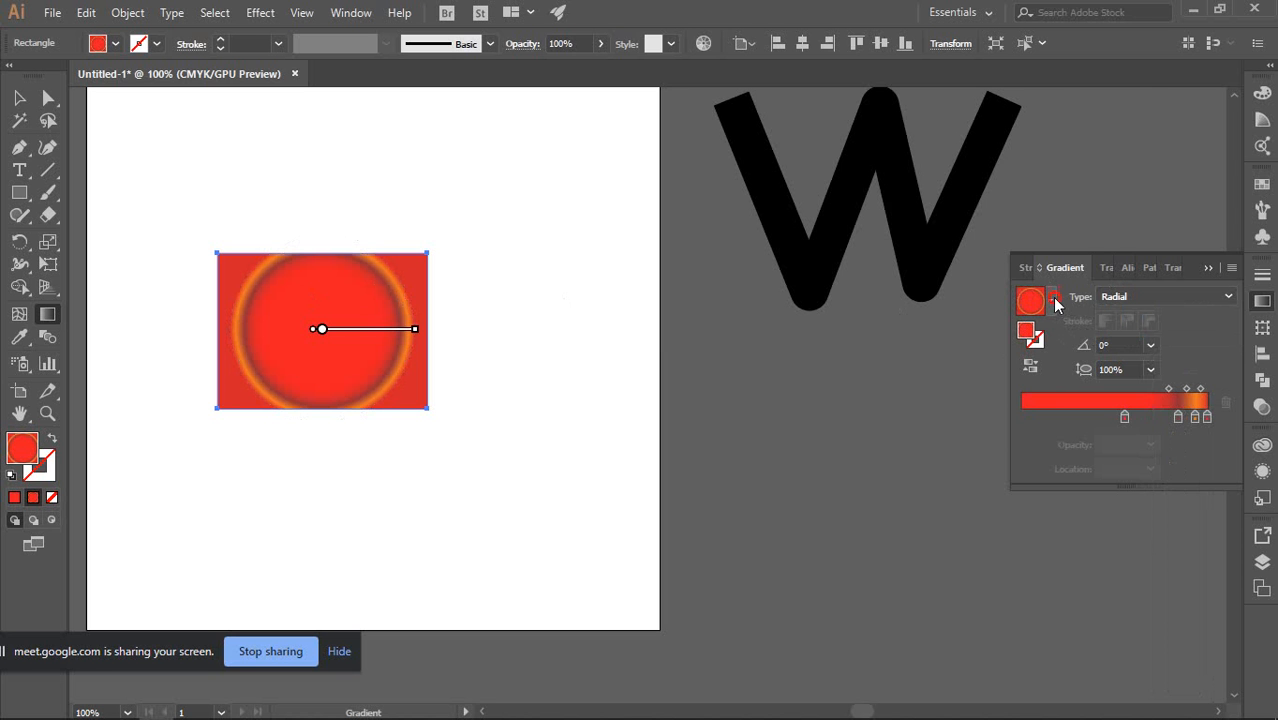
pyautogui.click(1049, 302)
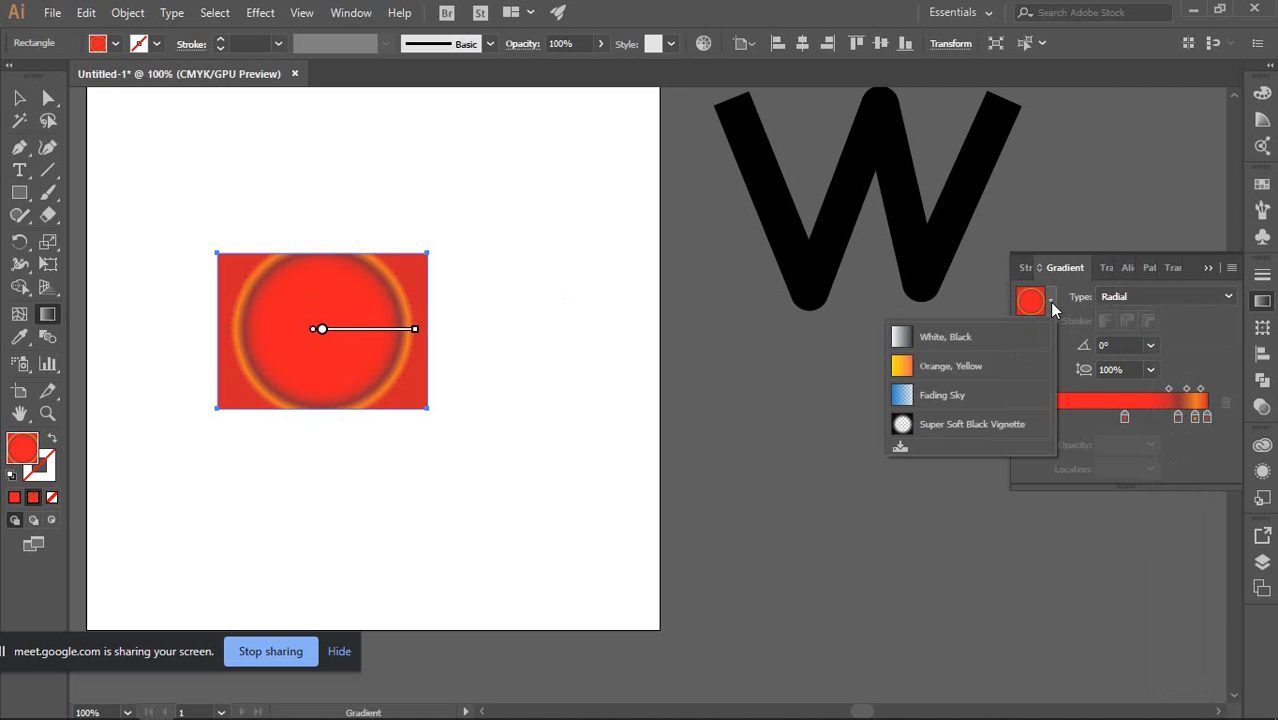
pyautogui.click(900, 449)
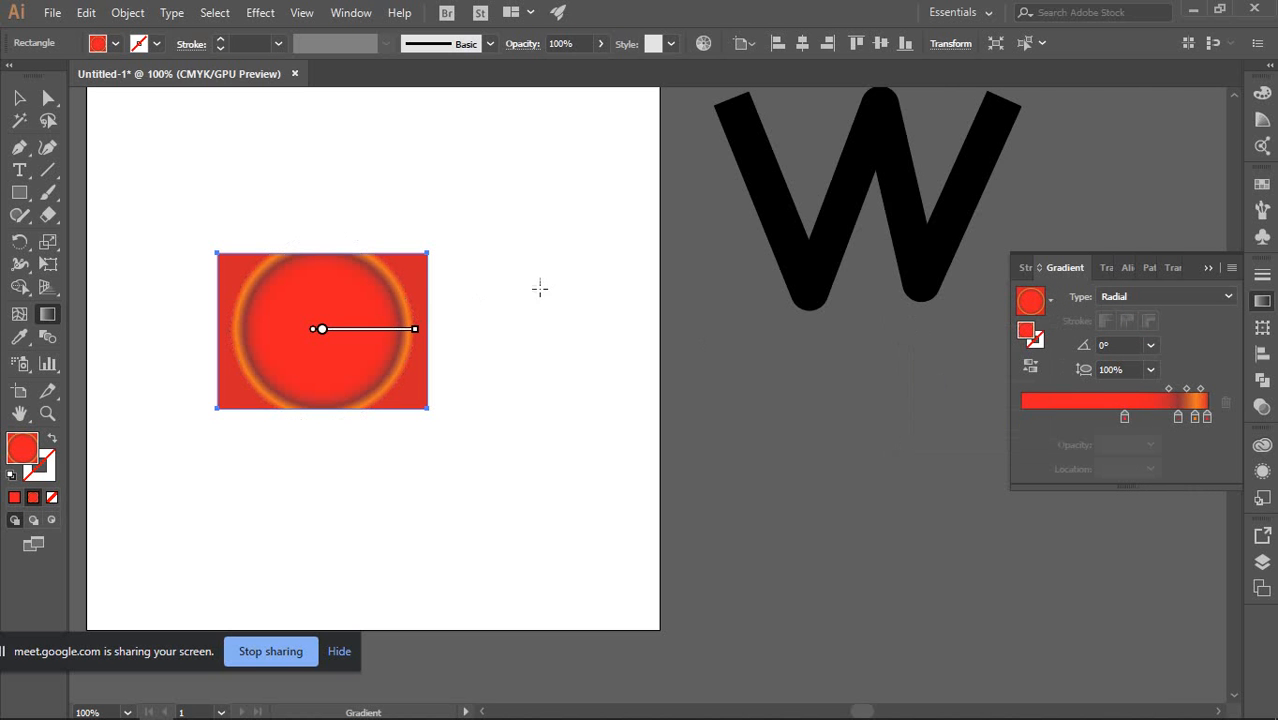
pyautogui.click(19, 98)
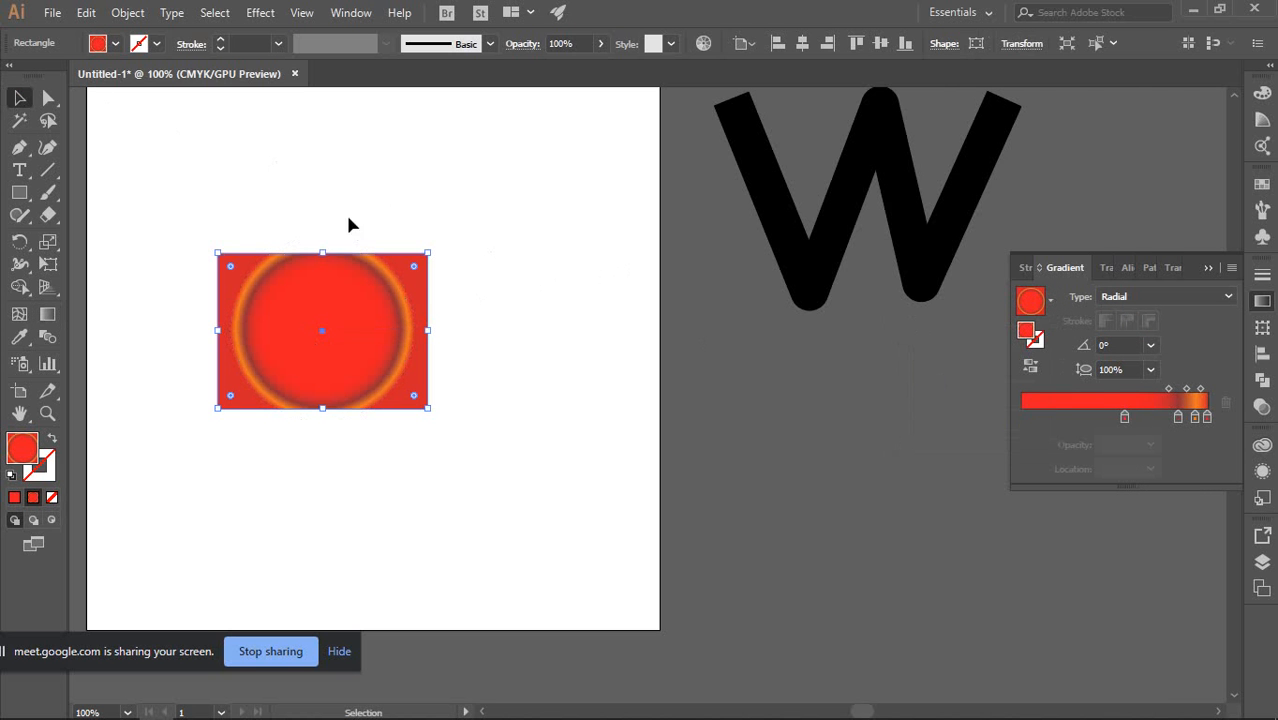
# Examine the preset gradient list for the saved swatch, keeping the rectangle selected at the end
pyautogui.click(1049, 300)
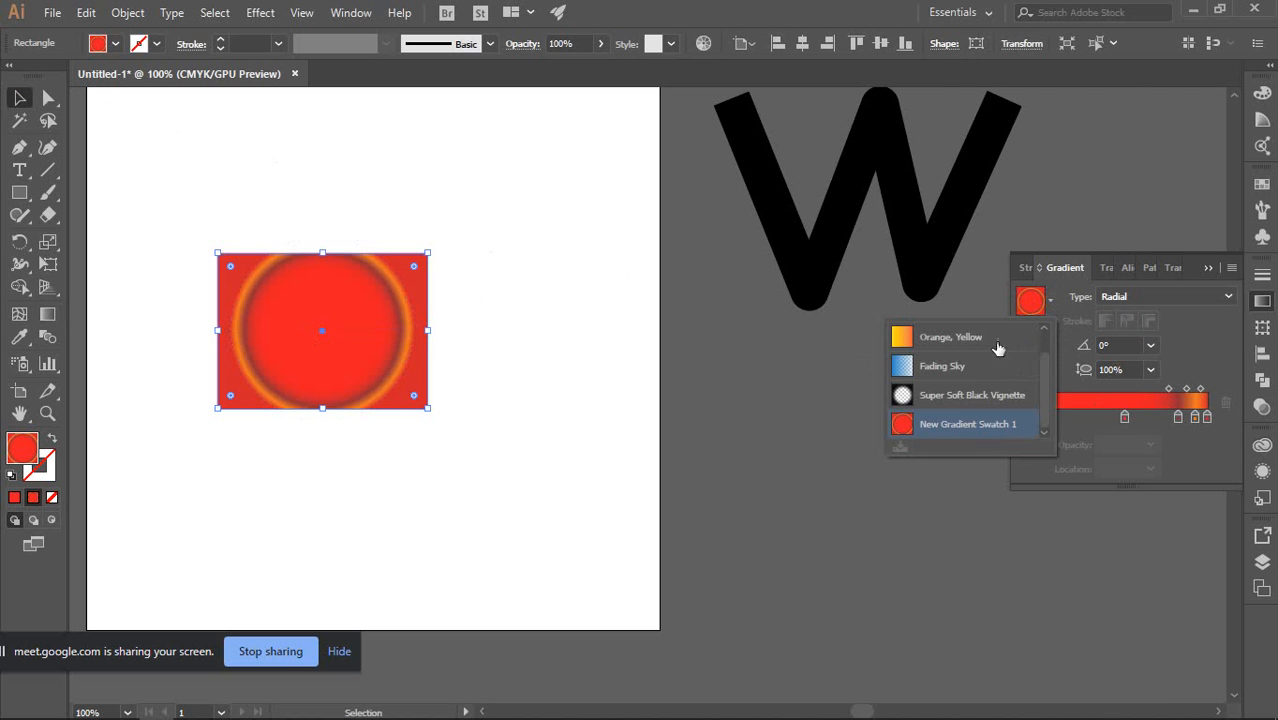
pyautogui.scroll(1, 961, 380)
pyautogui.scroll(-1, 963, 372)
pyautogui.click(522, 297)
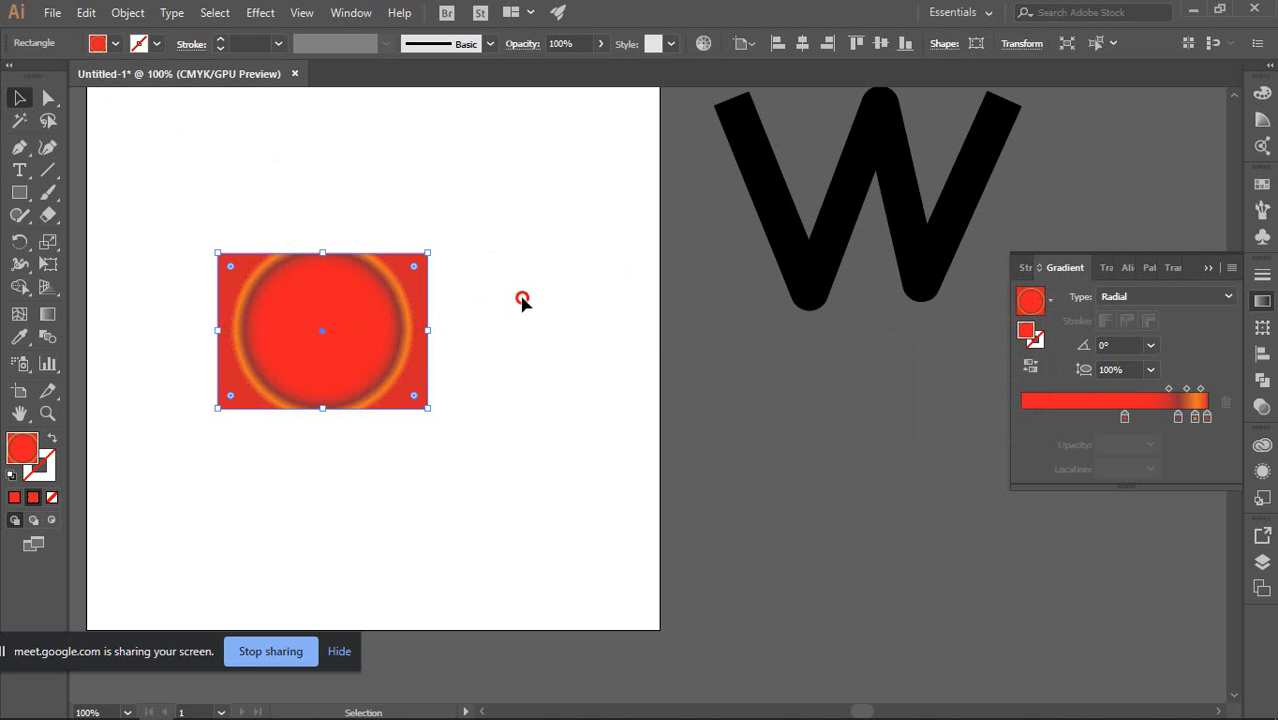
pyautogui.click(531, 225)
pyautogui.click(322, 310)
pyautogui.click(471, 221)
pyautogui.click(311, 302)
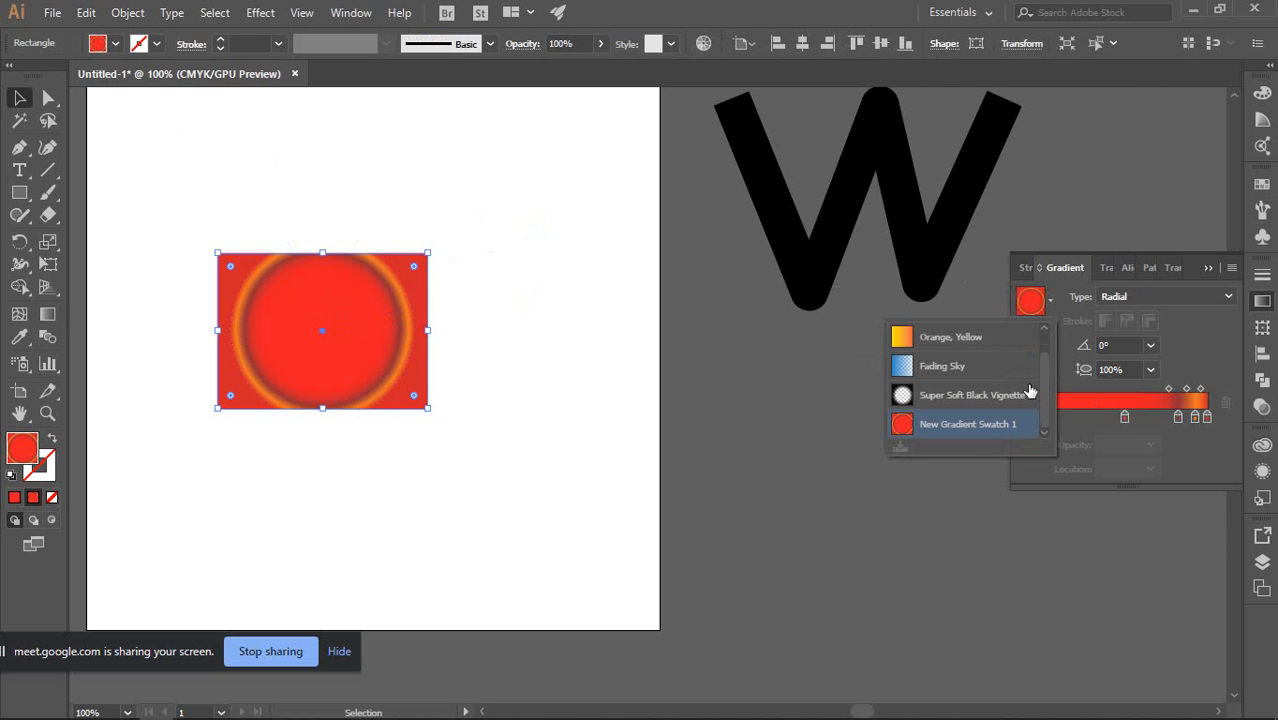
pyautogui.click(1049, 300)
pyautogui.click(455, 300)
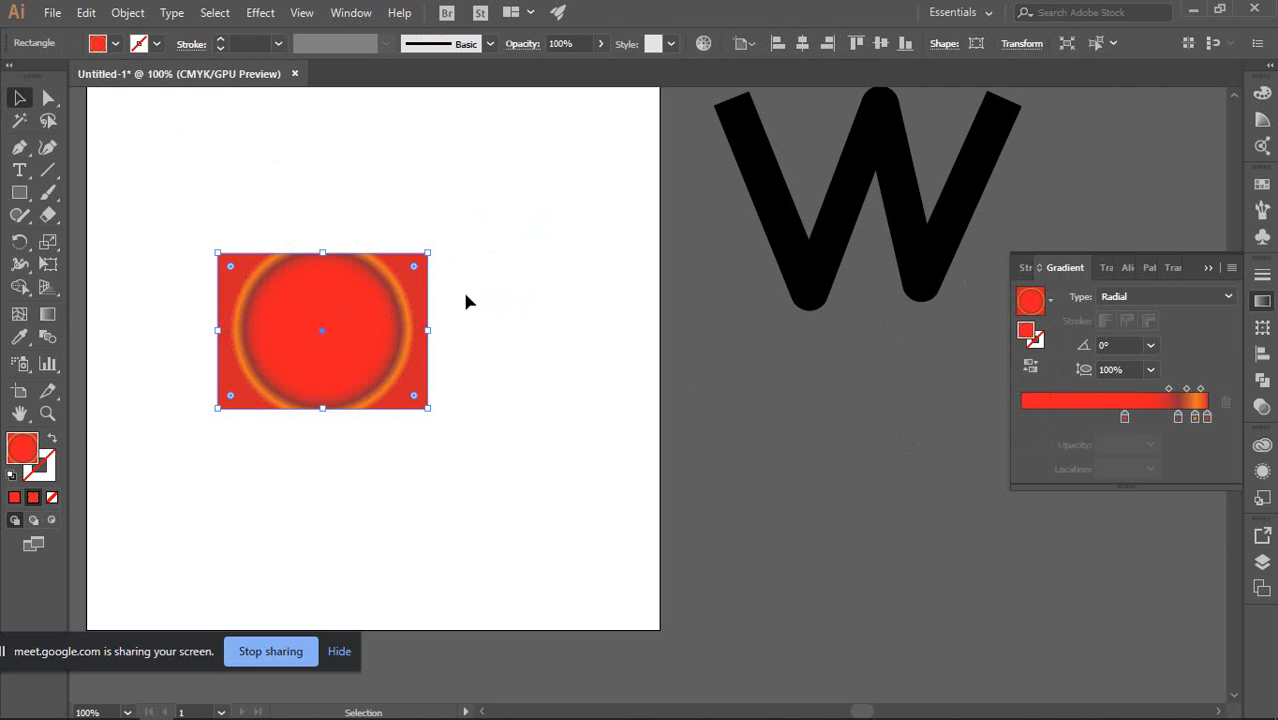
pyautogui.click(352, 195)
pyautogui.click(314, 308)
# Delete the innermost bright red gradient stop and move the neighbouring dark red stop to location 0%
pyautogui.moveTo(1125, 417); pyautogui.dragTo(824, 422)
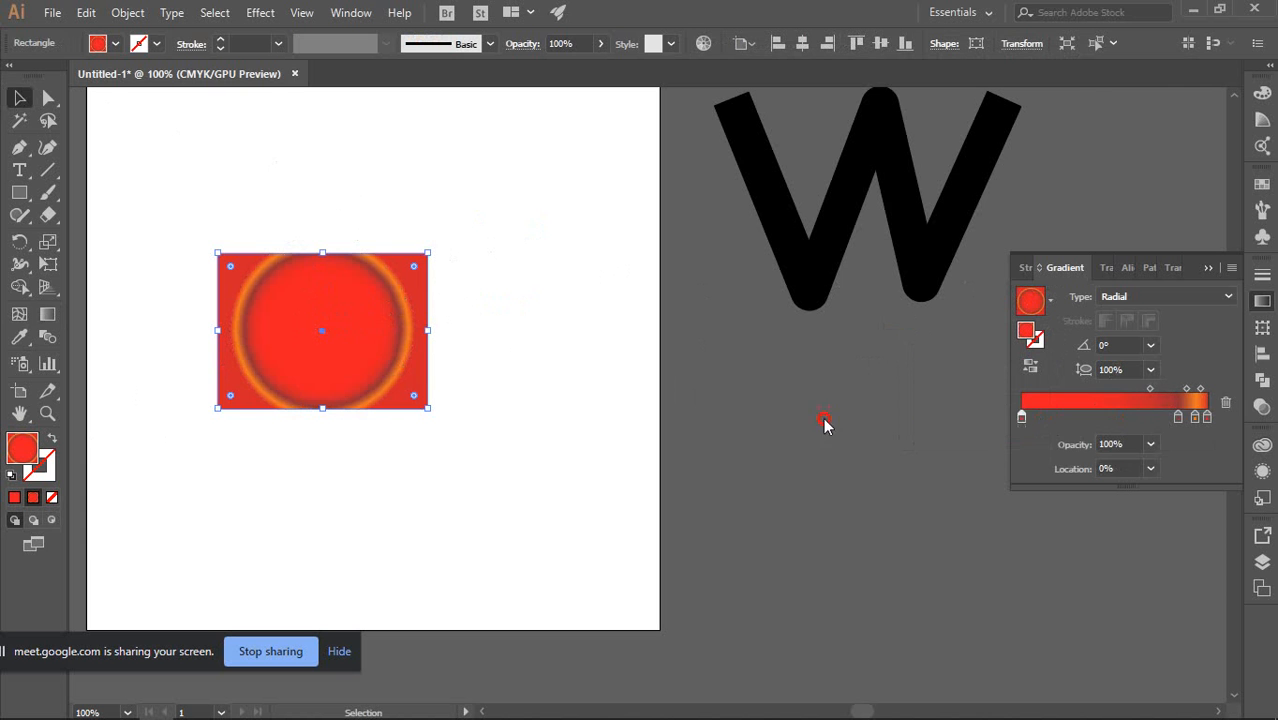
pyautogui.click(1225, 403)
pyautogui.moveTo(1178, 419); pyautogui.dragTo(879, 427)
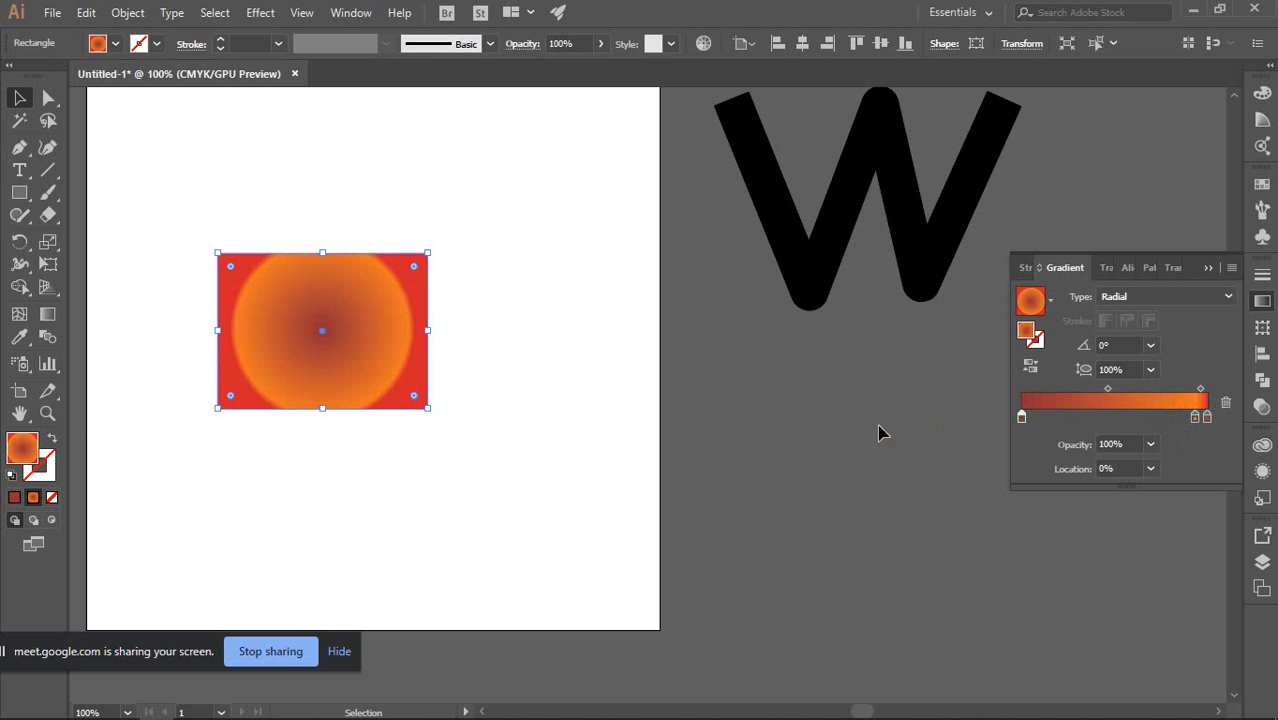
# Fill the rectangle with the Fading Sky preset gradient and reopen the list of preset gradients
pyautogui.click(1051, 300)
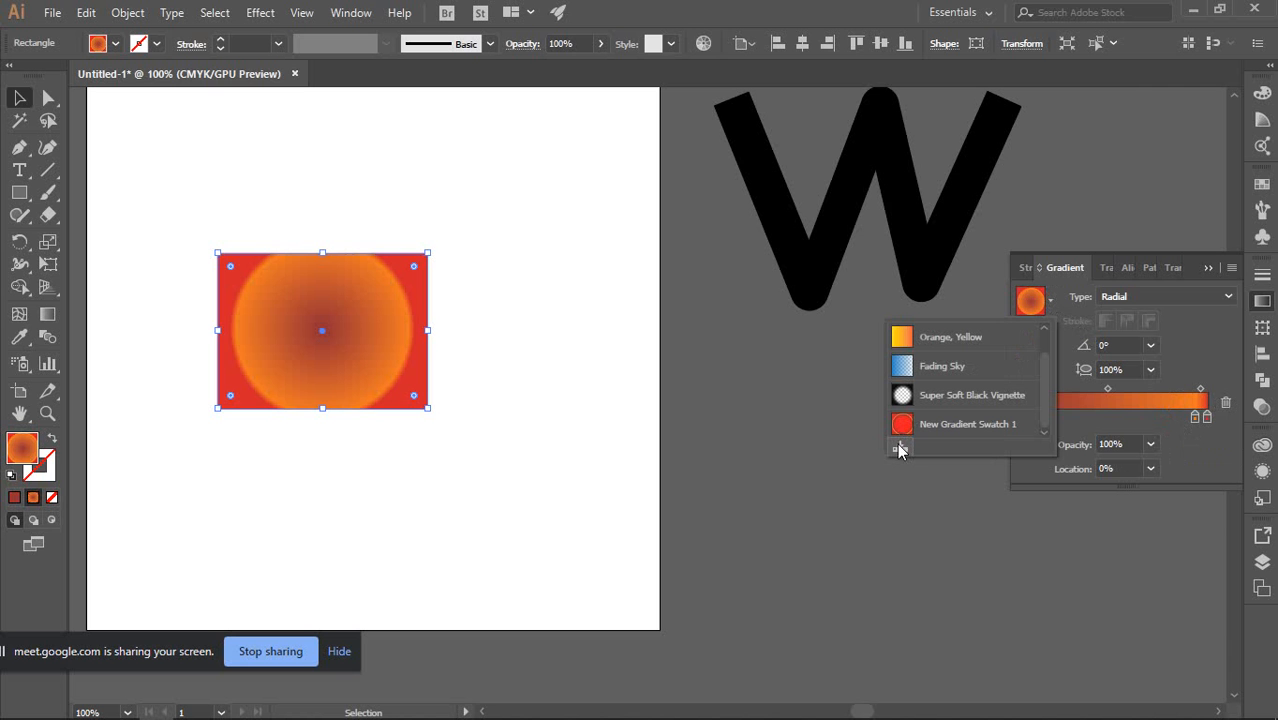
pyautogui.click(942, 366)
pyautogui.click(1048, 302)
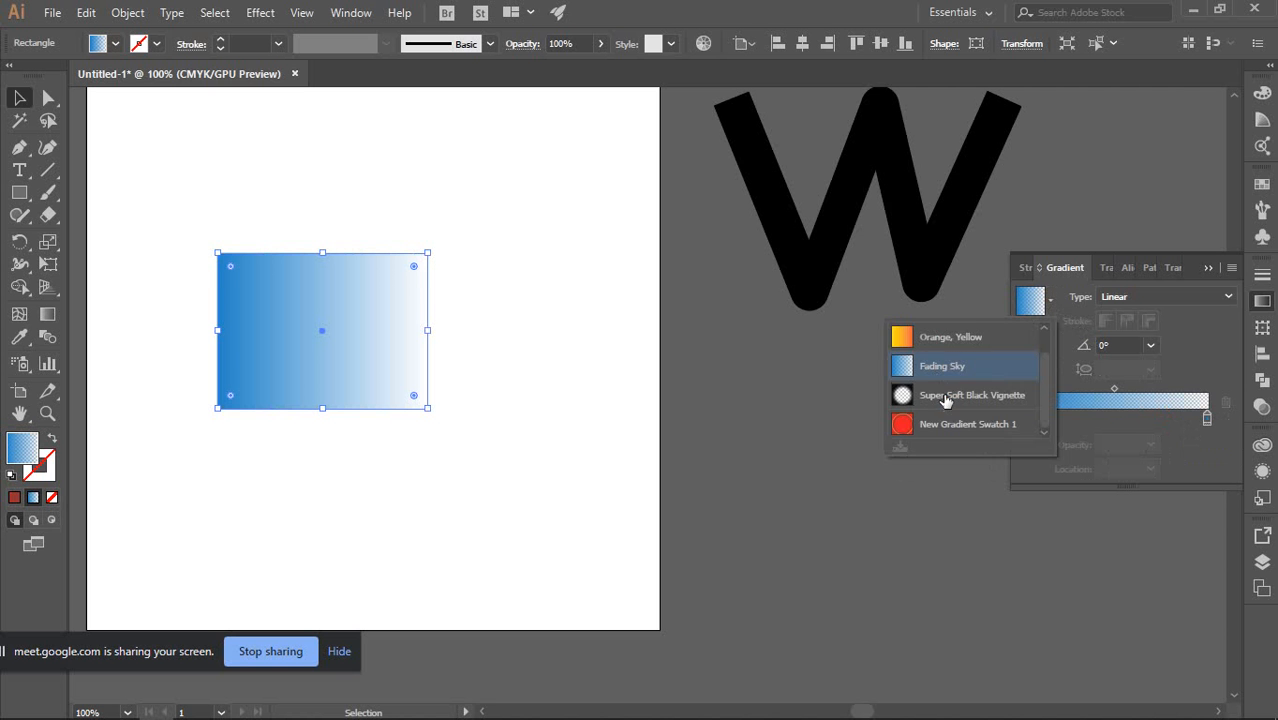
# Try the Super Soft Black Vignette, White, Black and Orange, Yellow gradient presets as the selected rectangle's fill
pyautogui.click(944, 398)
pyautogui.click(1050, 302)
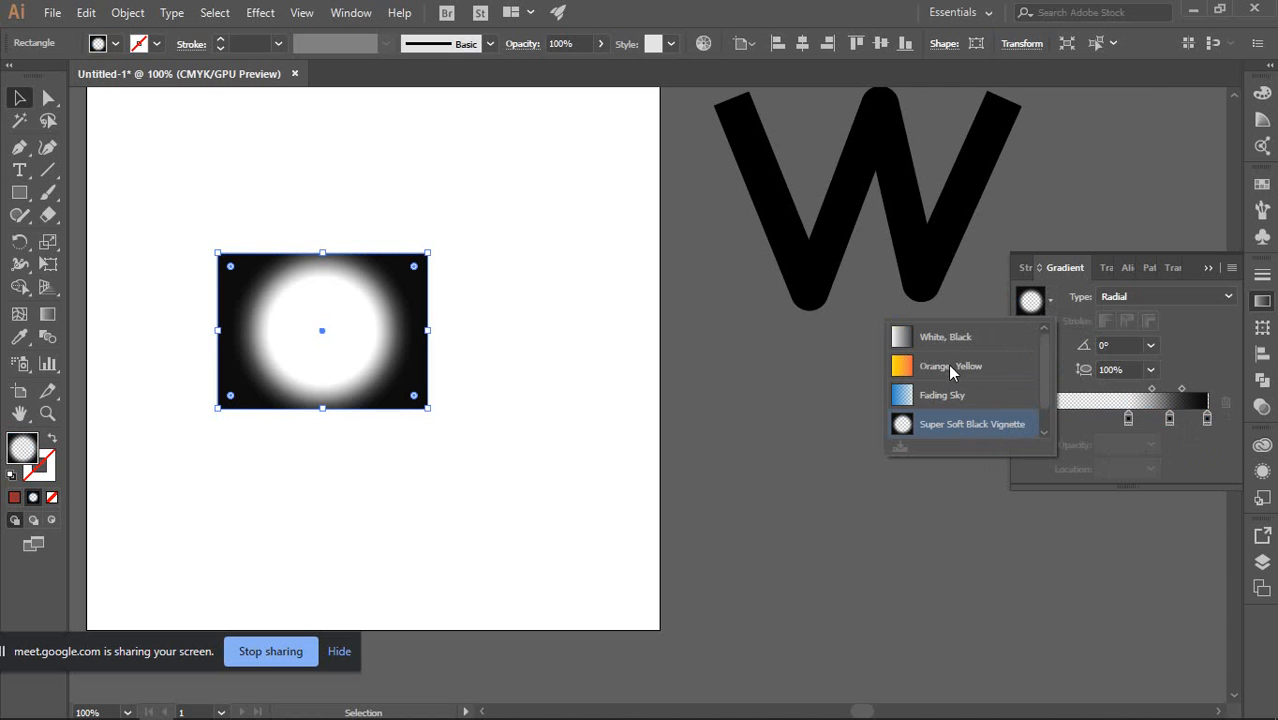
pyautogui.click(950, 339)
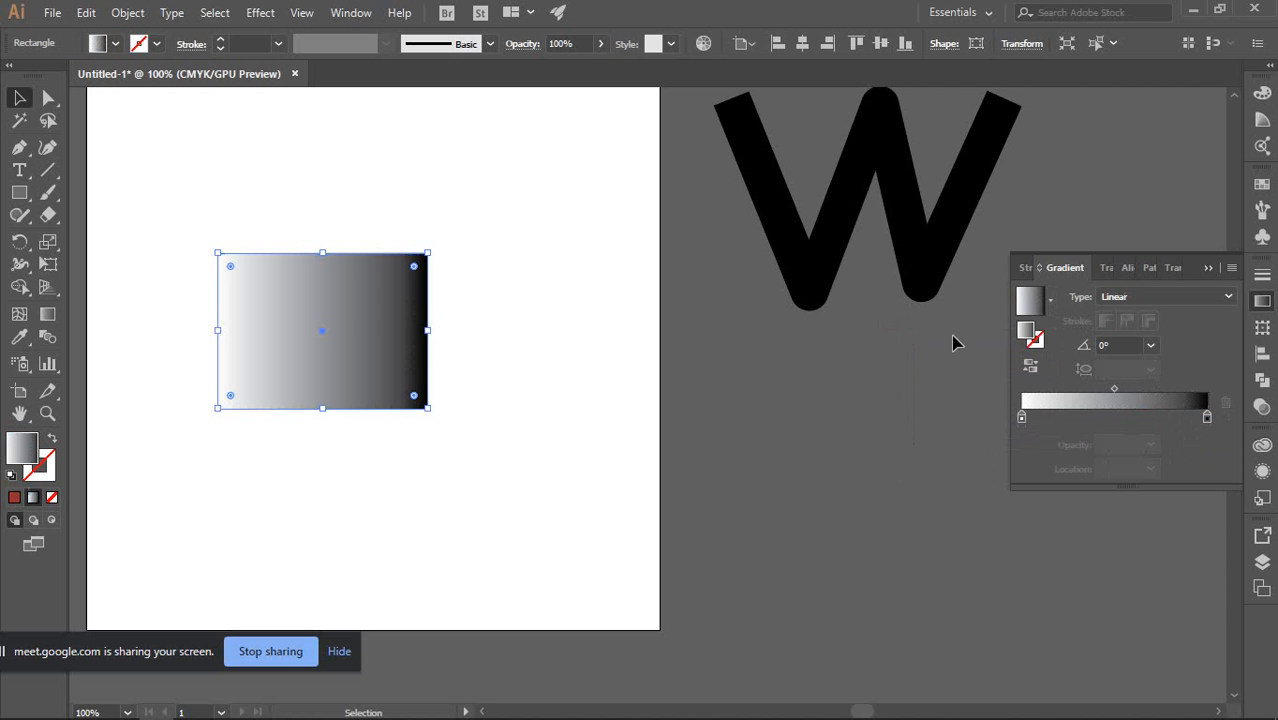
pyautogui.click(1051, 298)
pyautogui.click(961, 362)
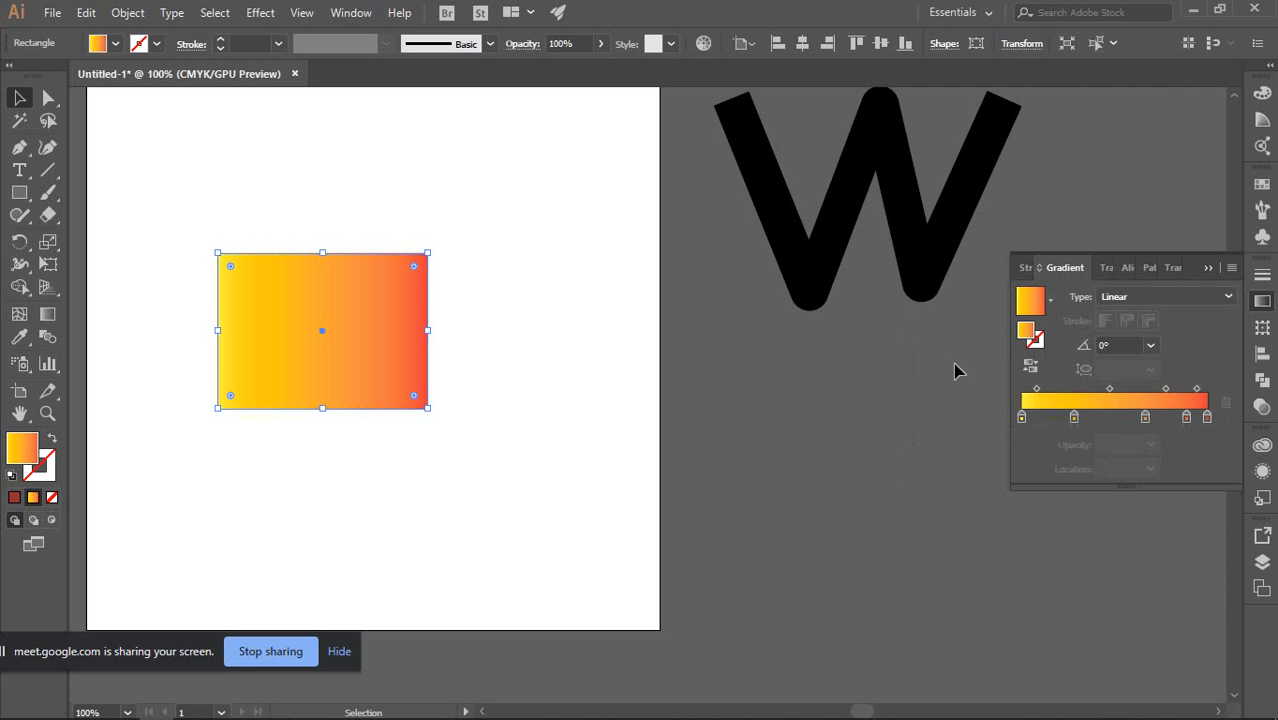
# Fill the rectangle with the New Gradient Swatch 1 preset and deselect it
pyautogui.click(1050, 300)
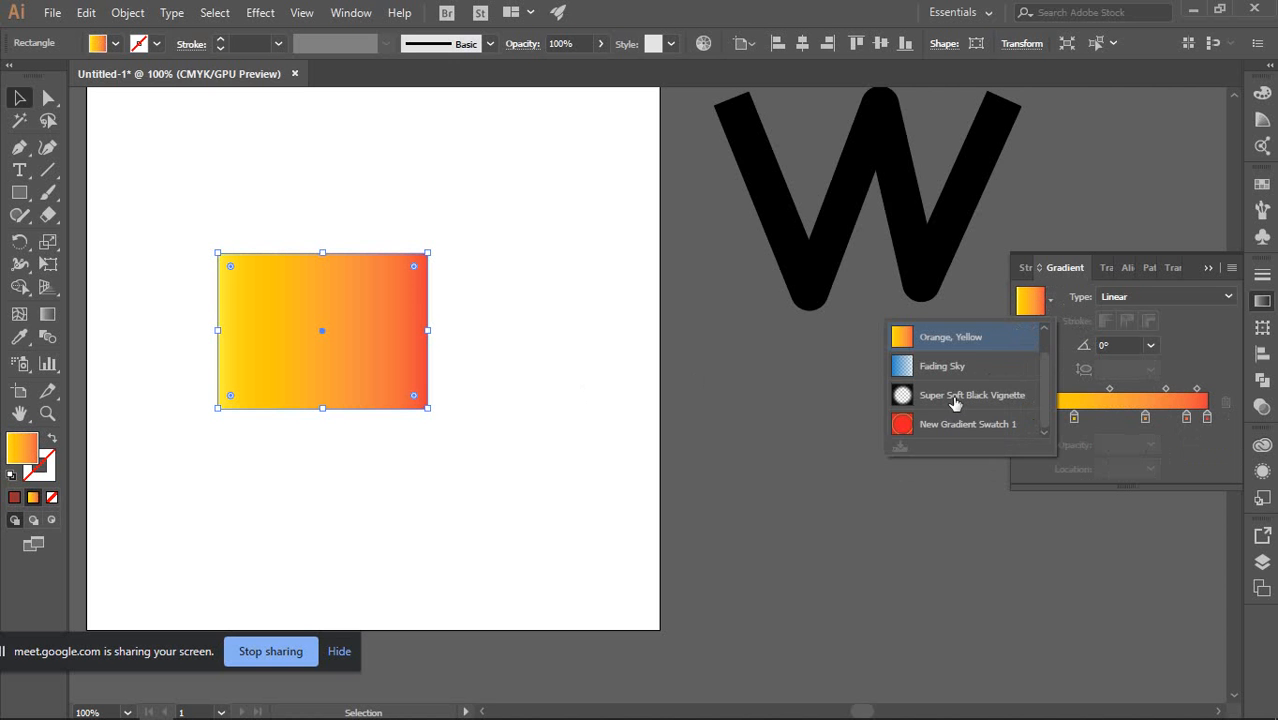
pyautogui.click(935, 423)
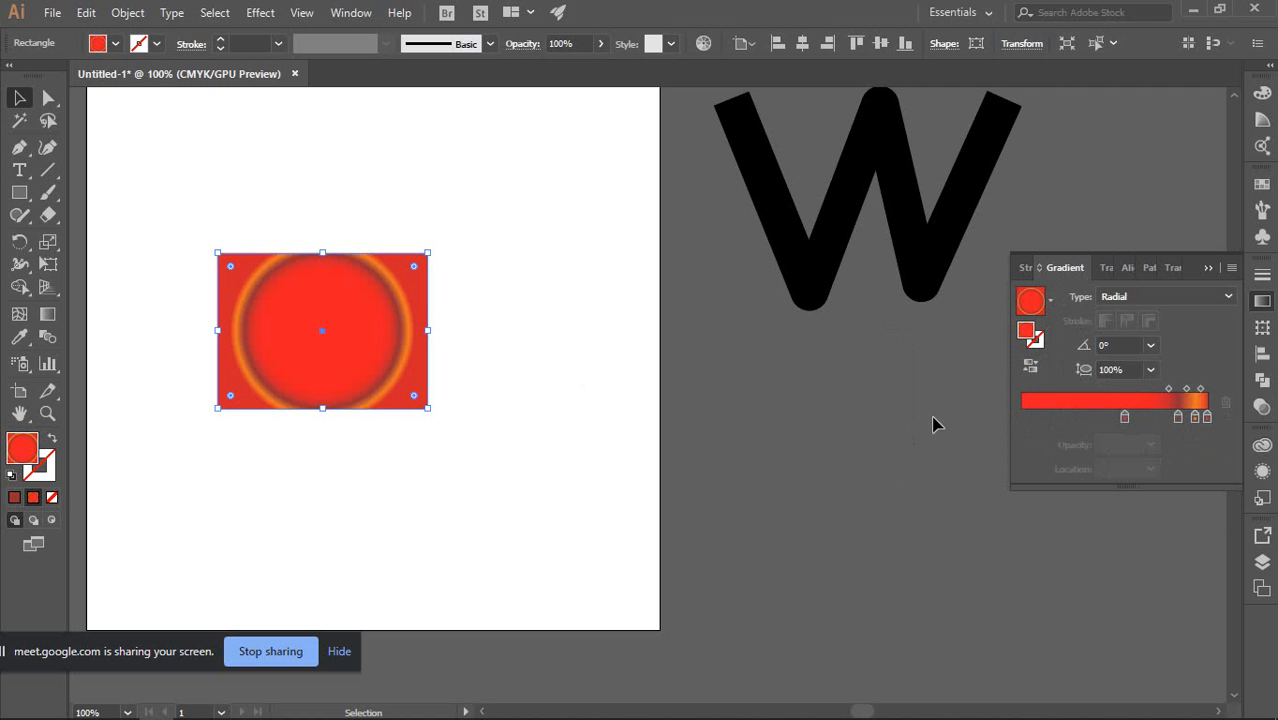
pyautogui.click(522, 327)
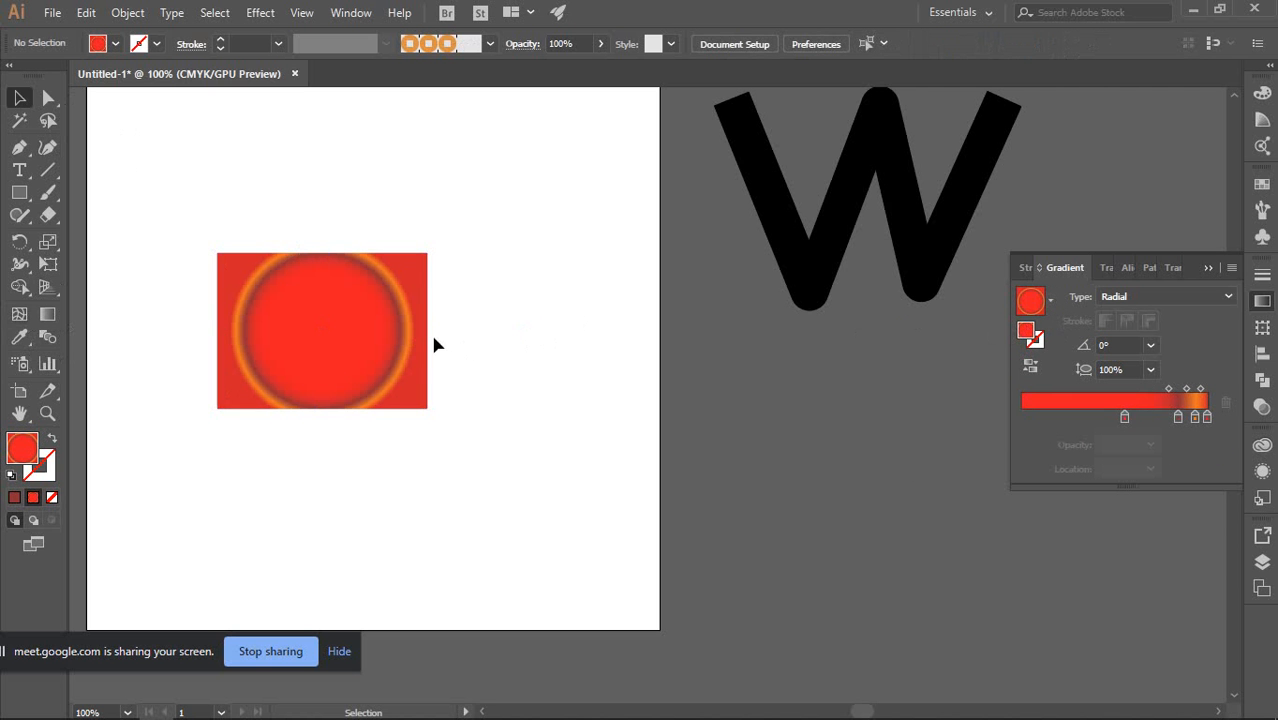
# Draw a smaller upright rectangle near the artboard's upper-right area and reset it to the default fill and stroke
pyautogui.click(19, 192)
pyautogui.moveTo(522, 190); pyautogui.dragTo(632, 349)
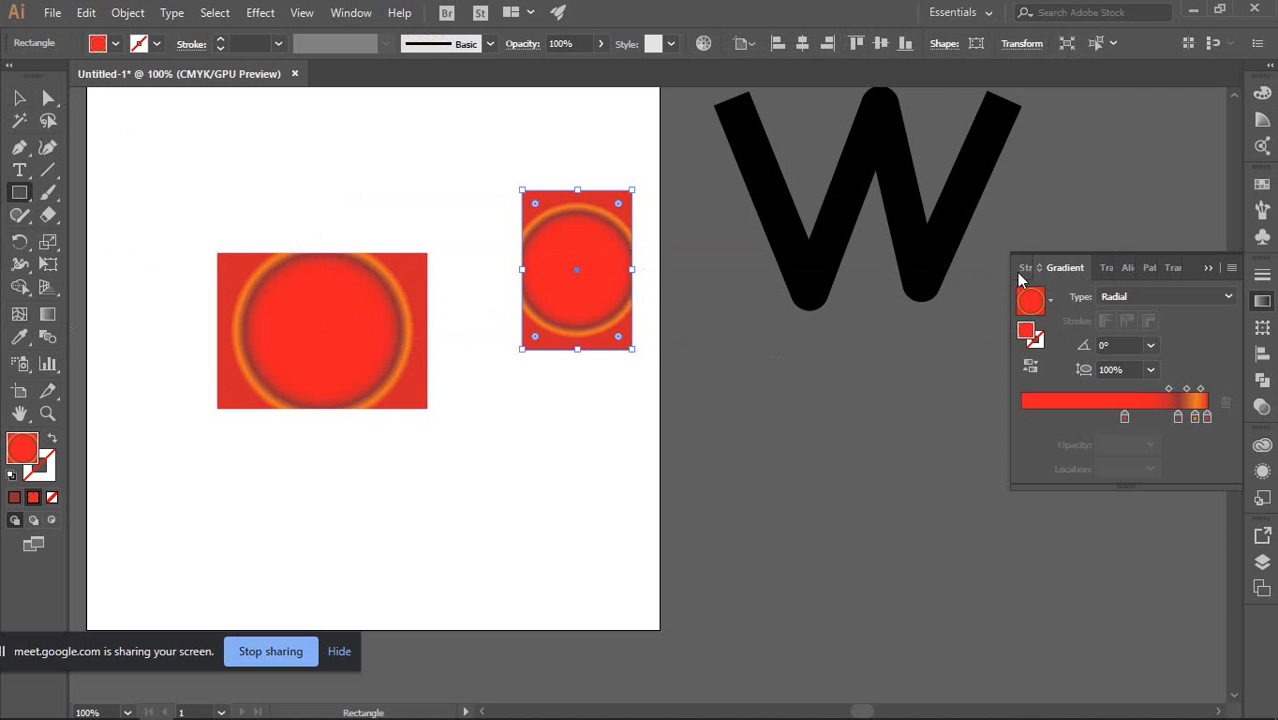
pyautogui.click(19, 97)
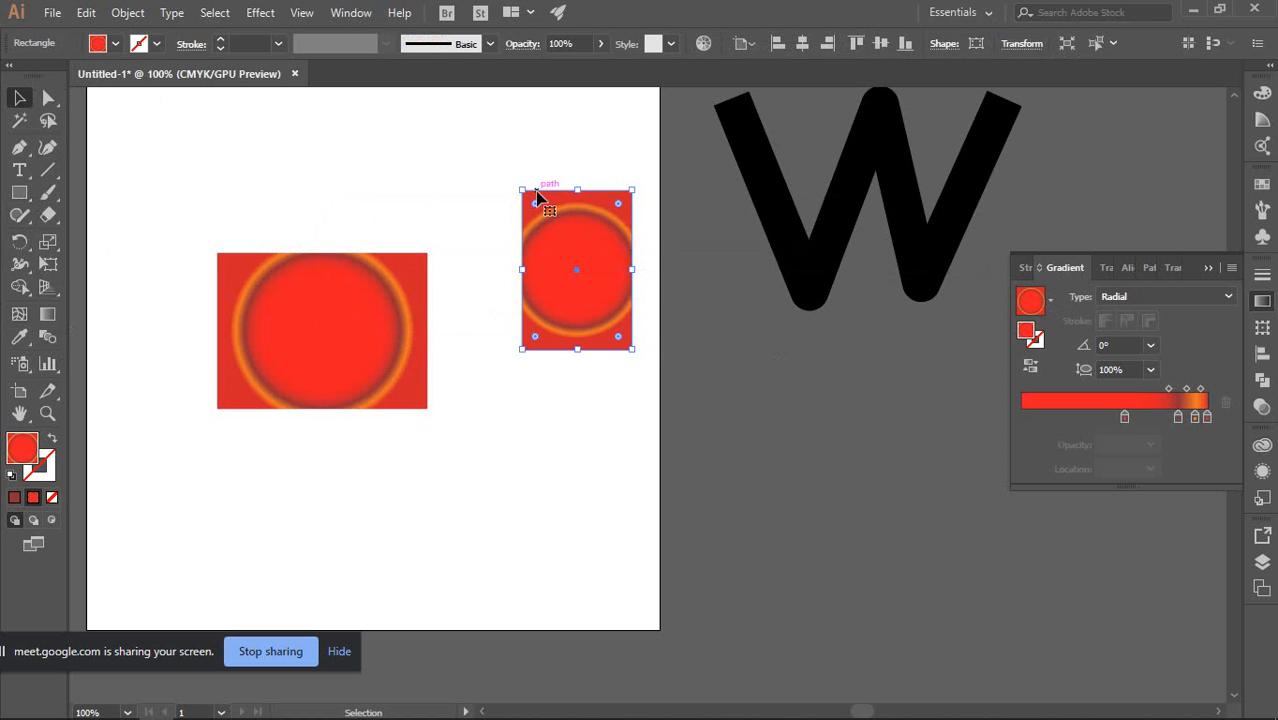
pyautogui.click(9, 476)
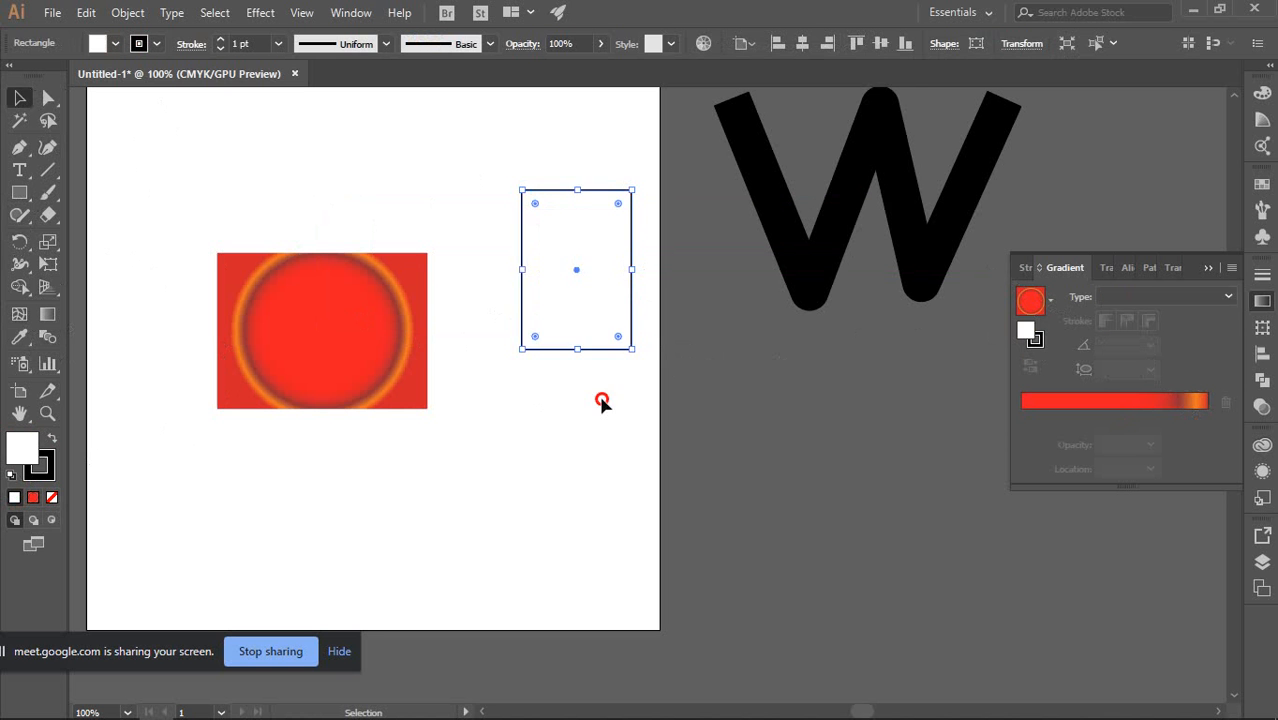
# Fill the upright rectangle with New Gradient Swatch 1 and move it lower, close to the artboard's right edge
pyautogui.click(1049, 299)
pyautogui.click(924, 422)
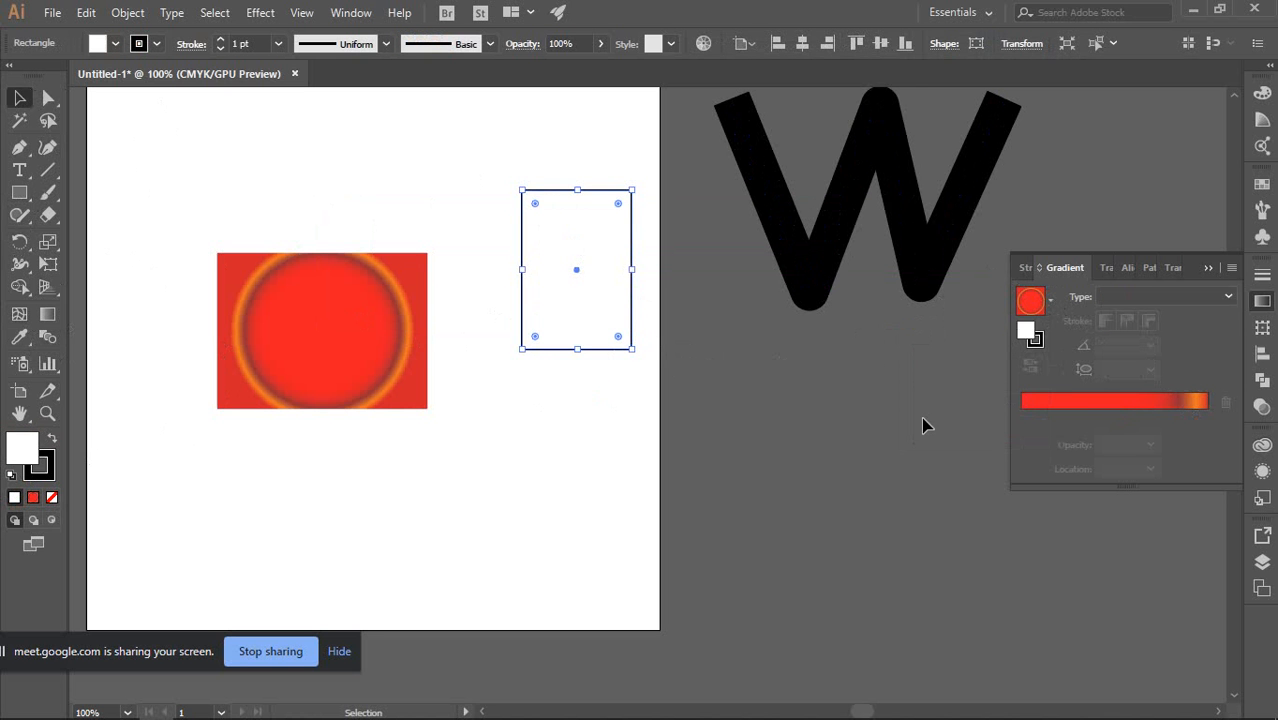
pyautogui.click(712, 381)
pyautogui.moveTo(579, 237); pyautogui.dragTo(602, 339)
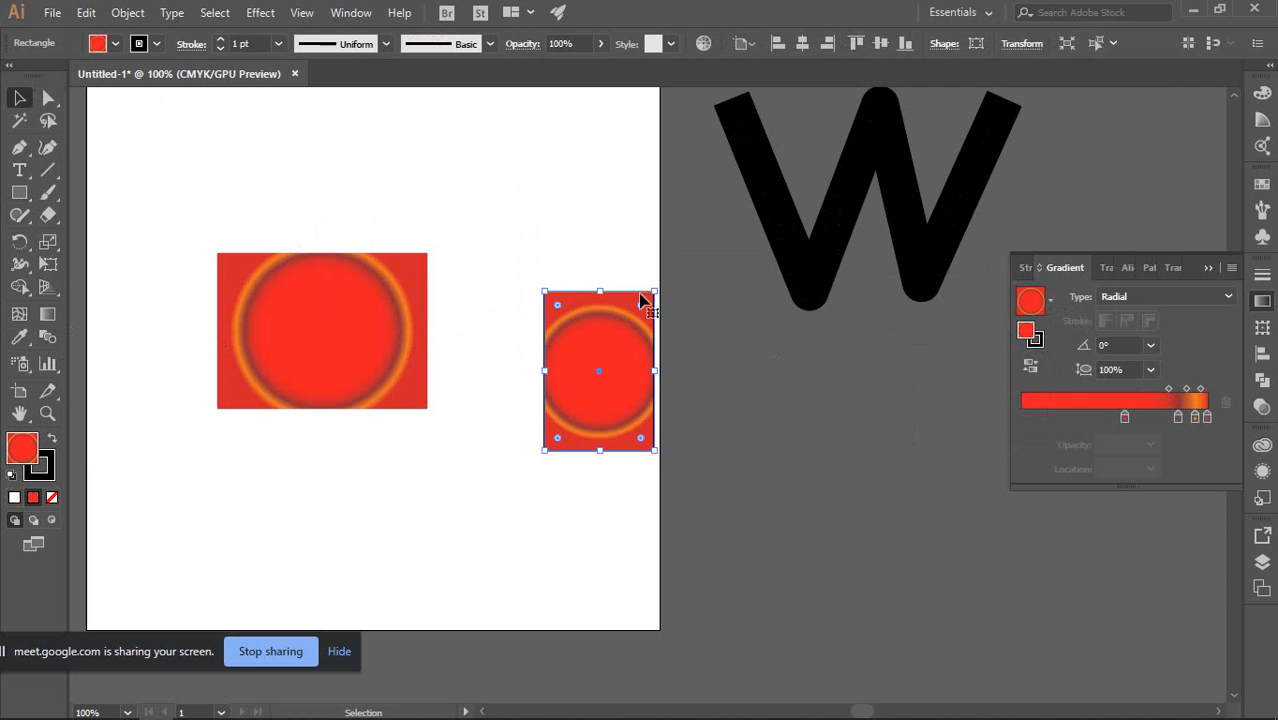
# Shrink the upright rectangle's radial gradient with the Gradient tool so its ring fits inside the shape, then deselect it
pyautogui.click(41, 322)
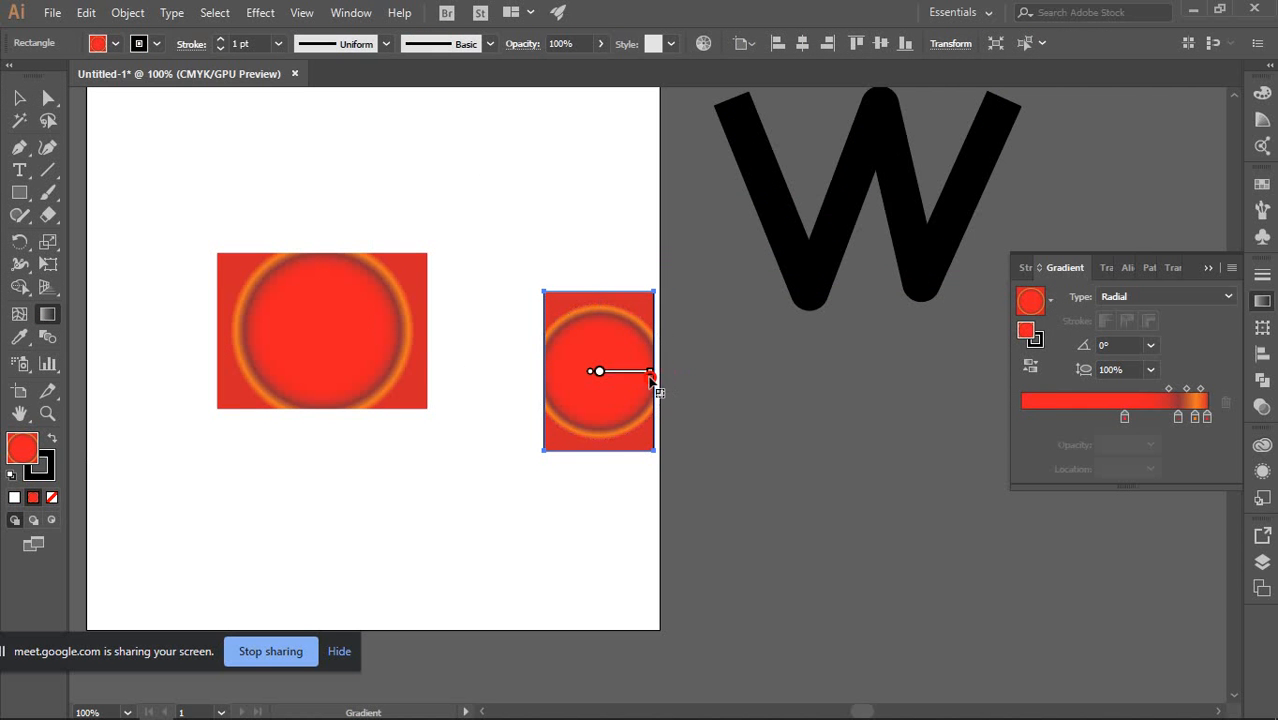
pyautogui.moveTo(651, 377); pyautogui.dragTo(645, 368)
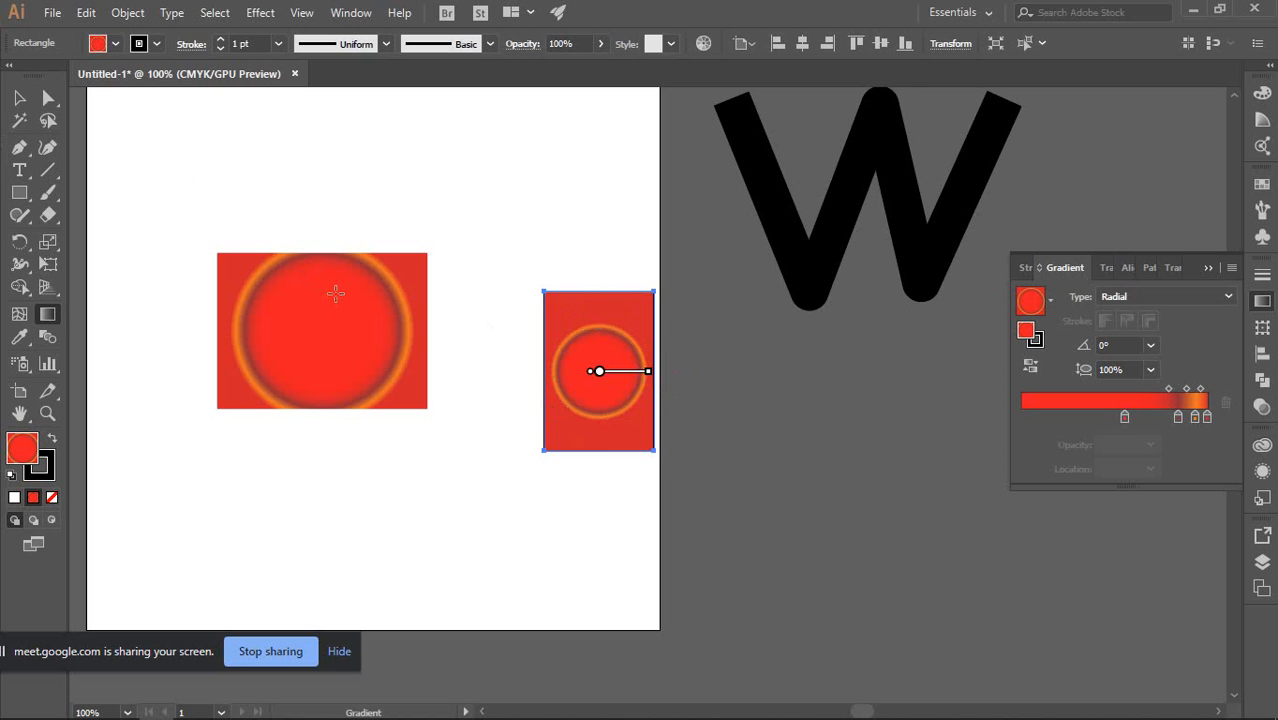
pyautogui.click(19, 97)
pyautogui.click(756, 368)
# Try moving the radial gradient's centre downward in the upright rectangle with the Gradient tool, and undo the move
pyautogui.scroll(-1, 552, 327)
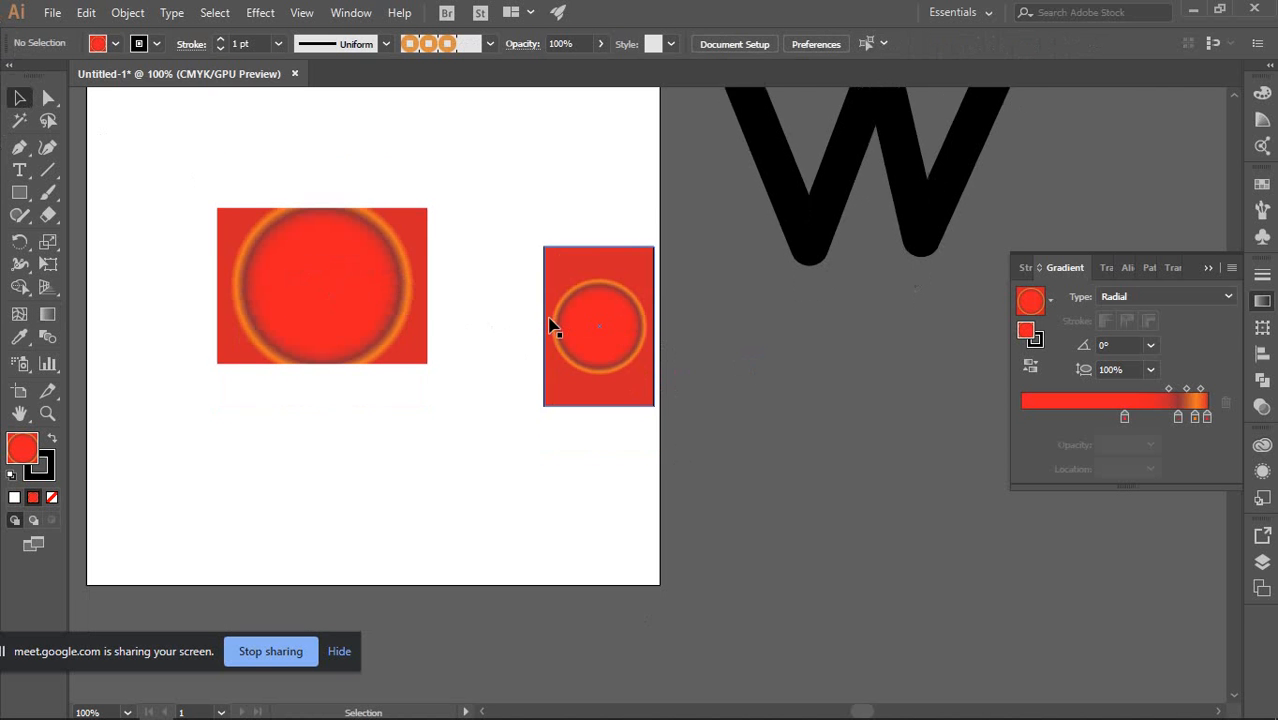
pyautogui.scroll(-1, 552, 327)
pyautogui.scroll(2, 640, 260)
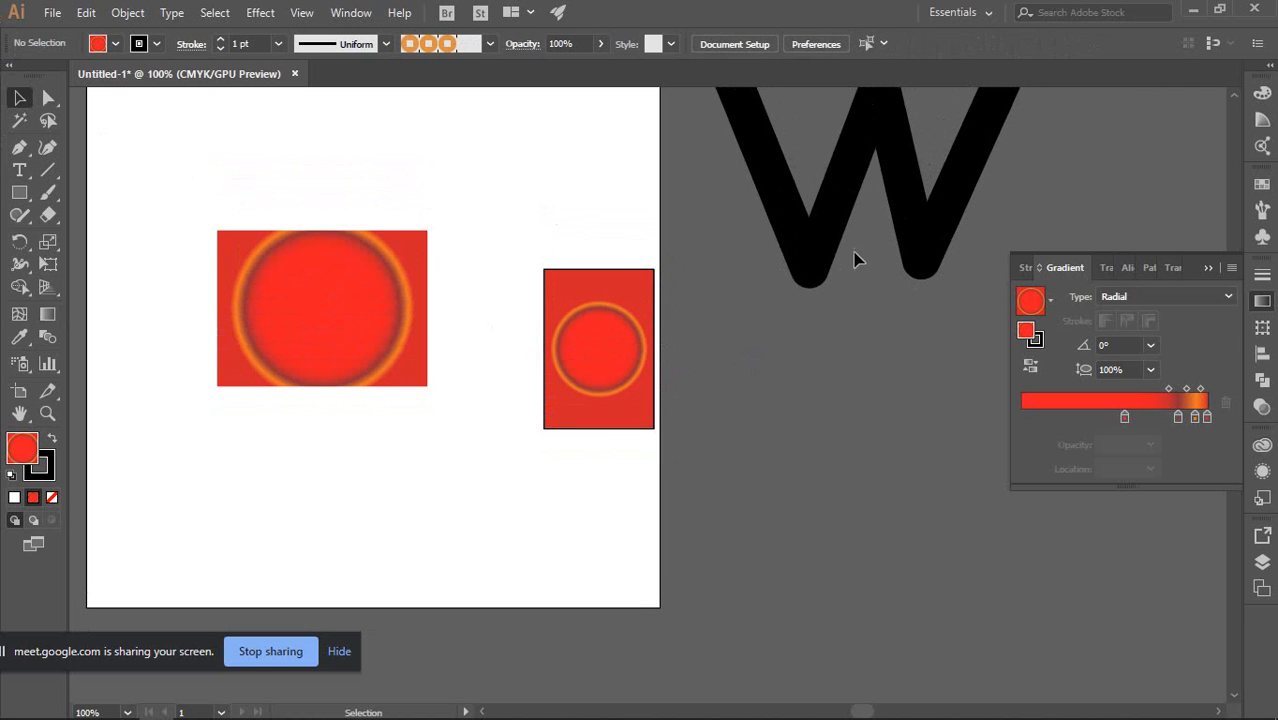
pyautogui.click(810, 276)
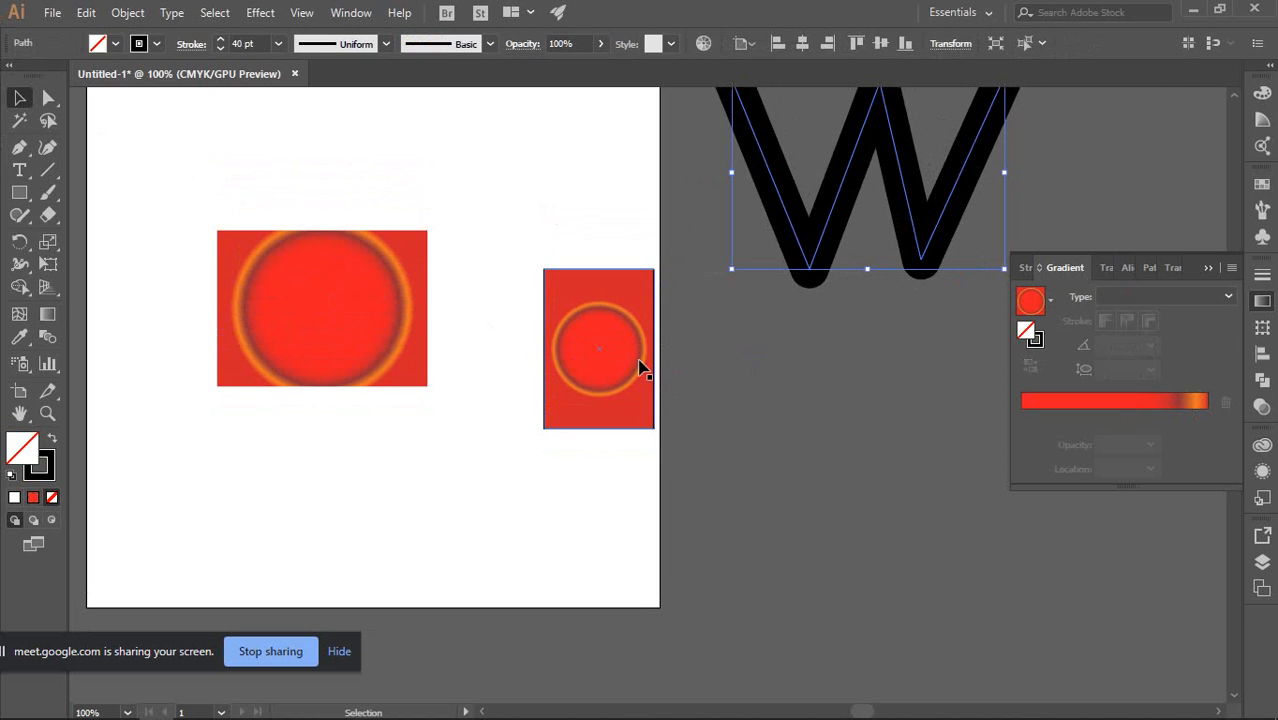
pyautogui.click(622, 348)
pyautogui.scroll(5, 575, 357)
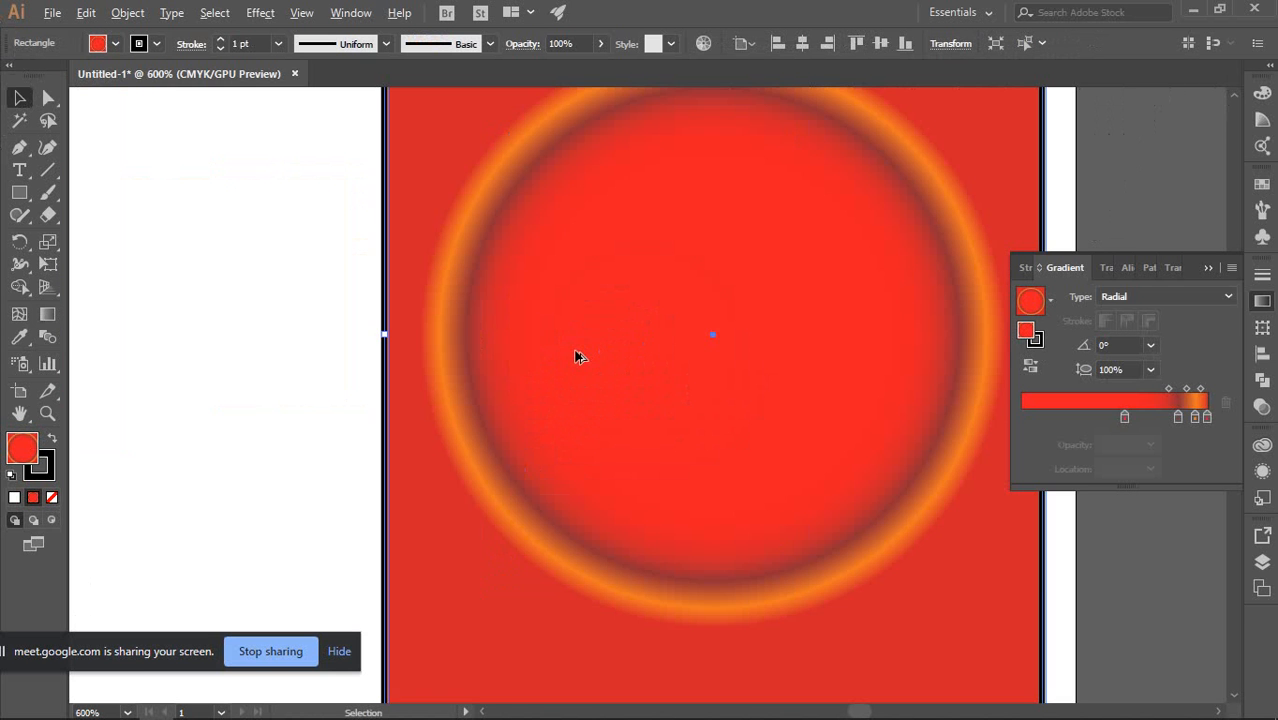
pyautogui.click(47, 313)
pyautogui.moveTo(738, 357); pyautogui.dragTo(502, 323)
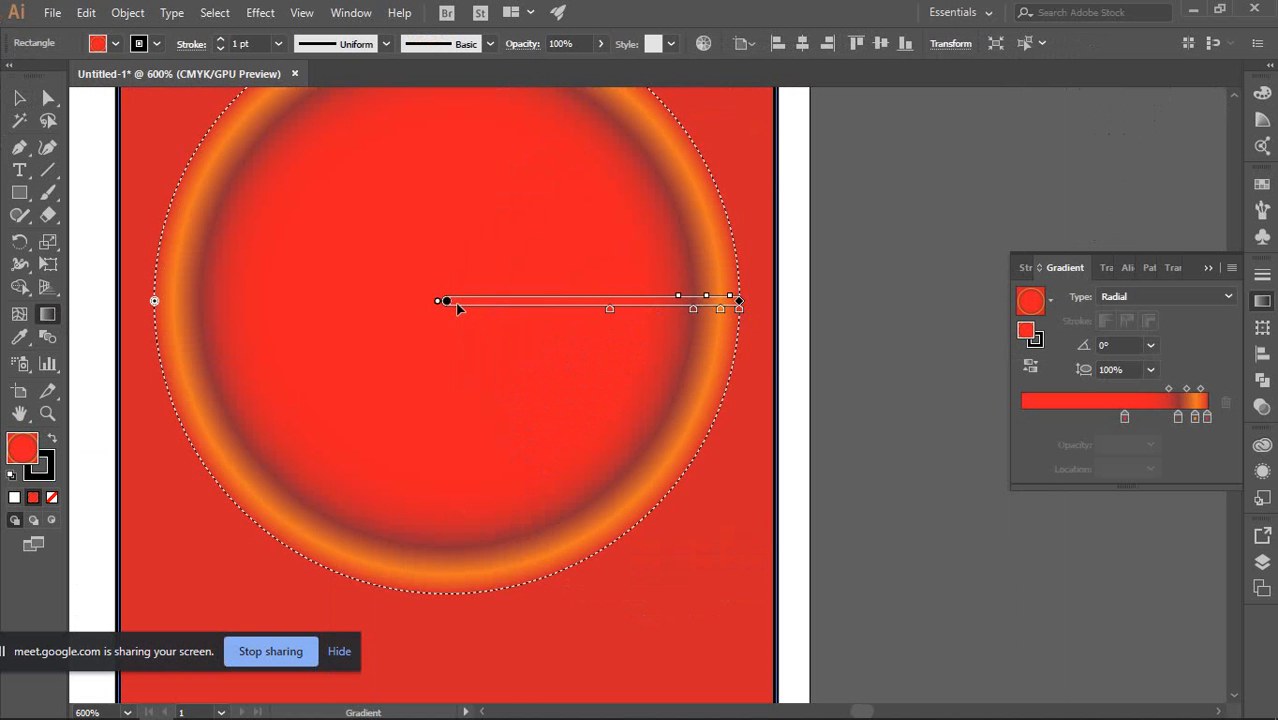
pyautogui.moveTo(451, 308); pyautogui.dragTo(476, 417)
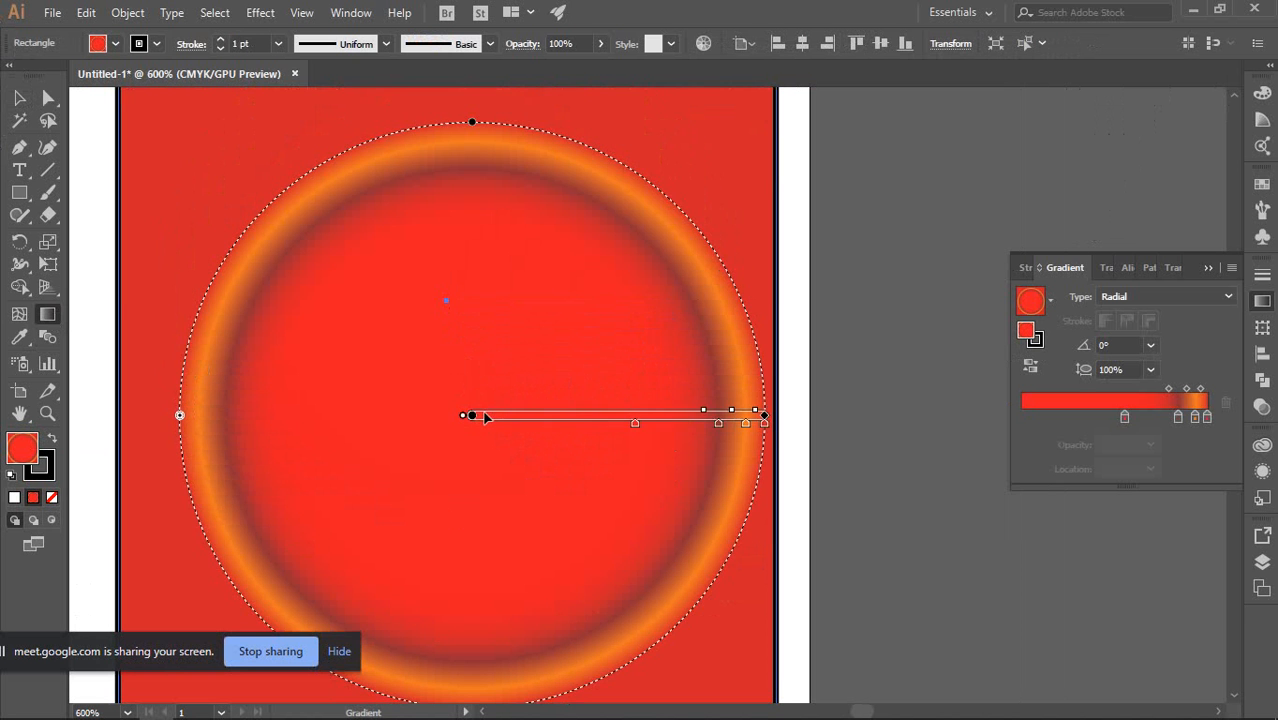
pyautogui.hotkey('ctrl', 'z')
# Try shifting the radial gradient's centre to the upright rectangle's right edge, and undo the shift
pyautogui.scroll(-1, 494, 385)
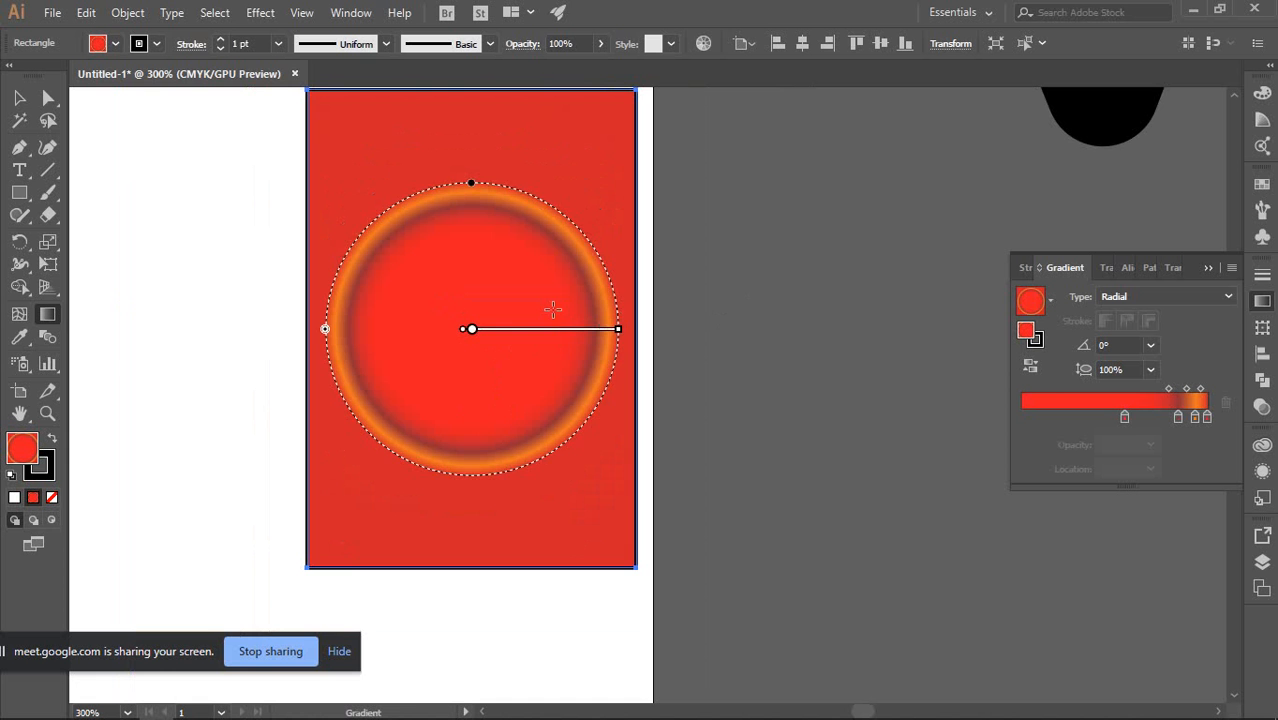
pyautogui.scroll(2, 548, 307)
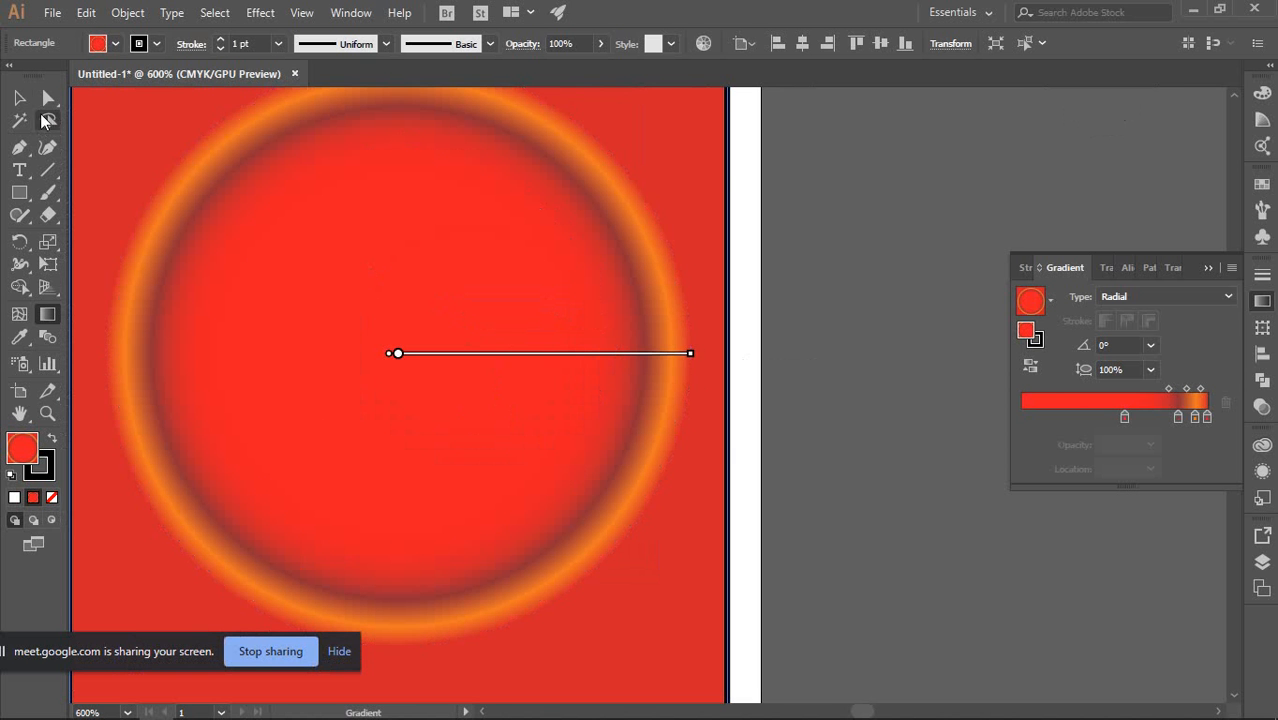
pyautogui.moveTo(690, 367)
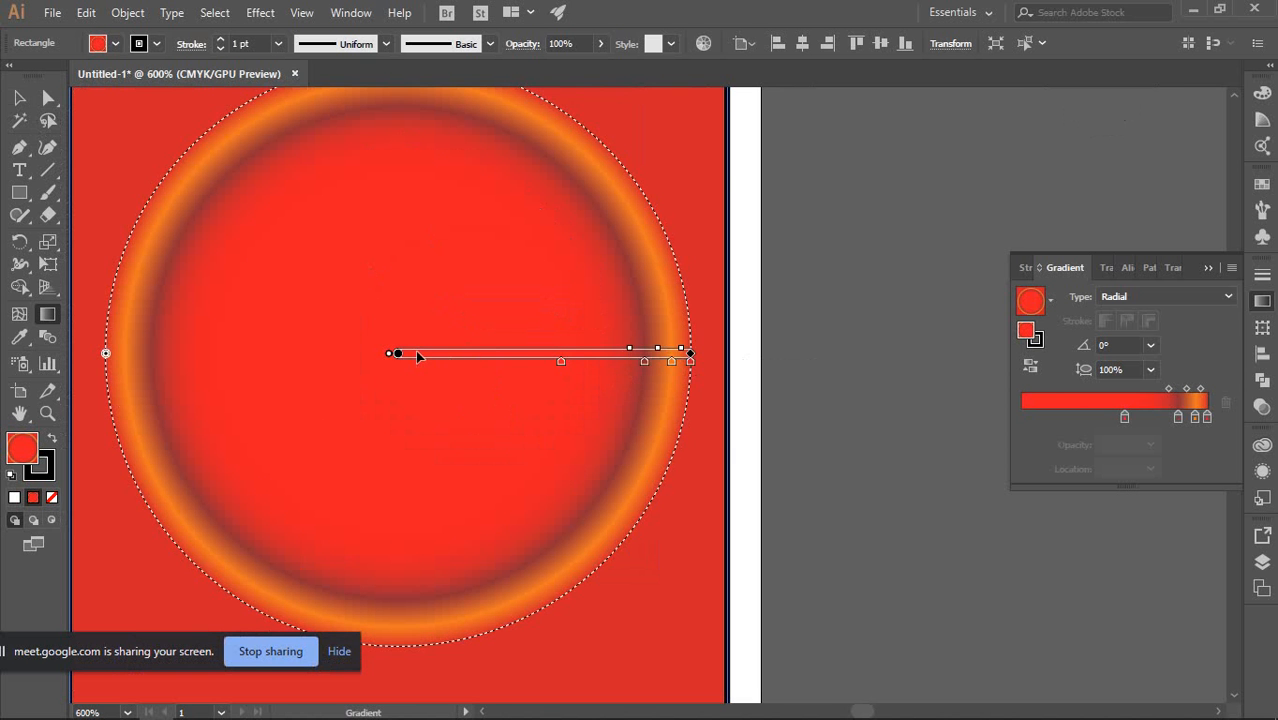
pyautogui.moveTo(414, 356); pyautogui.dragTo(692, 356)
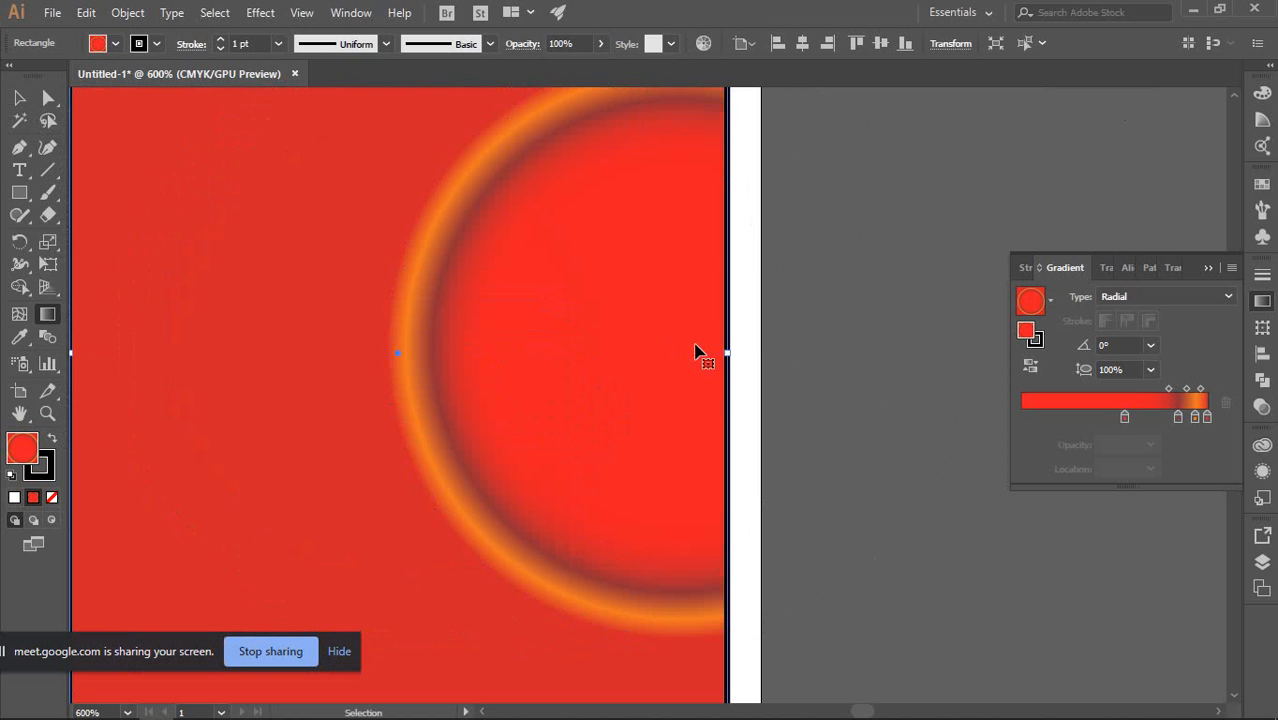
pyautogui.hotkey('ctrl', 'z')
# Try flattening the radial gradient into a wide ellipse with a 35.6% aspect ratio, and undo the change
pyautogui.scroll(-1, 560, 344)
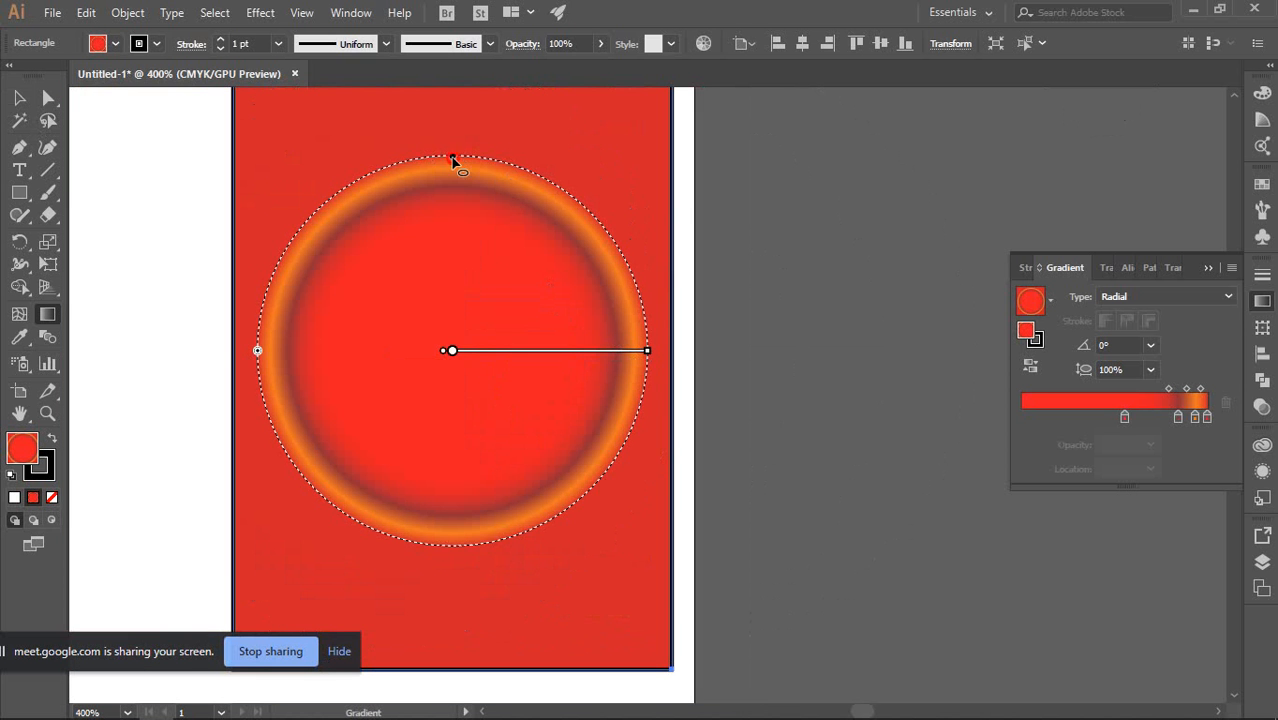
pyautogui.moveTo(453, 160); pyautogui.dragTo(450, 283)
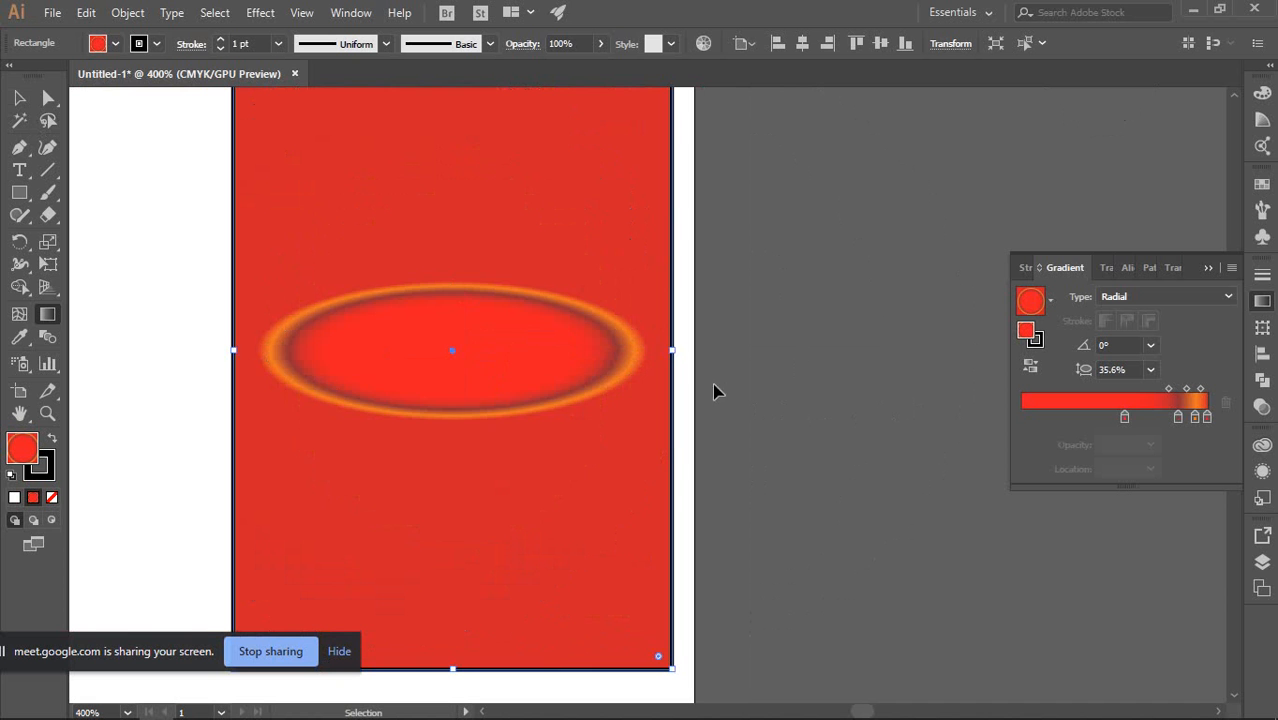
pyautogui.hotkey('ctrl', 'z')
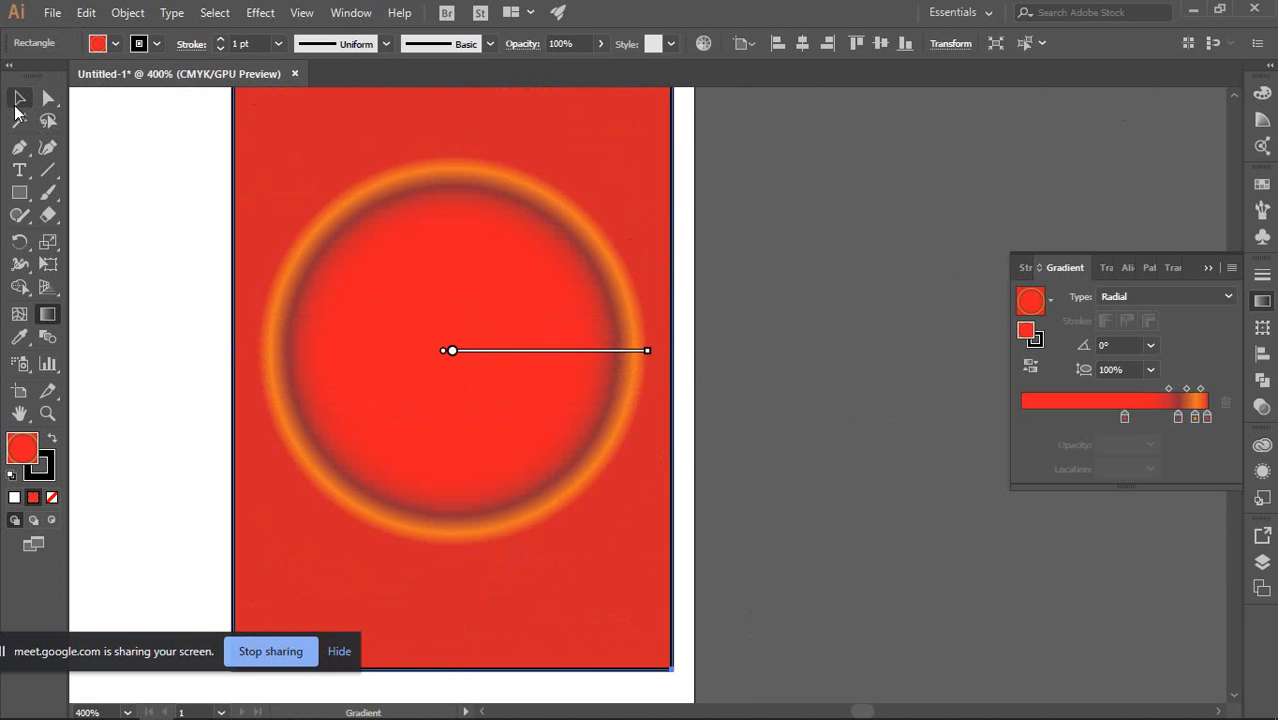
# Extend the radial gradient's radius beyond the upright rectangle, shrink it until the ring fits inside again, and deselect the shape
pyautogui.moveTo(652, 365)
pyautogui.moveTo(648, 355); pyautogui.dragTo(924, 351)
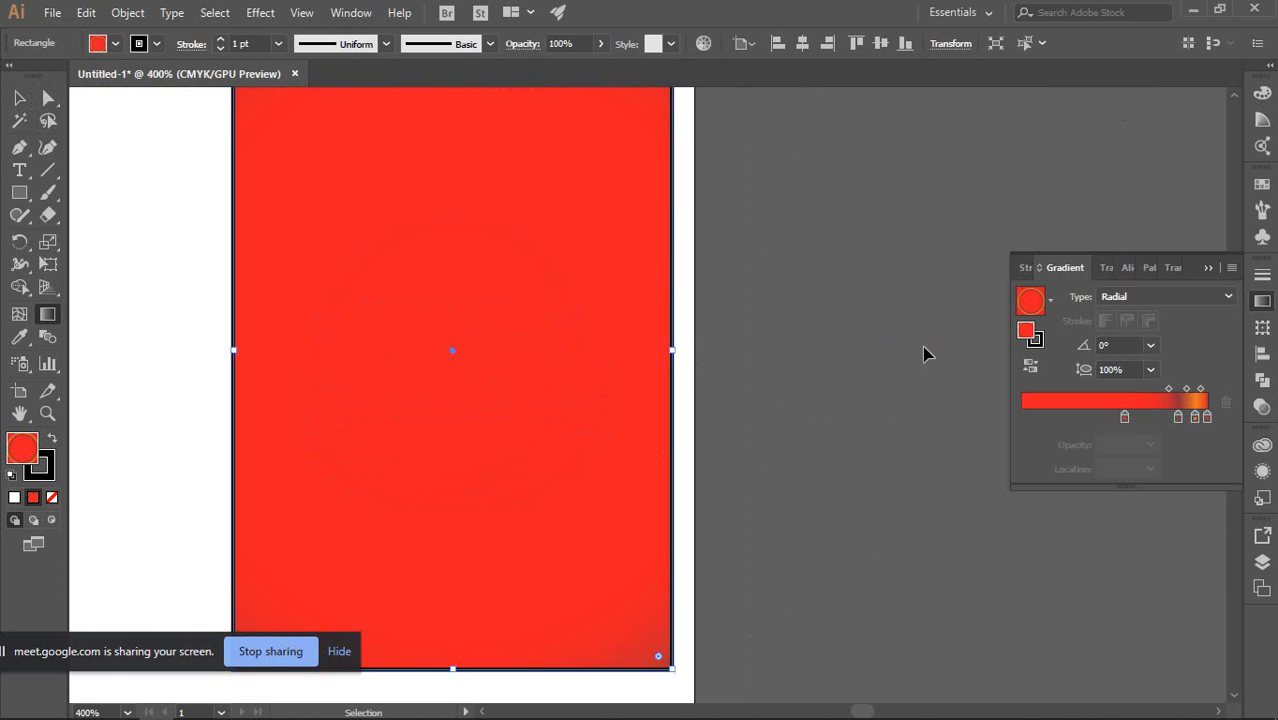
pyautogui.scroll(-1, 873, 355)
pyautogui.scroll(-1, 873, 357)
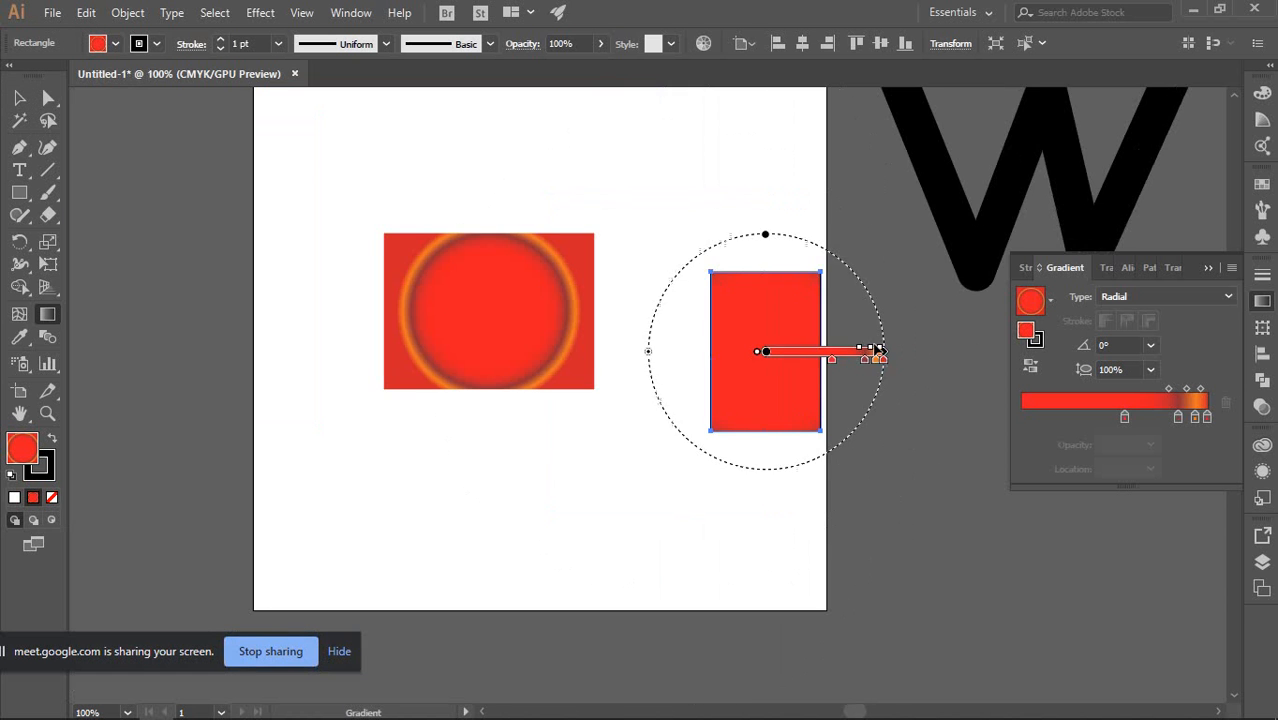
pyautogui.moveTo(884, 352); pyautogui.dragTo(811, 352)
pyautogui.press('v')
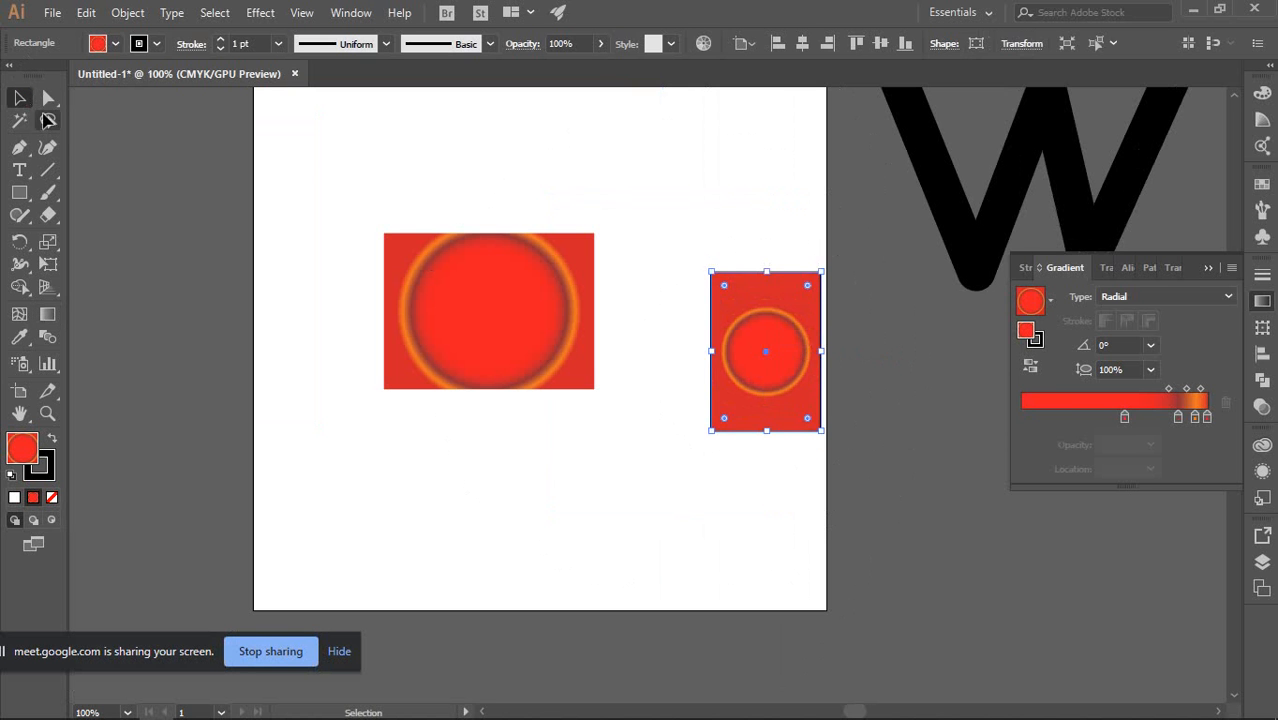
pyautogui.click(208, 245)
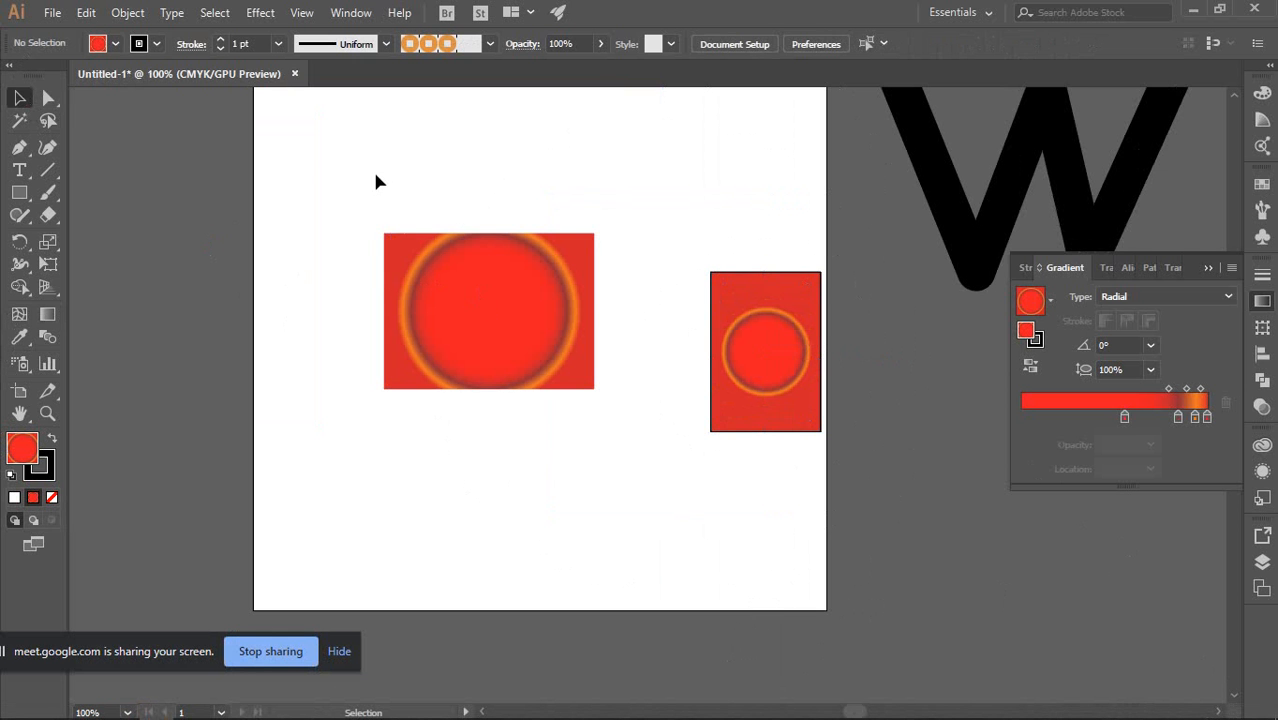
# Reset both rectangles on the artboard to the default white fill and black stroke, and deselect them
pyautogui.moveTo(376, 176); pyautogui.dragTo(795, 476)
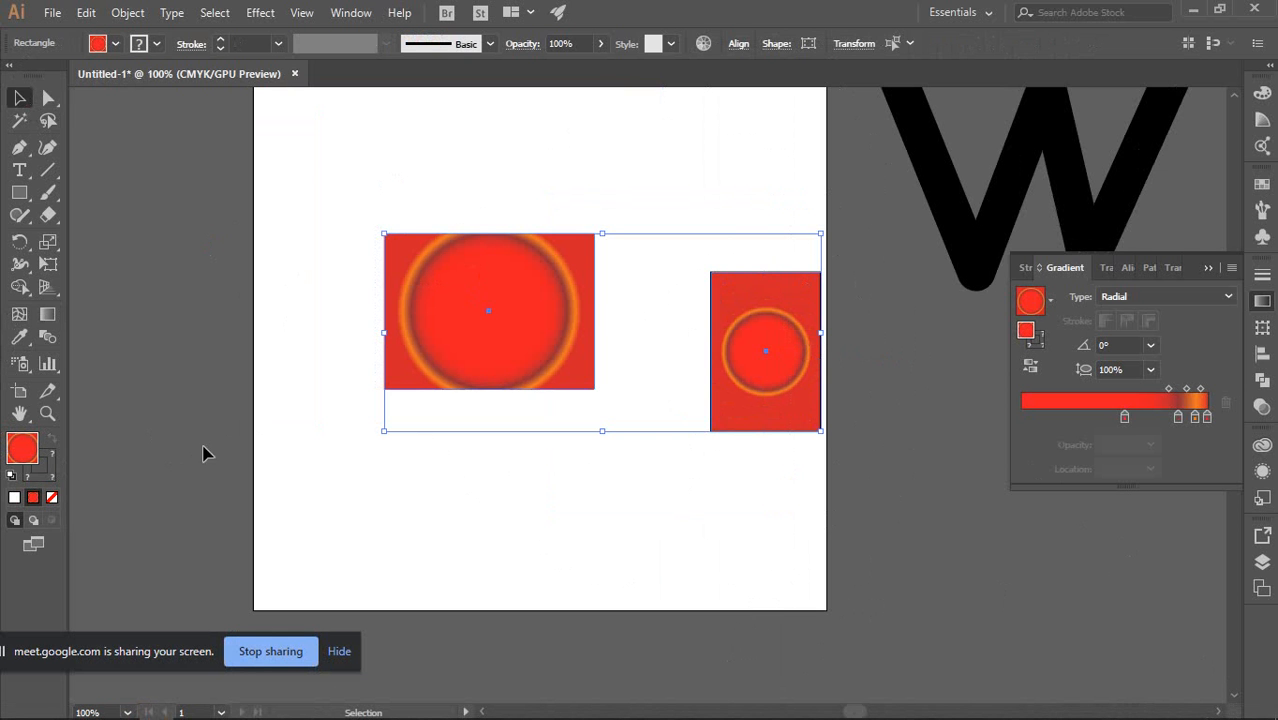
pyautogui.press('d')
pyautogui.click(381, 463)
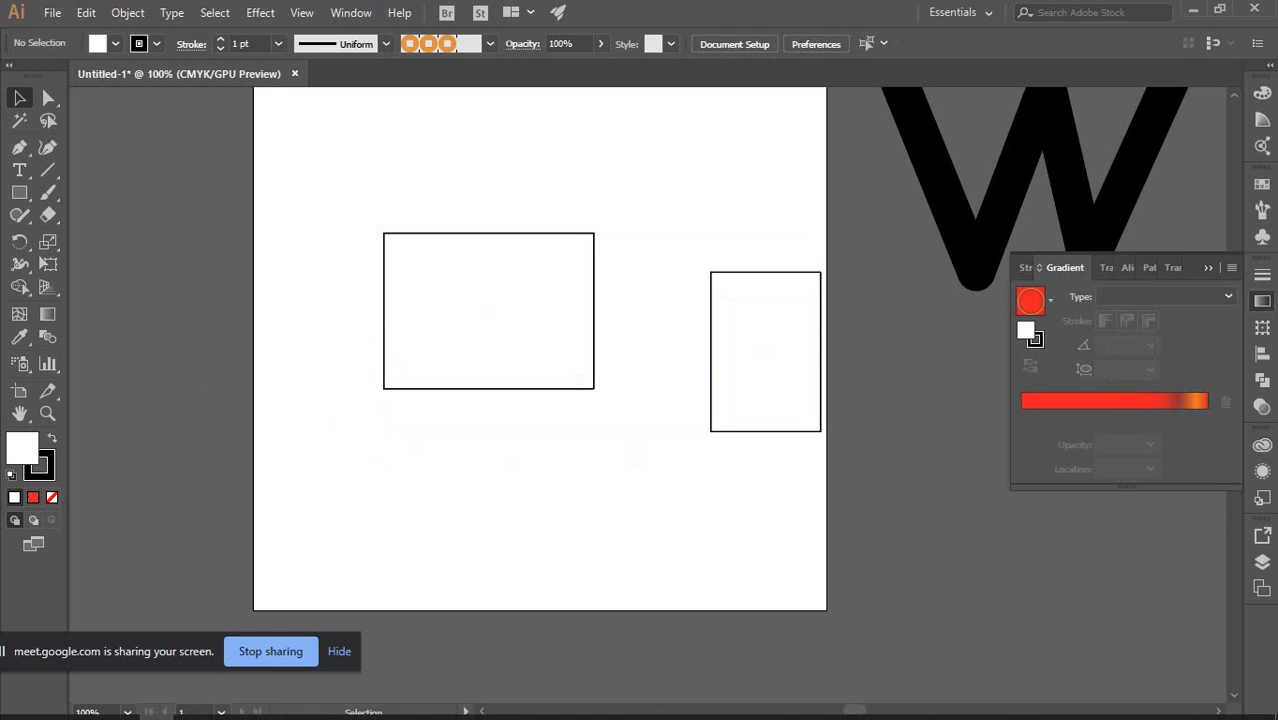
# Switch to the Google Meet call in the browser and look through the list of participants
pyautogui.moveTo(86, 706)
pyautogui.click(68, 628)
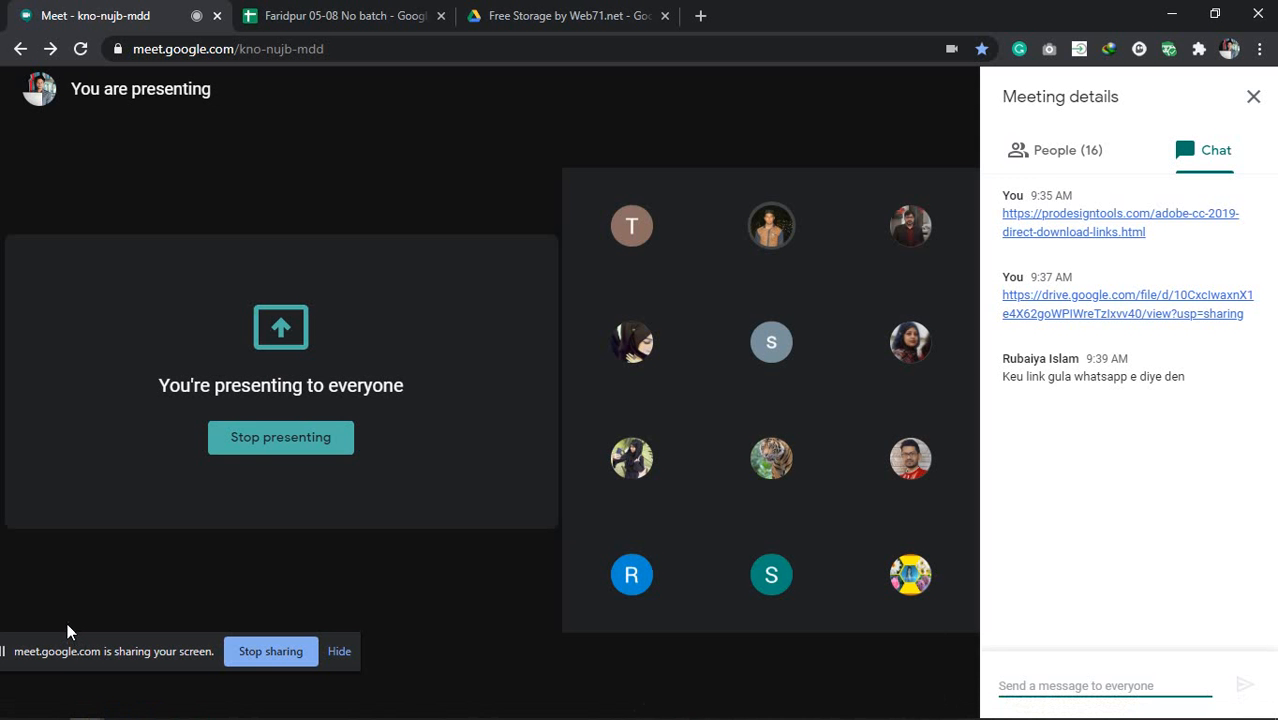
pyautogui.click(1048, 160)
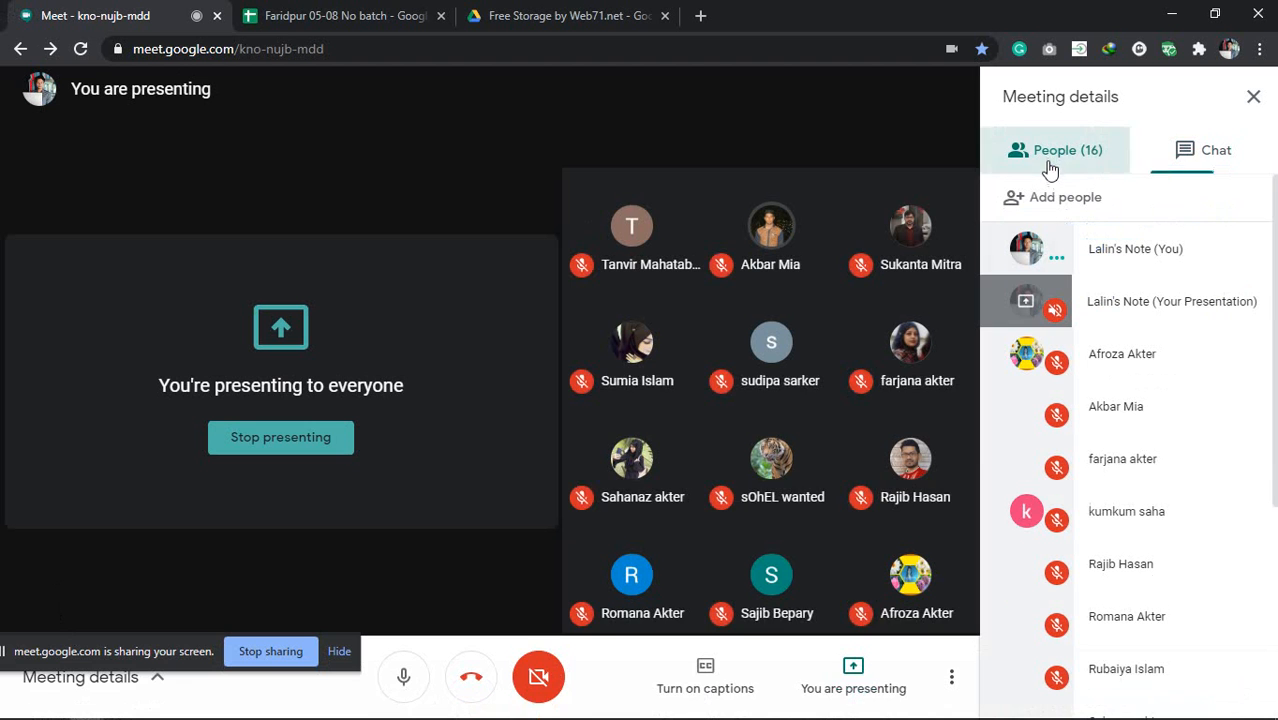
pyautogui.scroll(-3, 1170, 485)
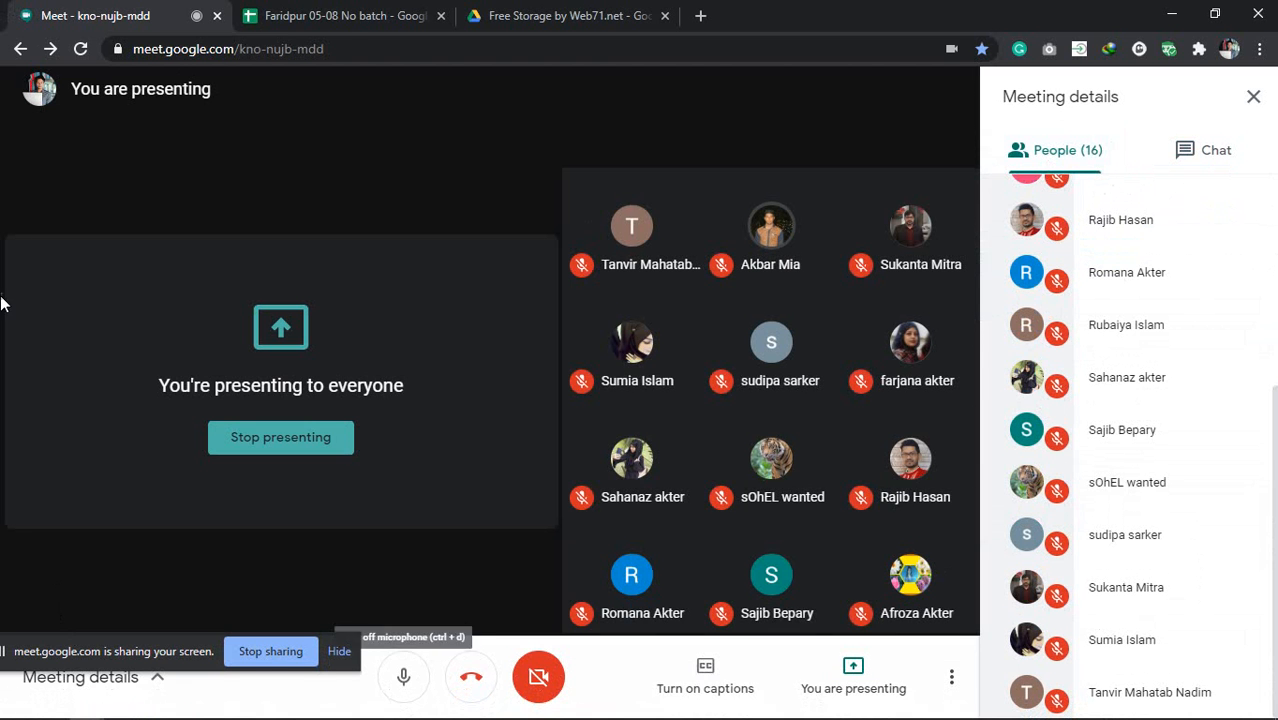
# Look through the batch spreadsheet, the shared Drive folder and the Meet call, and return to the Illustrator document
pyautogui.click(320, 12)
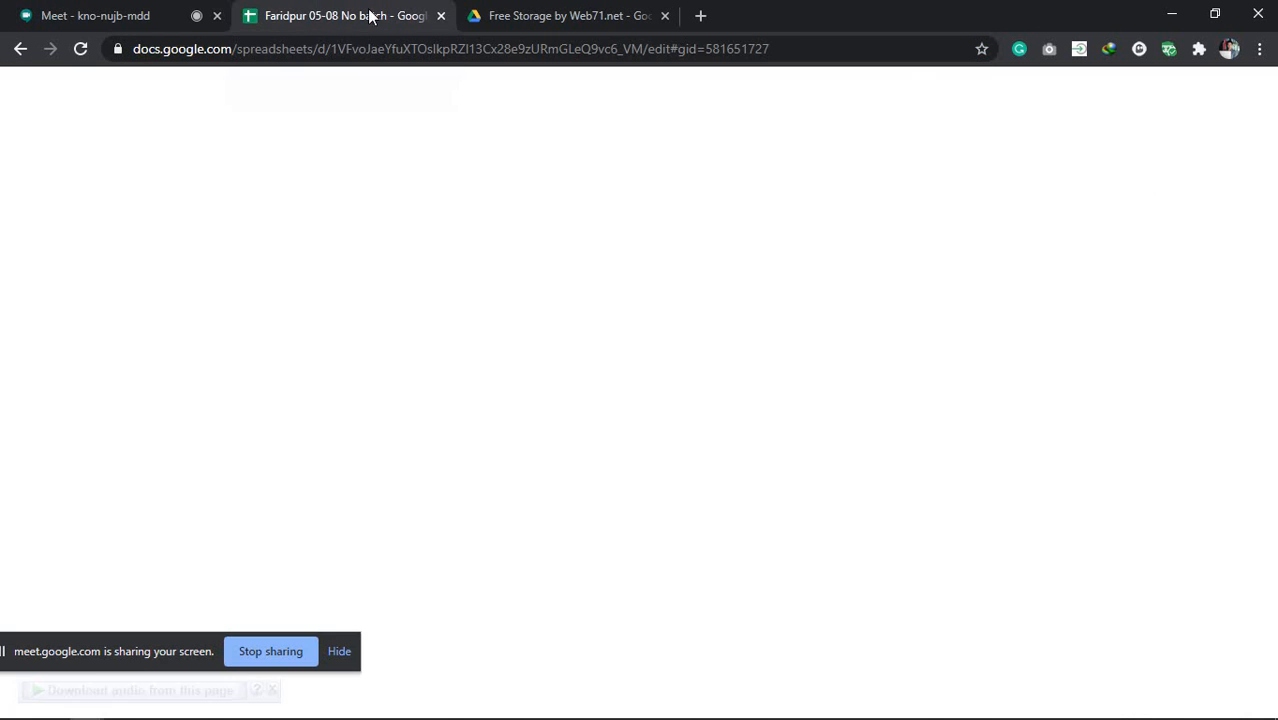
pyautogui.click(500, 15)
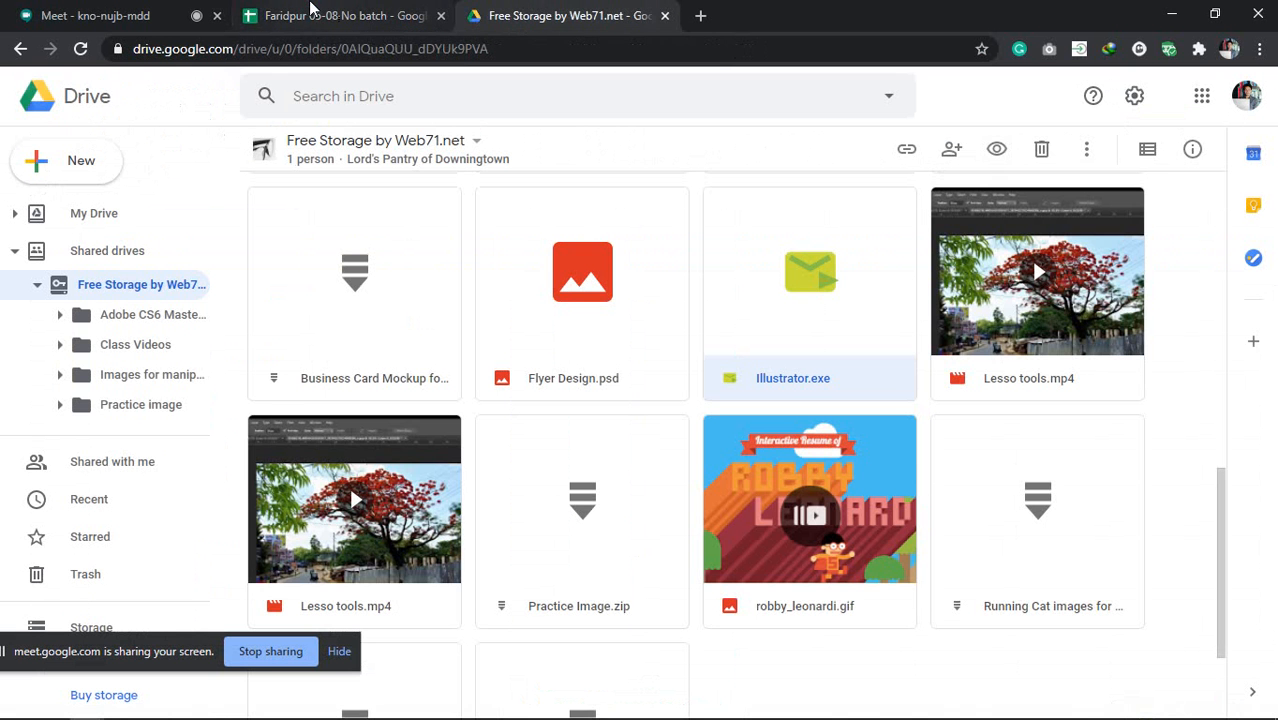
pyautogui.click(310, 12)
pyautogui.click(62, 12)
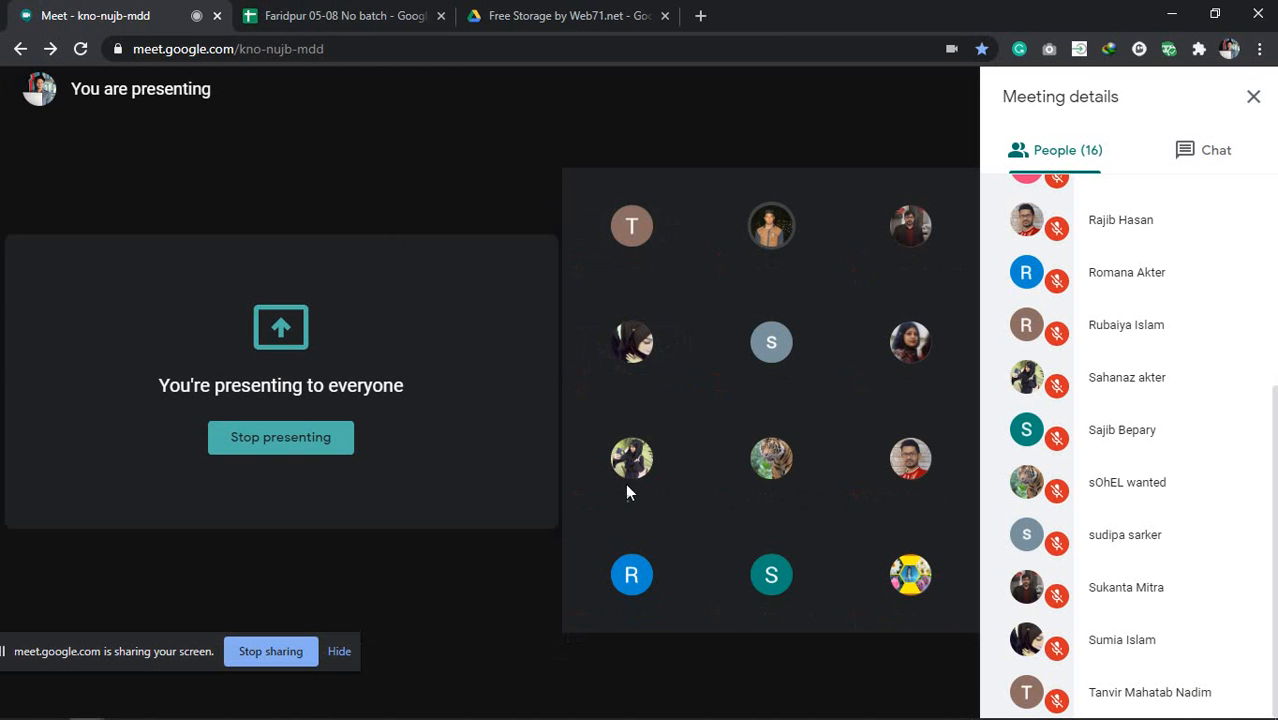
pyautogui.click(522, 15)
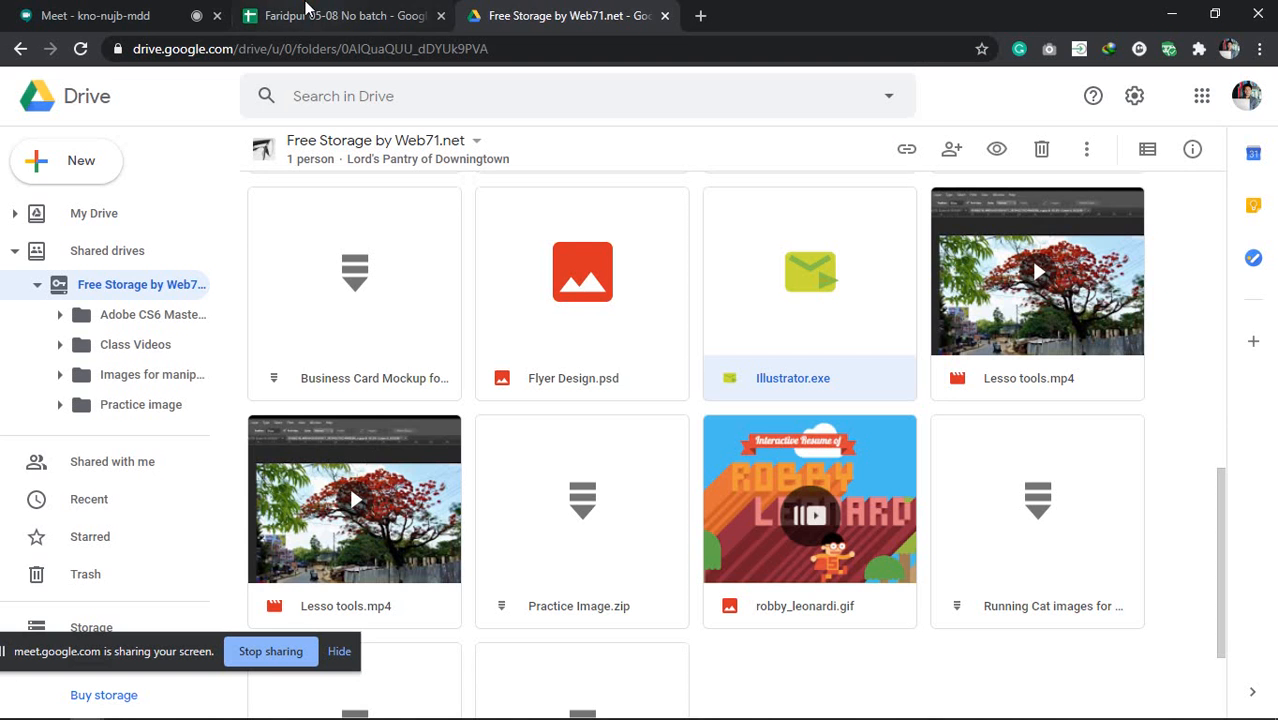
pyautogui.click(310, 12)
pyautogui.click(62, 15)
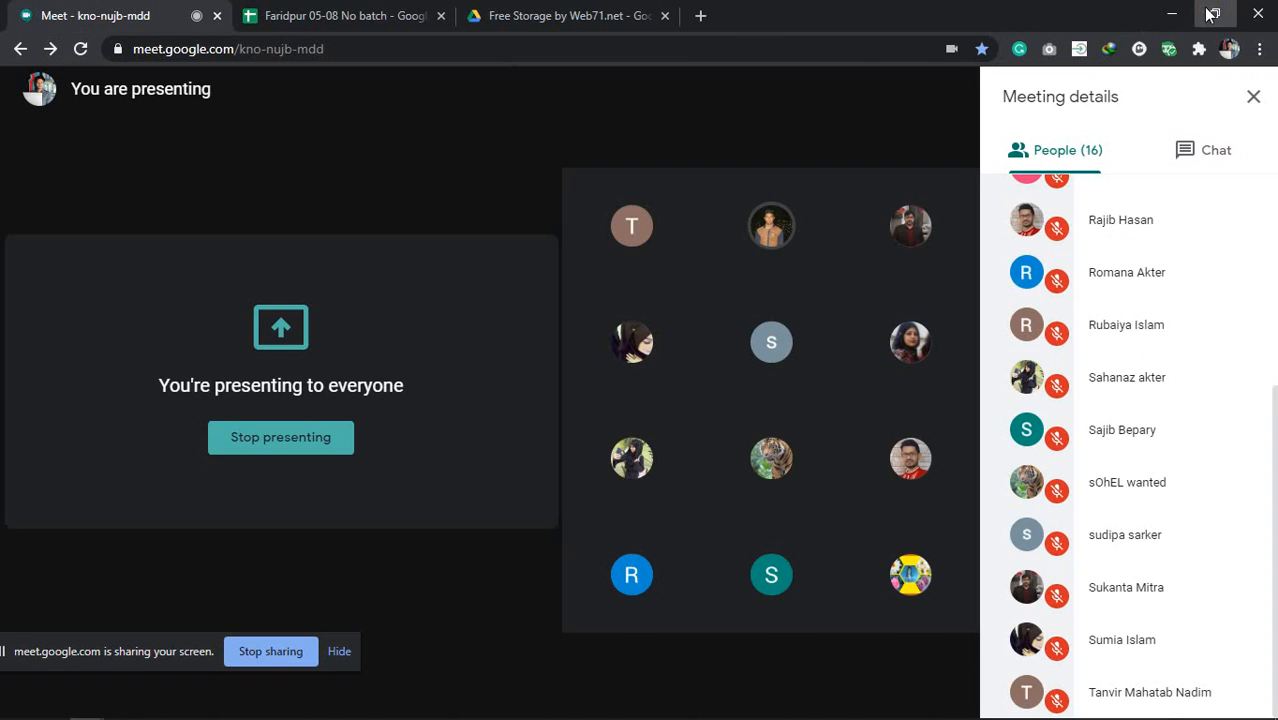
pyautogui.click(1214, 14)
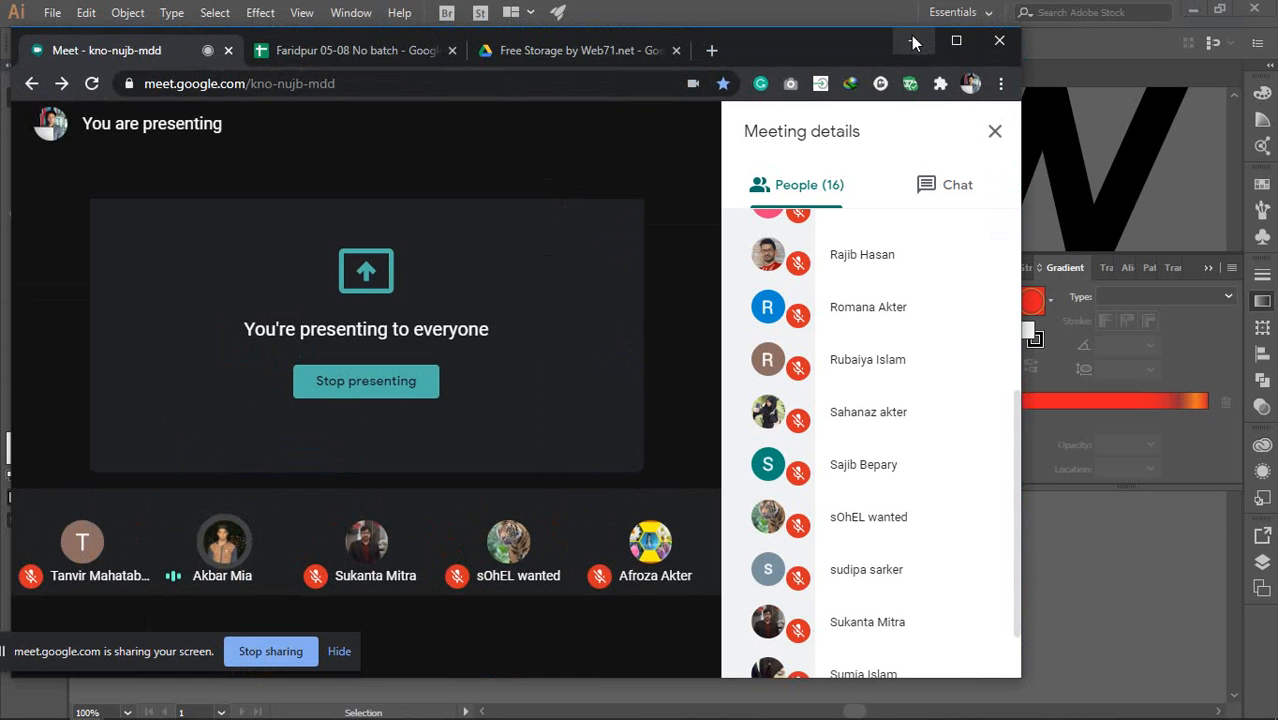
pyautogui.click(912, 41)
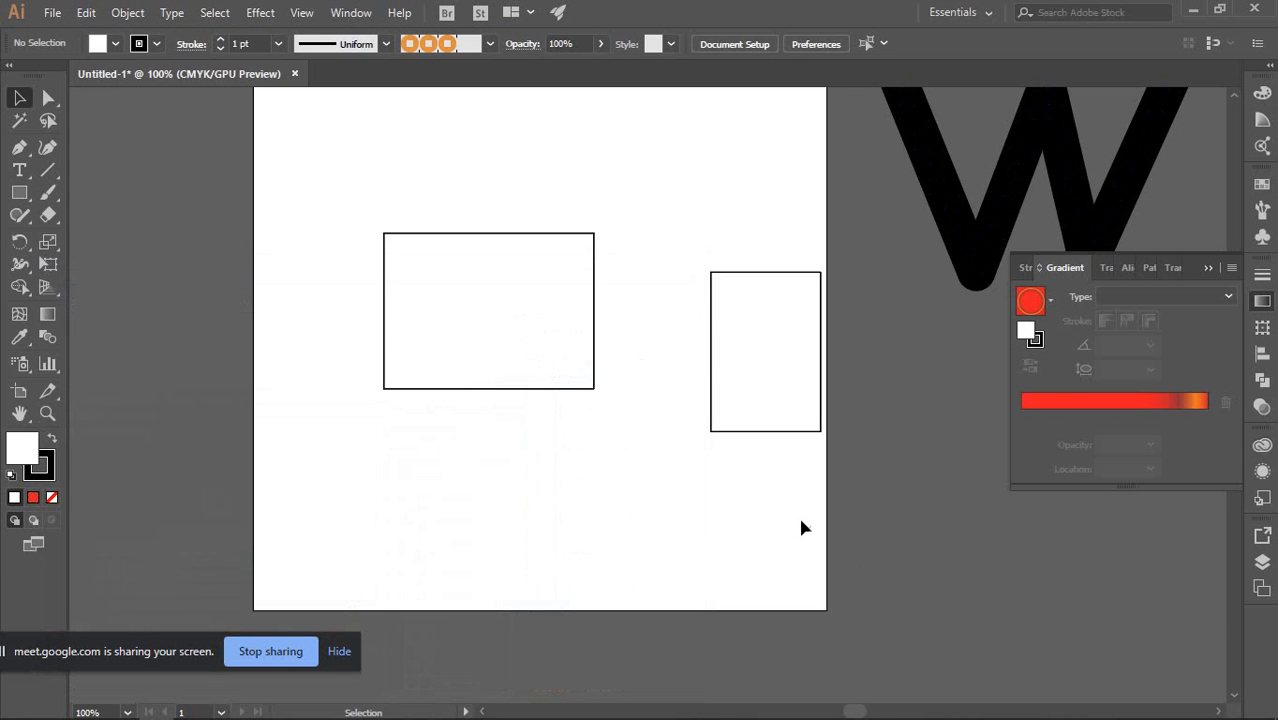
# Remove the stroke from both rectangles, fill them with 100% cyan, and deselect them
pyautogui.moveTo(574, 430); pyautogui.dragTo(582, 465)
pyautogui.moveTo(437, 172); pyautogui.dragTo(850, 571)
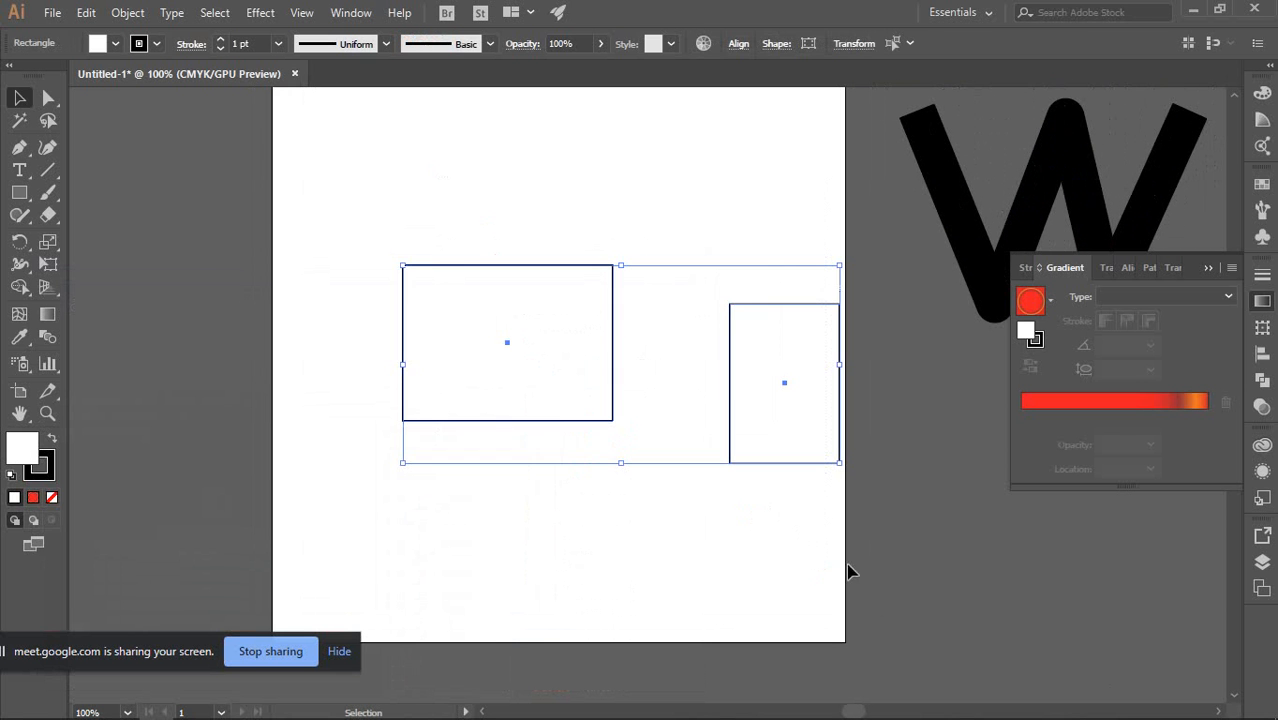
pyautogui.click(42, 472)
pyautogui.click(51, 497)
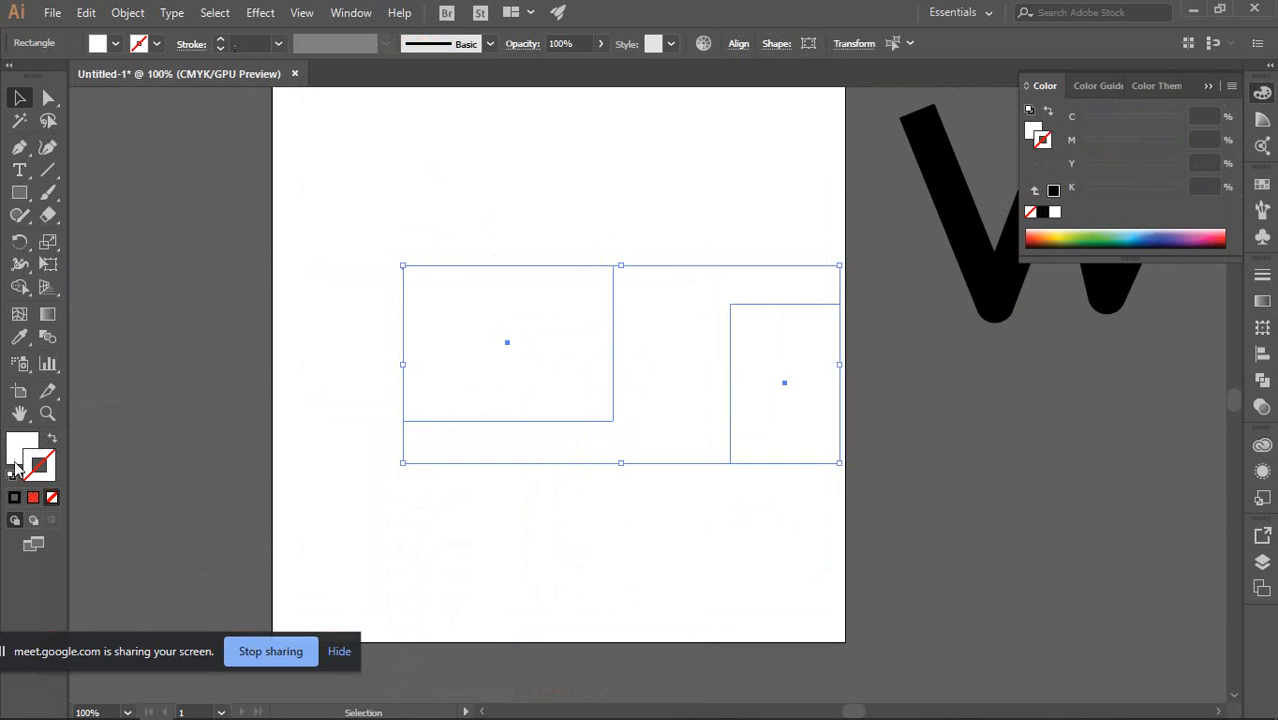
pyautogui.click(23, 450)
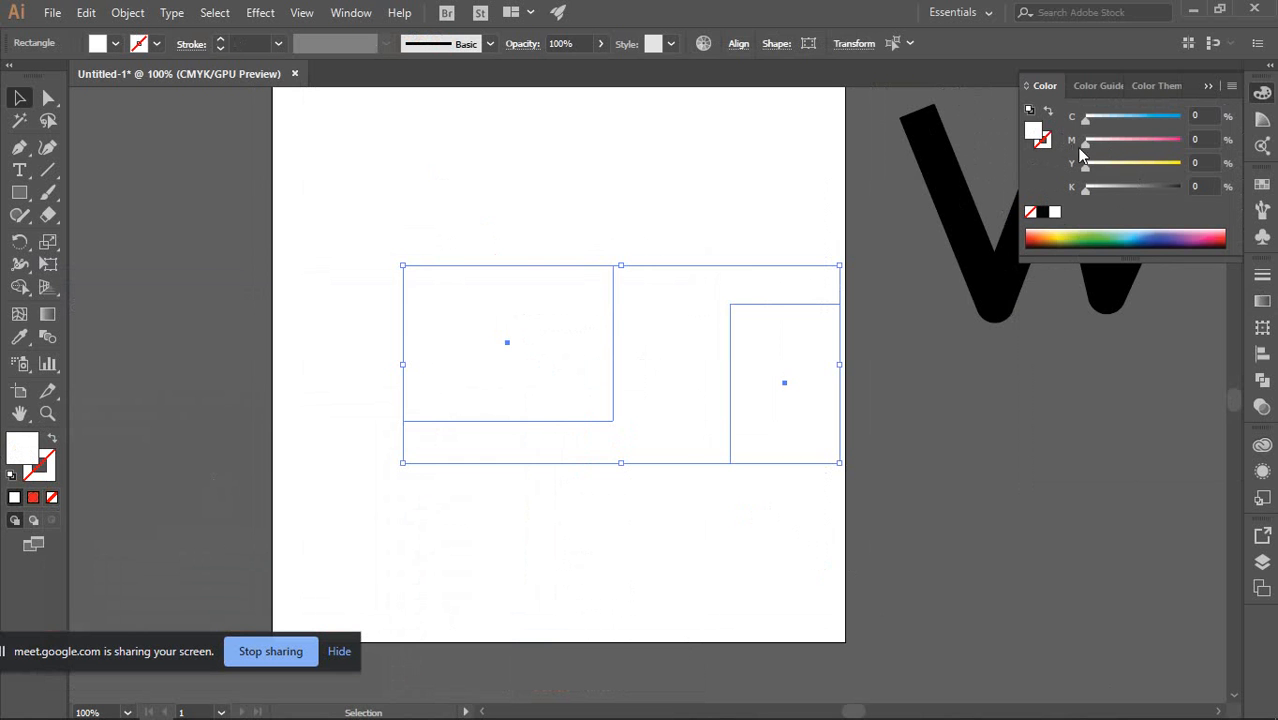
pyautogui.moveTo(1086, 119); pyautogui.dragTo(1180, 119)
pyautogui.click(638, 212)
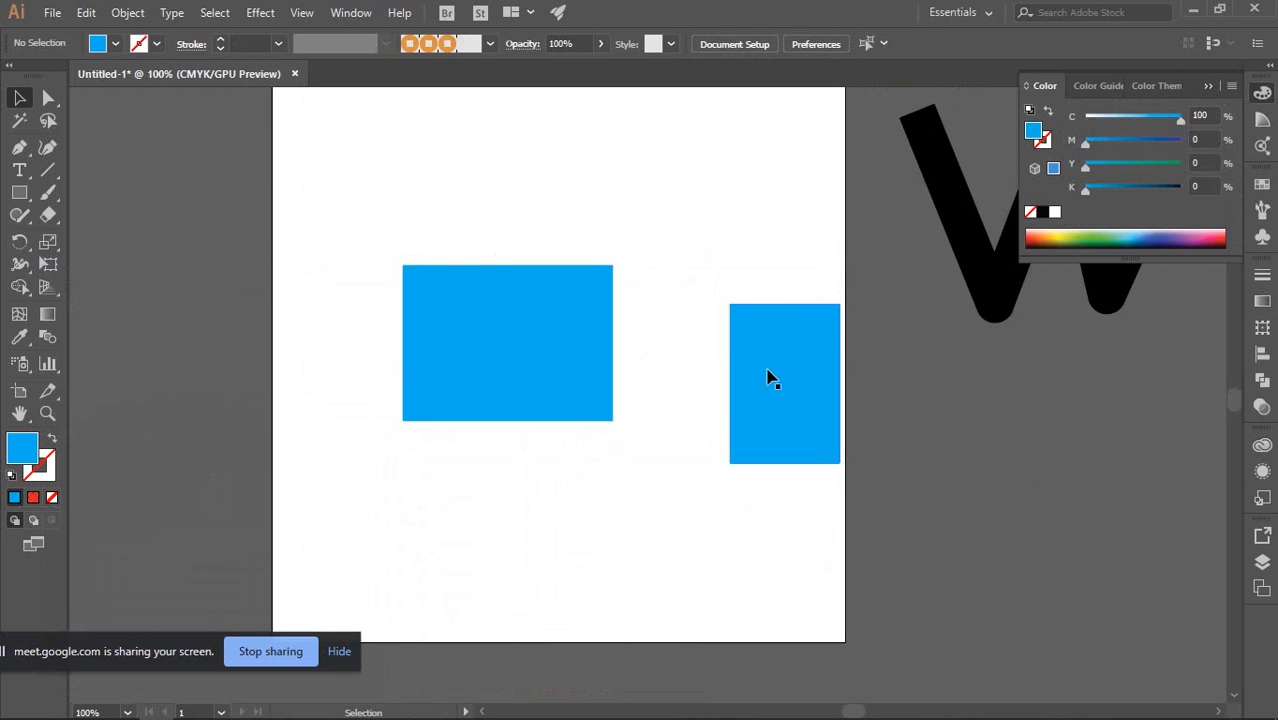
# Move the upright blue rectangle close beside the wide one, reposition it above the wide one, and deselect it
pyautogui.moveTo(767, 377); pyautogui.dragTo(675, 335)
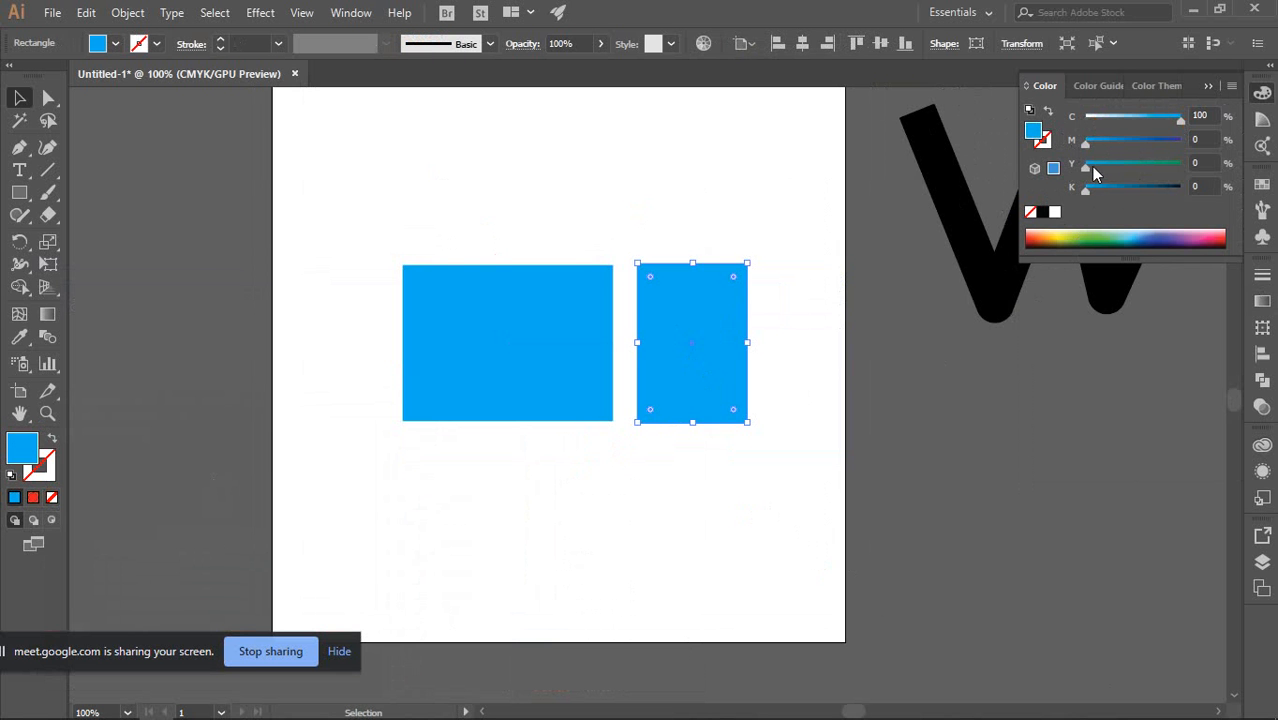
pyautogui.click(650, 234)
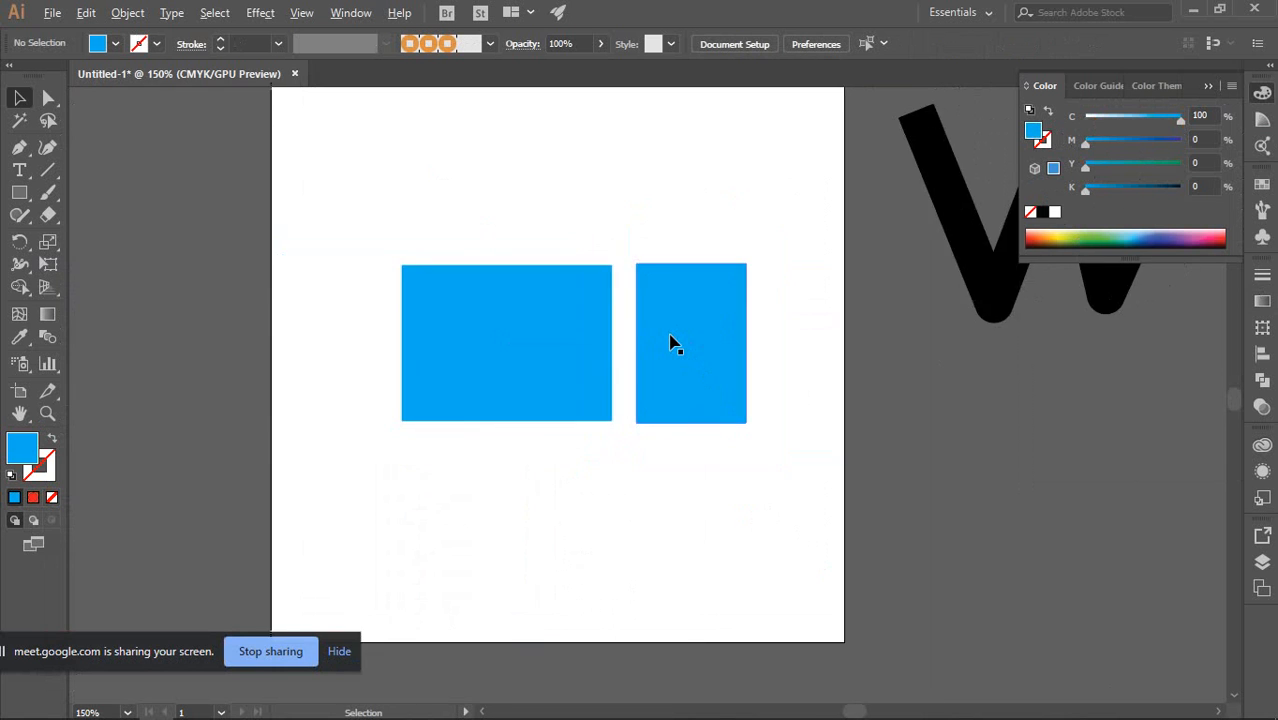
pyautogui.scroll(-2, 670, 336)
pyautogui.moveTo(667, 214); pyautogui.dragTo(611, 183)
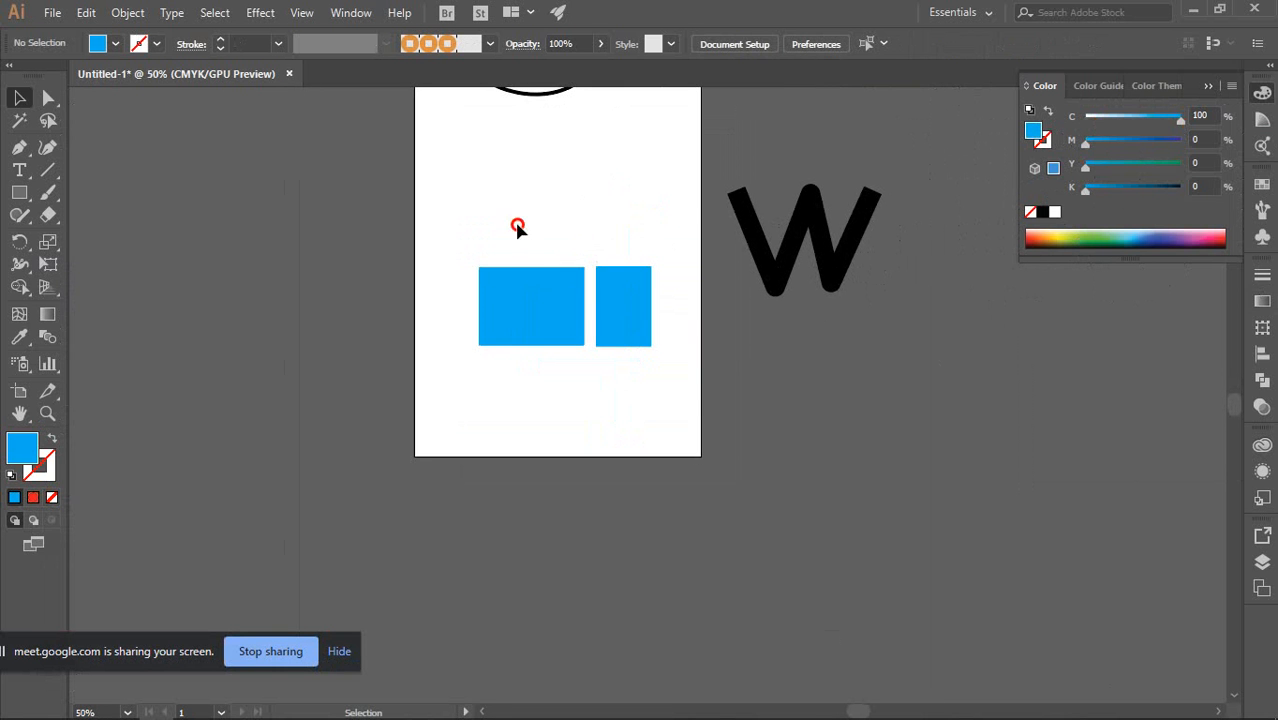
pyautogui.click(622, 317)
pyautogui.moveTo(625, 307); pyautogui.dragTo(574, 211)
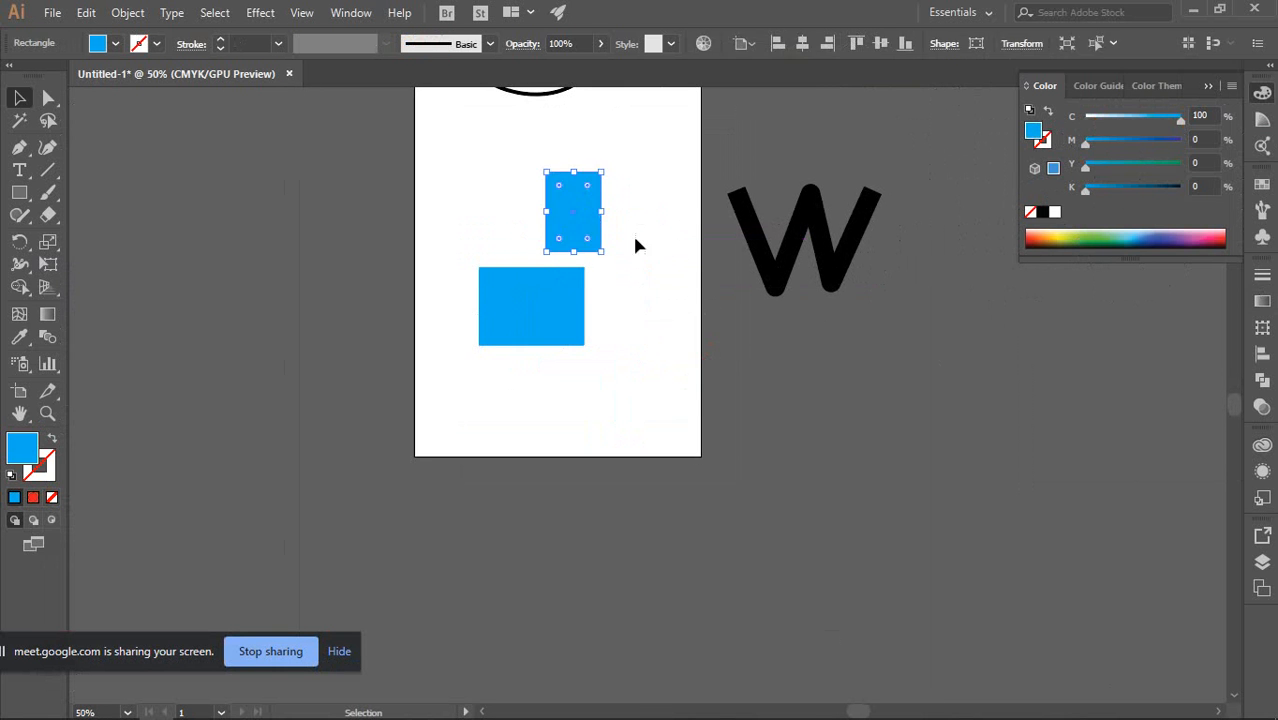
pyautogui.click(637, 246)
# Delete the thick black W path beside the artboard
pyautogui.scroll(1, 638, 246)
pyautogui.click(882, 292)
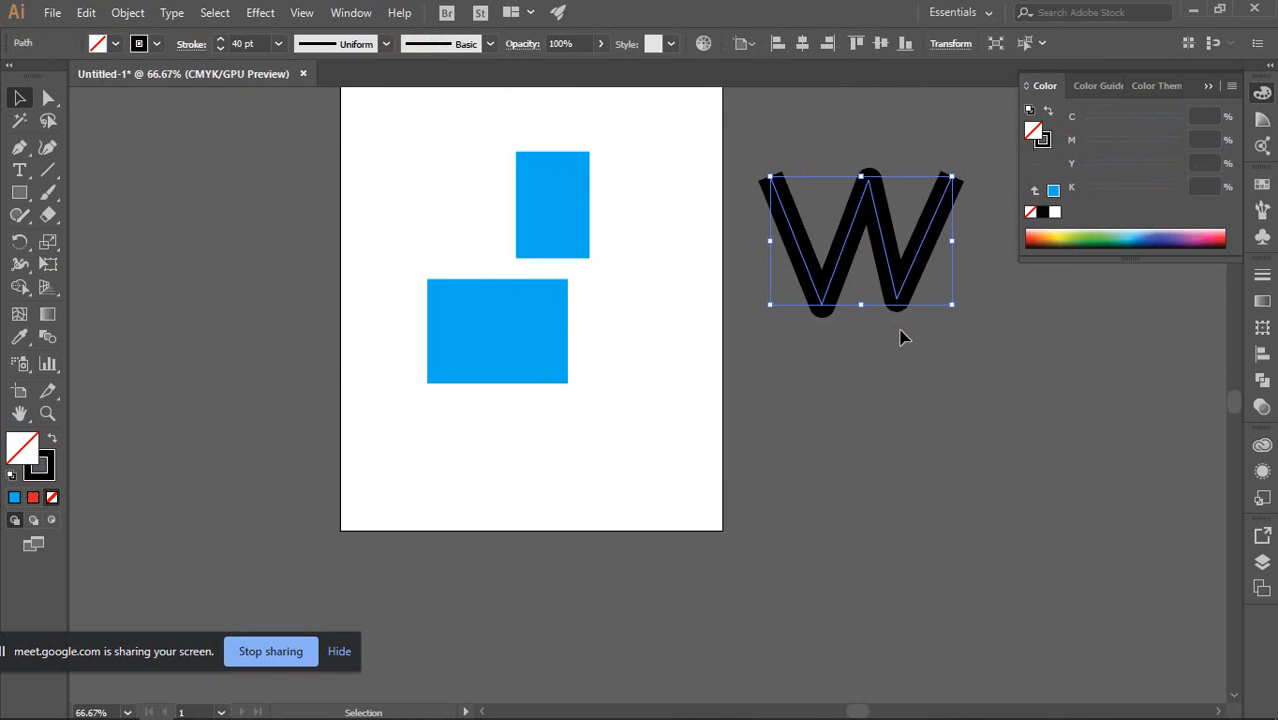
pyautogui.press('Delete')
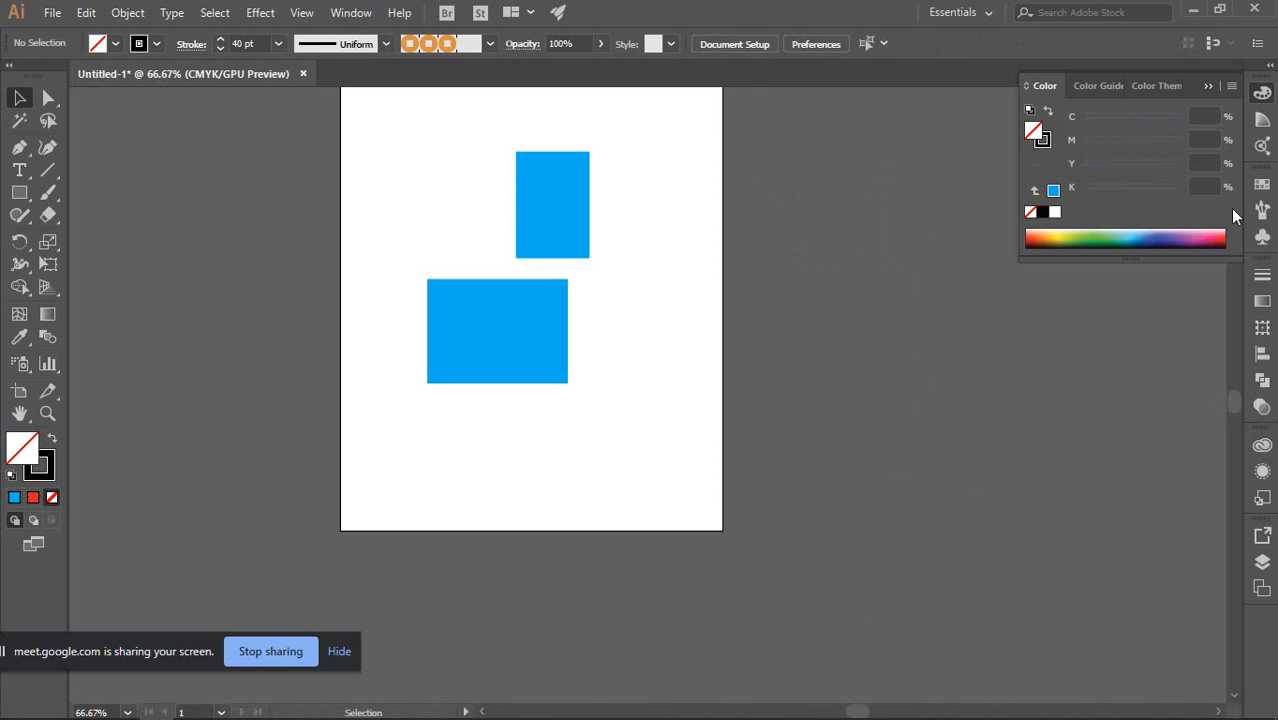
# Display the Pathfinder options and look at the shape modes with the wide rectangle selected
pyautogui.click(338, 10)
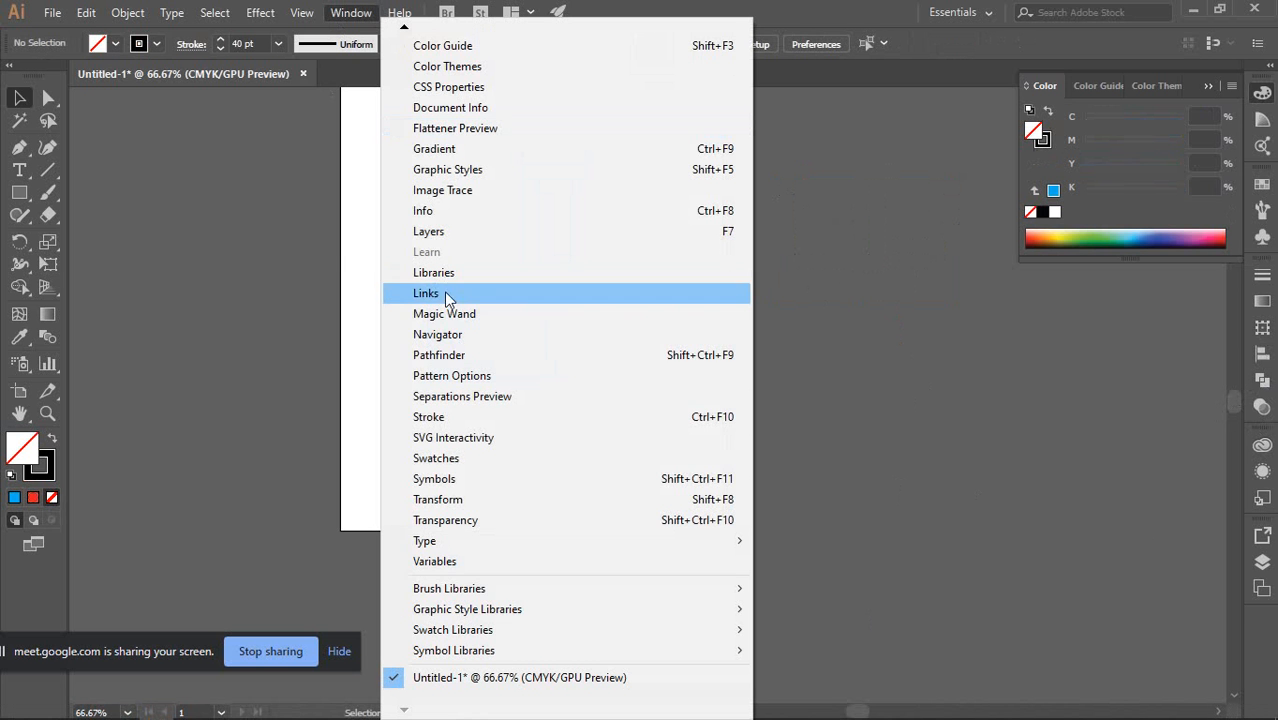
pyautogui.click(440, 356)
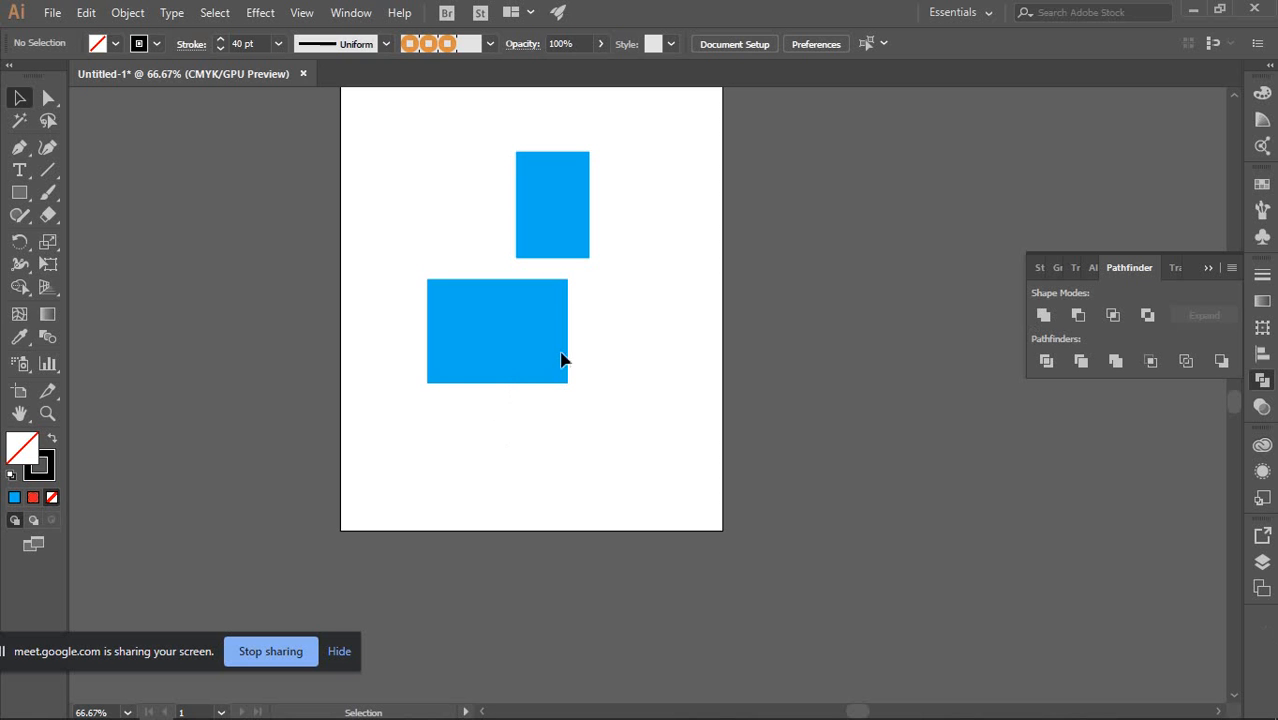
pyautogui.click(508, 331)
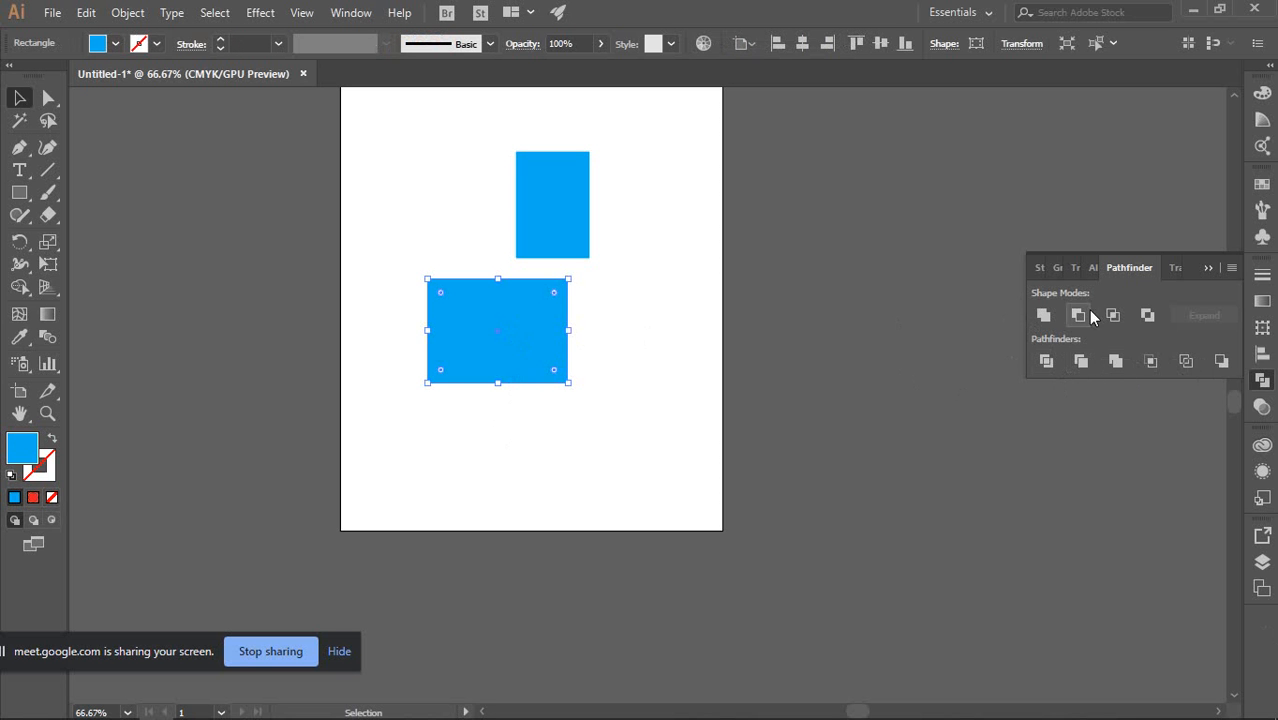
pyautogui.click(618, 334)
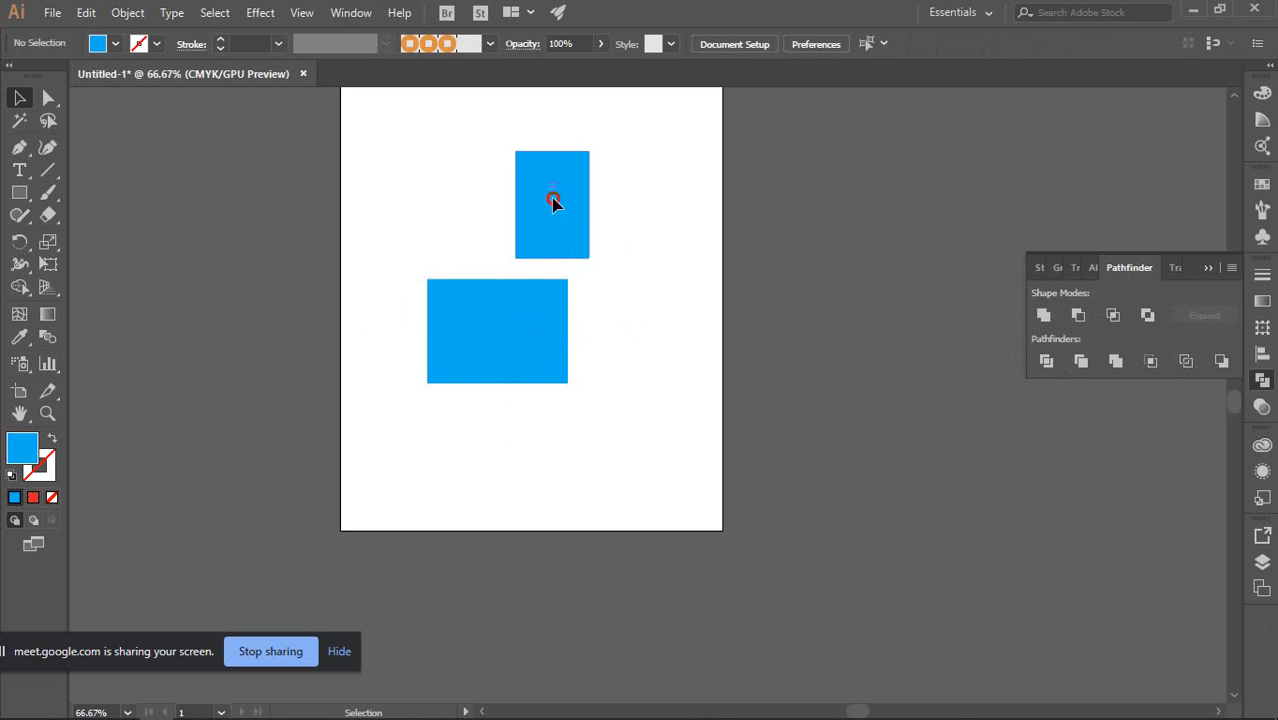
# Move the upright rectangle beside the wide one and fill it red with 0% cyan, 100% magenta and 100% yellow
pyautogui.moveTo(553, 200); pyautogui.dragTo(628, 343)
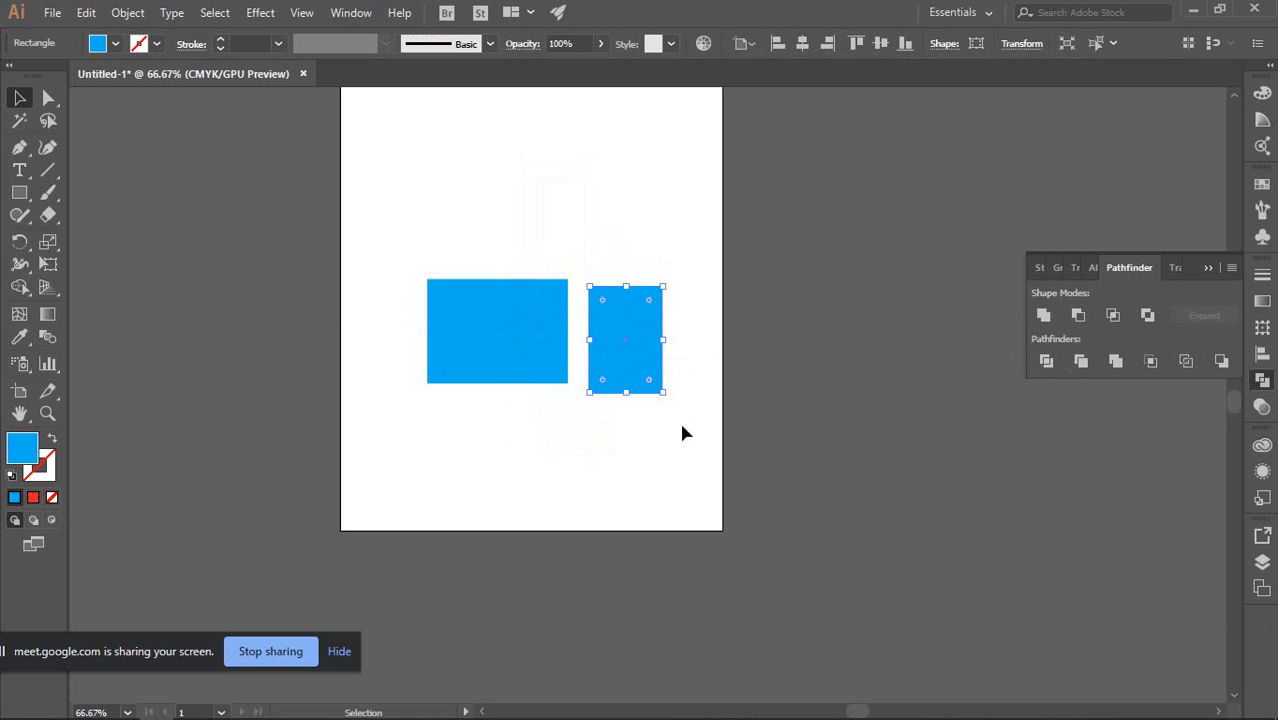
pyautogui.click(1263, 94)
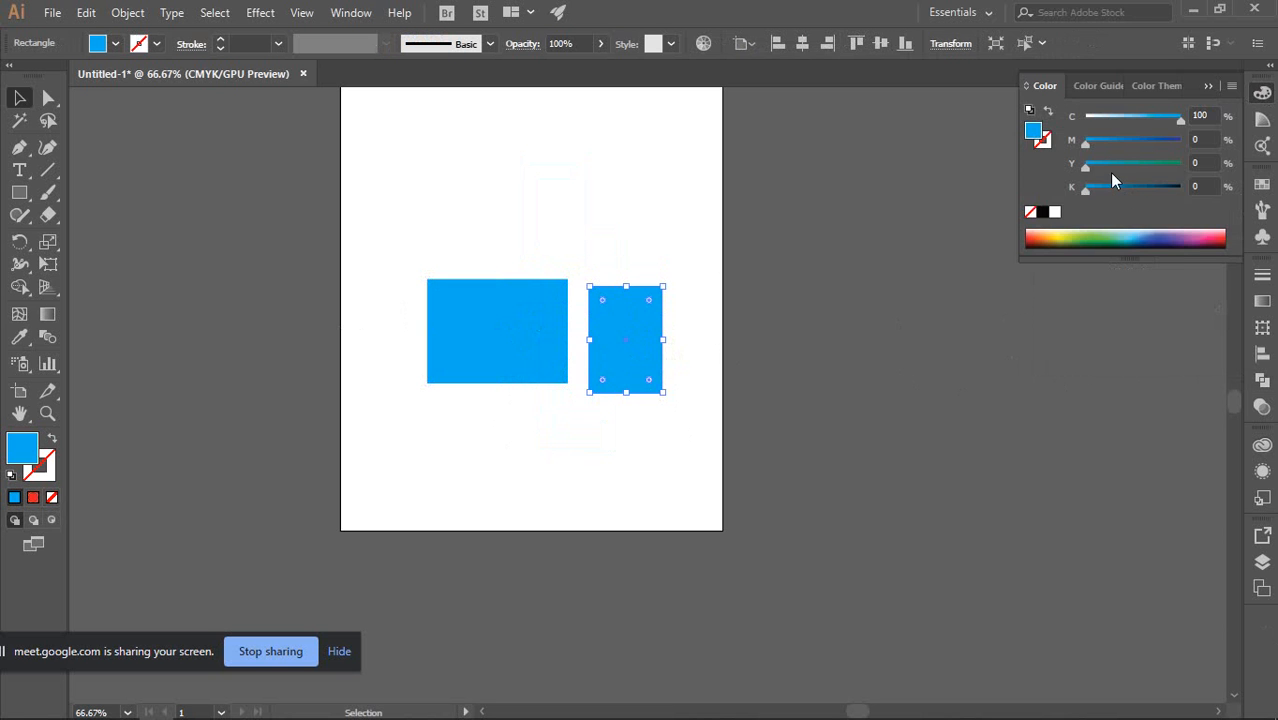
pyautogui.moveTo(1088, 166); pyautogui.dragTo(1221, 163)
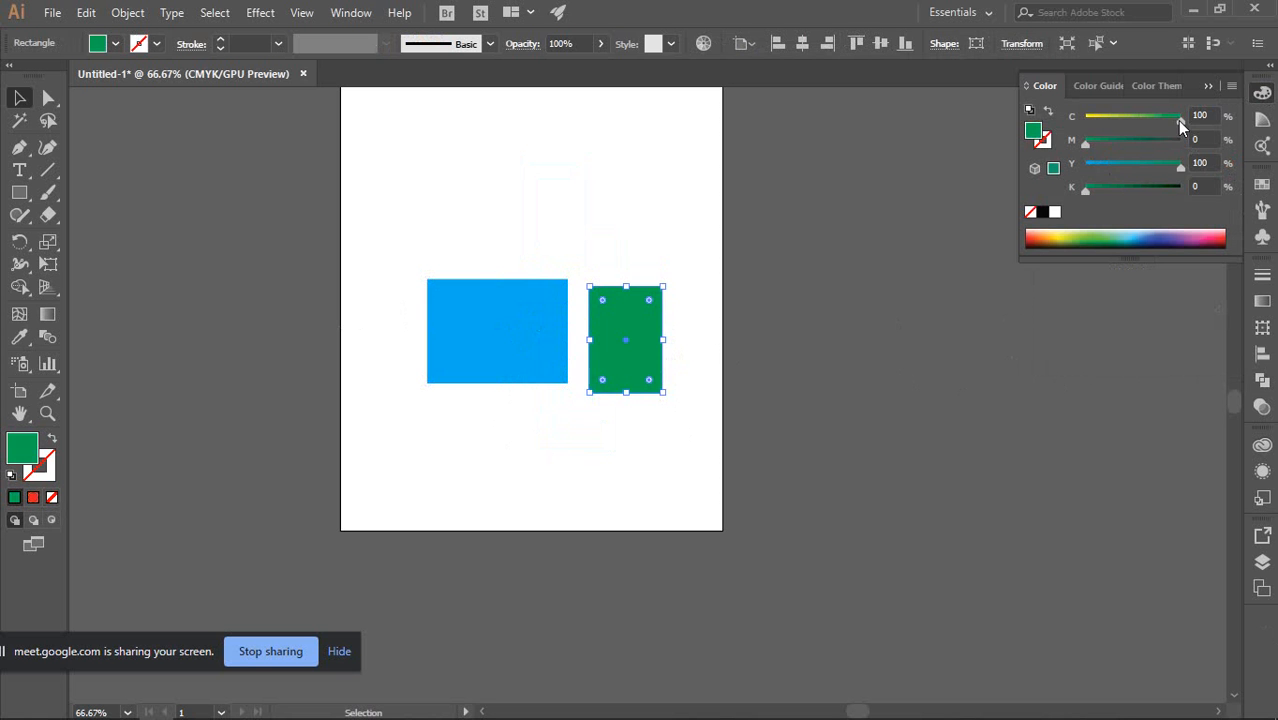
pyautogui.moveTo(1179, 117)
pyautogui.mouseDown()
pyautogui.moveTo(1086, 117)
pyautogui.moveTo(1178, 142)
pyautogui.mouseUp()
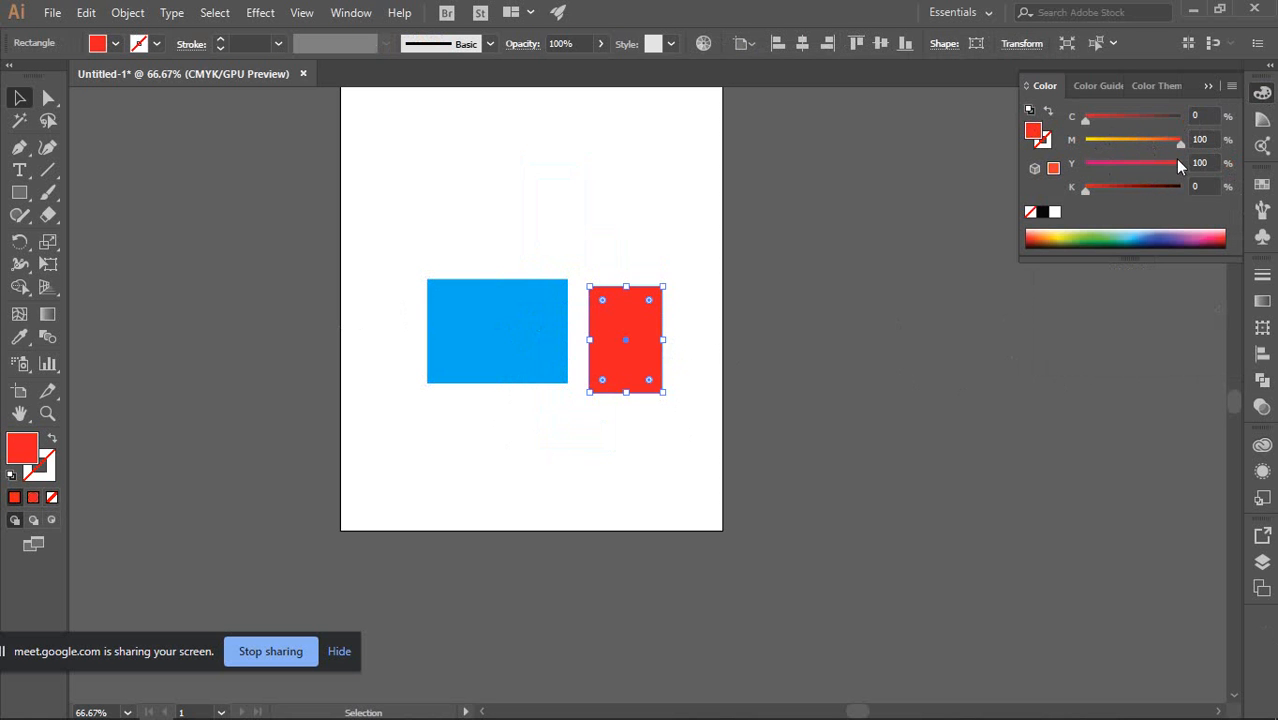
pyautogui.click(878, 264)
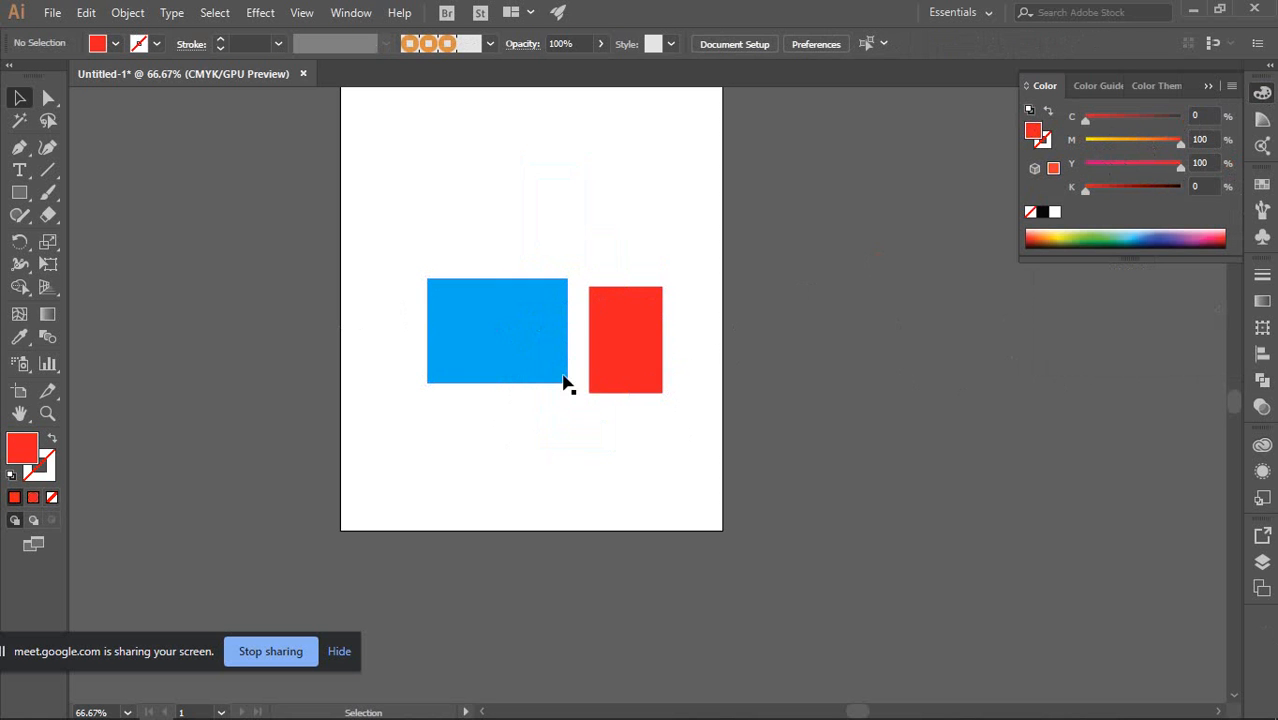
# Delete both the blue and red rectangles and draw two red squares placed diagonally on the artboard
pyautogui.click(648, 350)
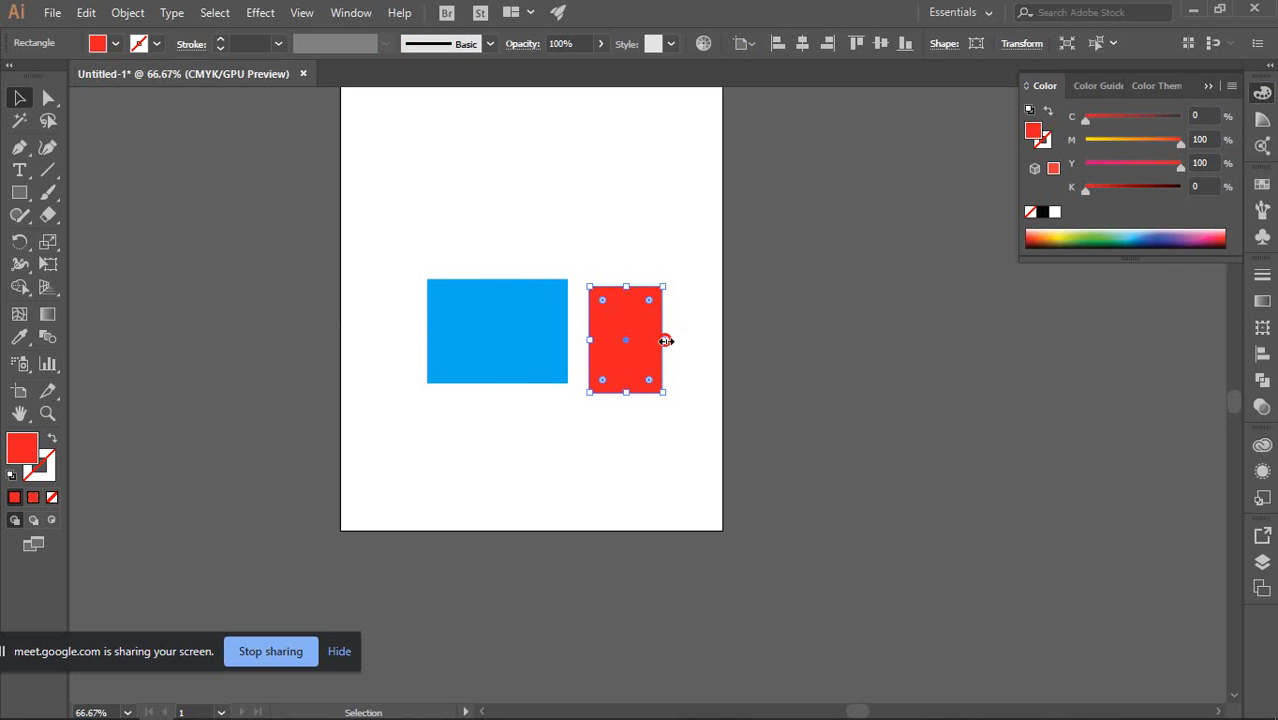
pyautogui.moveTo(478, 193); pyautogui.dragTo(650, 371)
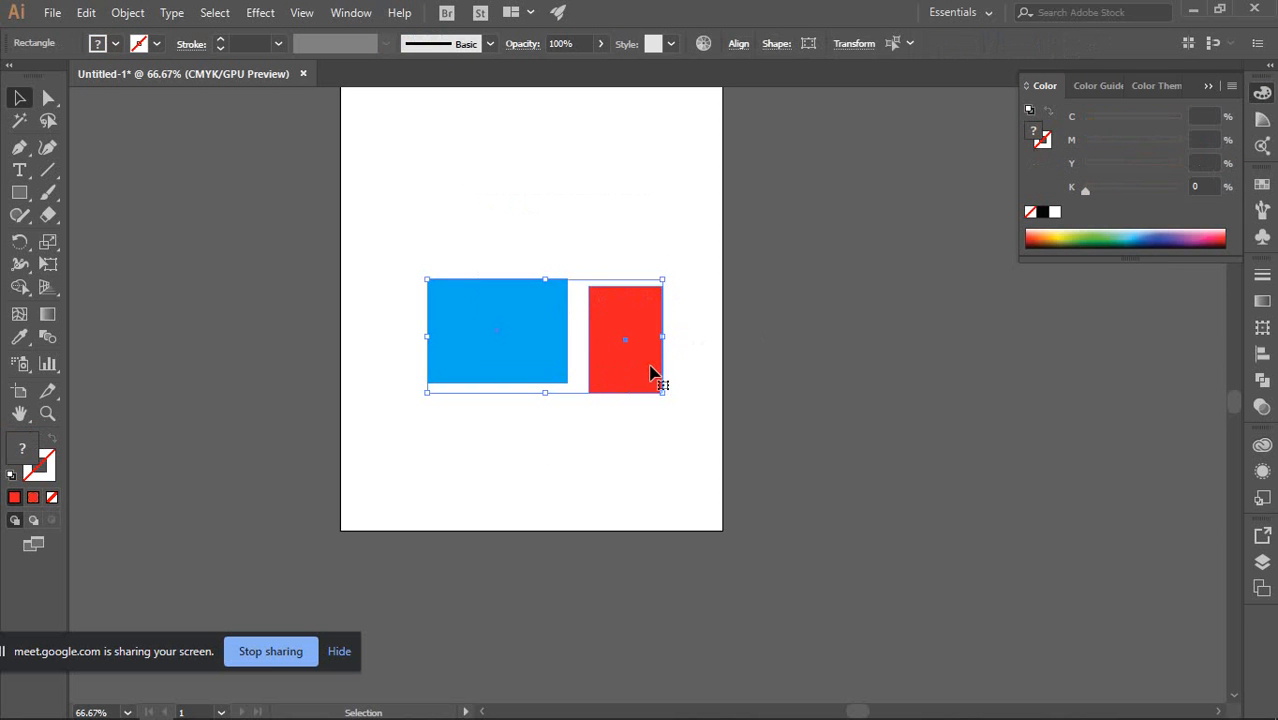
pyautogui.press('Delete')
pyautogui.press('m')
pyautogui.moveTo(424, 197); pyautogui.dragTo(606, 433)
pyautogui.click(19, 98)
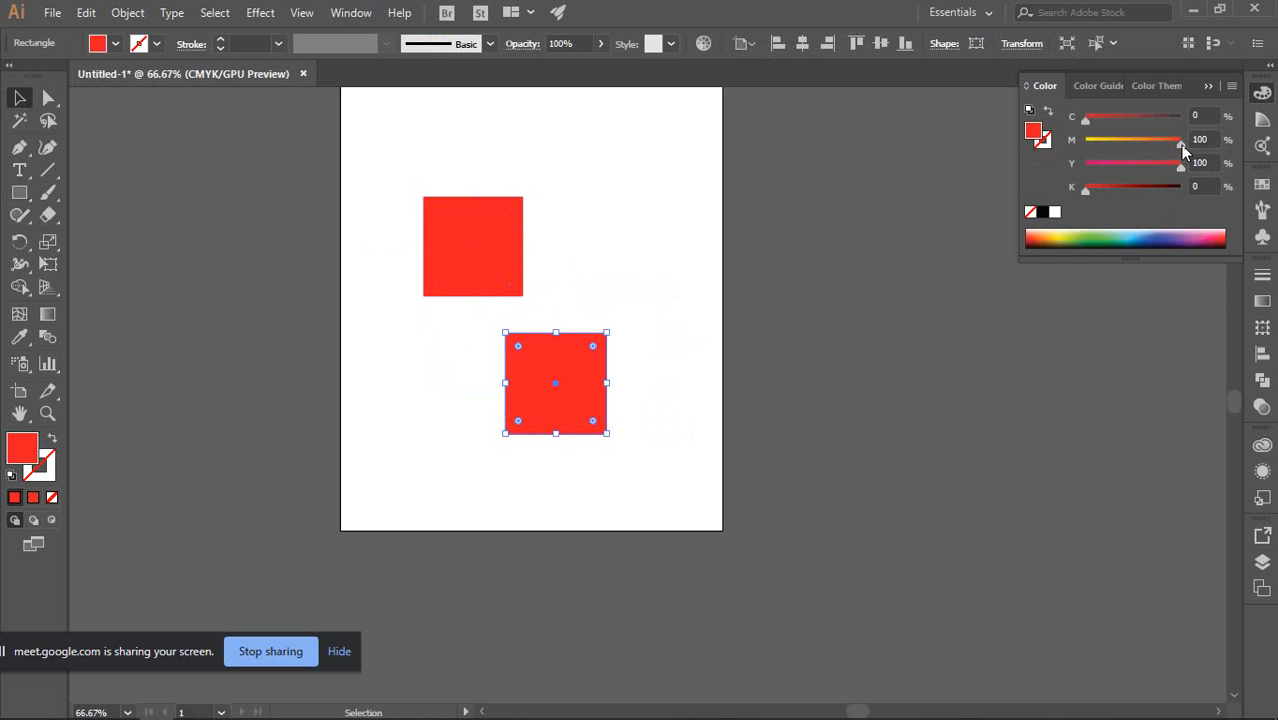
# Set the lower square's magenta to 0% for yellow, then its cyan to 100% for green, and deselect it
pyautogui.moveTo(1180, 142); pyautogui.dragTo(1086, 140)
pyautogui.click(627, 249)
pyautogui.scroll(2, 574, 339)
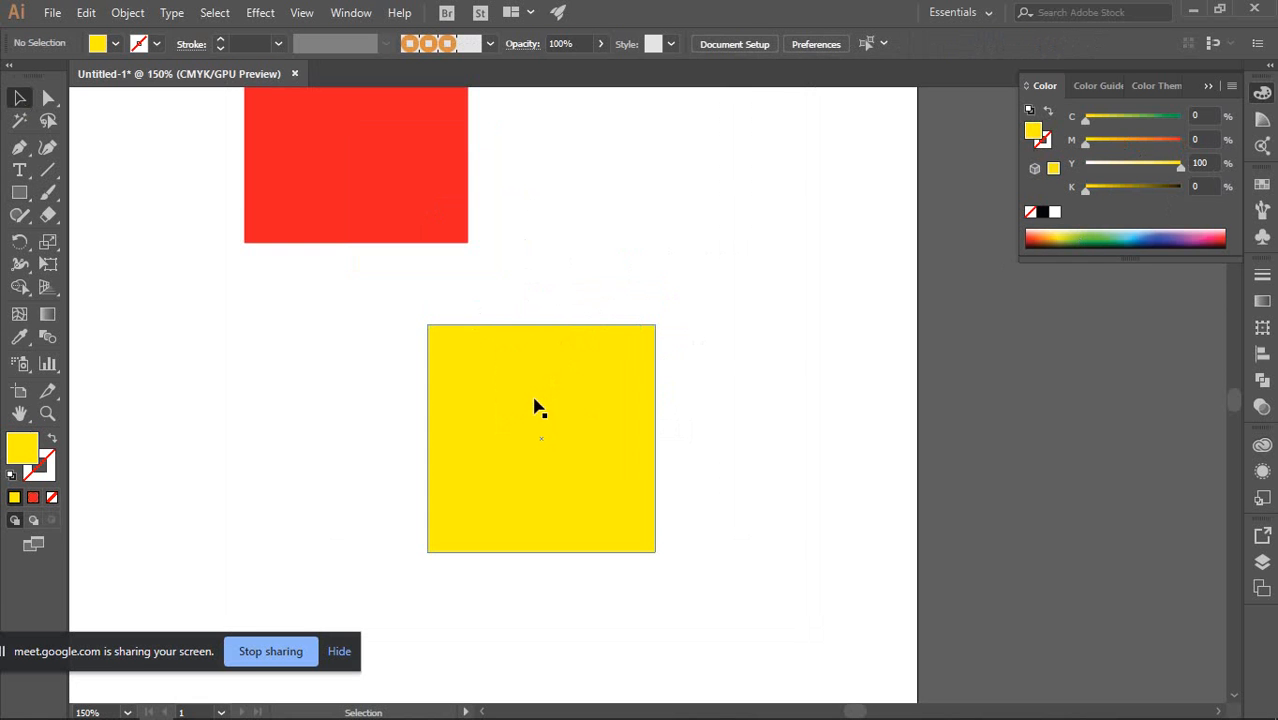
pyautogui.scroll(1, 548, 437)
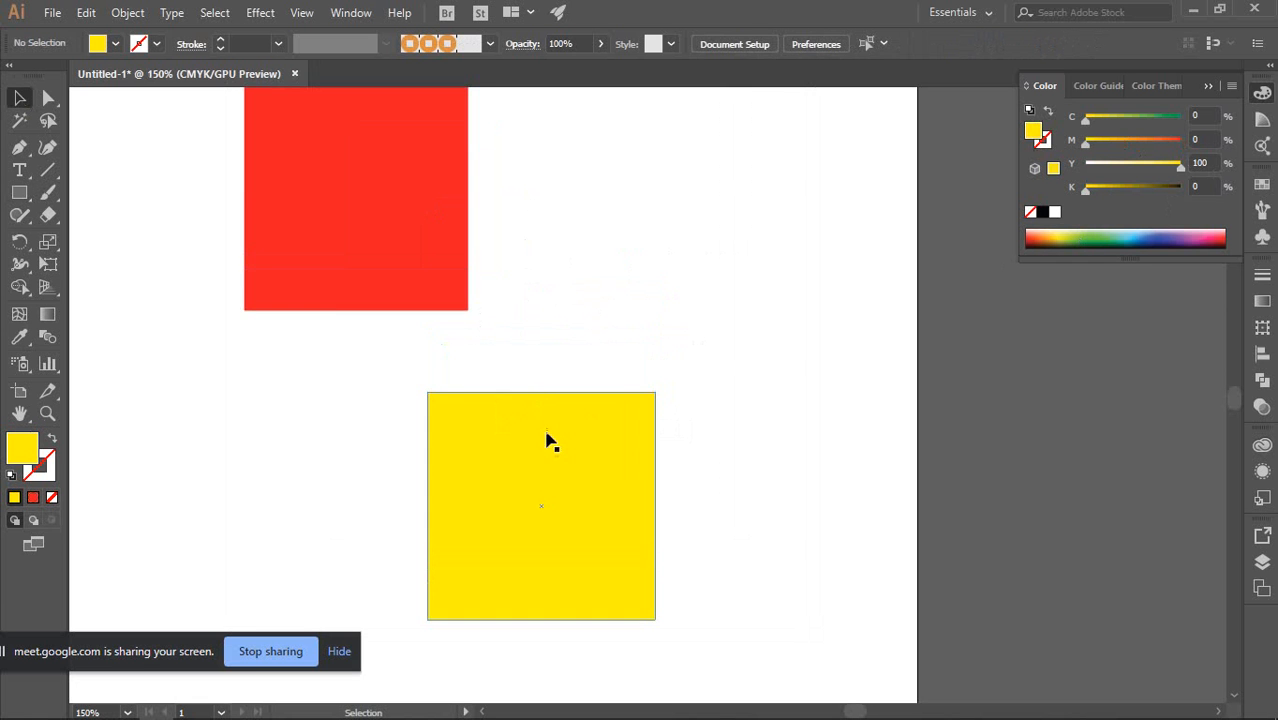
pyautogui.click(538, 517)
pyautogui.moveTo(1086, 118); pyautogui.dragTo(1181, 118)
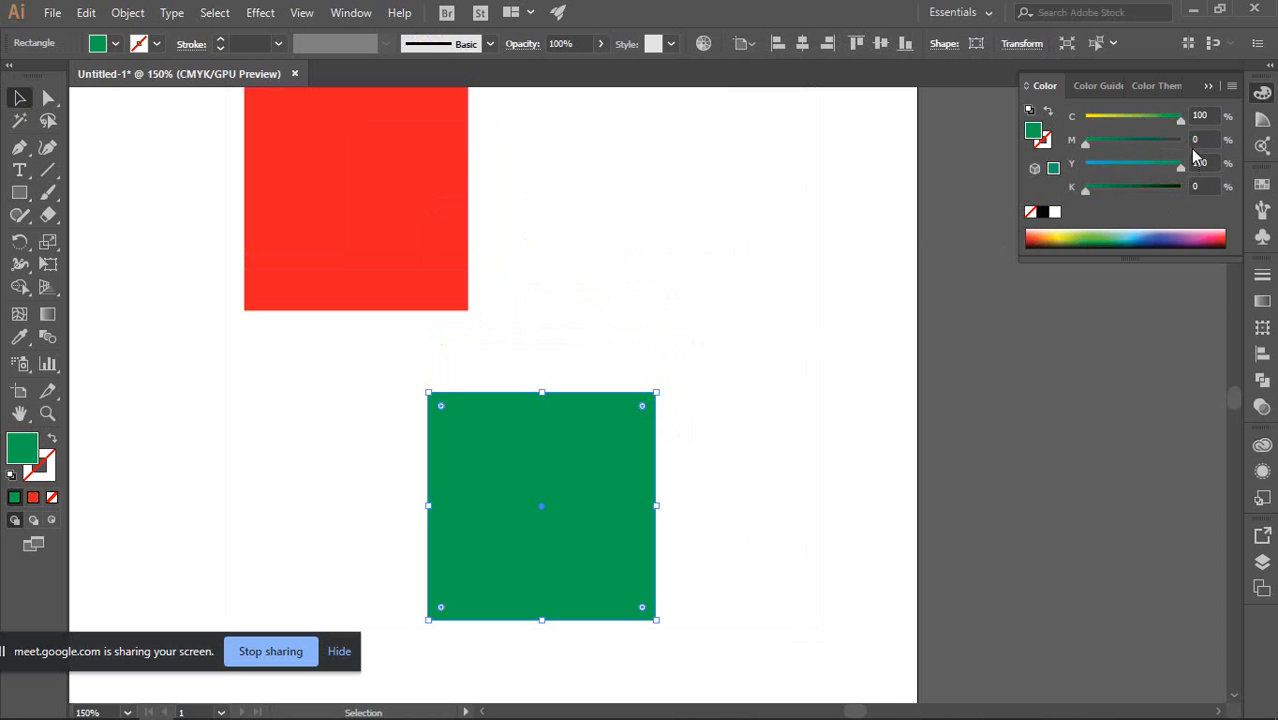
pyautogui.click(749, 403)
# Move the green square up beside the red square, leaving a small gap between them
pyautogui.hotkey('ctrl', '-')
pyautogui.hotkey('ctrl', '-')
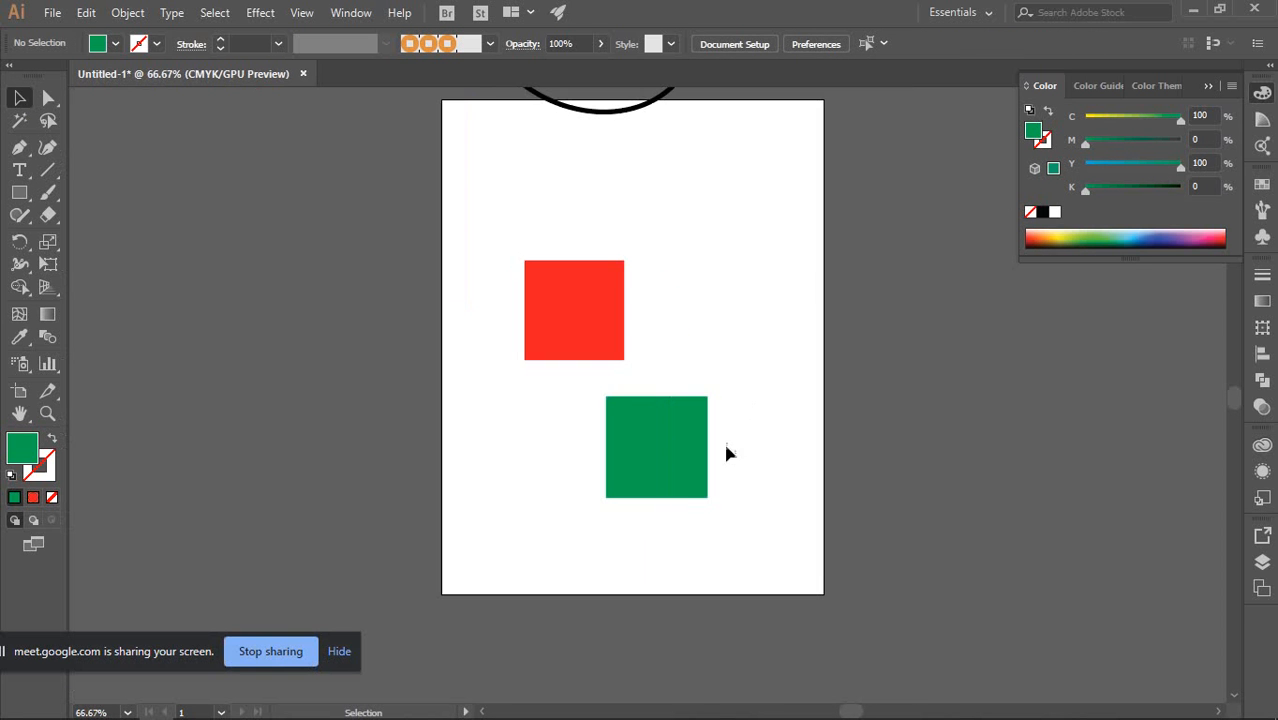
pyautogui.moveTo(620, 452); pyautogui.dragTo(648, 318)
pyautogui.hotkey('ctrl', '+')
pyautogui.hotkey('ctrl', '+')
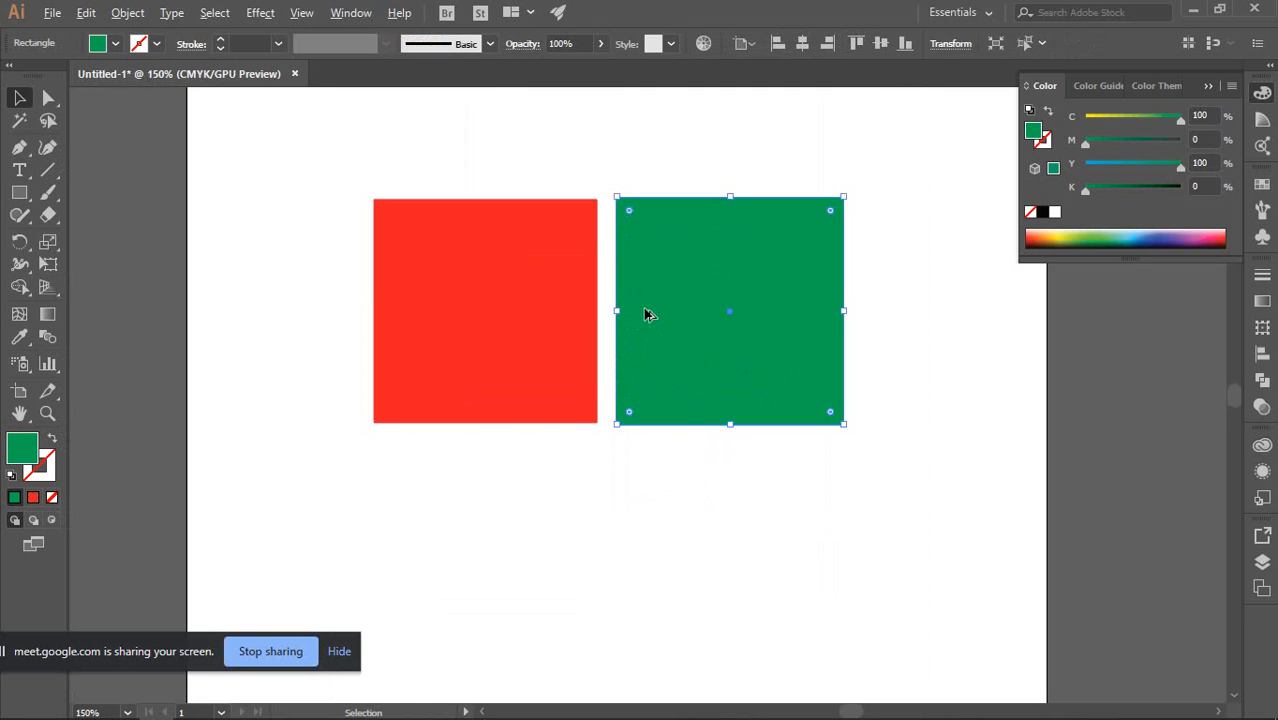
# Shift the green square sideways so it overlaps the neighbouring edge of the red square, and deselect it
pyautogui.click(784, 471)
pyautogui.moveTo(725, 337); pyautogui.dragTo(665, 337)
pyautogui.click(919, 451)
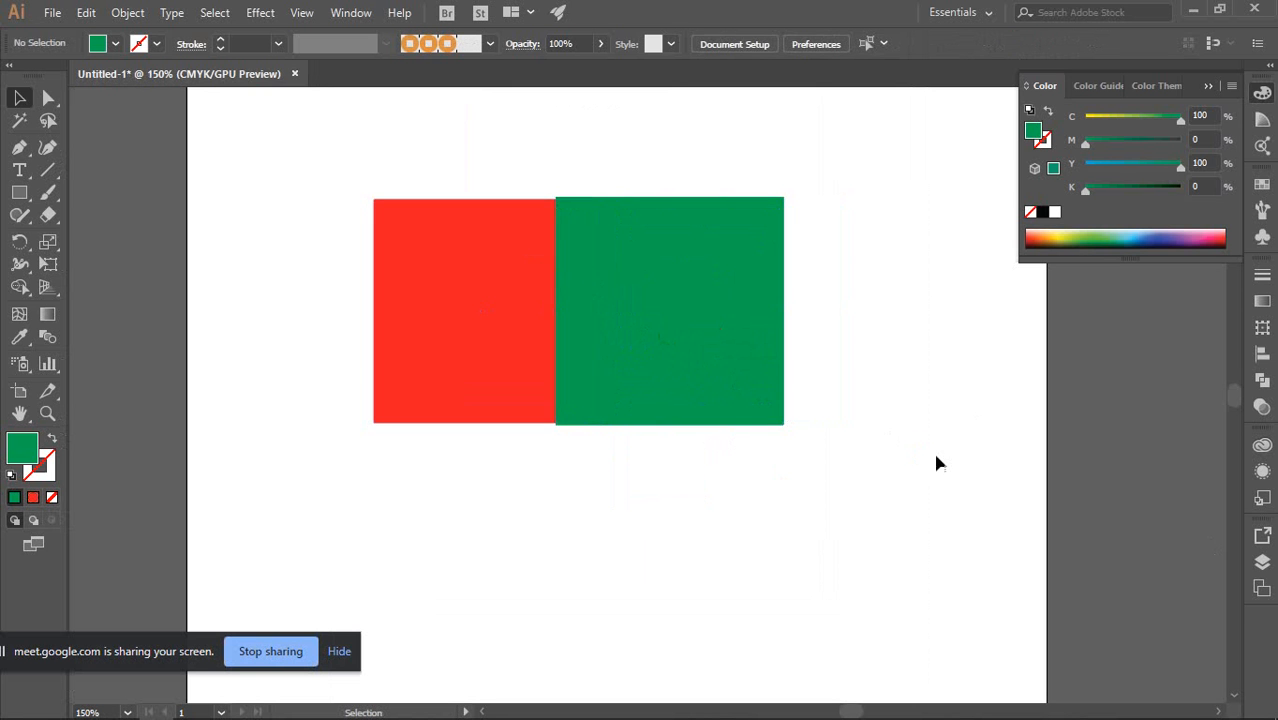
pyautogui.click(479, 245)
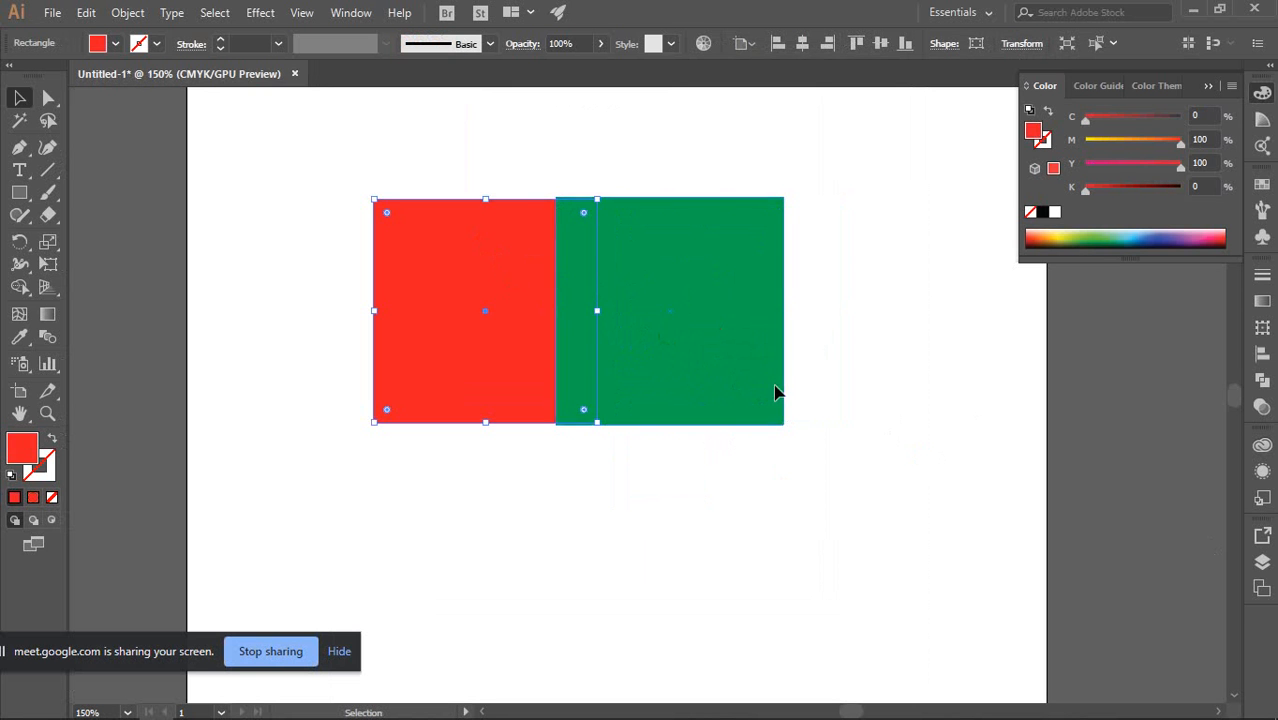
pyautogui.click(703, 295)
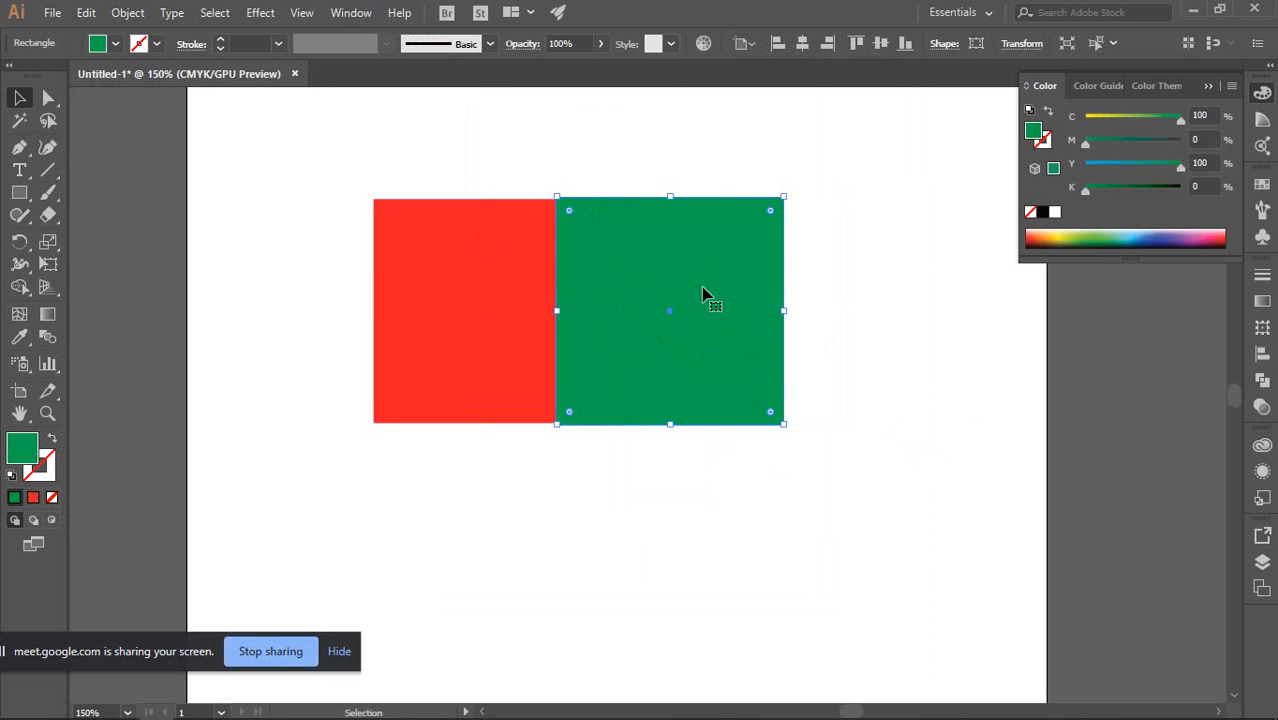
pyautogui.click(501, 297)
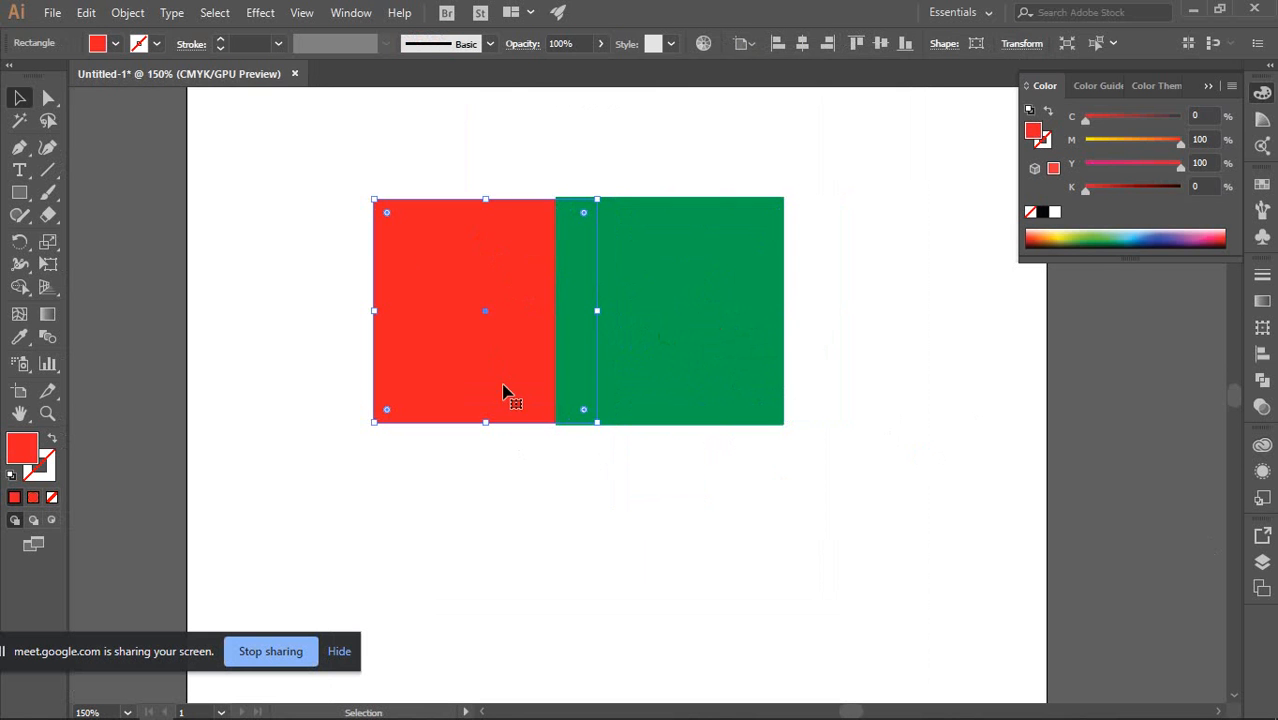
pyautogui.click(740, 472)
# Send the green square backward behind the red square, and bring it forward again
pyautogui.click(705, 272)
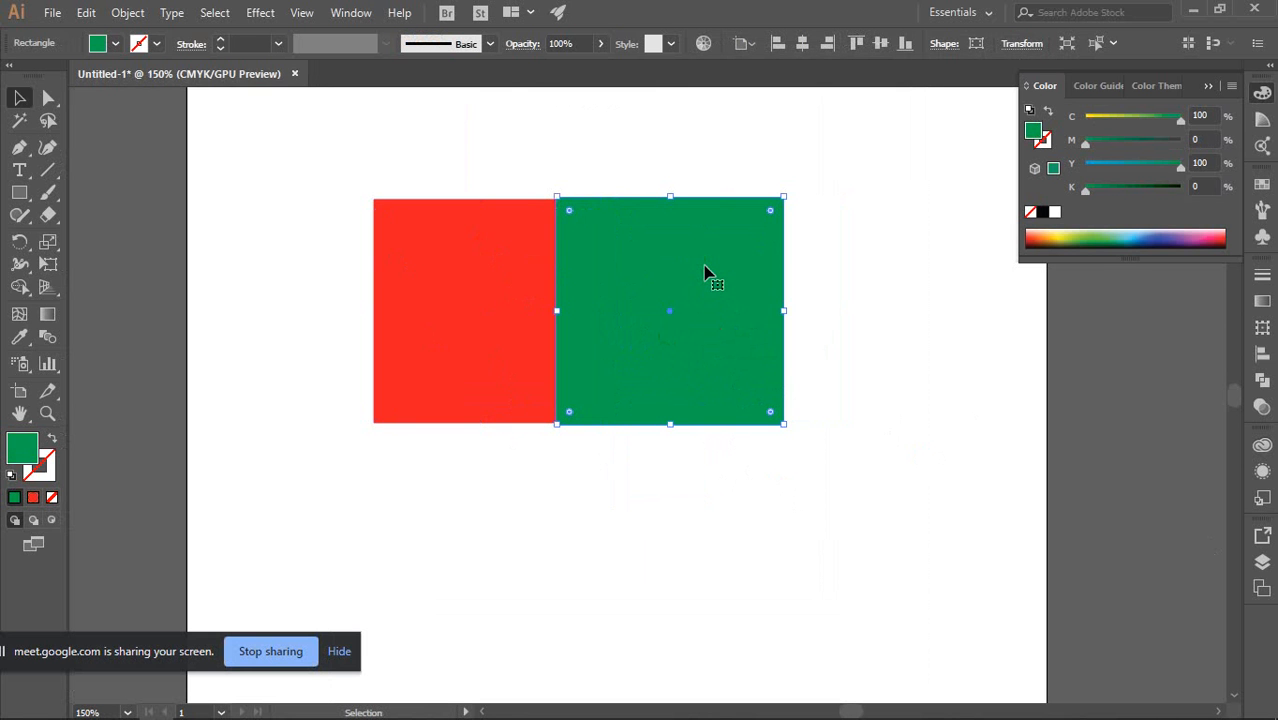
pyautogui.press('ctrl')
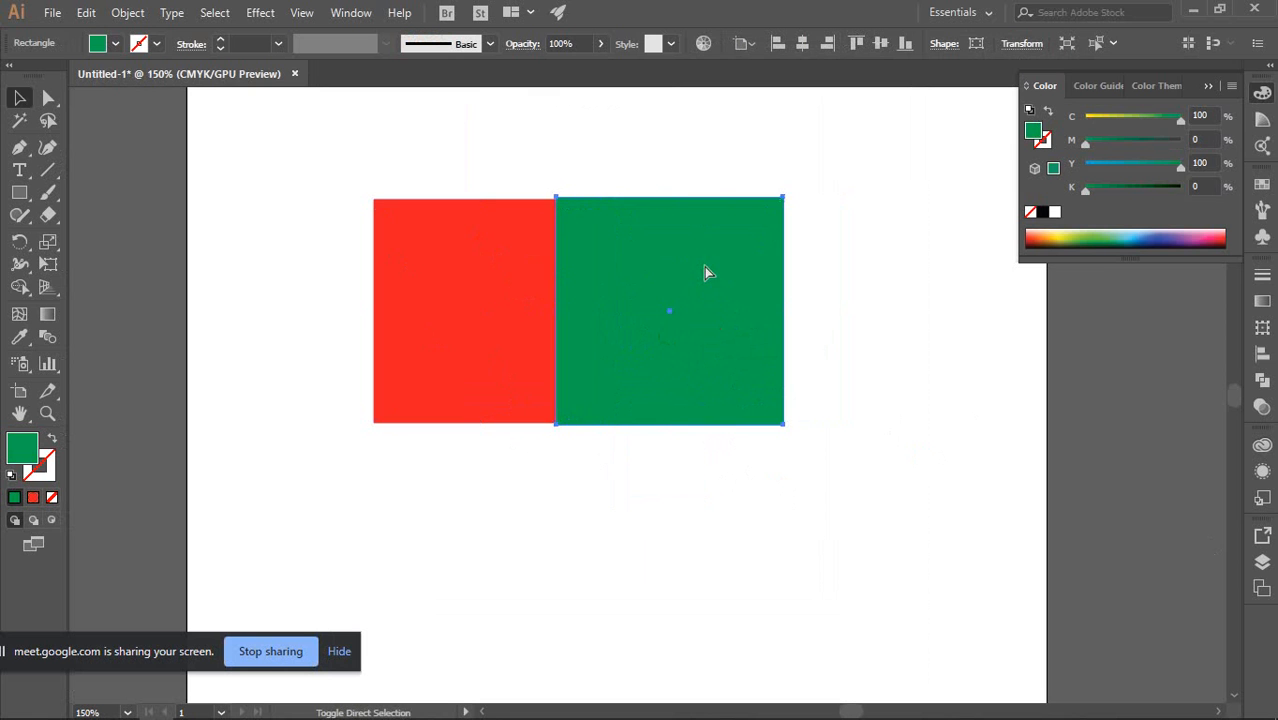
pyautogui.press('ctrl')
pyautogui.hotkey('ctrl', '[')
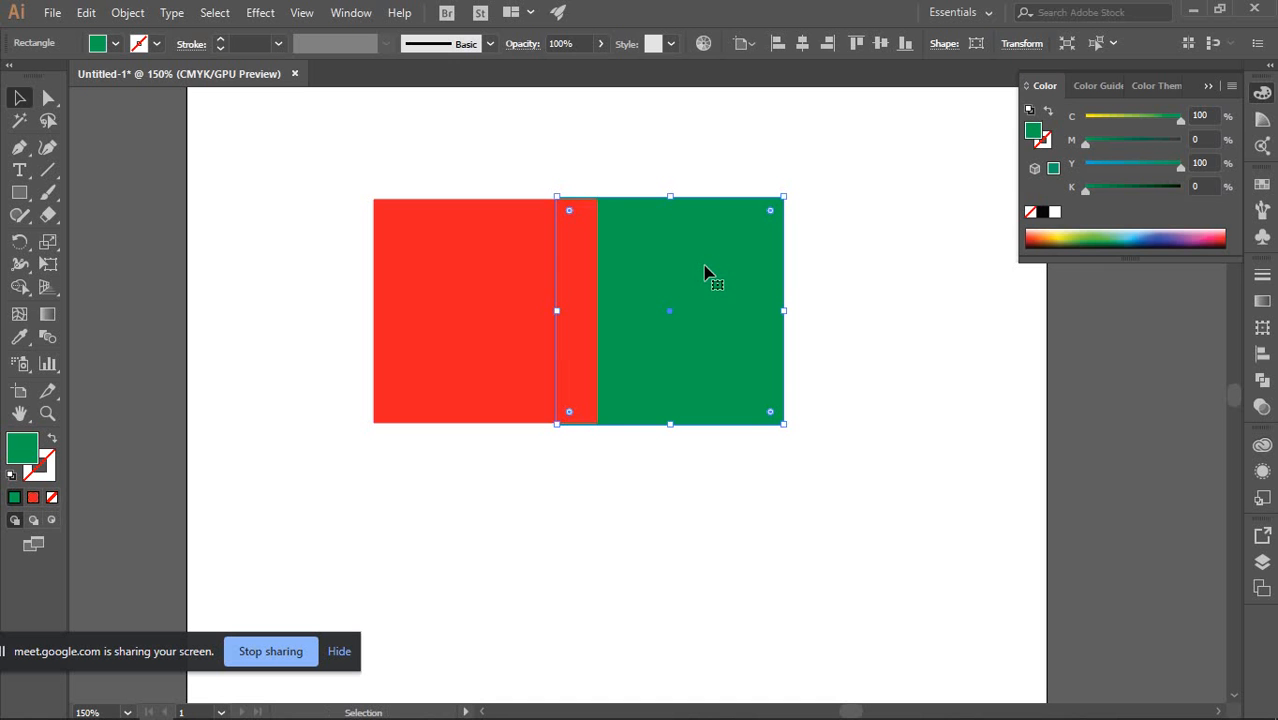
pyautogui.hotkey('ctrl', ']')
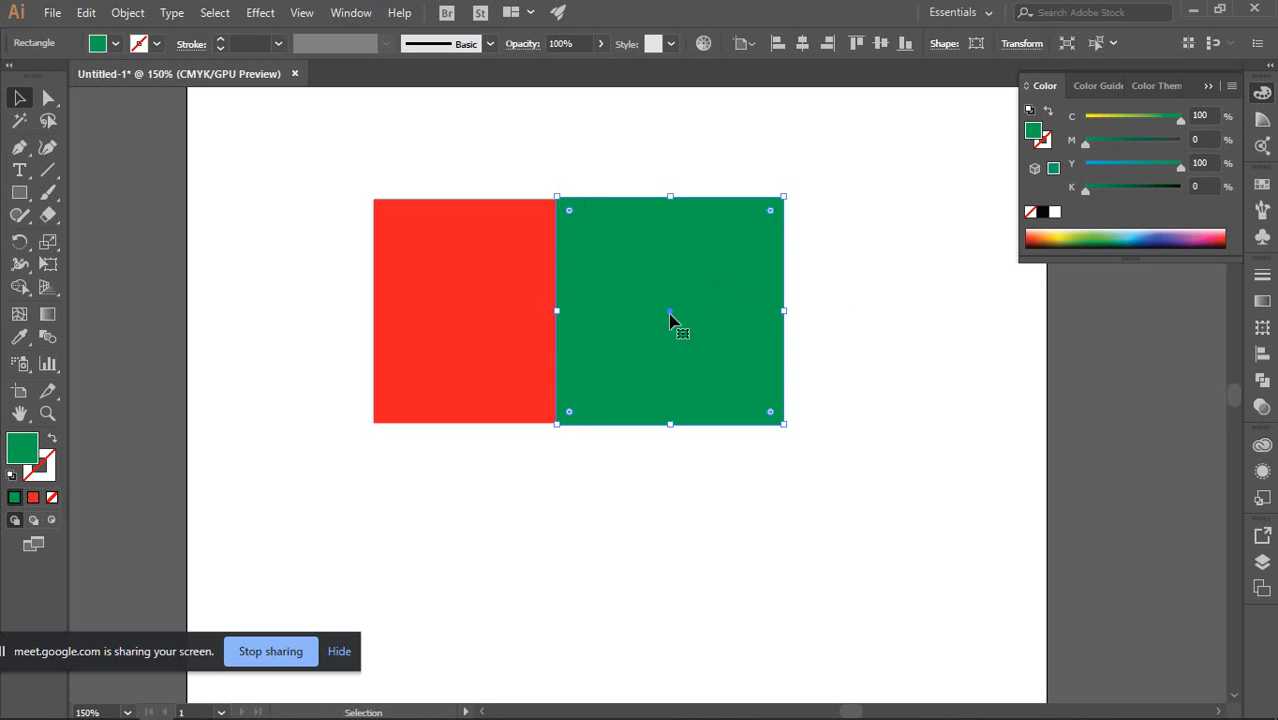
# Send the green square backward behind the red square once more, and deselect it
pyautogui.press('a')
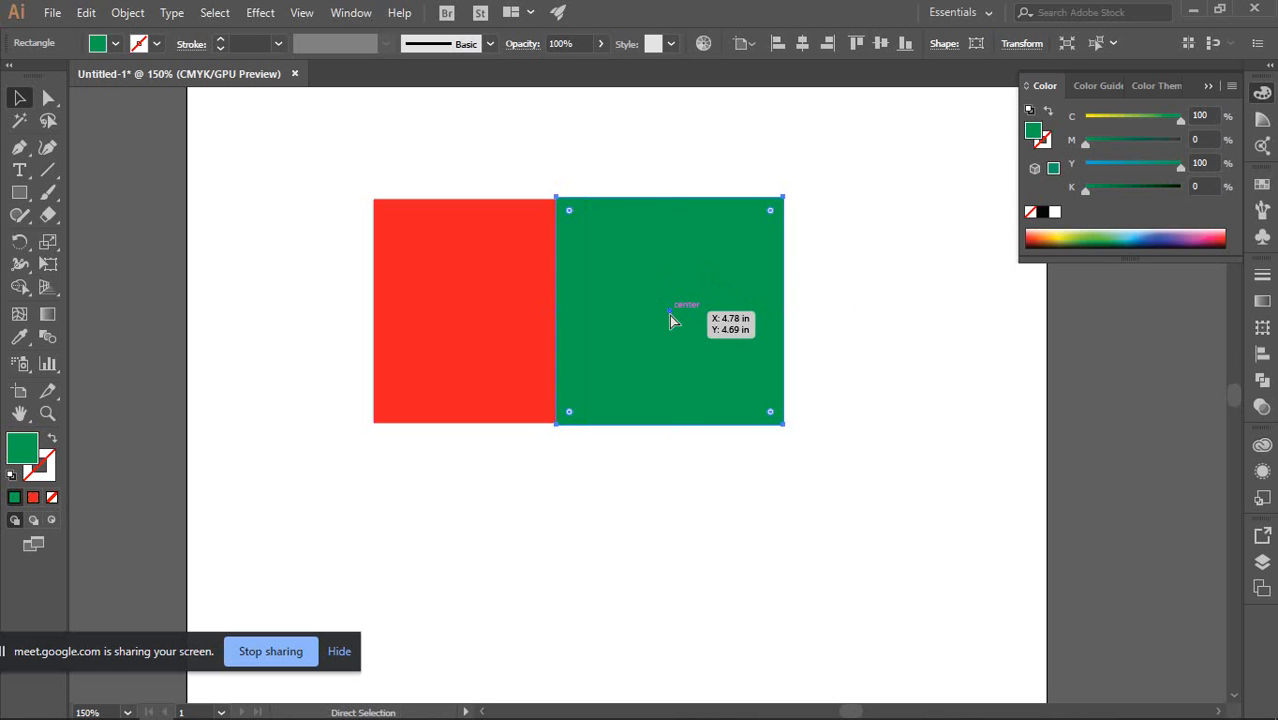
pyautogui.press('v')
pyautogui.press('ctrl')
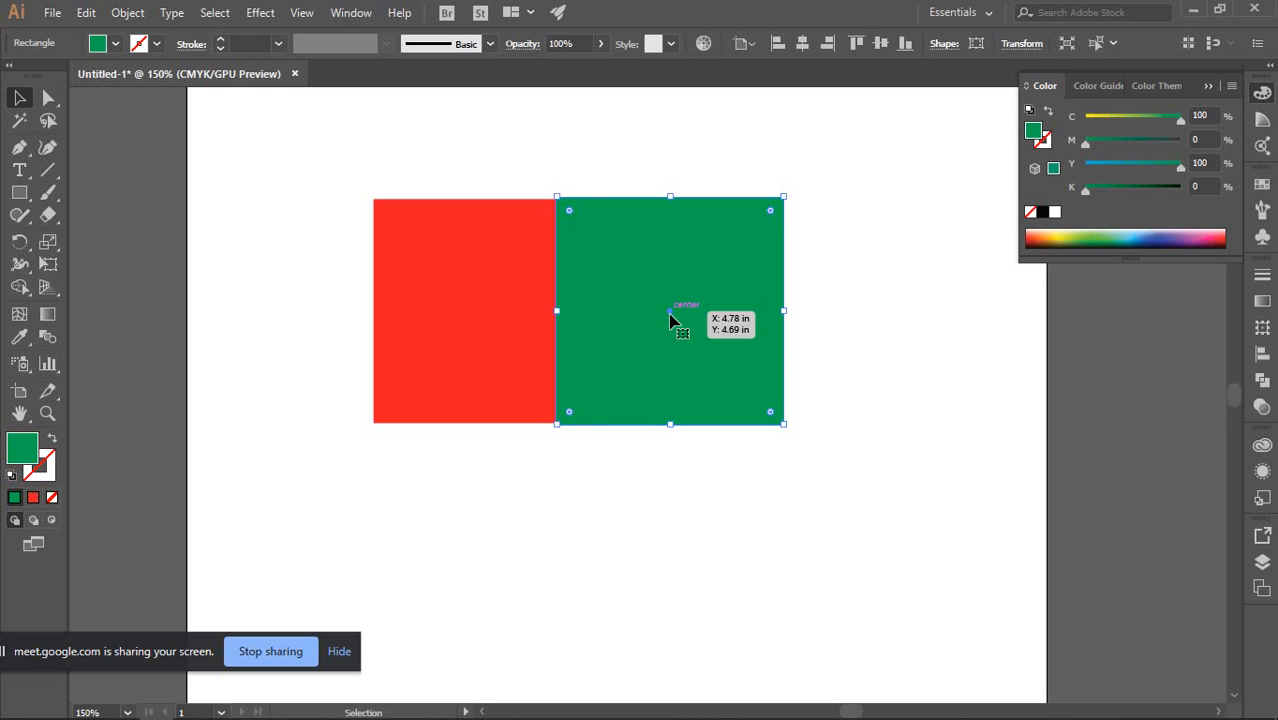
pyautogui.hotkey('ctrl', '[')
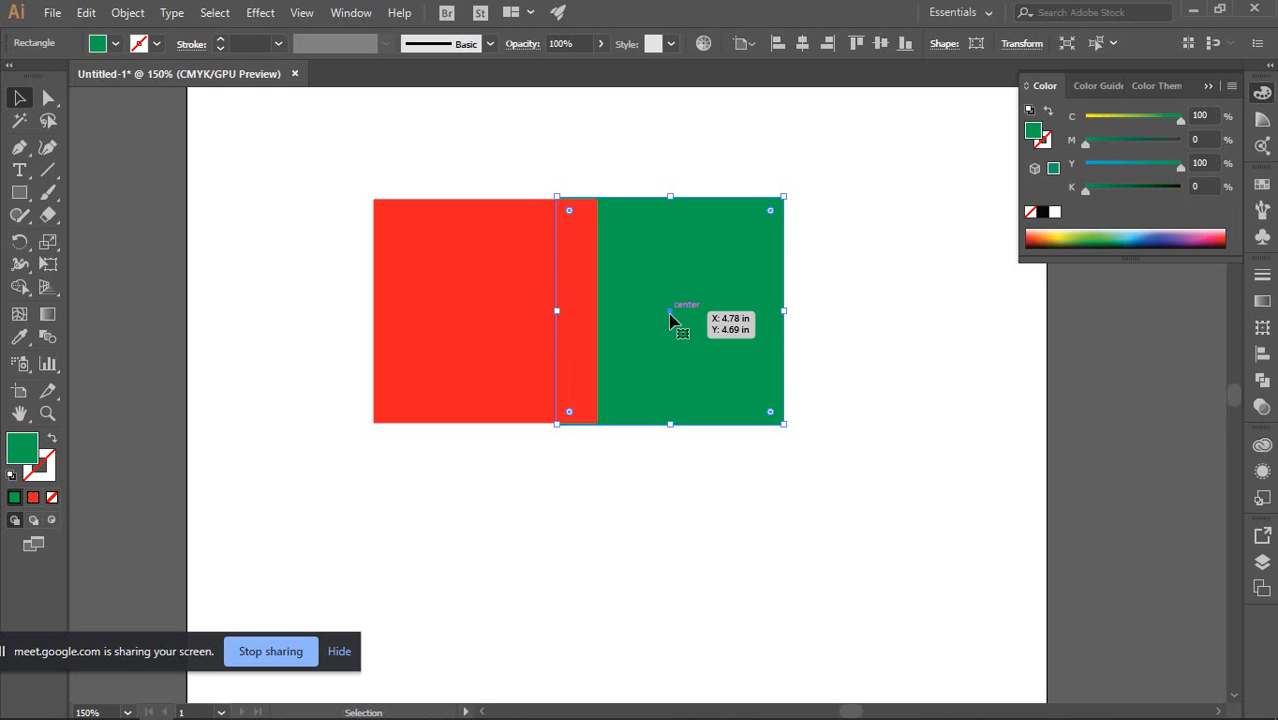
pyautogui.click(922, 370)
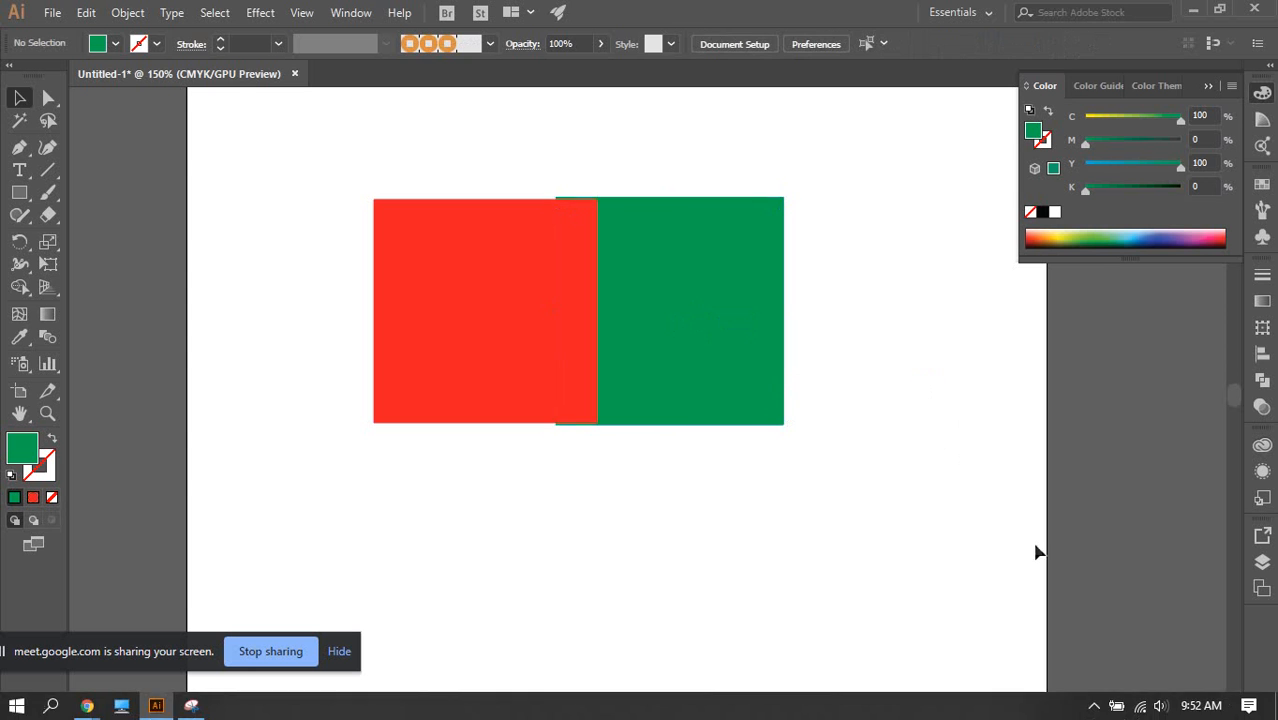
# Bring the green square to the front of the red square, and deselect it
pyautogui.moveTo(701, 346)
pyautogui.mouseDown()
pyautogui.moveTo(761, 348)
pyautogui.moveTo(702, 349)
pyautogui.mouseUp()
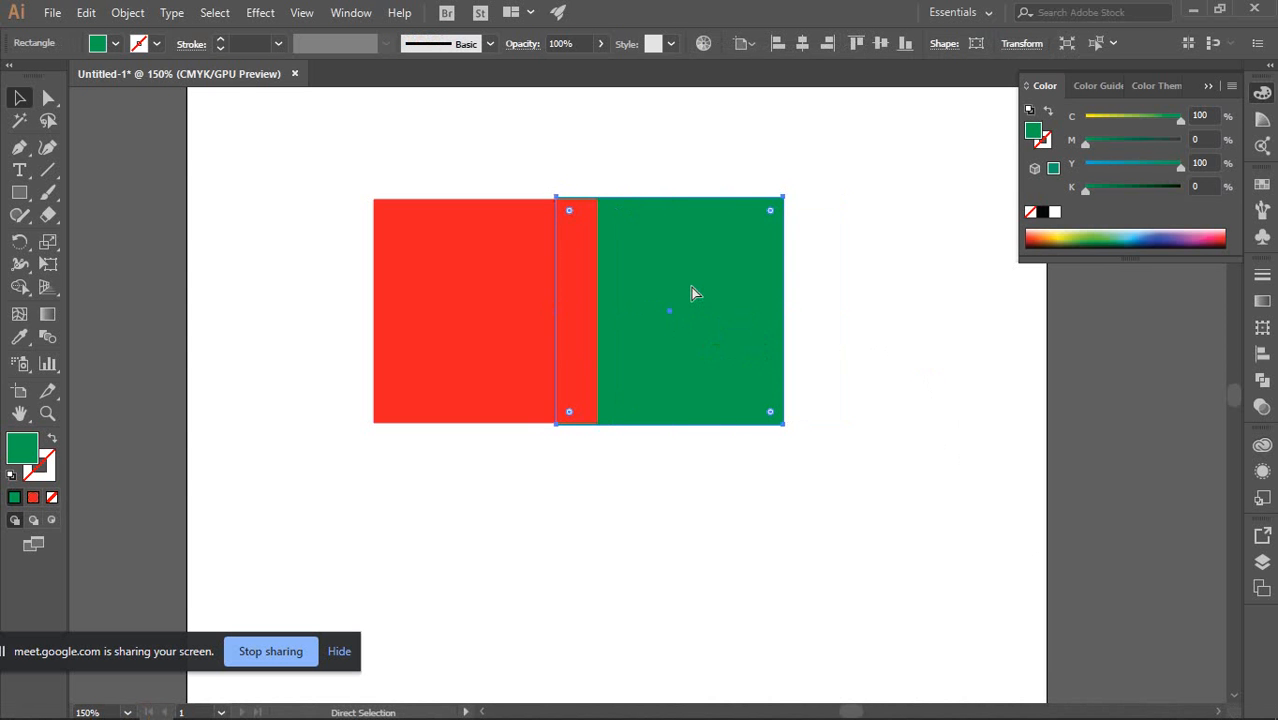
pyautogui.hotkey('ctrl', 'shift', ']')
pyautogui.click(850, 506)
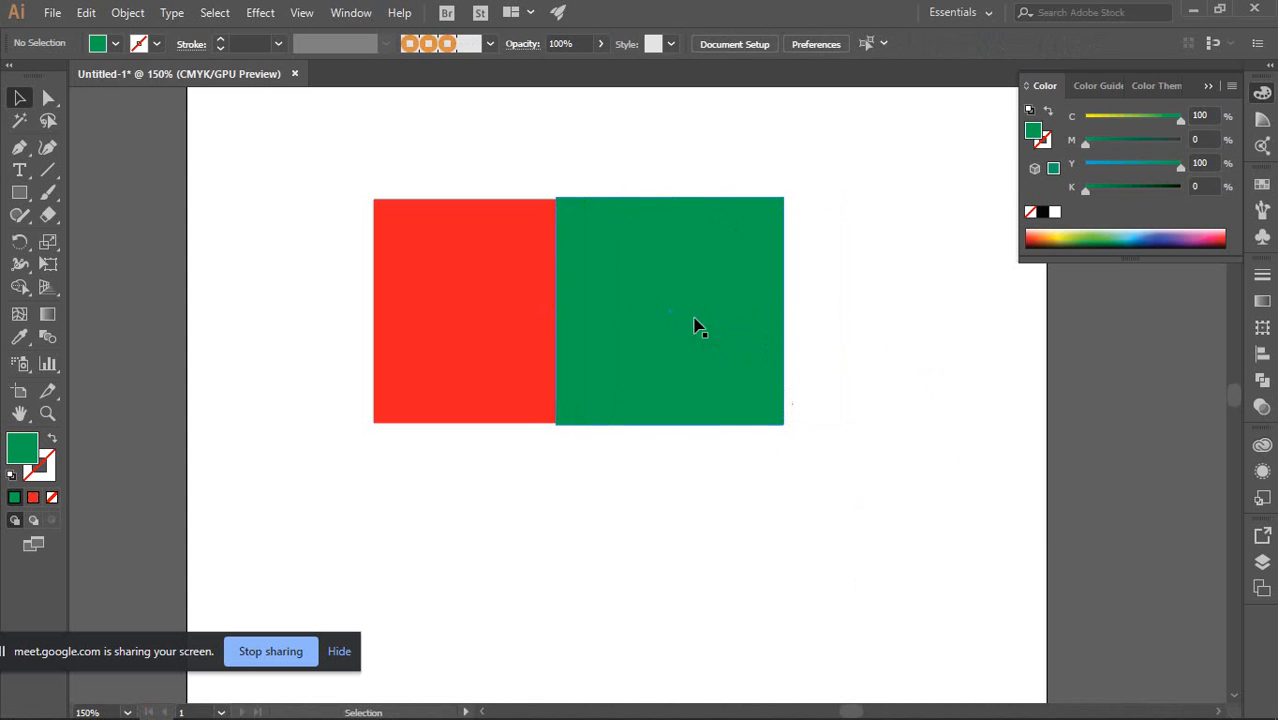
# Move the green square farther over the red square and shrink it from its upper right corner, leaving its top edge below the red one's
pyautogui.moveTo(379, 140); pyautogui.dragTo(835, 468)
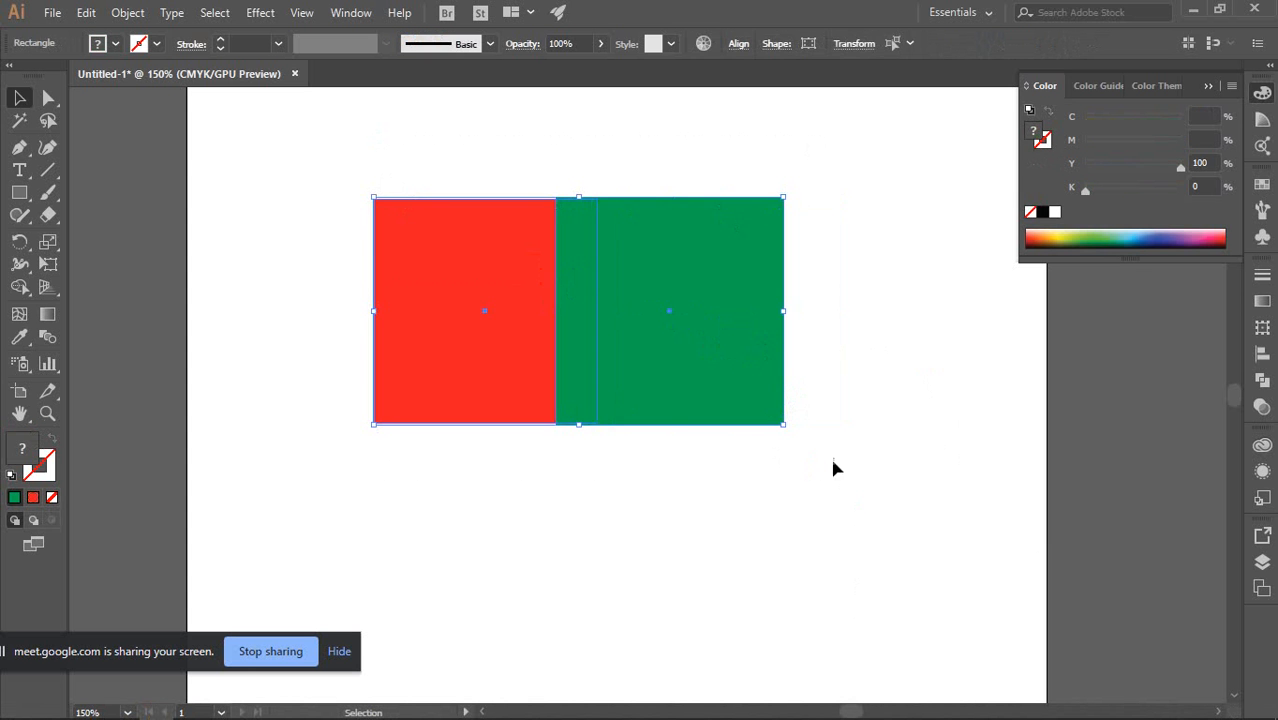
pyautogui.click(816, 407)
pyautogui.moveTo(725, 331); pyautogui.dragTo(667, 314)
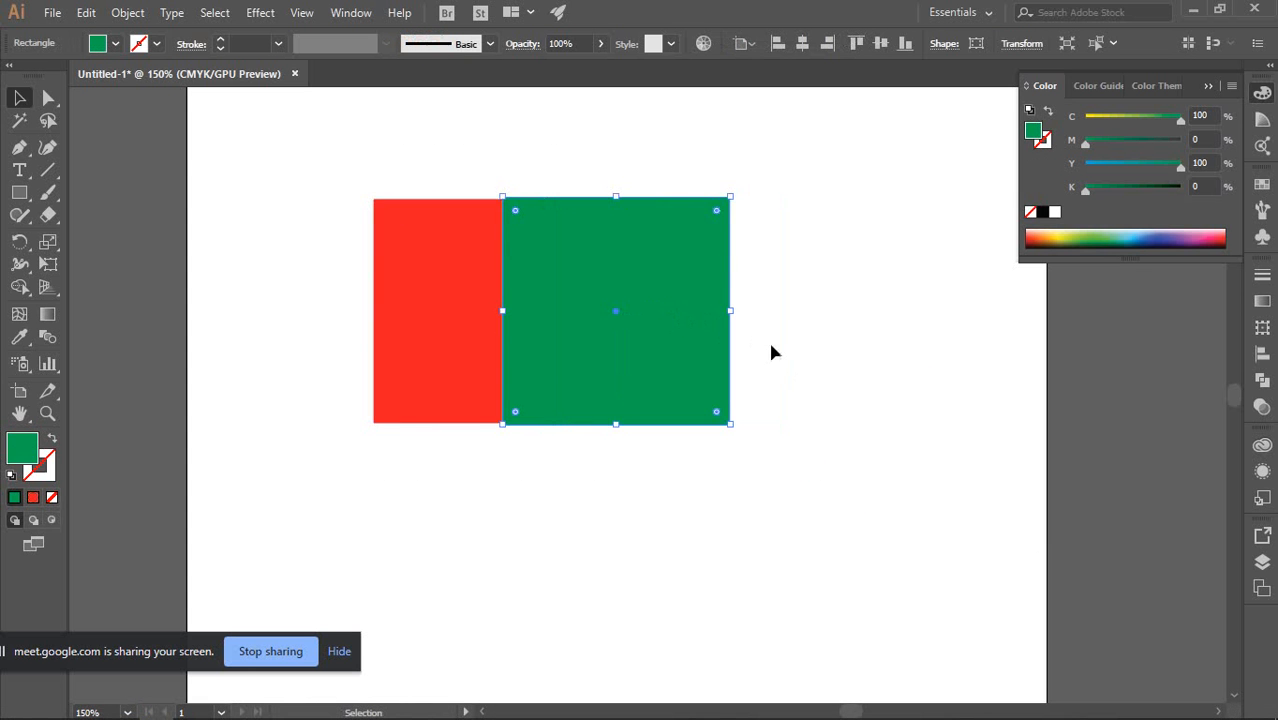
pyautogui.moveTo(735, 199); pyautogui.dragTo(697, 229)
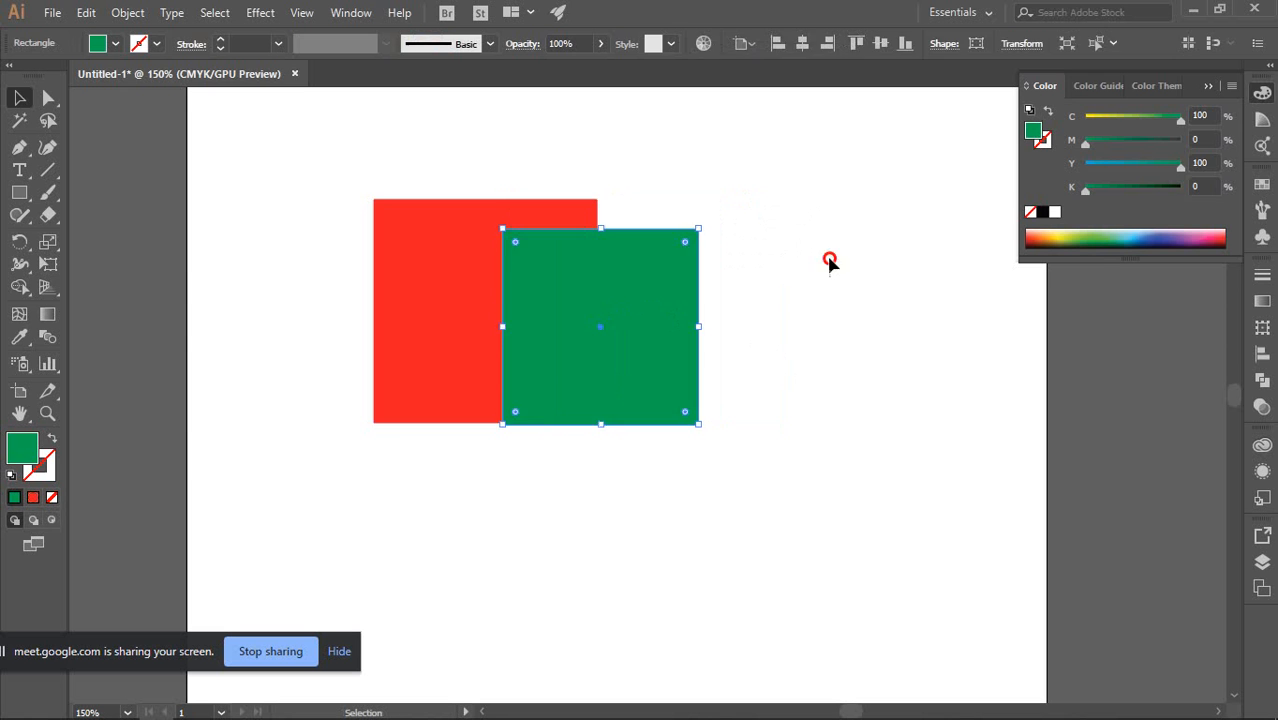
pyautogui.click(830, 260)
# Open the Pathfinder options for both squares, and enlarge the green square from its lower right corner so it extends below the red square
pyautogui.moveTo(298, 162); pyautogui.dragTo(742, 434)
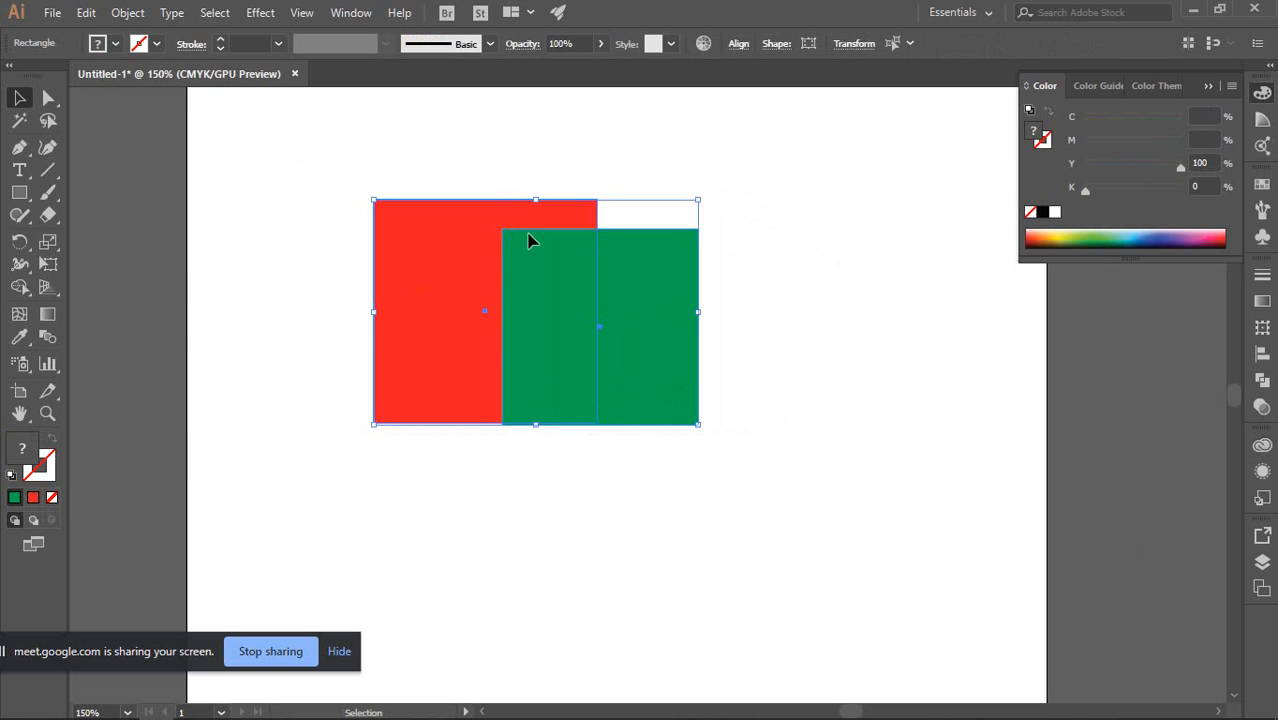
pyautogui.click(1262, 380)
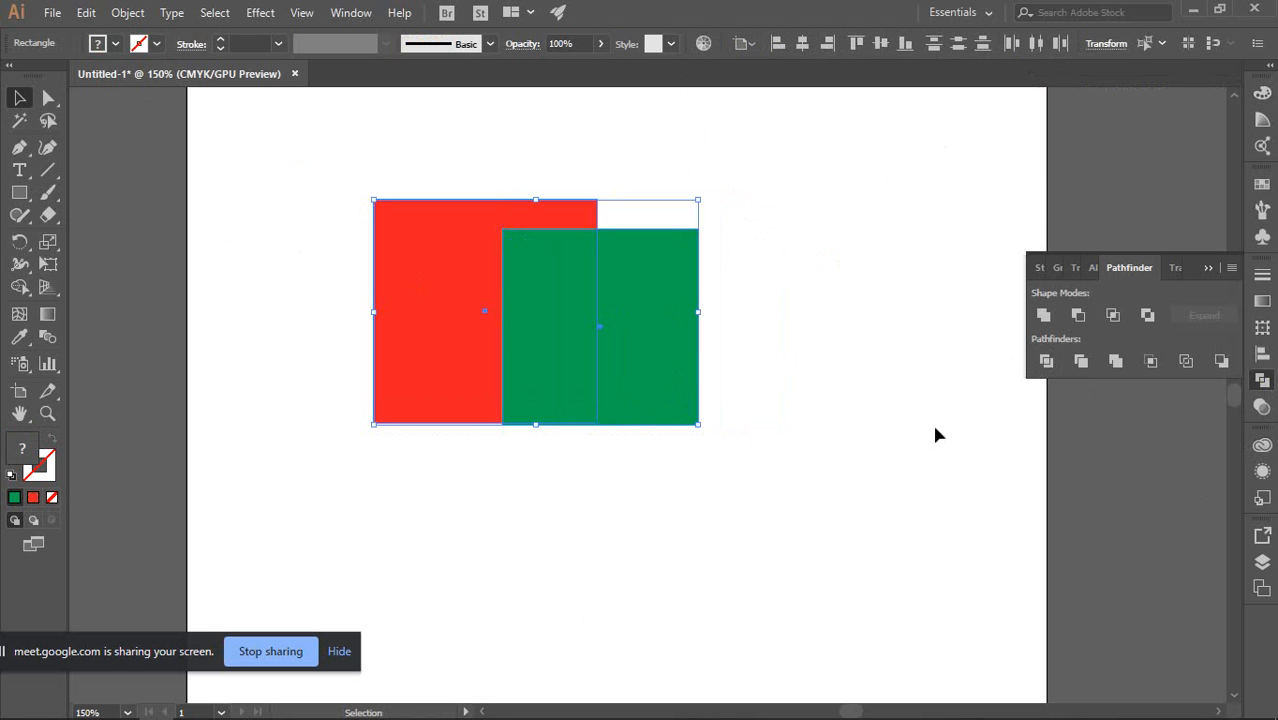
pyautogui.click(733, 400)
pyautogui.click(640, 400)
pyautogui.moveTo(700, 424); pyautogui.dragTo(731, 456)
pyautogui.click(784, 379)
# Select both overlapping squares and split them with the Pathfinder Divide operation
pyautogui.moveTo(377, 143); pyautogui.dragTo(727, 343)
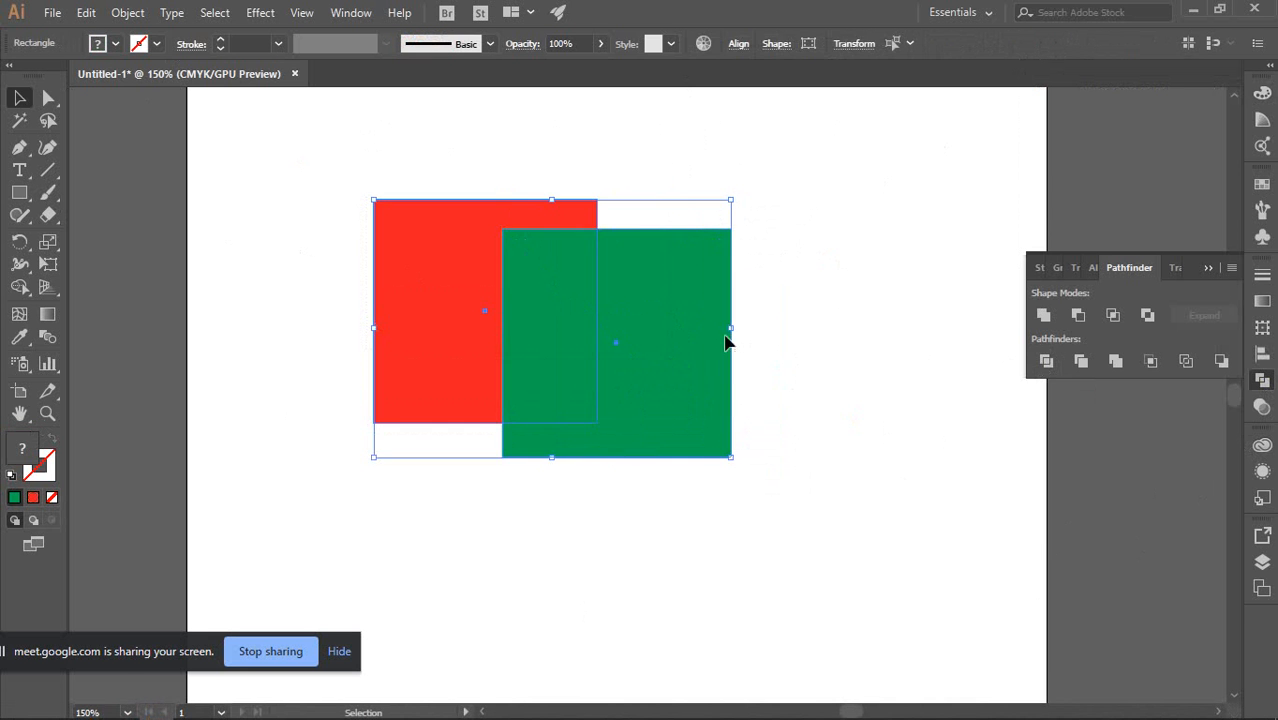
pyautogui.click(639, 223)
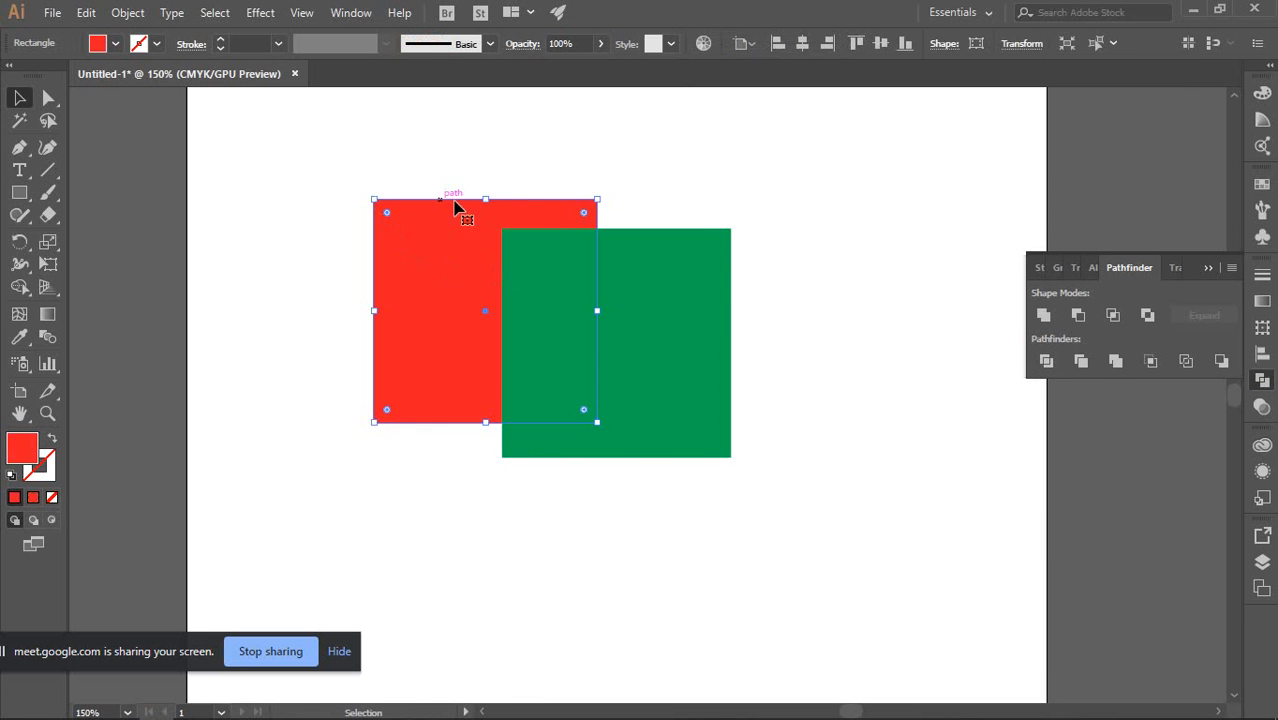
pyautogui.click(707, 285)
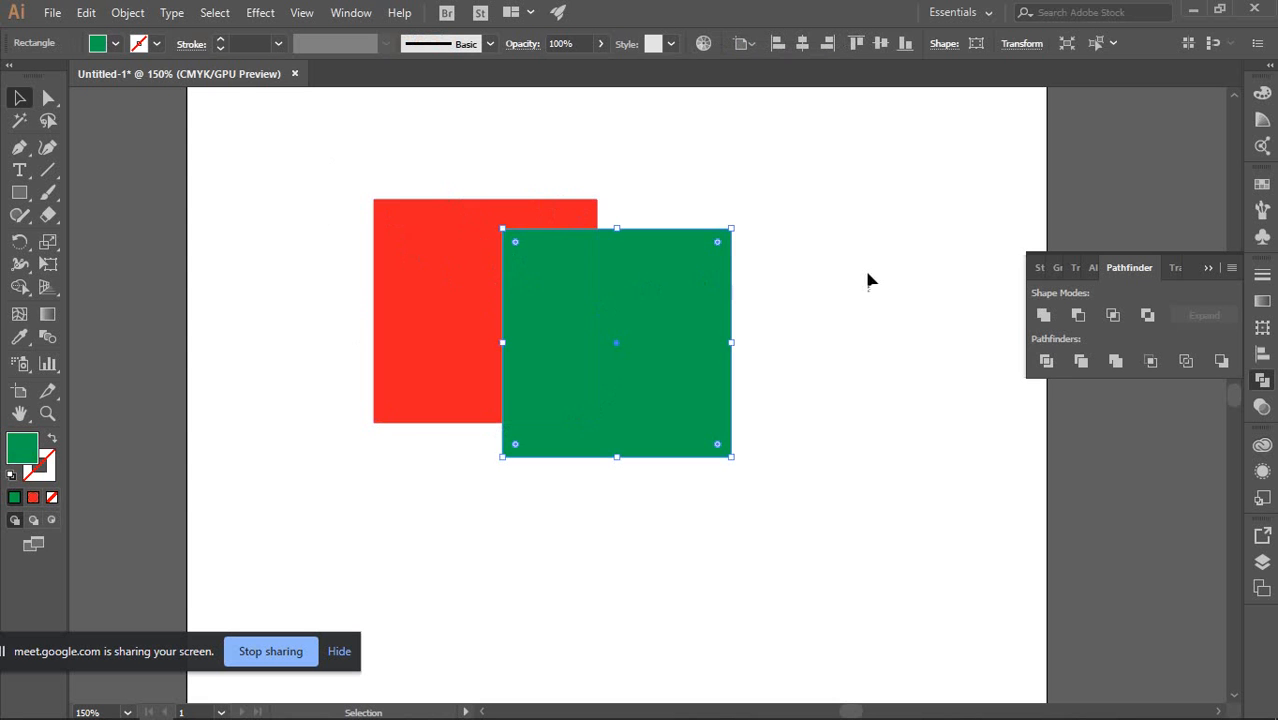
pyautogui.click(280, 143)
pyautogui.moveTo(280, 143); pyautogui.dragTo(657, 401)
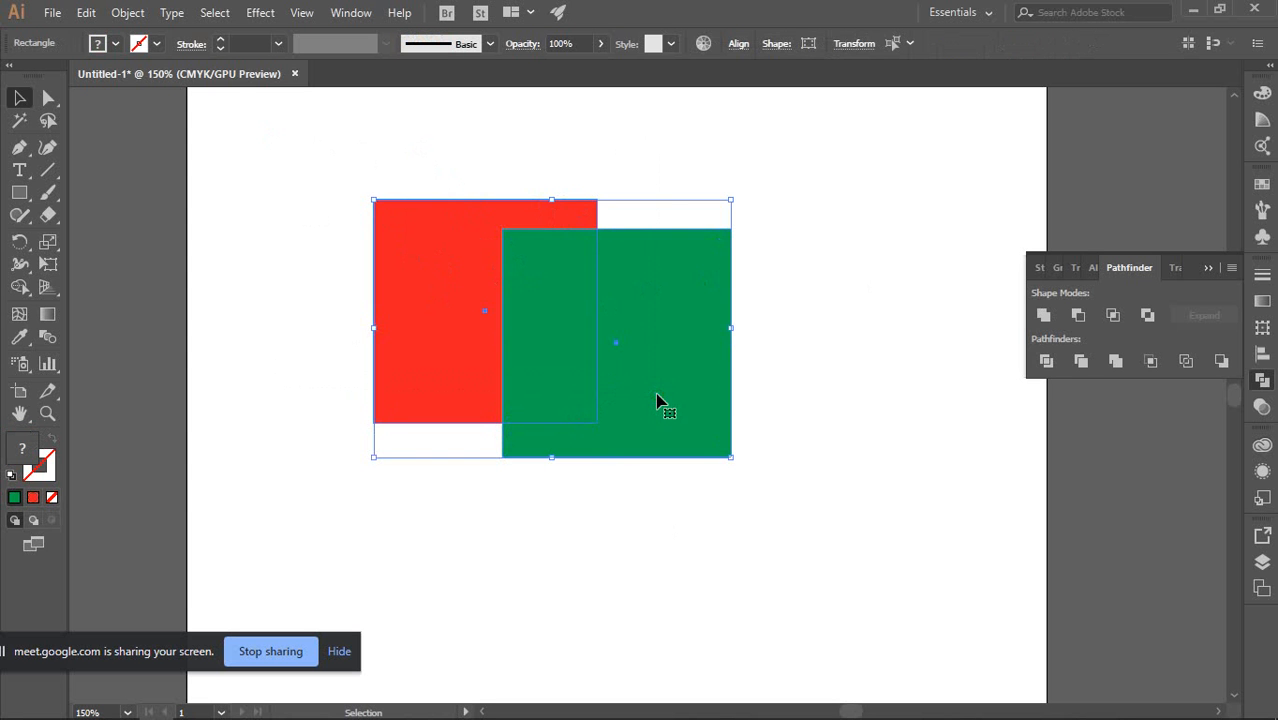
pyautogui.click(1046, 361)
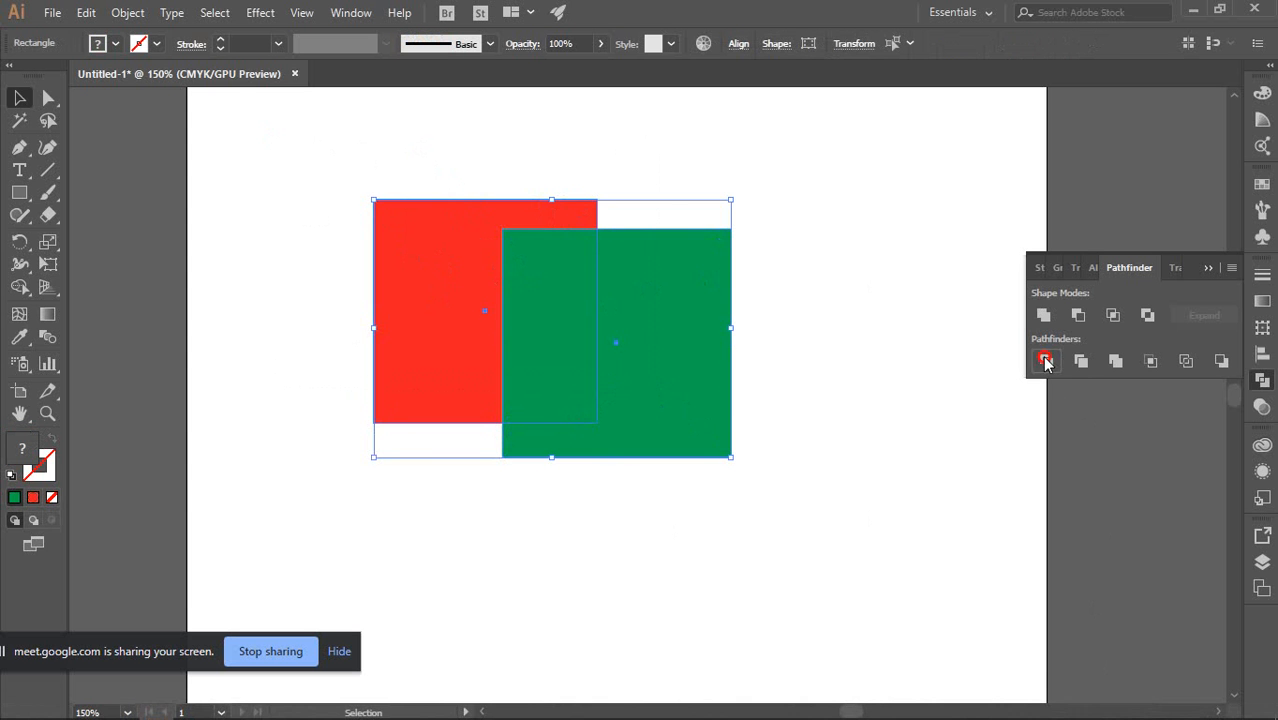
pyautogui.click(884, 404)
# Ungroup the divided shapes so the pieces can be selected separately, and deselect them
pyautogui.click(532, 322)
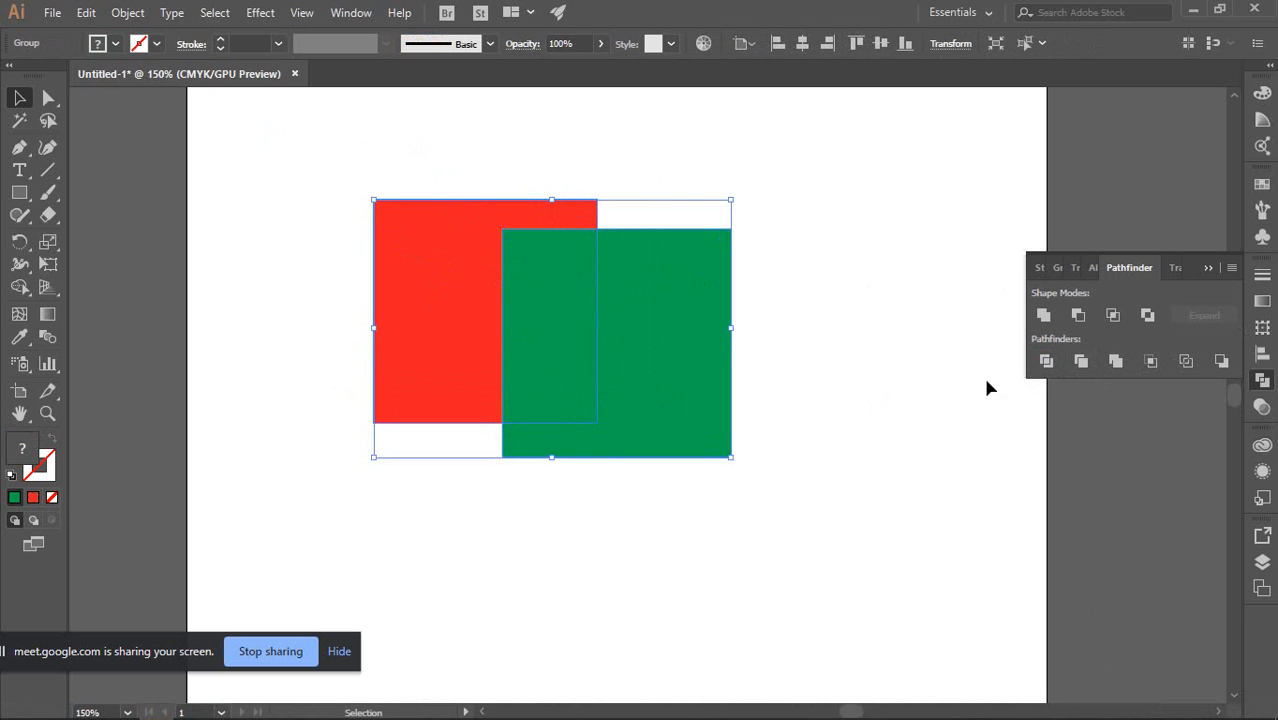
pyautogui.rightClick(519, 305)
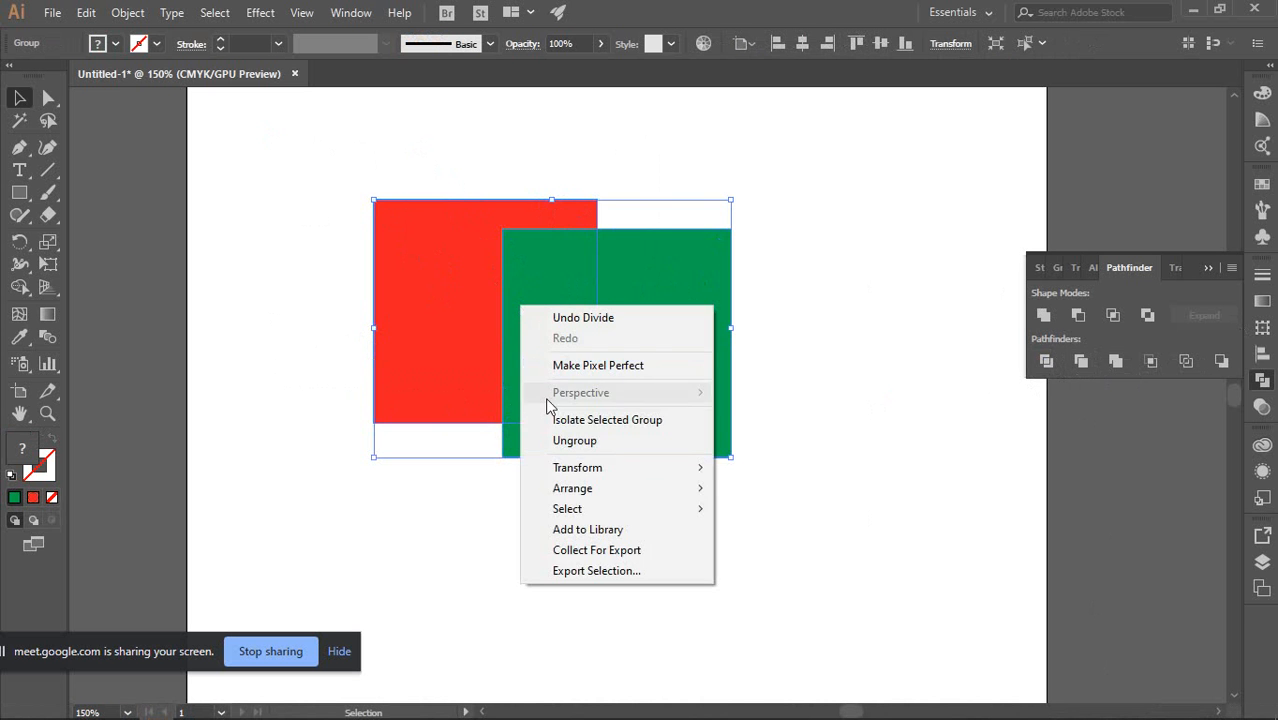
pyautogui.click(580, 441)
pyautogui.click(918, 402)
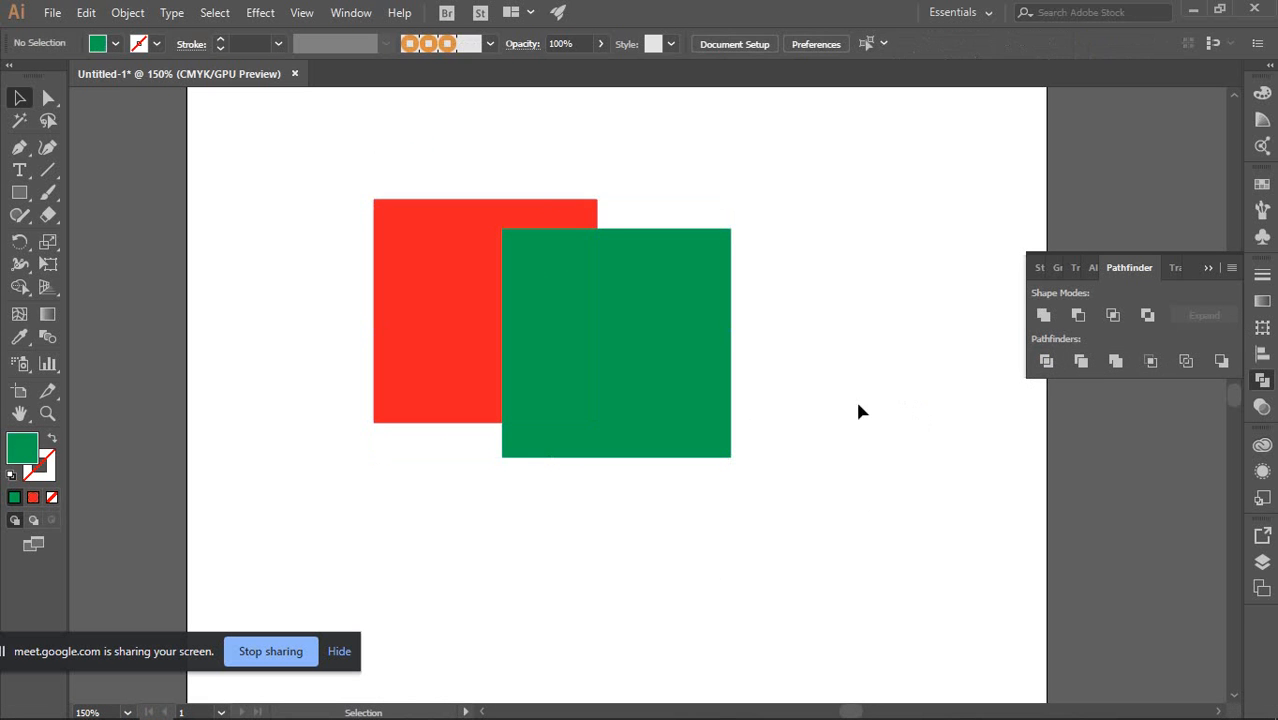
# Select the overlap, the remaining green piece and the red piece in turn to examine their separate outlines
pyautogui.click(559, 310)
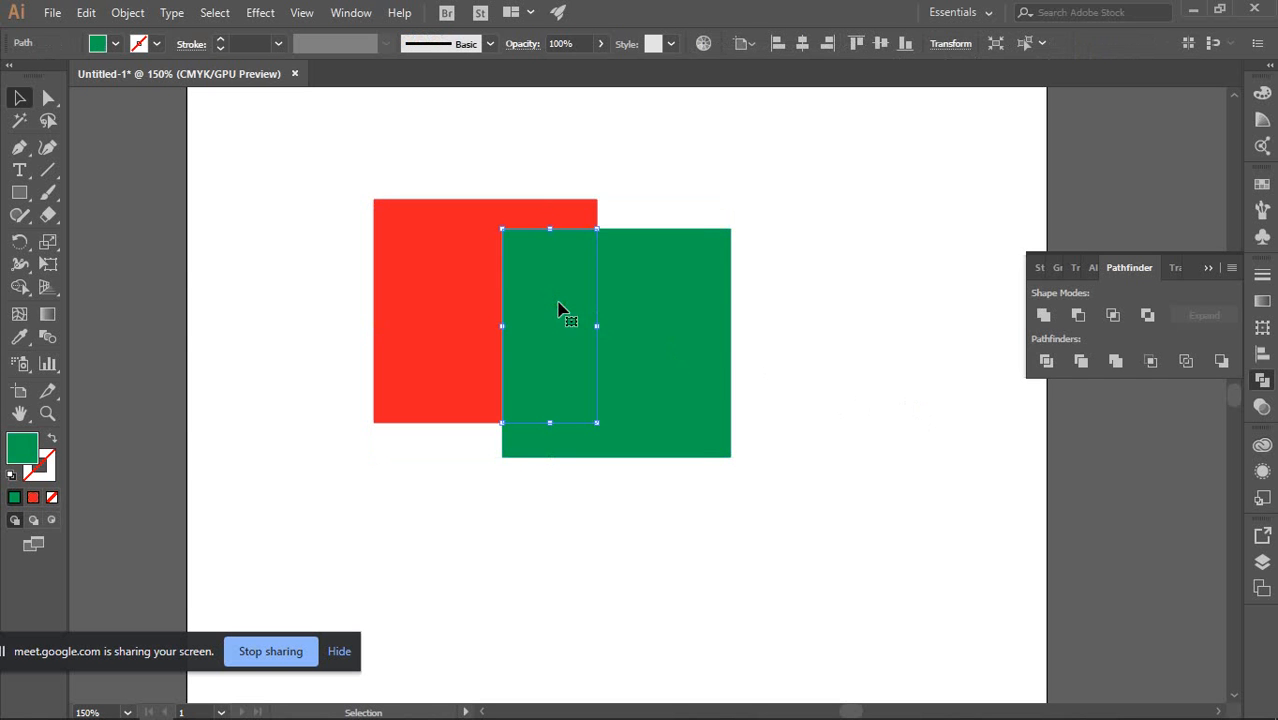
pyautogui.click(662, 339)
pyautogui.click(425, 262)
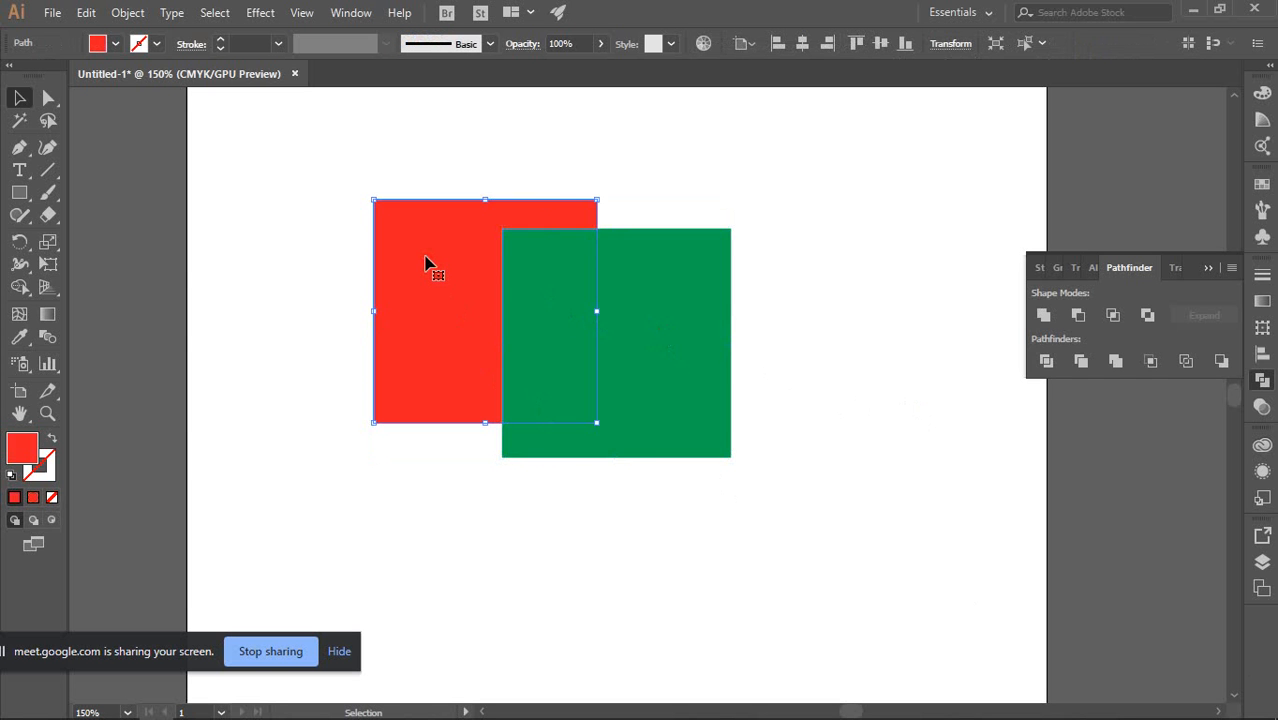
pyautogui.click(840, 308)
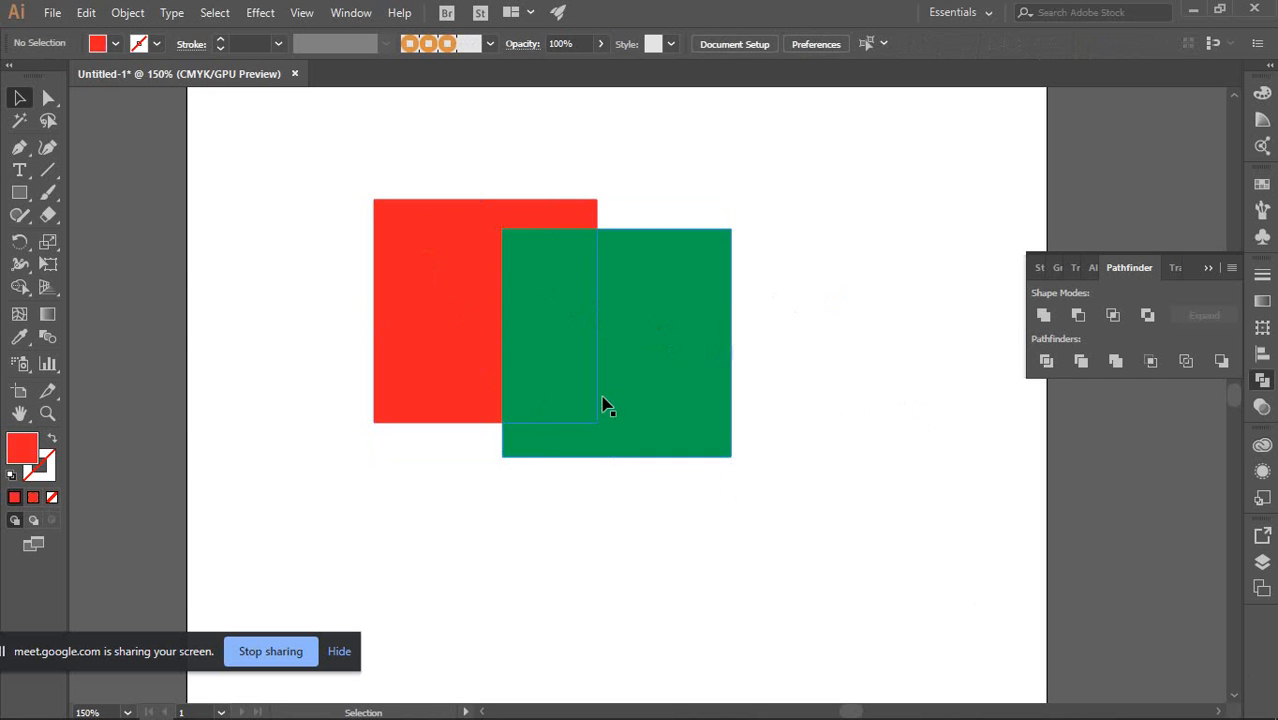
pyautogui.click(619, 440)
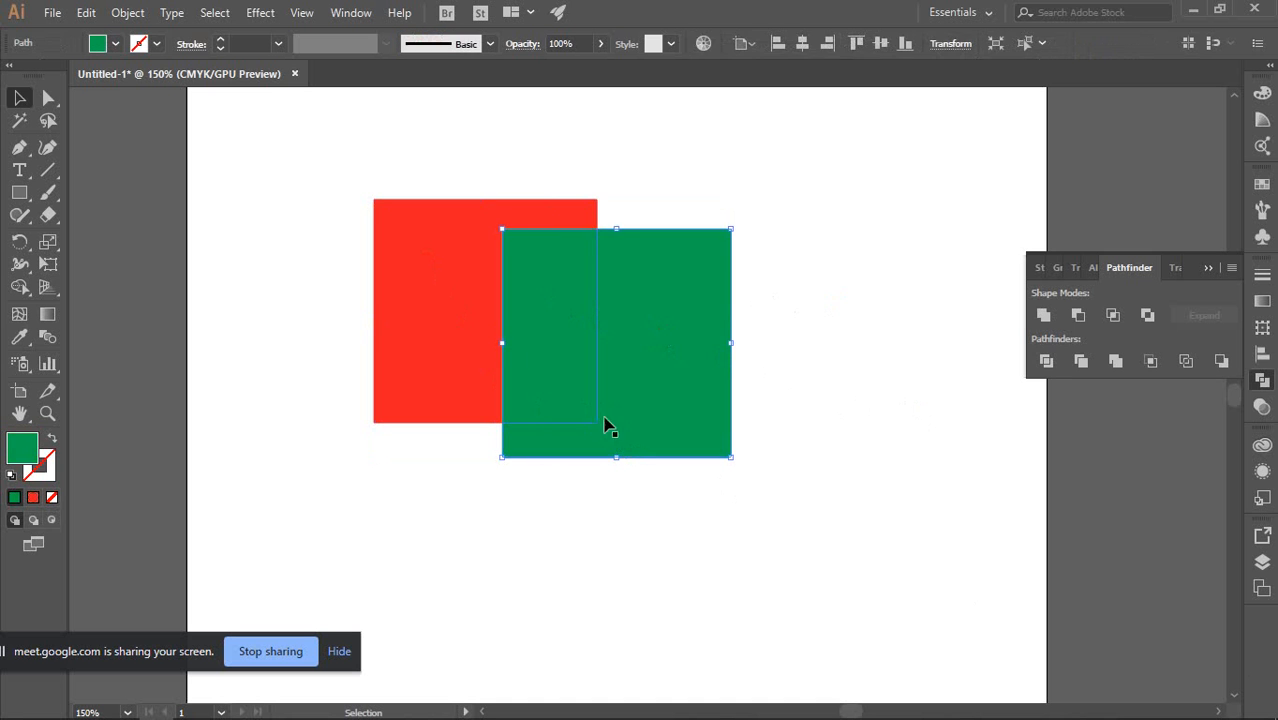
pyautogui.click(345, 192)
pyautogui.click(447, 228)
pyautogui.click(680, 285)
pyautogui.click(861, 224)
# Move the red piece up and away from the green pieces, and undo the move
pyautogui.click(460, 235)
pyautogui.moveTo(460, 235); pyautogui.dragTo(342, 194)
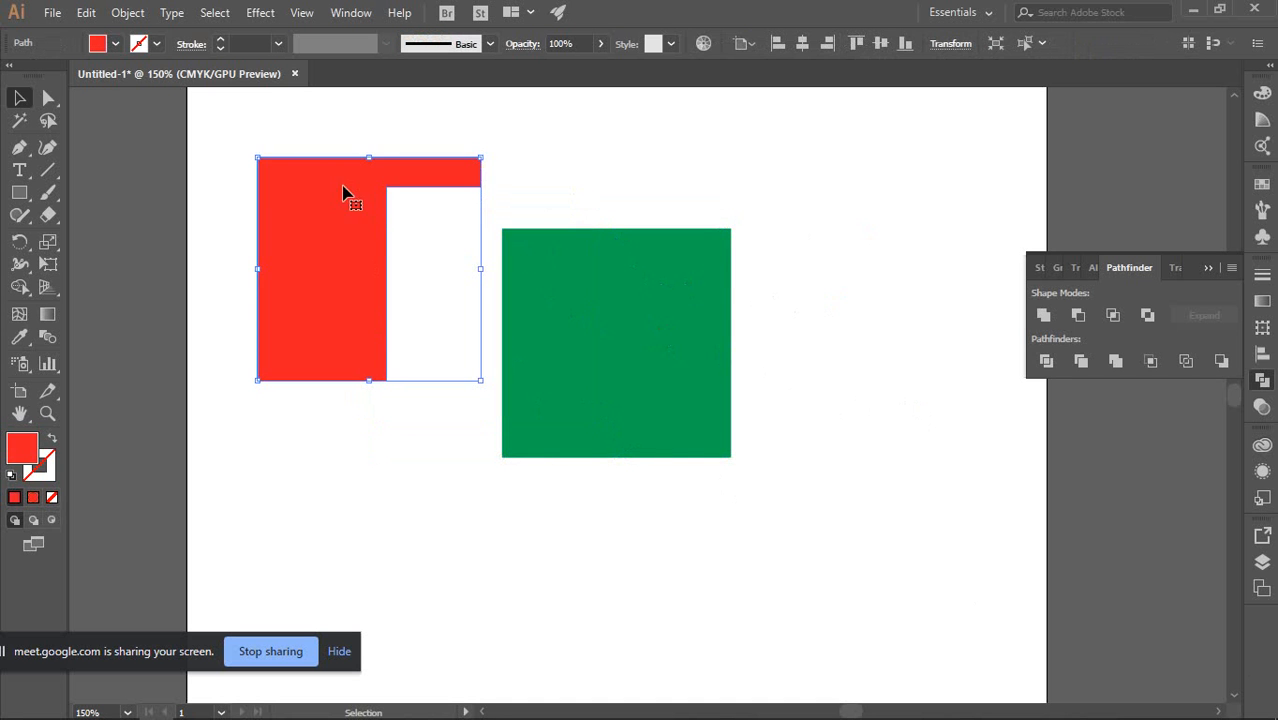
pyautogui.click(797, 256)
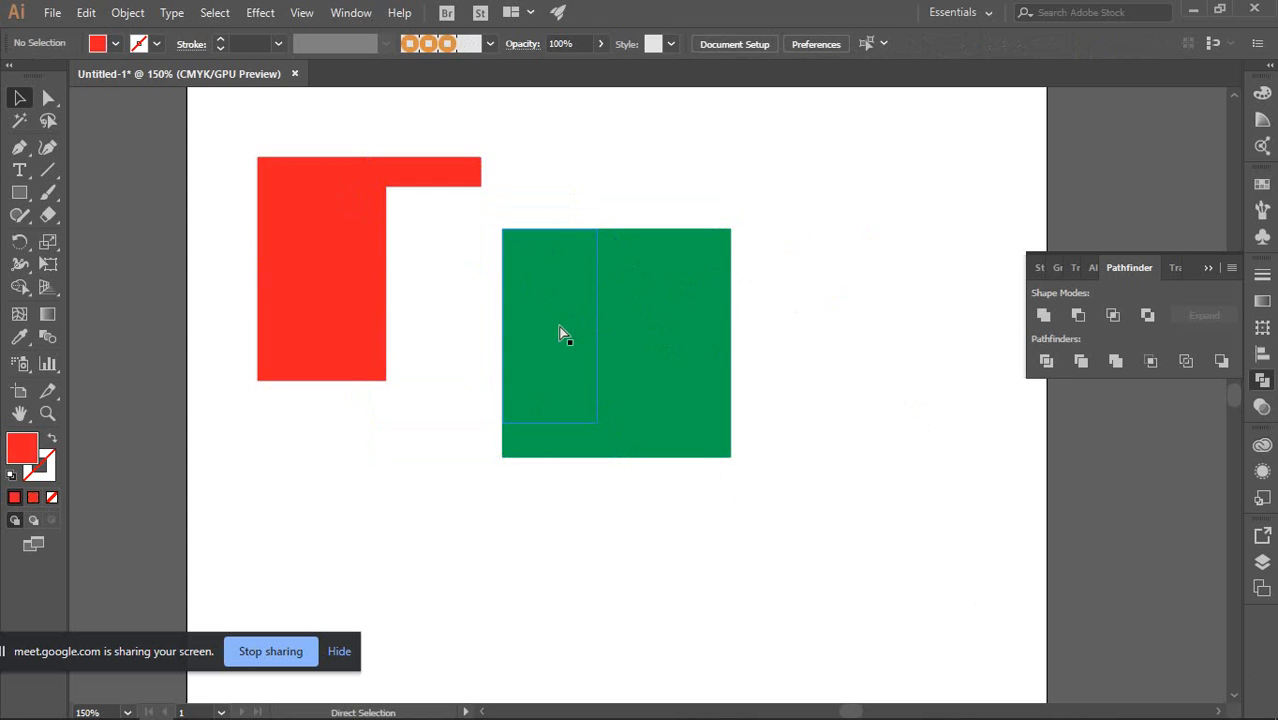
pyautogui.hotkey('ctrl', 'z')
pyautogui.click(812, 311)
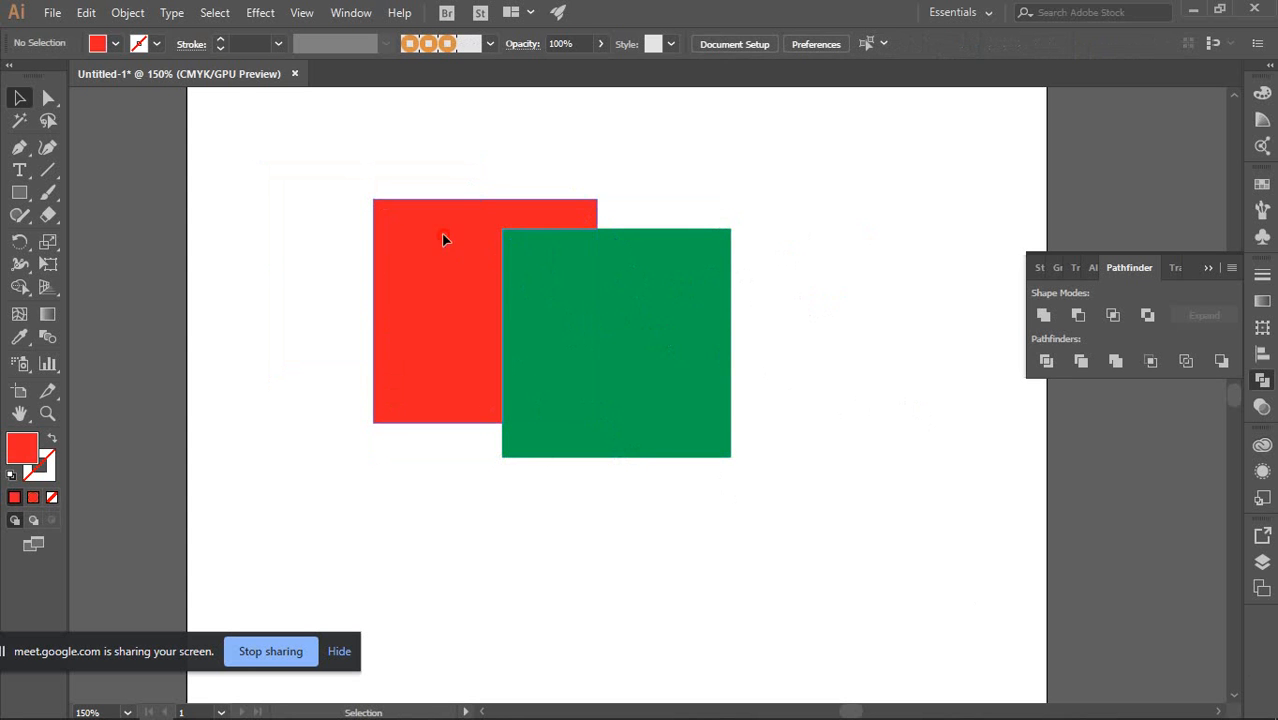
# Pull the three divided pieces apart, moving the red piece and the green overlap up and left and the remaining green piece right
pyautogui.moveTo(442, 237); pyautogui.dragTo(298, 179)
pyautogui.click(783, 248)
pyautogui.moveTo(538, 274); pyautogui.dragTo(488, 246)
pyautogui.moveTo(665, 328); pyautogui.dragTo(762, 320)
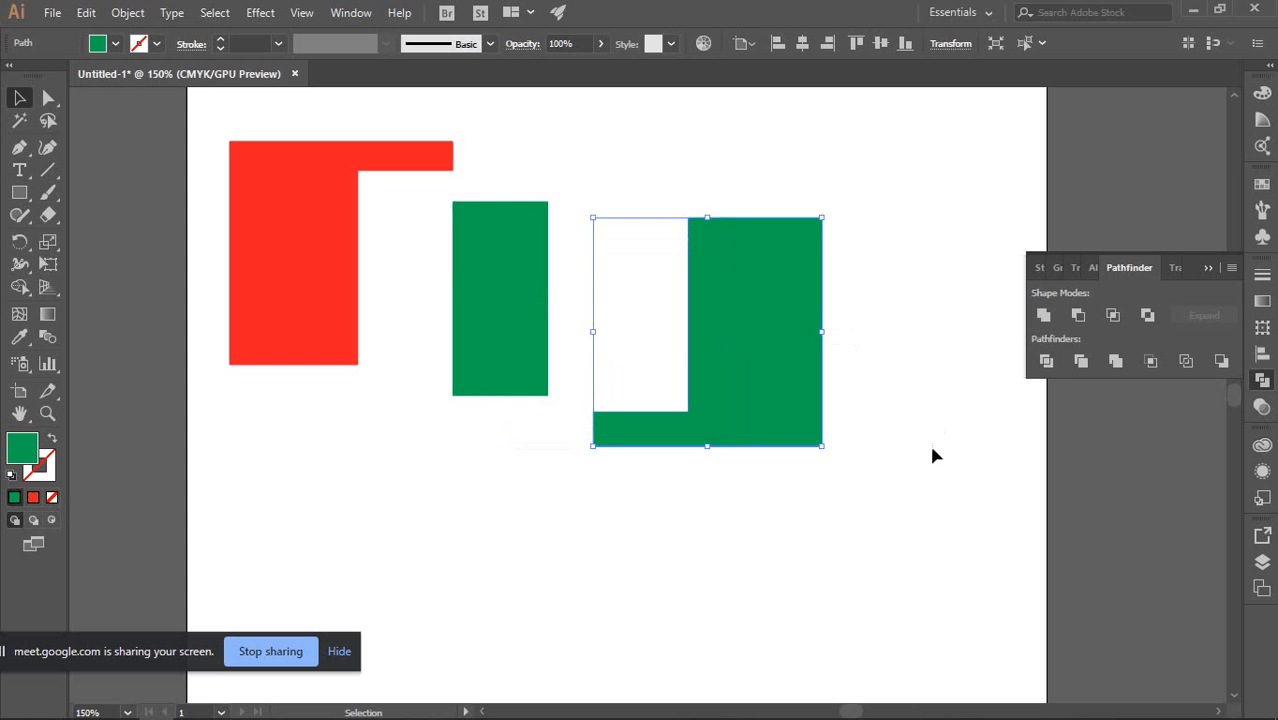
# Undo the three moves that separated the red piece, the green overlap and the remaining green piece
pyautogui.press('a')
pyautogui.hotkey('ctrl', 'z')
pyautogui.hotkey('ctrl', 'z')
pyautogui.hotkey('ctrl', 'z')
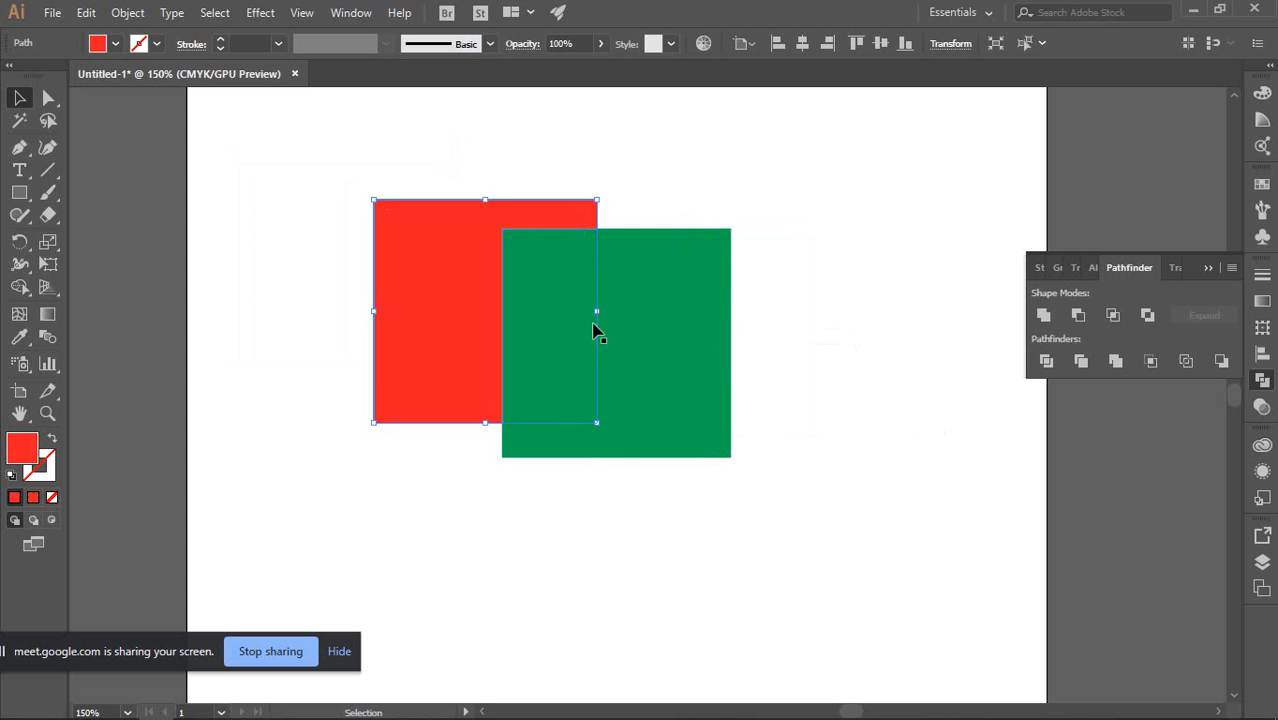
# Undo the ungrouping and the Divide operation to restore the two whole squares
pyautogui.hotkey('ctrl', 'z')
pyautogui.click(852, 384)
pyautogui.hotkey('ctrl', 'z')
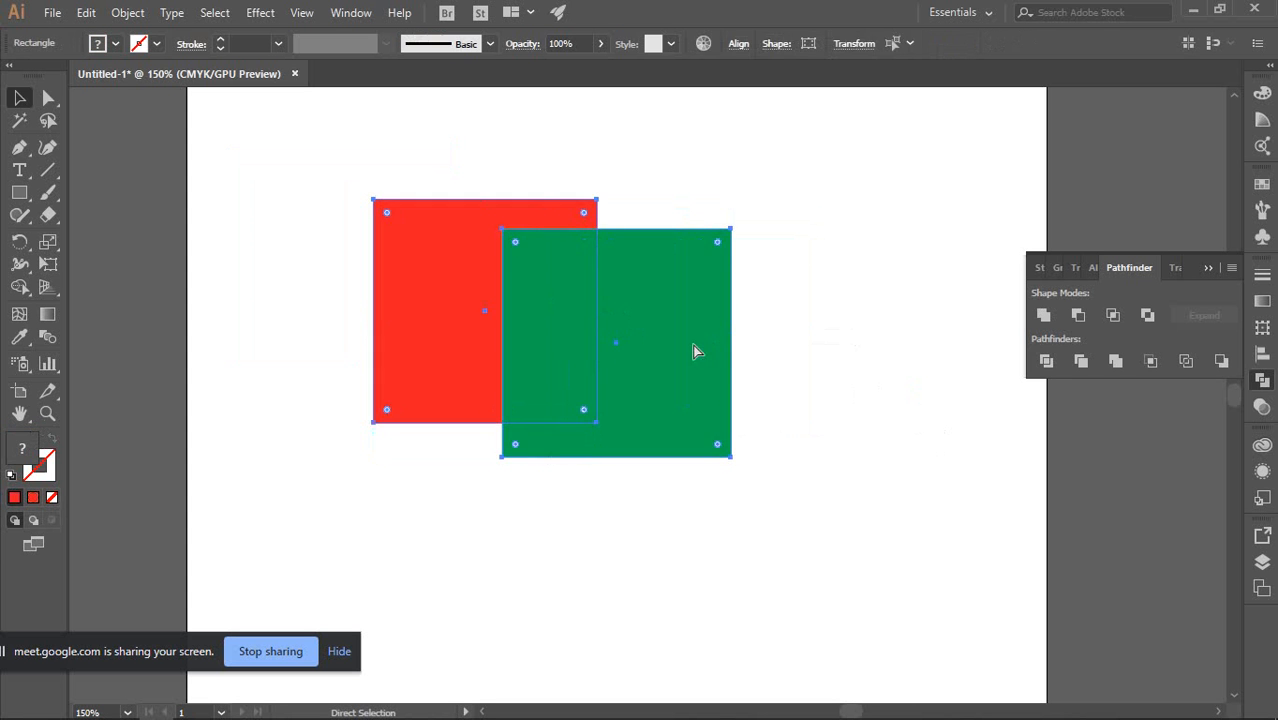
# Move the green square down and right, clear of the red square, and undo the move
pyautogui.click(768, 332)
pyautogui.click(670, 322)
pyautogui.moveTo(670, 330); pyautogui.dragTo(810, 507)
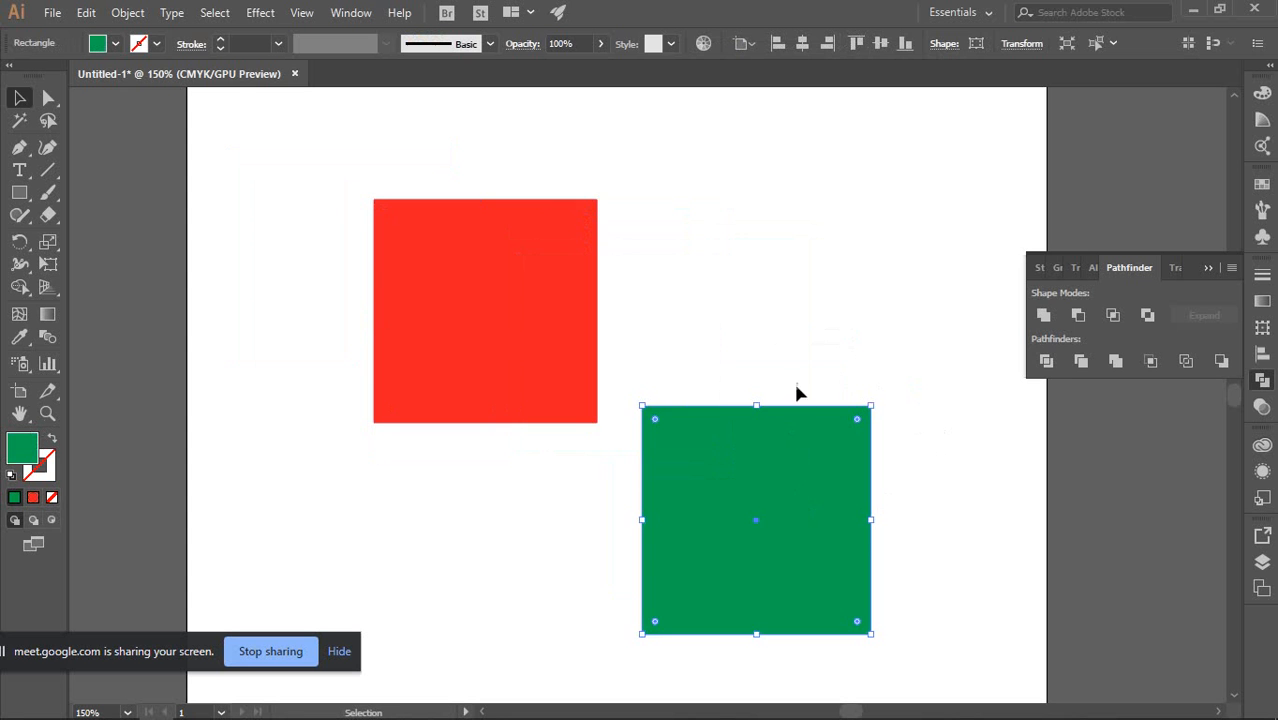
pyautogui.hotkey('ctrl', 'z')
# Move the green square down and left so it overlaps the lower right corner of the red square
pyautogui.click(839, 293)
pyautogui.moveTo(690, 335); pyautogui.dragTo(652, 399)
pyautogui.click(832, 307)
# Apply Pathfinder Divide to both squares and ungroup the resulting pieces
pyautogui.moveTo(337, 157); pyautogui.dragTo(752, 517)
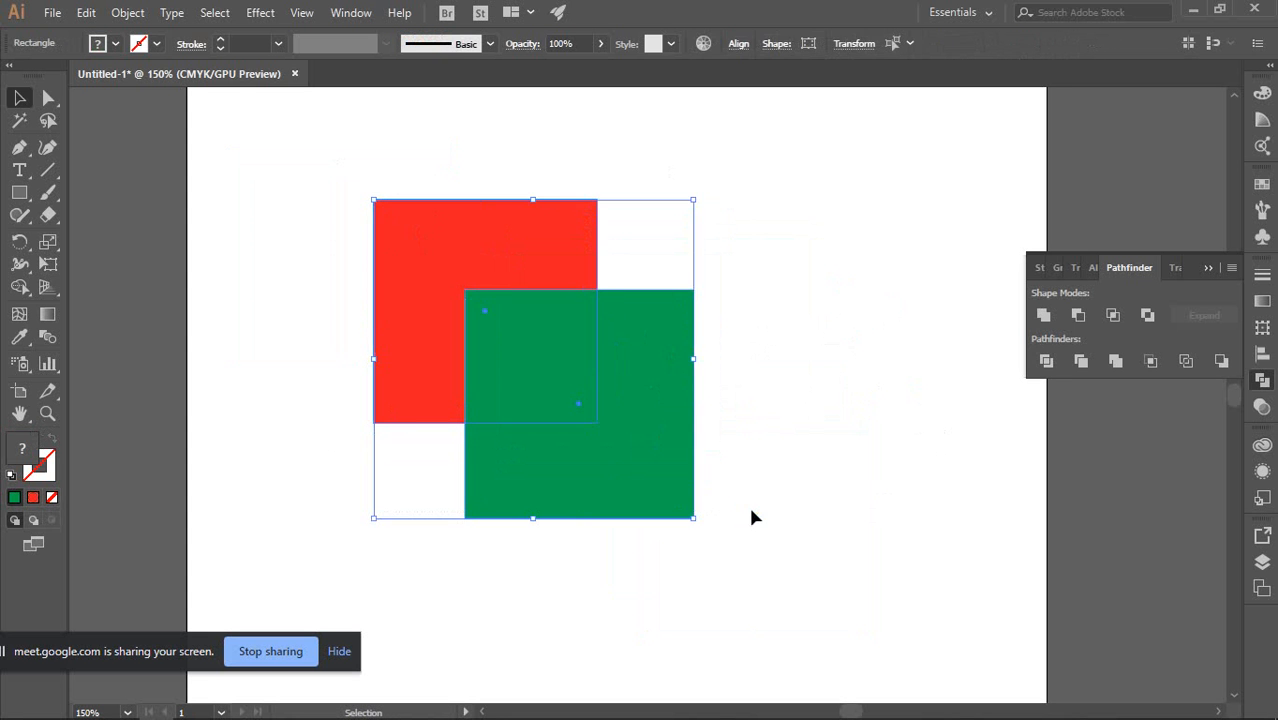
pyautogui.scroll(1, 620, 378)
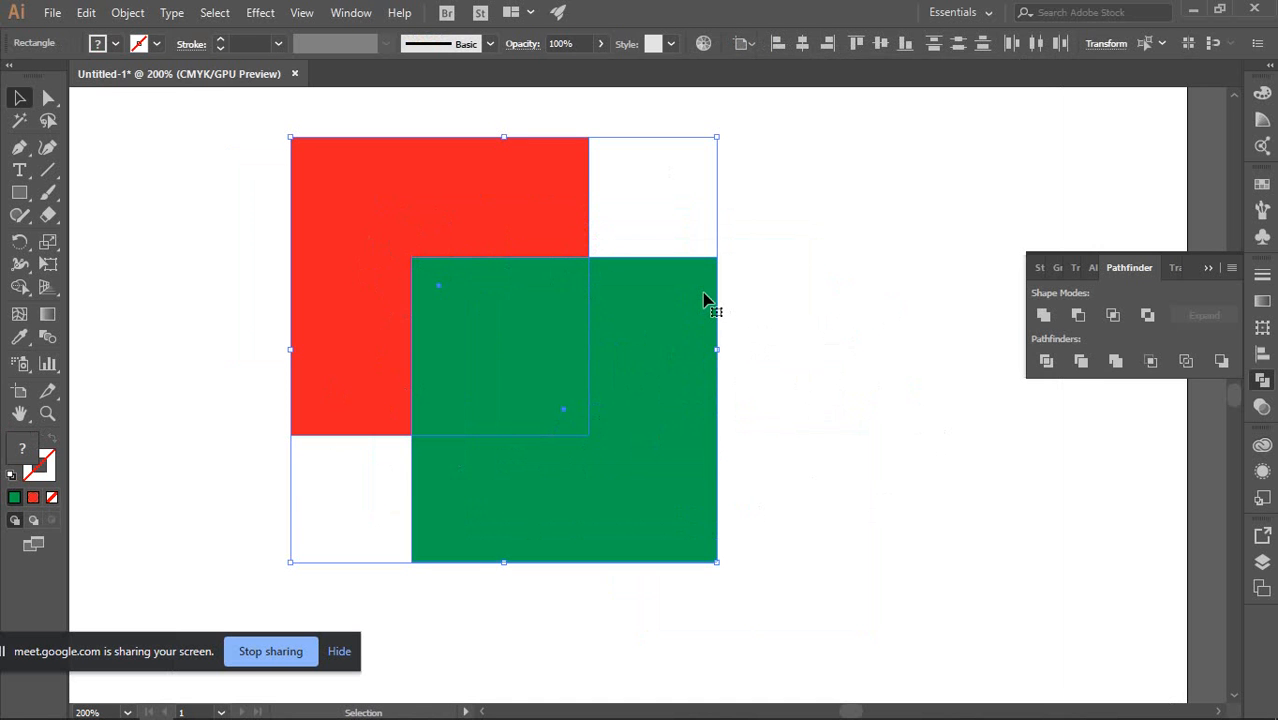
pyautogui.click(1044, 362)
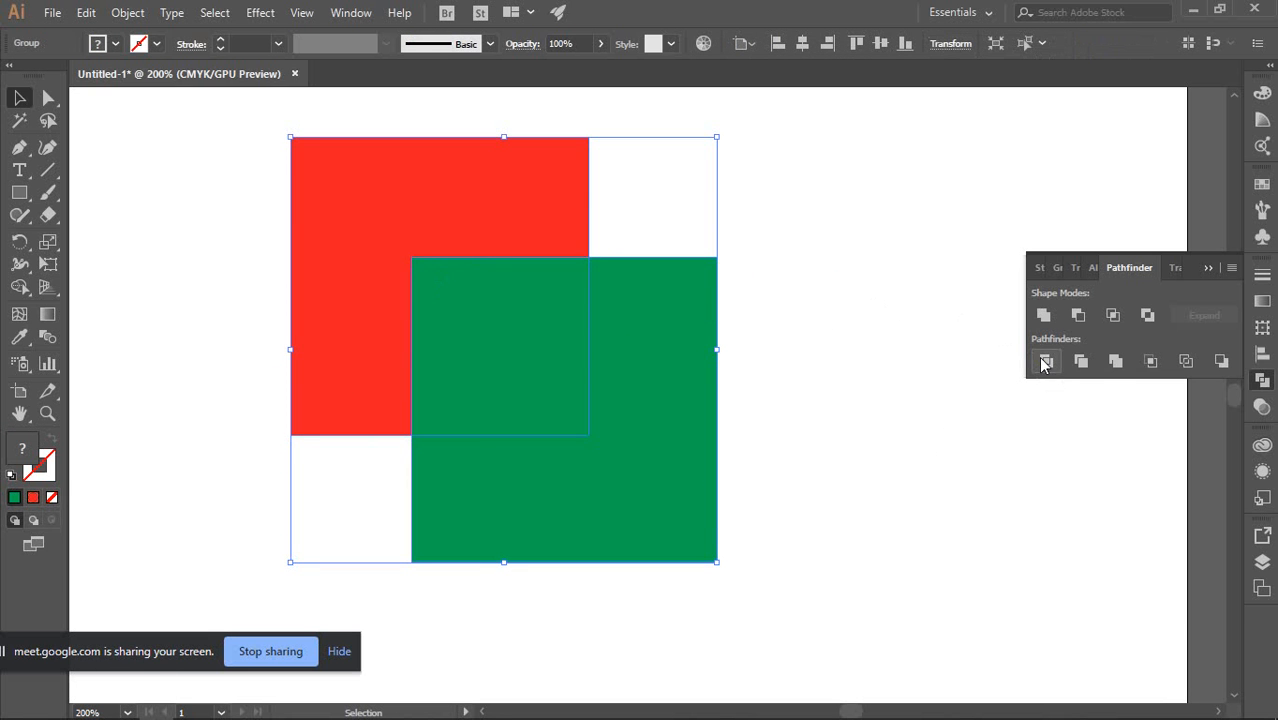
pyautogui.click(830, 314)
pyautogui.click(507, 259)
pyautogui.rightClick(507, 260)
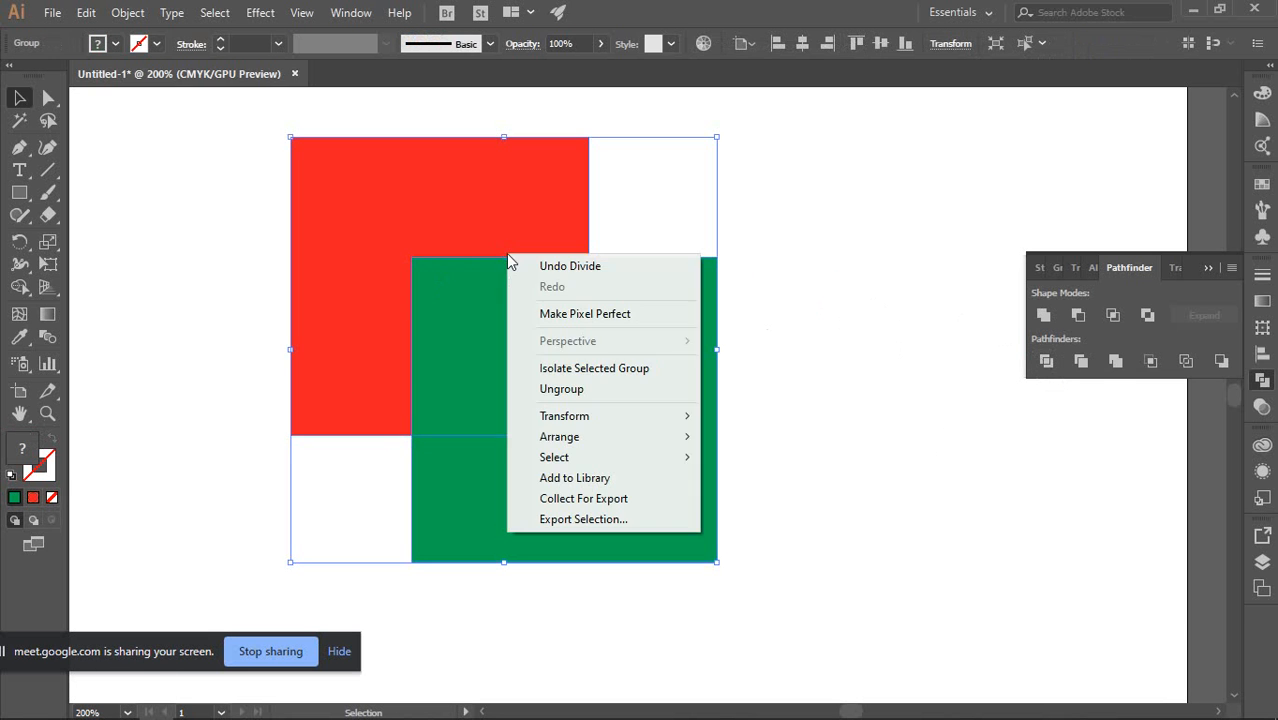
pyautogui.click(575, 389)
pyautogui.click(895, 444)
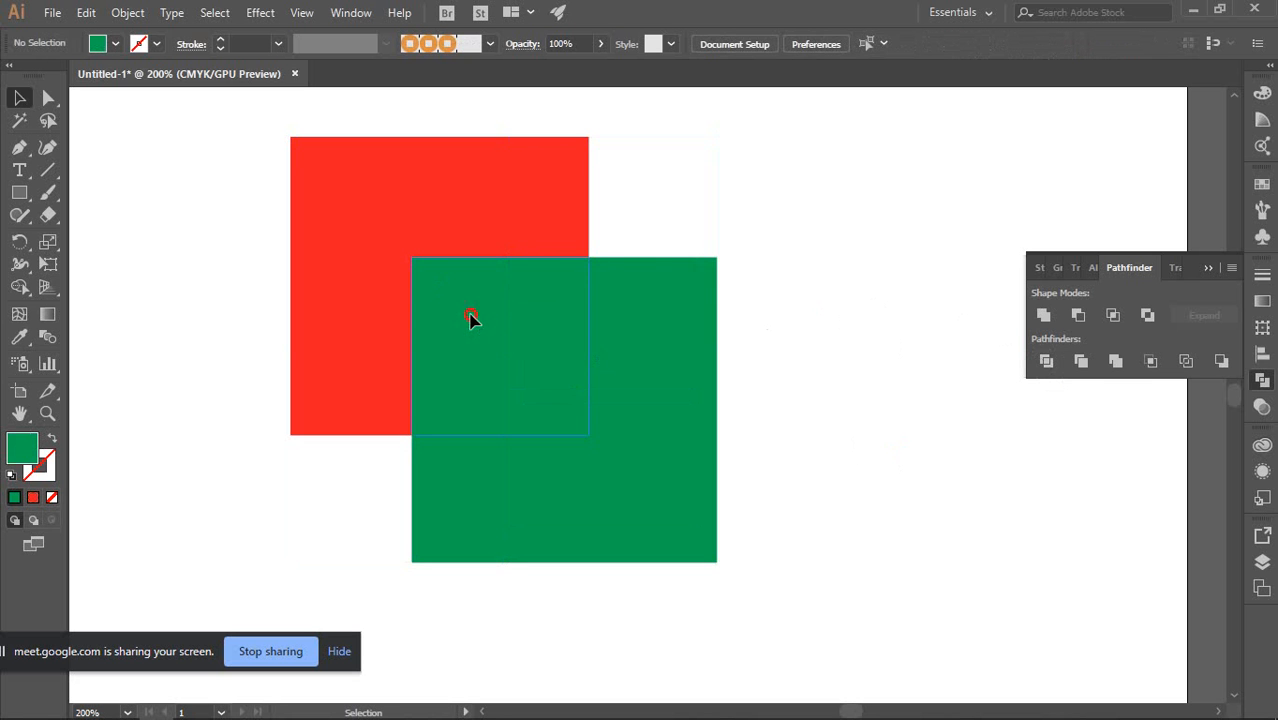
# Pull the green overlap, the remaining green piece and the red piece apart, and undo the three moves
pyautogui.moveTo(472, 318); pyautogui.dragTo(777, 243)
pyautogui.moveTo(656, 414); pyautogui.dragTo(809, 507)
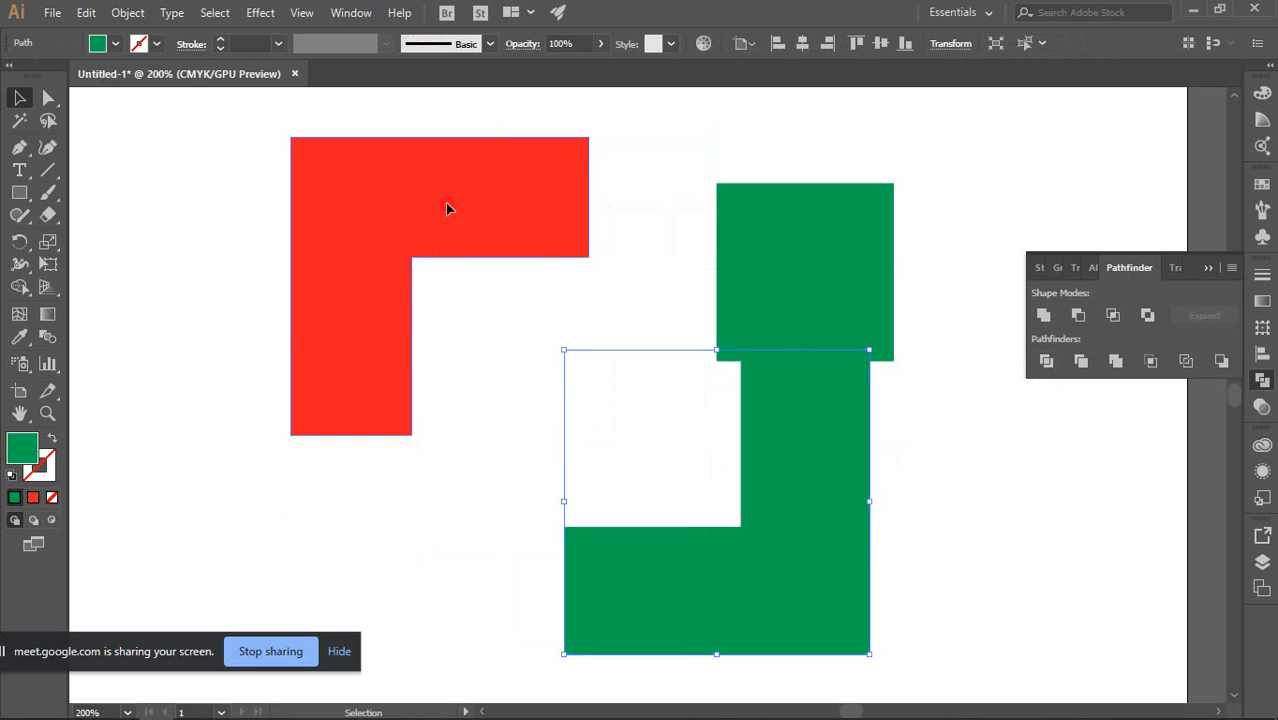
pyautogui.moveTo(447, 208); pyautogui.dragTo(391, 291)
pyautogui.press('a')
pyautogui.hotkey('ctrl', 'z')
pyautogui.hotkey('ctrl', 'z')
pyautogui.hotkey('ctrl', 'z')
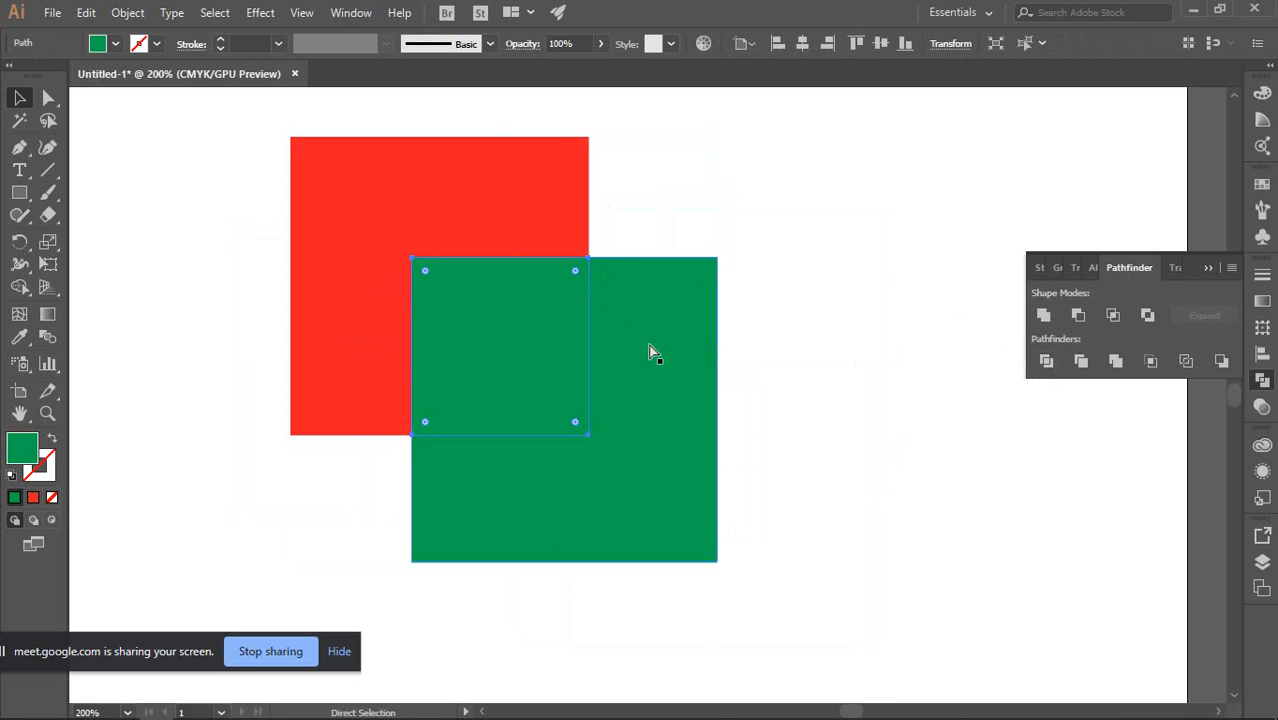
# Undo the ungrouping and the Divide operation on the overlapping squares
pyautogui.hotkey('ctrl', 'z')
pyautogui.hotkey('ctrl', 'z')
pyautogui.click(844, 323)
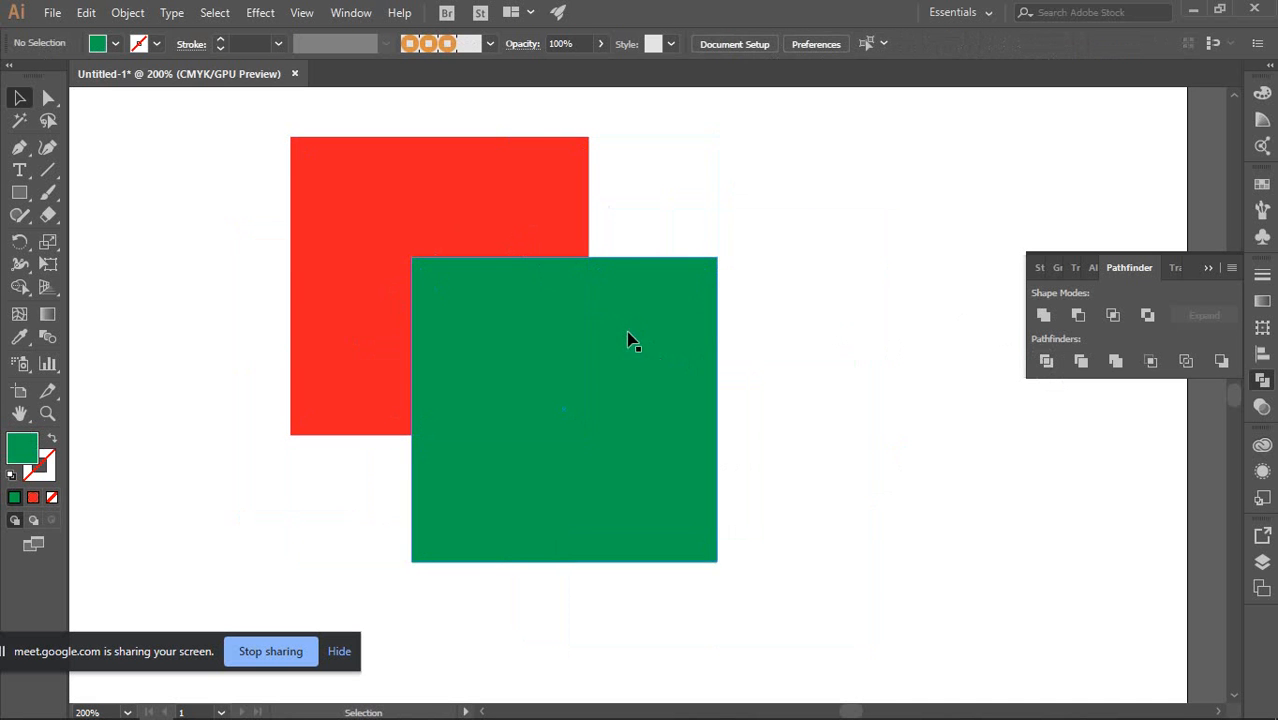
# Move the green square to the right, undo the move, and select both squares
pyautogui.moveTo(631, 341); pyautogui.dragTo(733, 351)
pyautogui.hotkey('ctrl', 'z')
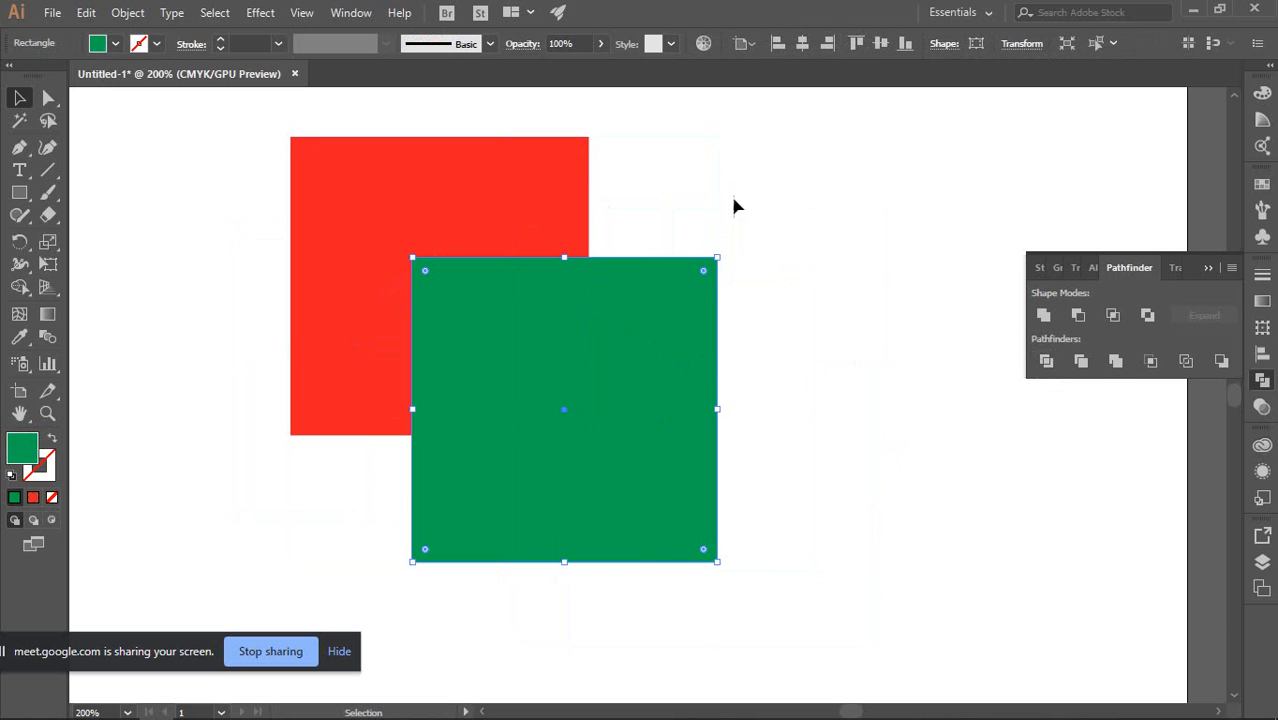
pyautogui.moveTo(737, 172); pyautogui.dragTo(435, 393)
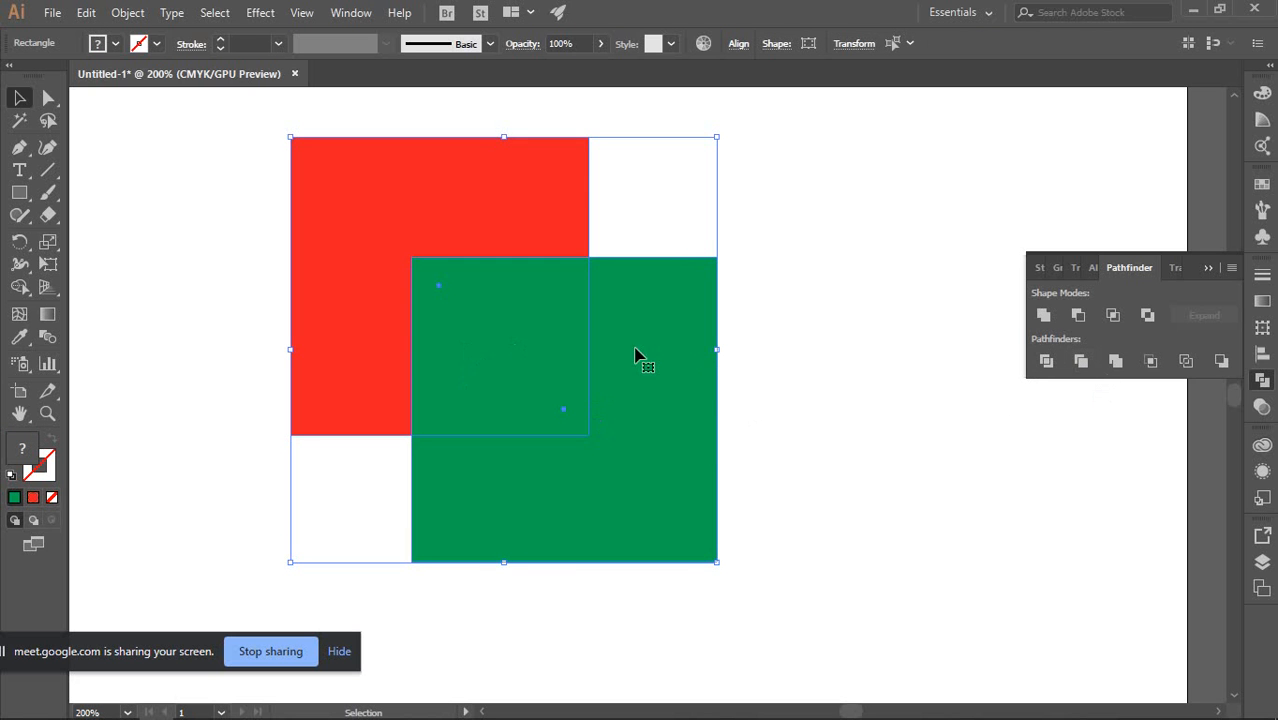
# Move the green square up and right until it clears the red square, and undo the move
pyautogui.click(756, 274)
pyautogui.click(603, 336)
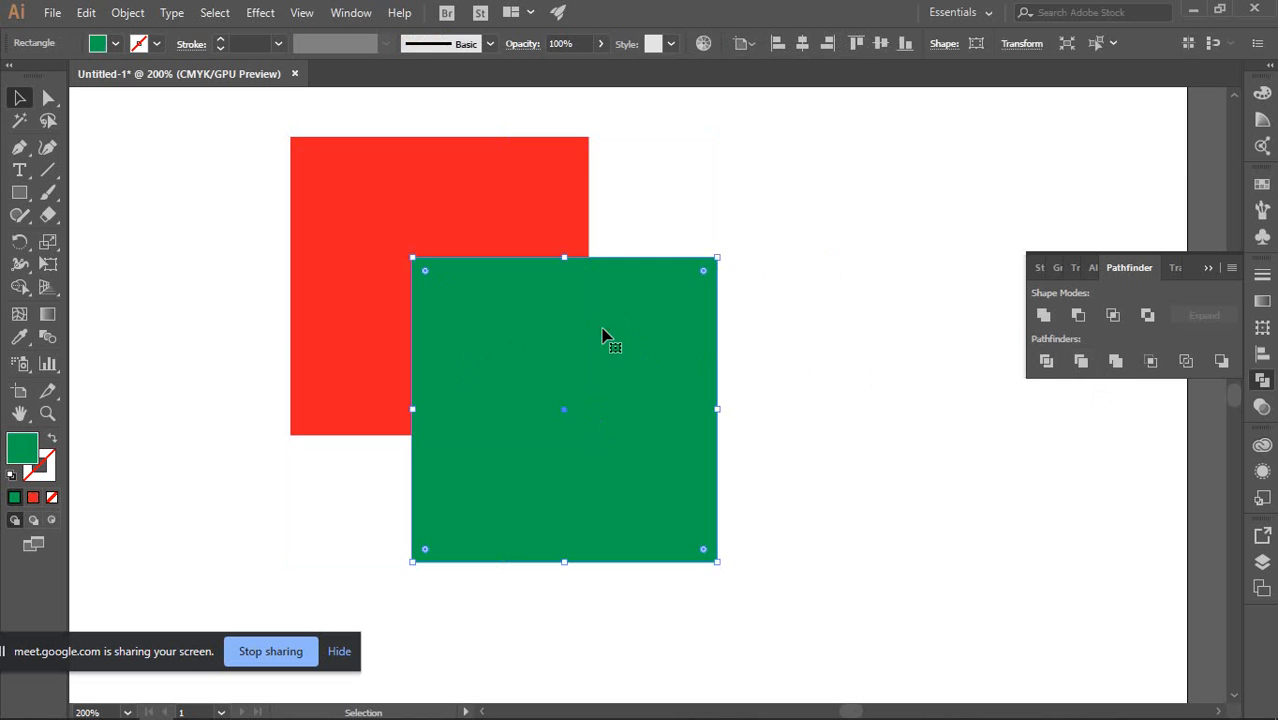
pyautogui.moveTo(605, 363); pyautogui.dragTo(812, 287)
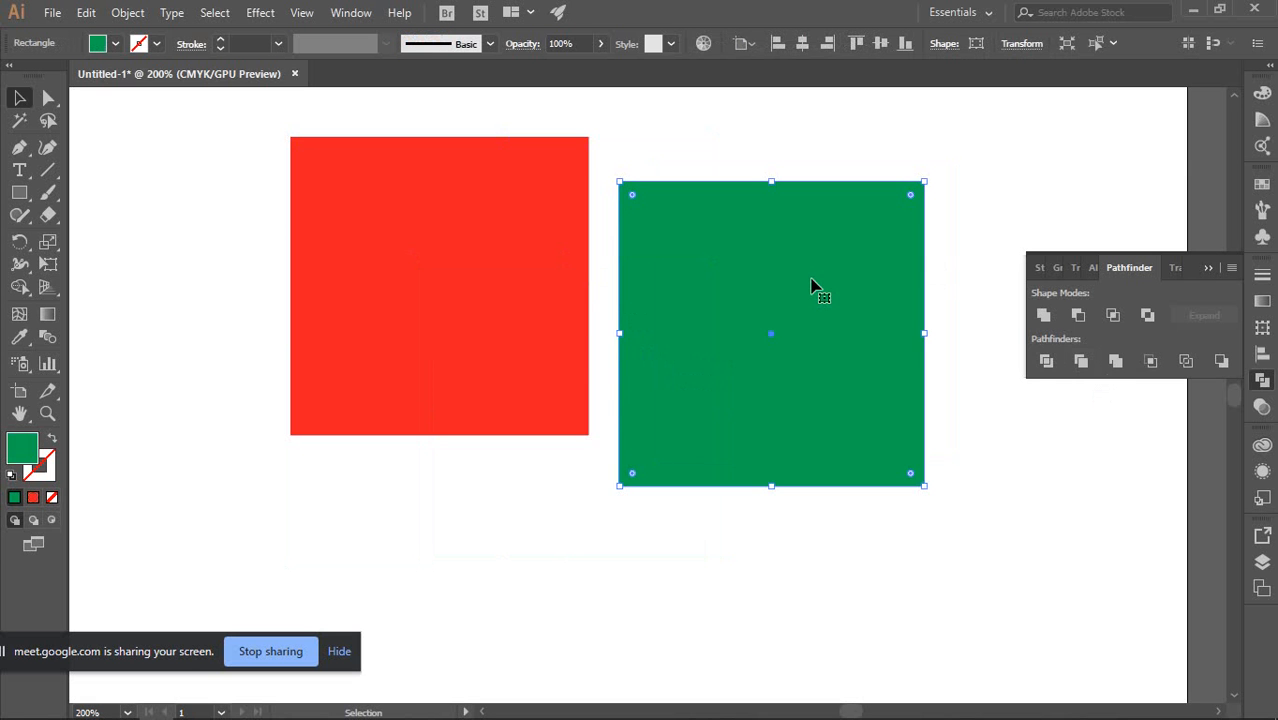
pyautogui.hotkey('ctrl', 'z')
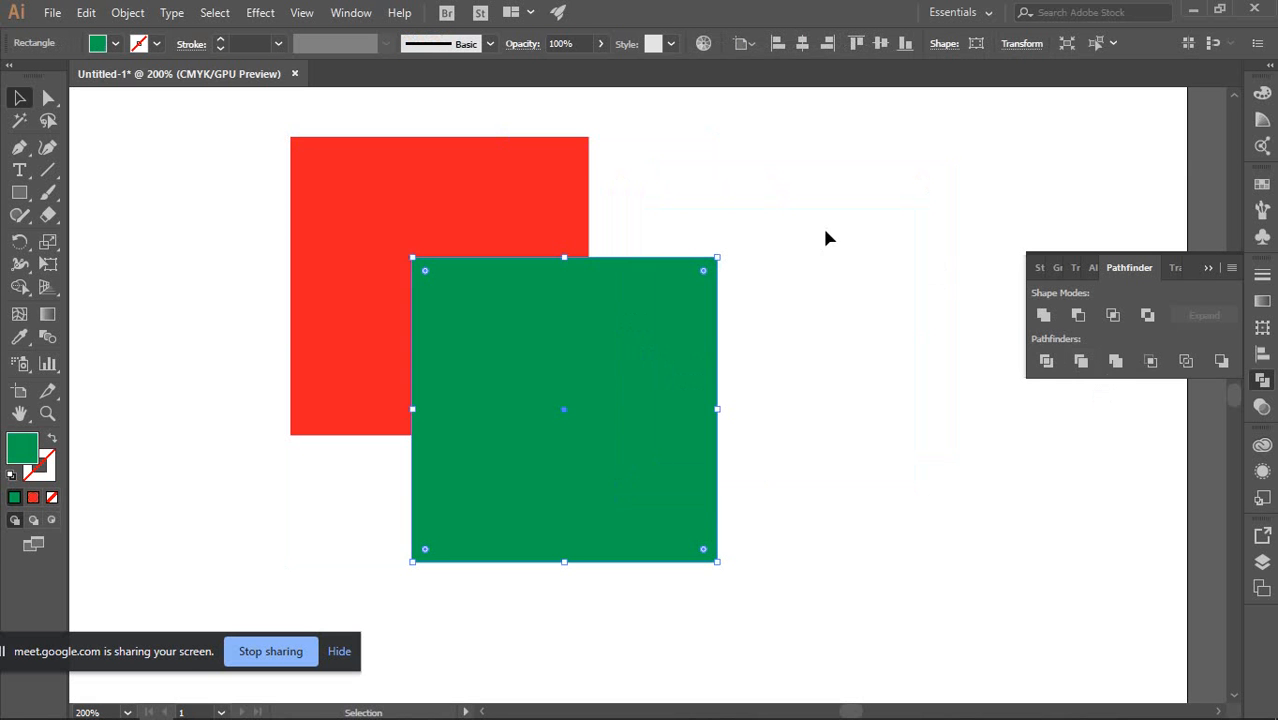
# Select the red square to examine its outline, and move the green square right and undo that move
pyautogui.click(825, 235)
pyautogui.click(427, 216)
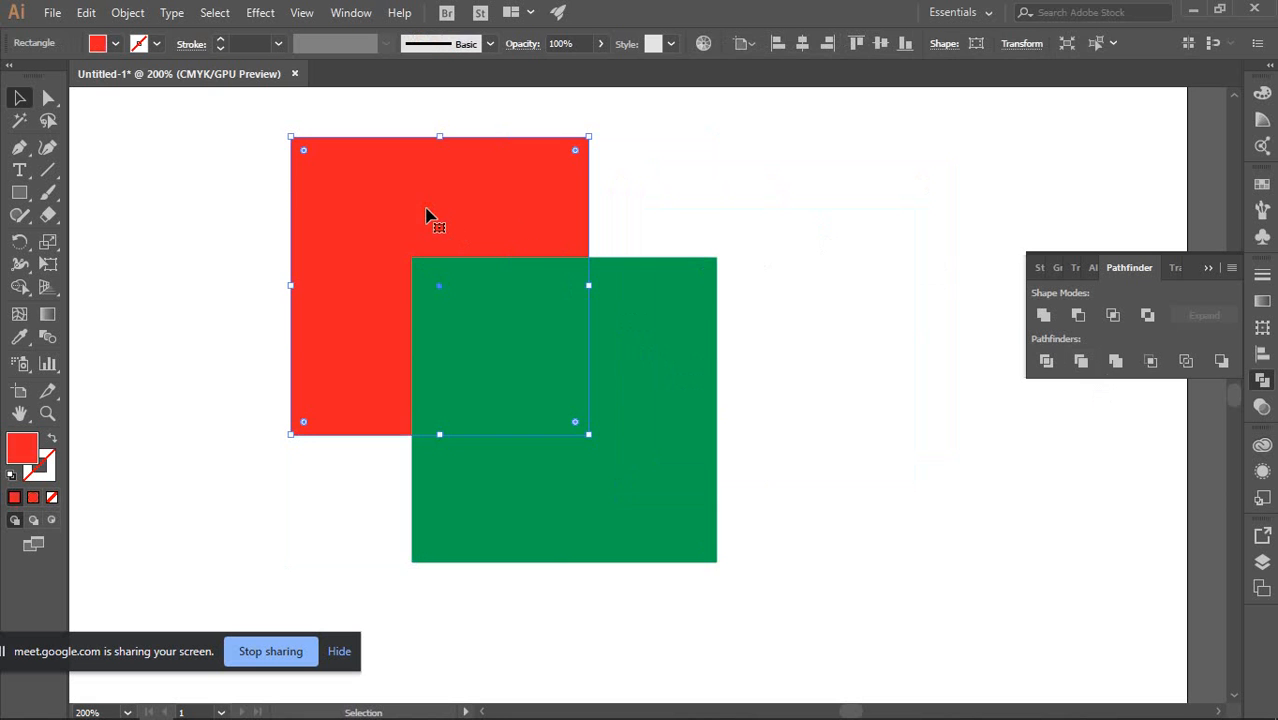
pyautogui.click(770, 245)
pyautogui.moveTo(645, 360); pyautogui.dragTo(767, 364)
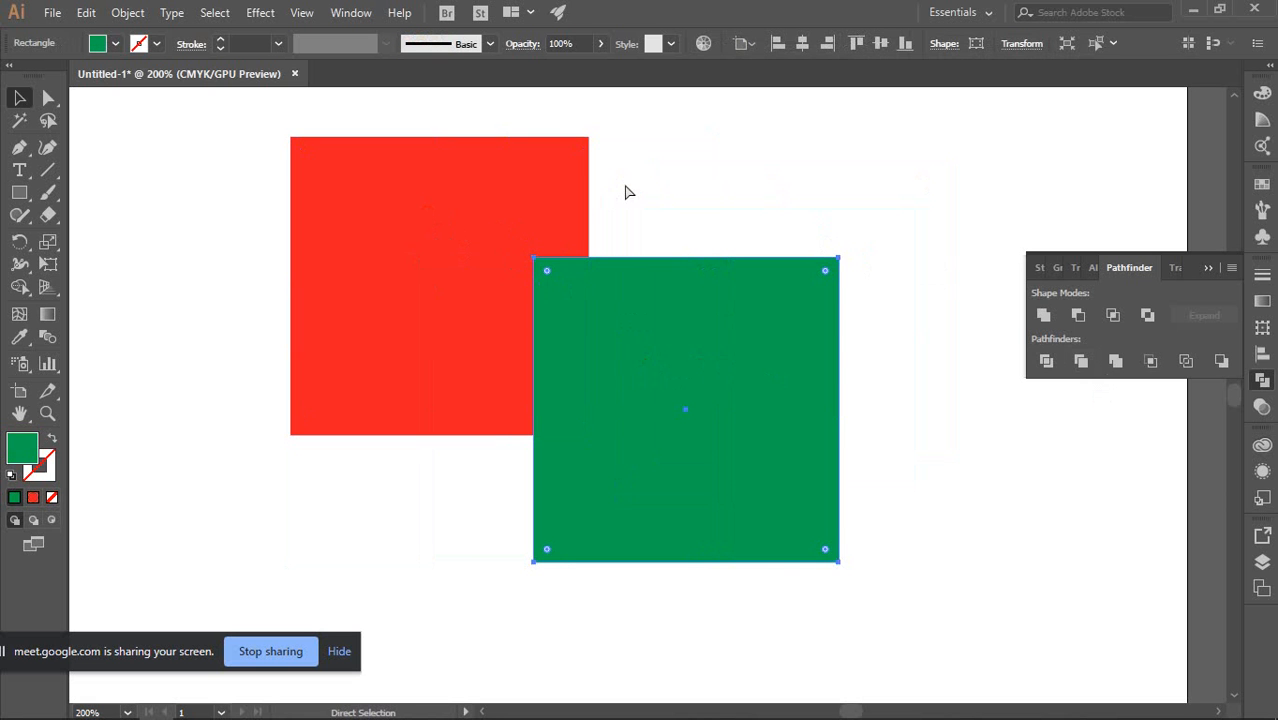
pyautogui.hotkey('ctrl', 'z')
# Apply Pathfinder Trim to both squares, and move the trimmed group up and left and undo that move
pyautogui.moveTo(767, 168); pyautogui.dragTo(395, 430)
pyautogui.click(1080, 362)
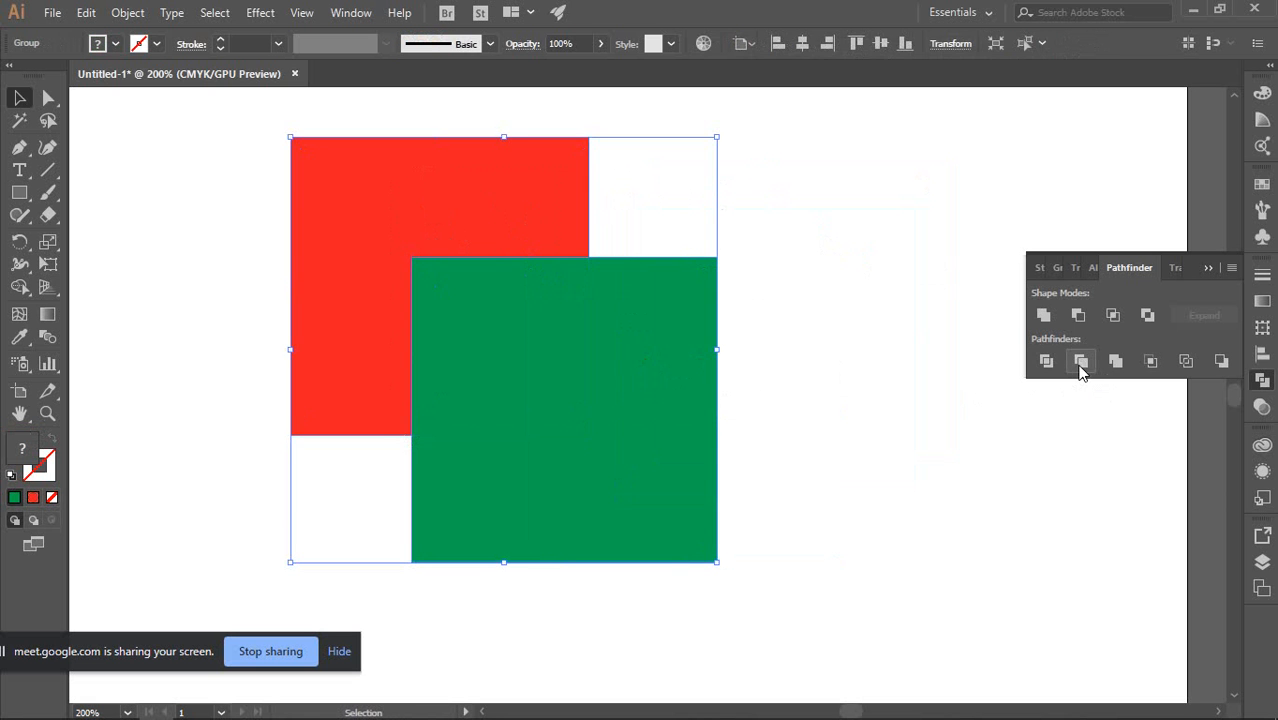
pyautogui.click(906, 389)
pyautogui.moveTo(456, 229); pyautogui.dragTo(392, 216)
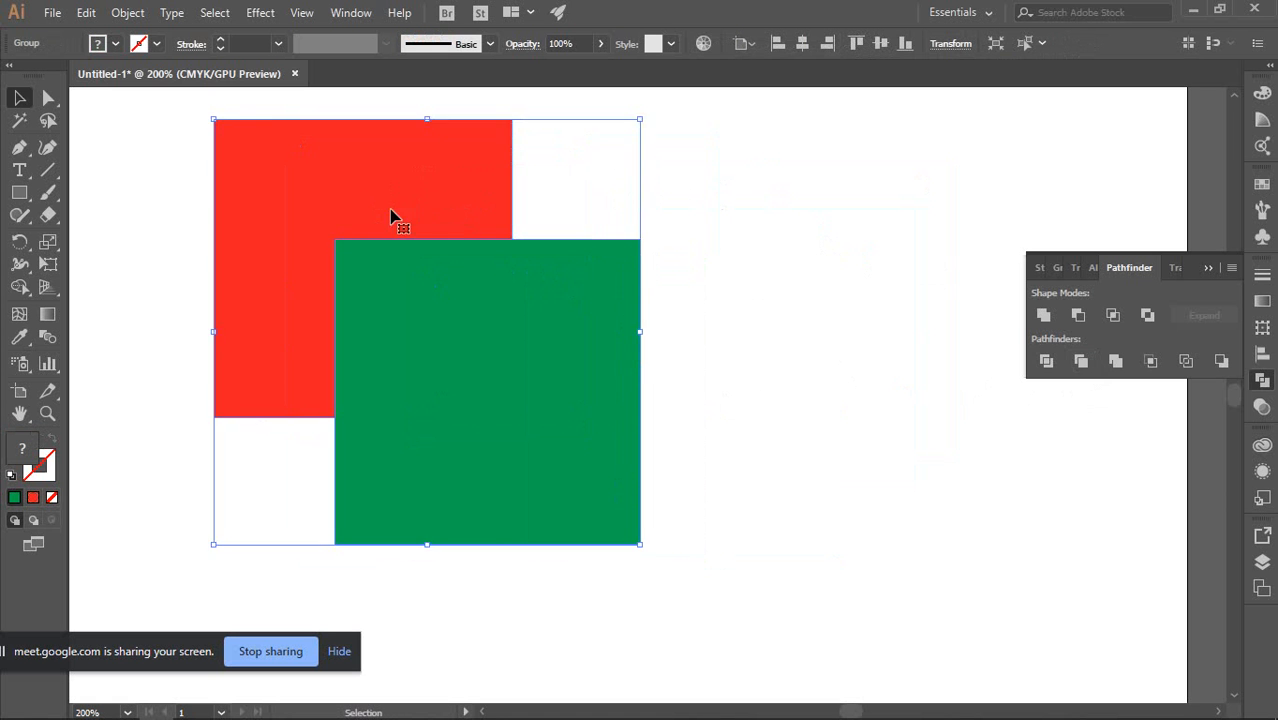
pyautogui.hotkey('ctrl', 'z')
# Ungroup the trimmed red and green shapes and deselect them
pyautogui.rightClick(424, 218)
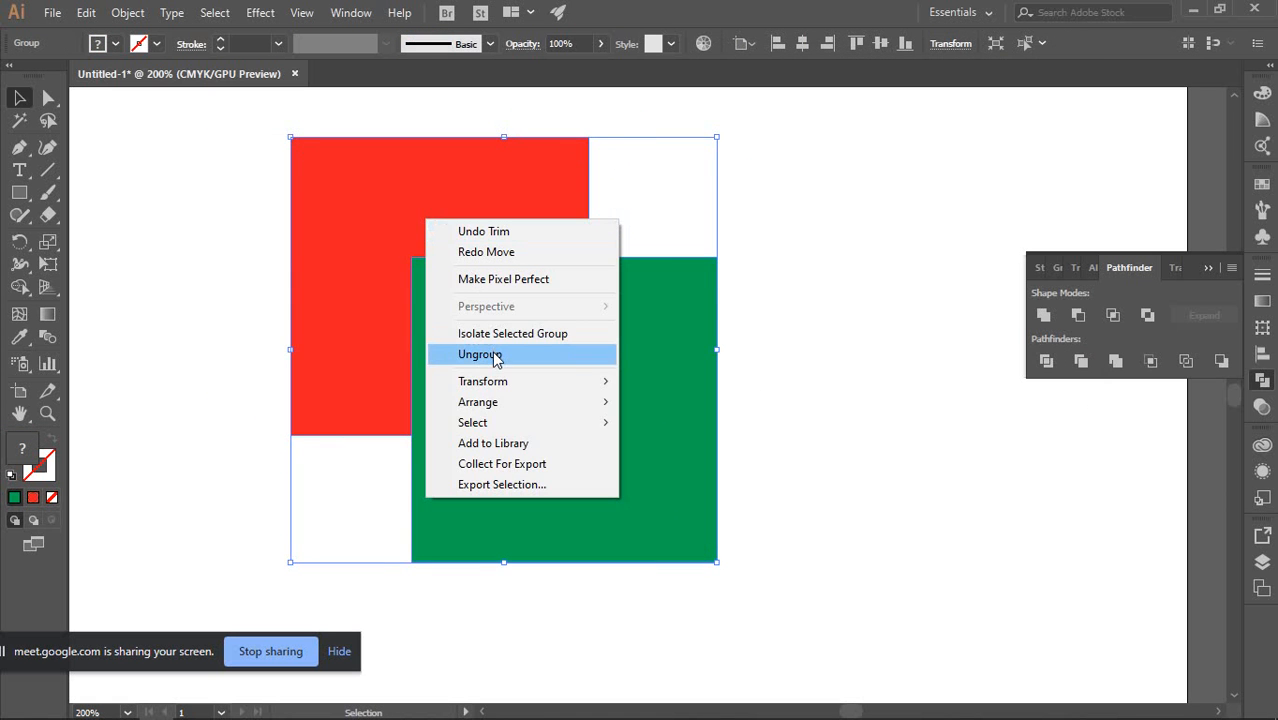
pyautogui.click(494, 356)
pyautogui.click(862, 368)
# Move the trimmed red piece up and left and the green square right, undoing each move
pyautogui.moveTo(518, 204); pyautogui.dragTo(374, 176)
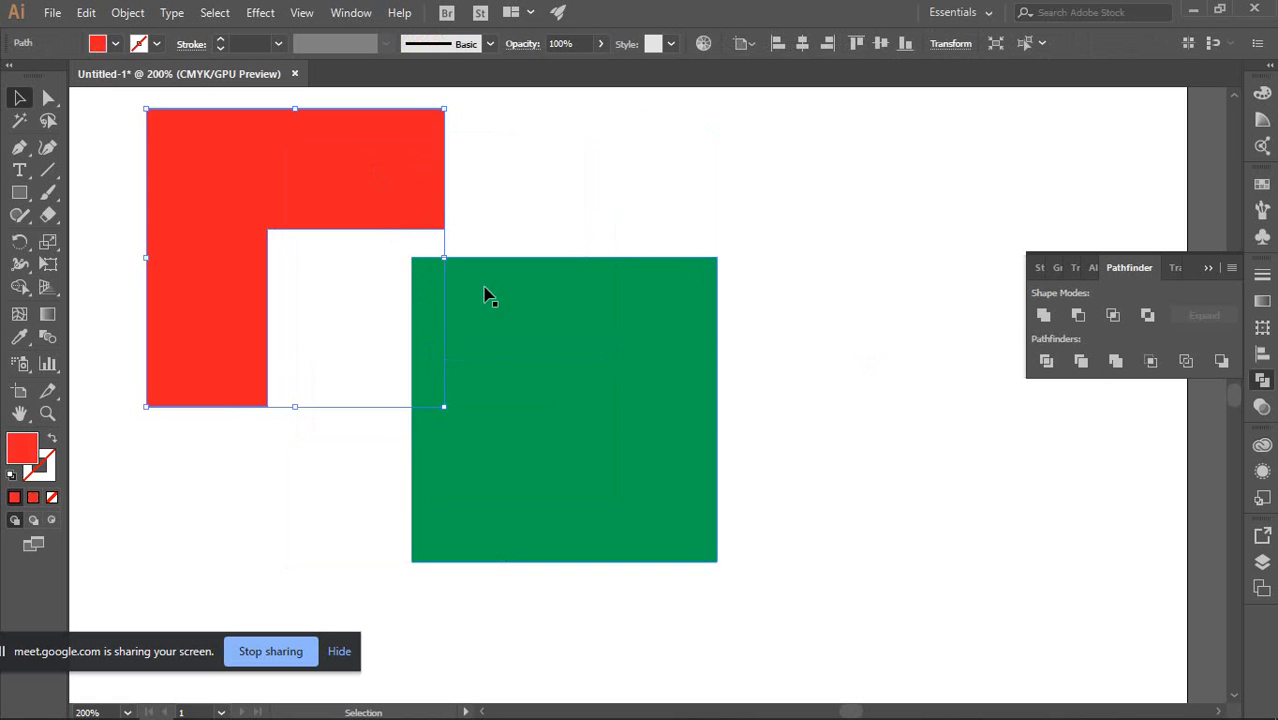
pyautogui.hotkey('ctrl', 'z')
pyautogui.click(807, 305)
pyautogui.moveTo(662, 317); pyautogui.dragTo(855, 367)
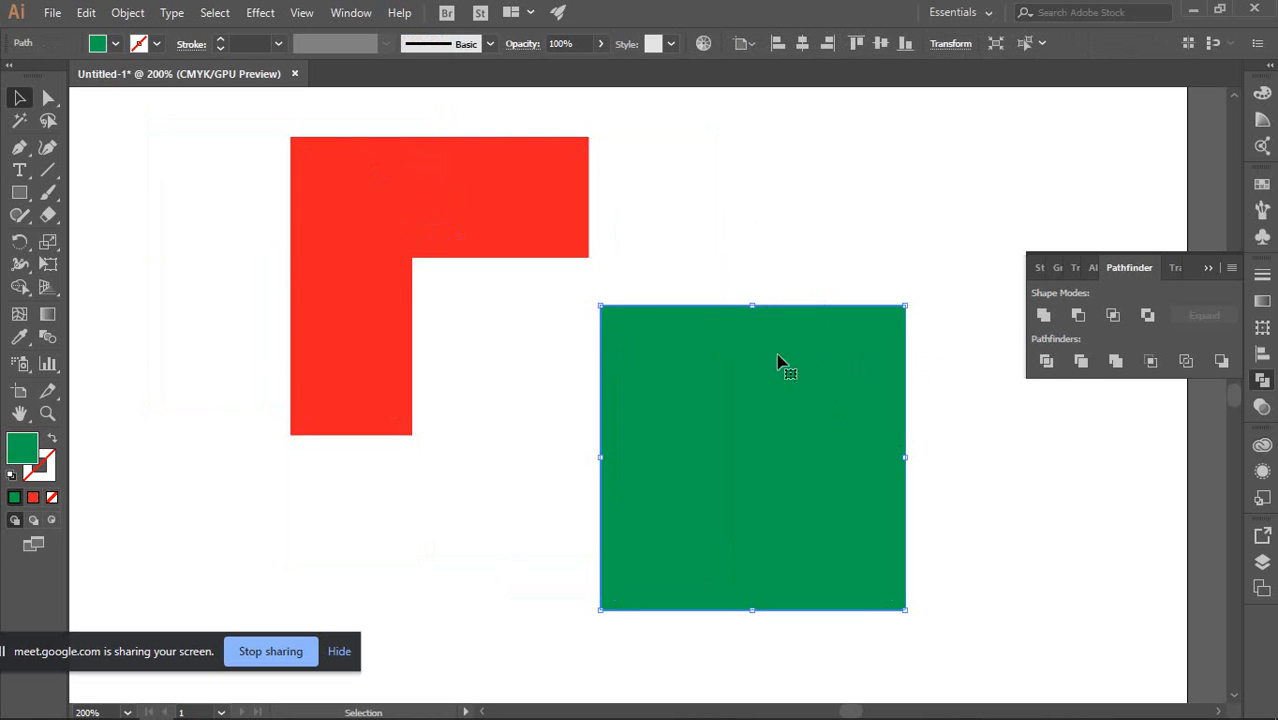
pyautogui.hotkey('ctrl', 'z')
pyautogui.click(818, 305)
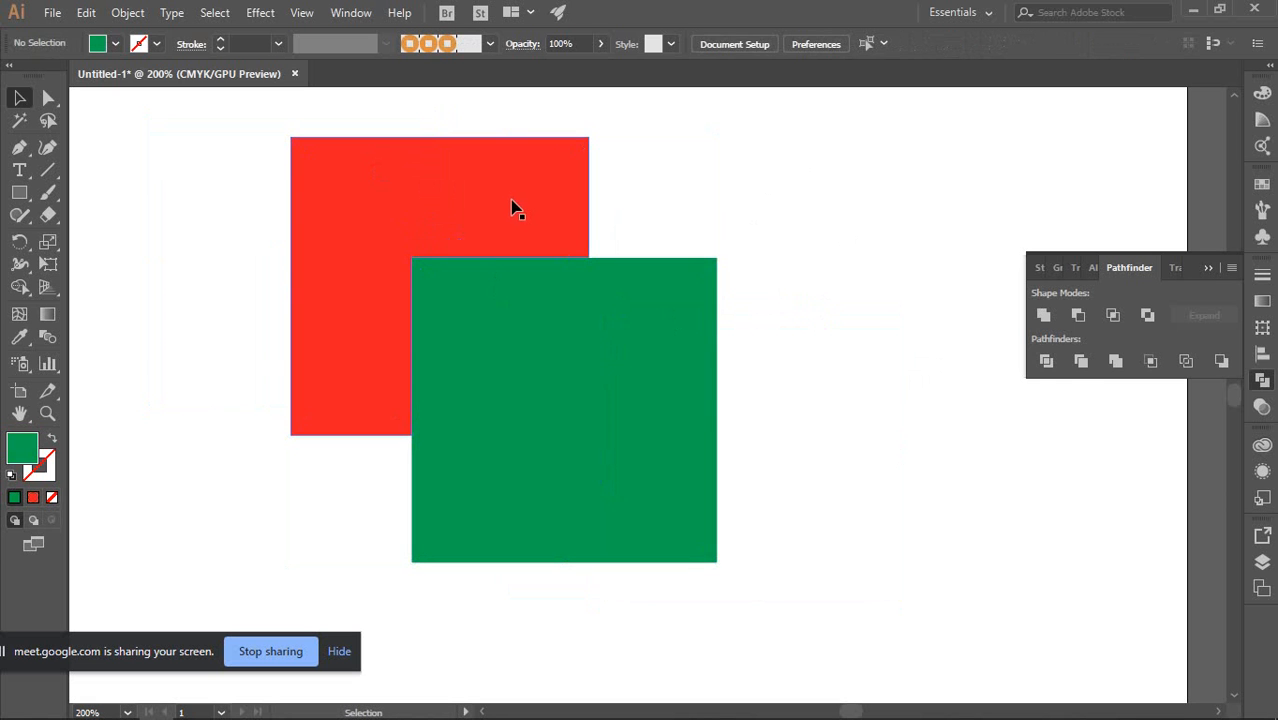
# Undo the ungrouping and the Trim operation, and deselect the squares
pyautogui.hotkey('ctrl', 'z')
pyautogui.hotkey('ctrl', 'z')
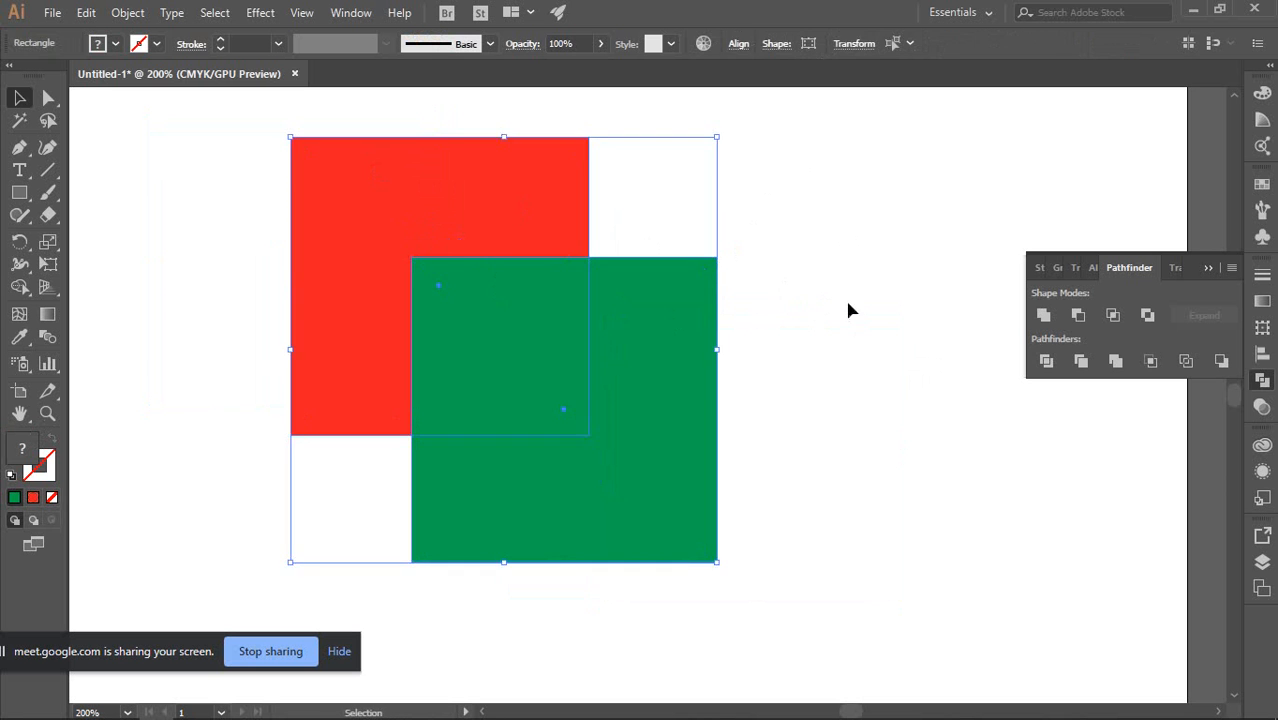
pyautogui.hotkey('ctrl', 'z')
pyautogui.press('v')
pyautogui.click(845, 305)
# Divide both squares with Pathfinder and ungroup the pieces, selecting the two green pieces in turn
pyautogui.moveTo(616, 265); pyautogui.dragTo(531, 334)
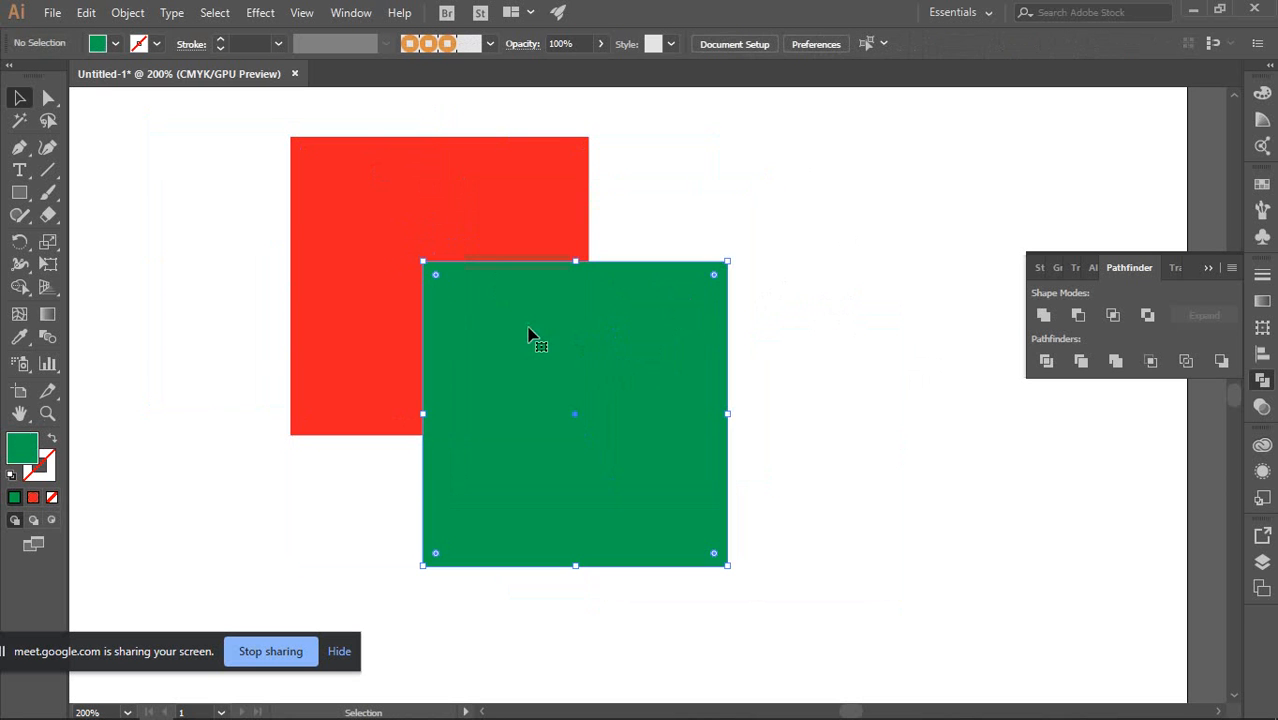
pyautogui.moveTo(229, 205); pyautogui.dragTo(851, 352)
pyautogui.click(1046, 361)
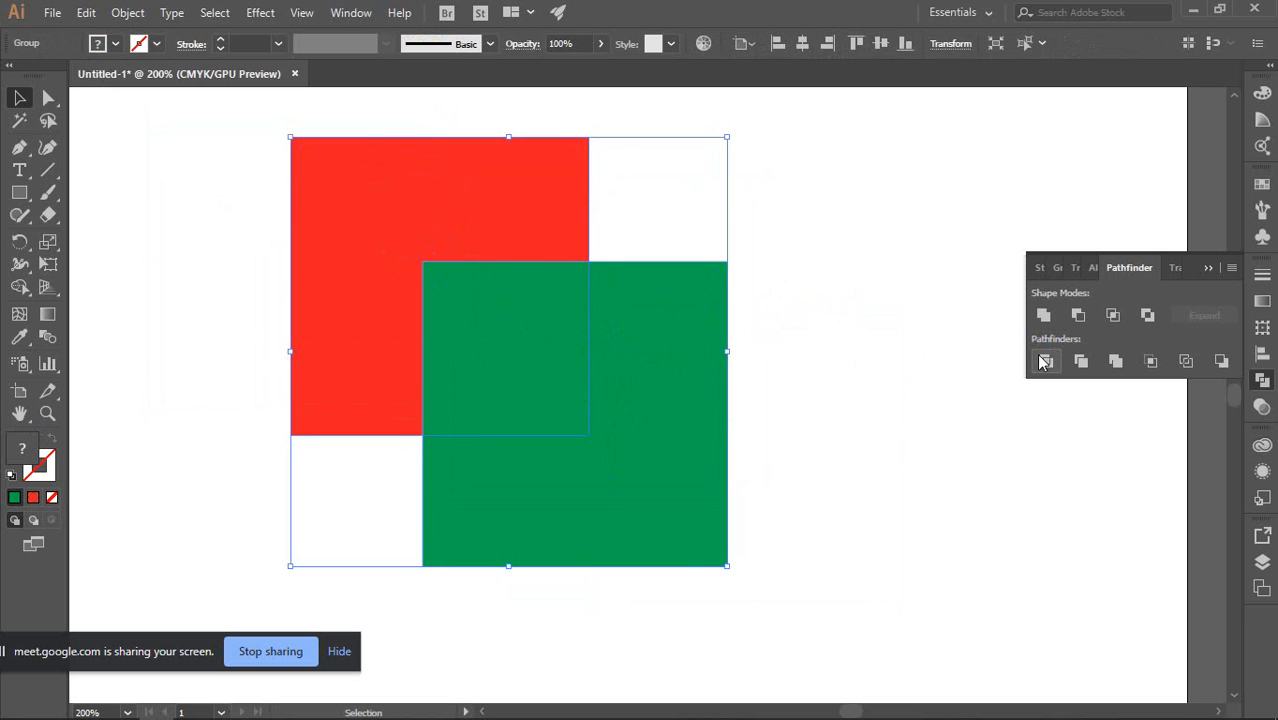
pyautogui.rightClick(498, 297)
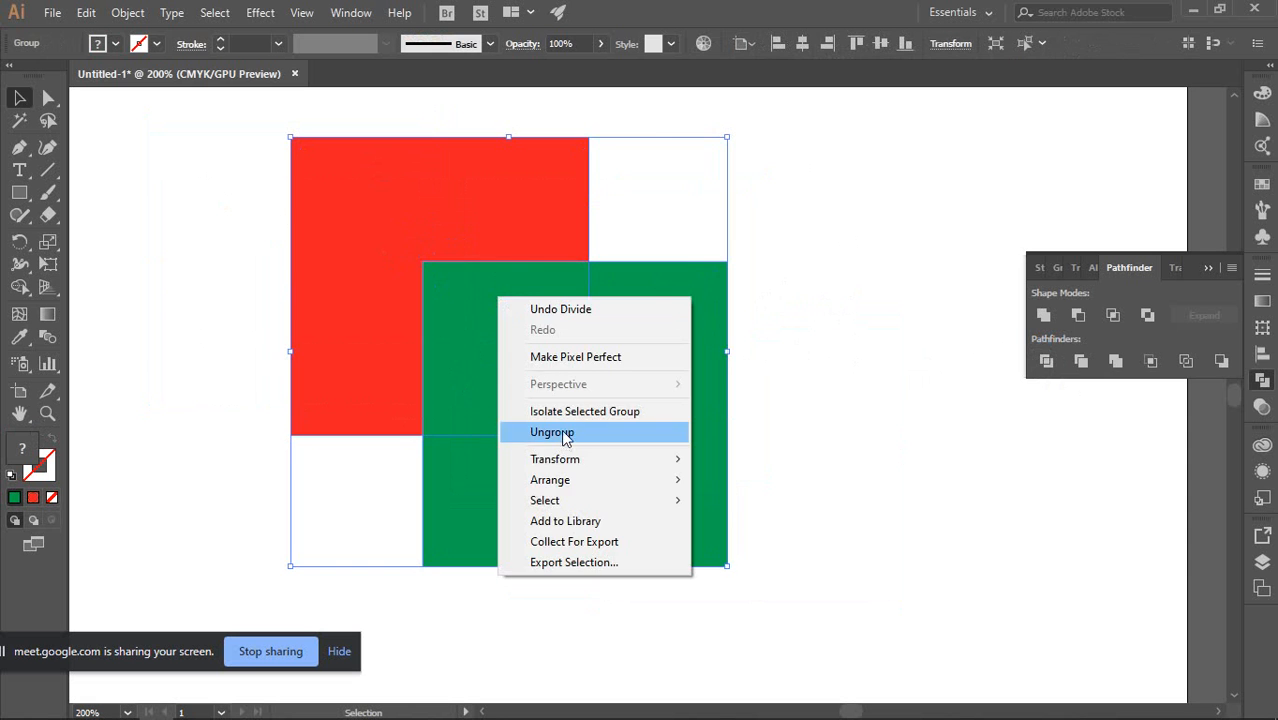
pyautogui.click(566, 433)
pyautogui.click(537, 358)
pyautogui.click(690, 364)
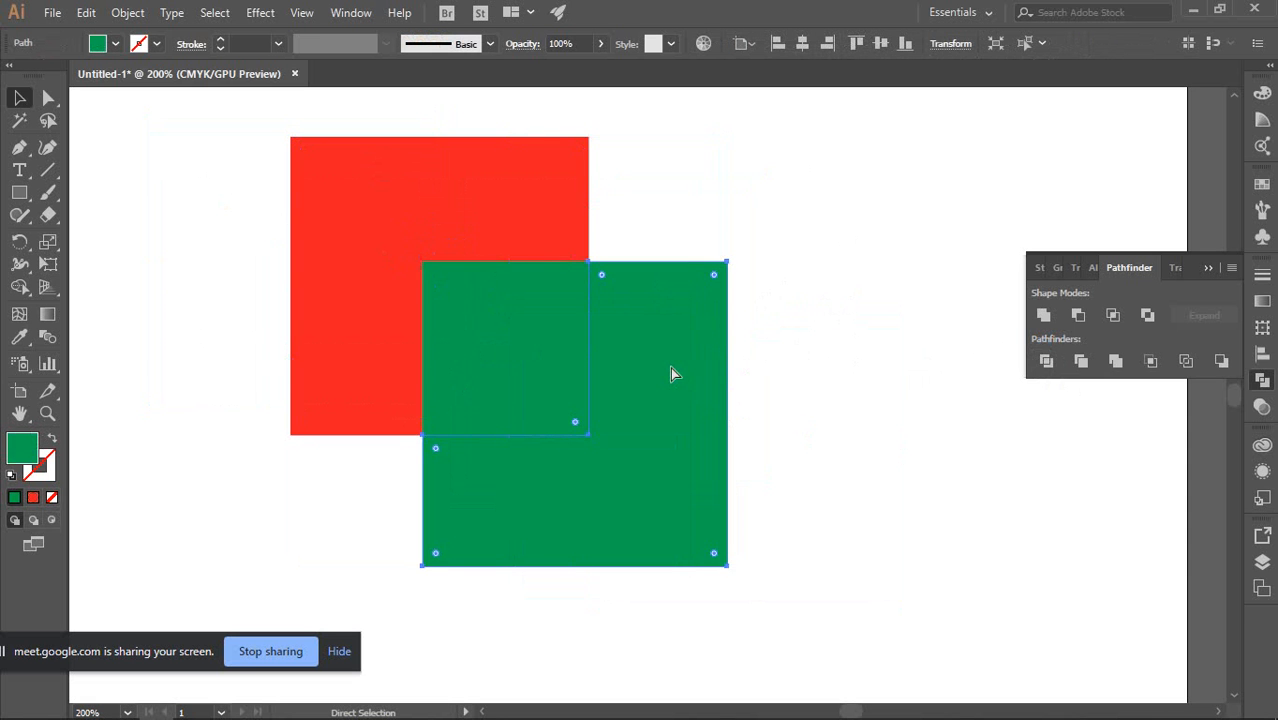
# Undo the ungrouping and Divide, and shift the whole green square slightly up and left over the red square
pyautogui.hotkey('ctrl', 'z')
pyautogui.hotkey('ctrl', 'z')
pyautogui.hotkey('ctrl', 'z')
pyautogui.click(791, 374)
pyautogui.moveTo(699, 312); pyautogui.dragTo(634, 390)
# Trim both squares with Pathfinder and move the resulting group down and right
pyautogui.moveTo(214, 245); pyautogui.dragTo(601, 430)
pyautogui.click(1080, 360)
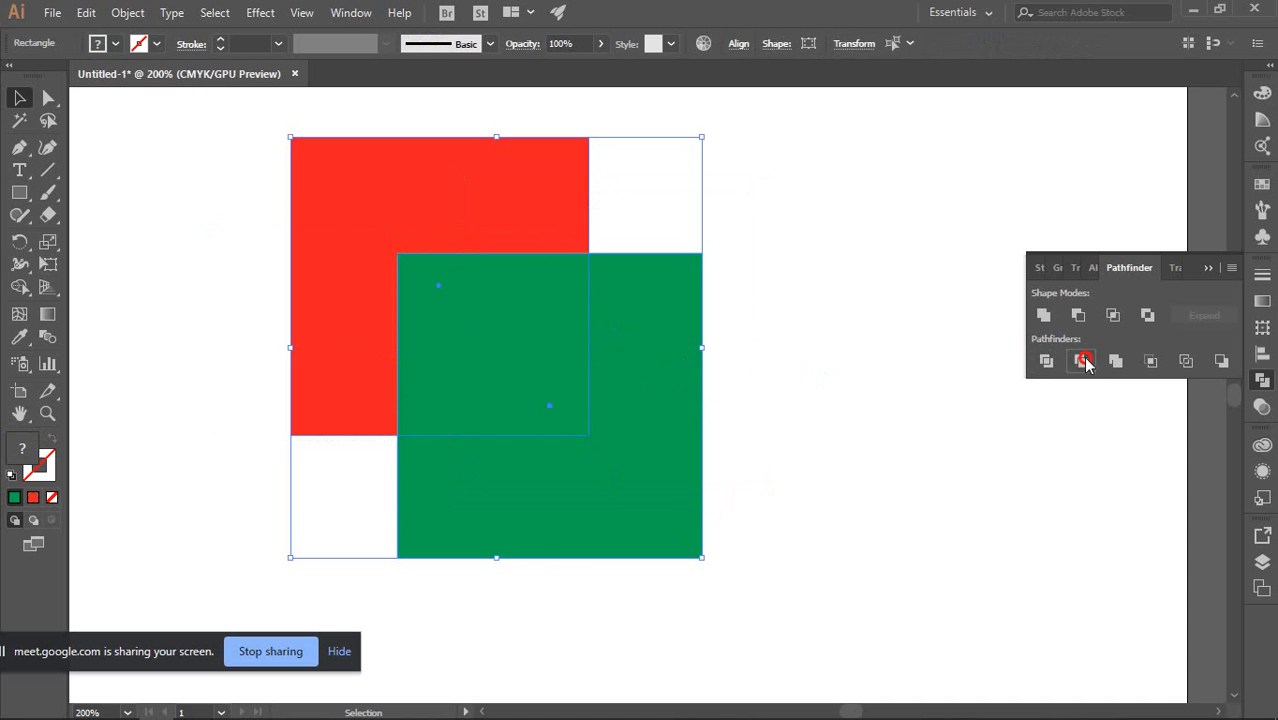
pyautogui.click(810, 347)
pyautogui.moveTo(572, 323); pyautogui.dragTo(745, 411)
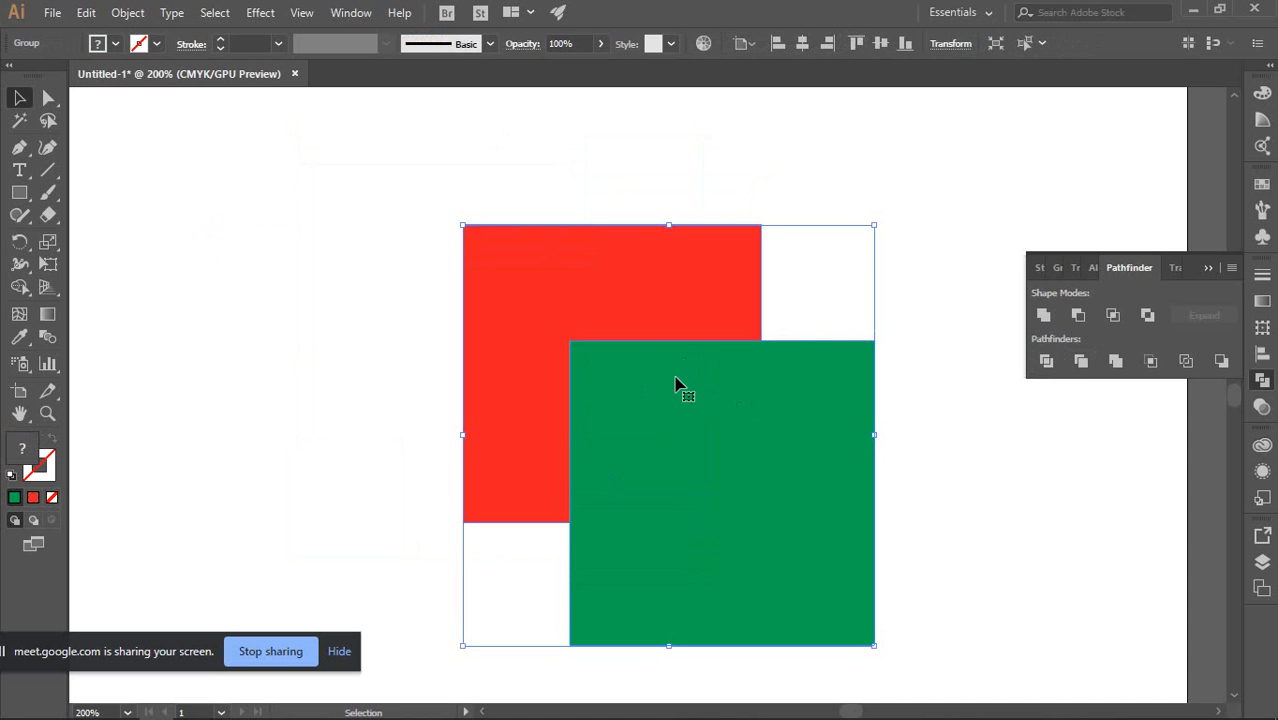
# Ungroup the trimmed shapes and move the red piece away, and undo back to the trimmed group's original position
pyautogui.rightClick(668, 374)
pyautogui.click(740, 510)
pyautogui.moveTo(696, 302); pyautogui.dragTo(478, 224)
pyautogui.hotkey('ctrl', 'z')
pyautogui.hotkey('ctrl', 'z')
pyautogui.hotkey('ctrl', 'z')
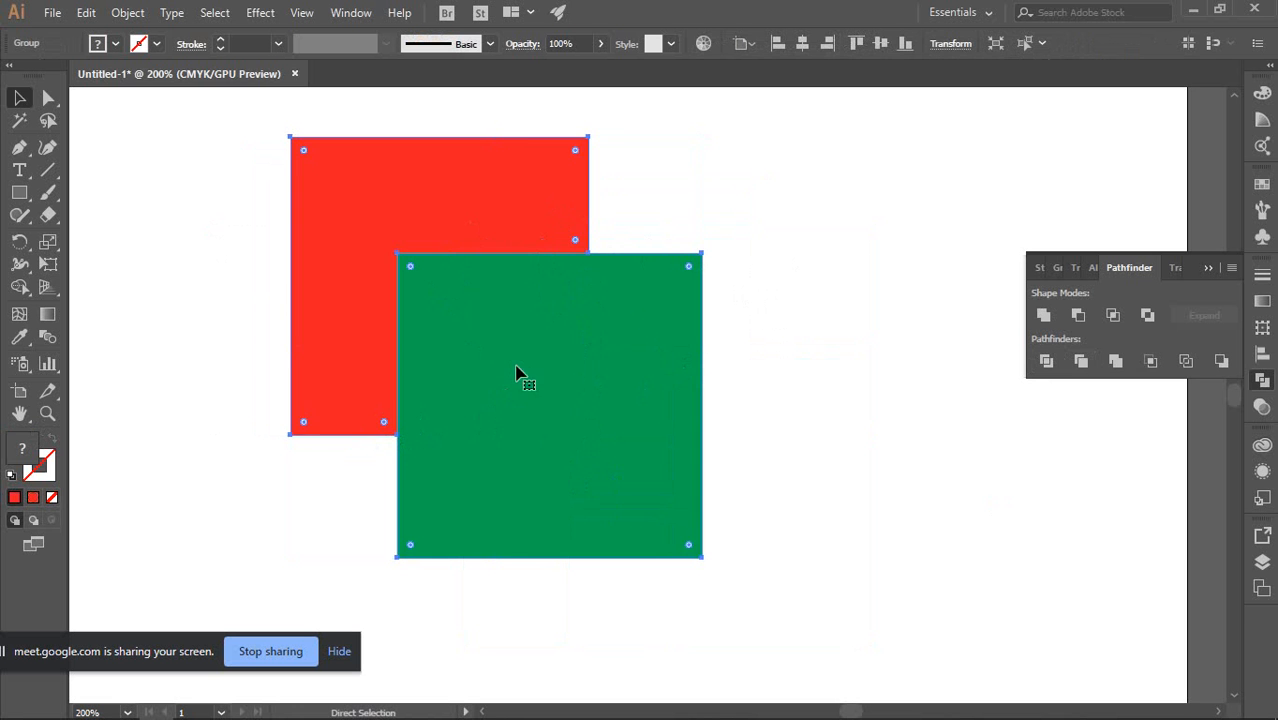
# Undo the Trim operation on the red and green shapes and deselect everything
pyautogui.hotkey('ctrl', 'shift', 'a')
pyautogui.click(497, 212)
pyautogui.rightClick(497, 205)
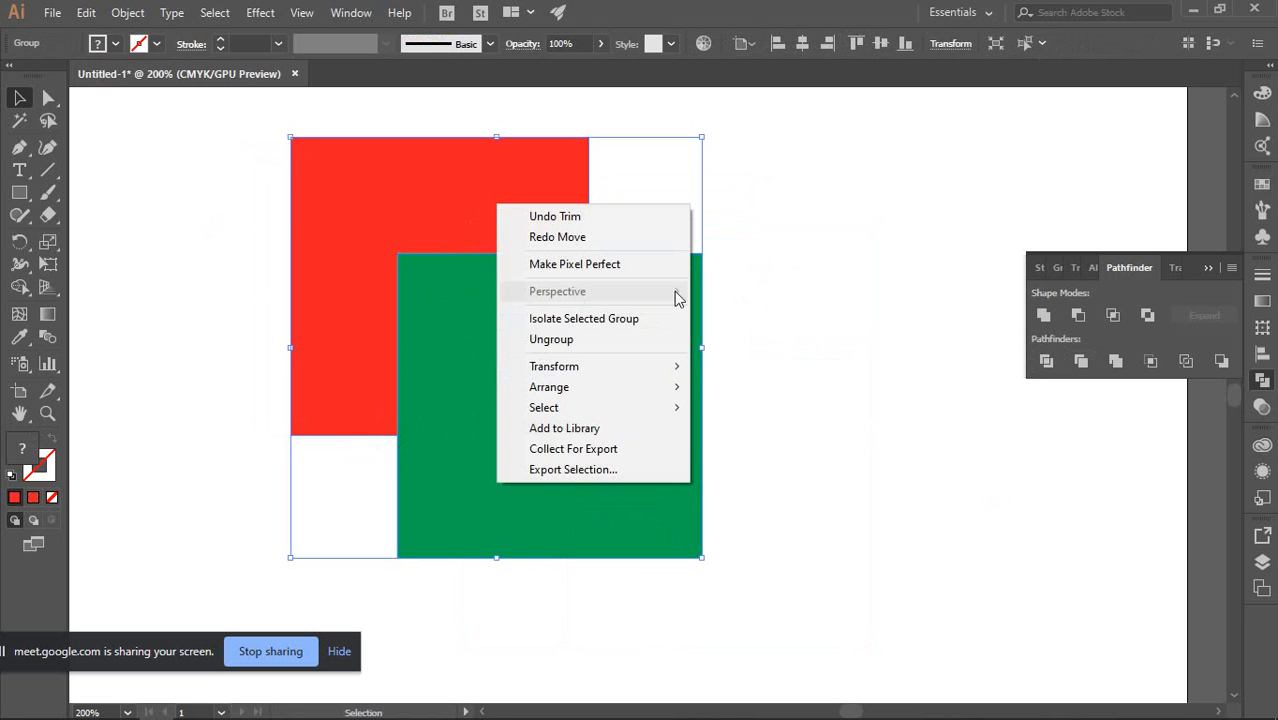
pyautogui.click(427, 238)
pyautogui.press('v')
pyautogui.click(825, 253)
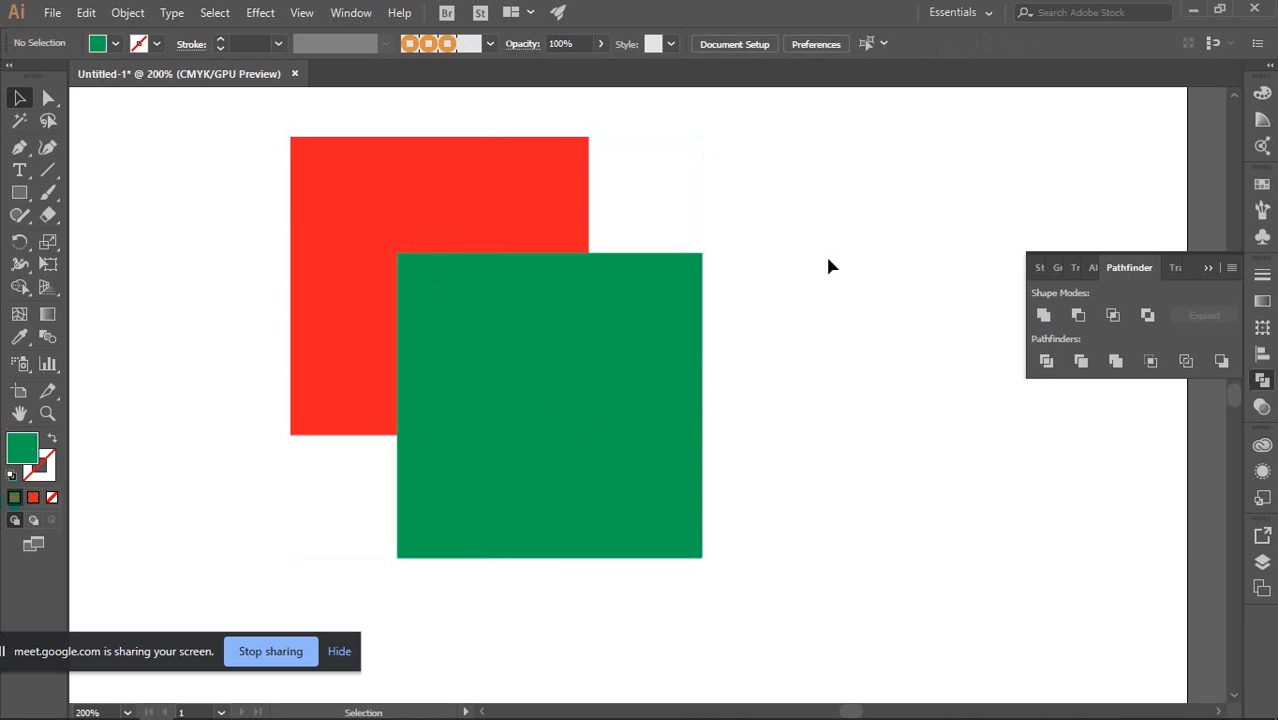
# Move the whole green square right and slightly up, and undo the move
pyautogui.moveTo(577, 330); pyautogui.dragTo(737, 308)
pyautogui.press('ctrl')
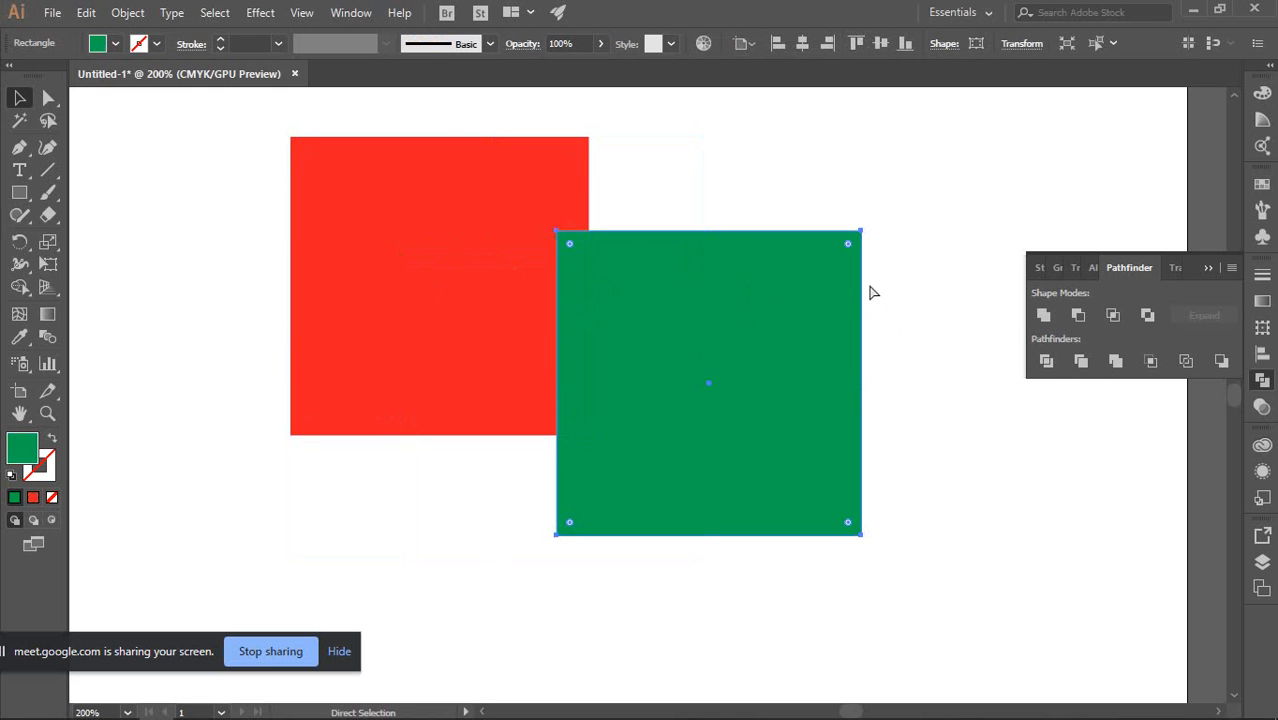
pyautogui.hotkey('ctrl', 'z')
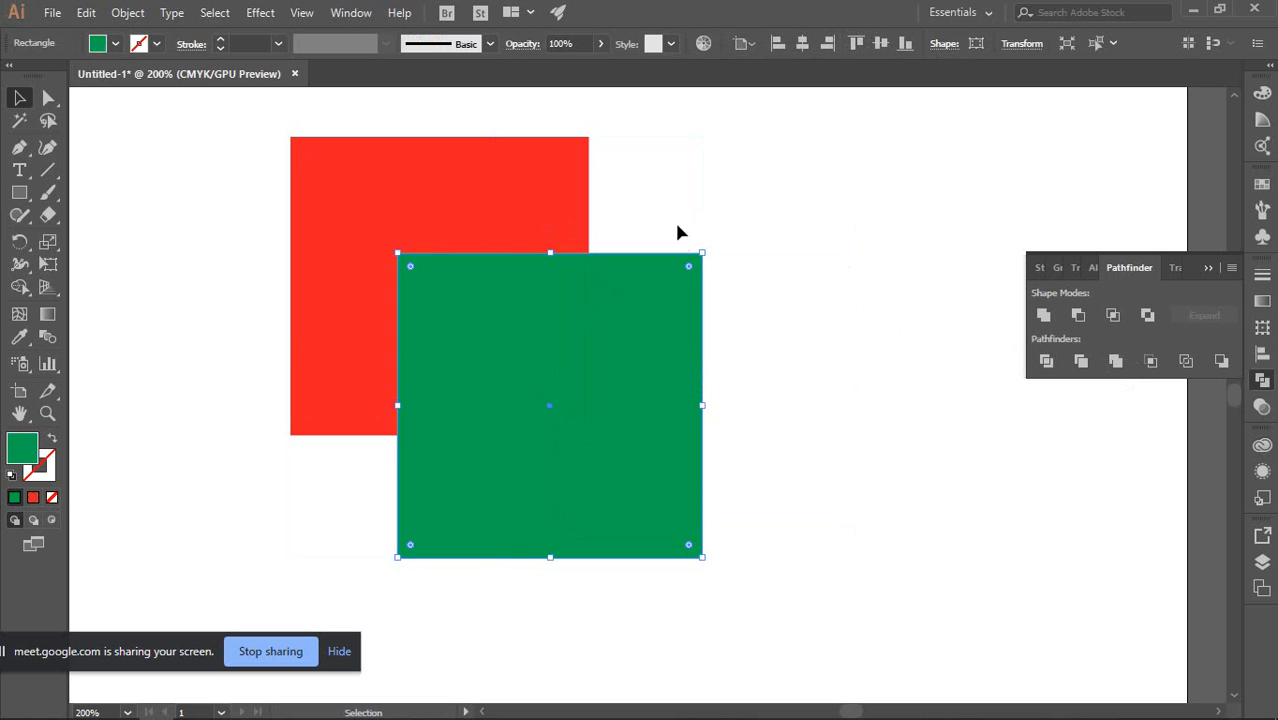
# Merge the overlapping red and green squares with Pathfinder and move the merged group right and slightly up
pyautogui.click(751, 173)
pyautogui.moveTo(754, 180); pyautogui.dragTo(405, 419)
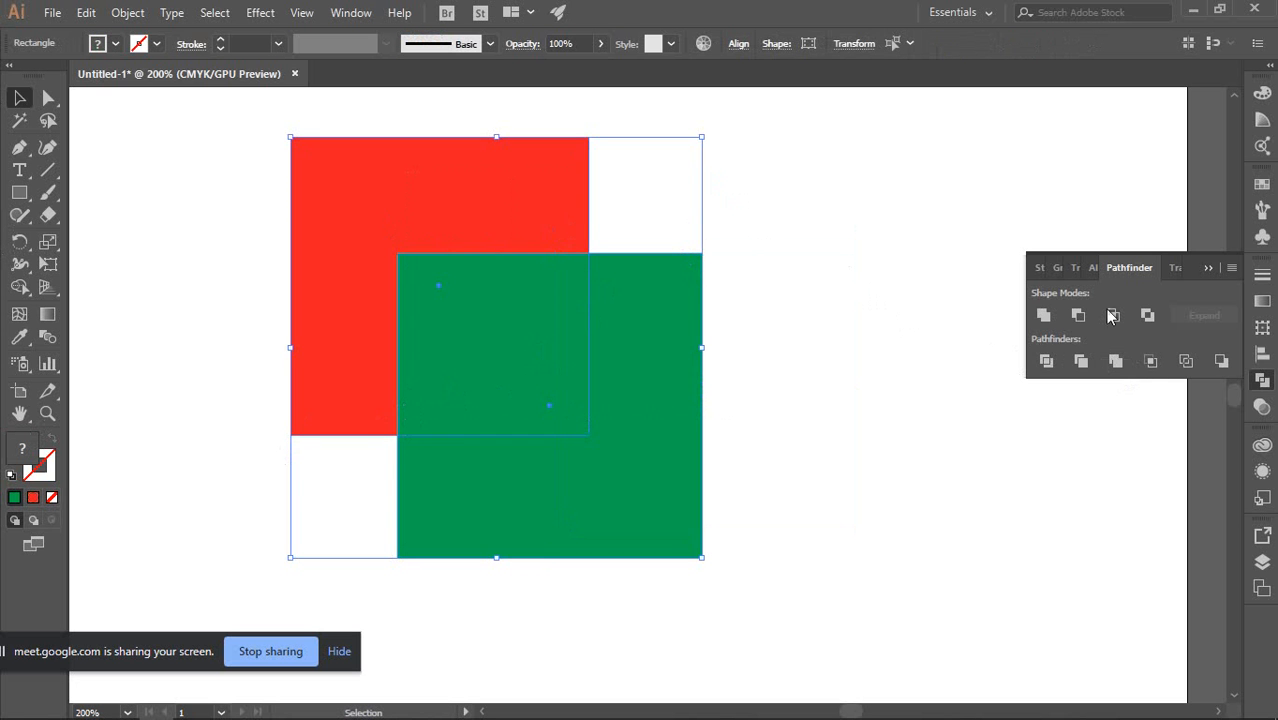
pyautogui.click(1114, 362)
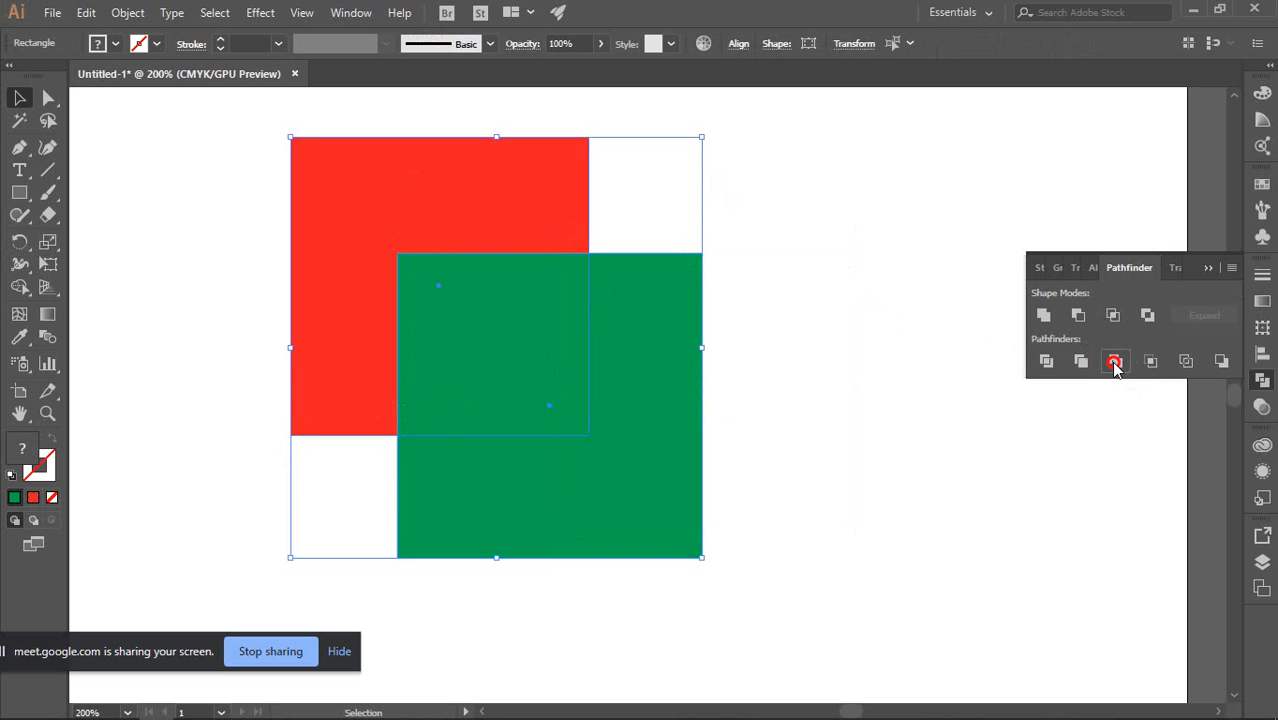
pyautogui.click(875, 360)
pyautogui.moveTo(523, 311); pyautogui.dragTo(748, 291)
# Ungroup the merged shapes and move the green square down, and undo back to the merged group's original position
pyautogui.rightClick(748, 291)
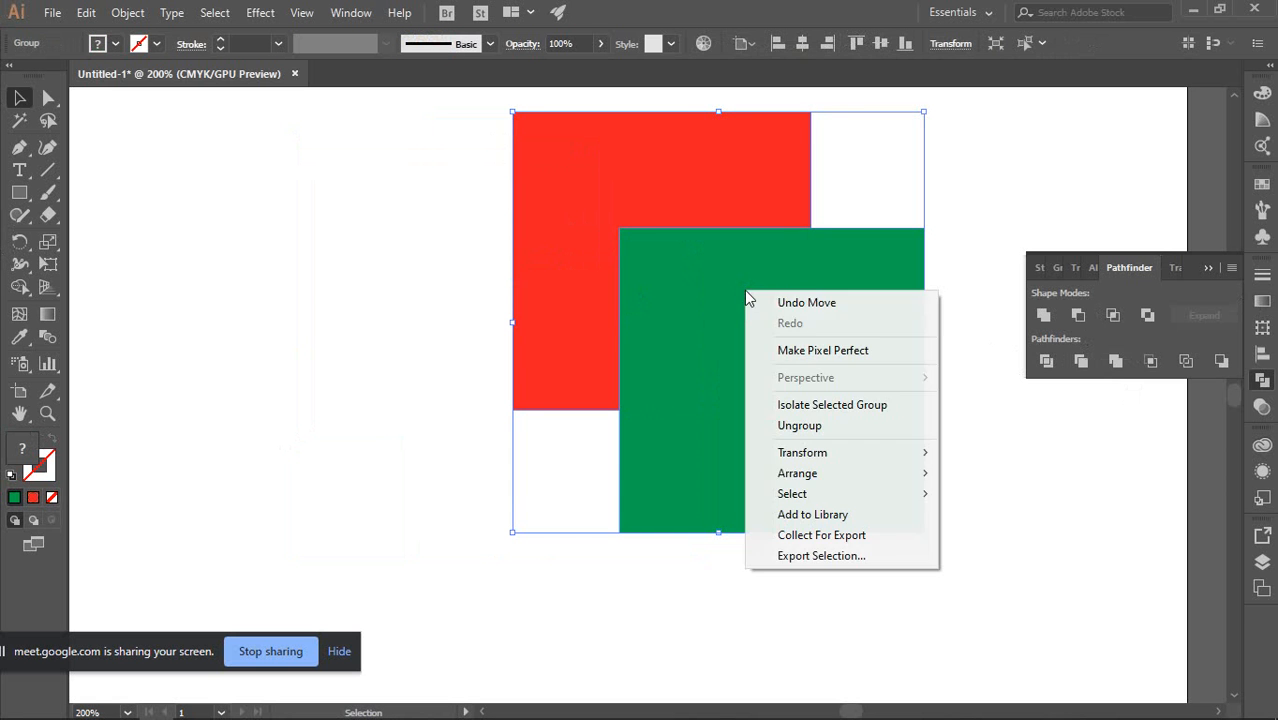
pyautogui.click(780, 422)
pyautogui.click(347, 221)
pyautogui.moveTo(797, 362); pyautogui.dragTo(804, 485)
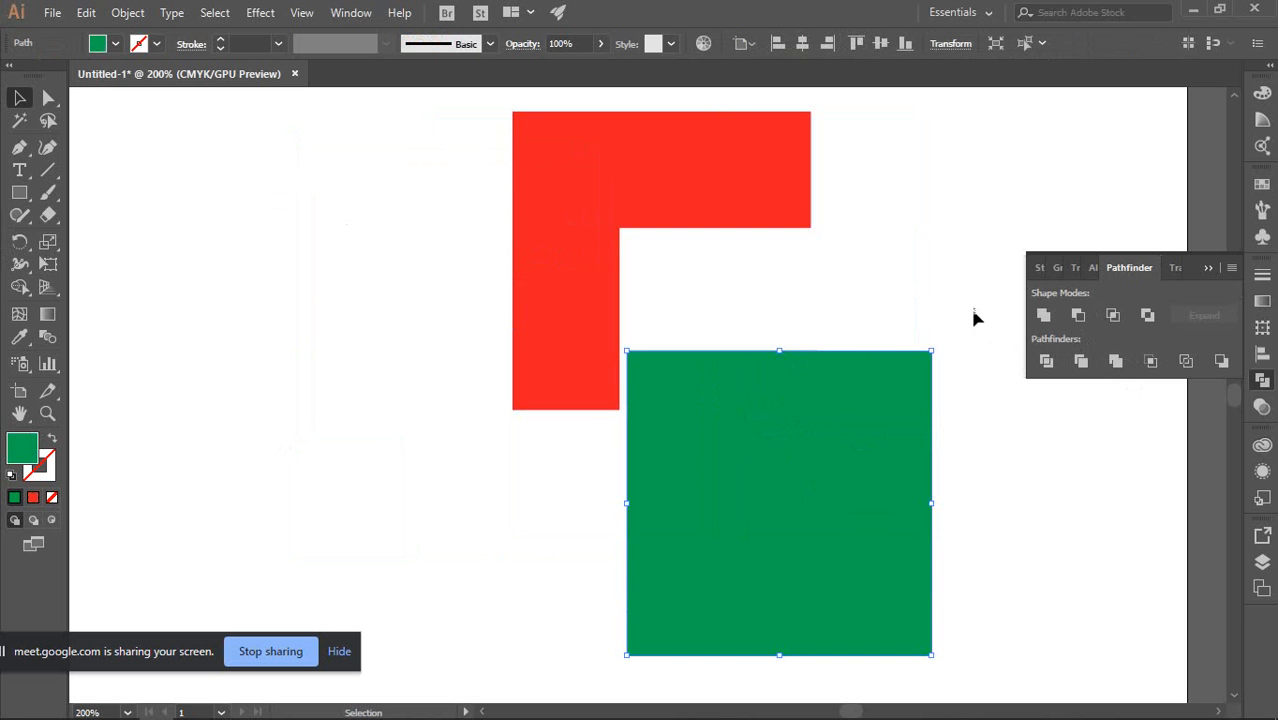
pyautogui.hotkey('ctrl', 'z')
pyautogui.hotkey('ctrl', 'z')
pyautogui.hotkey('ctrl', 'z')
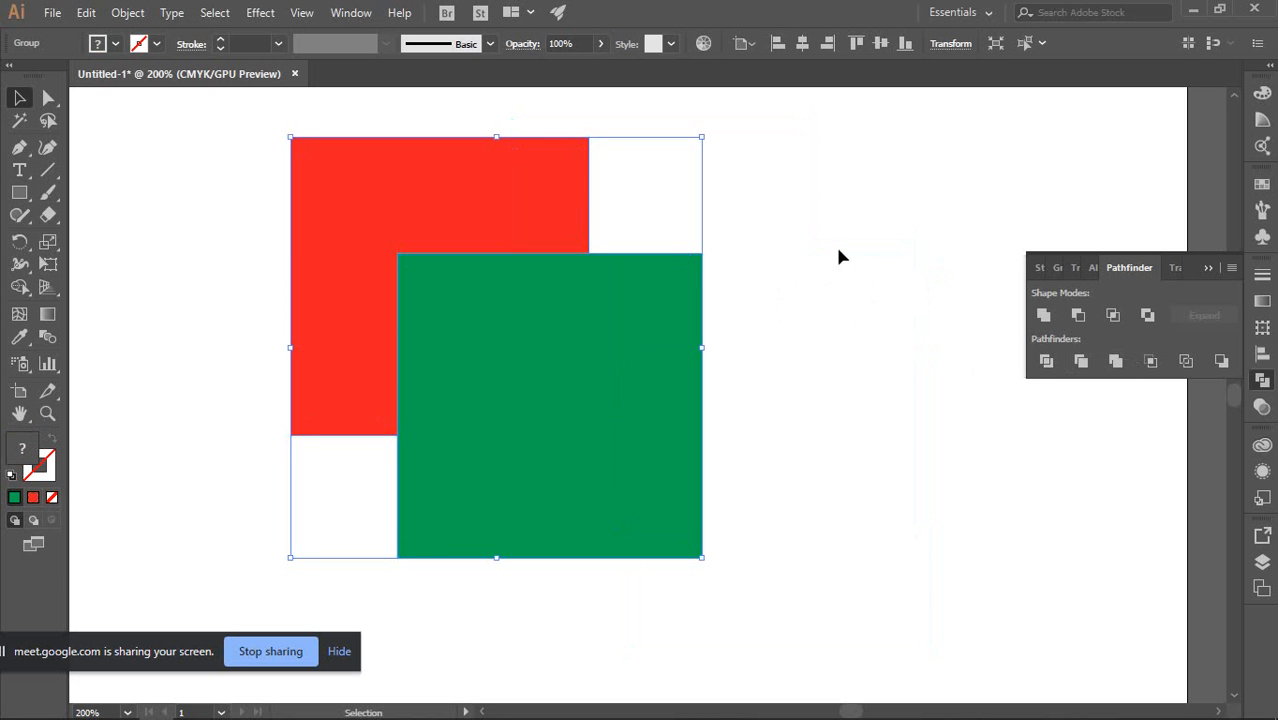
# Undo the Merge operation on the red and green shapes
pyautogui.click(860, 318)
pyautogui.rightClick(502, 314)
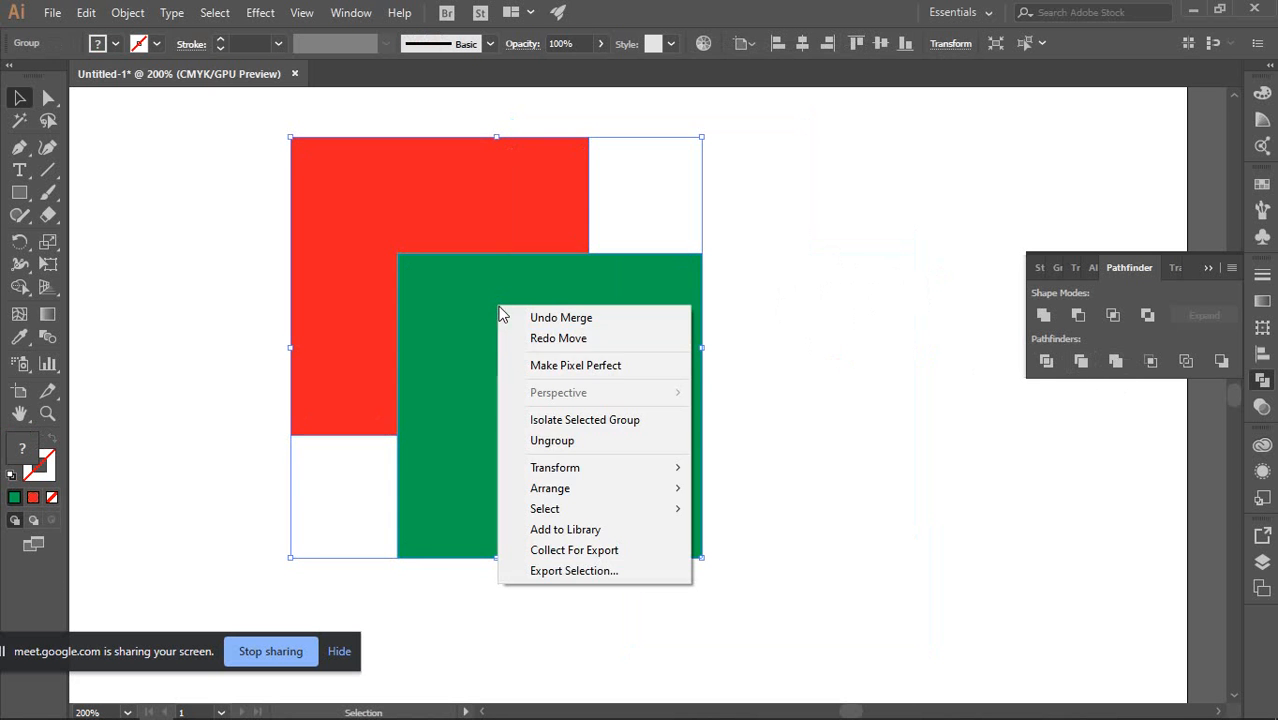
pyautogui.click(456, 268)
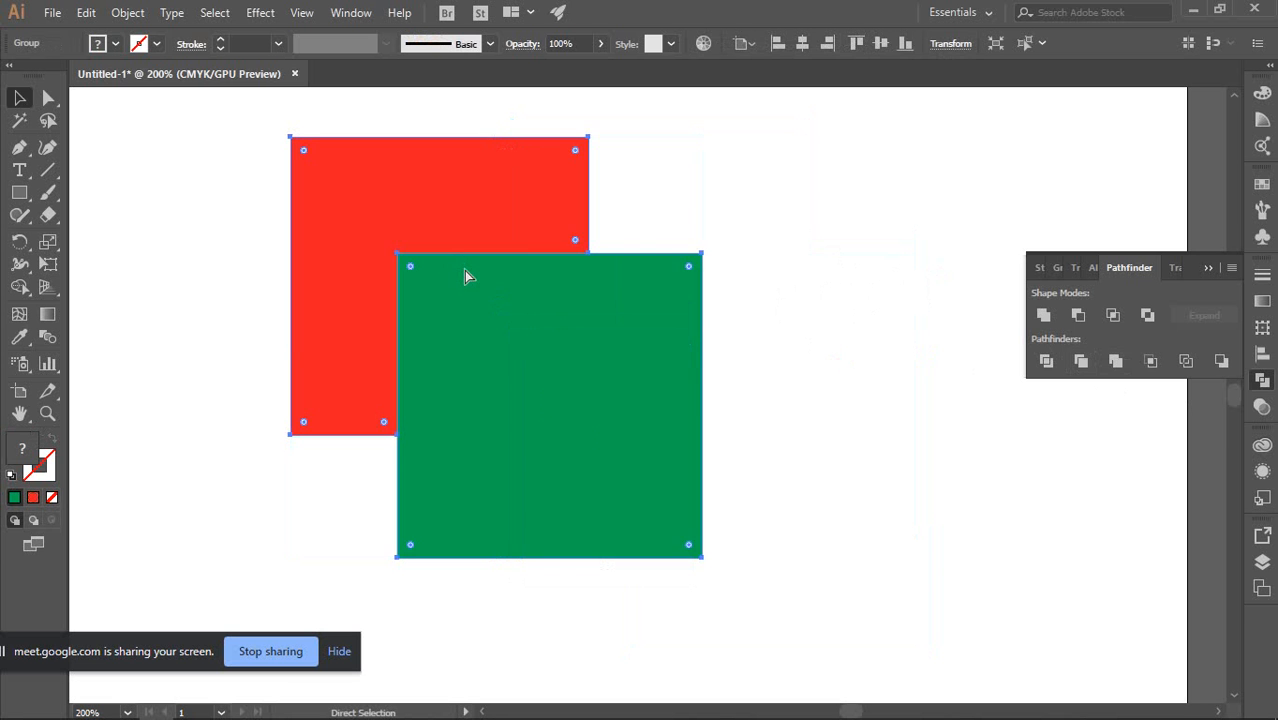
pyautogui.hotkey('ctrl', 'z')
# Move the green square right and slightly down, and undo the move
pyautogui.click(826, 250)
pyautogui.moveTo(594, 397); pyautogui.dragTo(762, 437)
pyautogui.hotkey('ctrl', 'z')
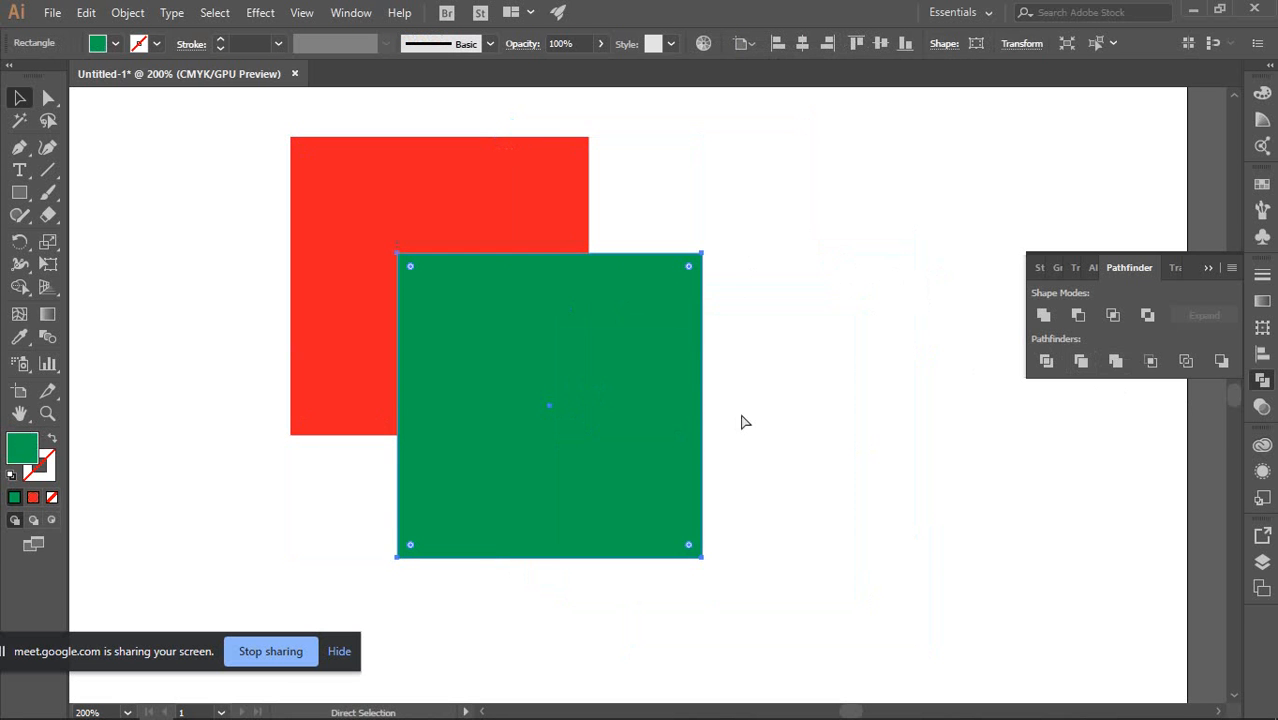
# Select both the red and green squares and apply the Pathfinder Crop operation
pyautogui.moveTo(712, 166); pyautogui.dragTo(285, 414)
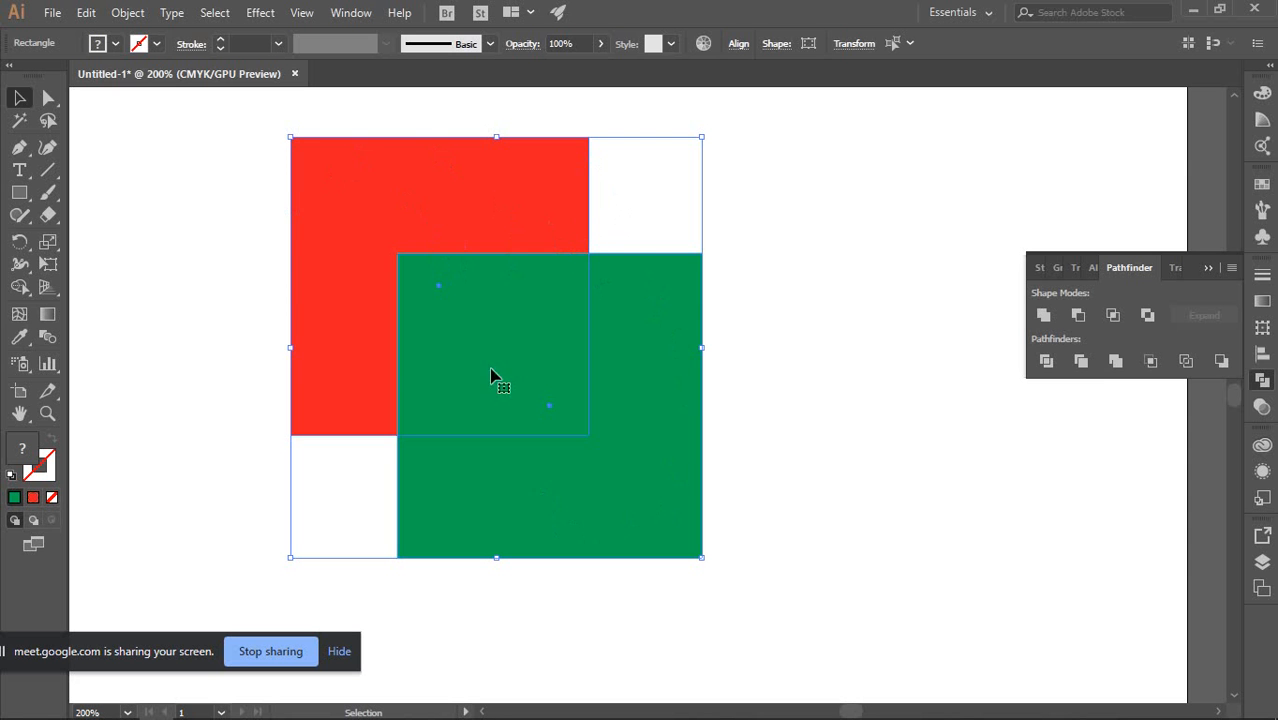
pyautogui.click(853, 262)
pyautogui.click(536, 210)
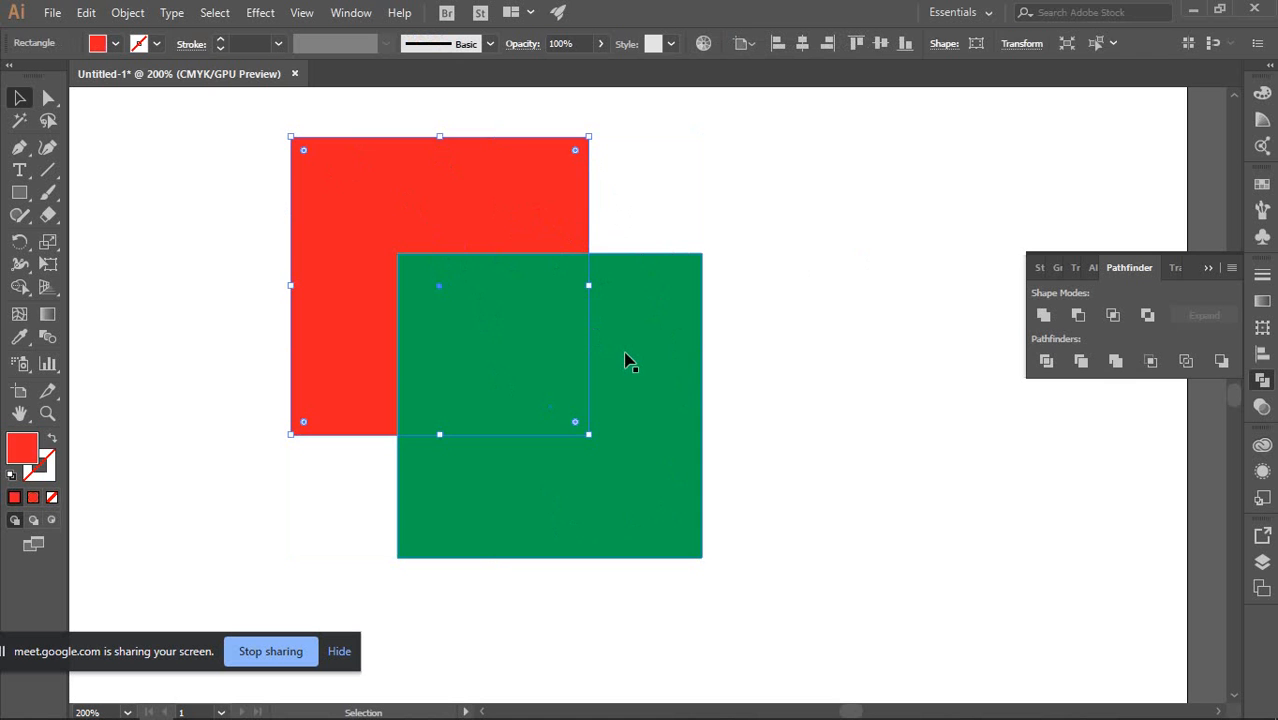
pyautogui.keyDown('shift'); pyautogui.click(628, 357); pyautogui.keyUp('shift')
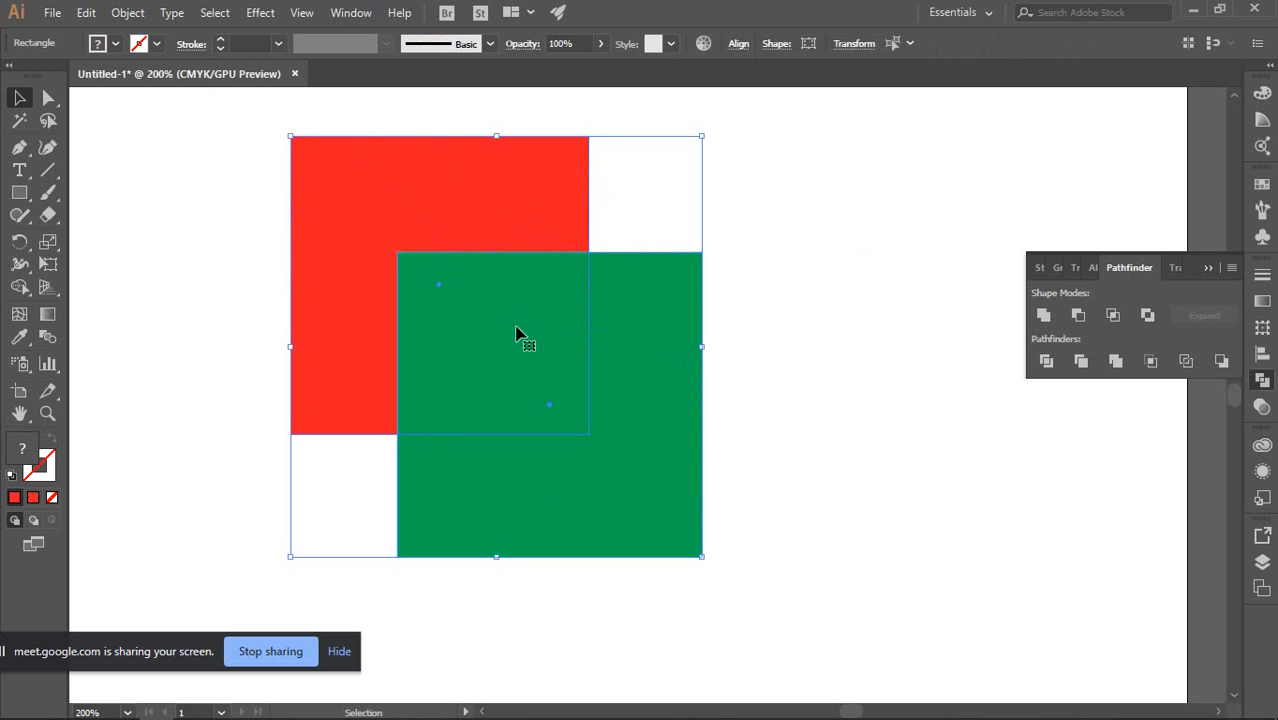
pyautogui.click(1152, 362)
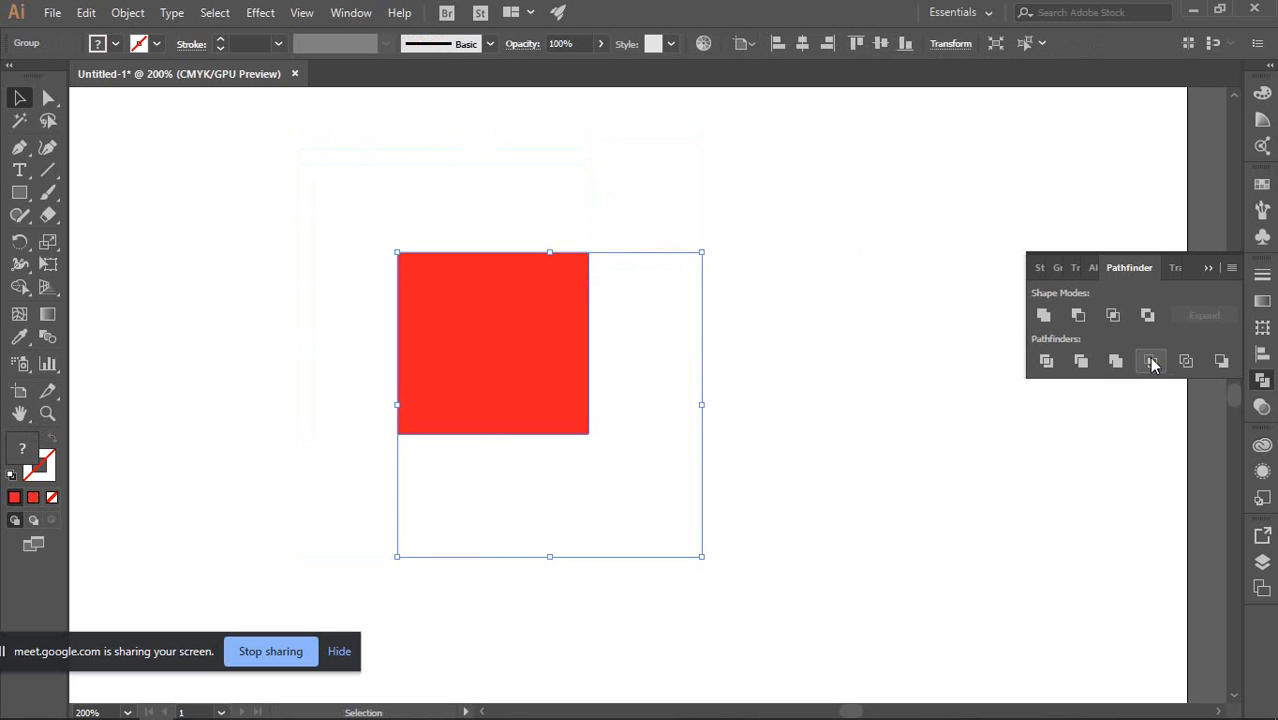
# Ungroup the cropped result and delete the unfilled leftover path around the red piece
pyautogui.click(595, 296)
pyautogui.click(572, 298)
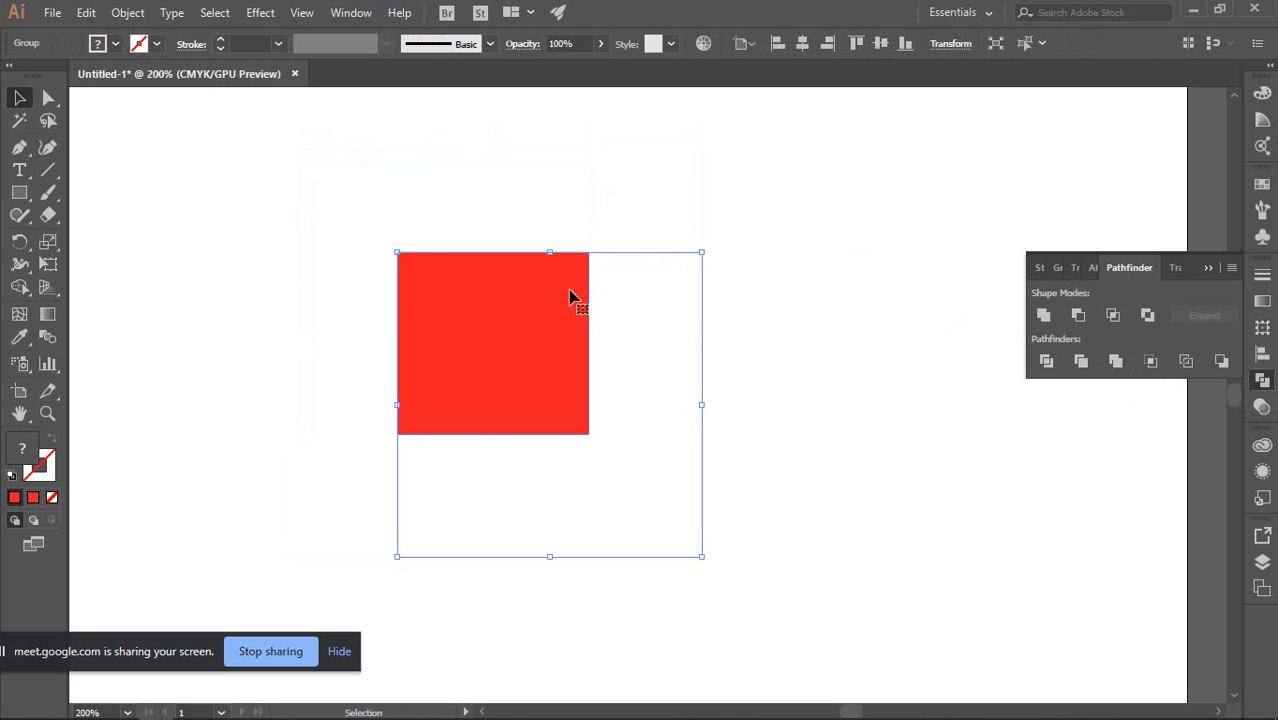
pyautogui.press('a')
pyautogui.rightClick(572, 296)
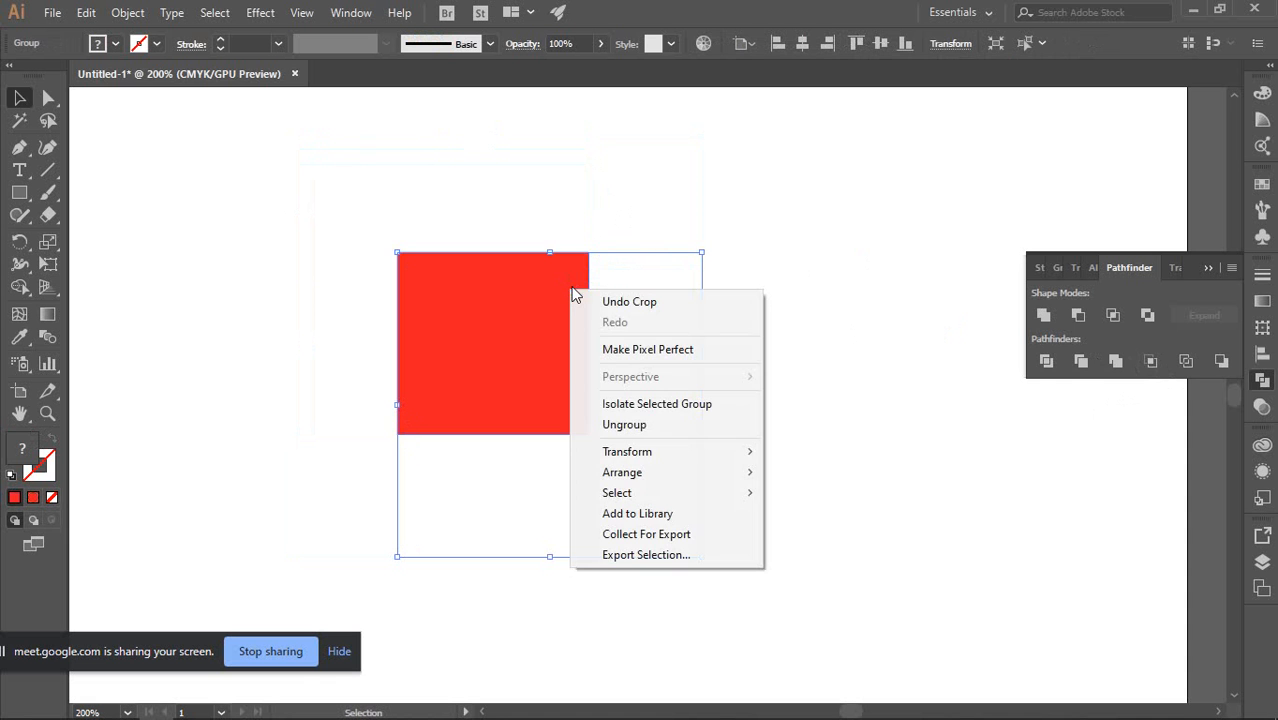
pyautogui.click(613, 426)
pyautogui.click(648, 256)
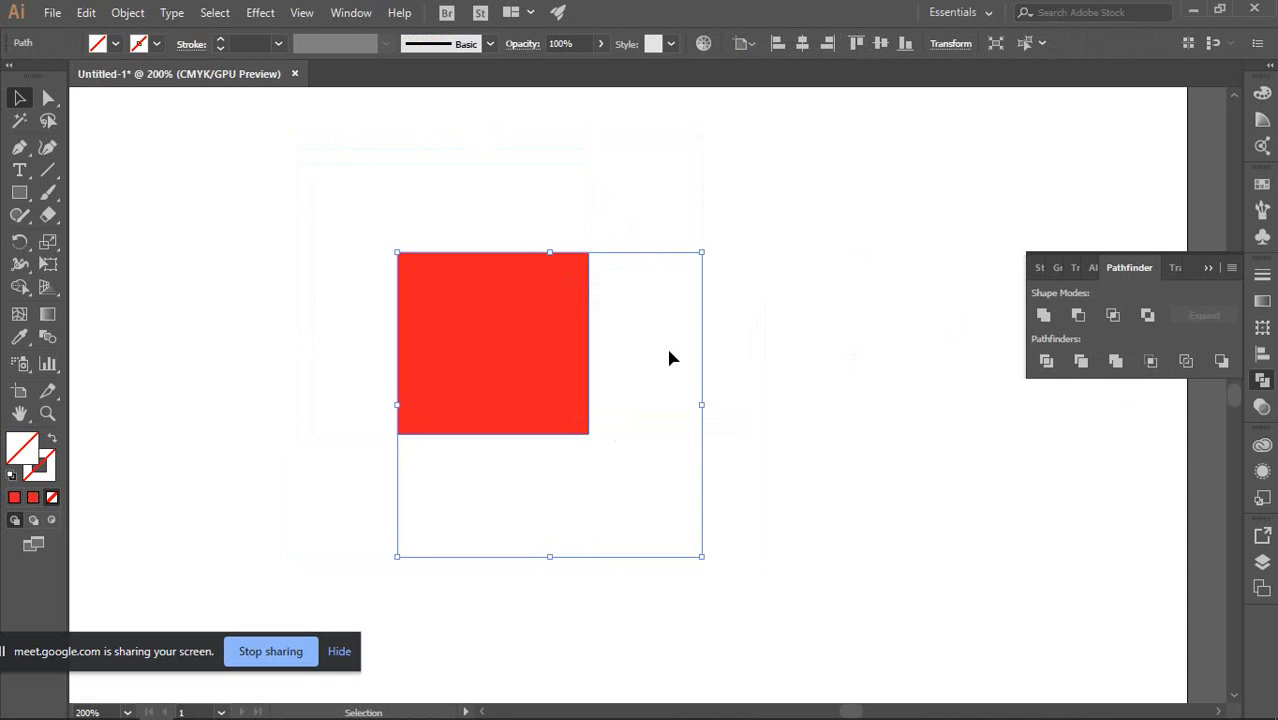
pyautogui.press('Delete')
pyautogui.moveTo(334, 176); pyautogui.dragTo(635, 235)
# Undo back to the original overlapping squares, and move the green square down and right and undo that move
pyautogui.hotkey('ctrl', 'z')
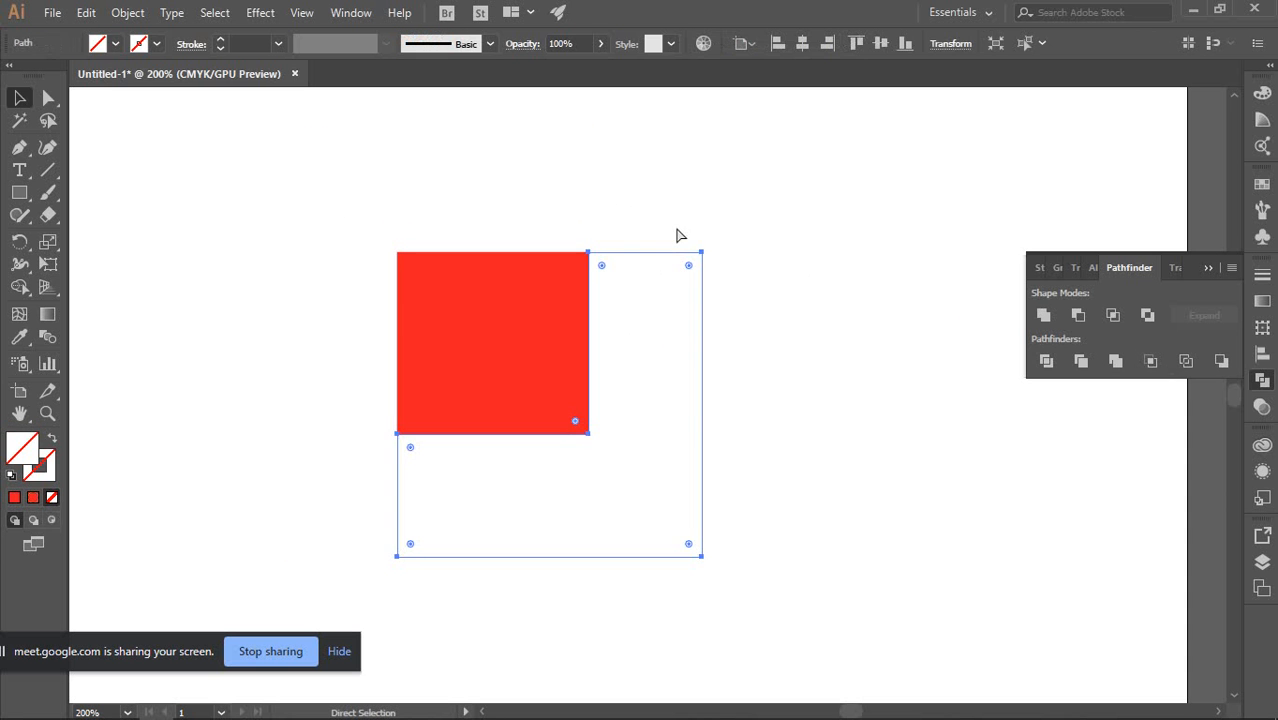
pyautogui.hotkey('ctrl', 'z')
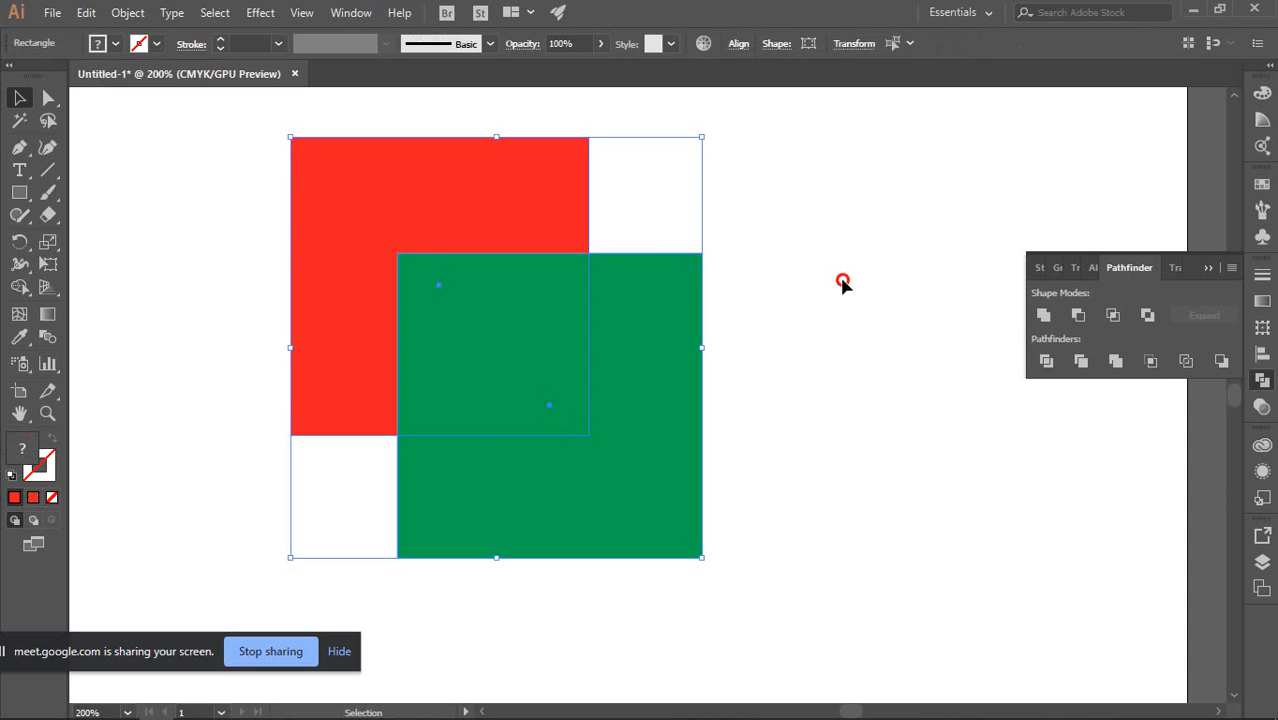
pyautogui.click(842, 280)
pyautogui.moveTo(625, 340); pyautogui.dragTo(782, 438)
pyautogui.hotkey('ctrl', 'z')
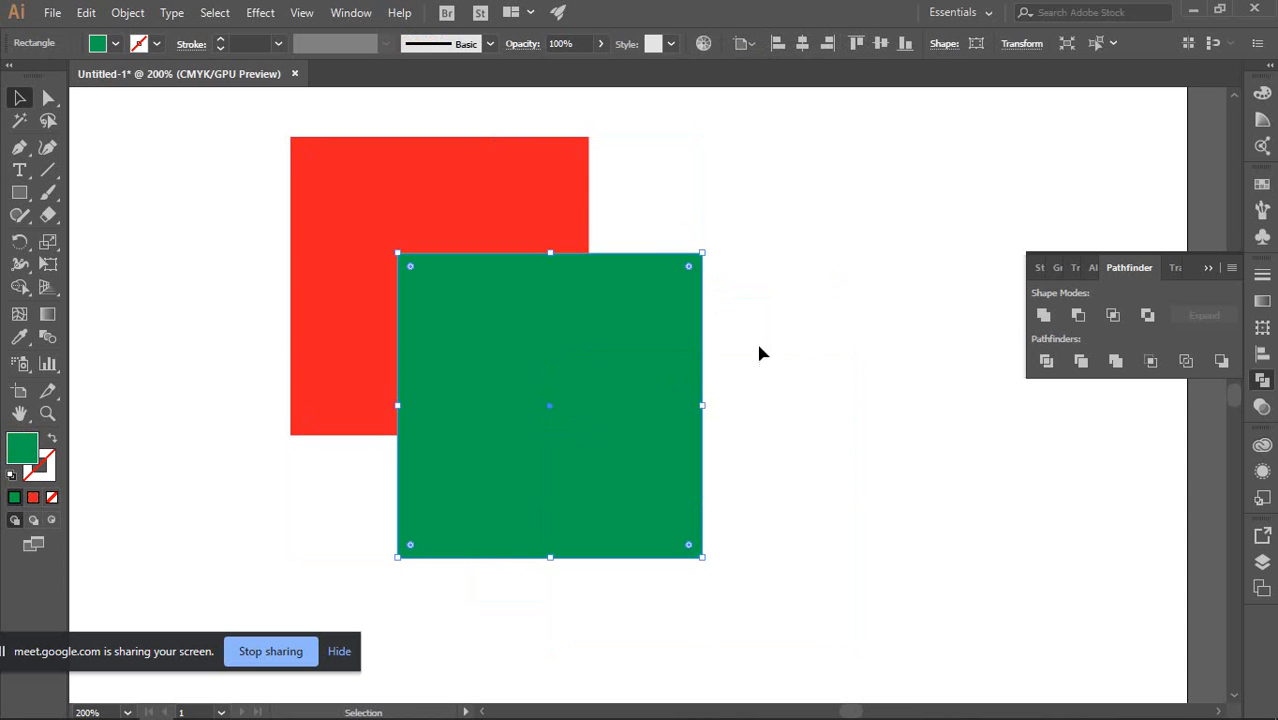
# Convert both overlapping squares to line segments with the Pathfinder Outline operation and deselect them
pyautogui.moveTo(771, 206); pyautogui.dragTo(340, 473)
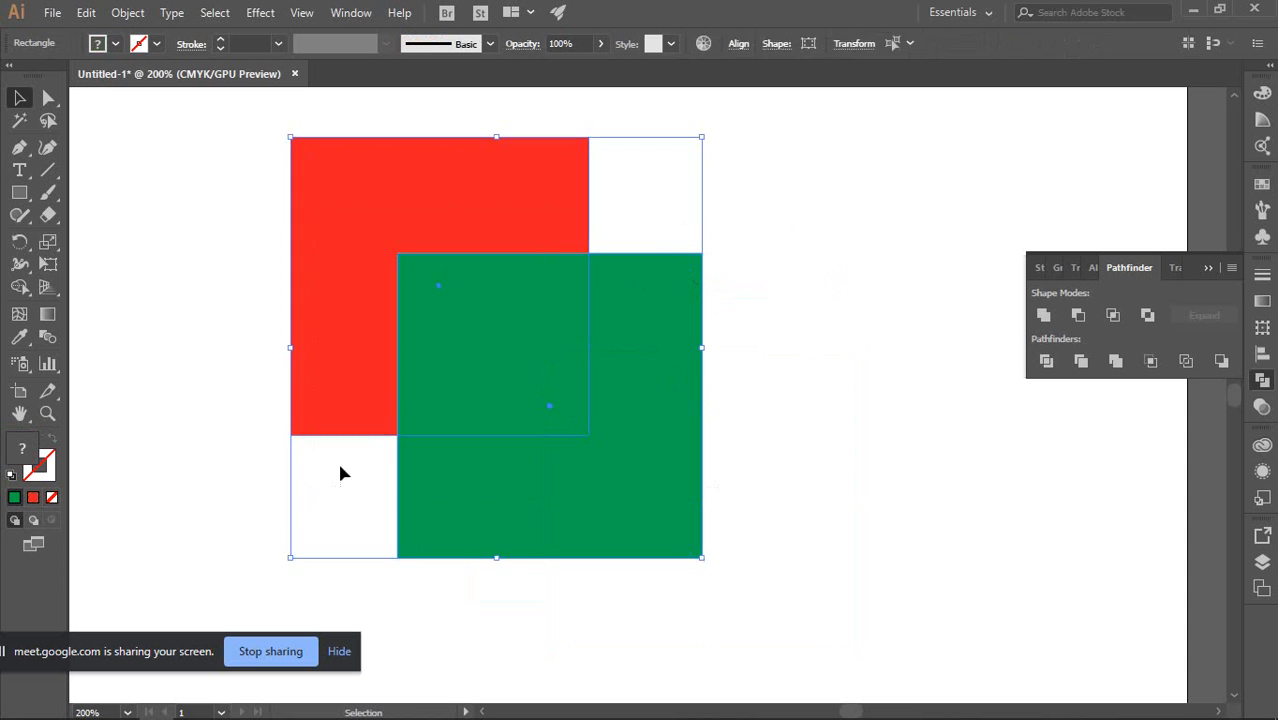
pyautogui.click(1185, 361)
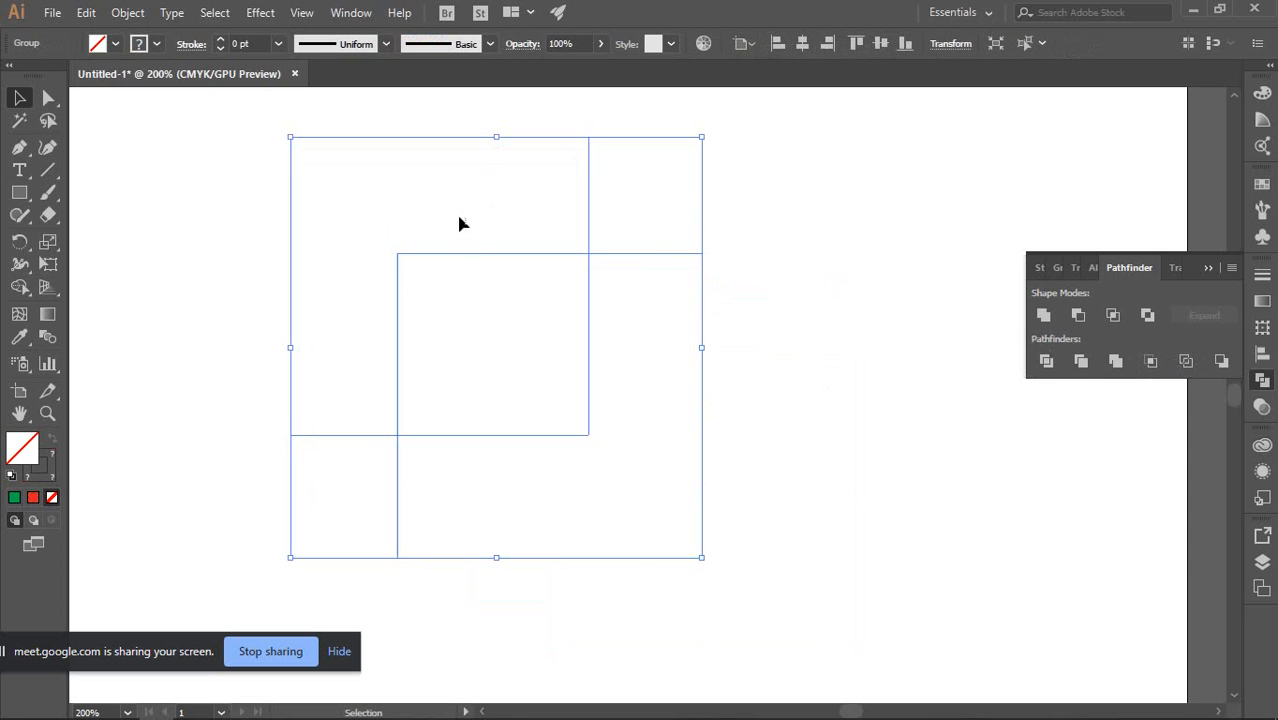
pyautogui.moveTo(774, 183); pyautogui.dragTo(604, 299)
pyautogui.click(768, 296)
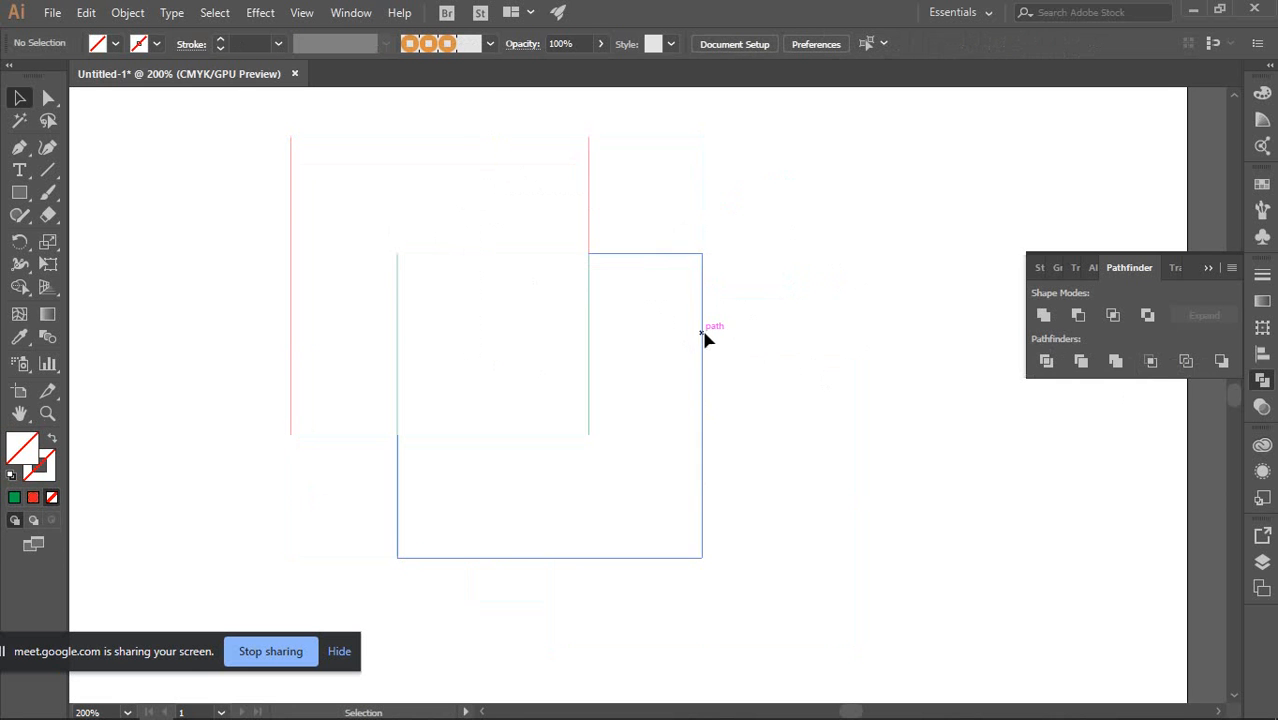
# Inspect the outlined segments up close, select them all, and undo the Outline operation
pyautogui.scroll(2, 683, 350)
pyautogui.scroll(-1, 720, 255)
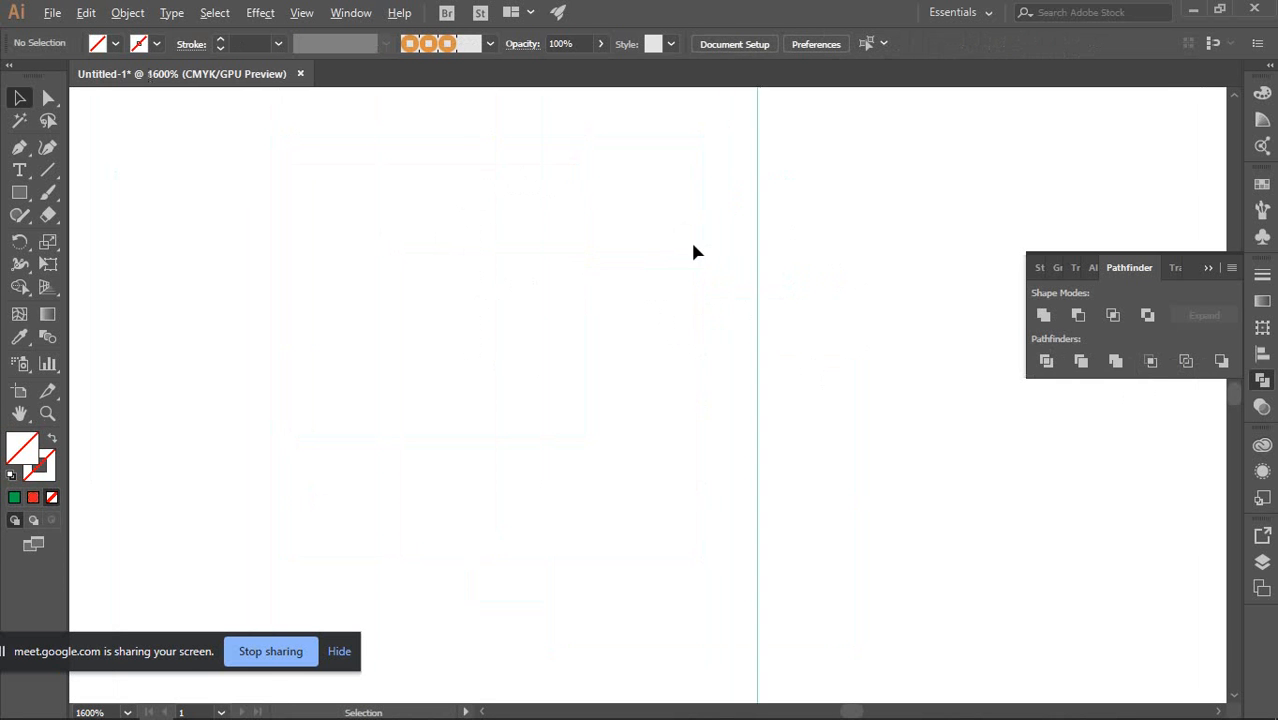
pyautogui.scroll(-5, 808, 288)
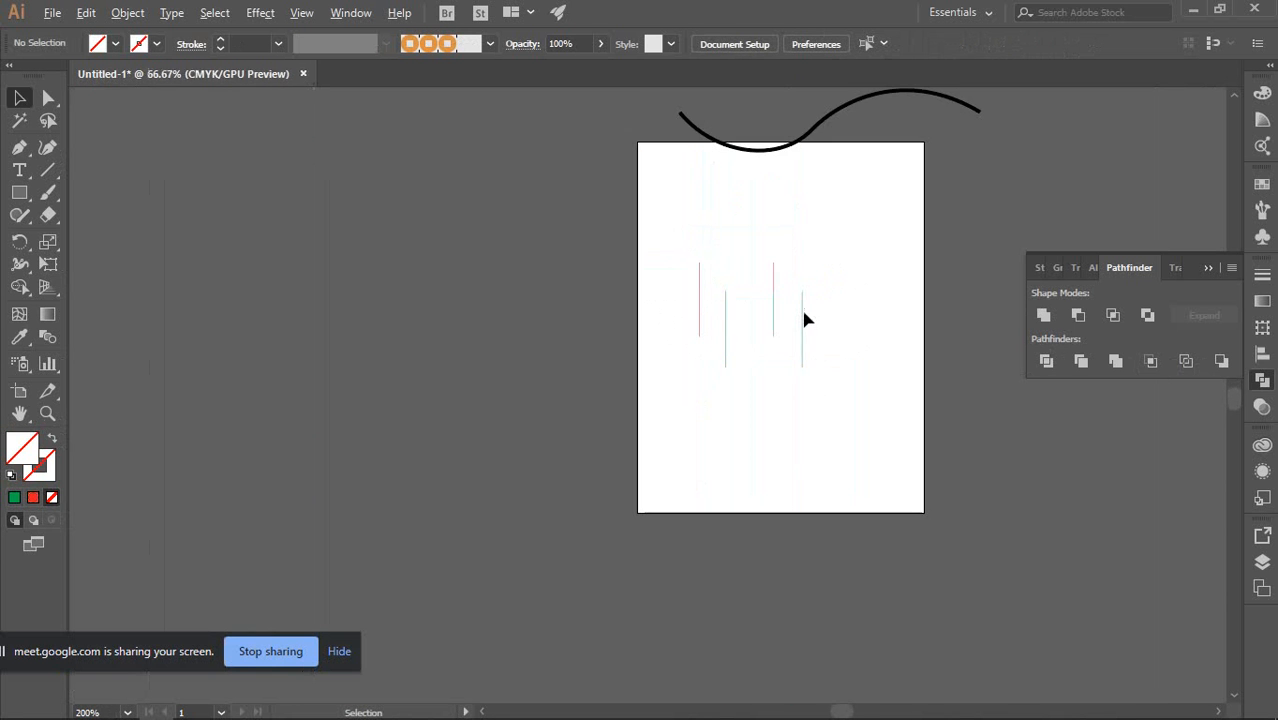
pyautogui.moveTo(873, 305); pyautogui.dragTo(807, 291)
pyautogui.moveTo(612, 240); pyautogui.dragTo(797, 405)
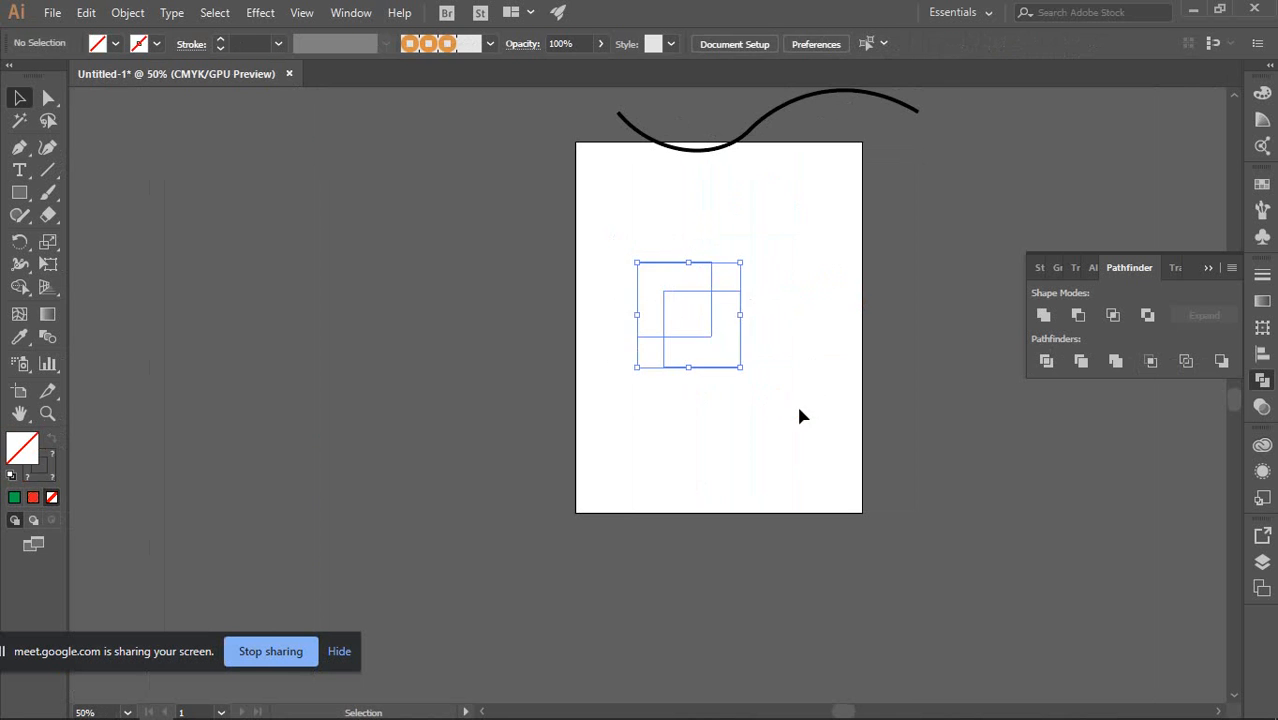
pyautogui.click(806, 334)
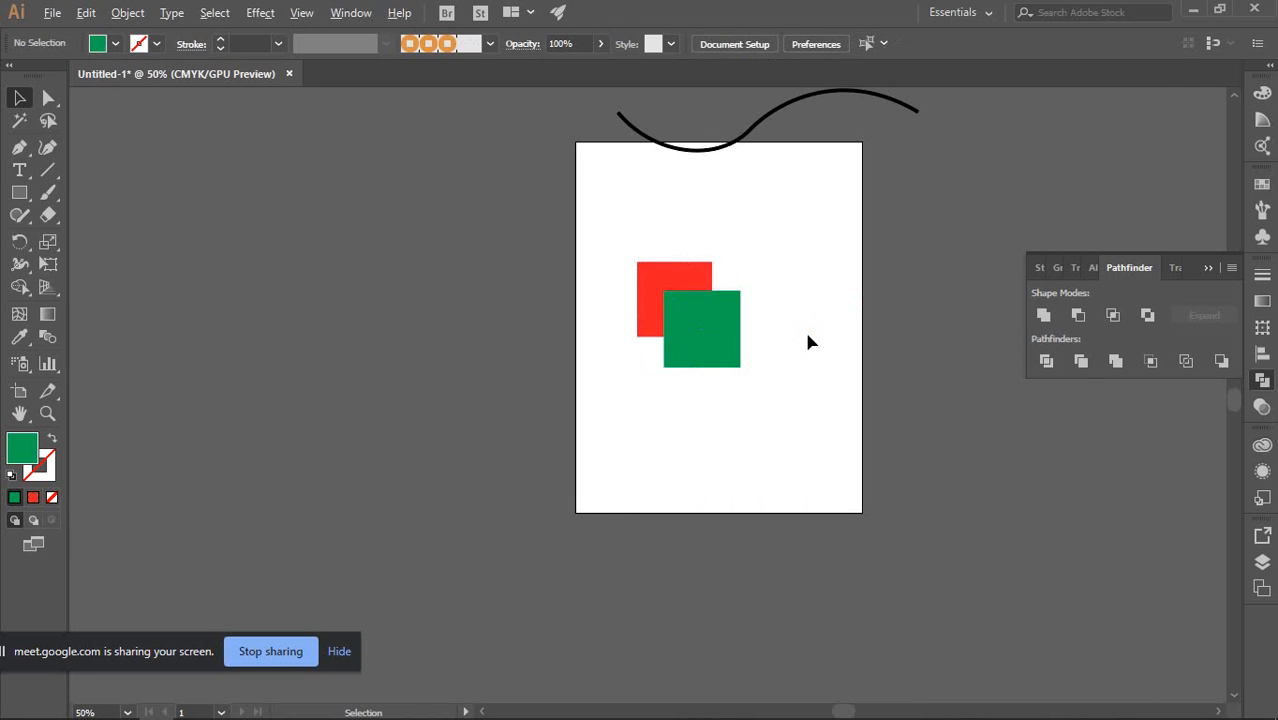
# Move the green square slightly to the right, and undo the move
pyautogui.scroll(2, 806, 334)
pyautogui.moveTo(648, 315); pyautogui.dragTo(691, 325)
pyautogui.hotkey('ctrl', 'z')
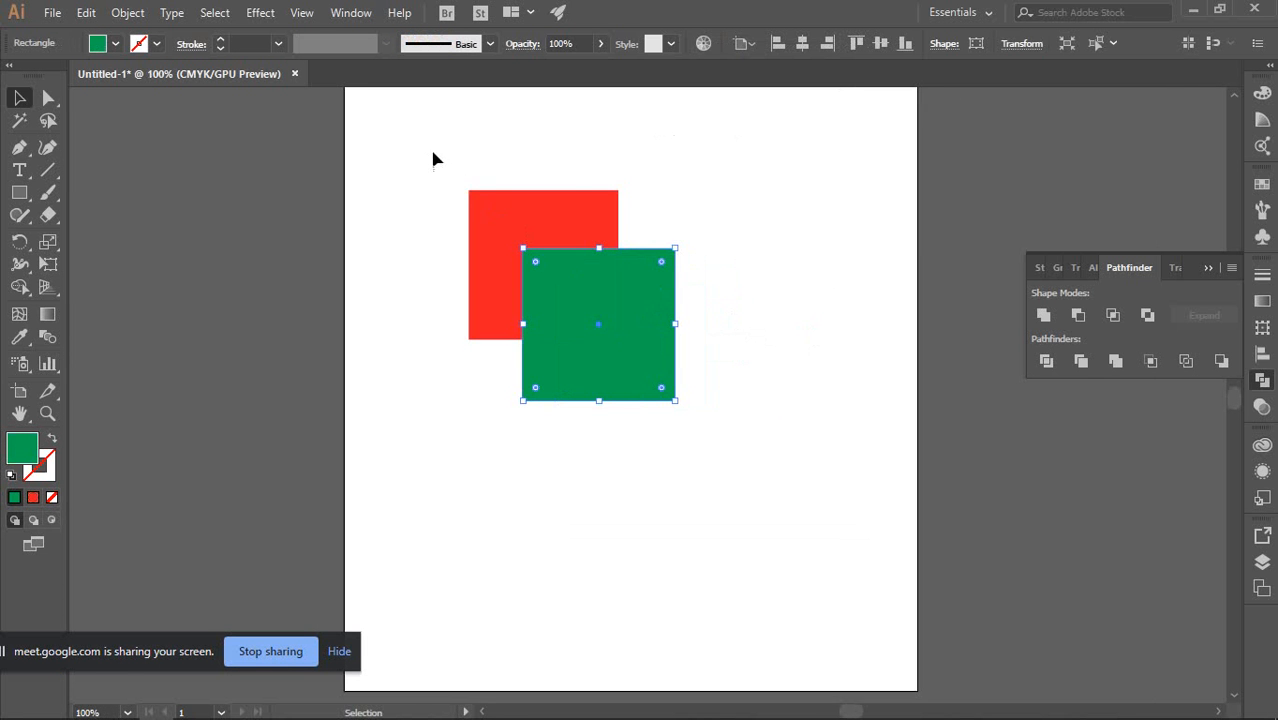
# Apply Pathfinder Minus Back to both squares twice, undoing it each time, and deselect everything
pyautogui.moveTo(422, 143); pyautogui.dragTo(693, 322)
pyautogui.scroll(1, 770, 310)
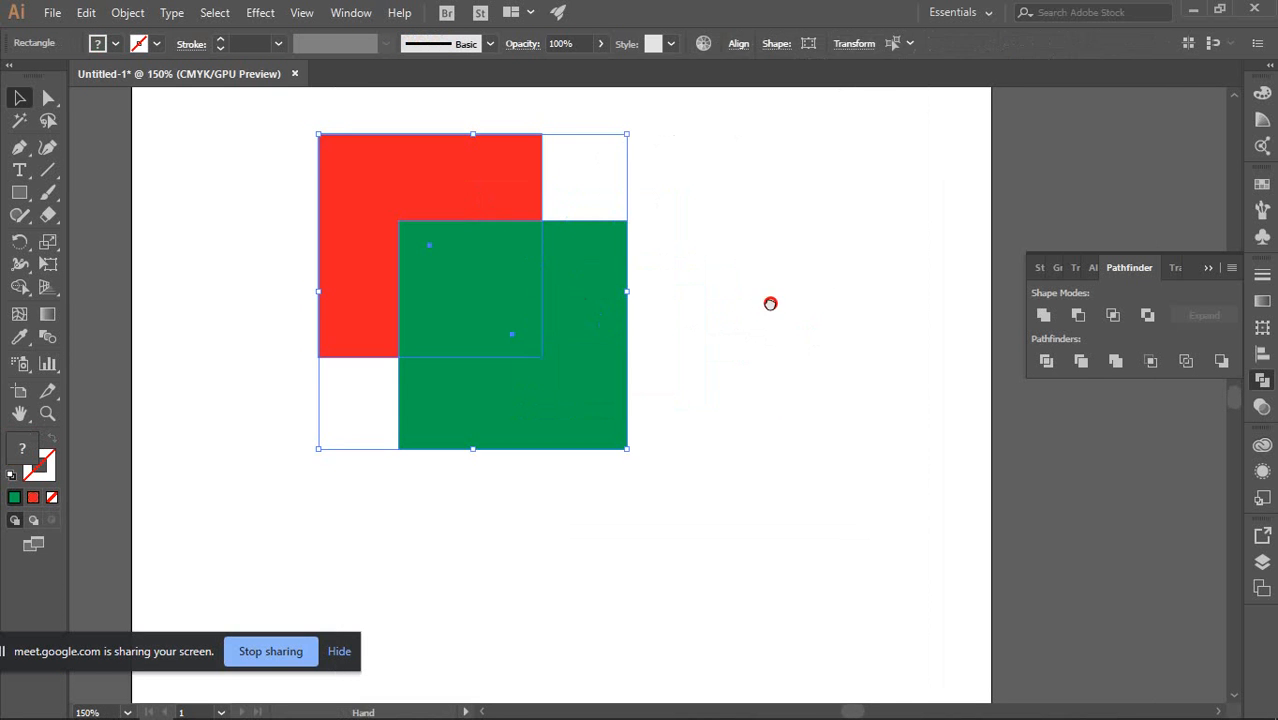
pyautogui.click(1221, 361)
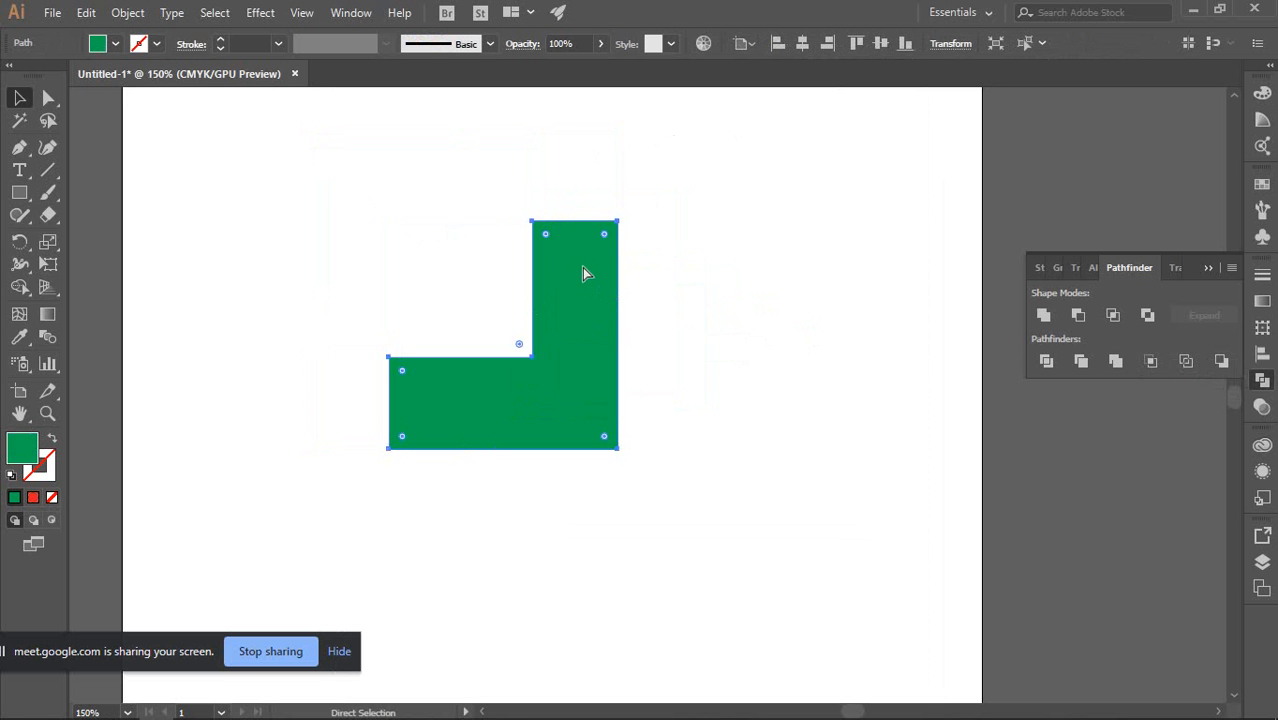
pyautogui.hotkey('ctrl', 'z')
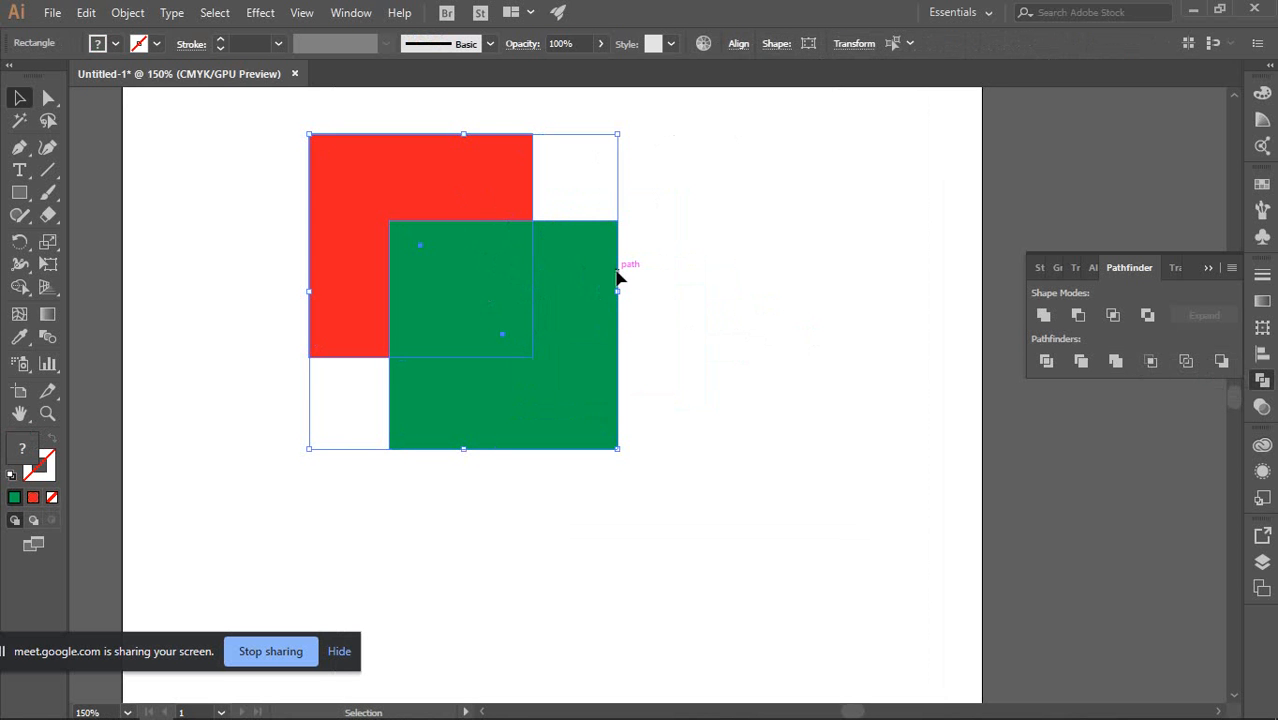
pyautogui.click(1221, 361)
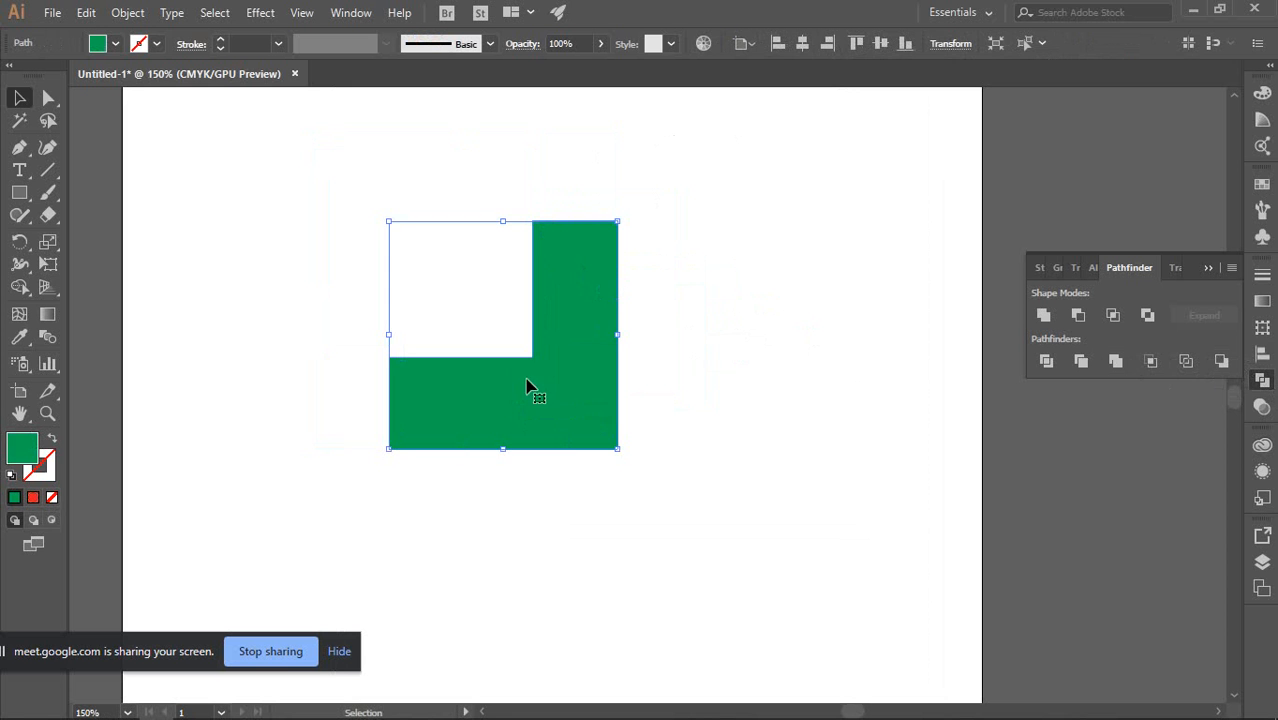
pyautogui.hotkey('ctrl', 'z')
pyautogui.click(658, 308)
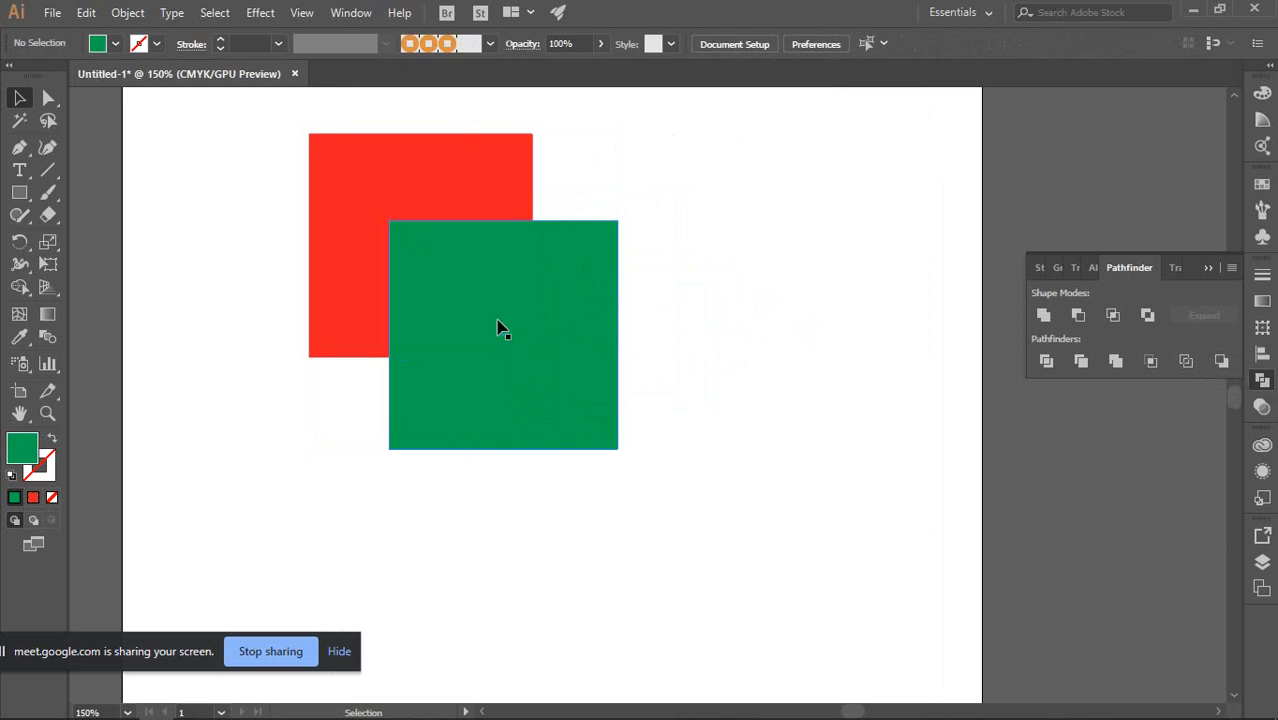
# Send the green square backward behind the red square and deselect it
pyautogui.click(563, 322)
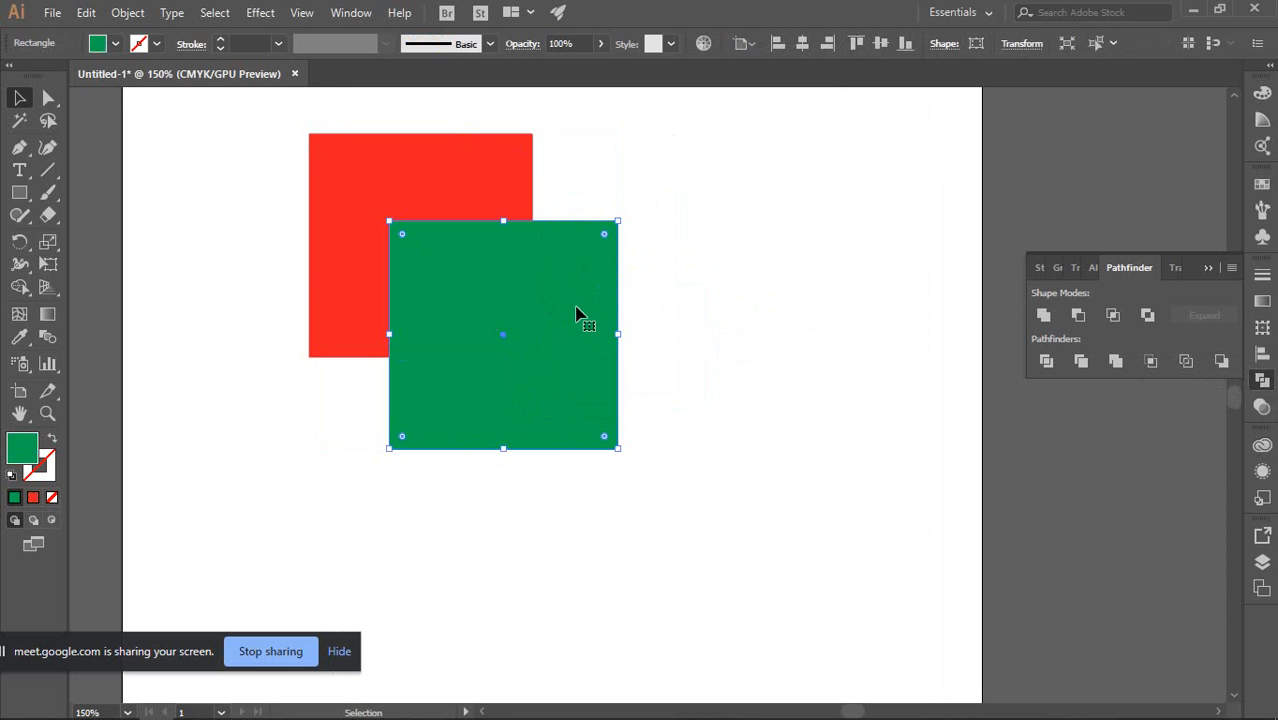
pyautogui.hotkey('ctrl', '[')
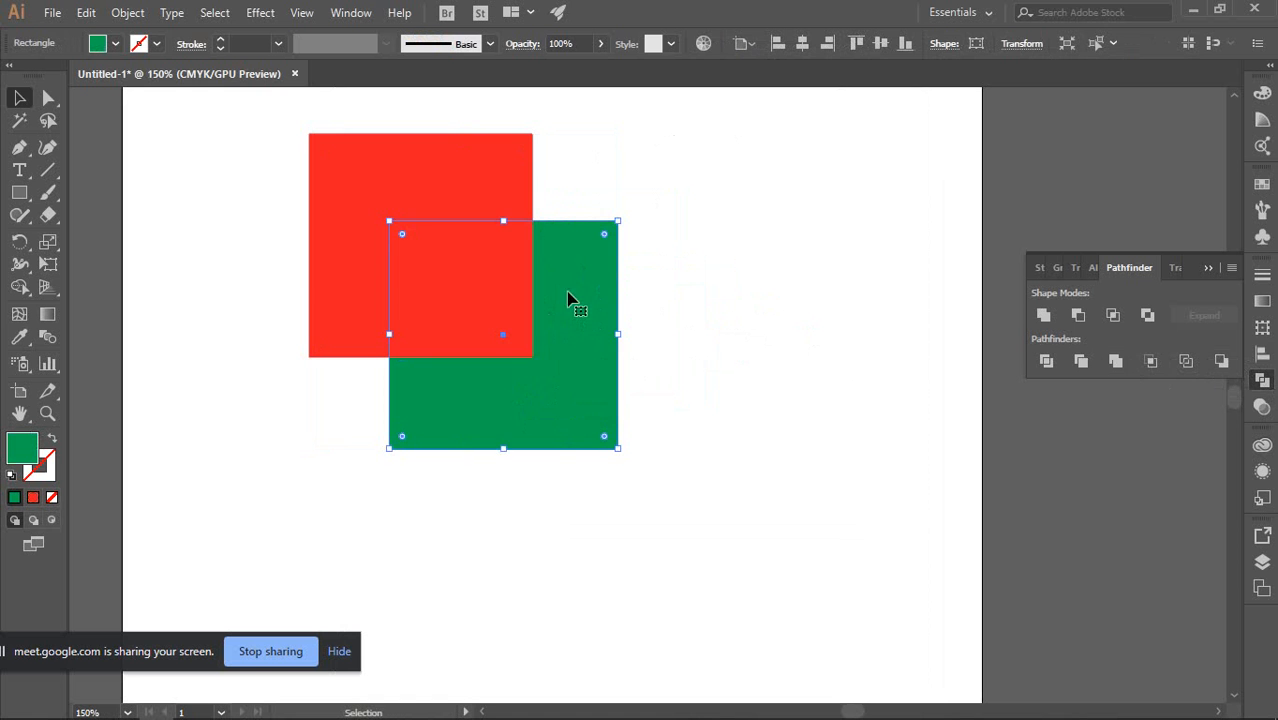
pyautogui.click(685, 240)
# Trim both squares with Pathfinder while the red square is in front, and deselect the result
pyautogui.moveTo(684, 240); pyautogui.dragTo(338, 384)
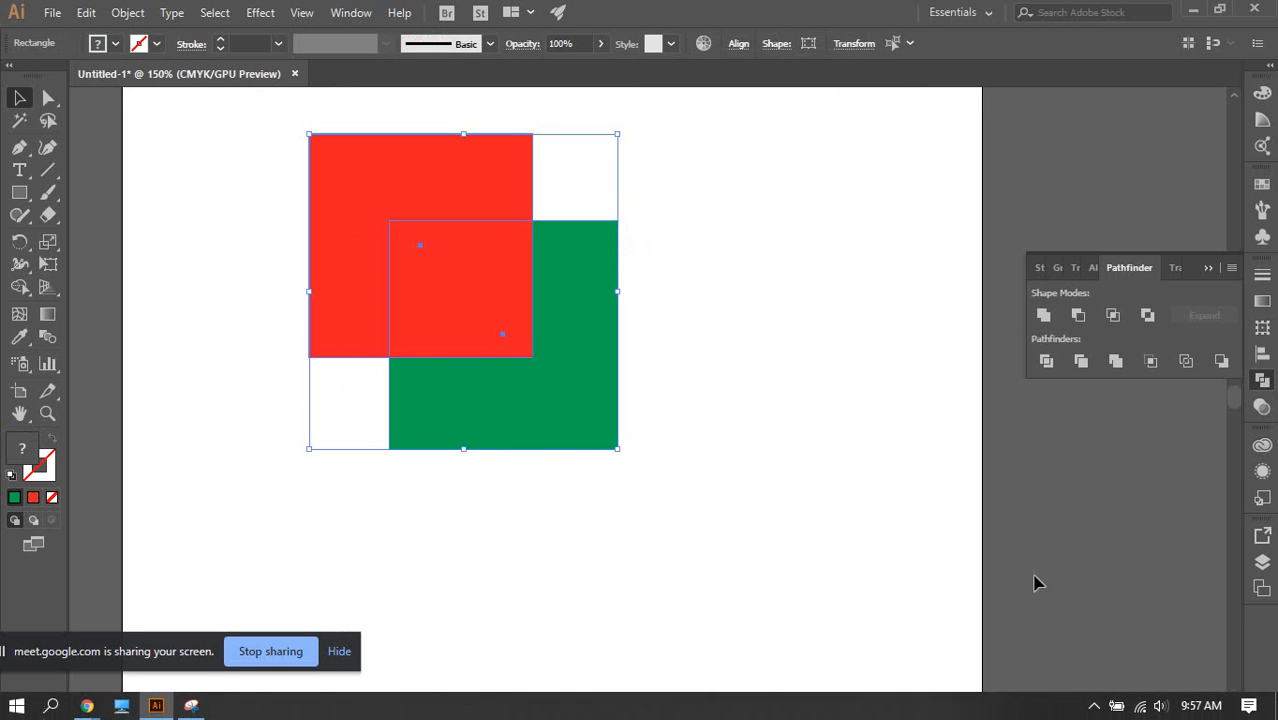
pyautogui.click(1083, 362)
pyautogui.click(807, 313)
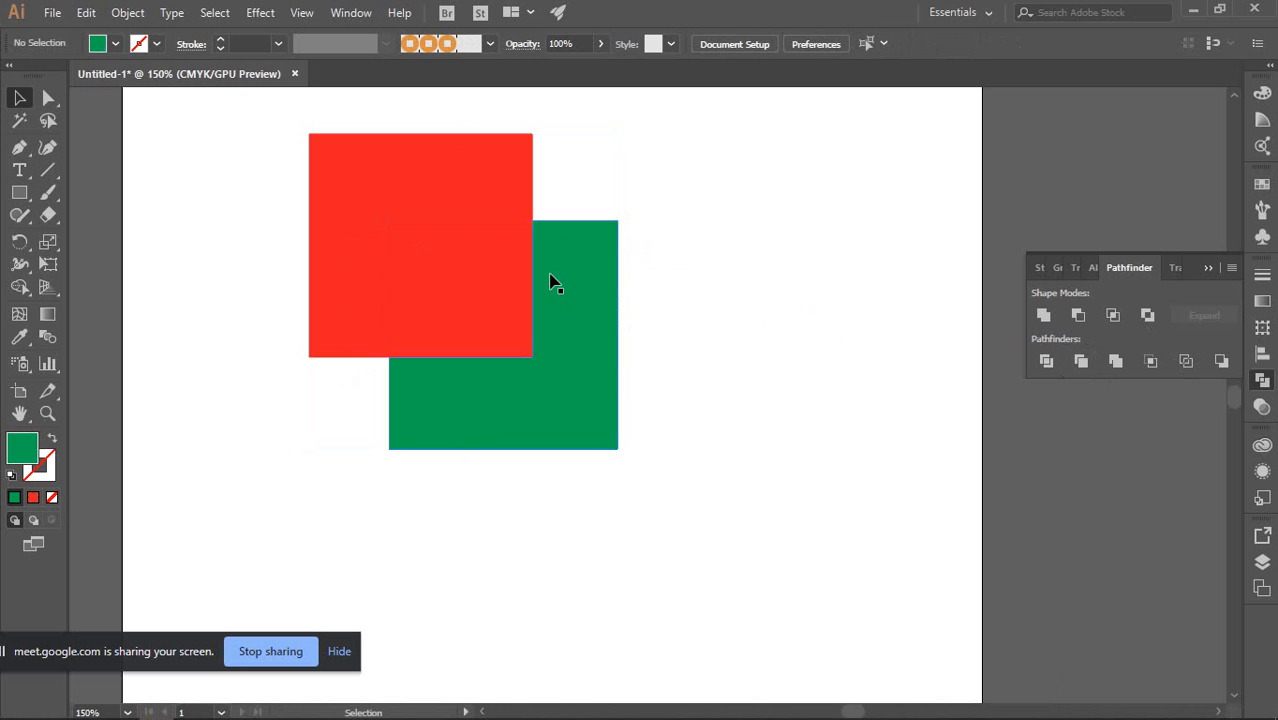
# Undo the trim of the two squares, apply Pathfinder Minus Back to them, and undo that operation
pyautogui.click(401, 204)
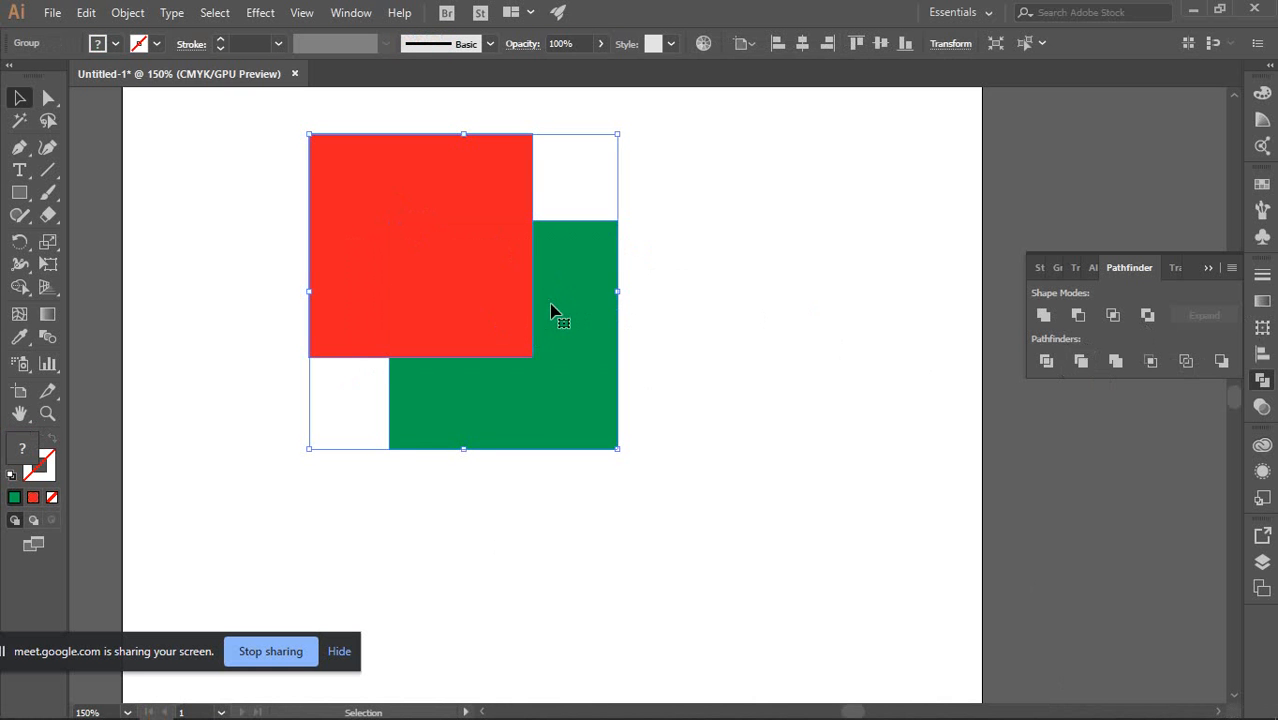
pyautogui.hotkey('ctrl', 'z')
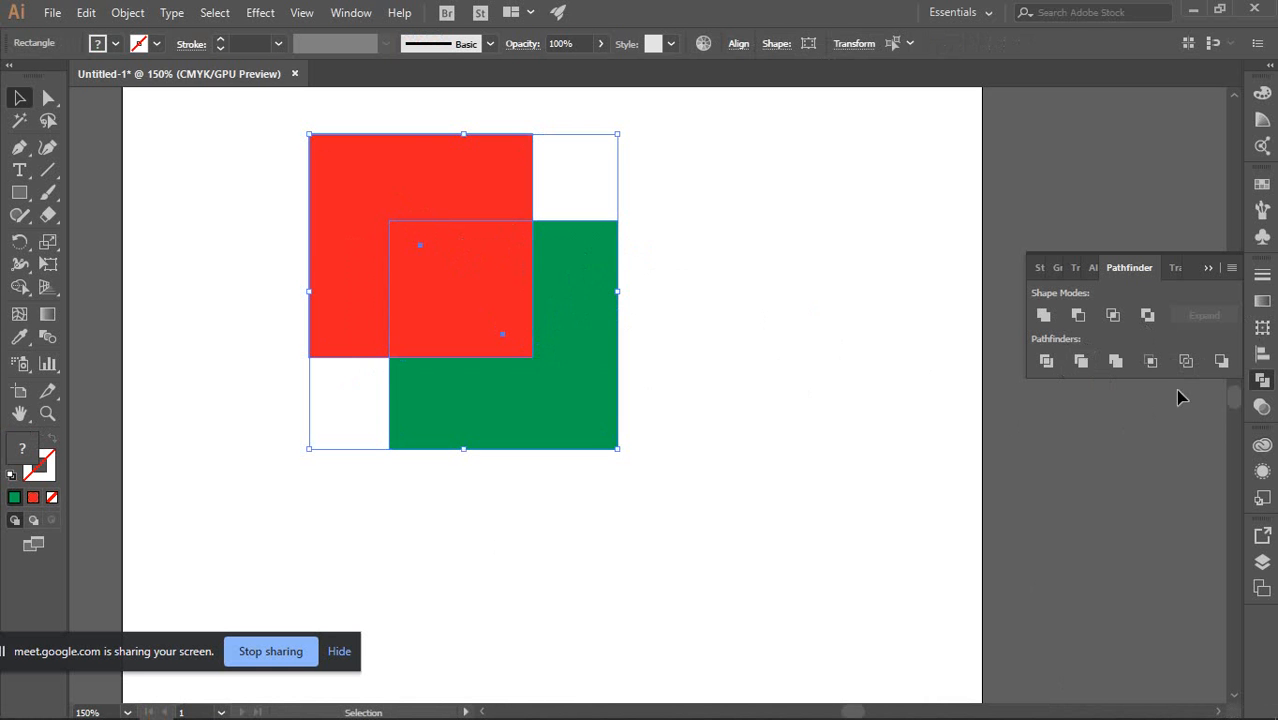
pyautogui.click(1221, 360)
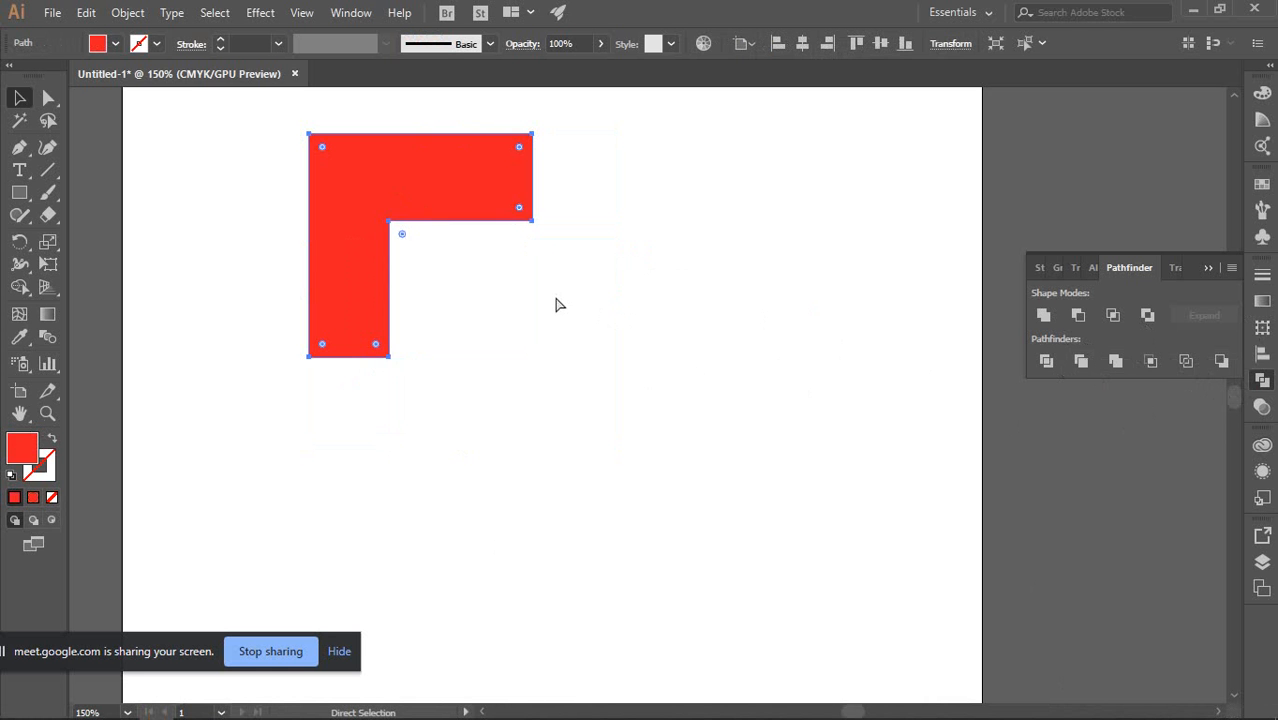
pyautogui.hotkey('ctrl', 'z')
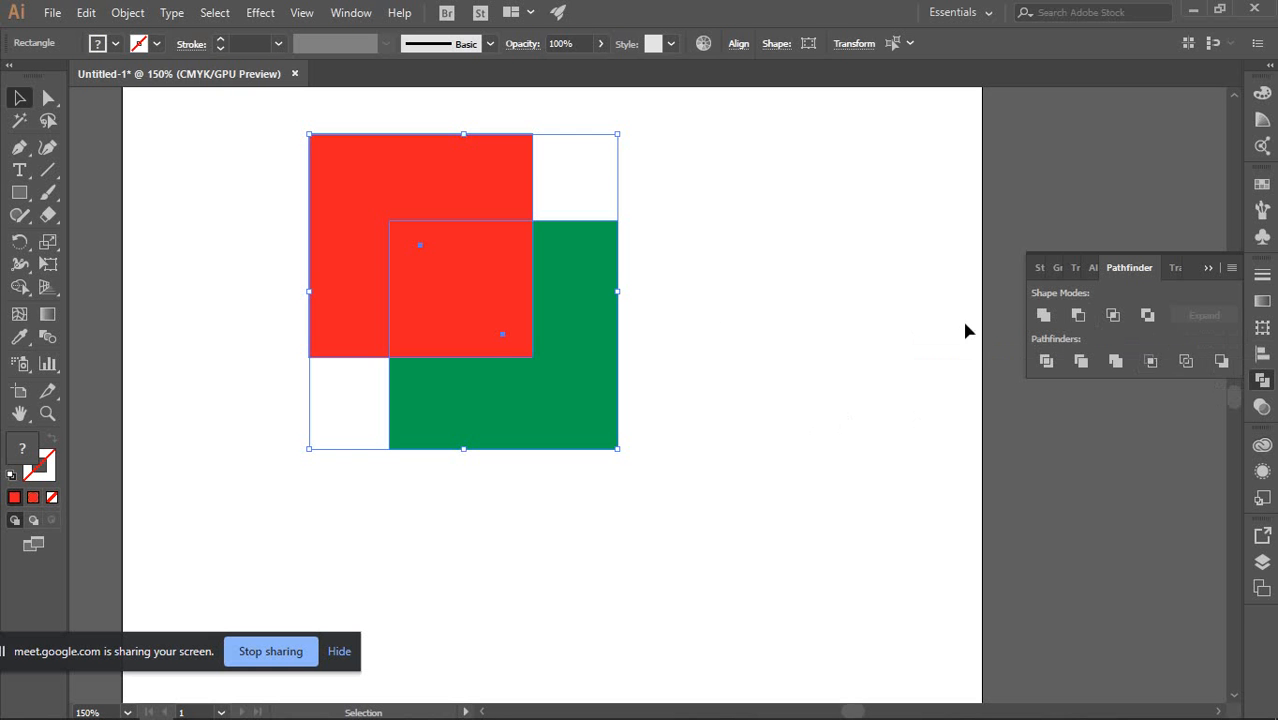
# Try moving the green square and undo the move, and bring the green square in front of the red square
pyautogui.click(705, 298)
pyautogui.moveTo(573, 288); pyautogui.dragTo(672, 334)
pyautogui.hotkey('ctrl', 'z')
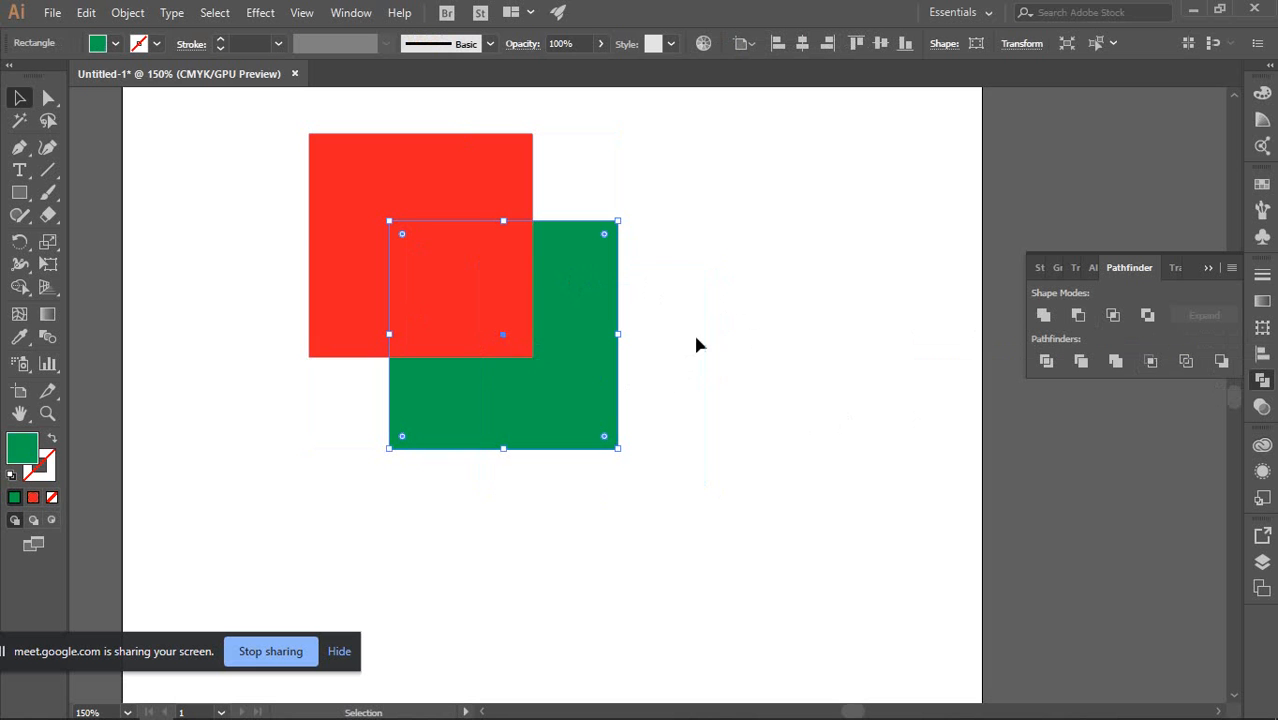
pyautogui.hotkey('ctrl', 'shift', ']')
pyautogui.click(687, 265)
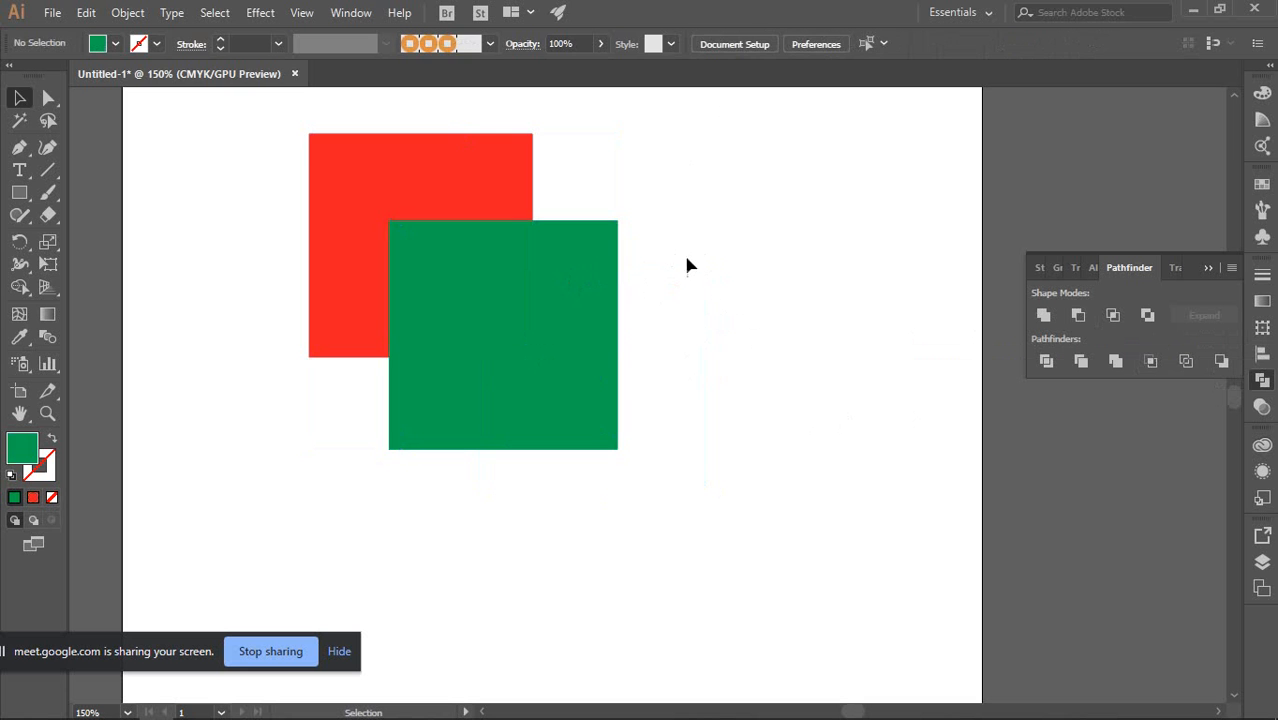
# Unite both squares, first as a plain path and again as a compound shape, undoing each operation
pyautogui.moveTo(743, 190); pyautogui.dragTo(471, 368)
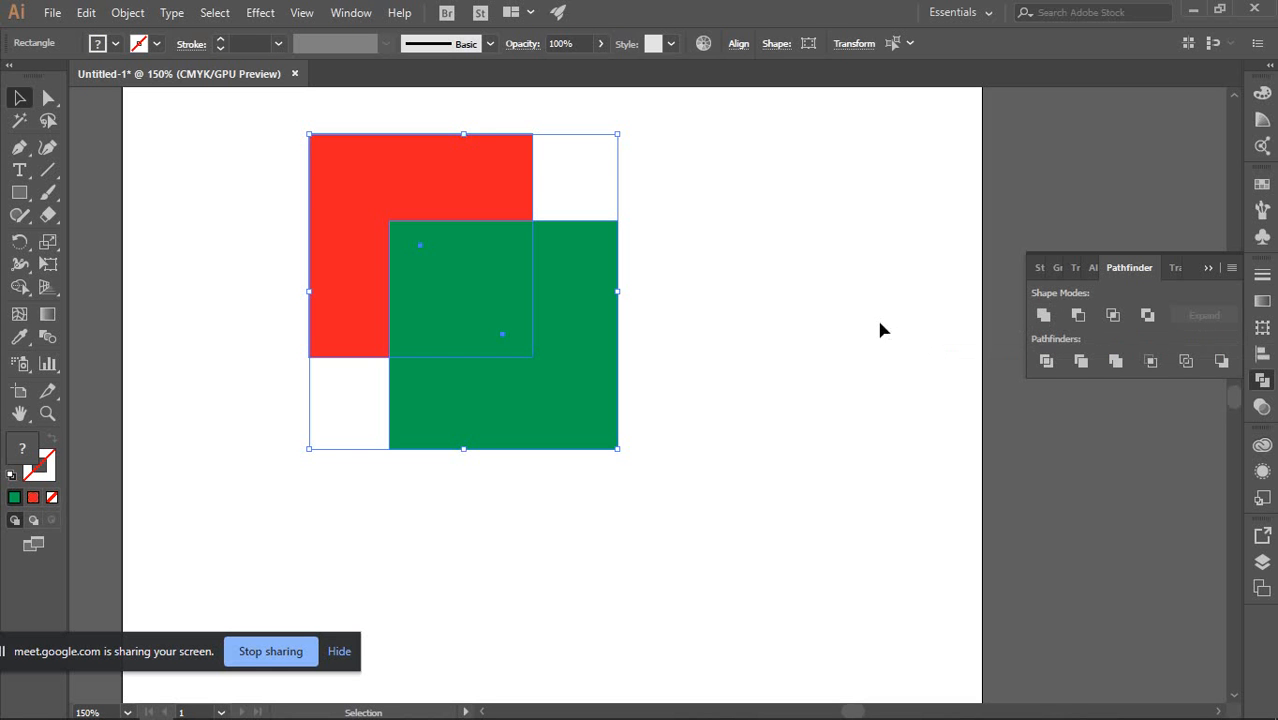
pyautogui.click(1044, 316)
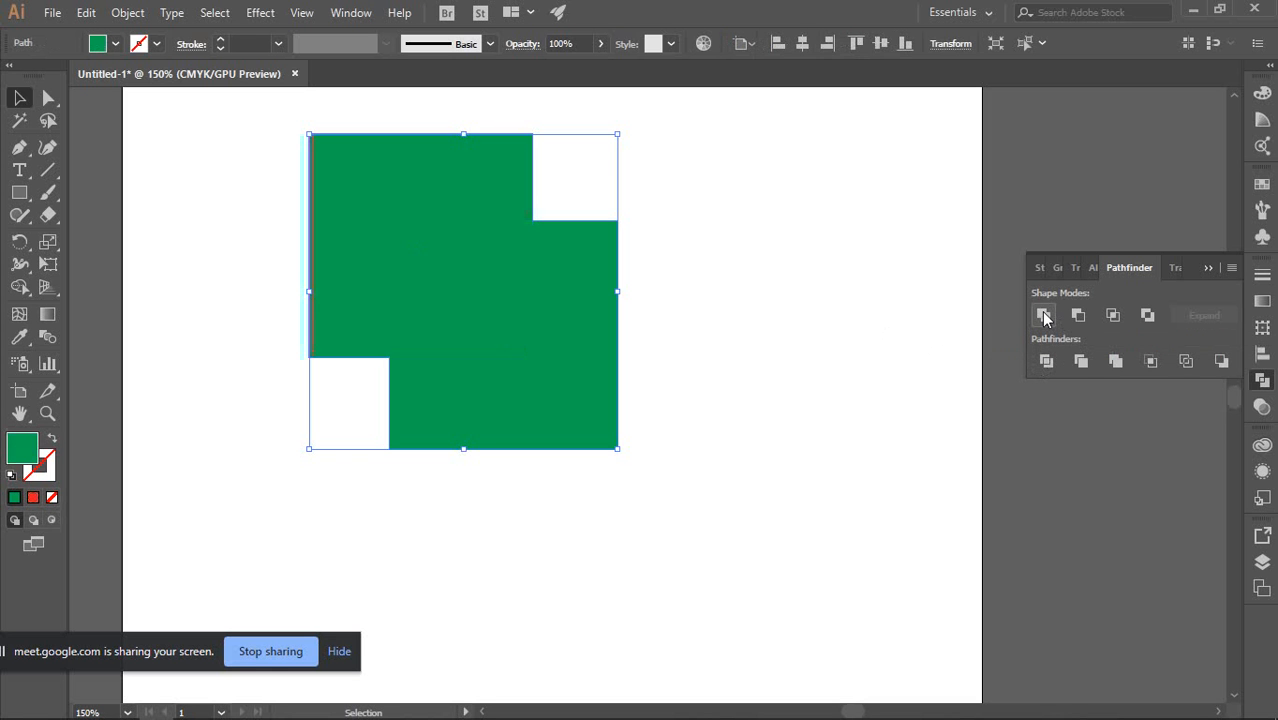
pyautogui.hotkey('ctrl', 'z')
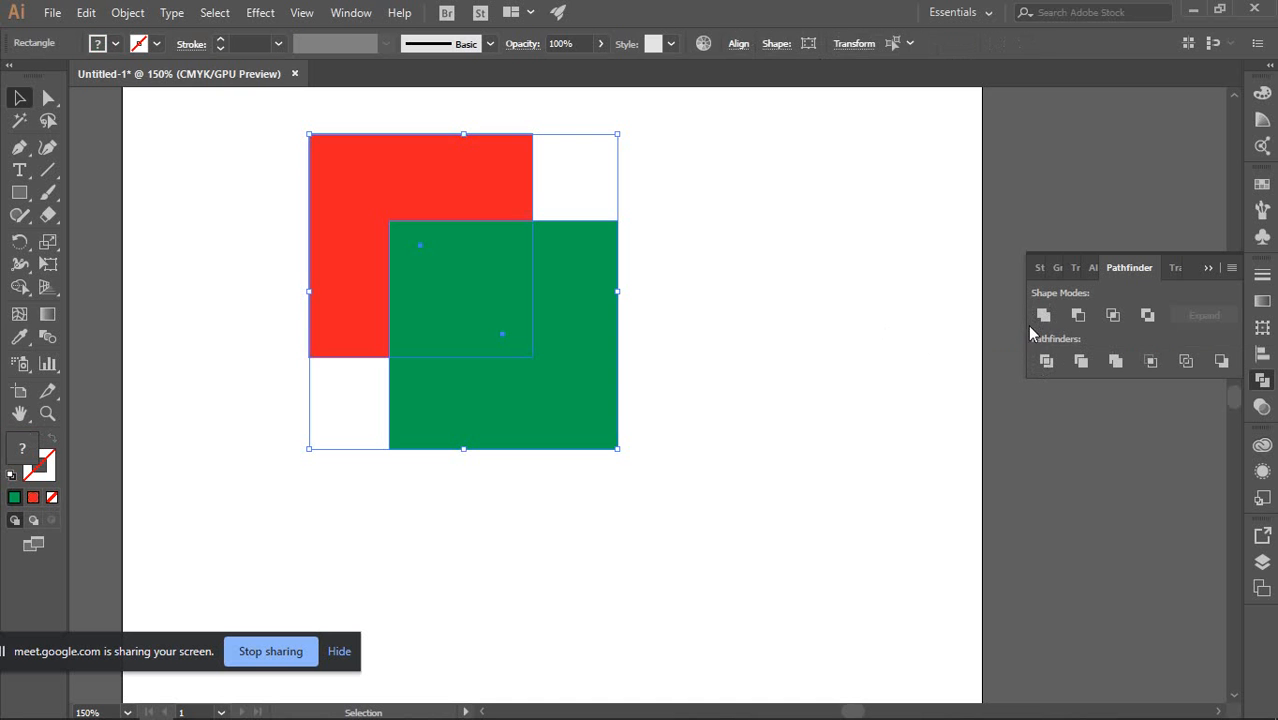
pyautogui.keyDown('alt'); pyautogui.click(1044, 318); pyautogui.keyUp('alt')
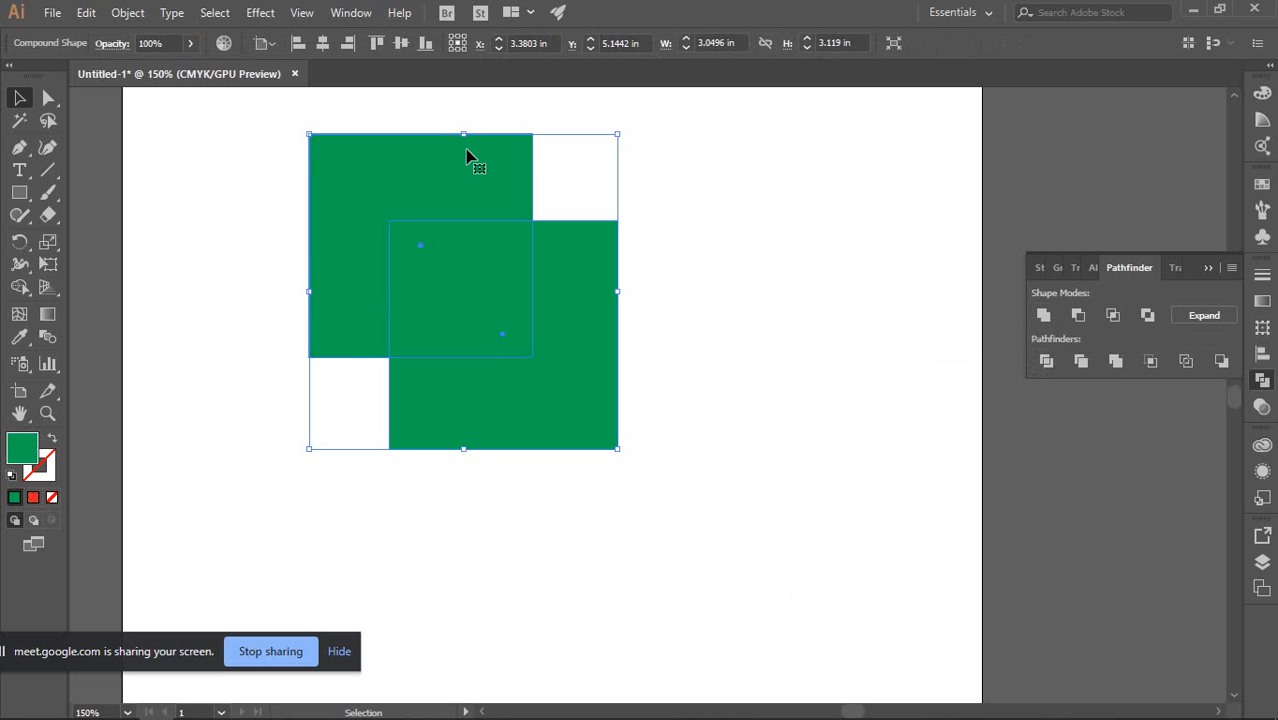
pyautogui.hotkey('ctrl', 'z')
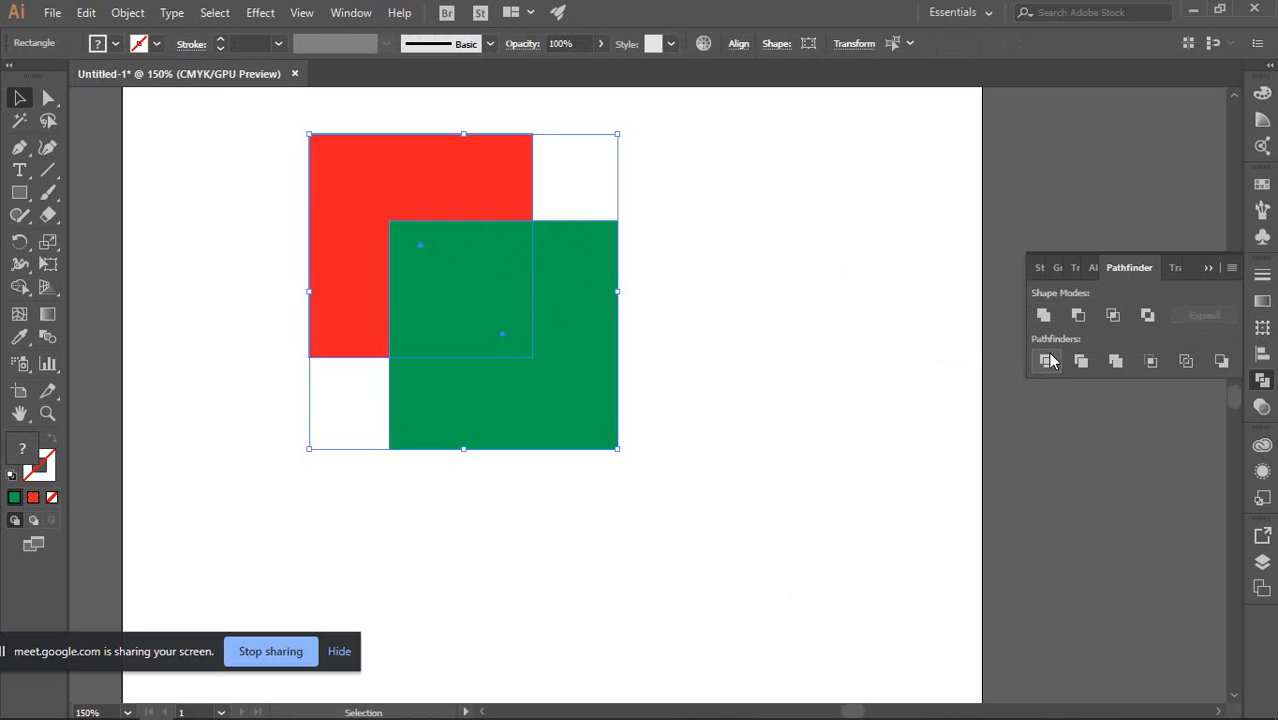
# Combine both squares into a Unite compound shape, and try moving it and undo the move
pyautogui.click(1041, 316)
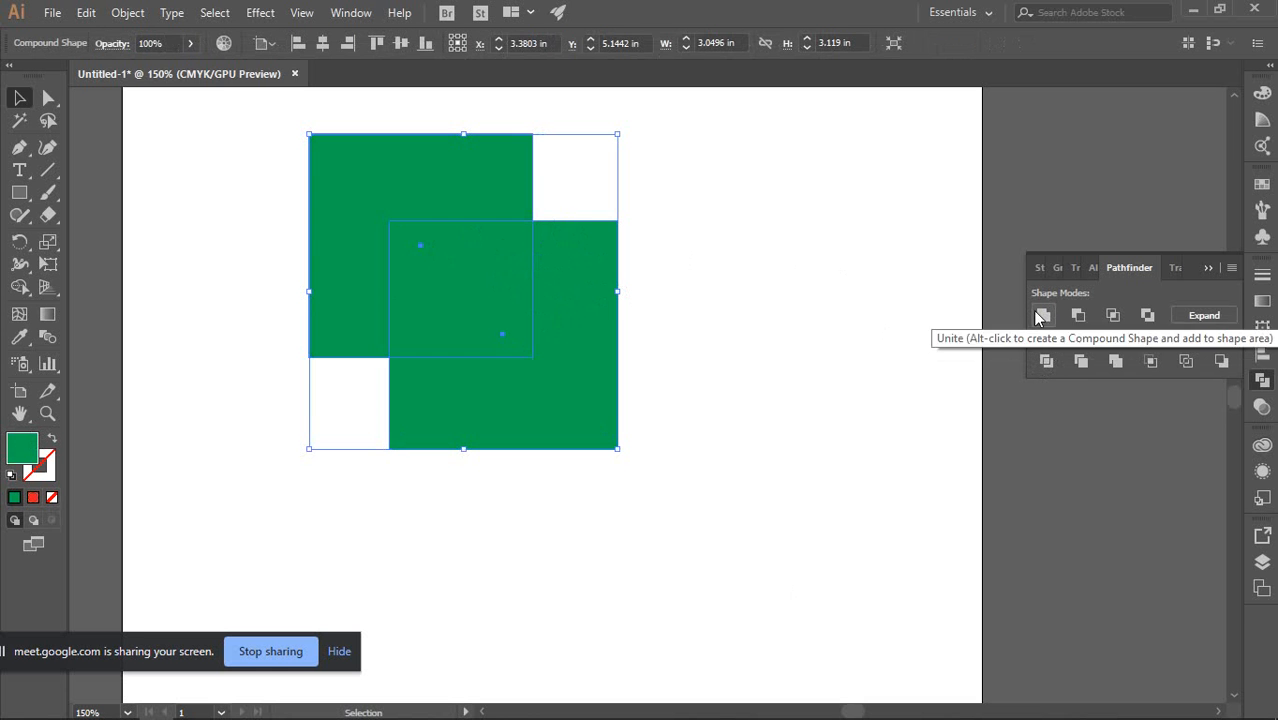
pyautogui.click(688, 218)
pyautogui.click(452, 206)
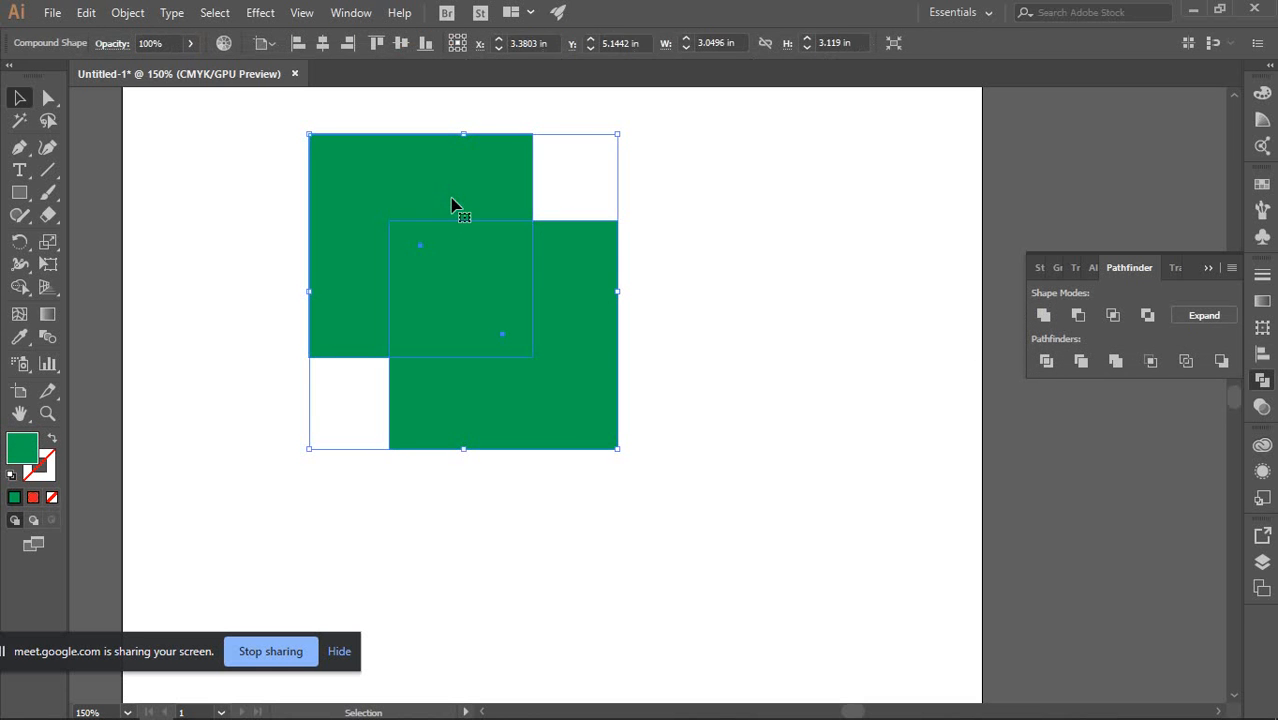
pyautogui.click(657, 203)
pyautogui.click(428, 214)
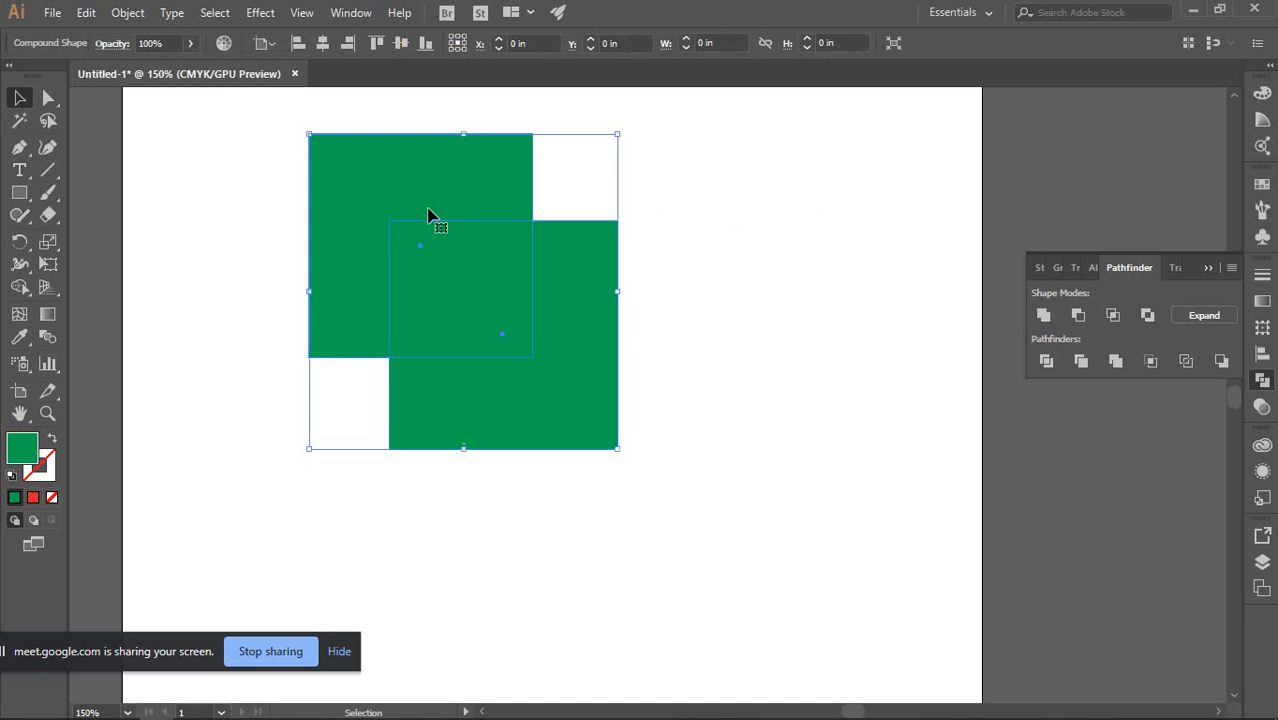
pyautogui.rightClick(506, 283)
pyautogui.click(807, 357)
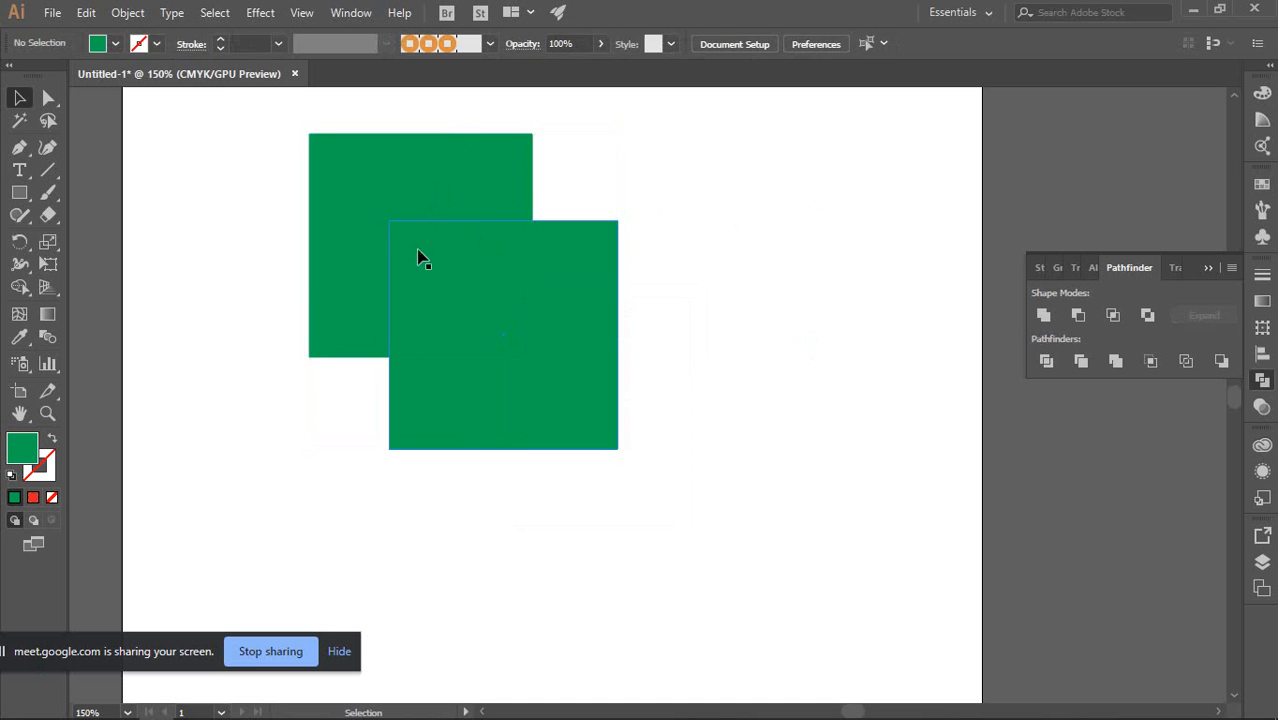
pyautogui.moveTo(405, 230); pyautogui.dragTo(588, 288)
pyautogui.hotkey('ctrl', 'z')
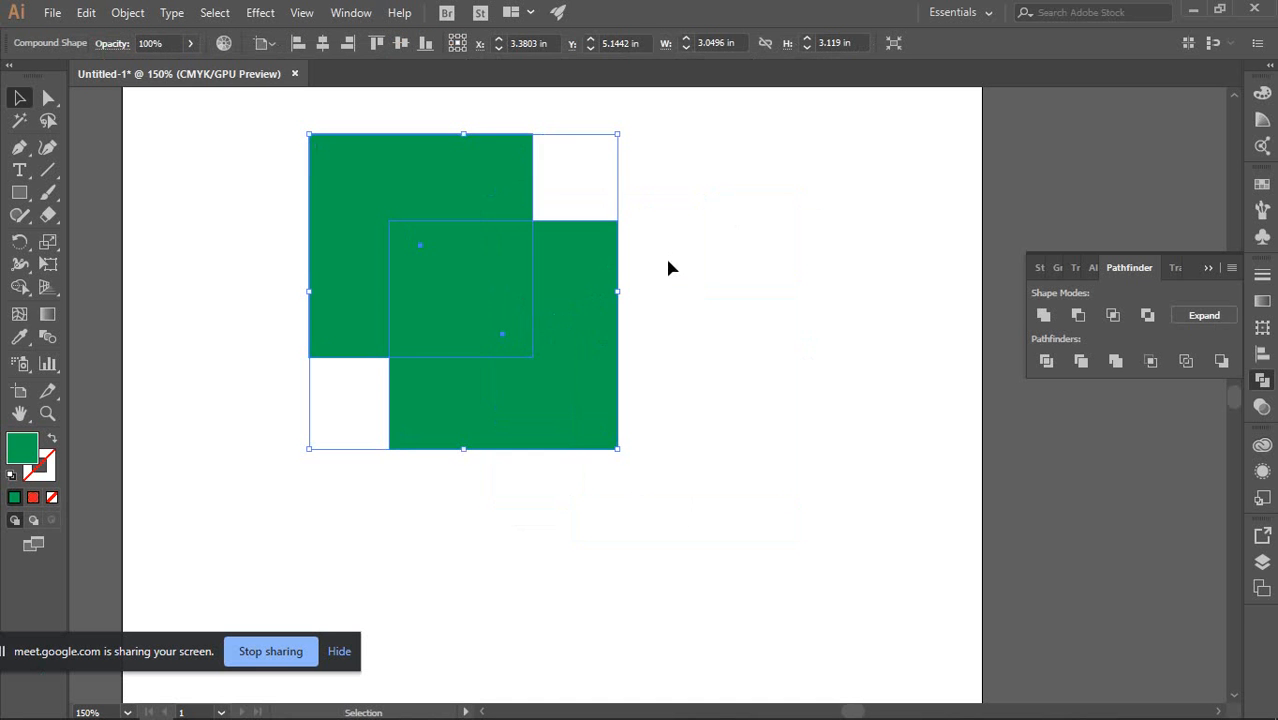
# Expand the compound shape and move it down to the right, and undo everything back to the two separate squares
pyautogui.click(1200, 316)
pyautogui.moveTo(492, 240); pyautogui.dragTo(586, 280)
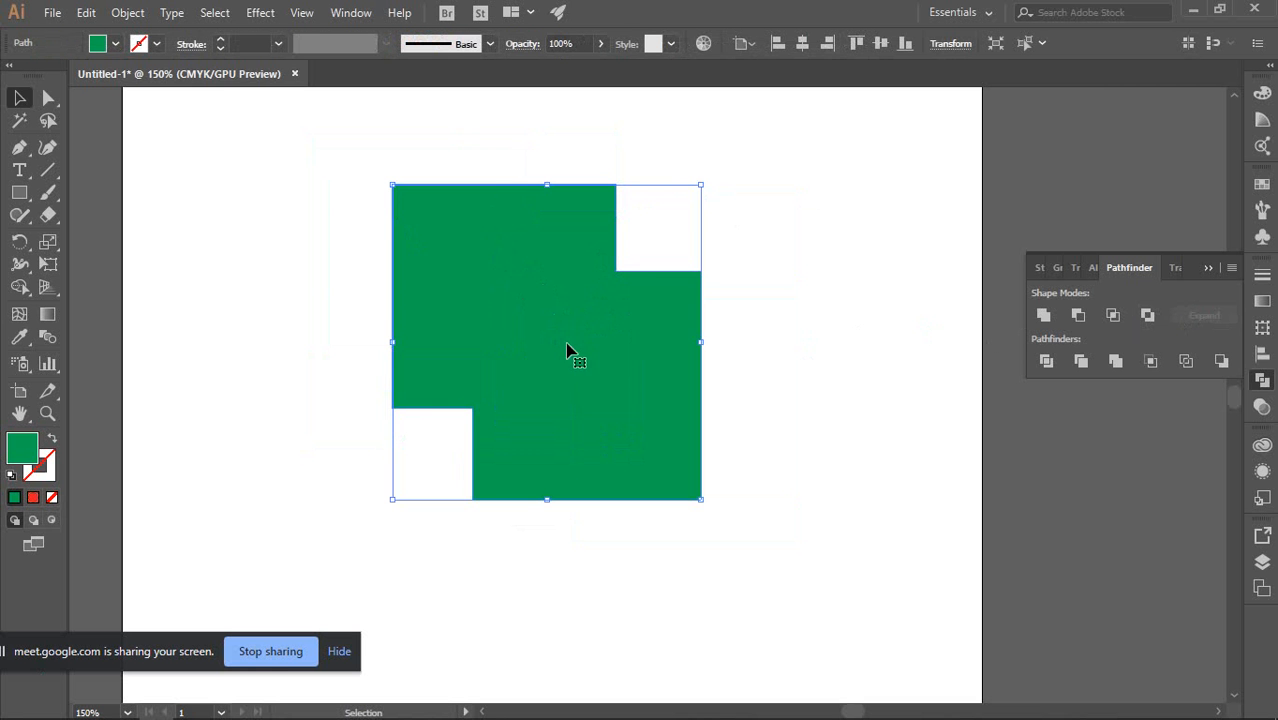
pyautogui.hotkey('ctrl', 'z')
pyautogui.hotkey('ctrl', 'z')
pyautogui.hotkey('ctrl', 'z')
pyautogui.hotkey('ctrl', 'z')
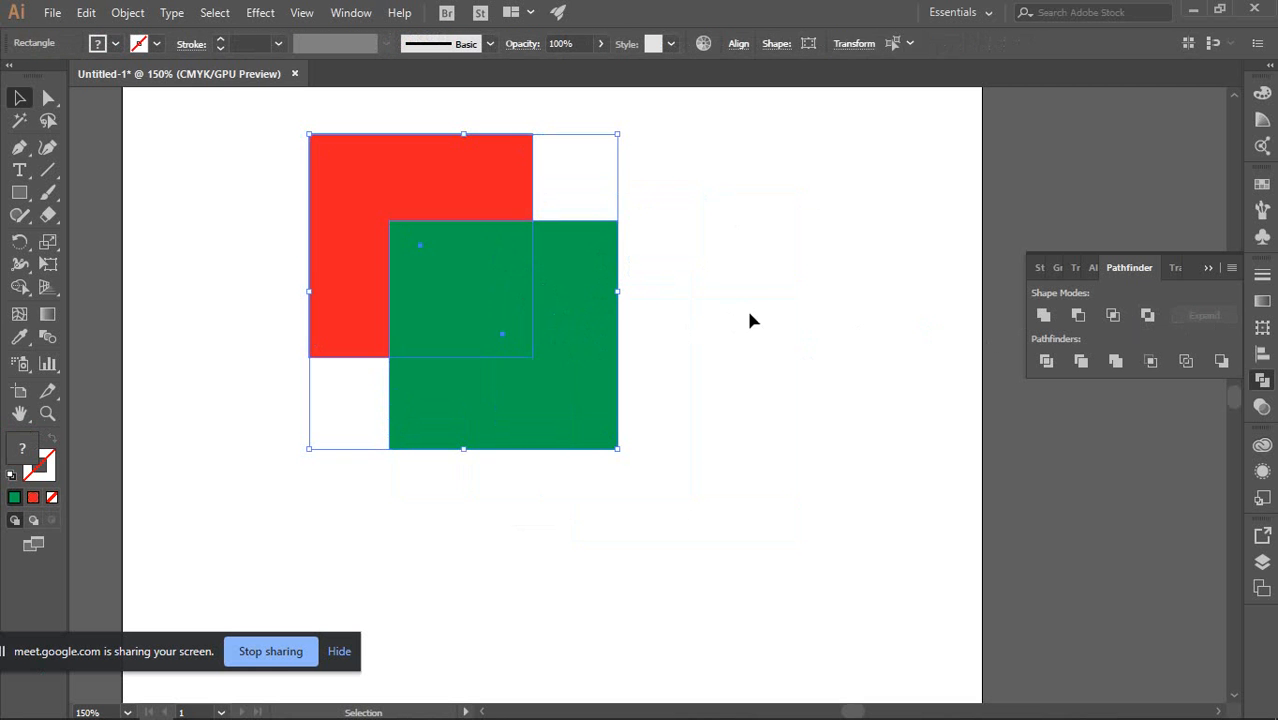
# Merge both squares with Pathfinder, ungroup the result and move the green piece away, and undo all of it
pyautogui.click(752, 320)
pyautogui.click(501, 297)
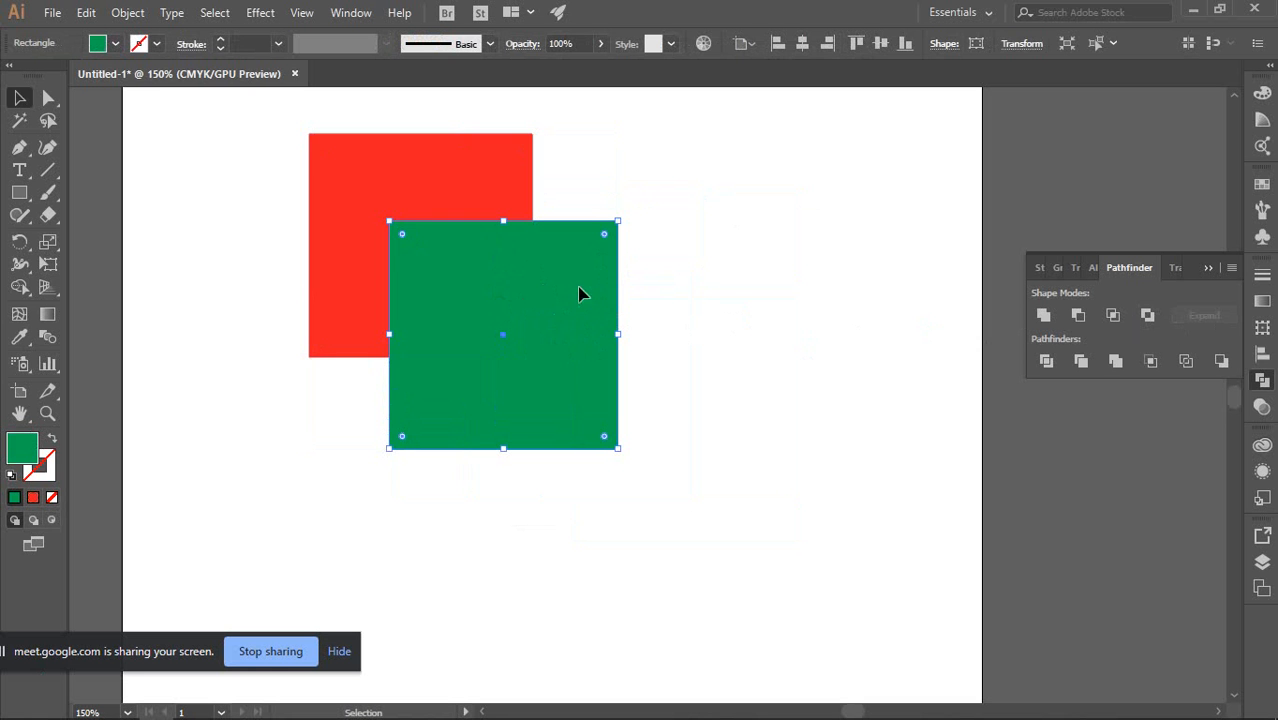
pyautogui.click(708, 256)
pyautogui.moveTo(275, 156); pyautogui.dragTo(565, 368)
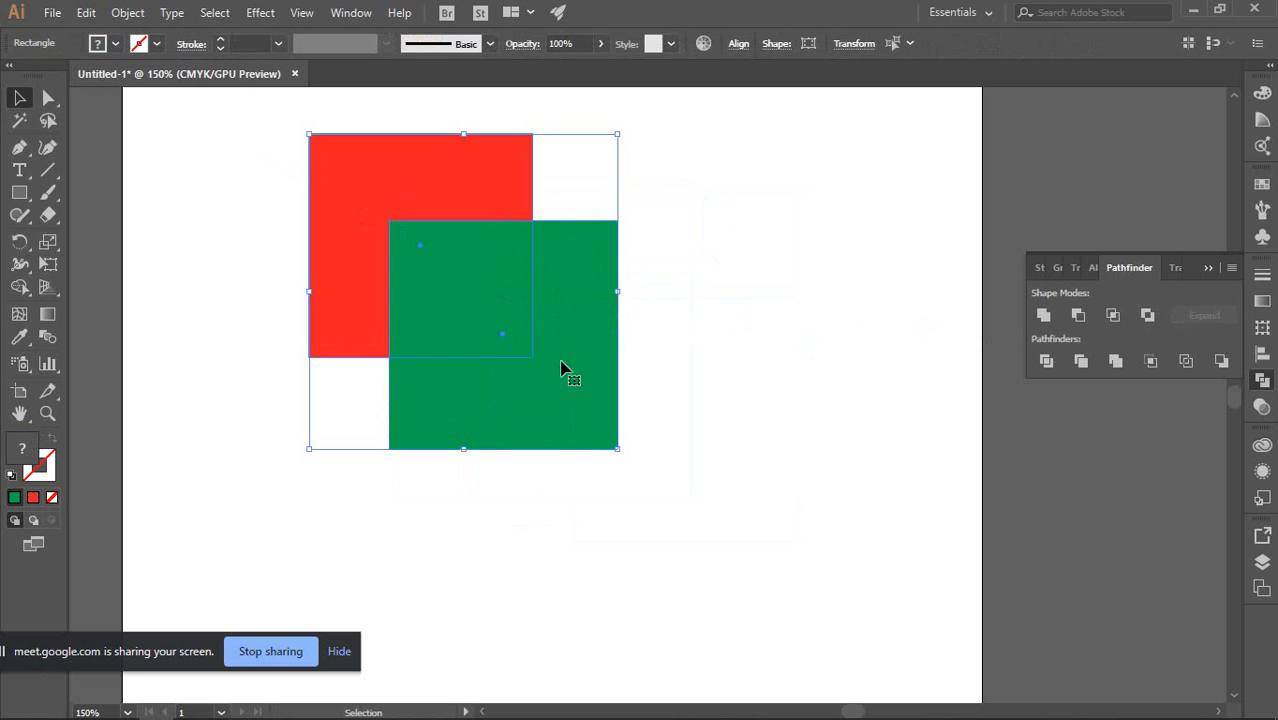
pyautogui.click(1117, 361)
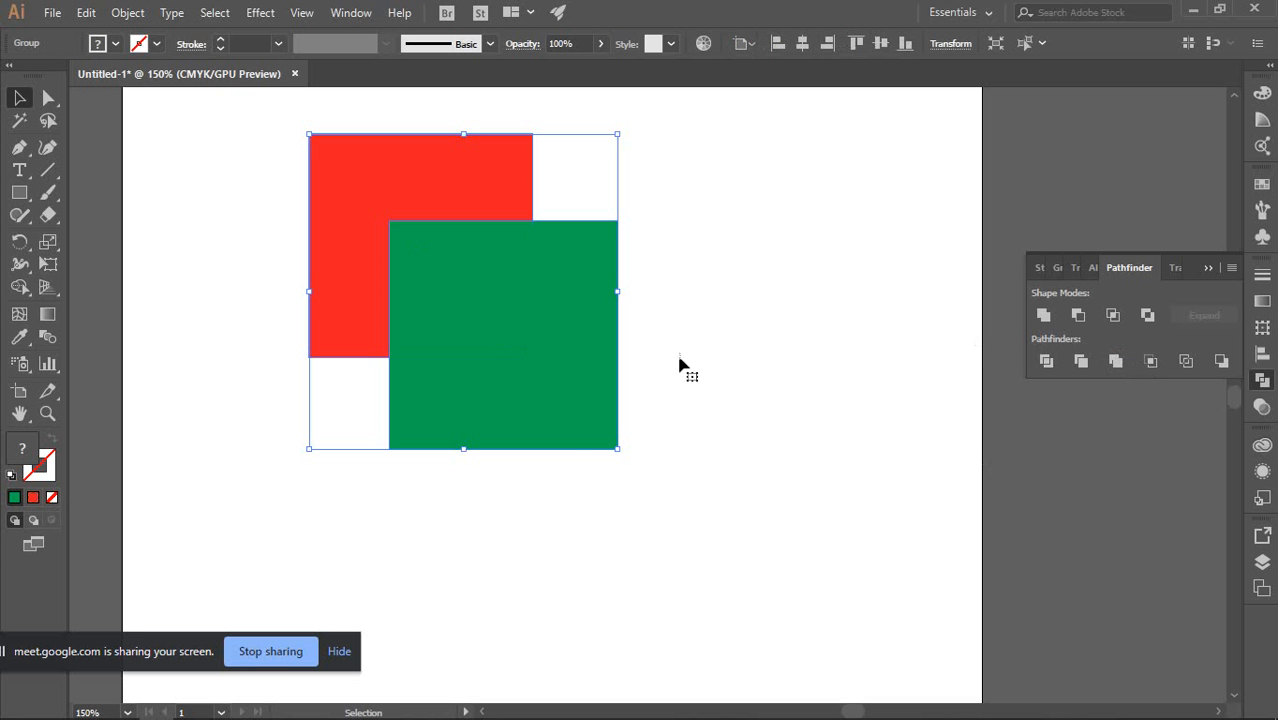
pyautogui.rightClick(495, 292)
pyautogui.click(550, 430)
pyautogui.moveTo(563, 369); pyautogui.dragTo(730, 437)
pyautogui.hotkey('ctrl', 'z')
pyautogui.hotkey('ctrl', 'z')
pyautogui.hotkey('ctrl', 'z')
# Unite both squares and undo it, and expand a Unite compound shape made from them and undo that too
pyautogui.click(1043, 316)
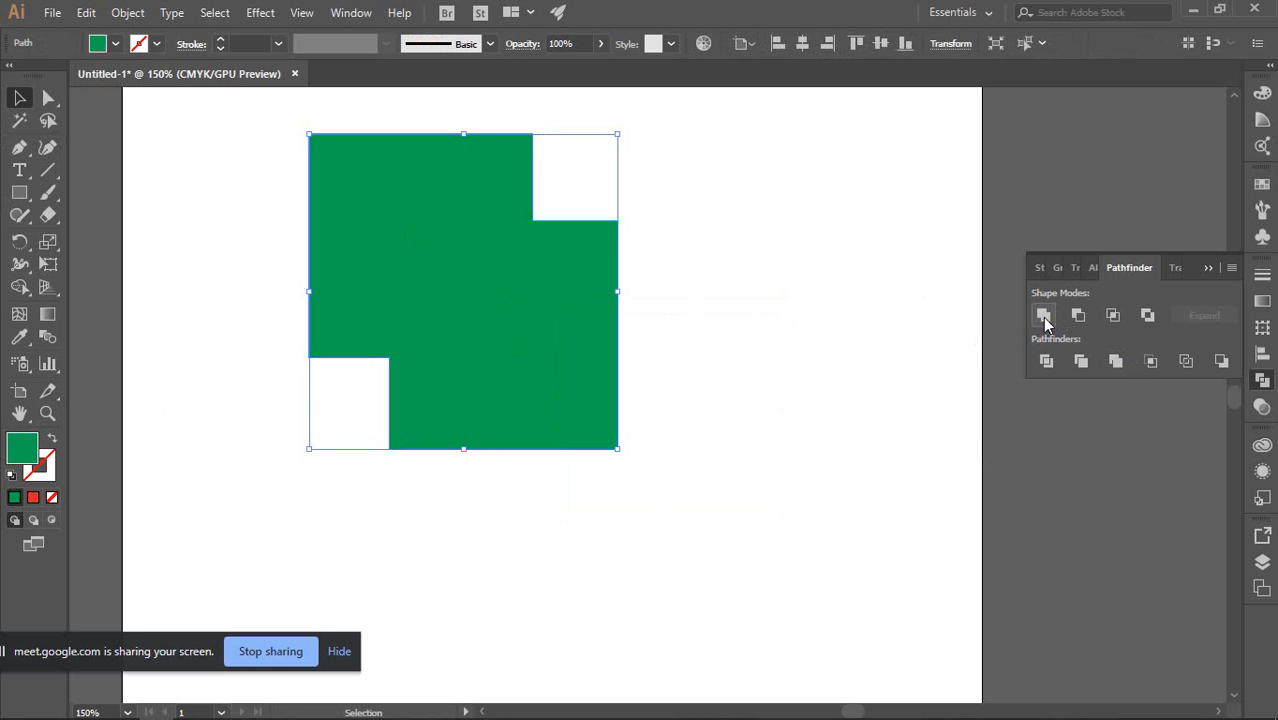
pyautogui.hotkey('ctrl', 'z')
pyautogui.click(1045, 316)
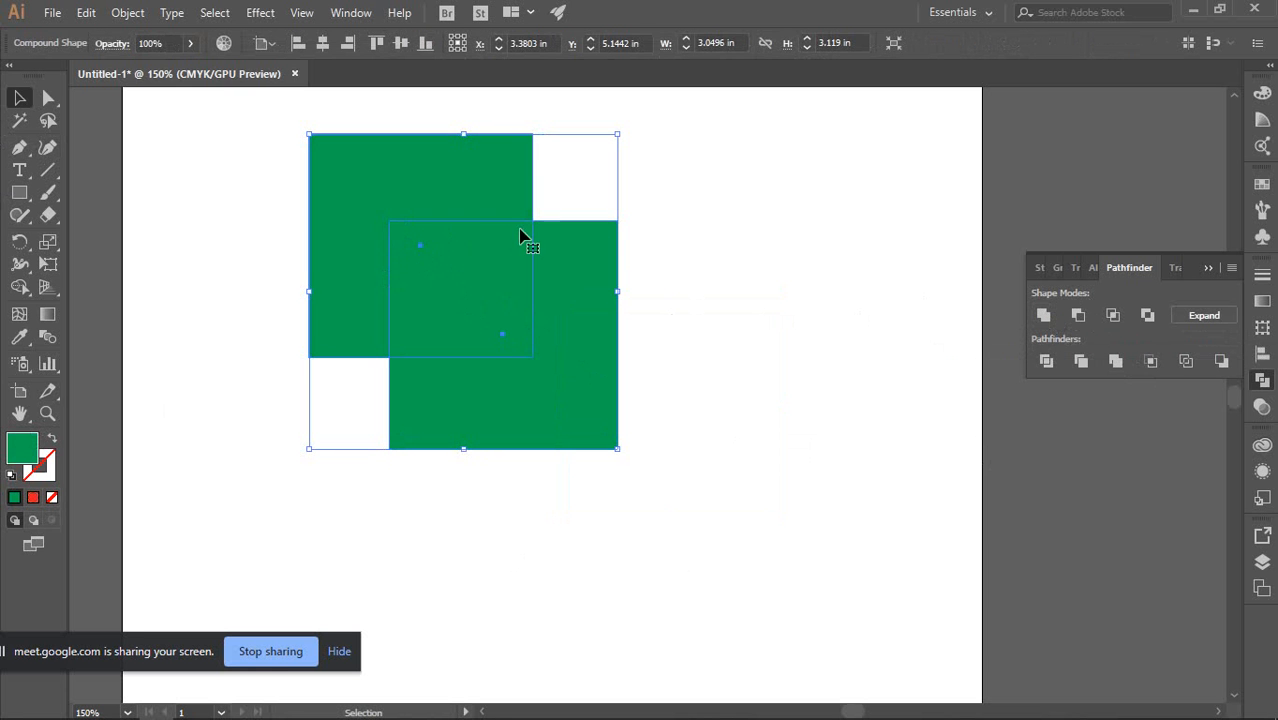
pyautogui.click(1198, 317)
pyautogui.hotkey('ctrl', 'z')
pyautogui.hotkey('ctrl', 'z')
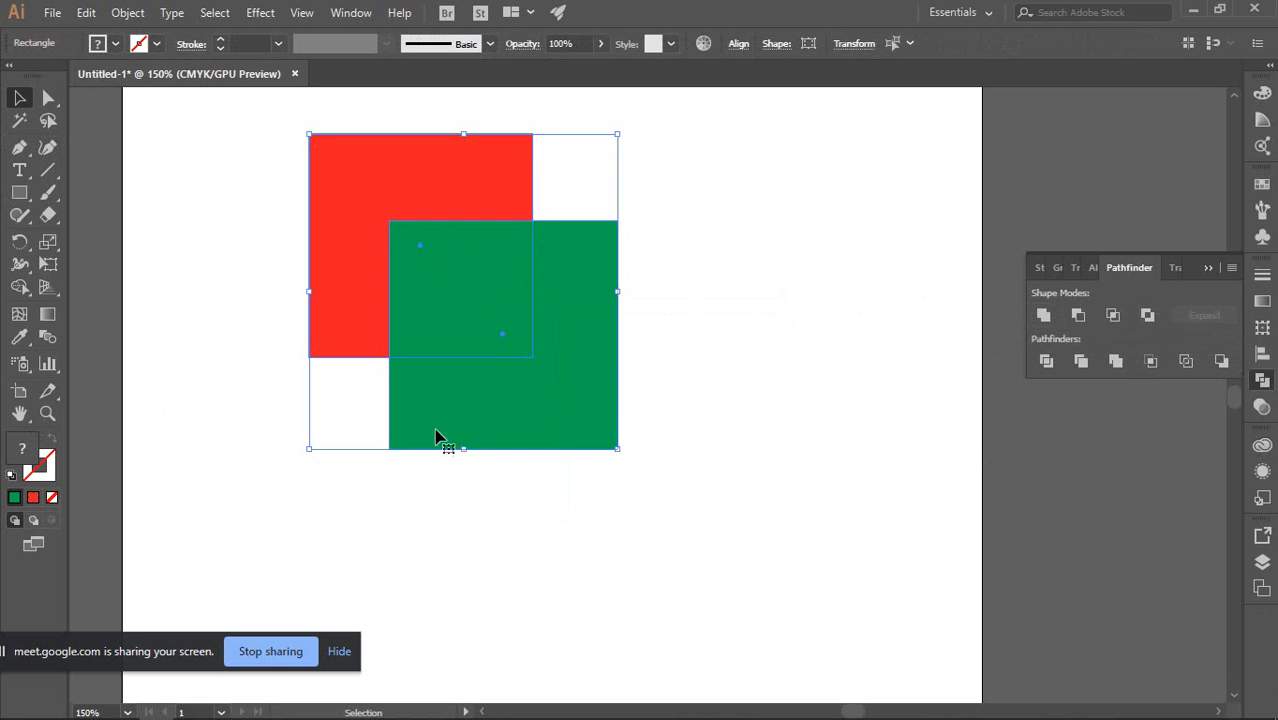
# Move the green square down to the right, and undo the move
pyautogui.click(742, 311)
pyautogui.moveTo(493, 281); pyautogui.dragTo(657, 346)
pyautogui.hotkey('ctrl', 'z')
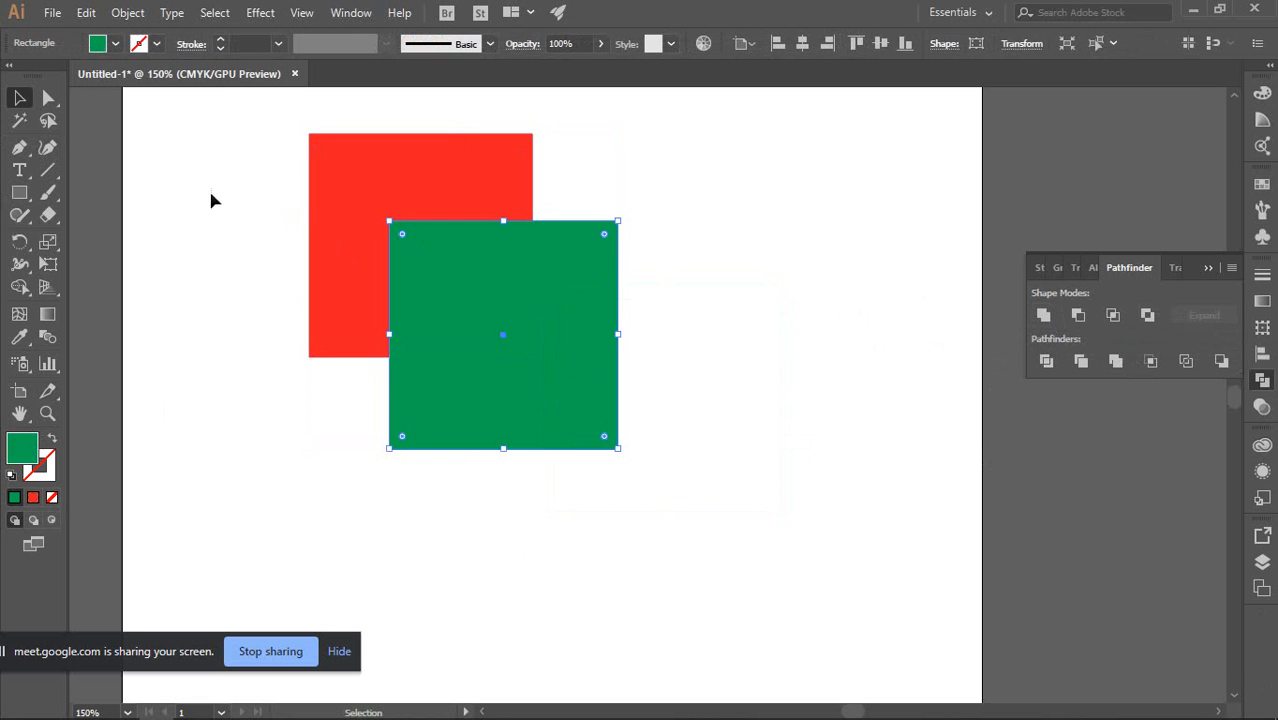
# Unite both squares, and undo the union and the green square's move to the front
pyautogui.moveTo(300, 208); pyautogui.dragTo(706, 425)
pyautogui.click(1044, 316)
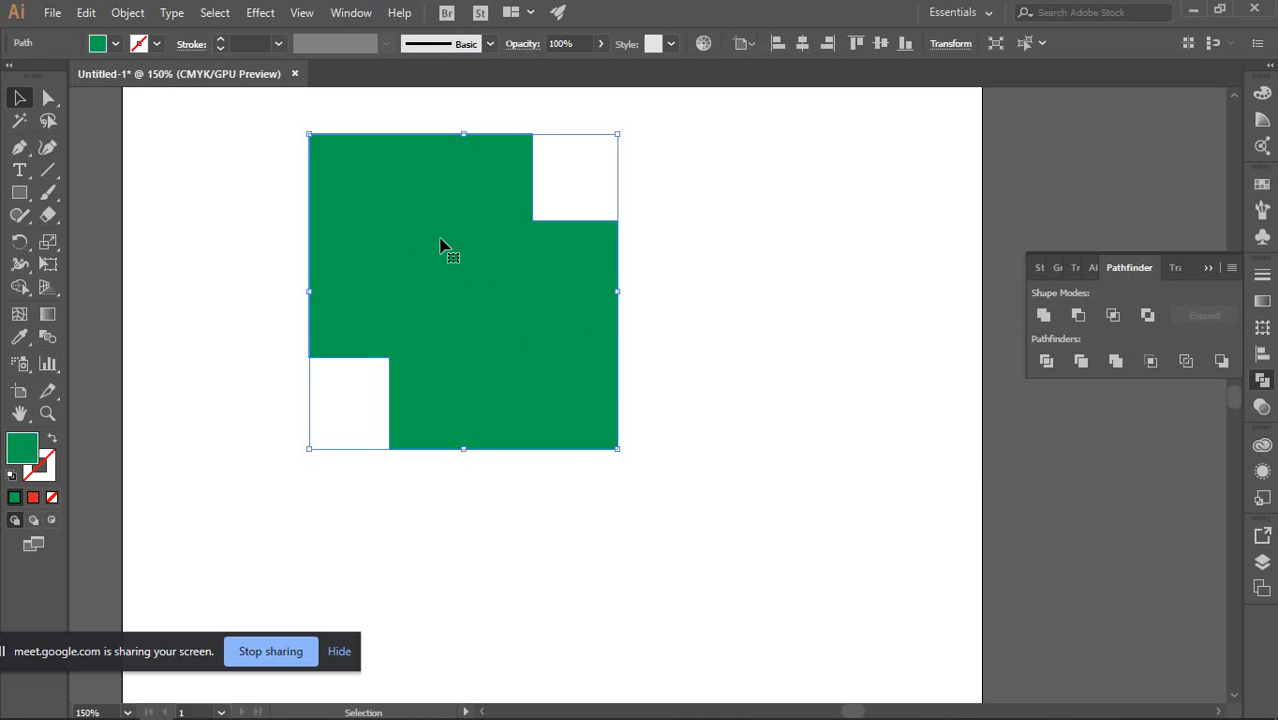
pyautogui.press('a')
pyautogui.hotkey('ctrl', 'z')
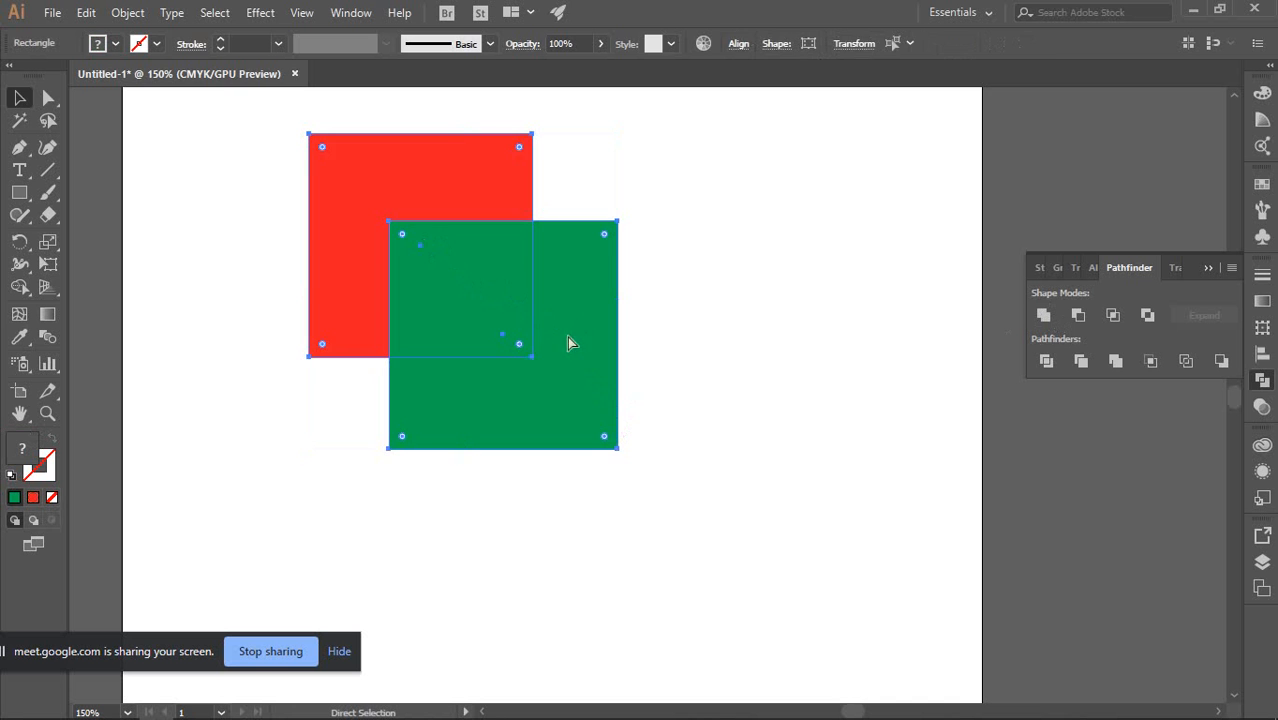
pyautogui.hotkey('ctrl', 'z')
pyautogui.click(720, 371)
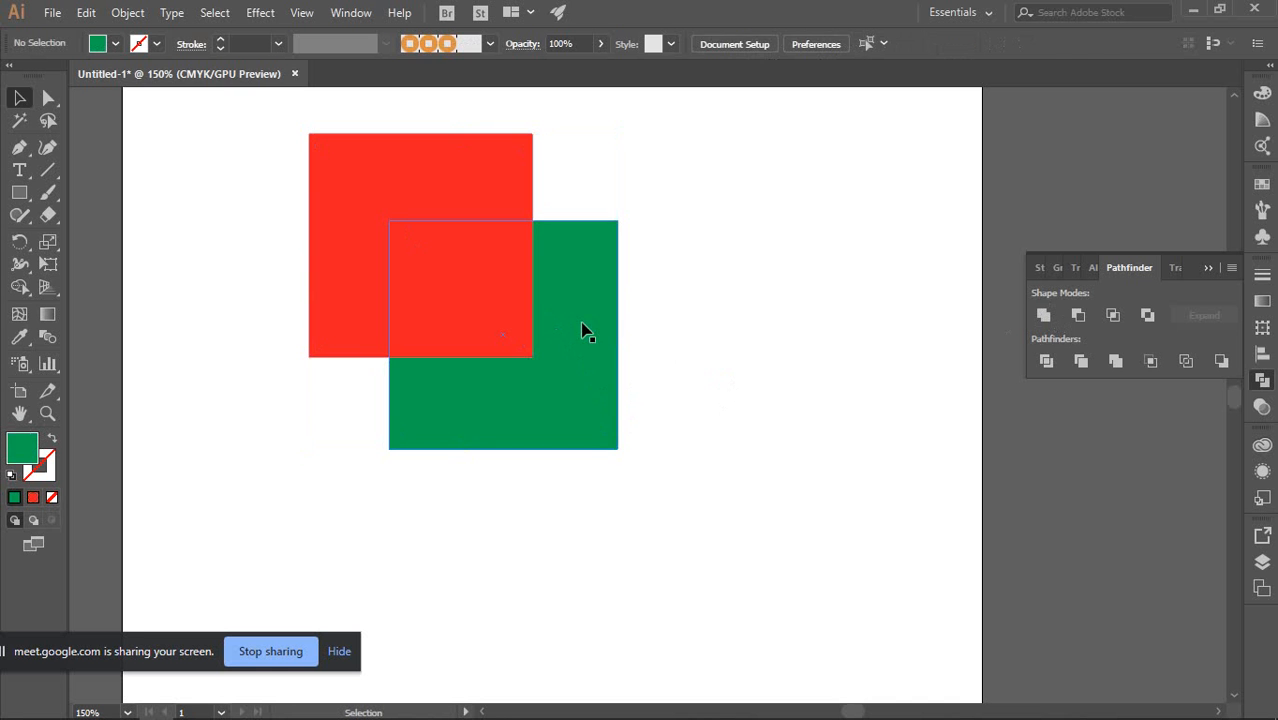
# Move the green square away from the red square and back so it overlaps the red square's lower-right corner from behind
pyautogui.click(582, 323)
pyautogui.click(636, 318)
pyautogui.moveTo(585, 342); pyautogui.dragTo(782, 389)
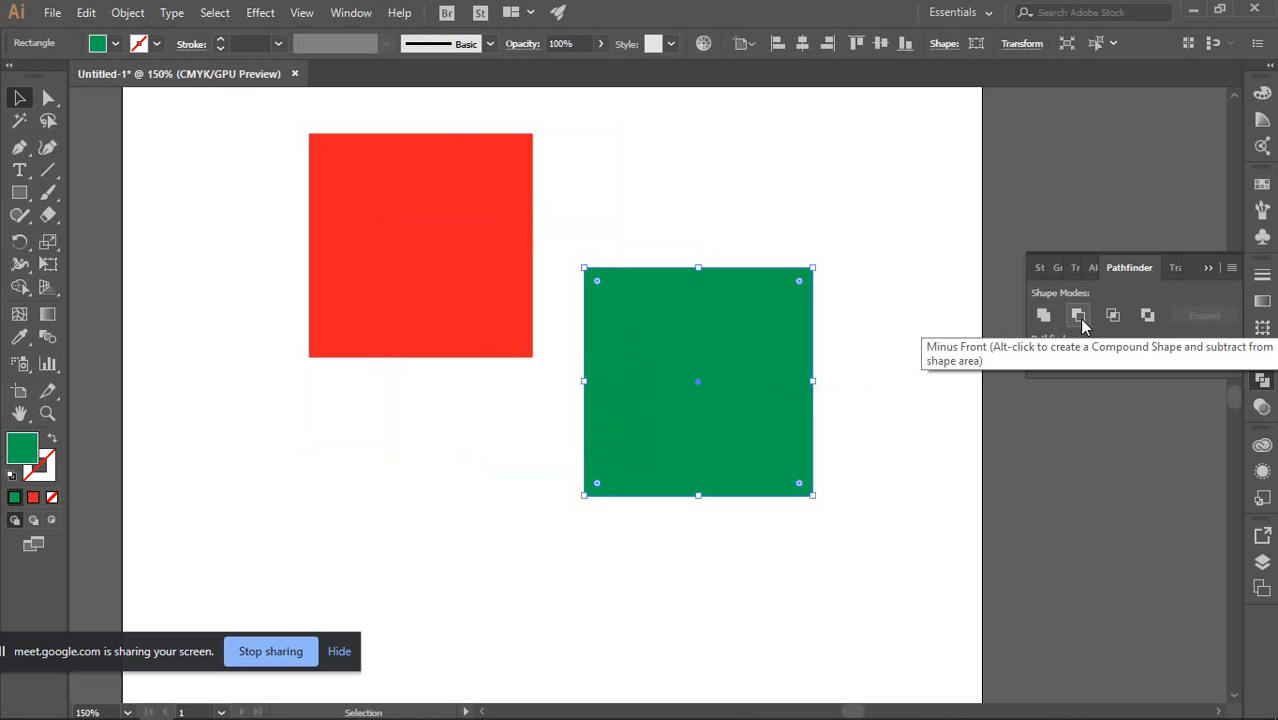
pyautogui.click(919, 428)
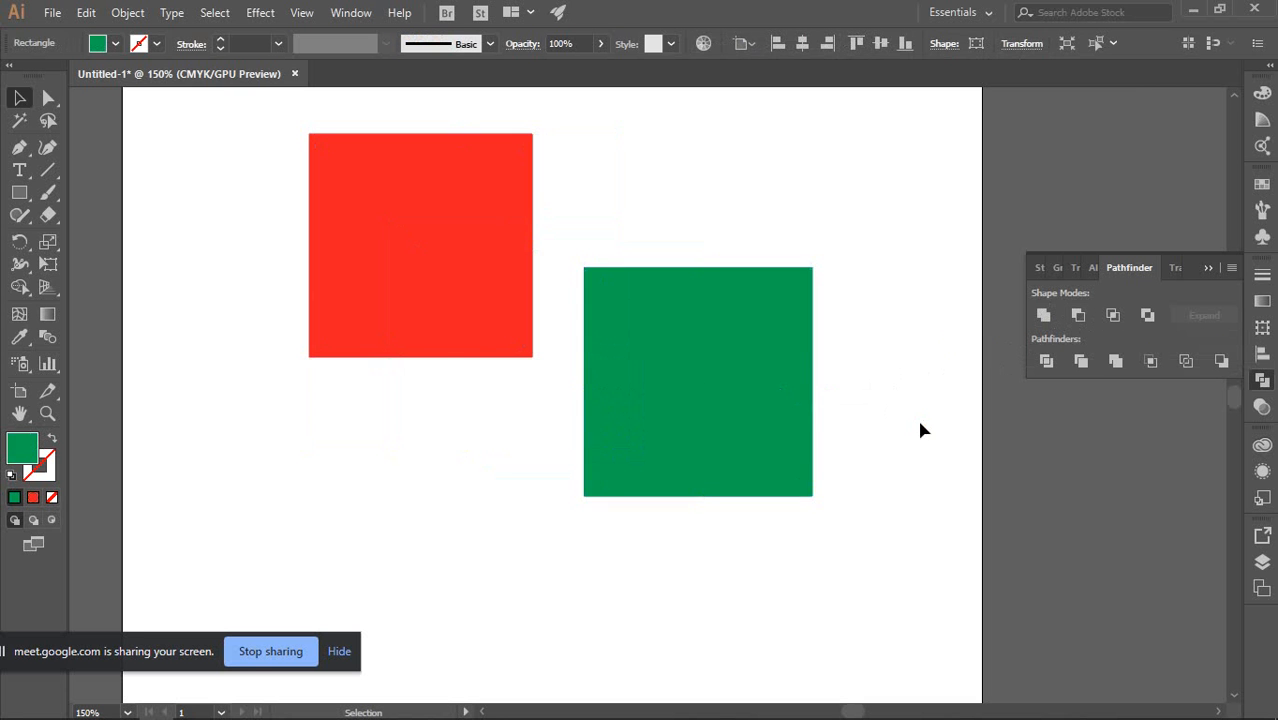
pyautogui.moveTo(747, 406); pyautogui.dragTo(584, 393)
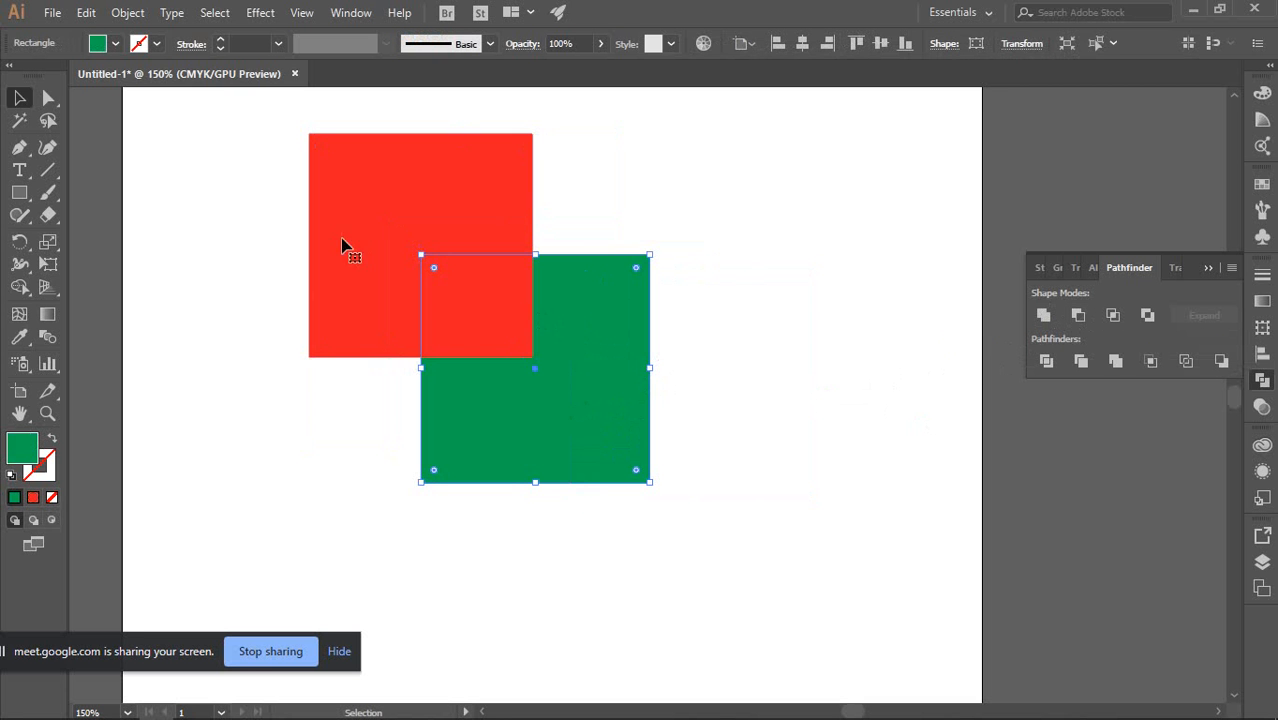
# Apply Minus Front and Intersect to both squares in turn, undoing each operation
pyautogui.moveTo(230, 184); pyautogui.dragTo(615, 388)
pyautogui.click(1078, 316)
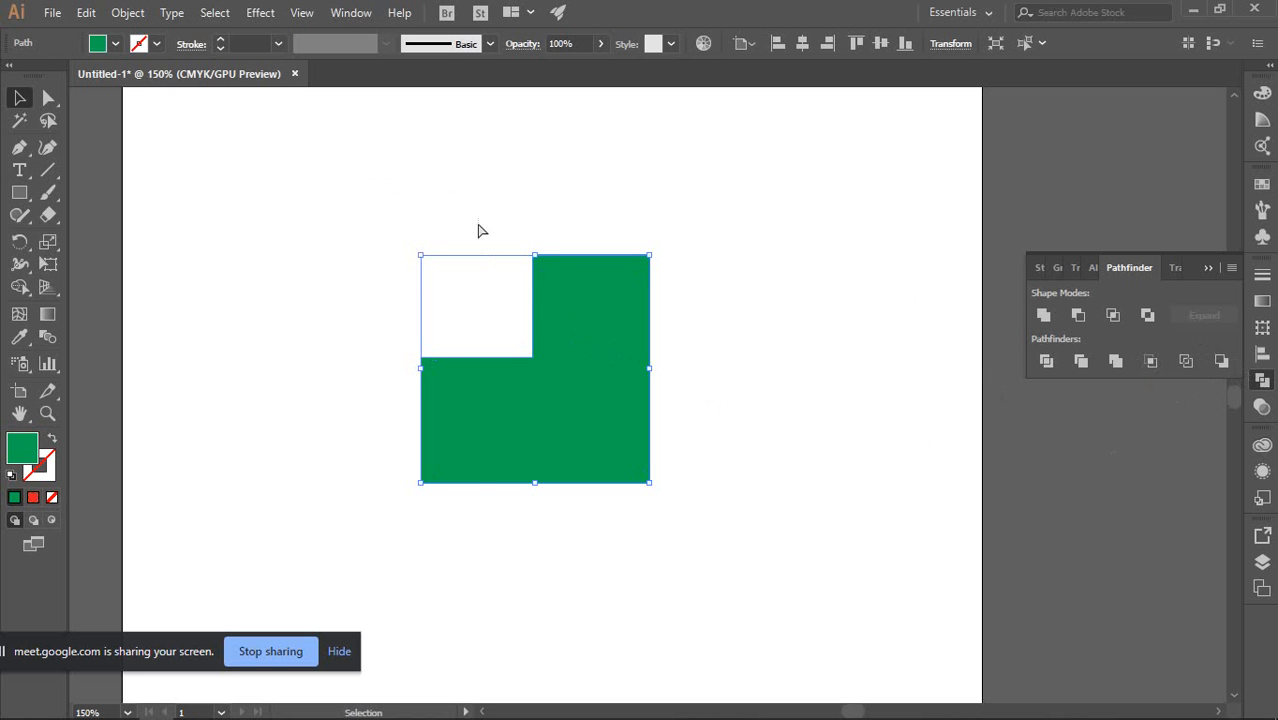
pyautogui.hotkey('ctrl', 'z')
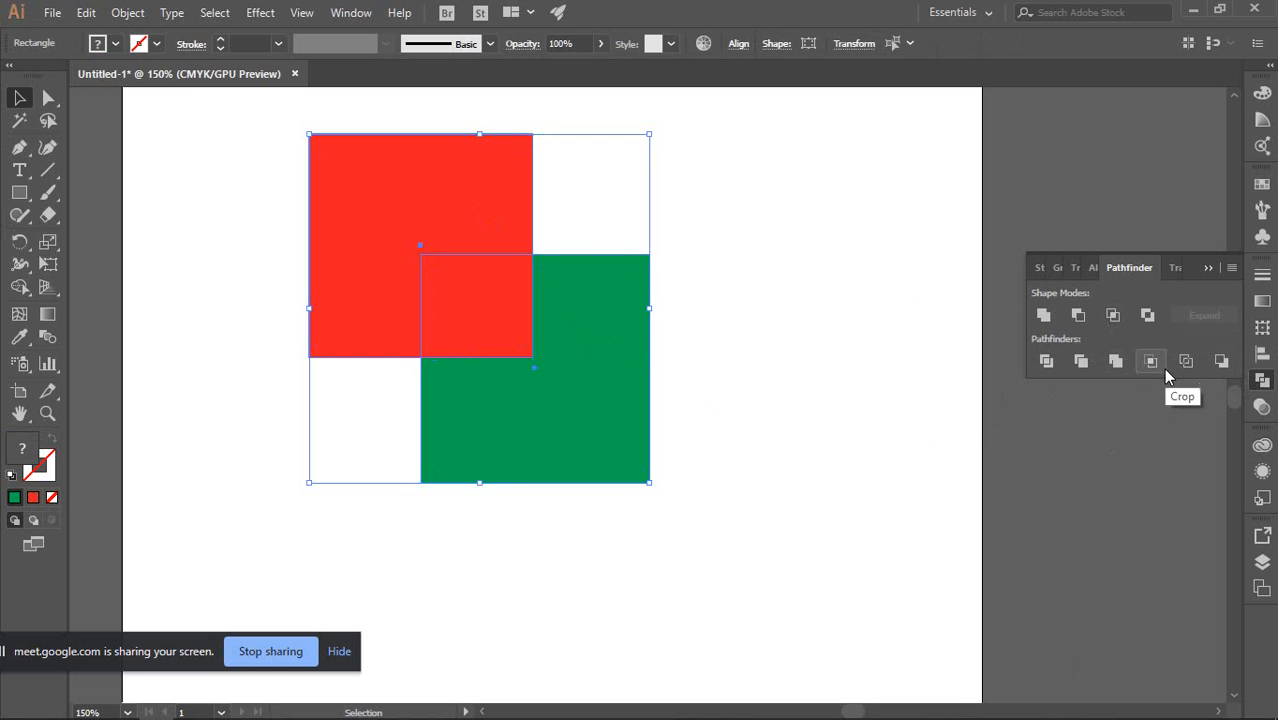
pyautogui.click(1112, 315)
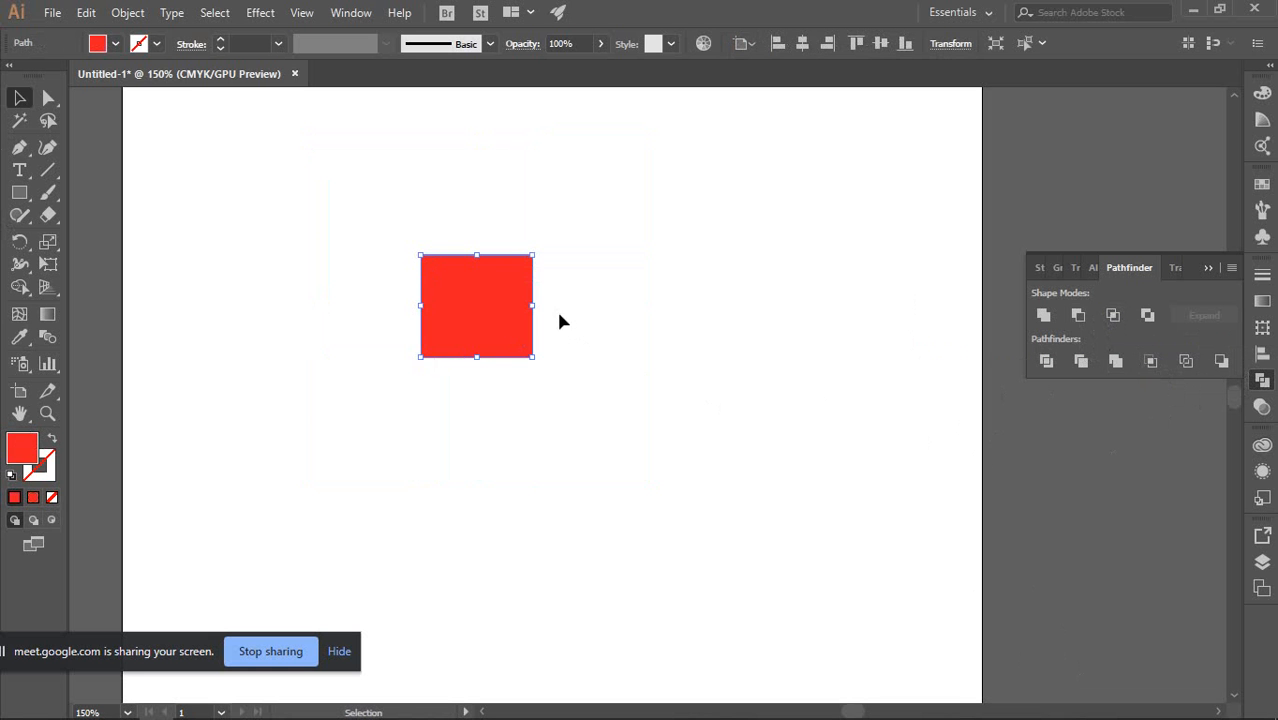
pyautogui.hotkey('ctrl', 'z')
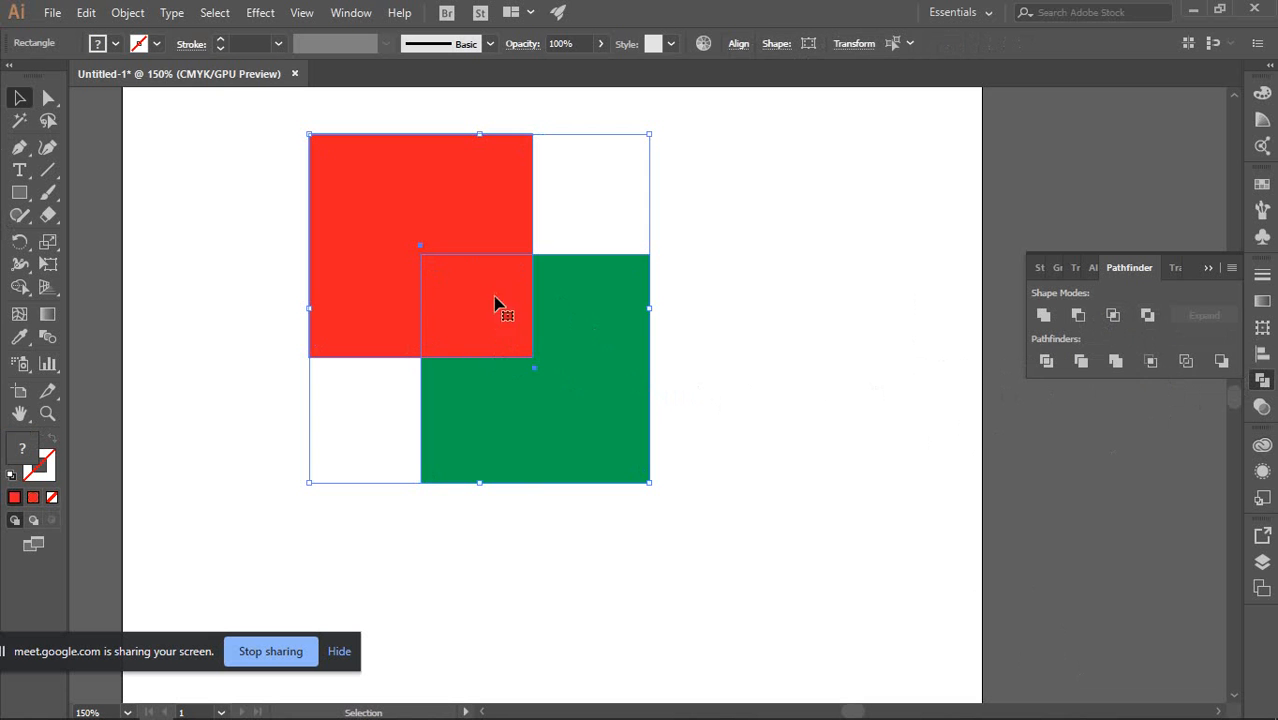
# Apply Exclude to both overlapping squares, inspect the result deselected, and undo the operation
pyautogui.click(1147, 315)
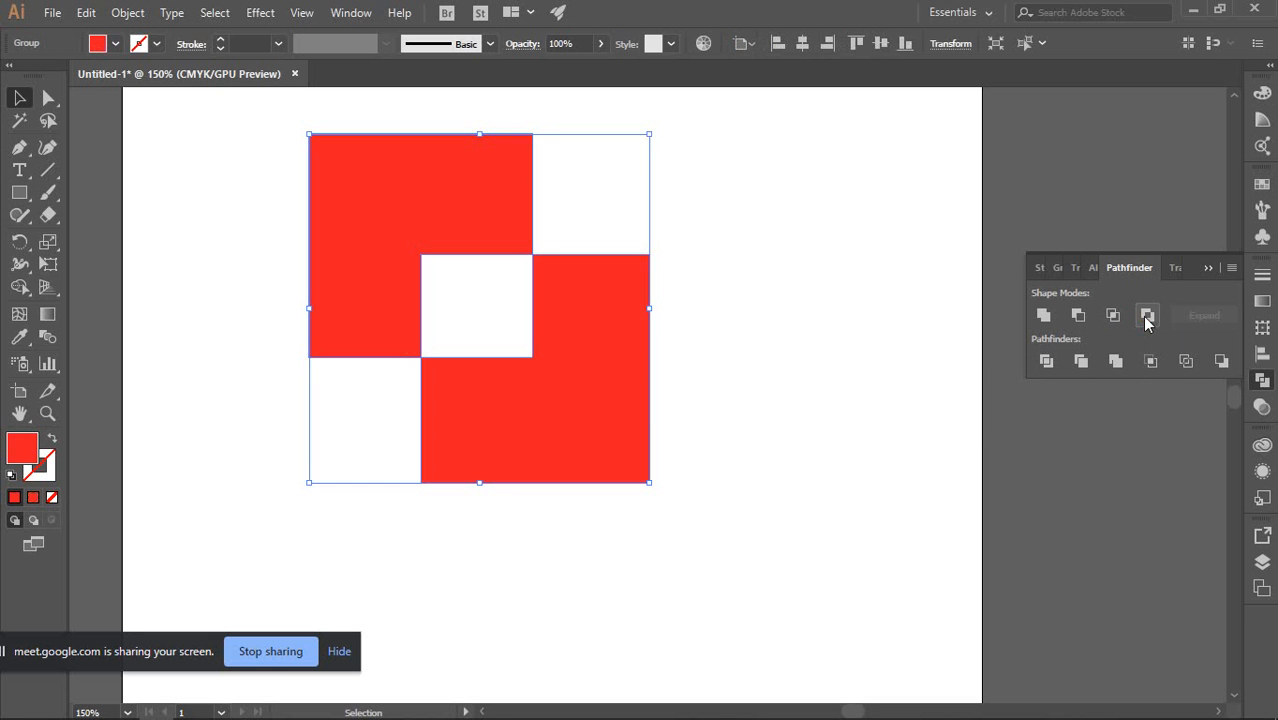
pyautogui.click(852, 341)
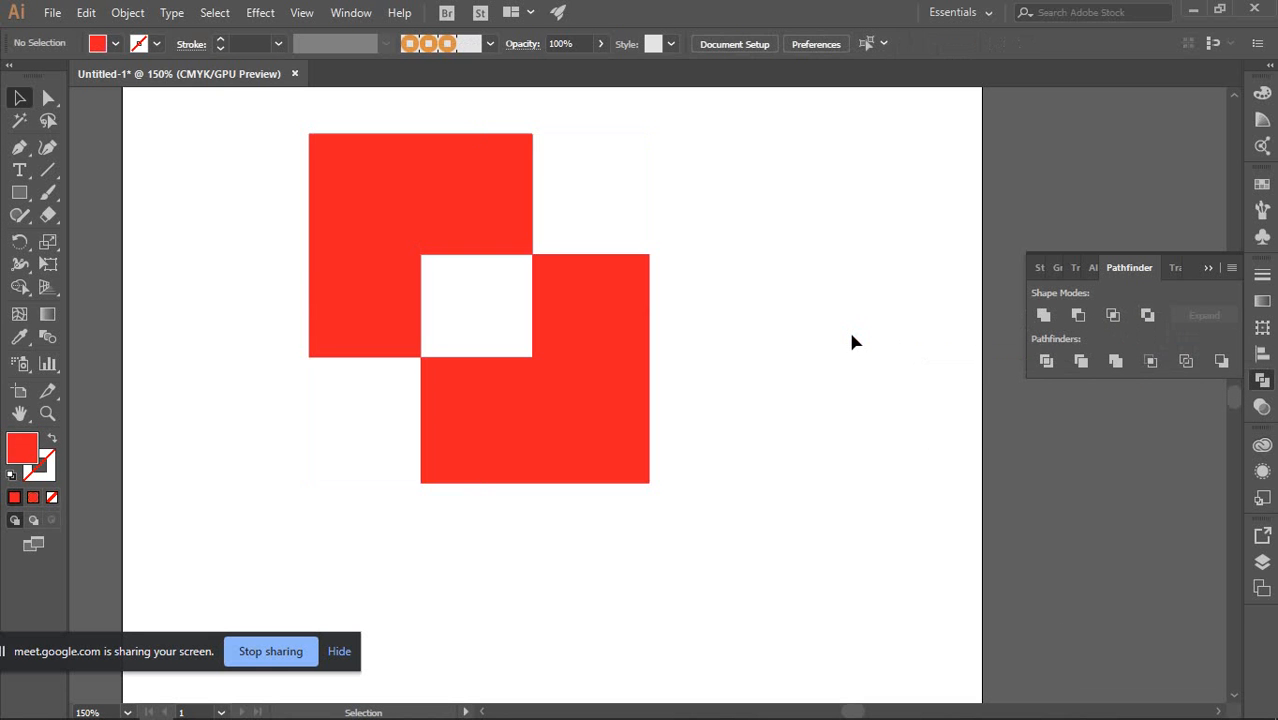
pyautogui.click(564, 319)
pyautogui.hotkey('ctrl', 'z')
# Make an Exclude compound shape from both squares and expand it, then undo back to the separate squares after another Exclude trial
pyautogui.click(1147, 315)
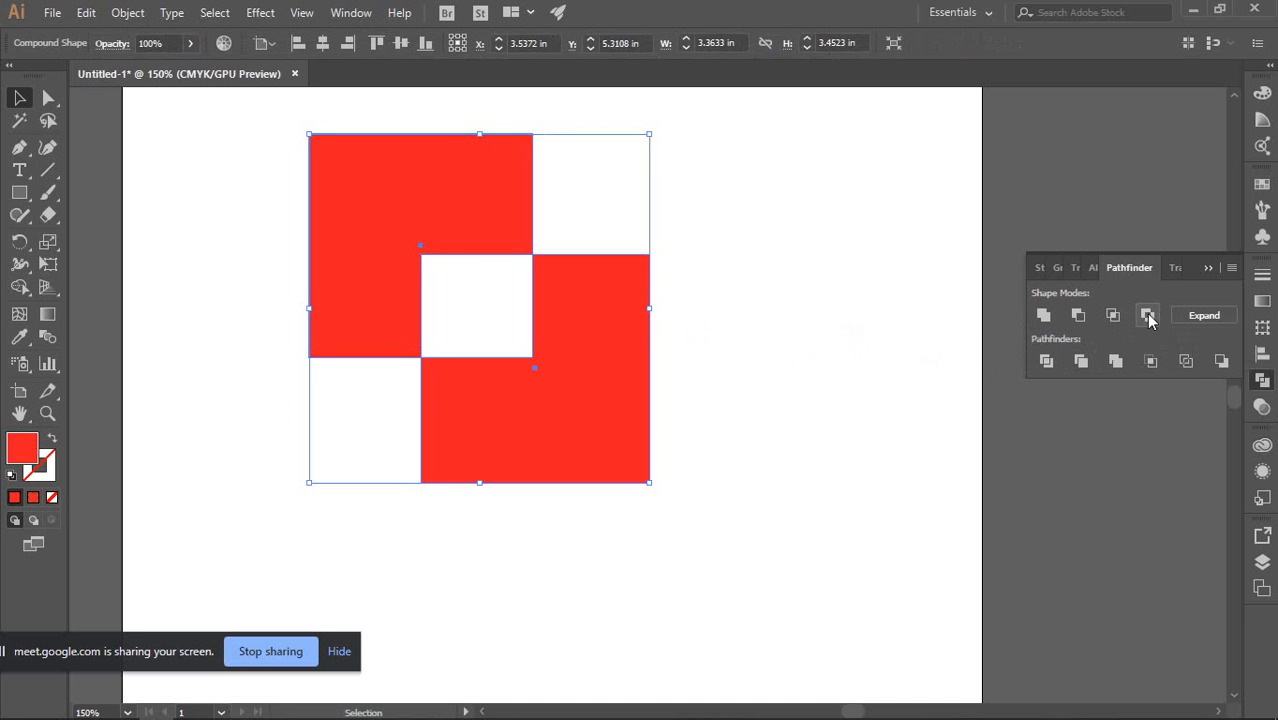
pyautogui.click(520, 305)
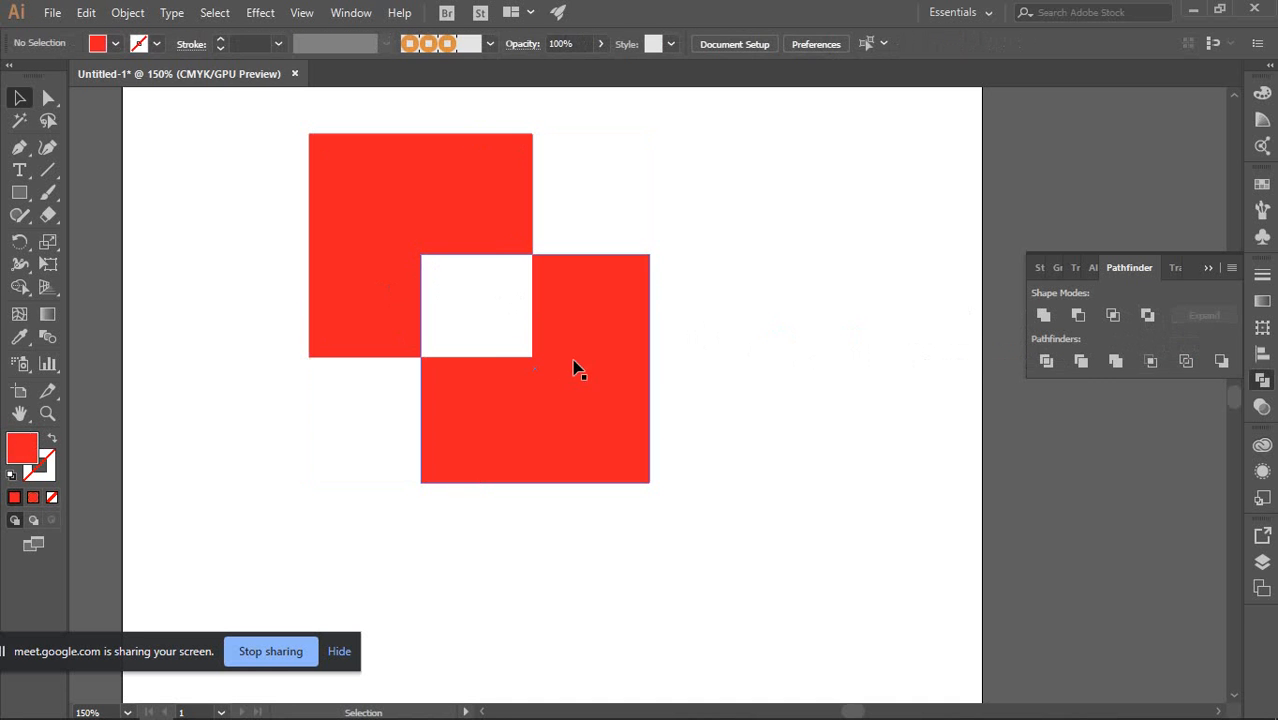
pyautogui.click(513, 362)
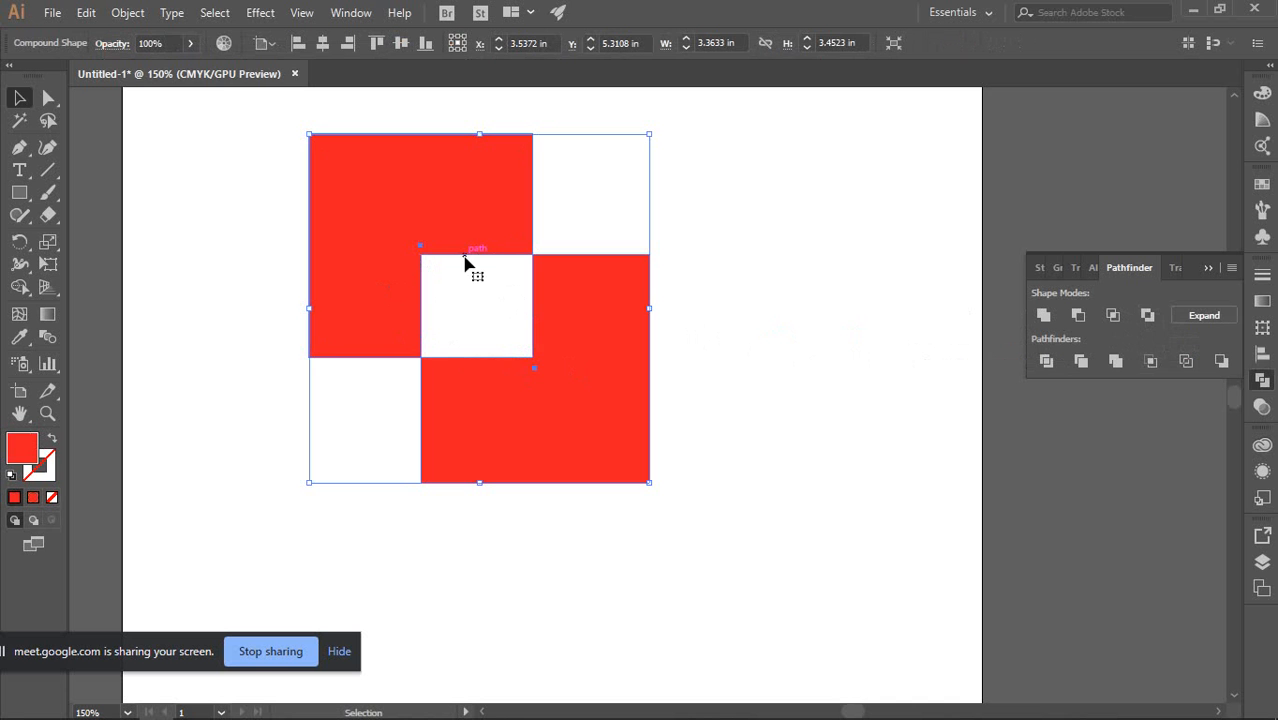
pyautogui.click(1186, 317)
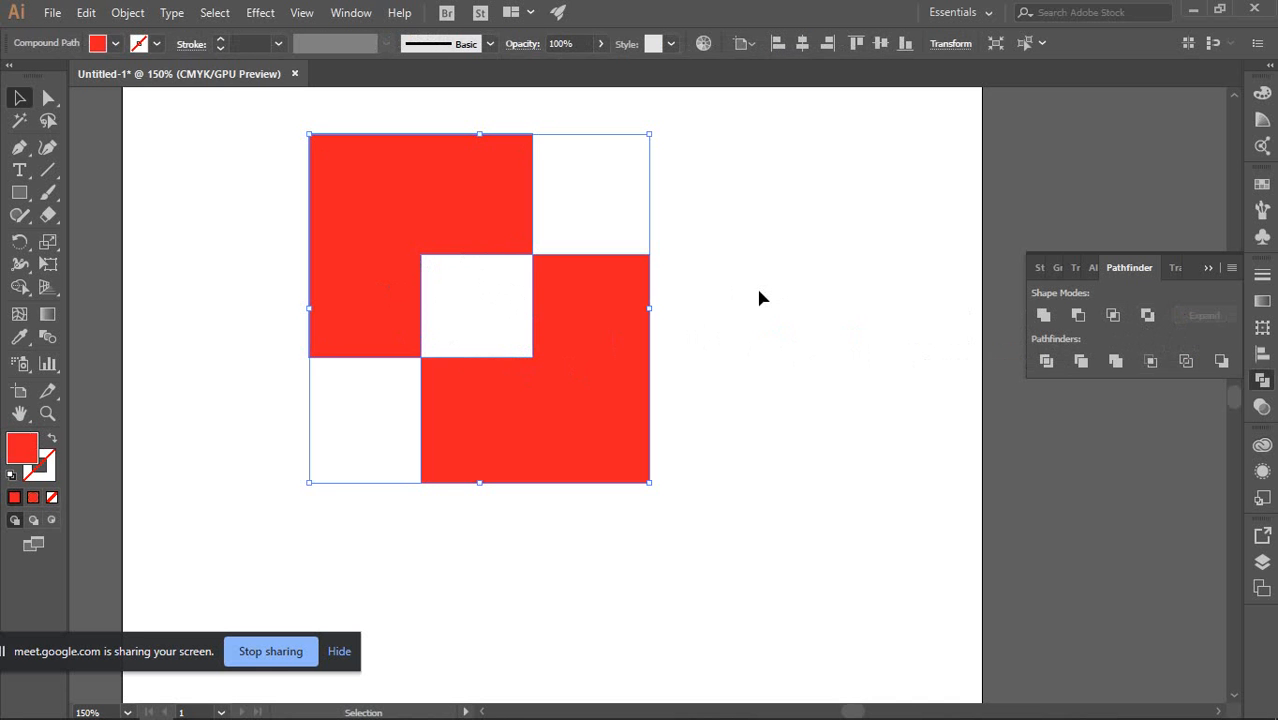
pyautogui.hotkey('ctrl', 'z')
pyautogui.hotkey('ctrl', 'z')
pyautogui.hotkey('ctrl', 'z')
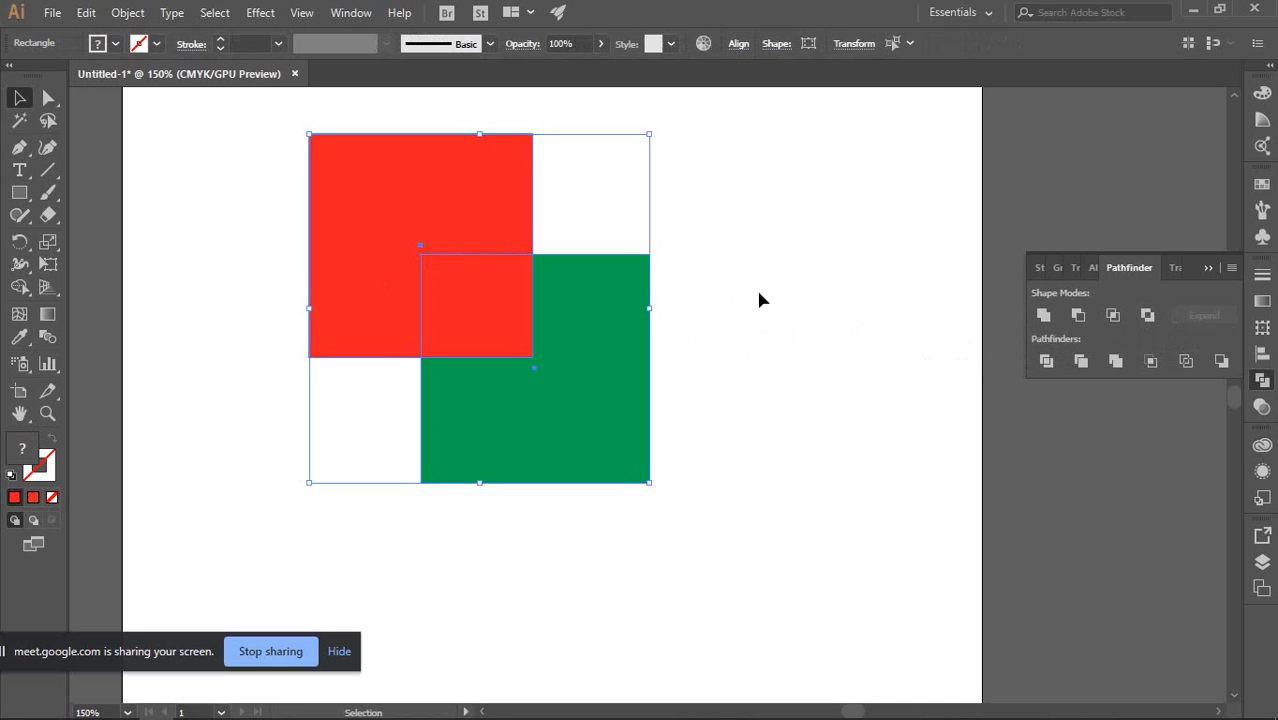
pyautogui.click(1146, 316)
pyautogui.hotkey('ctrl', 'z')
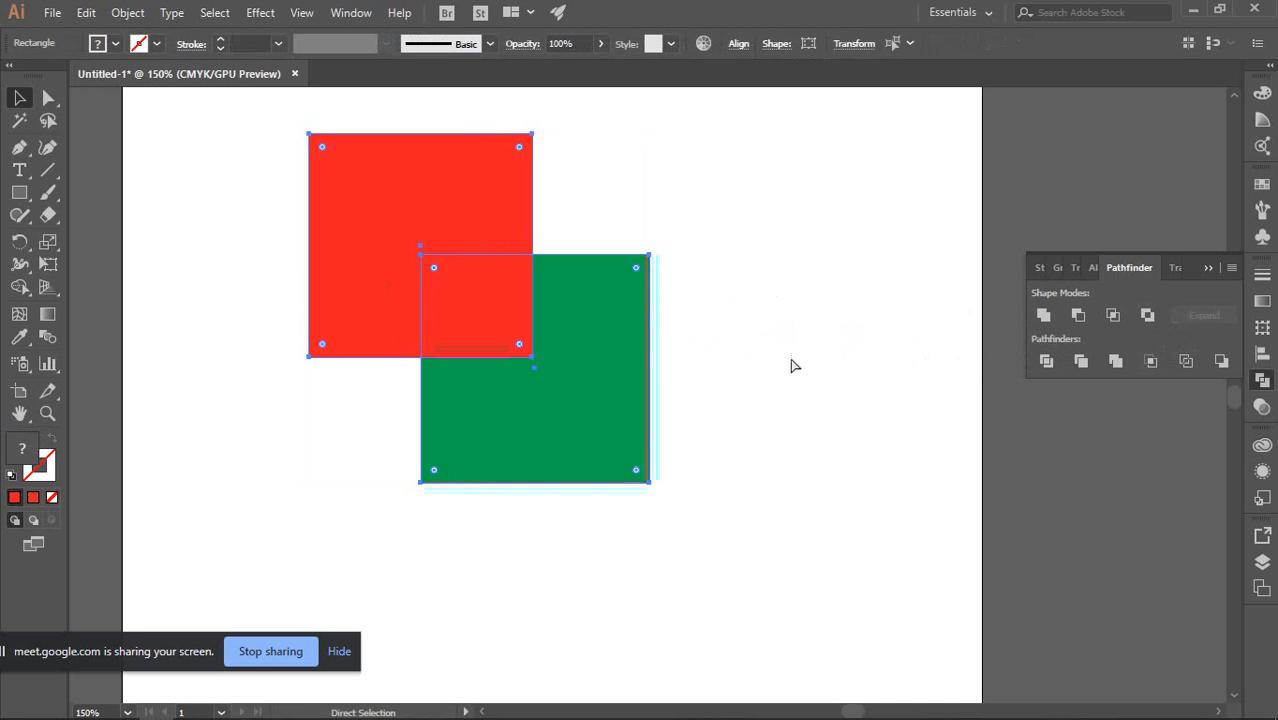
# Move the green square away from the red square, and undo the move
pyautogui.click(810, 401)
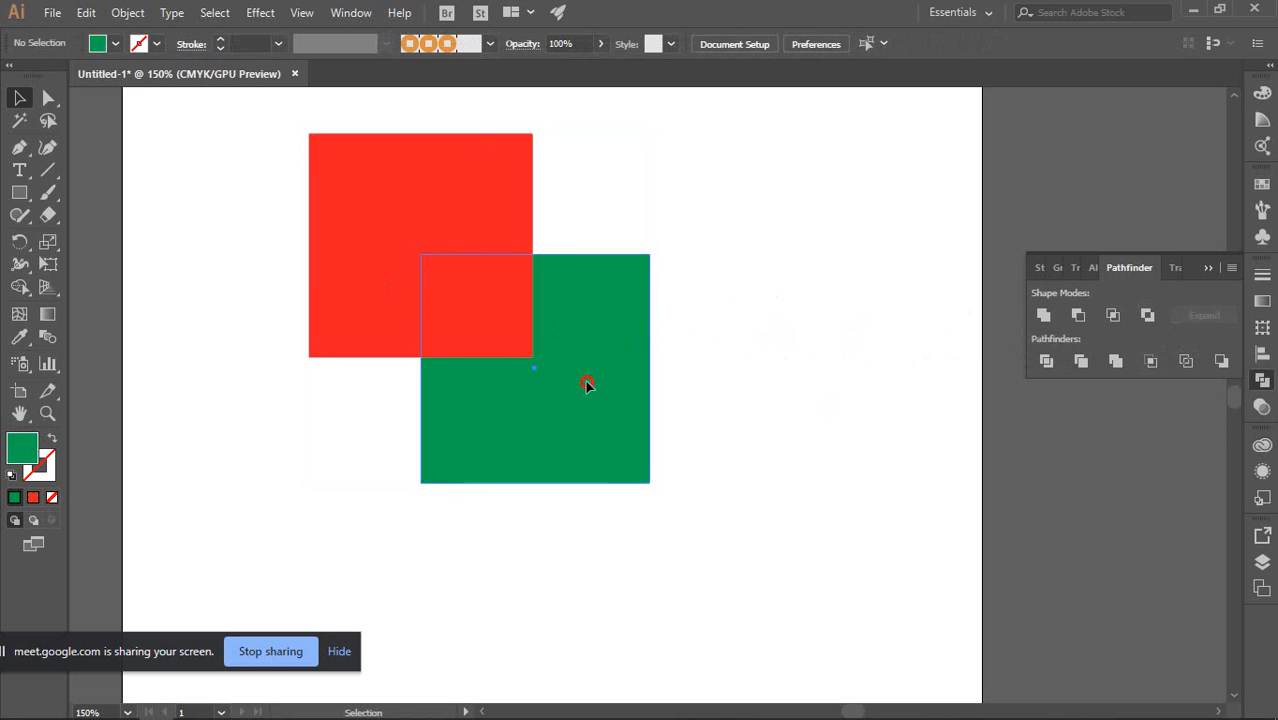
pyautogui.moveTo(587, 385); pyautogui.dragTo(756, 434)
pyautogui.hotkey('ctrl', 'z')
pyautogui.click(770, 360)
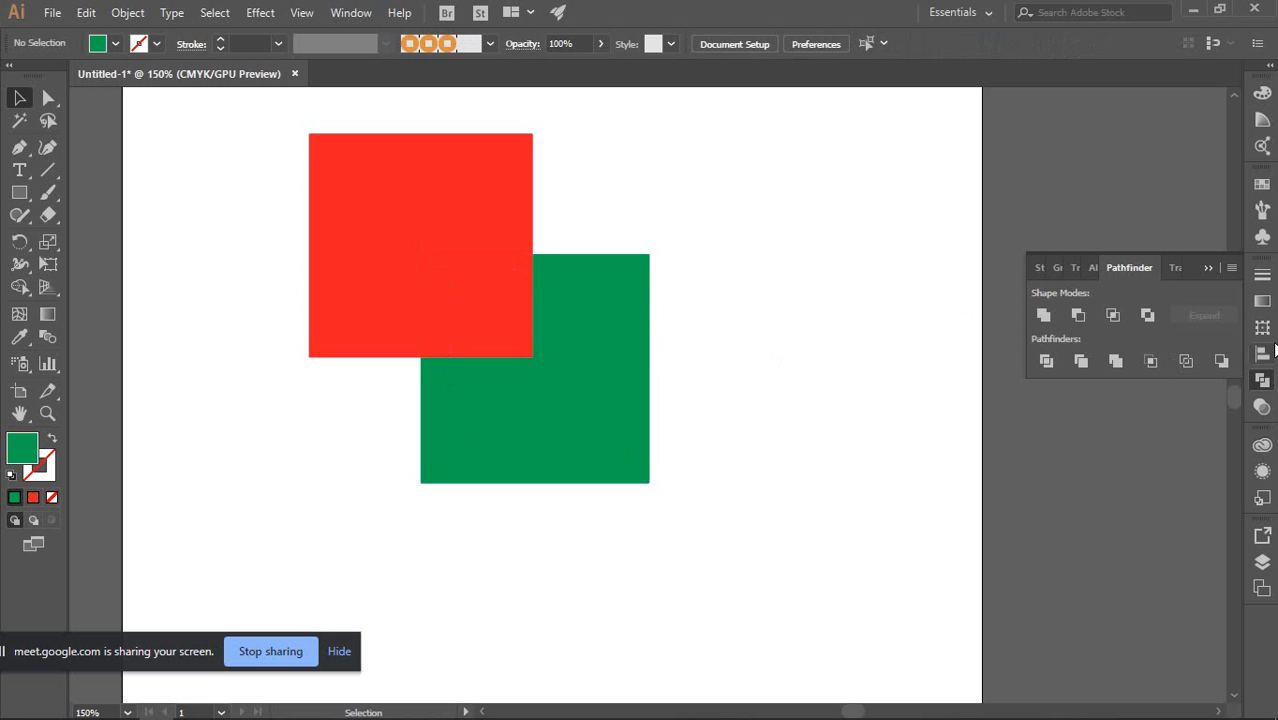
# Examine the Pathfinder panel's additional commands and its Pathfinder Options
pyautogui.click(1232, 268)
pyautogui.click(902, 326)
pyautogui.click(1232, 268)
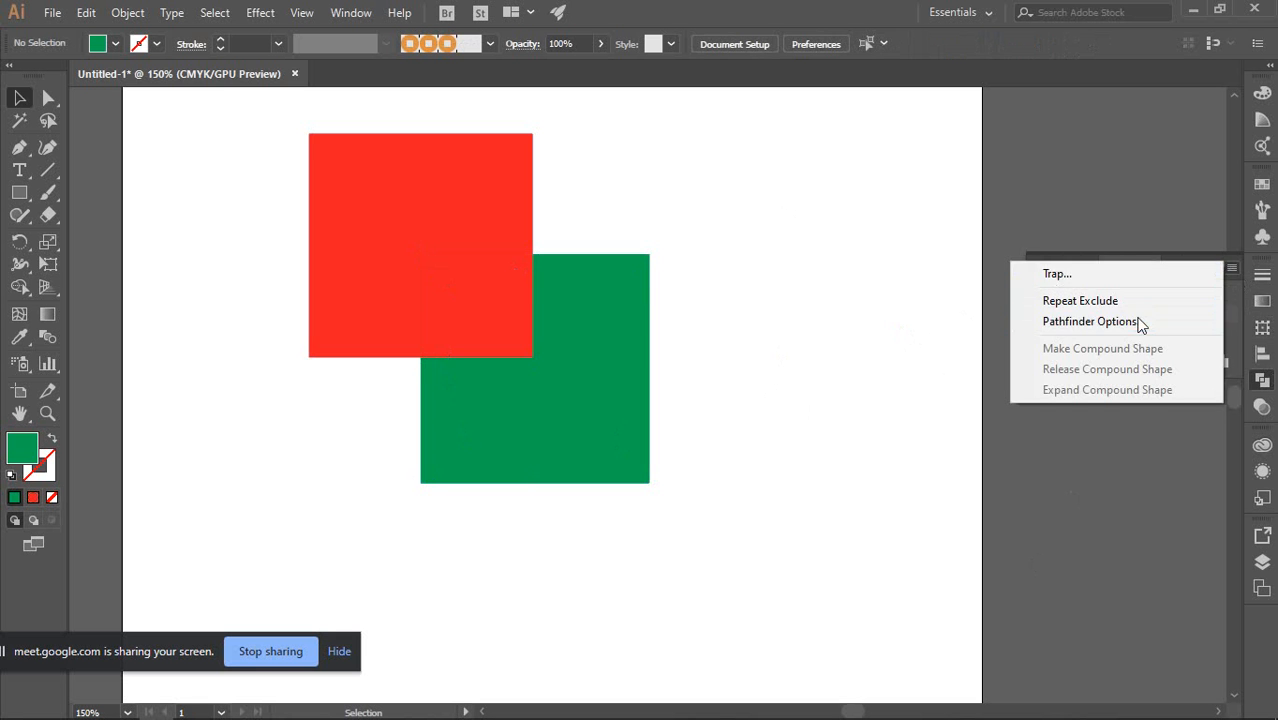
pyautogui.click(1061, 321)
pyautogui.click(752, 413)
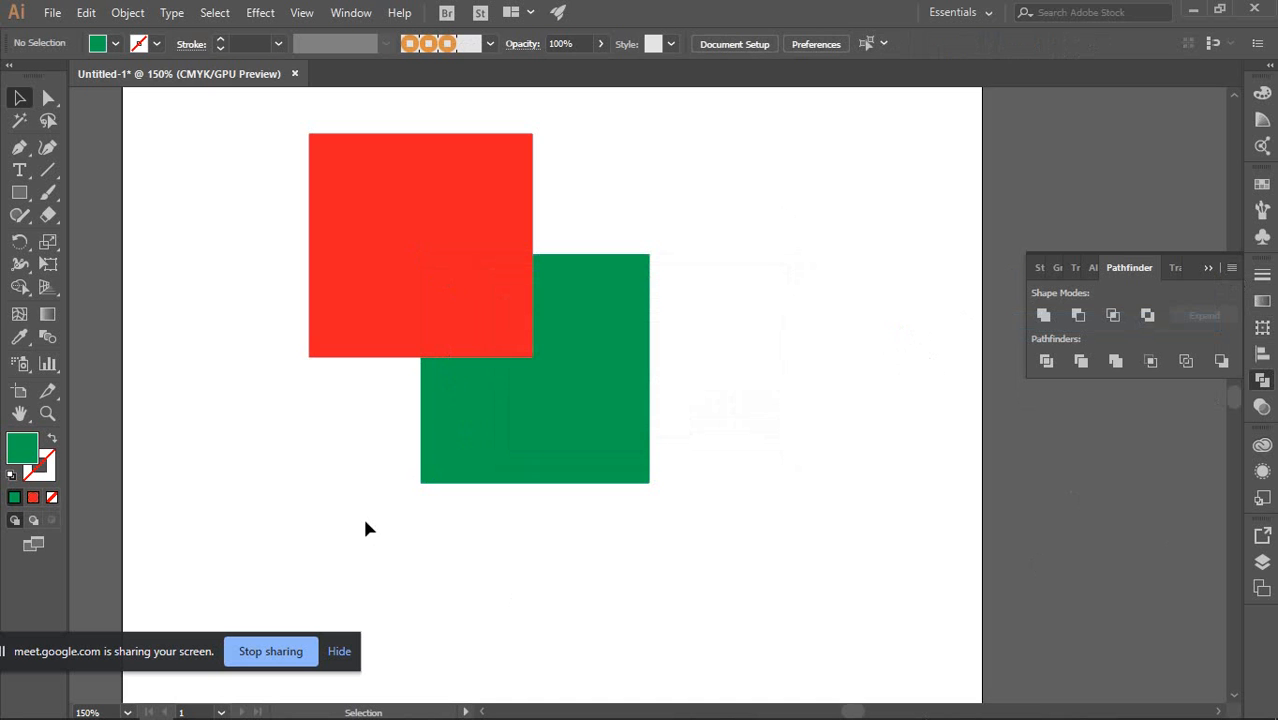
# Move the black wavy line off the artboard to the empty area beyond its upper-left corner
pyautogui.scroll(-2, 652, 367)
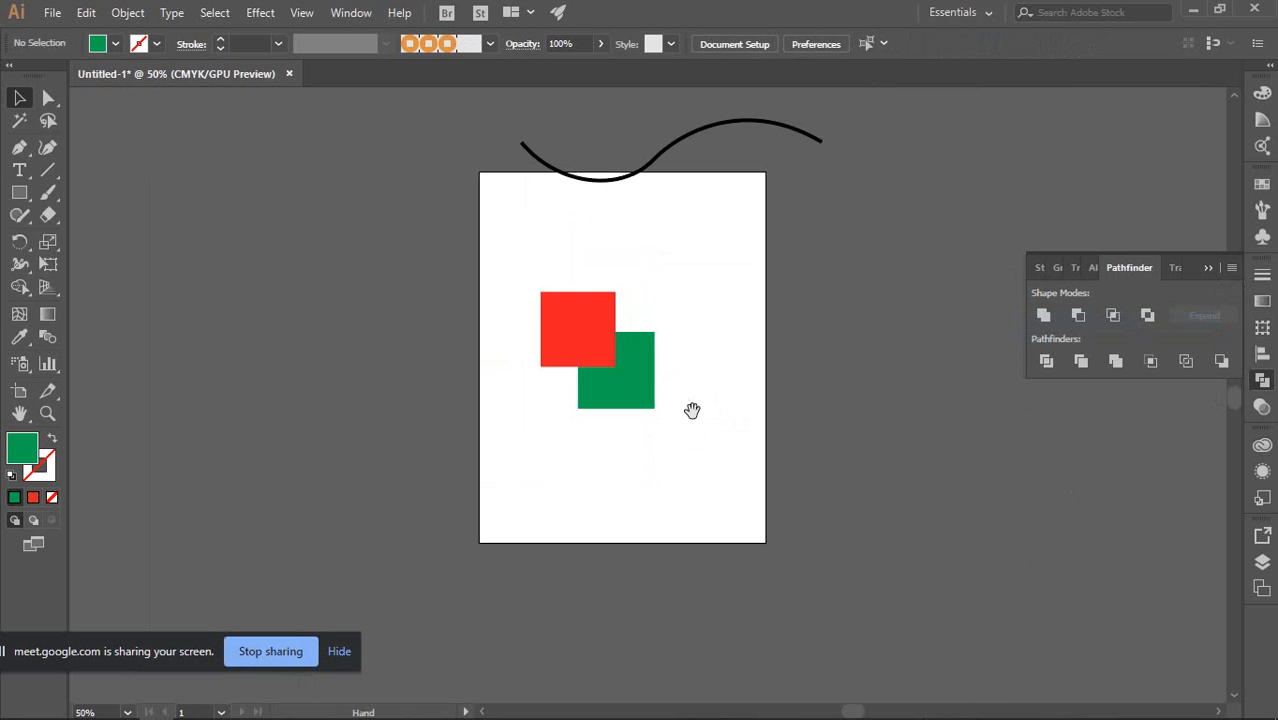
pyautogui.moveTo(692, 411); pyautogui.dragTo(690, 435)
pyautogui.moveTo(651, 200); pyautogui.dragTo(252, 186)
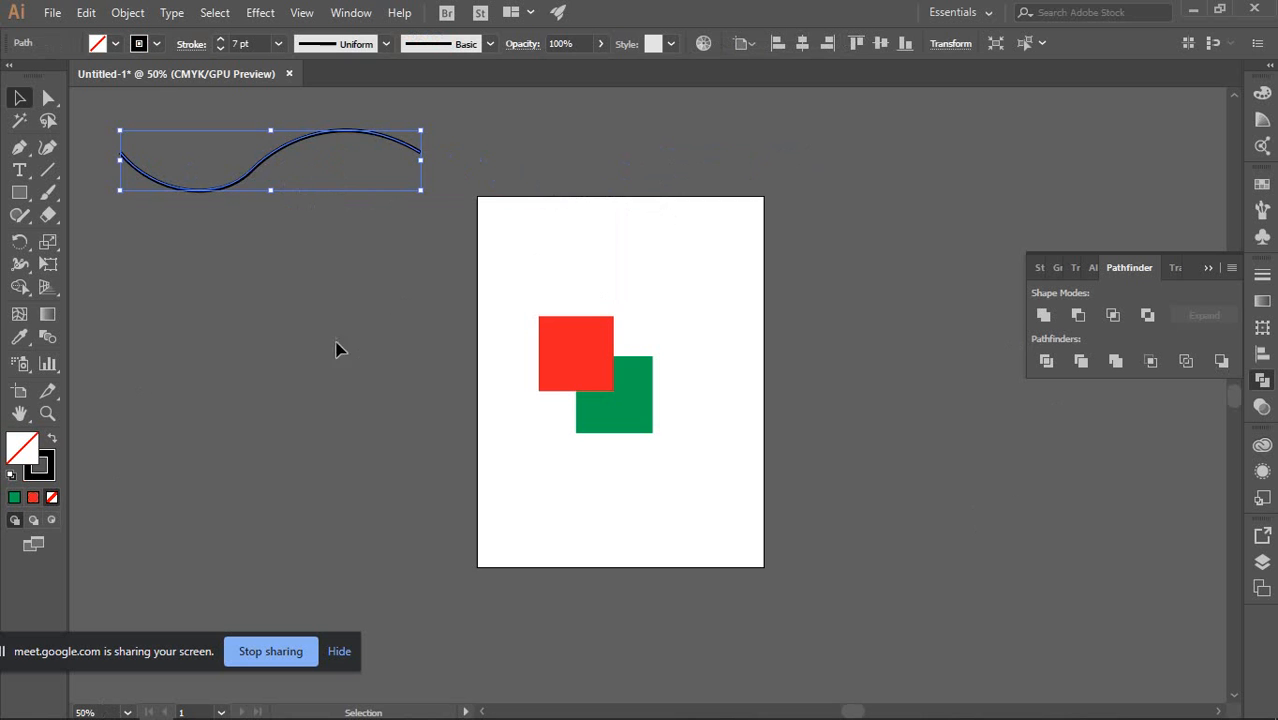
pyautogui.moveTo(394, 260); pyautogui.dragTo(380, 273)
pyautogui.click(380, 273)
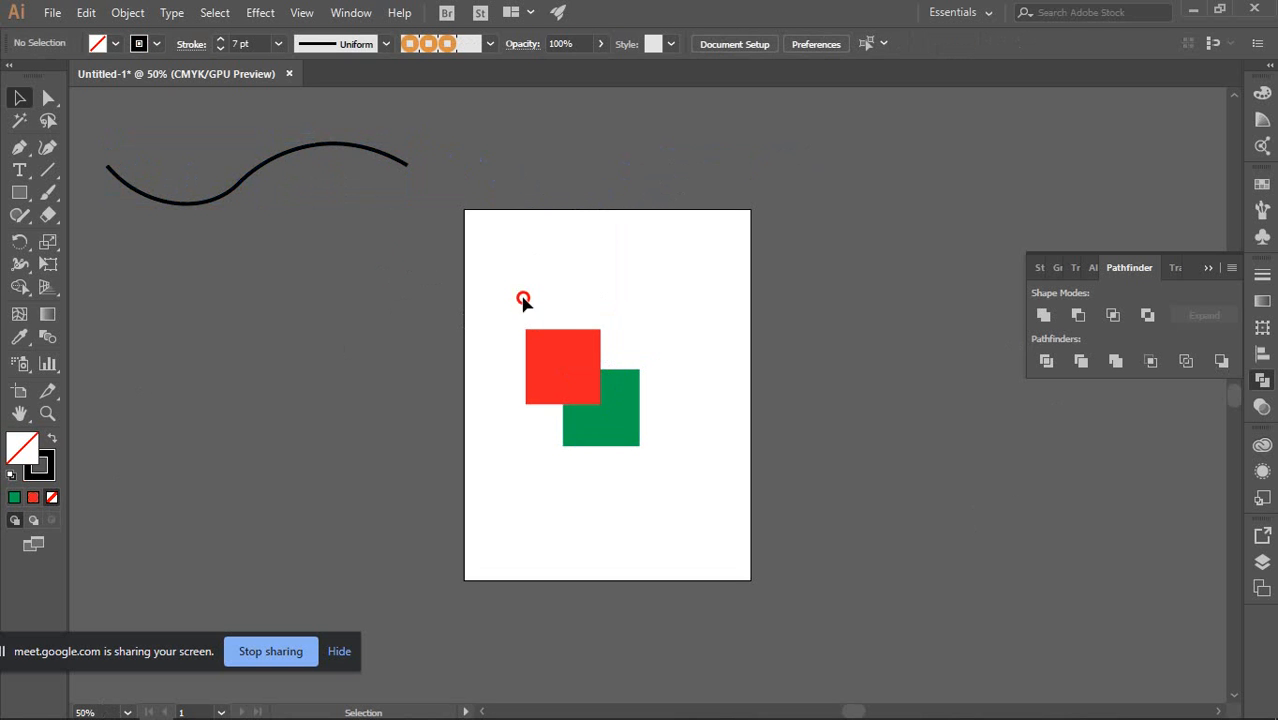
# Delete the red and green squares from the artboard and collapse the Pathfinder panel
pyautogui.moveTo(522, 297); pyautogui.dragTo(658, 491)
pyautogui.press('Delete')
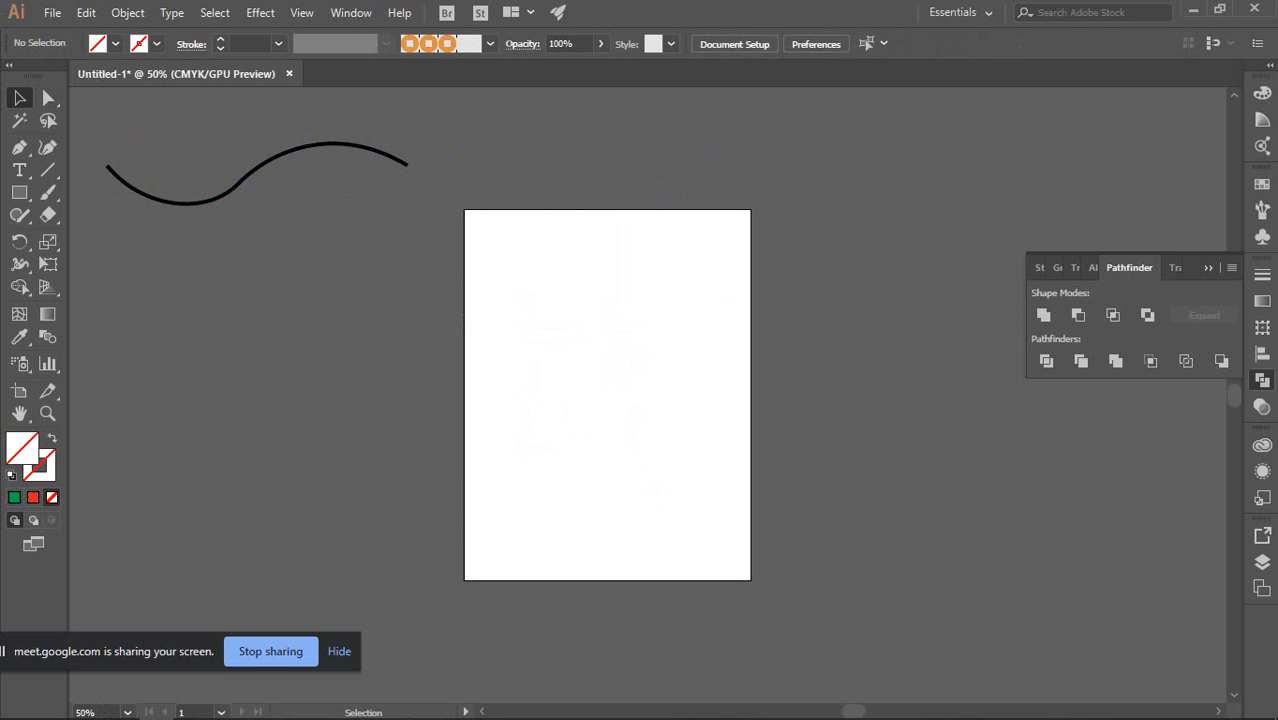
pyautogui.click(1263, 381)
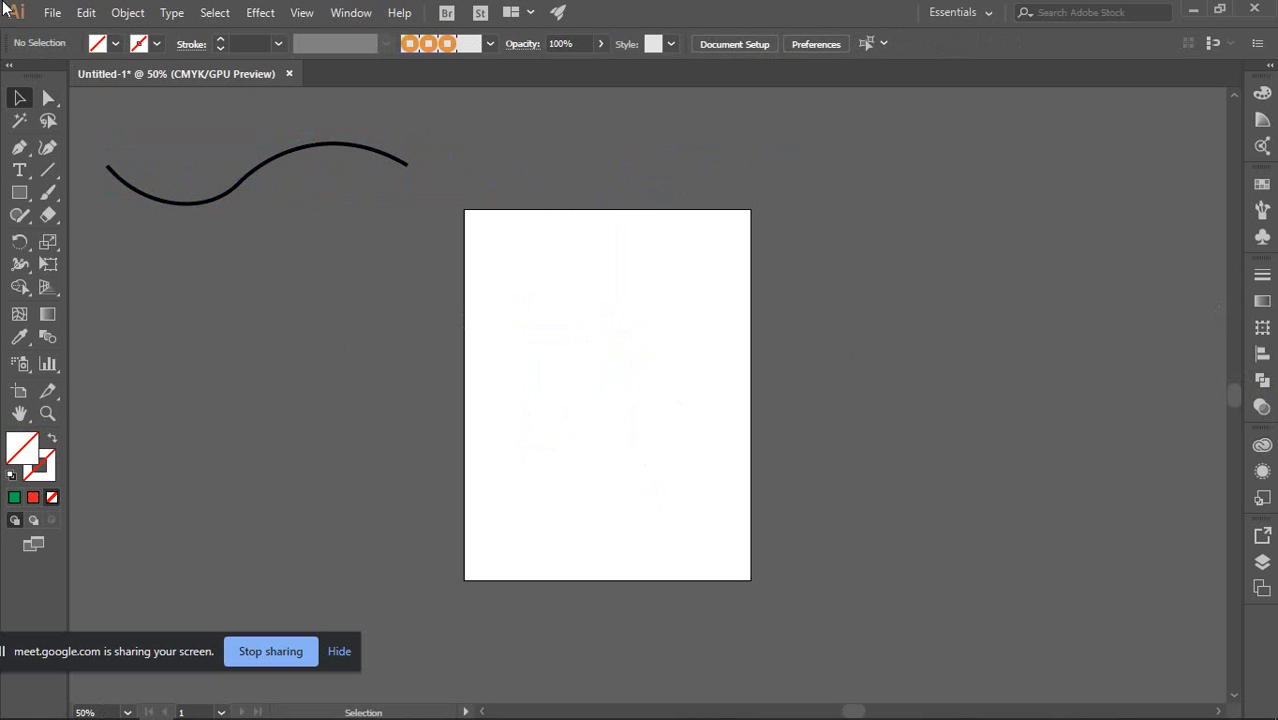
# Activate the Ellipse tool and tear off the shape tools as a floating panel placed beside the artboard
pyautogui.scroll(1, 704, 283)
pyautogui.moveTo(584, 301); pyautogui.dragTo(622, 239)
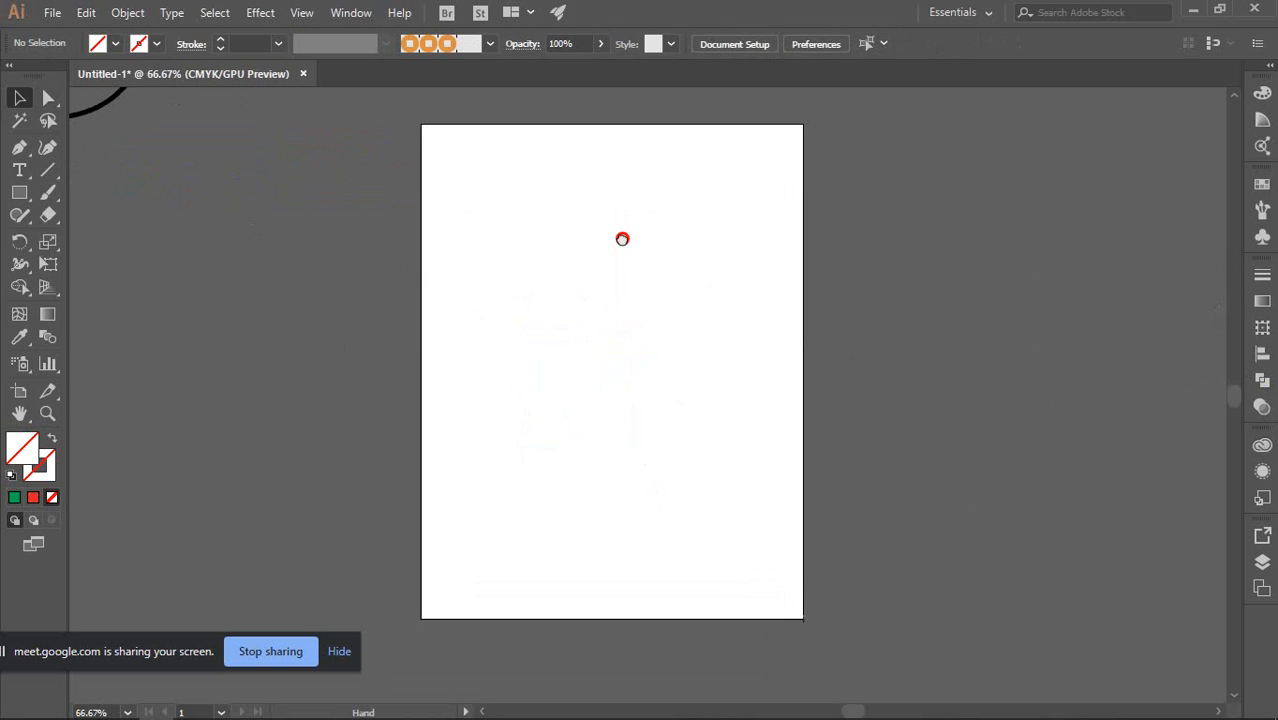
pyautogui.click(19, 192)
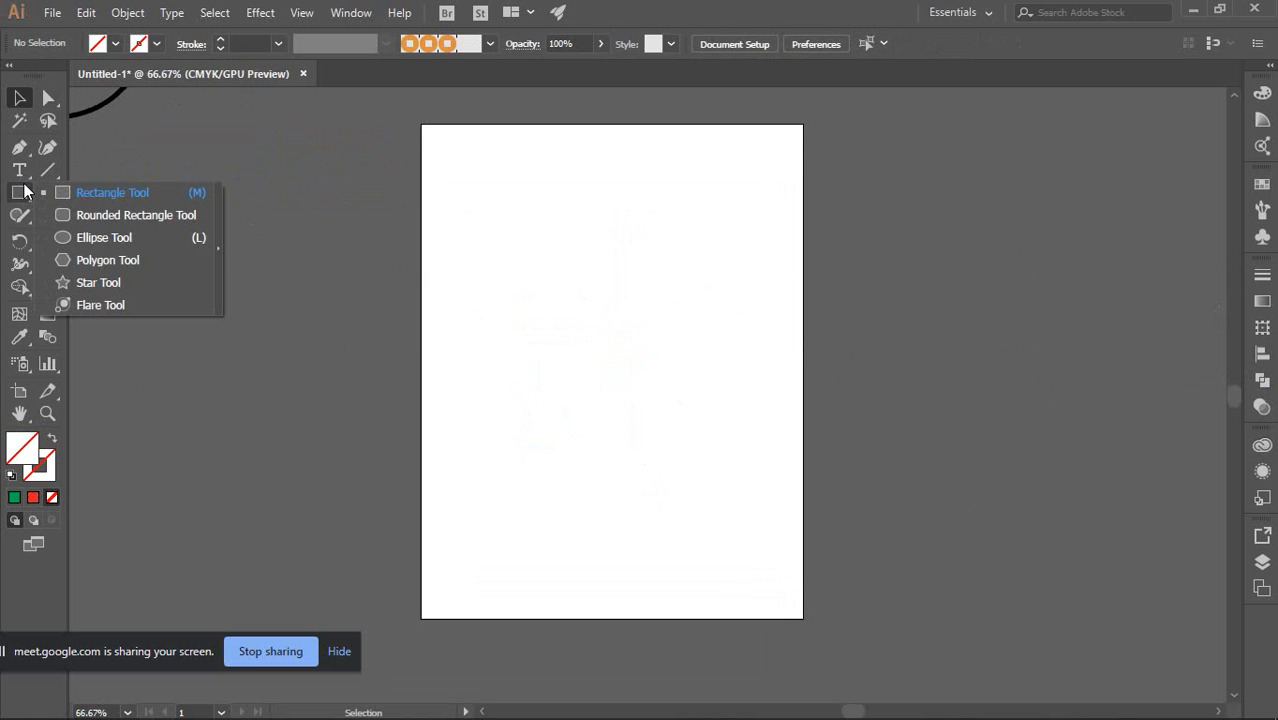
pyautogui.click(97, 248)
pyautogui.click(19, 192)
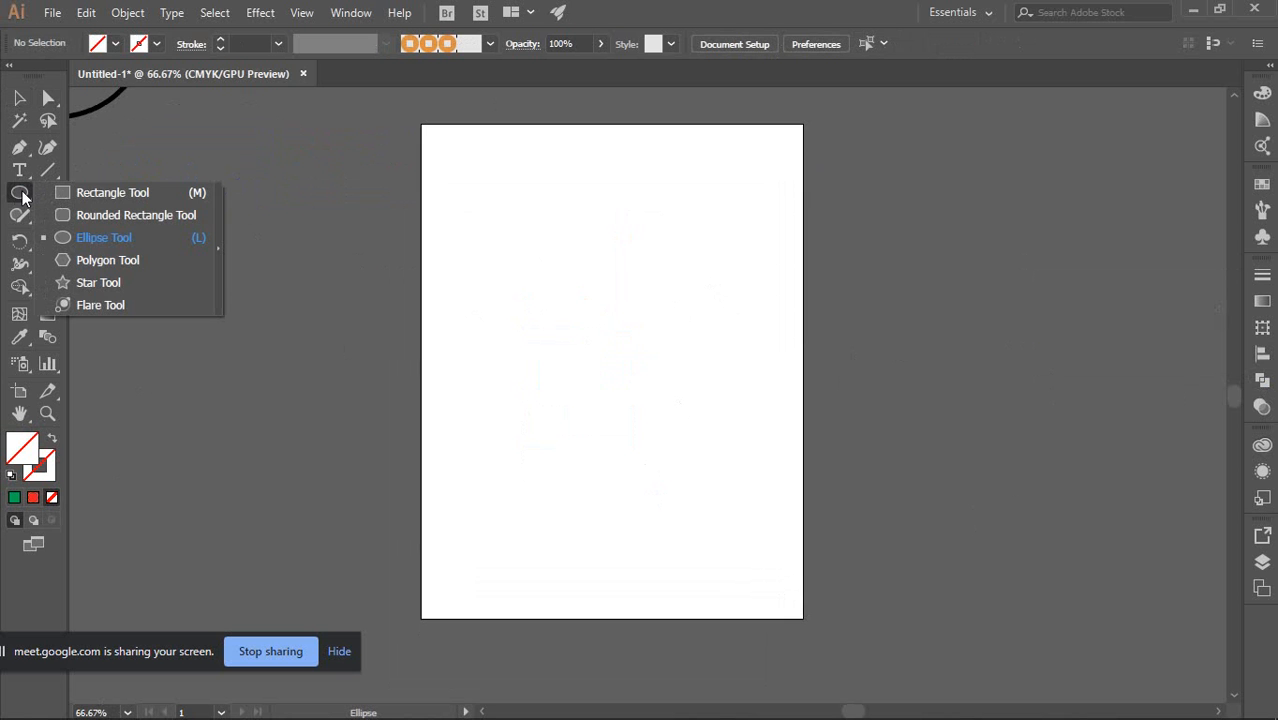
pyautogui.click(220, 257)
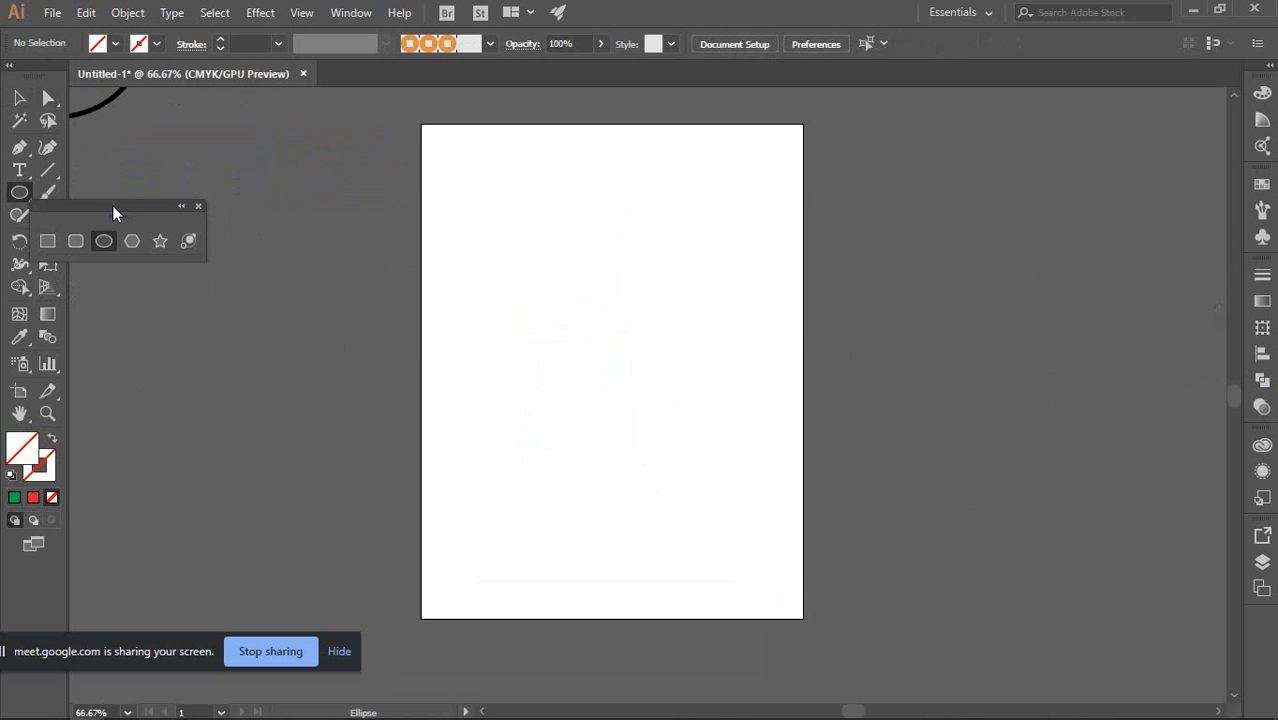
pyautogui.moveTo(114, 208); pyautogui.dragTo(177, 128)
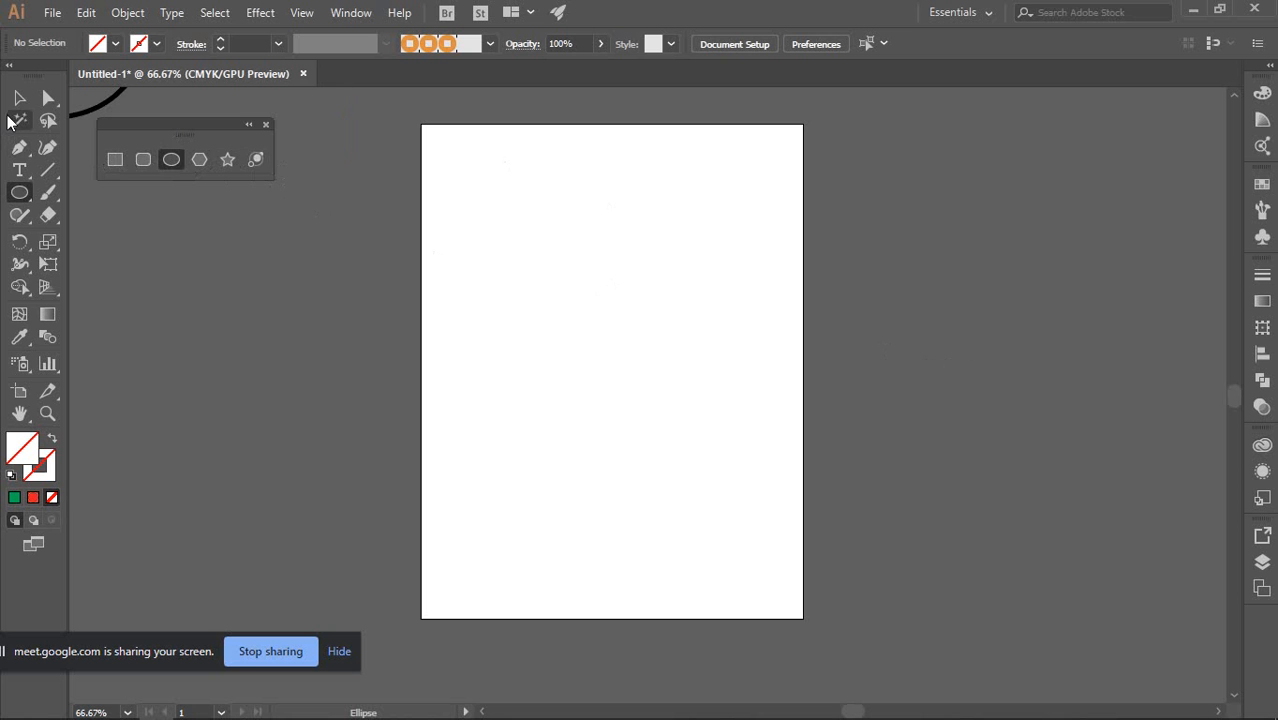
# Switch from the Selection tool to the Ellipse tool and back to the Selection tool
pyautogui.click(19, 97)
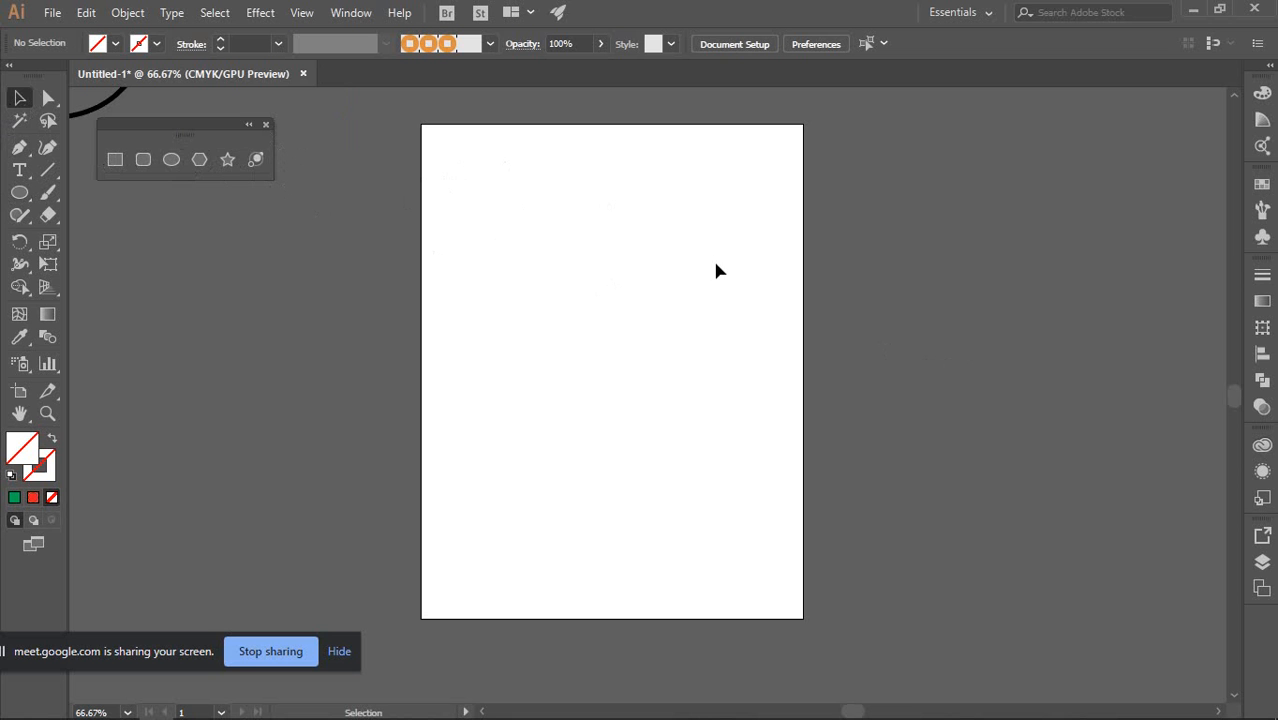
pyautogui.press('l')
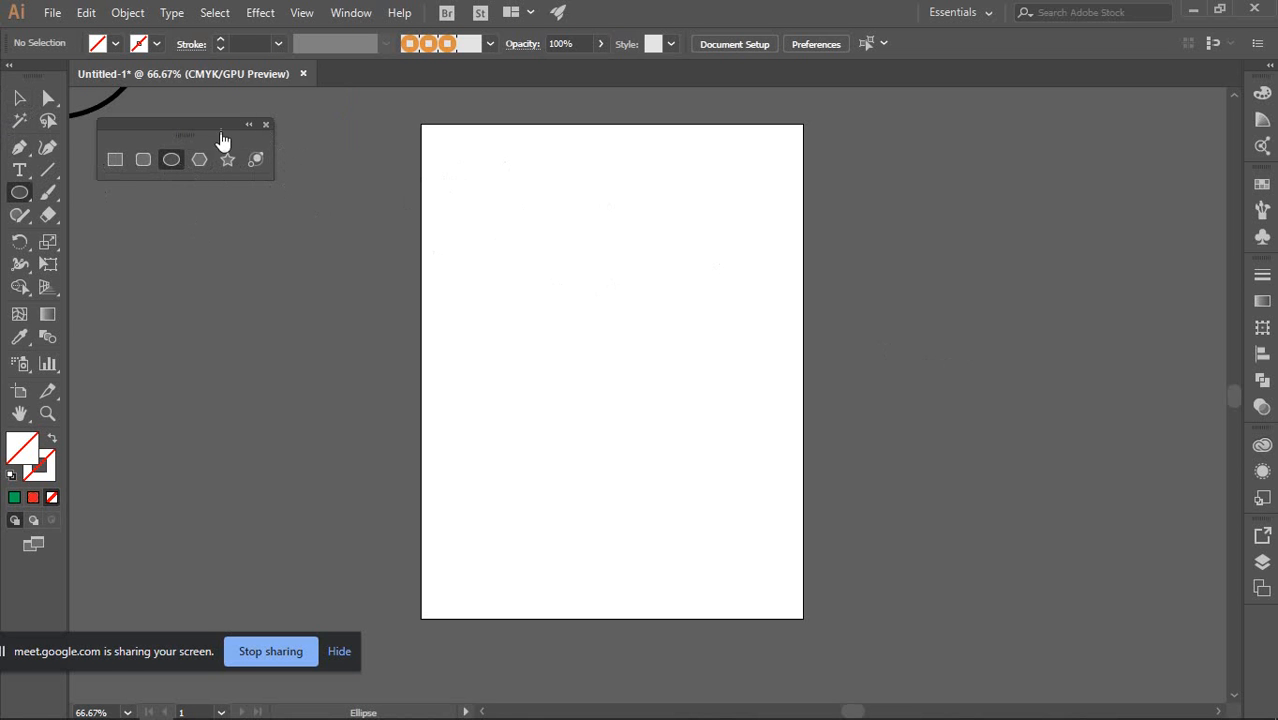
pyautogui.click(19, 97)
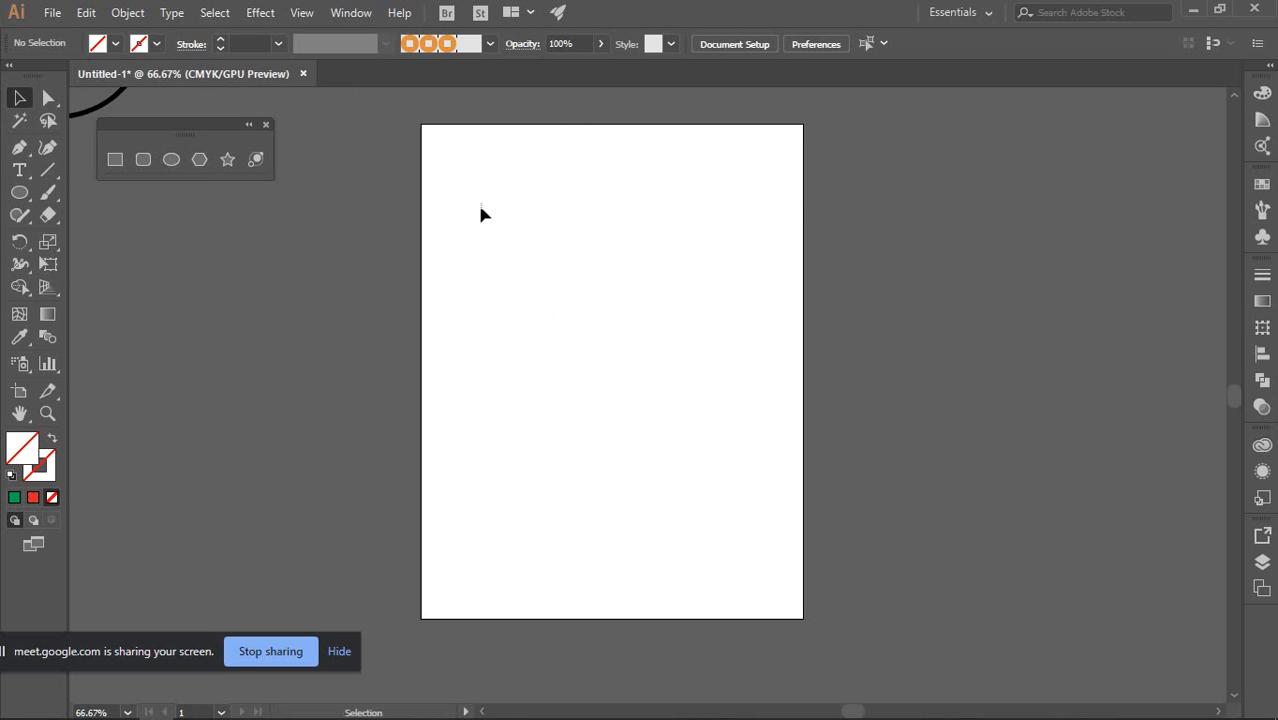
# Show the document rulers and view the measurement units available for the horizontal ruler
pyautogui.click(303, 10)
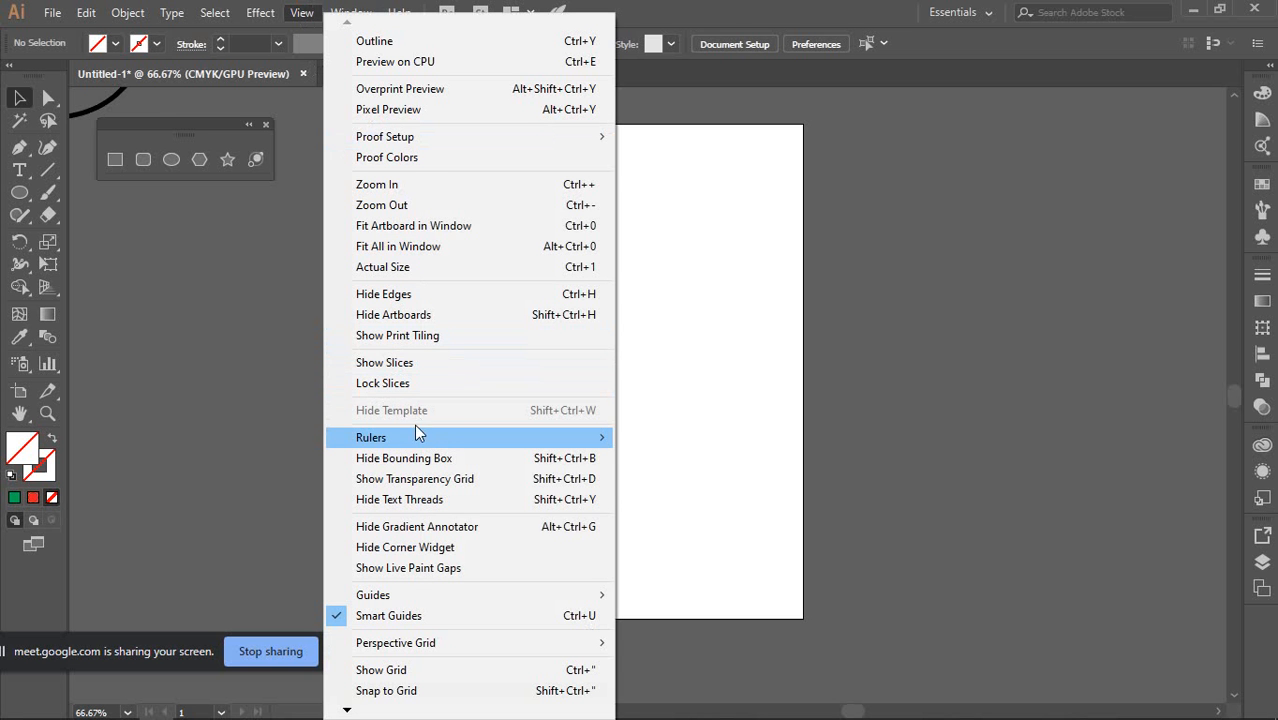
pyautogui.moveTo(447, 445)
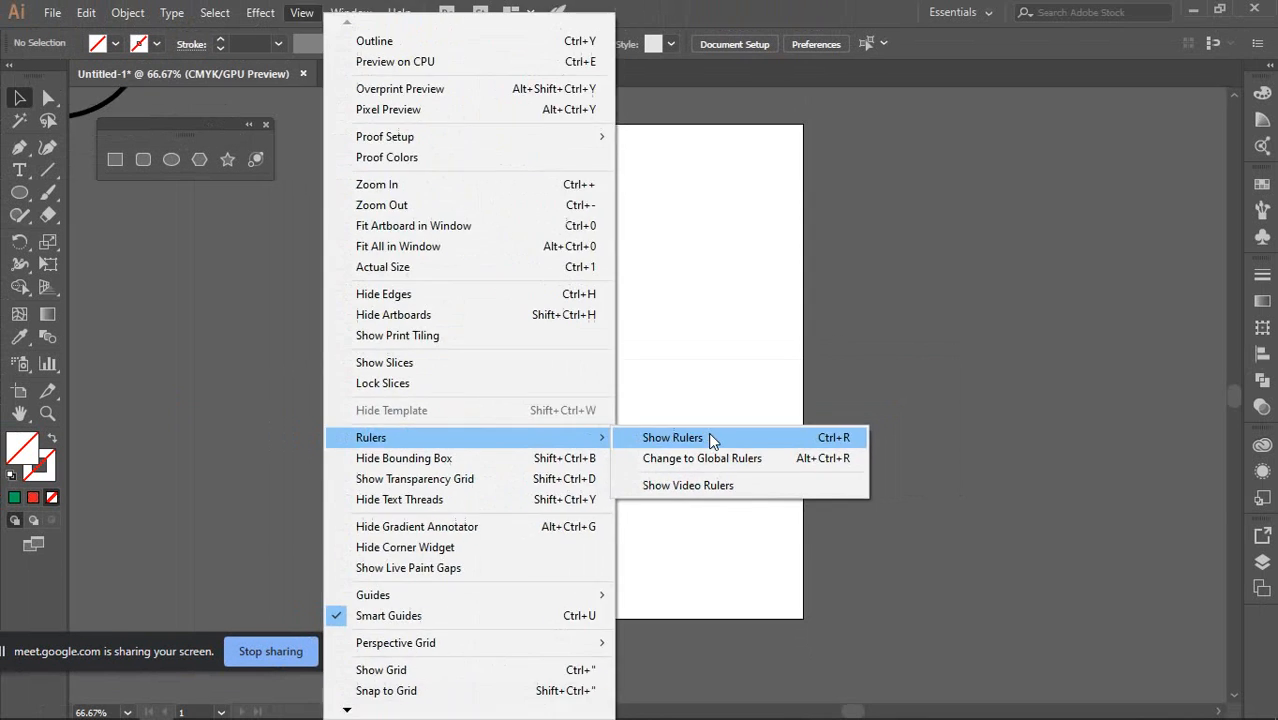
pyautogui.click(711, 439)
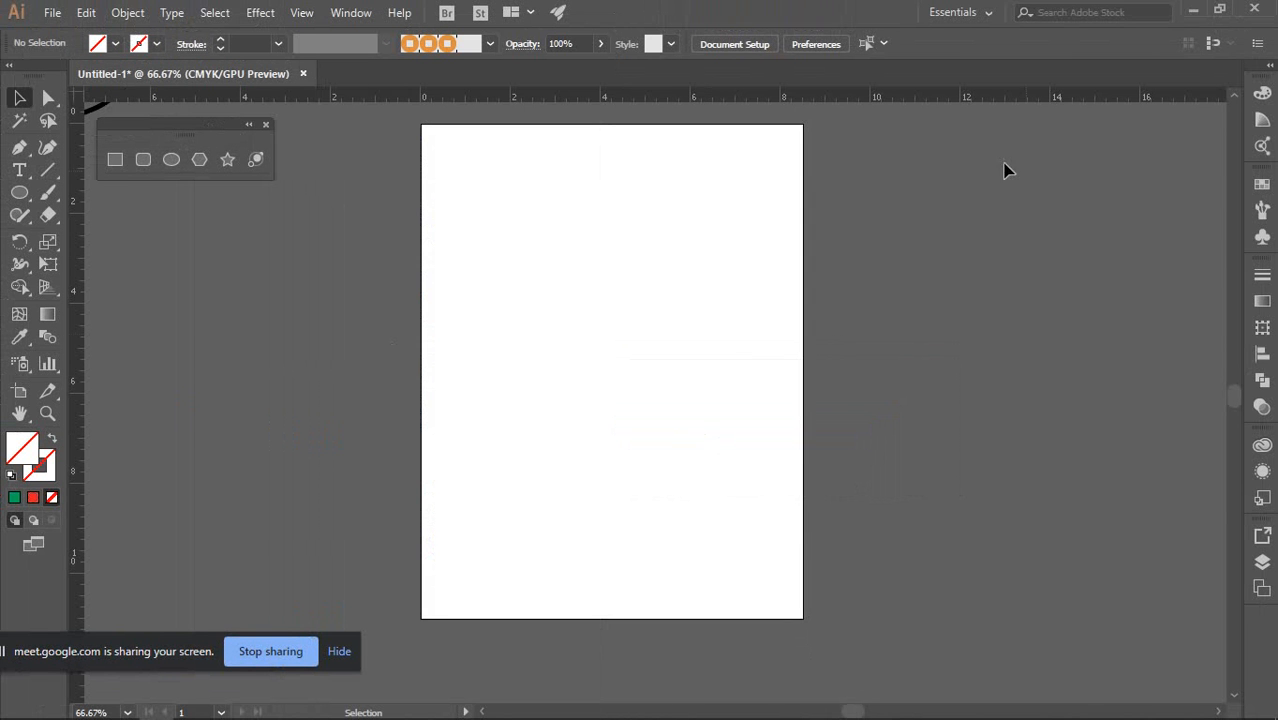
pyautogui.rightClick(625, 100)
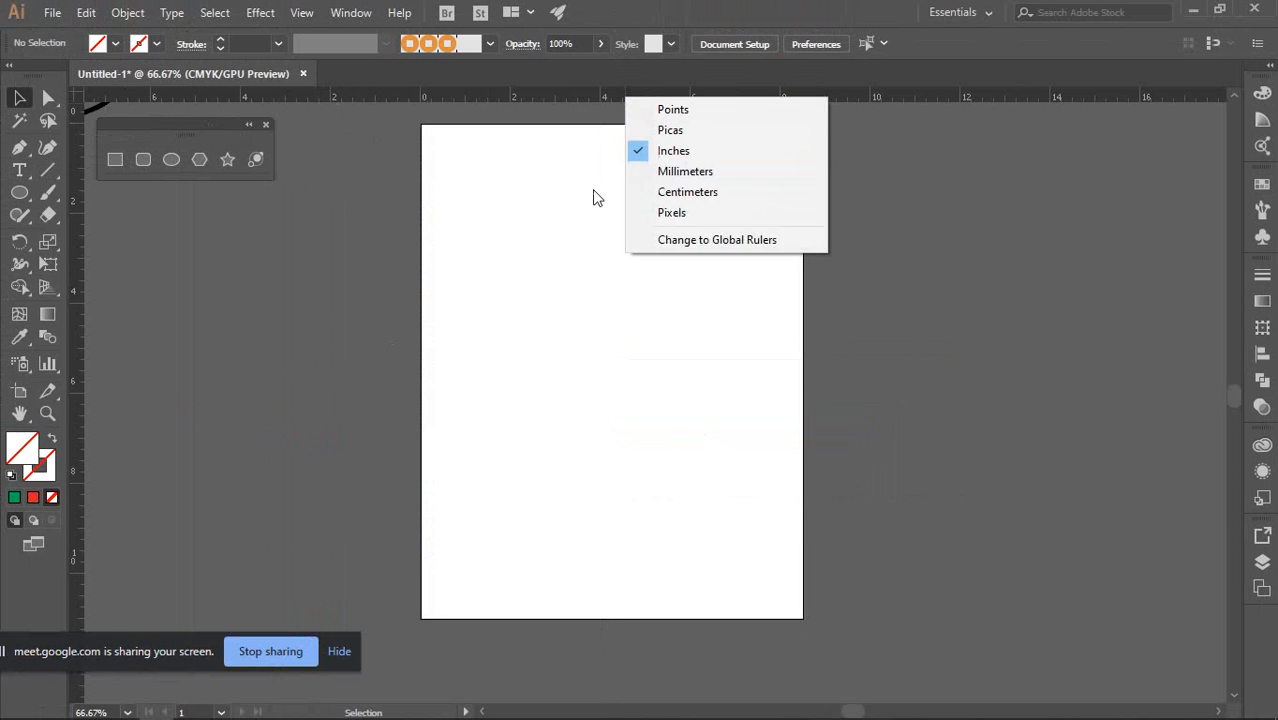
pyautogui.click(533, 215)
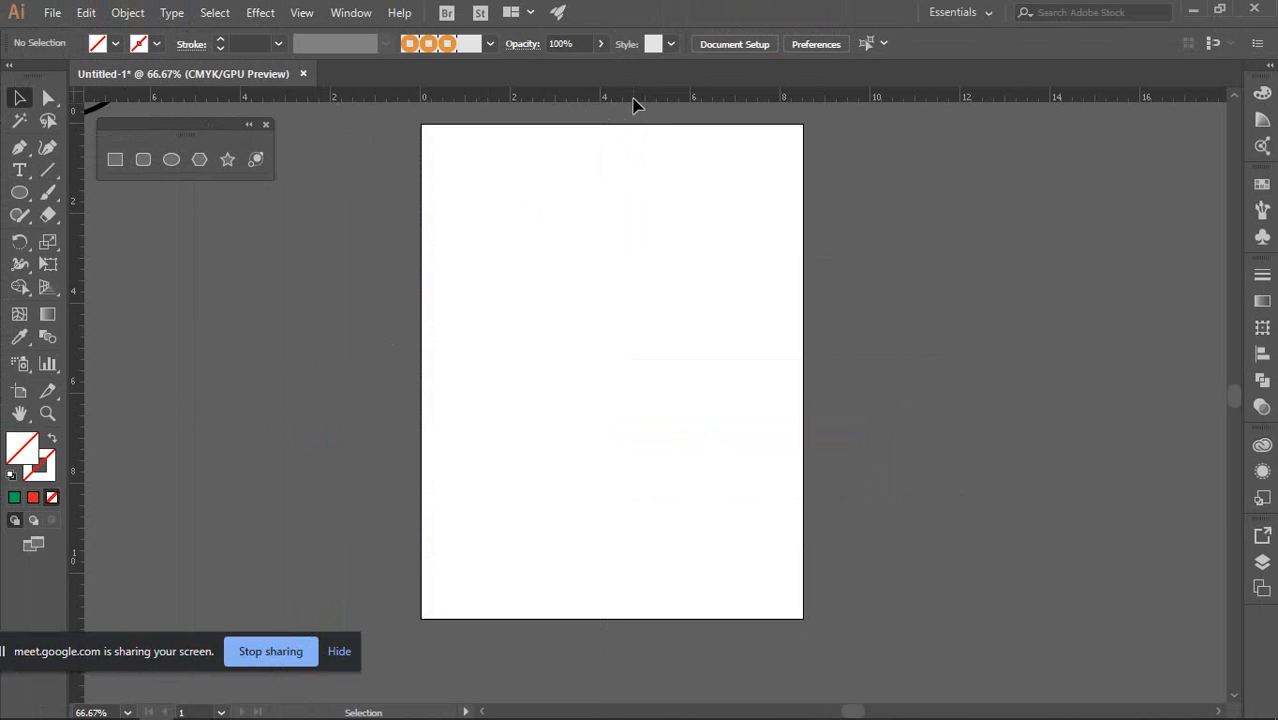
# Place a horizontal guide at about 4 in and a vertical guide at about 4.3 in on the artboard
pyautogui.moveTo(633, 104); pyautogui.dragTo(635, 293)
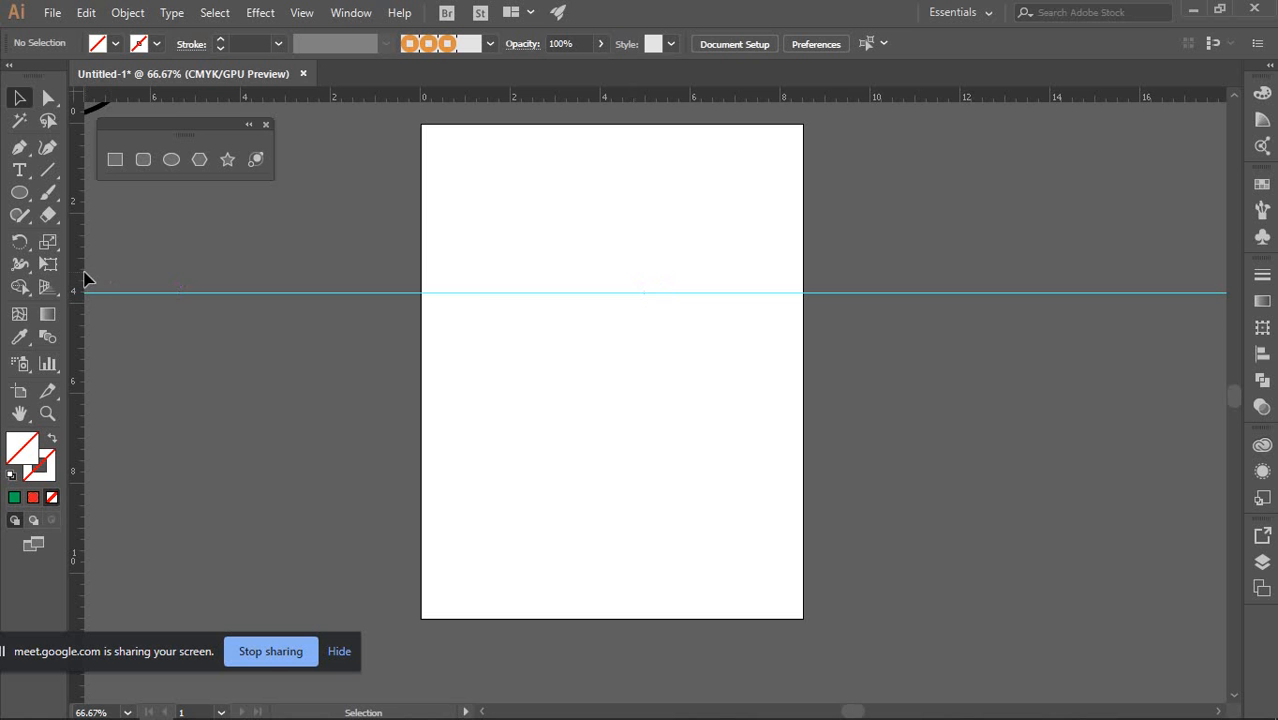
pyautogui.moveTo(80, 262); pyautogui.dragTo(614, 280)
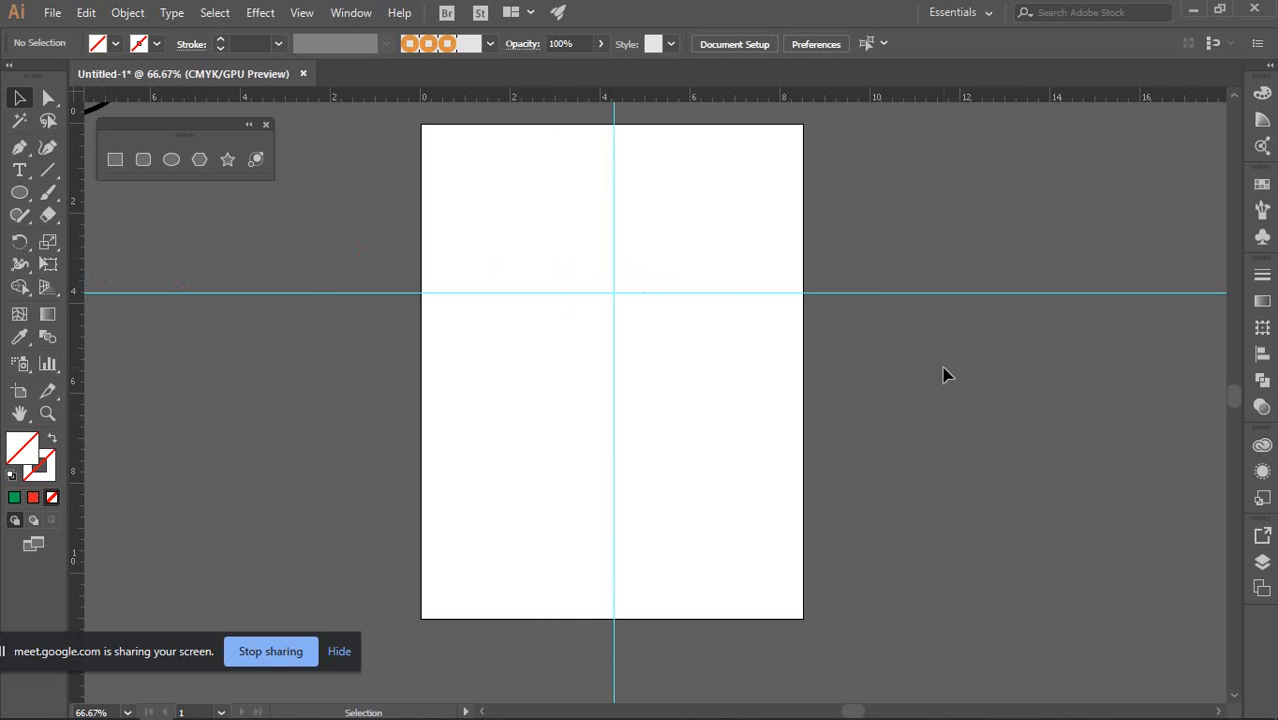
# Unlock the guides and align the horizontal guide to the artboard's vertical center
pyautogui.rightClick(476, 188)
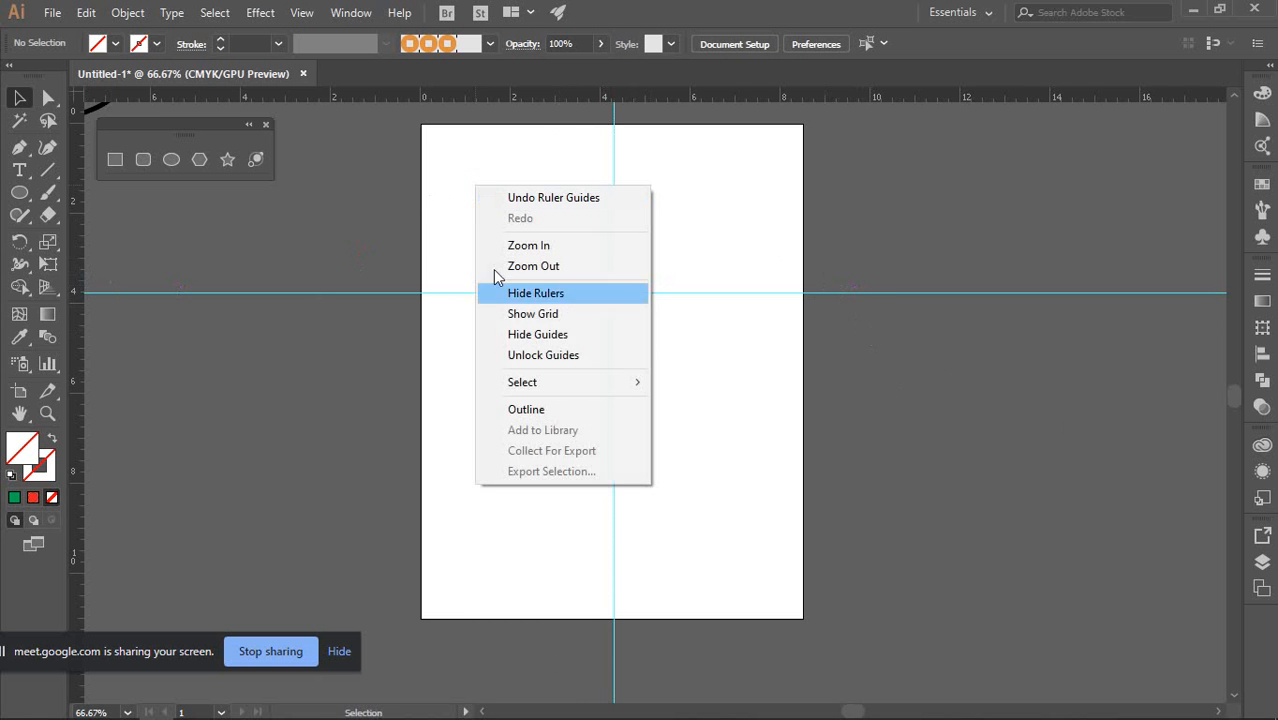
pyautogui.click(532, 355)
pyautogui.moveTo(685, 237); pyautogui.dragTo(763, 441)
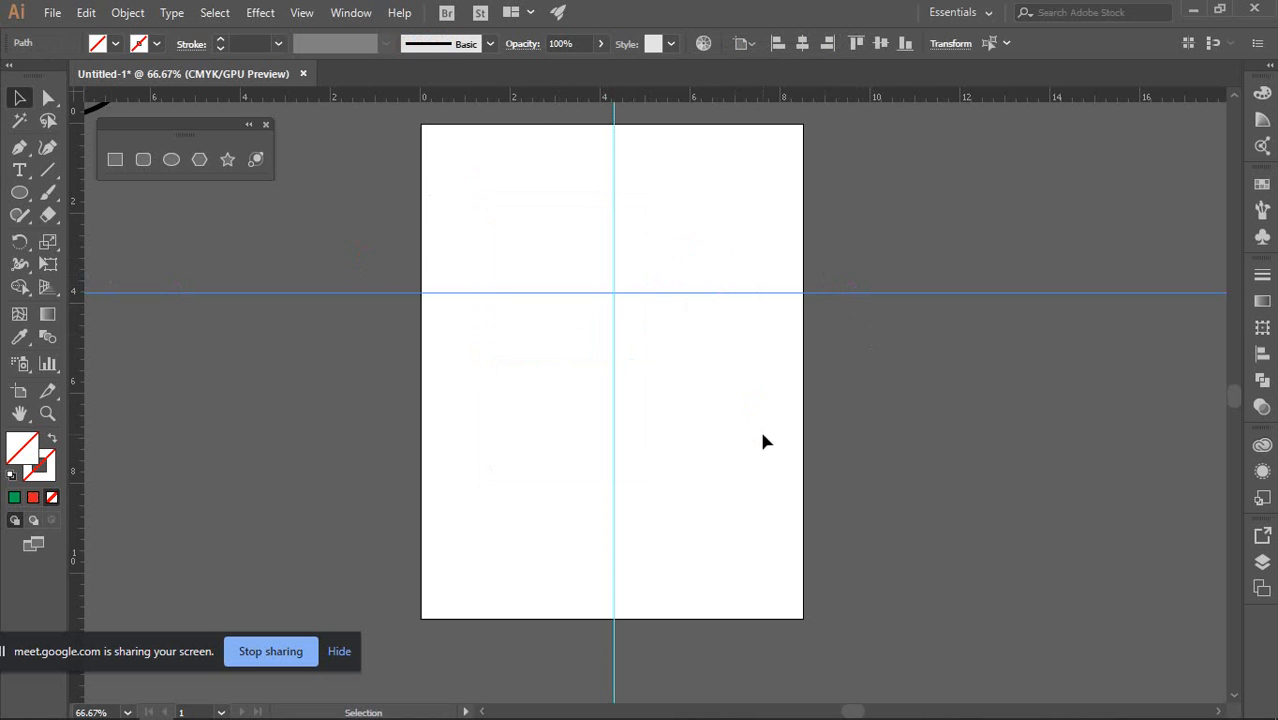
pyautogui.click(884, 42)
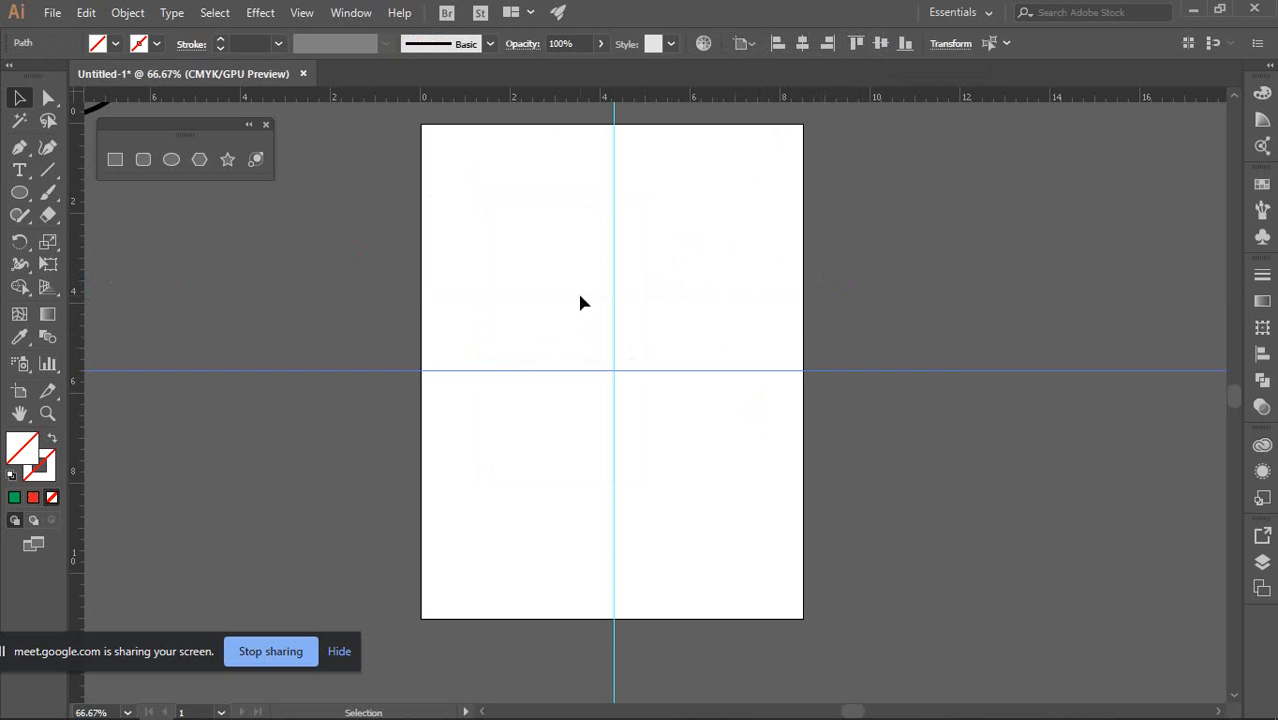
# Align the vertical guide to the artboard's horizontal center
pyautogui.click(528, 200)
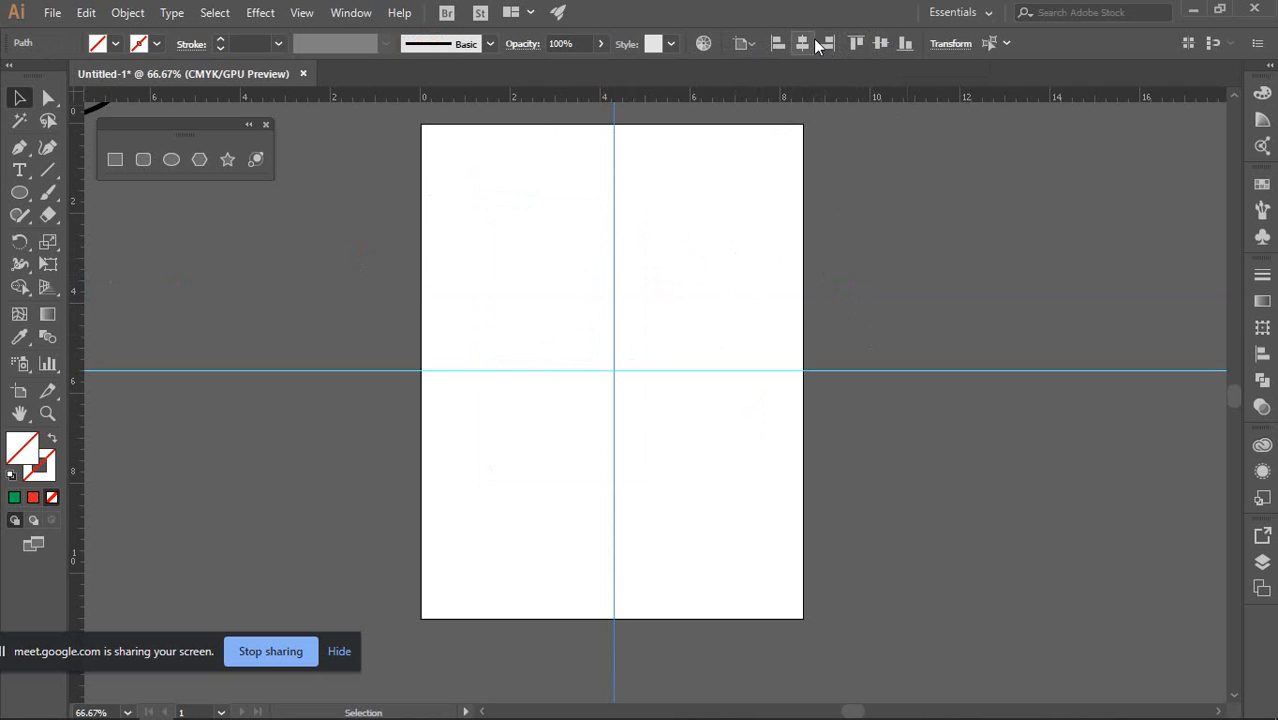
pyautogui.click(802, 42)
pyautogui.click(590, 292)
pyautogui.moveTo(549, 281); pyautogui.dragTo(700, 406)
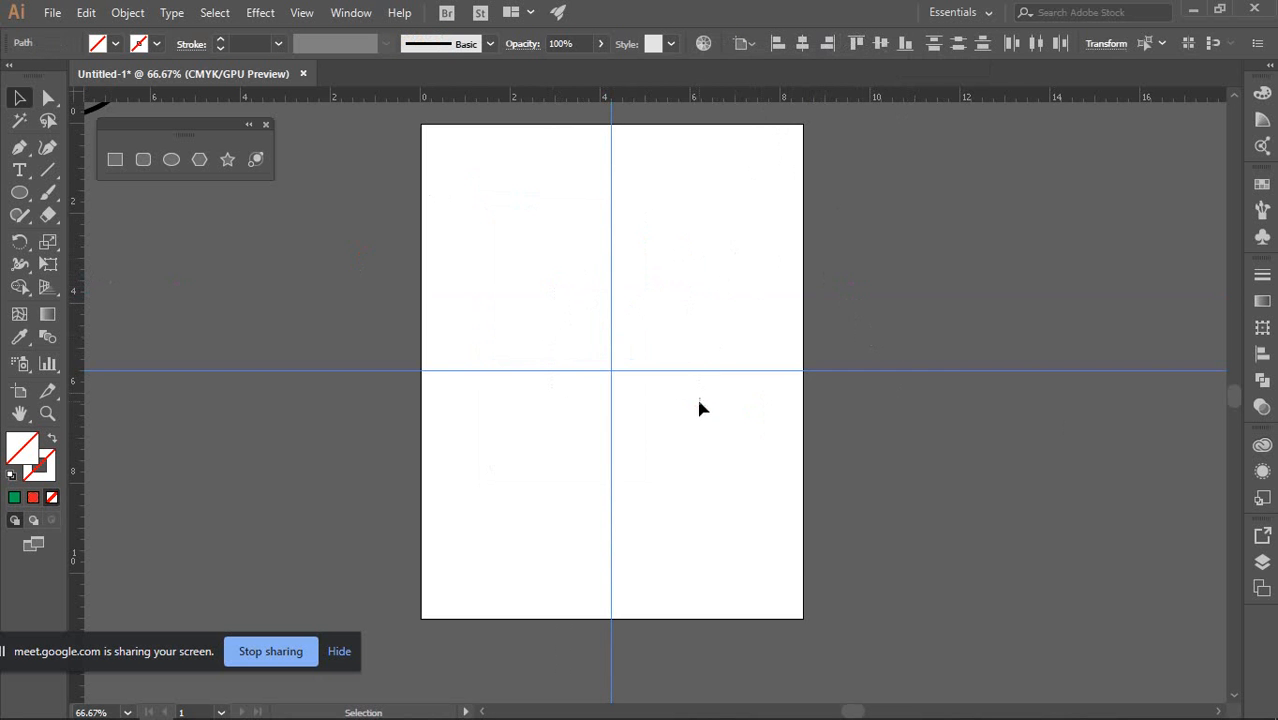
# Lock the guides and check that they can no longer be selected on the artboard
pyautogui.rightClick(685, 262)
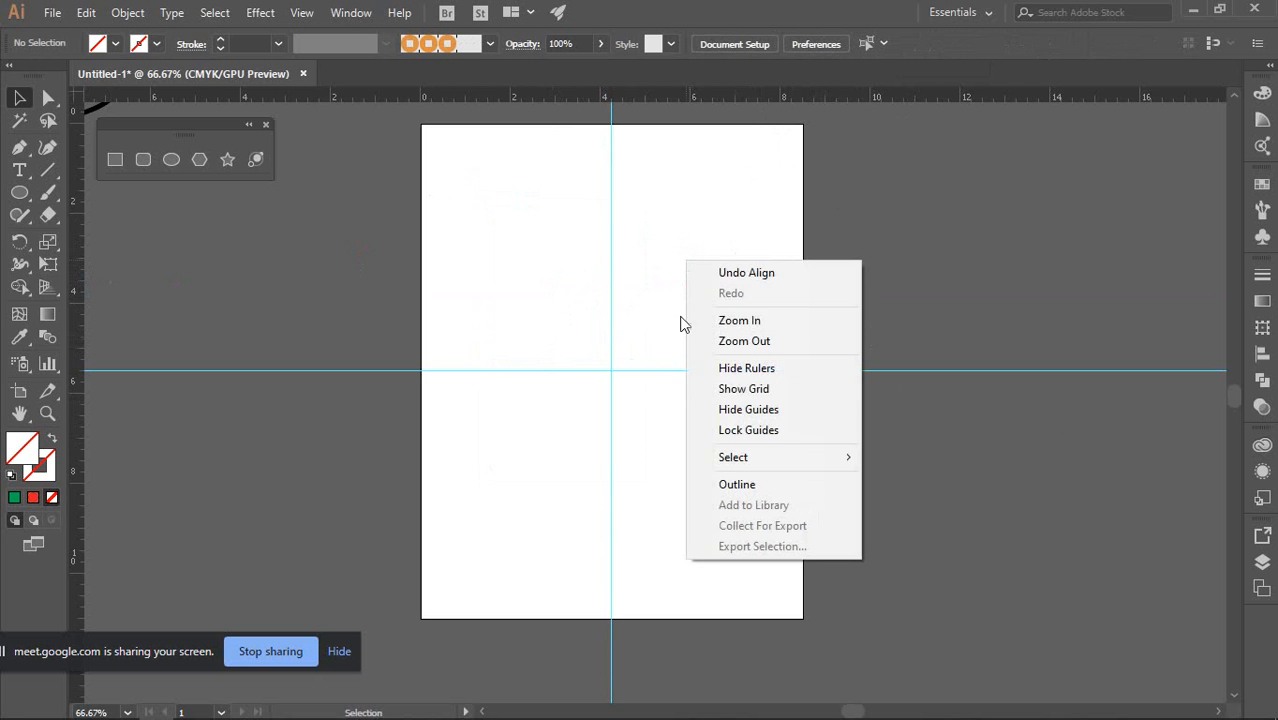
pyautogui.click(721, 431)
pyautogui.moveTo(556, 239); pyautogui.dragTo(616, 378)
pyautogui.moveTo(556, 303); pyautogui.dragTo(684, 420)
pyautogui.moveTo(454, 266); pyautogui.dragTo(622, 413)
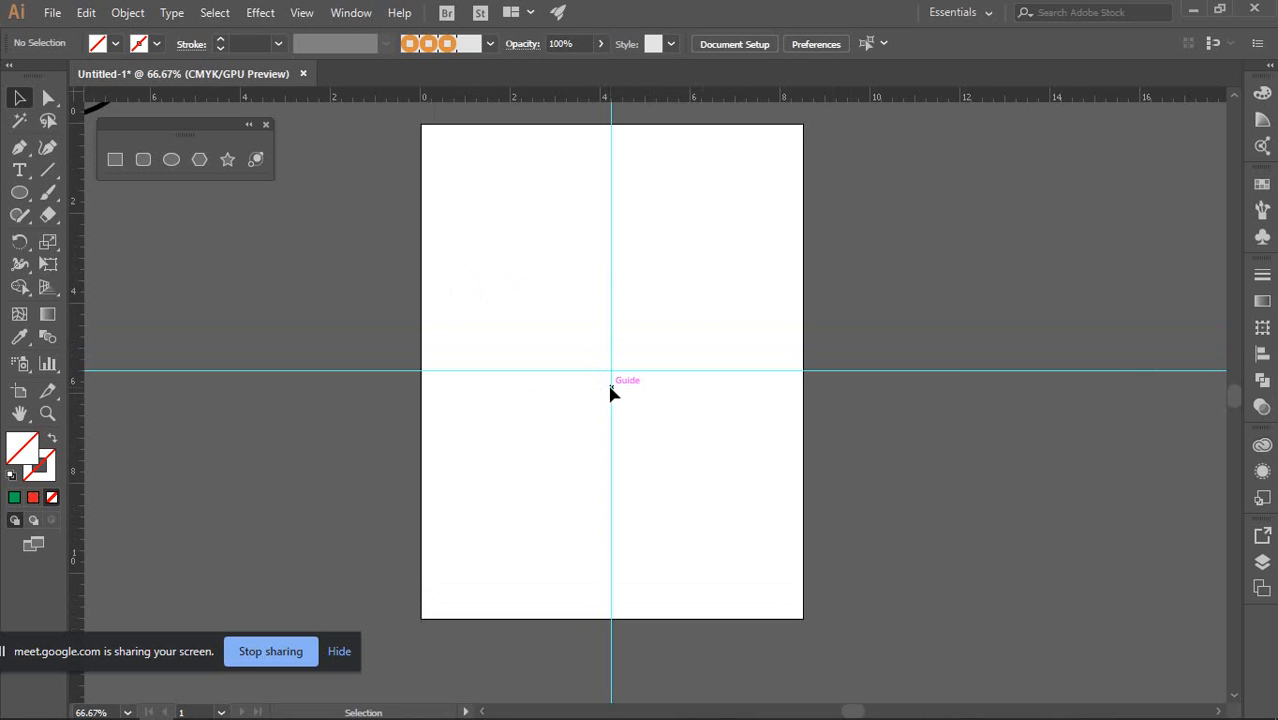
# Draw a circle about 4.8 in in diameter, centered on the intersection of the two guides
pyautogui.press('l')
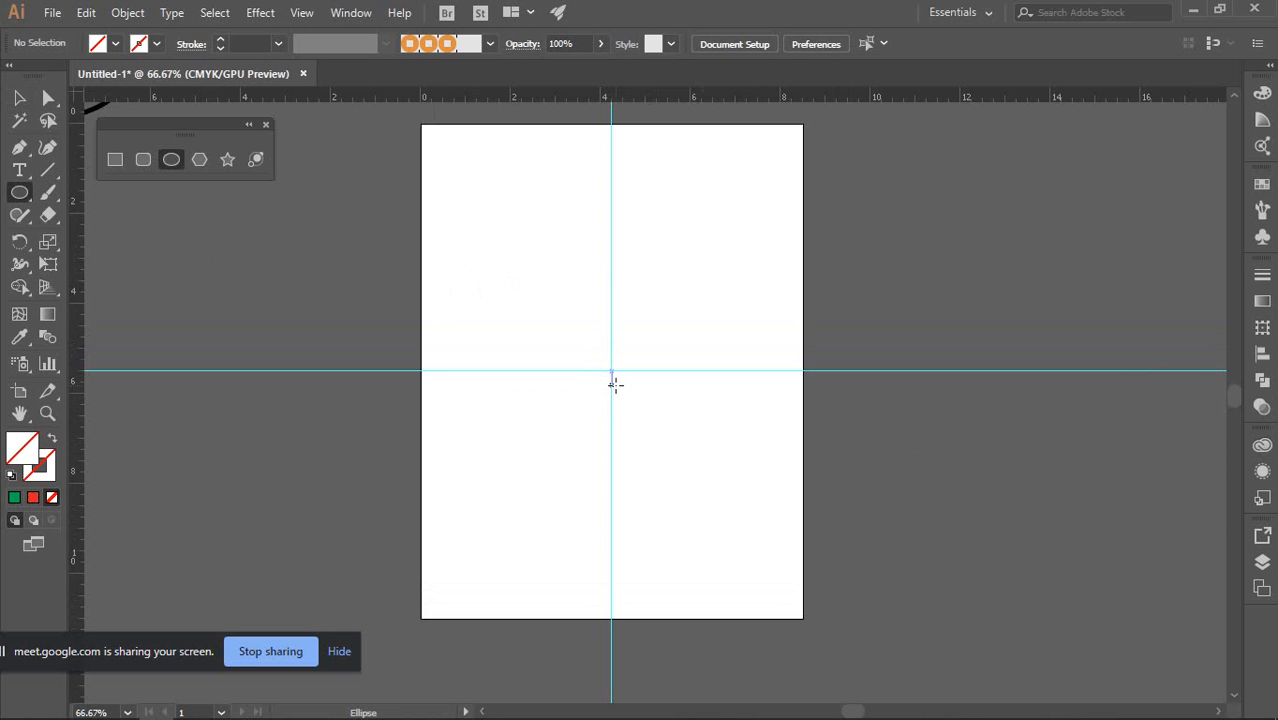
pyautogui.scroll(2, 616, 378)
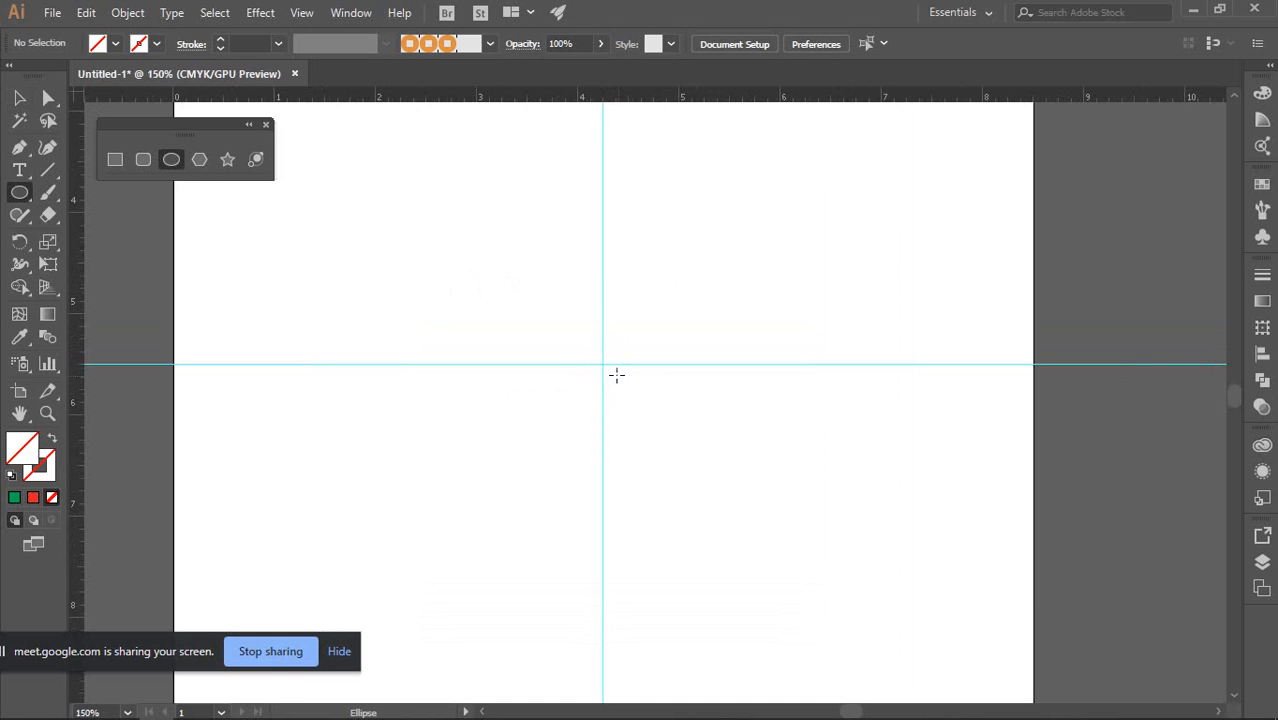
pyautogui.scroll(-2, 616, 375)
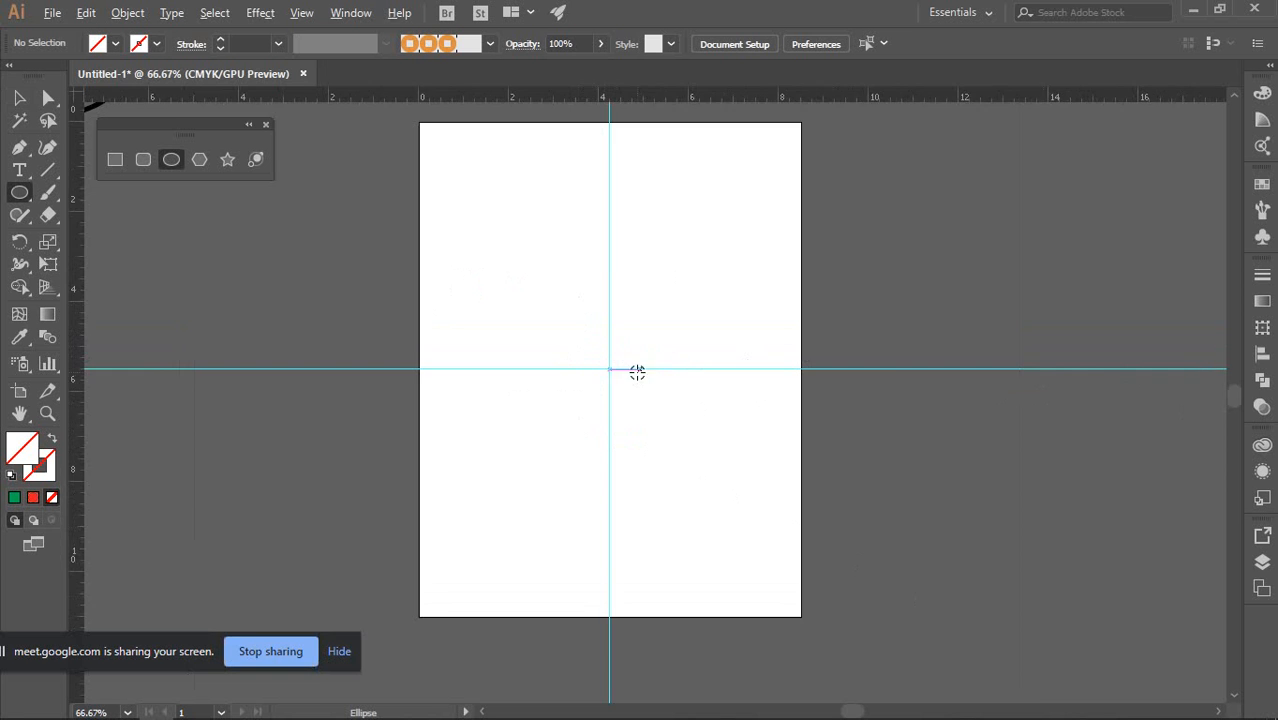
pyautogui.scroll(2, 606, 366)
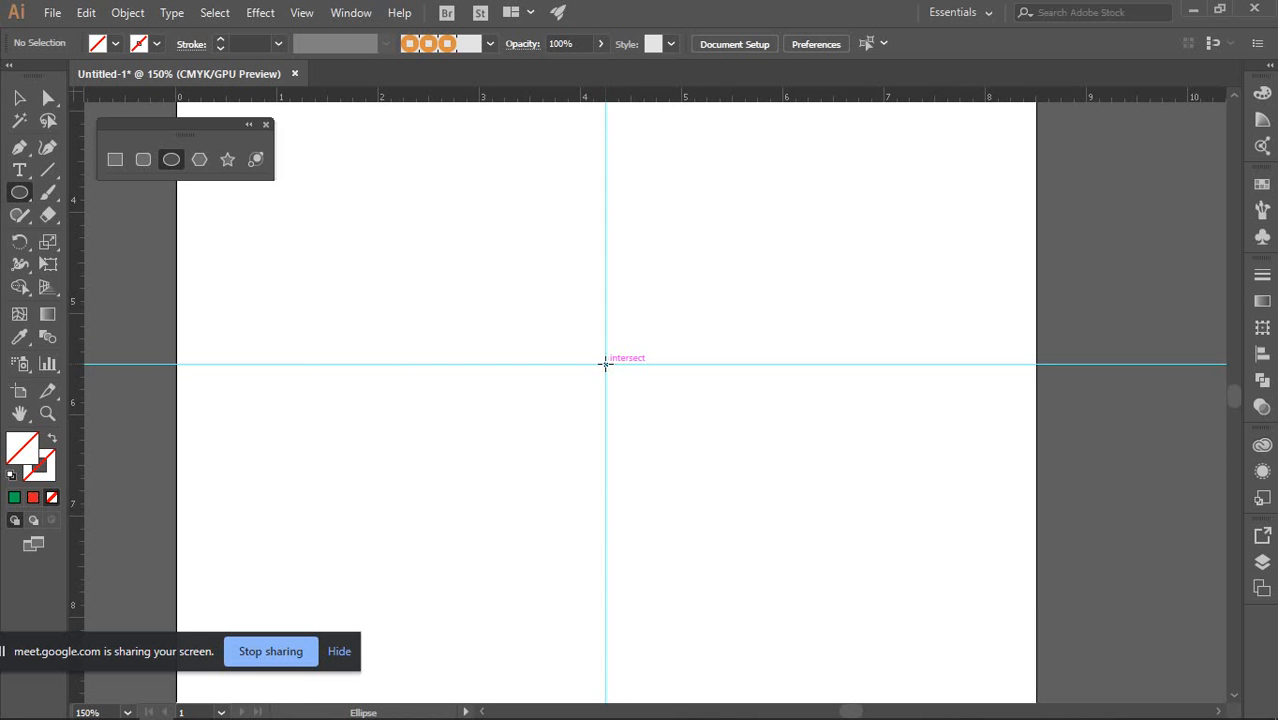
pyautogui.moveTo(605, 364); pyautogui.dragTo(847, 510)
pyautogui.scroll(-1, 840, 488)
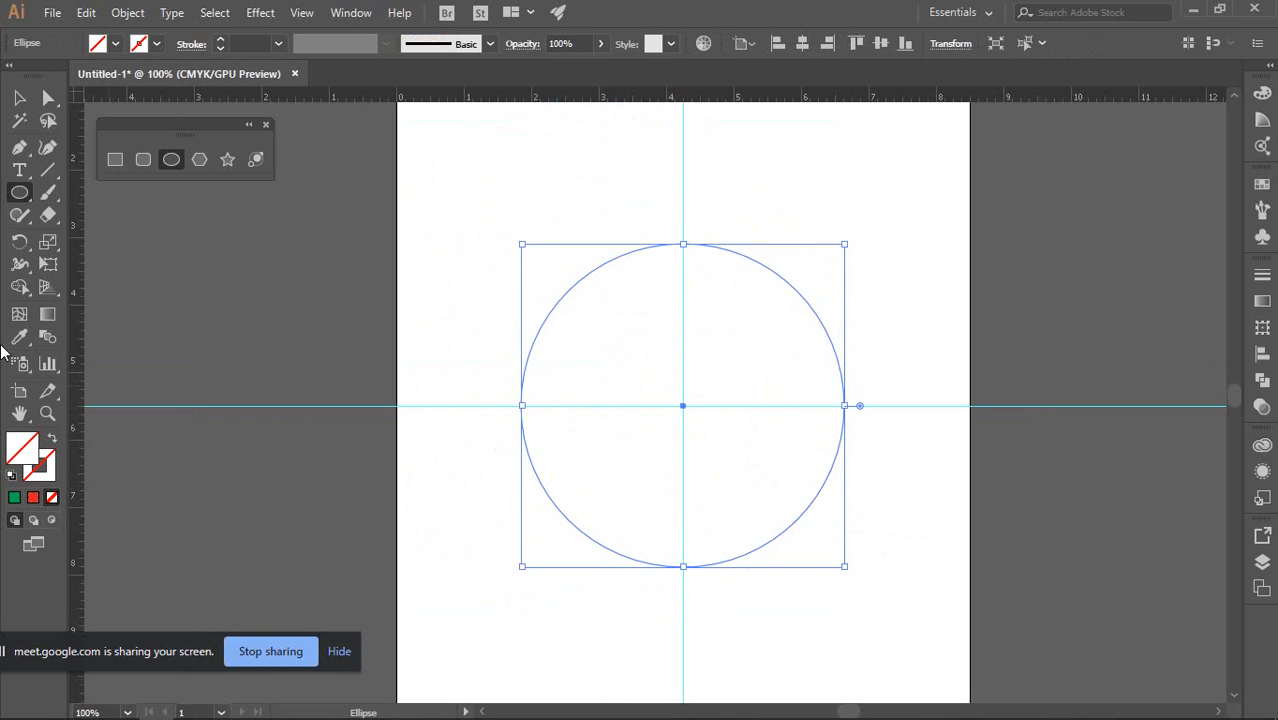
# Apply the default white fill and black 1 pt stroke to the unpainted circle and deselect it
pyautogui.click(19, 96)
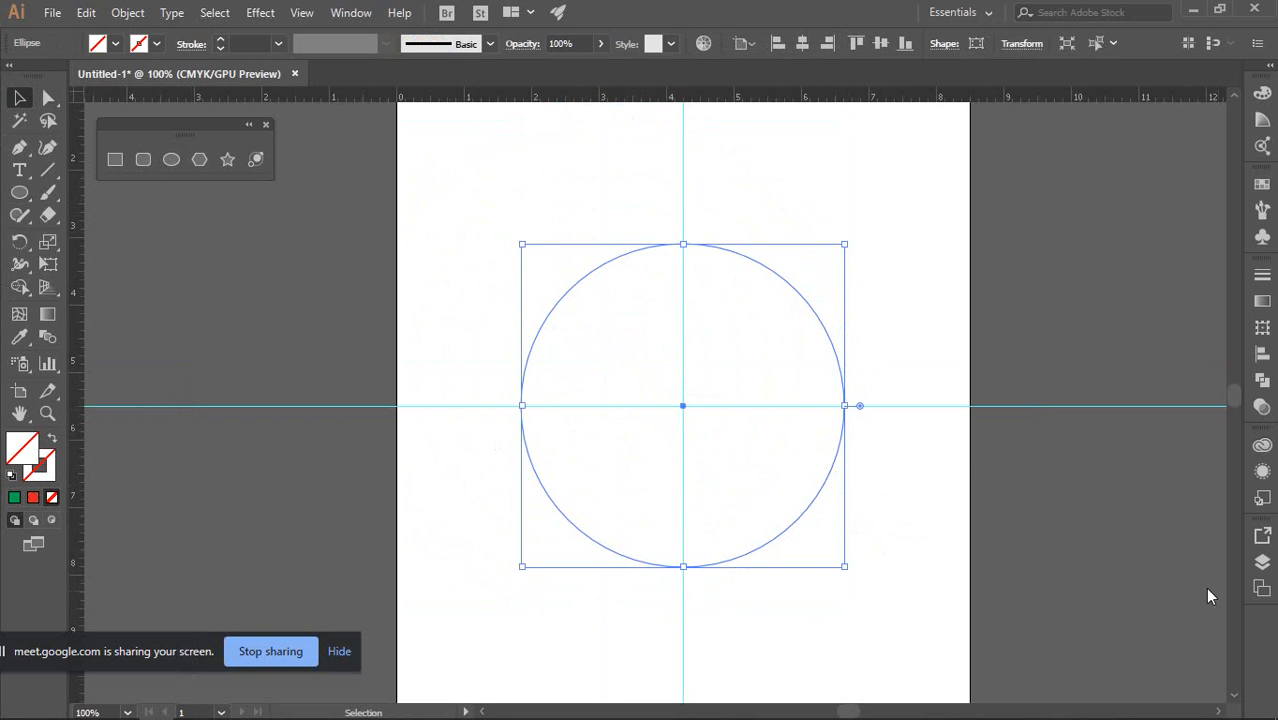
pyautogui.click(906, 402)
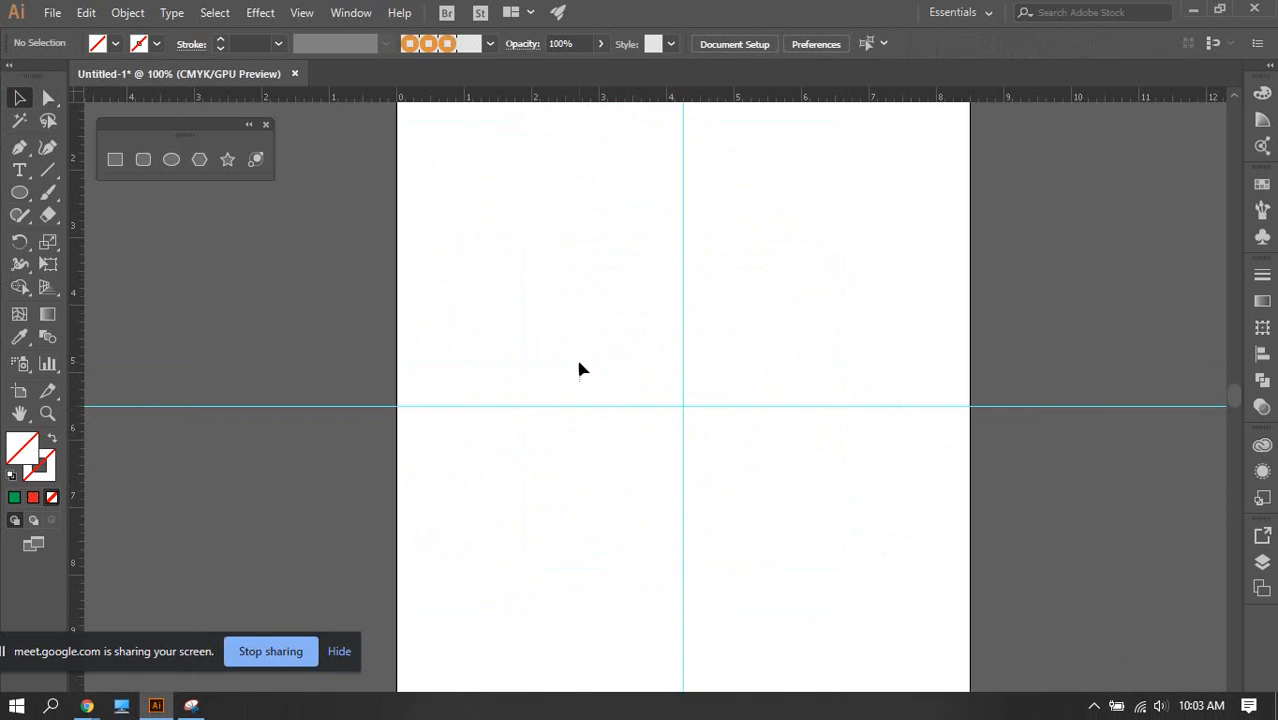
pyautogui.moveTo(456, 185); pyautogui.dragTo(747, 437)
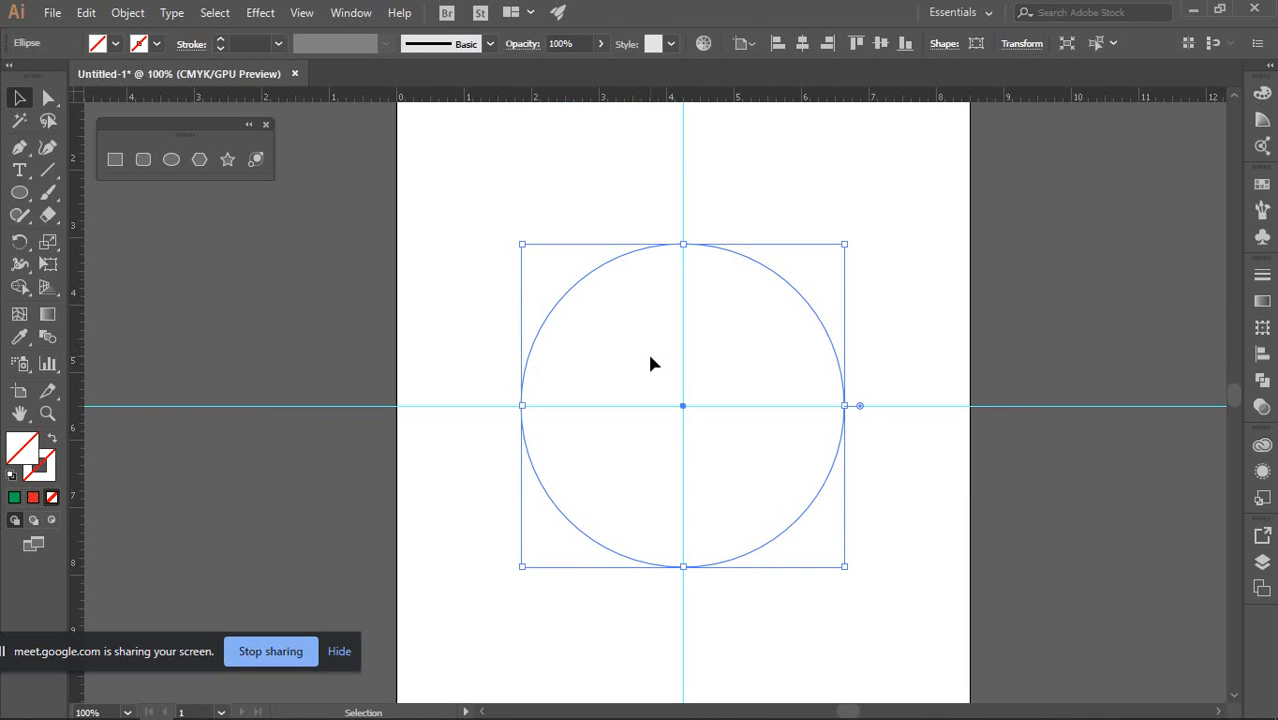
pyautogui.press('d')
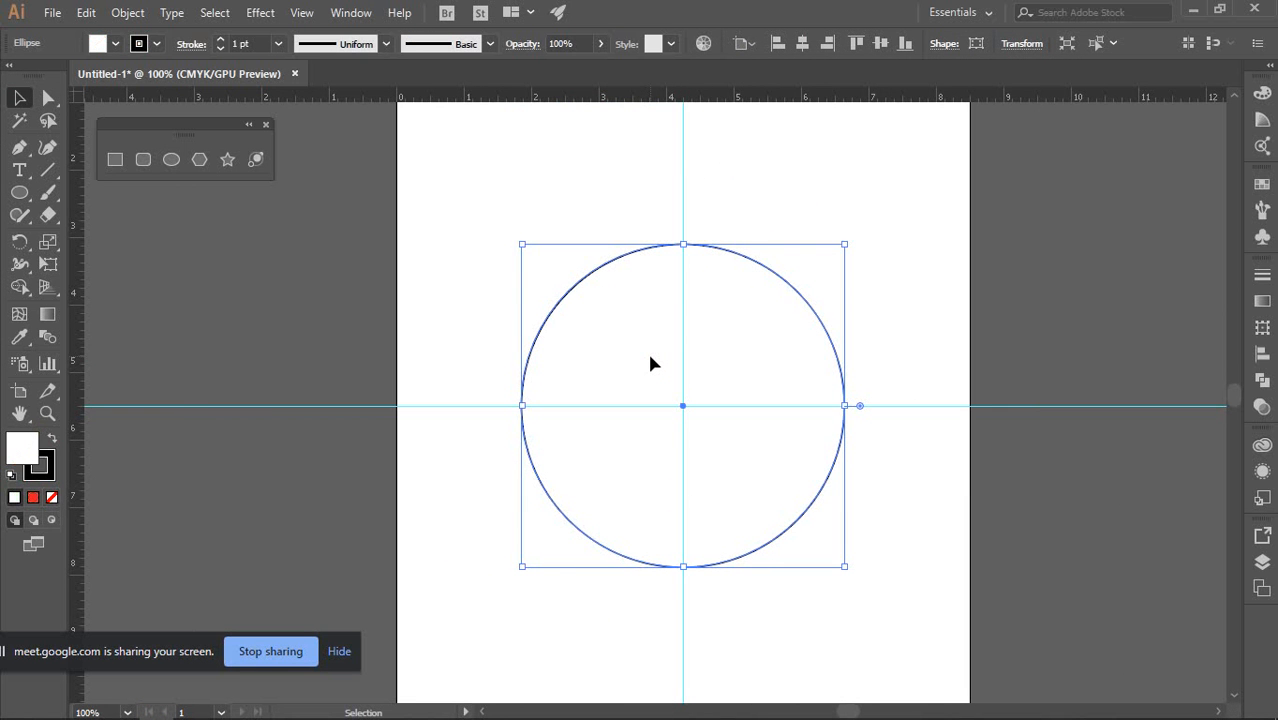
pyautogui.click(468, 256)
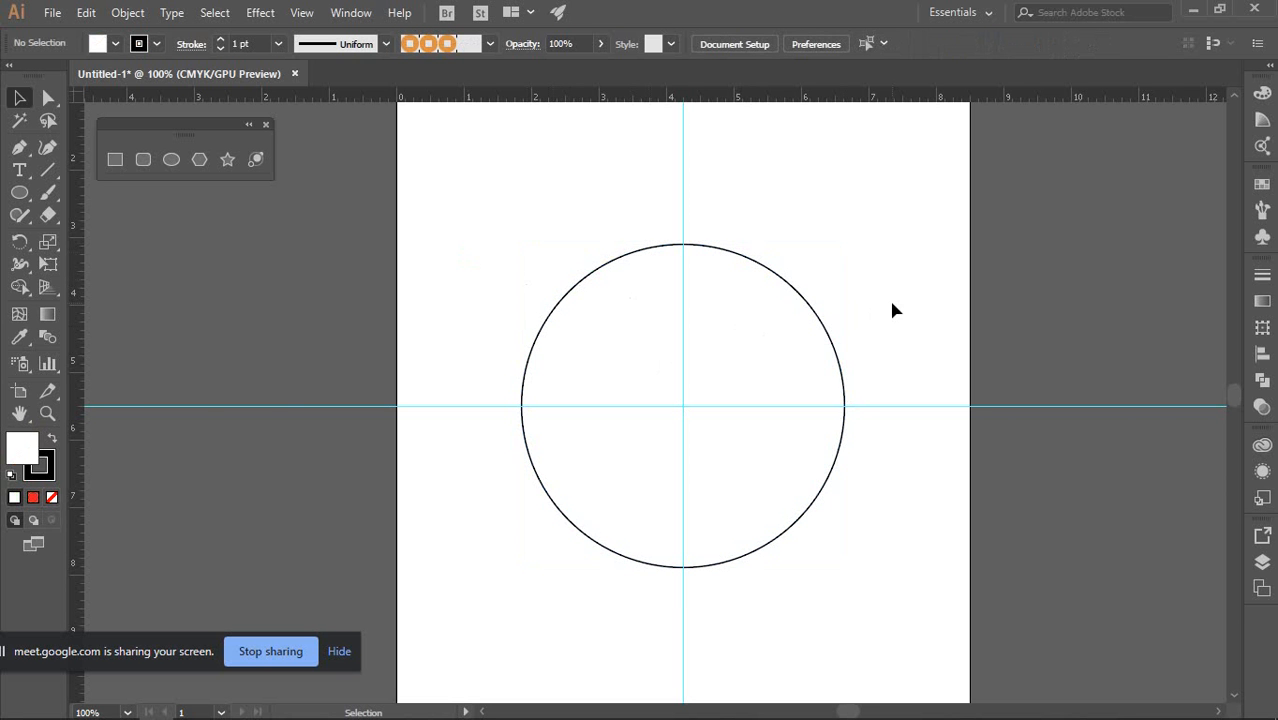
# Move the circle off-center, up and to the left, so its center sits on the artboard's left edge
pyautogui.moveTo(892, 294); pyautogui.dragTo(719, 457)
pyautogui.click(907, 402)
pyautogui.moveTo(845, 405); pyautogui.dragTo(557, 310)
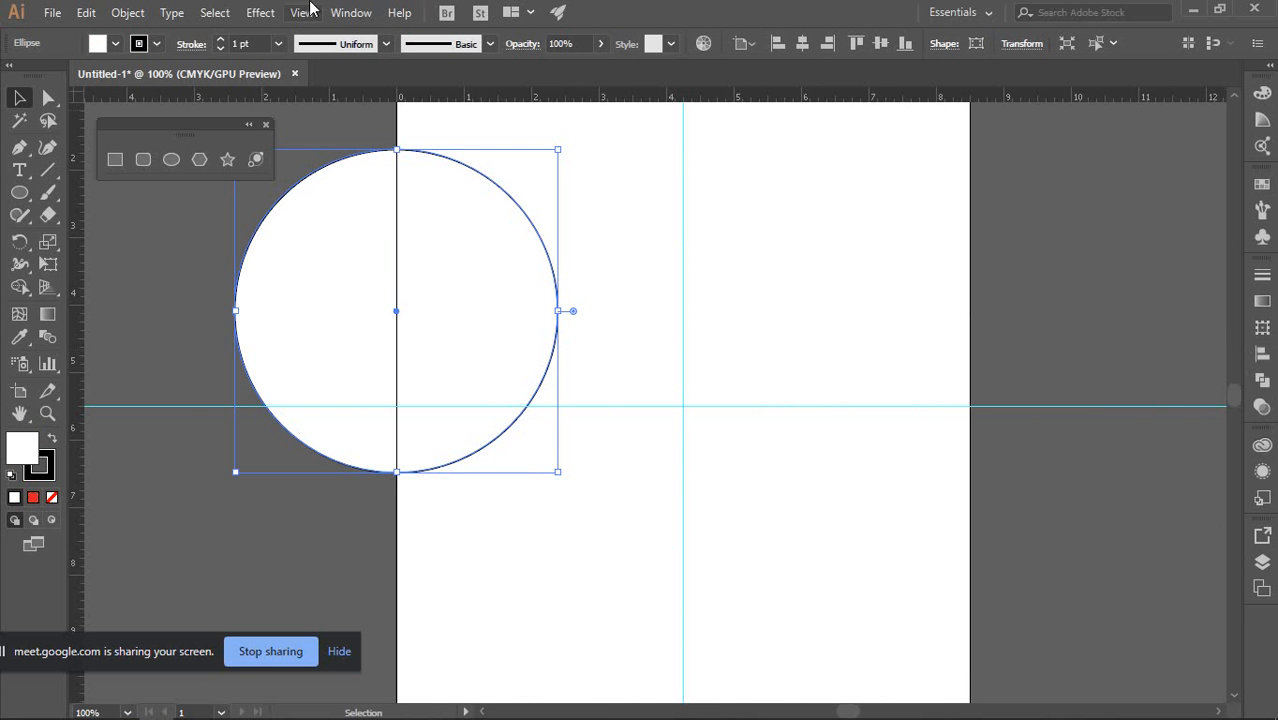
# Show the Align options, set the alignment reference to Align to Selection, and reselect the circle
pyautogui.click(348, 14)
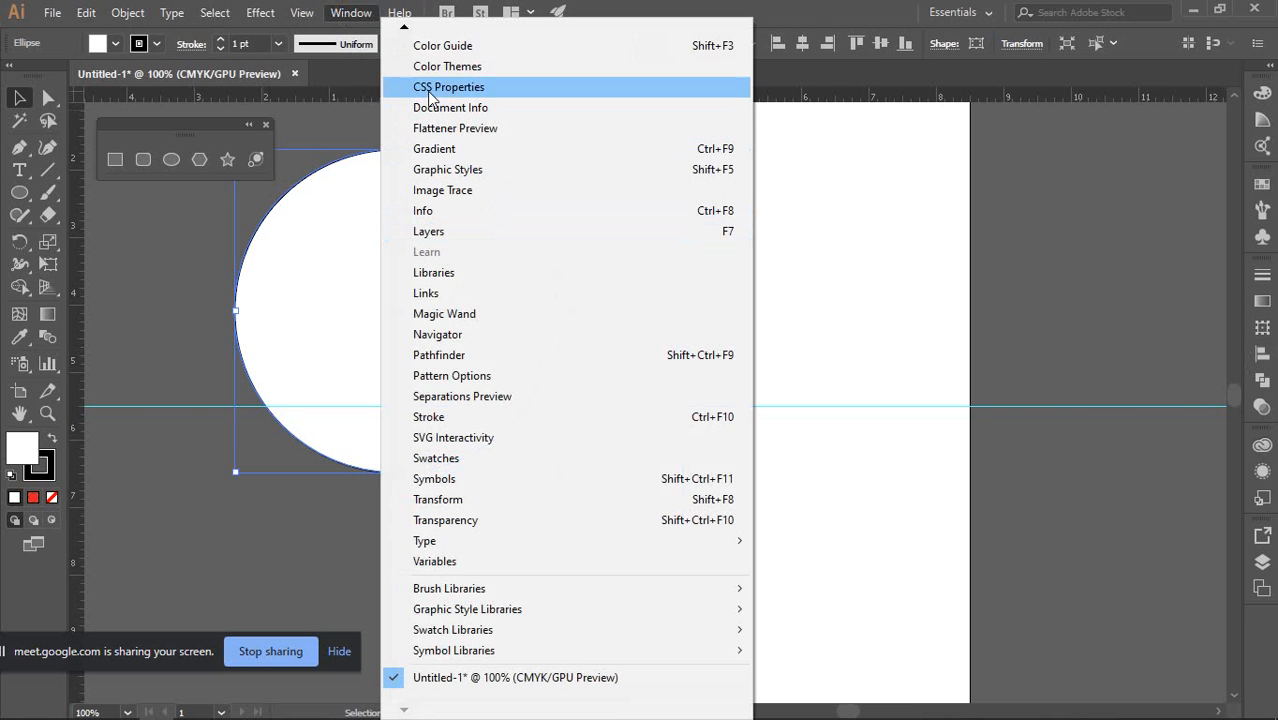
pyautogui.click(403, 28)
pyautogui.click(403, 29)
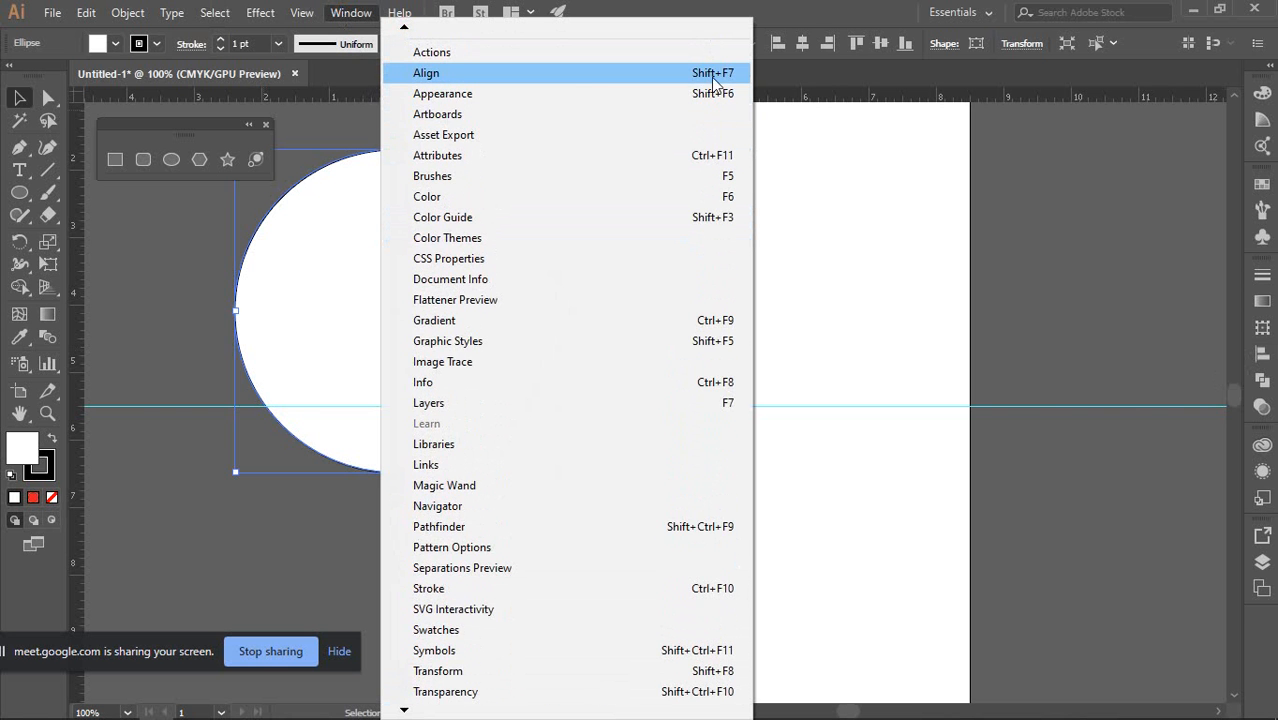
pyautogui.click(562, 74)
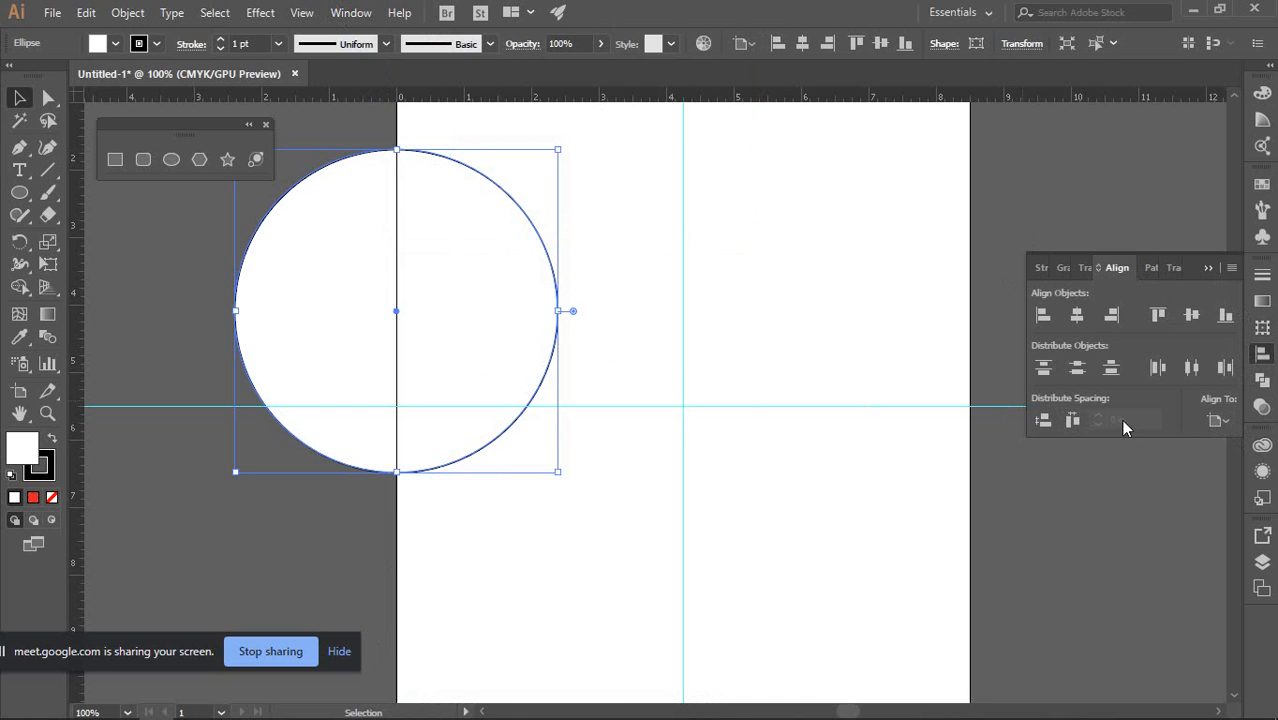
pyautogui.click(1227, 424)
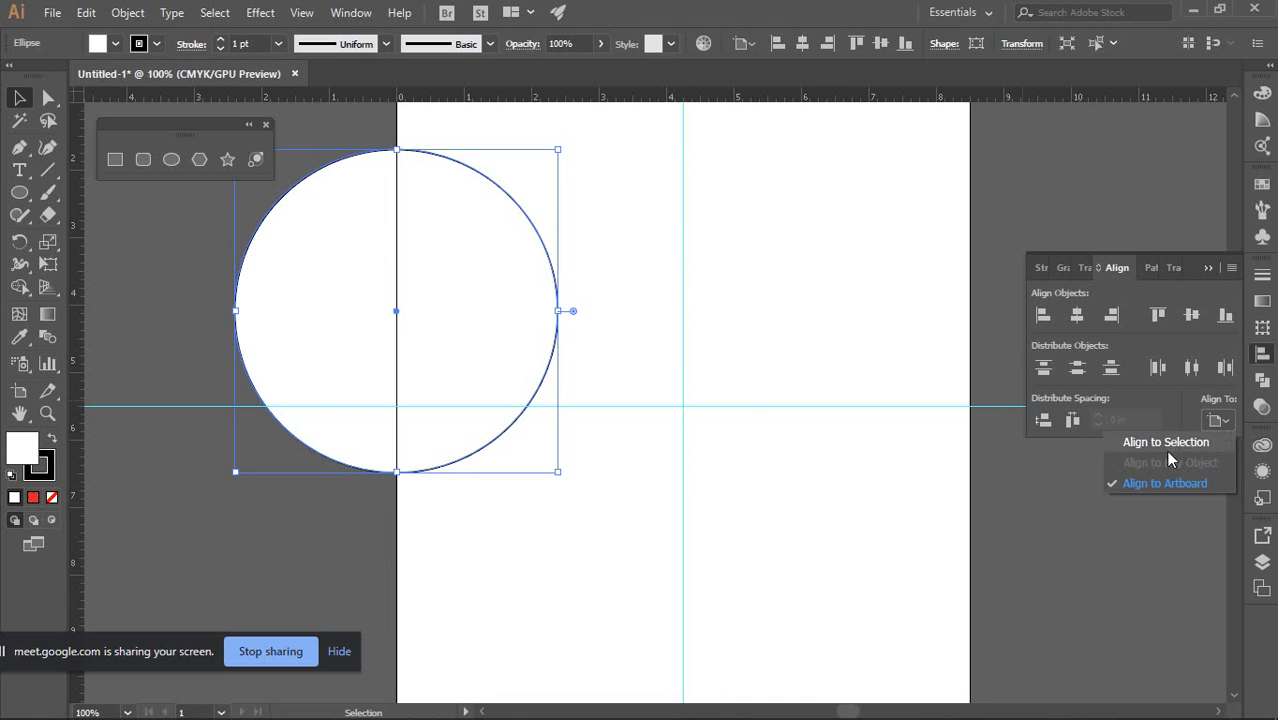
pyautogui.click(1143, 444)
pyautogui.click(692, 307)
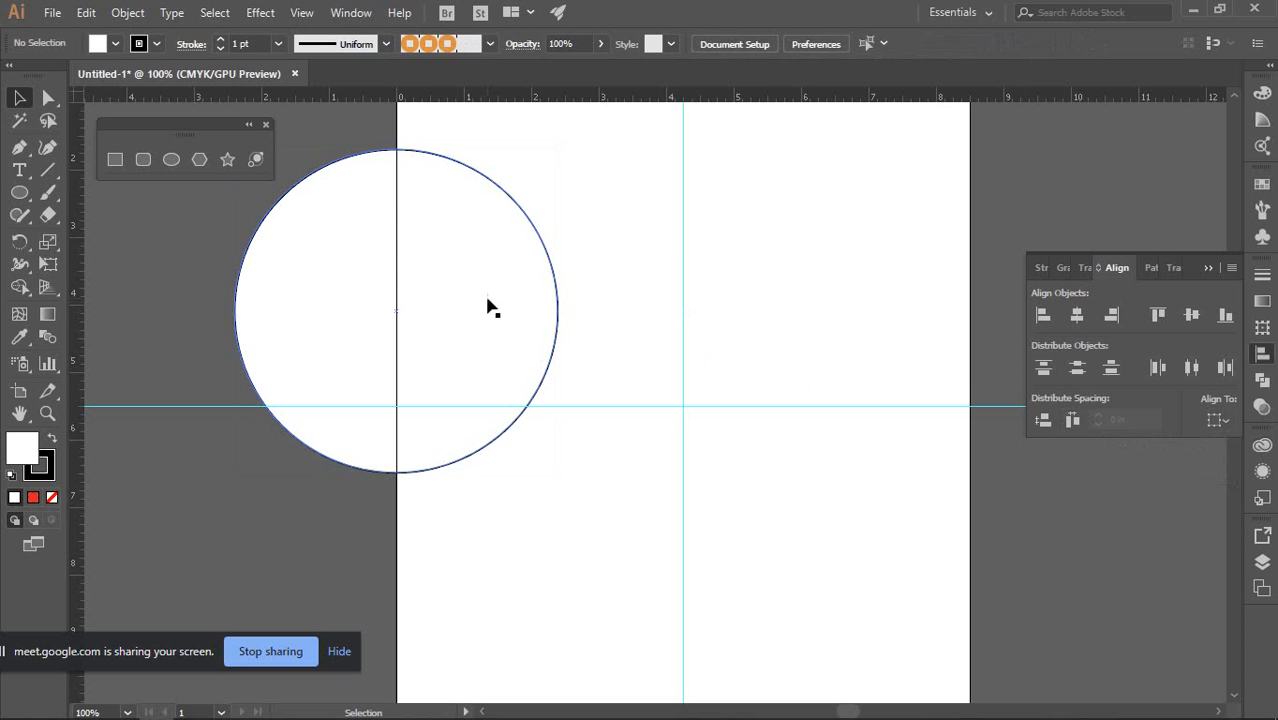
pyautogui.click(422, 277)
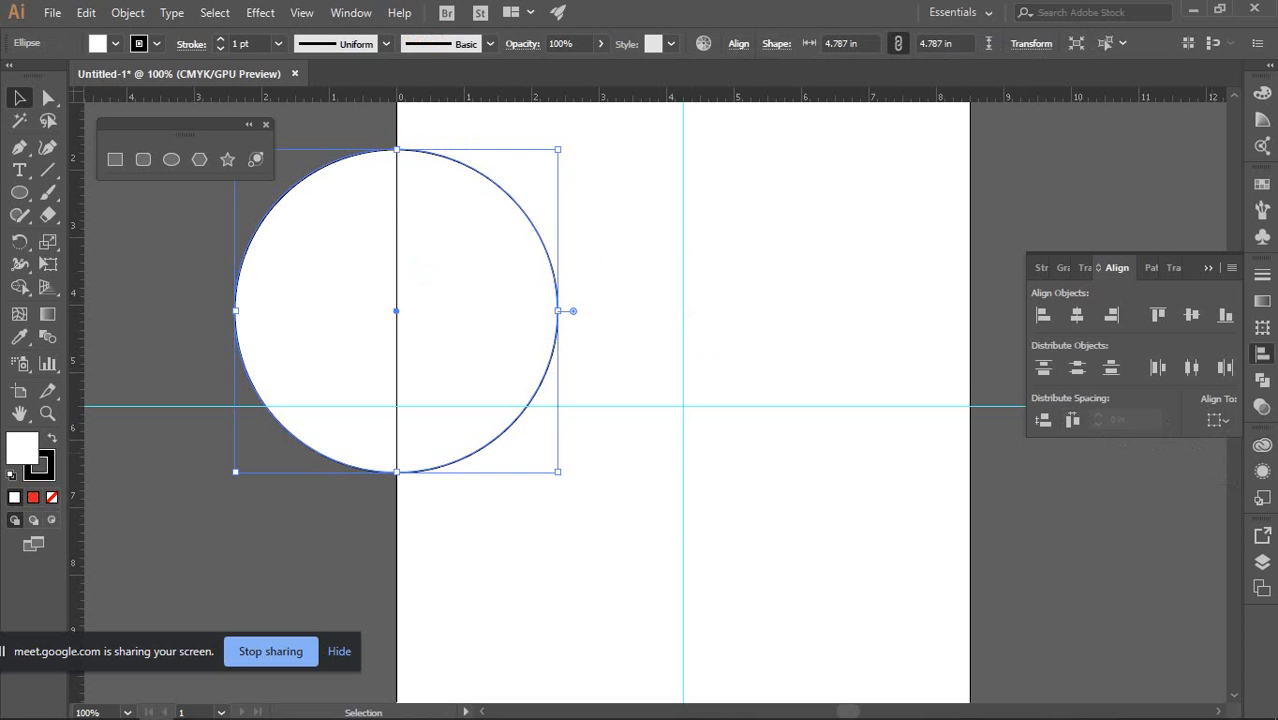
# Set the alignment reference to Align to Artboard and center the circle horizontally and vertically
pyautogui.click(1218, 424)
pyautogui.click(1172, 484)
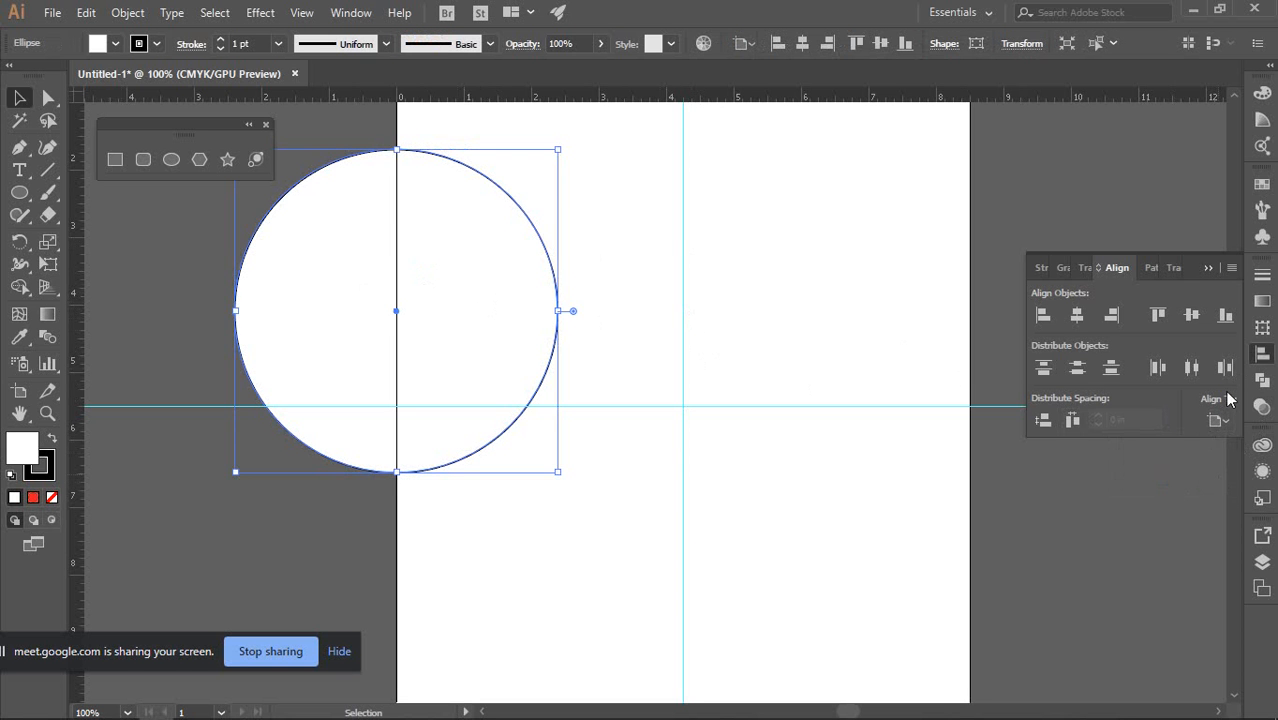
pyautogui.click(1258, 357)
pyautogui.click(768, 392)
pyautogui.click(391, 414)
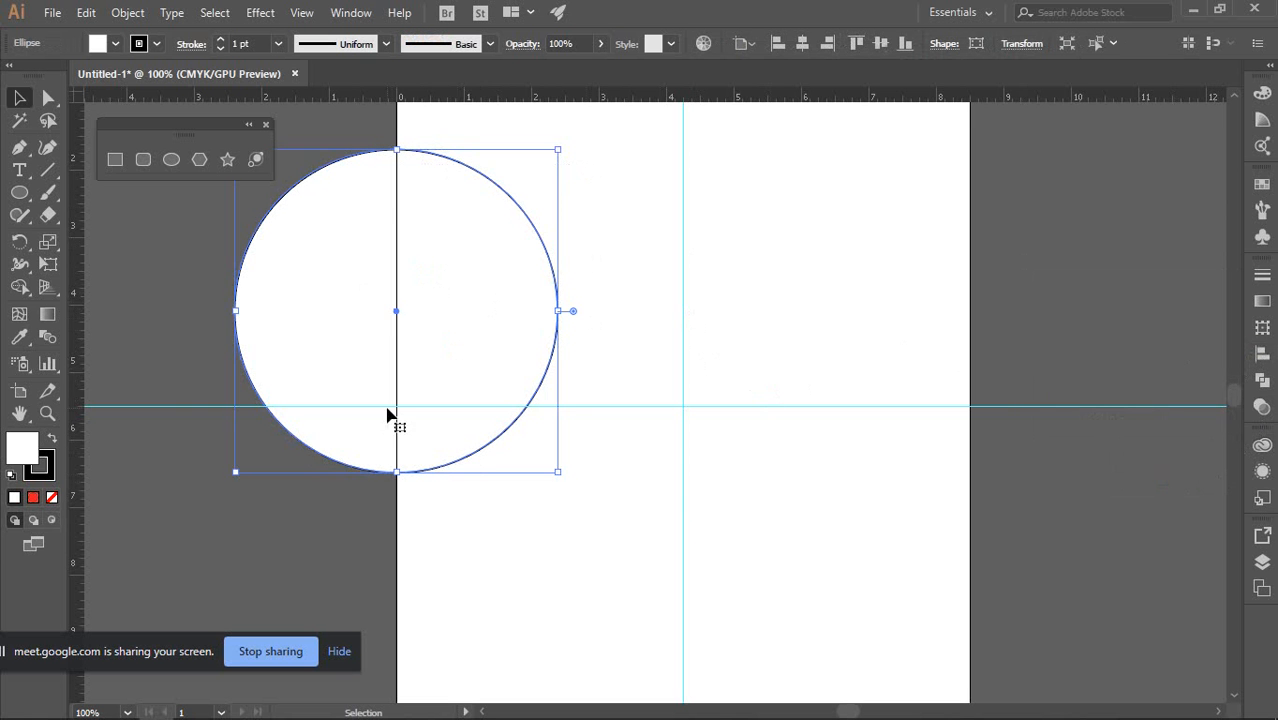
pyautogui.click(803, 44)
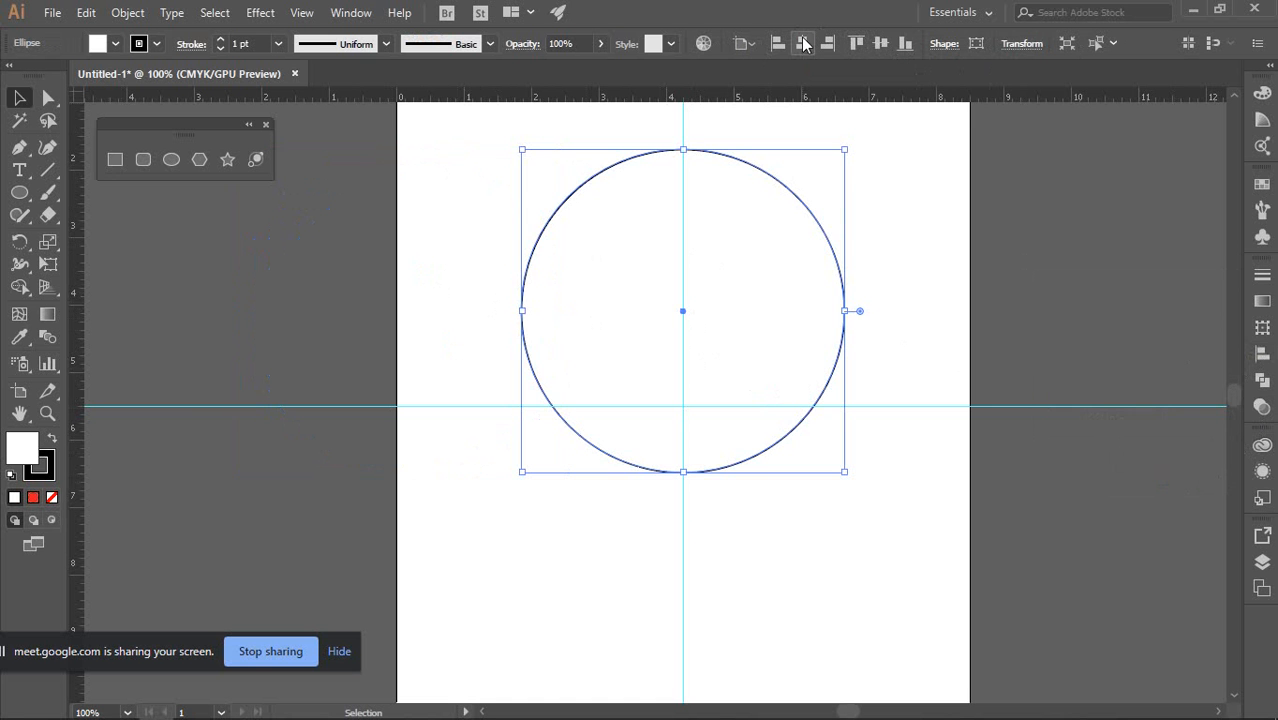
pyautogui.click(882, 42)
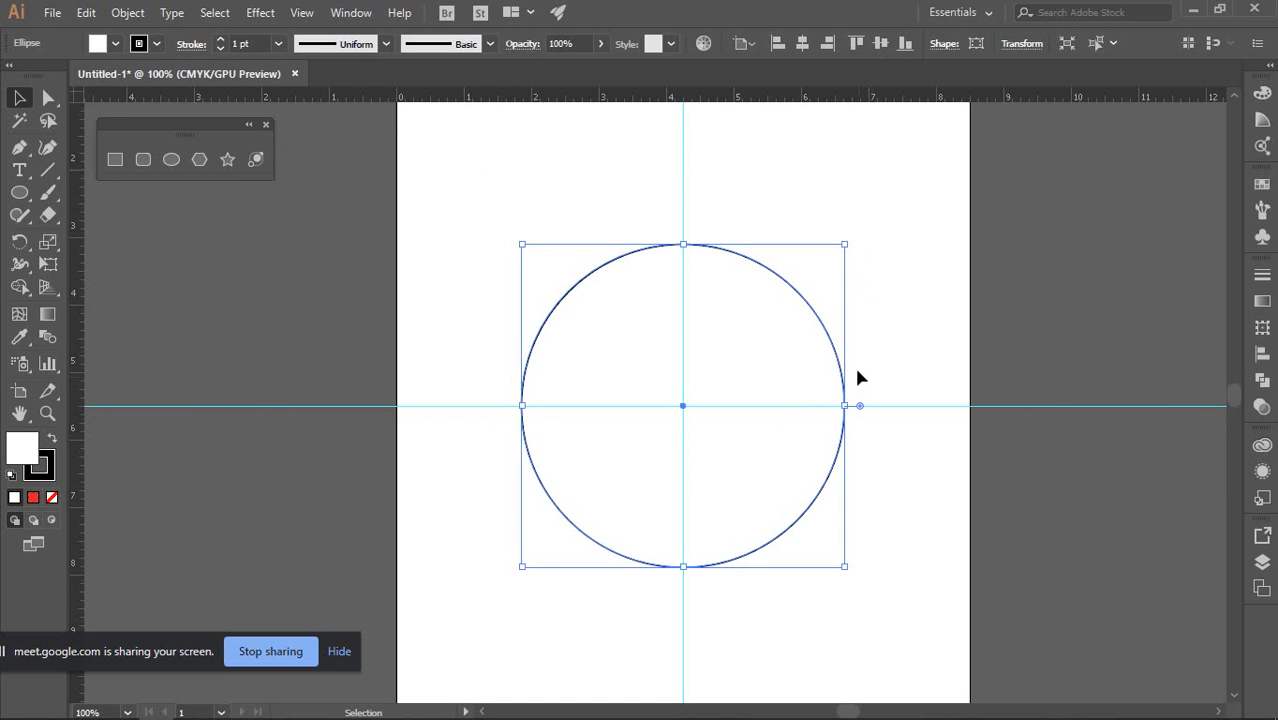
# Align the circle in turn to the artboard's top, left and bottom edges
pyautogui.scroll(-1, 851, 360)
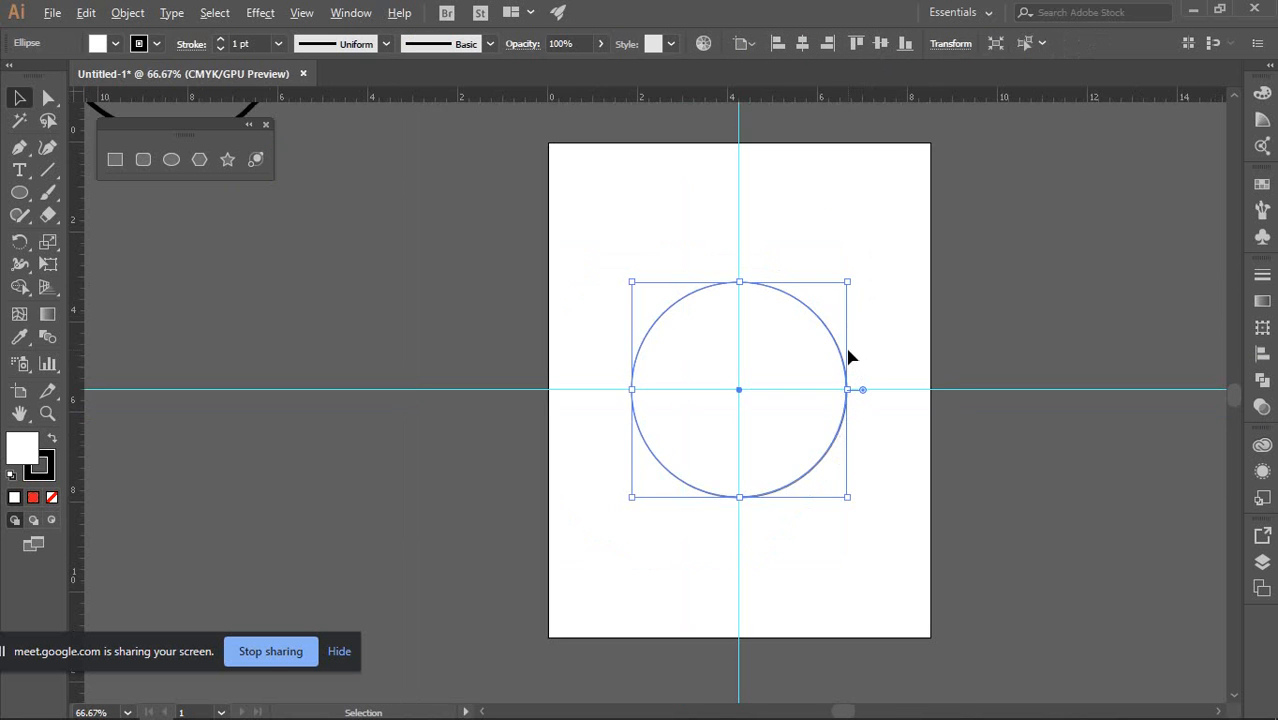
pyautogui.click(856, 42)
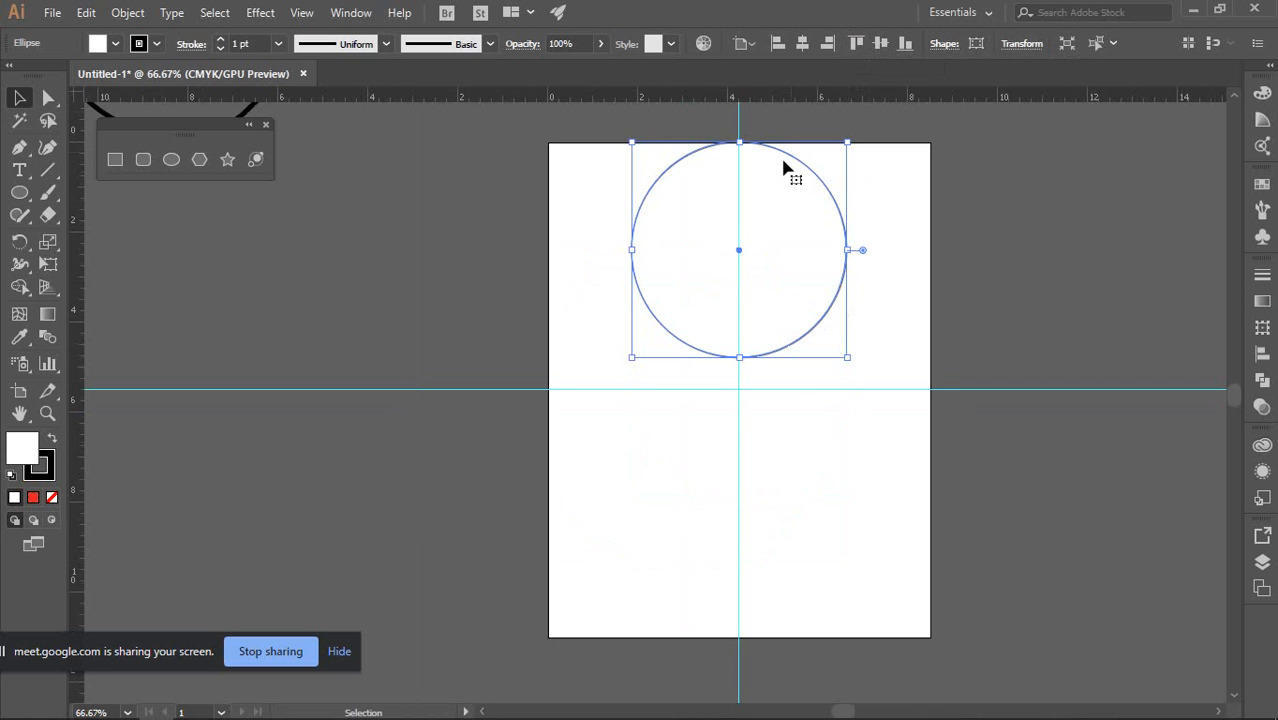
pyautogui.click(779, 44)
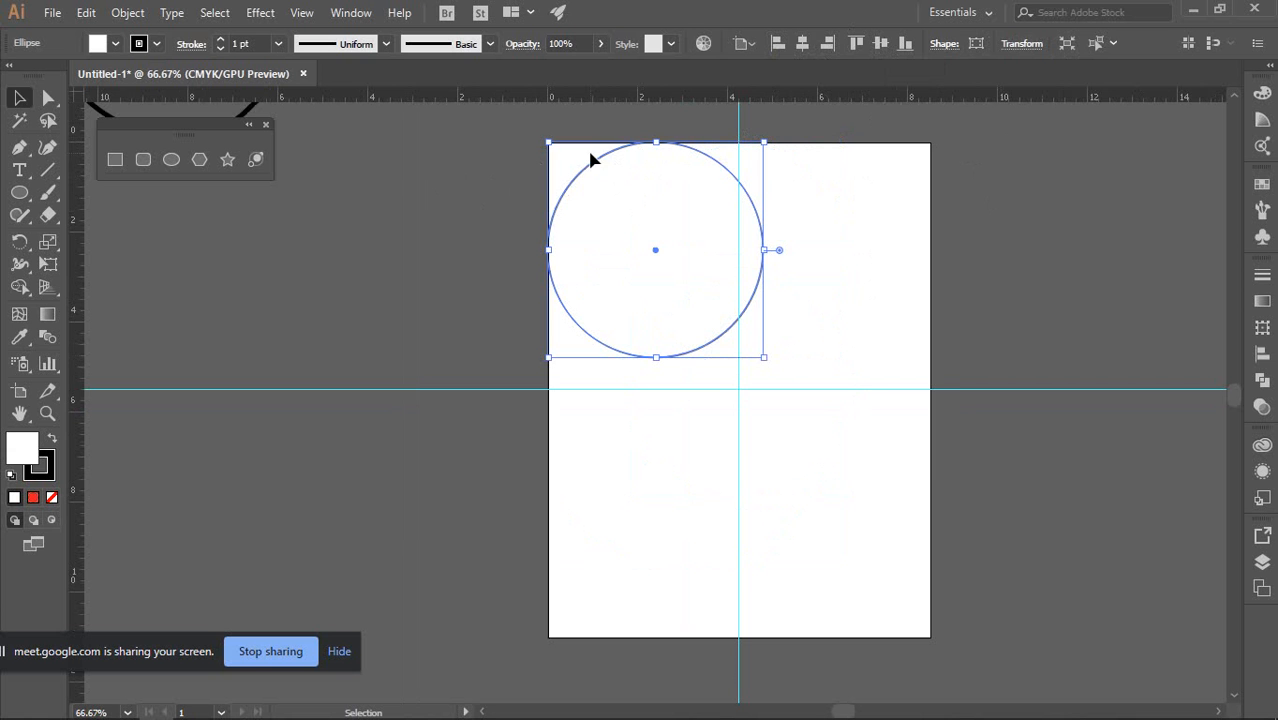
pyautogui.click(905, 44)
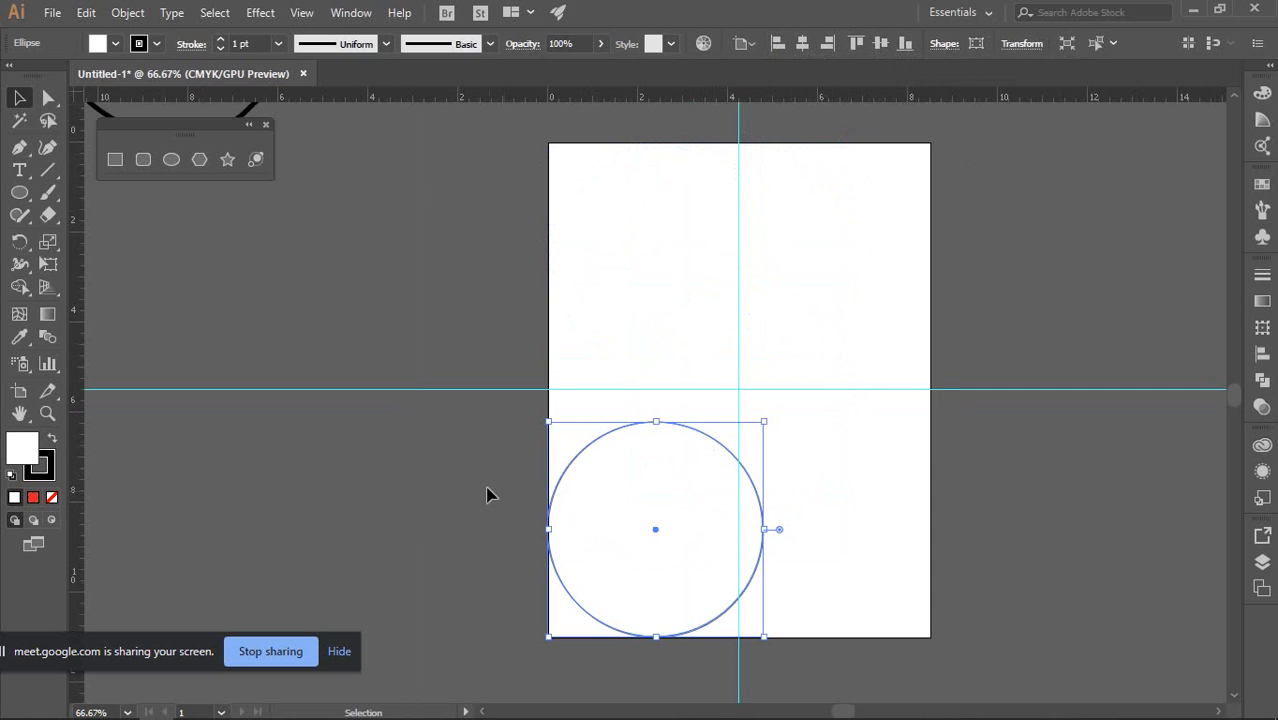
# Return the circle from the lower left corner to the artboard's horizontal and vertical center and deselect it
pyautogui.click(802, 43)
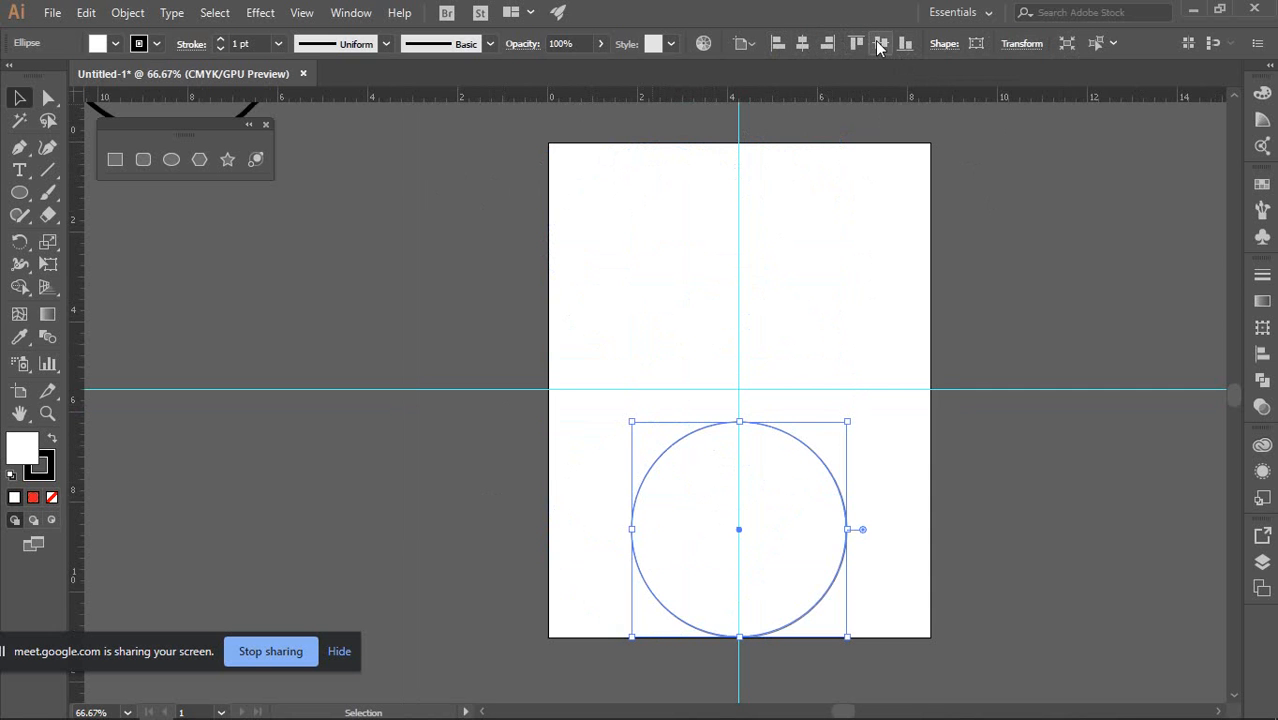
pyautogui.click(880, 44)
pyautogui.click(967, 432)
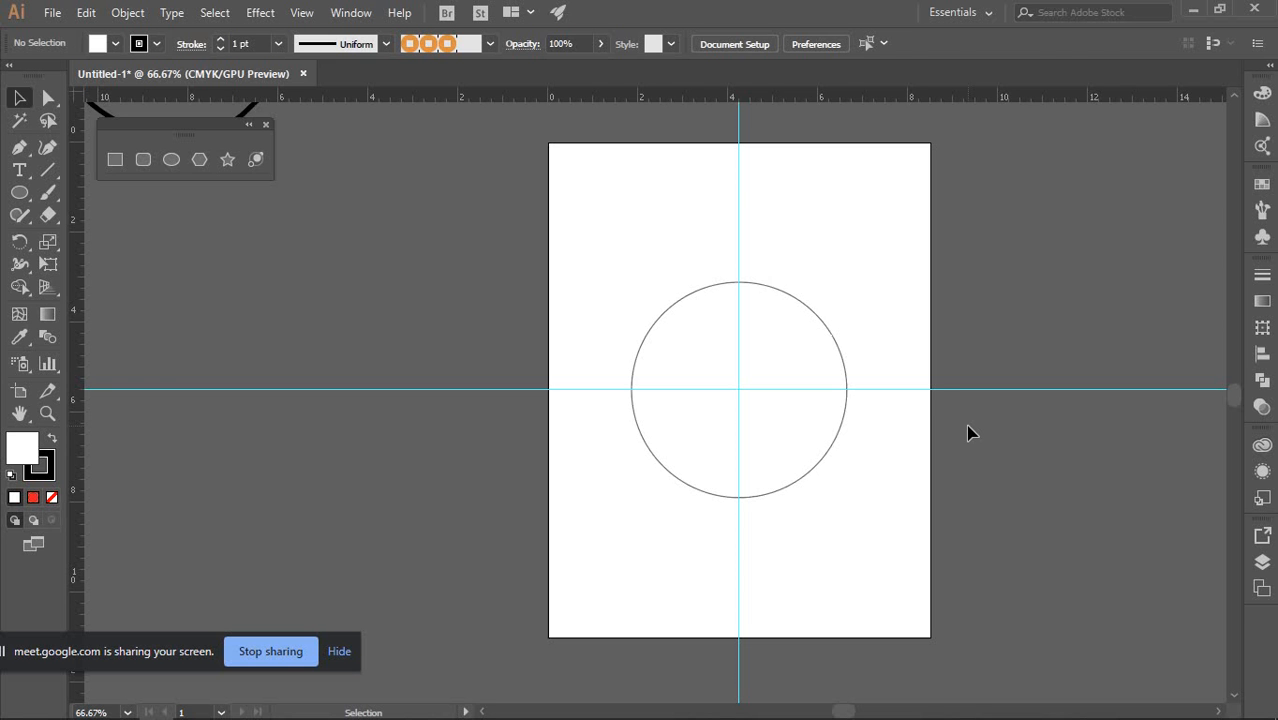
# Review the Align panel's options with the circle selected, close the panel and deselect the circle
pyautogui.click(764, 285)
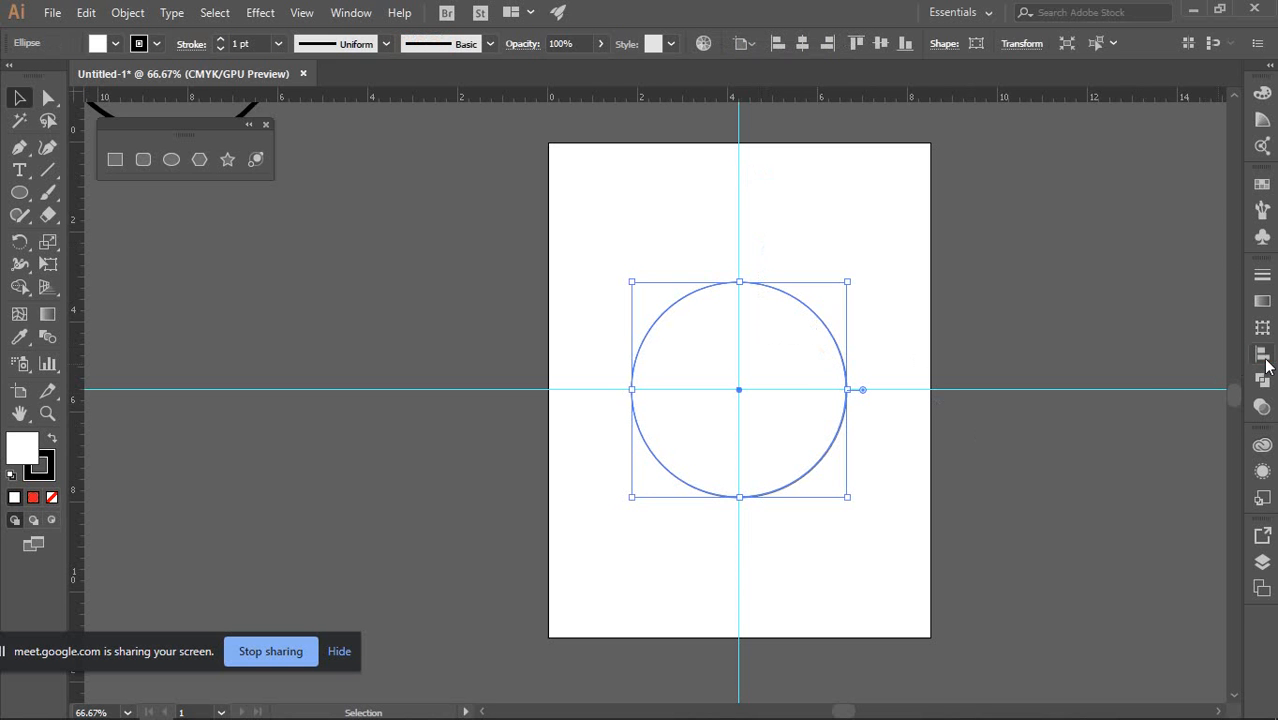
pyautogui.click(1262, 356)
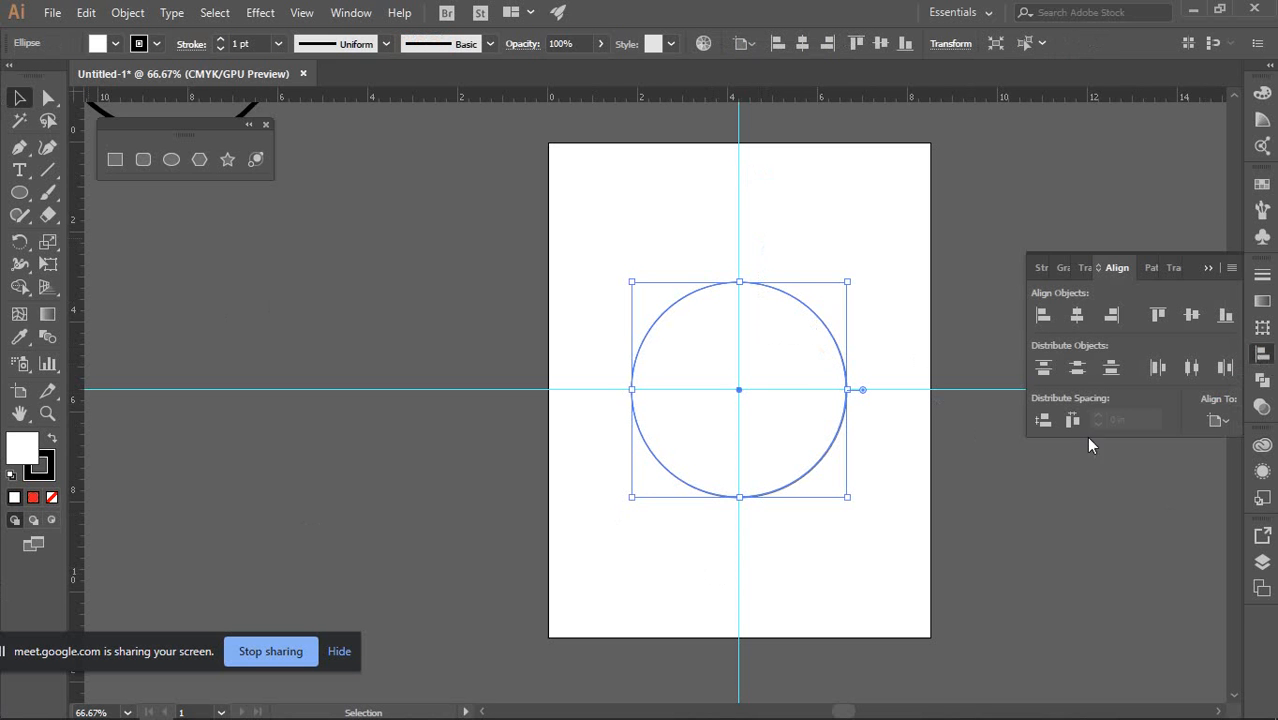
pyautogui.click(1262, 356)
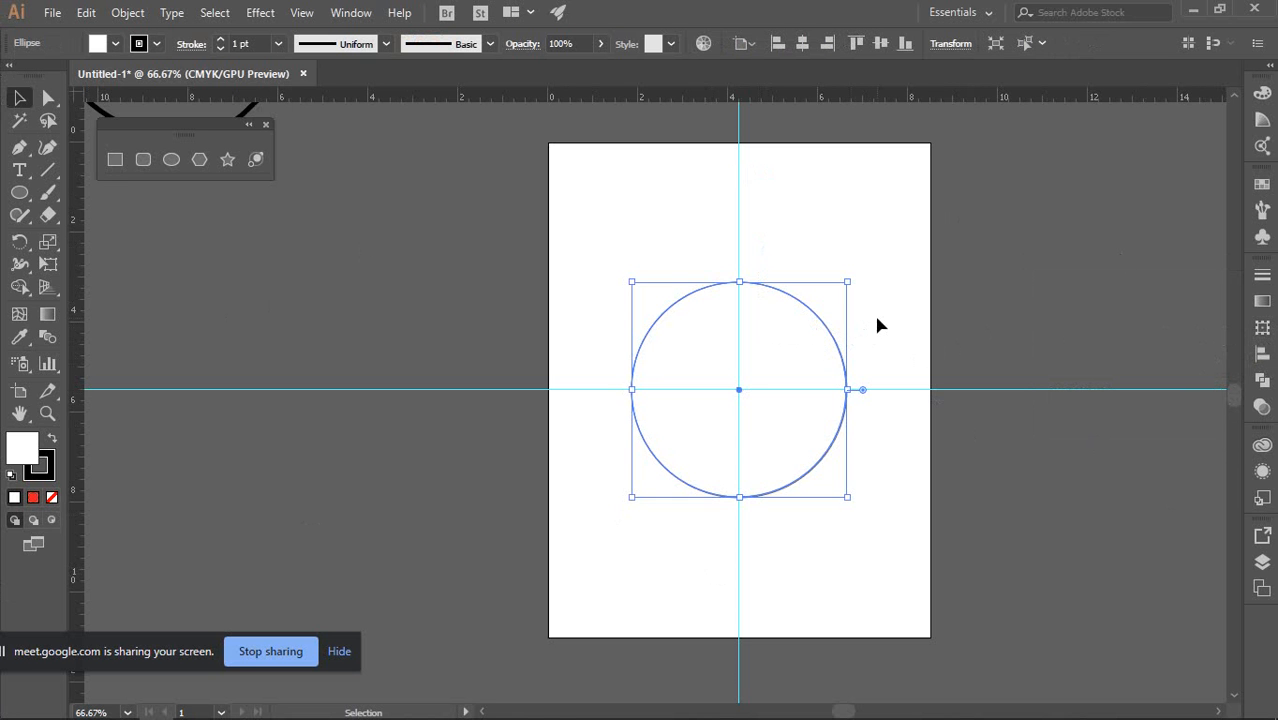
pyautogui.click(965, 306)
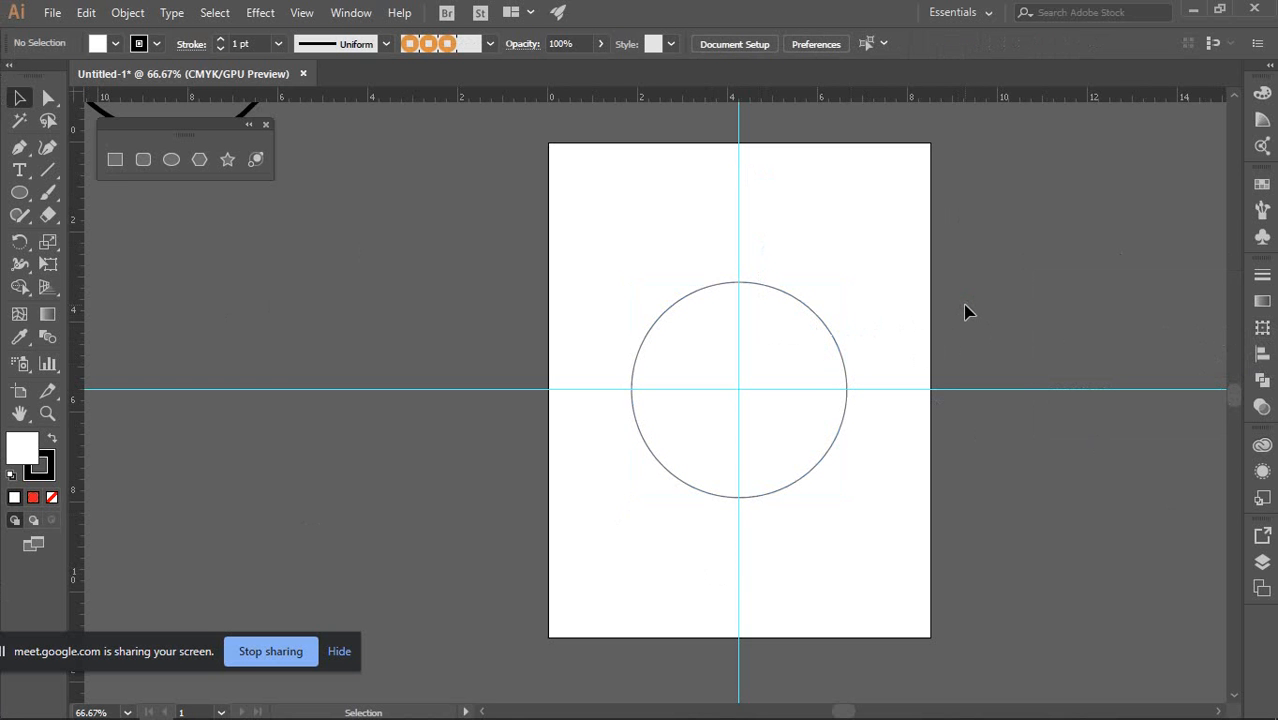
pyautogui.moveTo(623, 236); pyautogui.dragTo(700, 340)
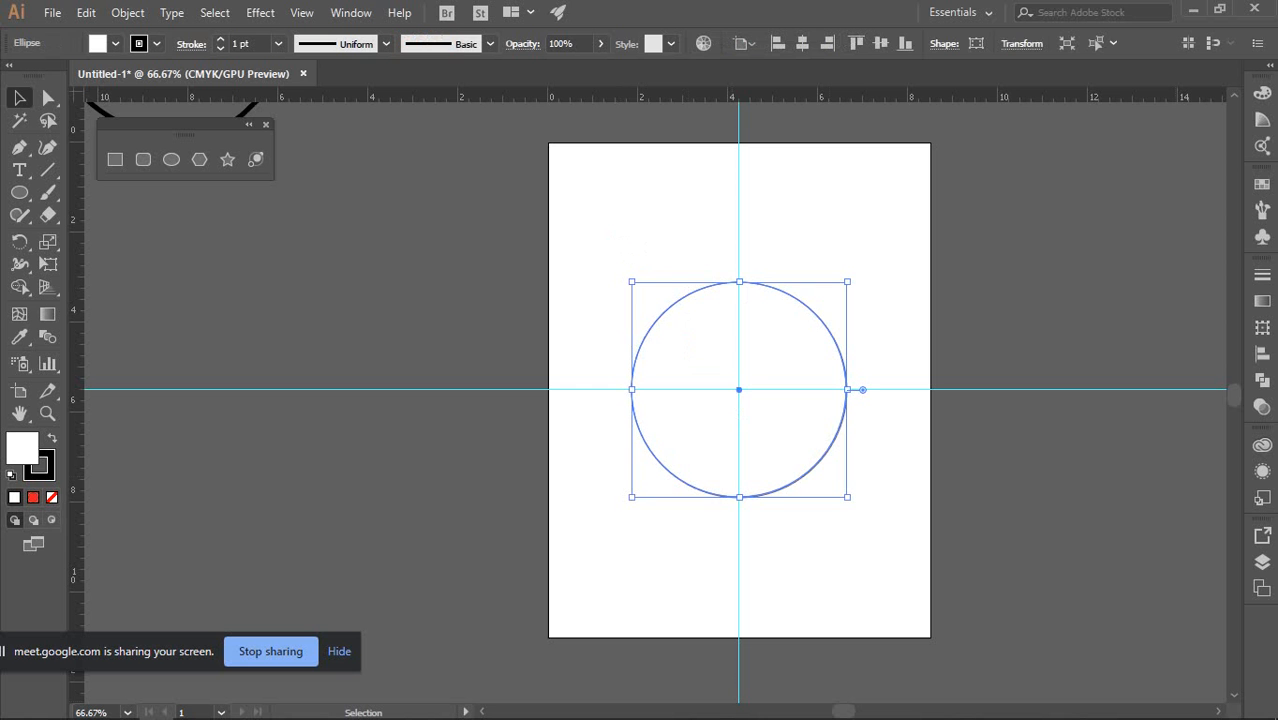
pyautogui.click(1262, 353)
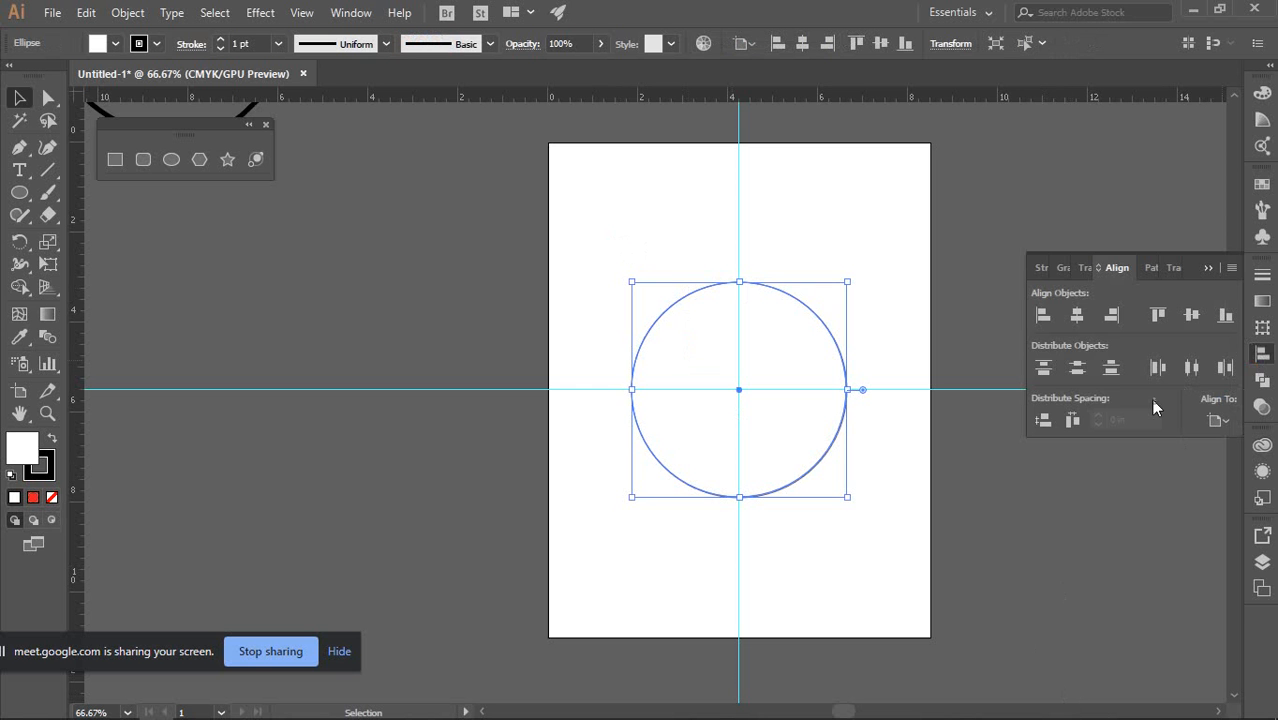
pyautogui.click(1262, 353)
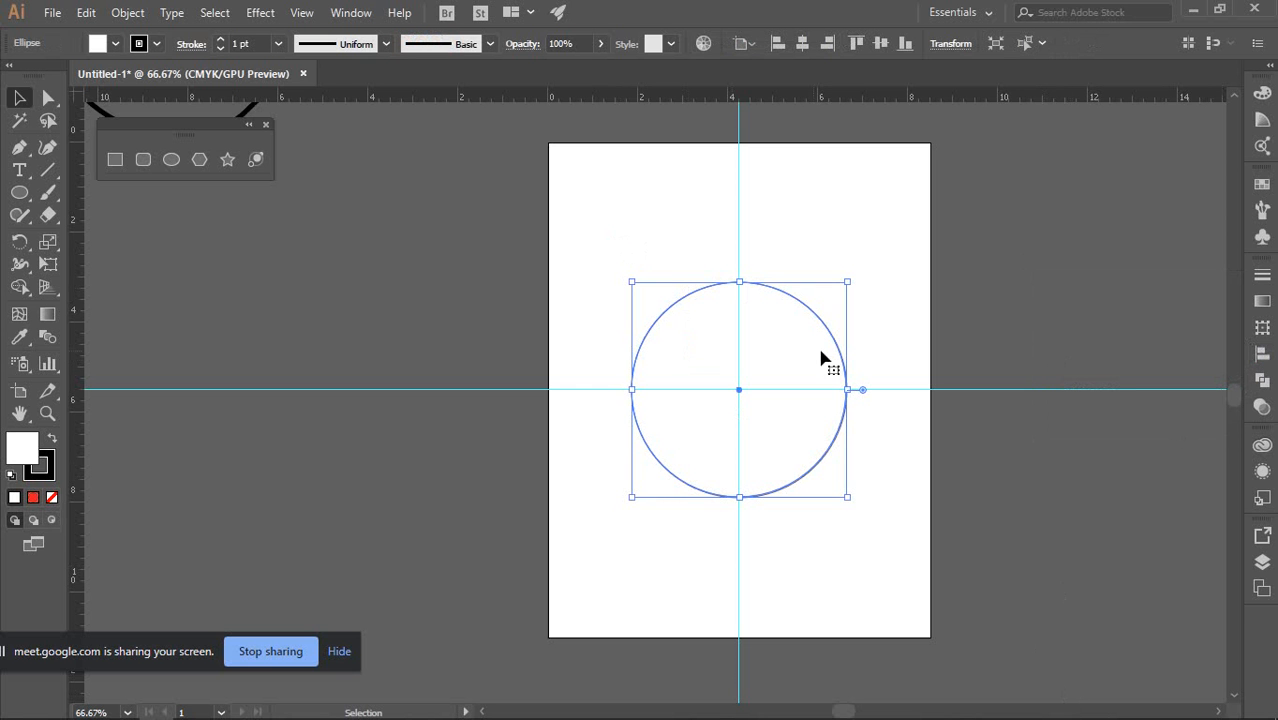
pyautogui.click(1020, 260)
pyautogui.moveTo(602, 252); pyautogui.dragTo(788, 445)
pyautogui.scroll(1, 782, 418)
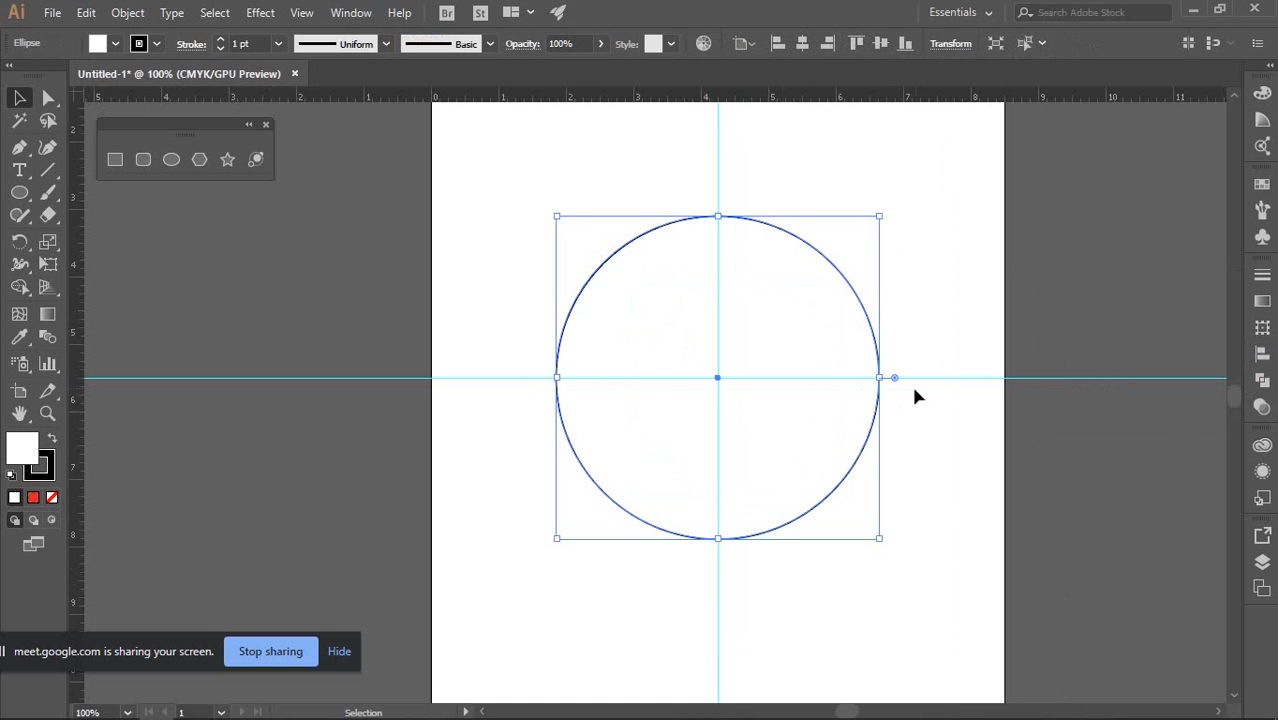
pyautogui.scroll(-2, 907, 409)
pyautogui.scroll(3, 900, 365)
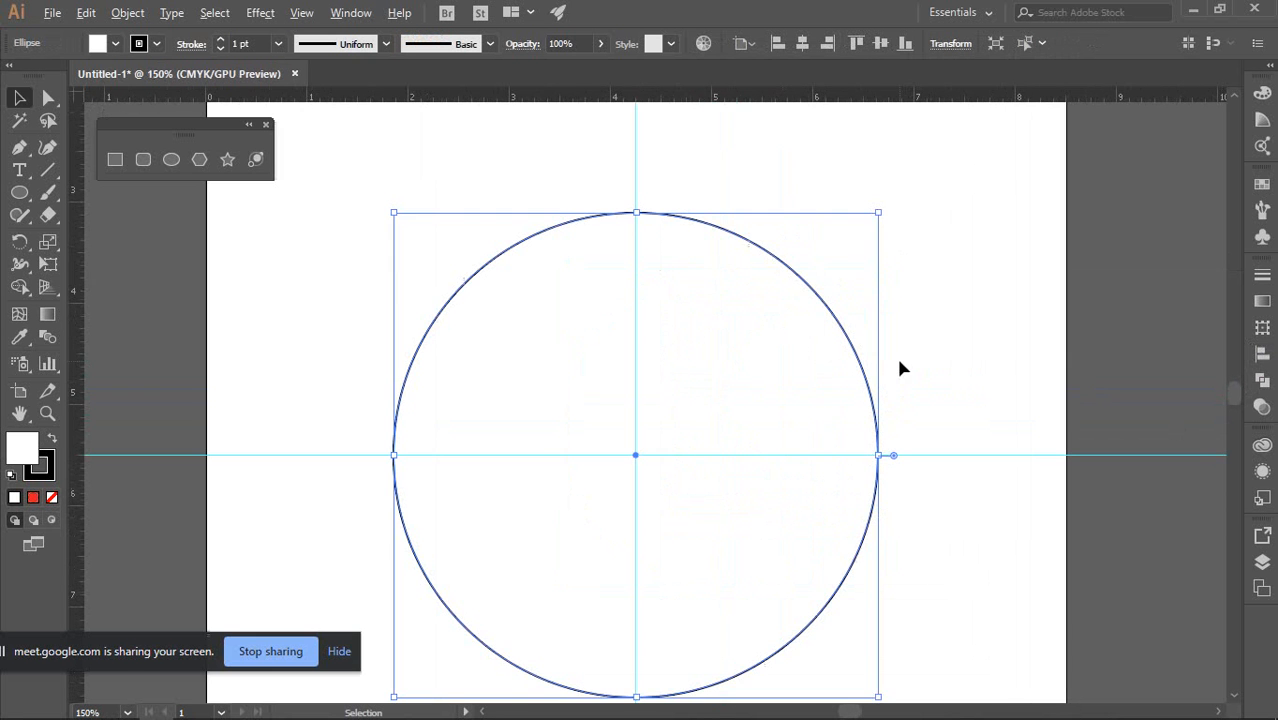
pyautogui.press('a')
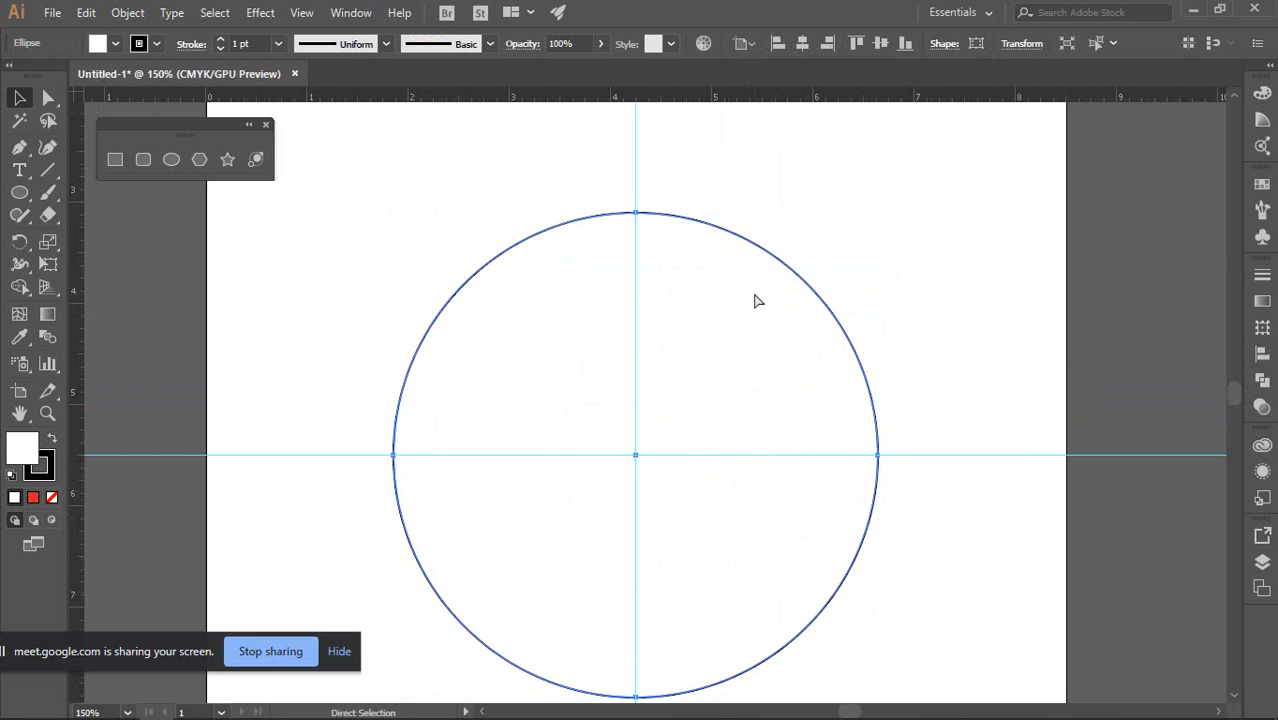
pyautogui.hotkey('ctrl', 'shift', 'a')
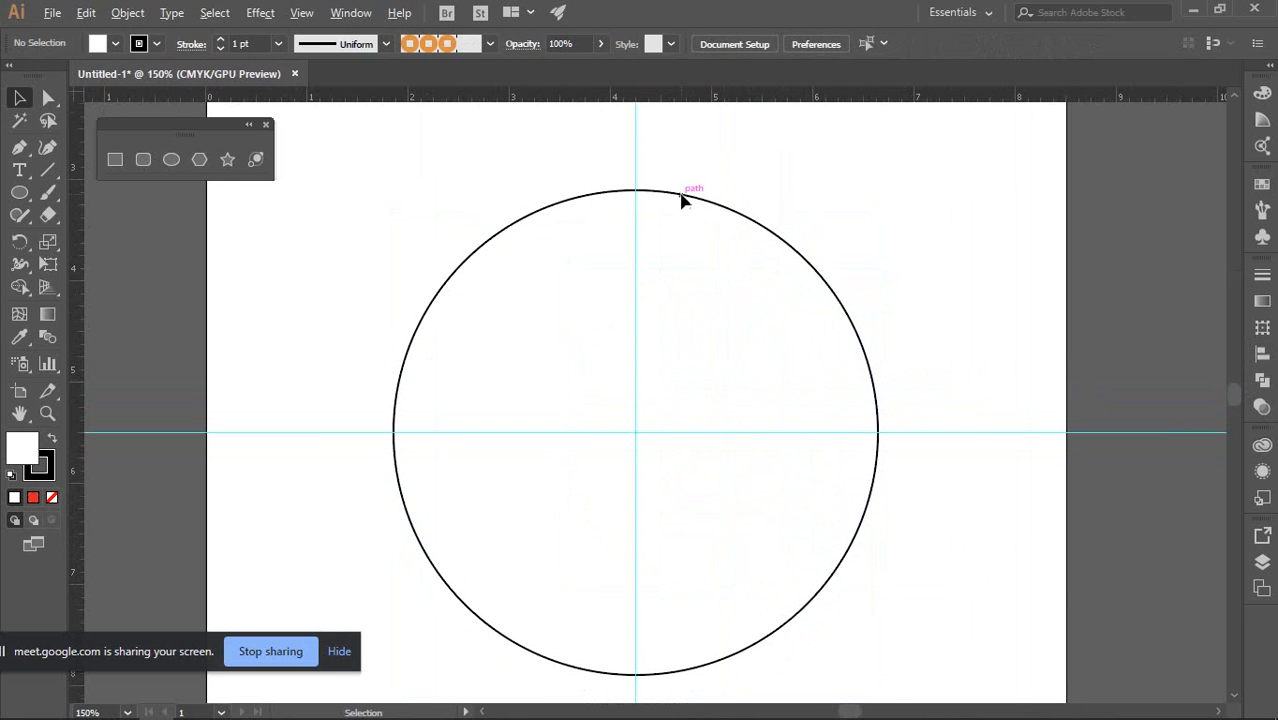
# Draw a vertical line about 0.15 in long with the Pen tool, from the circle's top inward along the vertical guide, and deselect it
pyautogui.scroll(1, 685, 200)
pyautogui.click(19, 147)
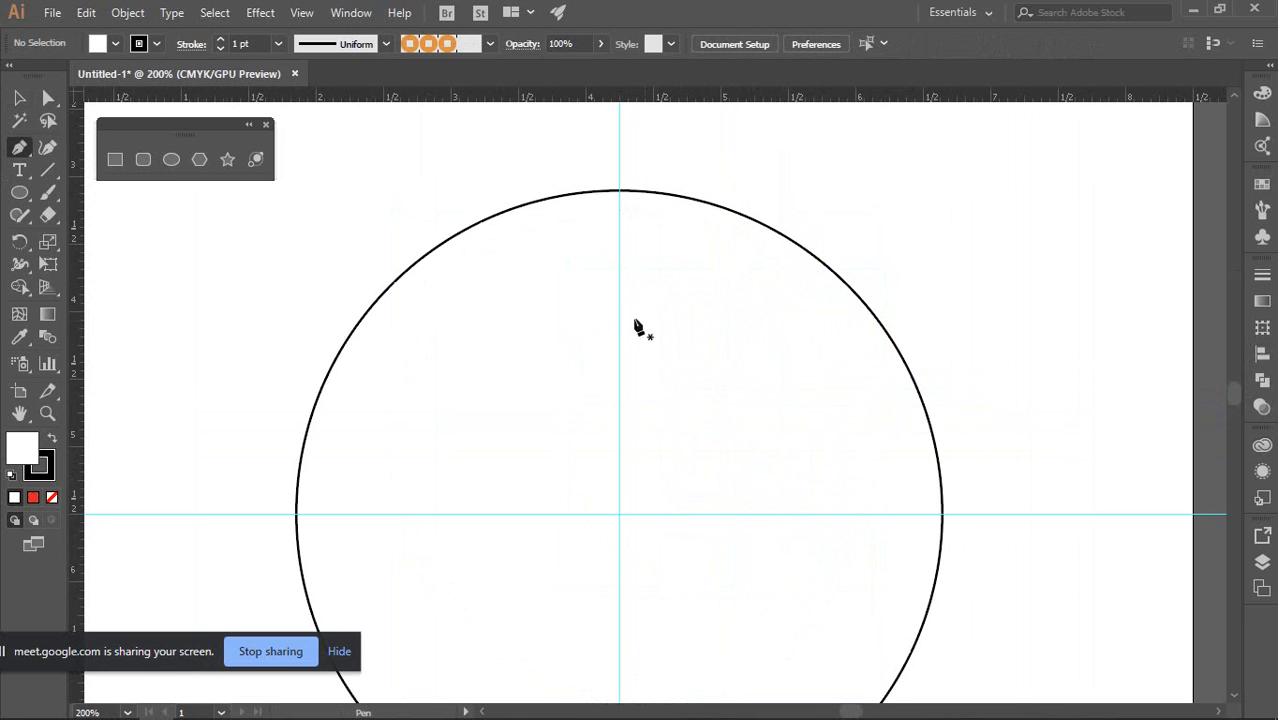
pyautogui.scroll(-1, 679, 302)
pyautogui.scroll(2, 615, 220)
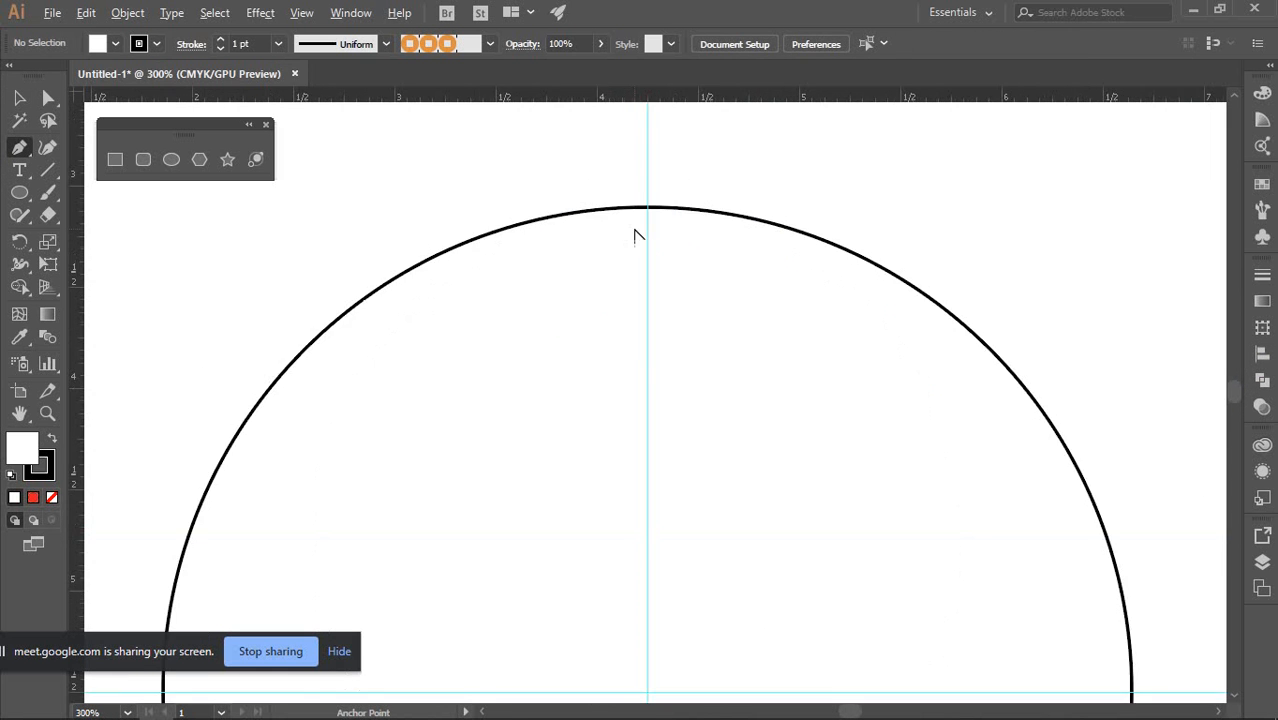
pyautogui.scroll(1, 633, 232)
pyautogui.scroll(4, 653, 210)
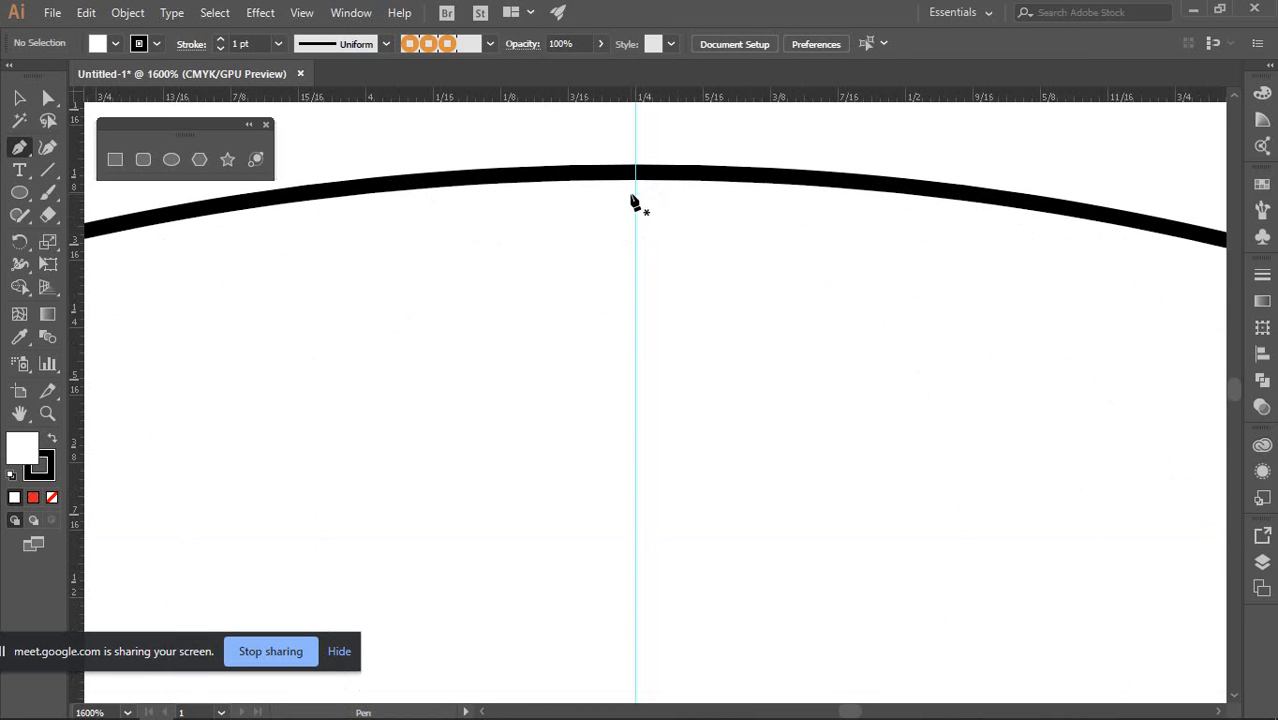
pyautogui.click(634, 188)
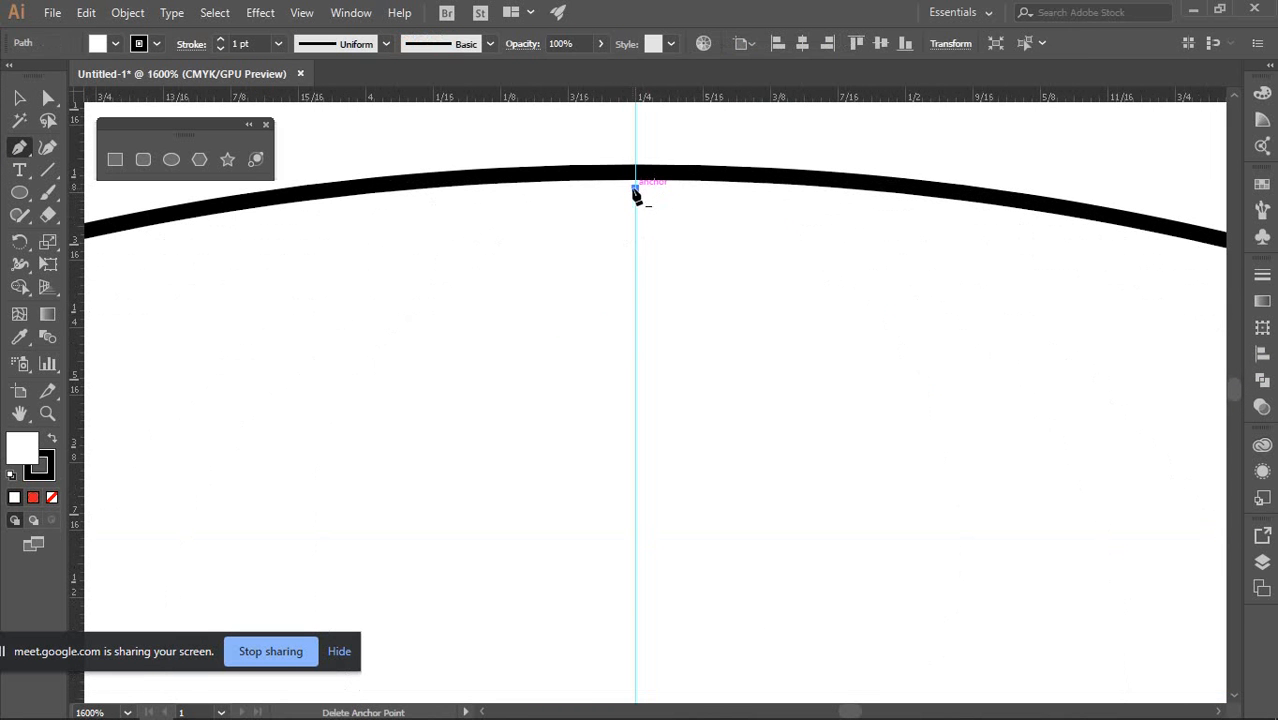
pyautogui.scroll(-5, 633, 193)
pyautogui.scroll(-2, 634, 203)
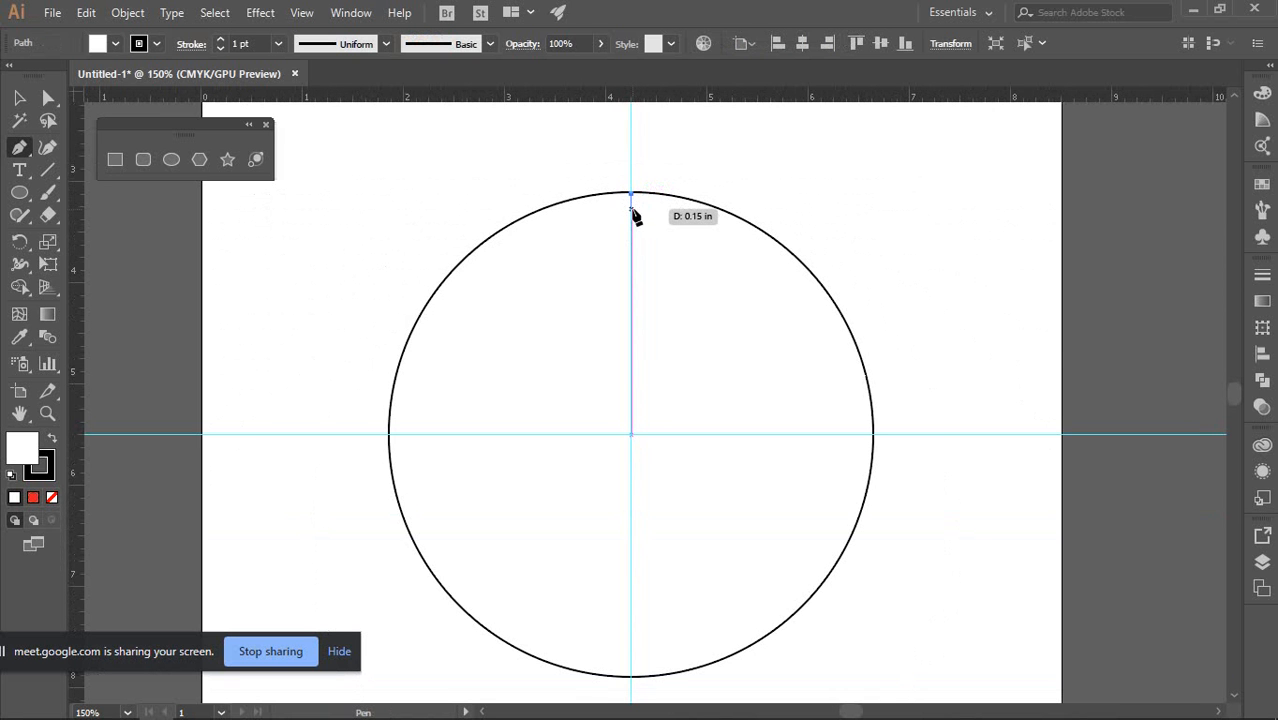
pyautogui.click(631, 203)
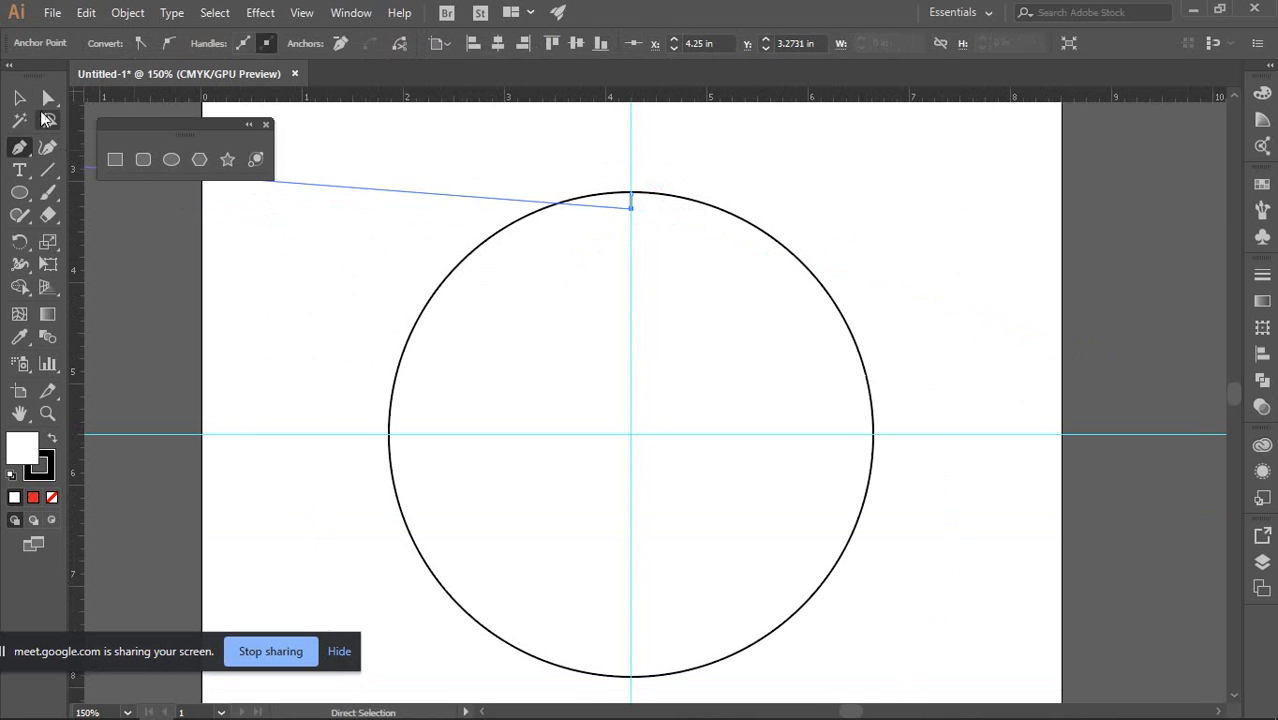
pyautogui.click(22, 100)
pyautogui.click(750, 222)
# Set the stroke weight of the short line at the circle's top to 5 pt and deselect it
pyautogui.moveTo(608, 174); pyautogui.dragTo(655, 212)
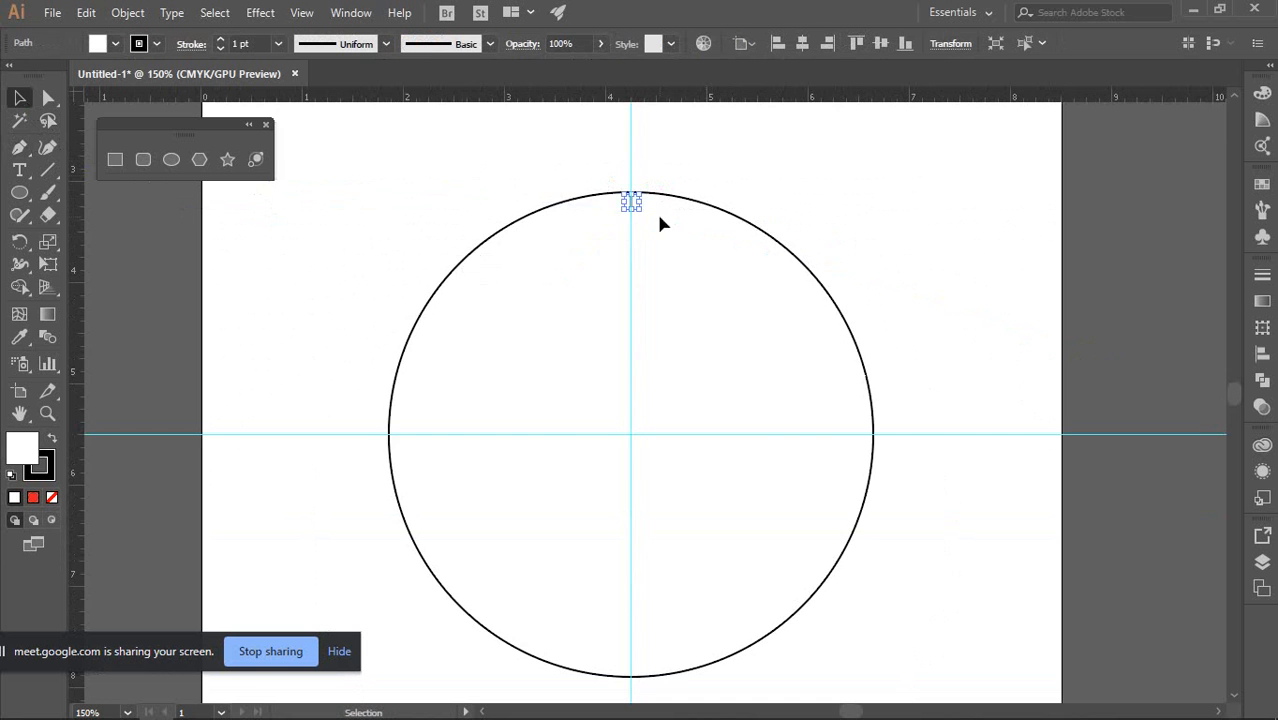
pyautogui.scroll(5, 646, 206)
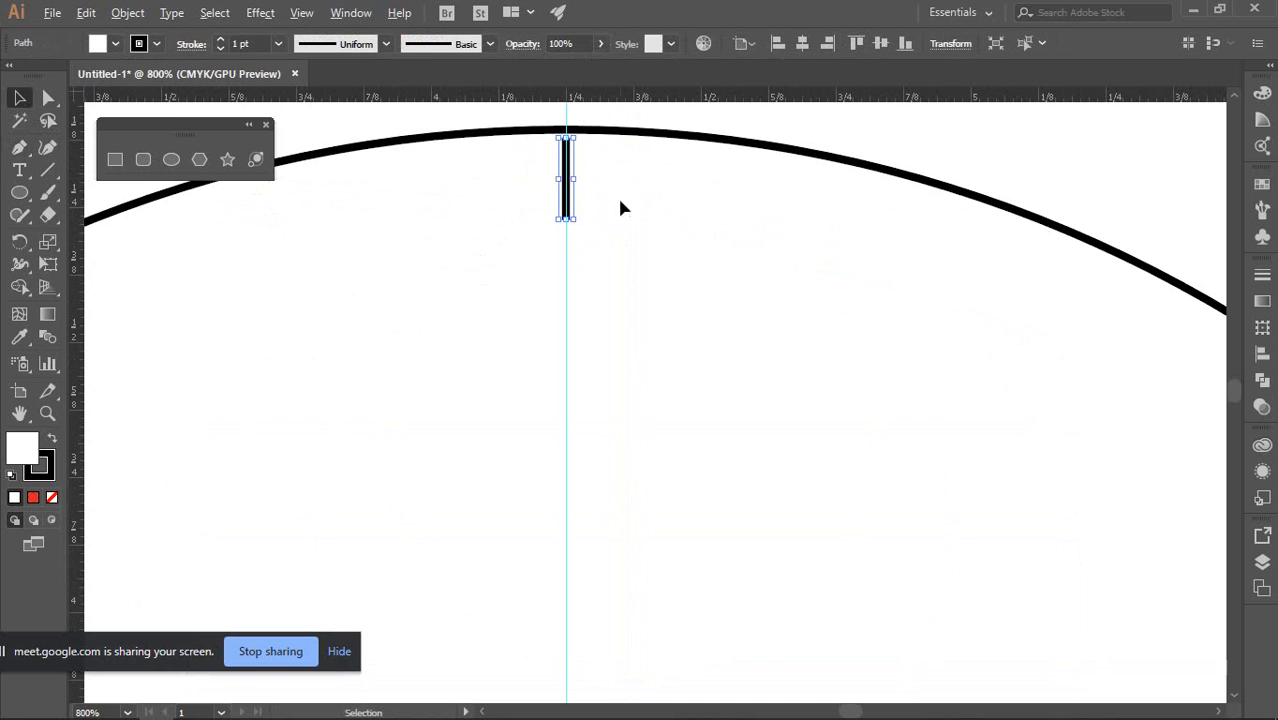
pyautogui.click(221, 40)
pyautogui.click(221, 40)
pyautogui.click(221, 40)
pyautogui.click(221, 40)
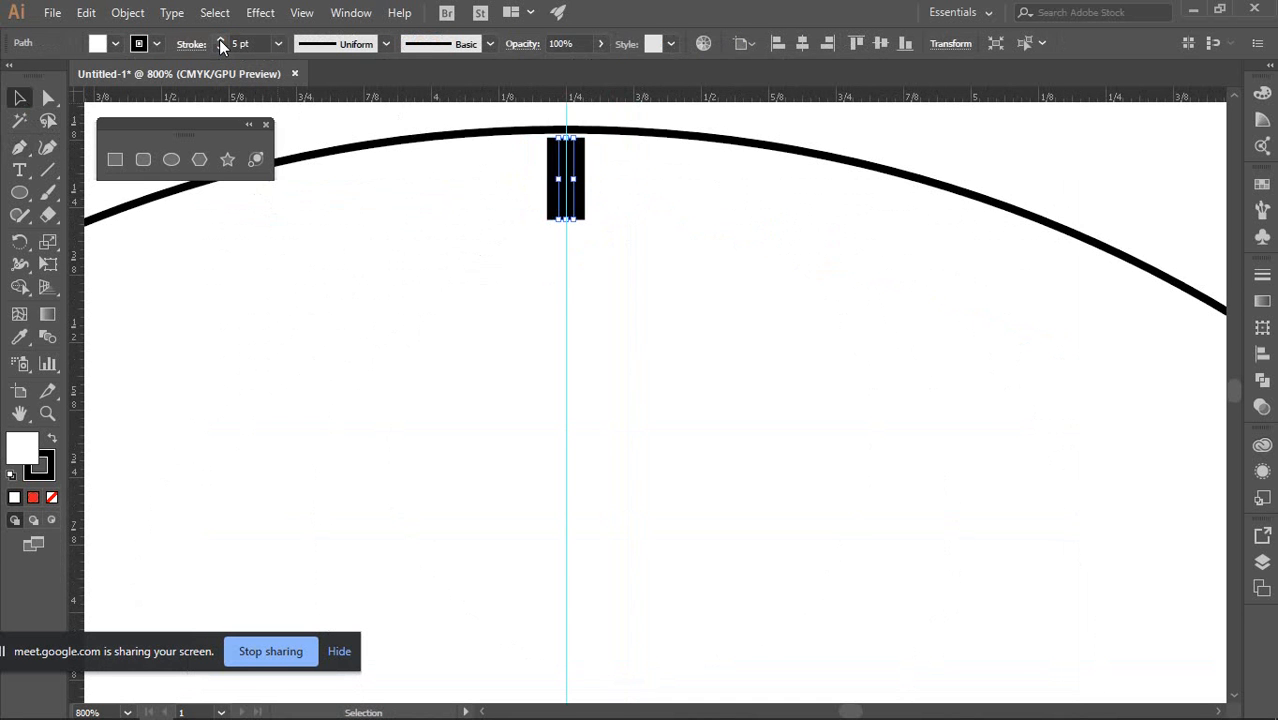
pyautogui.click(790, 272)
pyautogui.scroll(-4, 678, 248)
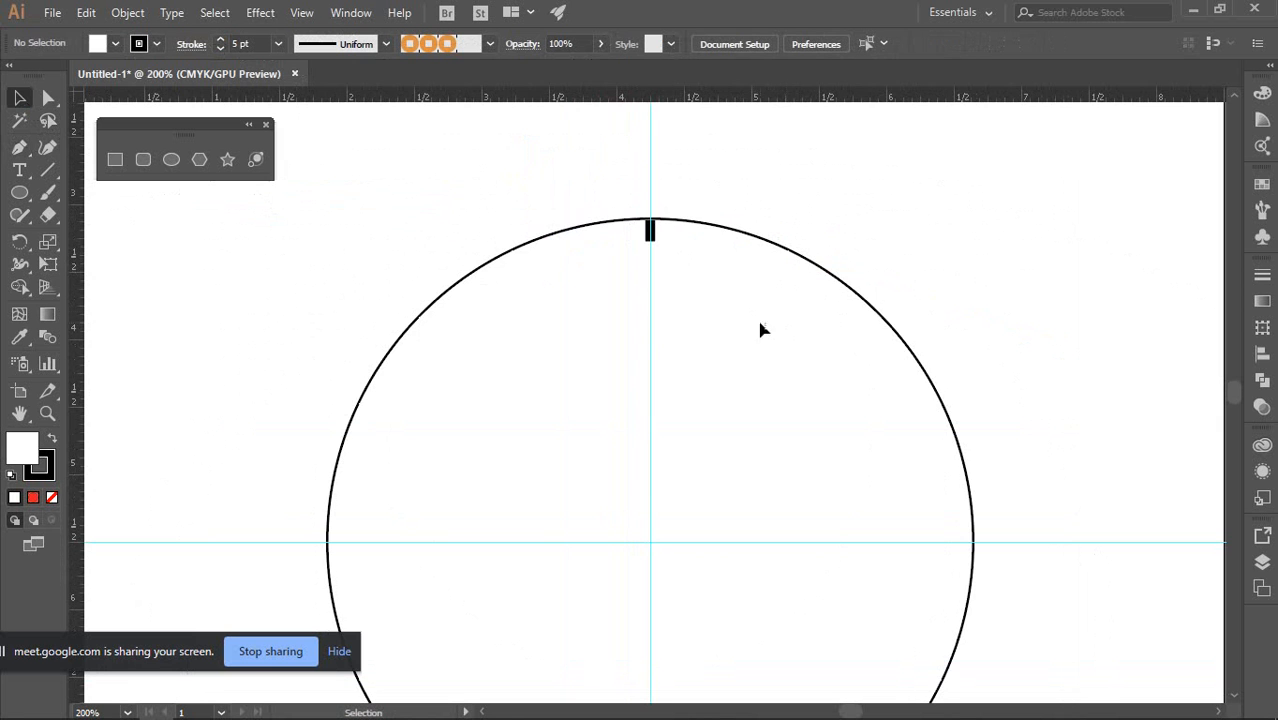
pyautogui.scroll(-3, 722, 245)
pyautogui.scroll(2, 690, 295)
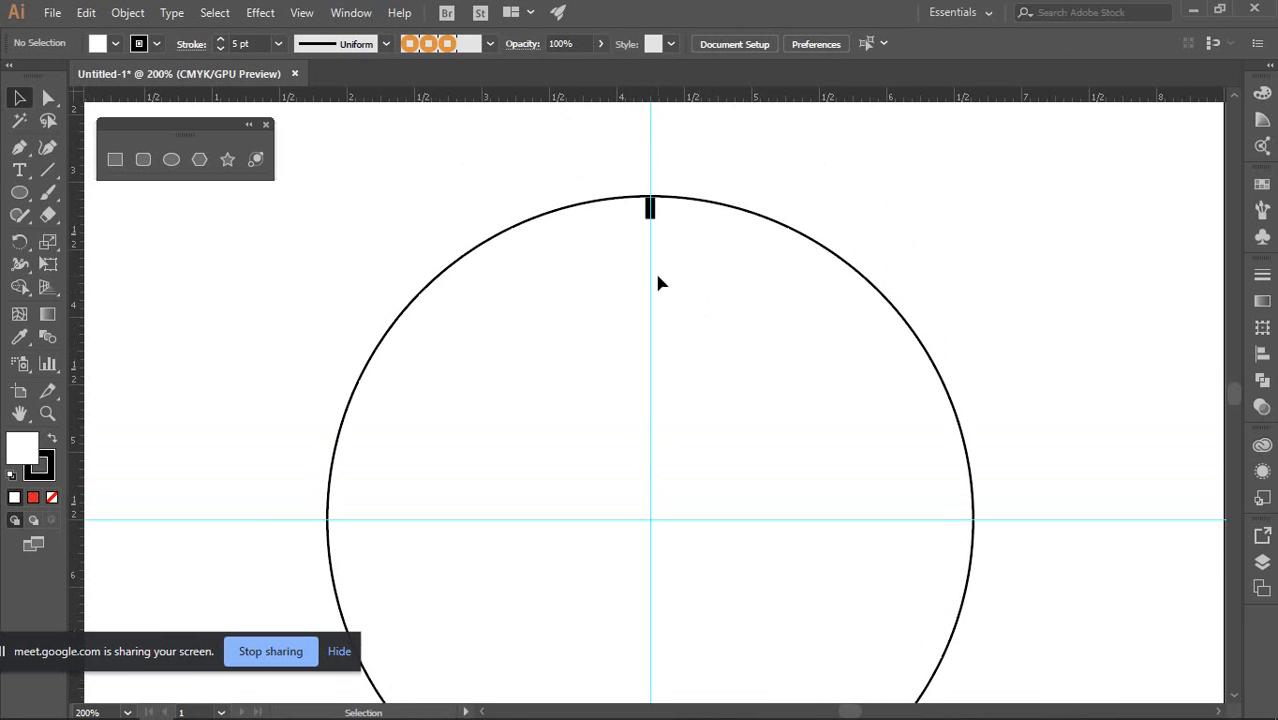
pyautogui.click(636, 214)
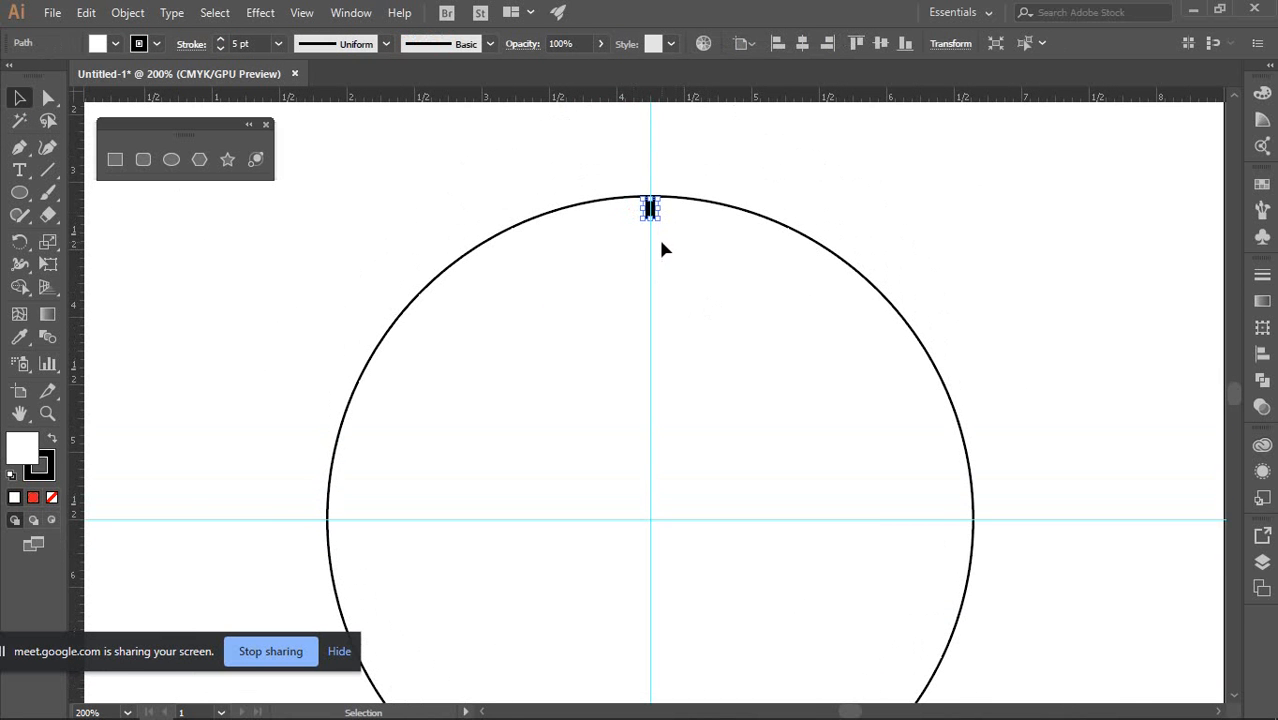
pyautogui.scroll(1, 657, 236)
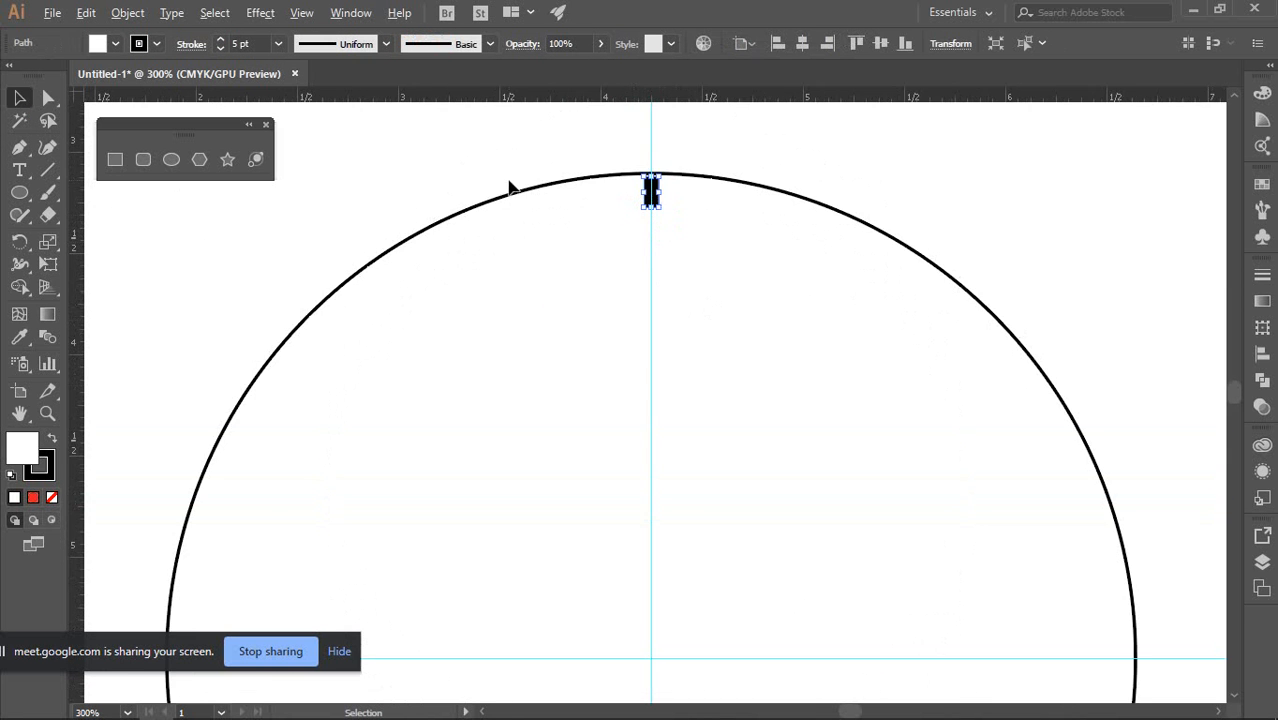
pyautogui.scroll(-2, 731, 225)
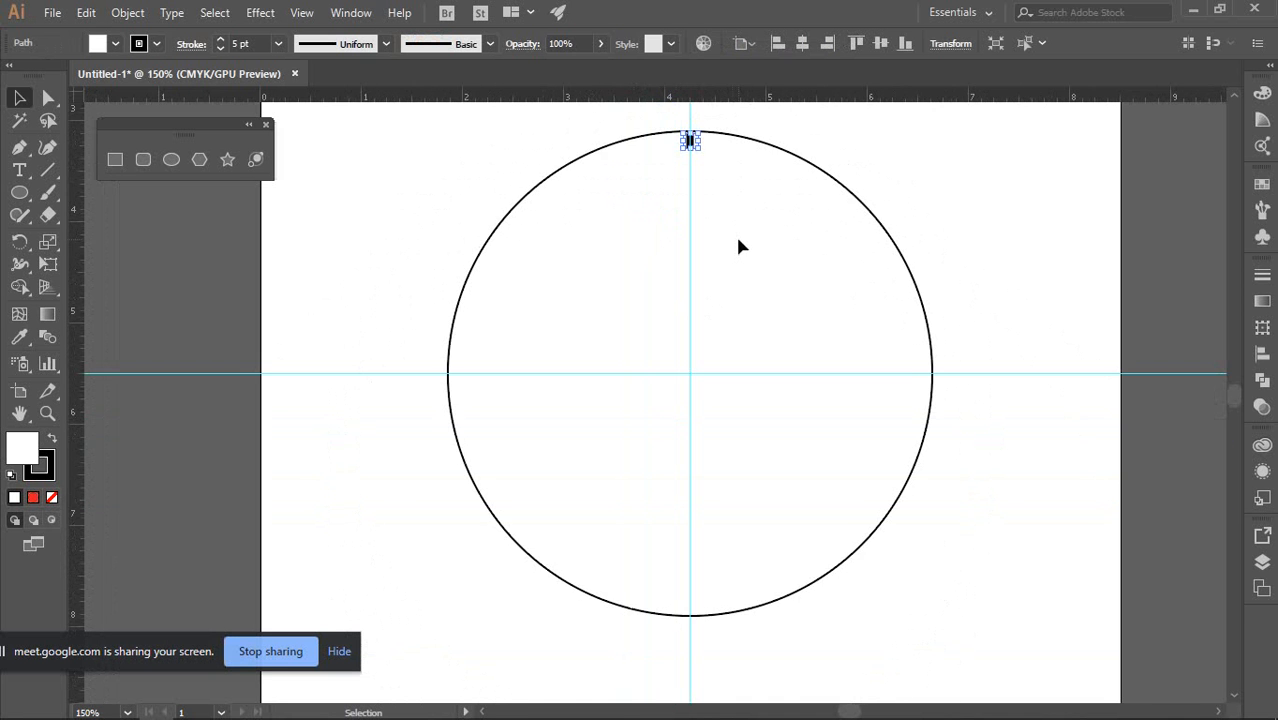
pyautogui.moveTo(728, 248); pyautogui.dragTo(725, 264)
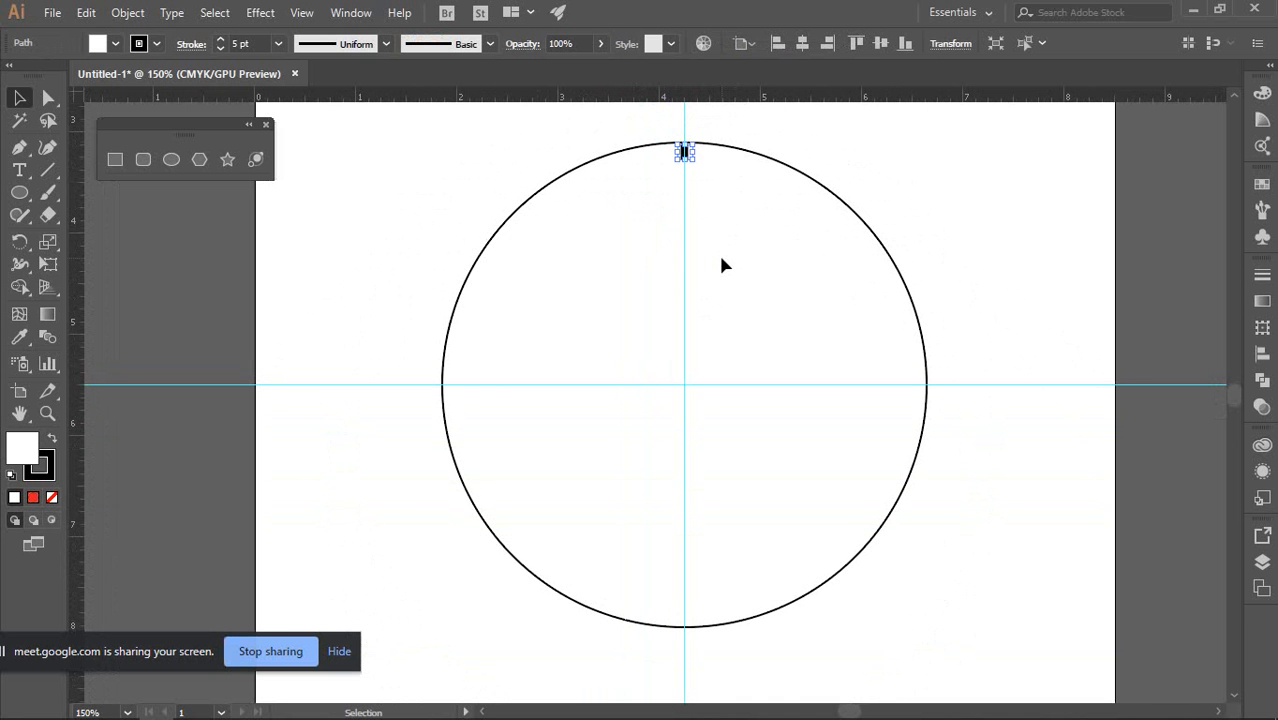
pyautogui.press('r')
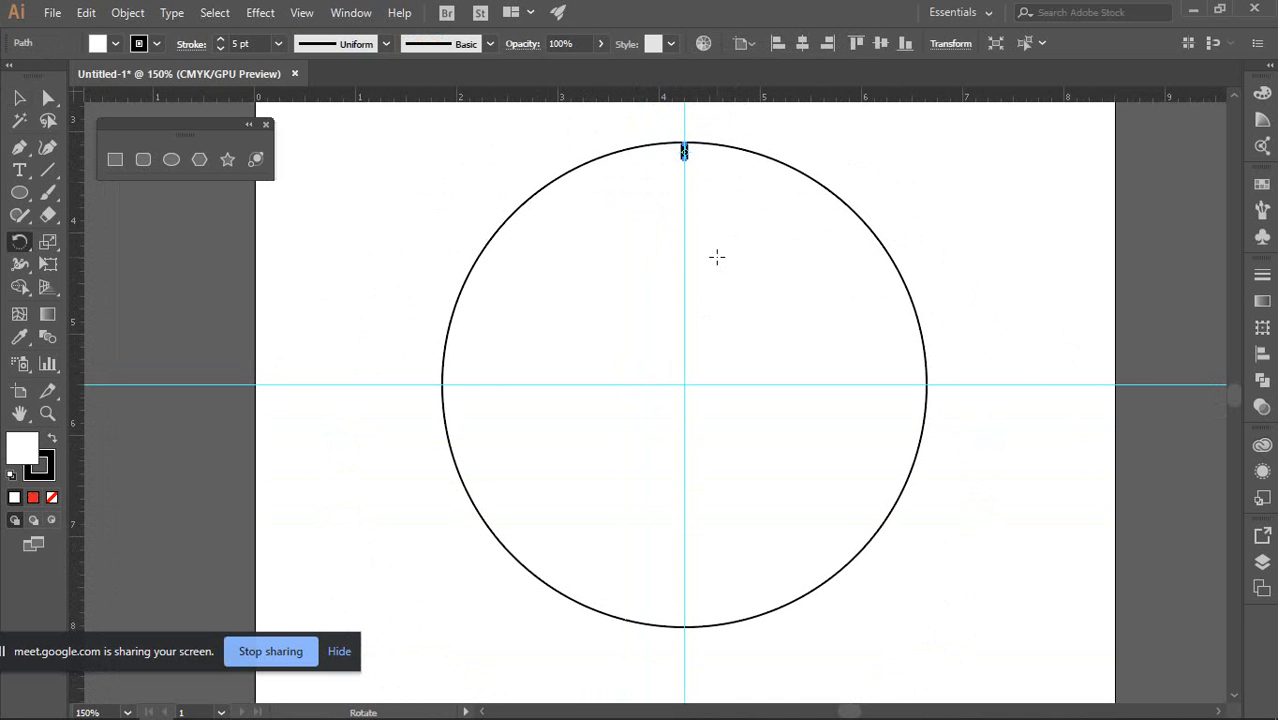
pyautogui.moveTo(28, 242); pyautogui.dragTo(111, 249)
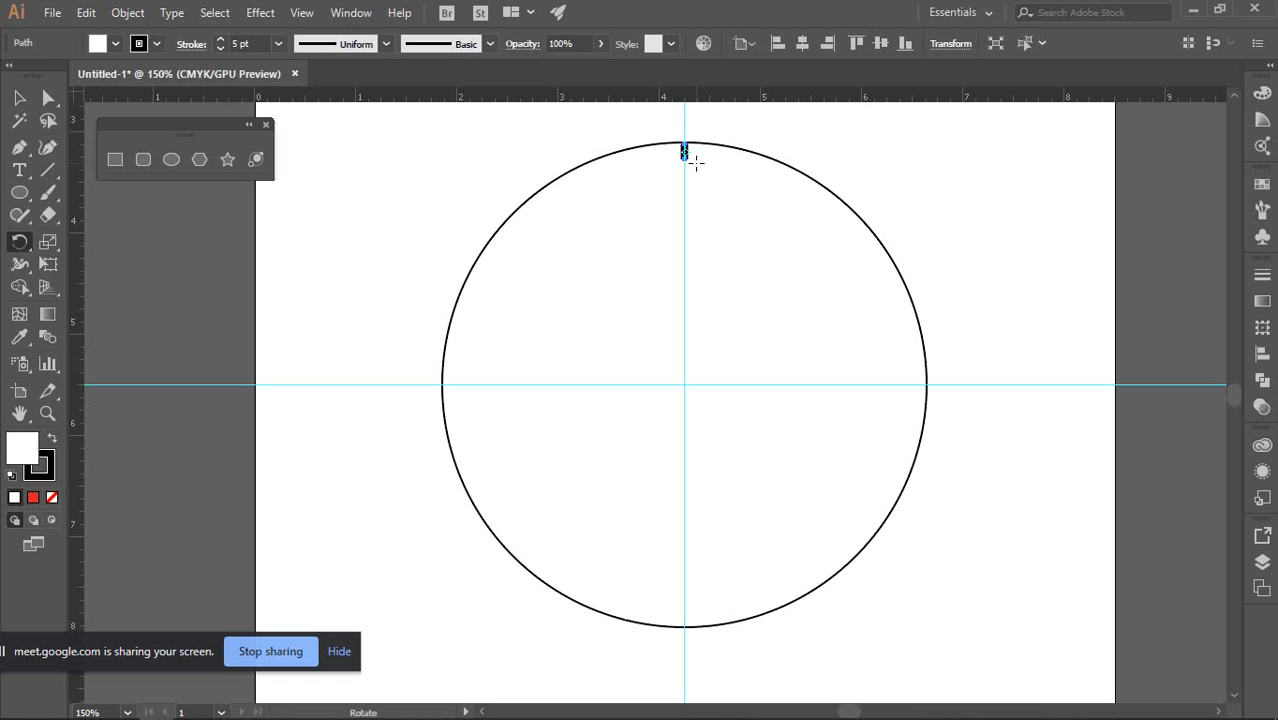
pyautogui.click(19, 97)
pyautogui.click(651, 282)
# Select the tick mark, start a Rotate about the circle's center and preview it at 30°
pyautogui.click(685, 153)
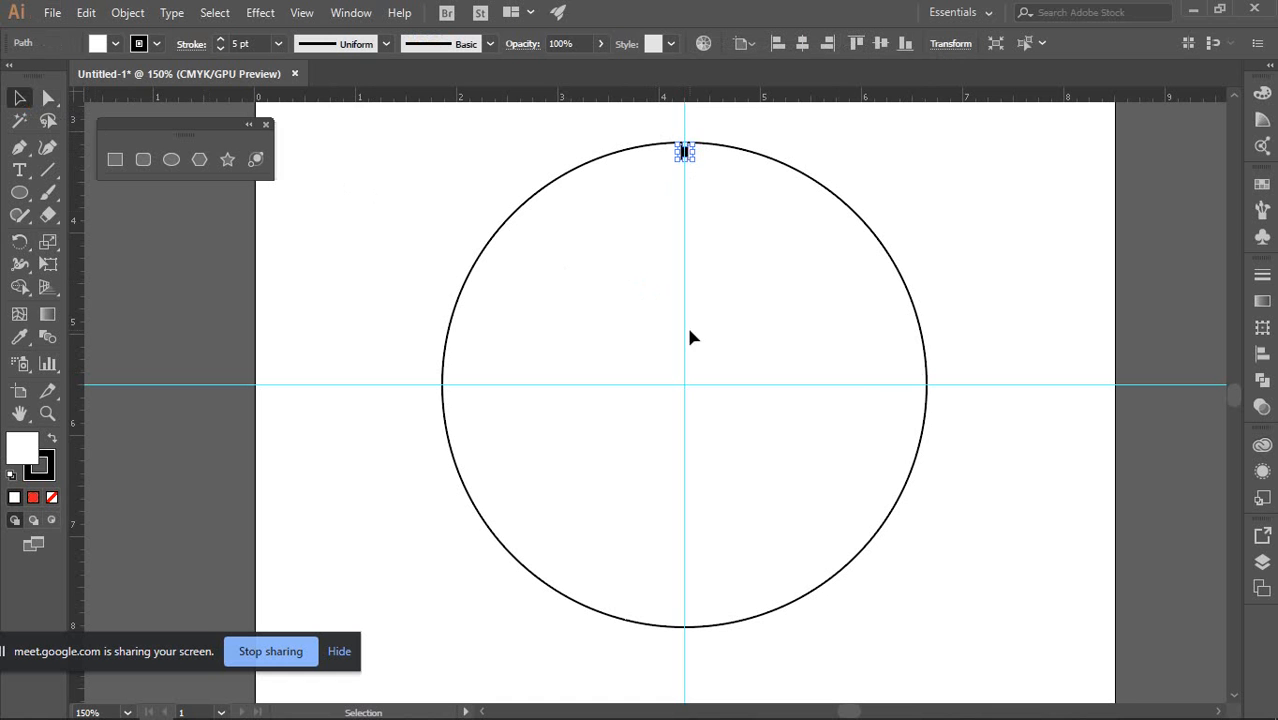
pyautogui.click(19, 241)
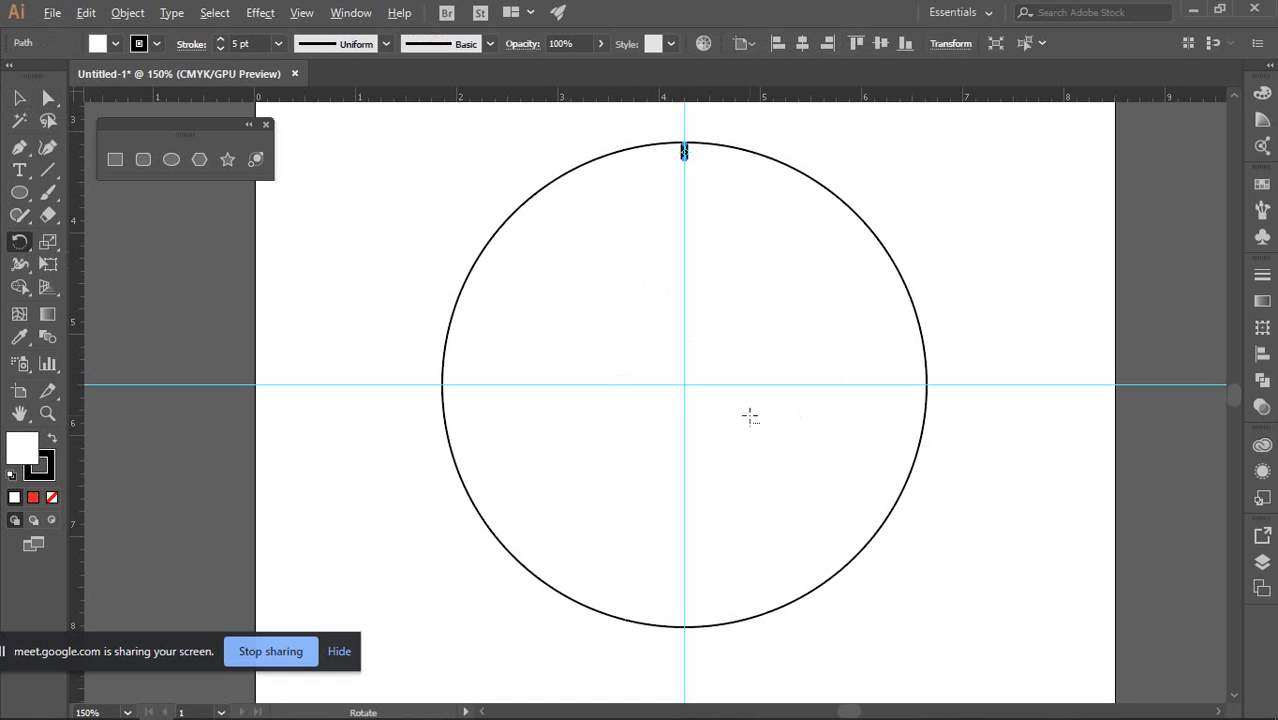
pyautogui.keyDown('alt'); pyautogui.click(684, 384); pyautogui.keyUp('alt')
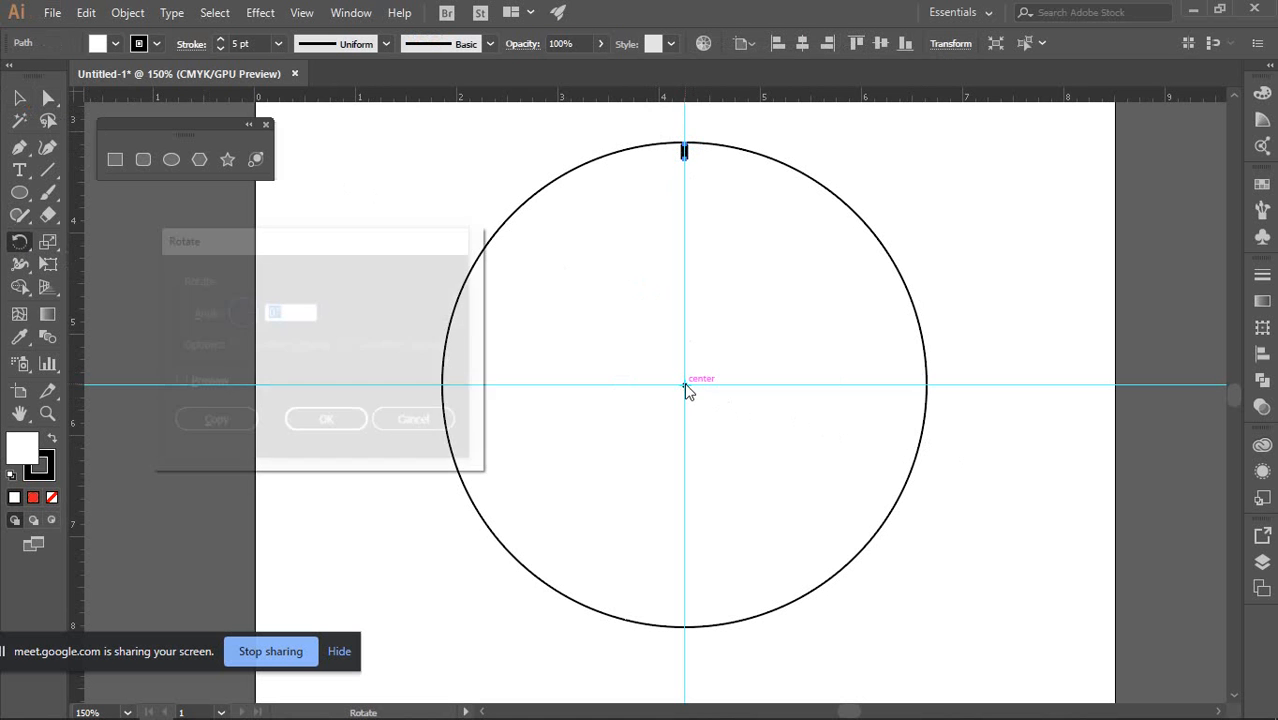
pyautogui.moveTo(262, 243); pyautogui.dragTo(229, 221)
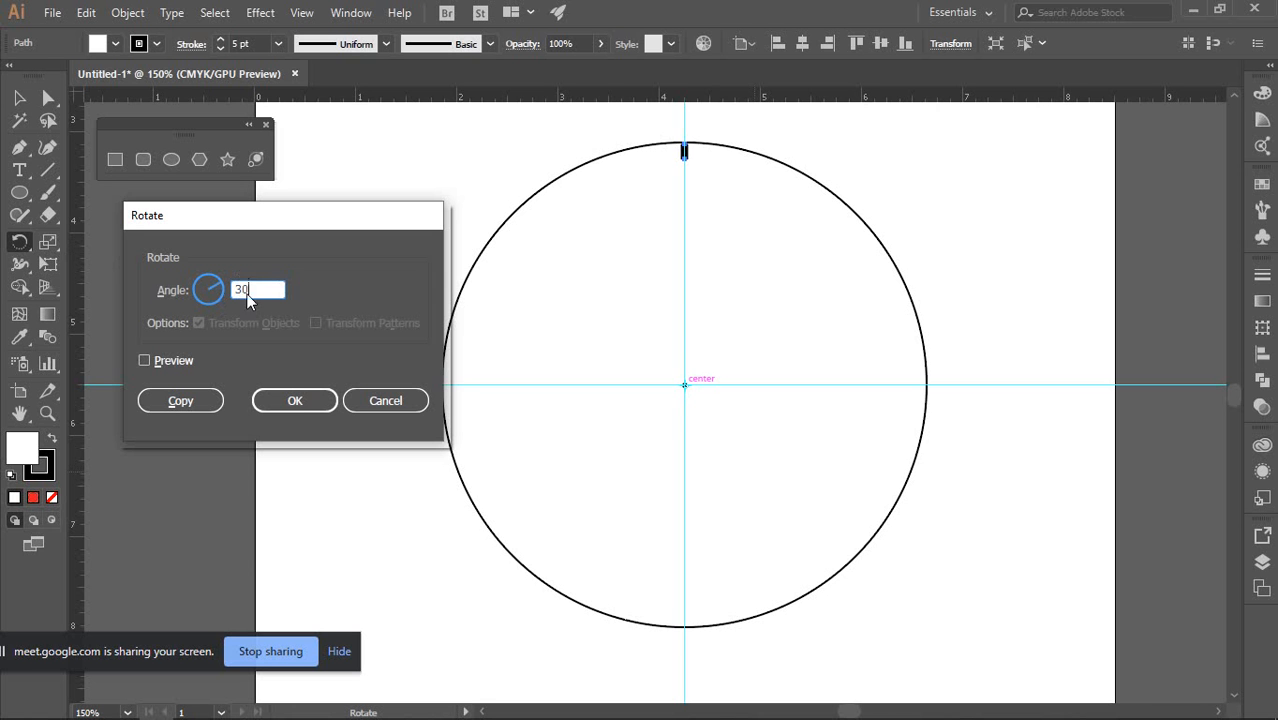
pyautogui.write('30')
pyautogui.click(148, 361)
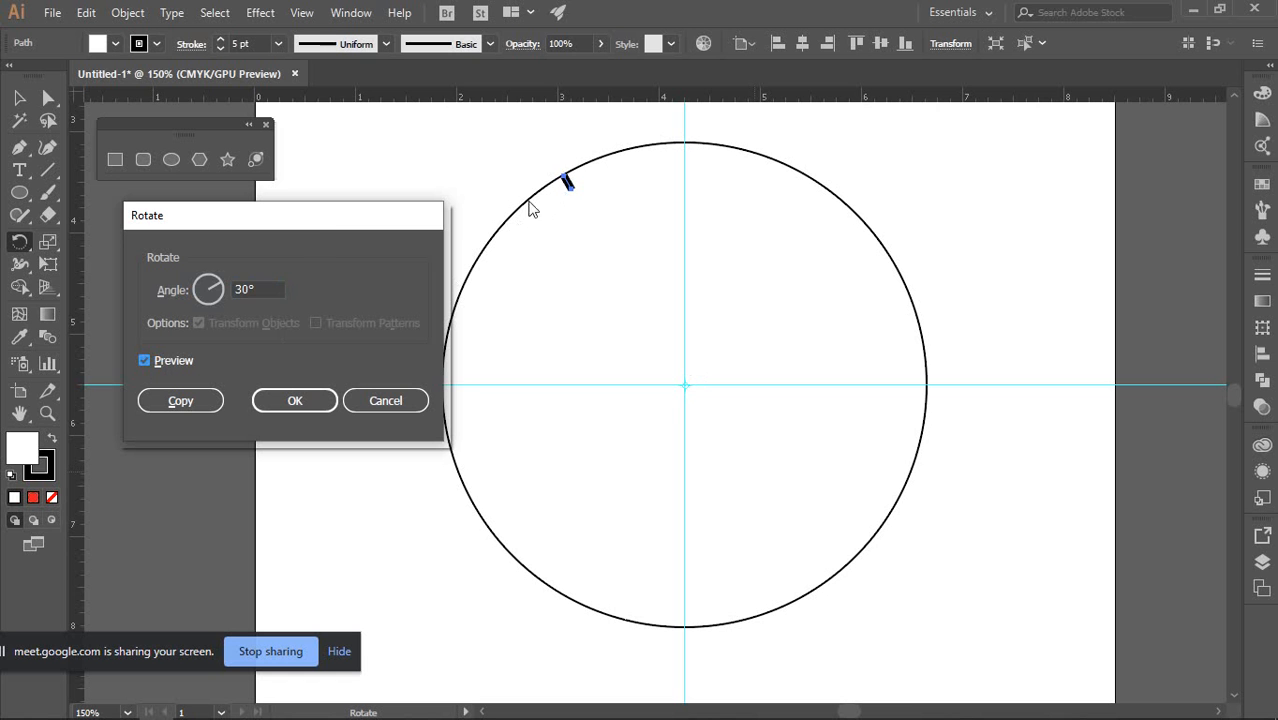
# Set the rotation angle to -30°, preview it and create a rotated copy of the tick mark
pyautogui.click(240, 289)
pyautogui.write('-')
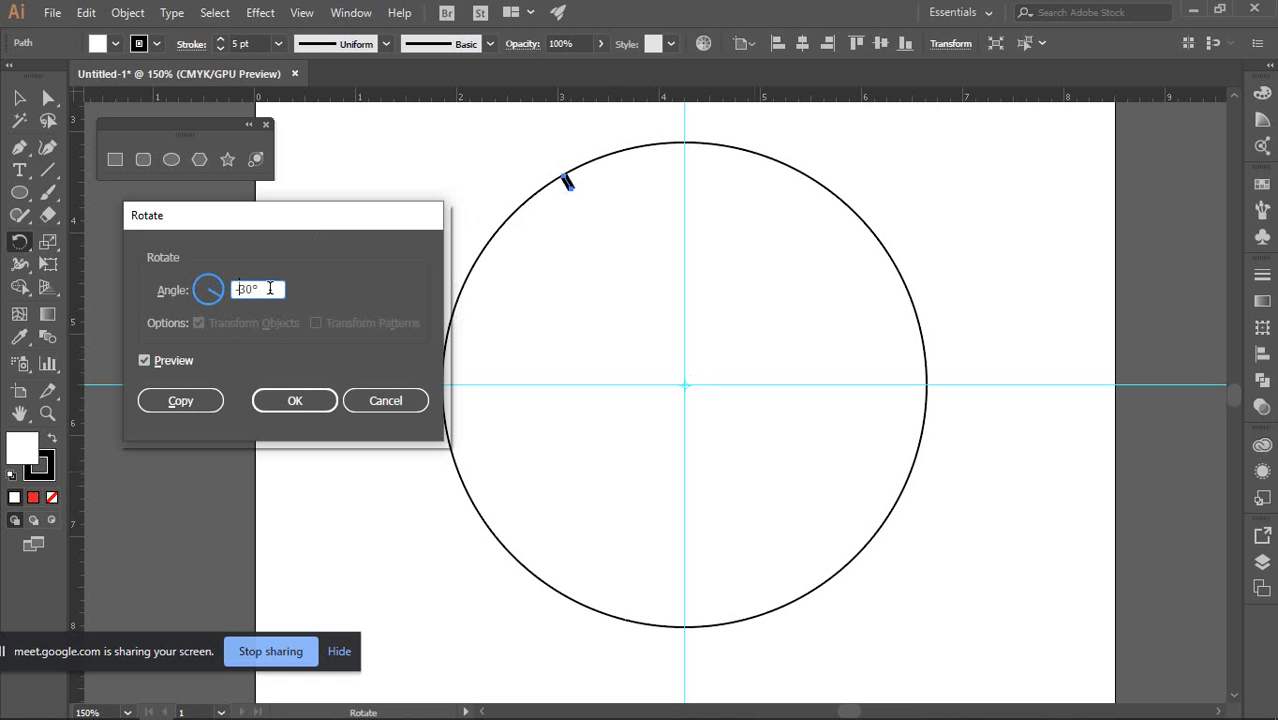
pyautogui.click(147, 358)
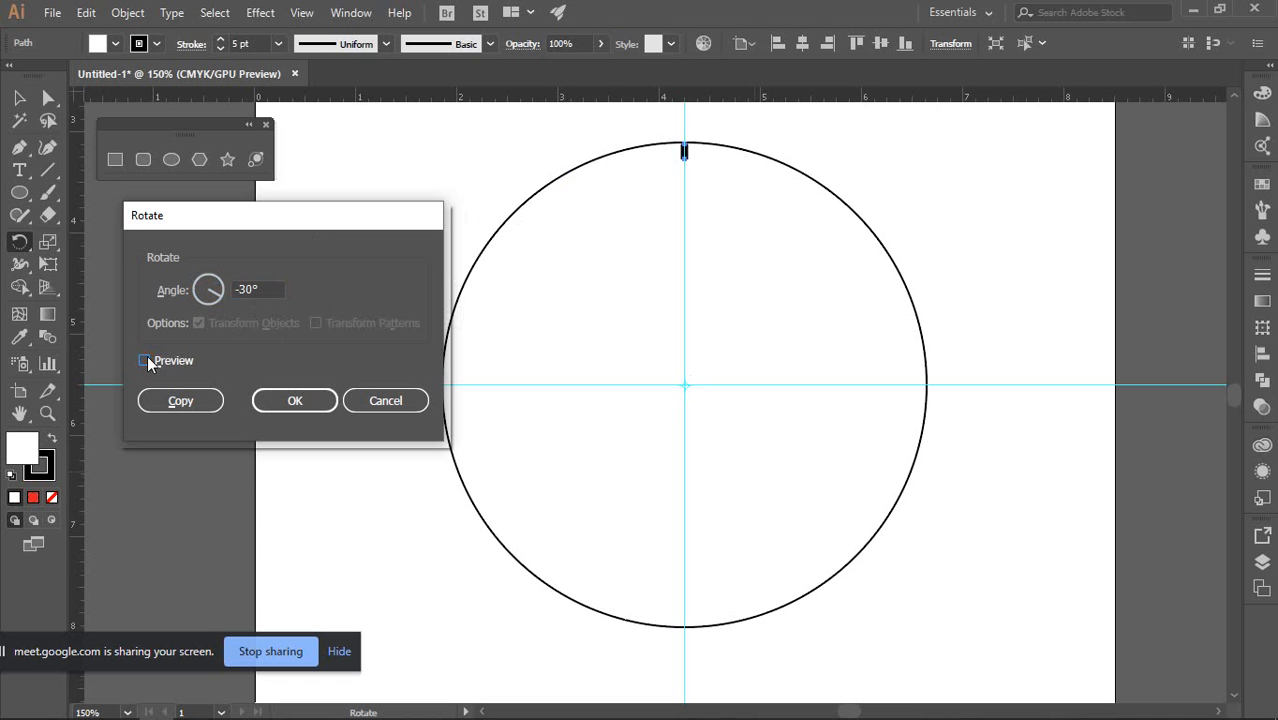
pyautogui.click(147, 358)
pyautogui.click(162, 400)
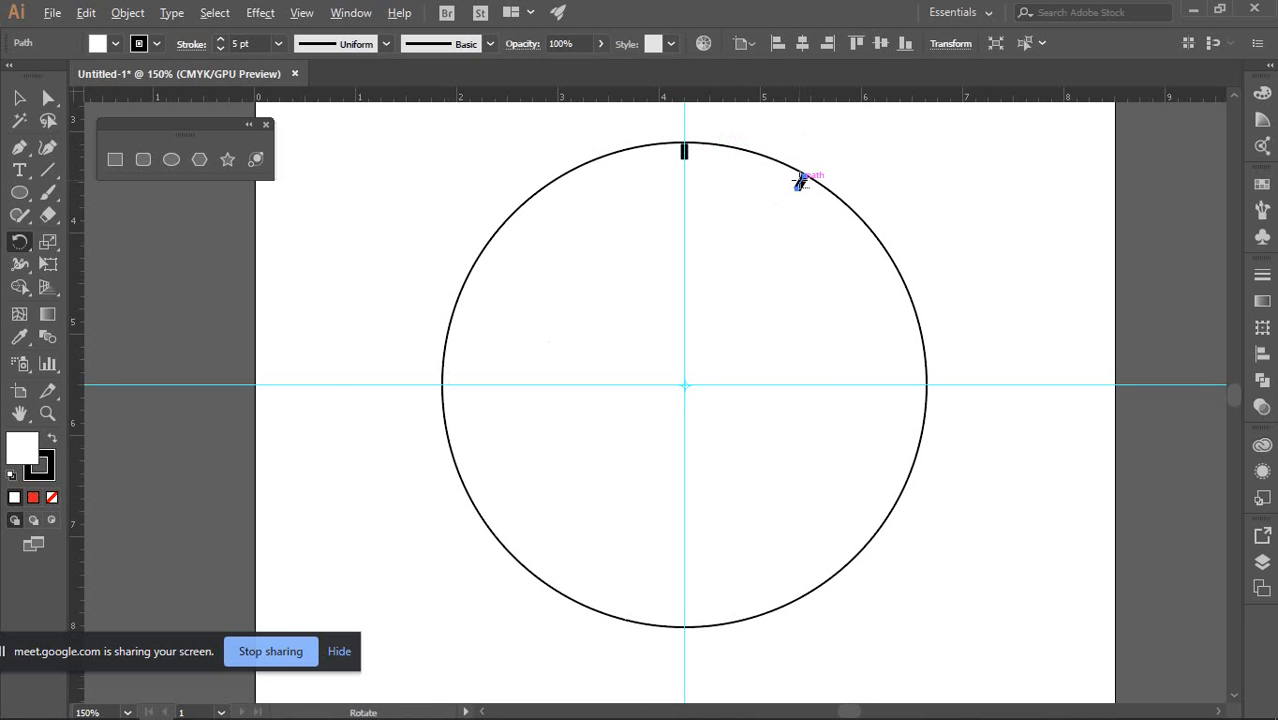
# Repeat the rotated copy ten times to place twelve evenly spaced tick marks around the circle
pyautogui.scroll(1, 801, 180)
pyautogui.scroll(-1, 801, 180)
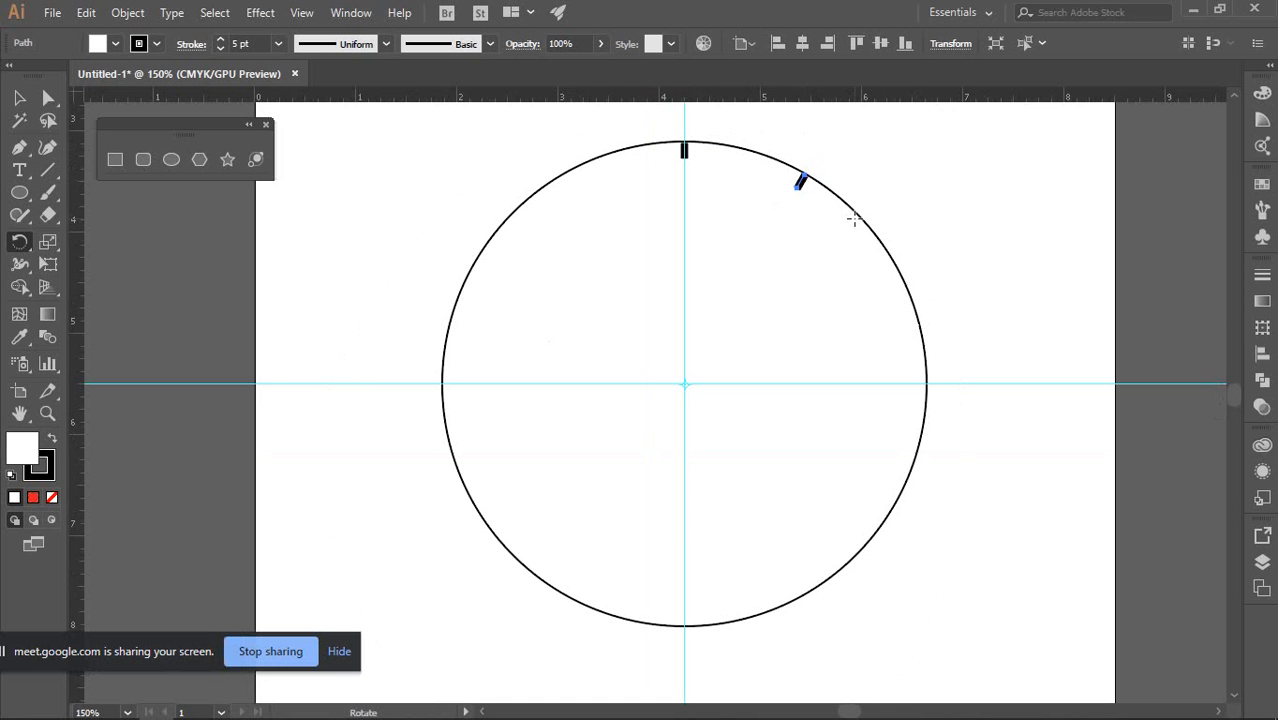
pyautogui.press('ctrl')
pyautogui.hotkey('ctrl', 'd')
pyautogui.hotkey('ctrl', 'd')
pyautogui.hotkey('ctrl', 'd')
pyautogui.hotkey('ctrl', 'd')
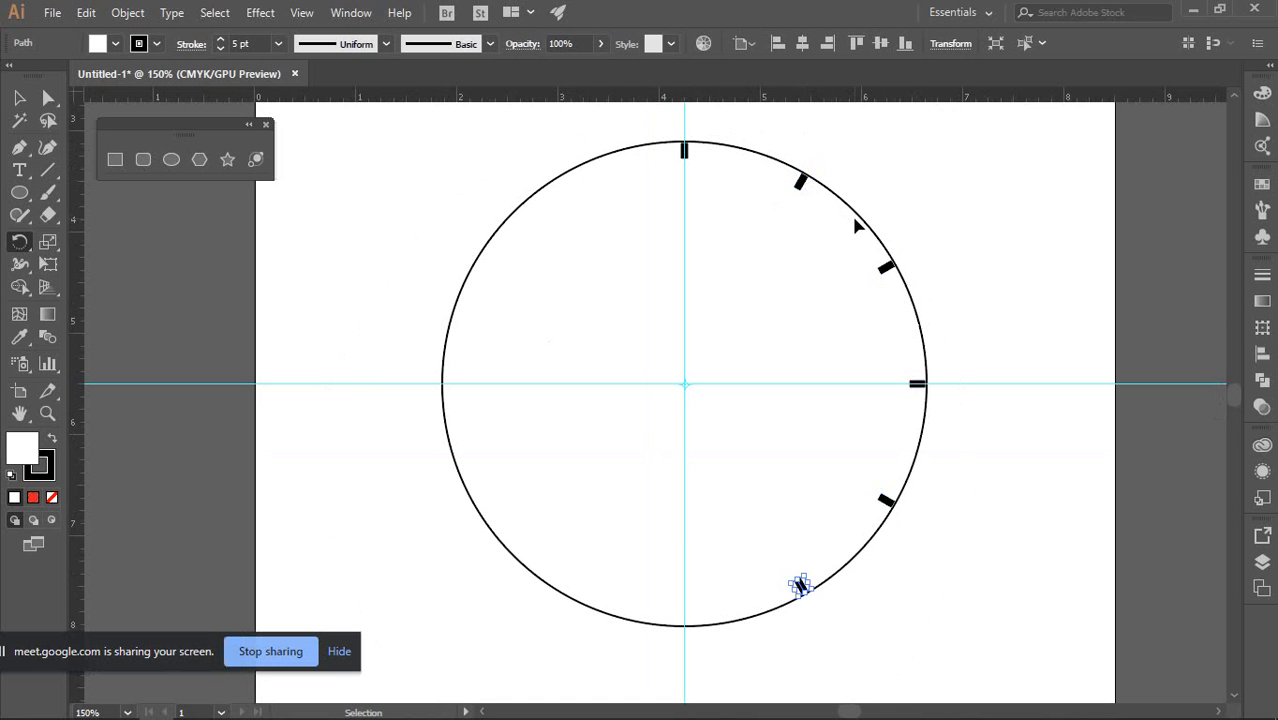
pyautogui.hotkey('ctrl', 'd')
pyautogui.hotkey('ctrl', 'd')
pyautogui.hotkey('ctrl', 'd')
pyautogui.hotkey('ctrl', 'd')
pyautogui.hotkey('ctrl', 'd')
pyautogui.hotkey('ctrl', 'd')
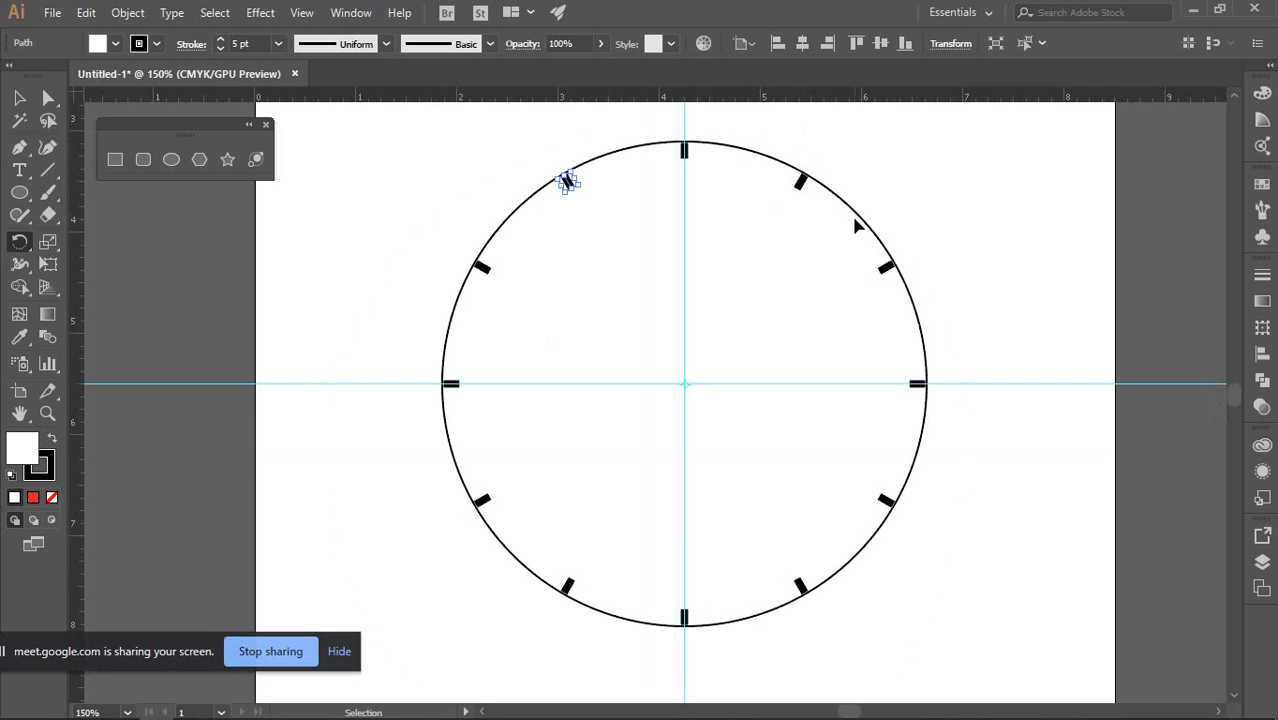
# Deselect the last tick mark and examine the spacing of the tick marks around the whole circle and up close
pyautogui.press('v')
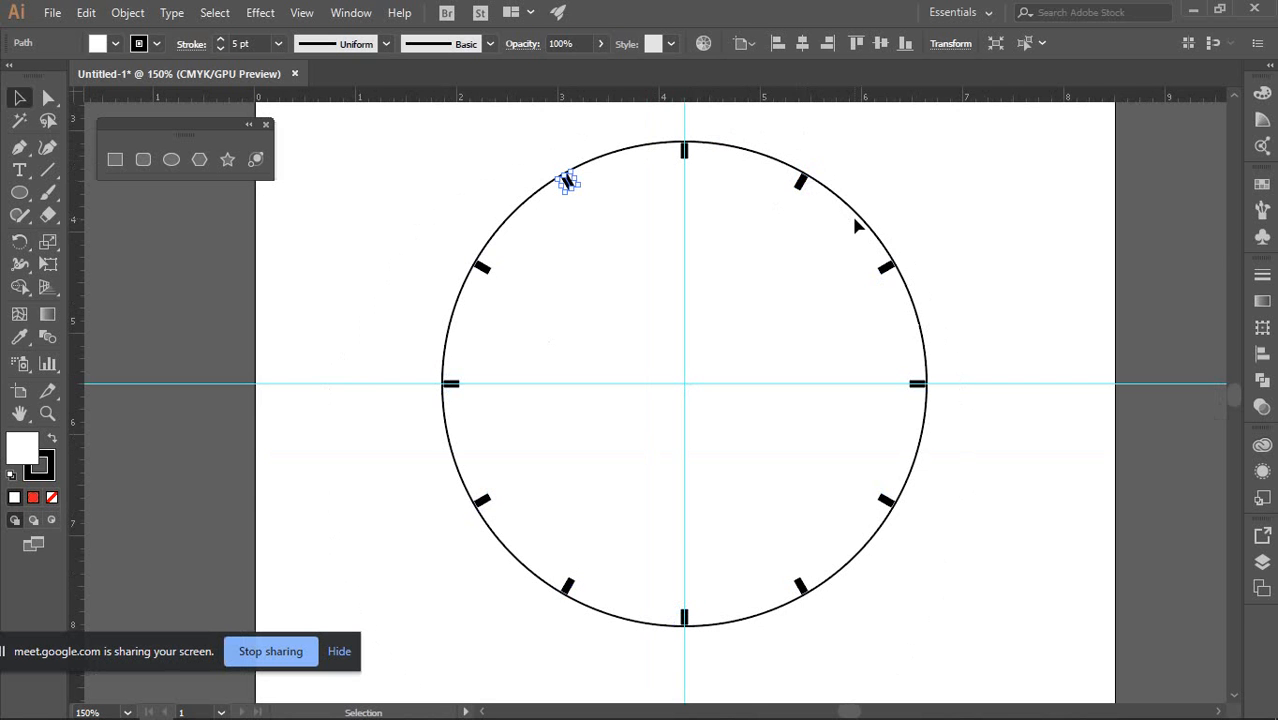
pyautogui.click(893, 416)
pyautogui.scroll(-1, 692, 400)
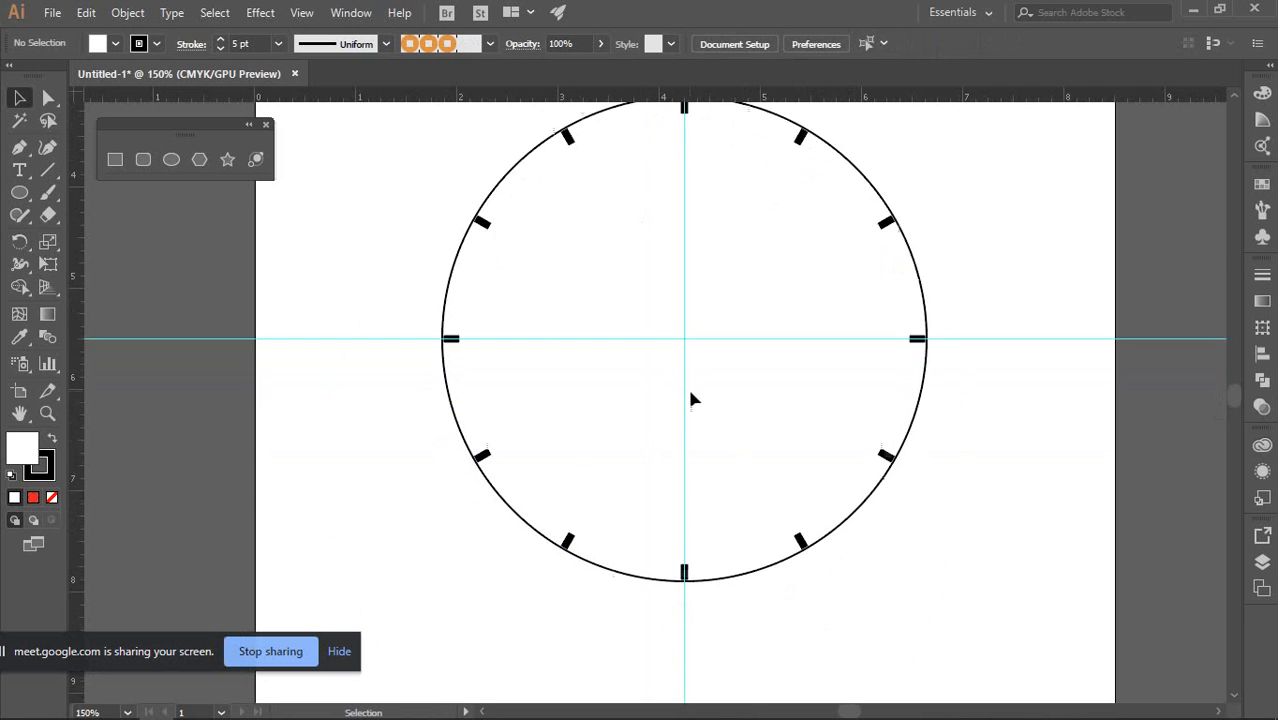
pyautogui.scroll(3, 689, 385)
pyautogui.scroll(-4, 685, 356)
pyautogui.scroll(2, 678, 337)
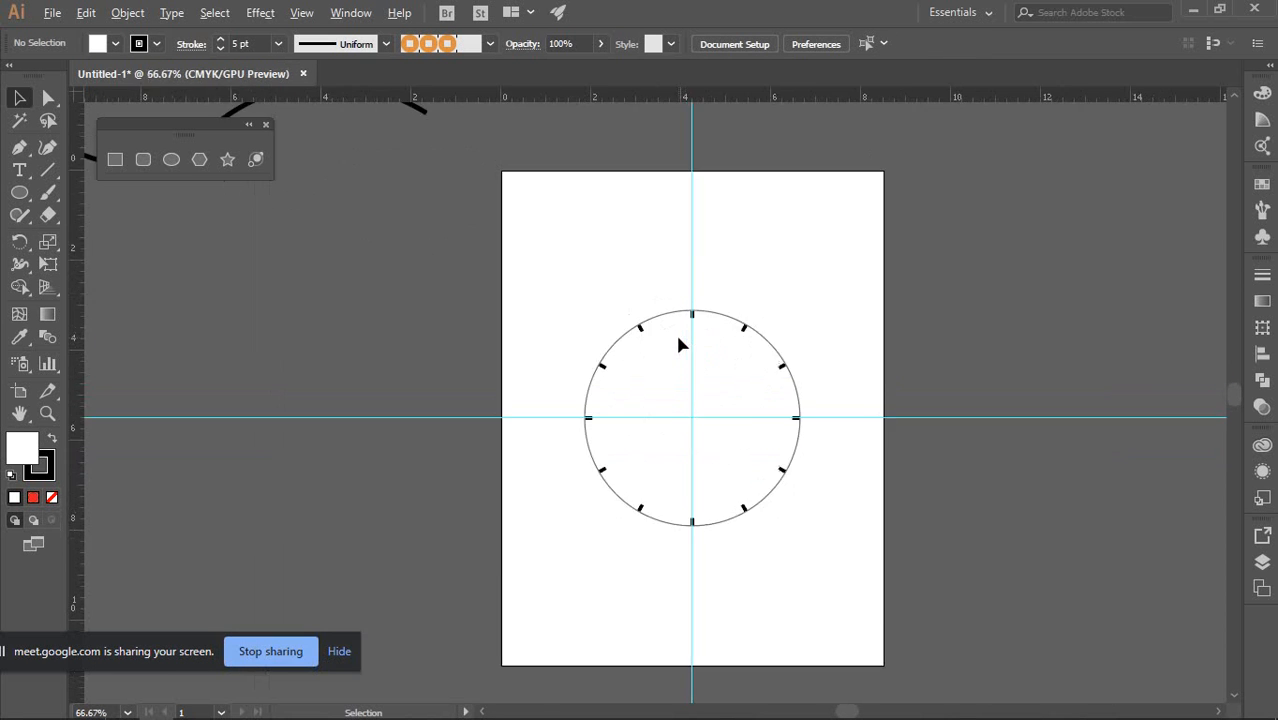
pyautogui.scroll(4, 678, 345)
pyautogui.scroll(-2, 733, 266)
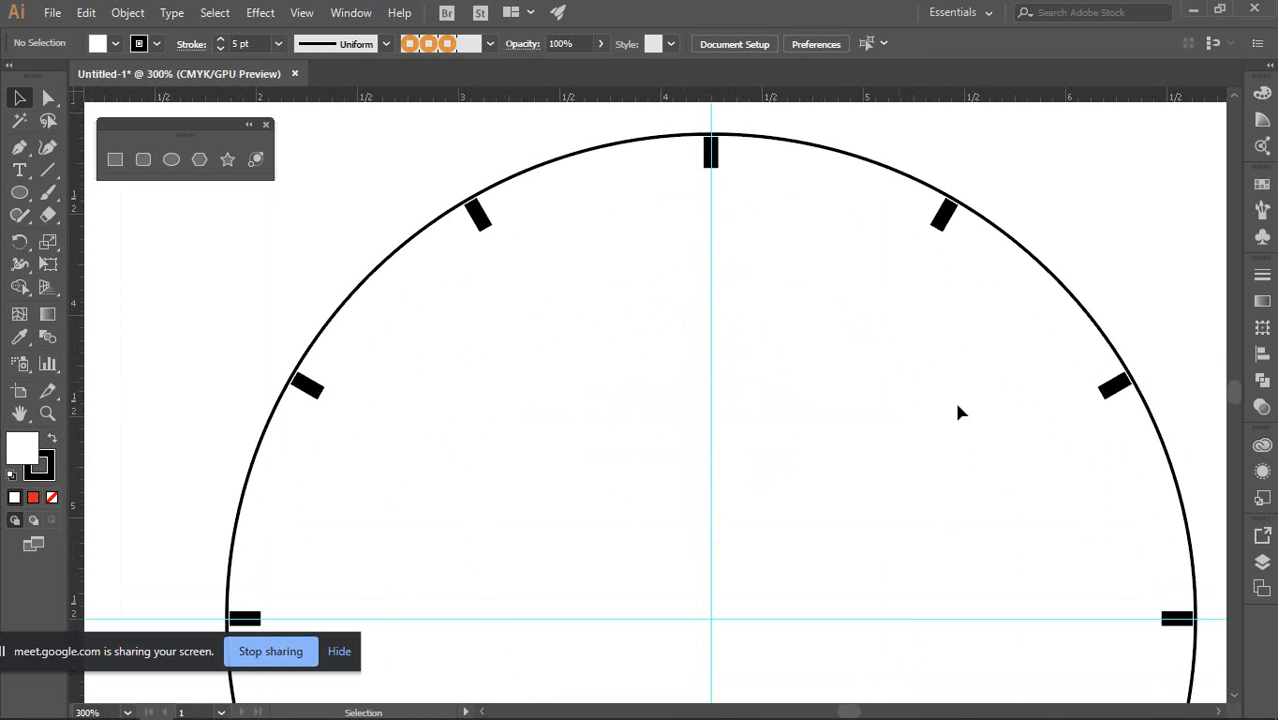
pyautogui.scroll(-1, 840, 330)
pyautogui.scroll(1, 820, 314)
pyautogui.scroll(1, 713, 192)
pyautogui.scroll(-2, 718, 180)
pyautogui.scroll(1, 733, 195)
pyautogui.scroll(-3, 733, 188)
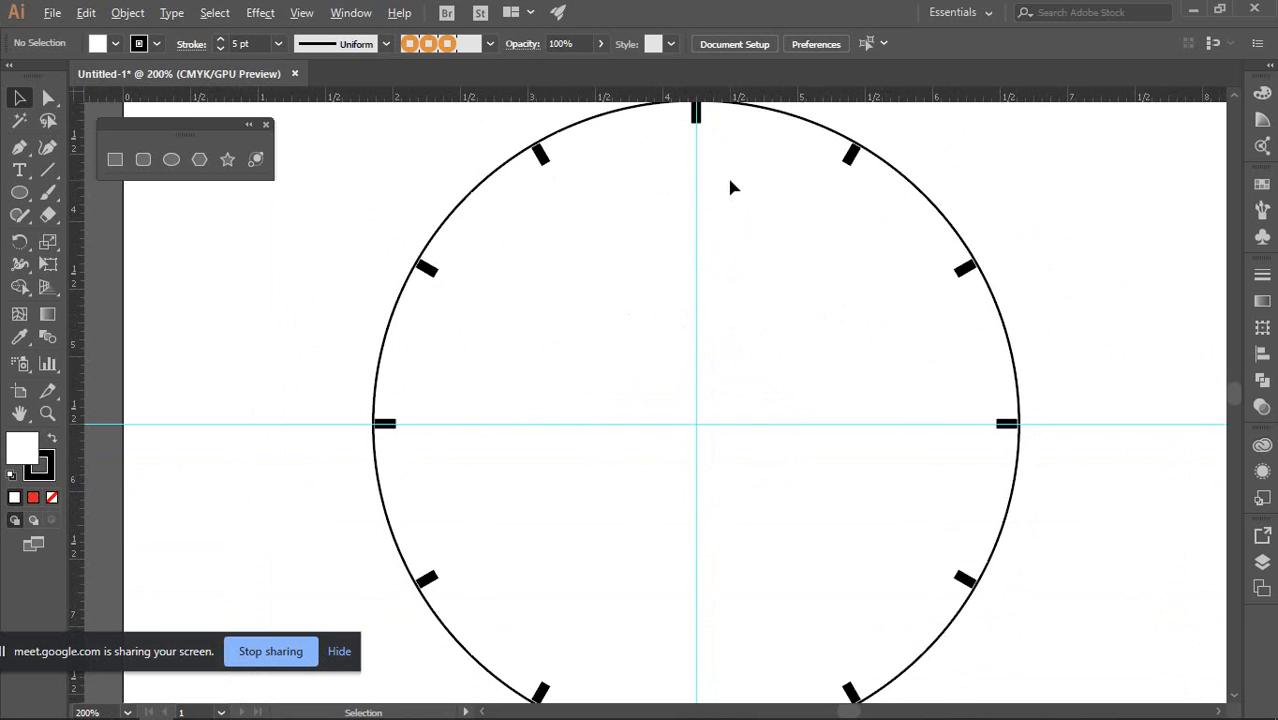
# Select all the tick marks, reselect only the upper-left one on its own, and clear the selection
pyautogui.moveTo(512, 126); pyautogui.dragTo(965, 505)
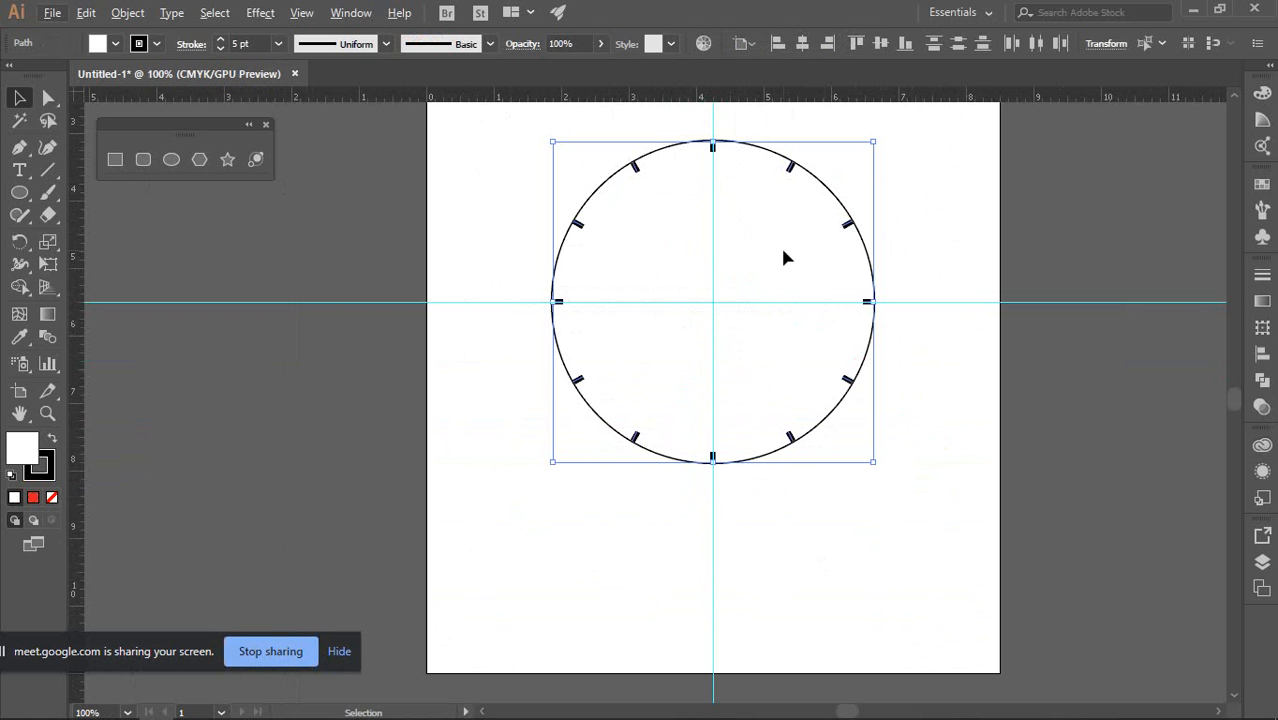
pyautogui.click(576, 185)
pyautogui.click(577, 224)
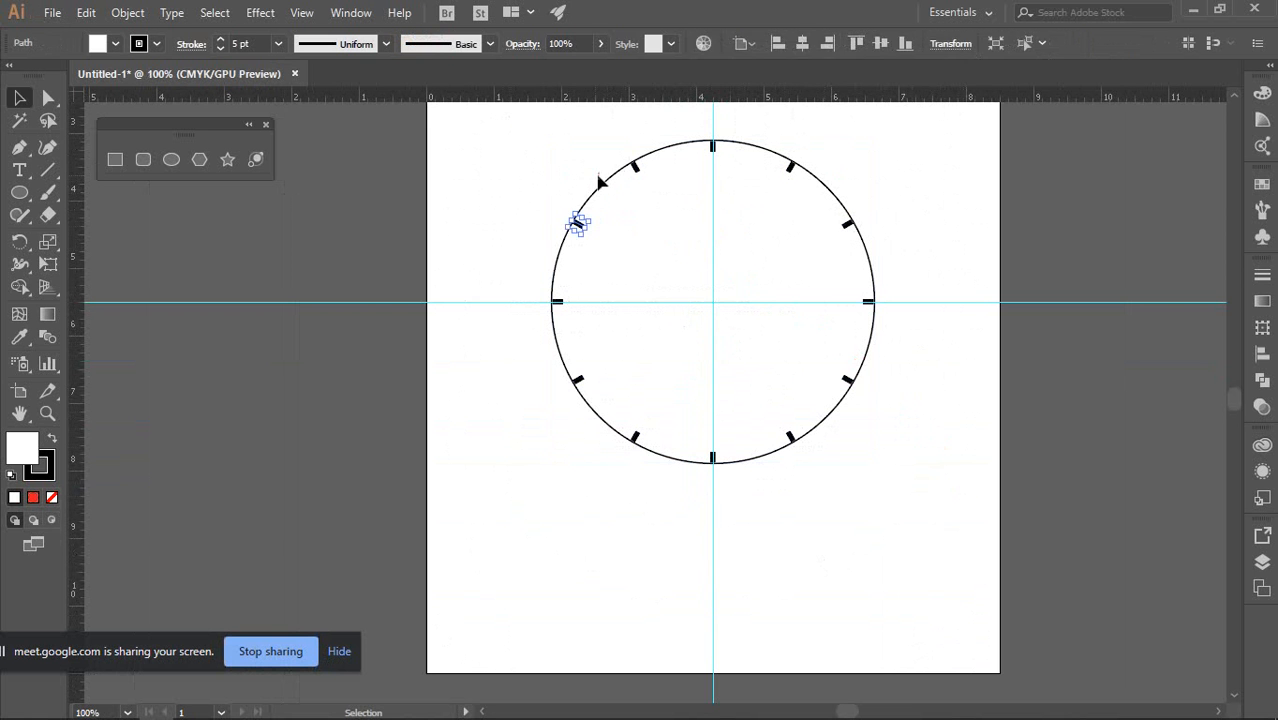
pyautogui.moveTo(590, 171); pyautogui.dragTo(619, 201)
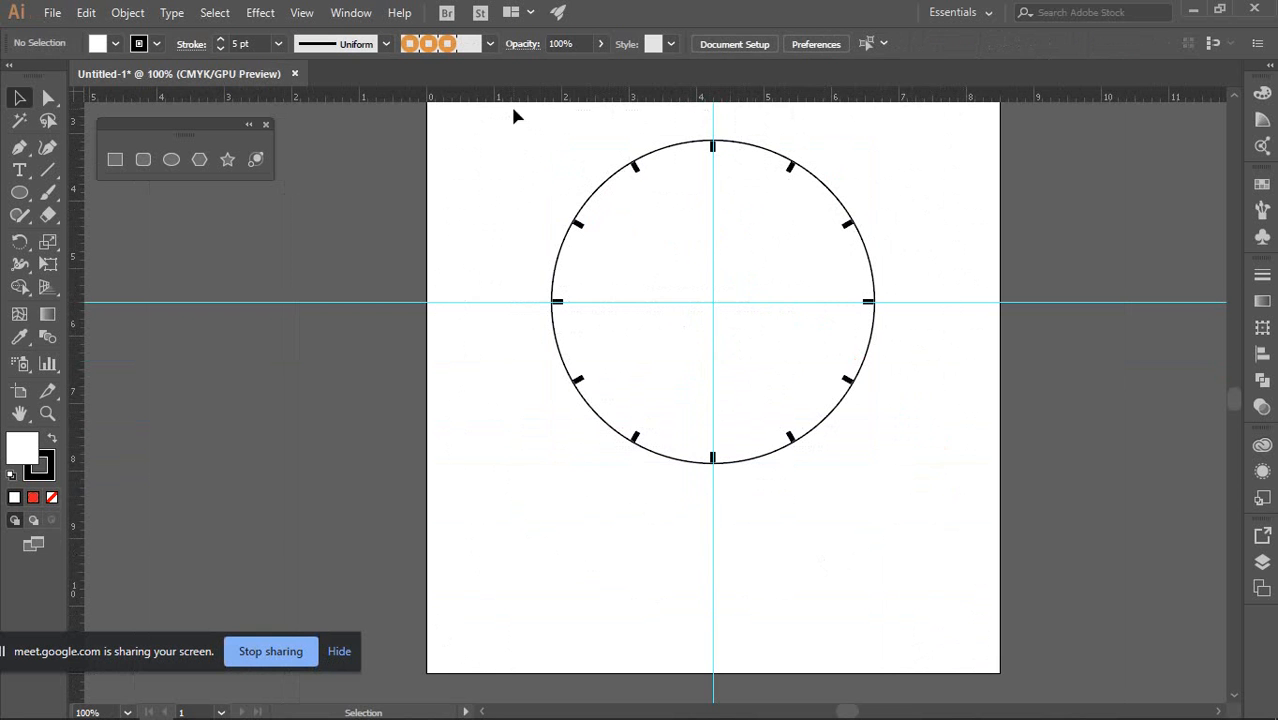
# Group all twelve tick marks, deselect them, and test the group by selecting it through one tick mark
pyautogui.moveTo(513, 117); pyautogui.dragTo(950, 490)
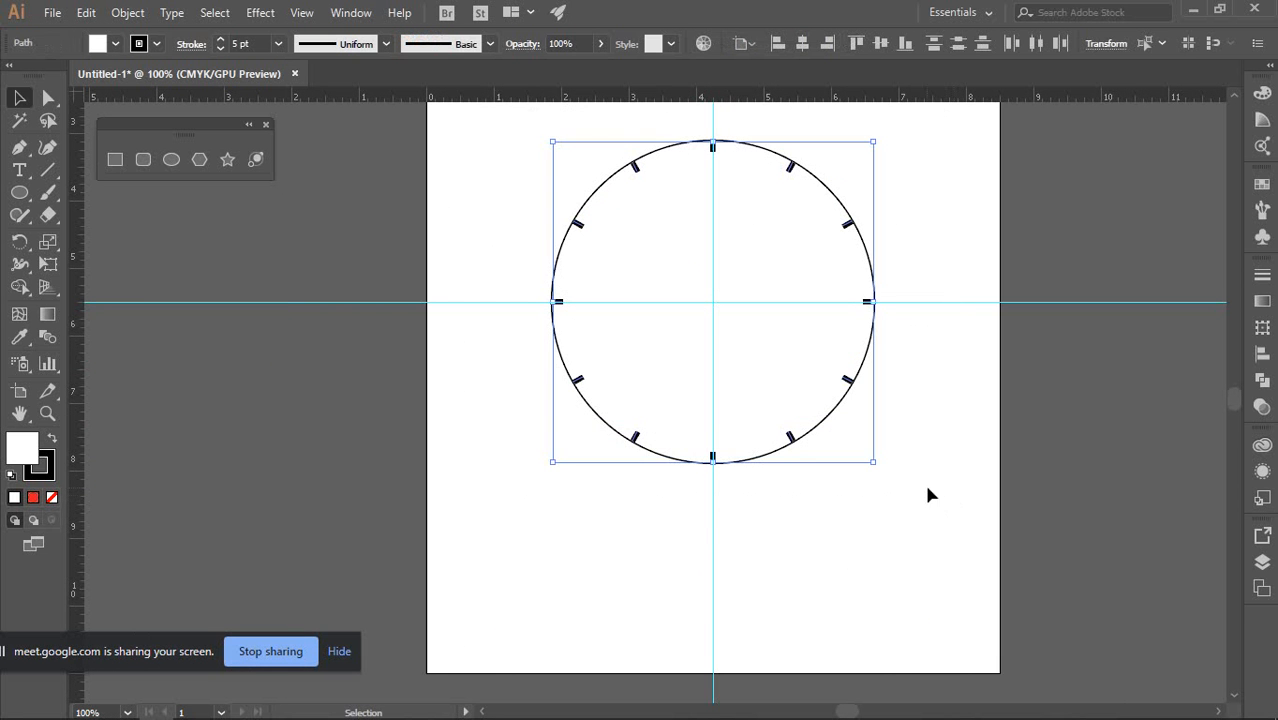
pyautogui.hotkey('ctrl', 'g')
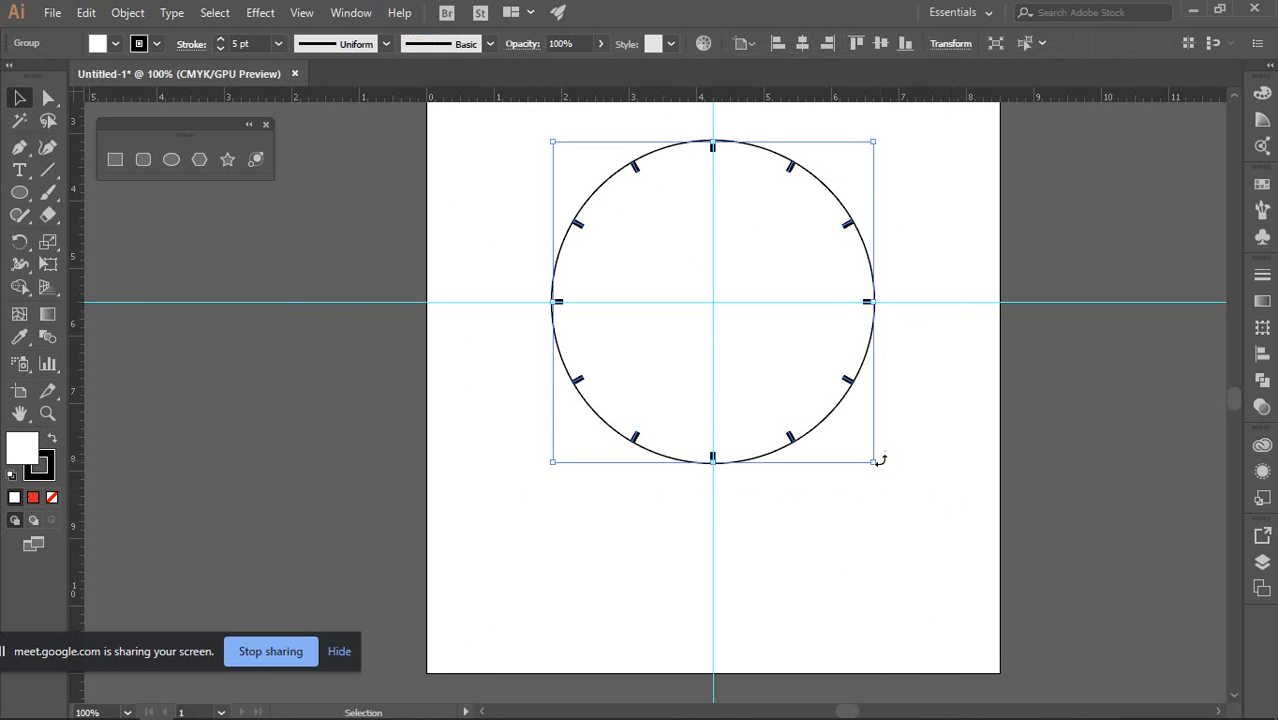
pyautogui.scroll(2, 627, 234)
pyautogui.scroll(1, 593, 263)
pyautogui.click(680, 318)
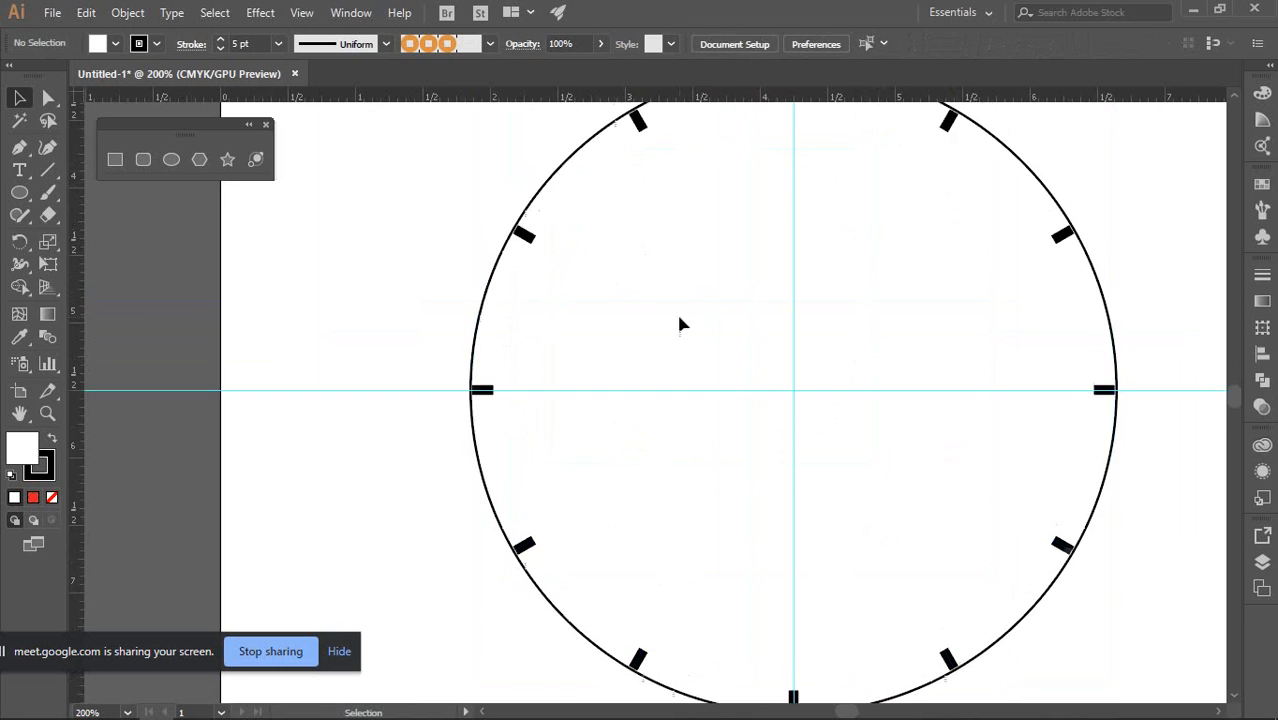
pyautogui.scroll(3, 676, 311)
pyautogui.click(643, 226)
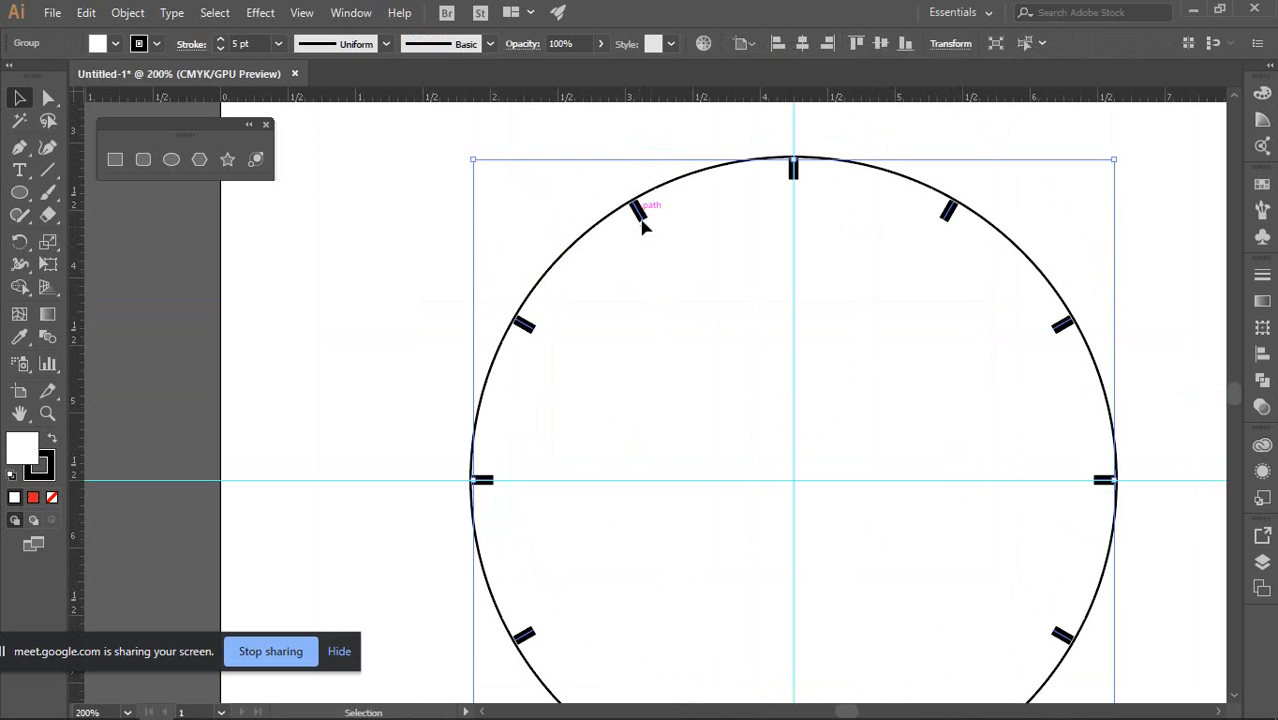
pyautogui.click(756, 276)
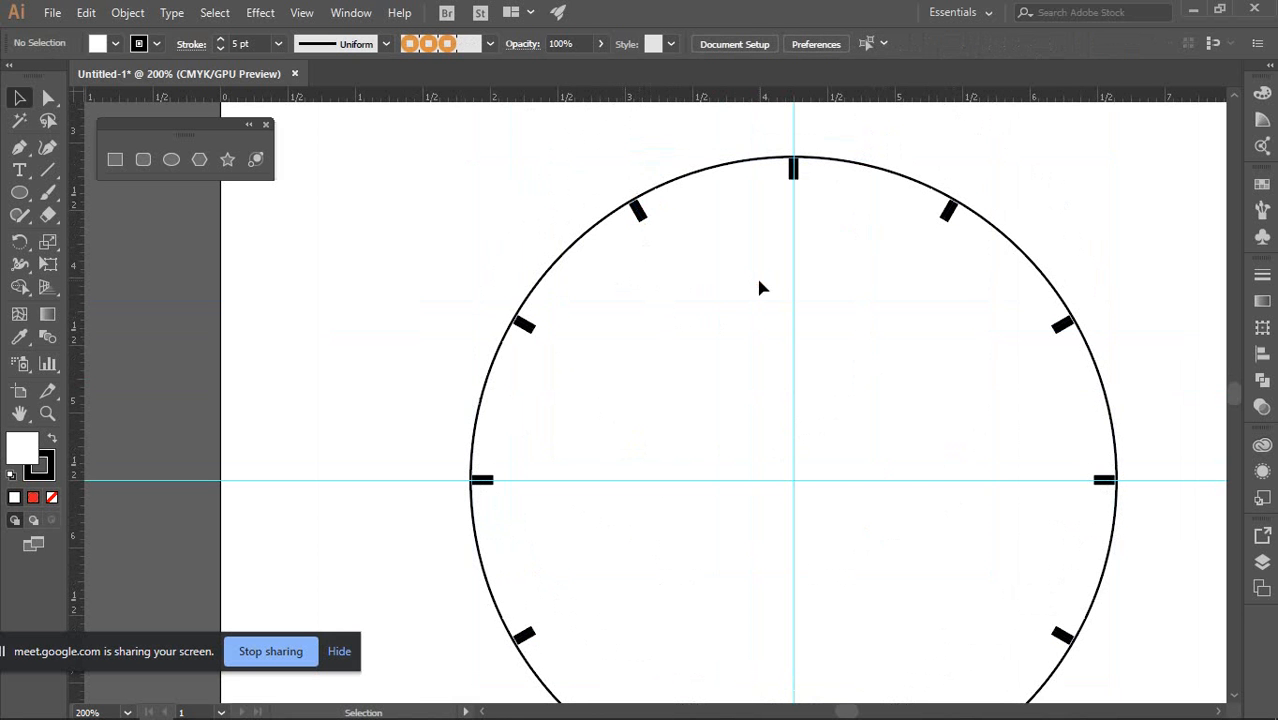
# Start a Pen path at the outer end of the tick mark at the circle's top, on the vertical guide
pyautogui.click(20, 147)
pyautogui.scroll(4, 805, 171)
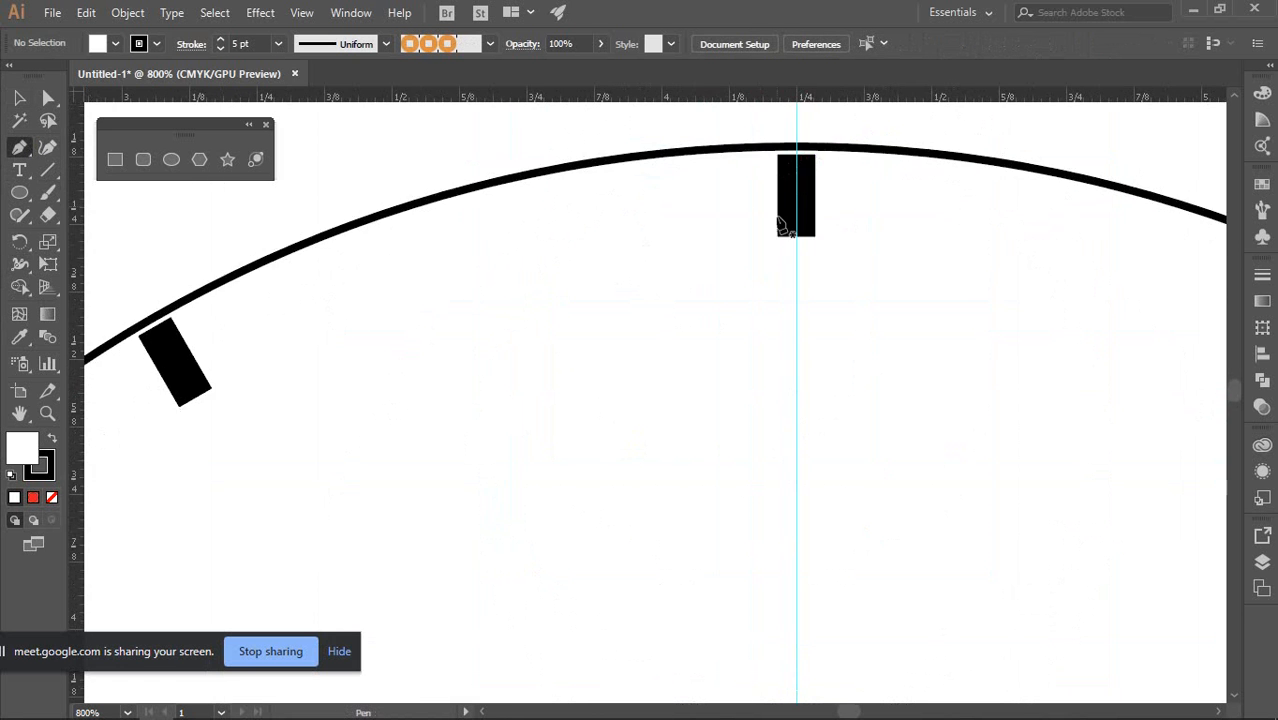
pyautogui.scroll(3, 782, 225)
pyautogui.scroll(2, 790, 255)
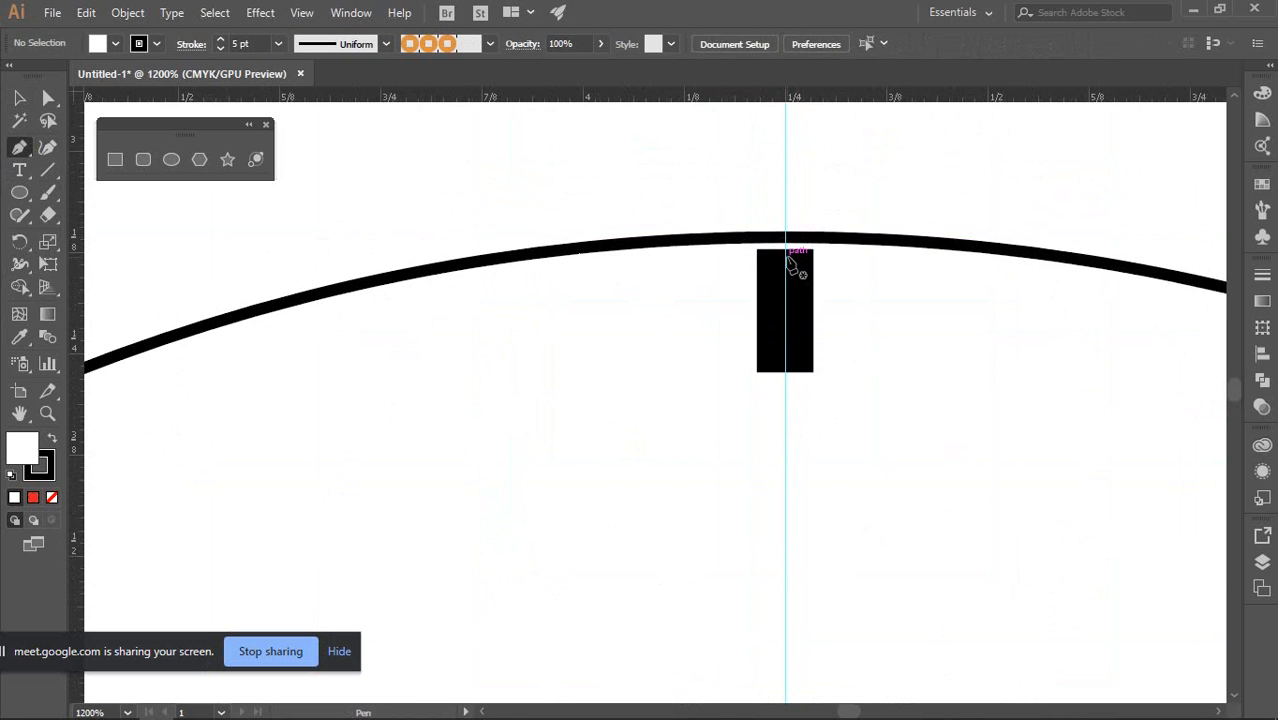
pyautogui.scroll(1, 788, 257)
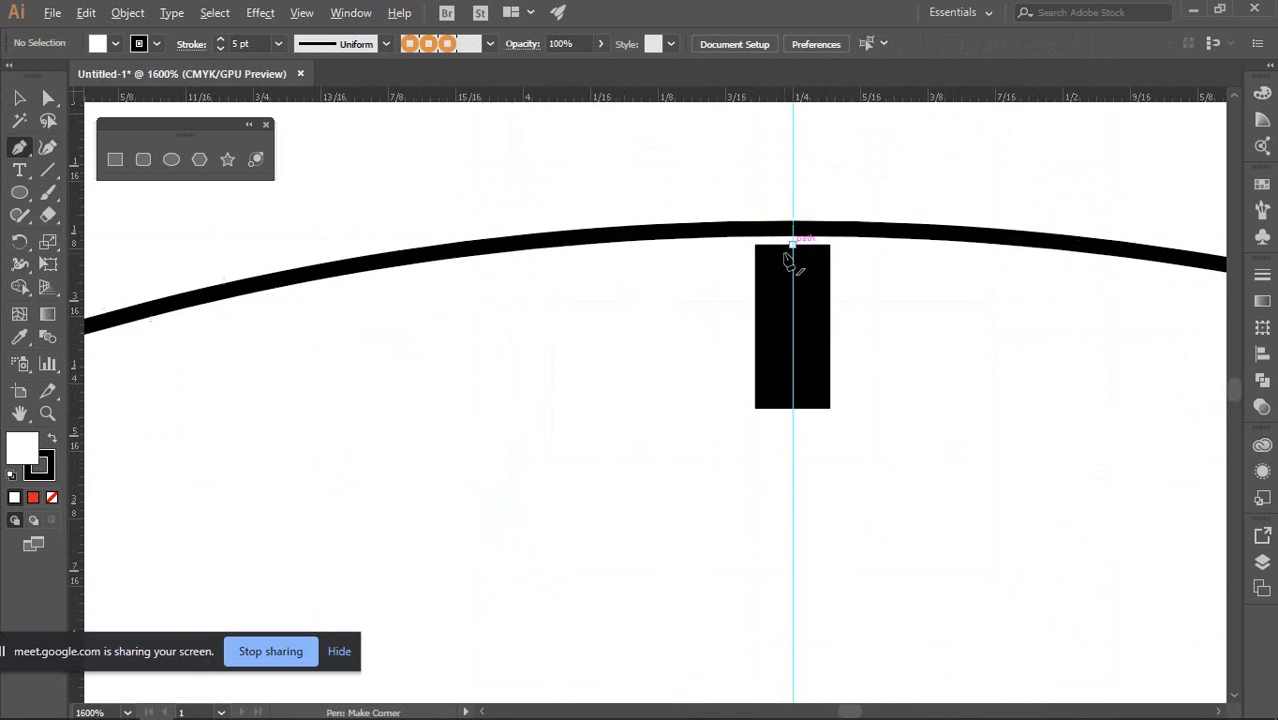
# Draw a short vertical line with no fill along the guide, over the upper part of the black 12 o'clock mark
pyautogui.scroll(2, 790, 258)
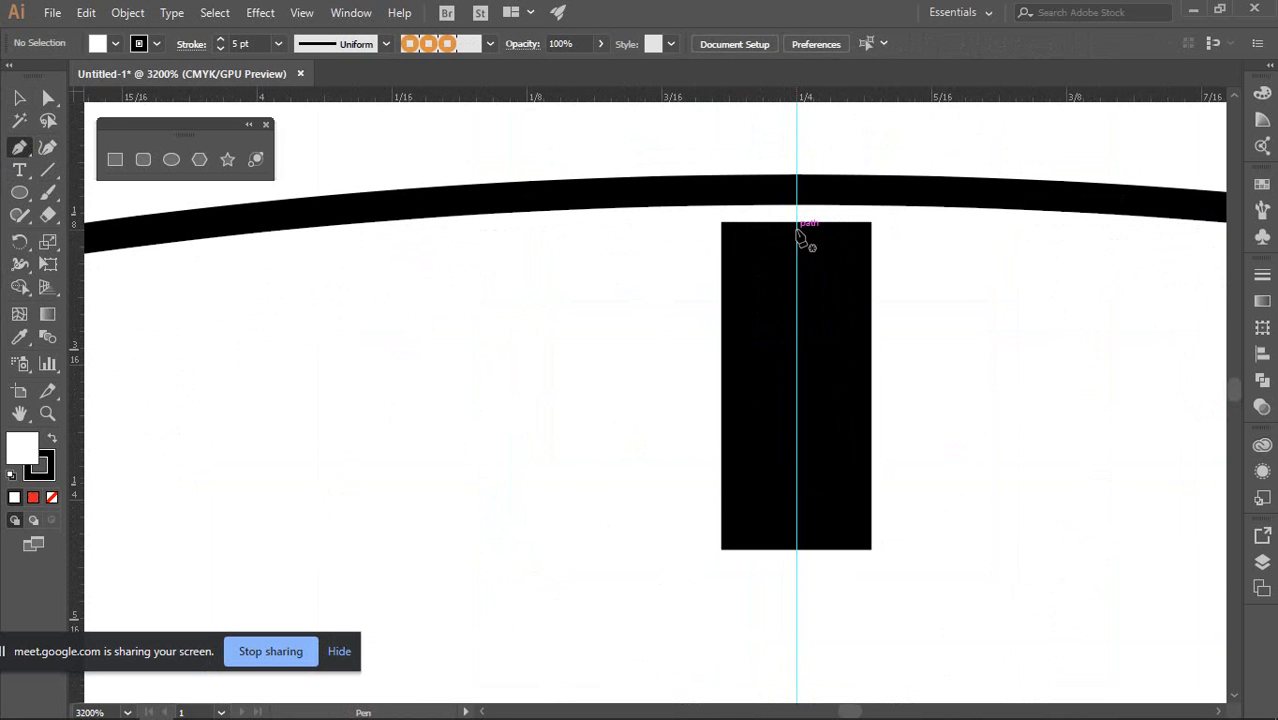
pyautogui.click(796, 229)
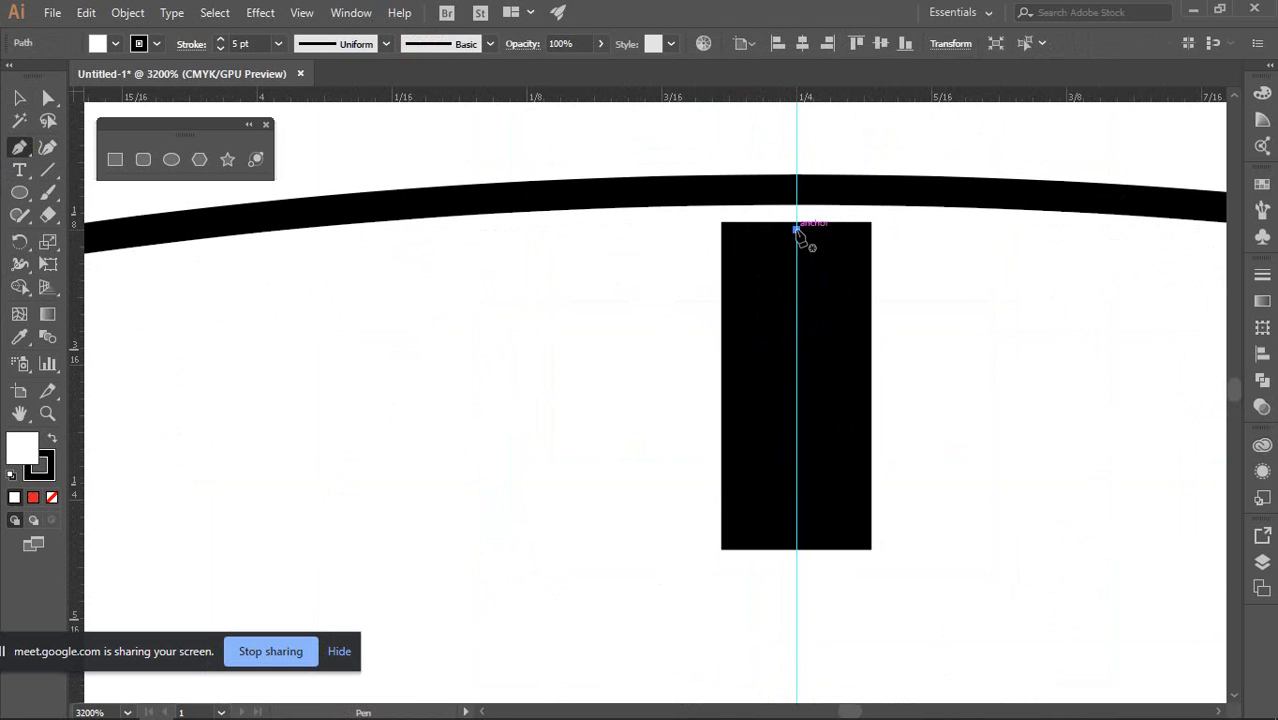
pyautogui.click(797, 462)
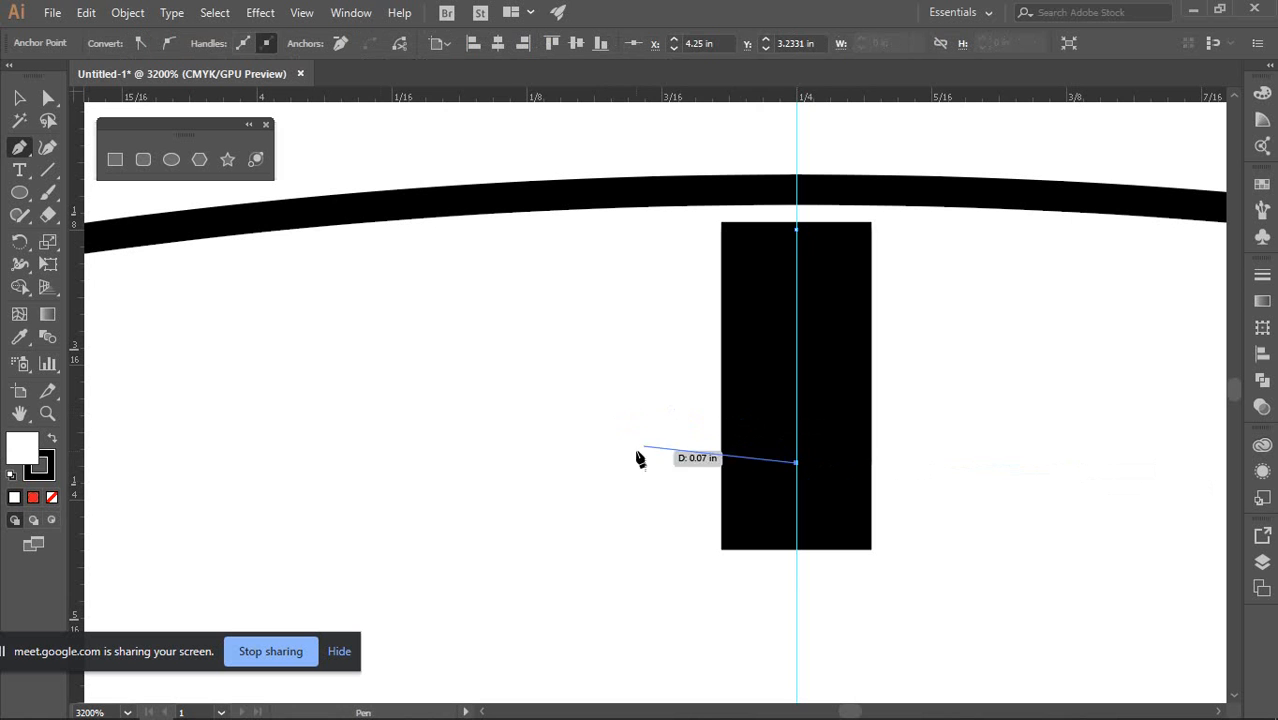
pyautogui.click(52, 498)
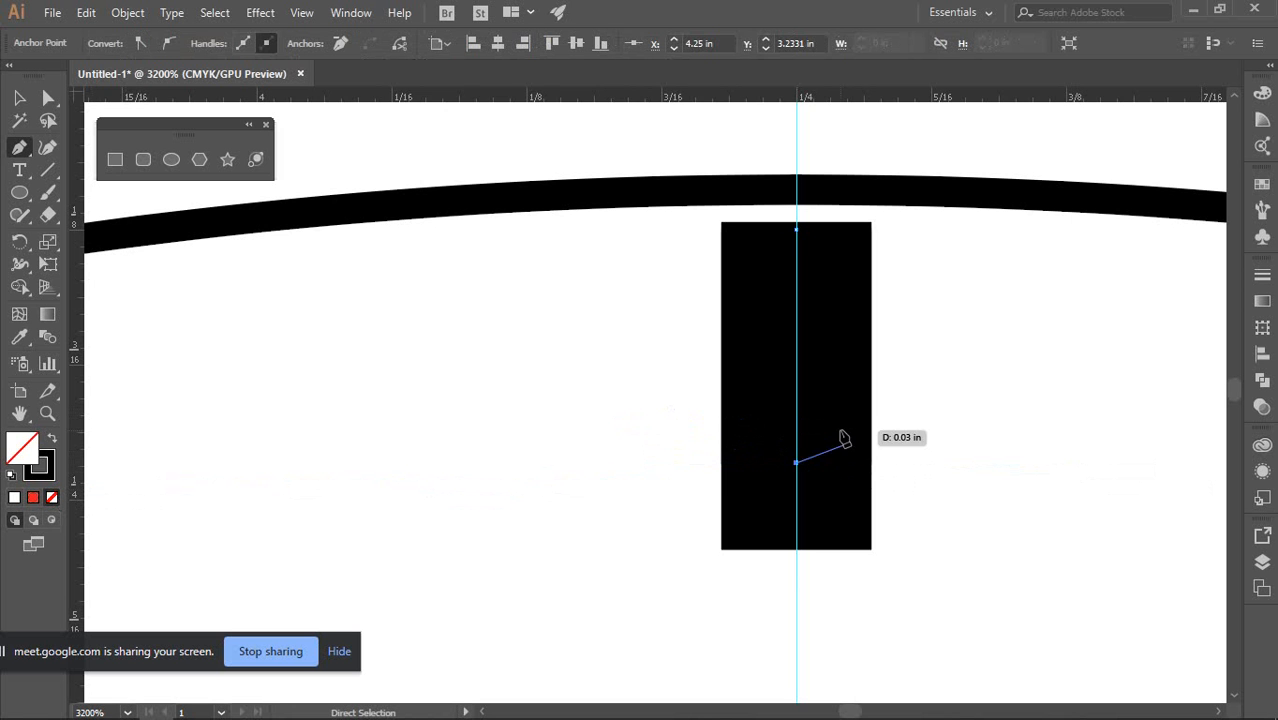
pyautogui.click(19, 97)
pyautogui.click(978, 341)
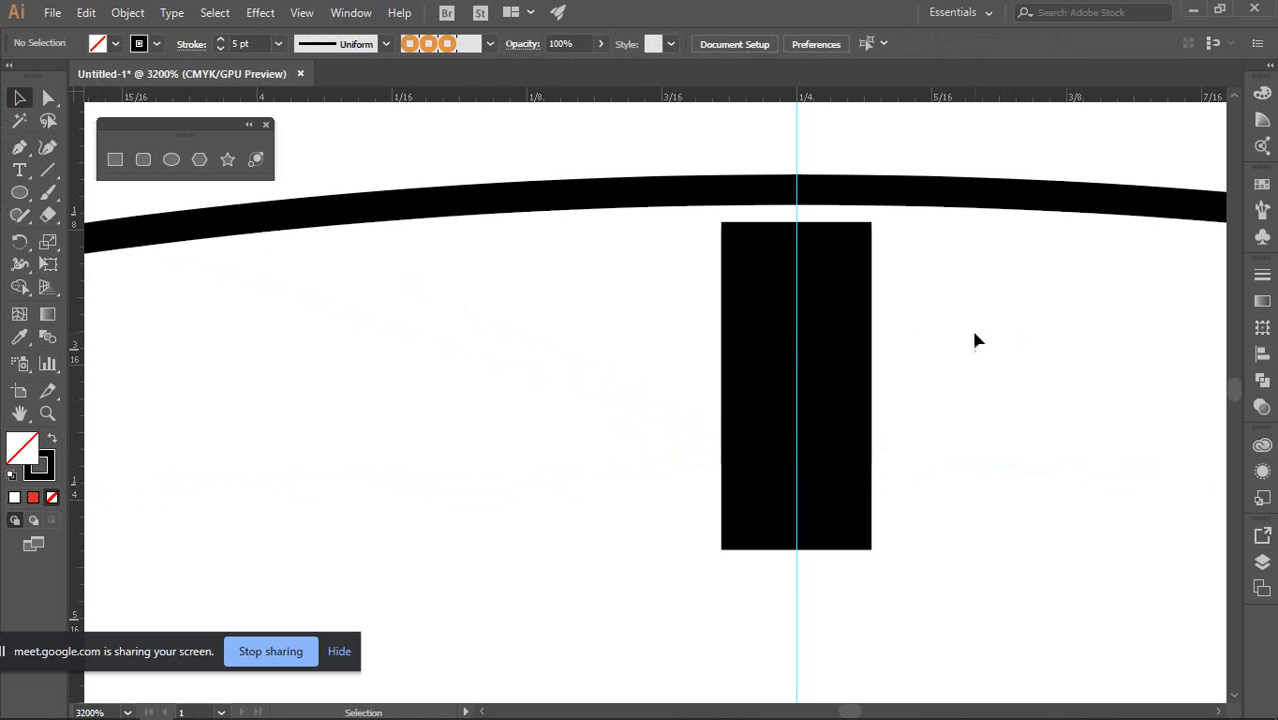
# Set the new short line's stroke color to 90% black (K 90)
pyautogui.click(803, 318)
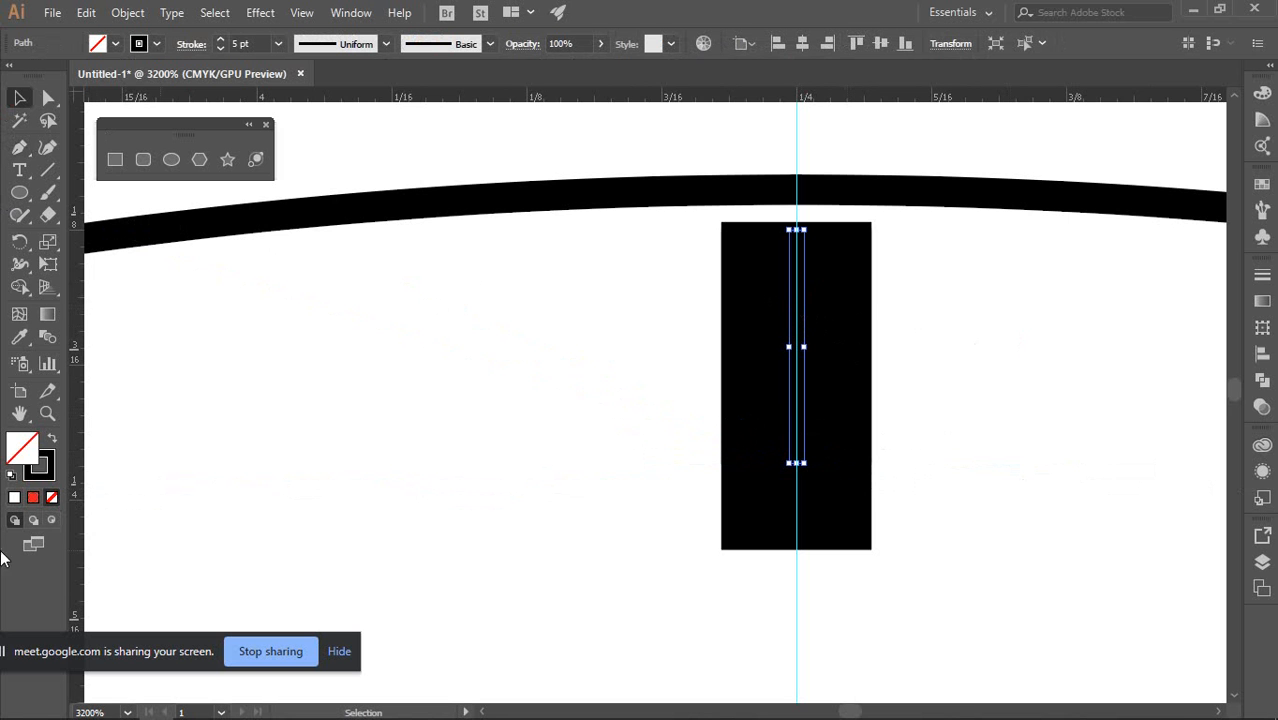
pyautogui.click(43, 478)
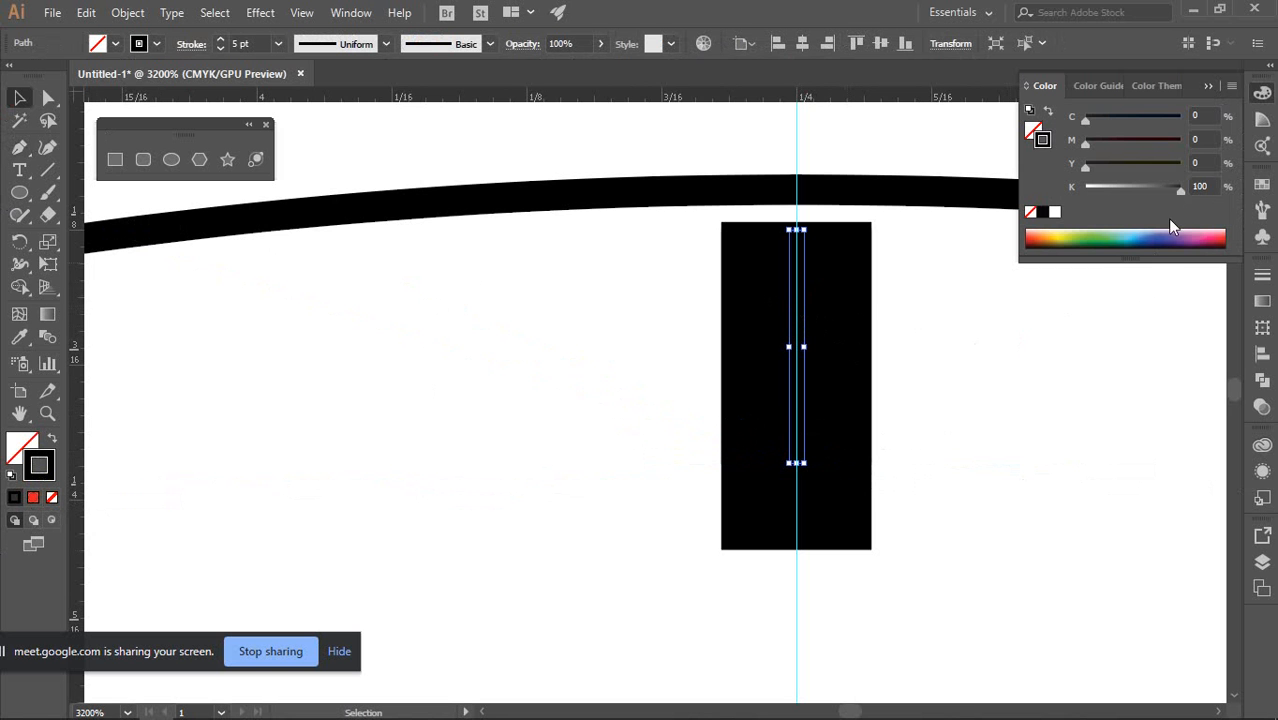
pyautogui.moveTo(1180, 191); pyautogui.dragTo(1168, 190)
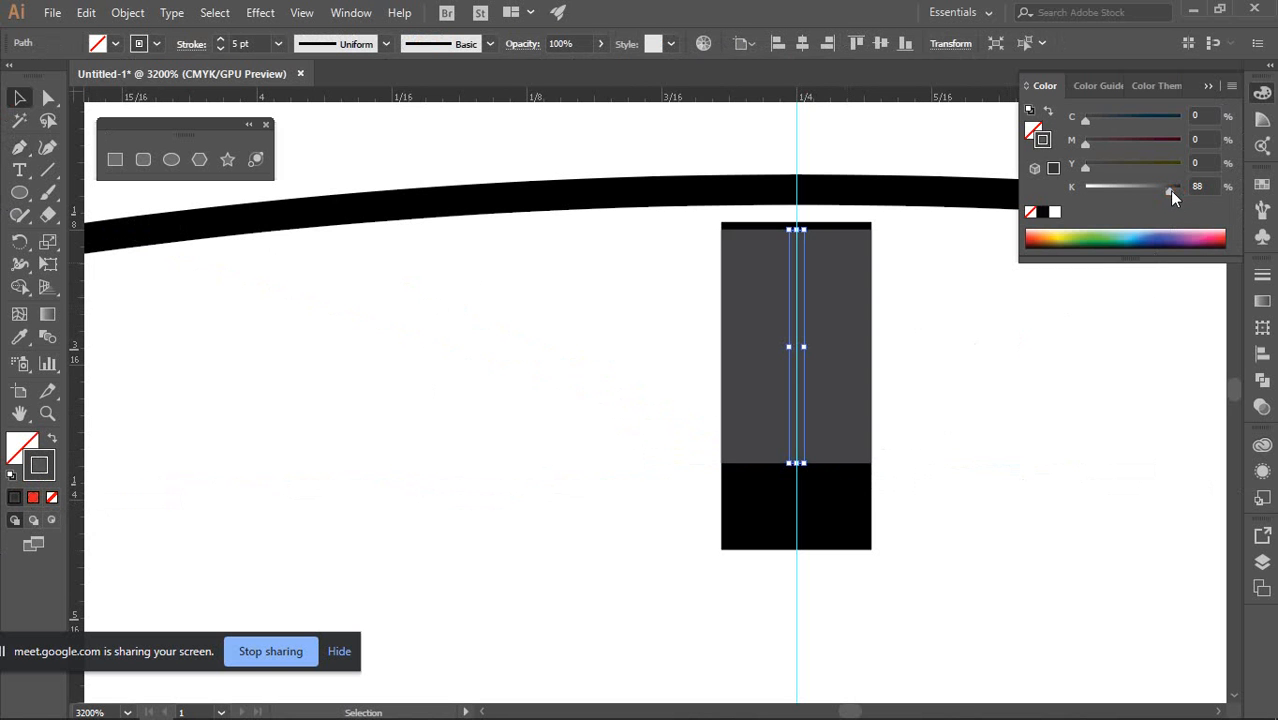
pyautogui.click(1199, 186)
pyautogui.write('90')
pyautogui.press('Return')
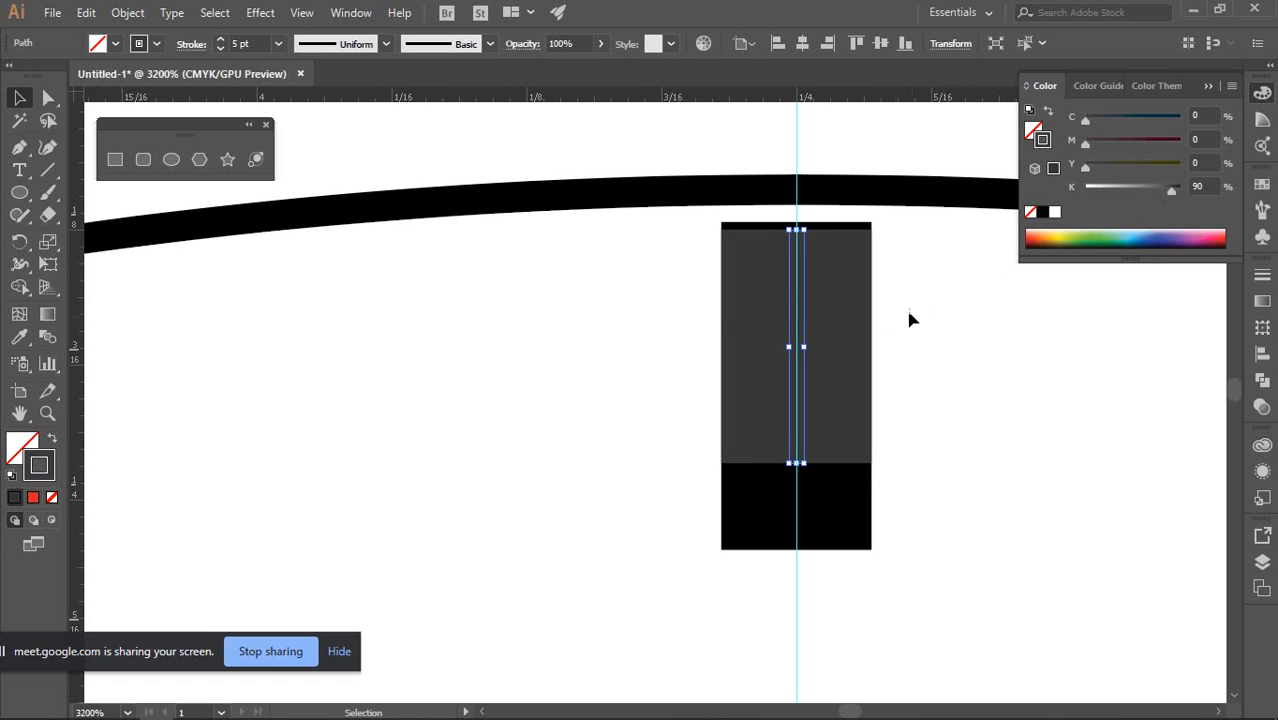
pyautogui.click(880, 418)
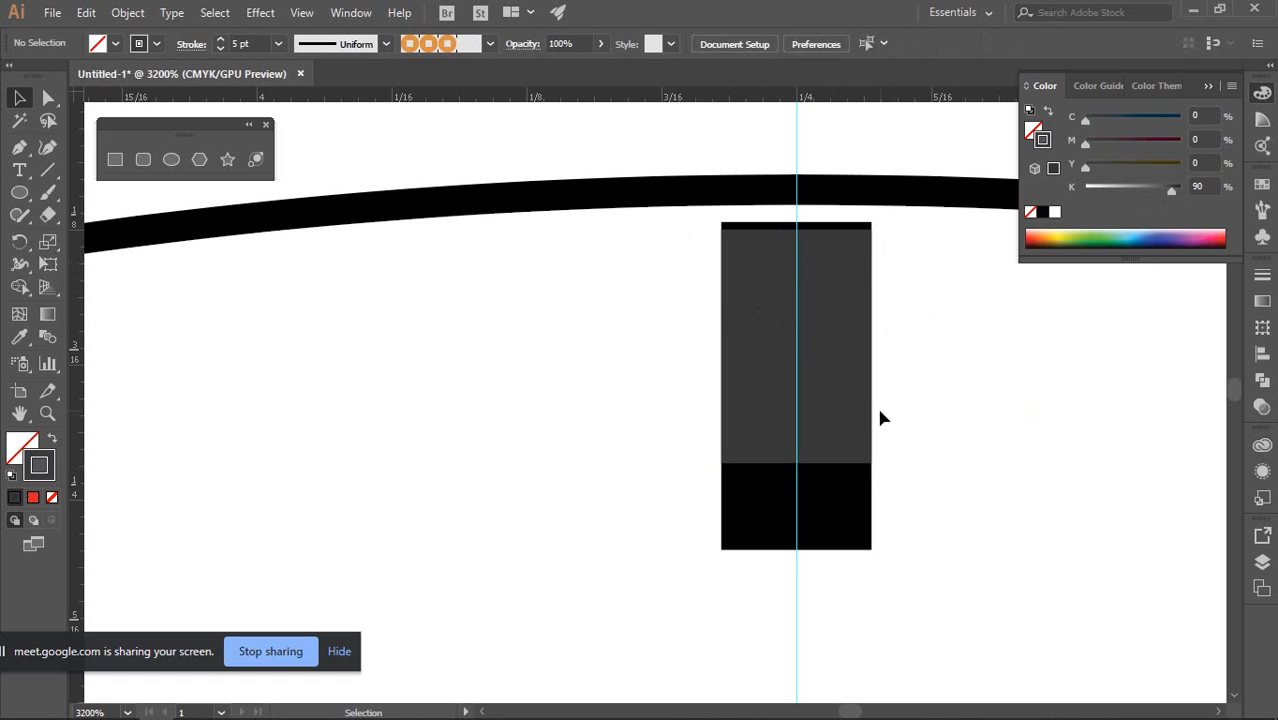
# Reduce the gray line's stroke weight to 2 pt
pyautogui.click(801, 383)
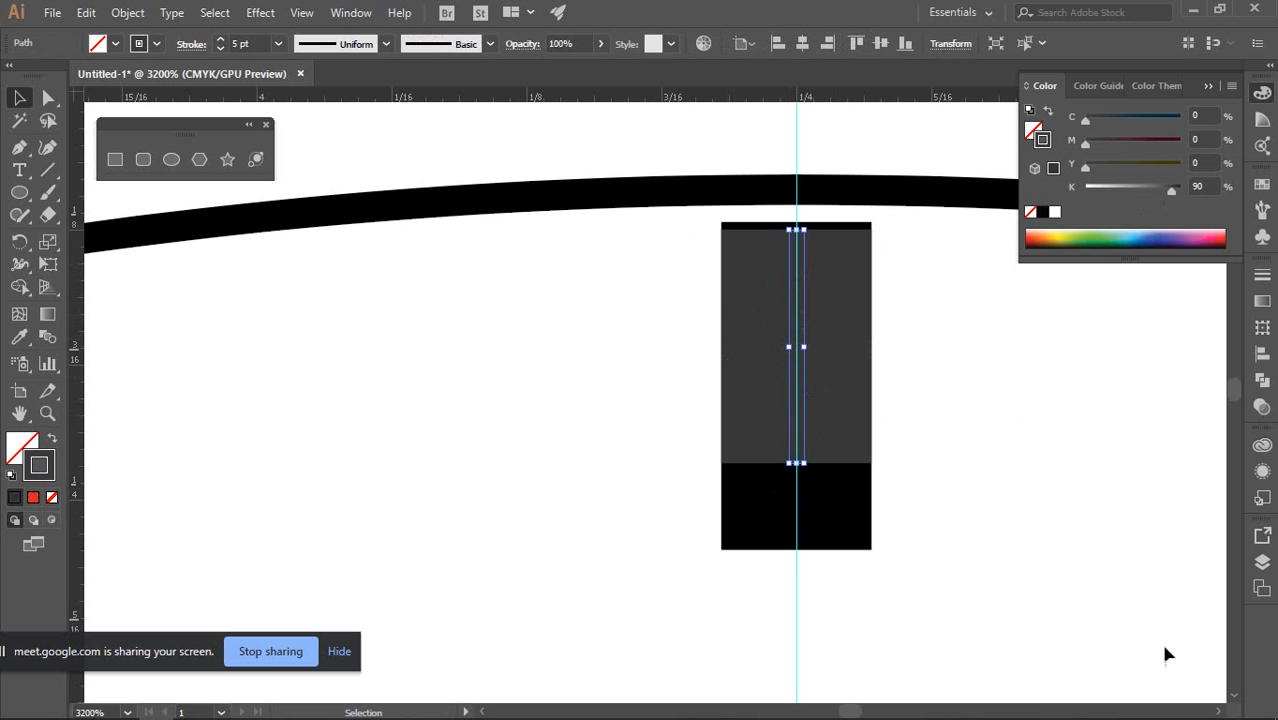
pyautogui.click(221, 48)
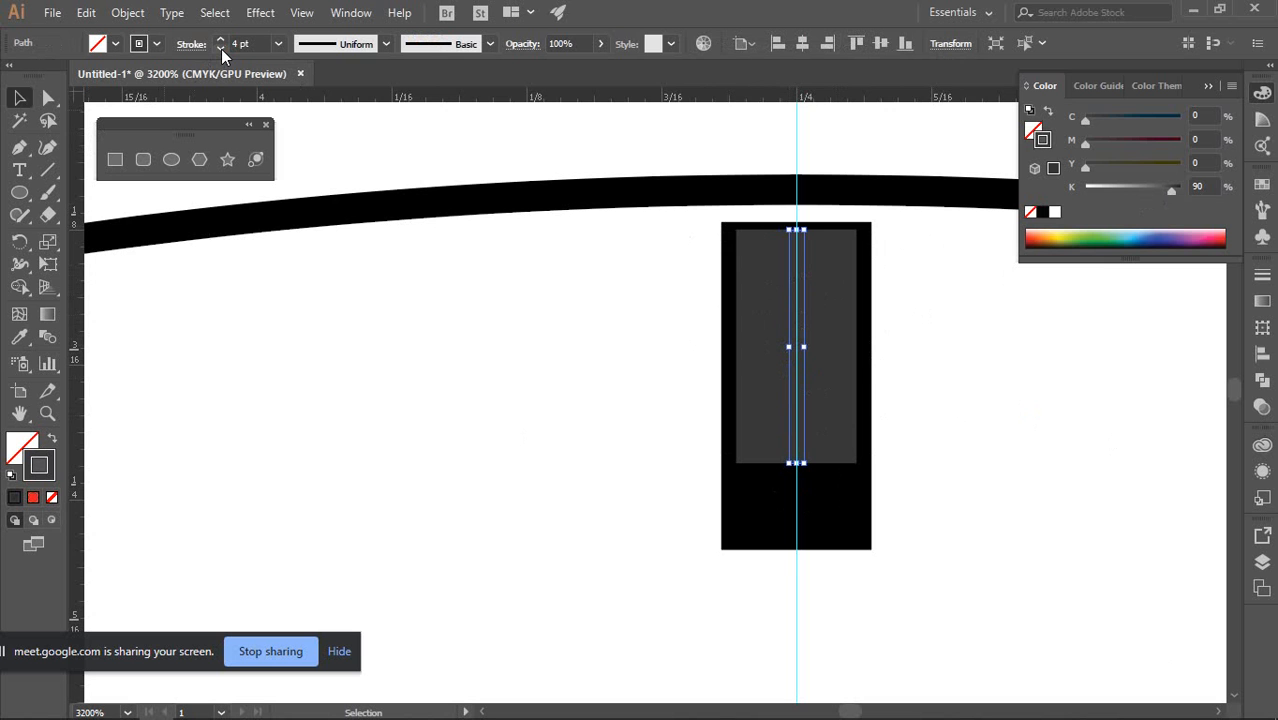
pyautogui.click(221, 49)
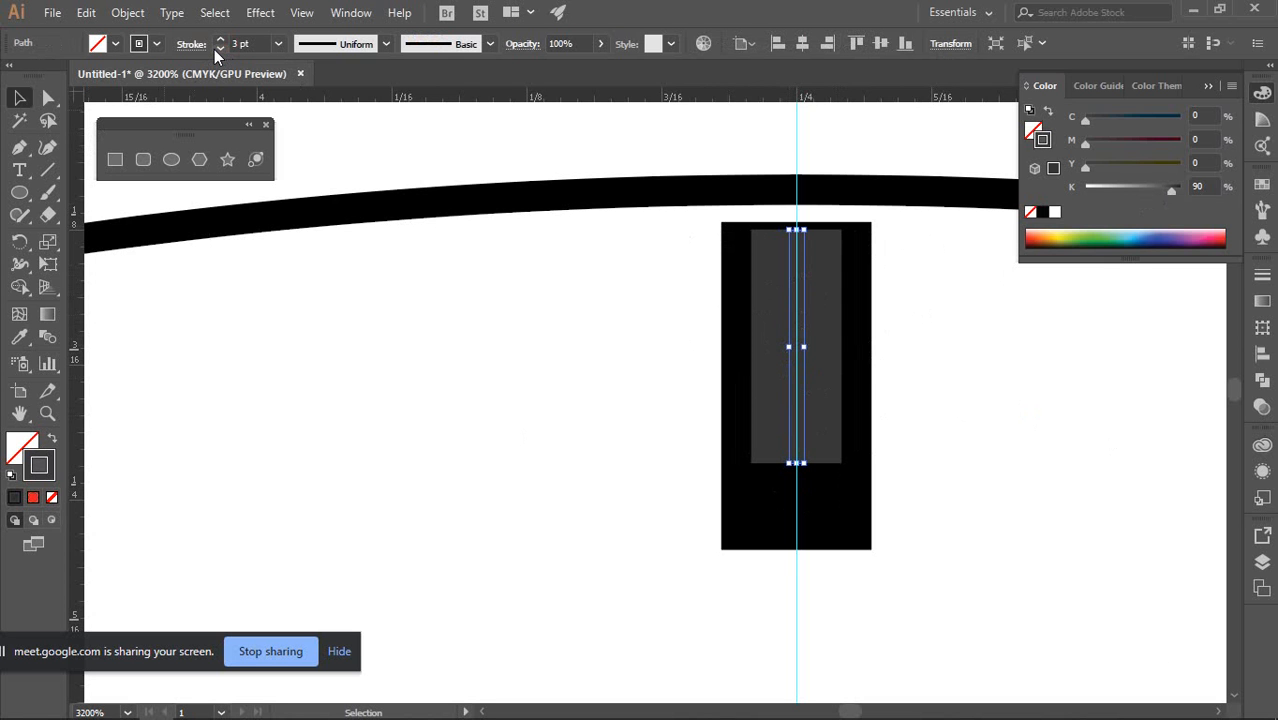
pyautogui.click(221, 49)
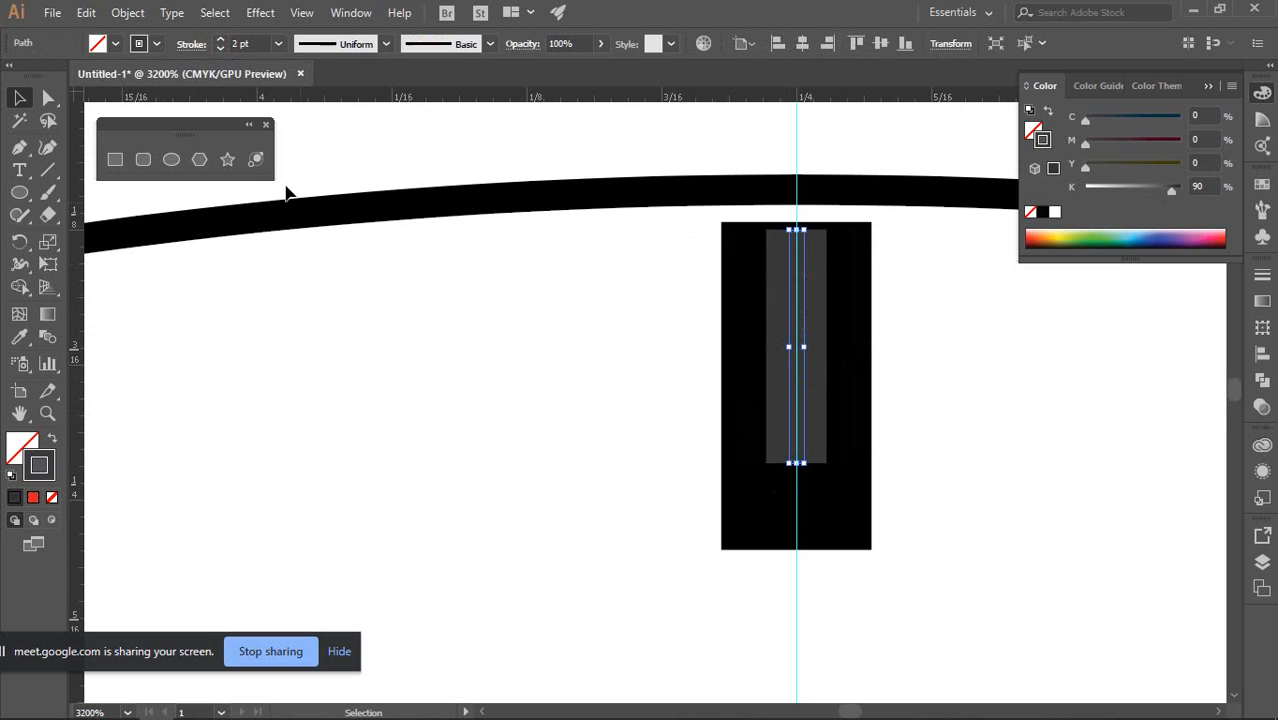
pyautogui.click(379, 330)
# Examine the gray tick's size and placement against the black 12 o'clock mark and the dial outline
pyautogui.scroll(-3, 446, 401)
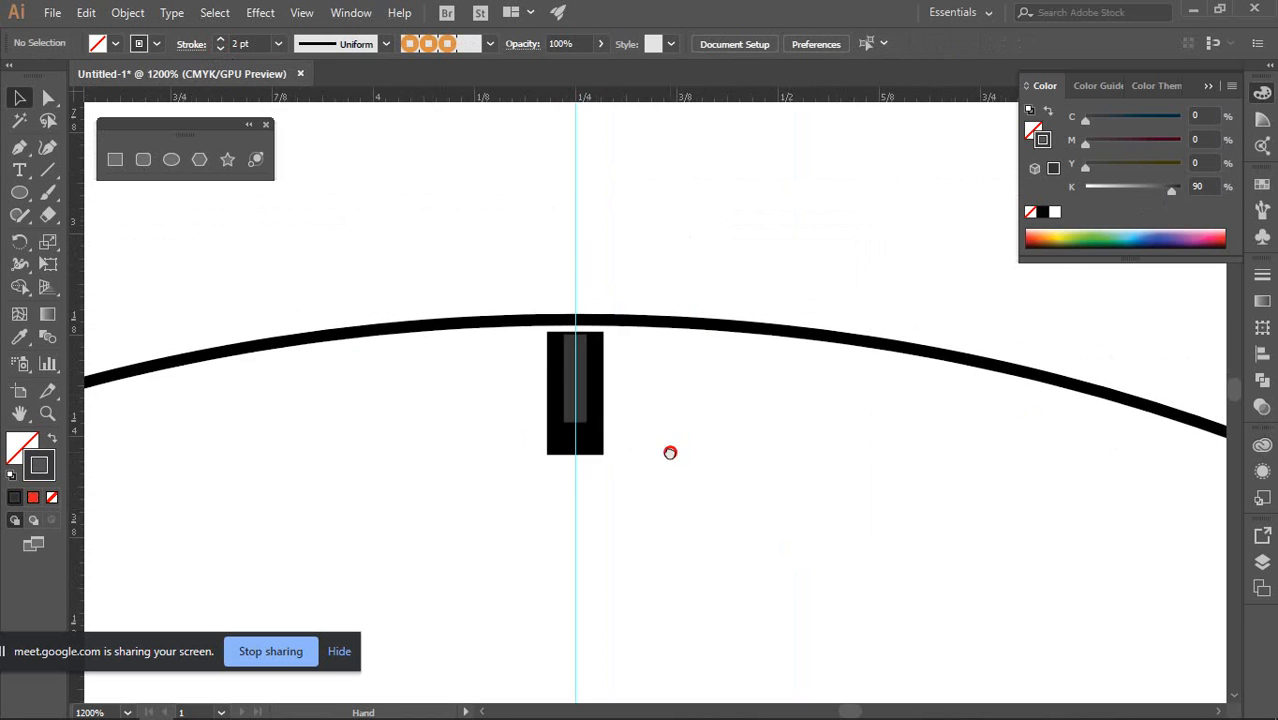
pyautogui.moveTo(670, 450); pyautogui.dragTo(705, 348)
pyautogui.scroll(-2, 705, 346)
pyautogui.scroll(3, 705, 344)
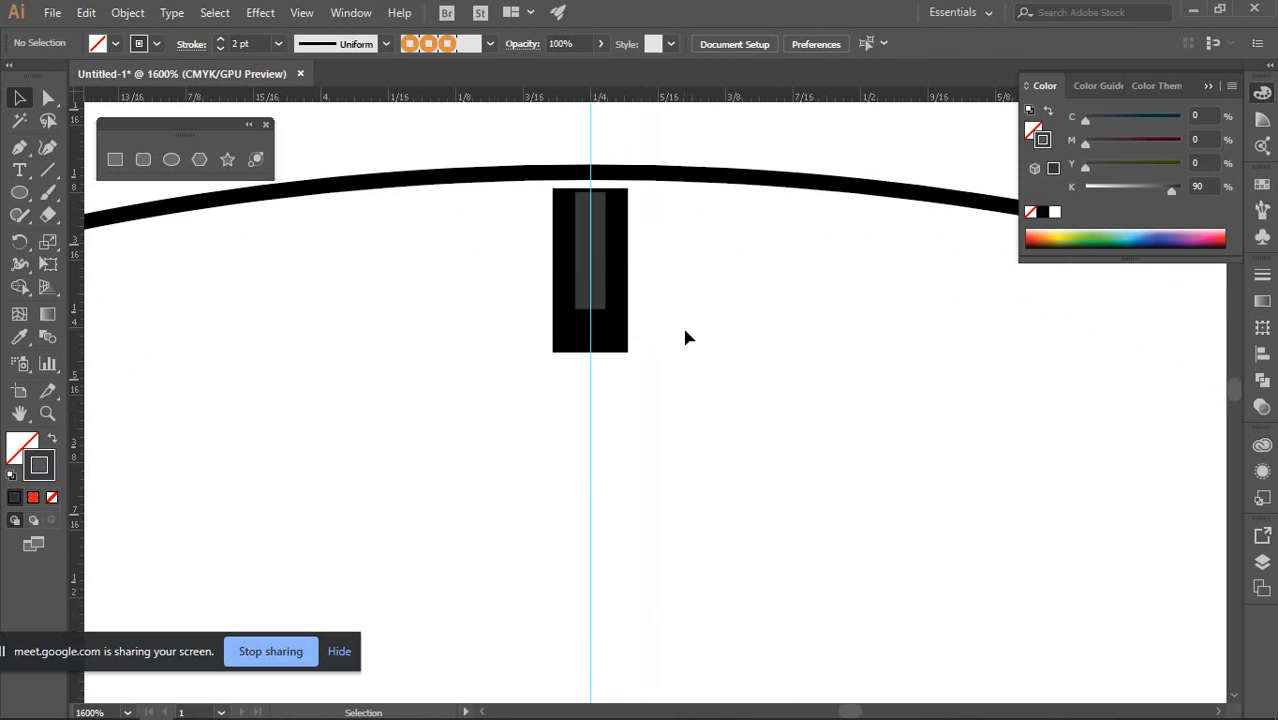
pyautogui.click(599, 262)
pyautogui.moveTo(830, 375); pyautogui.dragTo(944, 361)
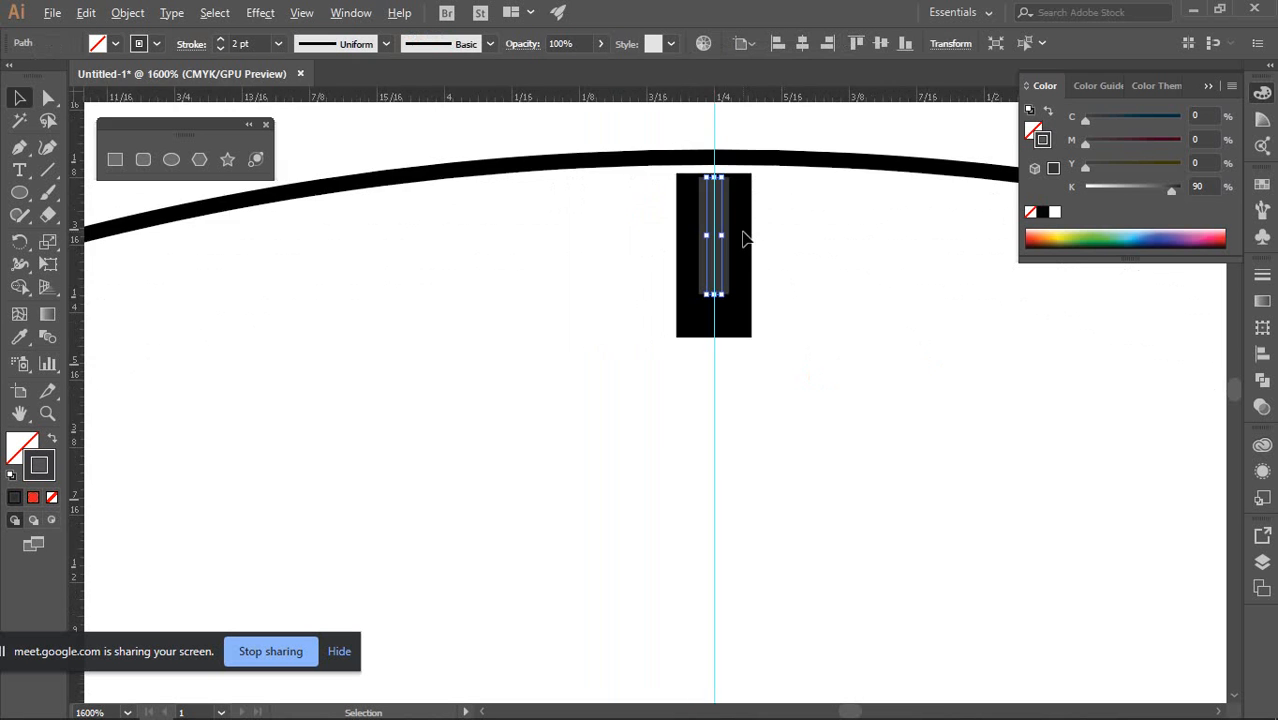
pyautogui.scroll(2, 760, 240)
pyautogui.click(827, 248)
# Make a copy of the gray tick rotated by -6° about the center of the clock circle
pyautogui.click(667, 240)
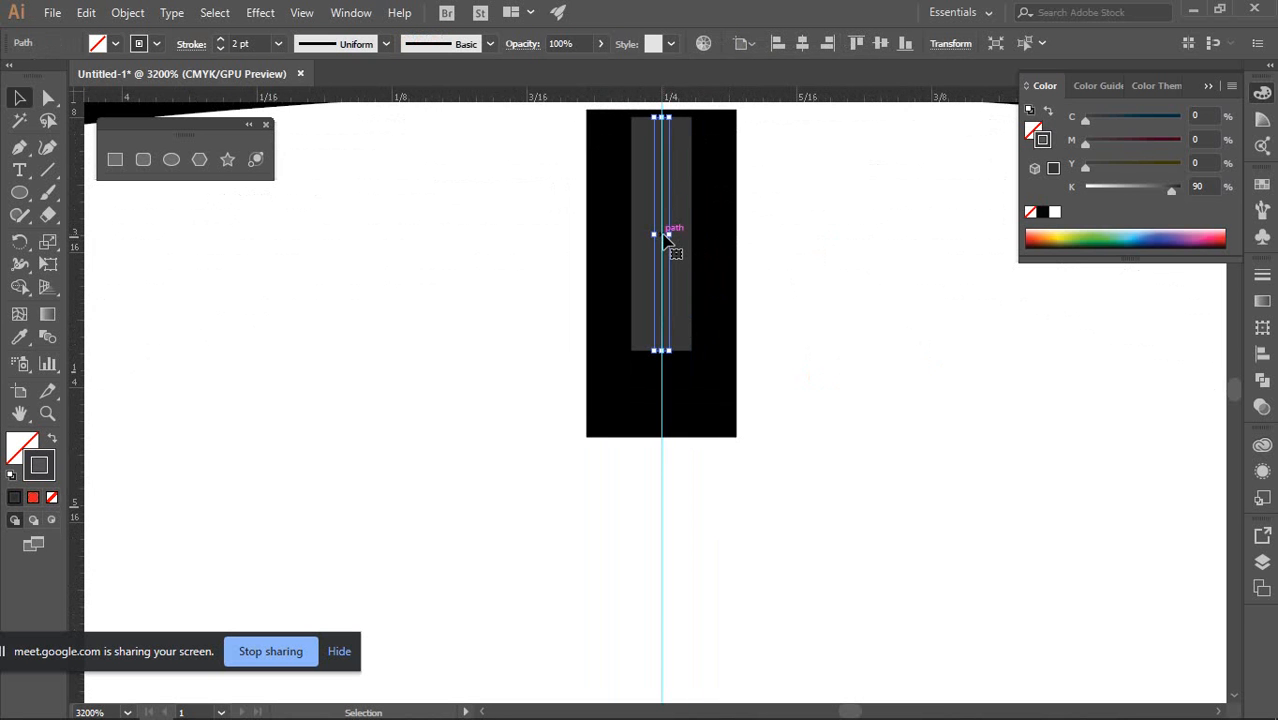
pyautogui.scroll(-2, 770, 312)
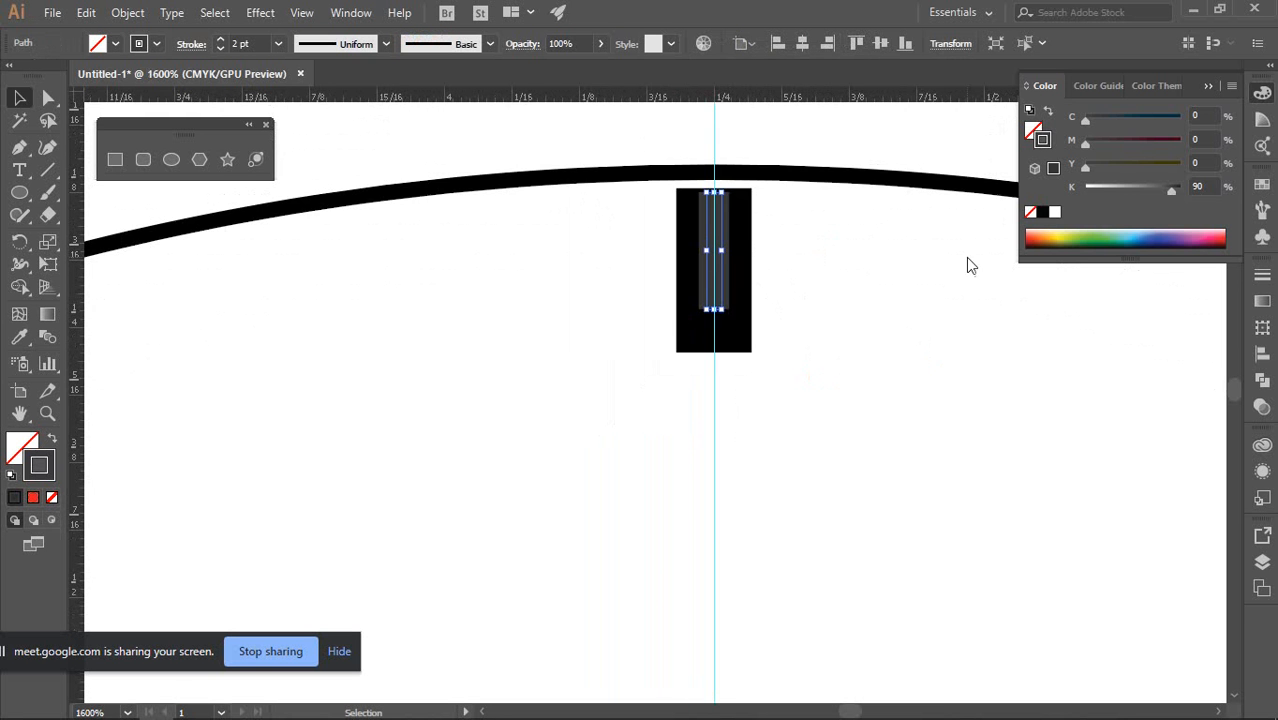
pyautogui.click(1262, 92)
pyautogui.scroll(-1, 783, 305)
pyautogui.scroll(-5, 780, 297)
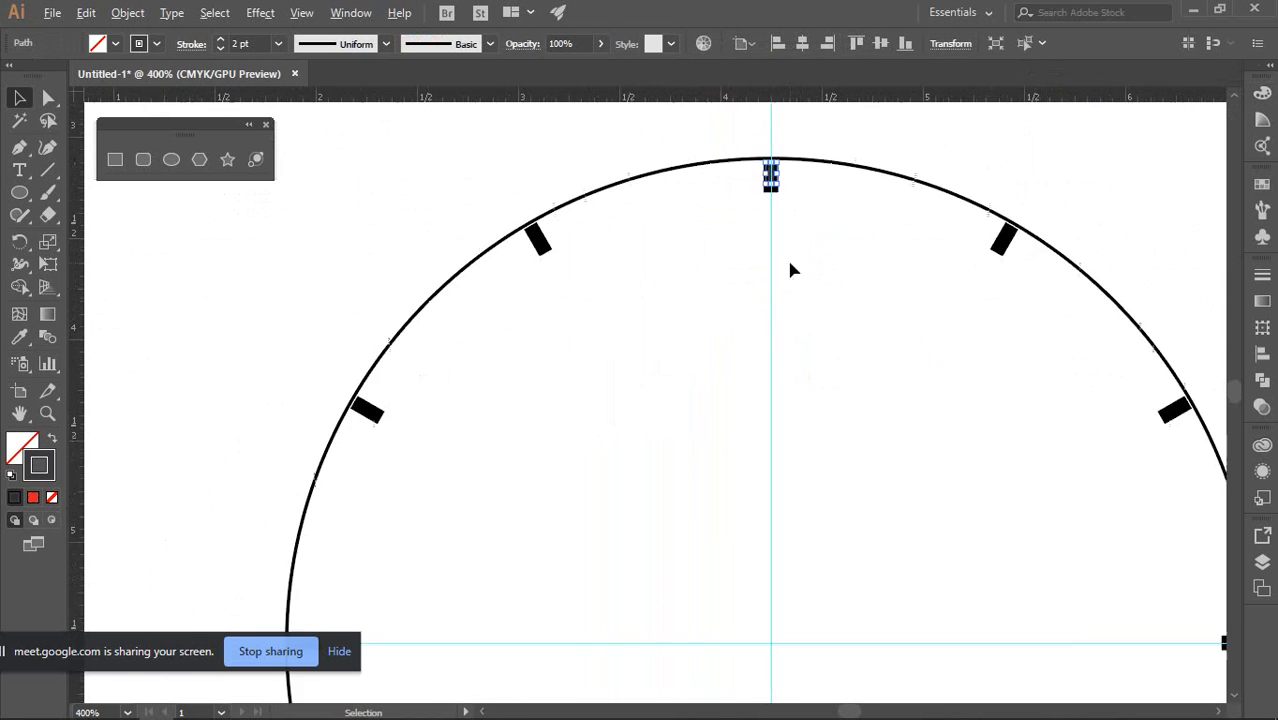
pyautogui.scroll(-1, 772, 285)
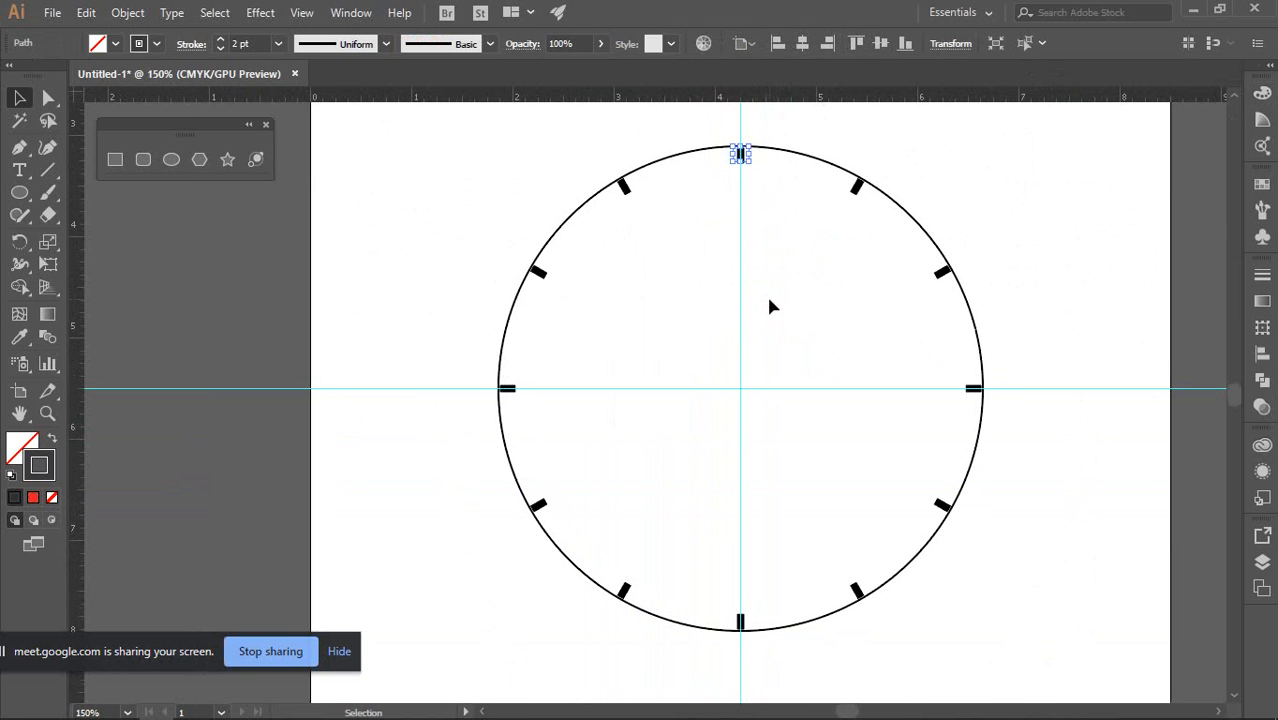
pyautogui.click(19, 241)
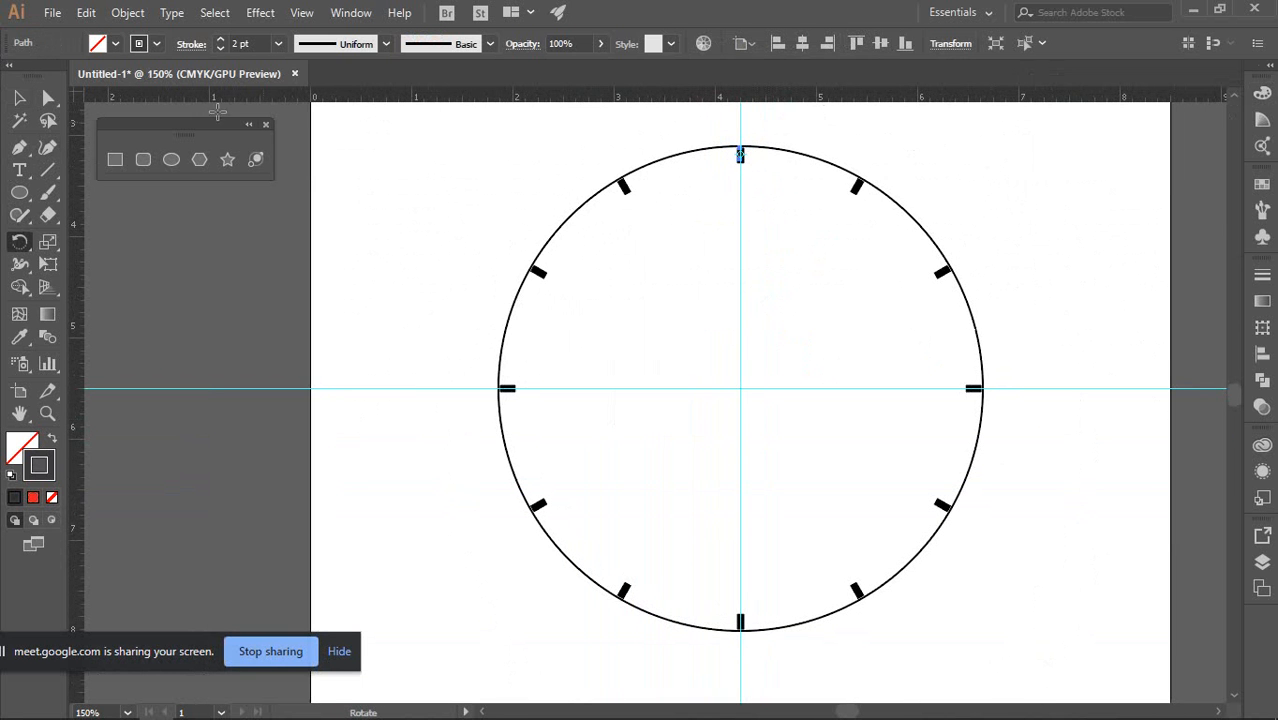
pyautogui.keyDown('alt'); pyautogui.click(740, 388); pyautogui.keyUp('alt')
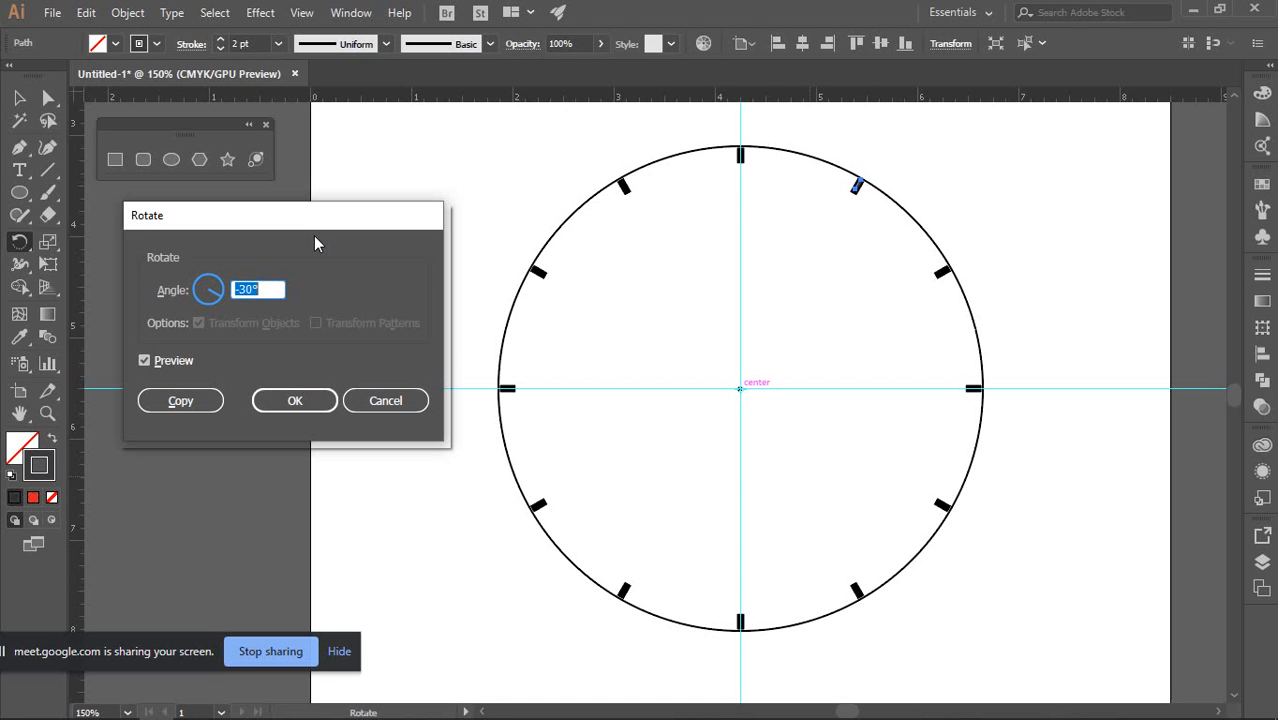
pyautogui.write('-6')
pyautogui.click(144, 360)
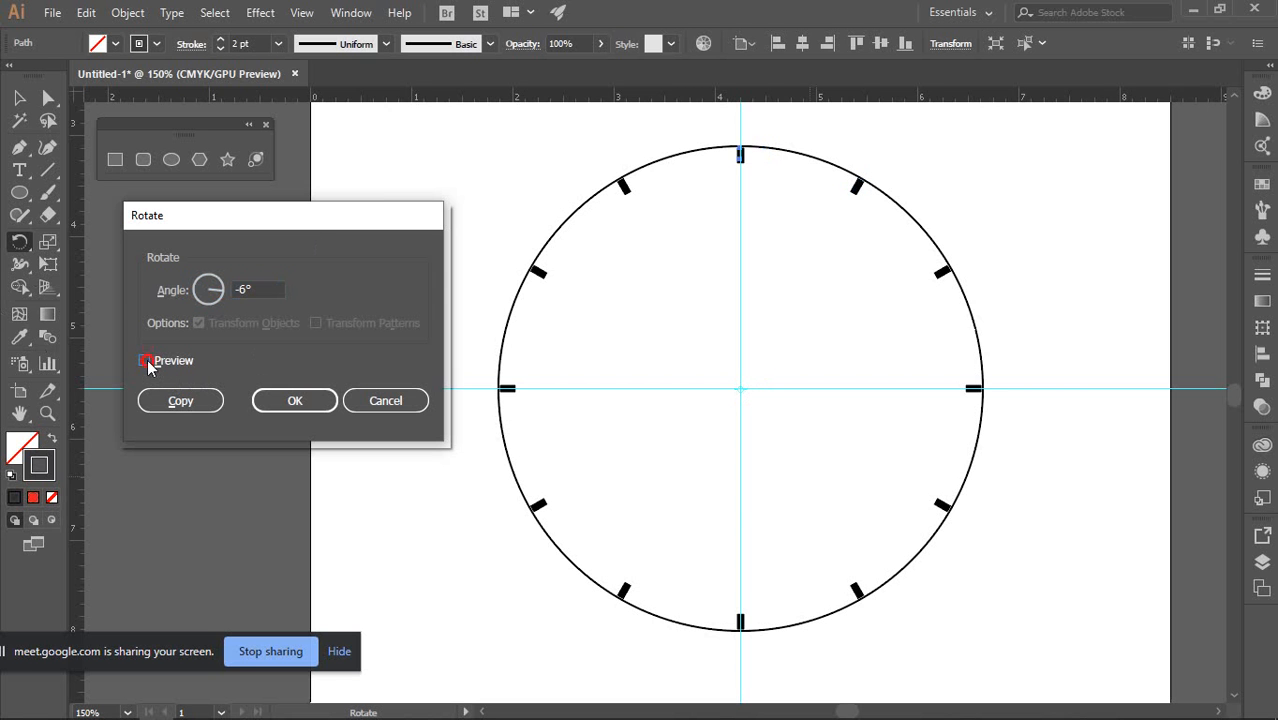
pyautogui.click(144, 360)
pyautogui.click(170, 402)
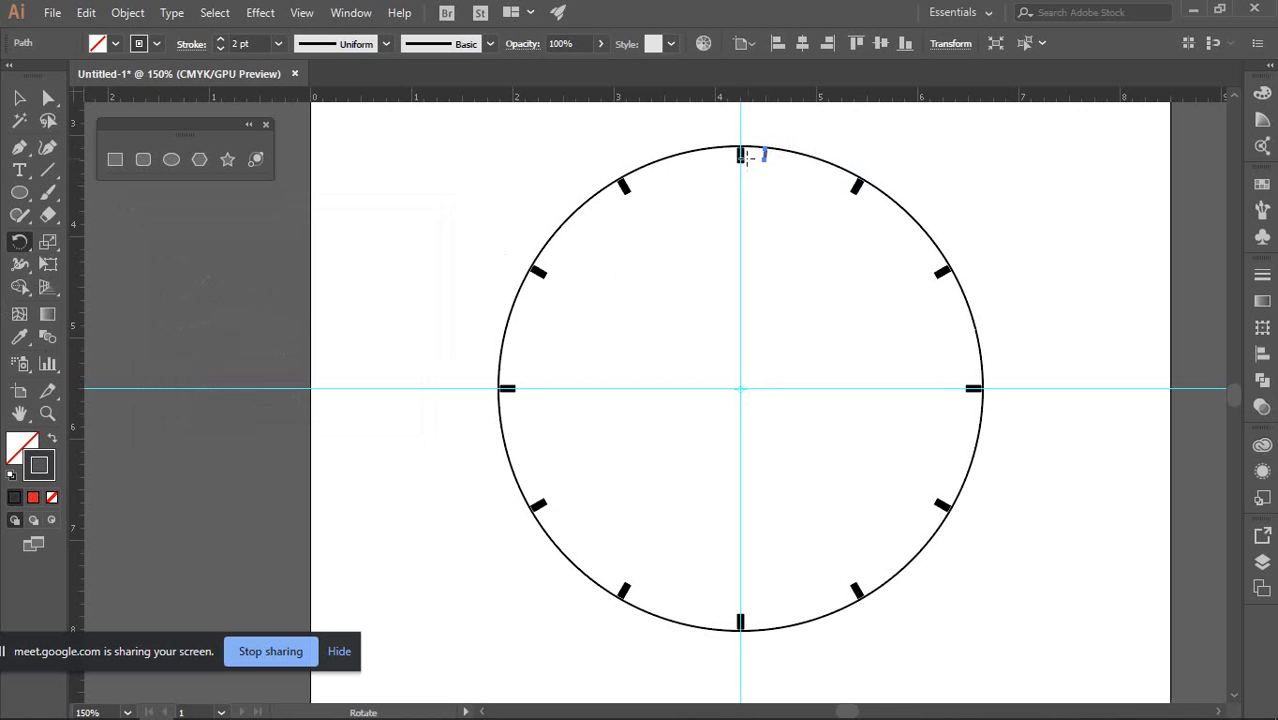
# Repeat the rotated copy until gray minute ticks fill the whole dial, and deselect everything
pyautogui.press('ctrl')
pyautogui.hotkey('ctrl', 'd')
pyautogui.hotkey('ctrl', 'd')
pyautogui.hotkey('ctrl', 'd')
pyautogui.hotkey('ctrl', 'd')
pyautogui.hotkey('ctrl', 'd')
pyautogui.hotkey('ctrl', 'd')
pyautogui.hotkey('ctrl', 'd')
pyautogui.hotkey('ctrl', 'd')
pyautogui.hotkey('ctrl', 'd')
pyautogui.hotkey('ctrl', 'd')
pyautogui.hotkey('ctrl', 'd')
pyautogui.hotkey('ctrl', 'd')
pyautogui.hotkey('ctrl', 'd')
pyautogui.hotkey('ctrl', 'd')
pyautogui.hotkey('ctrl', 'd')
pyautogui.hotkey('ctrl', 'd')
pyautogui.hotkey('ctrl', 'd')
pyautogui.hotkey('ctrl', 'd')
pyautogui.hotkey('ctrl', 'd')
pyautogui.hotkey('ctrl', 'd')
pyautogui.hotkey('ctrl', 'd')
pyautogui.hotkey('ctrl', 'd')
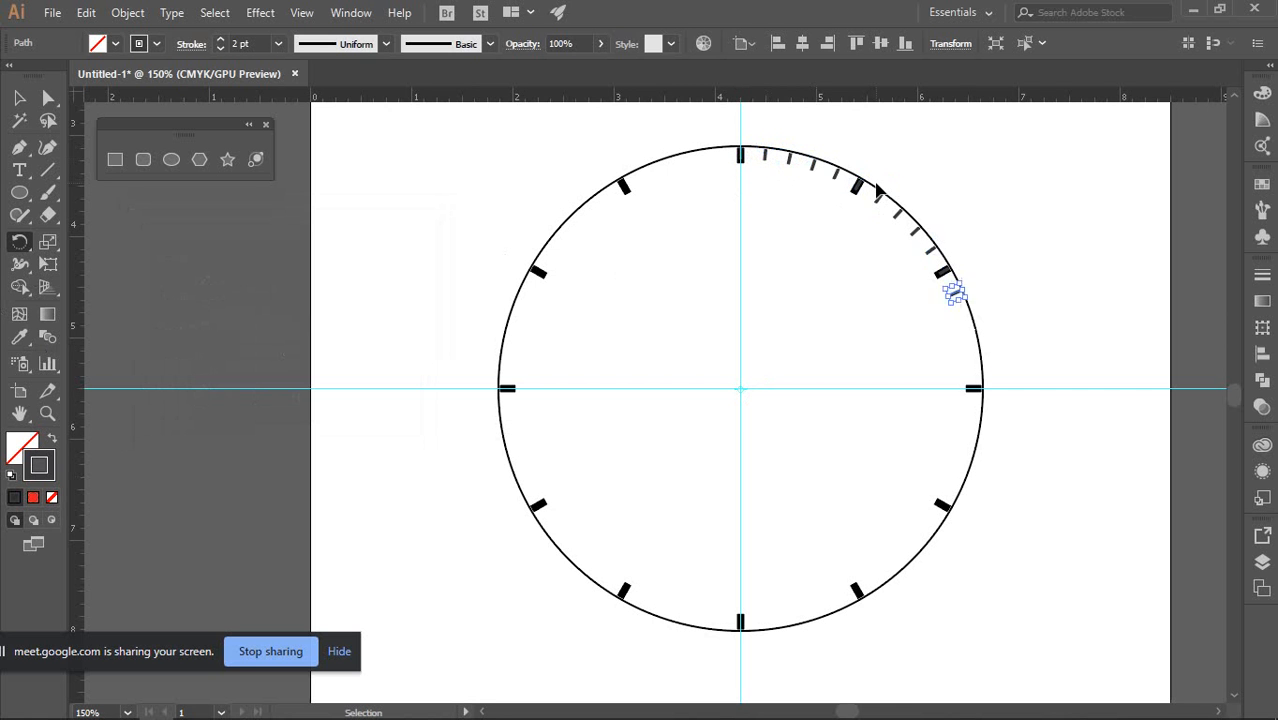
pyautogui.hotkey('ctrl', 'd')
pyautogui.hotkey('ctrl', 'd')
pyautogui.hotkey('ctrl', 'd')
pyautogui.hotkey('ctrl', 'd')
pyautogui.hotkey('ctrl', 'd')
pyautogui.hotkey('ctrl', 'd')
pyautogui.hotkey('ctrl', 'd')
pyautogui.hotkey('ctrl', 'd')
pyautogui.hotkey('ctrl', 'd')
pyautogui.hotkey('ctrl', 'd')
pyautogui.hotkey('ctrl', 'd')
pyautogui.hotkey('ctrl', 'd')
pyautogui.hotkey('ctrl', 'd')
pyautogui.hotkey('ctrl', 'd')
pyautogui.hotkey('ctrl', 'd')
pyautogui.hotkey('ctrl', 'd')
pyautogui.hotkey('ctrl', 'd')
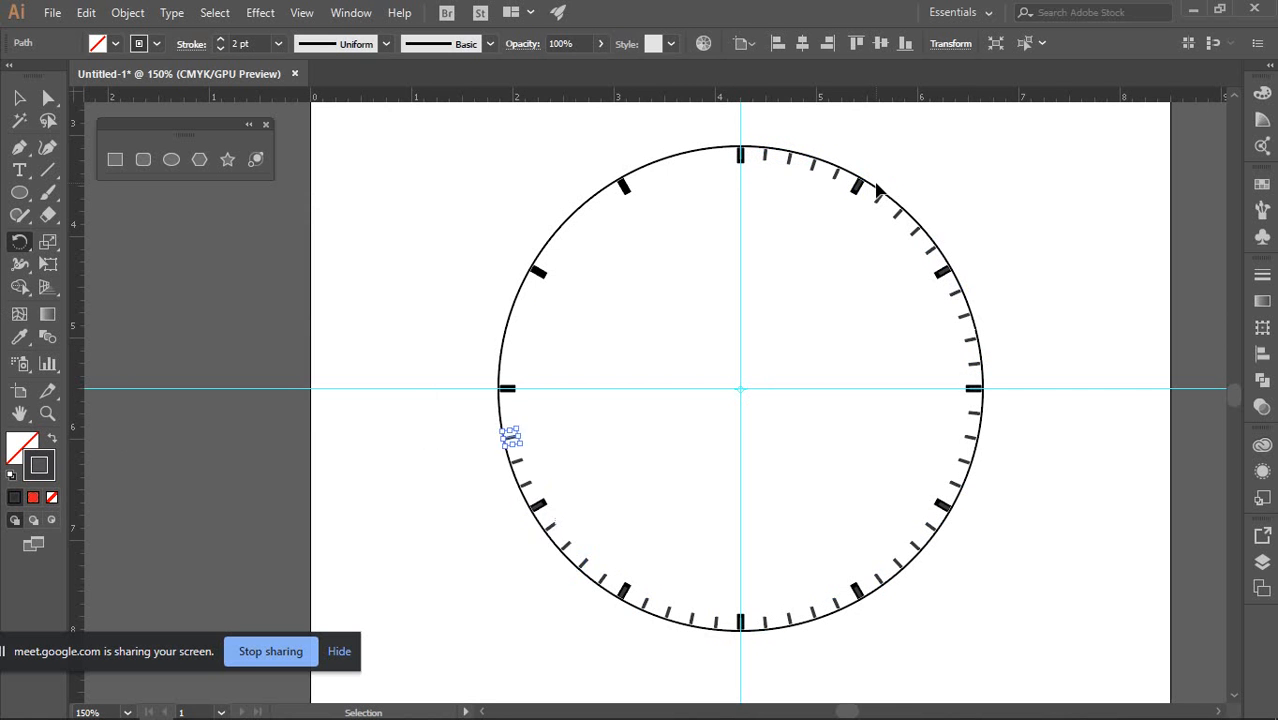
pyautogui.hotkey('ctrl', 'd')
pyautogui.hotkey('ctrl', 'd')
pyautogui.hotkey('ctrl', 'd')
pyautogui.hotkey('ctrl', 'd')
pyautogui.hotkey('ctrl', 'd')
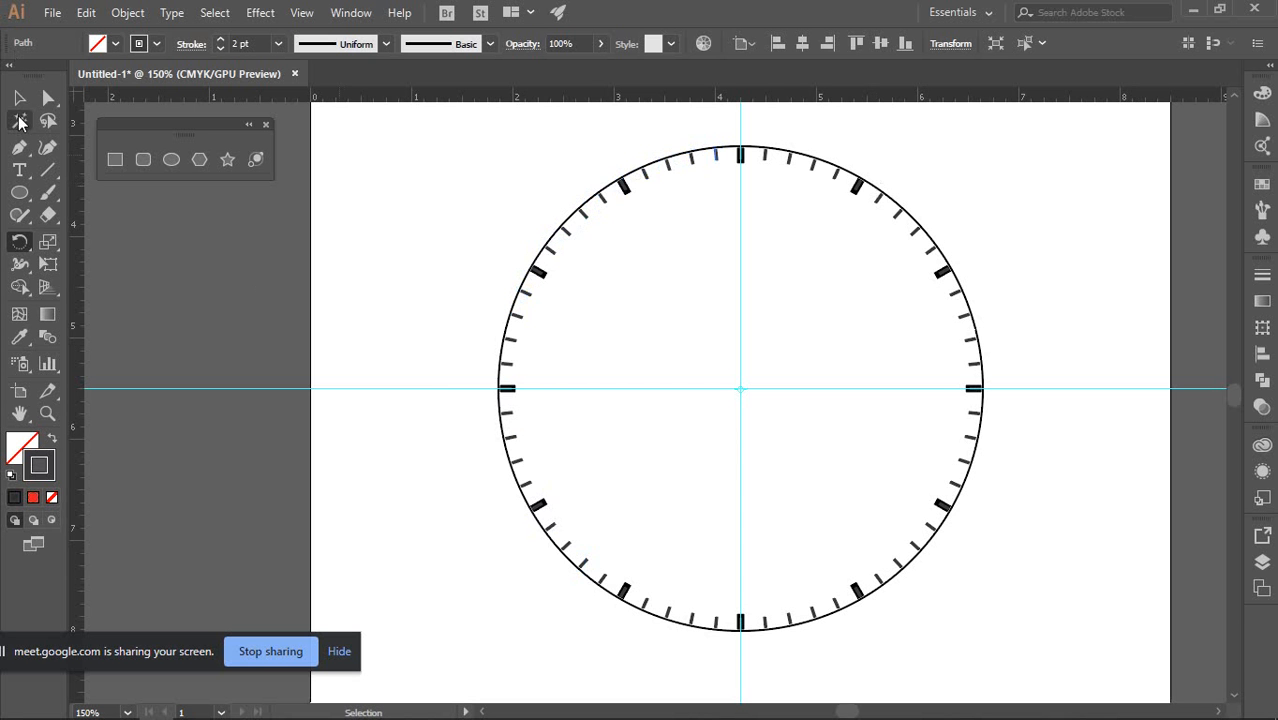
pyautogui.click(19, 97)
pyautogui.click(1130, 258)
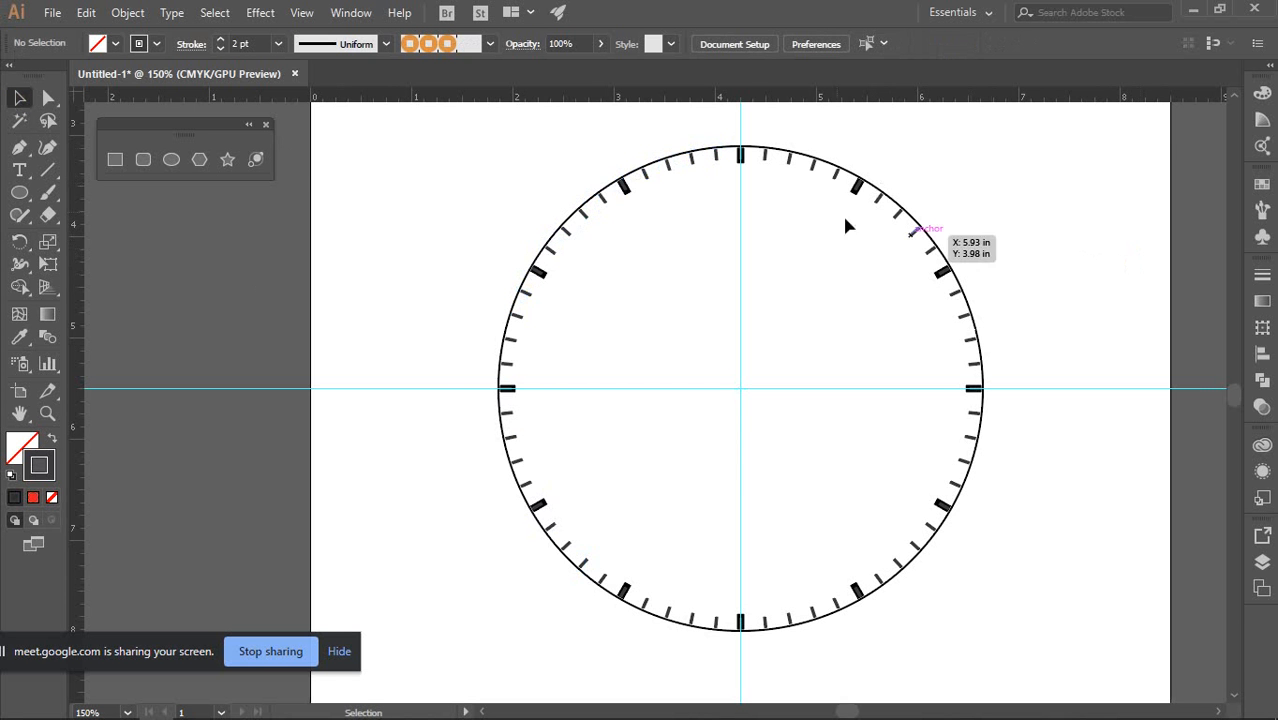
# Delete the gray ticks that overlap the black hour marks at 12, 1 and 2 o'clock
pyautogui.scroll(3, 591, 156)
pyautogui.scroll(-3, 658, 265)
pyautogui.scroll(4, 741, 296)
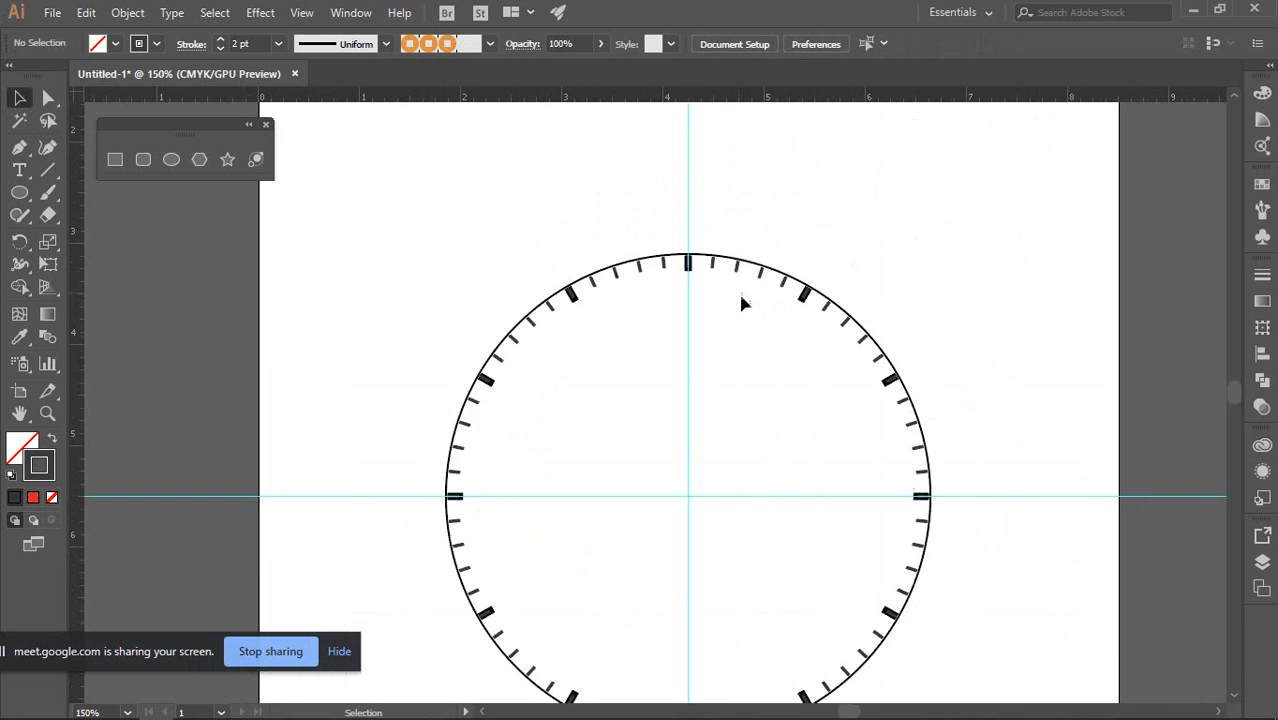
pyautogui.click(676, 259)
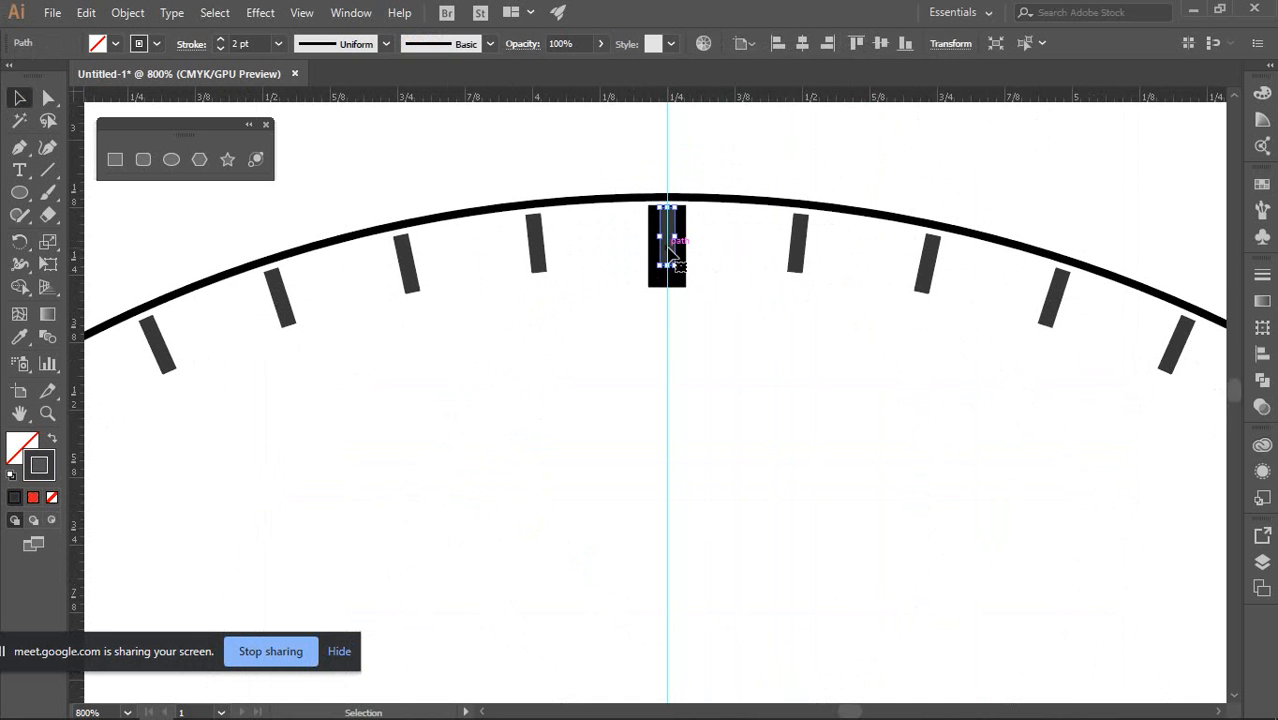
pyautogui.hotkey('ctrl', 'shift', 'a')
pyautogui.moveTo(847, 379); pyautogui.dragTo(653, 208)
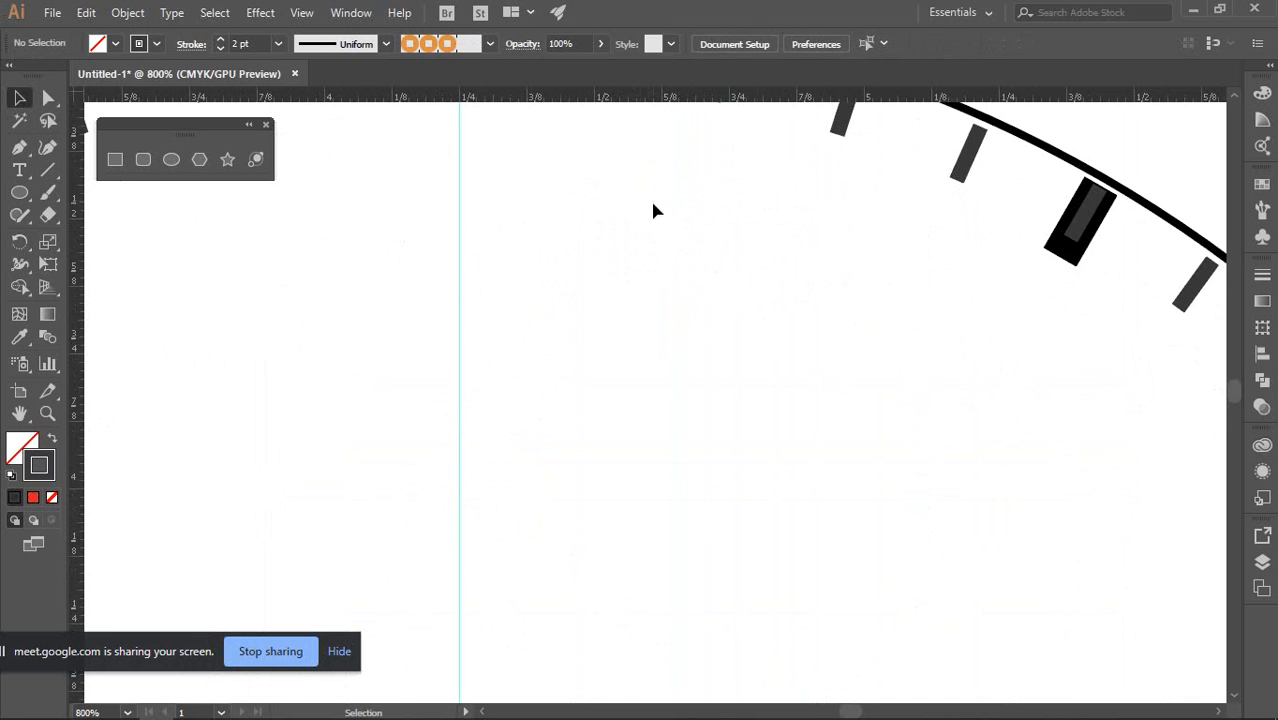
pyautogui.click(1086, 211)
pyautogui.press('Delete')
pyautogui.scroll(-3, 858, 318)
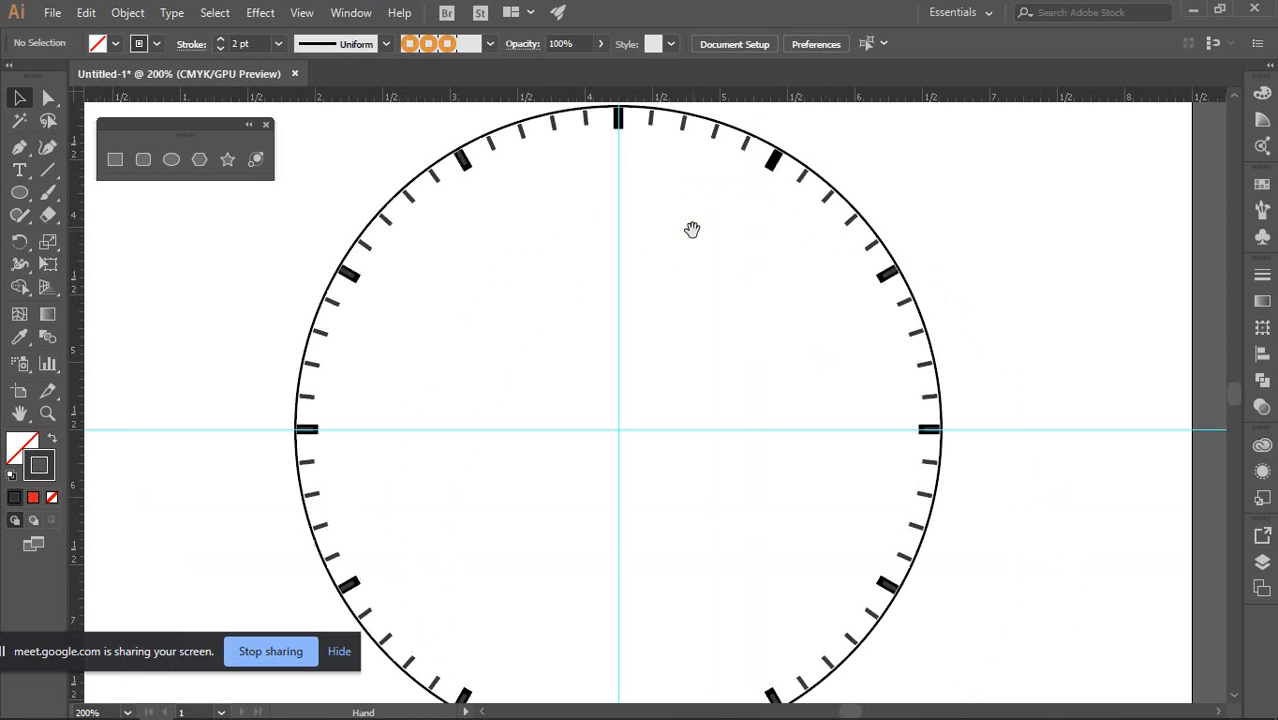
pyautogui.click(888, 277)
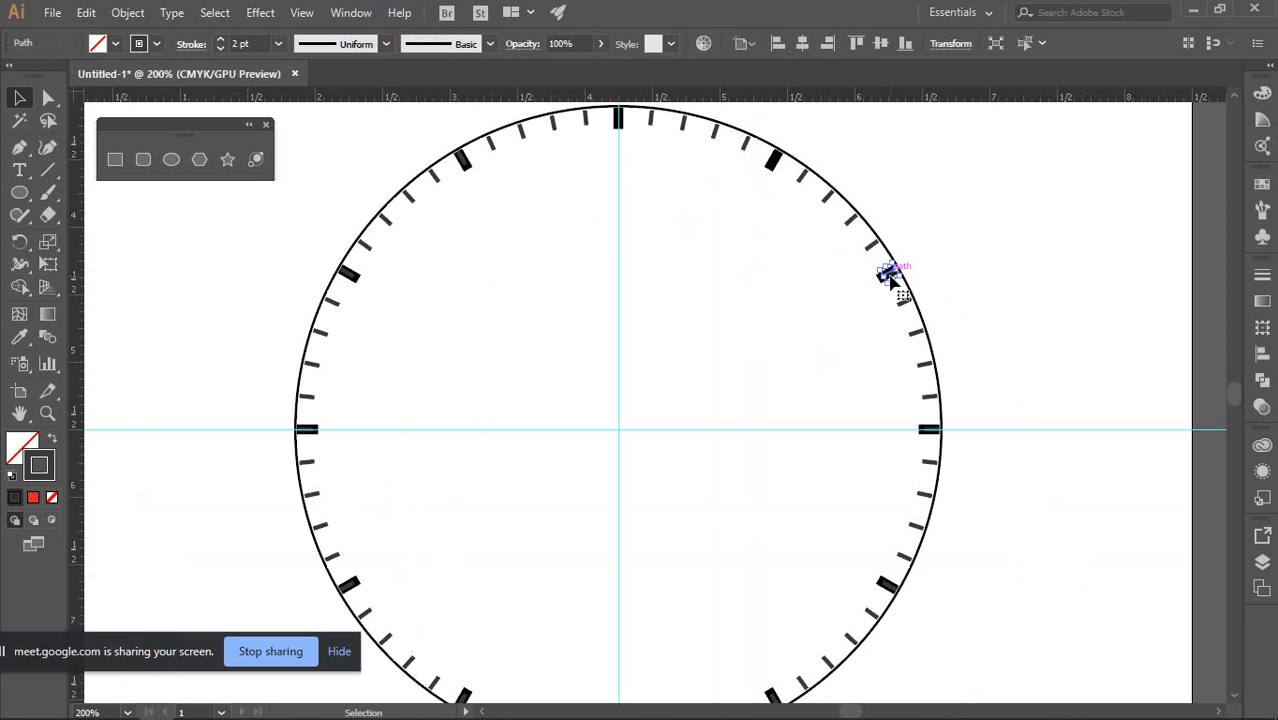
pyautogui.click(893, 284)
pyautogui.scroll(2, 938, 390)
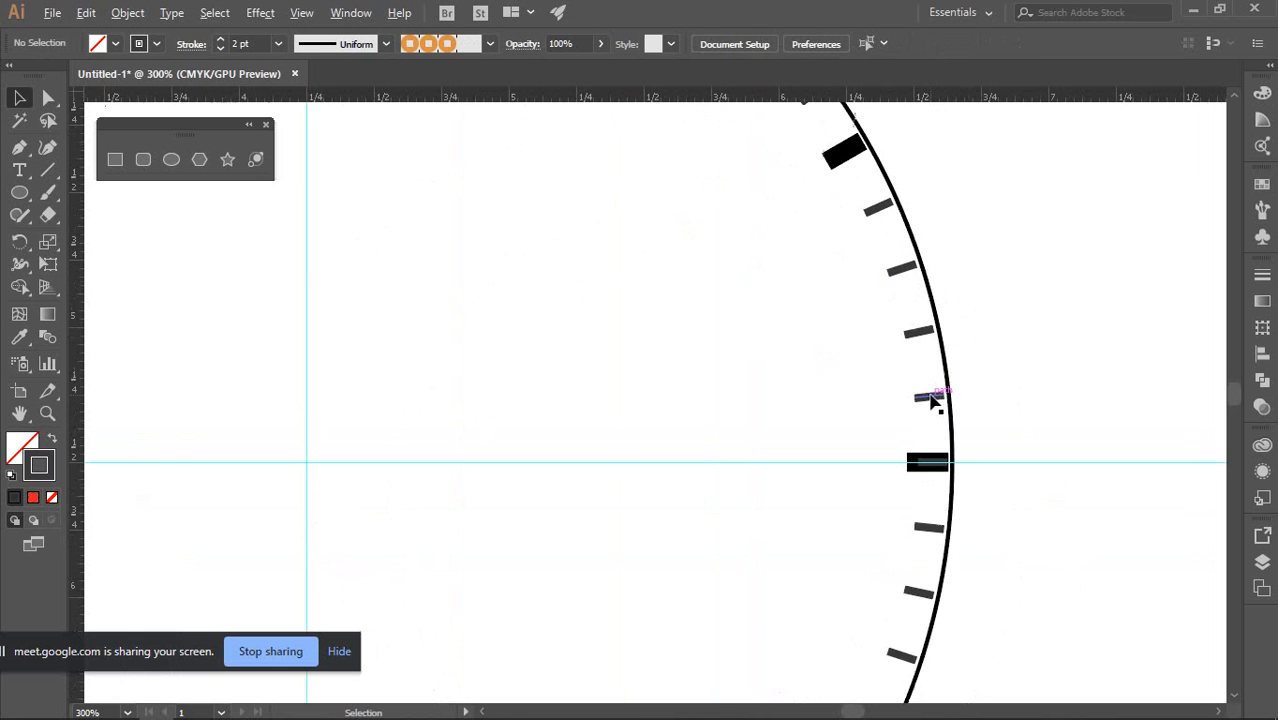
# Delete the gray ticks that overlap the black hour marks at 3 and 4 o'clock
pyautogui.scroll(-2, 932, 399)
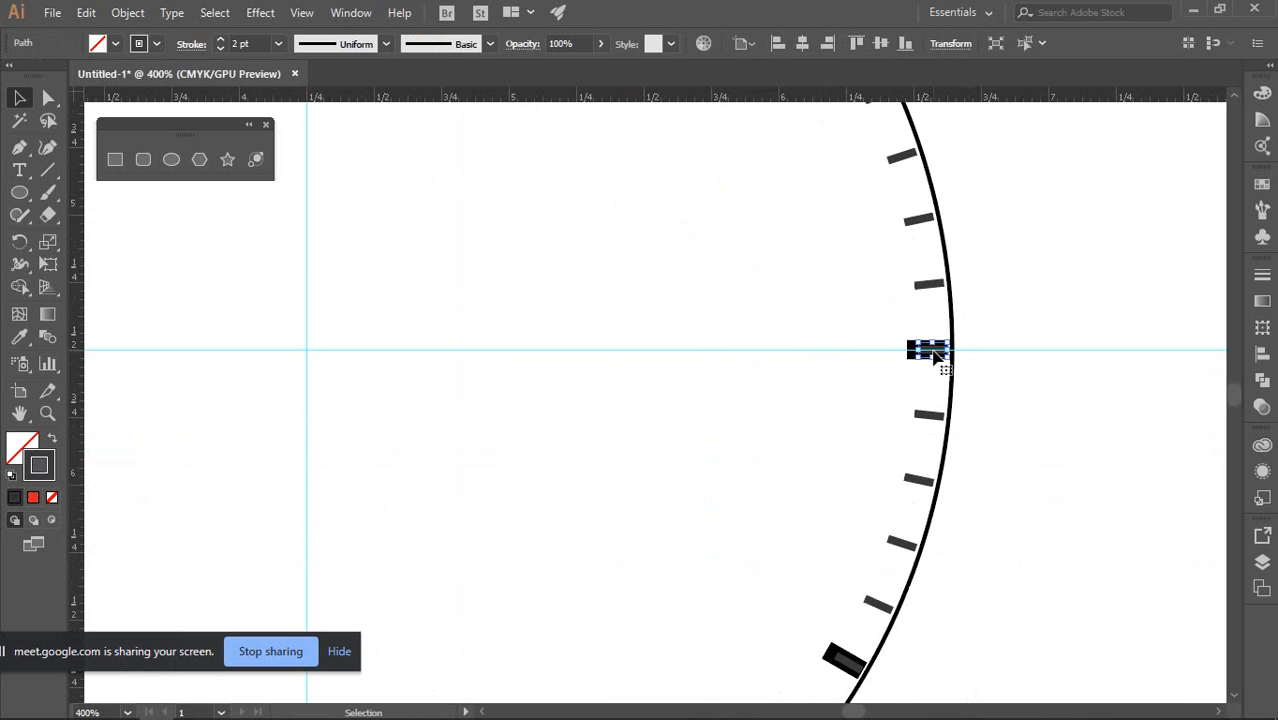
pyautogui.scroll(-3, 934, 352)
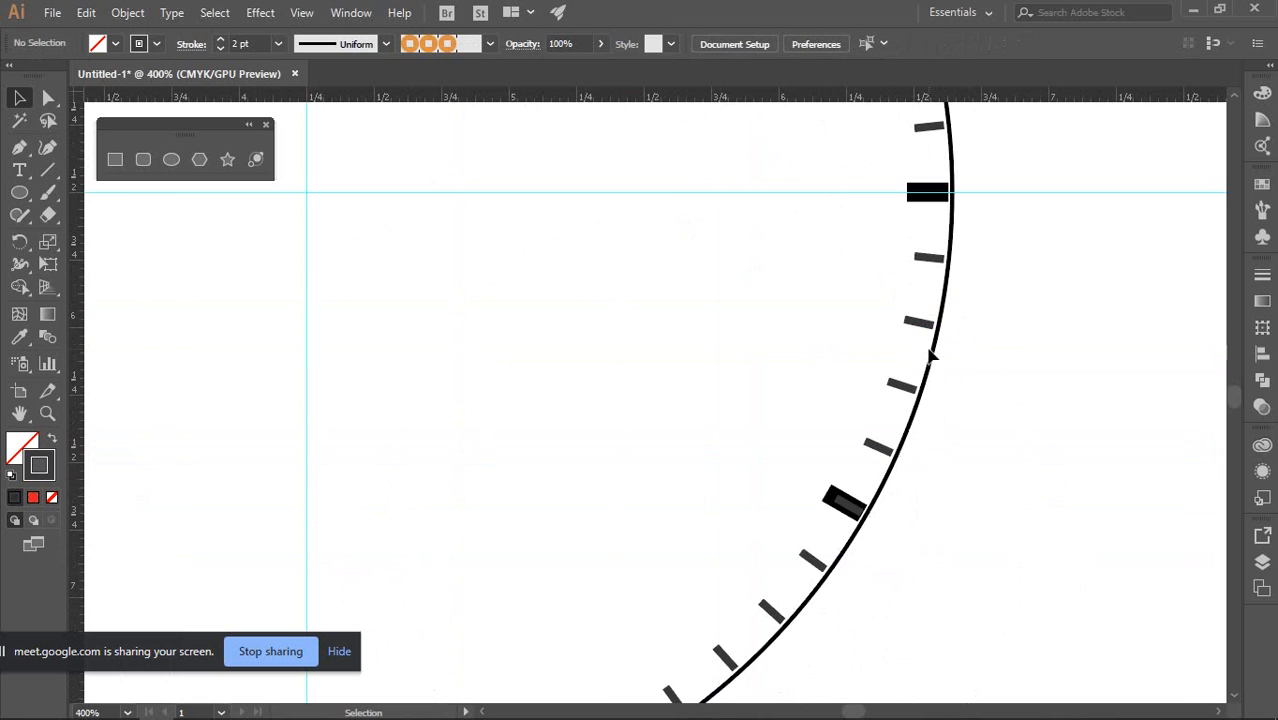
pyautogui.click(856, 509)
pyautogui.press('Delete')
# Delete the gray ticks that overlap the black hour marks at 5 and 6 o'clock
pyautogui.press('space')
pyautogui.moveTo(613, 423); pyautogui.dragTo(870, 194)
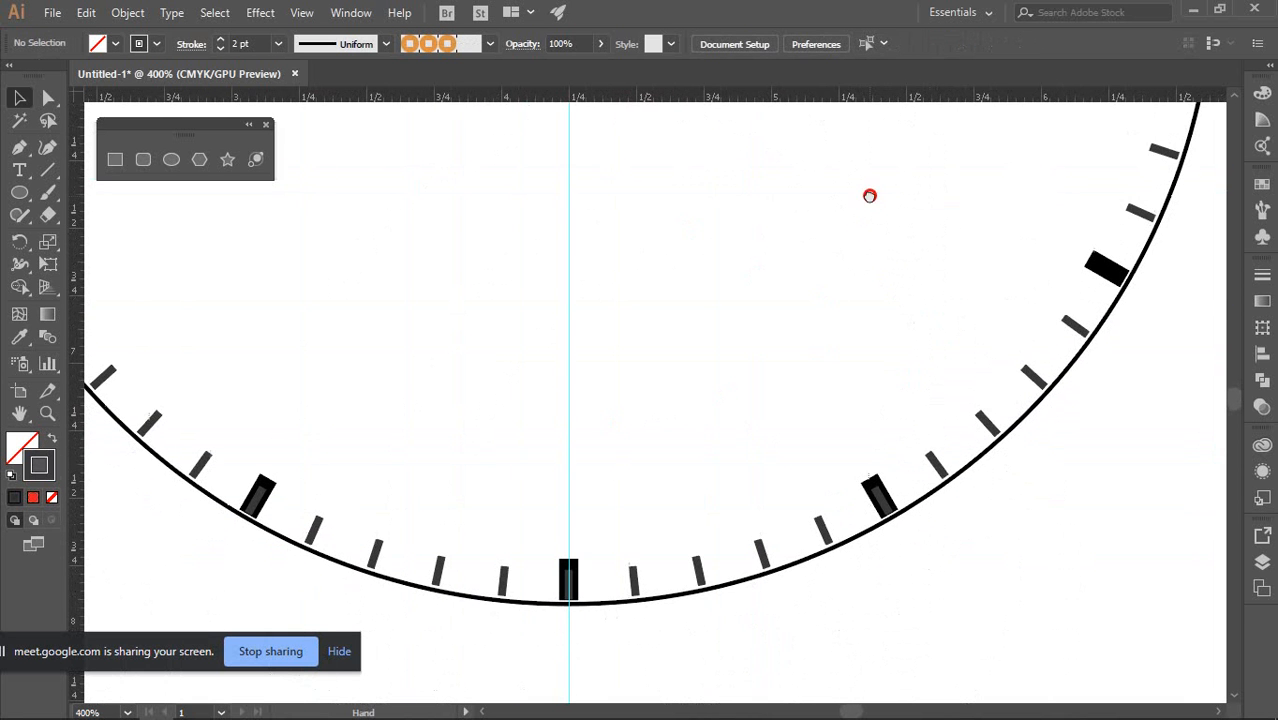
pyautogui.click(881, 505)
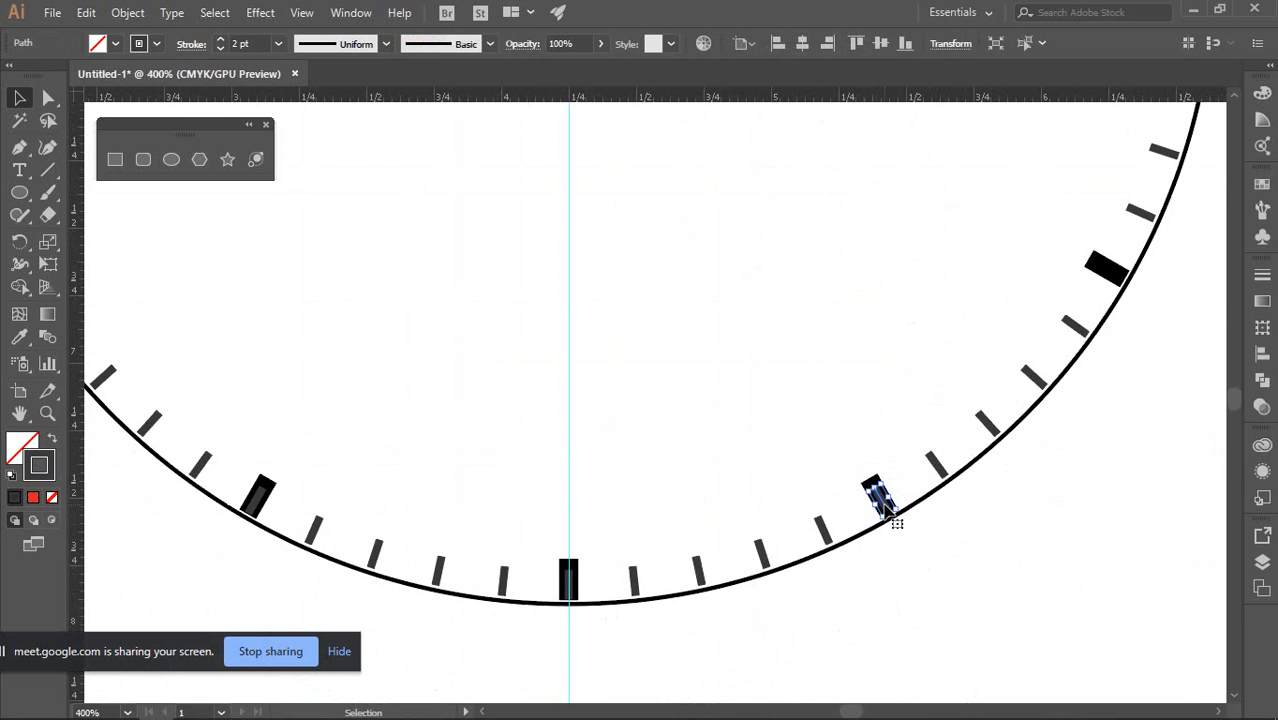
pyautogui.press('Delete')
pyautogui.click(570, 585)
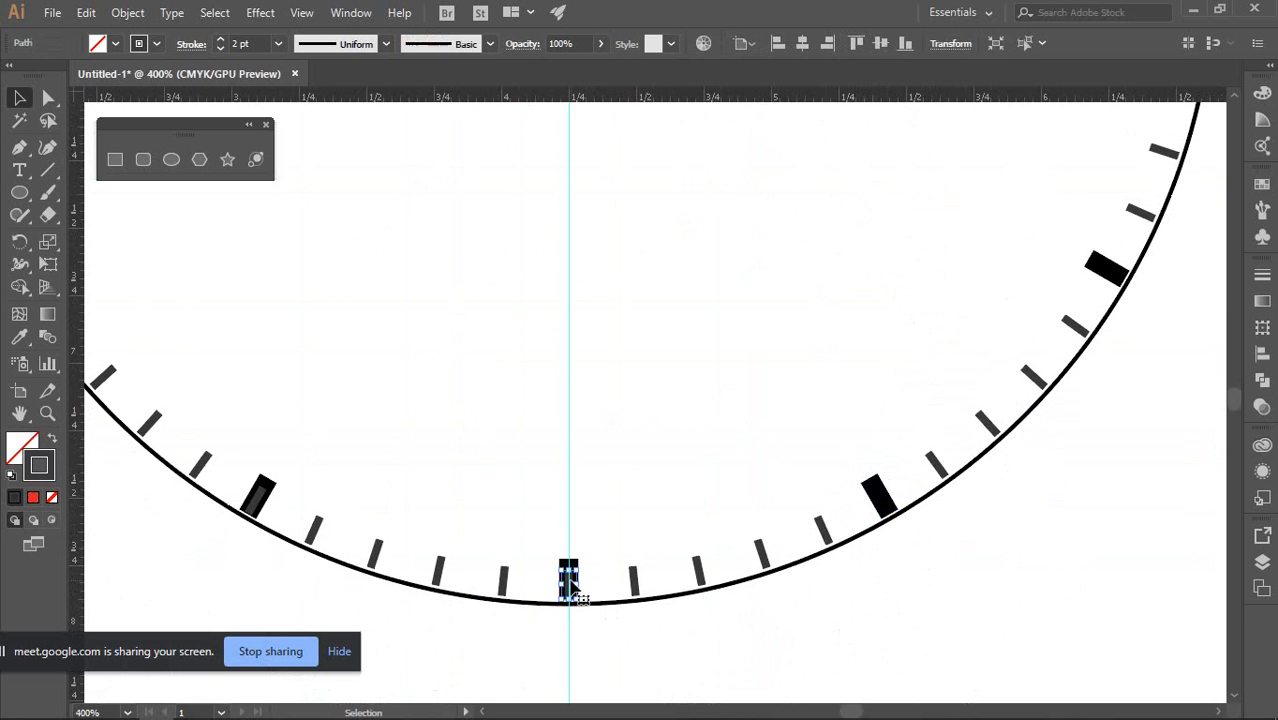
pyautogui.press('Delete')
# Select the gray ticks overlapping the black hour marks from 7 through 11 o'clock and delete them together
pyautogui.moveTo(599, 365); pyautogui.dragTo(947, 391)
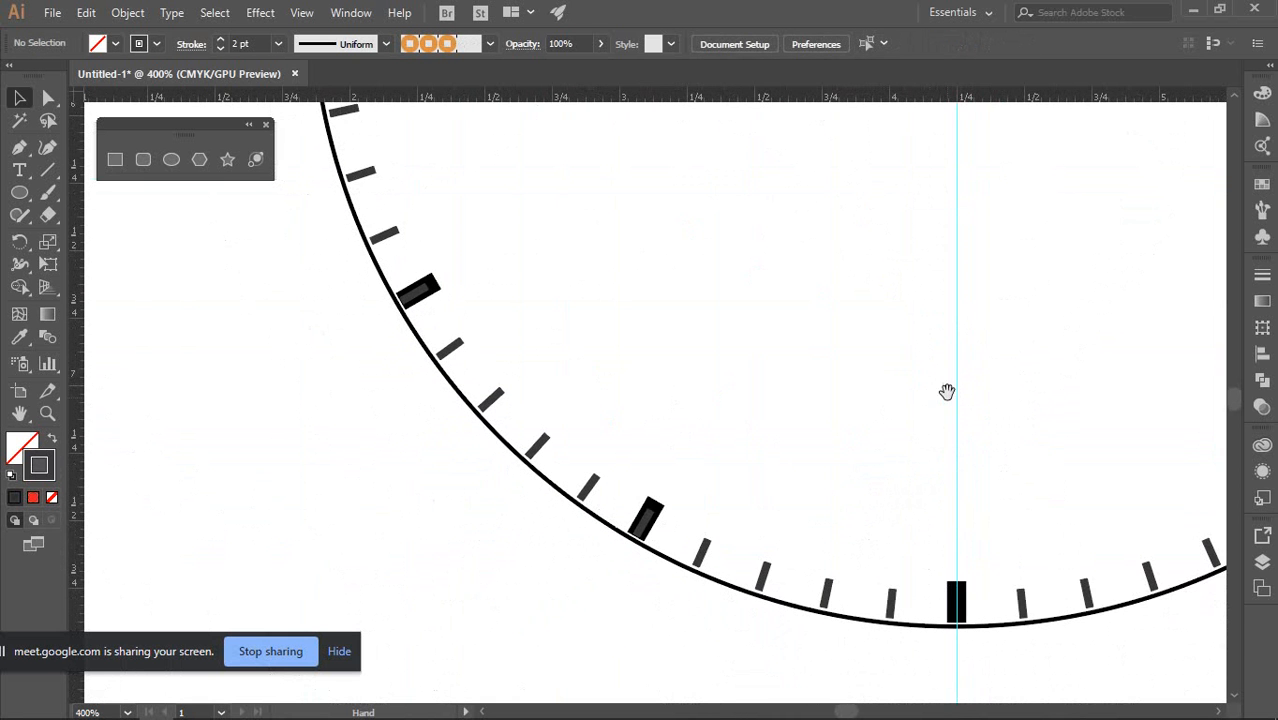
pyautogui.click(645, 524)
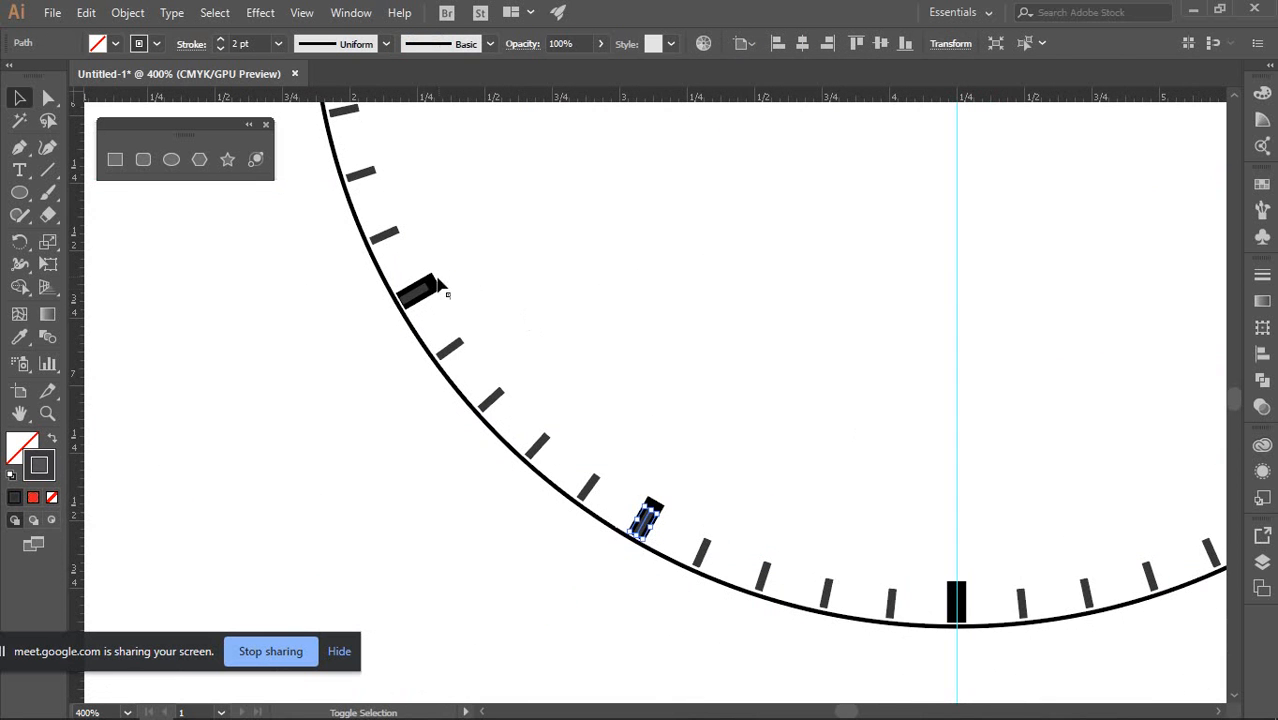
pyautogui.keyDown('shift'); pyautogui.click(420, 292); pyautogui.keyUp('shift')
pyautogui.scroll(3, 530, 305)
pyautogui.scroll(5, 478, 313)
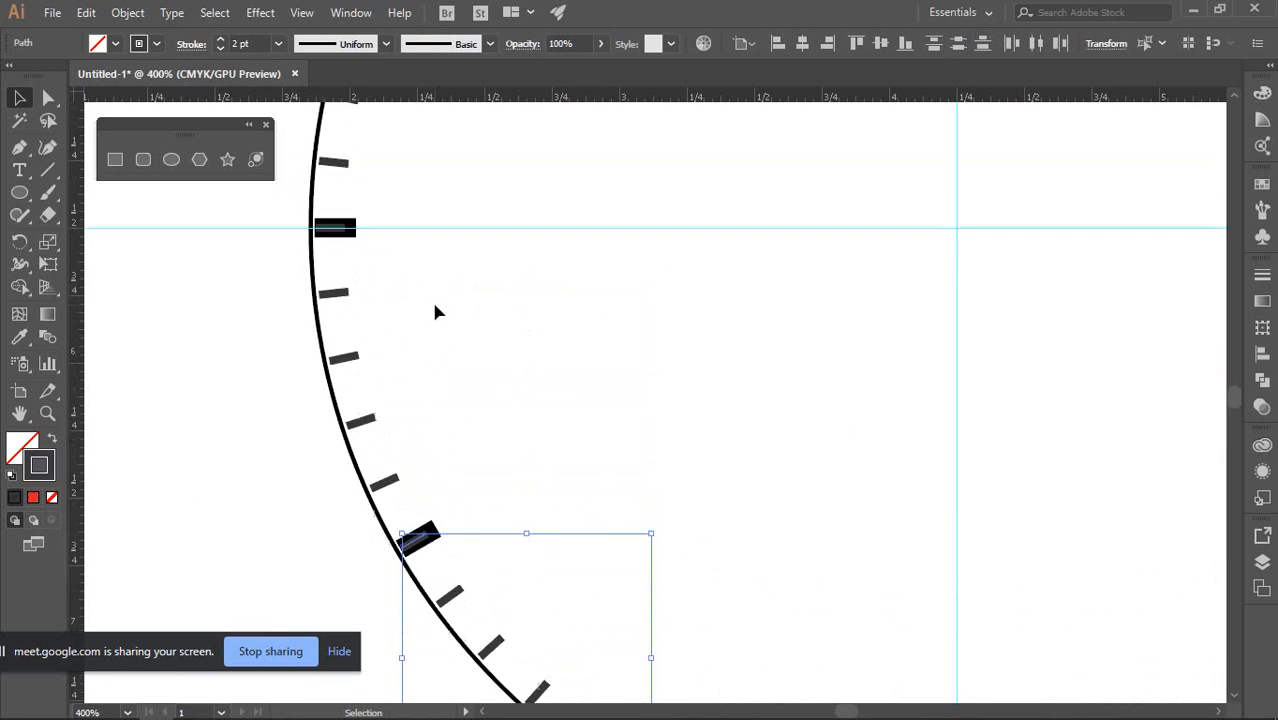
pyautogui.keyDown('shift'); pyautogui.click(333, 278); pyautogui.keyUp('shift')
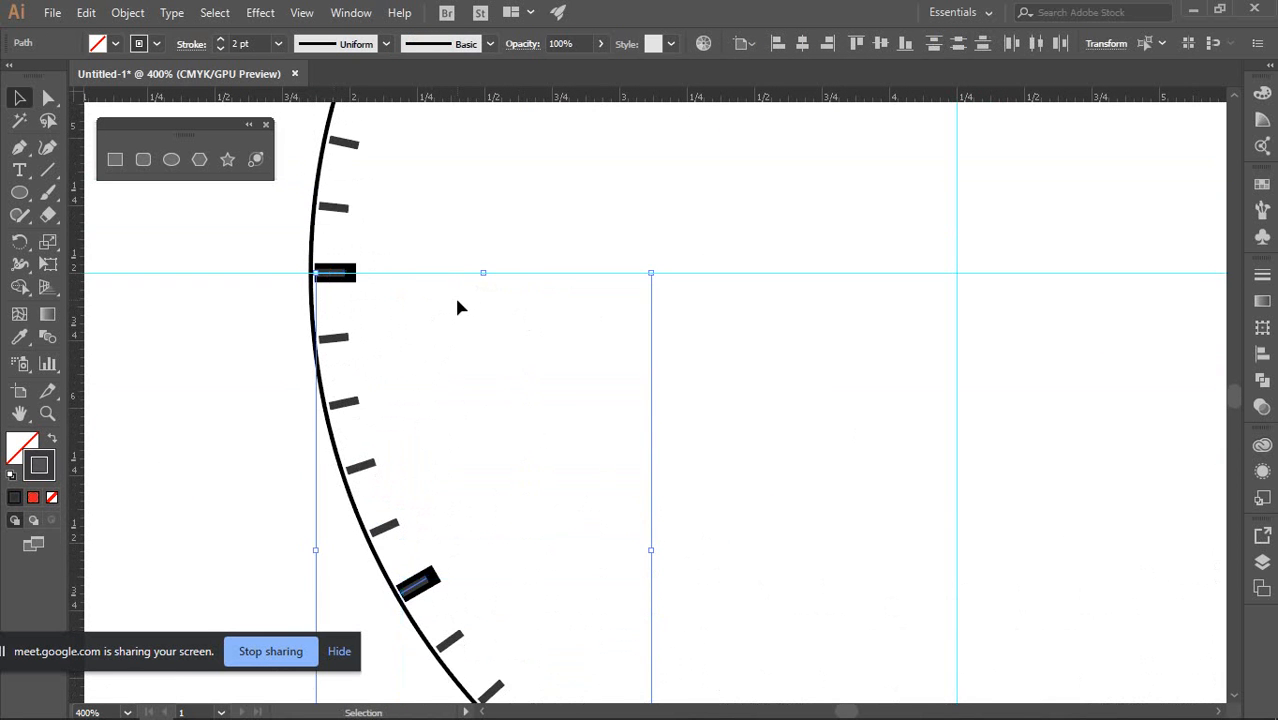
pyautogui.scroll(9, 455, 296)
pyautogui.keyDown('shift'); pyautogui.click(418, 302); pyautogui.keyUp('shift')
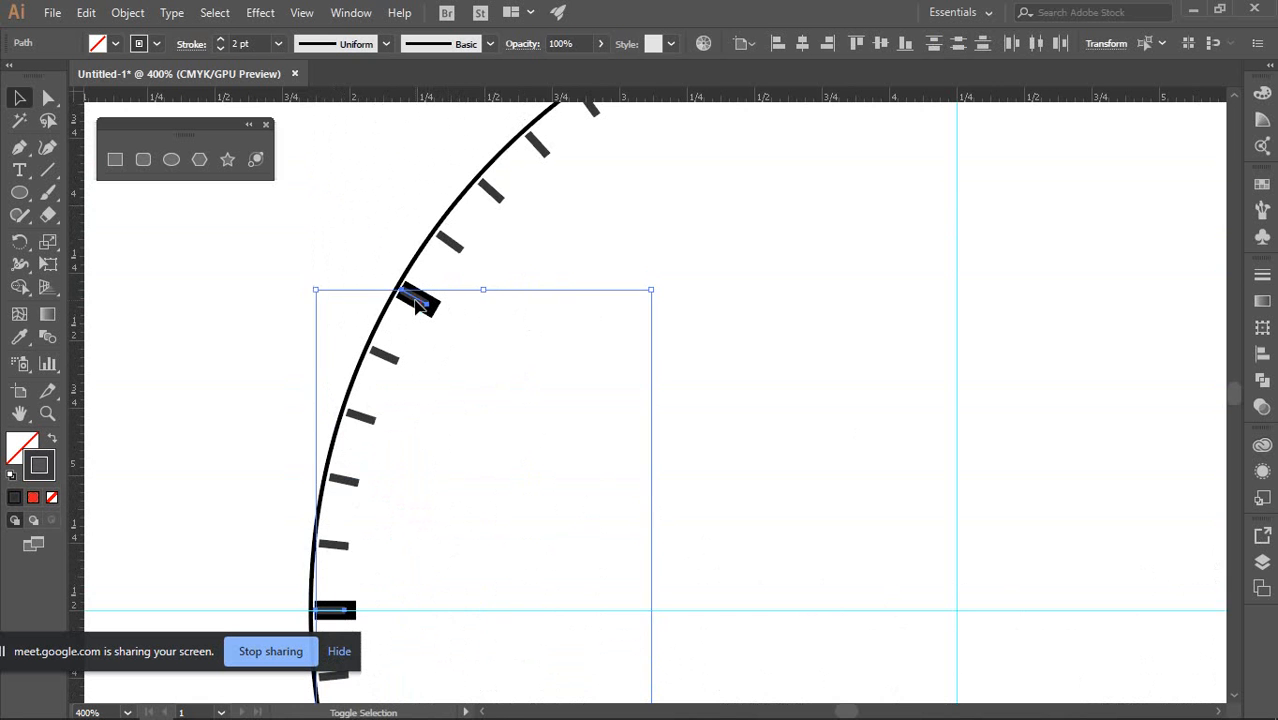
pyautogui.scroll(5, 447, 289)
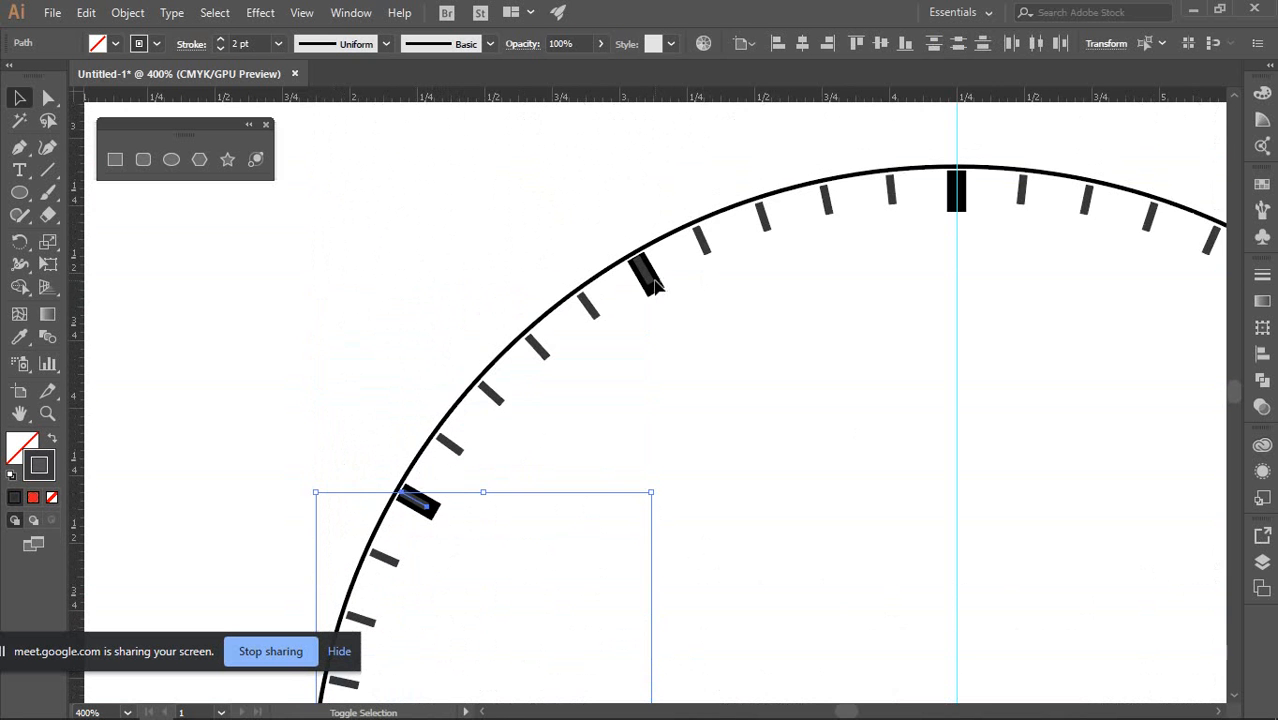
pyautogui.keyDown('shift'); pyautogui.click(650, 280); pyautogui.keyUp('shift')
pyautogui.hotkey('ctrl', '0')
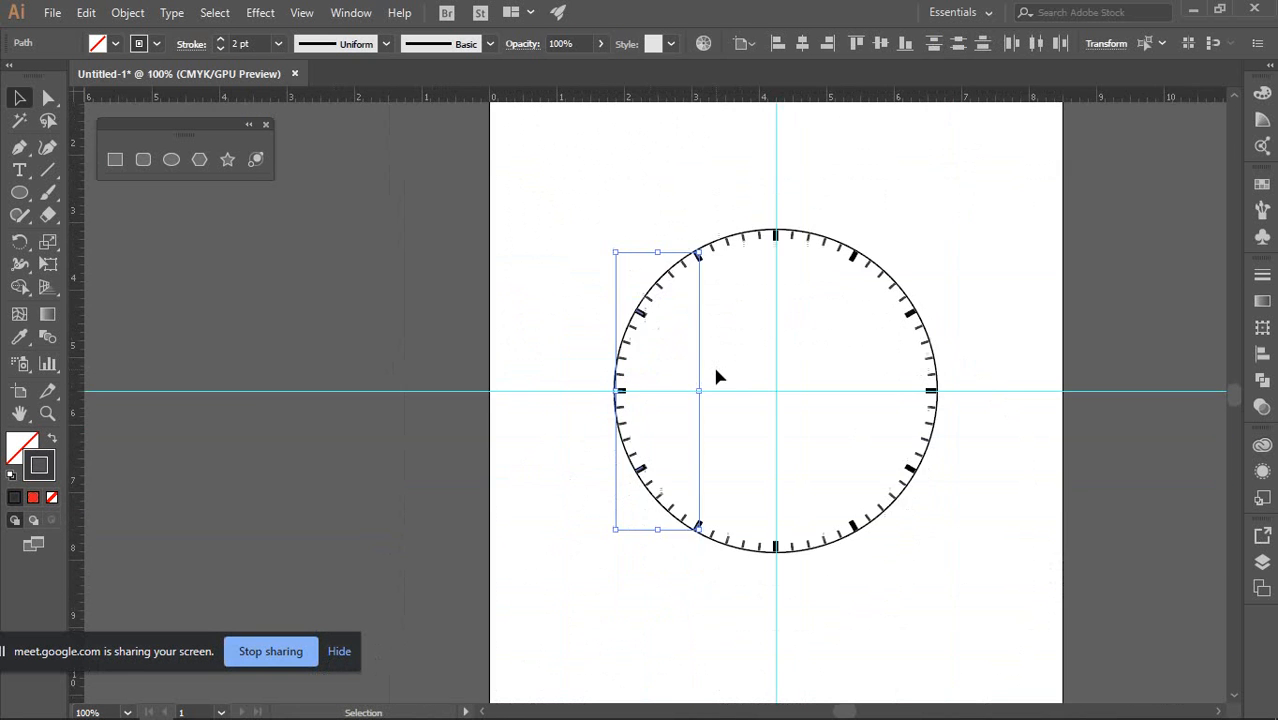
pyautogui.hotkey('ctrl', '1')
pyautogui.click(731, 375)
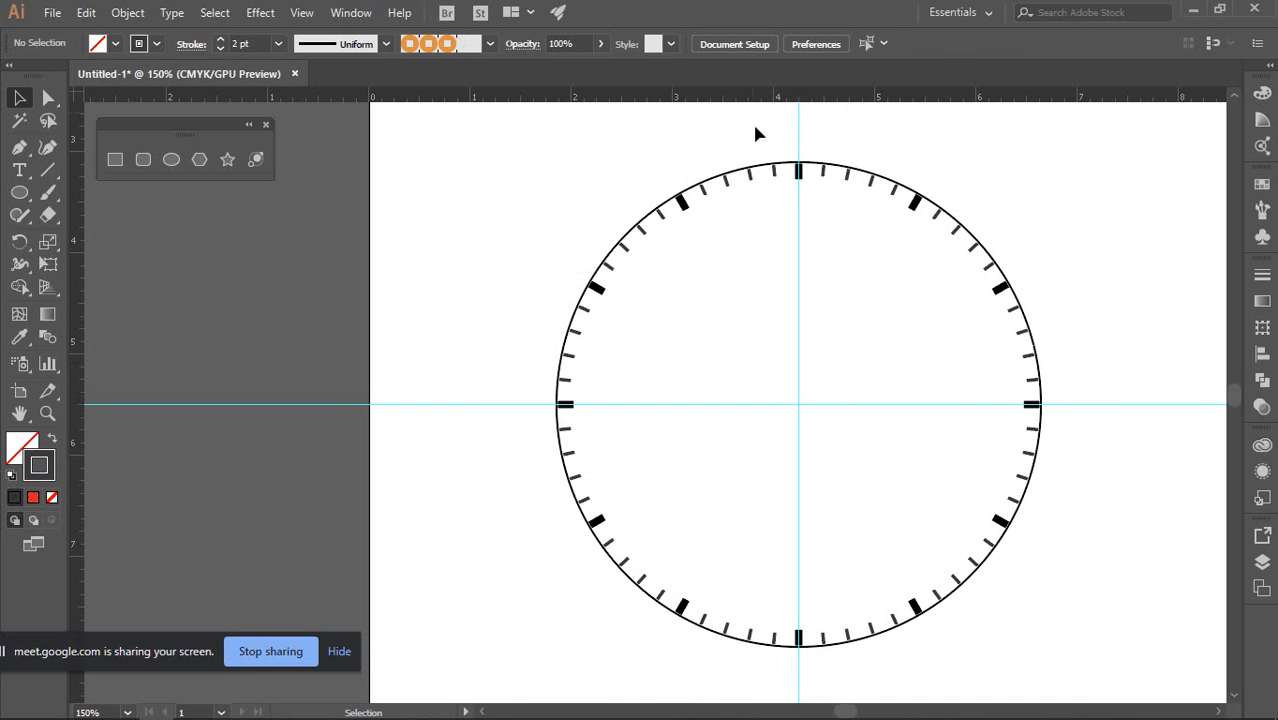
# Select all the gray minute ticks around the dial, leaving the black hour marks out of the selection
pyautogui.click(642, 228)
pyautogui.click(619, 182)
pyautogui.scroll(3, 638, 222)
pyautogui.scroll(-7, 657, 207)
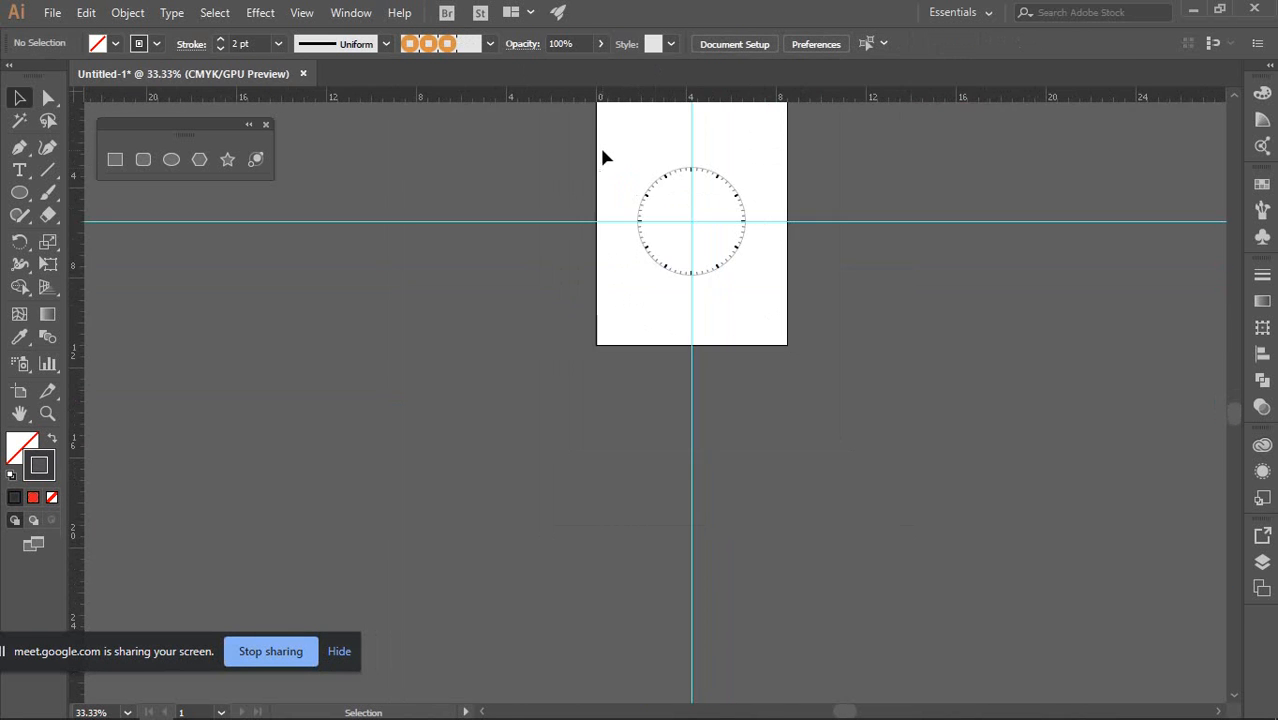
pyautogui.moveTo(597, 134); pyautogui.dragTo(850, 357)
pyautogui.scroll(5, 705, 157)
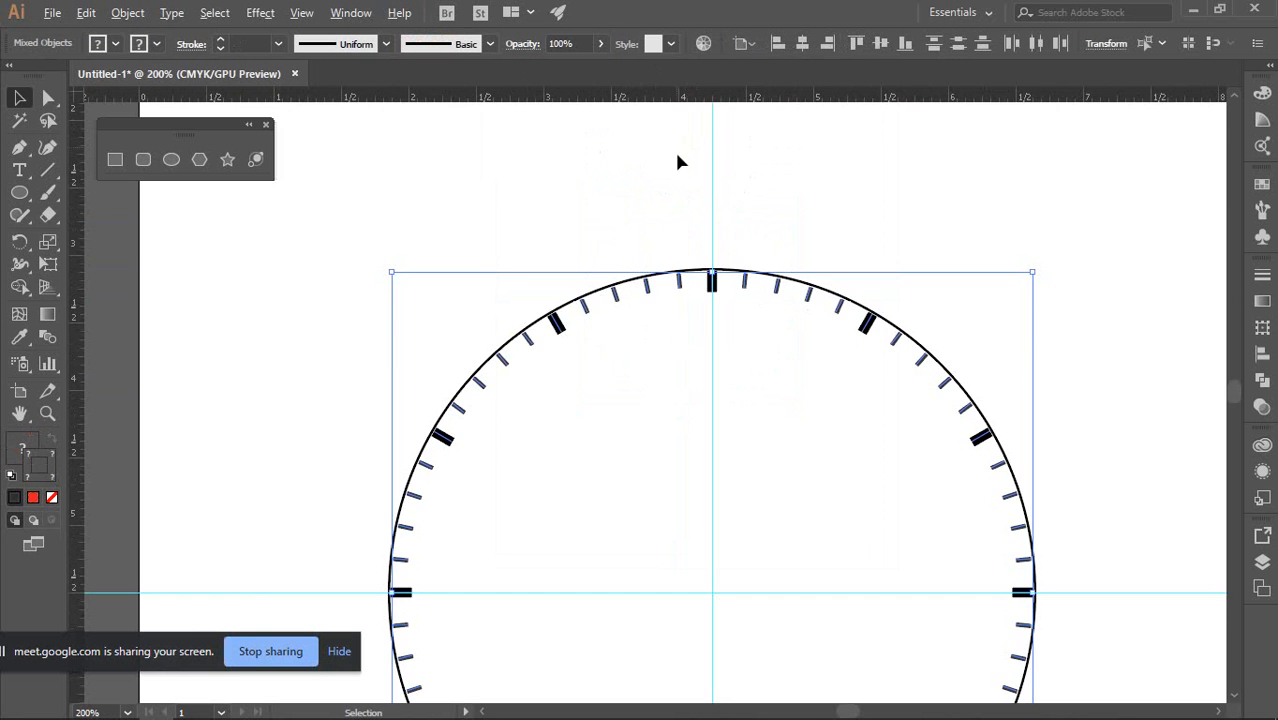
pyautogui.scroll(3, 712, 295)
pyautogui.scroll(-3, 760, 255)
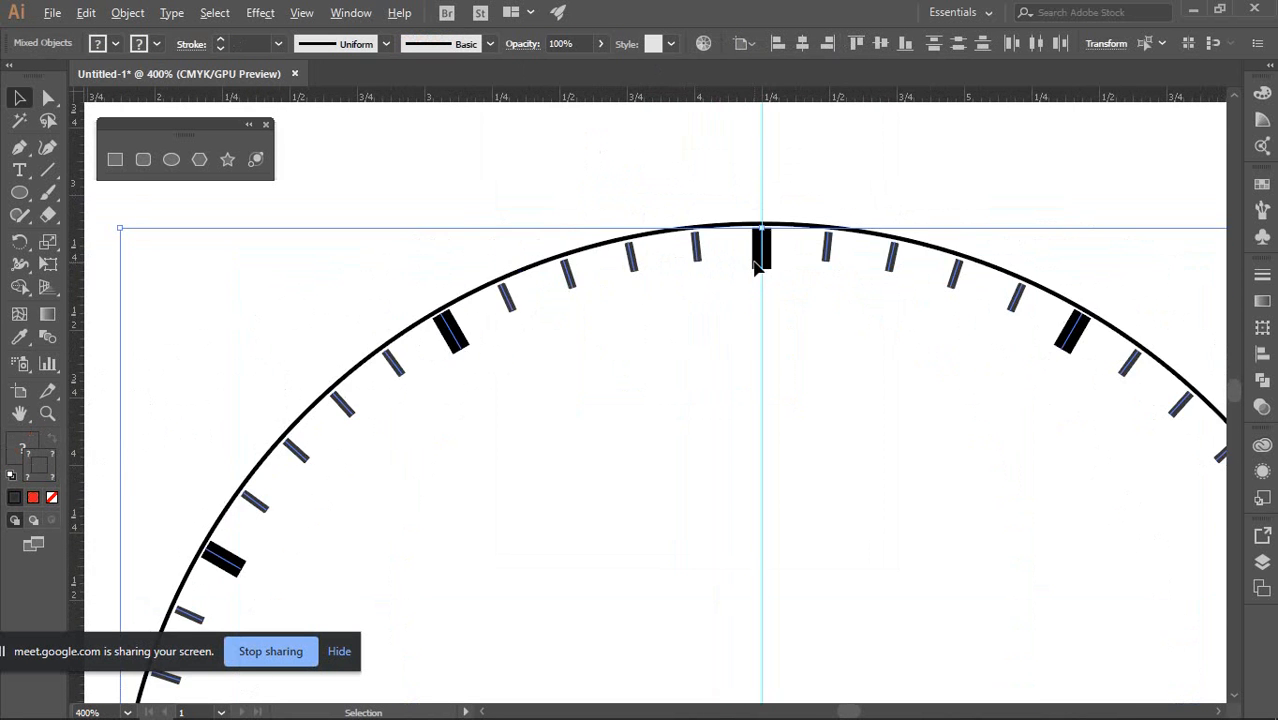
pyautogui.scroll(2, 765, 260)
pyautogui.scroll(3, 768, 263)
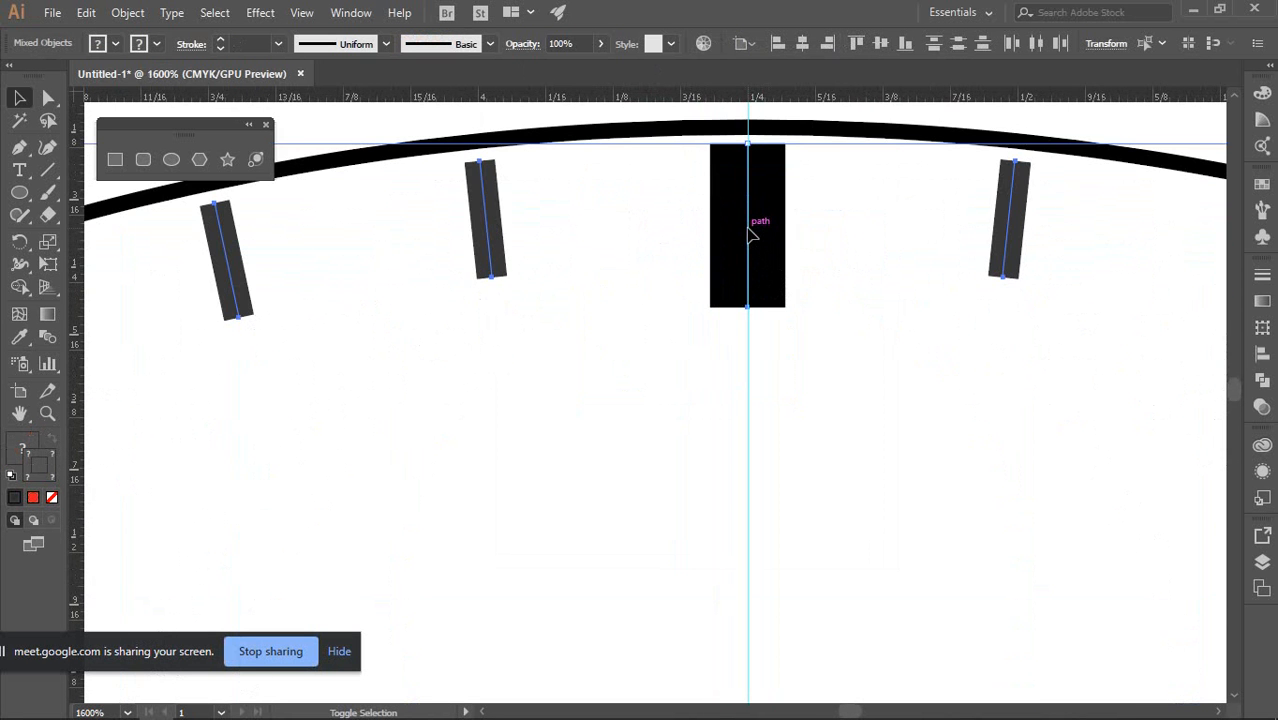
pyautogui.keyDown('shift'); pyautogui.click(750, 230); pyautogui.keyUp('shift')
# Check around the dial that the selection covers the gray ticks but not the black hour marks, and clear the selection
pyautogui.scroll(-4, 756, 229)
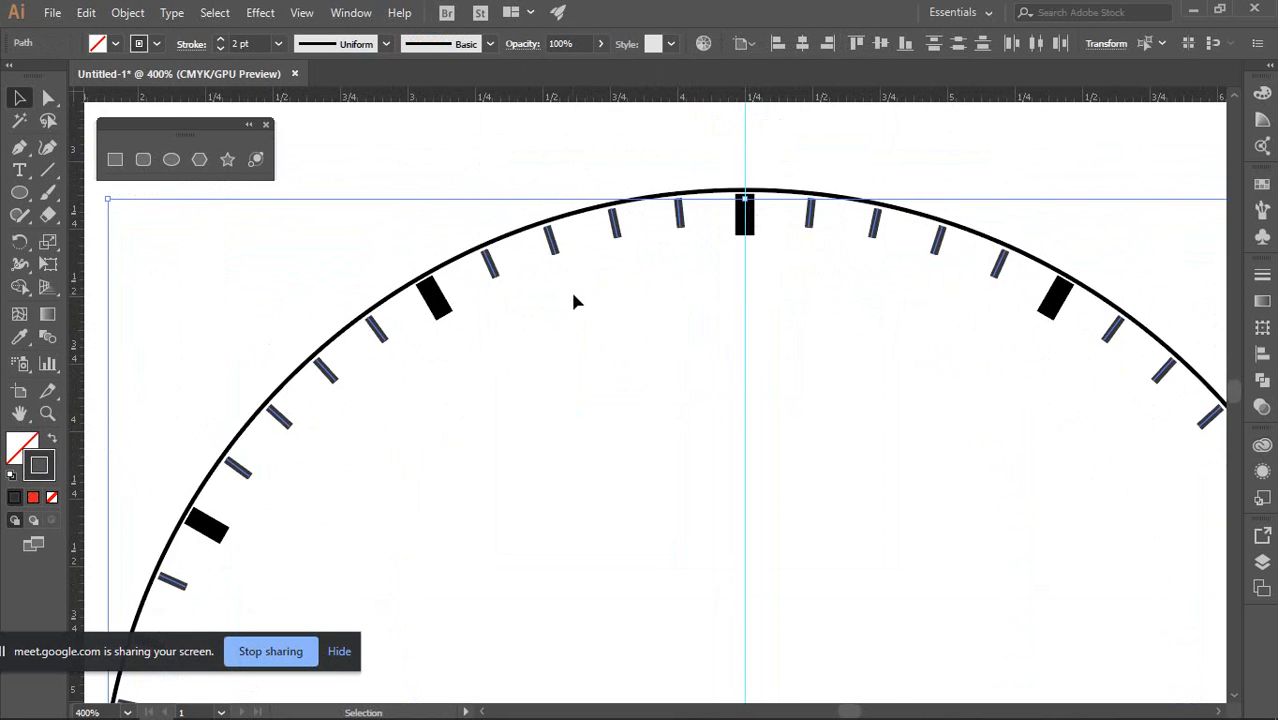
pyautogui.scroll(-2, 570, 289)
pyautogui.scroll(-2, 569, 288)
pyautogui.scroll(1, 610, 237)
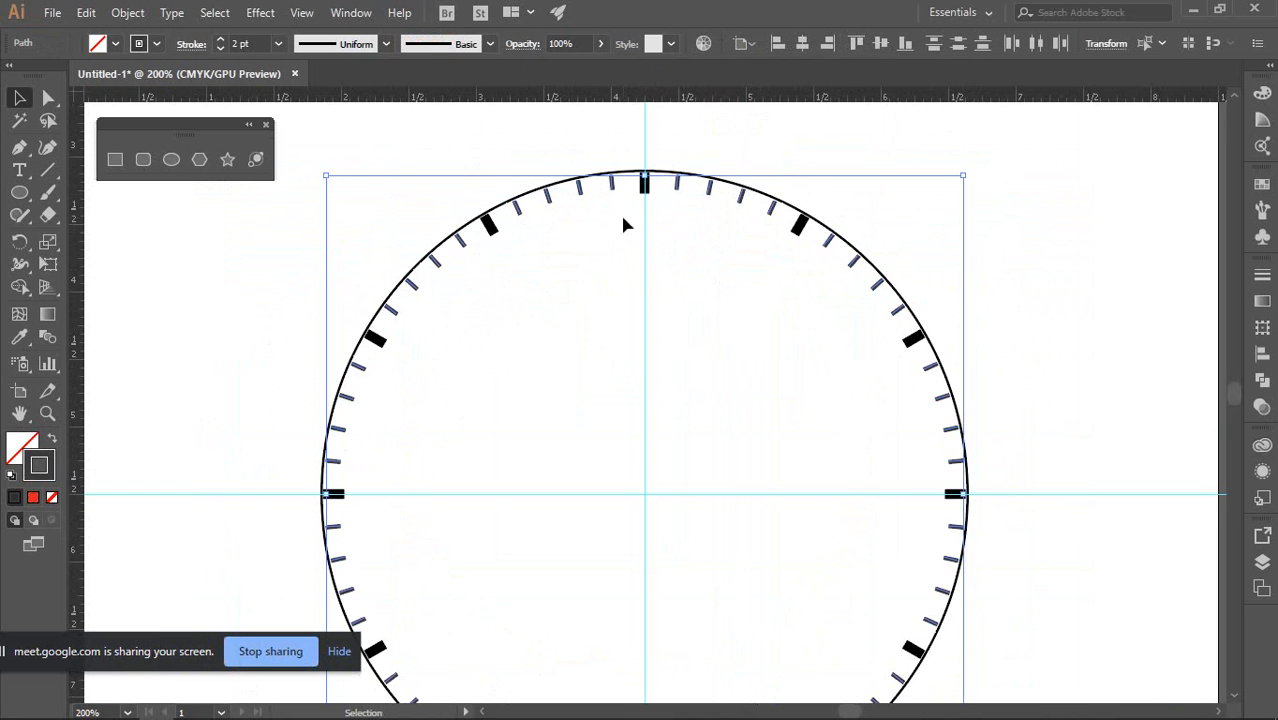
pyautogui.scroll(3, 645, 195)
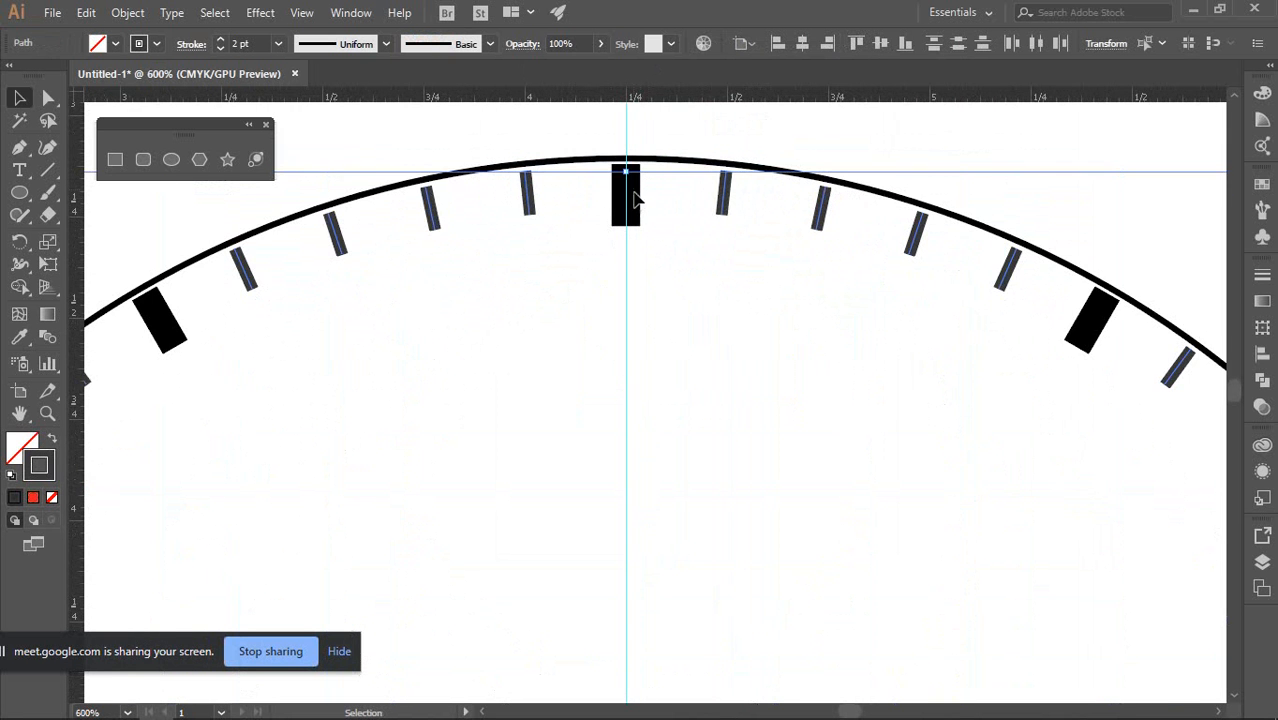
pyautogui.scroll(1, 624, 190)
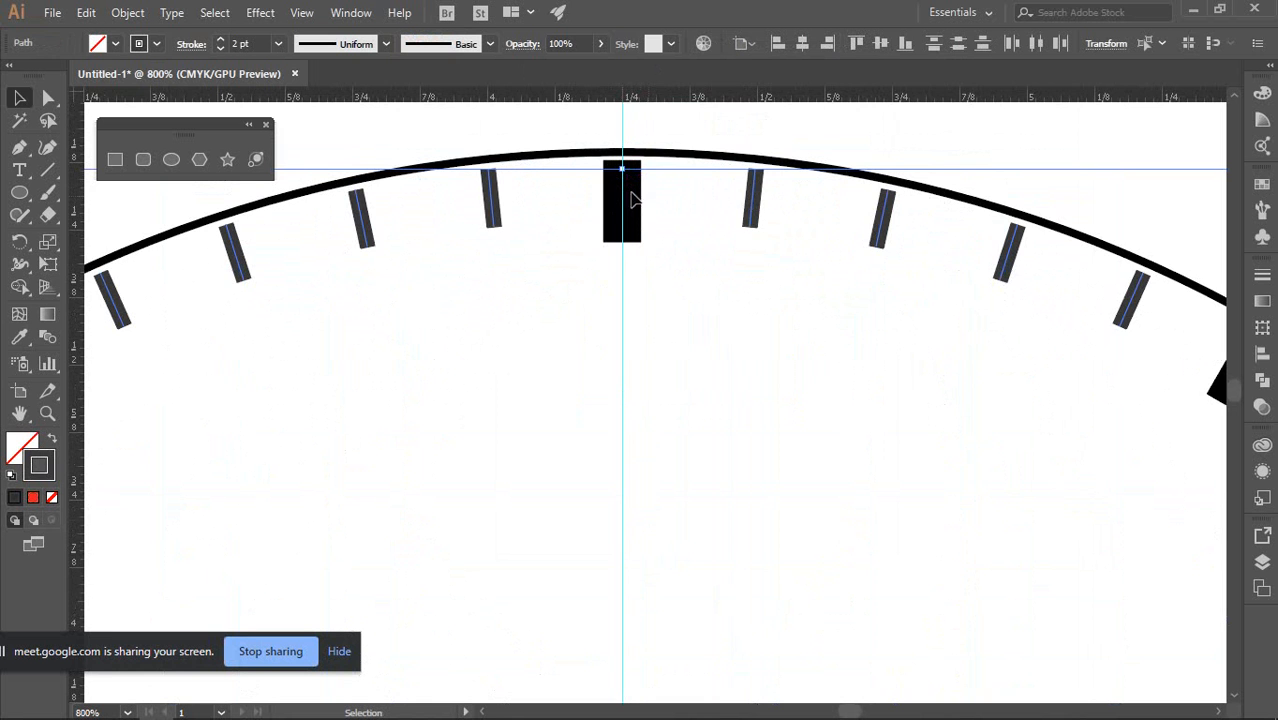
pyautogui.scroll(-5, 632, 198)
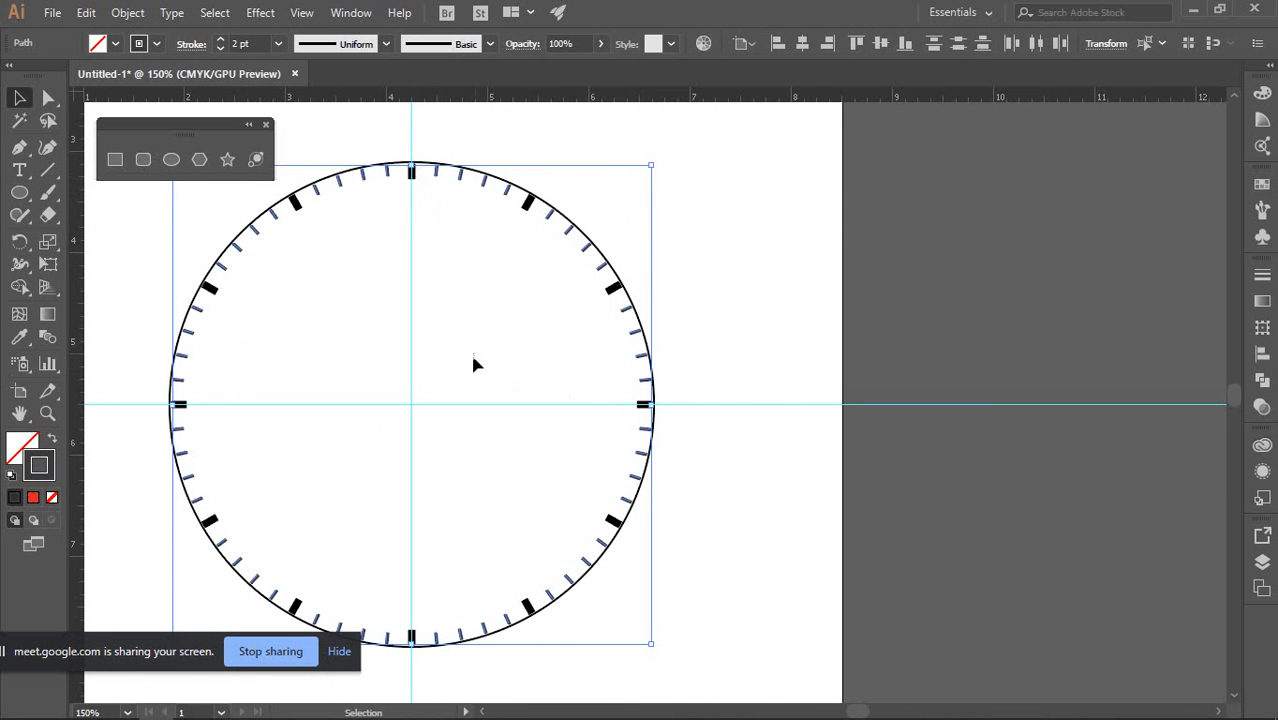
pyautogui.scroll(4, 475, 364)
pyautogui.scroll(-8, 590, 258)
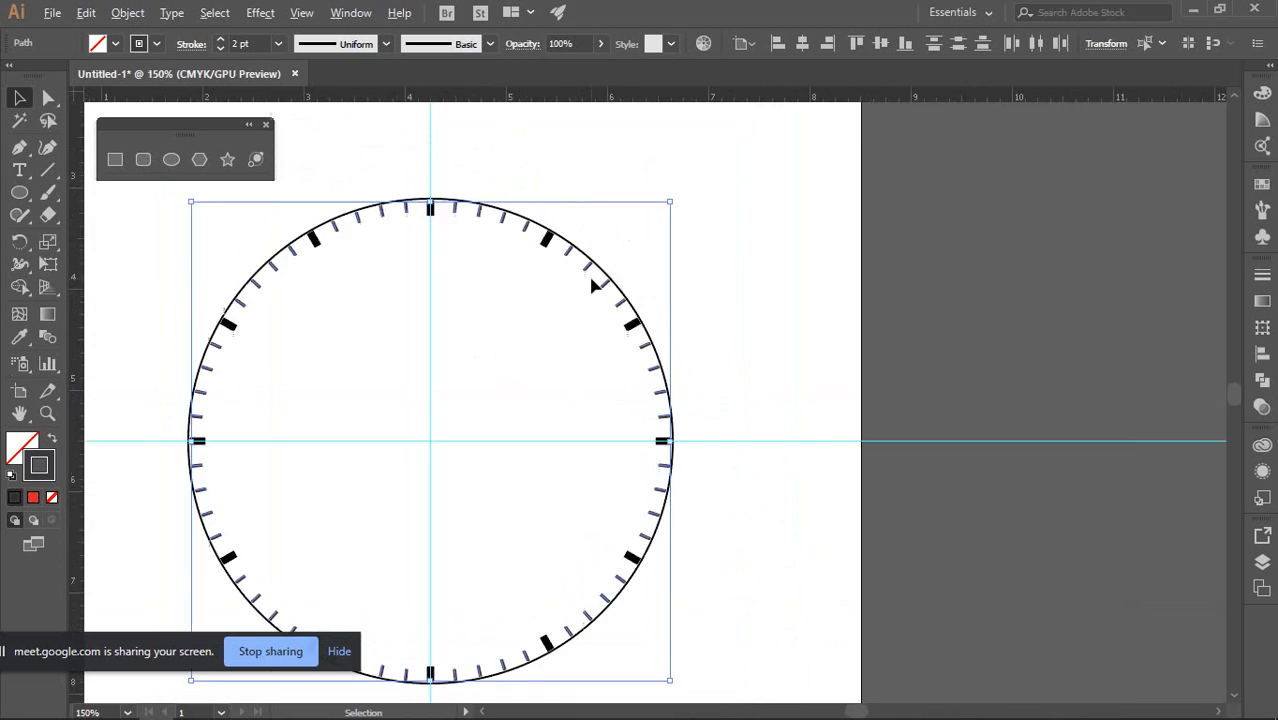
pyautogui.scroll(3, 662, 314)
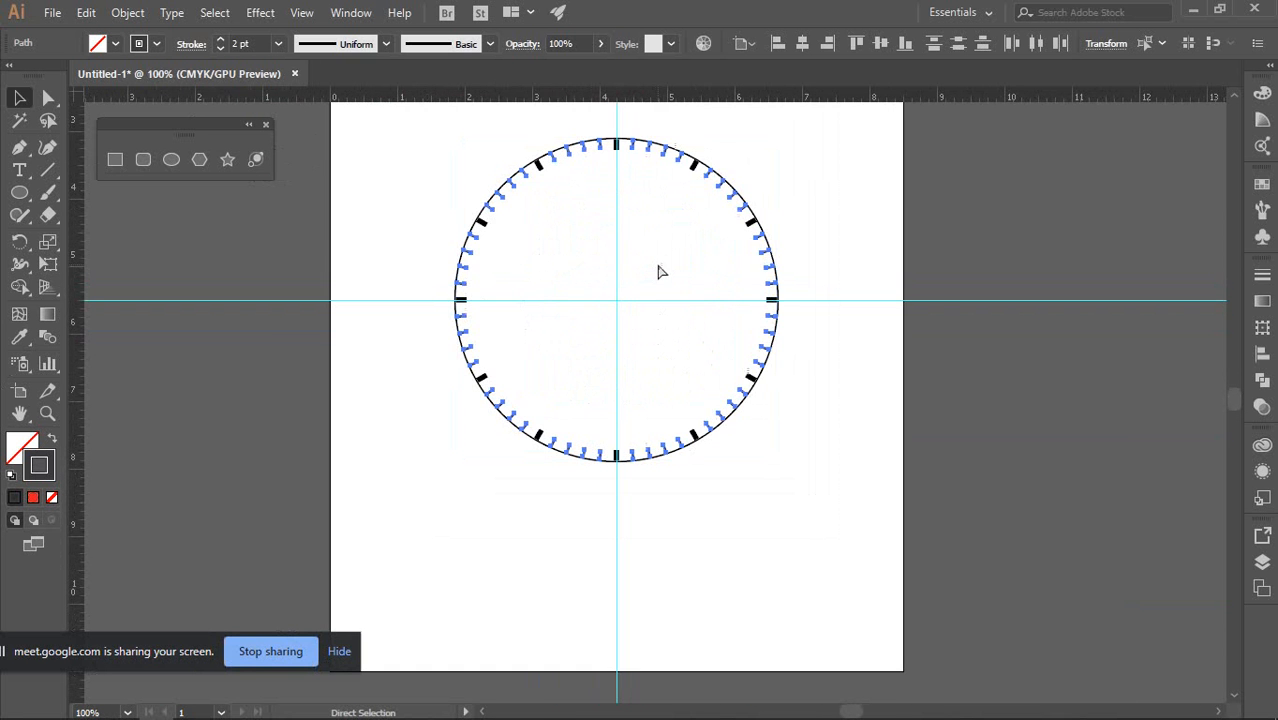
pyautogui.click(868, 272)
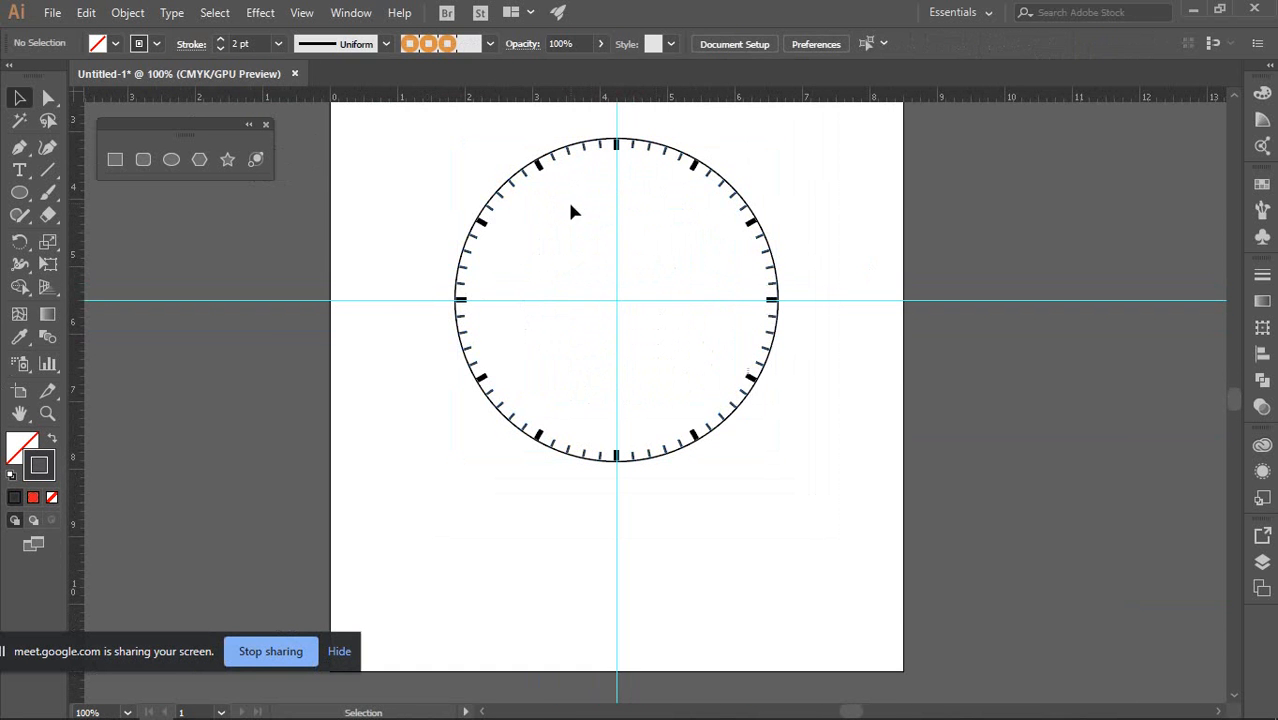
# Select the group of black hour marks and set its fill to none
pyautogui.scroll(2, 590, 140)
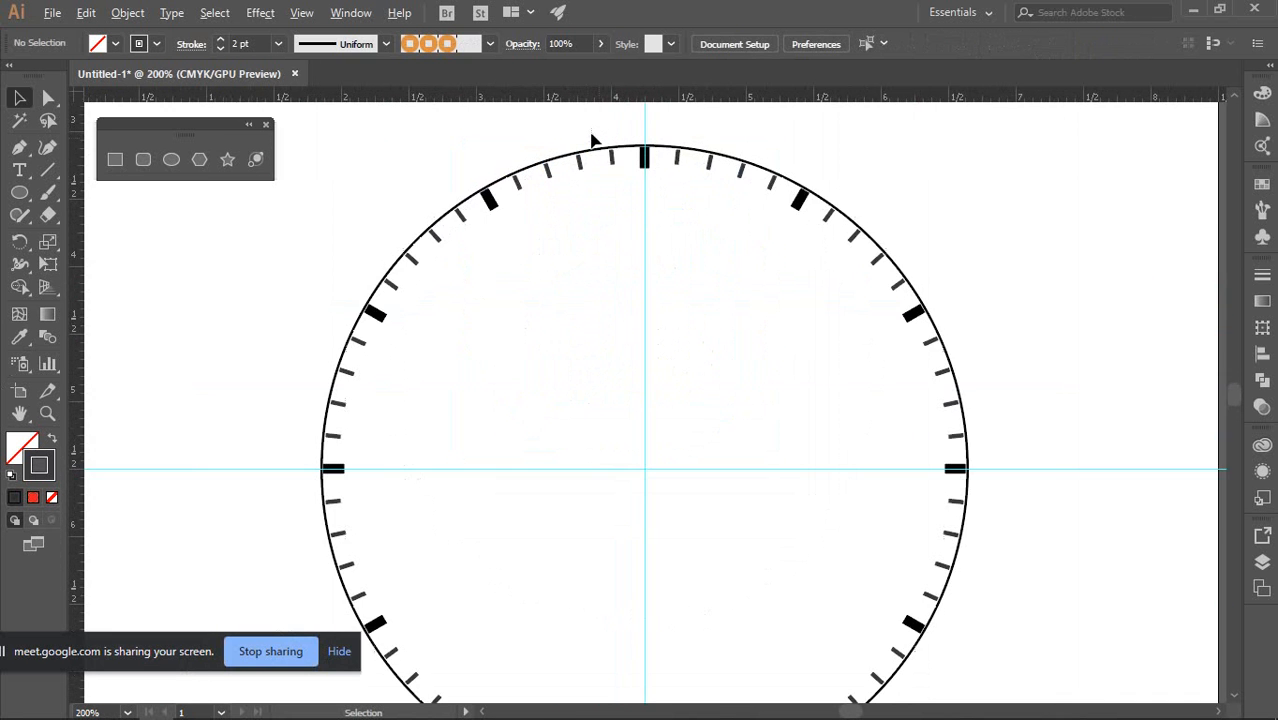
pyautogui.click(643, 153)
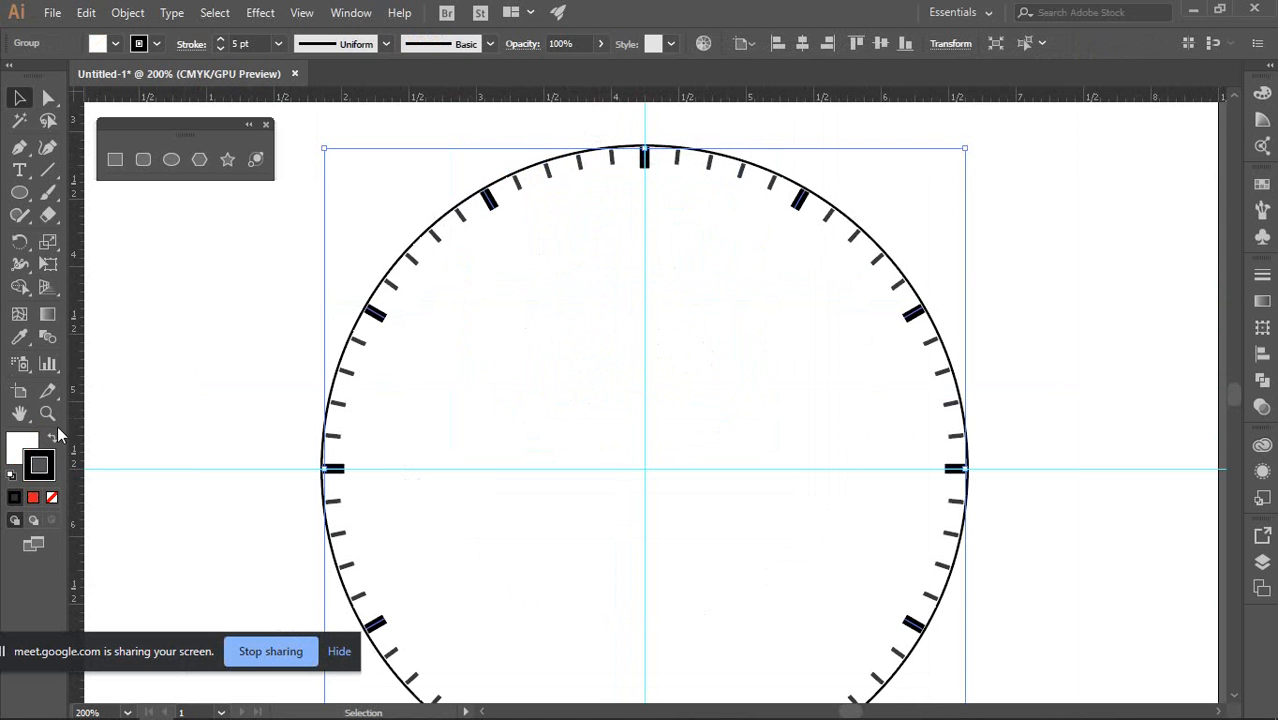
pyautogui.click(22, 447)
pyautogui.click(52, 498)
# Set the hour marks' stroke to blue with C 100, M 100, Y 0, K 0, and deselect them
pyautogui.click(46, 472)
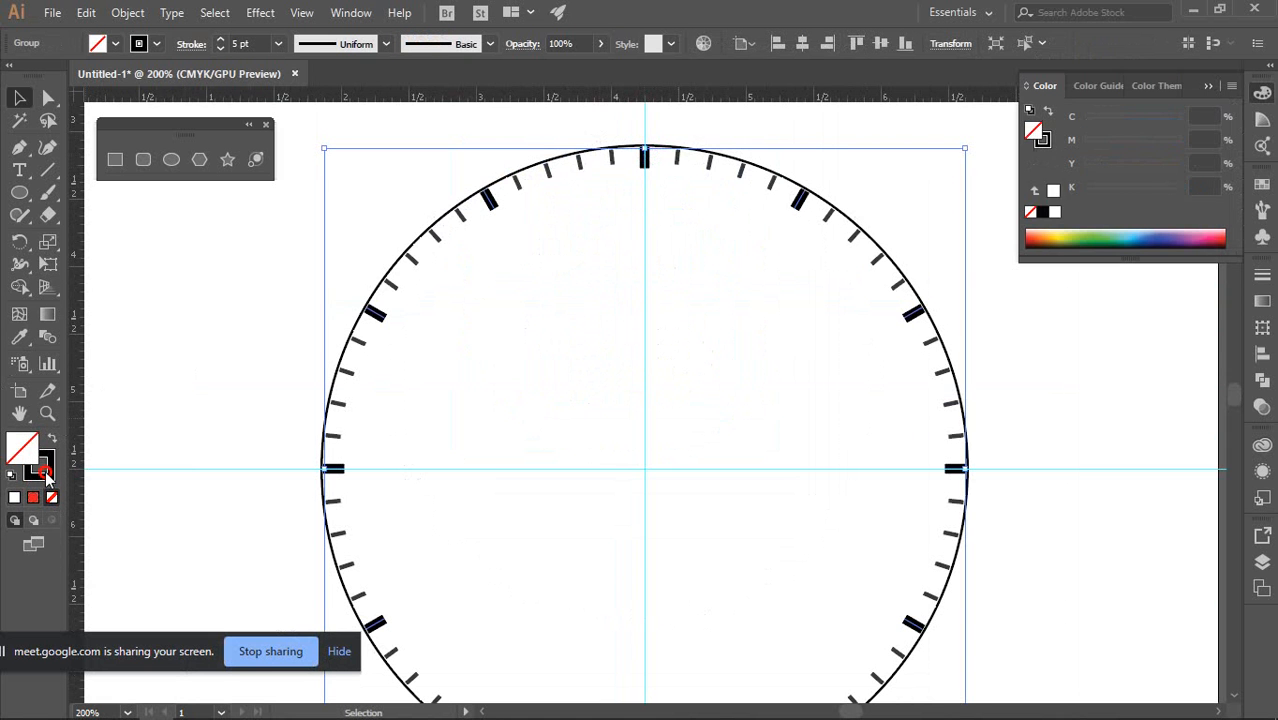
pyautogui.click(1081, 231)
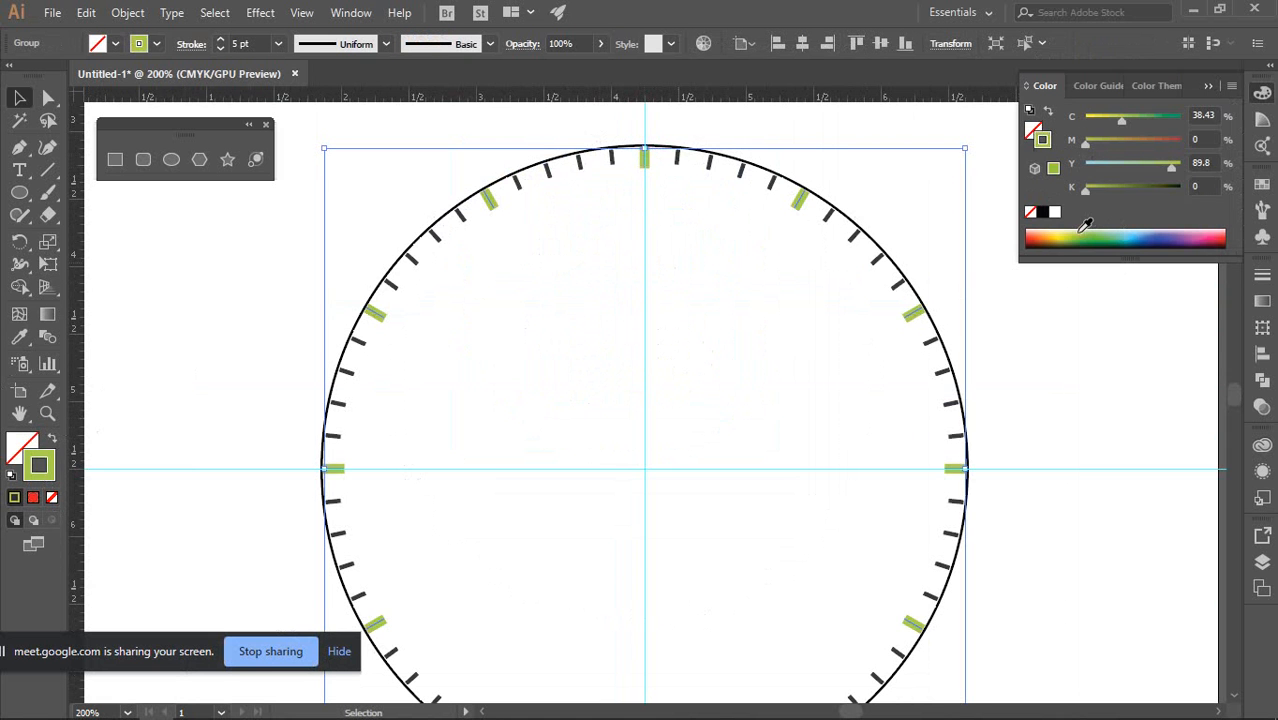
pyautogui.moveTo(1123, 119); pyautogui.dragTo(1182, 118)
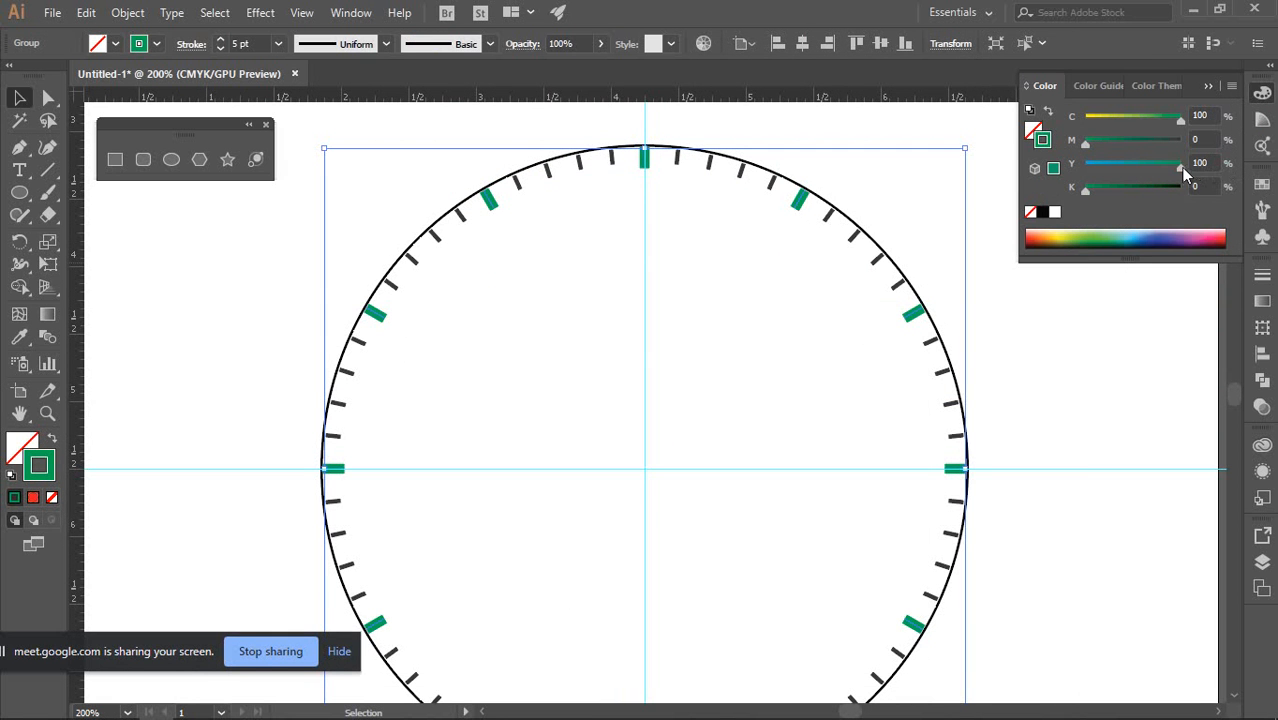
pyautogui.moveTo(1181, 167); pyautogui.dragTo(919, 171)
pyautogui.moveTo(1087, 146); pyautogui.dragTo(1186, 144)
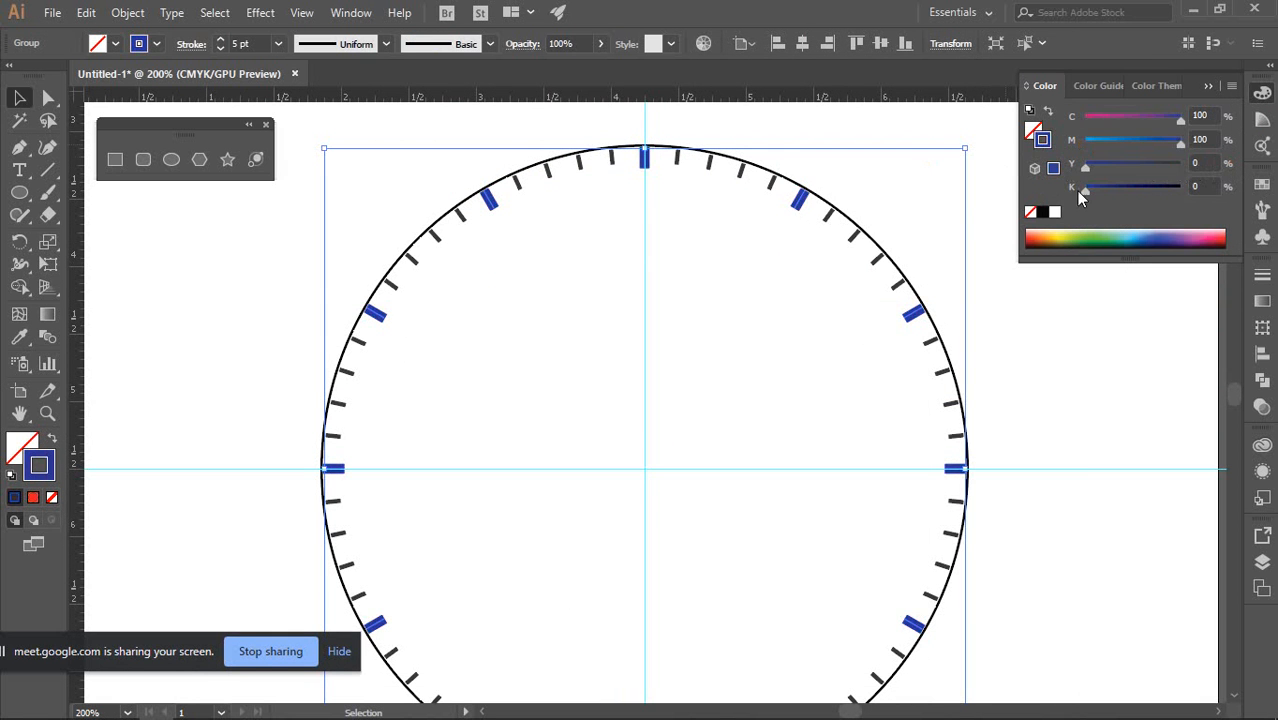
pyautogui.click(930, 186)
pyautogui.scroll(-1, 929, 199)
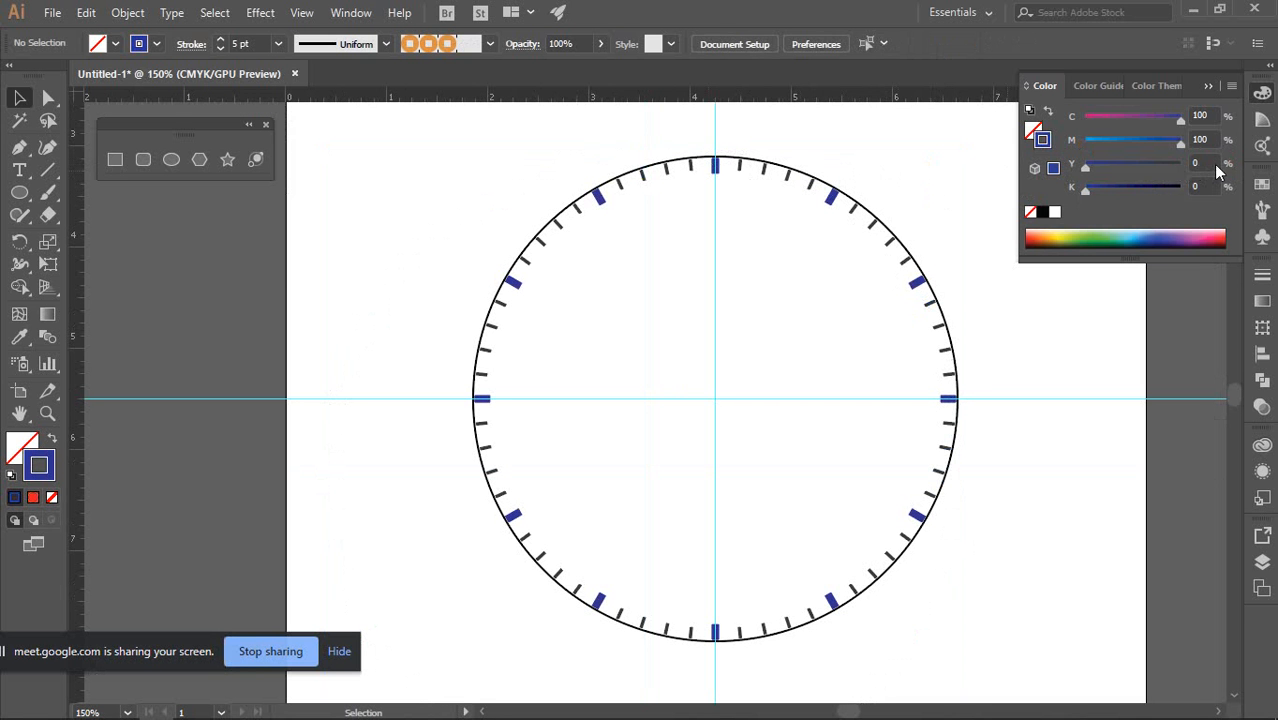
pyautogui.click(1268, 97)
# Select the group of blue hour marks on the dial
pyautogui.scroll(1, 915, 198)
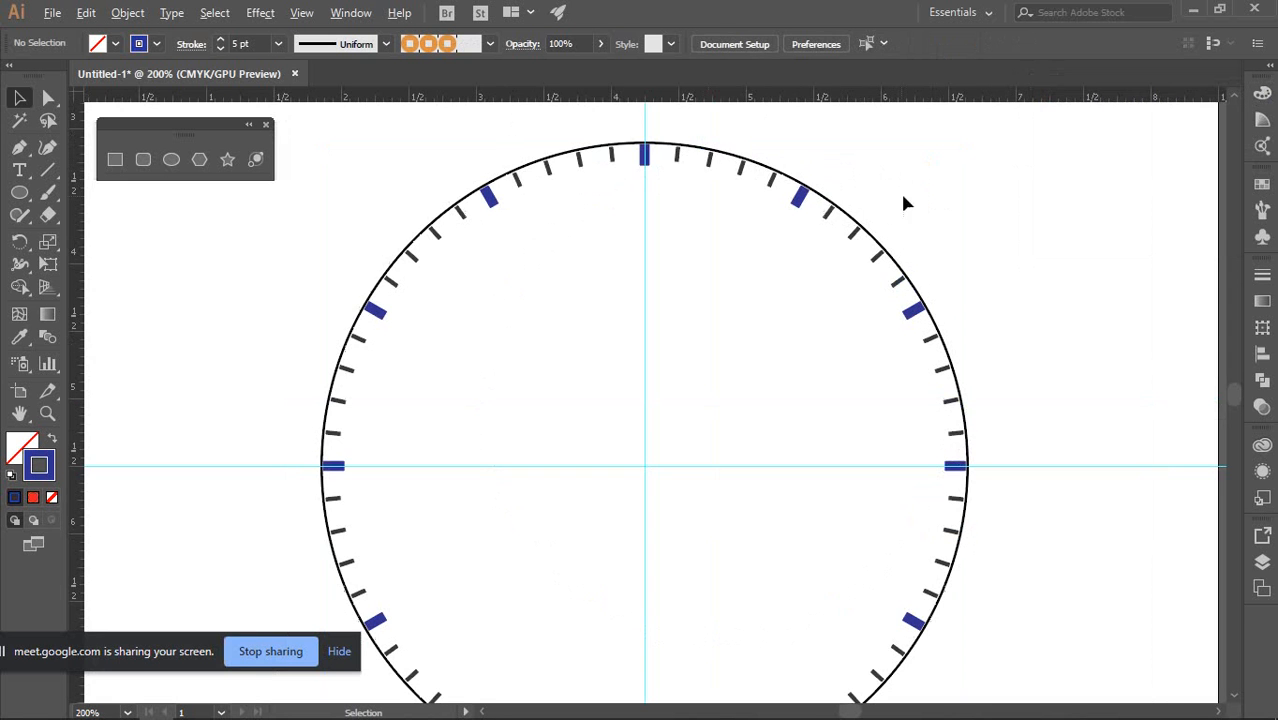
pyautogui.click(645, 157)
pyautogui.scroll(-1, 648, 160)
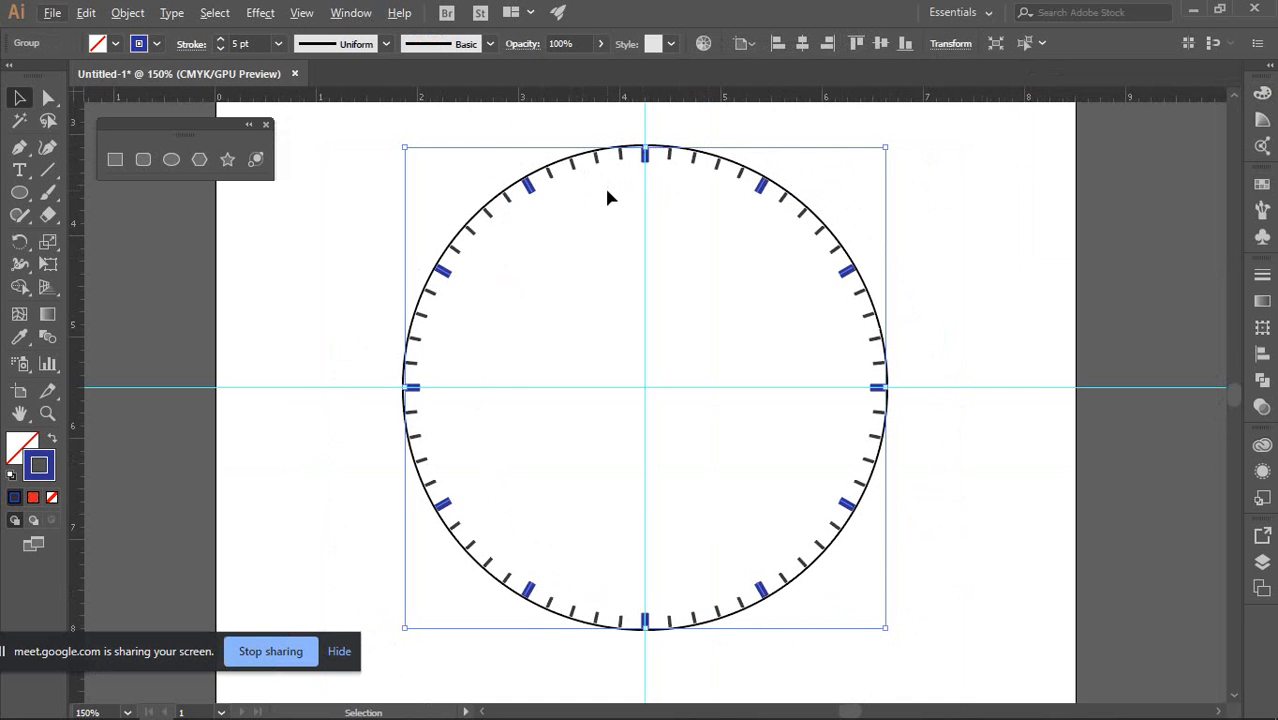
pyautogui.scroll(-2, 606, 182)
pyautogui.scroll(3, 613, 193)
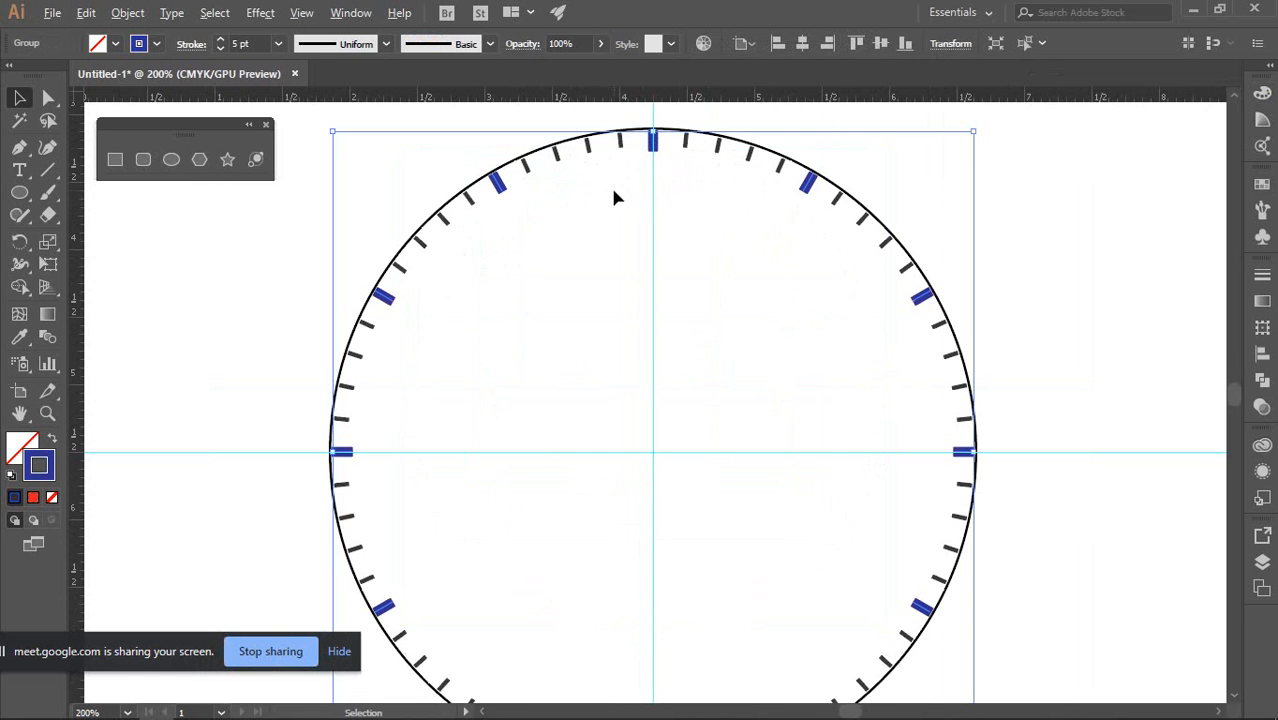
# Reselect the hour marks and set their stroke to dark red with C 0, M 100, Y 100, K 41
pyautogui.click(668, 224)
pyautogui.scroll(-4, 547, 341)
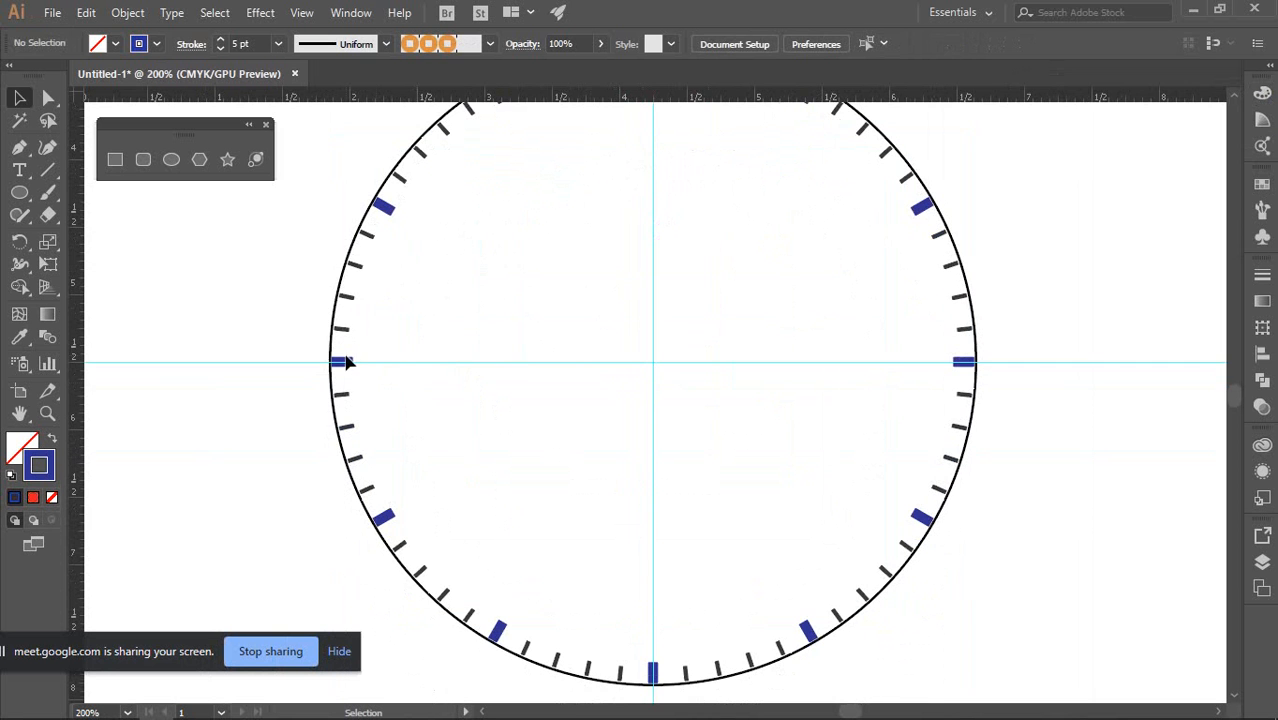
pyautogui.click(337, 362)
pyautogui.click(24, 448)
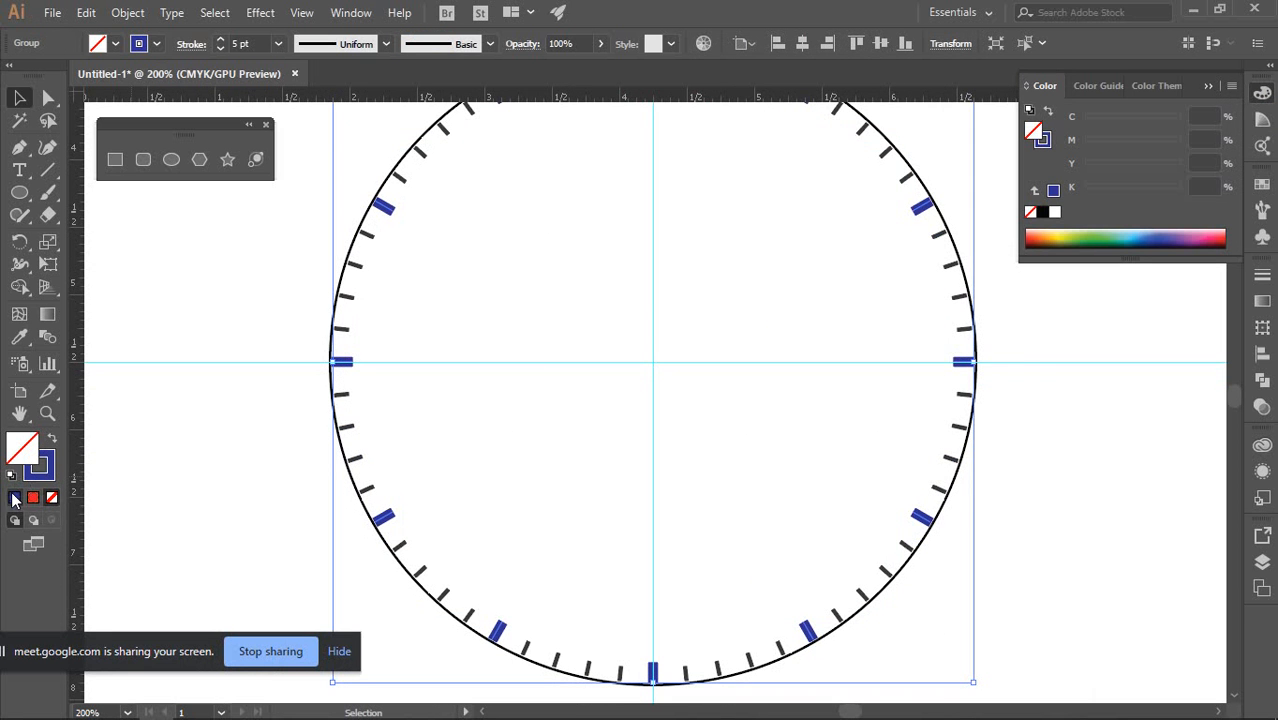
pyautogui.click(44, 470)
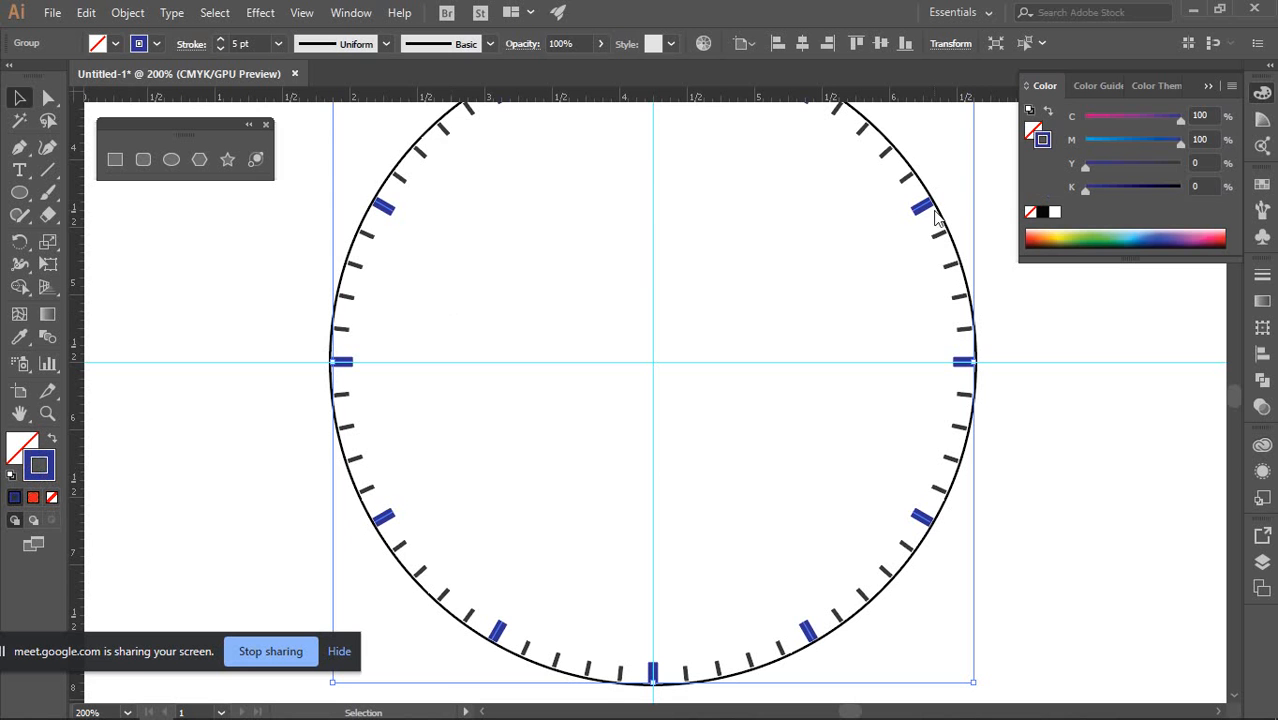
pyautogui.moveTo(1180, 119); pyautogui.dragTo(966, 130)
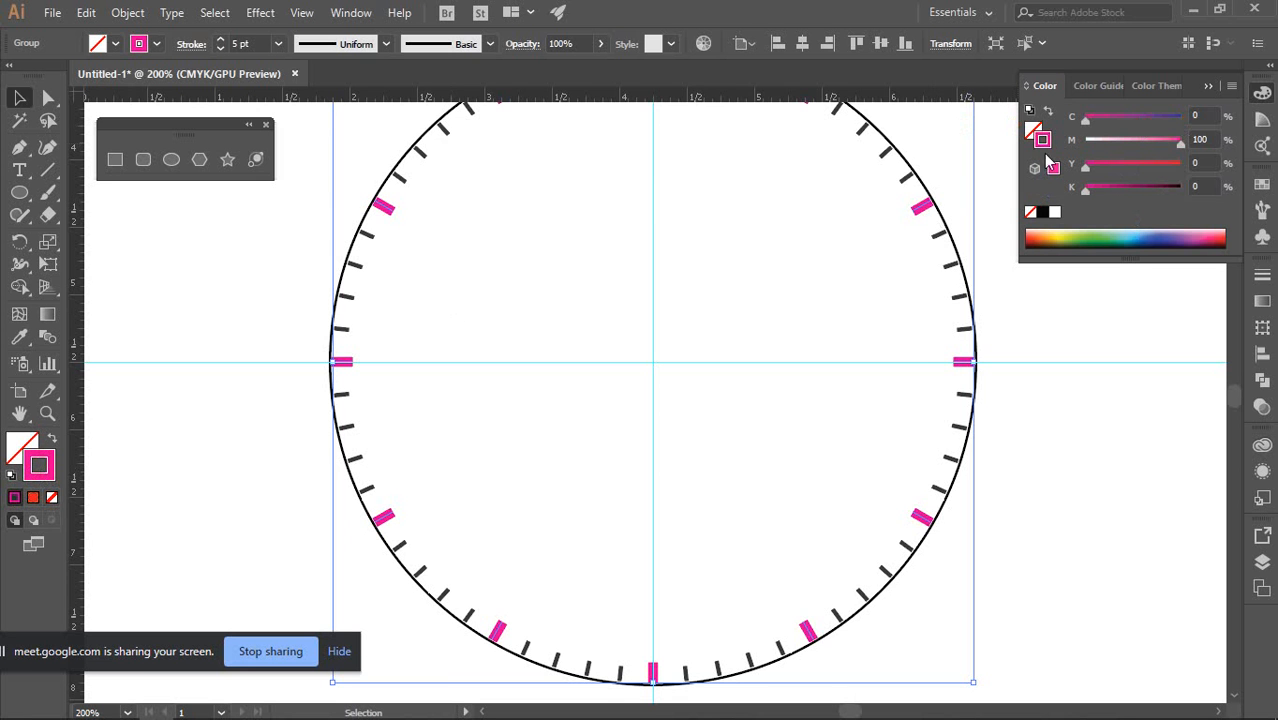
pyautogui.moveTo(1088, 166); pyautogui.dragTo(1252, 186)
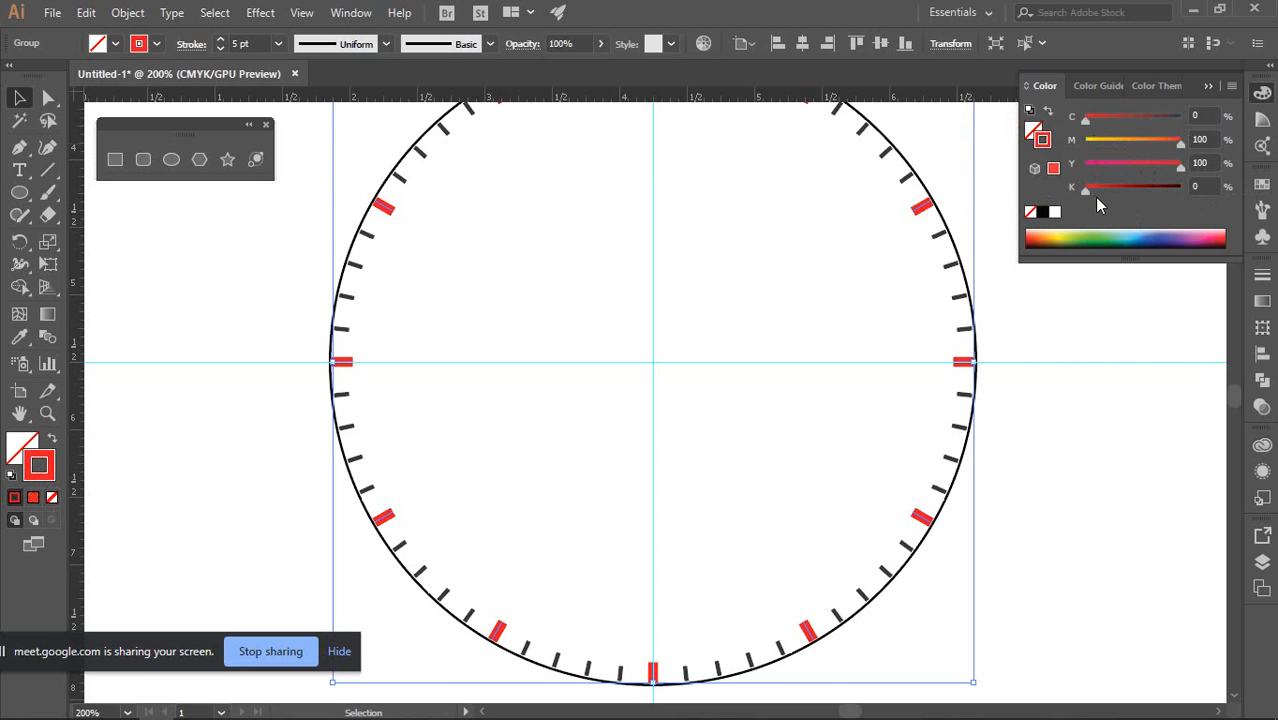
pyautogui.moveTo(1087, 193); pyautogui.dragTo(1125, 196)
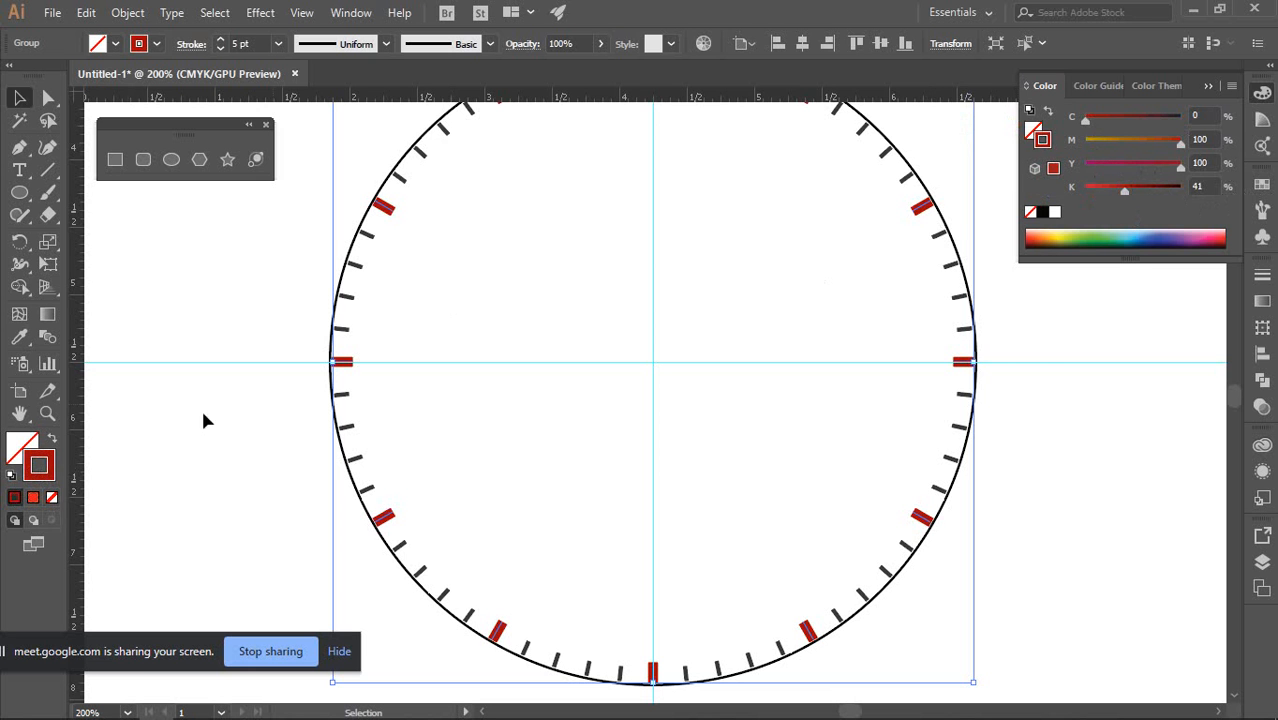
# Try a yellow fill on the selected hour marks and reset their fill to none
pyautogui.click(15, 440)
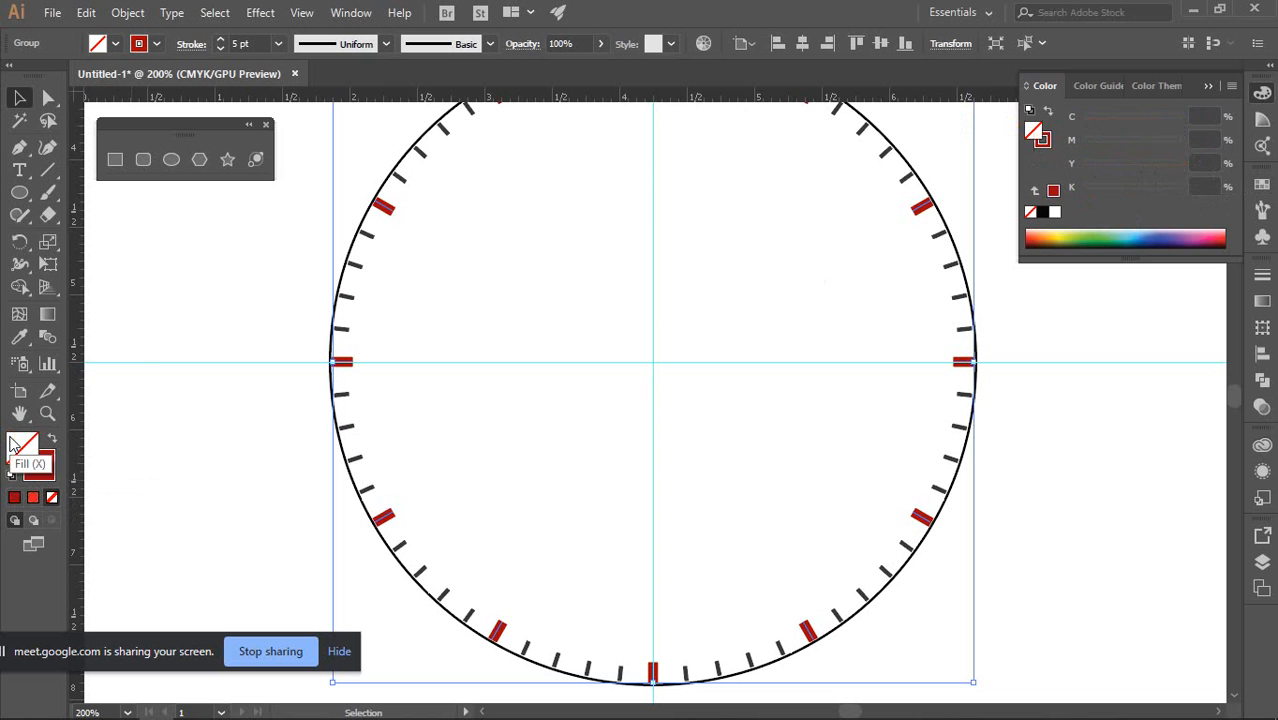
pyautogui.click(1064, 234)
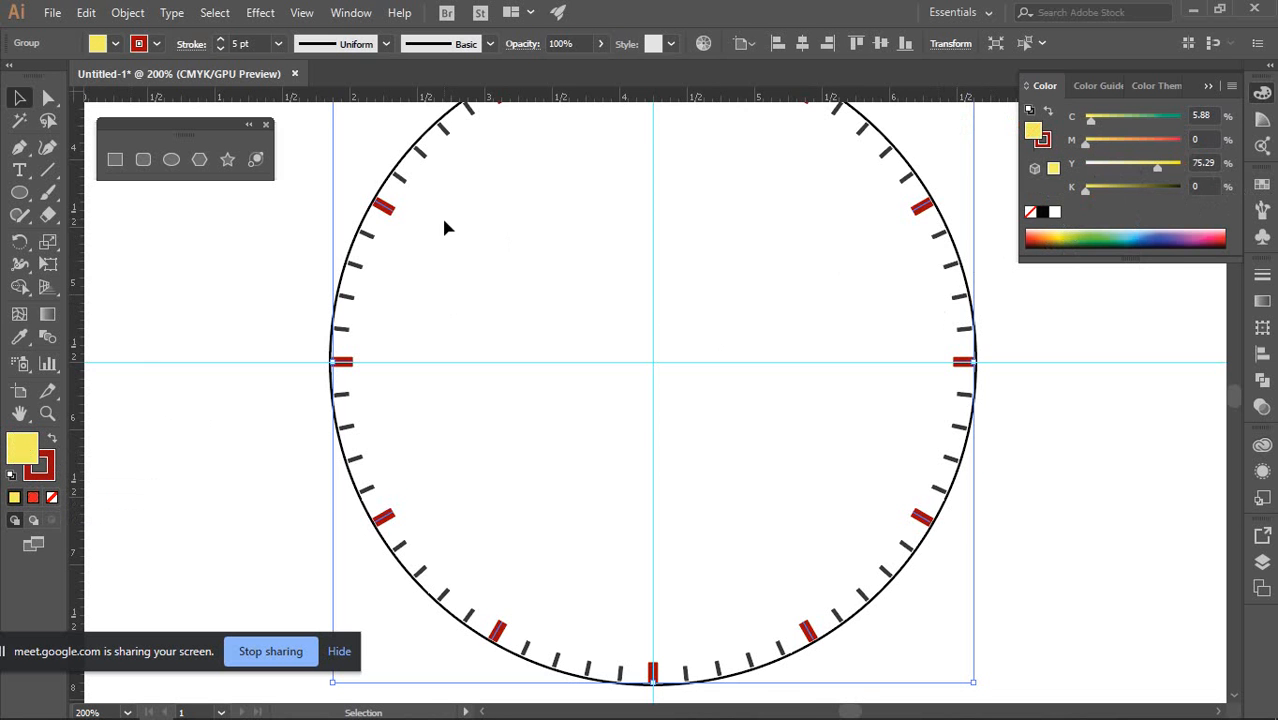
pyautogui.scroll(3, 446, 228)
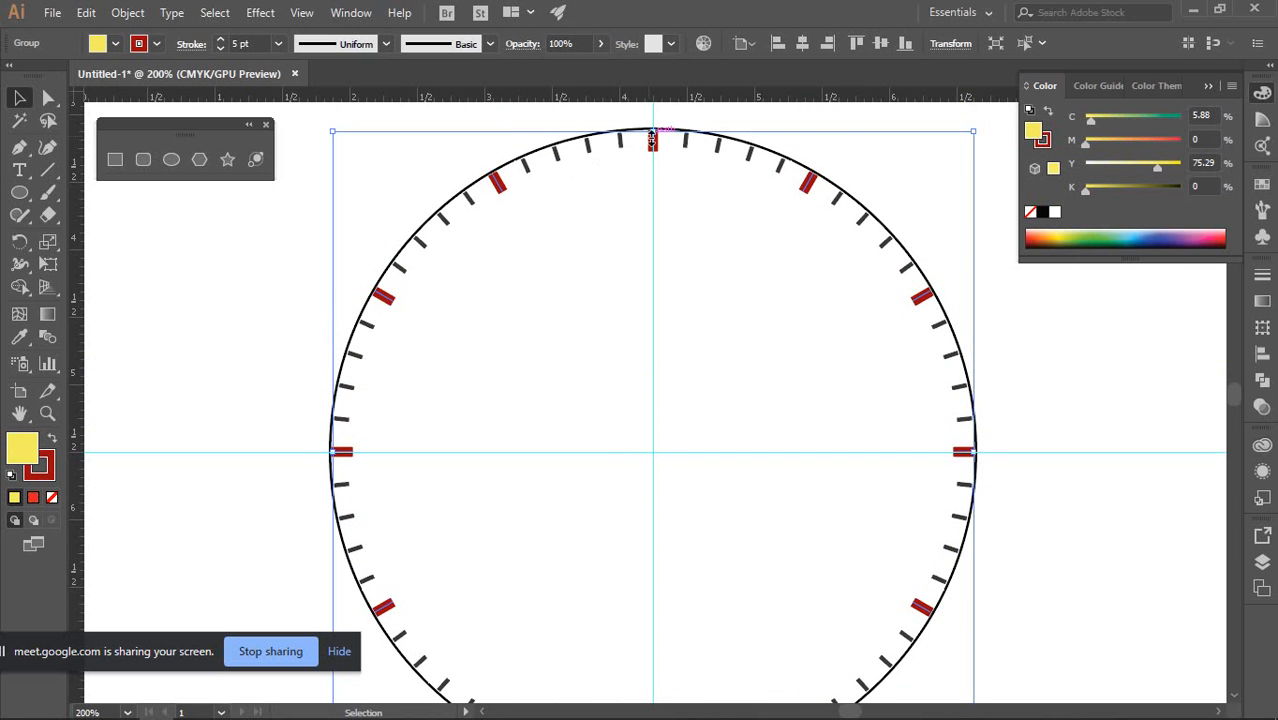
pyautogui.scroll(2, 493, 182)
pyautogui.scroll(4, 495, 181)
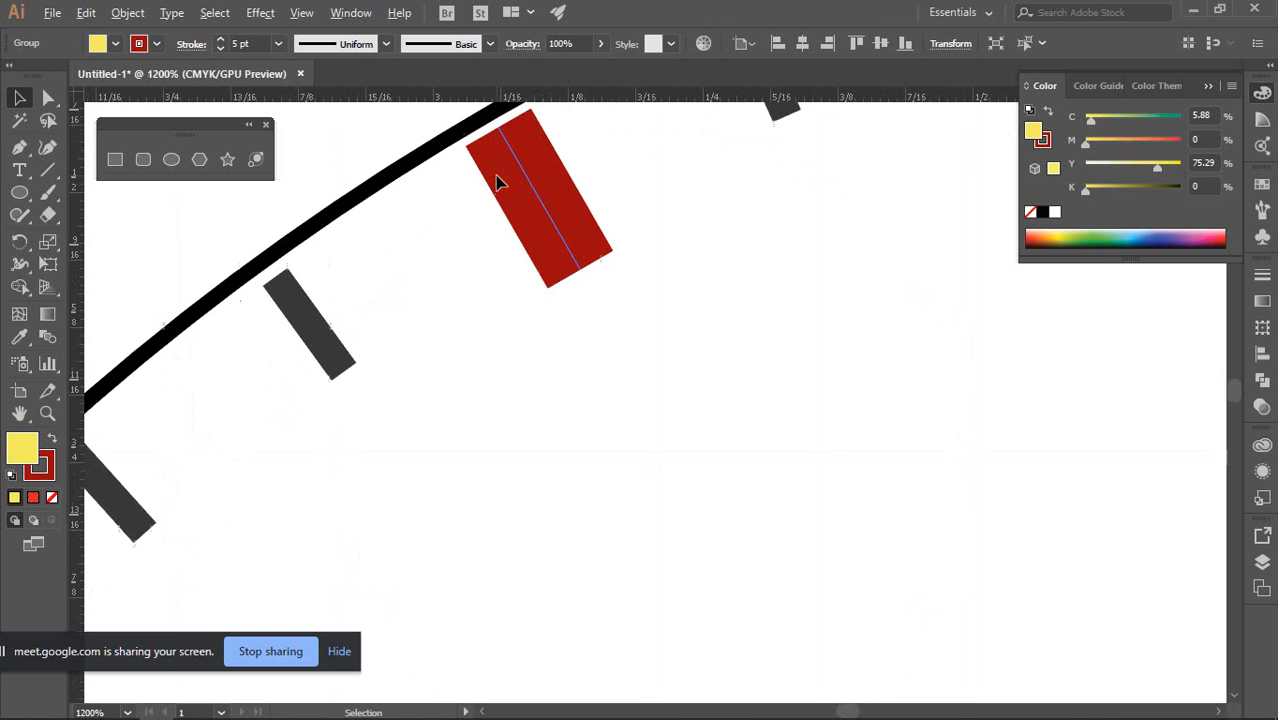
pyautogui.click(52, 507)
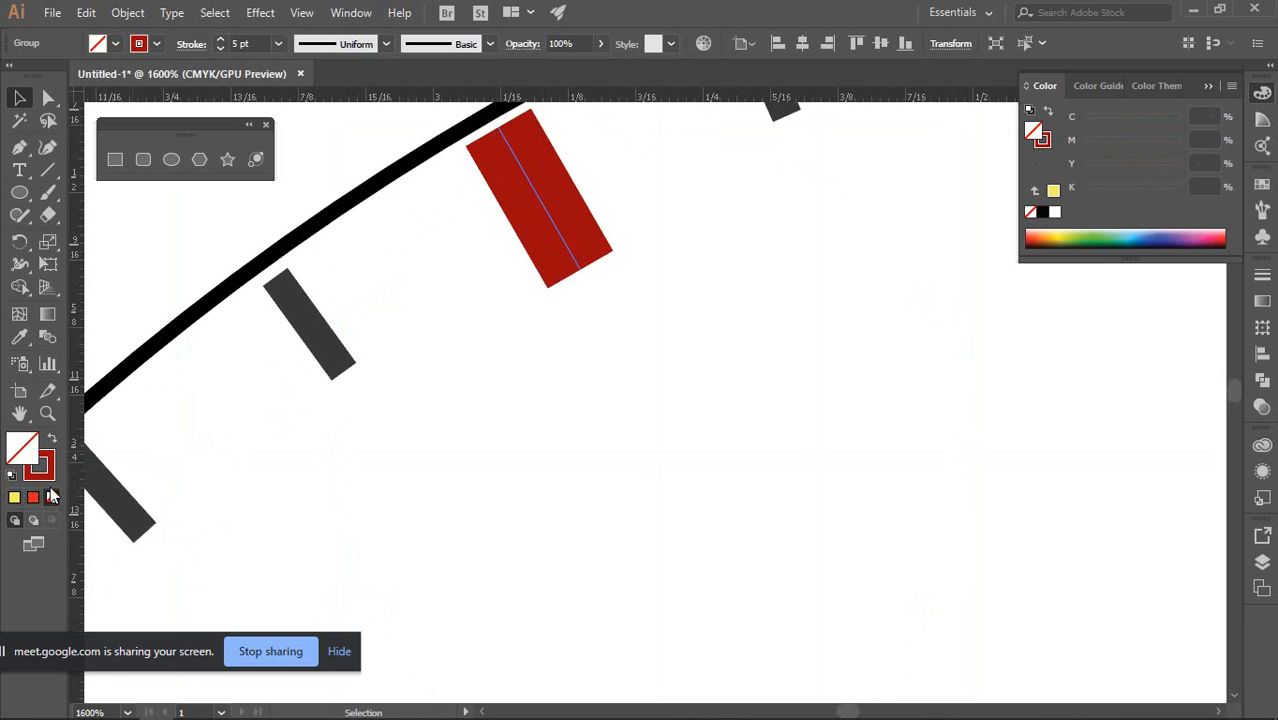
# Set the hour marks' stroke to black with C 0, M 0, Y 0, K 100, and deselect them
pyautogui.click(44, 468)
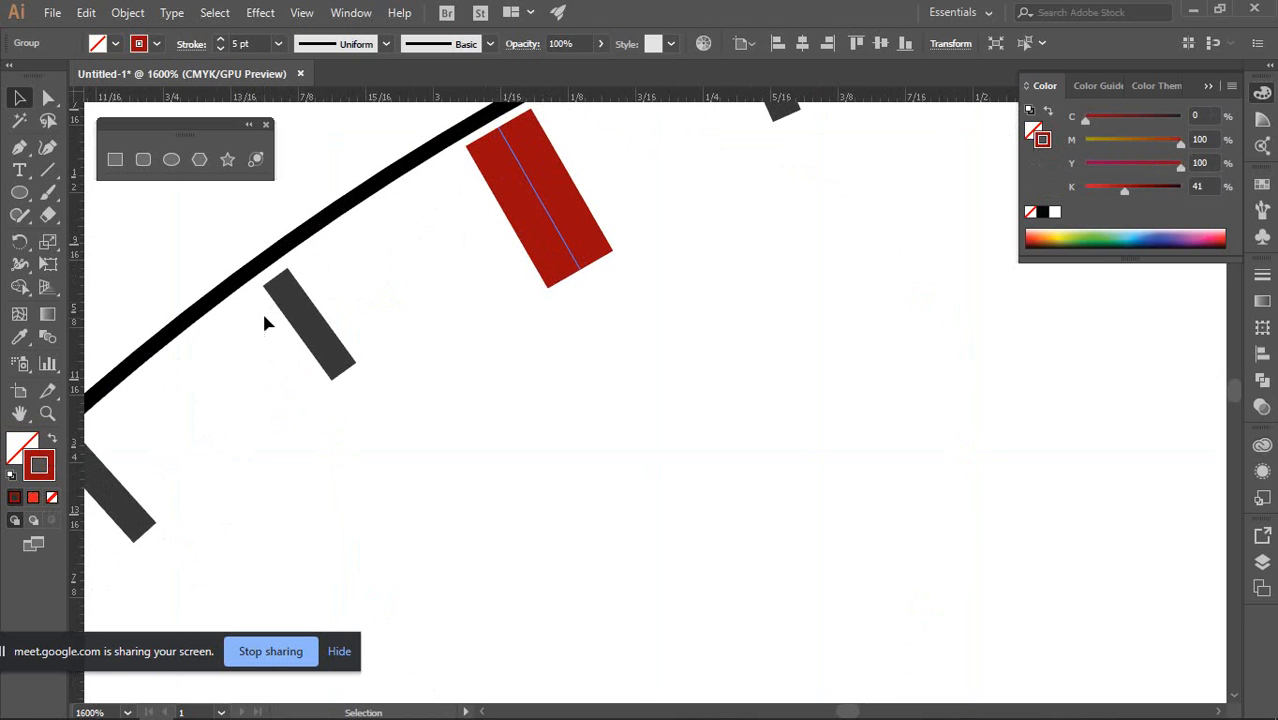
pyautogui.scroll(-3, 262, 325)
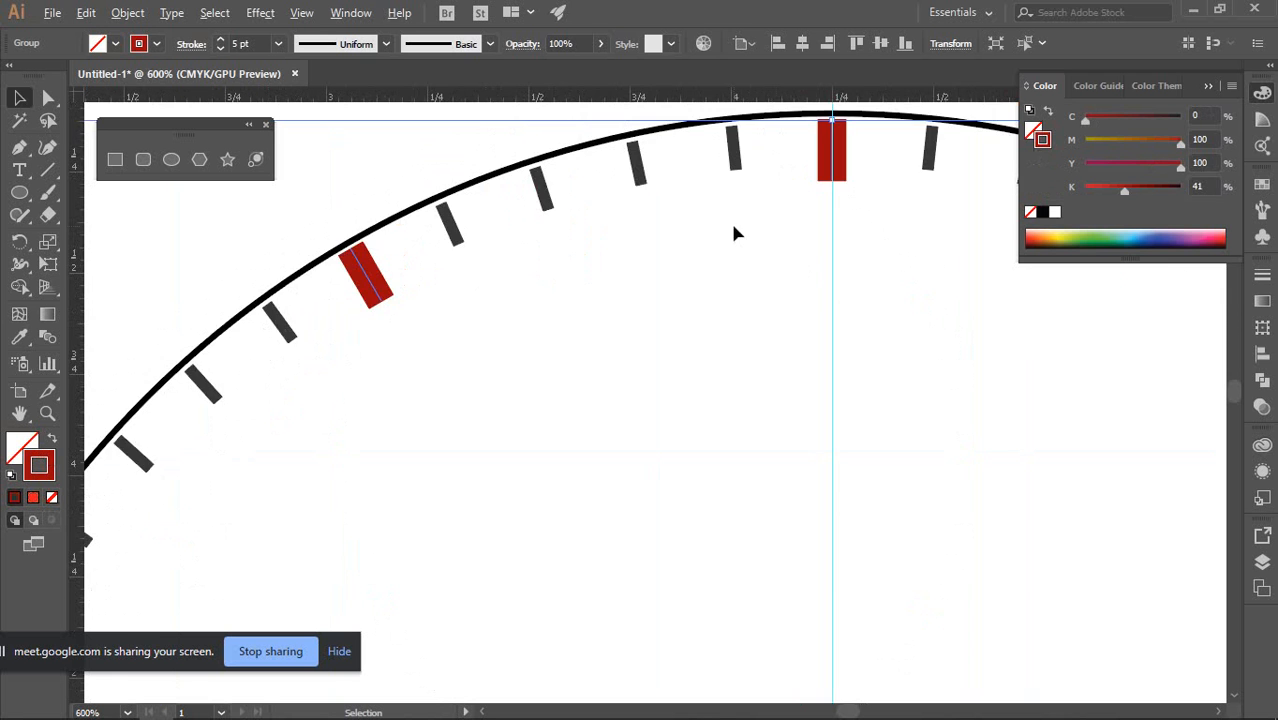
pyautogui.scroll(-1, 734, 233)
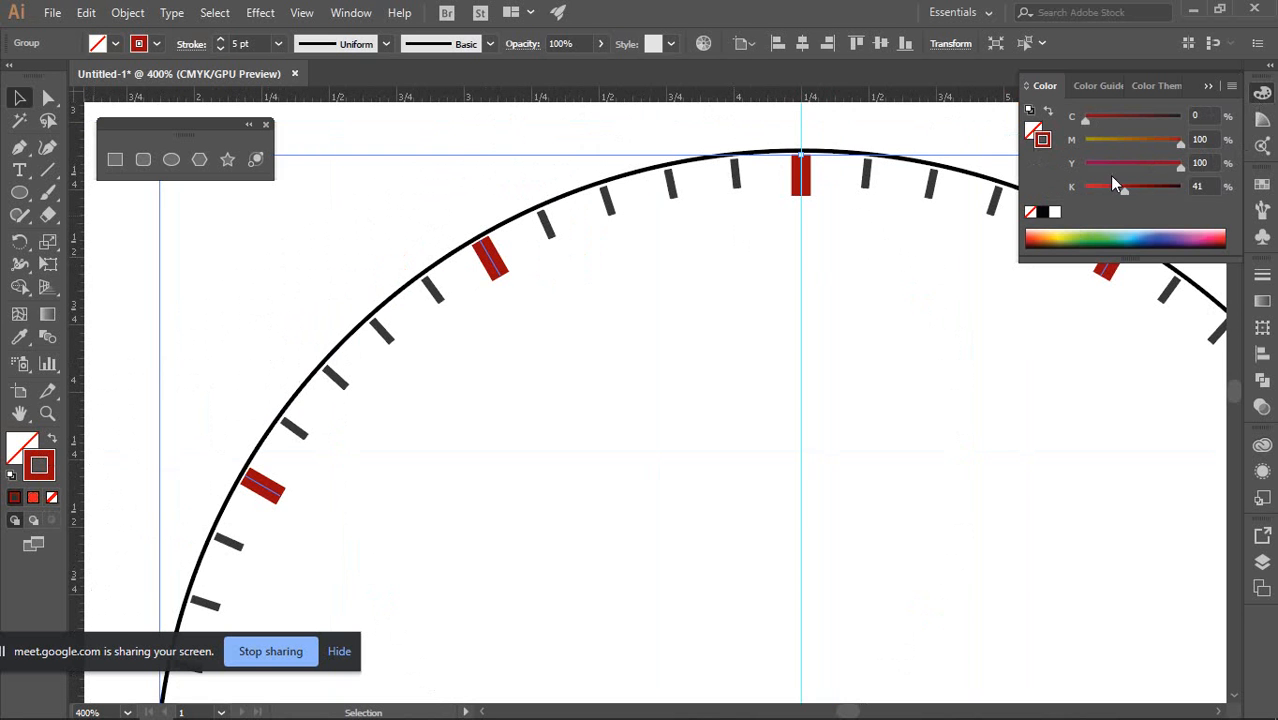
pyautogui.moveTo(1177, 144); pyautogui.dragTo(927, 143)
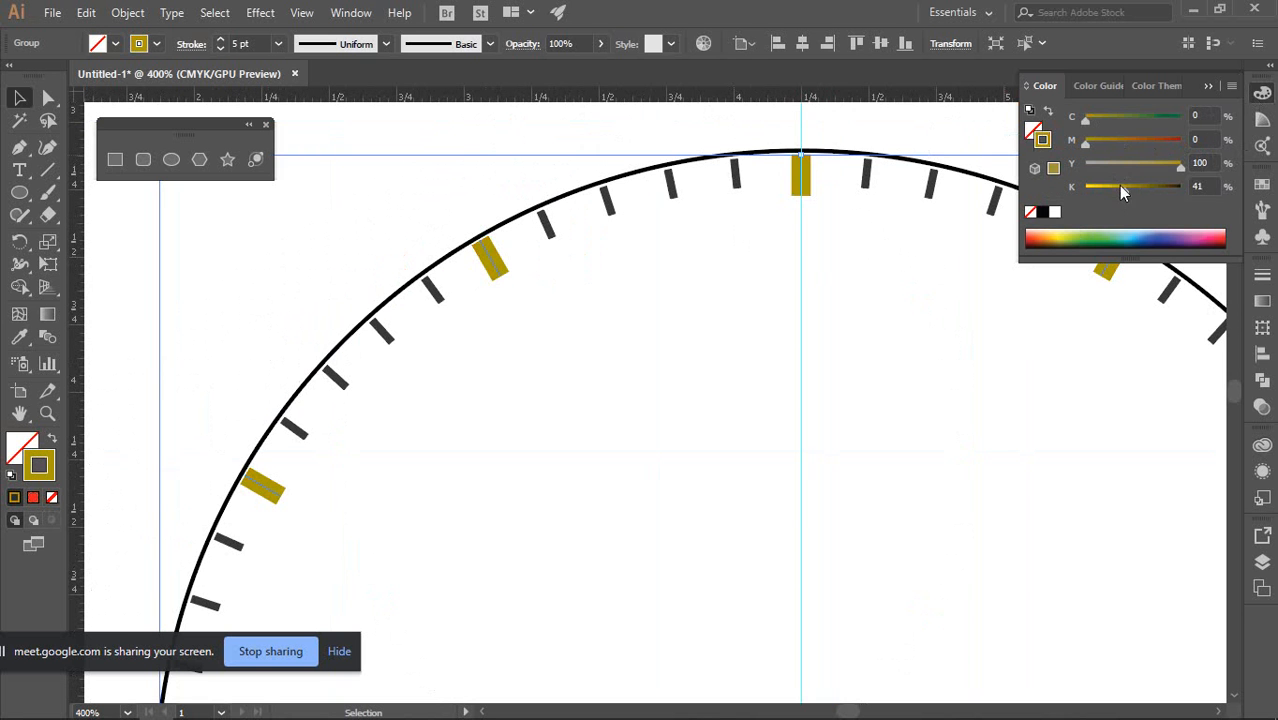
pyautogui.moveTo(1123, 188); pyautogui.dragTo(1190, 188)
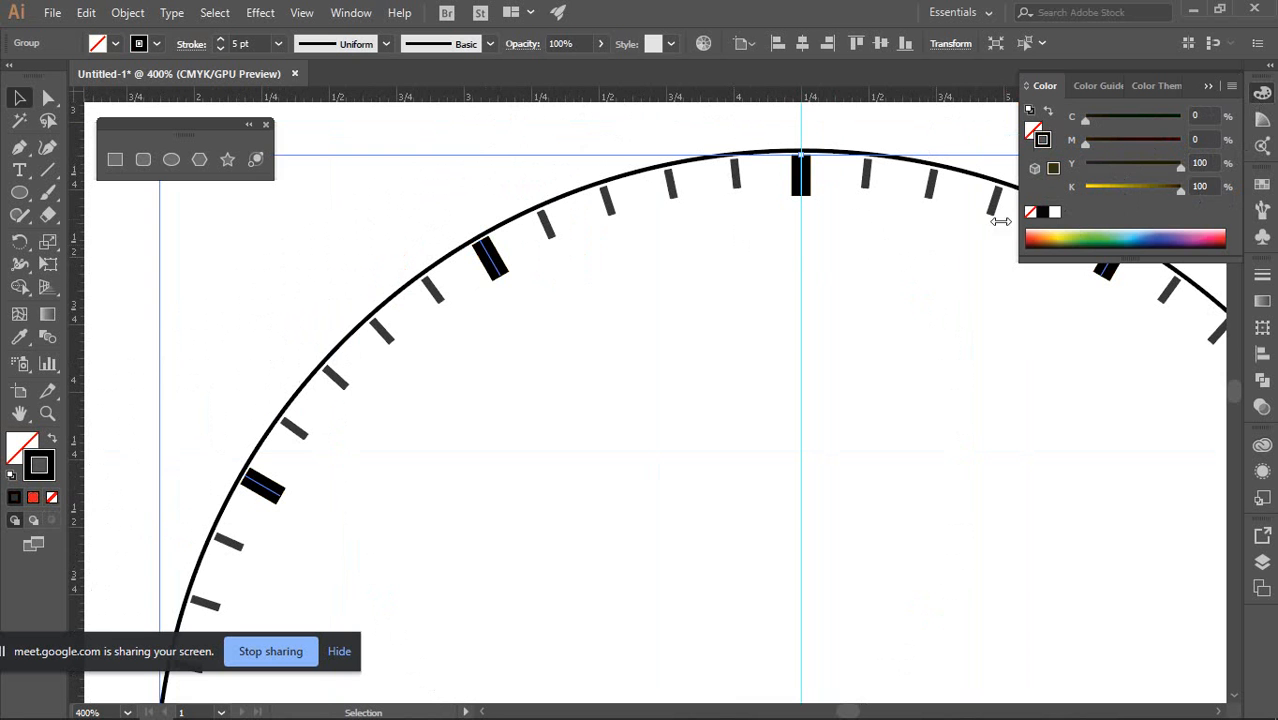
pyautogui.click(1041, 212)
pyautogui.click(910, 239)
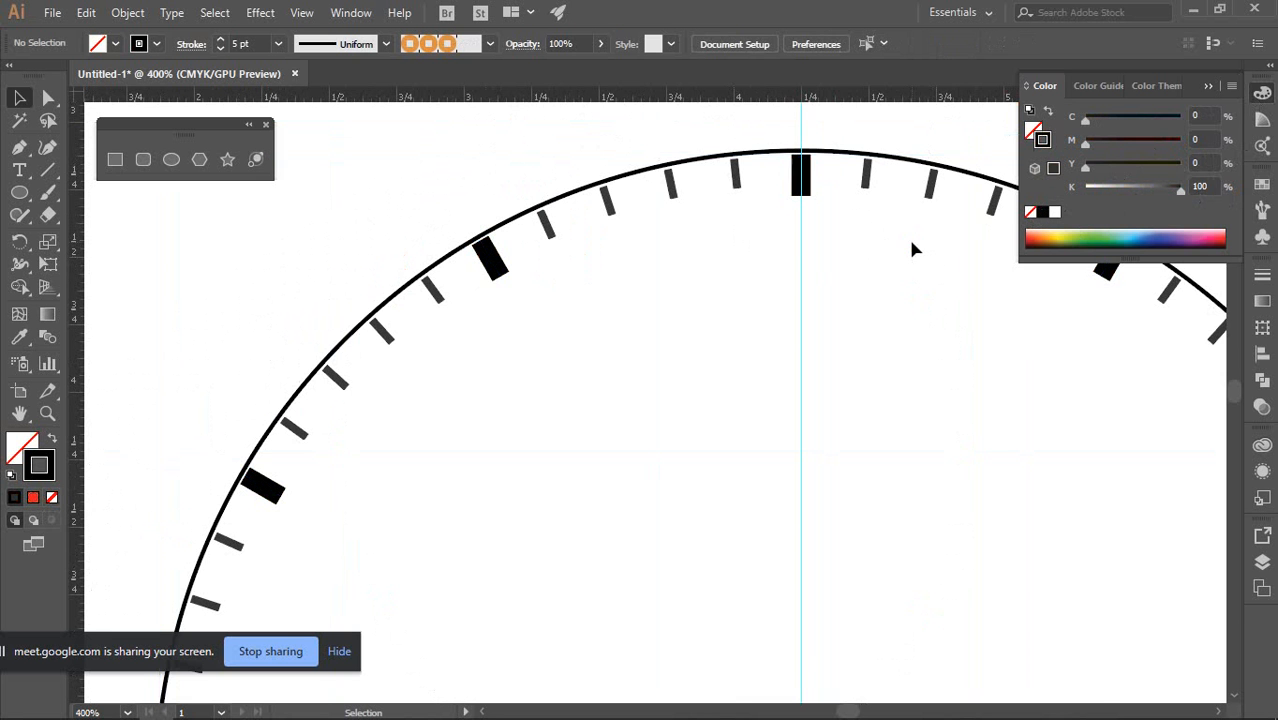
# Set the minute ticks' stroke to dark olive with C 16, M 0, Y 100, K 81, deselect them and collapse the color settings
pyautogui.scroll(-4, 626, 239)
pyautogui.scroll(5, 618, 239)
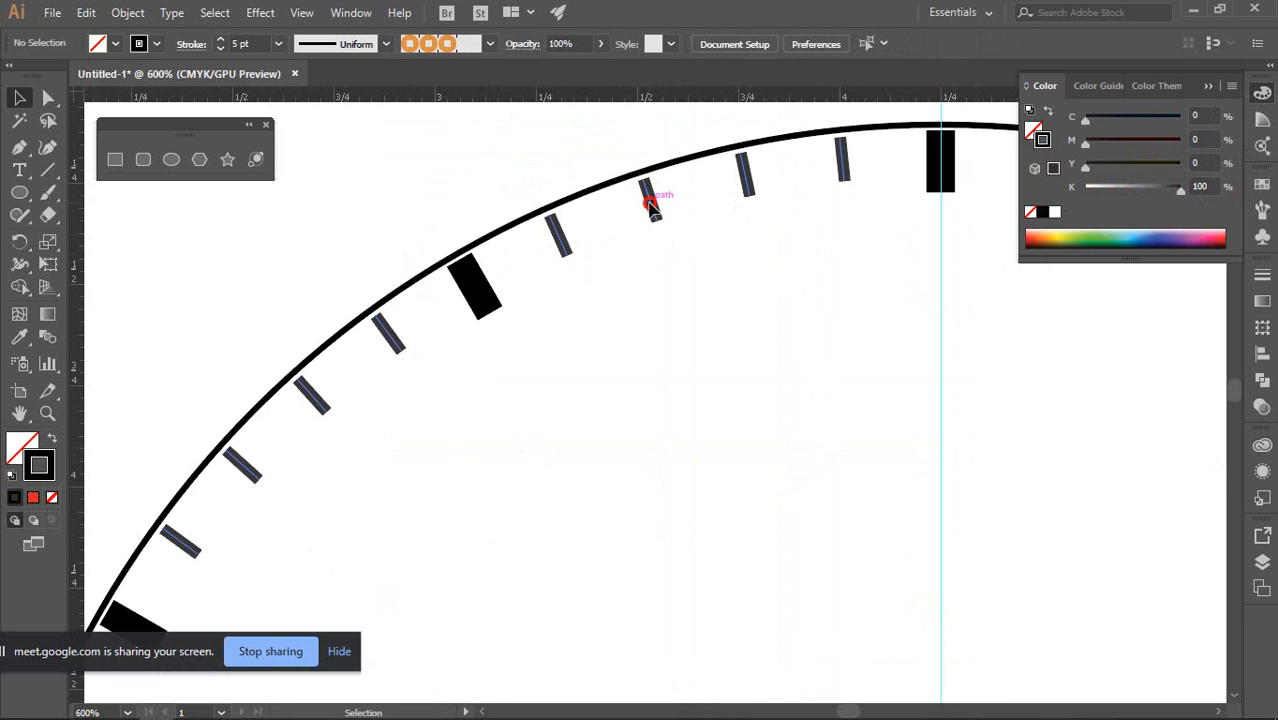
pyautogui.click(649, 208)
pyautogui.scroll(-3, 652, 210)
pyautogui.scroll(-4, 663, 220)
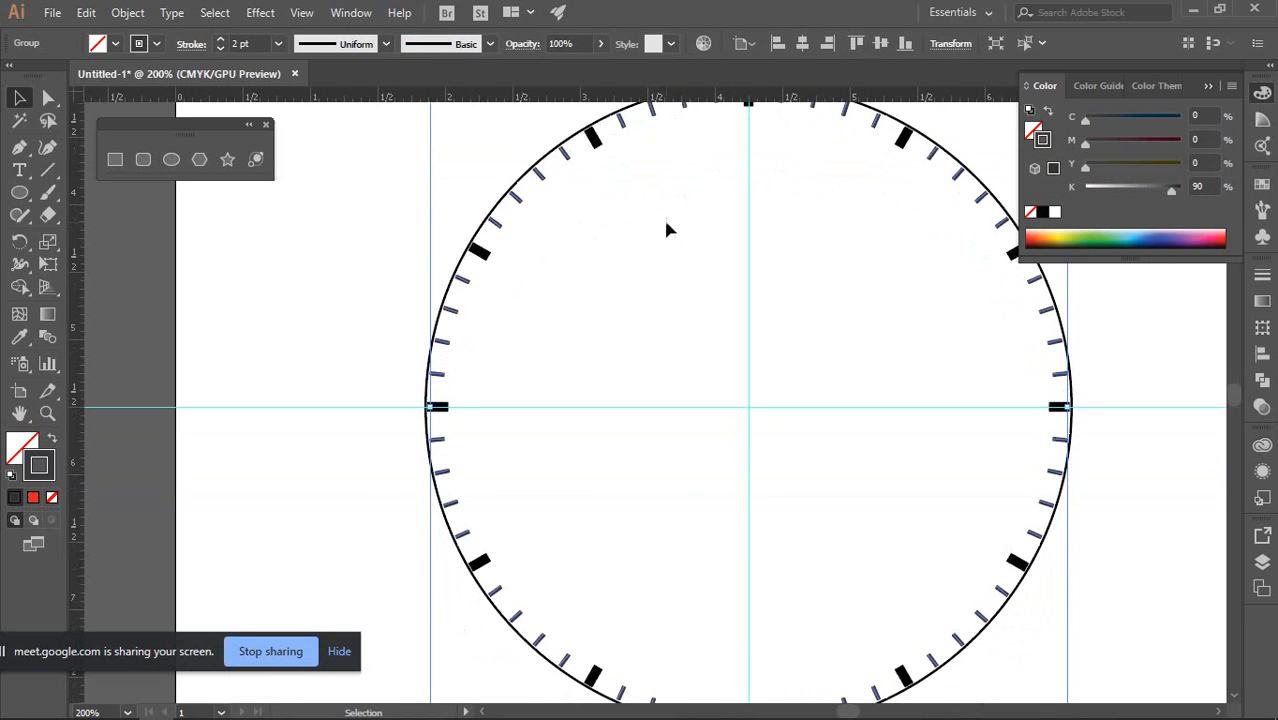
pyautogui.scroll(3, 654, 186)
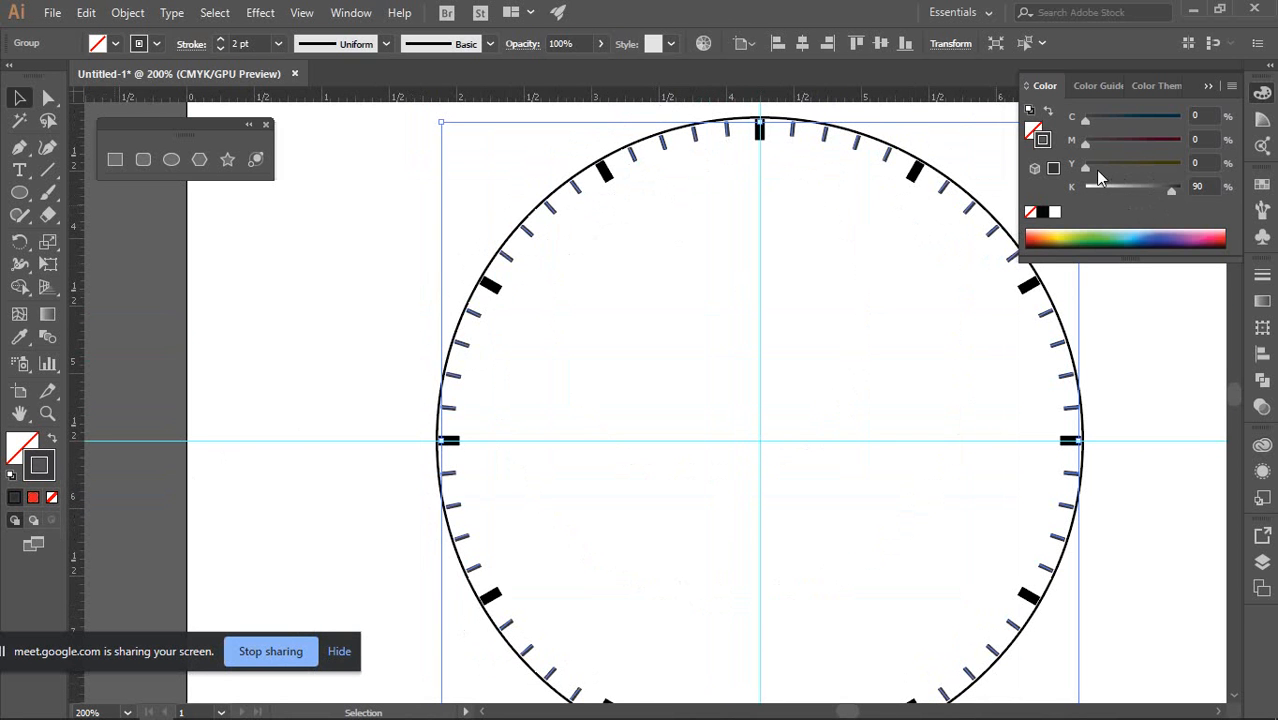
pyautogui.moveTo(1084, 168)
pyautogui.mouseDown()
pyautogui.moveTo(1180, 166)
pyautogui.moveTo(1167, 189)
pyautogui.moveTo(1151, 176)
pyautogui.mouseUp()
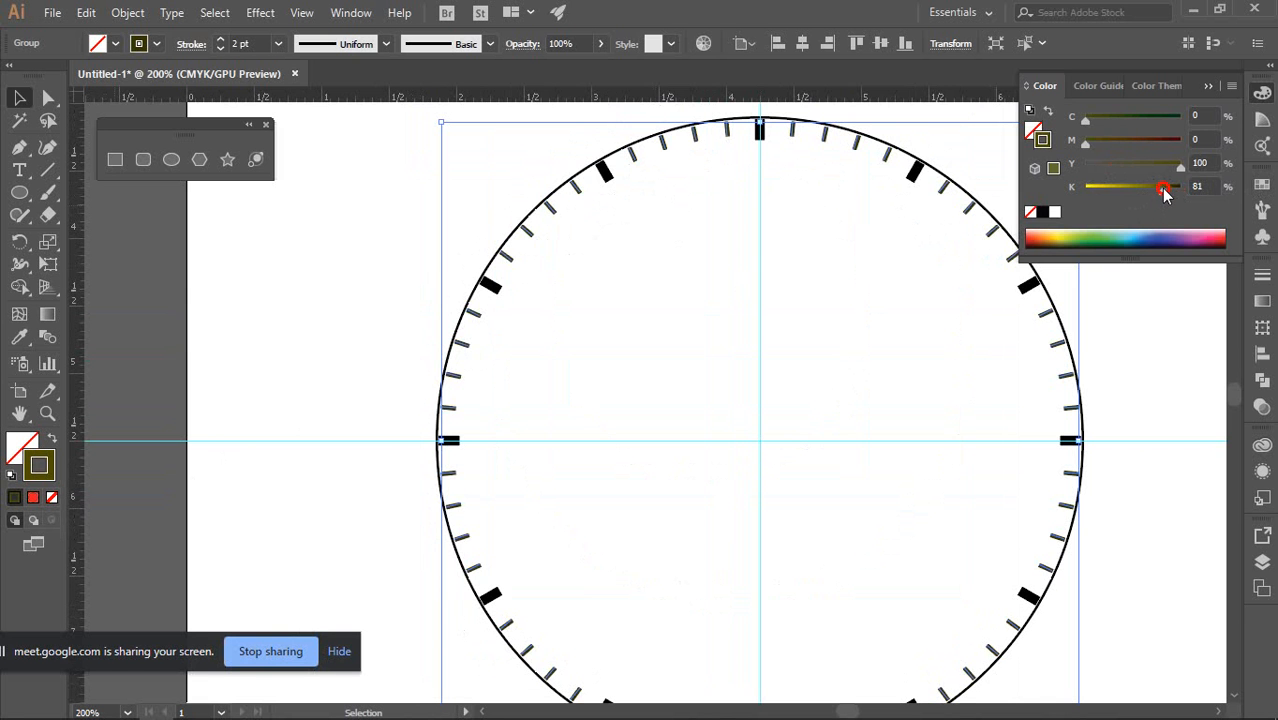
pyautogui.moveTo(1086, 121); pyautogui.dragTo(1100, 121)
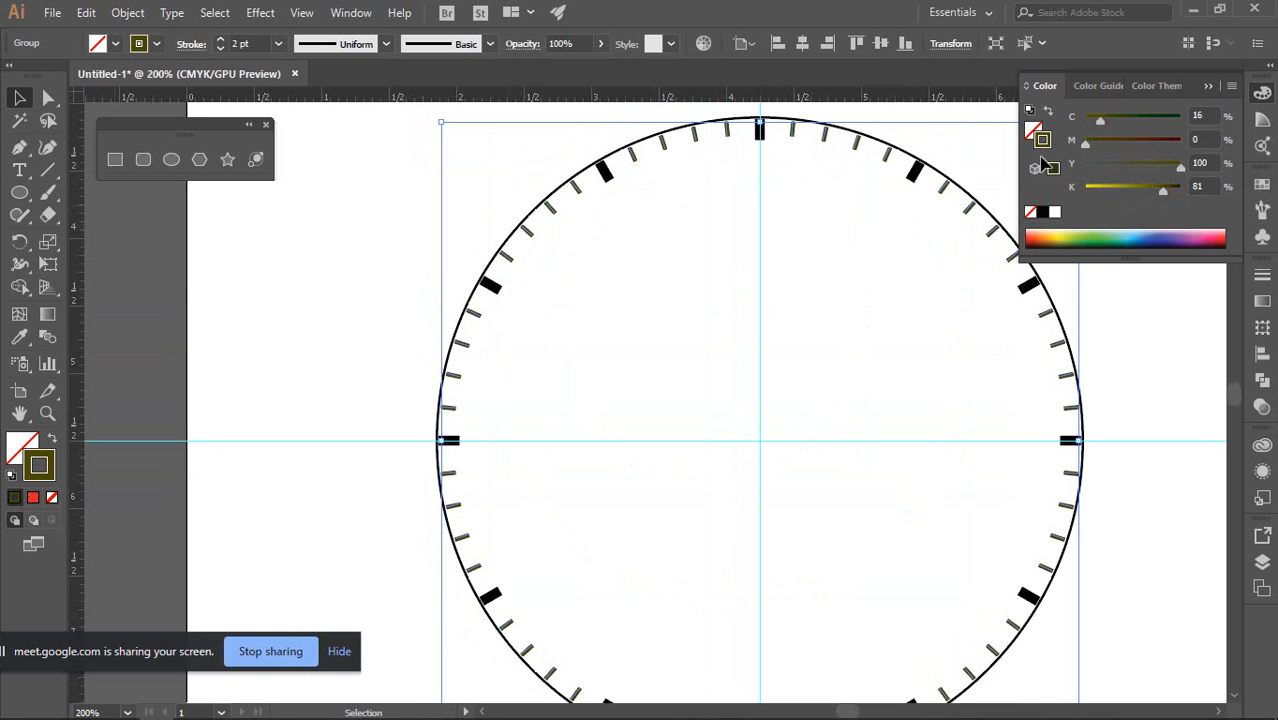
pyautogui.click(875, 263)
pyautogui.scroll(2, 683, 124)
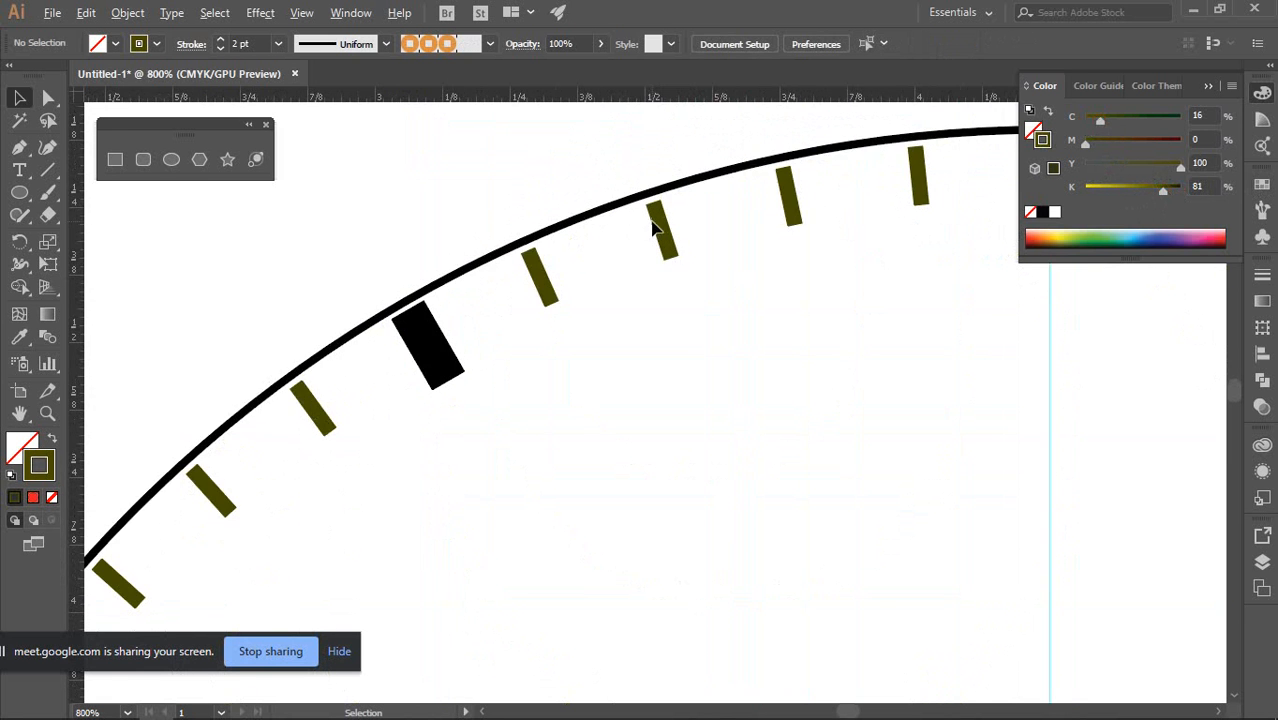
pyautogui.scroll(1, 658, 215)
pyautogui.scroll(-6, 693, 223)
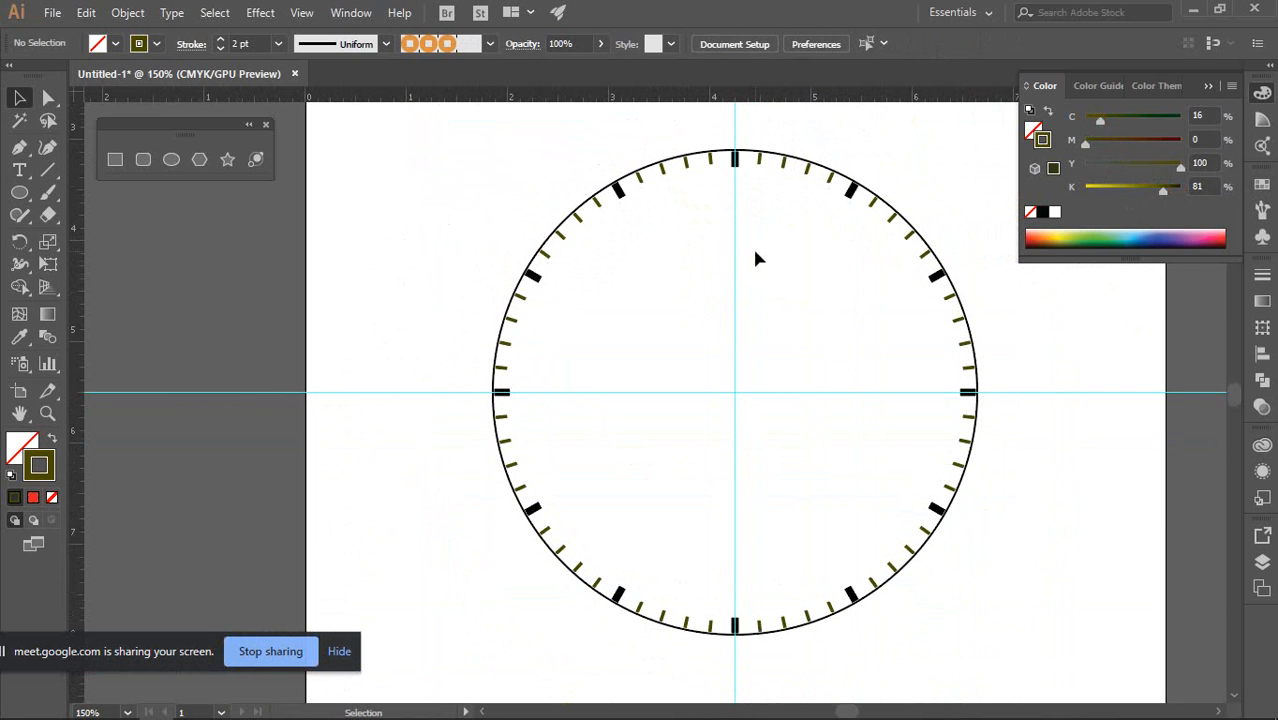
pyautogui.click(1262, 92)
# Place the text "12" starting on the vertical guide just beneath the top hour mark, and finish text editing
pyautogui.scroll(-1, 948, 548)
pyautogui.scroll(-1, 860, 460)
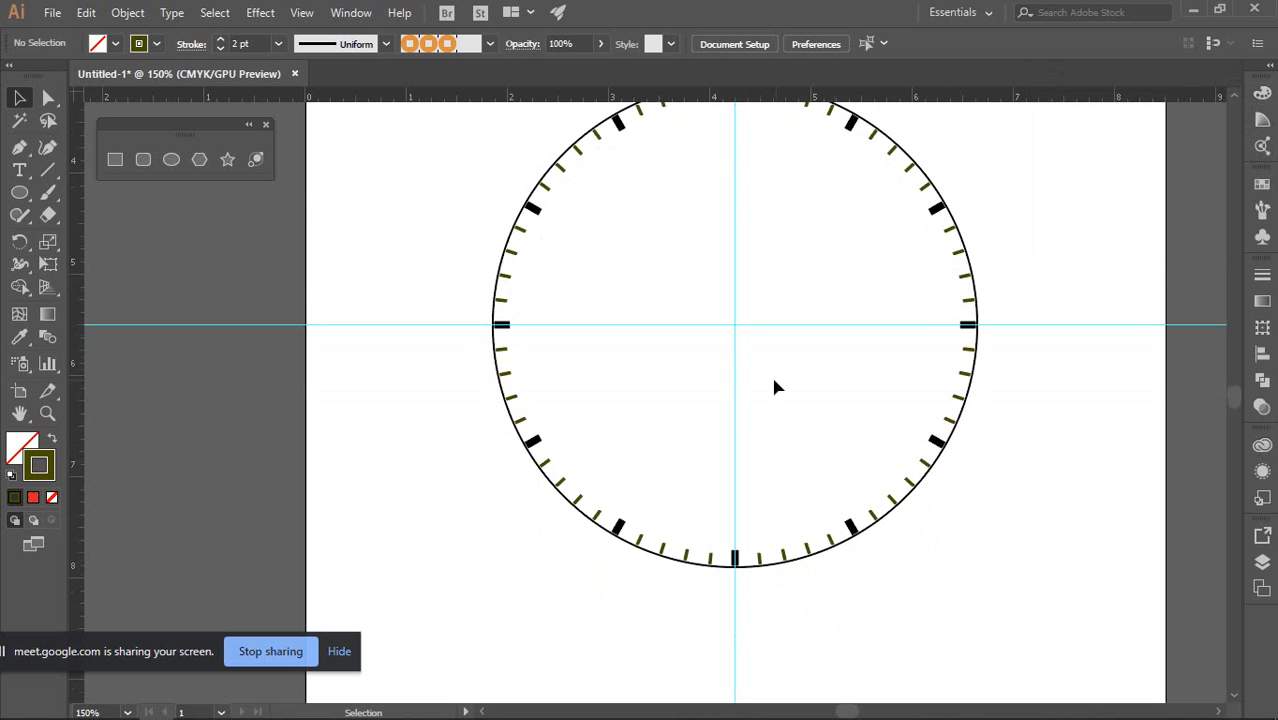
pyautogui.scroll(2, 760, 380)
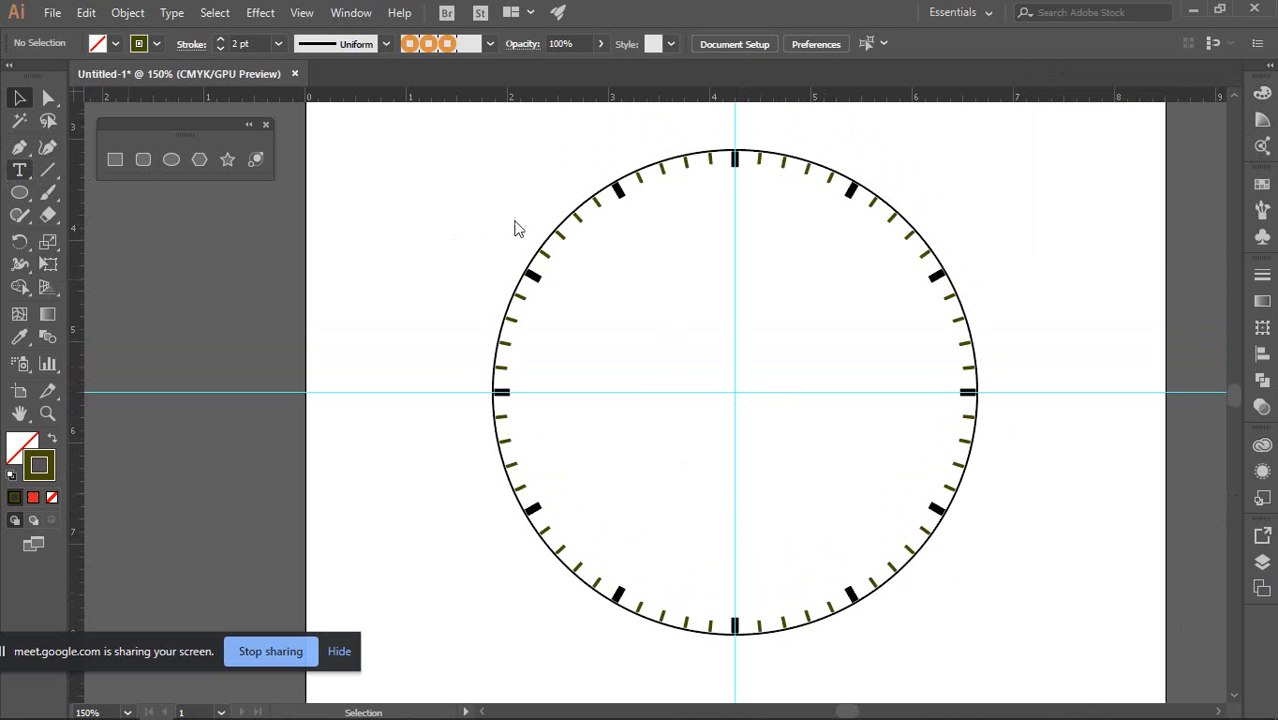
pyautogui.scroll(2, 737, 181)
pyautogui.scroll(3, 745, 190)
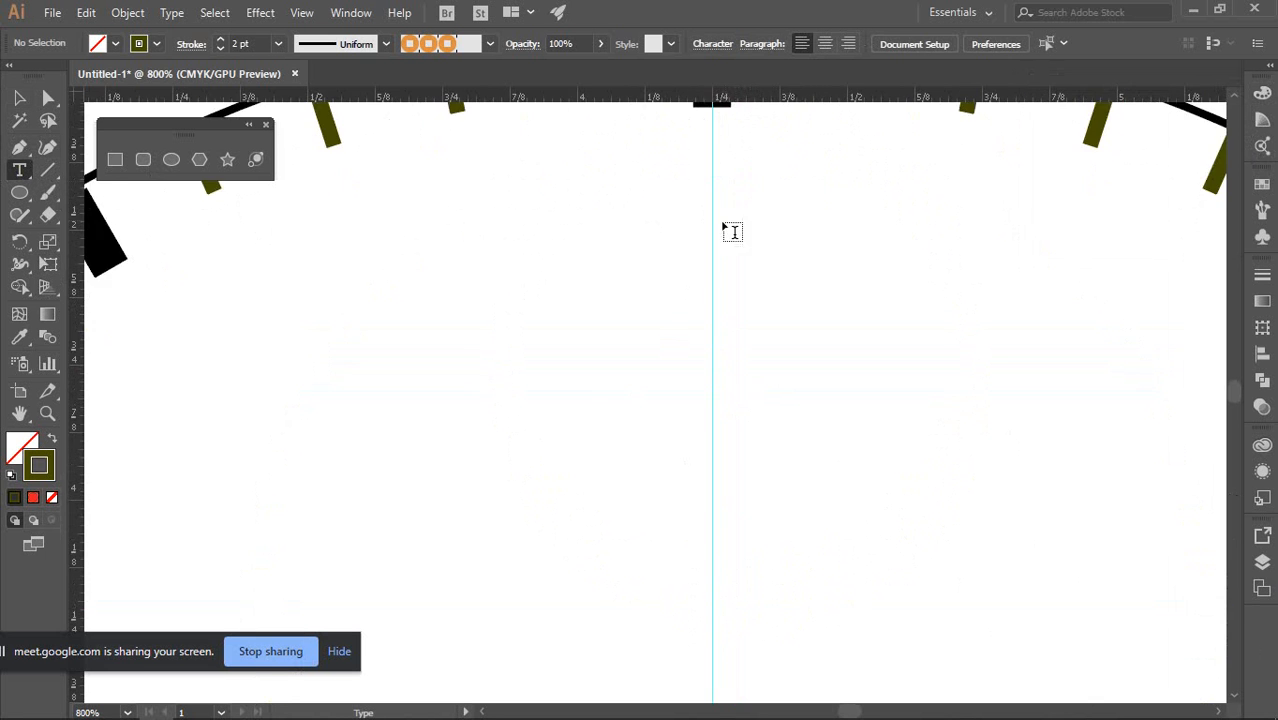
pyautogui.scroll(2, 728, 228)
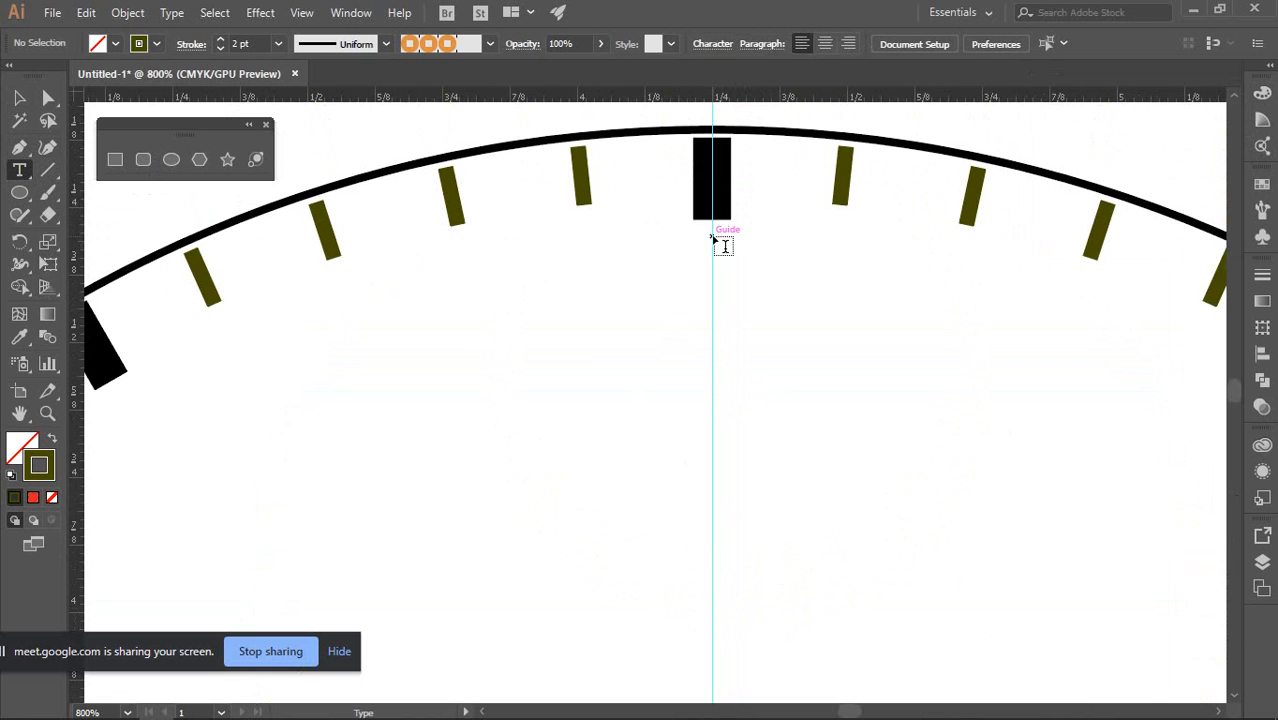
pyautogui.click(713, 234)
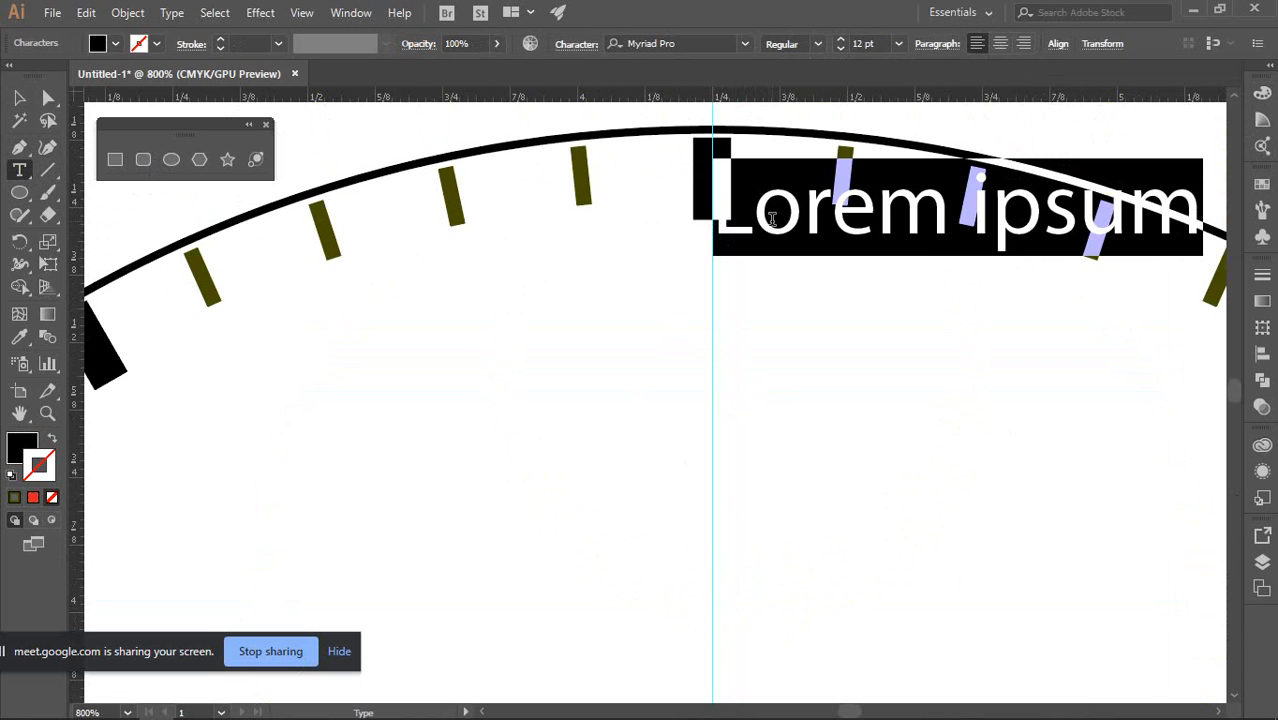
pyautogui.write('12')
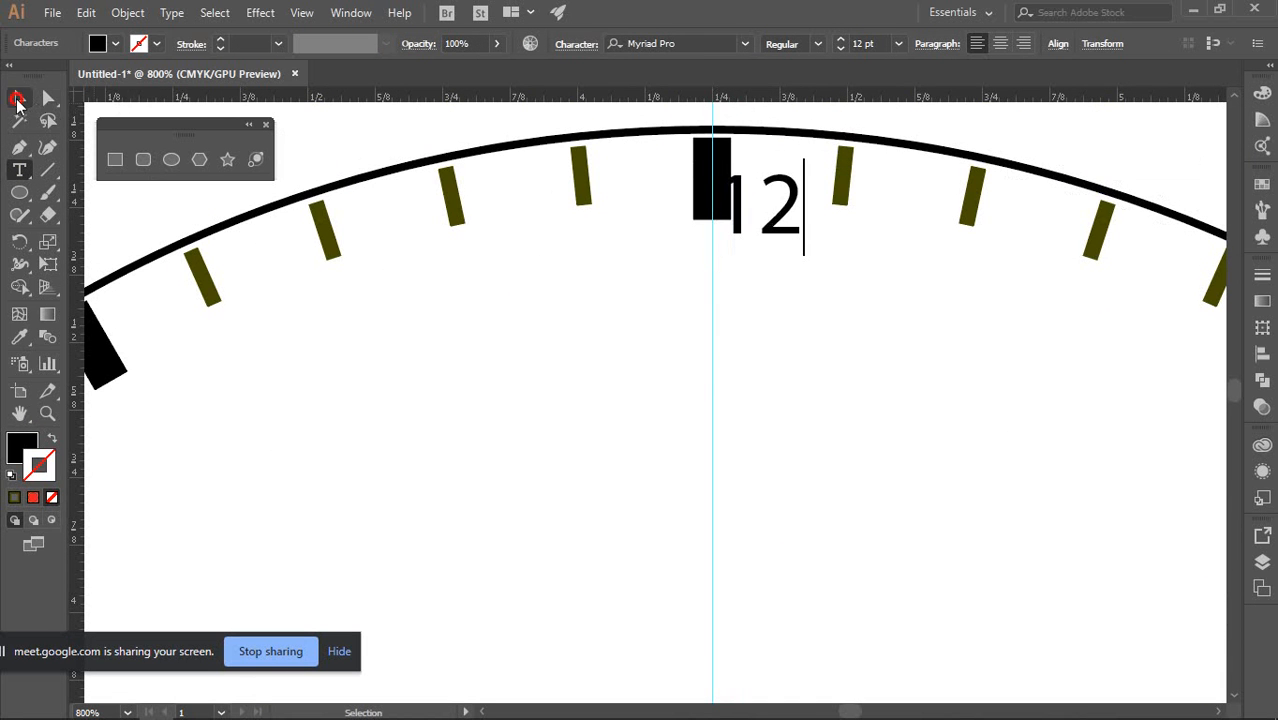
pyautogui.click(19, 97)
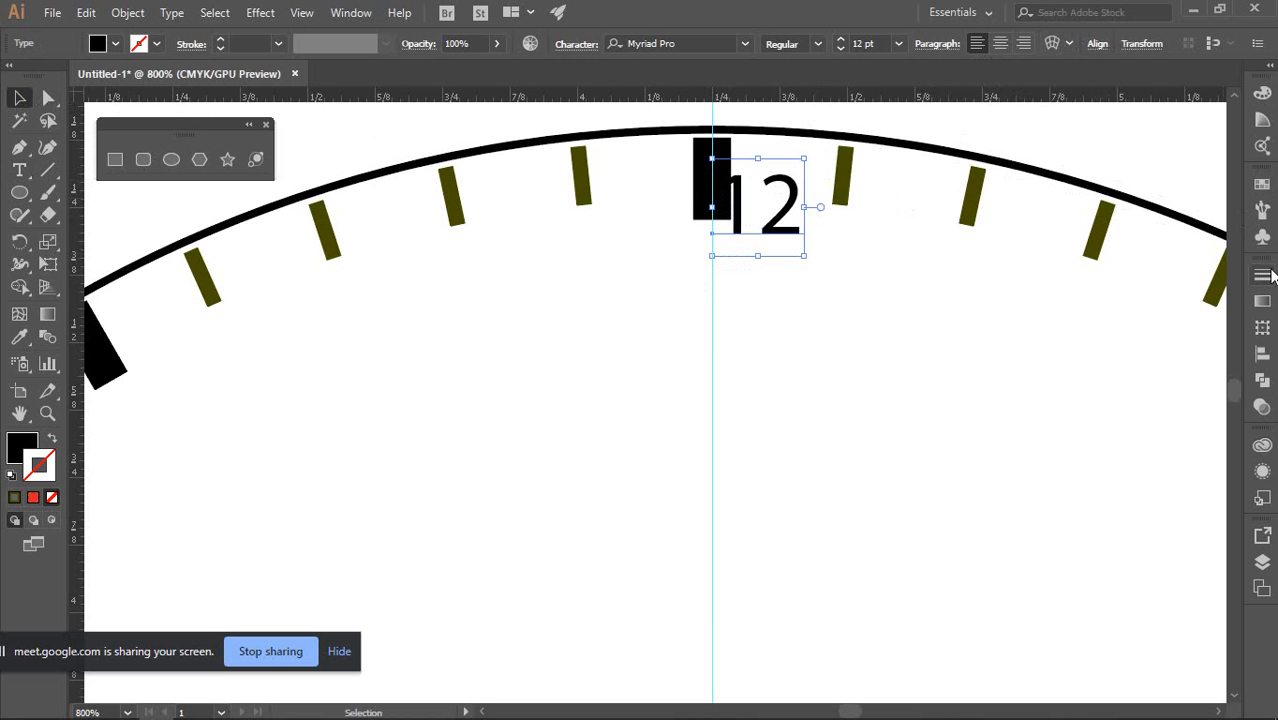
# Open the Character settings for the selected "12" text
pyautogui.click(352, 12)
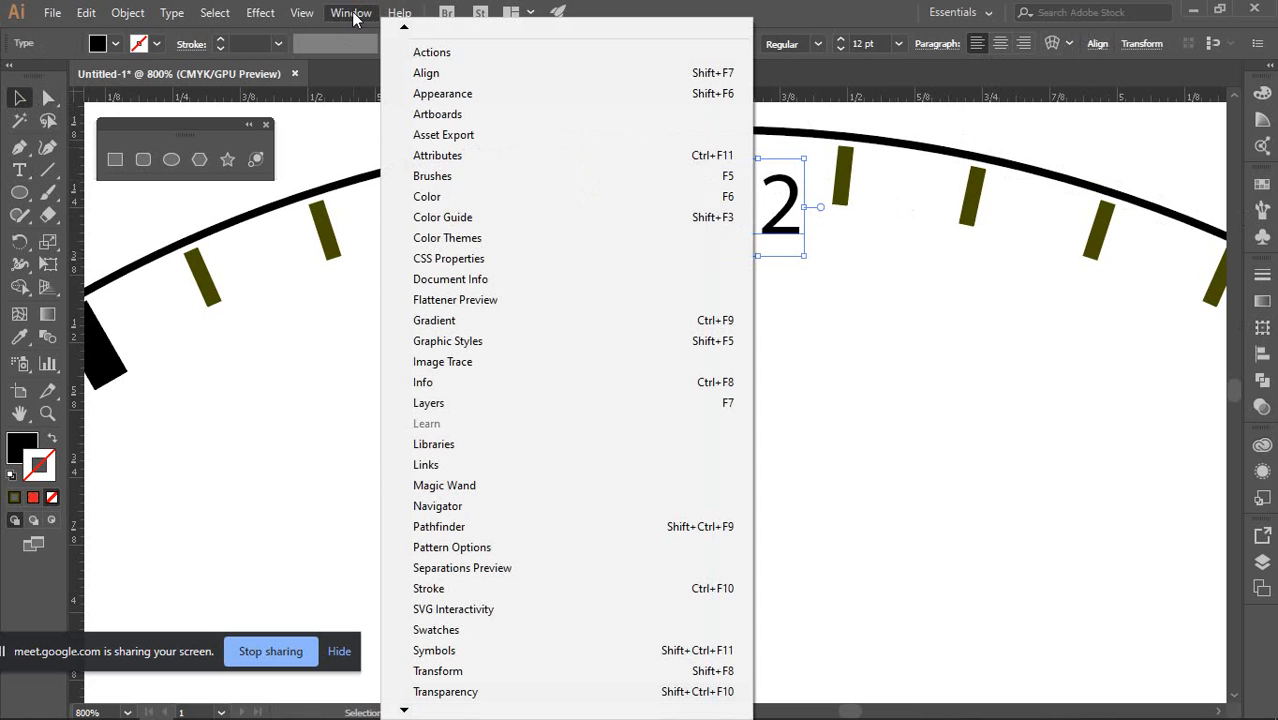
pyautogui.moveTo(403, 711)
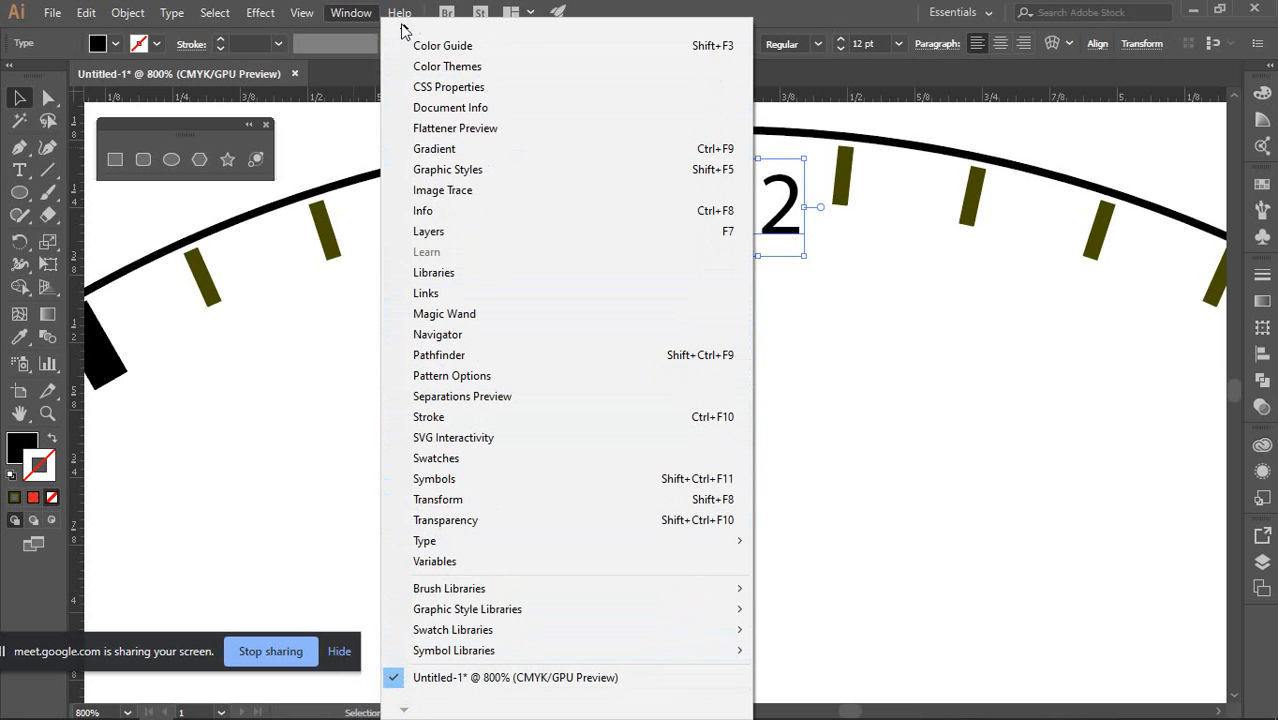
pyautogui.moveTo(404, 28)
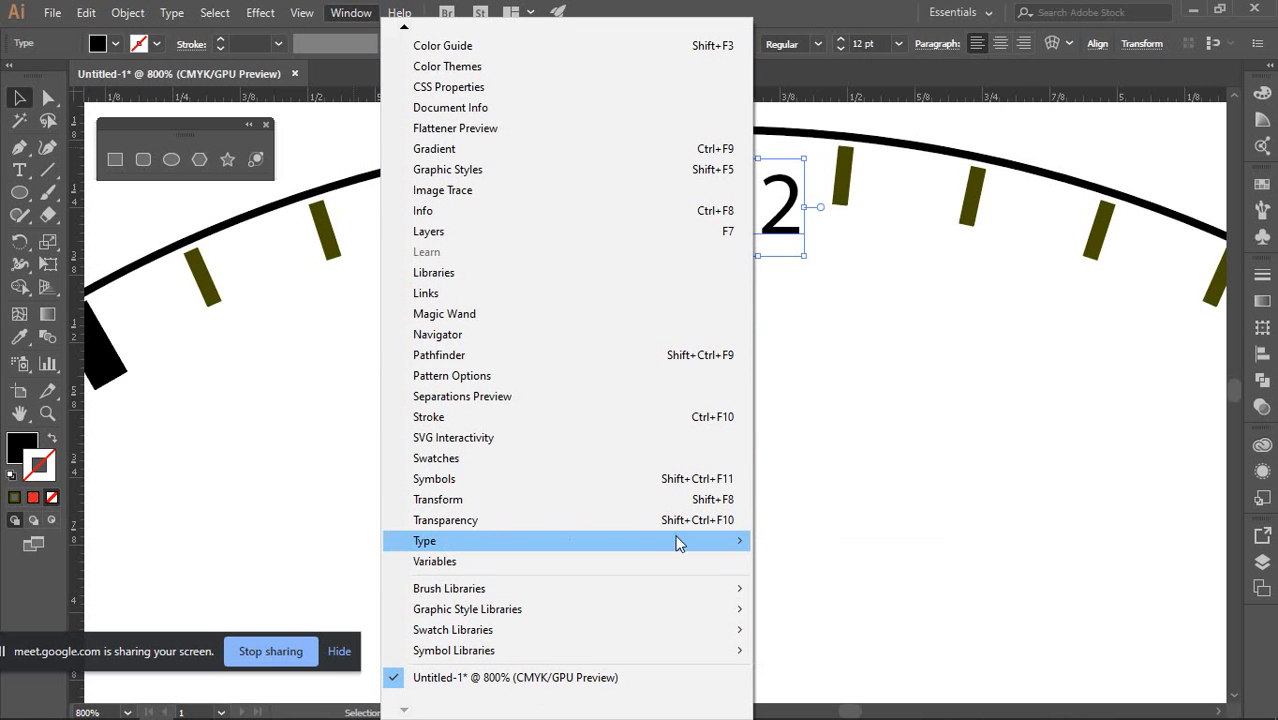
pyautogui.moveTo(679, 541)
pyautogui.click(826, 541)
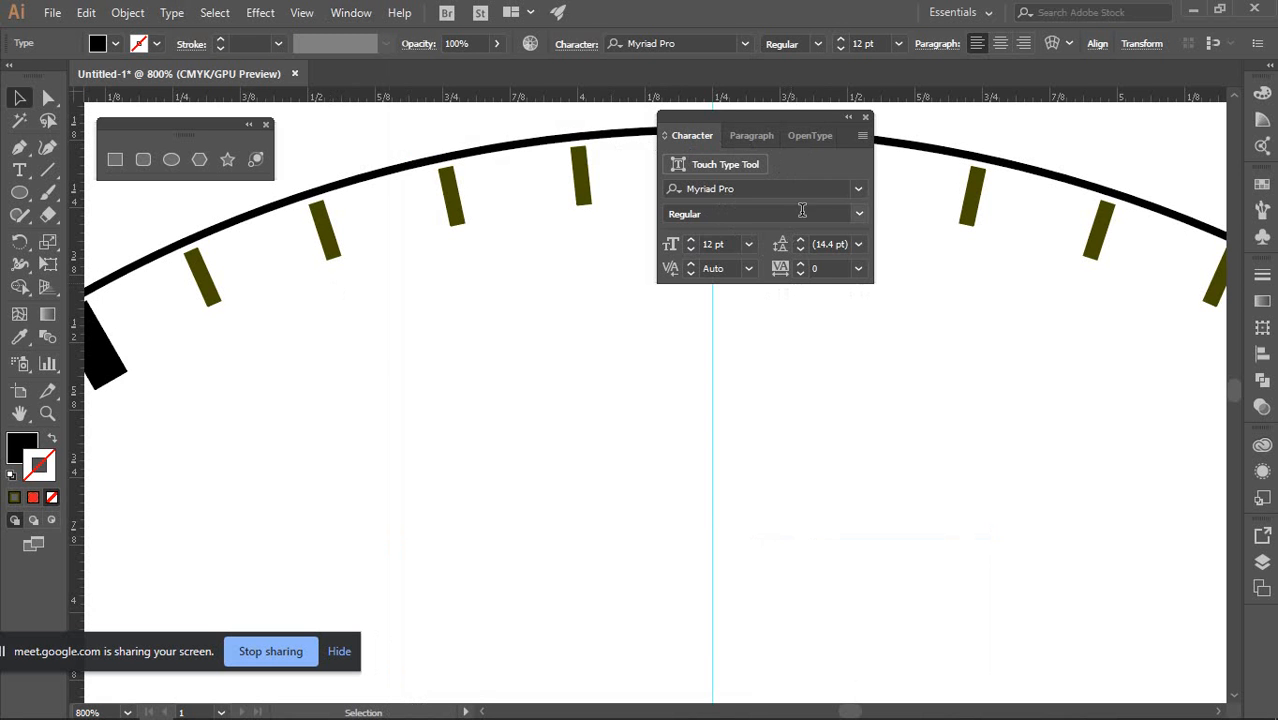
# Show all Character options and set the "12" text's font to Montserrat Bold
pyautogui.click(862, 135)
pyautogui.click(921, 143)
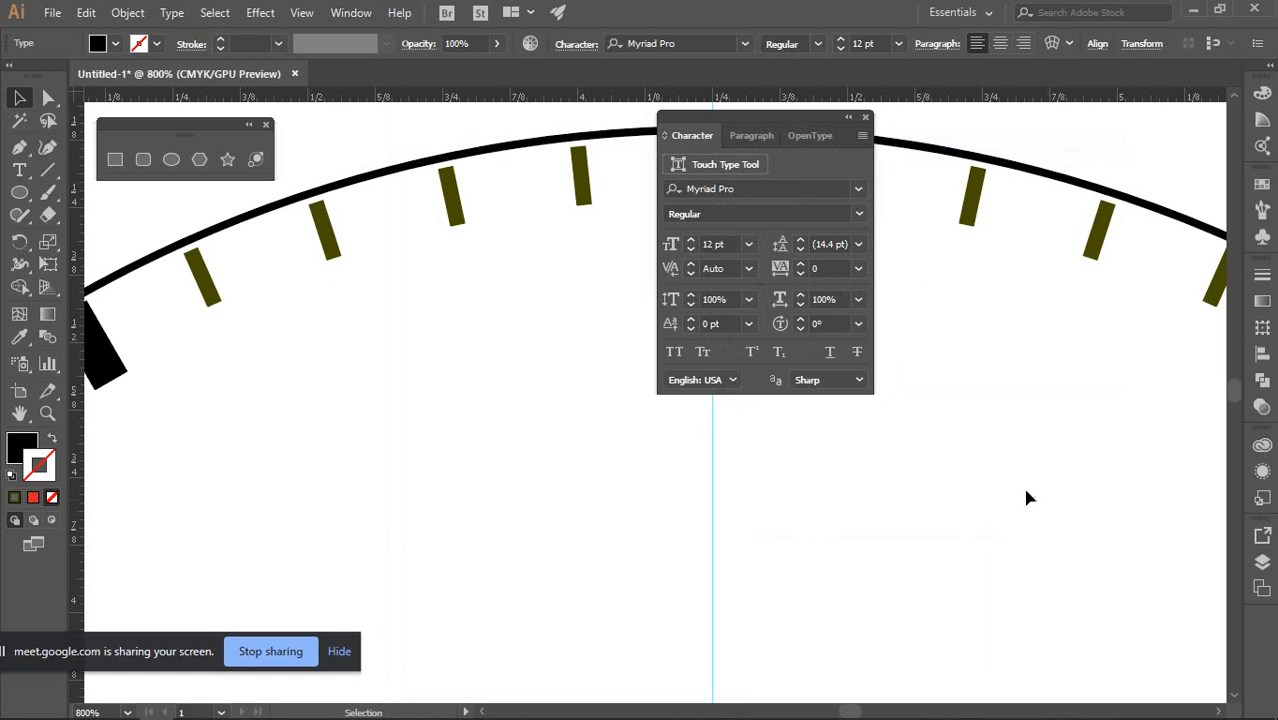
pyautogui.click(774, 187)
pyautogui.write('M')
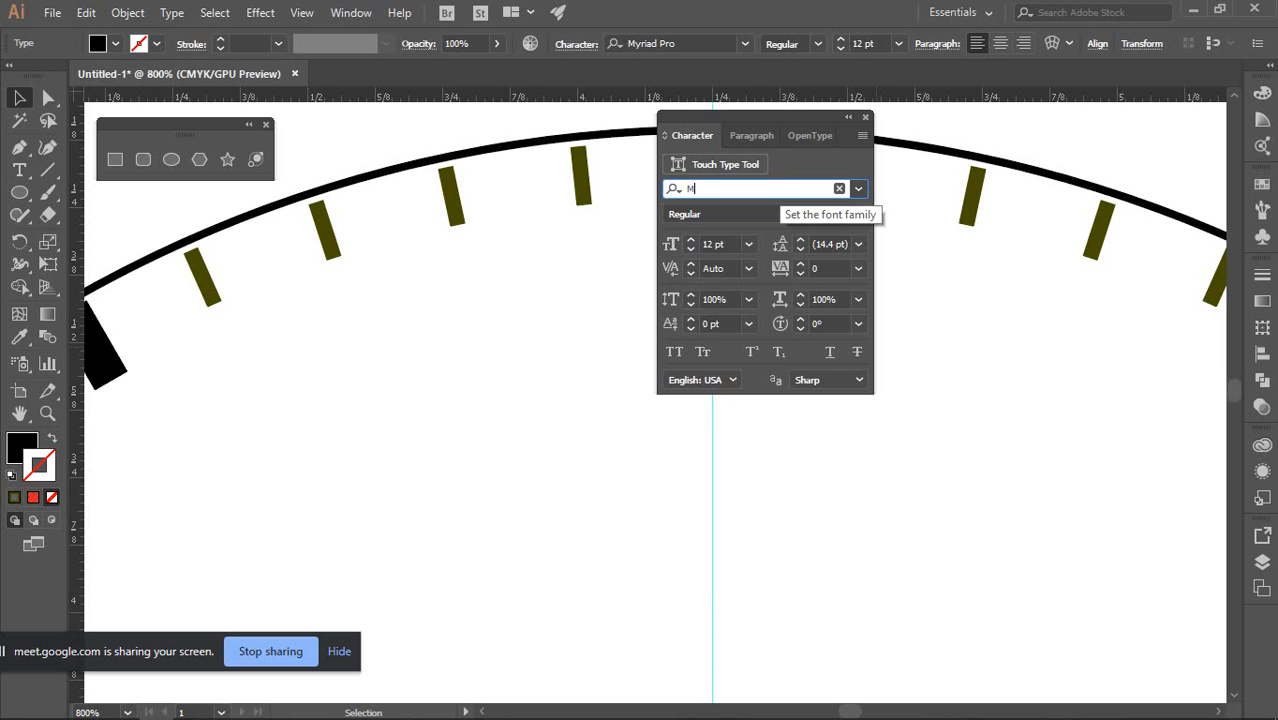
pyautogui.write('ont')
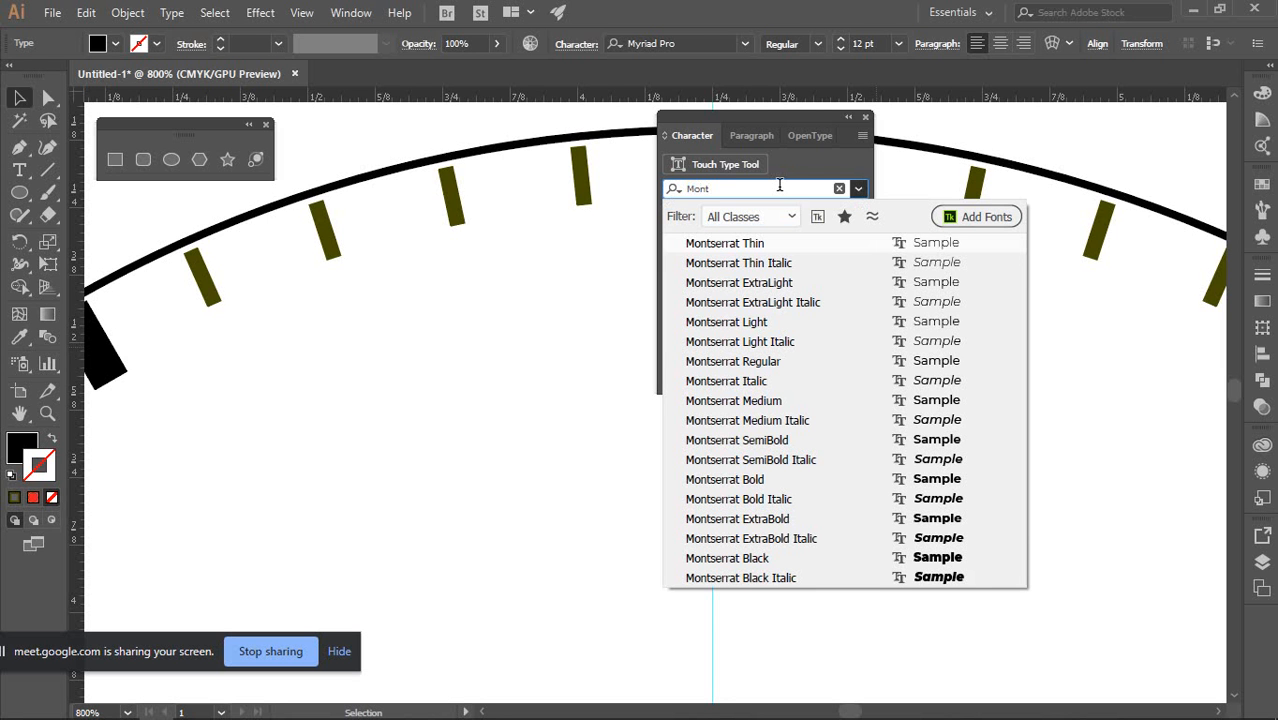
pyautogui.click(773, 441)
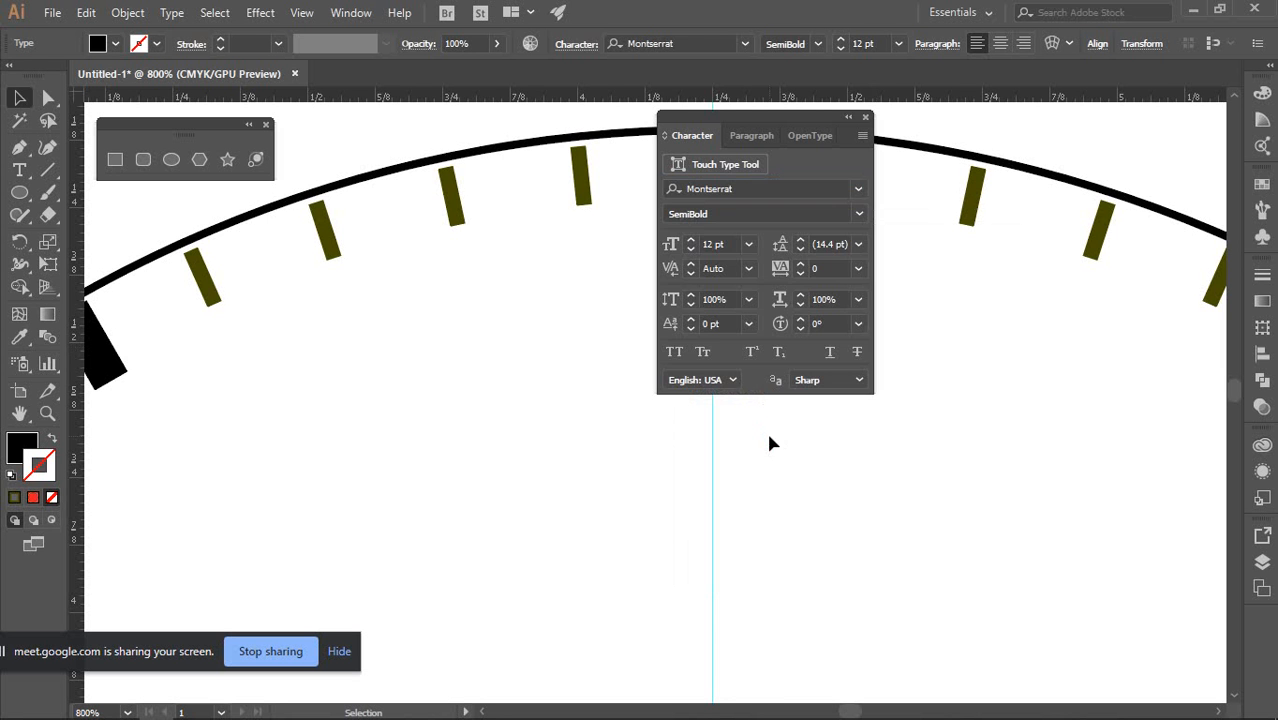
pyautogui.click(861, 213)
pyautogui.click(701, 480)
# Center-align the "12" text's paragraph and dock the floating type settings
pyautogui.click(752, 136)
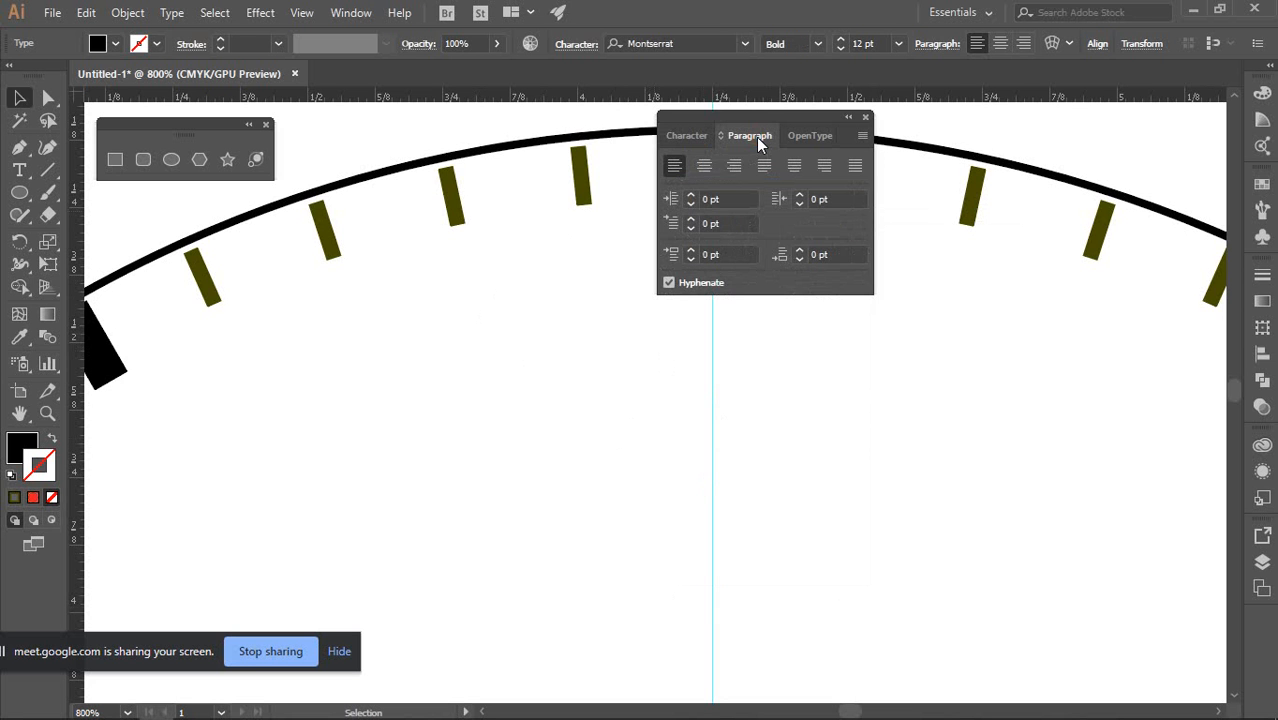
pyautogui.click(705, 167)
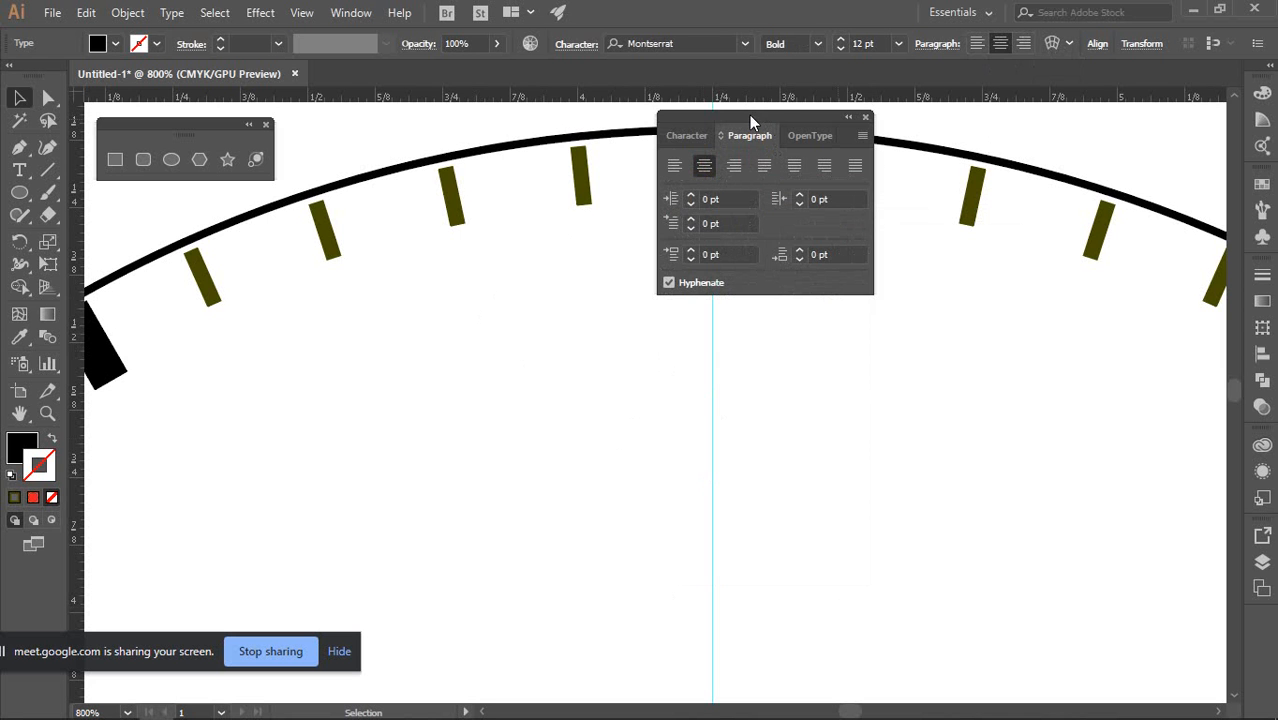
pyautogui.moveTo(744, 115); pyautogui.dragTo(1258, 322)
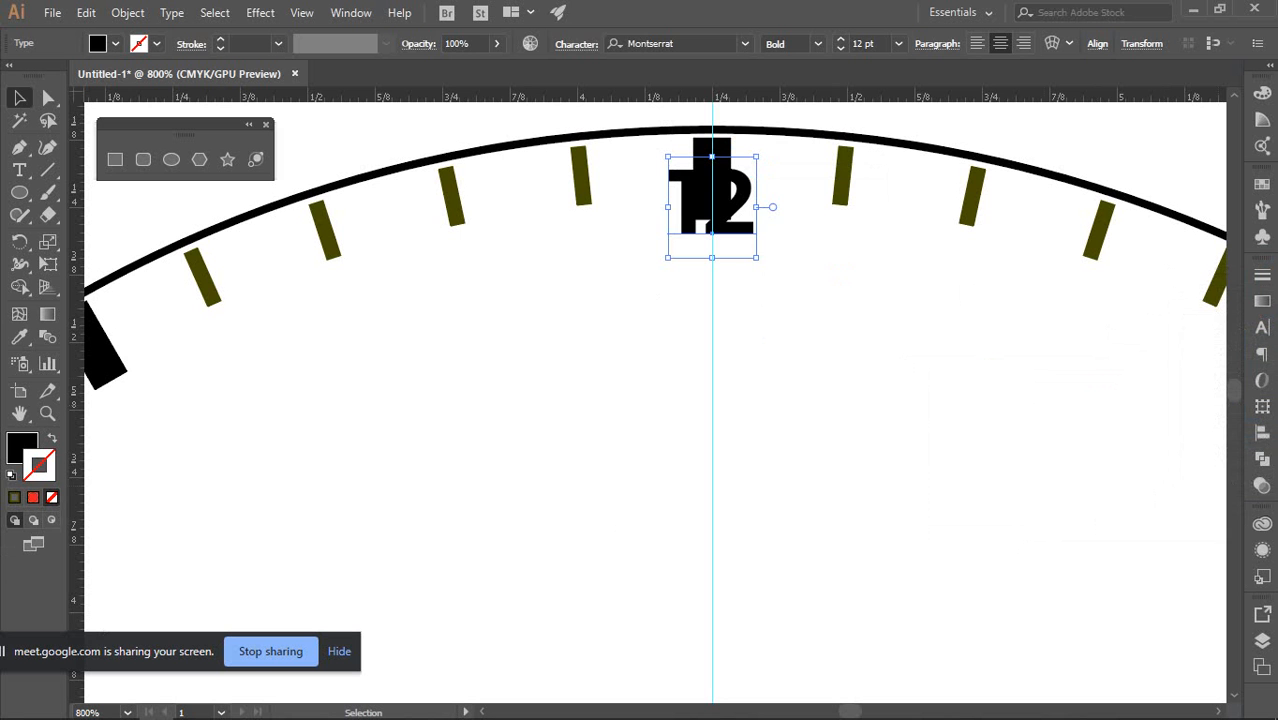
# Move the "12" text straight down along the vertical guide to just beneath the top hour mark, and deselect it
pyautogui.click(822, 337)
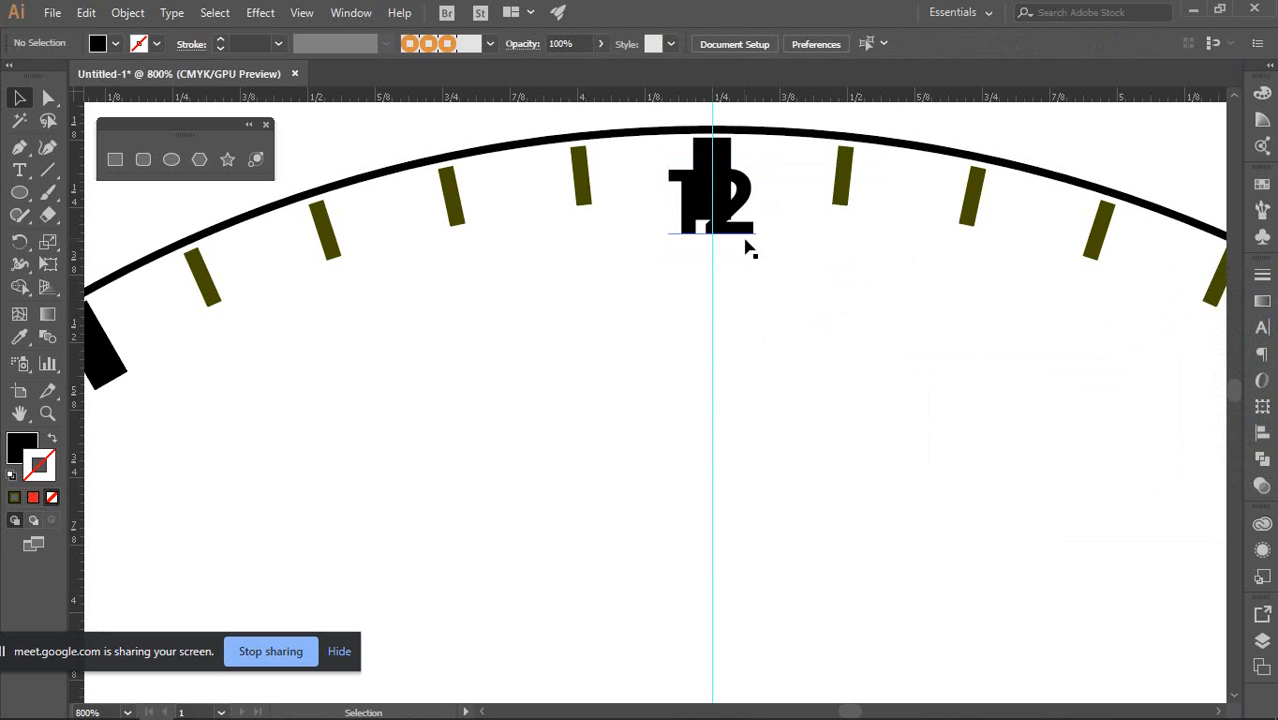
pyautogui.moveTo(739, 222); pyautogui.dragTo(740, 283)
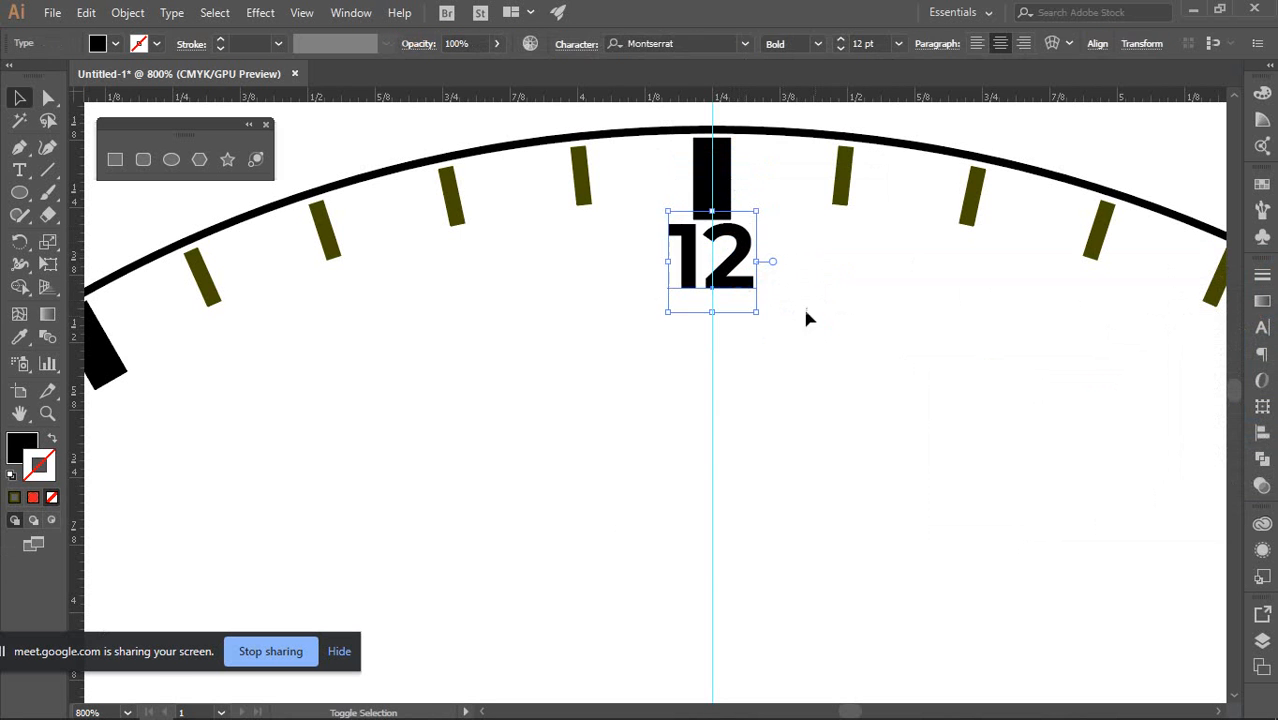
pyautogui.click(862, 330)
# Display the "12" text's fill color settings and nudge the text slightly lower, leaving a small gap below the top hour mark
pyautogui.scroll(-5, 837, 348)
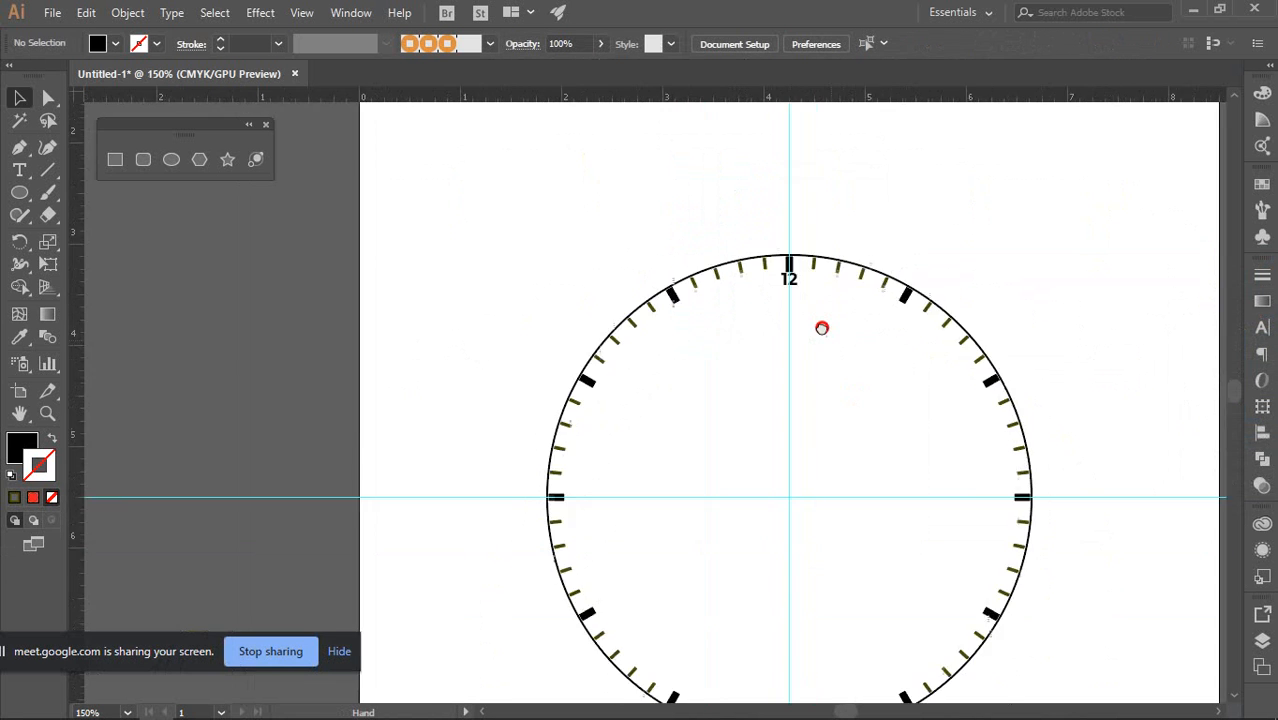
pyautogui.scroll(4, 776, 245)
pyautogui.scroll(2, 744, 228)
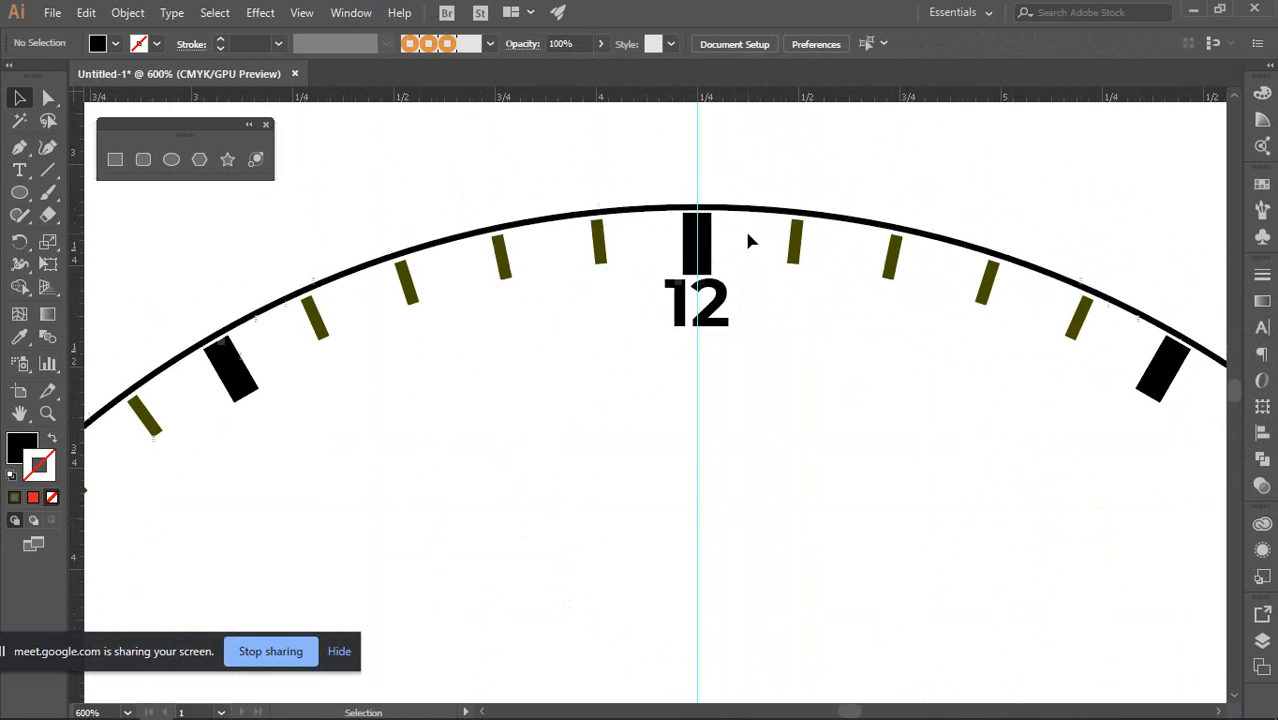
pyautogui.scroll(-2, 747, 240)
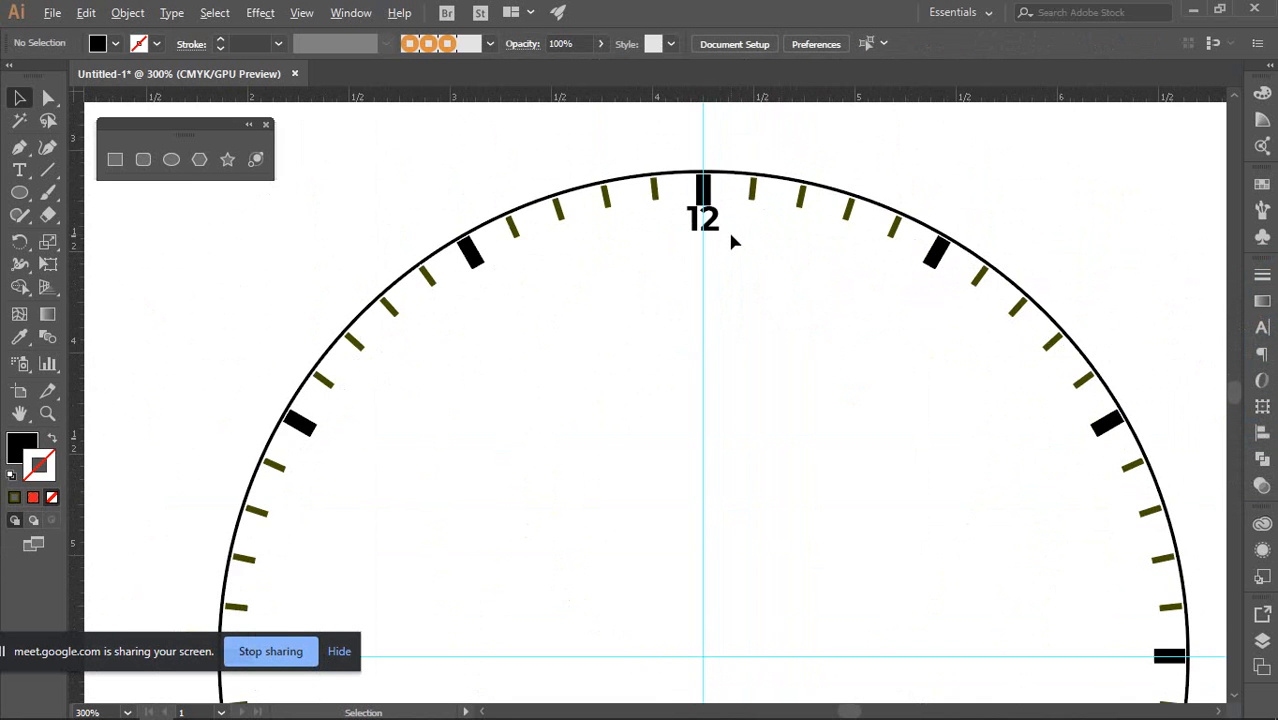
pyautogui.scroll(2, 730, 240)
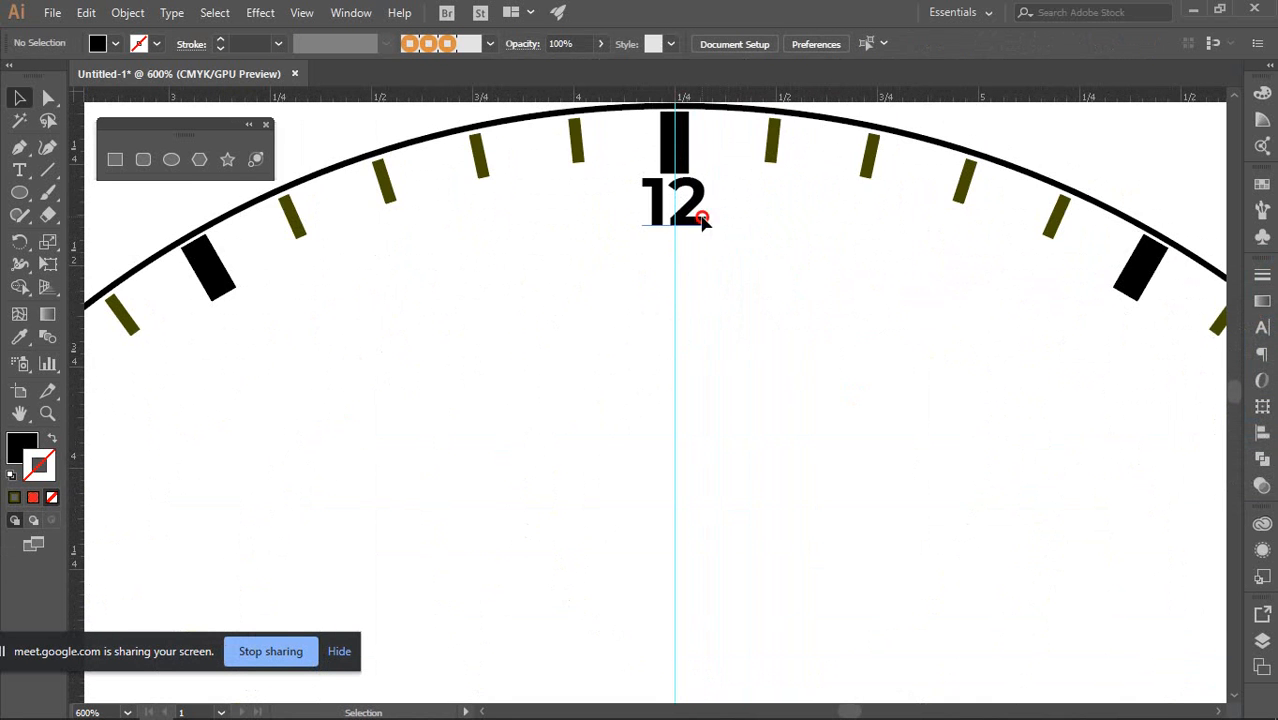
pyautogui.click(703, 220)
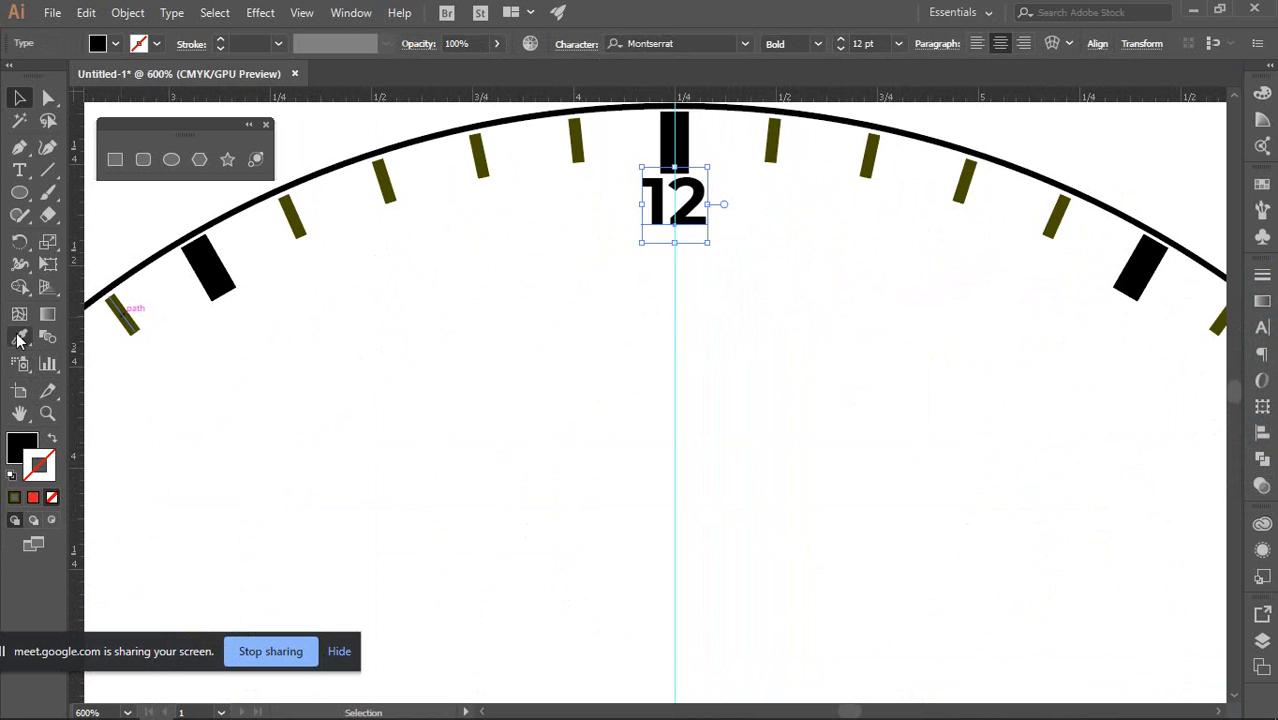
pyautogui.click(18, 448)
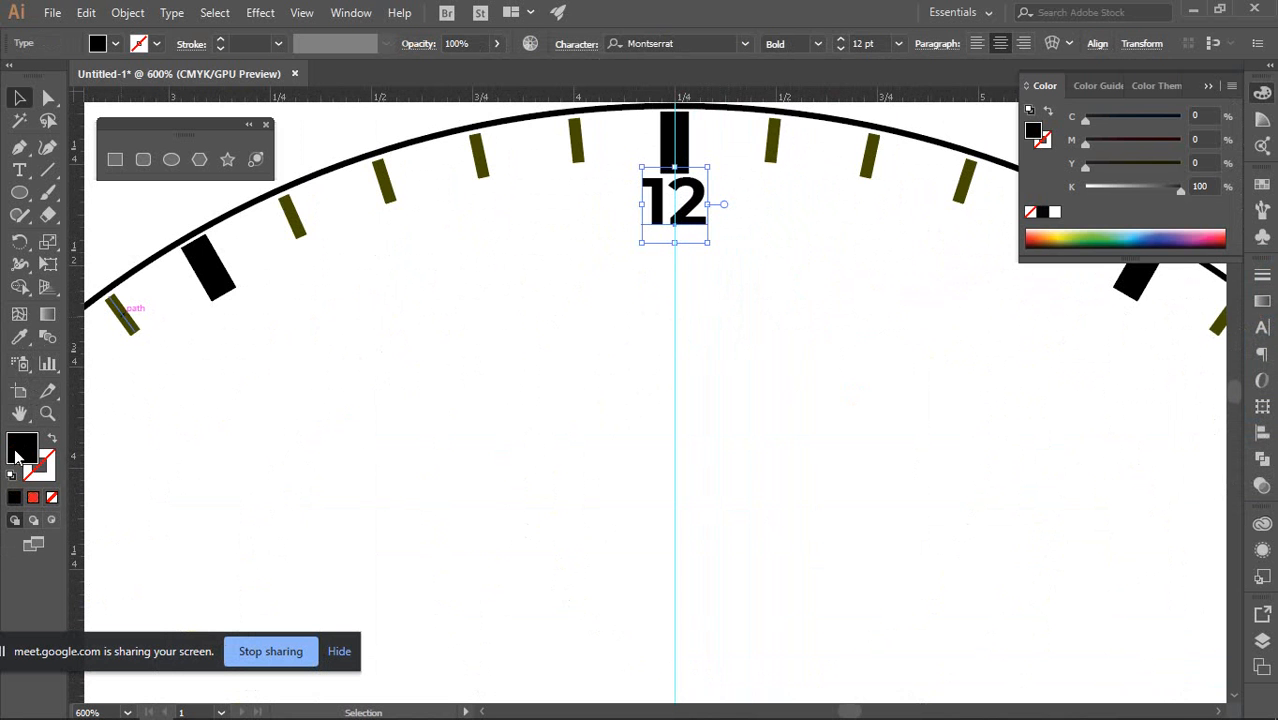
pyautogui.click(666, 338)
pyautogui.moveTo(688, 210); pyautogui.dragTo(690, 220)
pyautogui.click(827, 286)
# Try a light blue stroke on the "12" text and remove the stroke again
pyautogui.scroll(2, 694, 215)
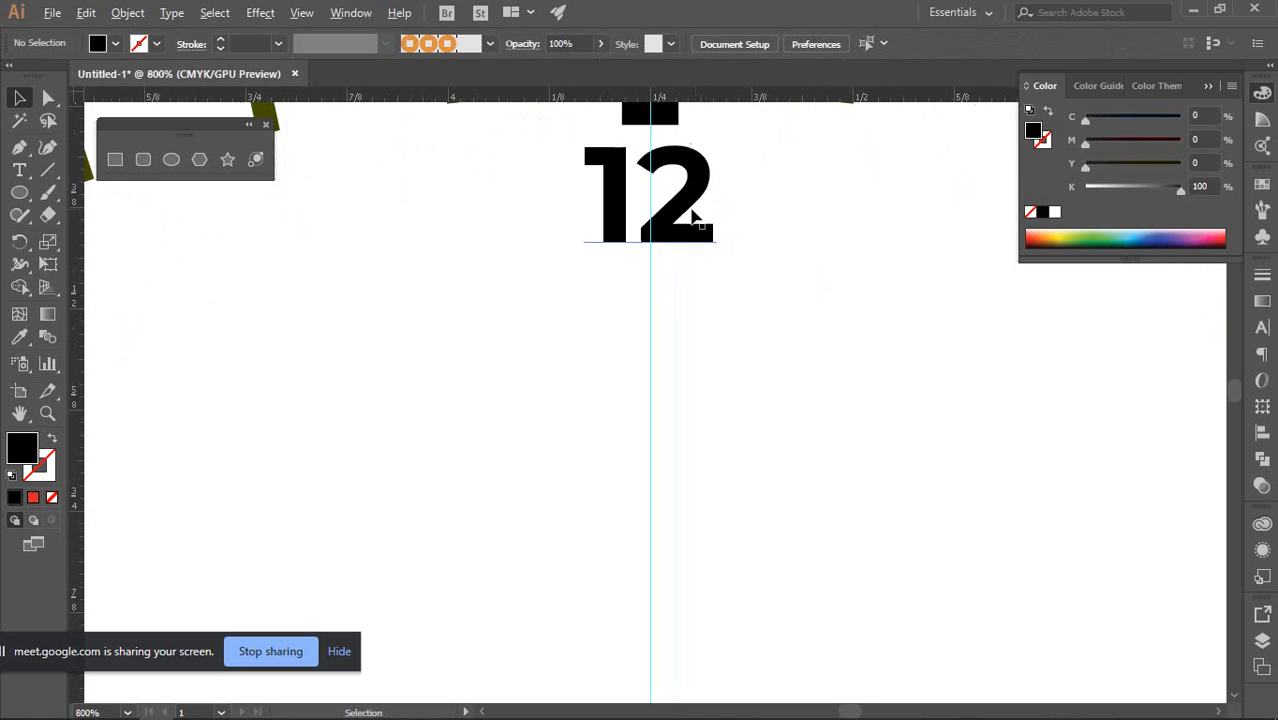
pyautogui.click(678, 236)
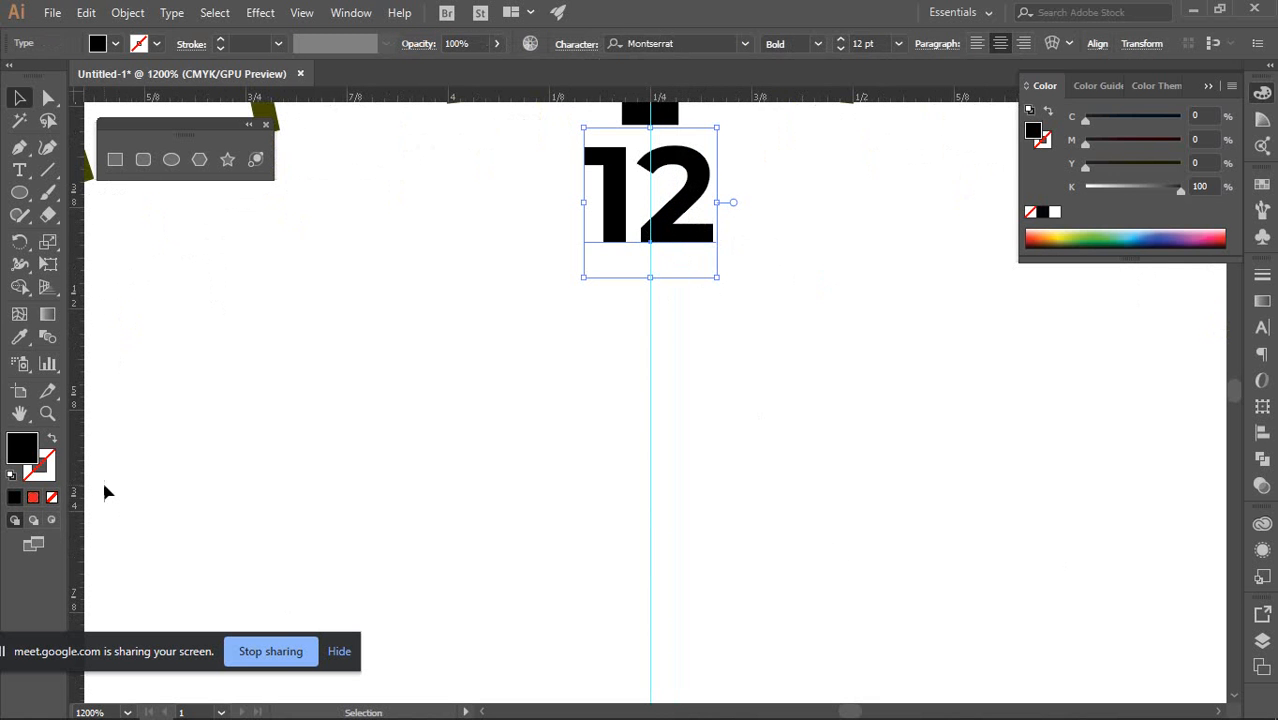
pyautogui.click(40, 474)
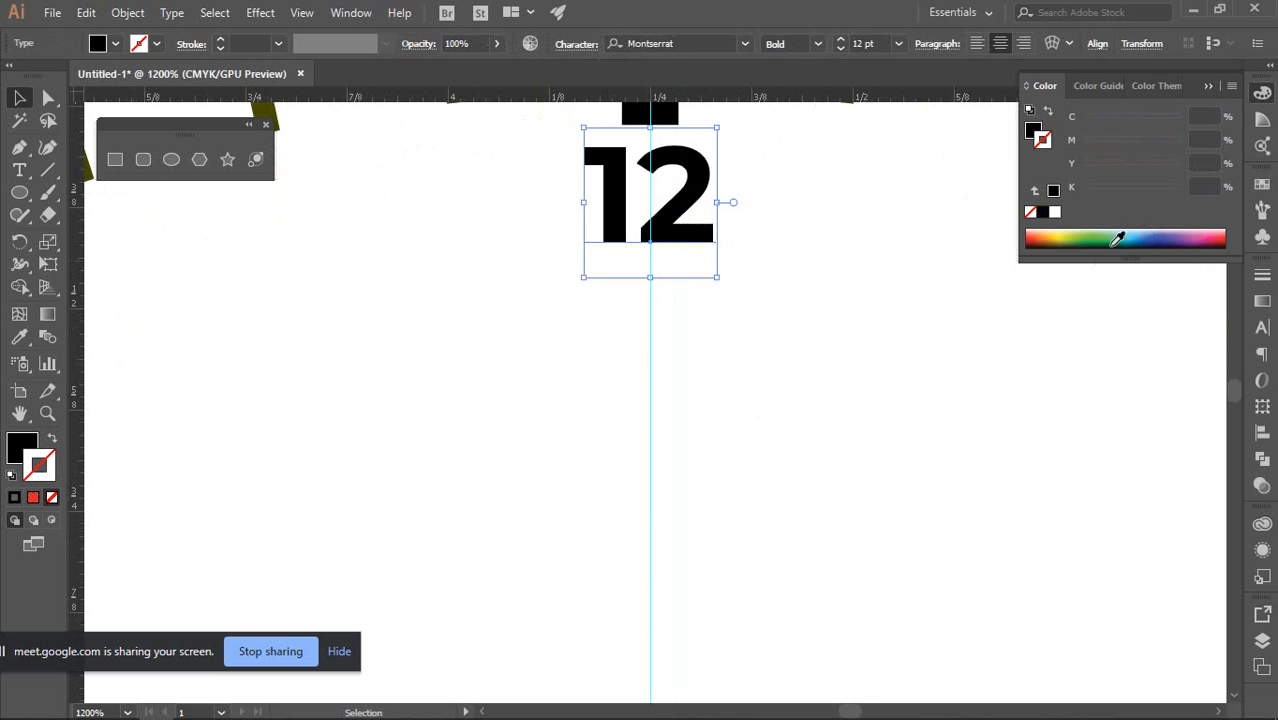
pyautogui.click(1117, 238)
pyautogui.click(759, 237)
pyautogui.click(682, 202)
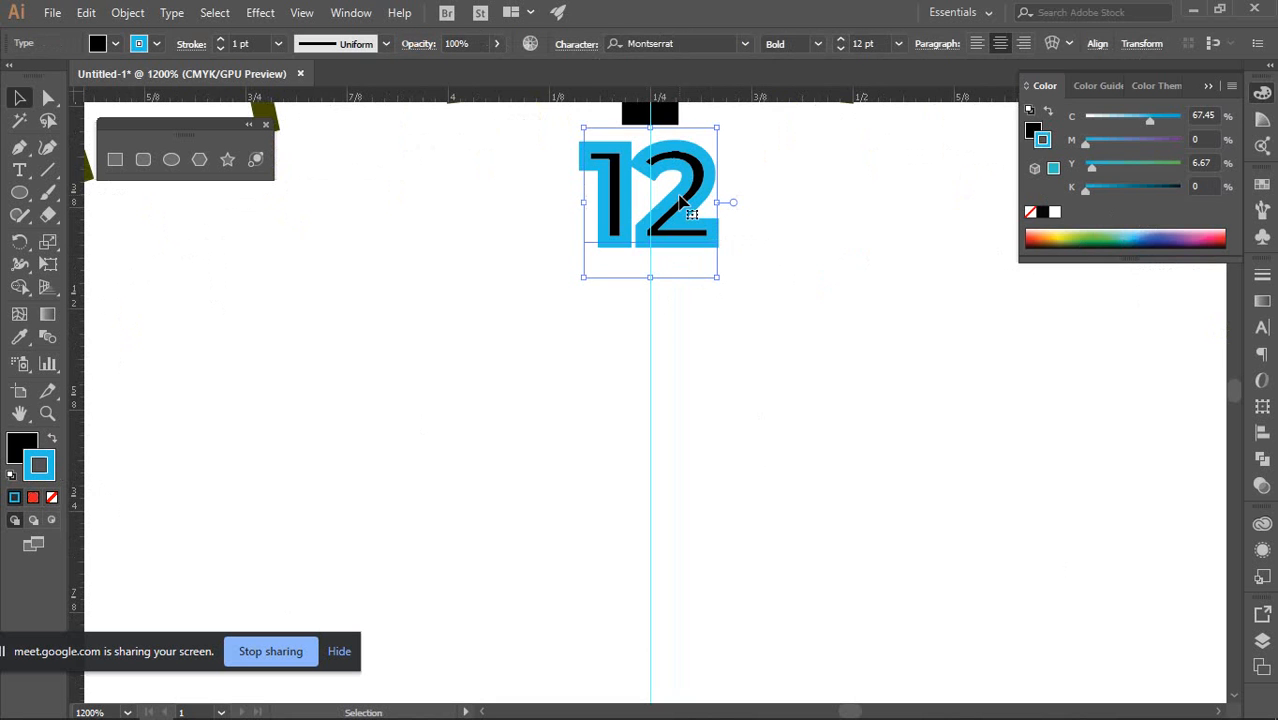
pyautogui.click(52, 497)
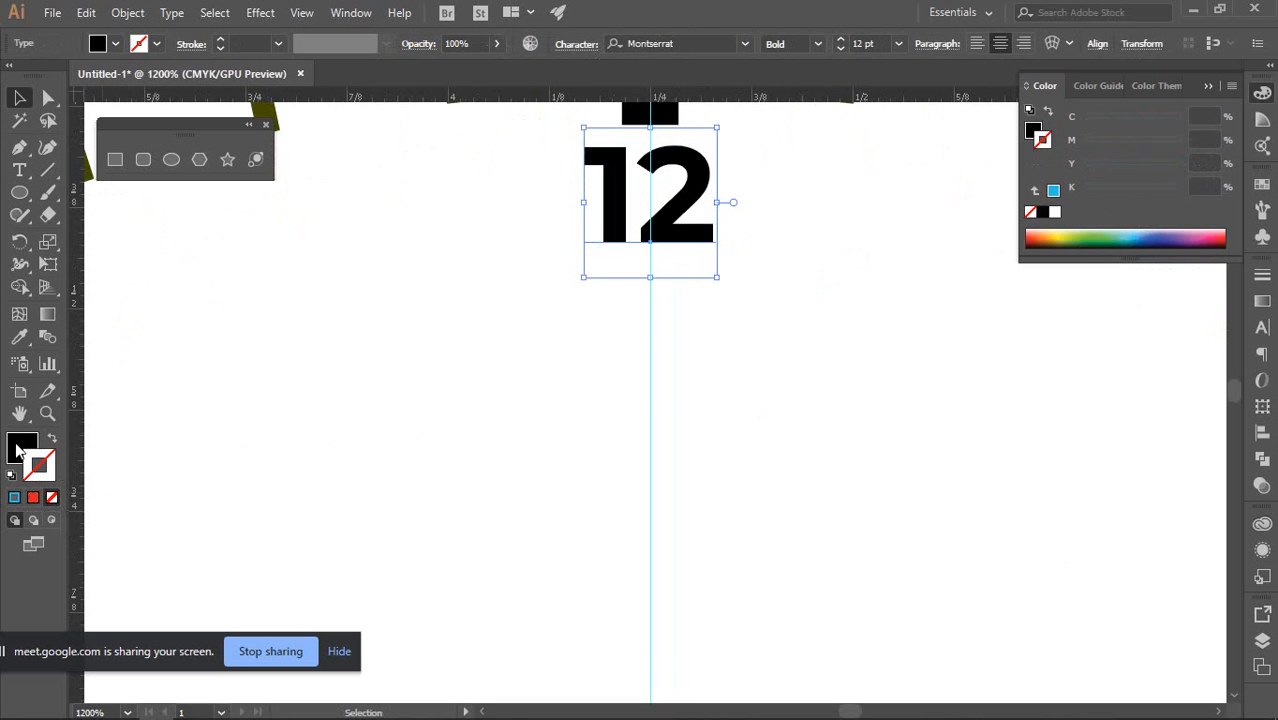
# Set the "12" text's fill to dark navy with C 100, M 100, Y 0, K 56, and deselect it
pyautogui.click(18, 449)
pyautogui.scroll(3, 734, 345)
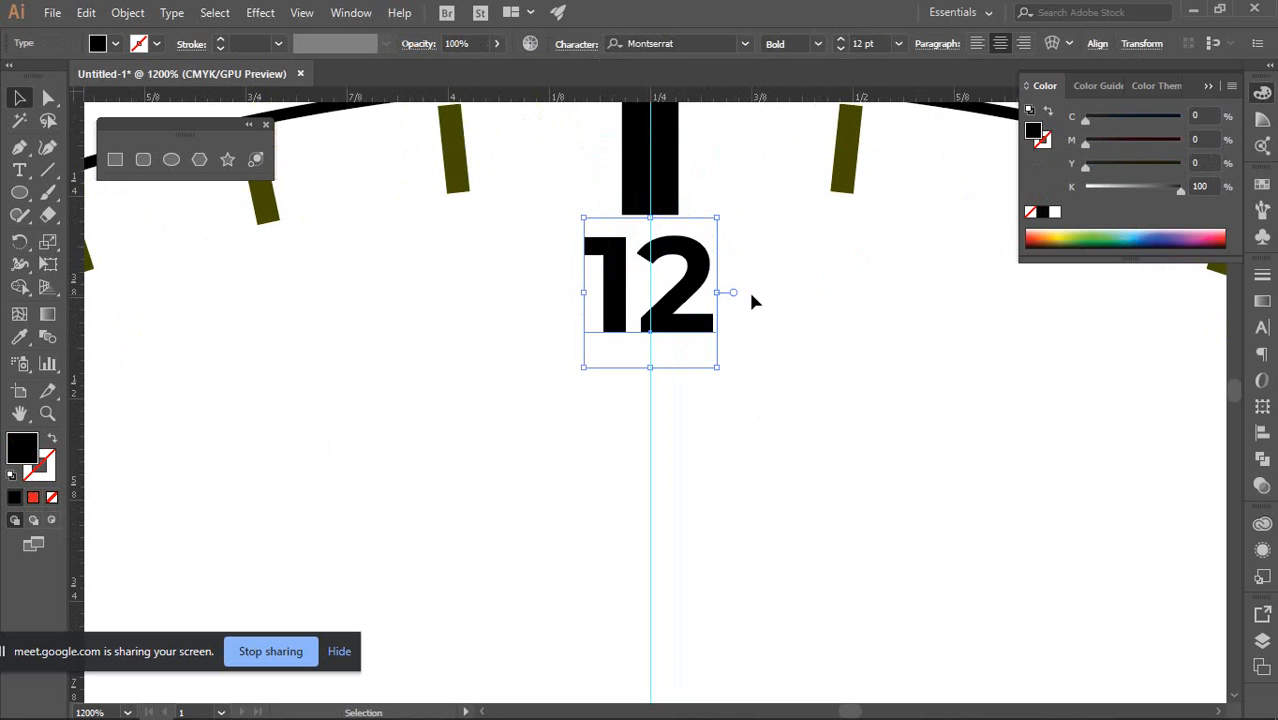
pyautogui.click(1078, 234)
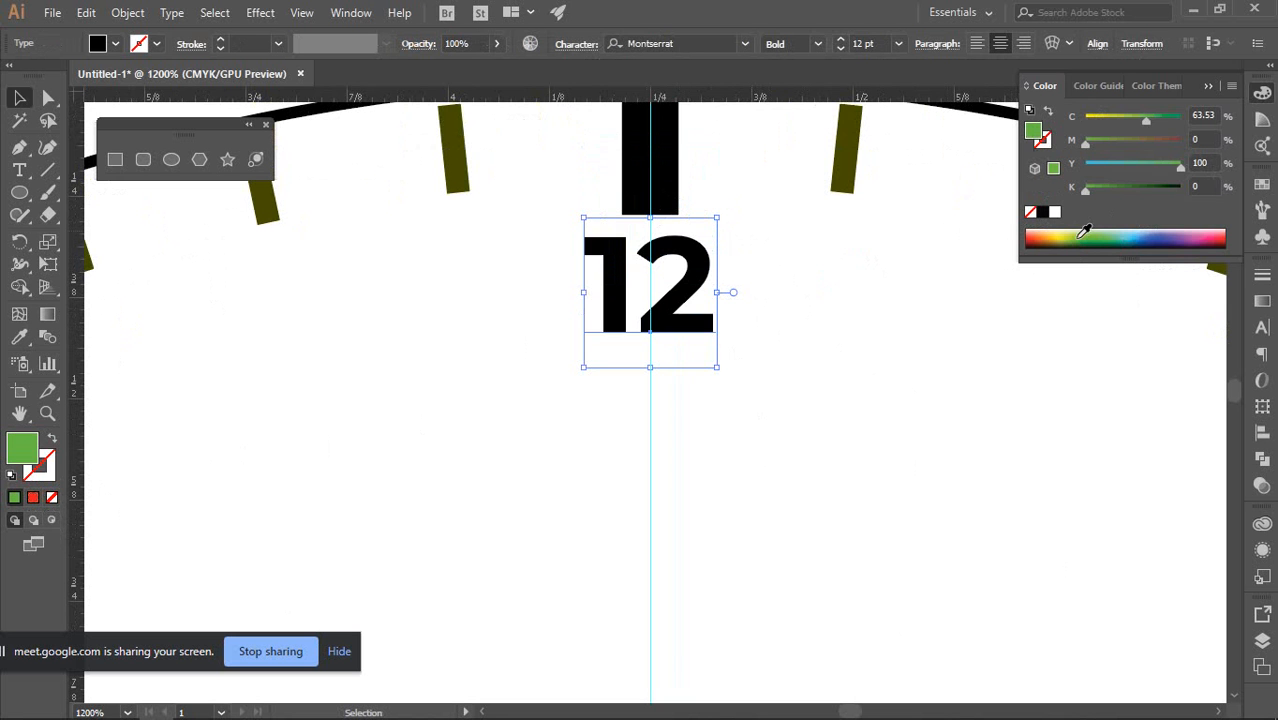
pyautogui.moveTo(1147, 128); pyautogui.dragTo(859, 220)
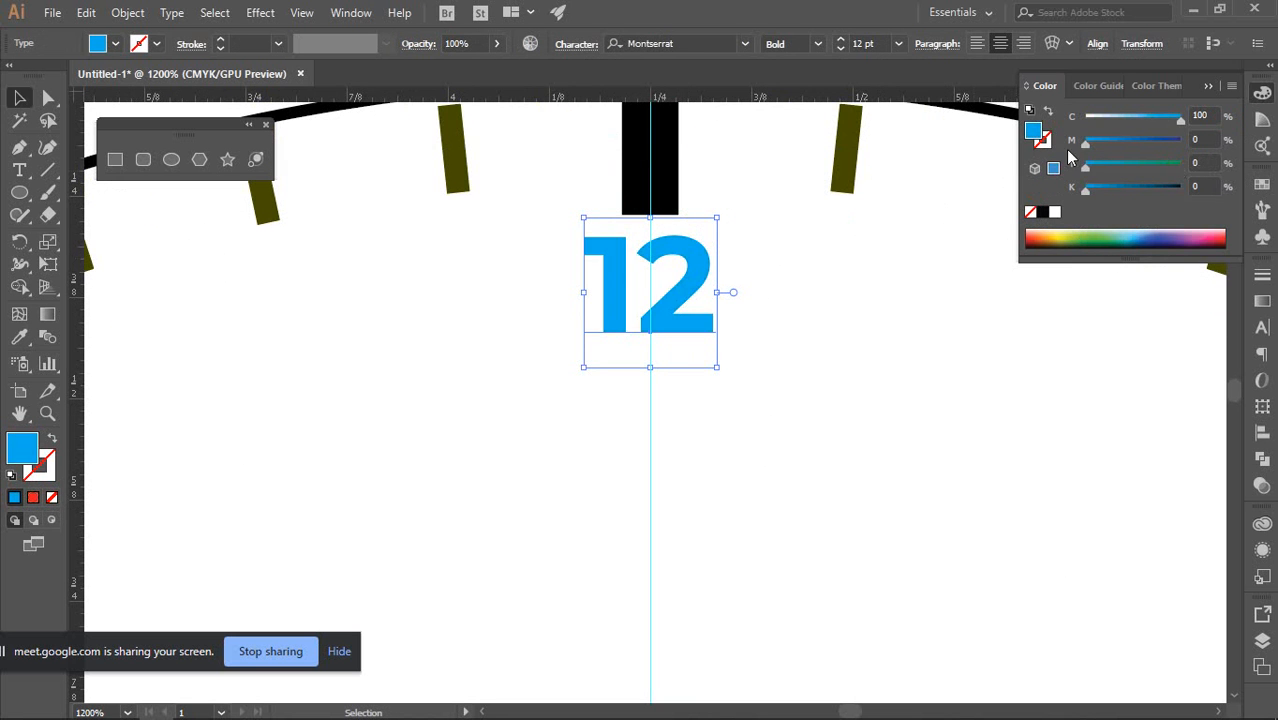
pyautogui.moveTo(1228, 147); pyautogui.dragTo(1203, 187)
pyautogui.moveTo(1087, 196); pyautogui.dragTo(1140, 190)
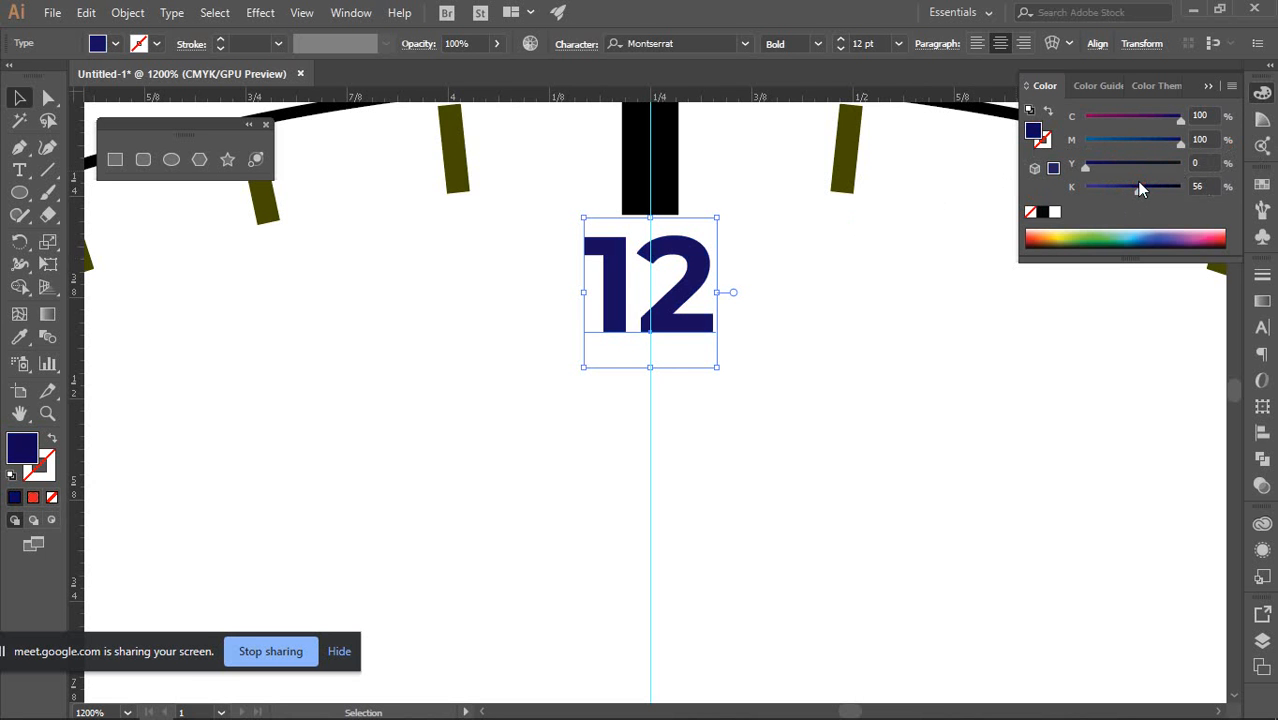
pyautogui.click(886, 315)
# Create a copy of the "12" text rotated by -30° around the clock's center
pyautogui.scroll(-3, 886, 315)
pyautogui.scroll(-3, 798, 219)
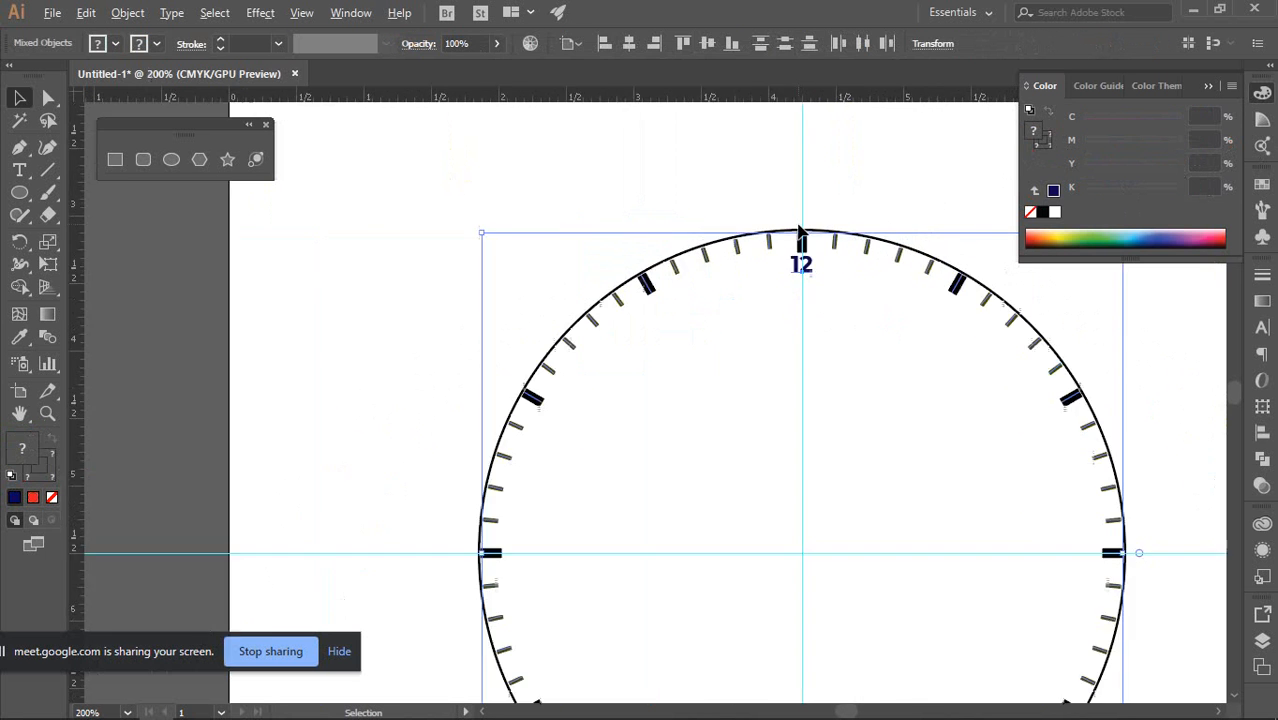
pyautogui.moveTo(822, 294); pyautogui.dragTo(756, 257)
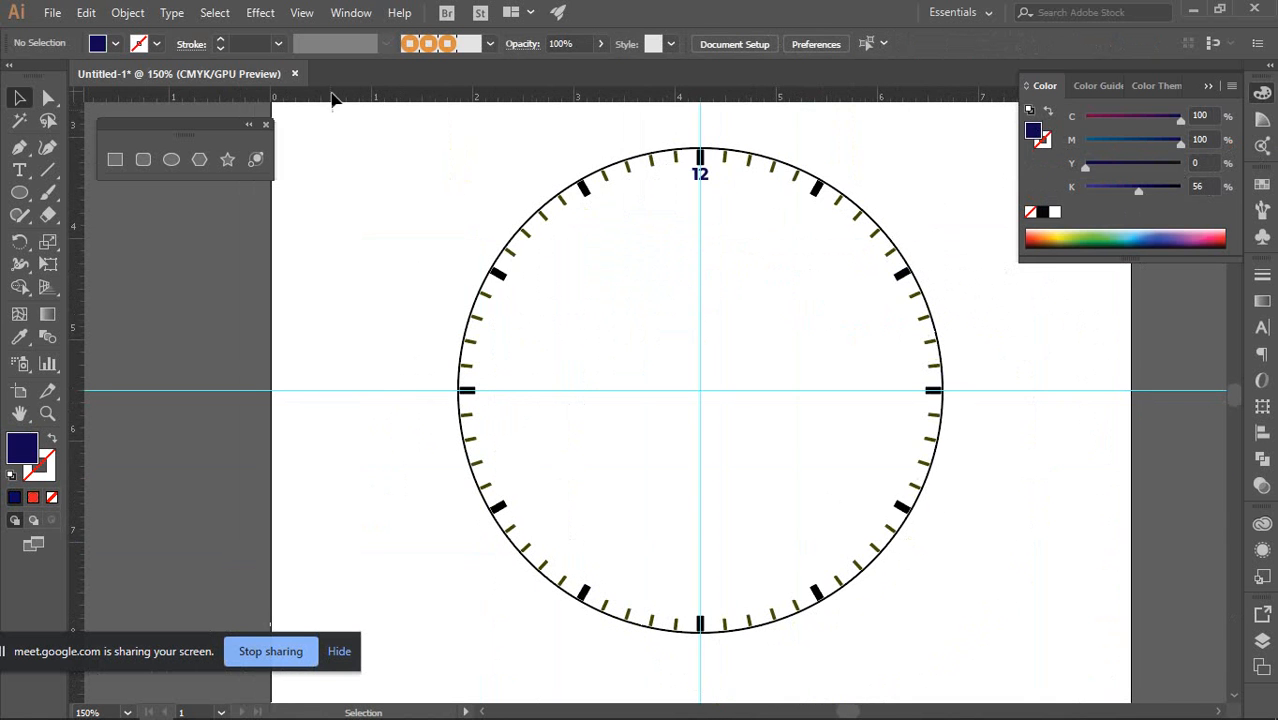
pyautogui.click(702, 180)
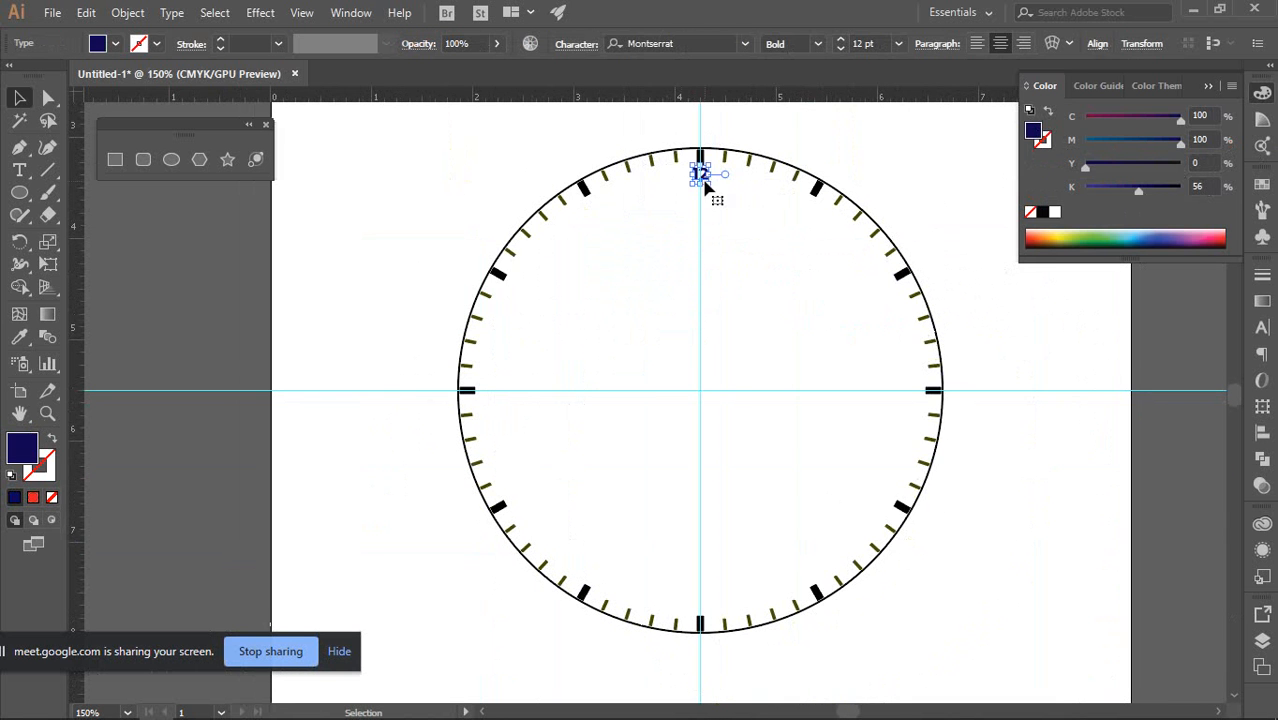
pyautogui.click(20, 241)
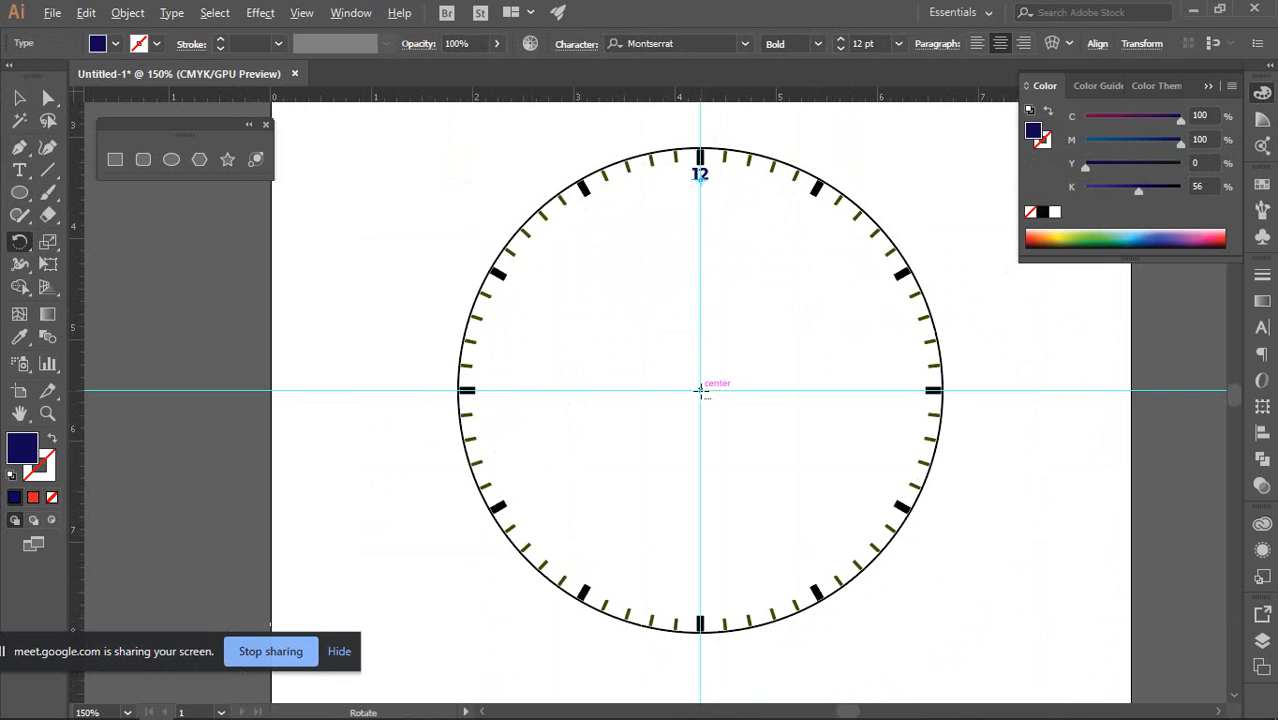
pyautogui.keyDown('alt'); pyautogui.click(700, 390); pyautogui.keyUp('alt')
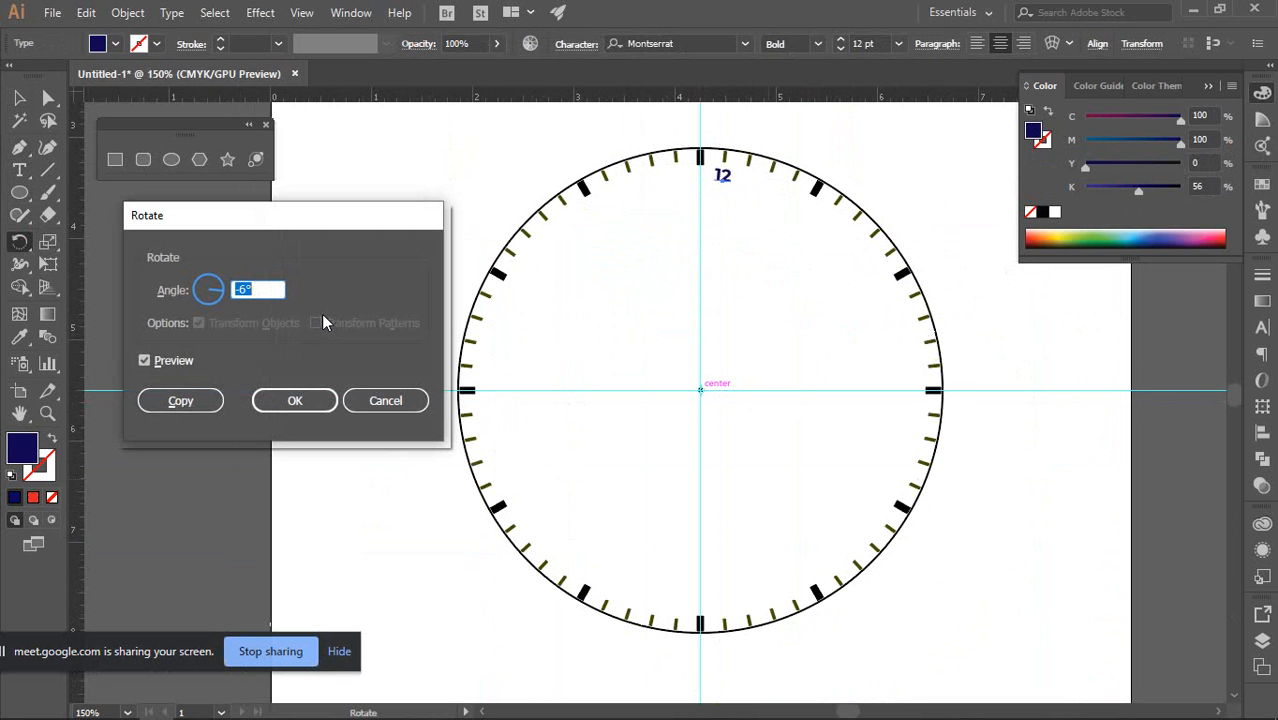
pyautogui.write('30')
pyautogui.press('Home')
pyautogui.write('-')
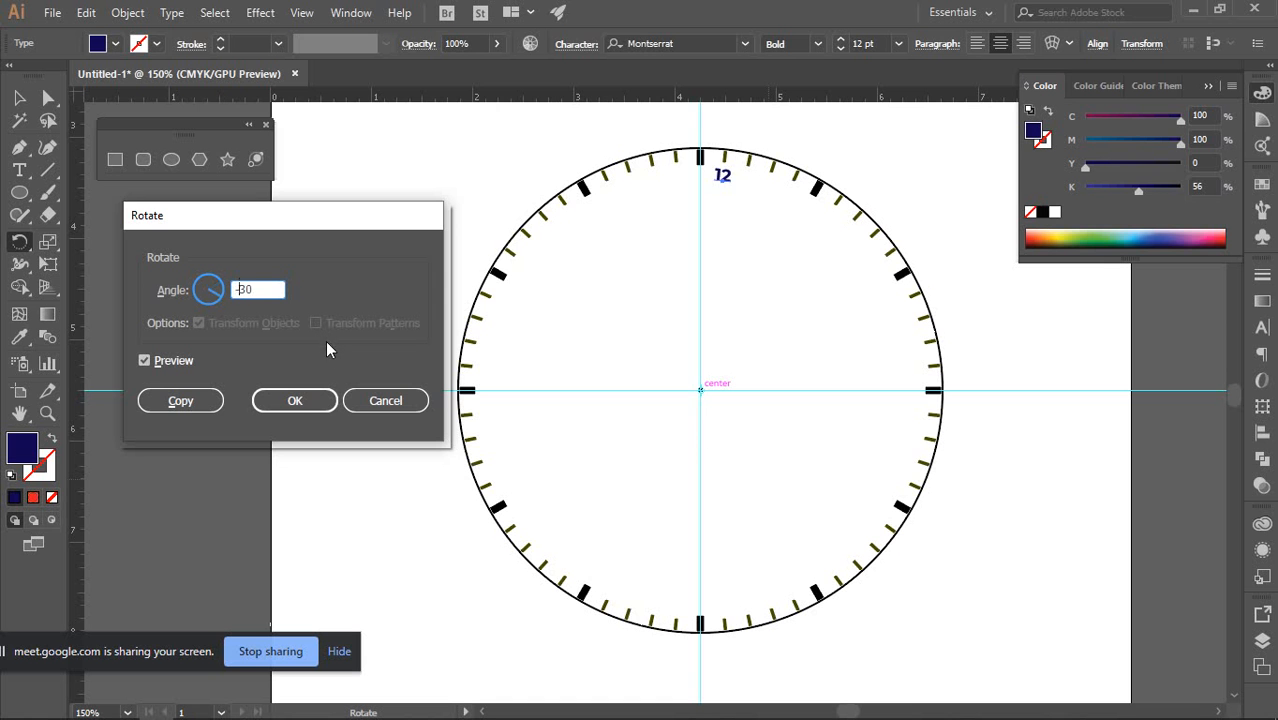
pyautogui.click(183, 404)
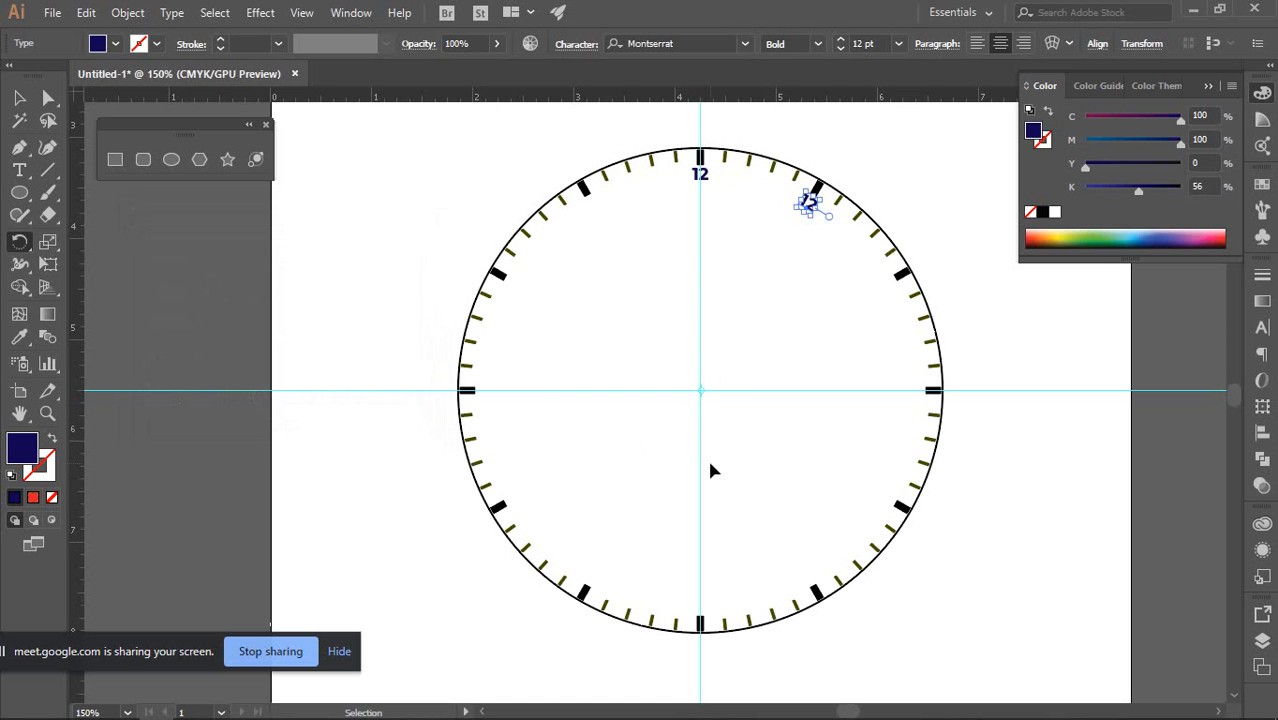
# Repeat the rotated copy around the clock until each of the twelve hour marks has a "12", and deselect the last copy
pyautogui.hotkey('ctrl', 'd')
pyautogui.hotkey('ctrl', 'd')
pyautogui.hotkey('ctrl', 'd')
pyautogui.hotkey('ctrl', 'd')
pyautogui.hotkey('ctrl', 'd')
pyautogui.hotkey('ctrl', 'd')
pyautogui.hotkey('ctrl', 'd')
pyautogui.hotkey('ctrl', 'd')
pyautogui.hotkey('ctrl', 'd')
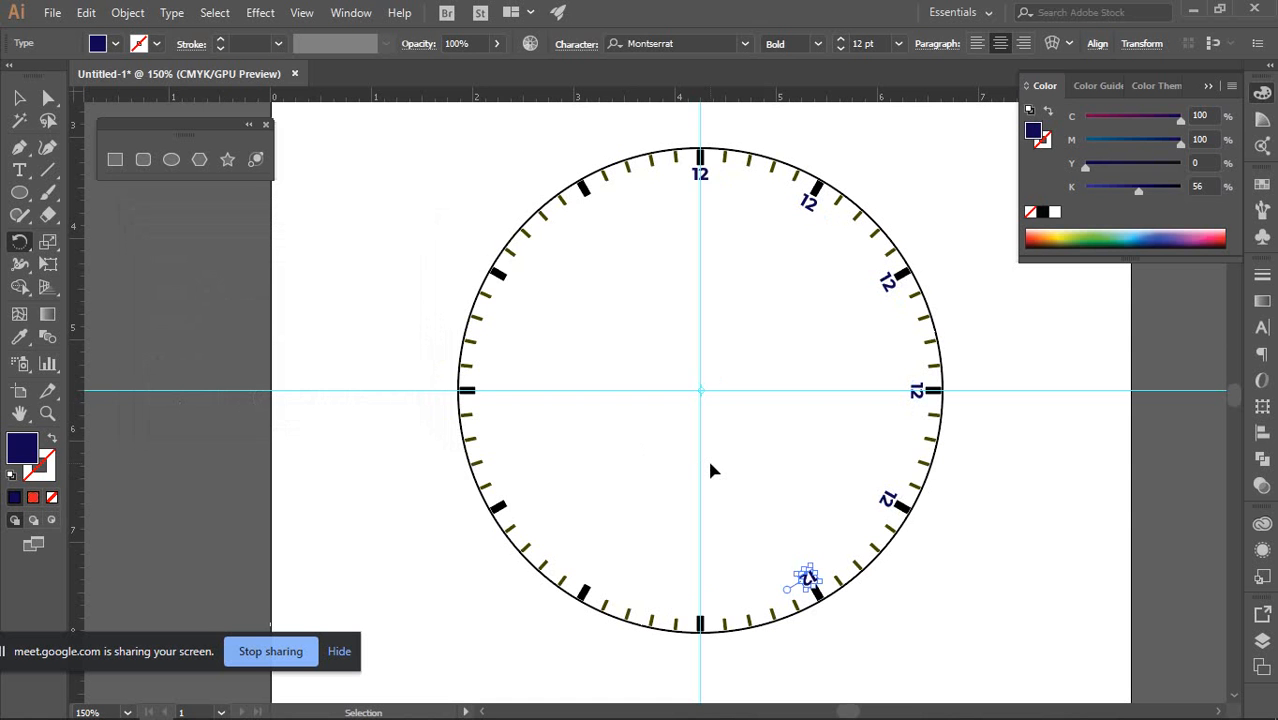
pyautogui.hotkey('ctrl', 'd')
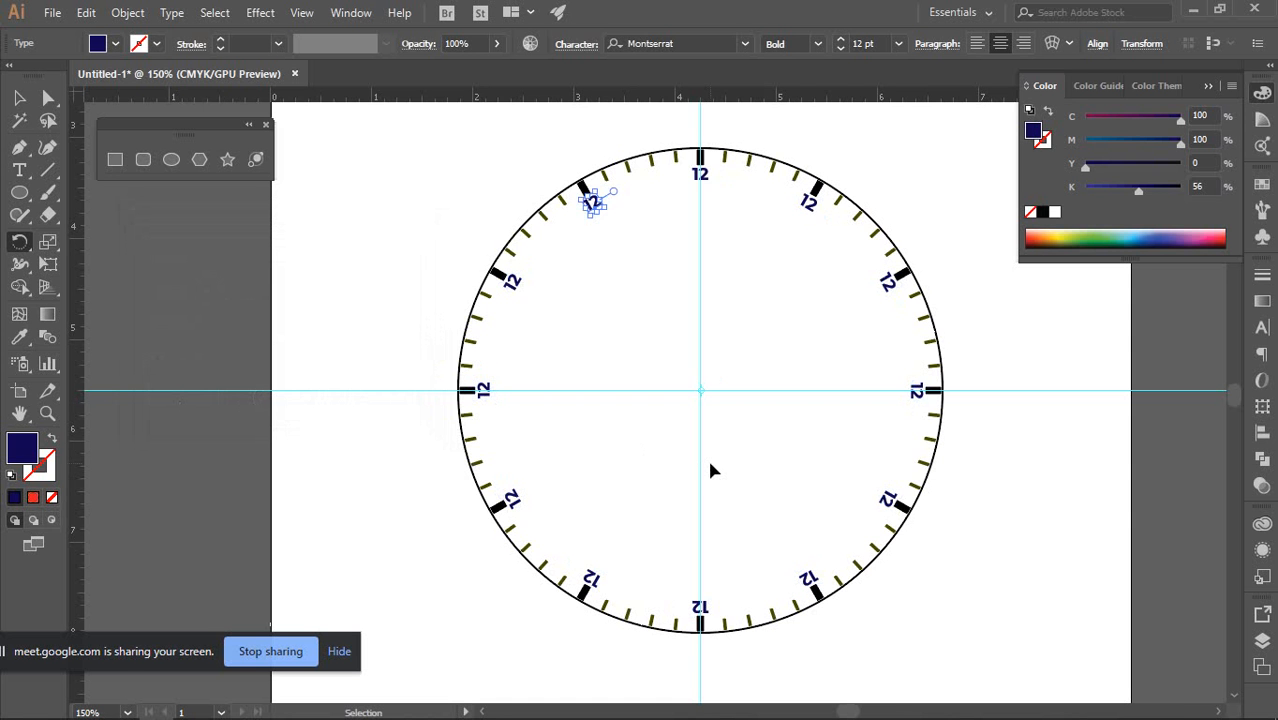
pyautogui.hotkey('ctrl', 'shift', 'a')
pyautogui.press('v')
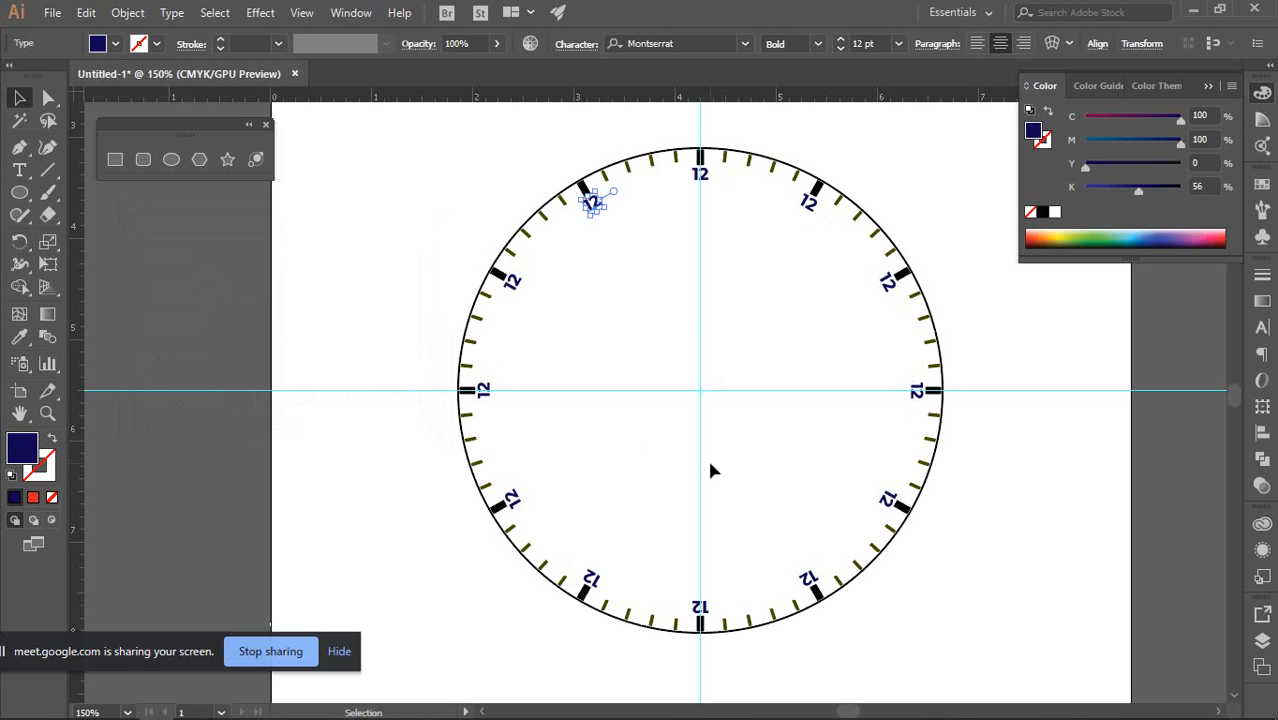
pyautogui.click(700, 305)
pyautogui.keyDown('alt'); pyautogui.scroll(1, 850, 236); pyautogui.keyUp('alt')
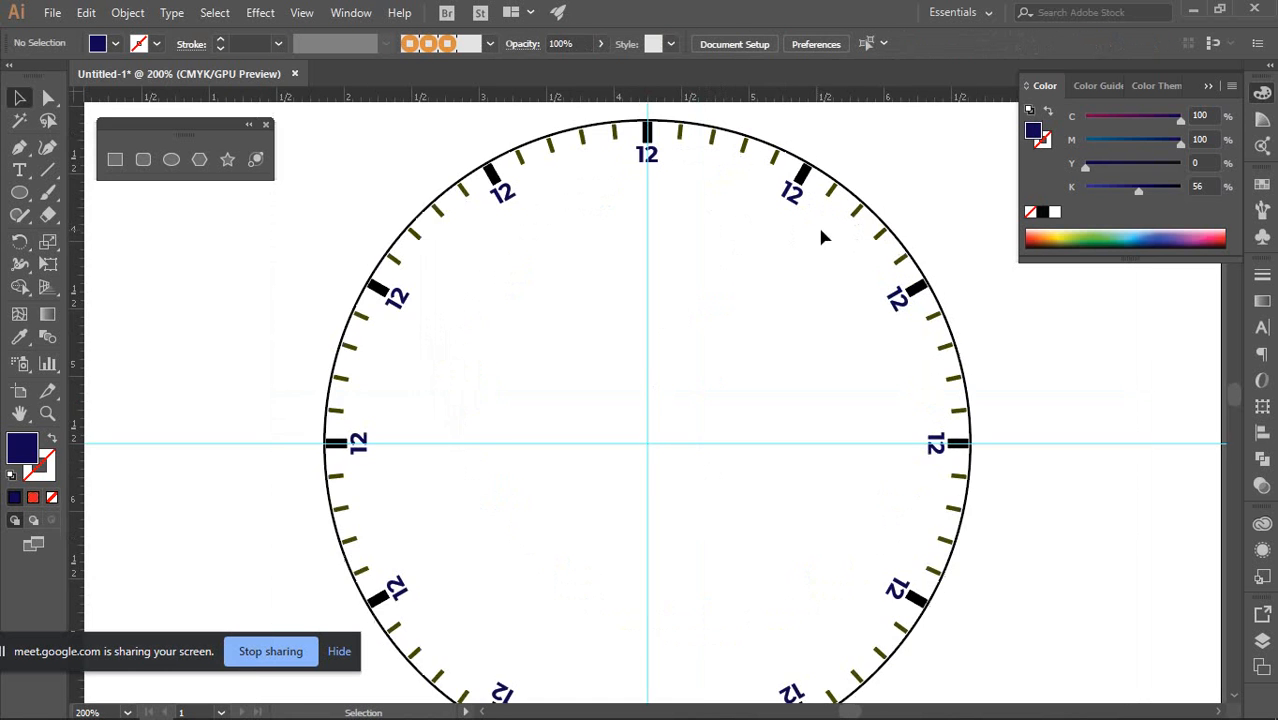
# Rotate the "12" at the one o'clock mark upright and replace its text with "01"
pyautogui.keyDown('alt'); pyautogui.scroll(2, 795, 220); pyautogui.keyUp('alt')
pyautogui.click(787, 320)
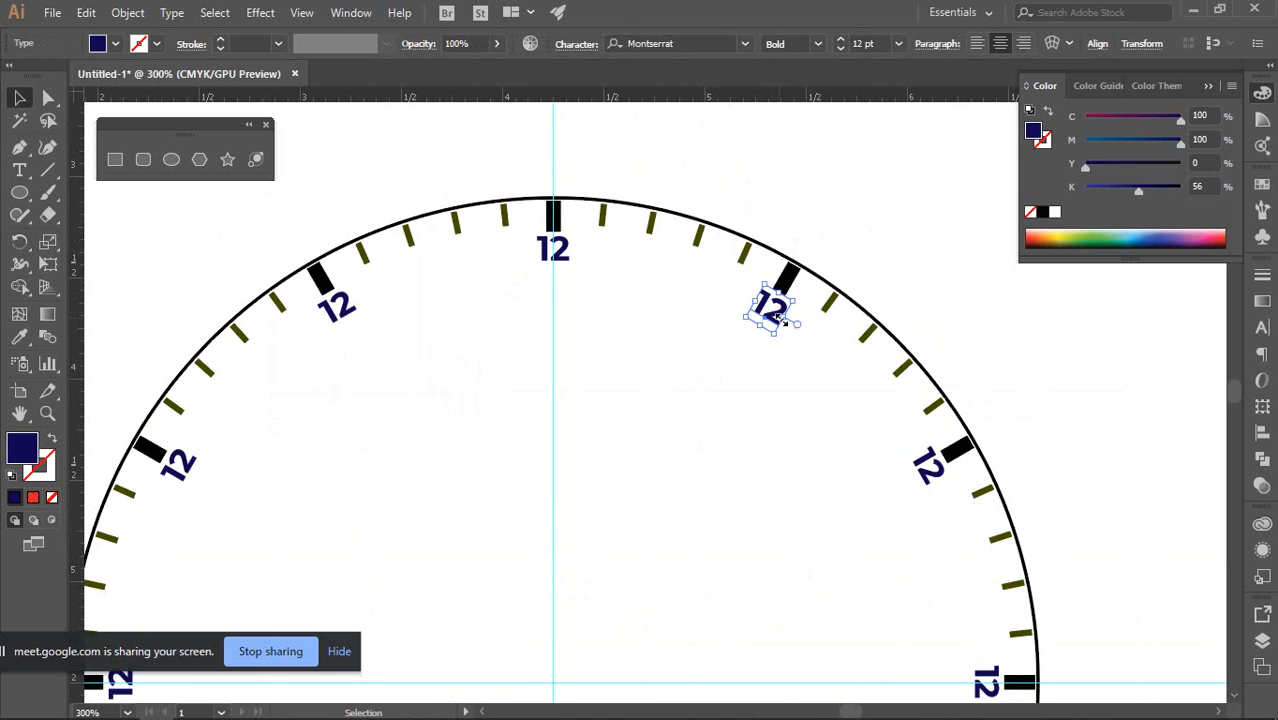
pyautogui.moveTo(793, 323); pyautogui.dragTo(812, 304)
pyautogui.click(769, 374)
pyautogui.press('t')
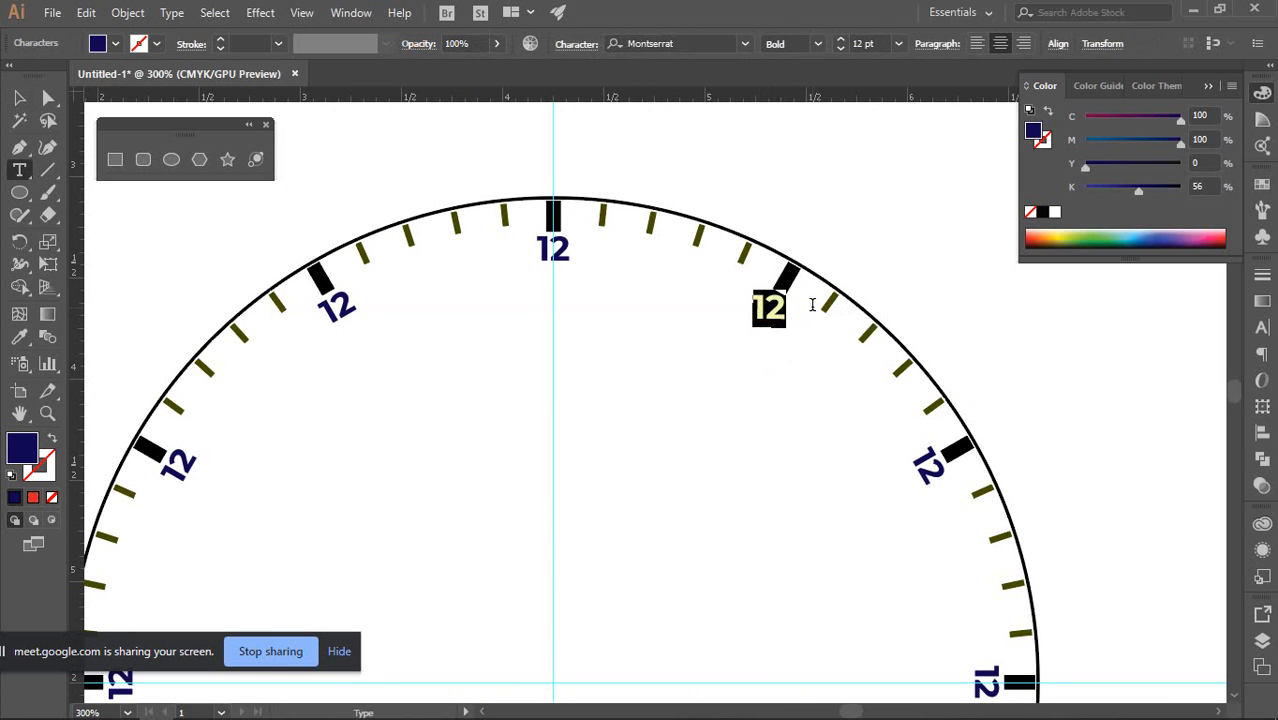
pyautogui.write('01')
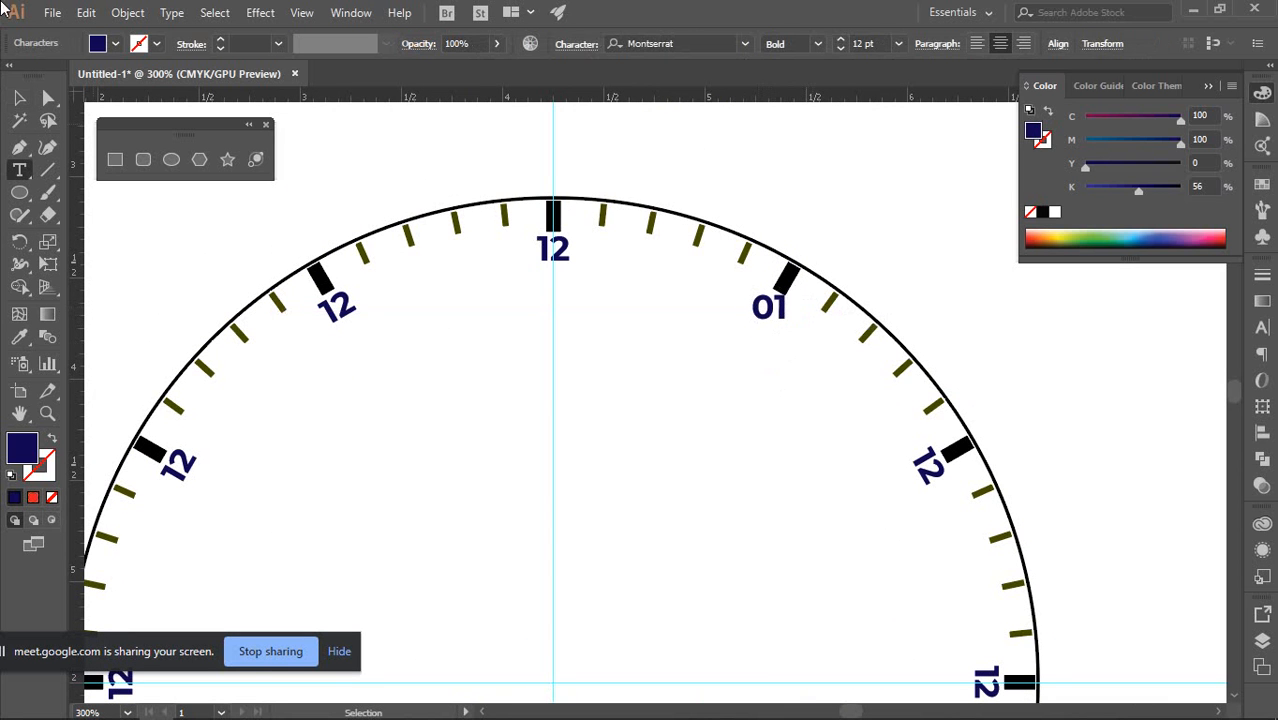
pyautogui.click(20, 93)
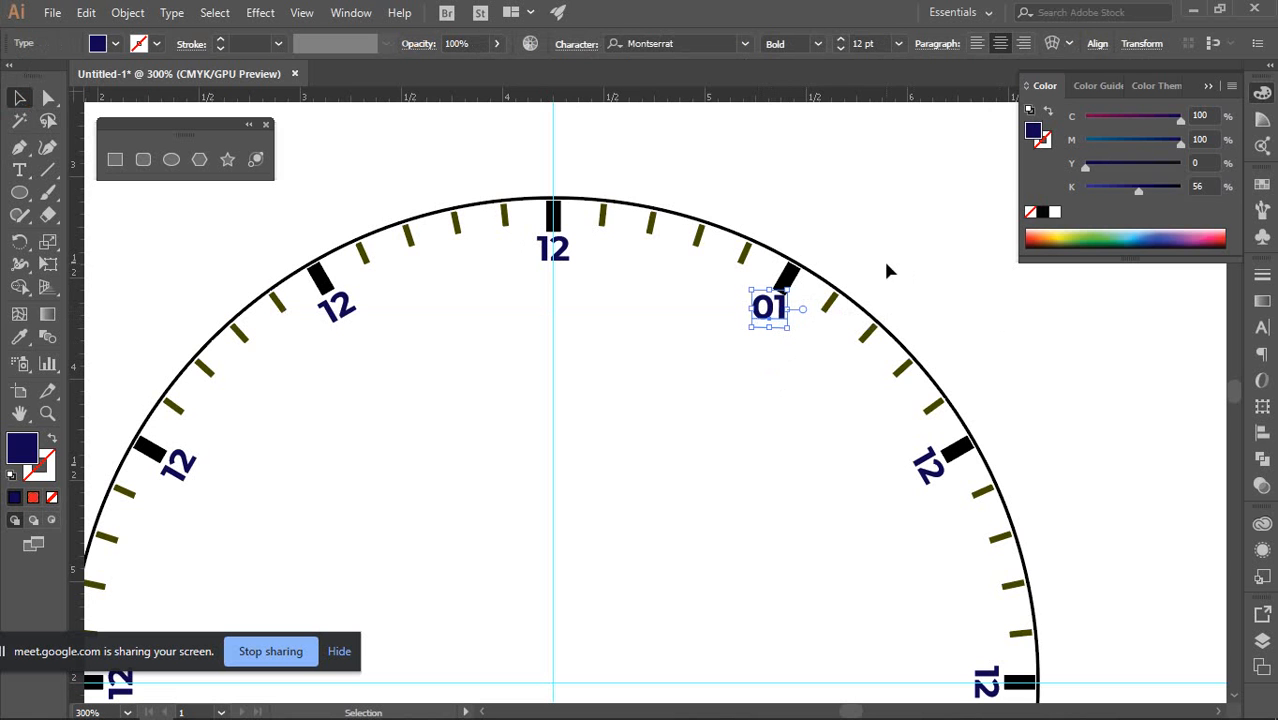
# Nudge the "01" numeral slightly to the left, away from its hour mark, and deselect it
pyautogui.press('Left')
pyautogui.press('Left')
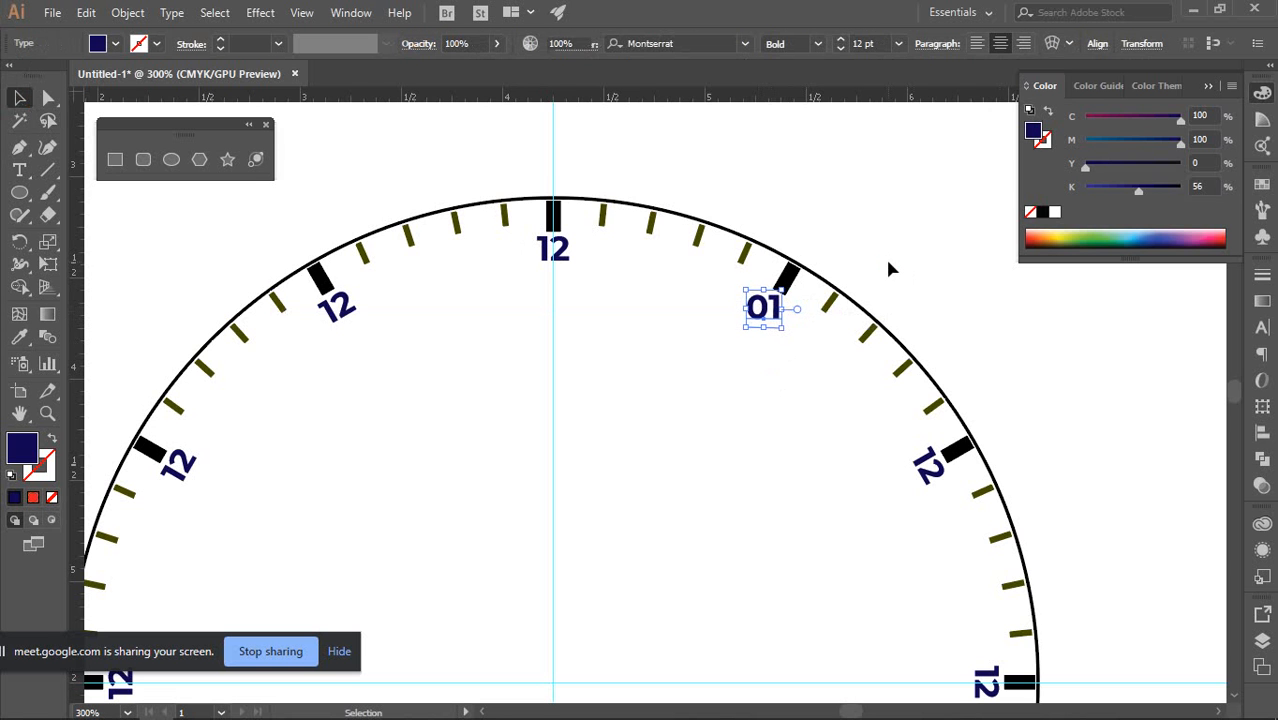
pyautogui.click(888, 266)
# Rotate the "12" at the two o'clock mark upright and change its text to "02"
pyautogui.press('space')
pyautogui.moveTo(873, 373); pyautogui.dragTo(811, 268)
pyautogui.click(869, 362)
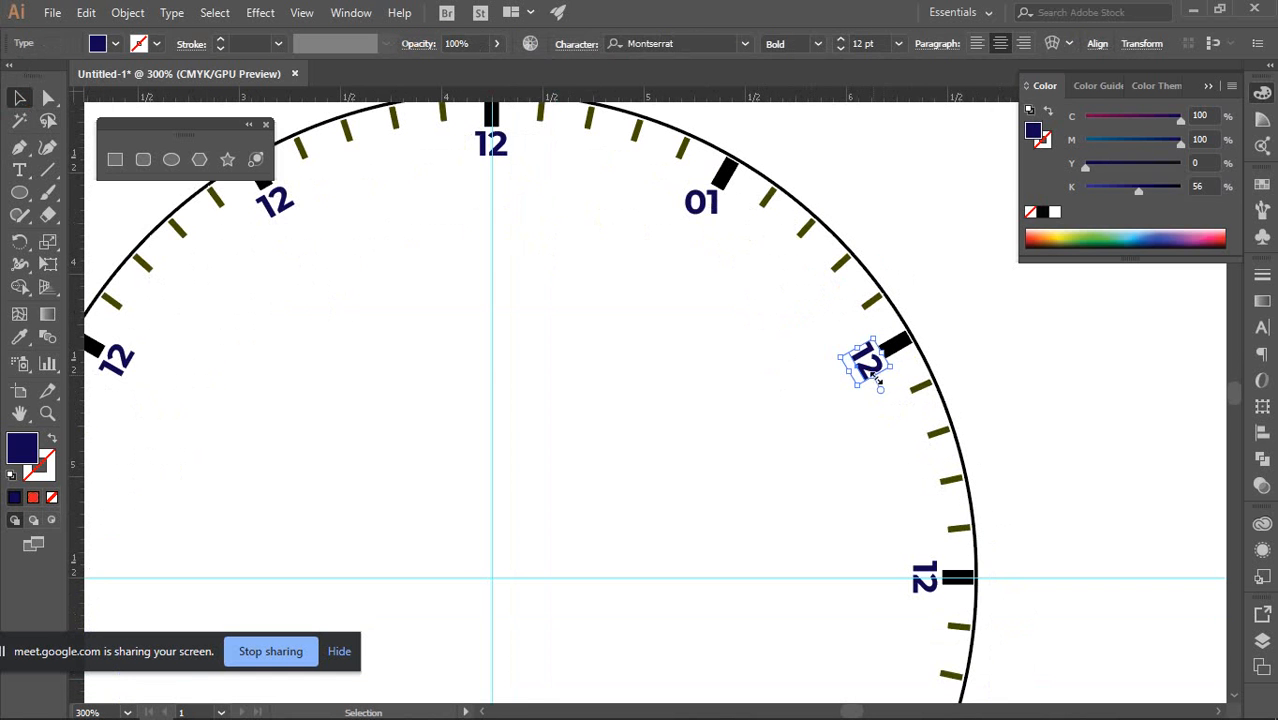
pyautogui.moveTo(883, 384); pyautogui.dragTo(846, 366)
pyautogui.click(849, 388)
pyautogui.doubleClick(864, 362)
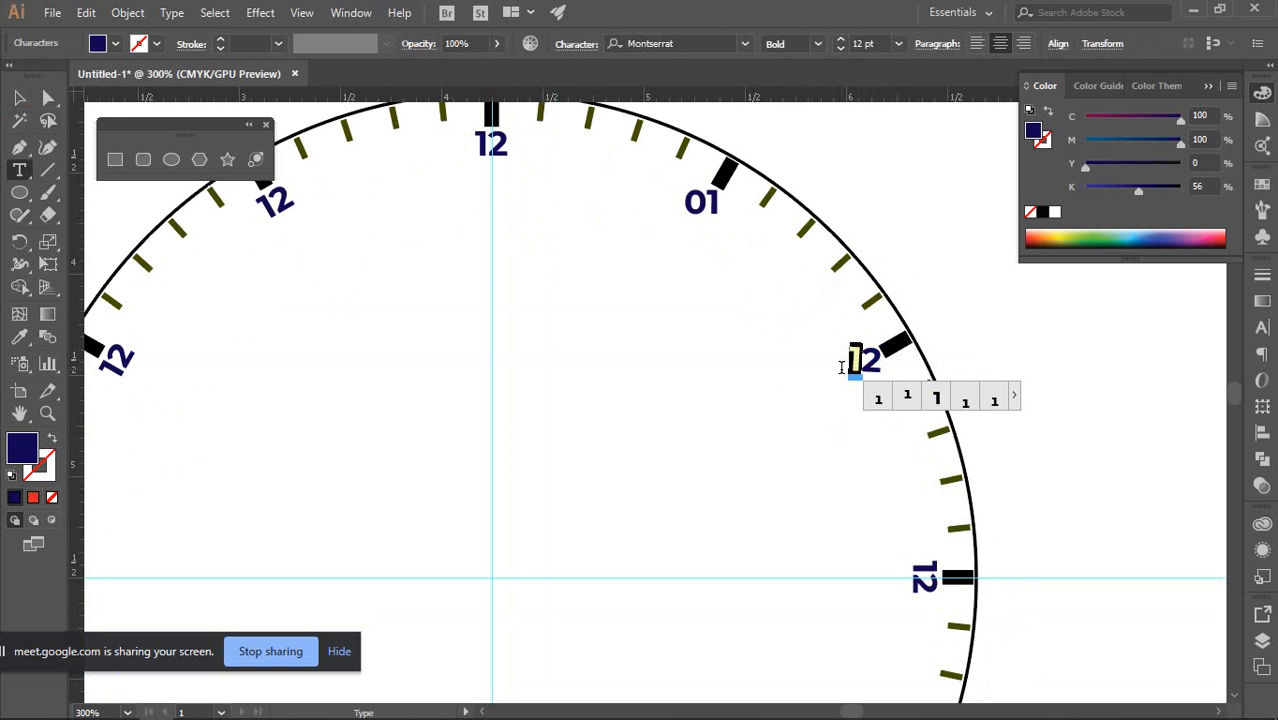
pyautogui.write('0')
pyautogui.click(19, 97)
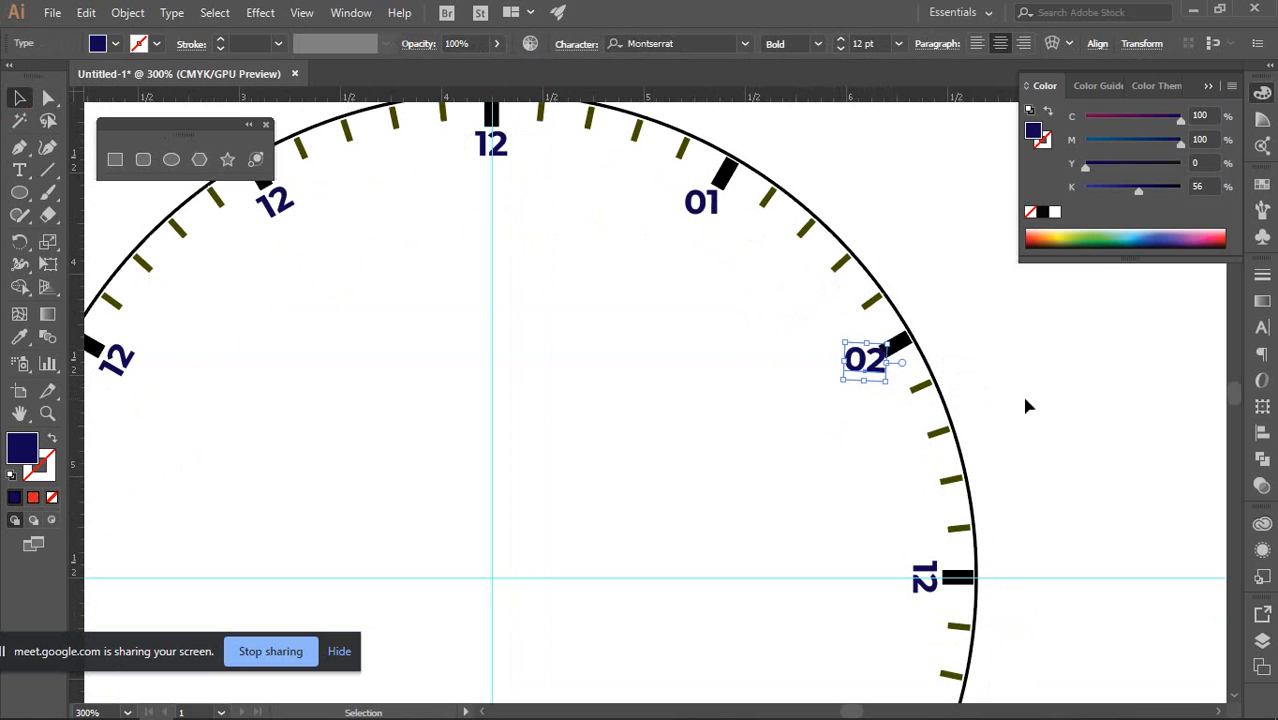
# Move the "02" numeral slightly inward so it clears its hour mark, and deselect it
pyautogui.moveTo(895, 369); pyautogui.dragTo(856, 366)
pyautogui.click(1021, 351)
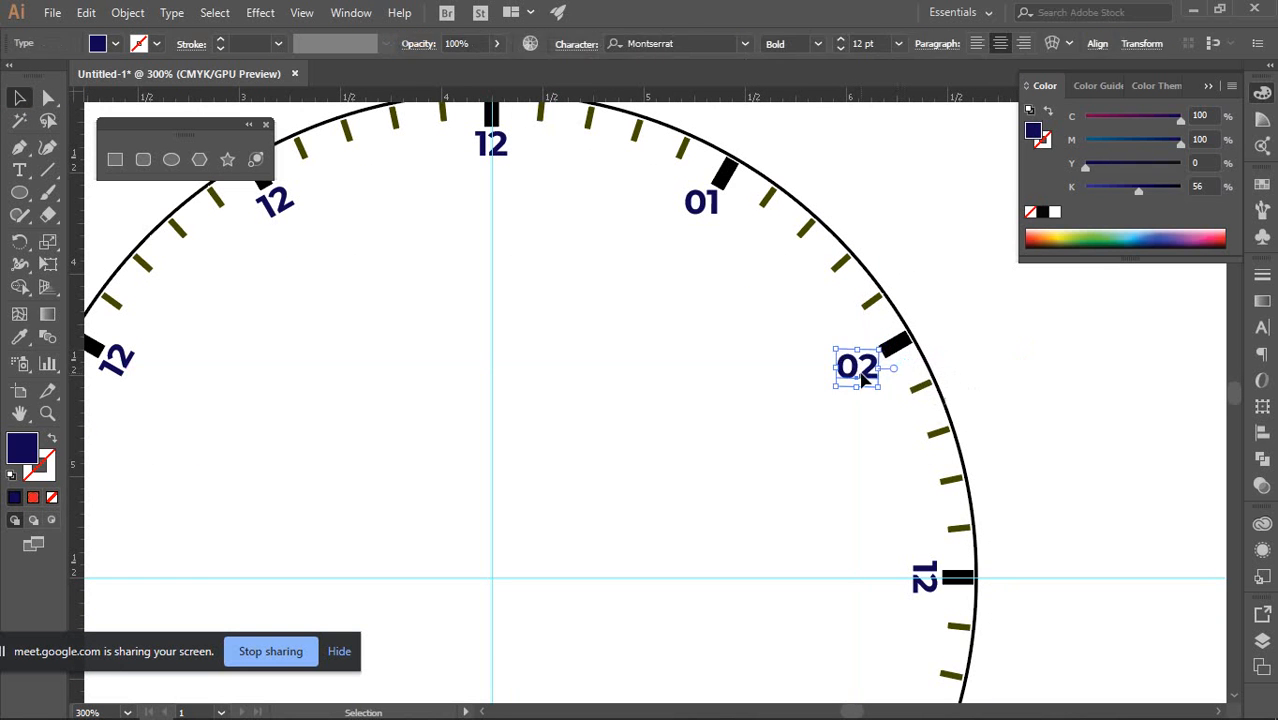
pyautogui.click(1045, 352)
# Clear any selection and hide the open color settings to free the canvas around the clock
pyautogui.scroll(-3, 1045, 352)
pyautogui.hotkey('ctrl', 'a')
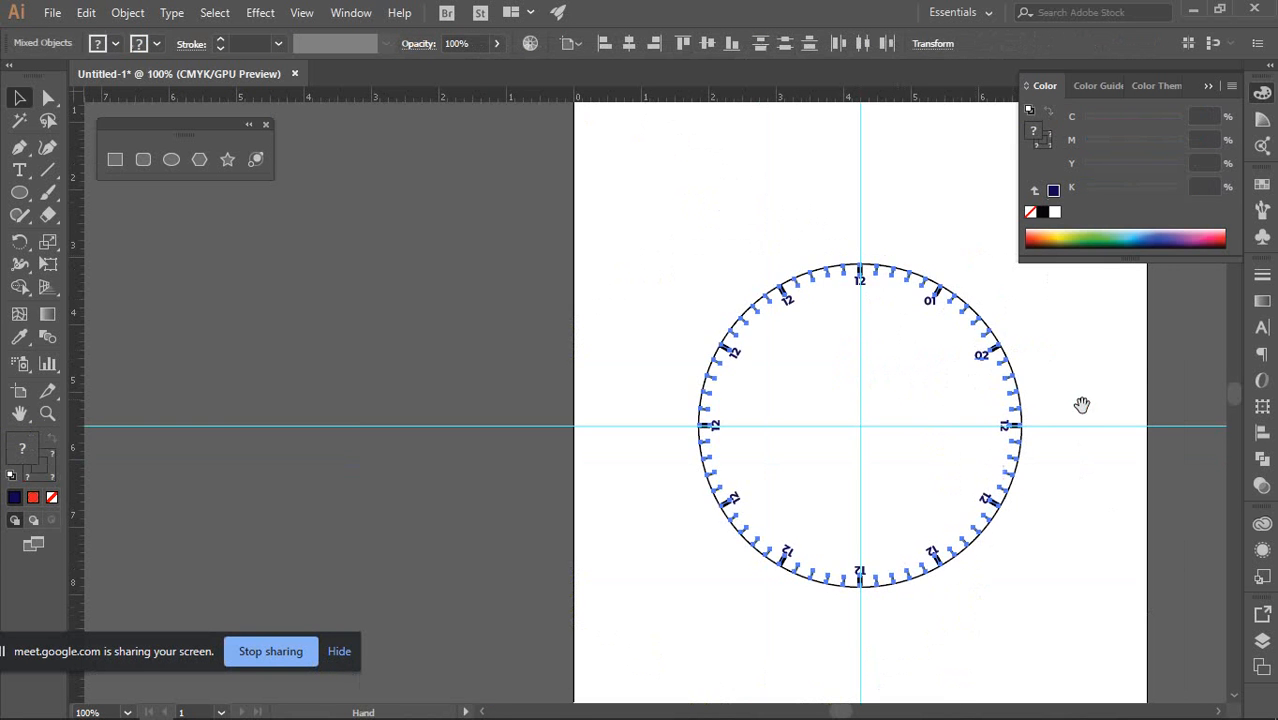
pyautogui.moveTo(1081, 396); pyautogui.dragTo(930, 297)
pyautogui.click(930, 297)
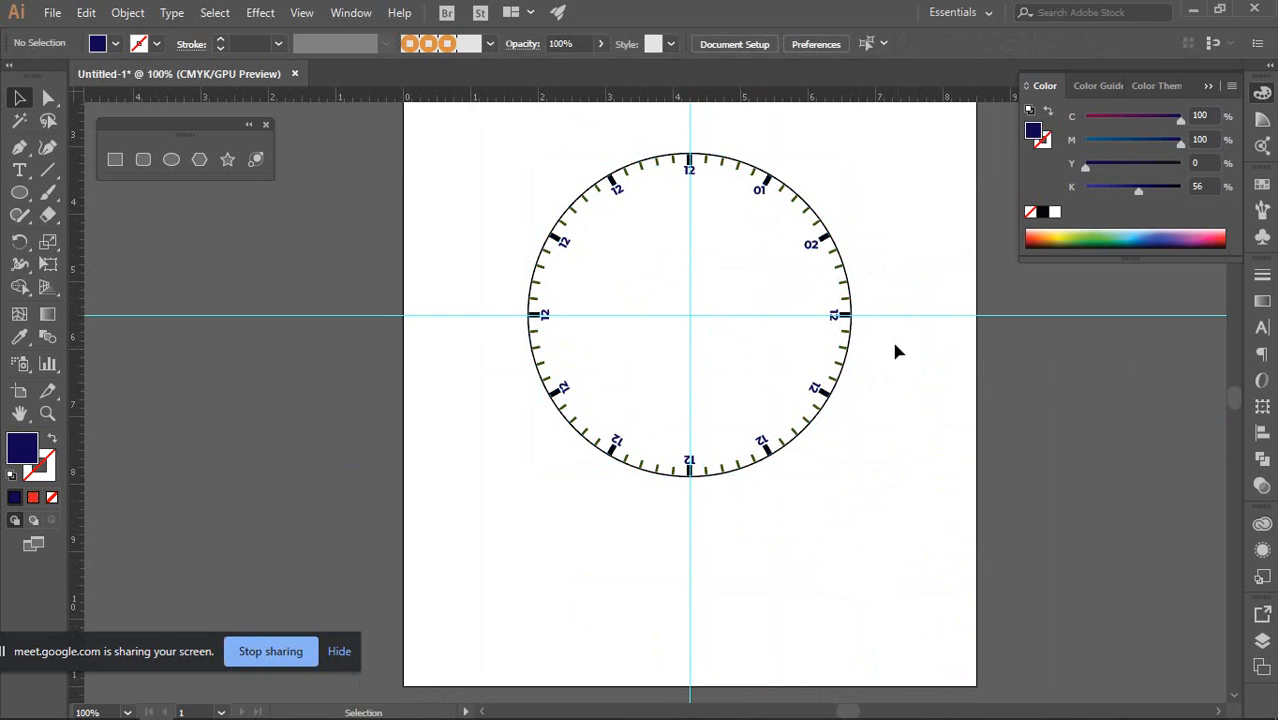
pyautogui.moveTo(891, 337); pyautogui.dragTo(905, 378)
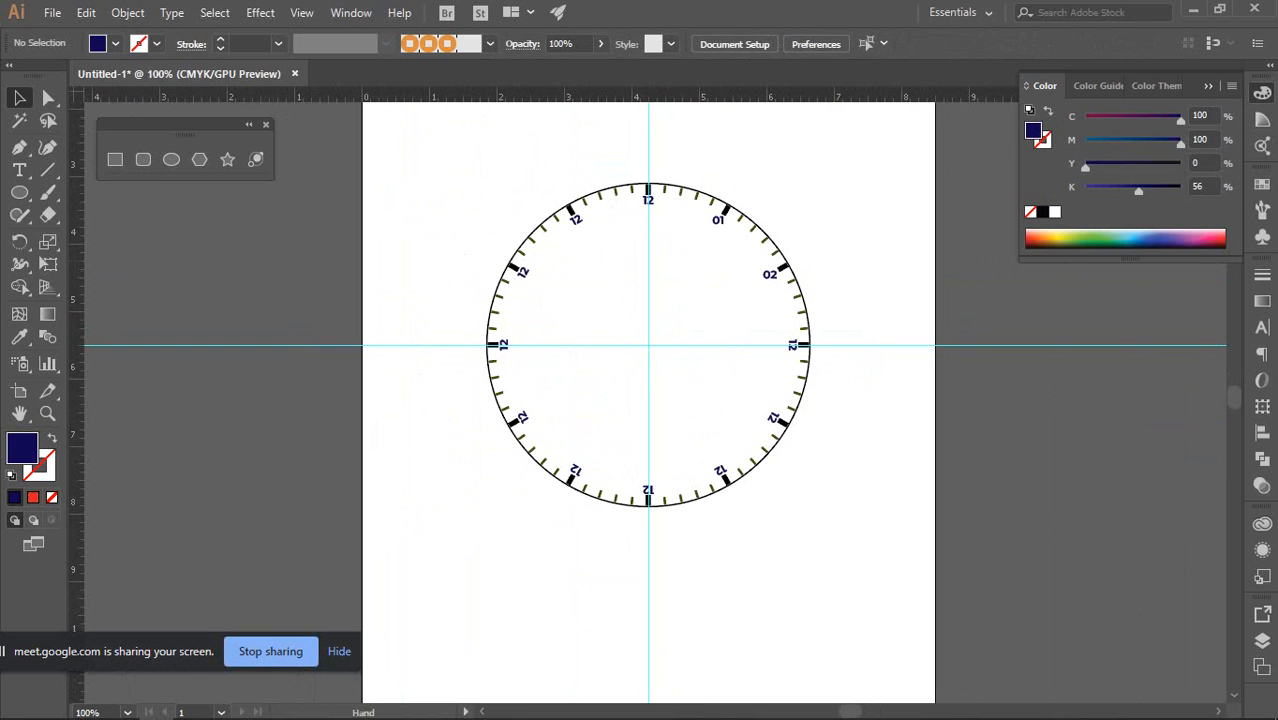
pyautogui.click(1263, 97)
# Turn the "12" at the three o'clock mark upright and replace it with "03", set clear of the hour mark
pyautogui.scroll(3, 815, 343)
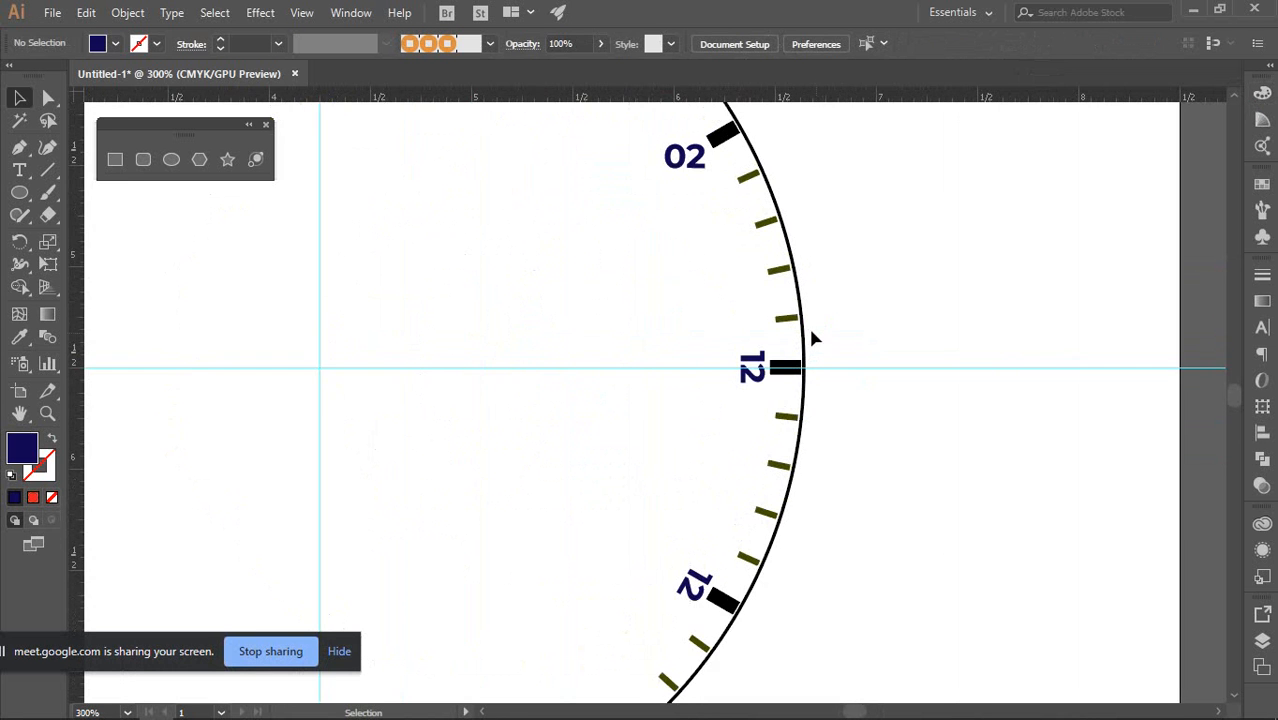
pyautogui.click(776, 388)
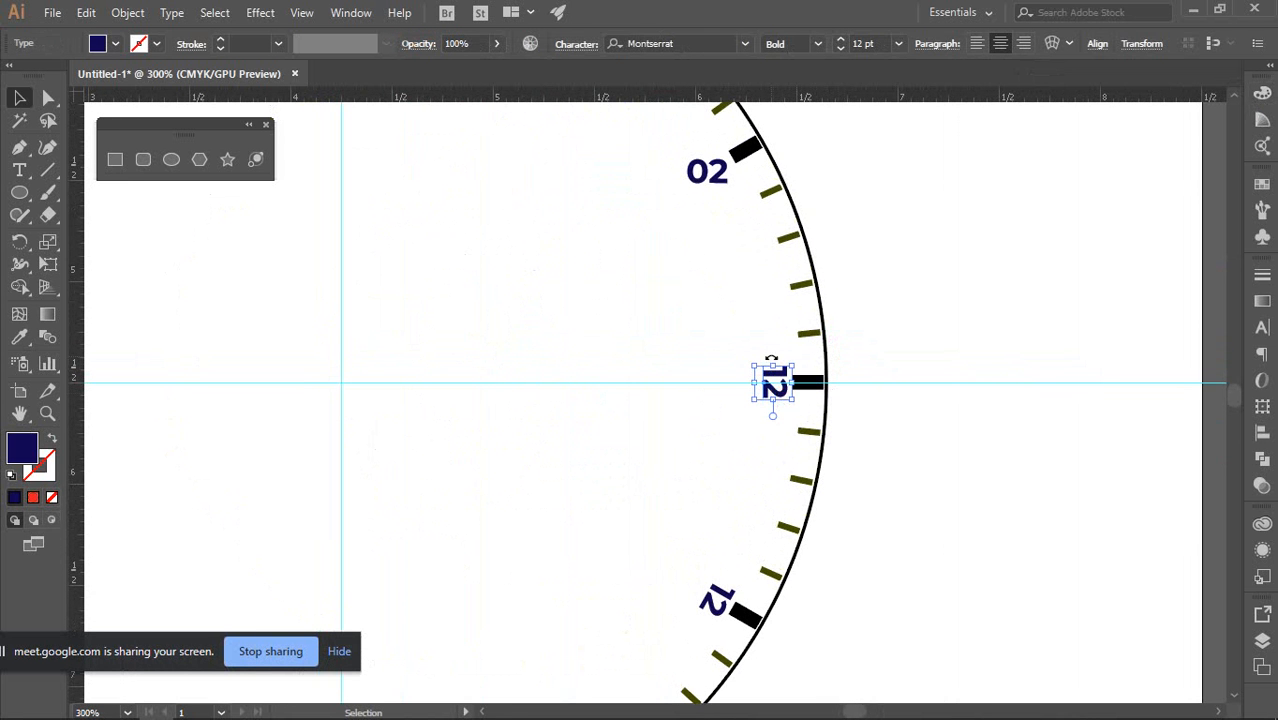
pyautogui.moveTo(771, 358); pyautogui.dragTo(719, 378)
pyautogui.doubleClick(777, 383)
pyautogui.hotkey('ctrl', 'a')
pyautogui.write('06')
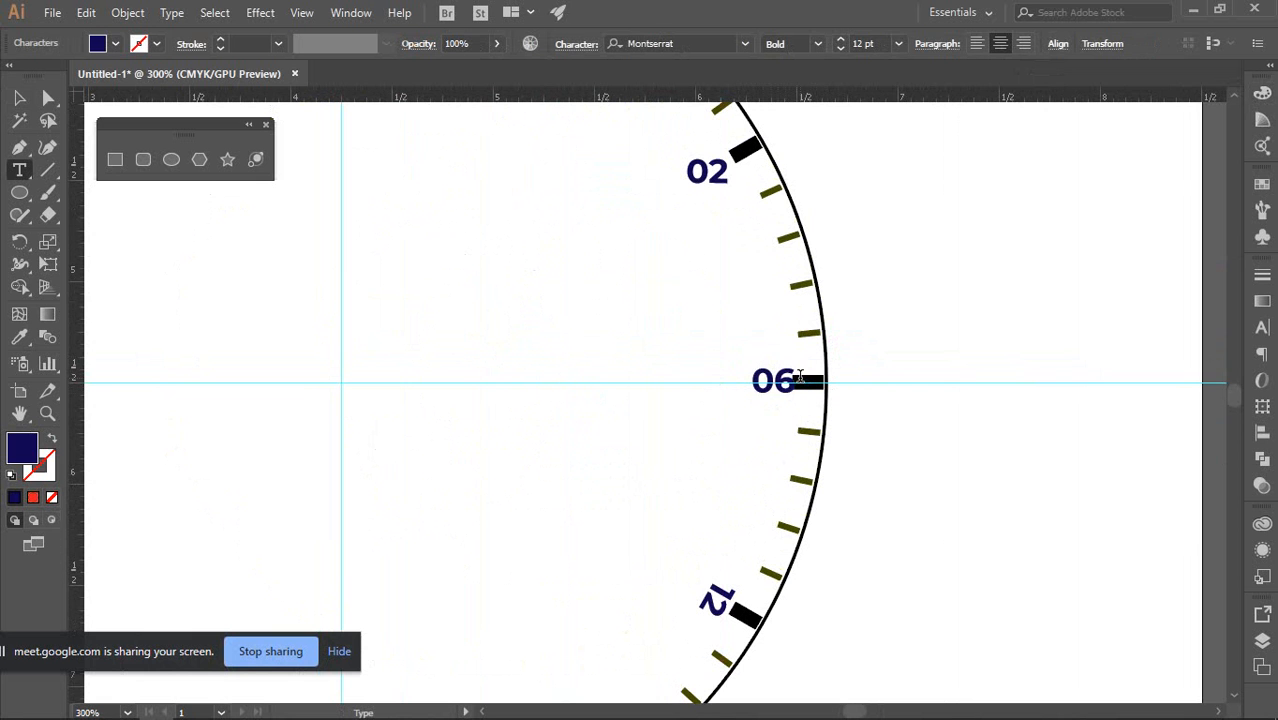
pyautogui.press('BackSpace')
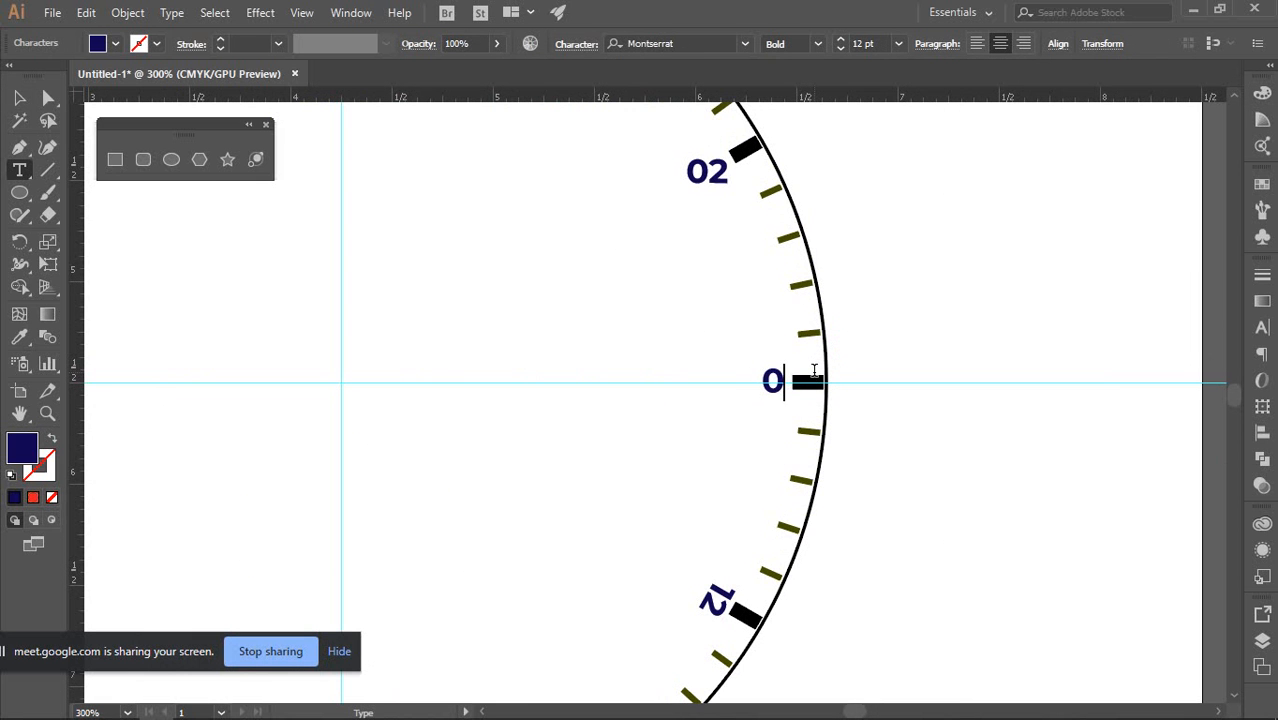
pyautogui.write('3')
pyautogui.click(28, 96)
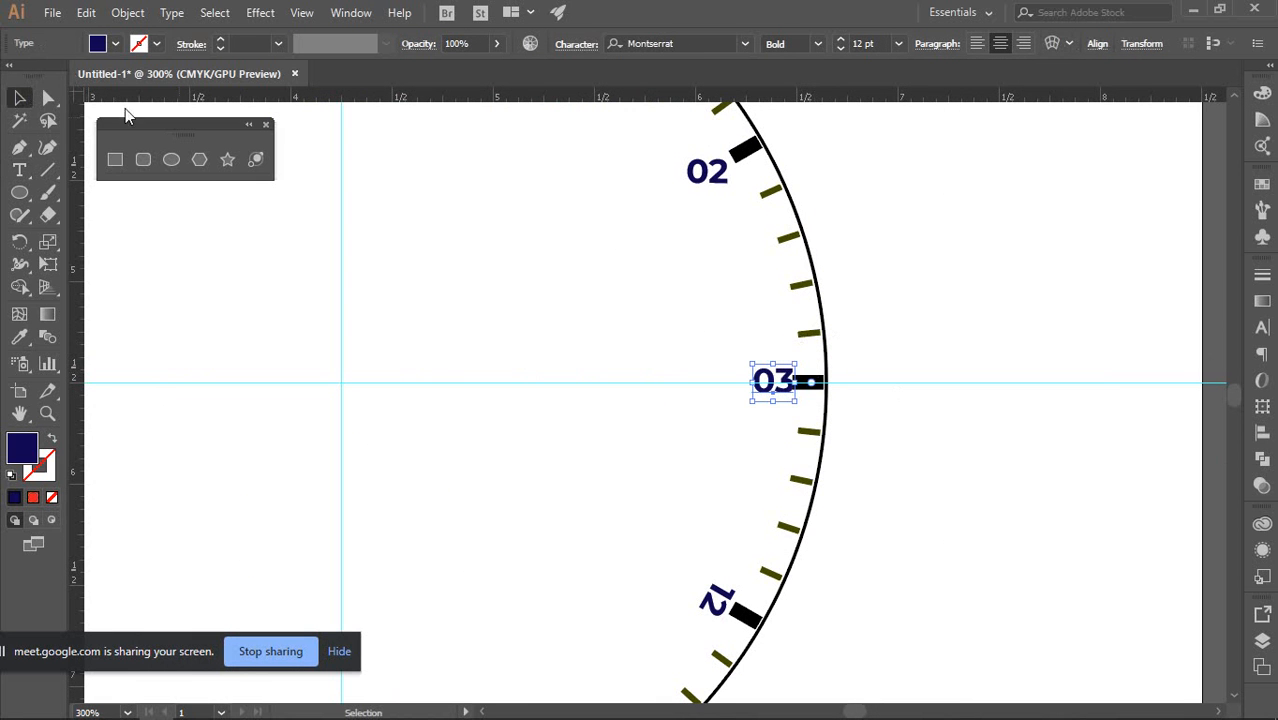
pyautogui.click(886, 279)
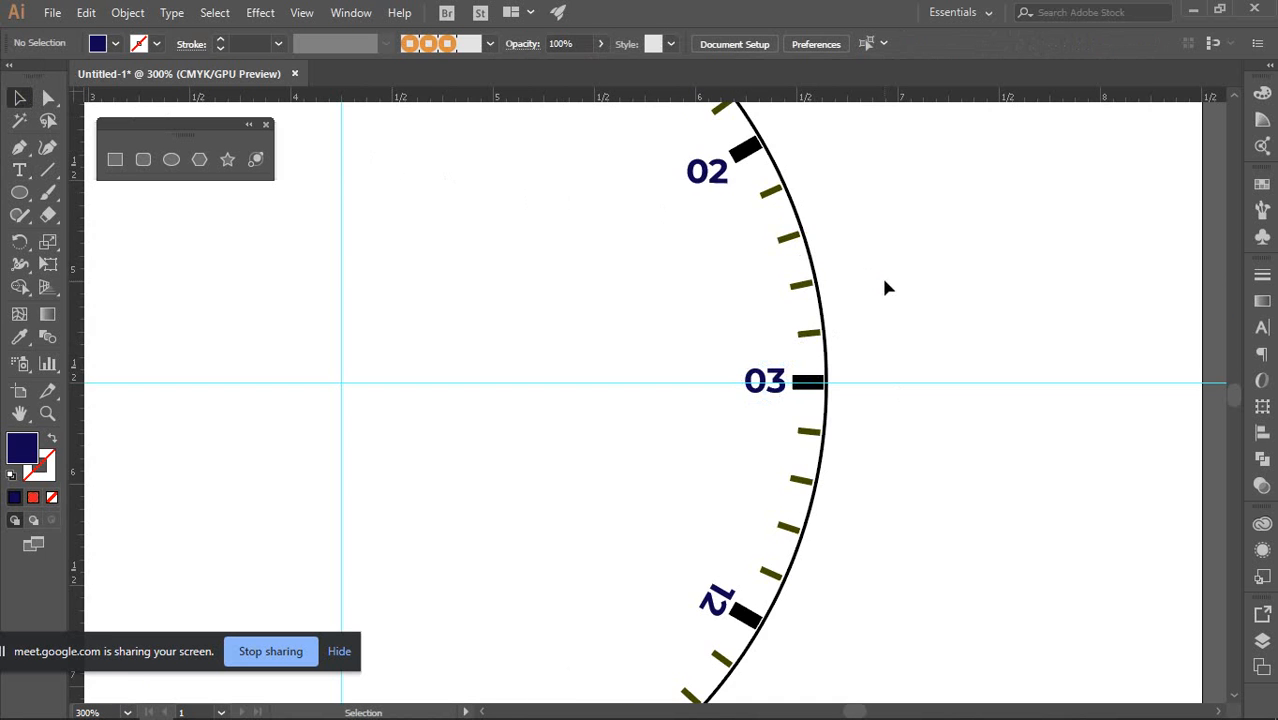
# Rotate the "12" at the four o'clock mark upright, replace its text with "04", and deselect it
pyautogui.scroll(-2, 755, 490)
pyautogui.click(725, 495)
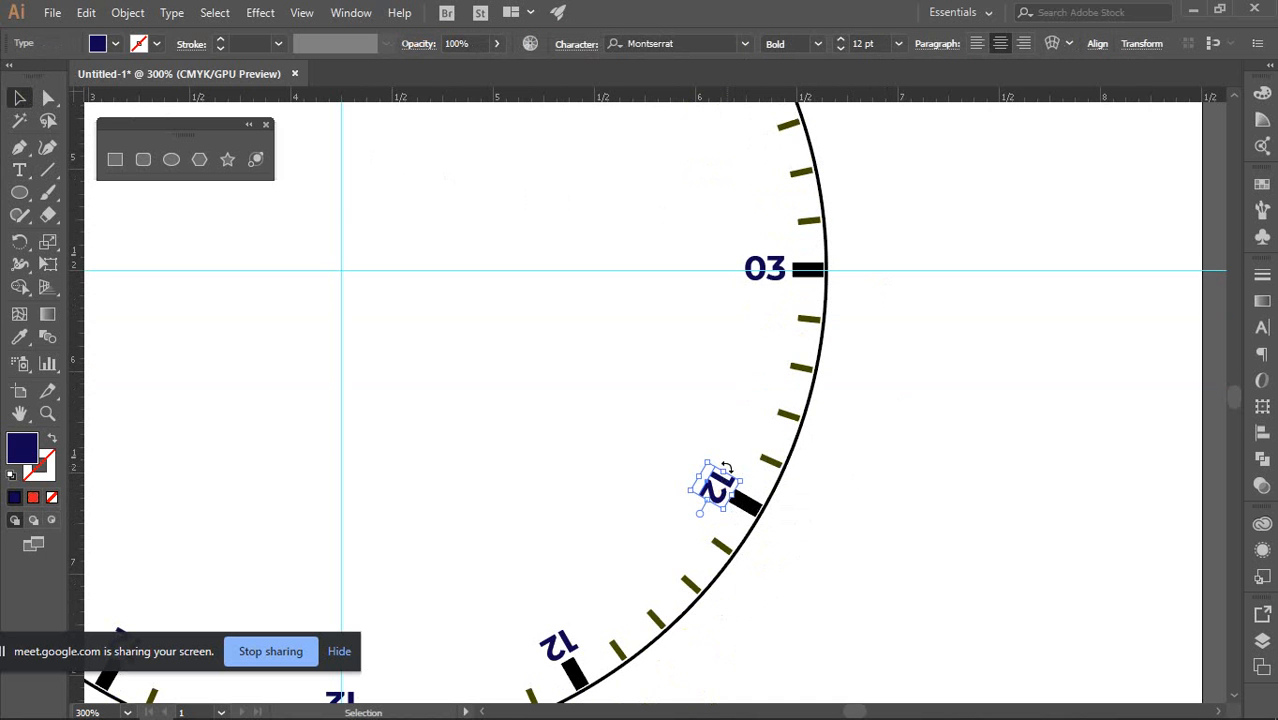
pyautogui.moveTo(728, 461); pyautogui.dragTo(788, 491)
pyautogui.click(942, 496)
pyautogui.doubleClick(707, 486)
pyautogui.write('0')
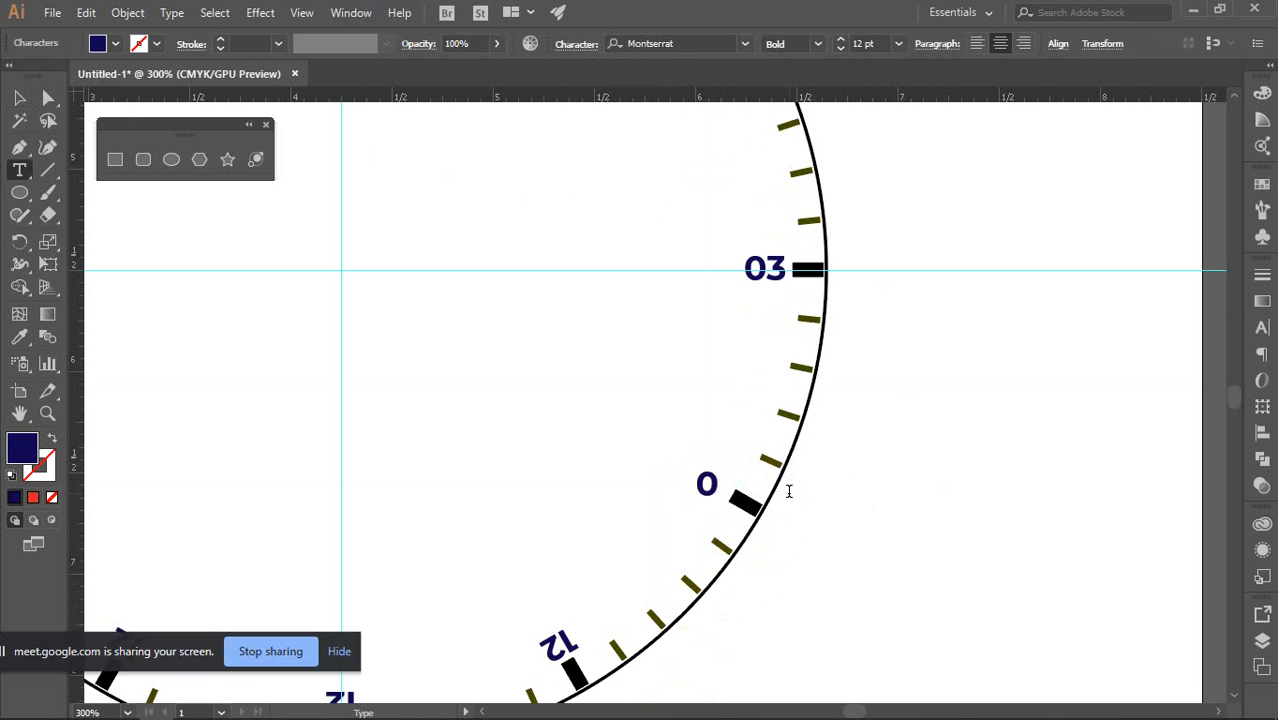
pyautogui.write('4')
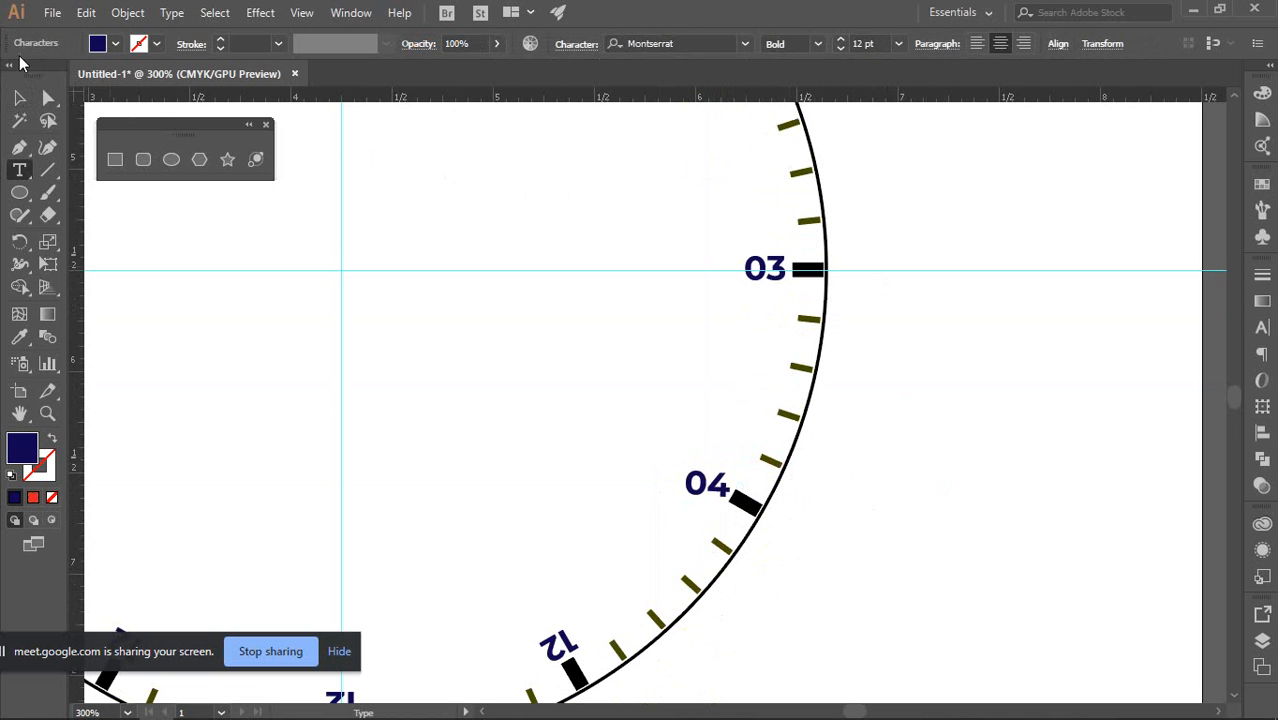
pyautogui.click(20, 98)
pyautogui.click(967, 343)
# Replace the text of the "12" at the five o'clock mark with "05"
pyautogui.scroll(-3, 877, 370)
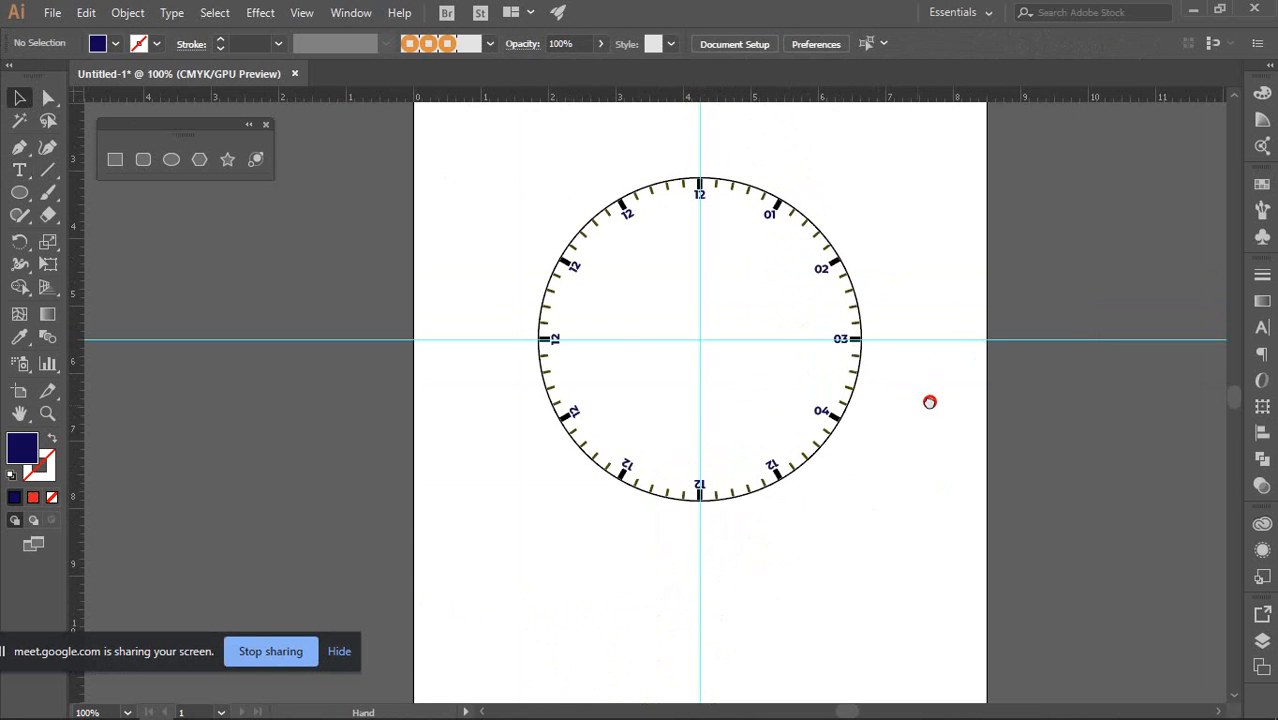
pyautogui.moveTo(929, 402); pyautogui.dragTo(960, 382)
pyautogui.scroll(1, 791, 411)
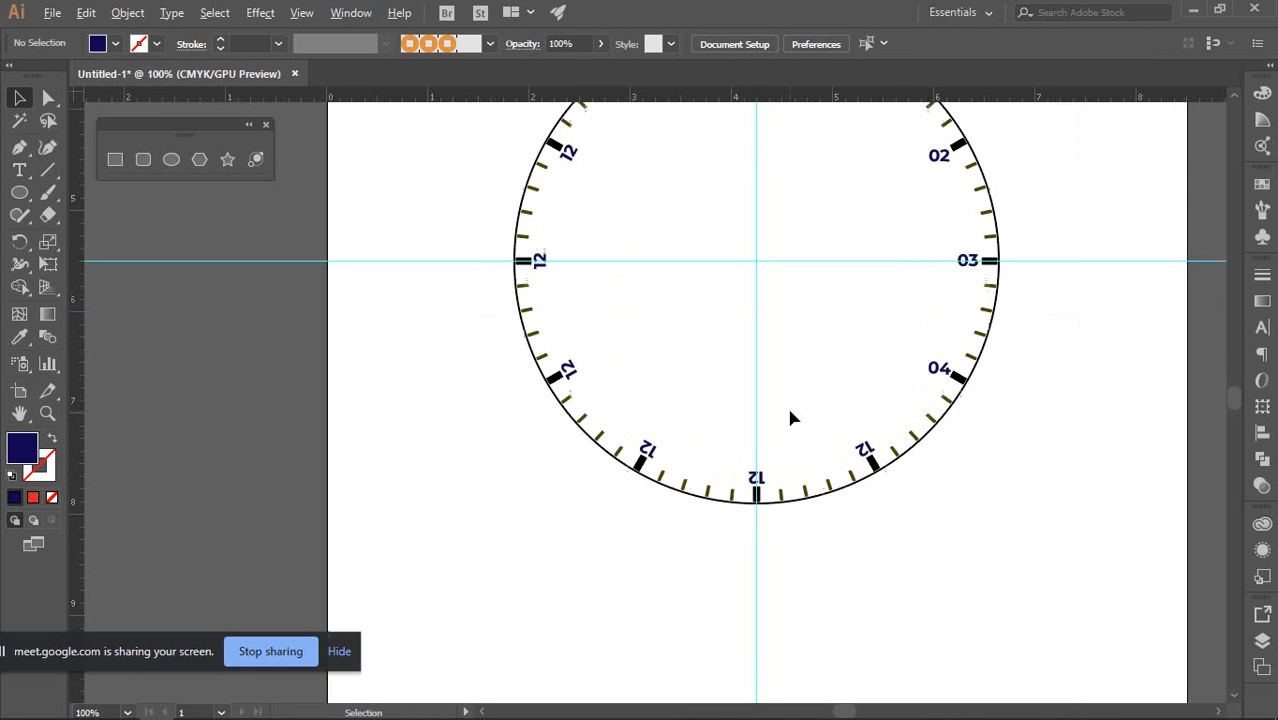
pyautogui.press('space')
pyautogui.moveTo(791, 411); pyautogui.dragTo(820, 346)
pyautogui.scroll(-1, 820, 346)
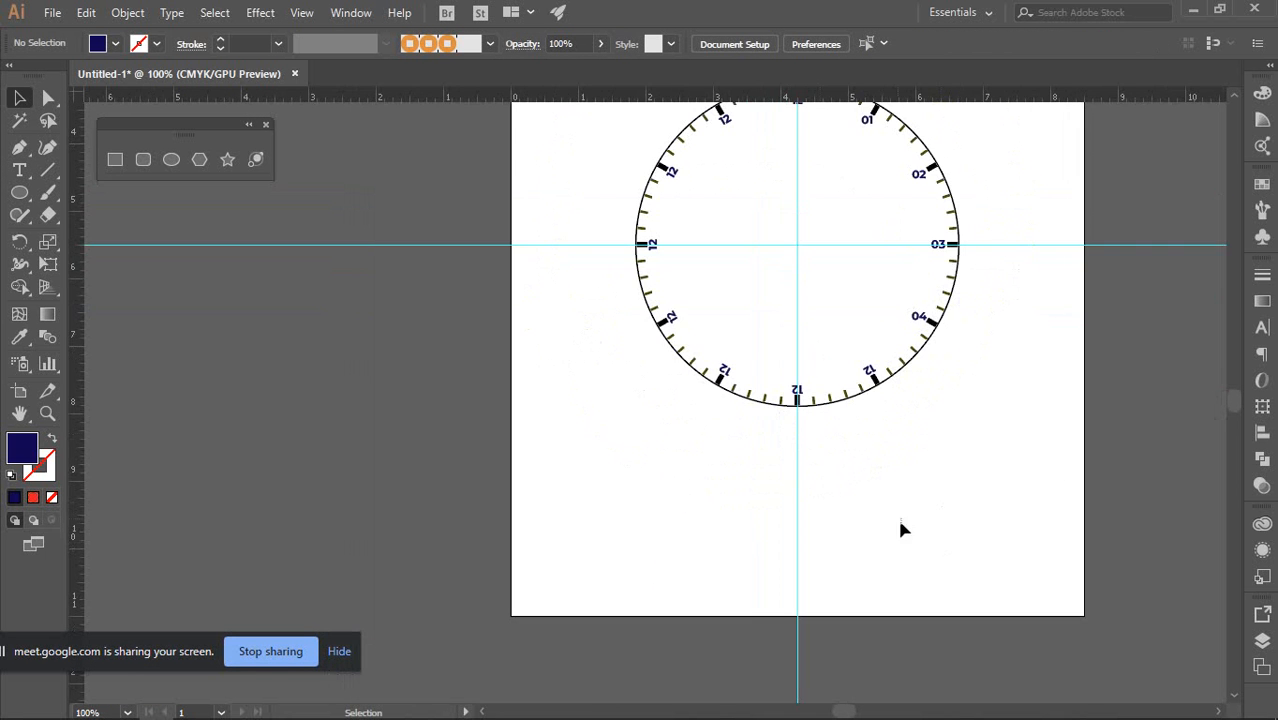
pyautogui.scroll(4, 905, 366)
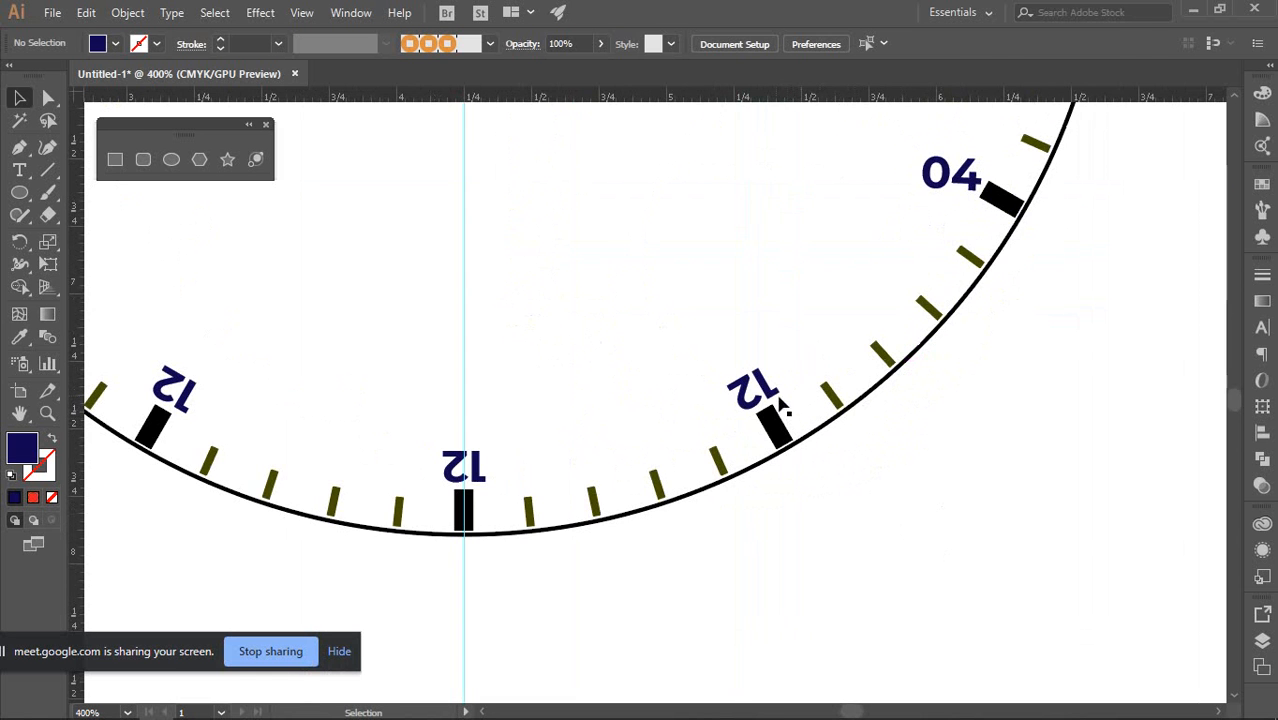
pyautogui.press('t')
pyautogui.moveTo(737, 395); pyautogui.dragTo(779, 388)
pyautogui.write('05')
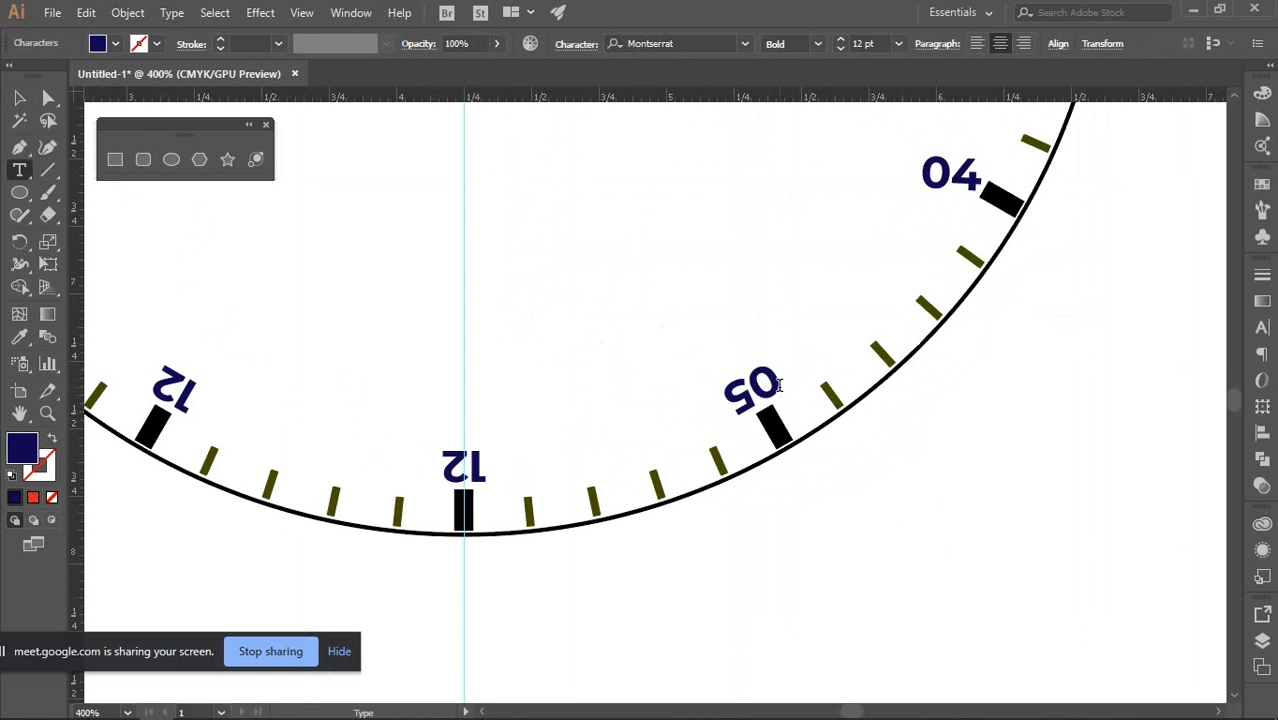
pyautogui.click(20, 99)
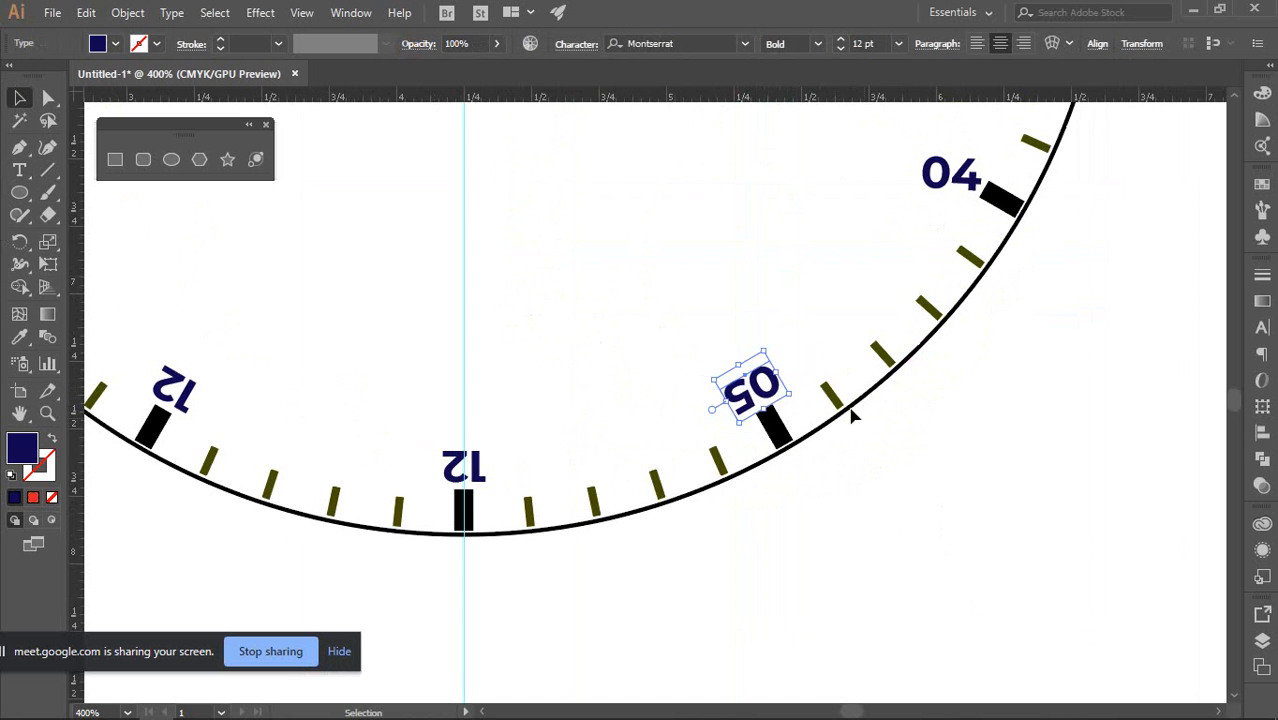
# Rotate the "05" numeral upright and shift it slightly to the left above its hour mark
pyautogui.moveTo(765, 343); pyautogui.dragTo(686, 451)
pyautogui.click(988, 464)
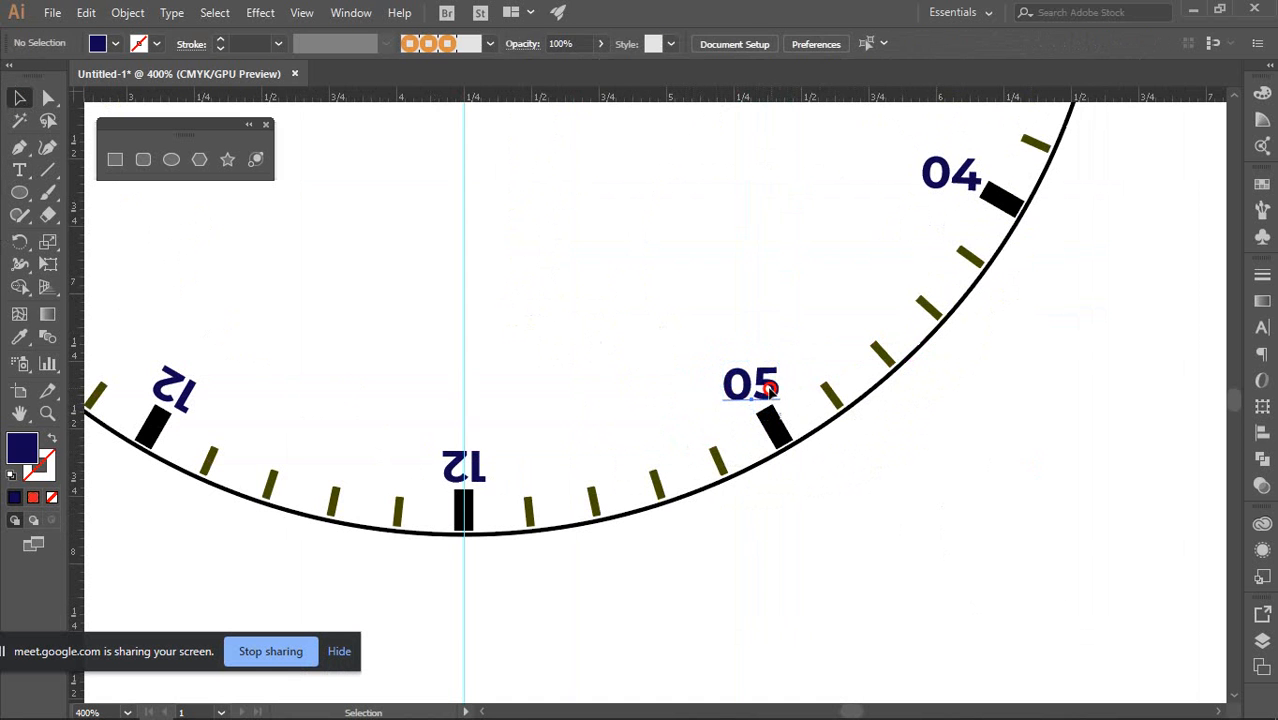
pyautogui.moveTo(770, 388)
pyautogui.mouseDown()
pyautogui.moveTo(807, 390)
pyautogui.moveTo(763, 390)
pyautogui.mouseUp()
pyautogui.click(667, 482)
# Rotate the upside-down "12" at the six o'clock mark upright and replace its text with "06"
pyautogui.click(479, 470)
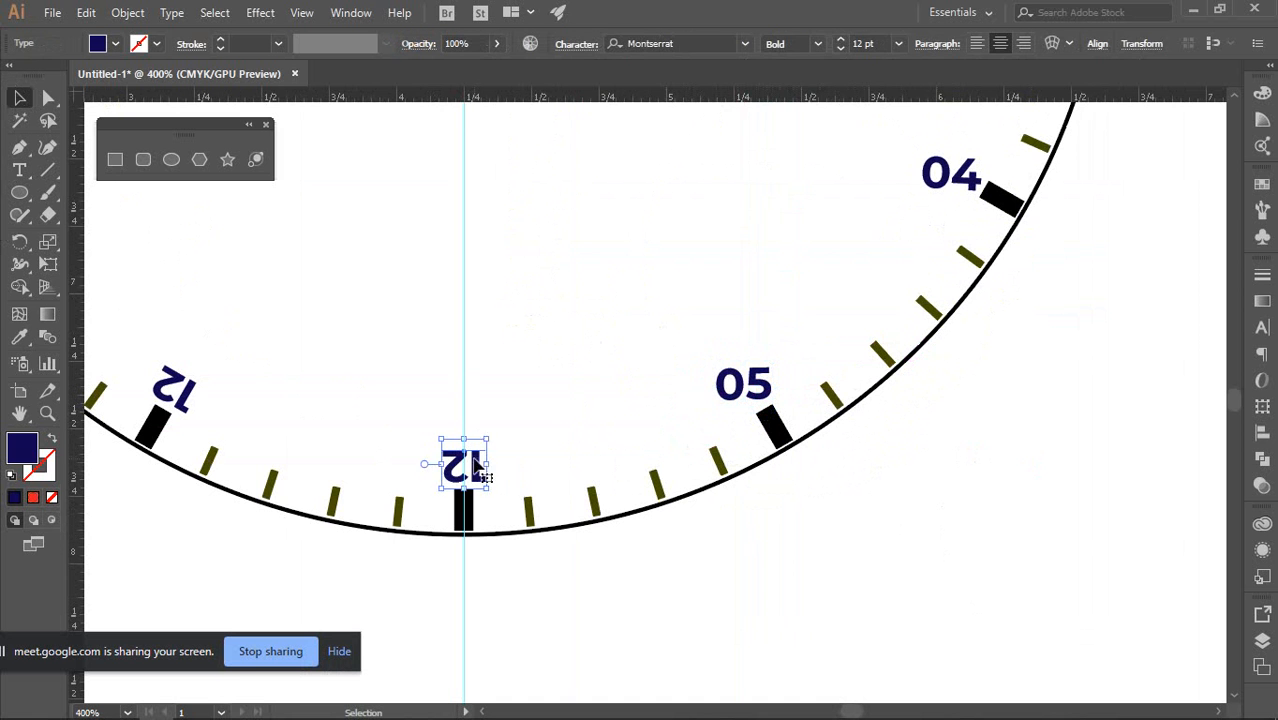
pyautogui.moveTo(474, 430); pyautogui.dragTo(505, 530)
pyautogui.doubleClick(455, 468)
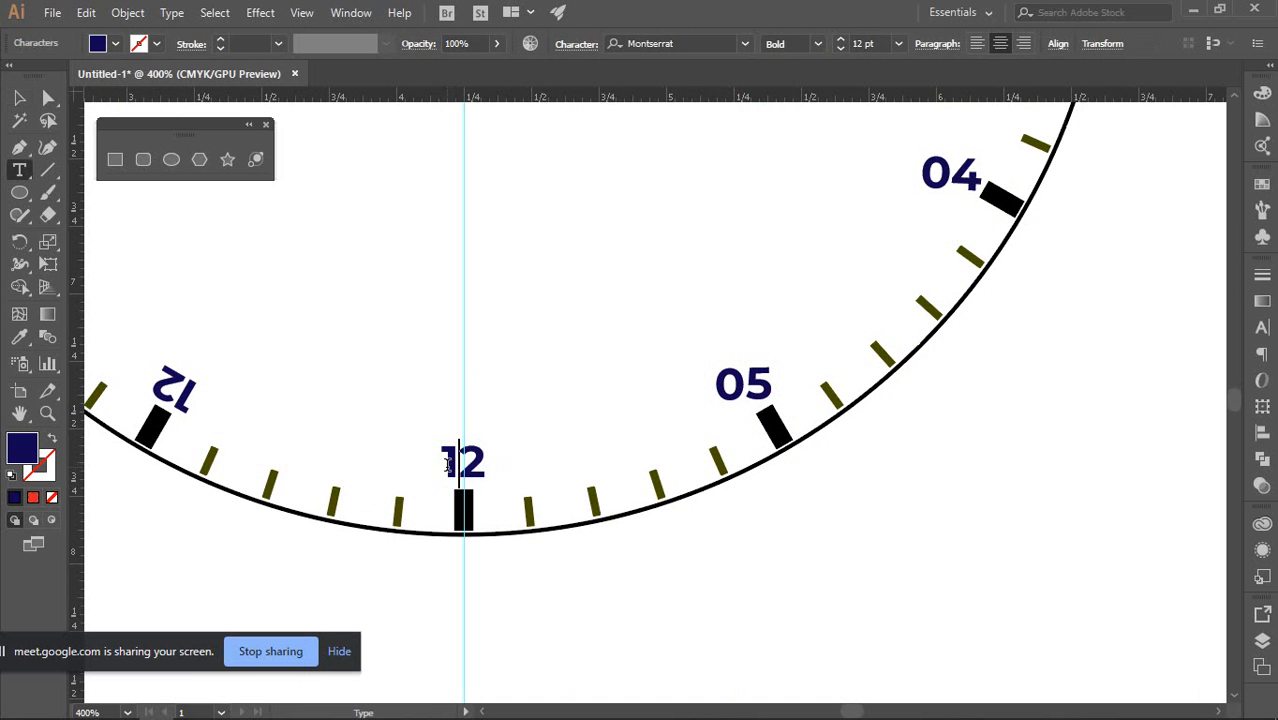
pyautogui.moveTo(448, 465); pyautogui.dragTo(508, 467)
pyautogui.write('06')
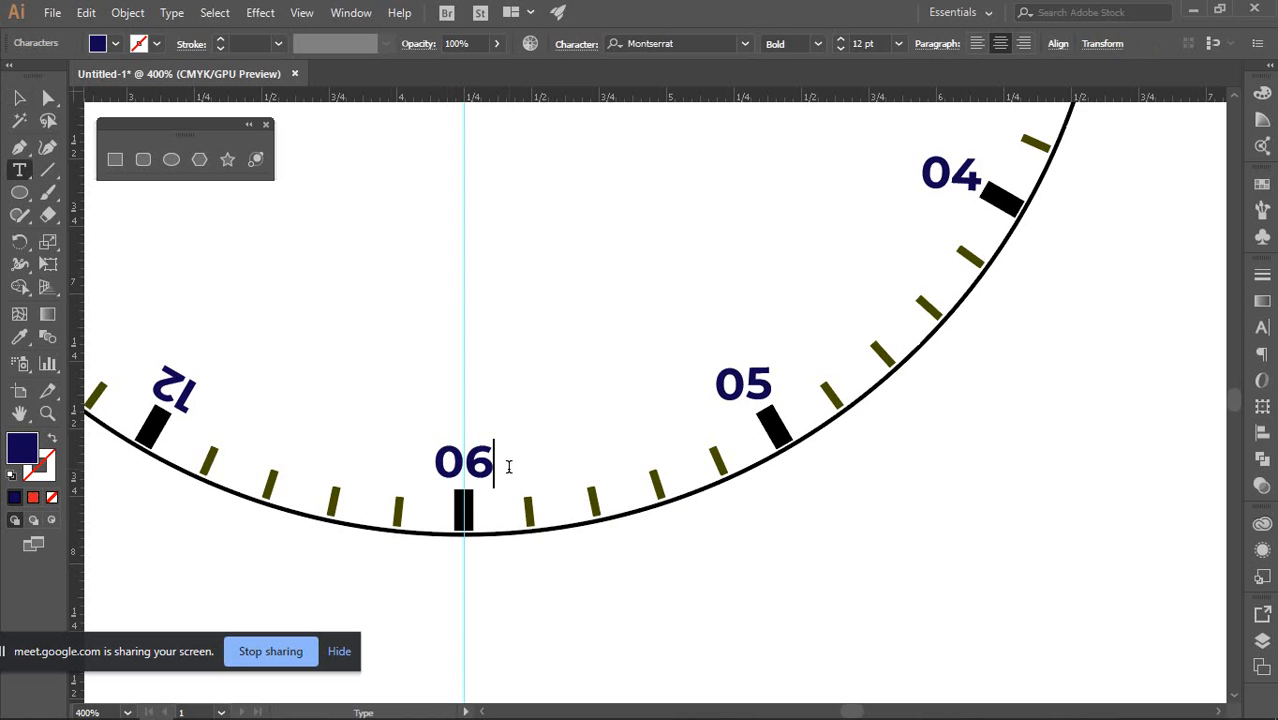
# Replace the text of the rotated "12" at the seven o'clock mark with "07"
pyautogui.moveTo(167, 394); pyautogui.dragTo(194, 410)
pyautogui.write('0')
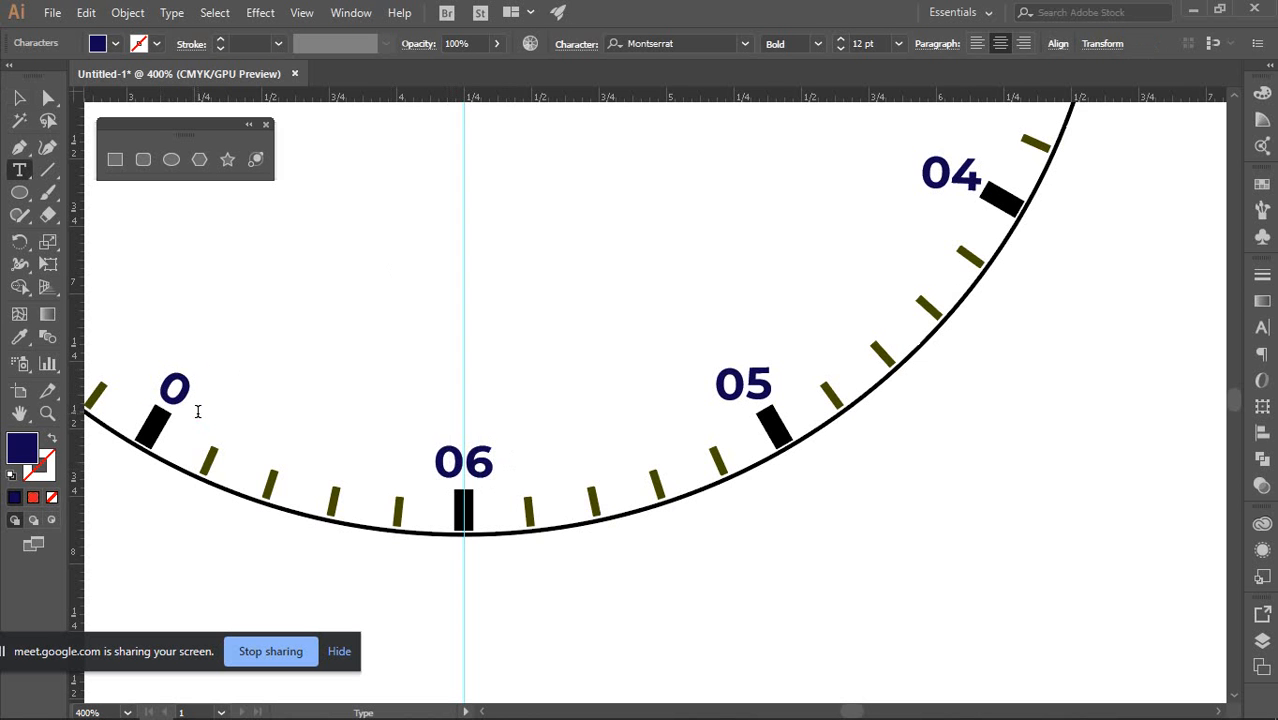
pyautogui.write('7')
# Replace the text of the rotated "12" at the eight o'clock mark with "08"
pyautogui.scroll(-3, 352, 378)
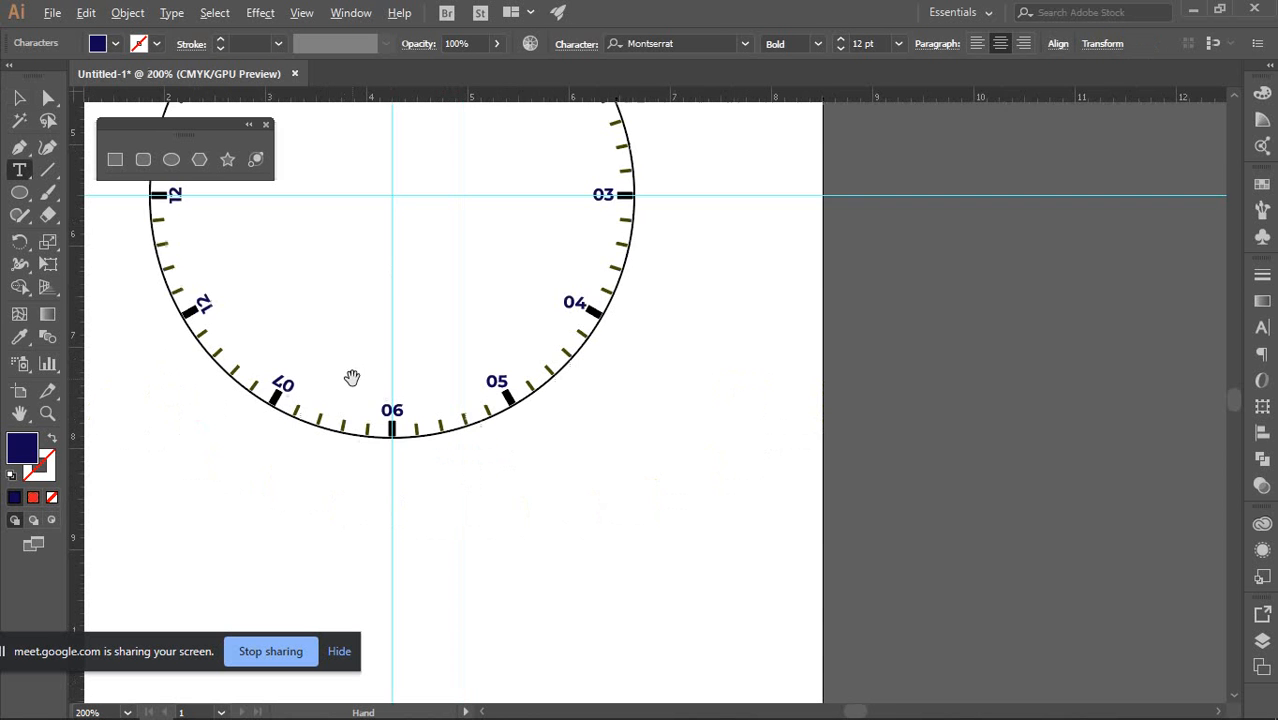
pyautogui.scroll(3, 205, 310)
pyautogui.doubleClick(205, 298)
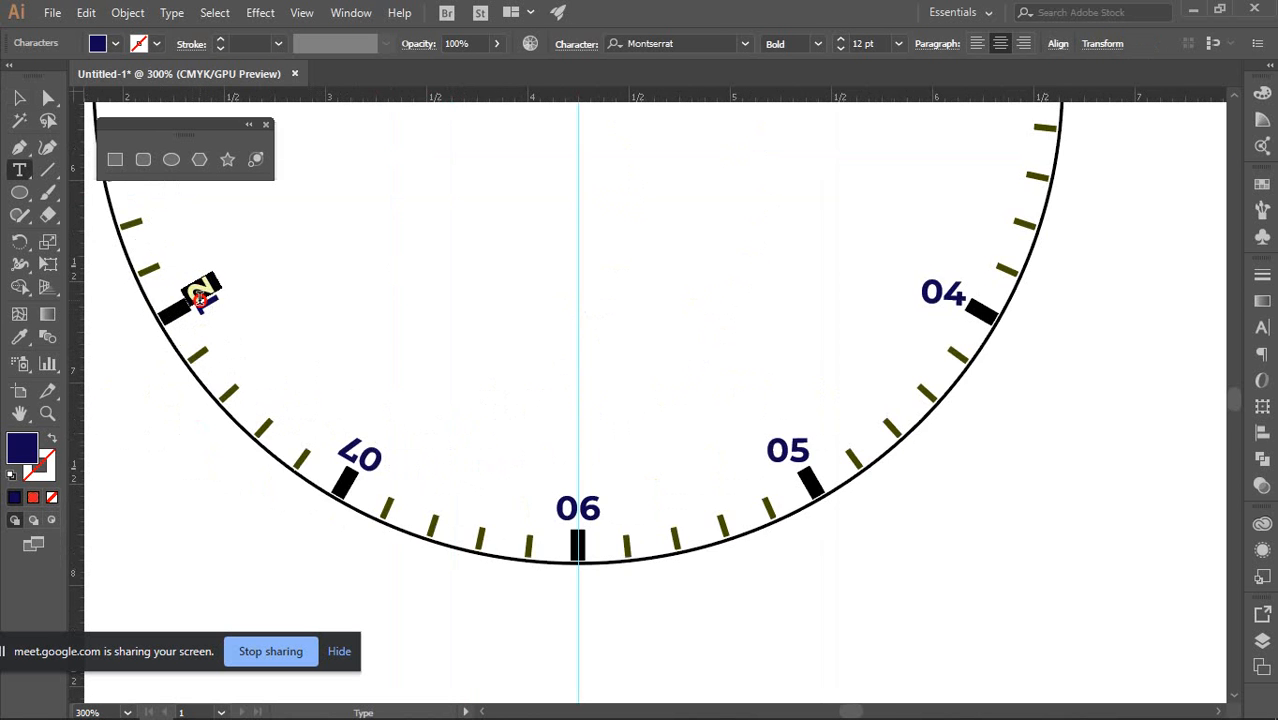
pyautogui.write('08')
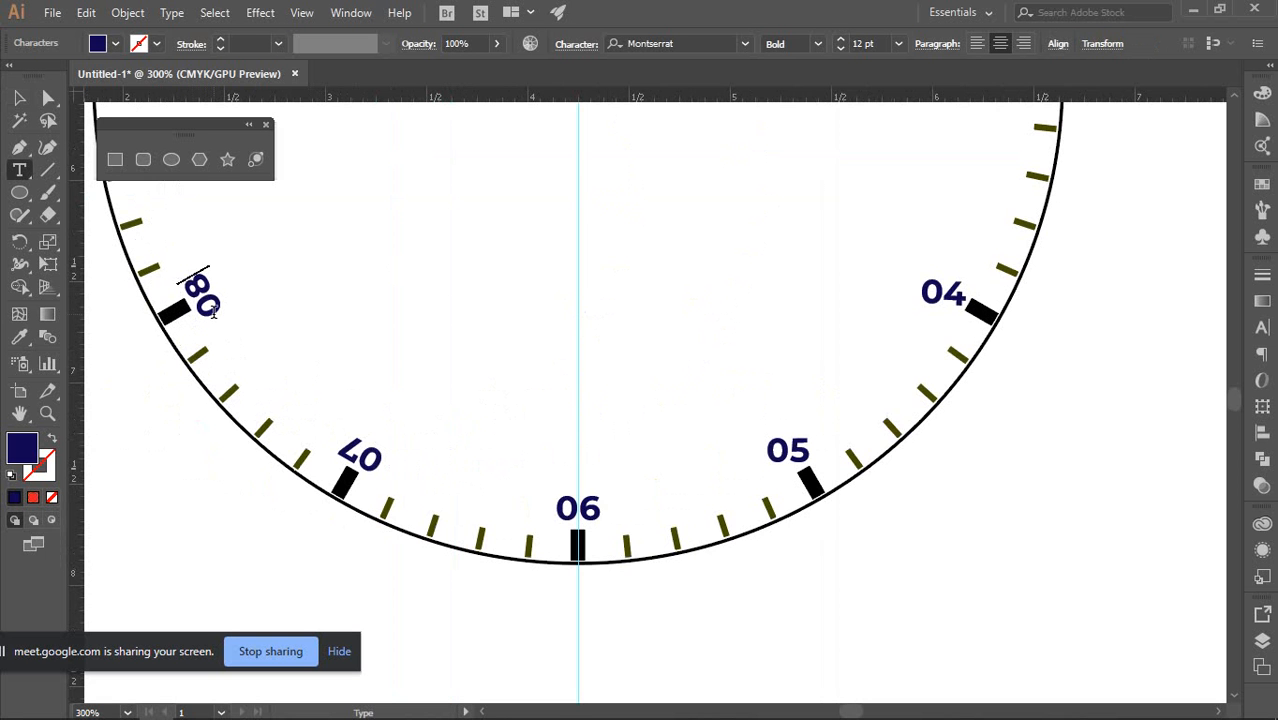
# Replace the text of the rotated "12" at the nine o'clock mark with "09" and deselect it
pyautogui.scroll(-3, 271, 311)
pyautogui.scroll(3, 520, 475)
pyautogui.scroll(1, 211, 348)
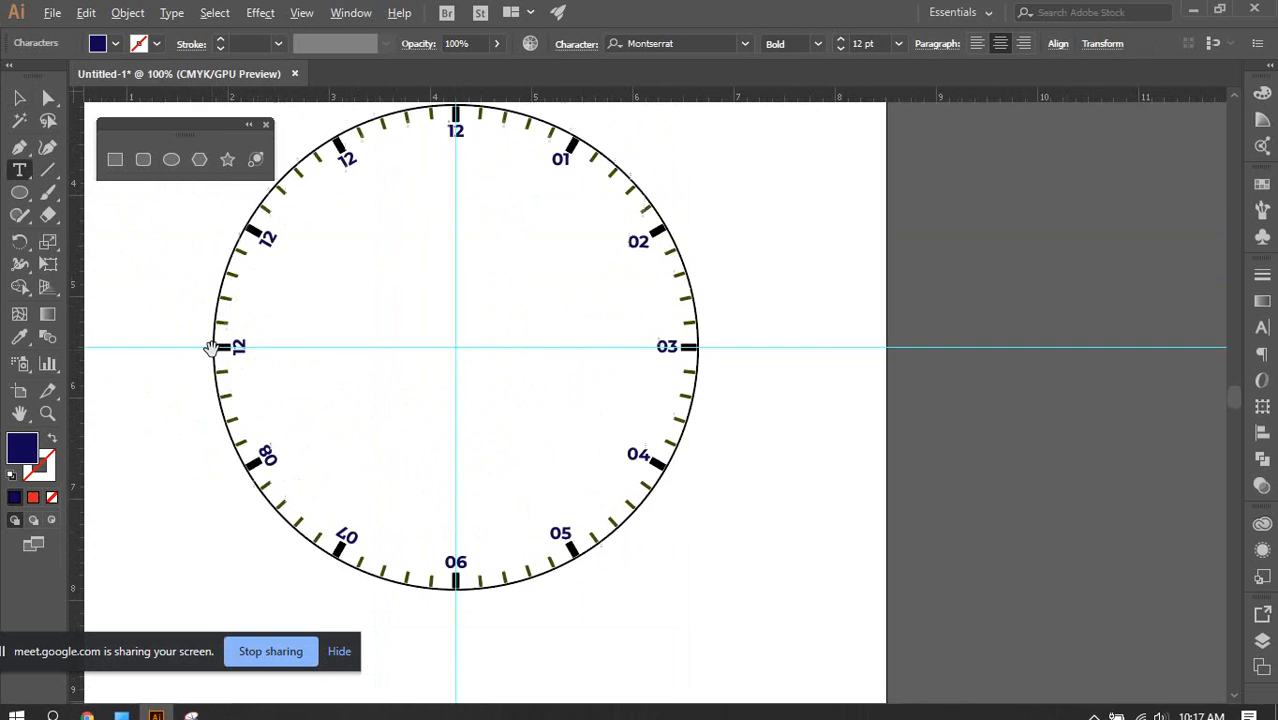
pyautogui.scroll(3, 211, 348)
pyautogui.scroll(-2, 302, 388)
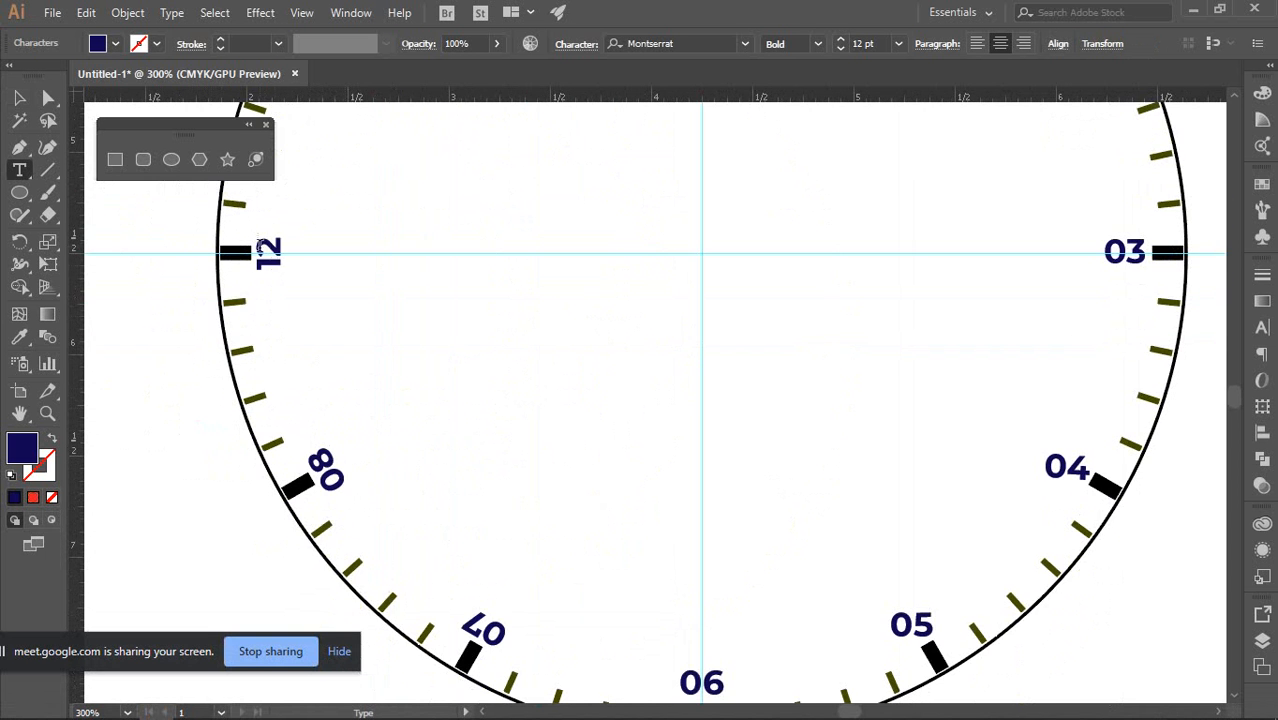
pyautogui.moveTo(260, 247); pyautogui.dragTo(277, 269)
pyautogui.write('09')
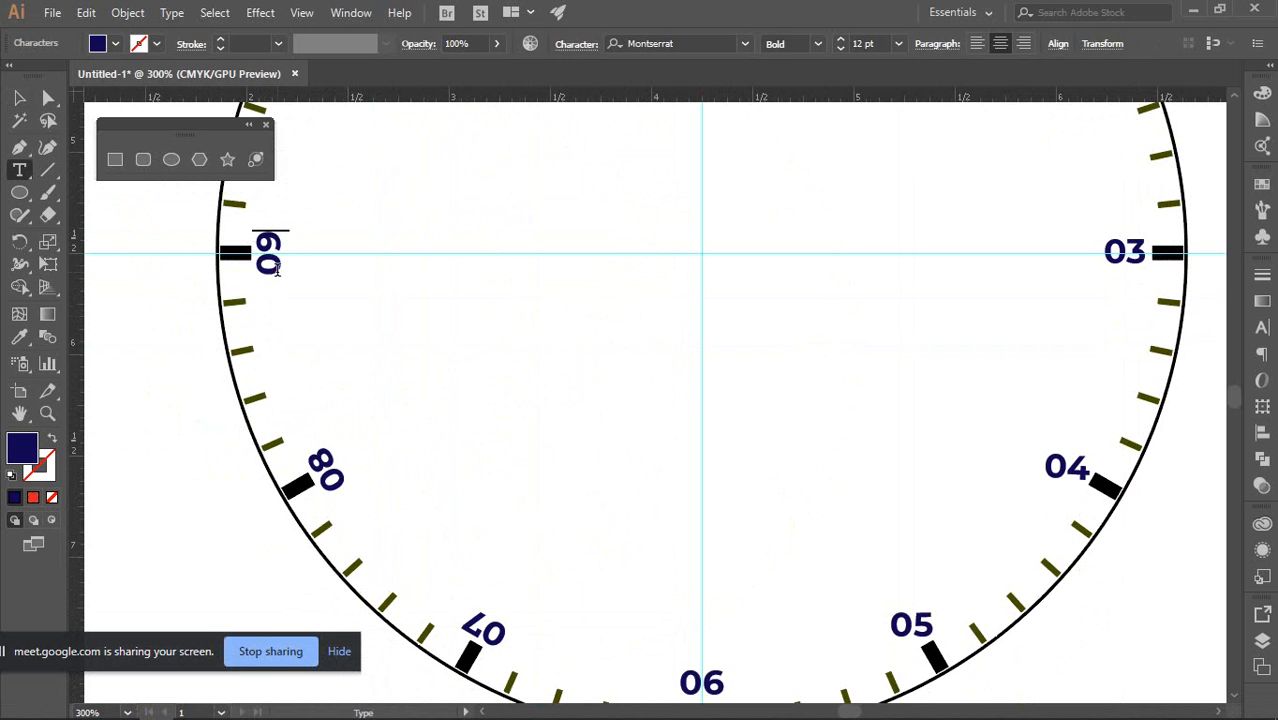
pyautogui.click(38, 104)
pyautogui.click(512, 307)
# Rotate the "07" and "08" numerals upright beside their hour marks
pyautogui.scroll(-2, 512, 307)
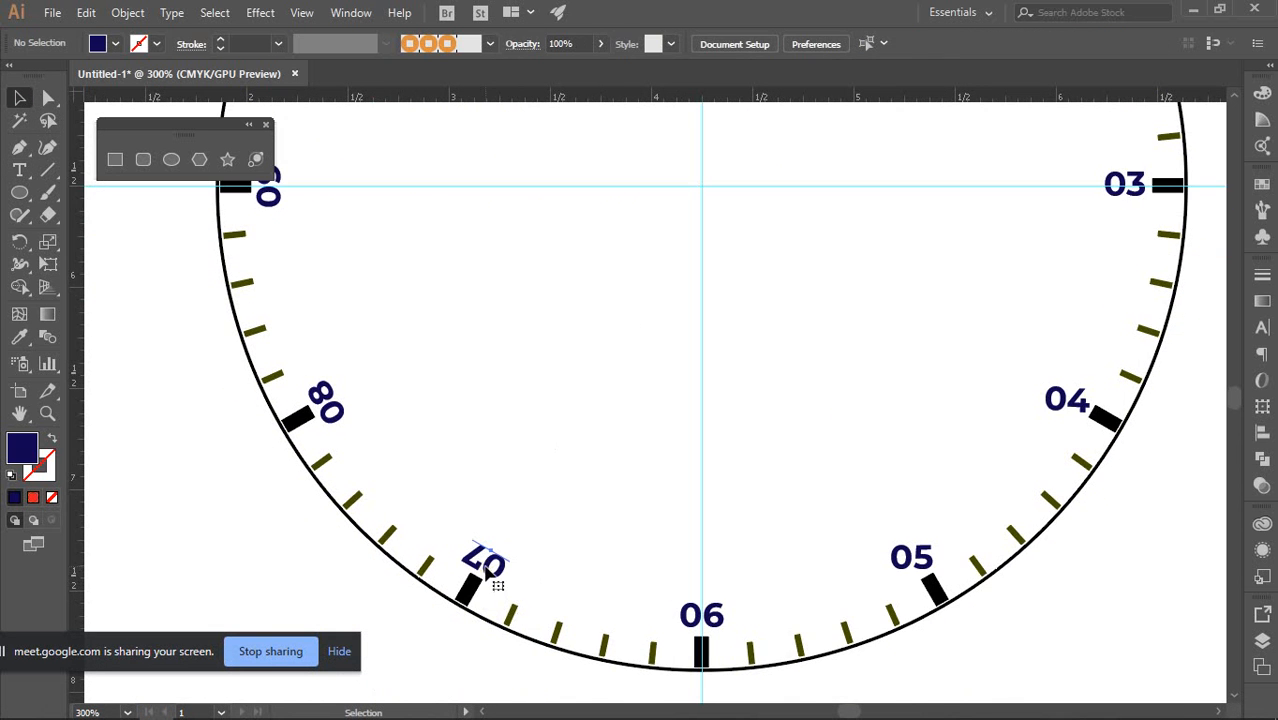
pyautogui.click(490, 577)
pyautogui.moveTo(503, 534); pyautogui.dragTo(480, 630)
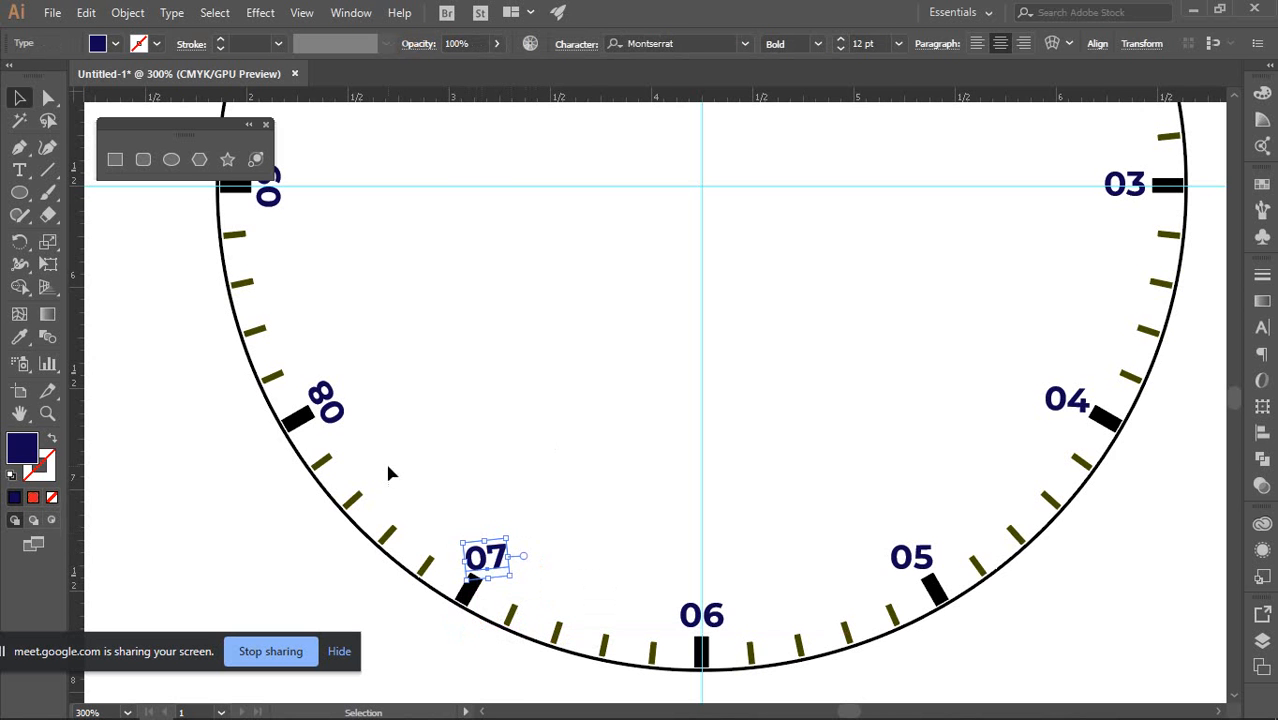
pyautogui.click(328, 400)
pyautogui.moveTo(355, 397); pyautogui.dragTo(329, 458)
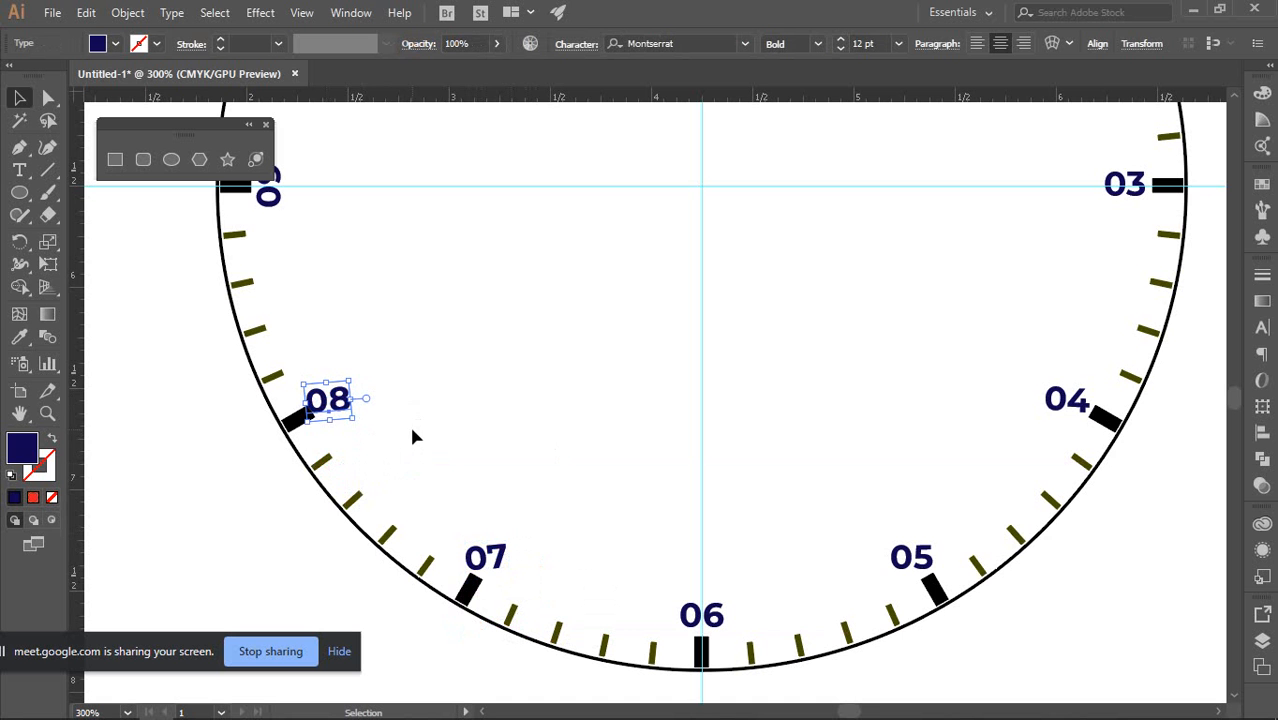
# Nudge the "08" and "07" numerals slightly to the right, clear of their hour marks
pyautogui.press('Right')
pyautogui.press('Right')
pyautogui.press('Right')
pyautogui.click(490, 562)
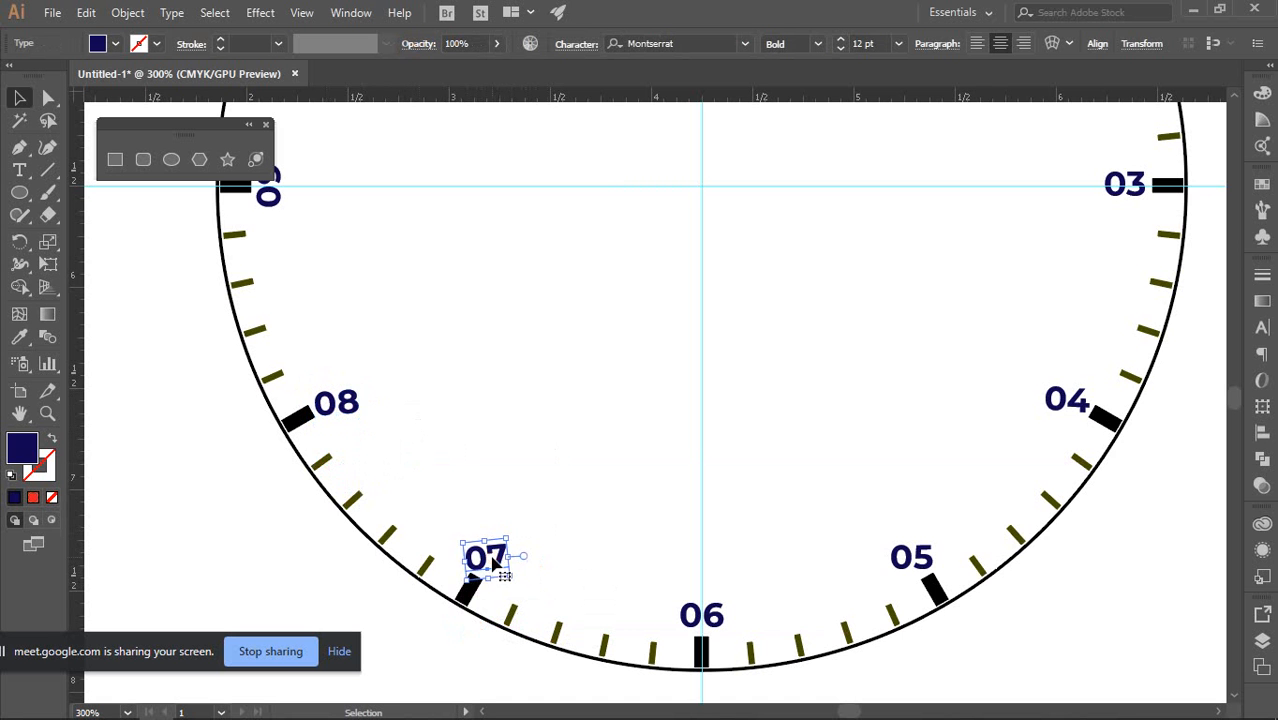
pyautogui.press('Right')
pyautogui.press('Right')
pyautogui.click(574, 504)
# Rotate the "09" numeral upright and shift it slightly right so it clears its hour mark
pyautogui.scroll(3, 570, 496)
pyautogui.moveTo(497, 508); pyautogui.dragTo(727, 606)
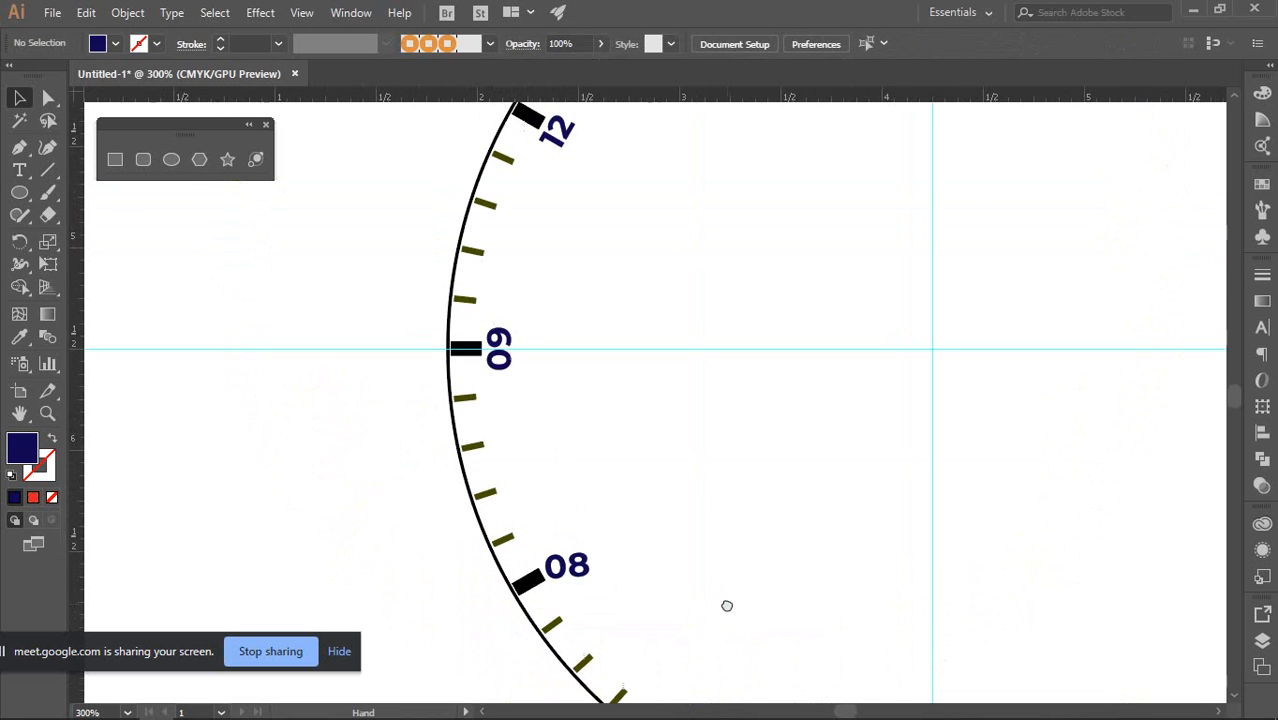
pyautogui.click(507, 366)
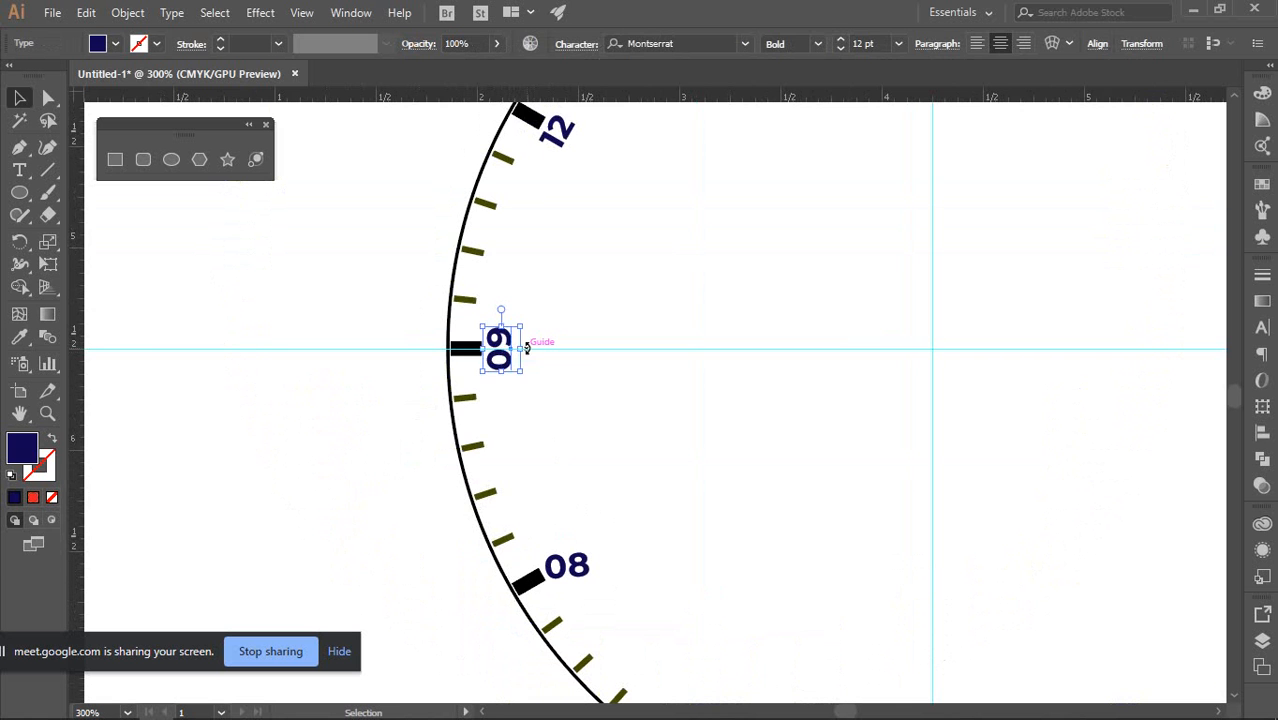
pyautogui.moveTo(531, 338); pyautogui.dragTo(507, 424)
pyautogui.click(596, 409)
pyautogui.scroll(1, 700, 400)
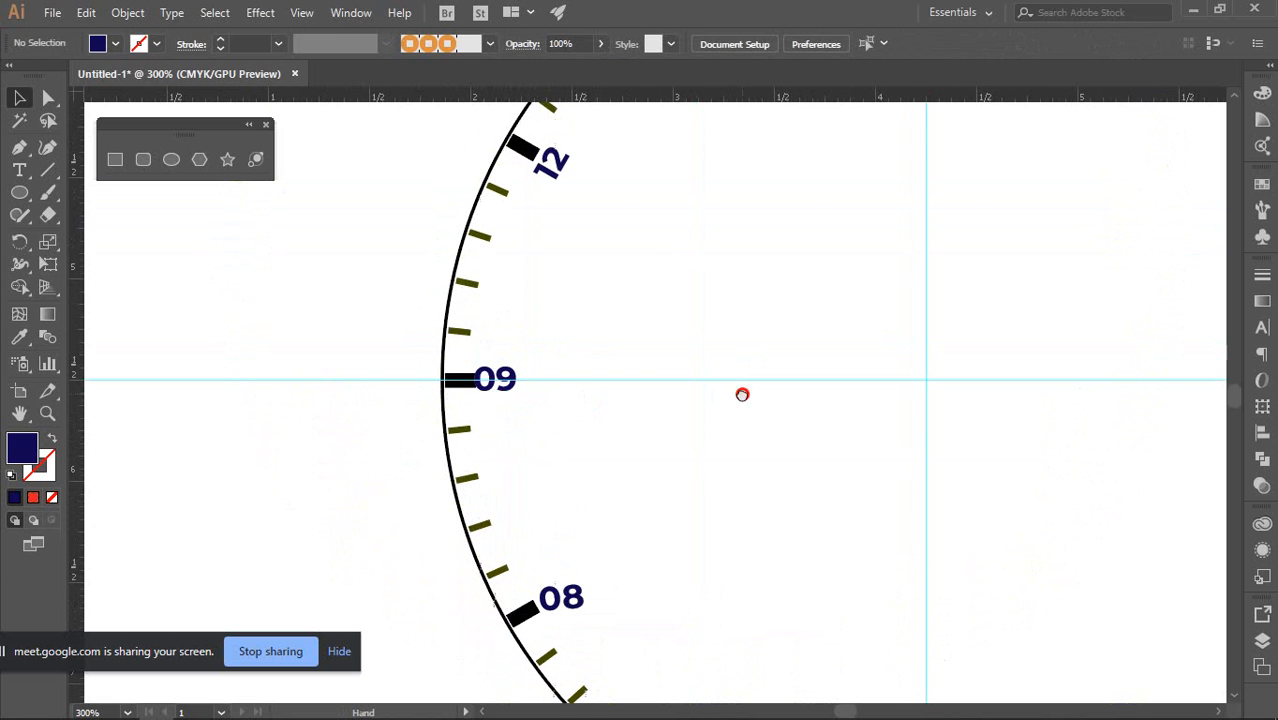
pyautogui.click(500, 388)
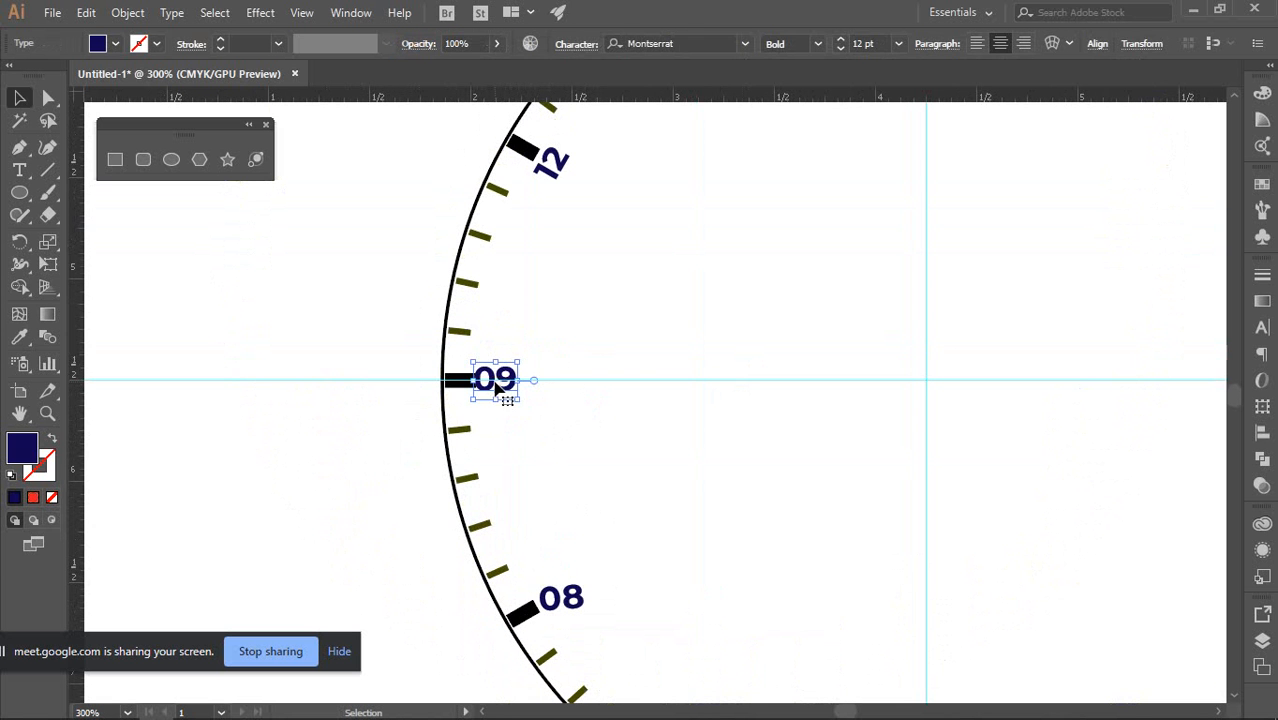
pyautogui.click(781, 420)
# Change the rotated "12" at the ten o'clock mark to "10" and rotate it upright
pyautogui.scroll(2, 833, 533)
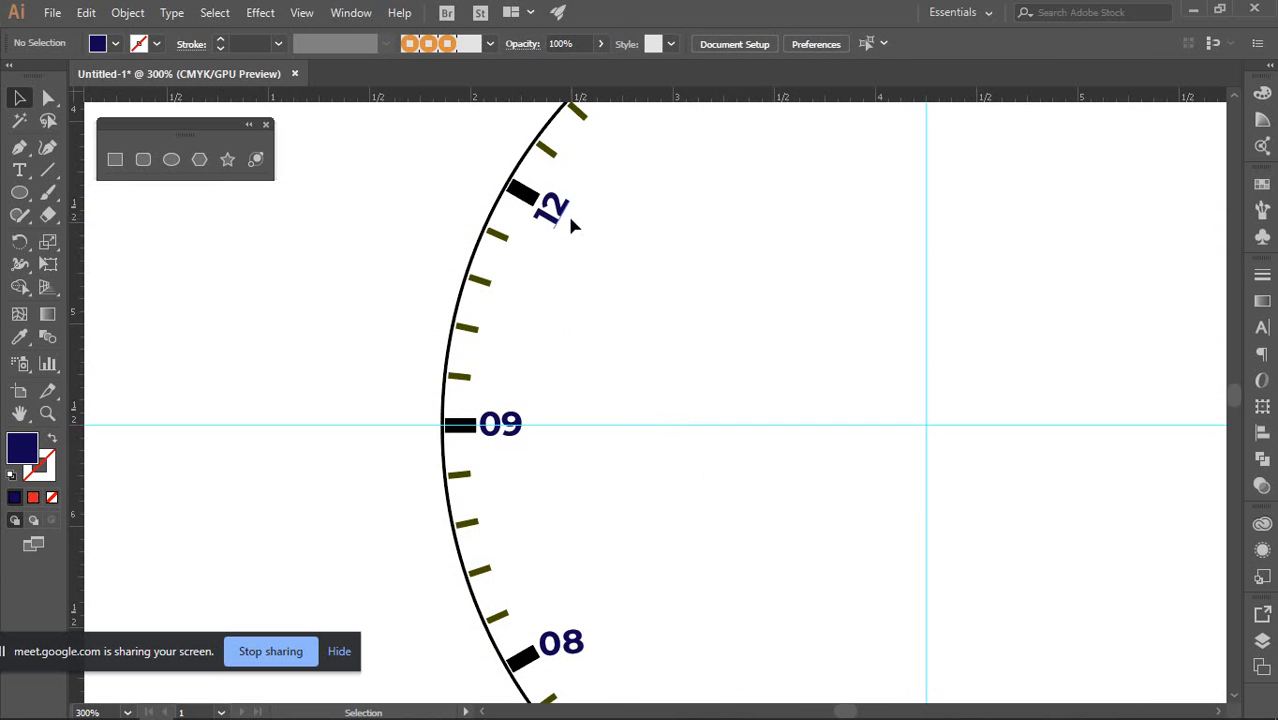
pyautogui.doubleClick(556, 215)
pyautogui.moveTo(547, 200); pyautogui.dragTo(560, 199)
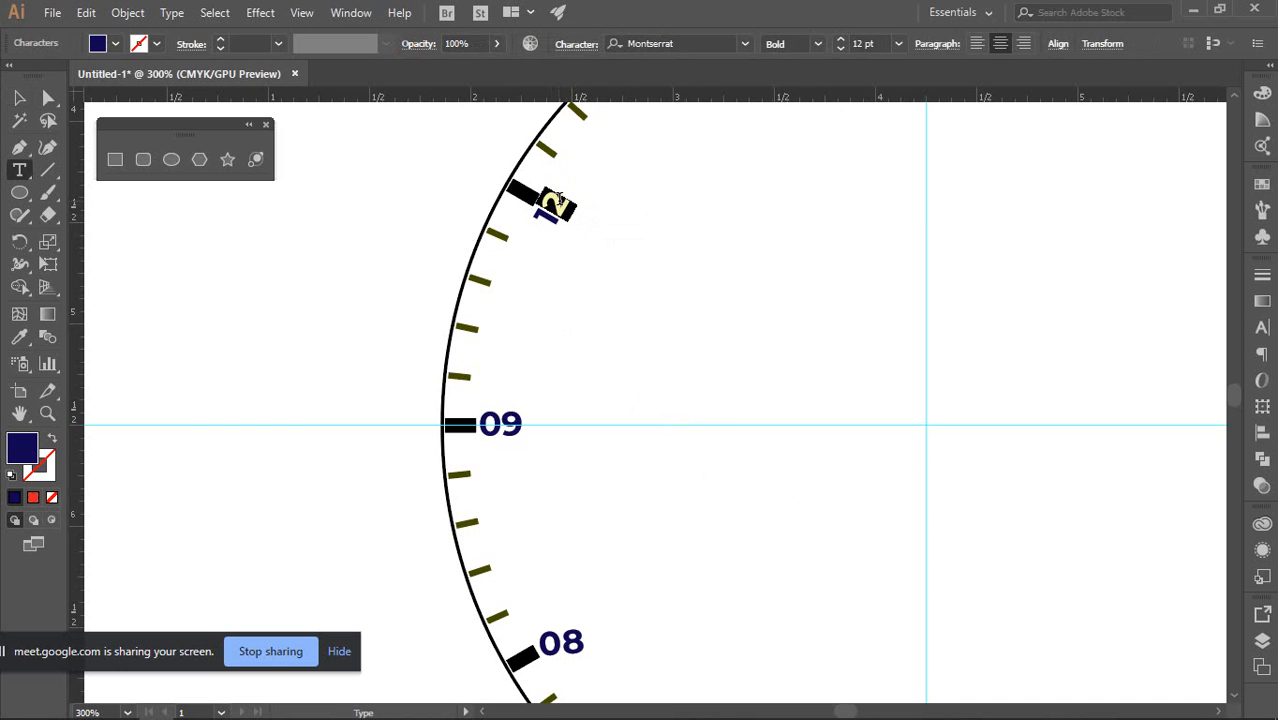
pyautogui.write('0')
pyautogui.click(22, 98)
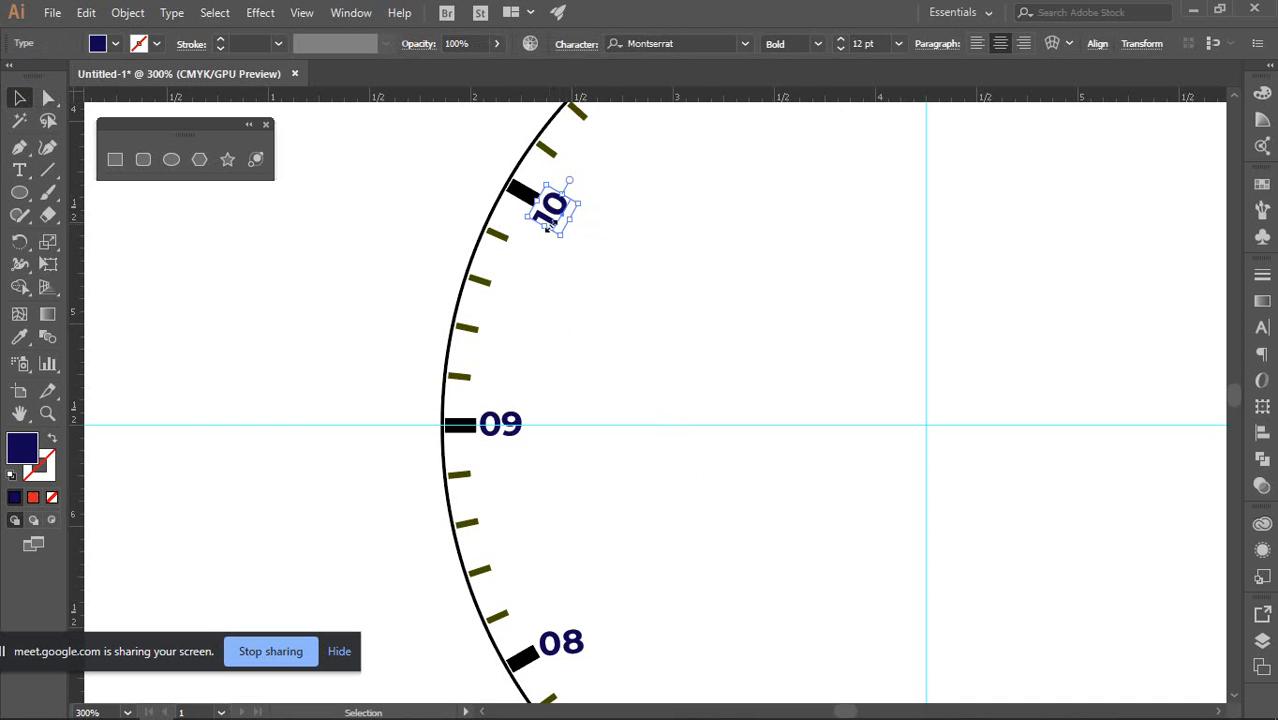
pyautogui.moveTo(585, 201); pyautogui.dragTo(590, 238)
pyautogui.click(645, 230)
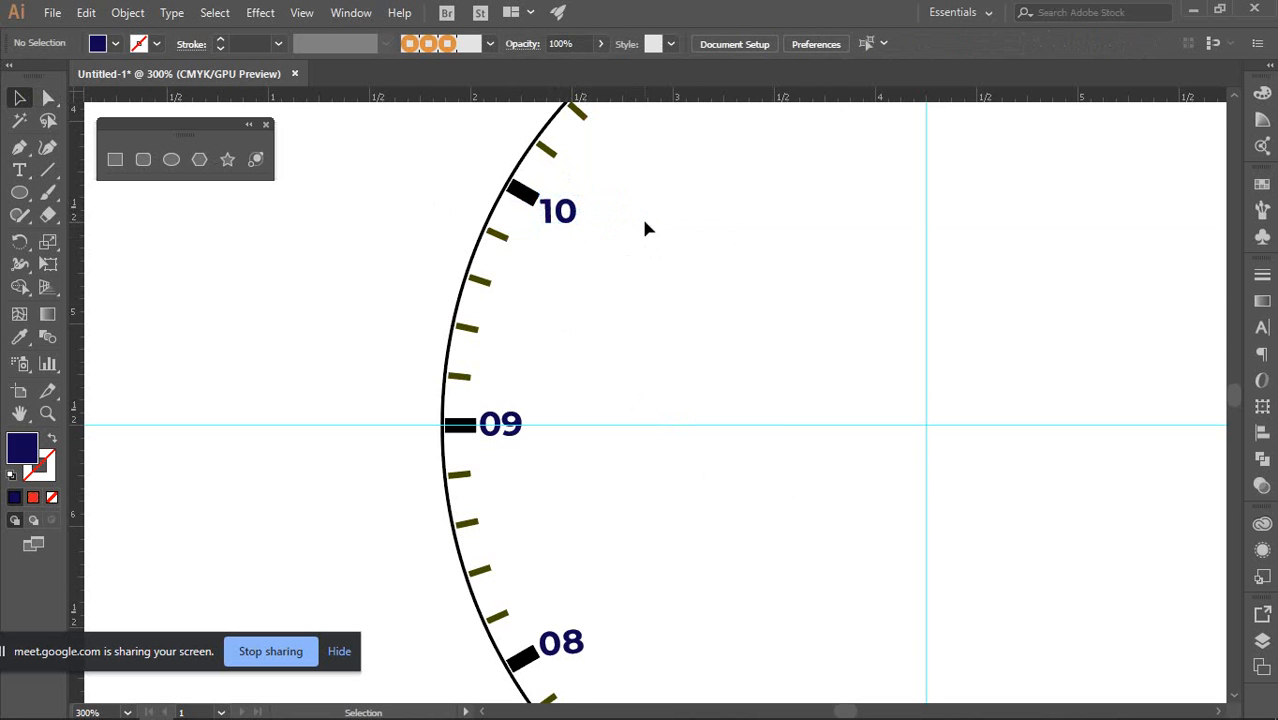
# Replace the rotated "12" at the eleven o'clock mark with "11" and turn it upright just below its hour mark
pyautogui.scroll(1, 763, 317)
pyautogui.moveTo(801, 278); pyautogui.dragTo(683, 427)
pyautogui.doubleClick(597, 272)
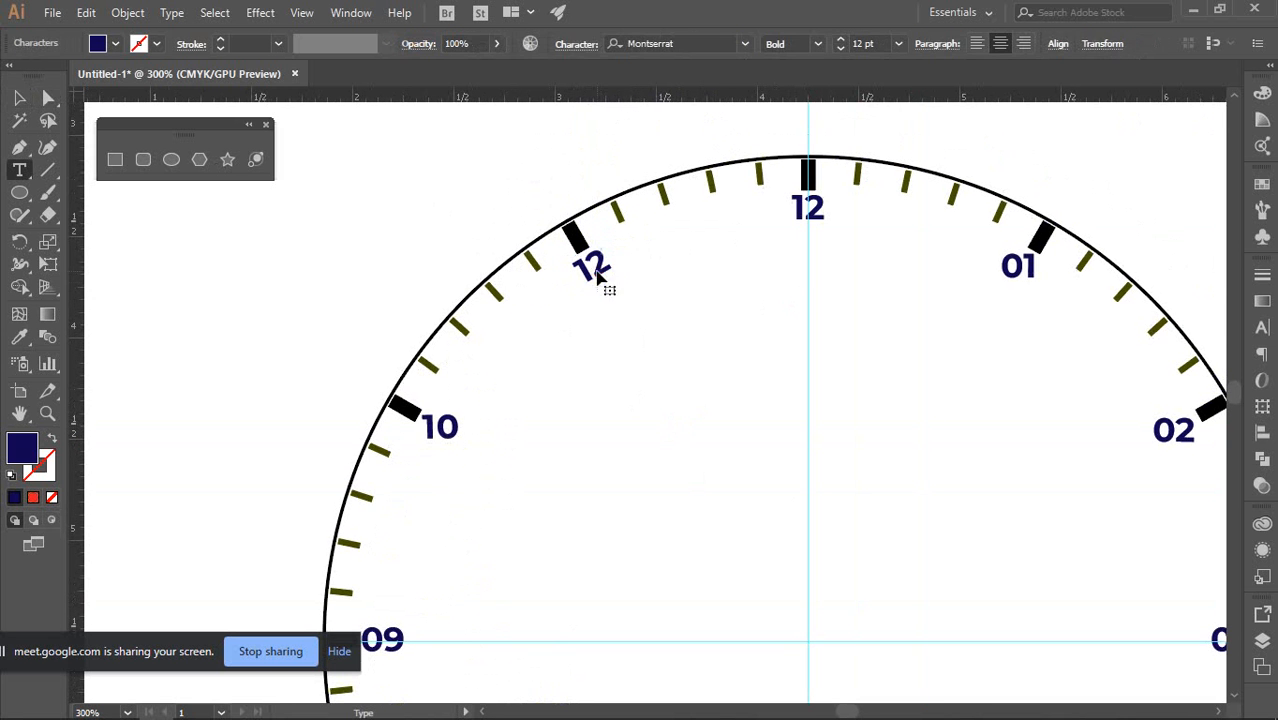
pyautogui.doubleClick(594, 262)
pyautogui.write('11')
pyautogui.click(16, 98)
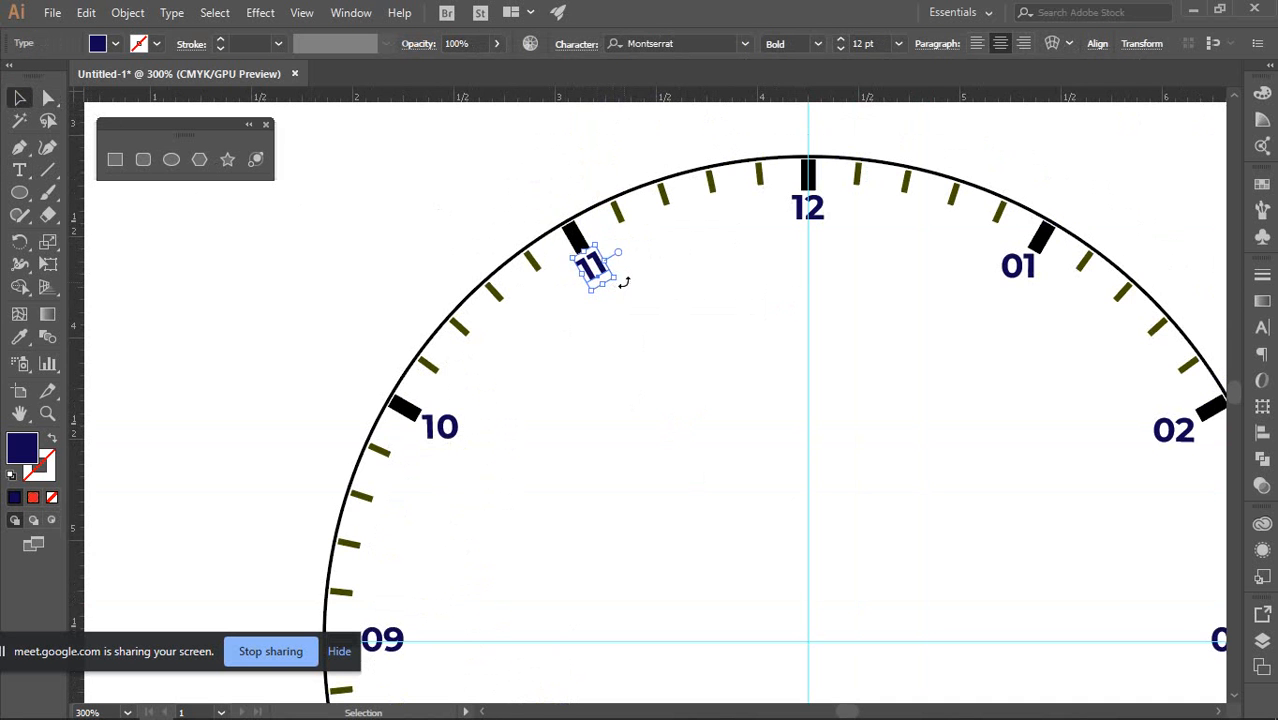
pyautogui.moveTo(624, 282)
pyautogui.mouseDown()
pyautogui.moveTo(613, 305)
pyautogui.moveTo(627, 300)
pyautogui.moveTo(608, 273)
pyautogui.mouseUp()
pyautogui.click(627, 300)
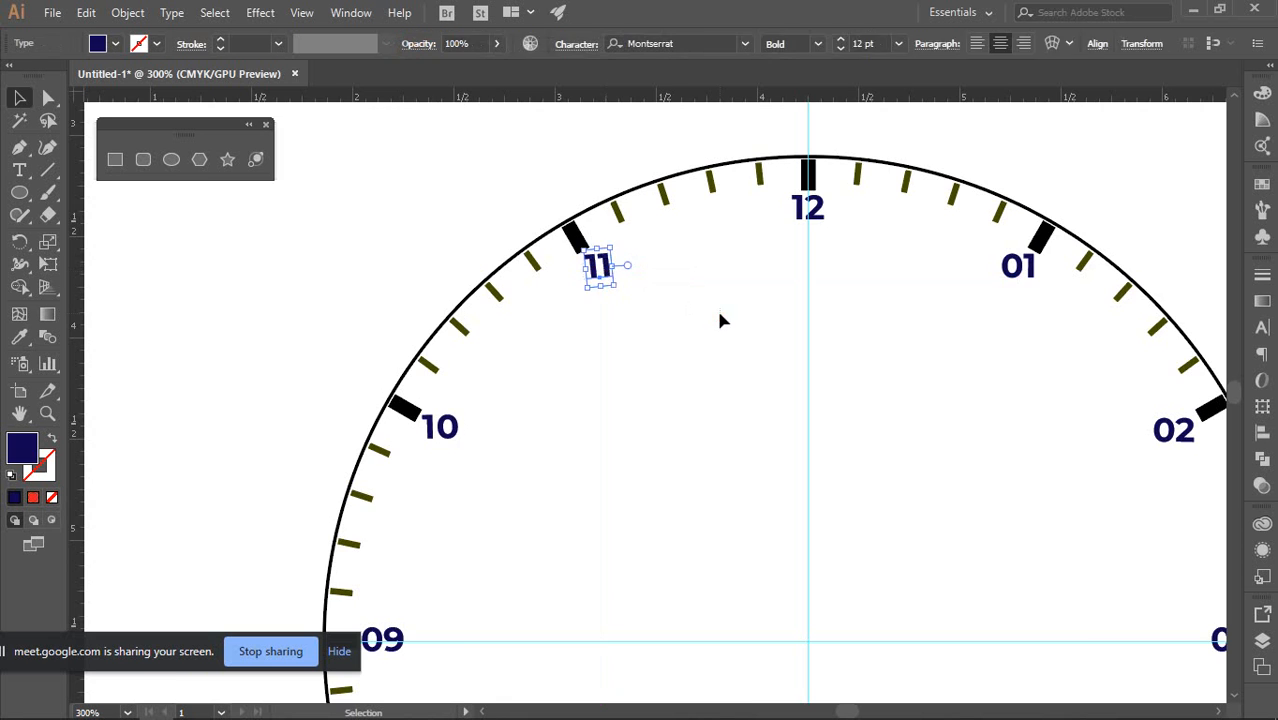
pyautogui.click(719, 313)
# Draw a tall, thin navy rectangle as a clock hand from just below the "12" down to the dial's centre
pyautogui.scroll(-3, 719, 313)
pyautogui.moveTo(817, 354); pyautogui.dragTo(790, 275)
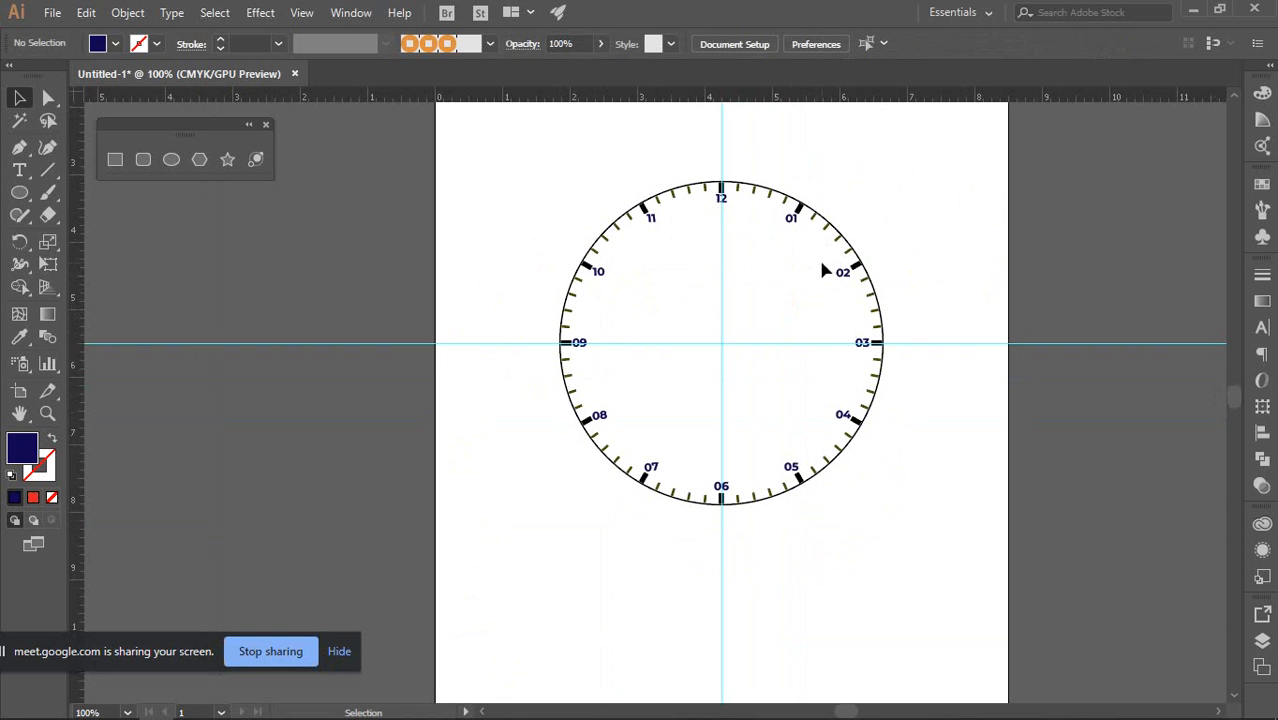
pyautogui.scroll(2, 757, 304)
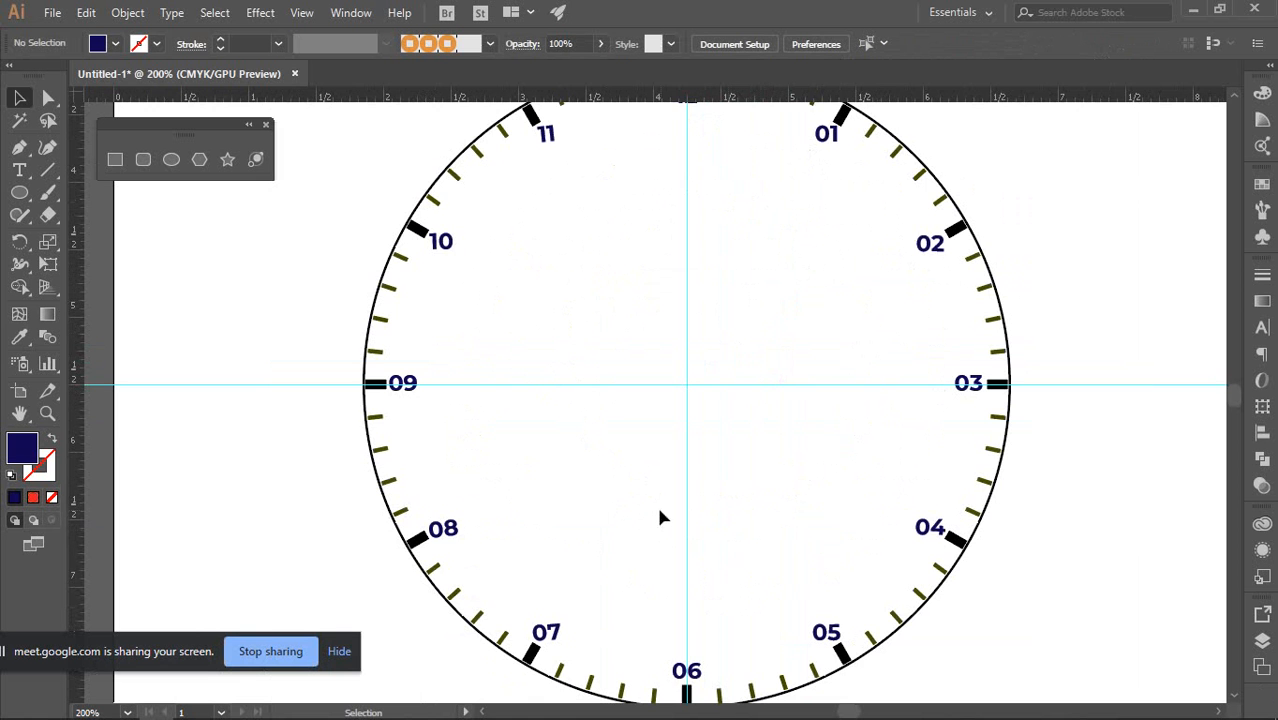
pyautogui.scroll(-4, 690, 409)
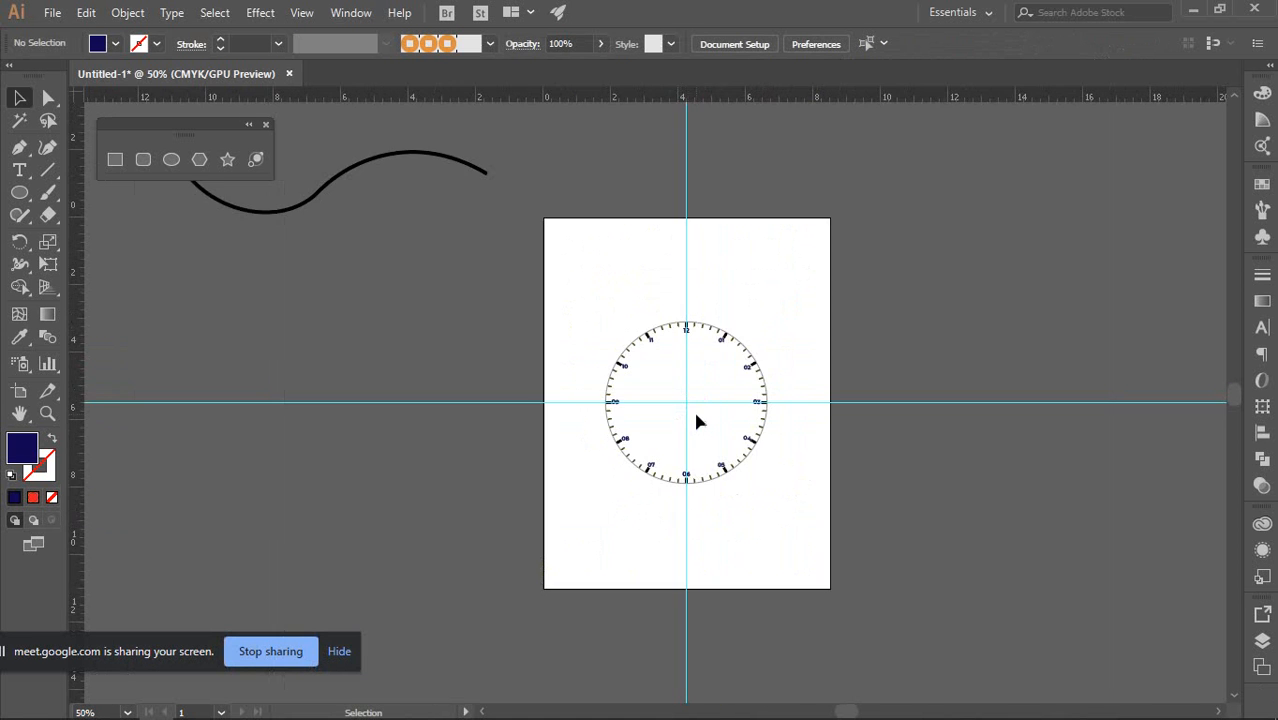
pyautogui.scroll(3, 702, 386)
pyautogui.moveTo(662, 412); pyautogui.dragTo(695, 330)
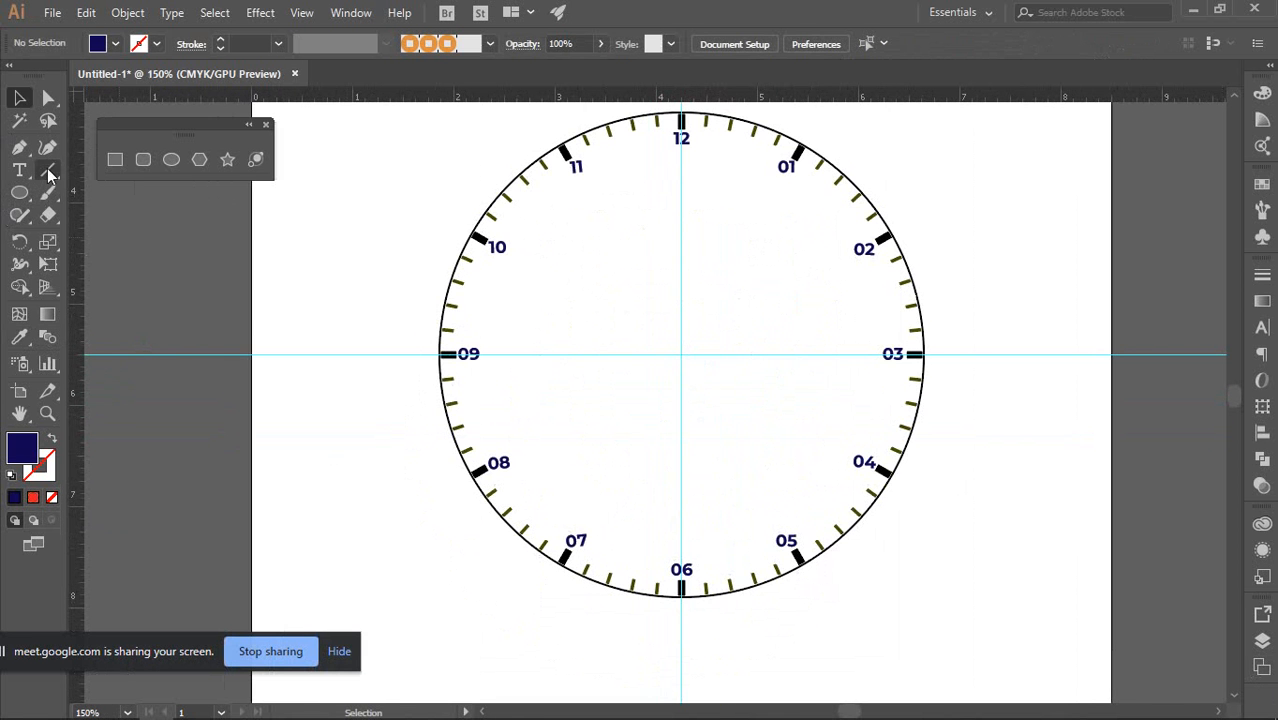
pyautogui.click(116, 160)
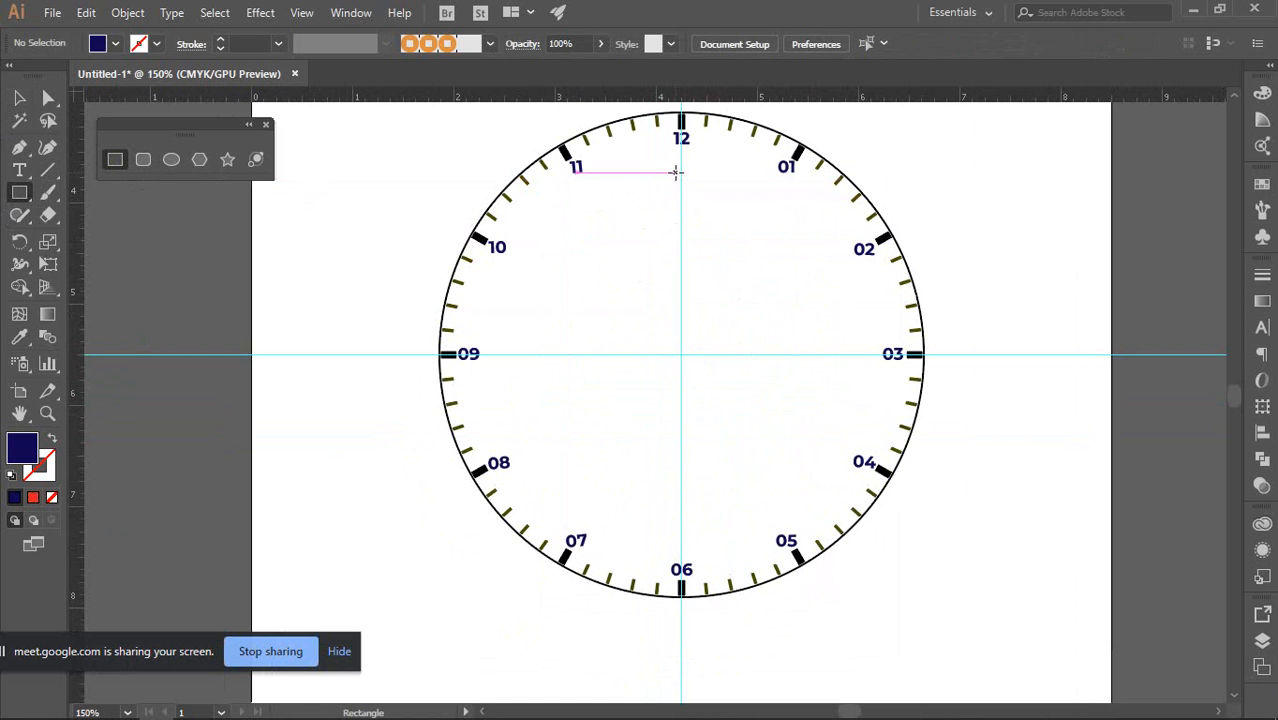
pyautogui.moveTo(679, 169); pyautogui.dragTo(690, 352)
pyautogui.click(12, 97)
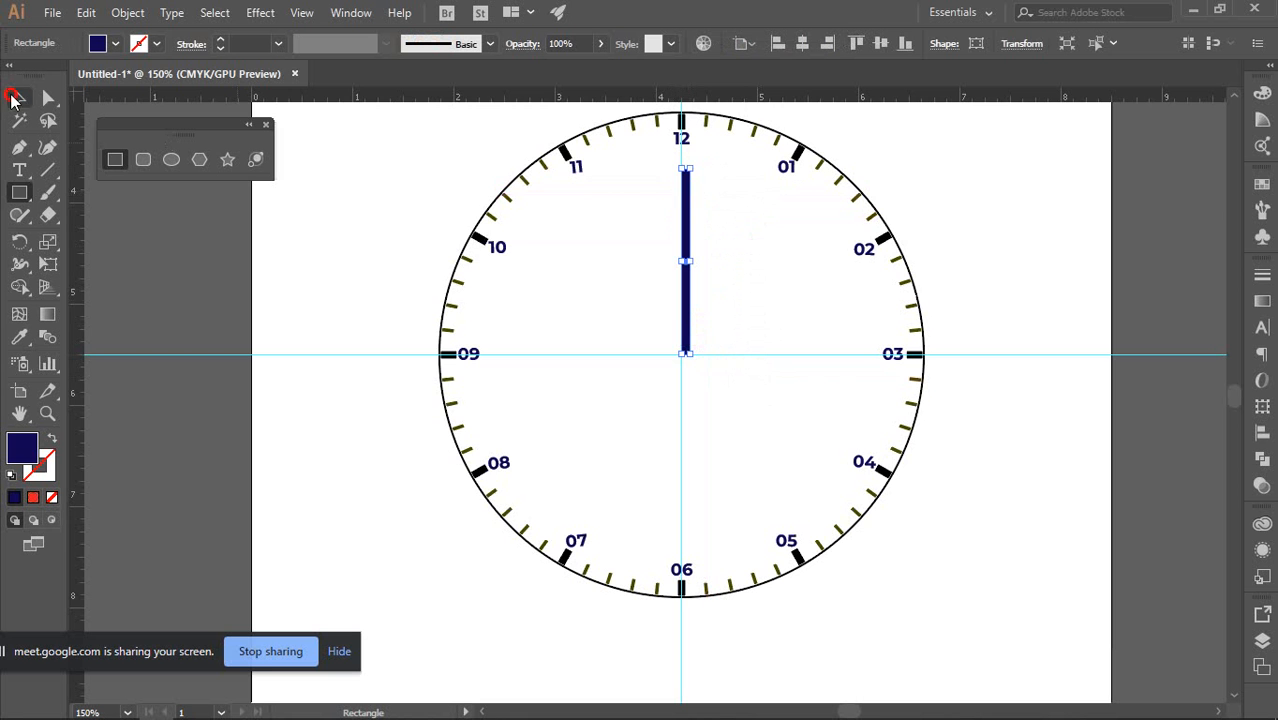
# Move the clock-hand rectangle left so that it is centred on the vertical guide
pyautogui.scroll(3, 748, 184)
pyautogui.moveTo(376, 147); pyautogui.dragTo(629, 279)
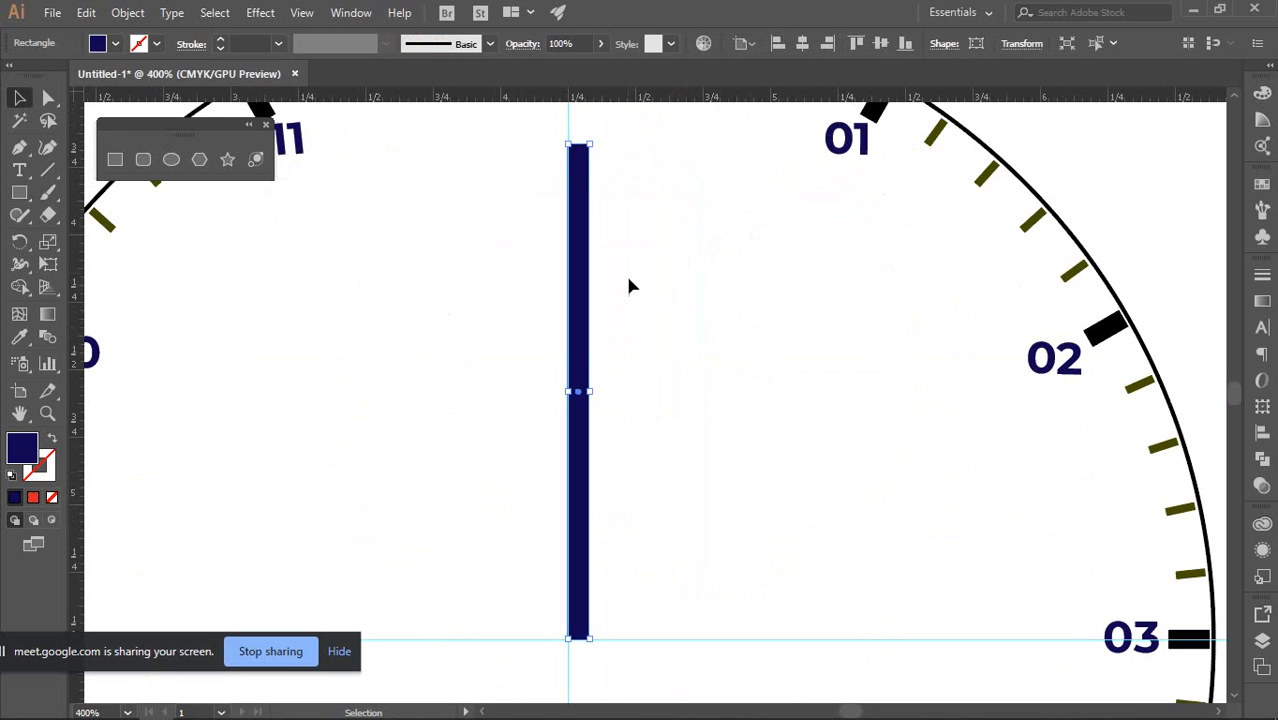
pyautogui.scroll(2, 758, 183)
pyautogui.scroll(4, 569, 216)
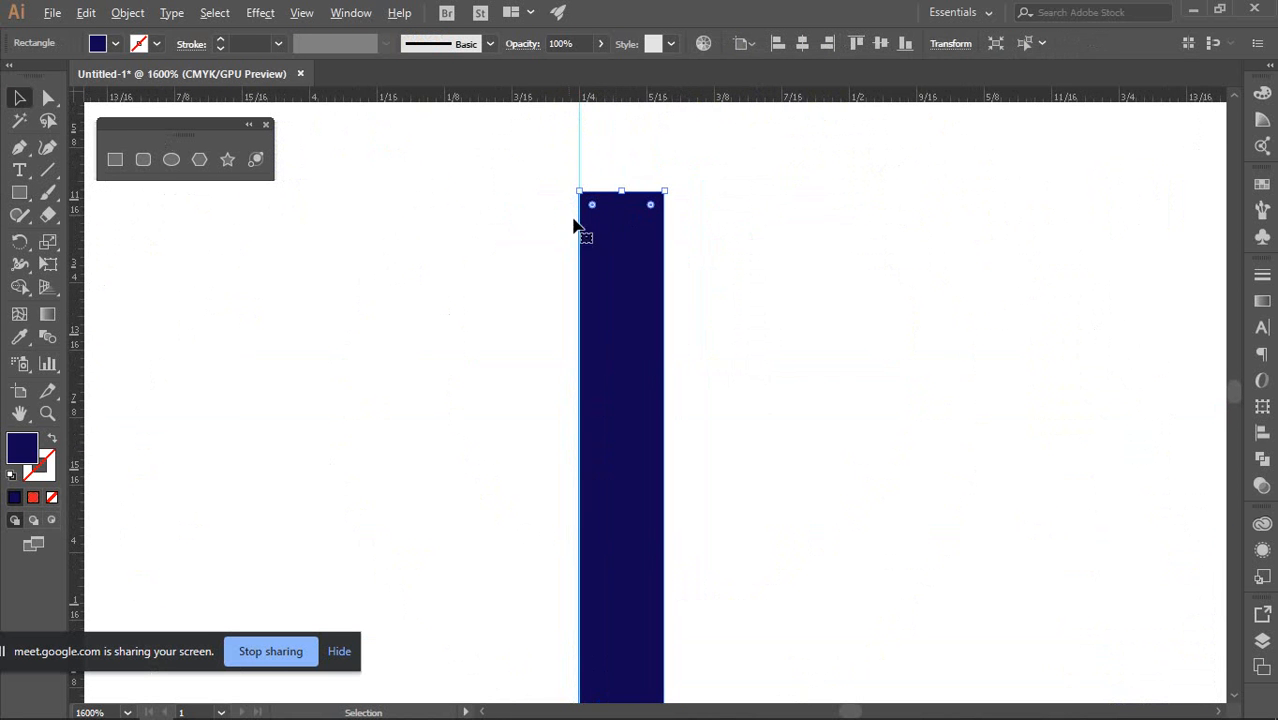
pyautogui.moveTo(613, 238); pyautogui.dragTo(570, 240)
pyautogui.click(787, 257)
pyautogui.scroll(1, 573, 197)
pyautogui.scroll(3, 575, 200)
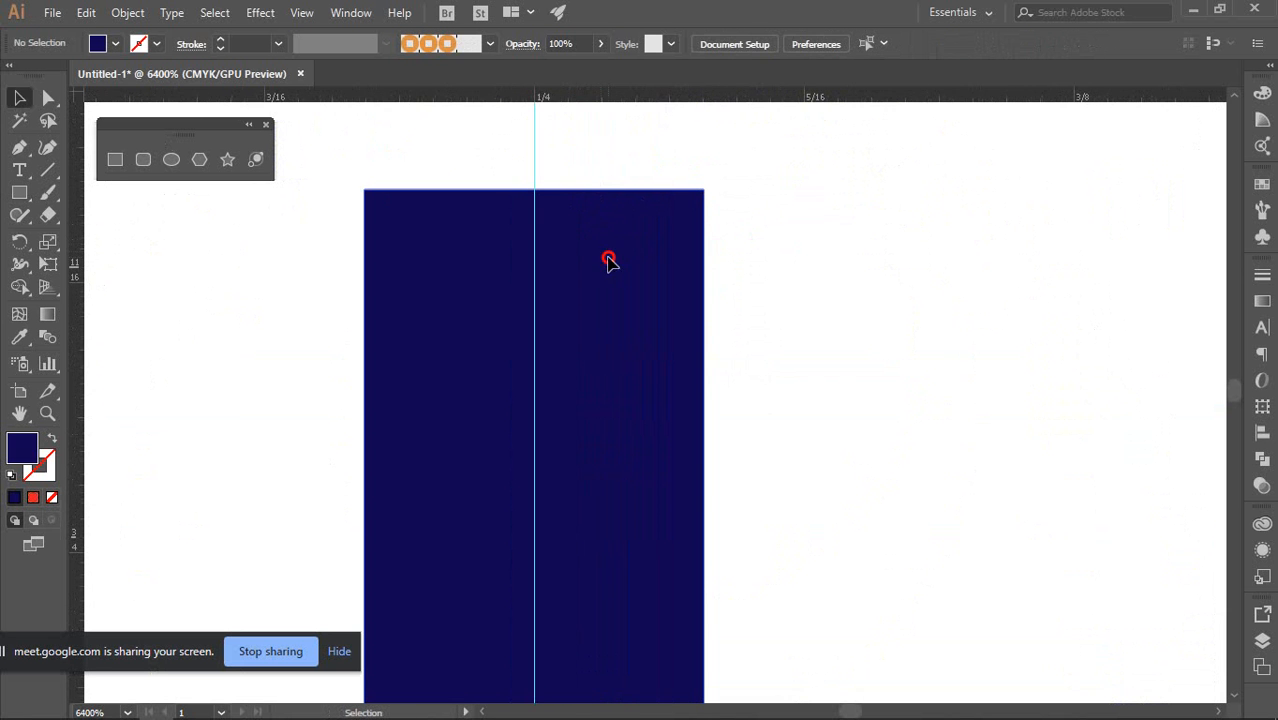
pyautogui.click(547, 190)
pyautogui.scroll(-10, 524, 170)
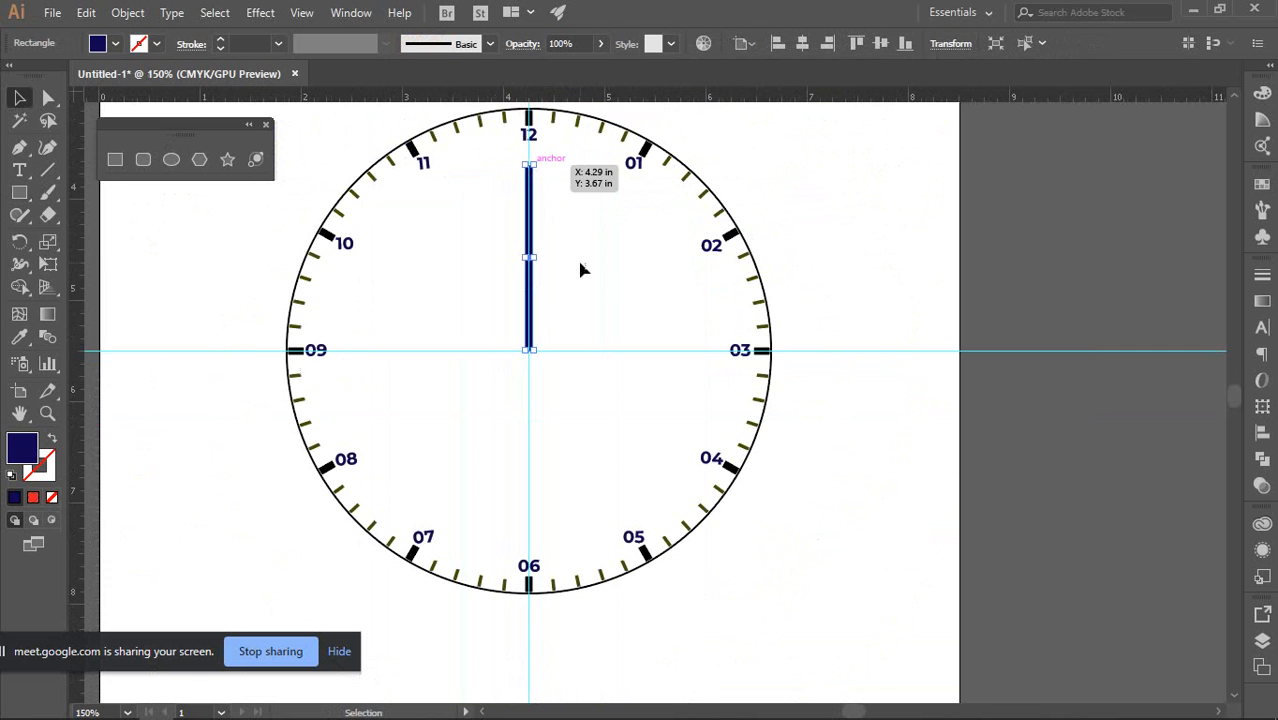
pyautogui.click(579, 265)
# Stretch the lower end of the clock-hand rectangle a little past the horizontal guide at the dial's centre
pyautogui.scroll(5, 568, 340)
pyautogui.click(567, 340)
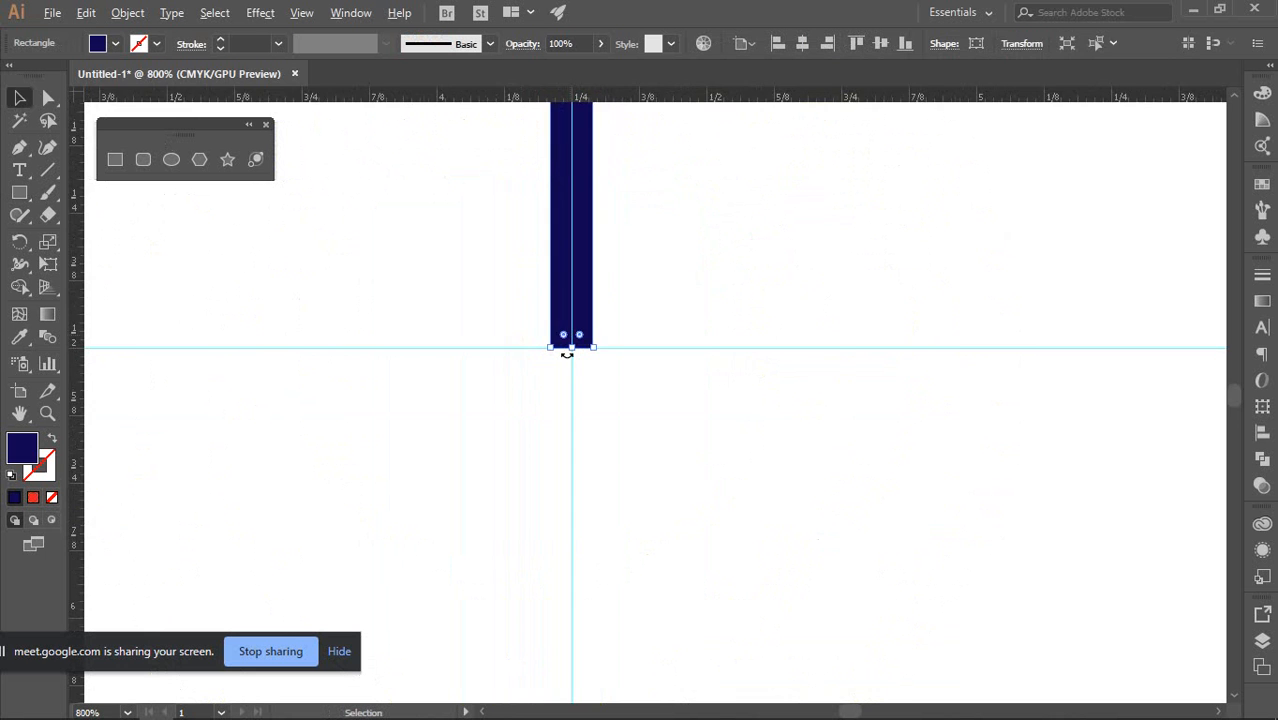
pyautogui.scroll(3, 570, 342)
pyautogui.moveTo(584, 332); pyautogui.dragTo(571, 511)
pyautogui.scroll(-6, 590, 480)
pyautogui.scroll(4, 625, 430)
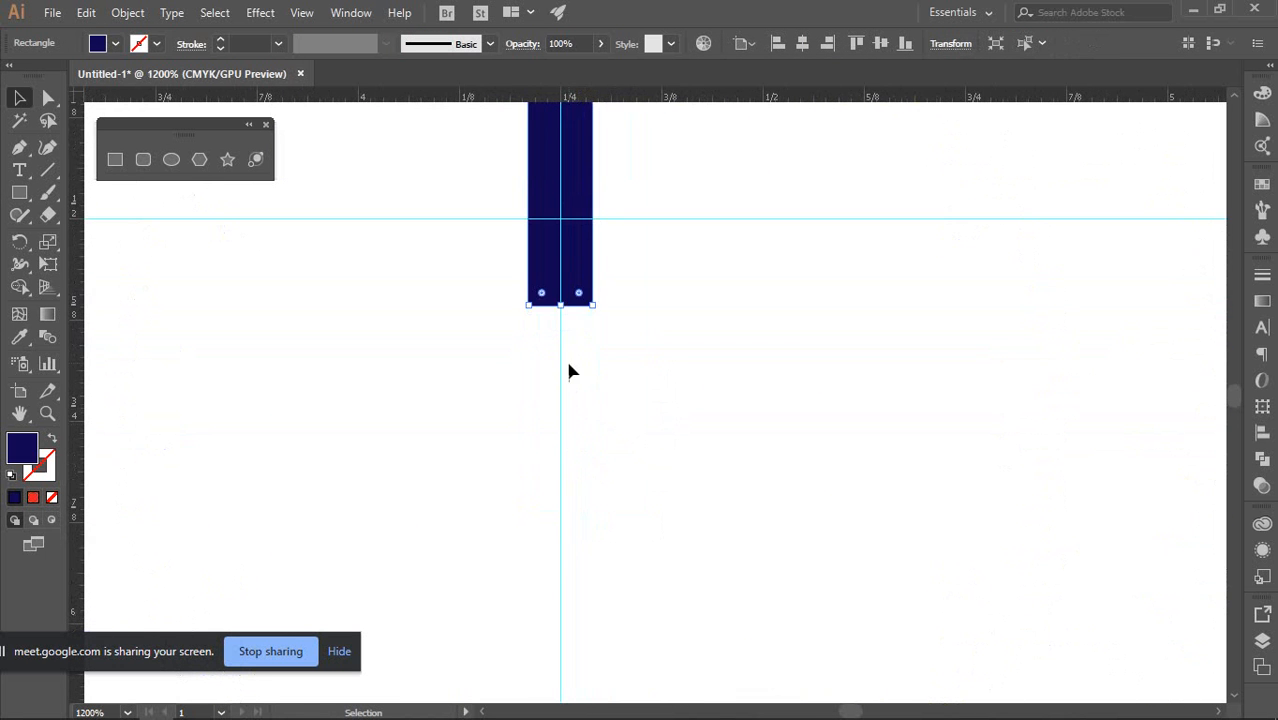
pyautogui.moveTo(559, 307); pyautogui.dragTo(559, 351)
pyautogui.click(726, 347)
pyautogui.scroll(-6, 726, 347)
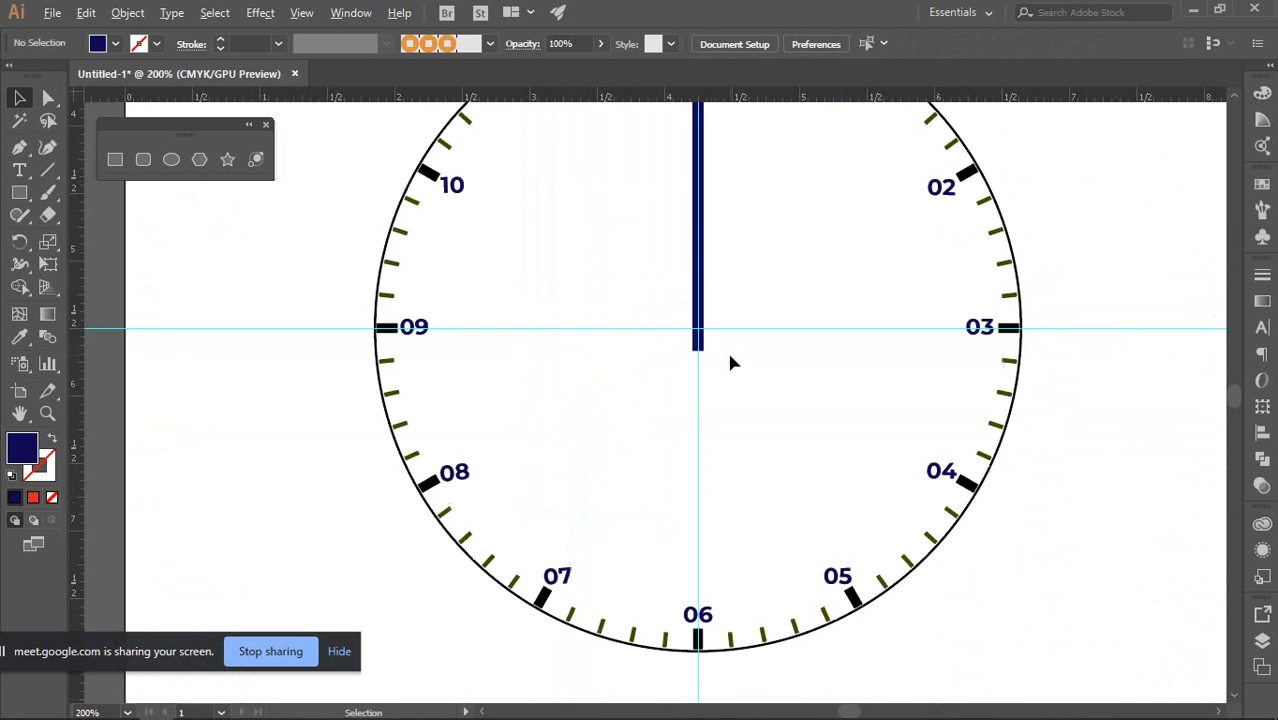
# Stretch the upper end of the clock-hand rectangle up to just below the "12"
pyautogui.moveTo(752, 297); pyautogui.dragTo(725, 263)
pyautogui.scroll(3, 705, 252)
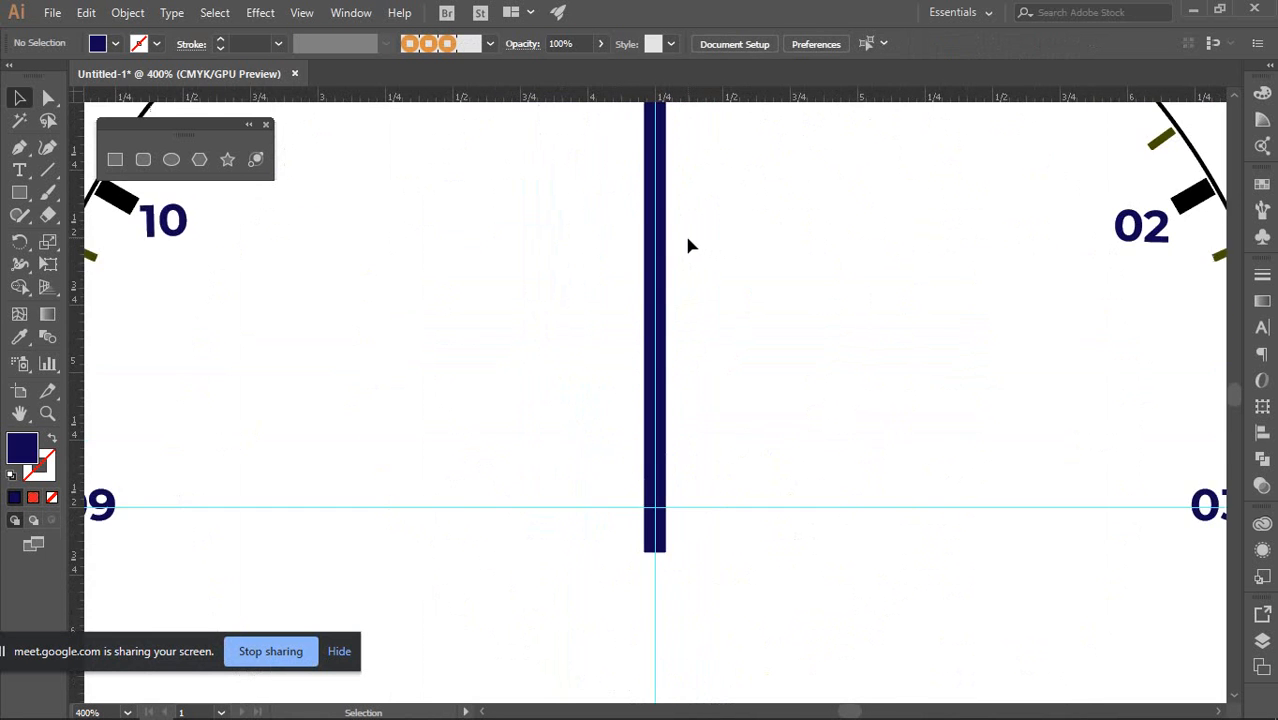
pyautogui.scroll(-2, 688, 245)
pyautogui.scroll(1, 688, 218)
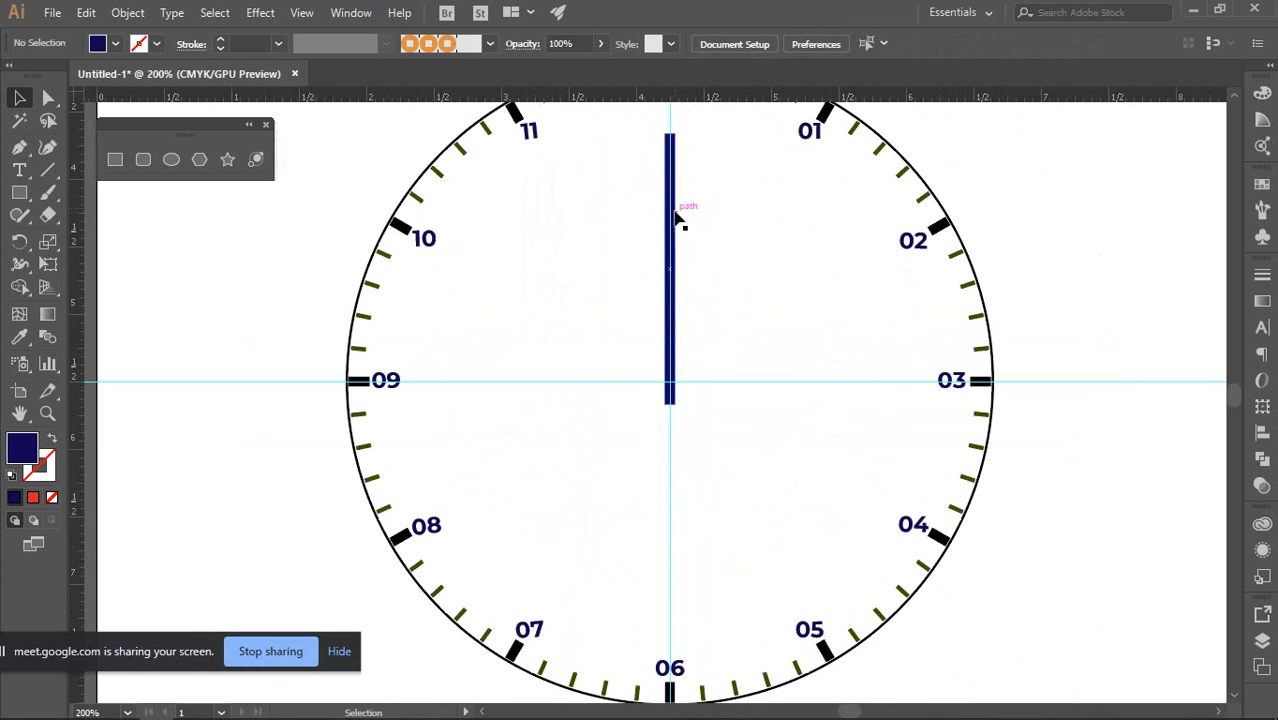
pyautogui.scroll(2, 678, 214)
pyautogui.click(673, 255)
pyautogui.scroll(4, 673, 257)
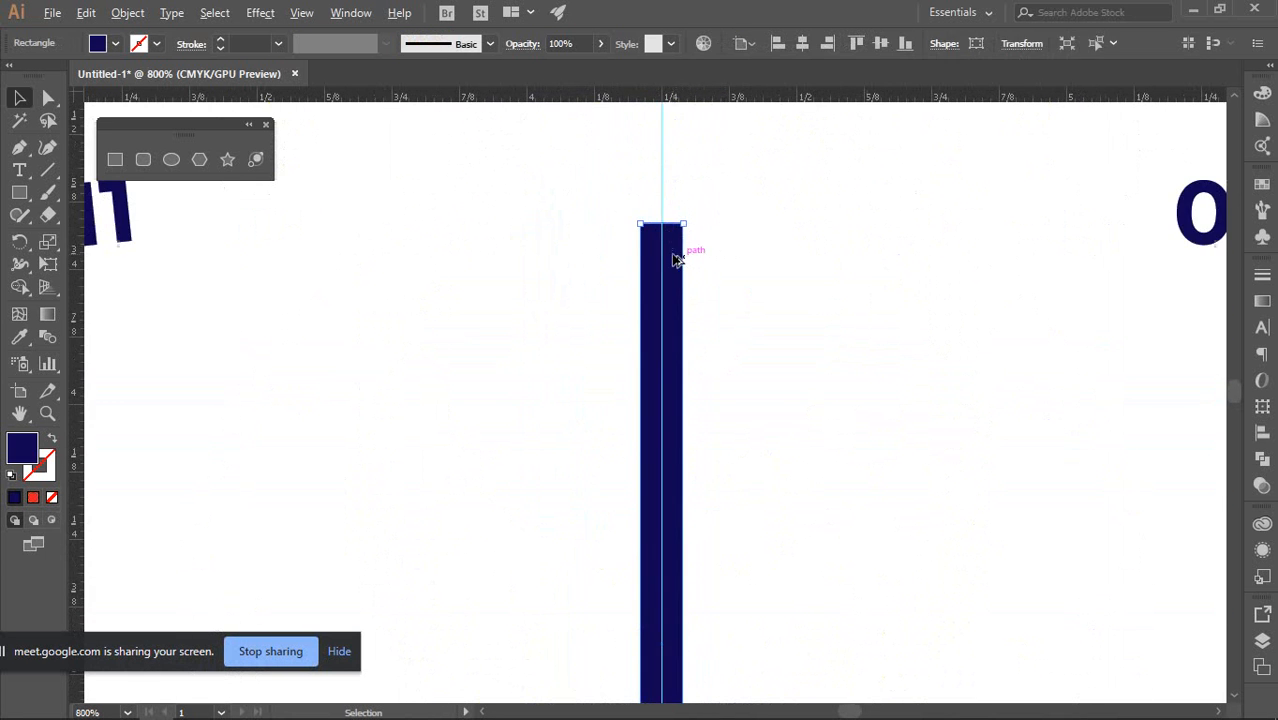
pyautogui.scroll(2, 720, 250)
pyautogui.scroll(3, 665, 348)
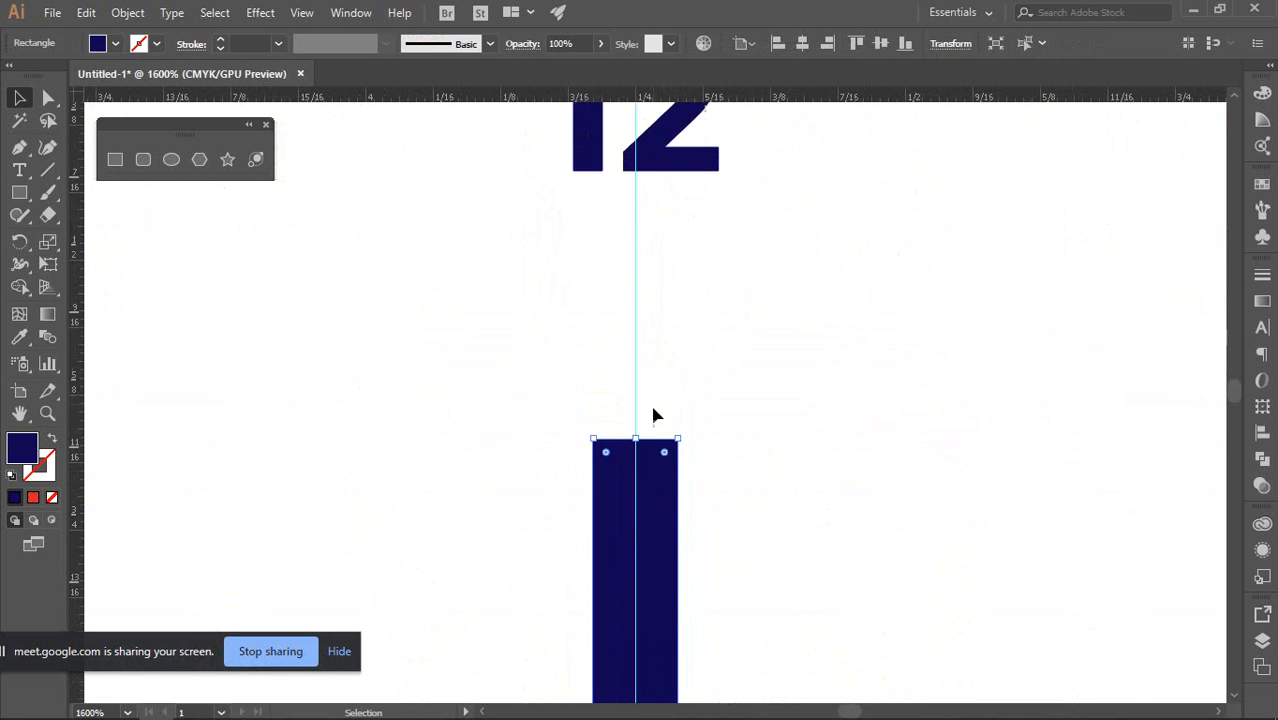
pyautogui.scroll(1, 650, 410)
pyautogui.moveTo(635, 481); pyautogui.dragTo(630, 242)
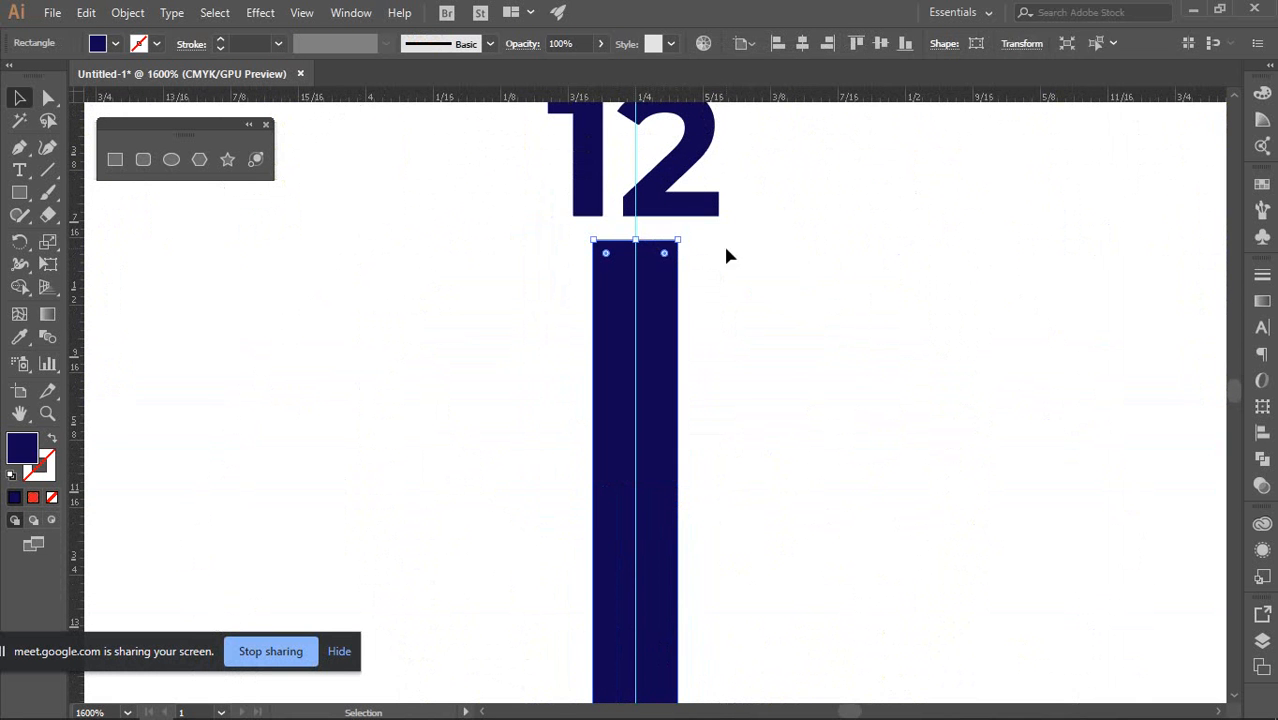
pyautogui.click(839, 302)
pyautogui.scroll(-5, 839, 302)
pyautogui.scroll(-2, 871, 335)
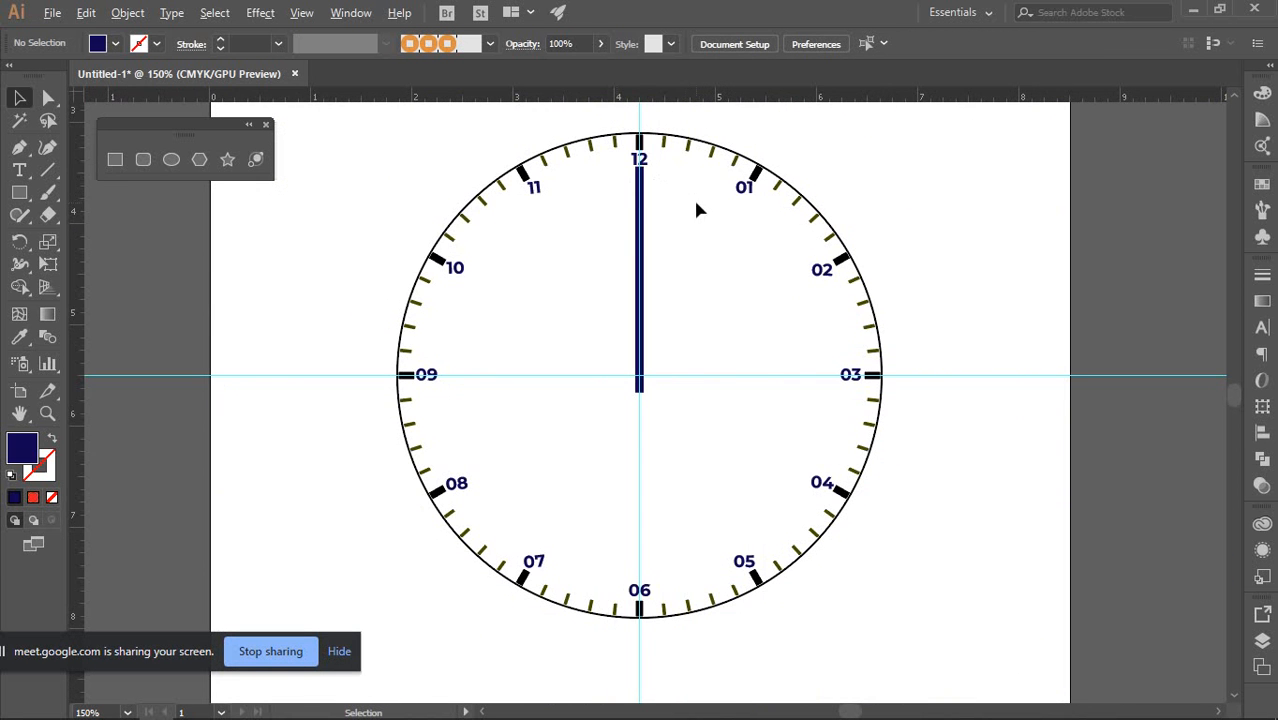
# Extend the upper end of the clock-hand rectangle further up so that it overlaps the lower half of the "12"
pyautogui.scroll(2, 639, 212)
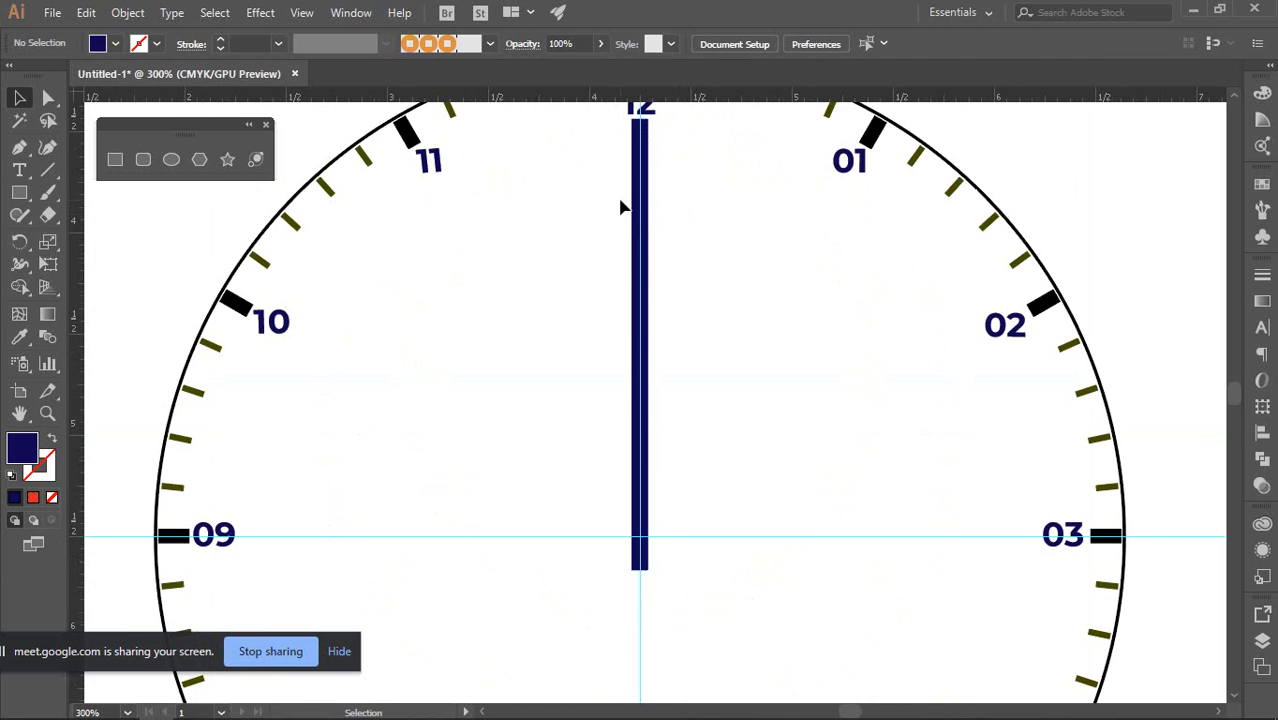
pyautogui.click(639, 210)
pyautogui.scroll(2, 653, 194)
pyautogui.scroll(4, 638, 230)
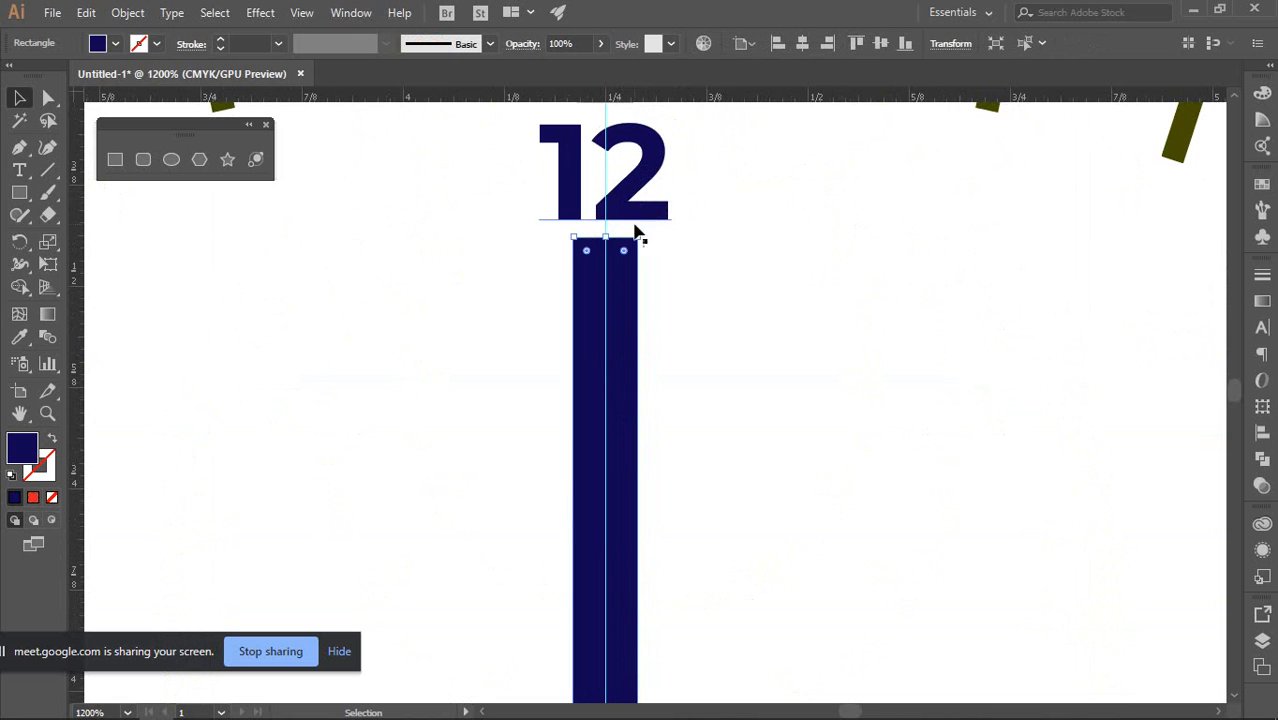
pyautogui.moveTo(610, 236); pyautogui.dragTo(608, 170)
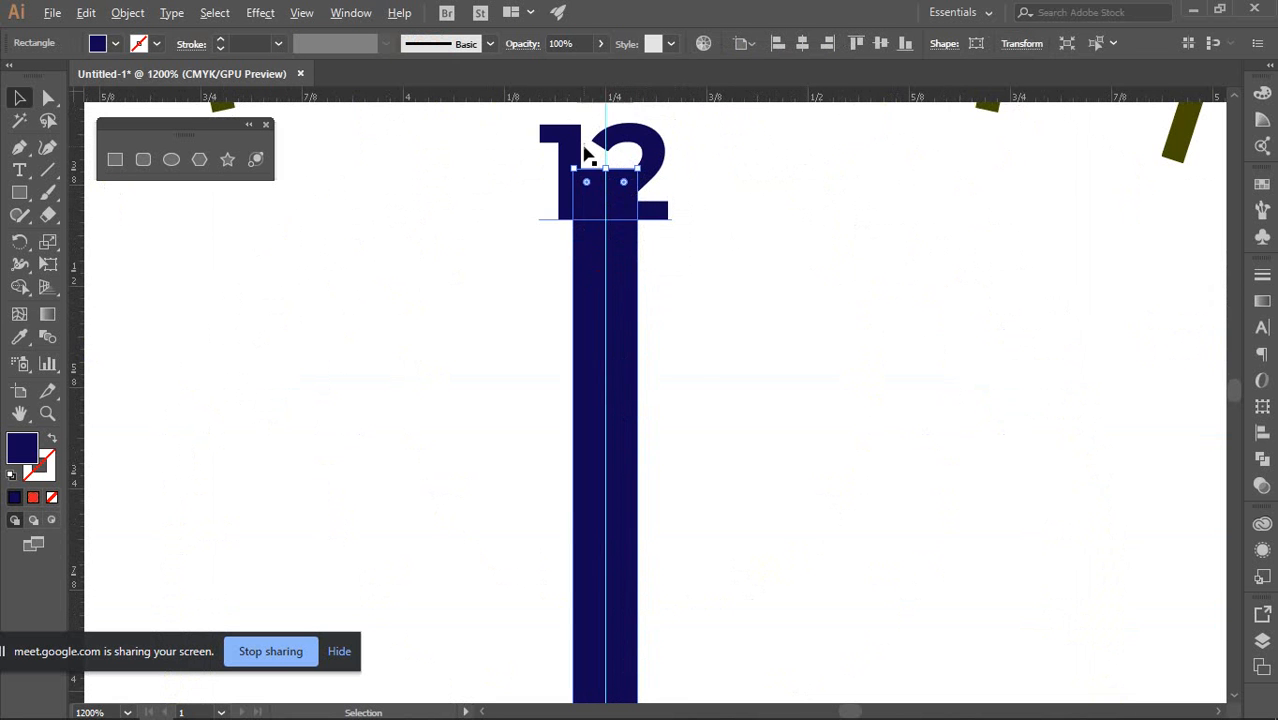
pyautogui.scroll(2, 598, 158)
pyautogui.scroll(2, 617, 195)
pyautogui.click(1013, 438)
pyautogui.scroll(-8, 985, 415)
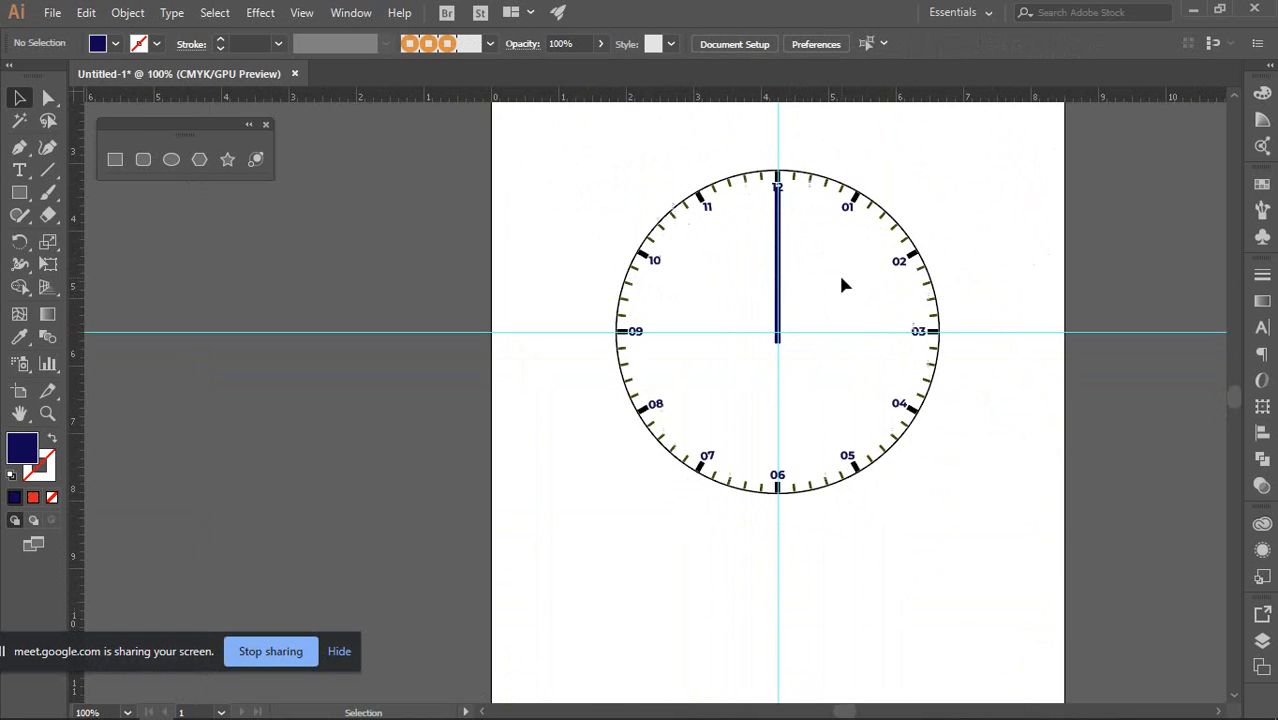
# Add an anchor point to the clock hand's upper edge where it crosses the vertical guide
pyautogui.scroll(3, 790, 245)
pyautogui.scroll(1, 756, 250)
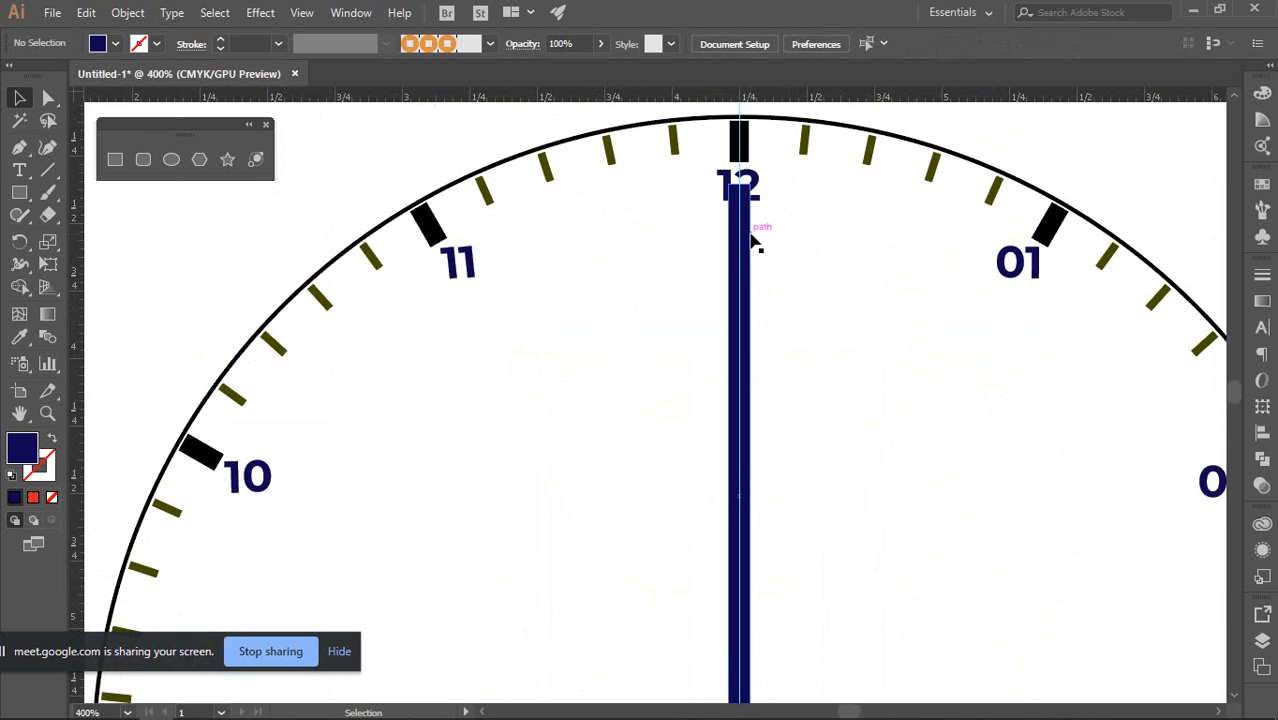
pyautogui.click(742, 237)
pyautogui.scroll(5, 742, 237)
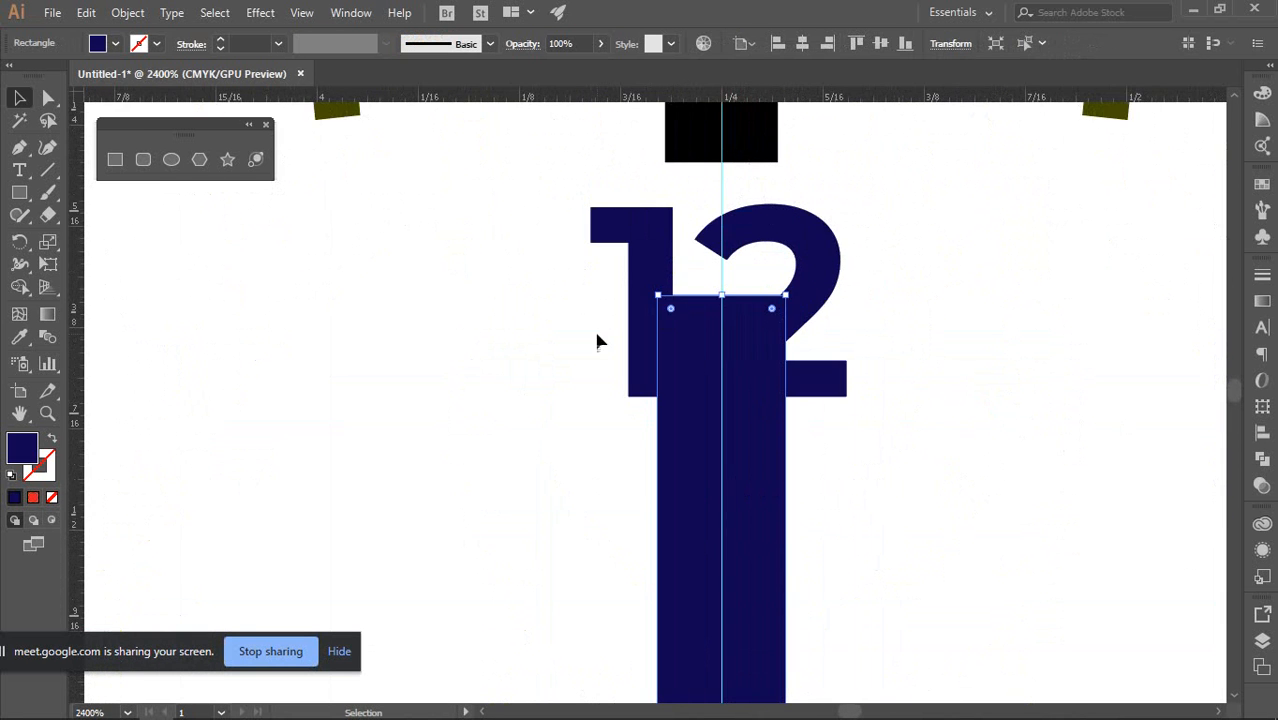
pyautogui.click(20, 148)
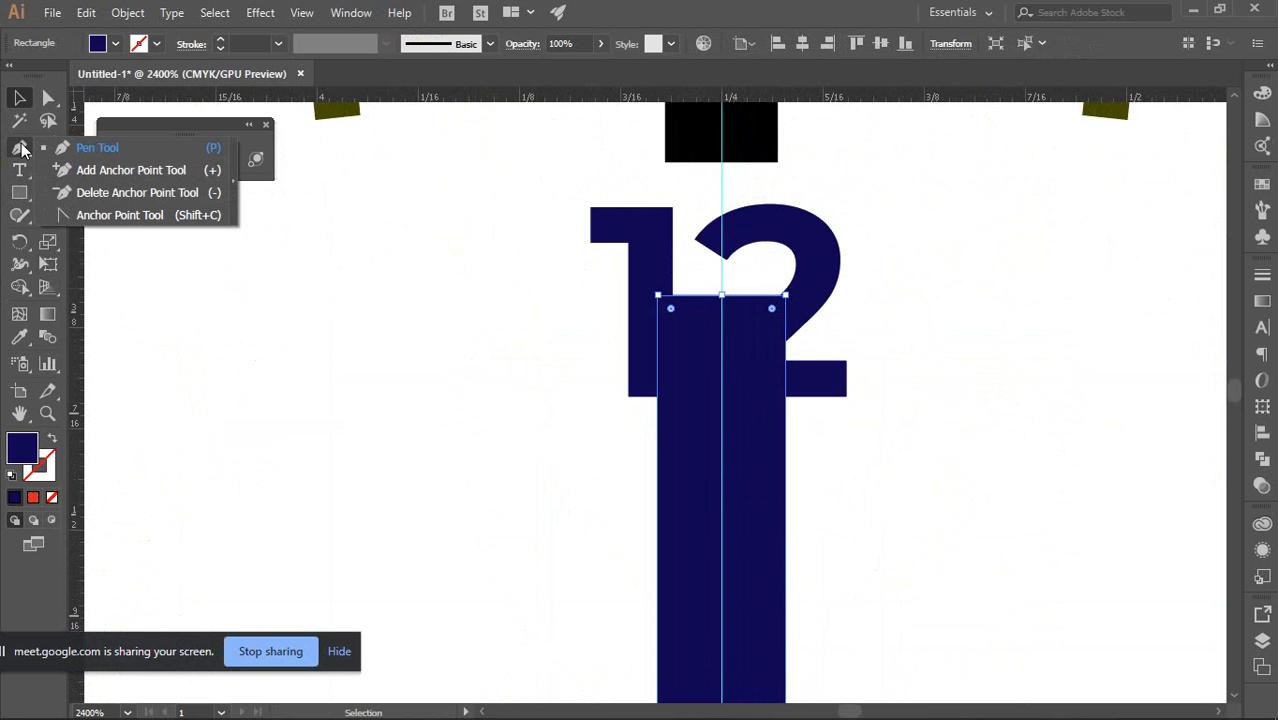
pyautogui.click(71, 170)
pyautogui.scroll(5, 710, 297)
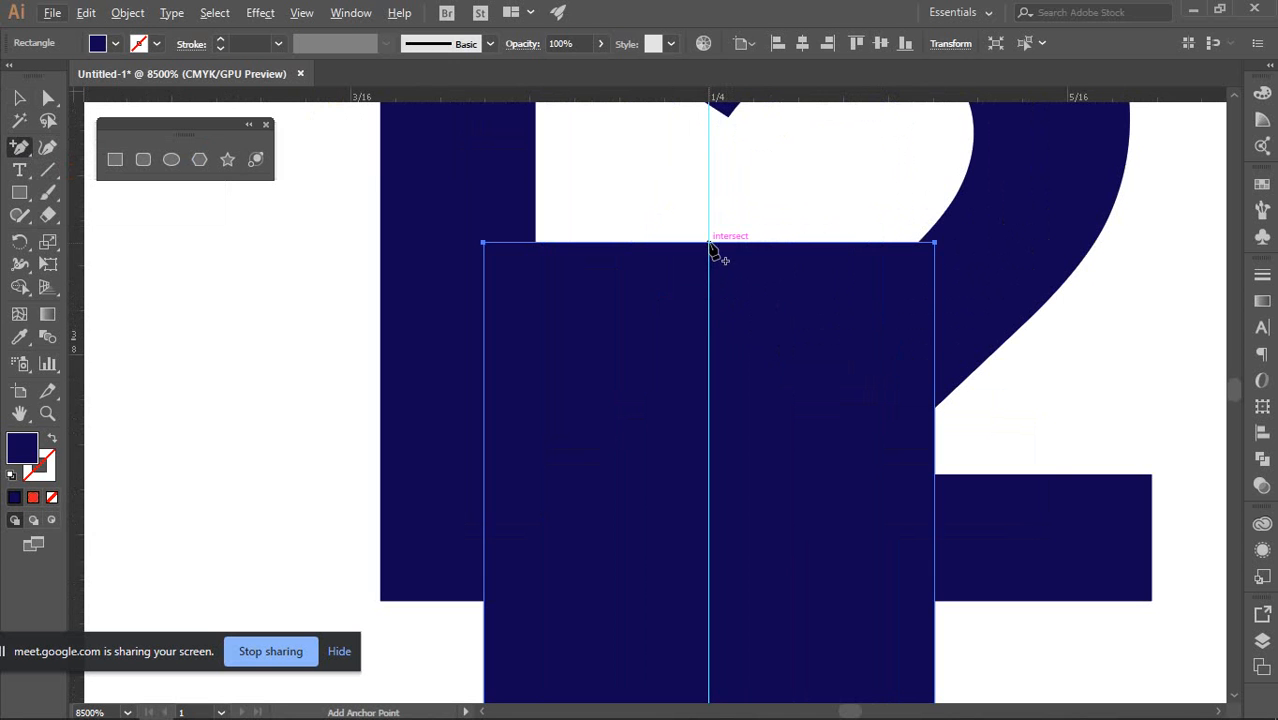
pyautogui.click(709, 243)
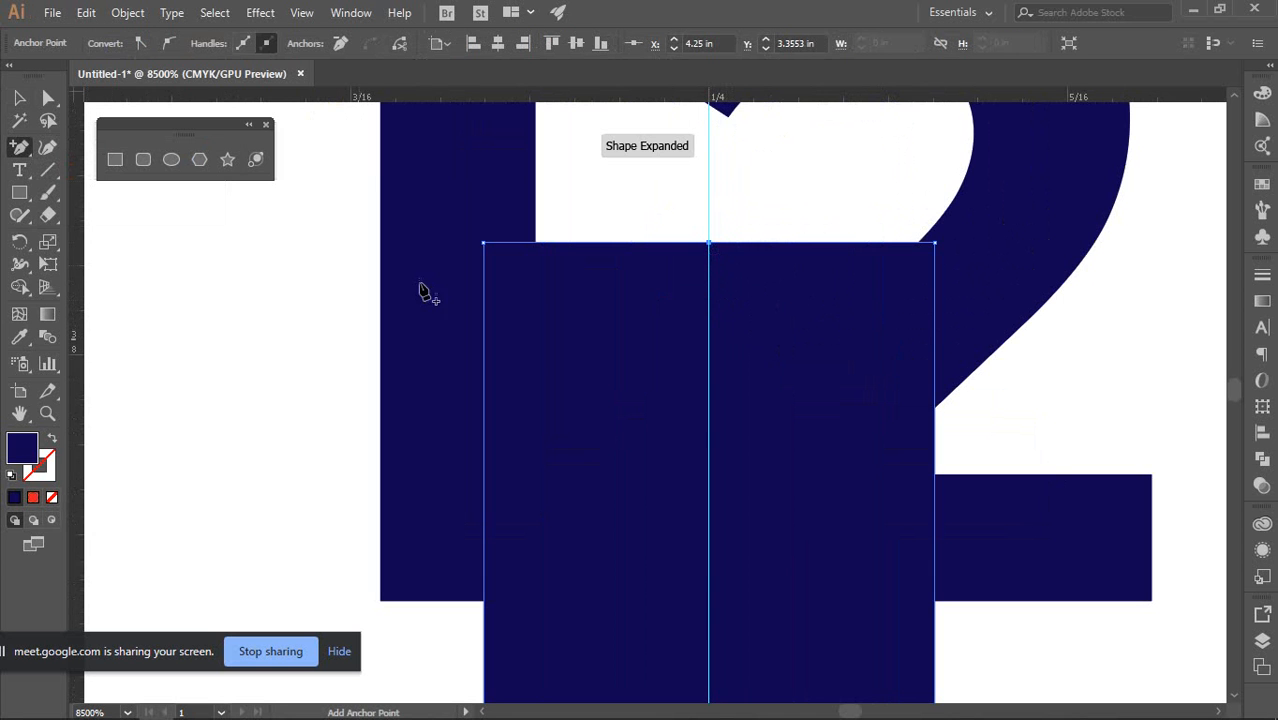
# Lower the clock hand's two upper corner anchors together, leaving the middle anchor in place to form a pointed tip
pyautogui.click(48, 99)
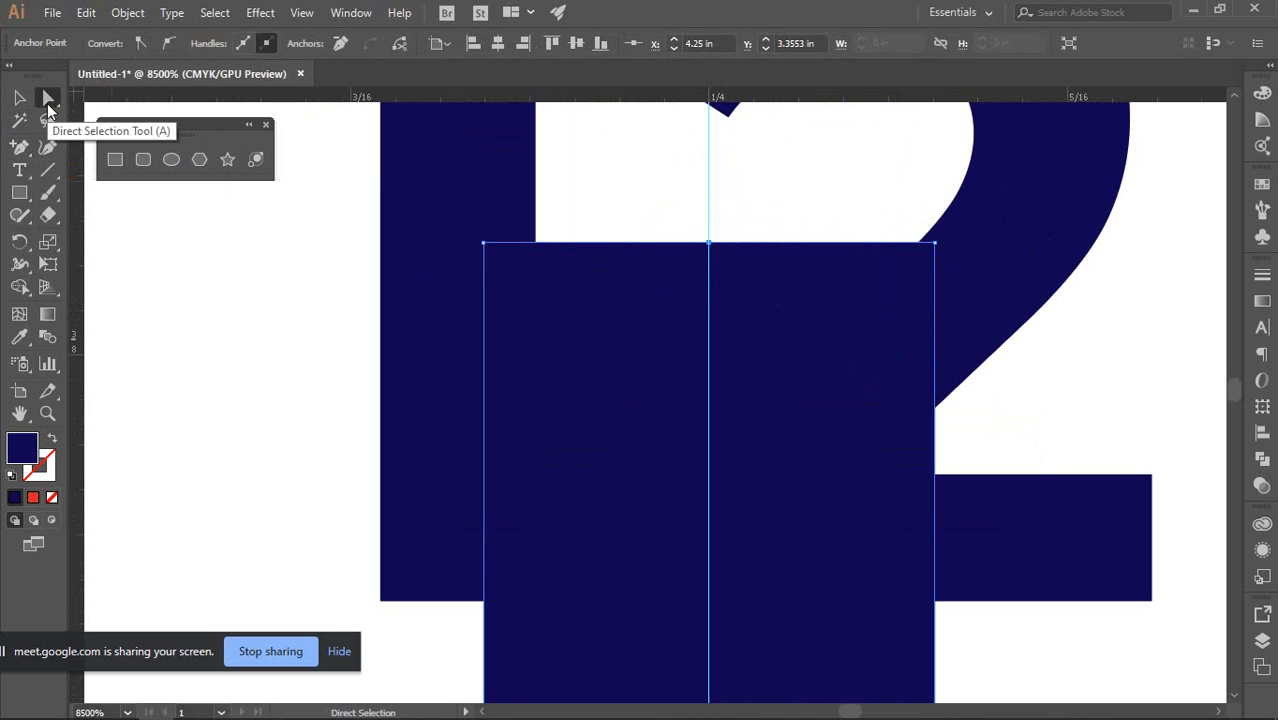
pyautogui.click(484, 243)
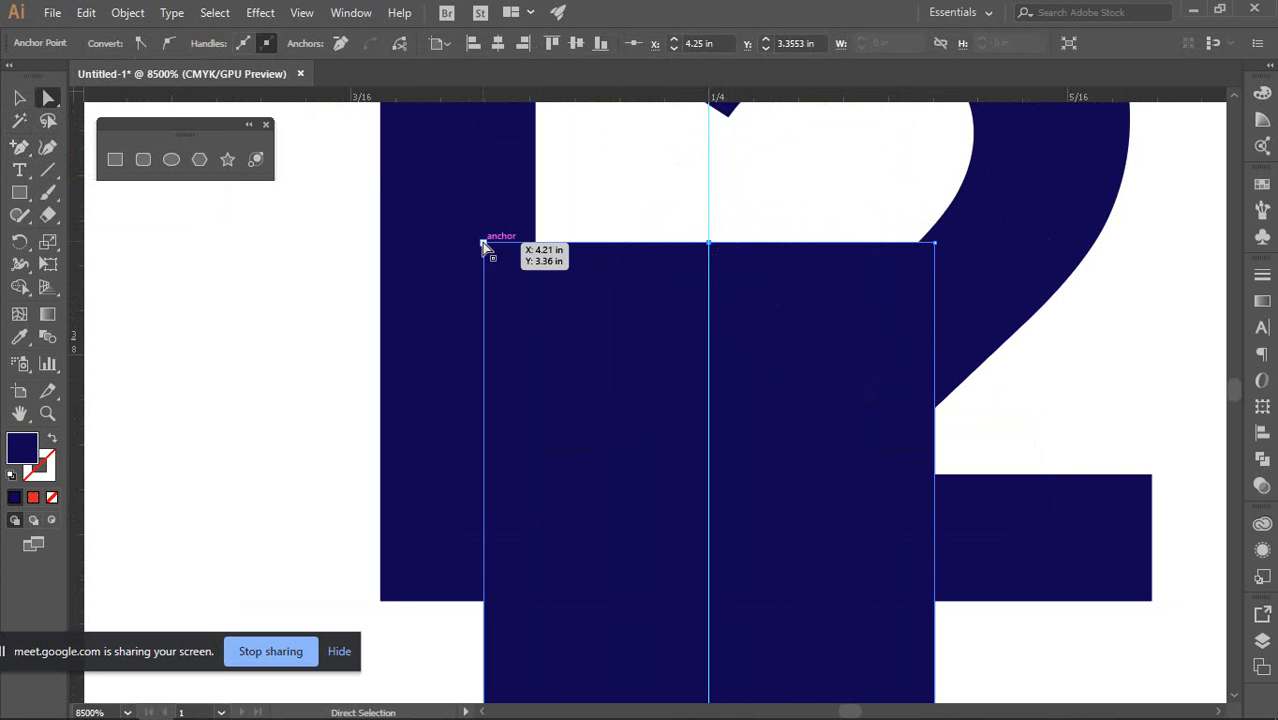
pyautogui.keyDown('shift'); pyautogui.click(935, 244); pyautogui.keyUp('shift')
pyautogui.moveTo(937, 250); pyautogui.dragTo(893, 492)
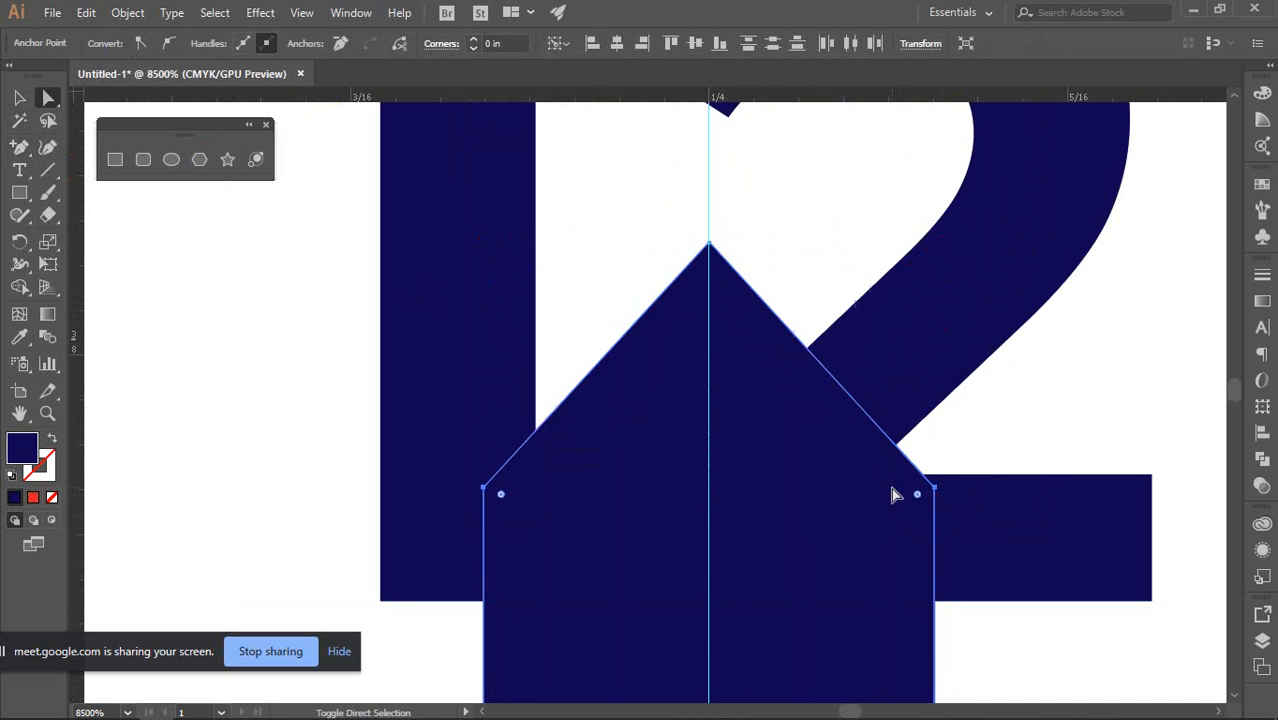
pyautogui.scroll(-3, 893, 481)
pyautogui.scroll(-6, 903, 396)
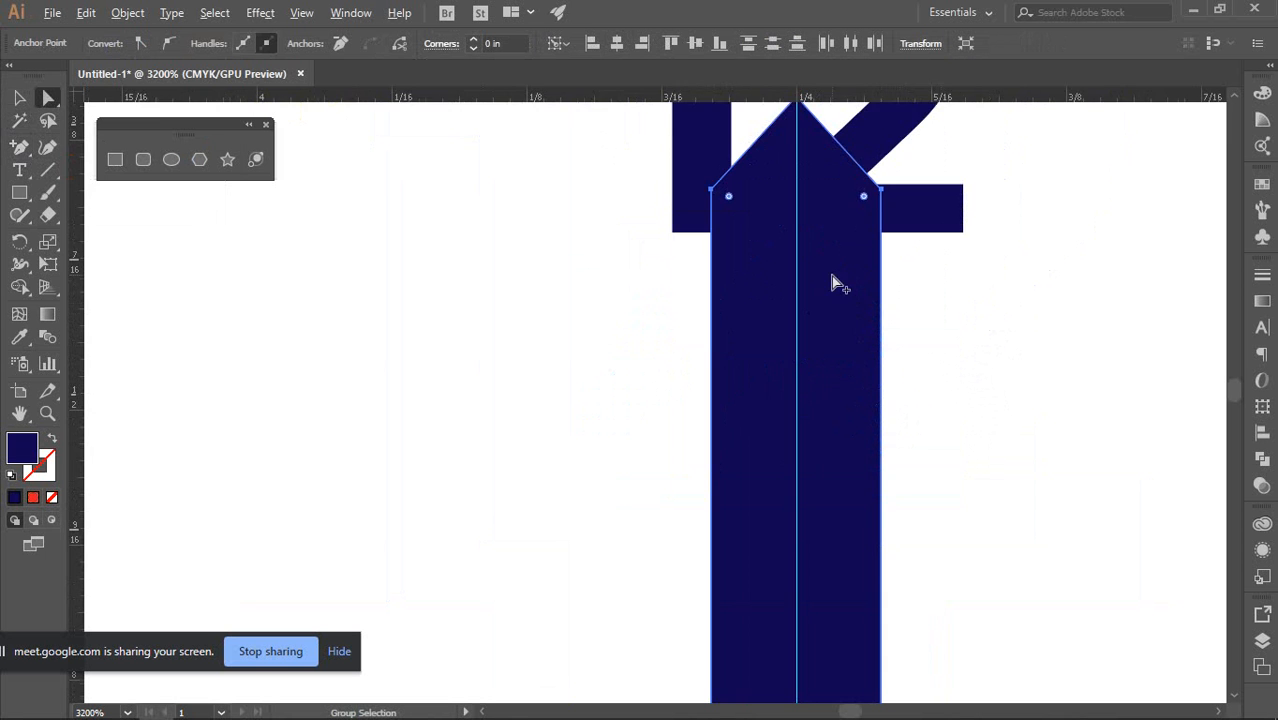
# Scale the two shoulder anchors inward about the vertical guide to taper the clock hand towards its tip
pyautogui.scroll(-3, 838, 284)
pyautogui.scroll(2, 855, 255)
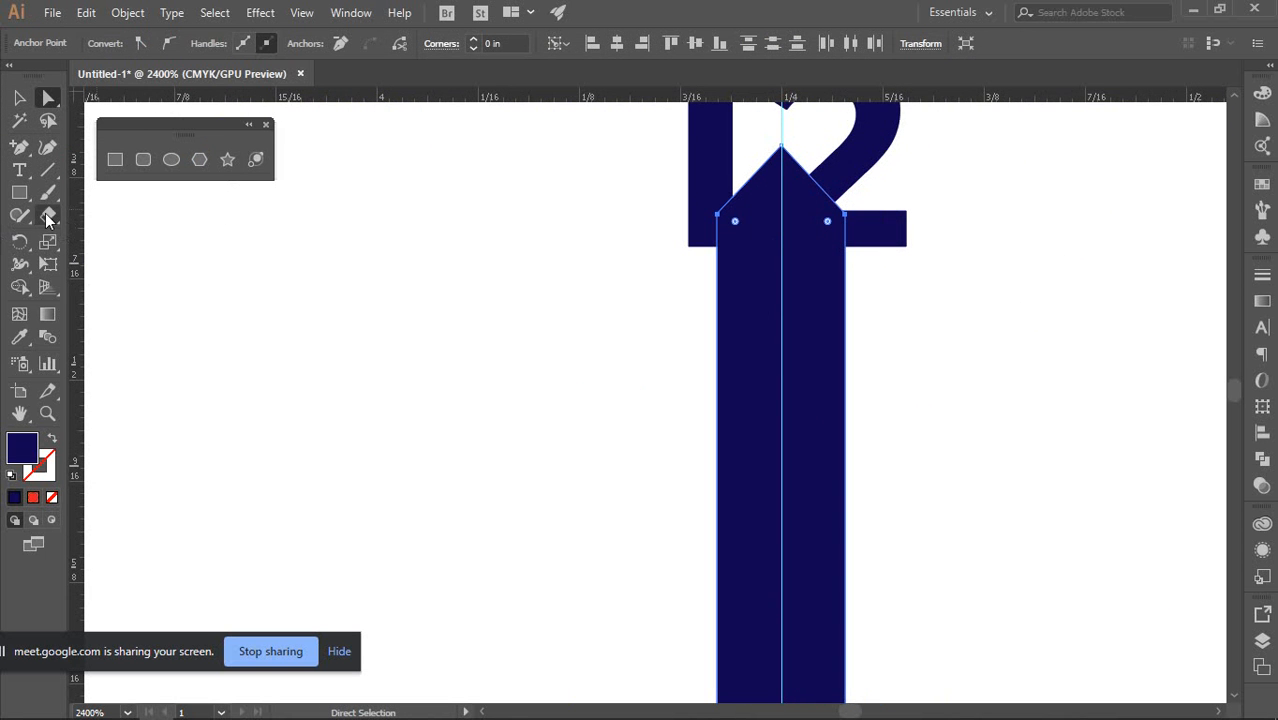
pyautogui.moveTo(40, 238); pyautogui.dragTo(86, 242)
pyautogui.moveTo(845, 215); pyautogui.dragTo(819, 216)
pyautogui.scroll(-5, 819, 216)
pyautogui.scroll(-4, 819, 216)
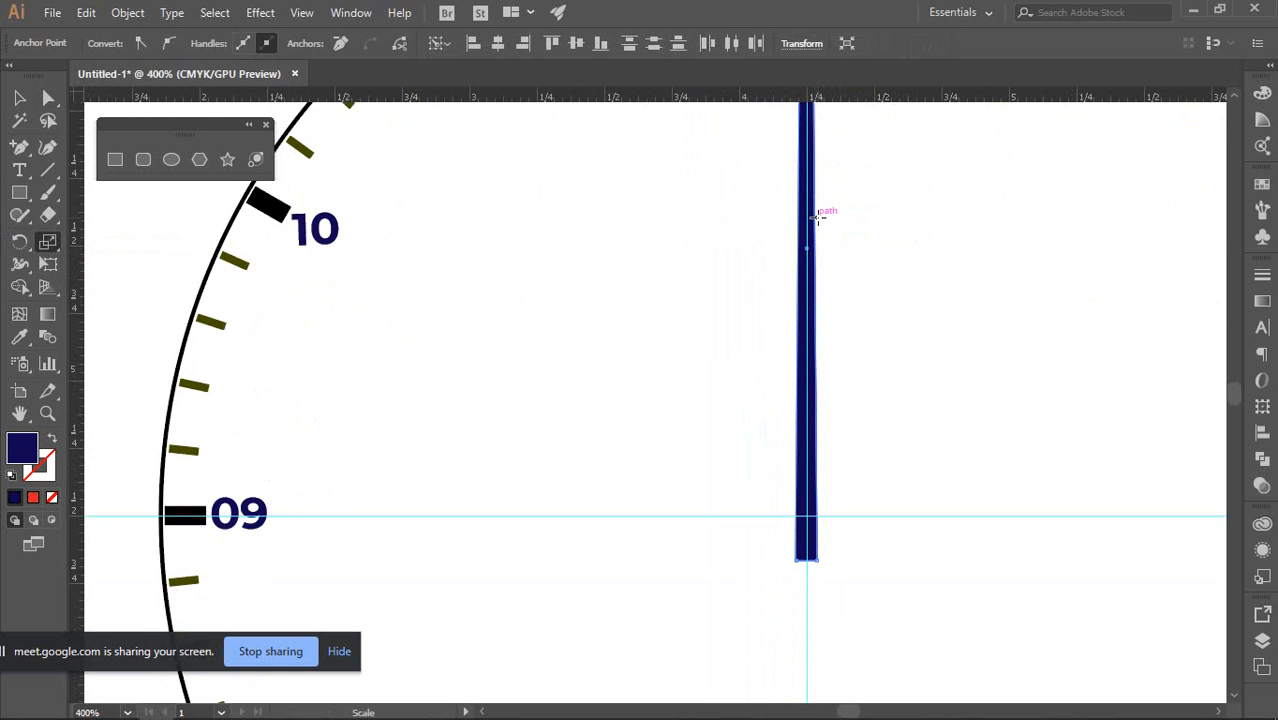
# Scale the two shoulder anchors further inward for a slimmer tip and deselect the clock hand
pyautogui.scroll(5, 819, 216)
pyautogui.scroll(6, 812, 210)
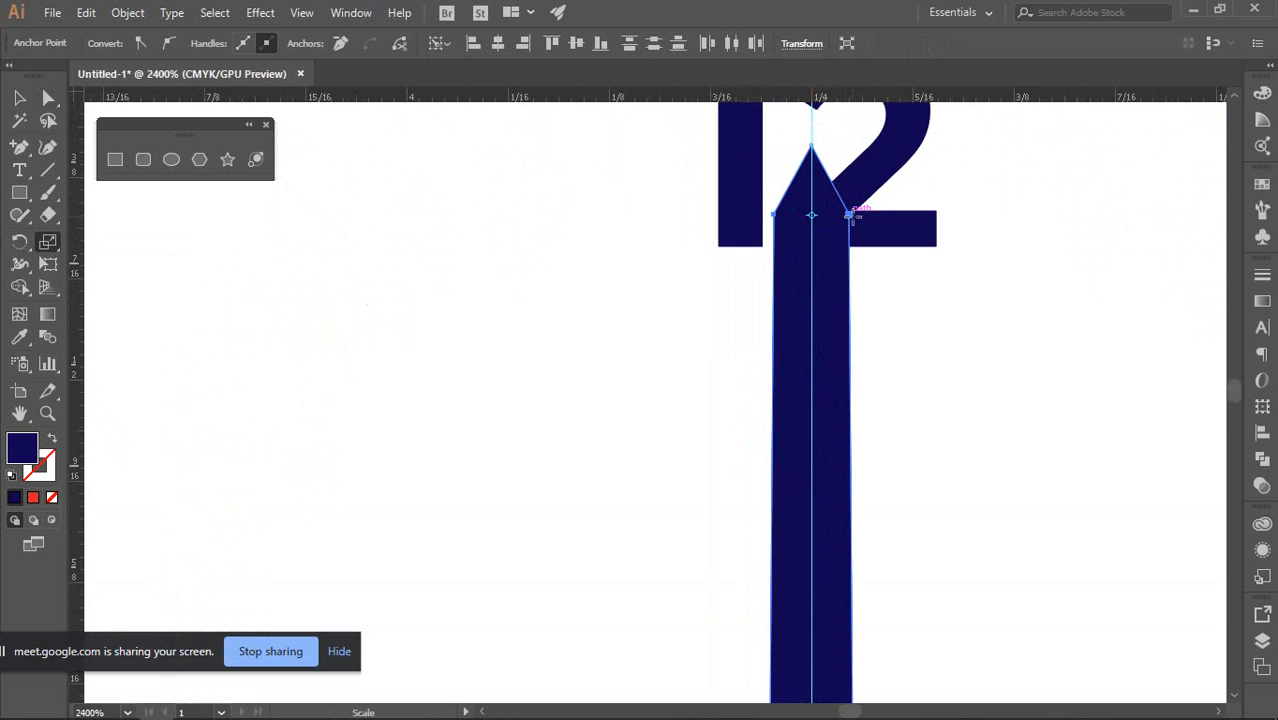
pyautogui.moveTo(848, 215); pyautogui.dragTo(833, 230)
pyautogui.scroll(-6, 833, 225)
pyautogui.scroll(-3, 852, 341)
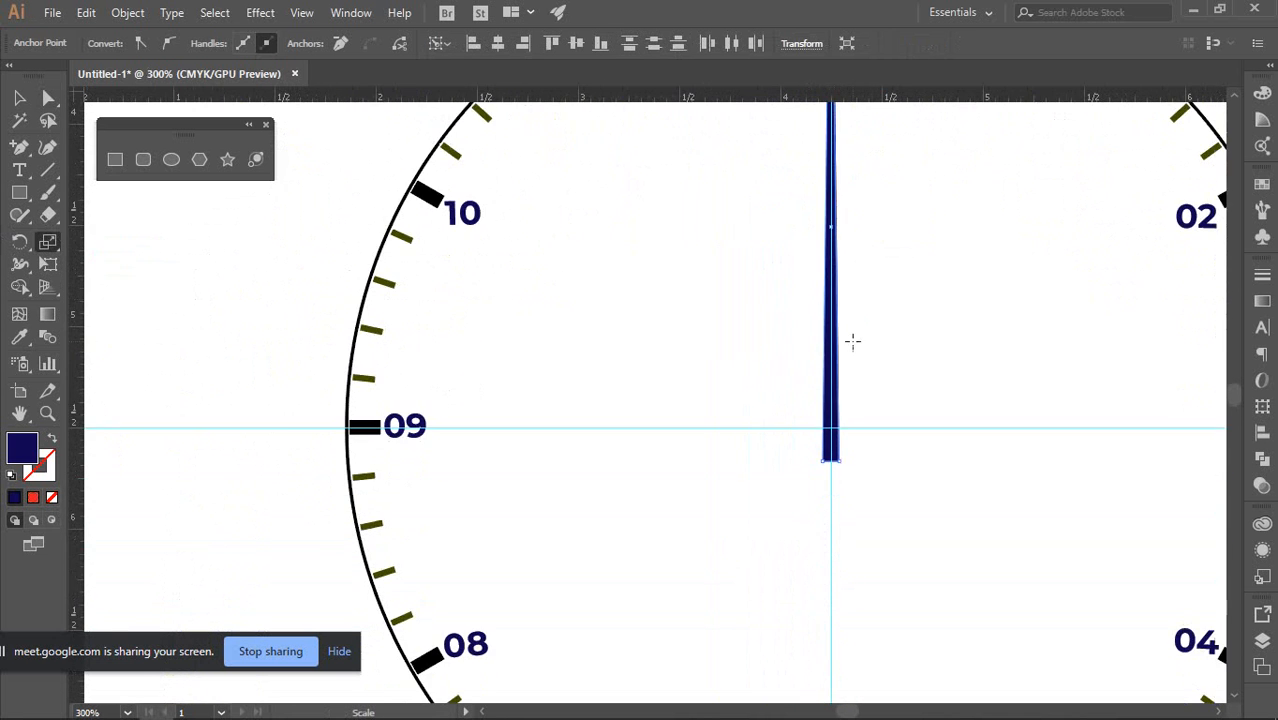
pyautogui.scroll(6, 852, 341)
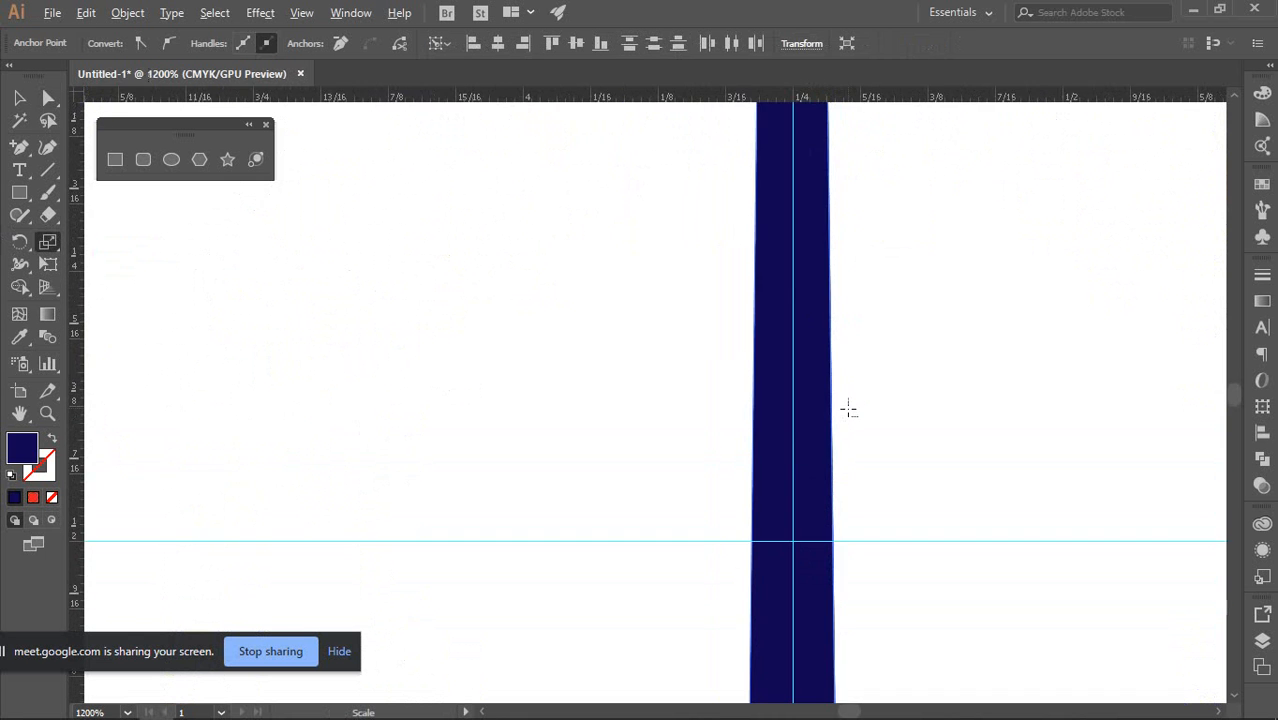
pyautogui.scroll(-5, 848, 408)
pyautogui.scroll(5, 847, 380)
pyautogui.scroll(2, 850, 340)
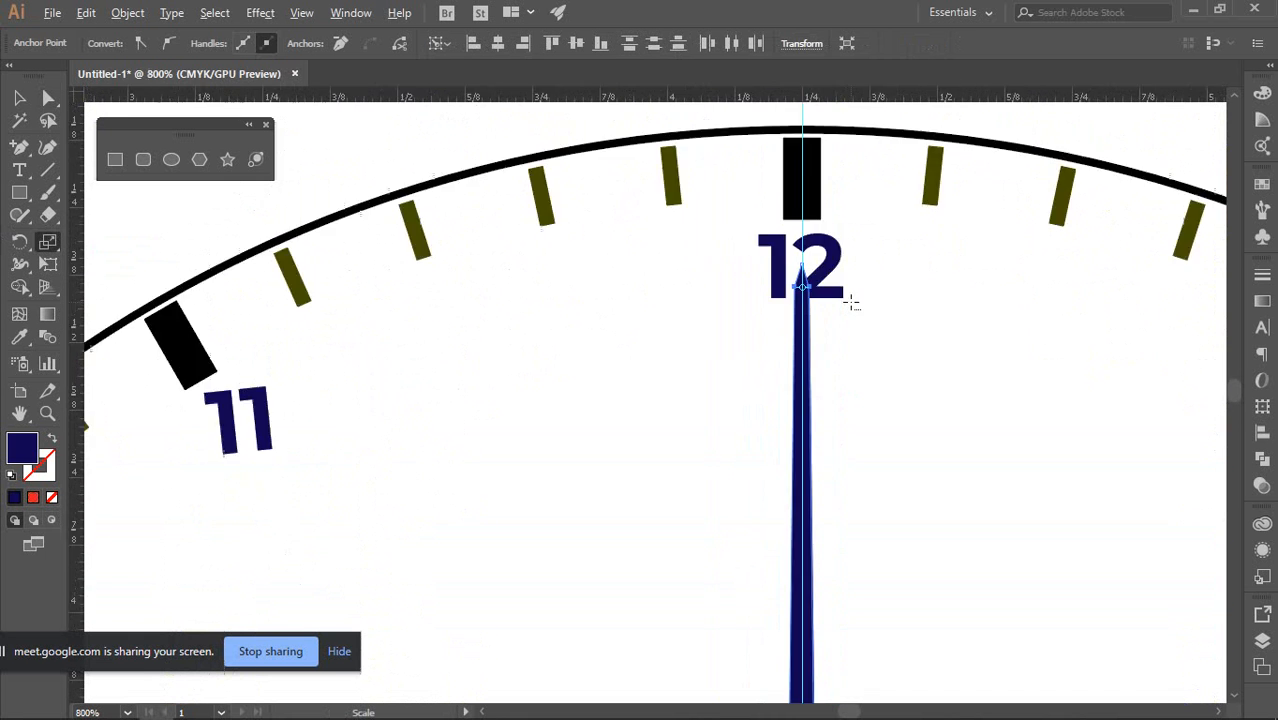
pyautogui.scroll(3, 852, 302)
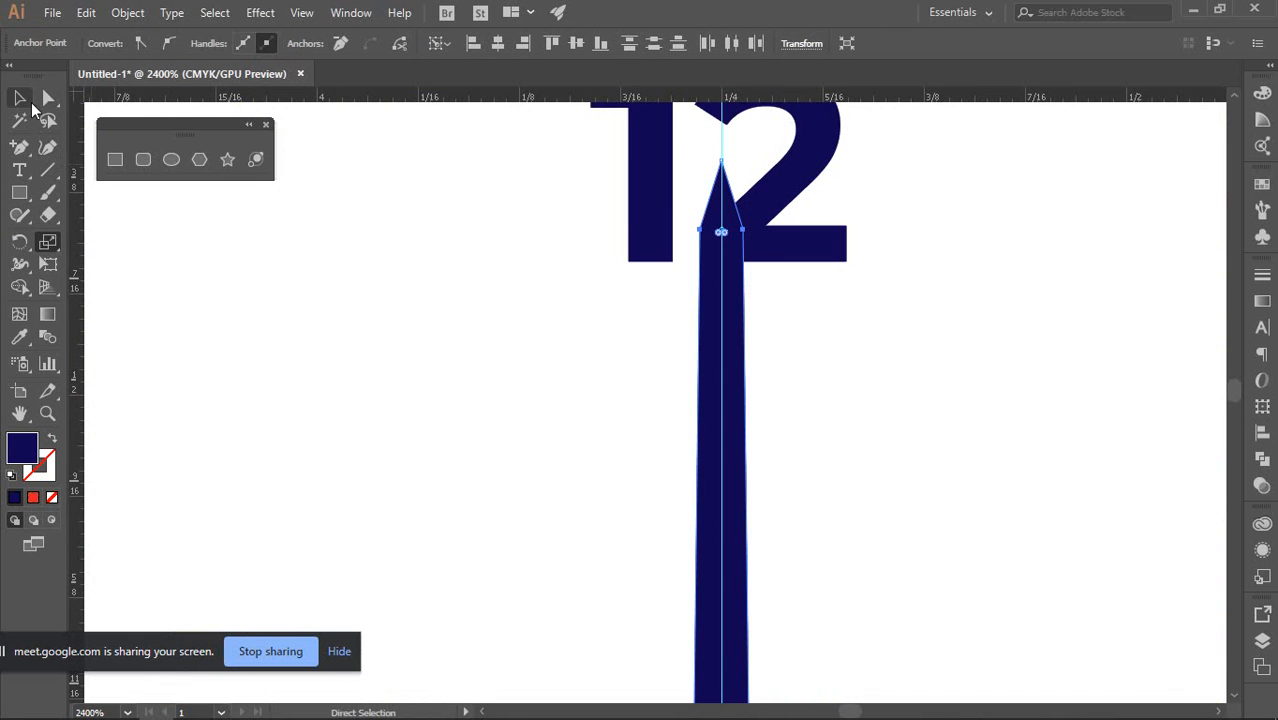
pyautogui.click(22, 98)
pyautogui.click(392, 366)
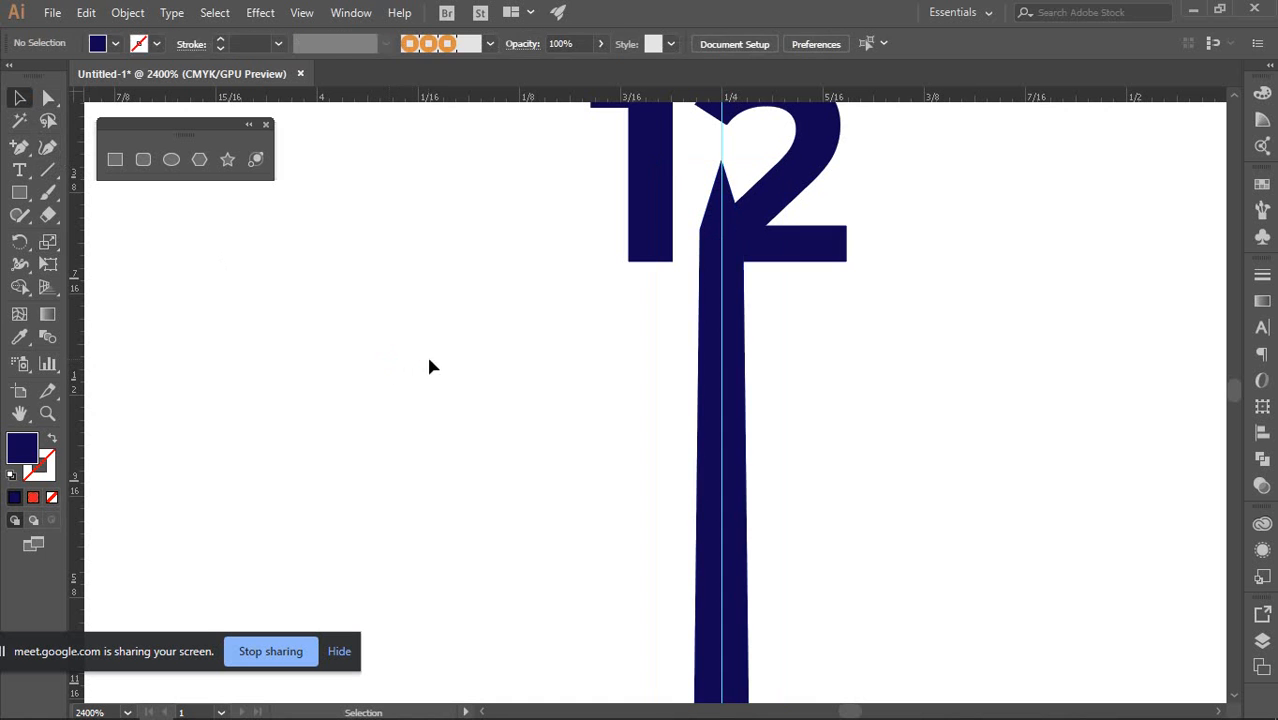
# Undo both shoulder scalings and the lowering of the clock hand's corner anchors, keeping the added middle anchor
pyautogui.hotkey('ctrl', 'z')
pyautogui.hotkey('ctrl', 'z')
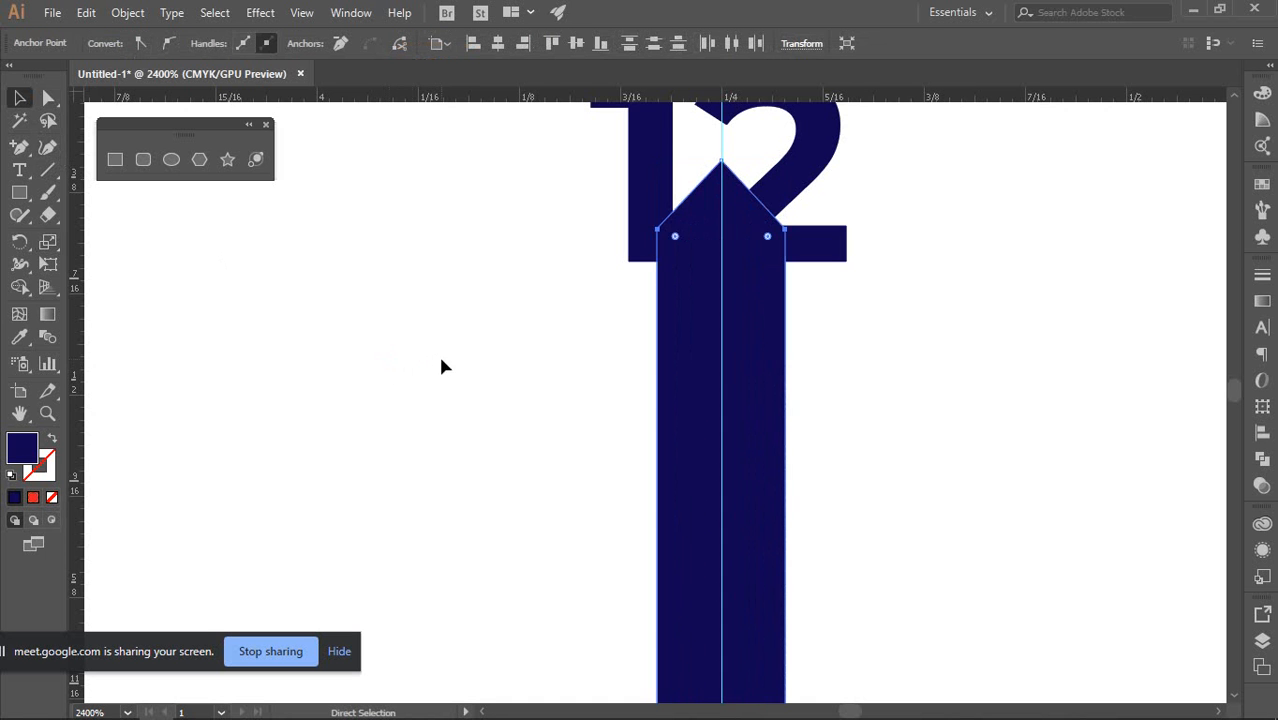
pyautogui.hotkey('ctrl', 'z')
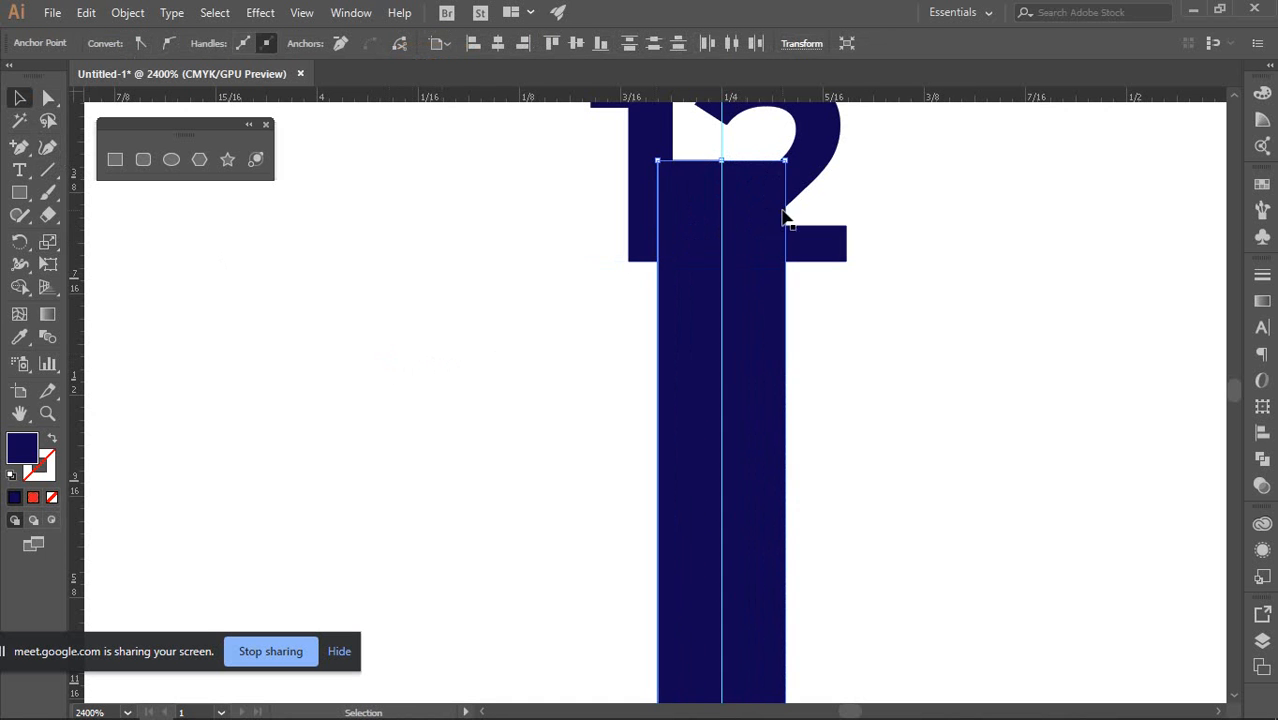
pyautogui.click(953, 218)
pyautogui.scroll(2, 699, 177)
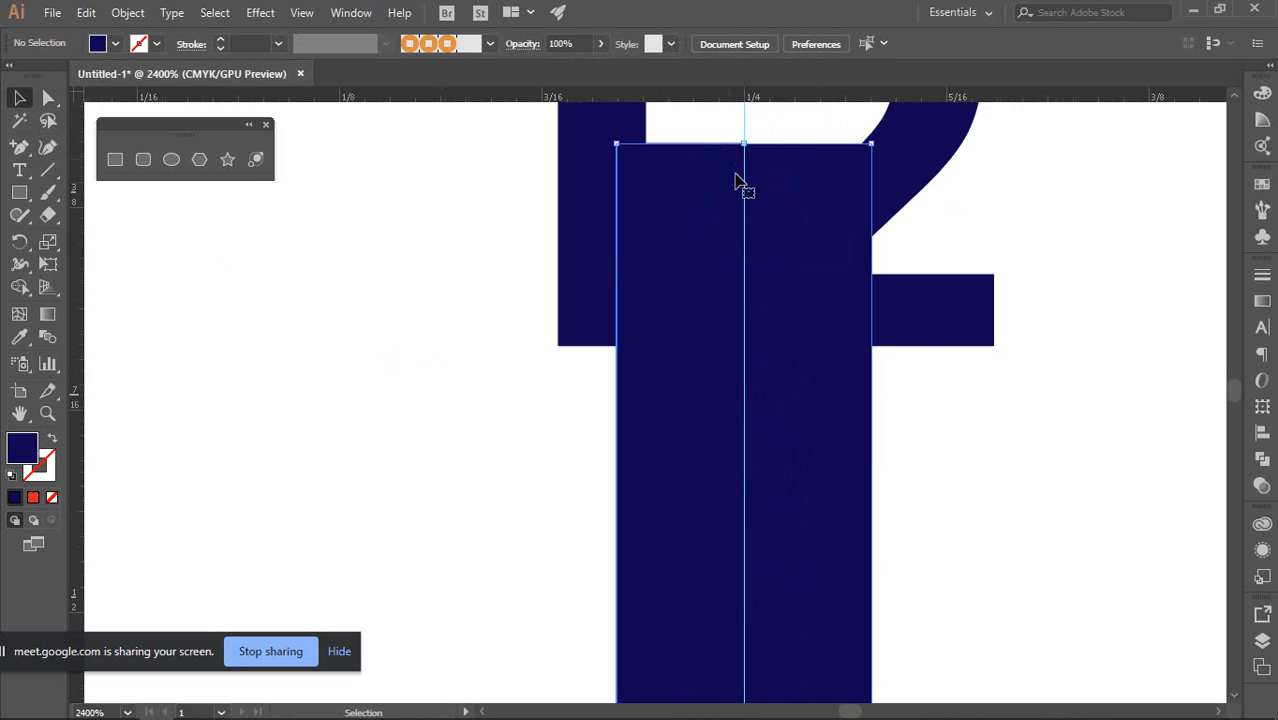
pyautogui.click(735, 183)
pyautogui.click(26, 147)
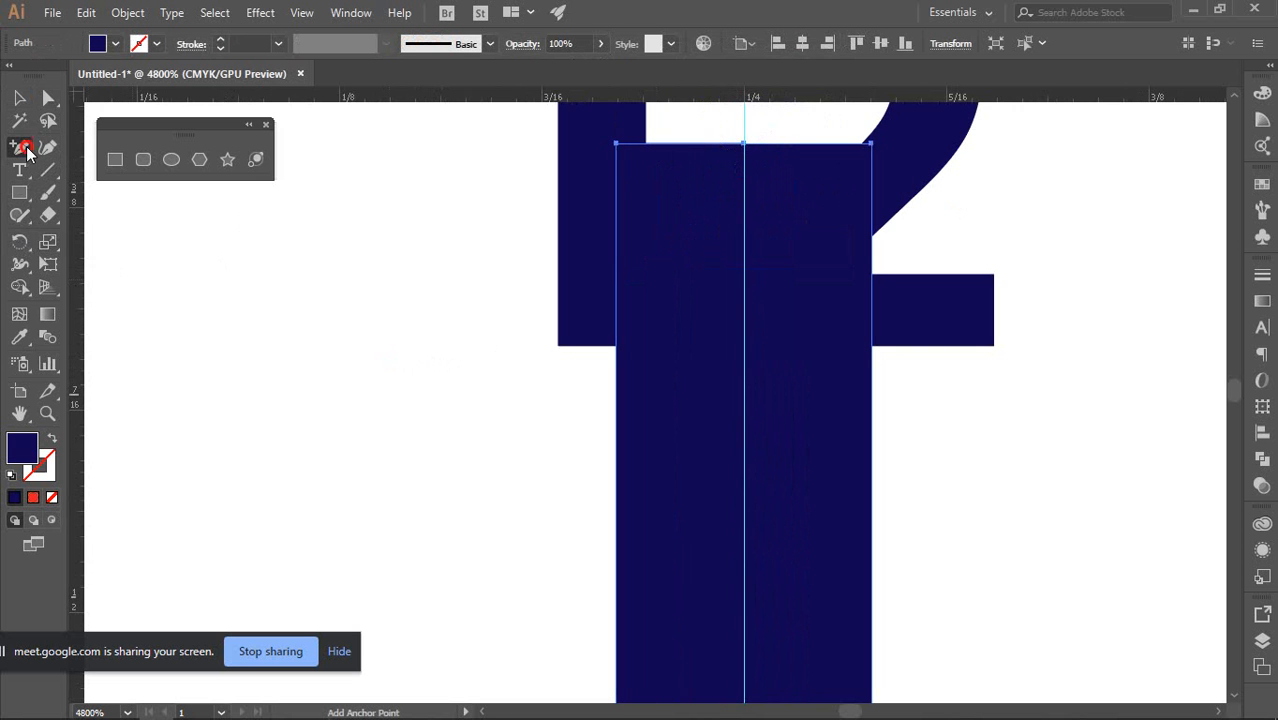
pyautogui.scroll(5, 731, 120)
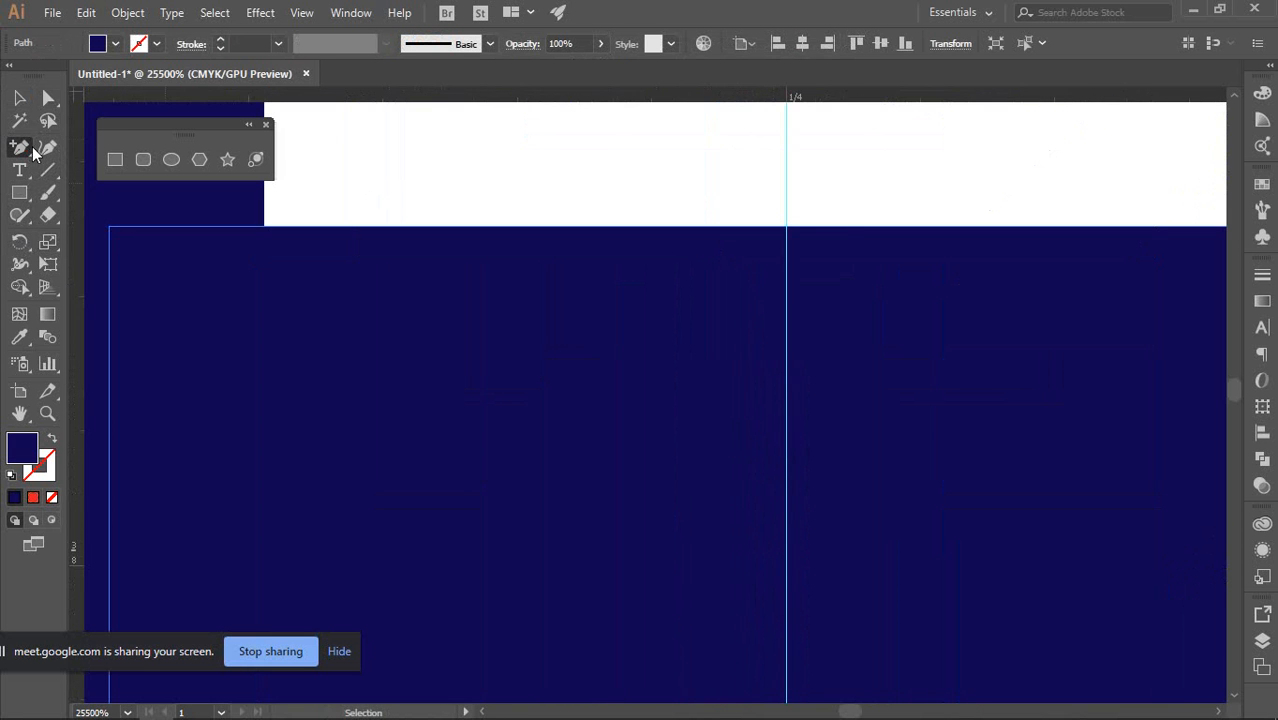
pyautogui.click(20, 99)
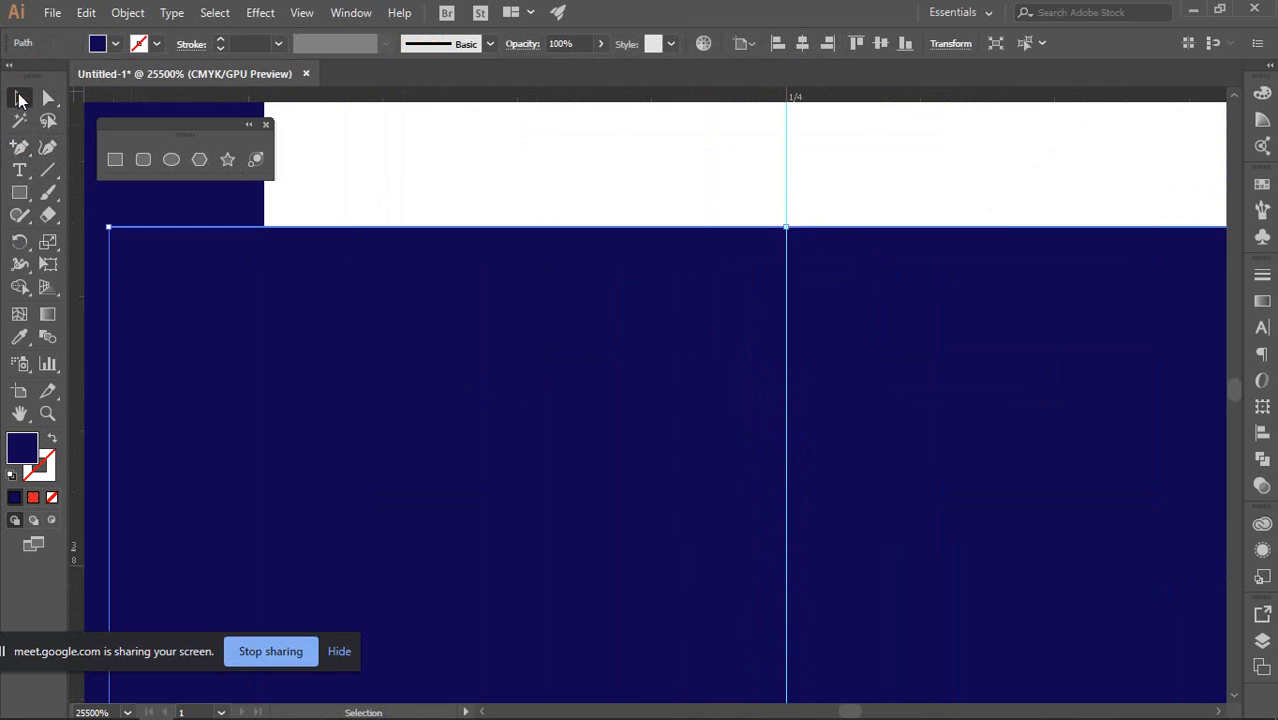
pyautogui.scroll(-2, 790, 215)
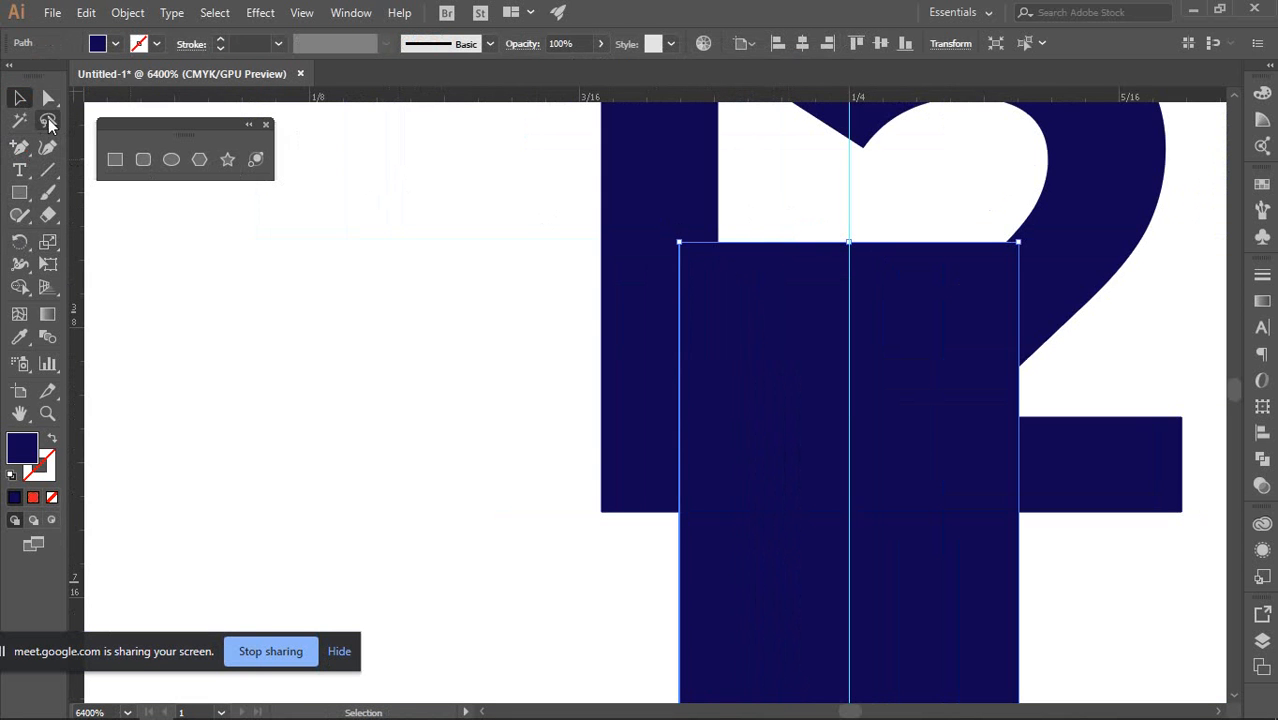
pyautogui.click(50, 101)
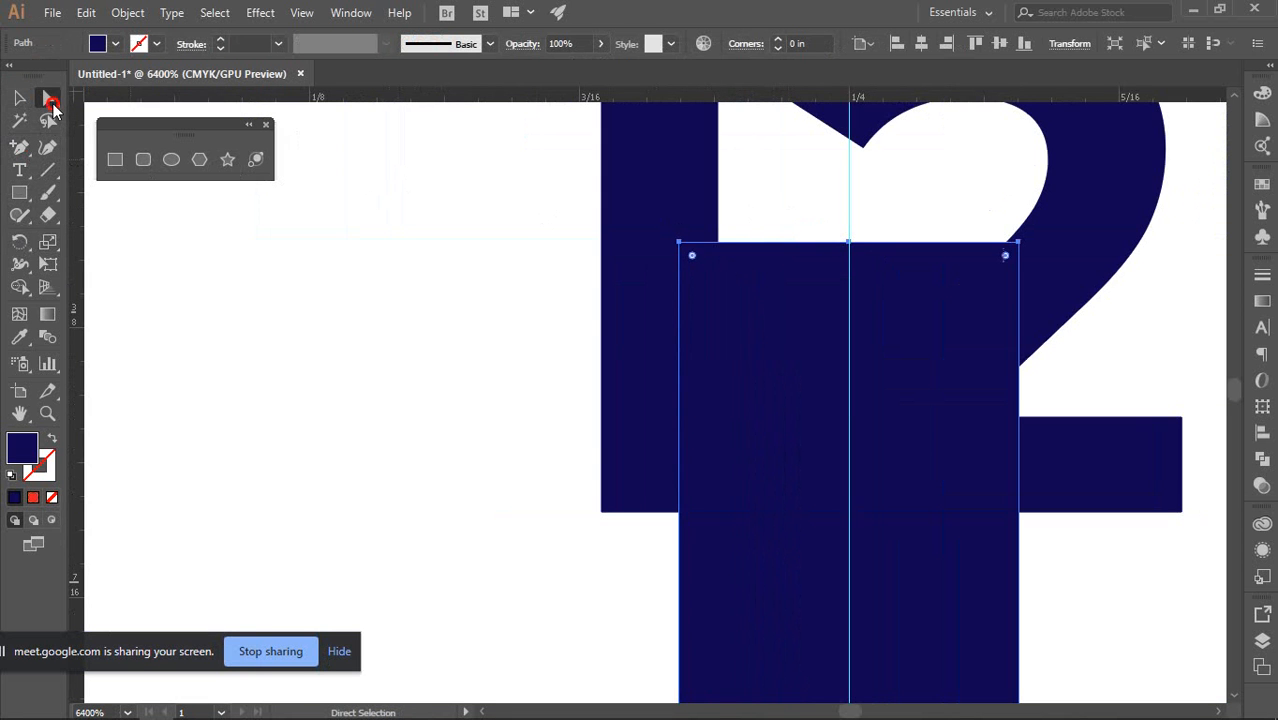
pyautogui.click(681, 243)
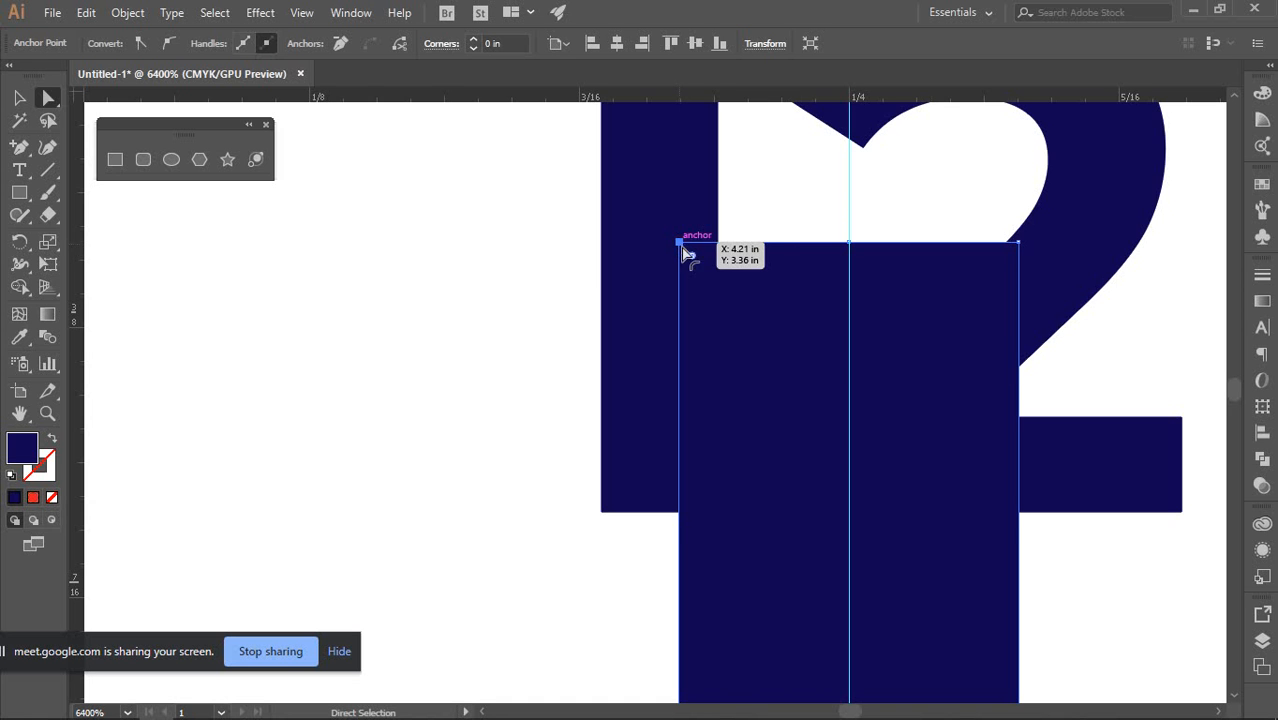
pyautogui.keyDown('shift'); pyautogui.click(1018, 243); pyautogui.keyUp('shift')
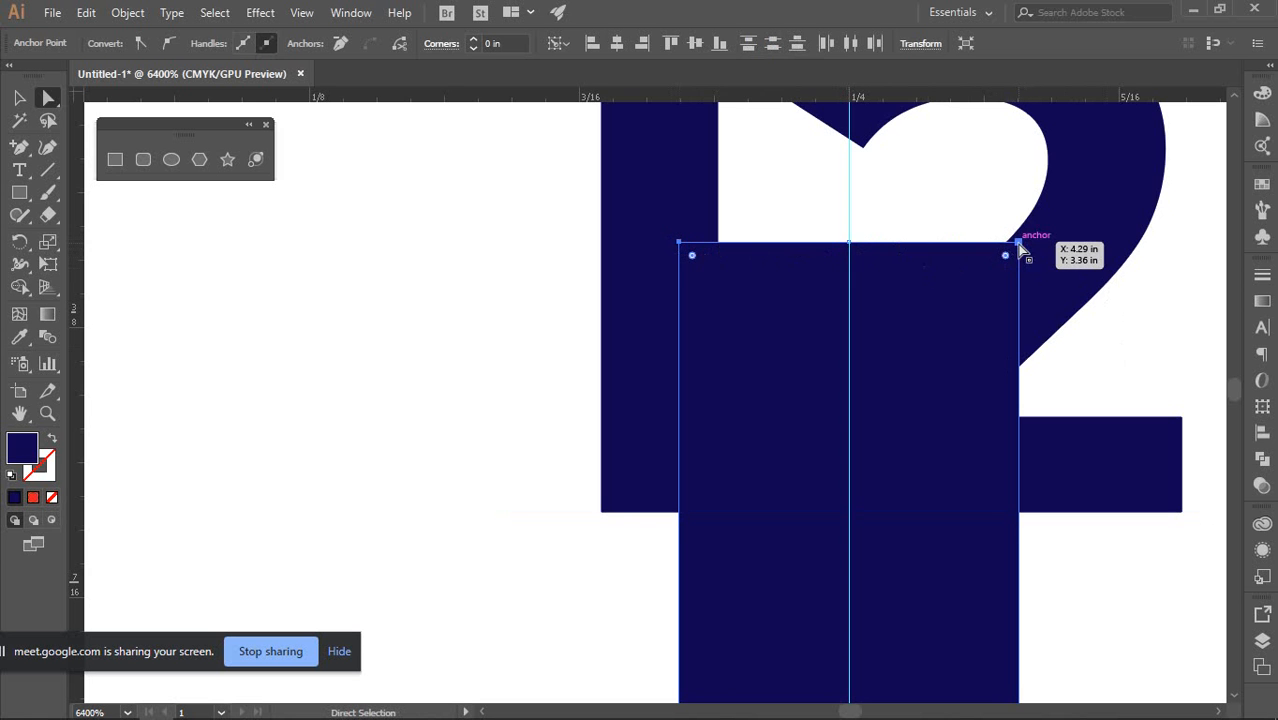
pyautogui.click(456, 237)
# Lower the clock hand's two upper corner anchors together, keeping the middle anchor in place as the pointed tip
pyautogui.scroll(-5, 456, 237)
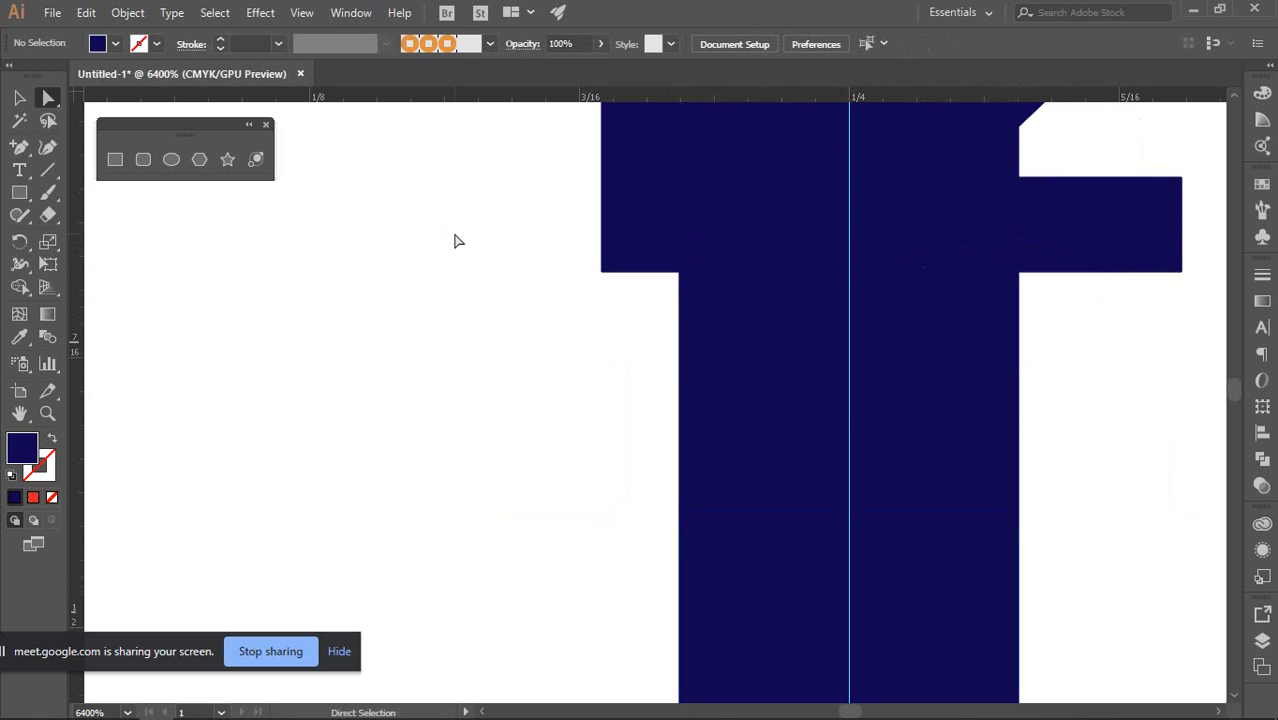
pyautogui.click(856, 400)
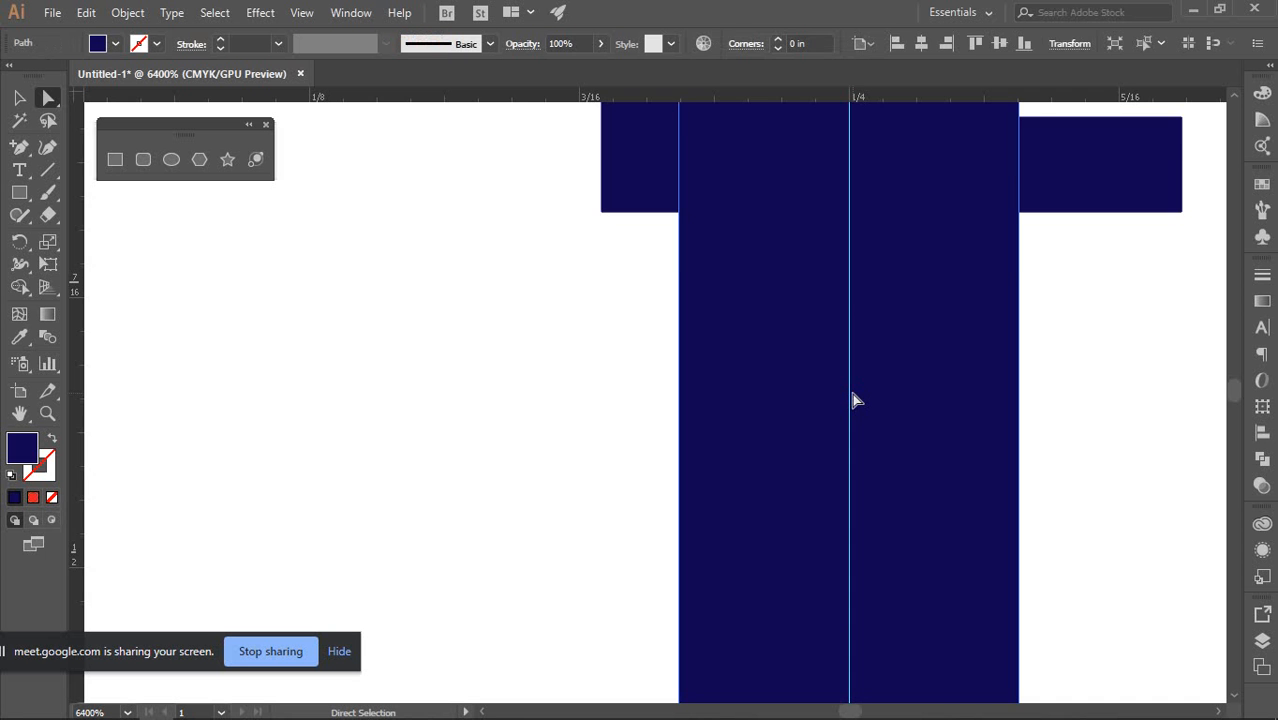
pyautogui.scroll(6, 855, 400)
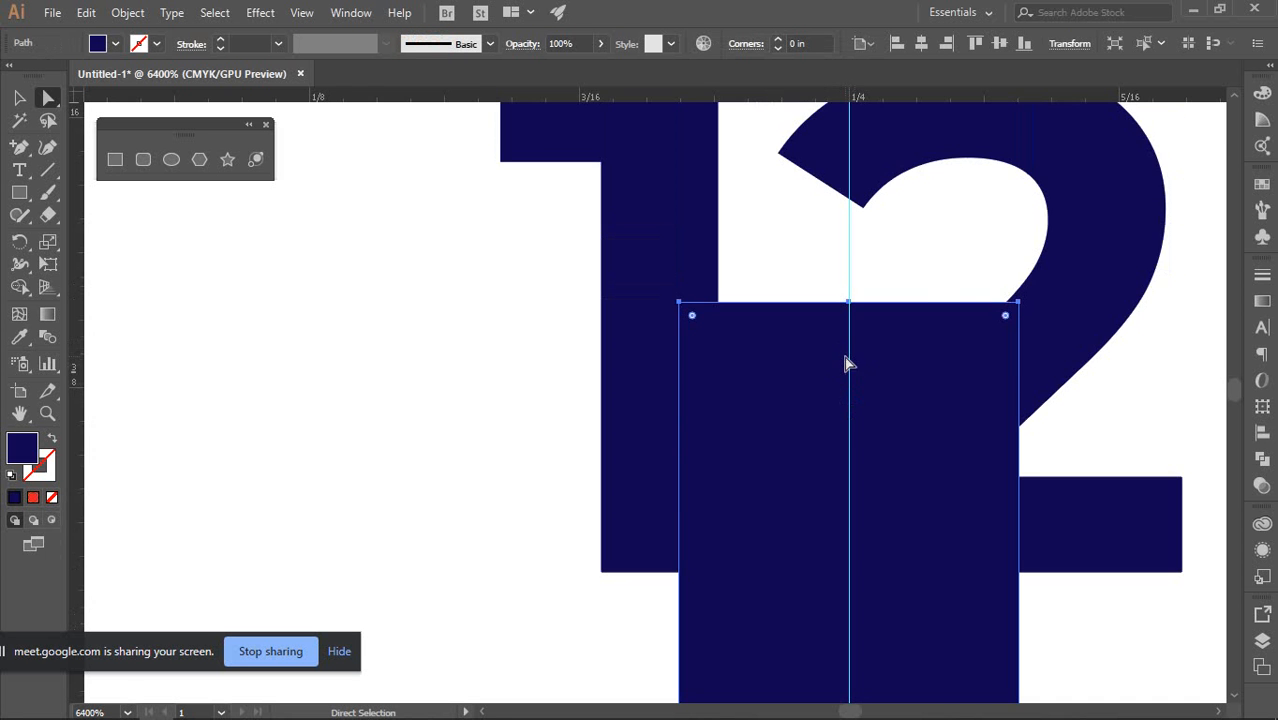
pyautogui.scroll(-3, 844, 364)
pyautogui.scroll(-3, 840, 390)
pyautogui.scroll(-4, 830, 407)
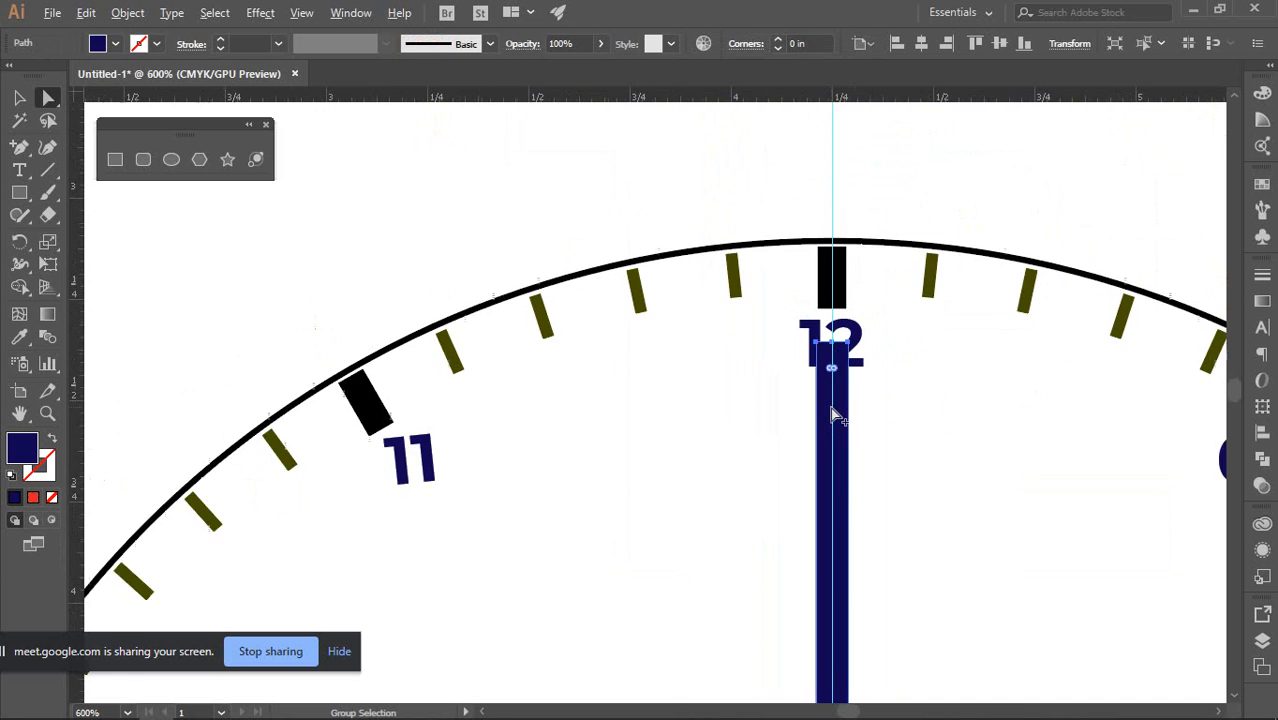
pyautogui.scroll(-4, 830, 410)
pyautogui.scroll(5, 832, 414)
pyautogui.scroll(10, 836, 420)
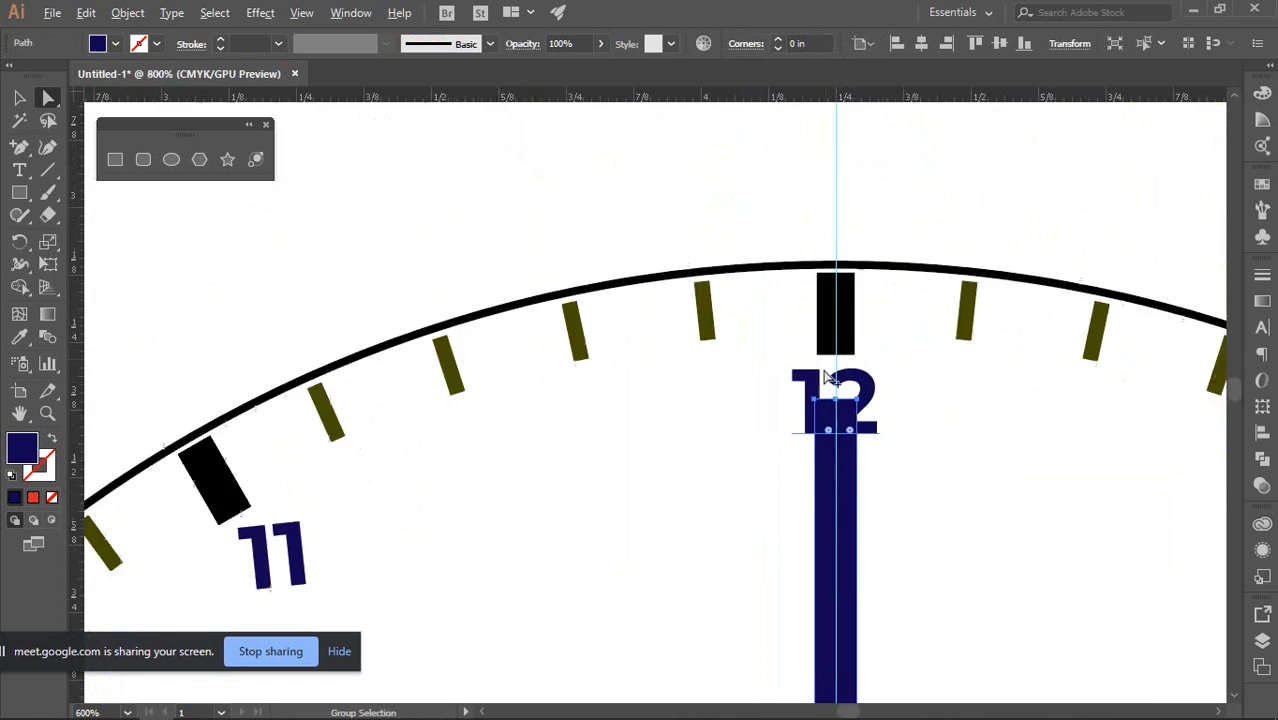
pyautogui.moveTo(894, 314); pyautogui.dragTo(699, 279)
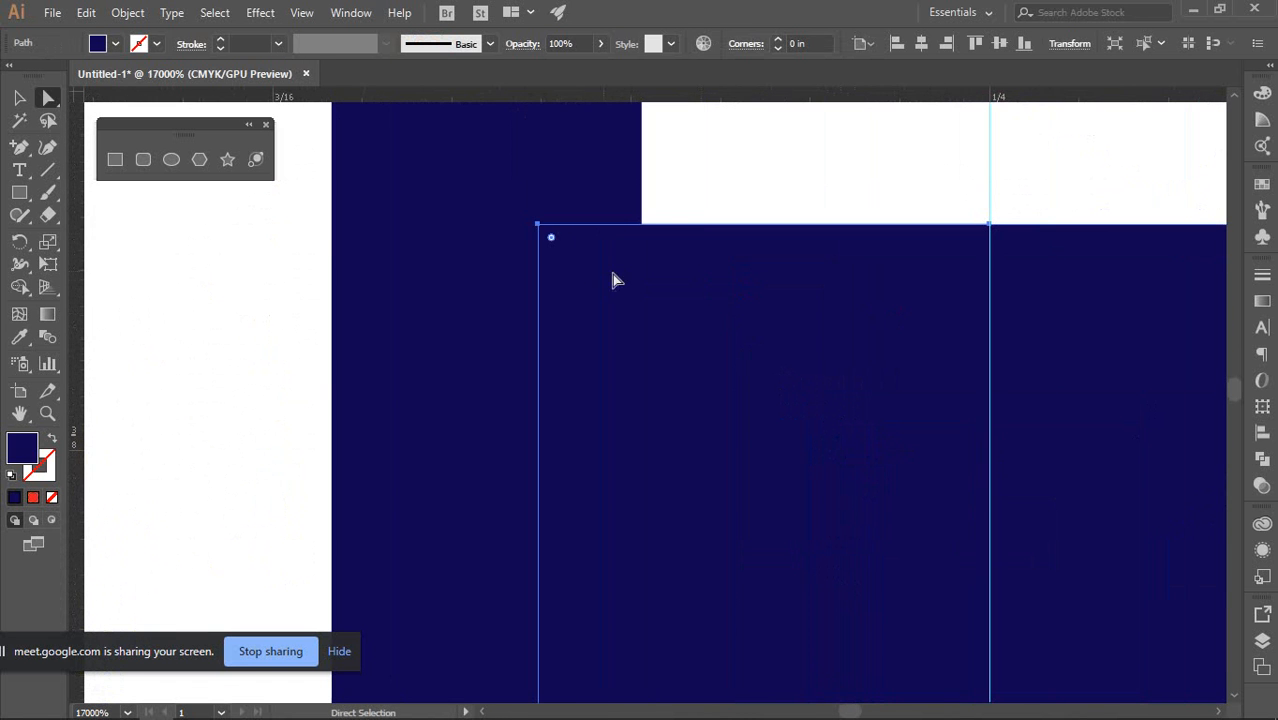
pyautogui.click(540, 223)
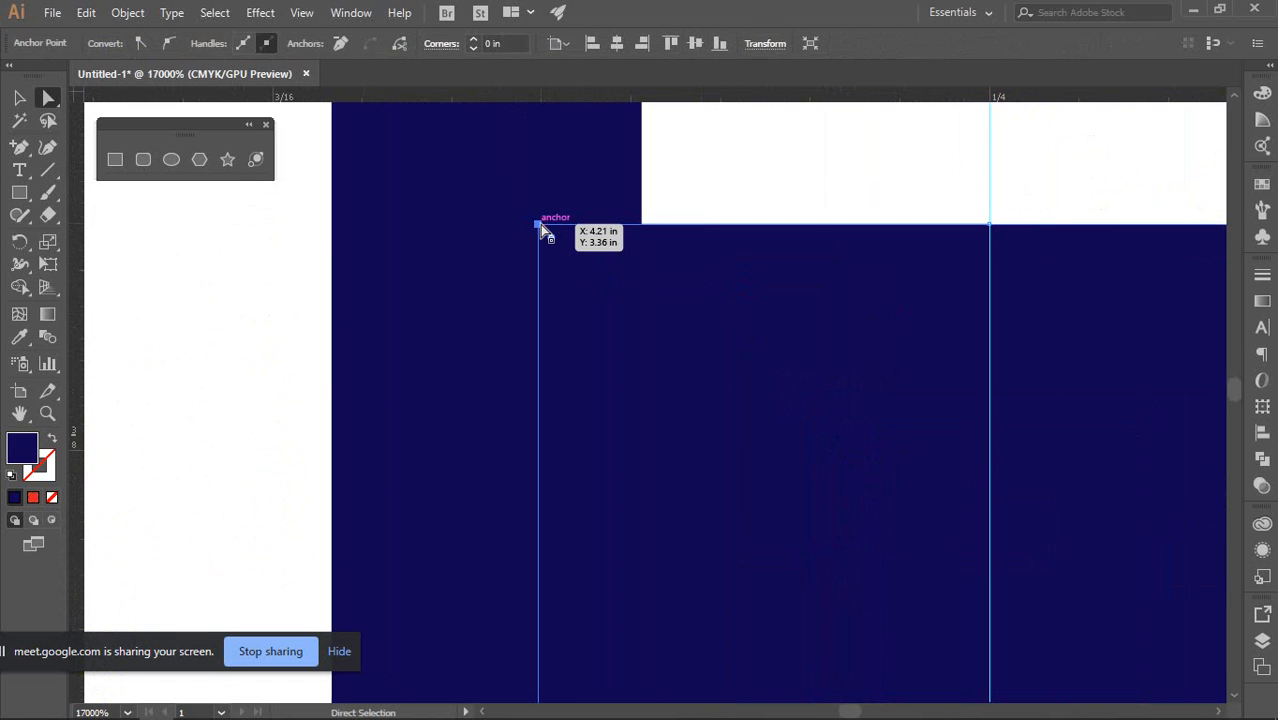
pyautogui.hscroll(4, 695, 264)
pyautogui.scroll(-1, 695, 264)
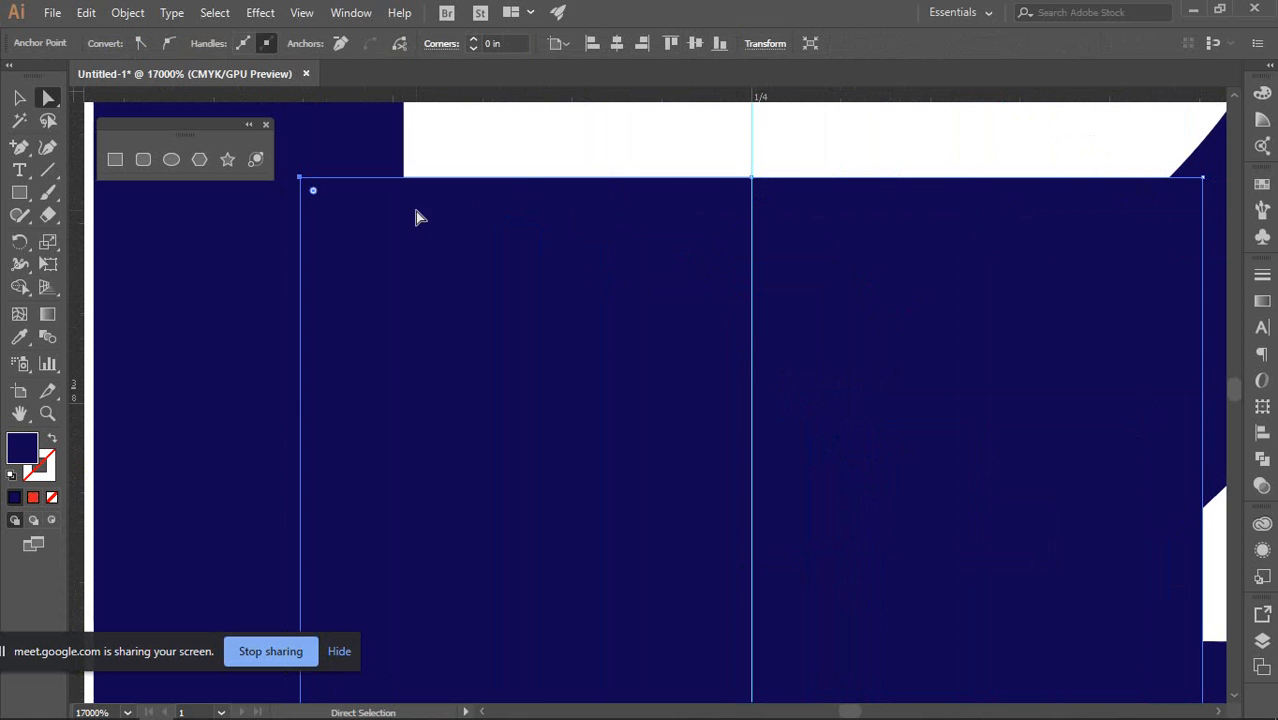
pyautogui.keyDown('shift'); pyautogui.click(1203, 178); pyautogui.keyUp('shift')
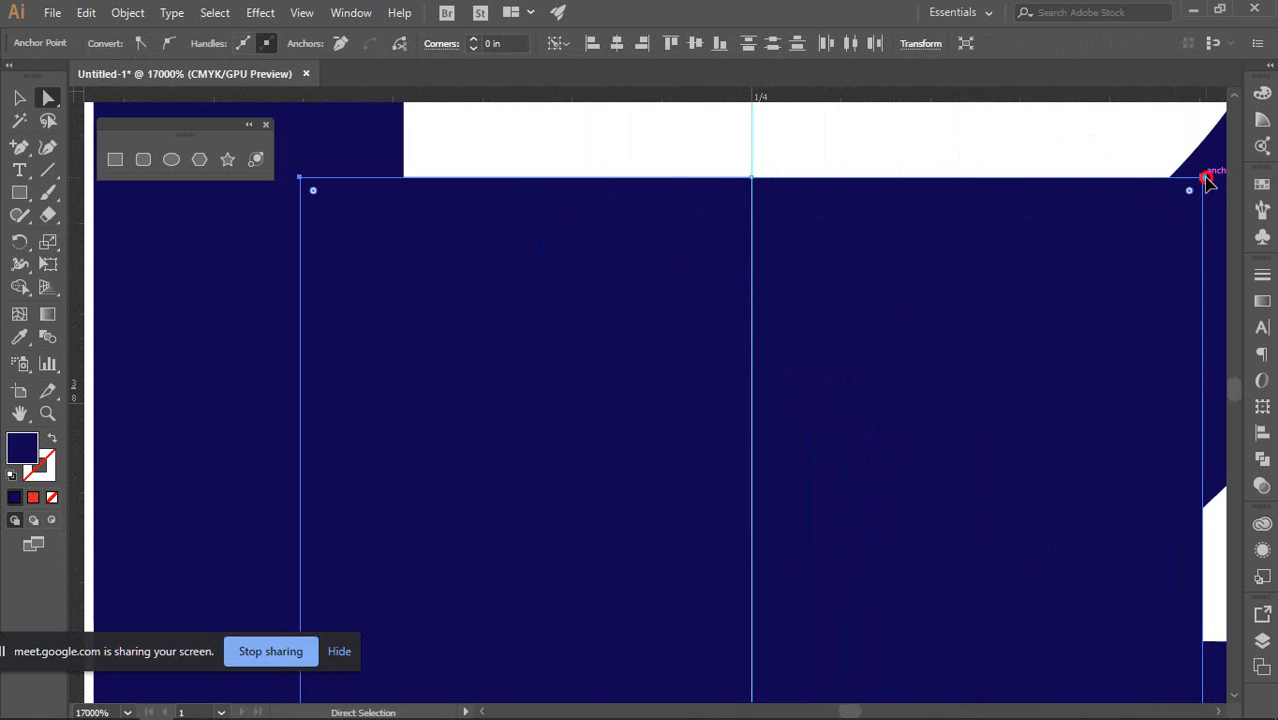
pyautogui.moveTo(1207, 178); pyautogui.dragTo(1187, 586)
pyautogui.scroll(-3, 930, 440)
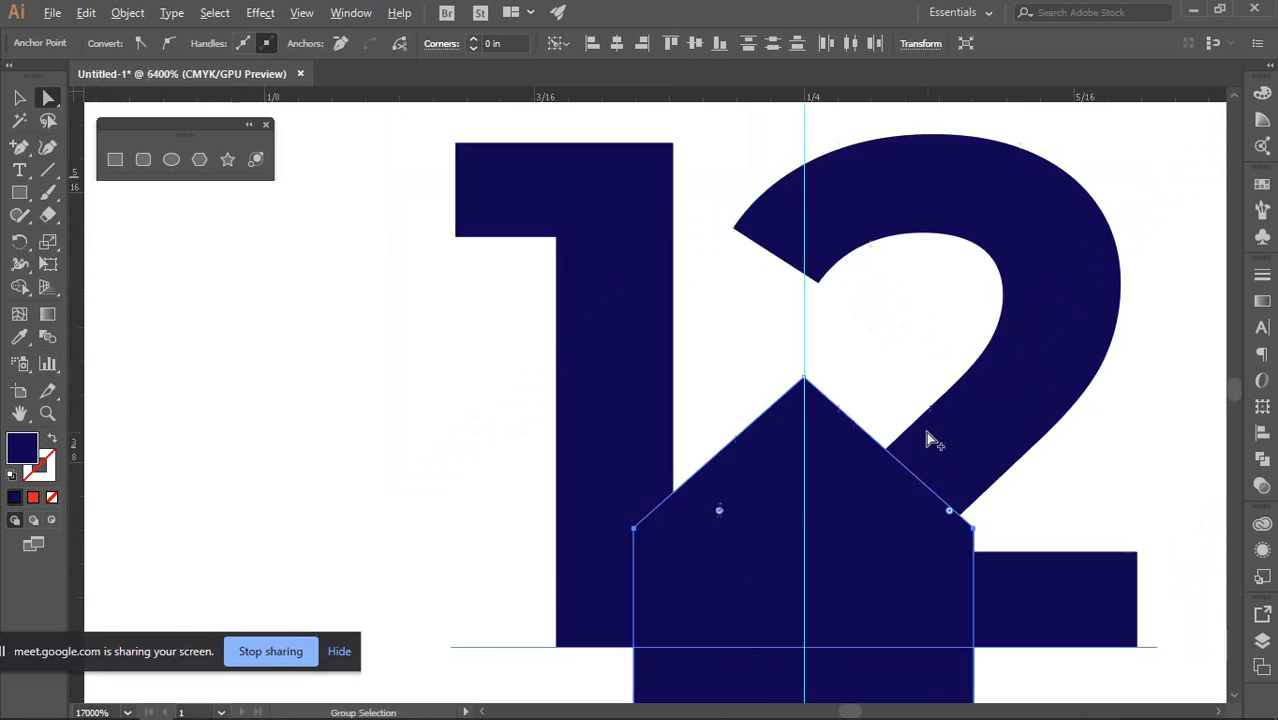
# Lower the two shoulder anchors further until they sit just below the numeral 12, lengthening the clock hand's tip
pyautogui.scroll(-1, 930, 440)
pyautogui.scroll(-9, 1018, 166)
pyautogui.scroll(3, 923, 247)
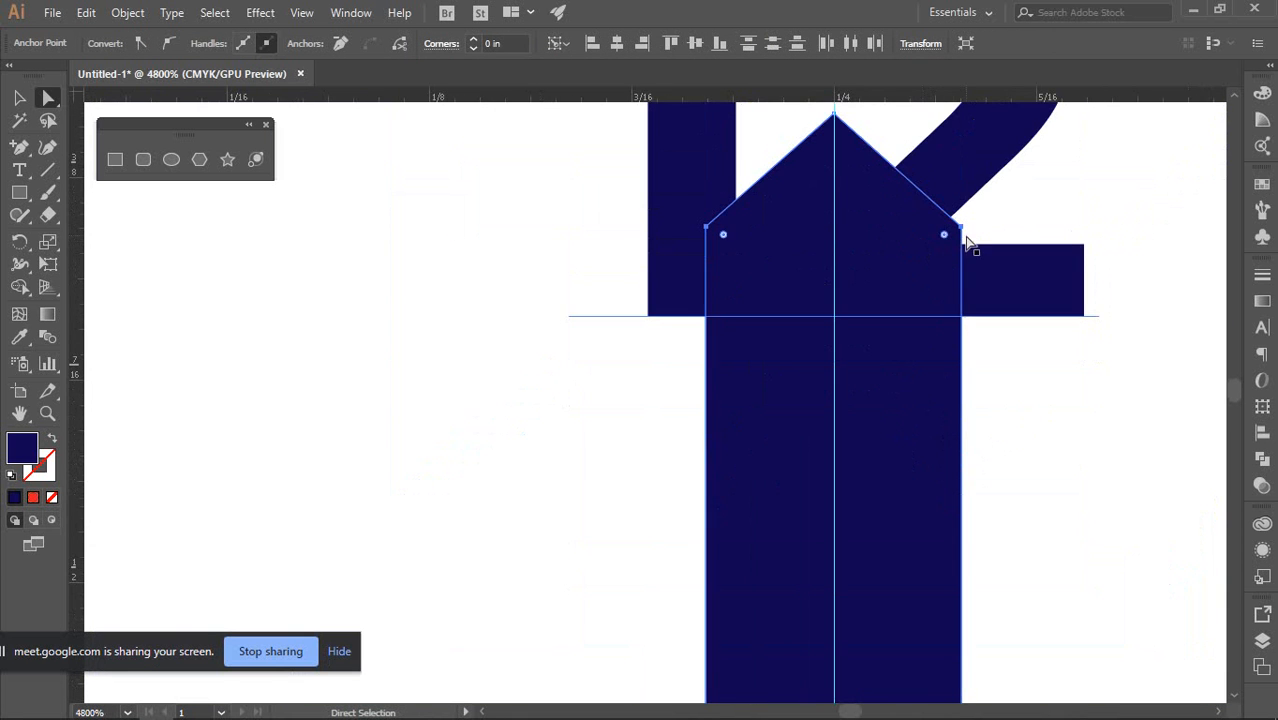
pyautogui.moveTo(966, 234); pyautogui.dragTo(953, 294)
pyautogui.scroll(-4, 950, 288)
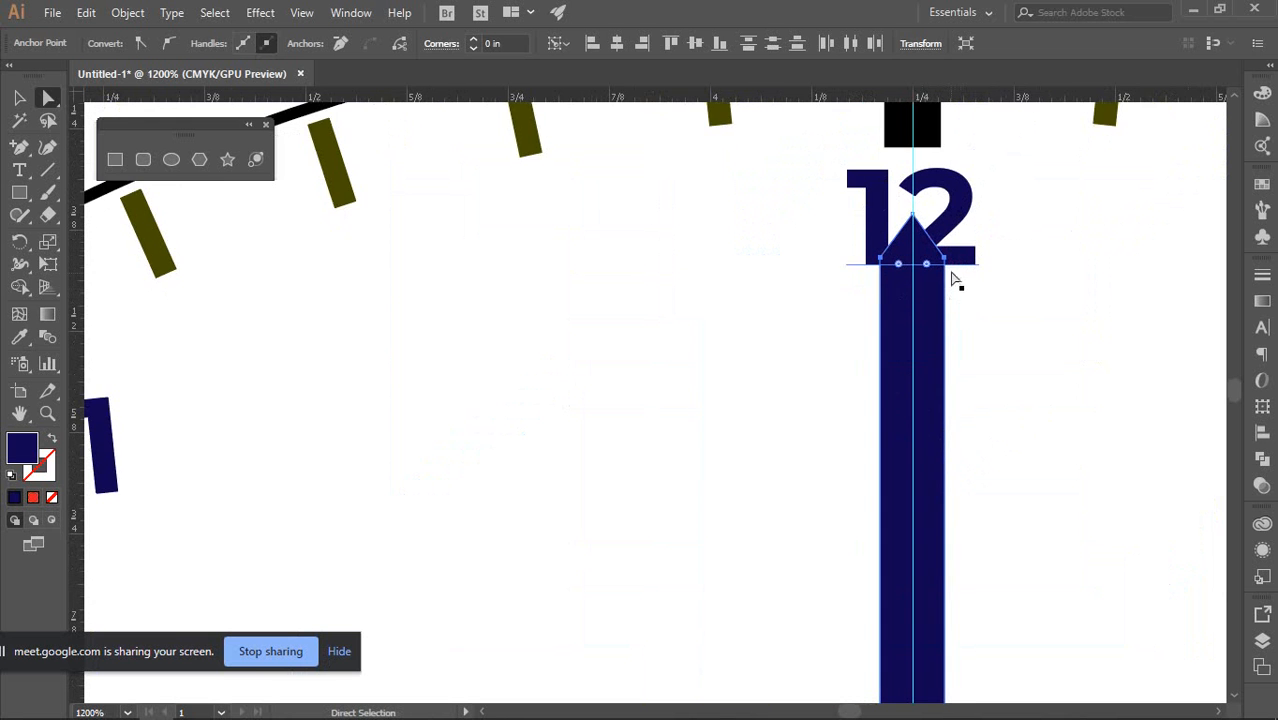
pyautogui.scroll(1, 955, 258)
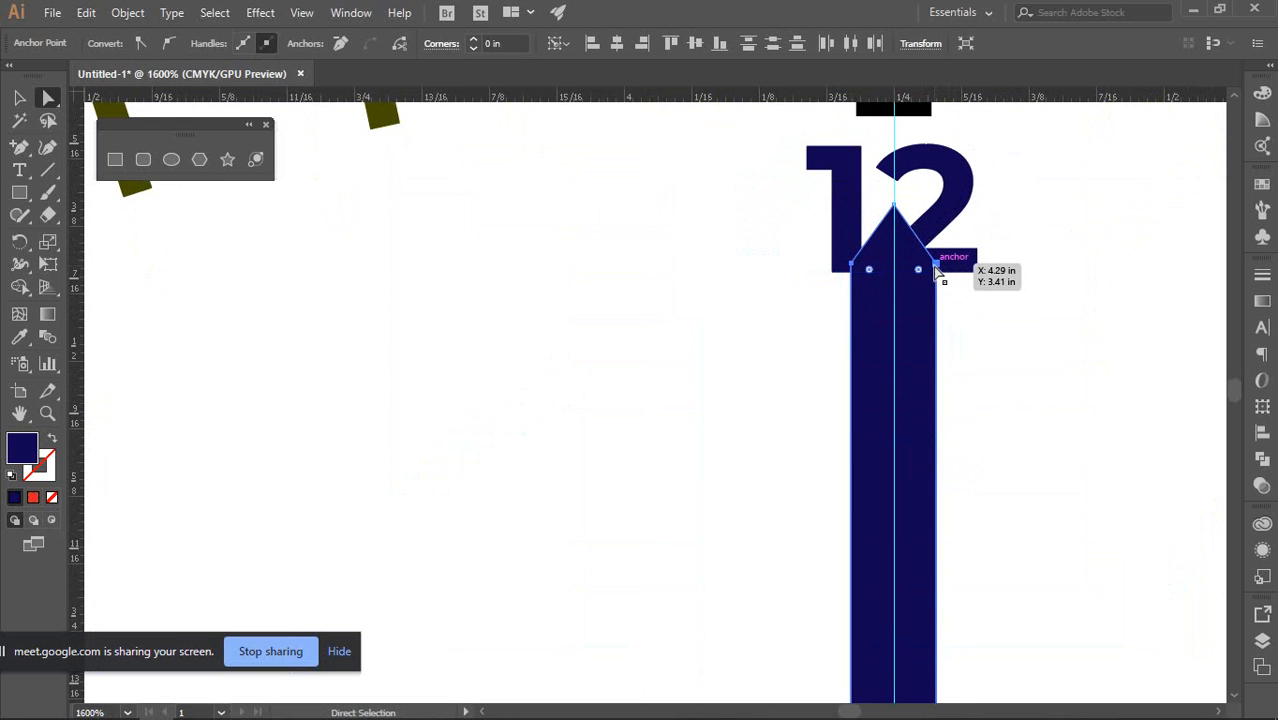
pyautogui.moveTo(938, 272); pyautogui.dragTo(934, 300)
pyautogui.scroll(-3, 970, 302)
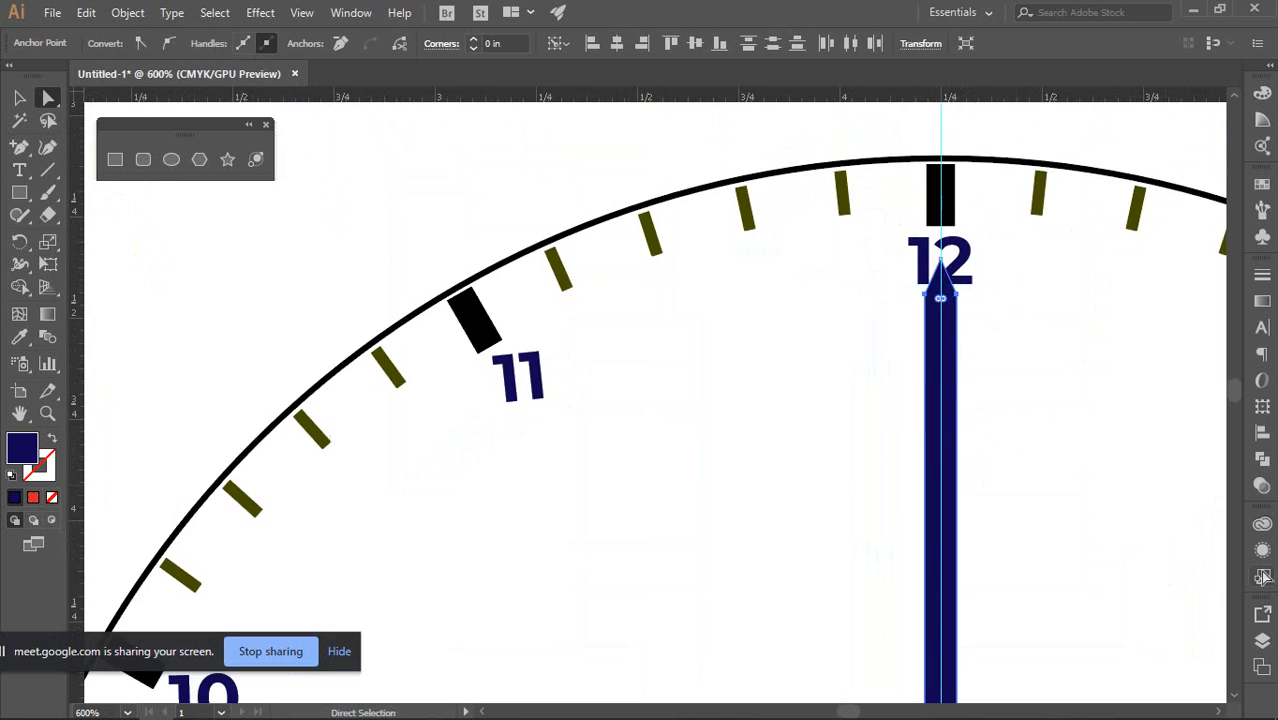
# Examine the clock hand's pointed tip up close and its proportions against the dial
pyautogui.scroll(-3, 856, 337)
pyautogui.scroll(-2, 961, 200)
pyautogui.scroll(5, 937, 200)
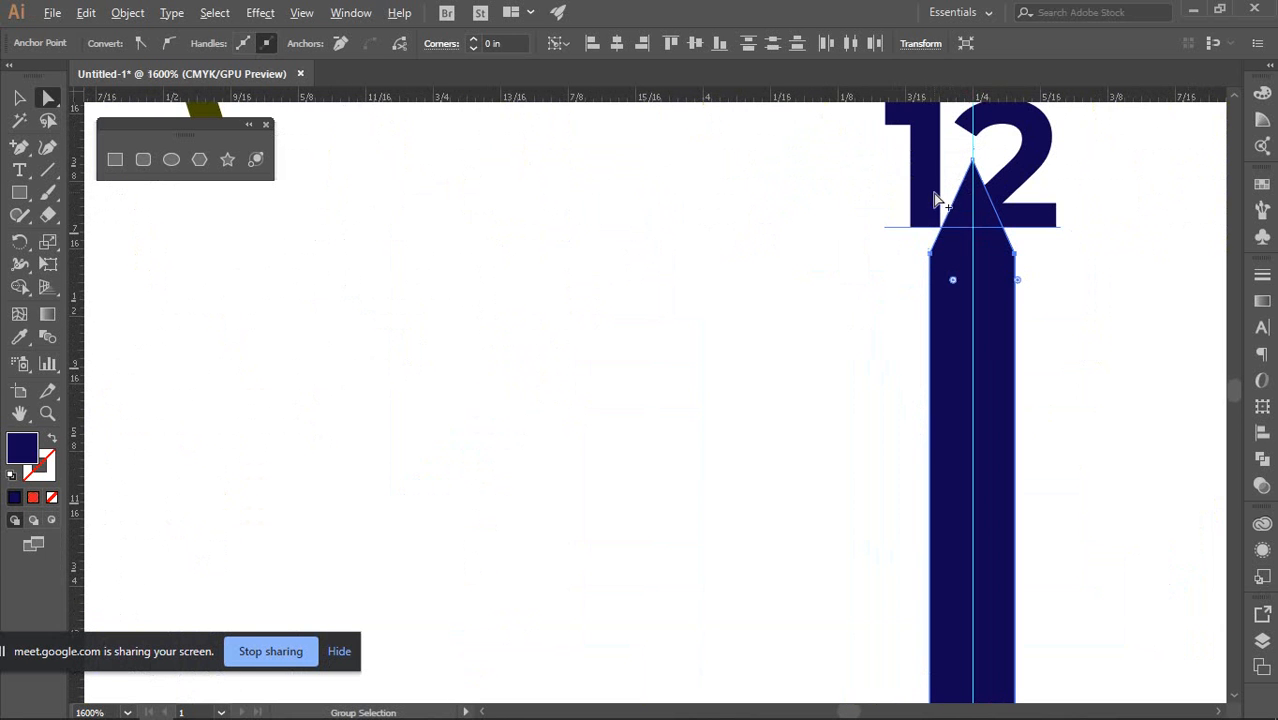
pyautogui.click(932, 253)
pyautogui.scroll(-4, 950, 250)
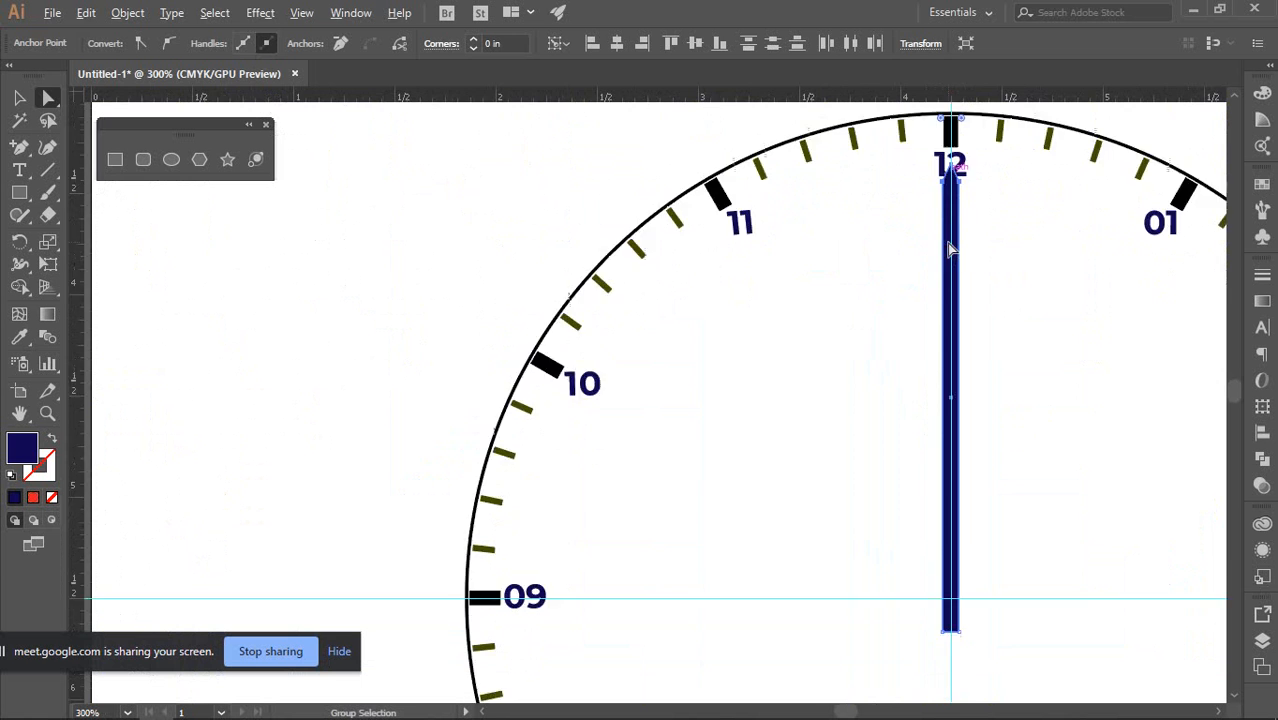
pyautogui.scroll(-1, 965, 420)
pyautogui.scroll(3, 924, 491)
pyautogui.scroll(-4, 949, 466)
pyautogui.scroll(2, 930, 400)
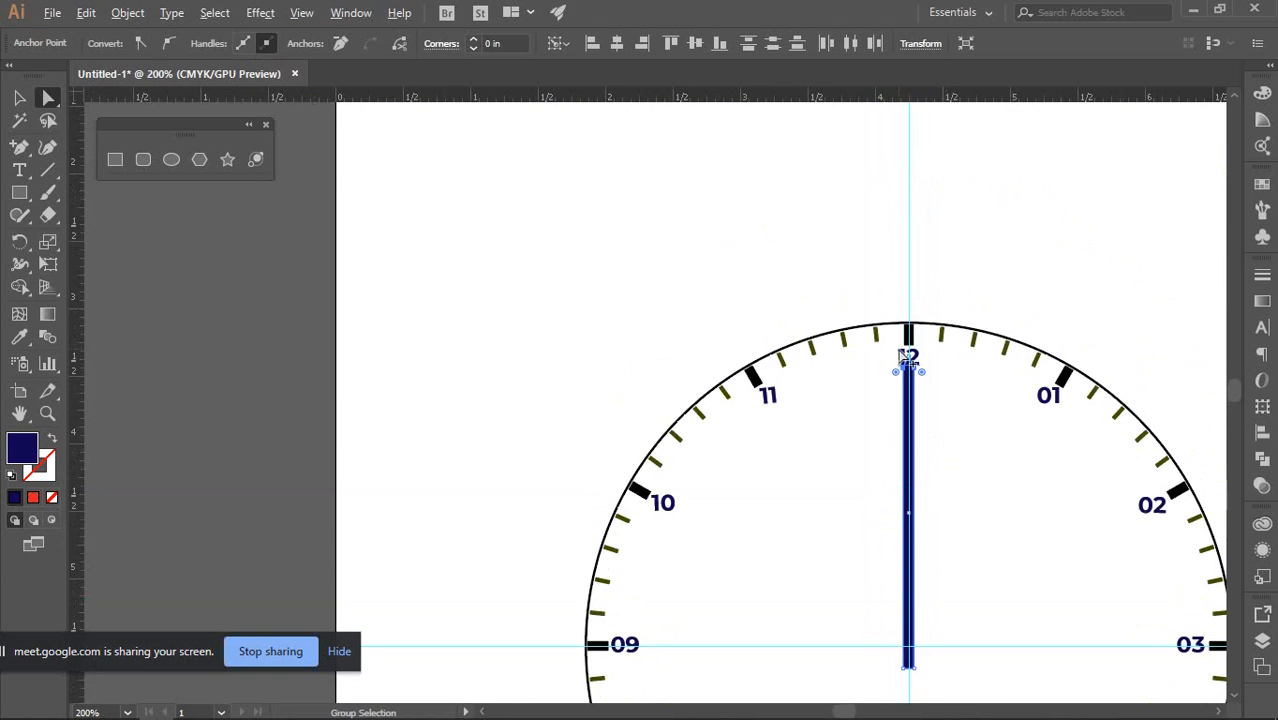
pyautogui.scroll(5, 918, 385)
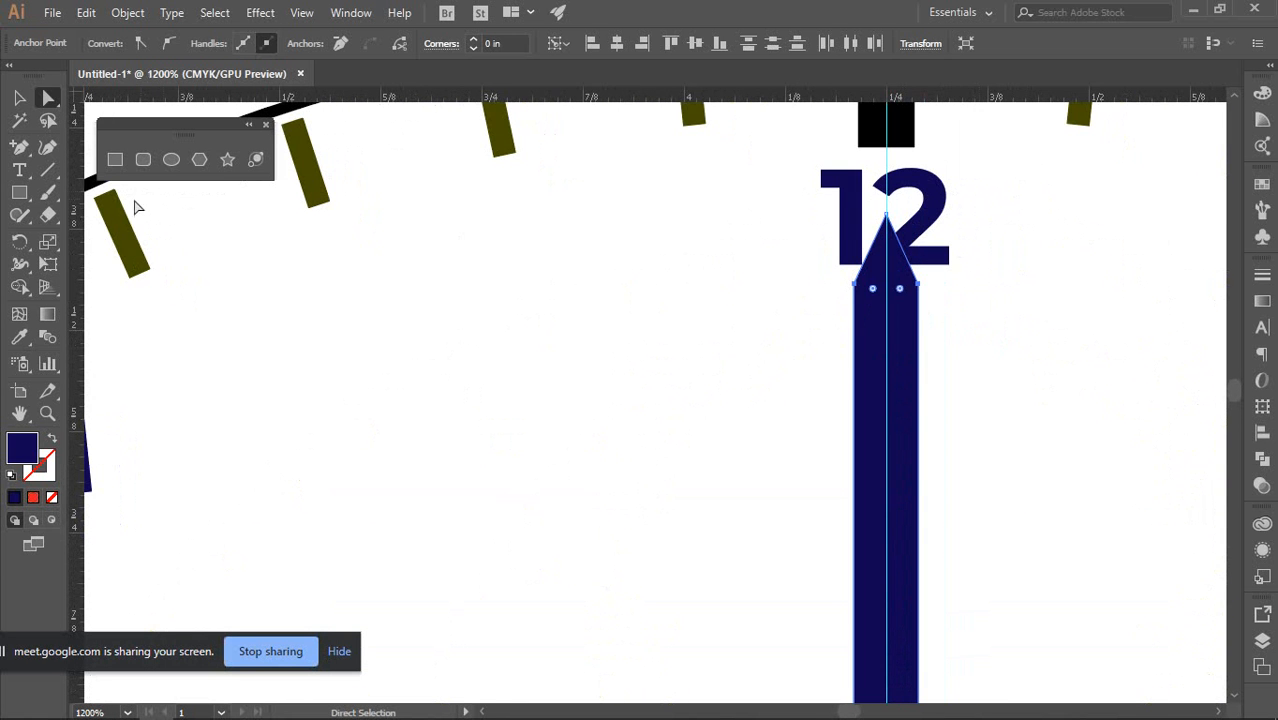
# Scale the two shoulder anchors inward about the vertical guide with the Scale tool to taper the clock hand
pyautogui.click(47, 241)
pyautogui.click(85, 243)
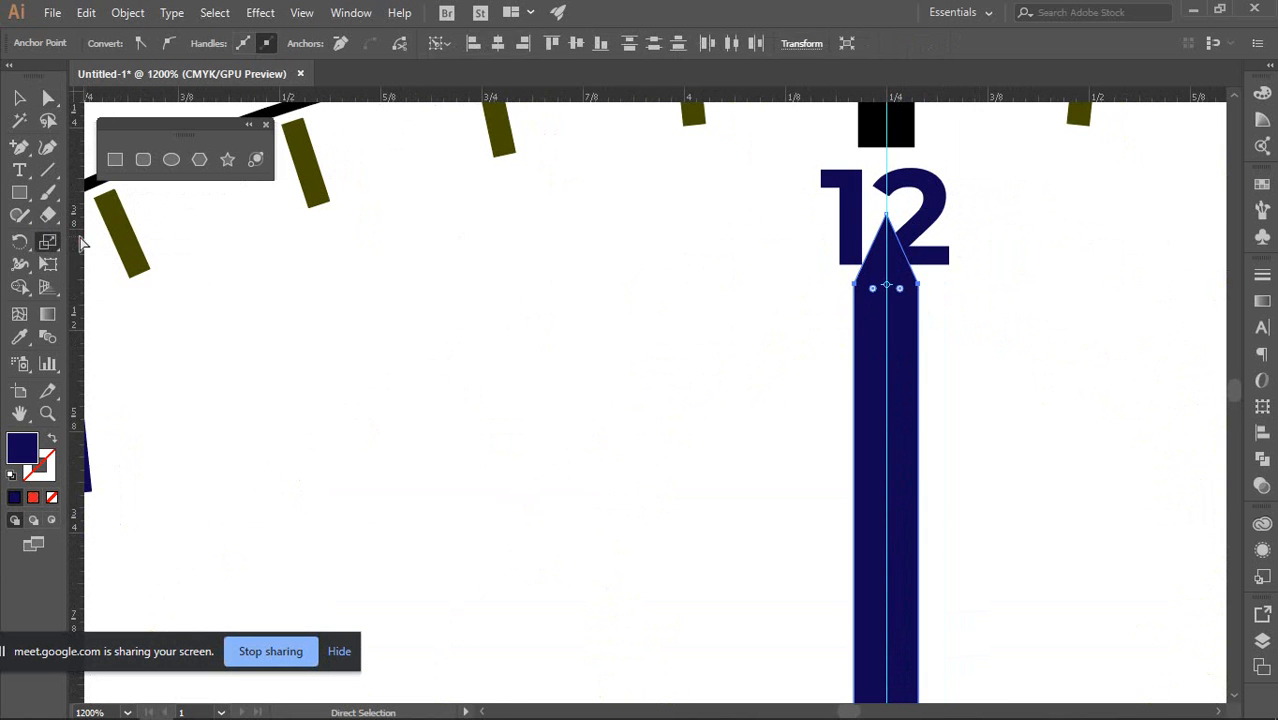
pyautogui.scroll(3, 820, 320)
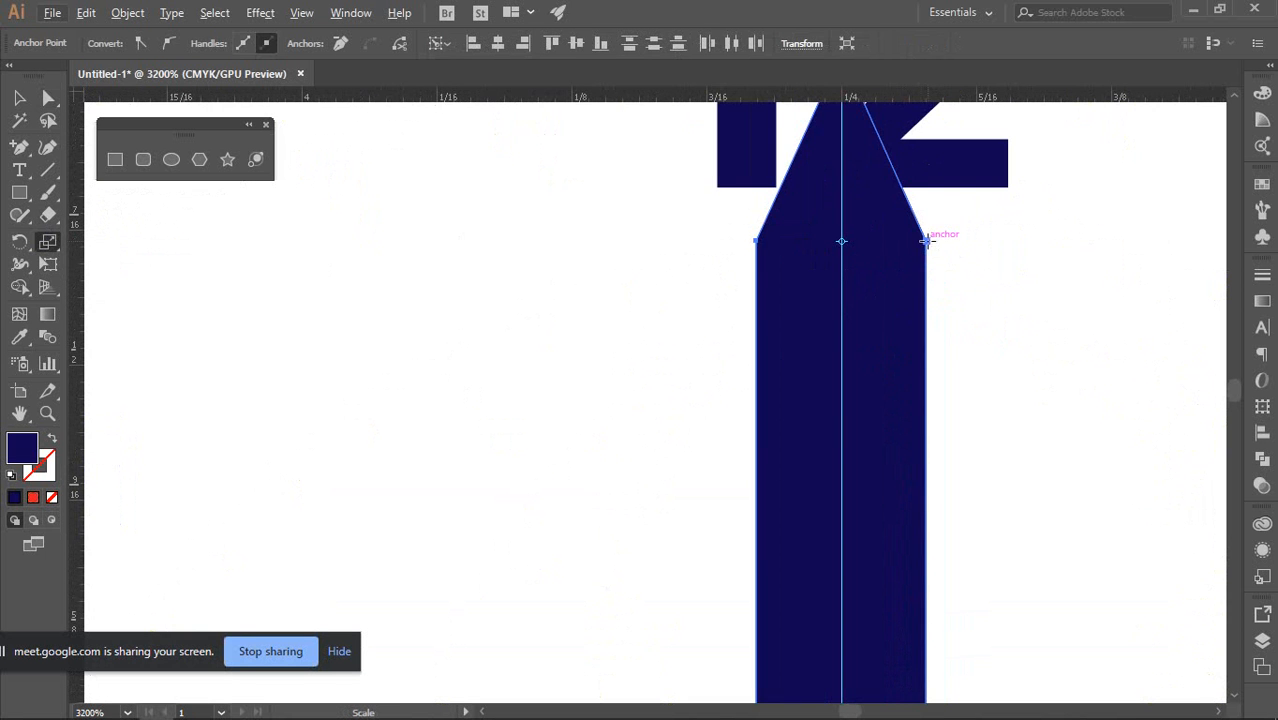
pyautogui.moveTo(928, 241); pyautogui.dragTo(895, 244)
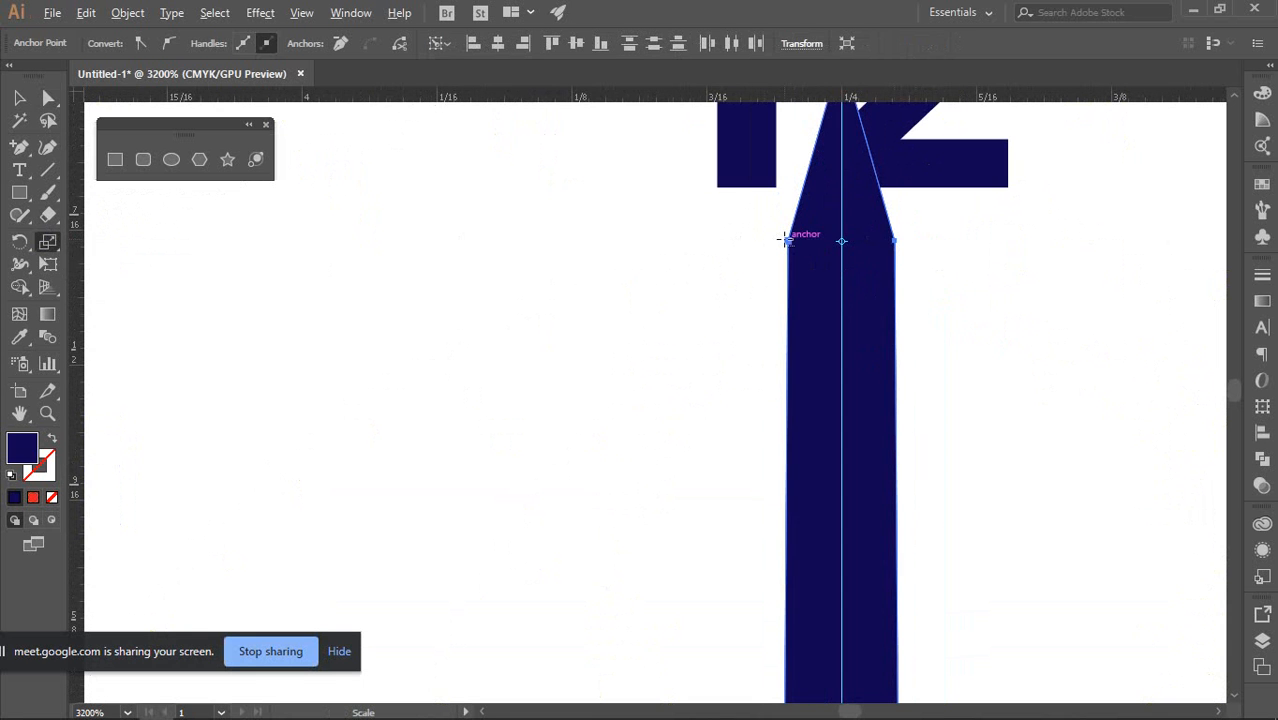
# Narrow the clock hand's shoulders a little more by scaling the same two anchors inward, and deselect the hand
pyautogui.scroll(-3, 787, 240)
pyautogui.moveTo(787, 252); pyautogui.dragTo(808, 441)
pyautogui.scroll(-2, 808, 442)
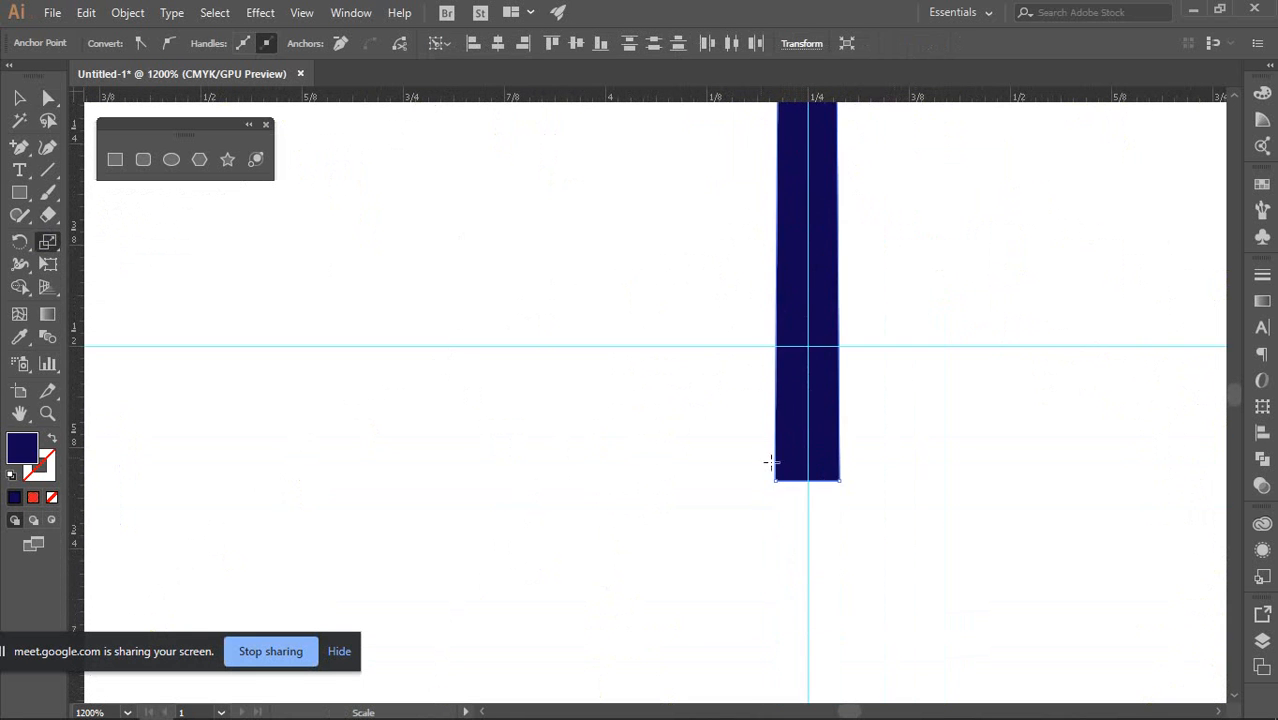
pyautogui.scroll(1, 802, 442)
pyautogui.scroll(-9, 804, 441)
pyautogui.scroll(13, 829, 366)
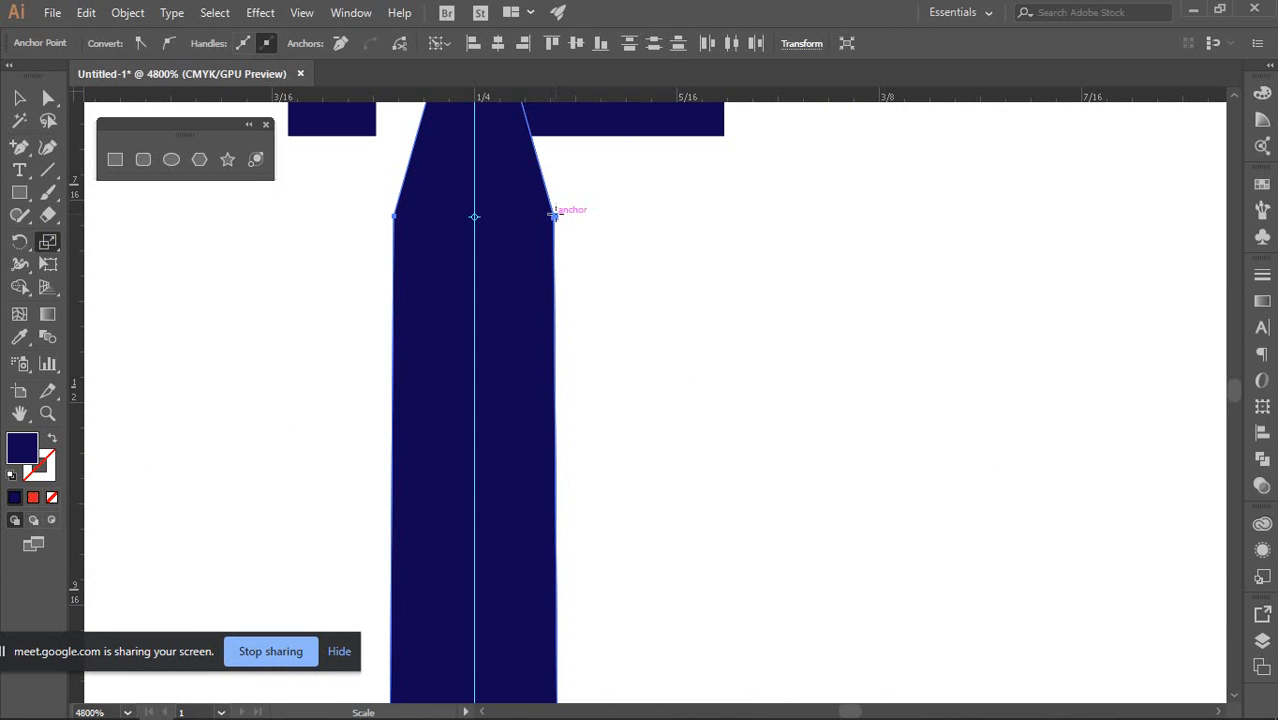
pyautogui.moveTo(553, 214); pyautogui.dragTo(540, 214)
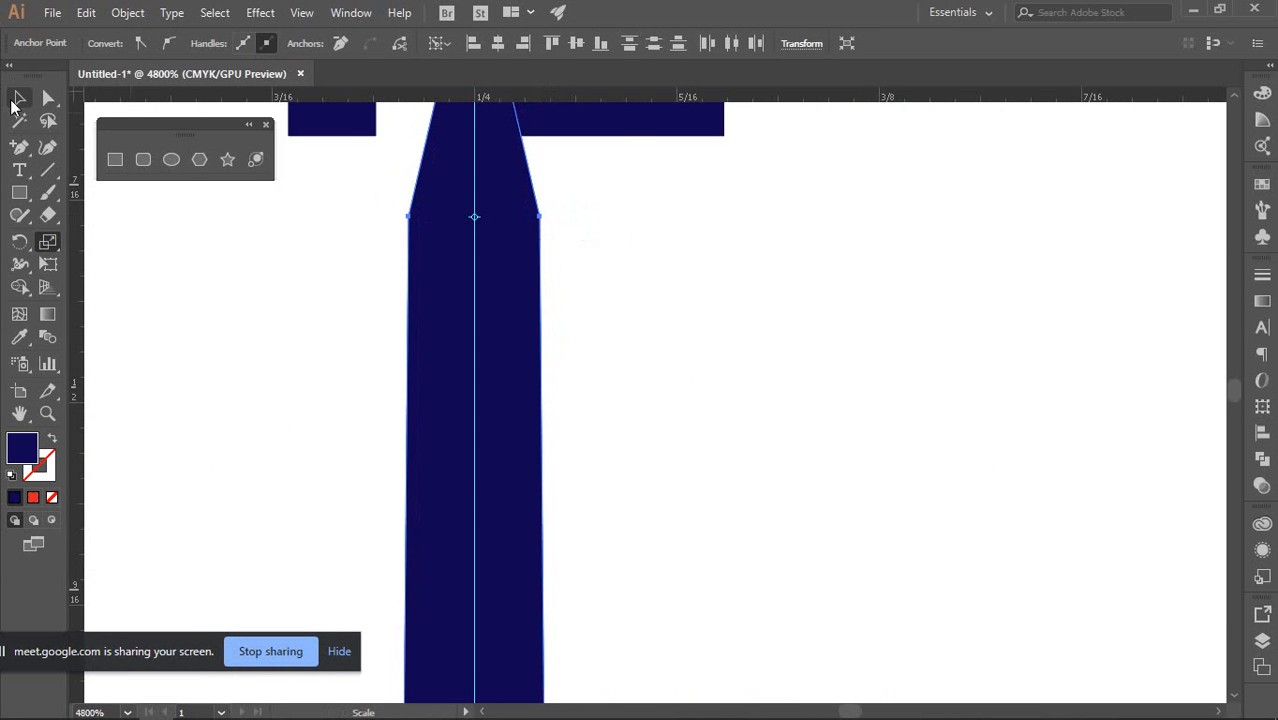
pyautogui.click(18, 100)
pyautogui.scroll(-4, 615, 307)
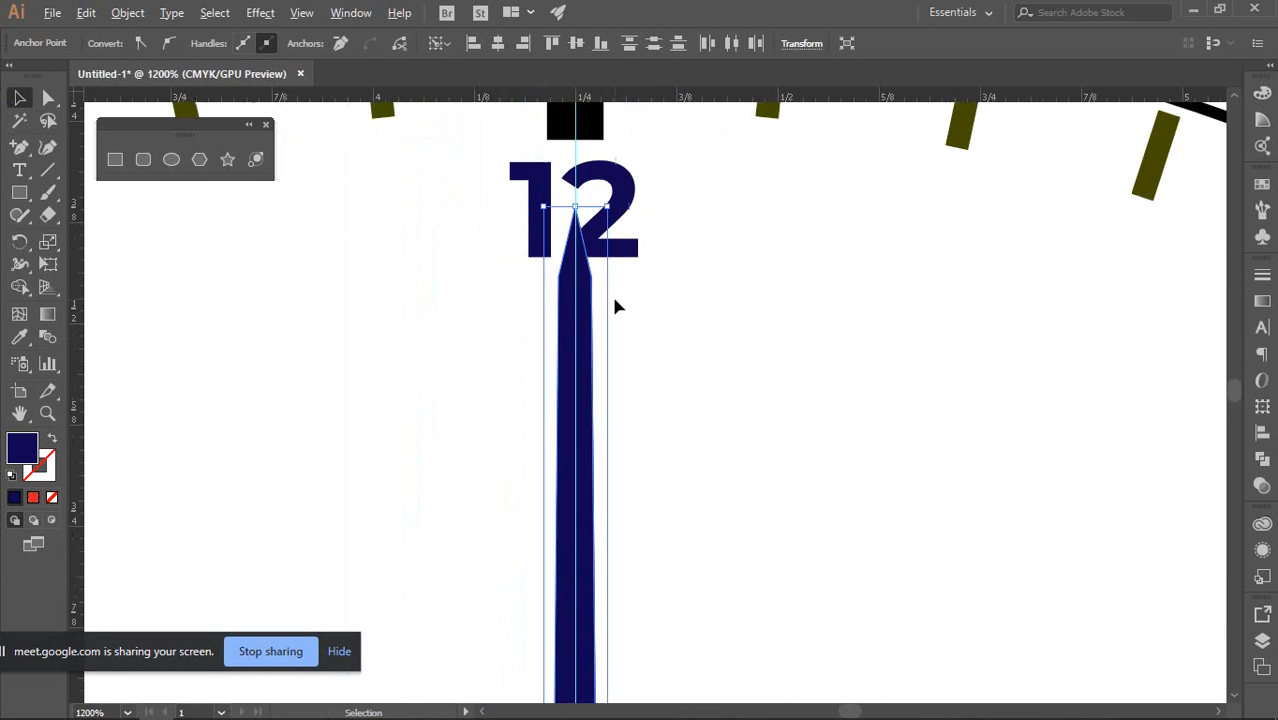
pyautogui.click(771, 333)
pyautogui.scroll(-3, 771, 333)
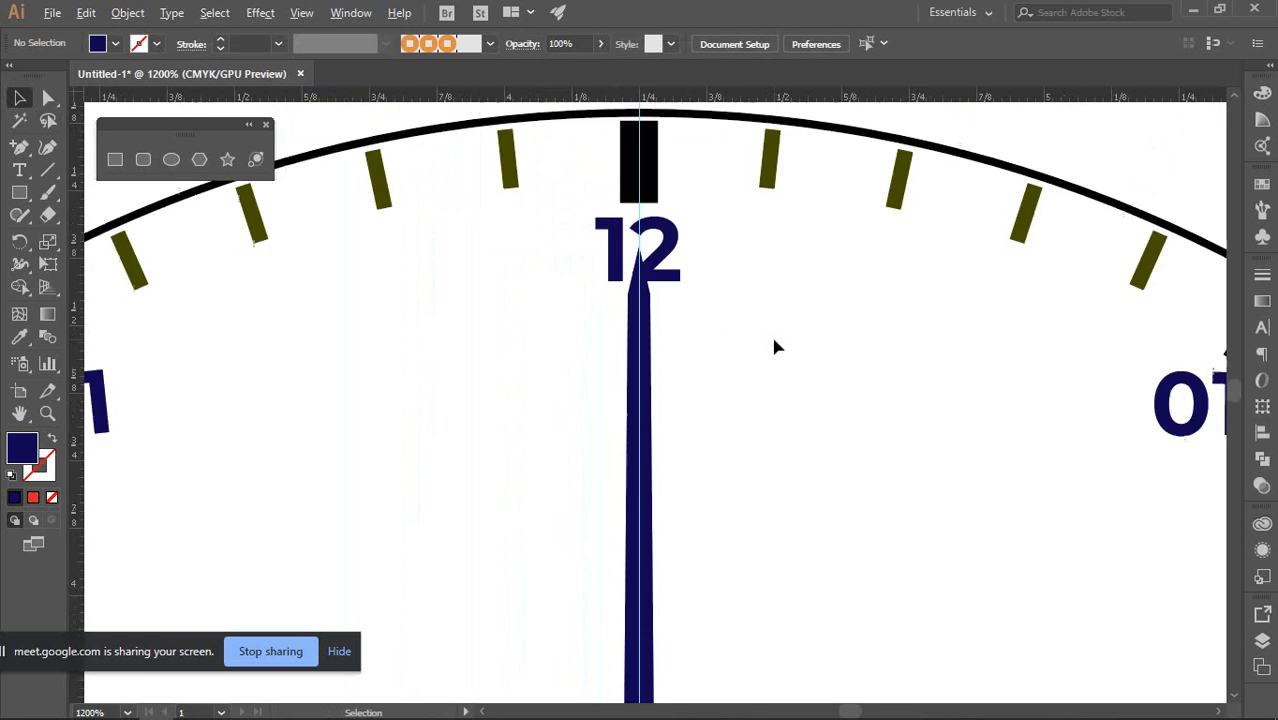
pyautogui.scroll(-3, 775, 235)
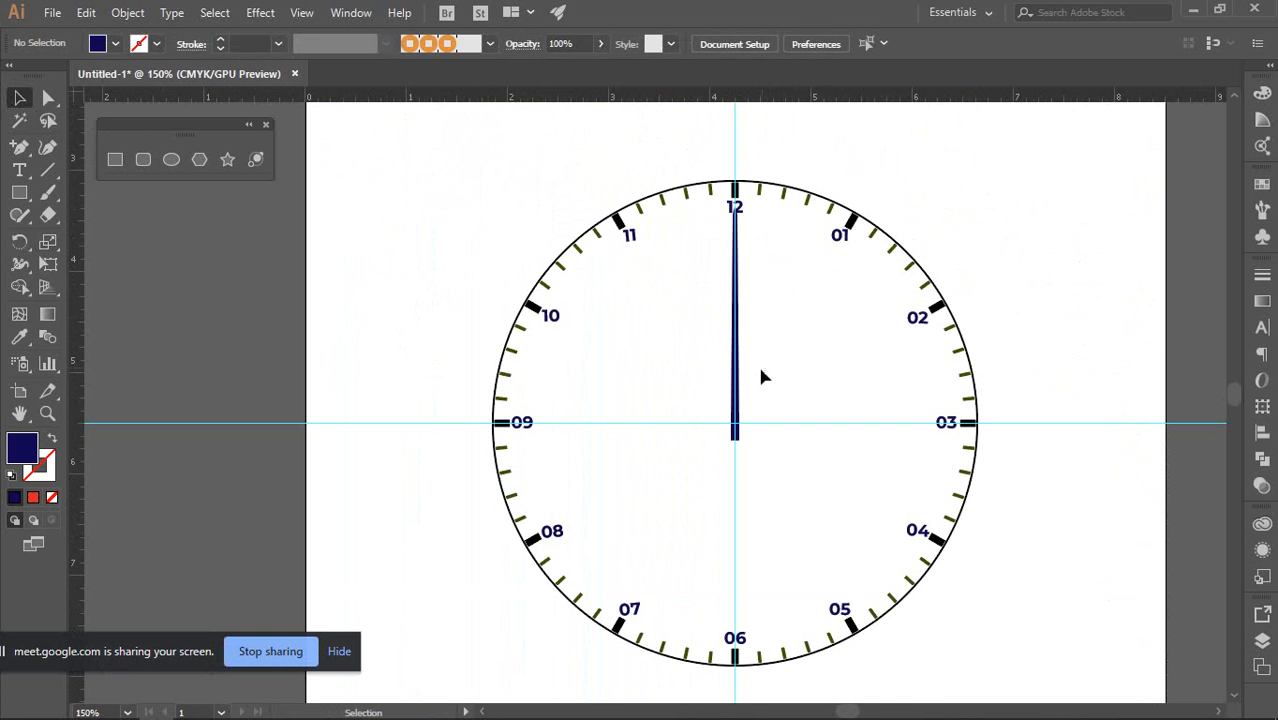
# Select the clock hand's two shoulder anchors and lower them well below the numeral 12, lengthening the pointed tip
pyautogui.scroll(1, 758, 378)
pyautogui.scroll(1, 774, 271)
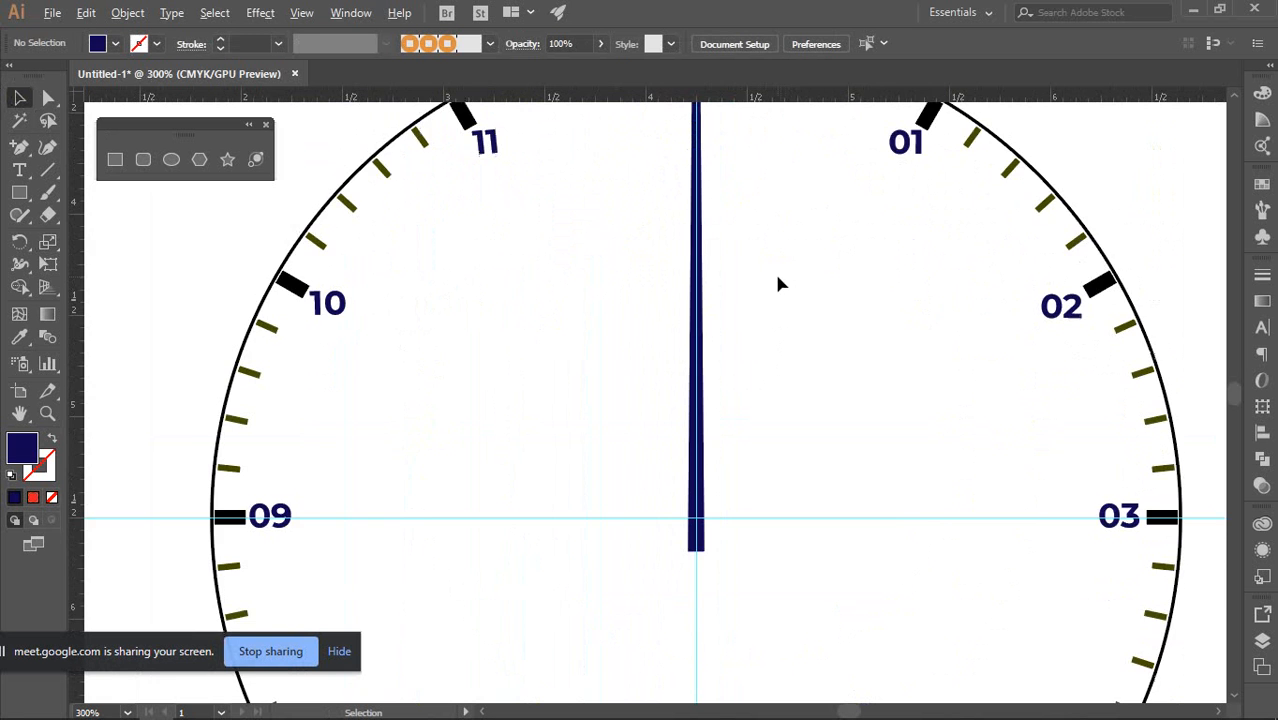
pyautogui.scroll(2, 789, 321)
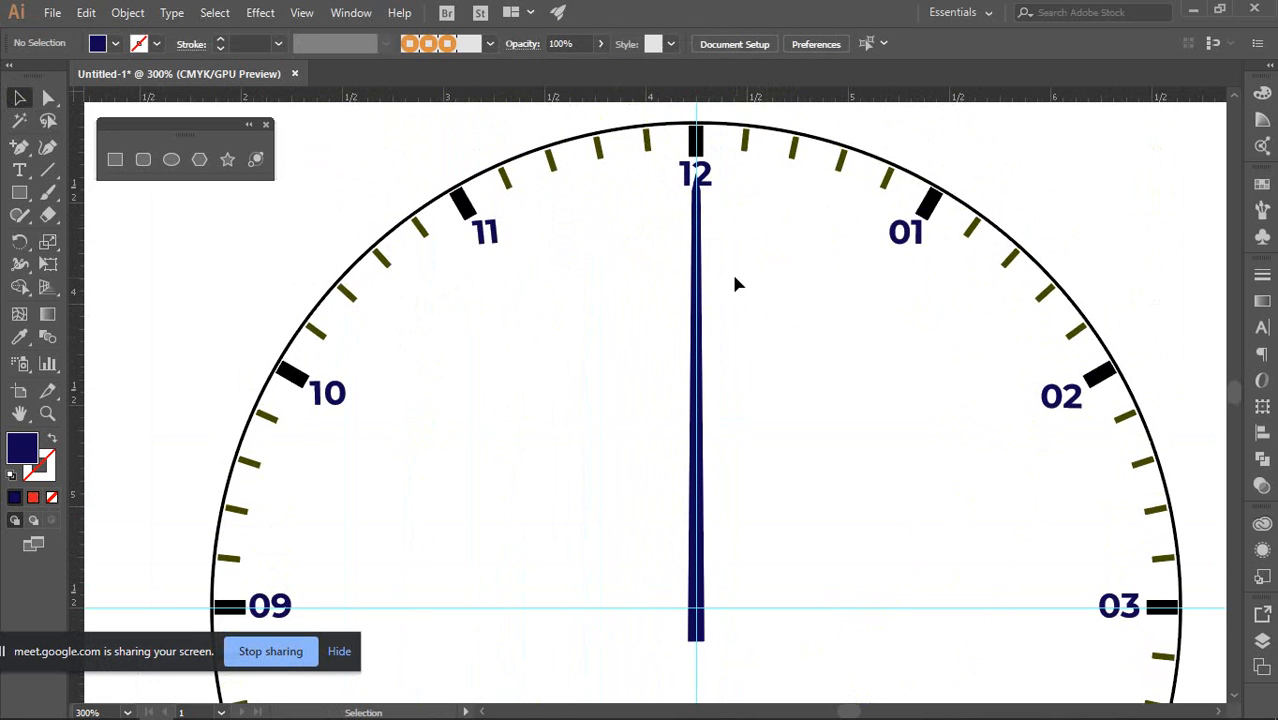
pyautogui.scroll(1, 733, 278)
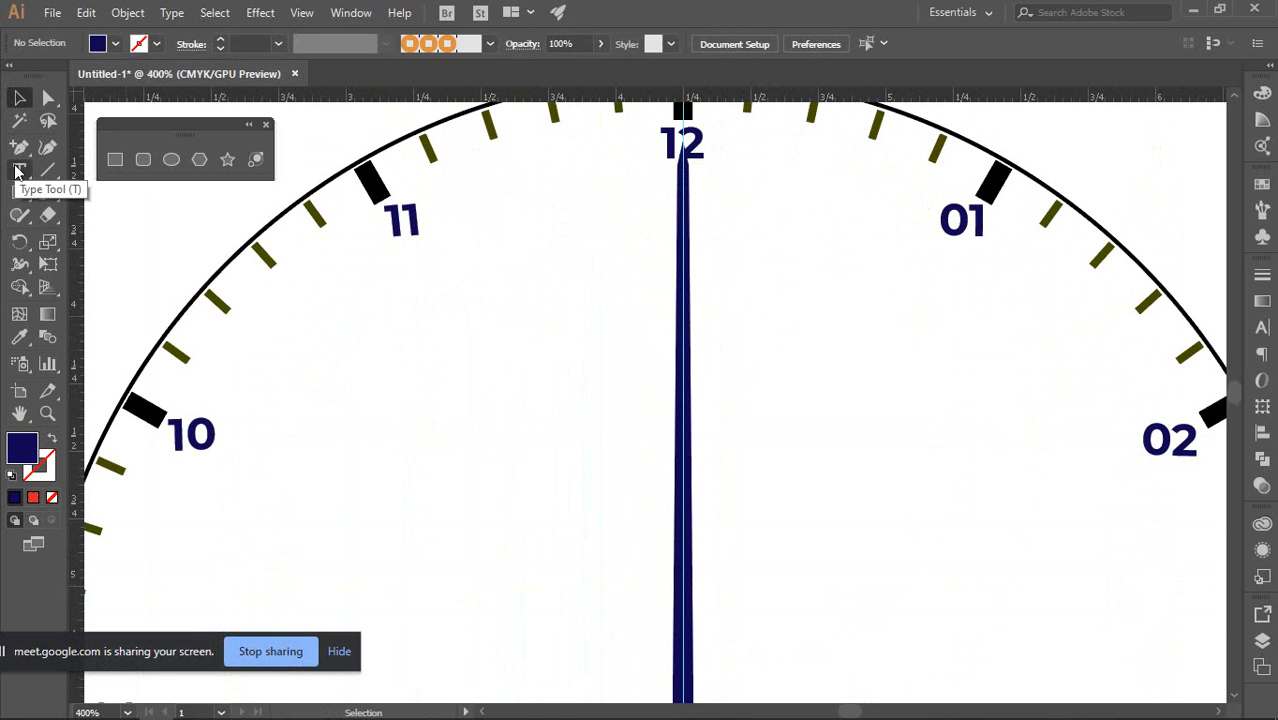
pyautogui.click(46, 98)
pyautogui.scroll(1, 680, 168)
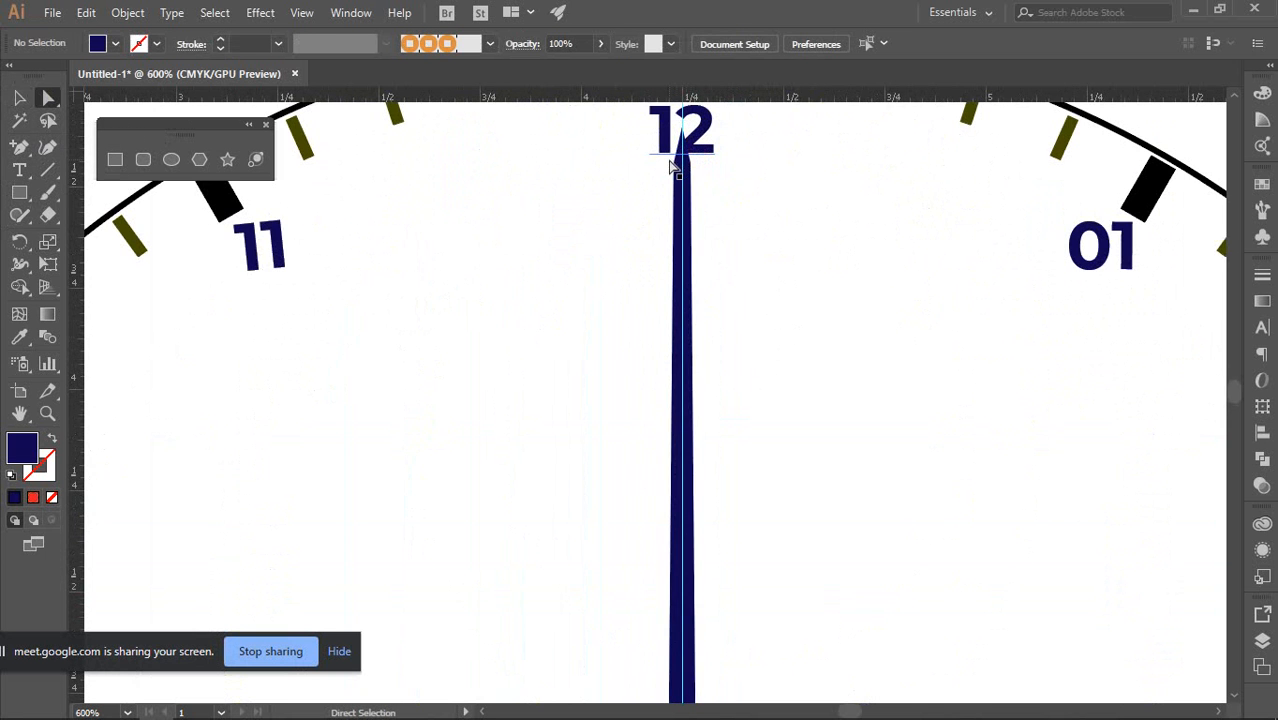
pyautogui.click(674, 164)
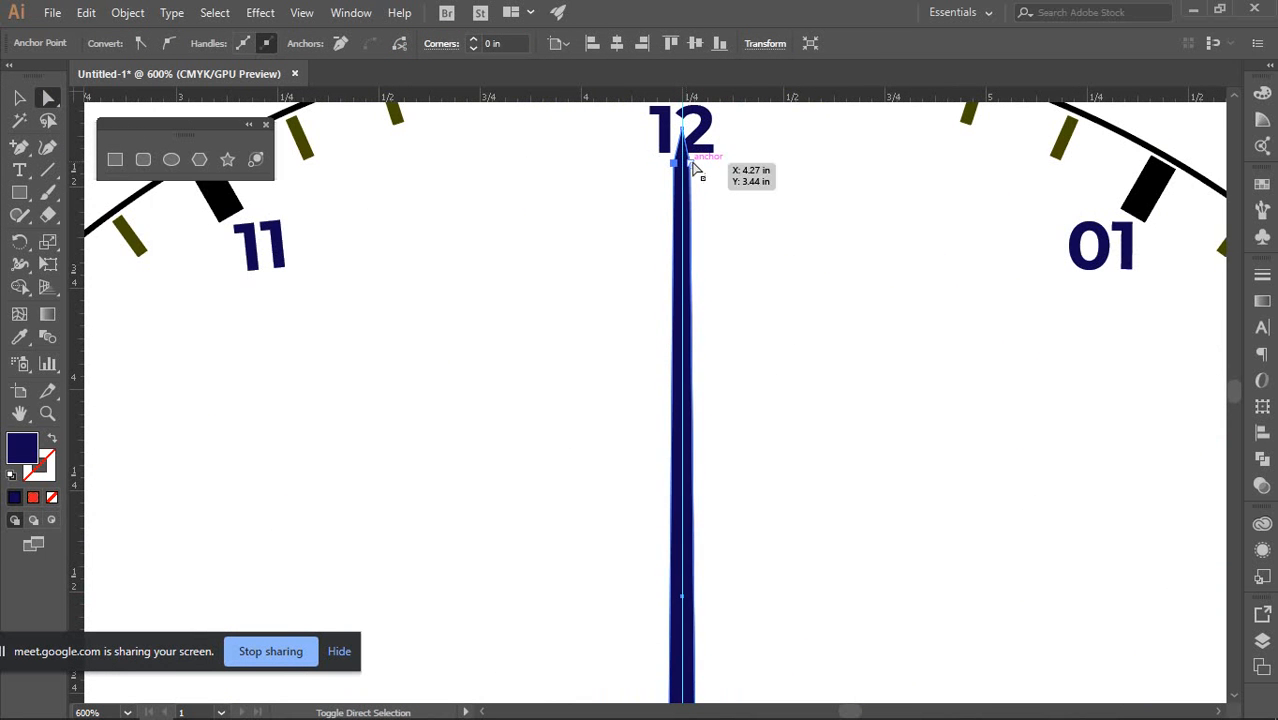
pyautogui.scroll(4, 699, 171)
pyautogui.scroll(2, 736, 334)
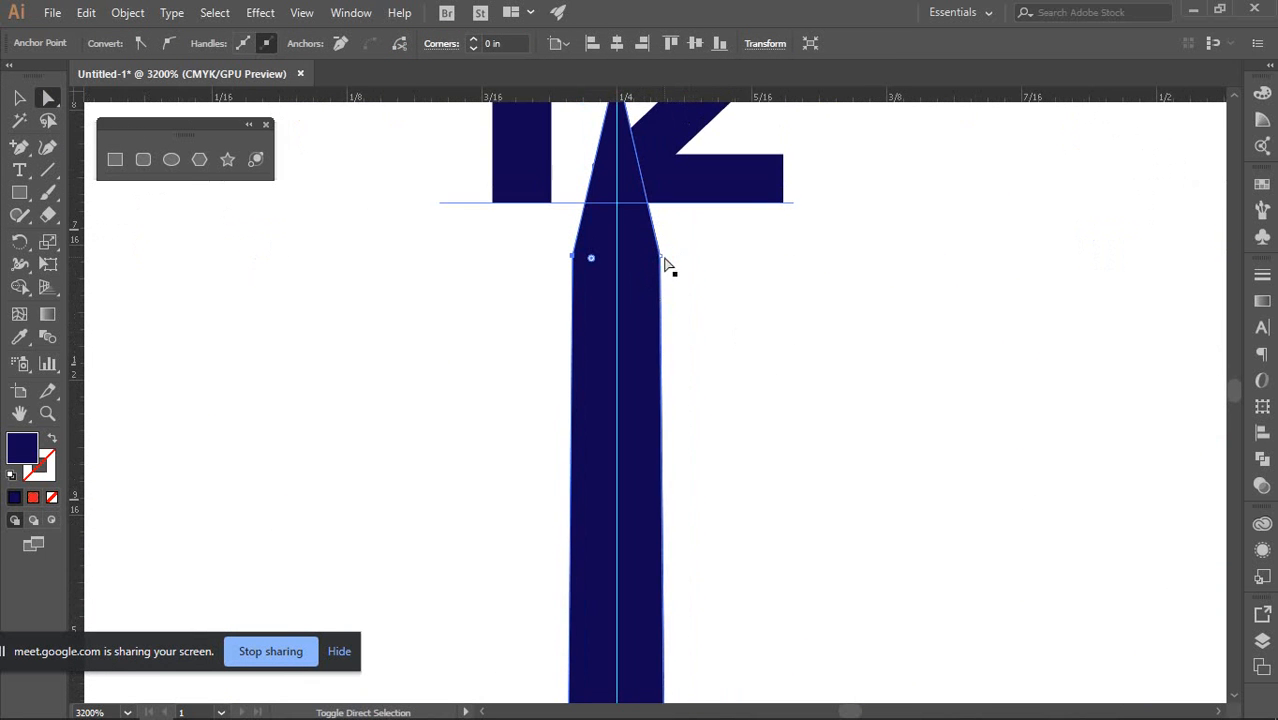
pyautogui.click(662, 262)
pyautogui.click(907, 317)
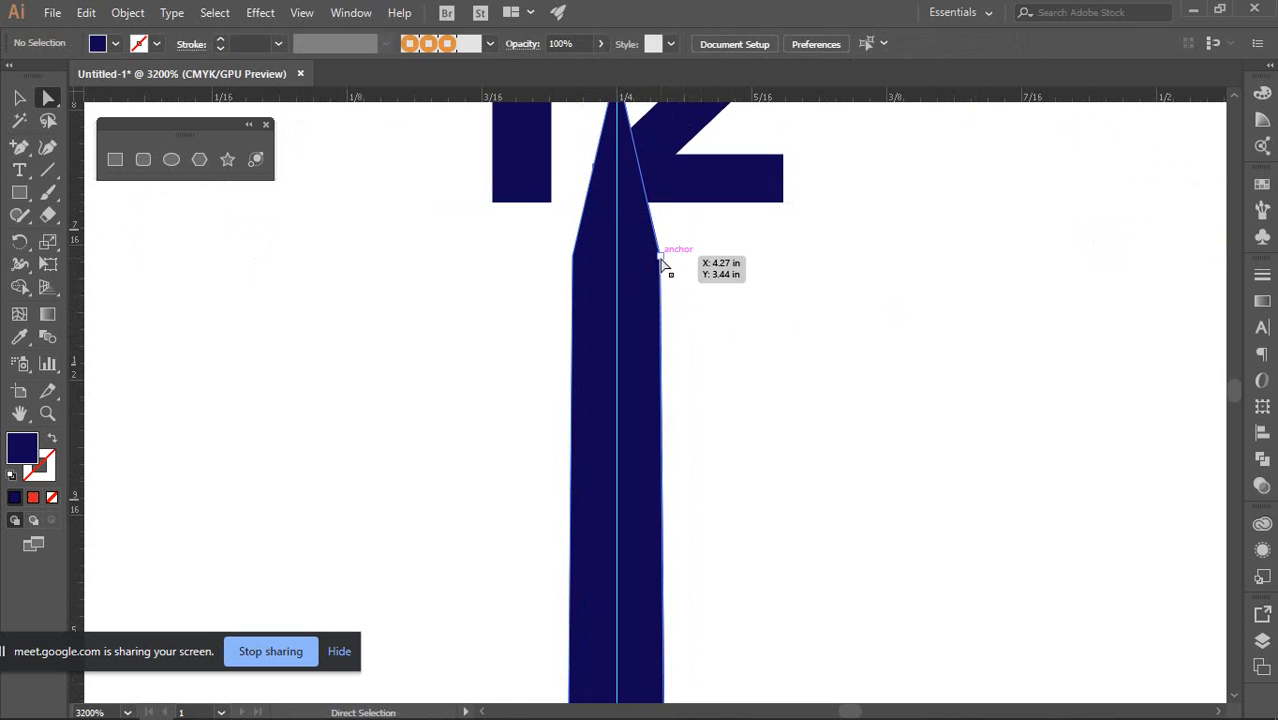
pyautogui.click(662, 262)
pyautogui.click(573, 257)
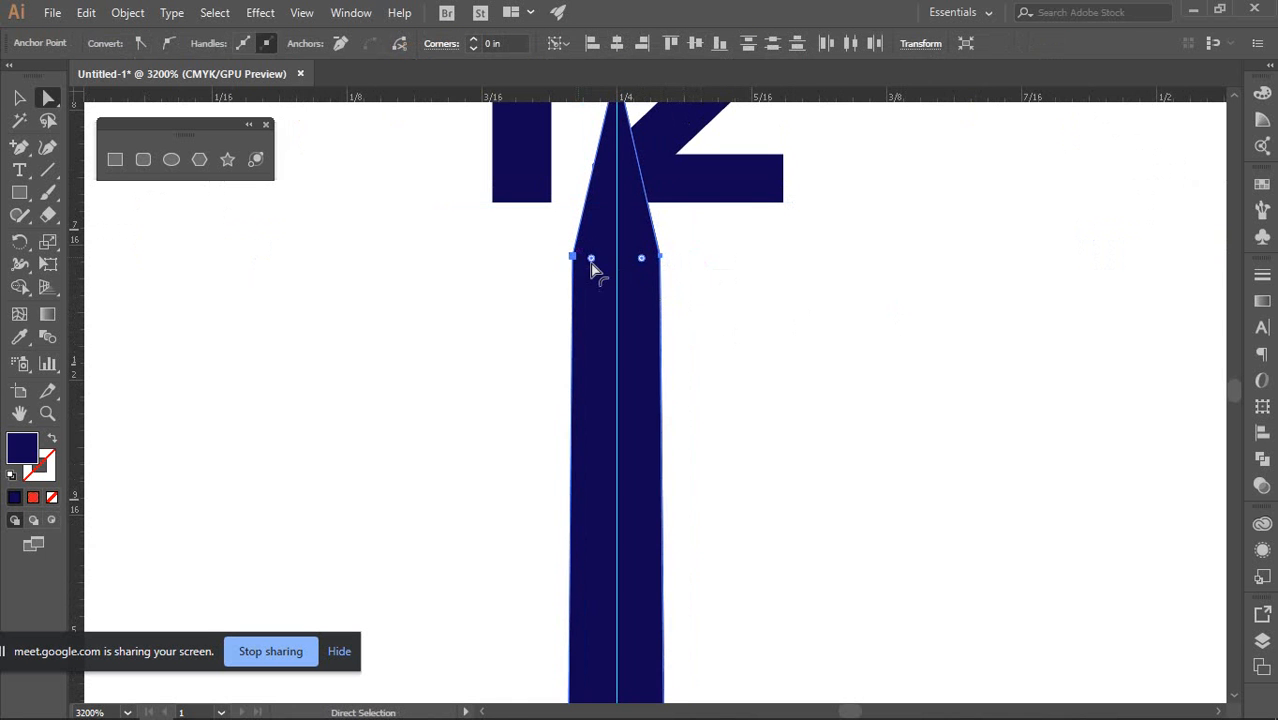
pyautogui.scroll(-4, 591, 266)
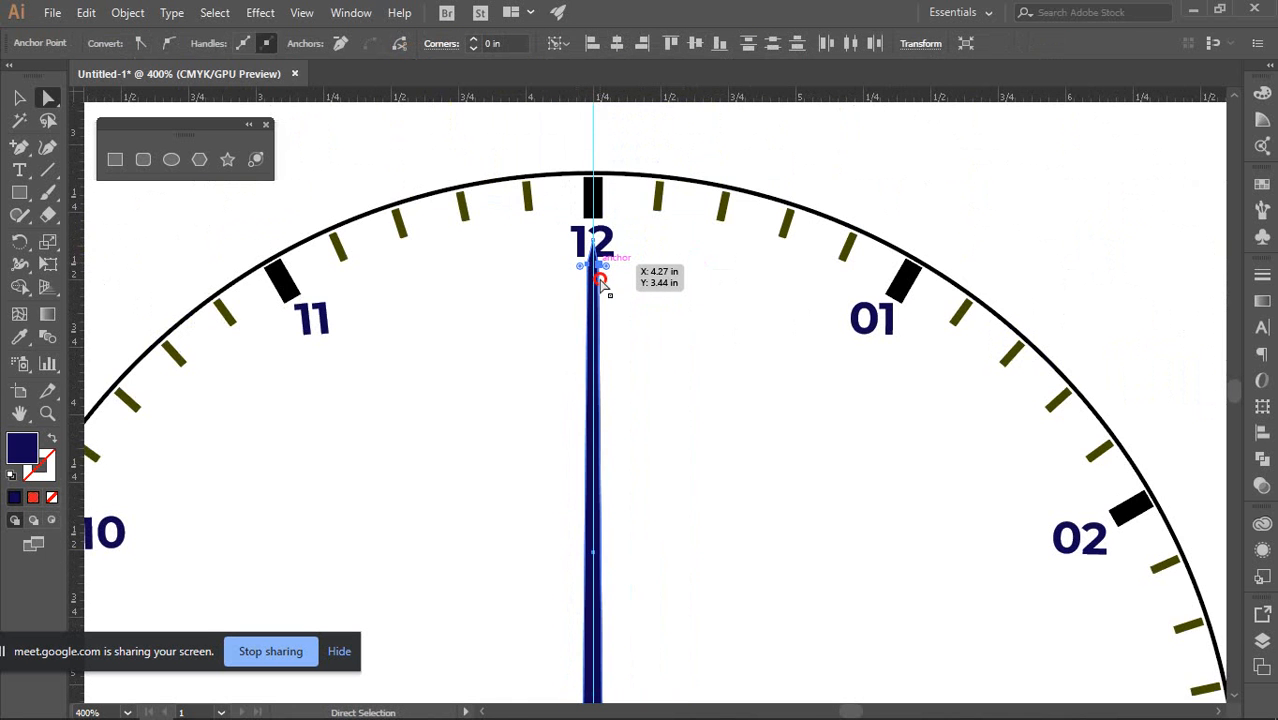
pyautogui.moveTo(600, 283); pyautogui.dragTo(608, 423)
pyautogui.scroll(-1, 613, 400)
# Scale the two lowered shoulder anchors outward about the vertical guide with the Scale tool to widen the clock hand there
pyautogui.scroll(4, 605, 357)
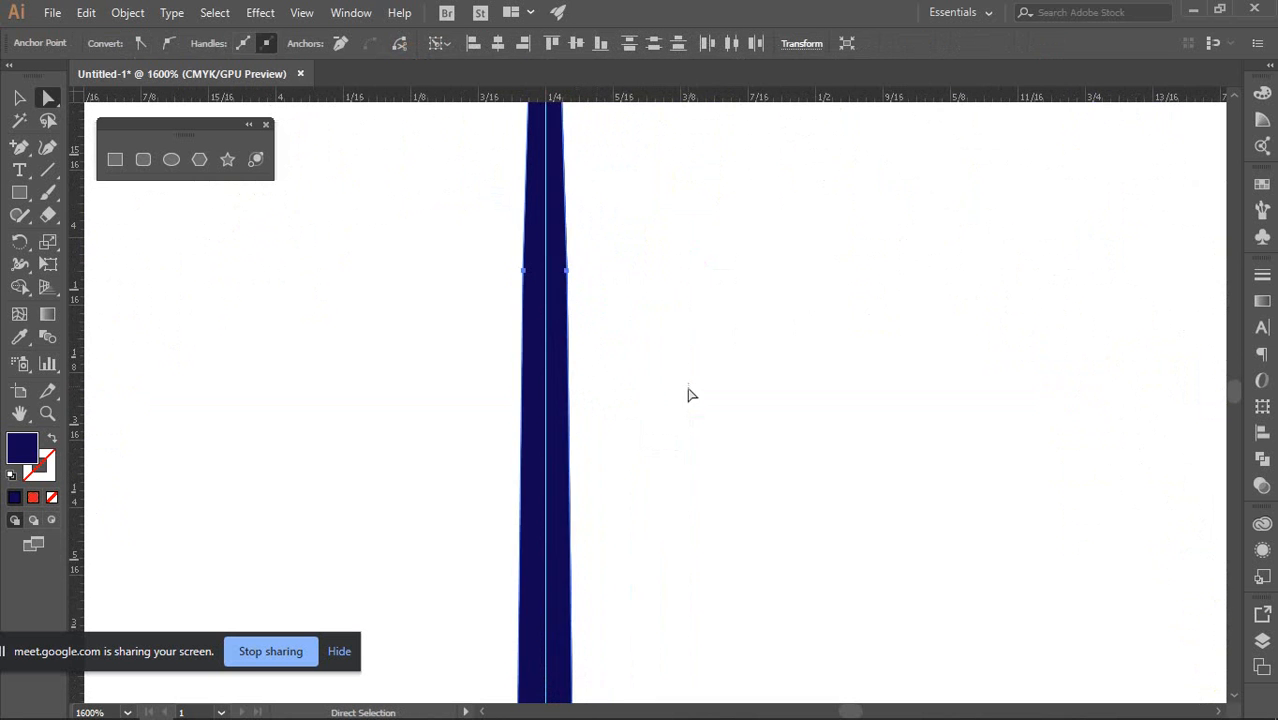
pyautogui.scroll(3, 688, 394)
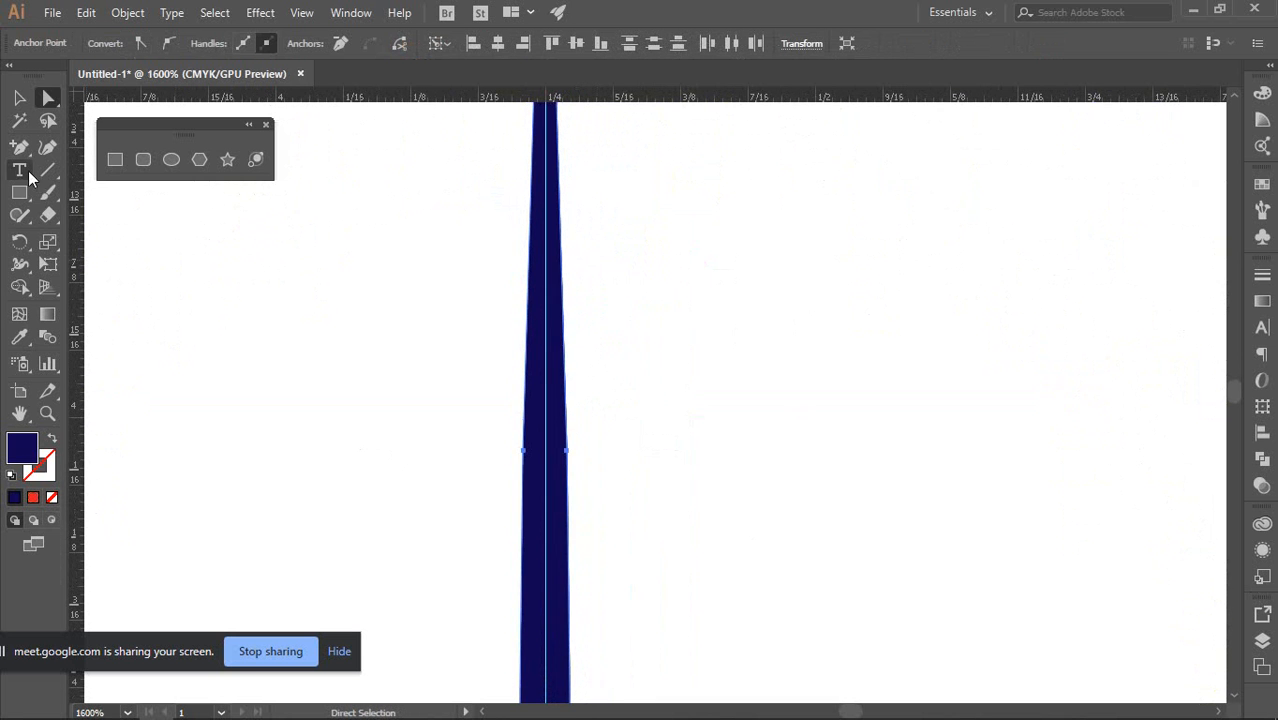
pyautogui.click(48, 241)
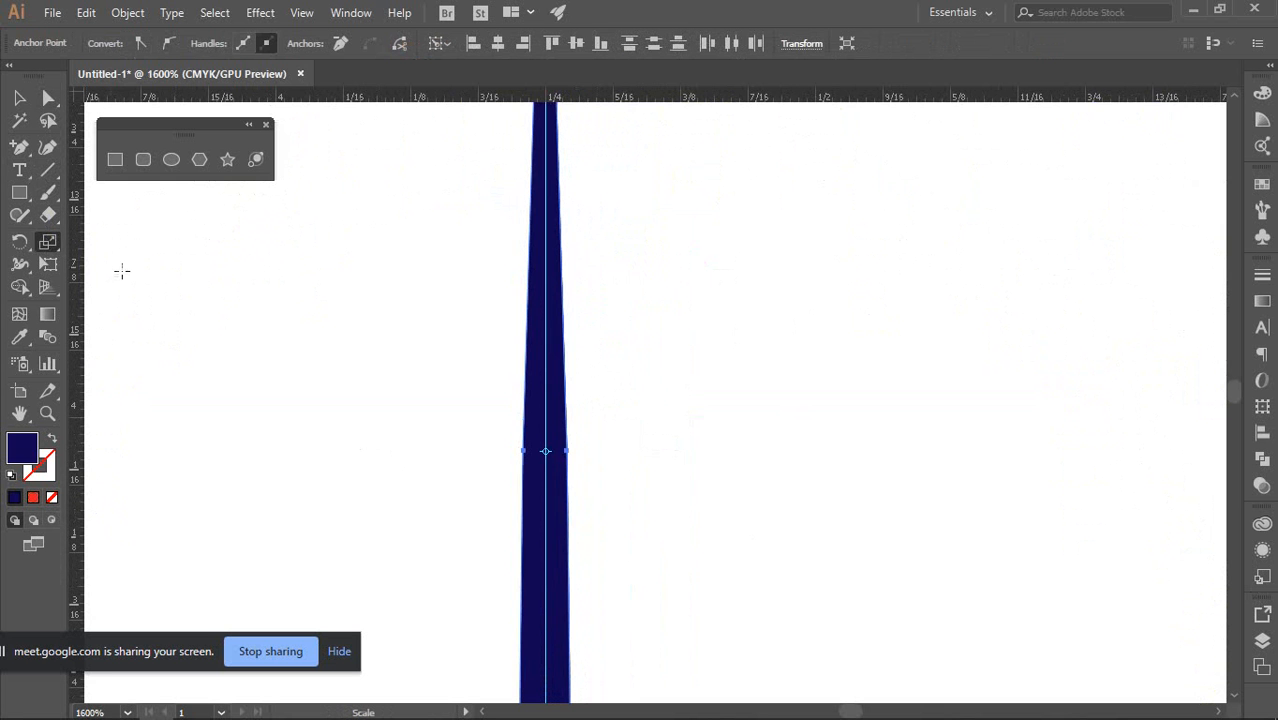
pyautogui.moveTo(566, 451); pyautogui.dragTo(614, 454)
pyautogui.scroll(-5, 614, 456)
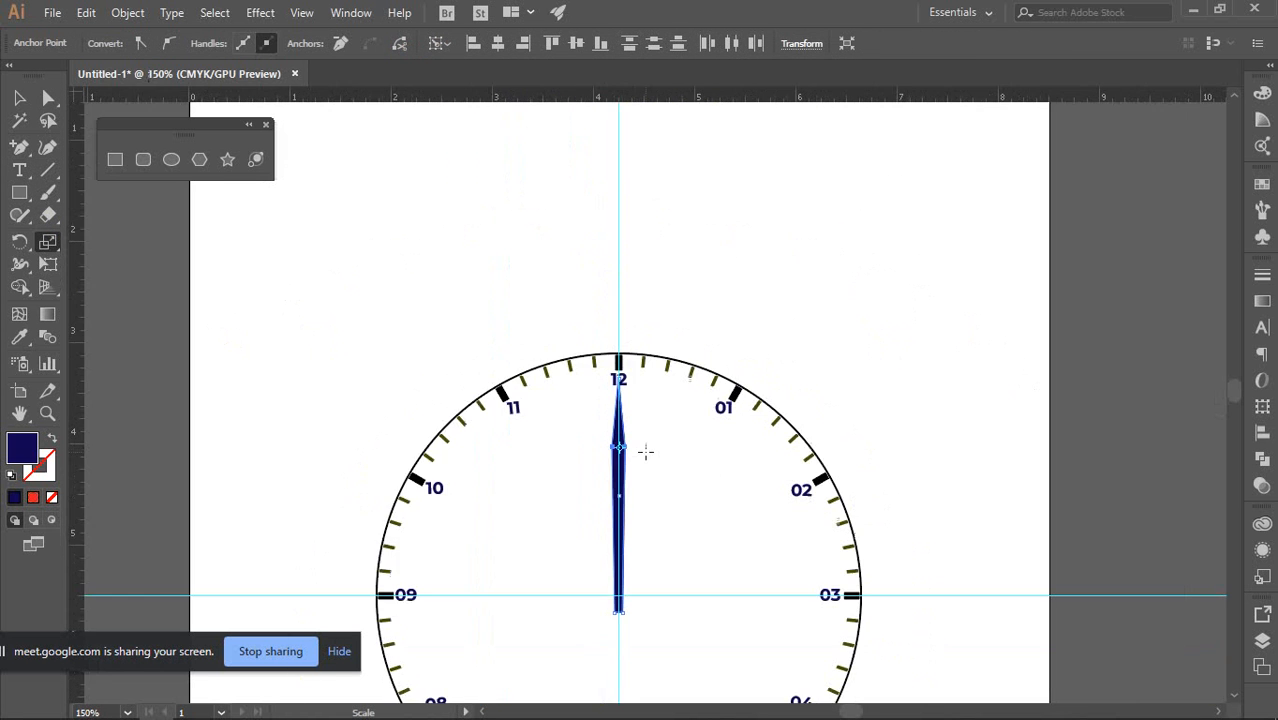
# Scale the clock hand's two bottom anchors inward about the vertical guide to taper its base, and deselect the hand
pyautogui.scroll(-5, 671, 467)
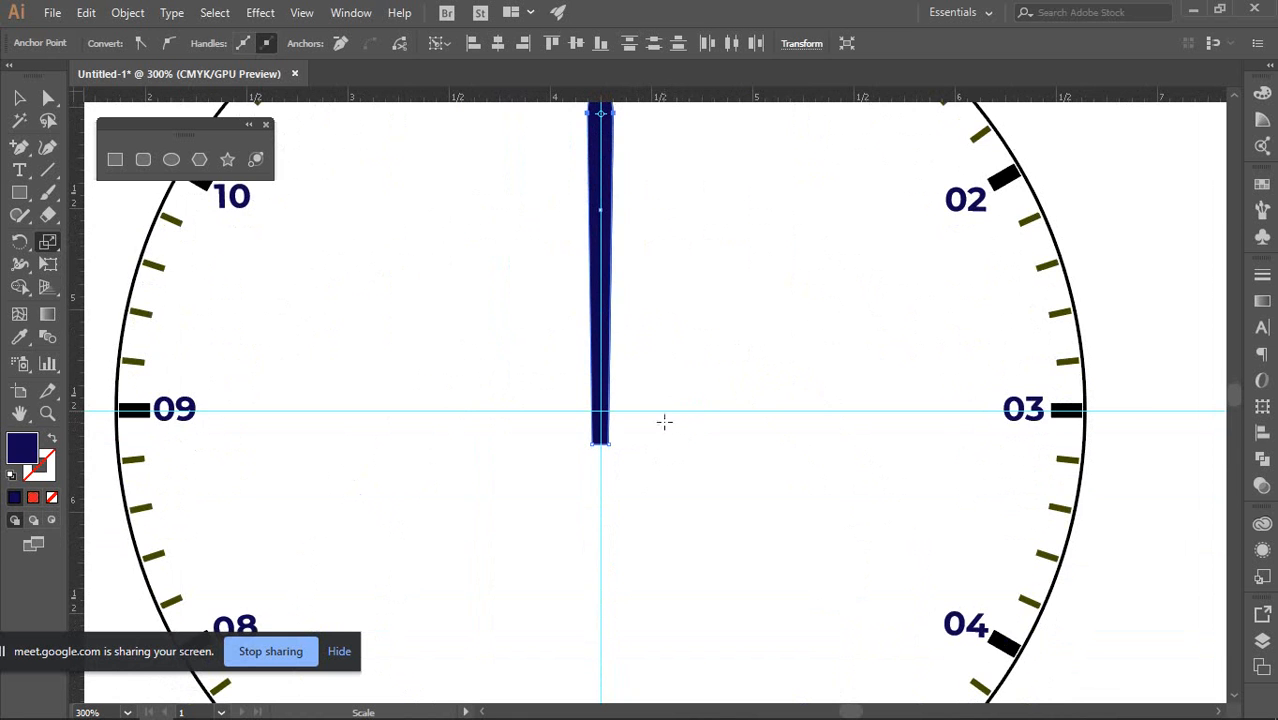
pyautogui.scroll(1, 606, 441)
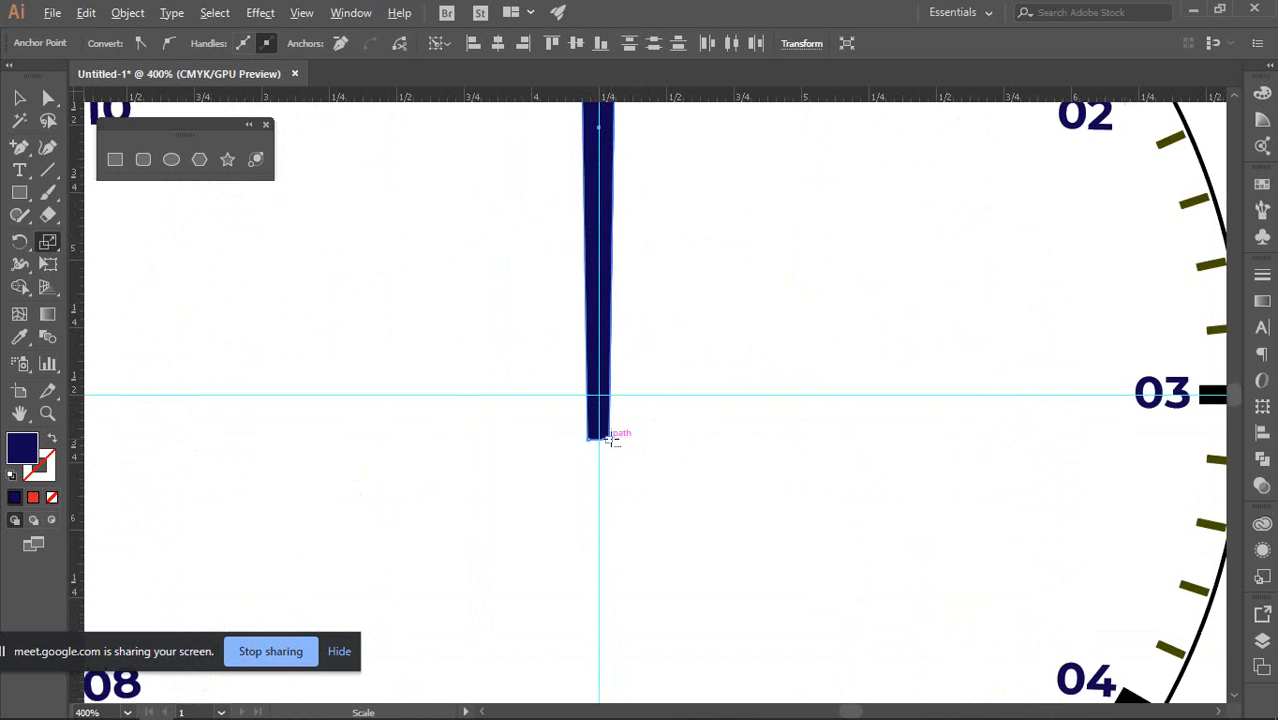
pyautogui.scroll(-2, 616, 434)
pyautogui.scroll(1, 616, 434)
pyautogui.click(44, 97)
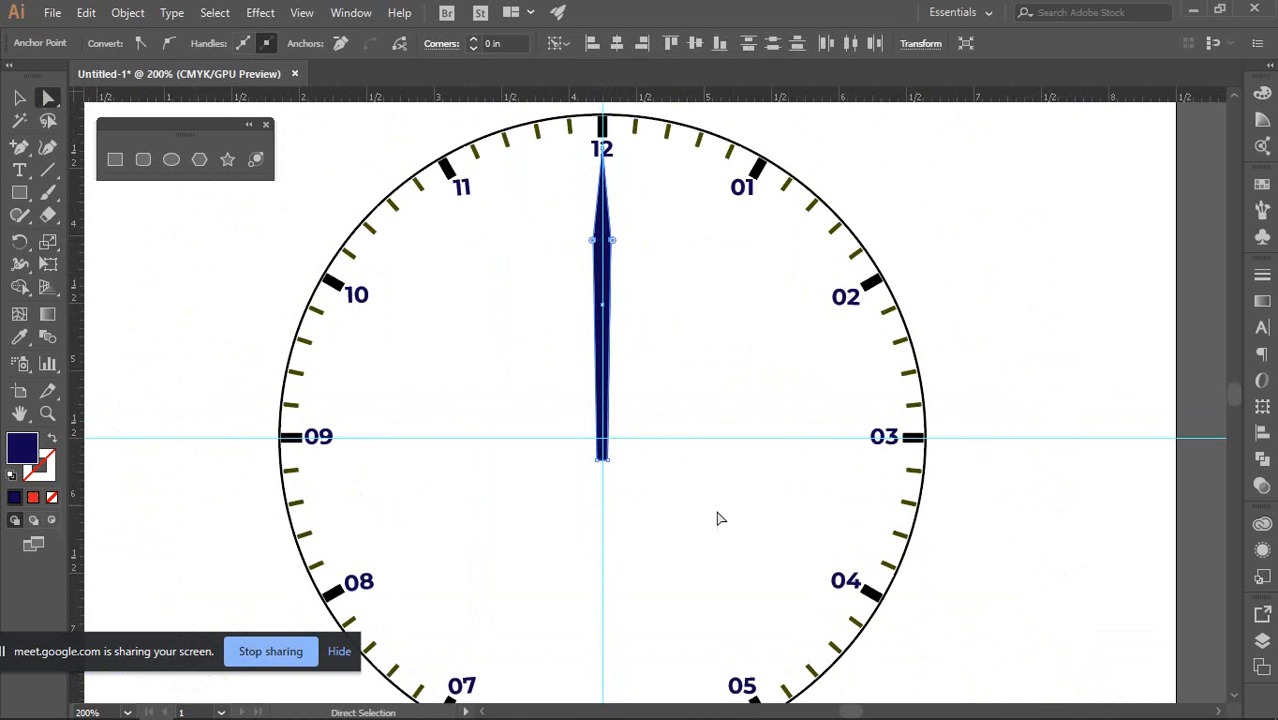
pyautogui.click(600, 460)
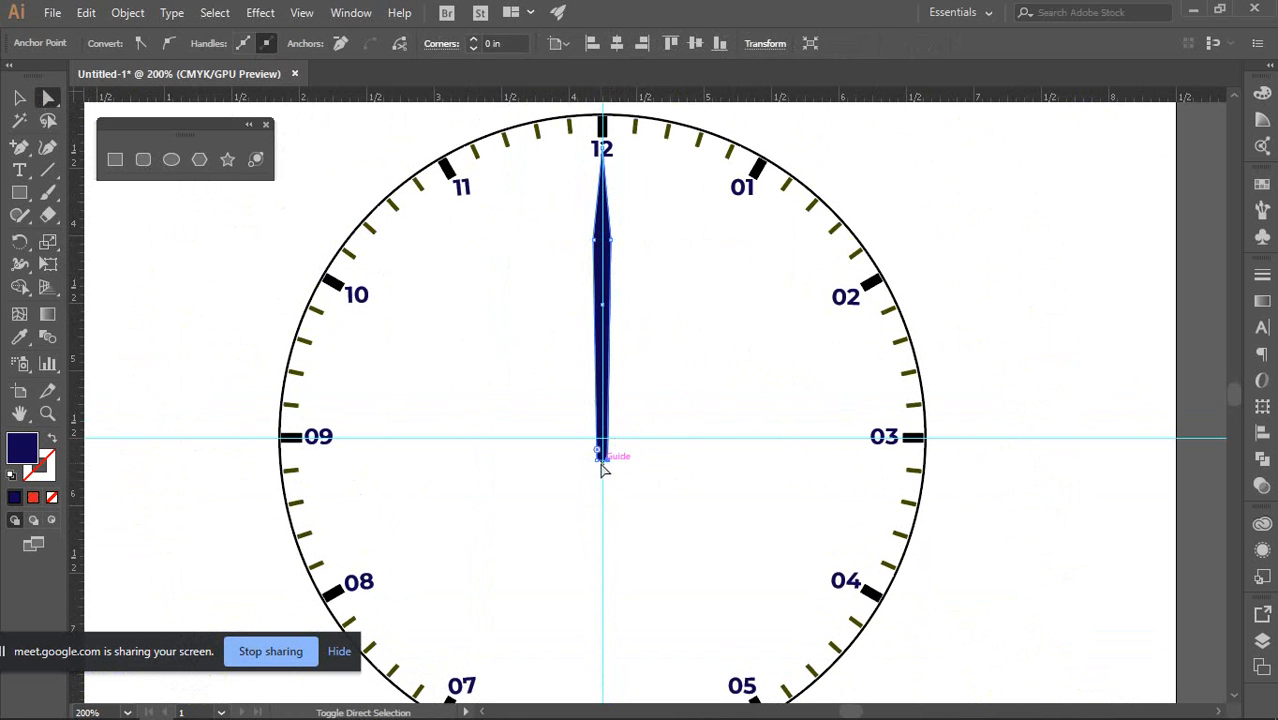
pyautogui.scroll(9, 600, 462)
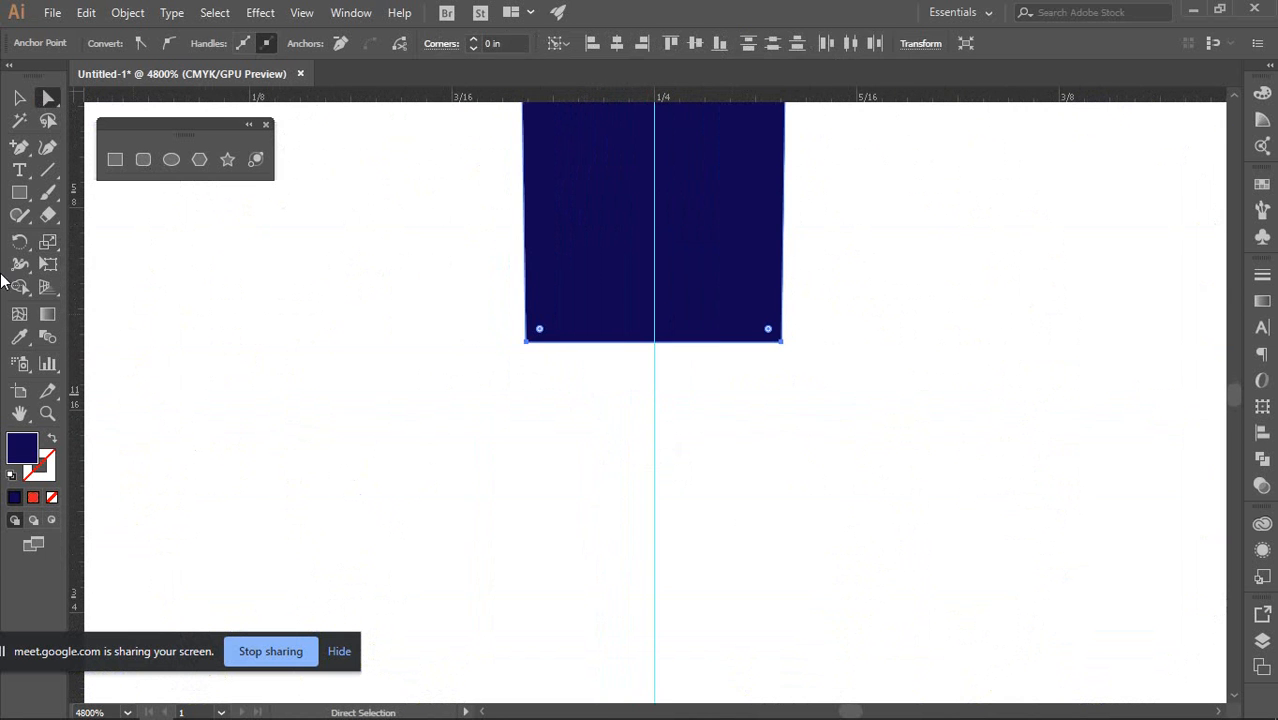
pyautogui.click(46, 243)
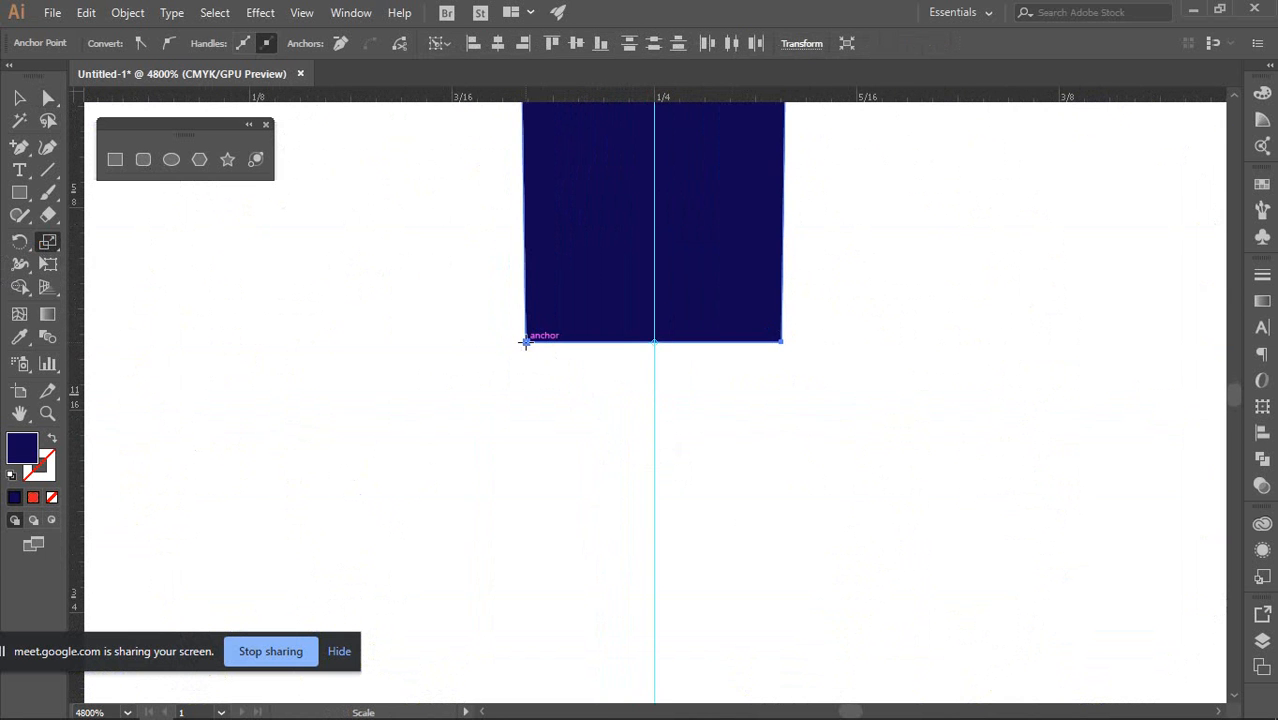
pyautogui.moveTo(525, 342); pyautogui.dragTo(606, 342)
pyautogui.scroll(-9, 607, 342)
pyautogui.scroll(2, 743, 411)
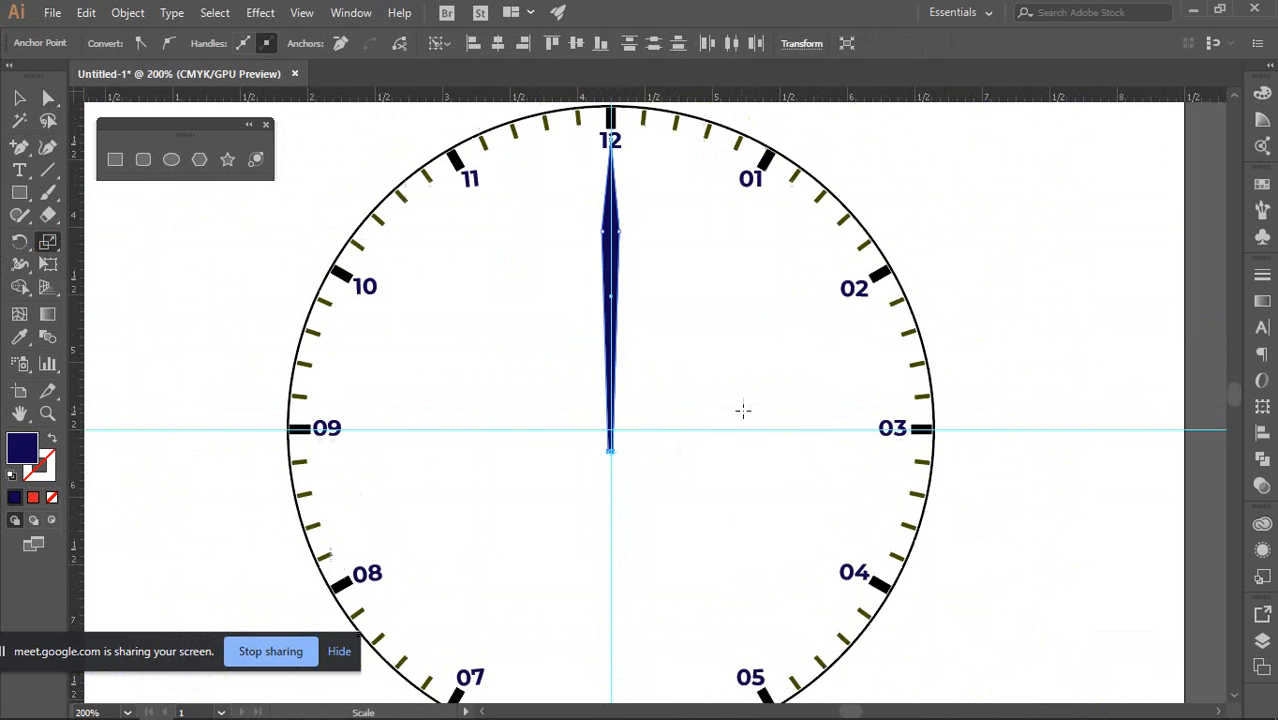
pyautogui.click(19, 97)
pyautogui.click(778, 310)
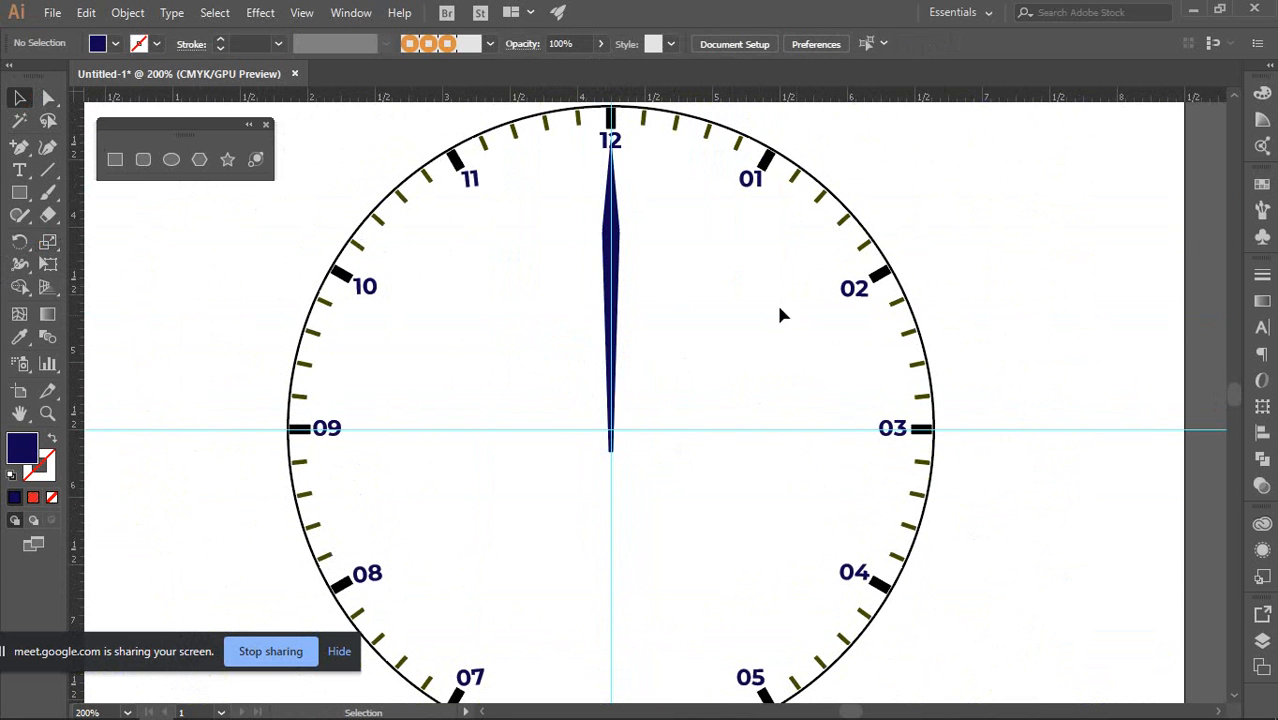
# Hide the guides to inspect the clock hand down to its base, and show the guides again
pyautogui.rightClick(1000, 263)
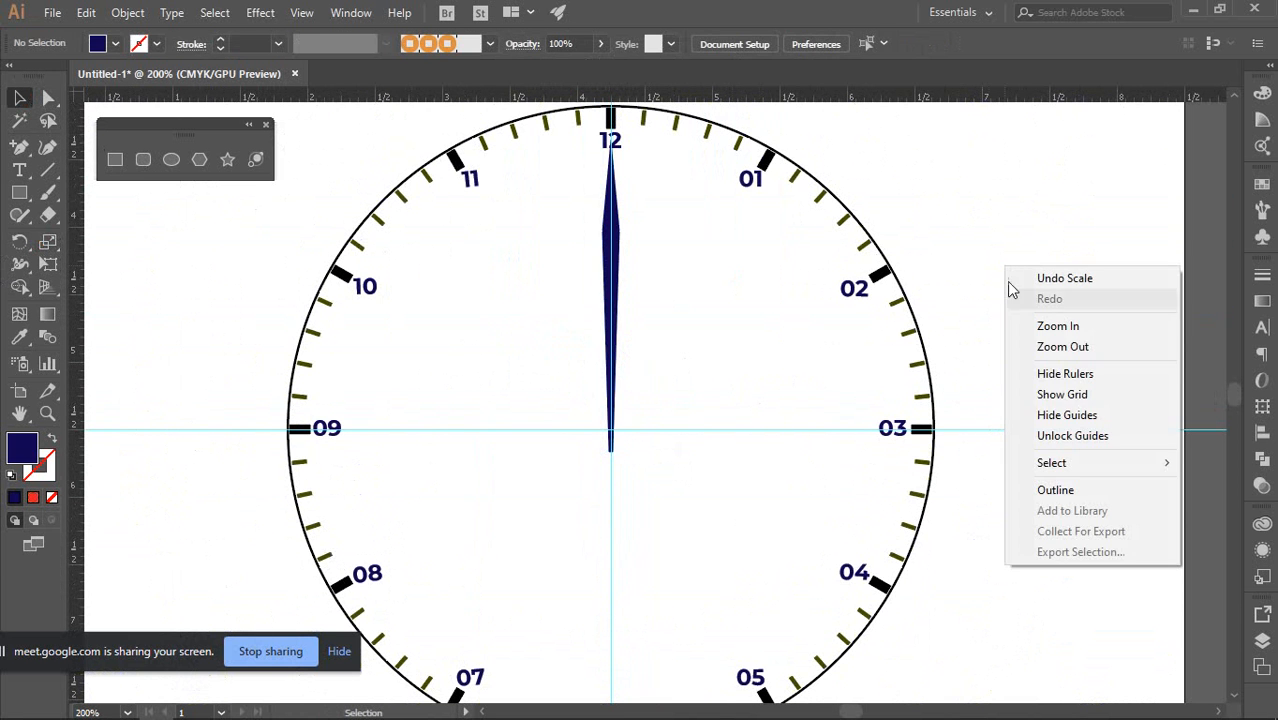
pyautogui.click(1067, 418)
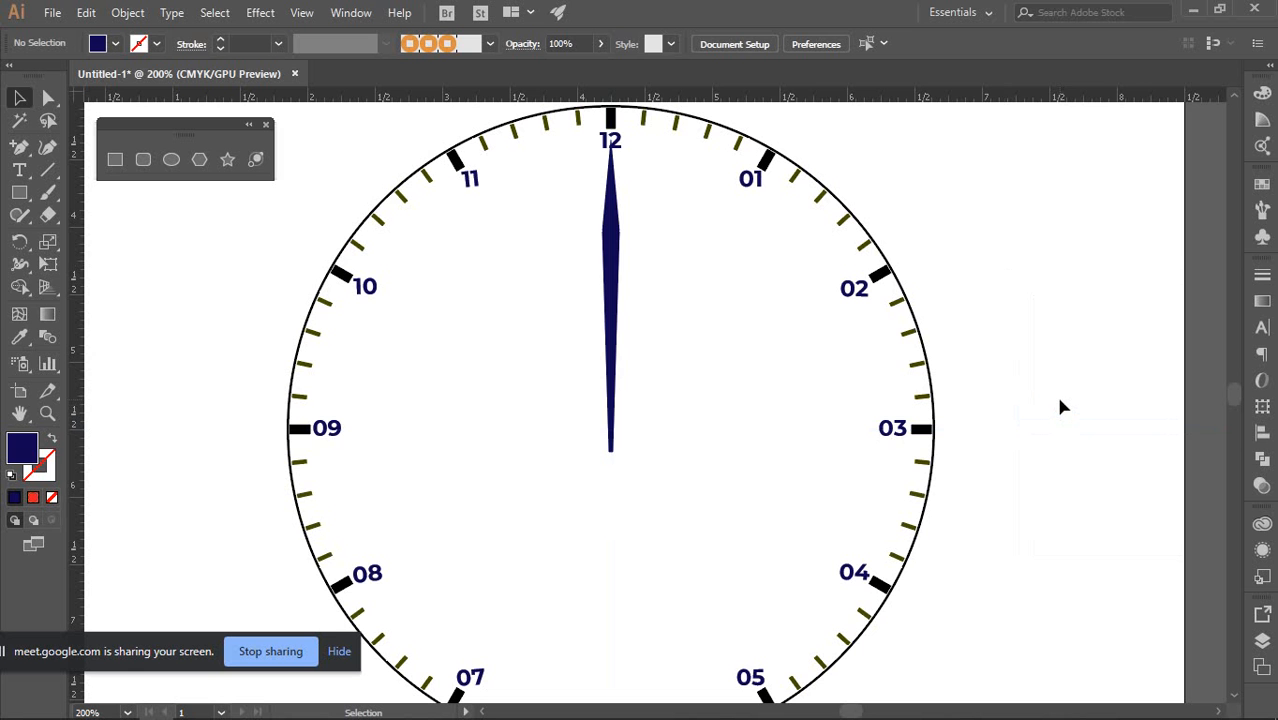
pyautogui.click(615, 212)
pyautogui.scroll(5, 683, 654)
pyautogui.moveTo(568, 372); pyautogui.dragTo(837, 630)
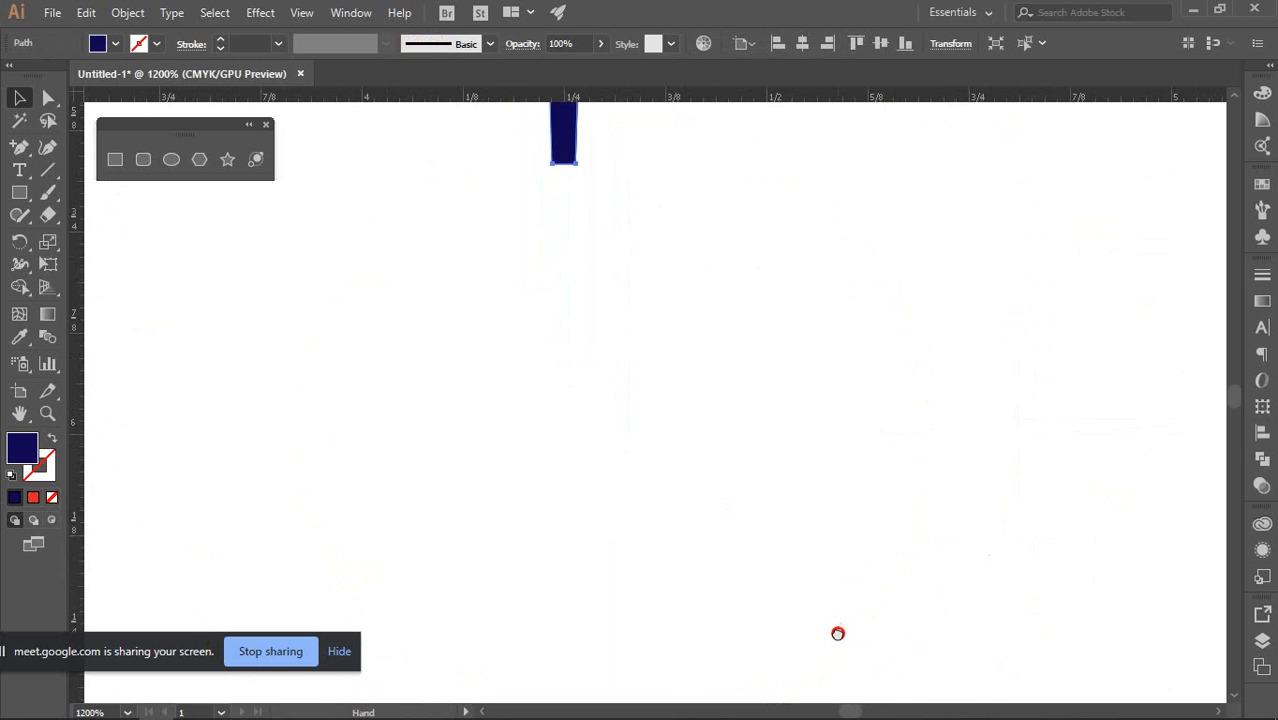
pyautogui.scroll(2, 785, 523)
pyautogui.rightClick(692, 308)
pyautogui.click(765, 451)
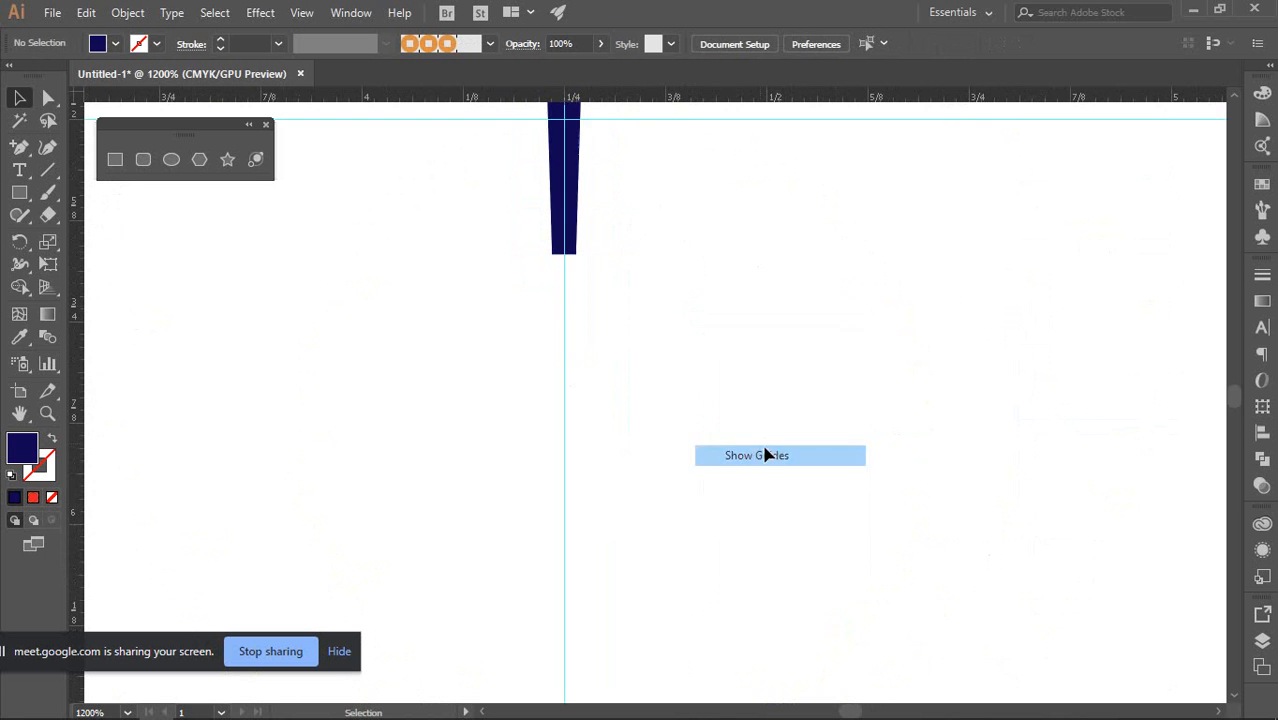
# Add an anchor point to the clock hand's bottom edge where it crosses the vertical guide
pyautogui.click(558, 216)
pyautogui.scroll(4, 583, 235)
pyautogui.moveTo(590, 285); pyautogui.dragTo(724, 417)
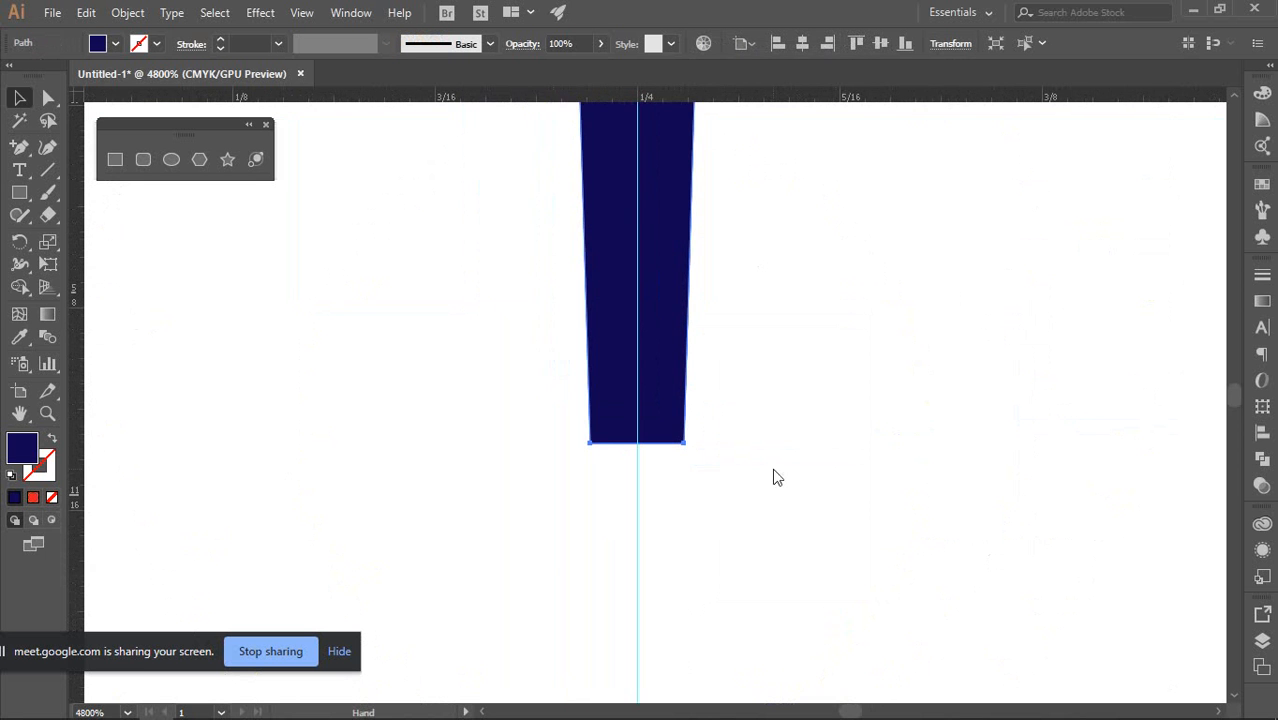
pyautogui.click(19, 146)
pyautogui.scroll(5, 630, 400)
pyautogui.moveTo(1078, 497); pyautogui.dragTo(543, 417)
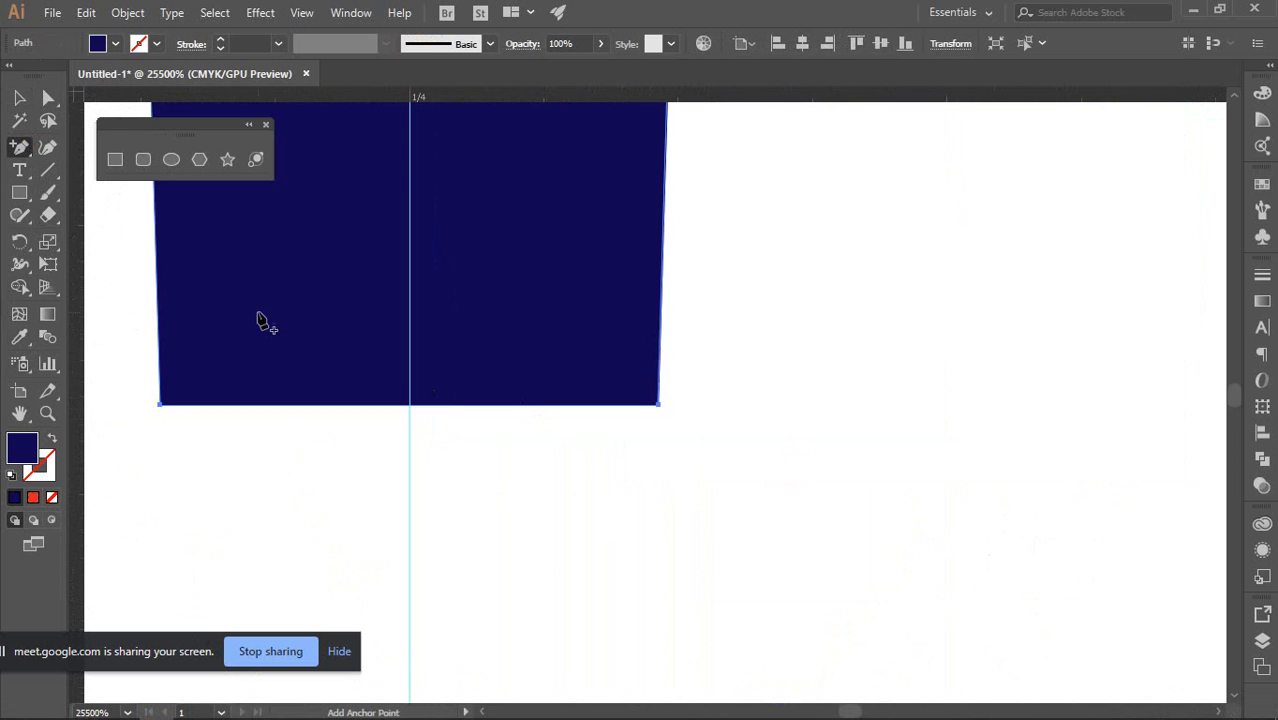
pyautogui.hotkey('ctrl', '+')
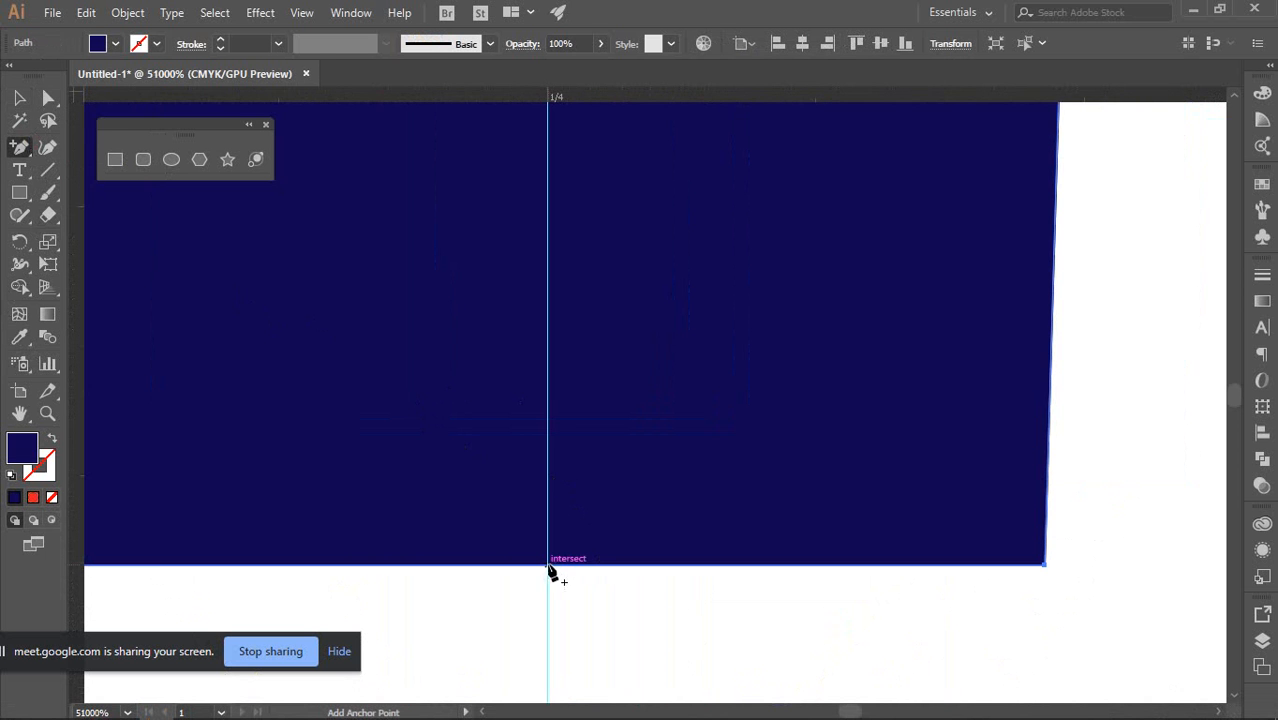
pyautogui.click(548, 567)
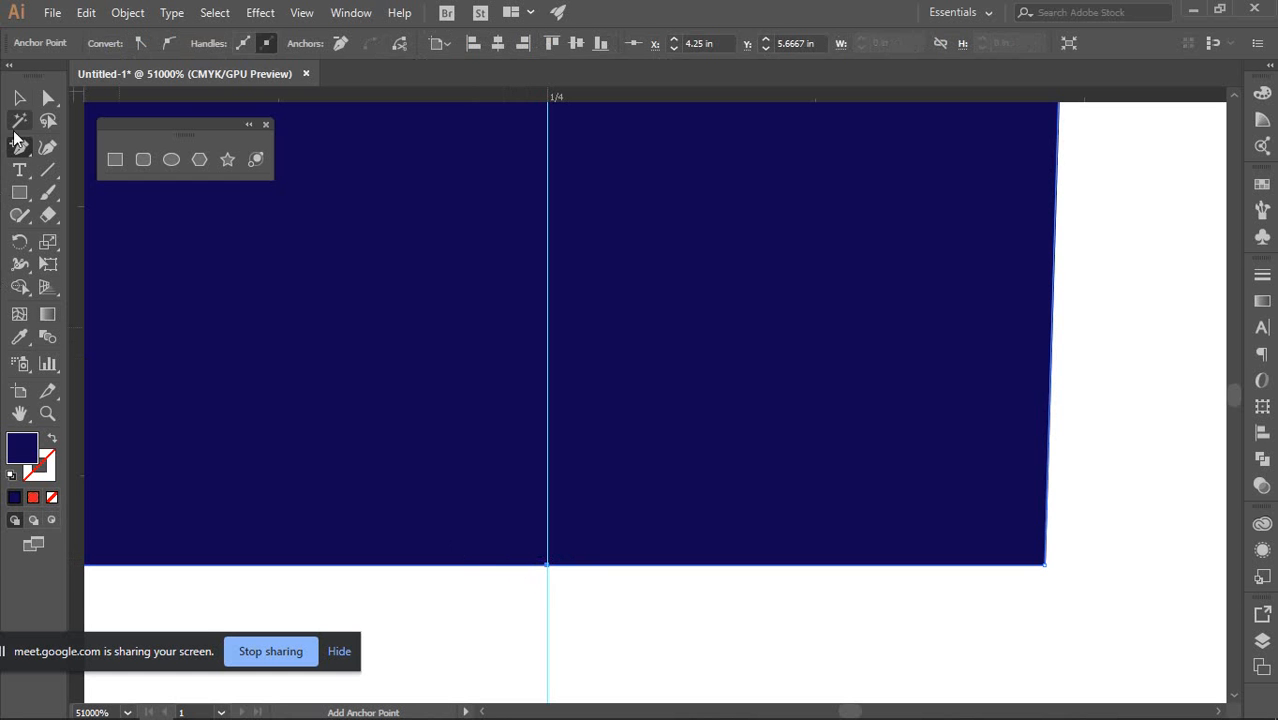
pyautogui.click(18, 100)
pyautogui.scroll(-6, 470, 396)
pyautogui.click(838, 360)
# Examine the clock hand's tapered shape and its base against the centre guides
pyautogui.moveTo(856, 388); pyautogui.dragTo(894, 516)
pyautogui.scroll(-2, 824, 446)
pyautogui.scroll(-2, 816, 440)
pyautogui.click(763, 324)
pyautogui.scroll(3, 754, 326)
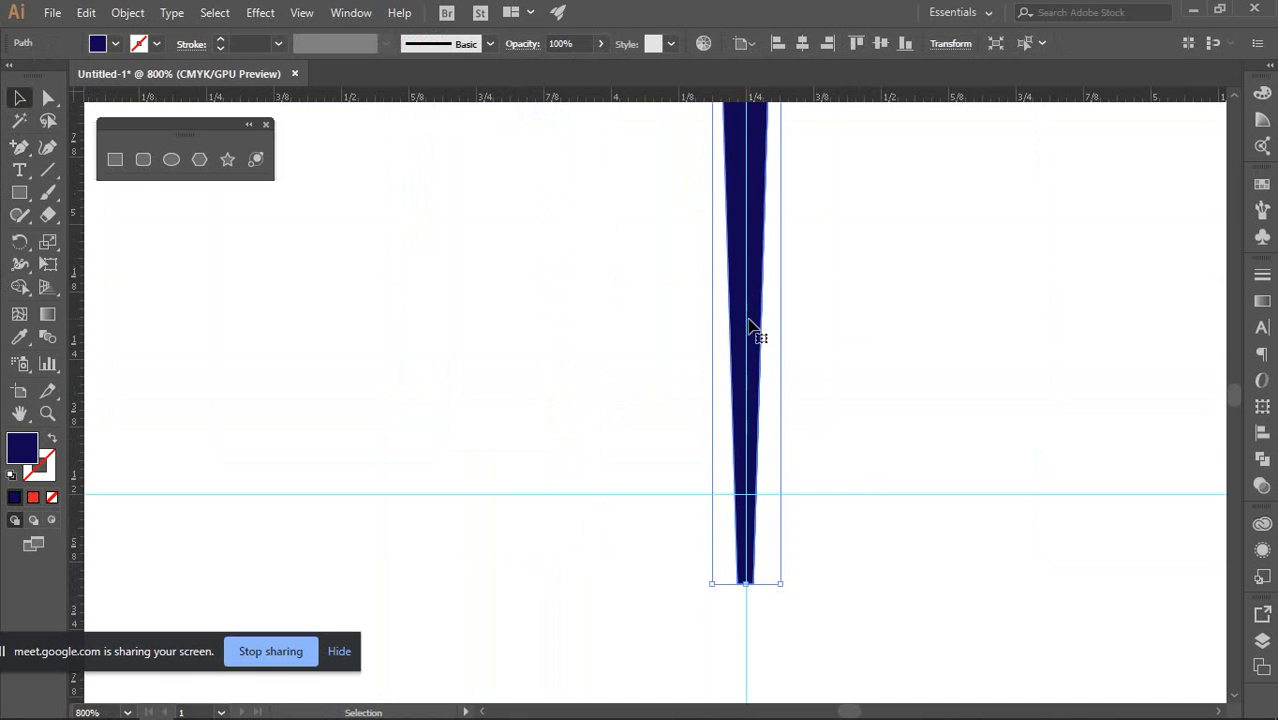
pyautogui.scroll(-3, 753, 326)
pyautogui.scroll(2, 645, 449)
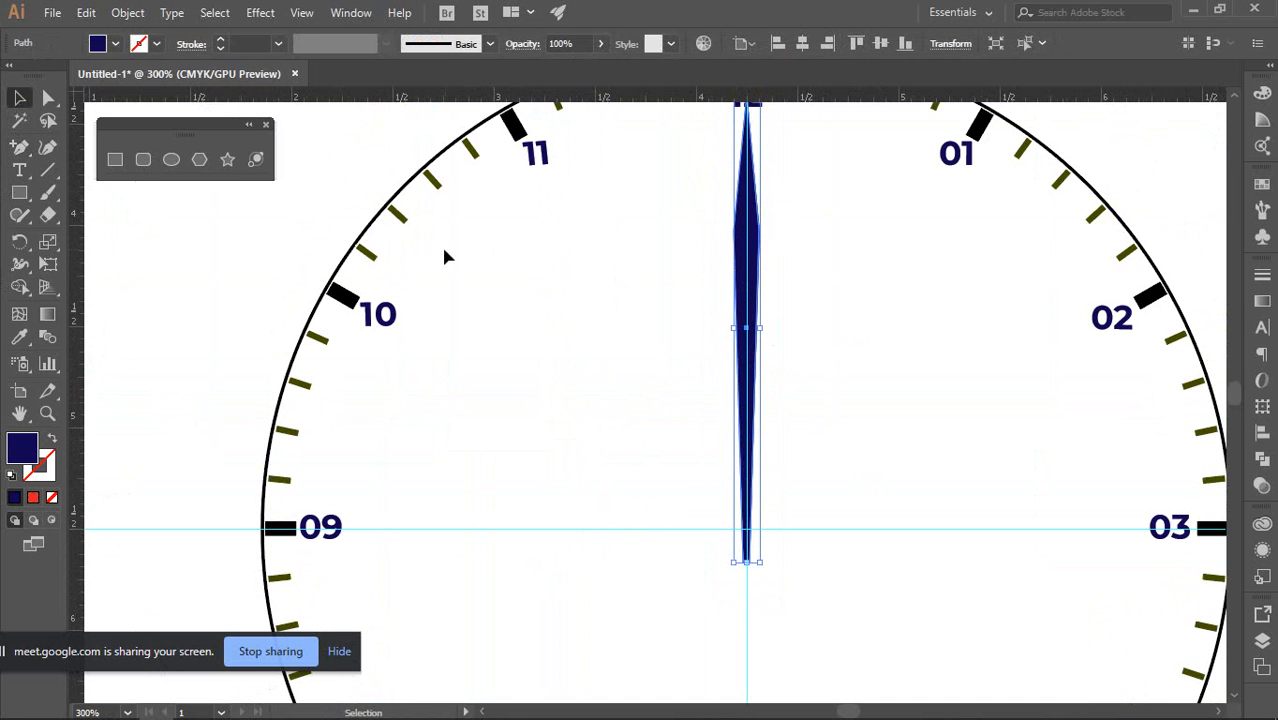
# Draw a straight vertical path about 4.2 in long on the vertical guide, from above the clock through the hand to below the centre
pyautogui.moveTo(19, 146); pyautogui.dragTo(42, 145)
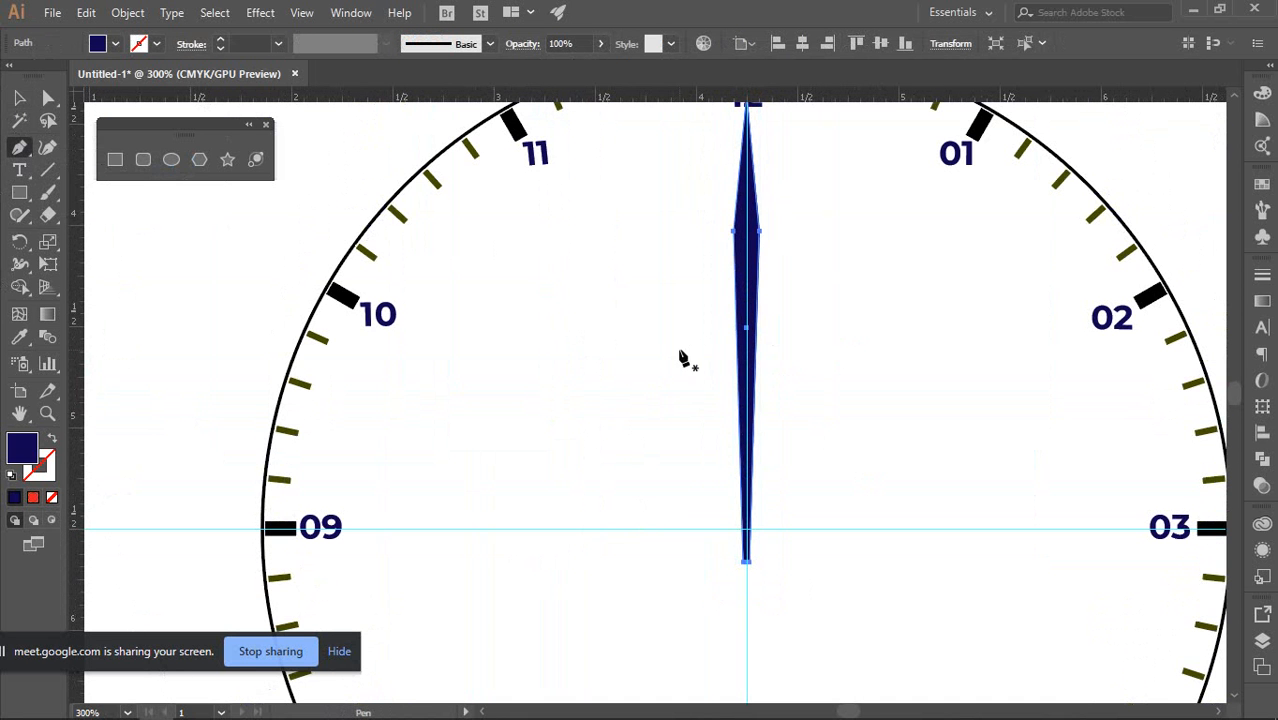
pyautogui.click(19, 97)
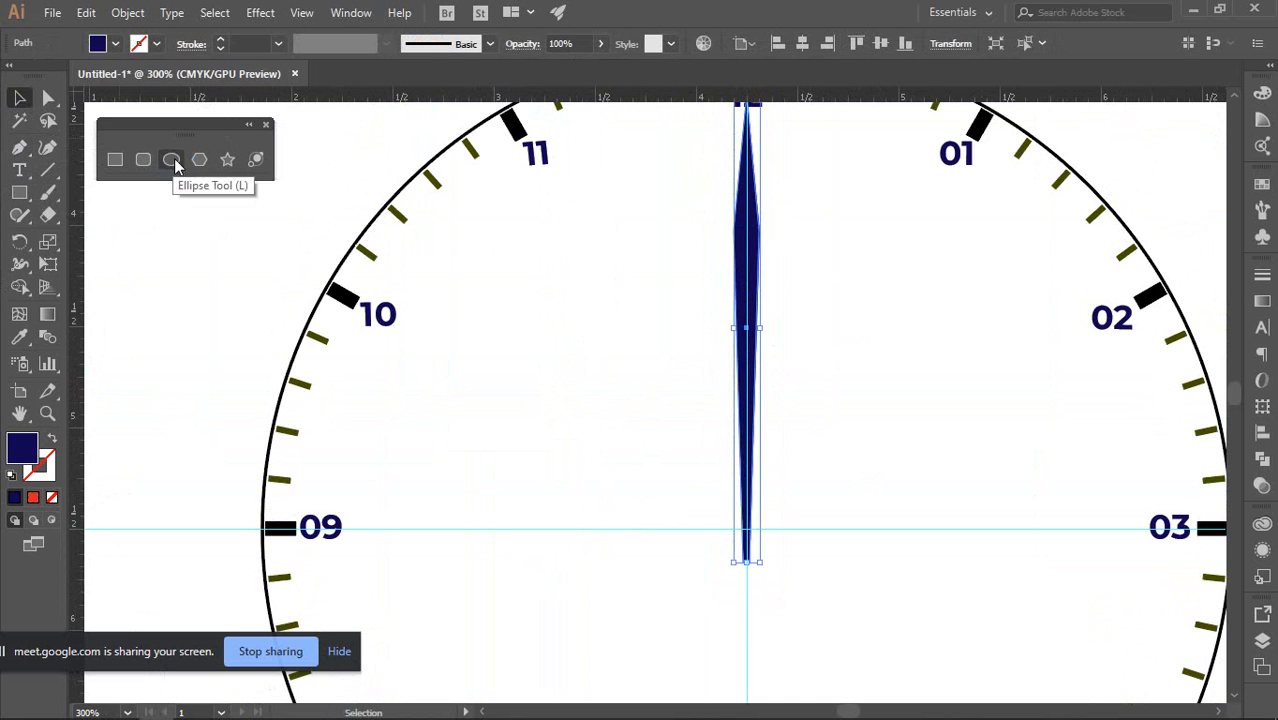
pyautogui.click(451, 322)
pyautogui.scroll(-3, 451, 322)
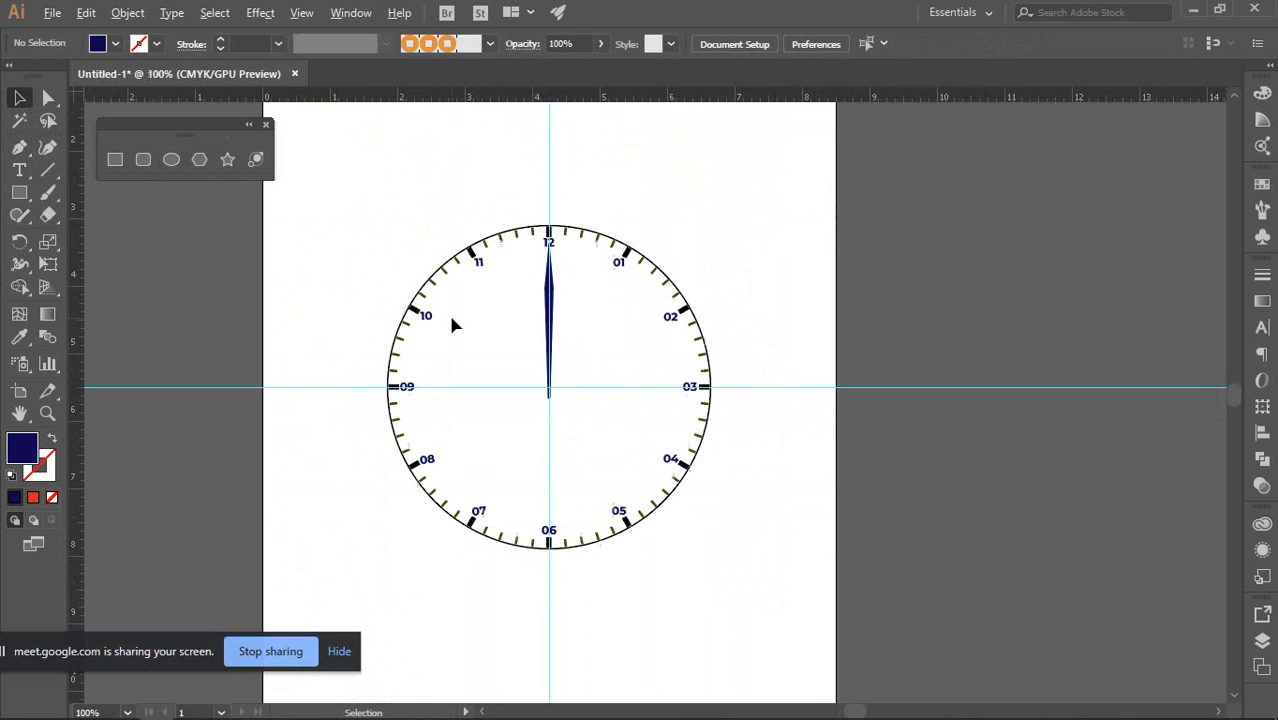
pyautogui.click(19, 146)
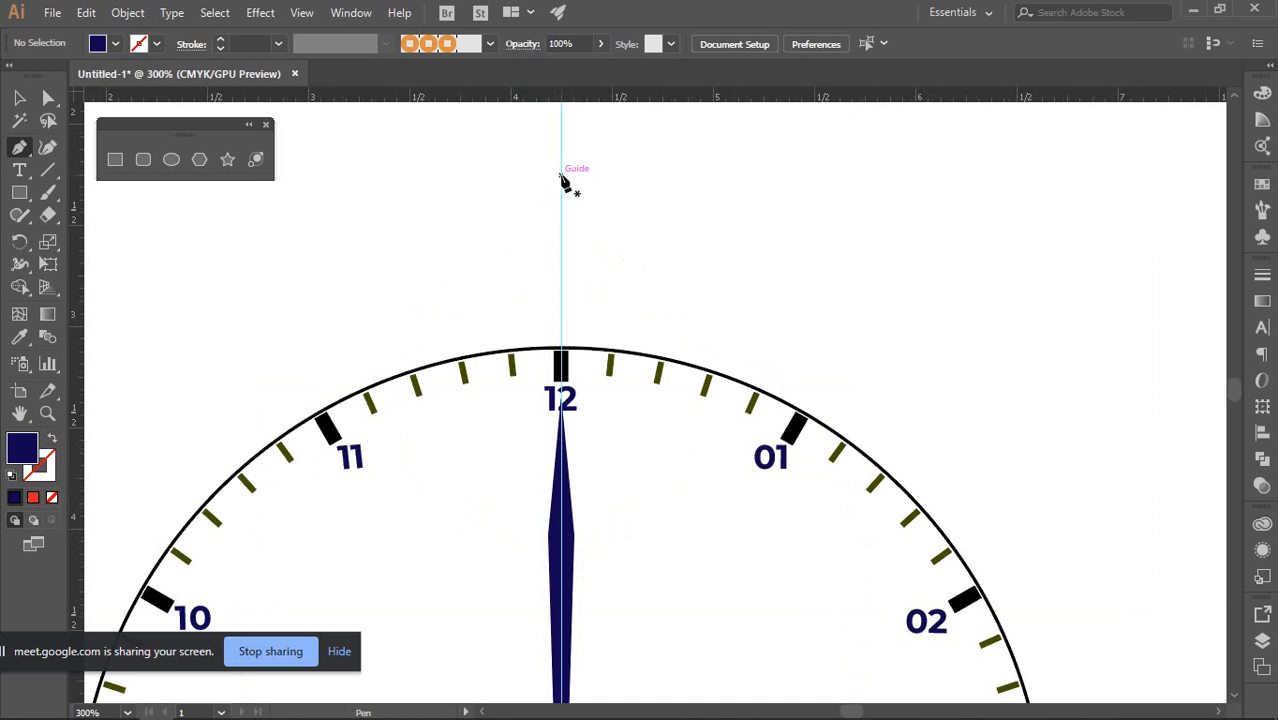
pyautogui.click(561, 177)
pyautogui.hotkey('ctrl', '-')
pyautogui.hotkey('ctrl', '-')
pyautogui.hotkey('ctrl', '-')
pyautogui.hotkey('ctrl', '-')
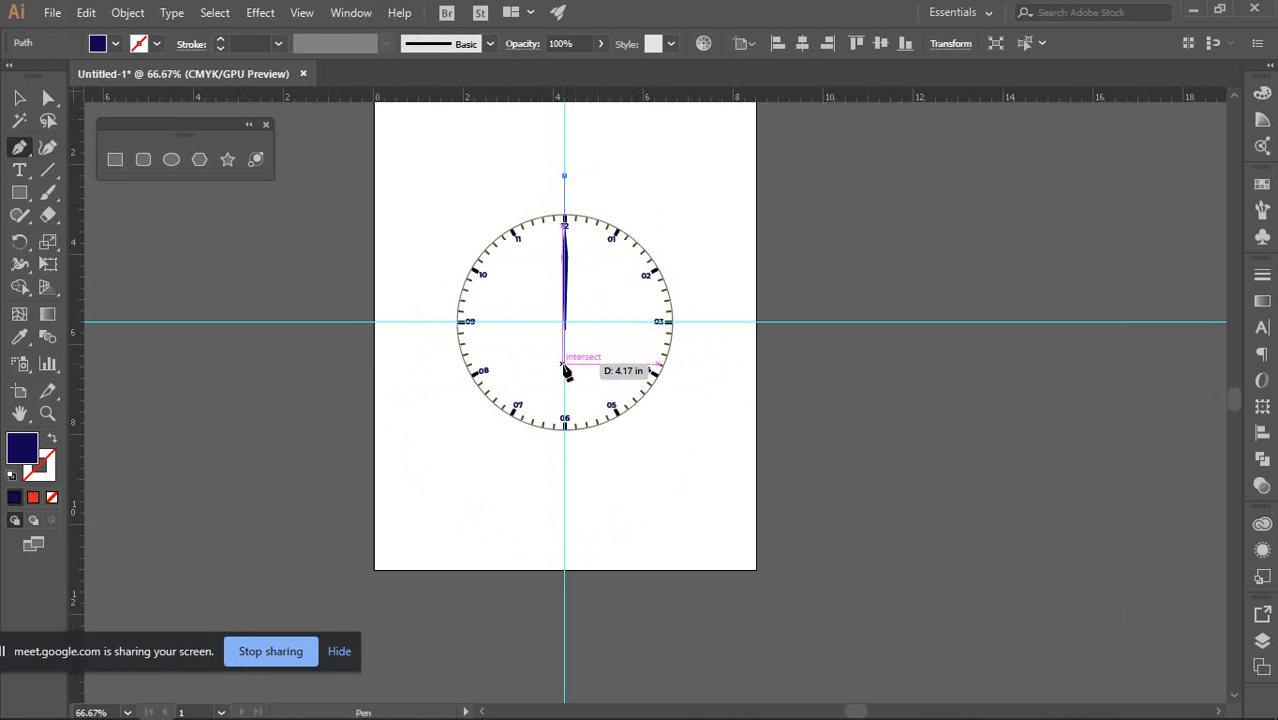
pyautogui.click(565, 367)
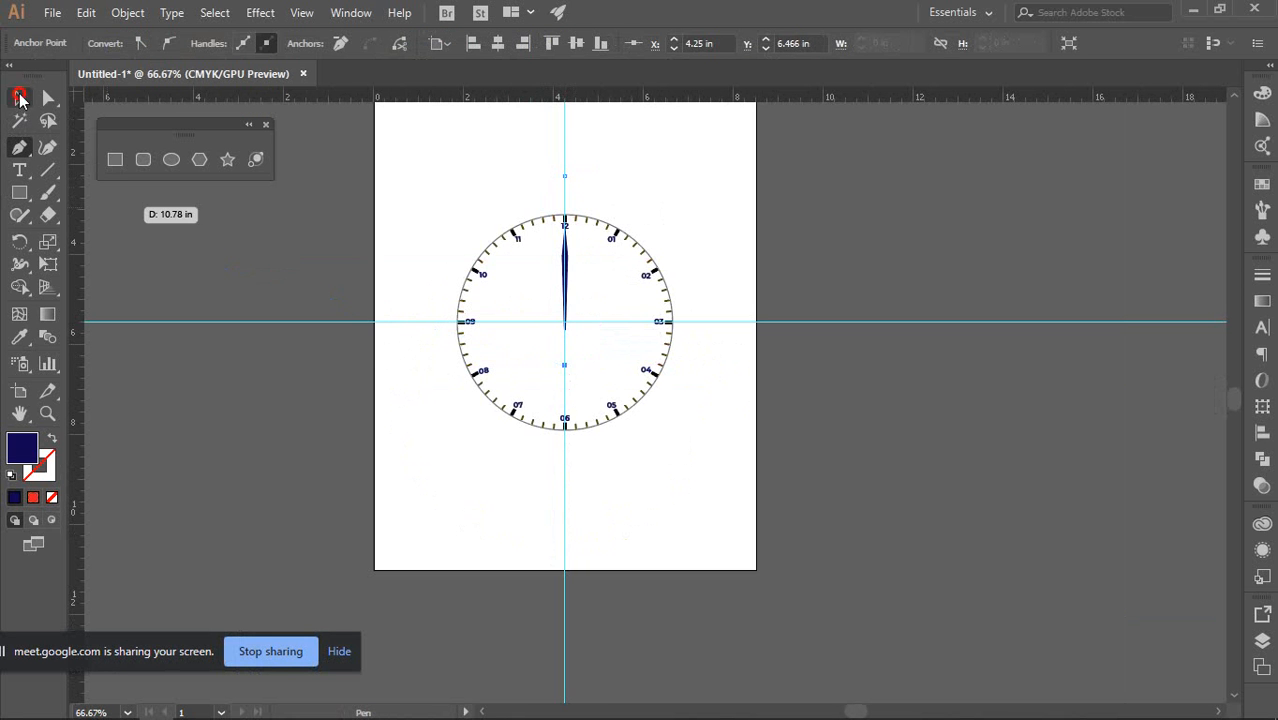
# Swap the vertical path's fill and stroke to give it a navy stroke with no fill, and deselect it
pyautogui.click(19, 97)
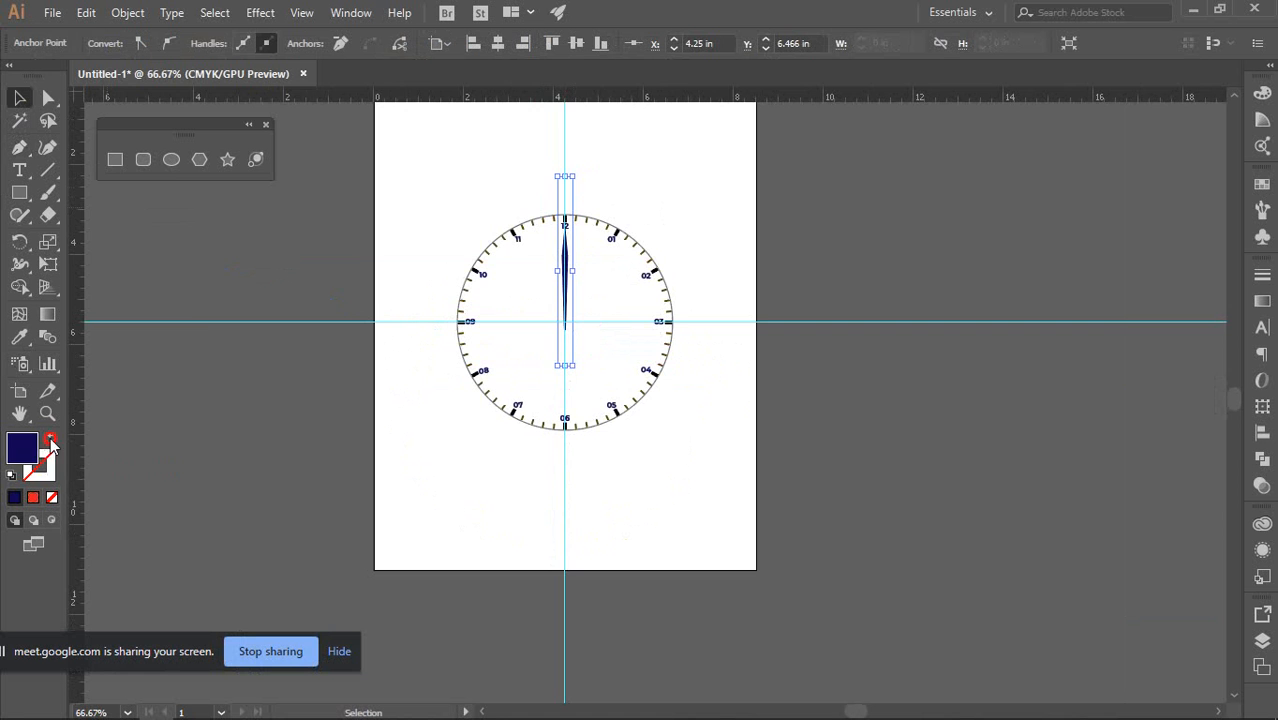
pyautogui.click(50, 441)
pyautogui.scroll(4, 561, 310)
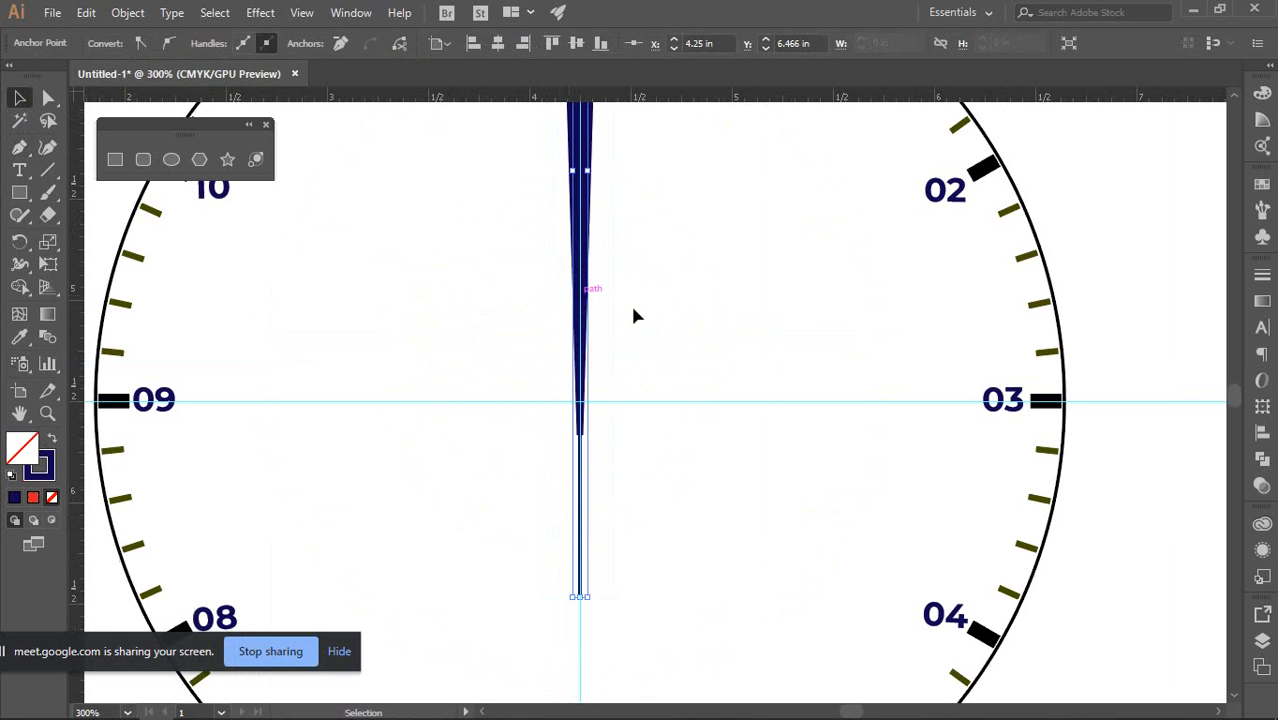
pyautogui.click(677, 332)
# Divide the clock hand along the vertical line using the Pathfinder Divide operation on both objects
pyautogui.scroll(5, 654, 273)
pyautogui.click(573, 207)
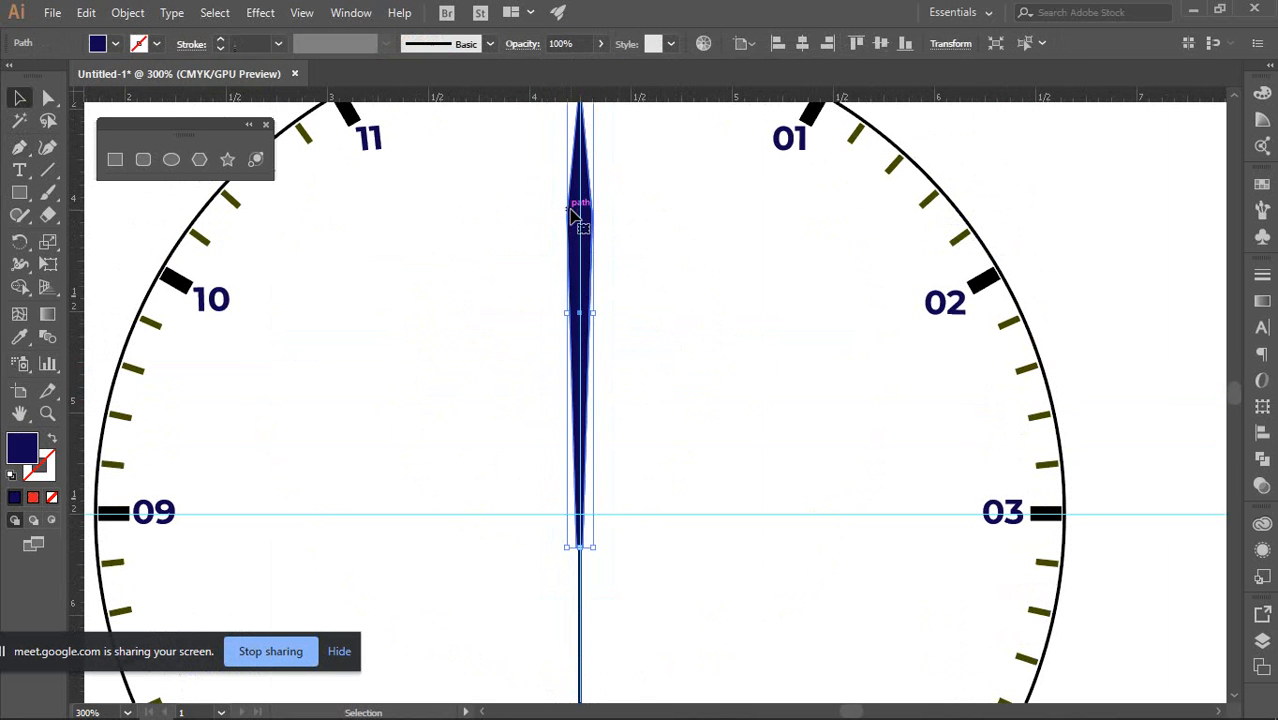
pyautogui.click(646, 287)
pyautogui.scroll(-1, 686, 305)
pyautogui.moveTo(495, 254); pyautogui.dragTo(630, 327)
pyautogui.scroll(-2, 640, 325)
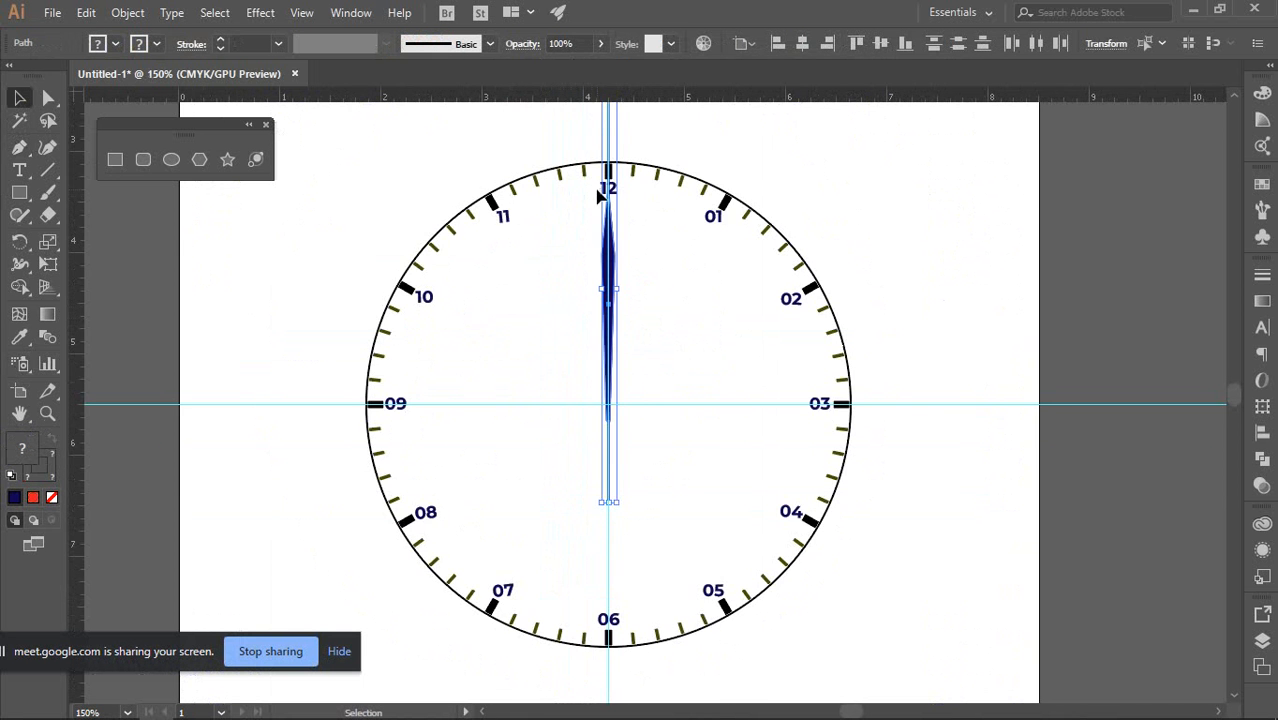
pyautogui.scroll(3, 619, 191)
pyautogui.scroll(3, 613, 352)
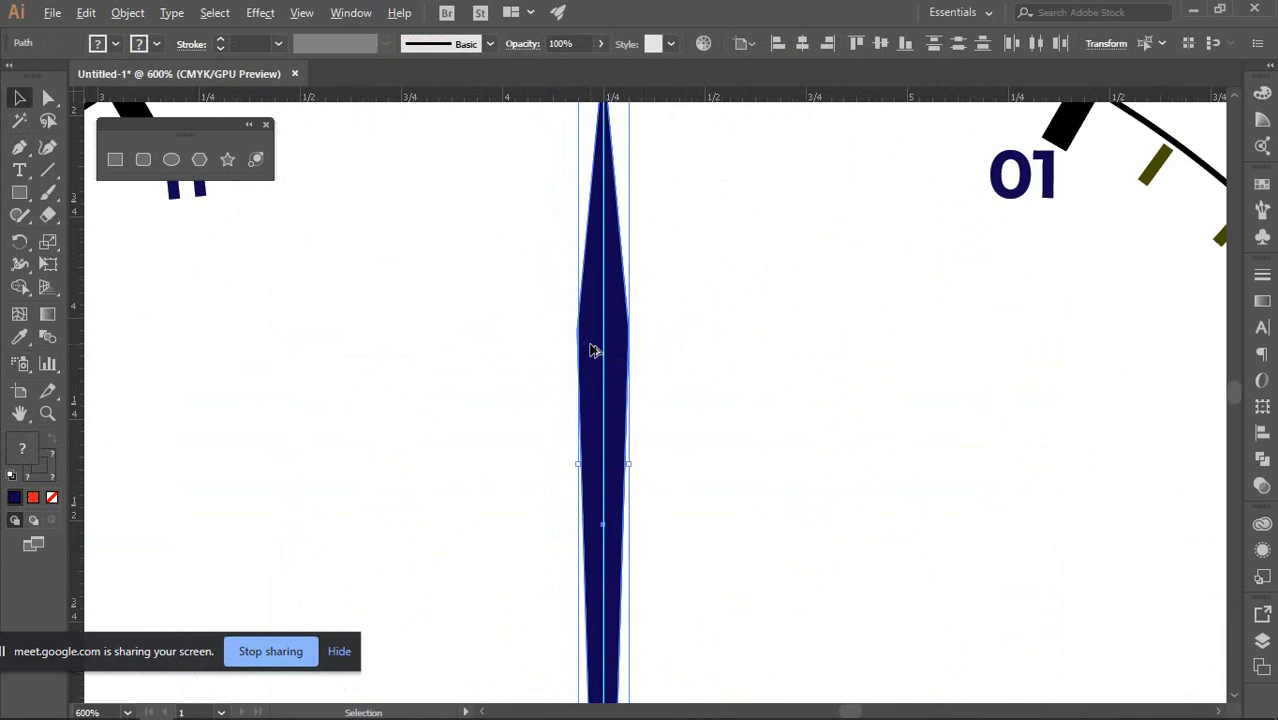
pyautogui.scroll(-3, 596, 348)
pyautogui.scroll(3, 573, 374)
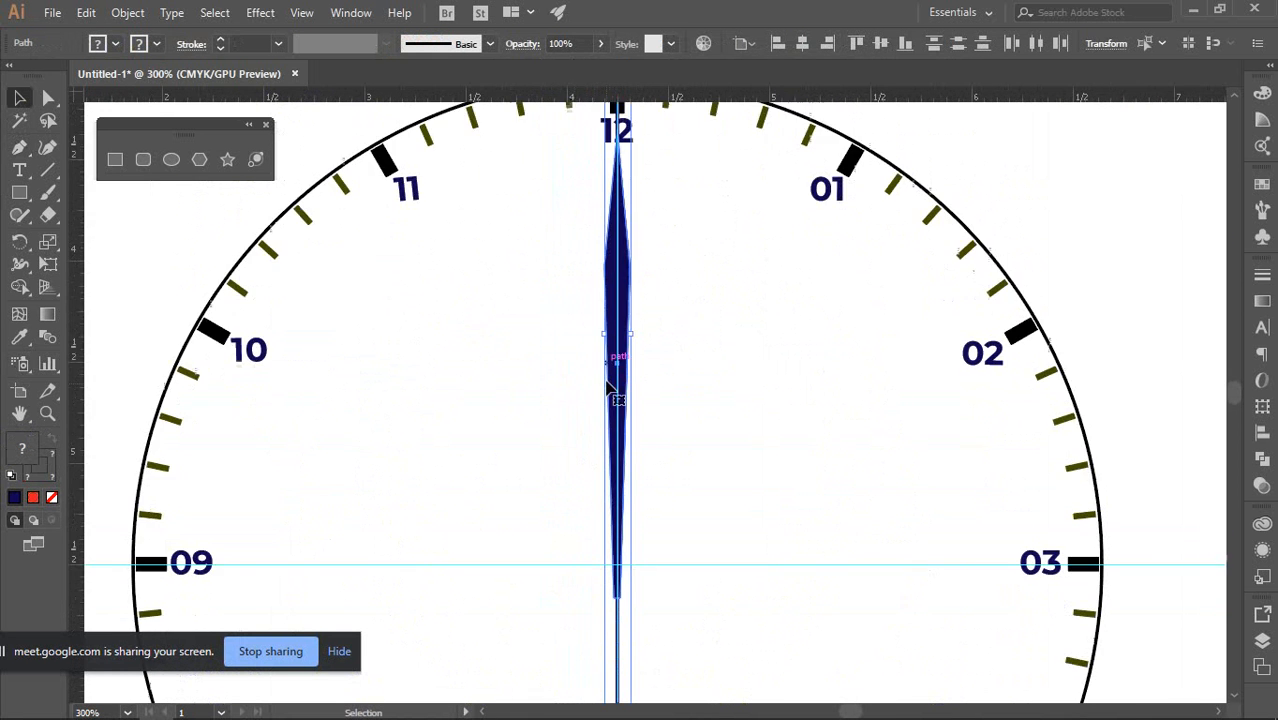
pyautogui.scroll(2, 622, 342)
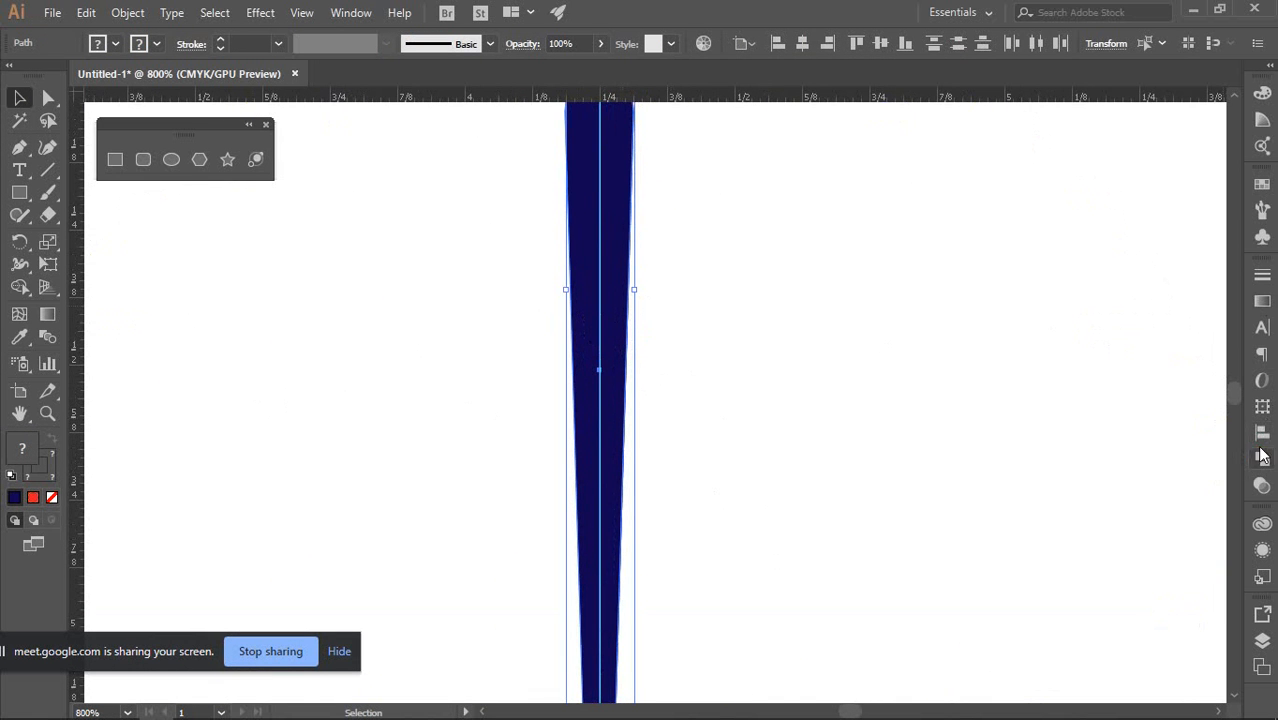
pyautogui.click(1261, 458)
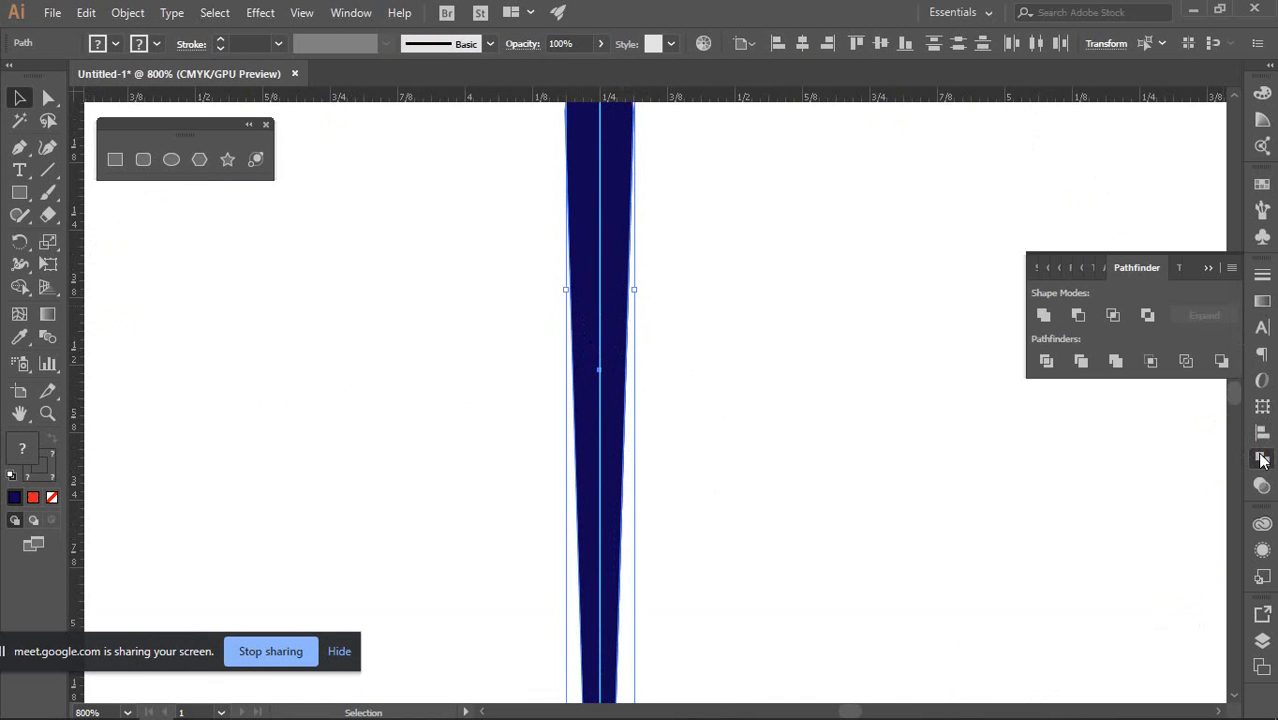
pyautogui.click(1046, 364)
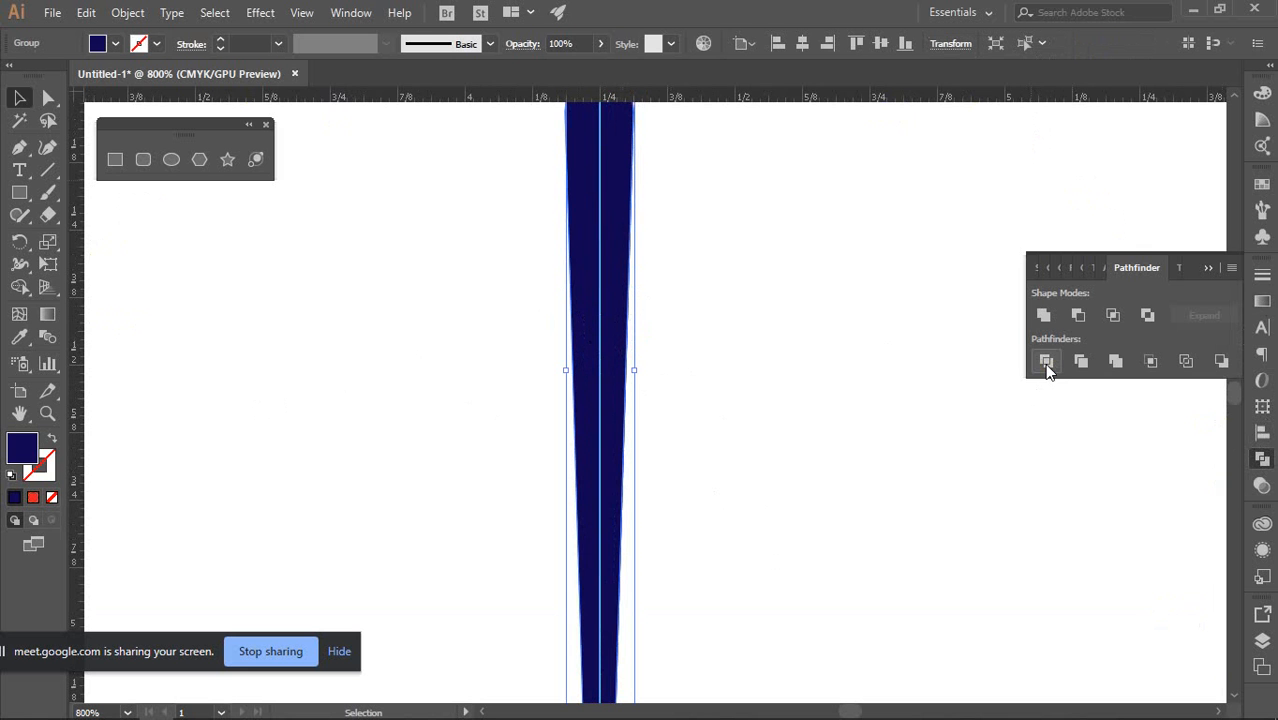
# Ungroup the divided clock hand and check that its left and right halves select separately
pyautogui.rightClick(600, 308)
pyautogui.click(648, 446)
pyautogui.click(798, 384)
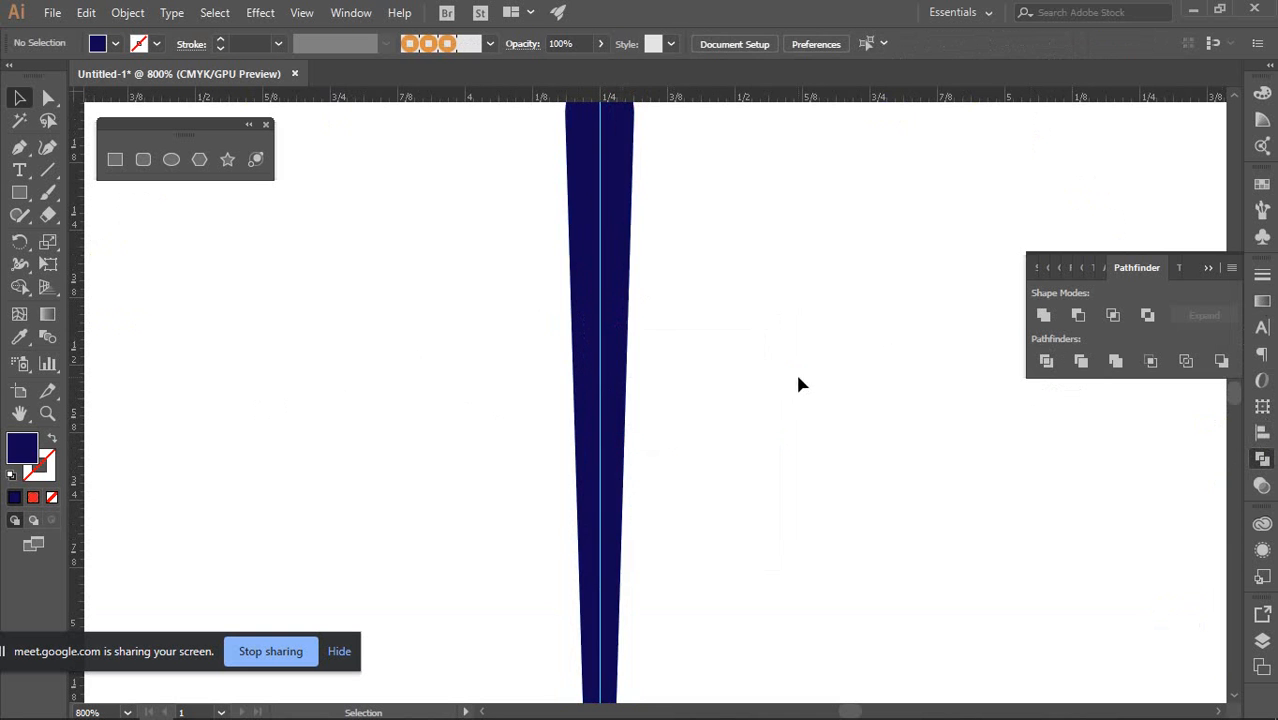
pyautogui.click(609, 300)
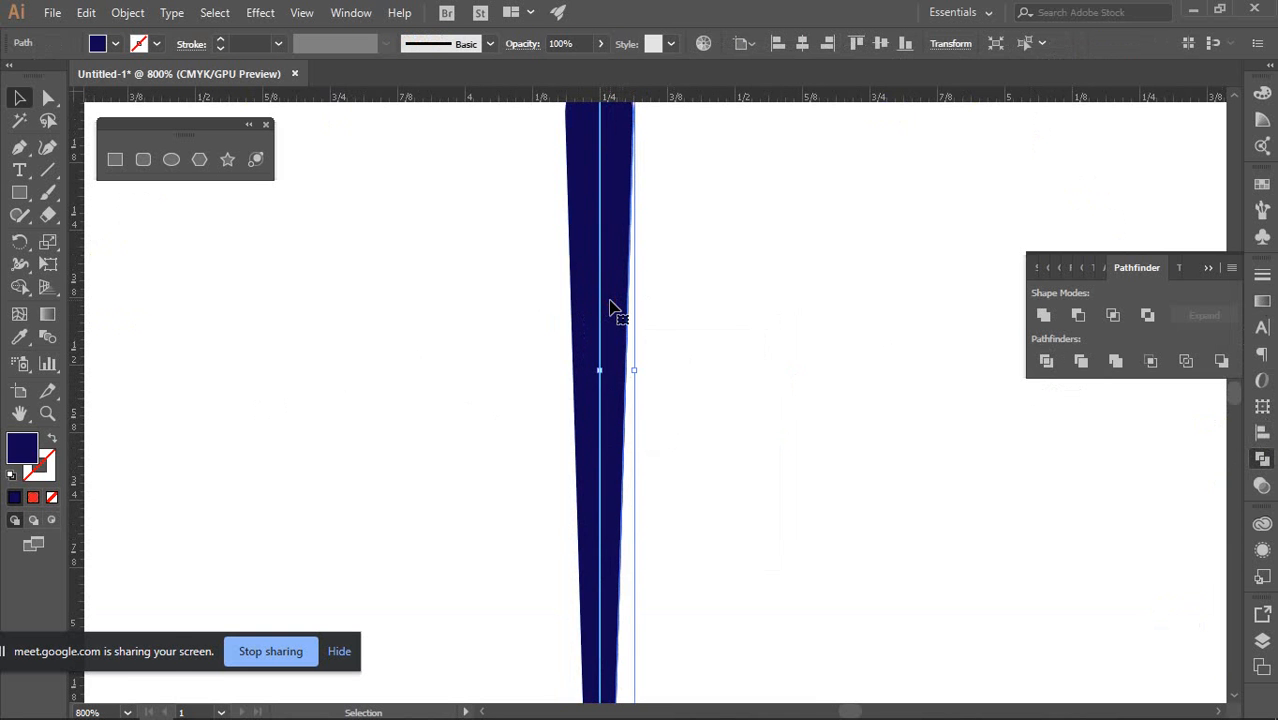
pyautogui.scroll(-5, 612, 308)
pyautogui.click(657, 294)
pyautogui.scroll(1, 613, 290)
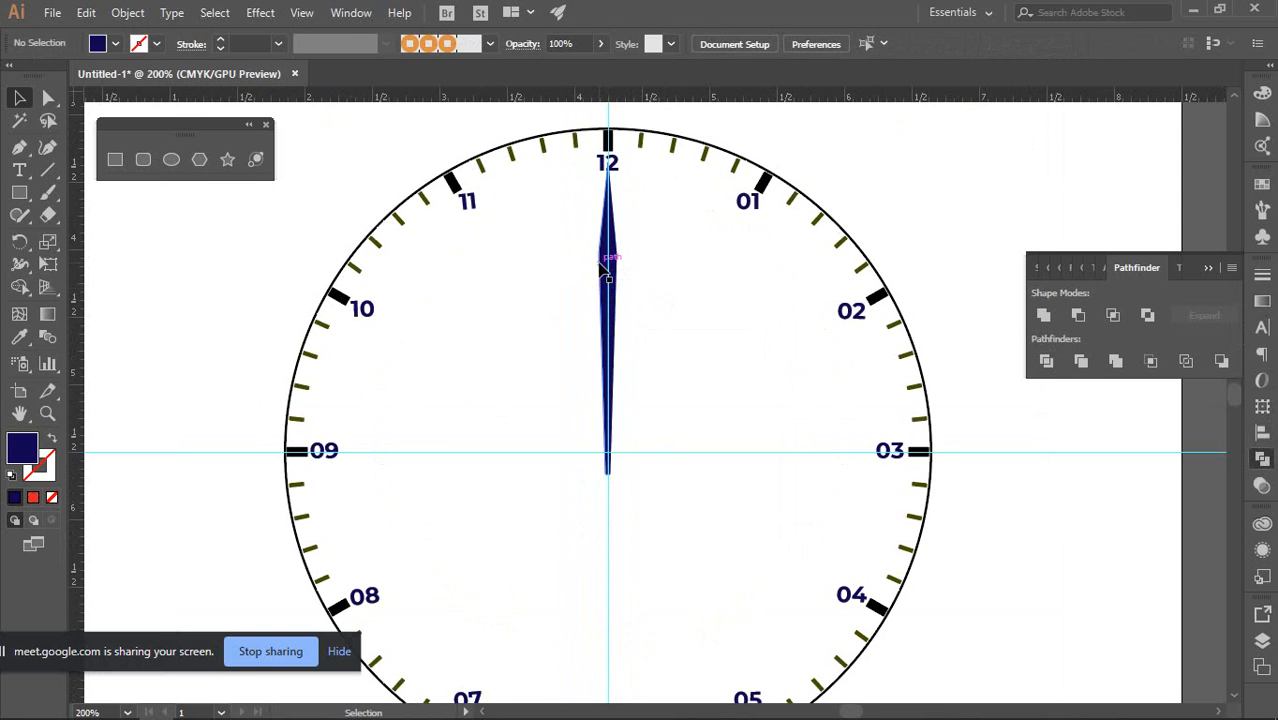
pyautogui.click(604, 262)
pyautogui.click(700, 265)
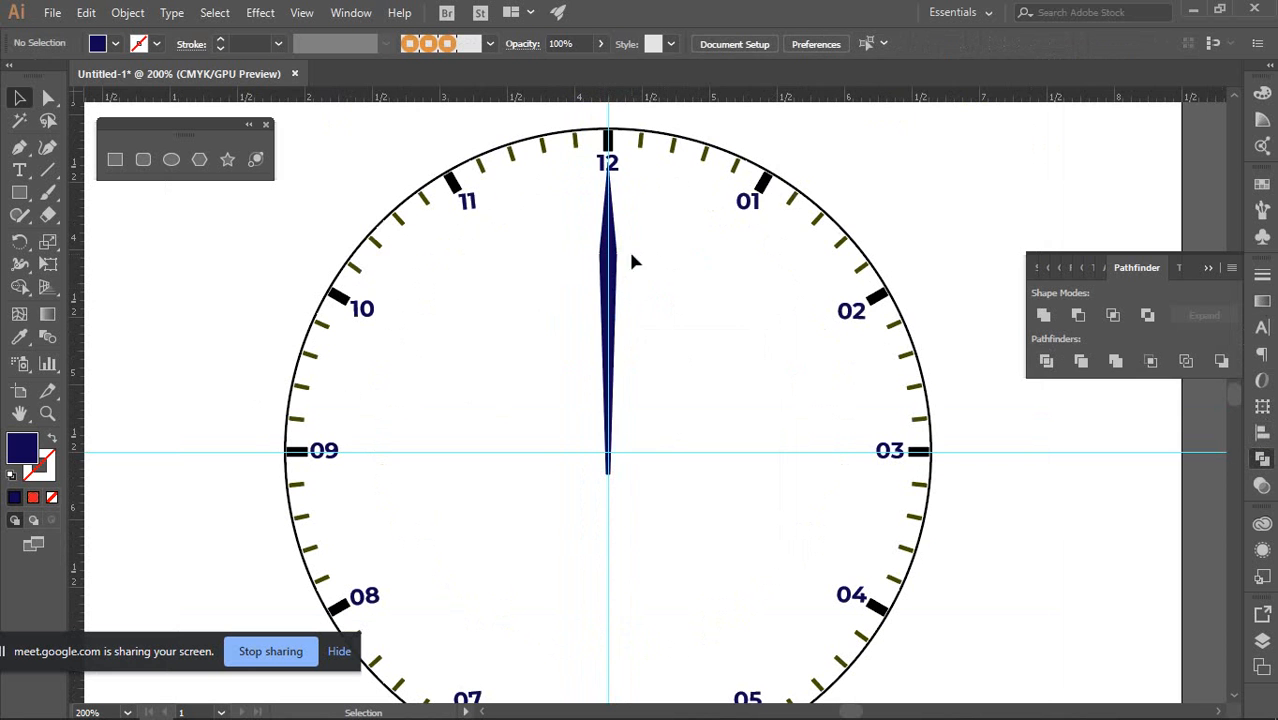
# Hide the guides and inspect the split between the clock hand's two halves
pyautogui.rightClick(645, 262)
pyautogui.click(705, 408)
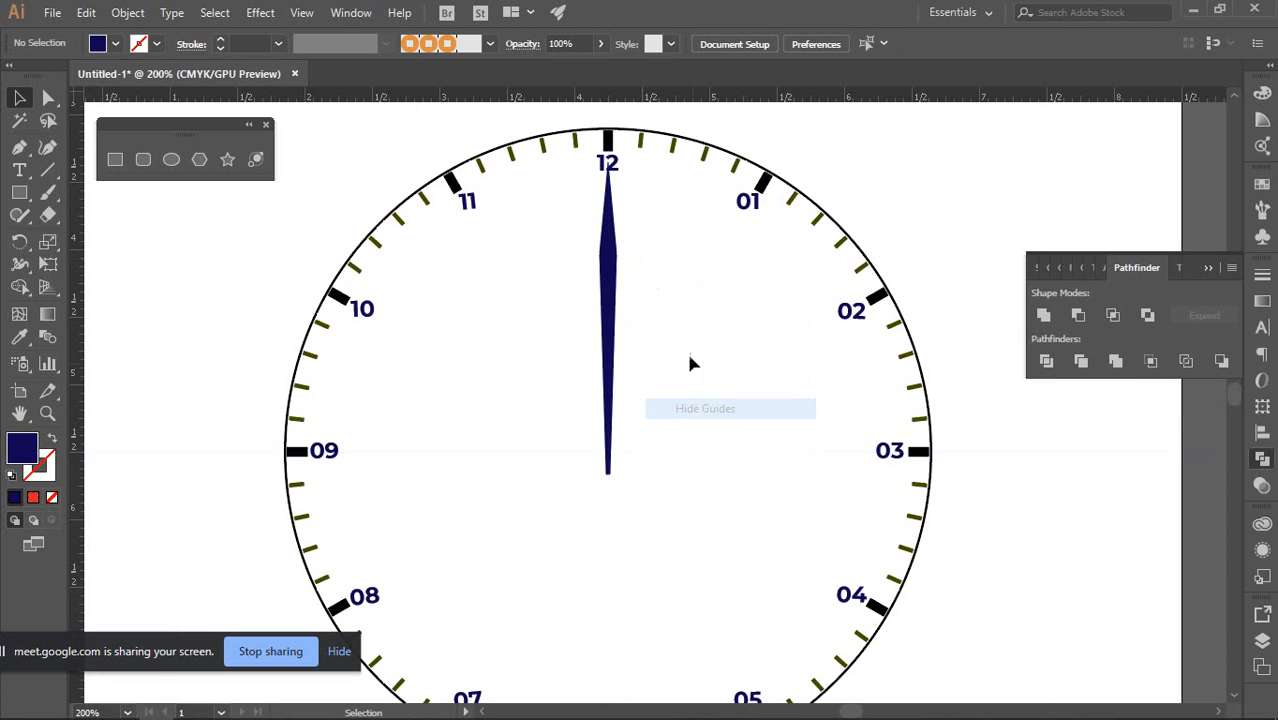
pyautogui.click(611, 256)
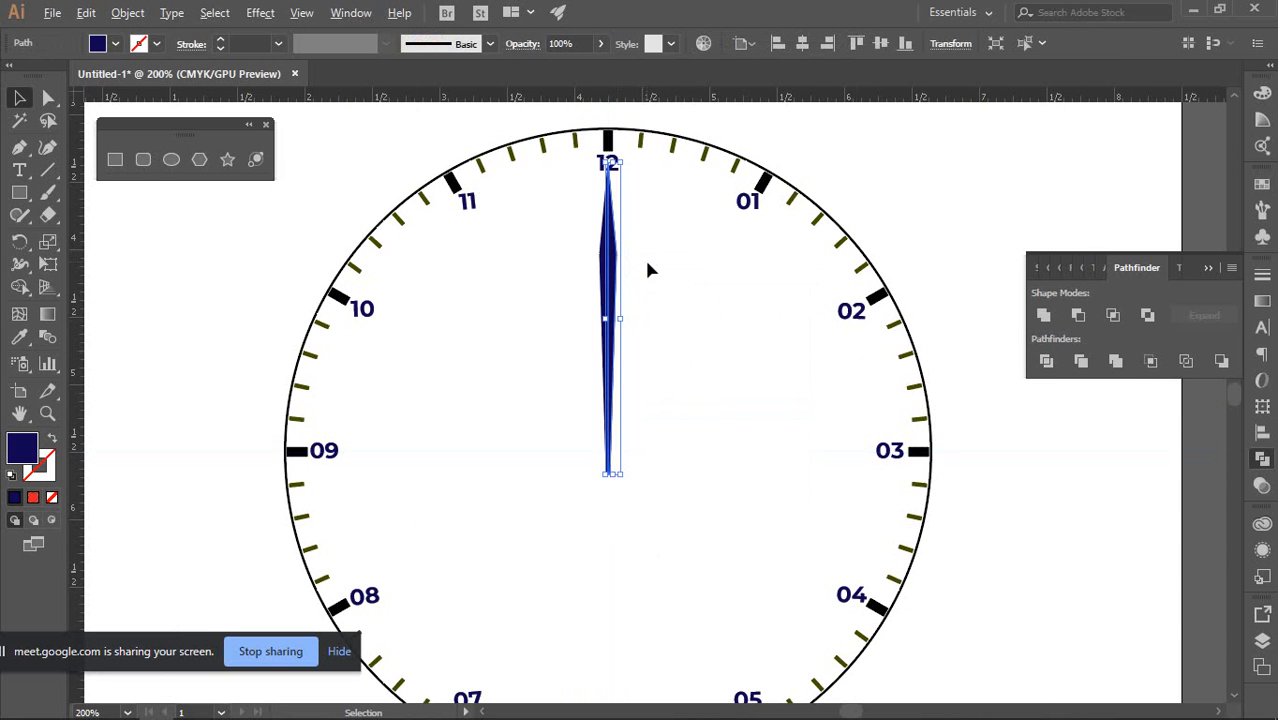
pyautogui.scroll(3, 647, 262)
pyautogui.scroll(3, 635, 290)
pyautogui.click(635, 328)
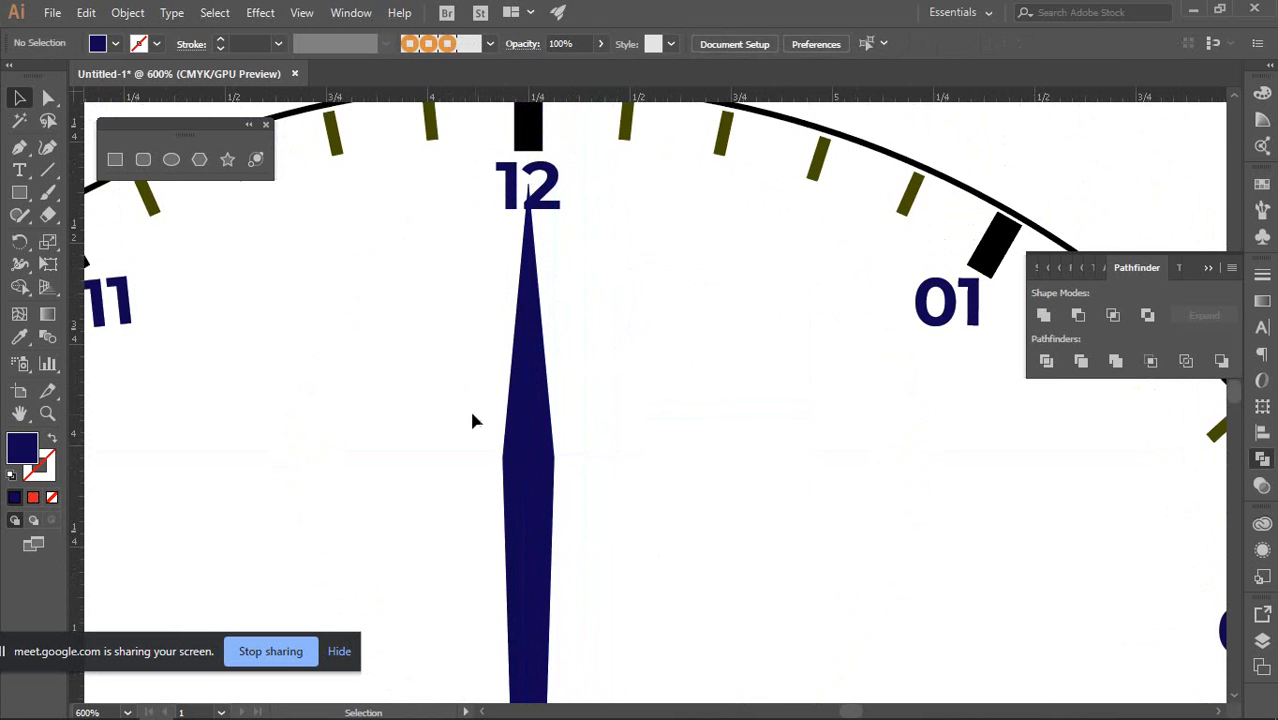
pyautogui.click(505, 422)
pyautogui.click(664, 406)
# Darken the clock hand's right half by setting its fill's black value to 80%, and deselect it
pyautogui.click(543, 450)
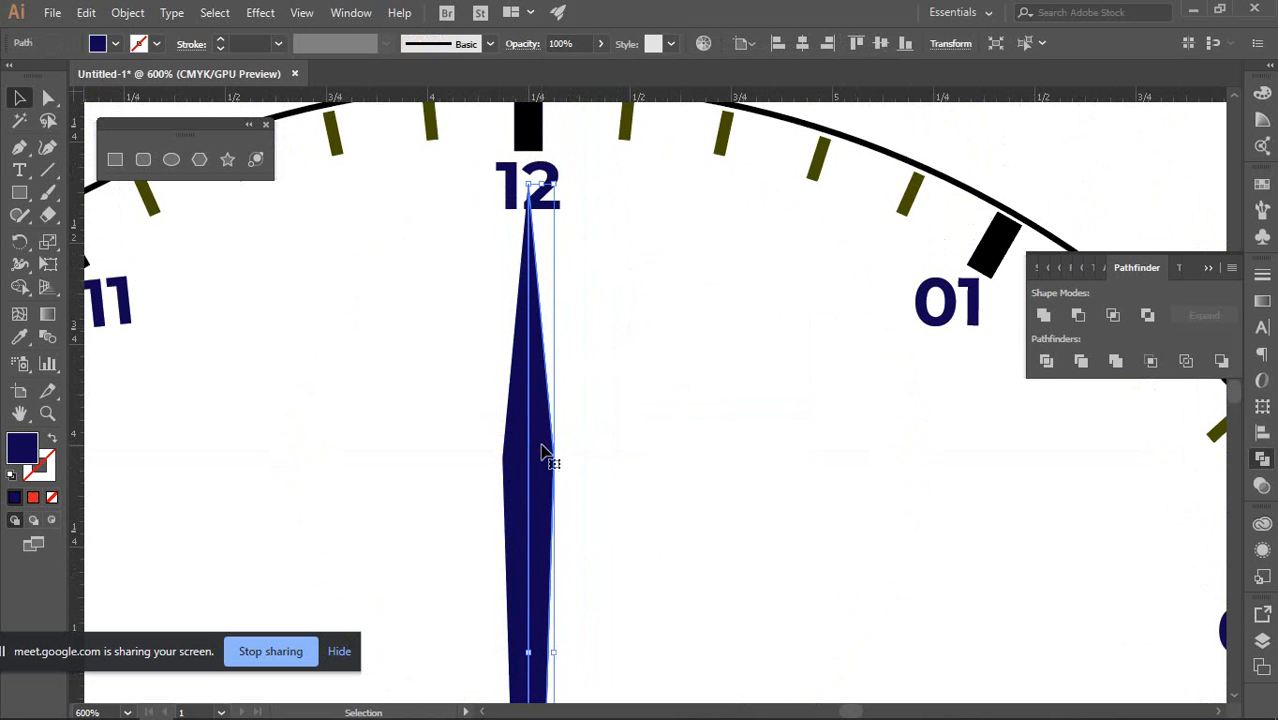
pyautogui.click(1262, 92)
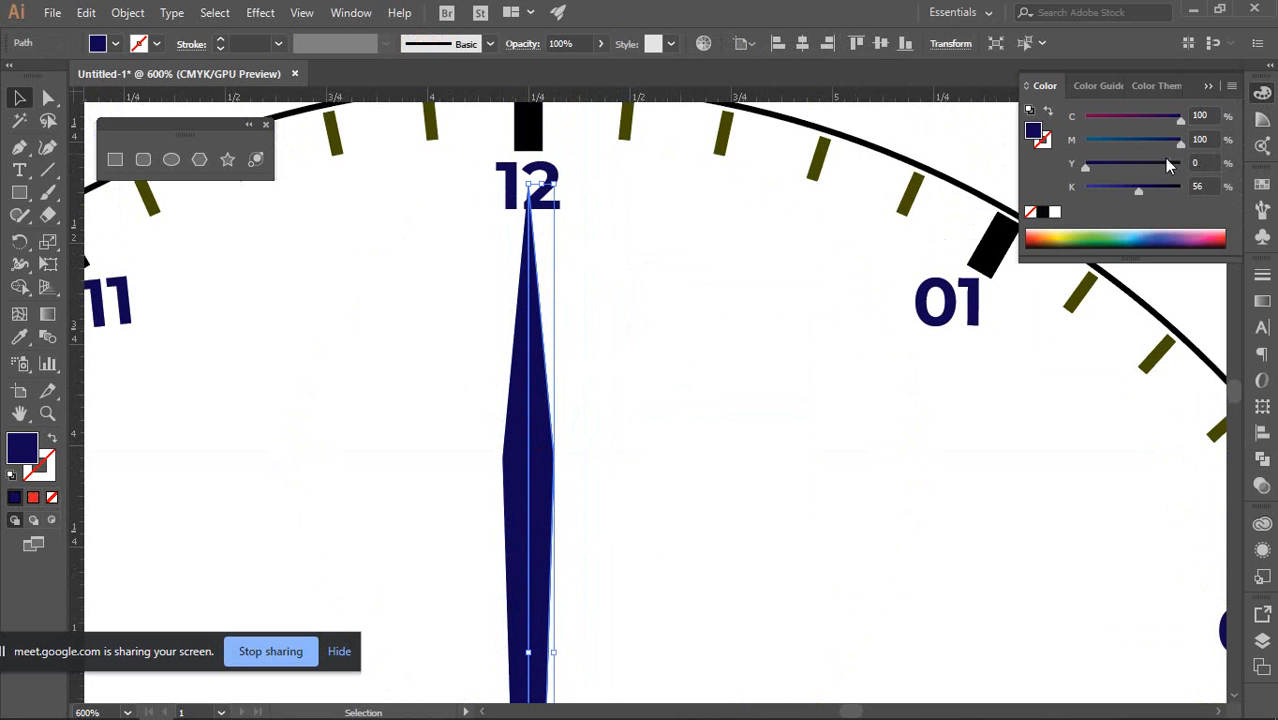
pyautogui.click(1160, 190)
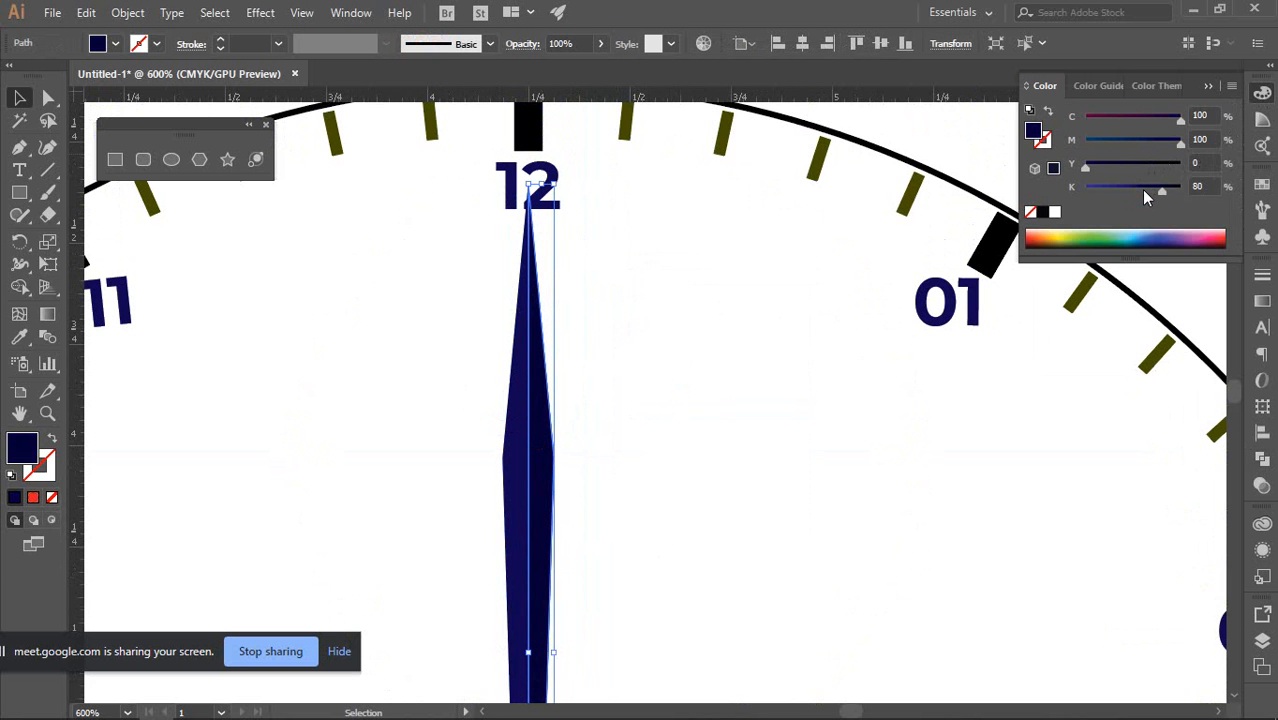
pyautogui.click(793, 348)
pyautogui.scroll(-2, 780, 340)
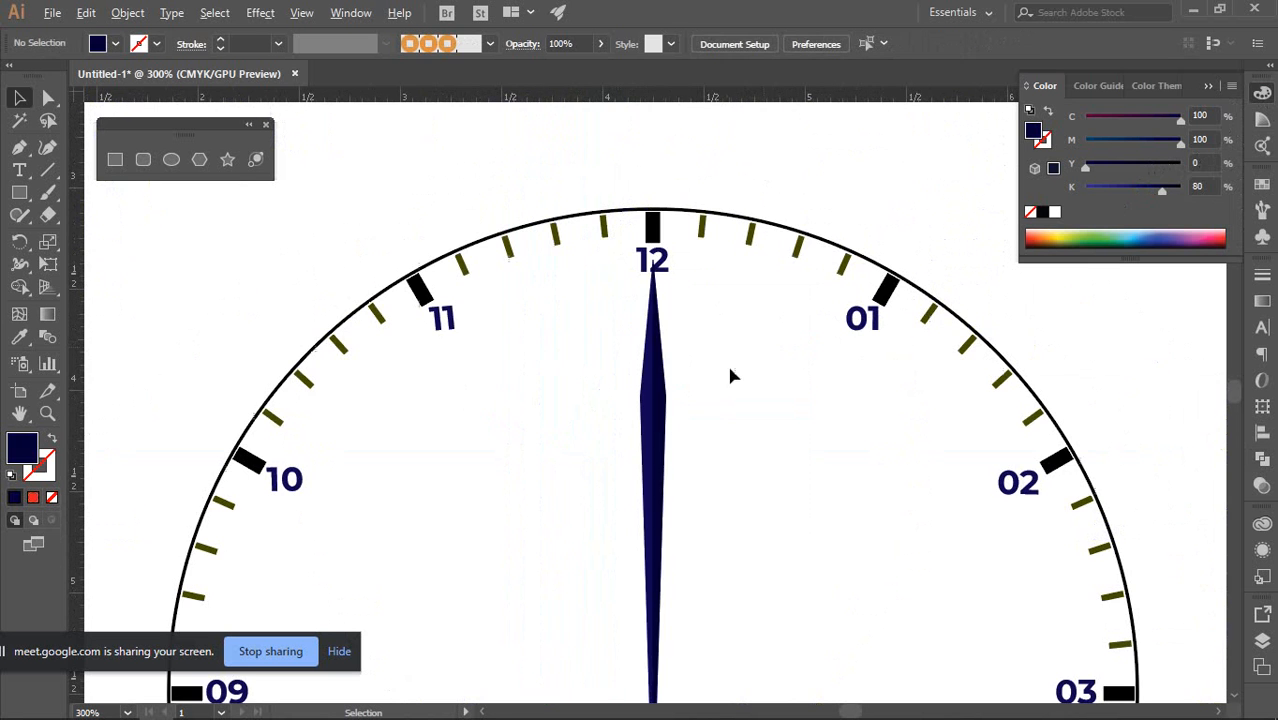
# Recolour the clock hand's right half to a lighter blue with magenta at 46% and black at 24%
pyautogui.click(665, 418)
pyautogui.moveTo(1158, 191); pyautogui.dragTo(1133, 190)
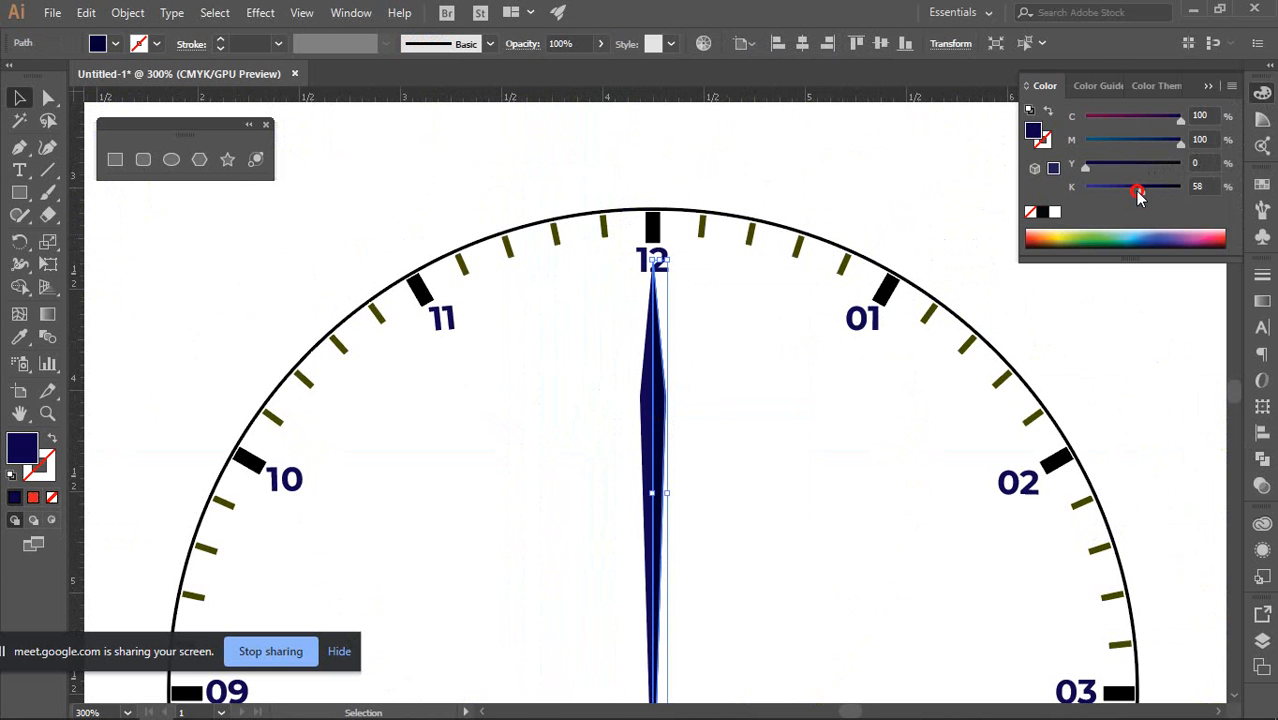
pyautogui.moveTo(1176, 146); pyautogui.dragTo(1140, 147)
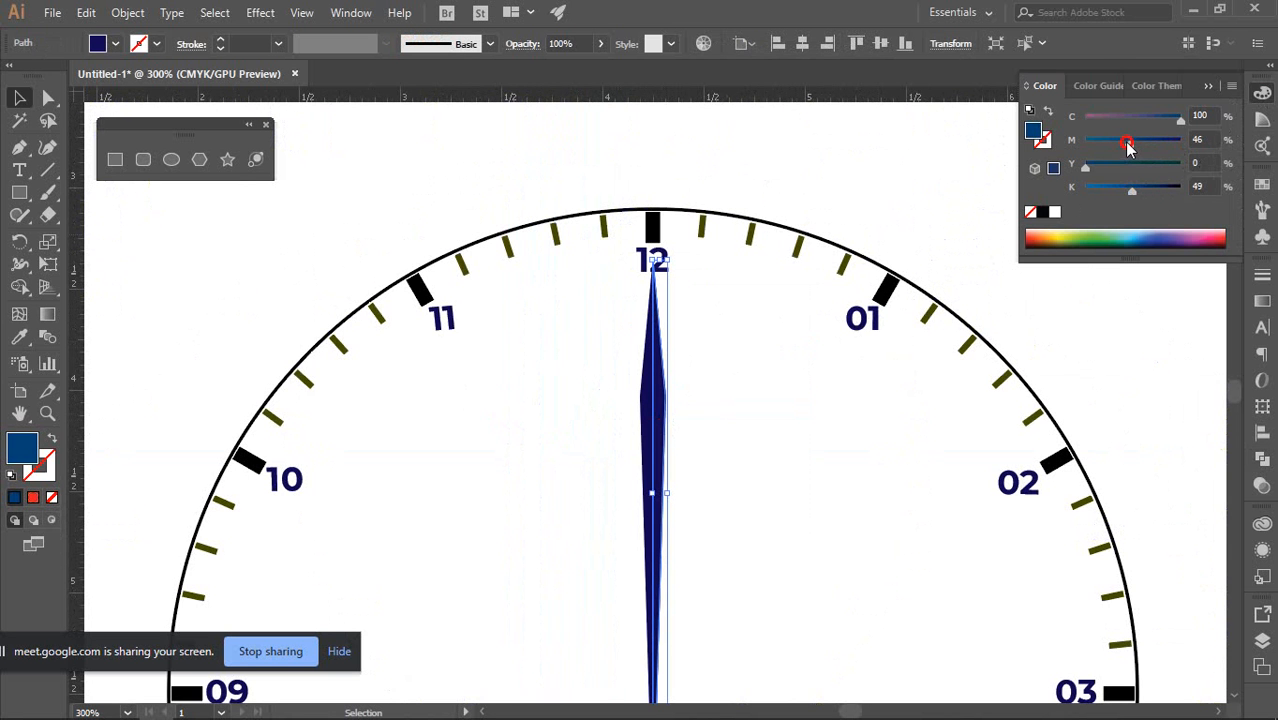
pyautogui.click(823, 446)
pyautogui.scroll(-3, 820, 420)
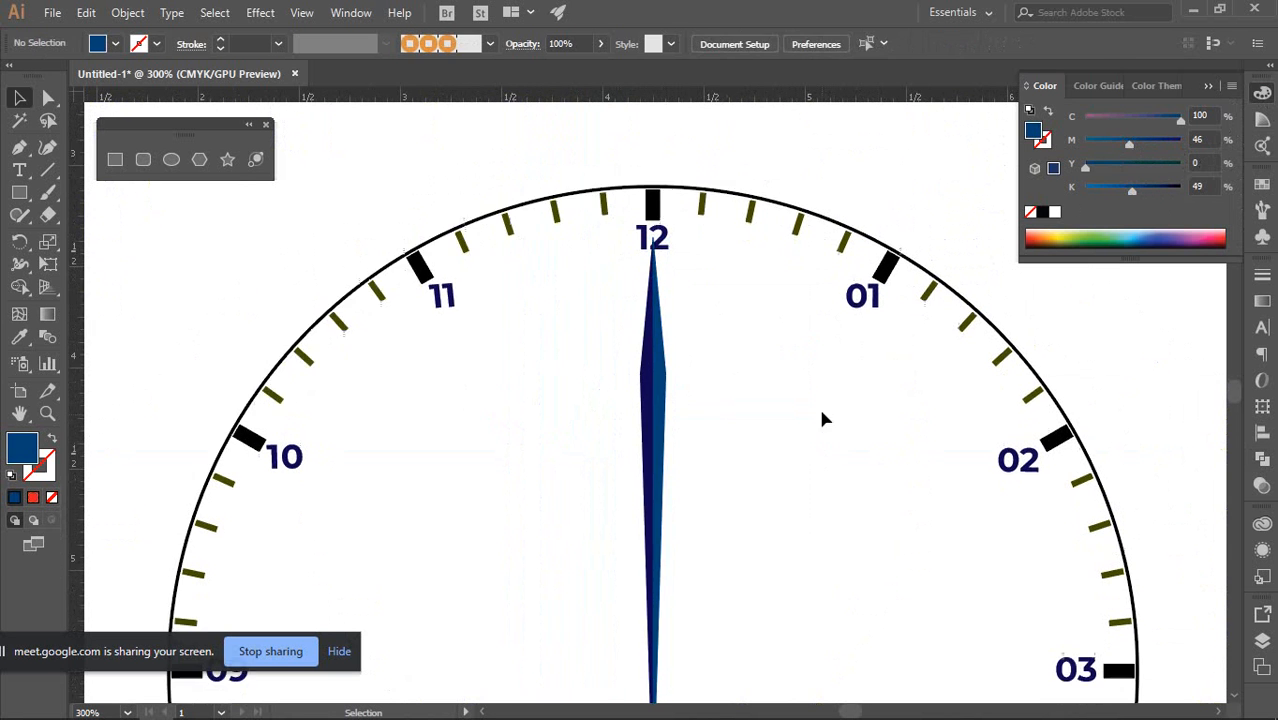
pyautogui.click(650, 287)
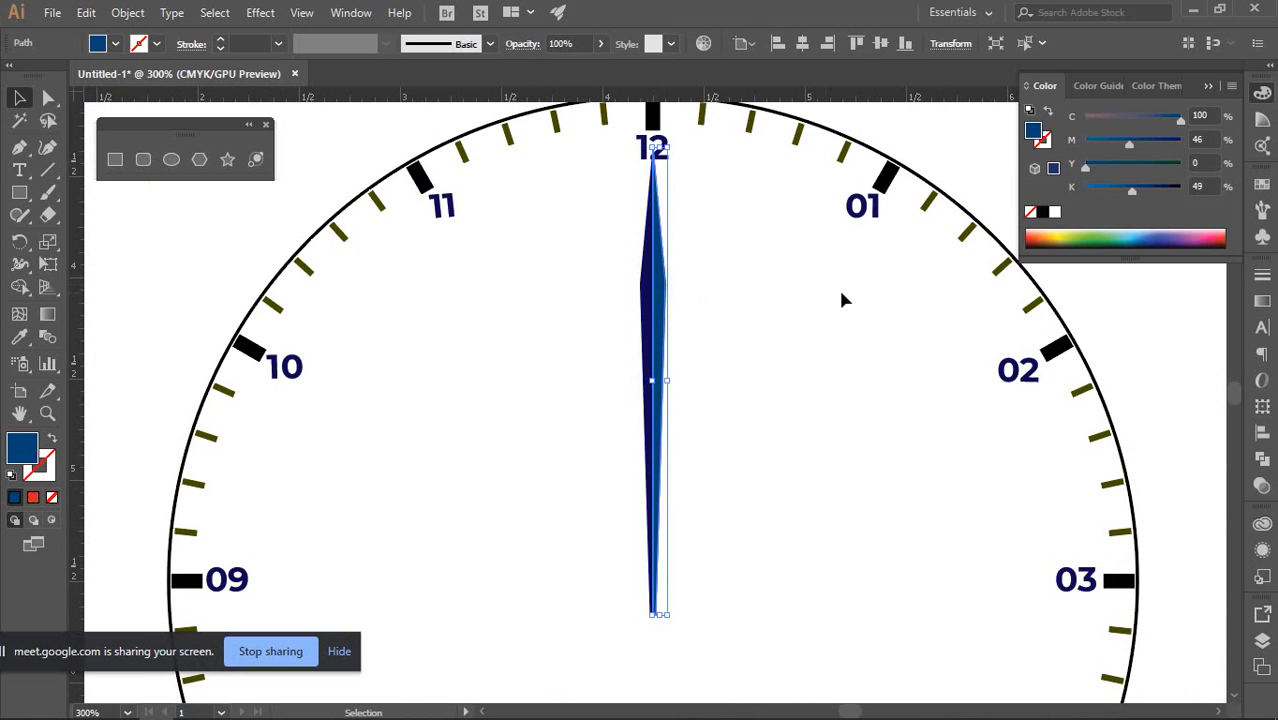
pyautogui.moveTo(1133, 193); pyautogui.dragTo(1110, 189)
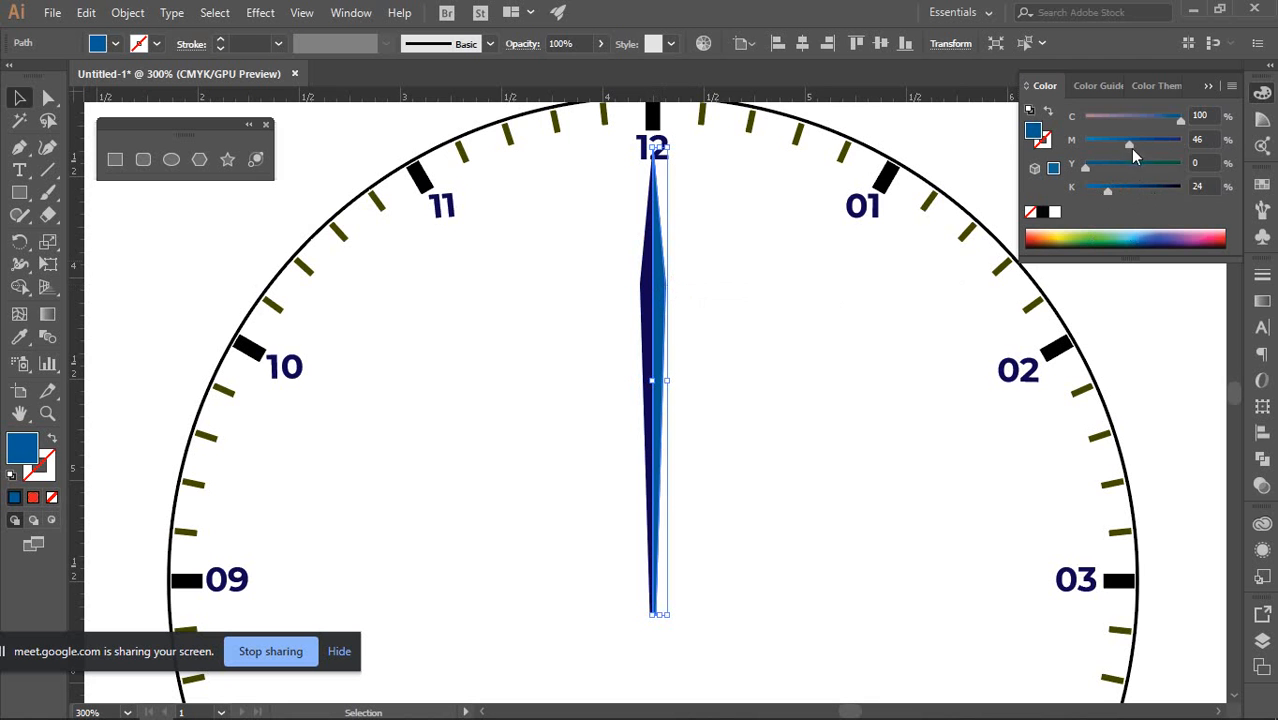
# Brighten the clock hand by setting black to 0% on its right half, and yellow to 19% and black to 0% on its left half
pyautogui.moveTo(1107, 191); pyautogui.dragTo(1089, 193)
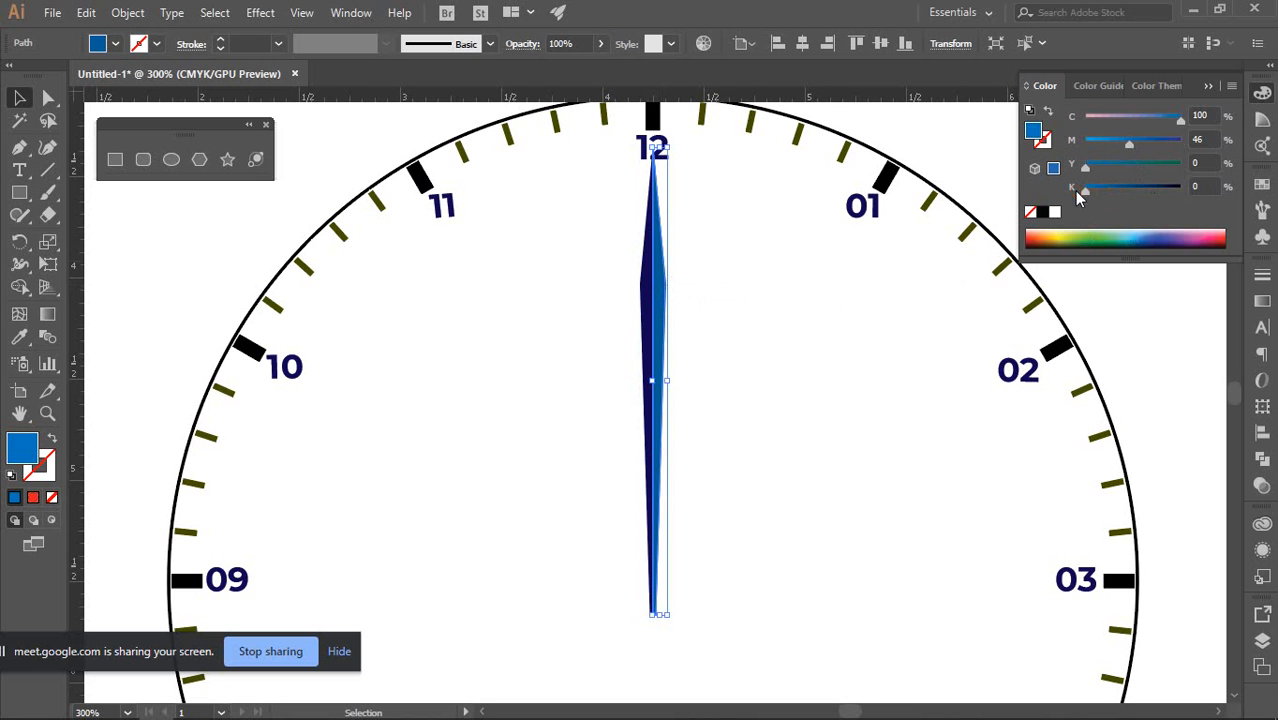
pyautogui.click(827, 317)
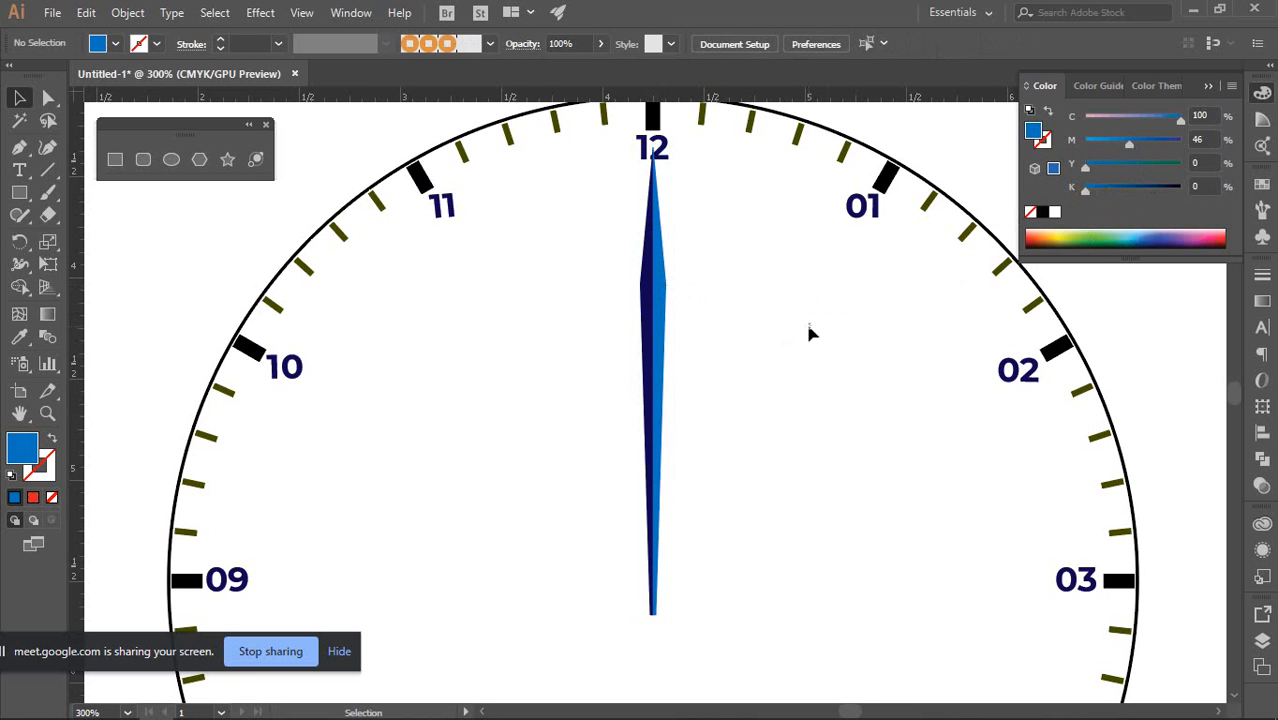
pyautogui.click(648, 279)
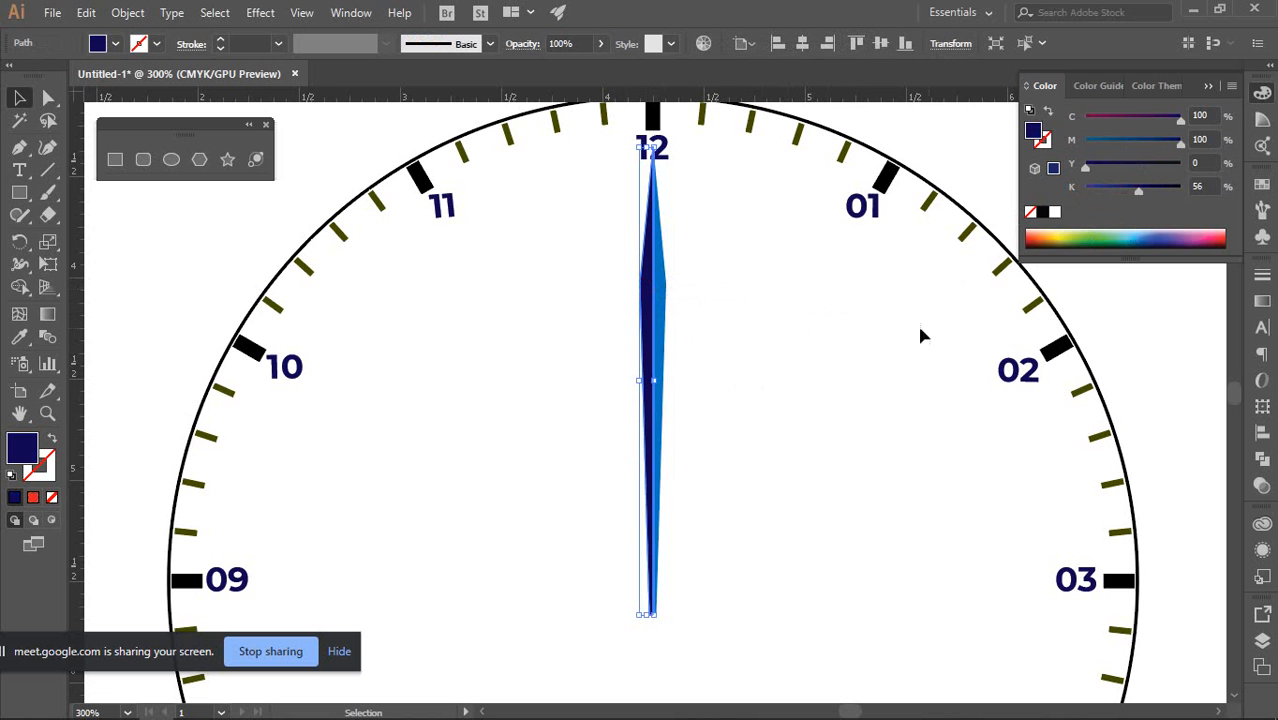
pyautogui.moveTo(1138, 191); pyautogui.dragTo(1103, 165)
pyautogui.click(881, 323)
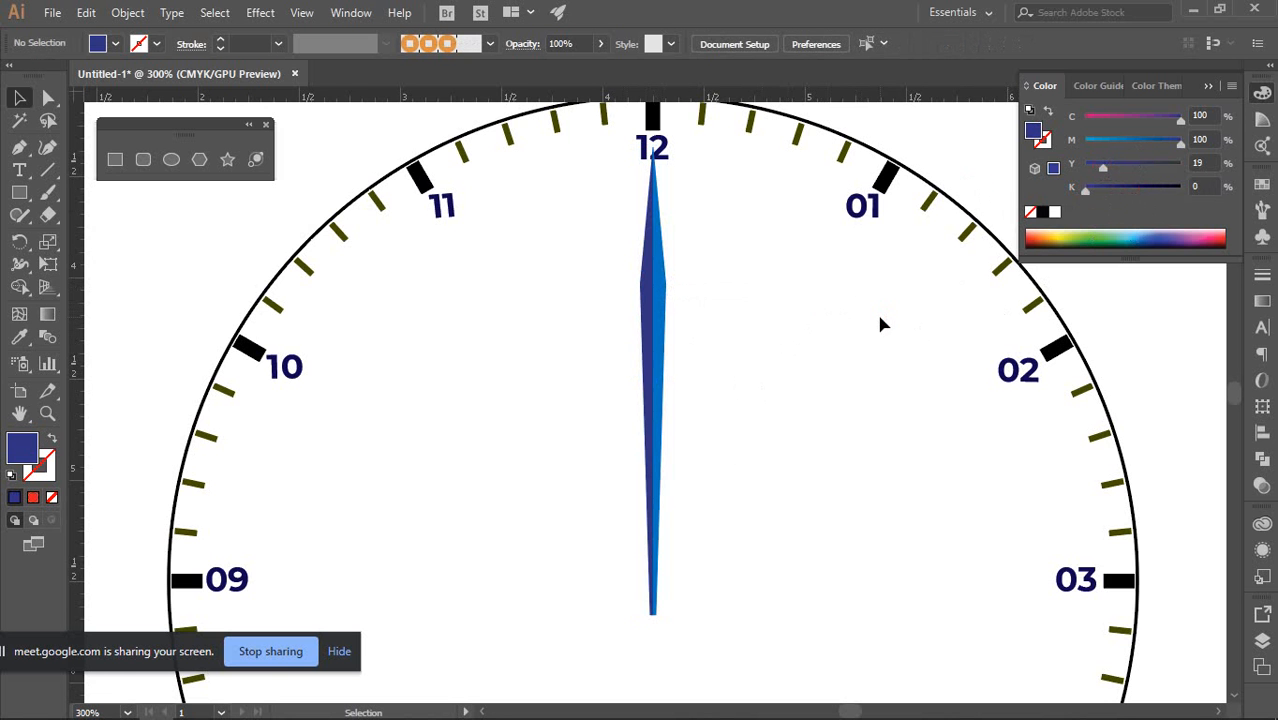
# Fill the left half of the clock hand with solid black
pyautogui.scroll(-2, 745, 375)
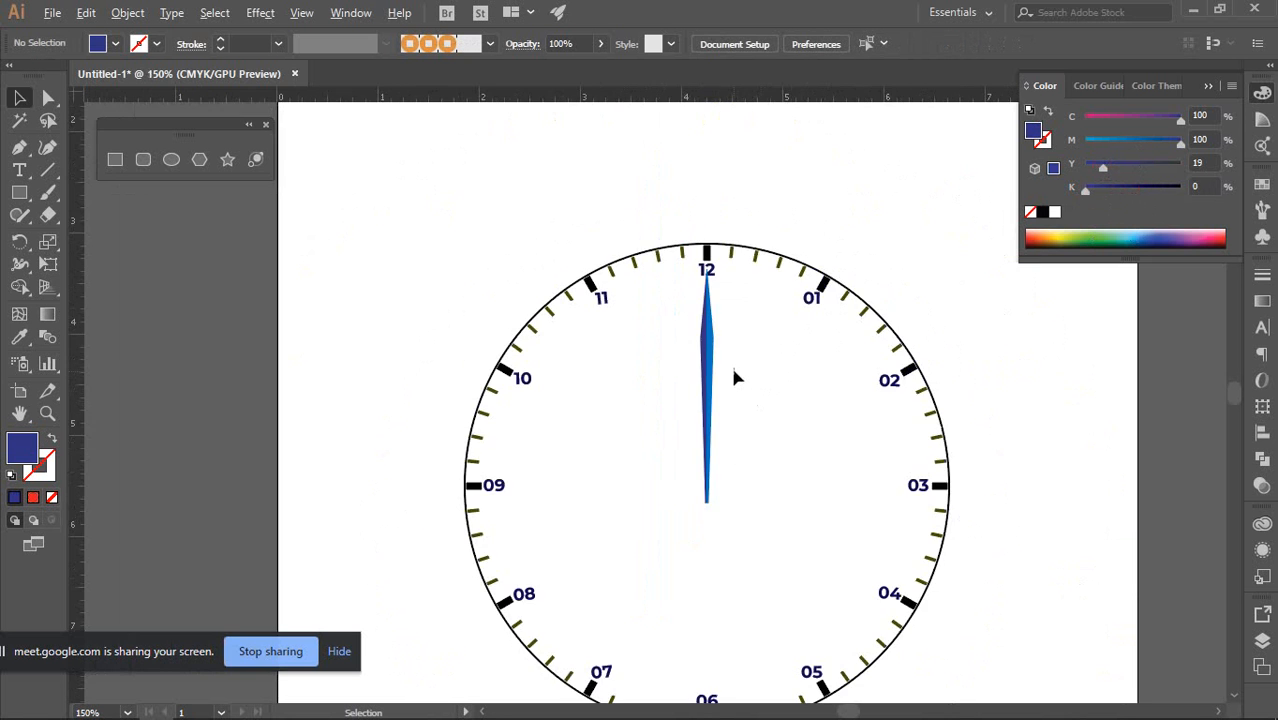
pyautogui.scroll(5, 720, 330)
pyautogui.scroll(-5, 706, 347)
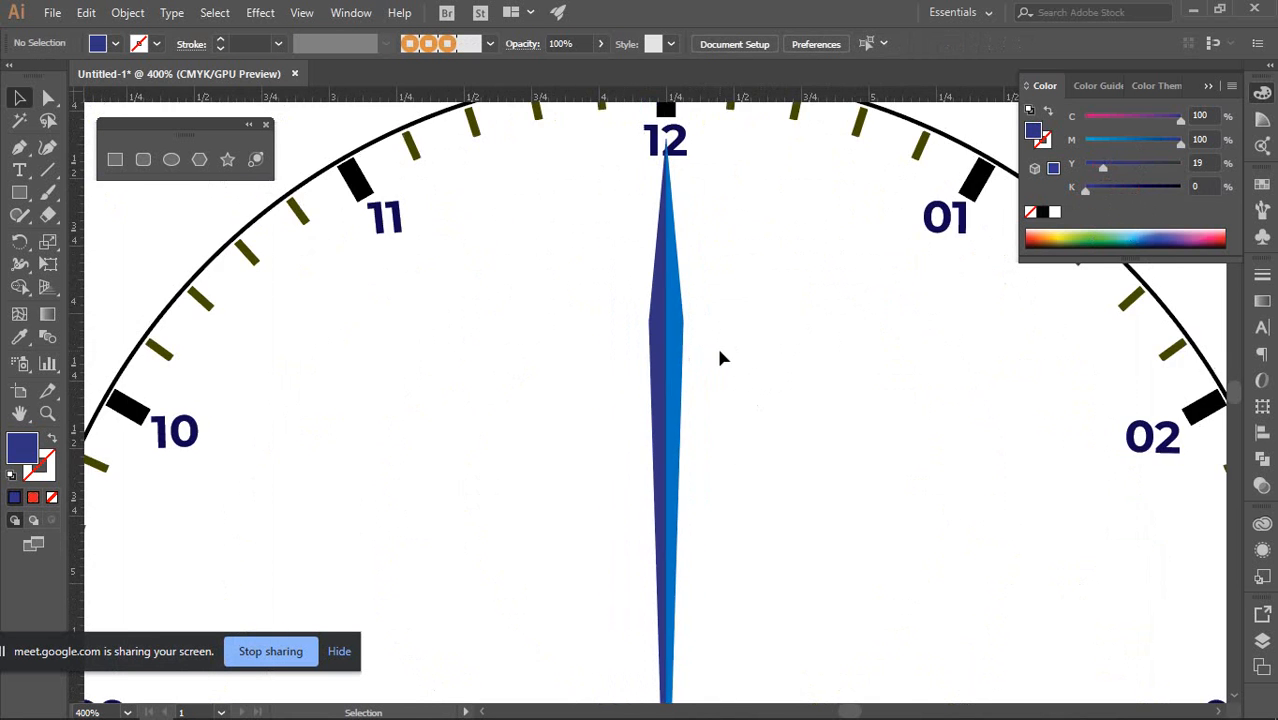
pyautogui.moveTo(733, 328); pyautogui.dragTo(703, 309)
pyautogui.moveTo(576, 281); pyautogui.dragTo(690, 345)
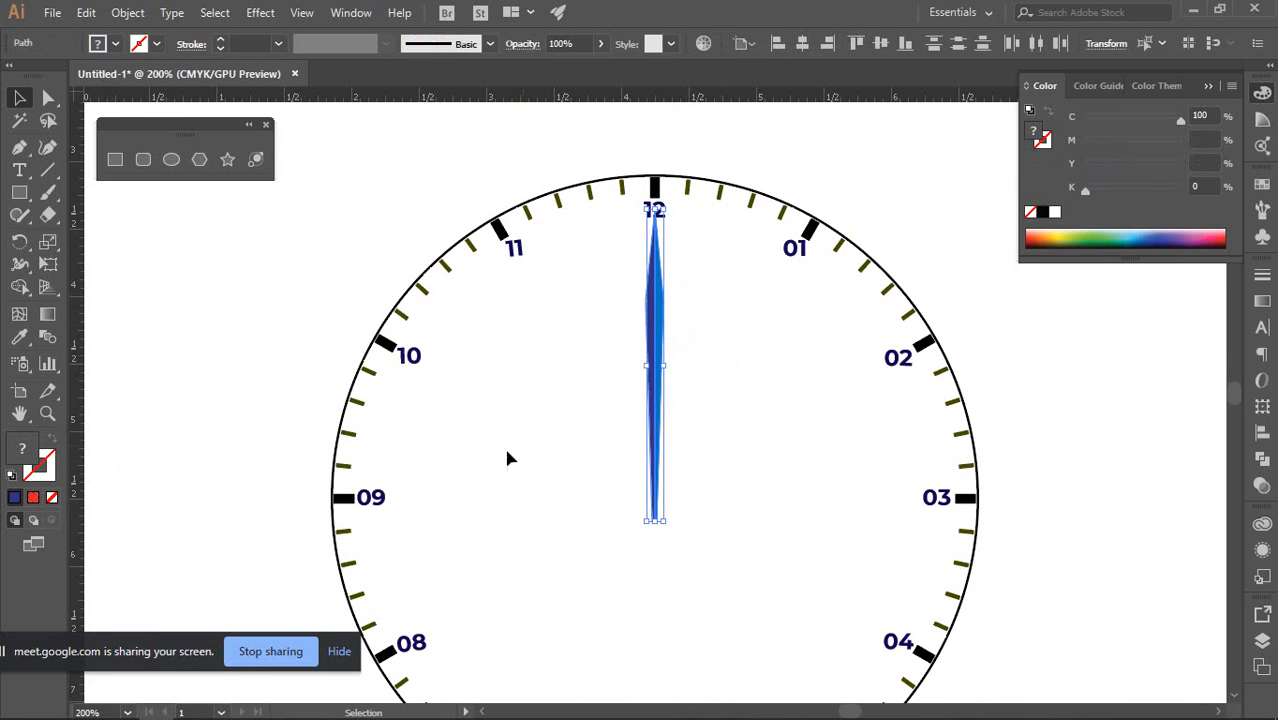
pyautogui.click(670, 359)
pyautogui.click(652, 316)
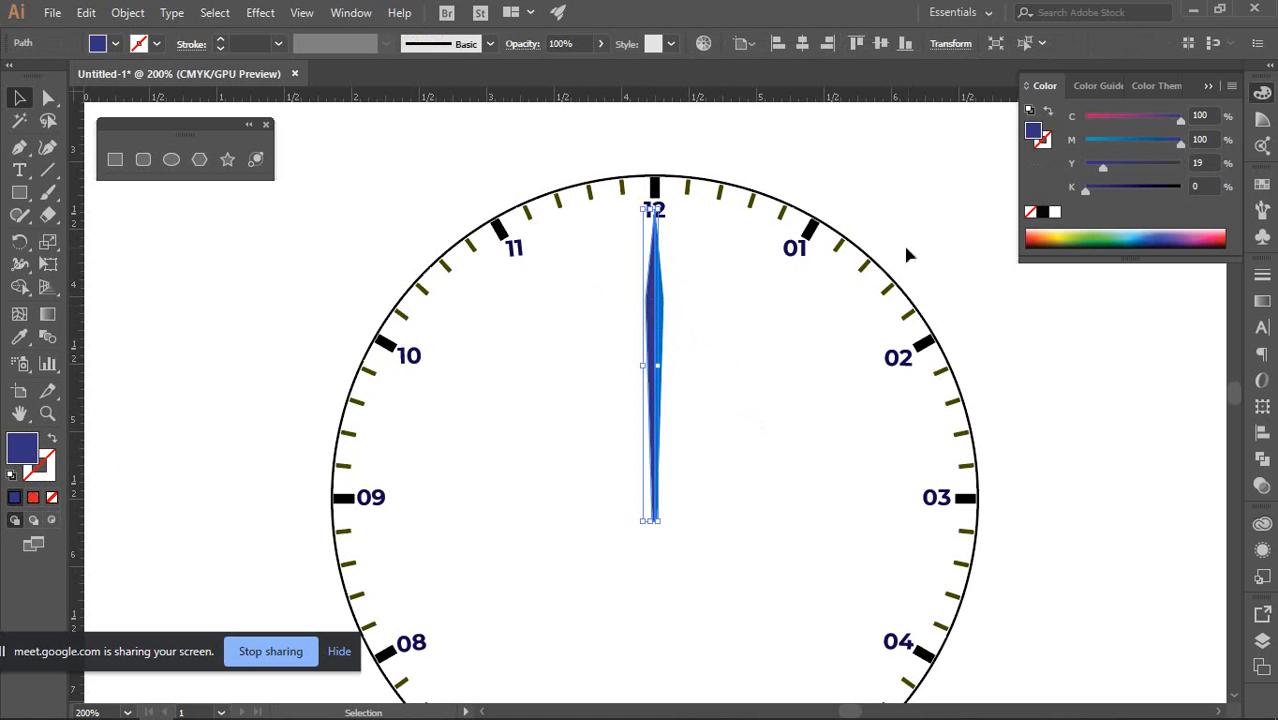
pyautogui.click(1042, 212)
pyautogui.click(719, 401)
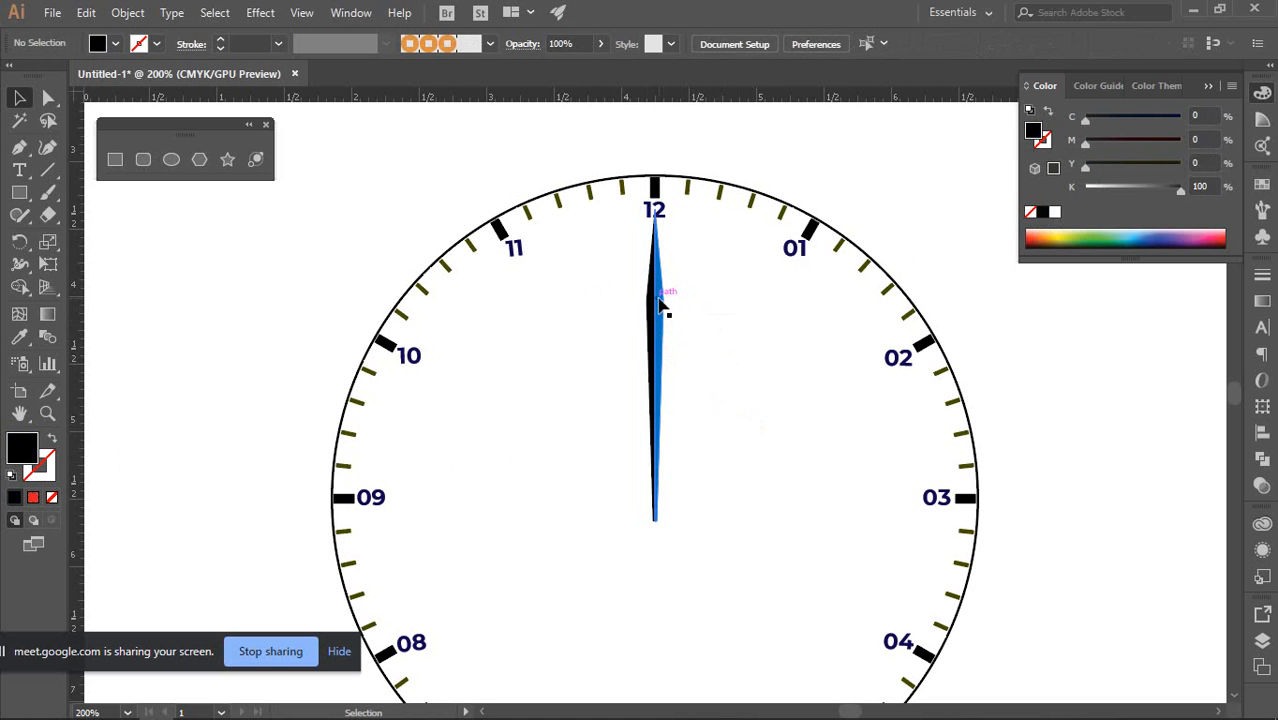
# Lighten the left half of the clock hand to dark grey by setting its black value to 80%
pyautogui.click(656, 300)
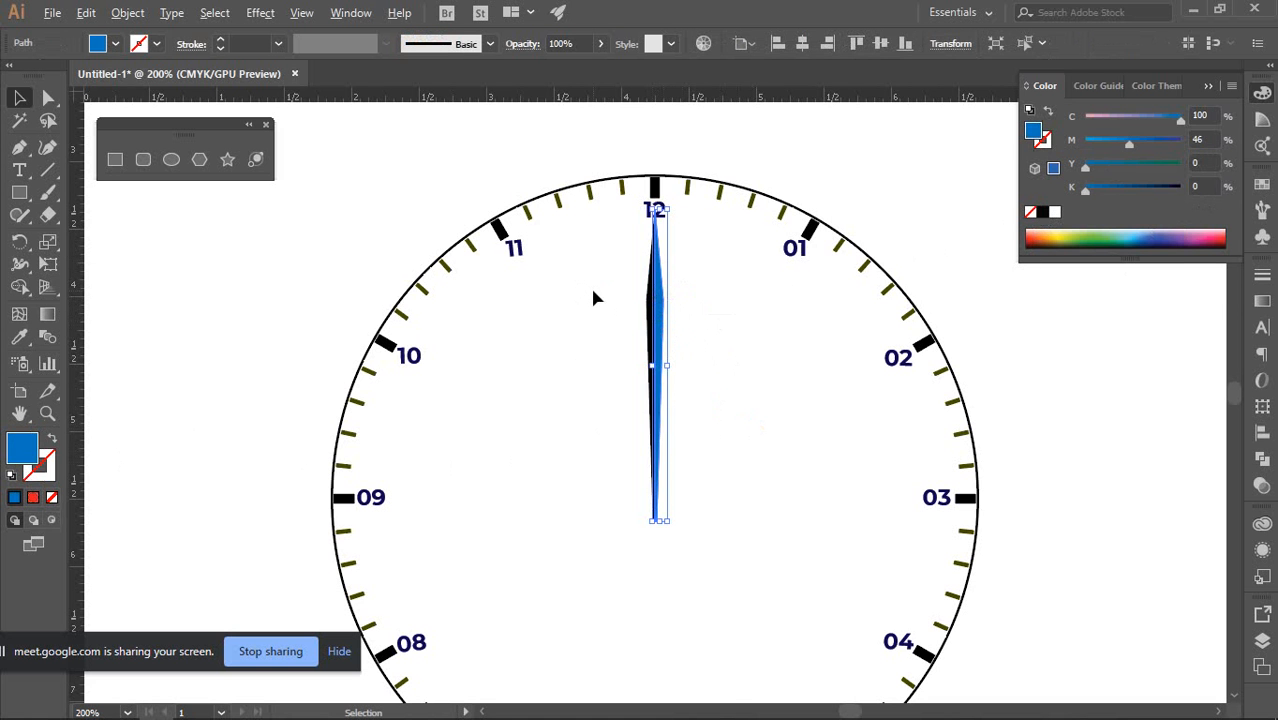
pyautogui.scroll(2, 593, 297)
pyautogui.click(958, 364)
pyautogui.click(710, 305)
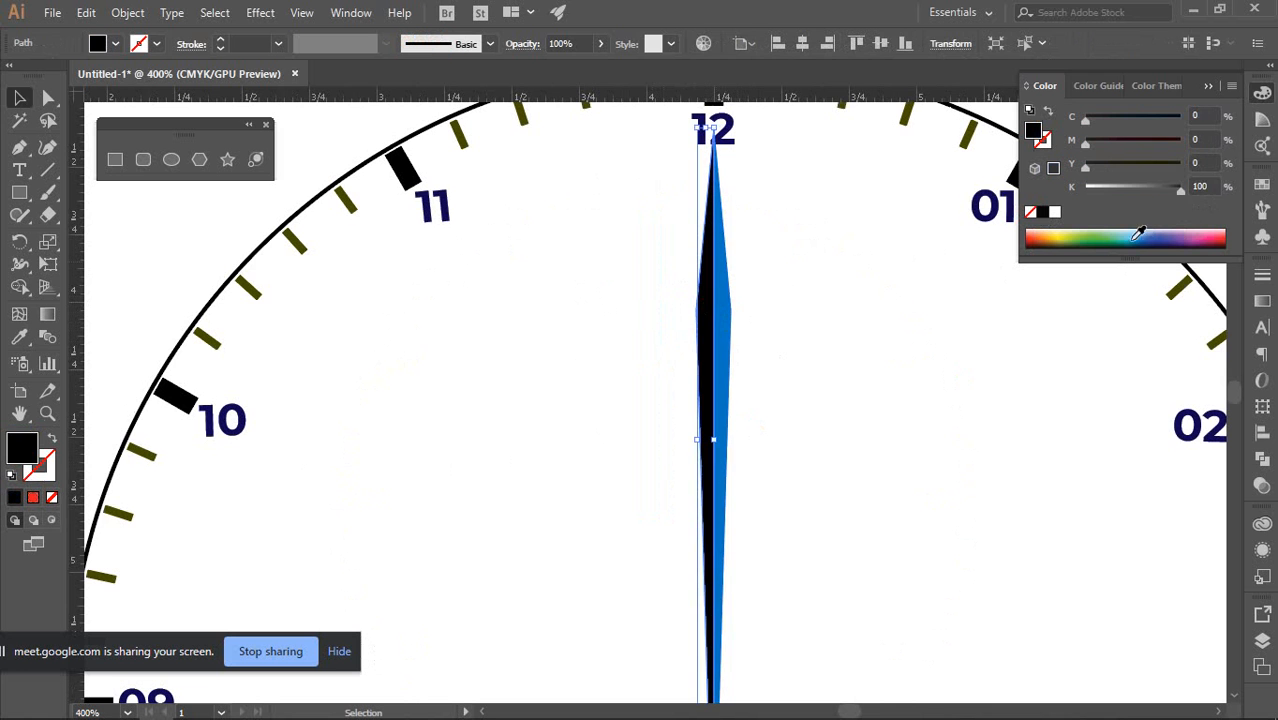
pyautogui.click(1205, 184)
pyautogui.write('50')
pyautogui.press('Return')
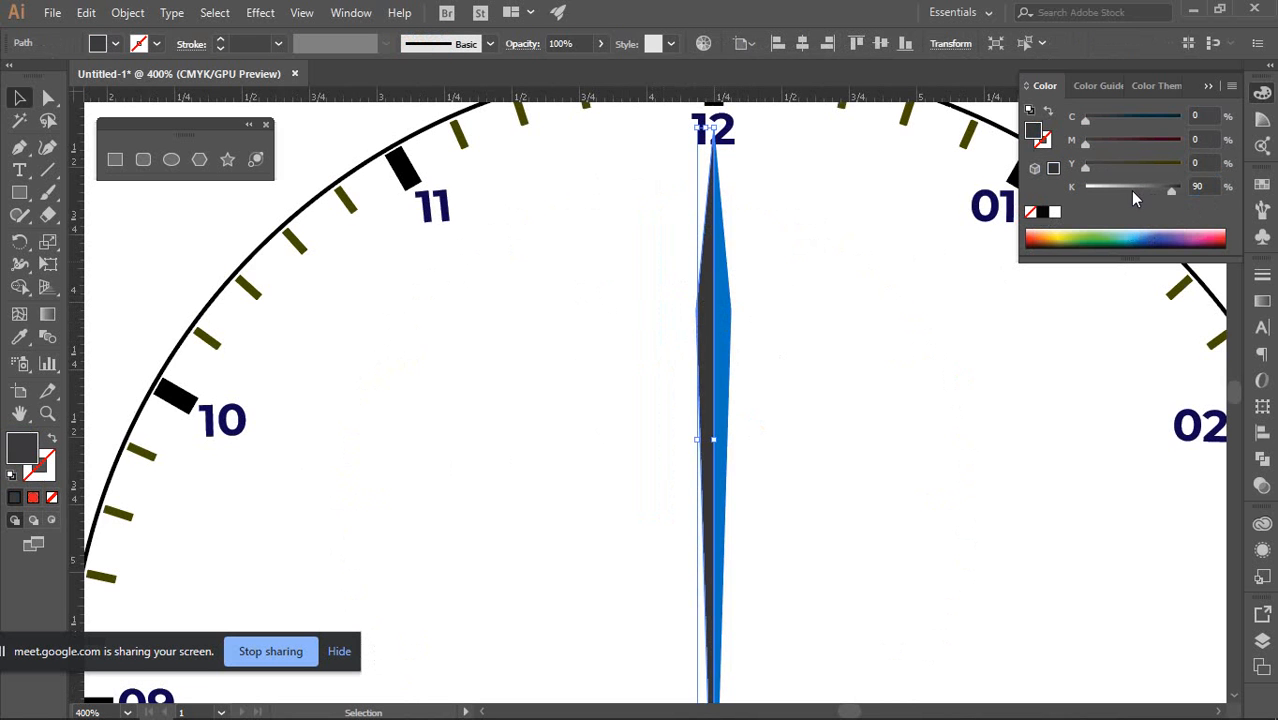
pyautogui.click(1205, 186)
pyautogui.write('80')
pyautogui.press('Return')
pyautogui.click(830, 368)
# Recolour the right half of the clock hand with the black swatch and lighten it to 60% black
pyautogui.click(729, 297)
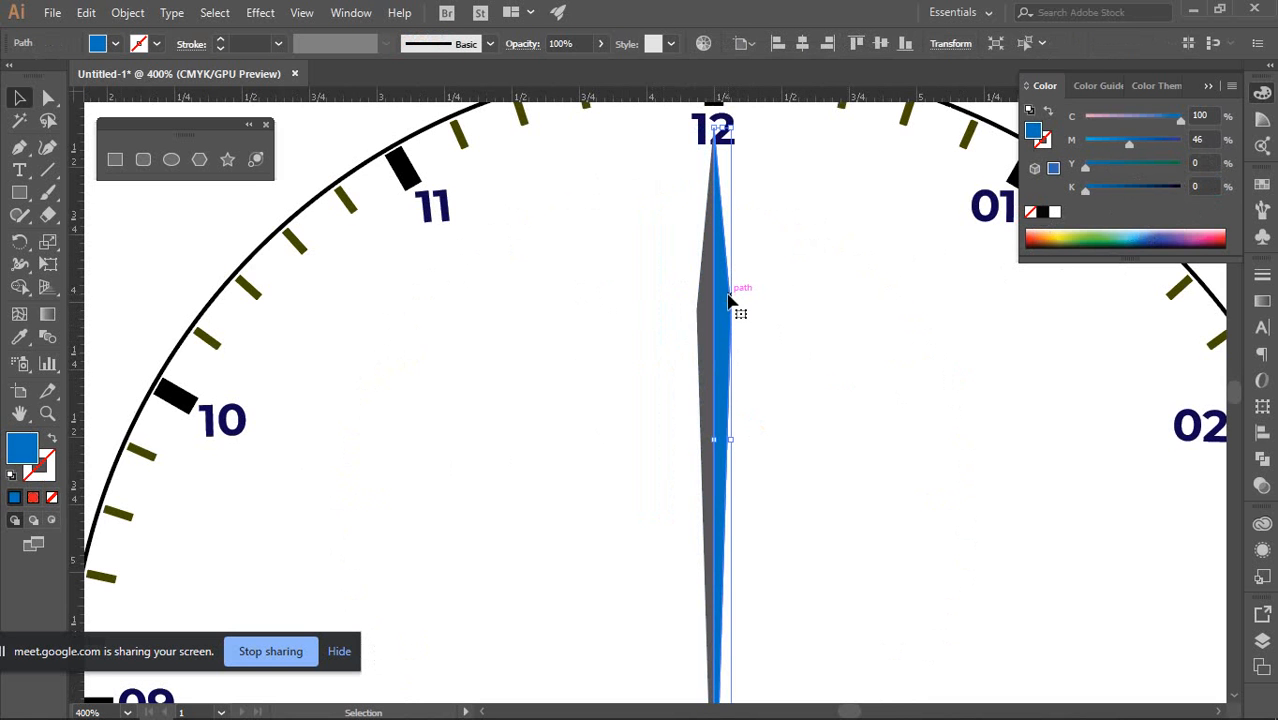
pyautogui.click(1205, 186)
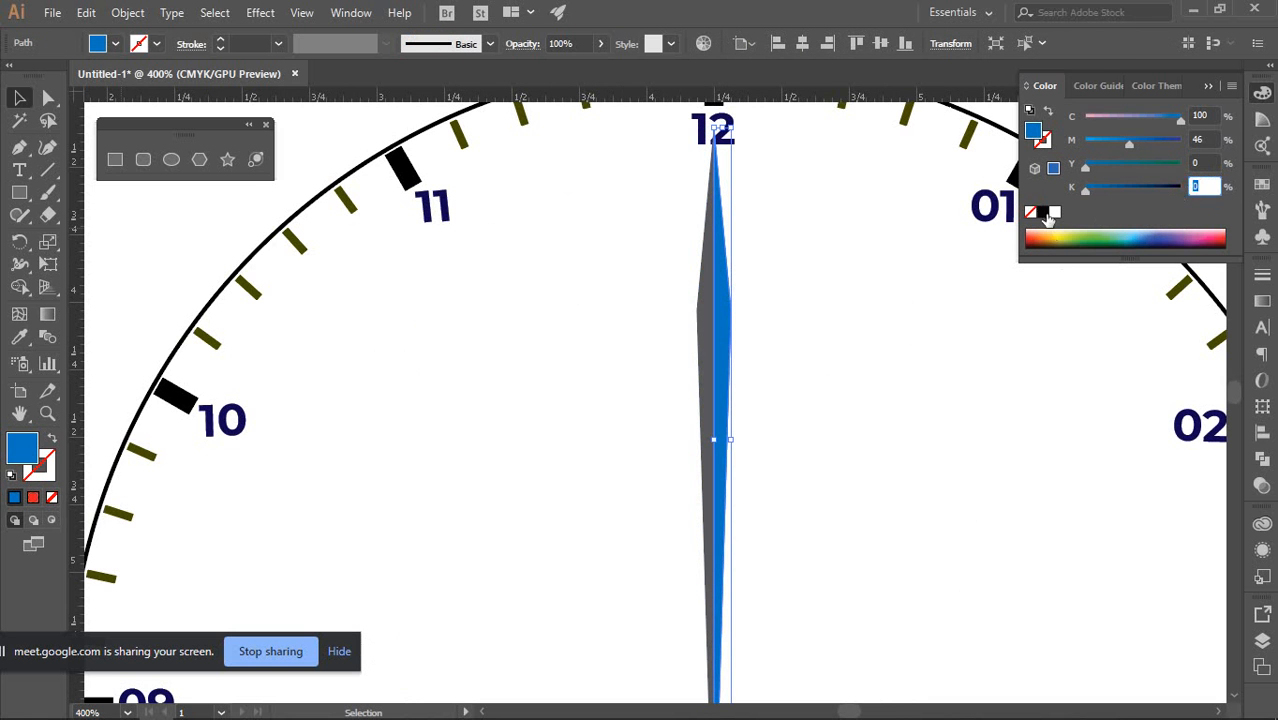
pyautogui.click(1043, 213)
pyautogui.click(1203, 187)
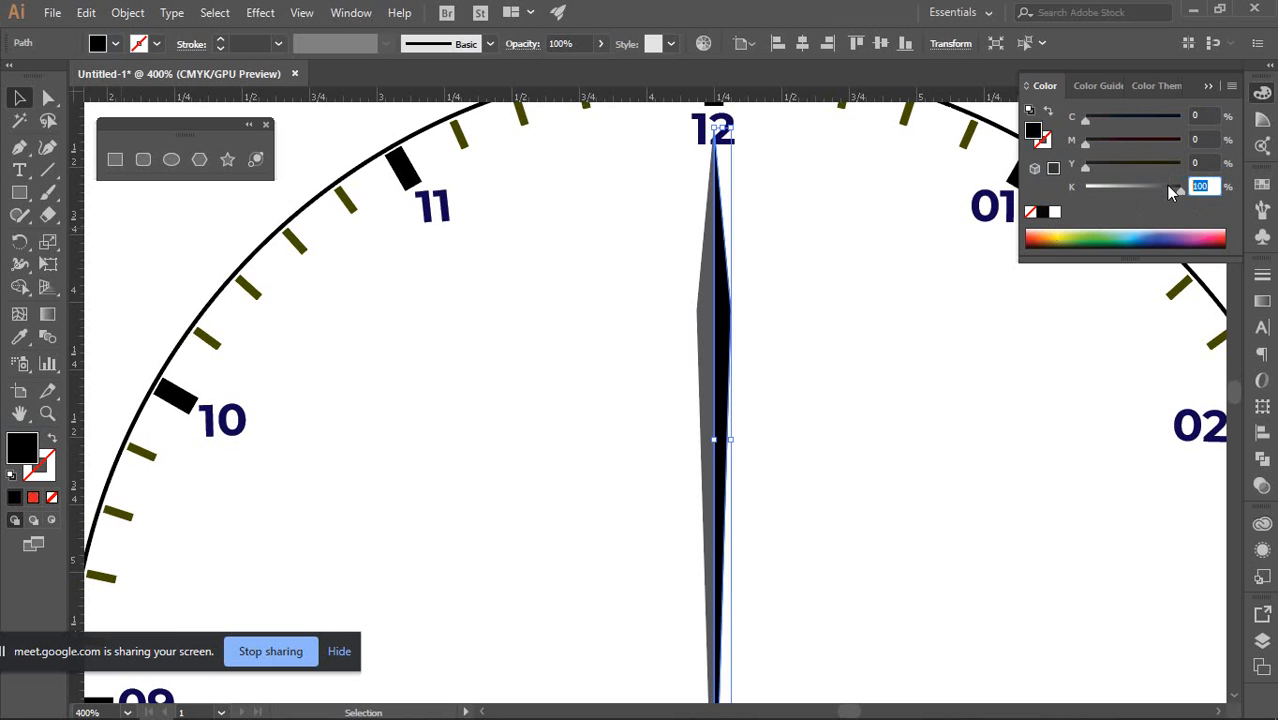
pyautogui.write('60')
pyautogui.press('Return')
pyautogui.click(857, 352)
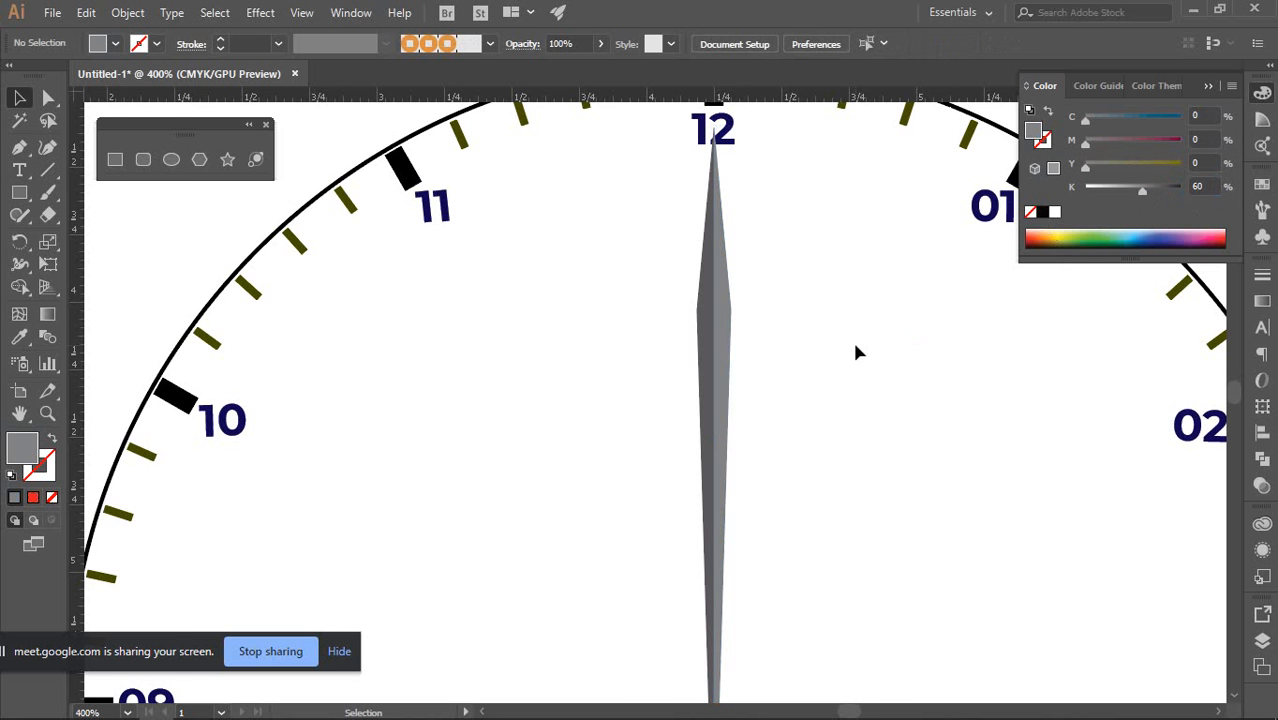
pyautogui.scroll(-3, 782, 364)
pyautogui.moveTo(868, 436); pyautogui.dragTo(737, 385)
pyautogui.scroll(2, 677, 362)
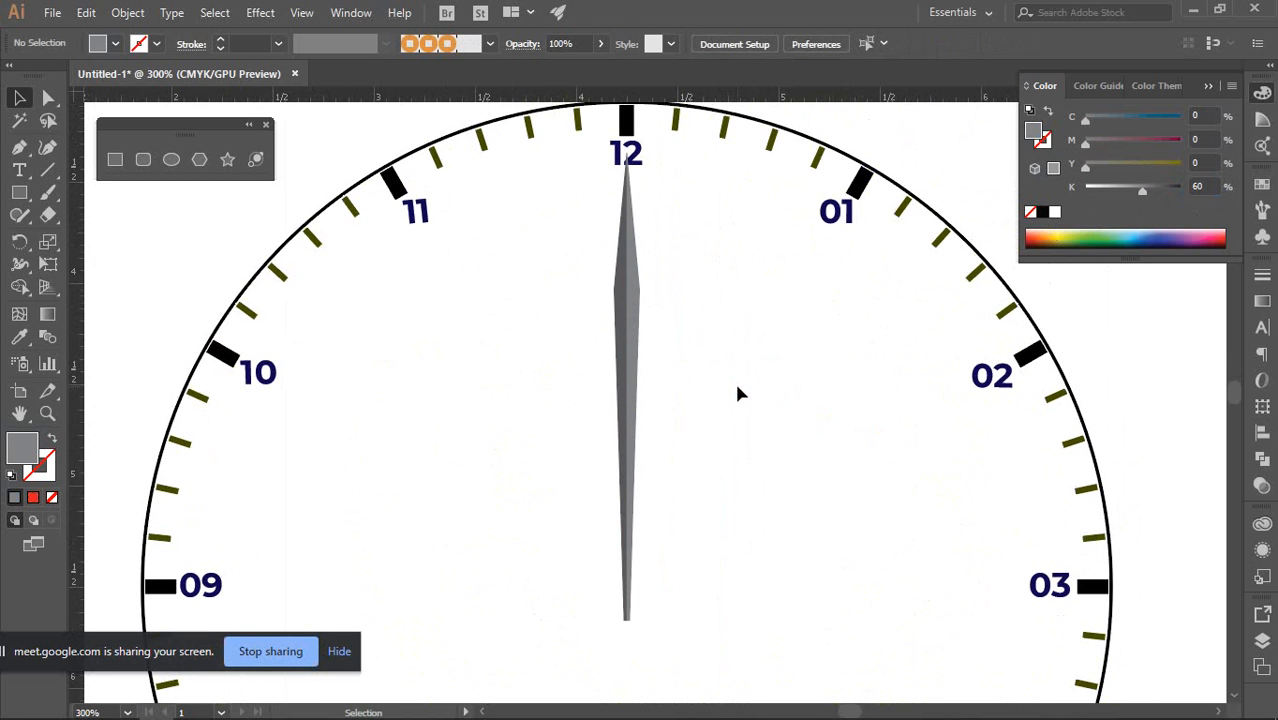
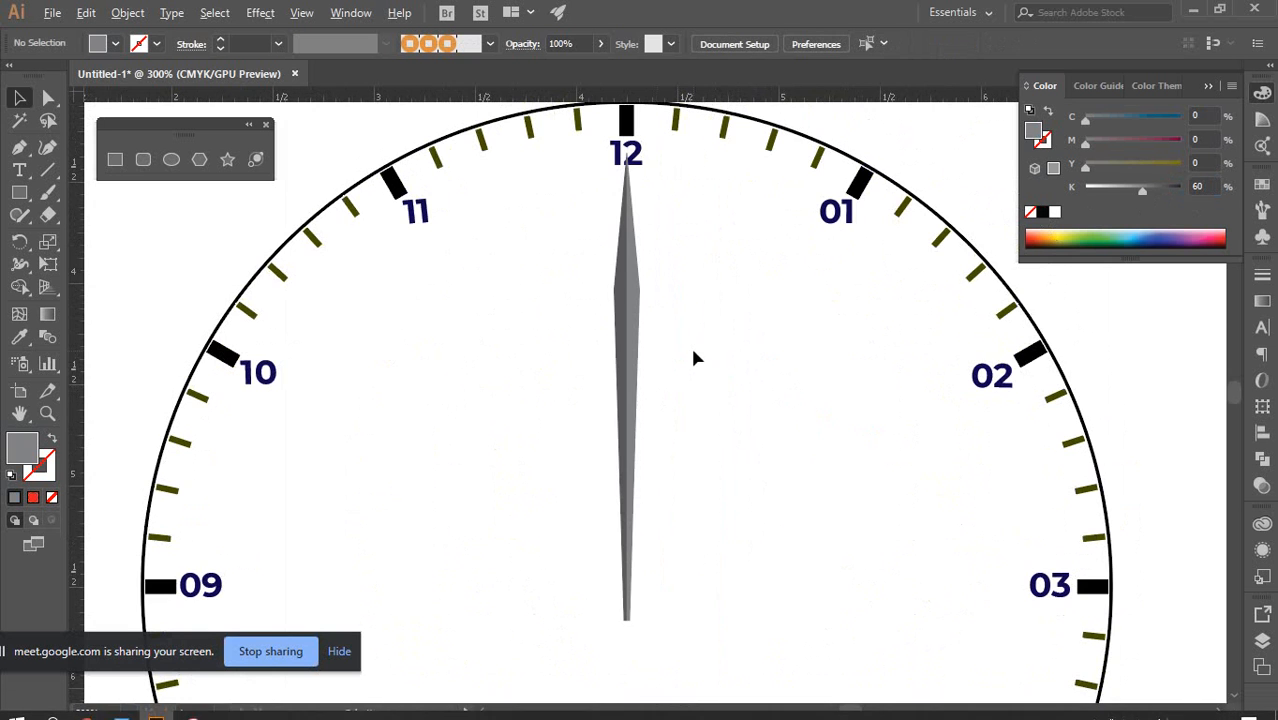
# Draw a tall grey rectangle about 5.2 by 10 in on the empty canvas beside the artboard
pyautogui.scroll(-4, 690, 344)
pyautogui.hscroll(-5, 560, 330)
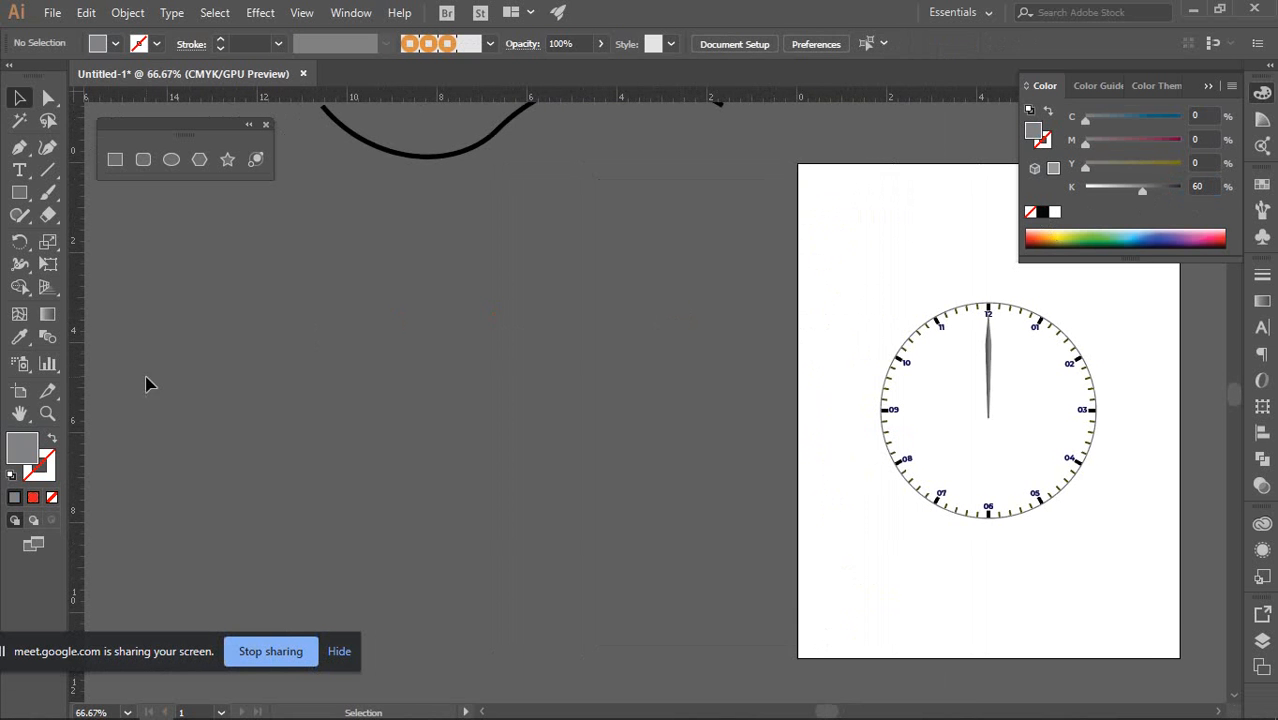
pyautogui.click(19, 192)
pyautogui.moveTo(392, 192); pyautogui.dragTo(625, 642)
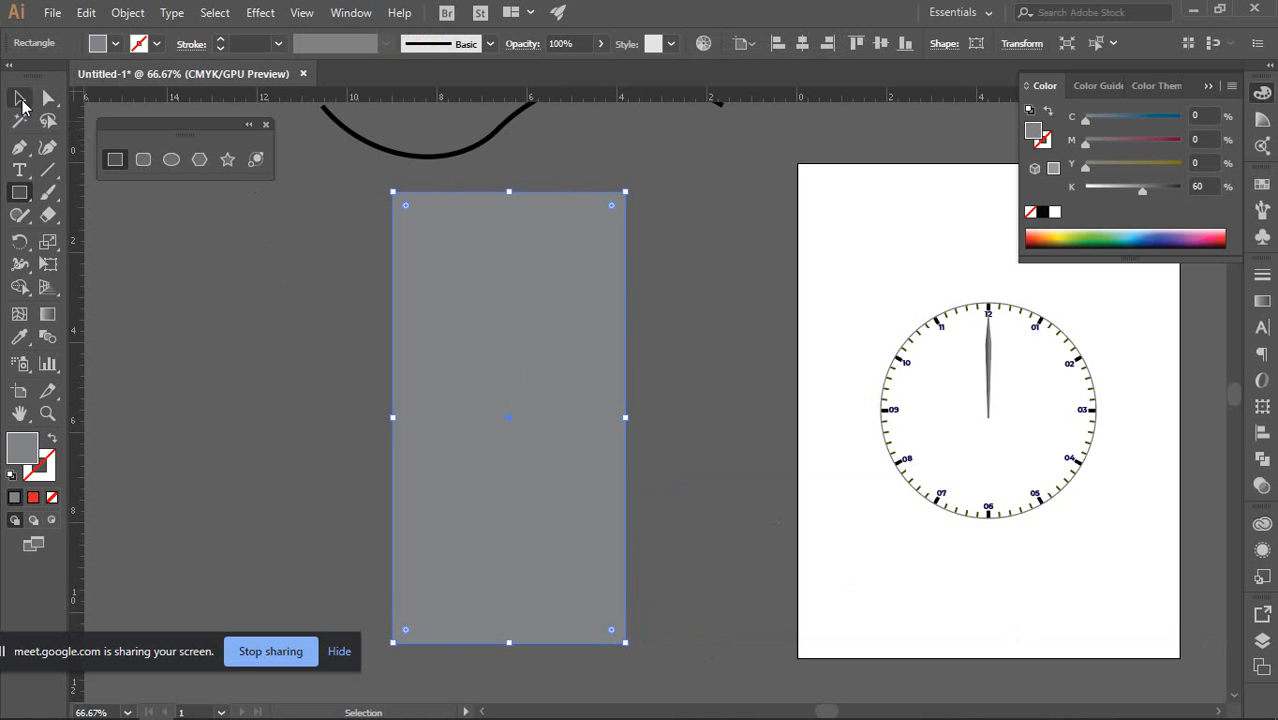
pyautogui.click(19, 97)
pyautogui.click(698, 274)
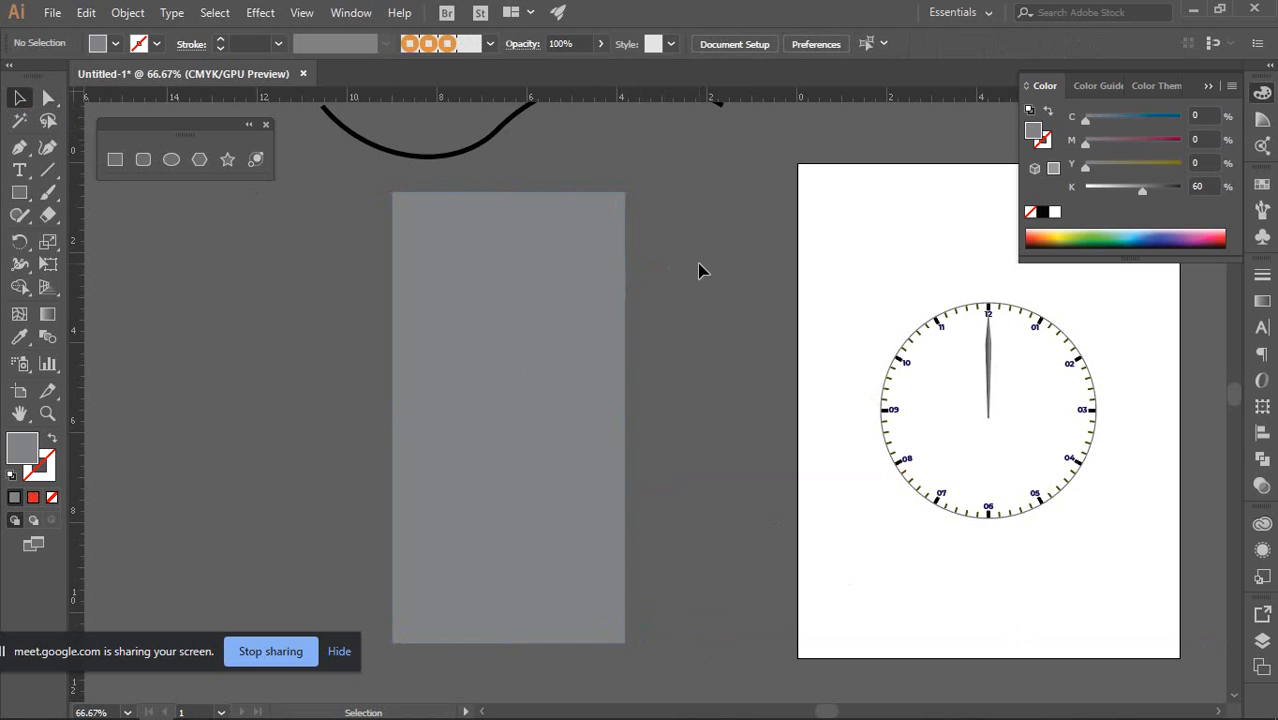
# Add an anchor point at the midpoint of the rectangle's top edge and of its bottom edge
pyautogui.click(493, 243)
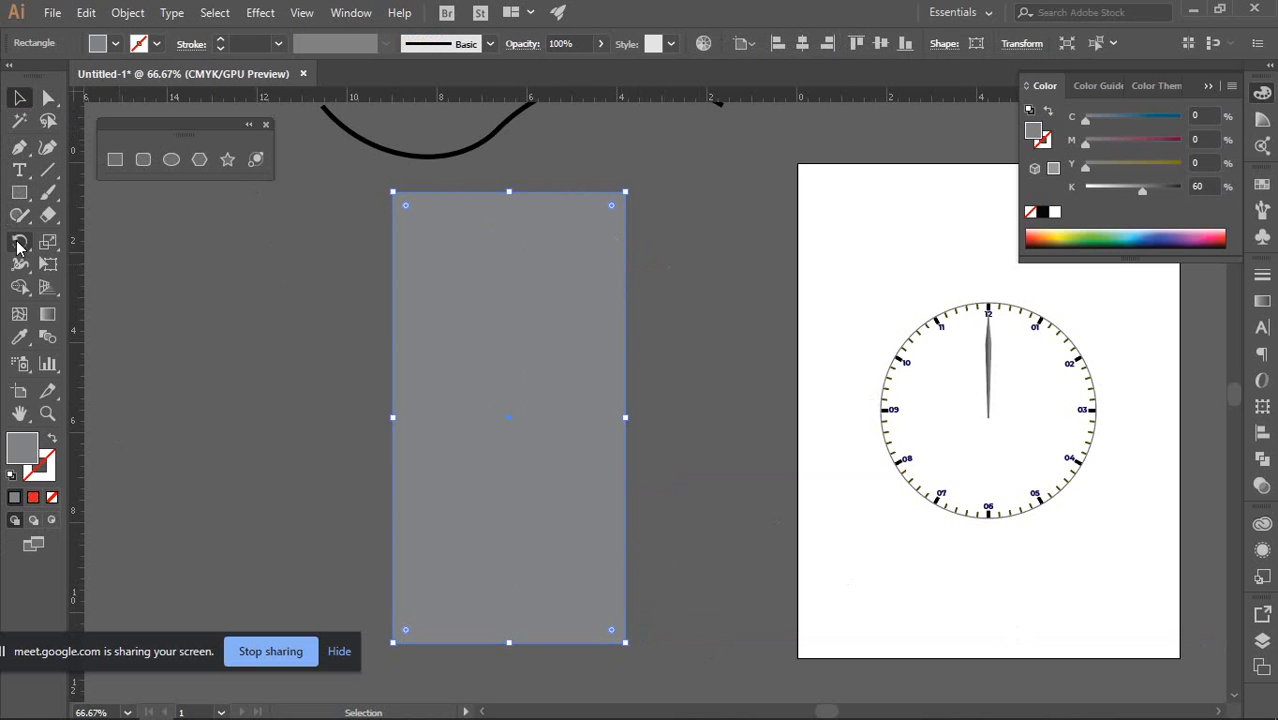
pyautogui.moveTo(19, 147); pyautogui.dragTo(125, 174)
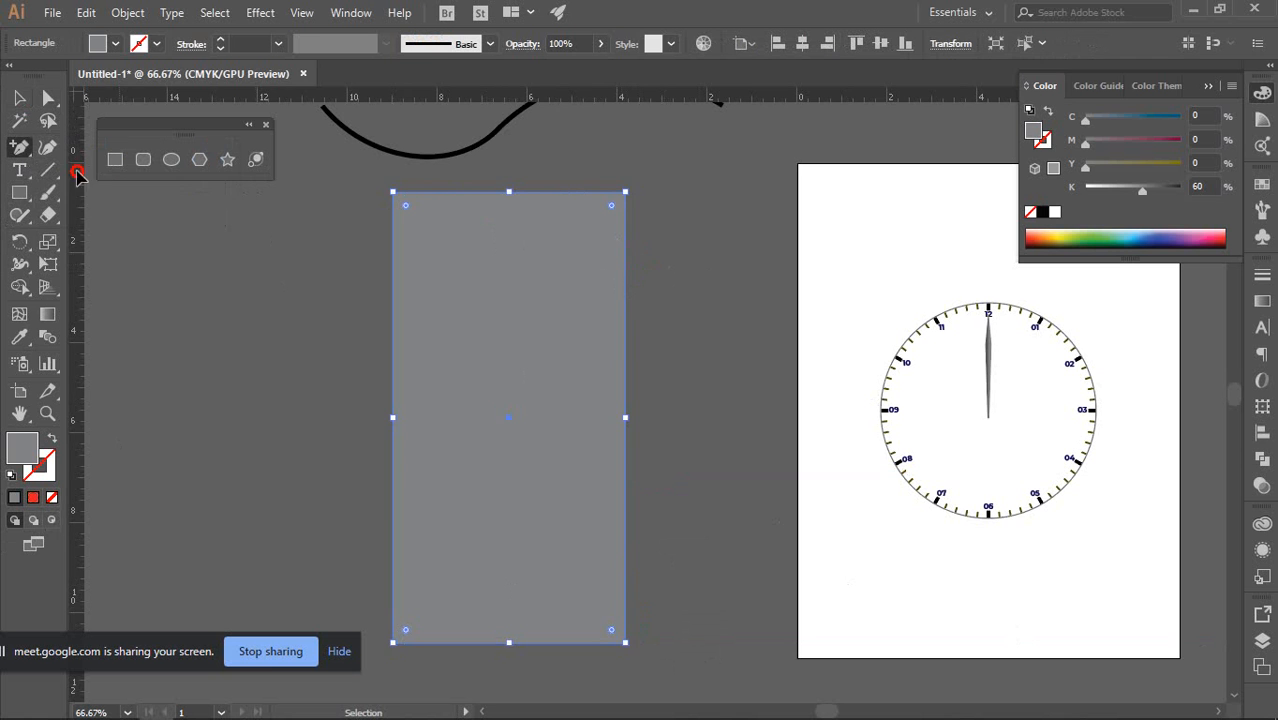
pyautogui.click(508, 192)
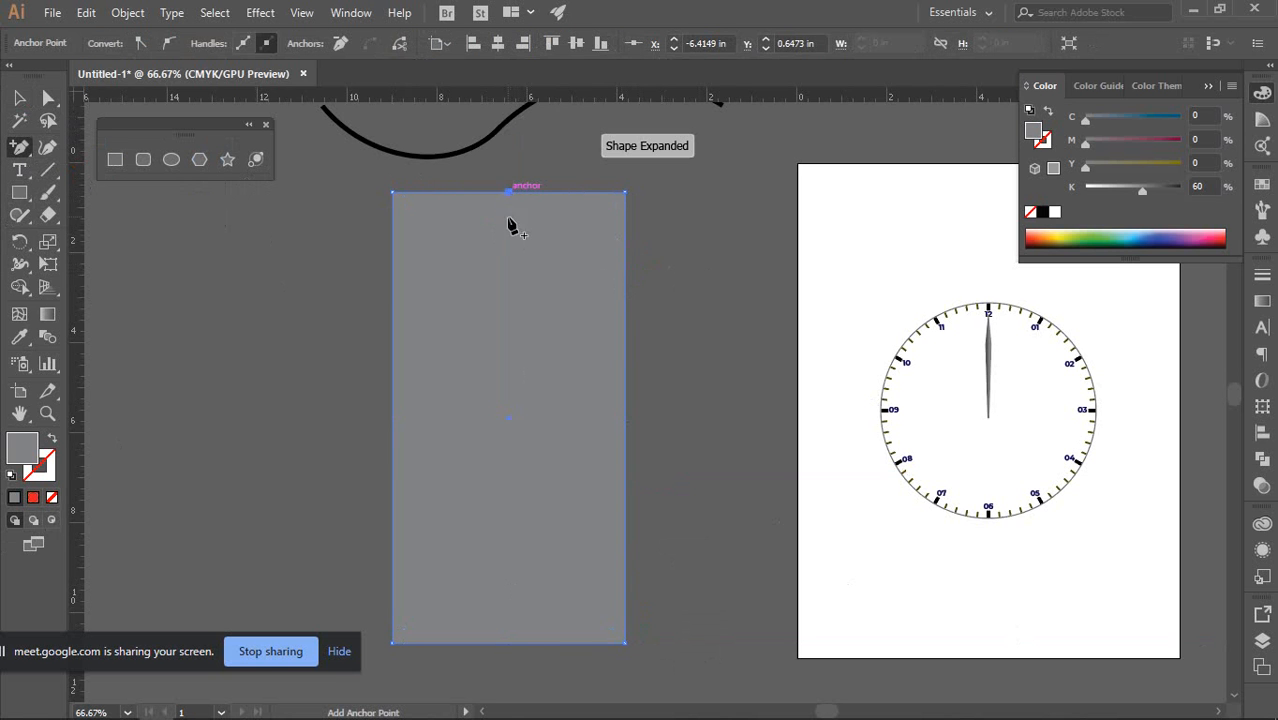
pyautogui.click(508, 642)
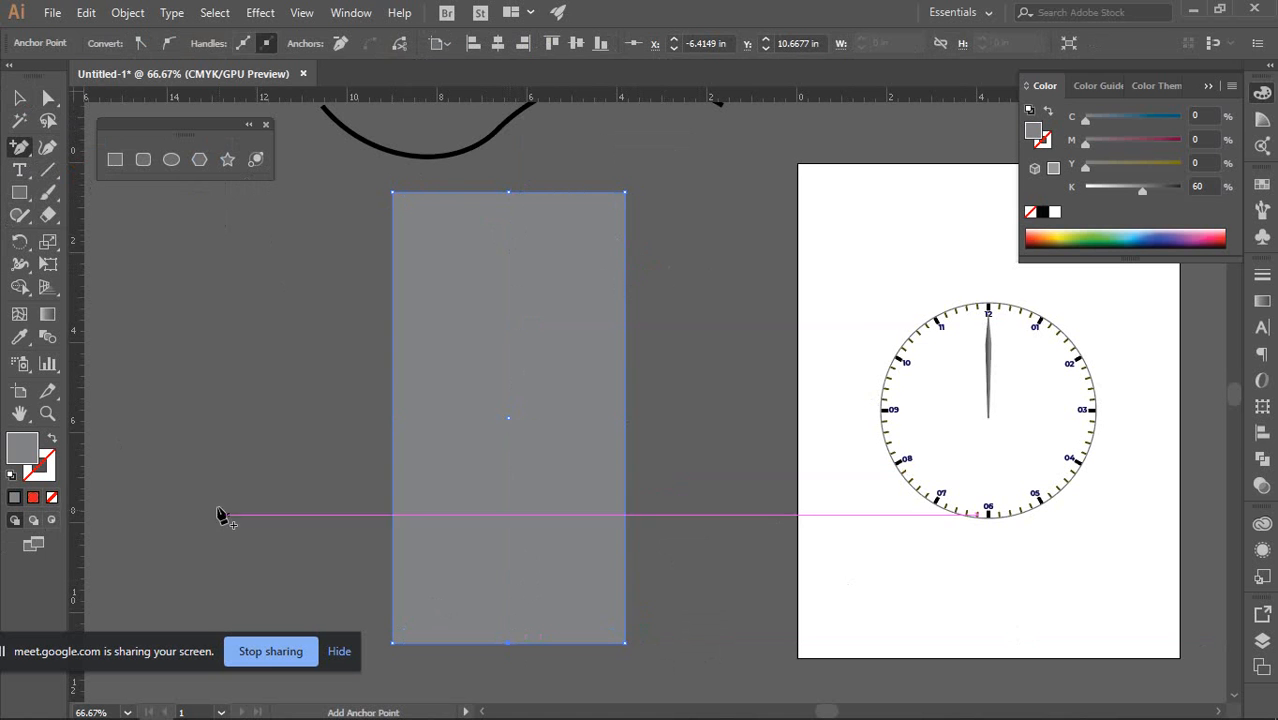
pyautogui.click(19, 97)
pyautogui.click(212, 244)
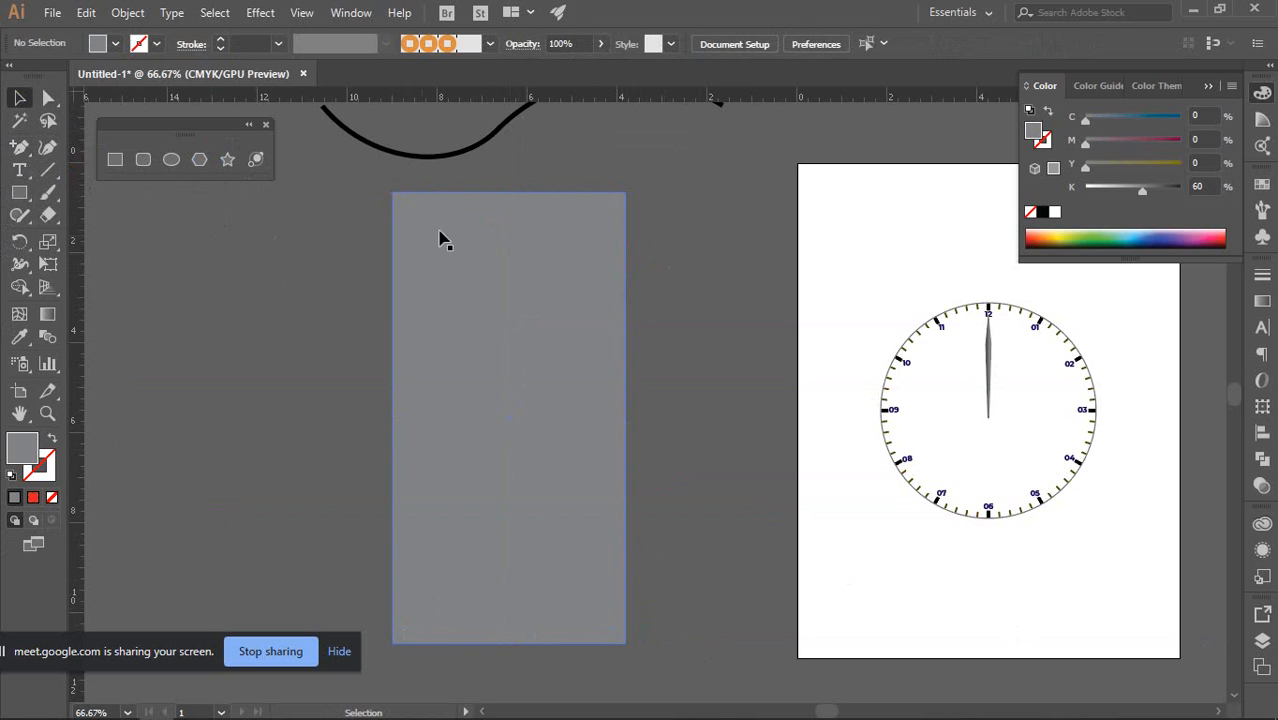
# Move the rectangle's two upper corner anchors straight down to just past mid-height, forming a pointed top
pyautogui.click(50, 97)
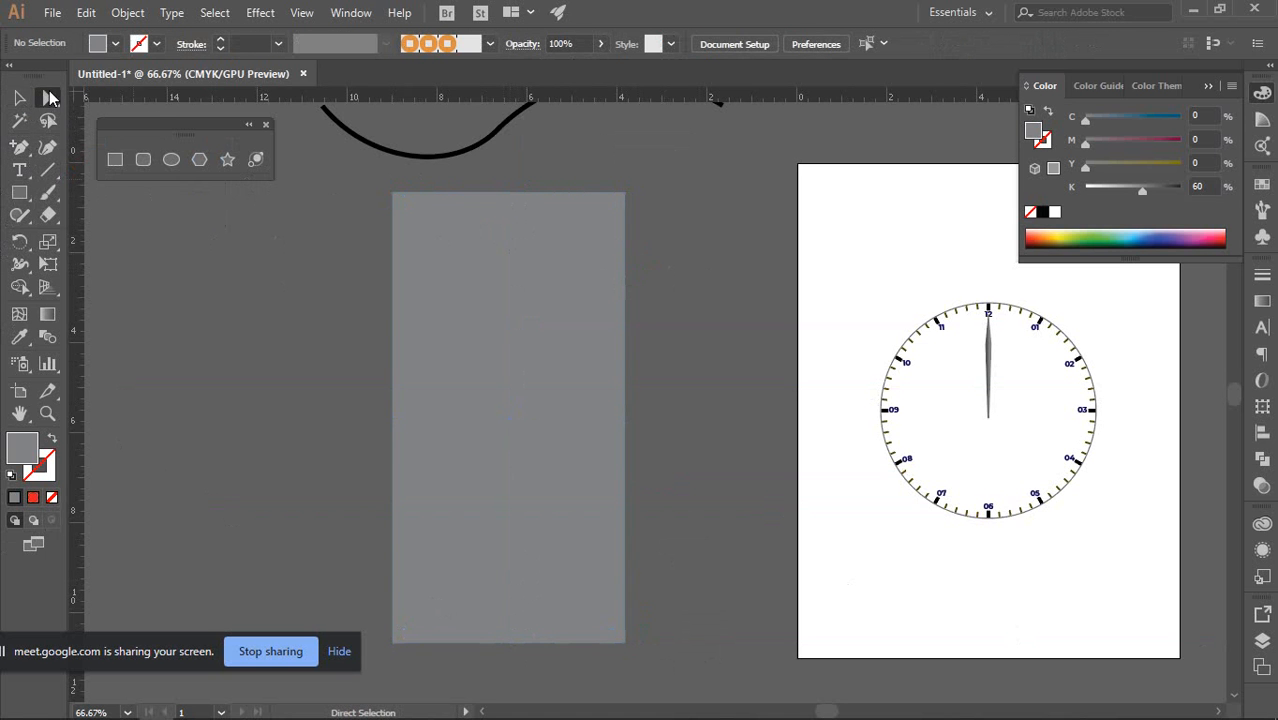
pyautogui.click(394, 194)
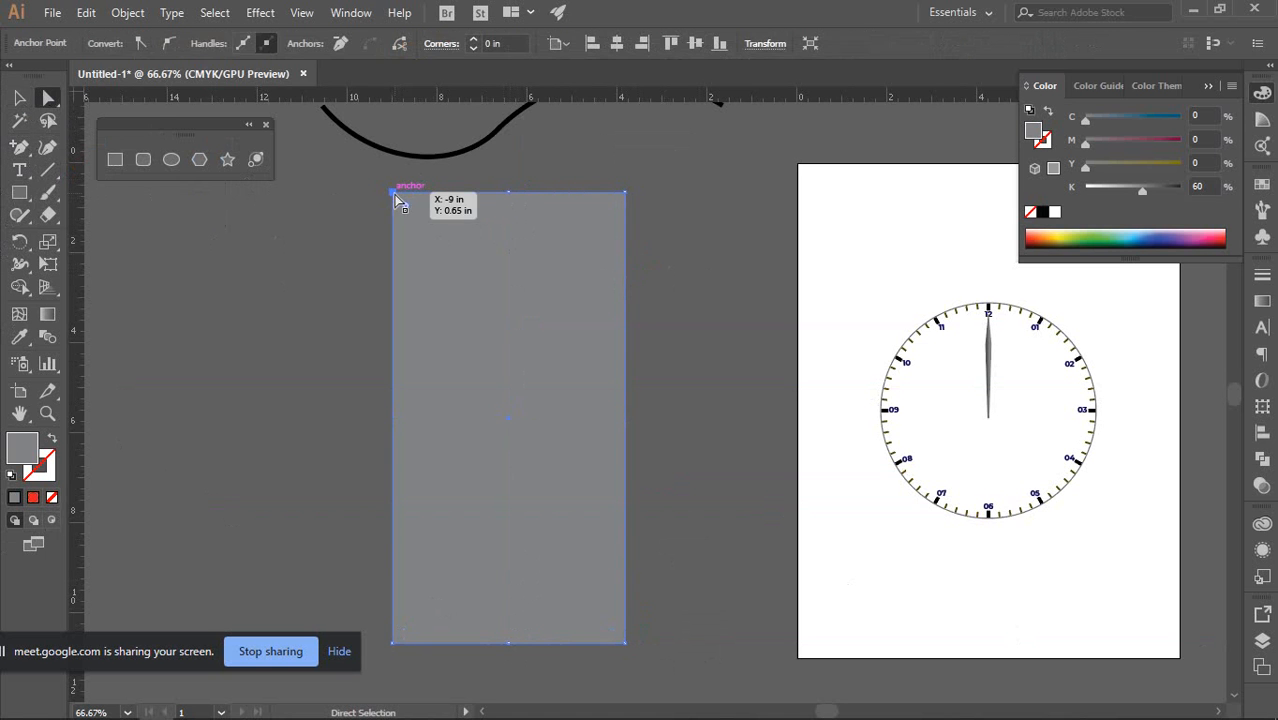
pyautogui.keyDown('shift'); pyautogui.click(625, 194); pyautogui.keyUp('shift')
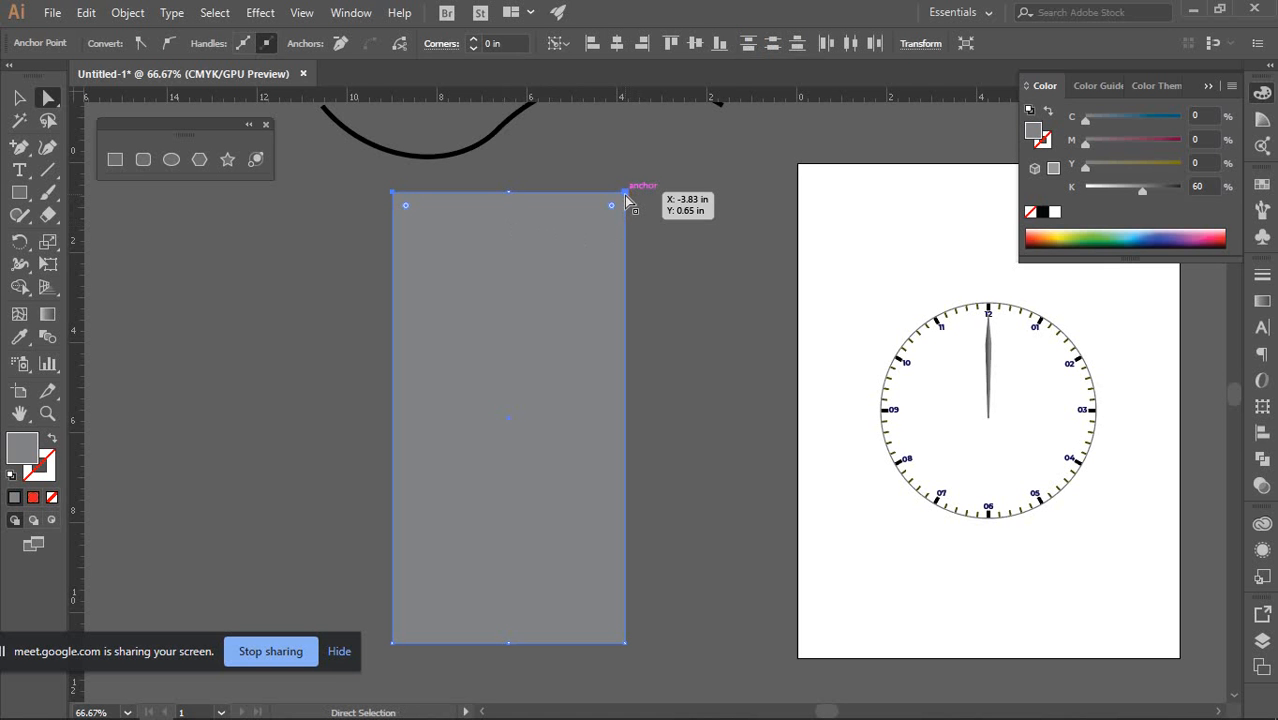
pyautogui.moveTo(626, 198); pyautogui.dragTo(611, 455)
pyautogui.scroll(-2, 340, 578)
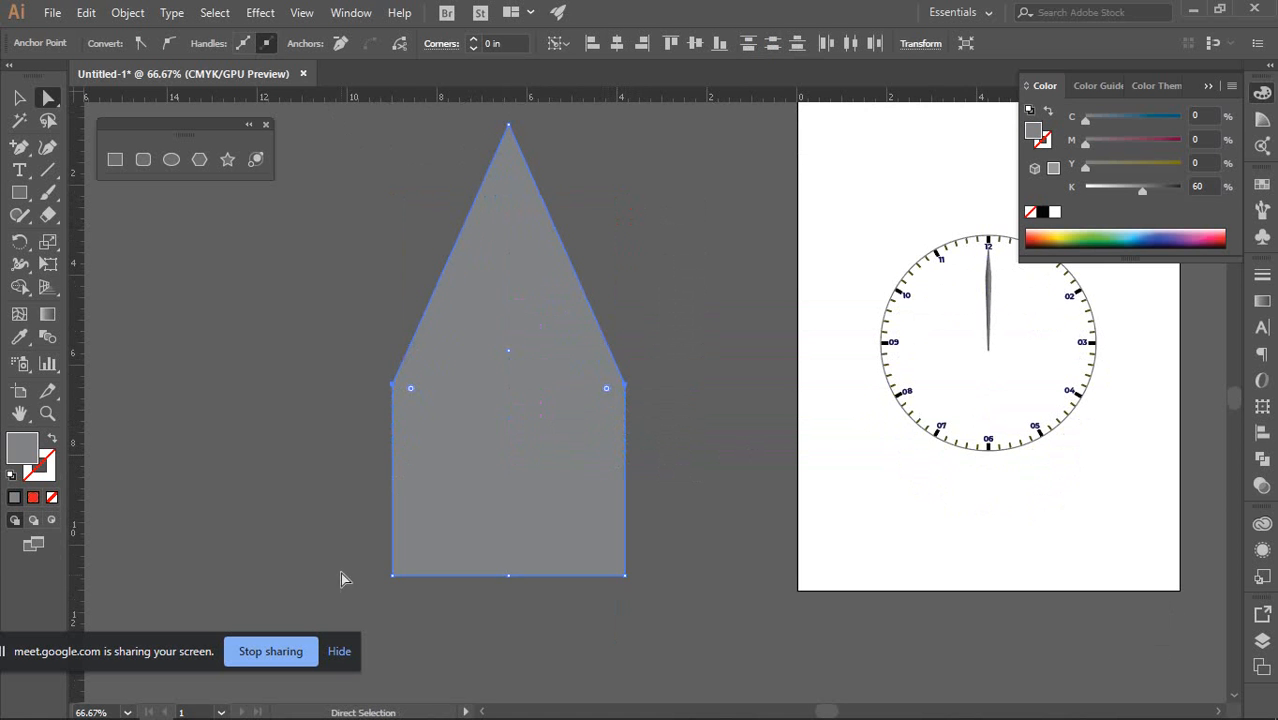
# Scale the shape's two bottom corner anchors horizontally toward the centre, narrowing the base to about half its width
pyautogui.click(397, 578)
pyautogui.click(49, 244)
pyautogui.moveTo(49, 244); pyautogui.dragTo(91, 240)
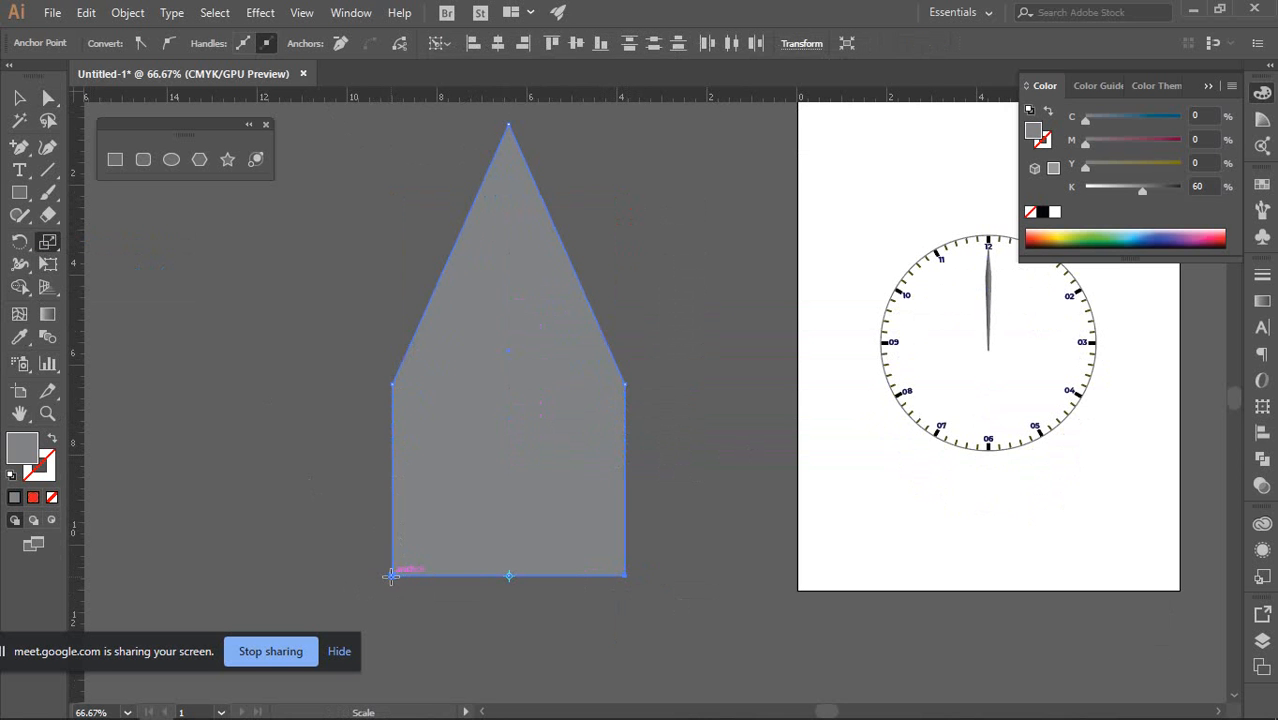
pyautogui.moveTo(391, 576); pyautogui.dragTo(448, 575)
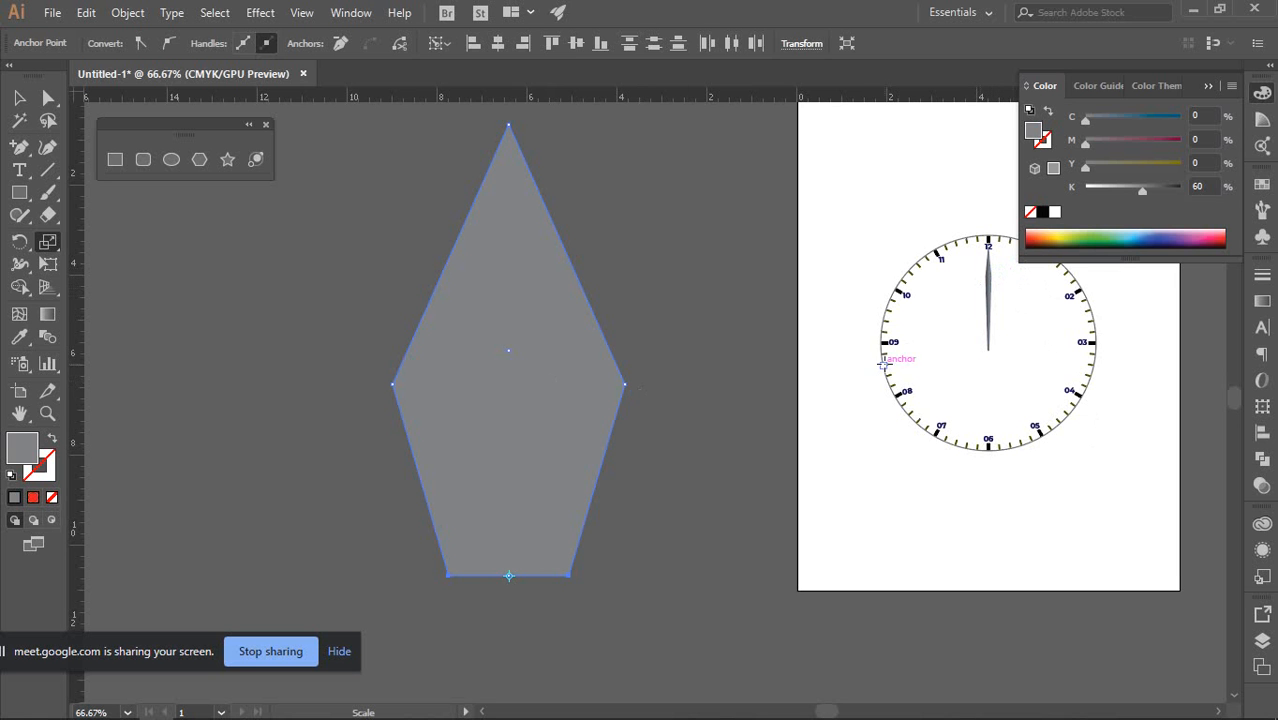
pyautogui.click(19, 97)
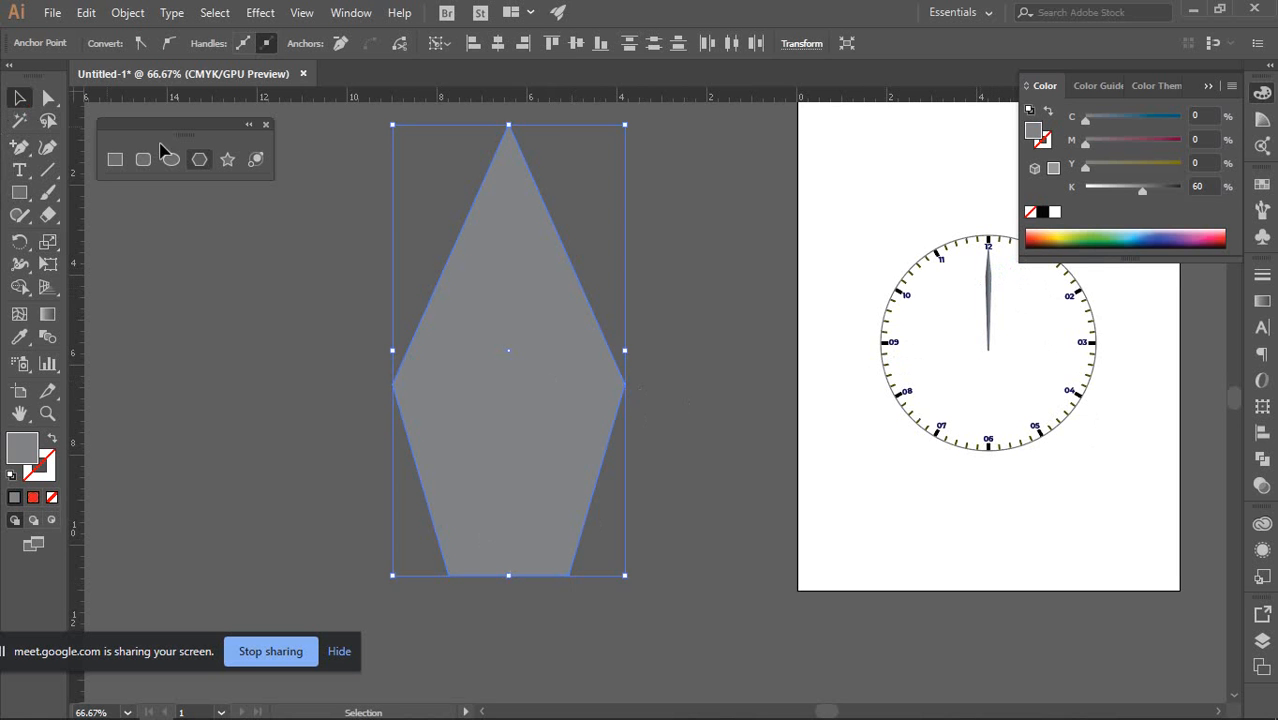
pyautogui.click(685, 220)
# Draw a vertical Pen line about 10 in long from the shape's top point to its base midpoint, and lengthen it past both ends
pyautogui.moveTo(19, 147); pyautogui.dragTo(100, 138)
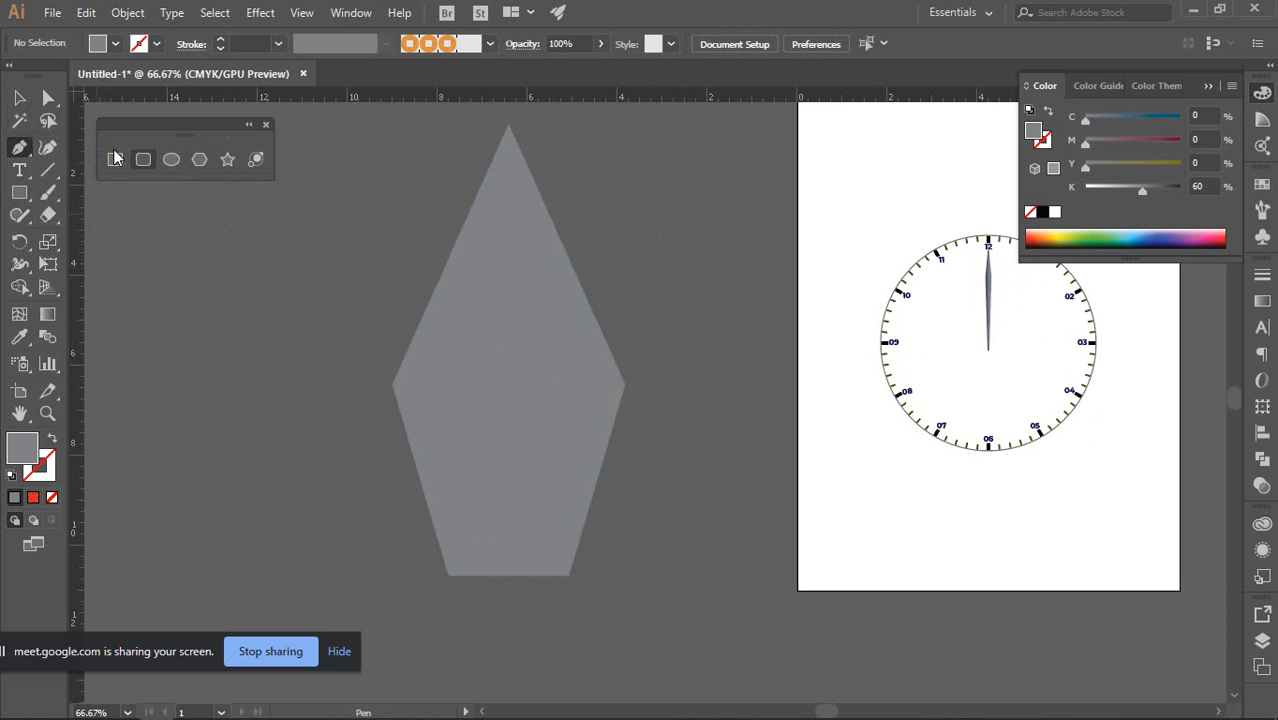
pyautogui.click(509, 125)
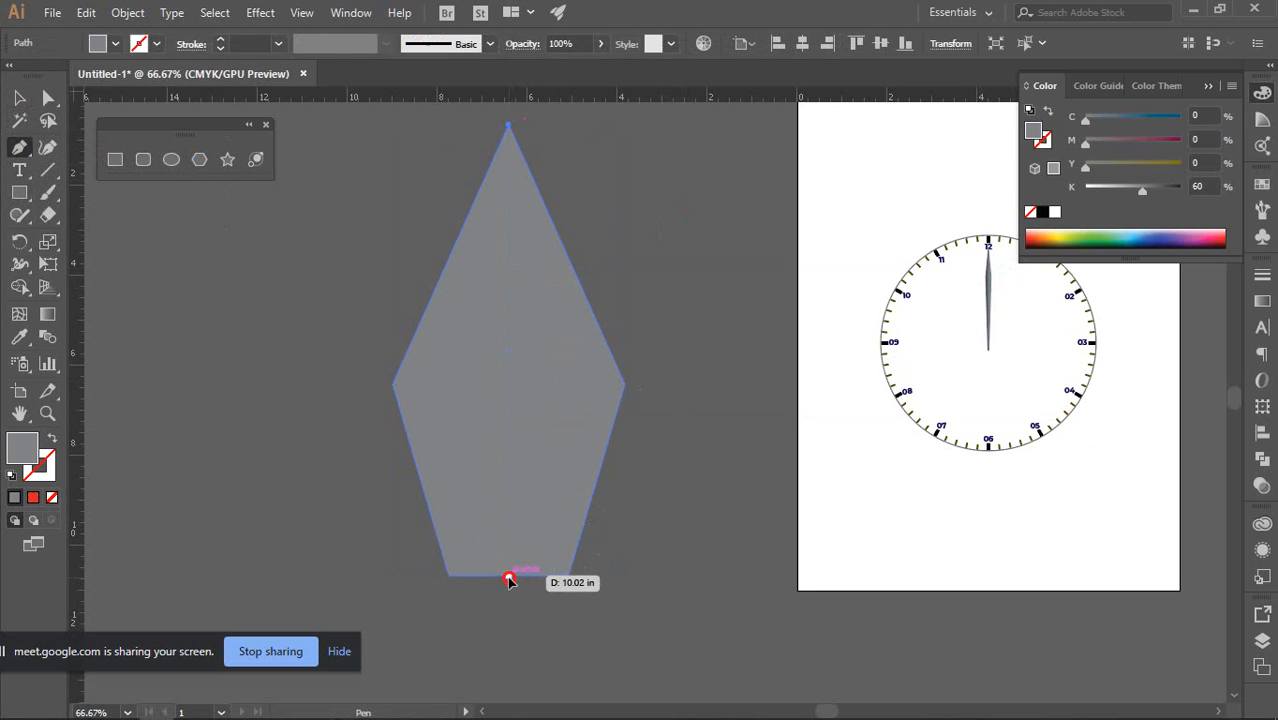
pyautogui.click(509, 578)
pyautogui.click(38, 99)
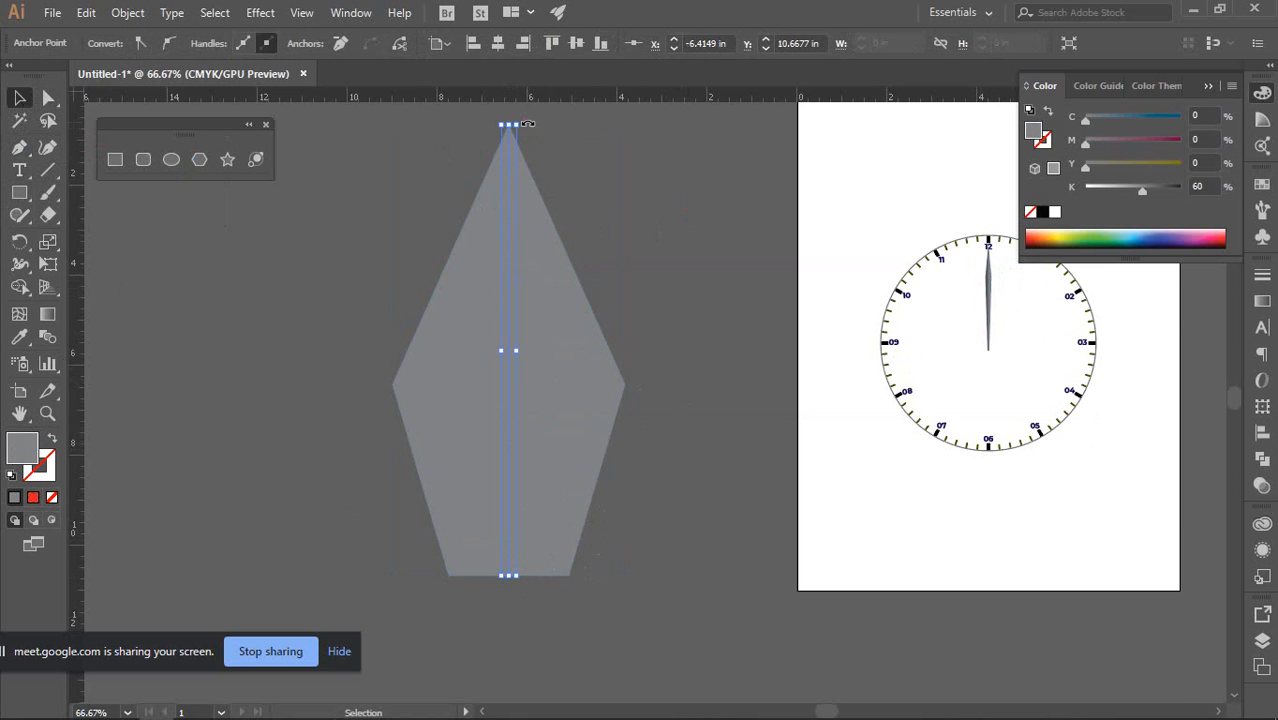
pyautogui.moveTo(517, 125); pyautogui.dragTo(534, 256)
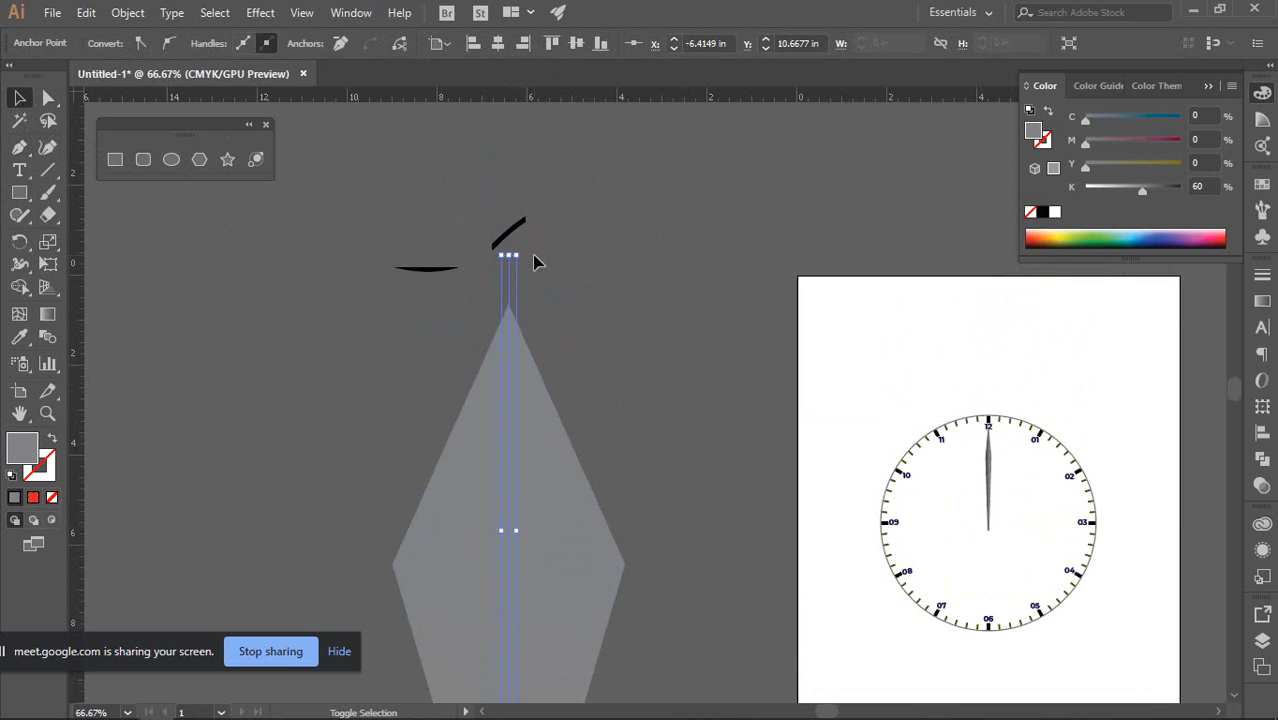
pyautogui.scroll(-3, 534, 262)
pyautogui.click(440, 278)
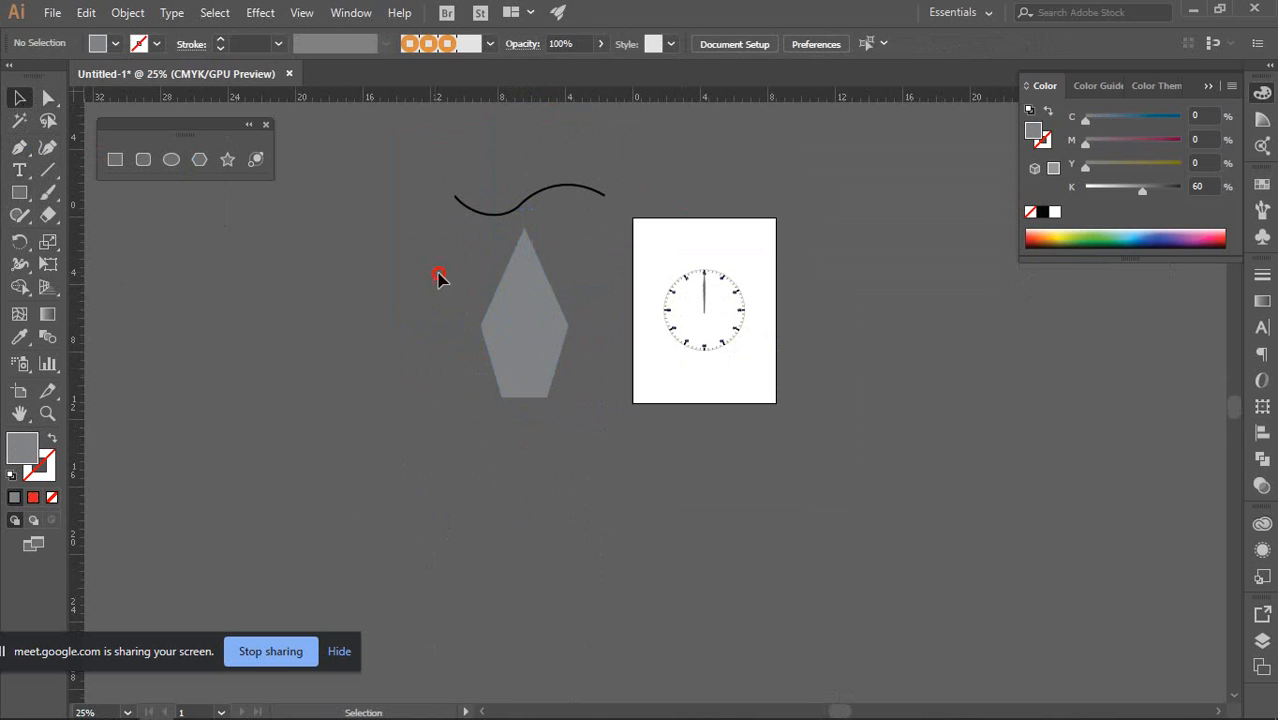
# Divide the grey shape along the vertical centre line with the Divide pathfinder and ungroup the resulting pieces
pyautogui.click(572, 356)
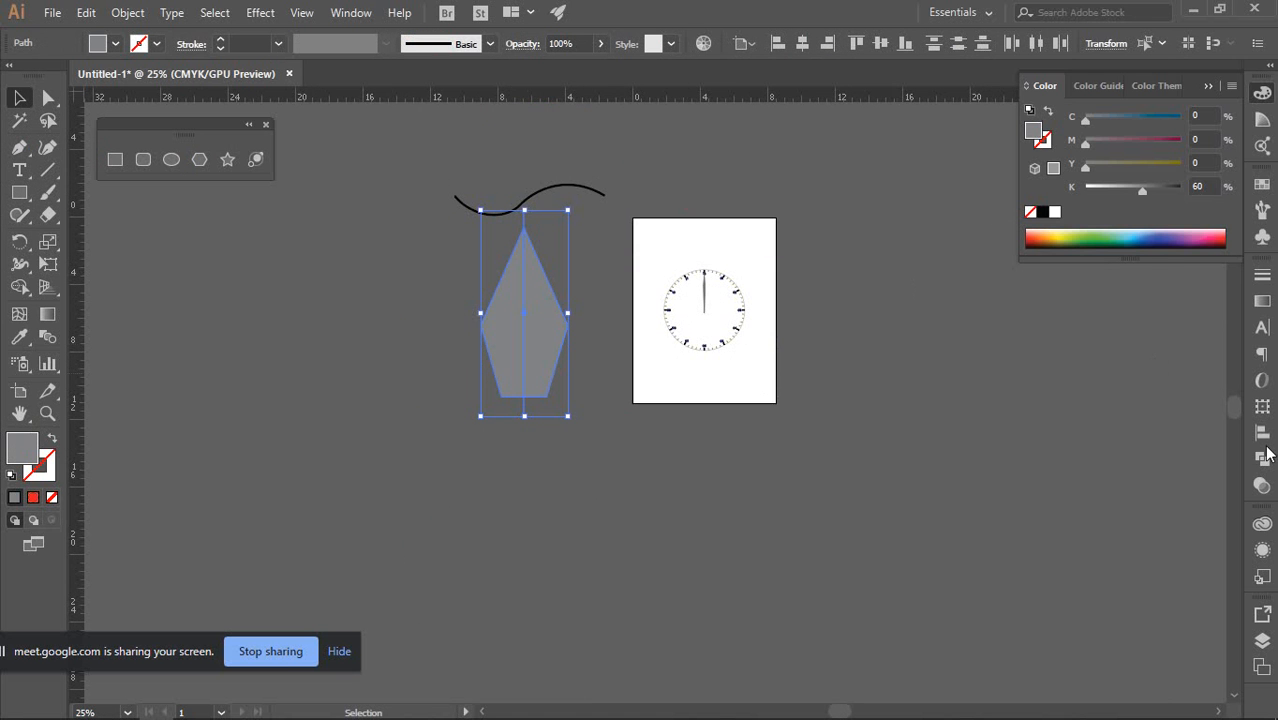
pyautogui.click(1262, 456)
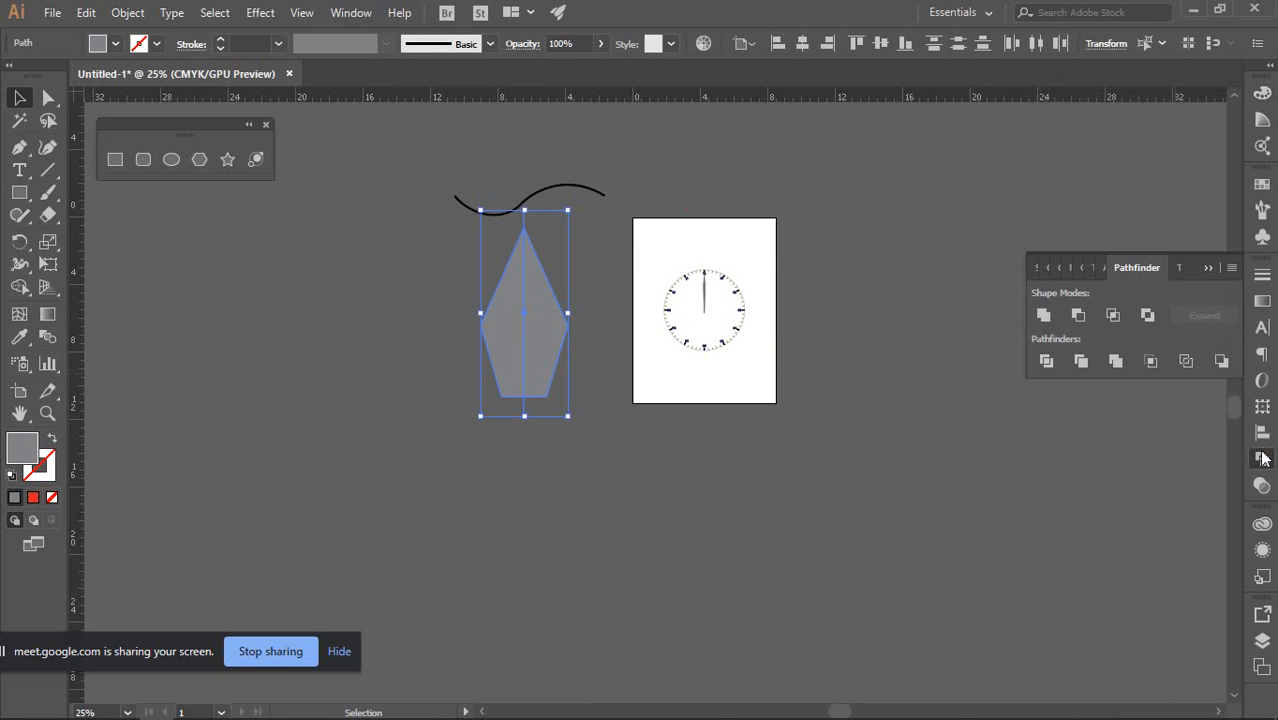
pyautogui.click(1038, 366)
pyautogui.scroll(2, 499, 280)
pyautogui.rightClick(527, 284)
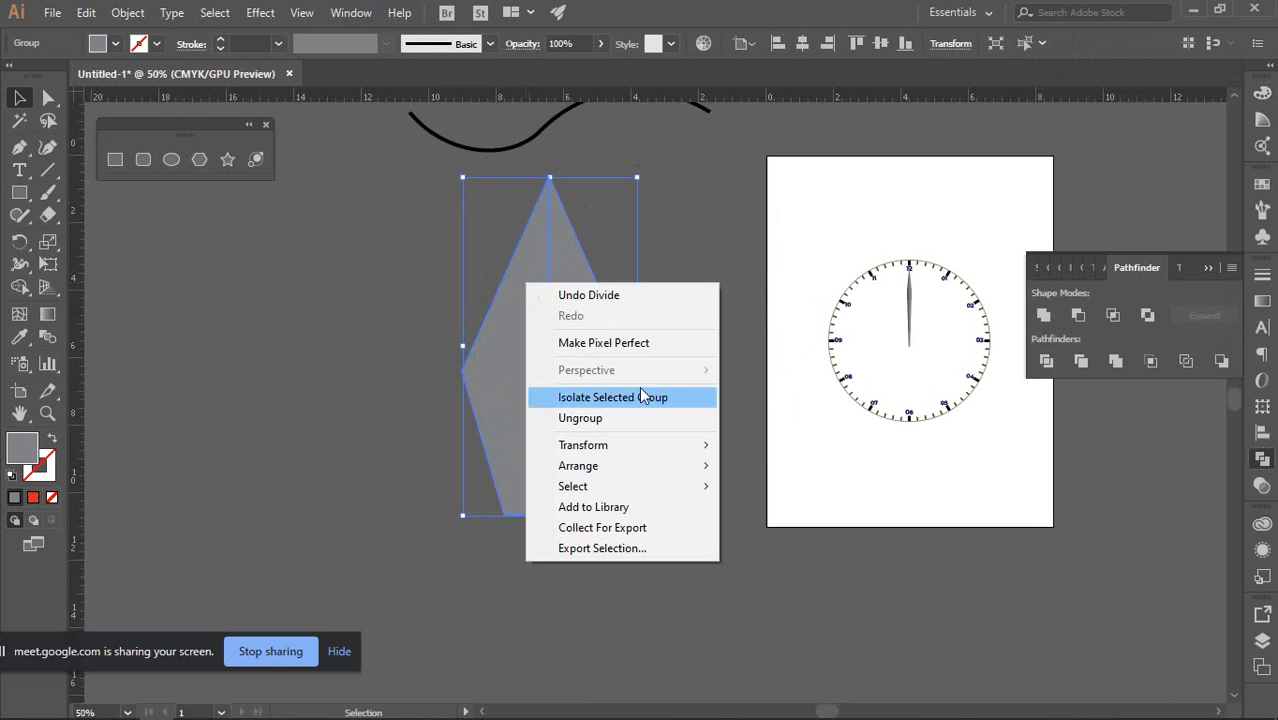
pyautogui.click(622, 417)
pyautogui.click(696, 374)
# Select the two halves of the divided shape in turn to check that they are separate objects
pyautogui.click(608, 362)
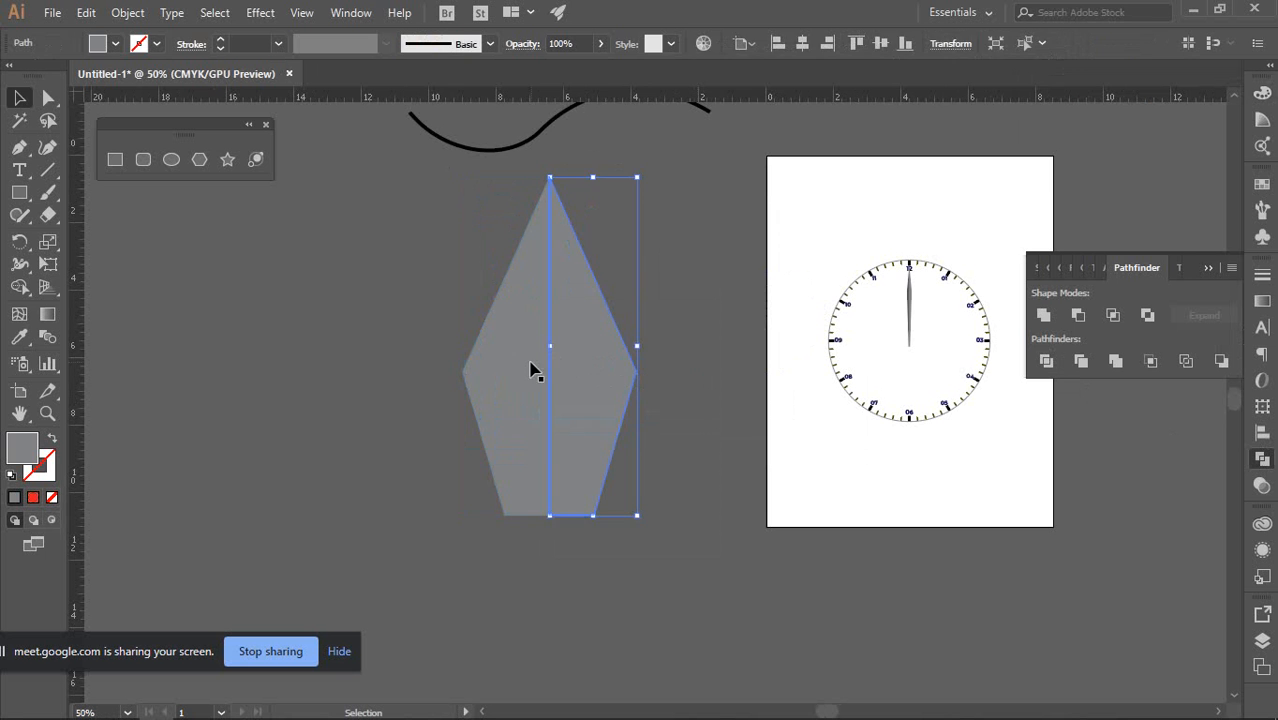
pyautogui.click(530, 370)
pyautogui.click(368, 308)
pyautogui.click(584, 370)
pyautogui.click(420, 327)
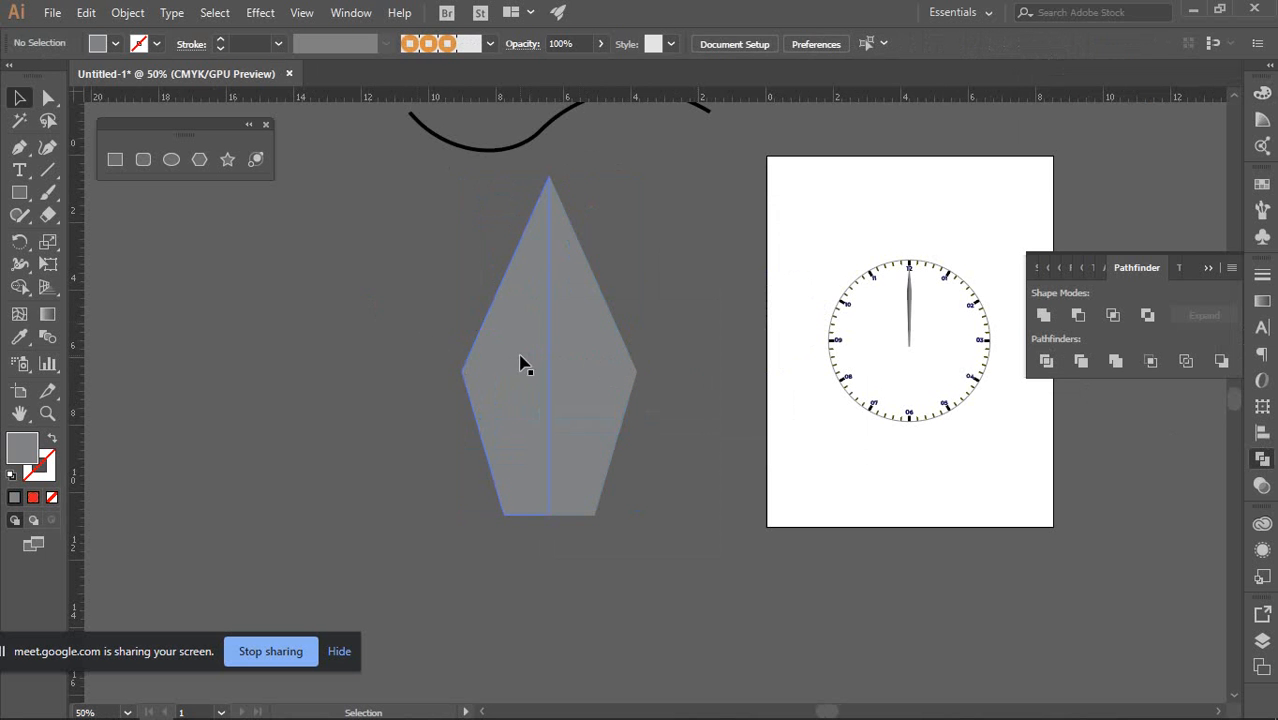
pyautogui.click(524, 366)
pyautogui.click(379, 300)
pyautogui.scroll(1, 582, 300)
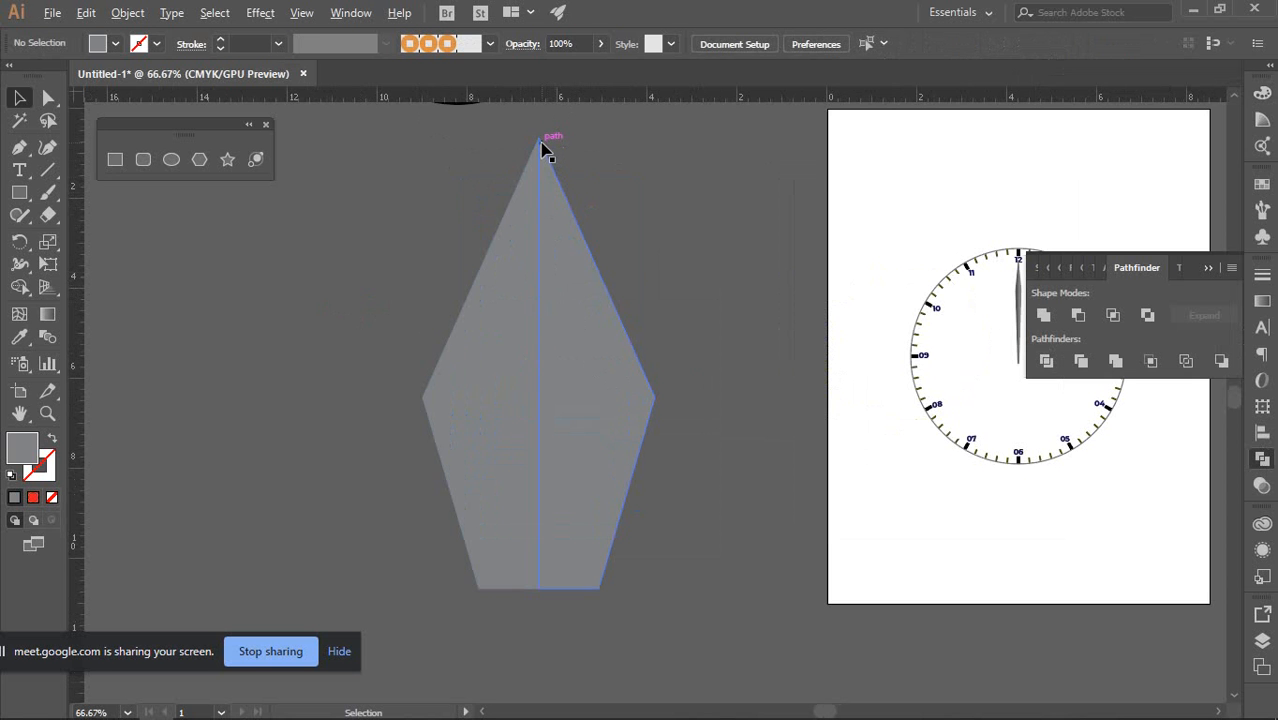
pyautogui.click(430, 400)
pyautogui.click(650, 399)
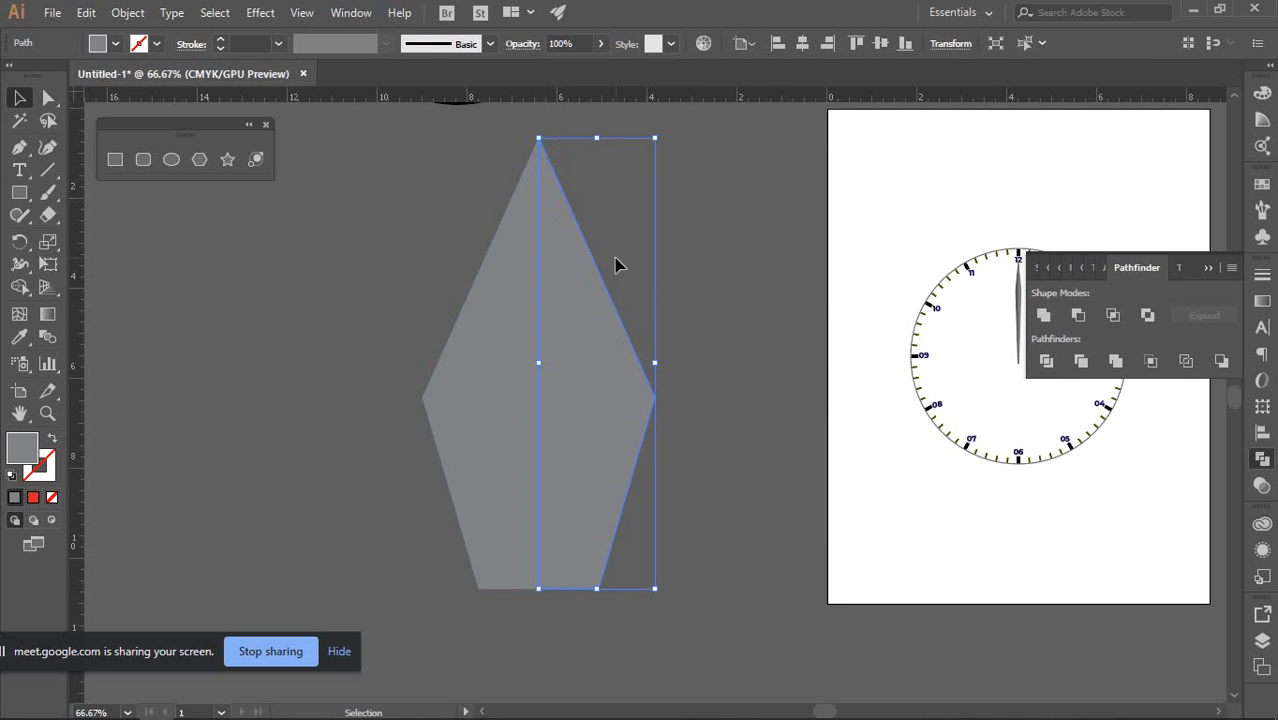
pyautogui.click(744, 258)
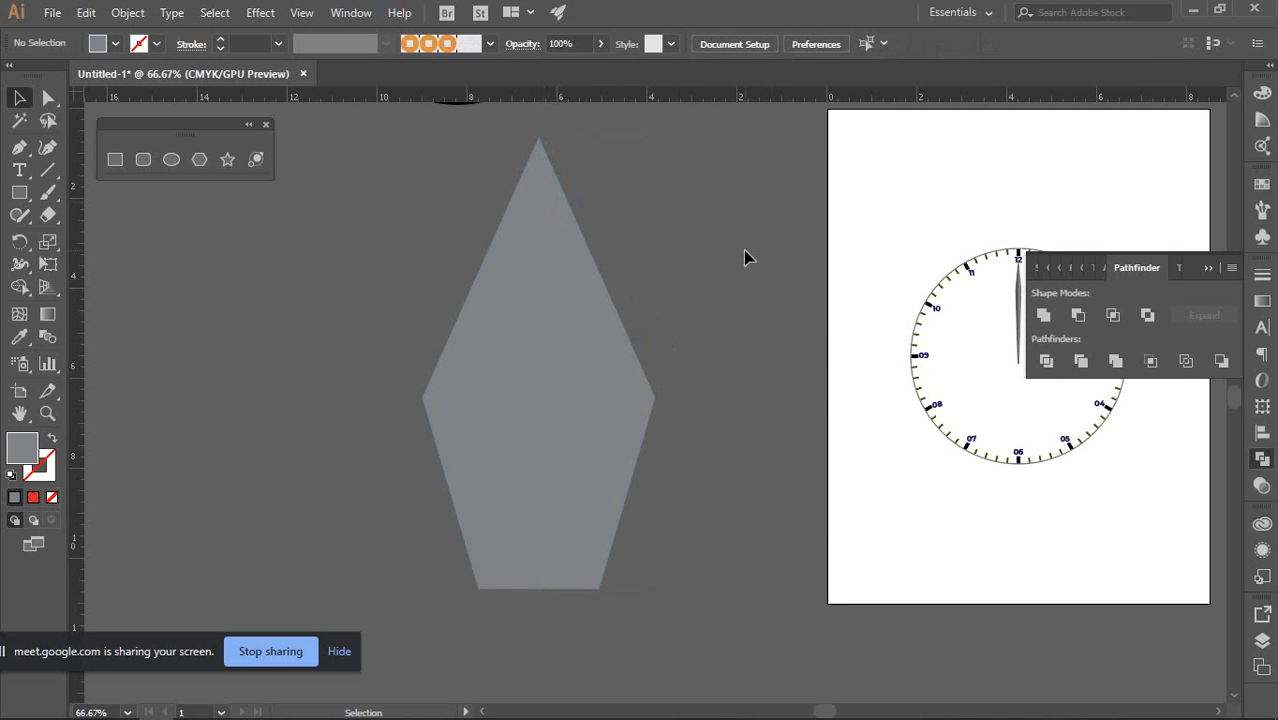
pyautogui.moveTo(744, 257); pyautogui.dragTo(613, 208)
pyautogui.click(405, 327)
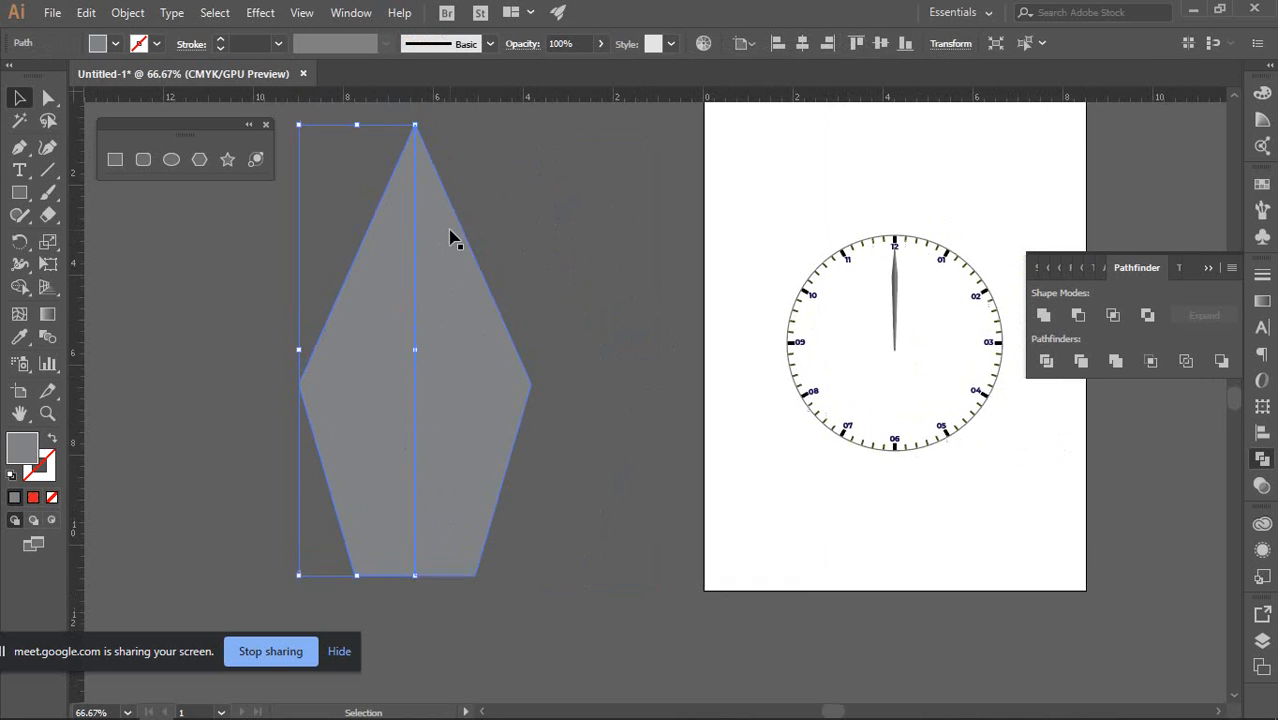
pyautogui.scroll(2, 437, 270)
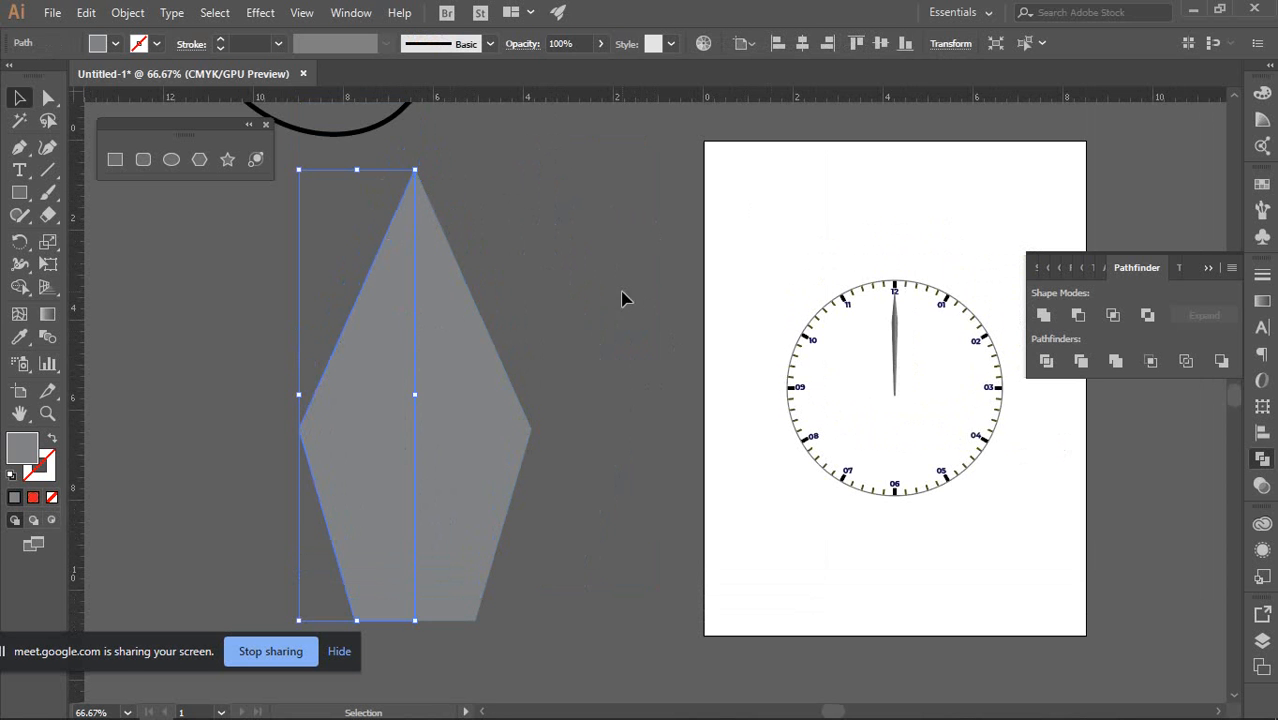
pyautogui.click(580, 336)
# Set the fill of the shape's left half to 80% black (K)
pyautogui.click(368, 392)
pyautogui.click(1262, 92)
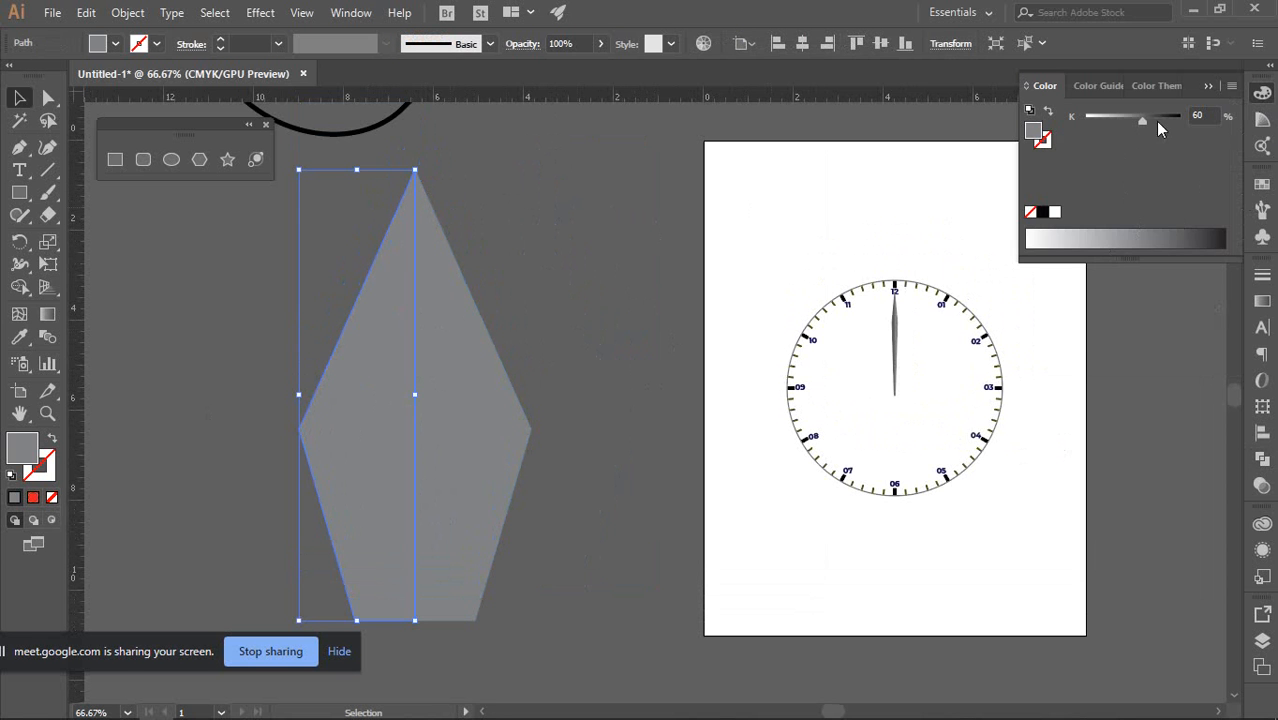
pyautogui.click(1124, 115)
pyautogui.write('80')
pyautogui.press('Return')
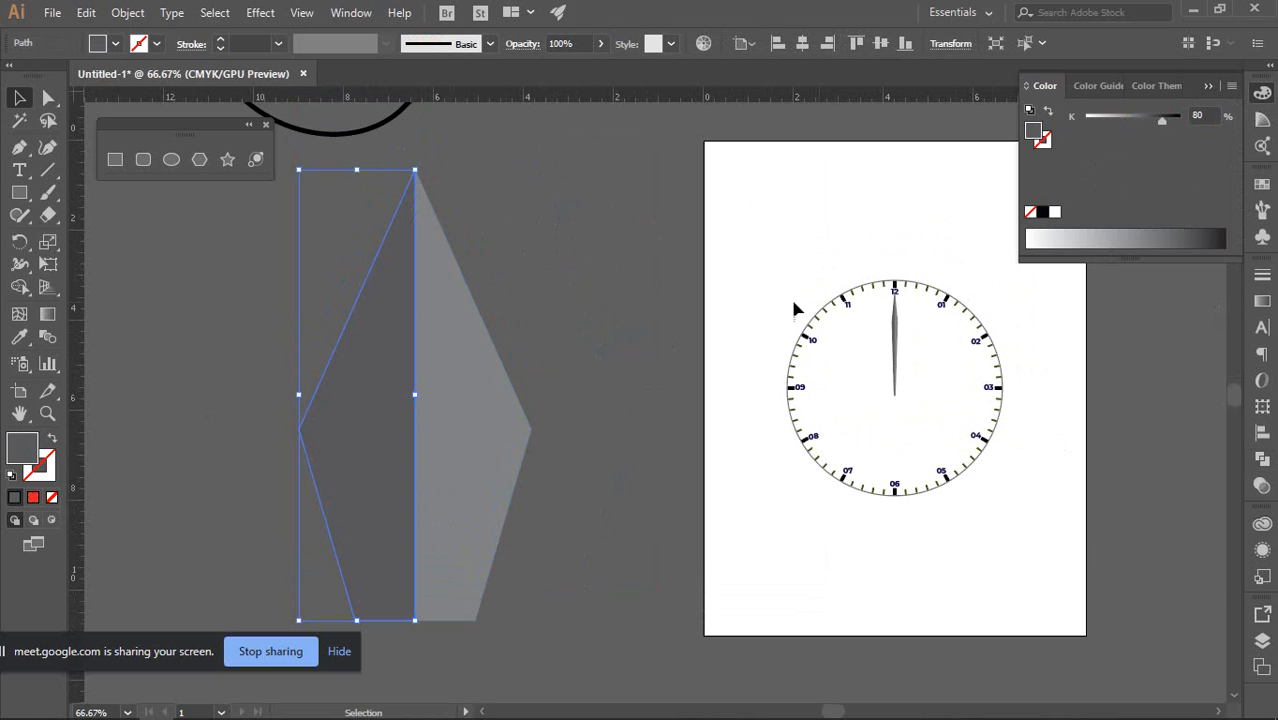
pyautogui.click(617, 318)
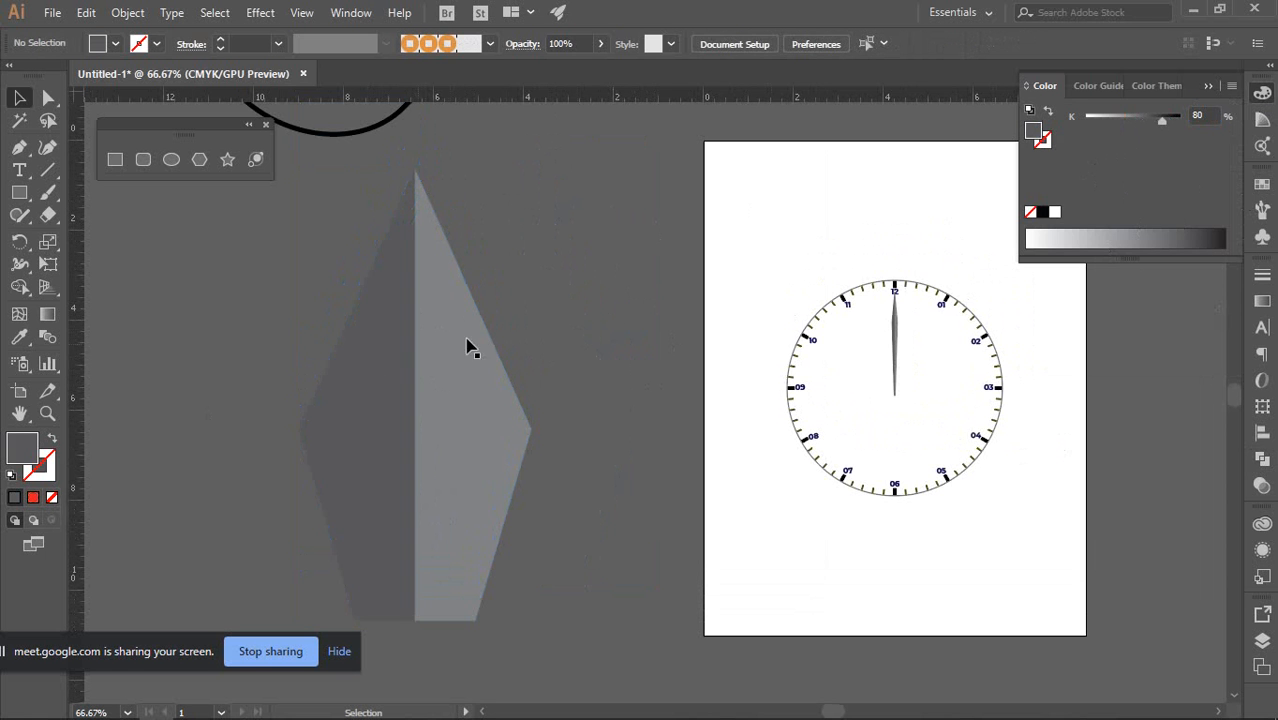
pyautogui.click(506, 421)
pyautogui.click(617, 358)
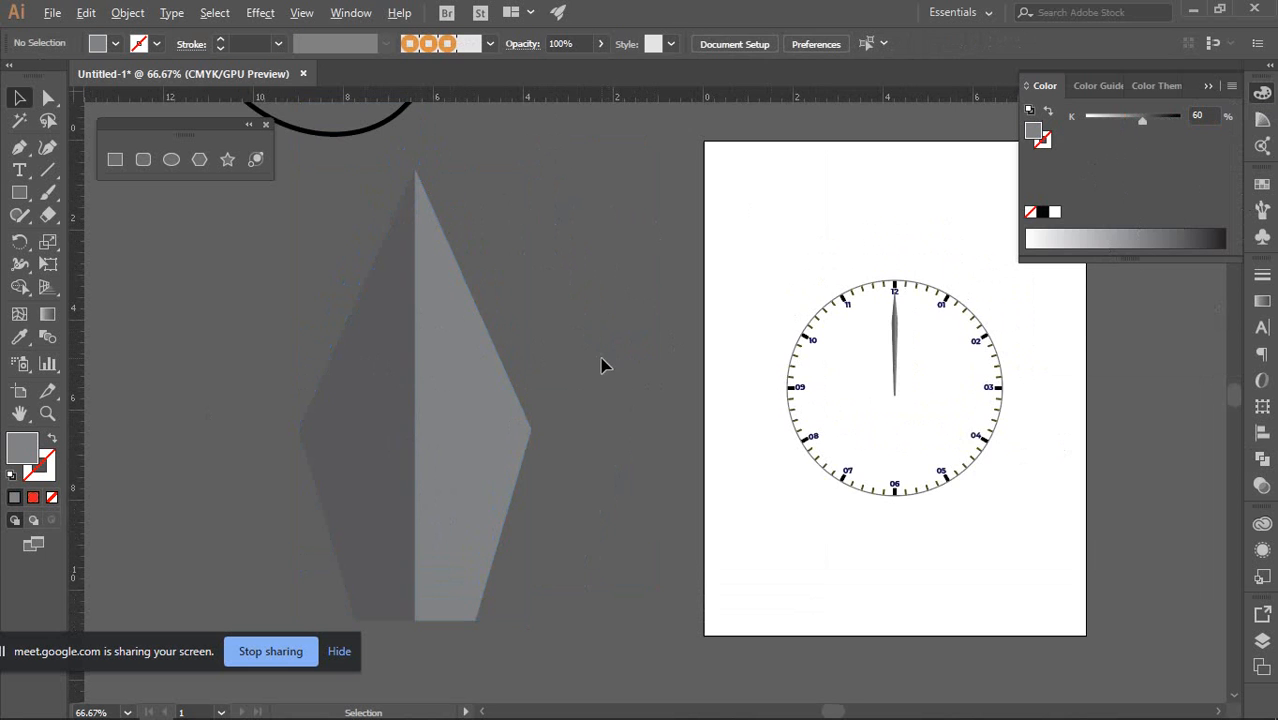
pyautogui.scroll(-2, 601, 358)
pyautogui.moveTo(401, 336); pyautogui.dragTo(588, 507)
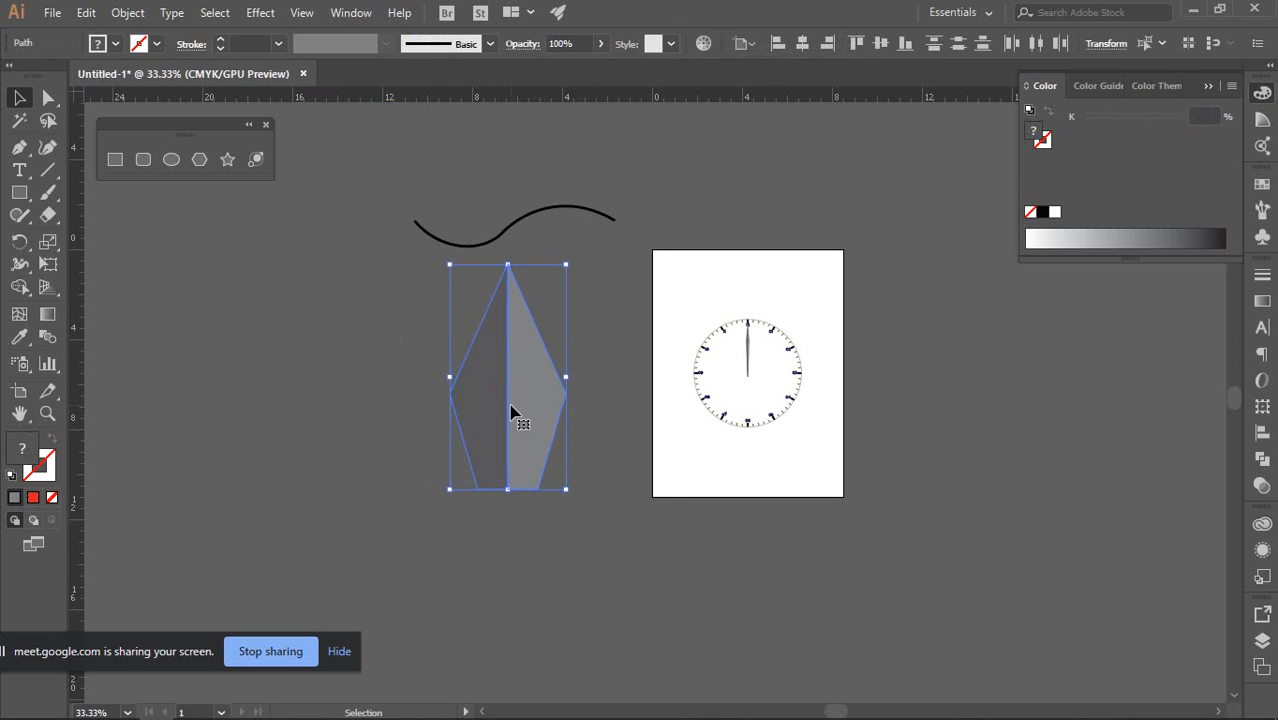
pyautogui.click(598, 343)
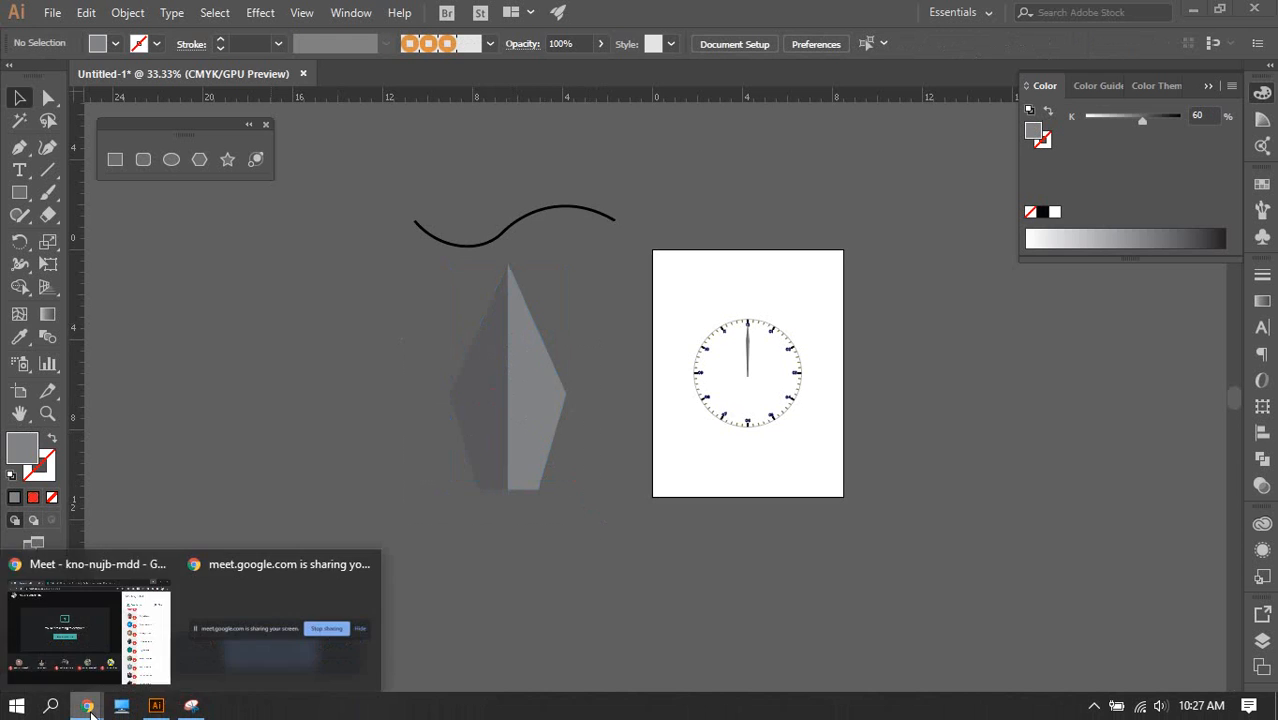
# Switch to the Google Meet window, look through the participant list and return to Illustrator
pyautogui.click(90, 708)
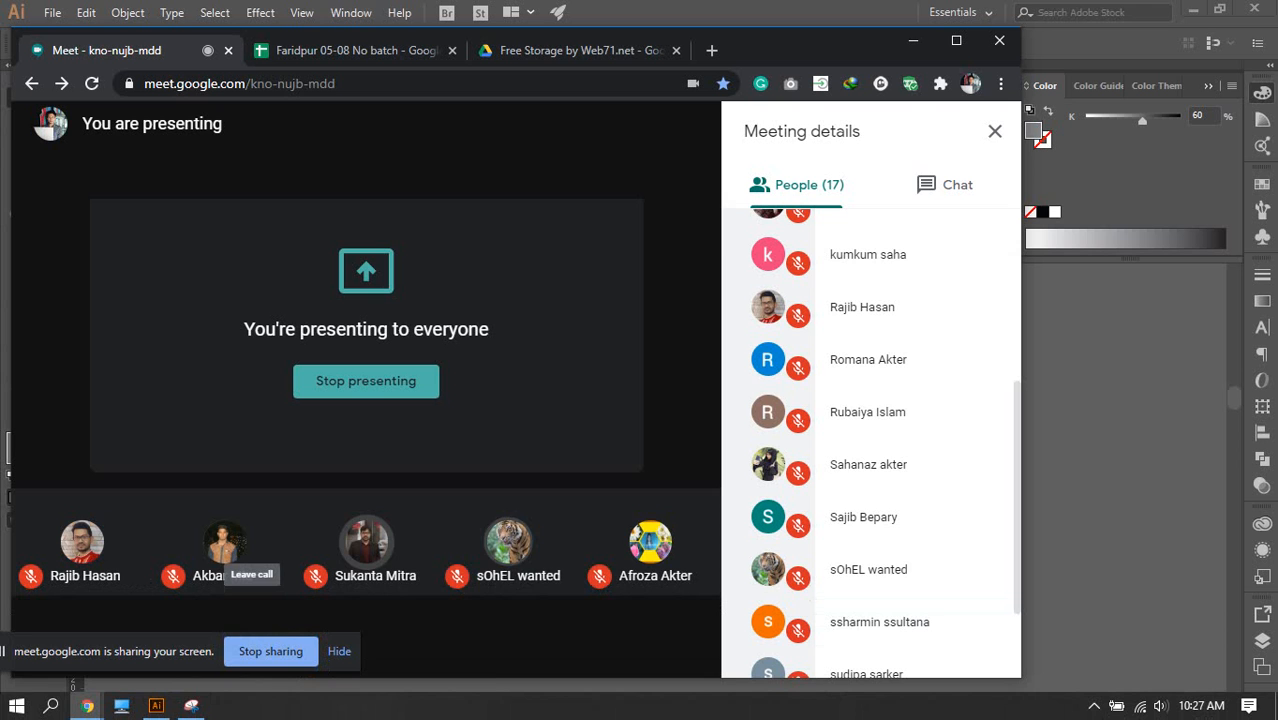
pyautogui.scroll(4, 925, 468)
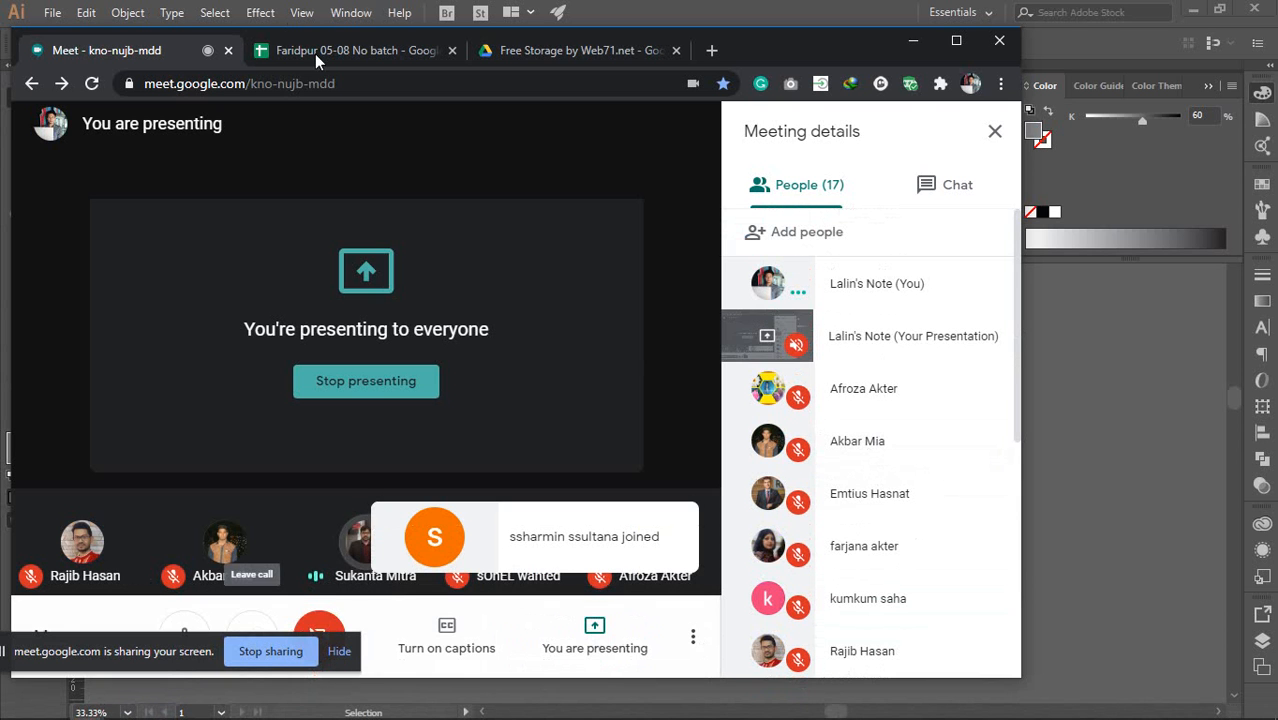
pyautogui.click(735, 12)
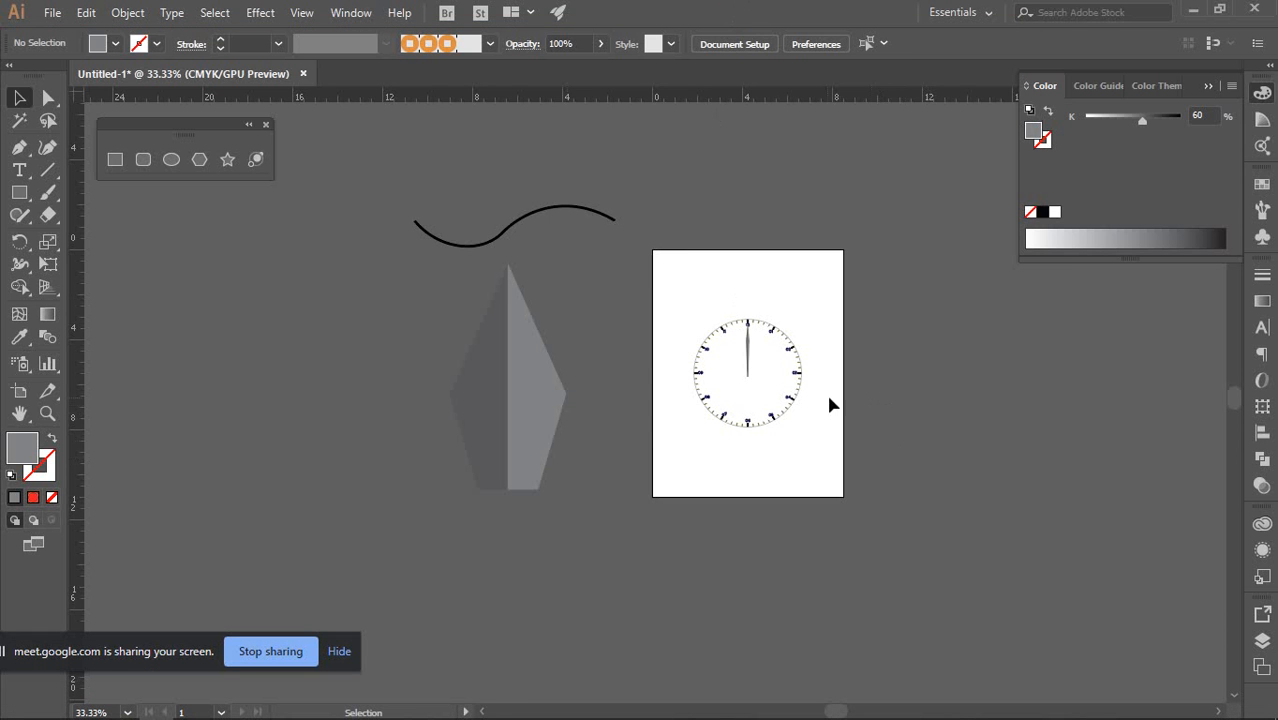
# View the clock at actual size and show the guides crossing its centre
pyautogui.hotkey('ctrl', '1')
pyautogui.rightClick(850, 294)
pyautogui.click(915, 442)
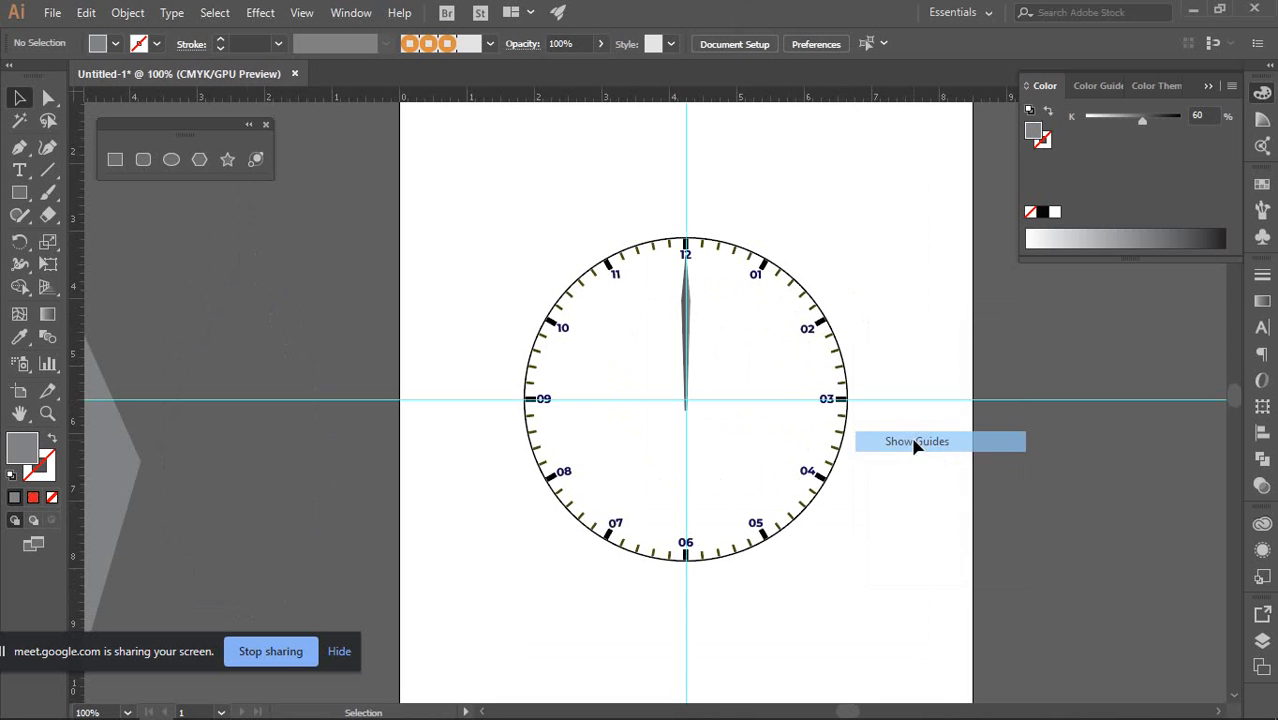
# Check the call participants in Google Meet once more and go back to the clock drawing in Illustrator
pyautogui.moveTo(140, 711)
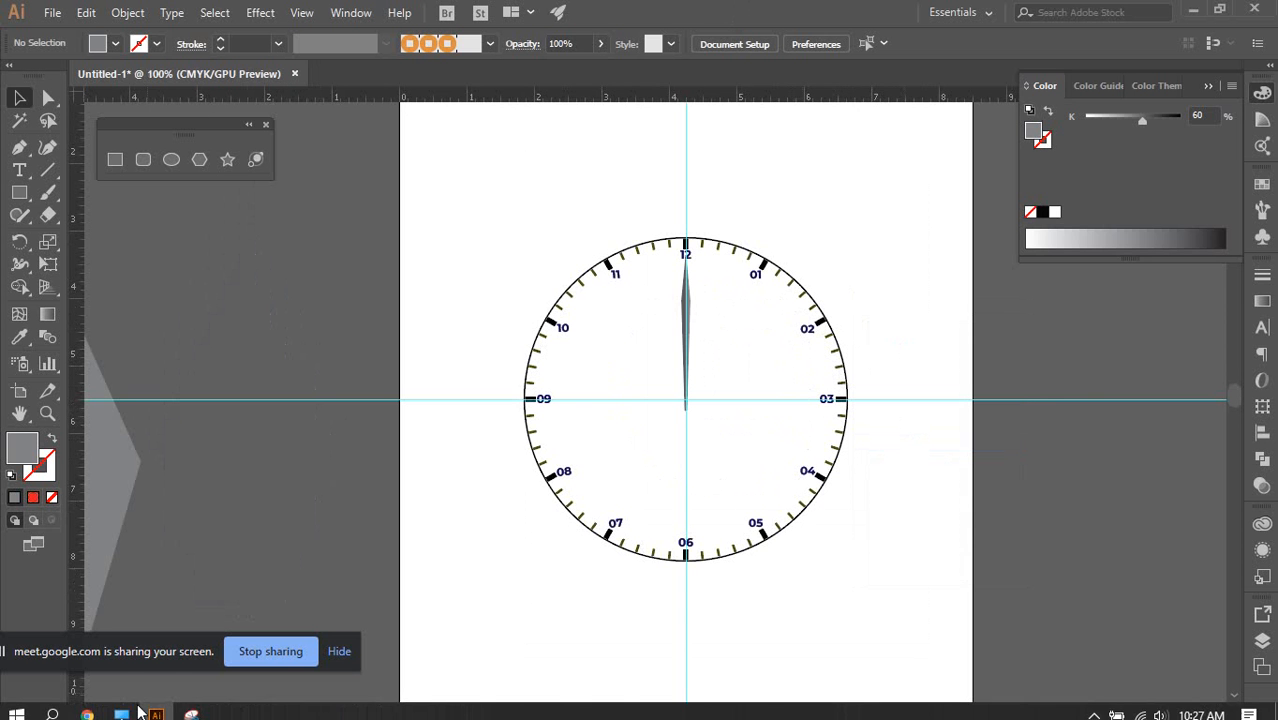
pyautogui.moveTo(87, 712)
pyautogui.click(85, 615)
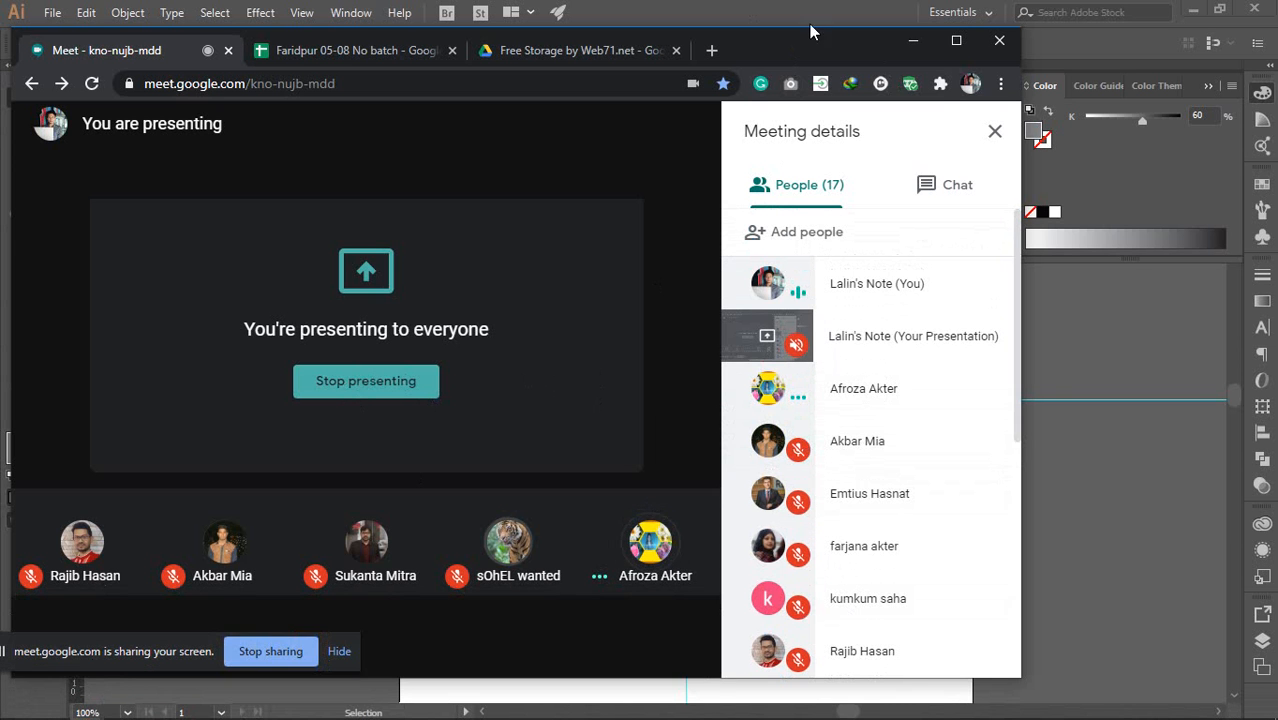
pyautogui.click(707, 8)
# Examine the two-tone hand against the guides at the clock's centre at close range
pyautogui.scroll(3, 690, 316)
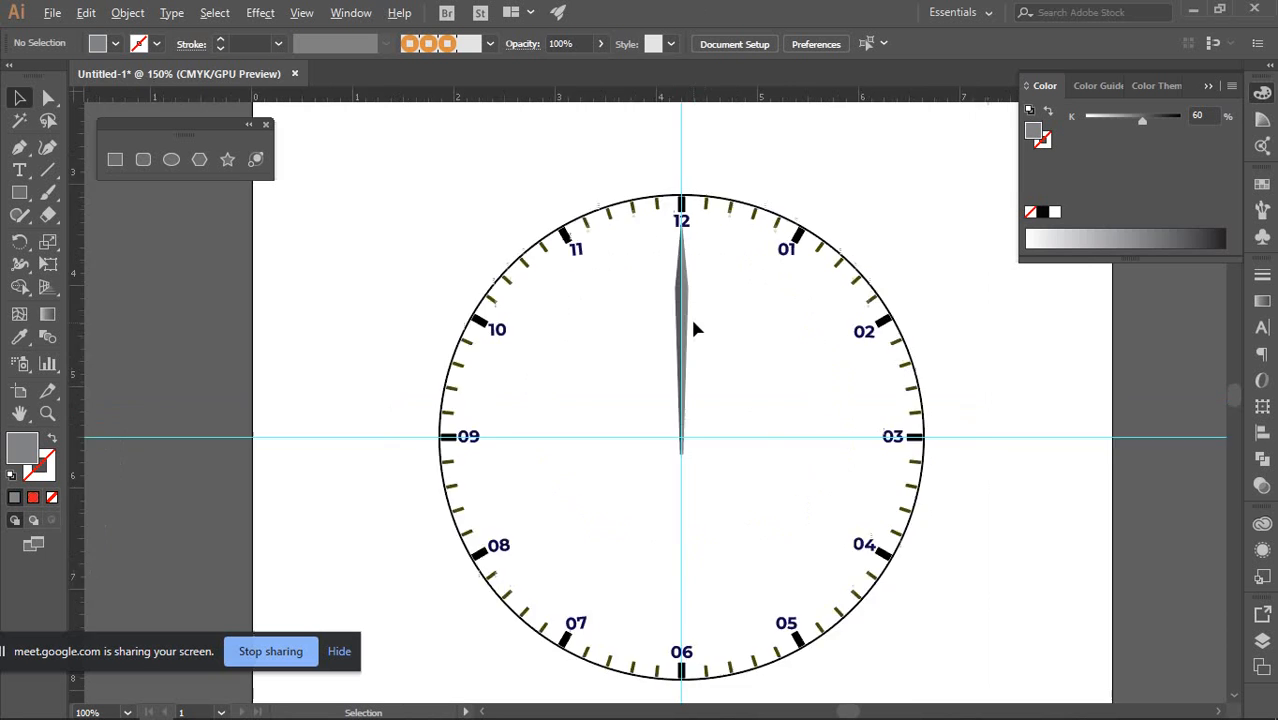
pyautogui.moveTo(616, 240); pyautogui.dragTo(724, 307)
pyautogui.scroll(1, 743, 438)
pyautogui.scroll(1, 743, 438)
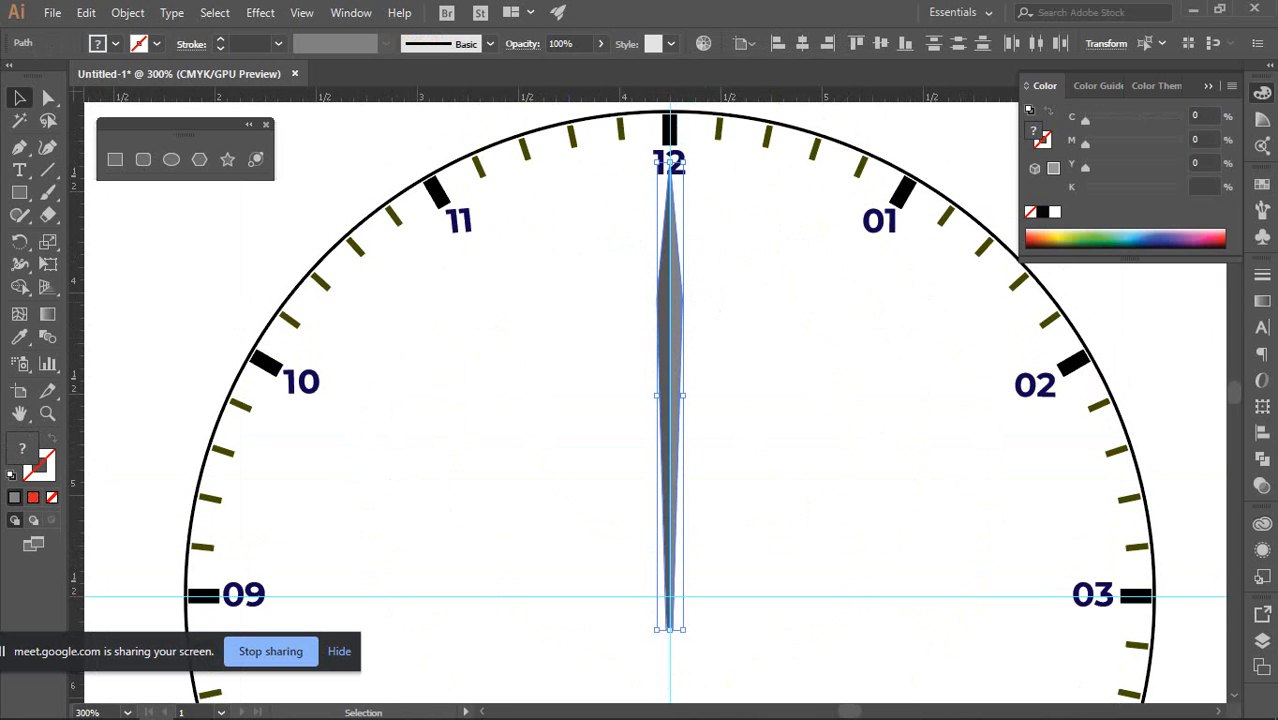
pyautogui.click(1263, 92)
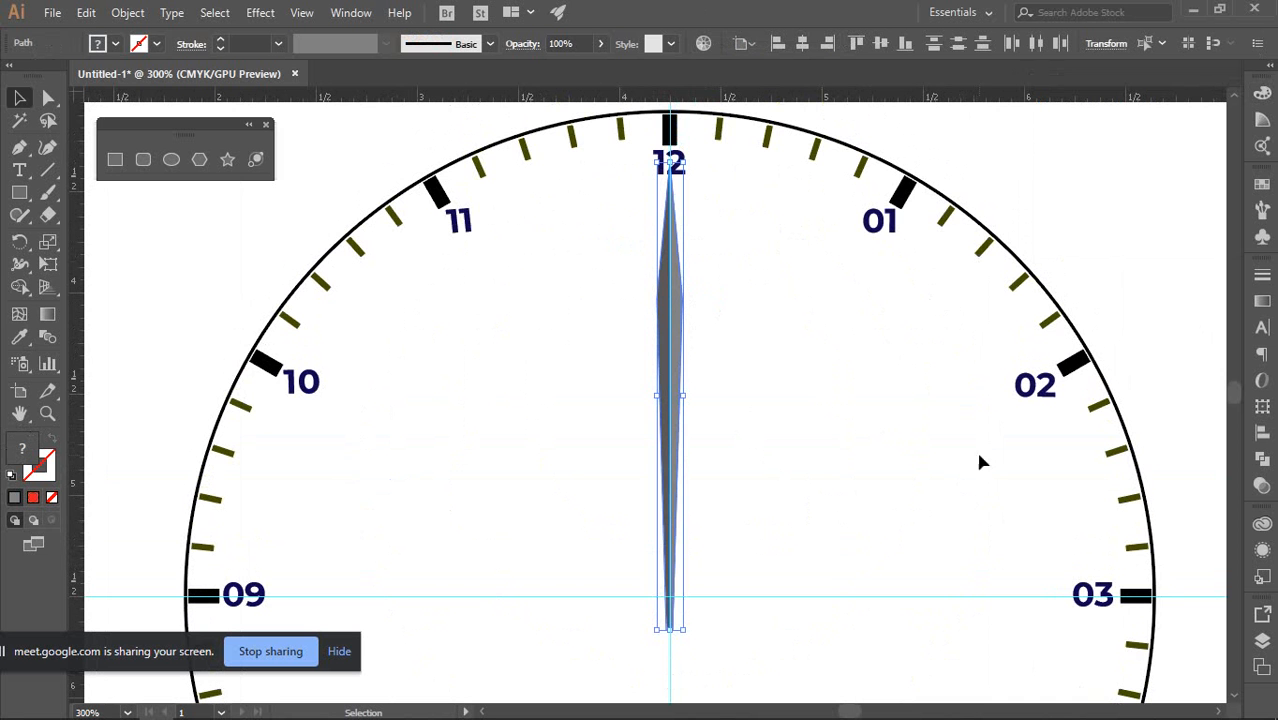
pyautogui.click(757, 320)
pyautogui.scroll(-2, 673, 370)
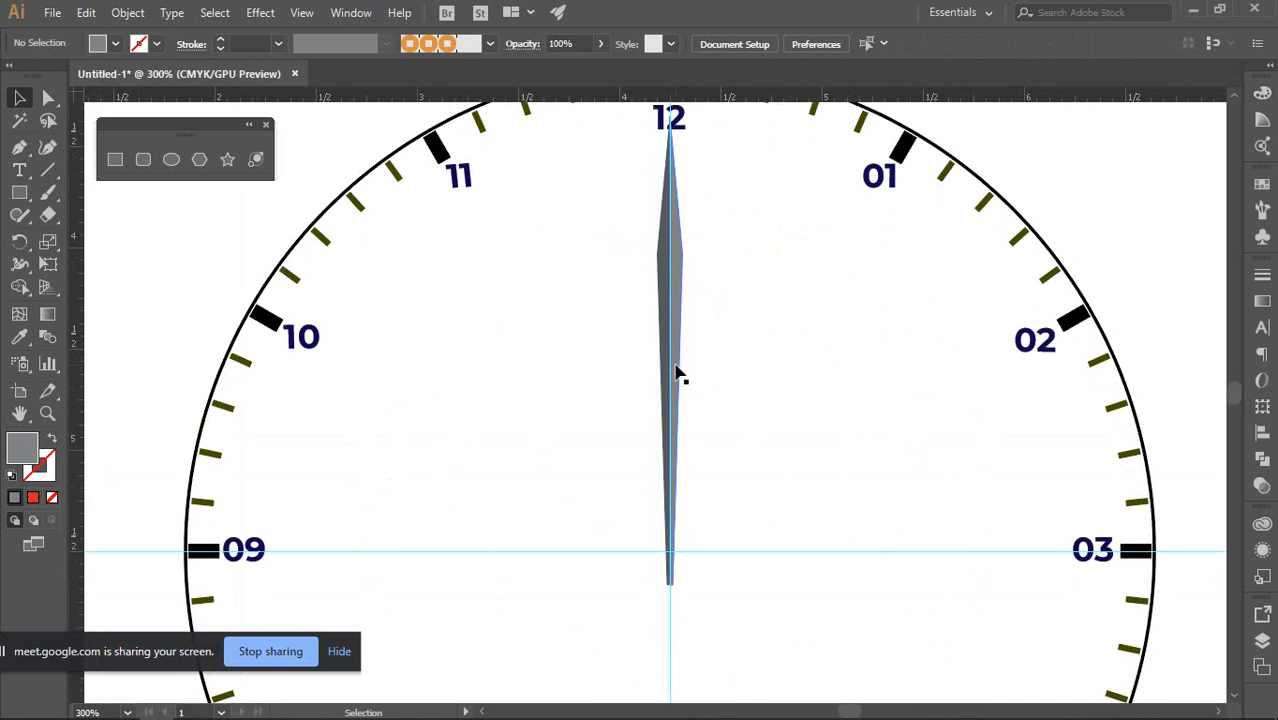
pyautogui.scroll(-2, 673, 370)
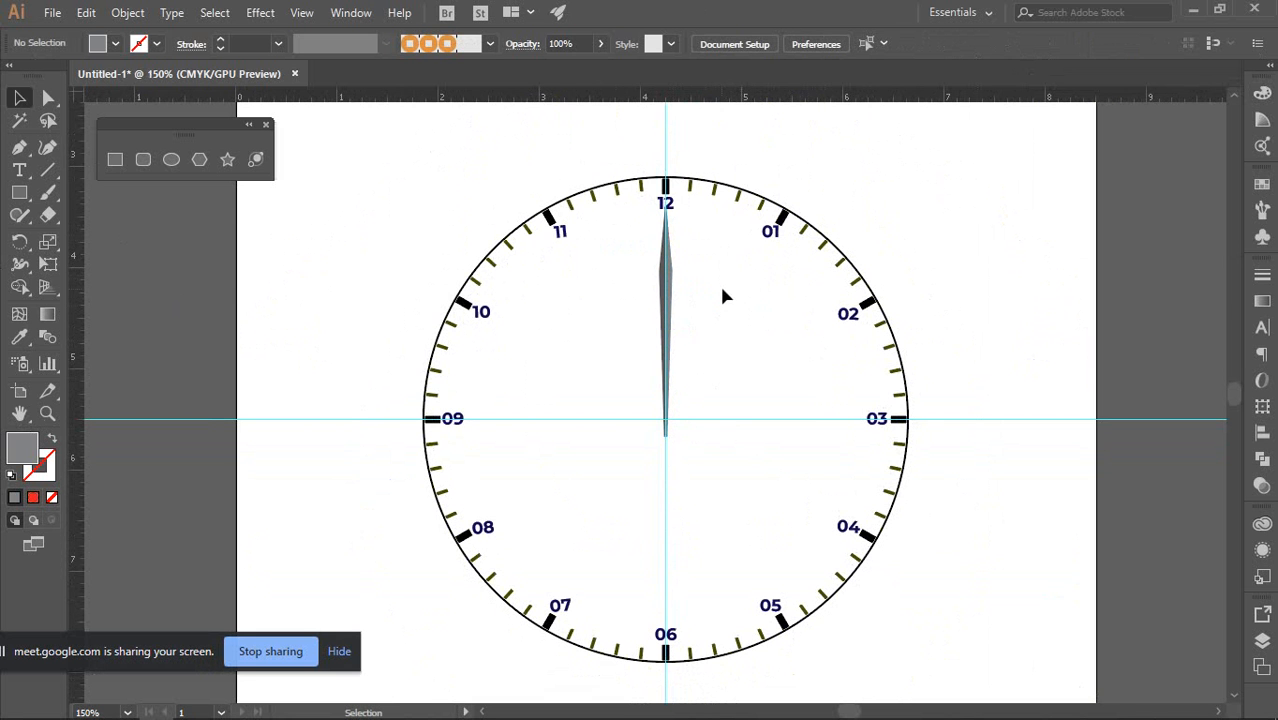
pyautogui.scroll(1, 677, 255)
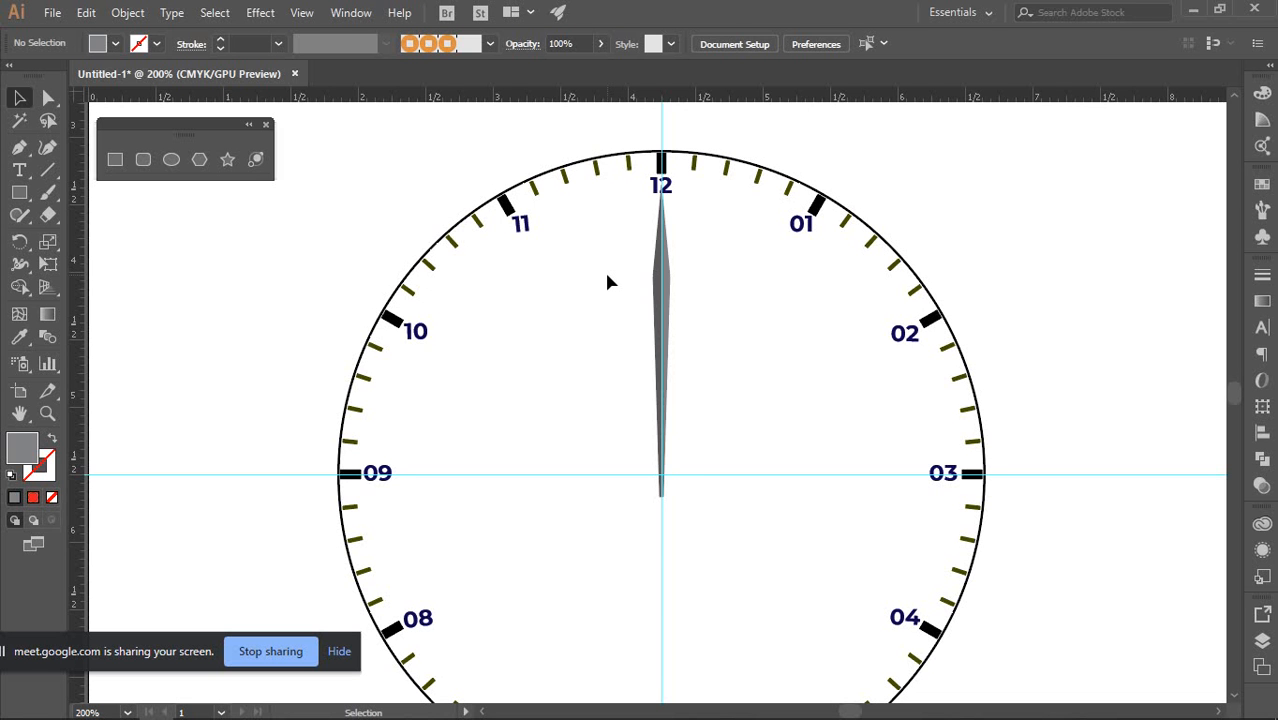
# Remove the leading zero from the clock's 01 numeral
pyautogui.doubleClick(806, 232)
pyautogui.moveTo(803, 226); pyautogui.dragTo(782, 228)
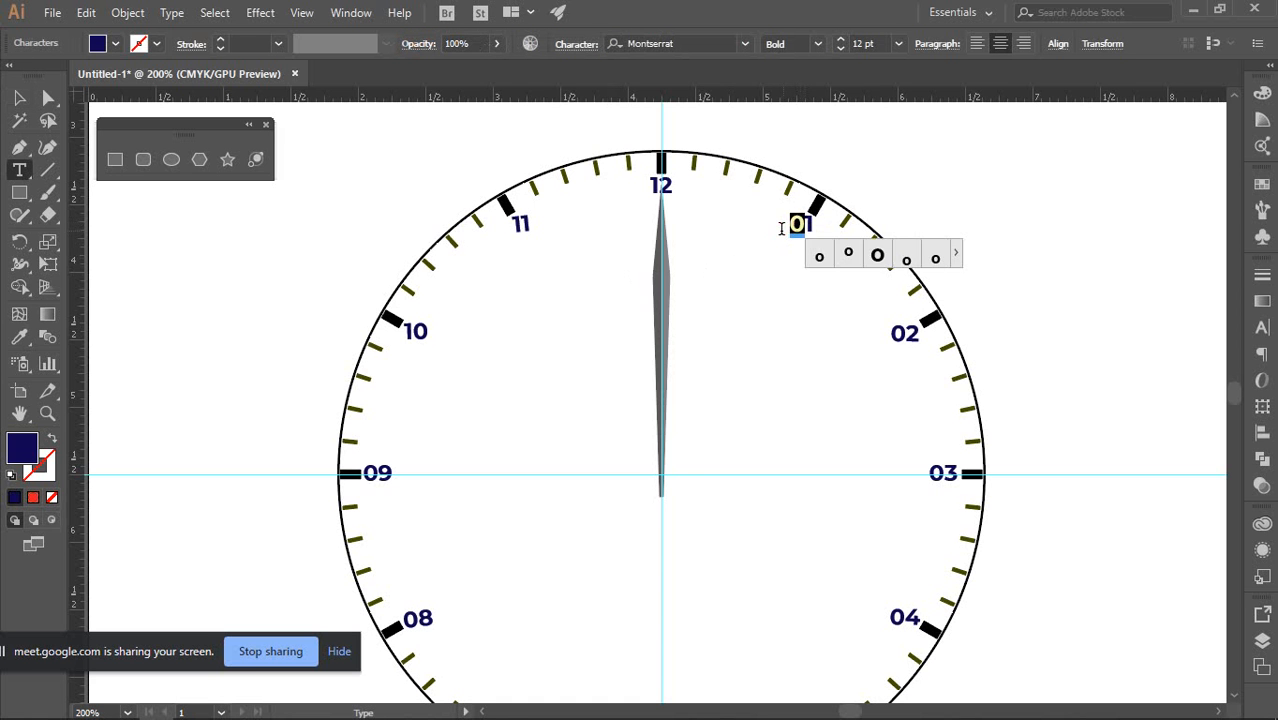
pyautogui.press('BackSpace')
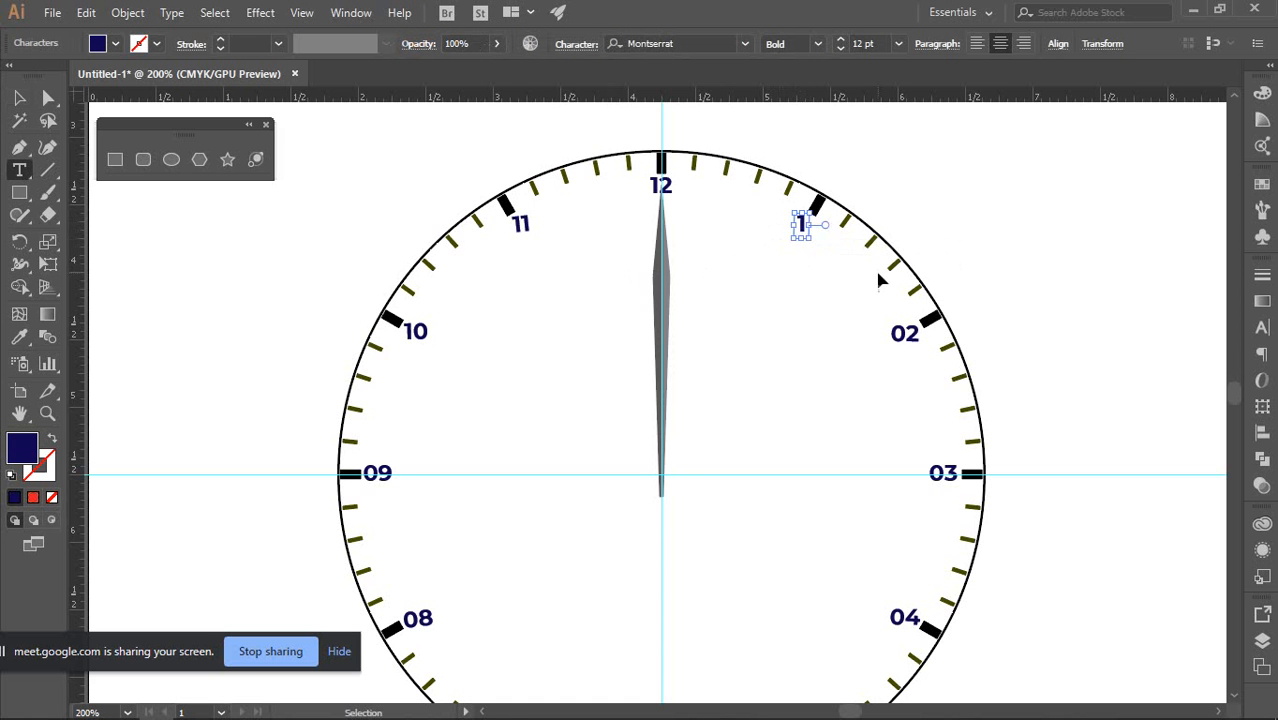
# Undo the removal of the leading zero from the 01 numeral and leave everything deselected
pyautogui.hotkey('ctrl', 'z')
pyautogui.press('Escape')
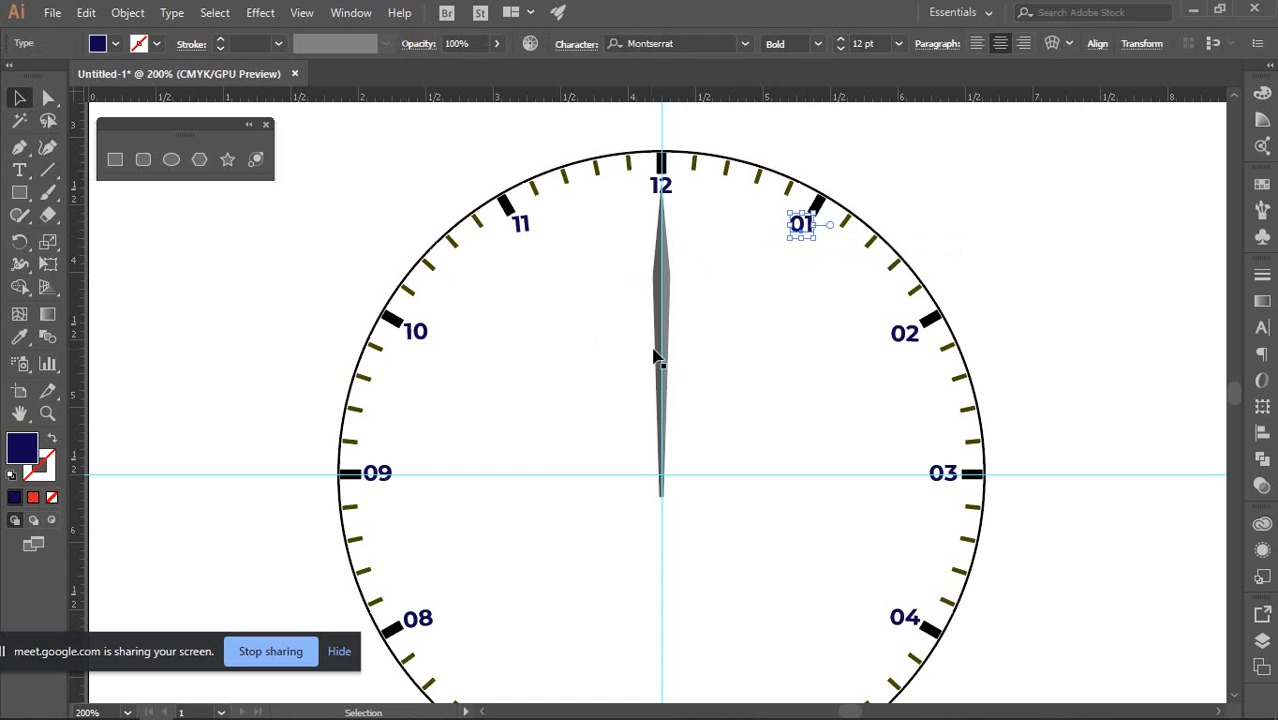
pyautogui.click(746, 342)
pyautogui.moveTo(626, 265); pyautogui.dragTo(748, 298)
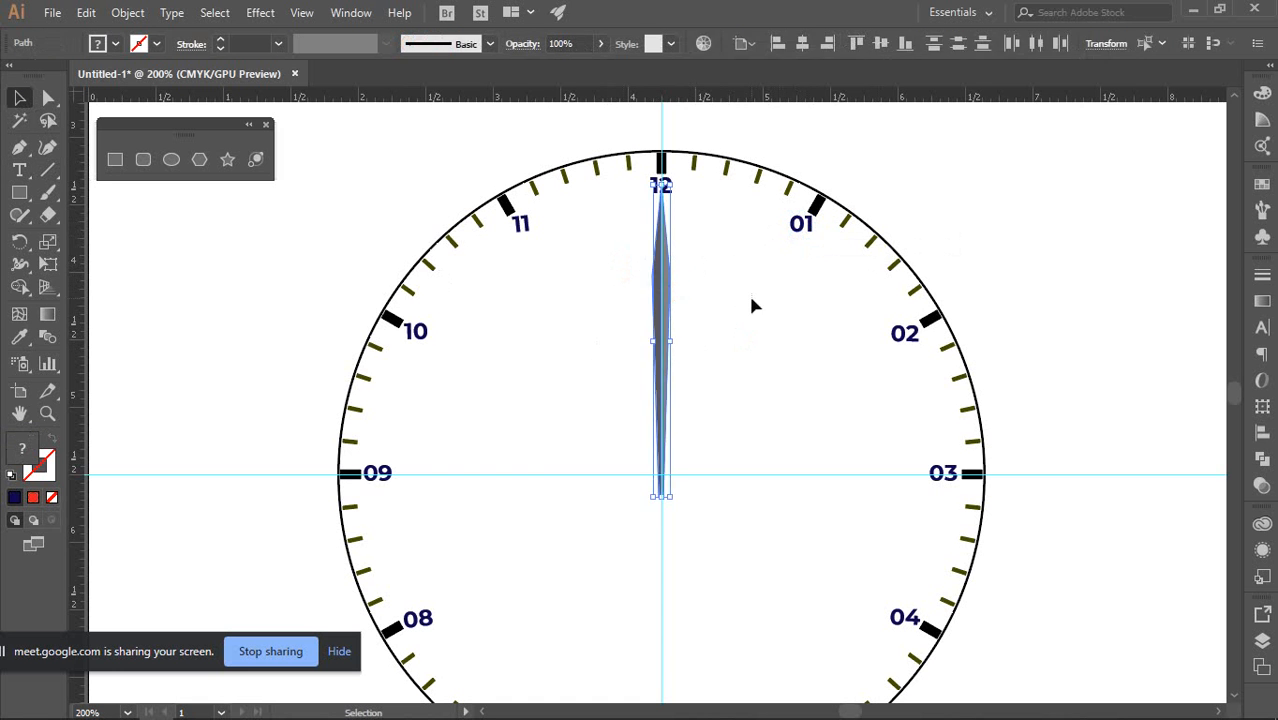
pyautogui.click(746, 296)
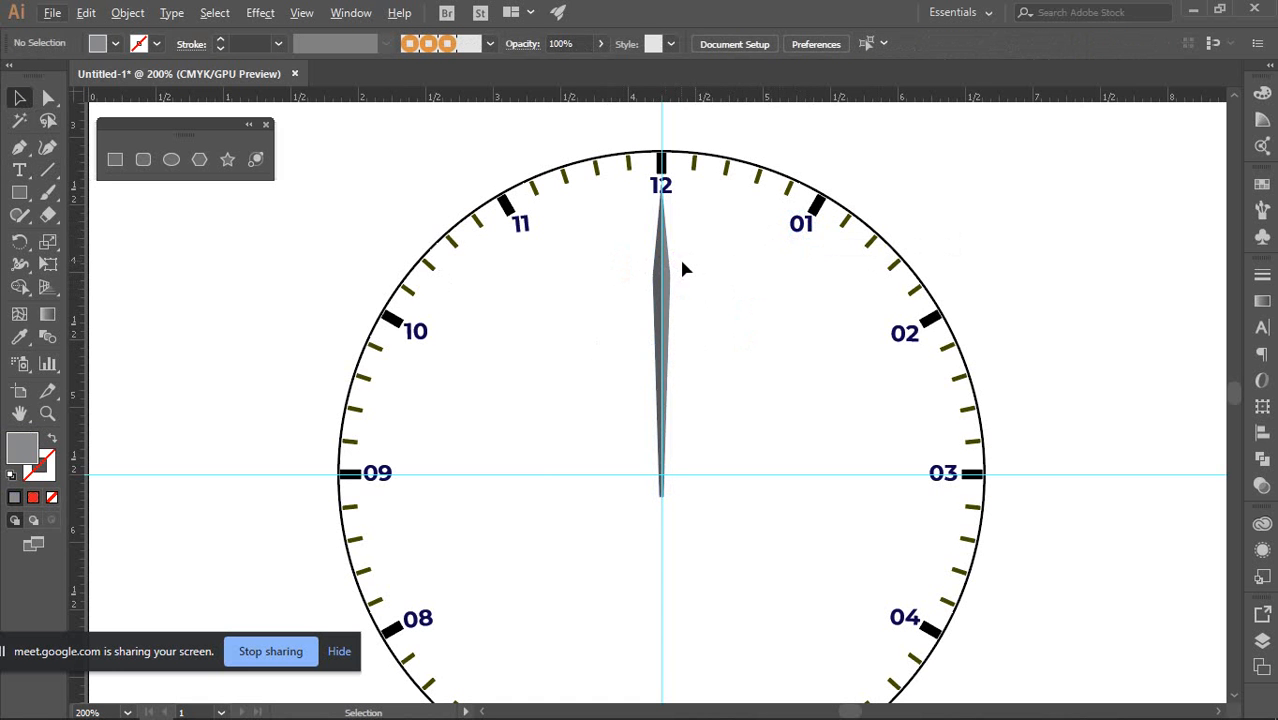
# Examine the whole clock dial and its two-tone hand at several magnifications
pyautogui.keyDown('alt'); pyautogui.scroll(-3, 686, 272); pyautogui.keyUp('alt')
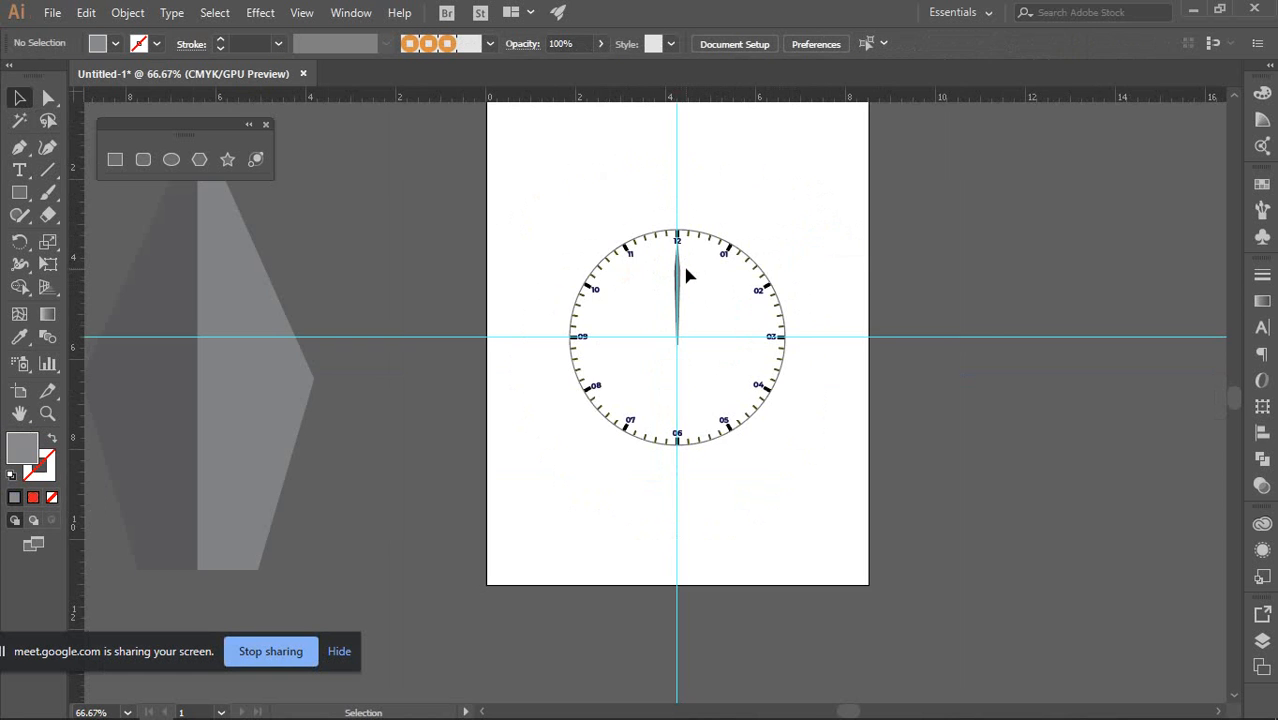
pyautogui.keyDown('alt'); pyautogui.scroll(1, 686, 270); pyautogui.keyUp('alt')
pyautogui.keyDown('alt'); pyautogui.scroll(1, 686, 275); pyautogui.keyUp('alt')
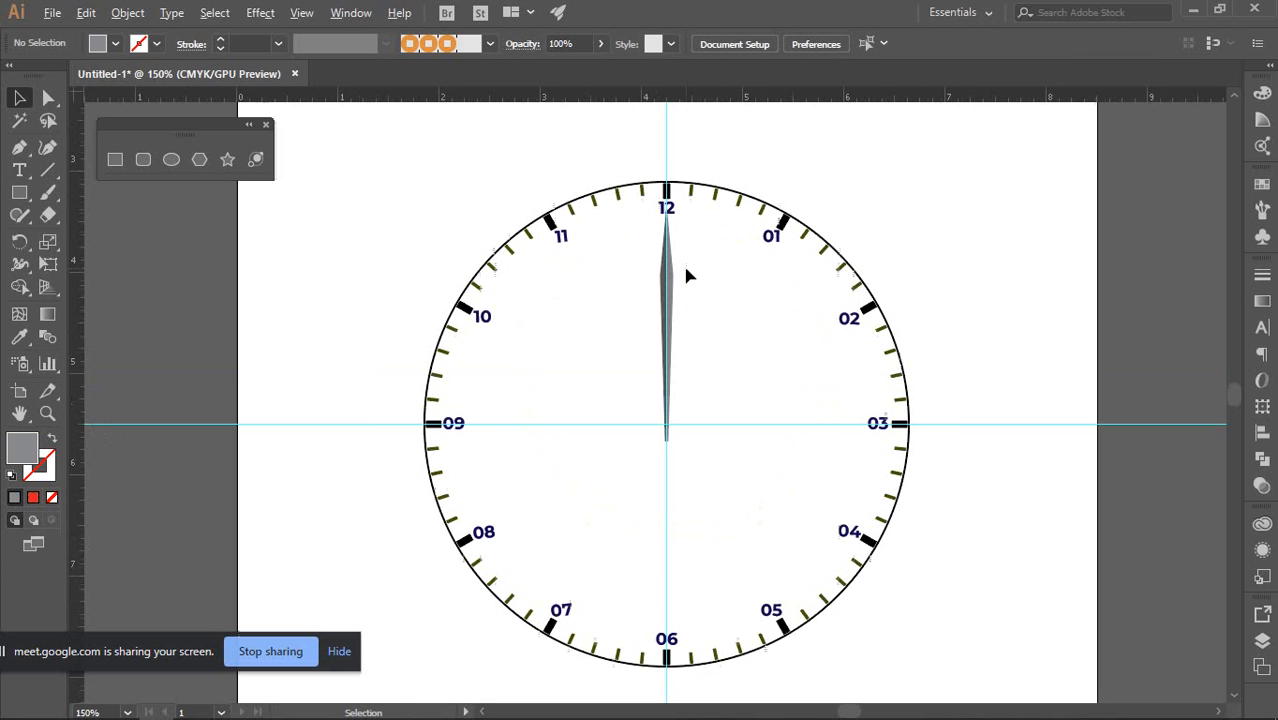
pyautogui.scroll(-1, 686, 275)
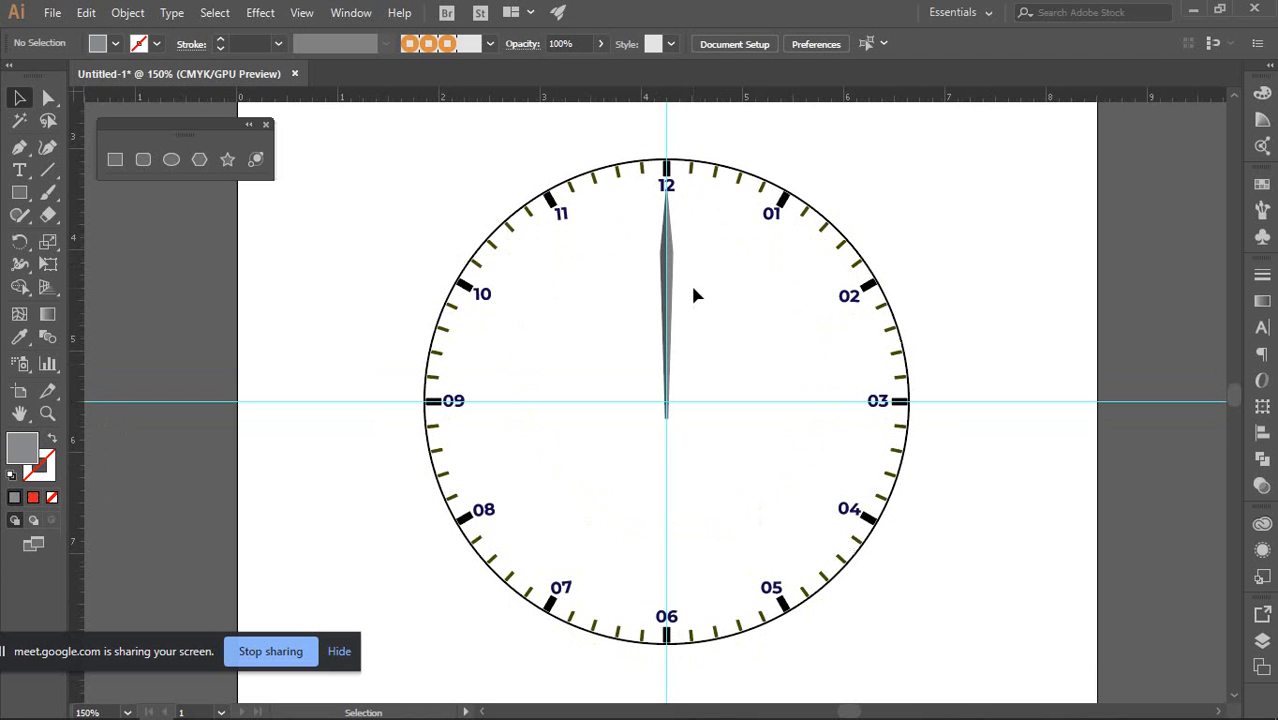
pyautogui.keyDown('alt'); pyautogui.scroll(1, 690, 250); pyautogui.keyUp('alt')
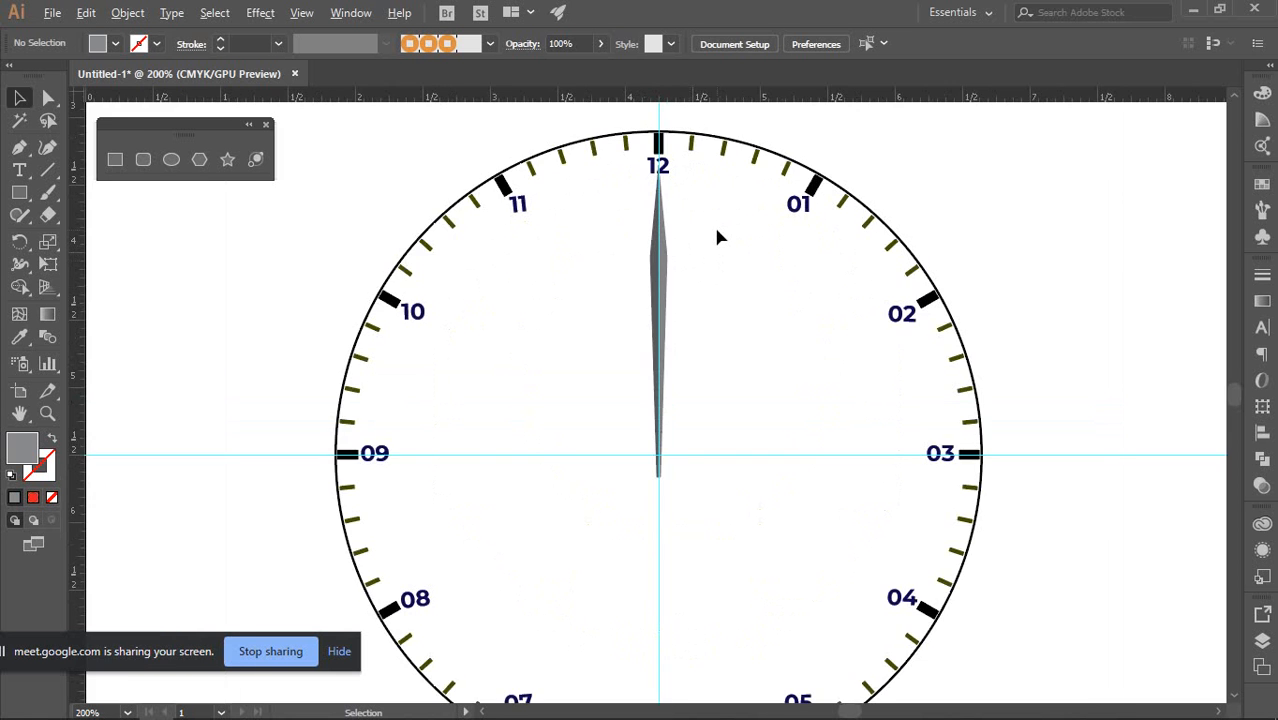
pyautogui.keyDown('alt'); pyautogui.scroll(-1, 716, 234); pyautogui.keyUp('alt')
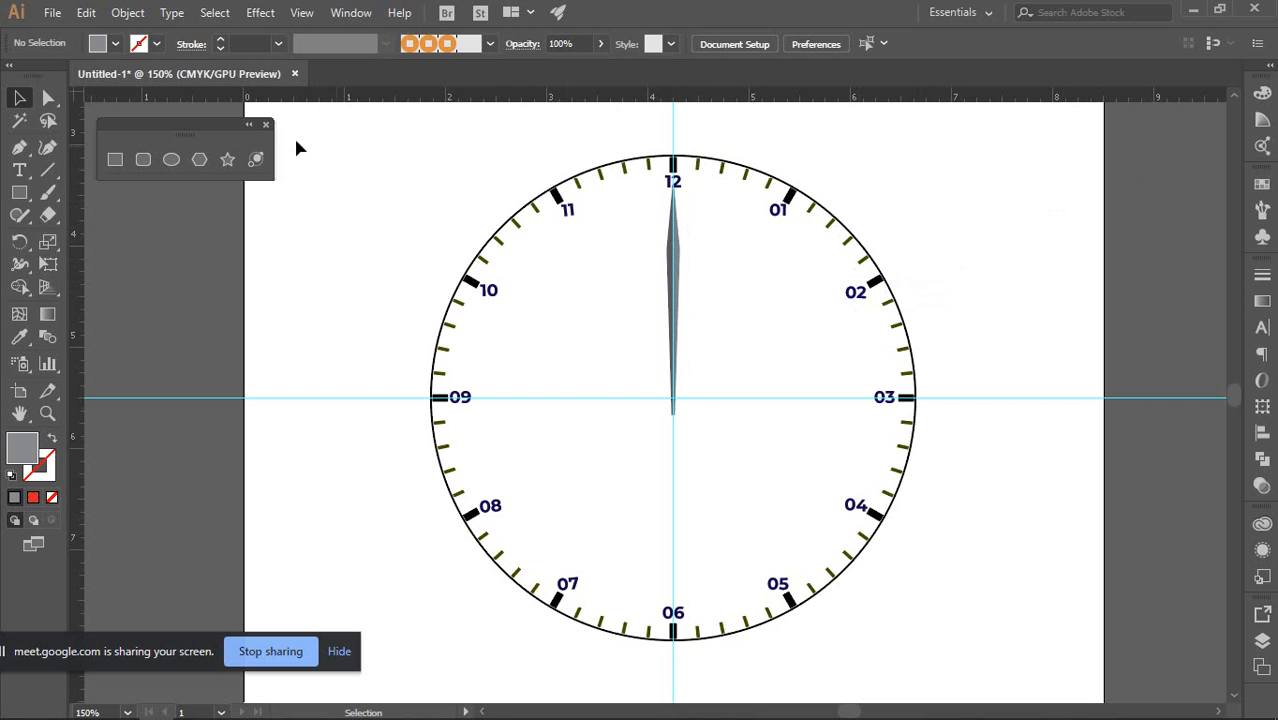
pyautogui.scroll(1, 686, 273)
pyautogui.scroll(-2, 684, 273)
pyautogui.scroll(2, 658, 277)
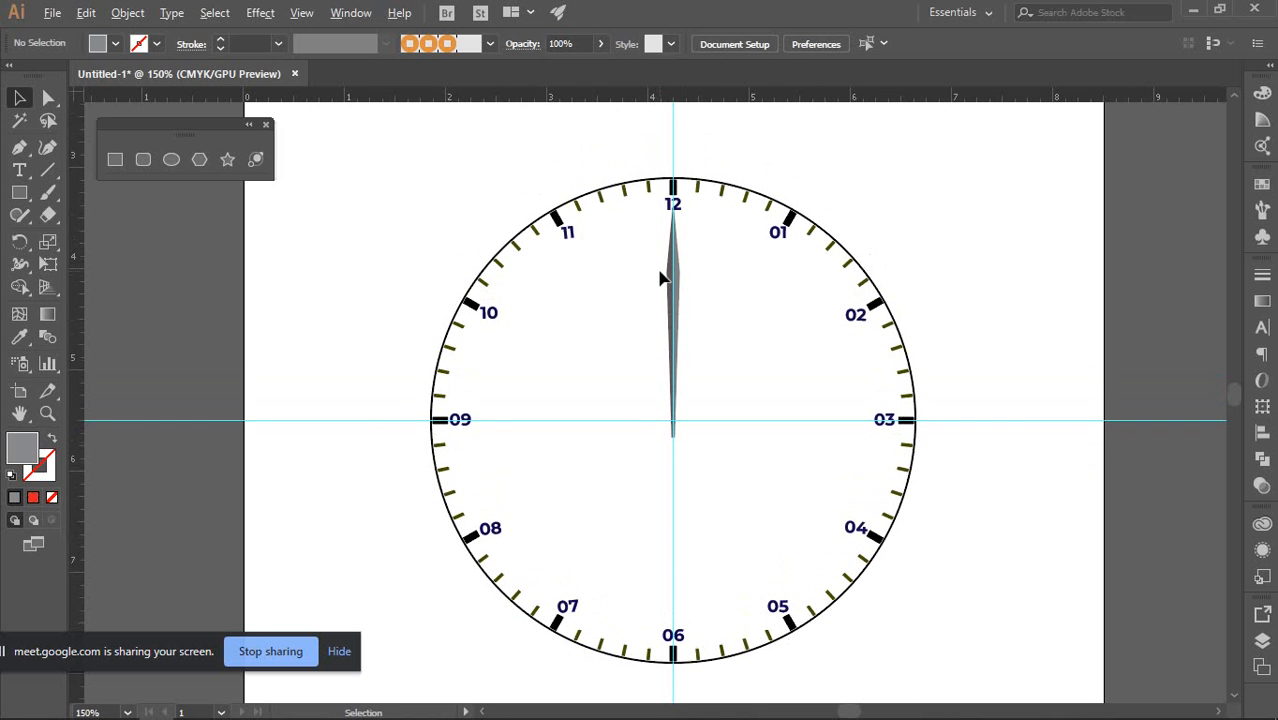
pyautogui.scroll(1, 662, 279)
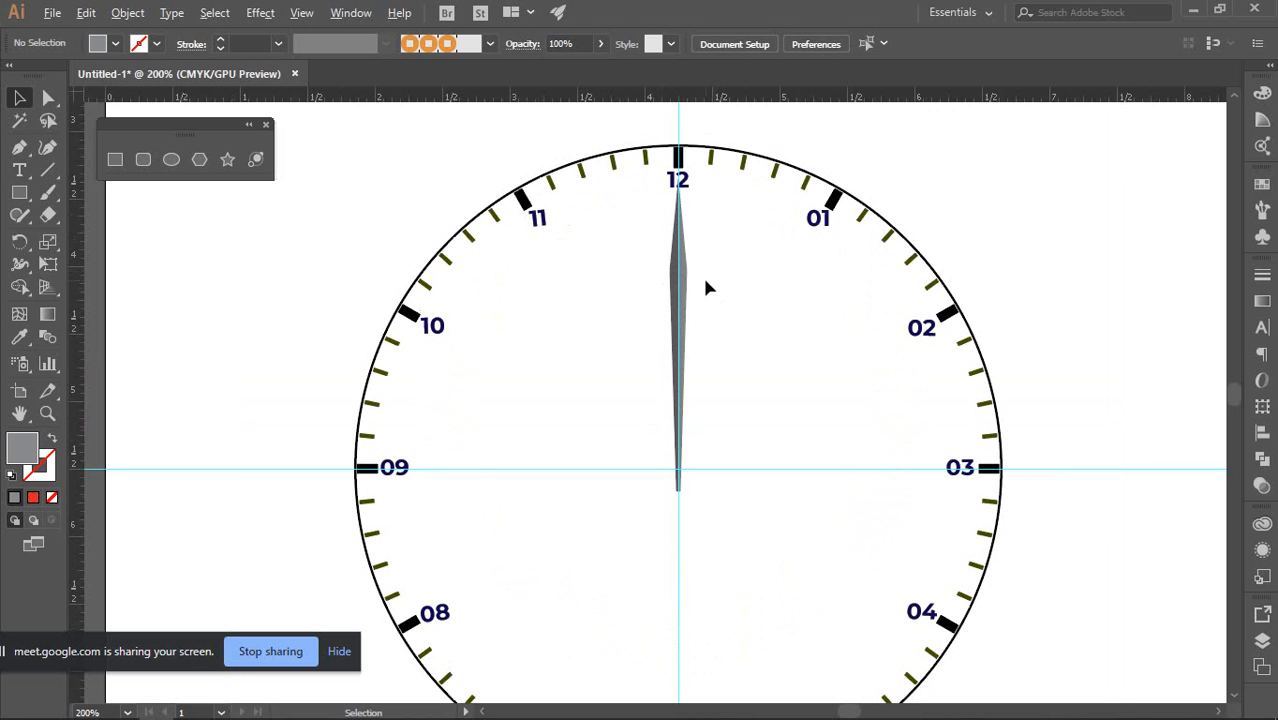
pyautogui.scroll(2, 703, 280)
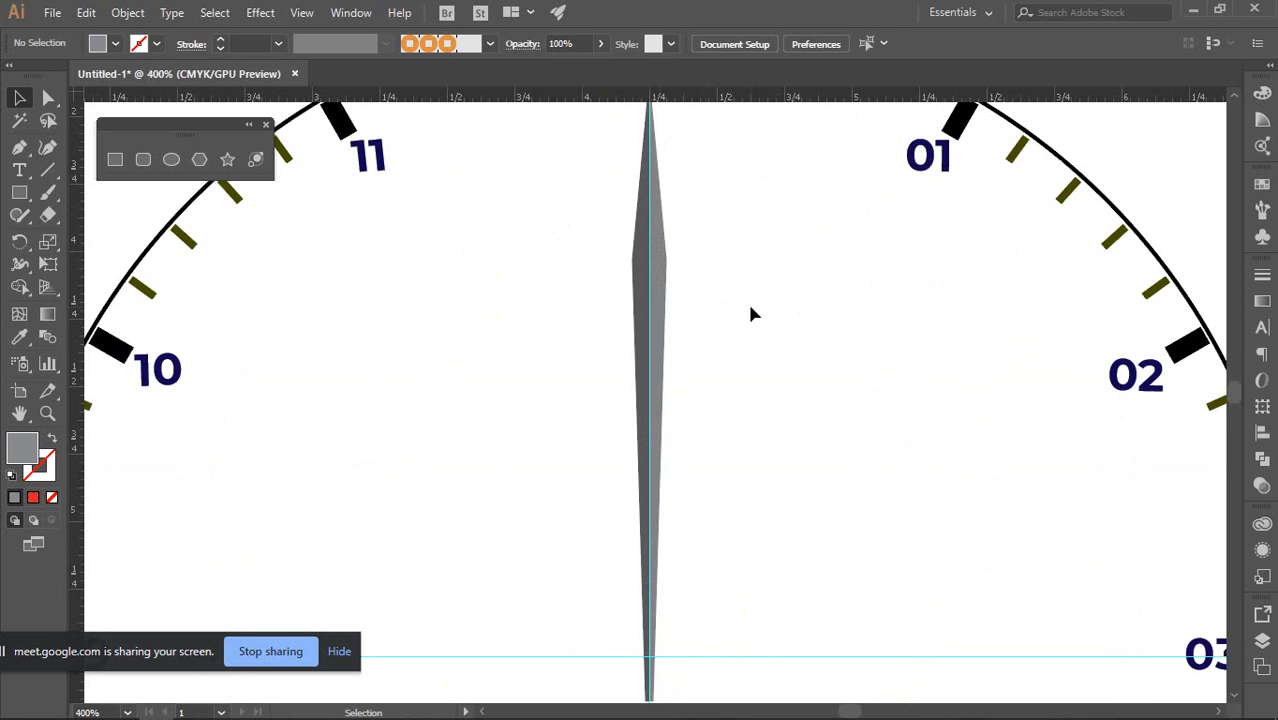
# Group the dark and light halves of the upright clock hand into one object
pyautogui.click(673, 266)
pyautogui.click(756, 272)
pyautogui.scroll(2, 680, 268)
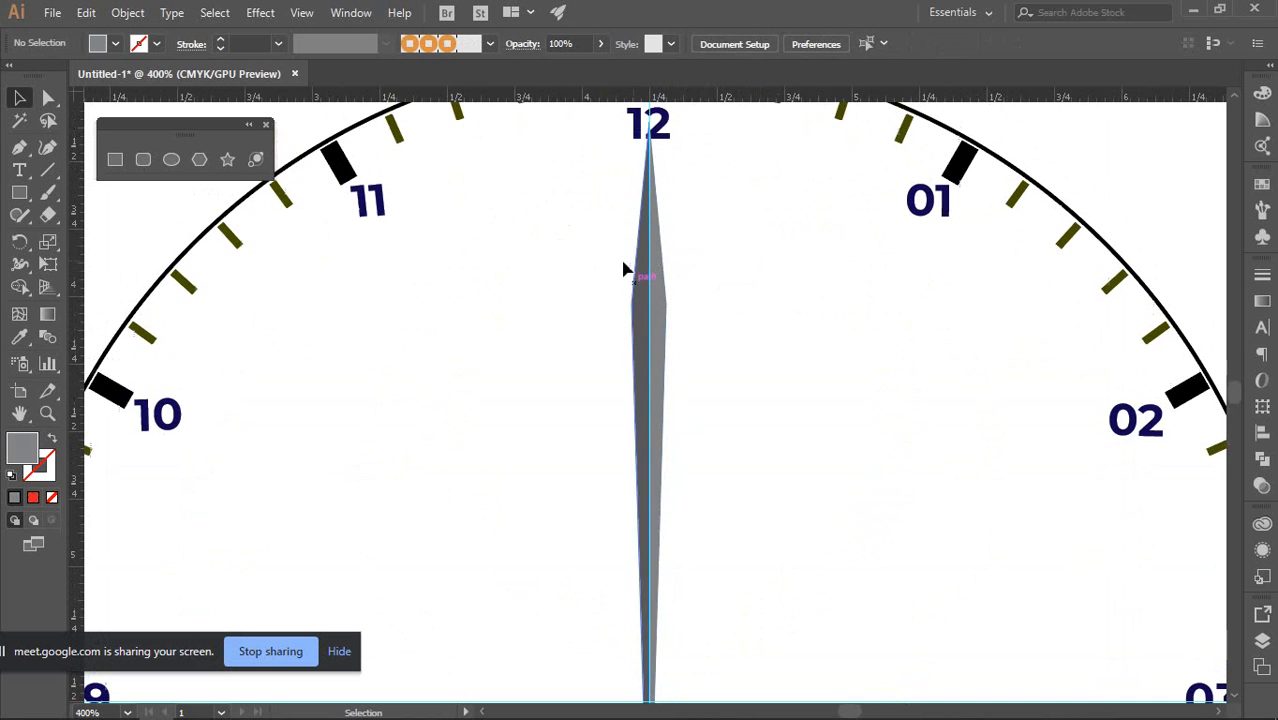
pyautogui.click(632, 314)
pyautogui.moveTo(560, 302); pyautogui.dragTo(744, 404)
pyautogui.scroll(-2, 744, 404)
pyautogui.rightClick(698, 338)
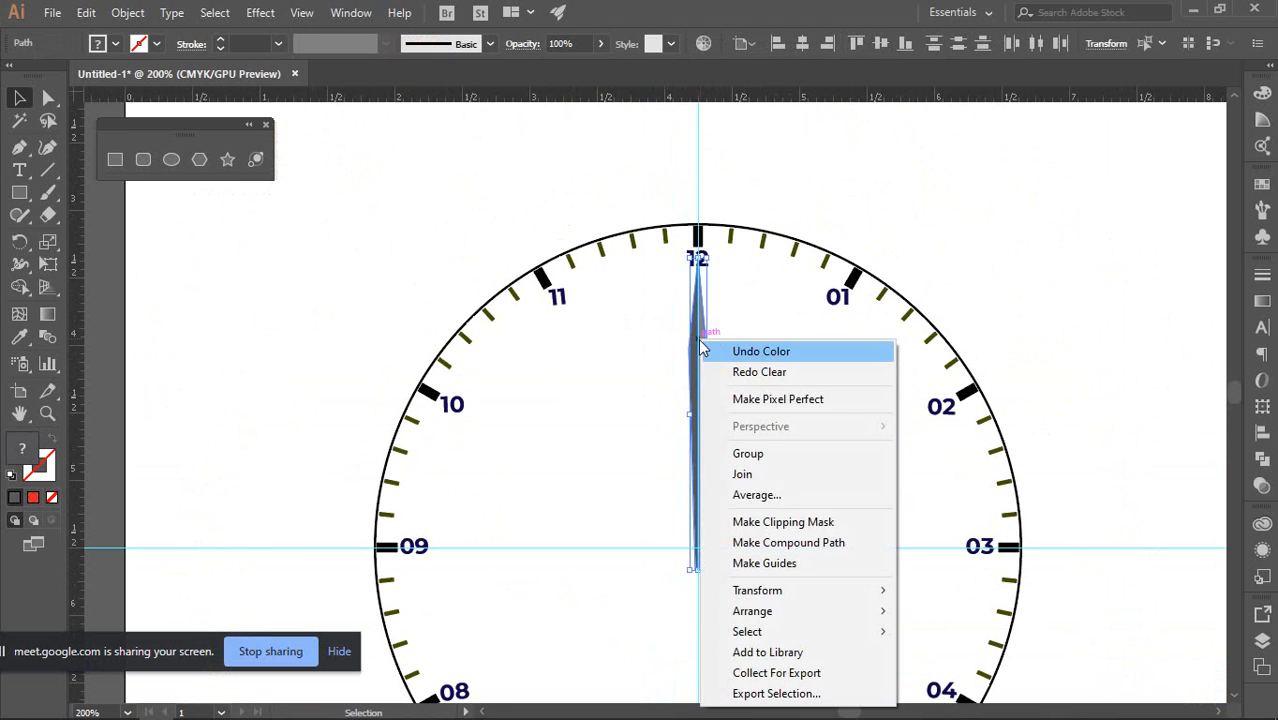
pyautogui.click(757, 456)
pyautogui.click(792, 415)
pyautogui.scroll(-3, 782, 300)
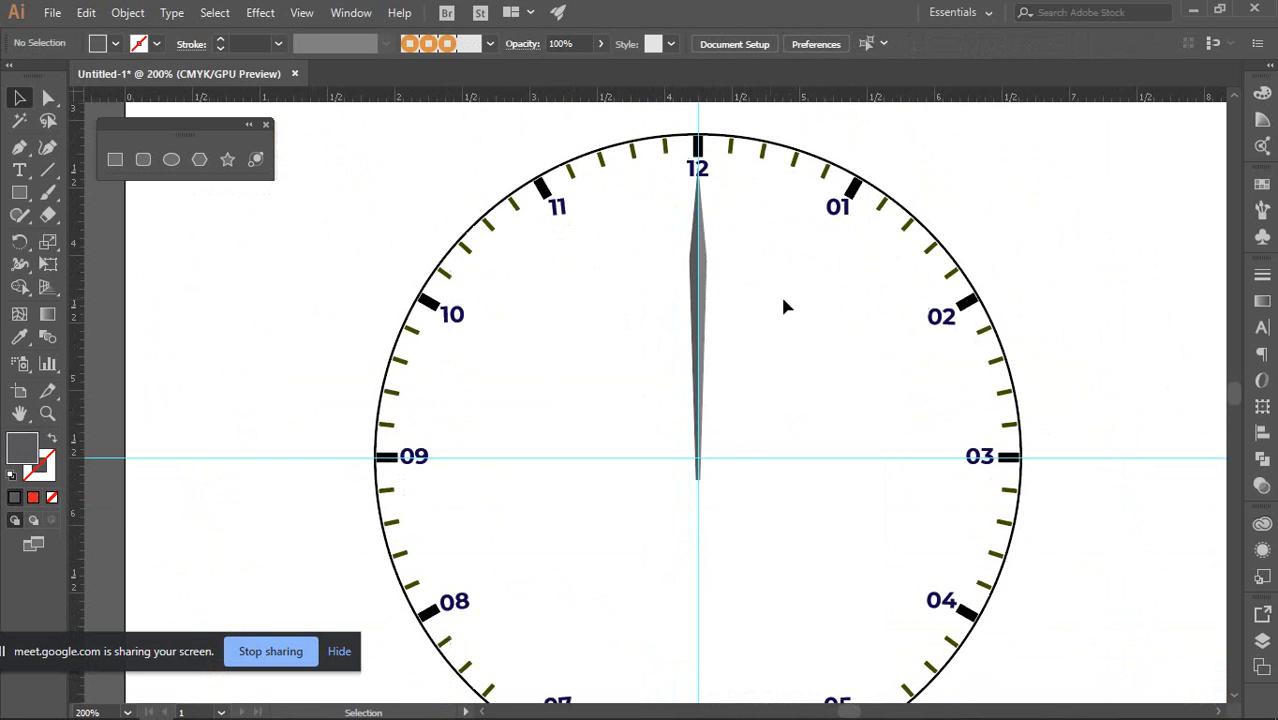
# Make a copy of the grouped hand rotated about 113° clockwise around the guides' intersection, pointing just before 04
pyautogui.click(699, 263)
pyautogui.scroll(3, 712, 452)
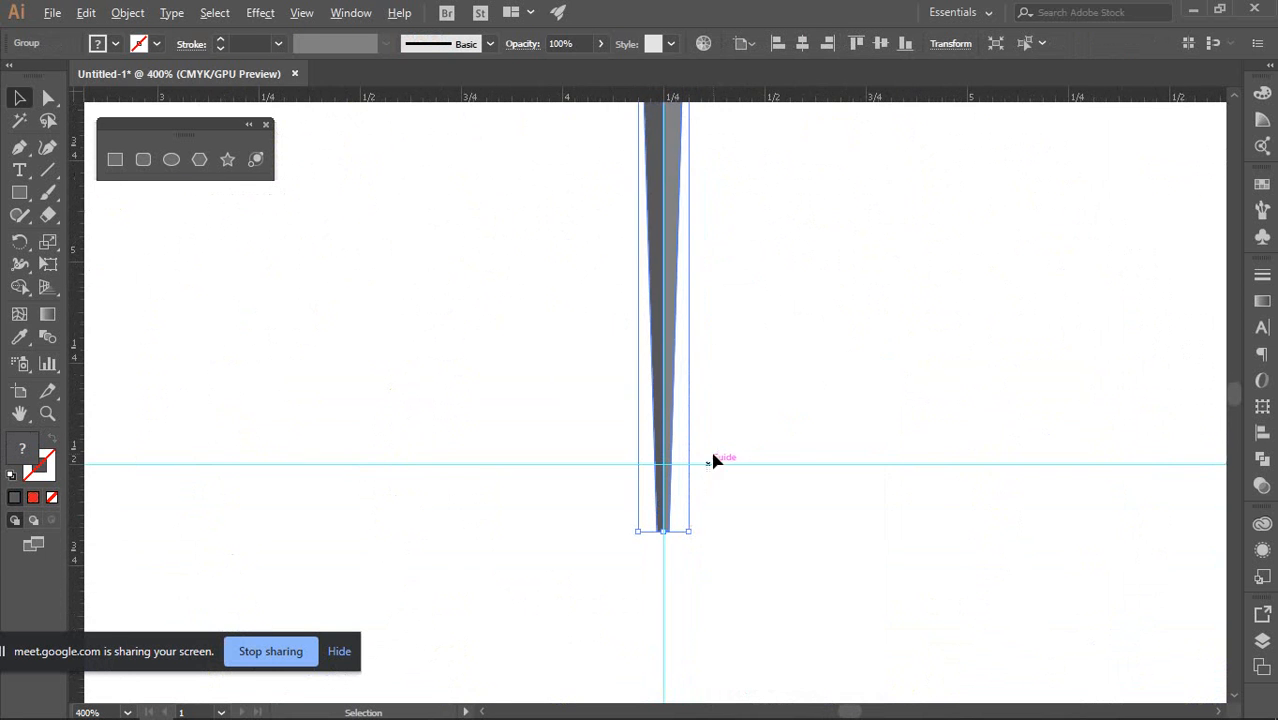
pyautogui.click(20, 242)
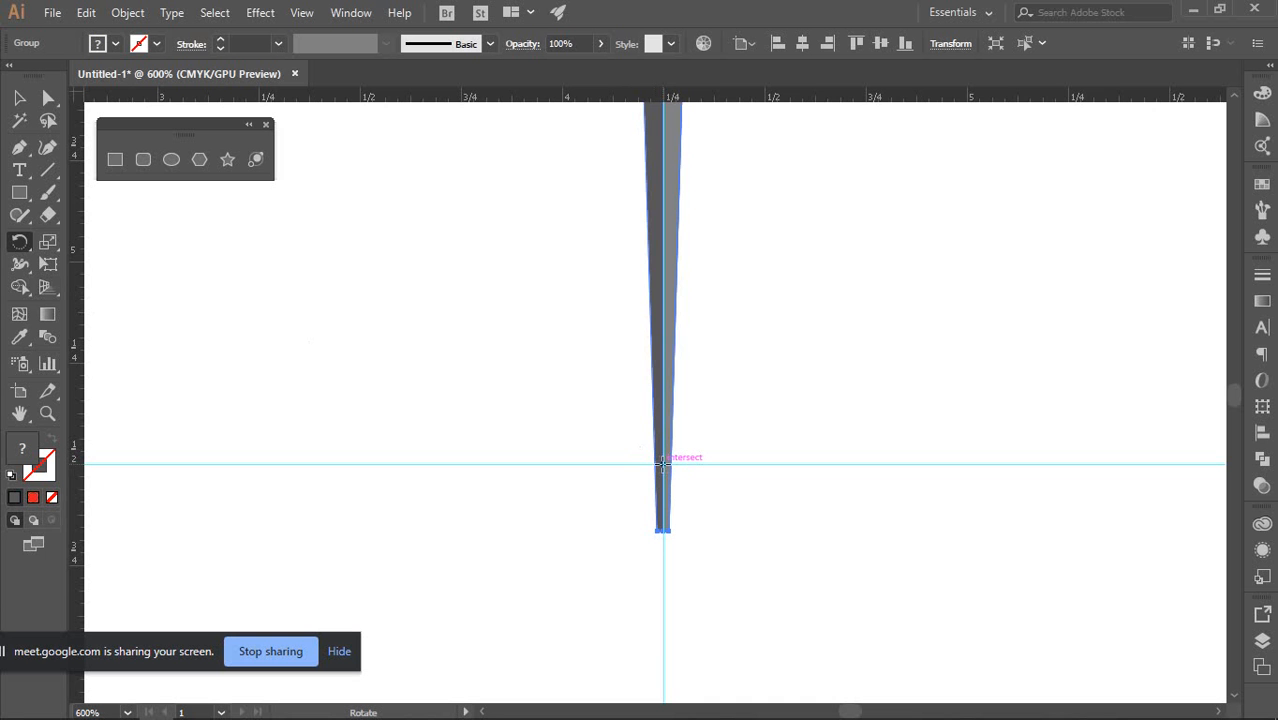
pyautogui.click(663, 464)
pyautogui.scroll(-4, 663, 467)
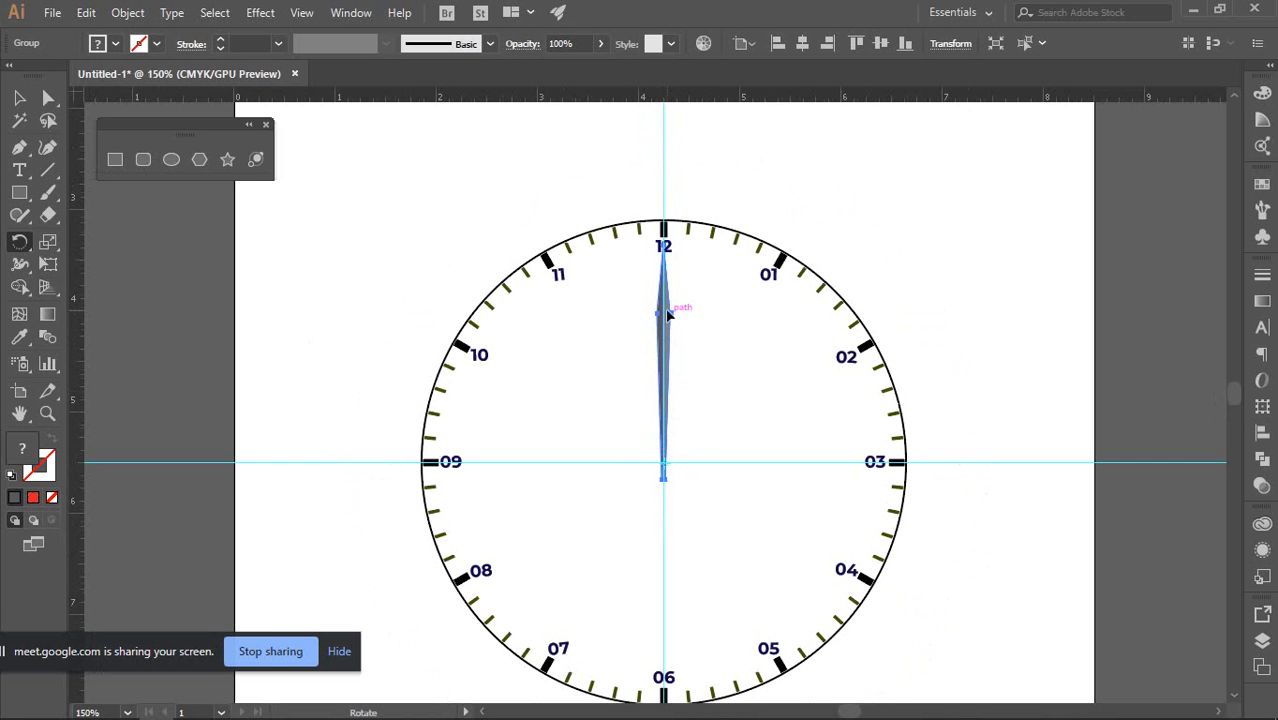
pyautogui.scroll(2, 667, 318)
pyautogui.scroll(-1, 664, 530)
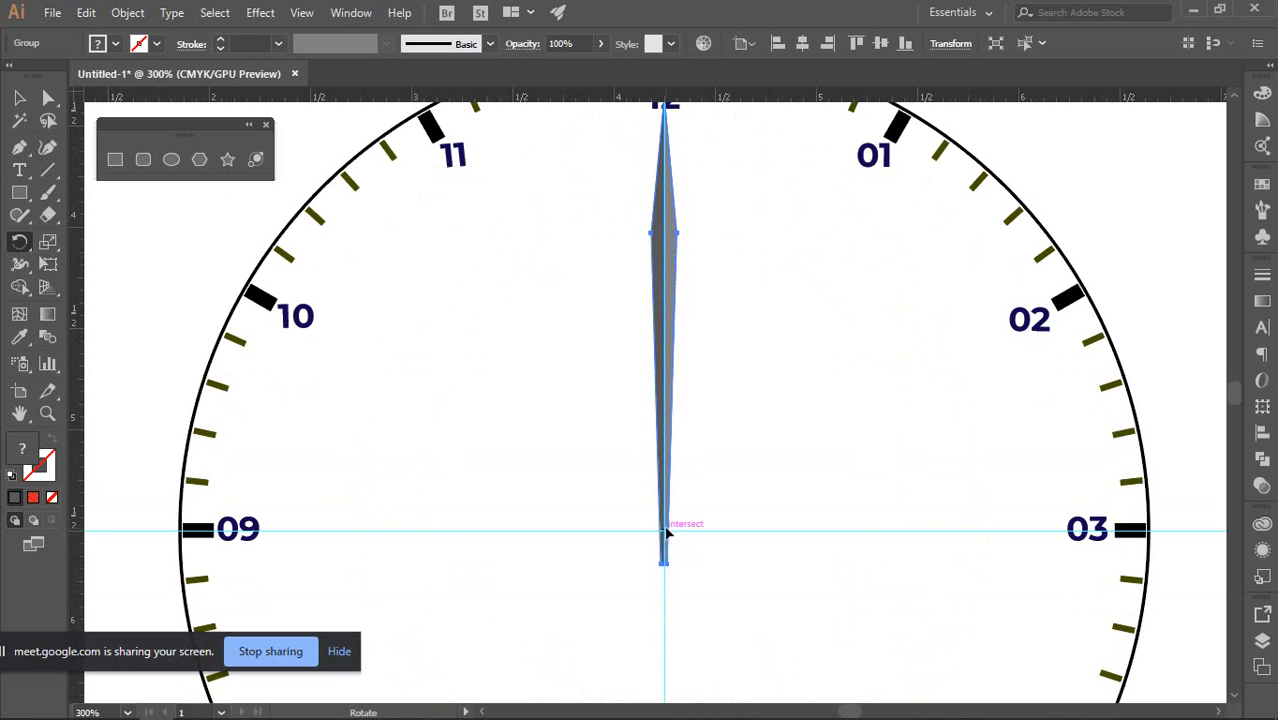
pyautogui.click(666, 532)
pyautogui.moveTo(668, 199); pyautogui.dragTo(896, 636)
pyautogui.scroll(-3, 944, 502)
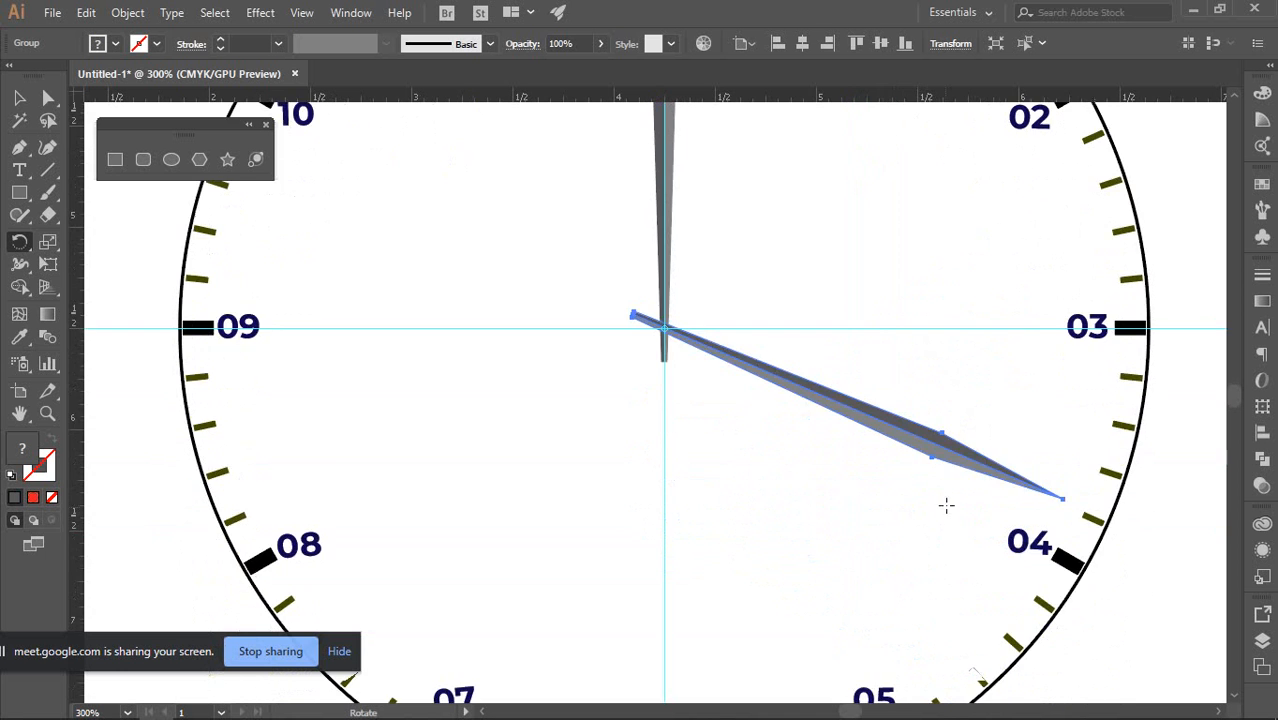
# Repeat the rotated copy to add a third hand pointing between 07 and 08, and deselect it
pyautogui.scroll(1, 946, 496)
pyautogui.press('v')
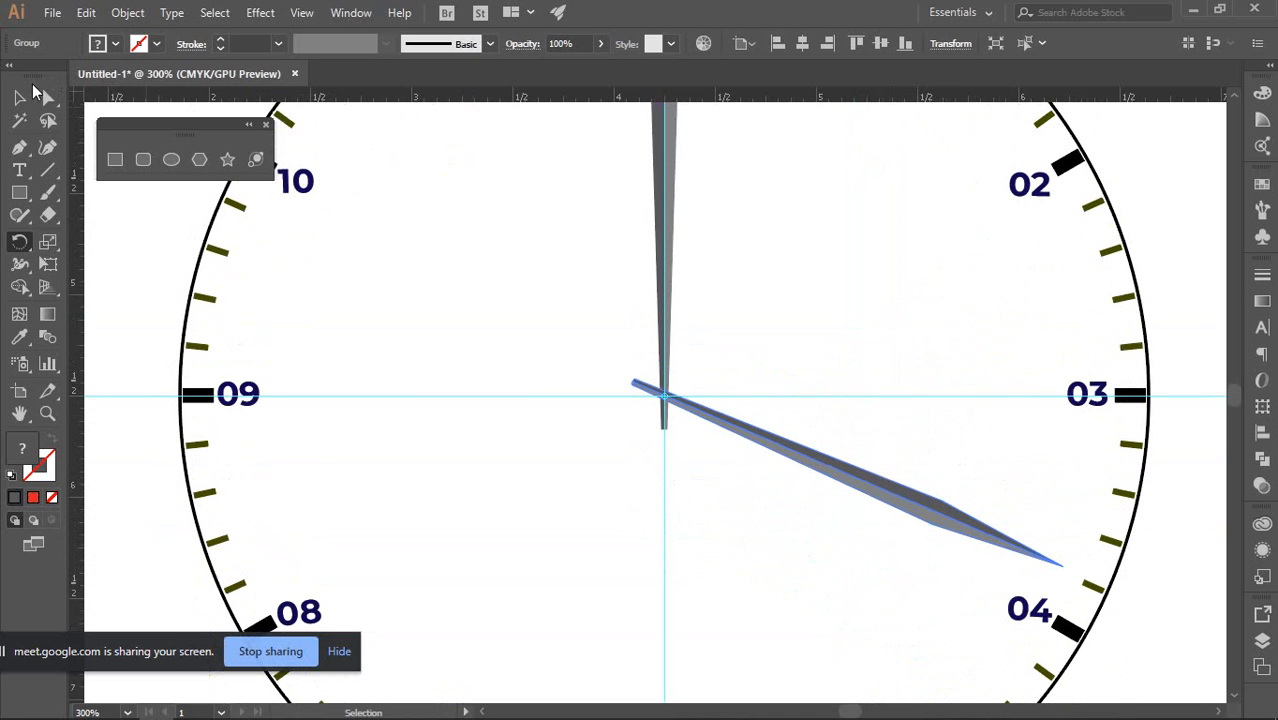
pyautogui.press('r')
pyautogui.hotkey('ctrl', 'd')
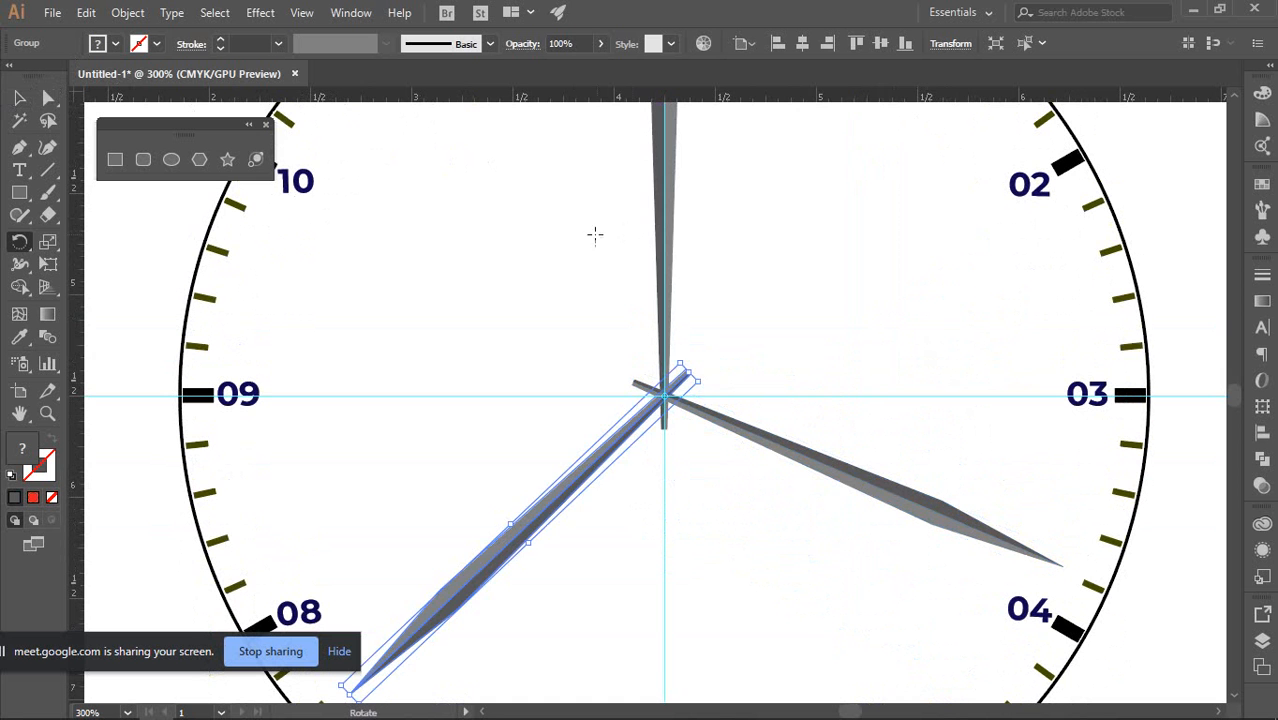
pyautogui.click(19, 97)
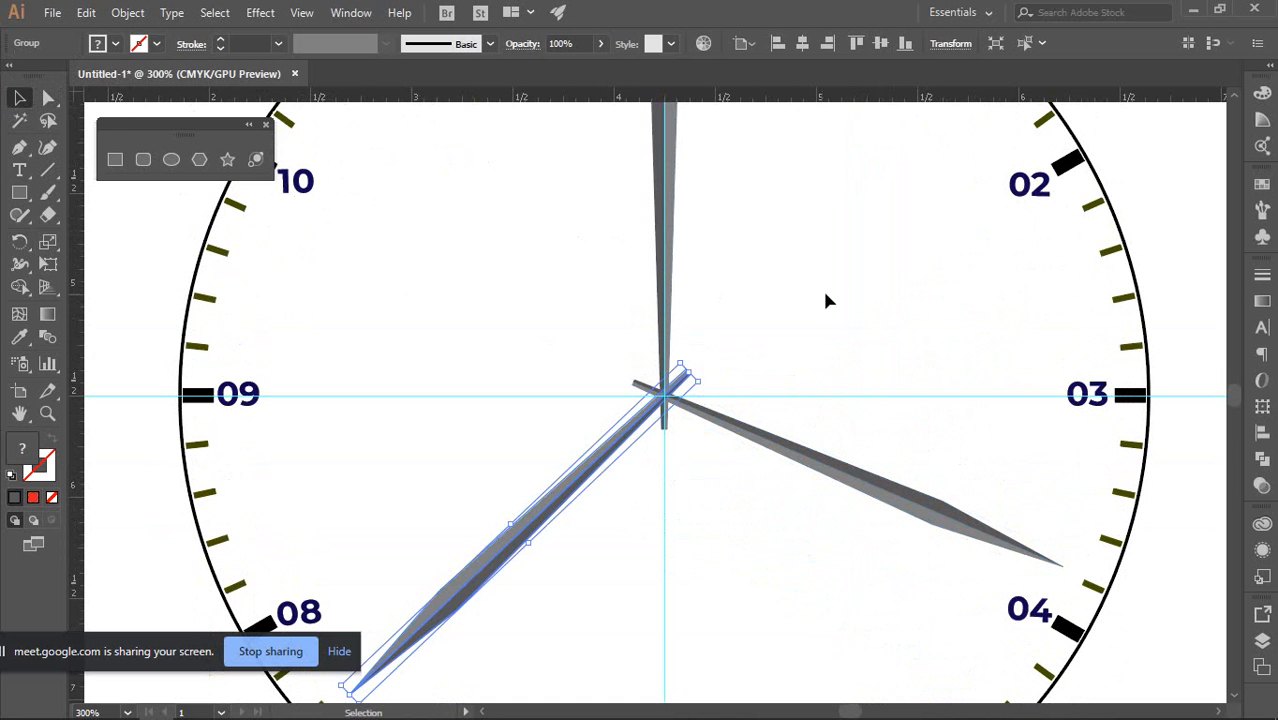
pyautogui.click(838, 292)
pyautogui.scroll(-2, 817, 300)
pyautogui.moveTo(819, 303); pyautogui.dragTo(792, 261)
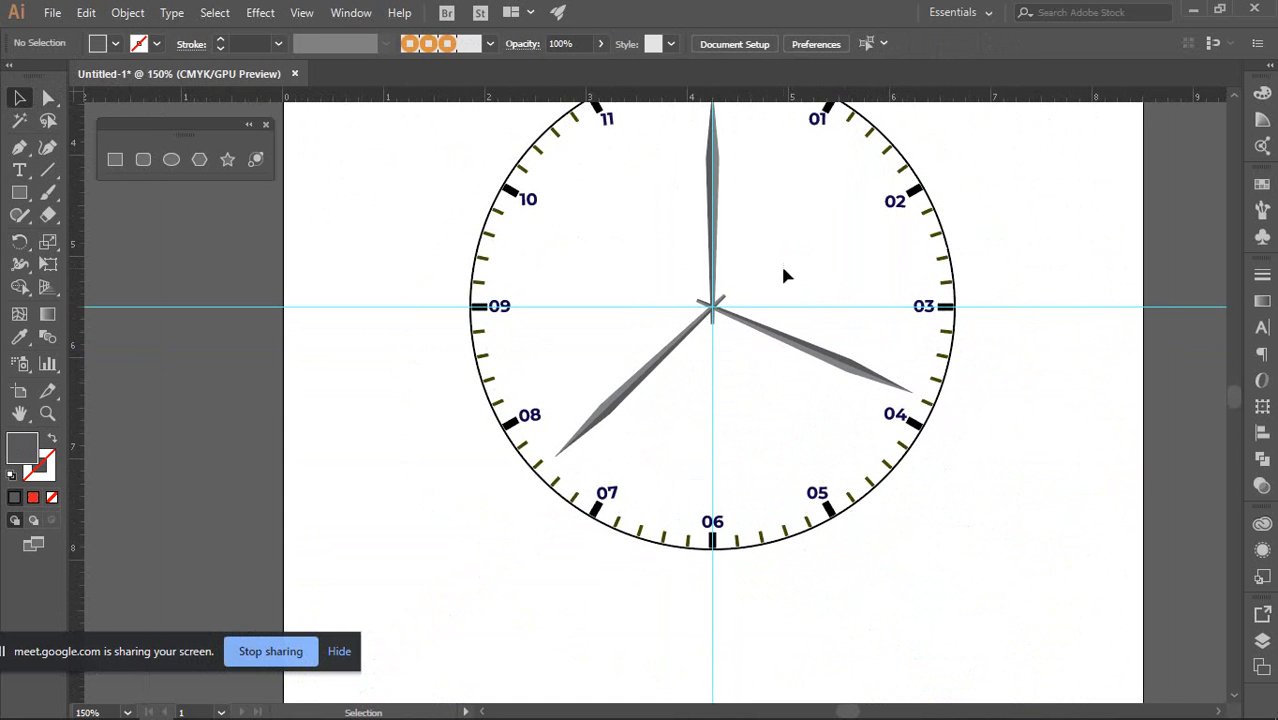
# Examine how the three hands cross at the guides' intersection in the clock's centre
pyautogui.click(824, 352)
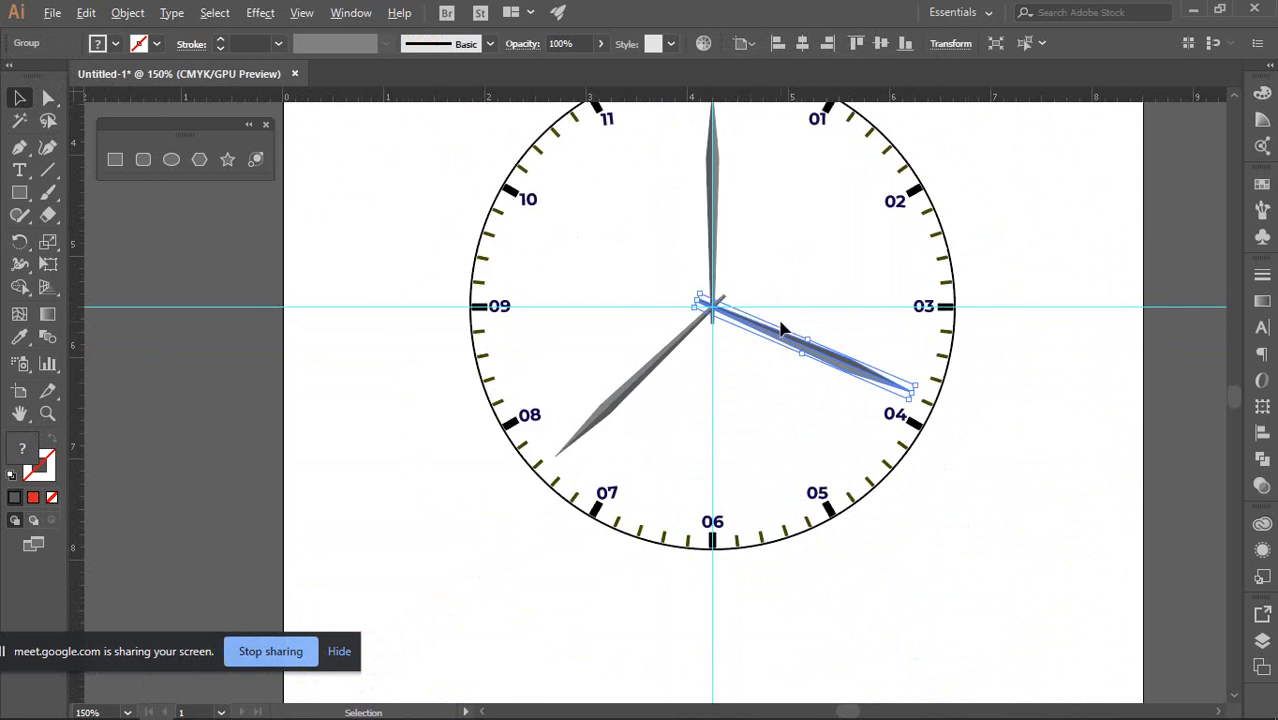
pyautogui.scroll(1, 785, 325)
pyautogui.scroll(2, 730, 298)
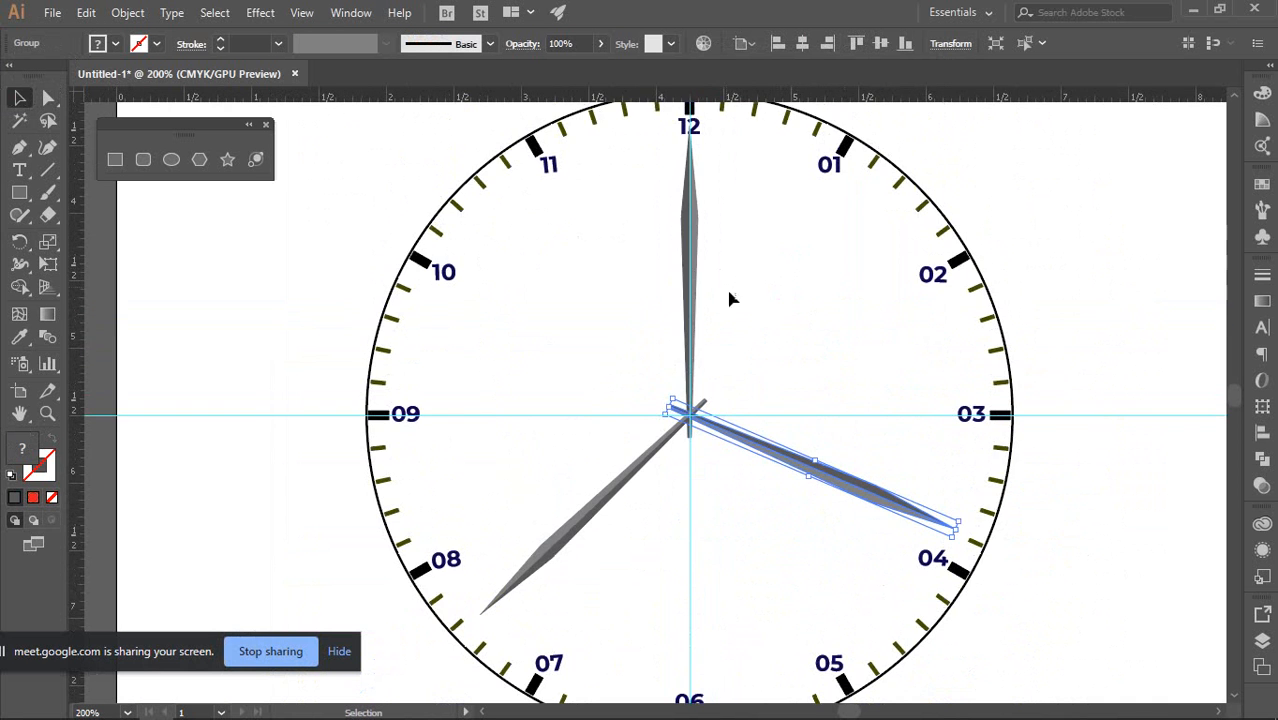
pyautogui.click(772, 320)
pyautogui.scroll(1, 697, 403)
pyautogui.click(678, 430)
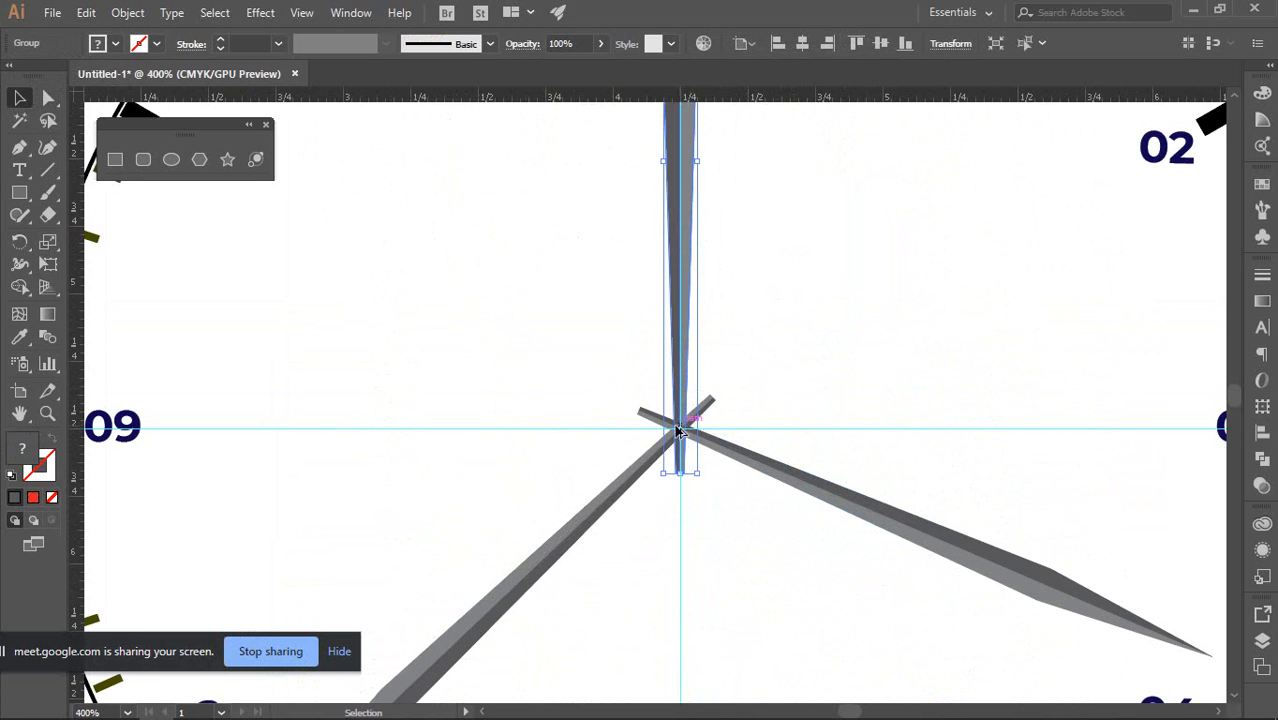
pyautogui.scroll(-3, 571, 270)
pyautogui.click(664, 258)
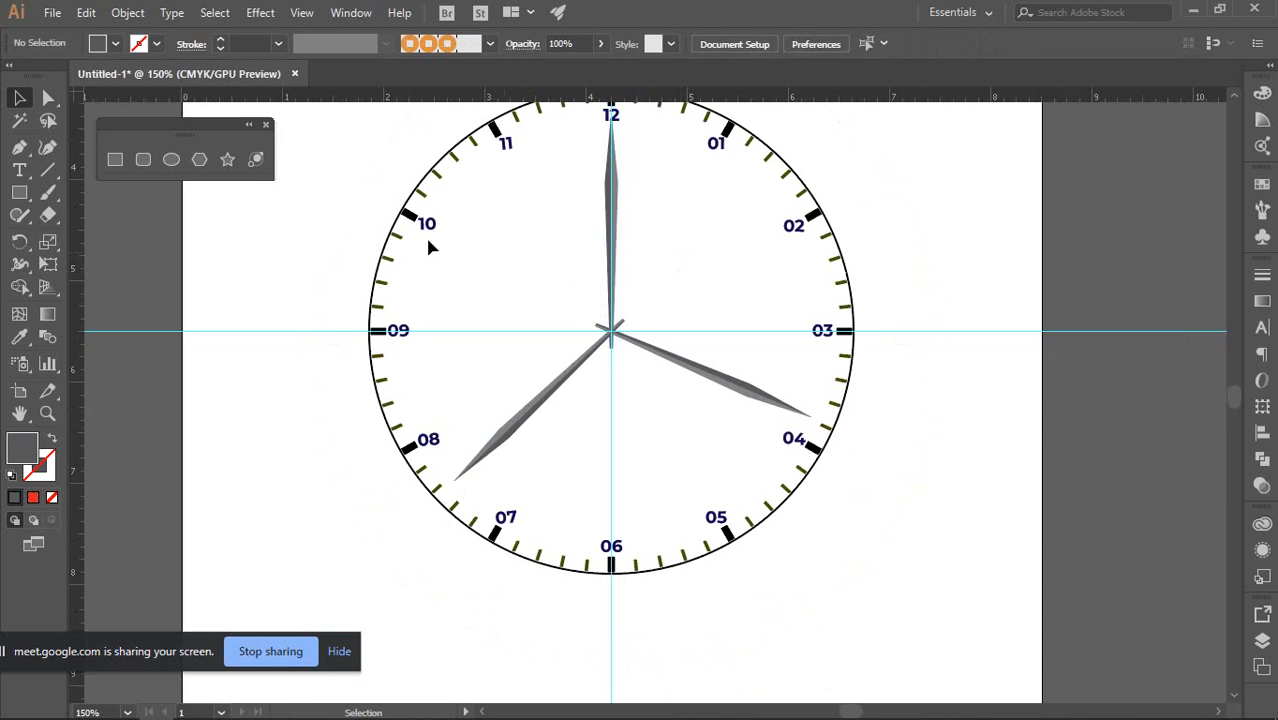
pyautogui.click(19, 240)
pyautogui.keyDown('alt'); pyautogui.click(513, 301); pyautogui.keyUp('alt')
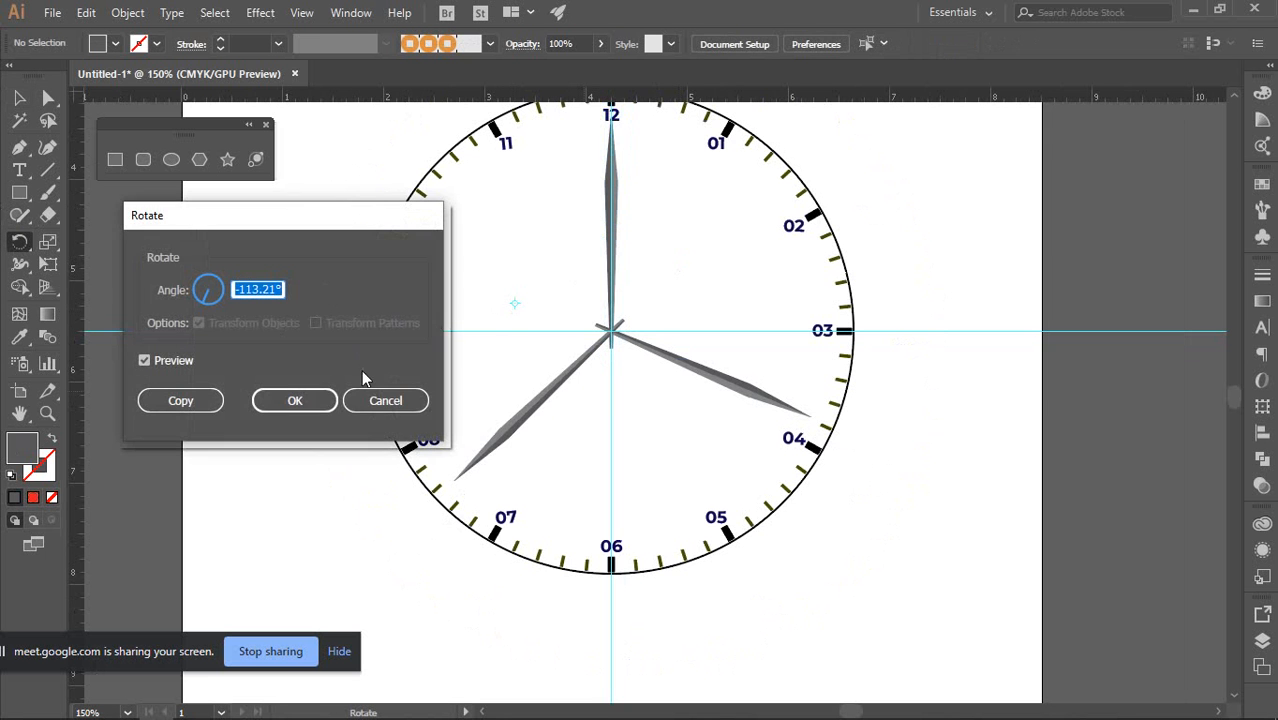
pyautogui.click(385, 400)
pyautogui.click(20, 98)
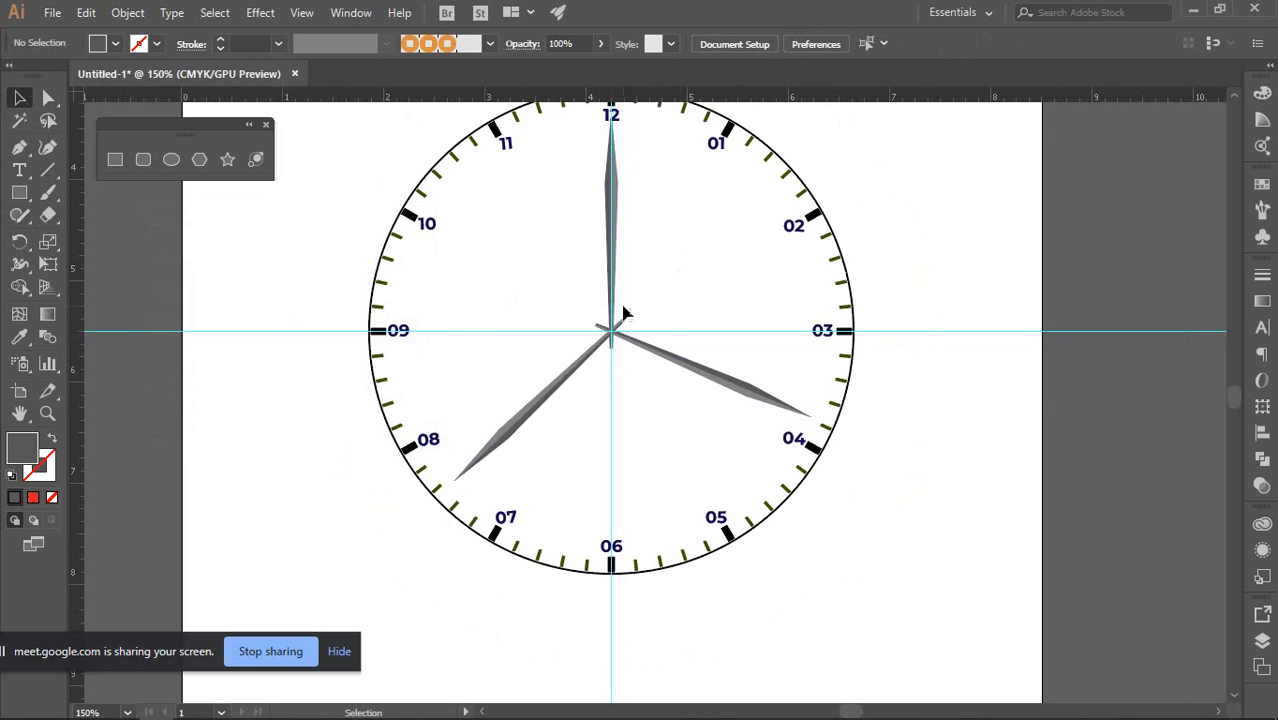
# Rotate the upright hand slightly clockwise around the guides' intersection so it points between the first and second minute marks after 12
pyautogui.scroll(2, 620, 310)
pyautogui.click(614, 298)
pyautogui.scroll(4, 636, 360)
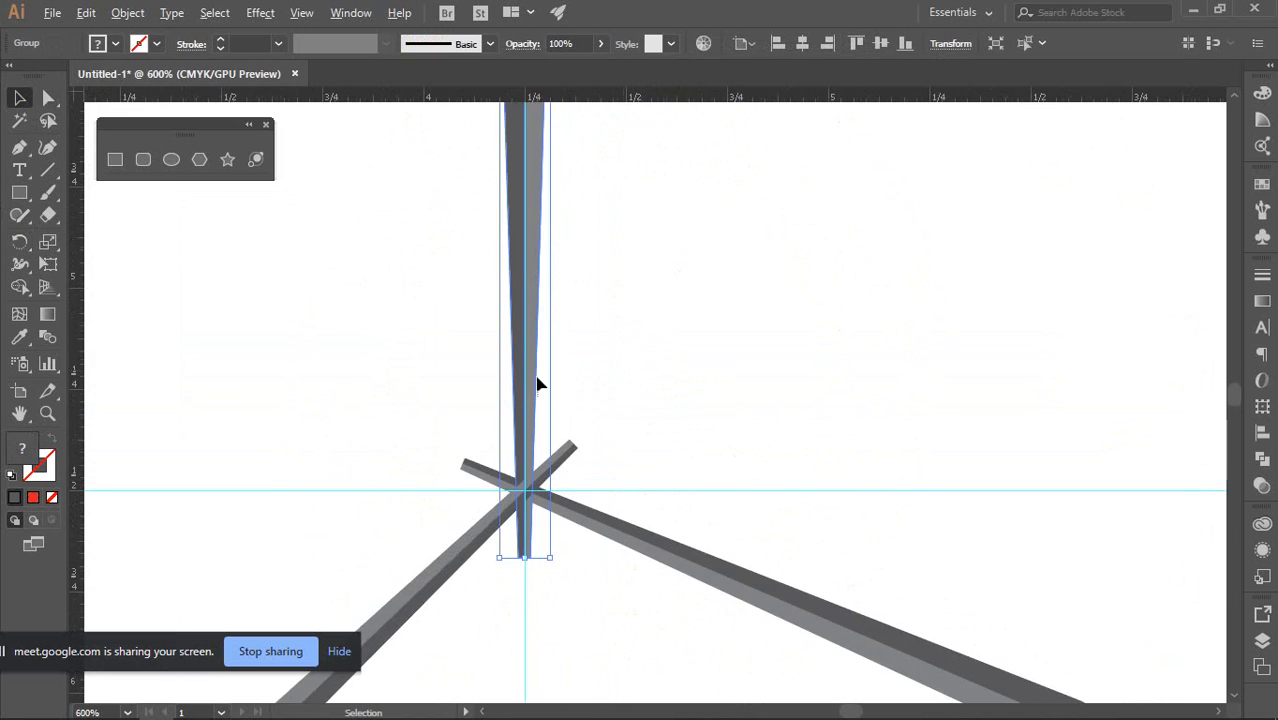
pyautogui.click(20, 242)
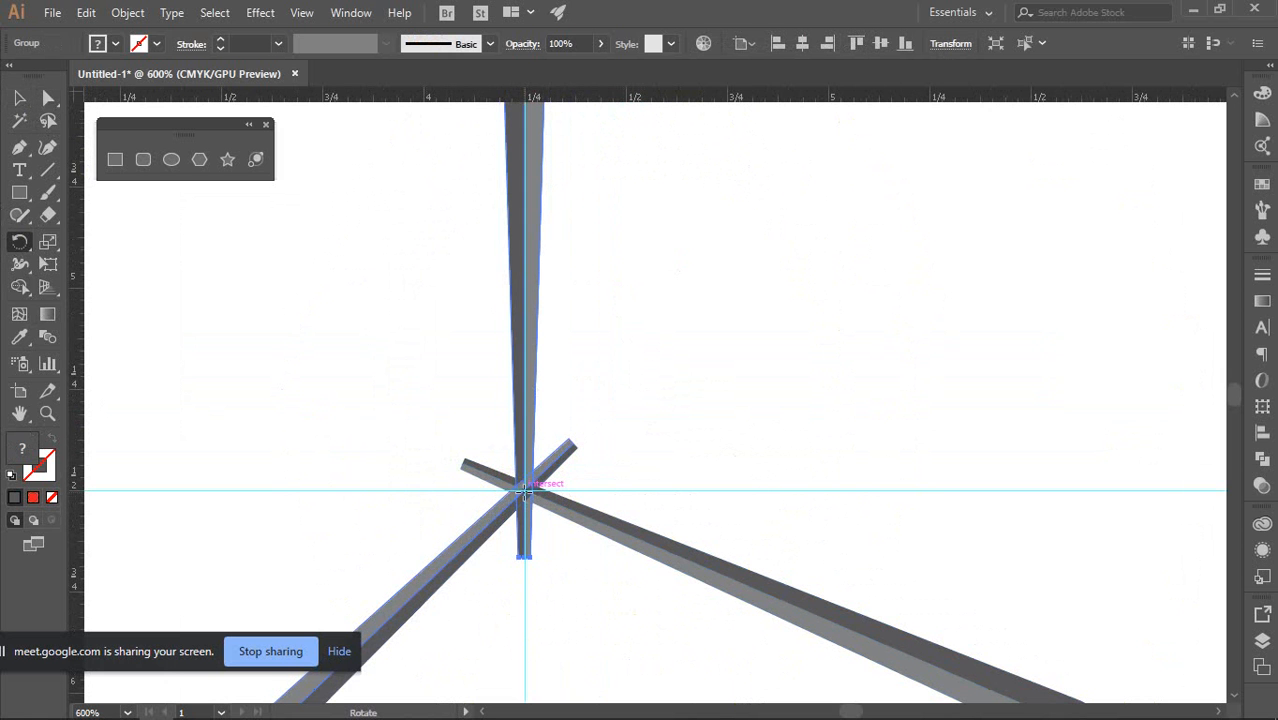
pyautogui.scroll(5, 525, 490)
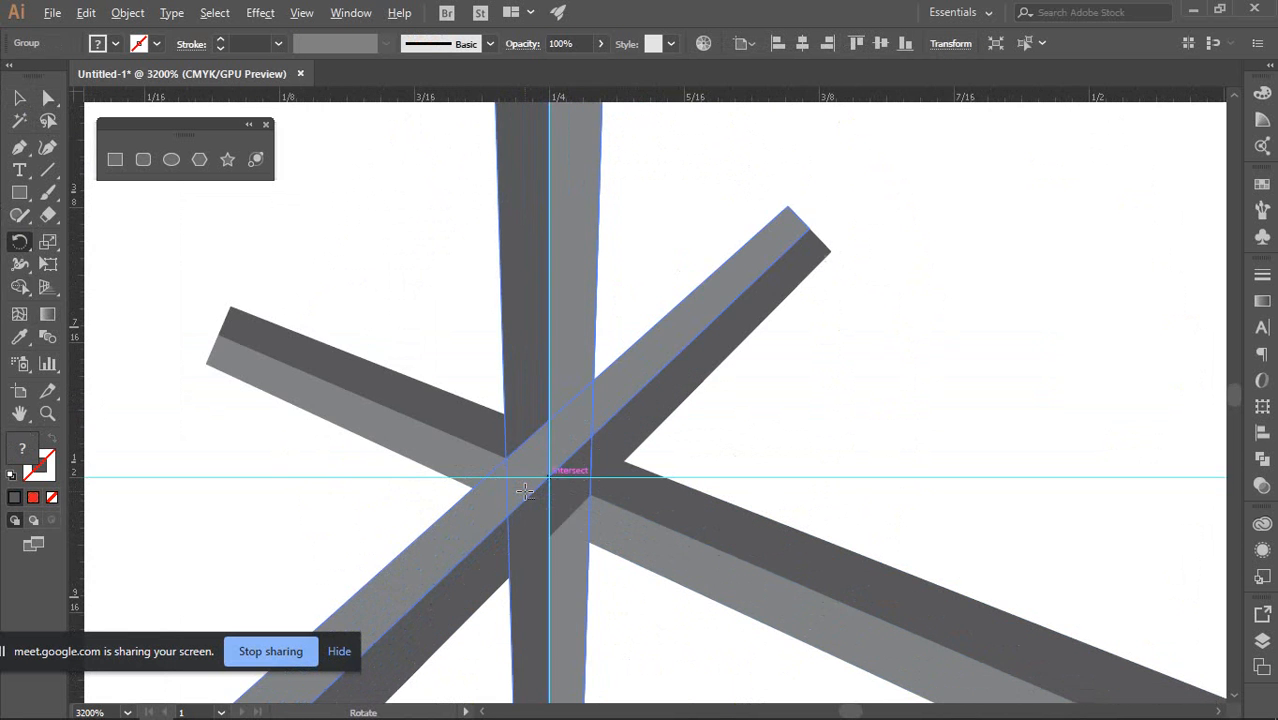
pyautogui.scroll(-9, 549, 482)
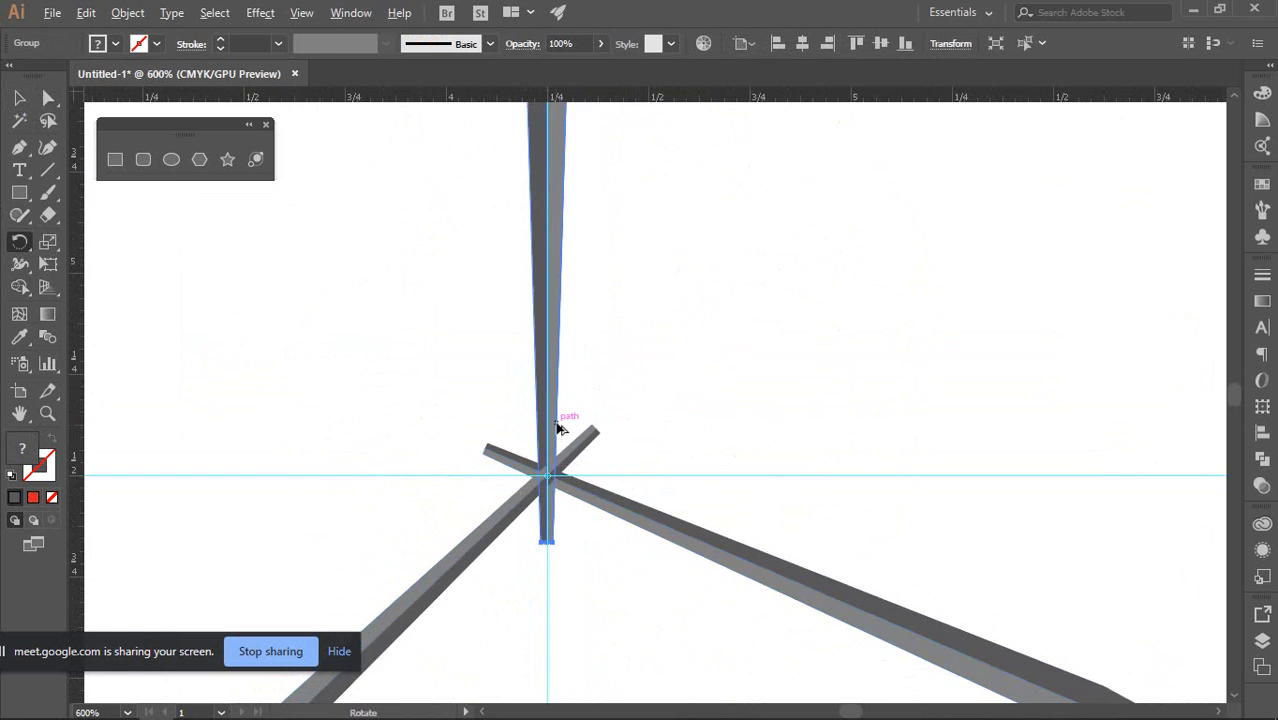
pyautogui.scroll(2, 566, 380)
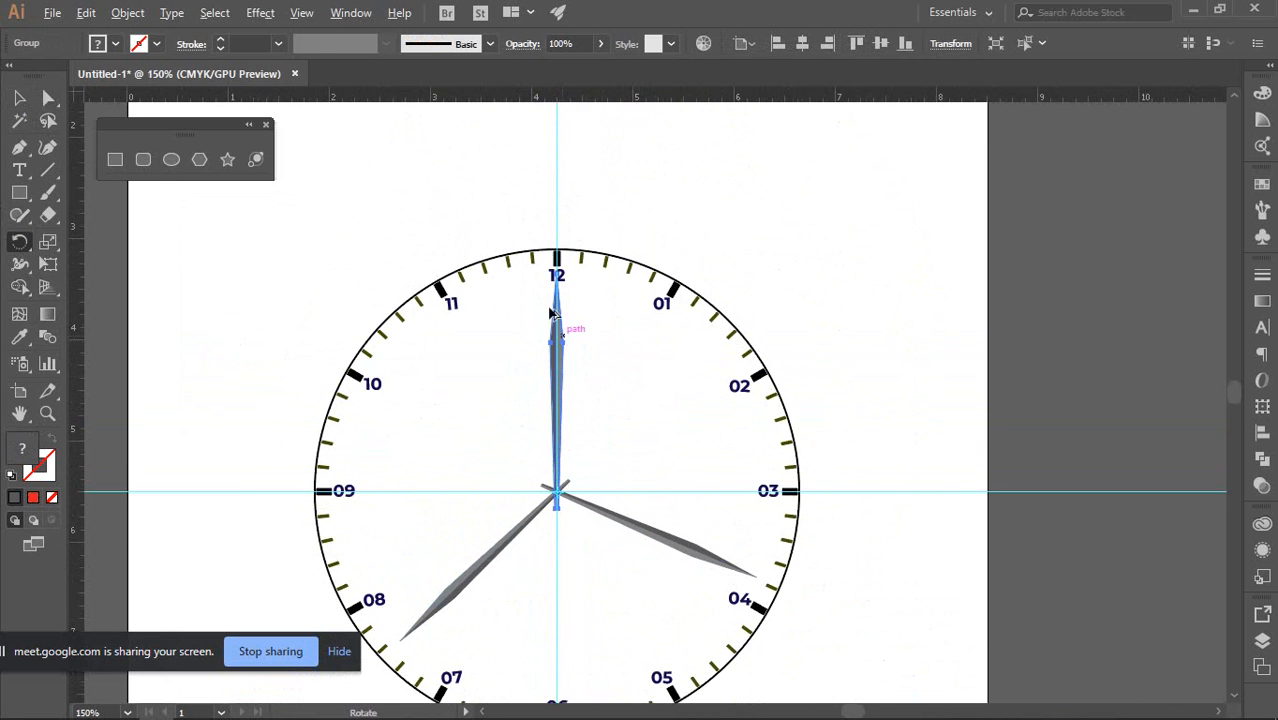
pyautogui.scroll(3, 566, 336)
pyautogui.moveTo(557, 284); pyautogui.dragTo(603, 285)
pyautogui.click(20, 95)
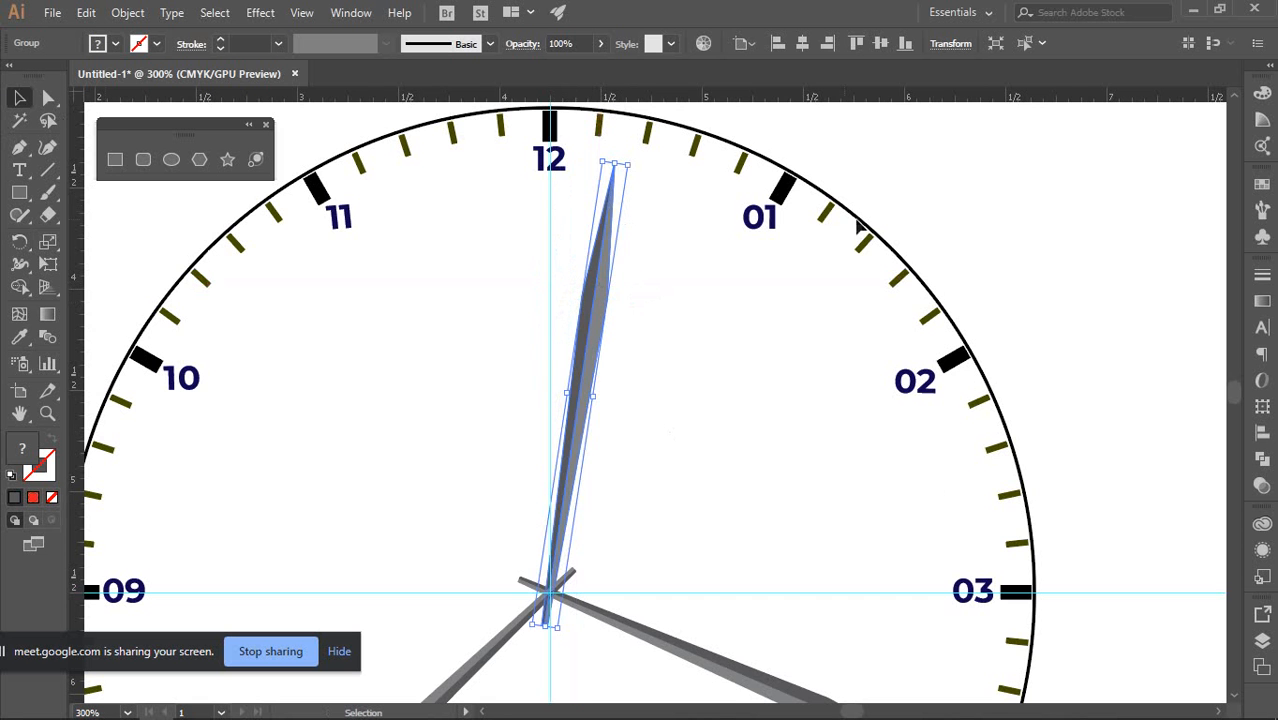
# Narrow the hand pointing between 07 and 08 symmetrically about its axis into a thin second hand, and deselect it
pyautogui.click(1041, 231)
pyautogui.hotkey('ctrl', '1')
pyautogui.moveTo(1003, 231); pyautogui.dragTo(911, 150)
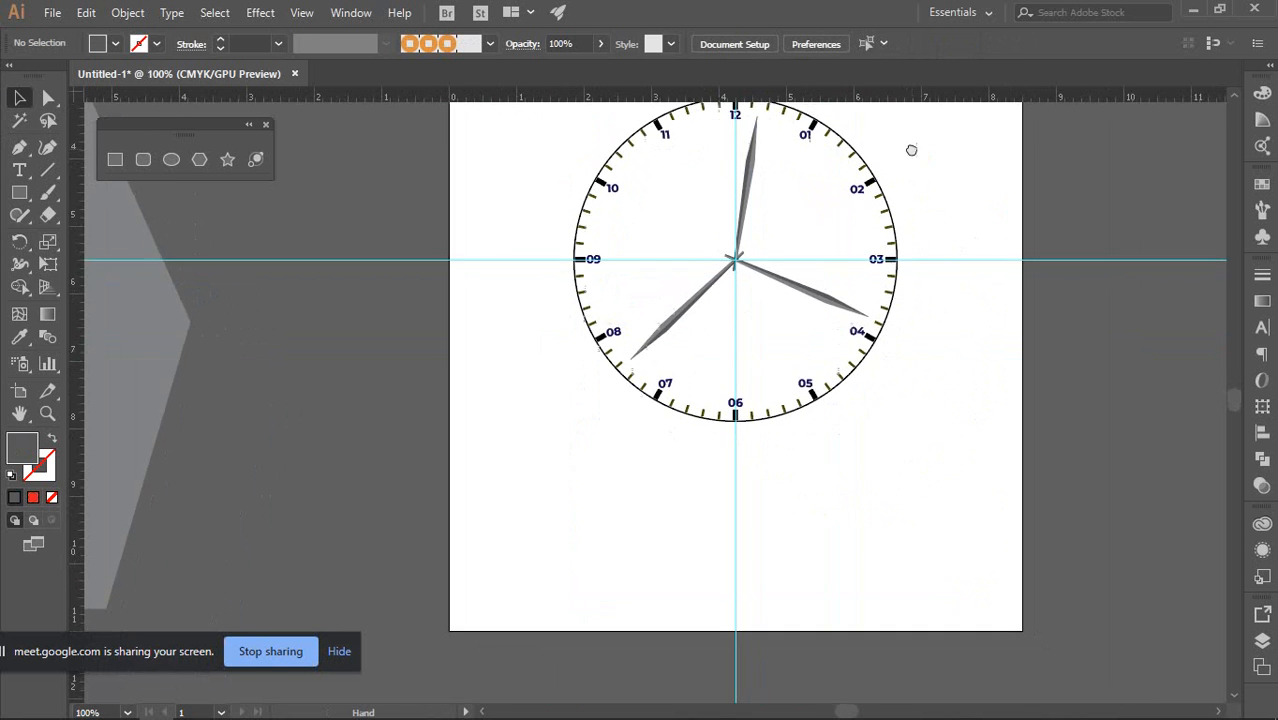
pyautogui.scroll(2, 650, 330)
pyautogui.click(647, 312)
pyautogui.scroll(4, 707, 272)
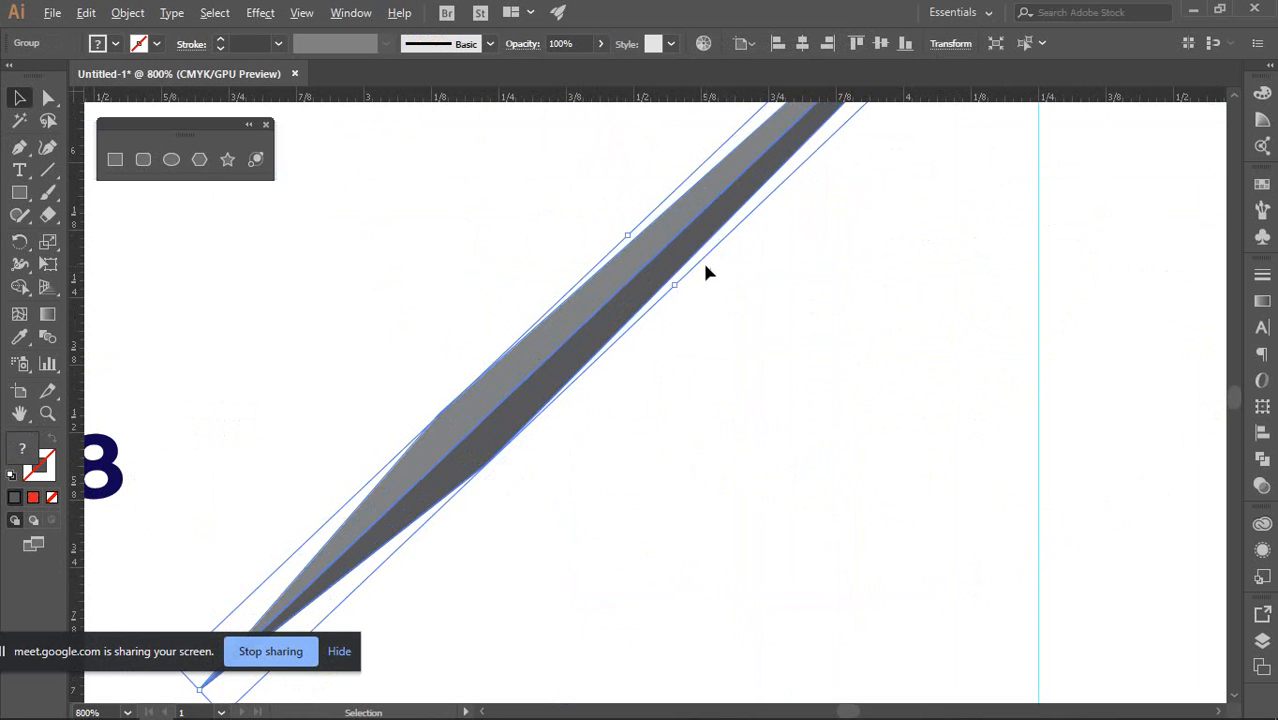
pyautogui.moveTo(676, 277); pyautogui.dragTo(659, 271)
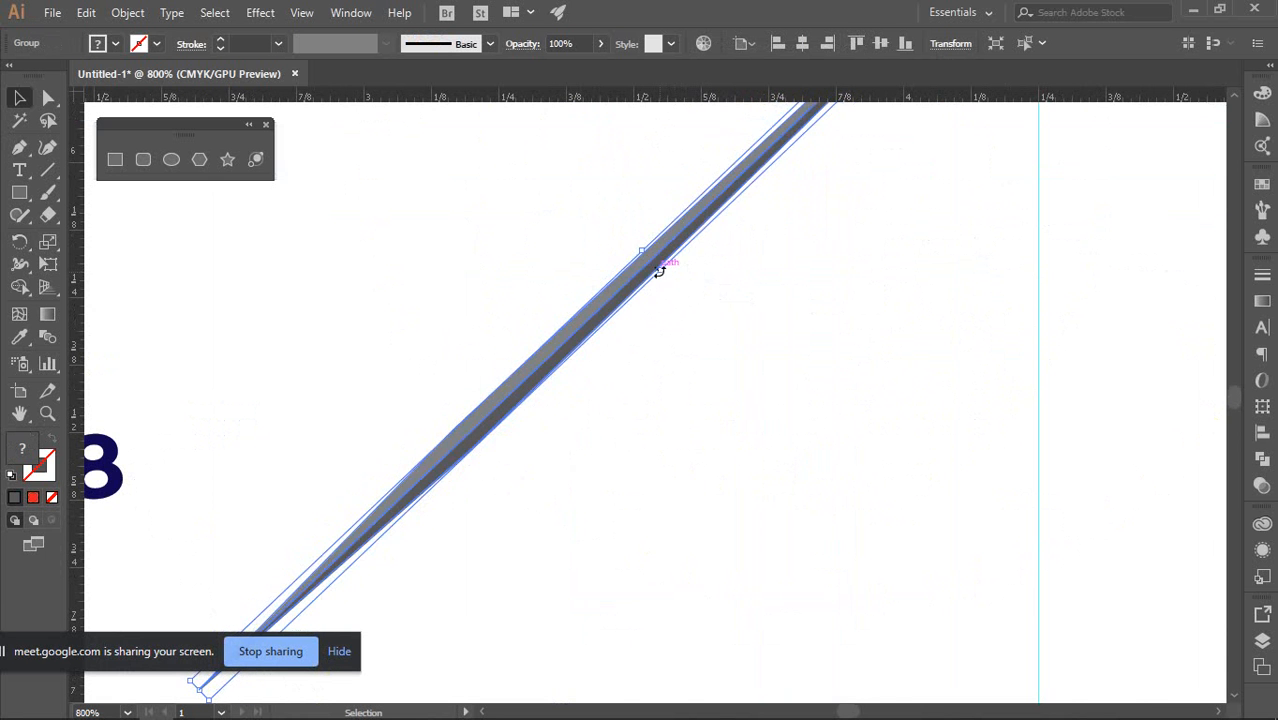
pyautogui.scroll(-2, 711, 326)
pyautogui.click(716, 332)
# Rotate the hand near 04 around the guides' intersection until it lies along the horizontal guide, pointing at 03
pyautogui.press('space')
pyautogui.moveTo(848, 335); pyautogui.dragTo(642, 285)
pyautogui.scroll(-2, 786, 351)
pyautogui.press('space')
pyautogui.click(782, 276)
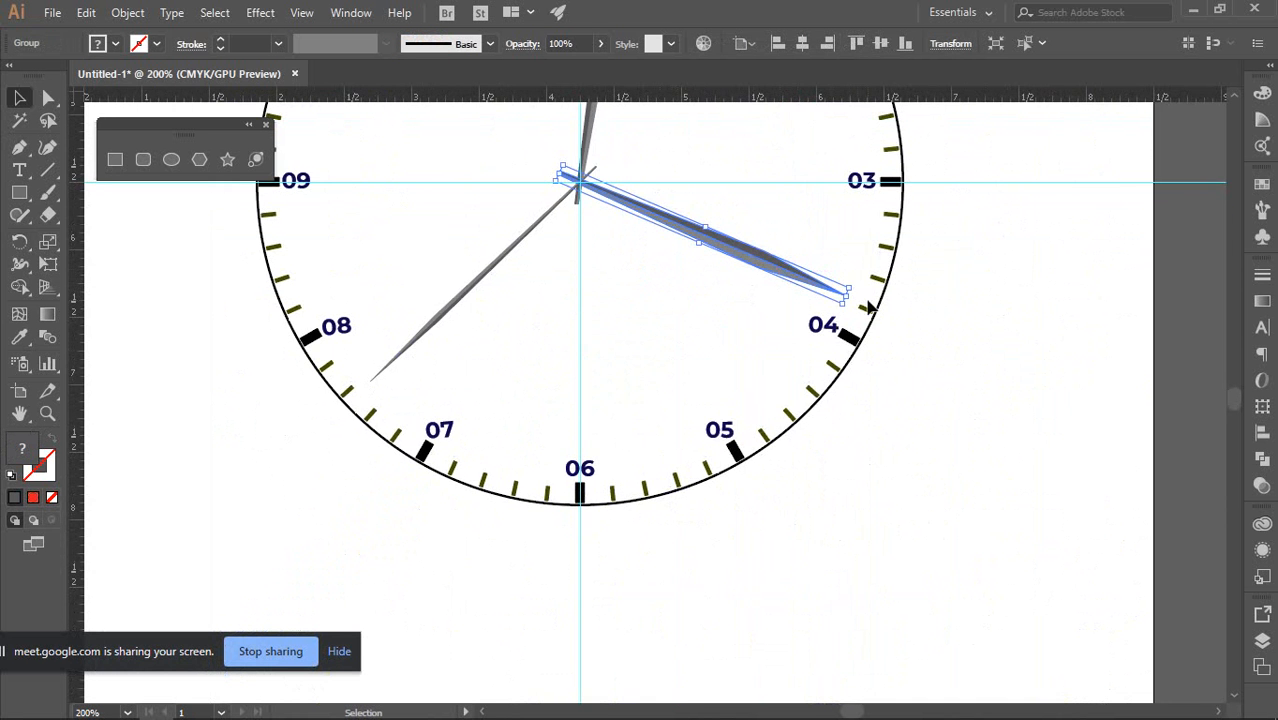
pyautogui.scroll(2, 845, 296)
pyautogui.scroll(-2, 845, 298)
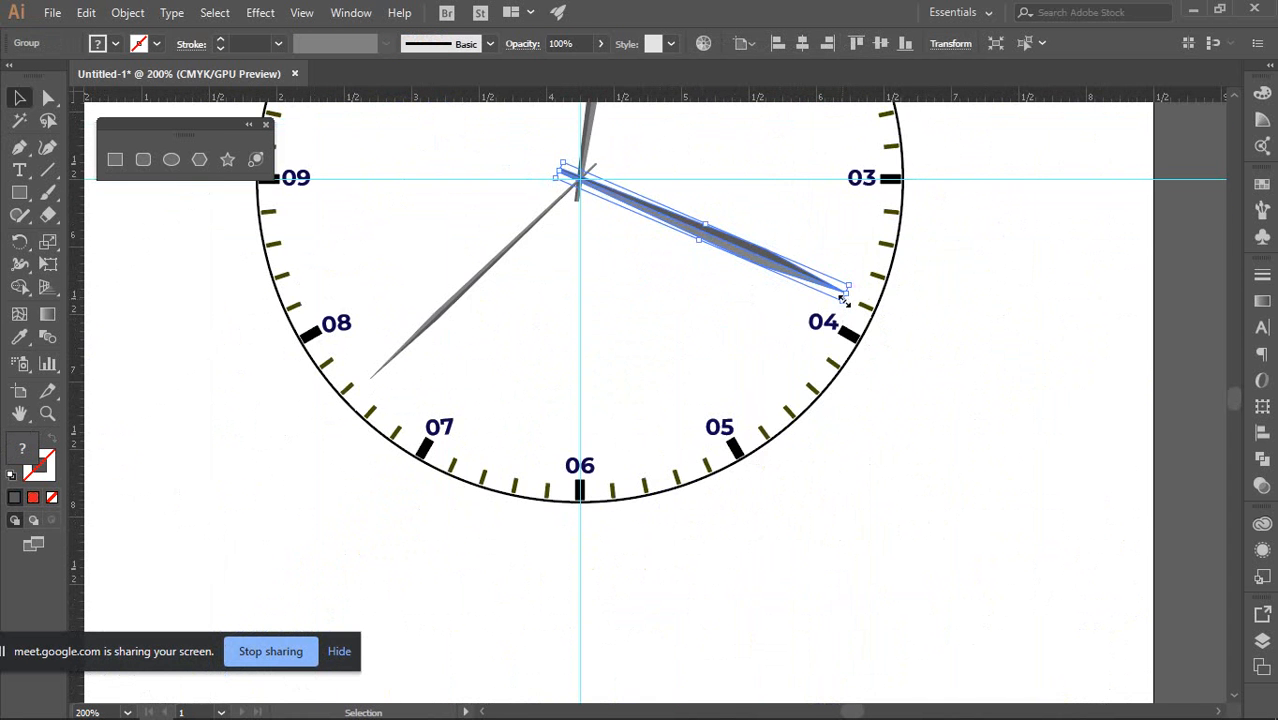
pyautogui.scroll(1, 845, 298)
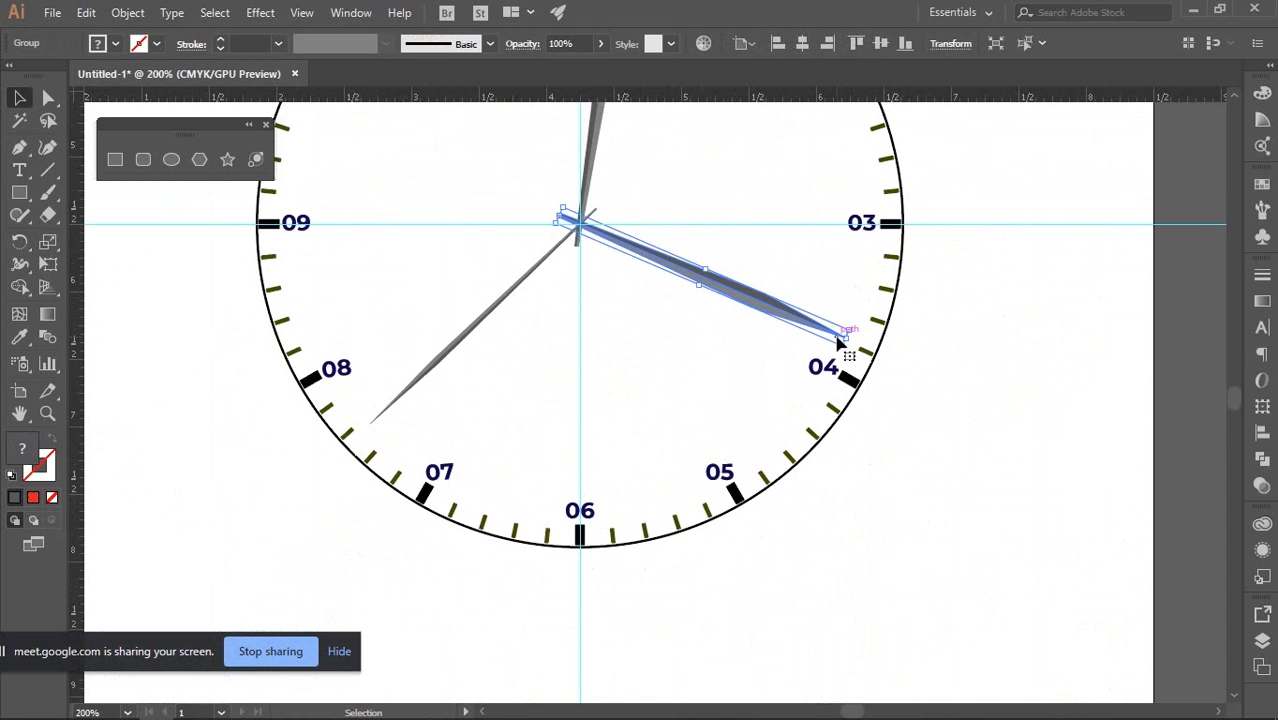
pyautogui.scroll(1, 845, 352)
pyautogui.scroll(-3, 840, 345)
pyautogui.scroll(2, 838, 336)
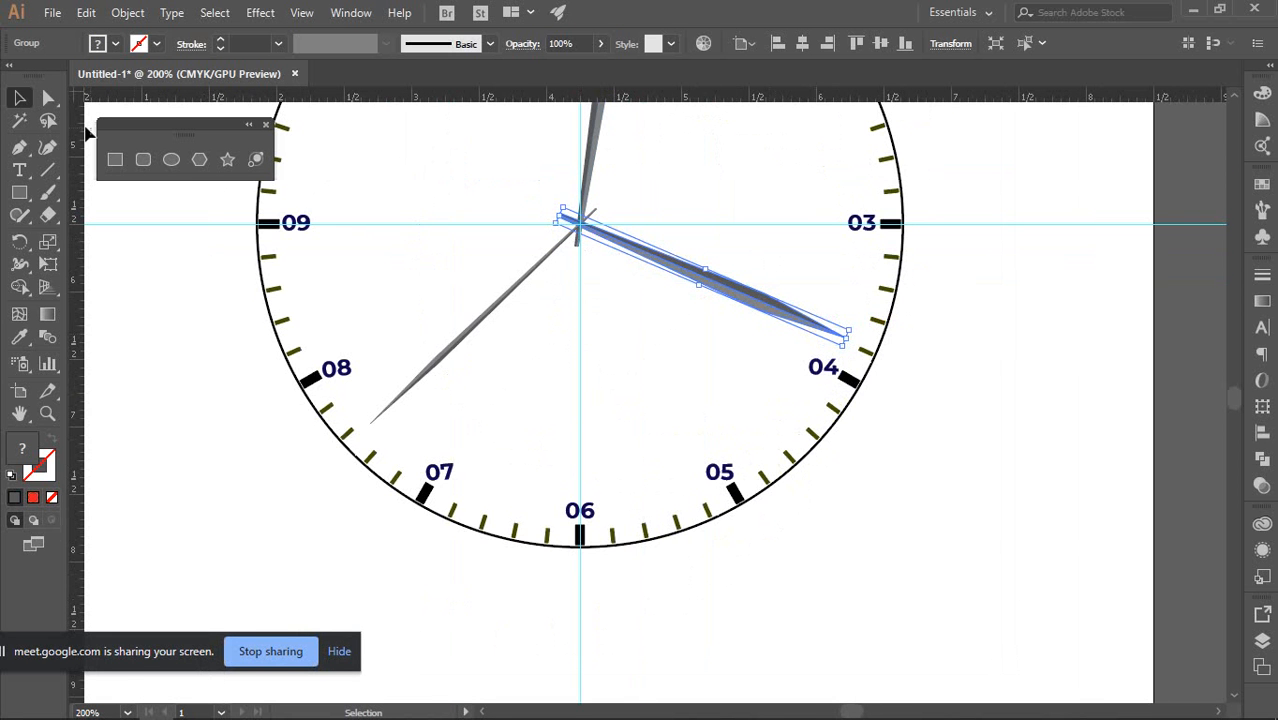
pyautogui.click(20, 241)
pyautogui.scroll(1, 590, 250)
pyautogui.scroll(5, 593, 259)
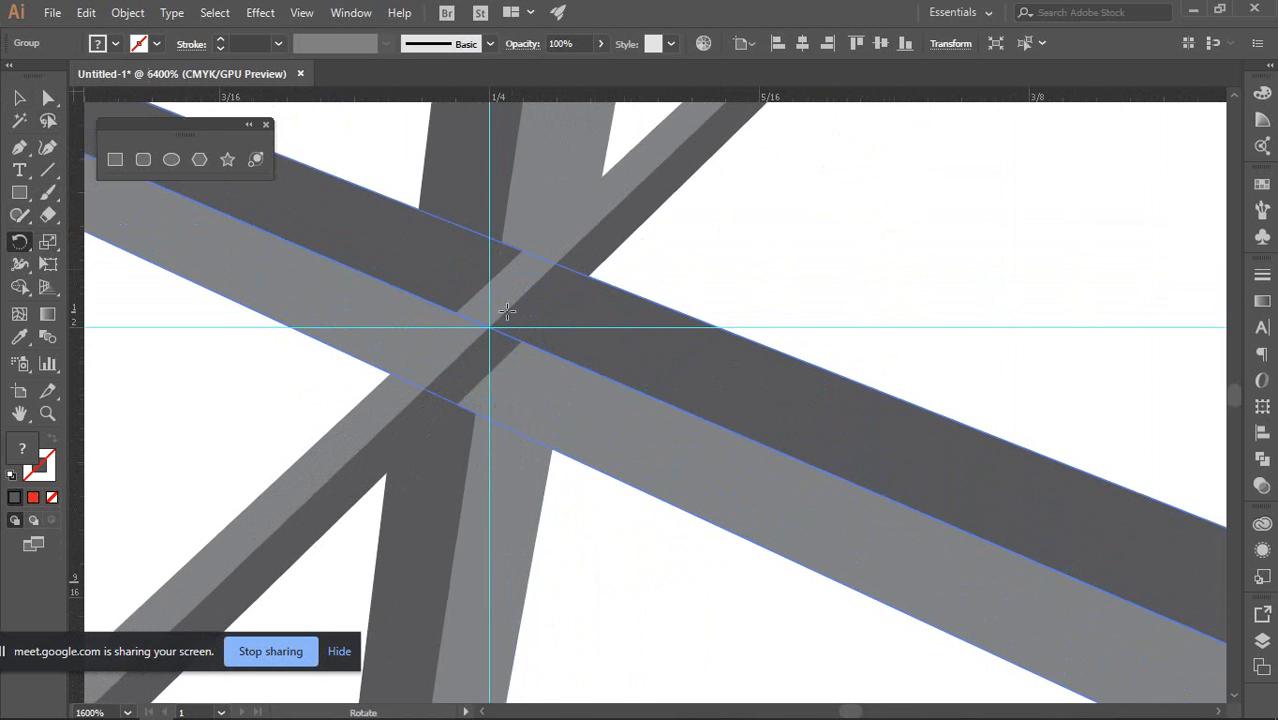
pyautogui.scroll(-11, 489, 328)
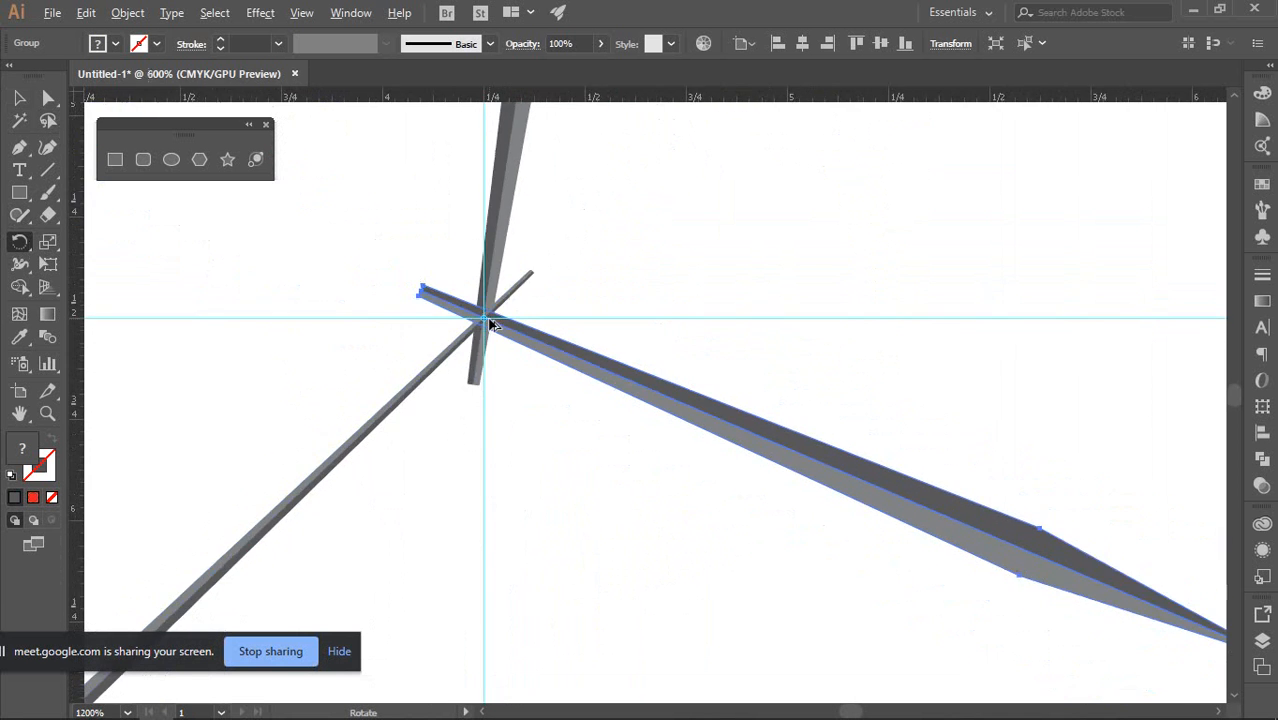
pyautogui.scroll(3, 780, 368)
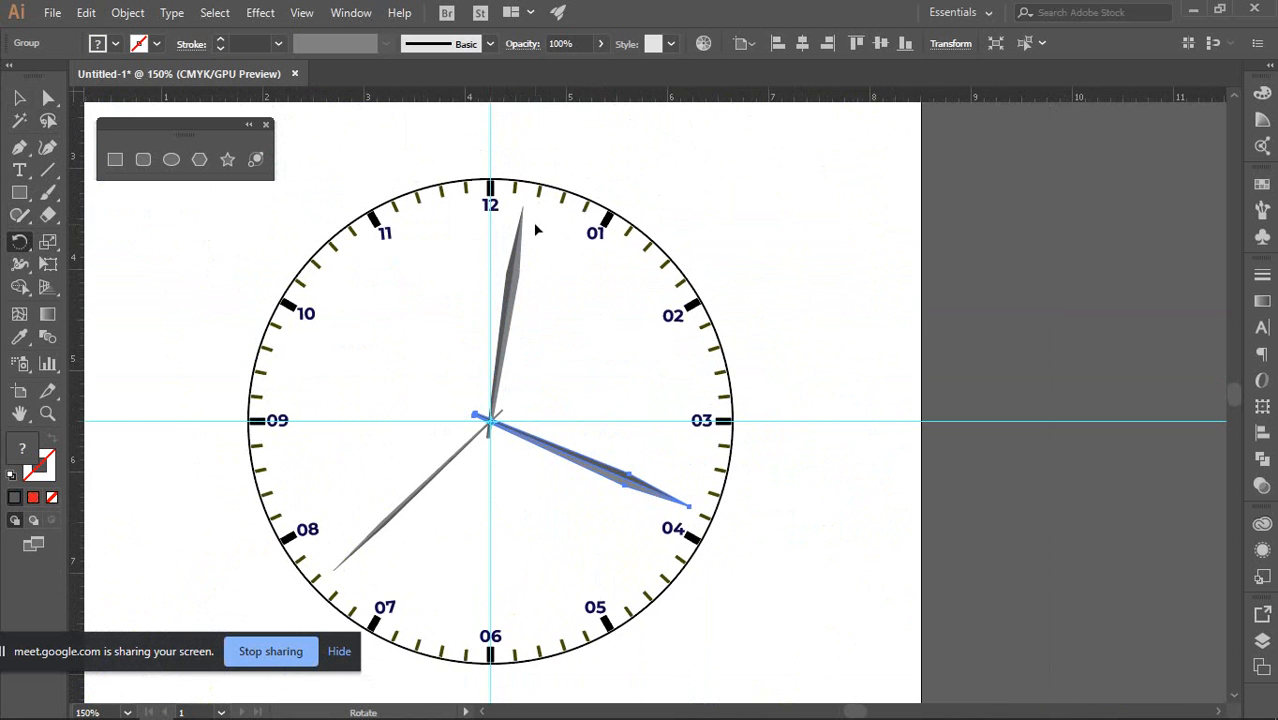
pyautogui.scroll(-2, 672, 432)
pyautogui.scroll(2, 676, 437)
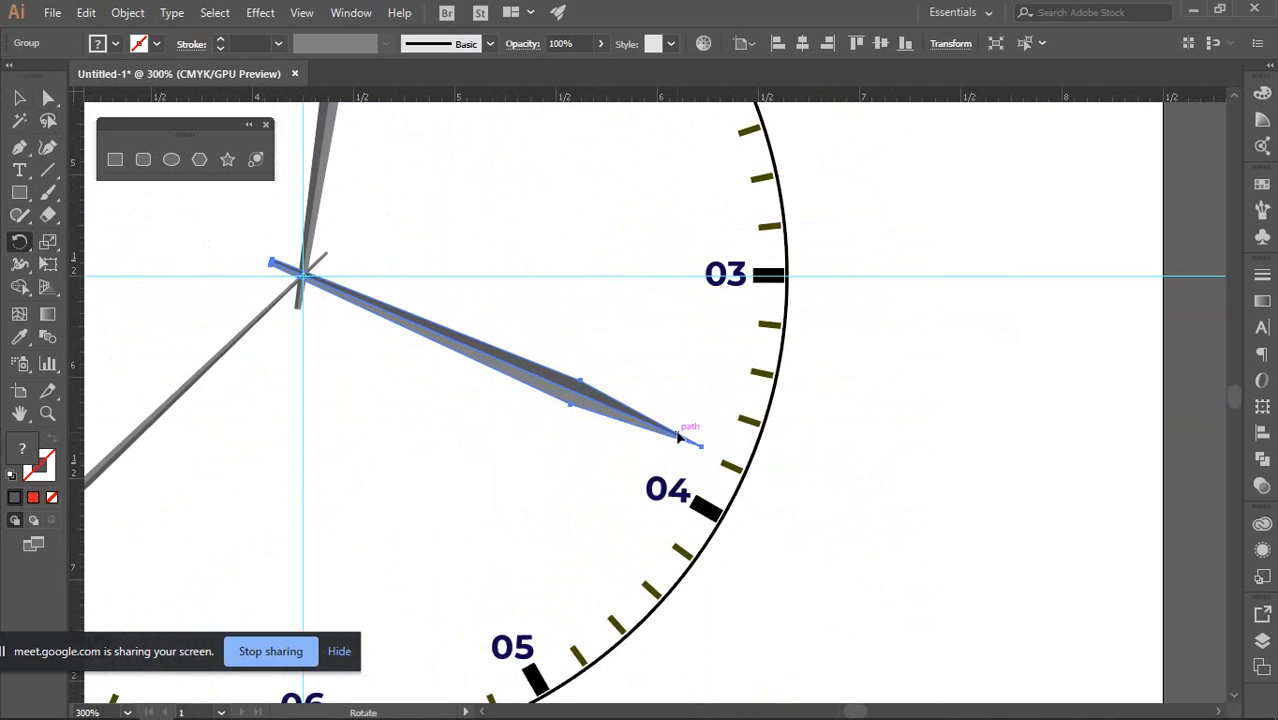
pyautogui.moveTo(642, 427); pyautogui.dragTo(723, 280)
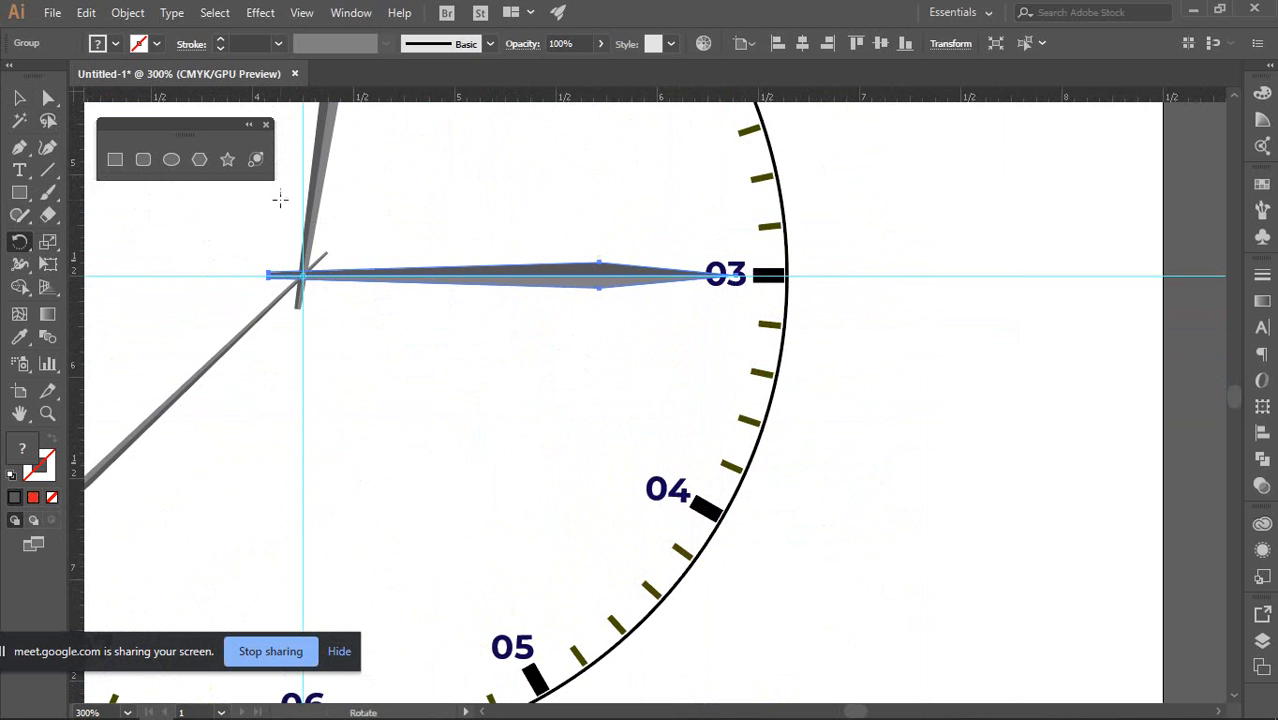
pyautogui.scroll(6, 700, 274)
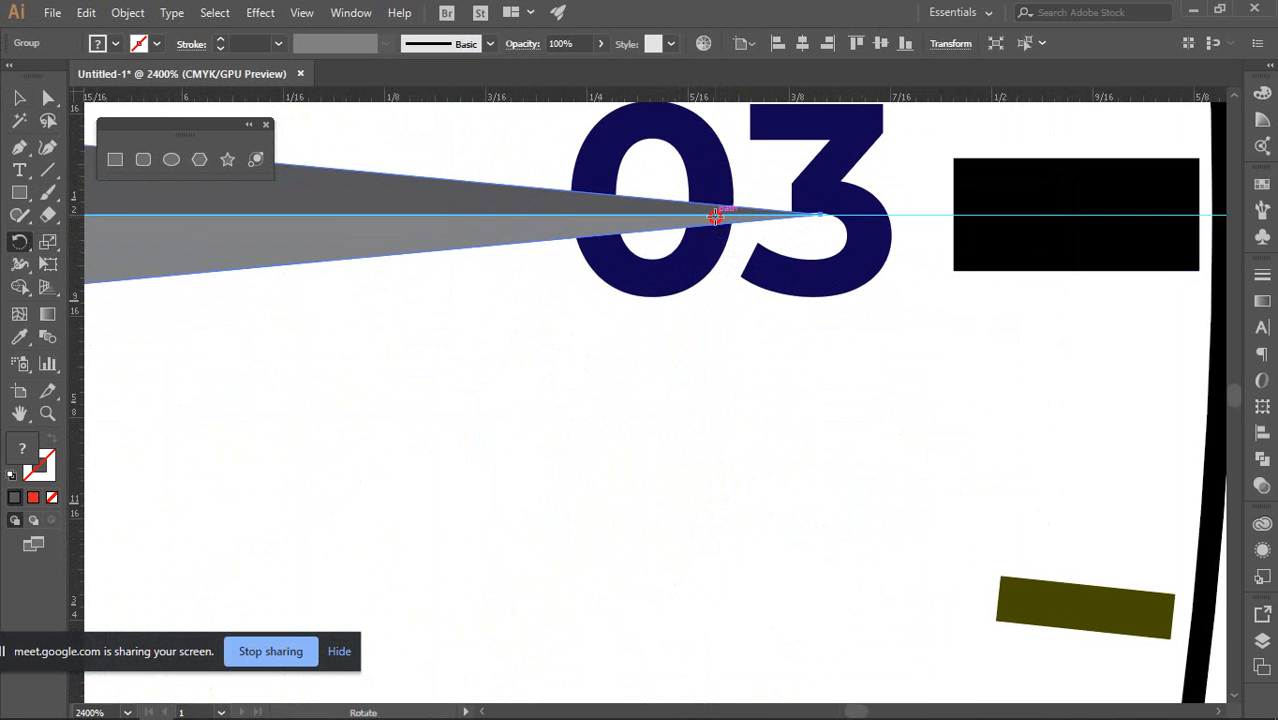
pyautogui.moveTo(716, 217); pyautogui.dragTo(702, 183)
pyautogui.scroll(3, 740, 212)
pyautogui.scroll(-11, 664, 188)
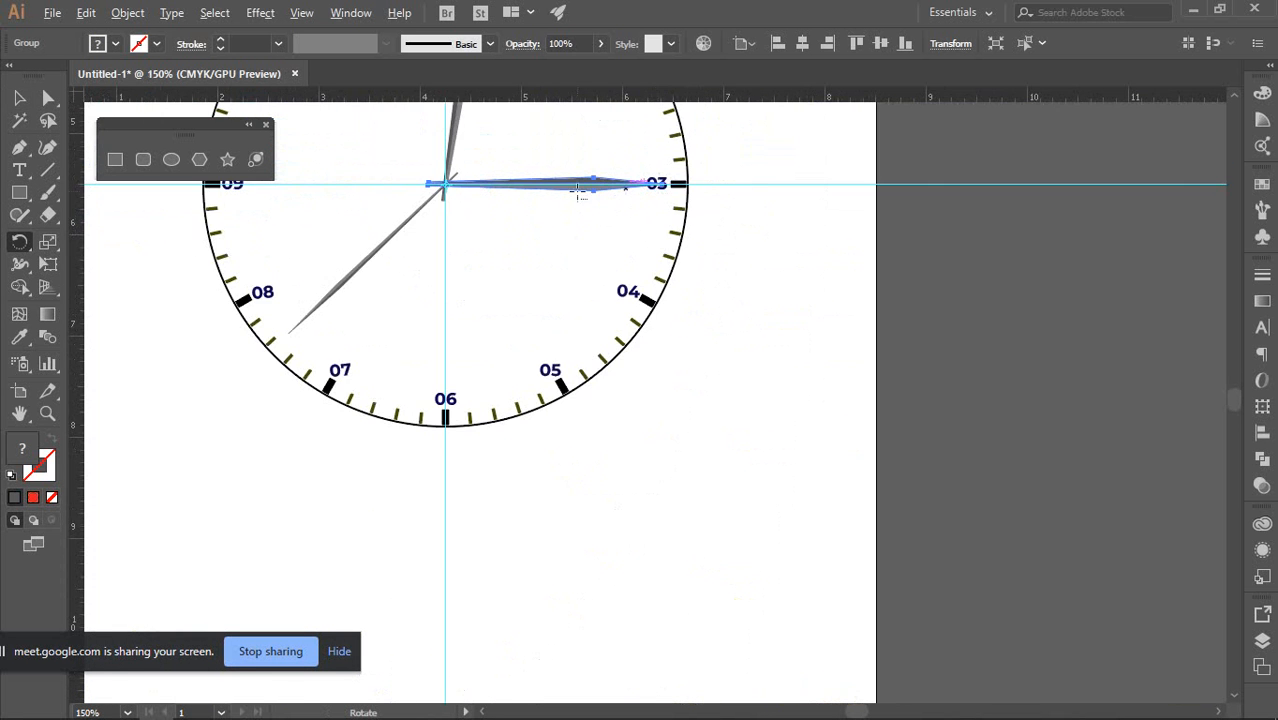
# Shorten the hand pointing at 03 so its tip stops before the numeral, widen it symmetrically about the horizontal guide, and deselect it
pyautogui.click(19, 97)
pyautogui.scroll(3, 700, 270)
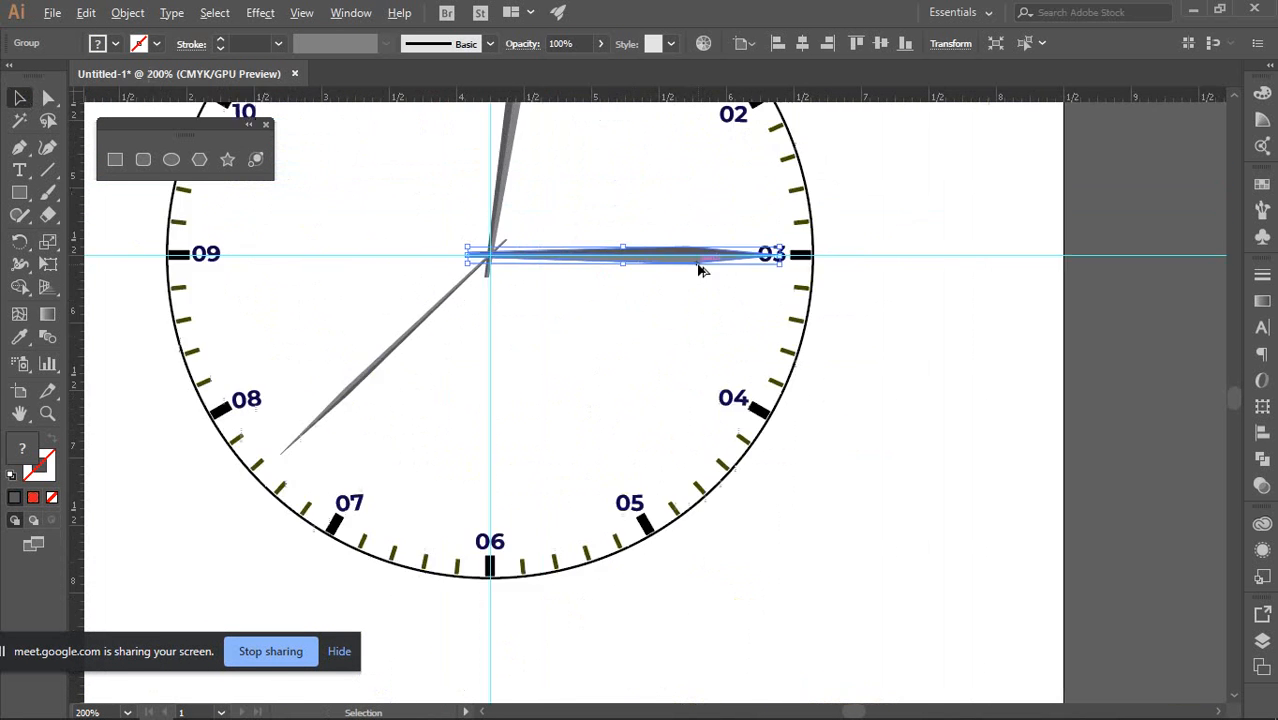
pyautogui.scroll(3, 700, 270)
pyautogui.moveTo(868, 244); pyautogui.dragTo(760, 241)
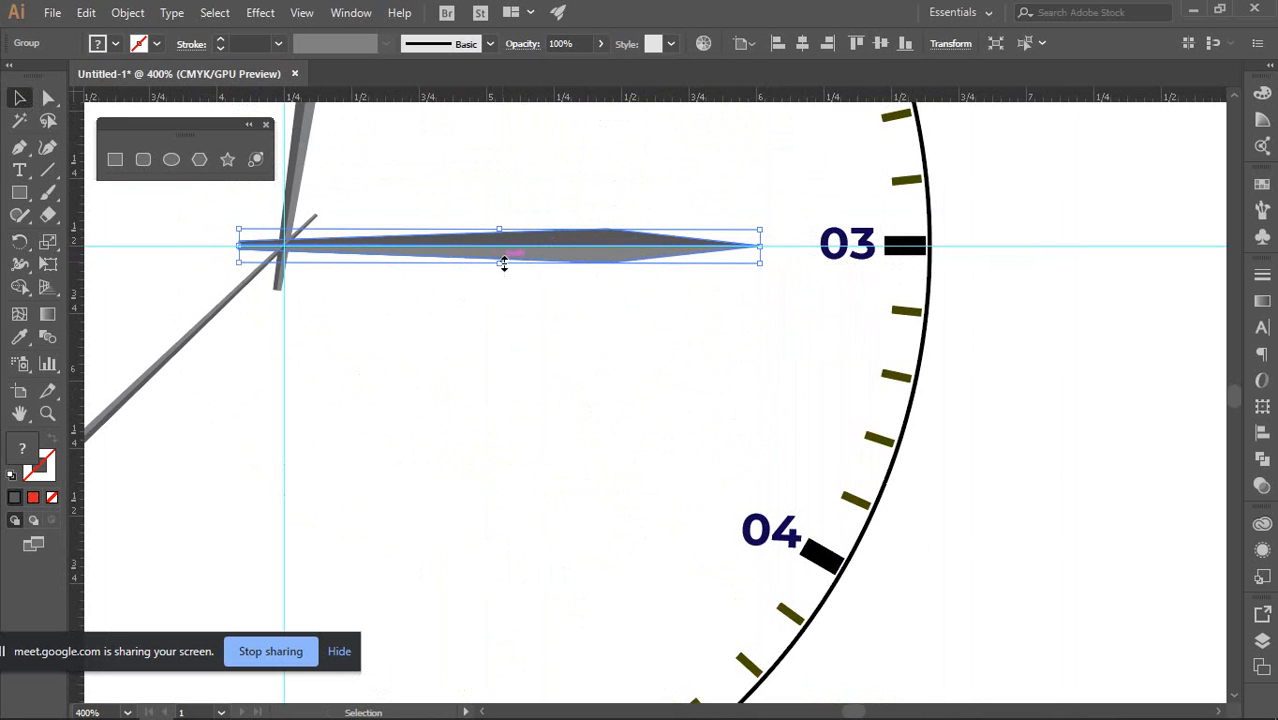
pyautogui.moveTo(501, 262); pyautogui.dragTo(506, 279)
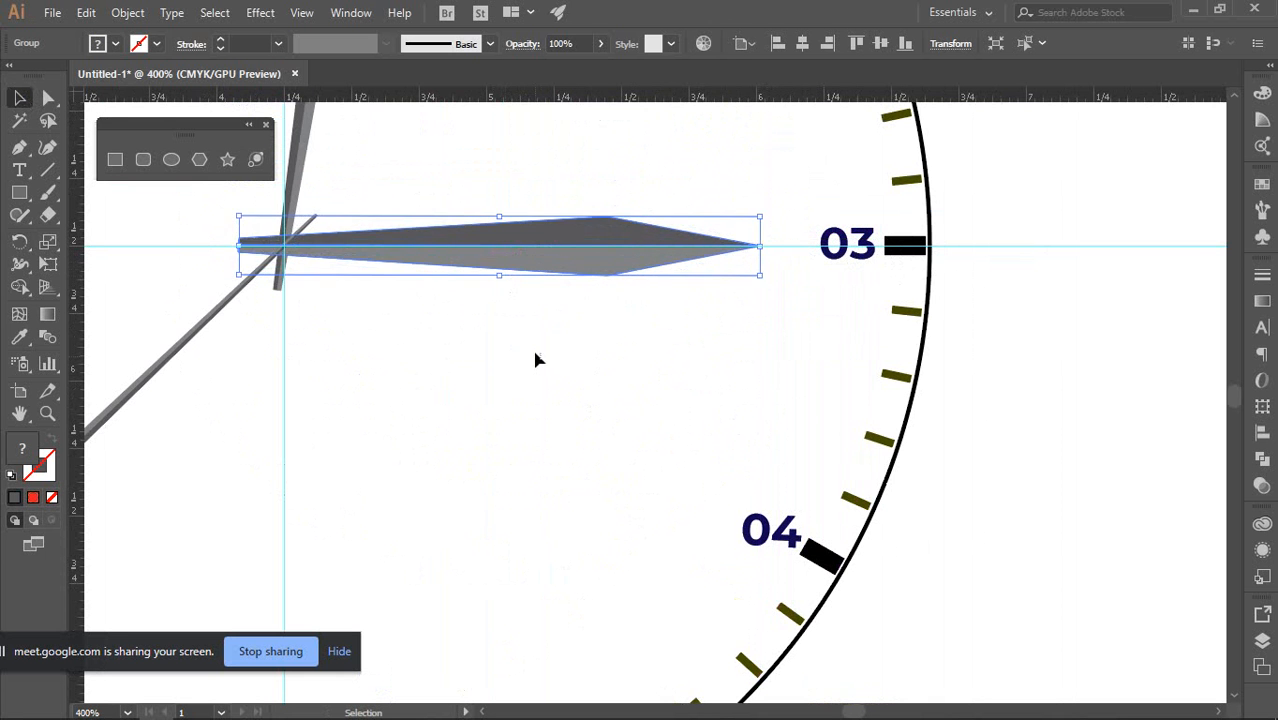
pyautogui.click(532, 351)
pyautogui.scroll(-3, 532, 351)
pyautogui.moveTo(507, 376); pyautogui.dragTo(683, 427)
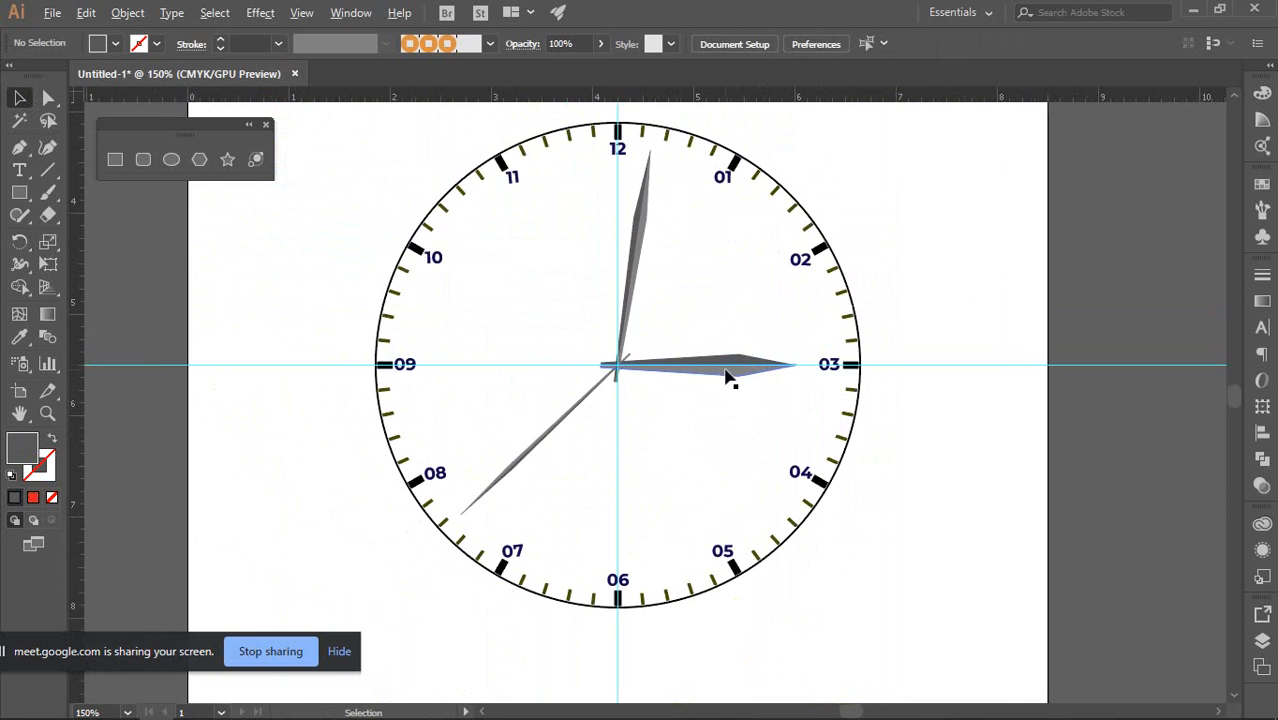
# Slim the short hour hand at 03 slightly, keeping it centred on the horizontal guide, and deselect it
pyautogui.scroll(2, 727, 377)
pyautogui.click(724, 370)
pyautogui.scroll(2, 722, 368)
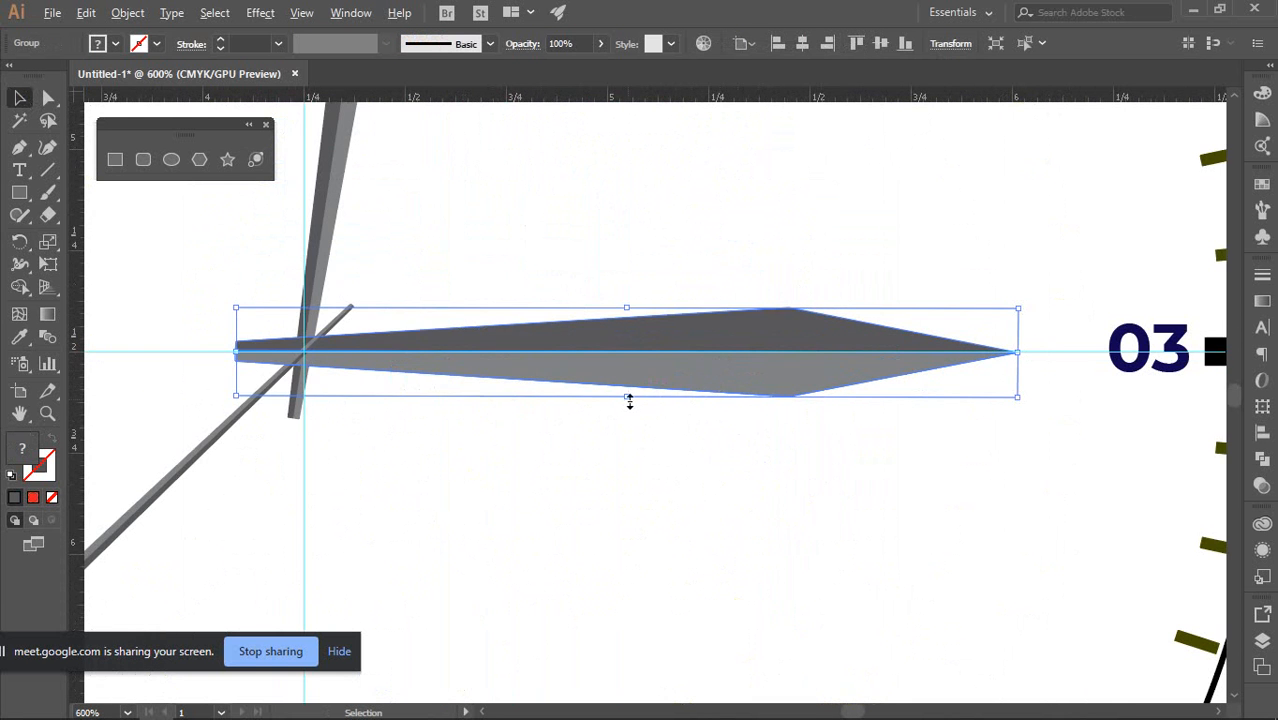
pyautogui.moveTo(629, 400); pyautogui.dragTo(628, 378)
pyautogui.click(788, 472)
pyautogui.scroll(-3, 785, 475)
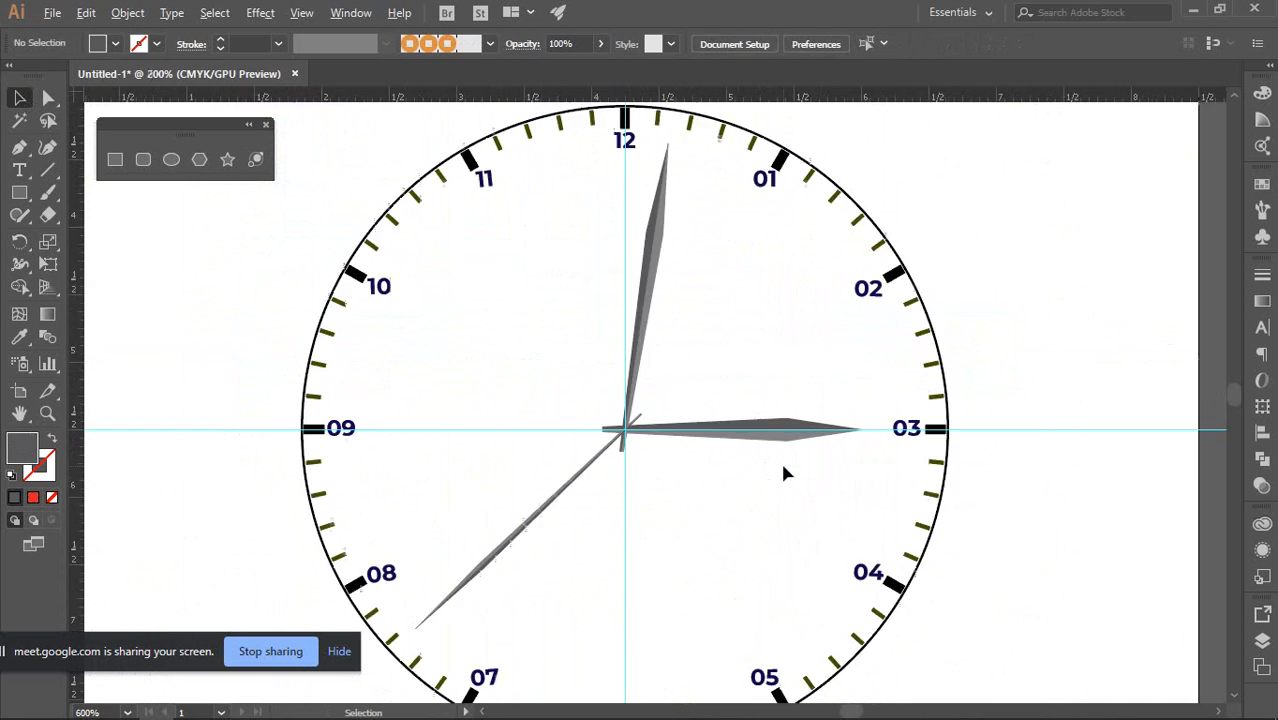
# Examine the proportions of the three hands and how their tails cross at the dial's centre
pyautogui.scroll(-1, 784, 462)
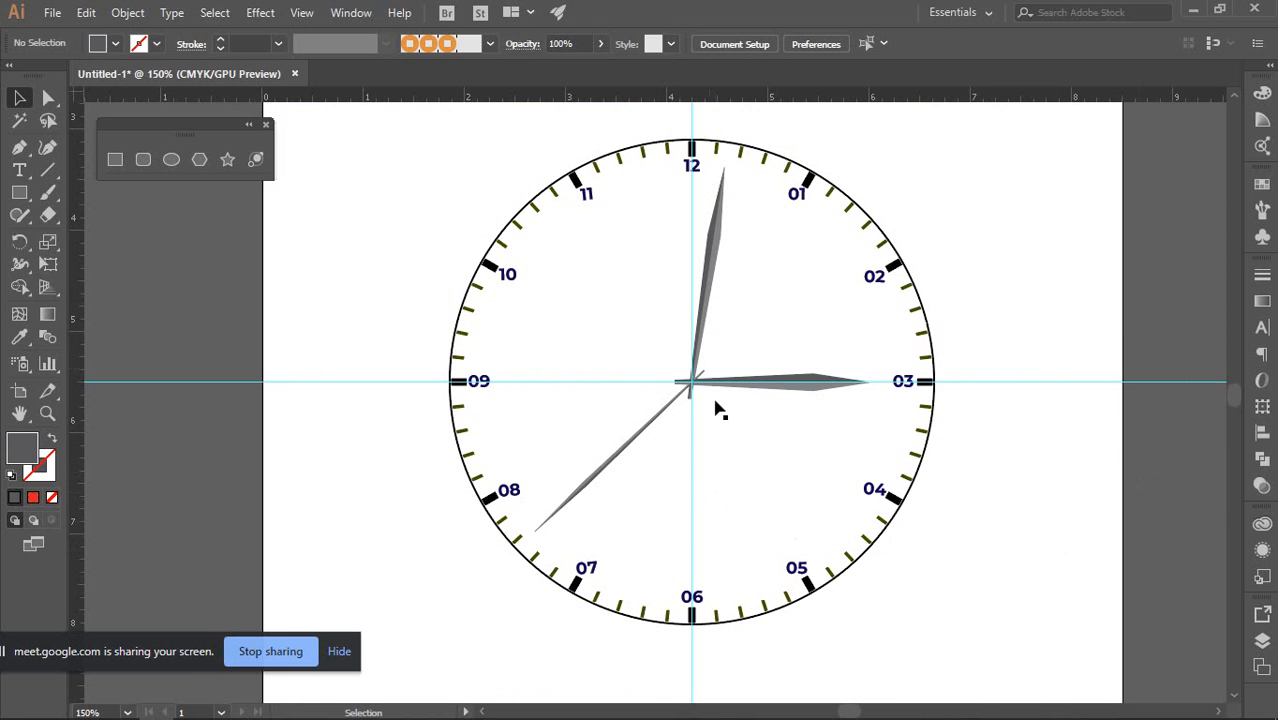
pyautogui.scroll(2, 736, 302)
pyautogui.moveTo(734, 302); pyautogui.dragTo(756, 302)
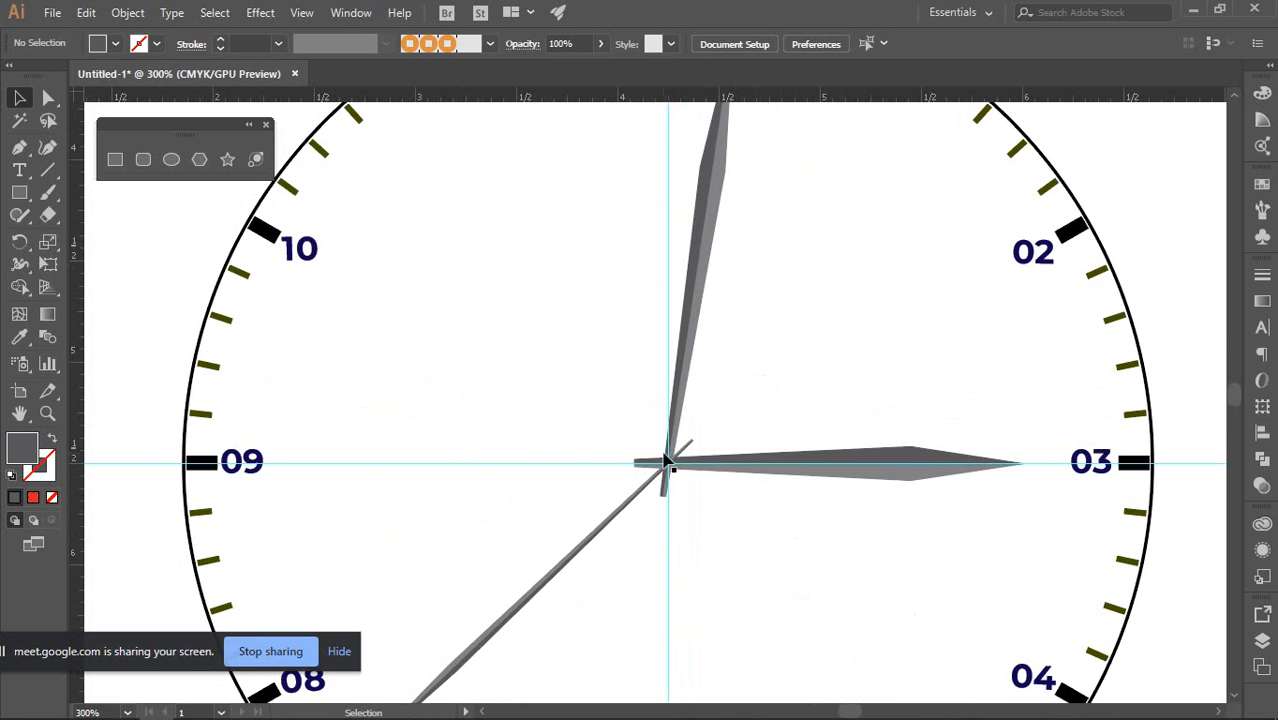
pyautogui.scroll(-3, 765, 434)
pyautogui.scroll(2, 563, 478)
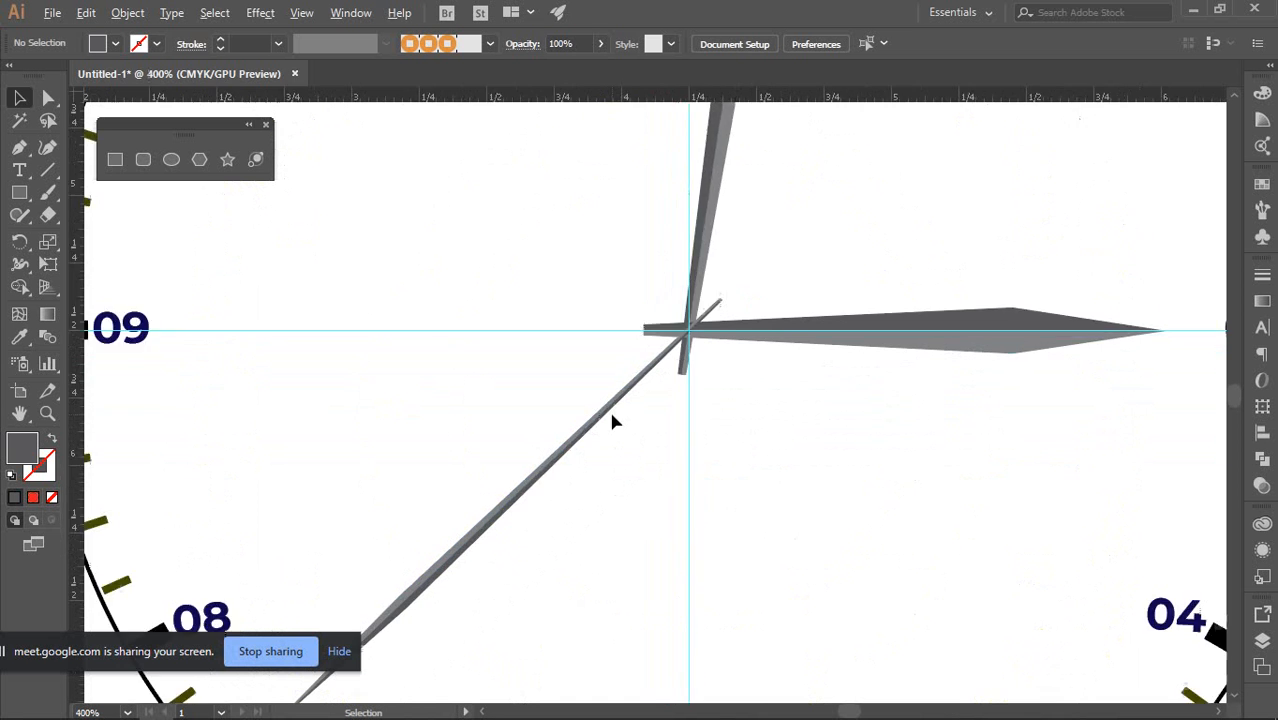
pyautogui.scroll(-6, 533, 457)
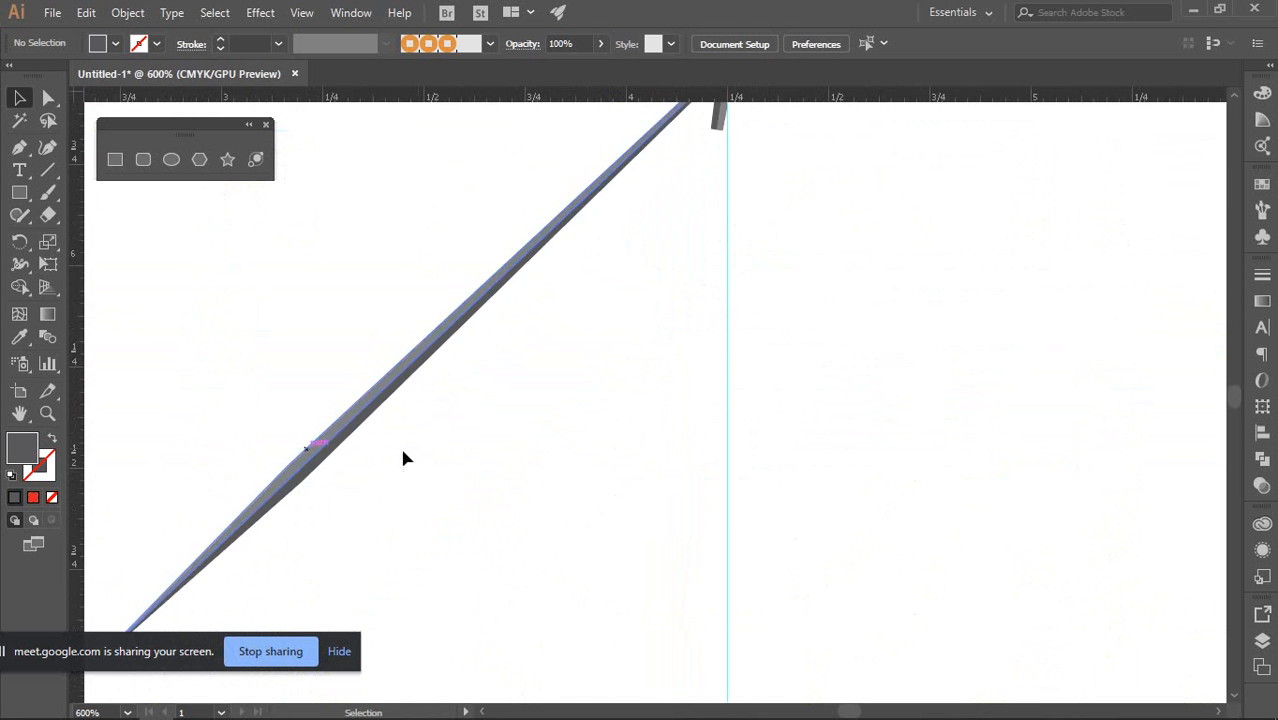
pyautogui.scroll(-3, 436, 445)
pyautogui.moveTo(543, 384); pyautogui.dragTo(565, 433)
pyautogui.scroll(3, 550, 368)
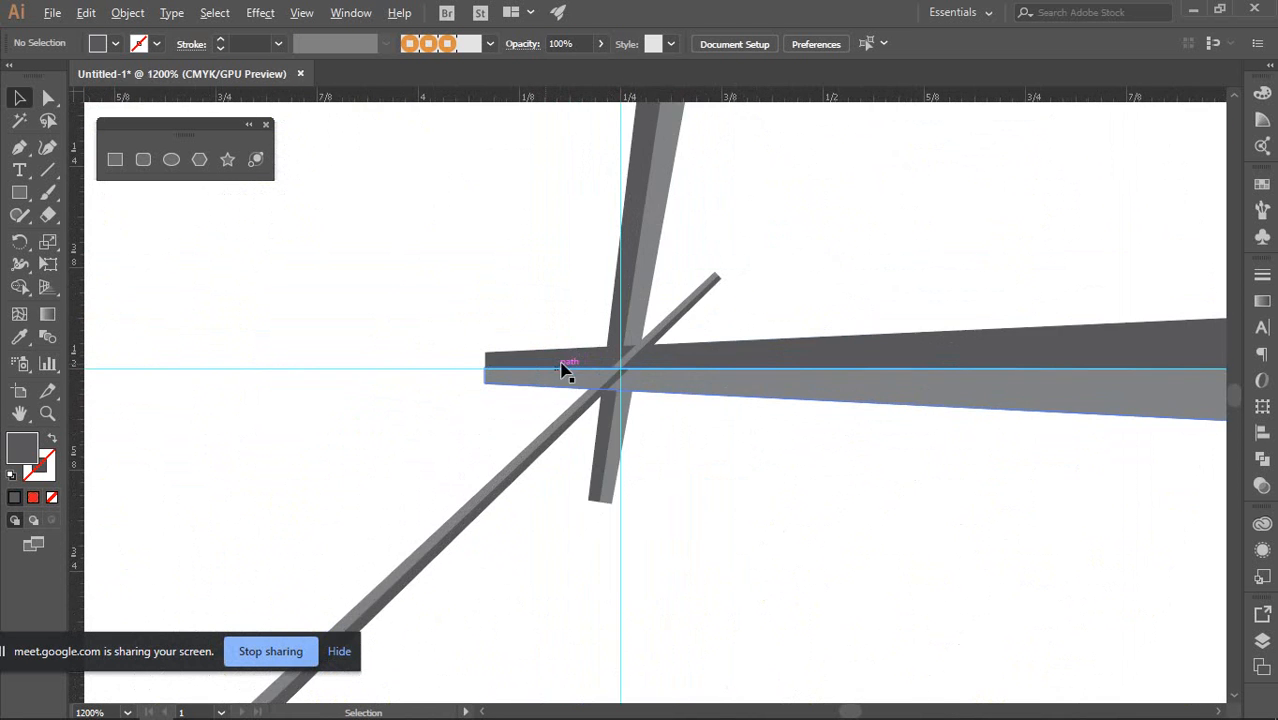
pyautogui.scroll(-3, 642, 371)
pyautogui.moveTo(555, 519); pyautogui.dragTo(667, 376)
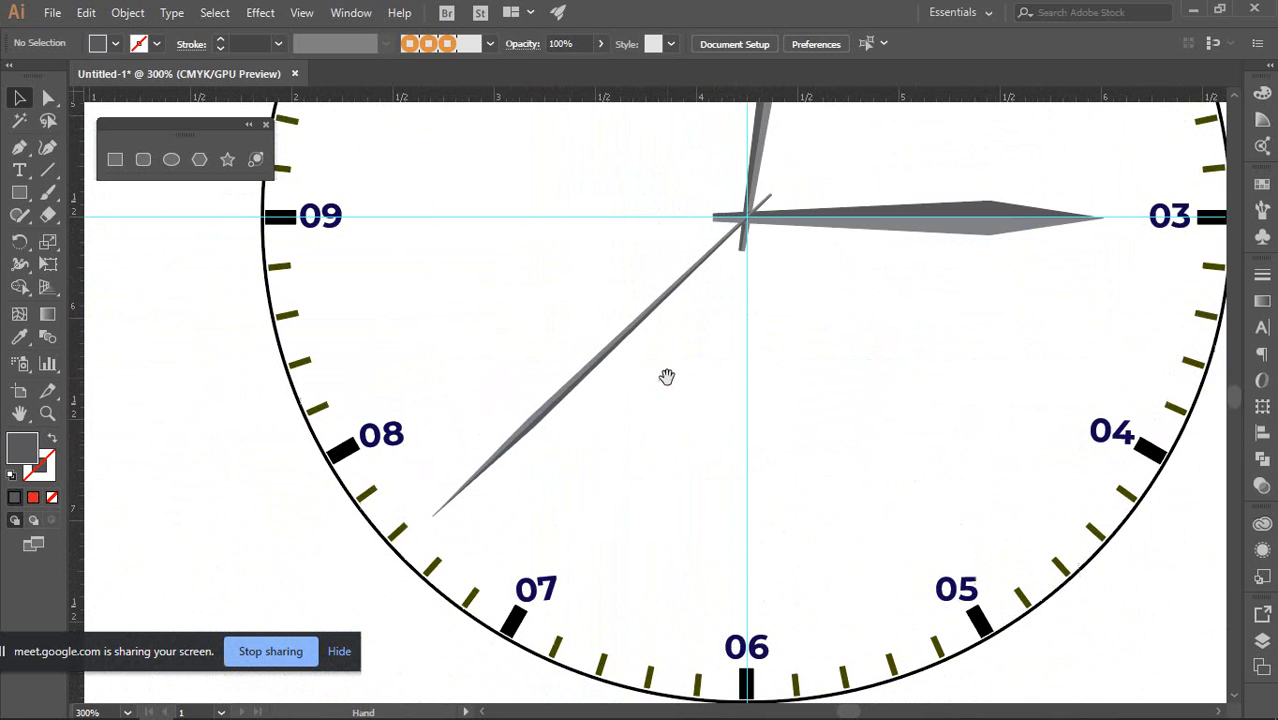
# Lengthen the thin second hand outward so its tip nearly reaches the minute marks between 07 and 08, and deselect it
pyautogui.click(553, 430)
pyautogui.scroll(4, 410, 515)
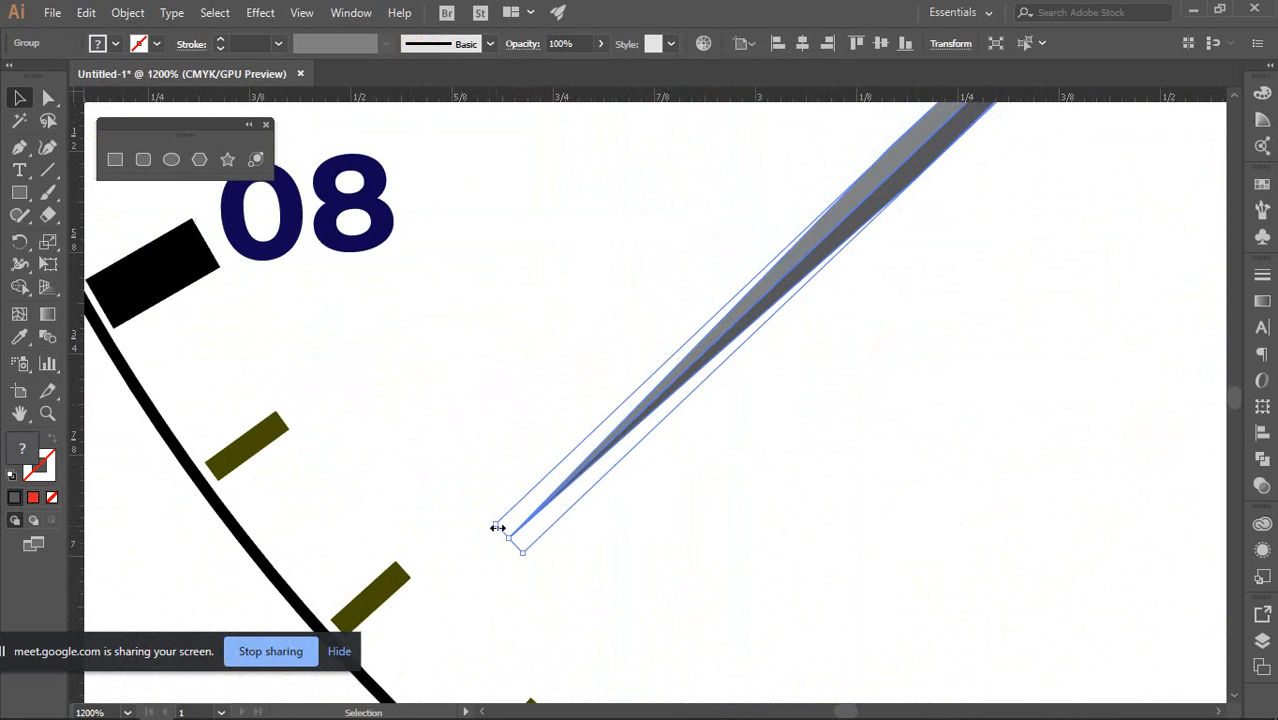
pyautogui.moveTo(507, 540); pyautogui.dragTo(465, 579)
pyautogui.scroll(-5, 502, 531)
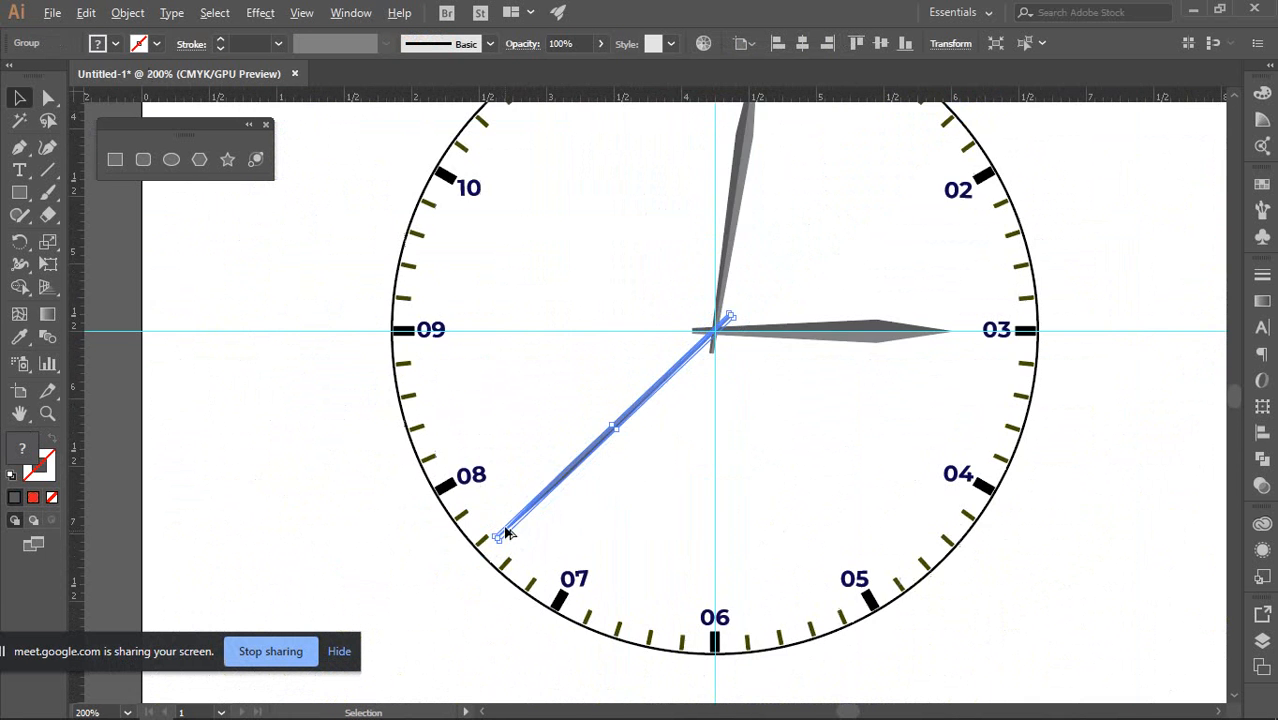
pyautogui.click(720, 450)
pyautogui.scroll(-1, 705, 448)
# Draw a dark grey circle about 0.12 in across, centred on the guides' intersection over the crossing hands, and deselect it
pyautogui.scroll(8, 707, 345)
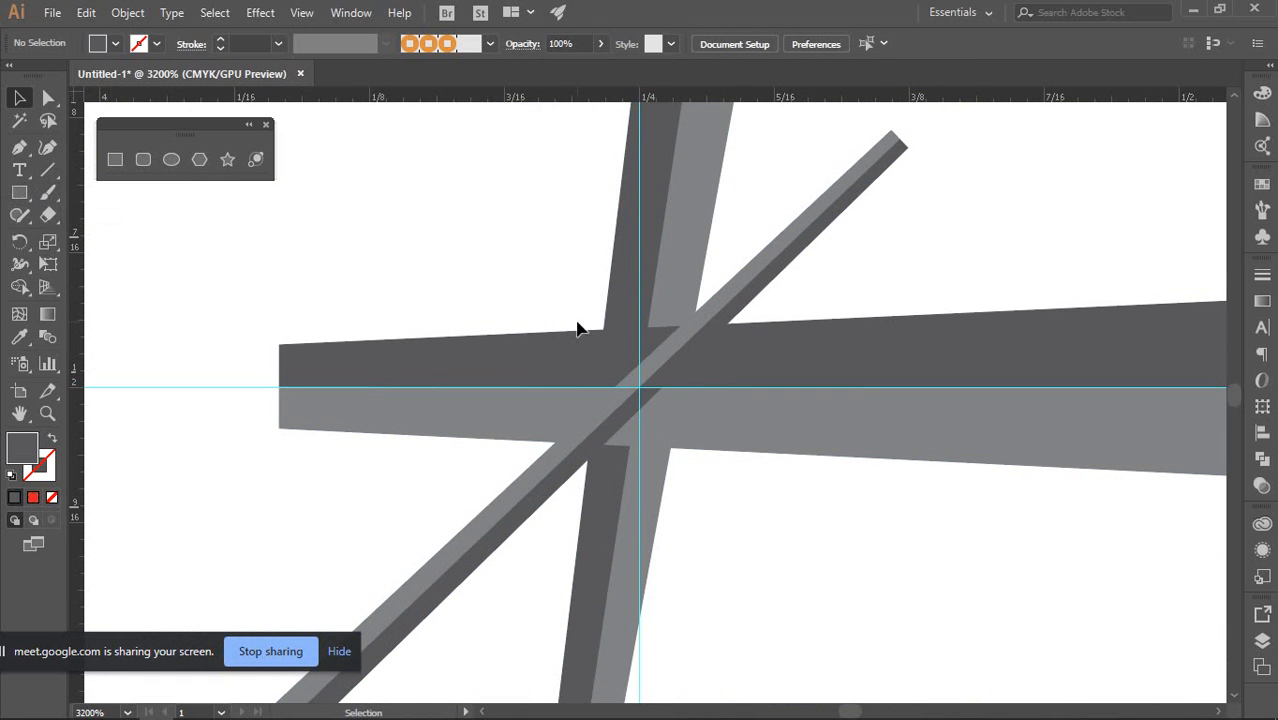
pyautogui.click(171, 162)
pyautogui.scroll(4, 729, 408)
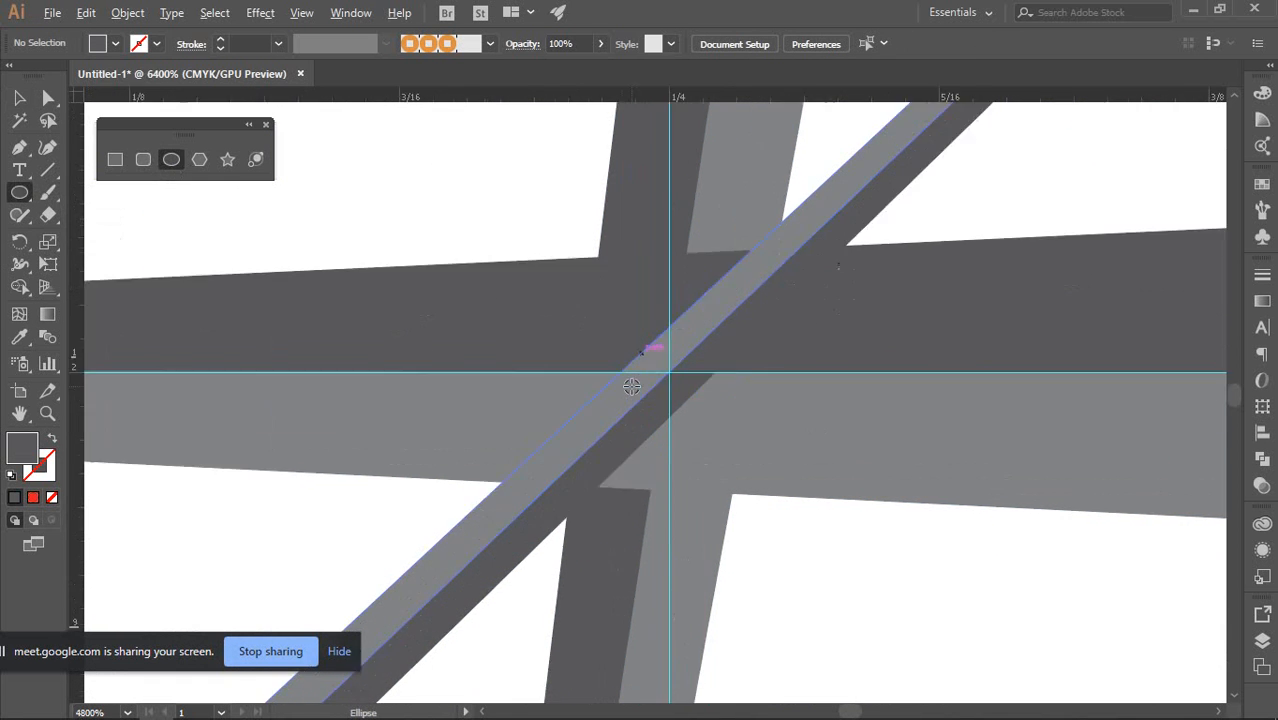
pyautogui.scroll(-3, 743, 438)
pyautogui.scroll(-1, 743, 438)
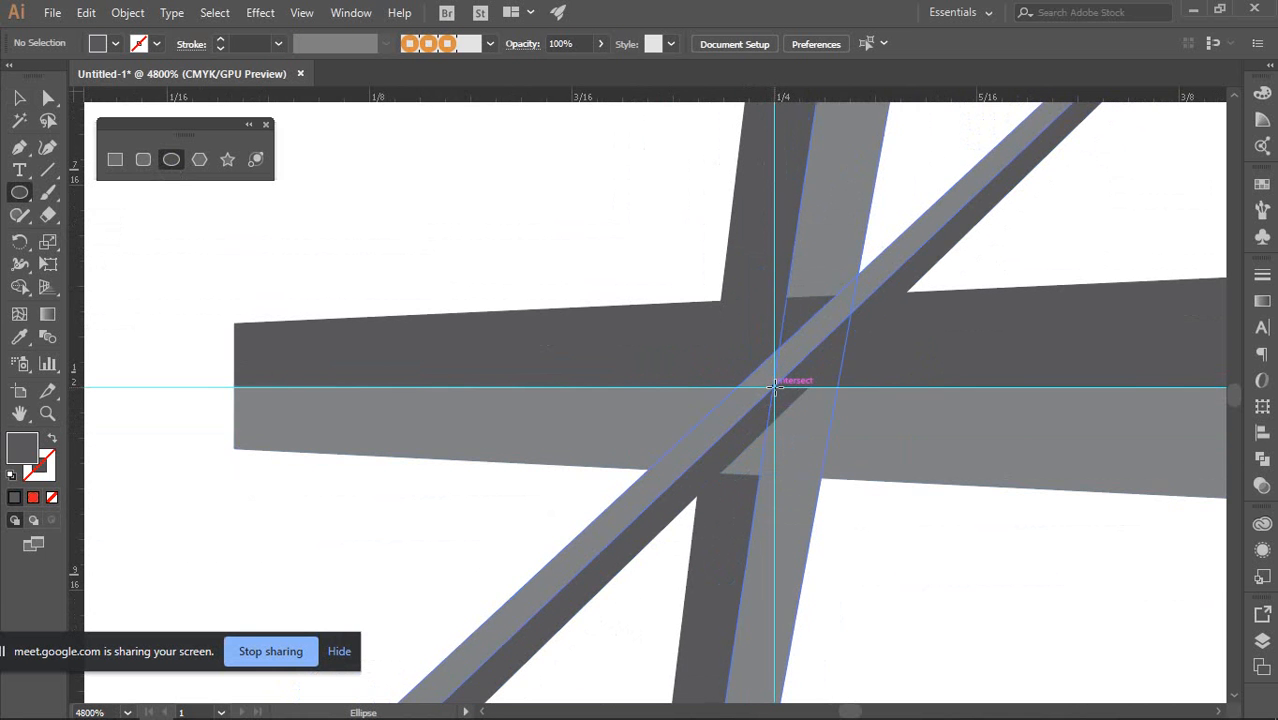
pyautogui.moveTo(776, 386); pyautogui.dragTo(970, 535)
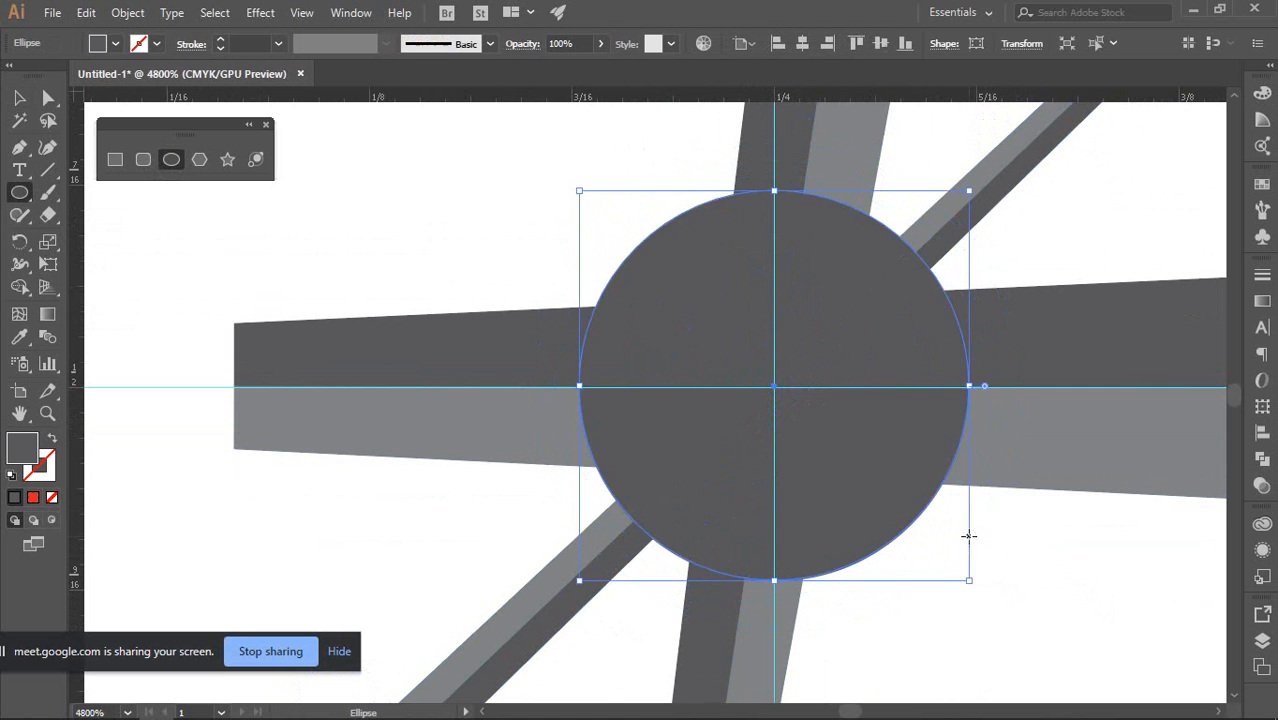
pyautogui.hotkey('ctrl', '-')
pyautogui.hotkey('ctrl', '-')
pyautogui.hotkey('ctrl', '-')
pyautogui.hotkey('ctrl', '-')
pyautogui.hotkey('ctrl', '-')
pyautogui.hotkey('ctrl', '-')
pyautogui.press('v')
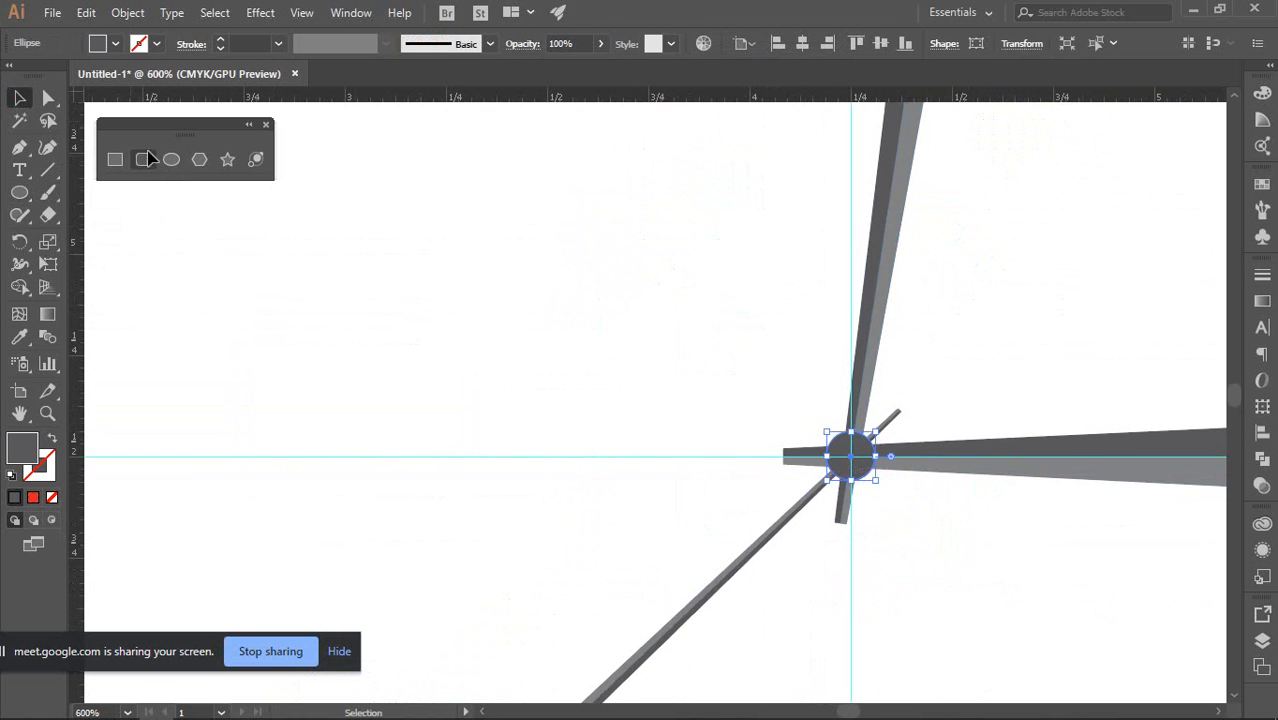
pyautogui.click(478, 338)
# Review the whole dial with its three hands and the circular centre cap
pyautogui.hotkey('ctrl', '-')
pyautogui.hotkey('ctrl', '-')
pyautogui.hotkey('ctrl', '-')
pyautogui.hotkey('ctrl', '-')
pyautogui.moveTo(730, 416); pyautogui.dragTo(714, 431)
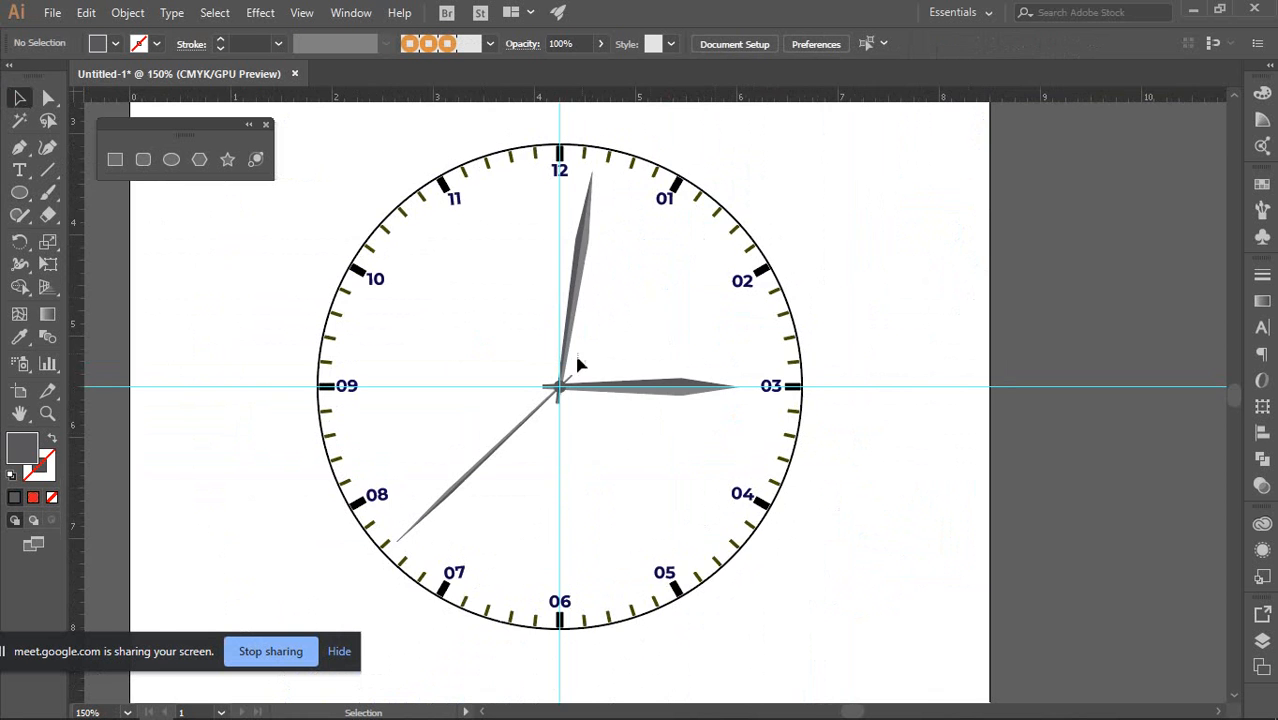
pyautogui.scroll(3, 572, 362)
pyautogui.scroll(-3, 682, 337)
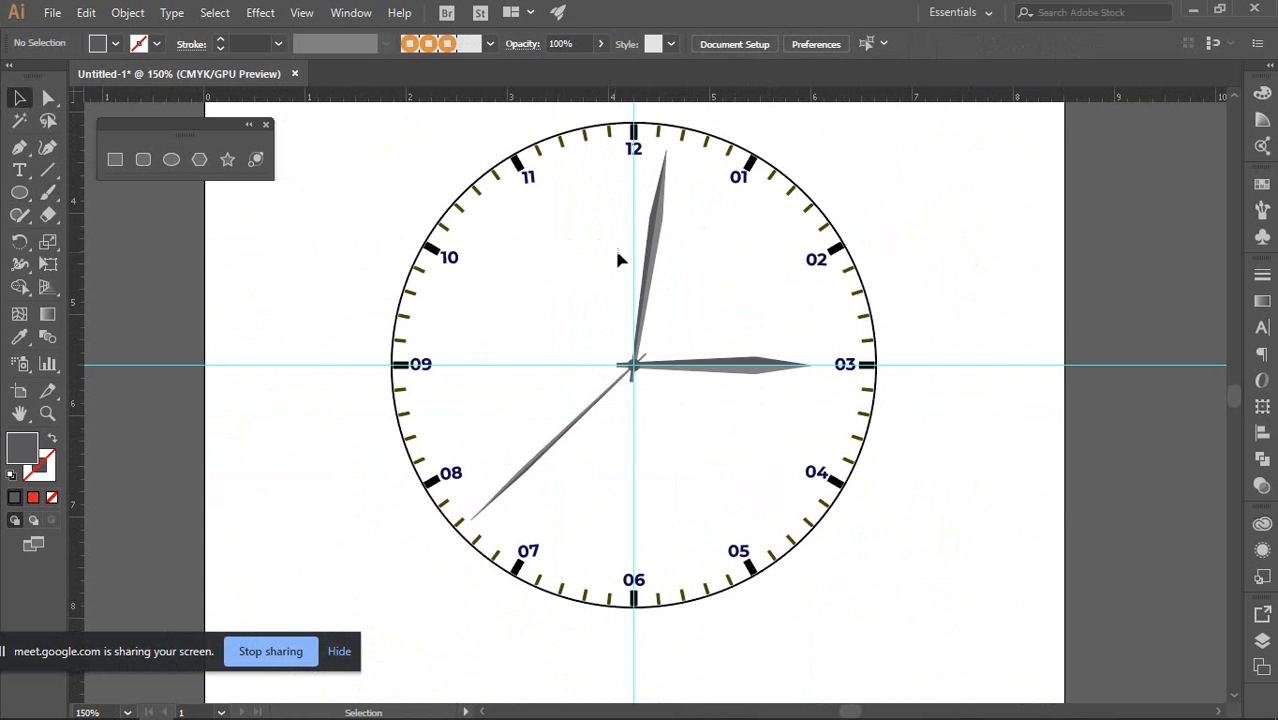
# Hide the guides crossing the clock dial
pyautogui.rightClick(900, 210)
pyautogui.click(970, 357)
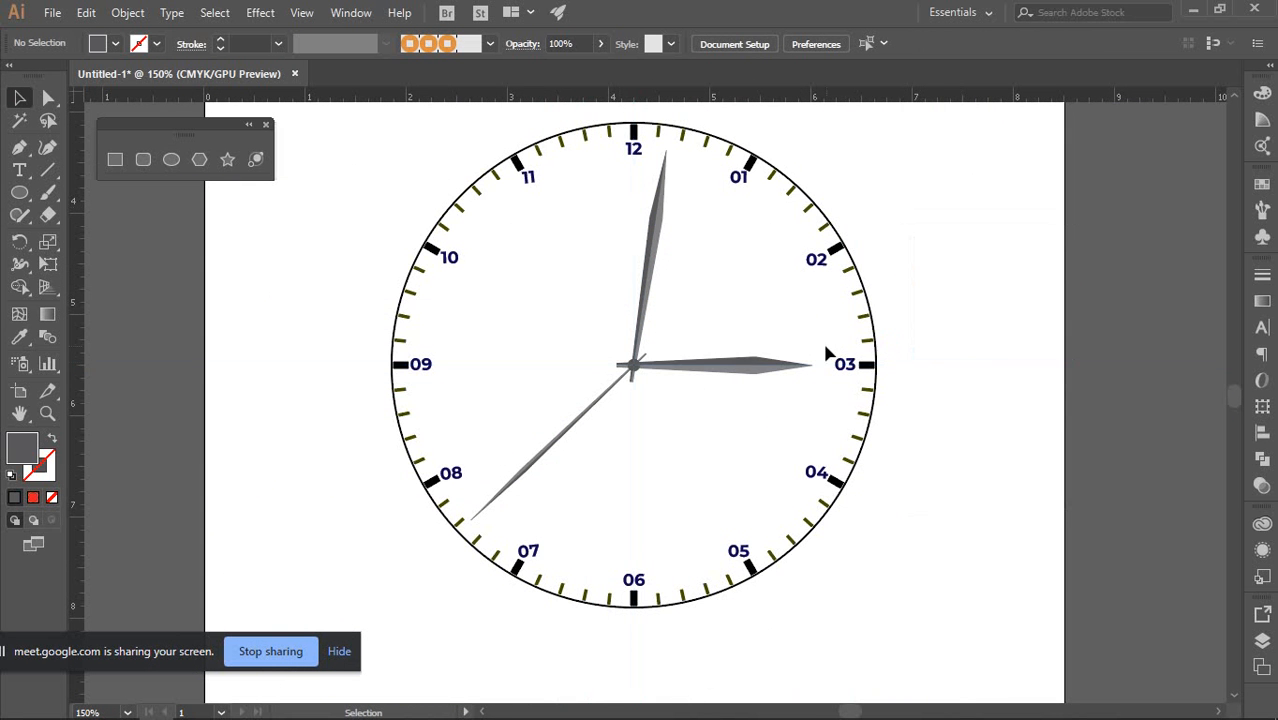
pyautogui.scroll(2, 600, 362)
pyautogui.scroll(3, 740, 387)
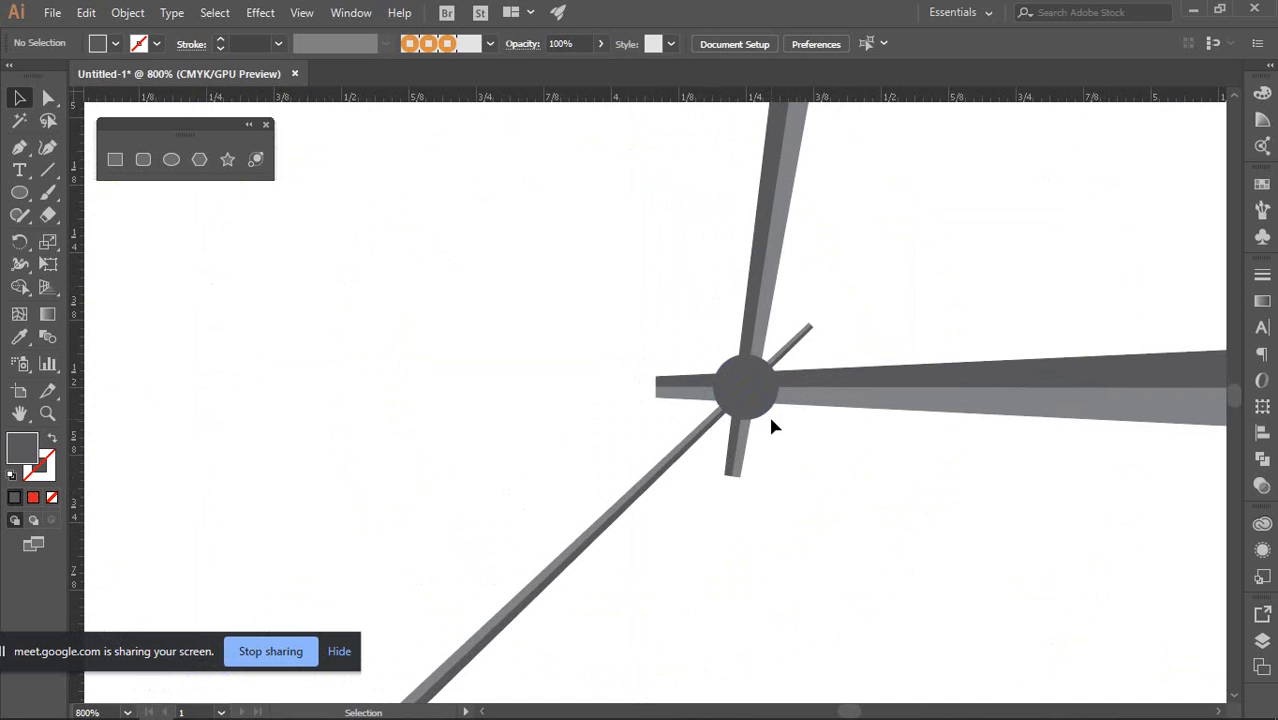
# Fill the circular centre cap with a white-to-black gradient and set the gradient type to Radial
pyautogui.click(752, 398)
pyautogui.scroll(2, 755, 400)
pyautogui.moveTo(899, 442); pyautogui.dragTo(605, 379)
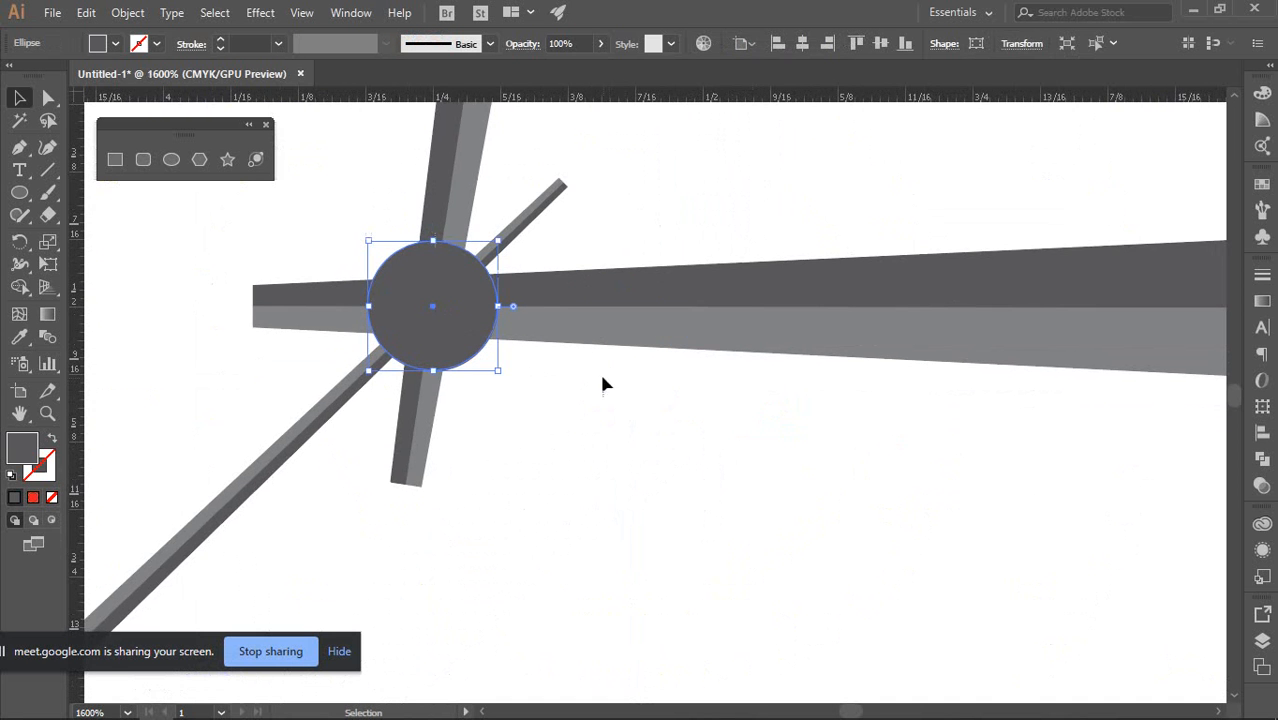
pyautogui.scroll(-3, 577, 383)
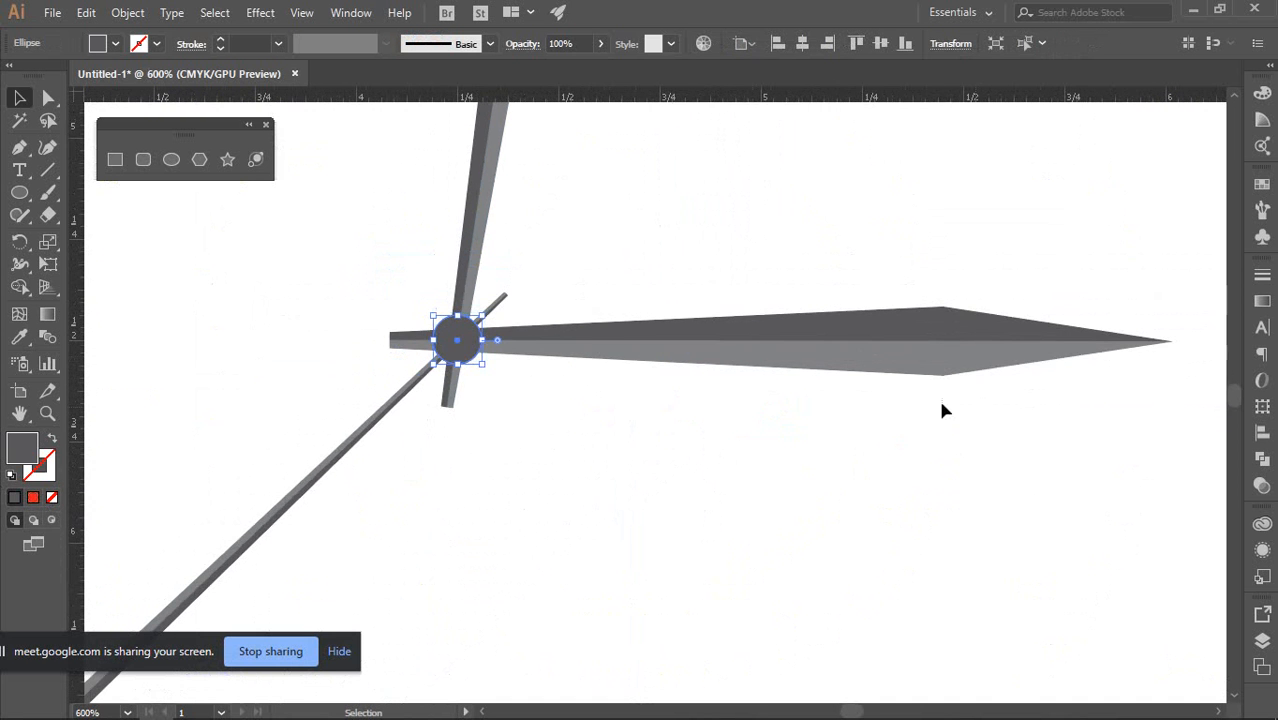
pyautogui.click(1262, 301)
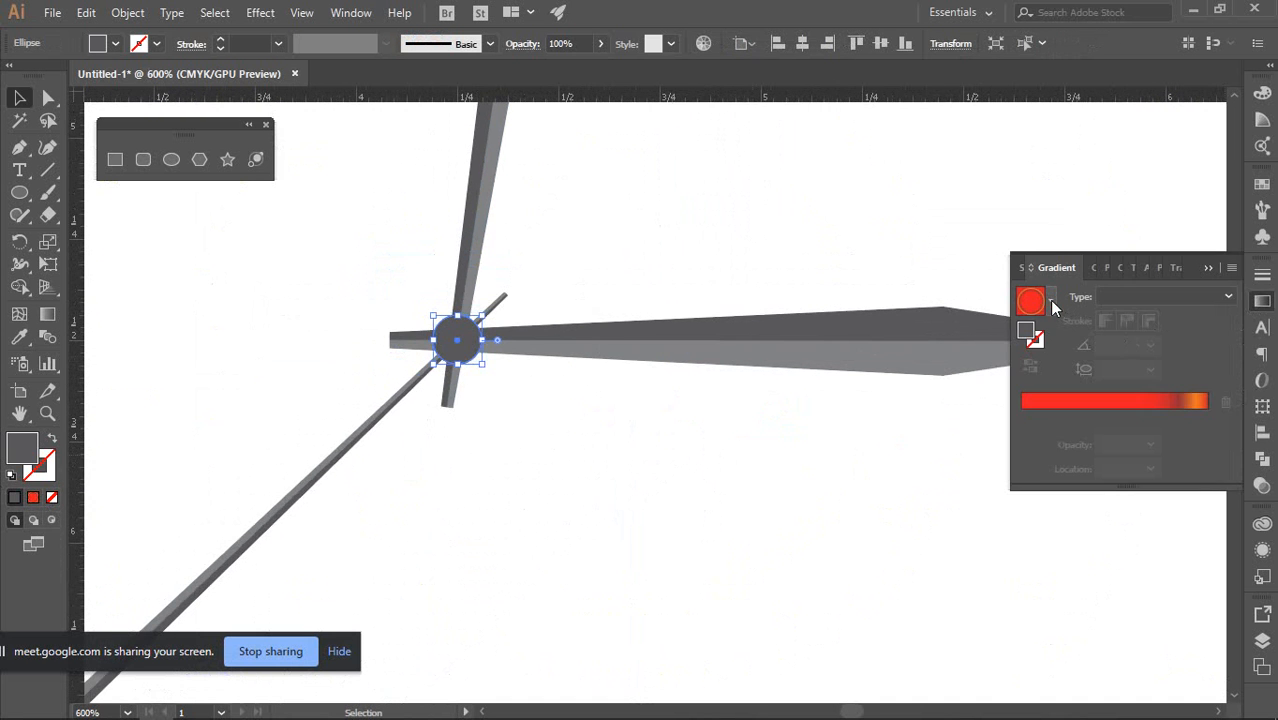
pyautogui.click(1051, 300)
pyautogui.scroll(1, 944, 349)
pyautogui.click(946, 343)
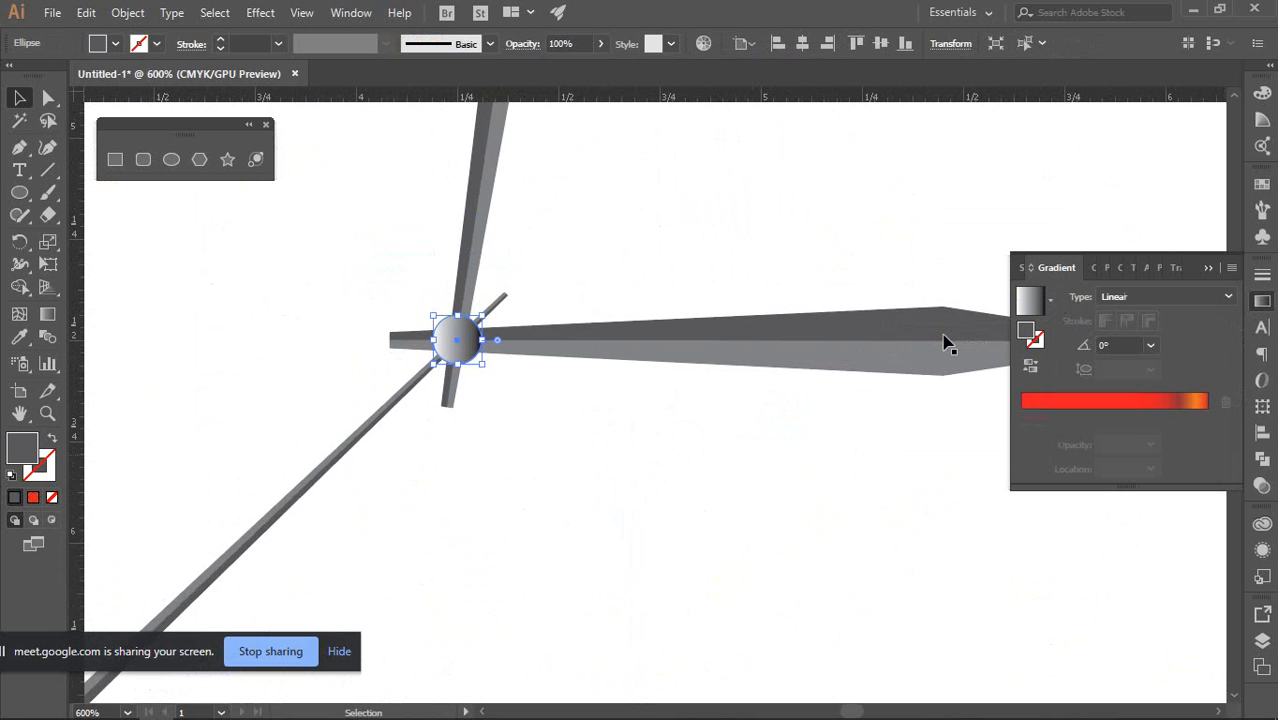
pyautogui.hotkey('ctrl', '=')
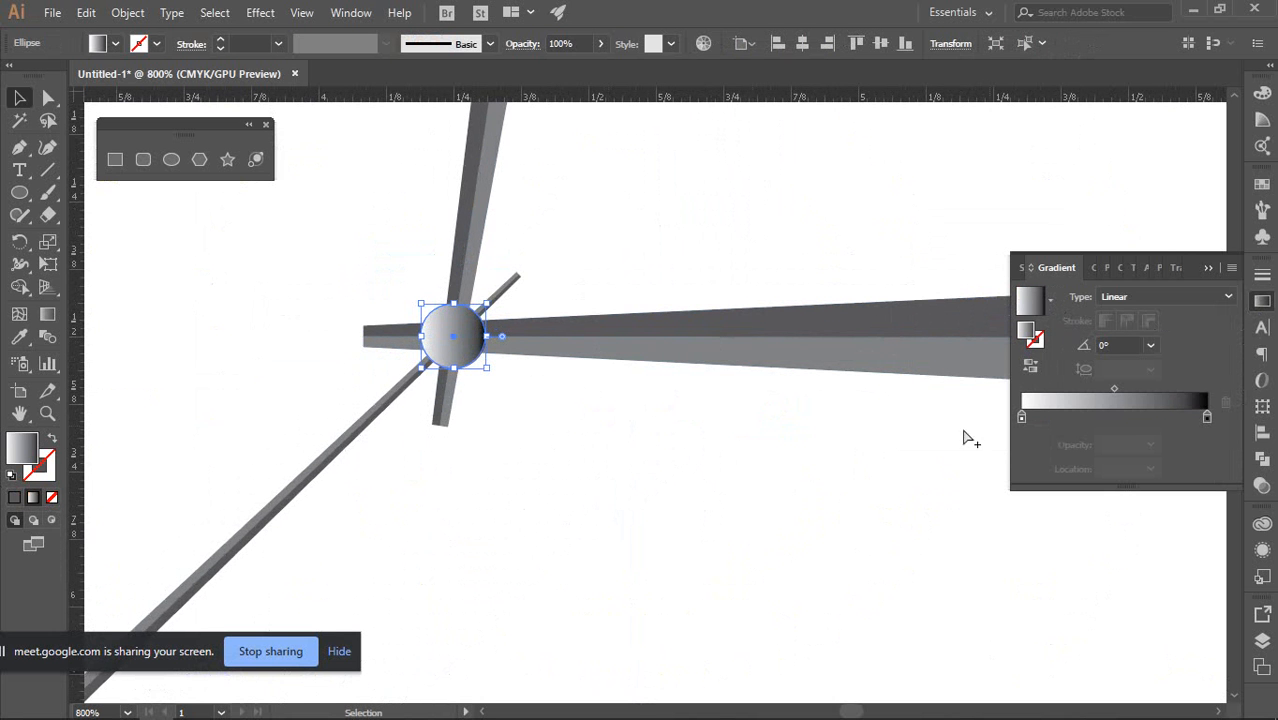
pyautogui.click(1140, 295)
pyautogui.click(1129, 340)
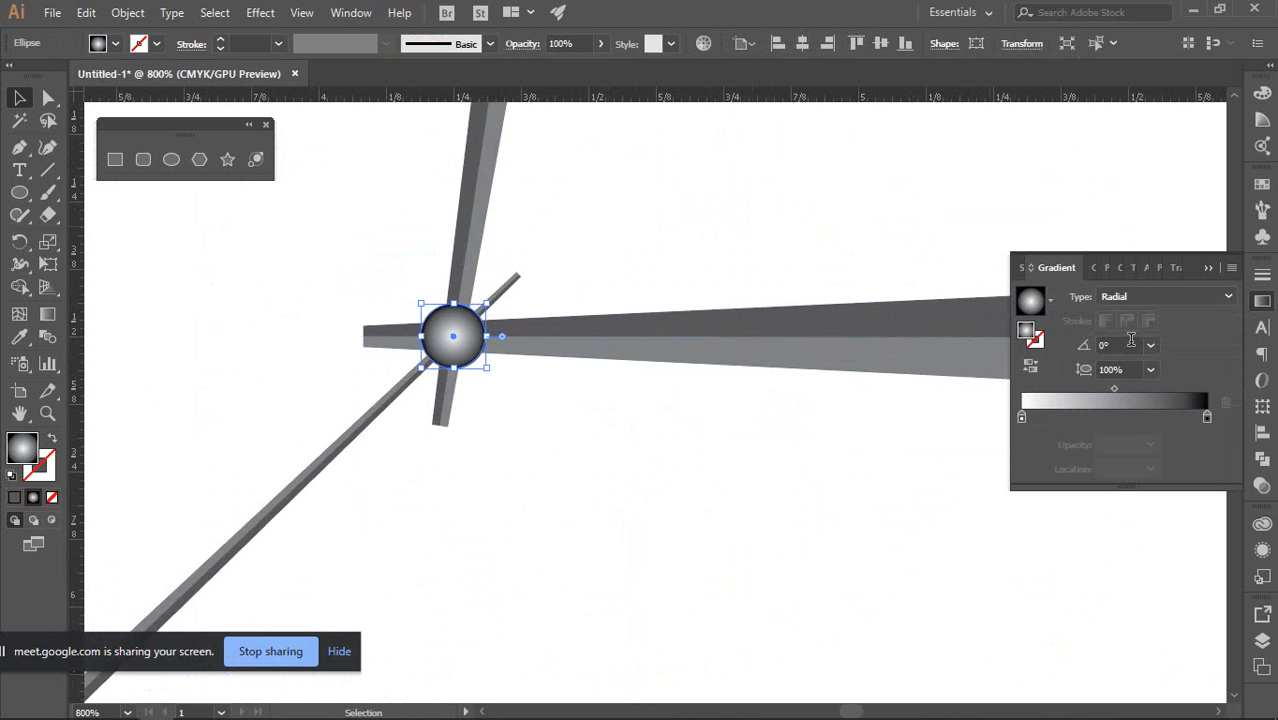
# Try reversing the cap's radial gradient, and switch its colour order back
pyautogui.hotkey('ctrl', '=')
pyautogui.hotkey('ctrl', '=')
pyautogui.hotkey('ctrl', '=')
pyautogui.hotkey('ctrl', '=')
pyautogui.hotkey('ctrl', '=')
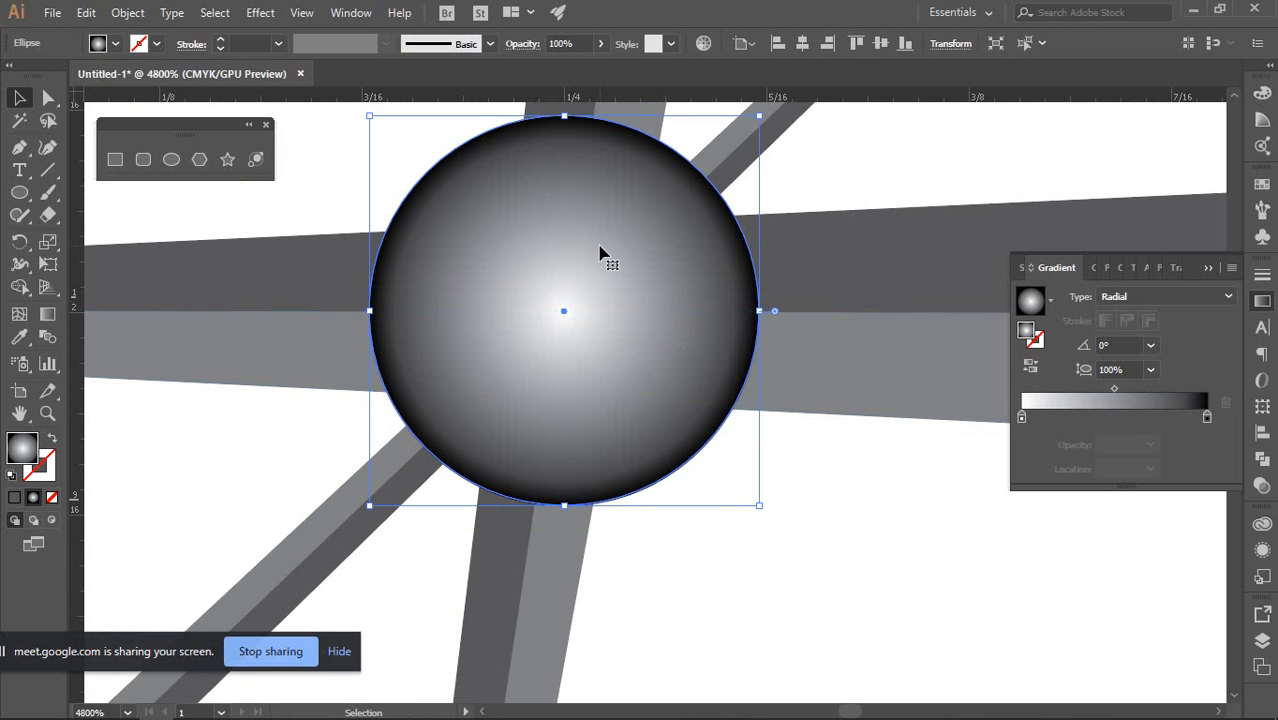
pyautogui.click(1031, 368)
pyautogui.click(1031, 369)
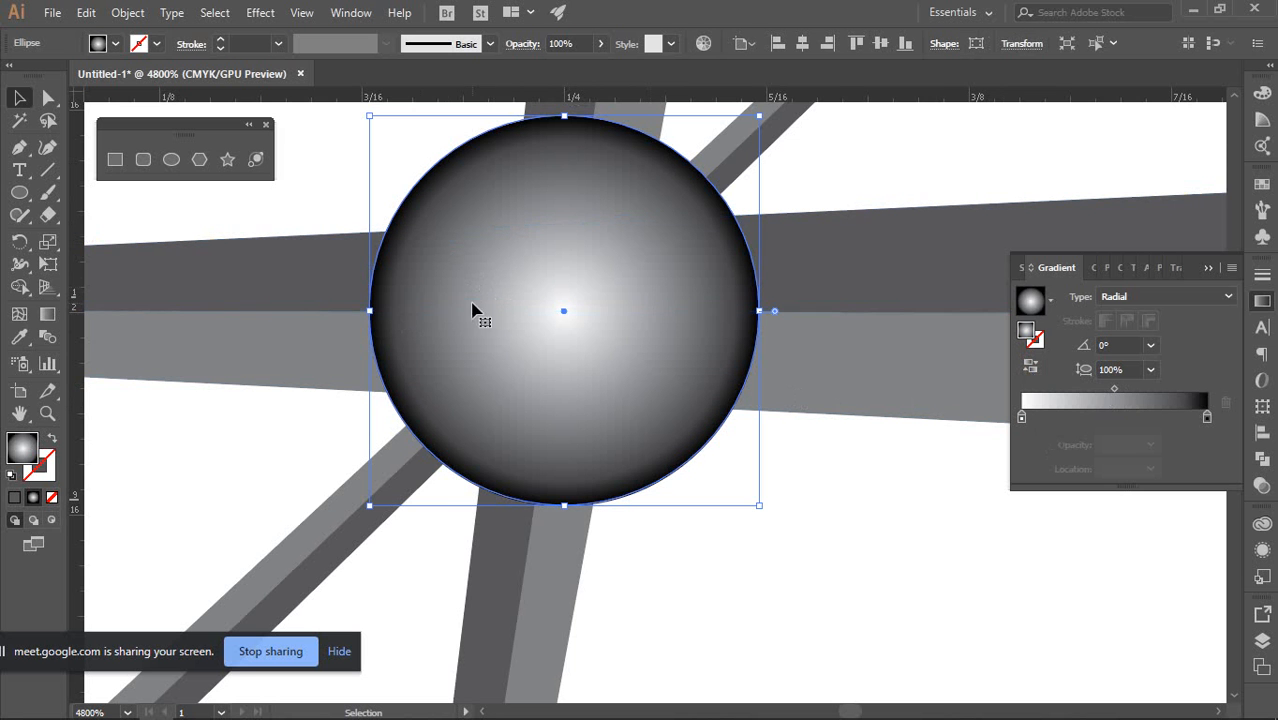
# Shift the cap gradient's midpoint toward the centre with the Gradient tool and set the outer stop's colour to K 90%
pyautogui.click(47, 314)
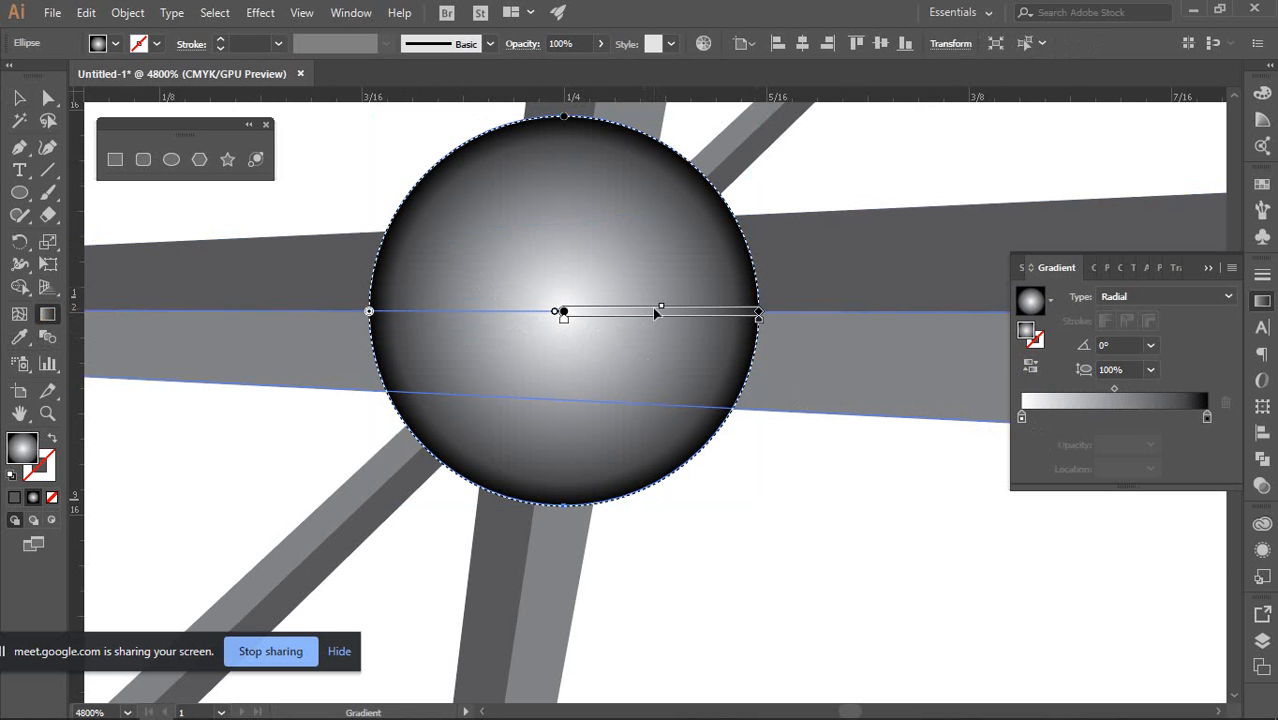
pyautogui.moveTo(660, 313); pyautogui.dragTo(613, 314)
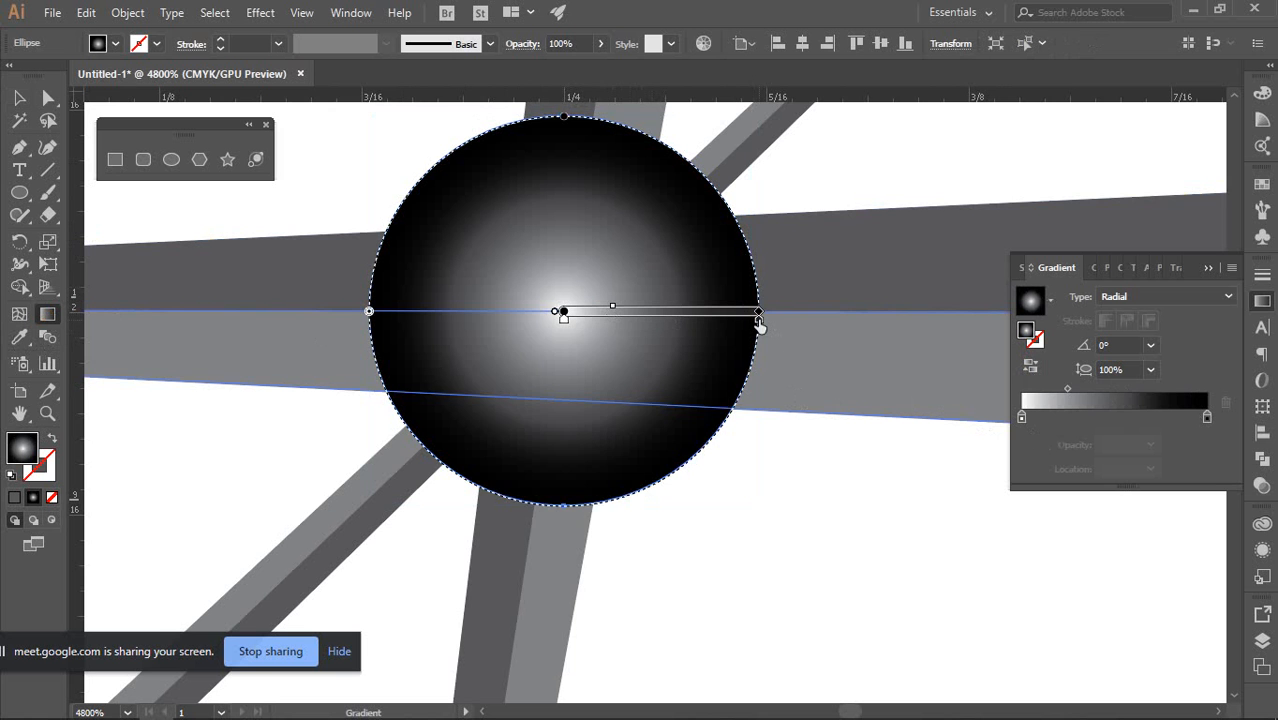
pyautogui.doubleClick(759, 316)
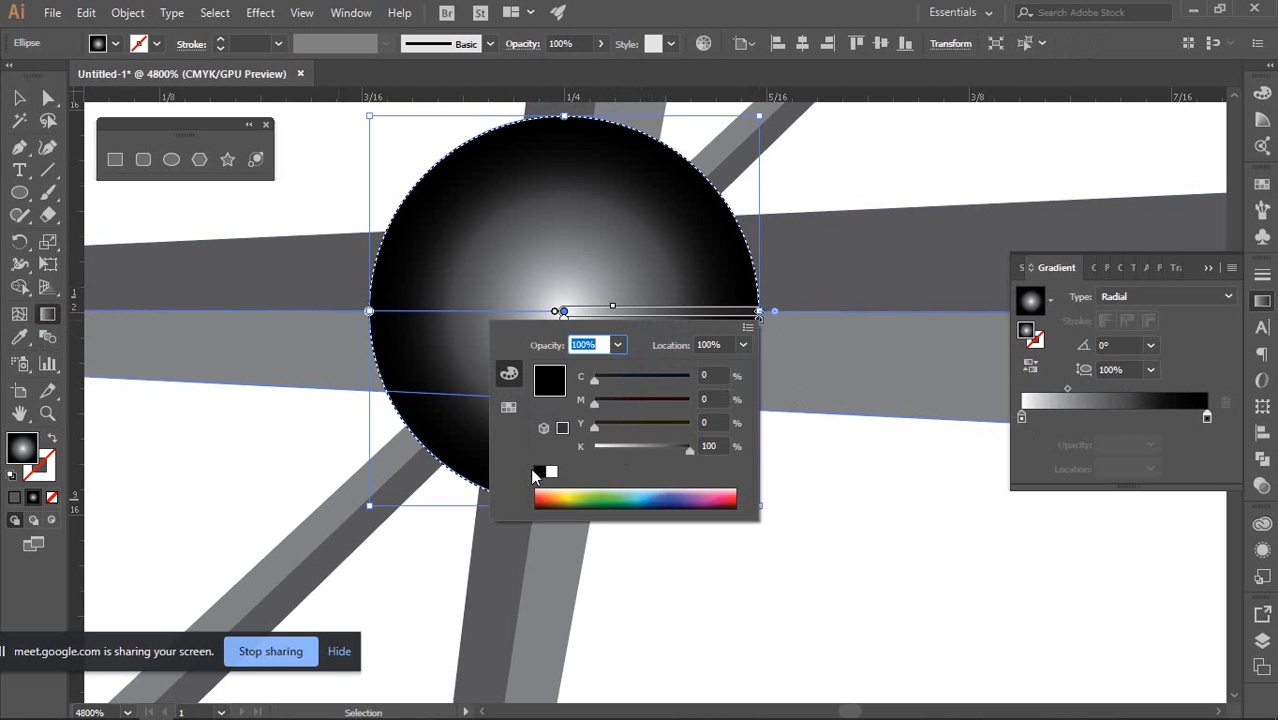
pyautogui.click(720, 444)
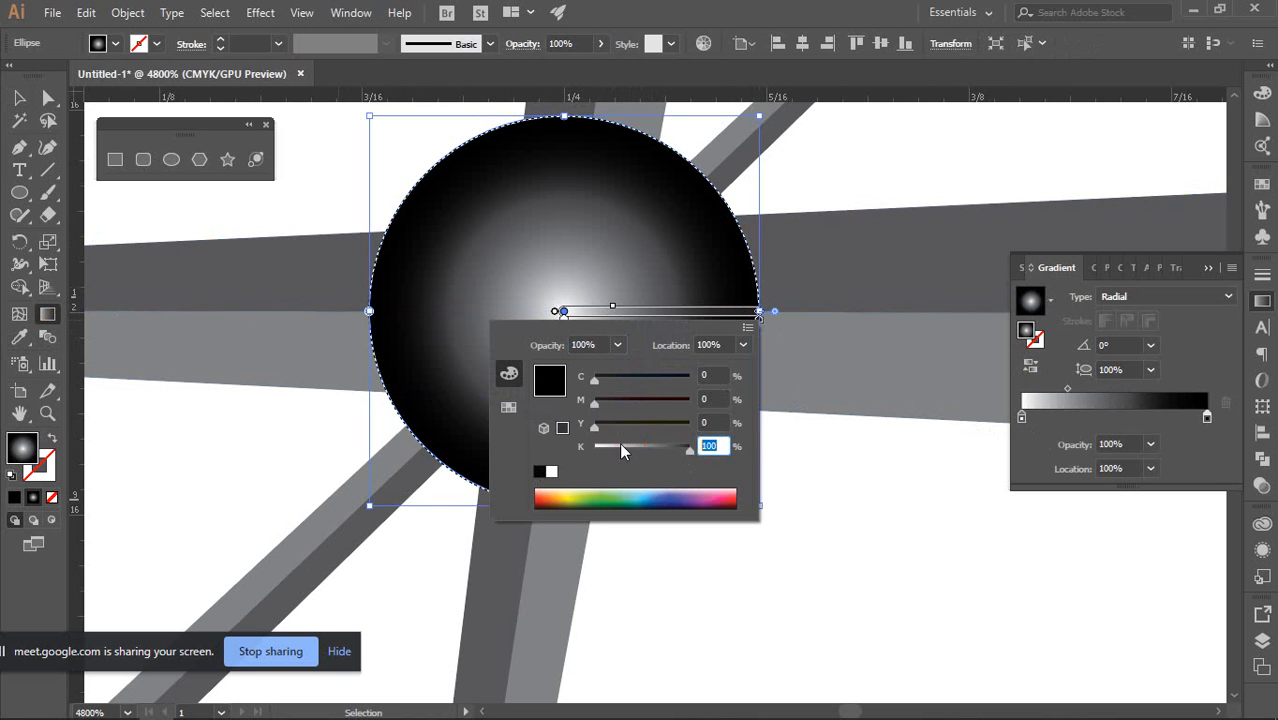
pyautogui.write('90')
pyautogui.press('Return')
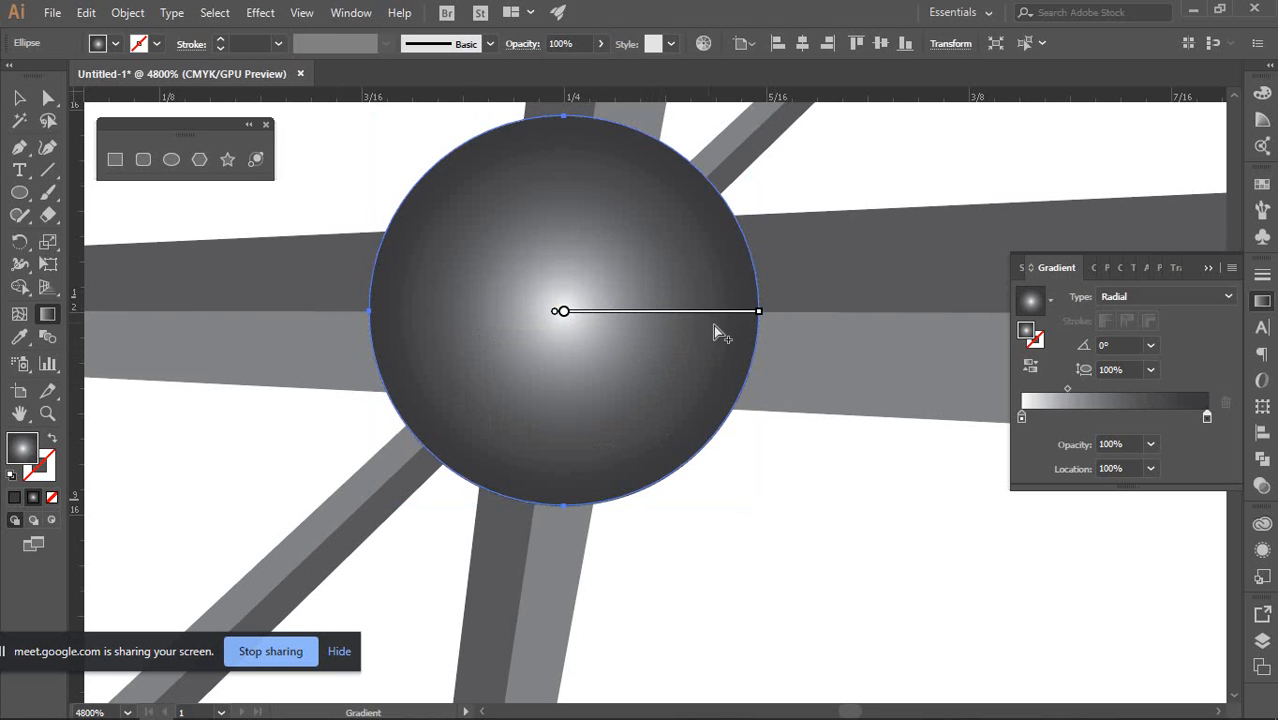
# Move the cap gradient's inner stop outward from the centre, recolour that stop mid-grey, and deselect the cap
pyautogui.moveTo(624, 312)
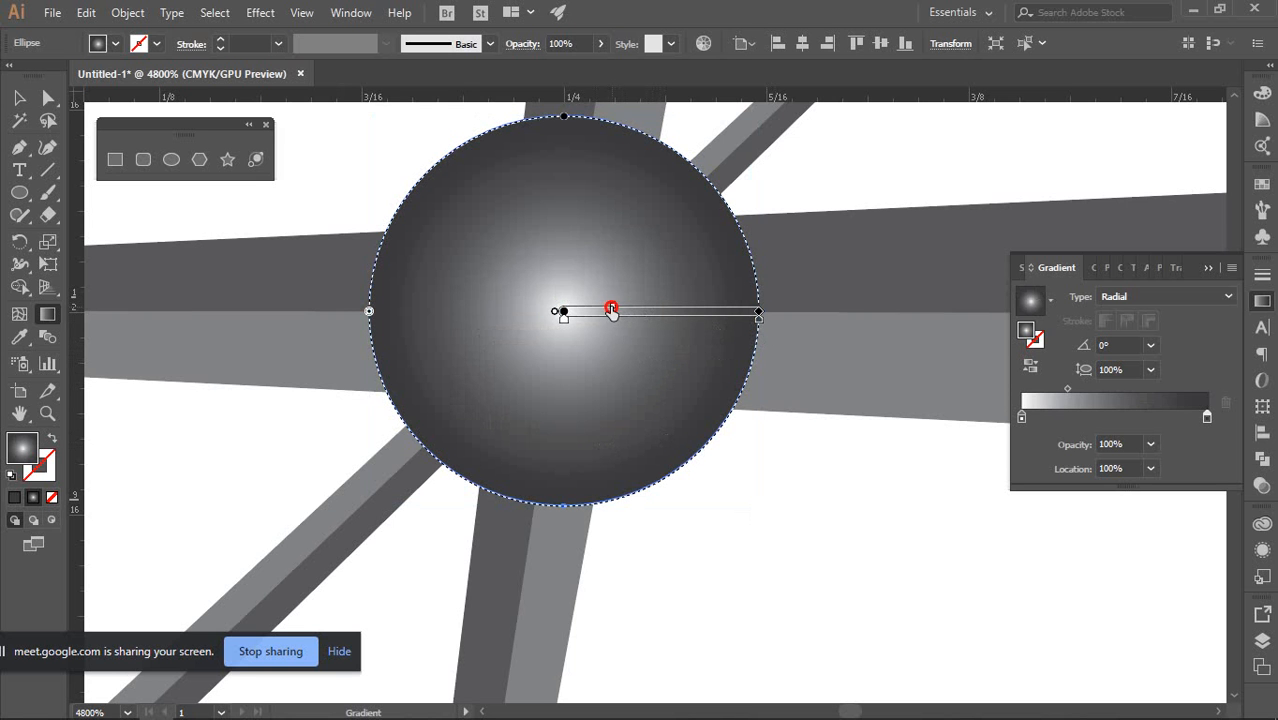
pyautogui.moveTo(611, 309); pyautogui.dragTo(587, 323)
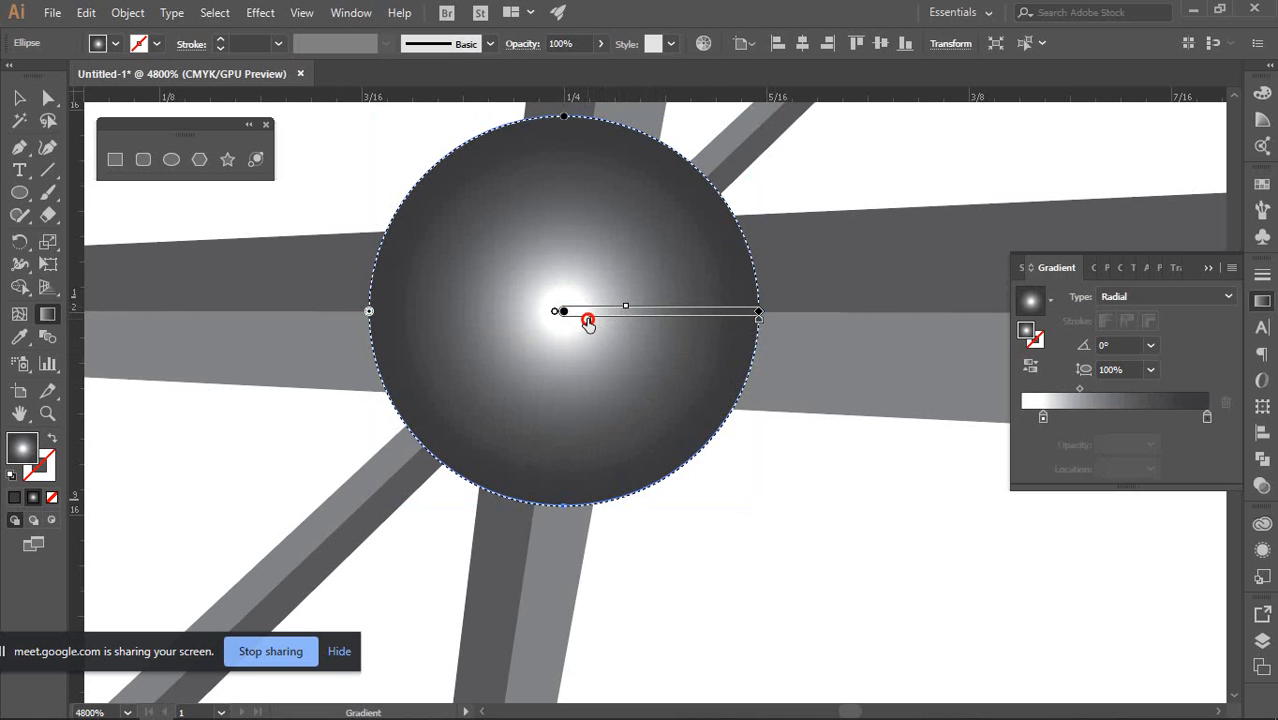
pyautogui.doubleClick(588, 321)
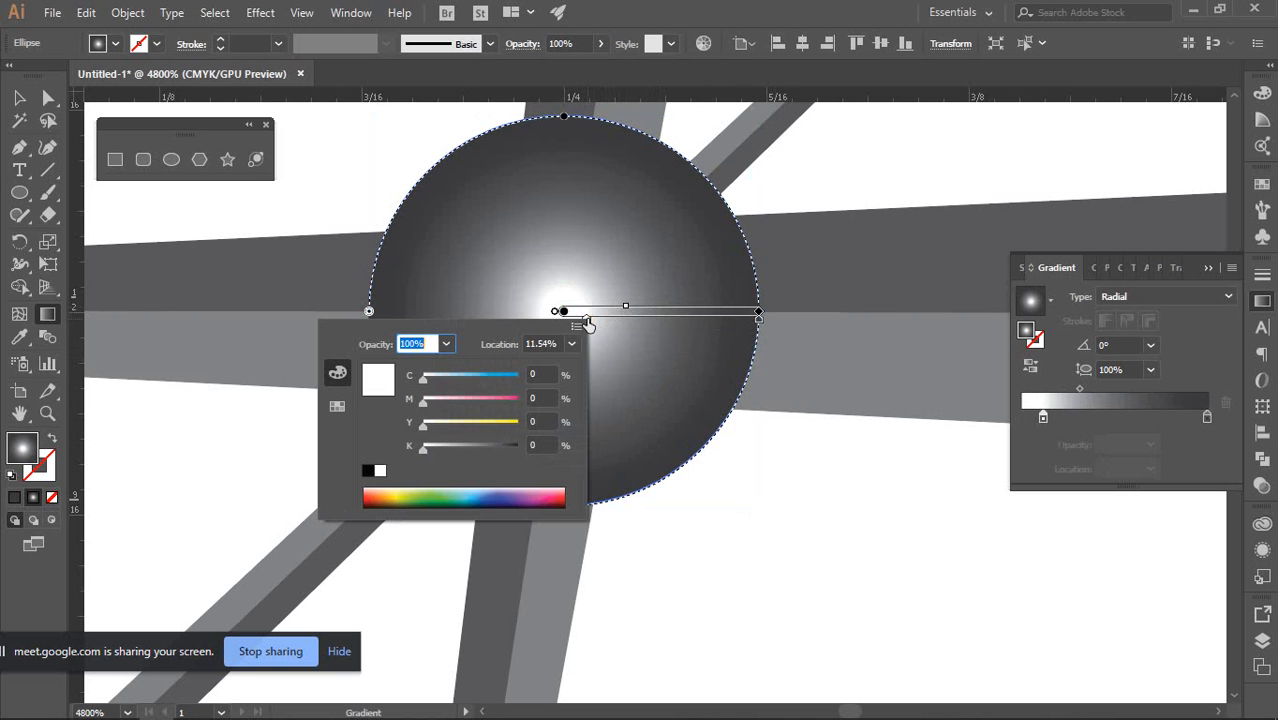
pyautogui.click(368, 471)
pyautogui.doubleClick(550, 444)
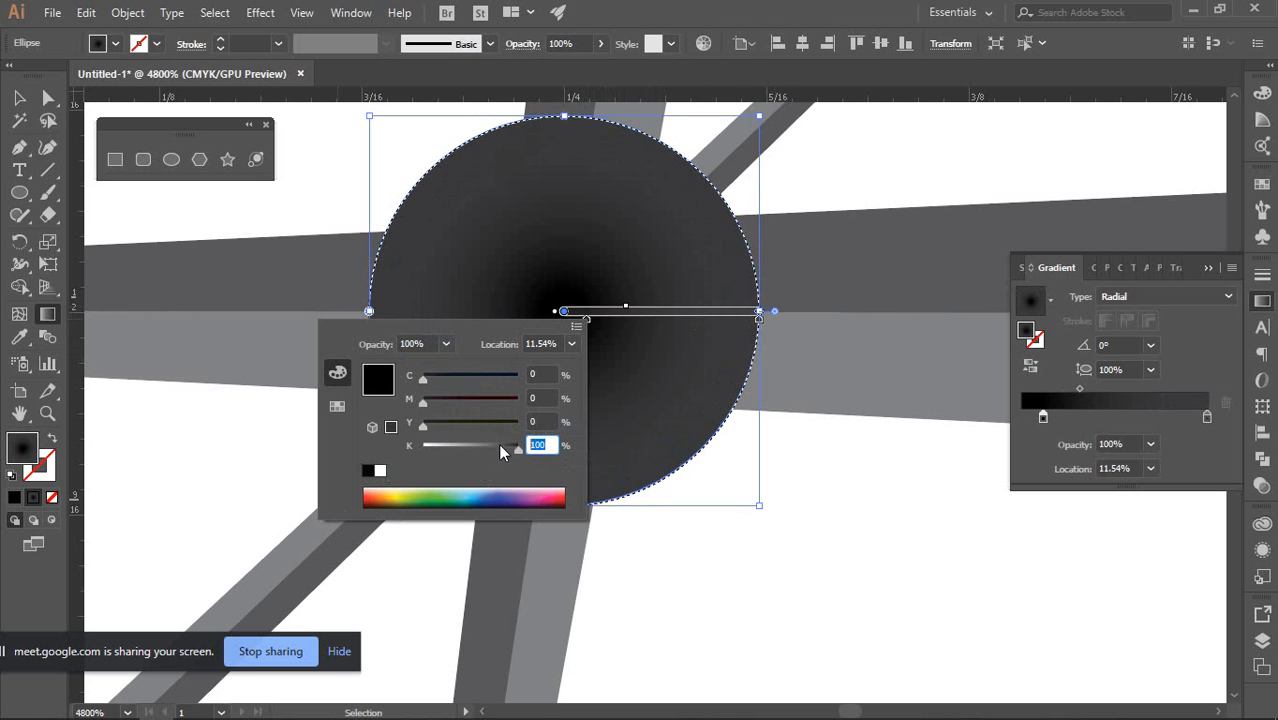
pyautogui.write('0')
pyautogui.press('Return')
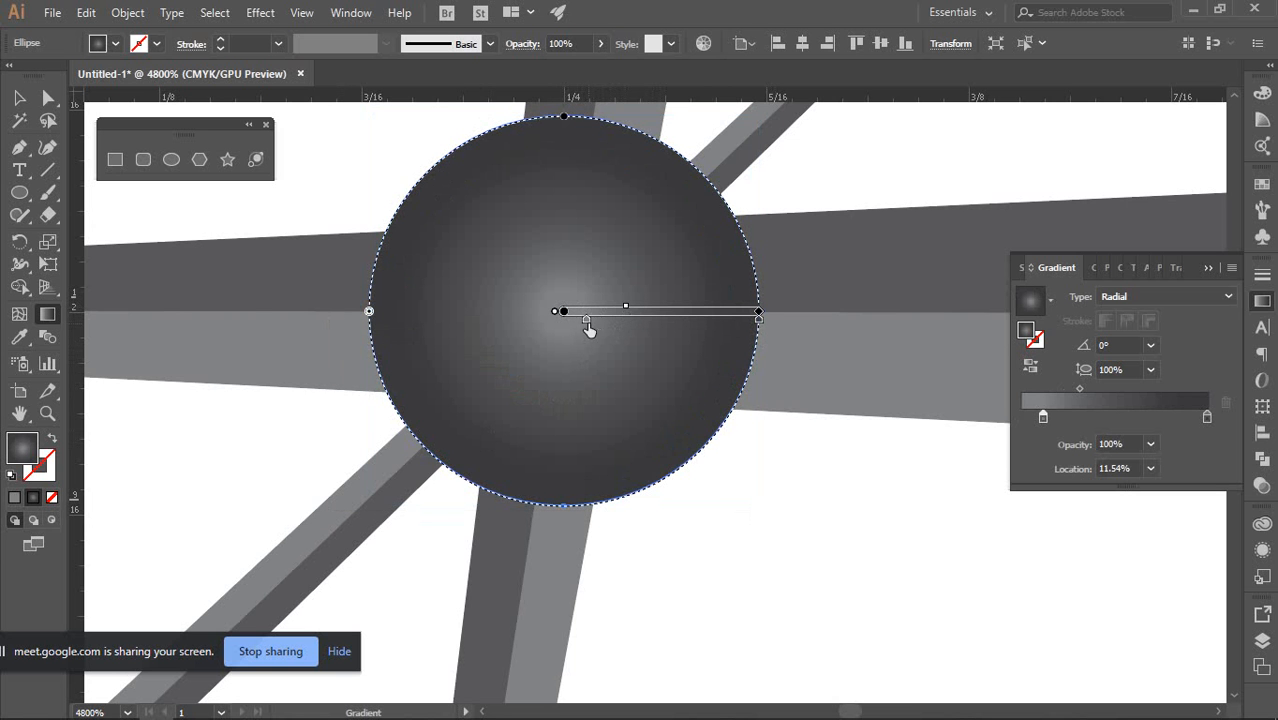
pyautogui.moveTo(585, 326)
pyautogui.mouseDown()
pyautogui.moveTo(625, 309)
pyautogui.moveTo(613, 311)
pyautogui.mouseUp()
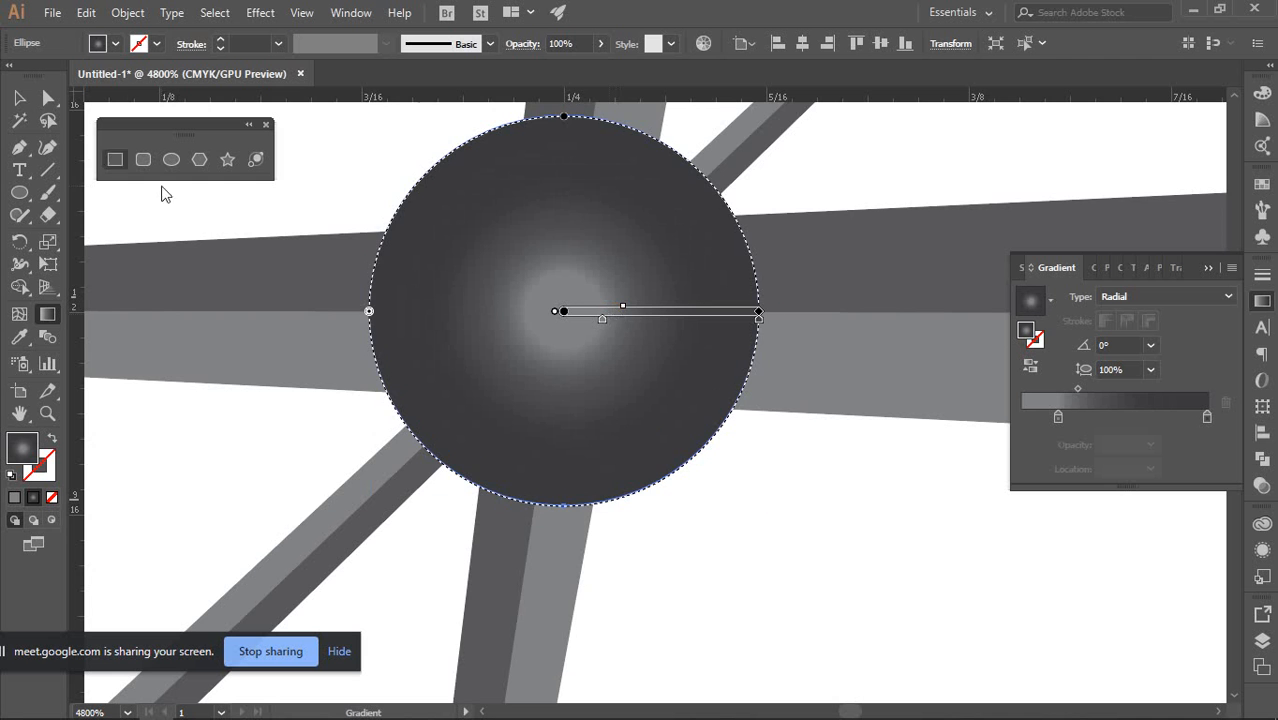
pyautogui.click(19, 97)
pyautogui.scroll(-5, 372, 221)
pyautogui.click(478, 334)
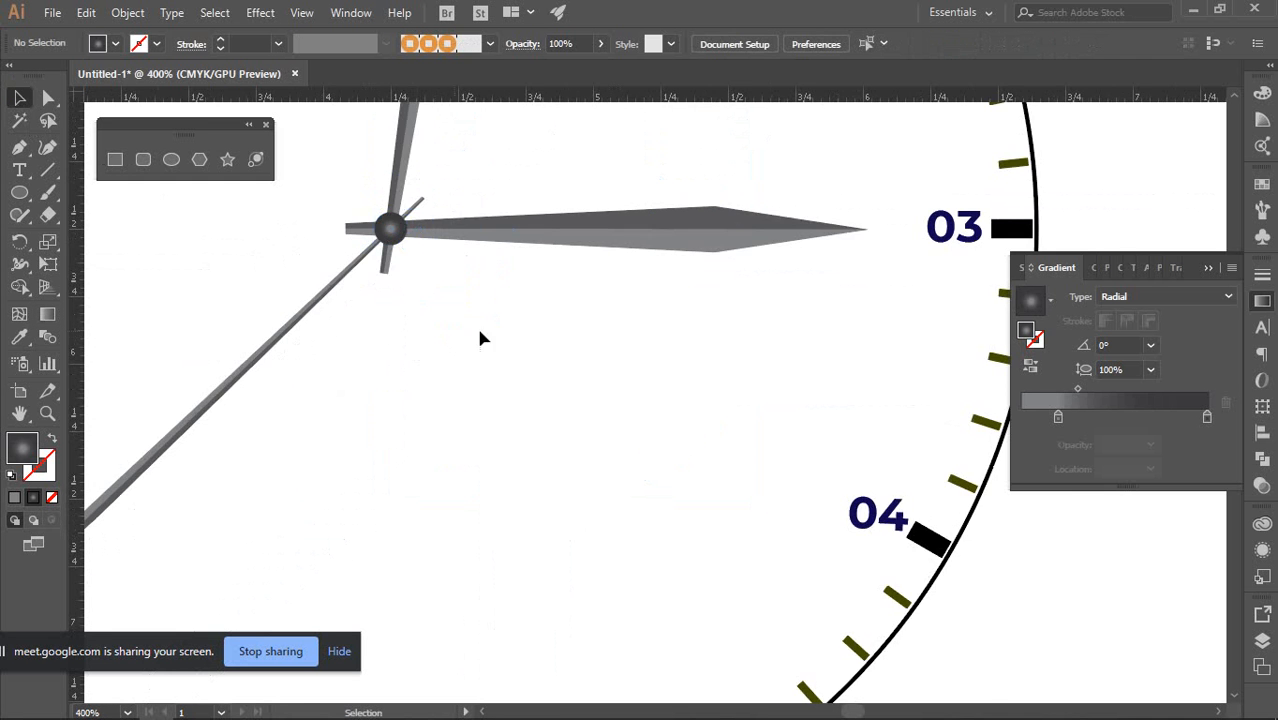
# Examine the shaded centre cap against the three hands and the dial, and put away the gradient settings
pyautogui.scroll(-4, 478, 334)
pyautogui.scroll(6, 565, 410)
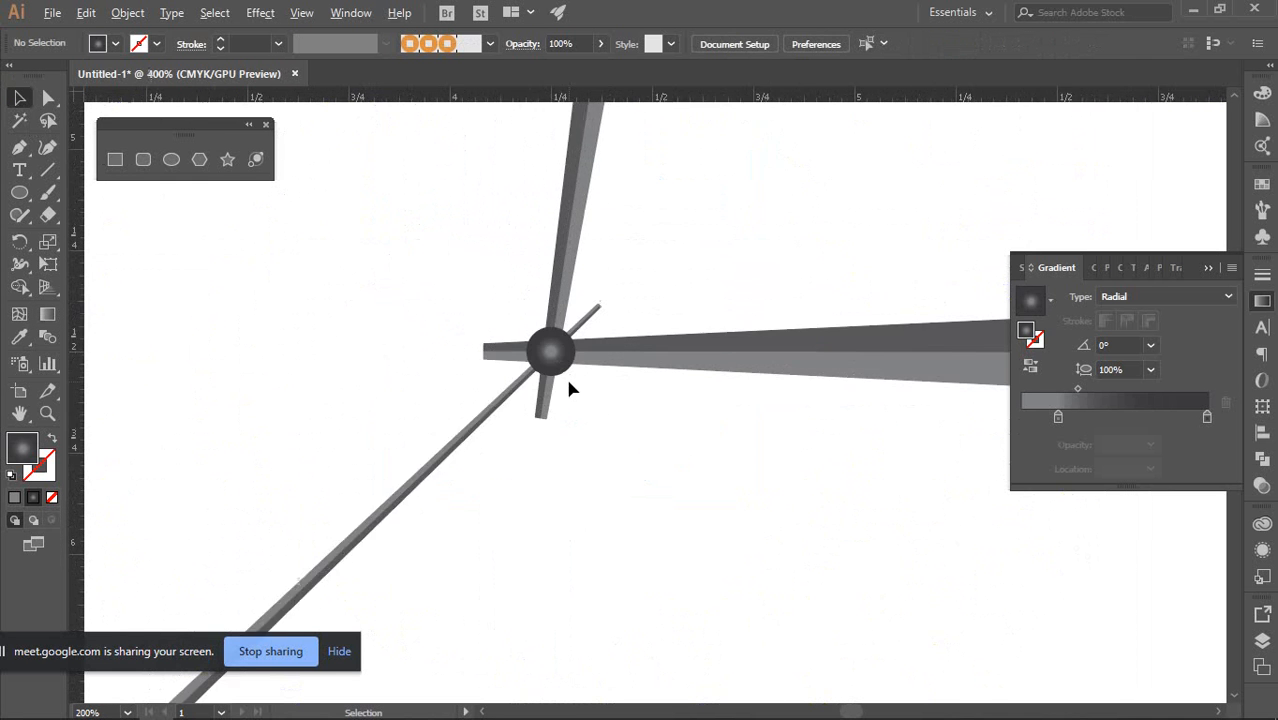
pyautogui.click(522, 357)
pyautogui.moveTo(579, 274); pyautogui.dragTo(587, 266)
pyautogui.click(640, 400)
pyautogui.scroll(-5, 640, 400)
pyautogui.moveTo(655, 432); pyautogui.dragTo(634, 536)
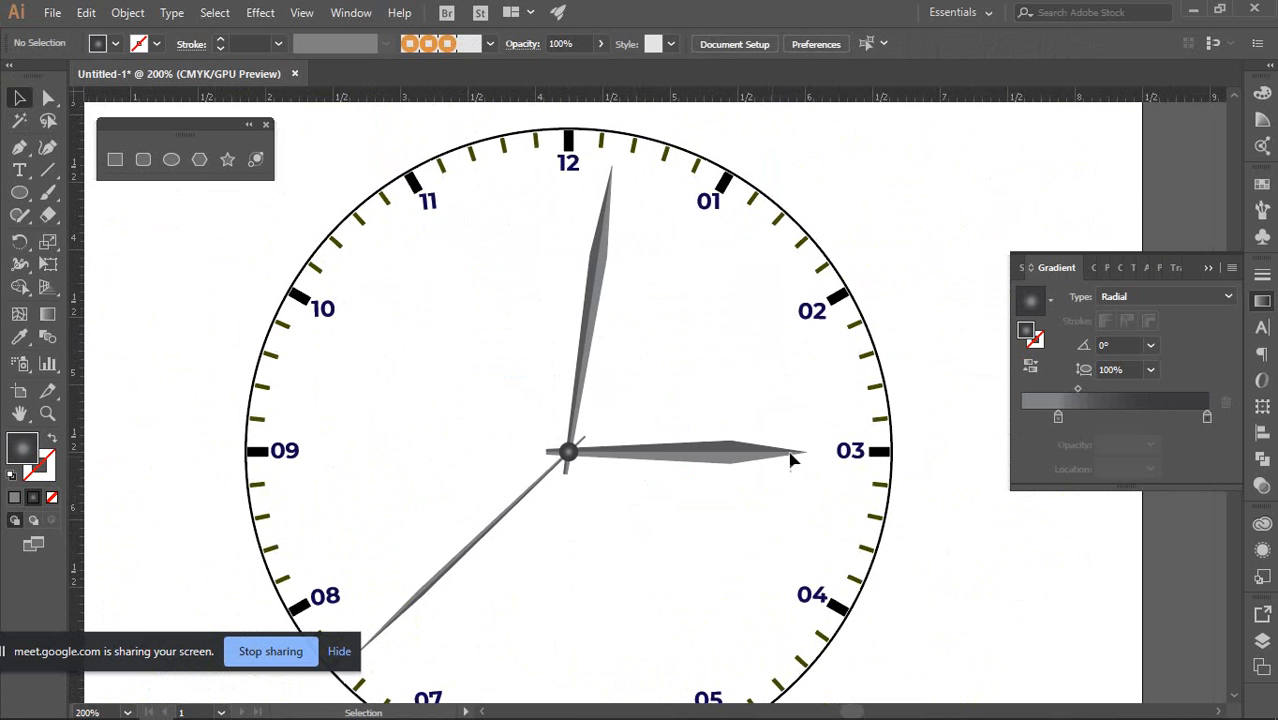
pyautogui.click(1263, 300)
pyautogui.moveTo(906, 336); pyautogui.dragTo(943, 286)
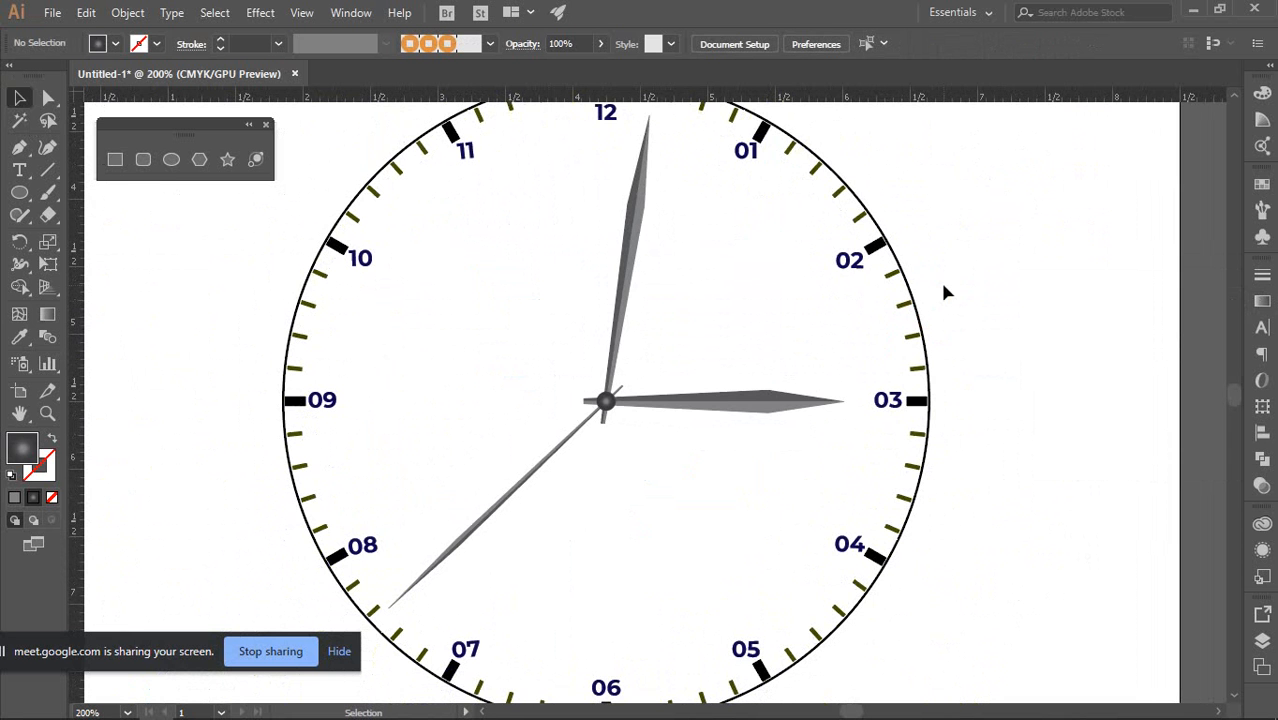
# Widen the thin second hand slightly on both sides of its axis and deselect it
pyautogui.click(466, 540)
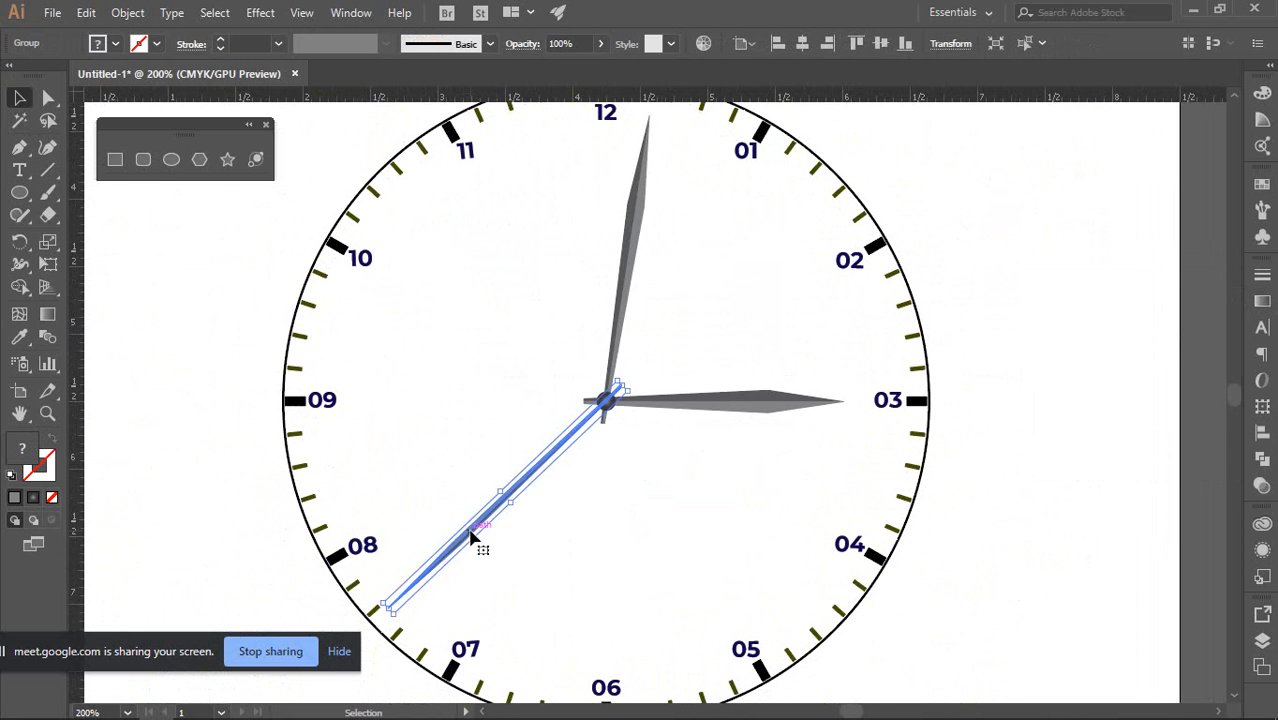
pyautogui.scroll(7, 490, 520)
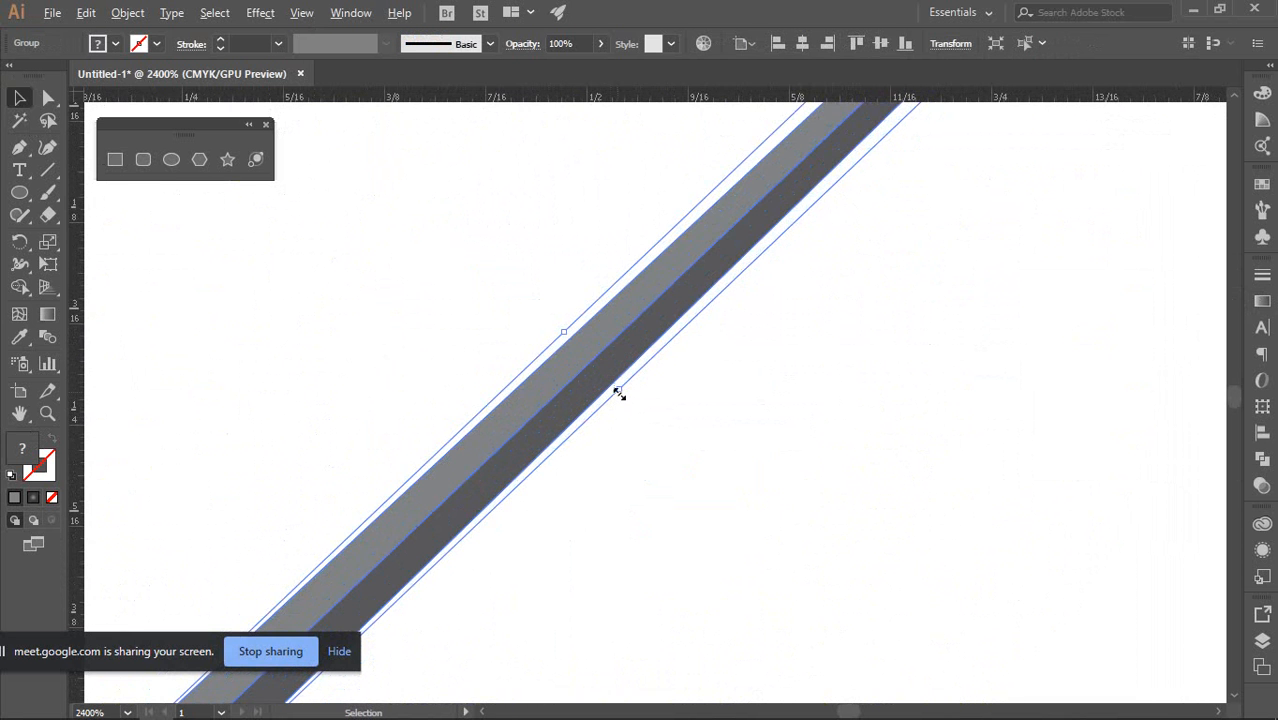
pyautogui.moveTo(619, 389); pyautogui.dragTo(634, 404)
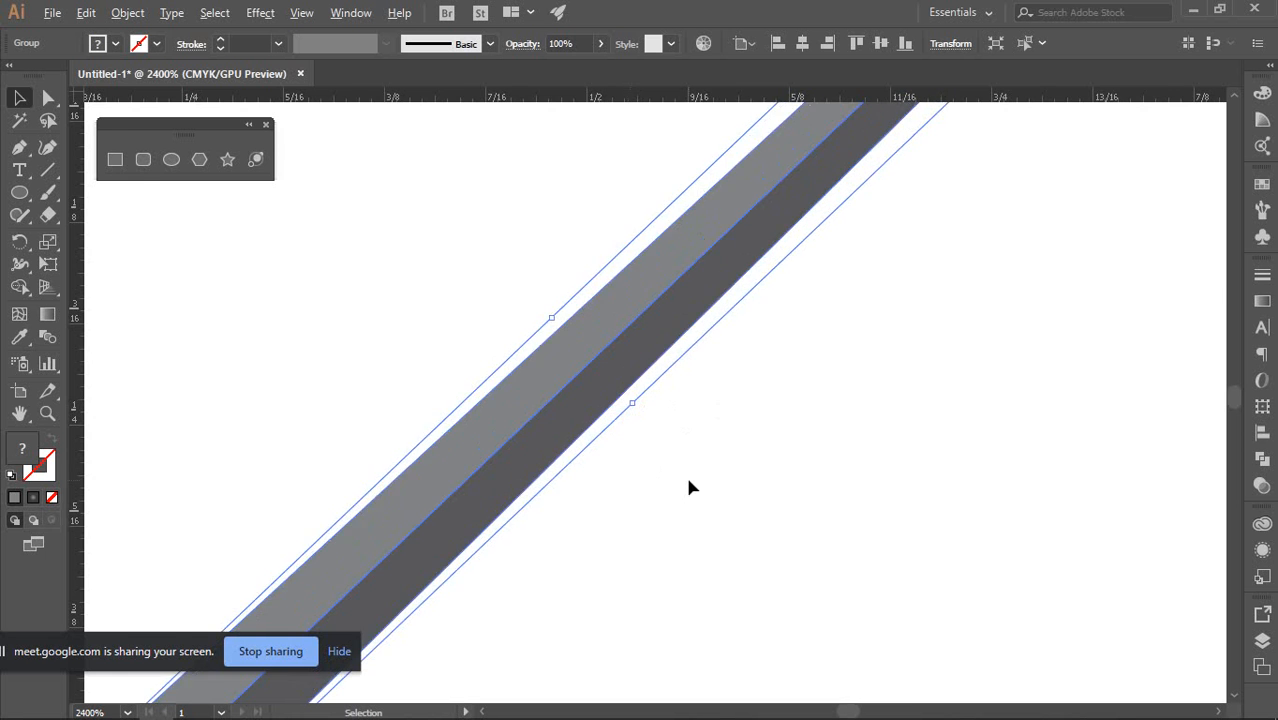
pyautogui.scroll(-5, 640, 430)
pyautogui.click(579, 362)
pyautogui.scroll(-3, 690, 405)
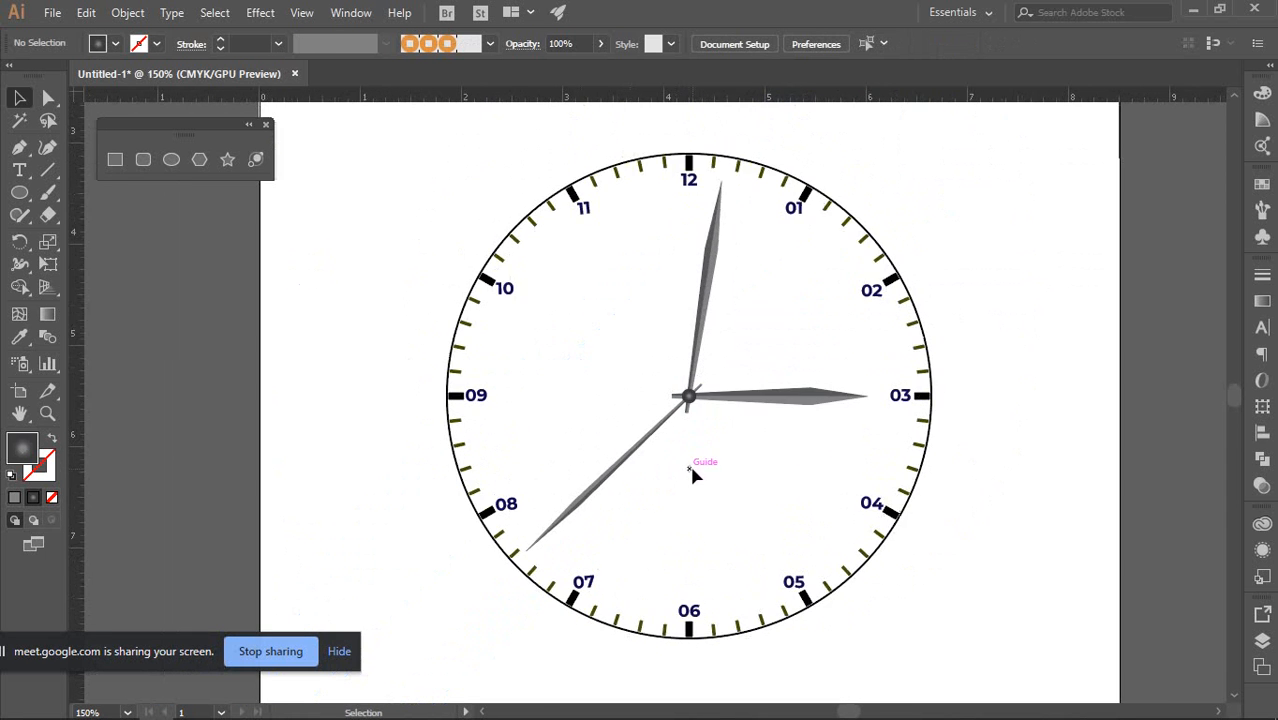
# Review the whole clock on the artboard and check the dial's outer circle
pyautogui.scroll(-1, 695, 476)
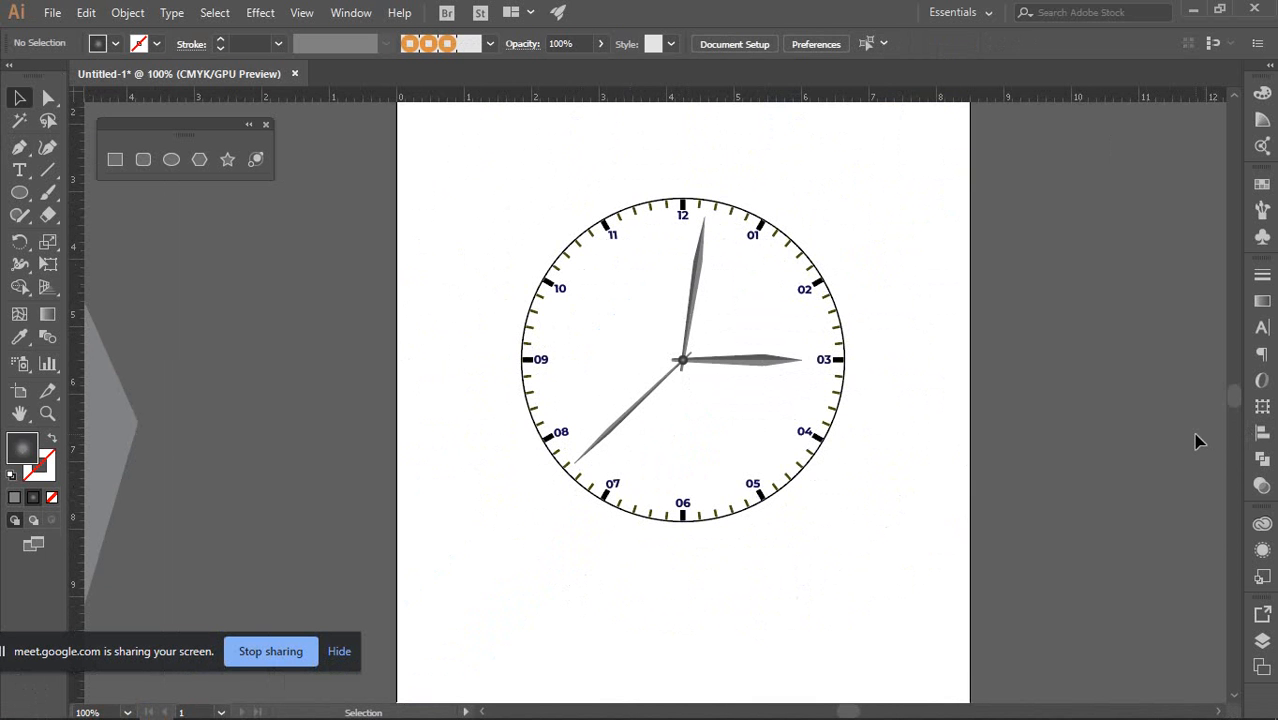
pyautogui.moveTo(961, 245); pyautogui.dragTo(801, 299)
pyautogui.scroll(-2, 860, 272)
pyautogui.scroll(1, 790, 313)
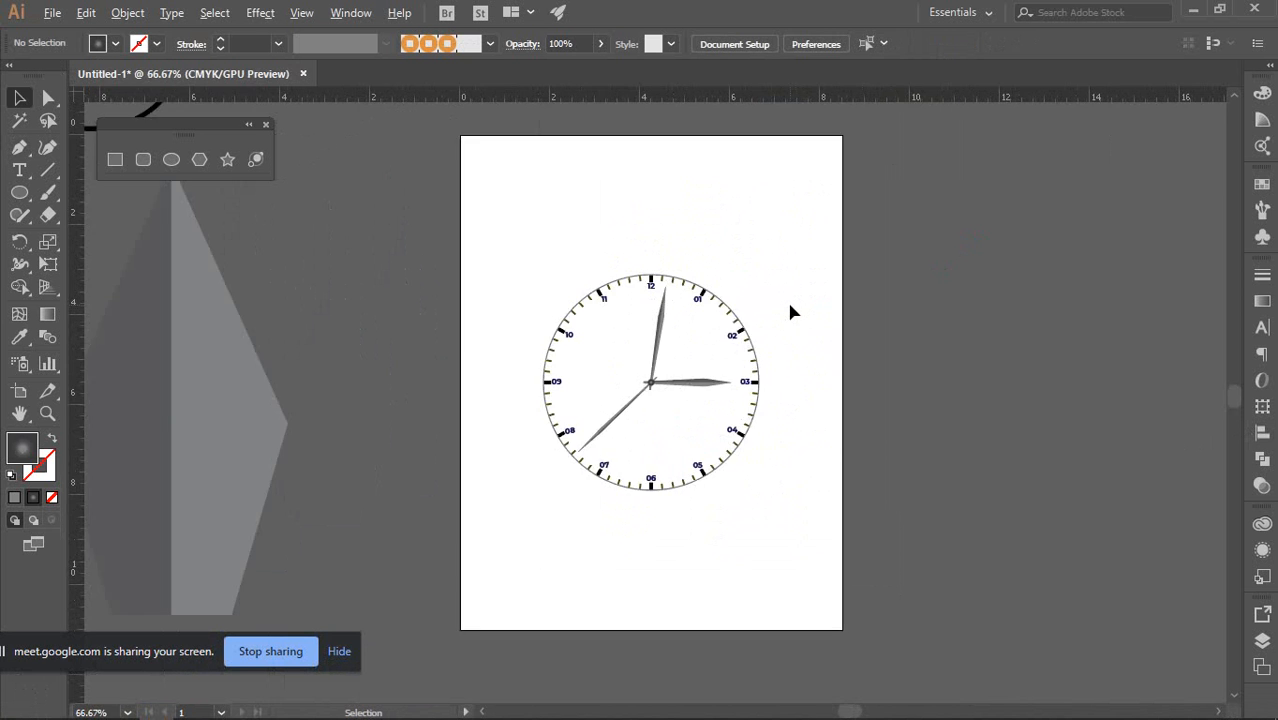
pyautogui.scroll(-2, 788, 313)
pyautogui.scroll(2, 784, 306)
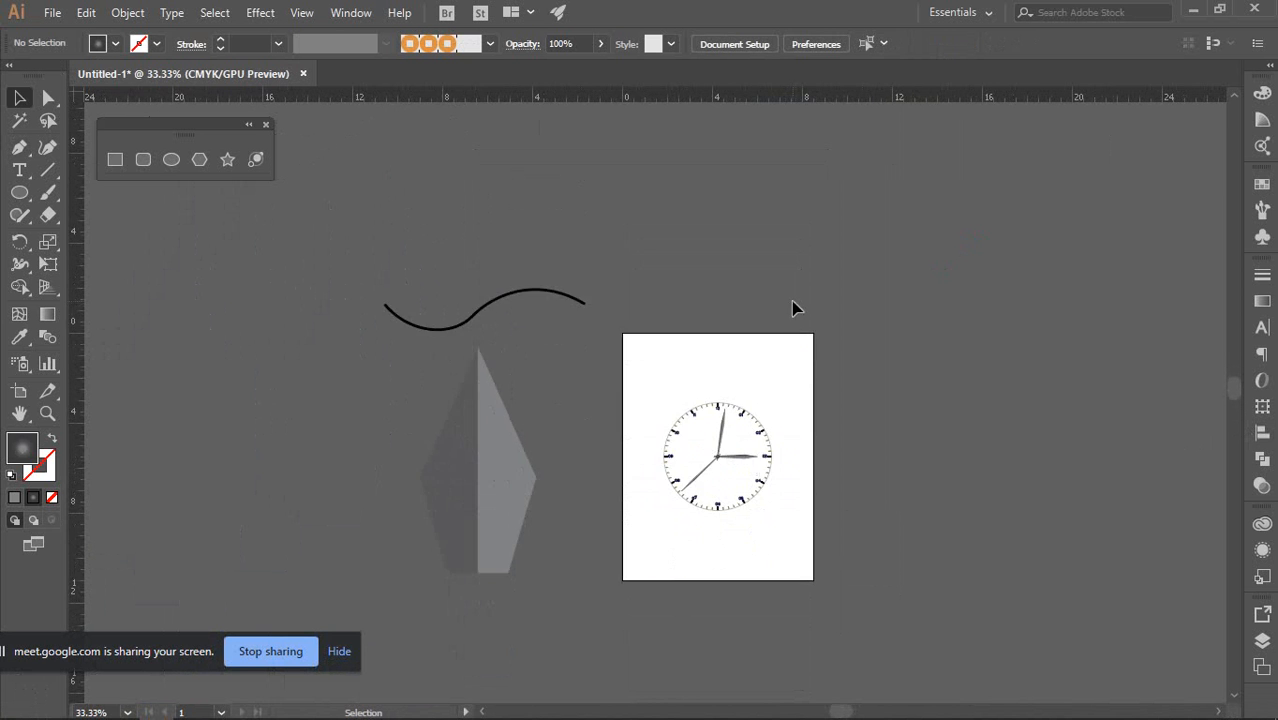
pyautogui.scroll(-3, 788, 303)
pyautogui.scroll(4, 785, 298)
pyautogui.moveTo(757, 295); pyautogui.dragTo(828, 259)
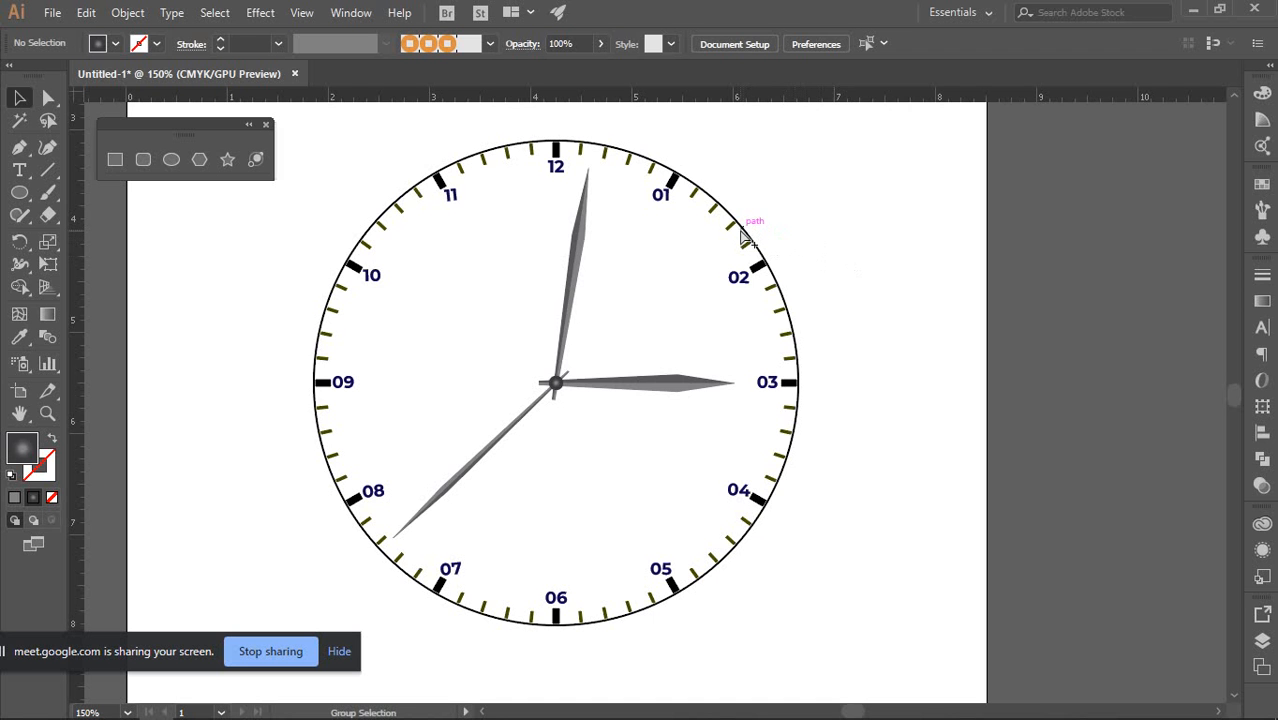
pyautogui.click(655, 222)
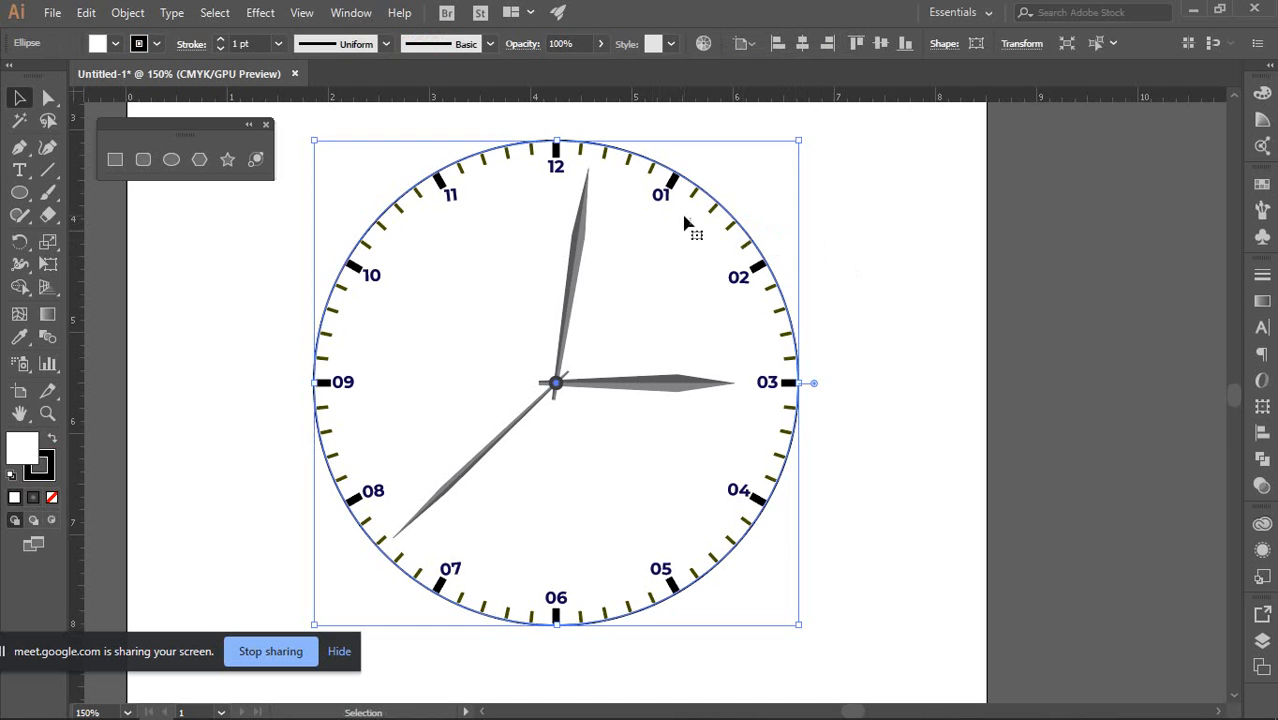
pyautogui.click(868, 254)
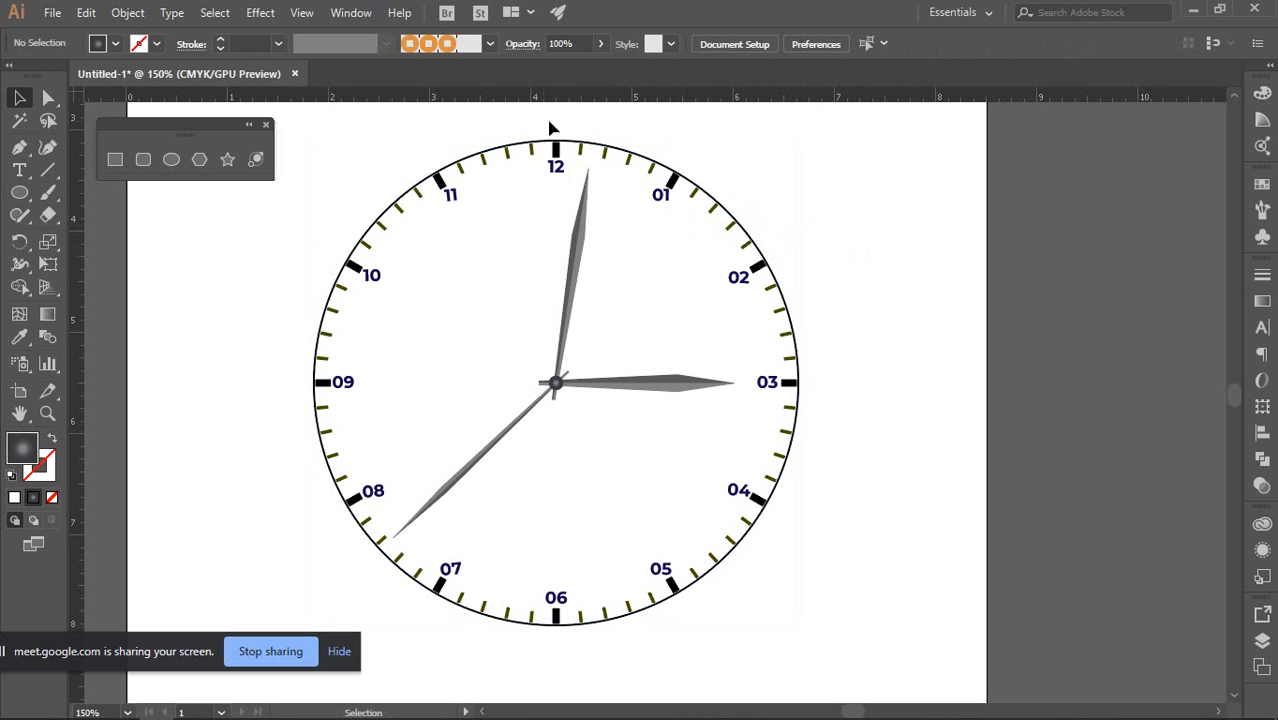
# Expand Layer 1's object list and toggle the visibility of the locked ellipse to identify it as the dial's outer circle
pyautogui.click(1262, 641)
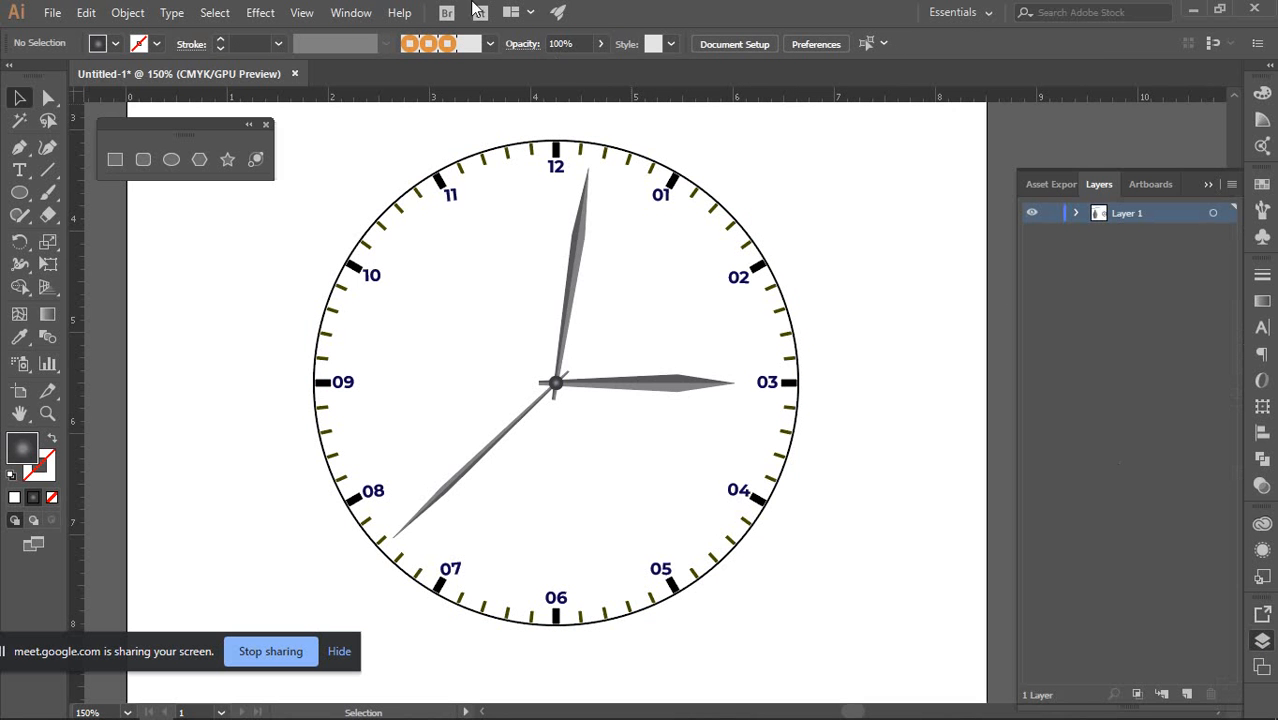
pyautogui.click(351, 12)
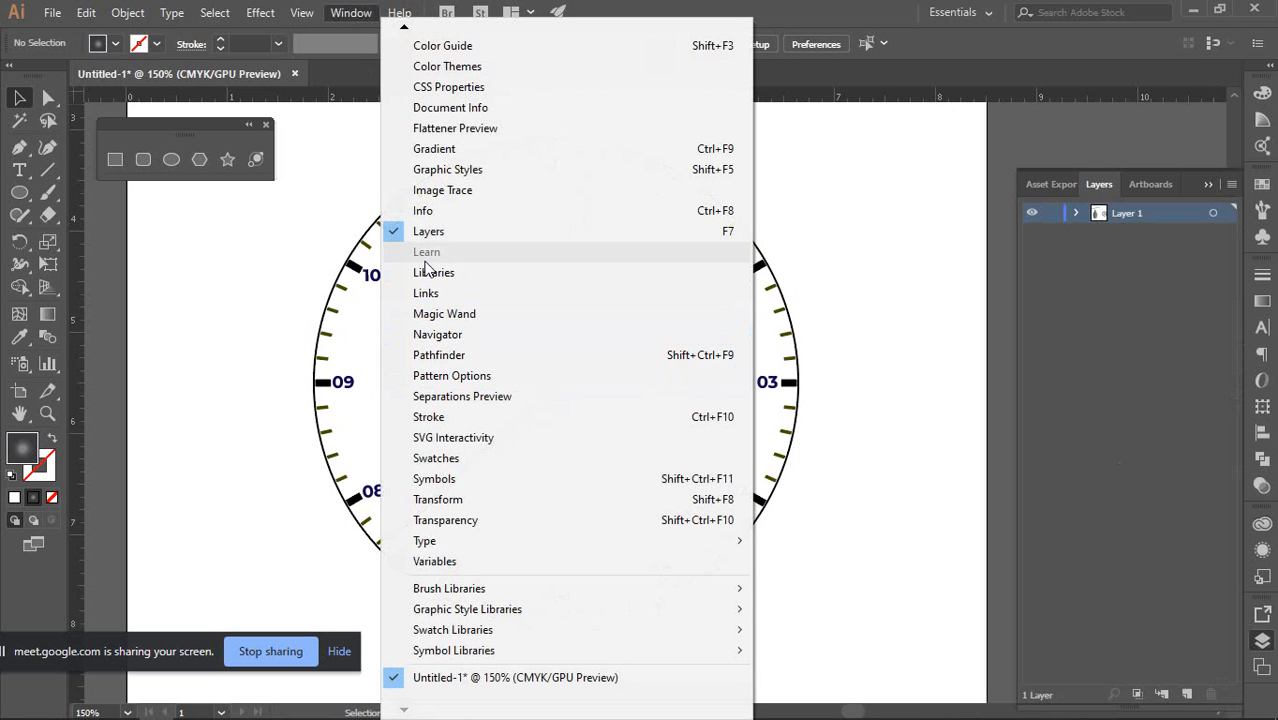
pyautogui.click(1145, 213)
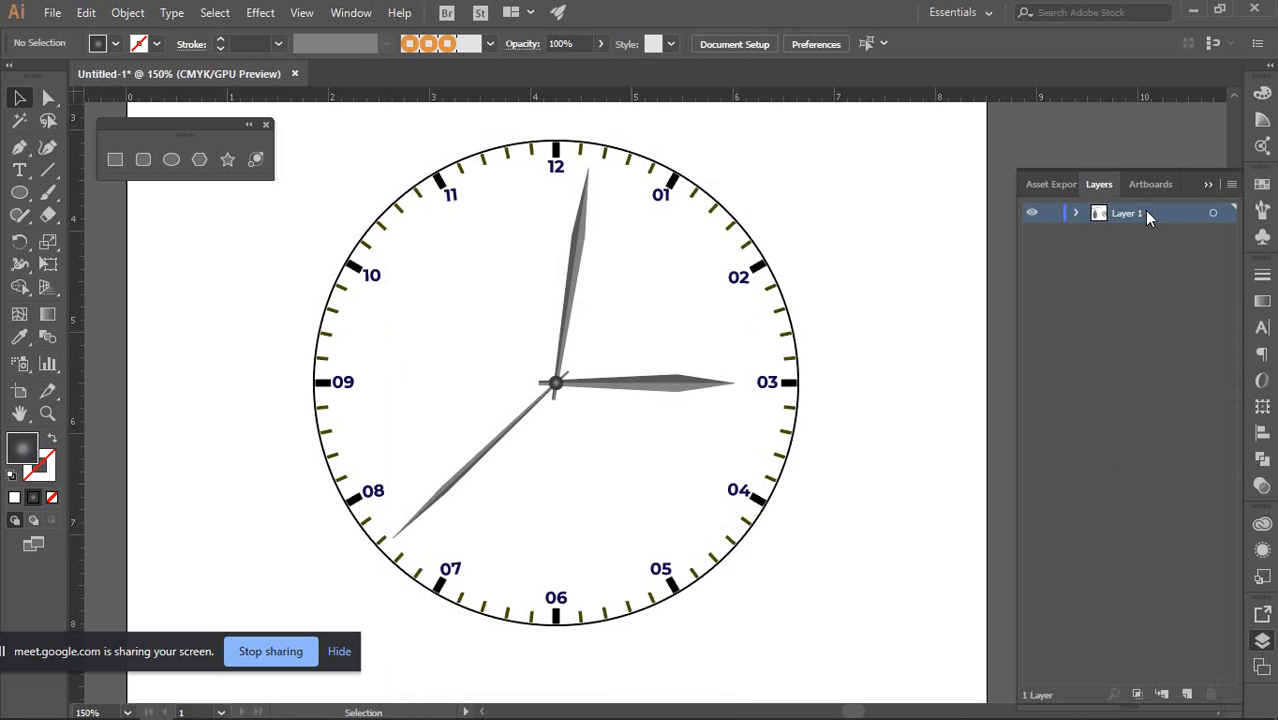
pyautogui.click(1078, 218)
pyautogui.scroll(-1, 1113, 438)
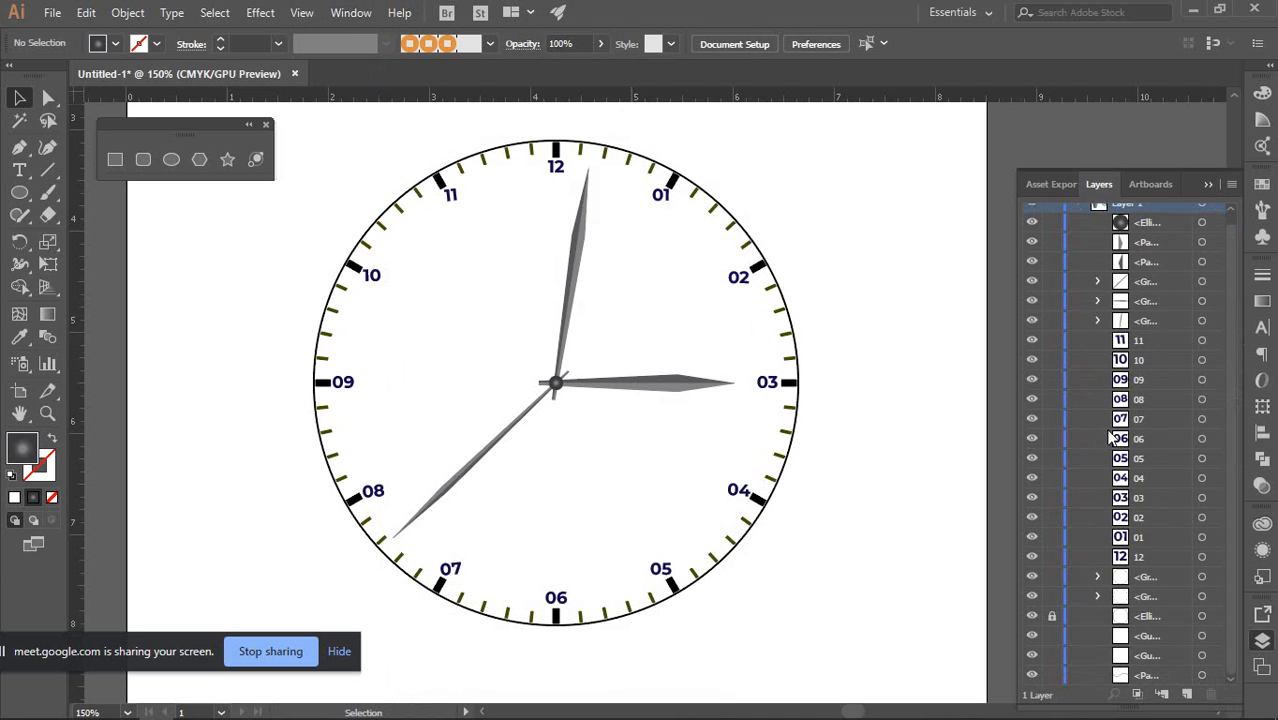
pyautogui.scroll(1, 1083, 468)
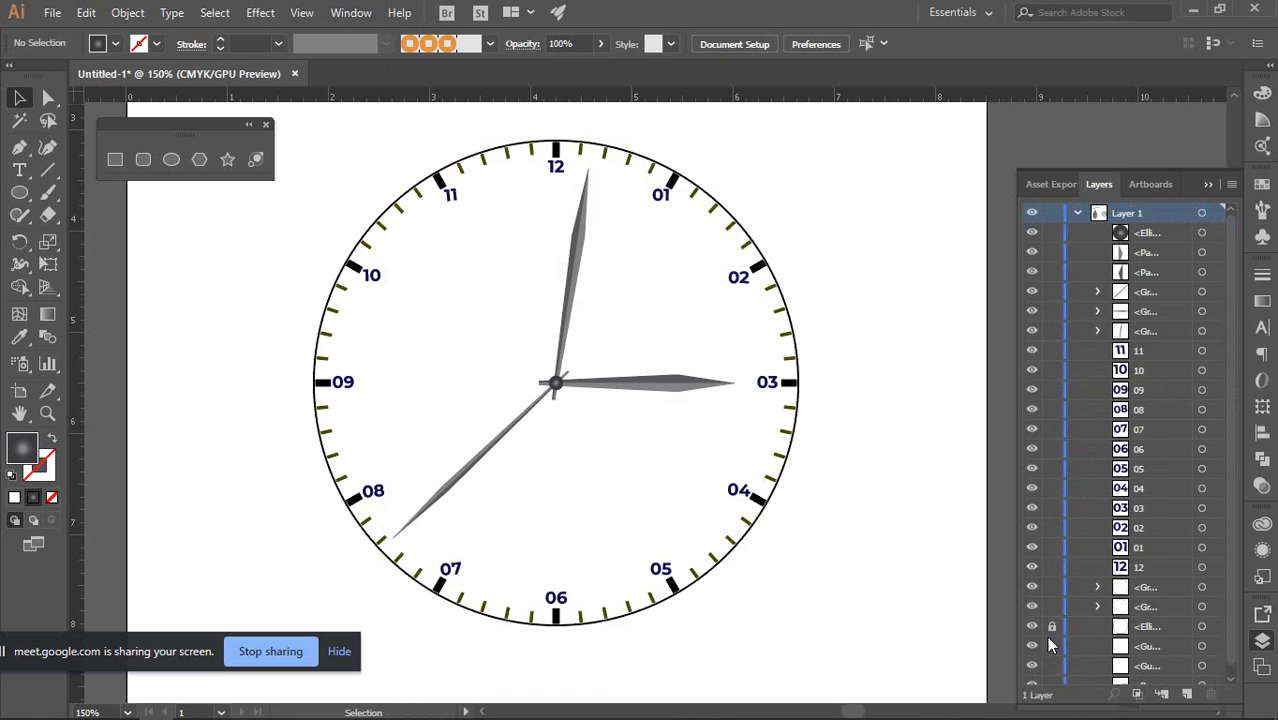
pyautogui.click(1031, 627)
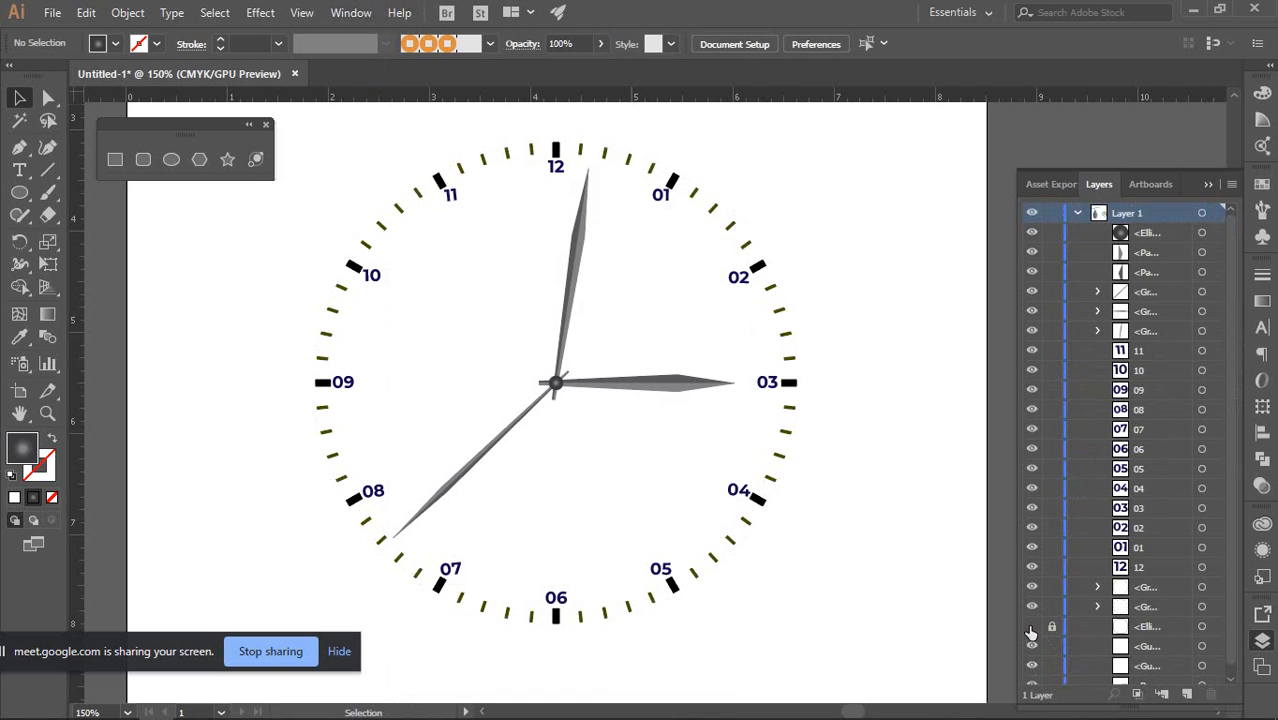
pyautogui.click(1031, 627)
pyautogui.click(1031, 627)
pyautogui.click(1031, 627)
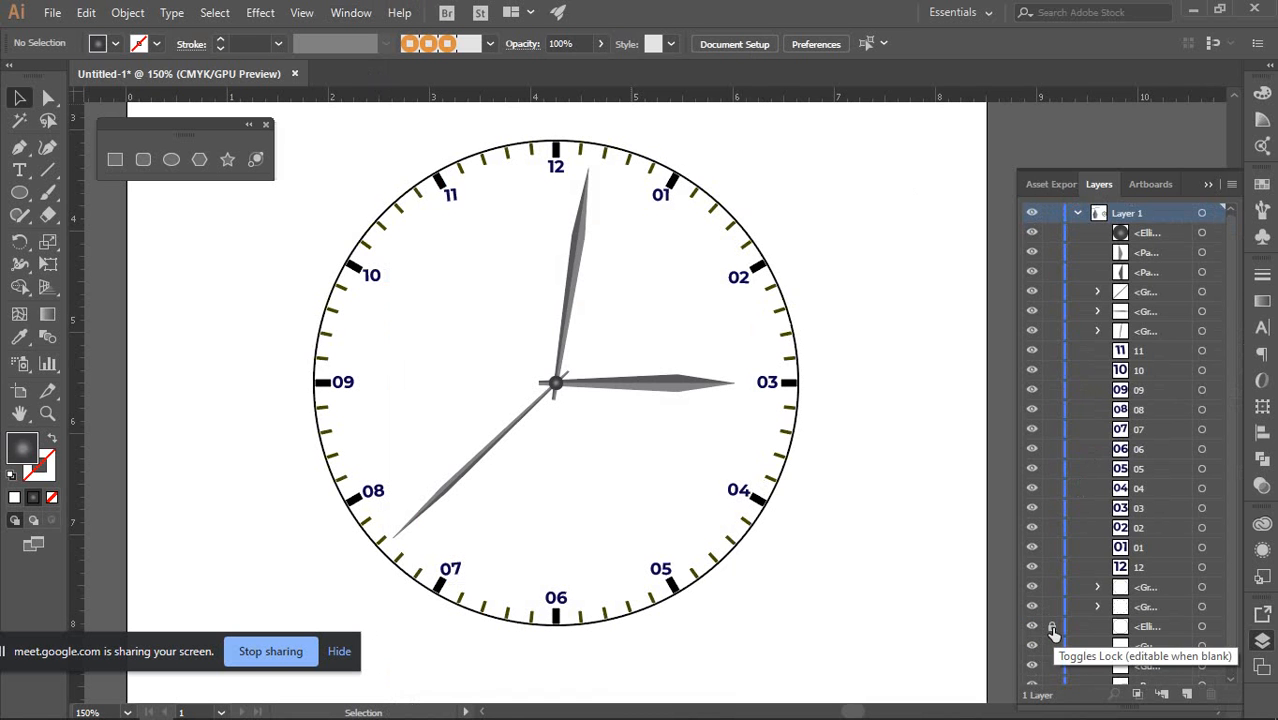
# Unlock the dial's outer circle, select it on the artboard, and bring its entry up in the layer's object list
pyautogui.click(777, 281)
pyautogui.click(878, 337)
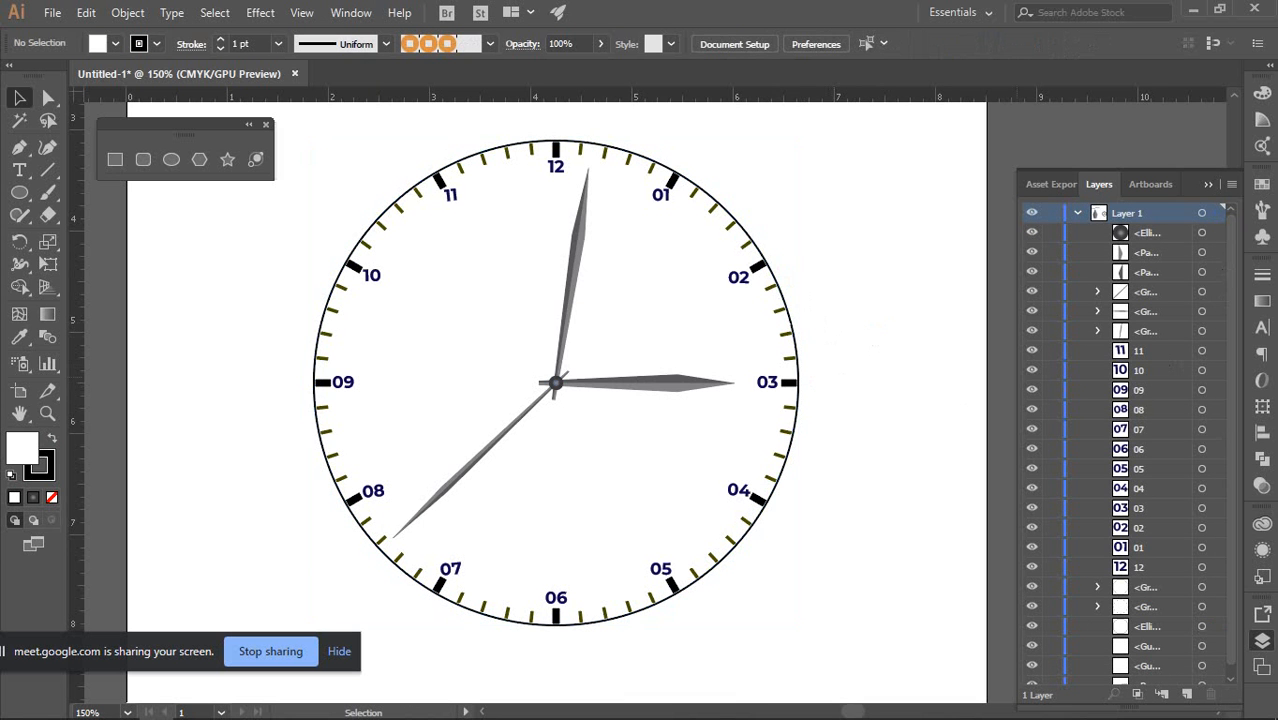
pyautogui.click(1264, 648)
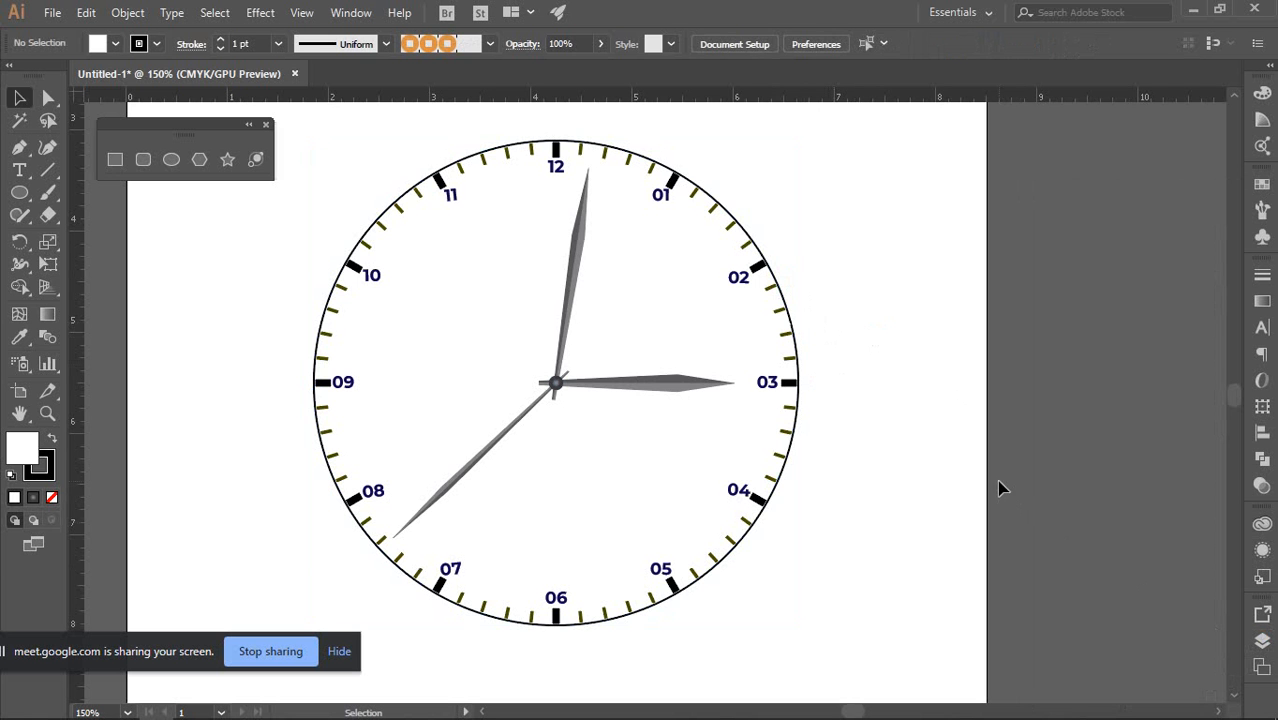
pyautogui.click(799, 378)
pyautogui.click(1264, 645)
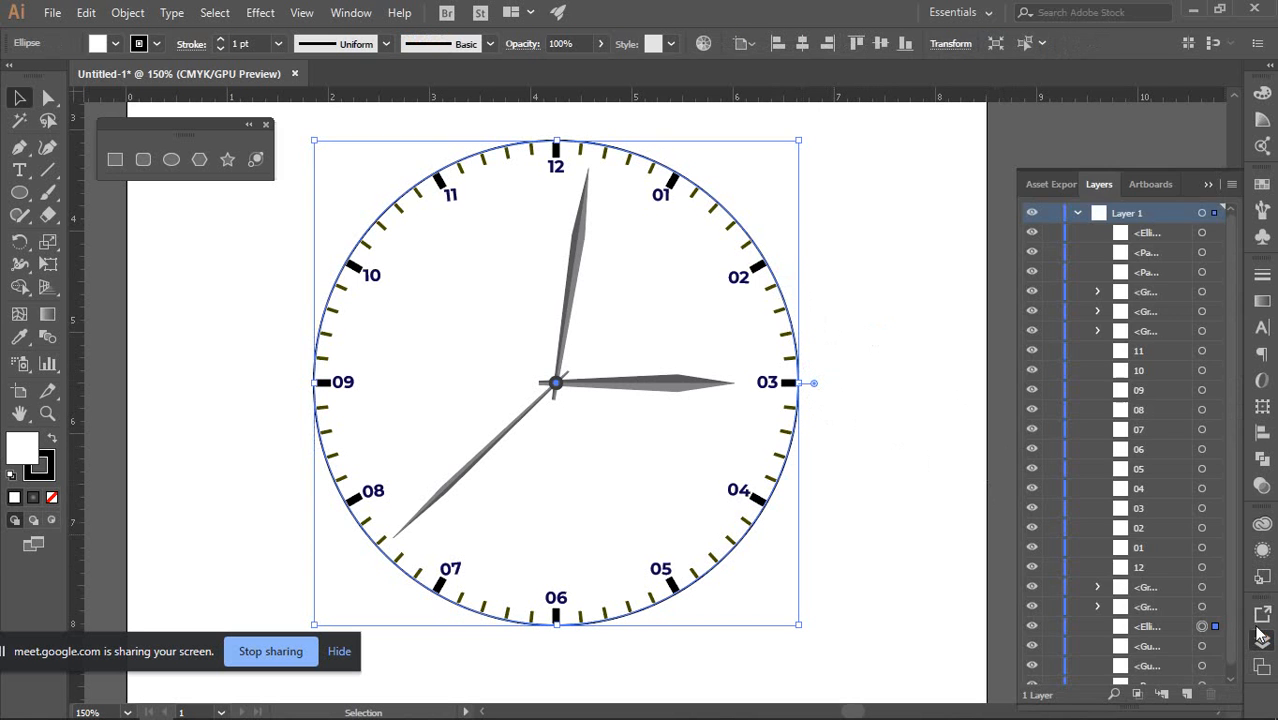
# Try moving the dial circle up the stacking order to just below numeral 11, undo the reorder, and deselect the circle
pyautogui.moveTo(1153, 630)
pyautogui.mouseDown()
pyautogui.moveTo(1097, 636)
pyautogui.moveTo(1110, 296)
pyautogui.moveTo(1084, 519)
pyautogui.moveTo(1092, 634)
pyautogui.moveTo(1143, 625)
pyautogui.moveTo(1093, 627)
pyautogui.moveTo(1102, 364)
pyautogui.mouseUp()
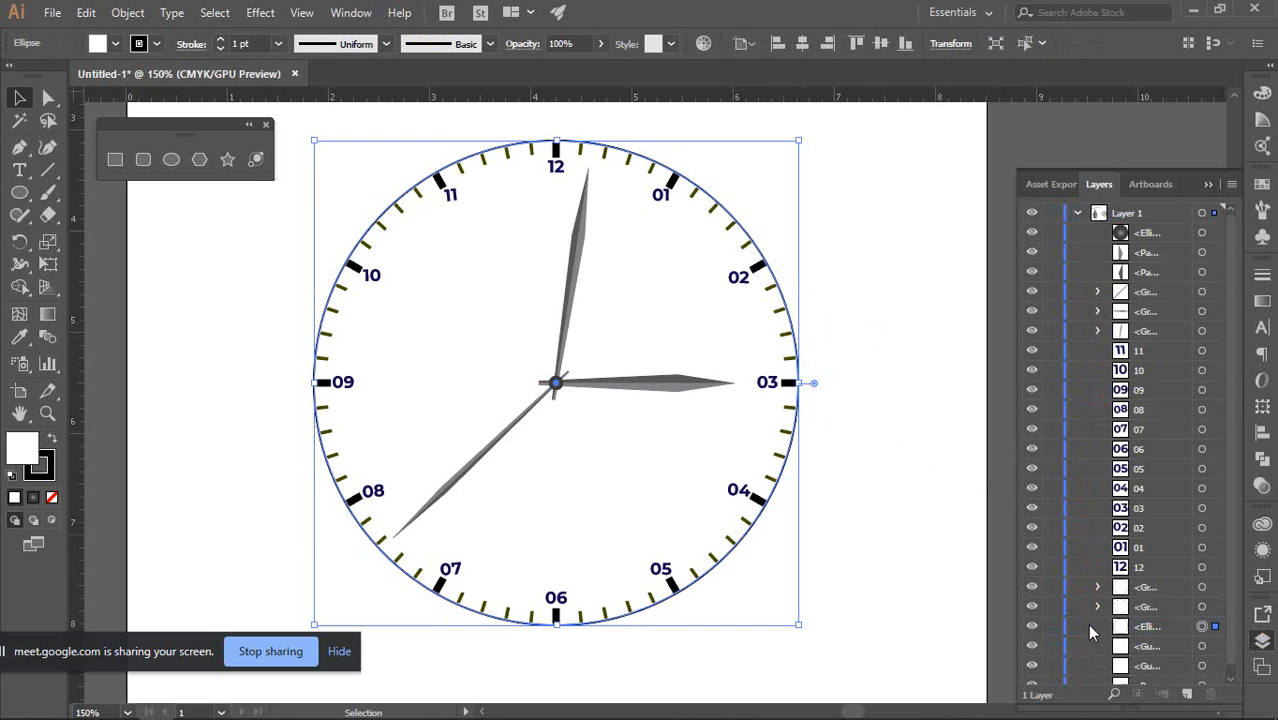
pyautogui.click(1153, 627)
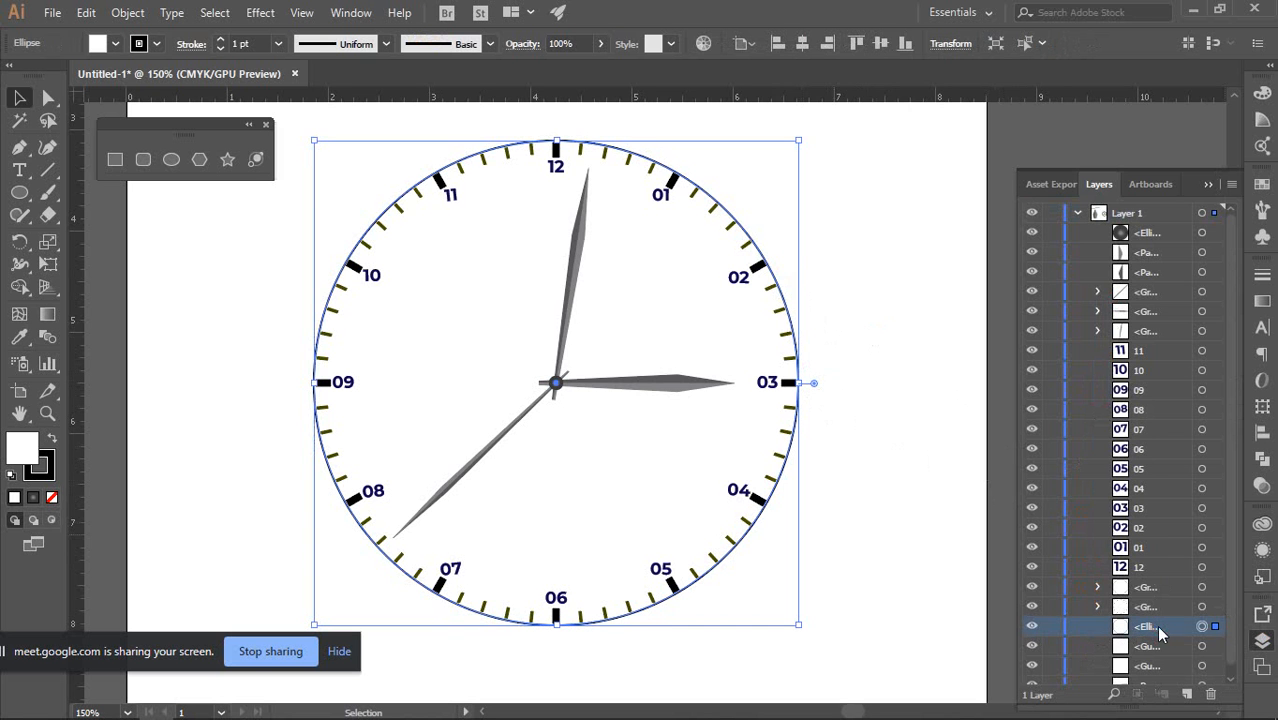
pyautogui.moveTo(1160, 632); pyautogui.dragTo(1163, 360)
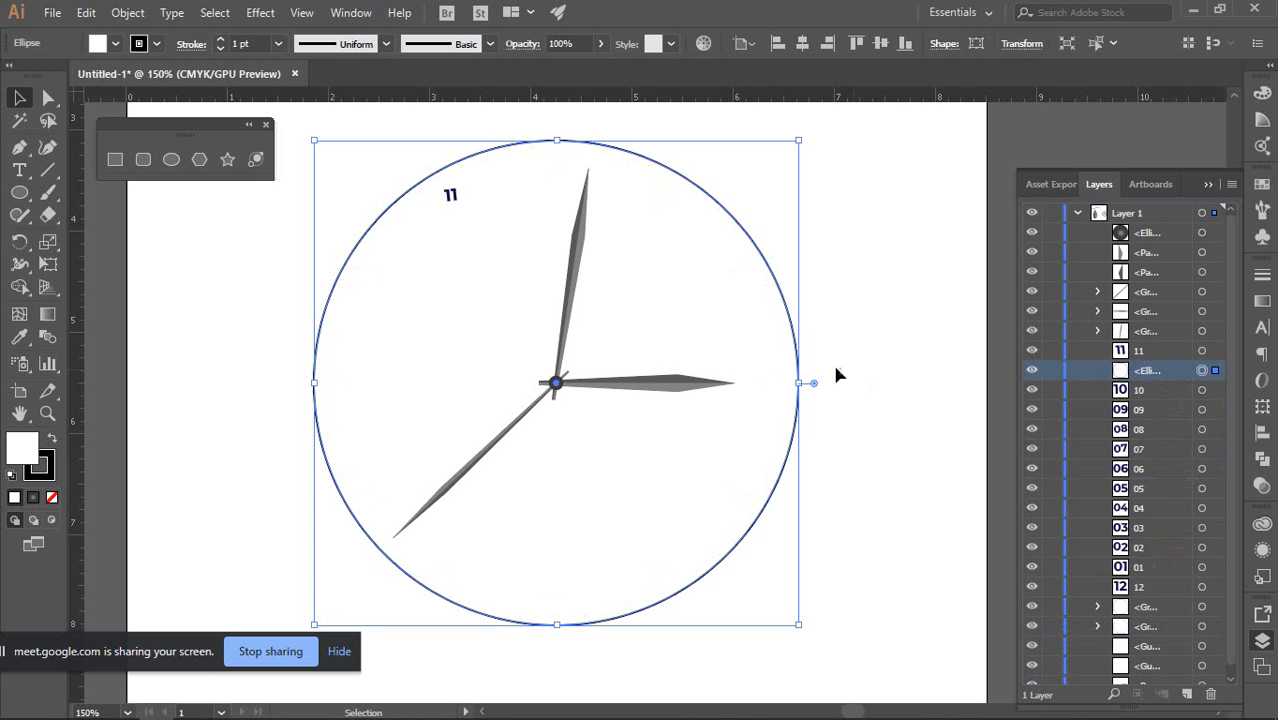
pyautogui.press('a')
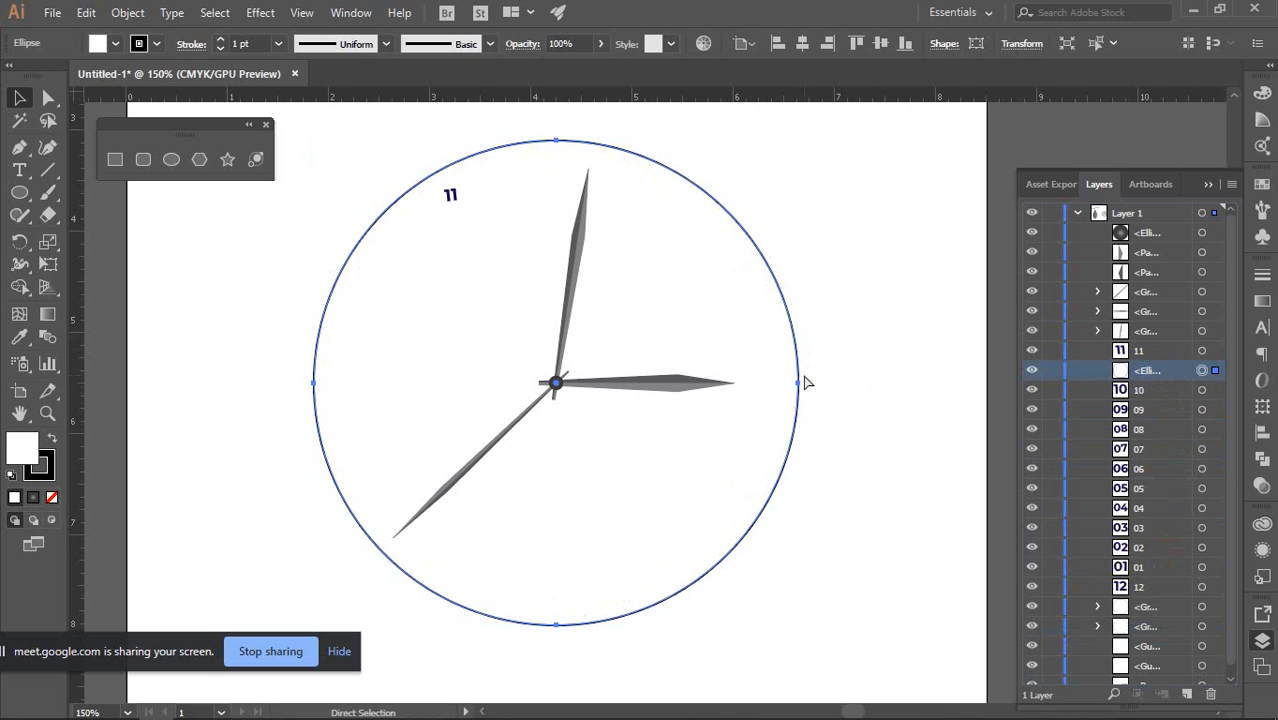
pyautogui.hotkey('ctrl', 'z')
pyautogui.press('v')
pyautogui.click(853, 372)
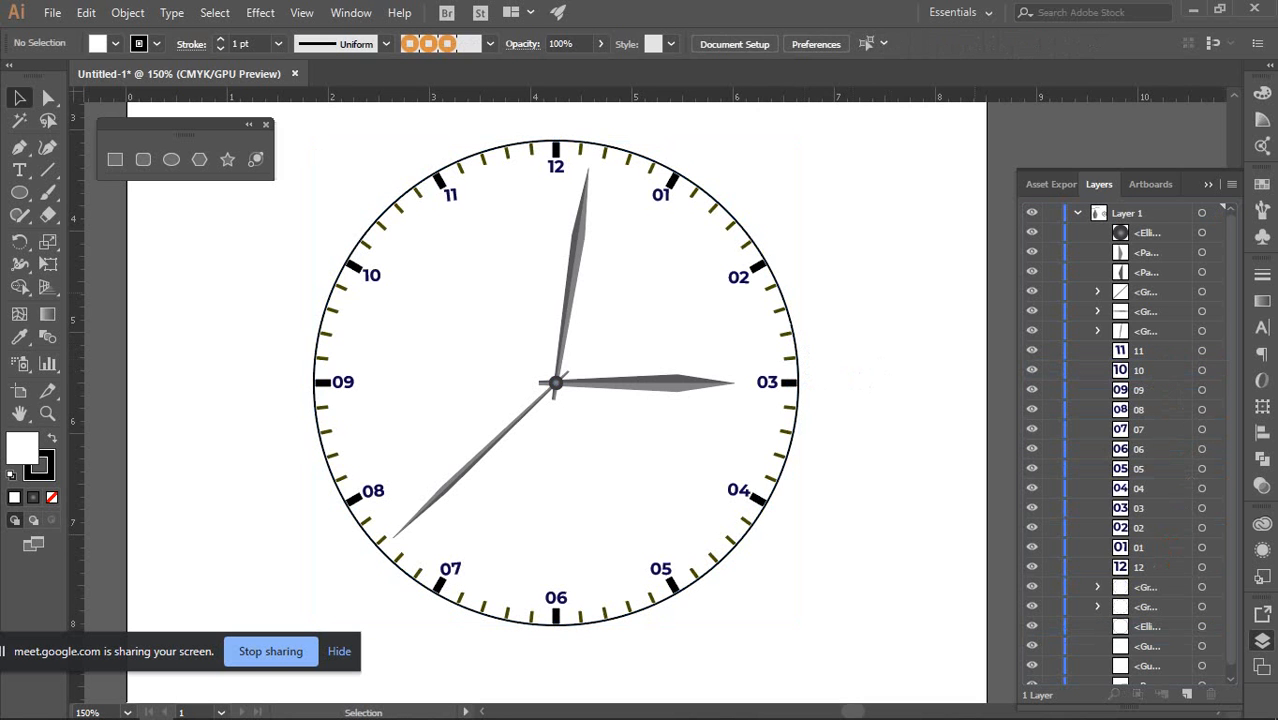
pyautogui.click(1264, 639)
# Examine the dial's outer circle up close along the tick marks, selecting it to check its path, and deselect it
pyautogui.scroll(-3, 768, 403)
pyautogui.scroll(5, 750, 353)
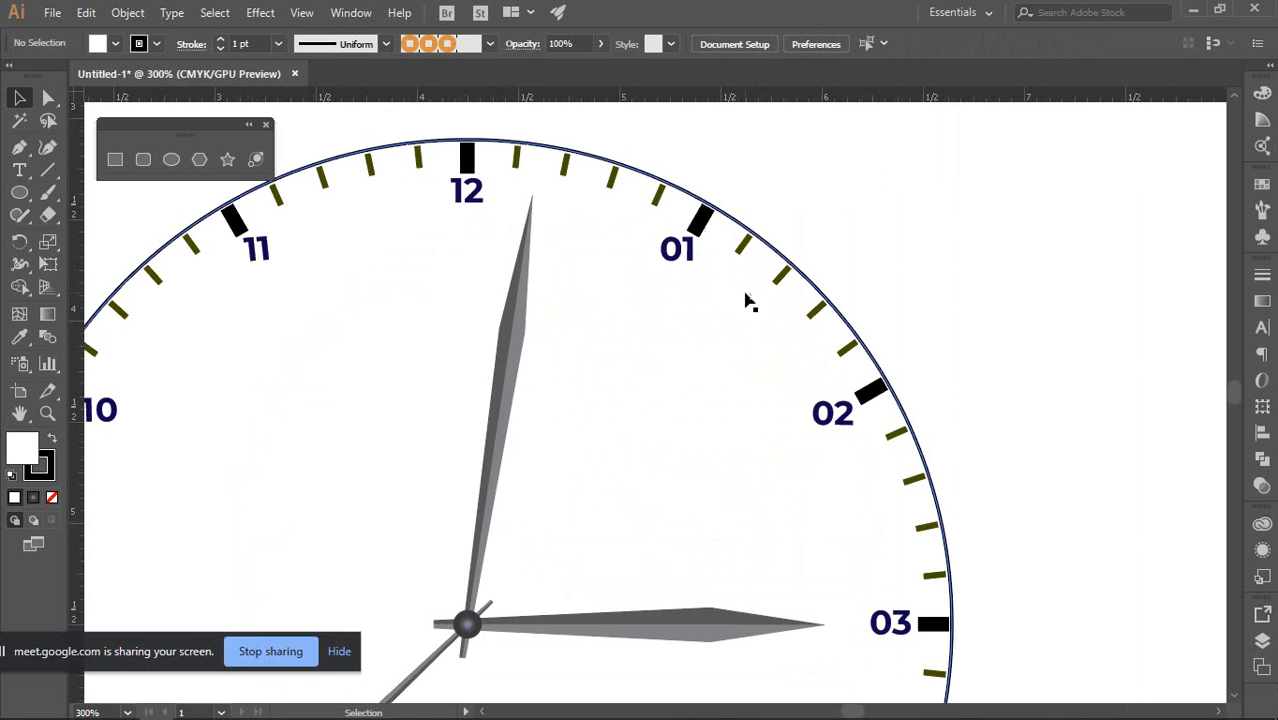
pyautogui.click(742, 228)
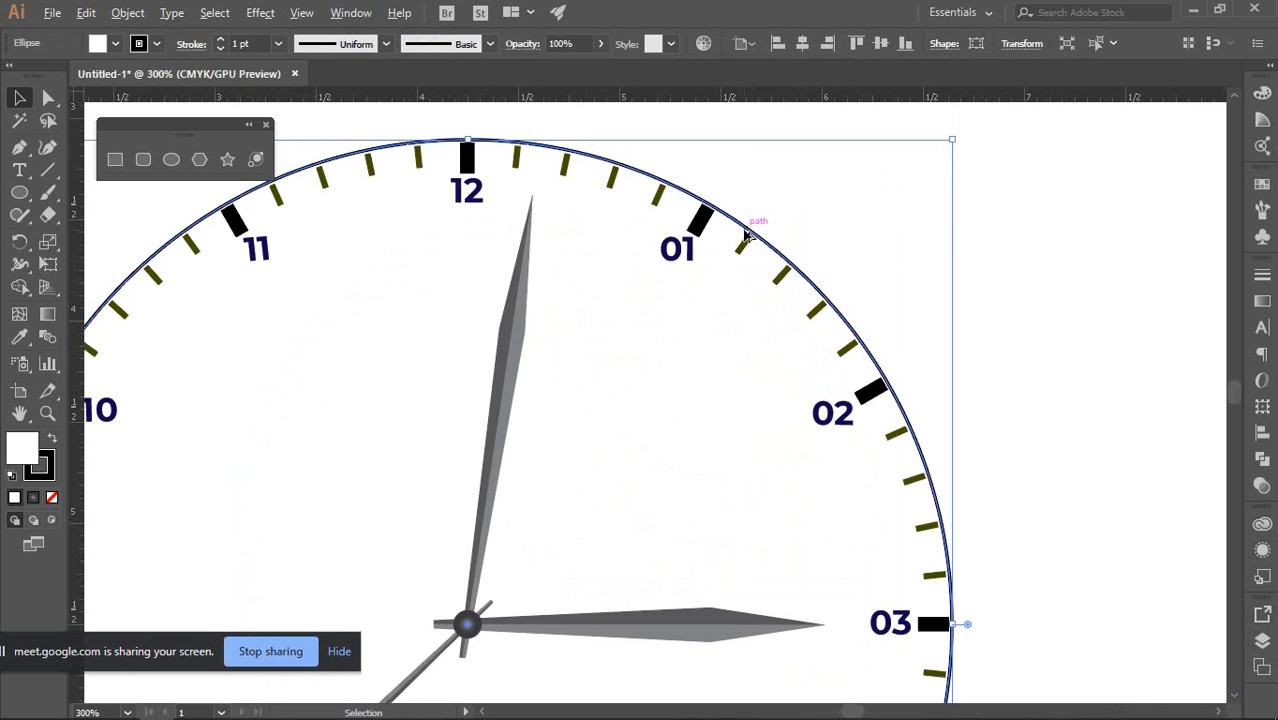
pyautogui.scroll(-3, 750, 225)
pyautogui.scroll(-2, 805, 240)
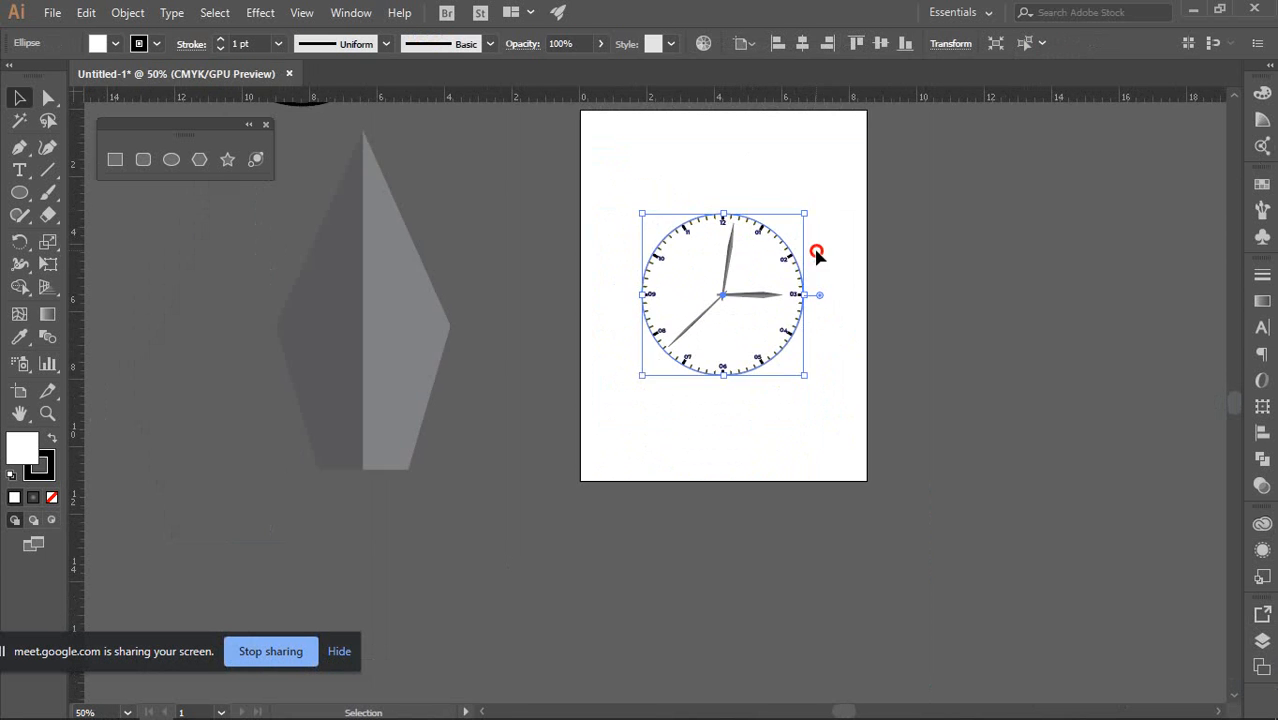
pyautogui.click(815, 251)
pyautogui.scroll(1, 810, 255)
pyautogui.scroll(1, 800, 262)
pyautogui.scroll(1, 810, 245)
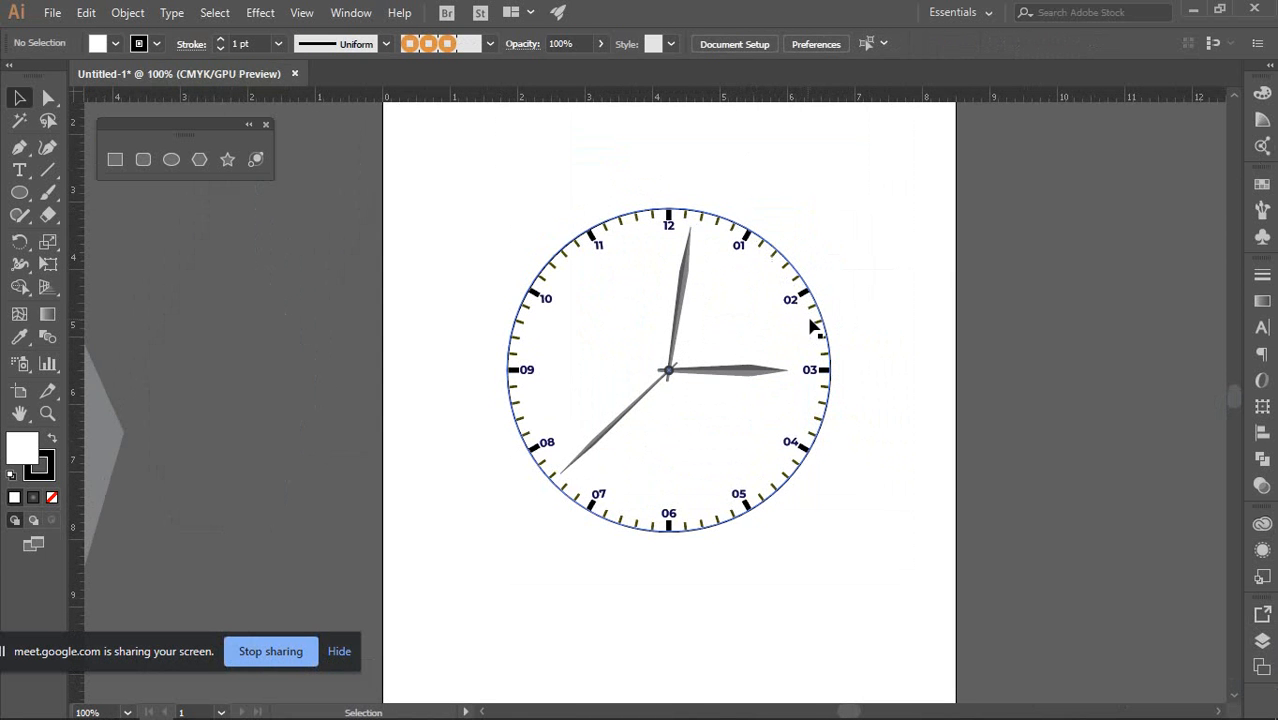
# Show the guides that cross at the clock's centre
pyautogui.rightClick(884, 186)
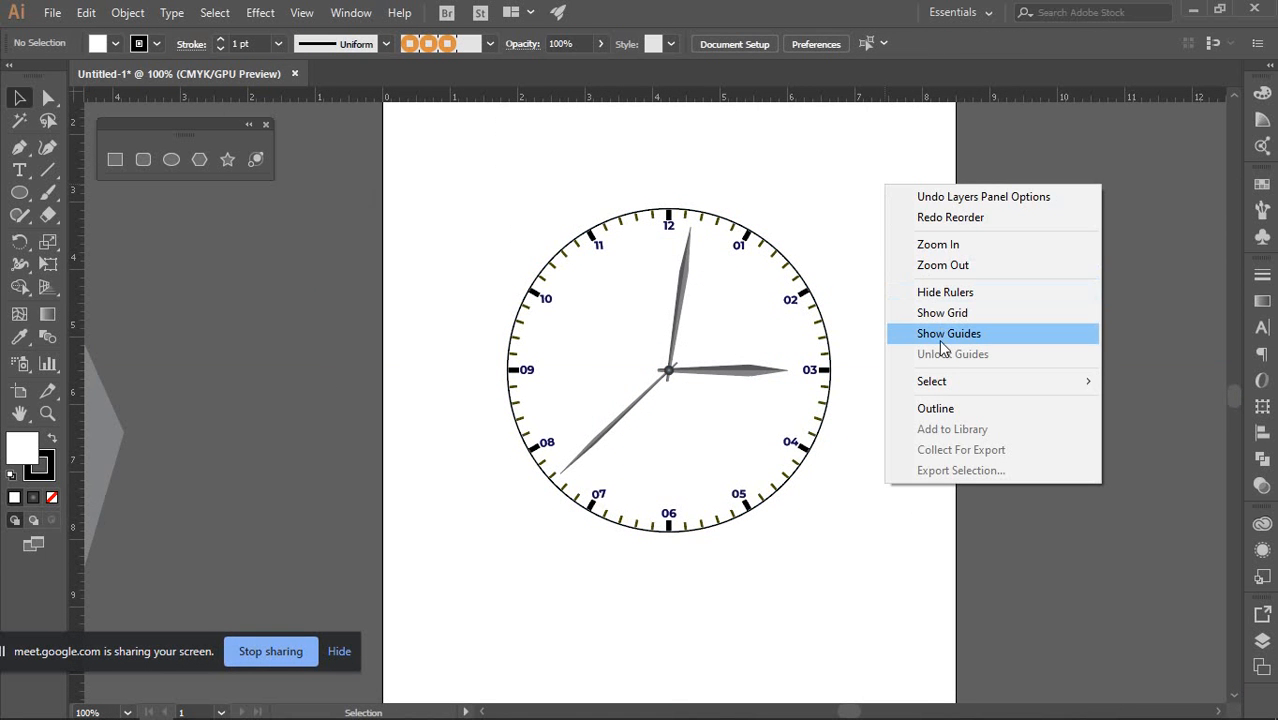
pyautogui.click(941, 340)
pyautogui.scroll(1, 846, 324)
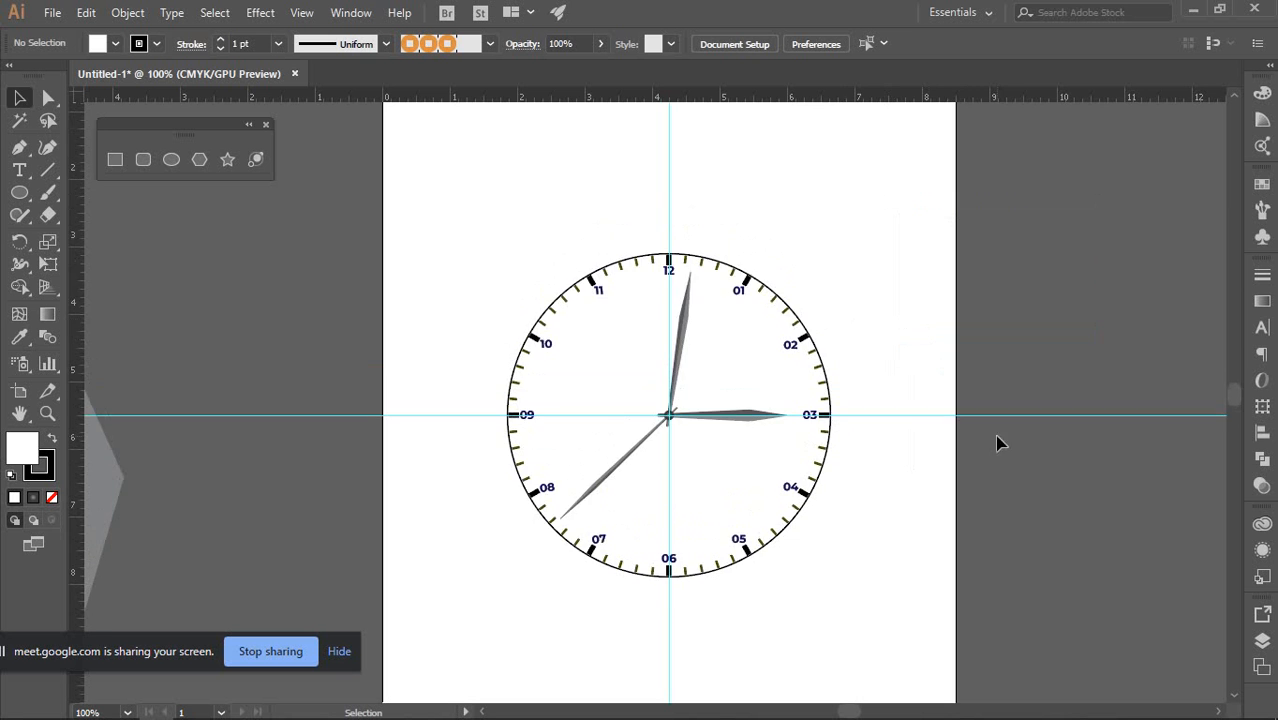
pyautogui.scroll(1, 996, 439)
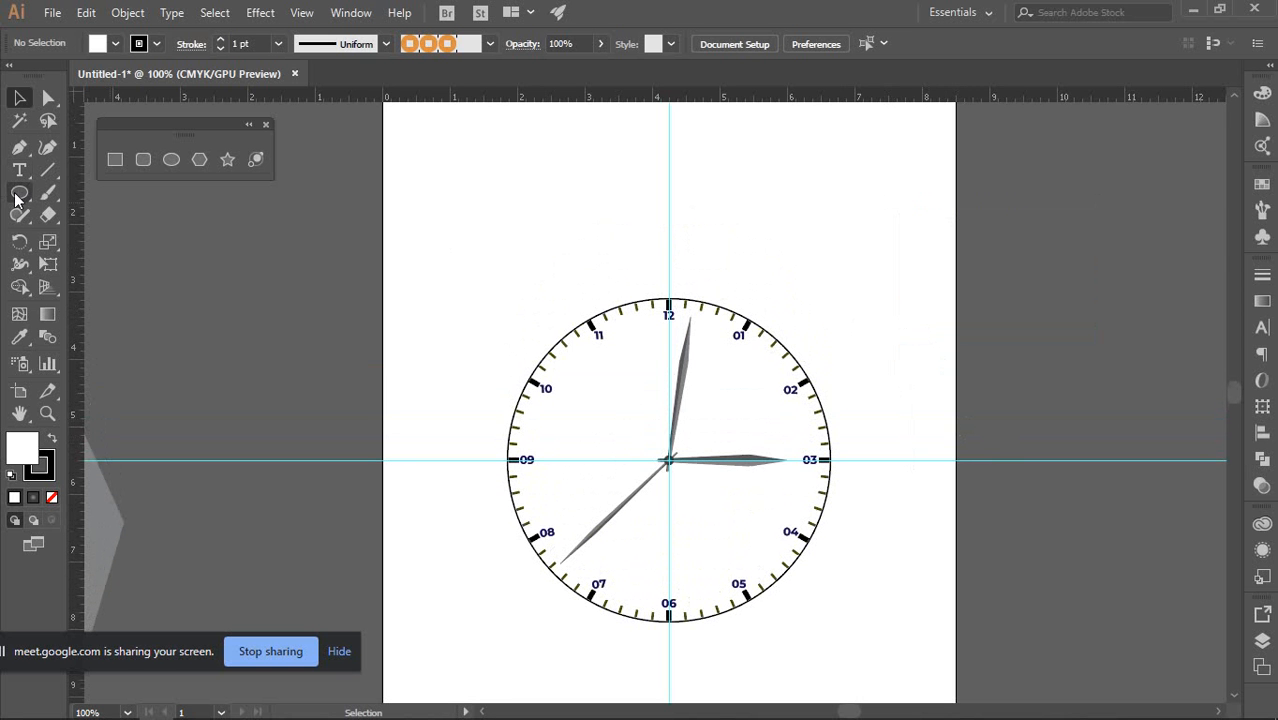
pyautogui.click(199, 159)
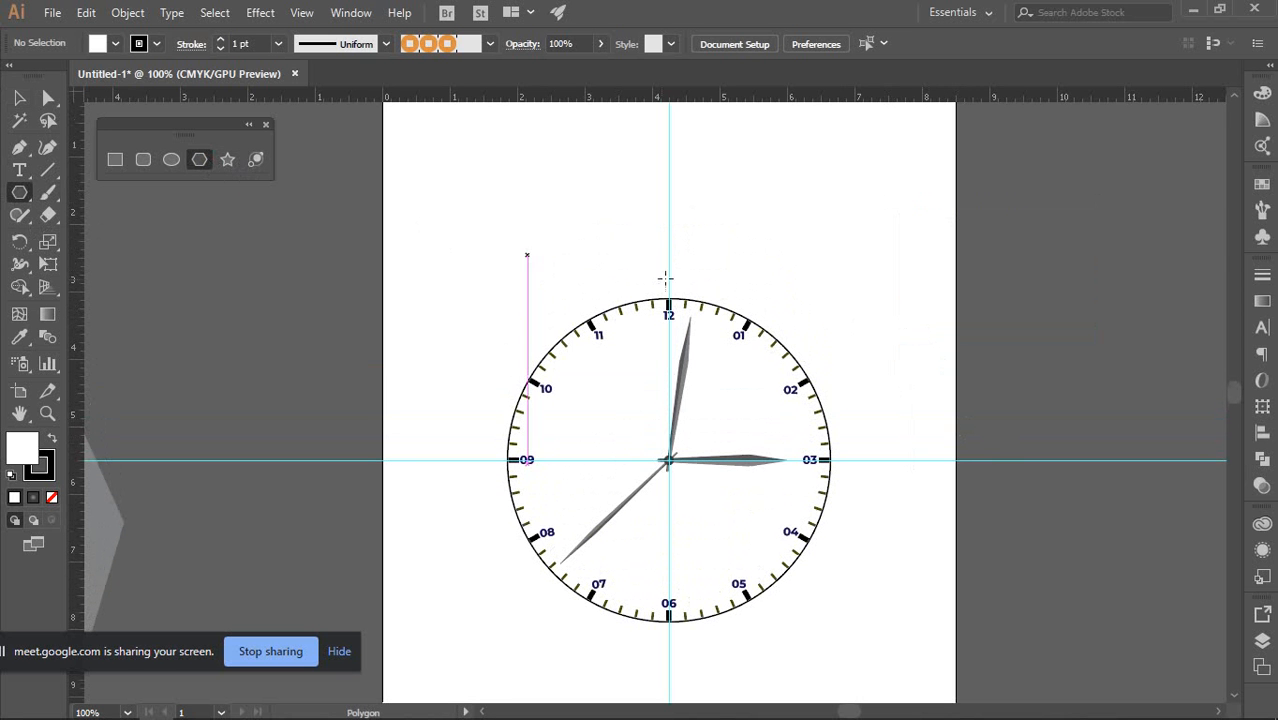
pyautogui.click(666, 205)
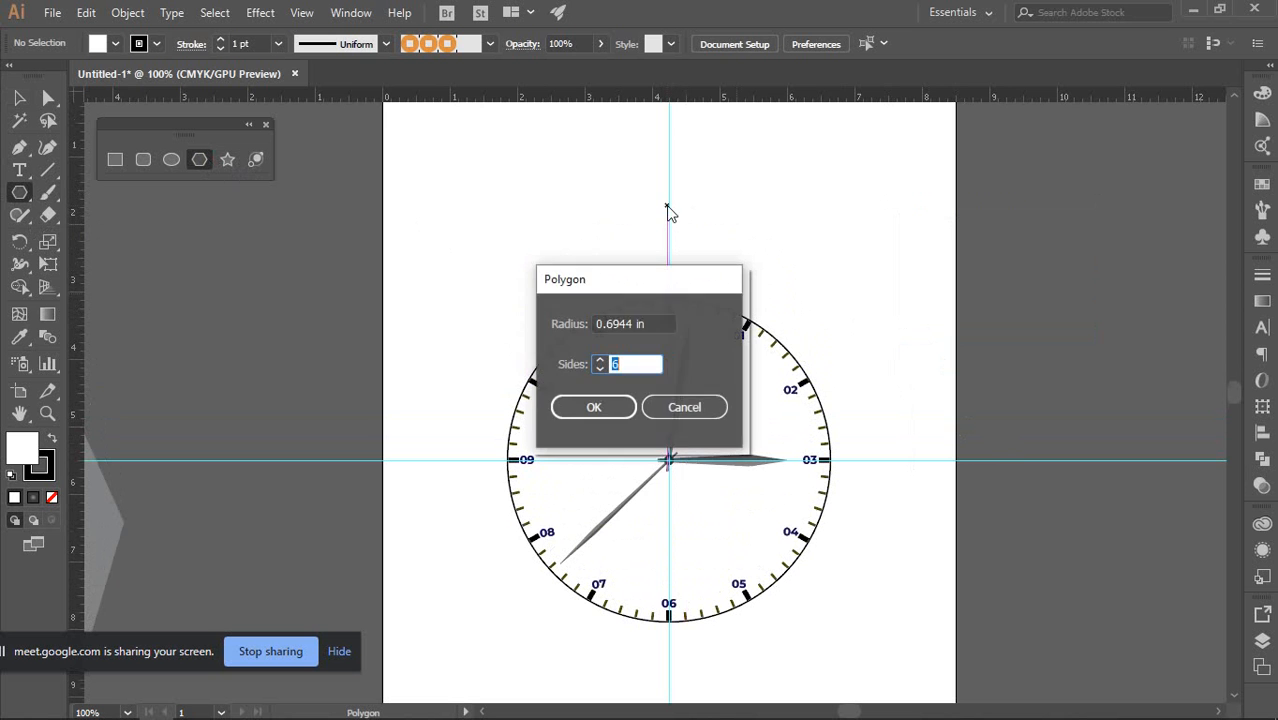
pyautogui.click(684, 407)
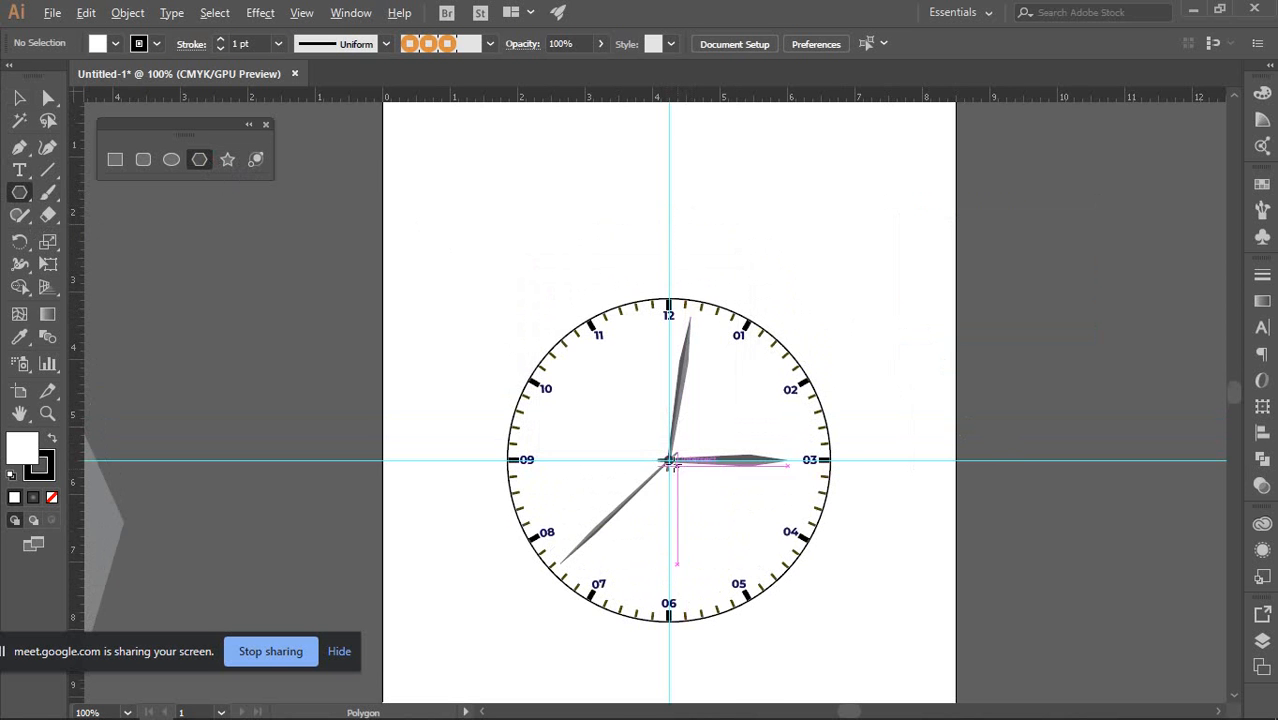
# Examine the centre cap up close against the crossing guides, selecting it to check its centring
pyautogui.scroll(1, 661, 458)
pyautogui.scroll(-1, 664, 458)
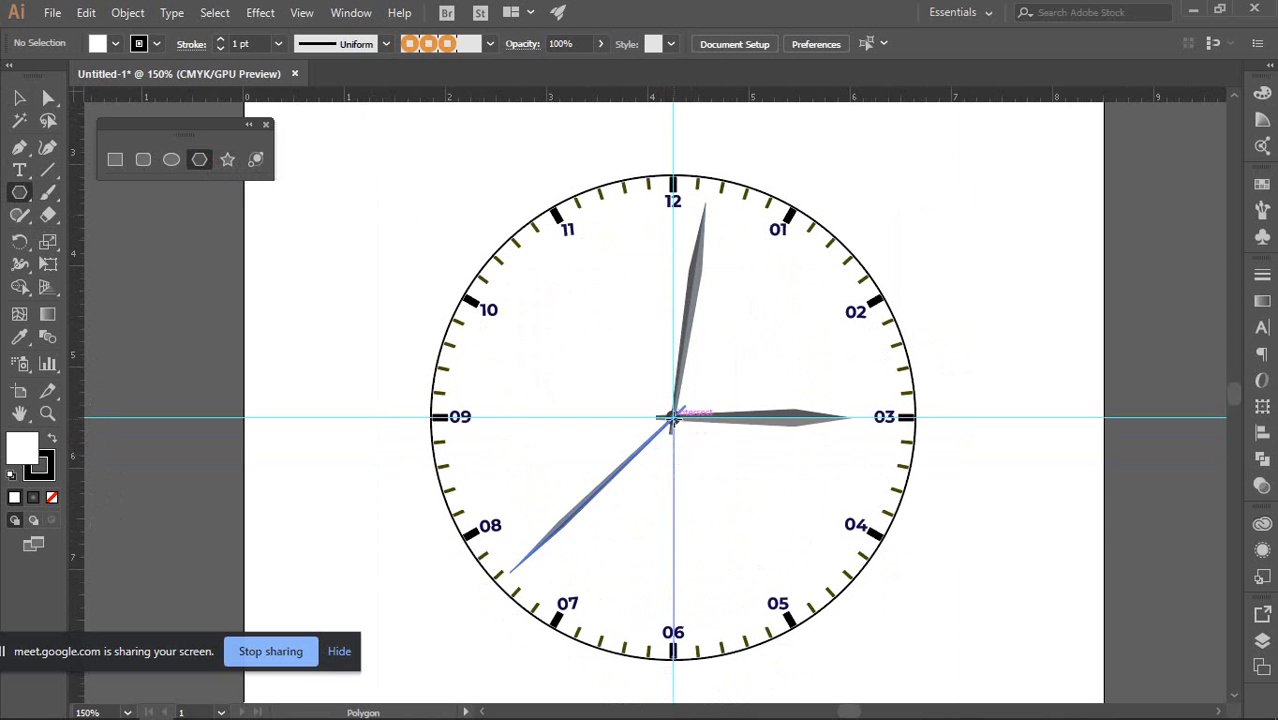
pyautogui.scroll(4, 672, 418)
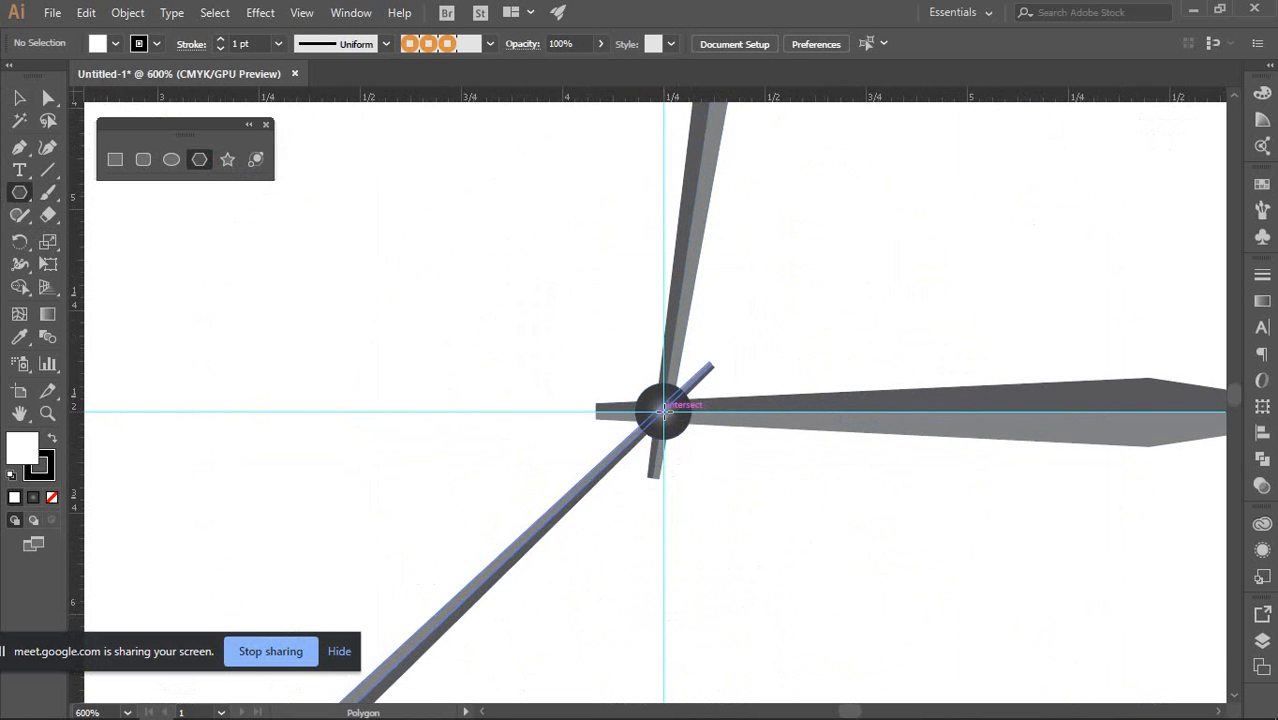
pyautogui.scroll(4, 664, 409)
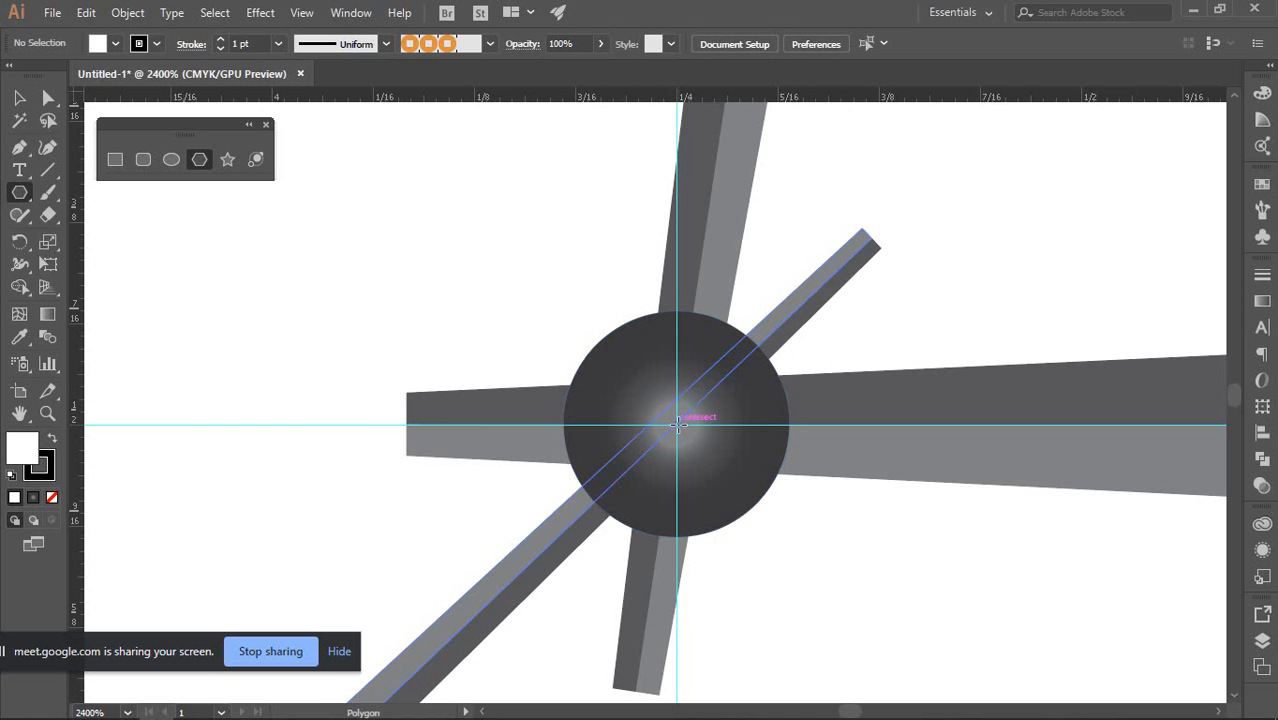
pyautogui.press('v')
pyautogui.click(673, 397)
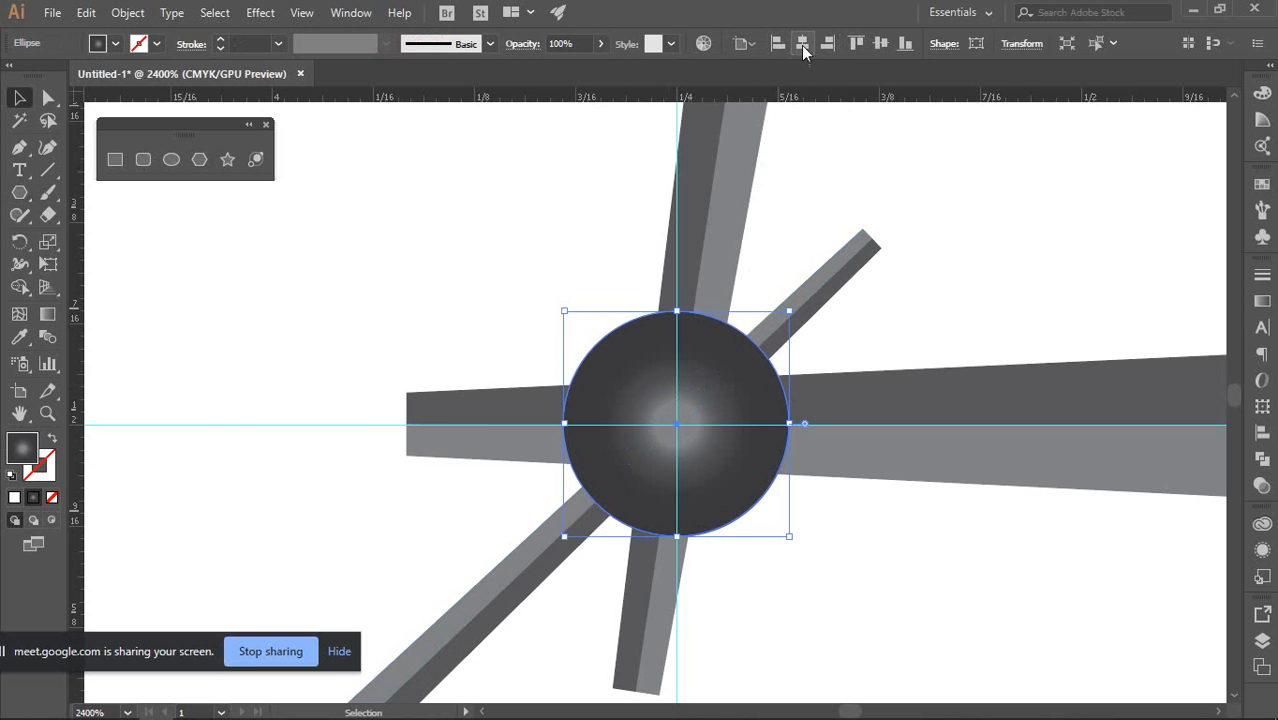
pyautogui.click(929, 274)
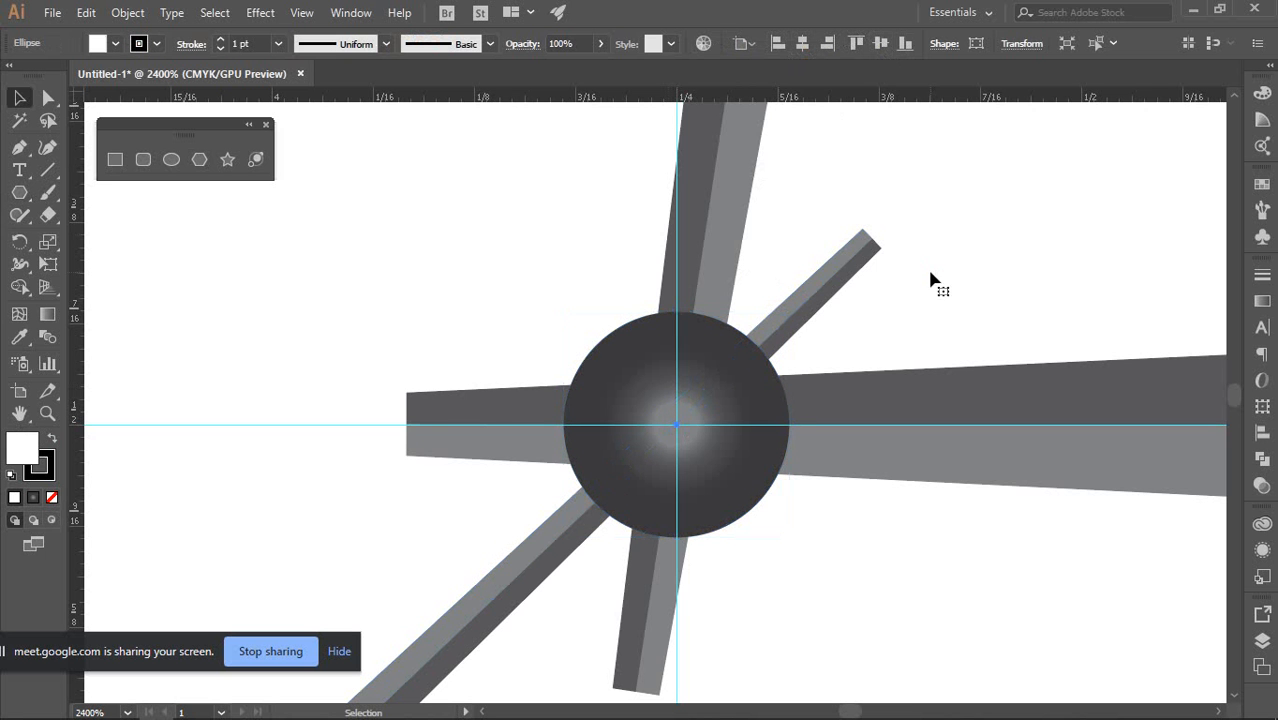
pyautogui.click(199, 159)
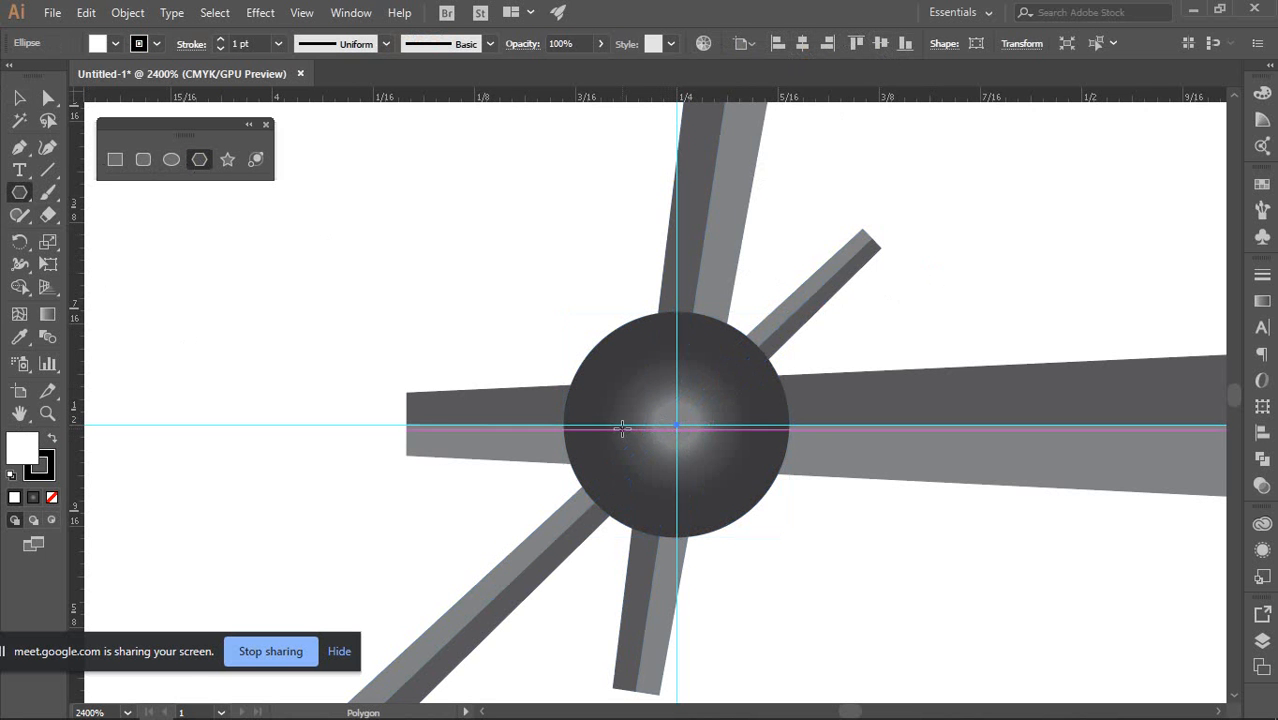
pyautogui.press('v')
pyautogui.scroll(-12, 619, 423)
pyautogui.click(755, 363)
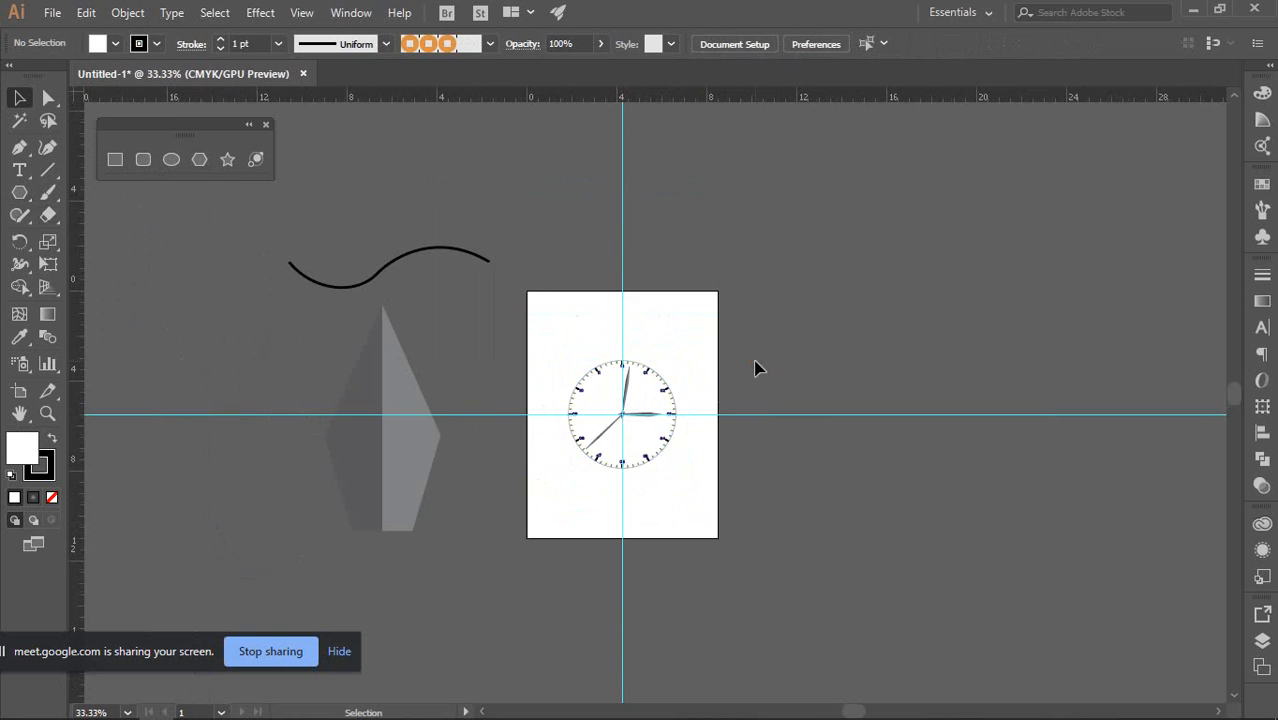
# Draw a hexagon about 0.2 in wide from the guides' crossing point, centred on the clock's cap
pyautogui.scroll(5, 625, 424)
pyautogui.scroll(10, 630, 402)
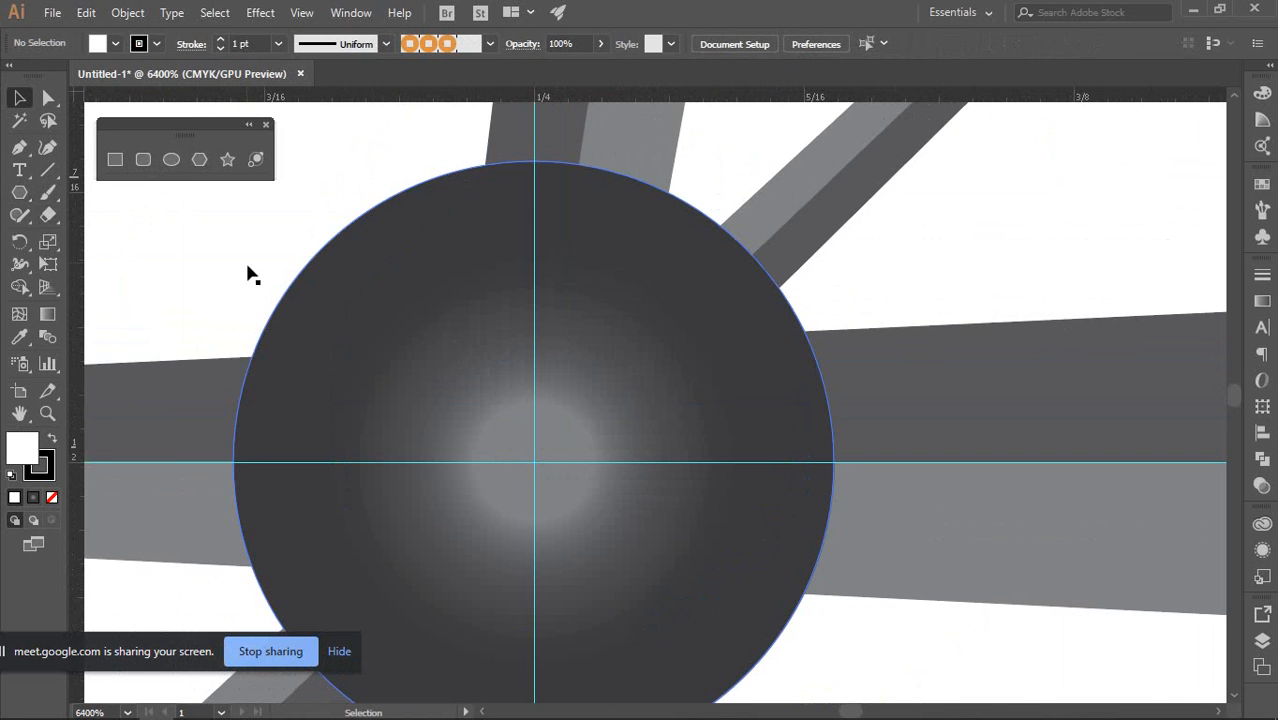
pyautogui.click(199, 159)
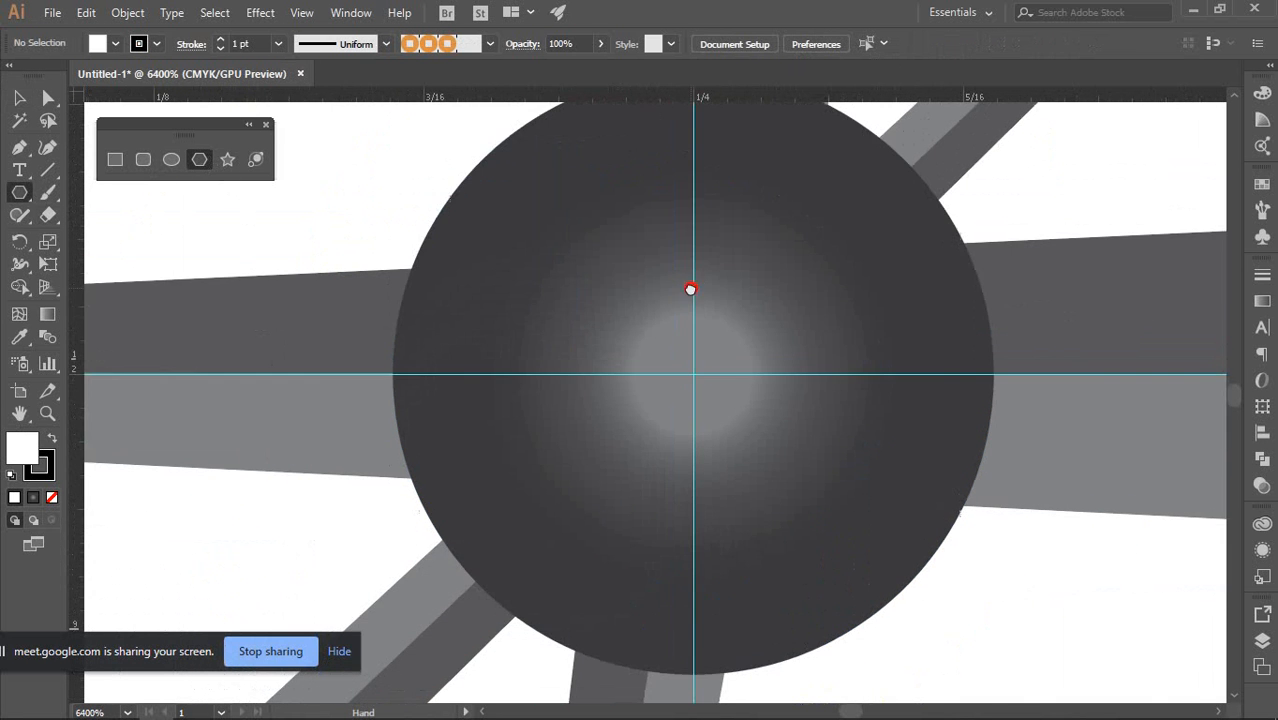
pyautogui.moveTo(527, 376); pyautogui.dragTo(693, 288)
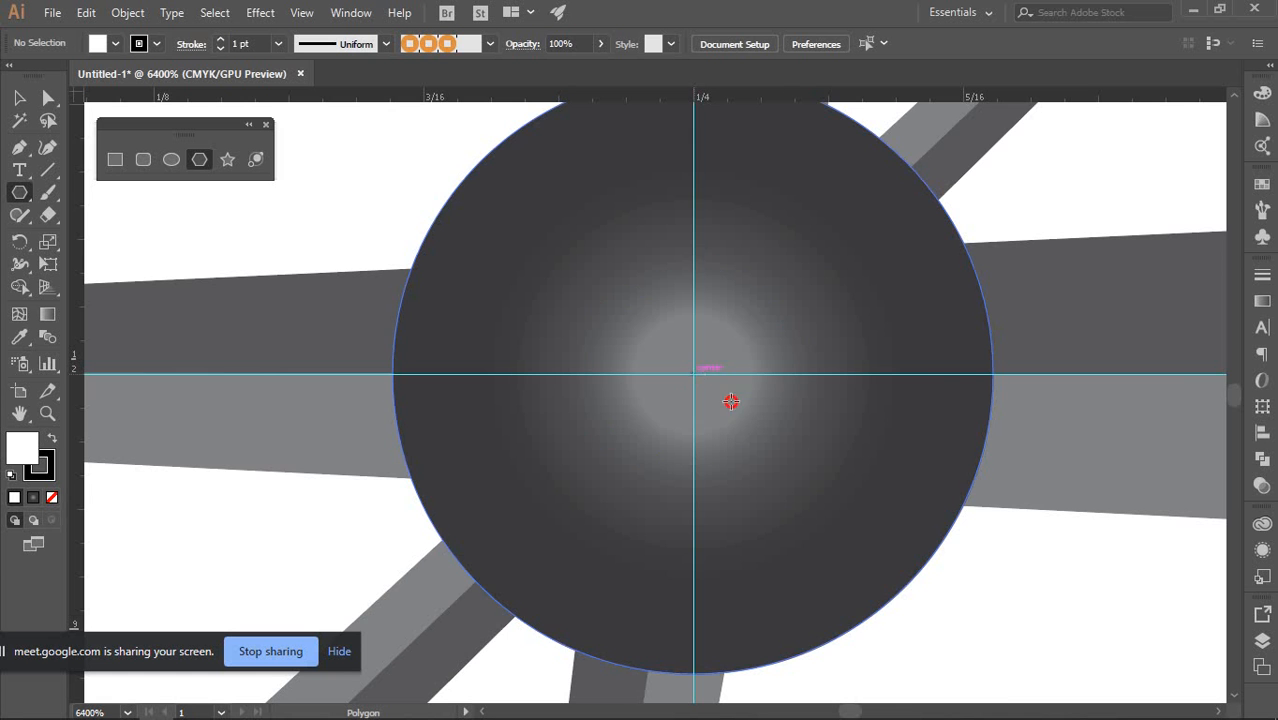
pyautogui.moveTo(731, 401); pyautogui.dragTo(1061, 580)
pyautogui.scroll(-5, 1061, 580)
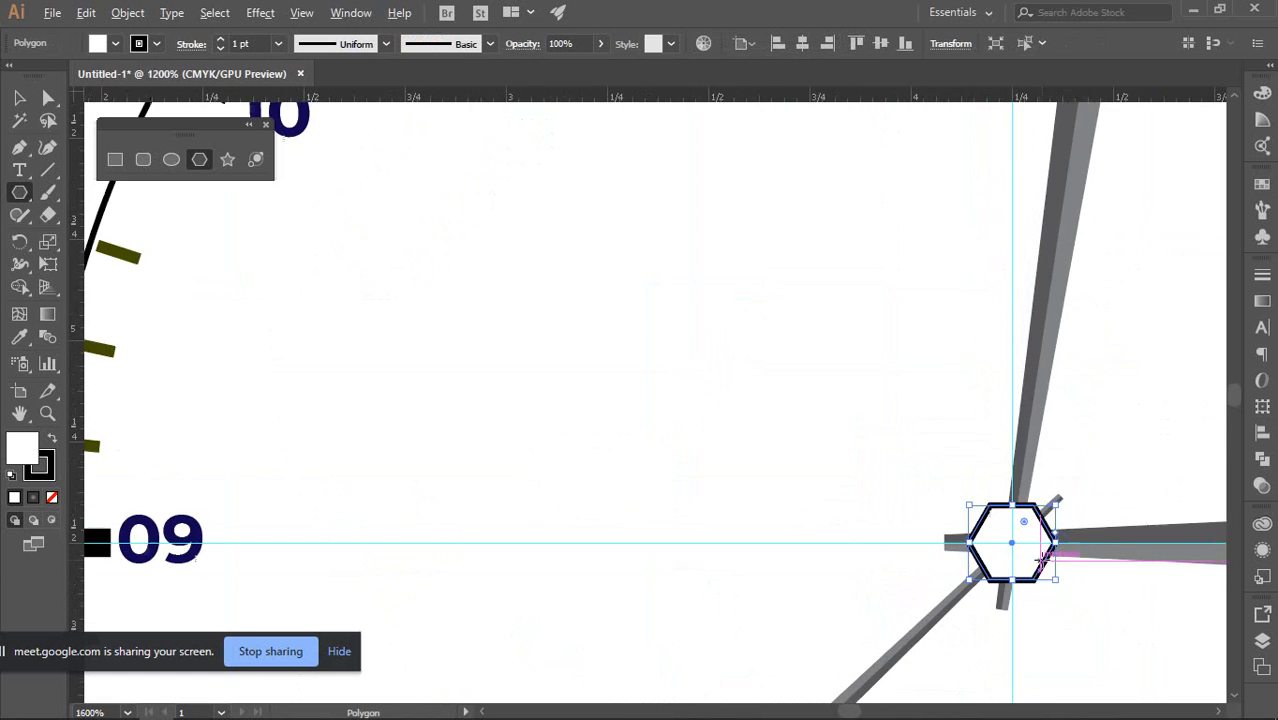
pyautogui.scroll(-5, 1043, 562)
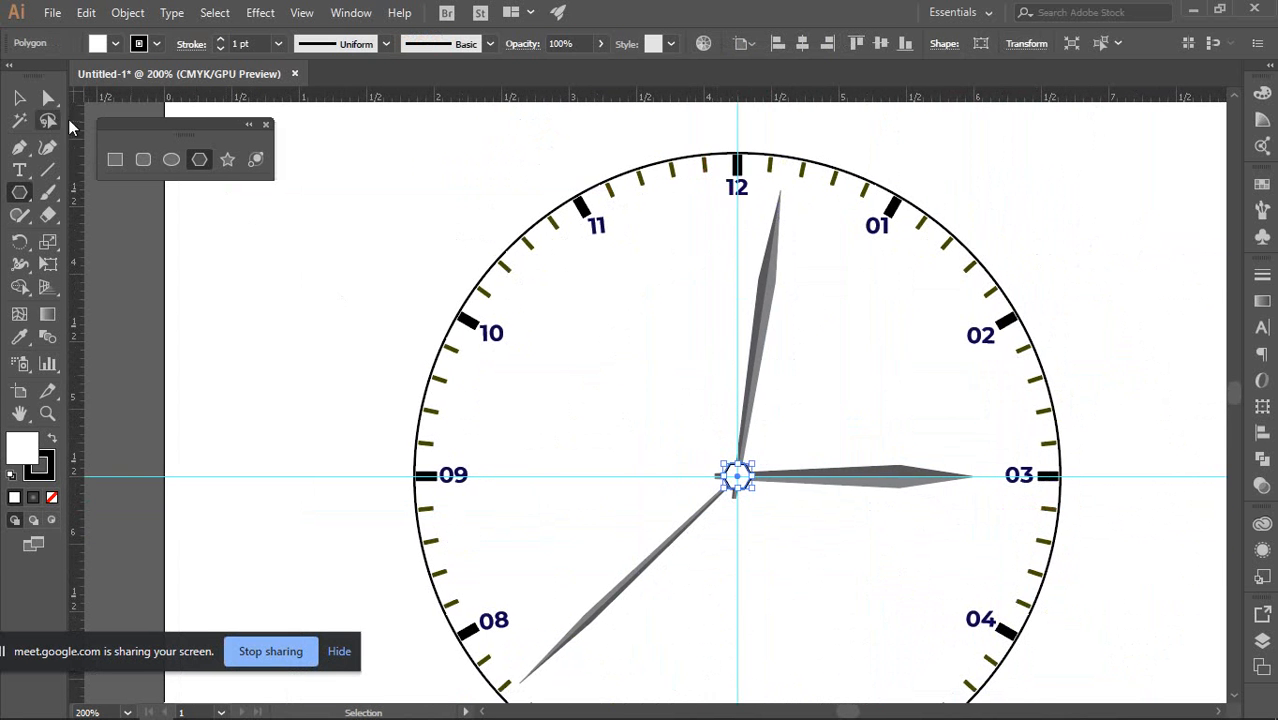
# Scale the hexagon up proportionally around its centre to about 7 in wide, so it surrounds the whole dial
pyautogui.click(19, 97)
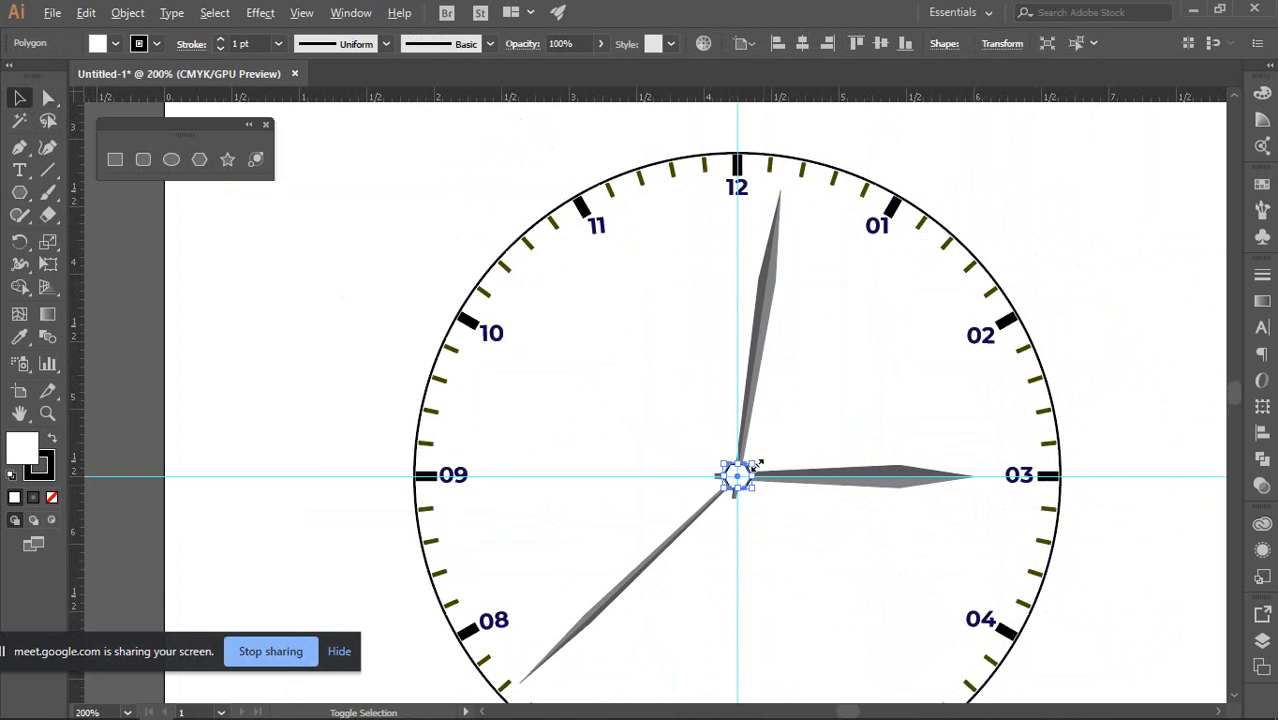
pyautogui.moveTo(757, 465); pyautogui.dragTo(944, 294)
pyautogui.scroll(-3, 847, 331)
pyautogui.moveTo(847, 331); pyautogui.dragTo(891, 189)
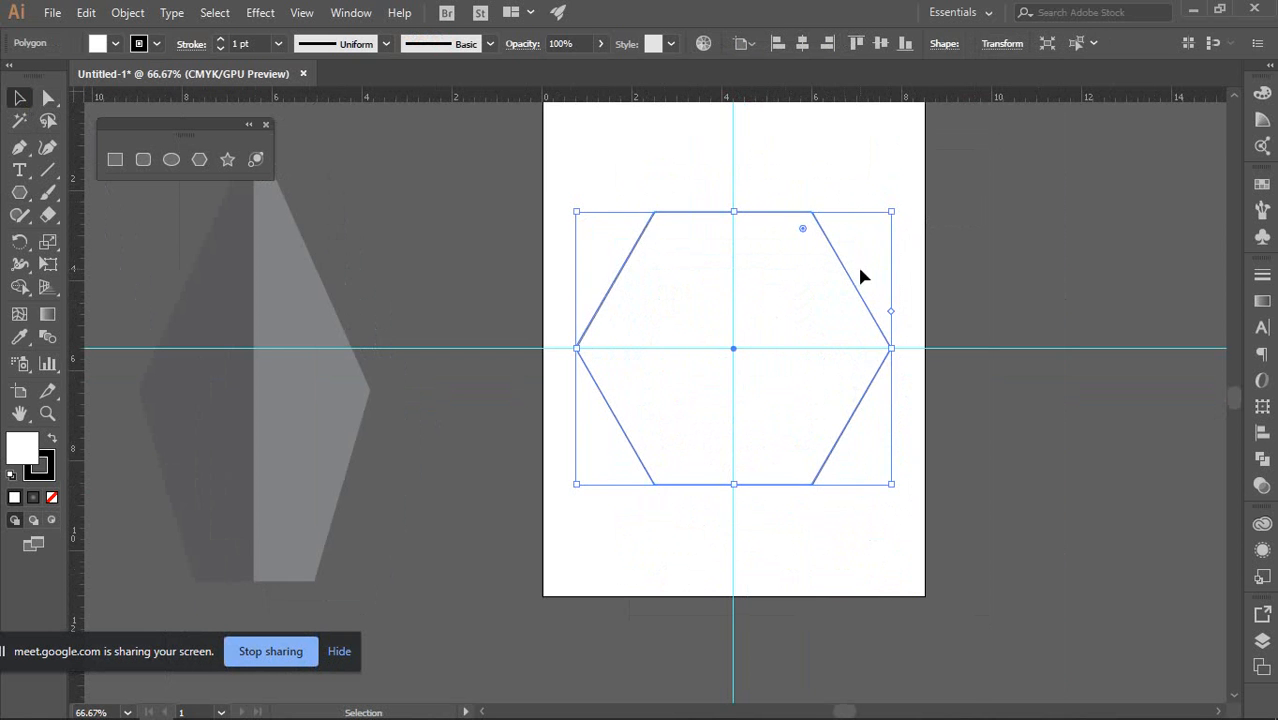
pyautogui.scroll(1, 845, 300)
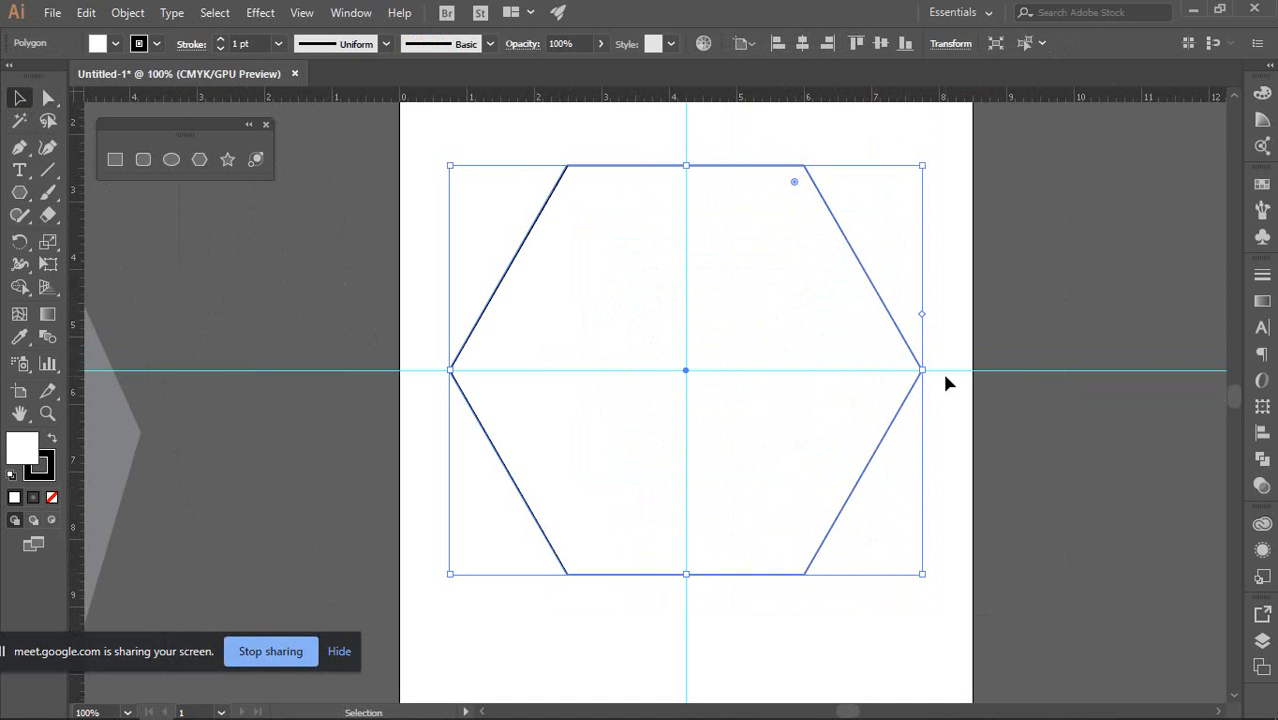
# Send the enlarged hexagon to the back of the stacking order, behind the dial and hands
pyautogui.click(1061, 266)
pyautogui.click(760, 287)
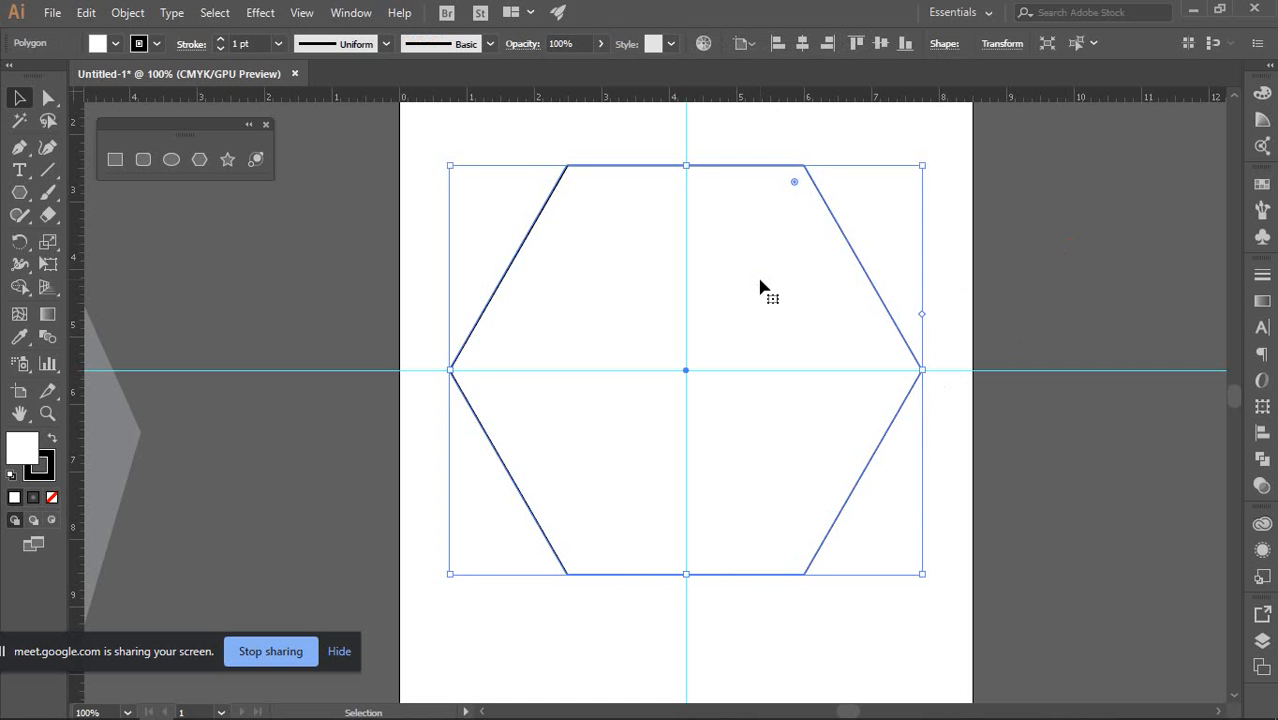
pyautogui.press('ctrl')
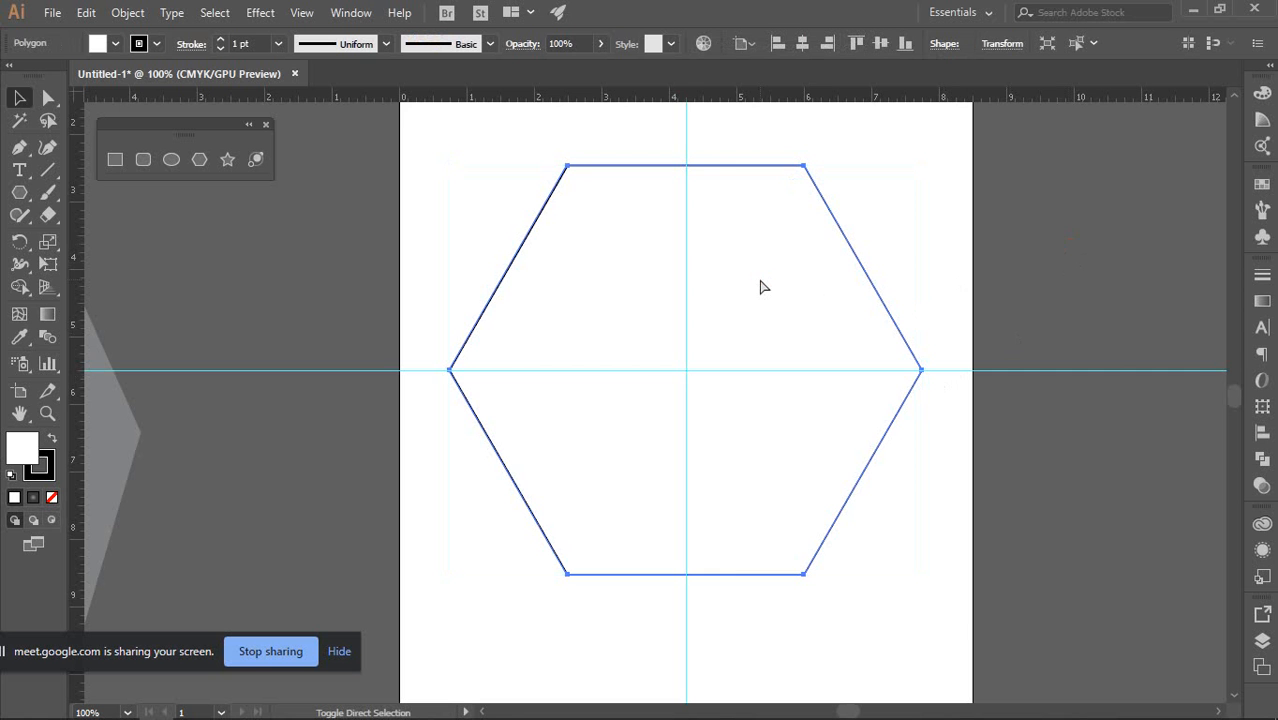
pyautogui.hotkey('ctrl', 'v')
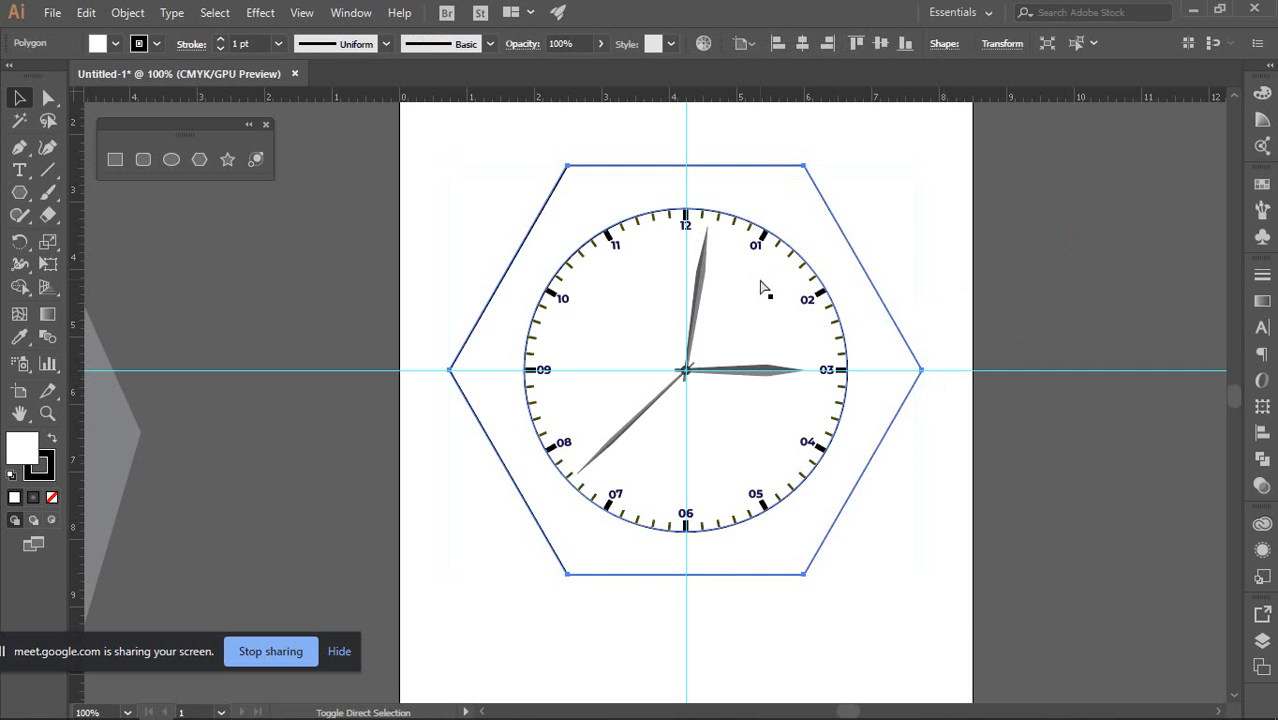
pyautogui.press('ctrl')
# Remove the stroke from the hexagon behind the clock
pyautogui.click(1016, 240)
pyautogui.click(883, 365)
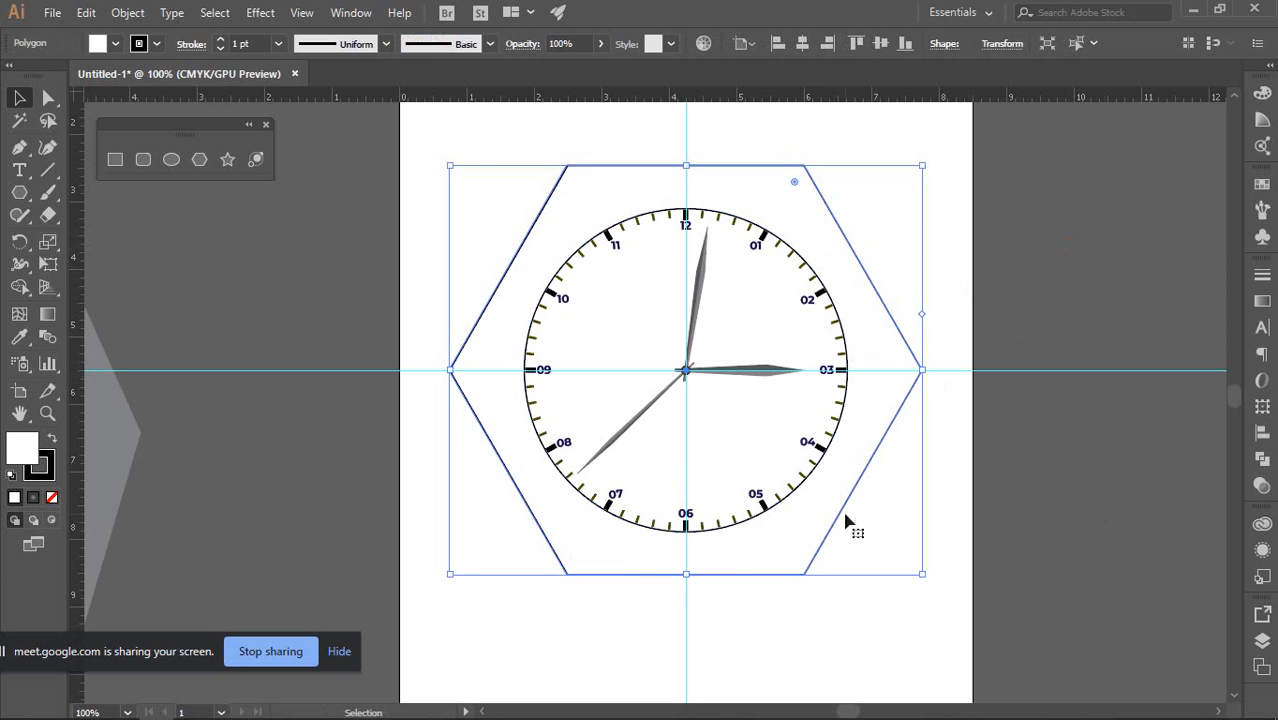
pyautogui.click(1013, 434)
pyautogui.click(877, 309)
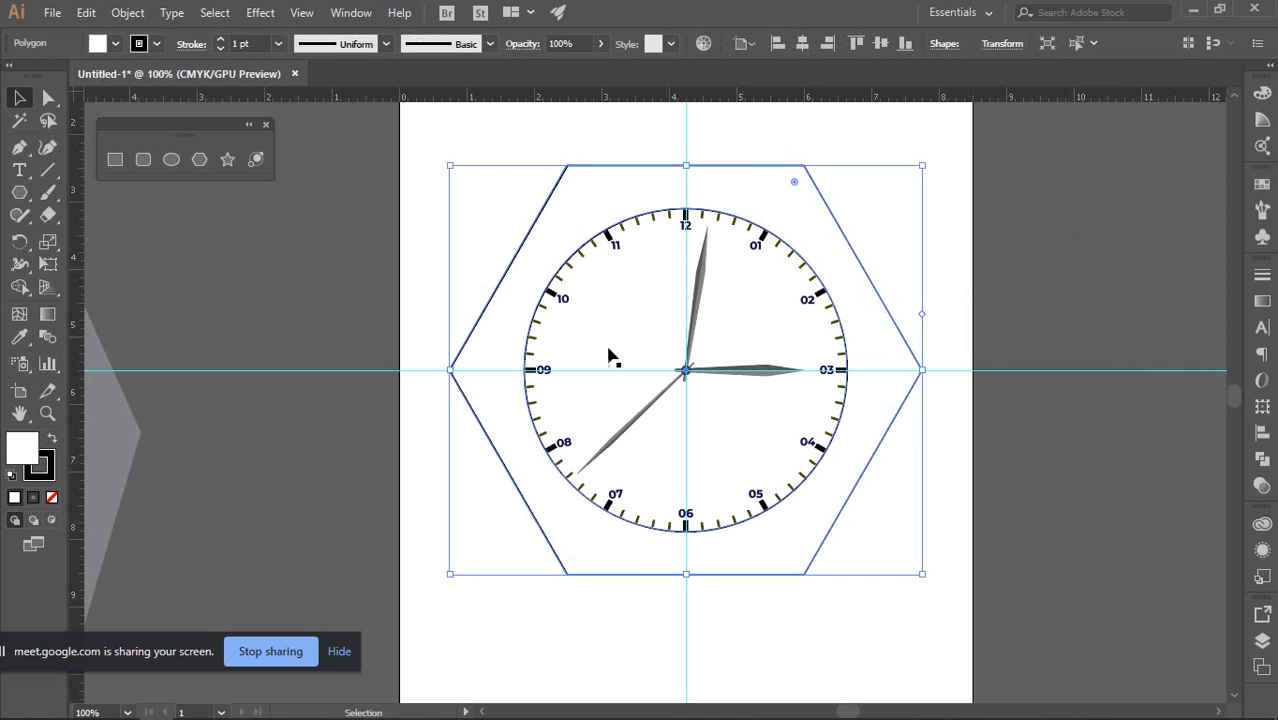
pyautogui.click(43, 472)
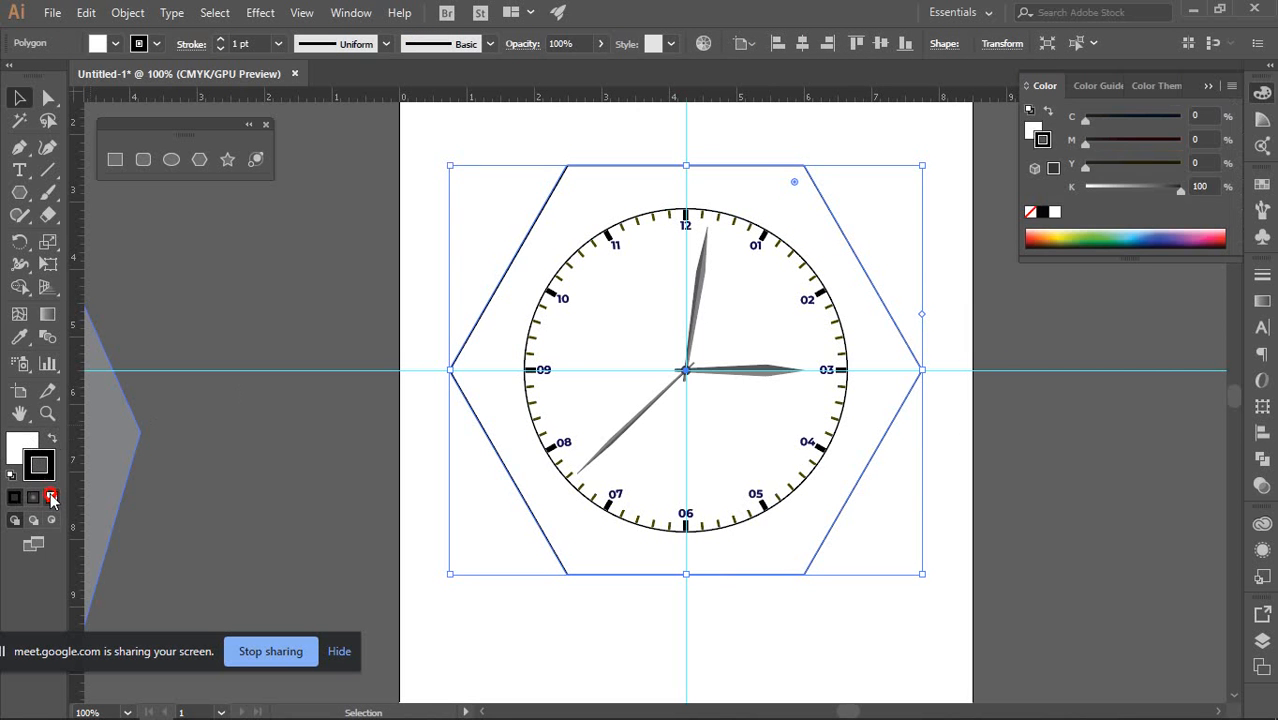
pyautogui.click(51, 496)
# Fill the hexagon with the White, Black linear gradient and deselect it
pyautogui.click(21, 449)
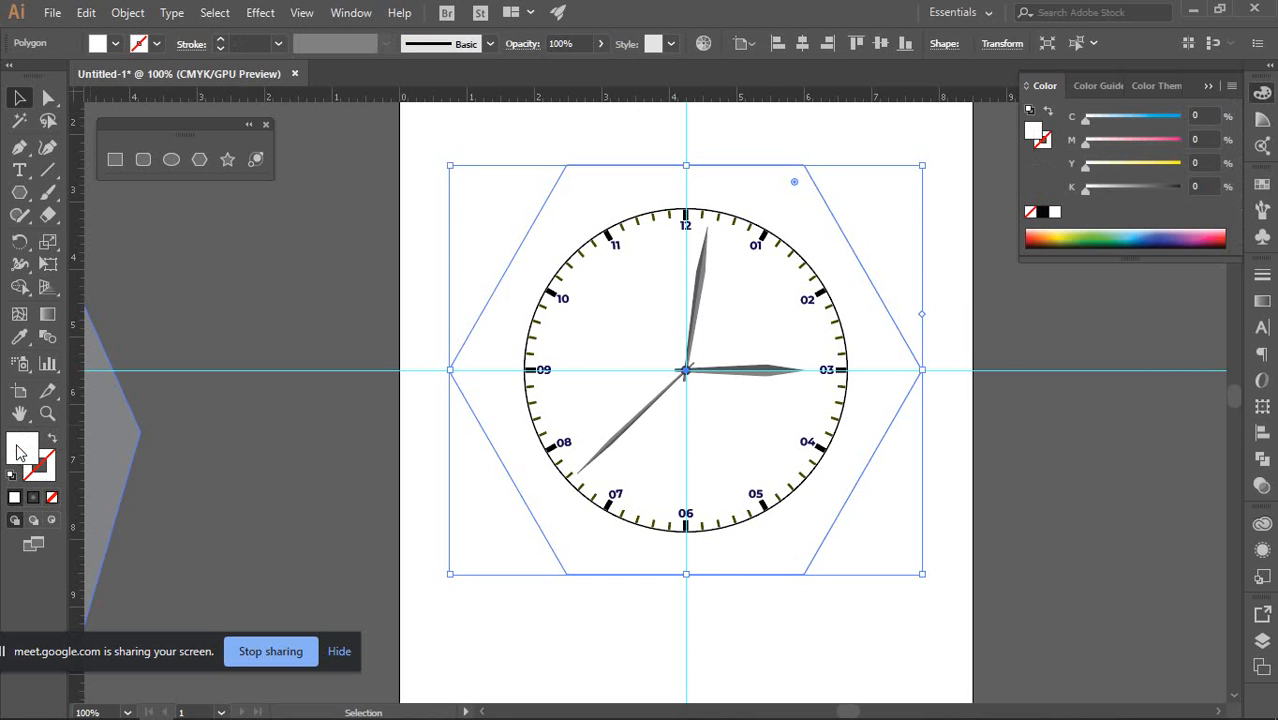
pyautogui.click(1260, 301)
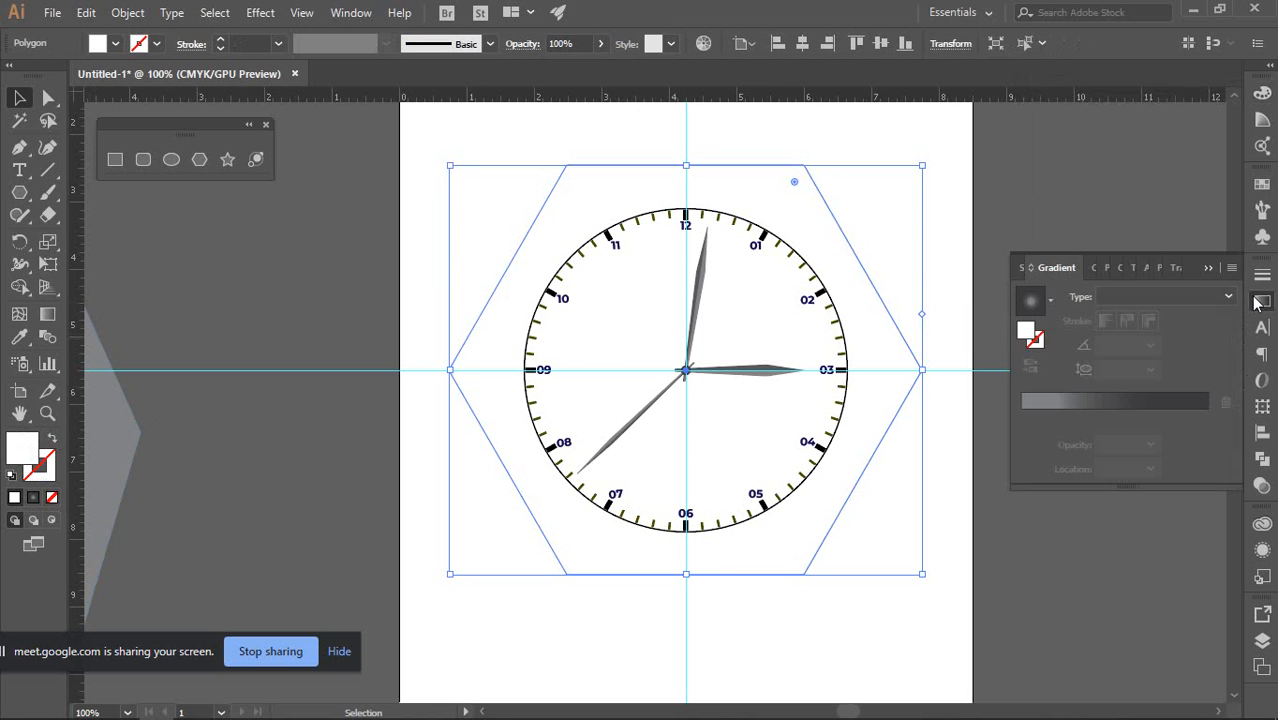
pyautogui.click(1051, 302)
pyautogui.scroll(1, 958, 359)
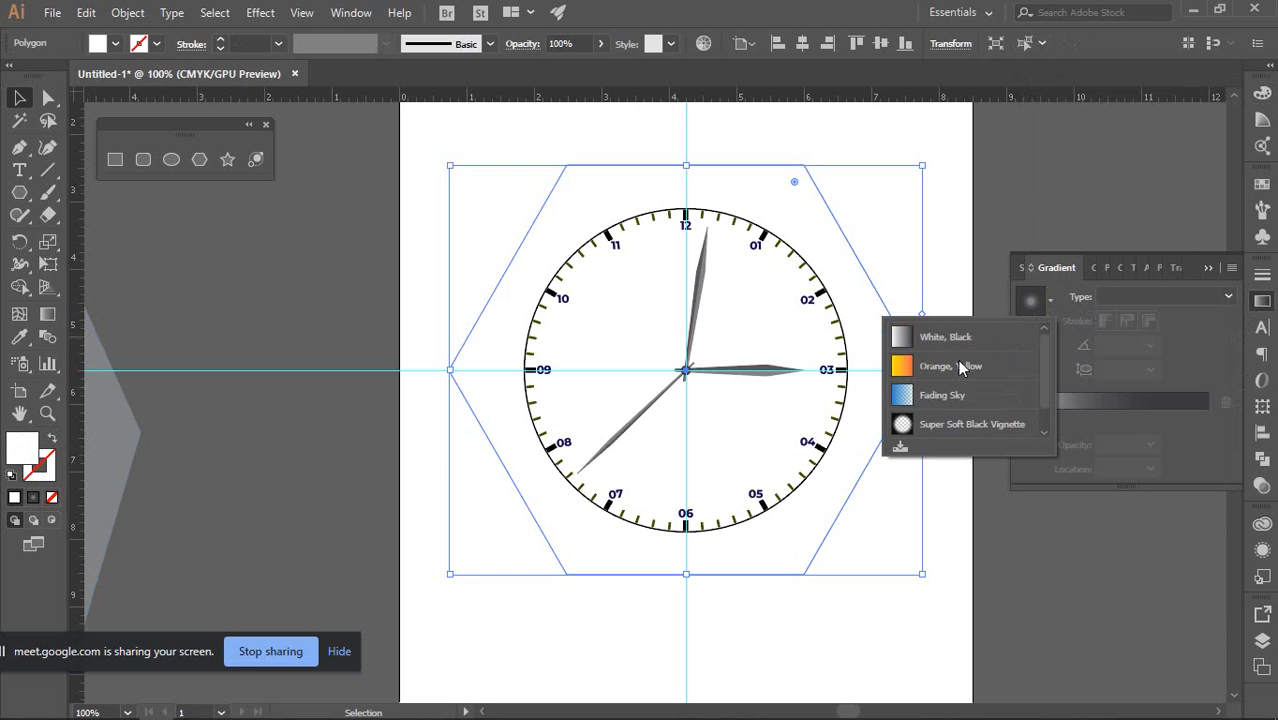
pyautogui.click(945, 337)
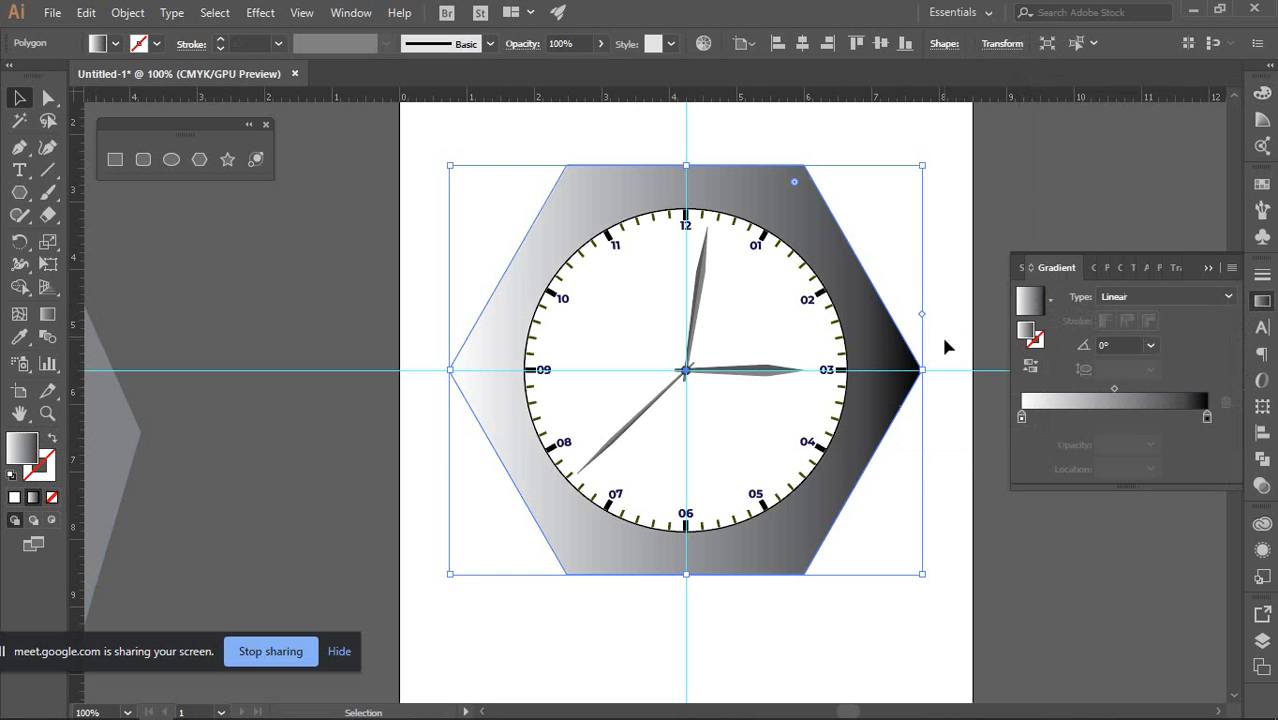
pyautogui.click(1262, 301)
pyautogui.click(1100, 316)
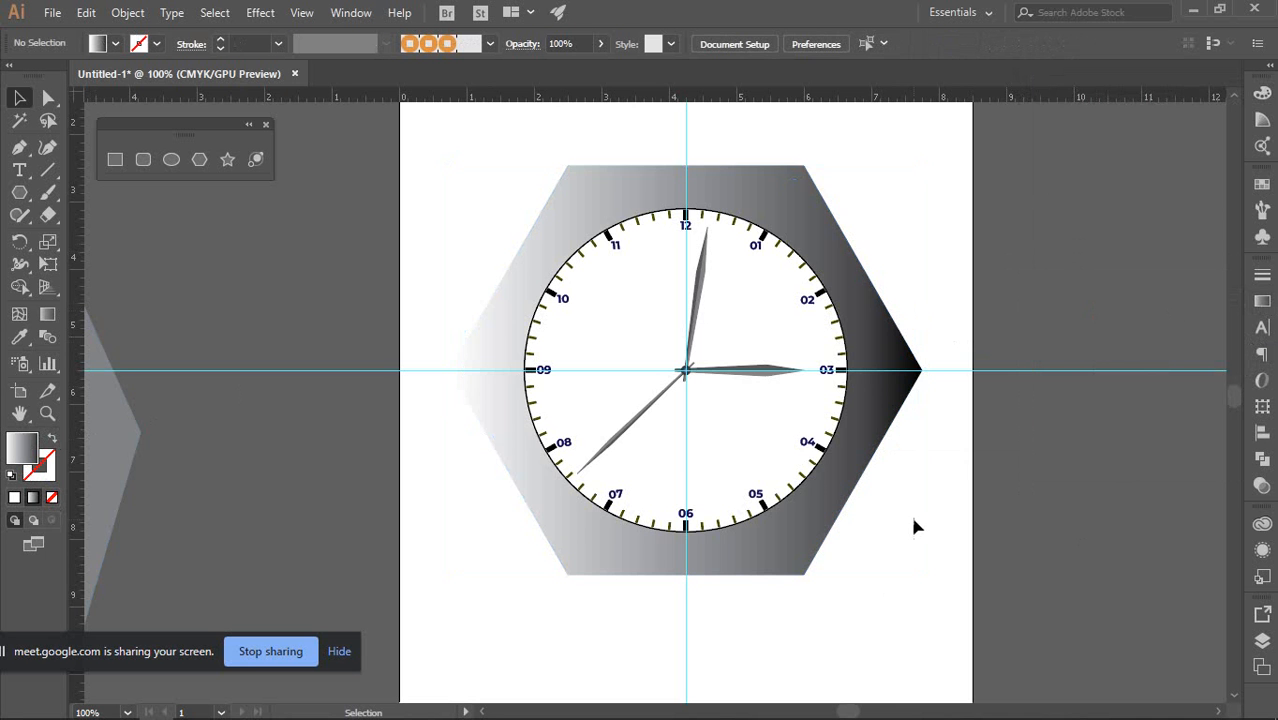
# Set the stroke weight of the dial's outer circle to 5 pt and deselect the circle
pyautogui.scroll(-2, 912, 520)
pyautogui.moveTo(1003, 456); pyautogui.dragTo(932, 487)
pyautogui.scroll(2, 645, 406)
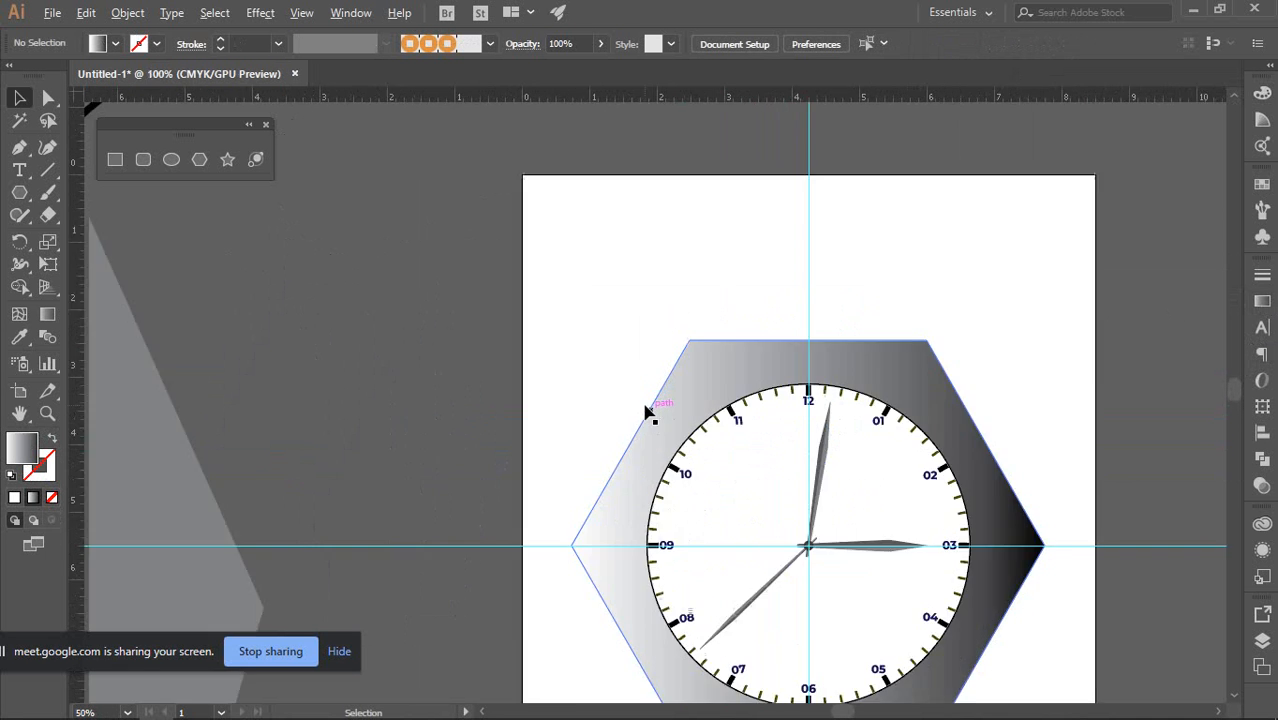
pyautogui.scroll(2, 645, 406)
pyautogui.moveTo(787, 337); pyautogui.dragTo(645, 225)
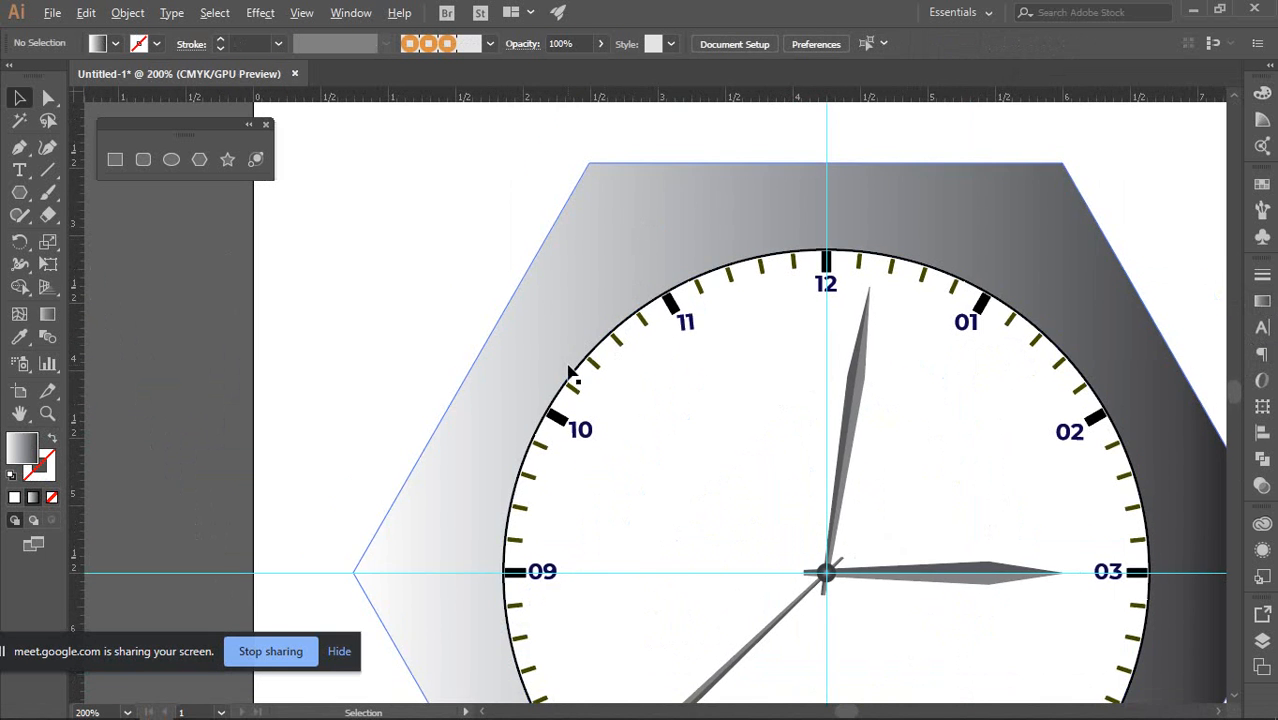
pyautogui.scroll(1, 570, 373)
pyautogui.click(582, 374)
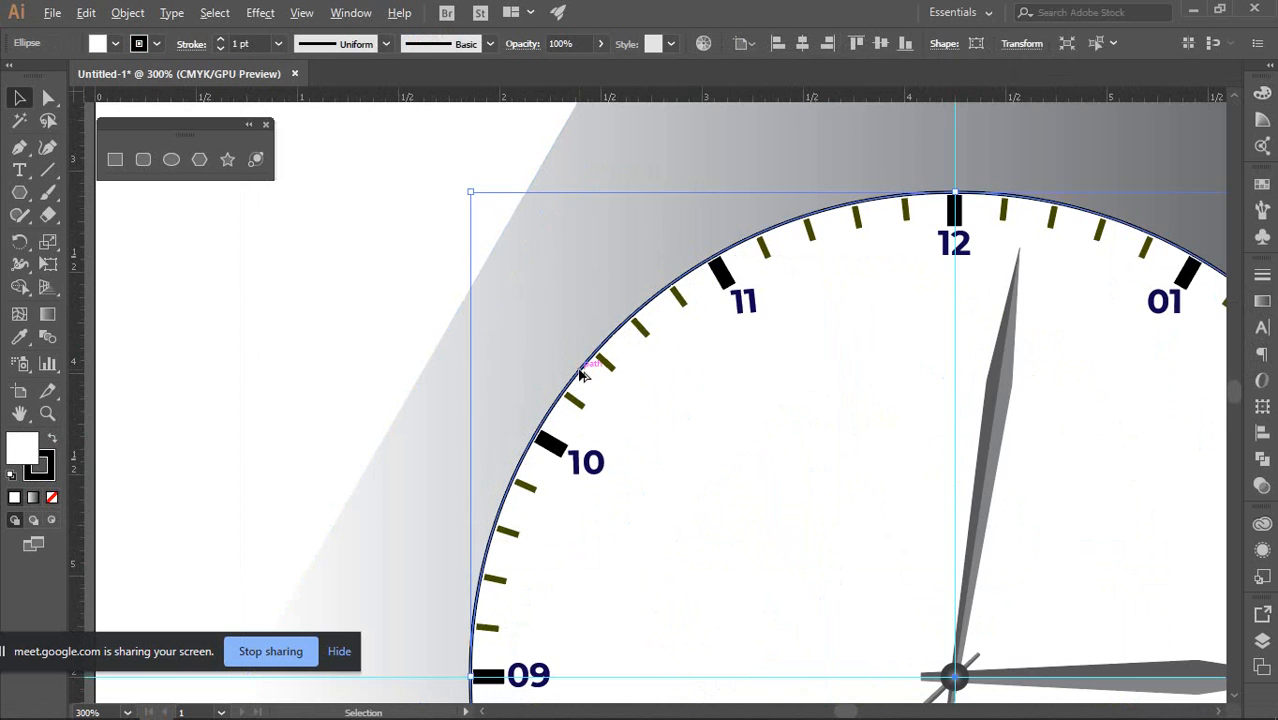
pyautogui.scroll(3, 582, 374)
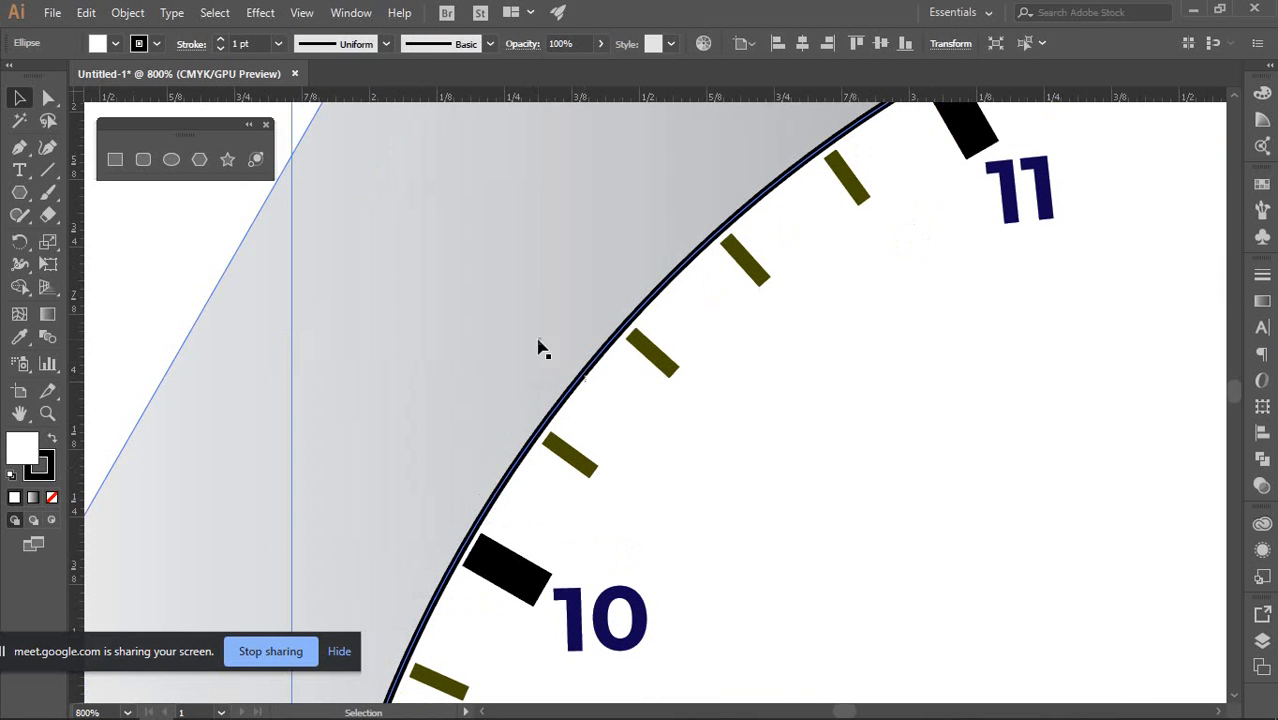
pyautogui.click(221, 43)
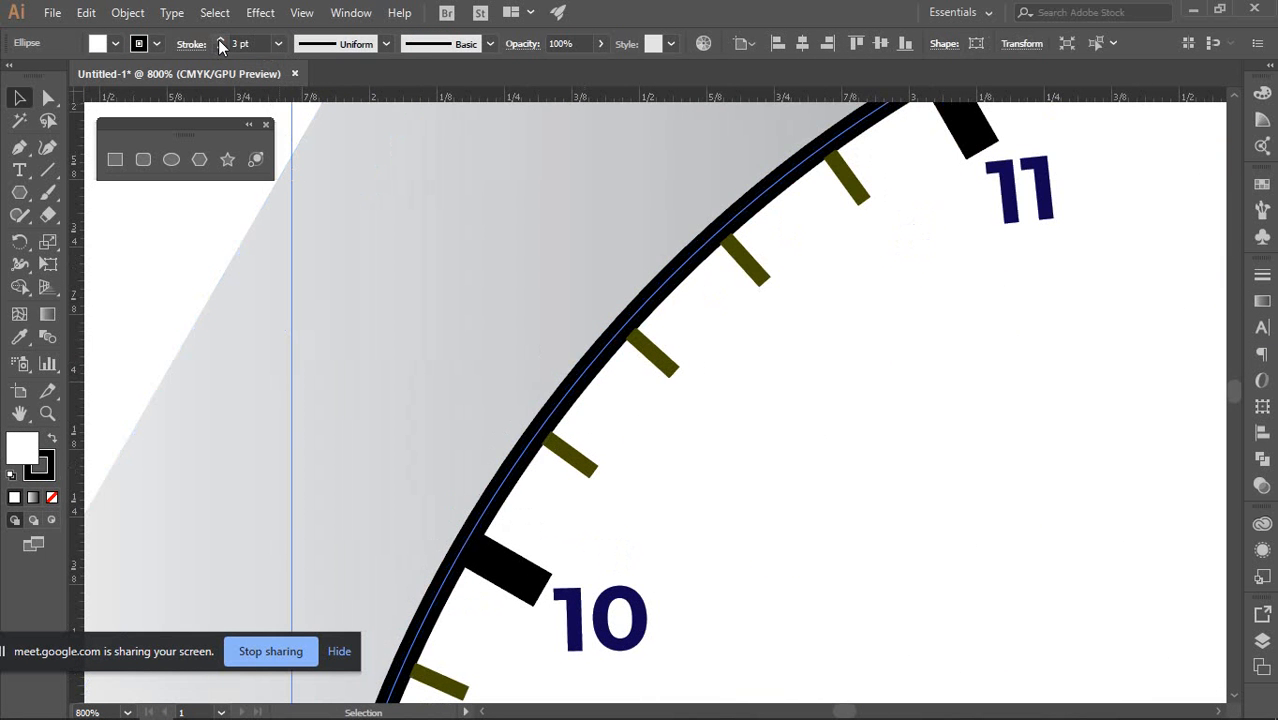
pyautogui.scroll(-3, 390, 225)
pyautogui.scroll(3, 408, 378)
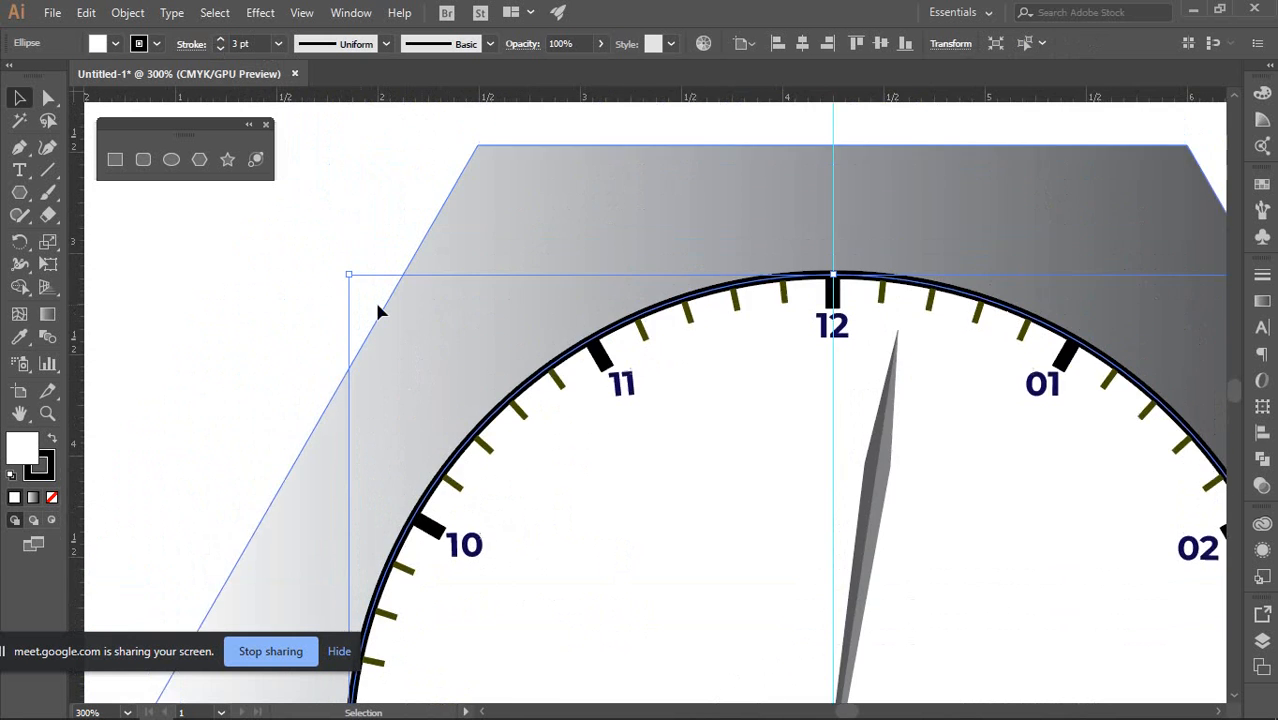
pyautogui.scroll(2, 371, 295)
pyautogui.moveTo(331, 257); pyautogui.dragTo(322, 246)
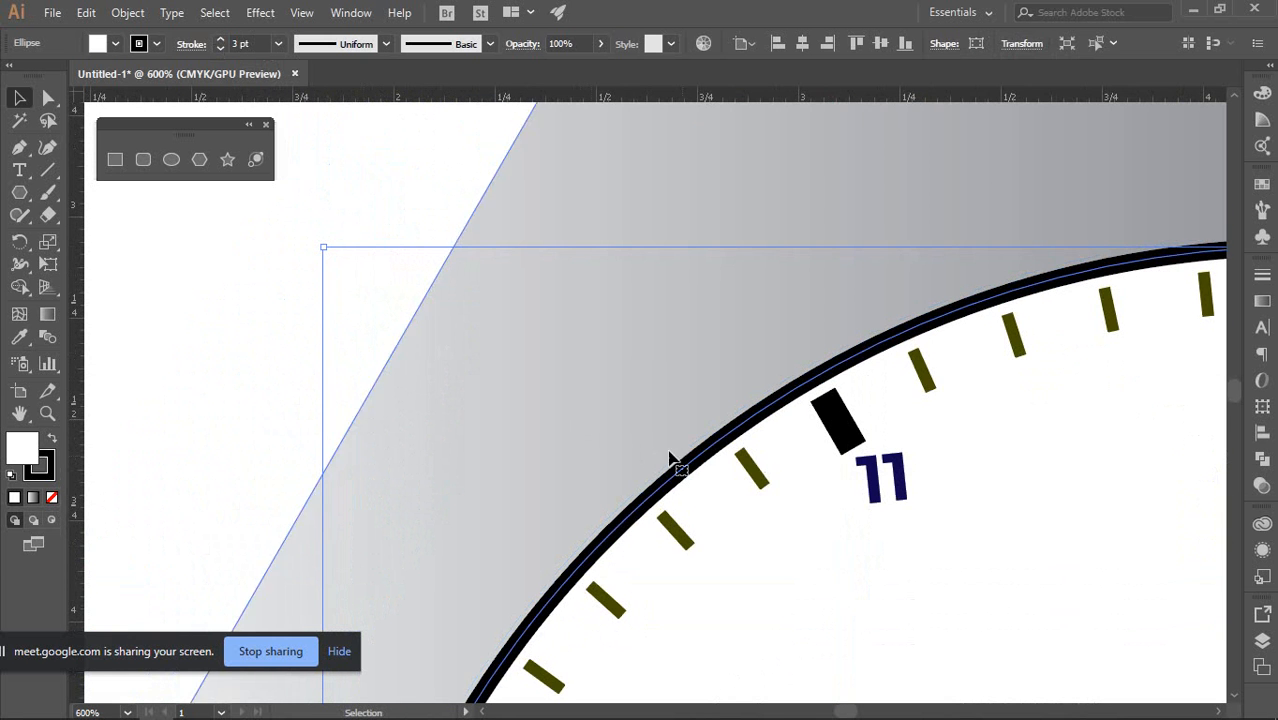
pyautogui.click(221, 44)
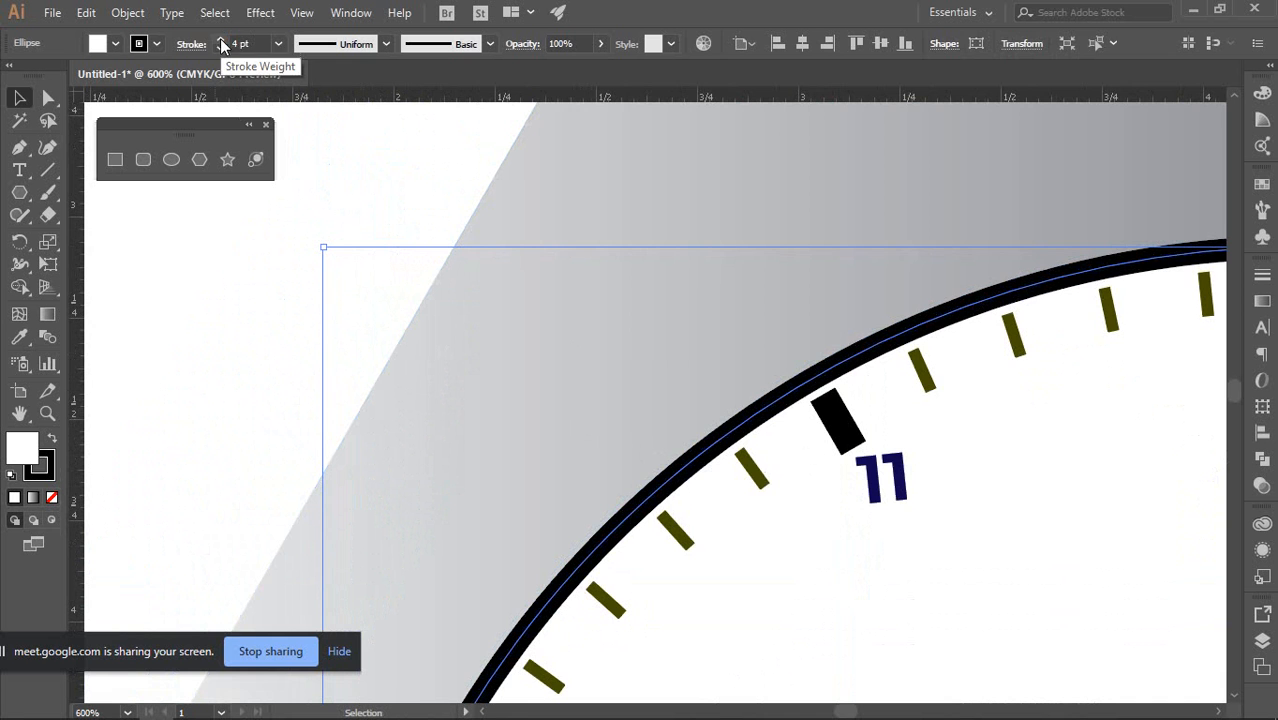
pyautogui.click(220, 39)
pyautogui.click(213, 353)
pyautogui.scroll(-7, 213, 352)
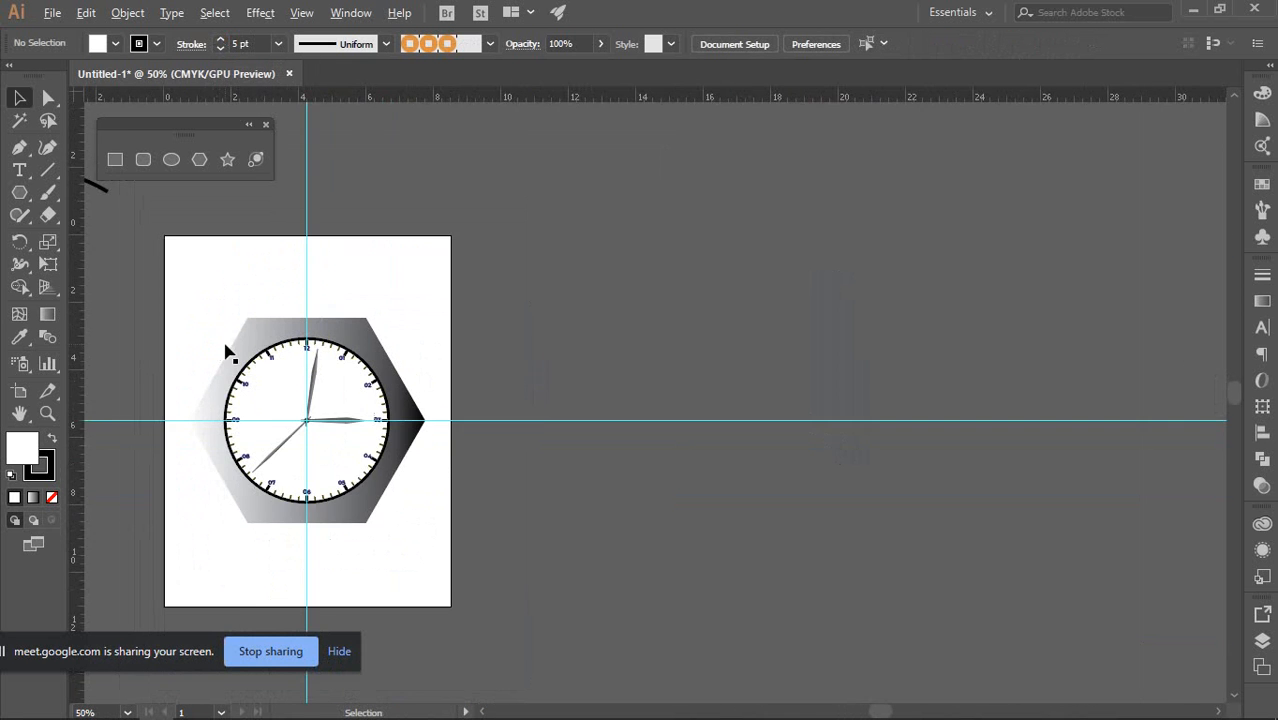
# Select the dial's outer circle and open the Inner Glow effect settings for it
pyautogui.moveTo(711, 385); pyautogui.dragTo(825, 373)
pyautogui.moveTo(707, 348); pyautogui.dragTo(887, 325)
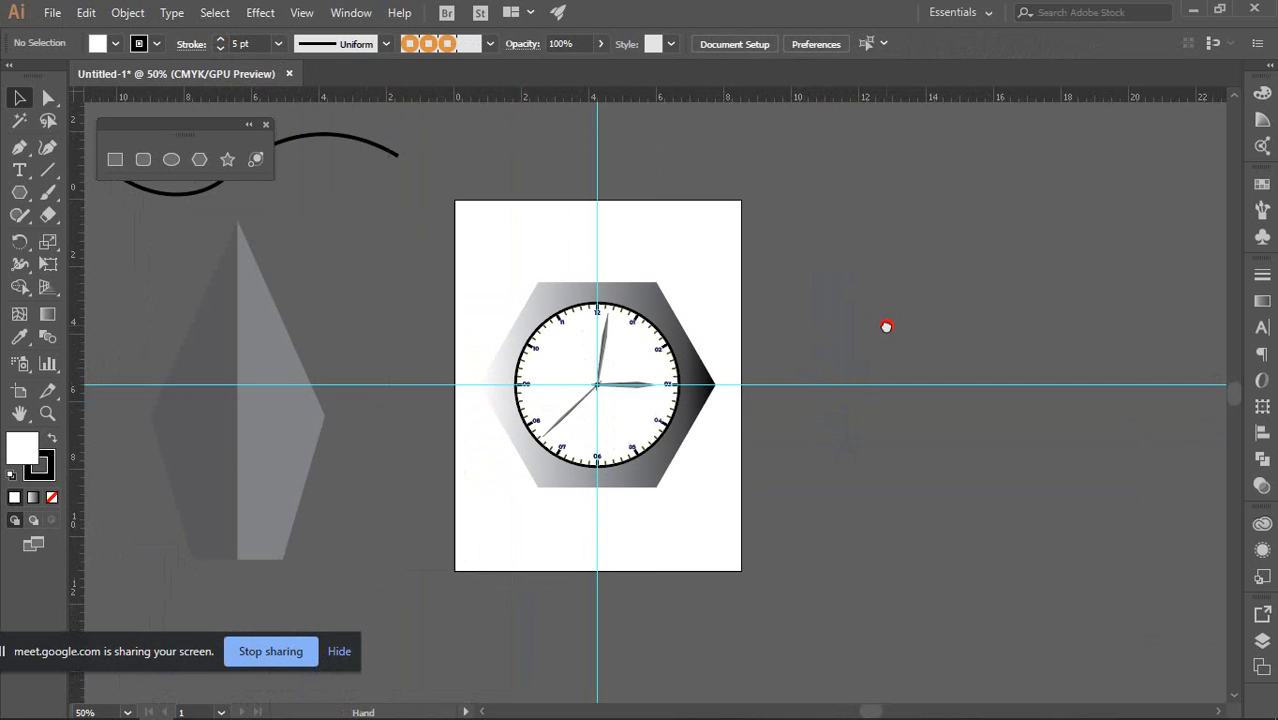
pyautogui.scroll(5, 560, 358)
pyautogui.click(522, 357)
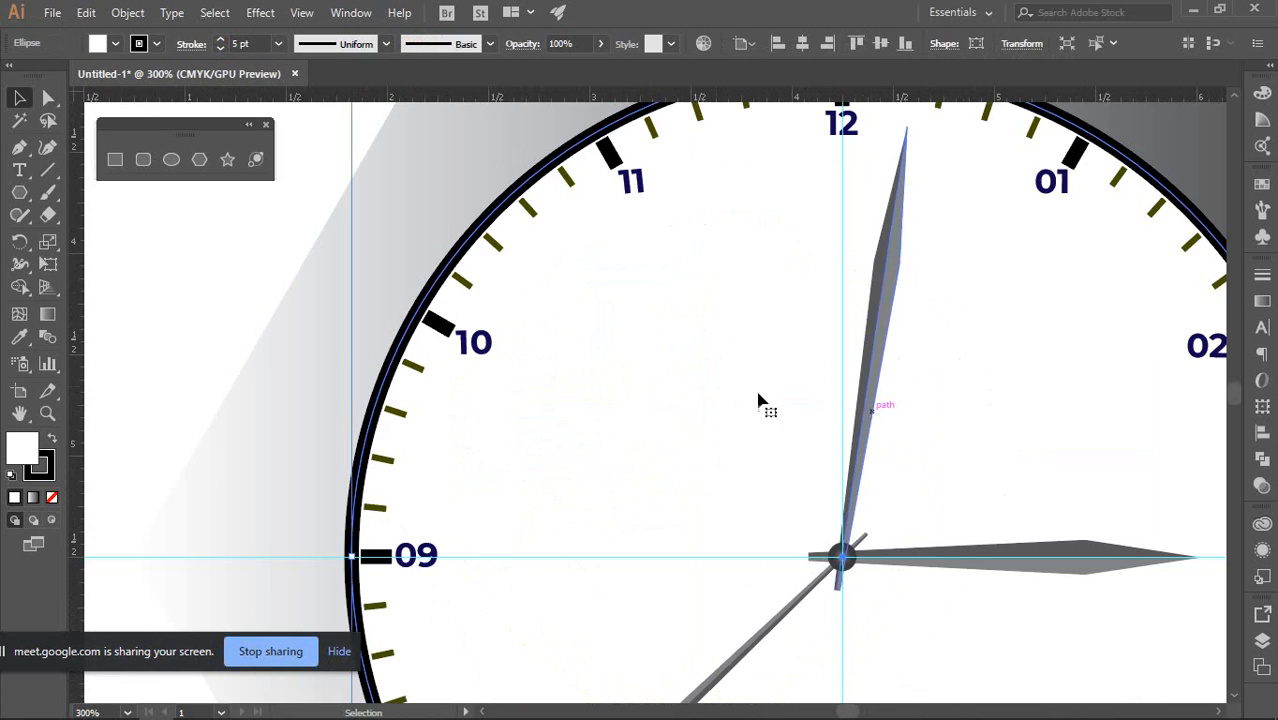
pyautogui.scroll(-2, 522, 342)
pyautogui.scroll(1, 610, 296)
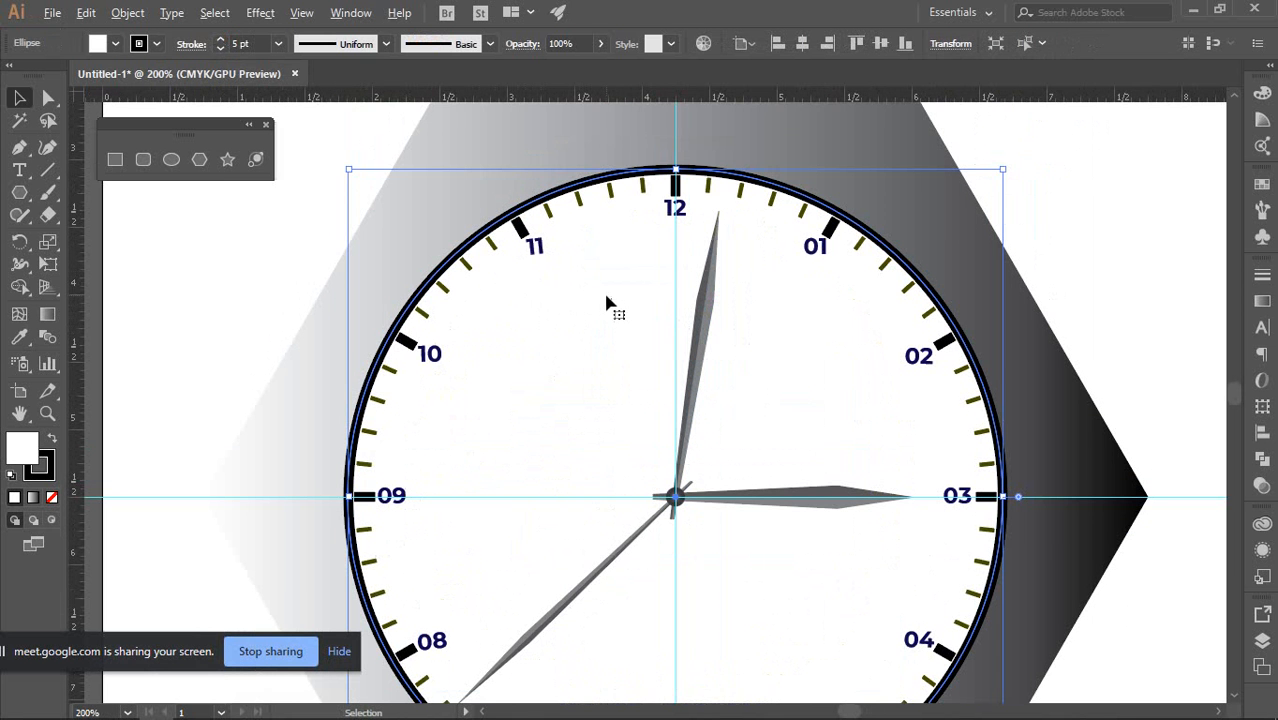
pyautogui.click(260, 12)
pyautogui.moveTo(445, 226)
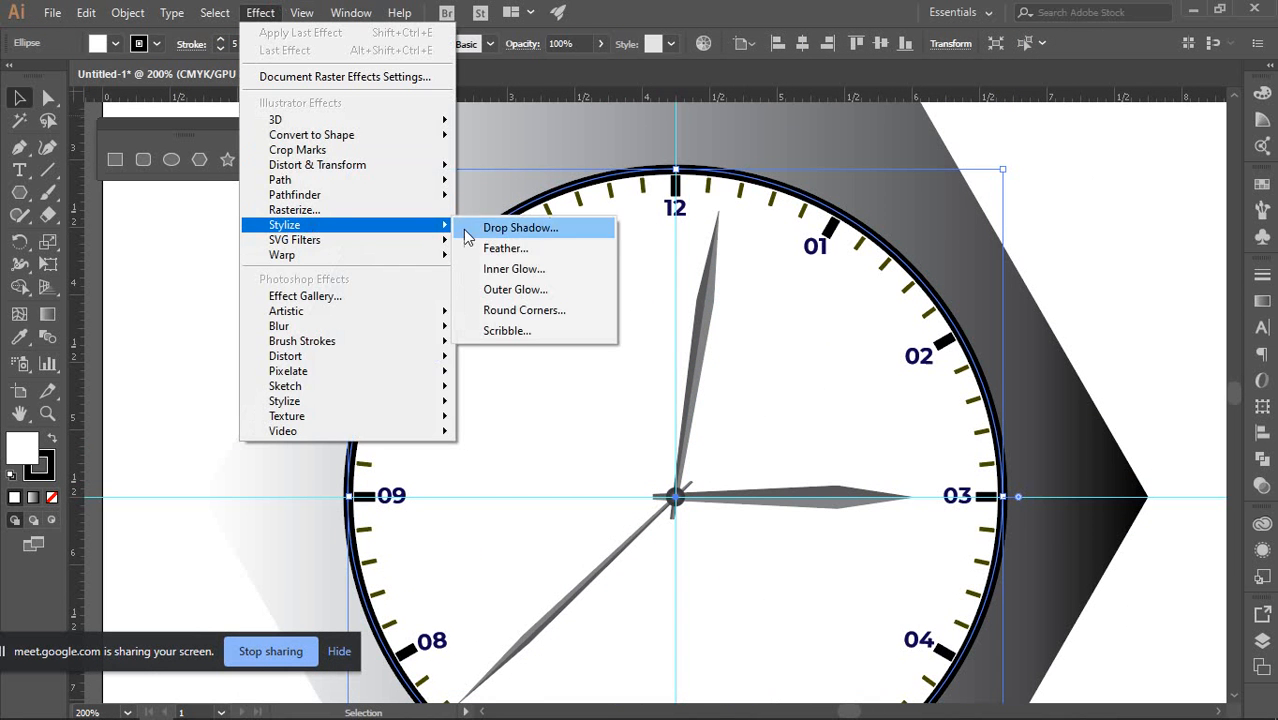
pyautogui.click(512, 276)
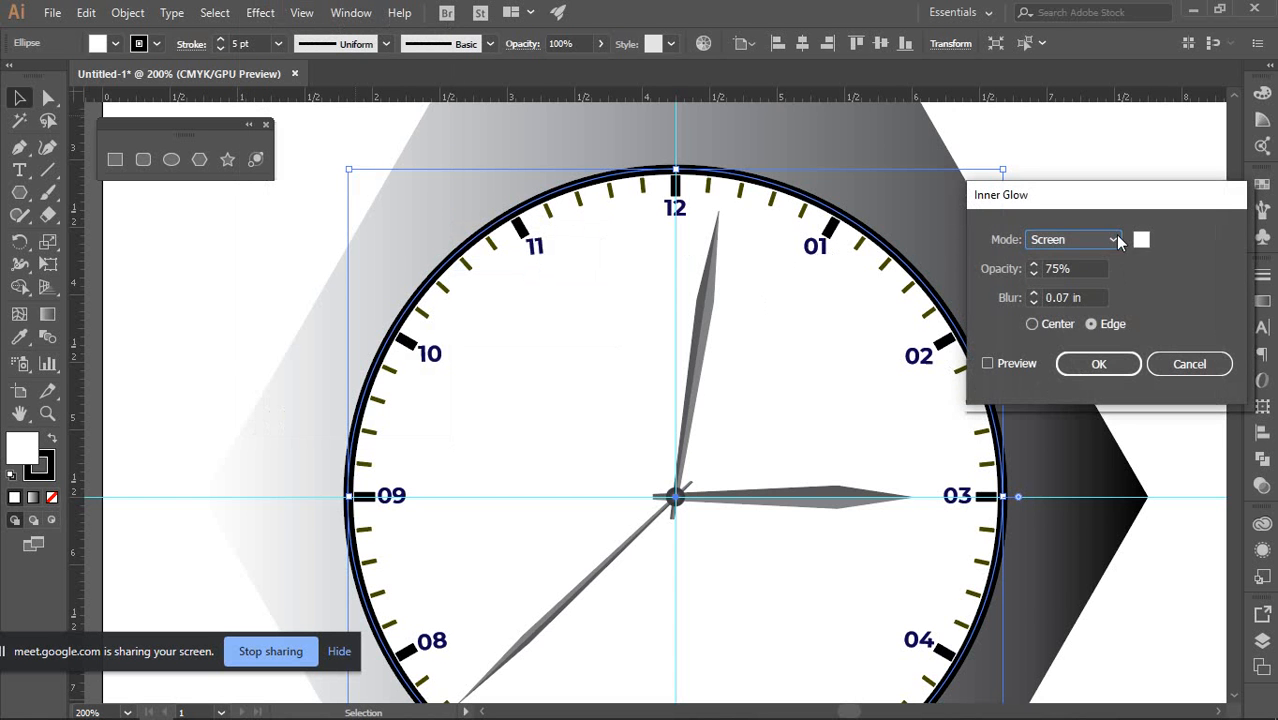
# Set the inner glow's blending mode to Normal and its colour to black (000000)
pyautogui.click(1118, 242)
pyautogui.click(1100, 258)
pyautogui.click(1143, 242)
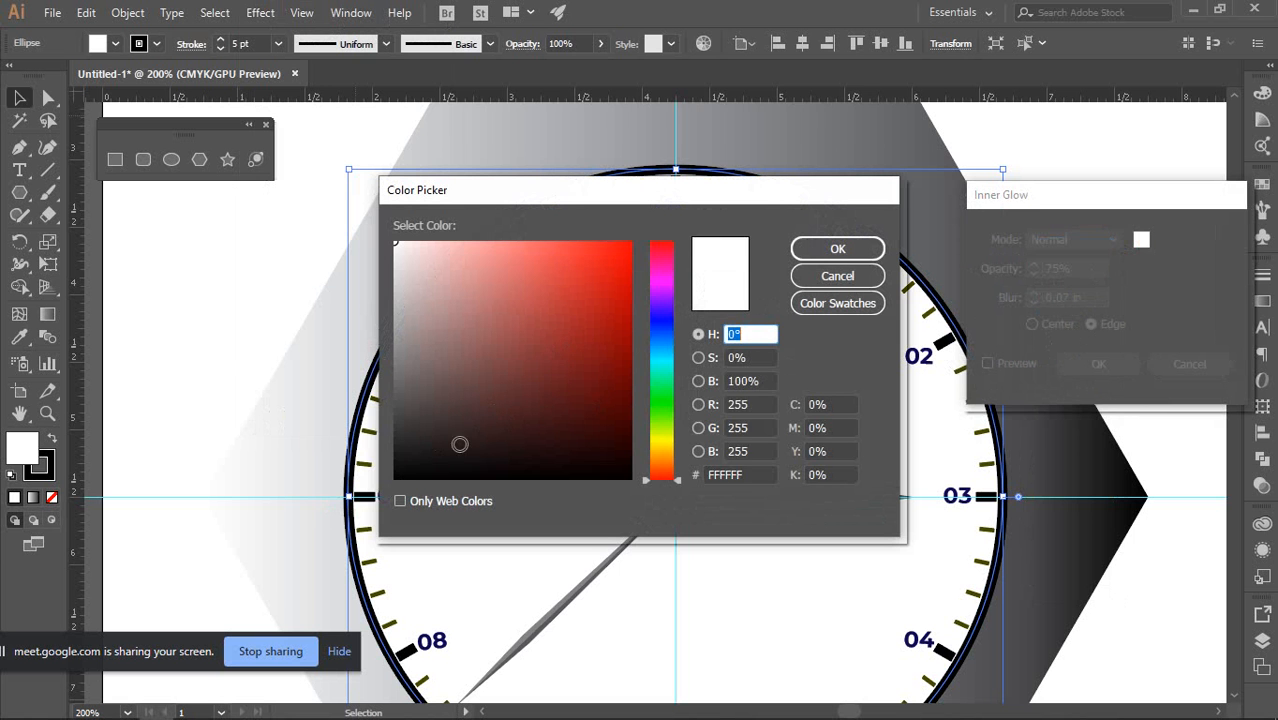
pyautogui.click(396, 478)
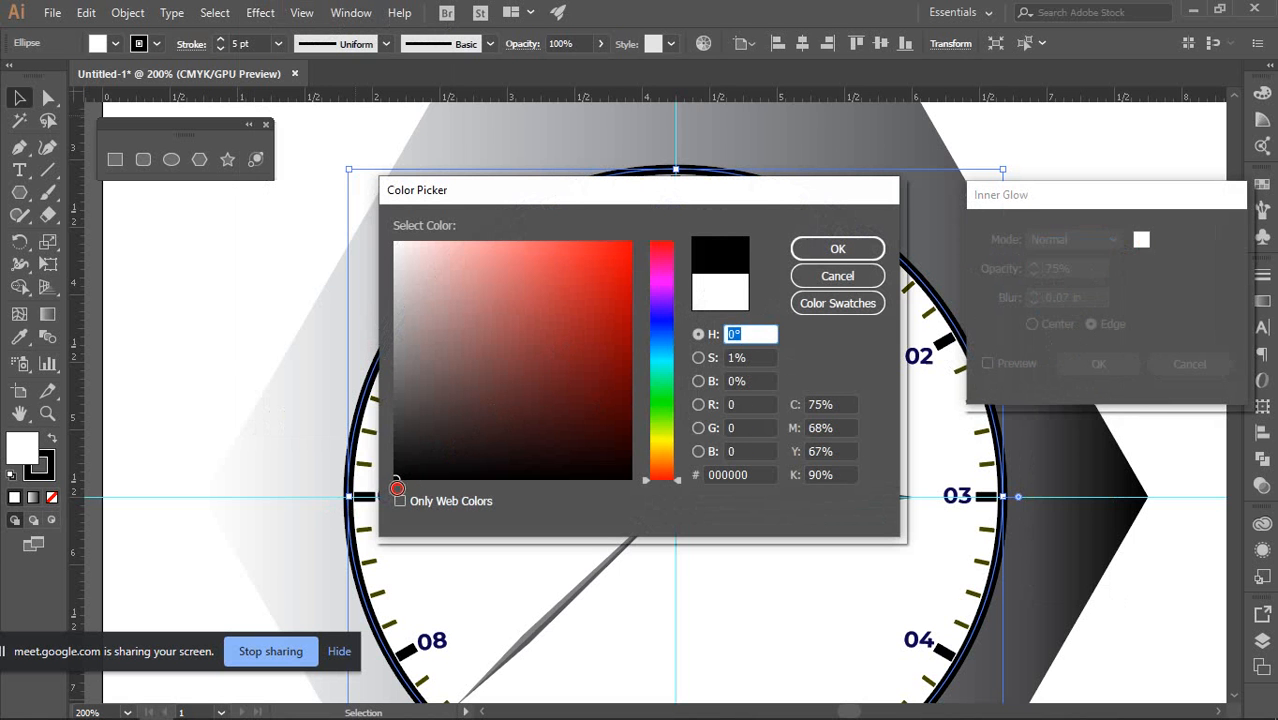
pyautogui.click(829, 252)
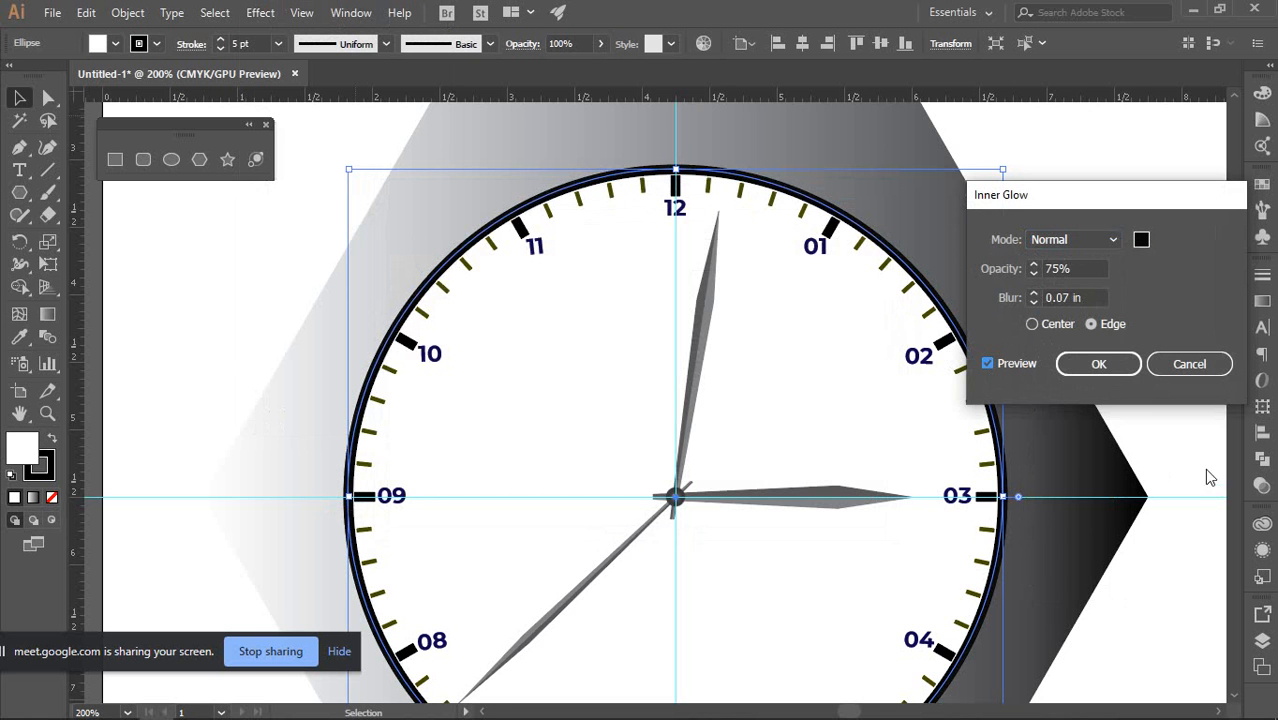
# Preview the inner glow on the dial, try several blur amounts and set the blur to 0.2 in
pyautogui.click(1032, 304)
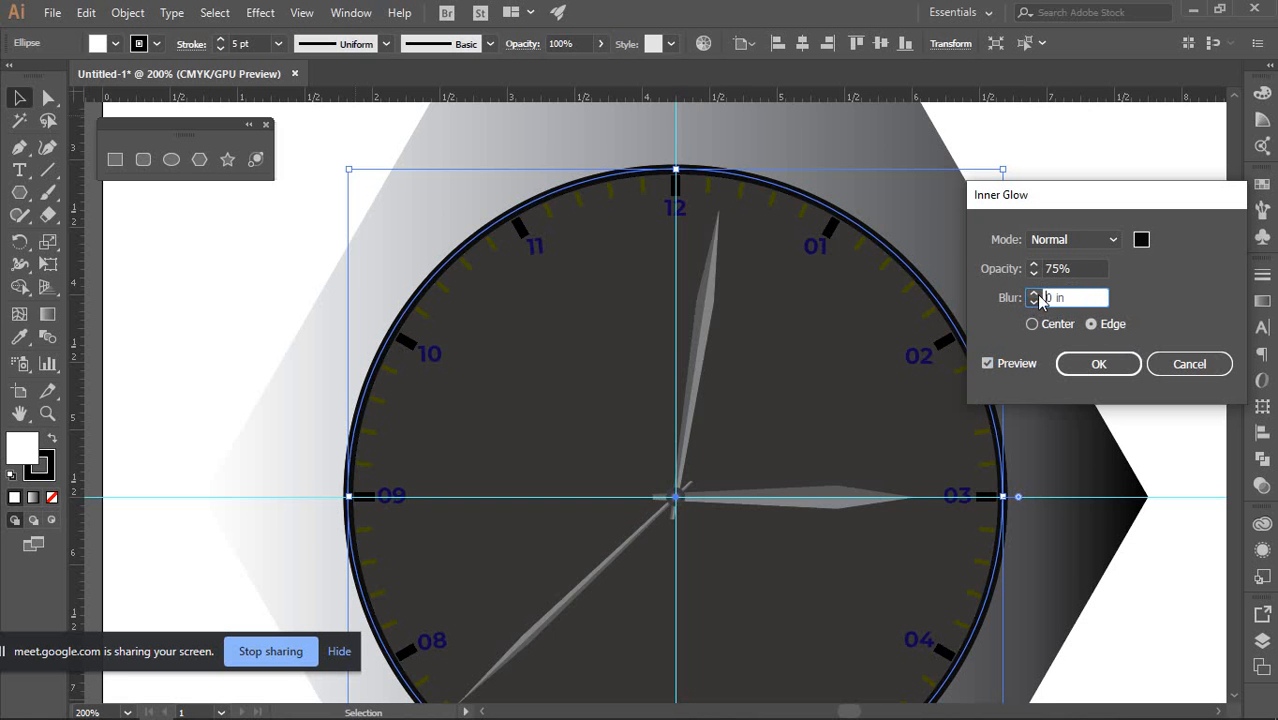
pyautogui.click(1035, 293)
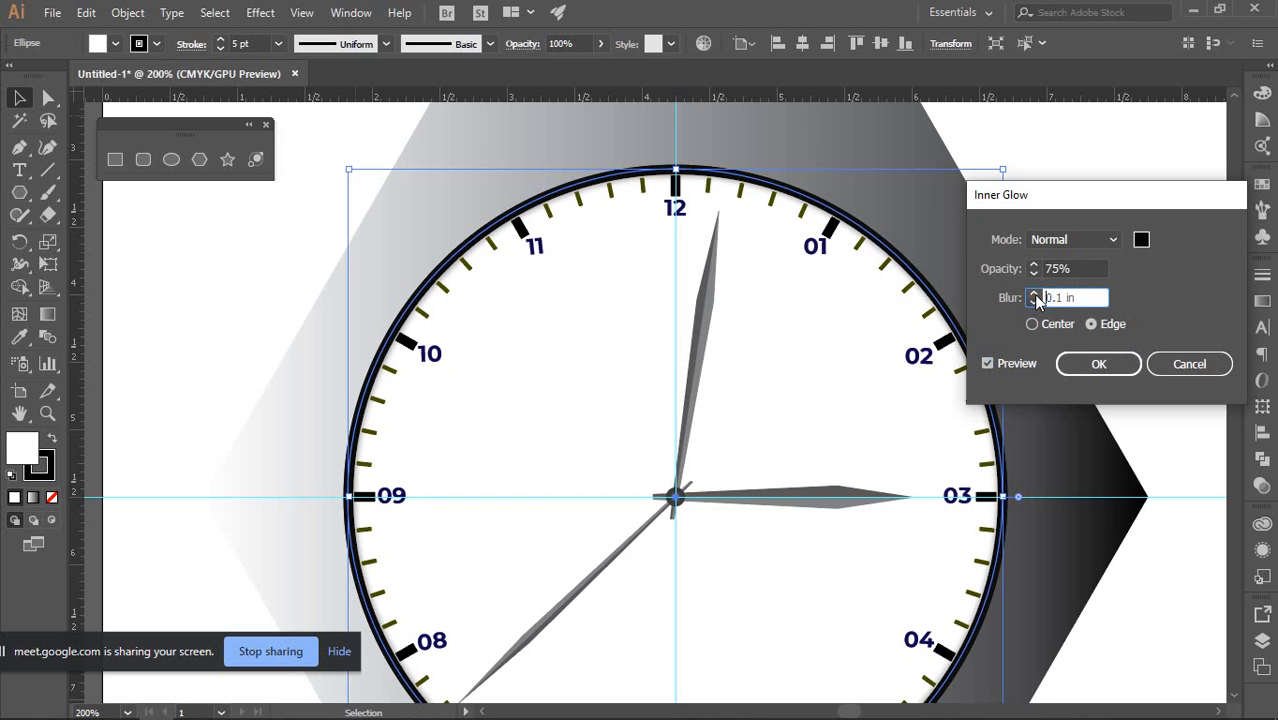
pyautogui.click(1035, 293)
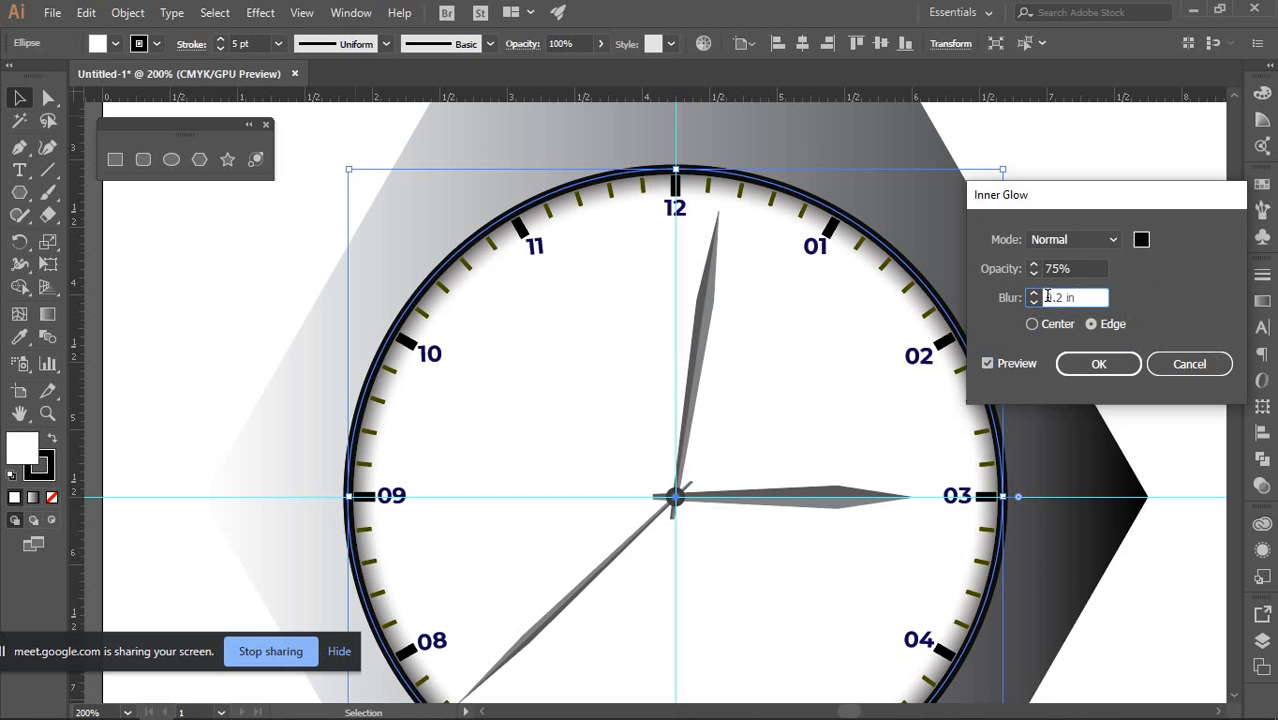
pyautogui.click(1035, 293)
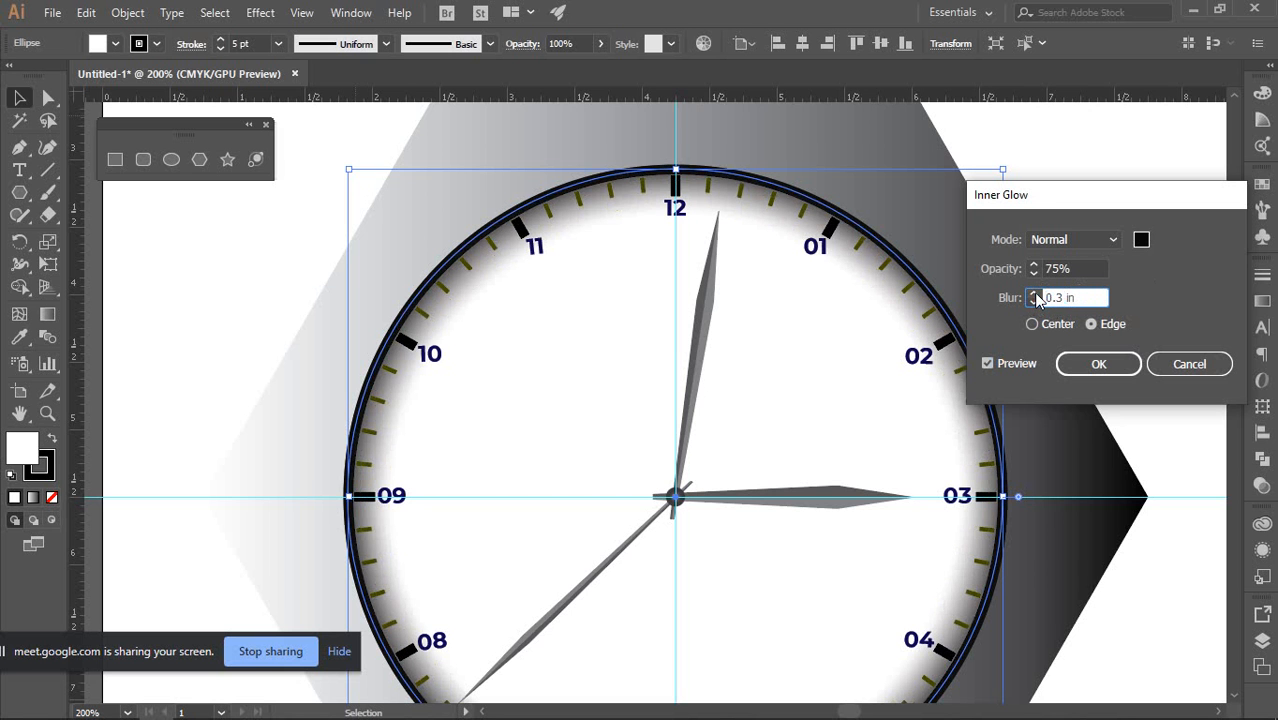
pyautogui.click(1034, 302)
pyautogui.click(1034, 302)
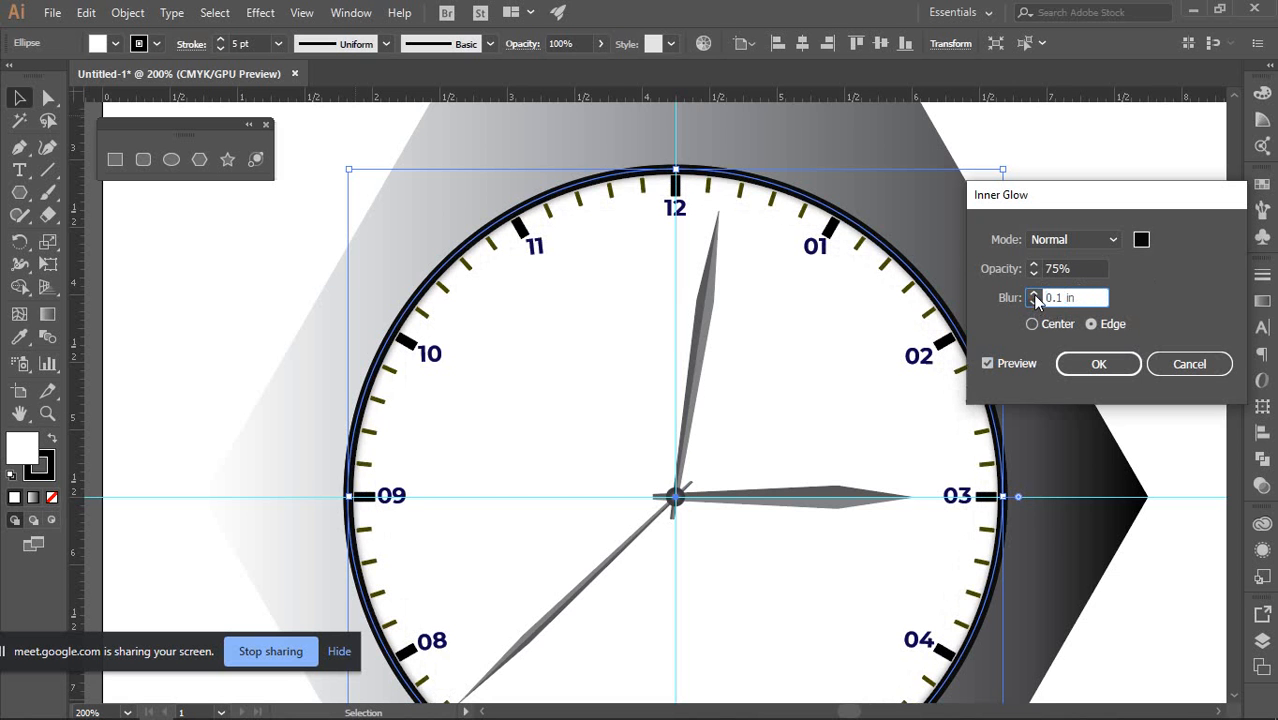
pyautogui.click(1034, 293)
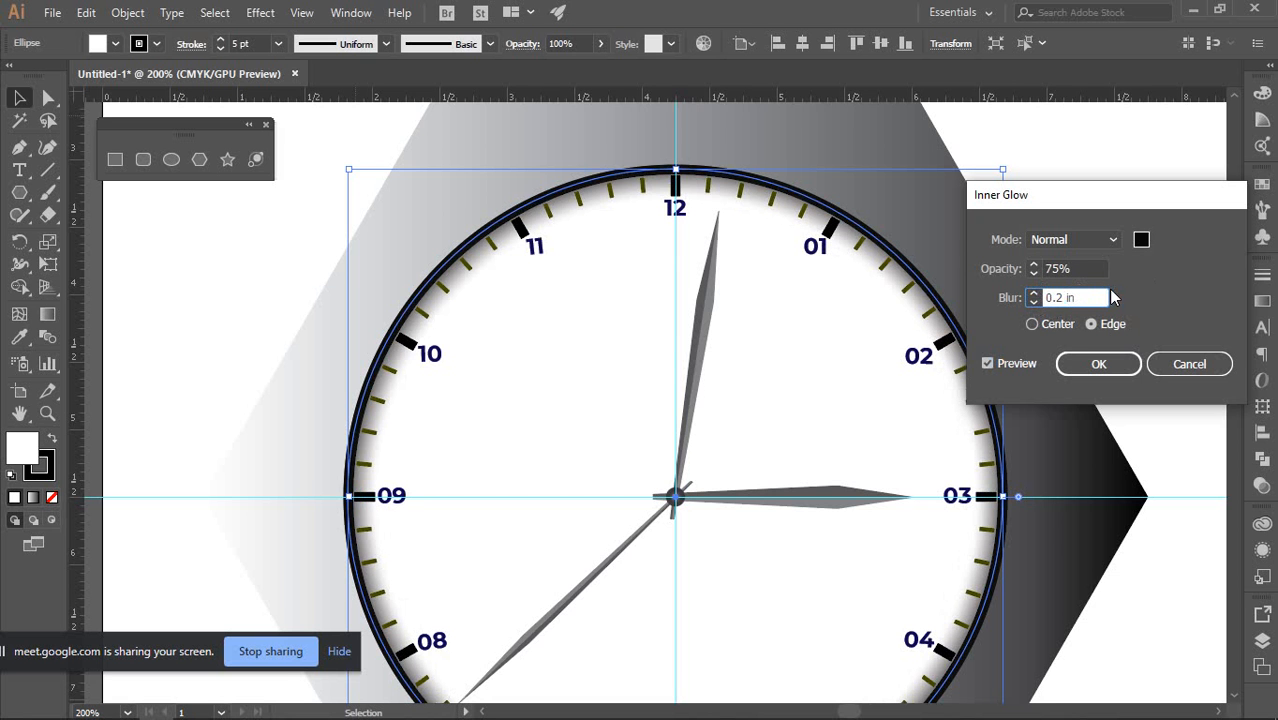
# Set the inner glow's opacity to 30% and its blur to 0.3 in, and apply the effect to the dial
pyautogui.click(1036, 271)
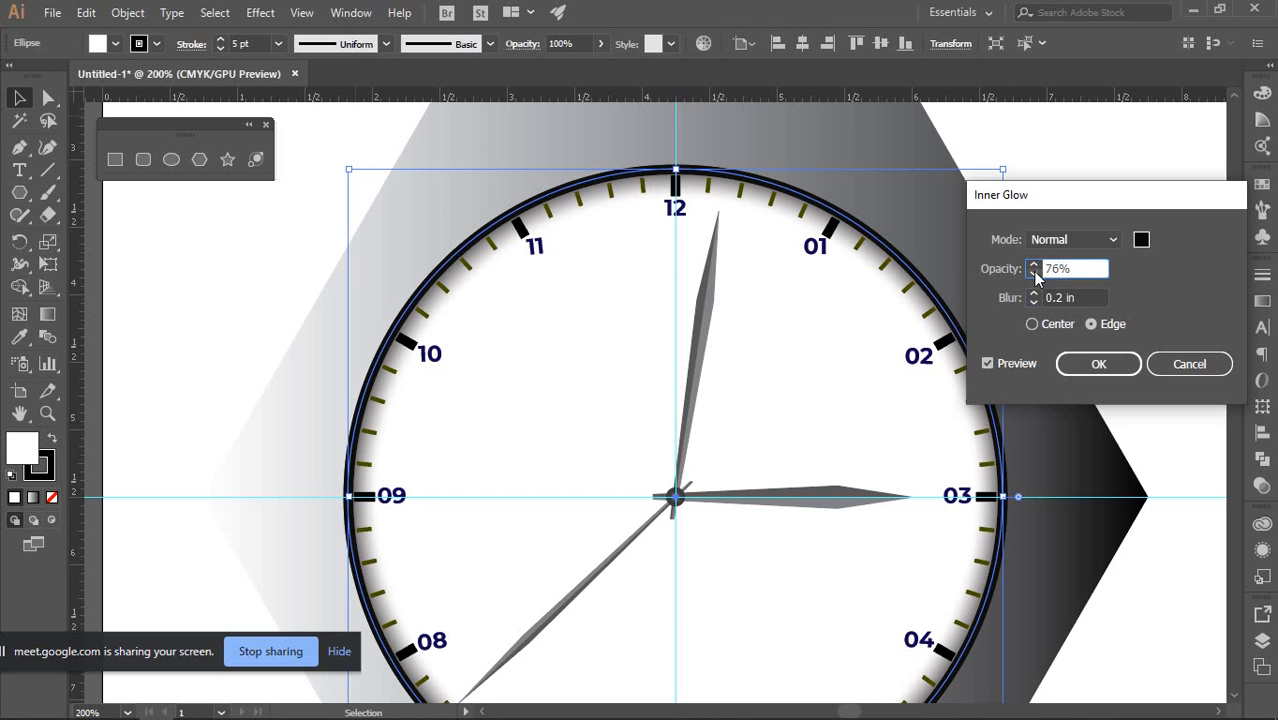
pyautogui.click(1034, 271)
pyautogui.click(1050, 268)
pyautogui.click(988, 268)
pyautogui.write('50')
pyautogui.click(1075, 297)
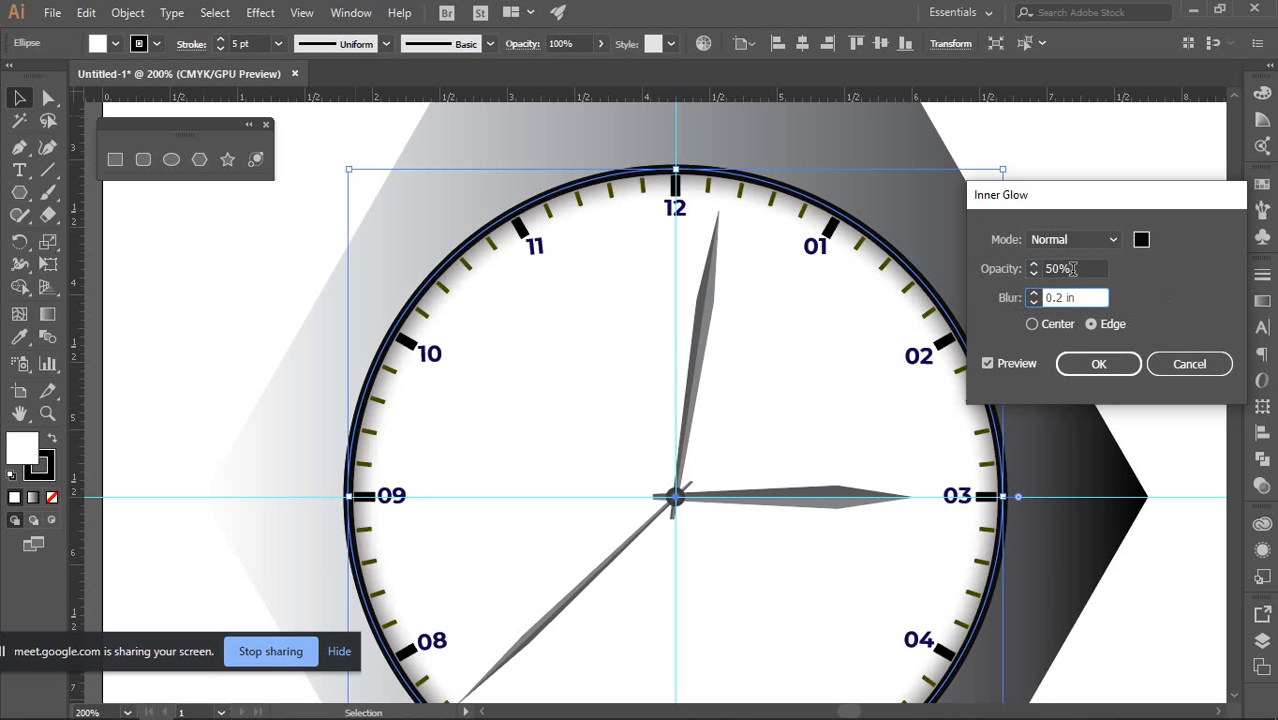
pyautogui.click(1016, 264)
pyautogui.write('30')
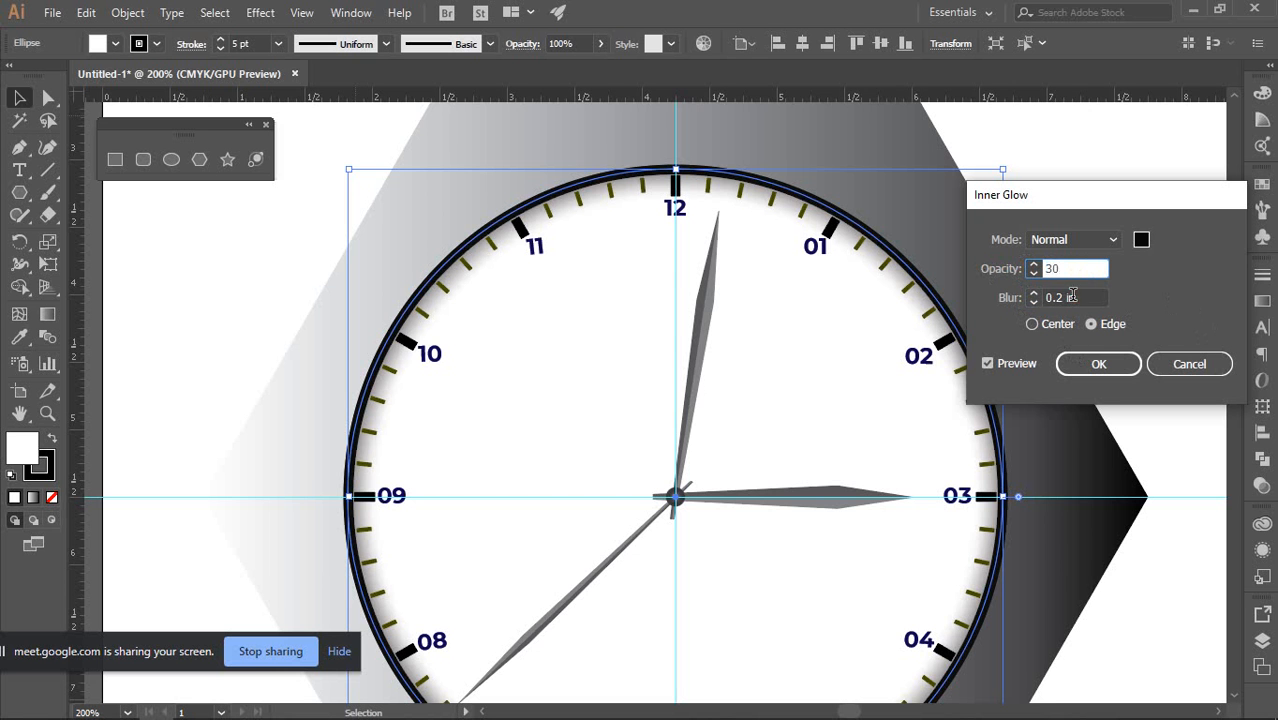
pyautogui.press('Tab')
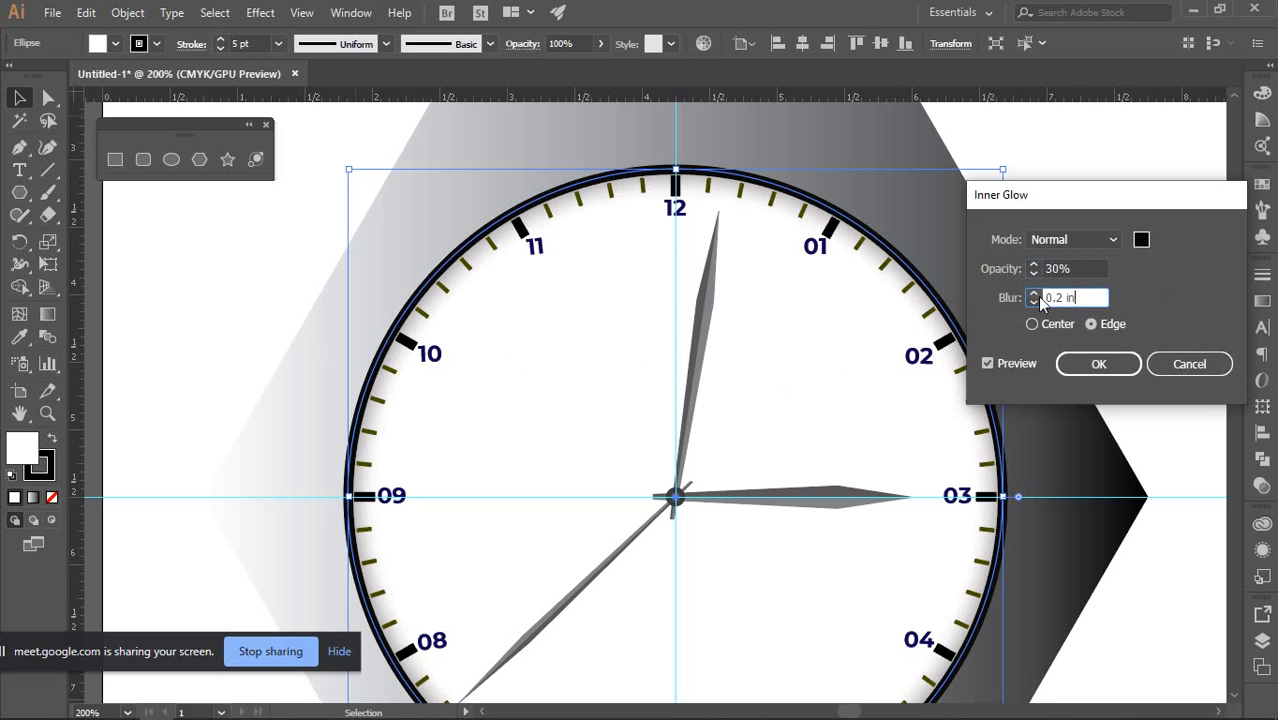
pyautogui.click(1035, 296)
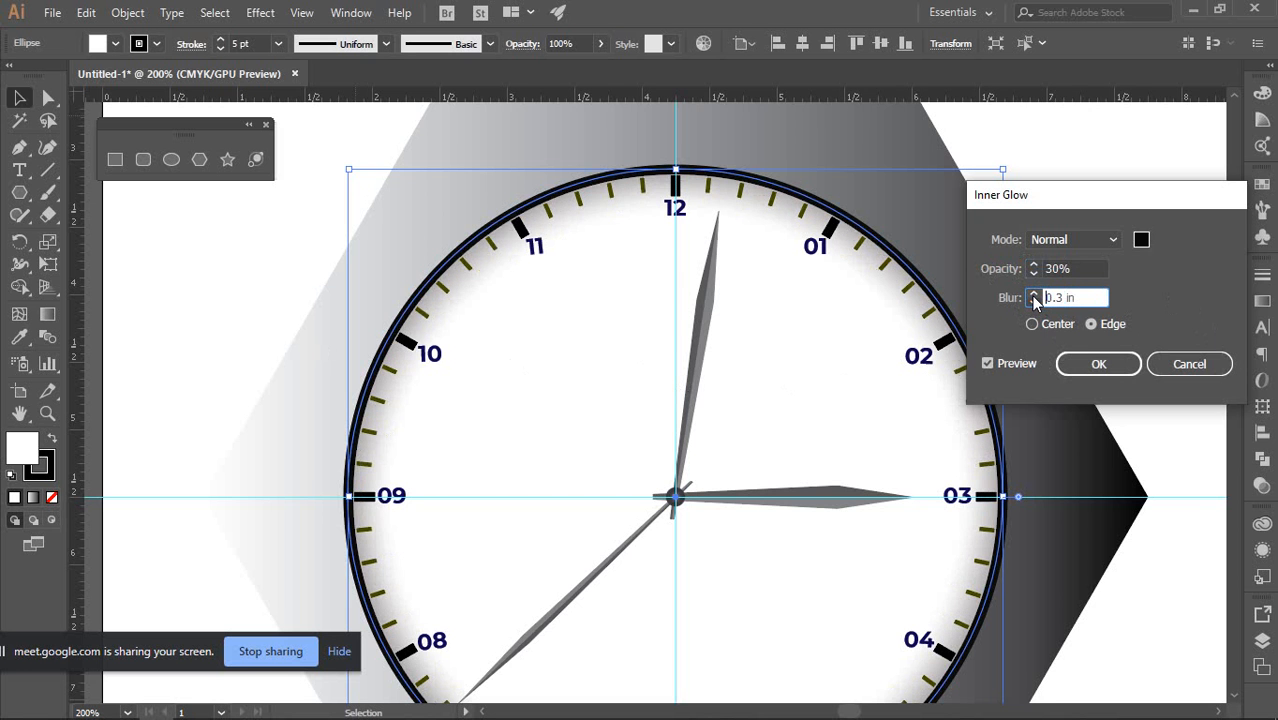
pyautogui.click(1086, 356)
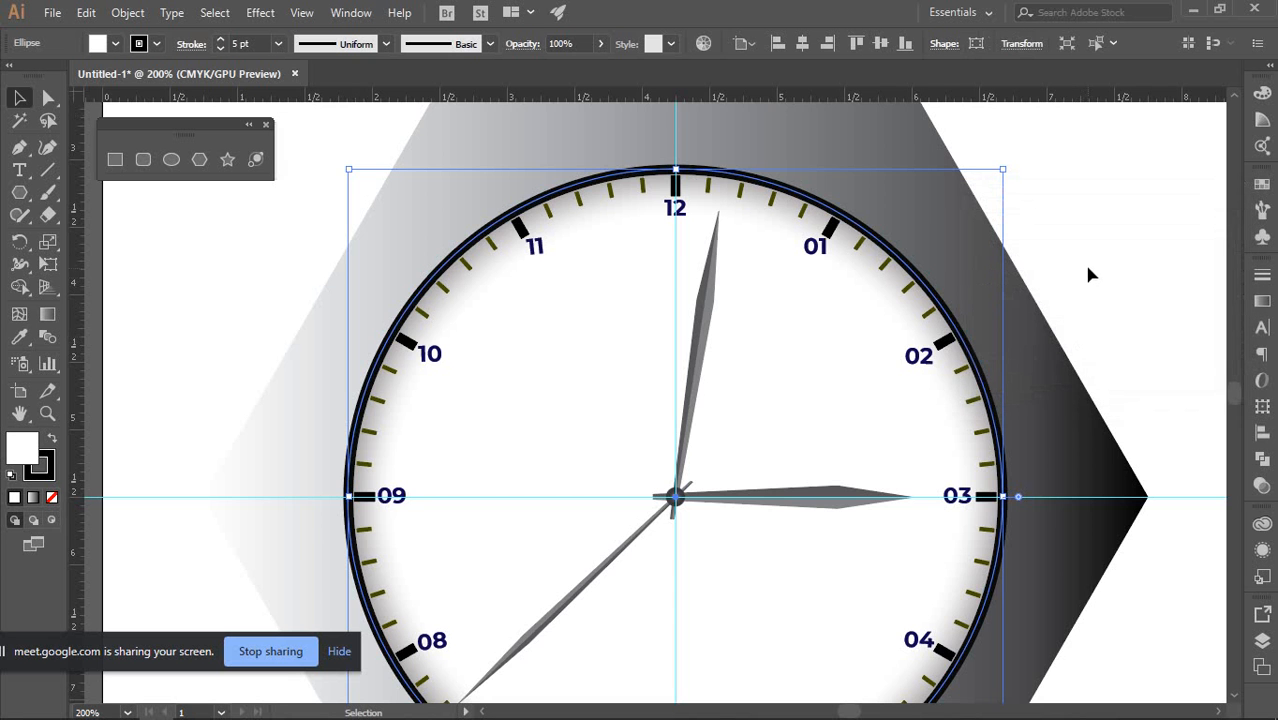
# Examine the inner glow along the dial's rim against the hexagon, both with the dial selected and with nothing selected
pyautogui.scroll(-3, 1106, 231)
pyautogui.moveTo(1039, 218); pyautogui.dragTo(827, 251)
pyautogui.scroll(3, 827, 251)
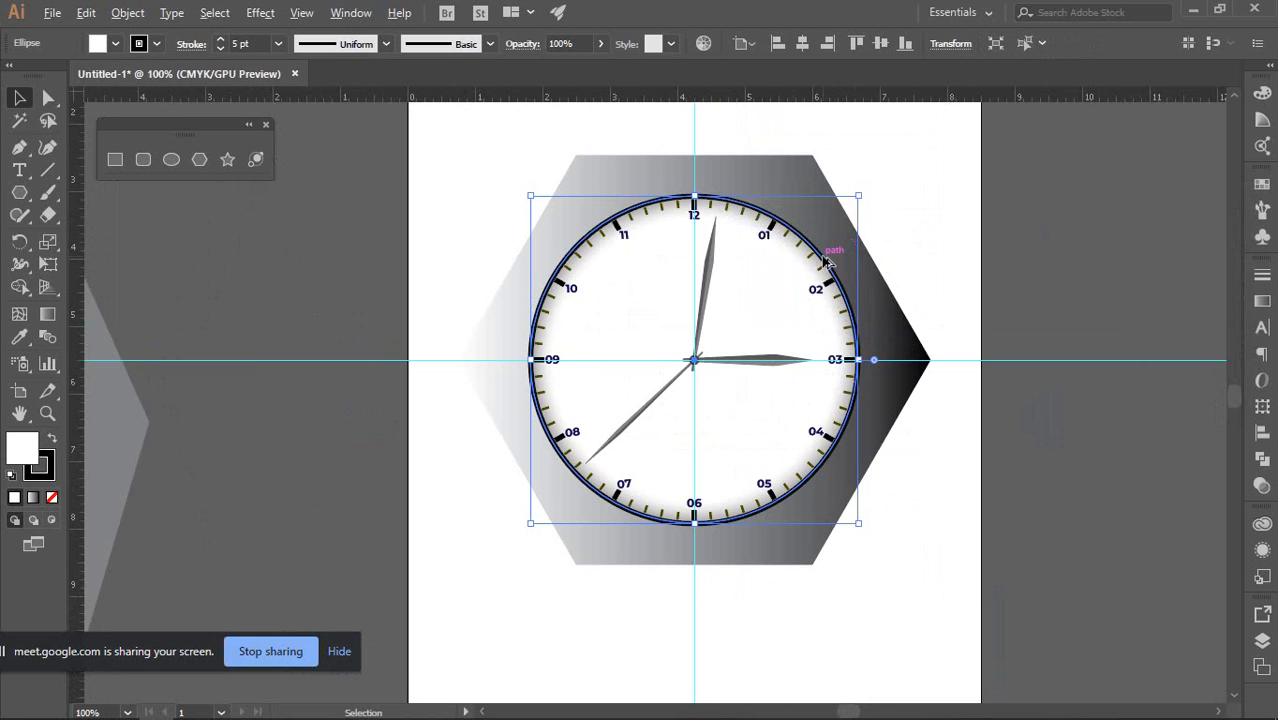
pyautogui.scroll(-2, 775, 287)
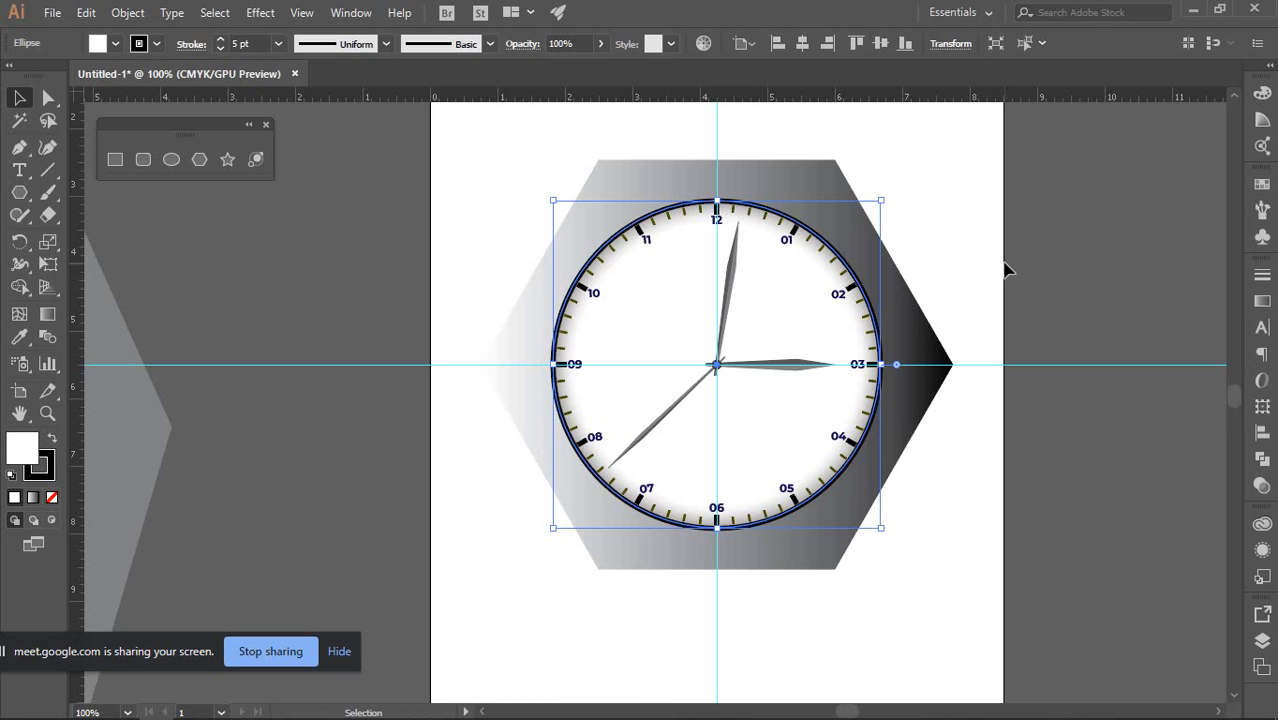
pyautogui.click(1007, 271)
pyautogui.click(770, 310)
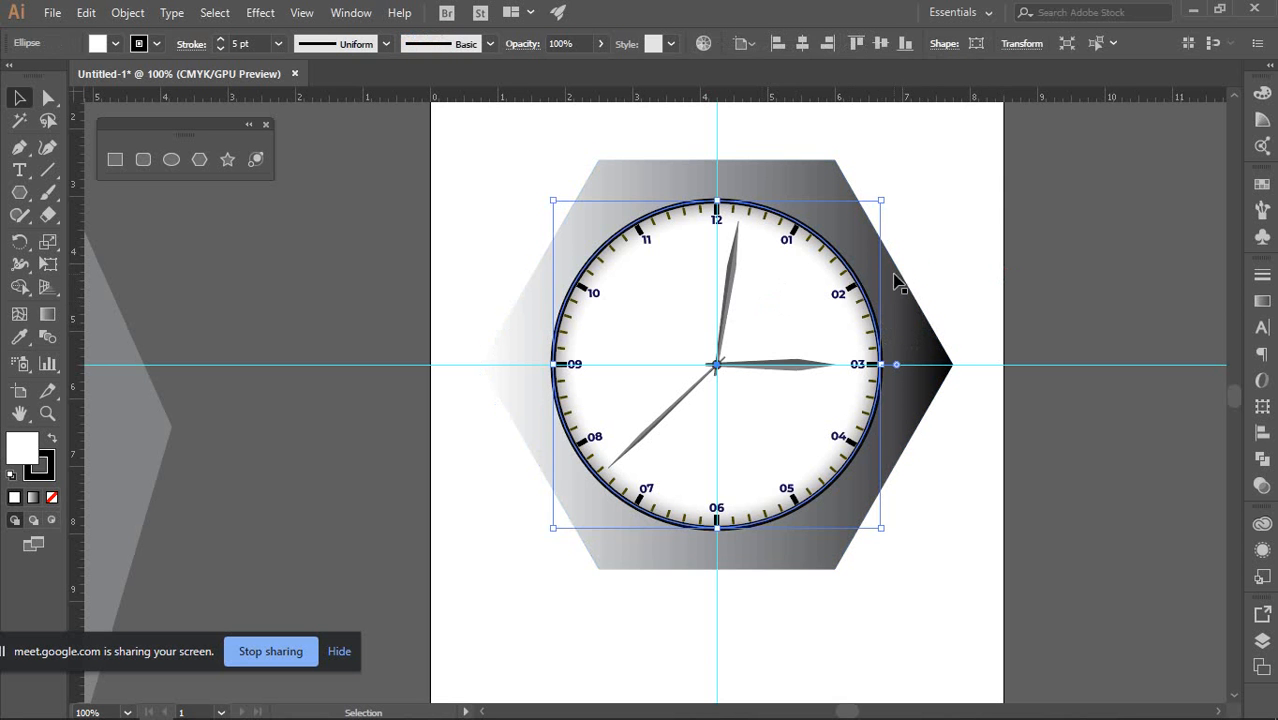
pyautogui.hotkey('ctrl', 'h')
pyautogui.click(1062, 260)
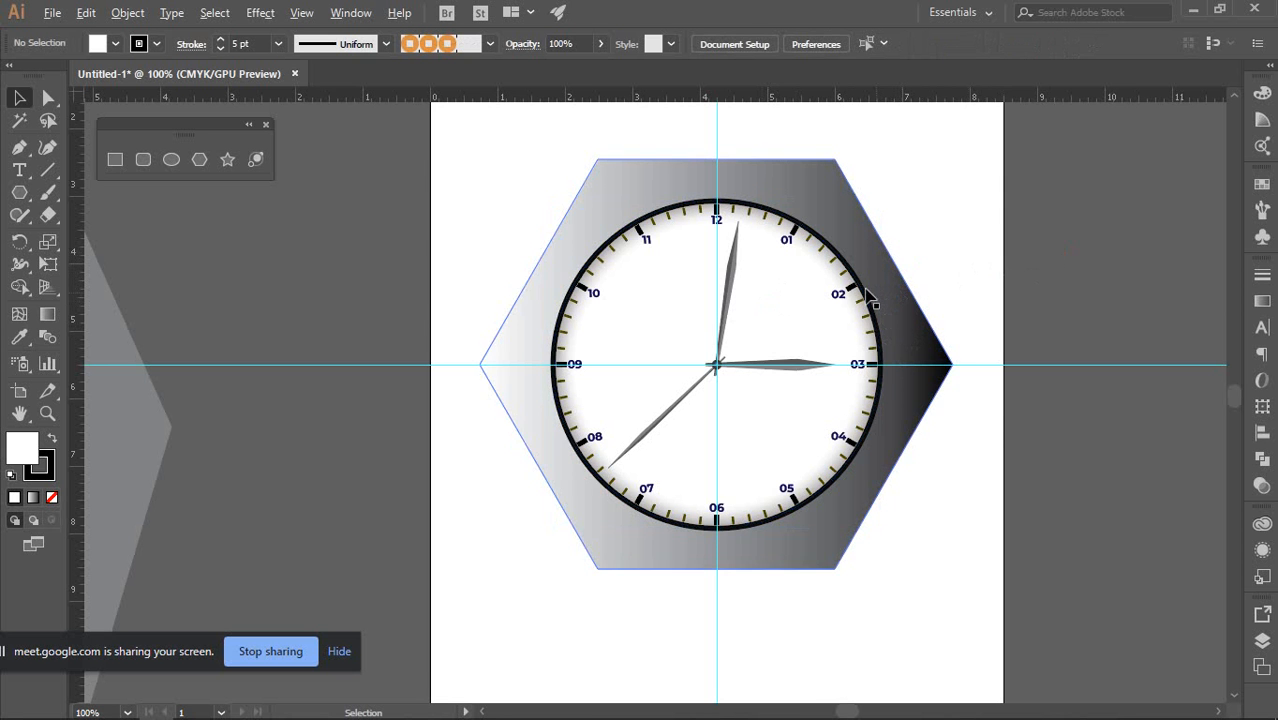
pyautogui.scroll(1, 836, 285)
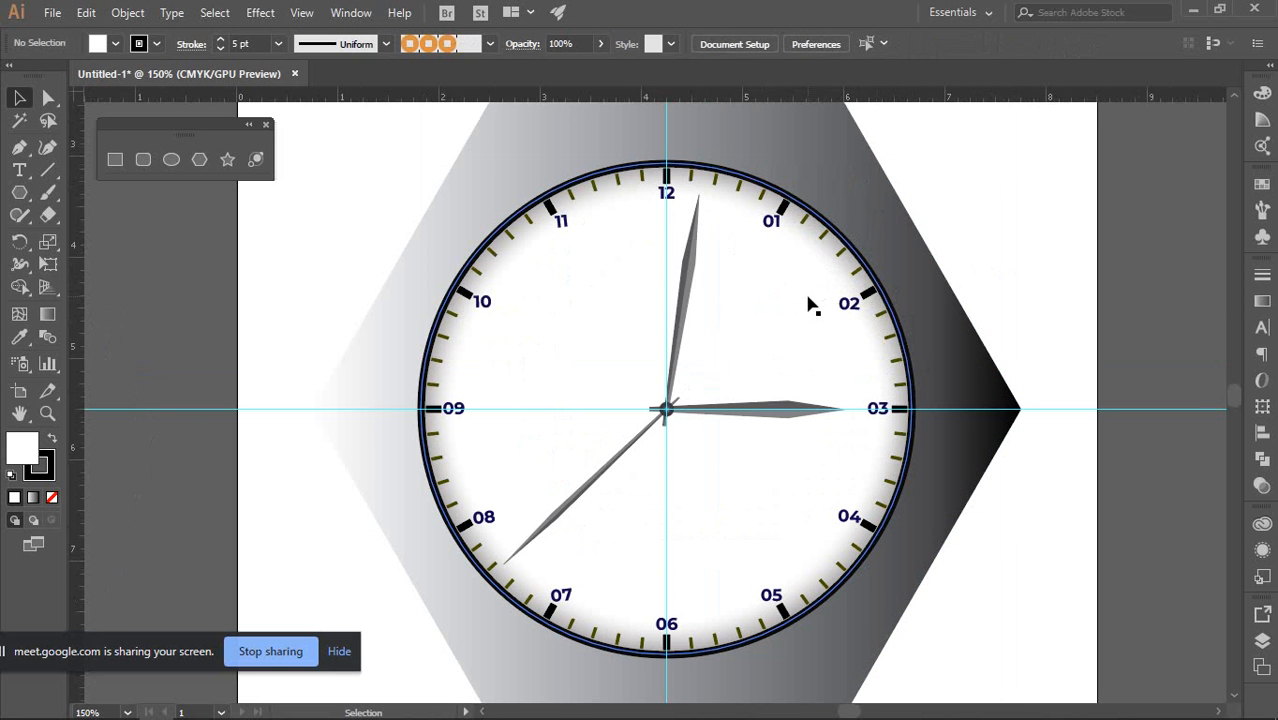
pyautogui.click(810, 305)
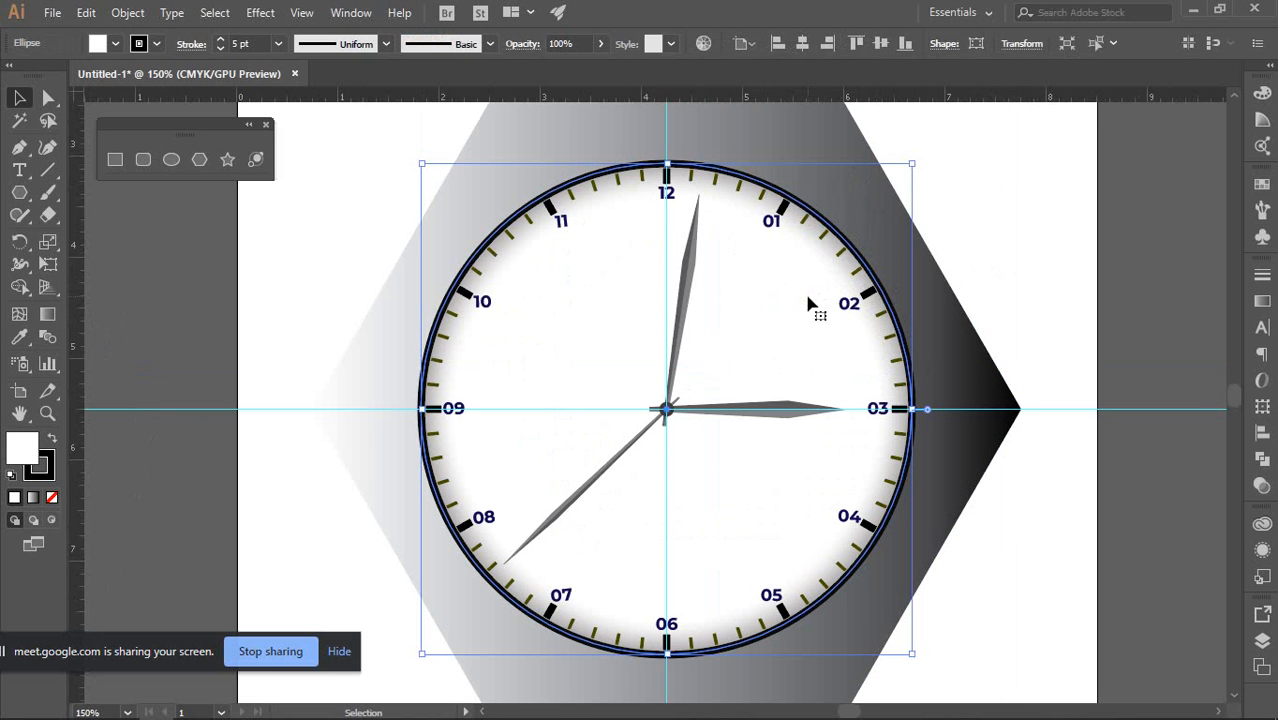
pyautogui.click(125, 12)
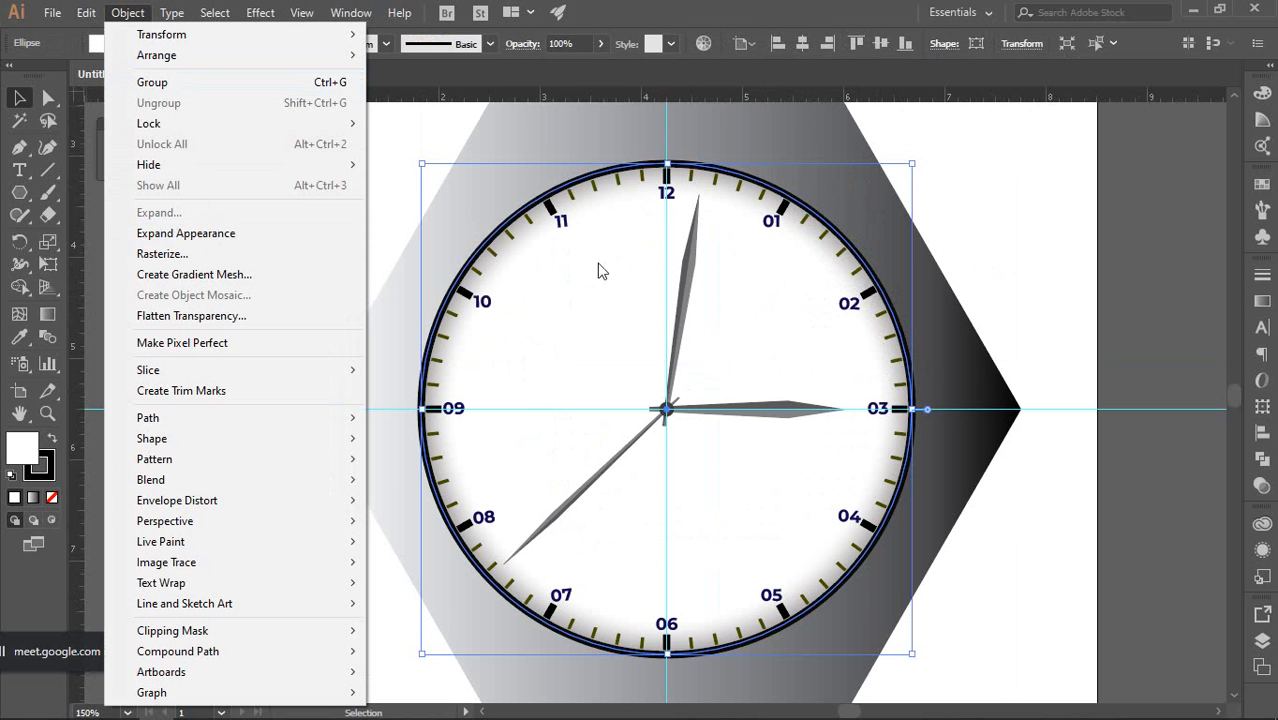
pyautogui.click(1028, 250)
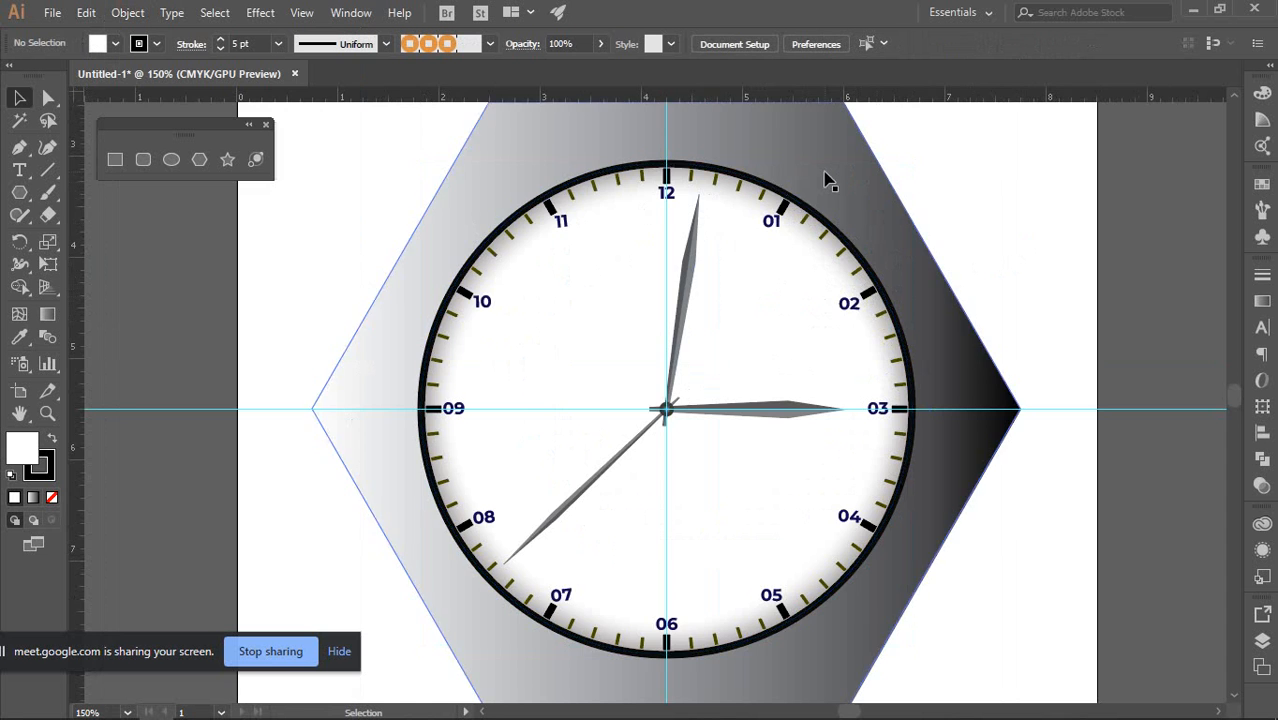
# Select the hexagon behind the clock and set its gradient's white start stop to 60% K
pyautogui.scroll(-2, 827, 180)
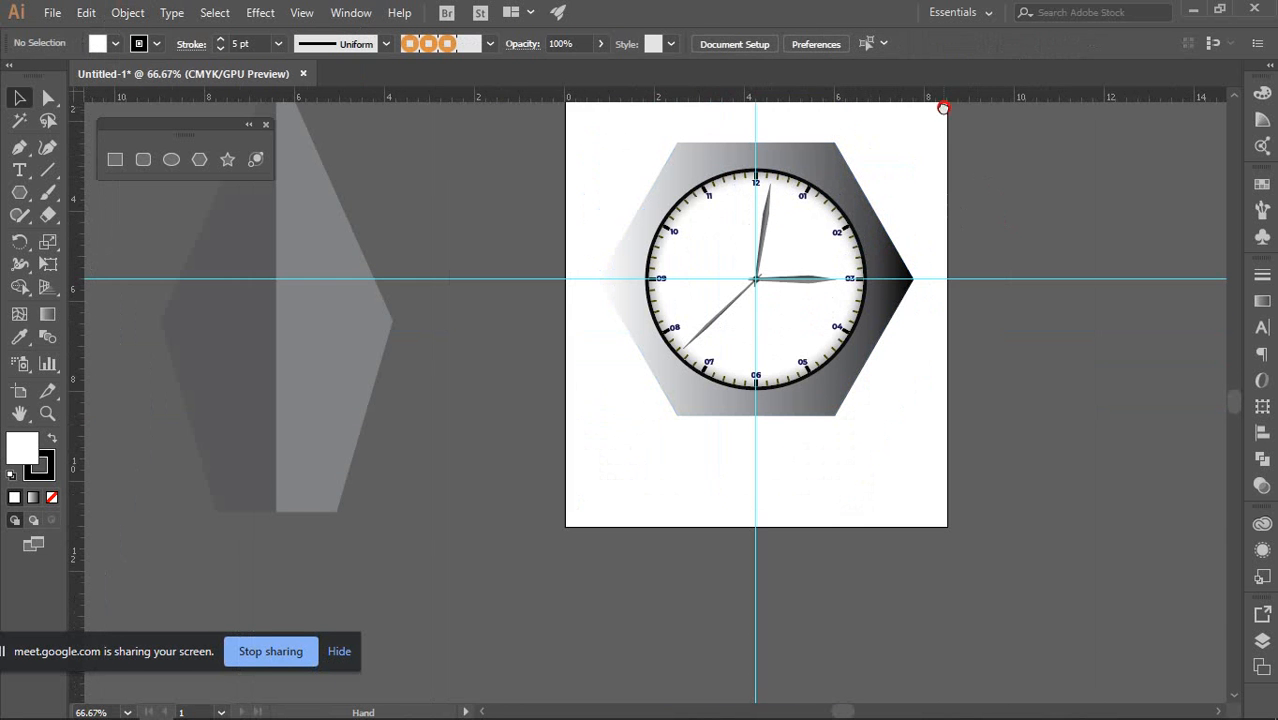
pyautogui.moveTo(943, 108); pyautogui.dragTo(947, 200)
pyautogui.click(892, 348)
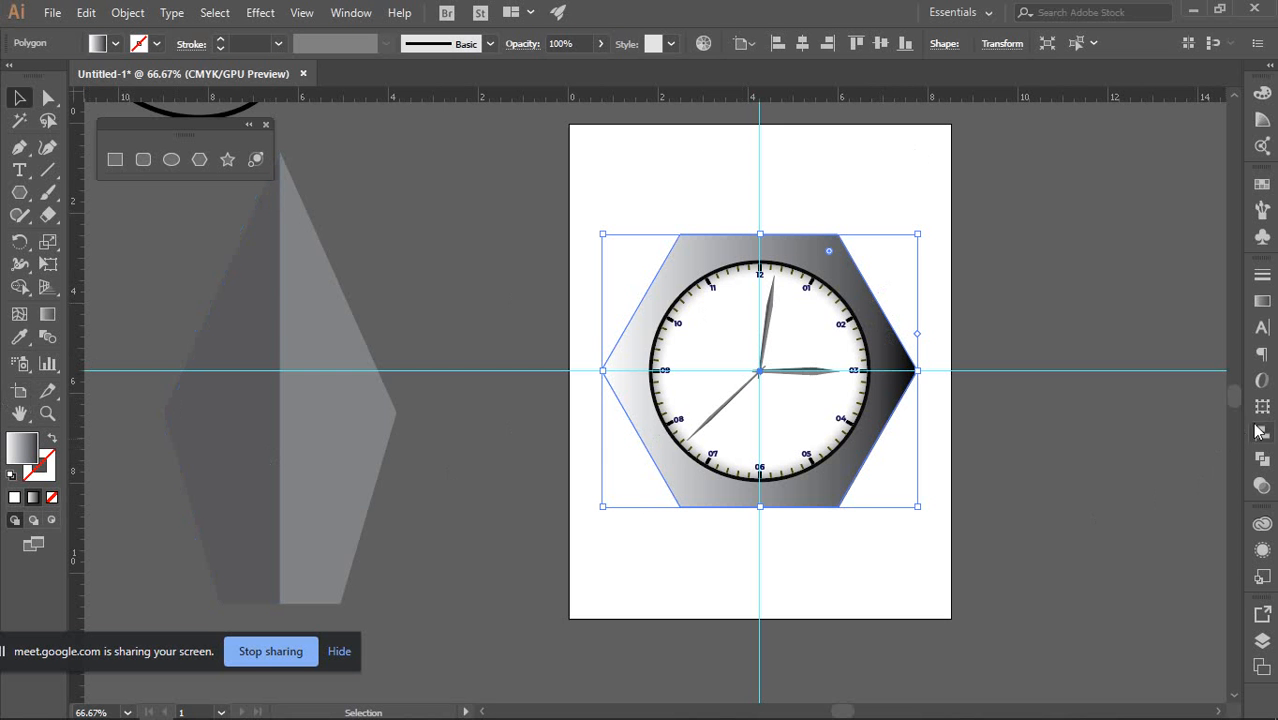
pyautogui.click(1261, 302)
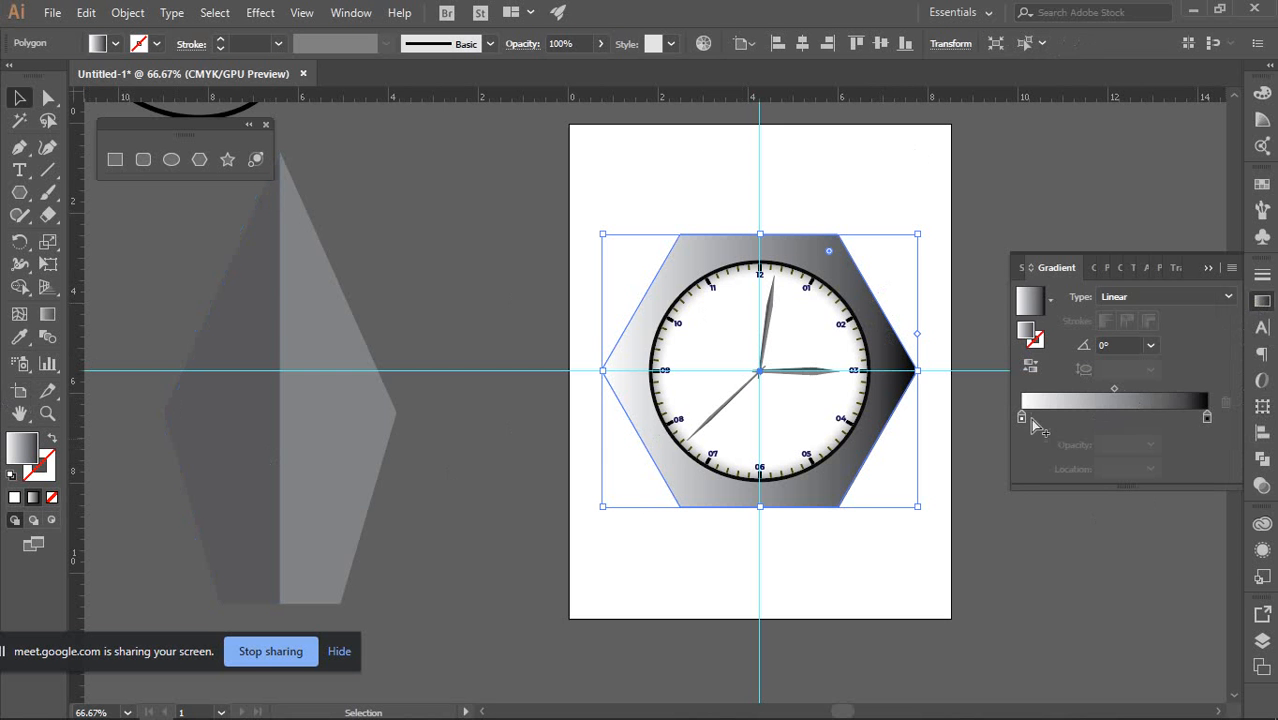
pyautogui.click(976, 281)
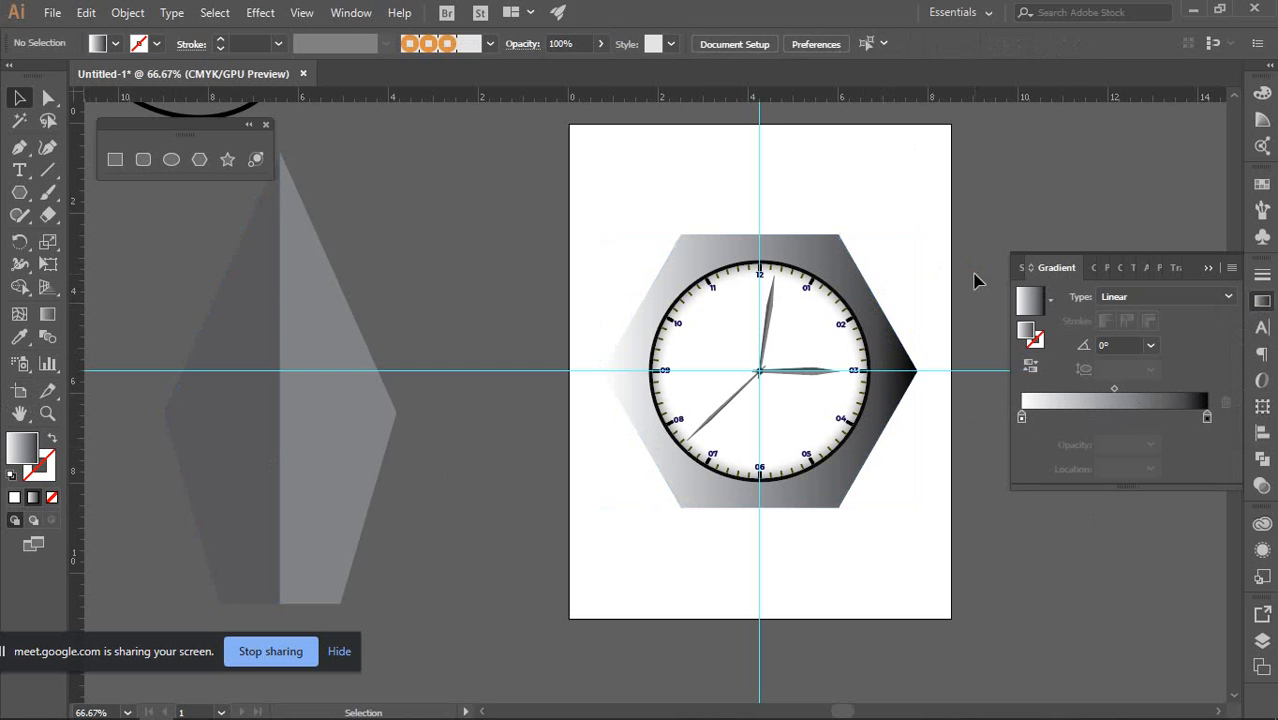
pyautogui.click(884, 302)
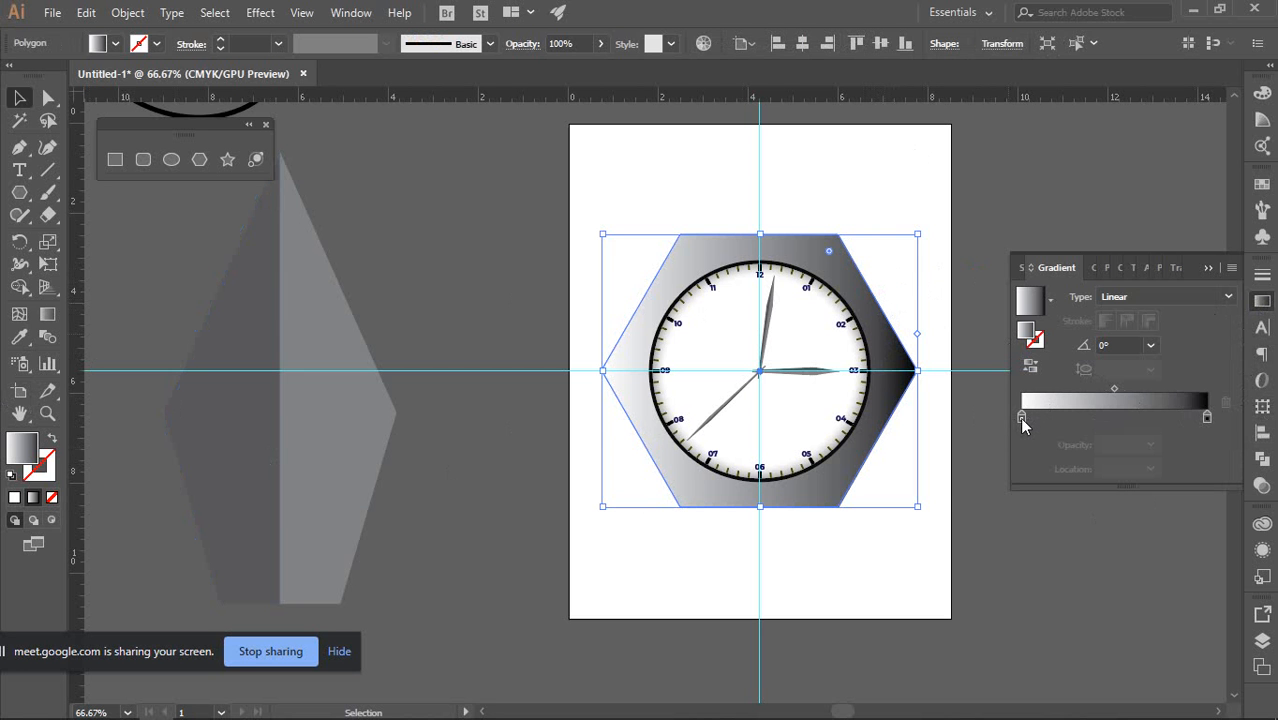
pyautogui.click(1021, 418)
pyautogui.doubleClick(1021, 418)
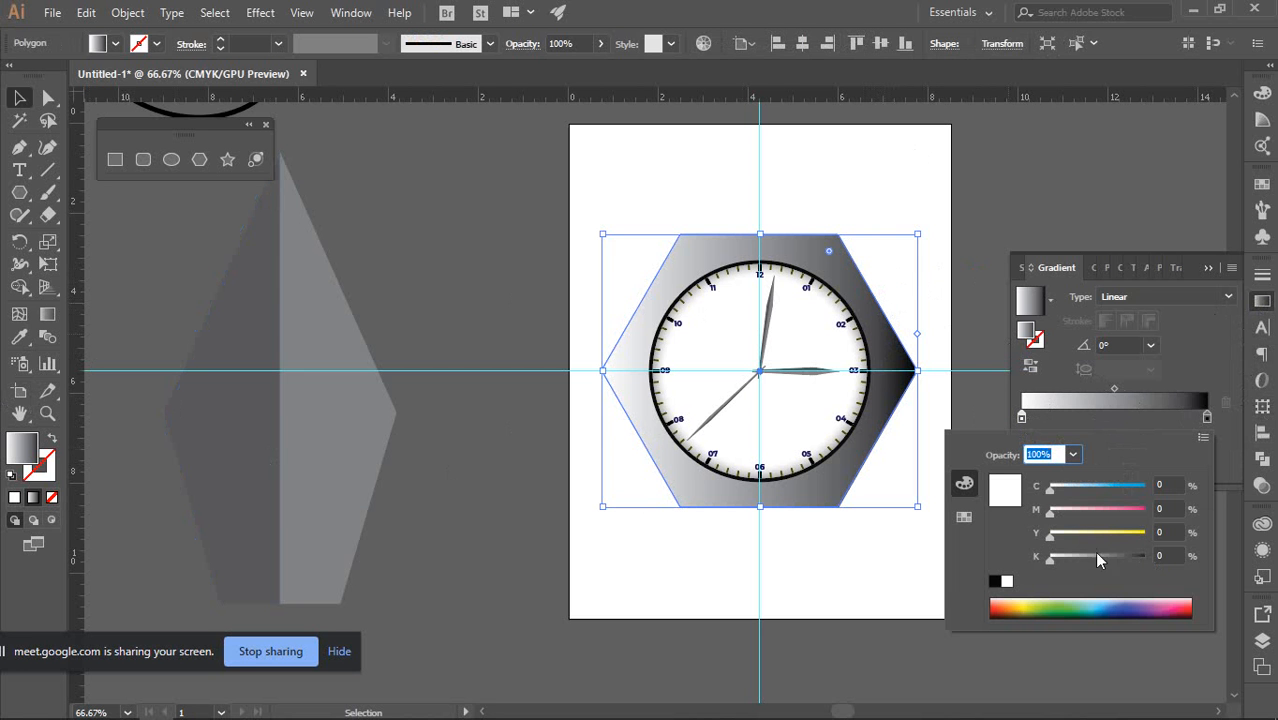
pyautogui.click(1165, 555)
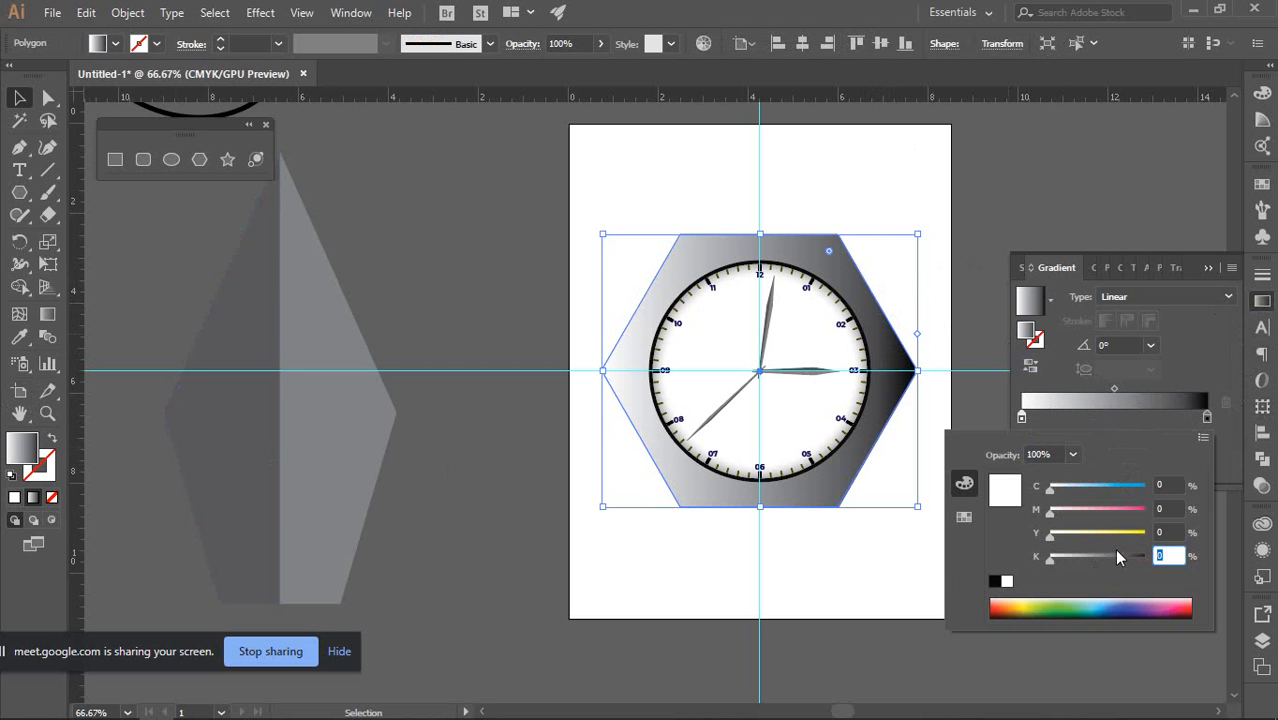
pyautogui.write('60')
pyautogui.press('Tab')
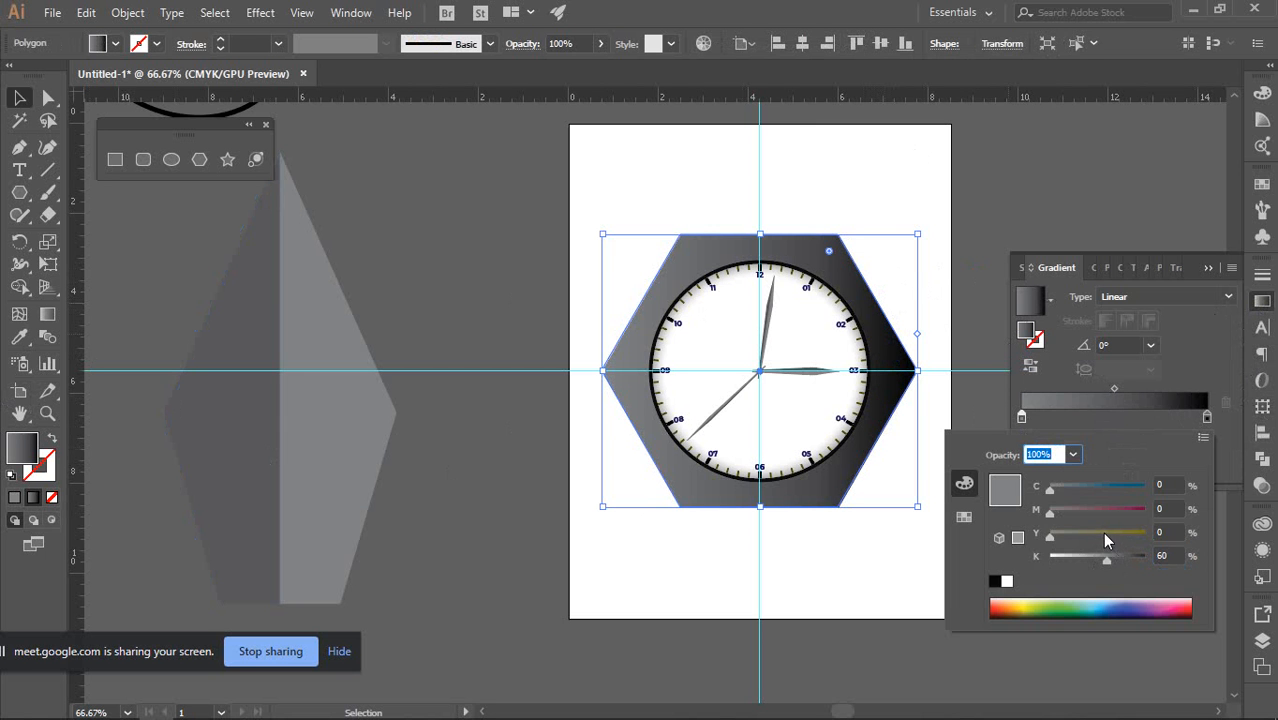
# Lighten the black end stop of the hexagon's gradient to grey by lowering its K value
pyautogui.click(1207, 417)
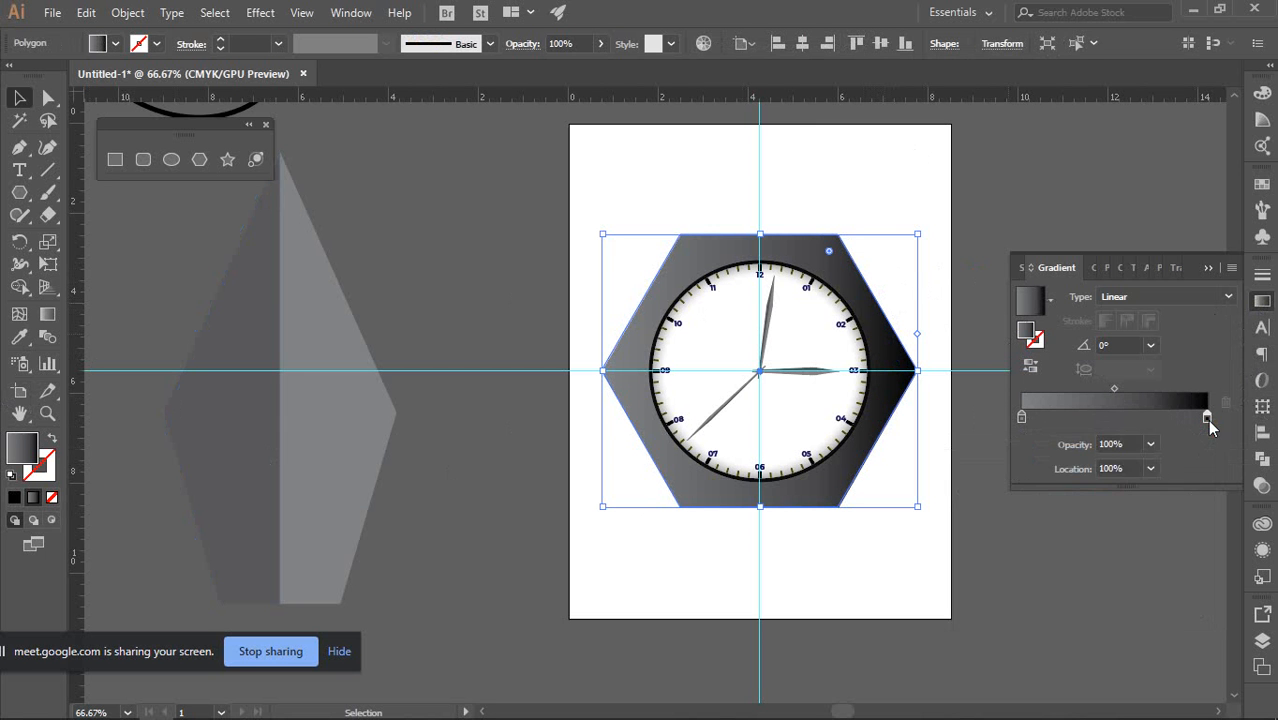
pyautogui.doubleClick(1207, 417)
pyautogui.click(1170, 555)
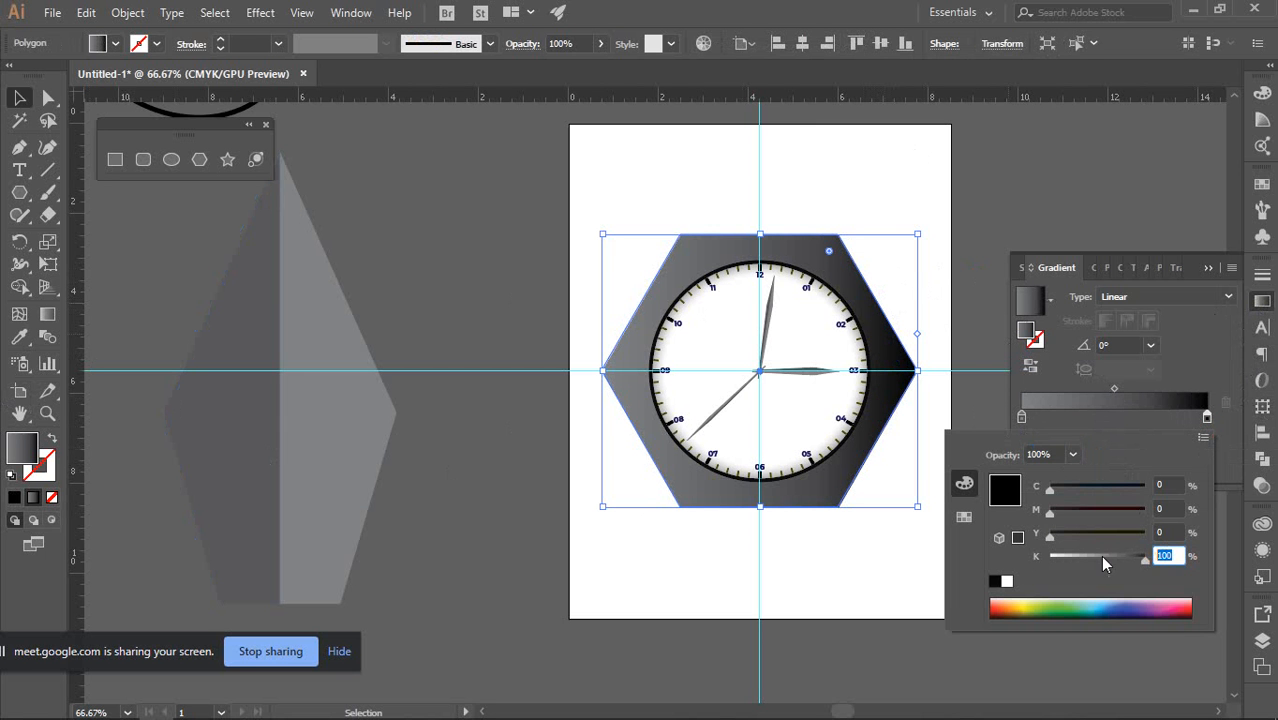
pyautogui.write('60')
pyautogui.press('Return')
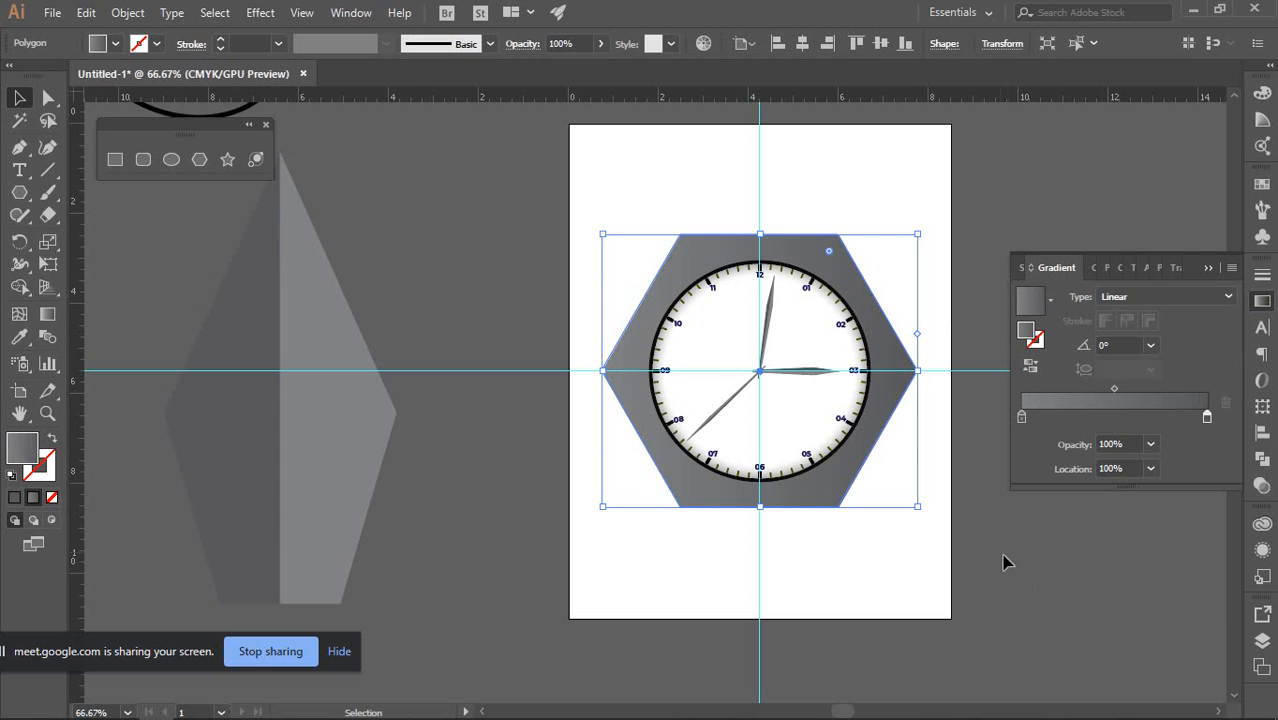
# Set the hexagon gradient's start stop to 40% K and its end stop to 90% K
pyautogui.click(1021, 417)
pyautogui.doubleClick(1021, 417)
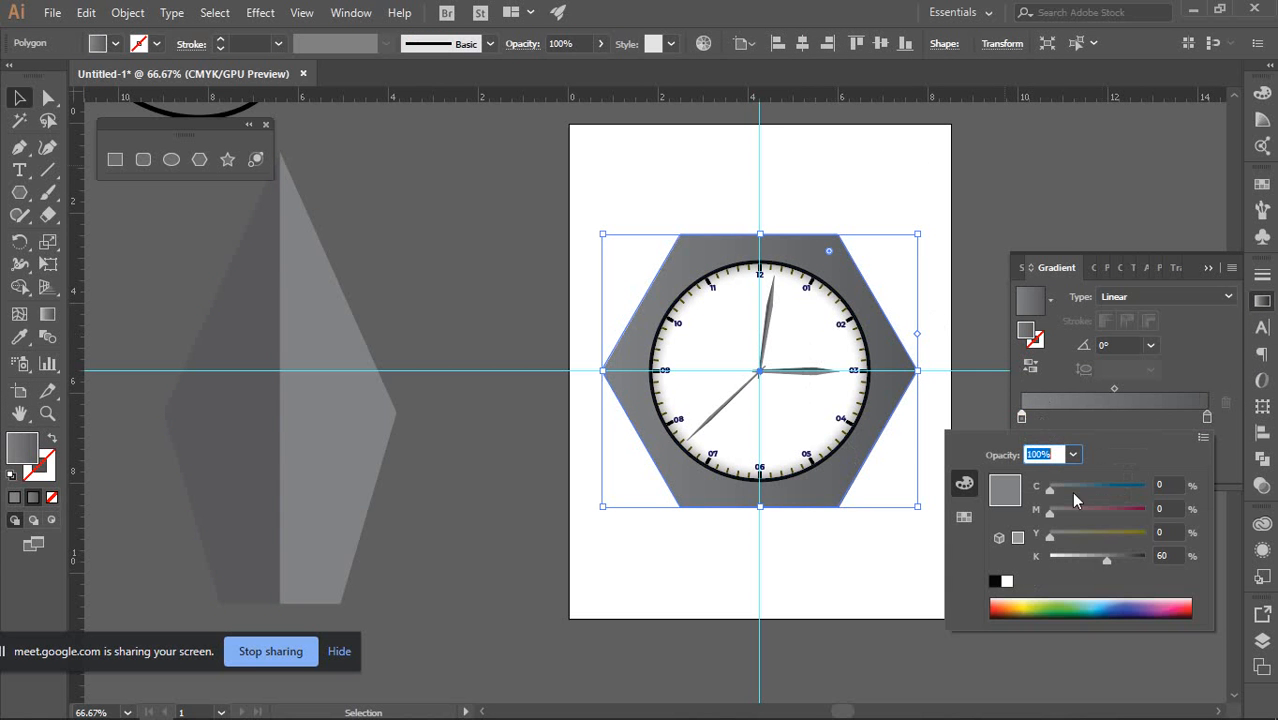
pyautogui.click(1167, 554)
pyautogui.write('40')
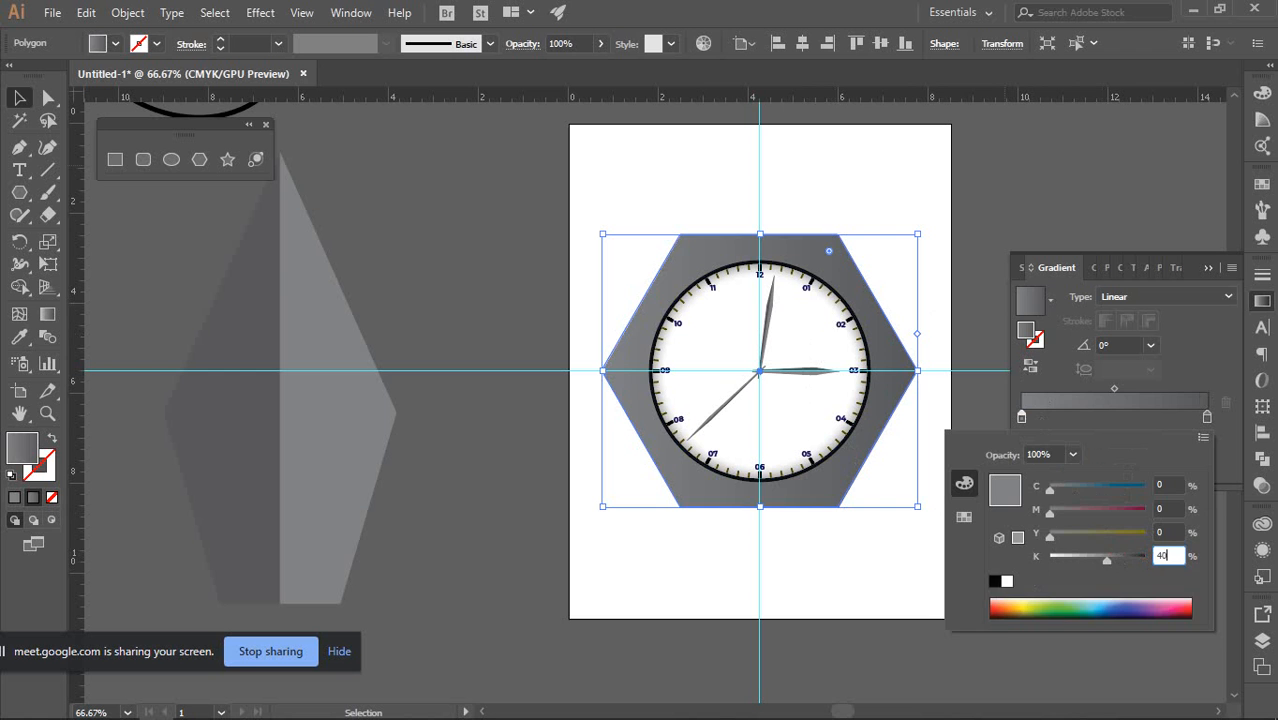
pyautogui.press('Return')
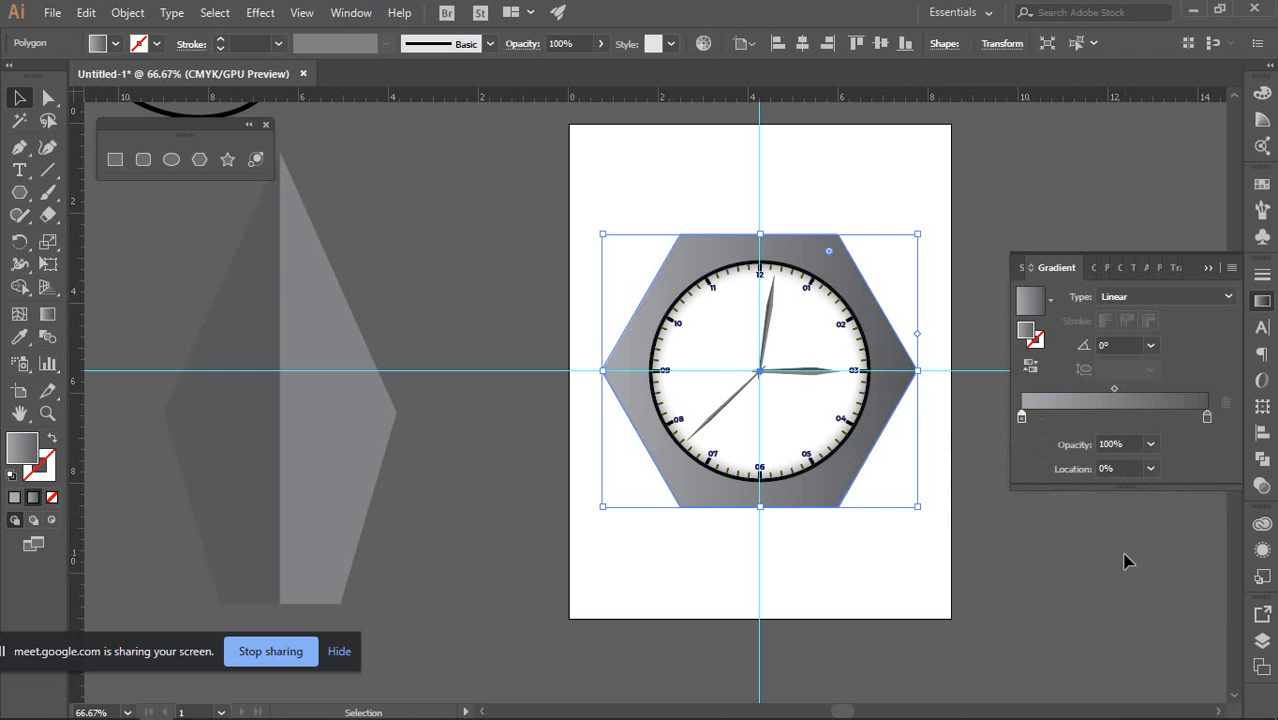
pyautogui.click(1207, 417)
pyautogui.doubleClick(1207, 417)
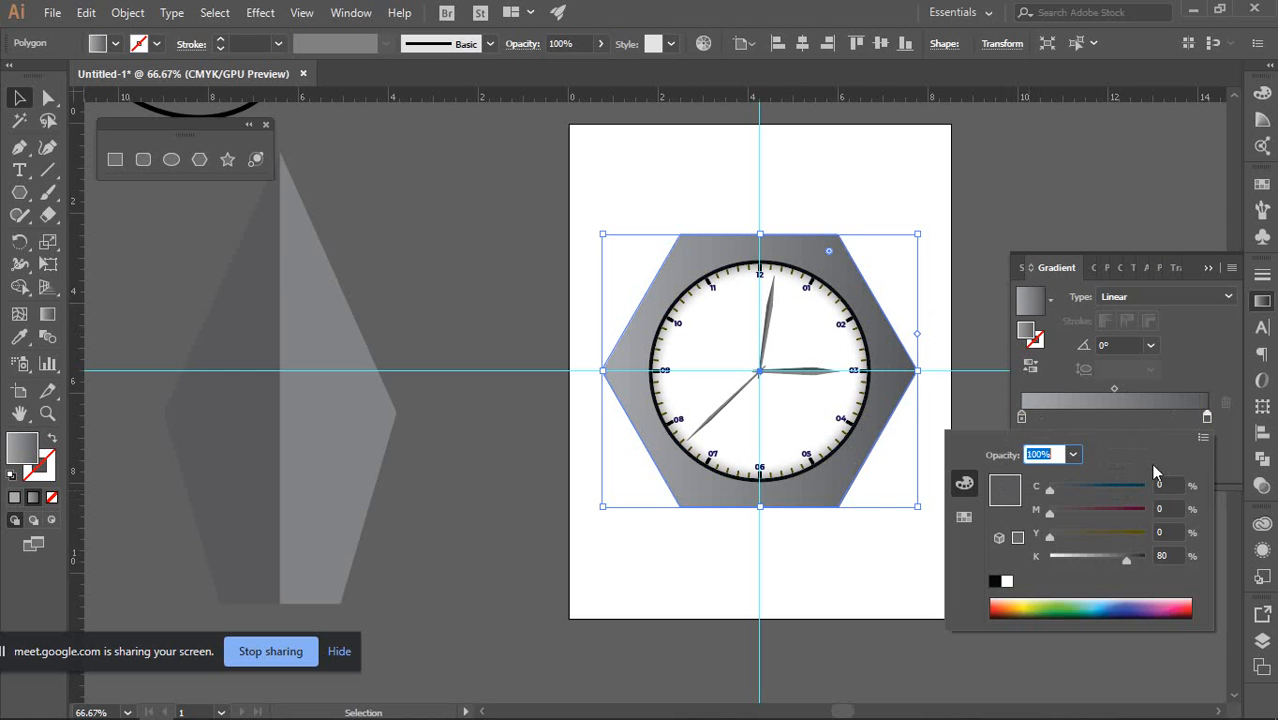
pyautogui.click(1172, 552)
pyautogui.write('90')
pyautogui.press('Return')
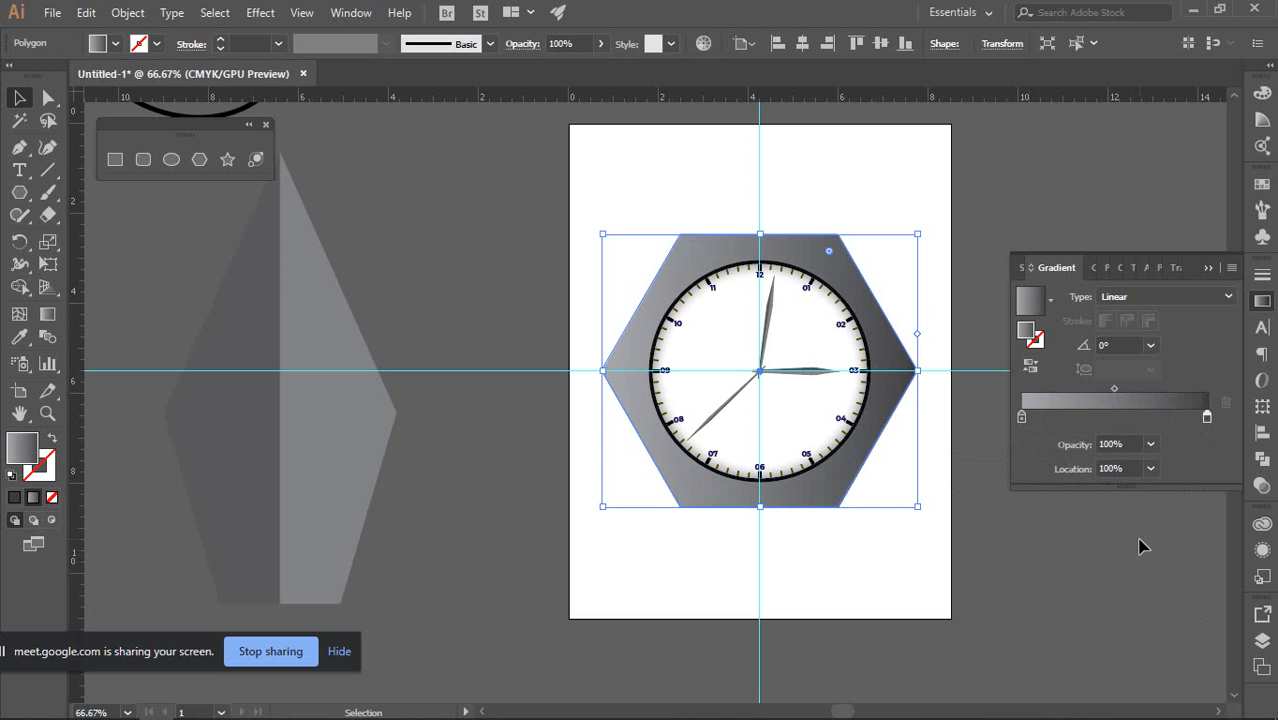
pyautogui.click(990, 516)
pyautogui.moveTo(887, 414); pyautogui.dragTo(968, 420)
pyautogui.hotkey('ctrl', 'z')
# Set the hexagon gradient's light start stop to 20% K and its dark end stop to 100% K
pyautogui.doubleClick(1021, 418)
pyautogui.click(1168, 556)
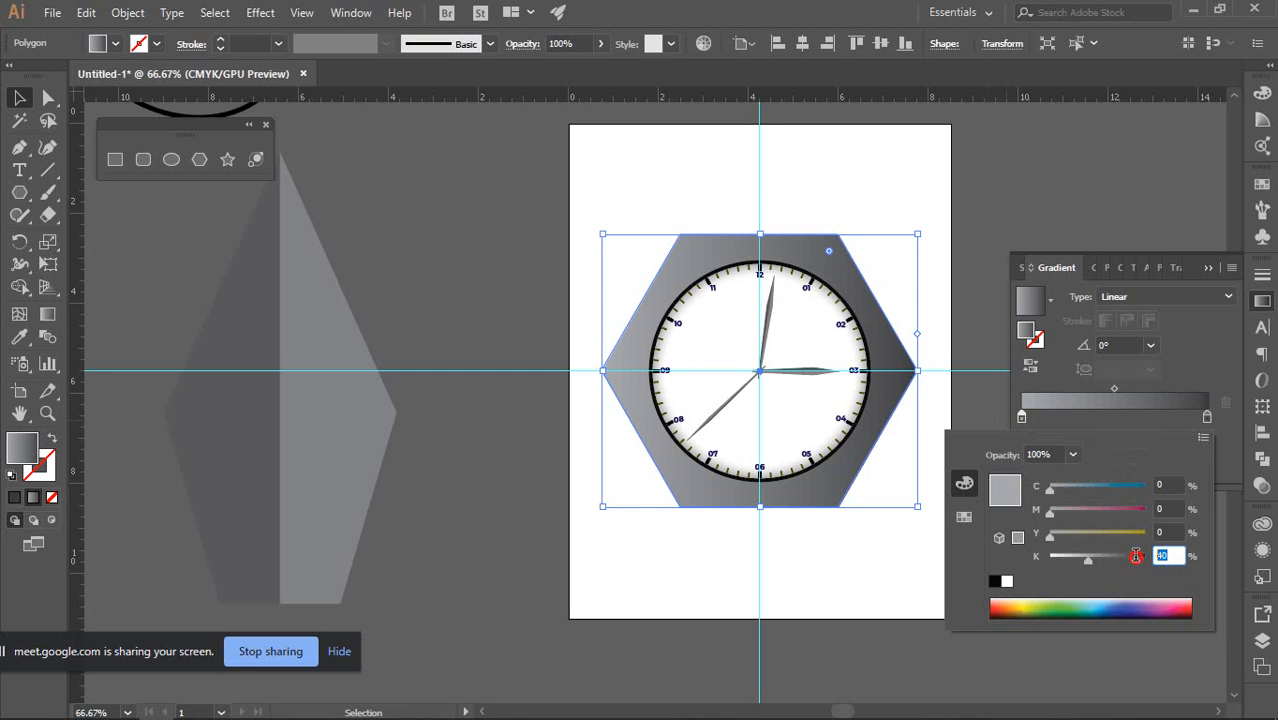
pyautogui.write('20')
pyautogui.press('Return')
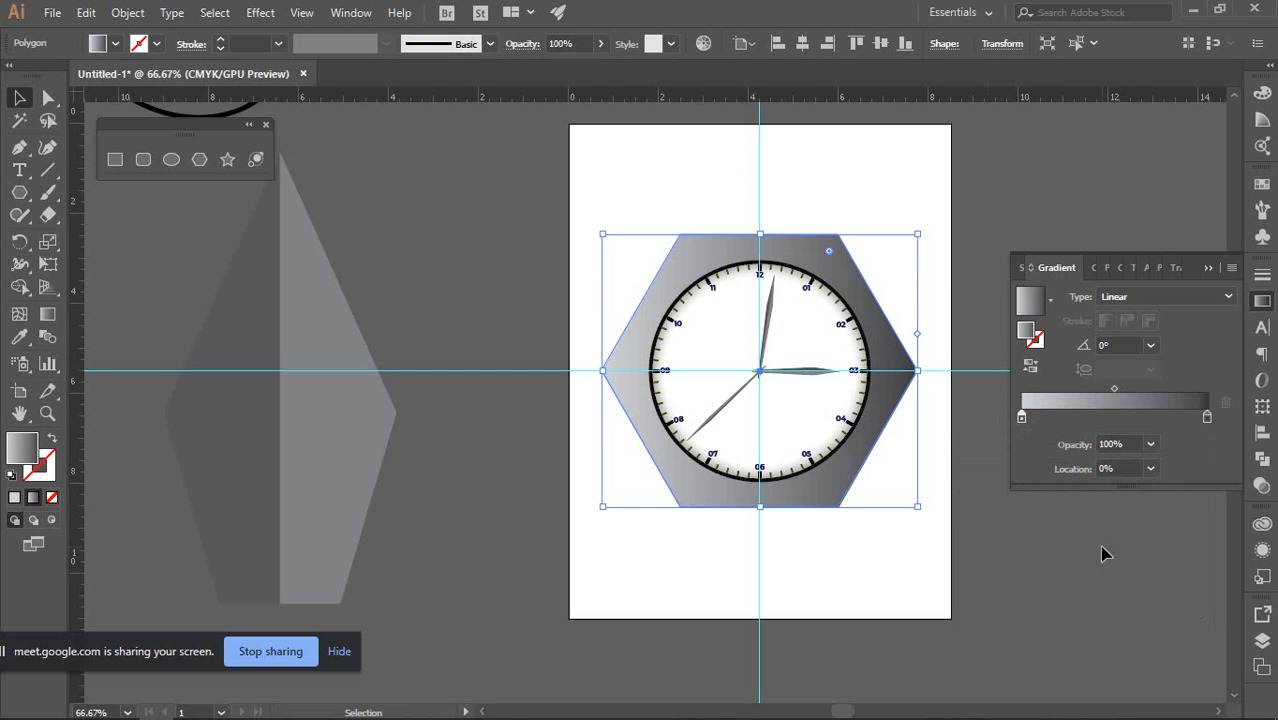
pyautogui.doubleClick(1207, 418)
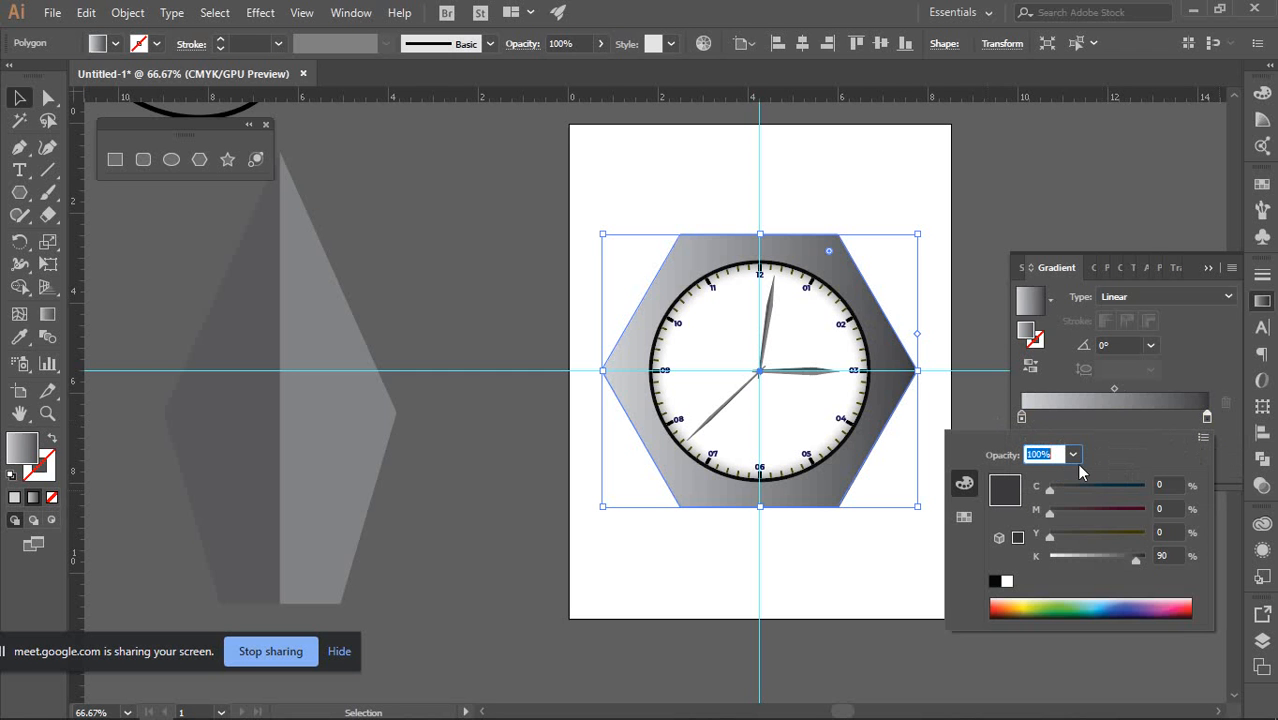
pyautogui.click(1168, 556)
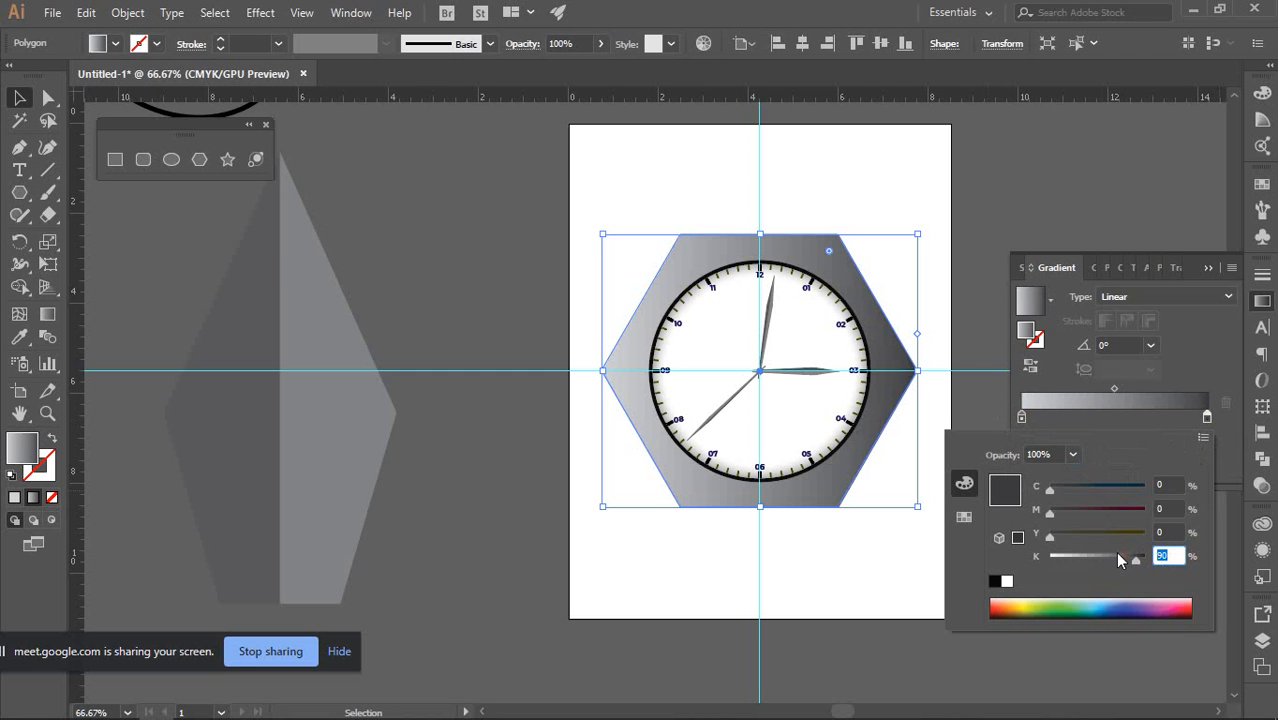
pyautogui.write('100')
pyautogui.press('Return')
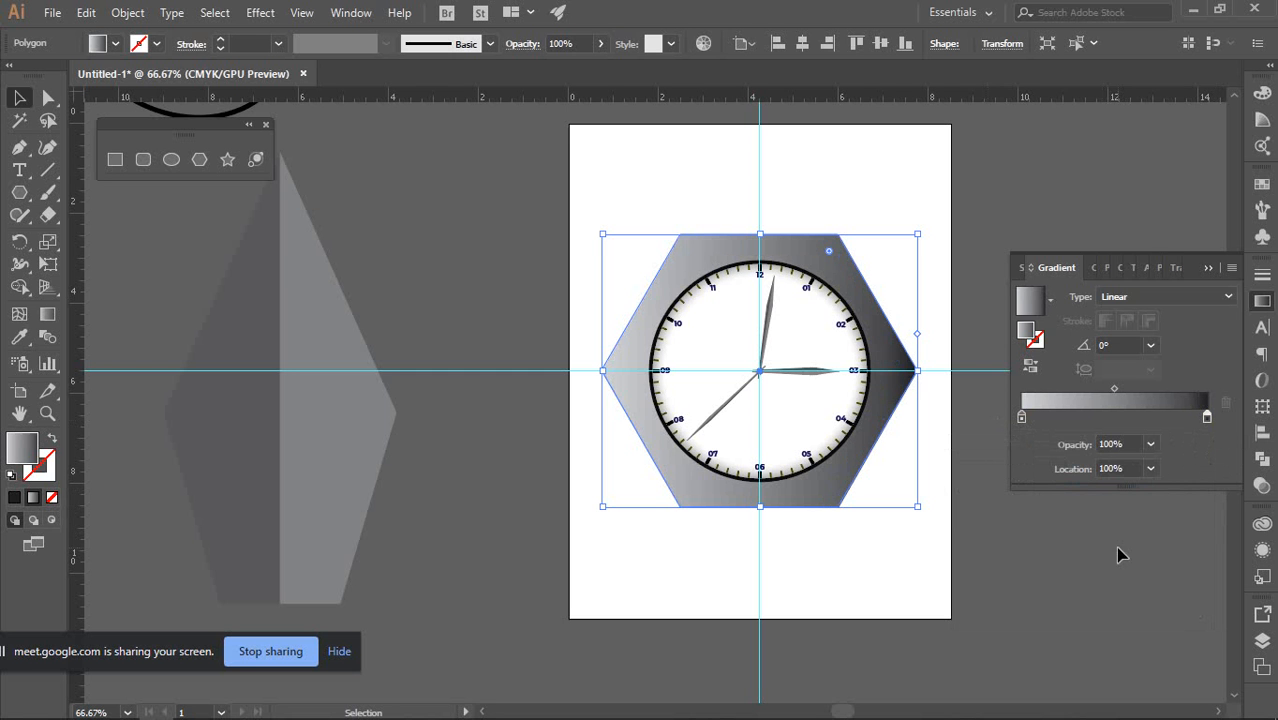
pyautogui.click(1058, 531)
pyautogui.moveTo(833, 380); pyautogui.dragTo(760, 238)
pyautogui.click(542, 488)
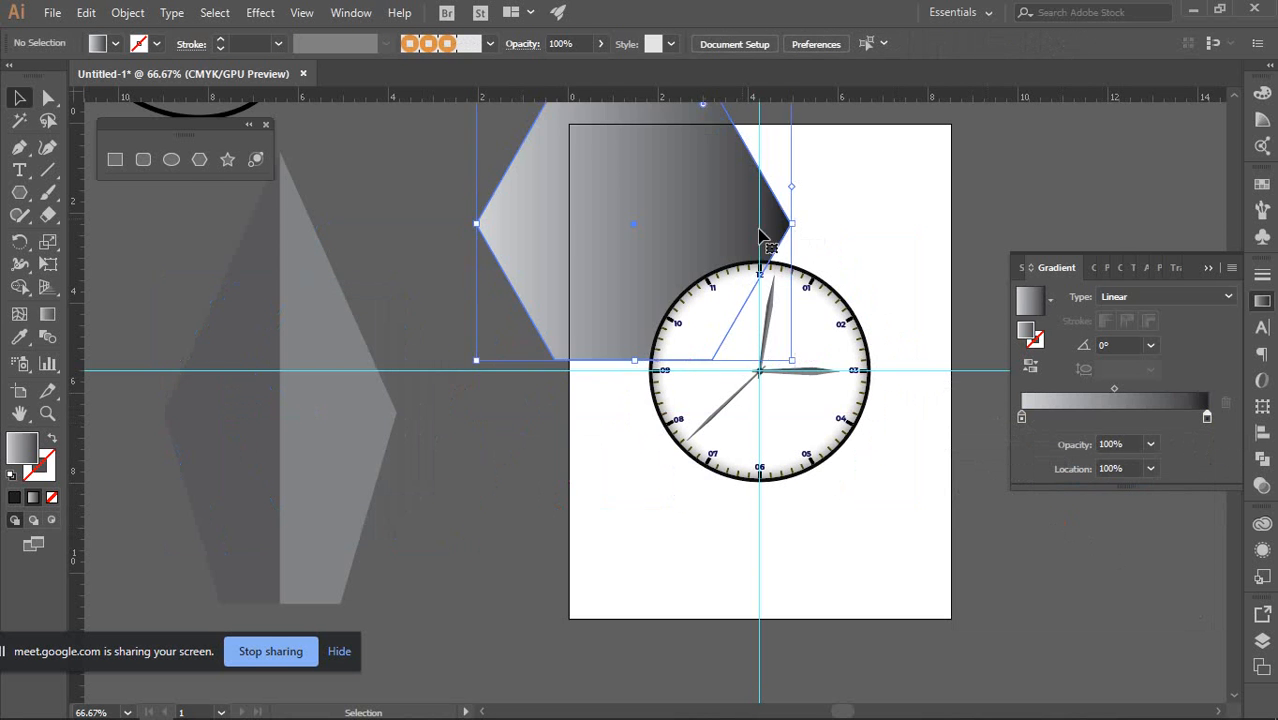
pyautogui.scroll(1, 918, 276)
pyautogui.hotkey('ctrl', 'z')
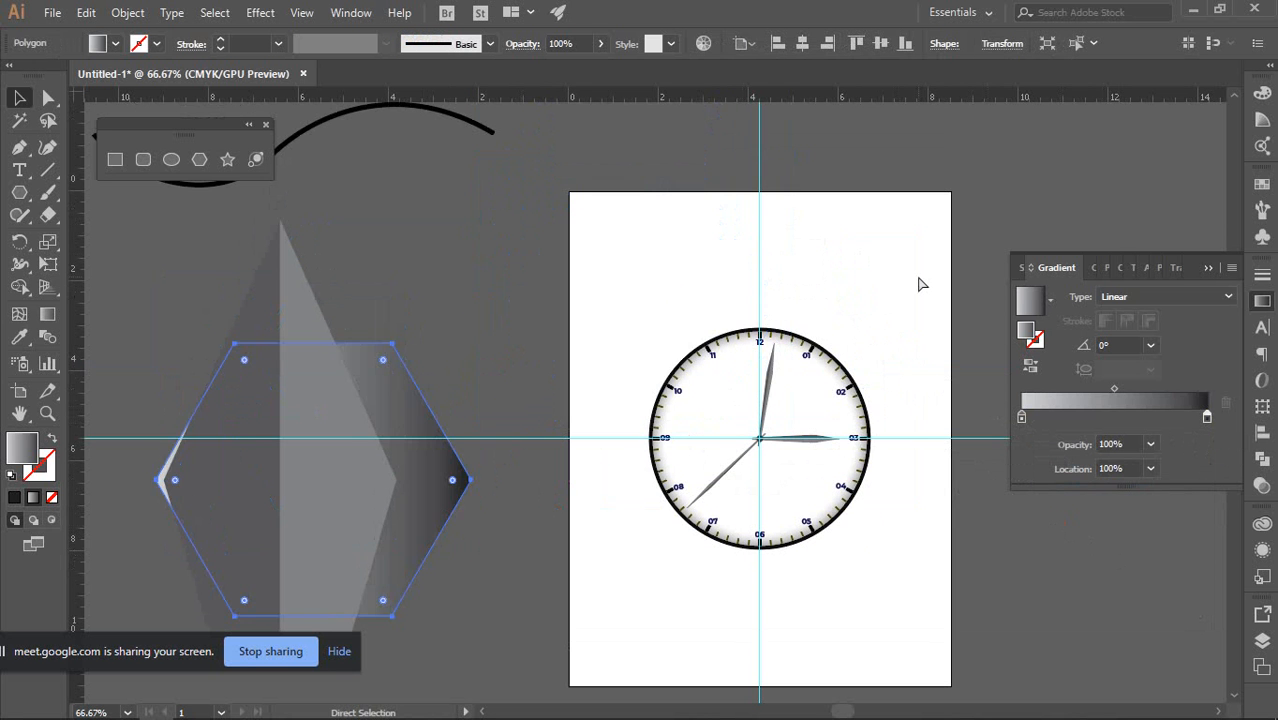
pyautogui.hotkey('ctrl', 'shift', 'z')
# Darken the hexagon gradient's end stop to 100% K and set its start stop to 10% K
pyautogui.press('g')
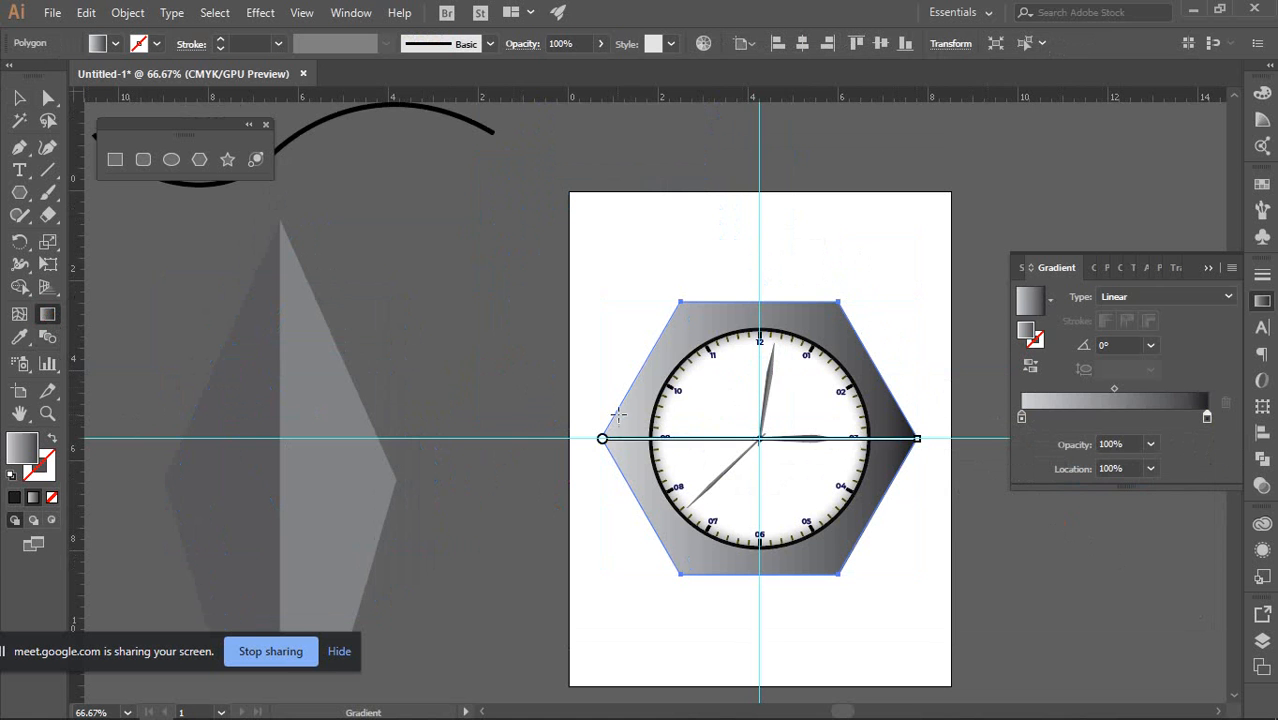
pyautogui.doubleClick(1207, 416)
pyautogui.moveTo(1146, 560); pyautogui.dragTo(1245, 582)
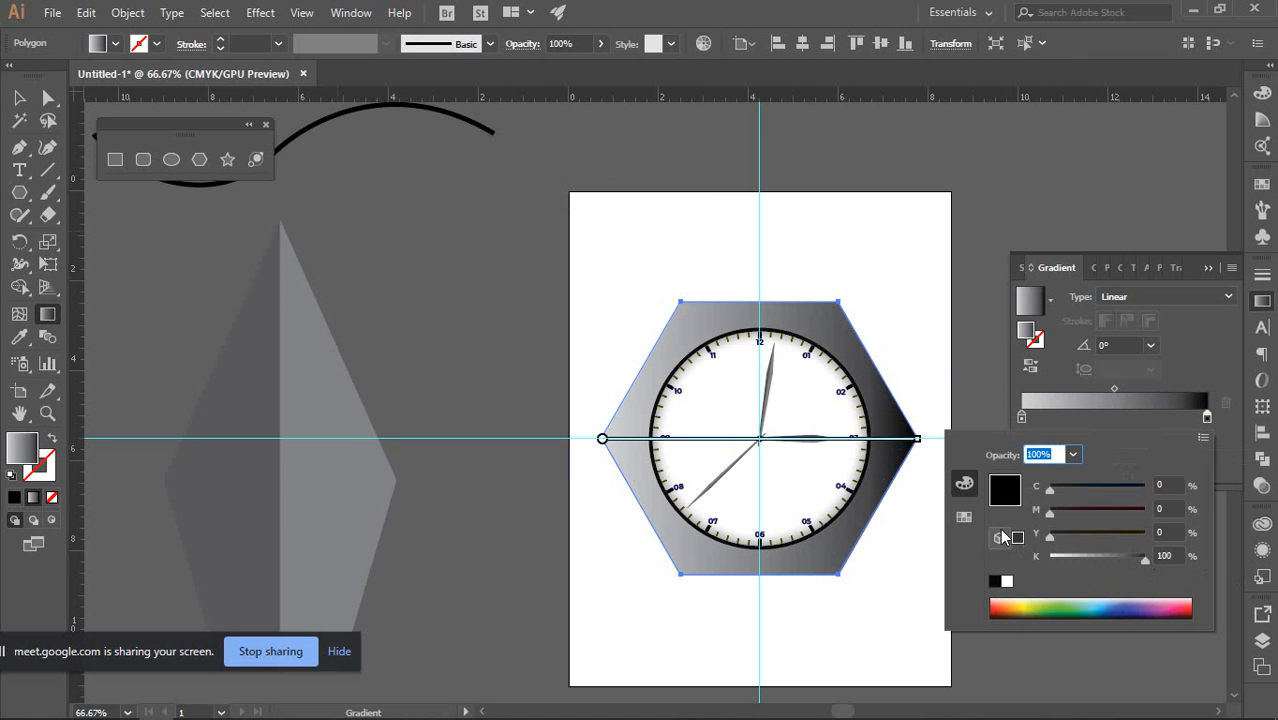
pyautogui.doubleClick(1021, 416)
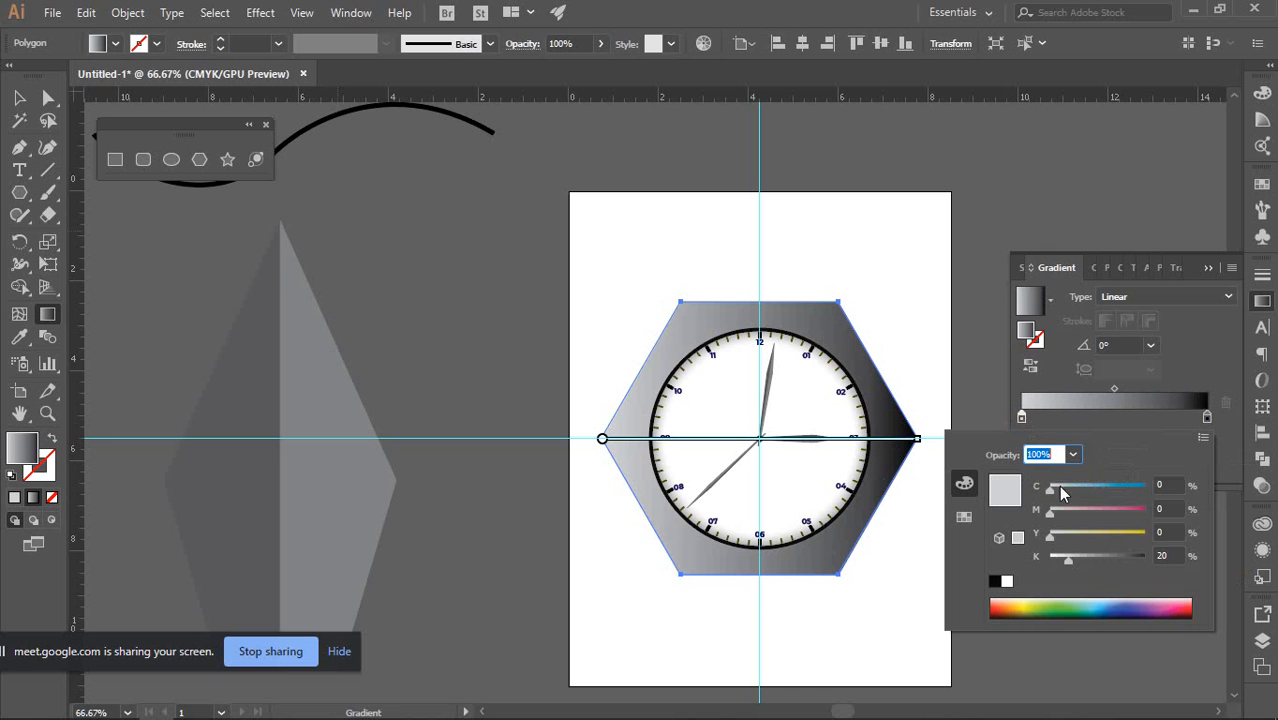
pyautogui.moveTo(1066, 562); pyautogui.dragTo(1052, 558)
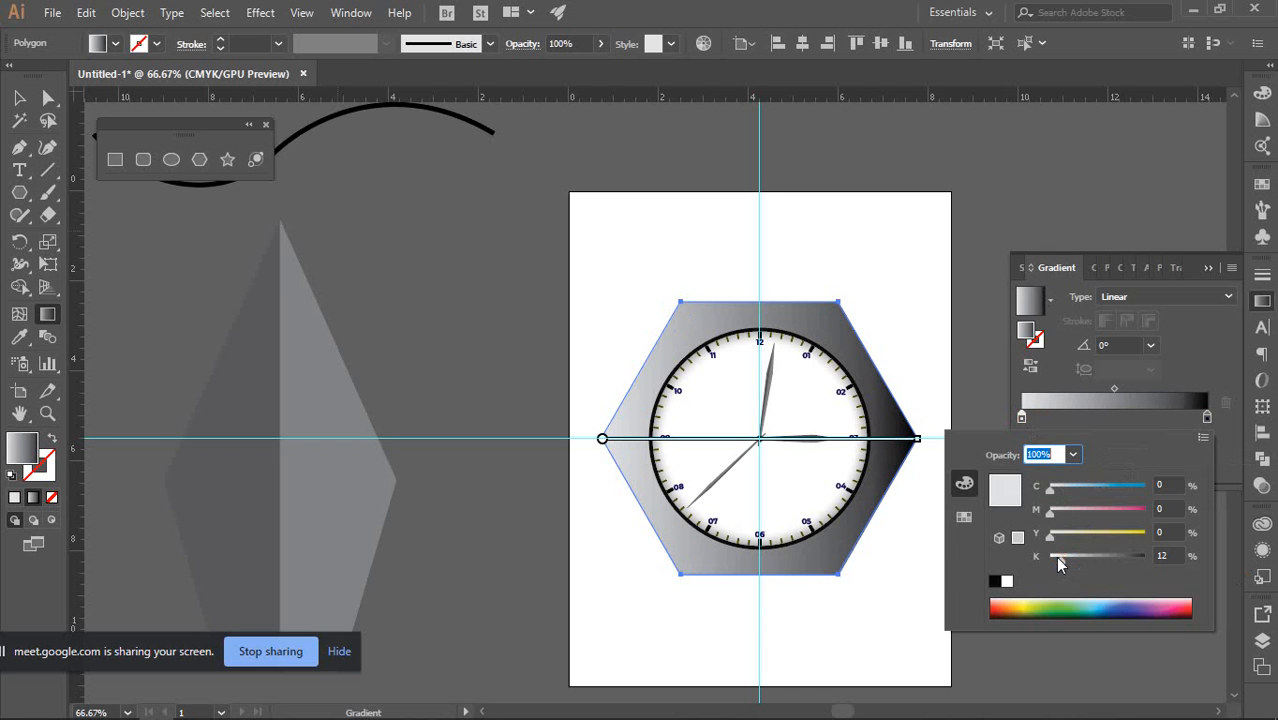
pyautogui.click(962, 568)
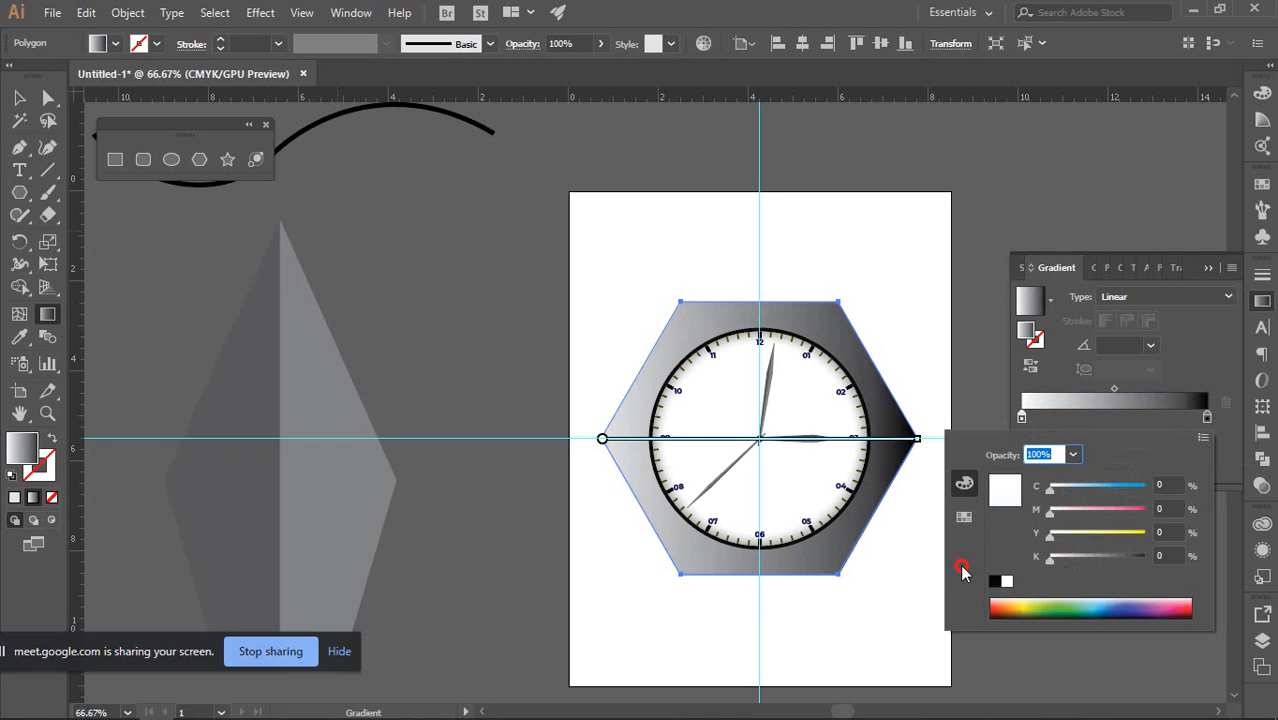
pyautogui.click(1164, 555)
pyautogui.write('1')
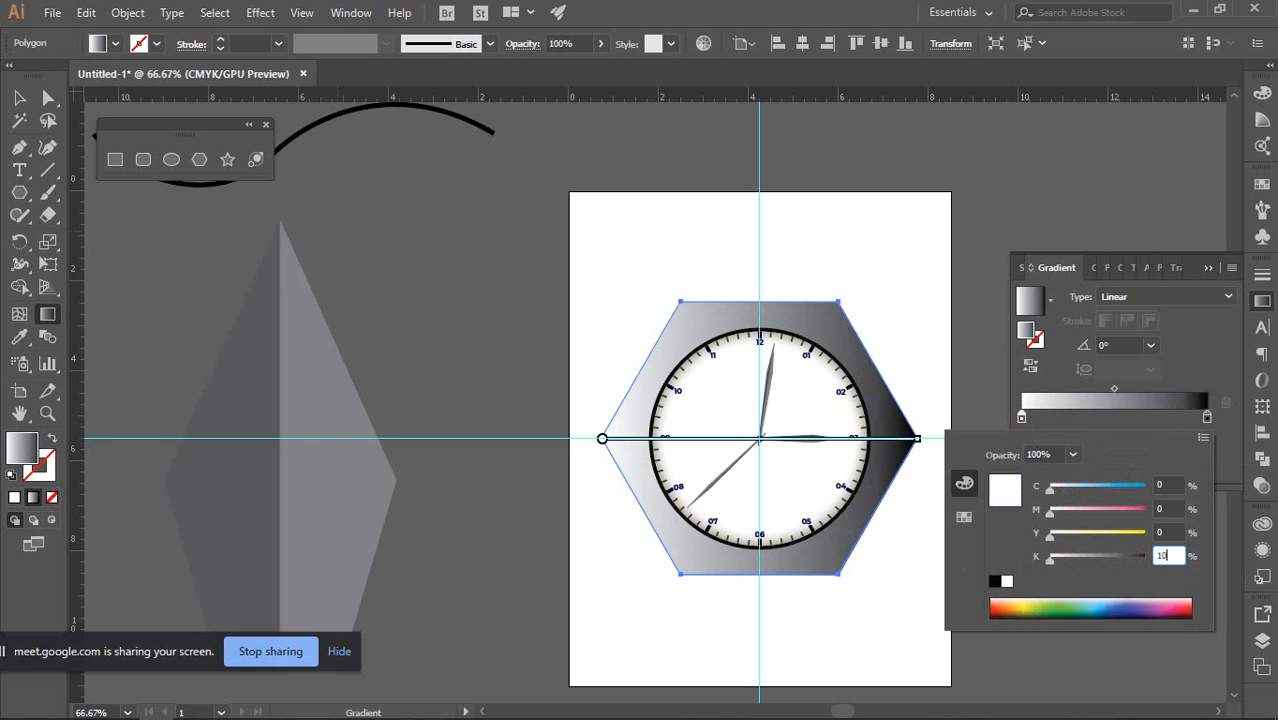
pyautogui.press('Return')
# Redraw the hexagon's linear gradient horizontally so it starts and ends just outside its two side corners, and deselect the hexagon
pyautogui.click(19, 100)
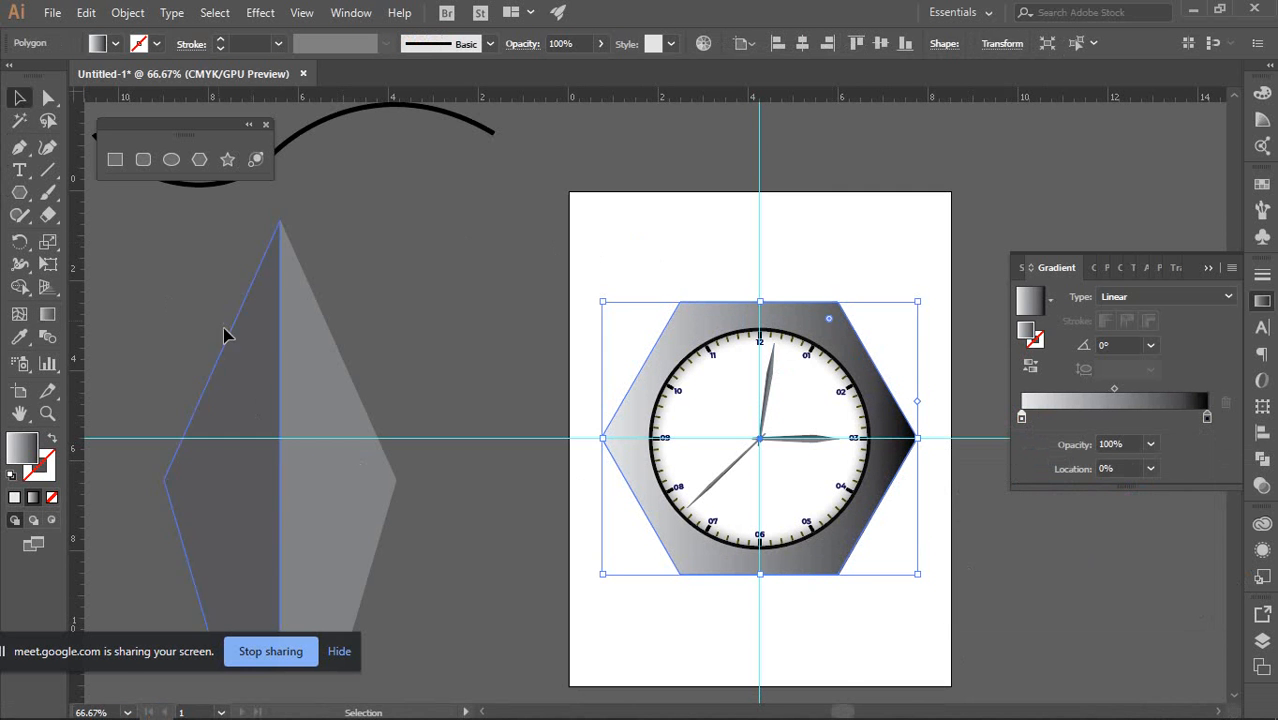
pyautogui.click(47, 313)
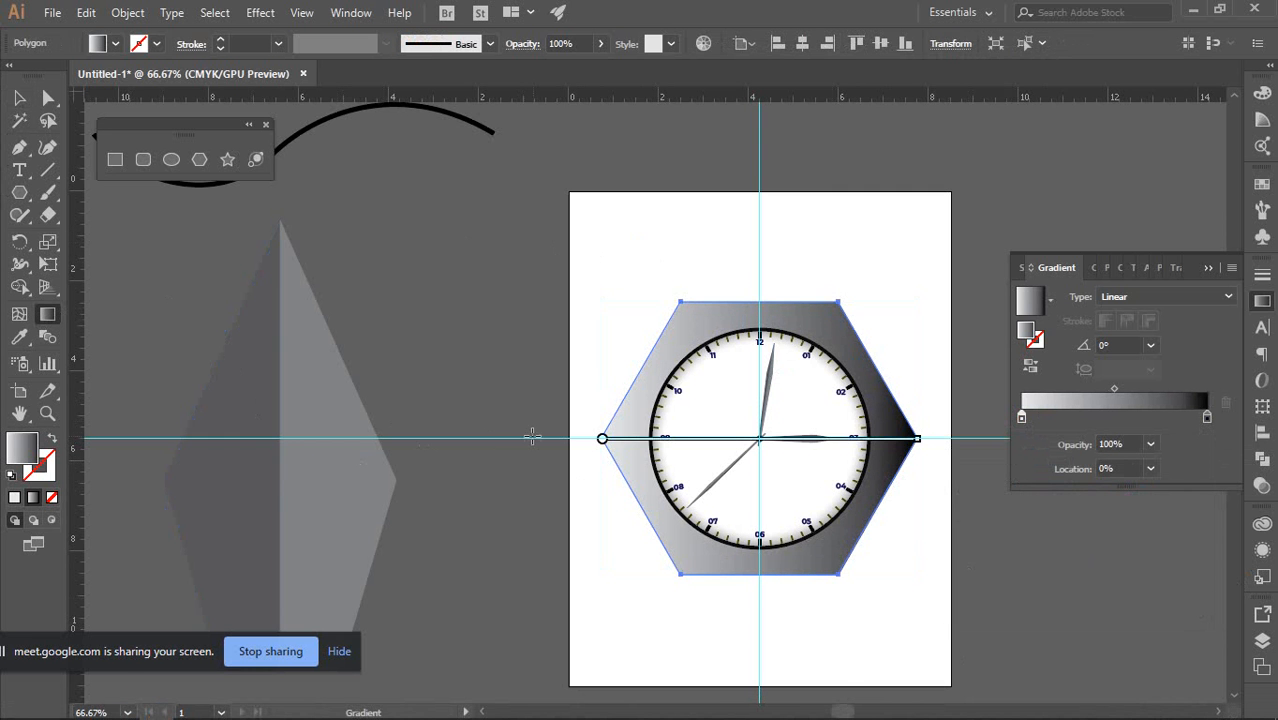
pyautogui.moveTo(538, 438)
pyautogui.mouseDown()
pyautogui.moveTo(756, 450)
pyautogui.moveTo(981, 440)
pyautogui.mouseUp()
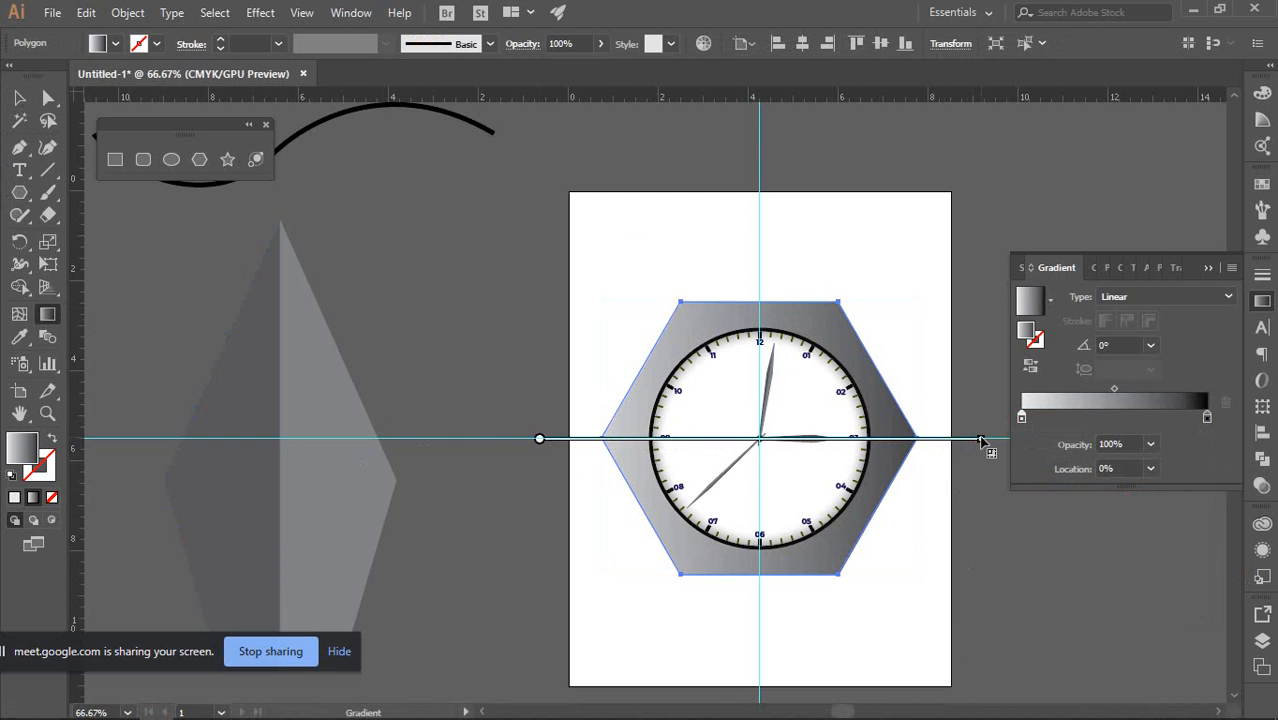
pyautogui.click(19, 97)
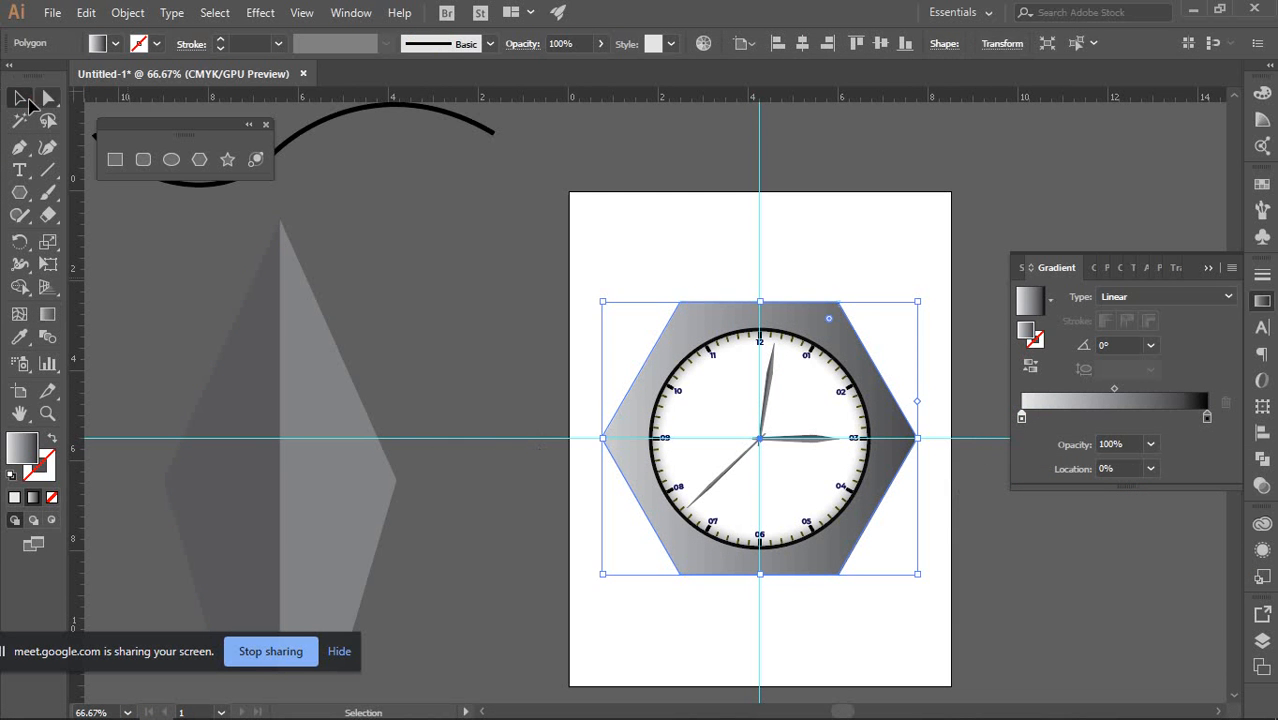
pyautogui.click(455, 302)
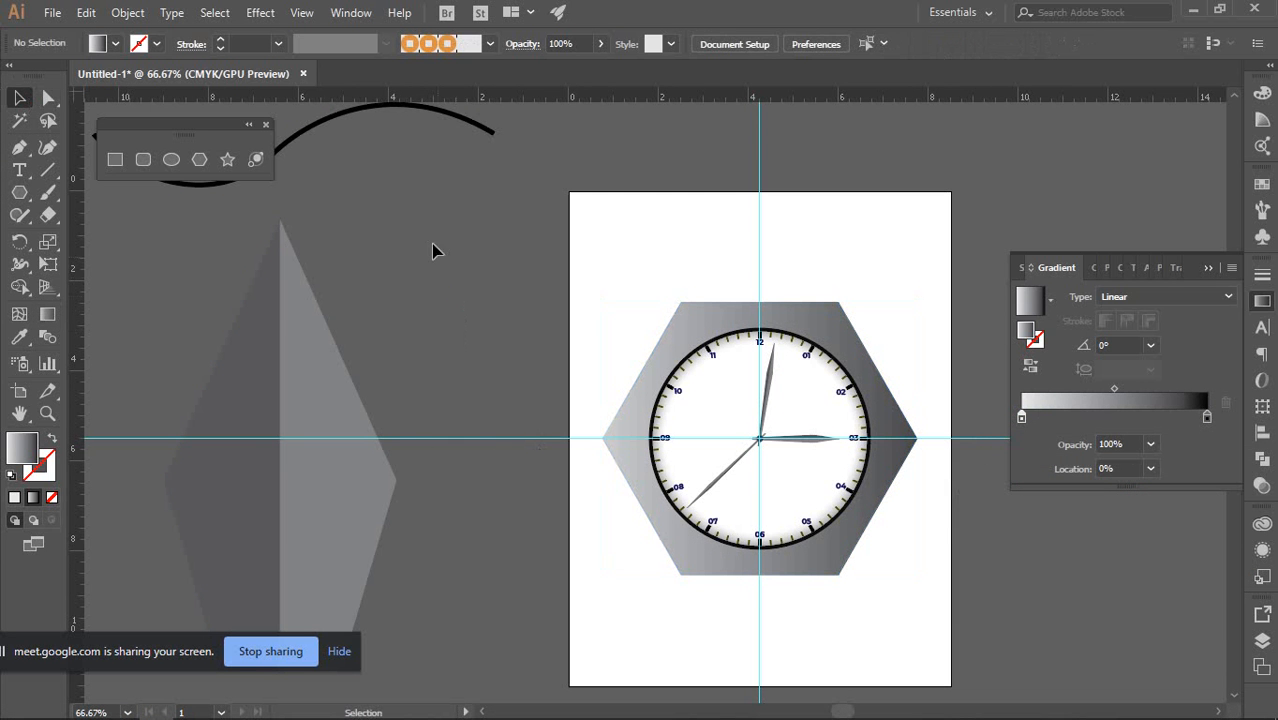
pyautogui.click(1262, 301)
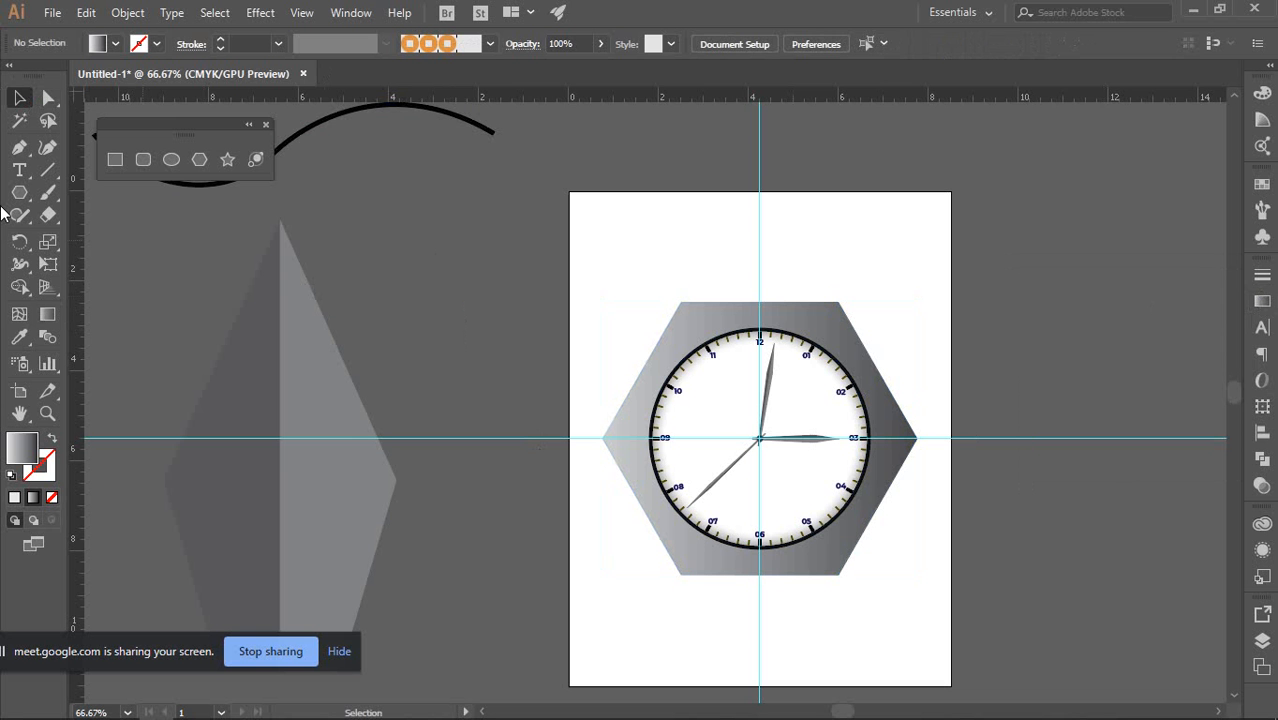
# Examine the hexagon's gradient shading around the clock dial at several magnifications, with the artwork selected and deselected
pyautogui.click(882, 418)
pyautogui.click(974, 371)
pyautogui.scroll(1, 817, 420)
pyautogui.press('space')
pyautogui.moveTo(1019, 405); pyautogui.dragTo(872, 270)
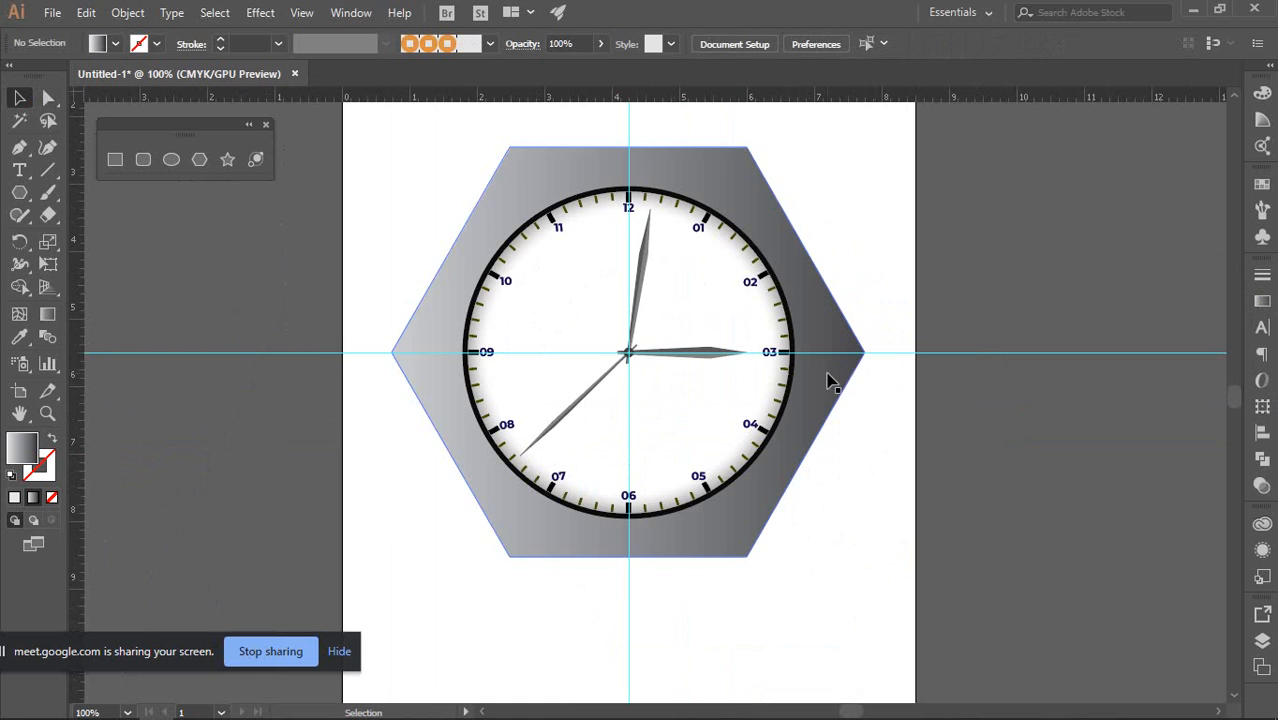
pyautogui.scroll(-1, 840, 370)
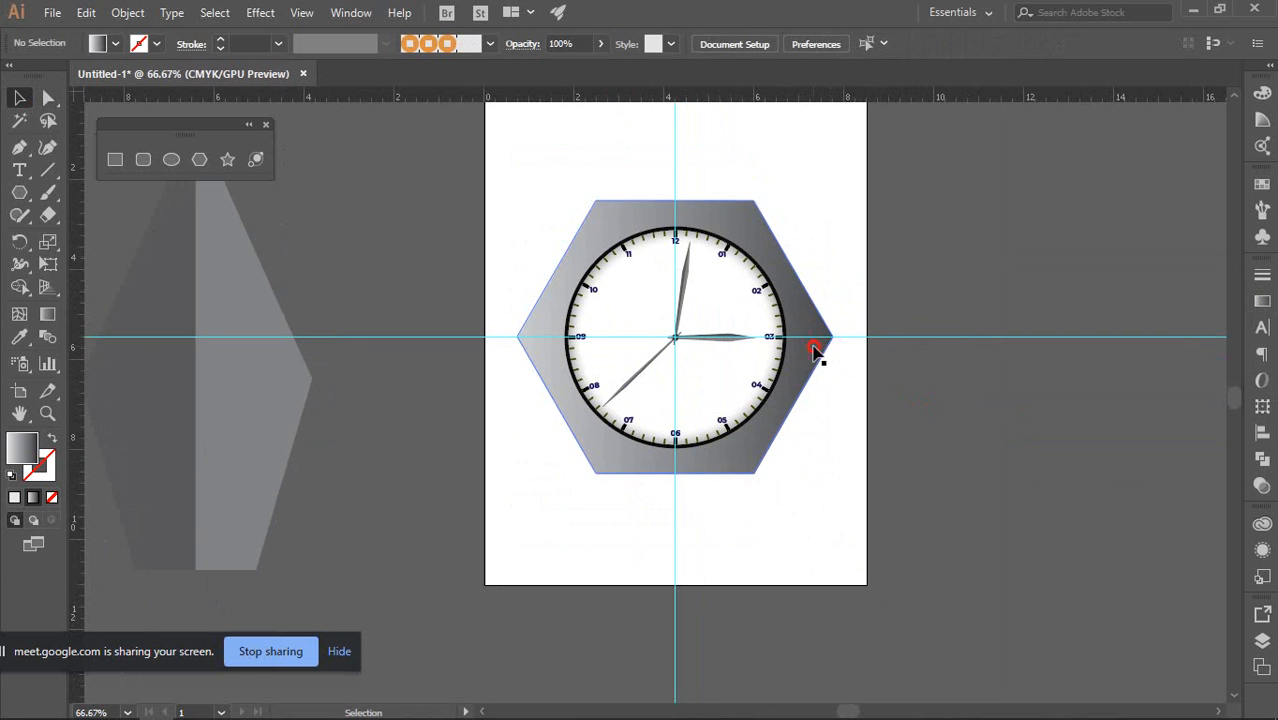
pyautogui.click(813, 348)
pyautogui.click(944, 388)
pyautogui.scroll(-1, 930, 390)
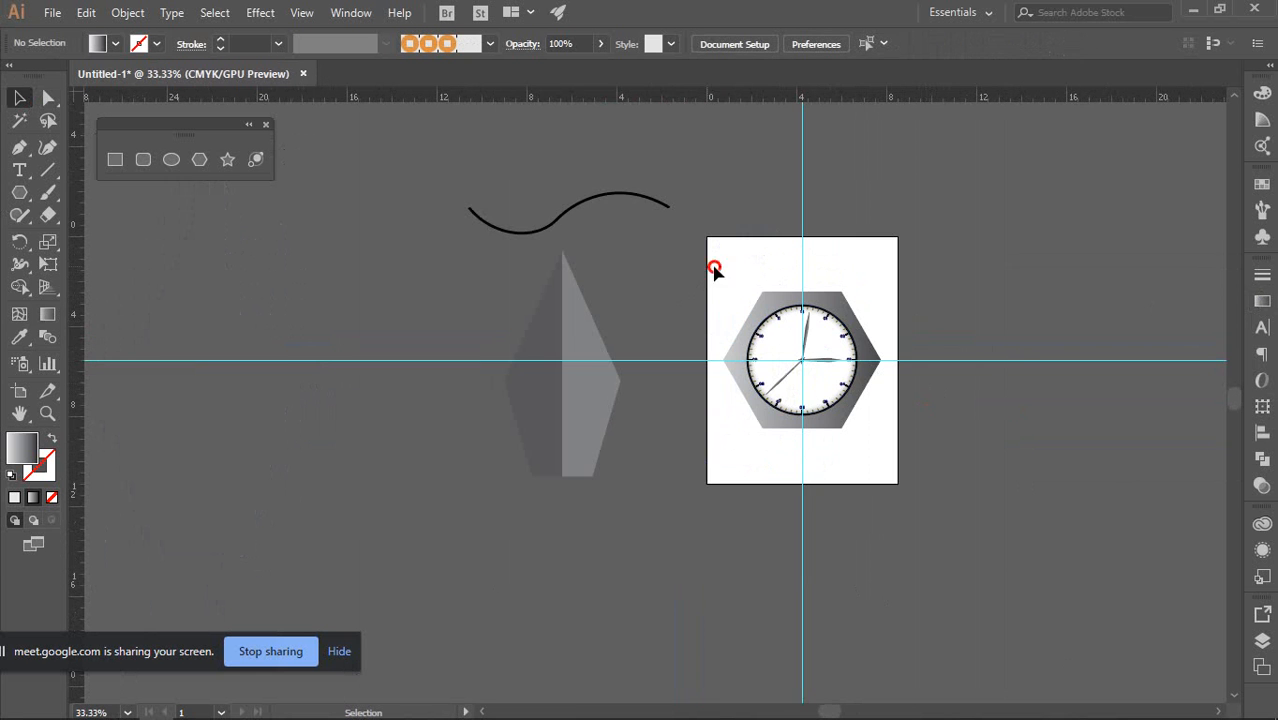
pyautogui.moveTo(713, 265); pyautogui.dragTo(911, 413)
pyautogui.scroll(4, 890, 386)
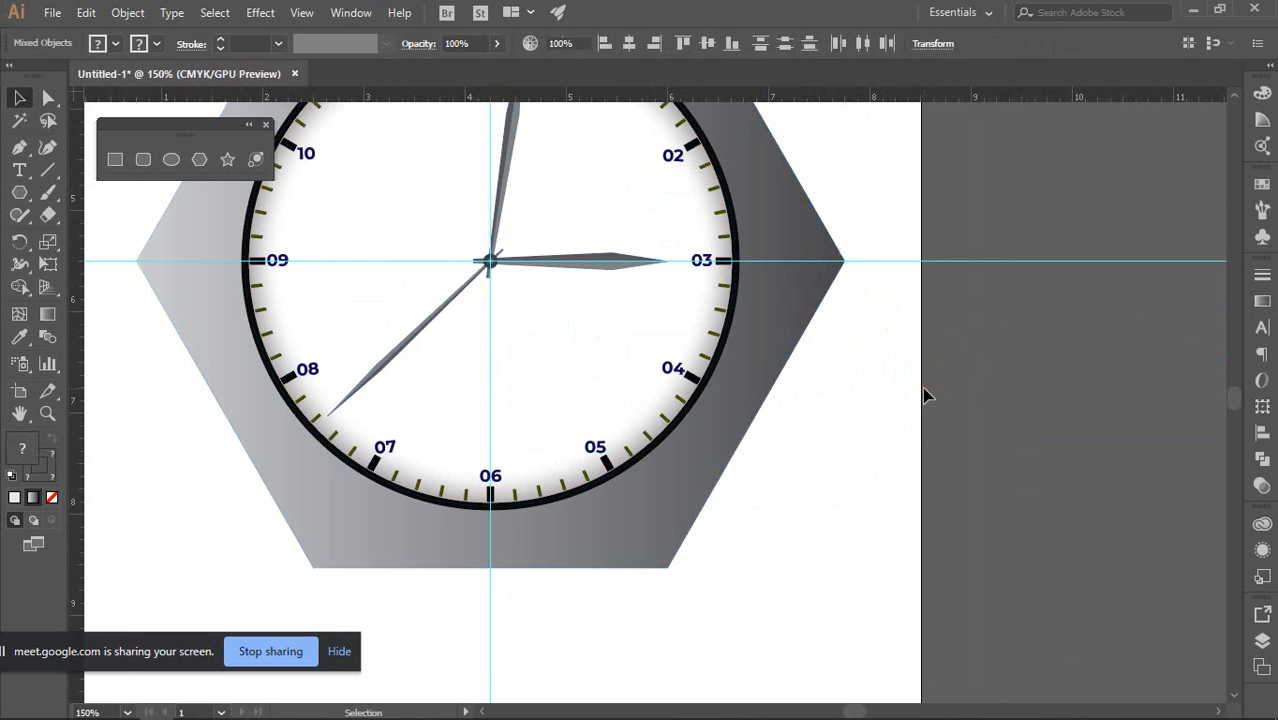
pyautogui.click(921, 394)
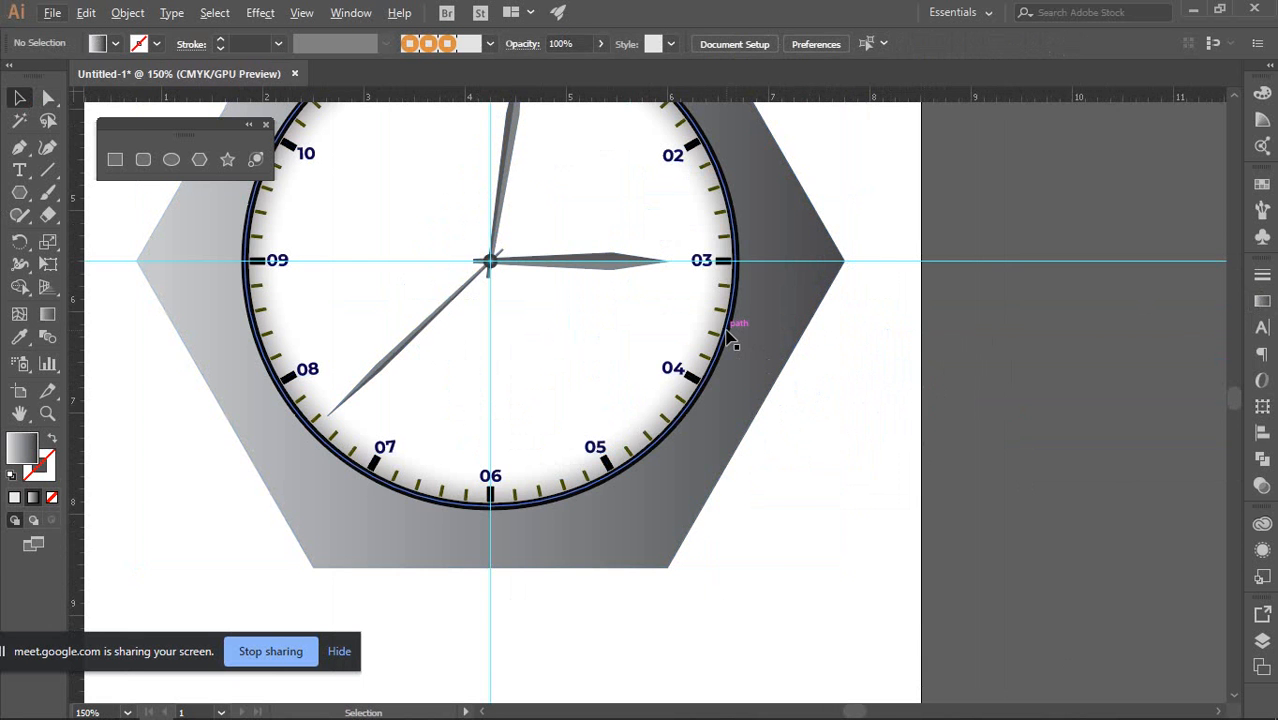
pyautogui.scroll(1, 901, 382)
pyautogui.hscroll(-2, 901, 382)
pyautogui.hotkey('ctrl', 'a')
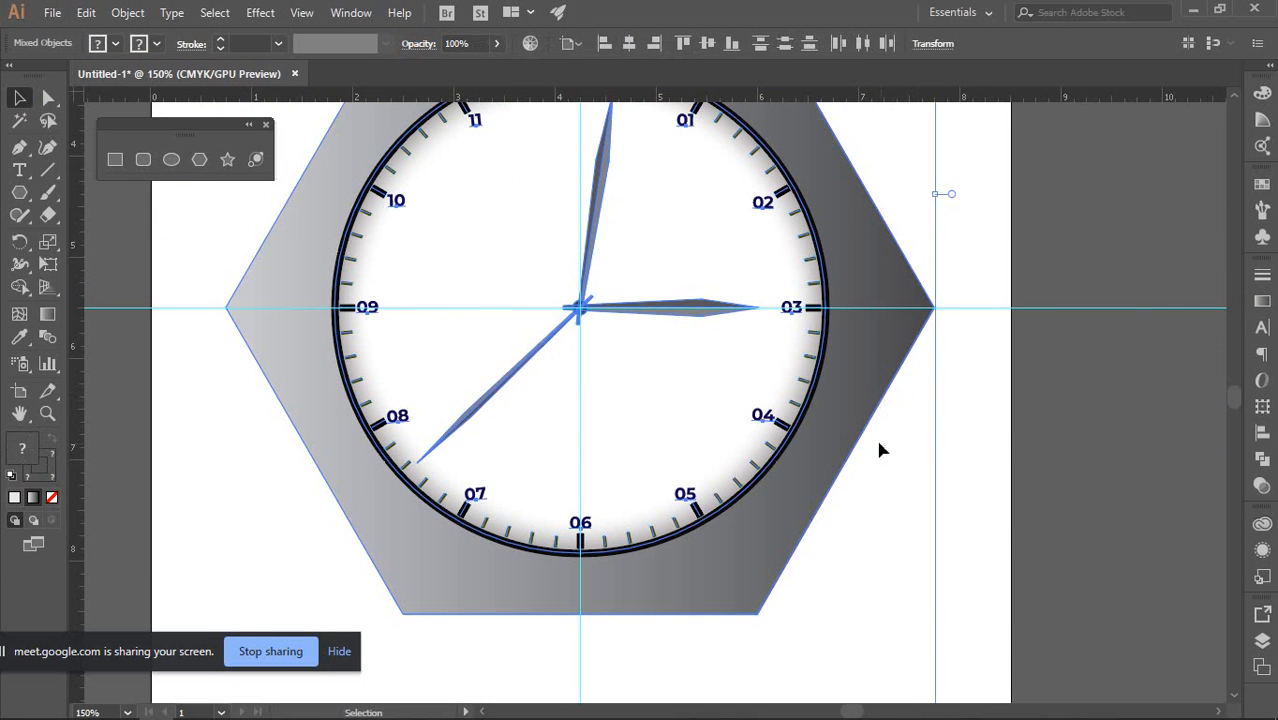
pyautogui.moveTo(939, 196); pyautogui.dragTo(809, 200)
pyautogui.scroll(-5, 845, 257)
pyautogui.hotkey('ctrl', 'z')
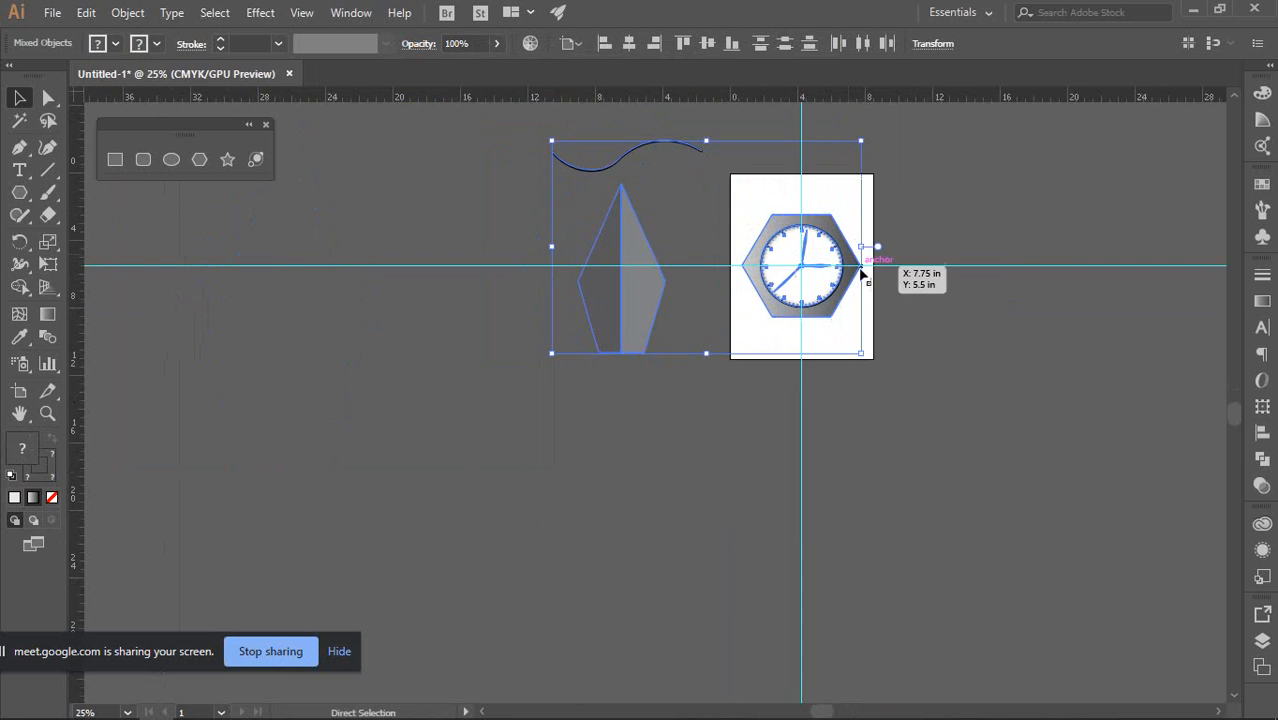
# Examine the dial's rim, tick marks and hands against the hexagon, up close and as a whole
pyautogui.click(965, 288)
pyautogui.moveTo(730, 198); pyautogui.dragTo(819, 349)
pyautogui.scroll(4, 864, 274)
pyautogui.scroll(5, 585, 290)
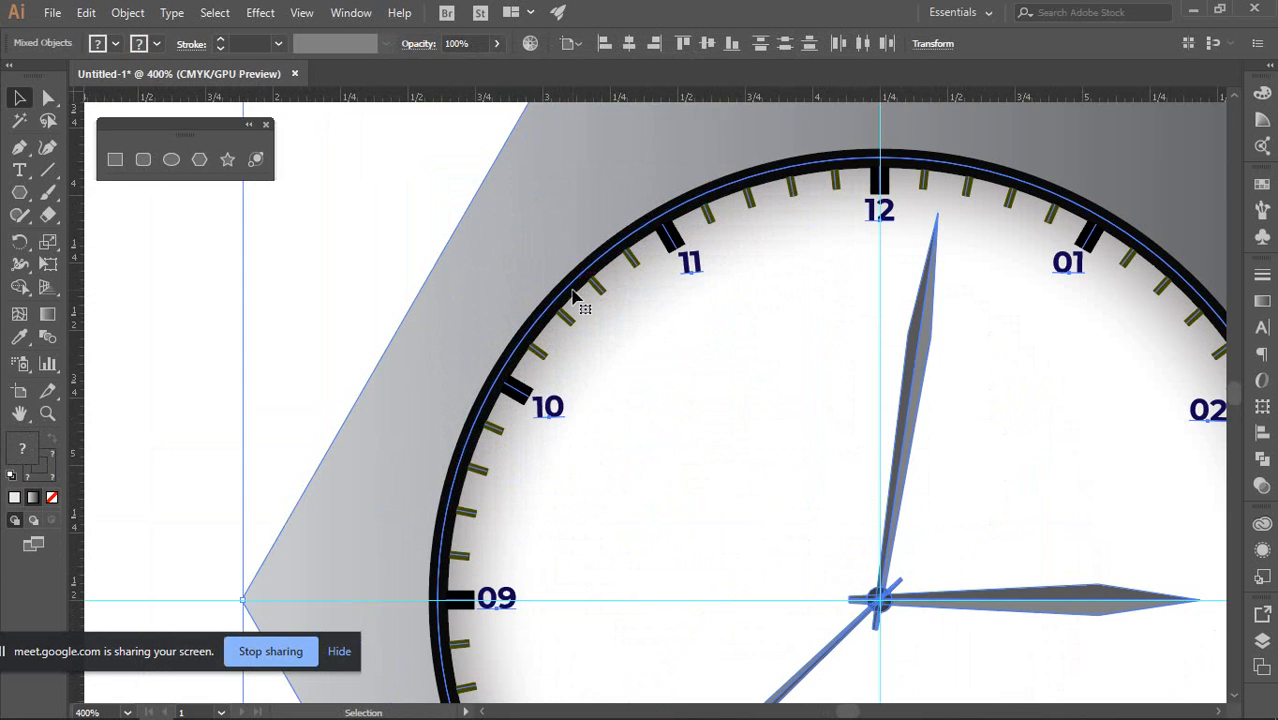
pyautogui.click(339, 228)
pyautogui.scroll(-4, 339, 228)
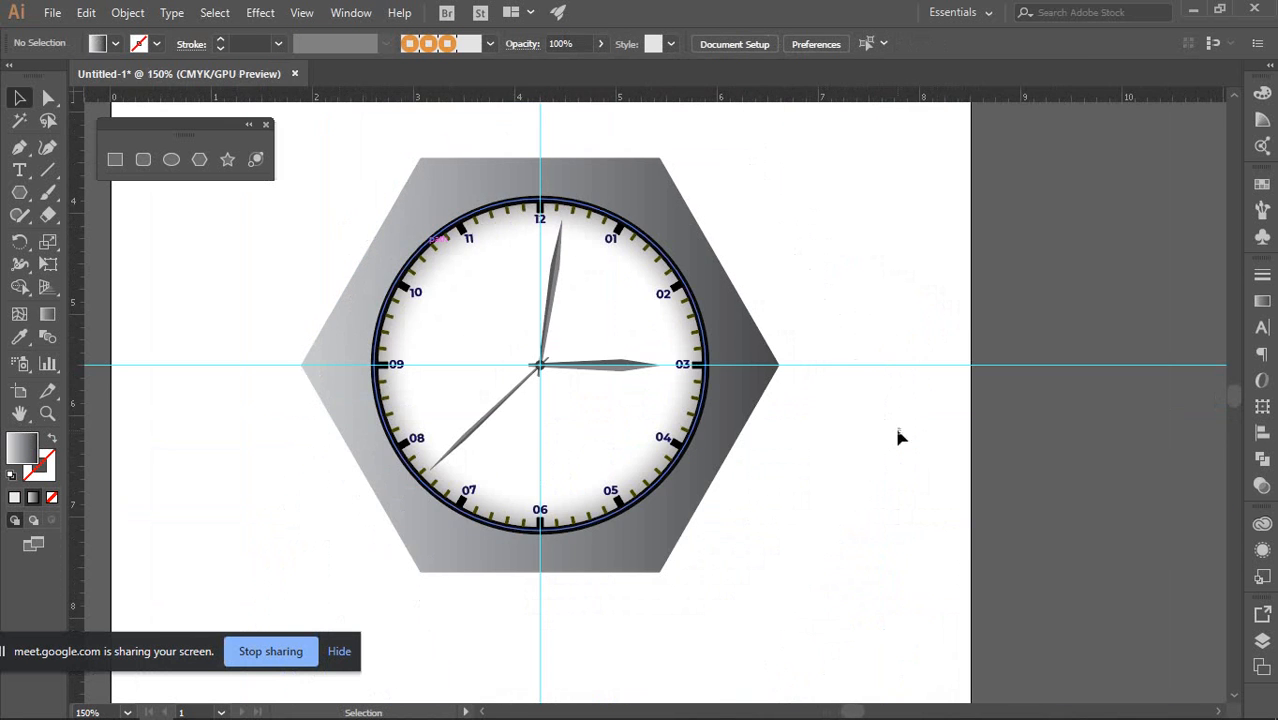
# Reduce the stroke of the dial's black hour tick marks to 3 pt
pyautogui.scroll(2, 693, 303)
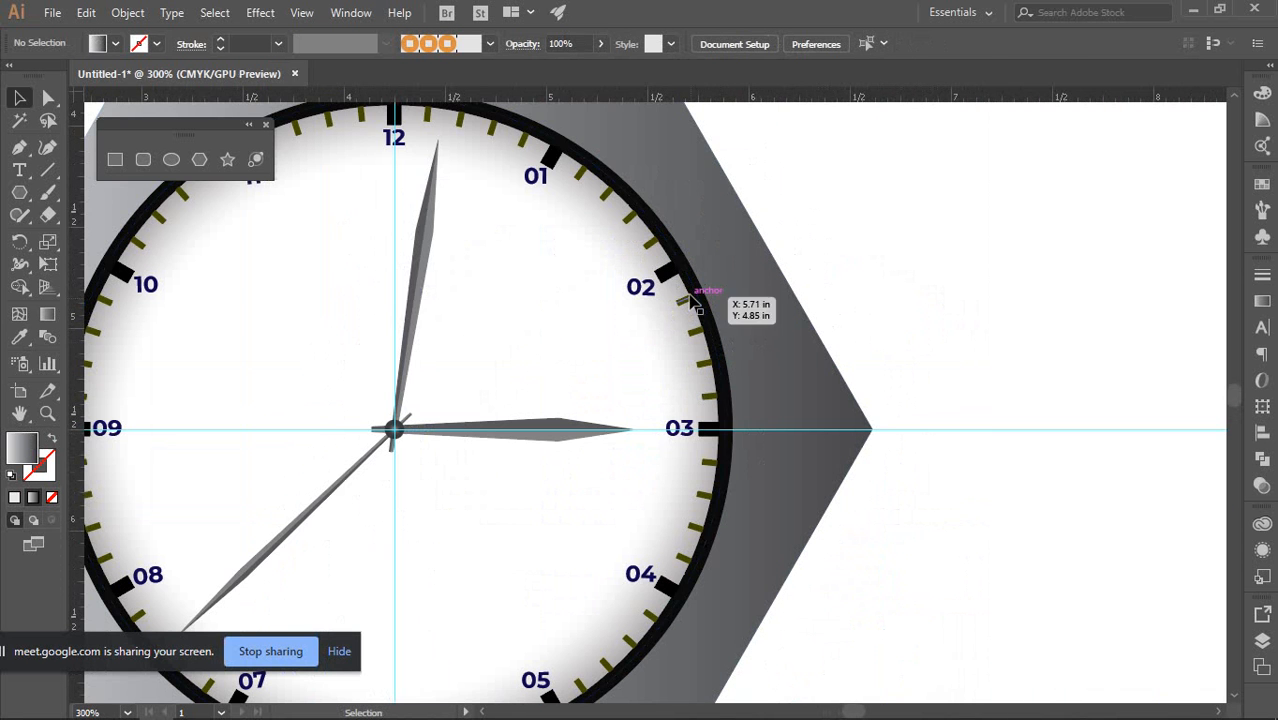
pyautogui.click(672, 278)
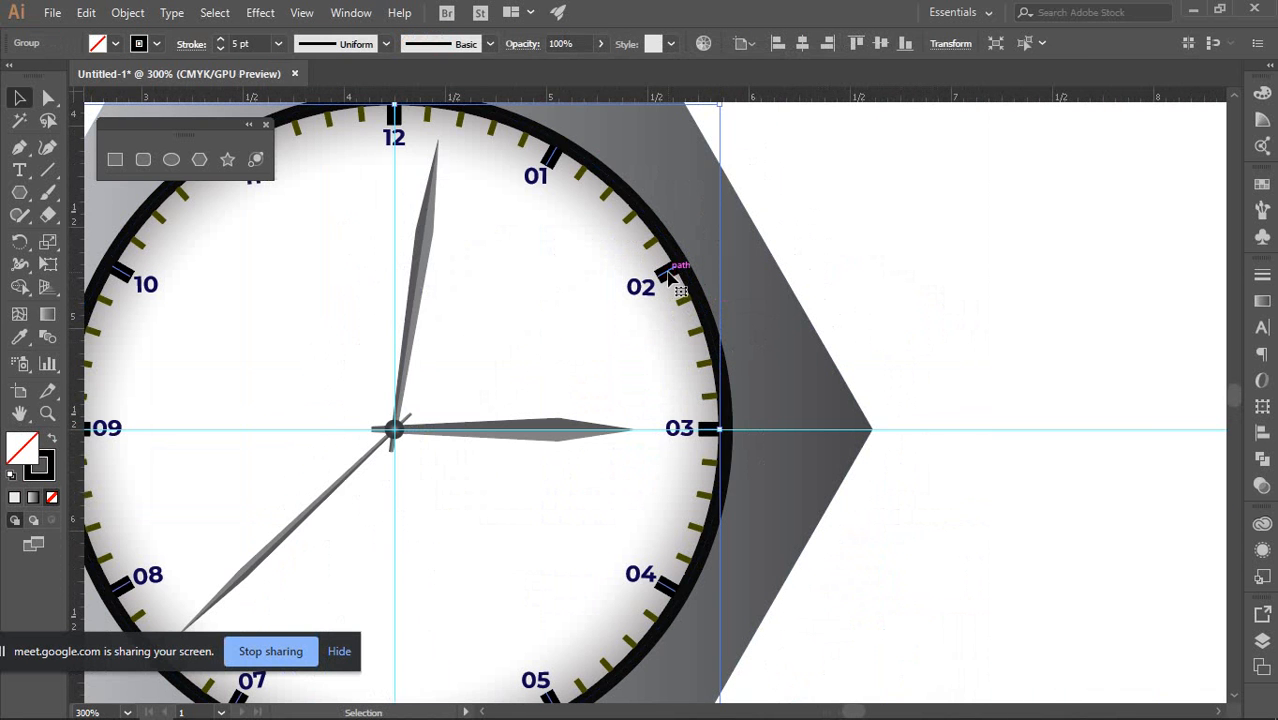
pyautogui.click(219, 49)
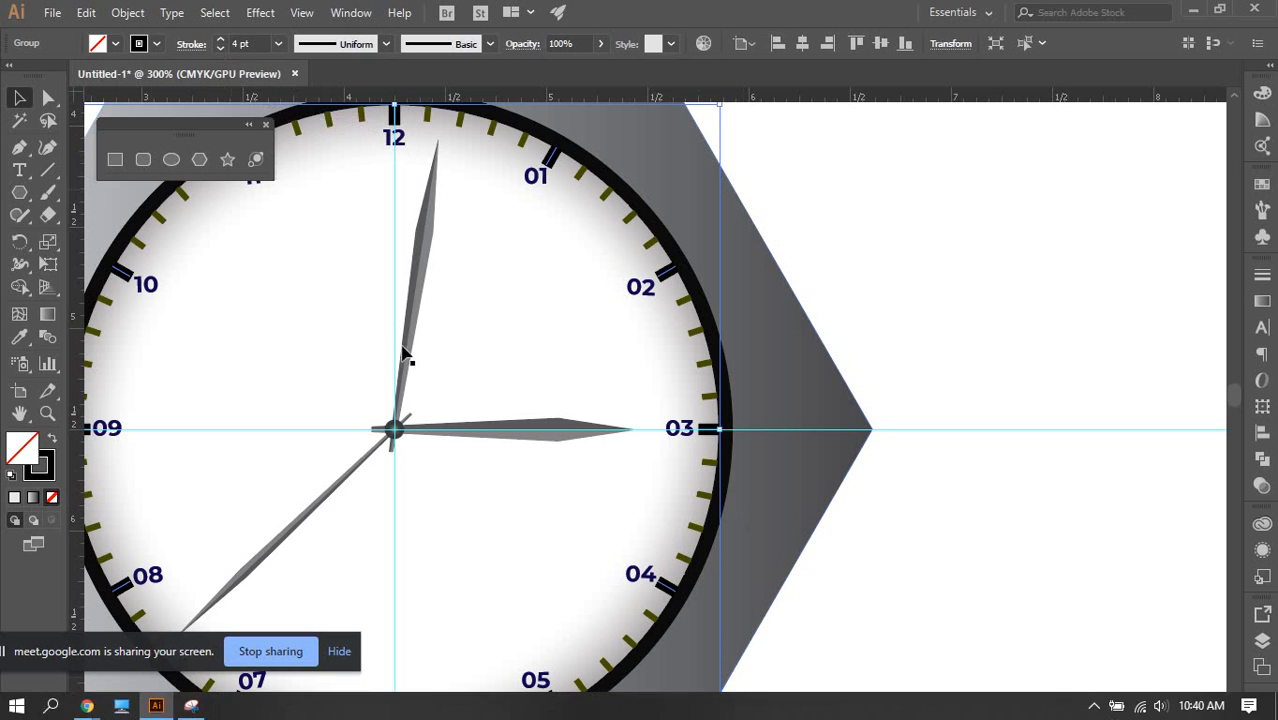
pyautogui.click(219, 49)
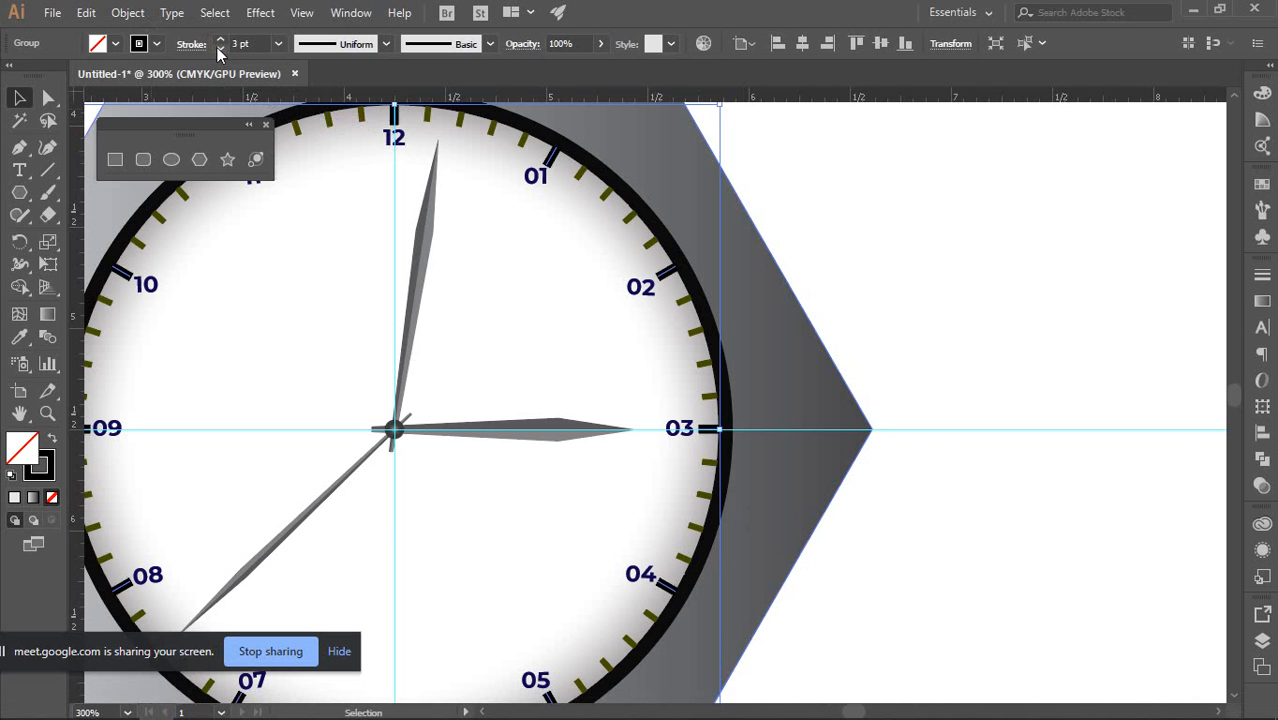
# Thin the dial's olive minute tick marks to a 0.75 pt stroke and deselect them
pyautogui.click(585, 177)
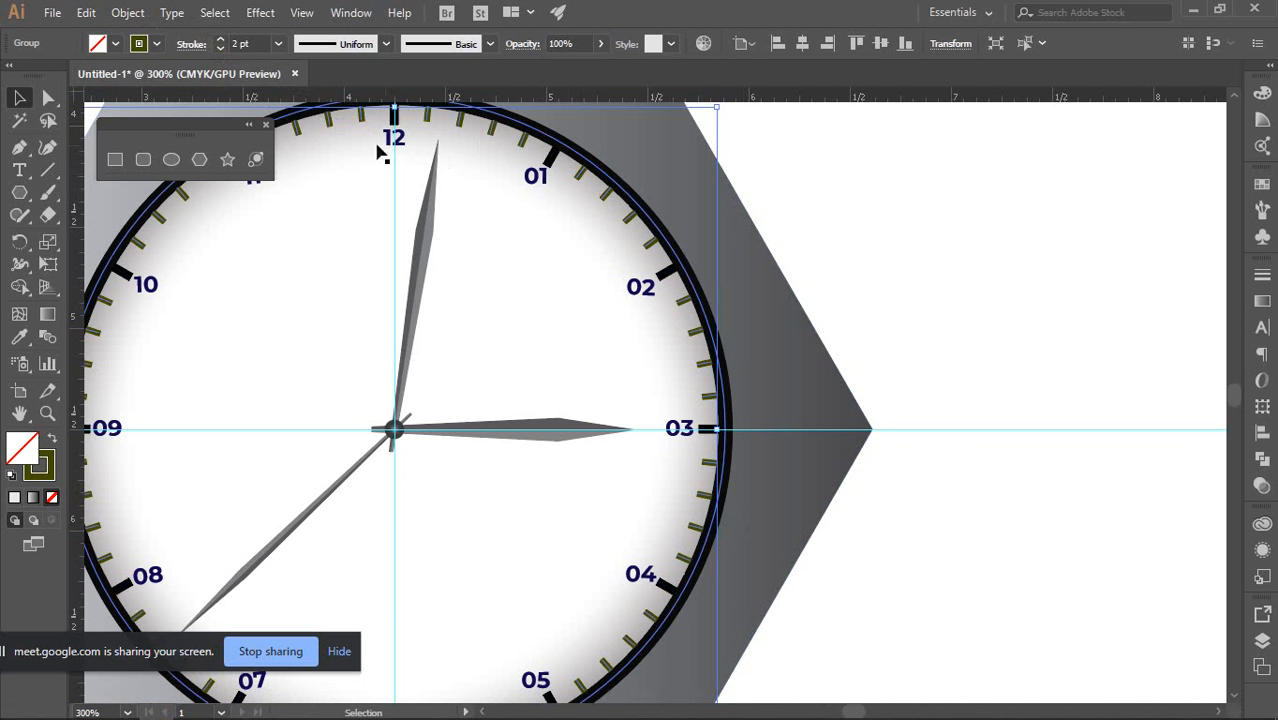
pyautogui.click(219, 48)
pyautogui.click(219, 48)
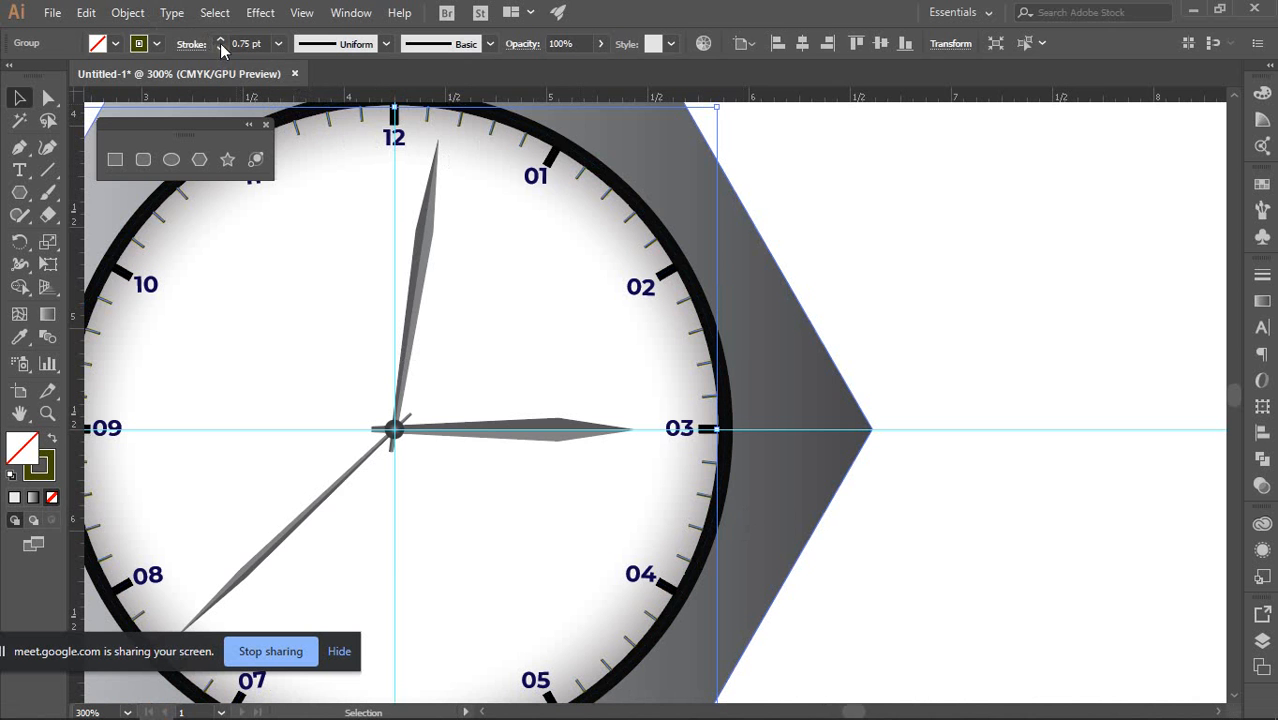
pyautogui.click(978, 277)
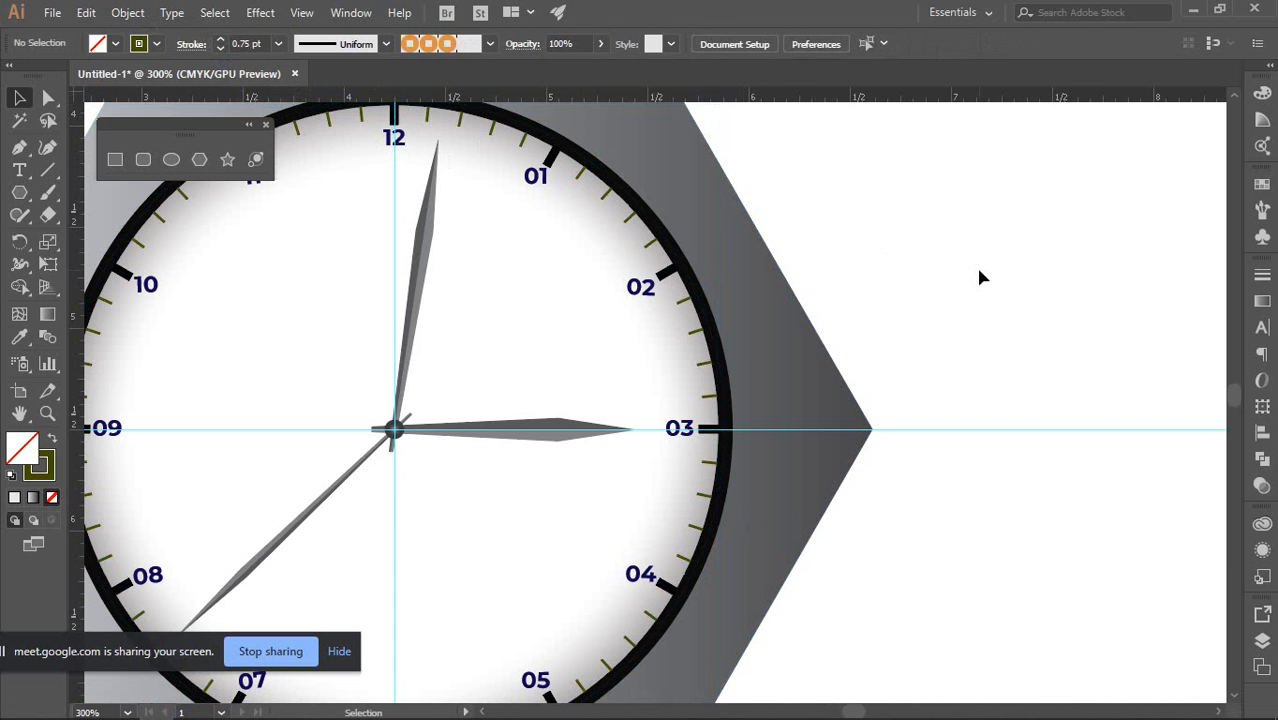
# Reduce the stroke of the dial's outer rim circle to 3 pt and deselect it
pyautogui.click(630, 200)
pyautogui.click(219, 49)
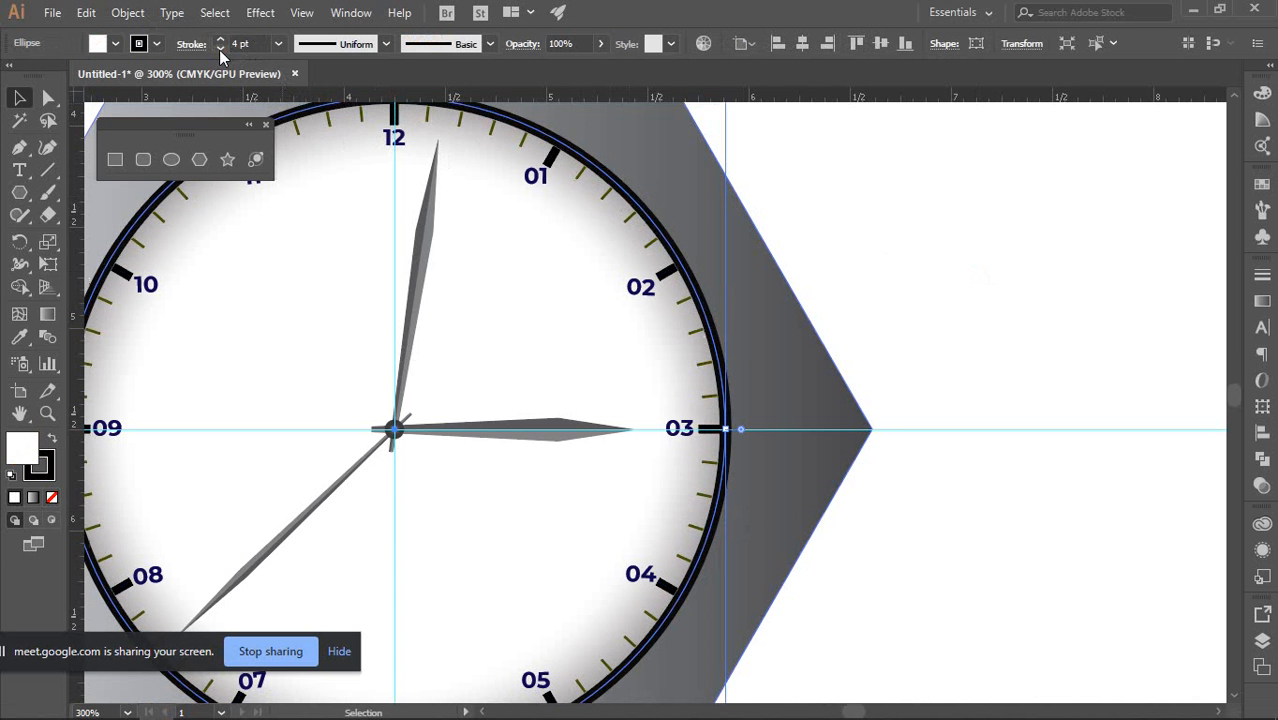
pyautogui.click(220, 50)
pyautogui.click(973, 264)
pyautogui.scroll(5, 990, 295)
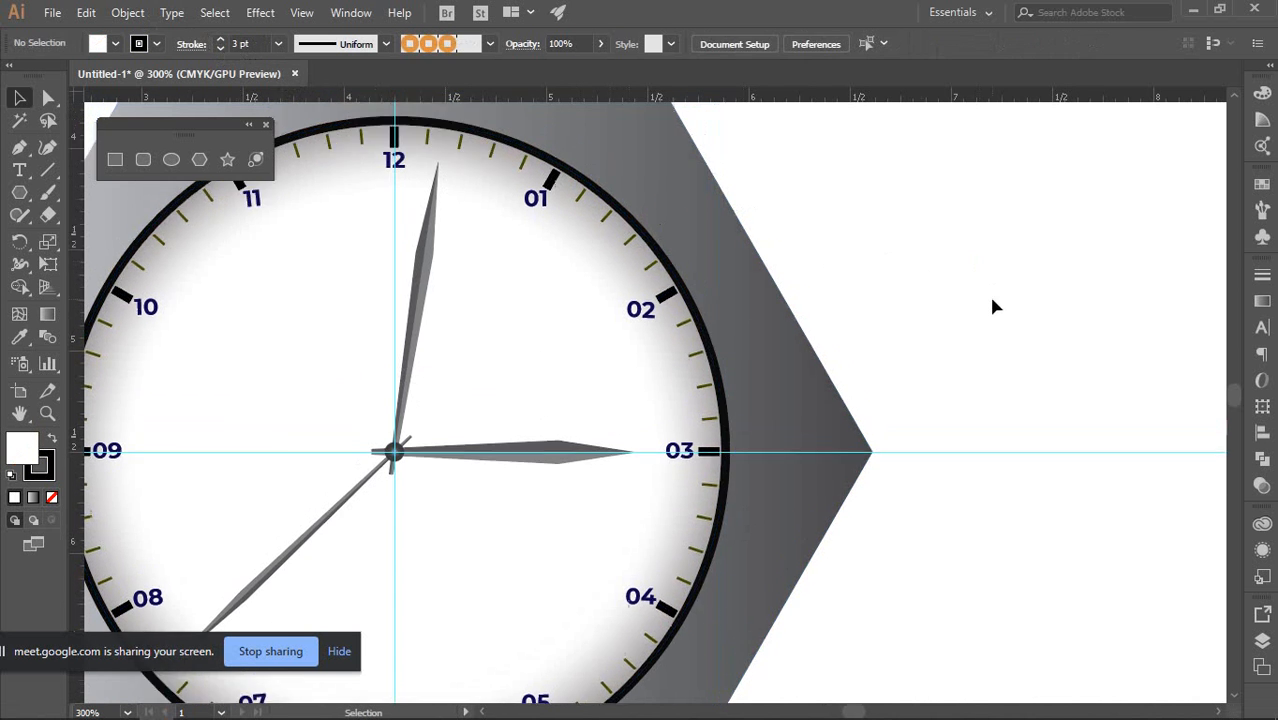
pyautogui.scroll(-3, 997, 304)
pyautogui.moveTo(1031, 335); pyautogui.dragTo(1005, 318)
pyautogui.scroll(6, 907, 320)
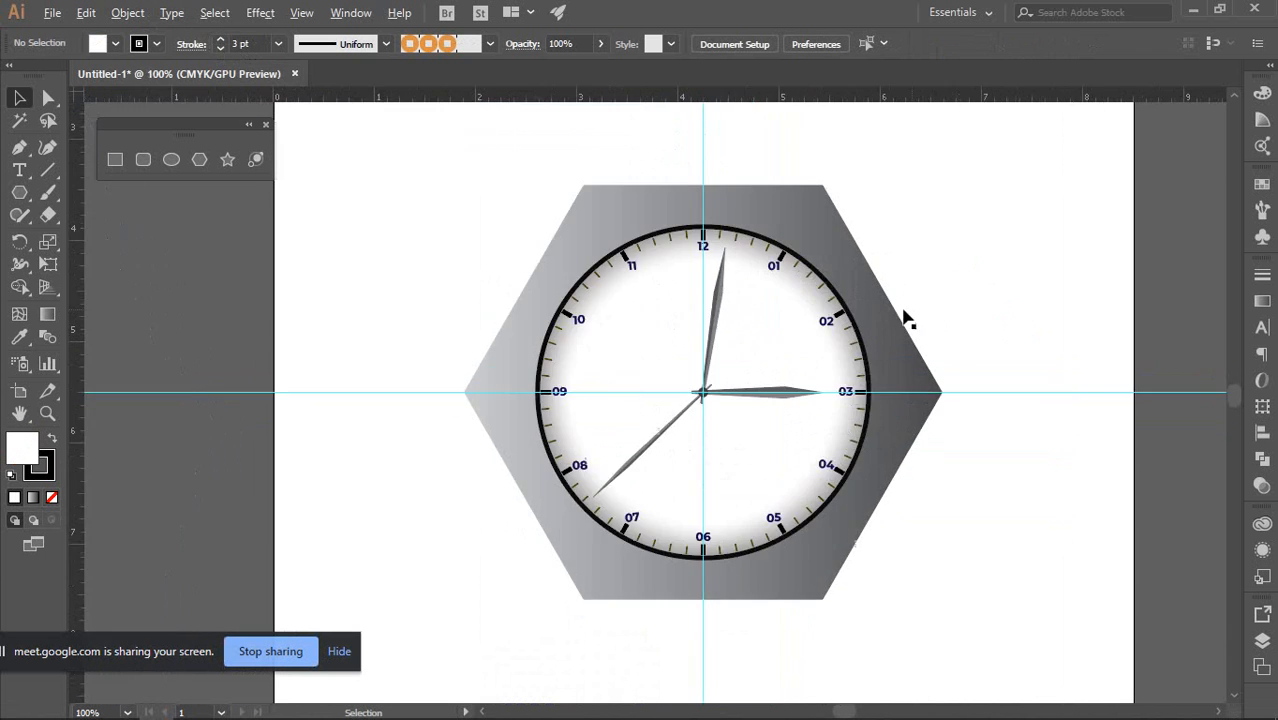
# Lighten the dial rim's stroke color to 80% K and deselect the rim
pyautogui.click(652, 312)
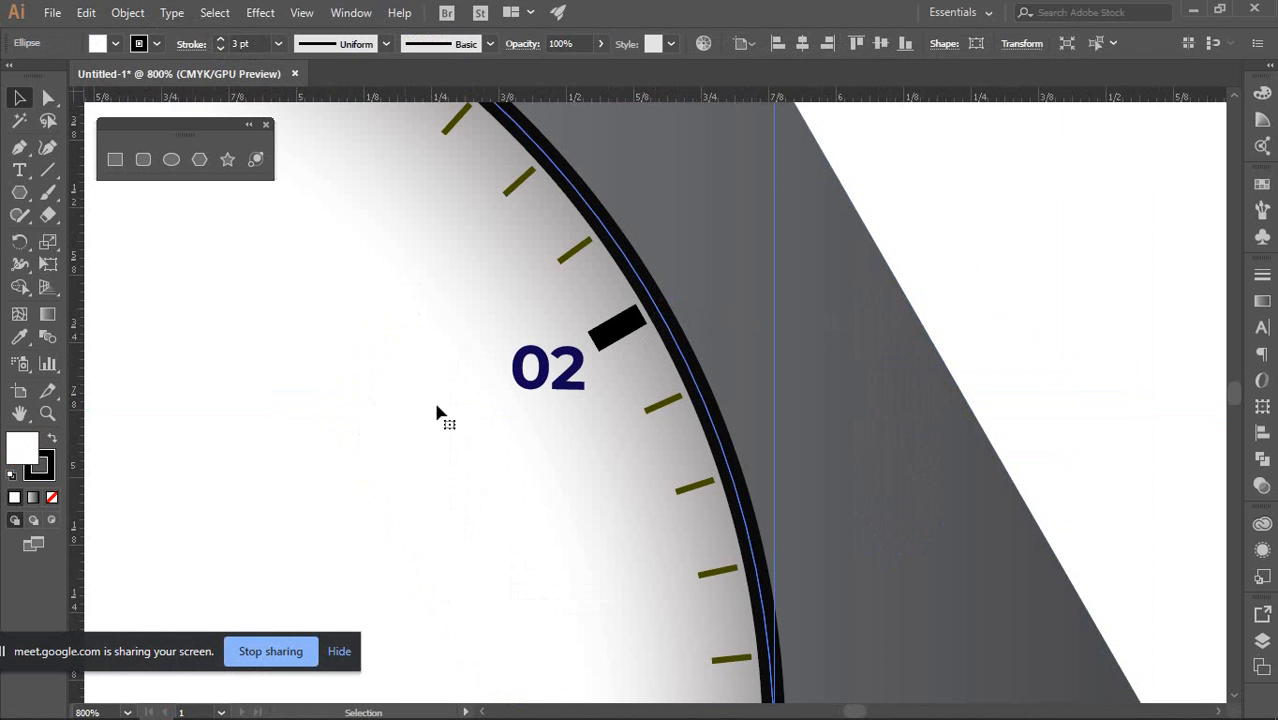
pyautogui.click(42, 470)
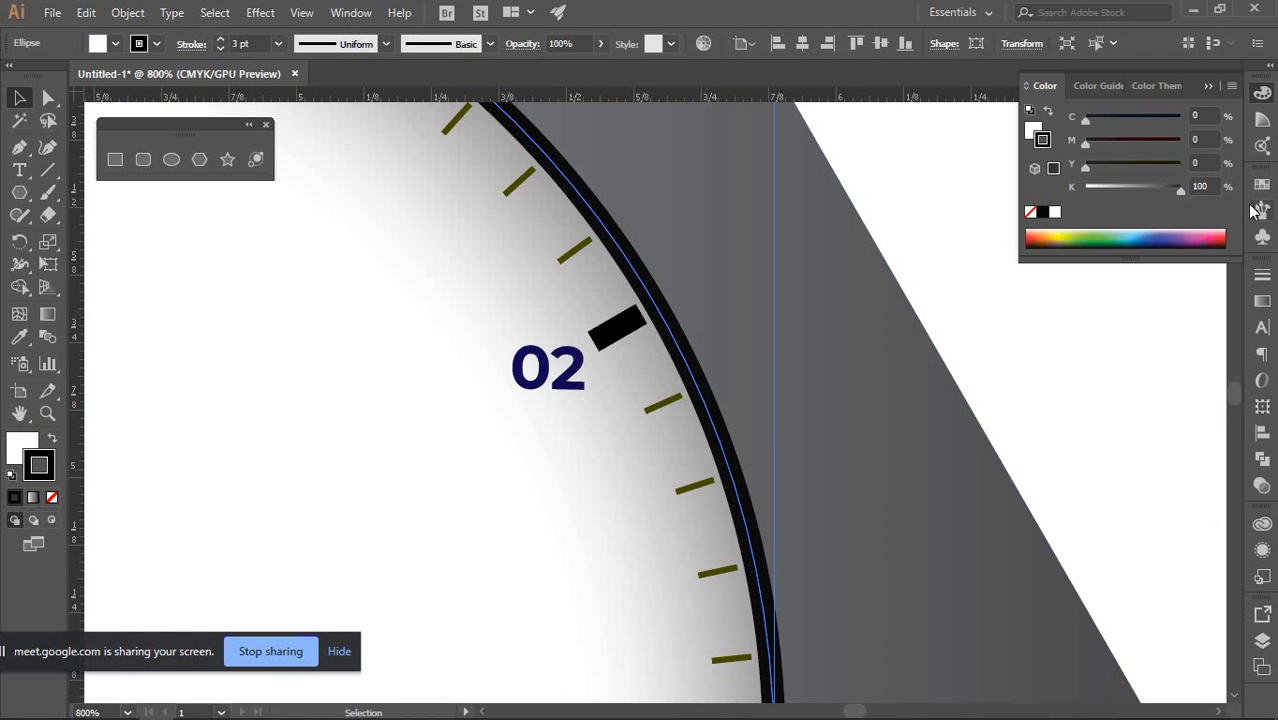
pyautogui.moveTo(1210, 187); pyautogui.dragTo(1142, 178)
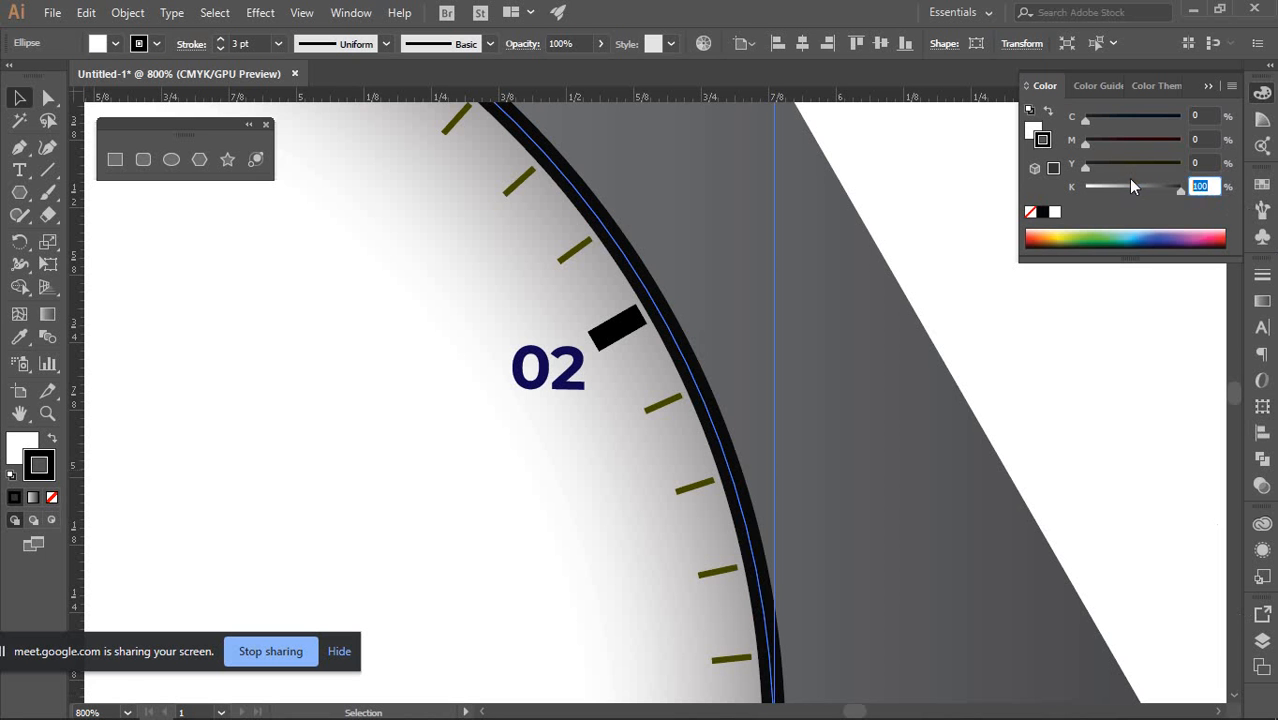
pyautogui.write('80')
pyautogui.press('Return')
pyautogui.click(1015, 329)
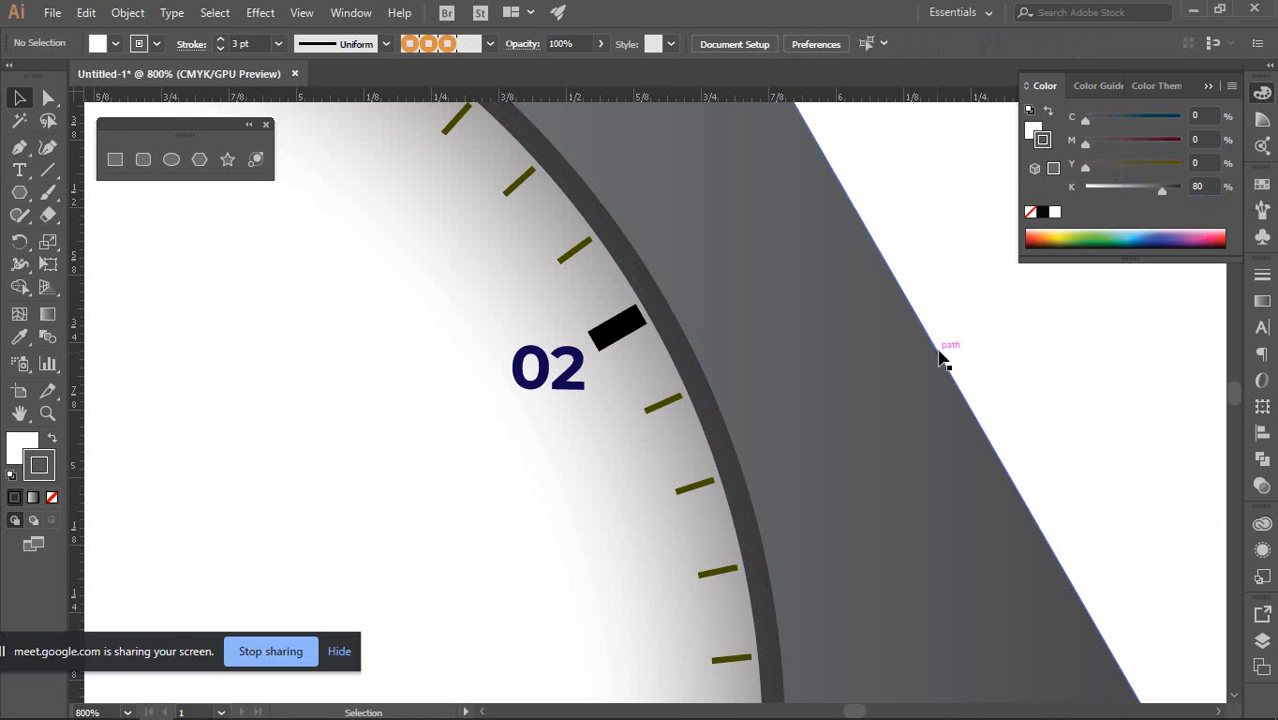
pyautogui.scroll(-4, 939, 354)
pyautogui.press('space')
pyautogui.moveTo(1000, 336); pyautogui.dragTo(959, 300)
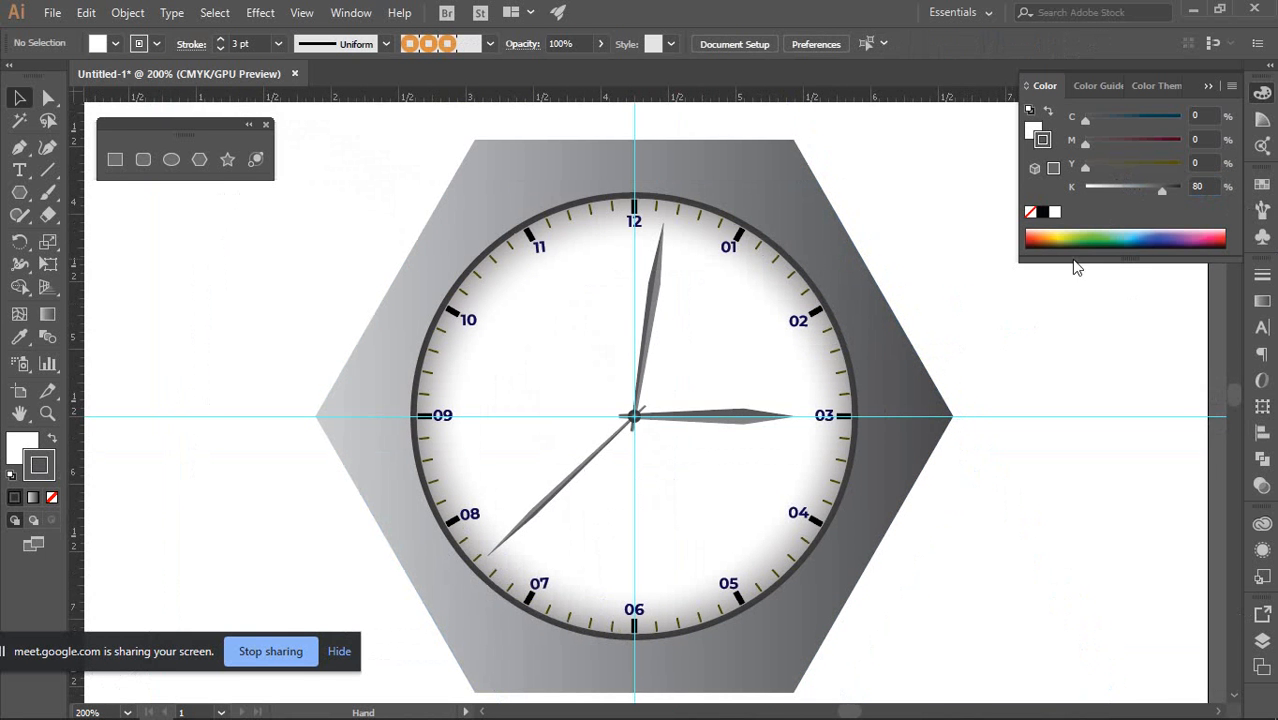
pyautogui.click(1261, 96)
# Draw a straight, slightly slanted line about 3 in long with the Pen tool, downward from the hexagon's lower-left corner, and deselect it
pyautogui.scroll(-2, 1036, 277)
pyautogui.moveTo(1036, 277); pyautogui.dragTo(942, 234)
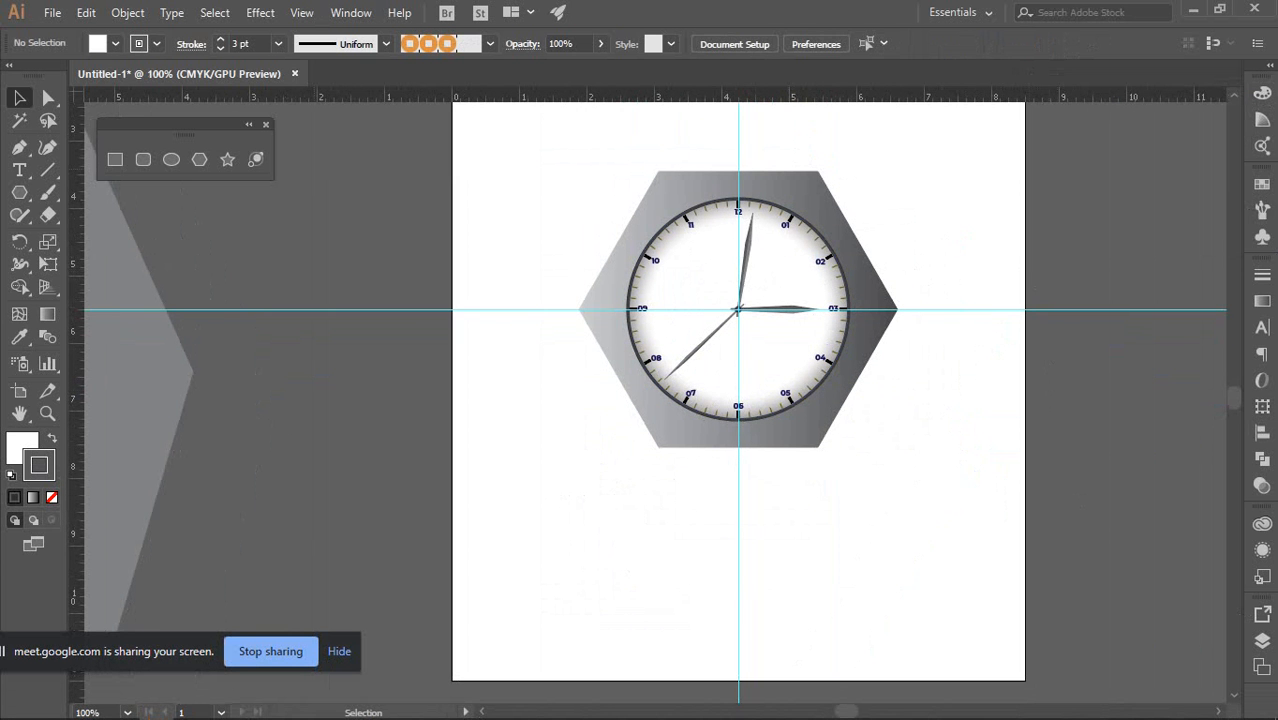
pyautogui.scroll(-2, 785, 395)
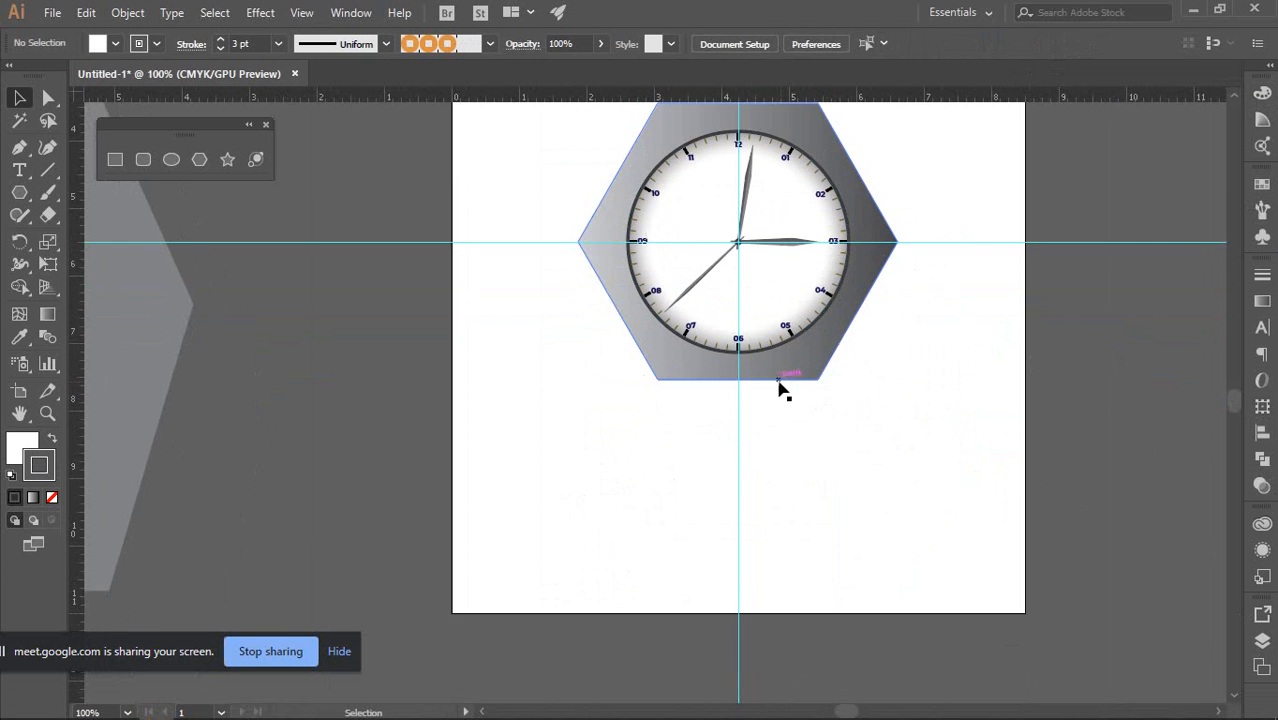
pyautogui.scroll(-1, 783, 386)
pyautogui.scroll(1, 759, 419)
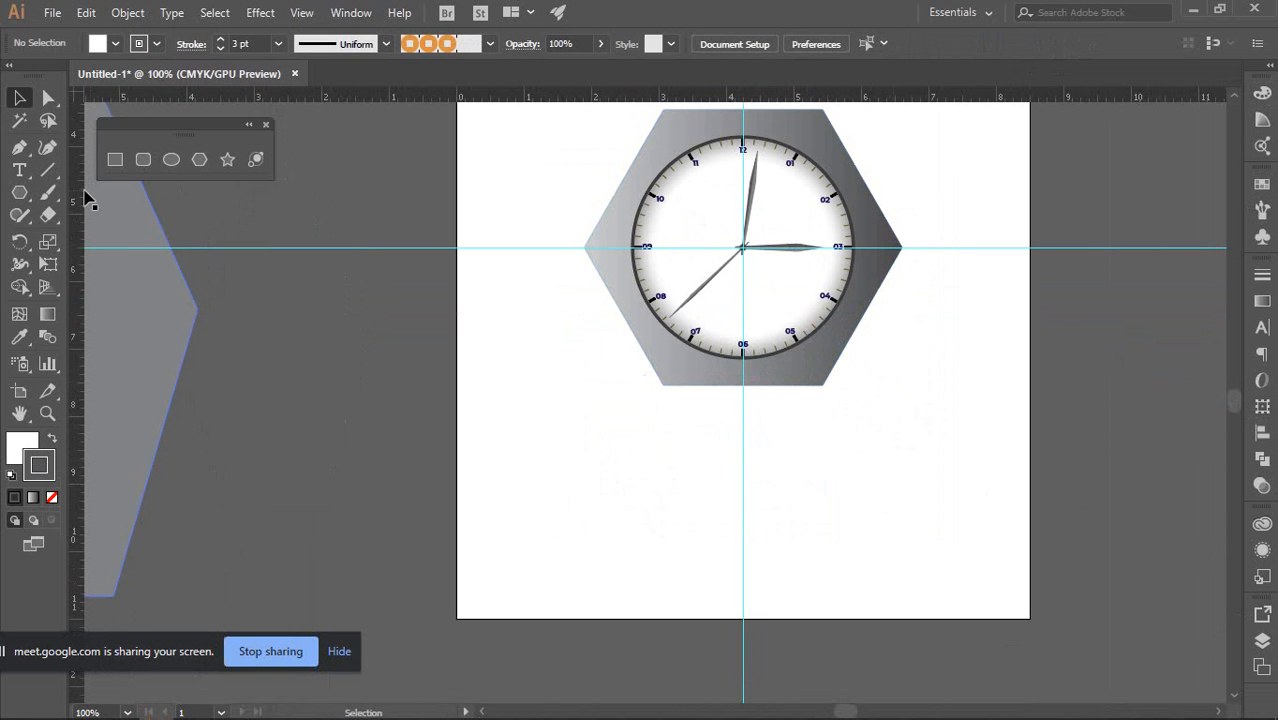
pyautogui.click(24, 150)
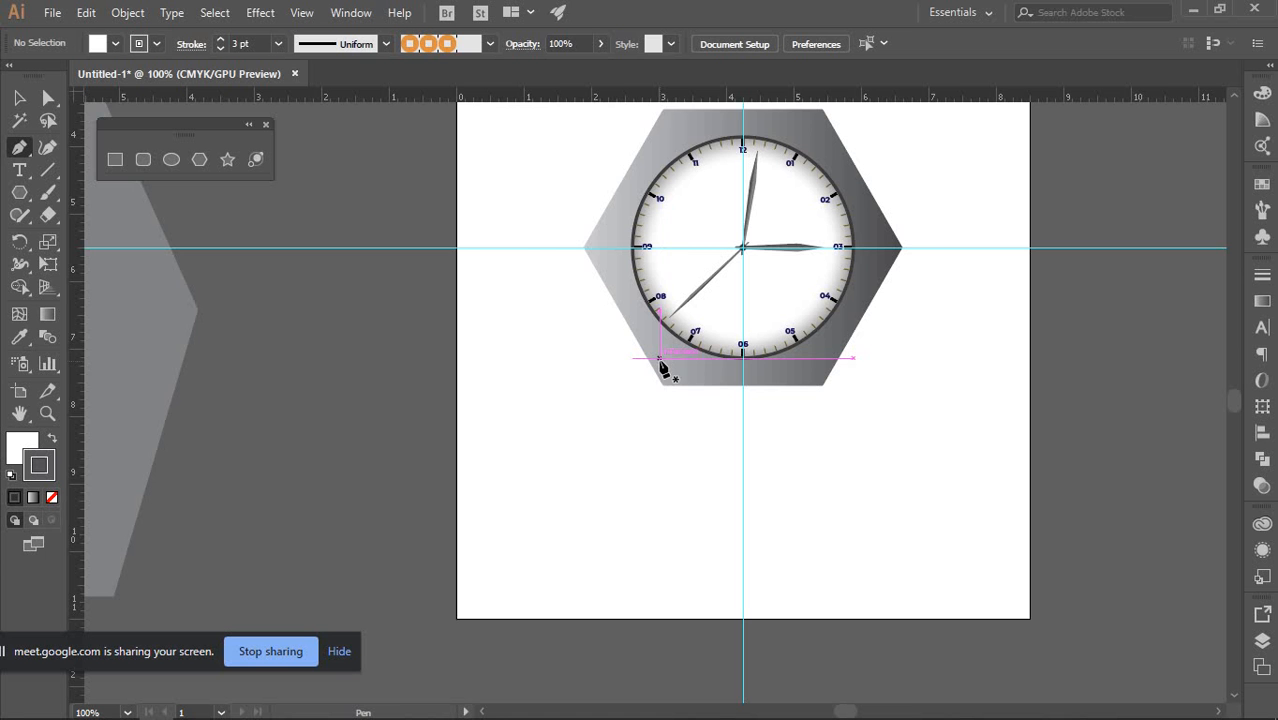
pyautogui.keyDown('alt'); pyautogui.scroll(1, 665, 390); pyautogui.keyUp('alt')
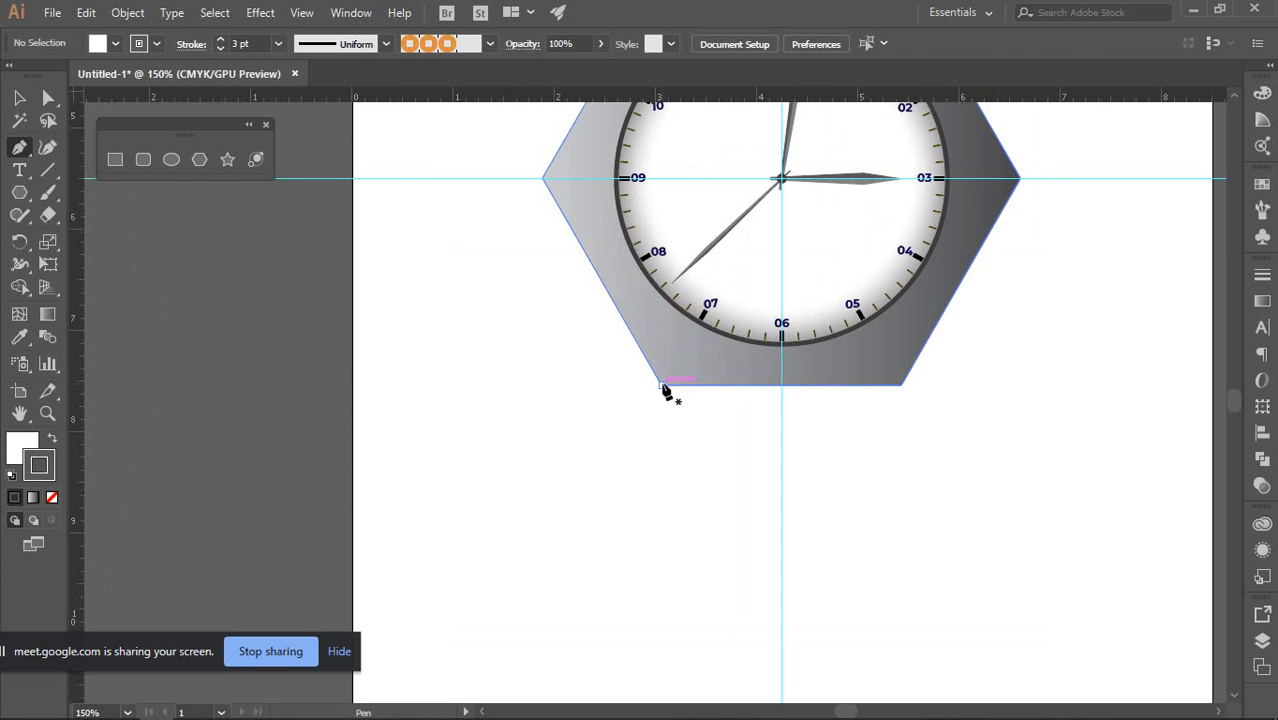
pyautogui.click(661, 384)
pyautogui.keyDown('alt'); pyautogui.scroll(-4, 661, 383); pyautogui.keyUp('alt')
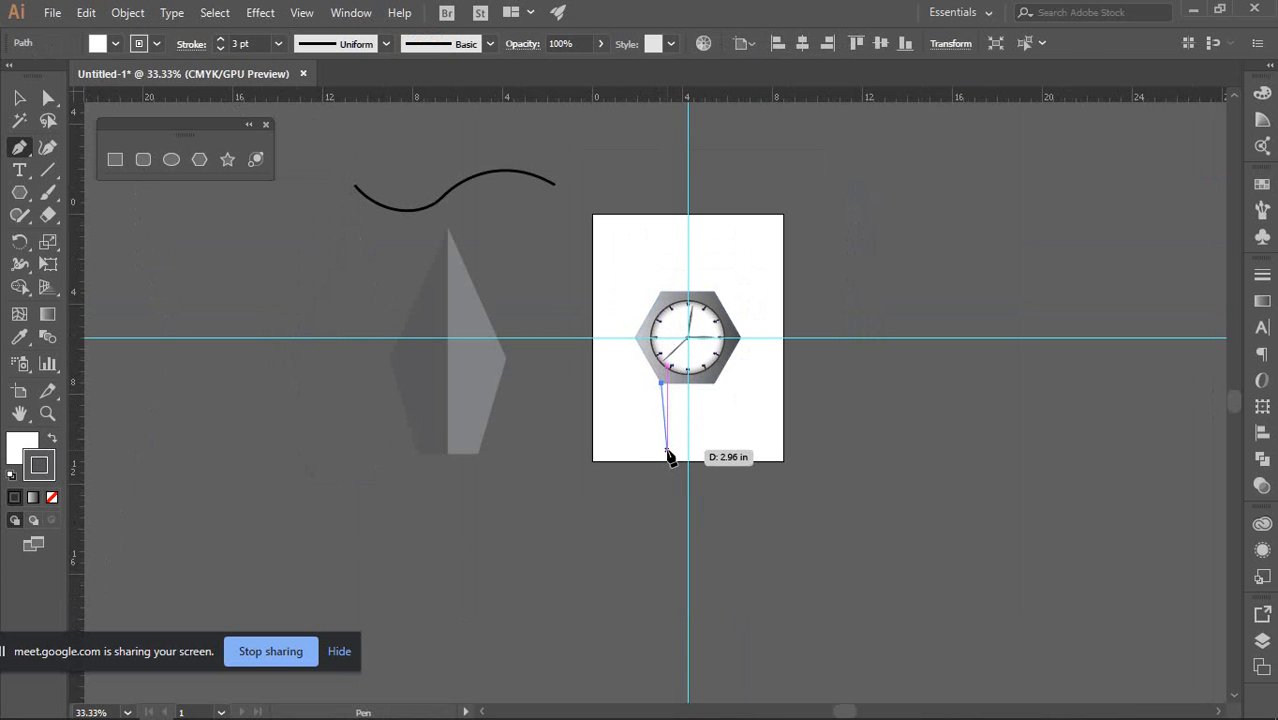
pyautogui.click(666, 451)
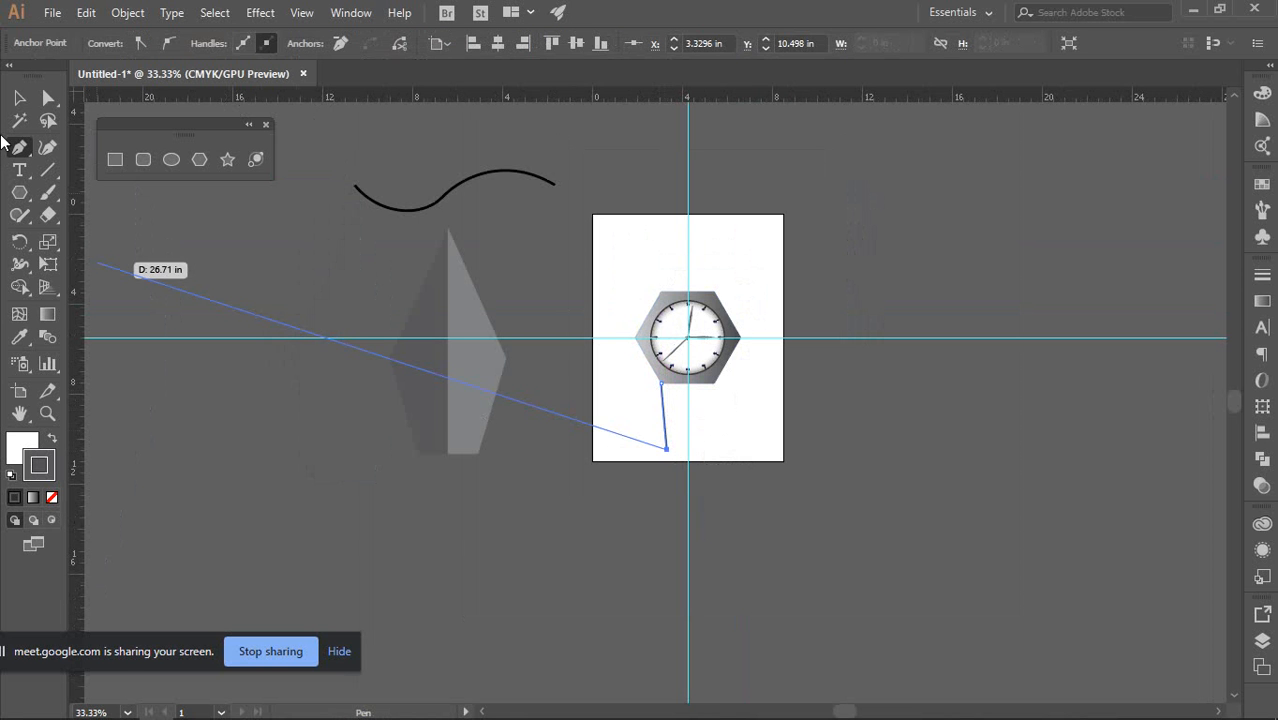
pyautogui.press('v')
pyautogui.click(930, 497)
# Enlarge the slanted line from its center so its upper end overlaps the hexagon and its lower end passes the artboard's edge
pyautogui.keyDown('alt'); pyautogui.scroll(3, 672, 418); pyautogui.keyUp('alt')
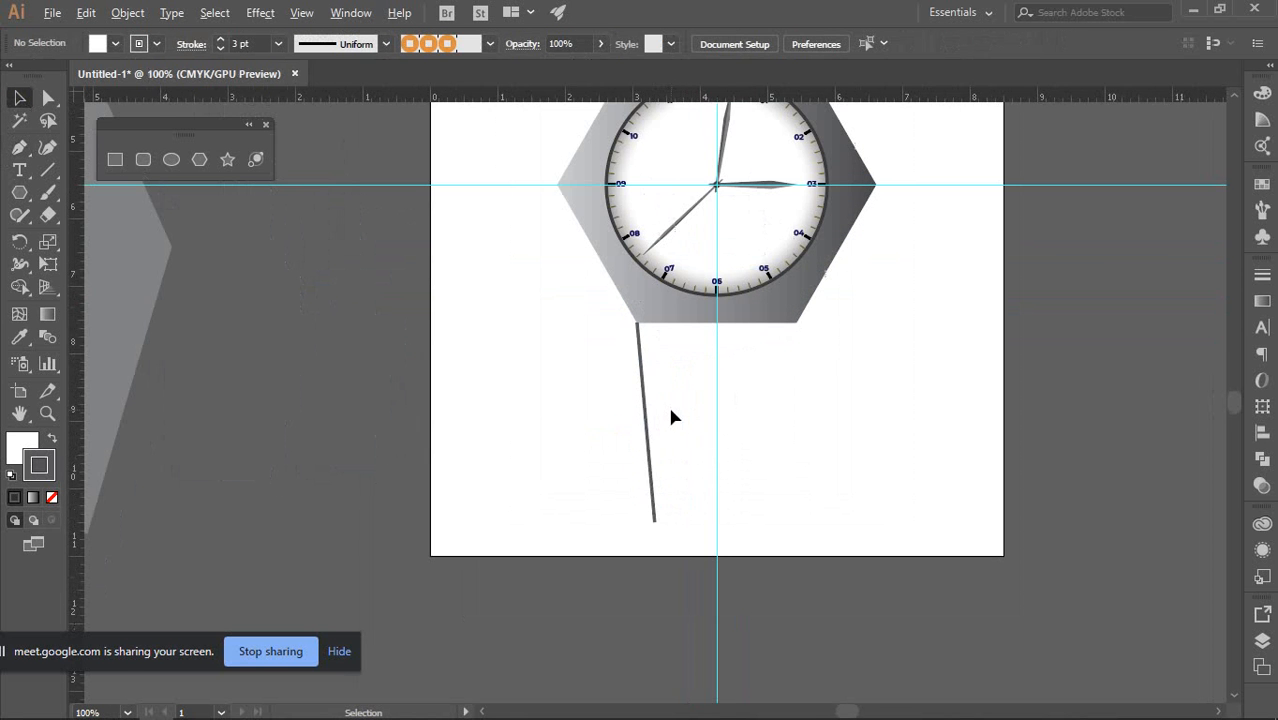
pyautogui.moveTo(596, 370); pyautogui.dragTo(671, 403)
pyautogui.moveTo(659, 322); pyautogui.dragTo(664, 283)
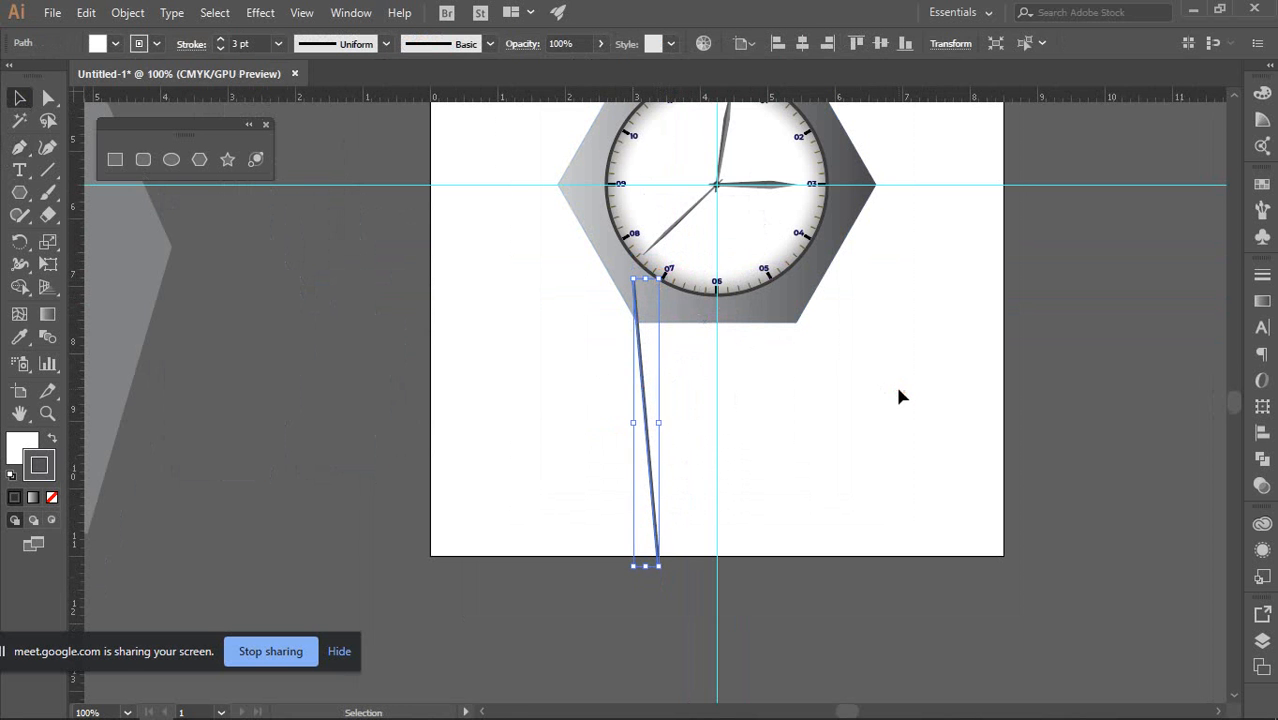
pyautogui.click(898, 392)
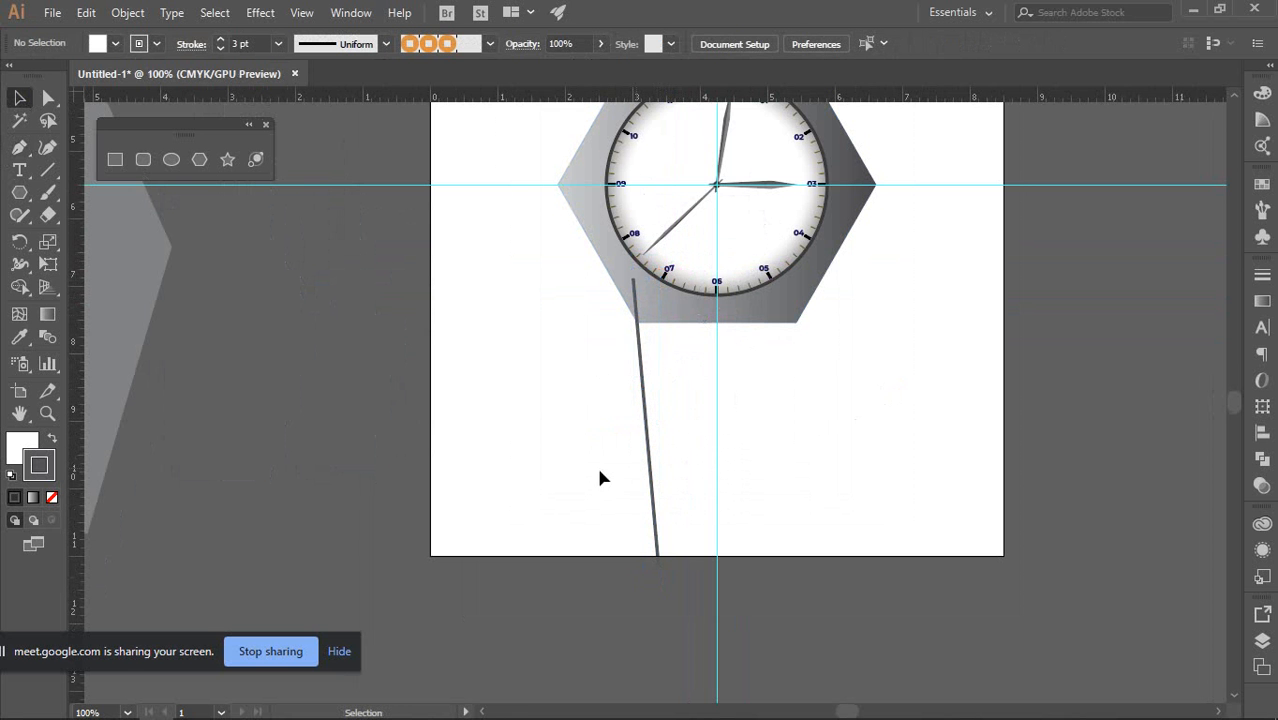
# Select the slanted line beneath the hexagon's lower-left corner
pyautogui.click(640, 358)
pyautogui.keyDown('alt'); pyautogui.scroll(2, 640, 342); pyautogui.keyUp('alt')
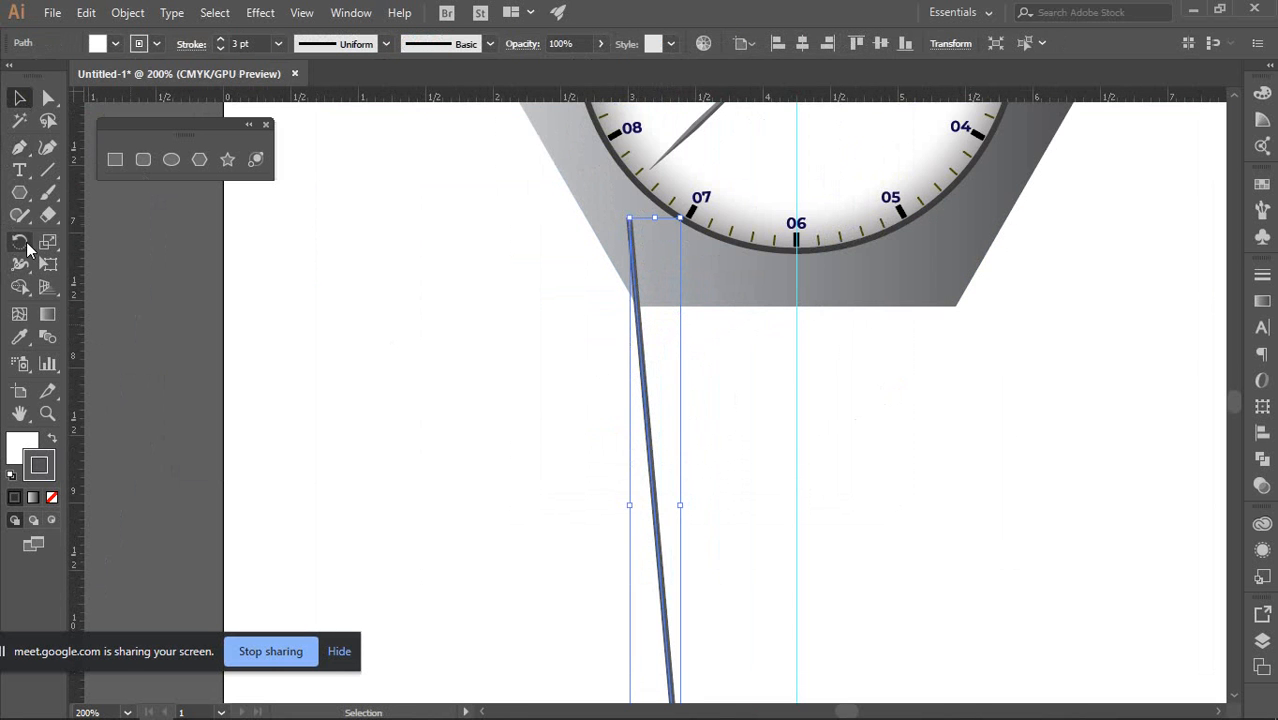
# Reflect a copy of the slanted strap line across the vertical centre guide below the watch case
pyautogui.moveTo(26, 242); pyautogui.dragTo(85, 267)
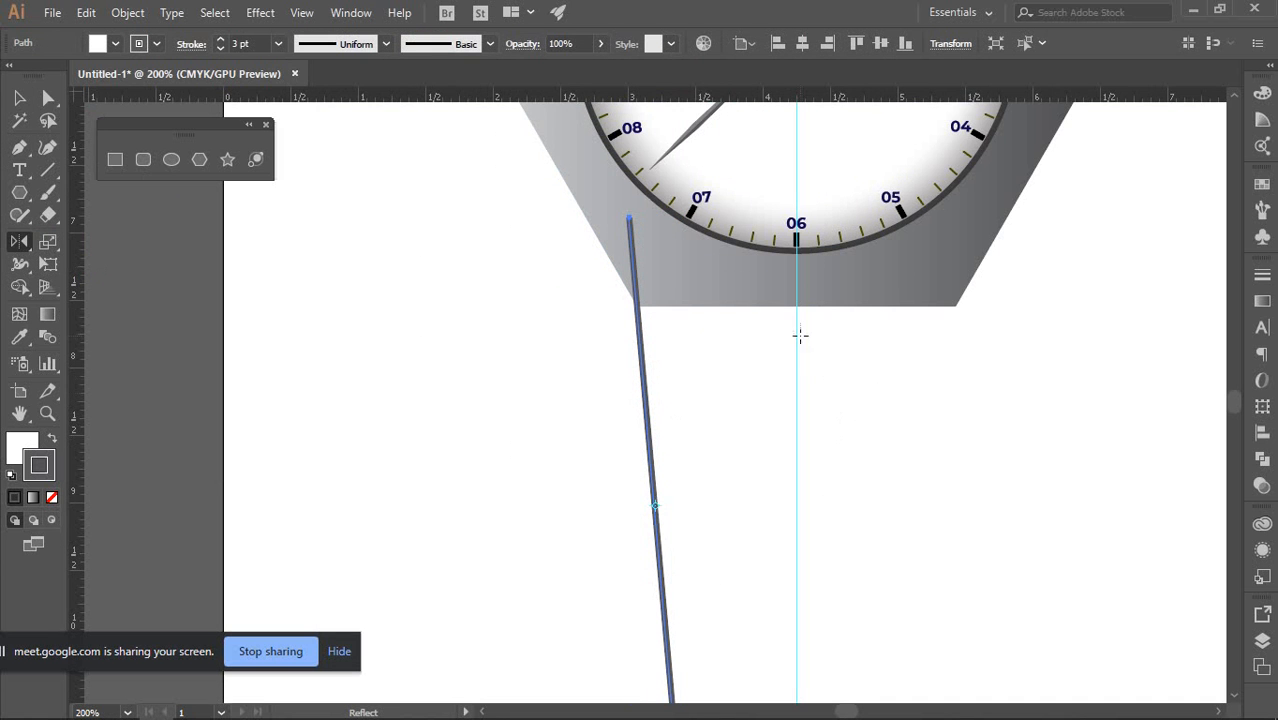
pyautogui.click(796, 325)
pyautogui.moveTo(797, 510); pyautogui.dragTo(797, 512)
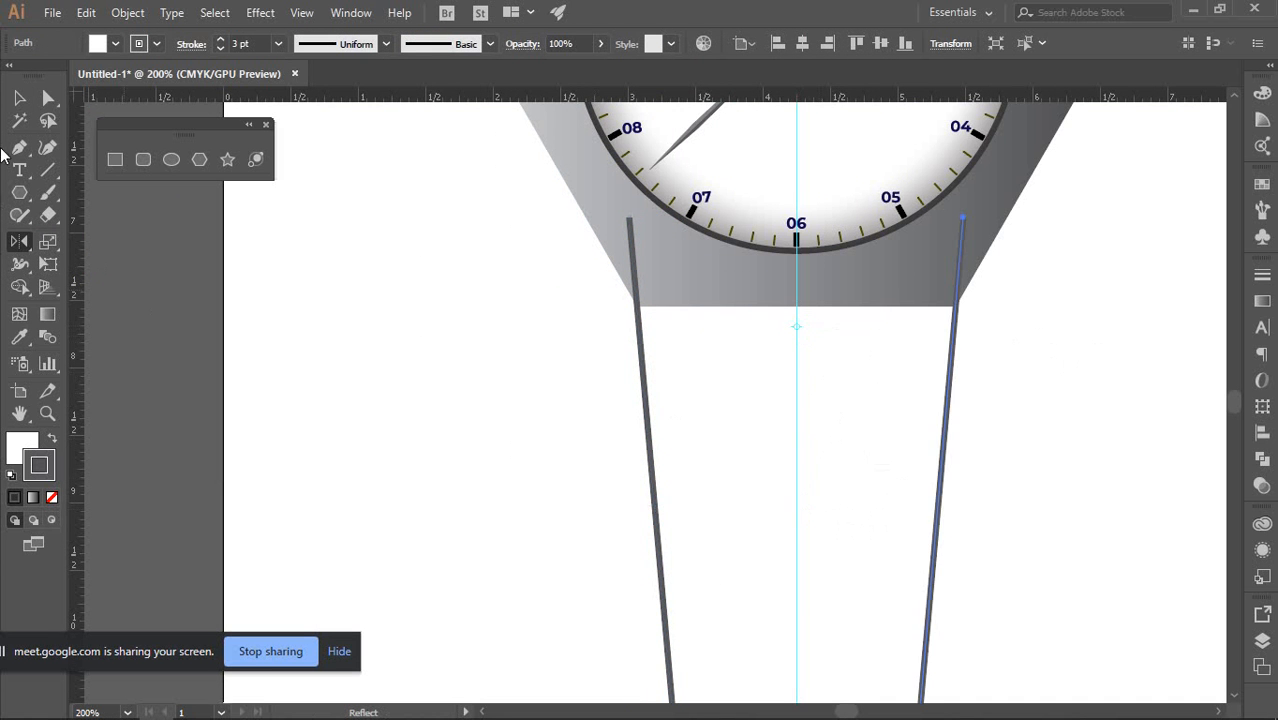
pyautogui.click(19, 97)
pyautogui.click(436, 330)
pyautogui.hotkey('ctrl', '1')
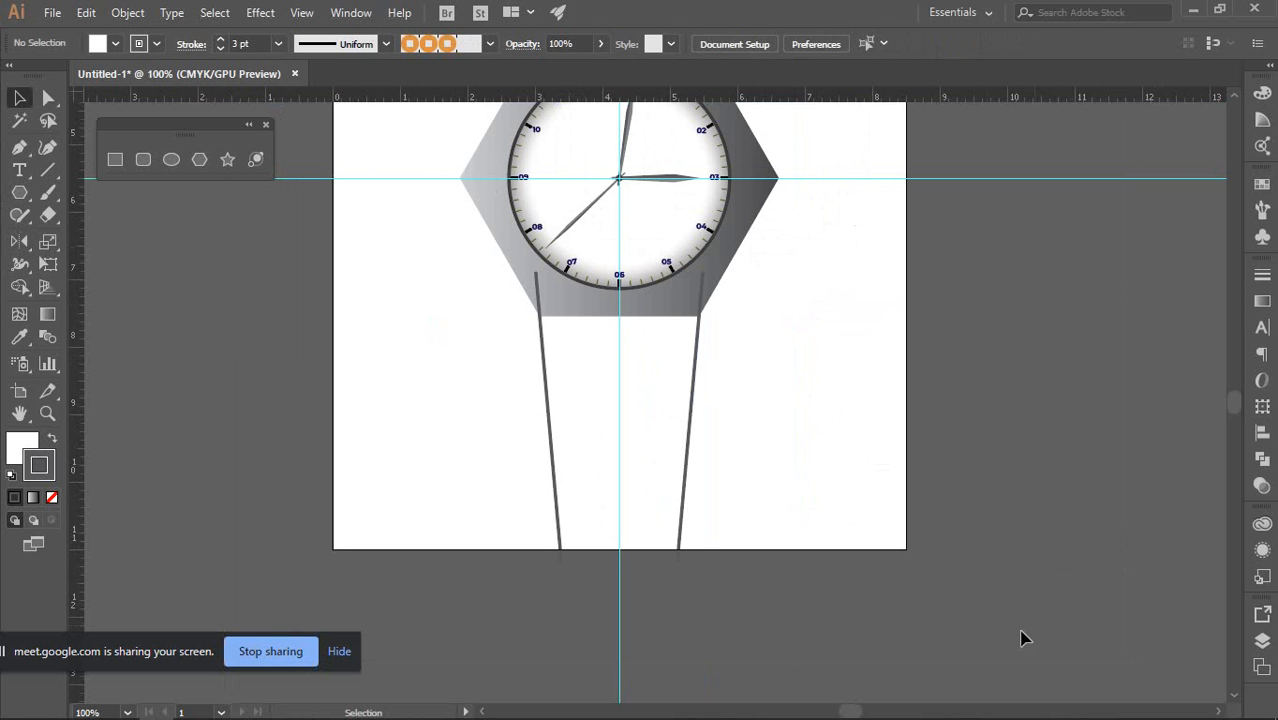
# Remove the fill from both slanted strap lines
pyautogui.moveTo(491, 422); pyautogui.dragTo(710, 525)
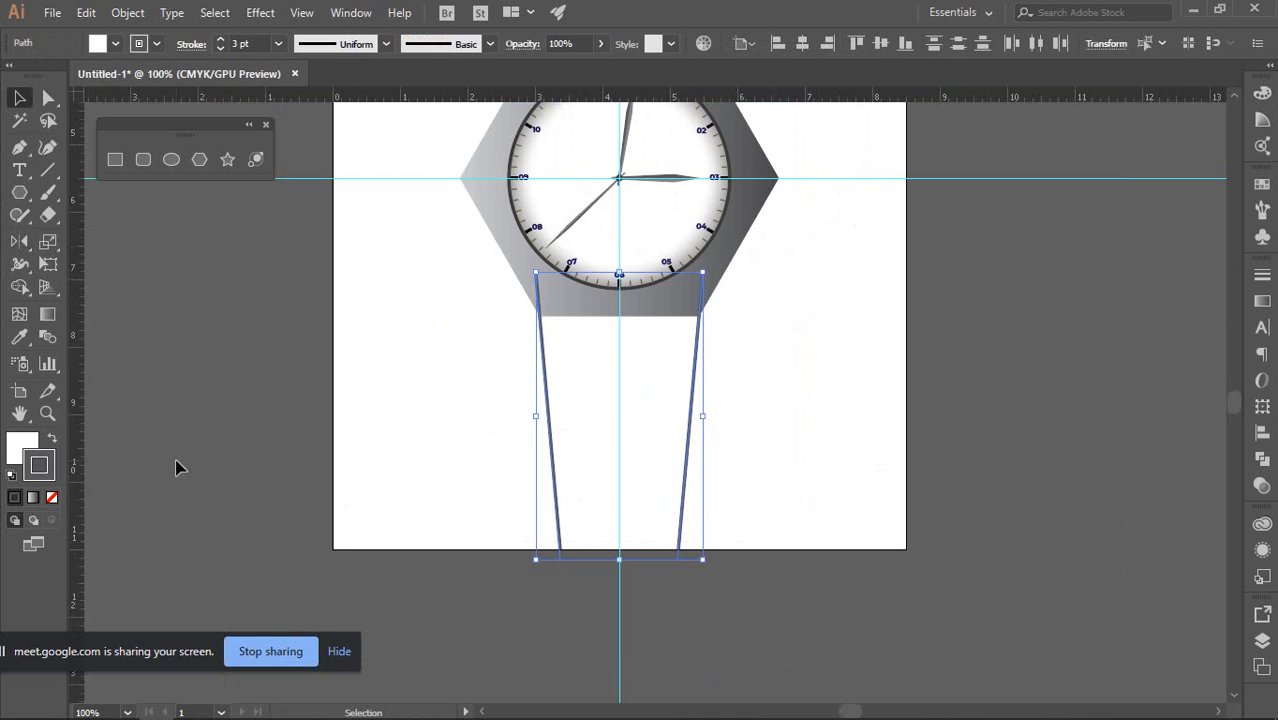
pyautogui.click(27, 453)
pyautogui.click(52, 497)
pyautogui.click(408, 428)
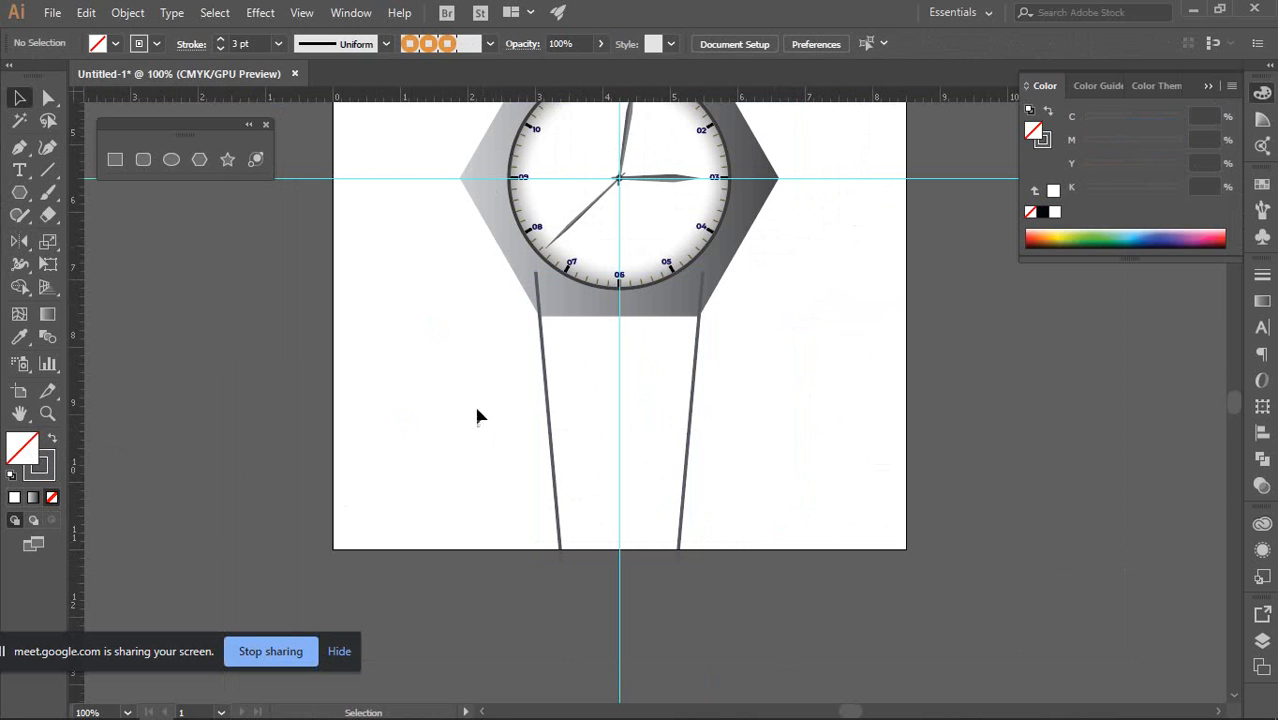
pyautogui.moveTo(542, 410); pyautogui.dragTo(787, 497)
pyautogui.click(737, 381)
pyautogui.moveTo(505, 434); pyautogui.dragTo(816, 534)
pyautogui.click(842, 354)
pyautogui.scroll(1, 604, 318)
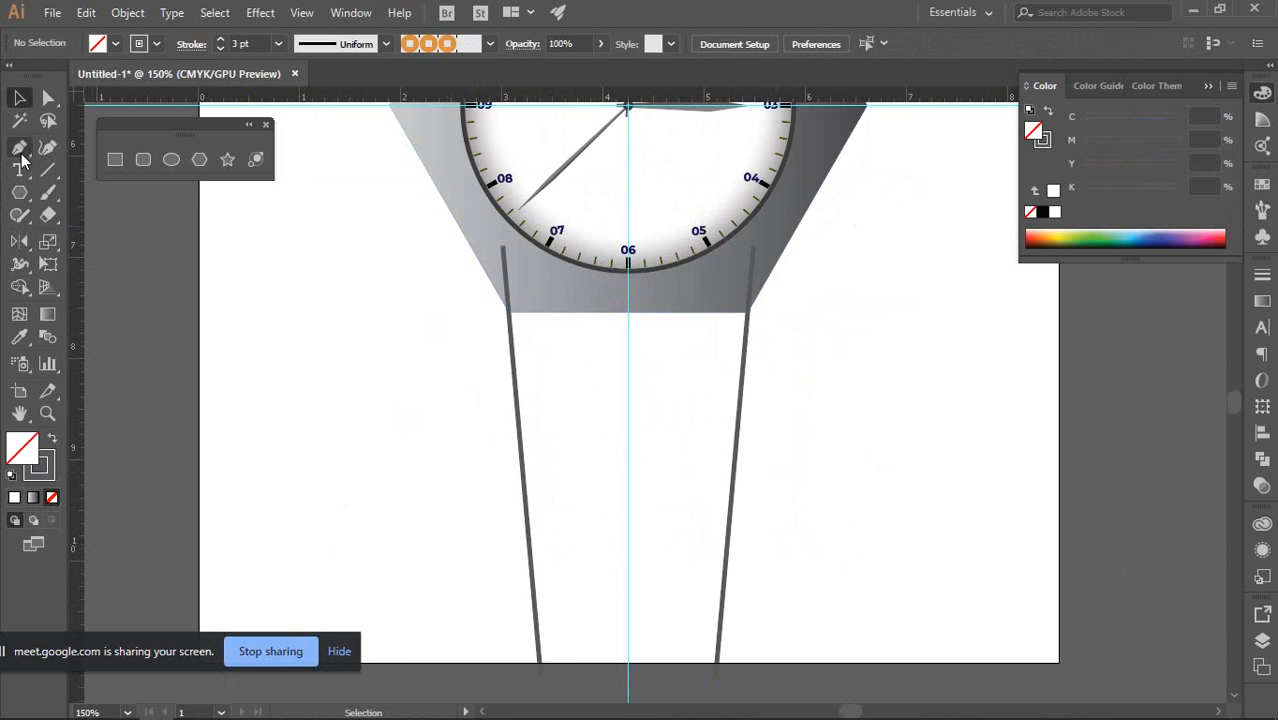
pyautogui.click(19, 147)
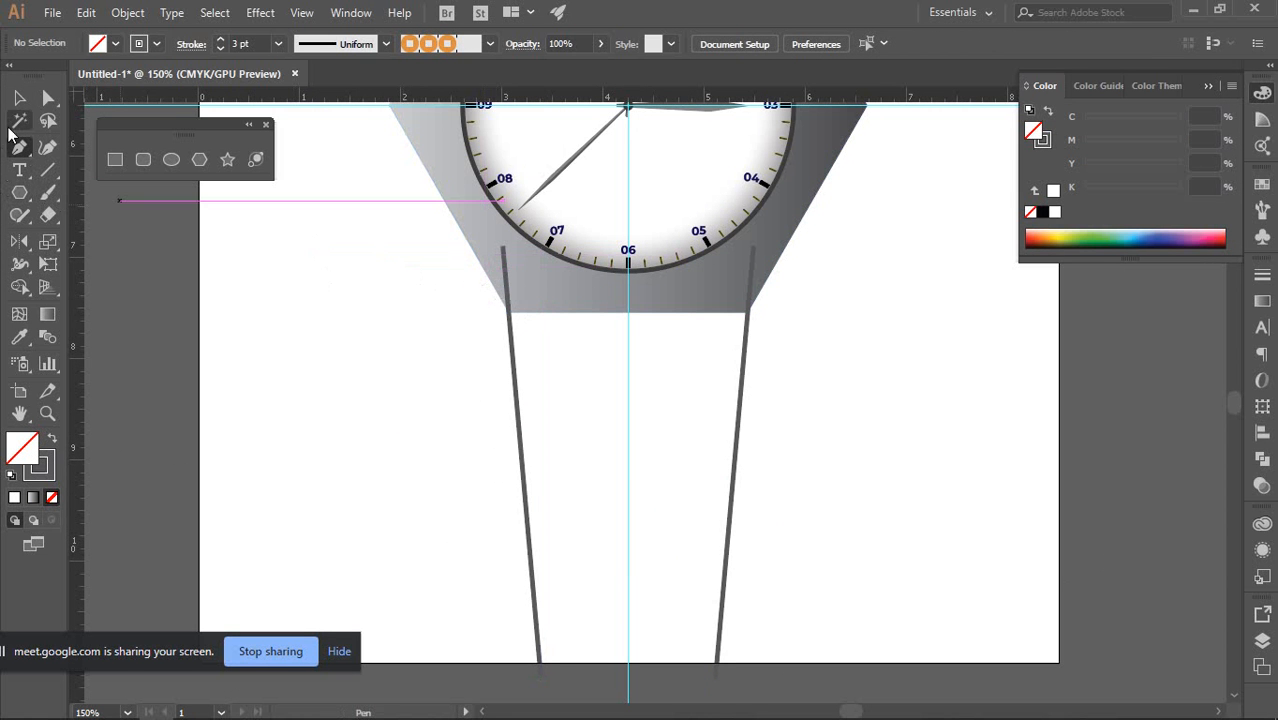
pyautogui.click(20, 100)
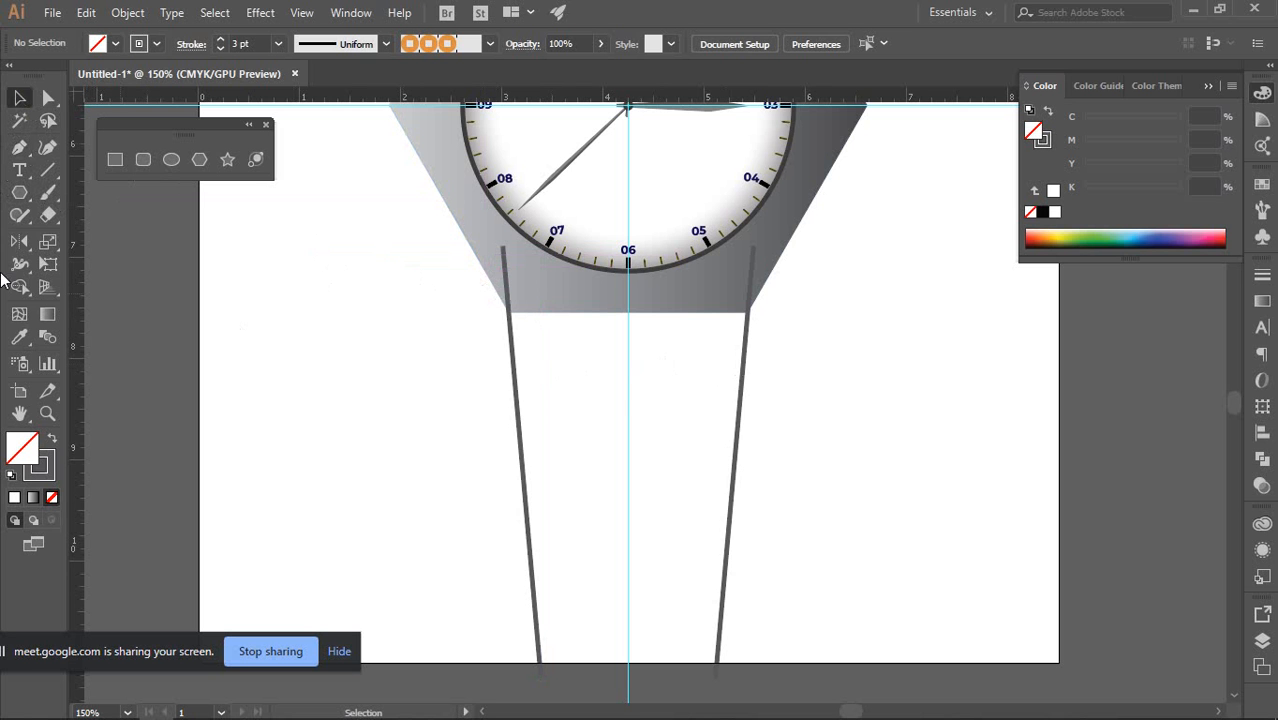
pyautogui.click(19, 241)
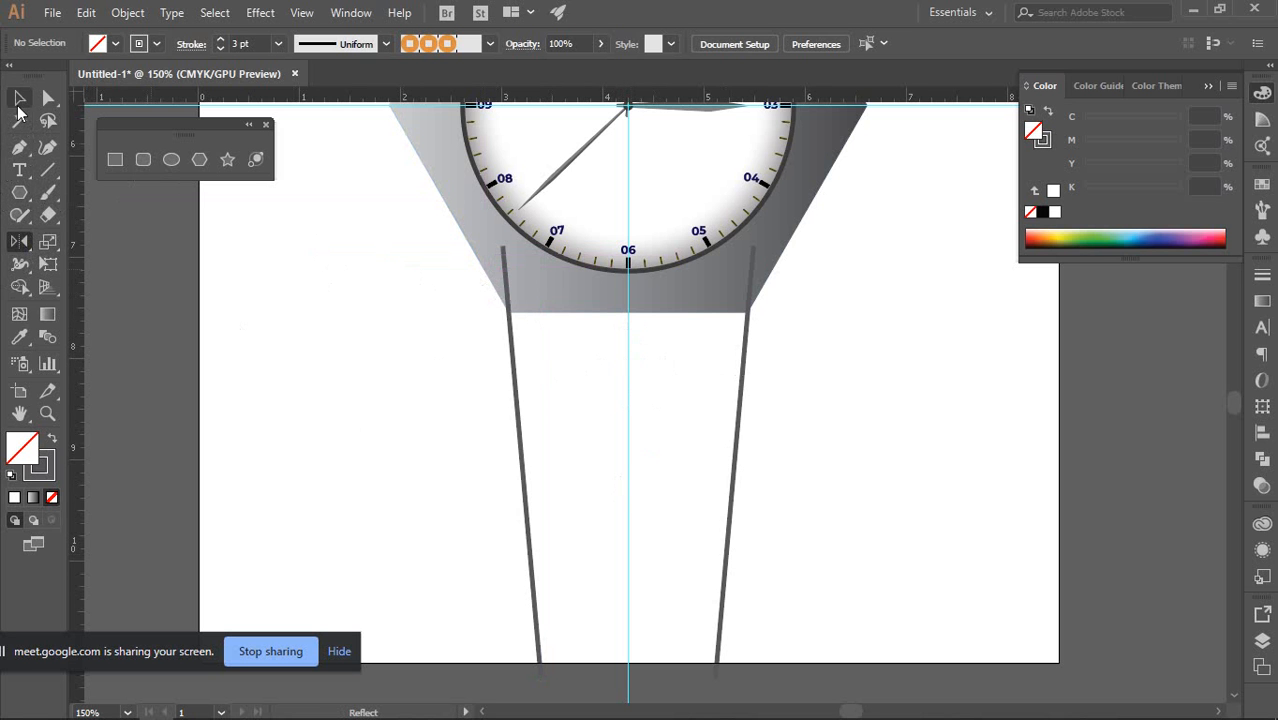
pyautogui.click(19, 100)
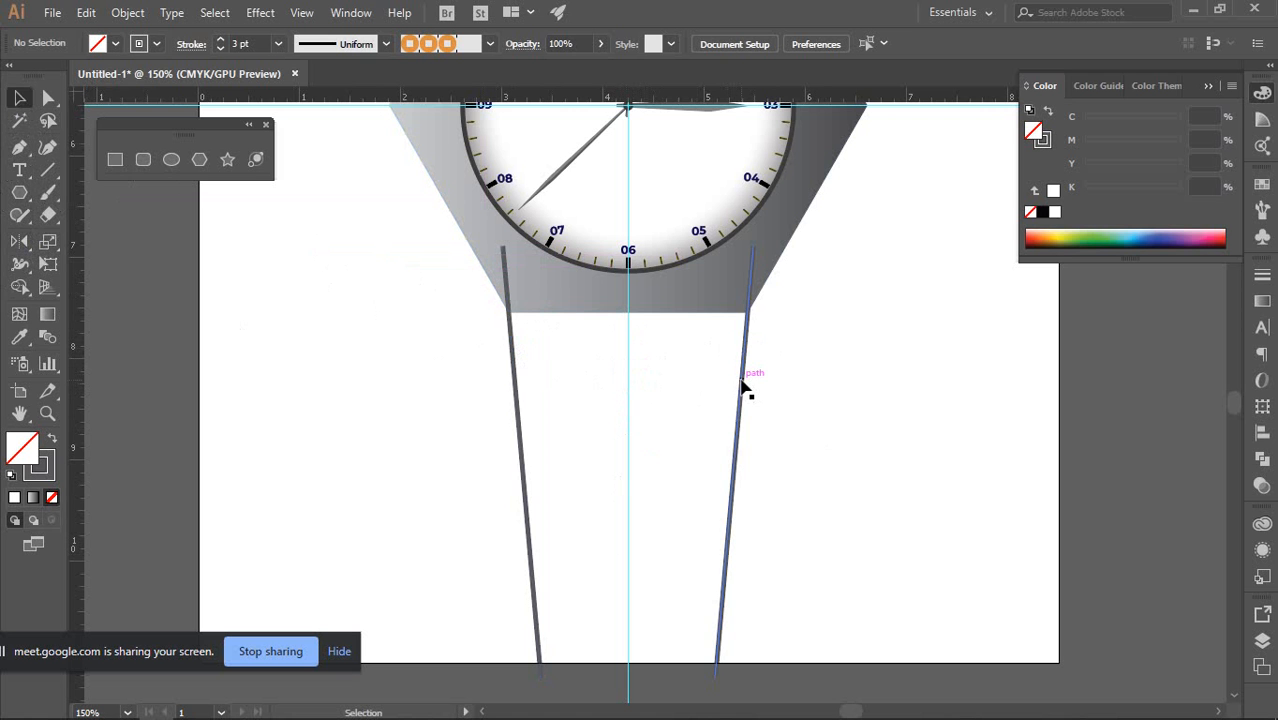
# Draw a straight horizontal Pen line across both slanted strap lines, just above the hexagon case's lower edge
pyautogui.click(19, 147)
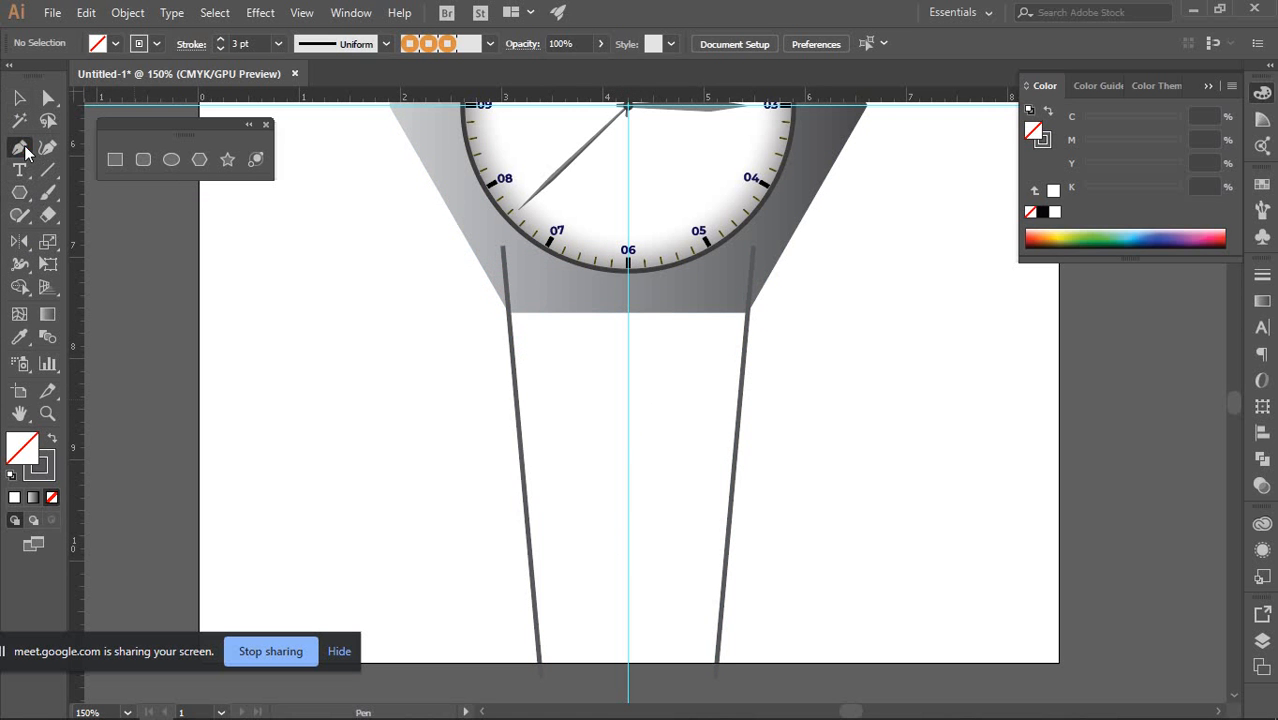
pyautogui.click(468, 287)
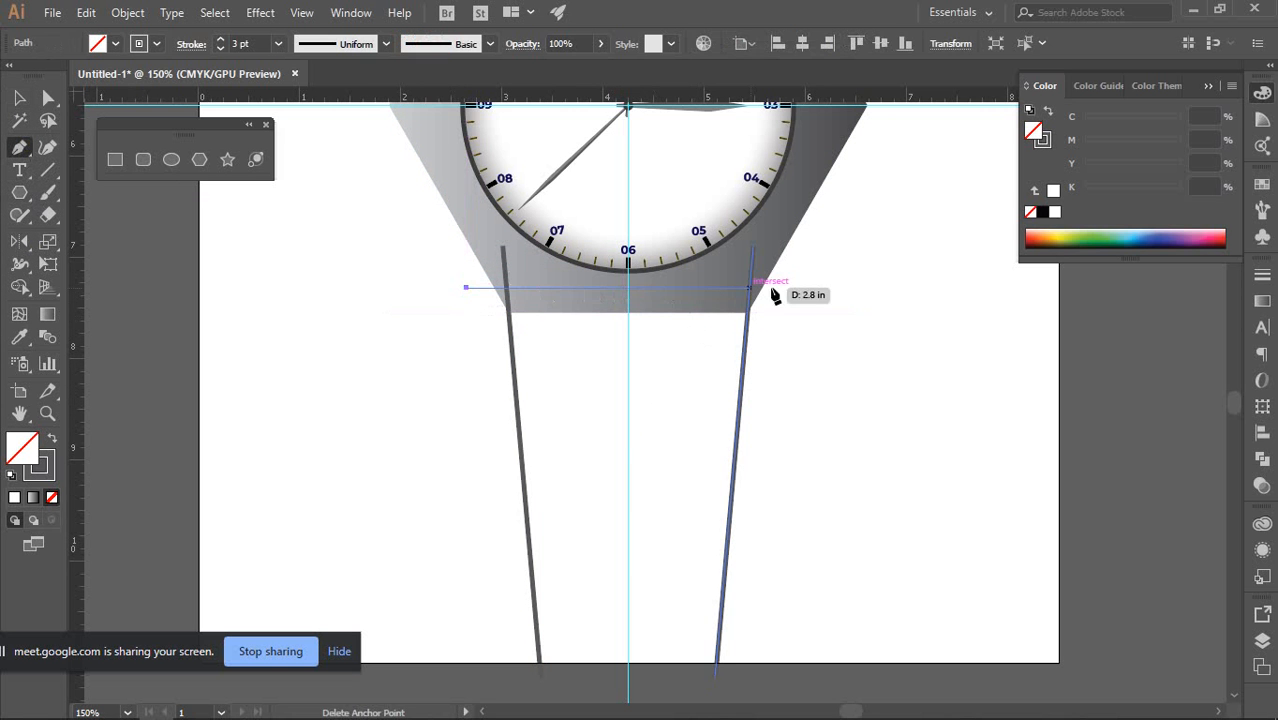
pyautogui.click(813, 287)
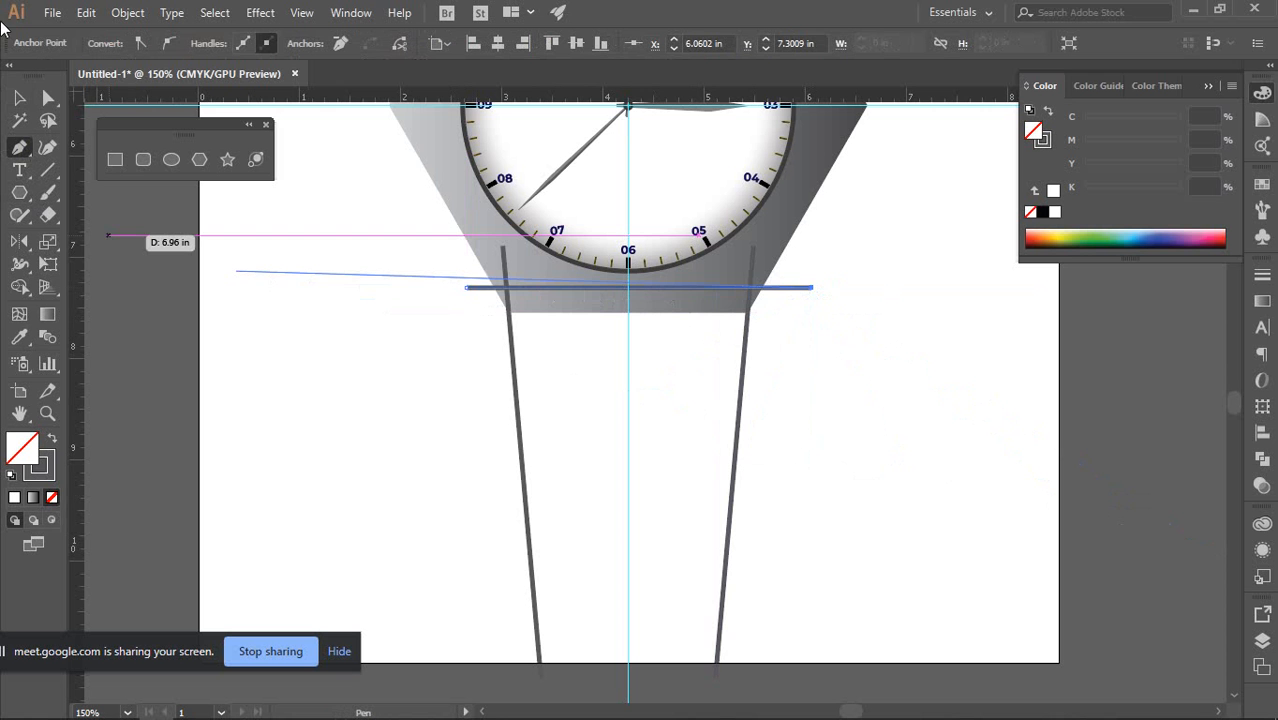
pyautogui.click(17, 97)
pyautogui.click(880, 329)
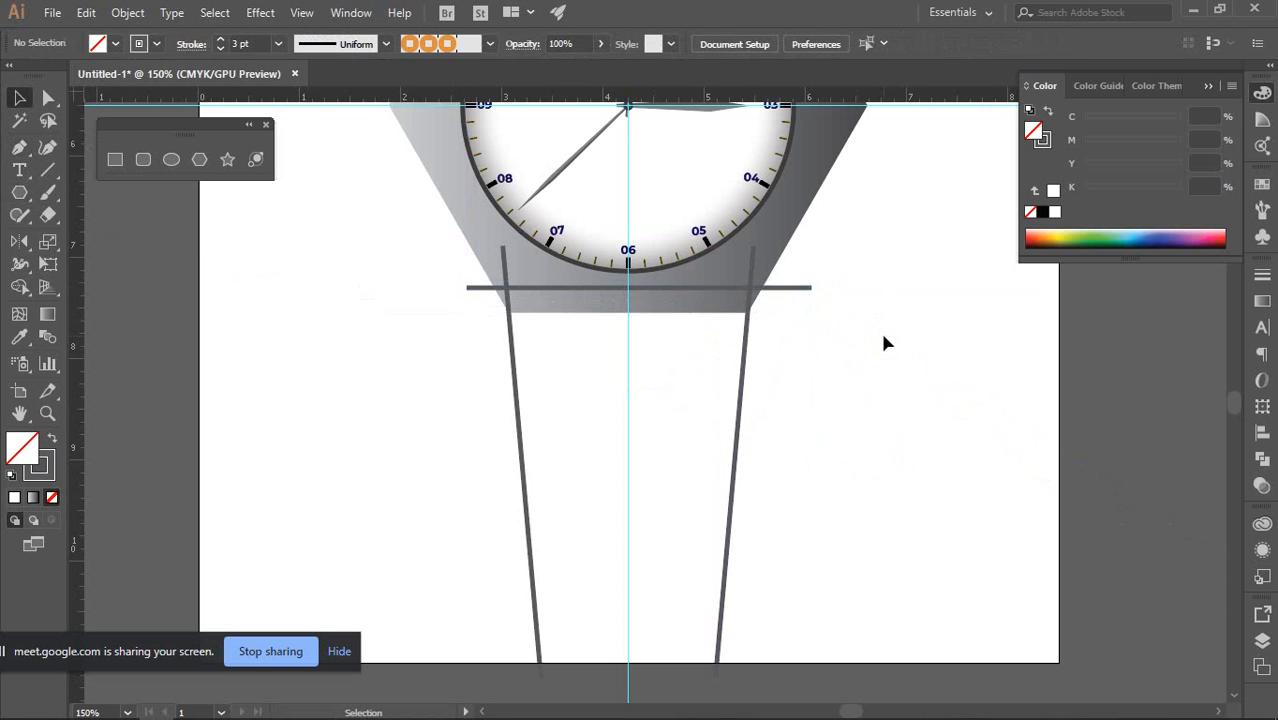
# Duplicate the horizontal line straight down twice to form two more strap divisions below the watch case
pyautogui.moveTo(795, 293); pyautogui.dragTo(788, 368)
pyautogui.press('ctrl')
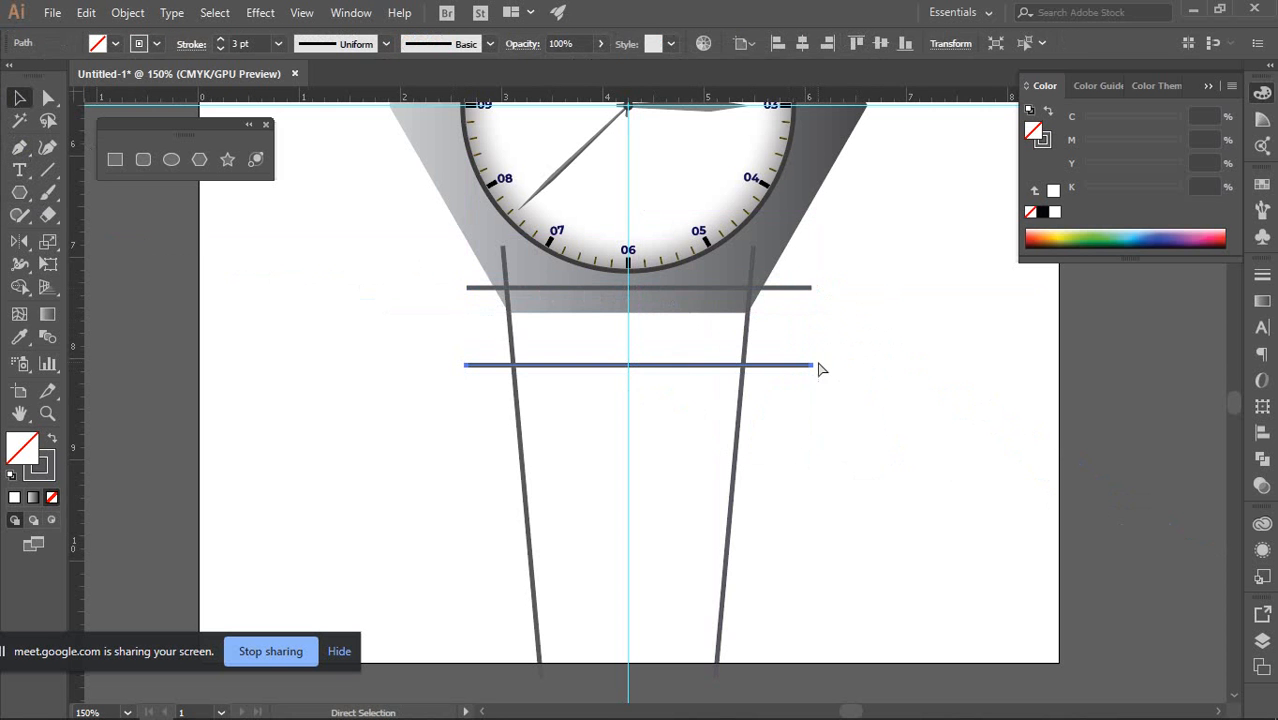
pyautogui.click(808, 377)
pyautogui.moveTo(776, 366); pyautogui.dragTo(770, 437)
pyautogui.scroll(-1, 797, 424)
pyautogui.scroll(-1, 797, 424)
pyautogui.click(812, 402)
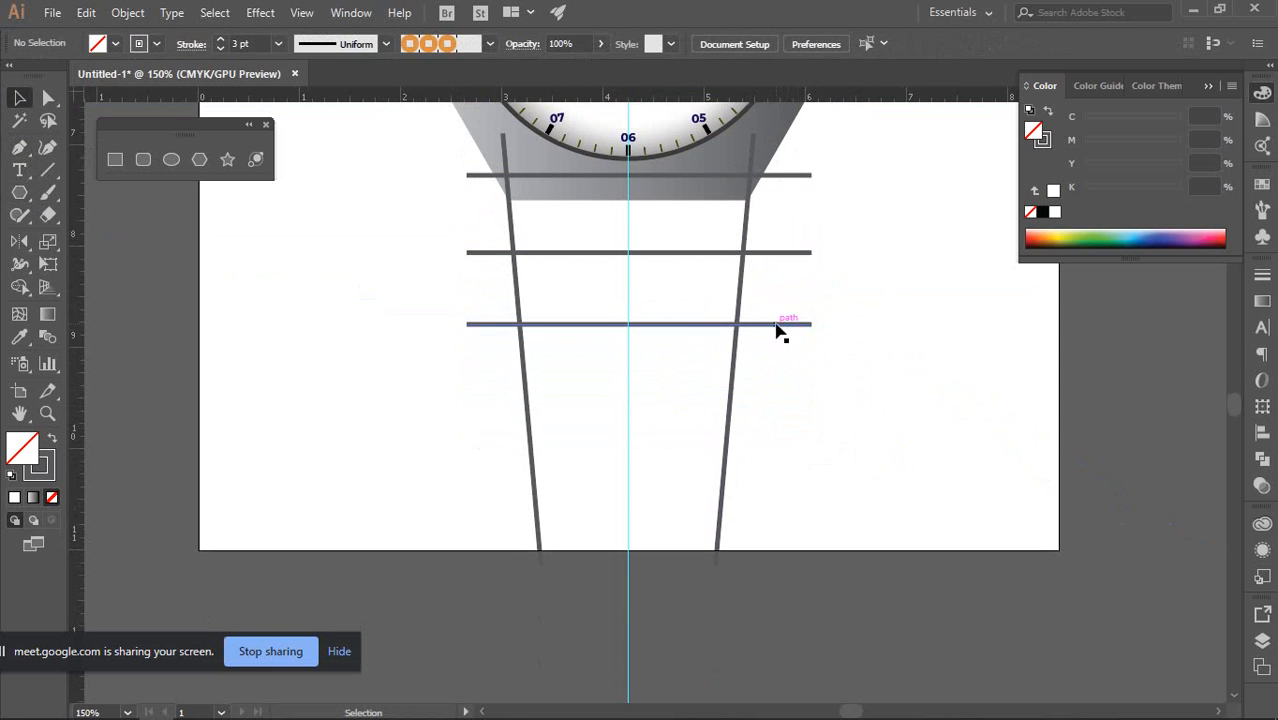
# Copy the lowest horizontal line downward two more times, with gradually smaller spacing between the lines
pyautogui.moveTo(780, 331); pyautogui.dragTo(790, 471)
pyautogui.click(772, 396)
pyautogui.click(783, 423)
pyautogui.click(879, 475)
pyautogui.hotkey('ctrl', 'z')
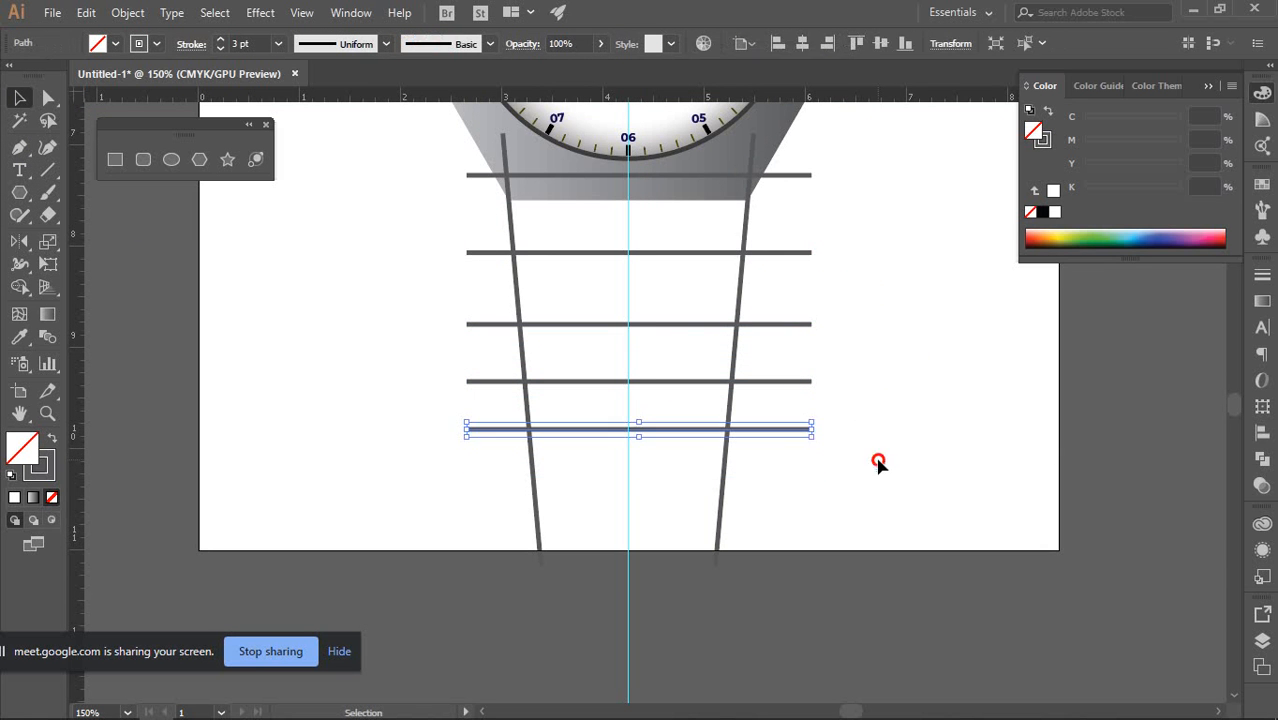
# Add another two horizontal copies down the strap and move the lowest one to just above the artboard's bottom edge
pyautogui.click(785, 442)
pyautogui.moveTo(789, 431); pyautogui.dragTo(771, 512)
pyautogui.click(844, 502)
pyautogui.click(816, 489)
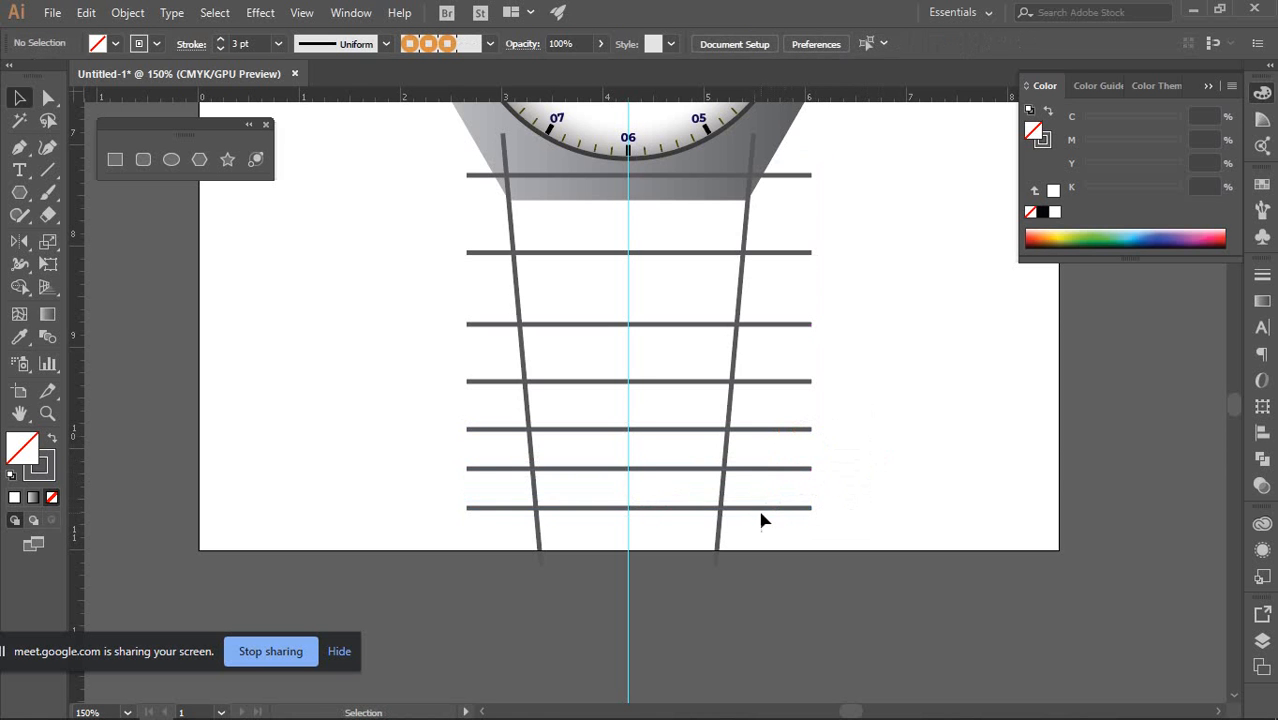
pyautogui.moveTo(760, 515); pyautogui.dragTo(759, 540)
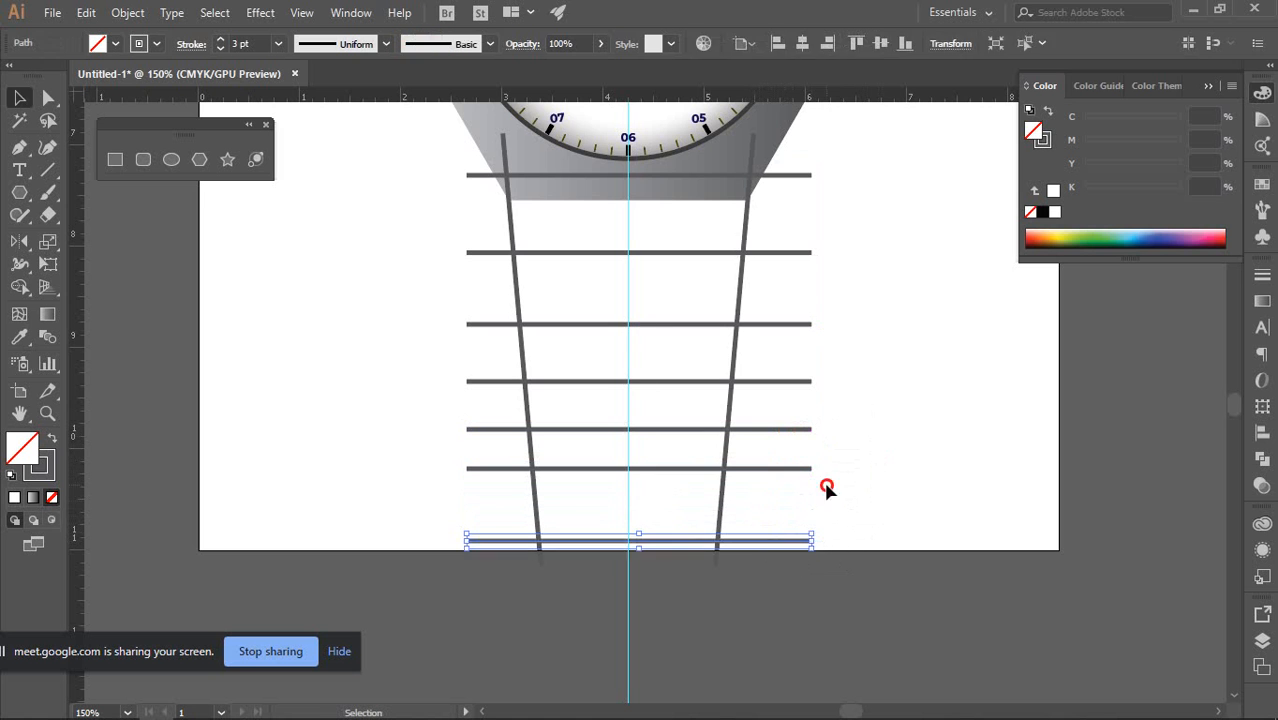
pyautogui.click(827, 485)
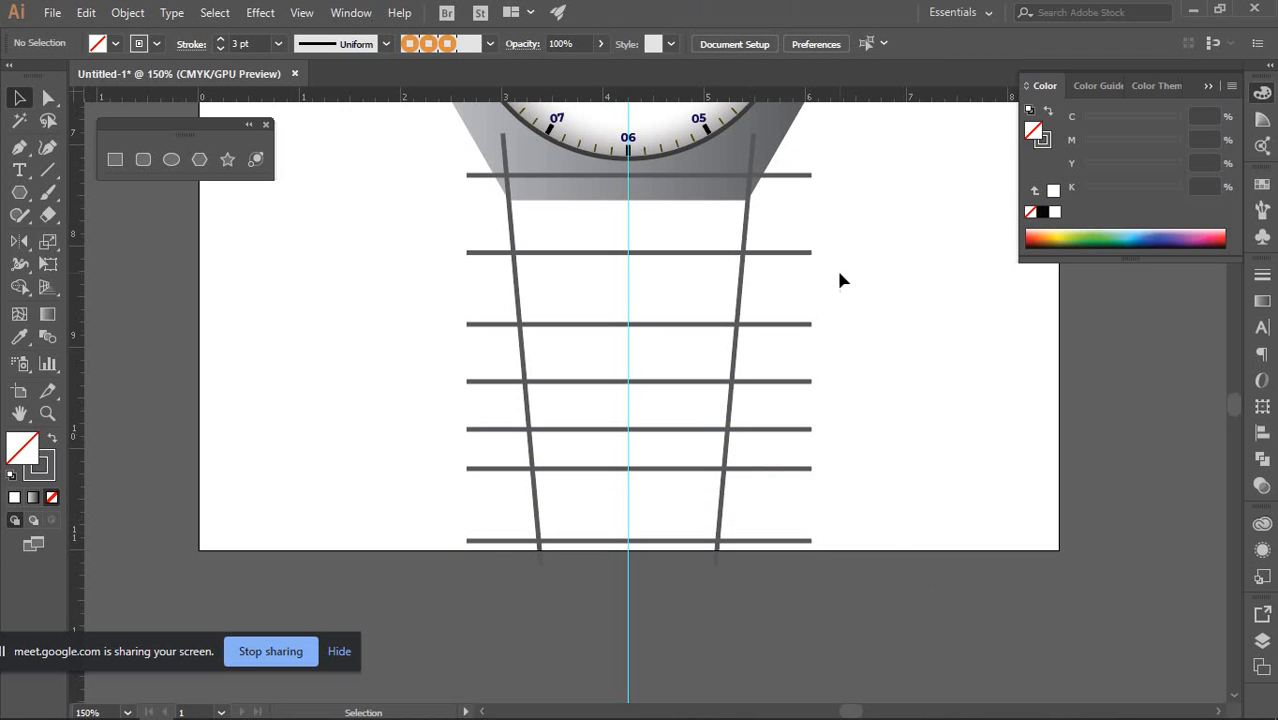
# Collapse the Color panel and inspect the strap's grid of lines beneath the watch case
pyautogui.scroll(2, 839, 326)
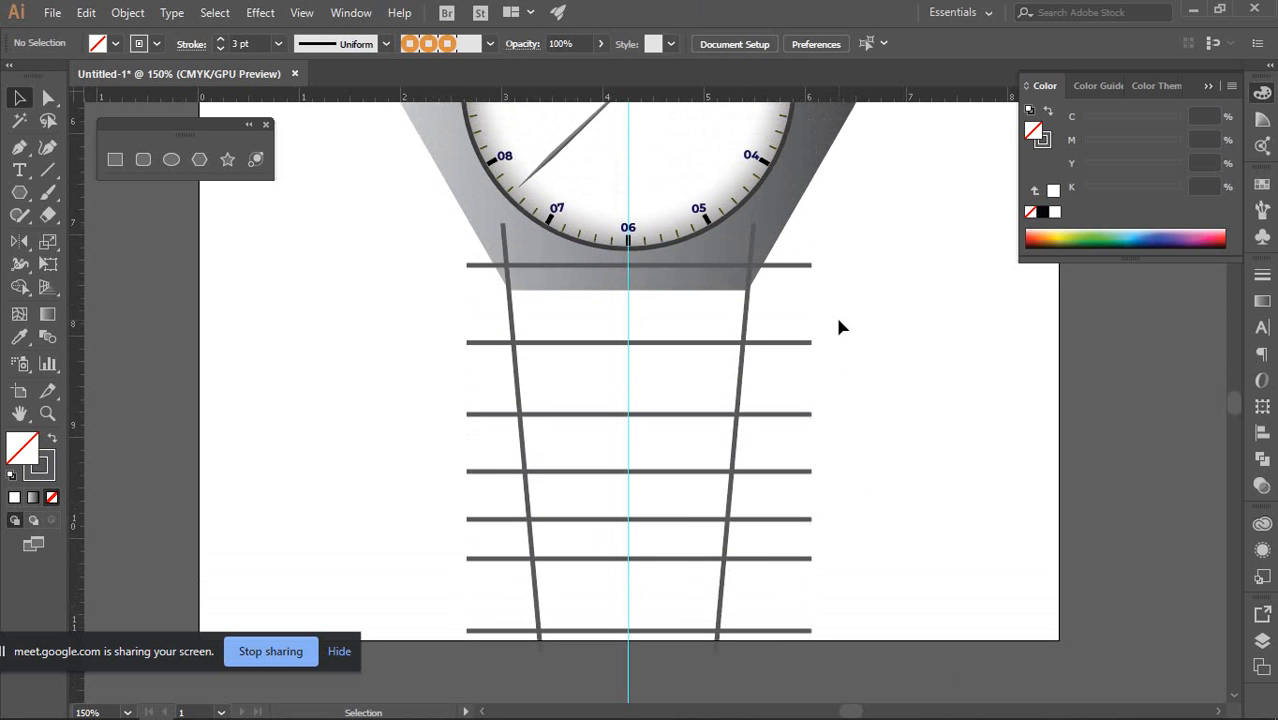
pyautogui.click(1262, 92)
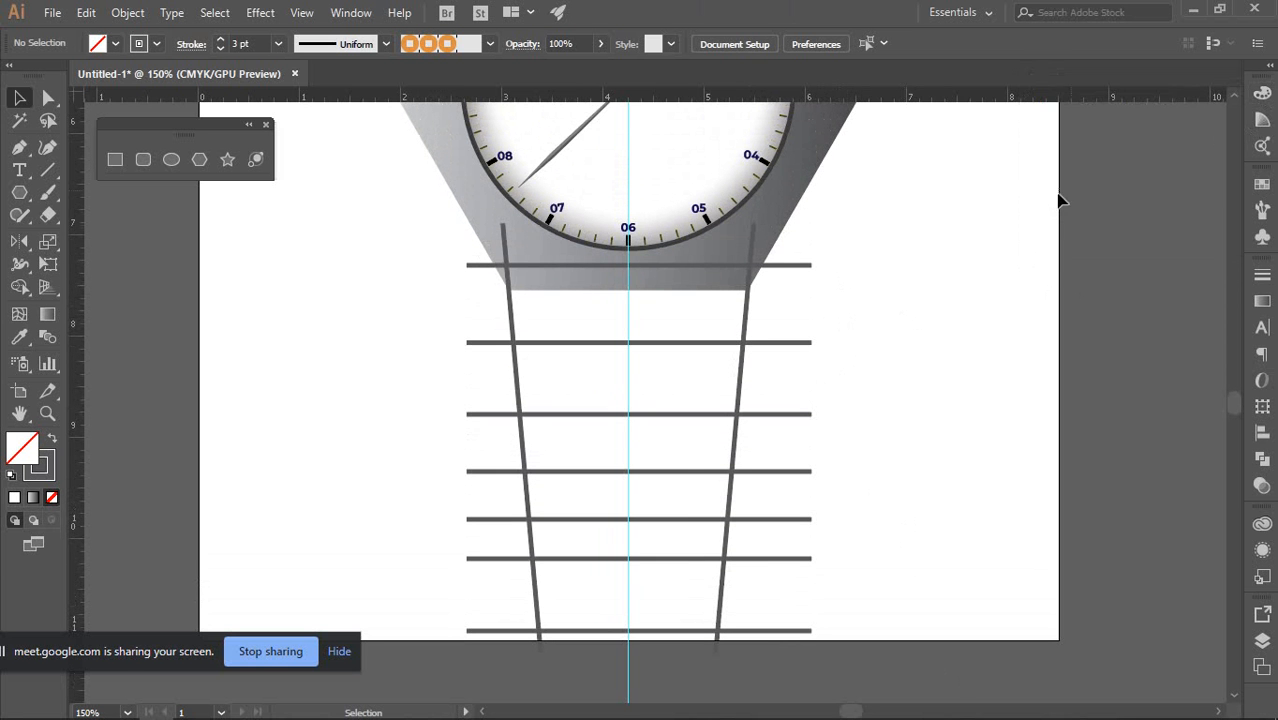
pyautogui.scroll(-4, 906, 280)
pyautogui.scroll(4, 893, 256)
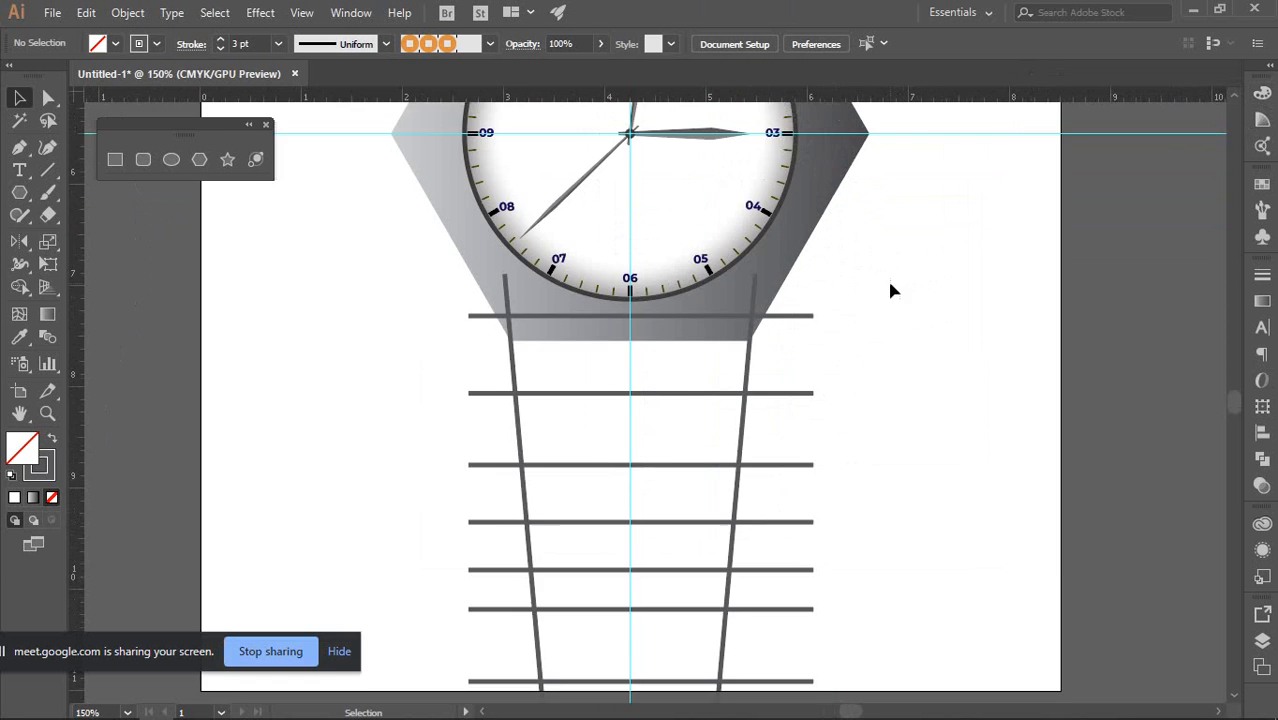
pyautogui.scroll(1, 835, 378)
pyautogui.moveTo(954, 340); pyautogui.dragTo(947, 304)
pyautogui.scroll(-1, 765, 317)
pyautogui.scroll(-2, 763, 314)
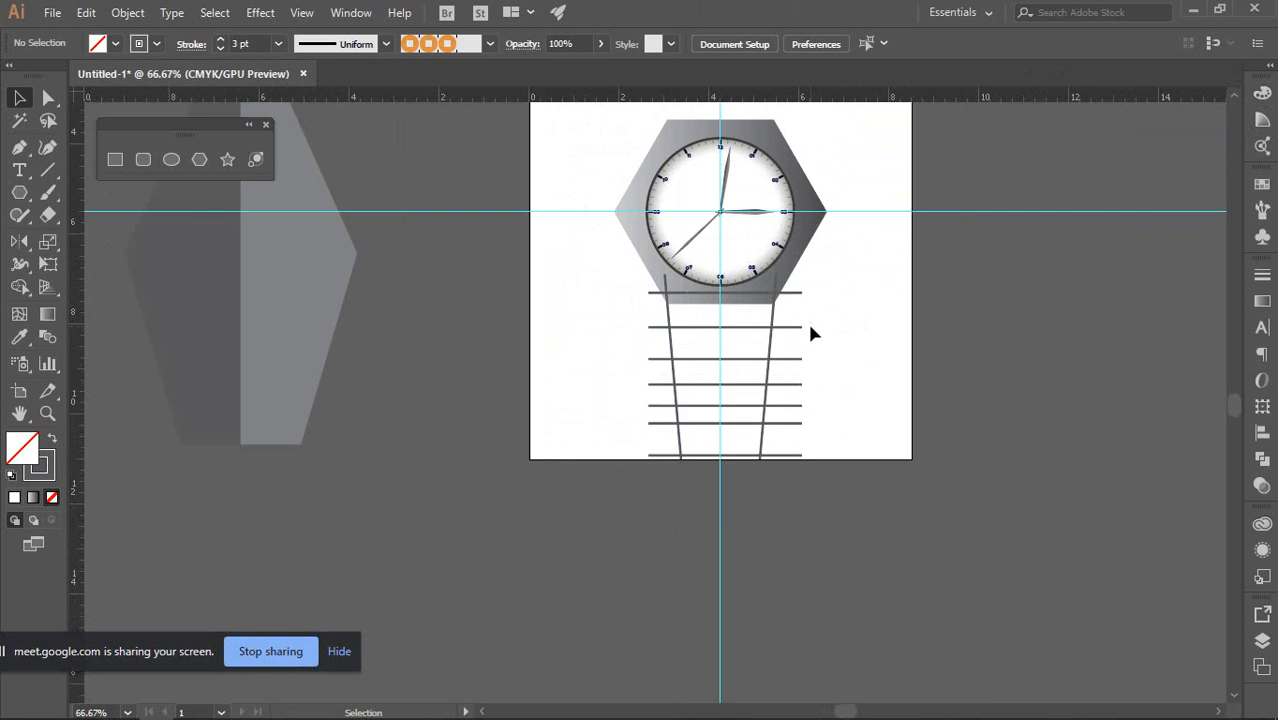
pyautogui.scroll(3, 797, 328)
pyautogui.scroll(-2, 790, 328)
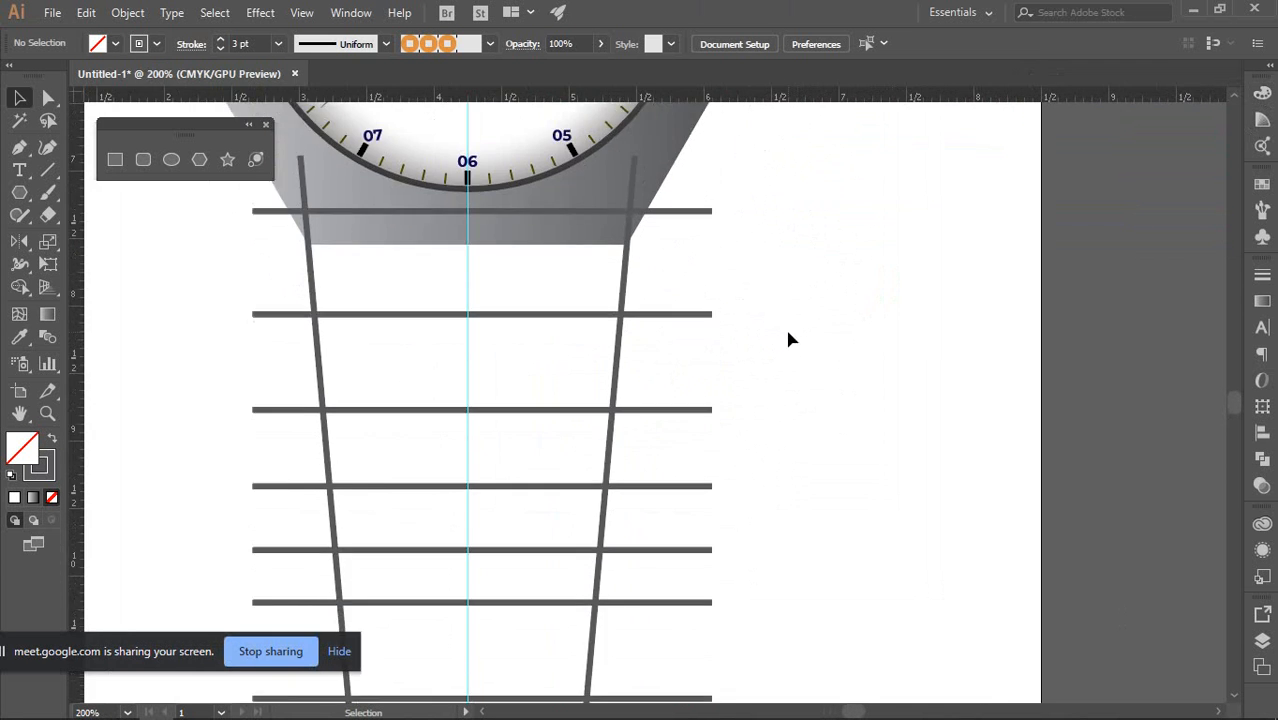
pyautogui.scroll(-2, 785, 330)
pyautogui.hscroll(-1, 782, 328)
pyautogui.scroll(2, 765, 318)
pyautogui.moveTo(753, 314); pyautogui.dragTo(822, 272)
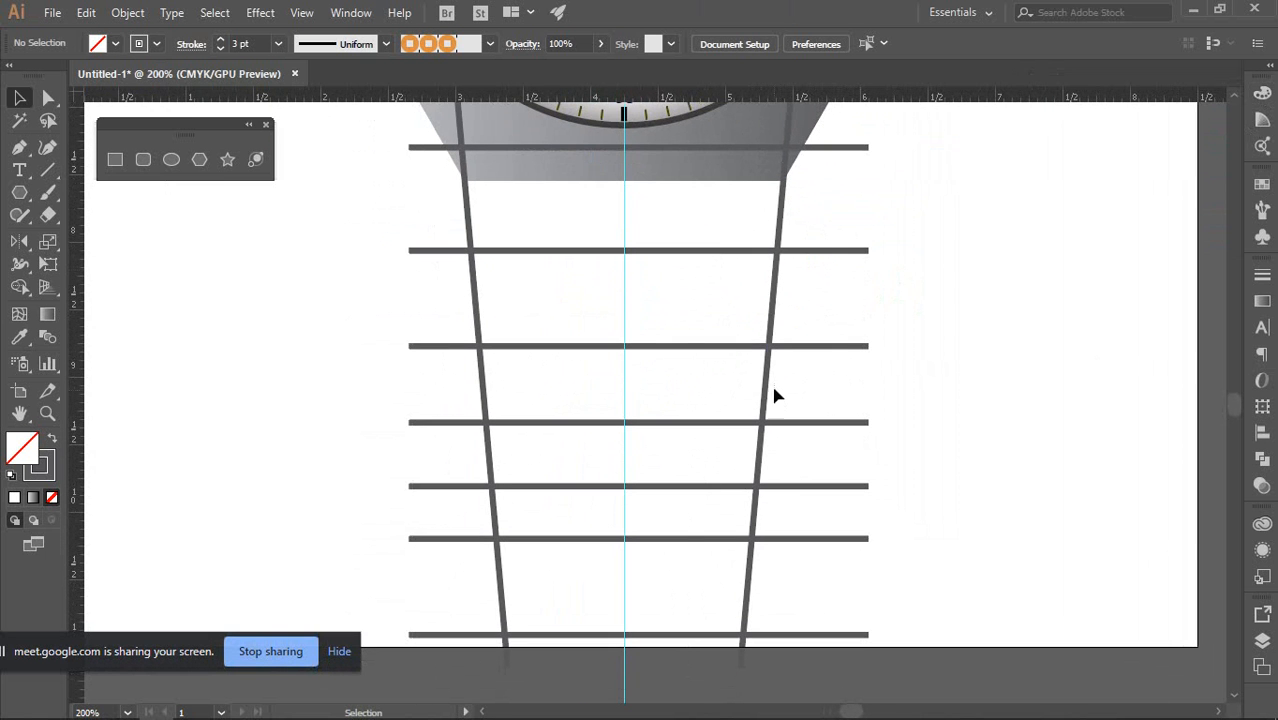
pyautogui.scroll(-2, 773, 380)
pyautogui.moveTo(879, 305); pyautogui.dragTo(857, 429)
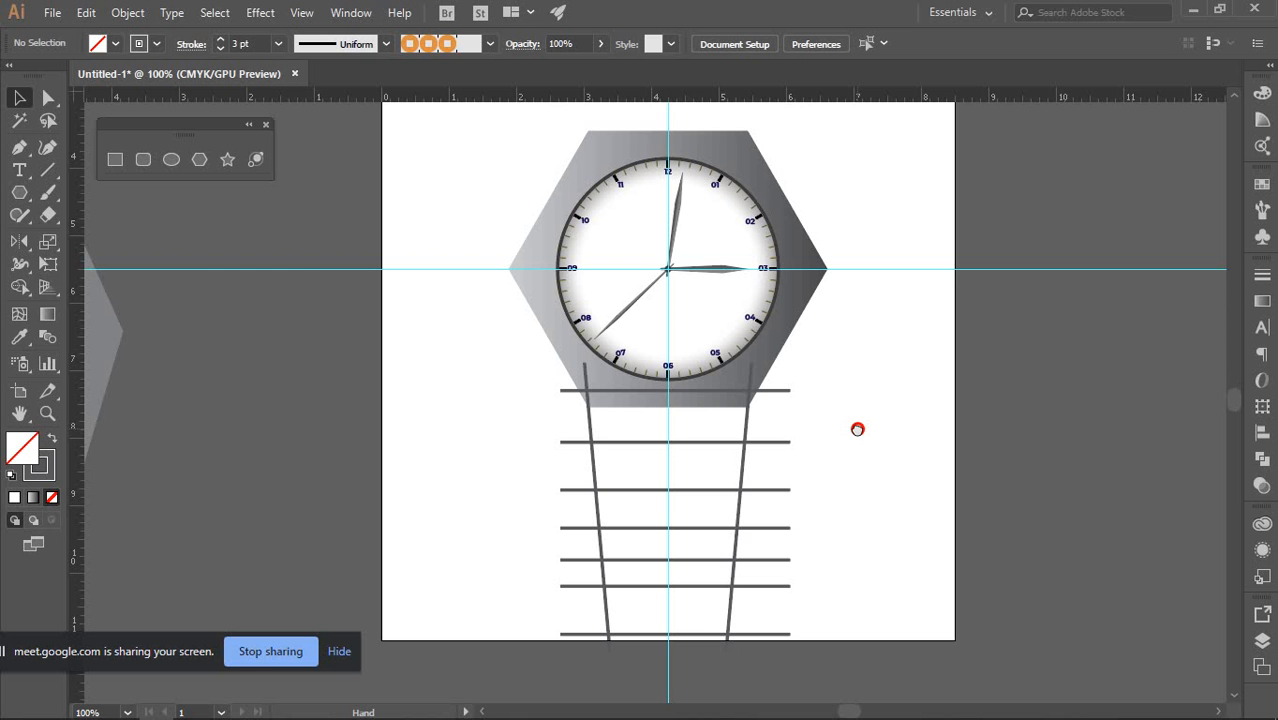
pyautogui.moveTo(857, 429); pyautogui.dragTo(904, 287)
pyautogui.scroll(2, 823, 459)
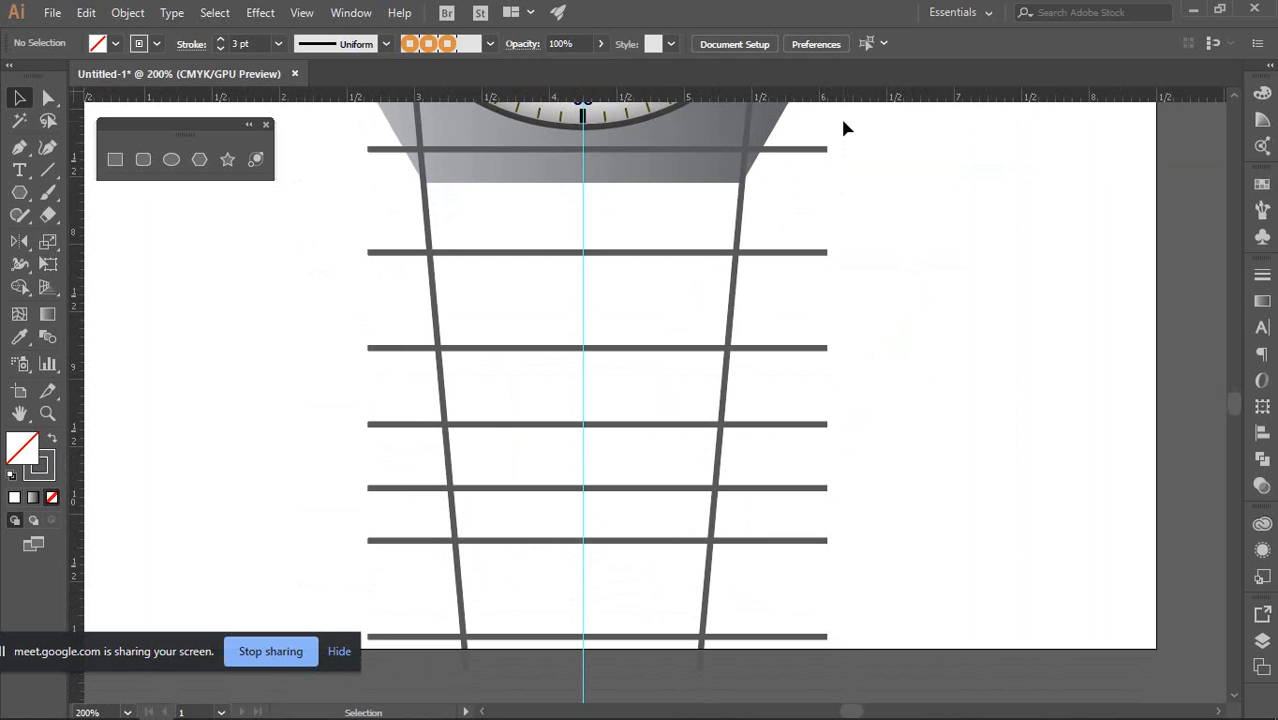
pyautogui.moveTo(851, 131); pyautogui.dragTo(783, 677)
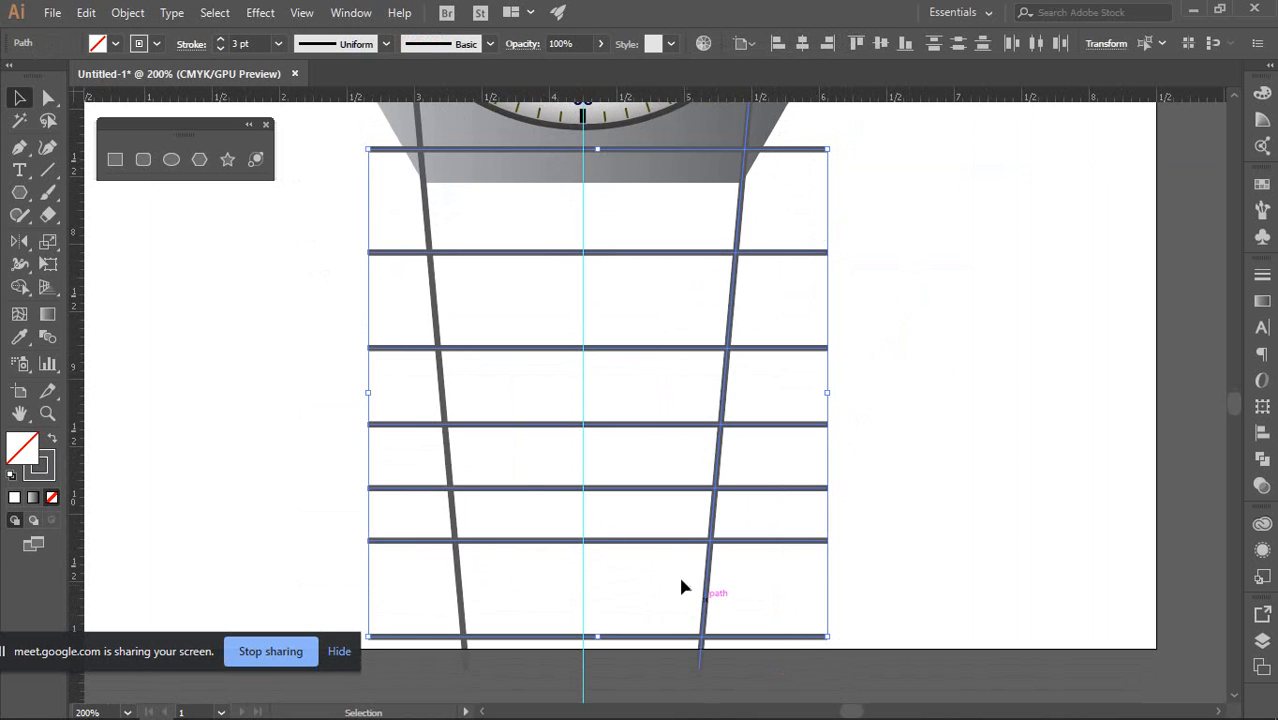
pyautogui.keyDown('shift'); pyautogui.click(428, 213); pyautogui.keyUp('shift')
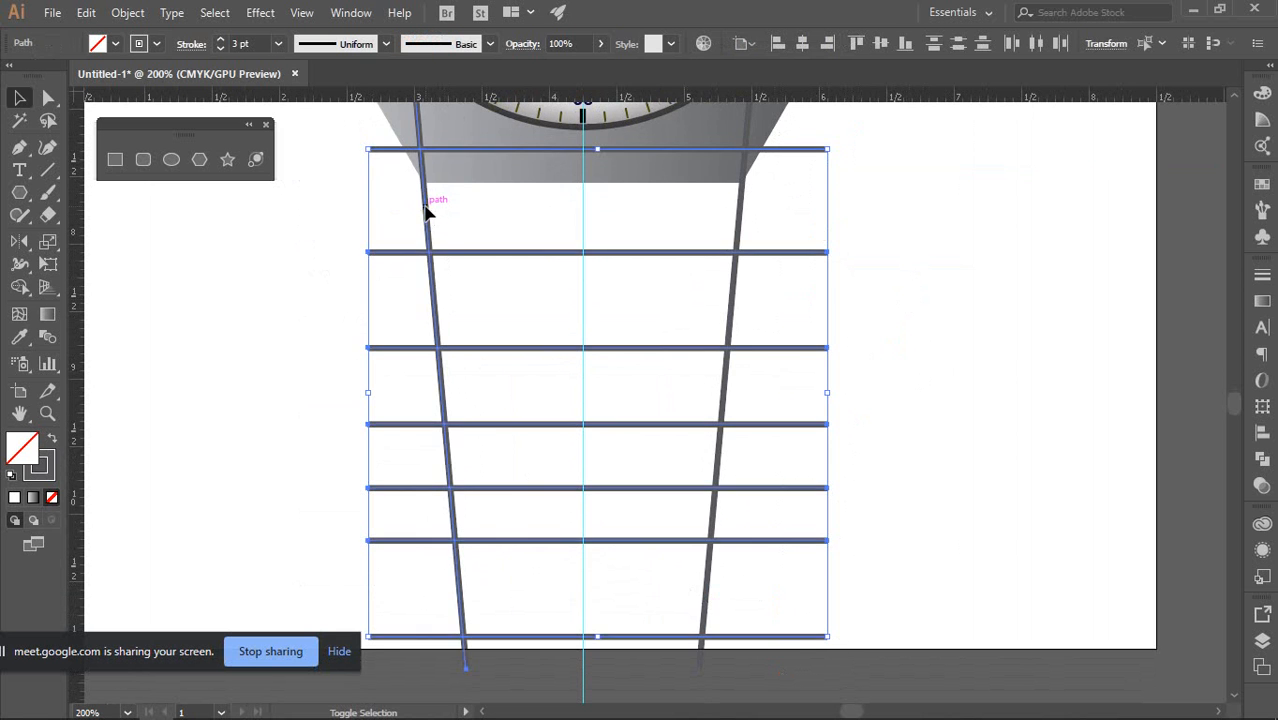
pyautogui.keyDown('shift'); pyautogui.click(740, 221); pyautogui.keyUp('shift')
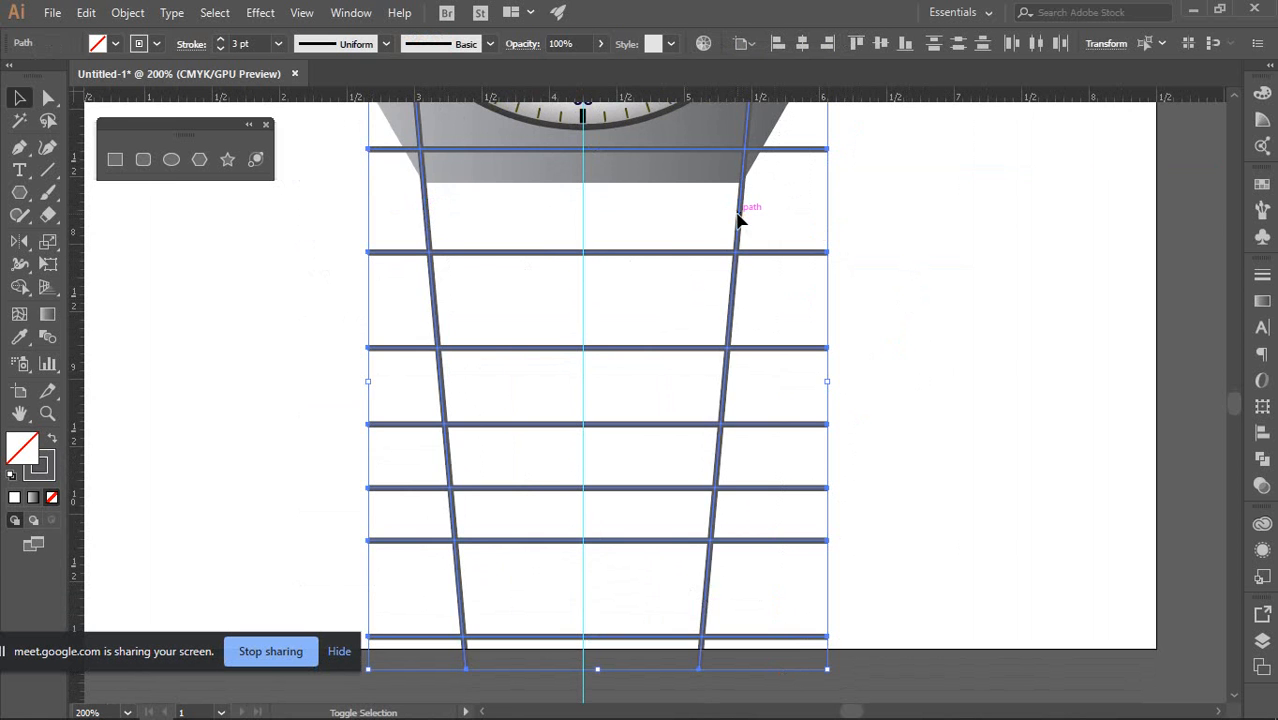
pyautogui.scroll(-1, 679, 325)
pyautogui.scroll(-2, 734, 294)
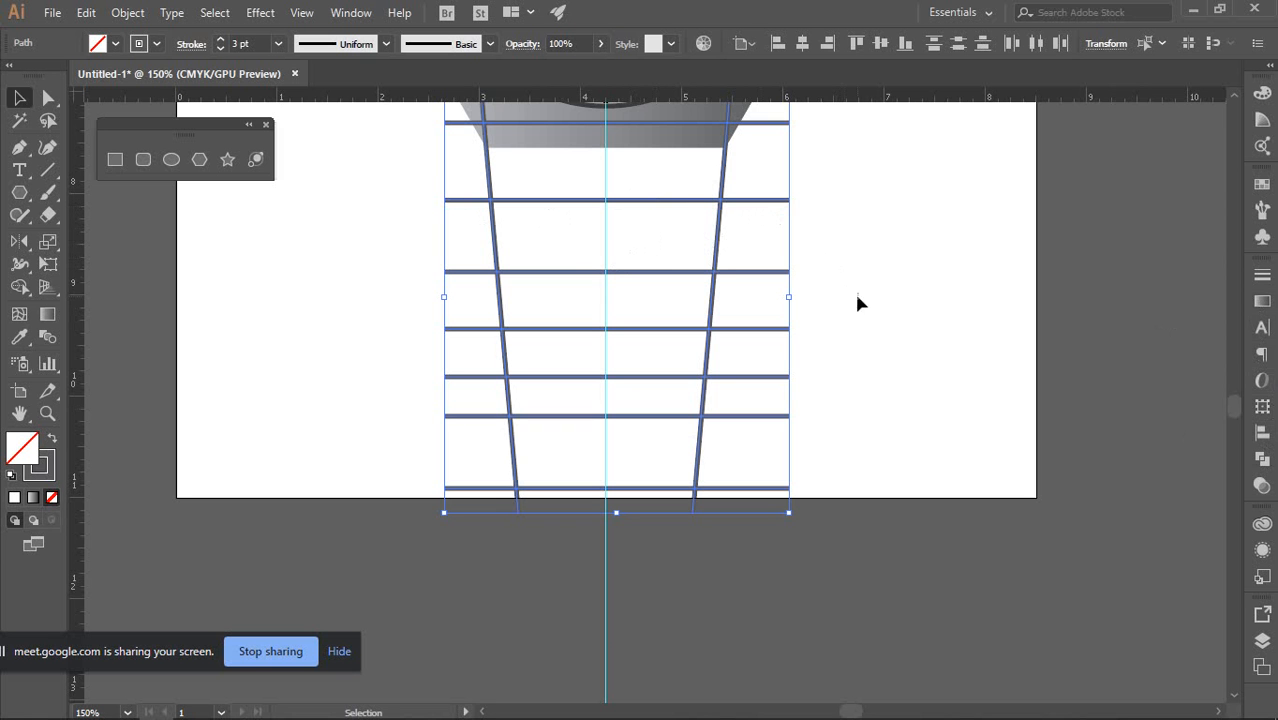
pyautogui.click(871, 252)
# Draw a straight vertical line about 4.8 in long with the Pen tool along the centre guide, from above the 06 mark to below the artboard
pyautogui.scroll(1, 488, 281)
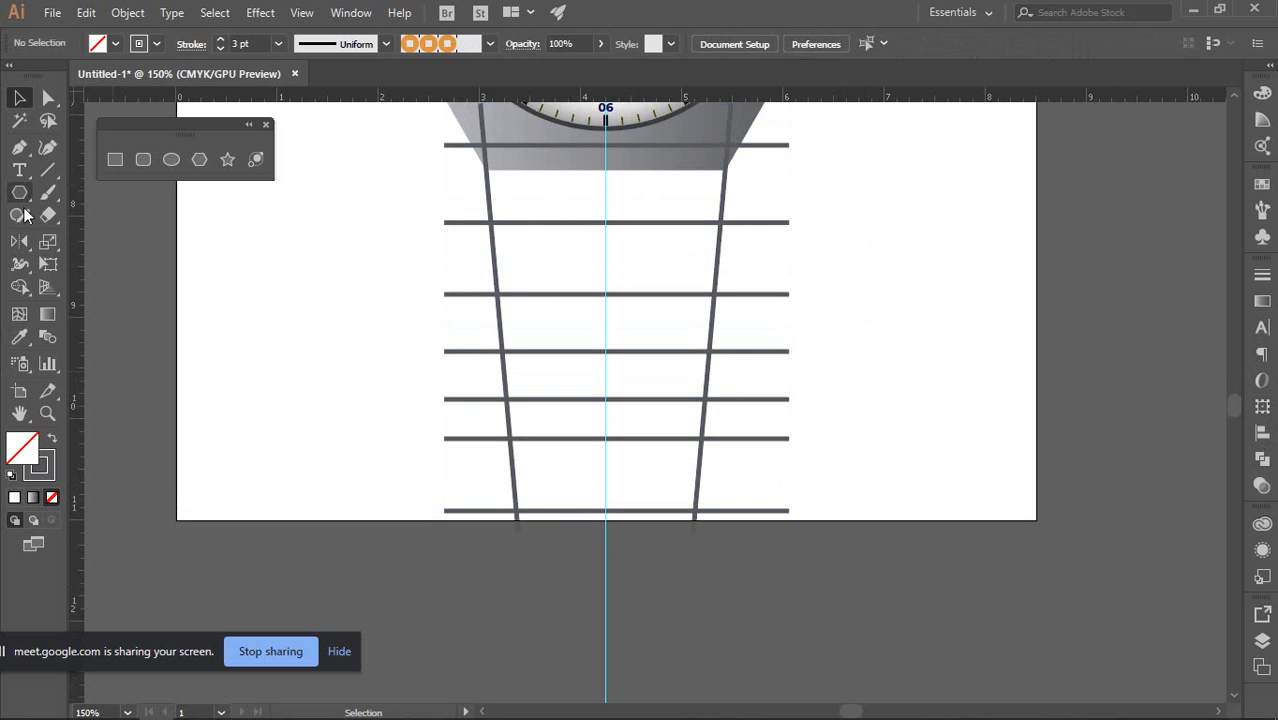
pyautogui.click(19, 150)
pyautogui.scroll(4, 622, 351)
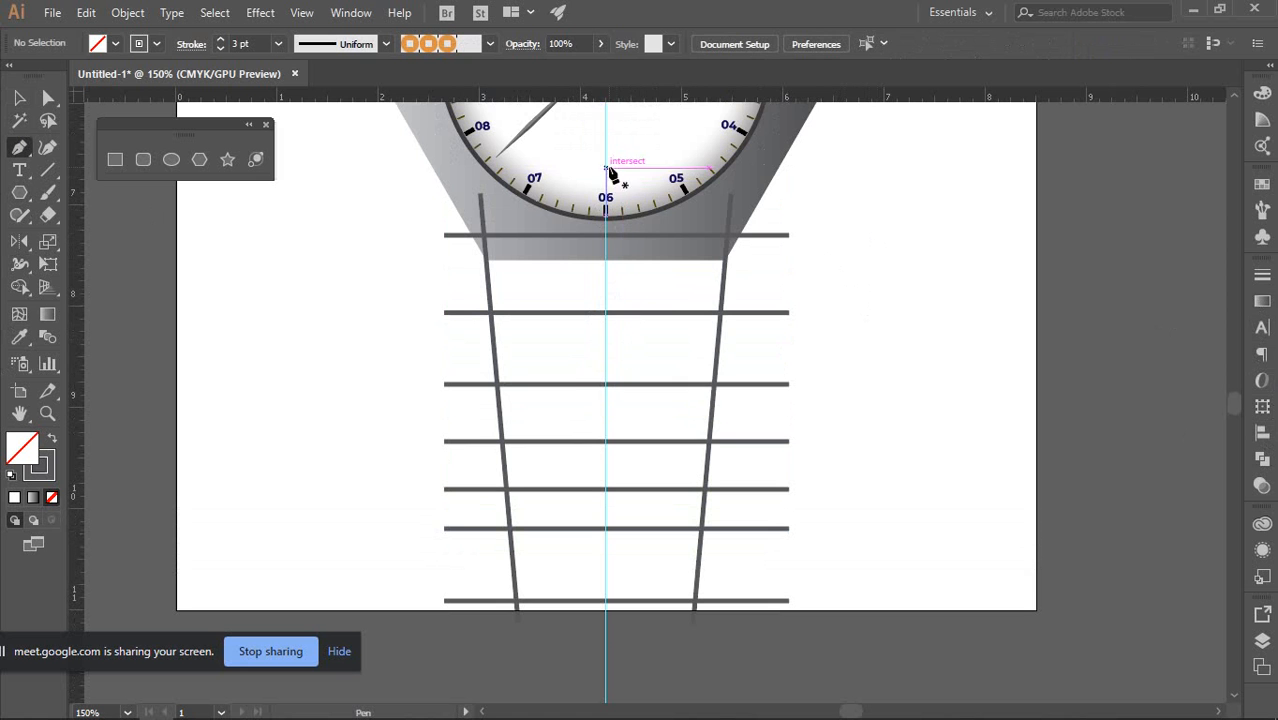
pyautogui.click(606, 160)
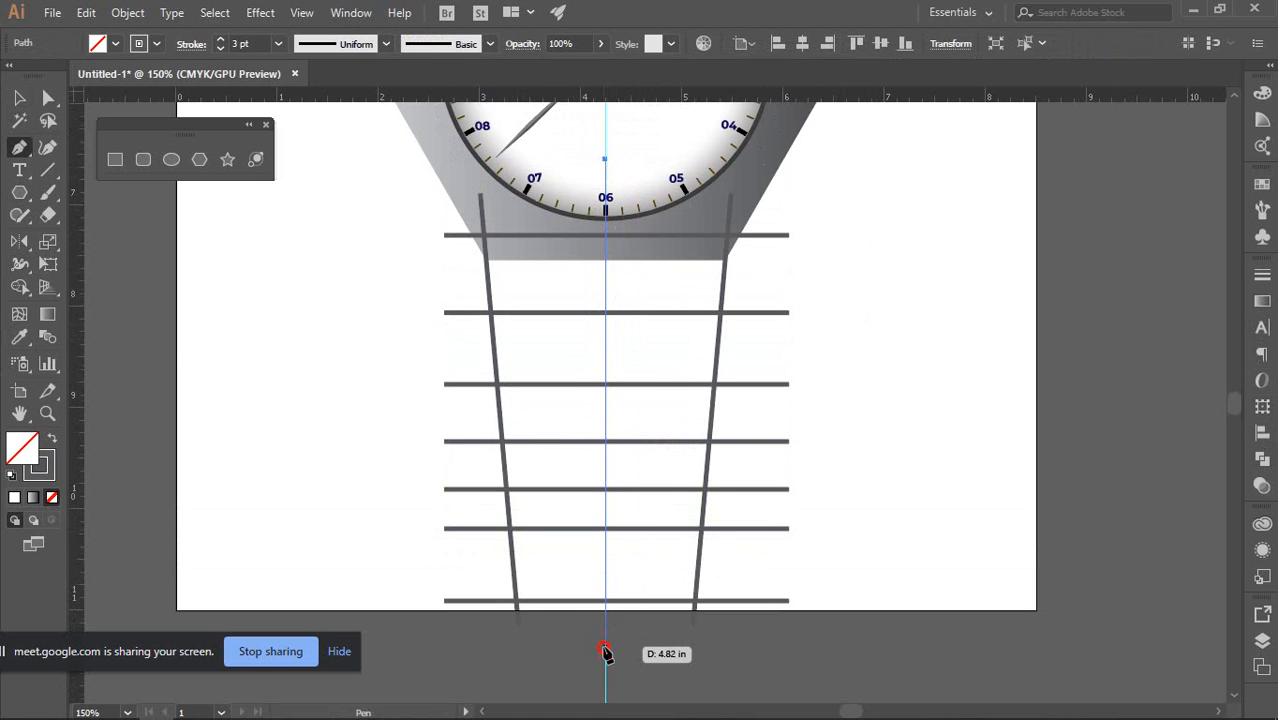
pyautogui.click(605, 645)
pyautogui.click(19, 97)
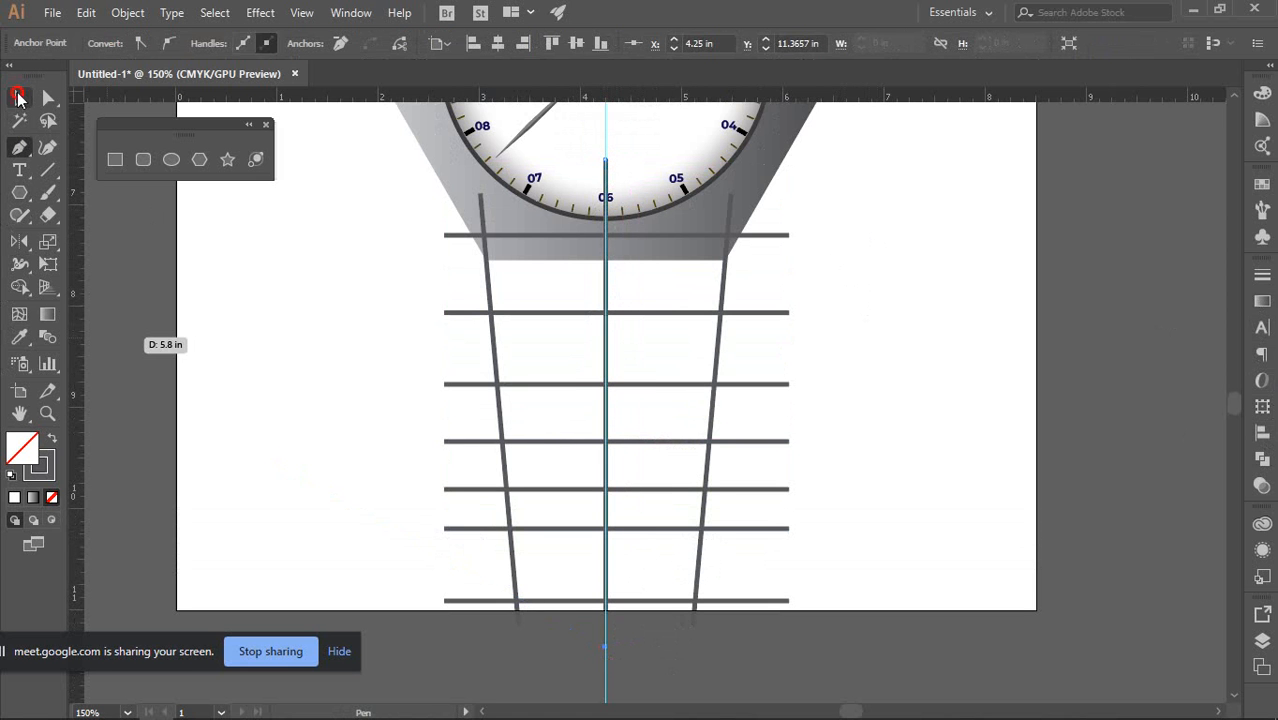
pyautogui.click(352, 374)
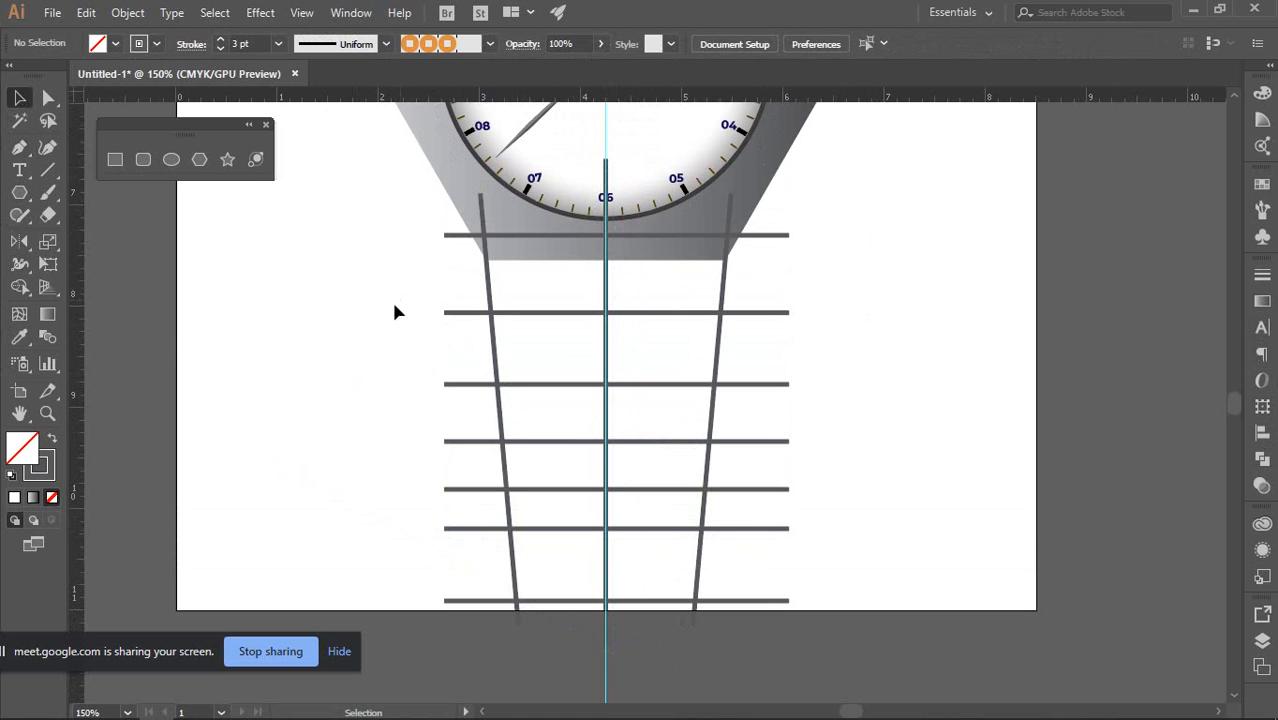
# Switch to the Google Meet window, maximize it to view the participants, and return to Illustrator
pyautogui.moveTo(87, 705)
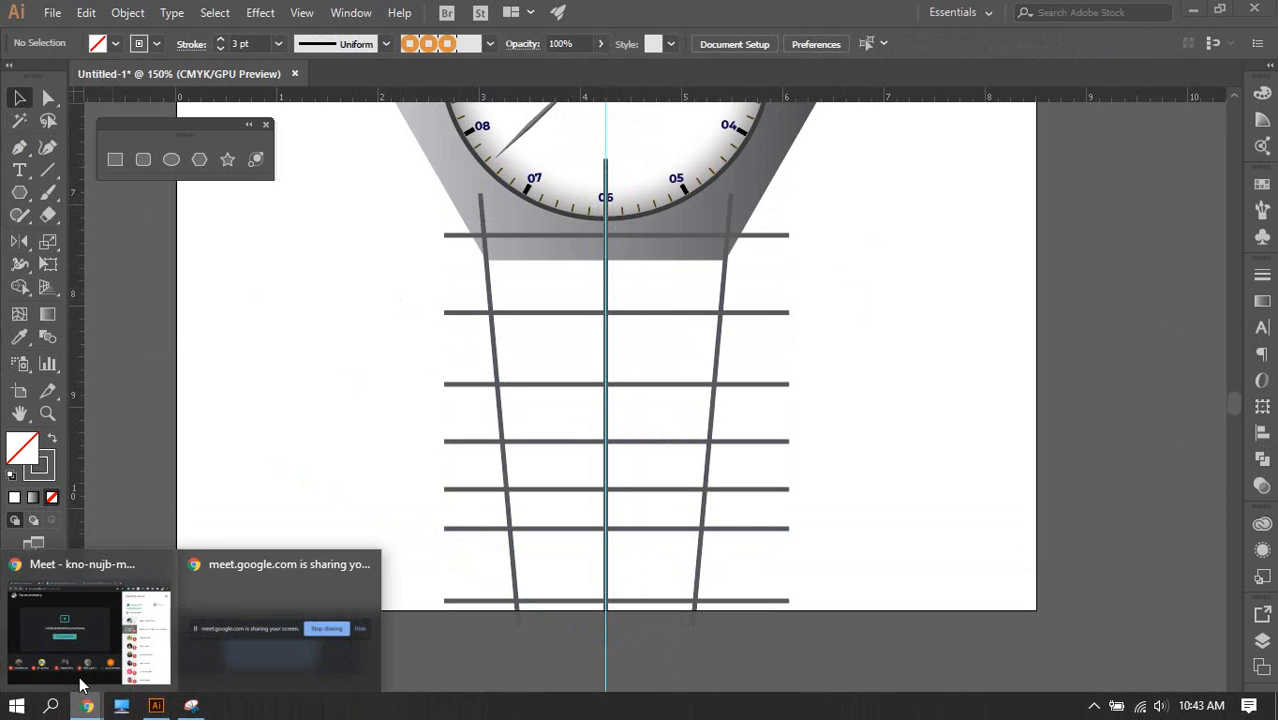
pyautogui.click(78, 640)
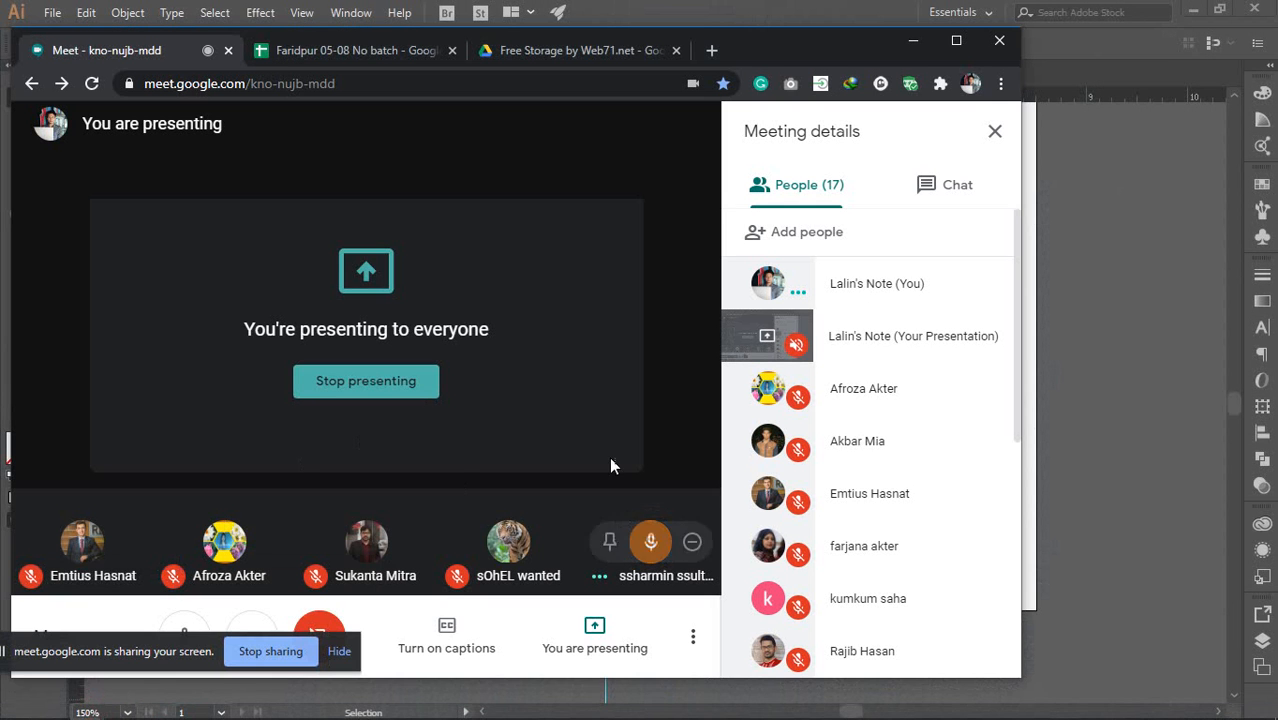
pyautogui.click(957, 45)
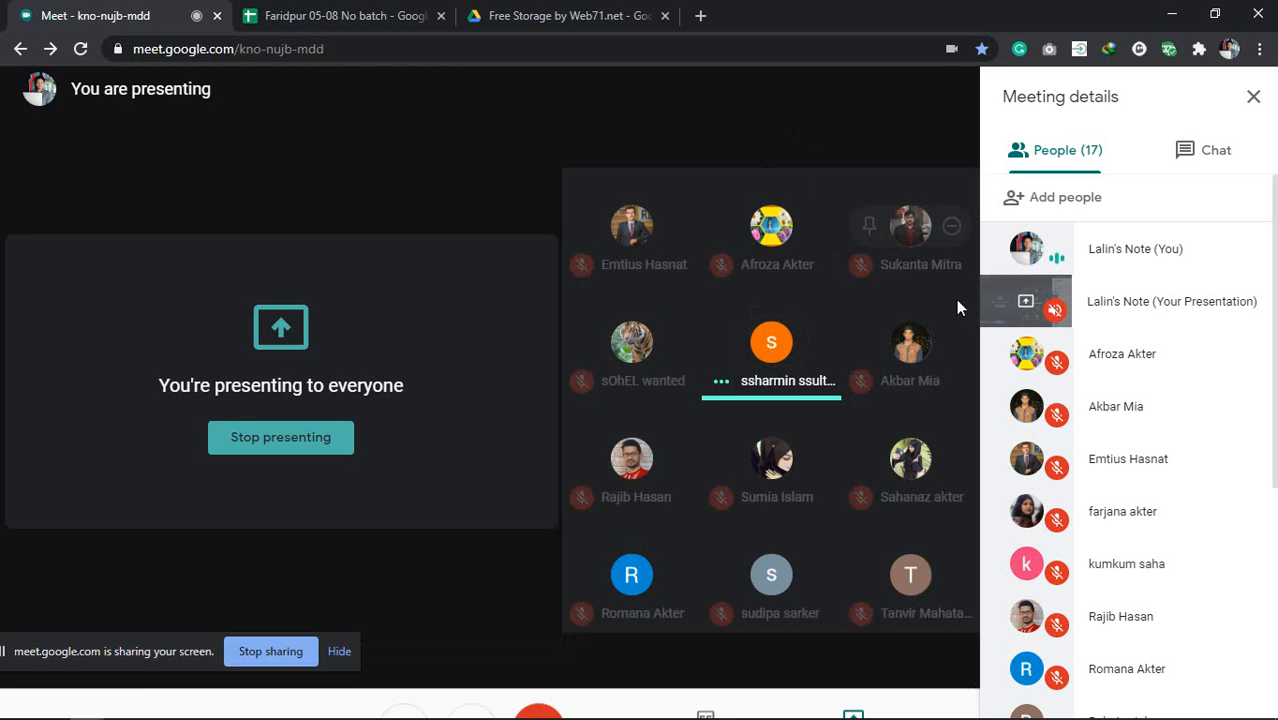
pyautogui.moveTo(223, 695)
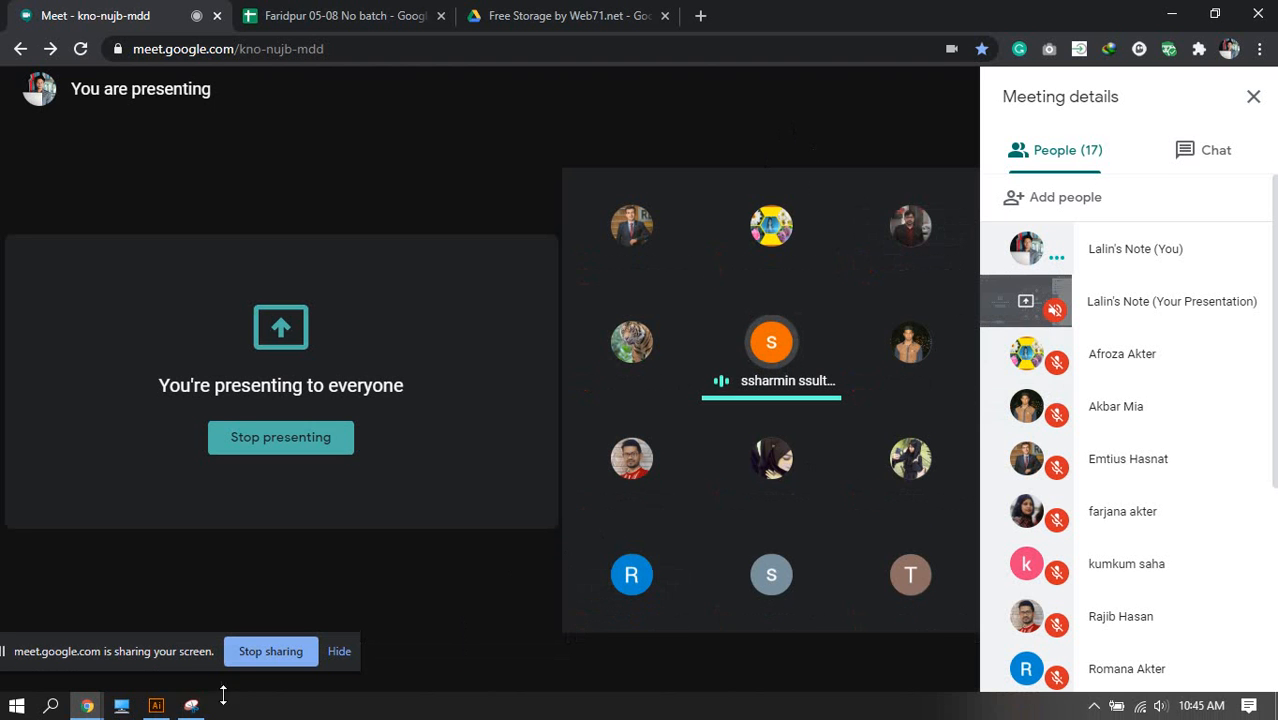
pyautogui.click(156, 706)
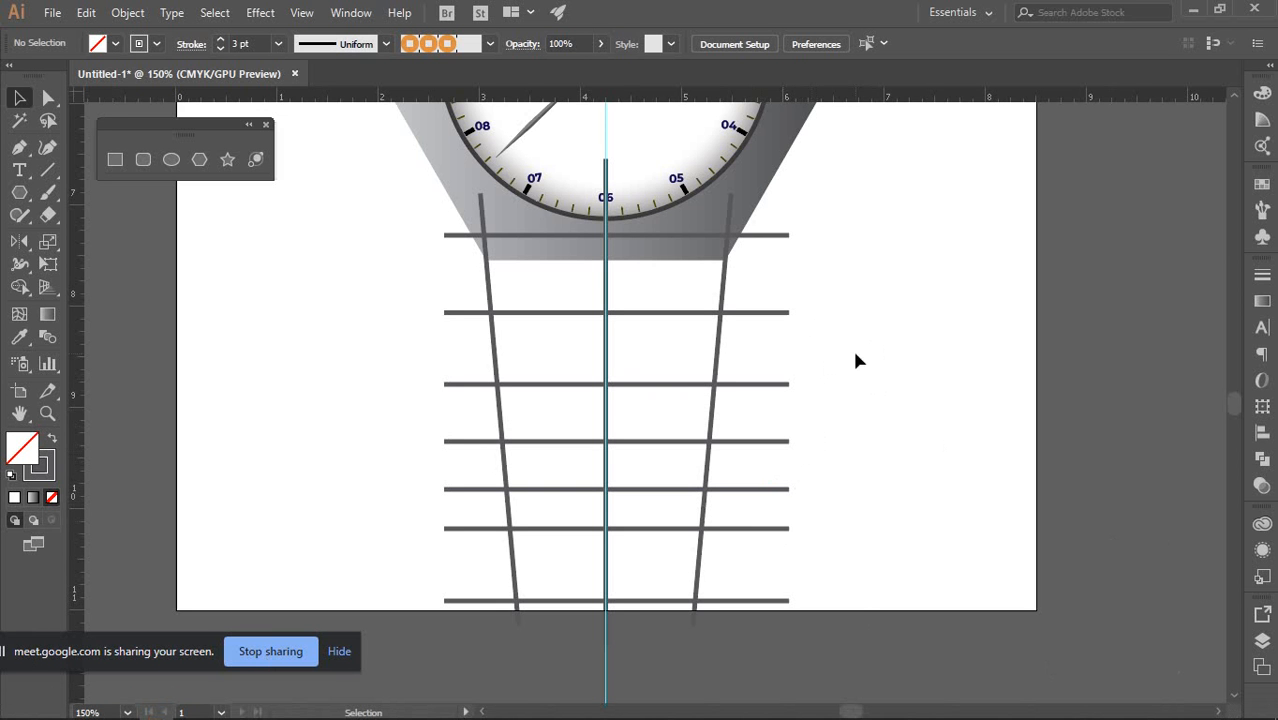
pyautogui.scroll(-2, 829, 287)
pyautogui.scroll(1, 806, 287)
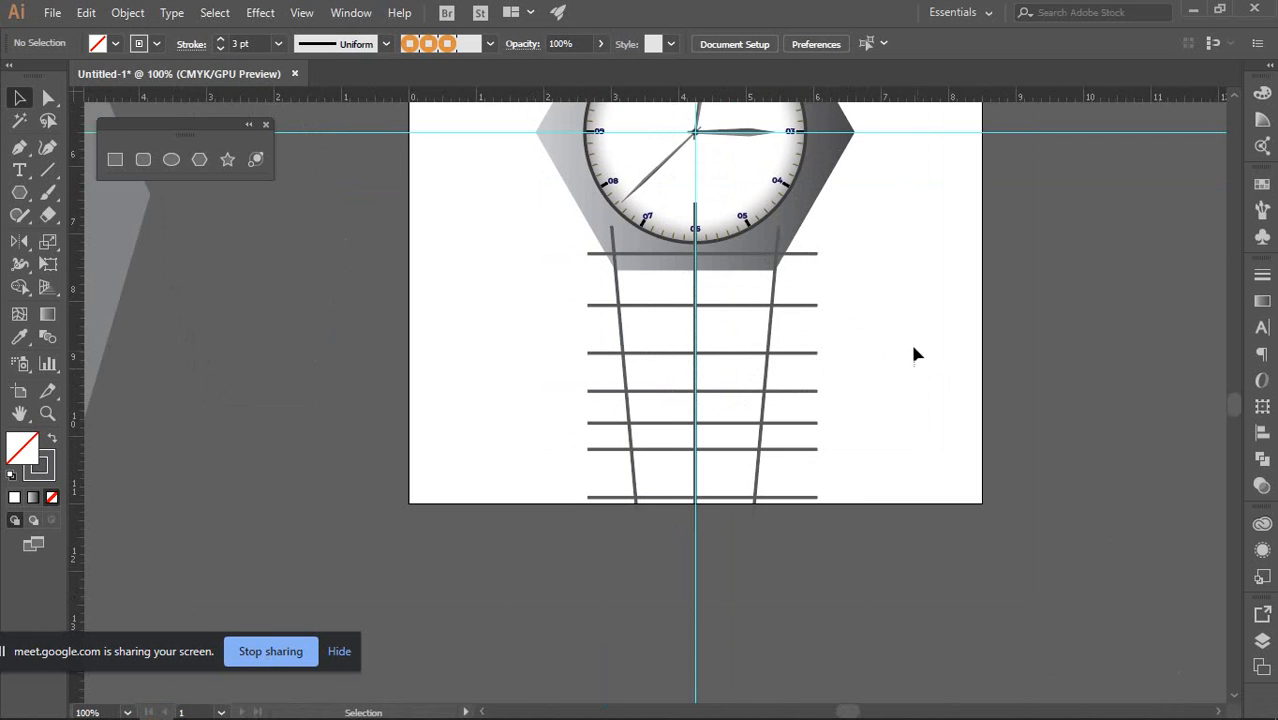
pyautogui.scroll(1, 826, 260)
pyautogui.moveTo(799, 231); pyautogui.dragTo(866, 668)
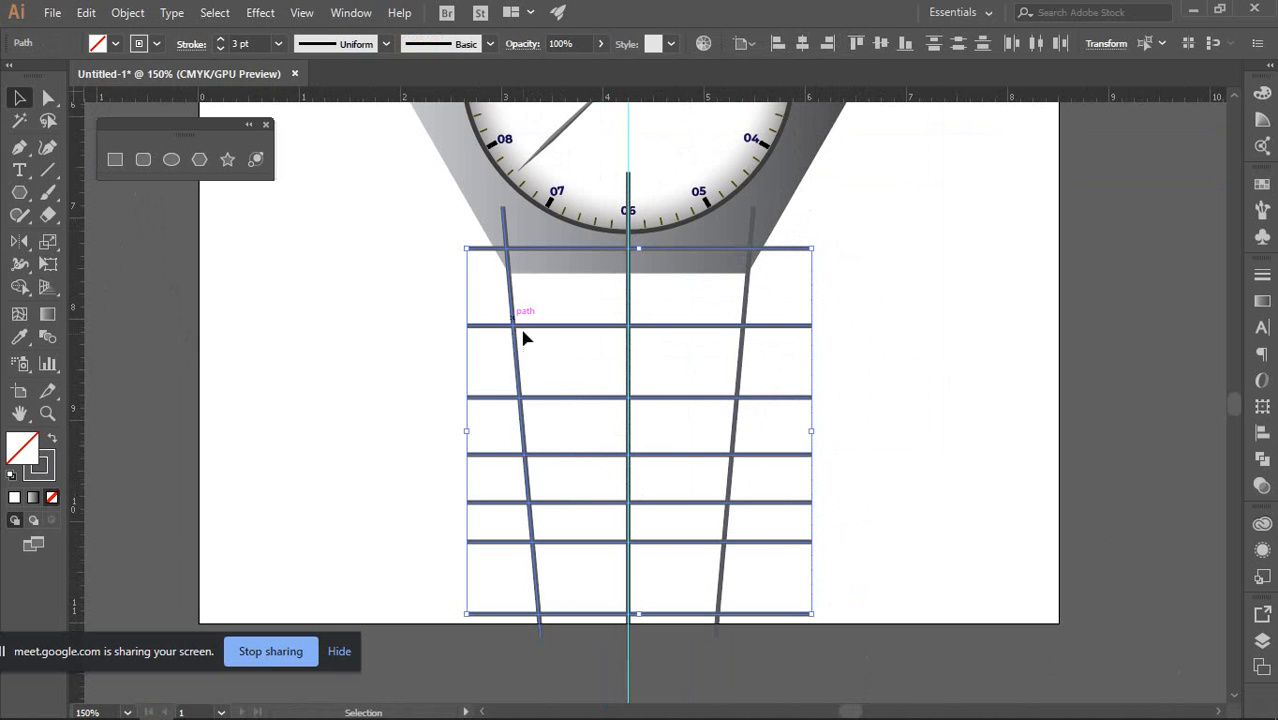
pyautogui.moveTo(491, 288); pyautogui.dragTo(769, 292)
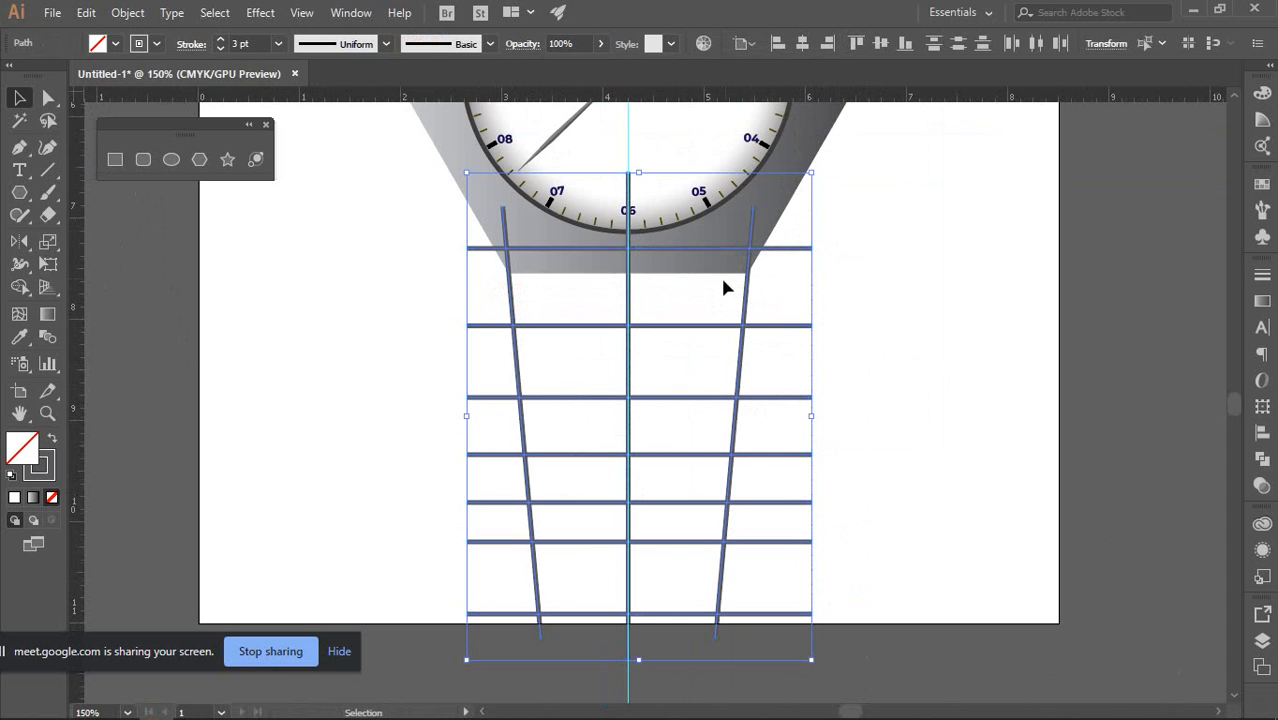
pyautogui.click(606, 346)
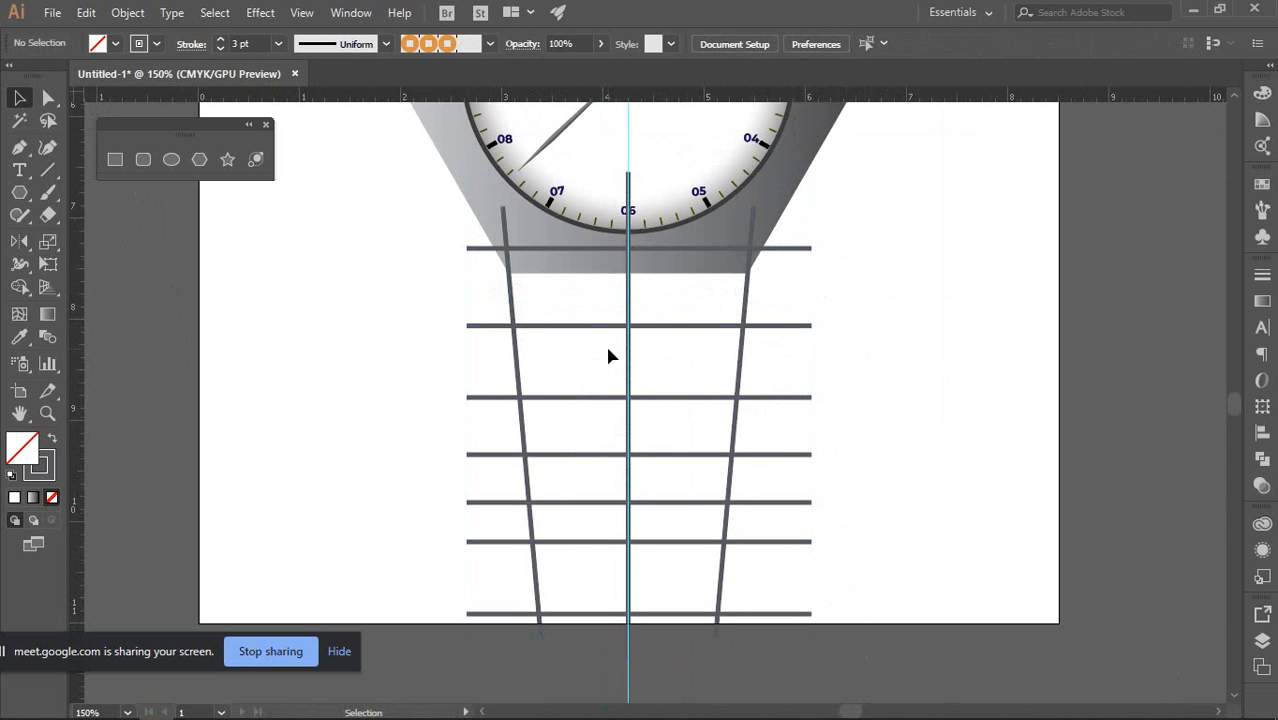
pyautogui.moveTo(798, 233); pyautogui.dragTo(870, 625)
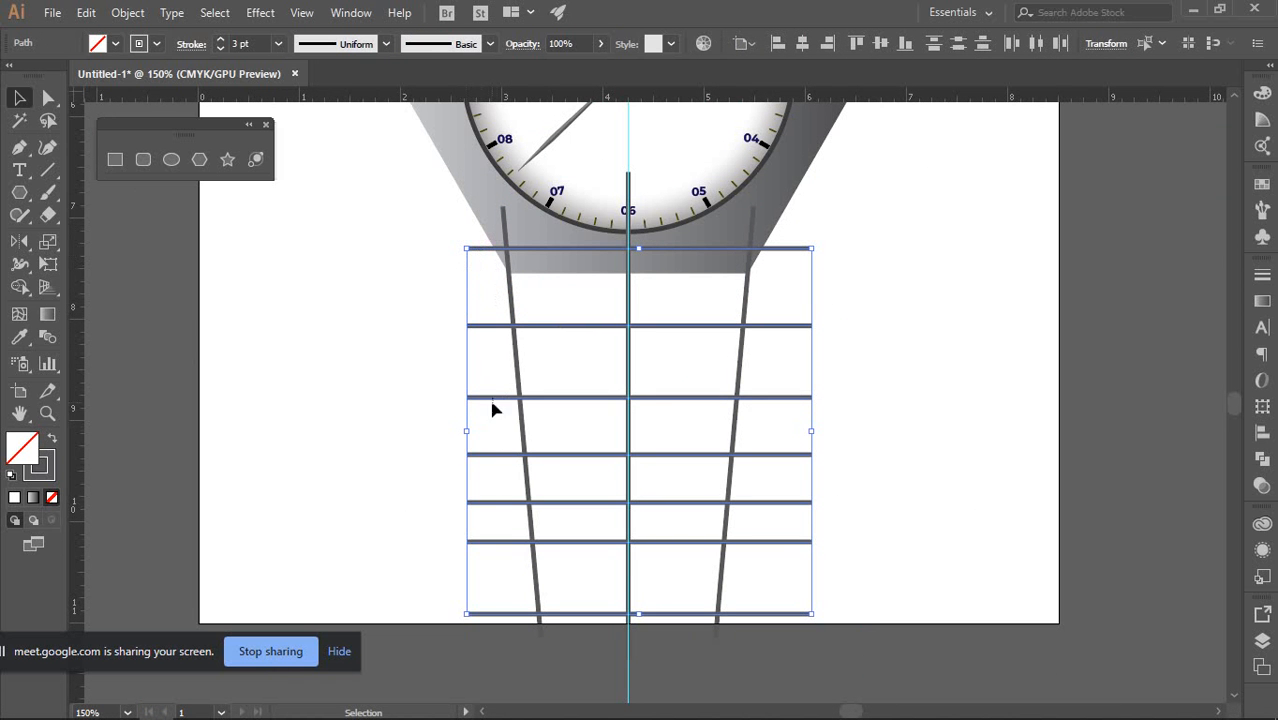
pyautogui.keyDown('shift'); pyautogui.click(492, 296); pyautogui.keyUp('shift')
pyautogui.moveTo(492, 296); pyautogui.dragTo(780, 302)
pyautogui.click(914, 321)
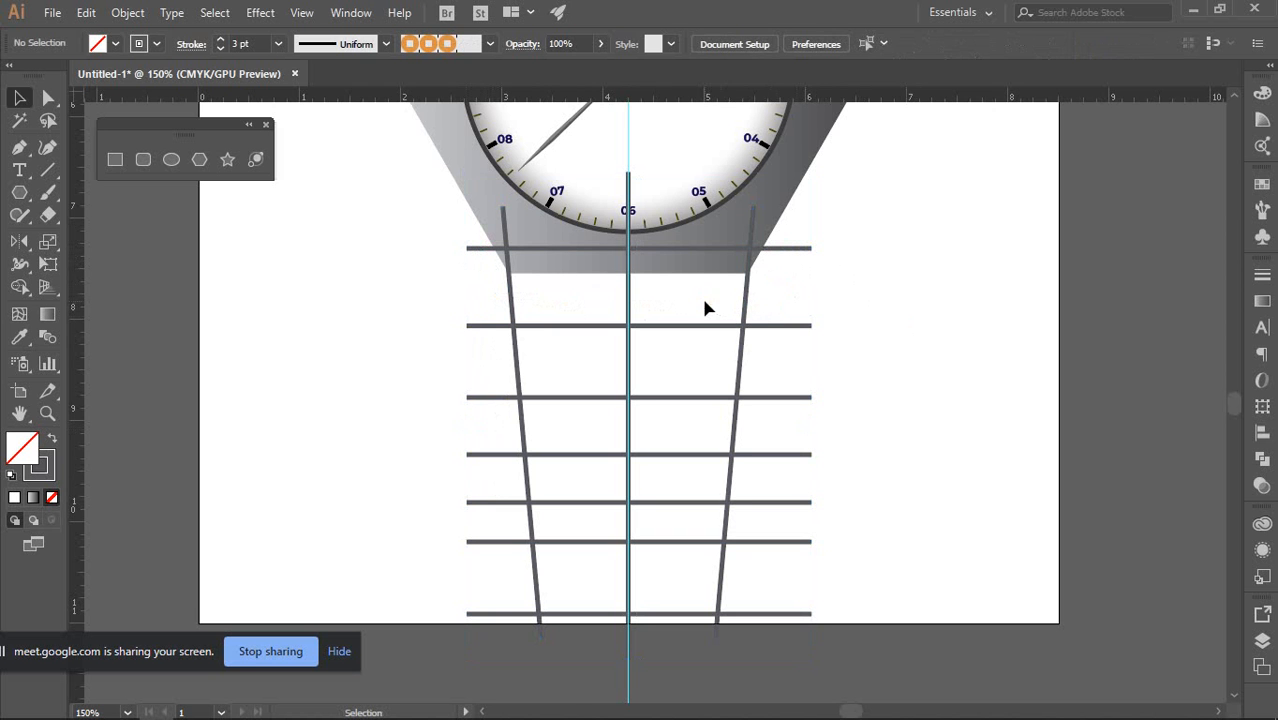
pyautogui.moveTo(773, 288); pyautogui.dragTo(833, 603)
pyautogui.click(812, 272)
# Select all horizontal, slanted and centre lines of the strap and split them into separate segments with the Pathfinder Divide operation
pyautogui.moveTo(797, 226); pyautogui.dragTo(879, 664)
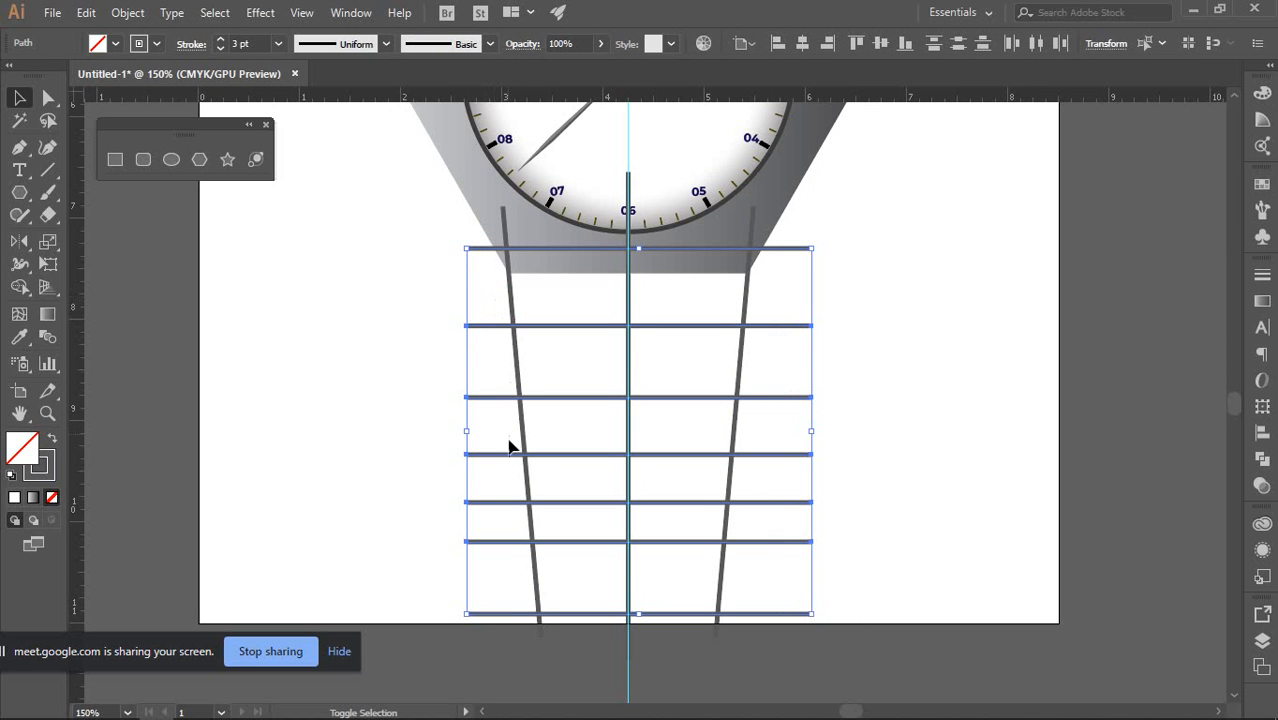
pyautogui.moveTo(491, 295); pyautogui.dragTo(770, 308)
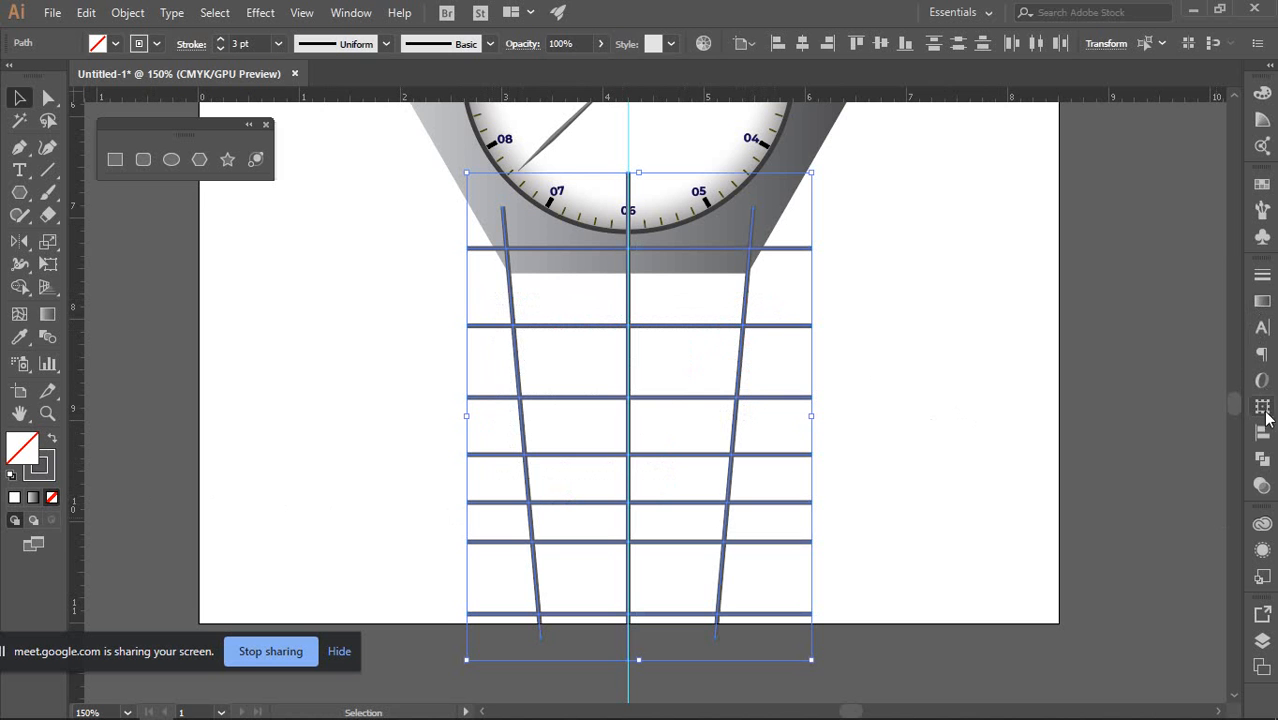
pyautogui.click(1262, 460)
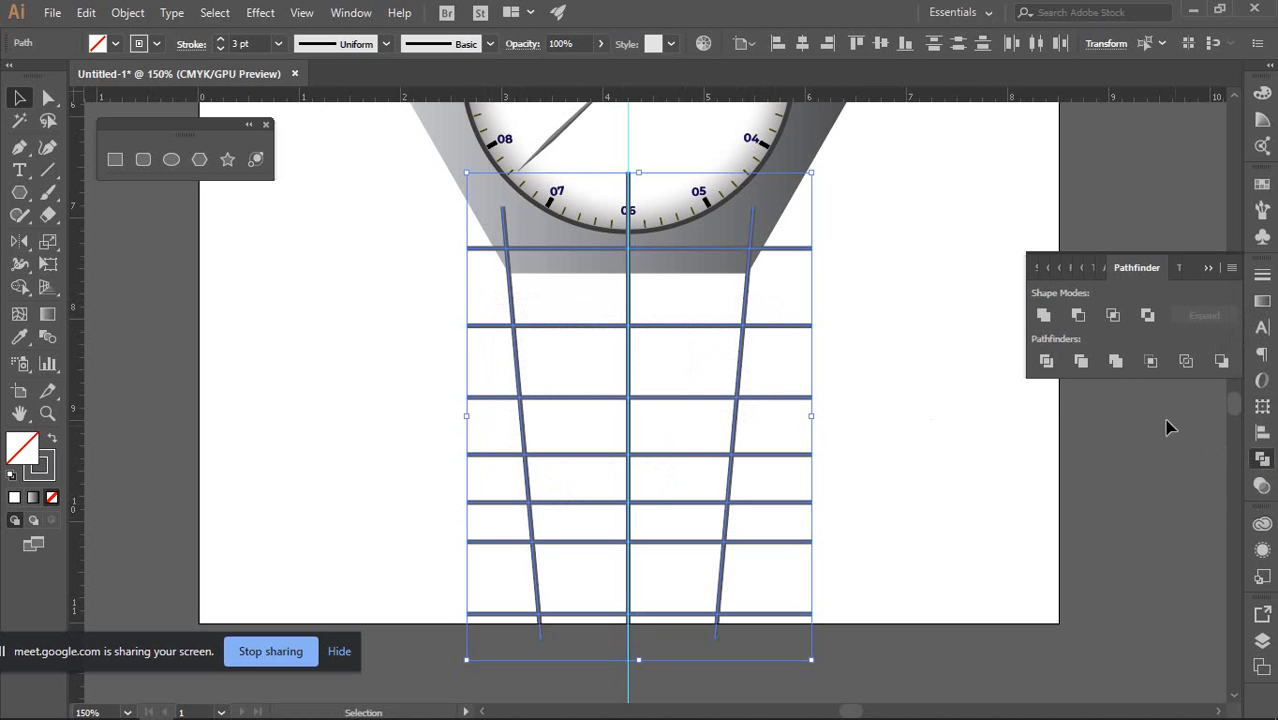
pyautogui.click(1047, 362)
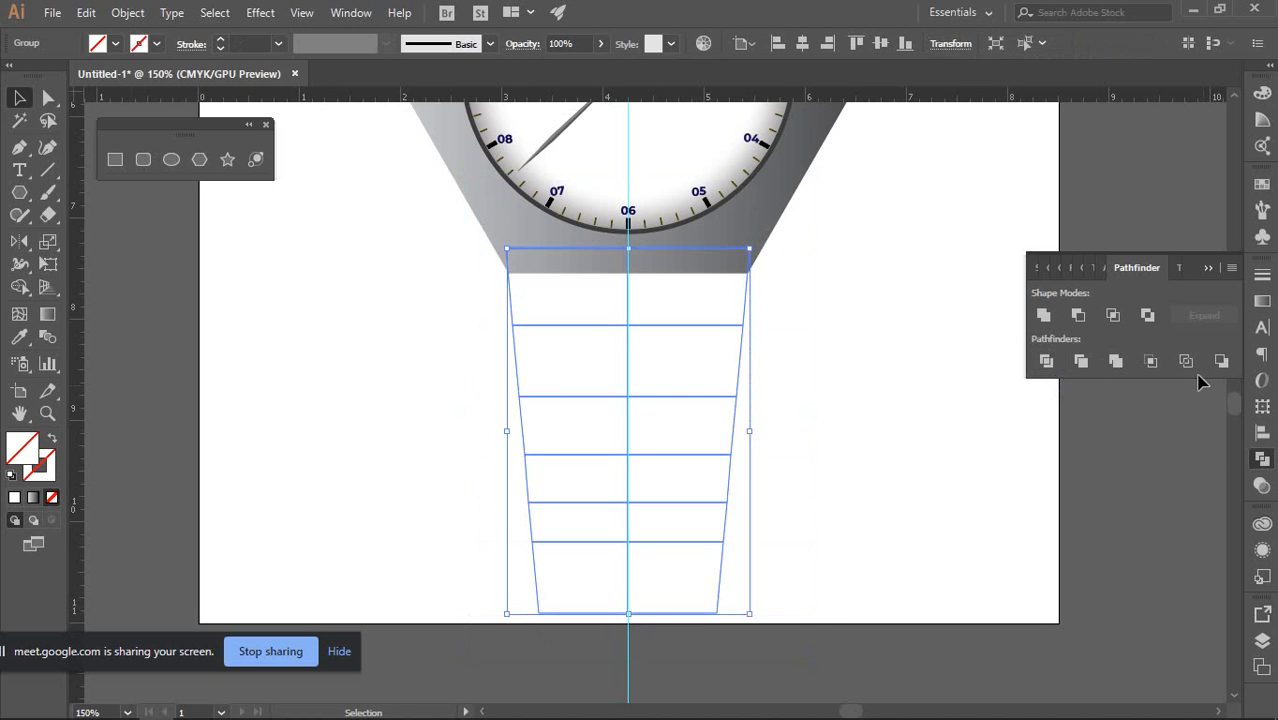
pyautogui.click(1260, 458)
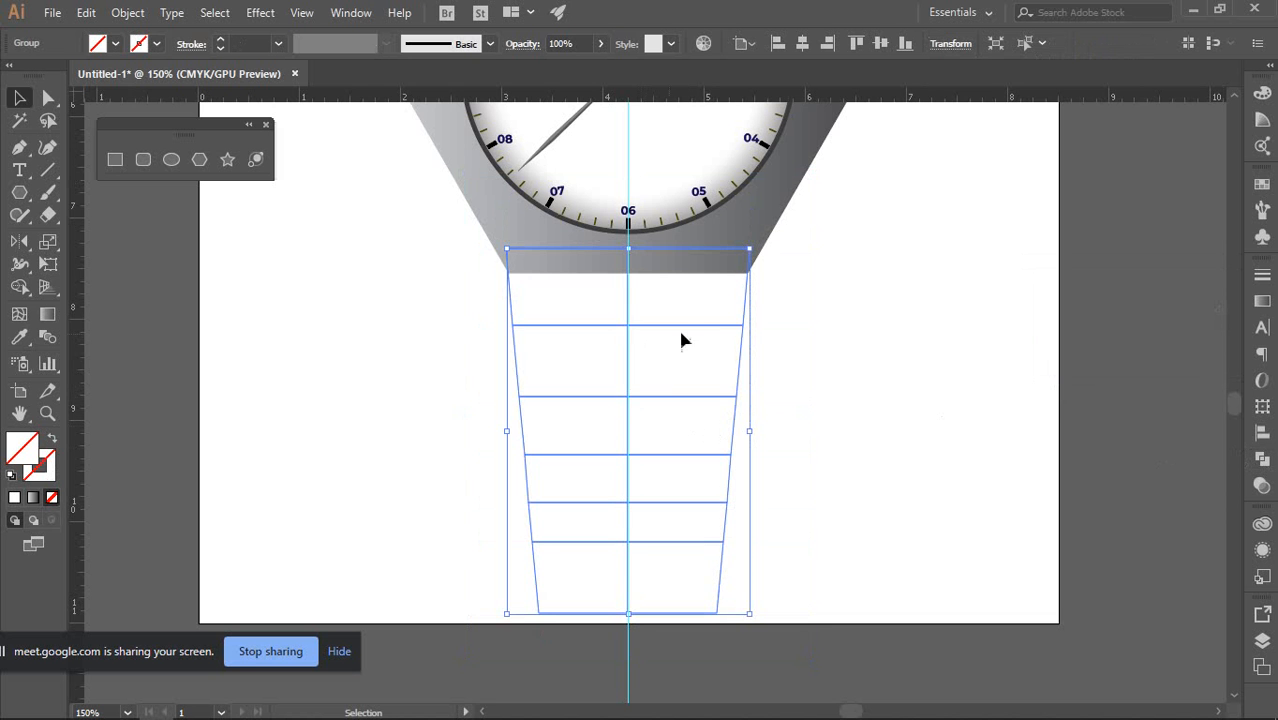
pyautogui.click(830, 360)
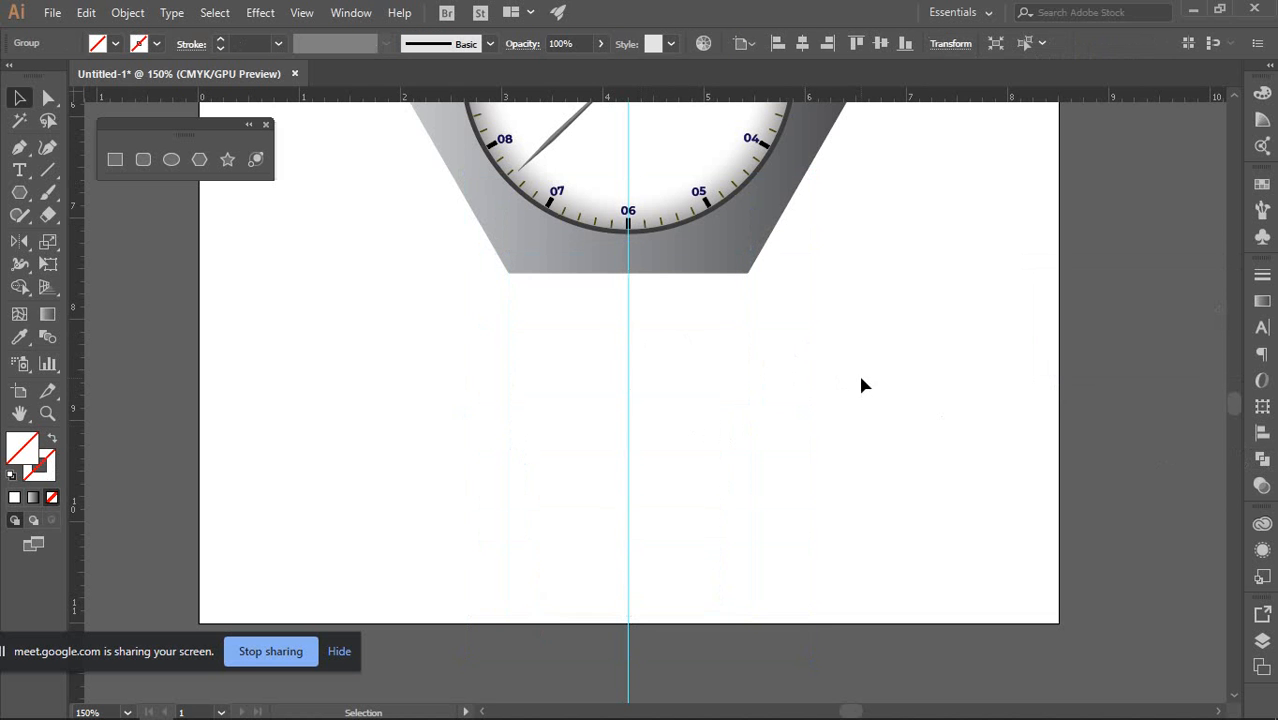
pyautogui.click(601, 323)
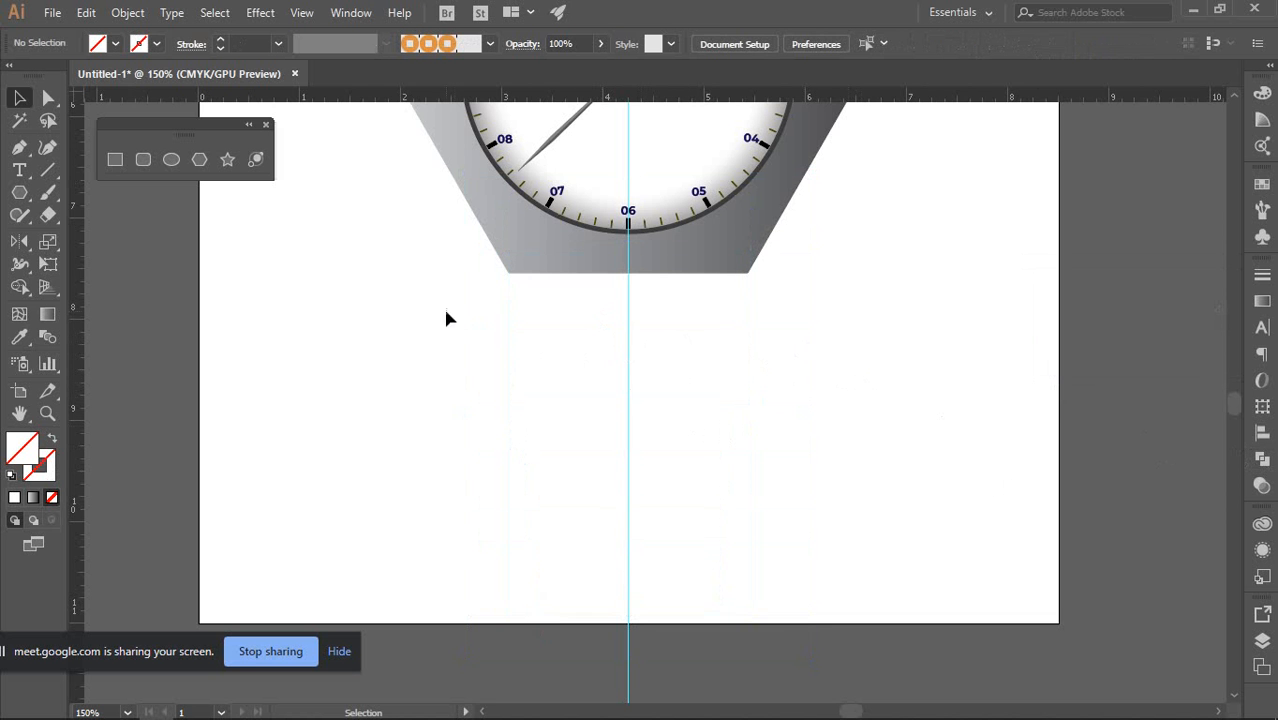
pyautogui.click(654, 366)
pyautogui.click(923, 348)
pyautogui.moveTo(479, 306); pyautogui.dragTo(604, 362)
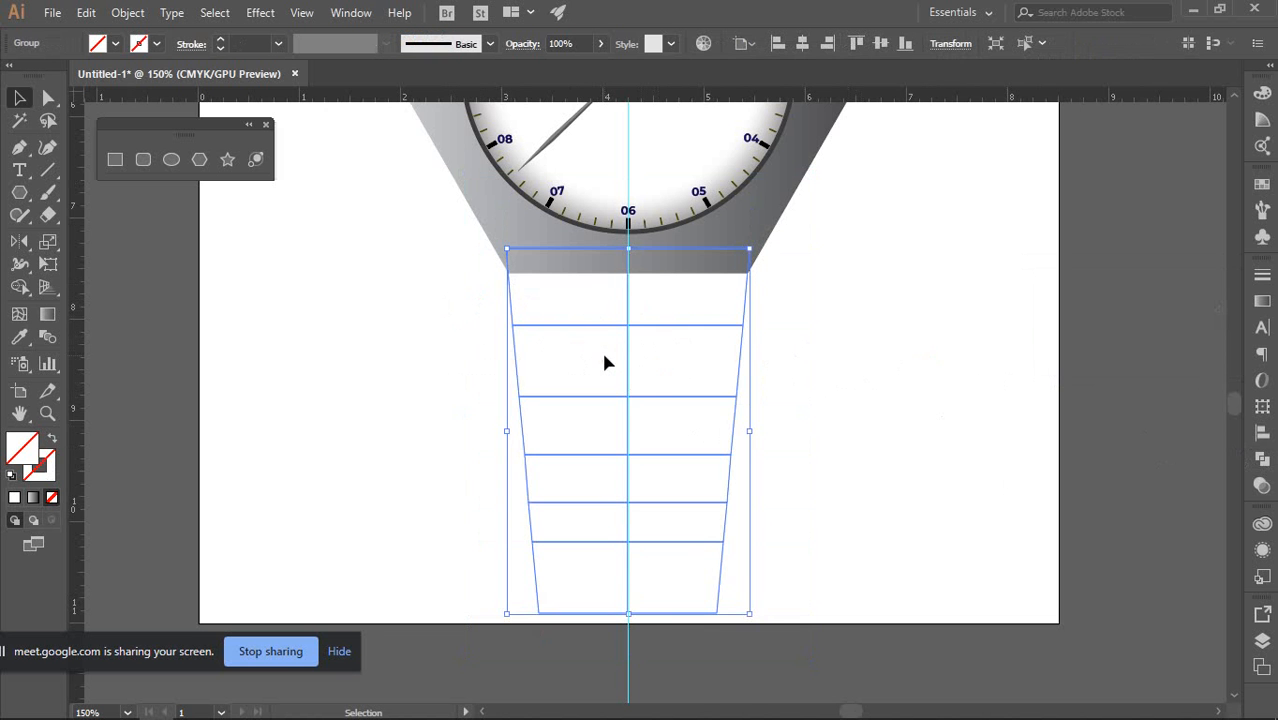
pyautogui.click(847, 349)
# Select the divided strap group and fill it with the gradient sampled from the hexagonal watch case using the Eyedropper
pyautogui.moveTo(451, 300); pyautogui.dragTo(637, 401)
pyautogui.click(19, 337)
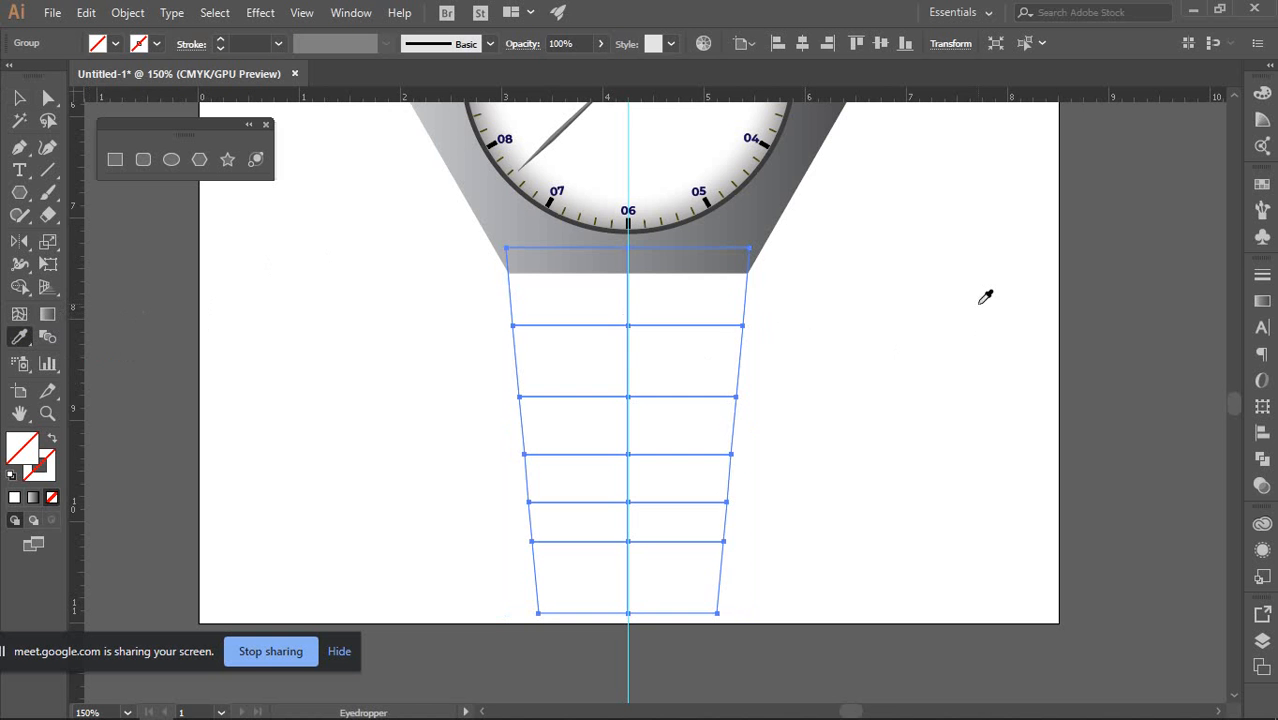
pyautogui.click(777, 190)
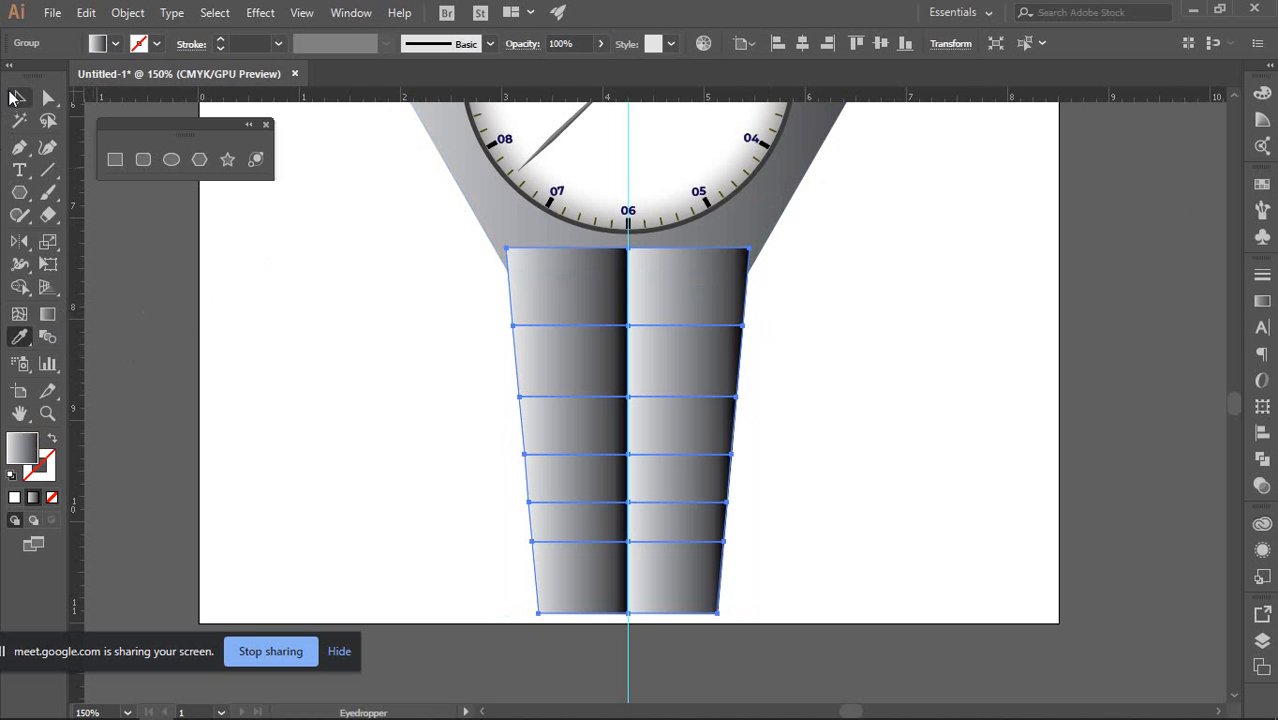
pyautogui.press('v')
pyautogui.click(858, 366)
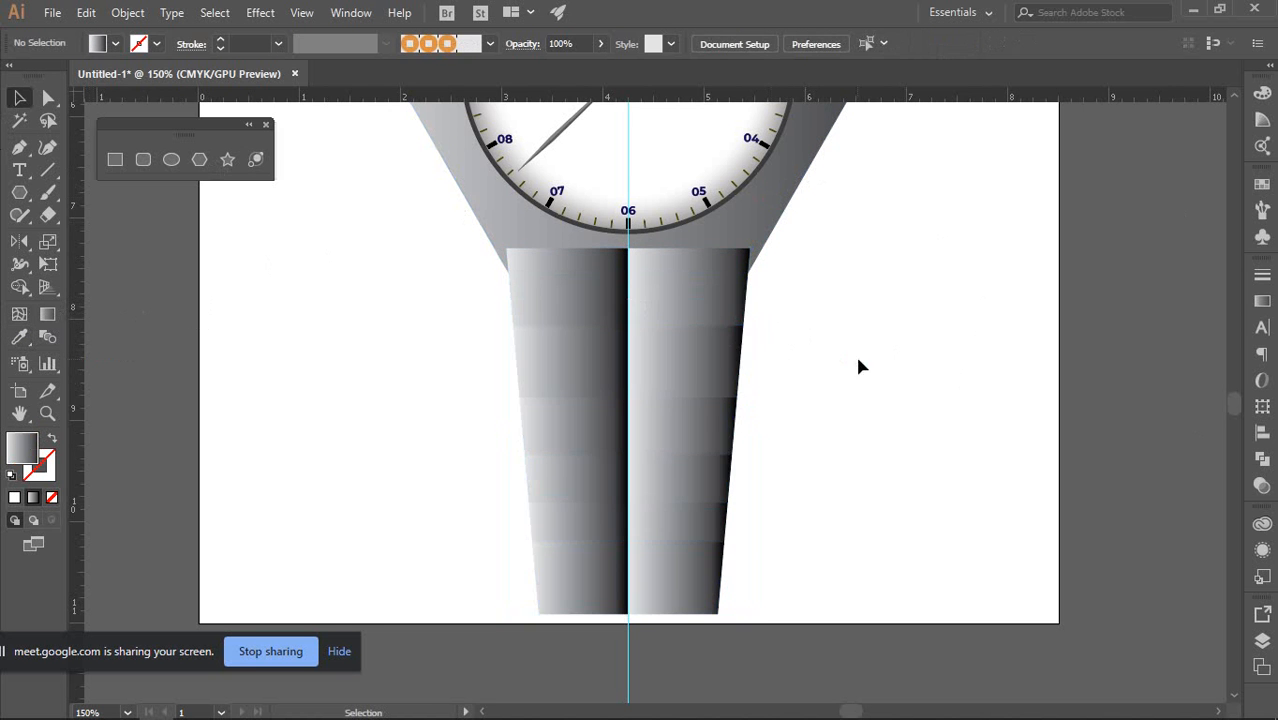
# Try to redirect the strap group's gradient vertically from its upper edge to its lower end with the Gradient tool
pyautogui.click(712, 390)
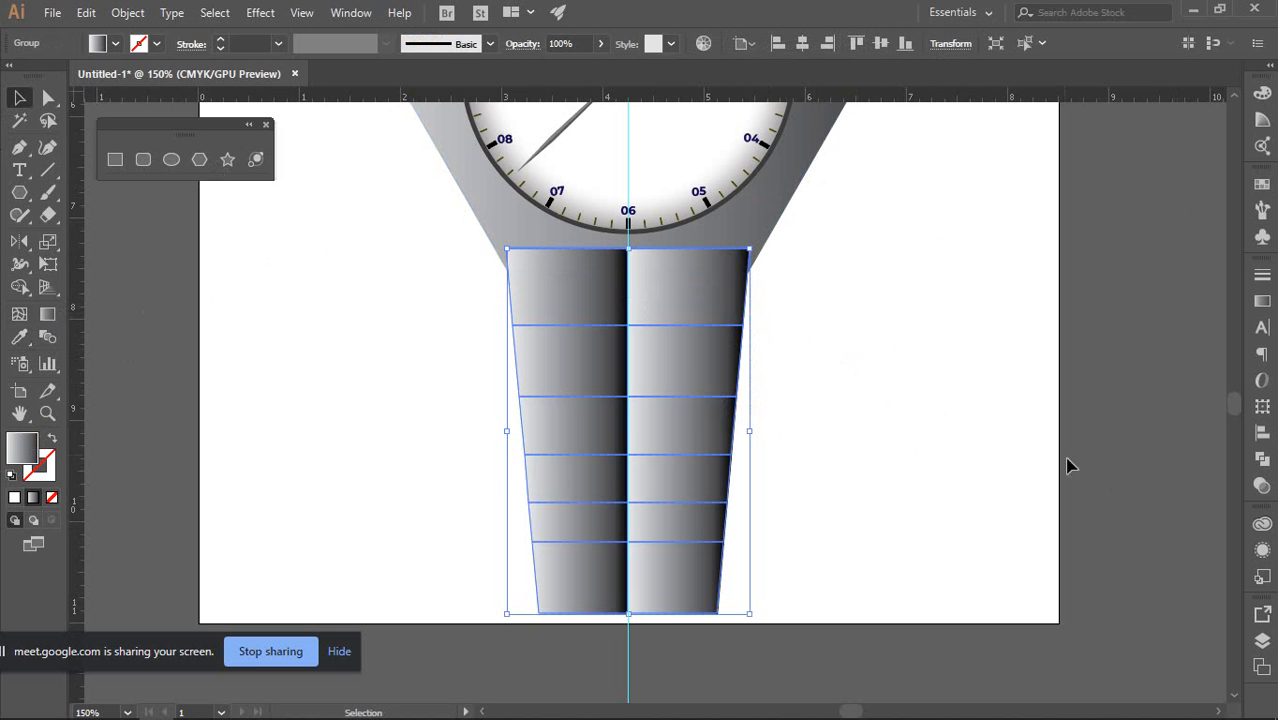
pyautogui.click(938, 376)
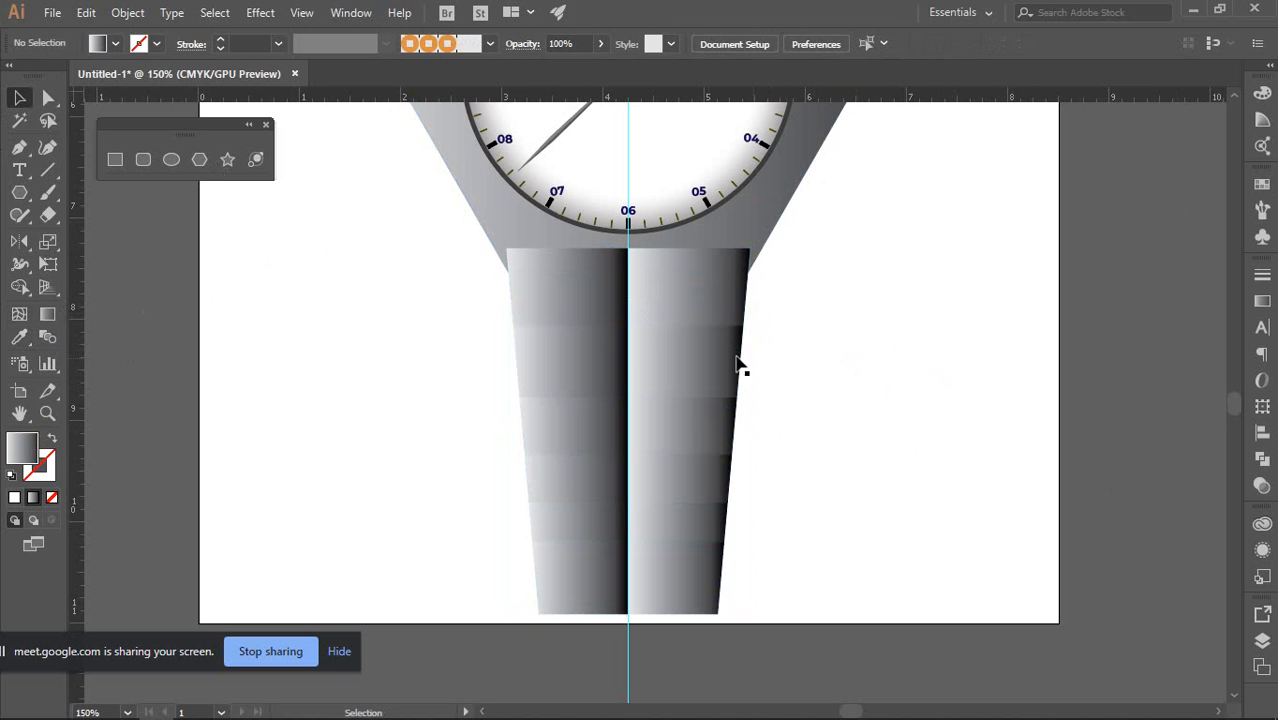
pyautogui.click(645, 350)
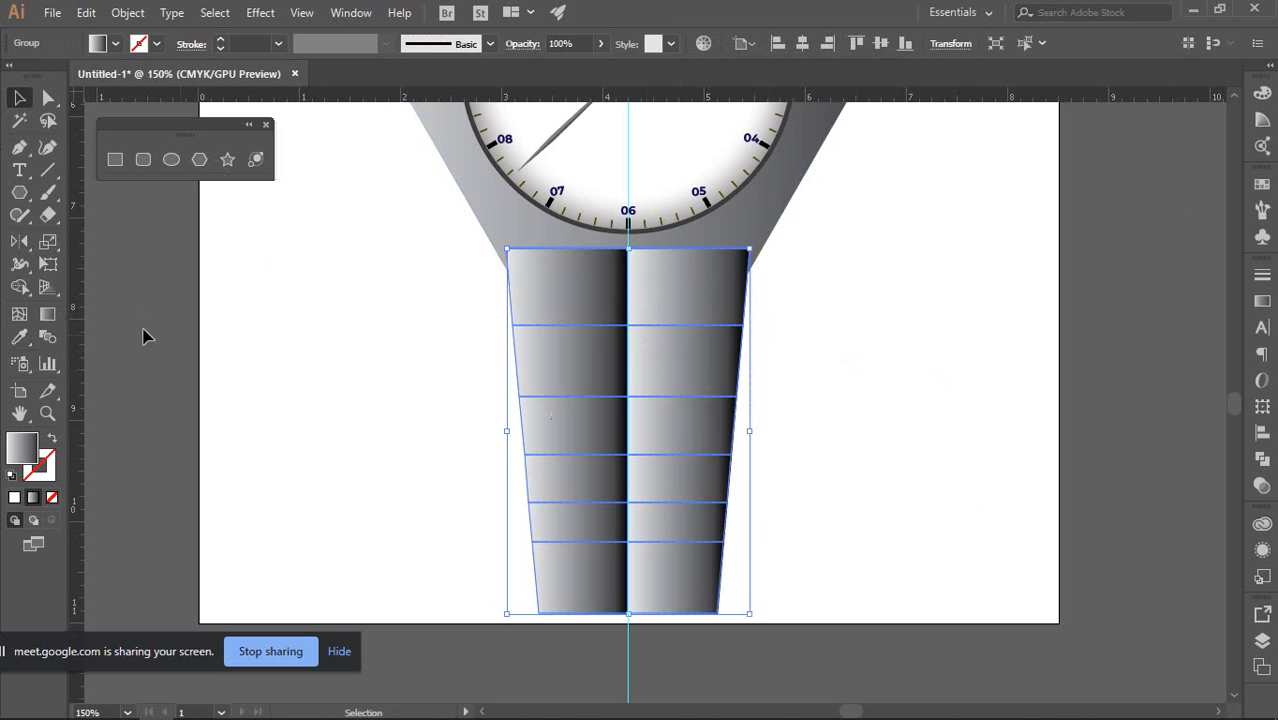
pyautogui.click(47, 314)
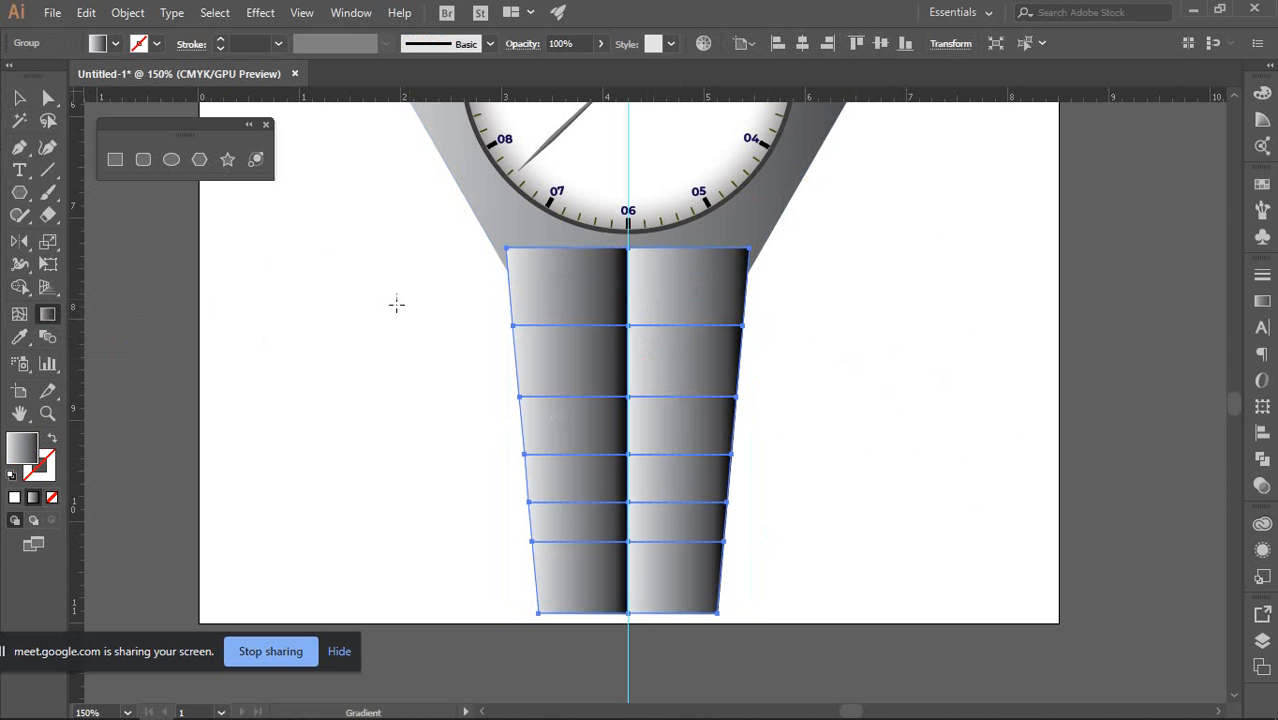
pyautogui.moveTo(567, 248); pyautogui.dragTo(573, 600)
pyautogui.hotkey('ctrl', 'z')
pyautogui.click(18, 97)
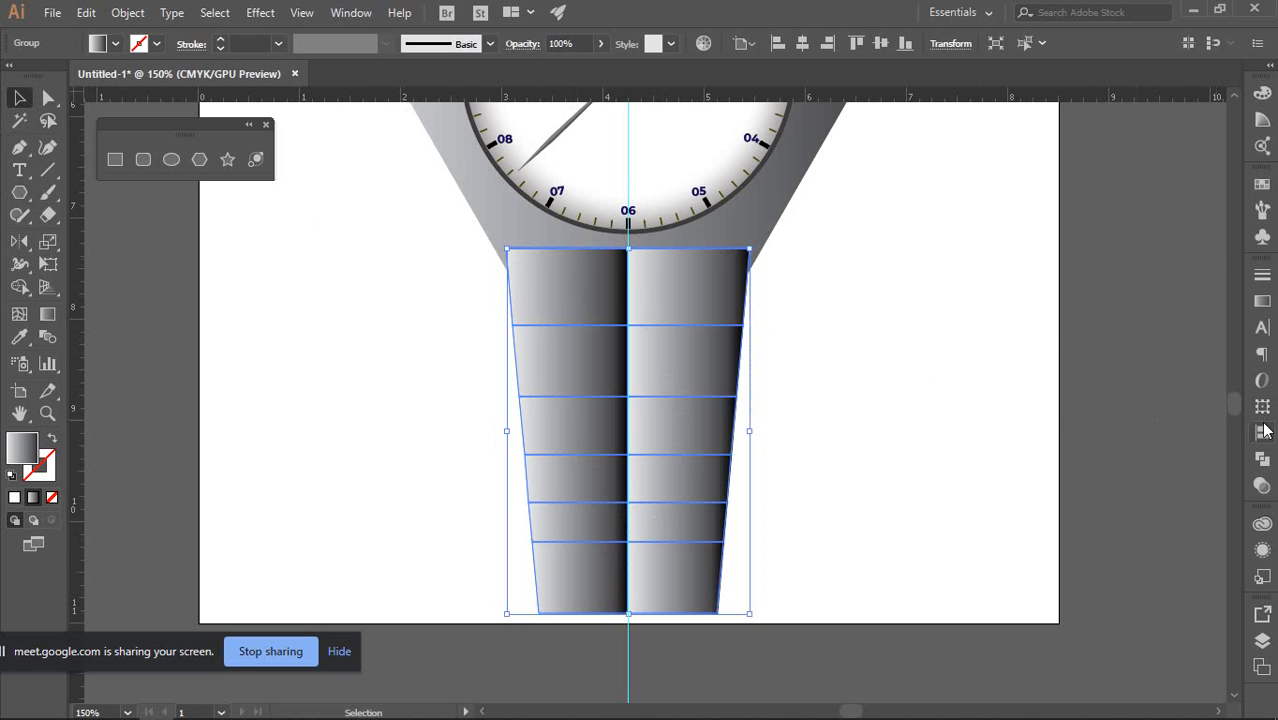
# Set the angle of the strap group's linear gradient to 90°
pyautogui.click(1262, 301)
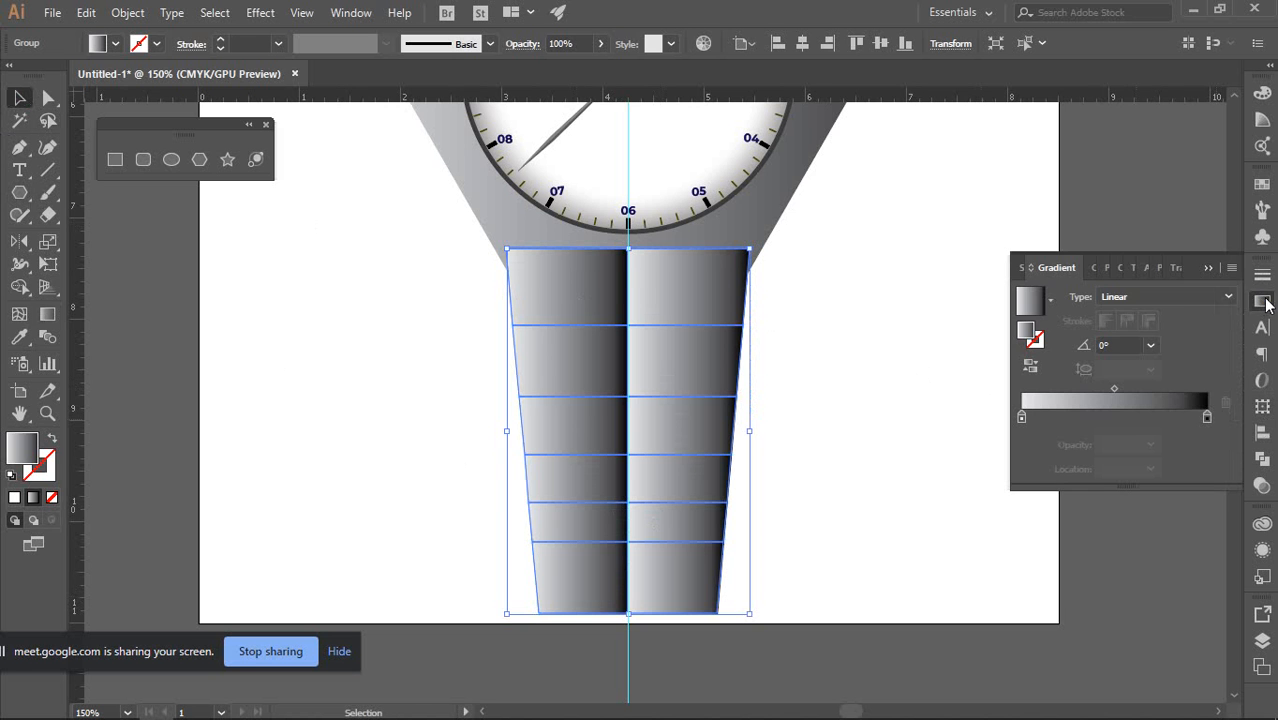
pyautogui.click(1120, 344)
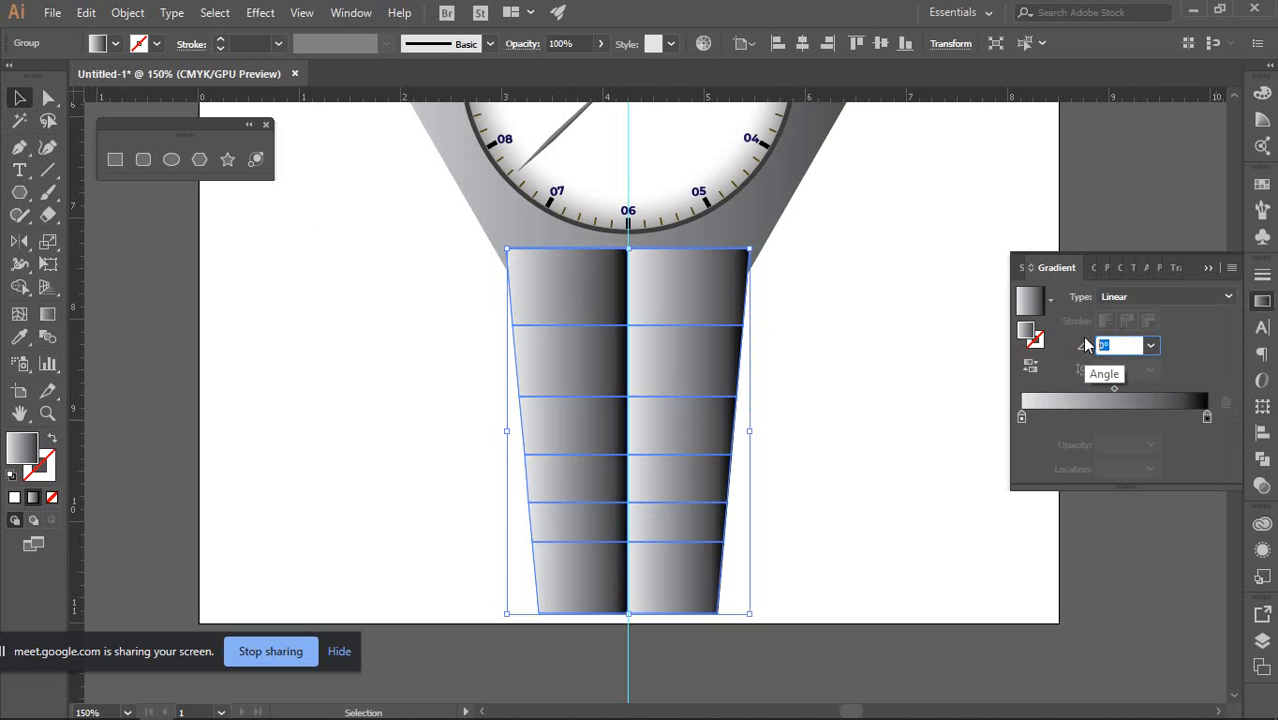
pyautogui.write('90')
pyautogui.press('Return')
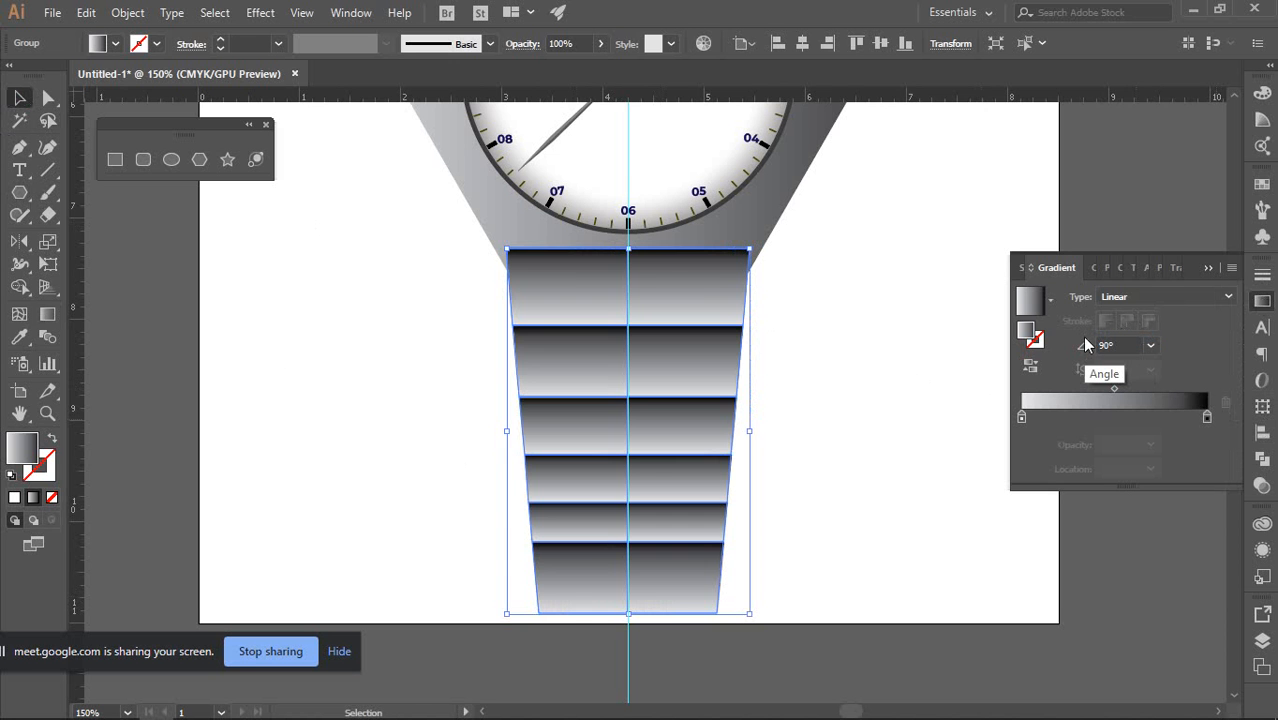
# Deselect the strap group, collapse the gradient settings and hide the guides
pyautogui.click(899, 352)
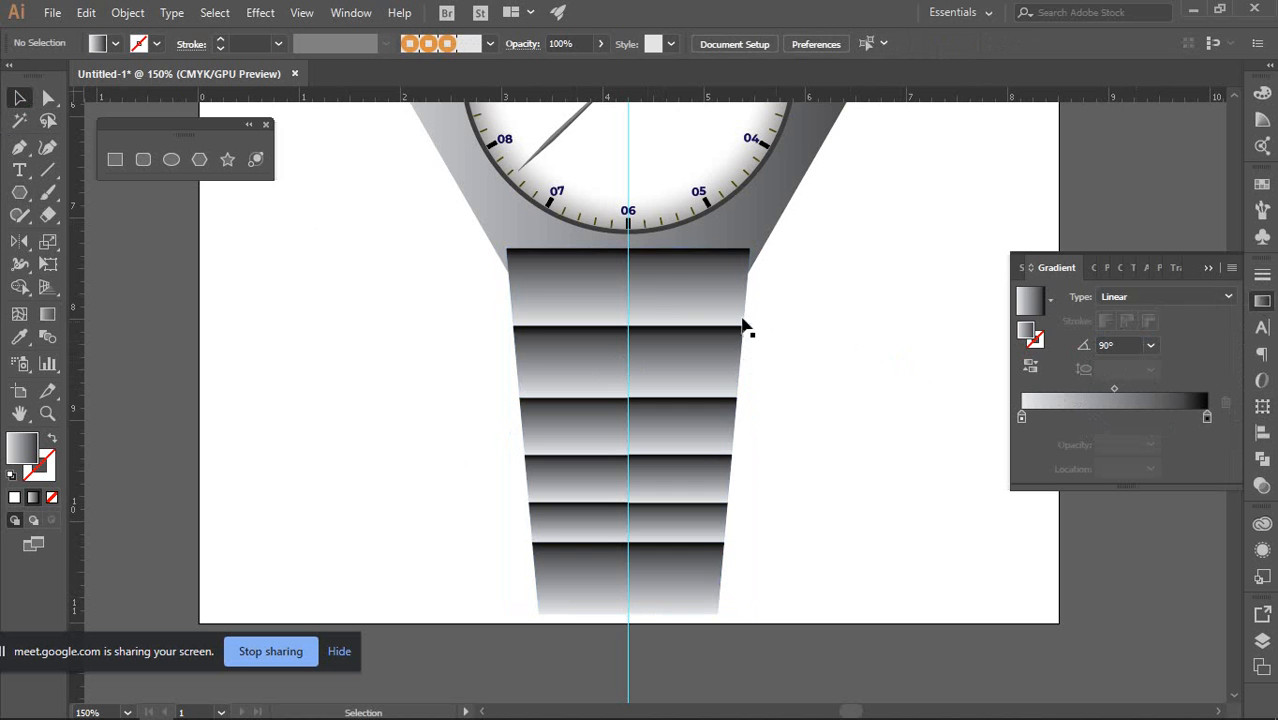
pyautogui.click(642, 290)
pyautogui.click(850, 355)
pyautogui.click(1262, 300)
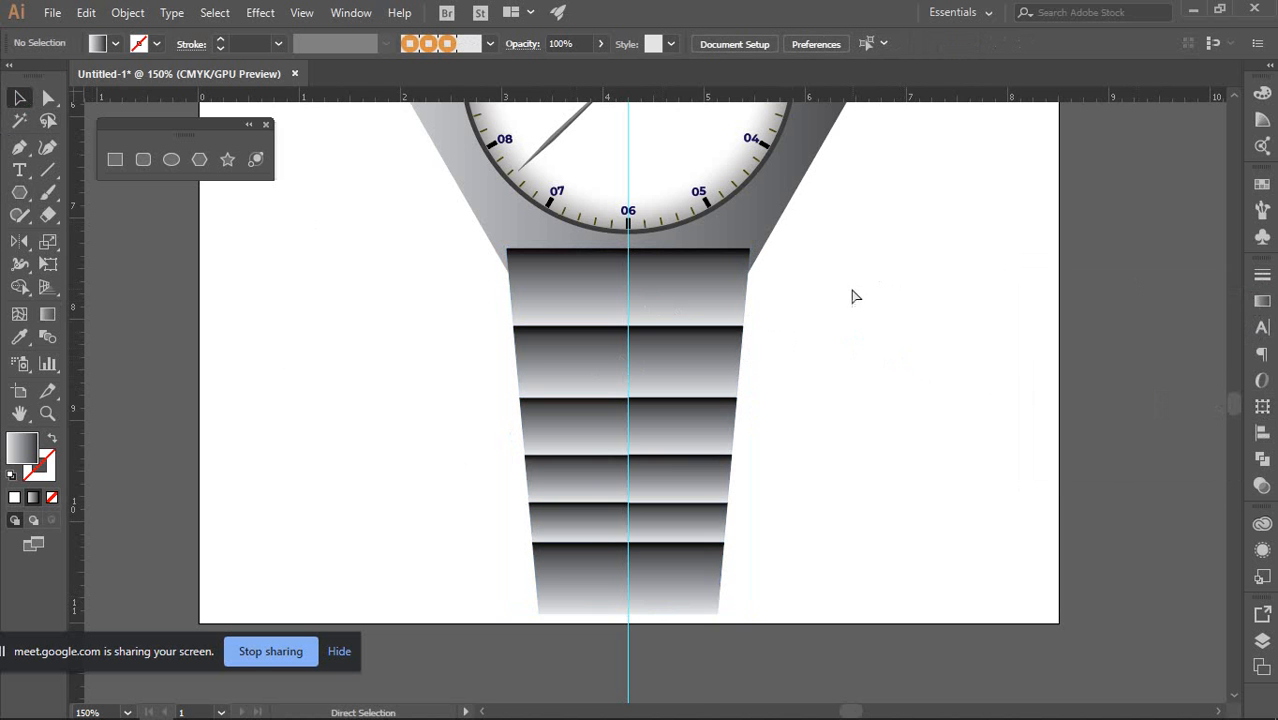
pyautogui.rightClick(854, 340)
pyautogui.click(918, 478)
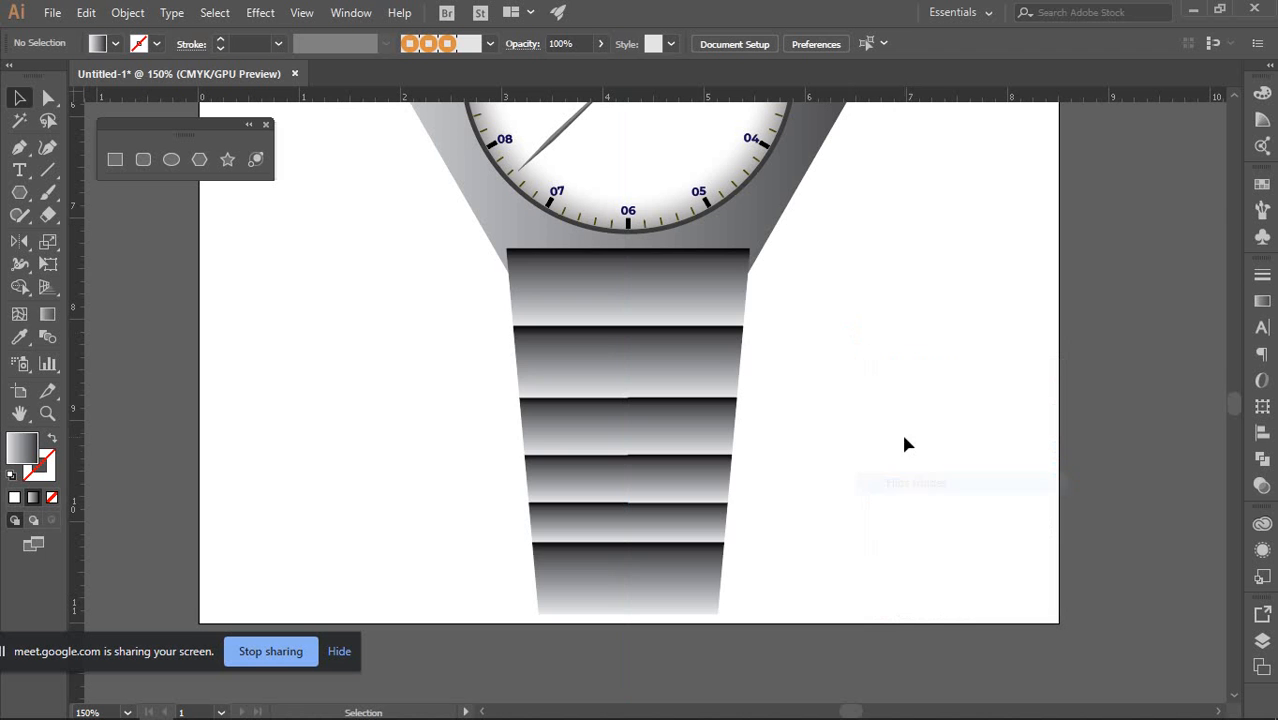
# Undo the strap's gradient fill and Pathfinder Divide, and delete the vertical centre line of the strap
pyautogui.hotkey('ctrl', 'z')
pyautogui.hotkey('ctrl', 'z')
pyautogui.hotkey('ctrl', 'z')
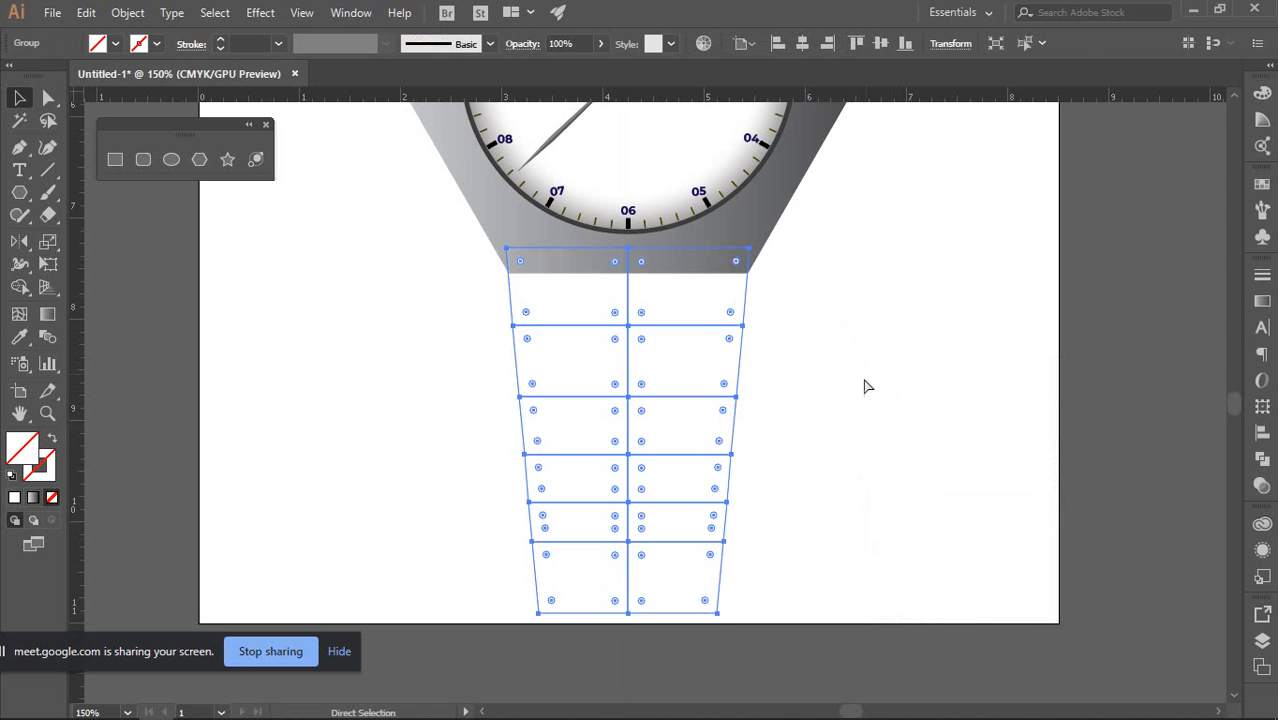
pyautogui.click(588, 342)
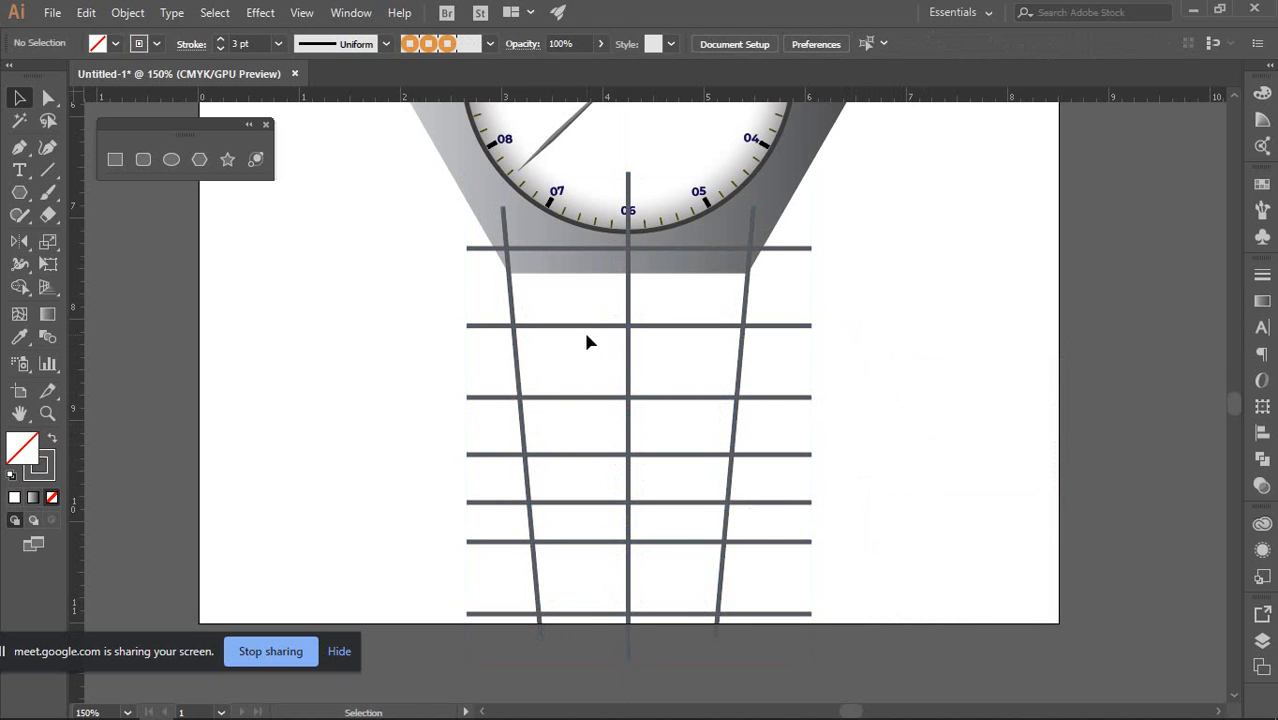
pyautogui.click(628, 303)
pyautogui.press('Delete')
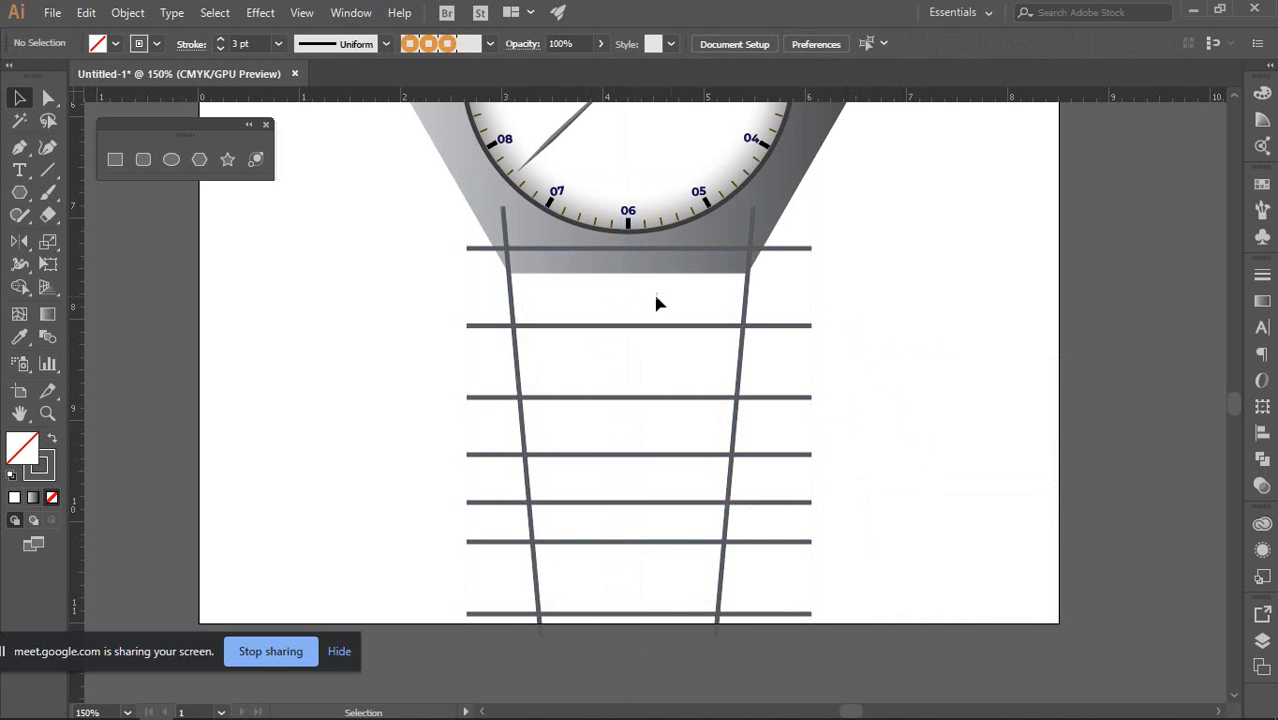
# Select the seven horizontal strap lines and open the alignment options
pyautogui.moveTo(805, 231); pyautogui.dragTo(822, 662)
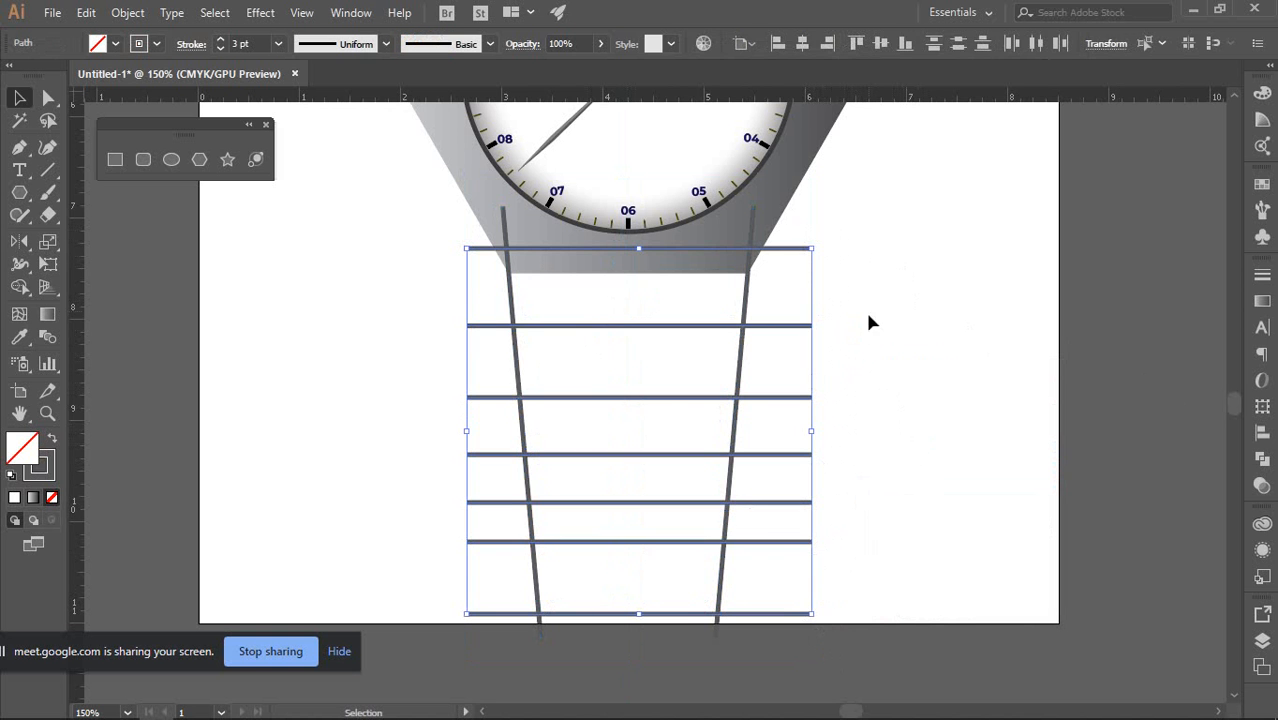
pyautogui.click(845, 275)
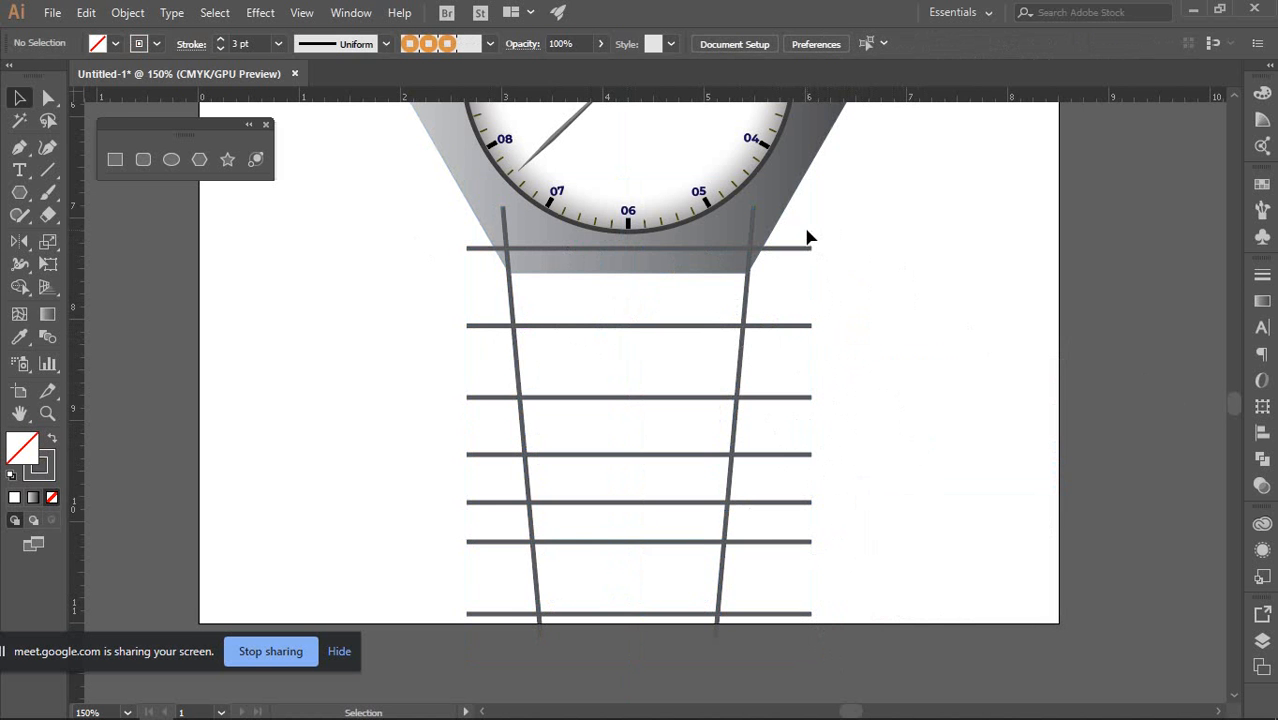
pyautogui.scroll(-2, 808, 237)
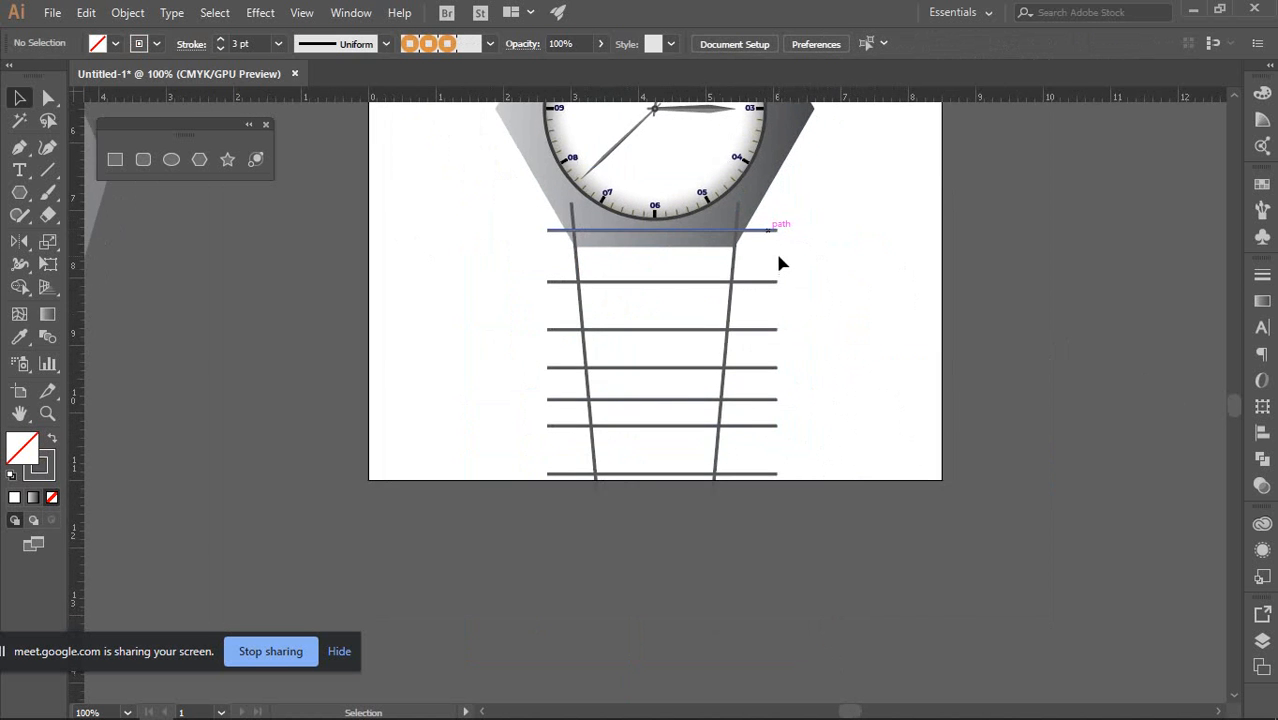
pyautogui.scroll(2, 781, 263)
pyautogui.moveTo(758, 190); pyautogui.dragTo(835, 679)
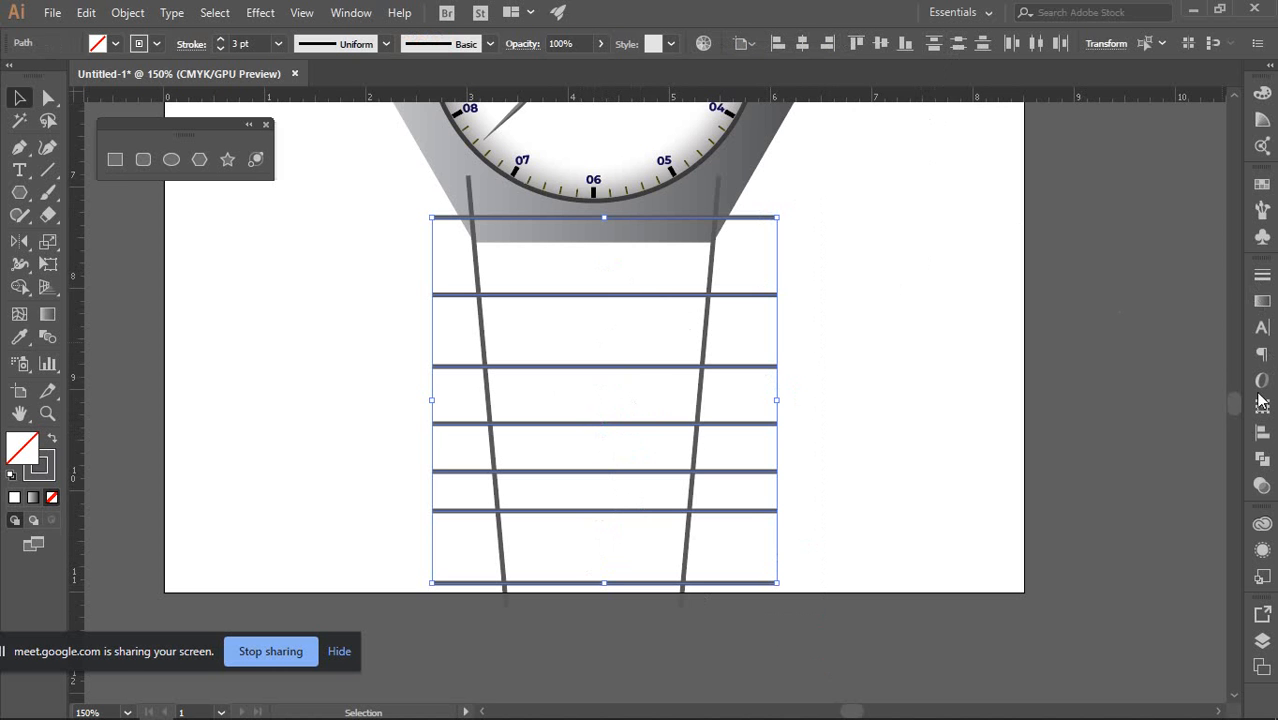
pyautogui.click(1261, 438)
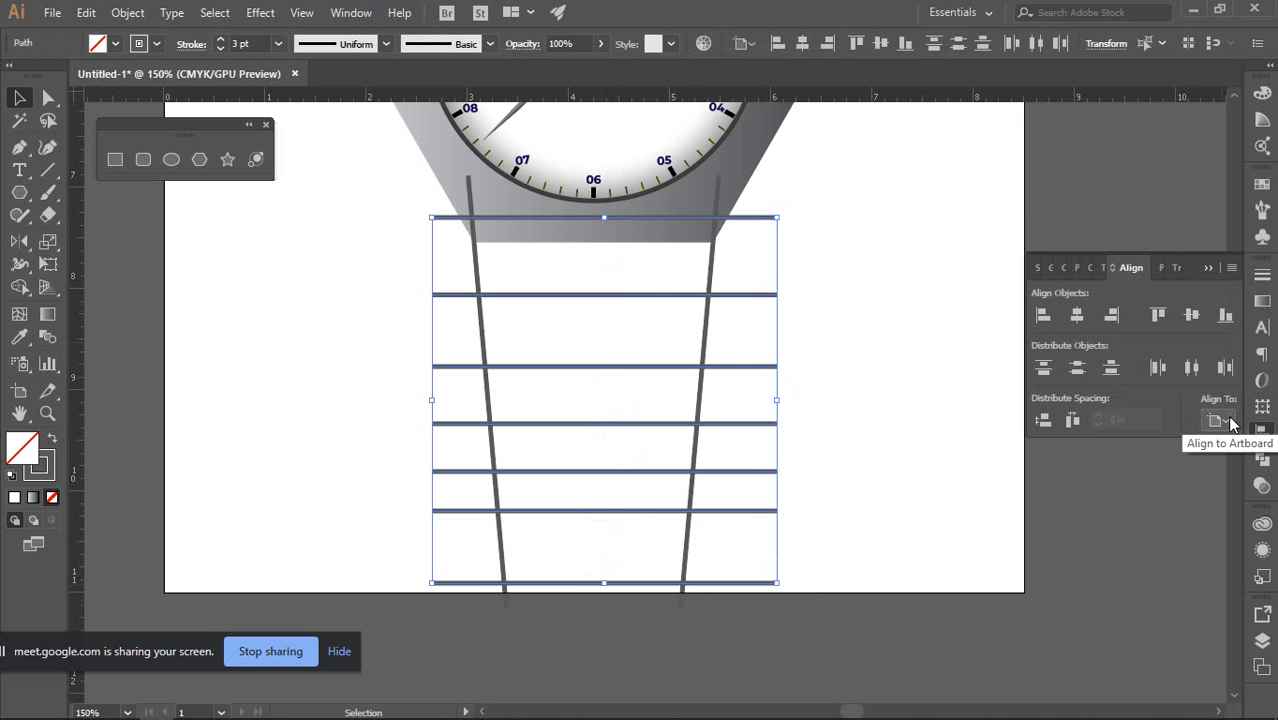
# Try to distribute the seven horizontal lines by their vertical centres relative to the artboard, and undo the distribution
pyautogui.scroll(-5, 710, 340)
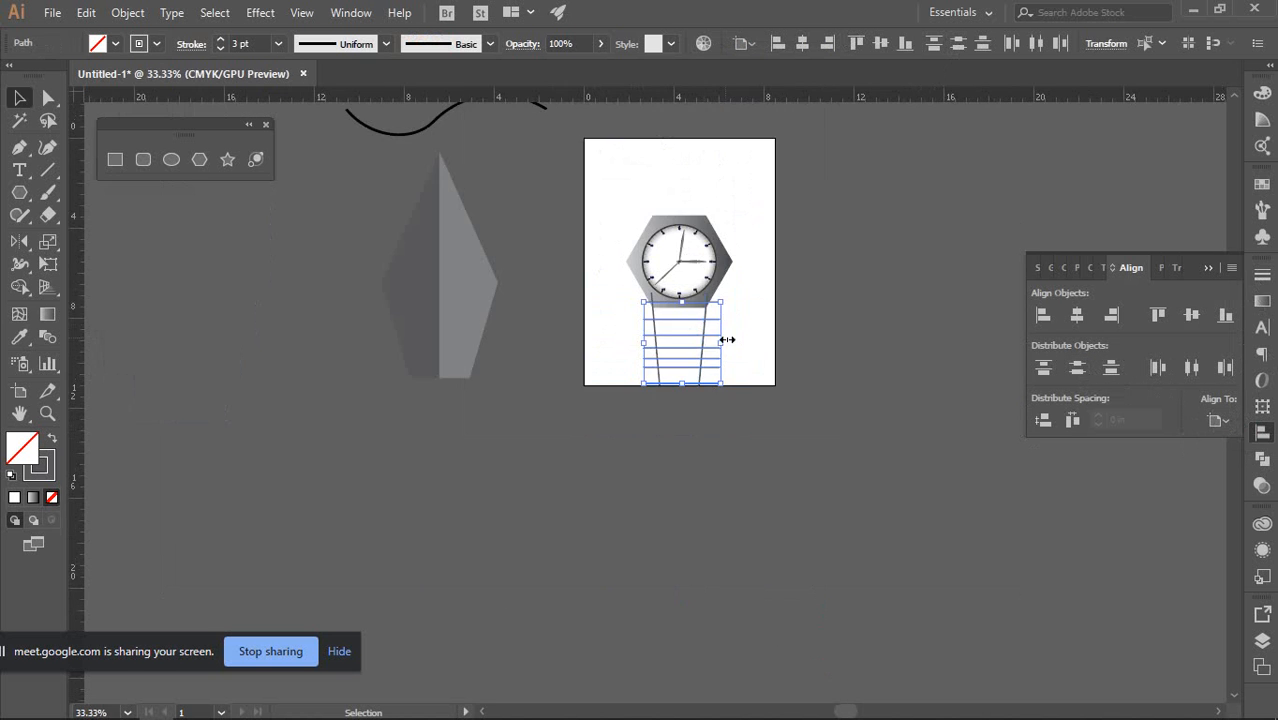
pyautogui.scroll(2, 728, 337)
pyautogui.scroll(1, 714, 343)
pyautogui.scroll(3, 716, 345)
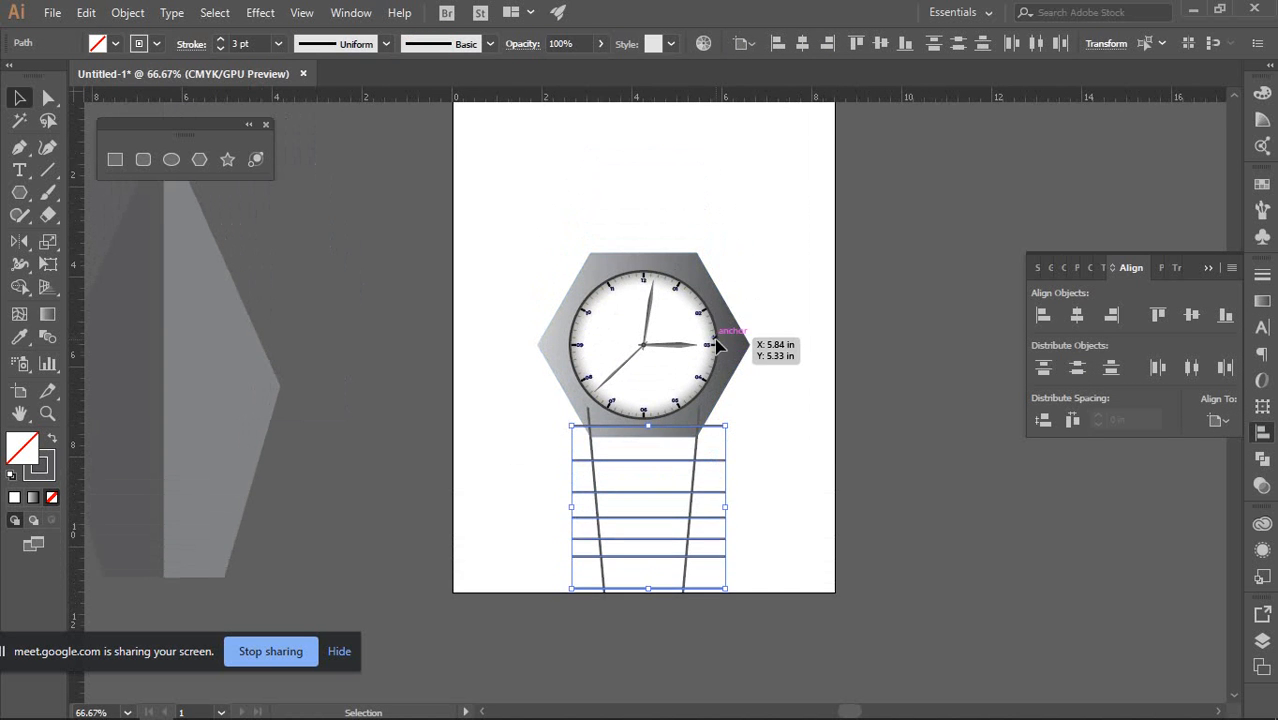
pyautogui.click(1078, 372)
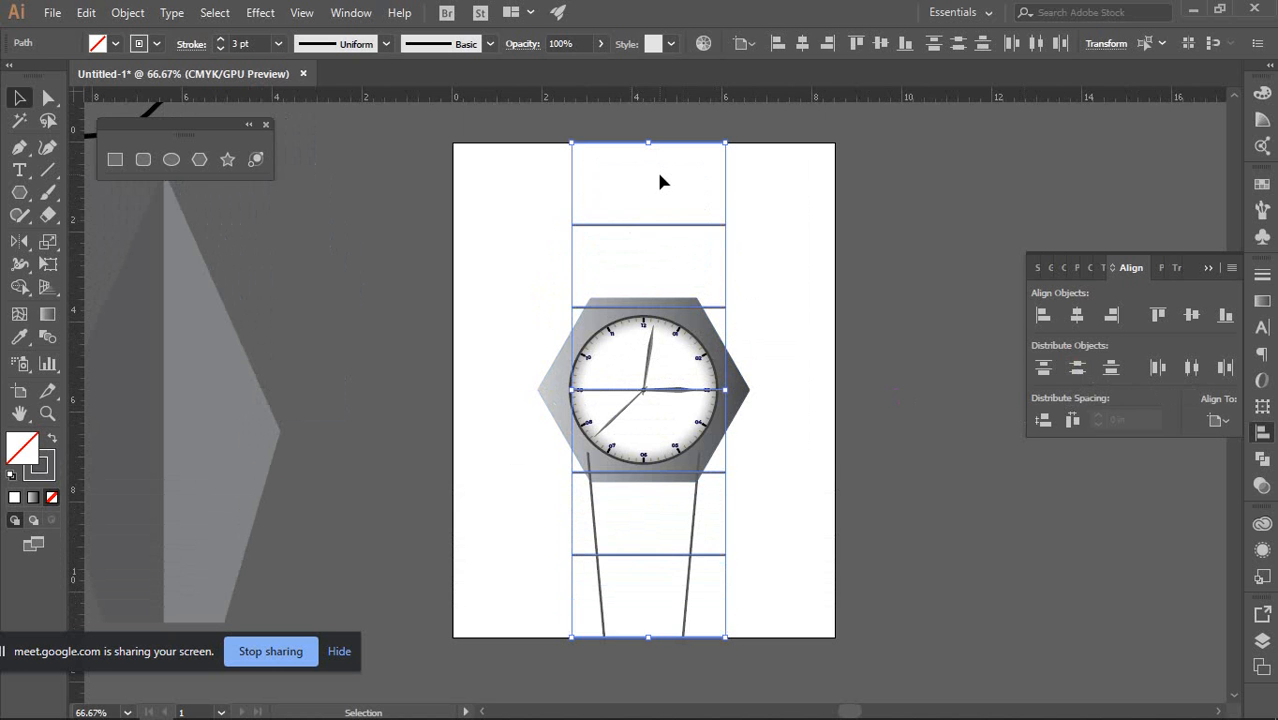
pyautogui.hotkey('ctrl', 'z')
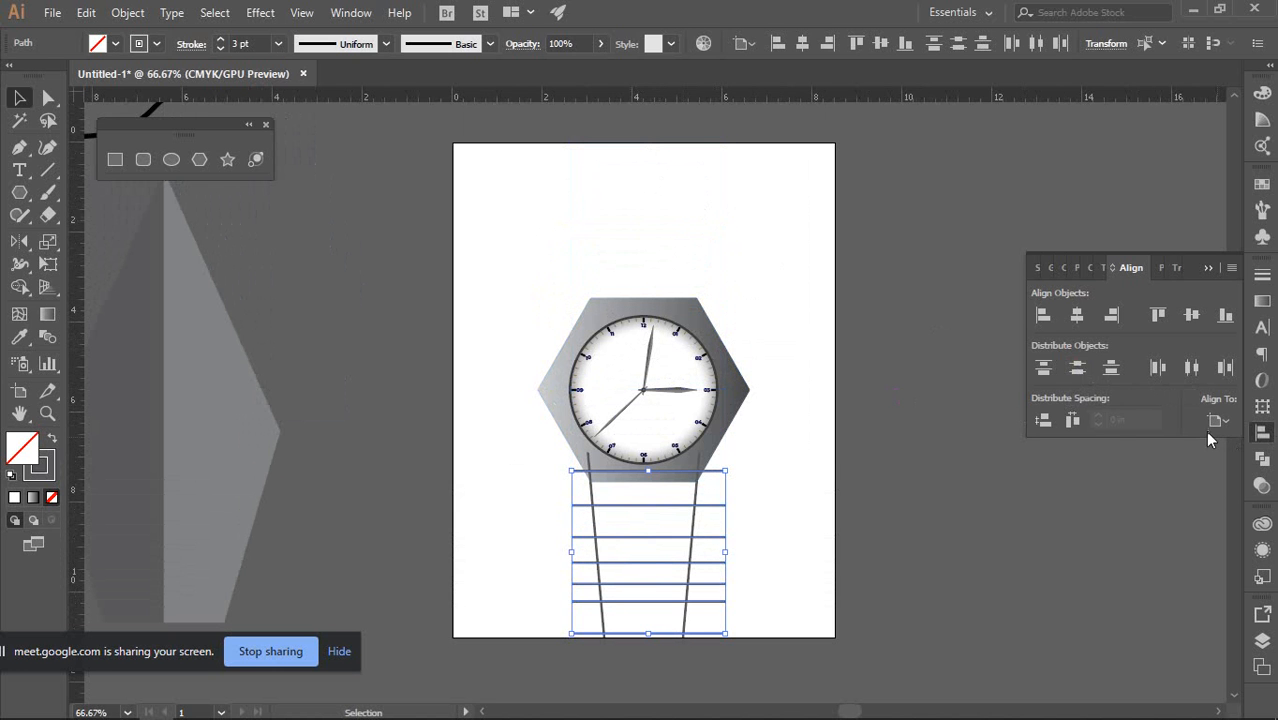
# Set the alignment reference to the selection and distribute the seven horizontal strap lines evenly by their vertical centres
pyautogui.click(1218, 422)
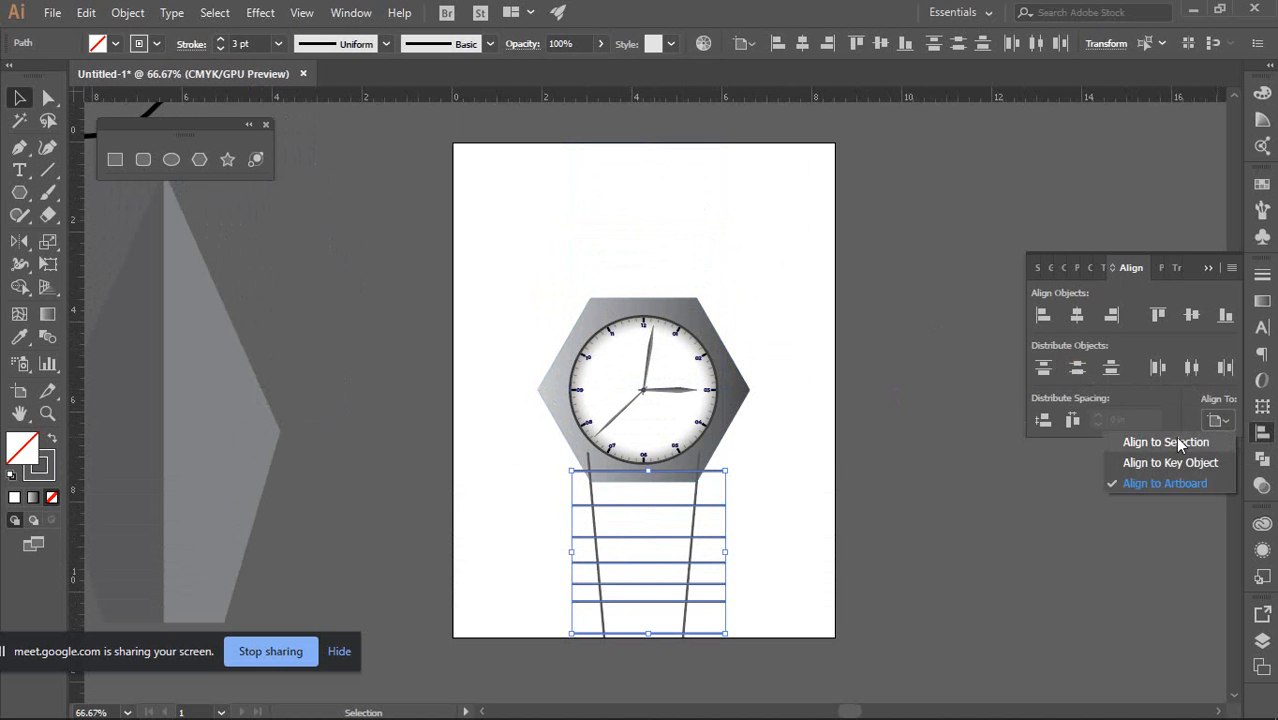
pyautogui.click(1177, 441)
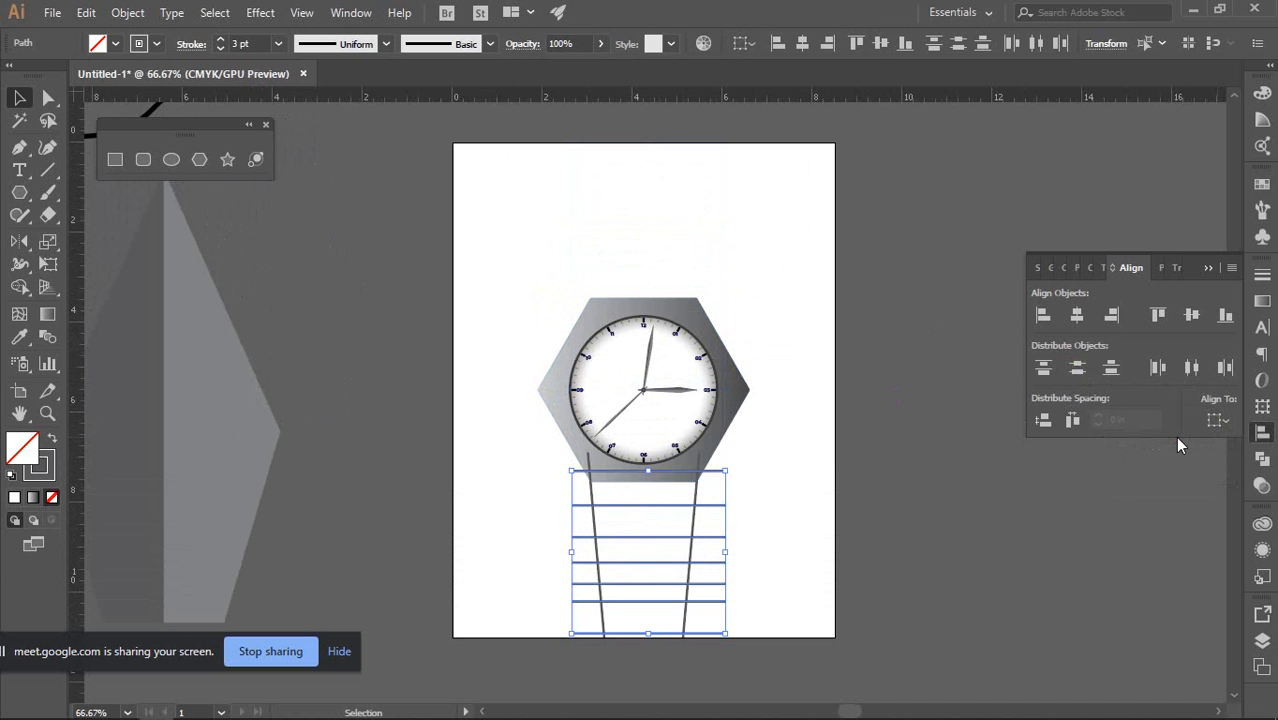
pyautogui.click(1076, 370)
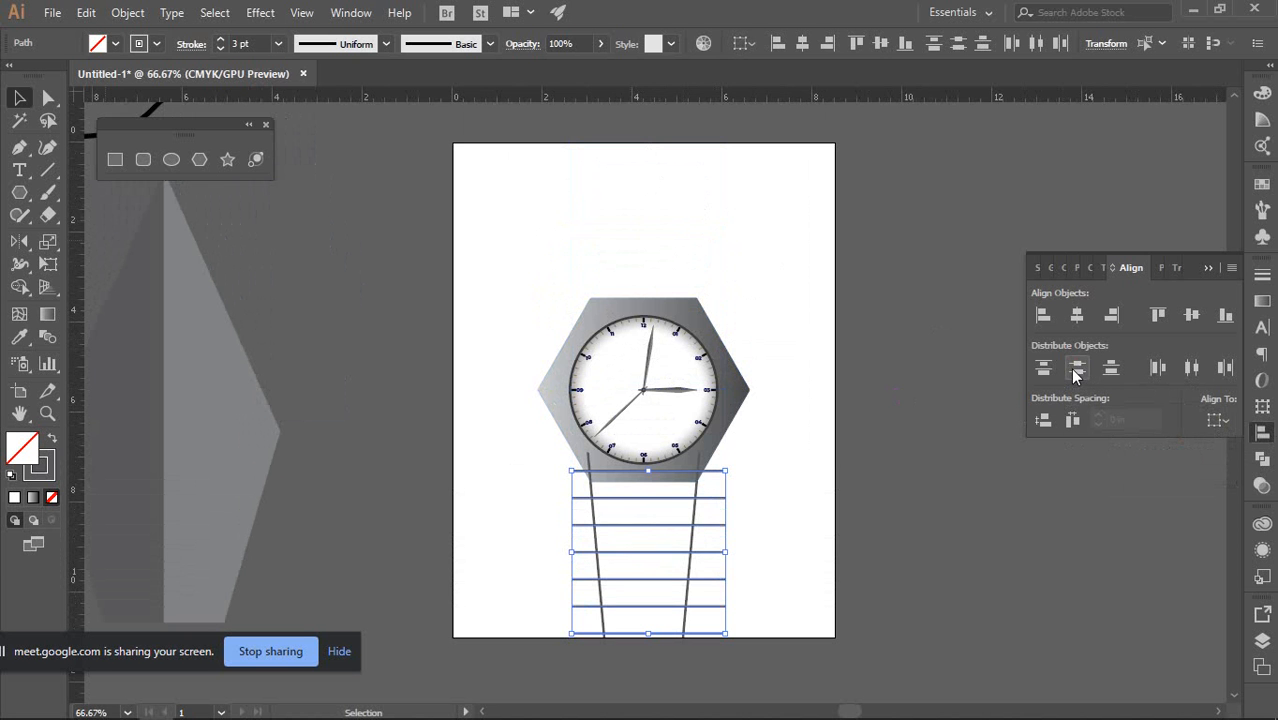
pyautogui.hotkey('ctrl', '+')
pyautogui.hotkey('ctrl', '+')
pyautogui.moveTo(901, 513); pyautogui.dragTo(806, 342)
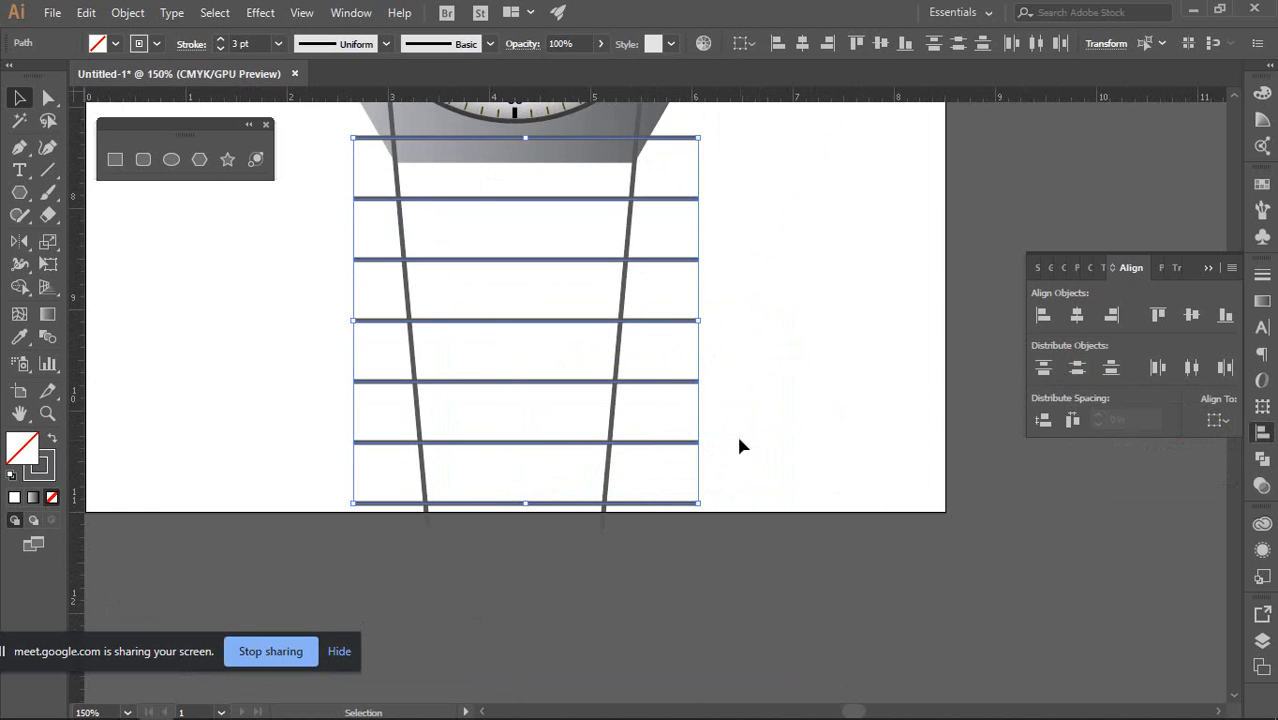
# Switch the alignment reference to the artboard, to the key object and back to the selection
pyautogui.click(1228, 420)
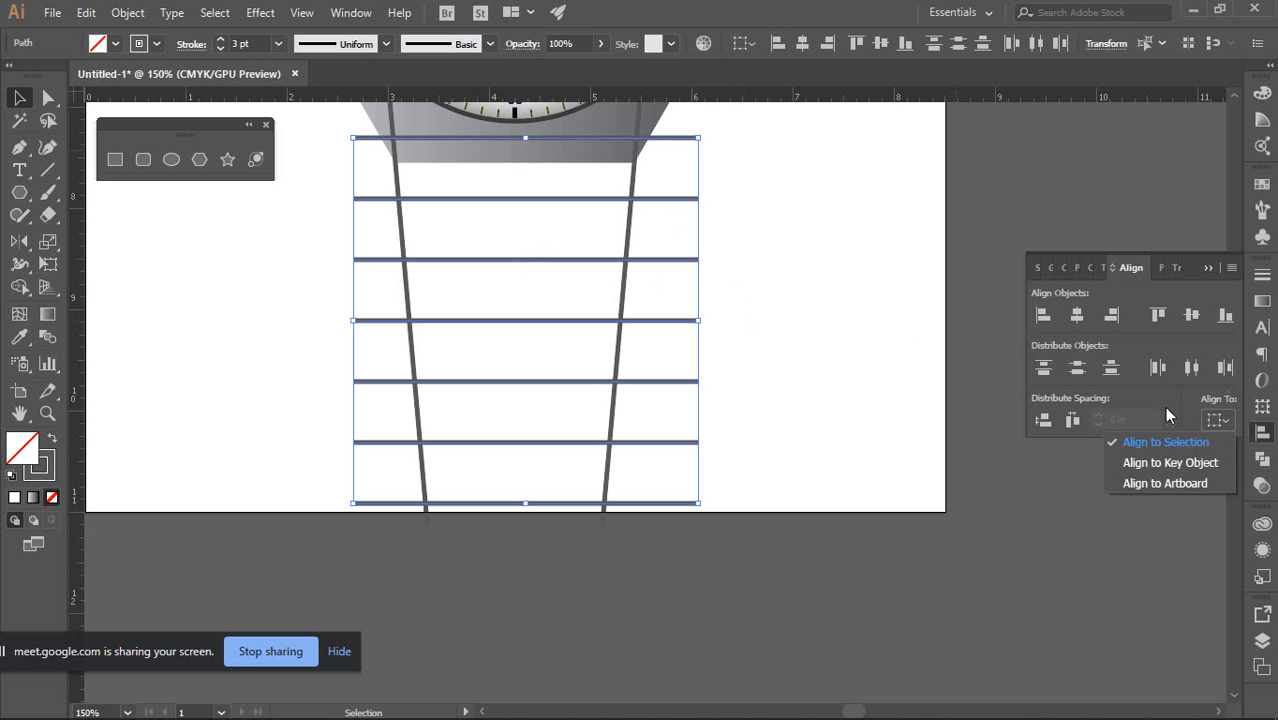
pyautogui.click(1137, 490)
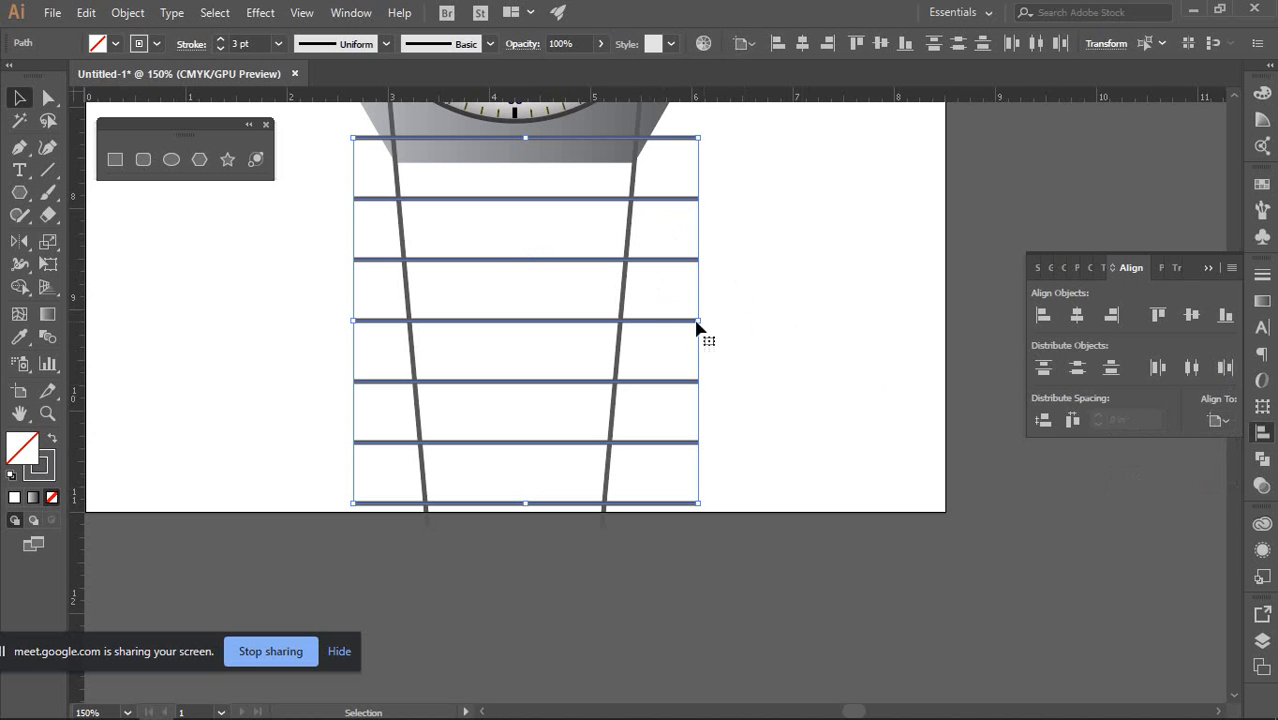
pyautogui.click(1213, 420)
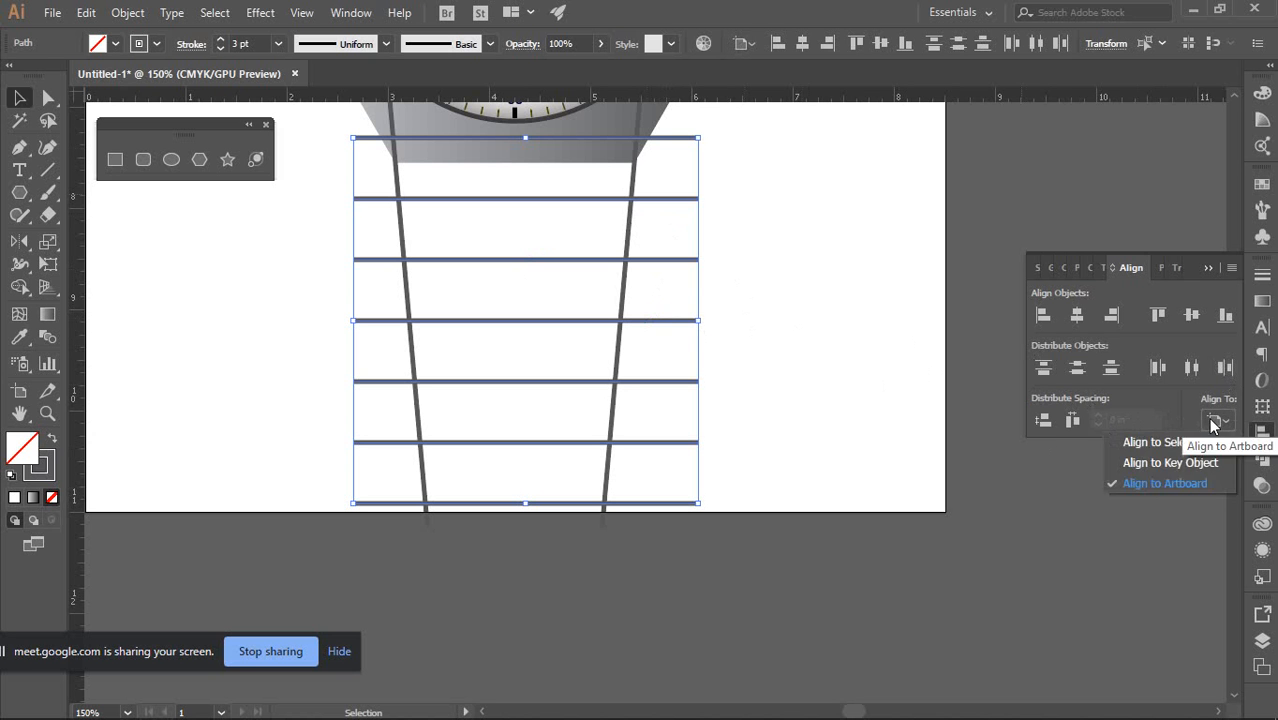
pyautogui.click(1143, 464)
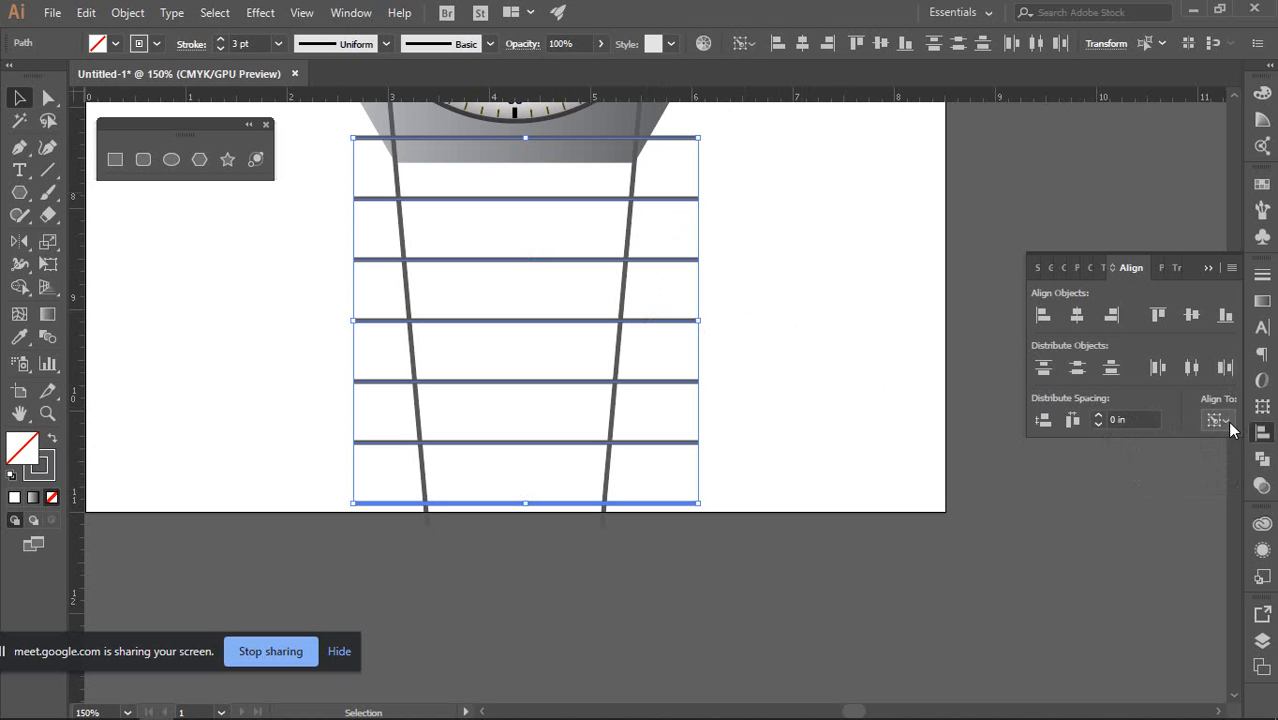
pyautogui.click(1224, 421)
pyautogui.click(1164, 440)
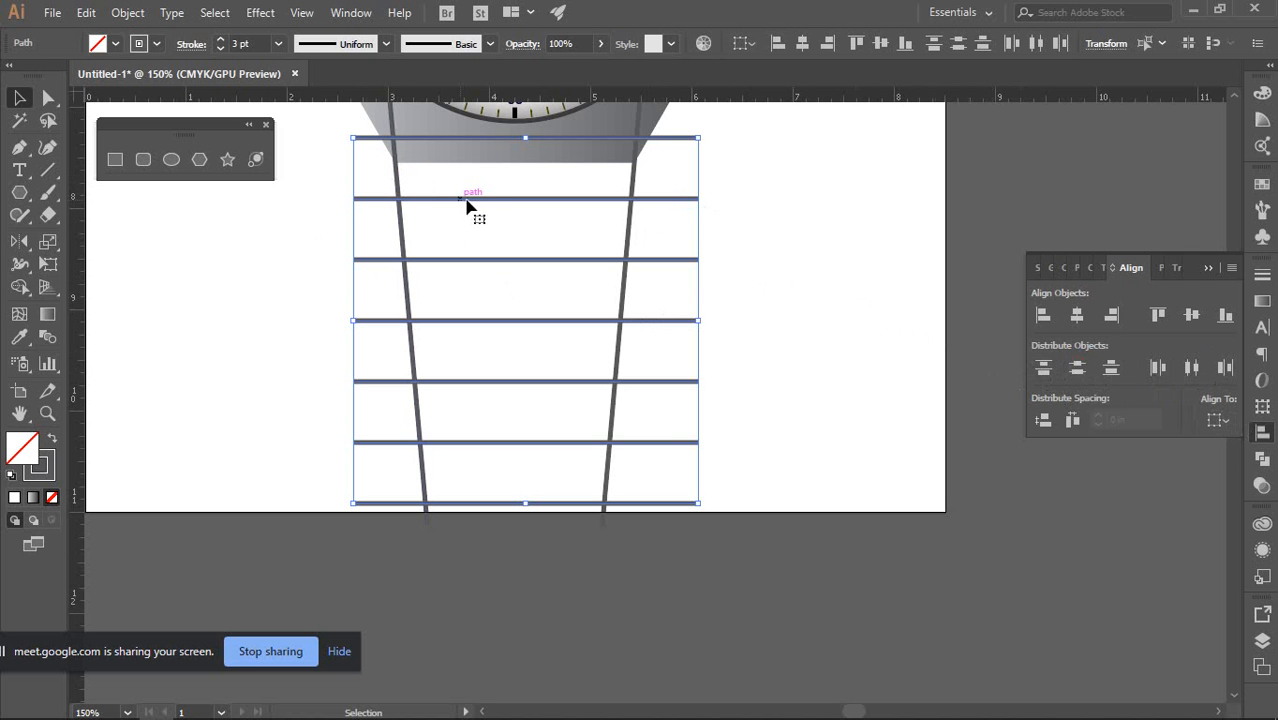
# Add both slanted side lines to the selected horizontal lines, close the alignment options and clear the selection
pyautogui.keyDown('shift'); pyautogui.click(398, 178); pyautogui.keyUp('shift')
pyautogui.keyDown('shift'); pyautogui.click(634, 188); pyautogui.keyUp('shift')
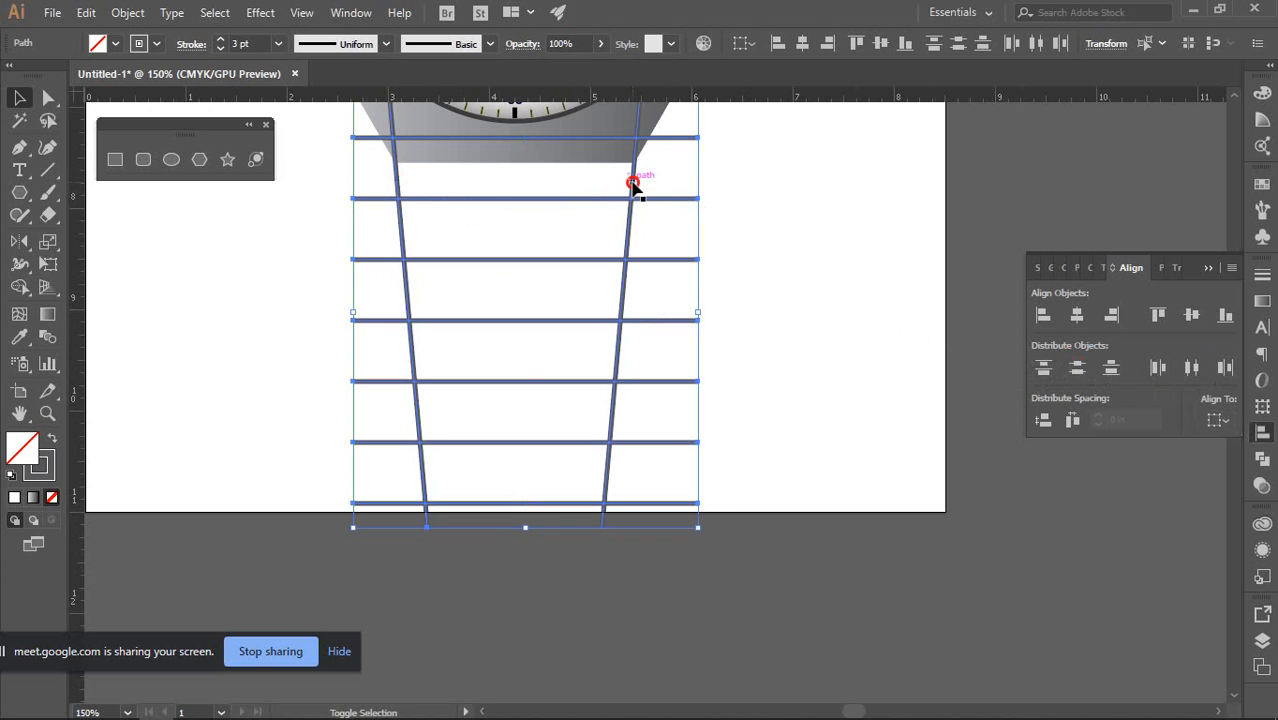
pyautogui.keyDown('alt'); pyautogui.scroll(-2, 755, 294); pyautogui.keyUp('alt')
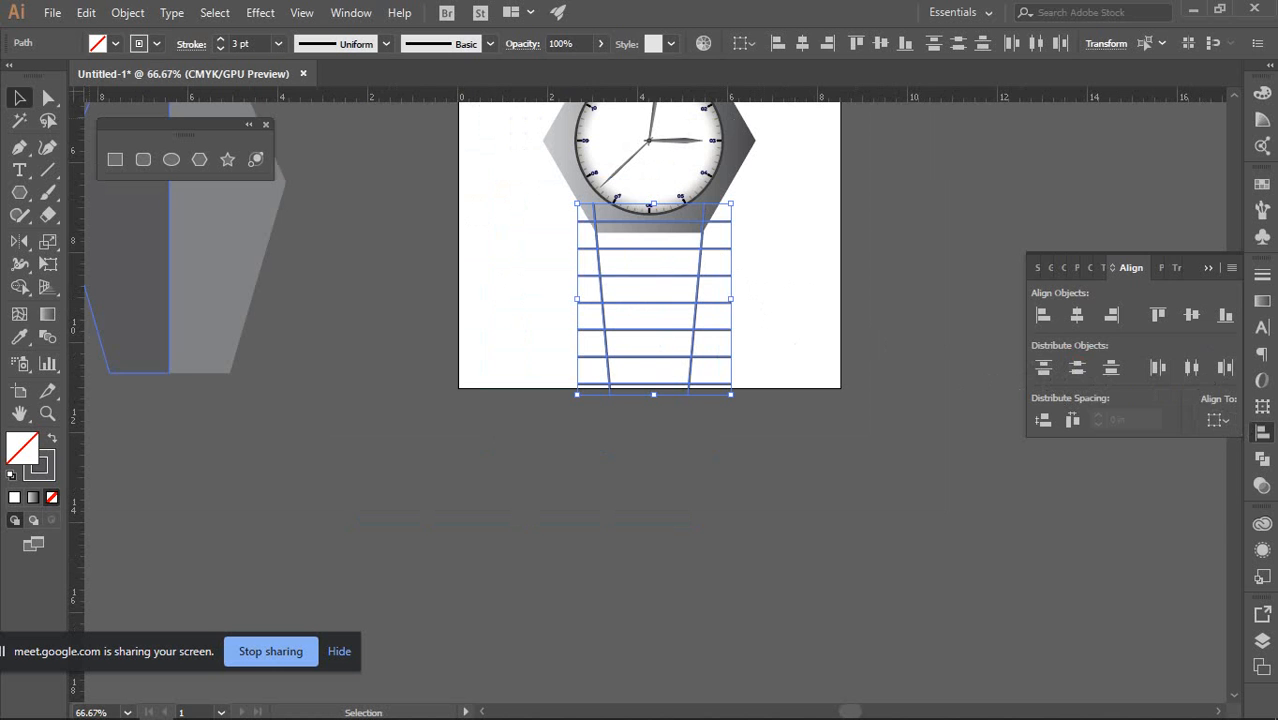
pyautogui.click(1261, 432)
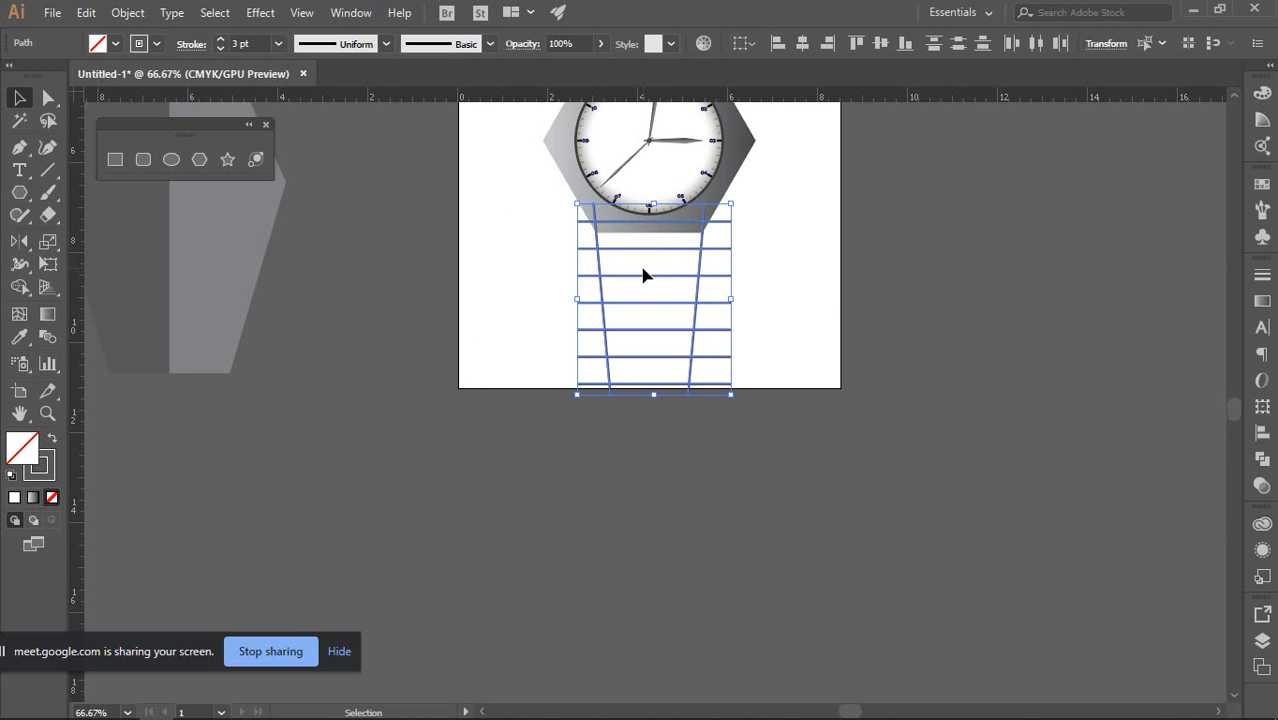
pyautogui.click(766, 284)
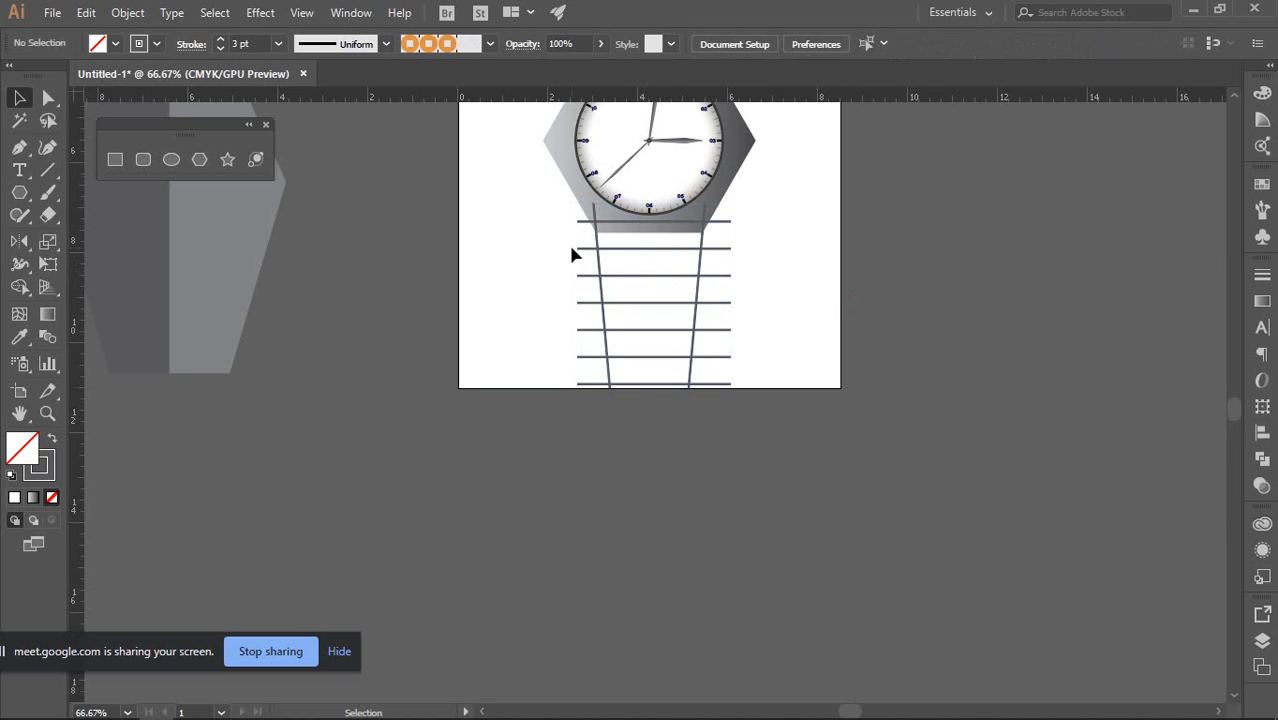
# Try to select the strap's horizontal and slanted lines together without the hexagonal case, and clear the selection
pyautogui.moveTo(565, 246); pyautogui.dragTo(793, 411)
pyautogui.scroll(2, 752, 238)
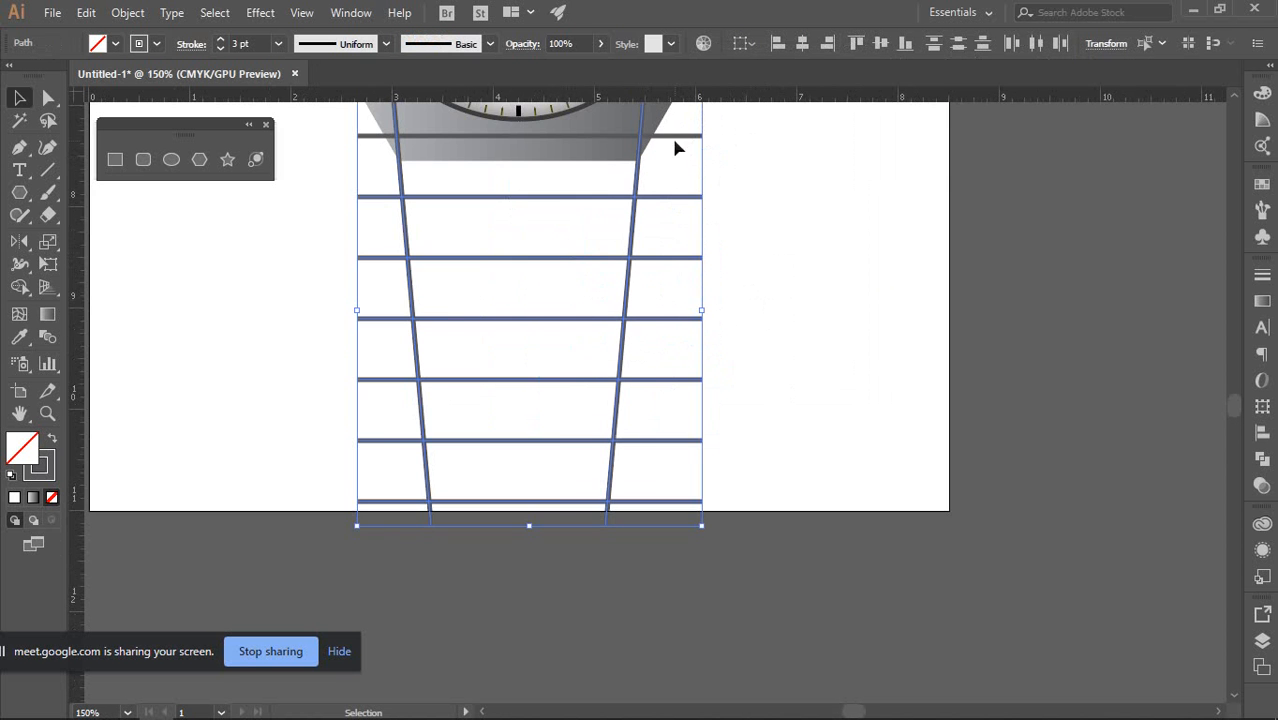
pyautogui.scroll(2, 796, 289)
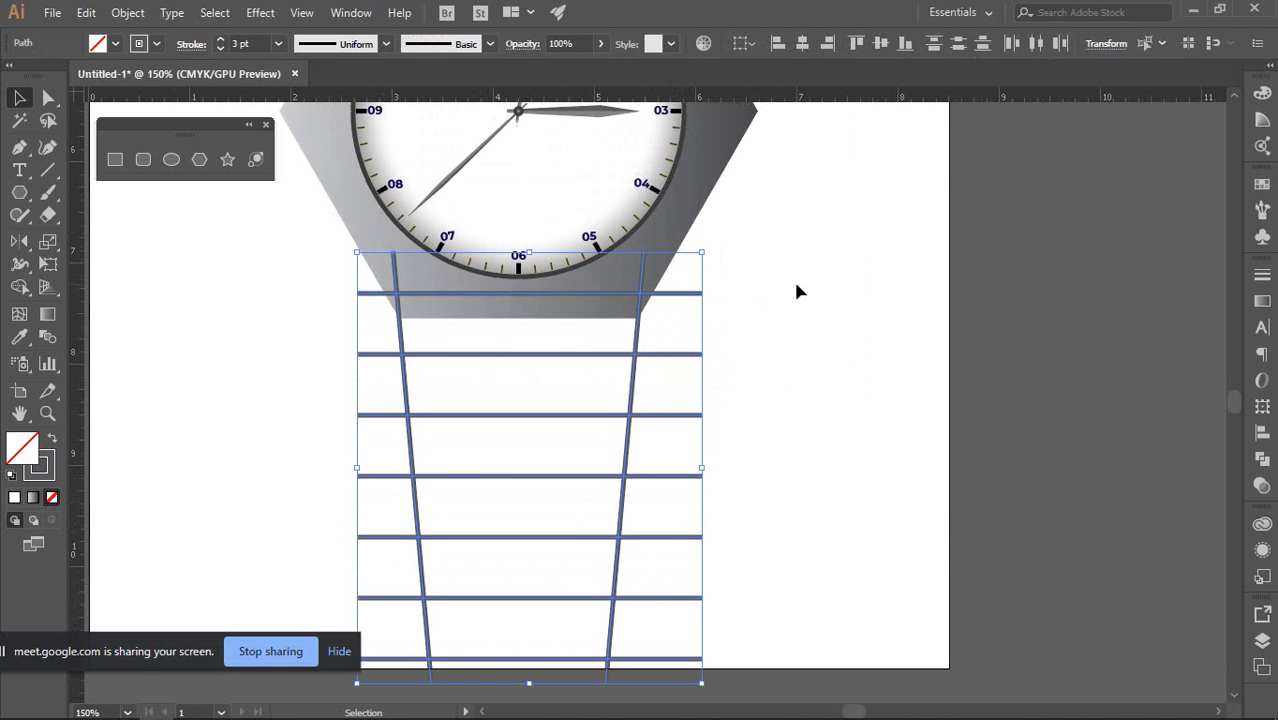
pyautogui.click(868, 420)
pyautogui.moveTo(334, 290)
pyautogui.mouseDown()
pyautogui.moveTo(765, 599)
pyautogui.moveTo(787, 598)
pyautogui.mouseUp()
pyautogui.scroll(3, 705, 354)
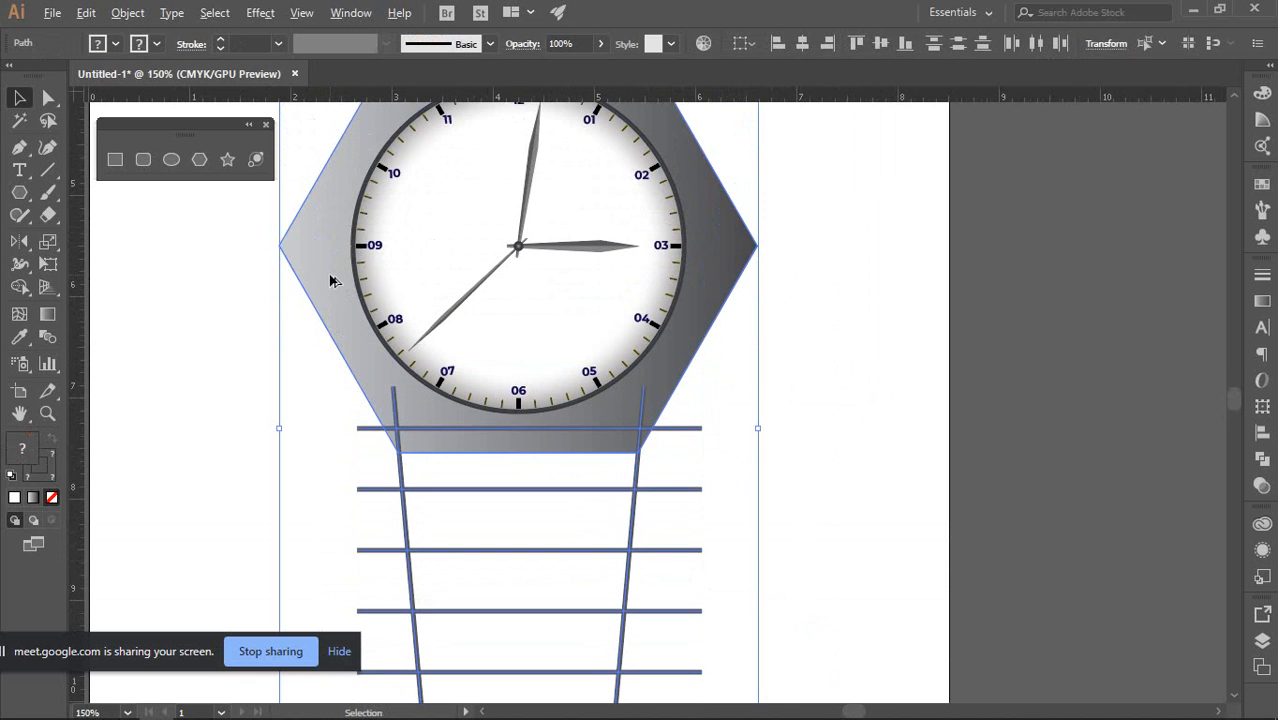
pyautogui.scroll(-2, 337, 285)
pyautogui.click(555, 351)
# Select all seven horizontal strap lines together with both slanted side lines, leaving the hexagonal case out of the selection
pyautogui.hscroll(-3, 620, 355)
pyautogui.scroll(-1, 620, 355)
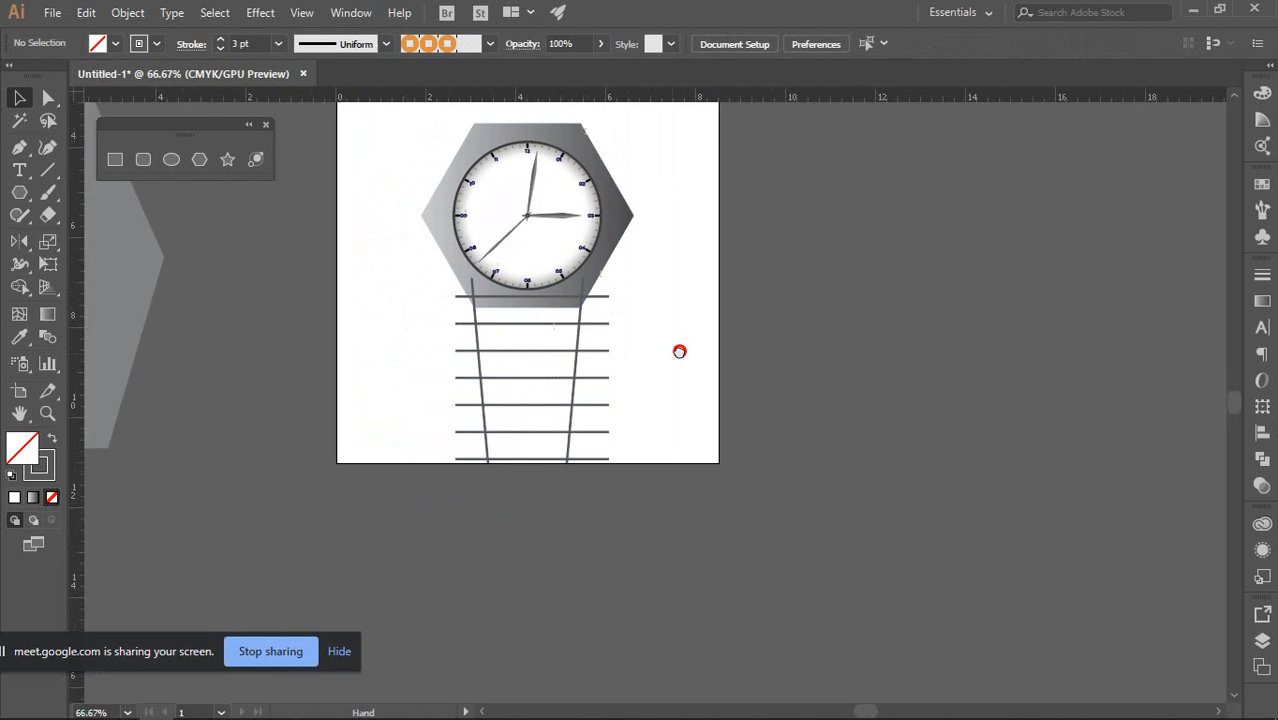
pyautogui.scroll(1, 601, 305)
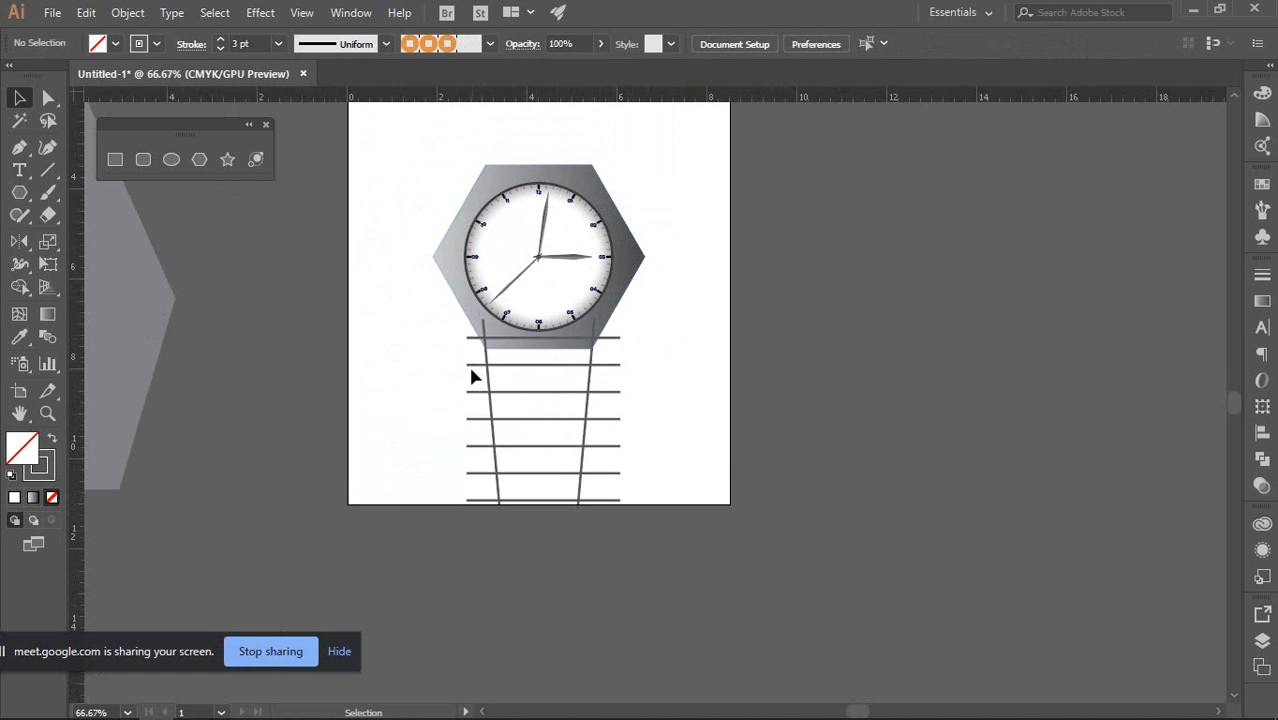
pyautogui.moveTo(462, 358); pyautogui.dragTo(664, 521)
pyautogui.moveTo(664, 521); pyautogui.dragTo(665, 524)
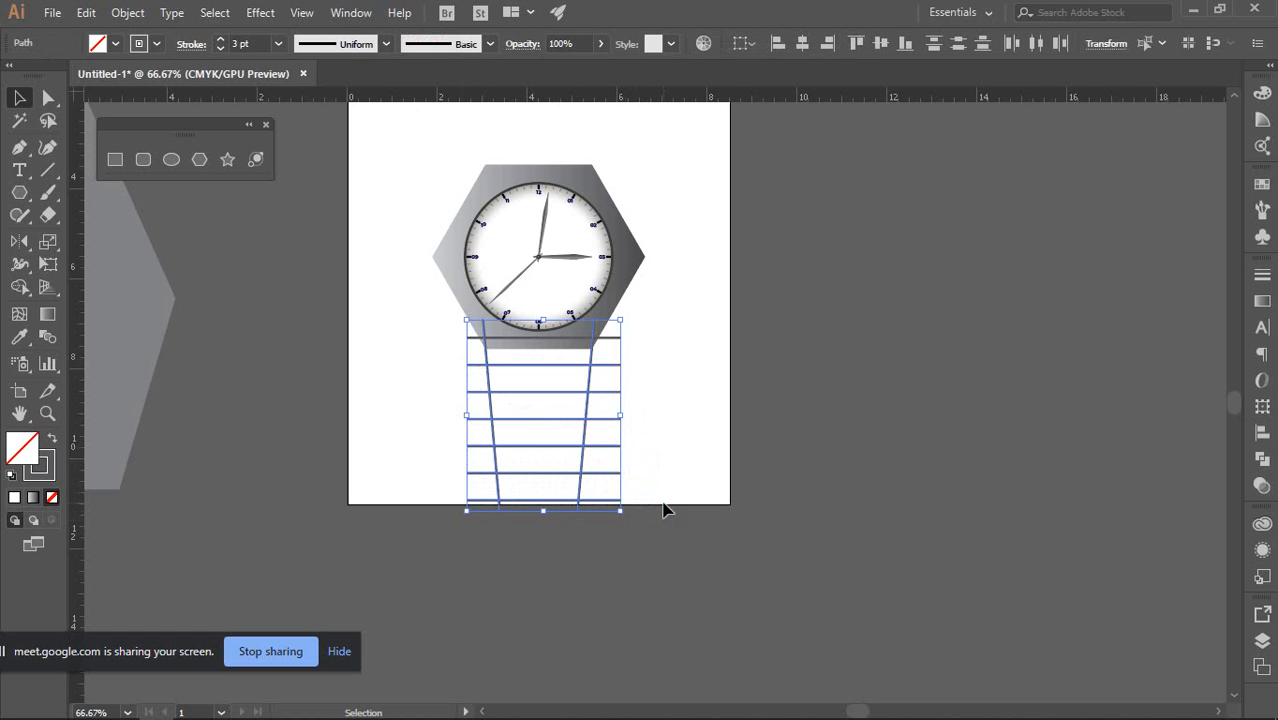
pyautogui.scroll(1, 600, 370)
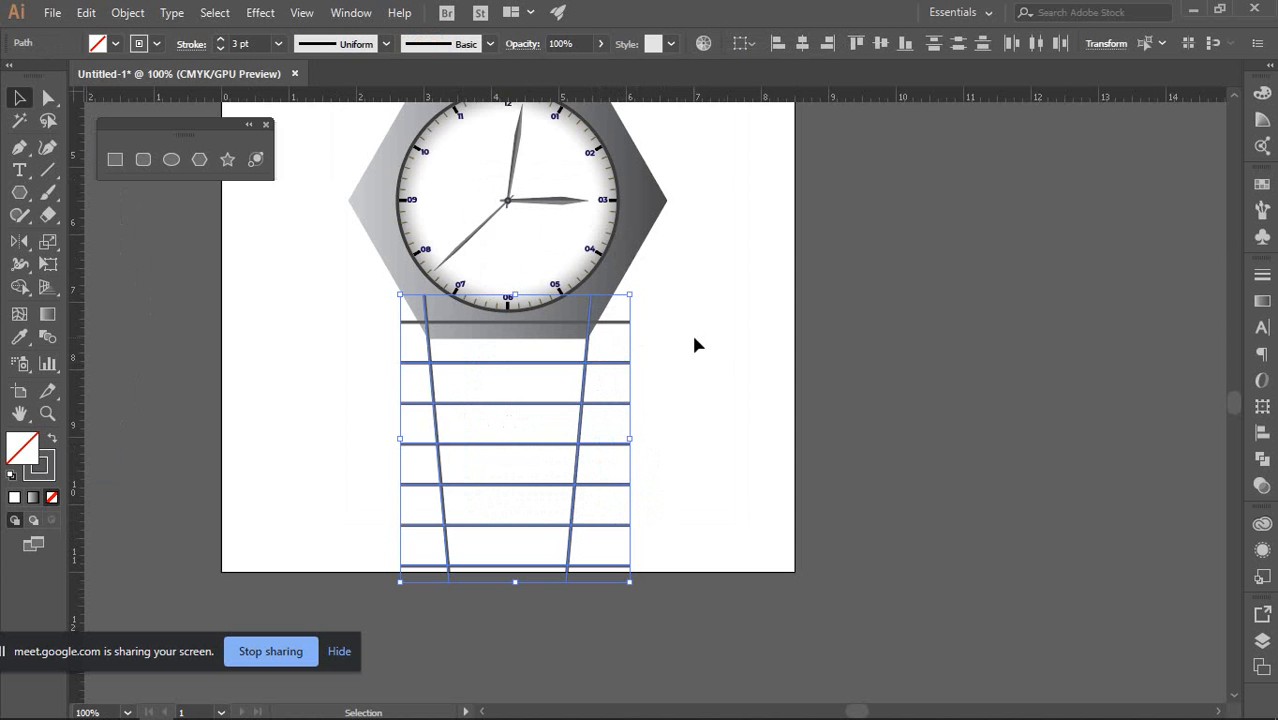
pyautogui.keyDown('shift'); pyautogui.click(618, 323); pyautogui.keyUp('shift')
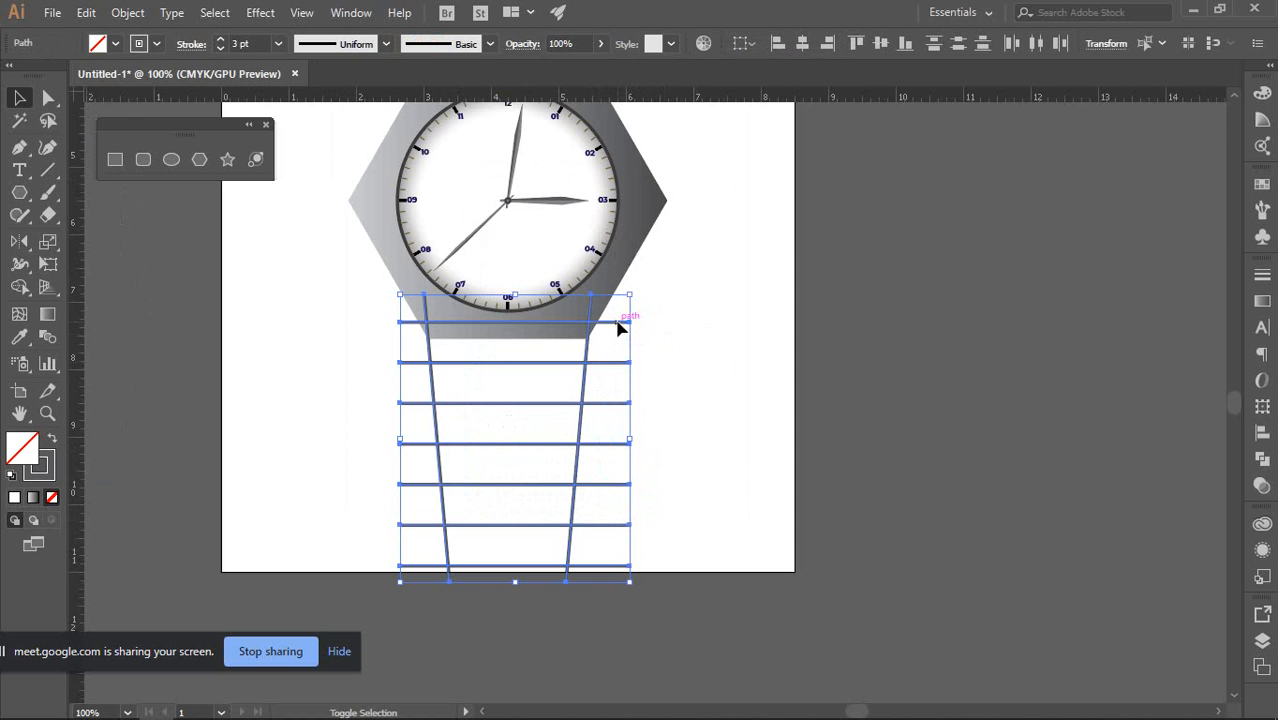
pyautogui.scroll(-2, 656, 328)
pyautogui.scroll(2, 662, 317)
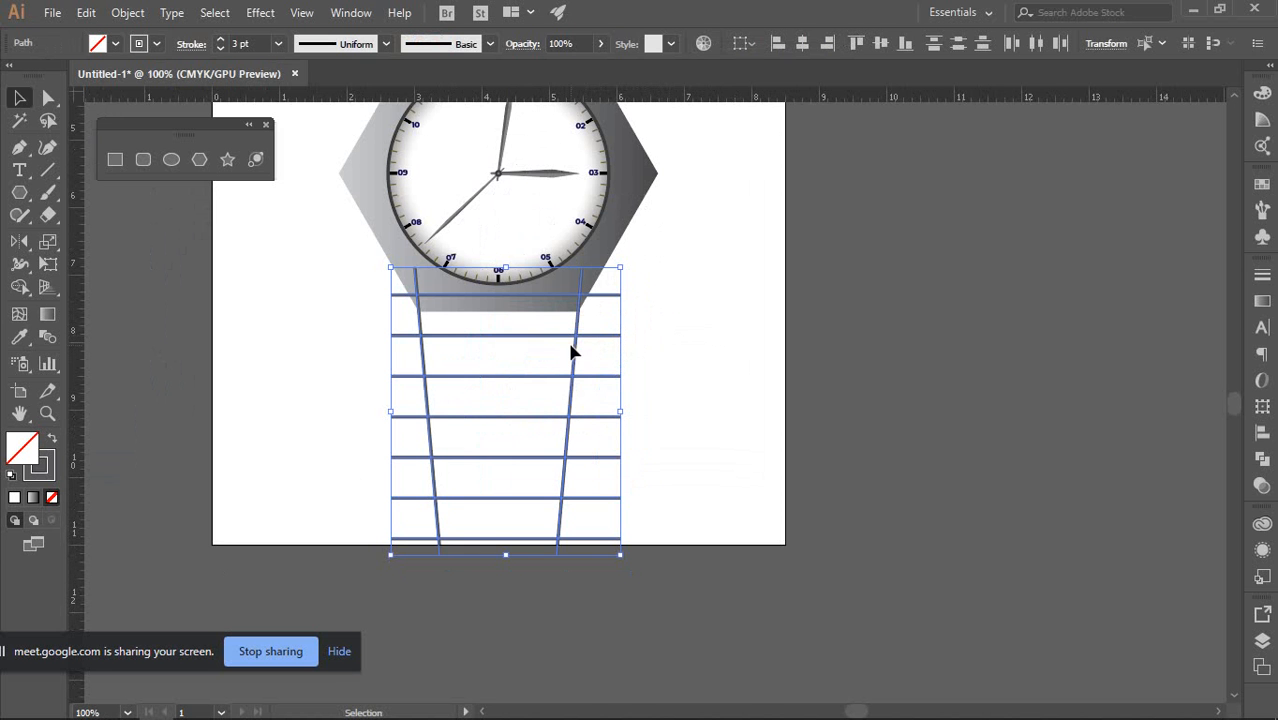
pyautogui.scroll(2, 570, 350)
pyautogui.scroll(1, 860, 332)
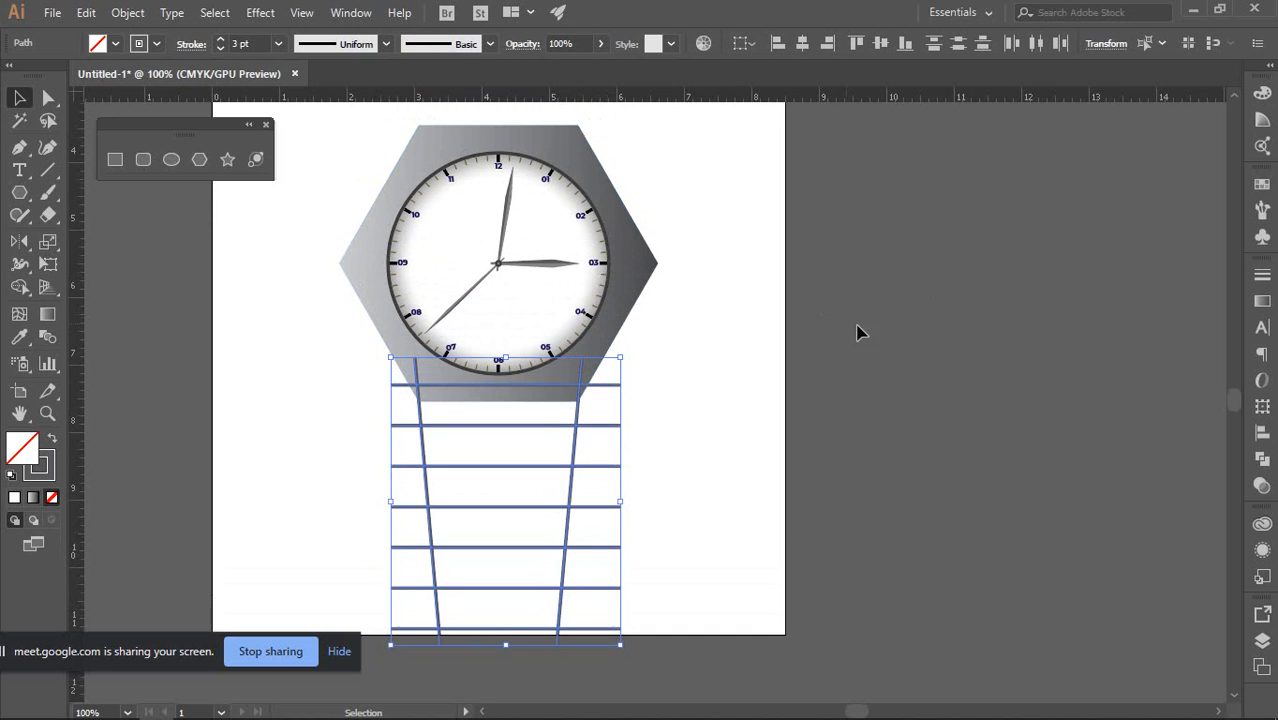
# Divide the selected strap lines with the Pathfinder Divide operation to form separate closed strap segments
pyautogui.click(1262, 457)
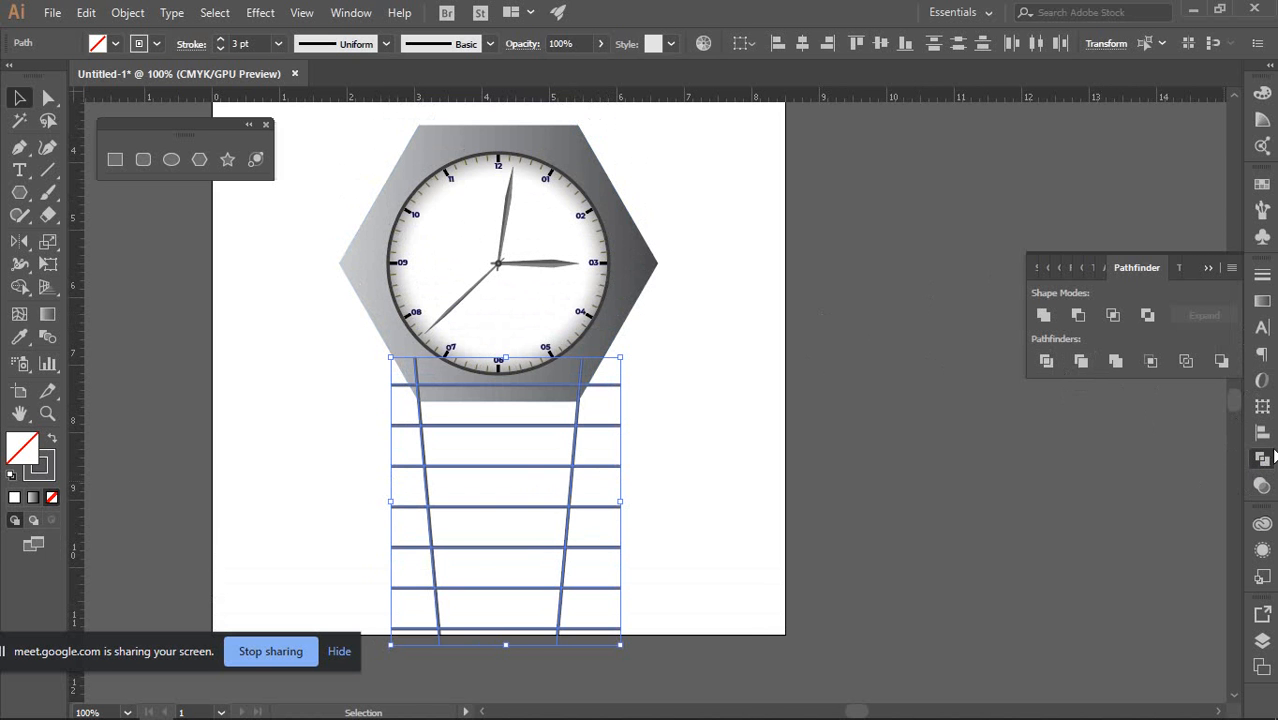
pyautogui.click(346, 13)
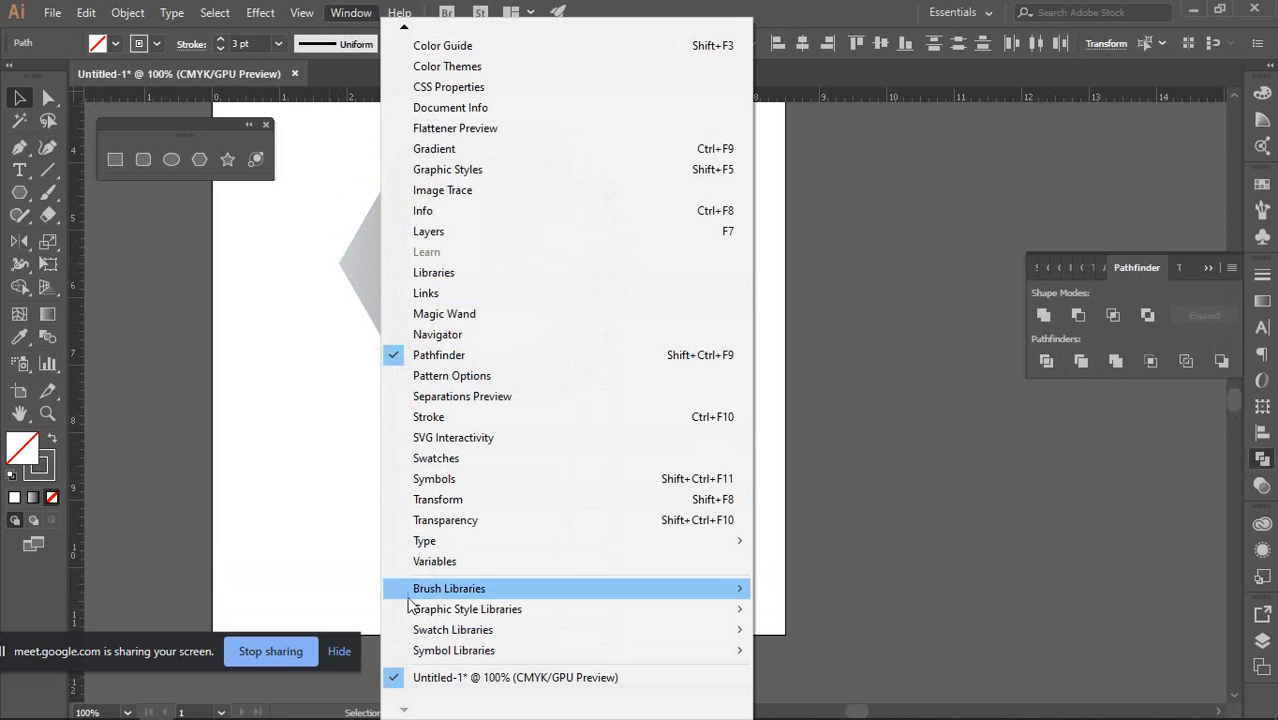
pyautogui.click(480, 357)
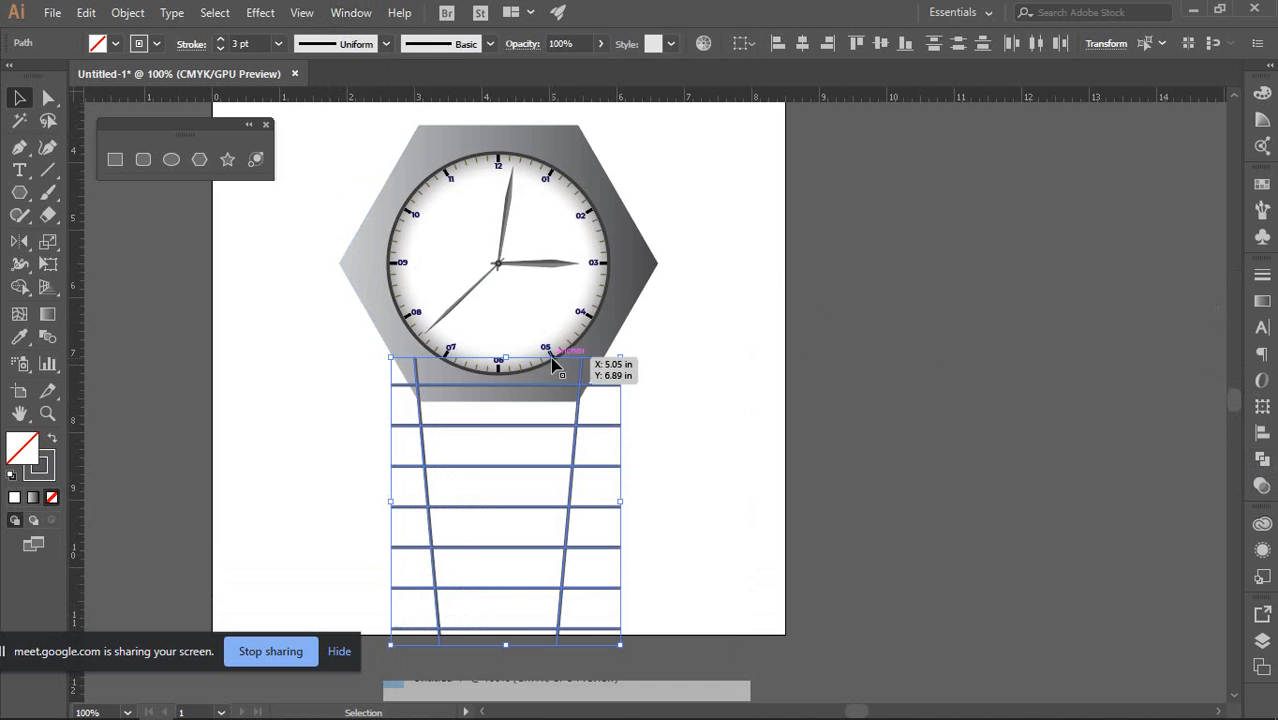
pyautogui.click(352, 13)
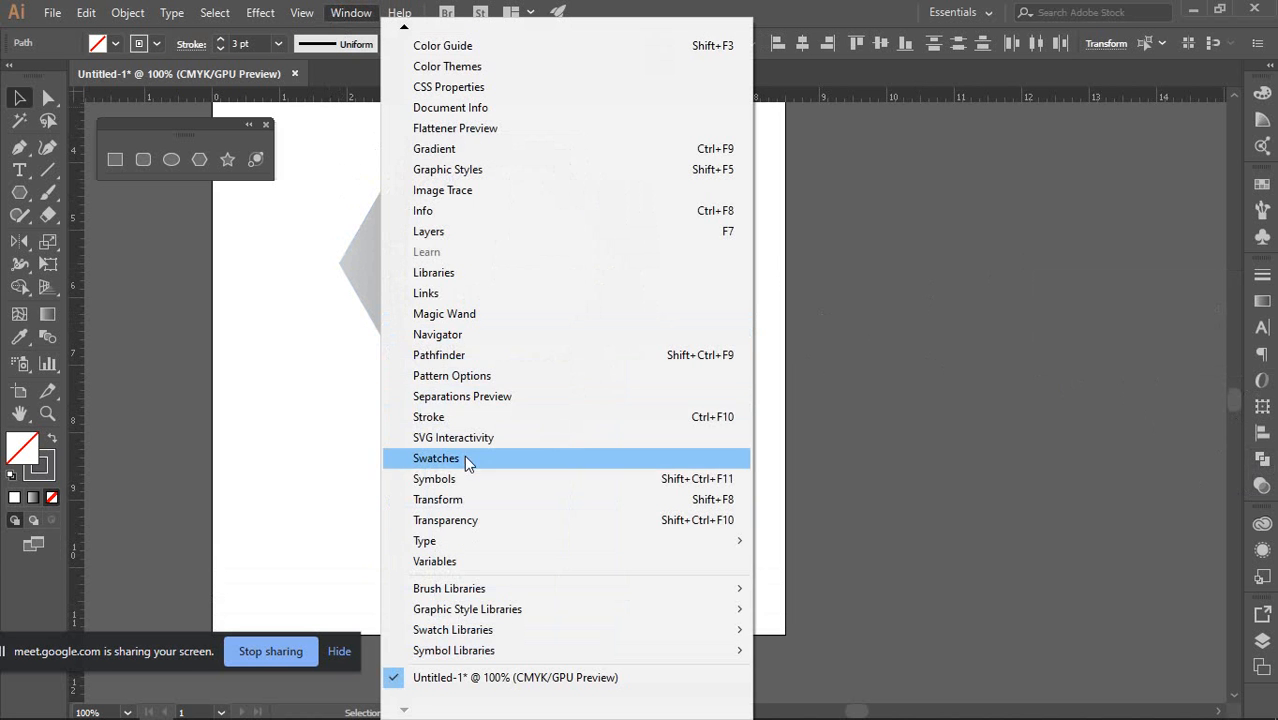
pyautogui.click(440, 356)
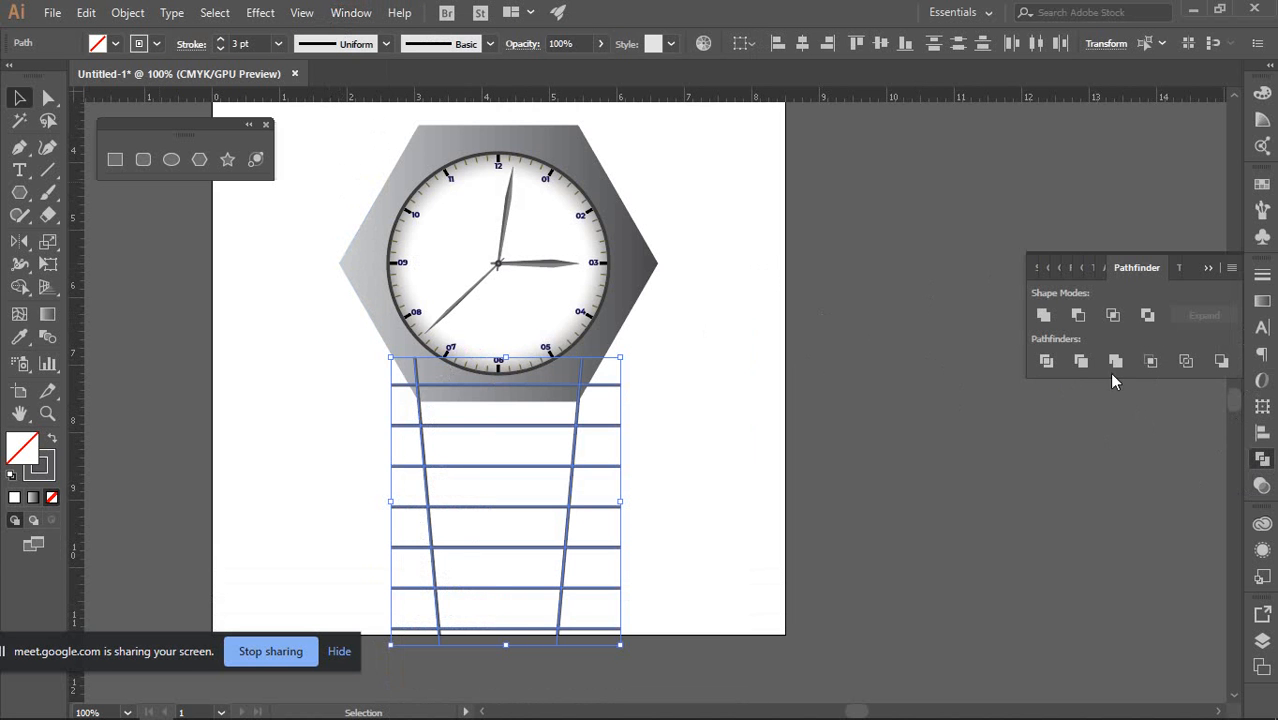
pyautogui.click(1046, 362)
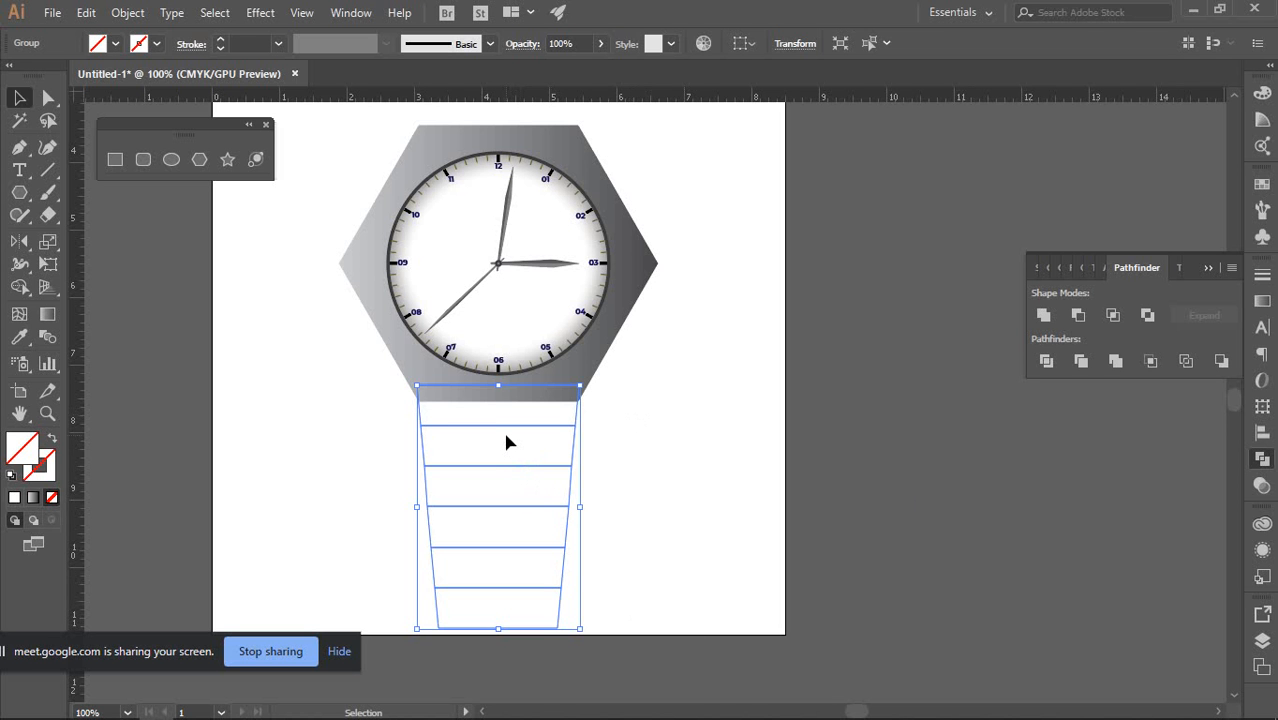
# Fill the strap segments with the hexagonal case's gradient using the Eyedropper
pyautogui.click(20, 337)
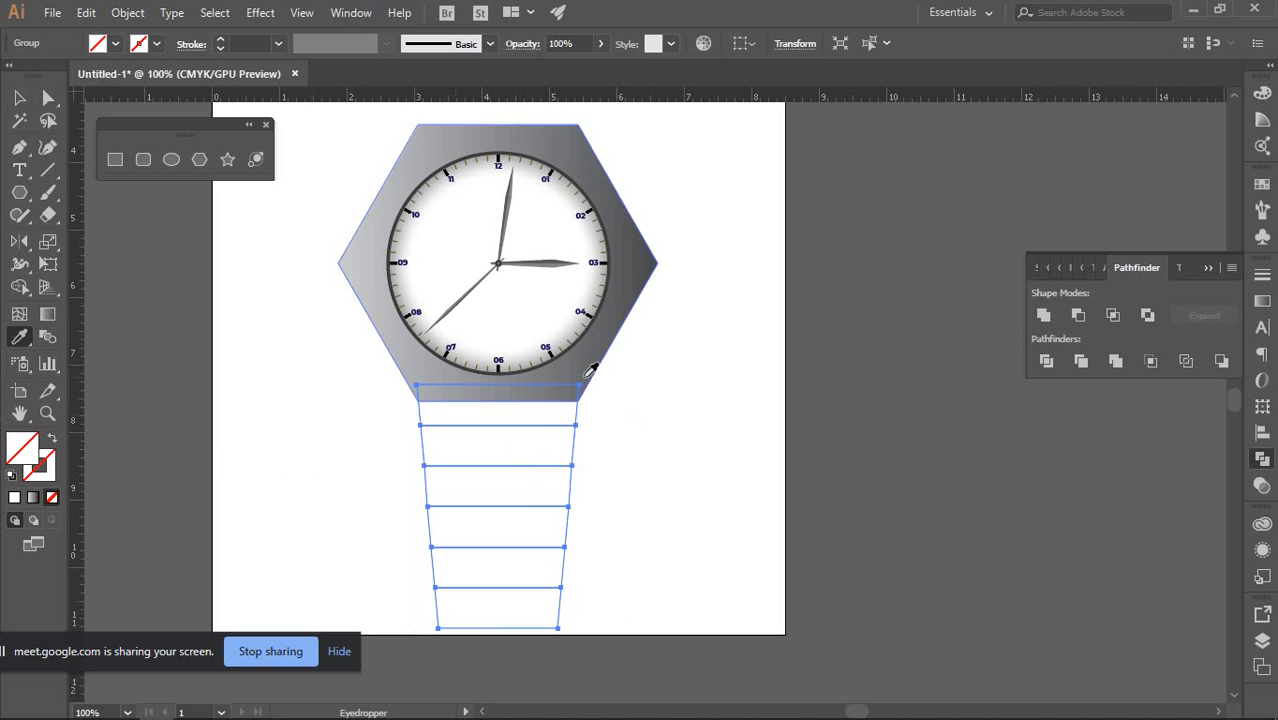
pyautogui.click(637, 285)
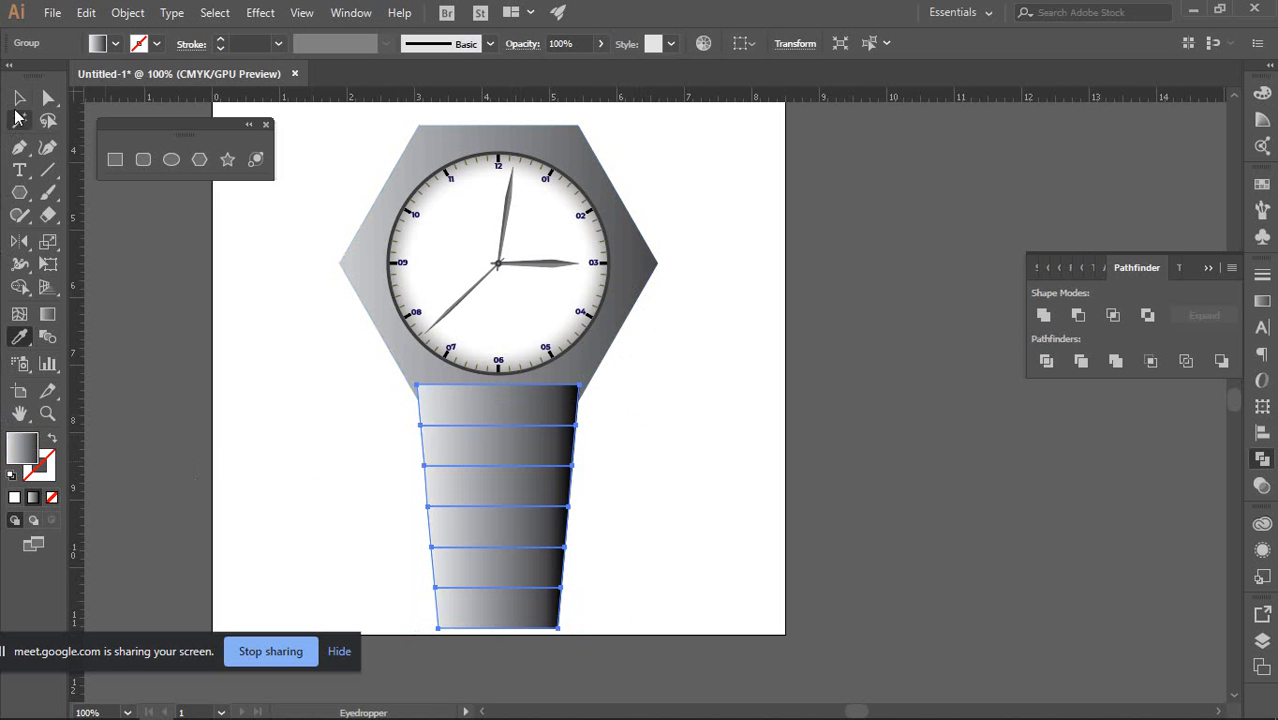
pyautogui.click(17, 103)
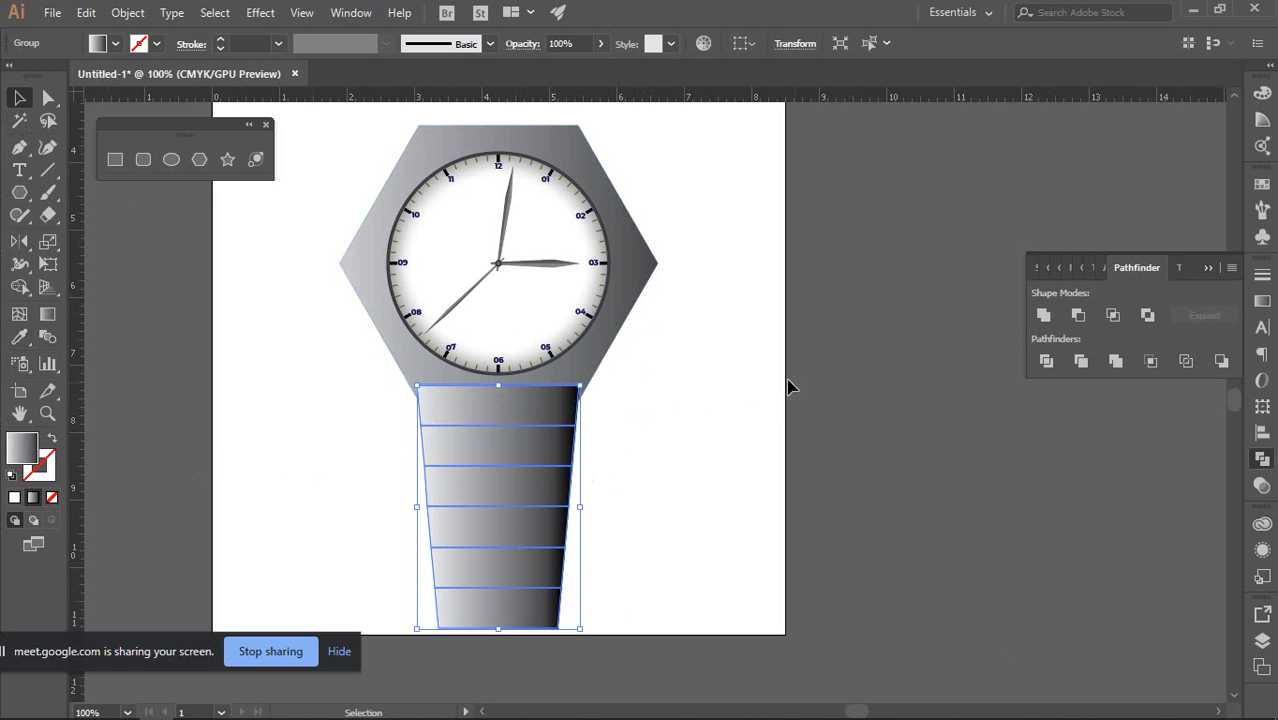
# Set the strap segments' linear gradient angle to 90° and clear the selection
pyautogui.click(1262, 301)
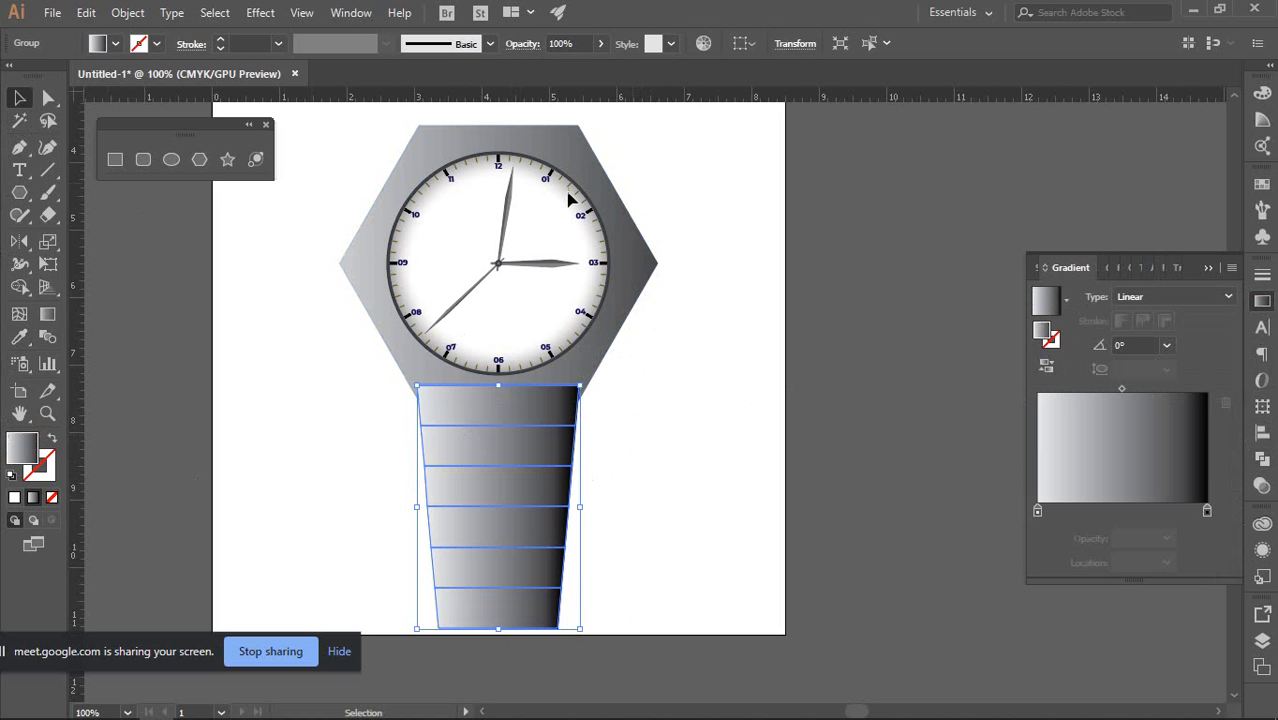
pyautogui.click(1167, 346)
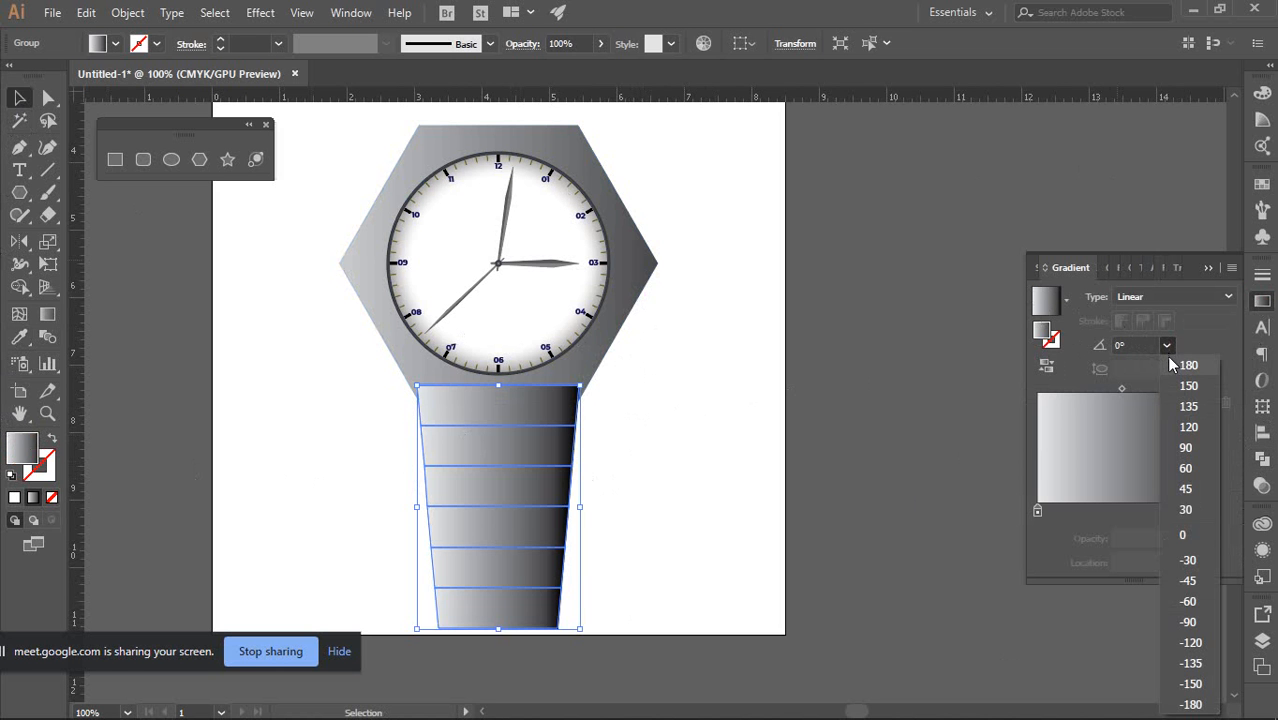
pyautogui.click(1186, 448)
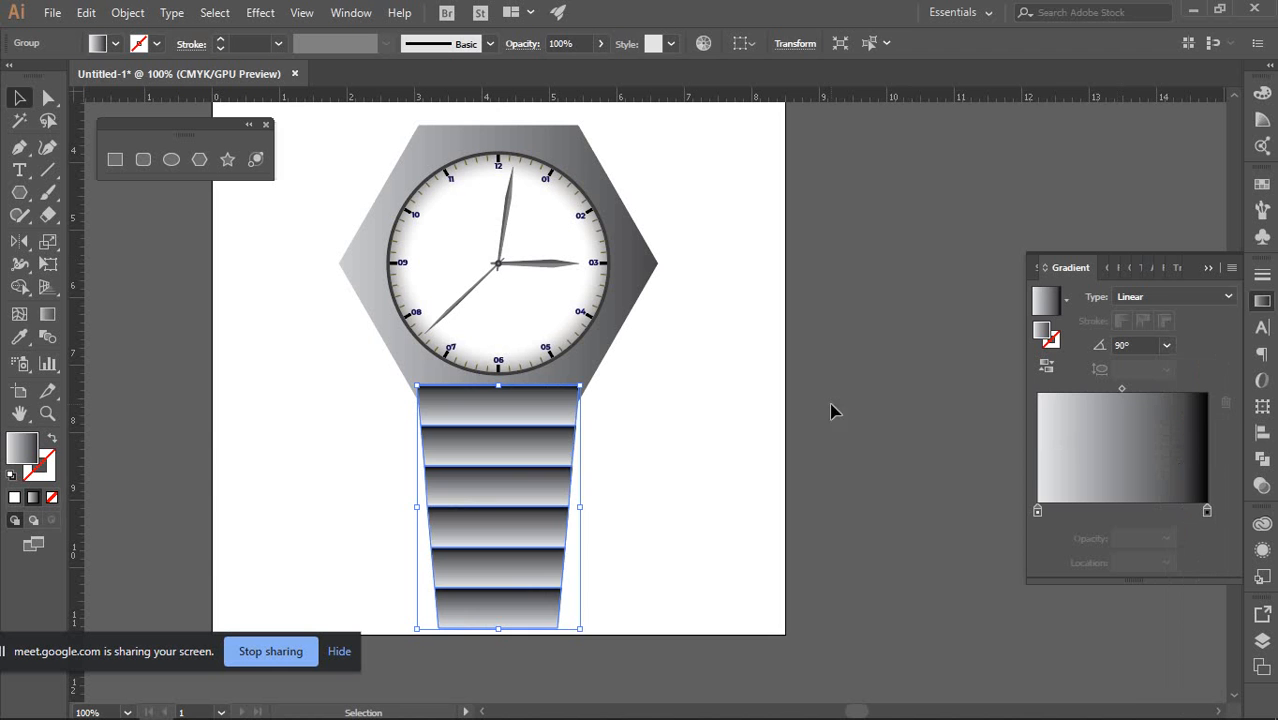
pyautogui.click(687, 418)
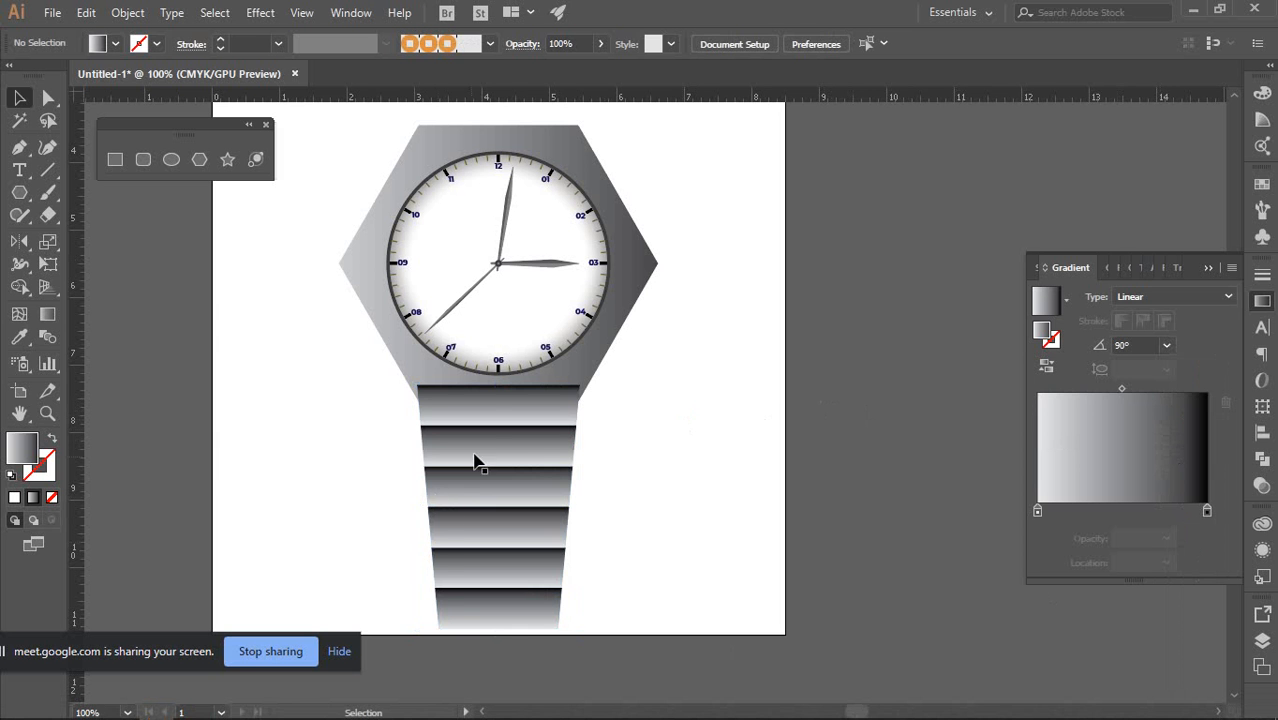
# Send the grouped strap segments to the back, behind the hexagonal case, and clear the selection
pyautogui.click(489, 420)
pyautogui.keyDown('shift'); pyautogui.click(511, 440); pyautogui.keyUp('shift')
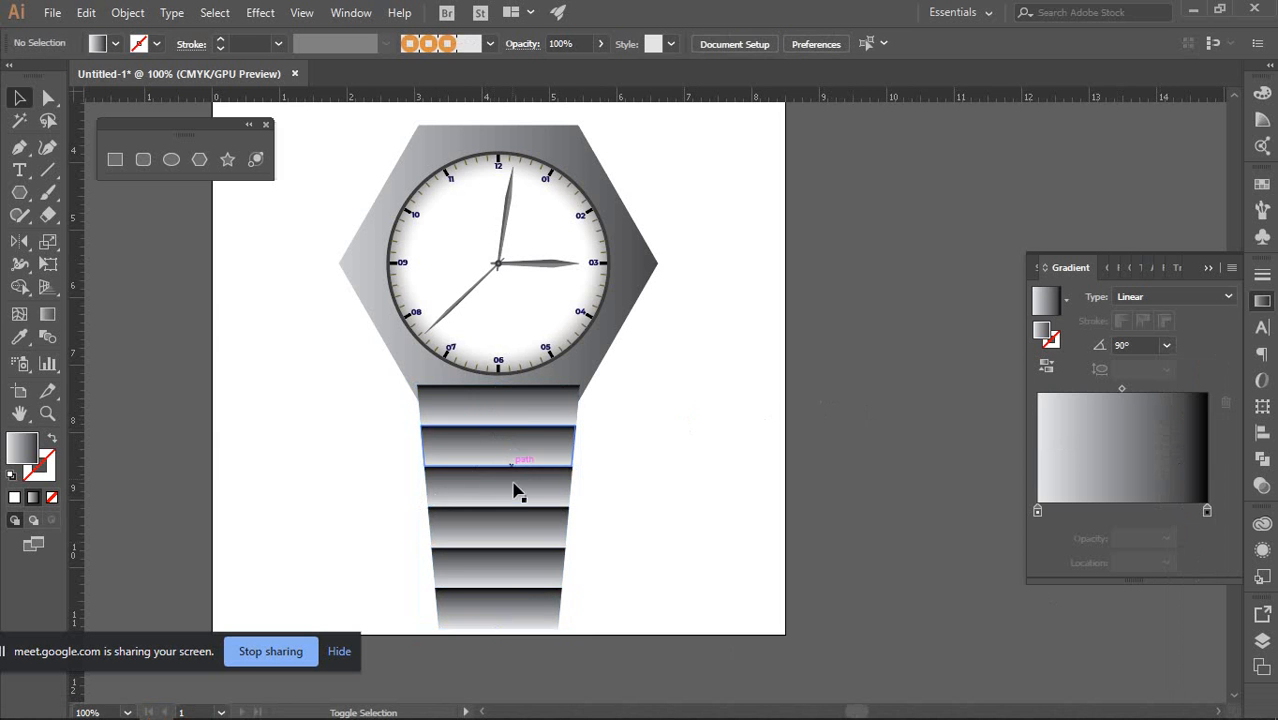
pyautogui.click(517, 411)
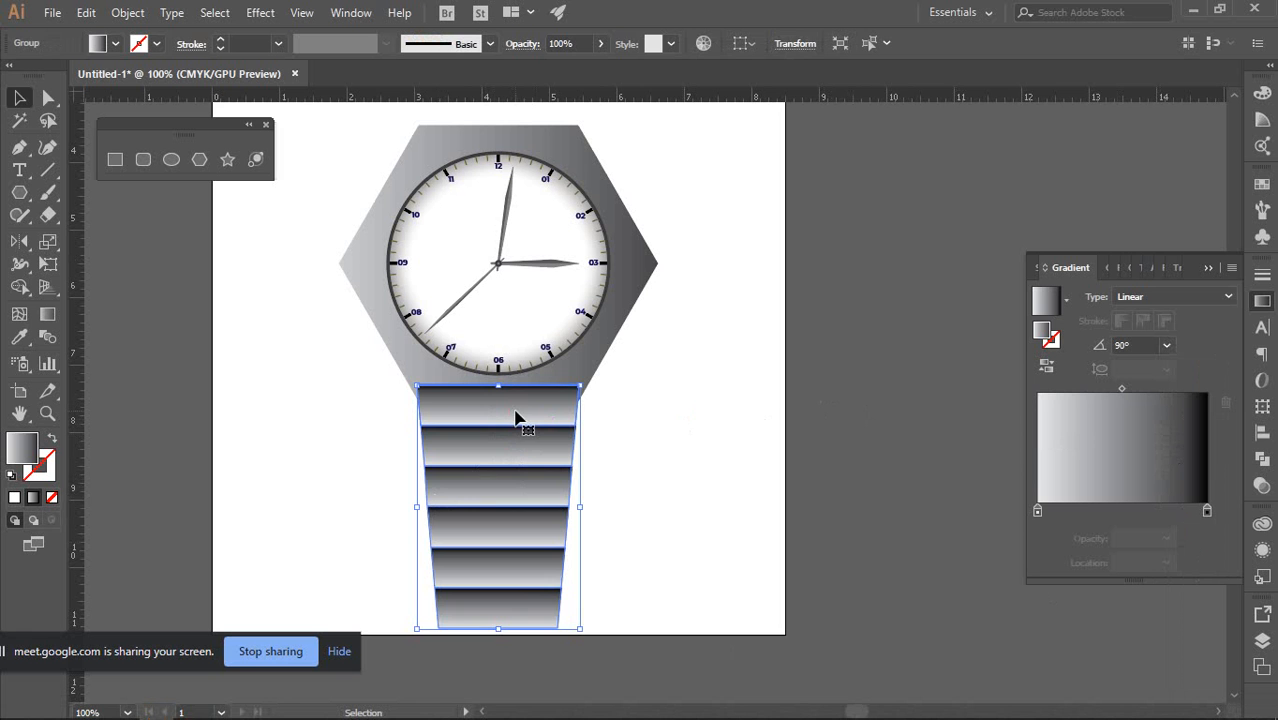
pyautogui.click(712, 390)
pyautogui.click(505, 413)
pyautogui.press('ctrl')
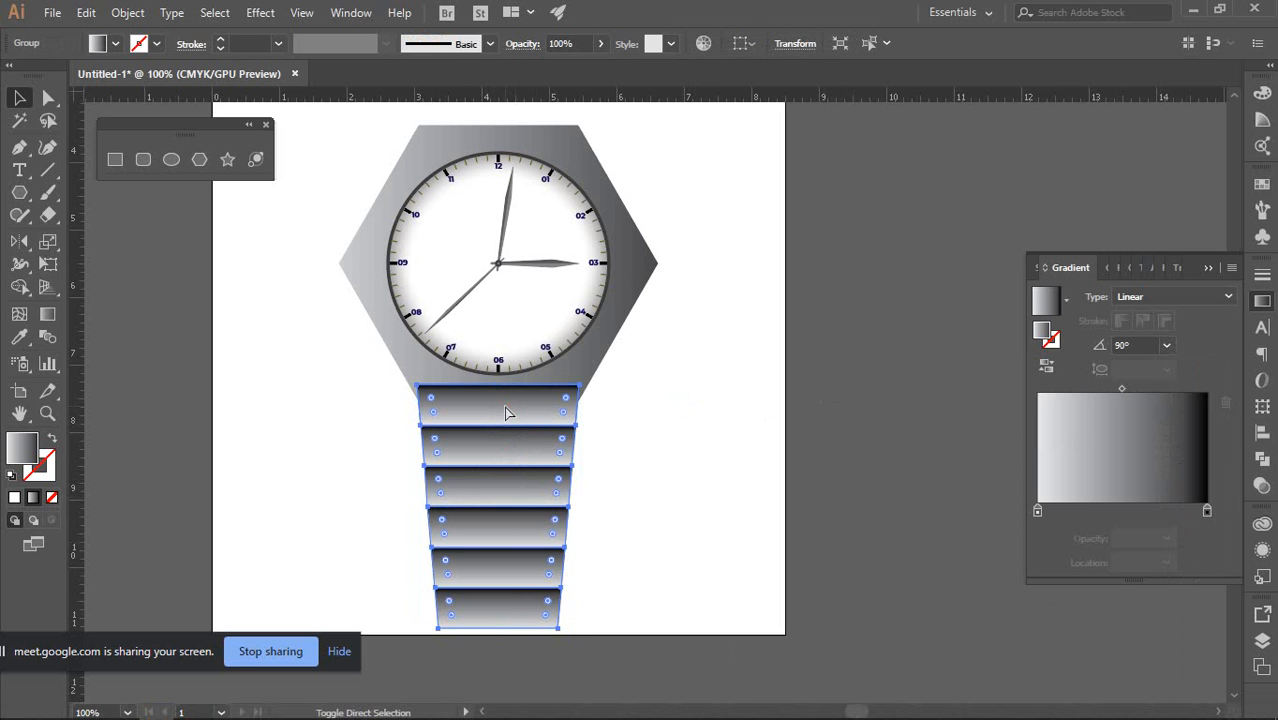
pyautogui.hotkey('ctrl', 'shift', '[')
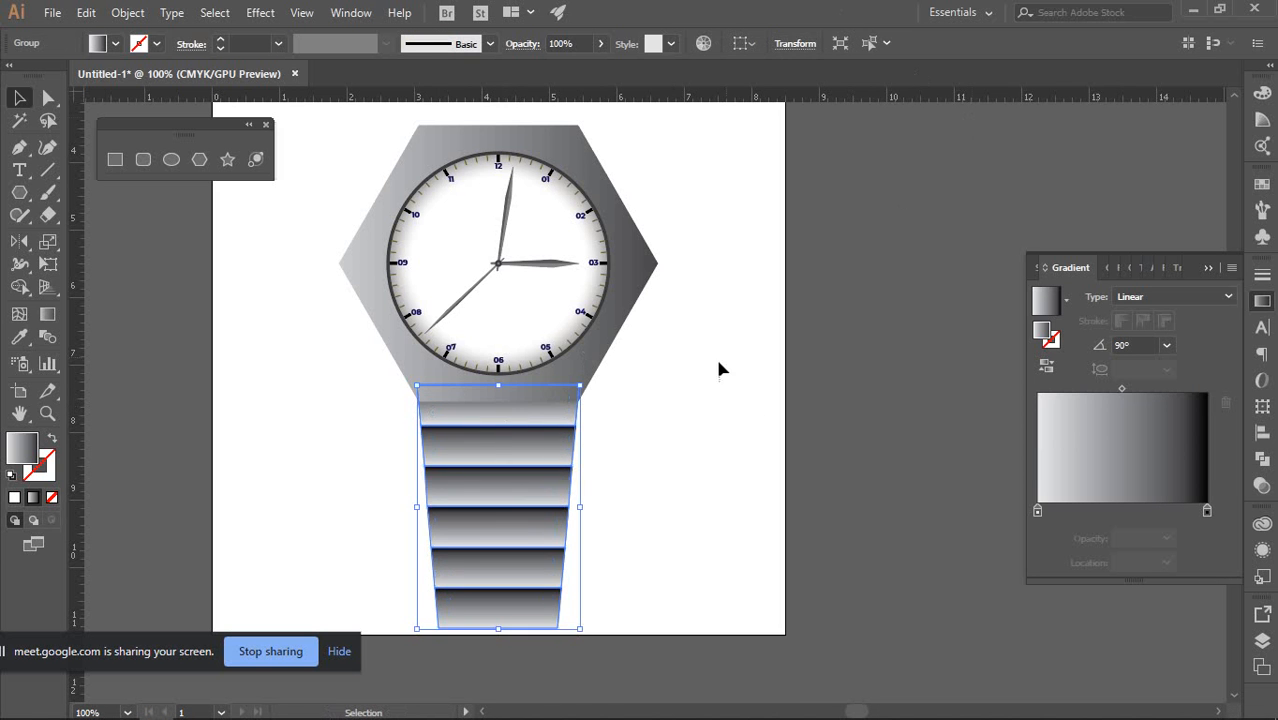
pyautogui.click(653, 374)
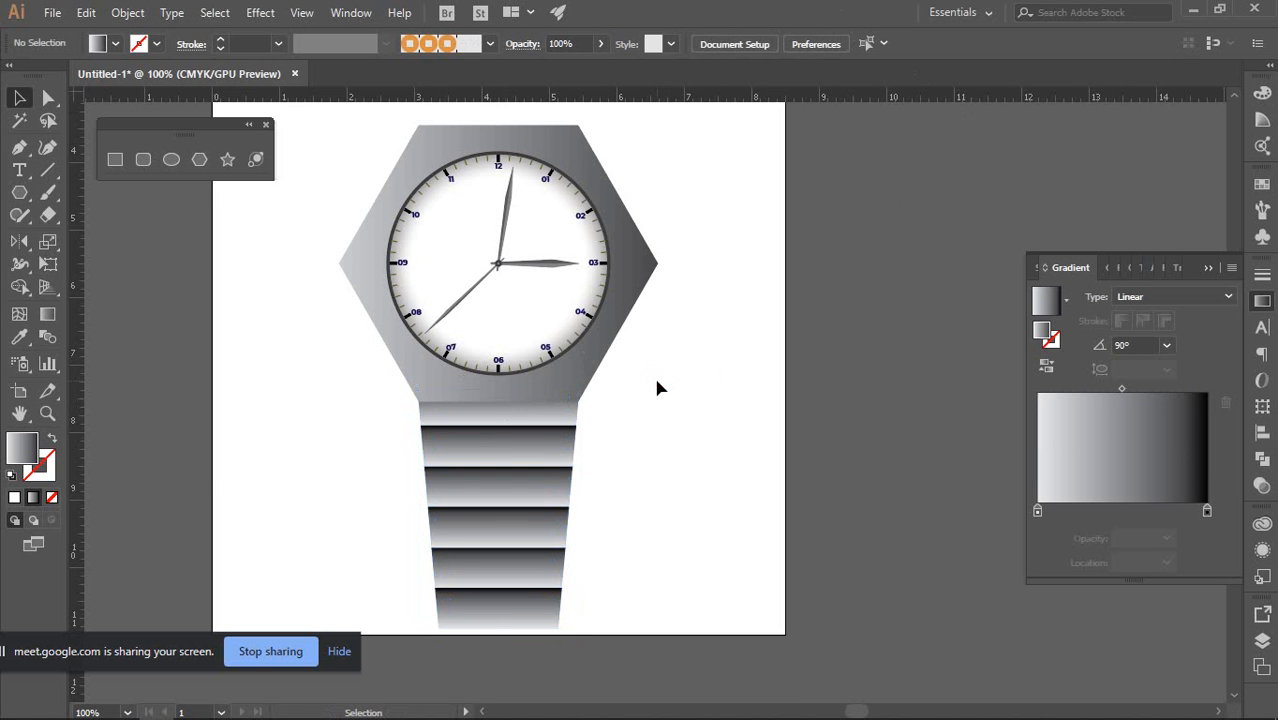
pyautogui.click(447, 443)
pyautogui.click(585, 375)
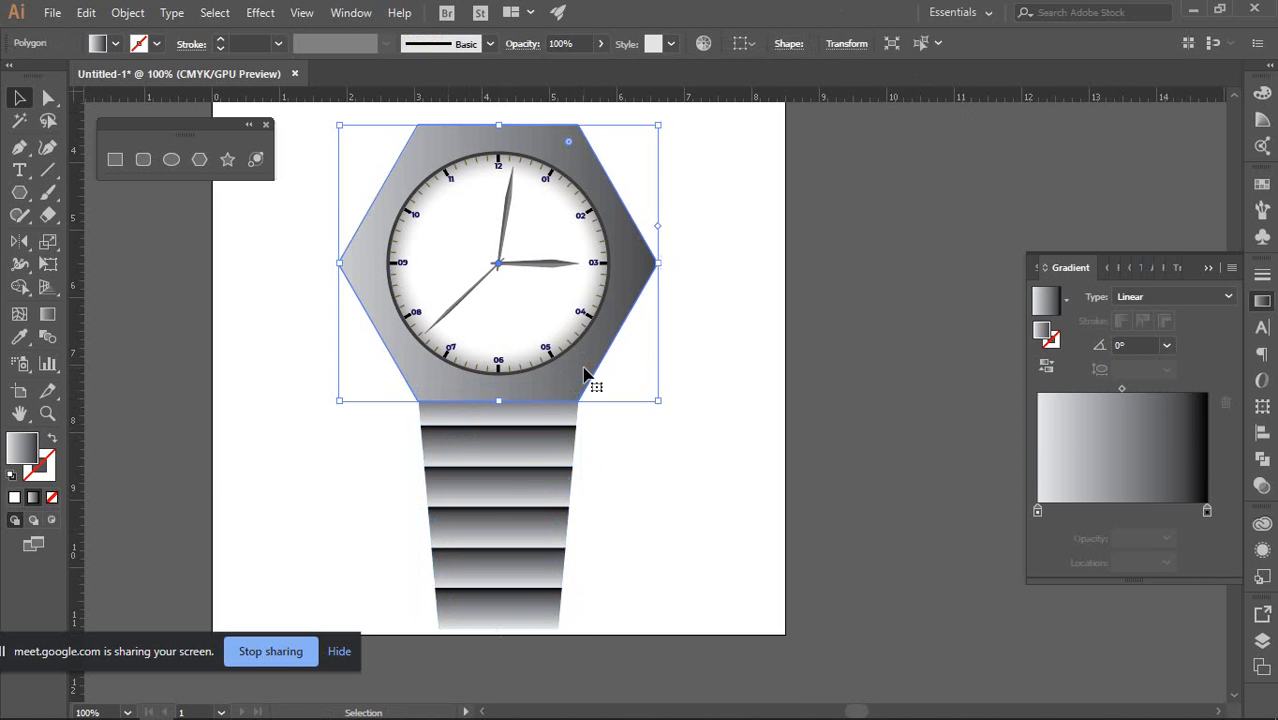
pyautogui.click(682, 424)
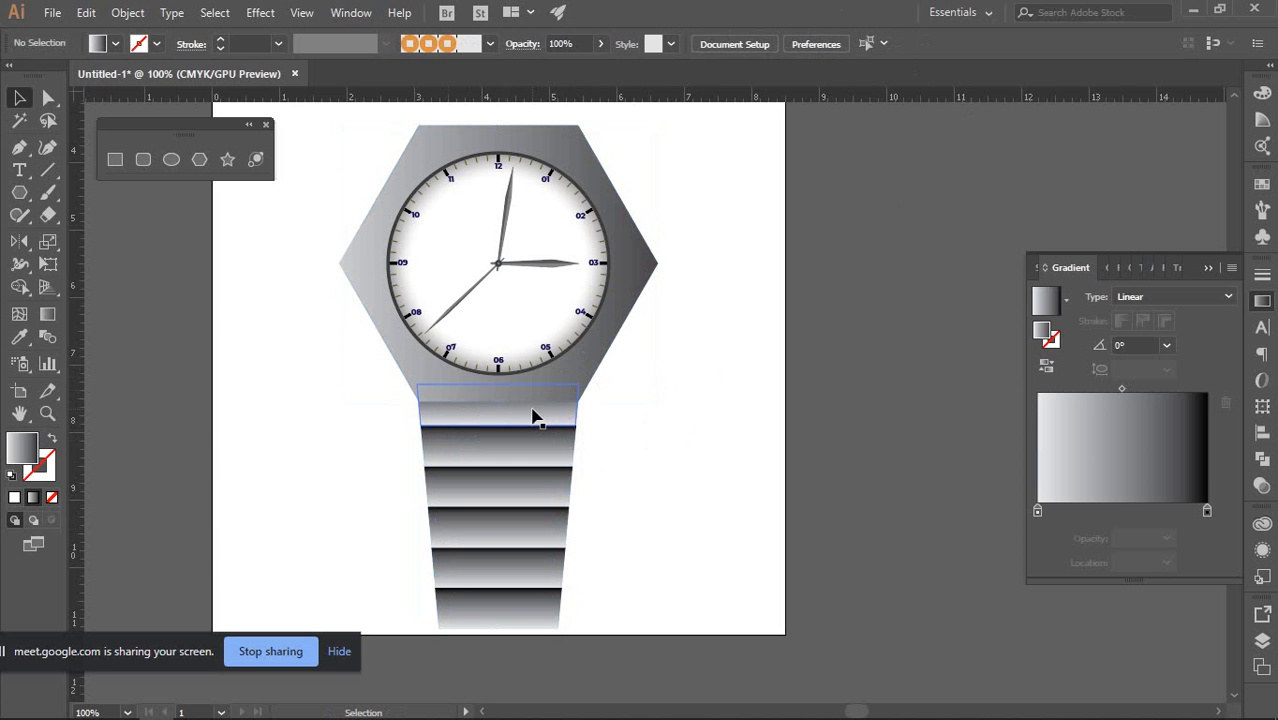
pyautogui.moveTo(533, 417)
pyautogui.mouseDown()
pyautogui.moveTo(535, 432)
pyautogui.moveTo(545, 426)
pyautogui.mouseUp()
pyautogui.click(718, 443)
pyautogui.keyDown('alt'); pyautogui.scroll(1, 532, 428); pyautogui.keyUp('alt')
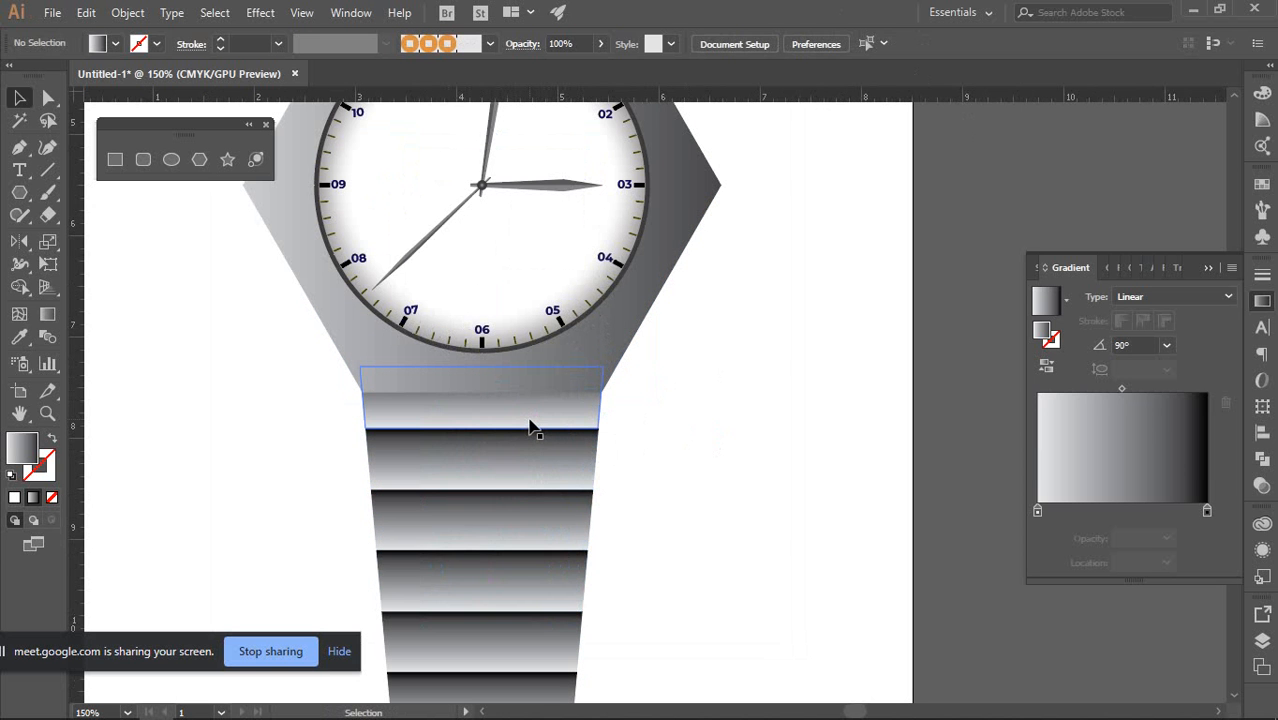
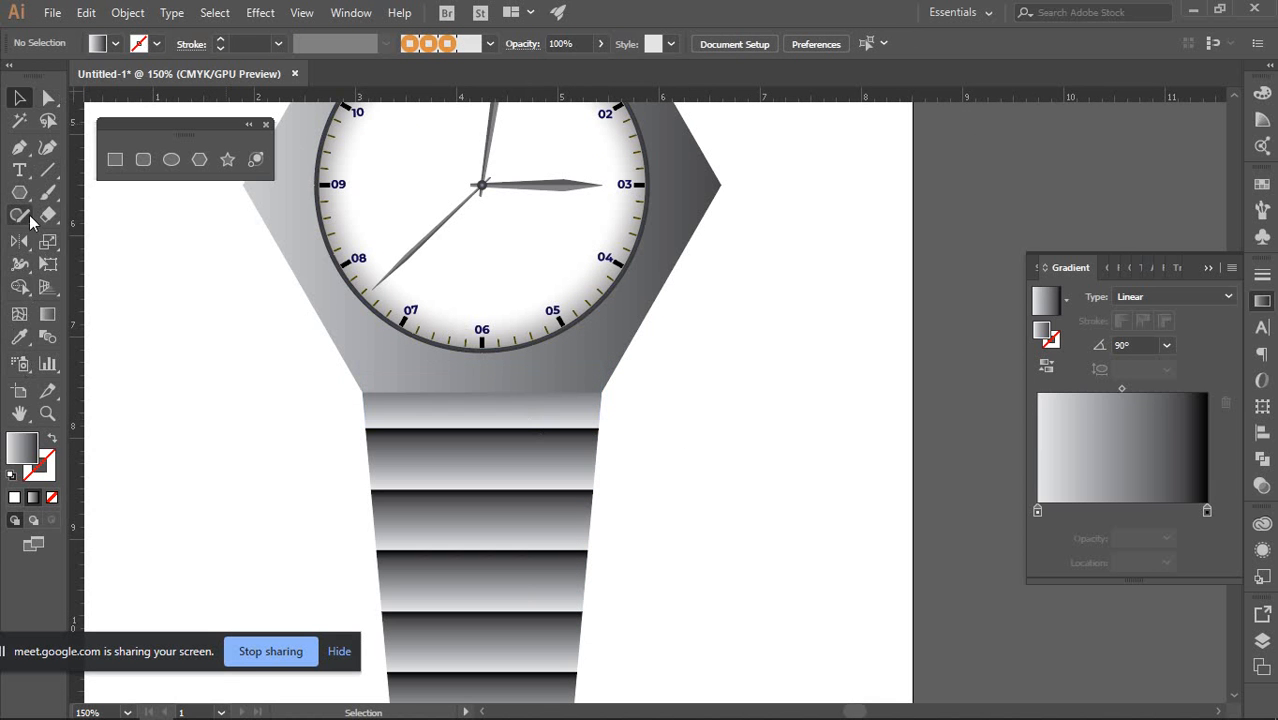
# Add the text "Shift+Ctrl+[" beside the top of the strap and enlarge it to about 28 pt
pyautogui.click(19, 170)
pyautogui.click(689, 399)
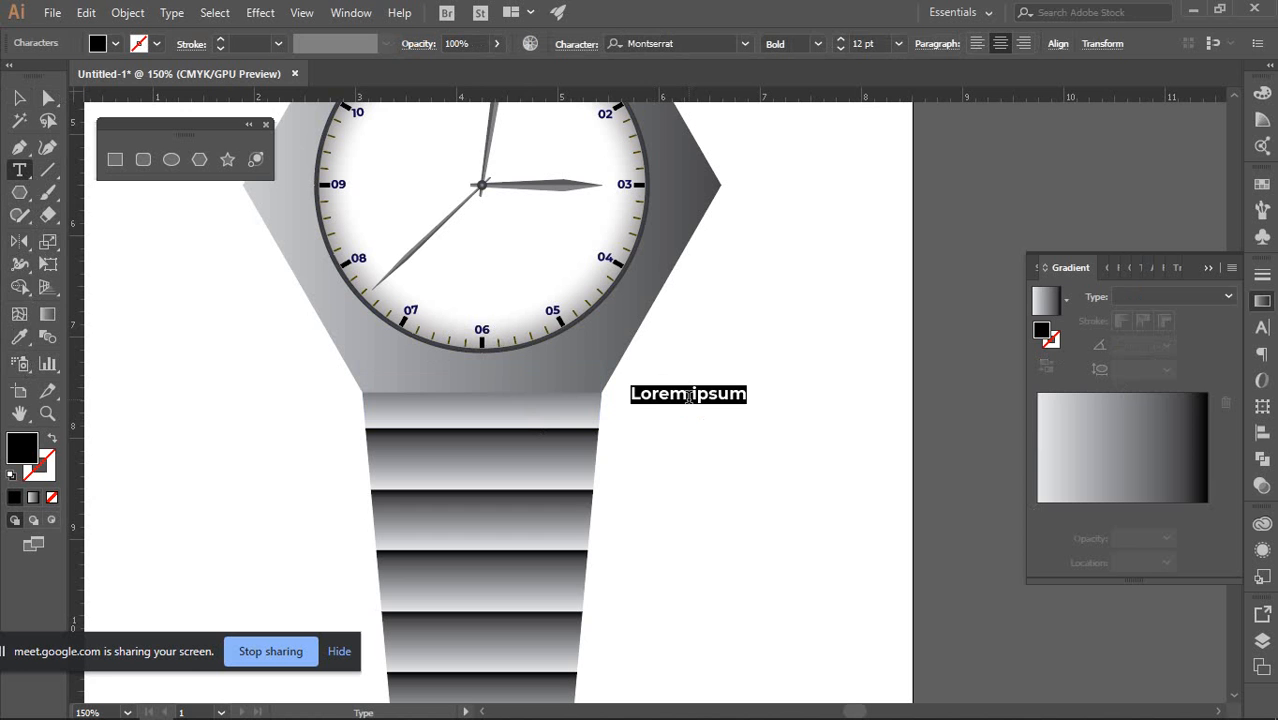
pyautogui.write('Shift')
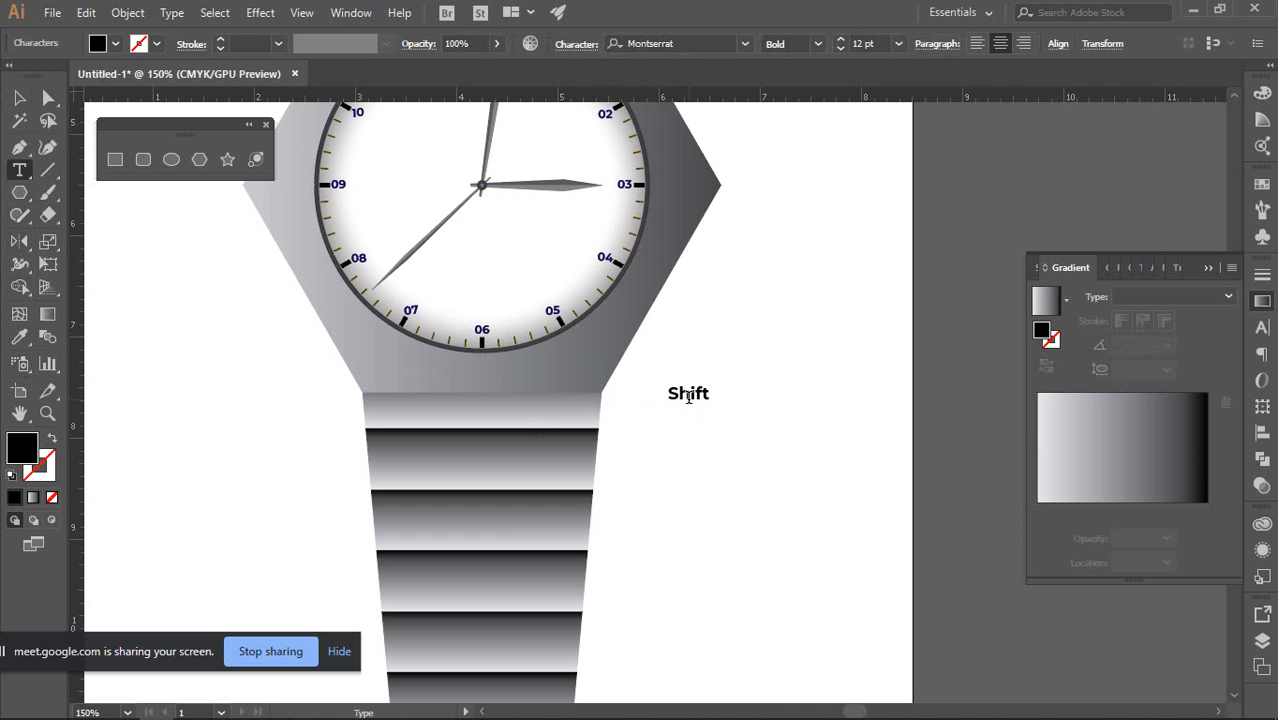
pyautogui.write('+Ctrl+')
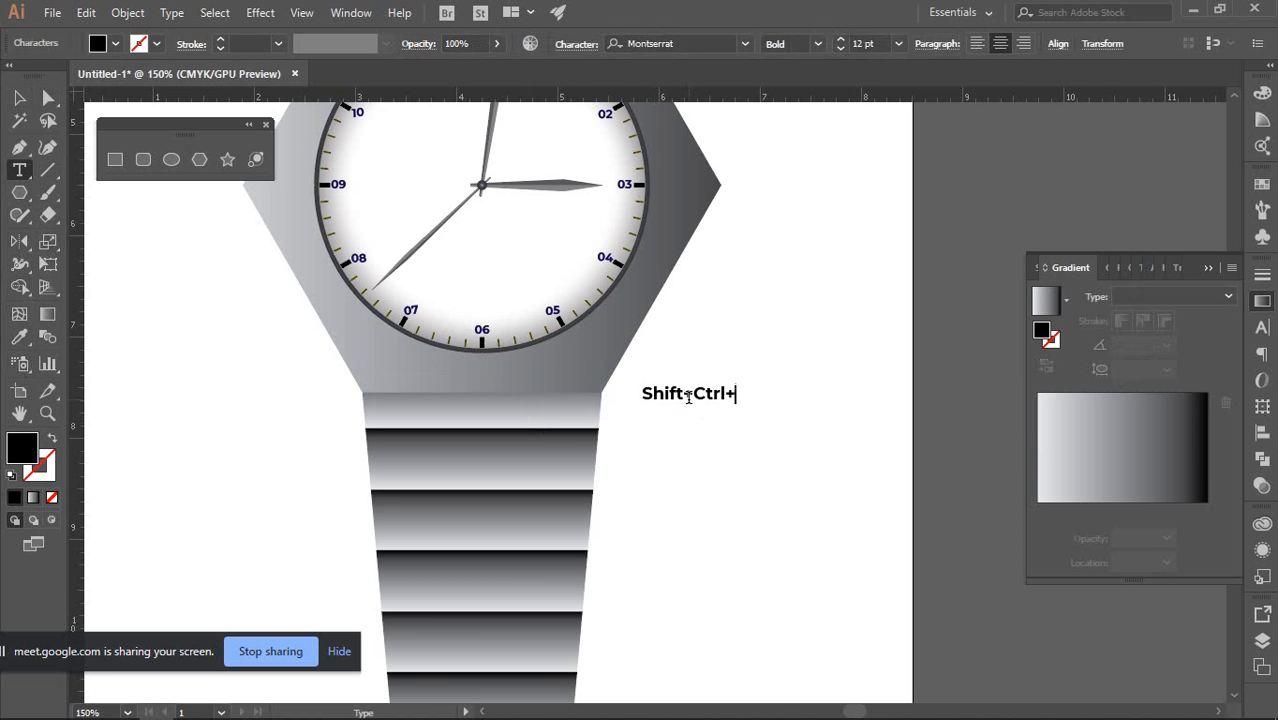
pyautogui.write('[')
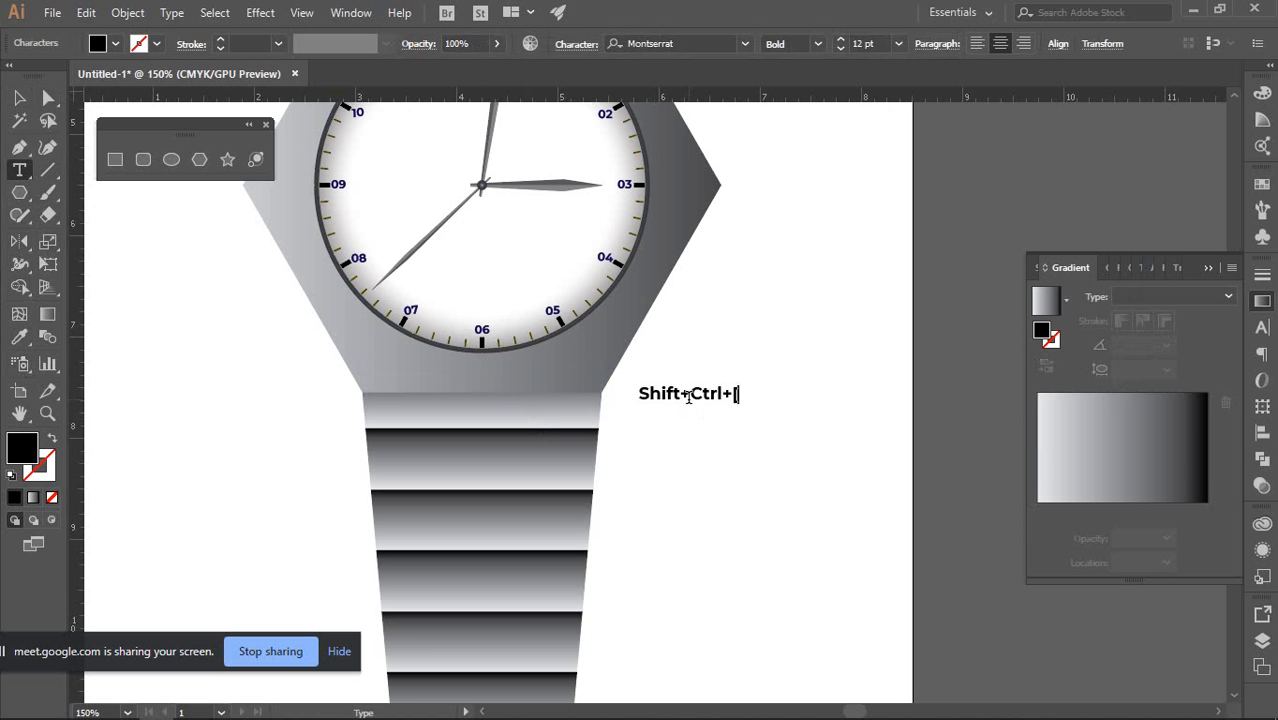
pyautogui.click(19, 97)
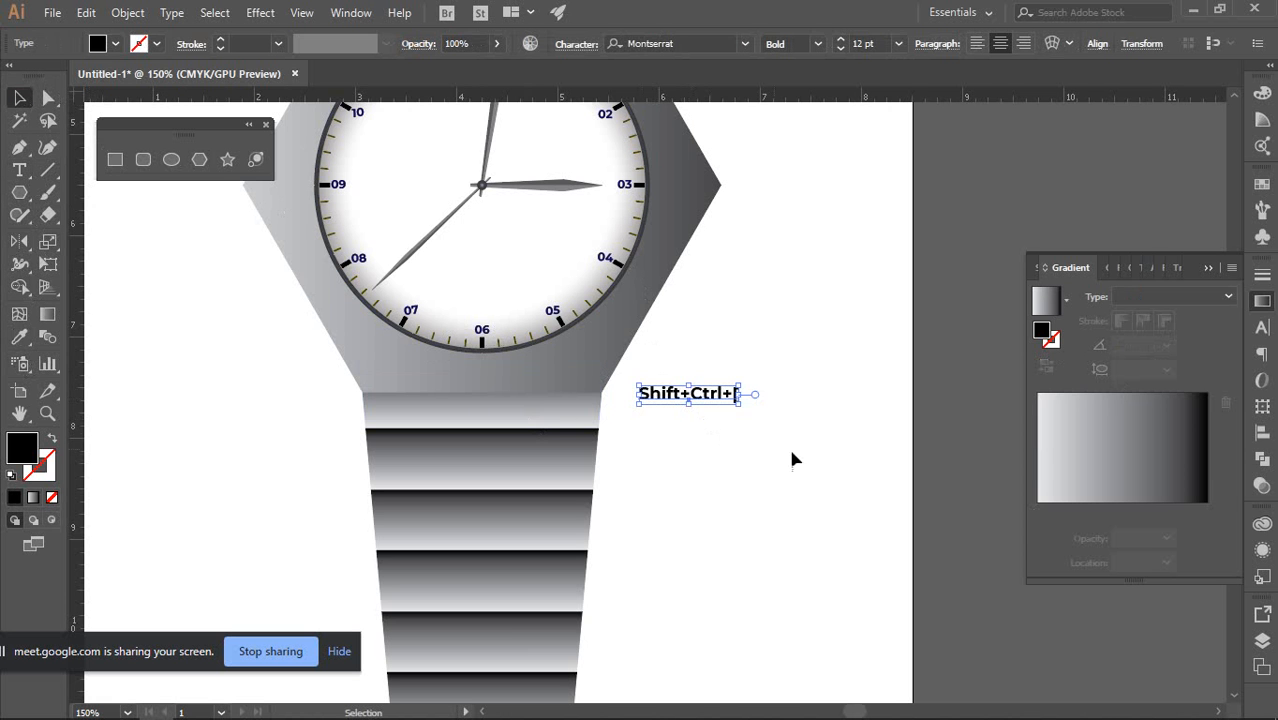
pyautogui.moveTo(740, 386); pyautogui.dragTo(876, 300)
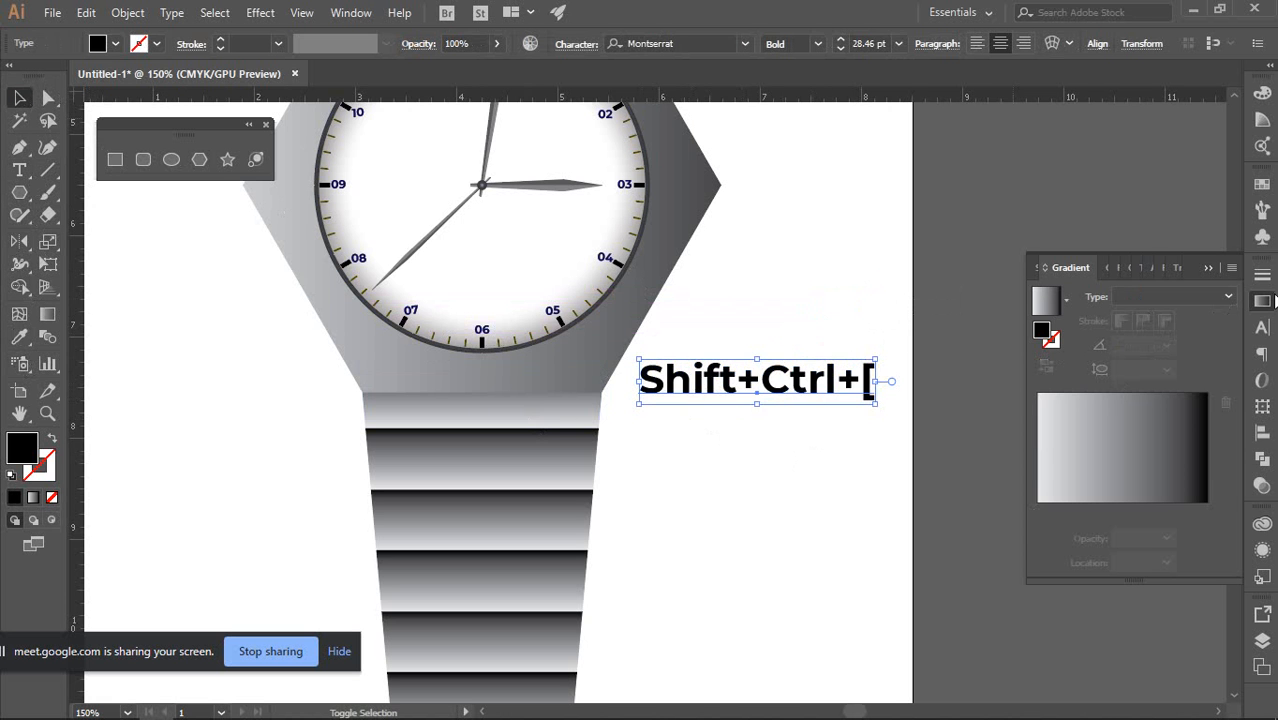
# Duplicate the "Shift+Ctrl+[" text directly below itself and change the copy to "Shift+Ctrl+]"
pyautogui.click(1268, 302)
pyautogui.click(1036, 428)
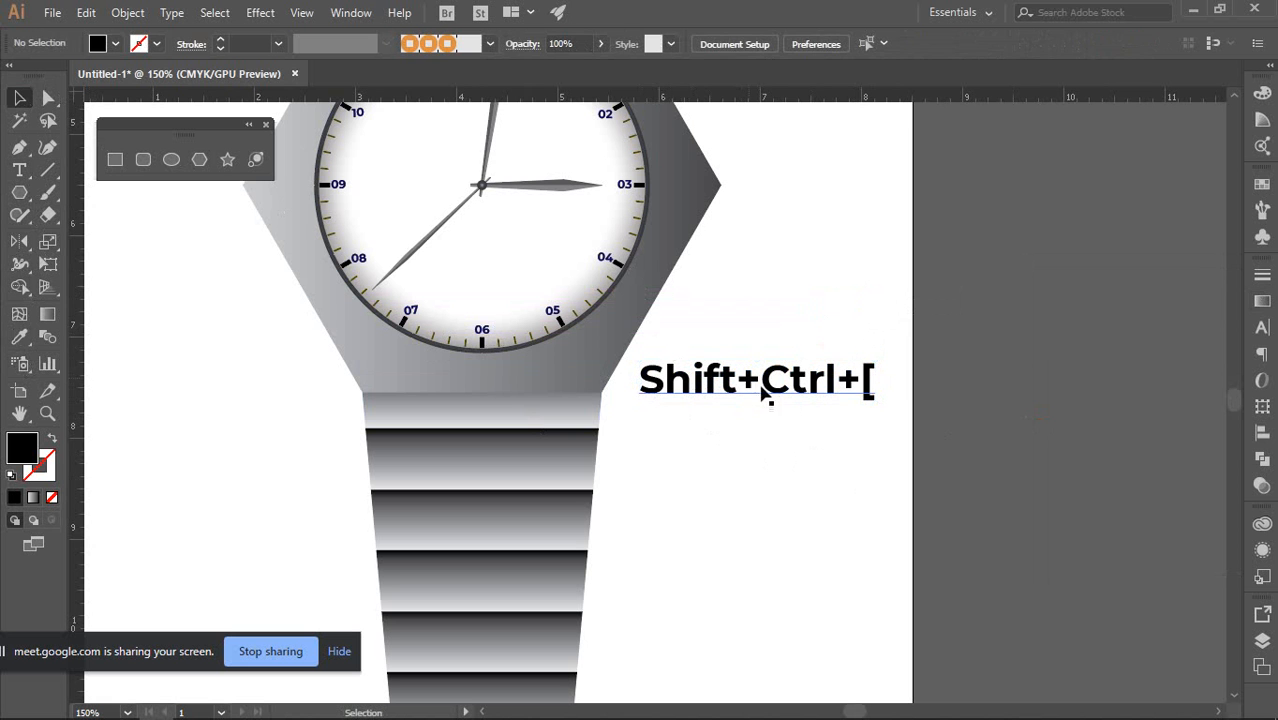
pyautogui.moveTo(793, 405); pyautogui.dragTo(778, 466)
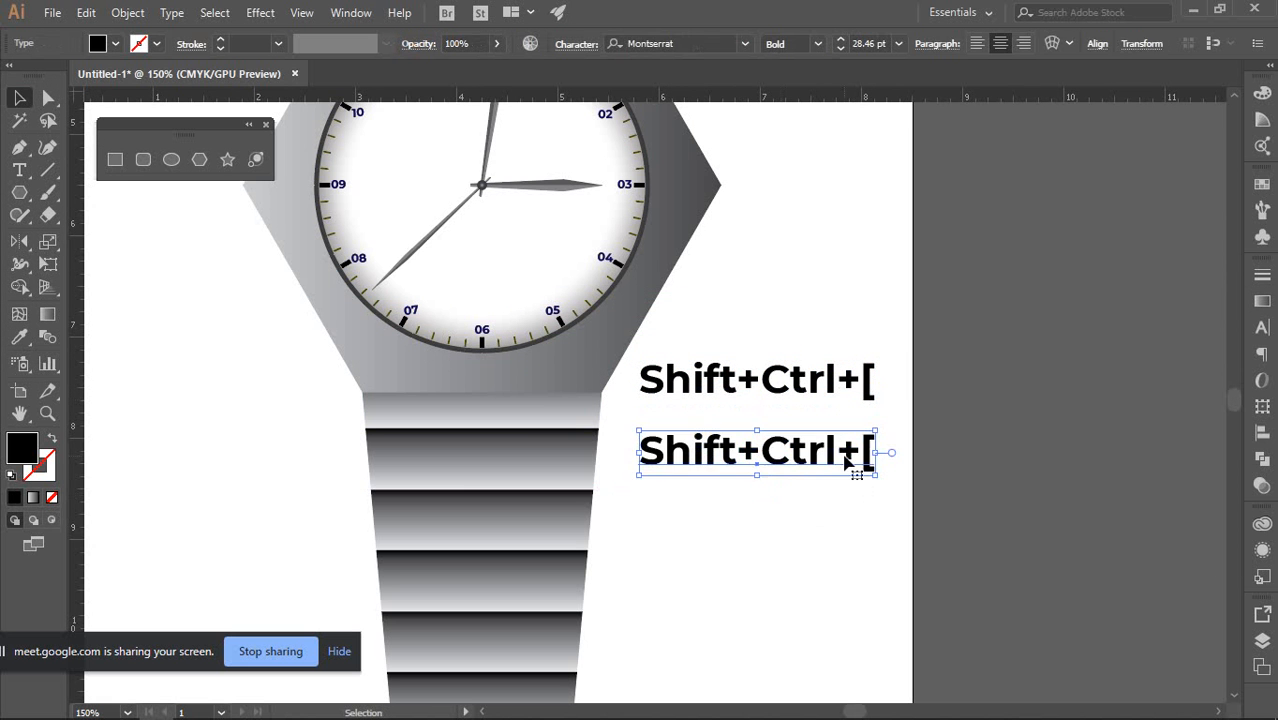
pyautogui.doubleClick(856, 453)
pyautogui.tripleClick(872, 459)
pyautogui.click(858, 457)
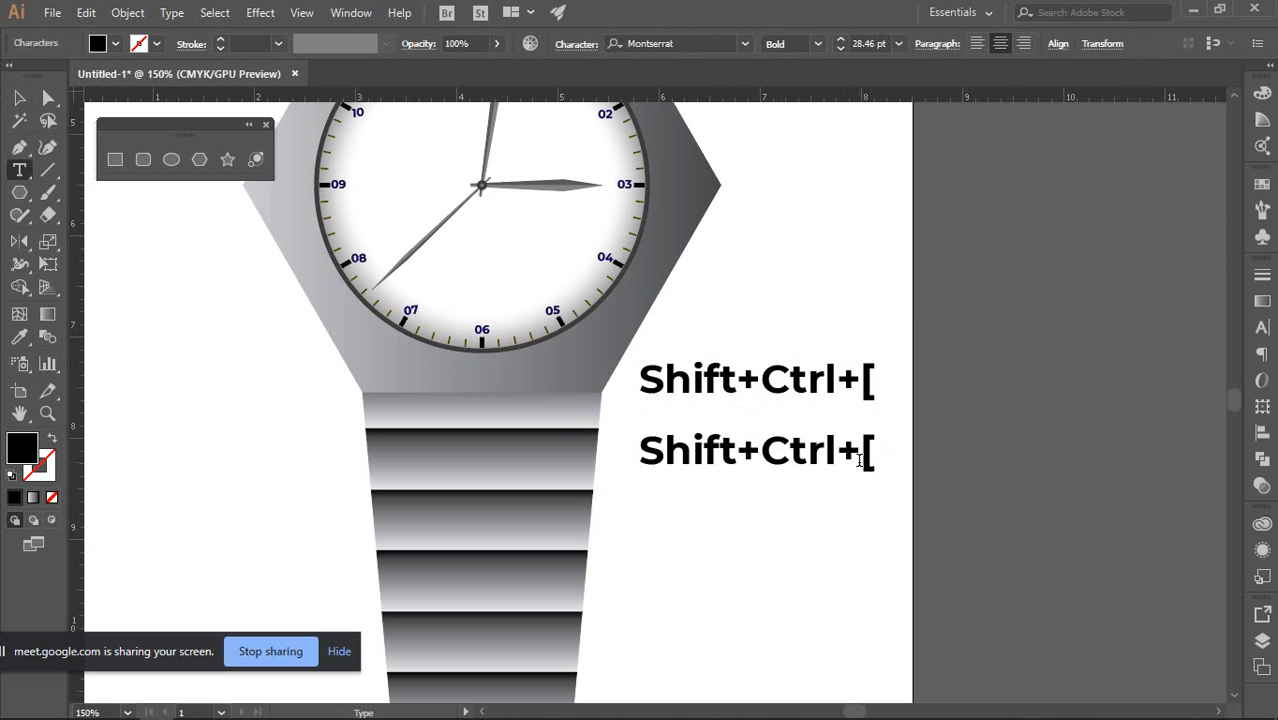
pyautogui.moveTo(862, 458); pyautogui.dragTo(872, 460)
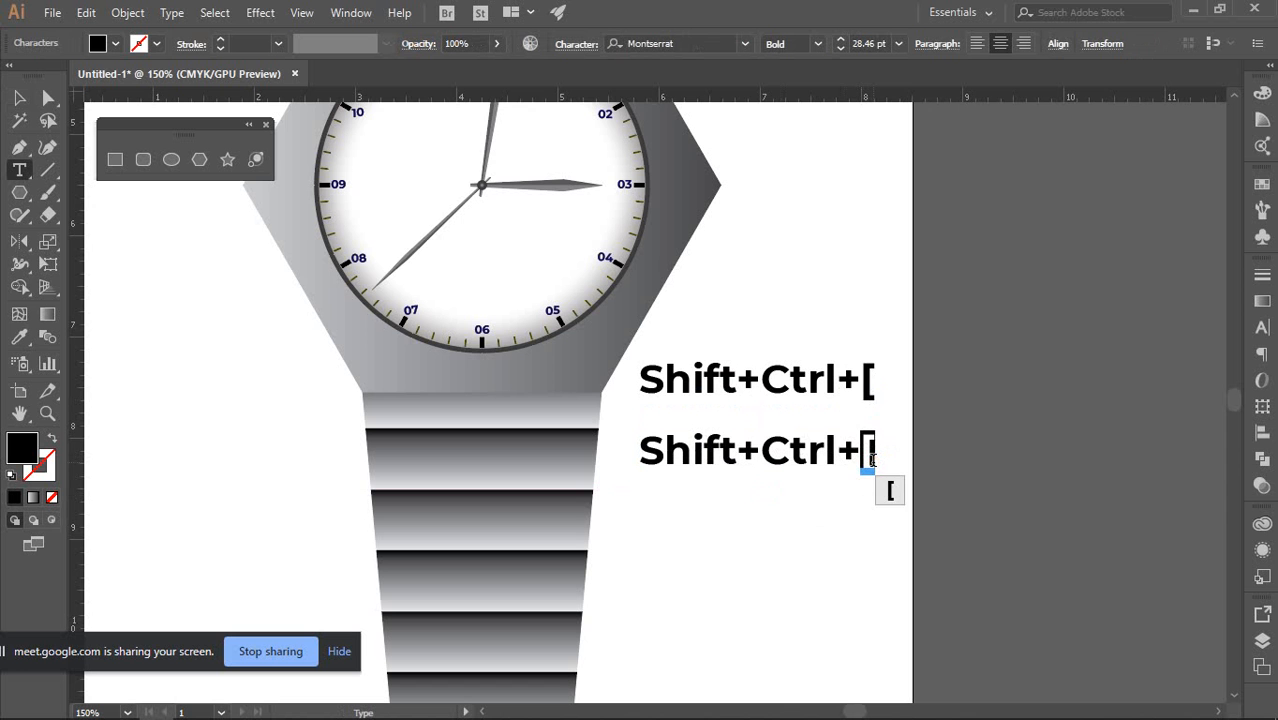
pyautogui.write(']')
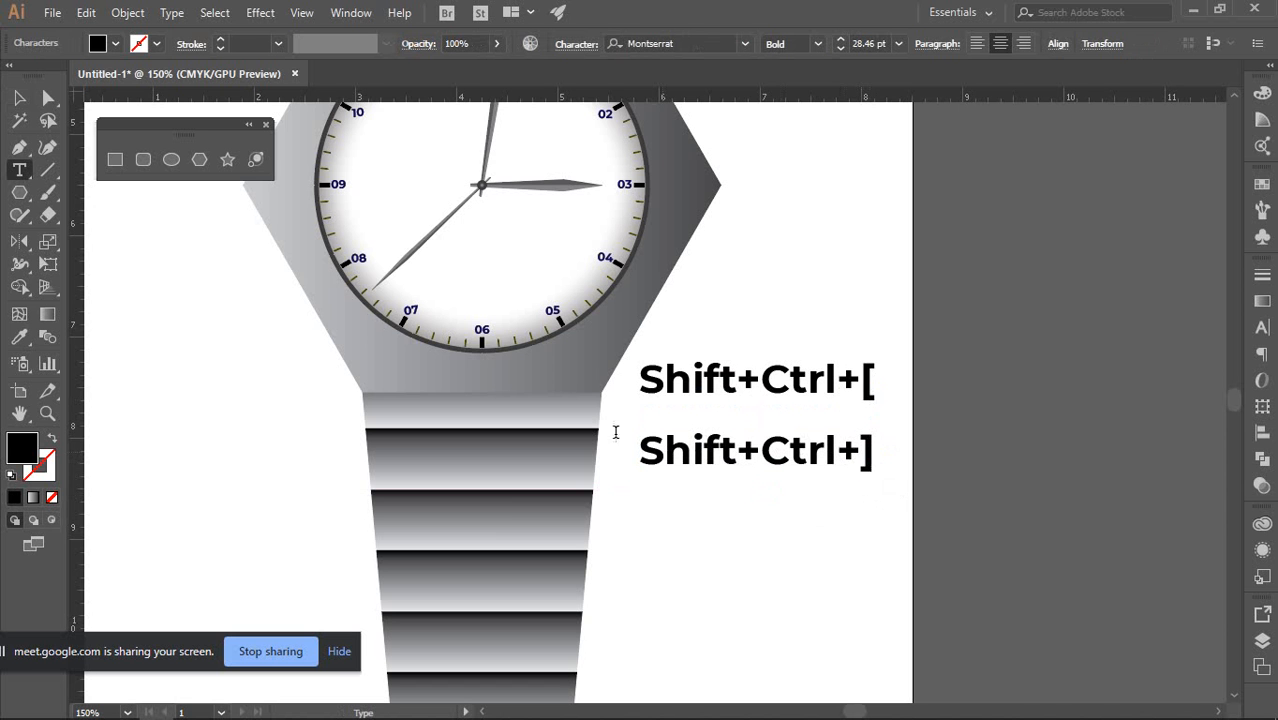
pyautogui.click(19, 97)
pyautogui.click(976, 386)
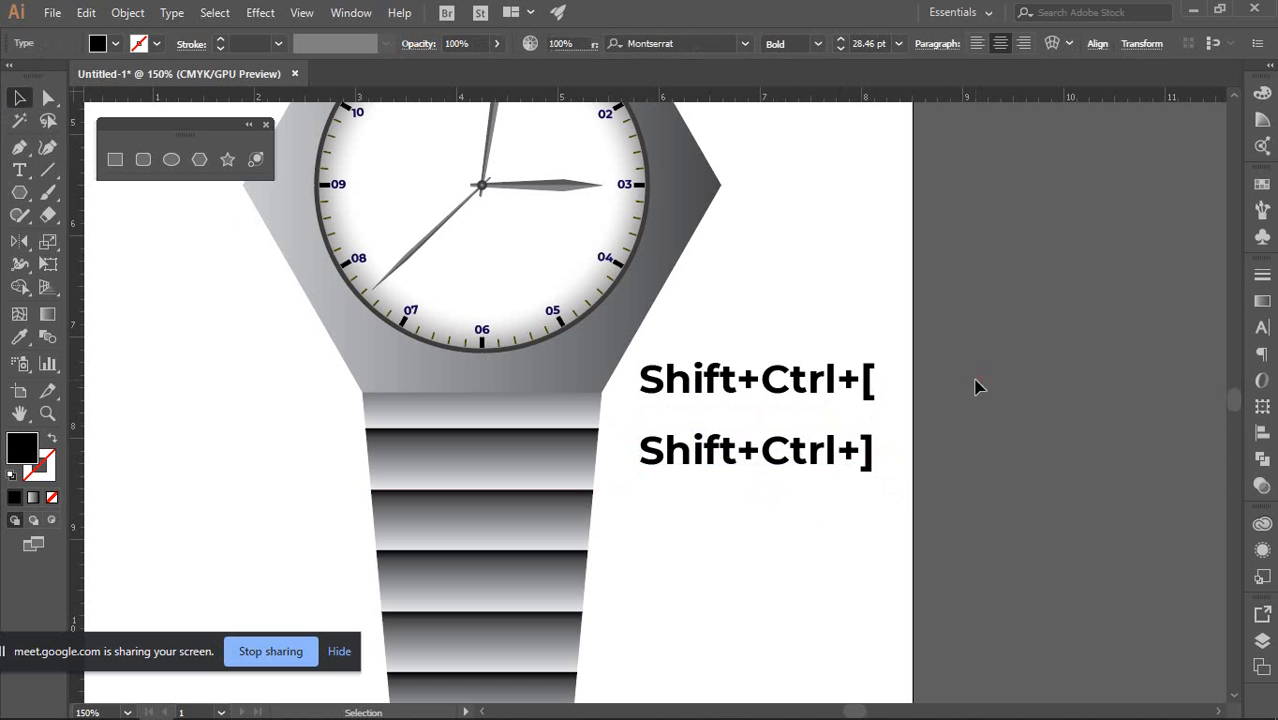
# Duplicate both shortcut lines below the originals and shorten the copied "Shift+Ctrl+[" line to "Ctrl+["
pyautogui.click(838, 463)
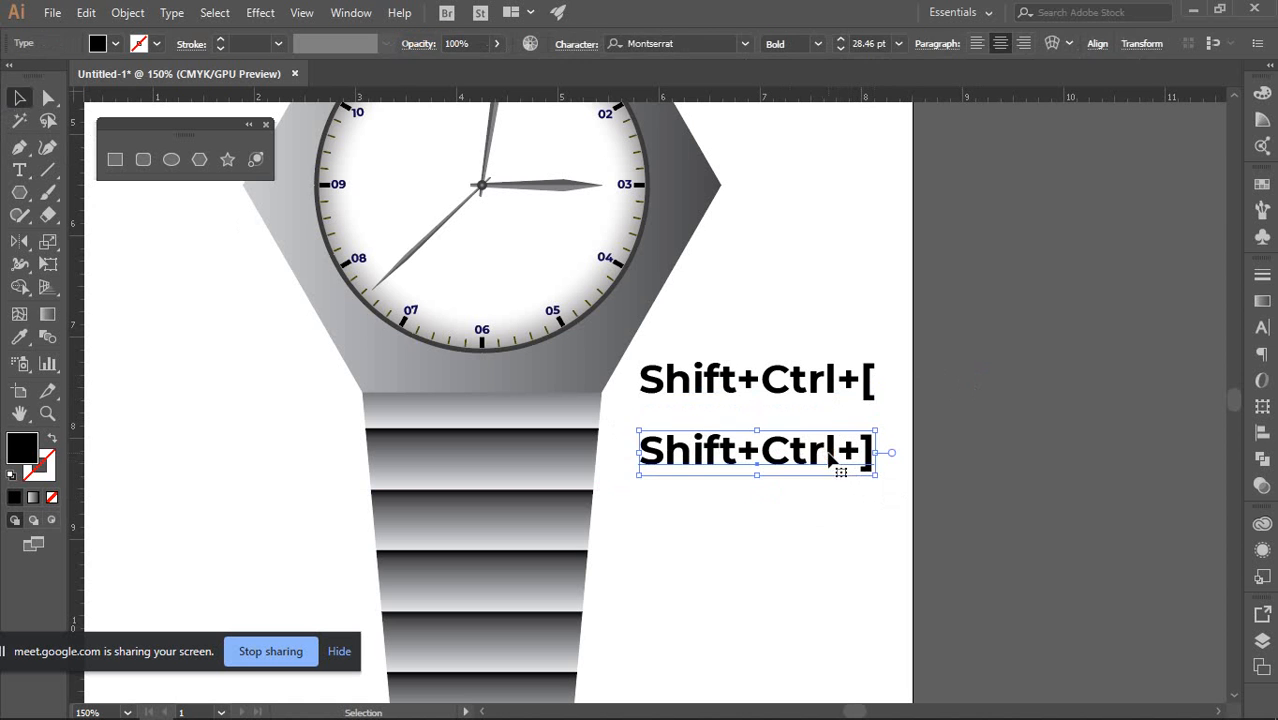
pyautogui.click(827, 378)
pyautogui.moveTo(766, 302); pyautogui.dragTo(830, 480)
pyautogui.moveTo(806, 392); pyautogui.dragTo(534, 532)
pyautogui.hotkey('ctrl', 'shift', 'a')
pyautogui.press('t')
pyautogui.press('BackSpace')
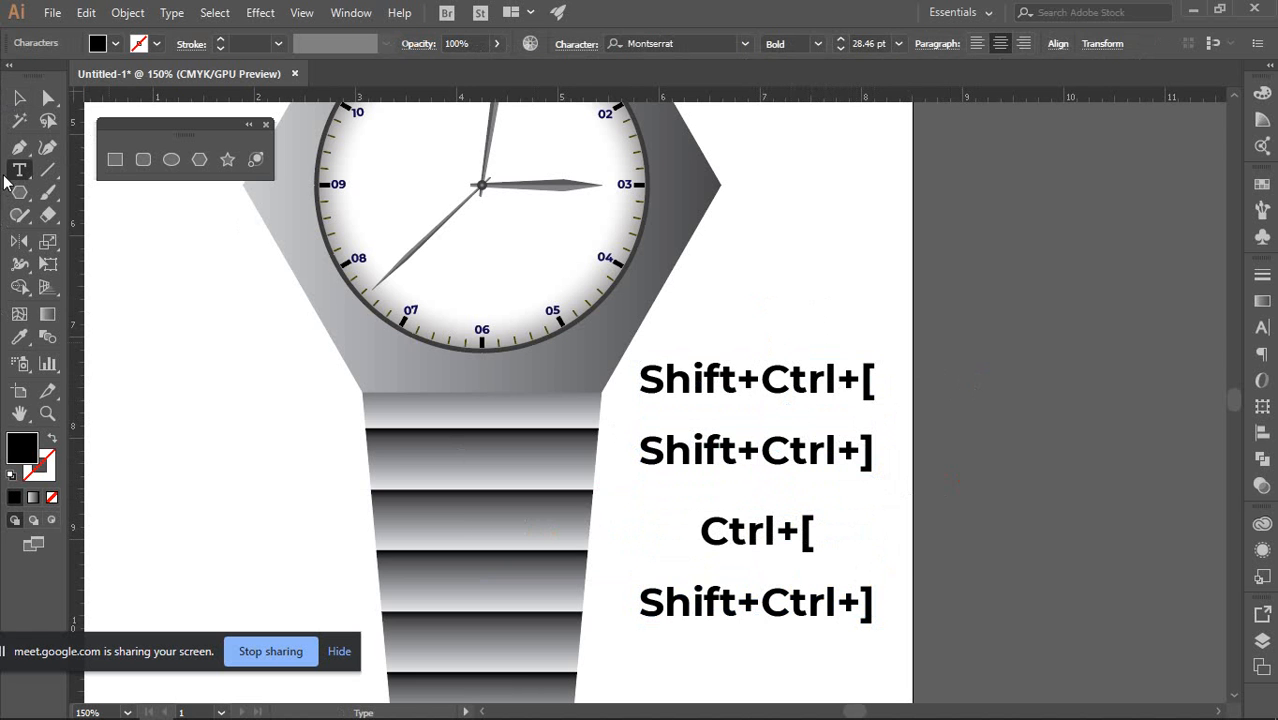
pyautogui.press('Escape')
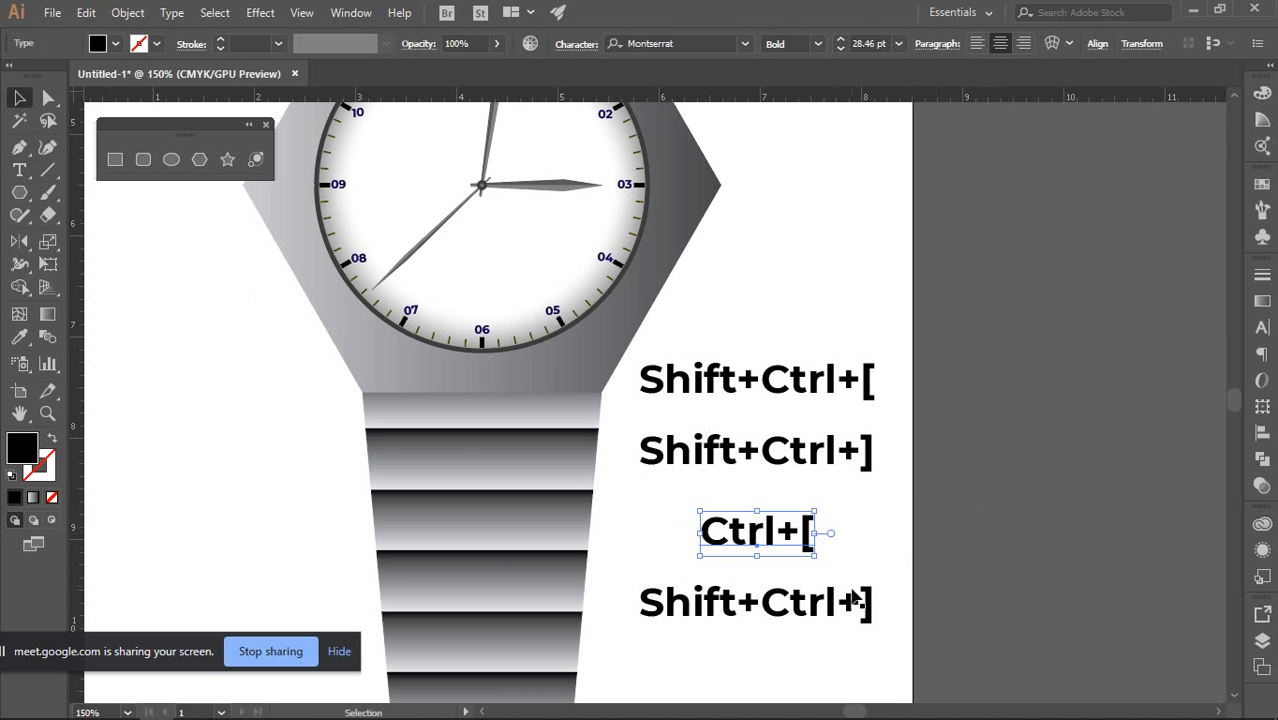
# Shorten the lowest shortcut line to "Ctrl+]" and clear the selection
pyautogui.press('t')
pyautogui.click(762, 604)
pyautogui.moveTo(762, 604); pyautogui.dragTo(548, 603)
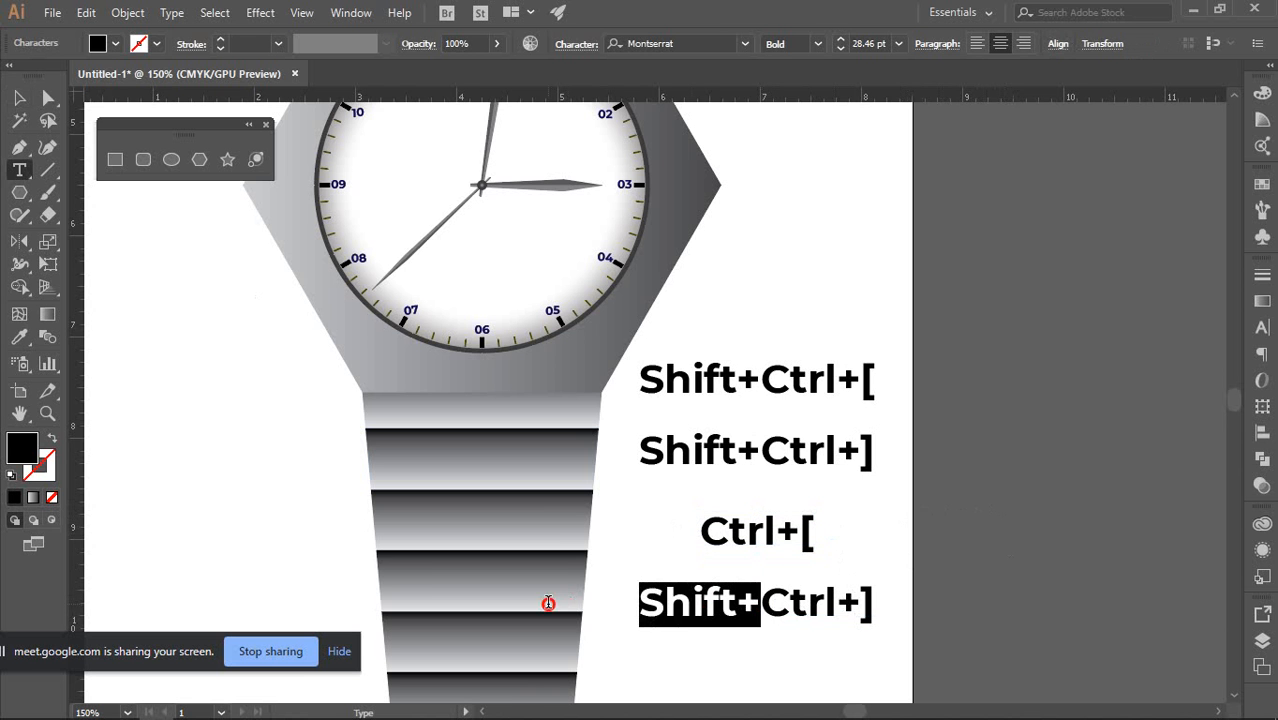
pyautogui.press('BackSpace')
pyautogui.click(19, 97)
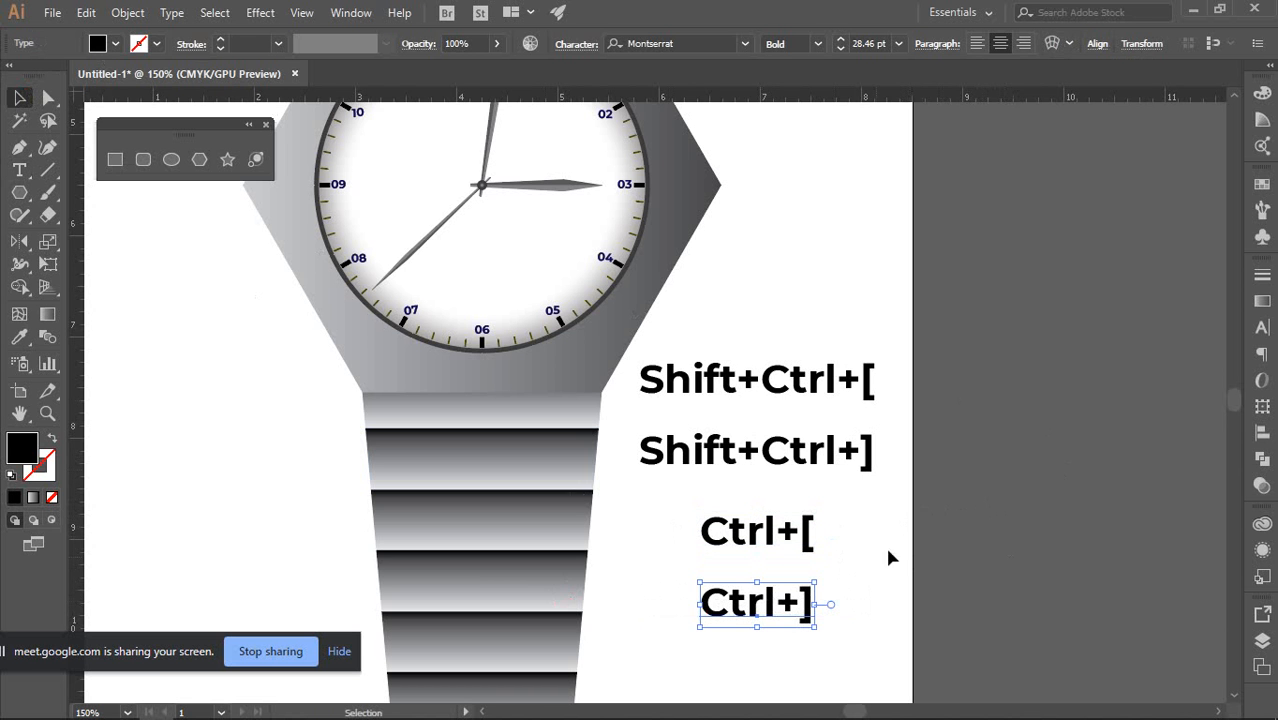
pyautogui.click(923, 568)
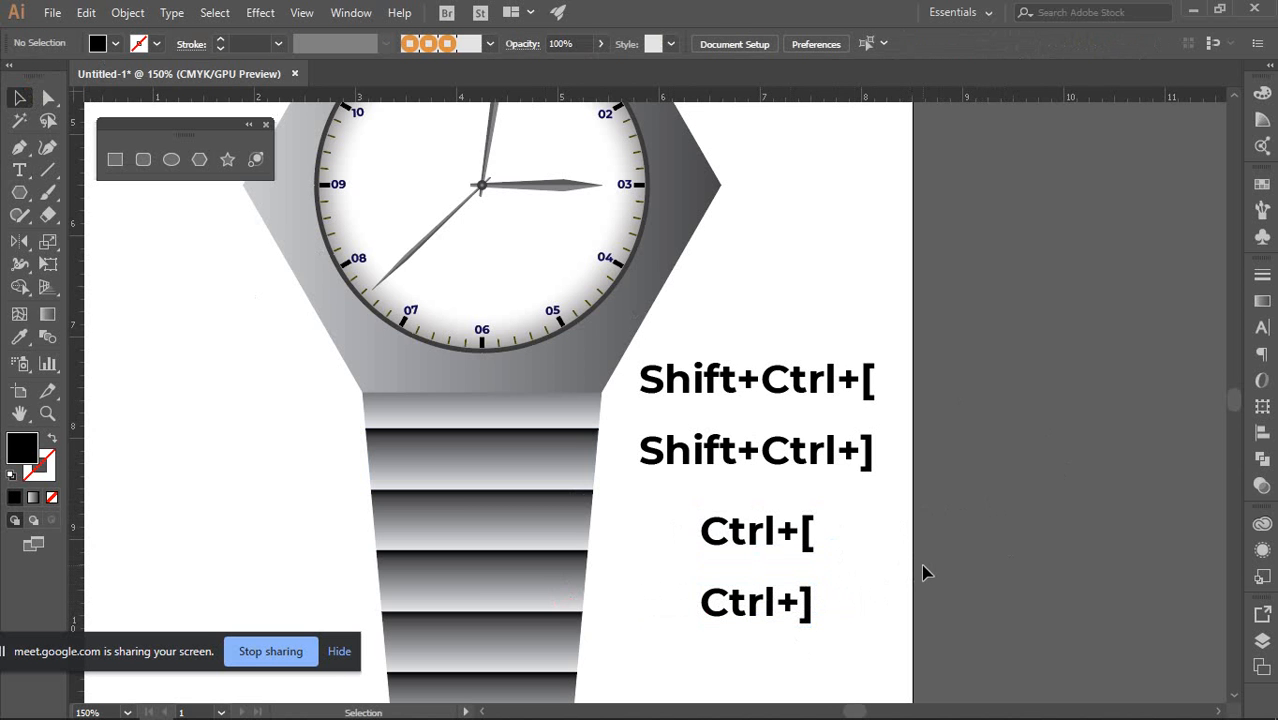
# Append "= Send to Back" to the "Shift+Ctrl+[" line
pyautogui.doubleClick(760, 394)
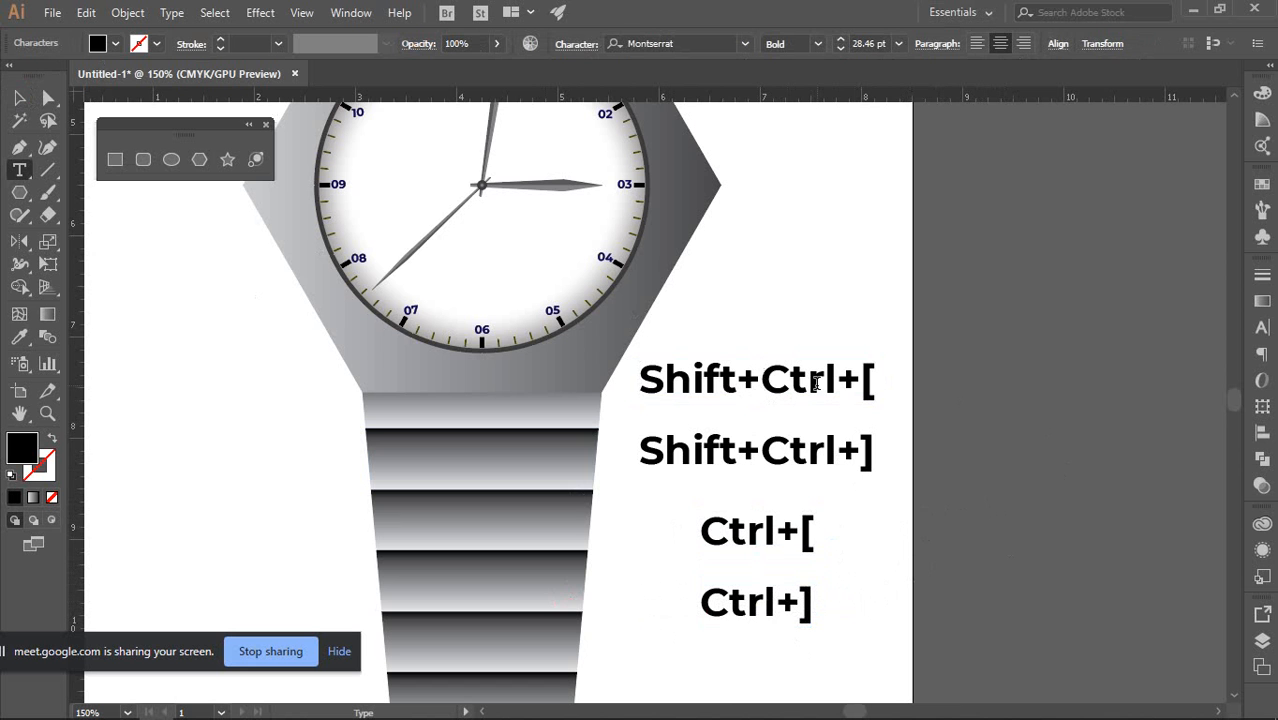
pyautogui.write('=')
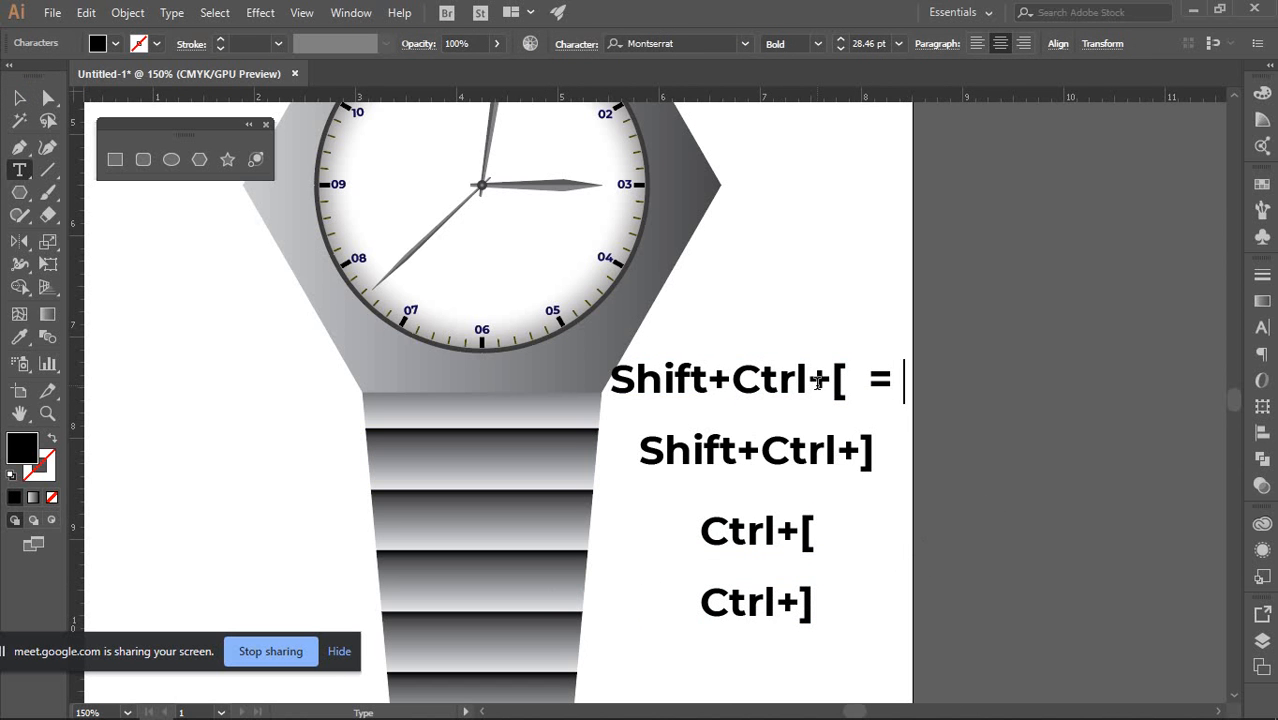
pyautogui.write(' Send')
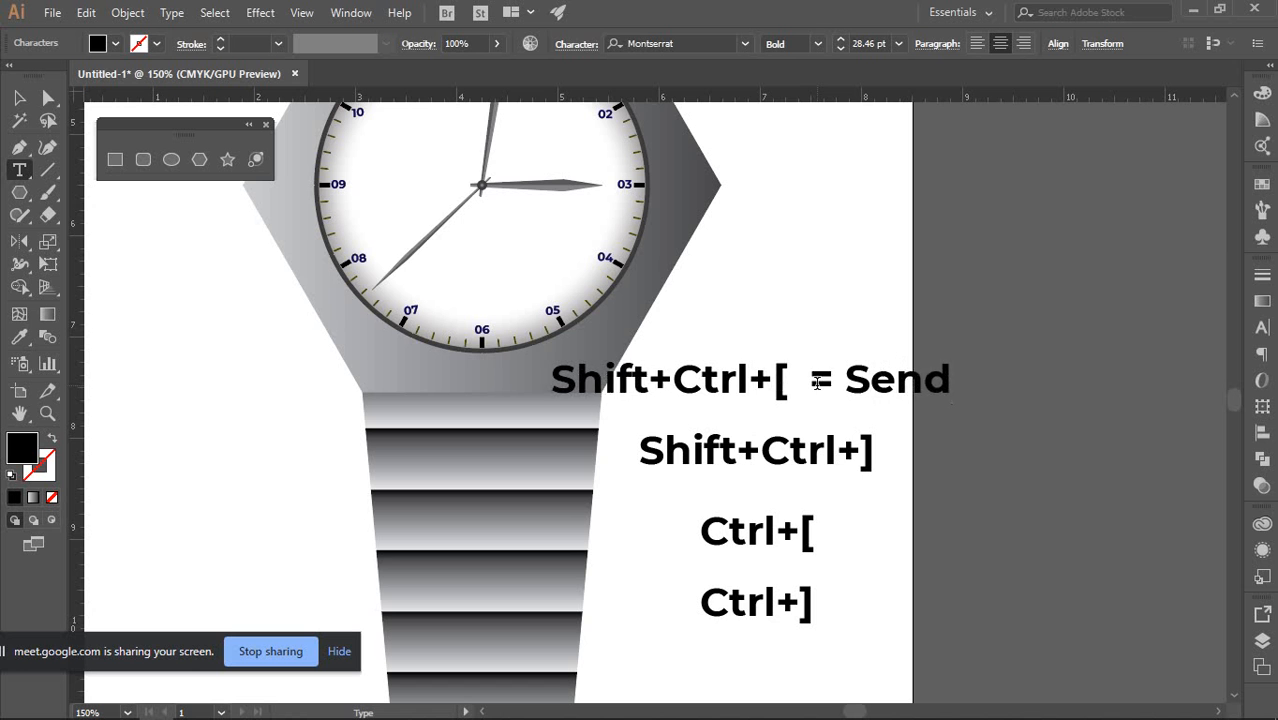
pyautogui.write(' to Back')
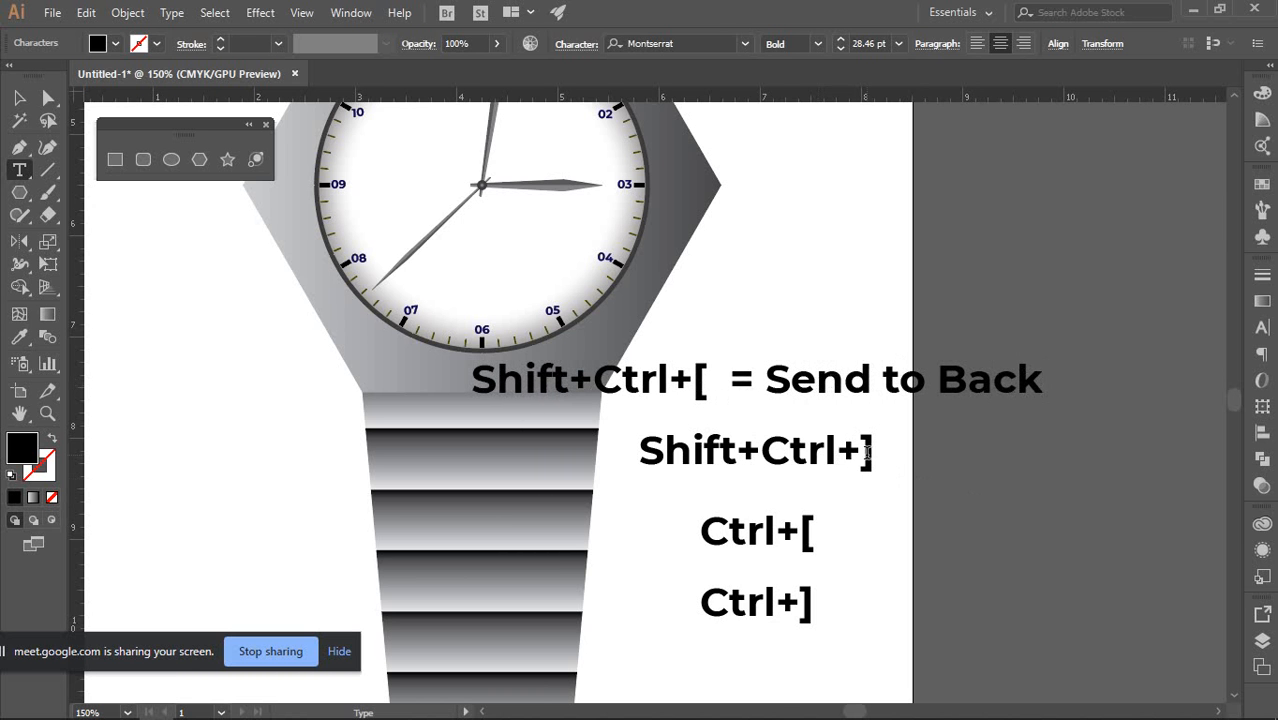
# Append "= Bring to Front" to the "Shift+Ctrl+]" line
pyautogui.click(858, 450)
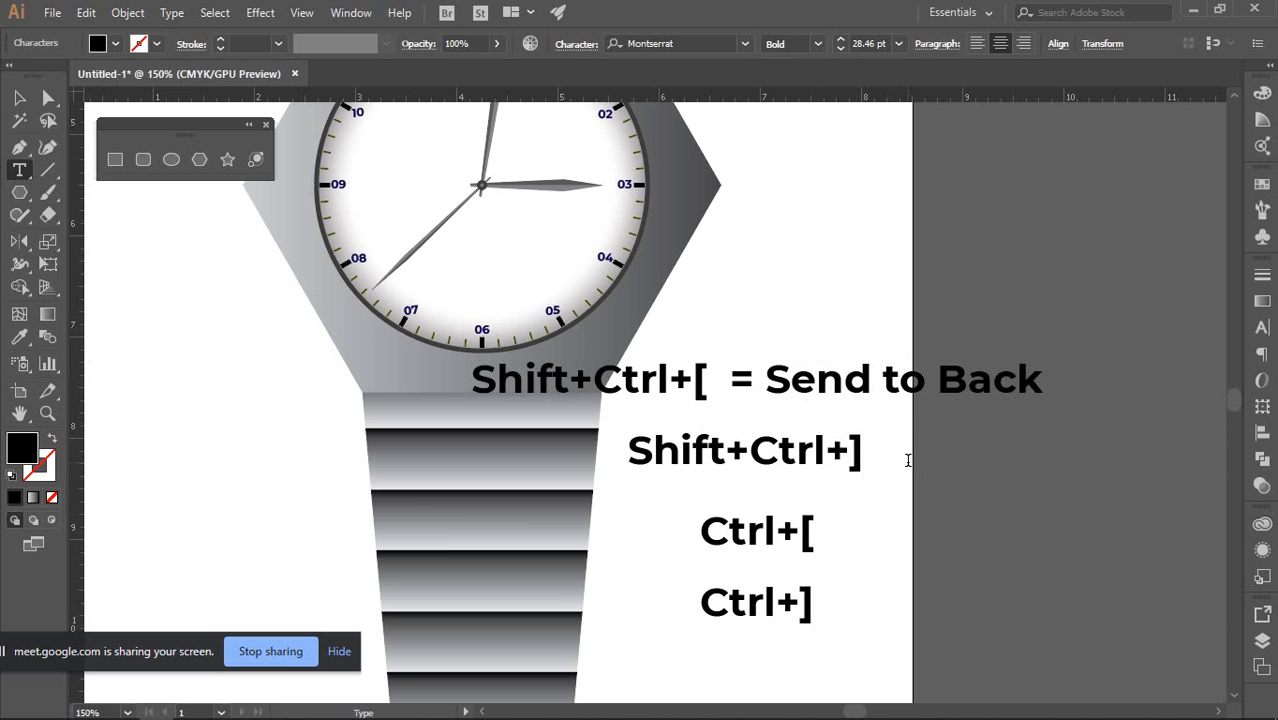
pyautogui.write('=')
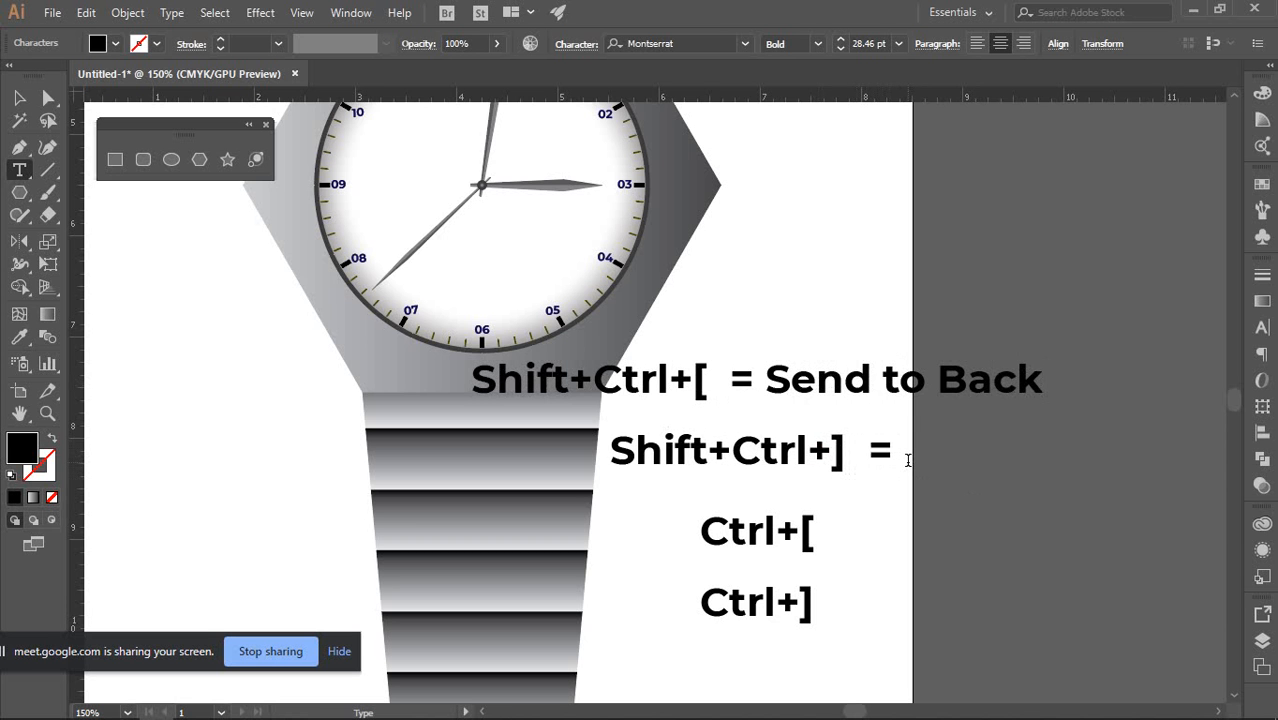
pyautogui.write(' Send')
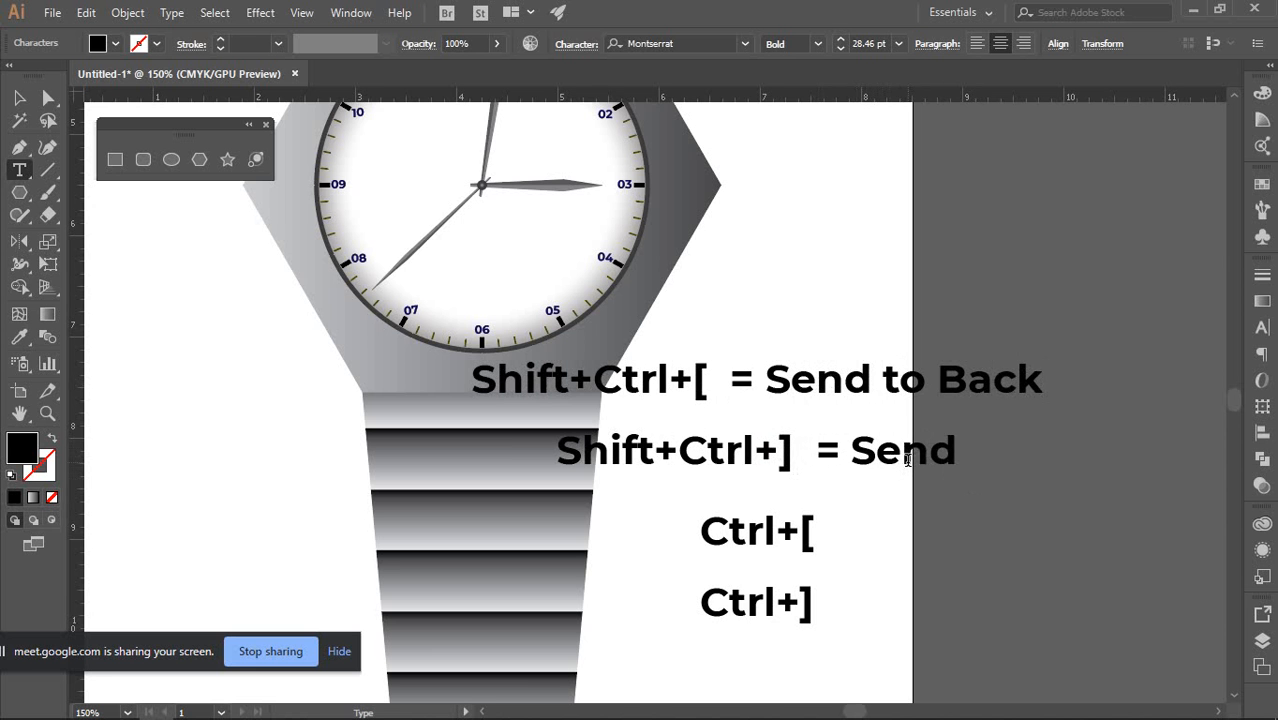
pyautogui.press('BackSpace')
pyautogui.press('BackSpace')
pyautogui.press('BackSpace')
pyautogui.press('BackSpace')
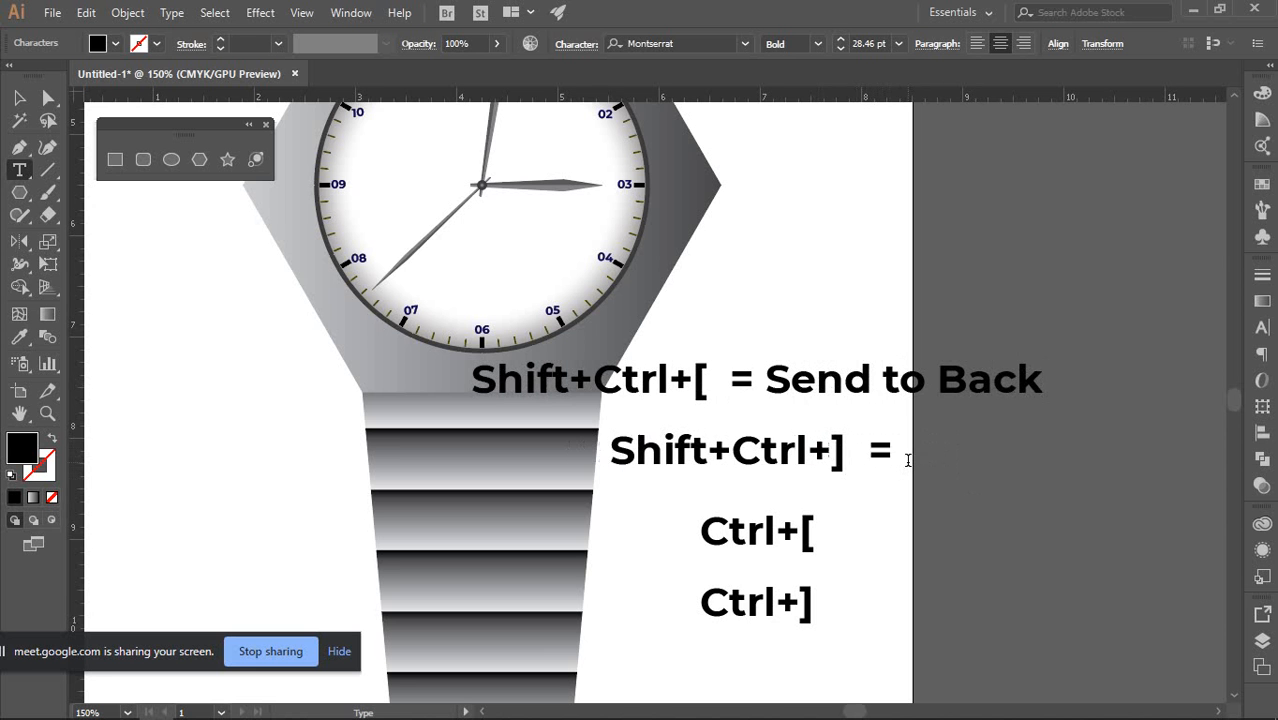
pyautogui.write('Bring T')
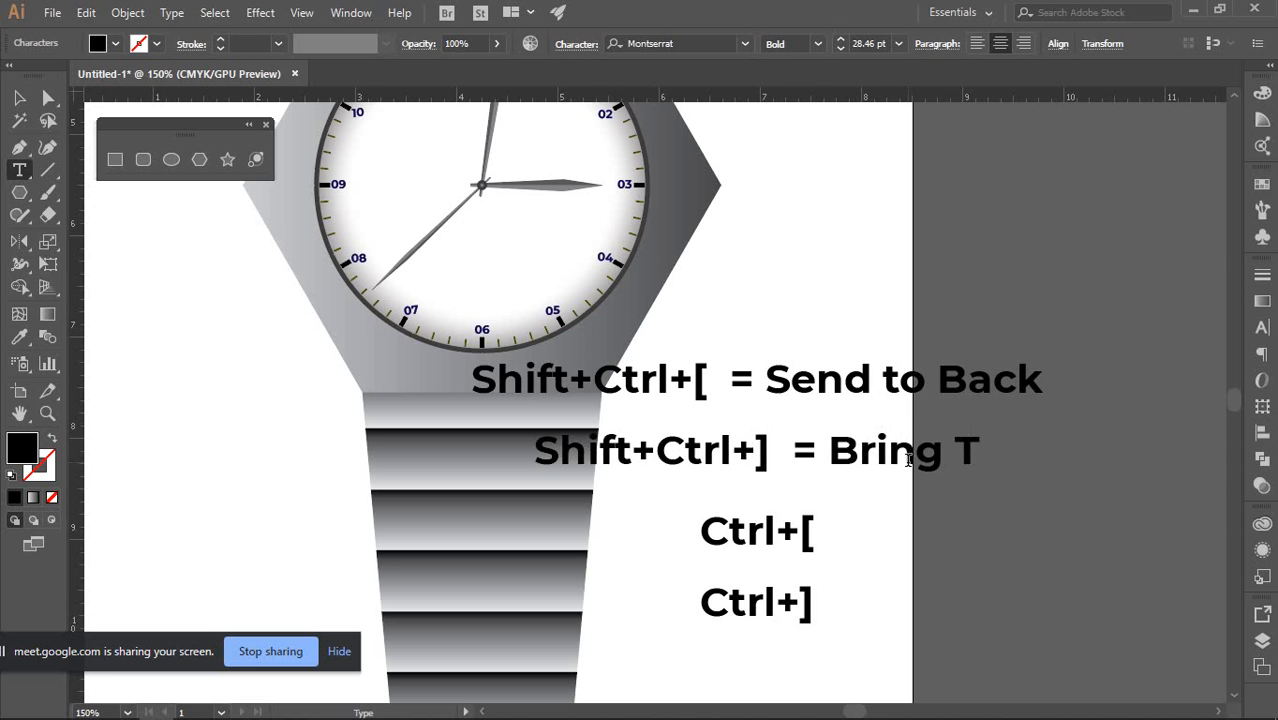
pyautogui.press('BackSpace')
pyautogui.write('to Front Ctrl+[')
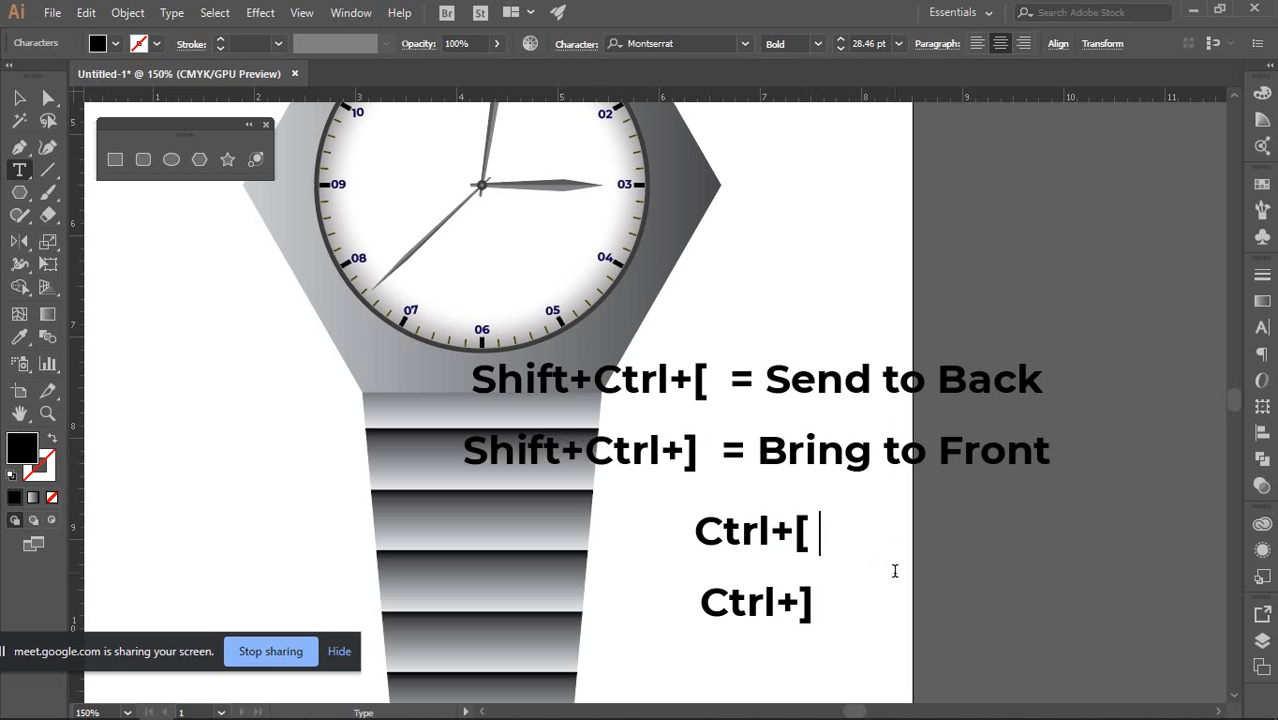
# Append "= Send backward" to the "Ctrl+[" line
pyautogui.write(' Se')
pyautogui.press('BackSpace')
pyautogui.press('BackSpace')
pyautogui.write('= Send')
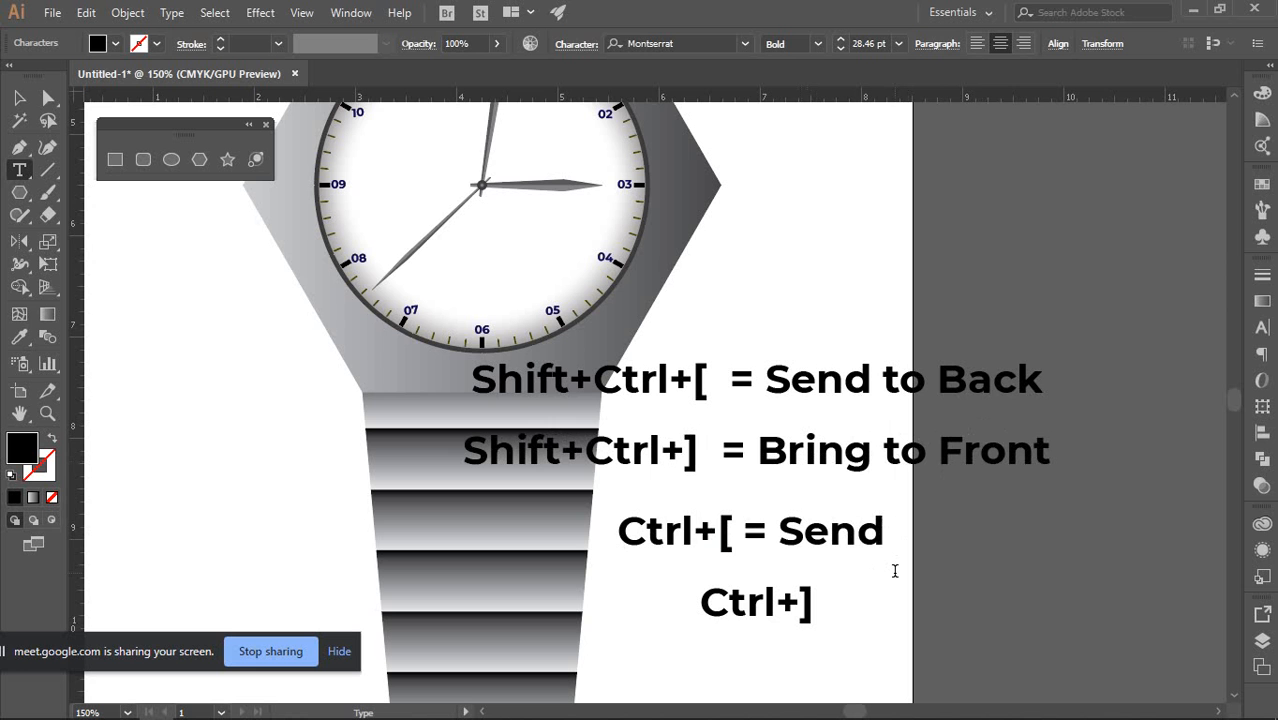
pyautogui.write(' for')
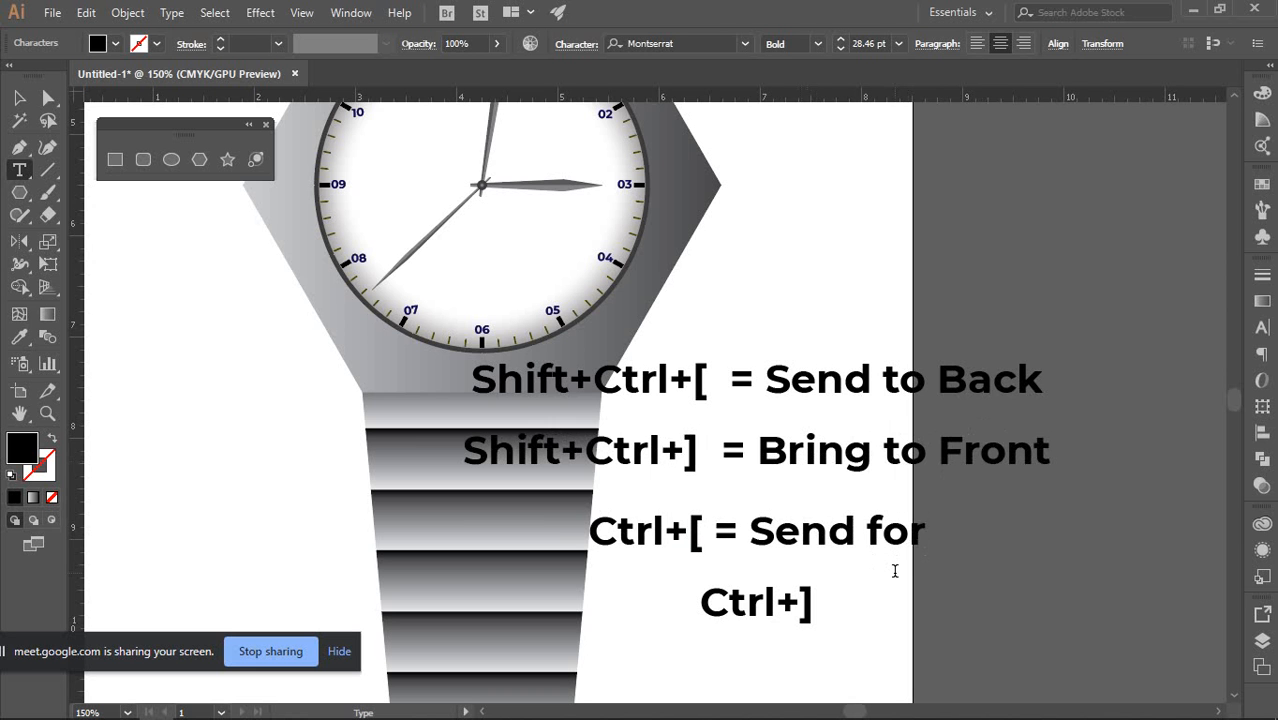
pyautogui.press('BackSpace')
pyautogui.press('BackSpace')
pyautogui.press('BackSpace')
pyautogui.write('backg')
pyautogui.press('BackSpace')
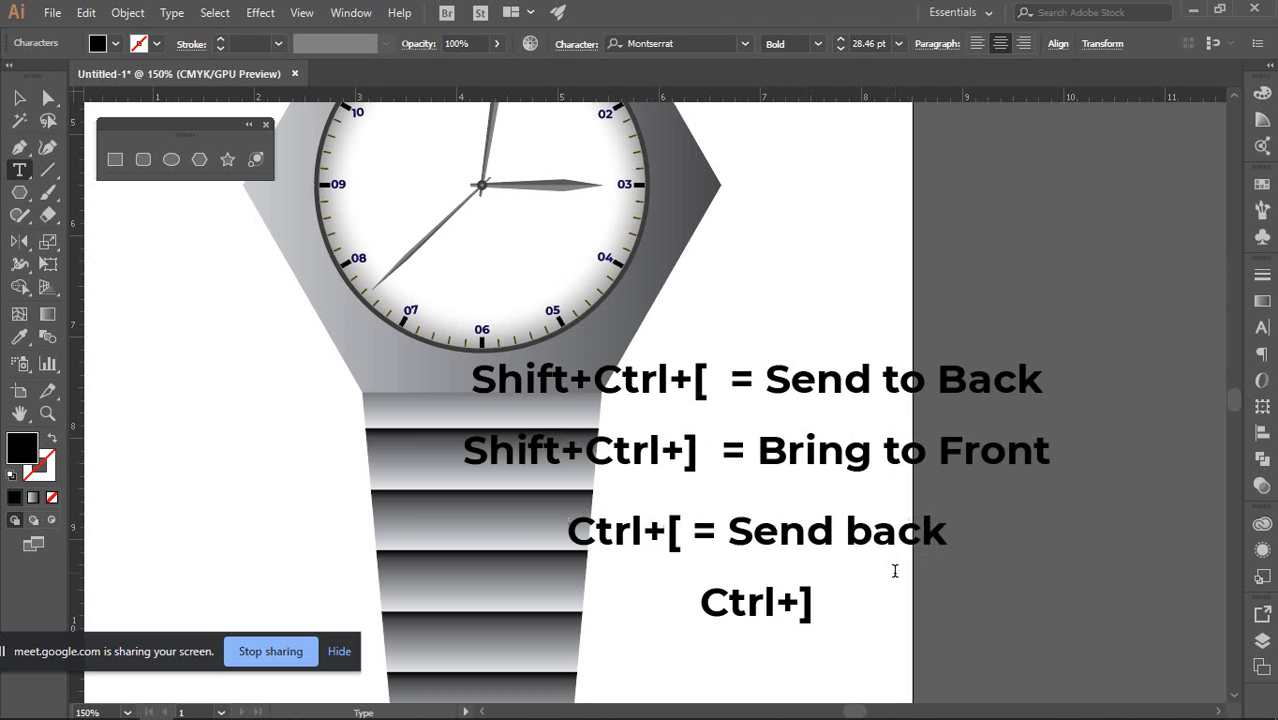
pyautogui.write('ward')
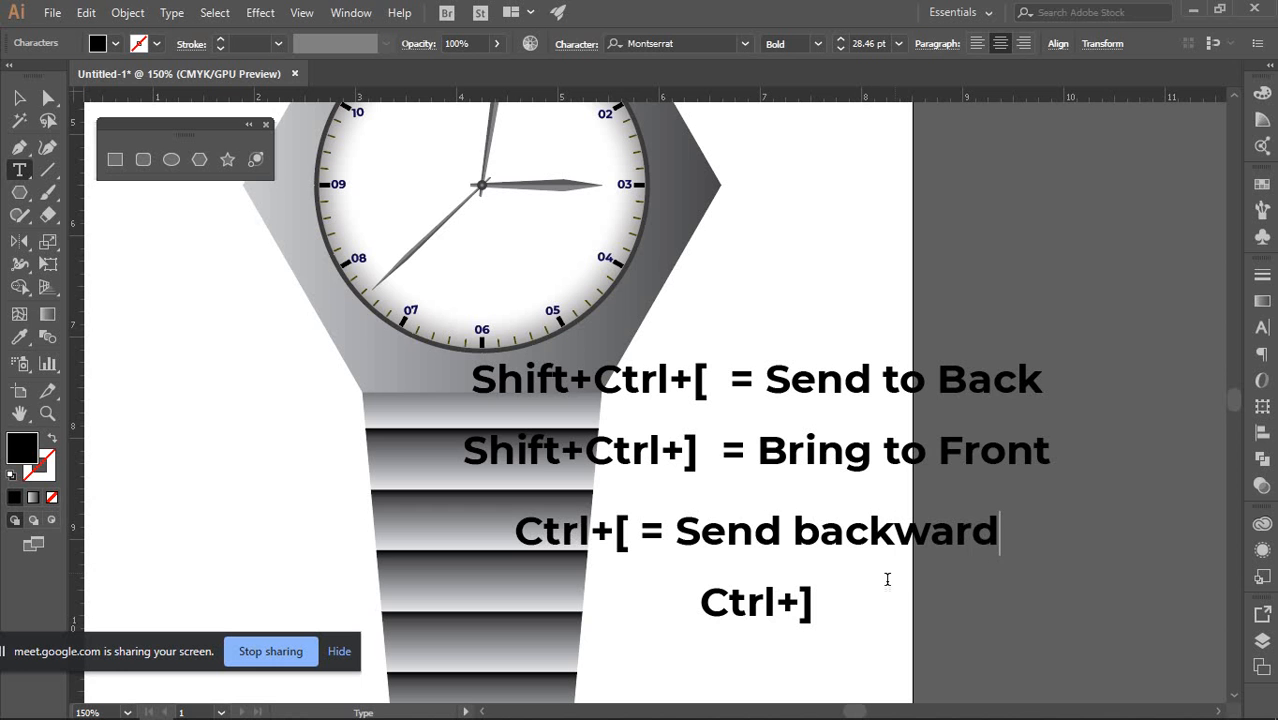
# Append "= Bring Forward" to the "Ctrl+]" line and clear the selection
pyautogui.click(797, 604)
pyautogui.write('=')
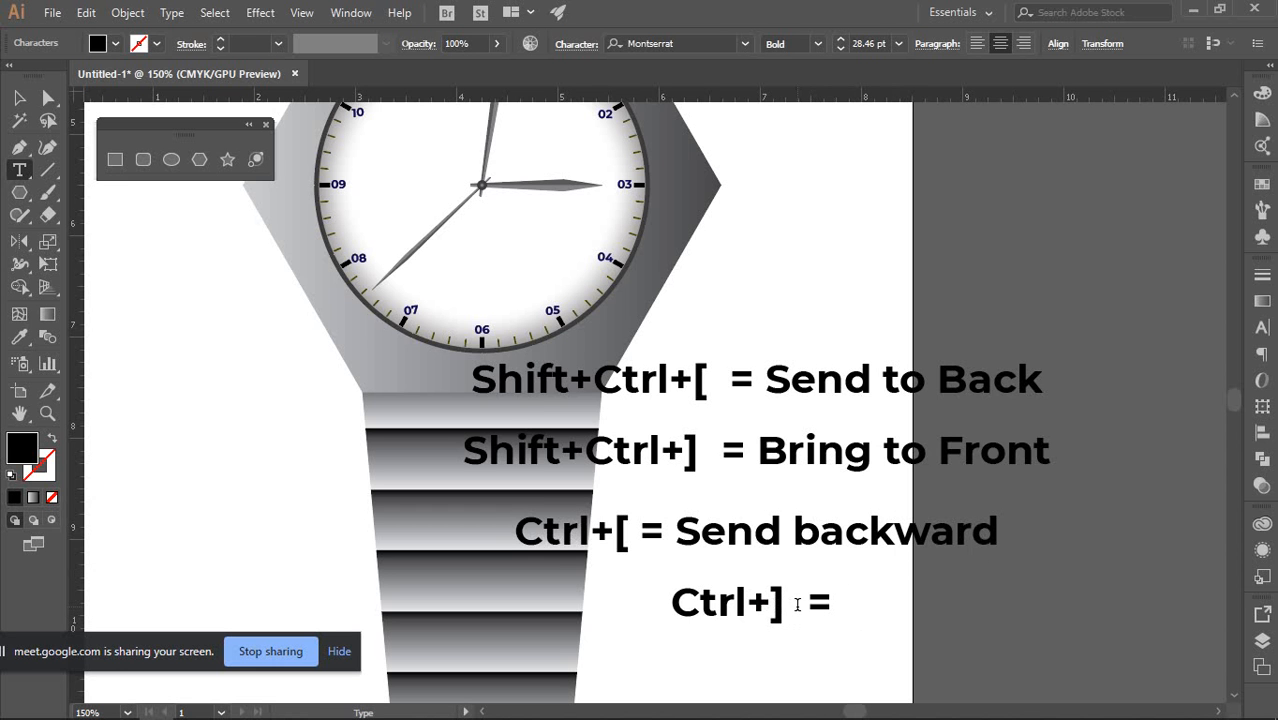
pyautogui.write(' Brin')
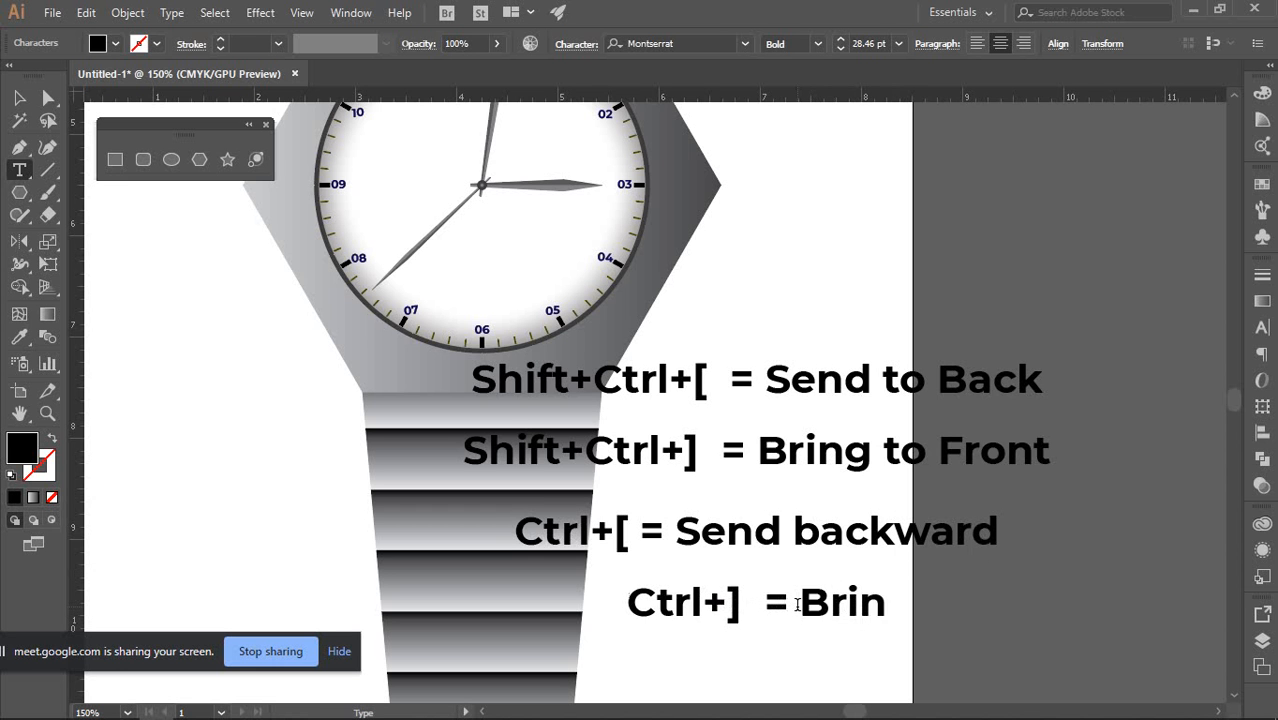
pyautogui.write('g Forward')
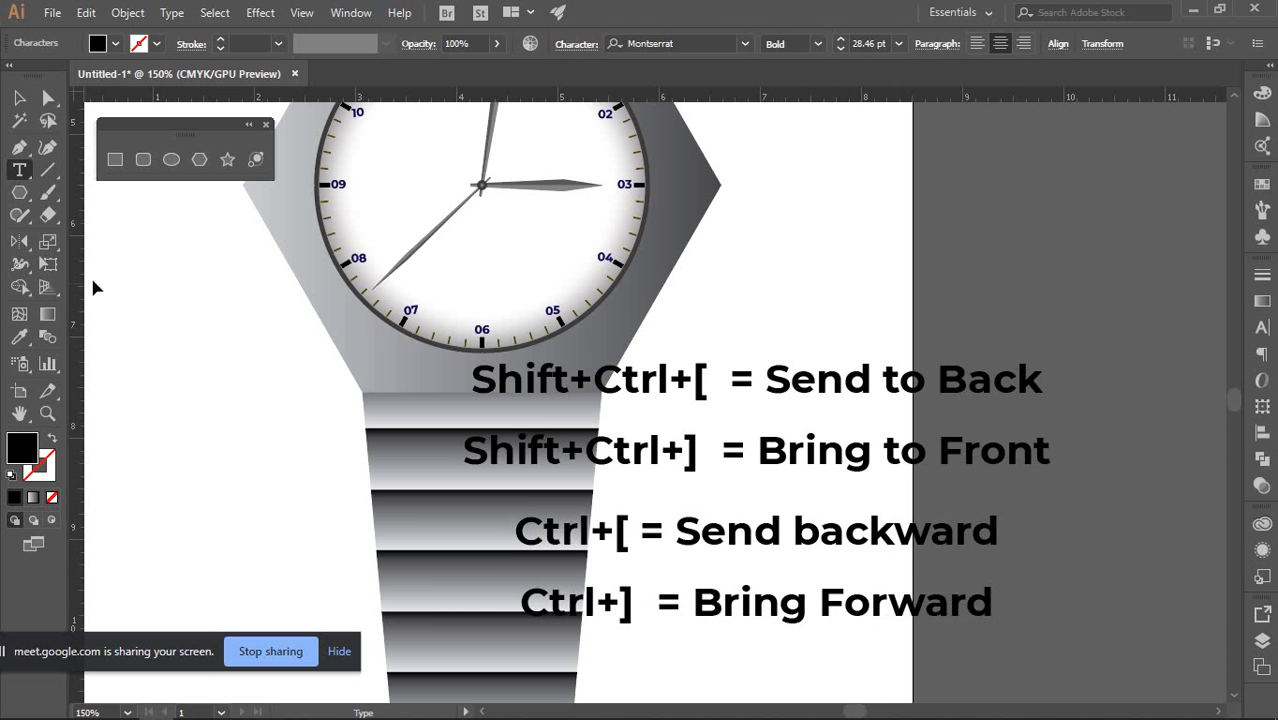
pyautogui.click(19, 97)
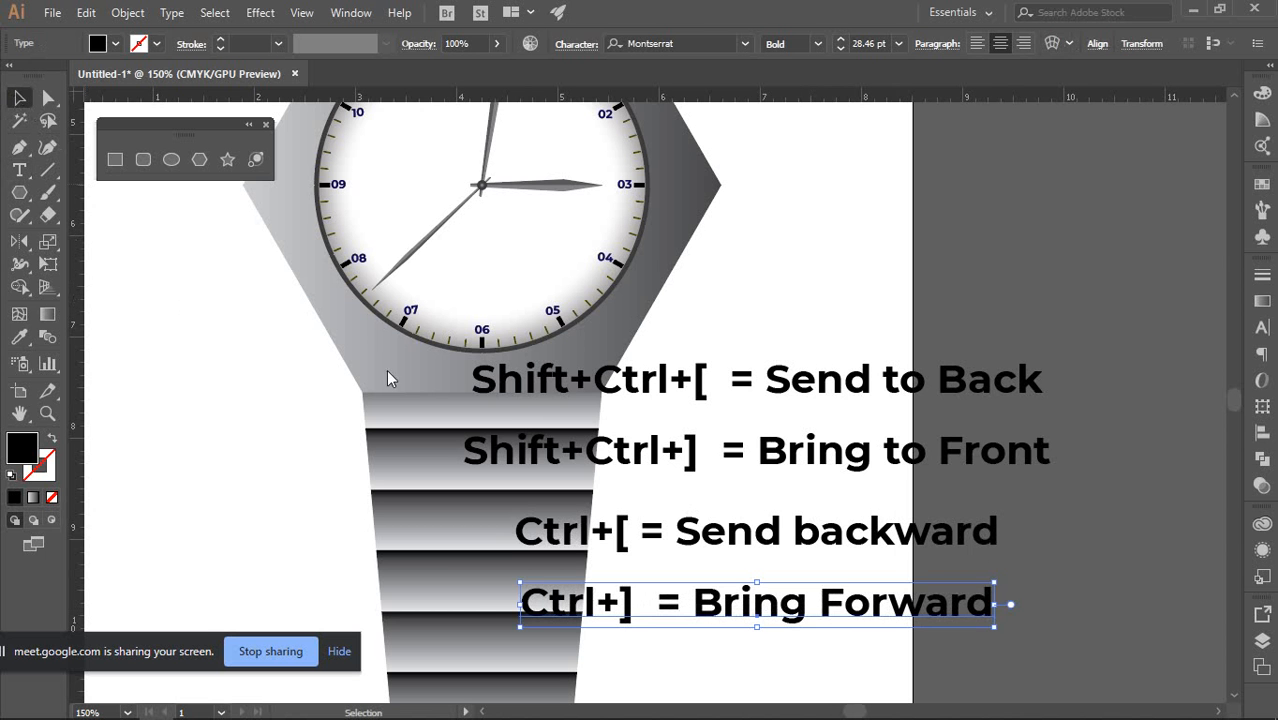
pyautogui.click(751, 294)
# Move the four shortcut lines together into the empty artboard area above the watch case and clear the selection
pyautogui.scroll(-3, 826, 334)
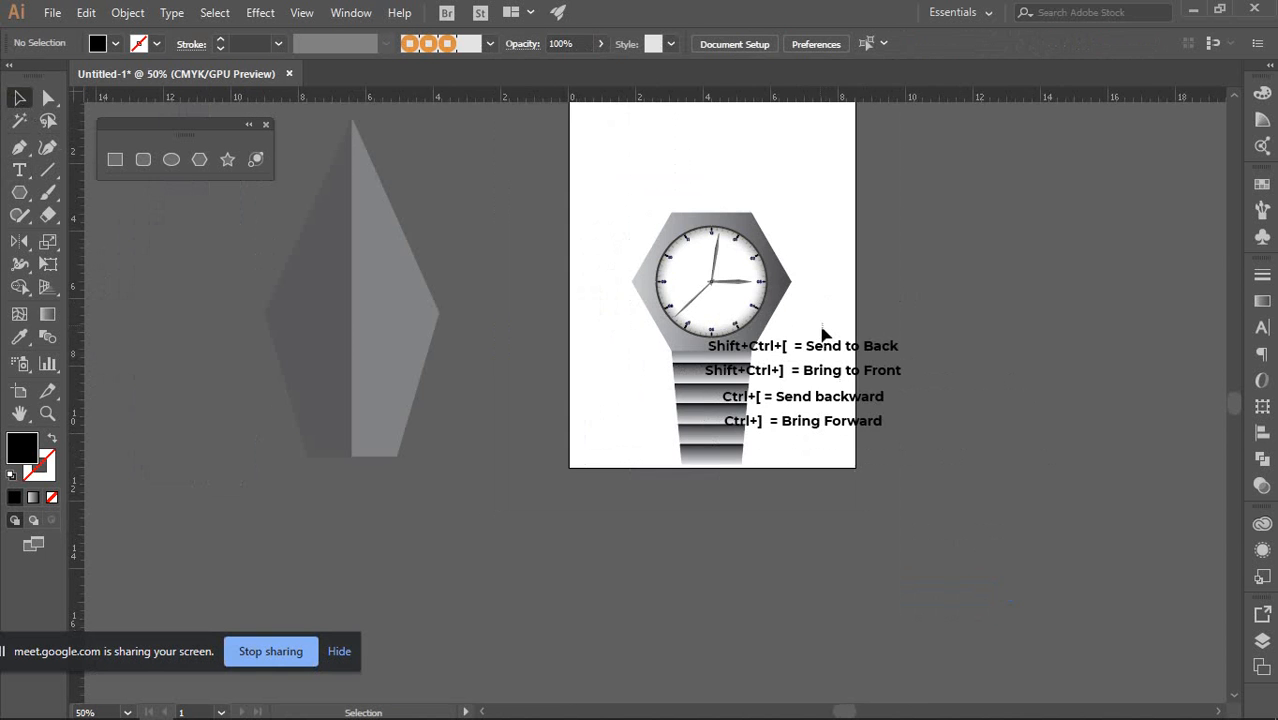
pyautogui.moveTo(811, 297); pyautogui.dragTo(743, 209)
pyautogui.scroll(2, 879, 446)
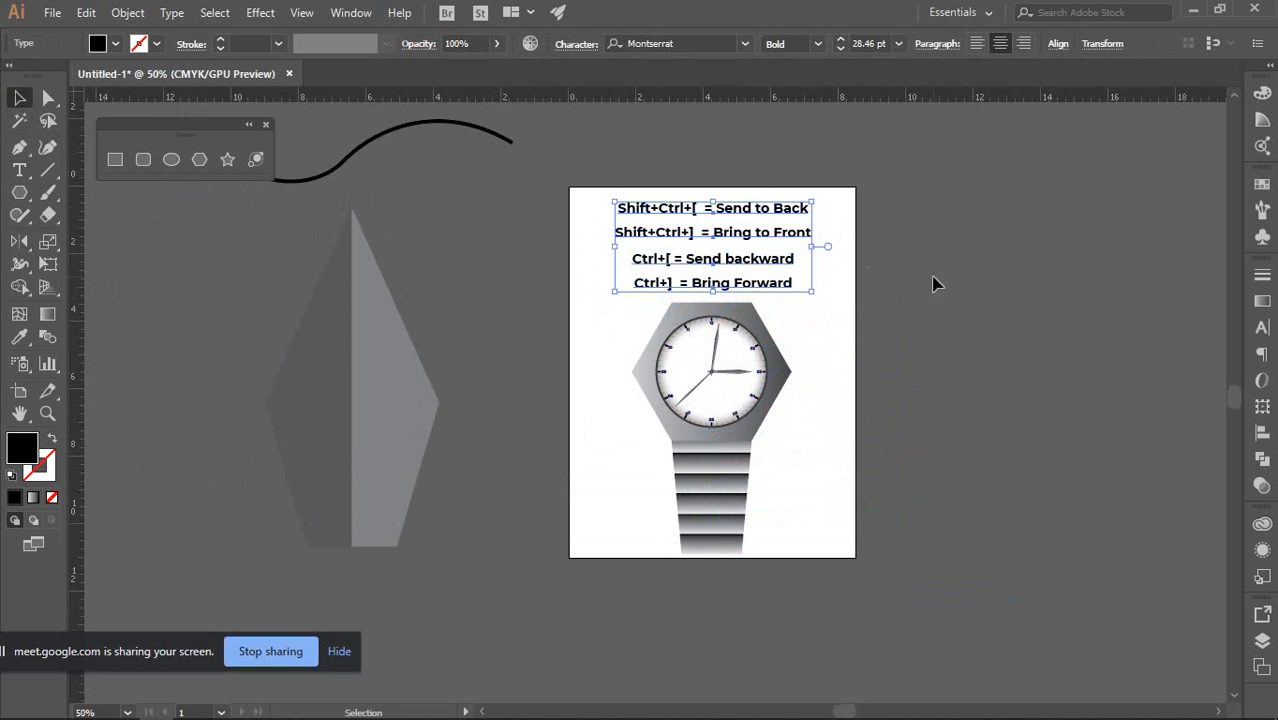
pyautogui.click(946, 281)
pyautogui.scroll(1, 749, 238)
pyautogui.scroll(1, 932, 346)
pyautogui.scroll(2, 932, 354)
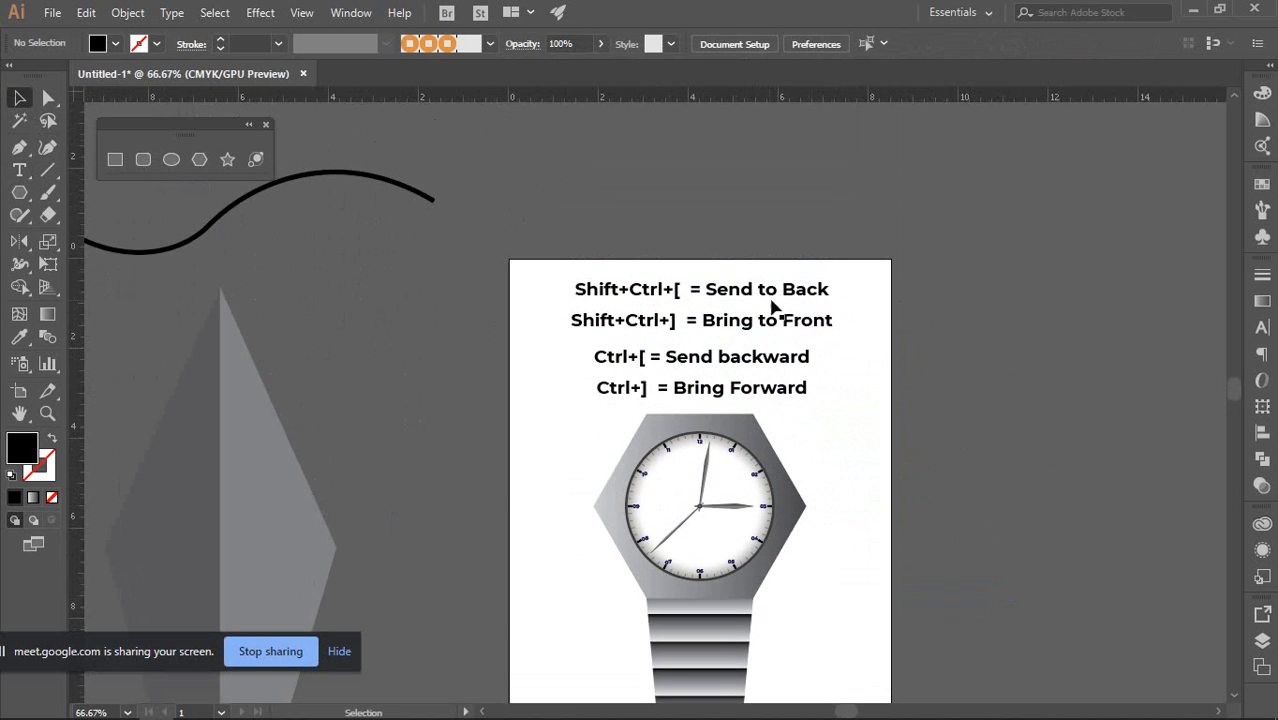
# Copy the text of the "Shift+Ctrl+] = Bring to Front" line and delete it from the artboard
pyautogui.doubleClick(620, 321)
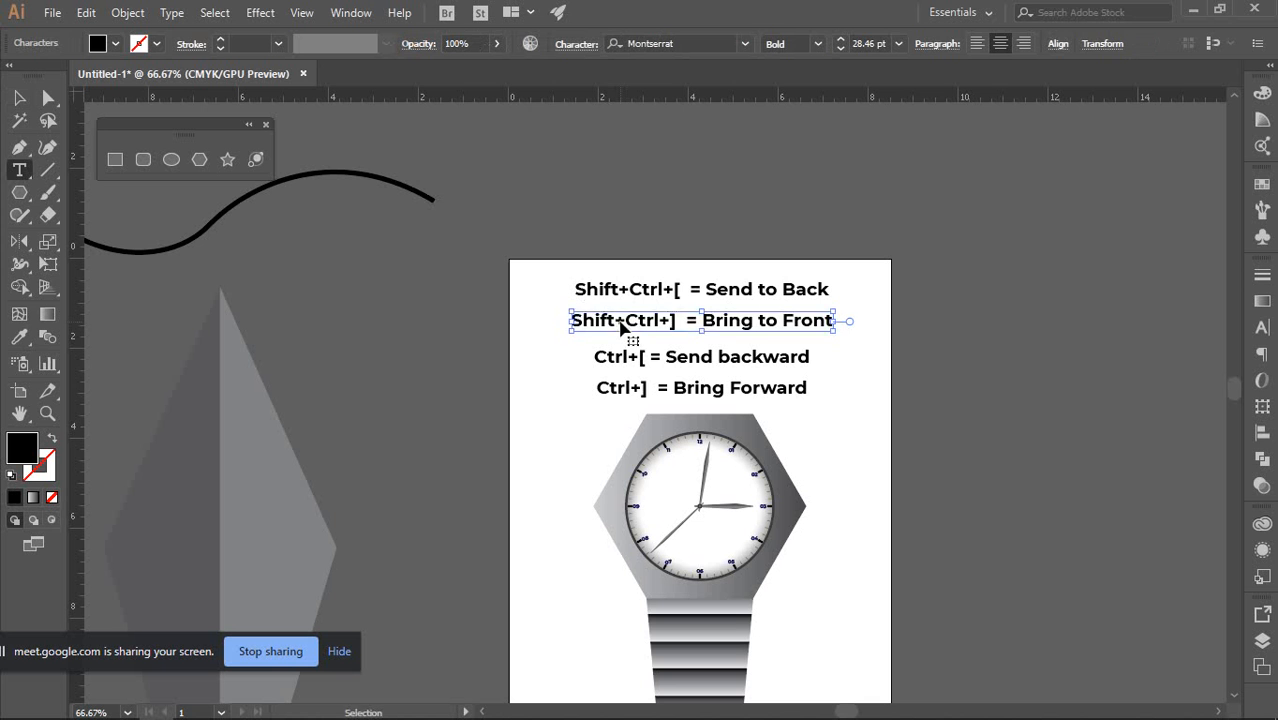
pyautogui.tripleClick(625, 322)
pyautogui.hotkey('ctrl', 'c')
pyautogui.press('Delete')
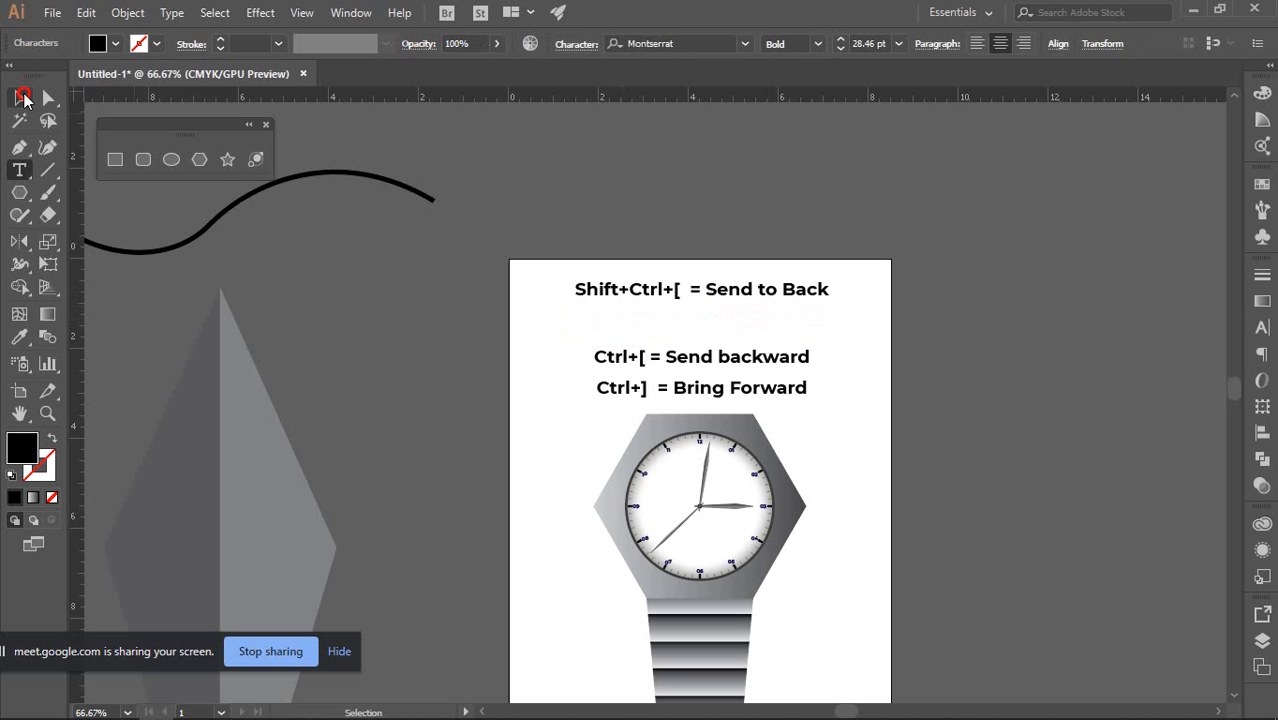
# Paste the "Shift+Ctrl+] = Bring to Front" text as a second line in the "Shift+Ctrl+[ = Send to Back" text object
pyautogui.click(21, 98)
pyautogui.click(419, 254)
pyautogui.doubleClick(728, 291)
pyautogui.hotkey('ctrl', 'v')
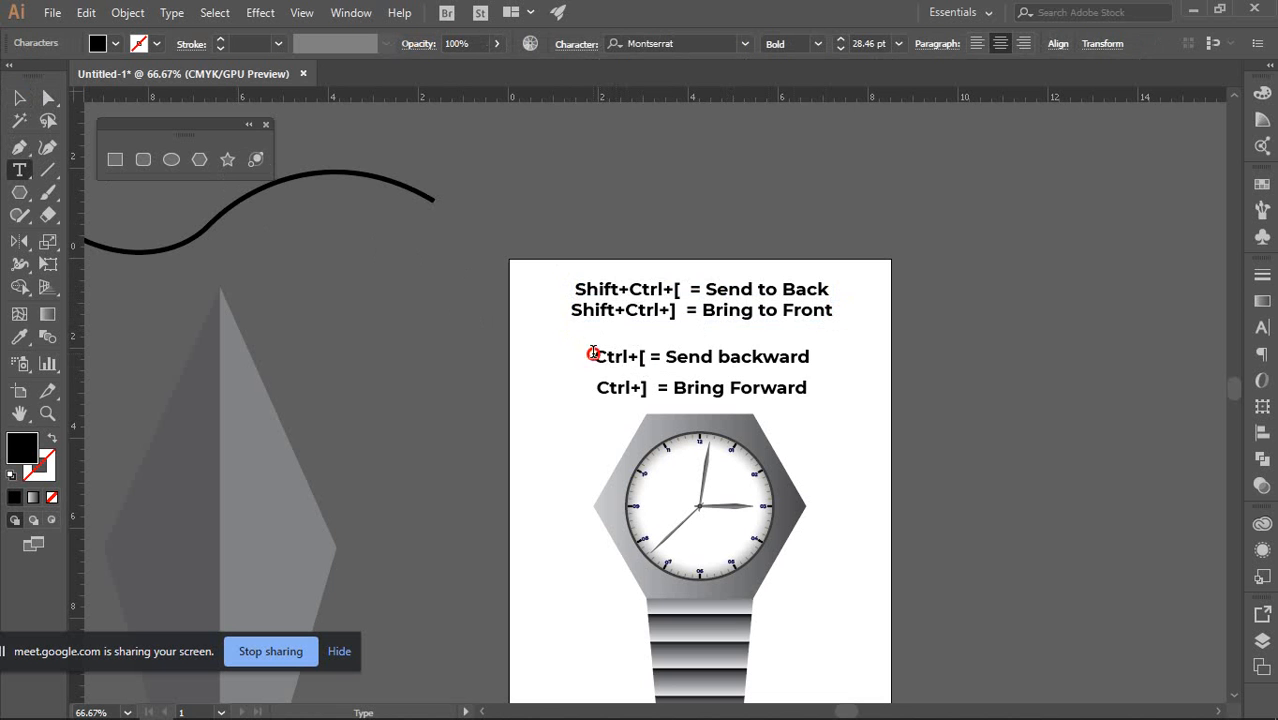
# Move the "Ctrl+[ = Send backward" text into the combined text object as its third line
pyautogui.moveTo(662, 355); pyautogui.dragTo(822, 368)
pyautogui.press('BackSpace')
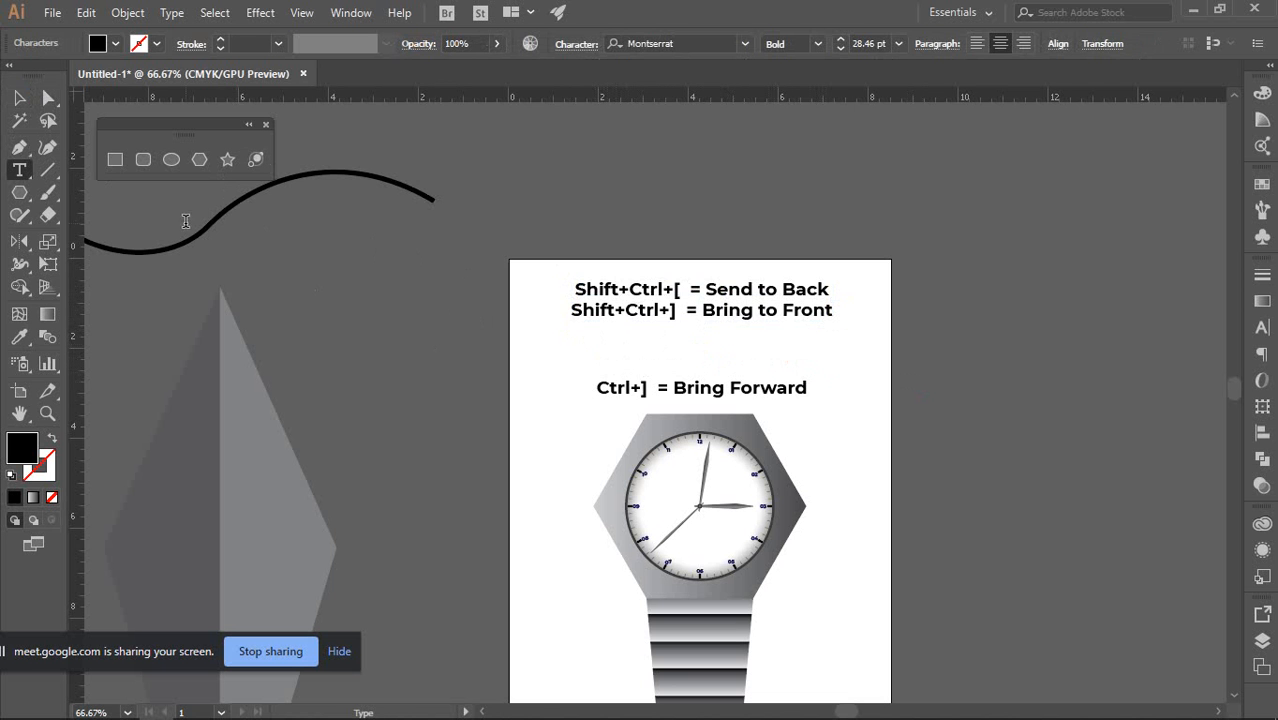
pyautogui.press('Escape')
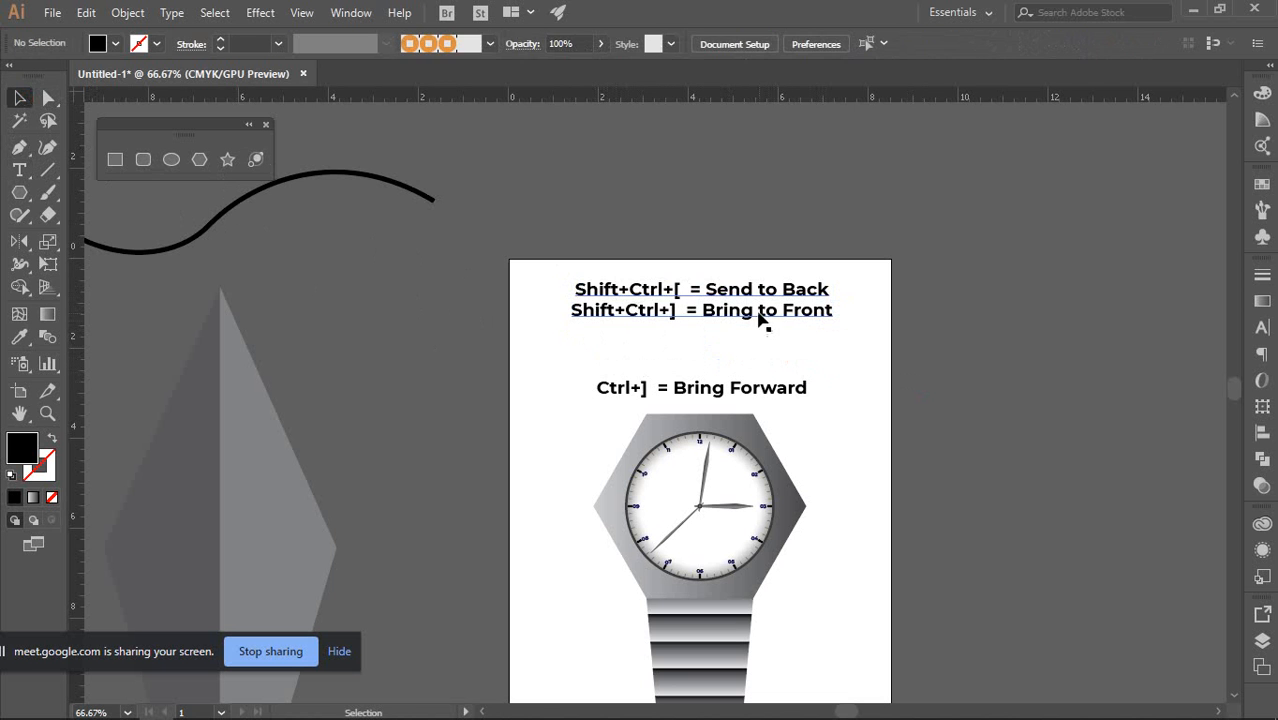
pyautogui.press('t')
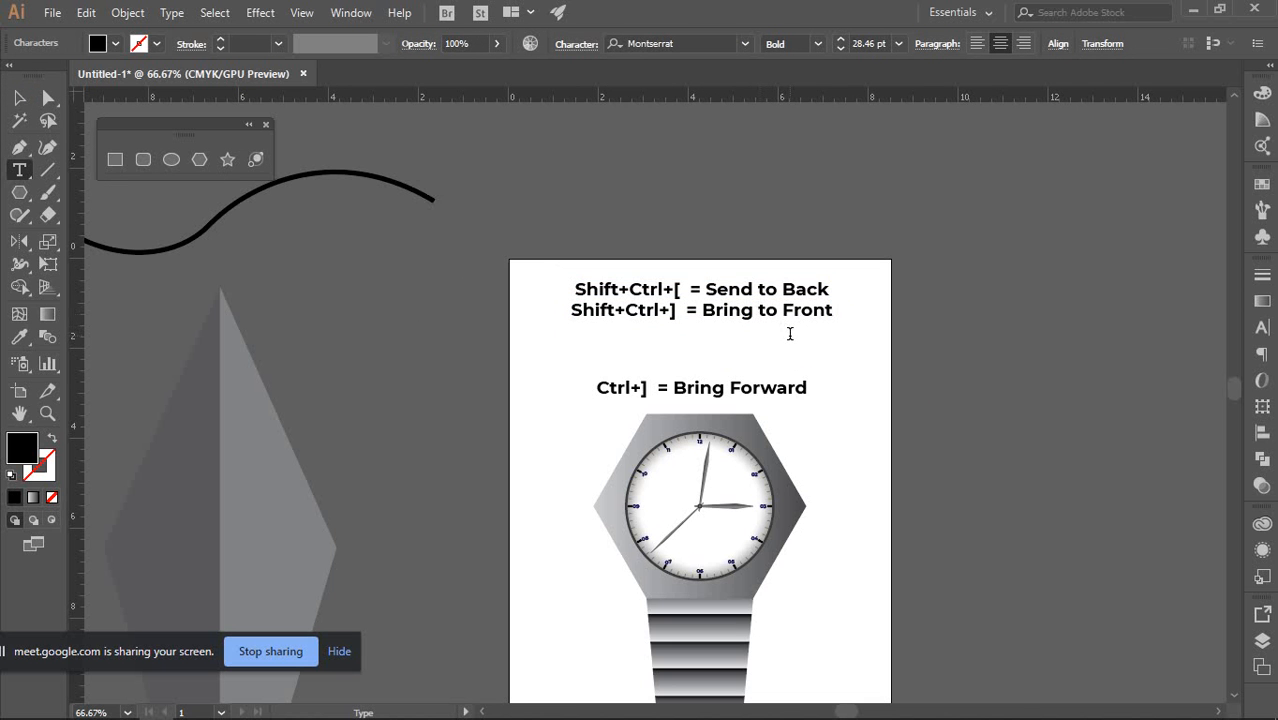
pyautogui.hotkey('ctrl', 'z')
pyautogui.hotkey('ctrl', 'z')
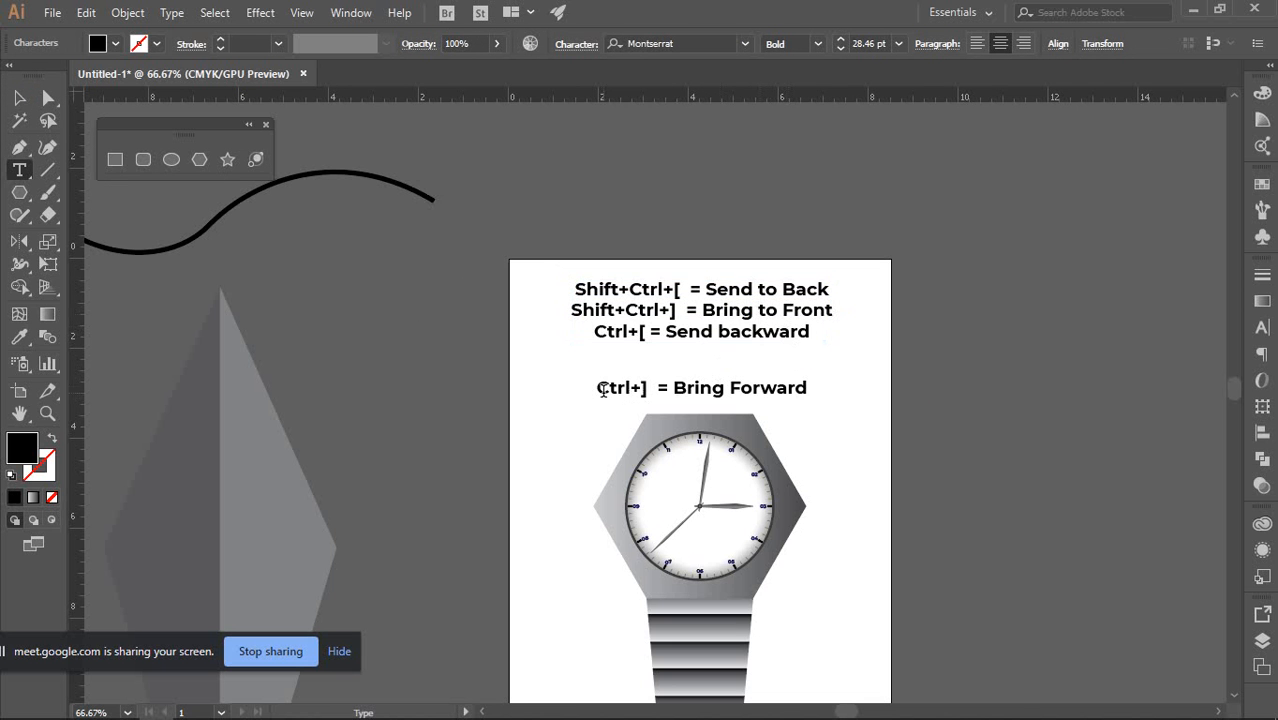
# Cut the separate "Ctrl+] = Bring Forward" text and paste it as the fourth line of the combined text object
pyautogui.moveTo(594, 390); pyautogui.dragTo(782, 386)
pyautogui.click(593, 385)
pyautogui.moveTo(594, 387); pyautogui.dragTo(867, 388)
pyautogui.hotkey('ctrl', 'c')
pyautogui.press('BackSpace')
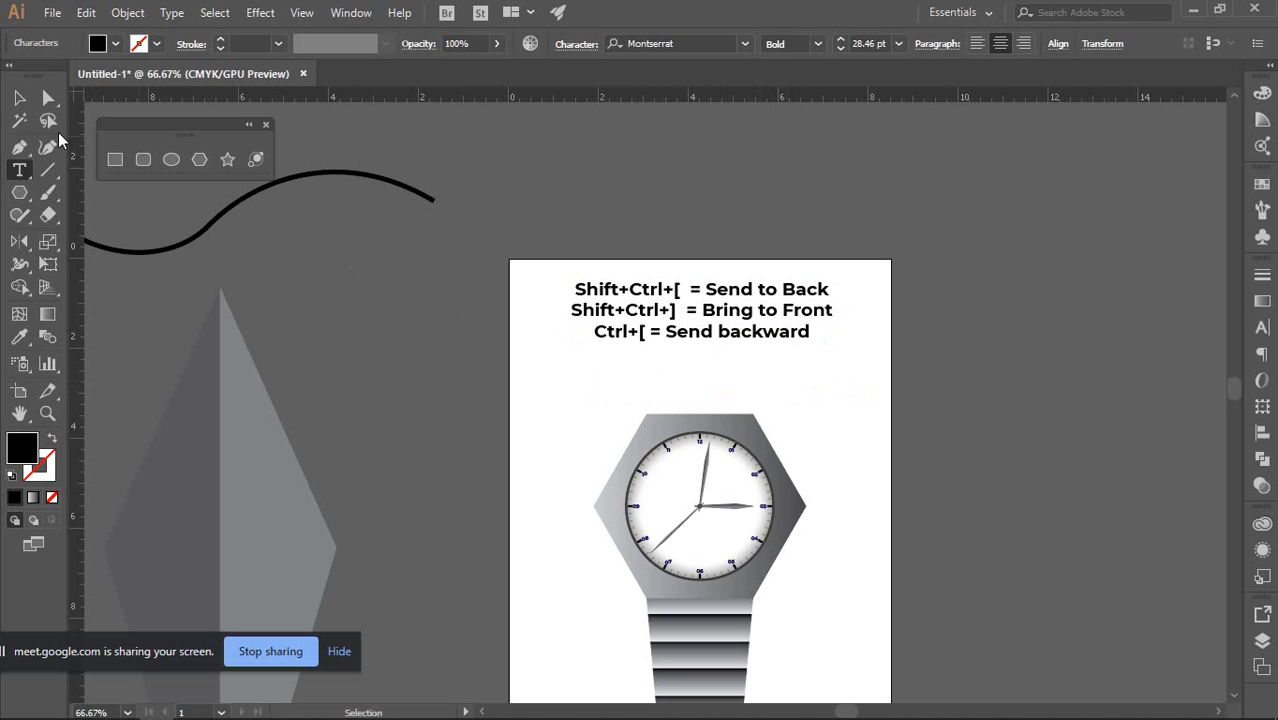
pyautogui.click(19, 99)
pyautogui.click(765, 348)
pyautogui.press('t')
pyautogui.press('Return')
pyautogui.hotkey('ctrl', 'v')
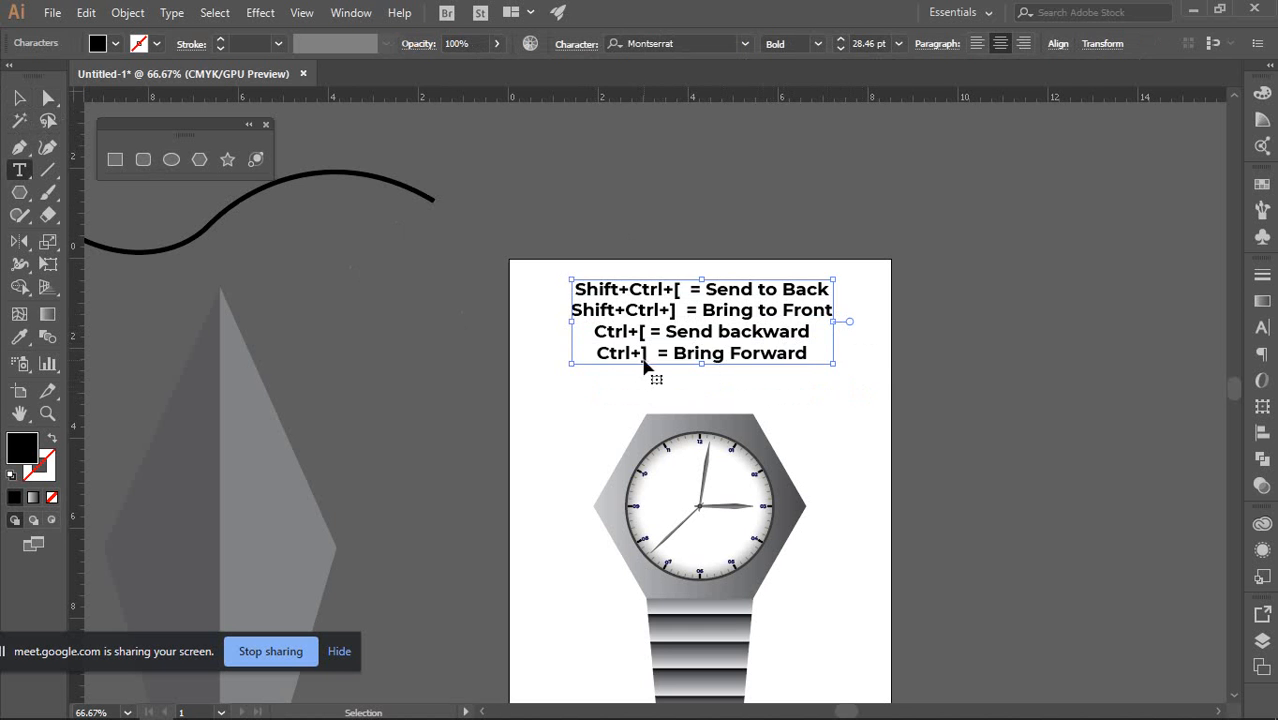
# Copy the text of all four shortcut lines and clear the selection
pyautogui.hotkey('ctrl', 'a')
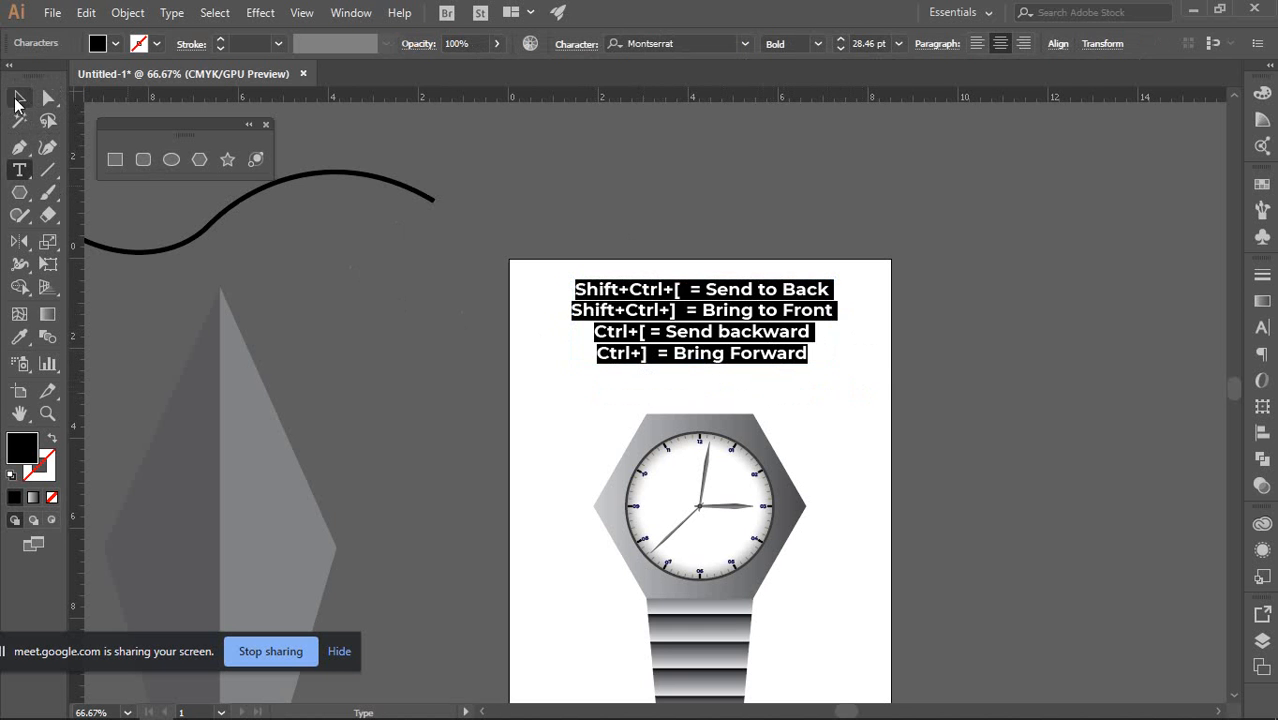
pyautogui.click(18, 101)
pyautogui.click(1061, 253)
pyautogui.scroll(2, 755, 336)
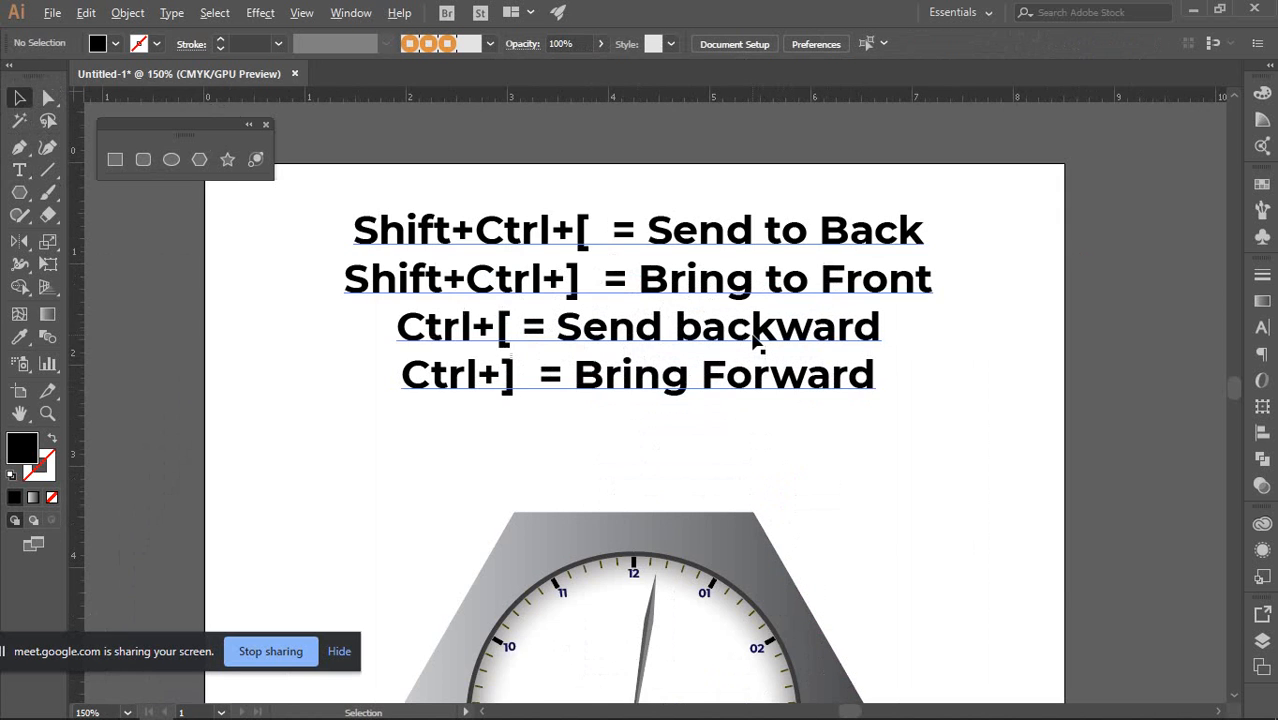
pyautogui.moveTo(906, 507); pyautogui.dragTo(952, 499)
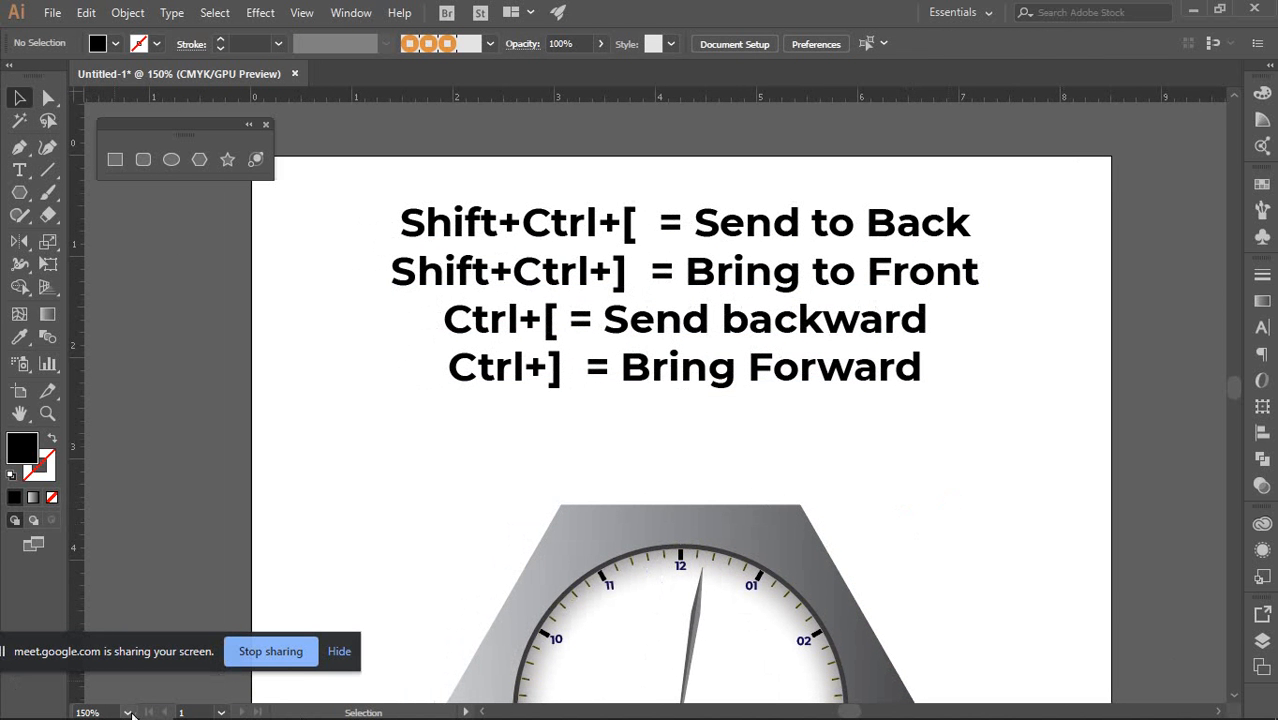
# Switch to the Google Meet window, post the four shortcut lines in the meeting chat, and return to Illustrator
pyautogui.moveTo(88, 705)
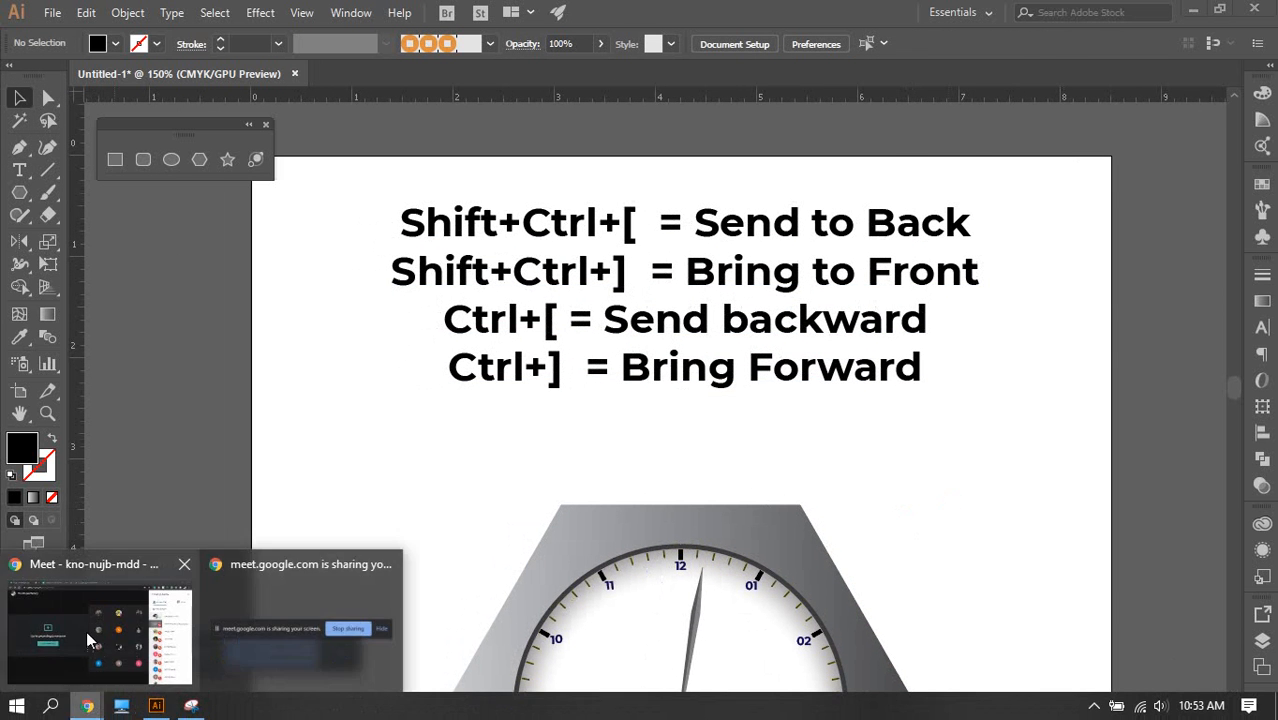
pyautogui.click(86, 631)
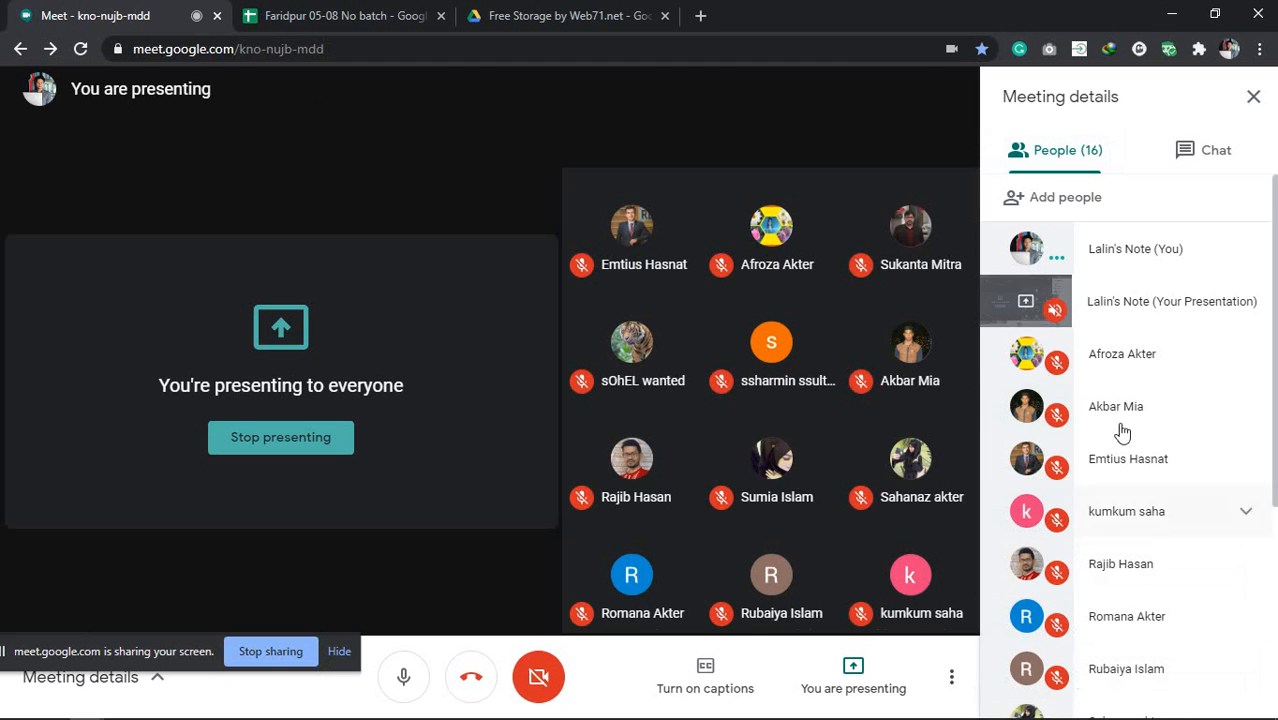
pyautogui.click(1200, 155)
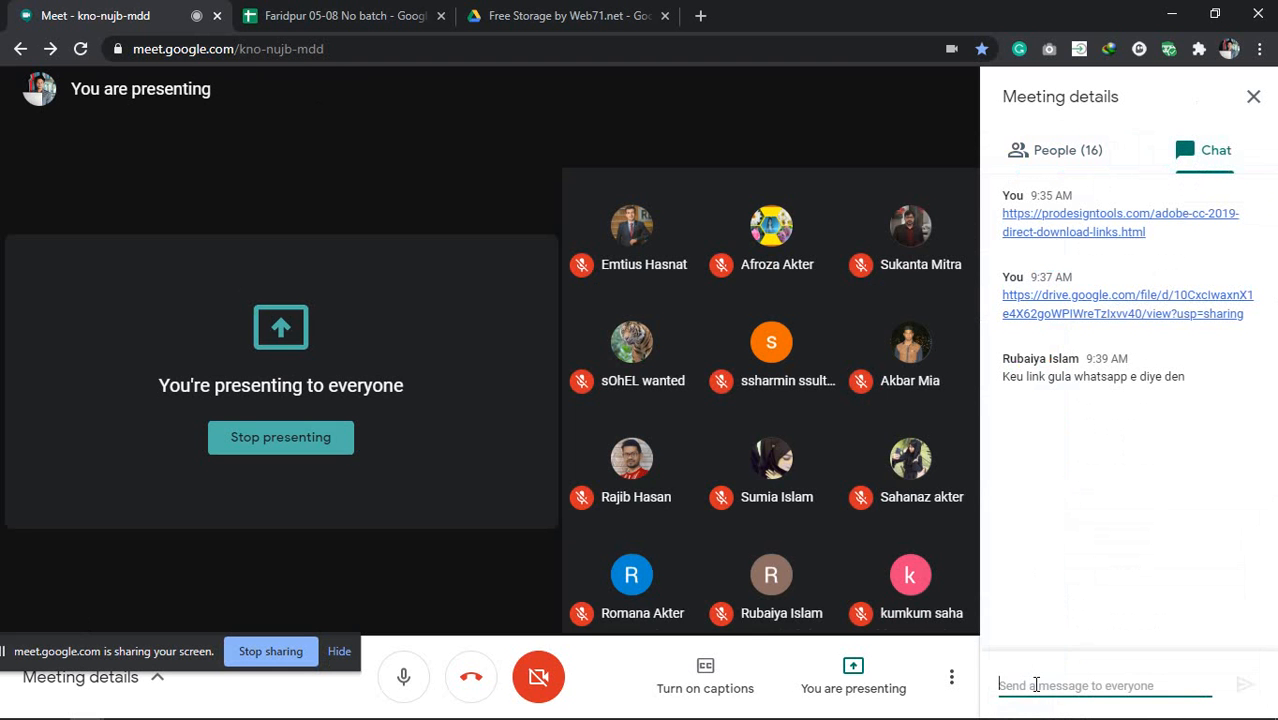
pyautogui.write('Shift+Ctrl+[ = Send to Back Shift+Ctrl+] = Bring to Front Ctrl+[ = Send backward Ctrl+] = Bring Forward')
pyautogui.press('Return')
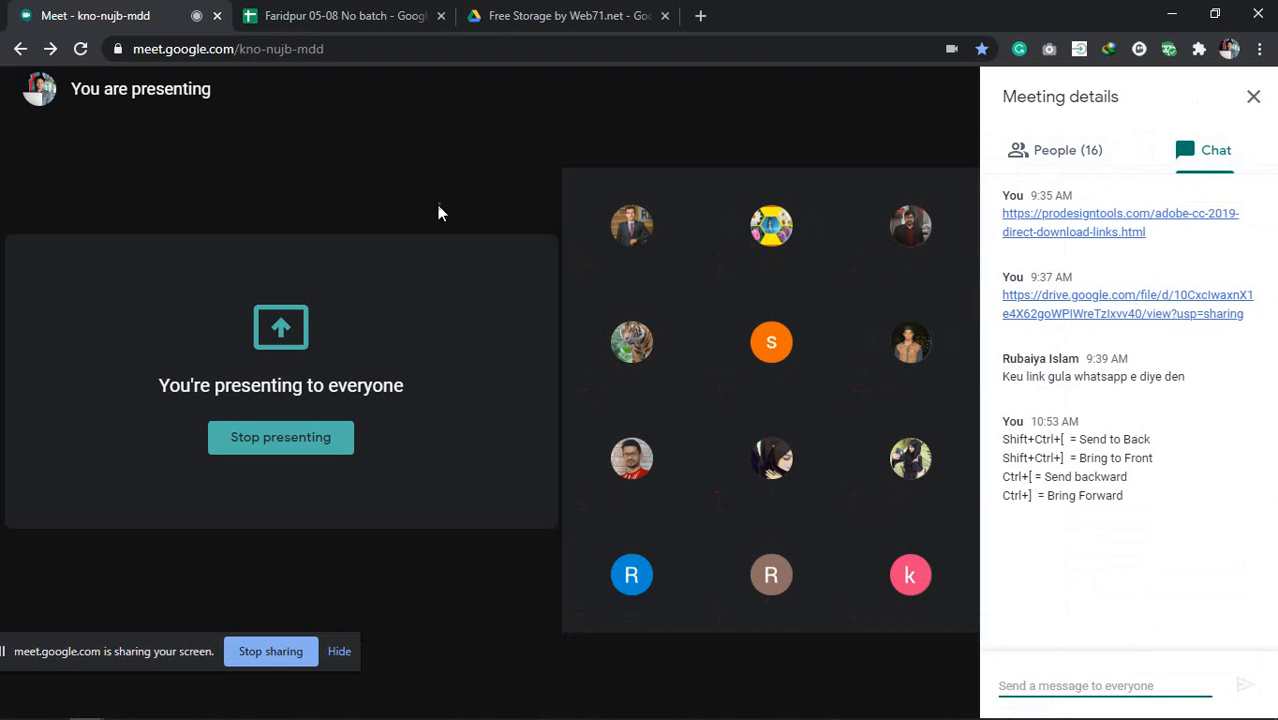
pyautogui.click(1170, 12)
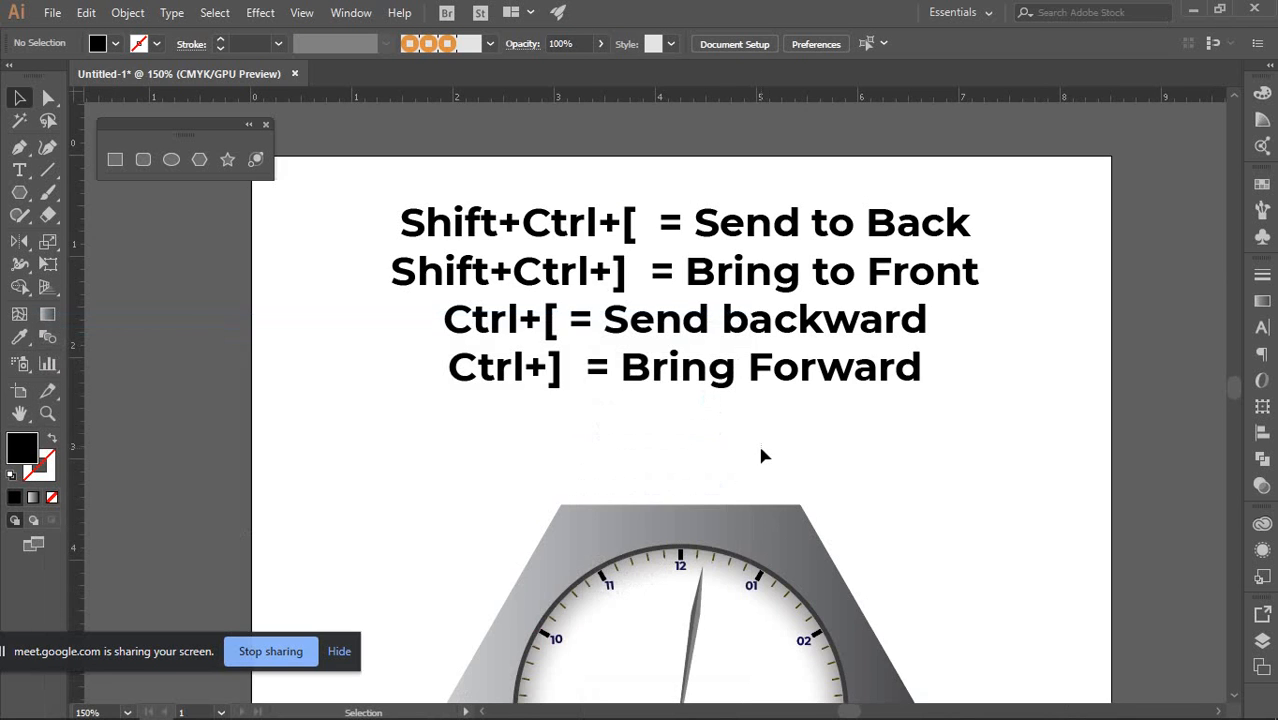
# Move the four-line shortcut text off the artboard to the area above its upper edge and clear the selection
pyautogui.scroll(-2, 757, 441)
pyautogui.scroll(-3, 865, 420)
pyautogui.scroll(1, 850, 360)
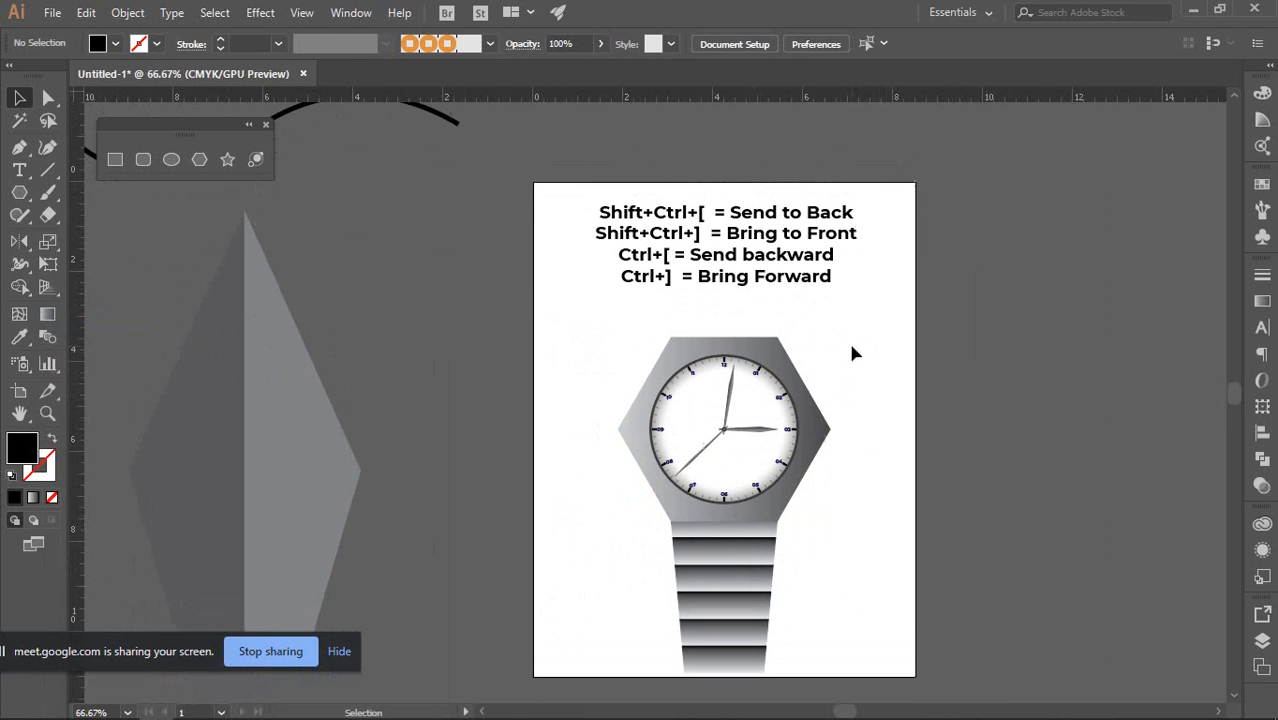
pyautogui.click(792, 282)
pyautogui.scroll(2, 805, 298)
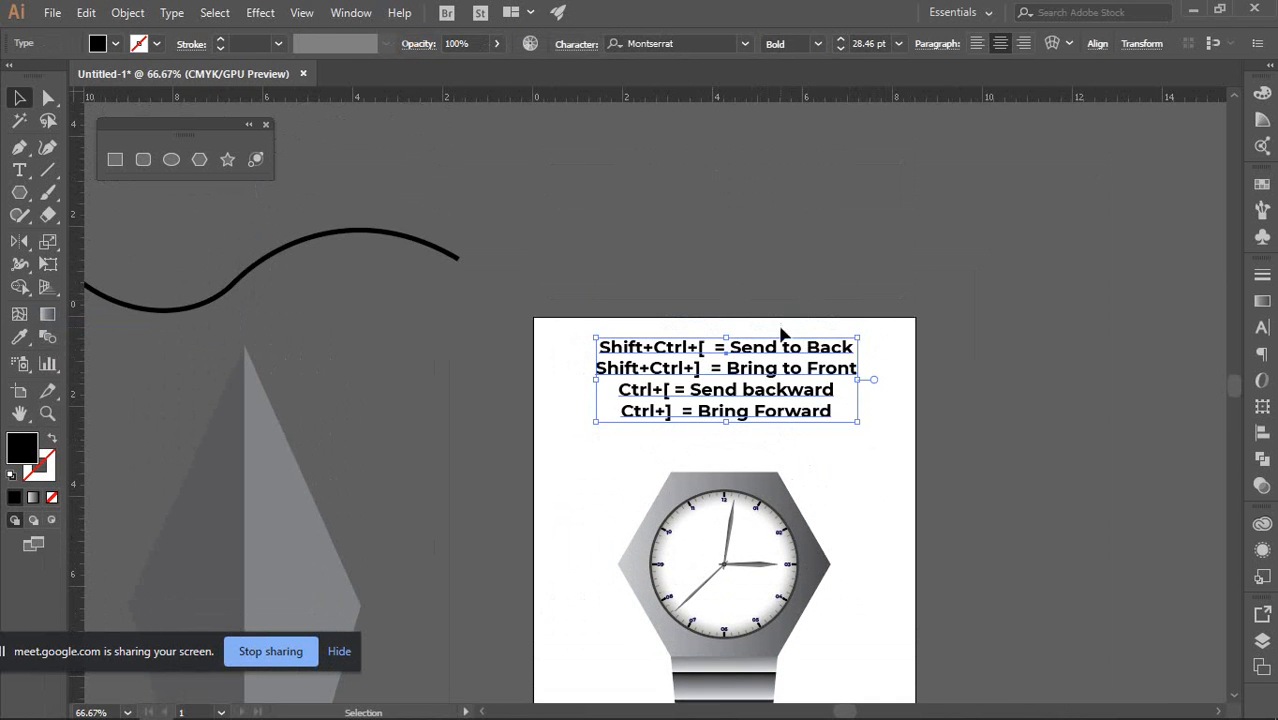
pyautogui.moveTo(773, 345); pyautogui.dragTo(779, 160)
pyautogui.click(996, 322)
pyautogui.scroll(-1, 886, 371)
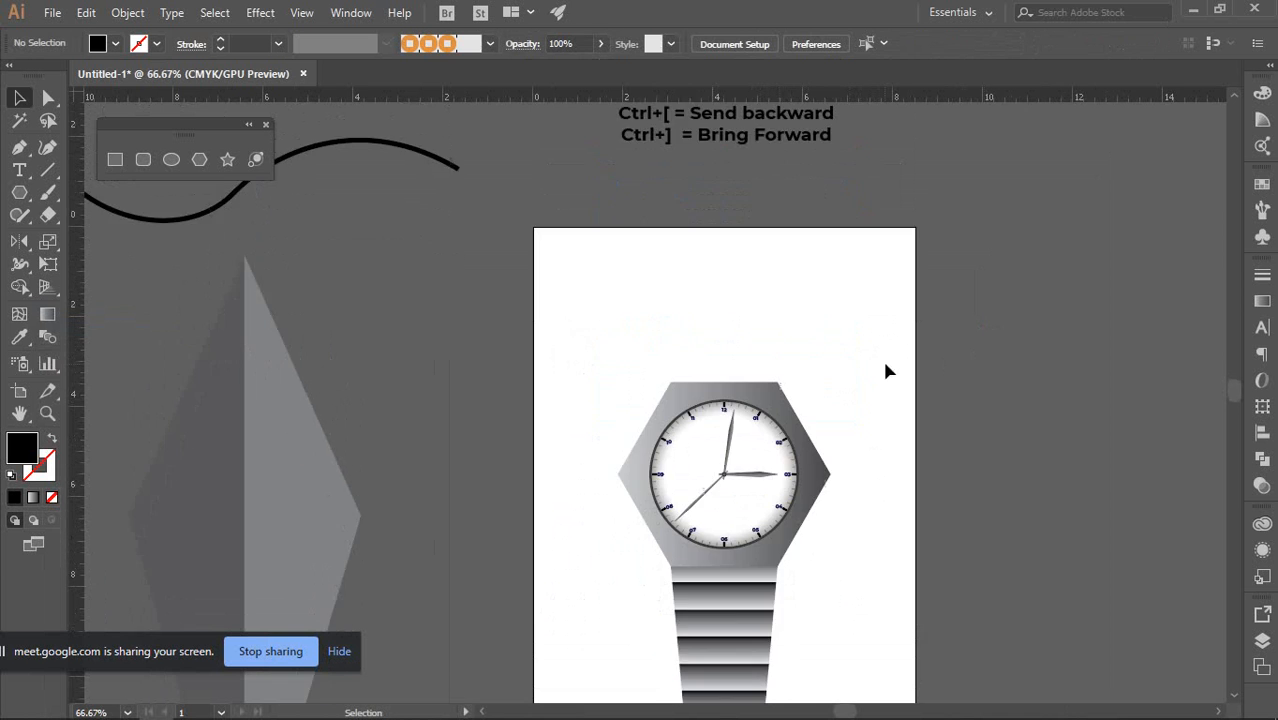
pyautogui.scroll(-1, 884, 366)
pyautogui.scroll(-2, 815, 365)
pyautogui.scroll(1, 805, 470)
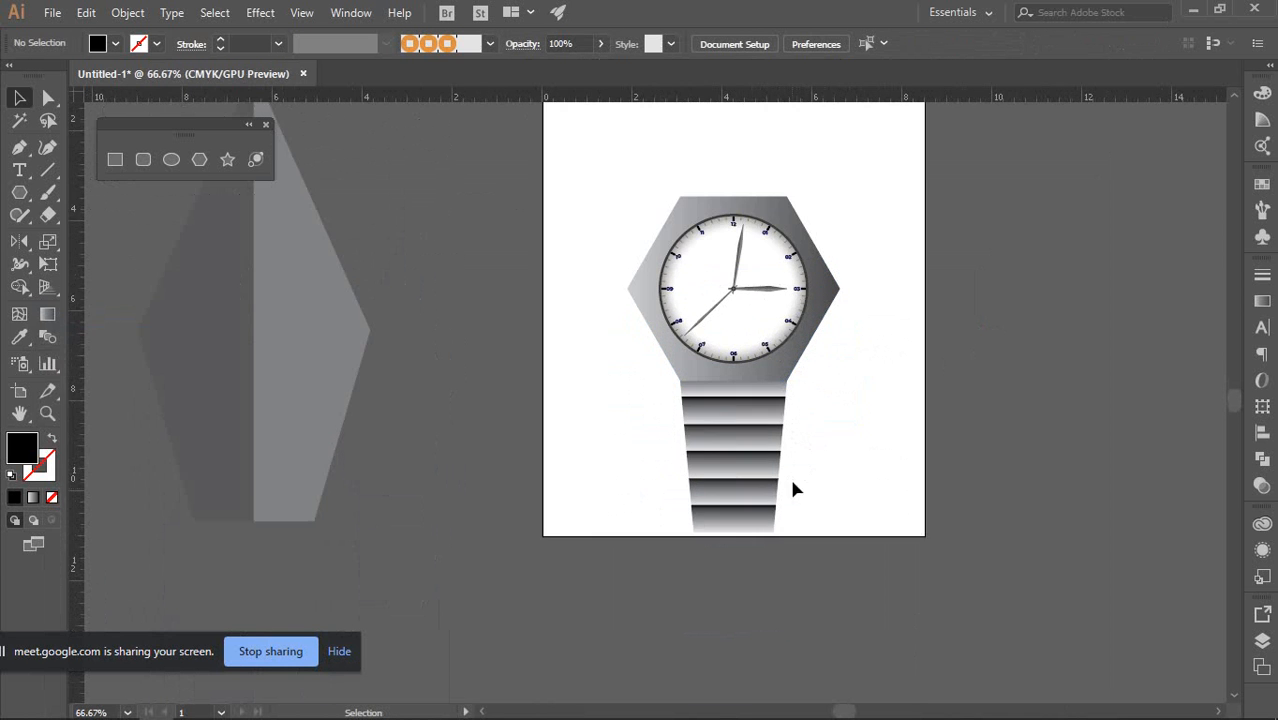
pyautogui.scroll(1, 790, 485)
pyautogui.scroll(1, 736, 451)
pyautogui.scroll(3, 740, 460)
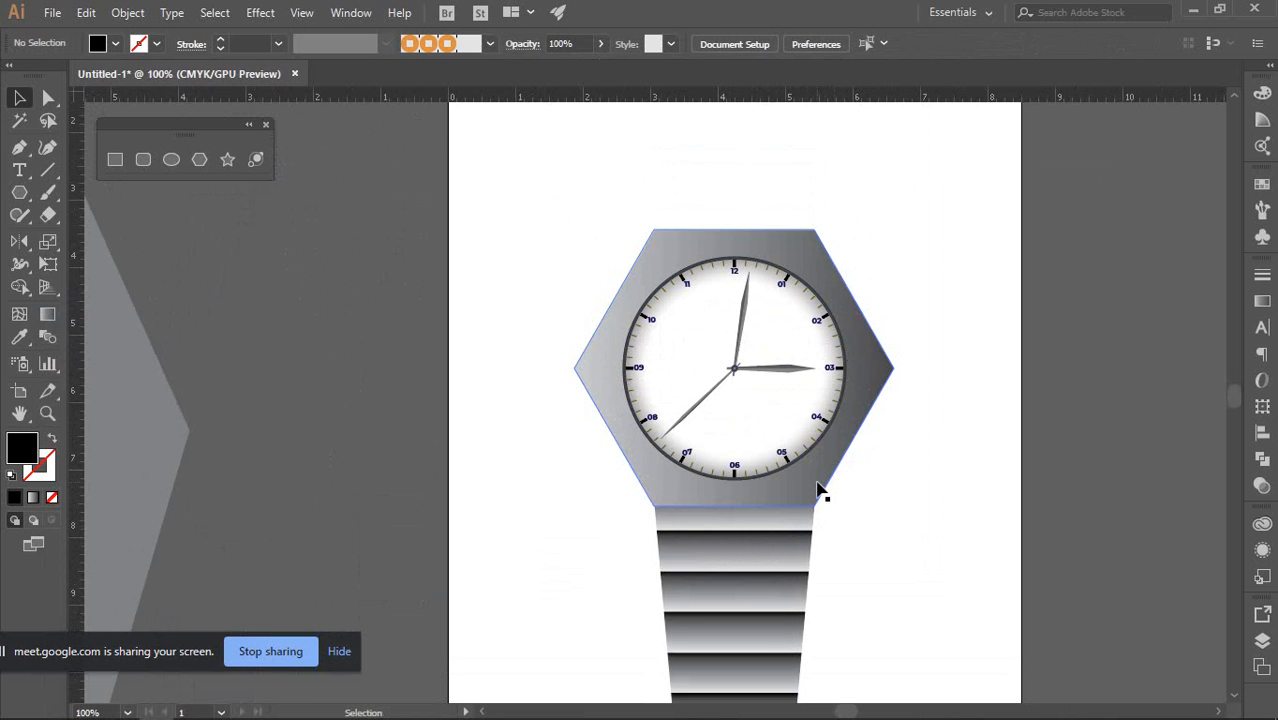
pyautogui.scroll(-2, 818, 490)
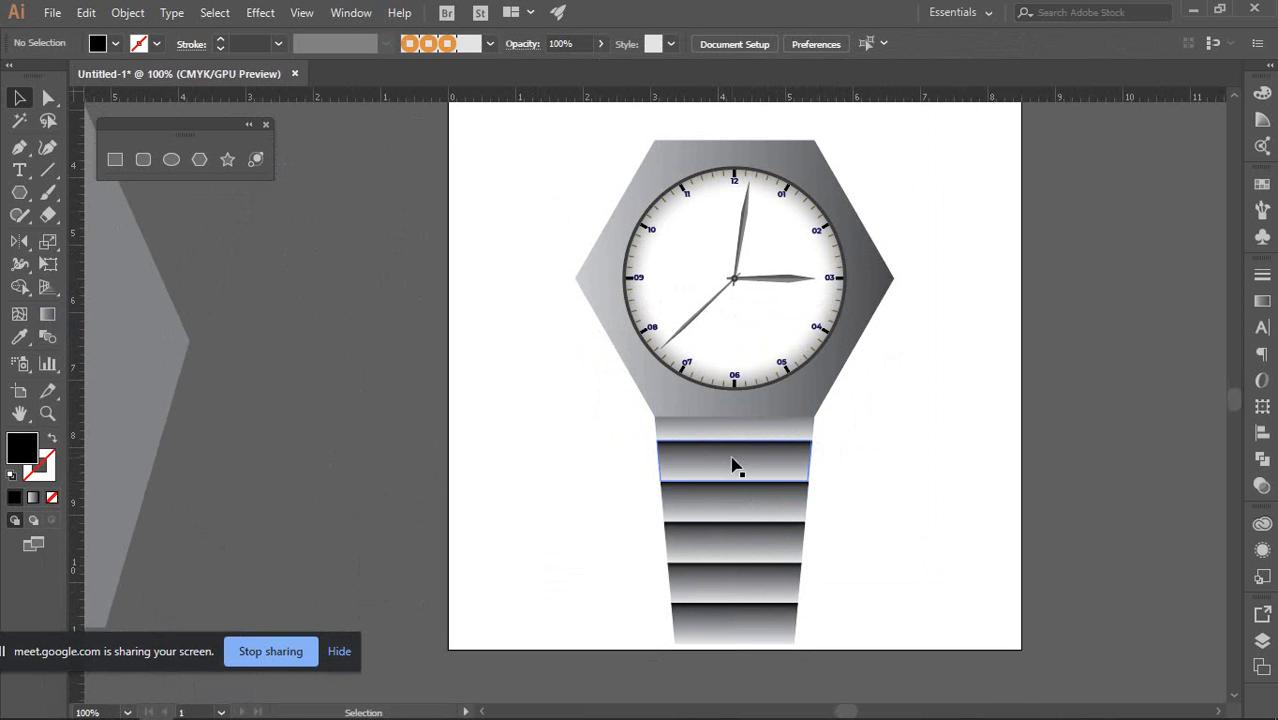
pyautogui.click(763, 473)
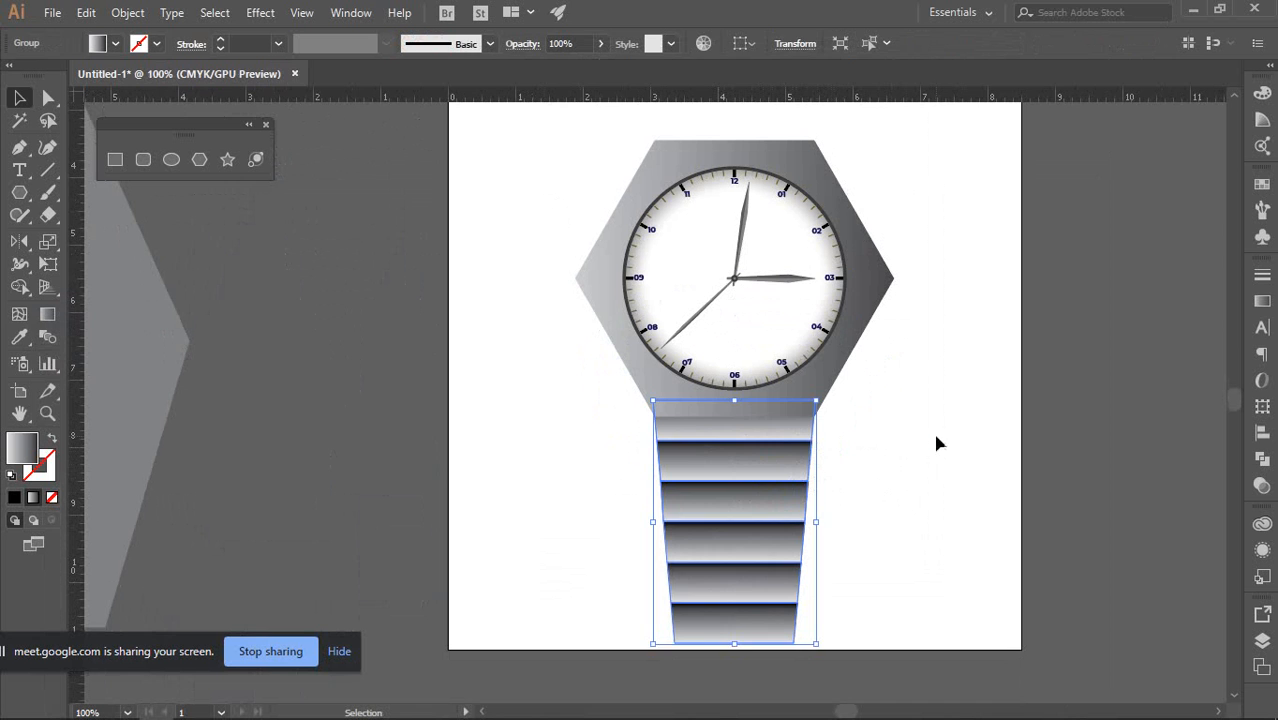
pyautogui.click(881, 445)
pyautogui.click(793, 471)
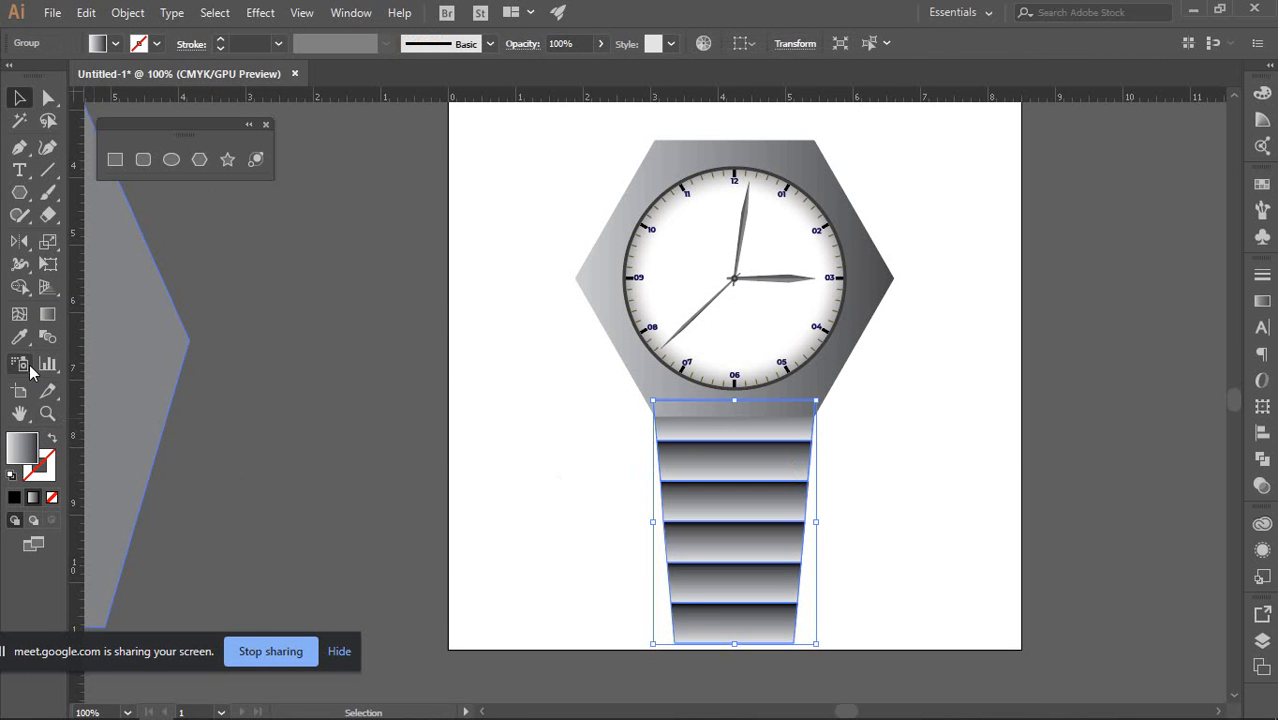
pyautogui.click(918, 390)
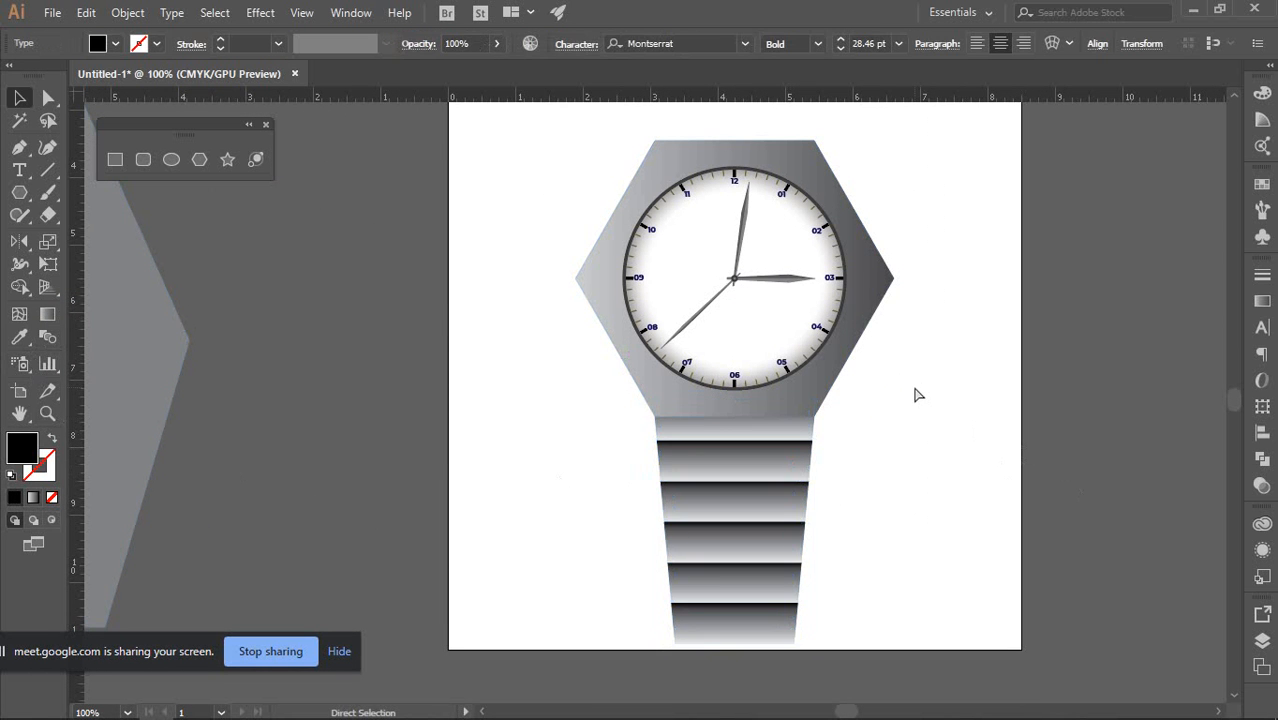
# Select the grouped strap segments and open the gradient settings
pyautogui.click(733, 482)
pyautogui.hotkey('ctrl', 'c')
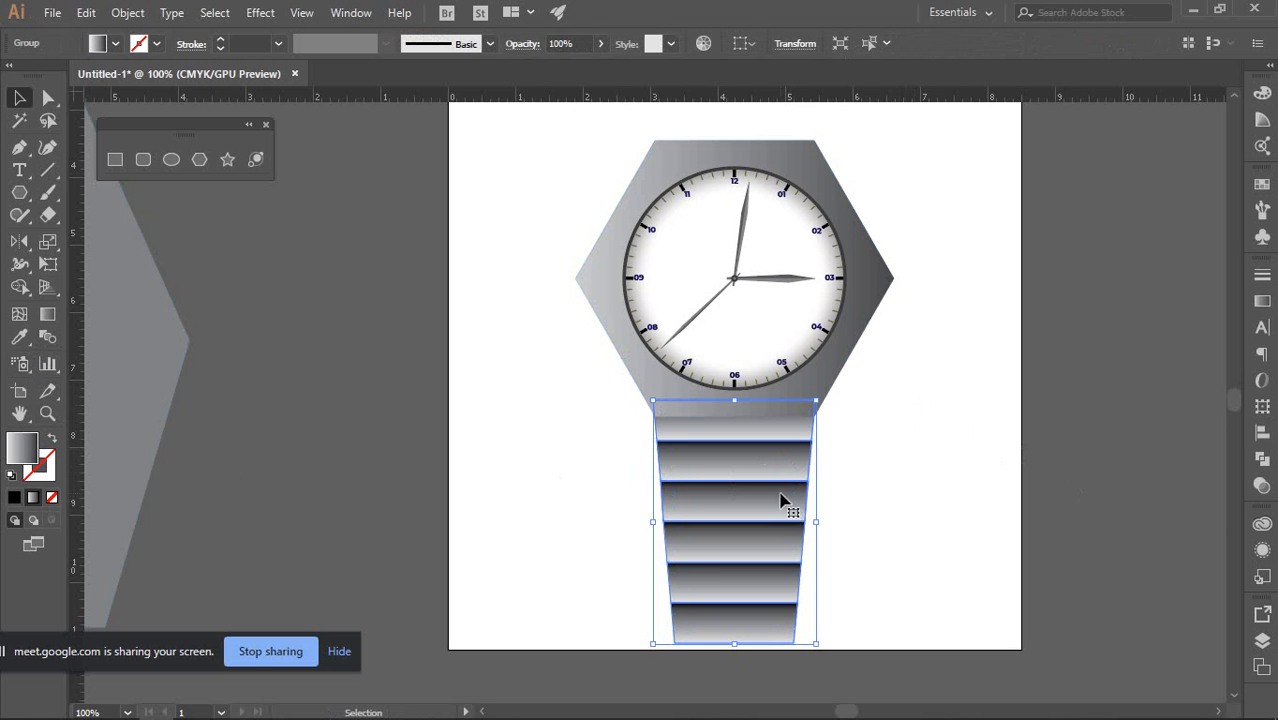
pyautogui.press('i')
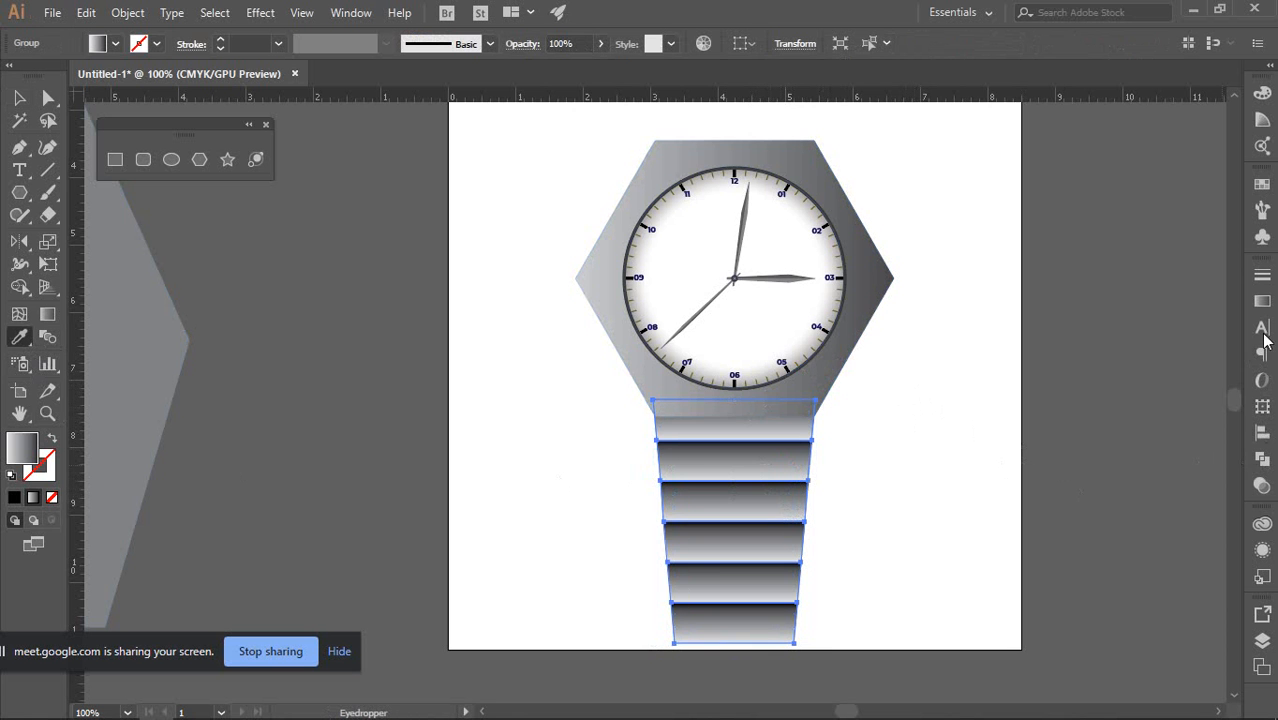
pyautogui.click(1262, 301)
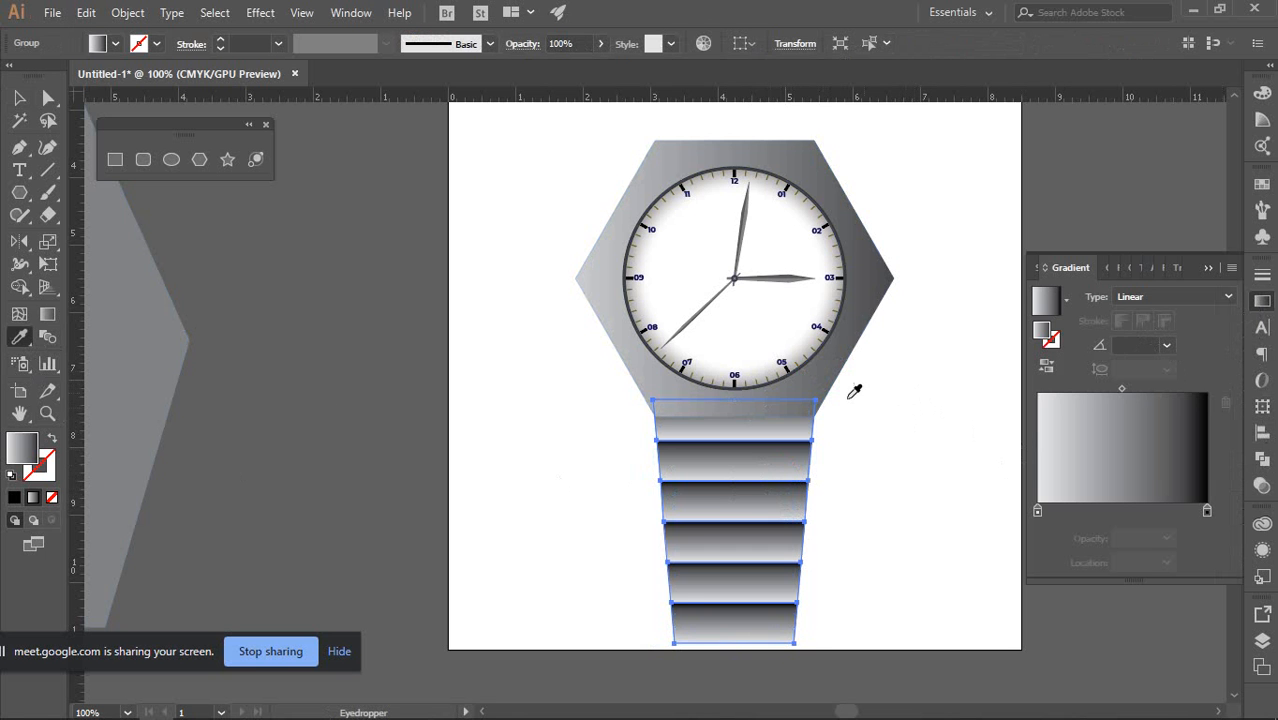
pyautogui.press('v')
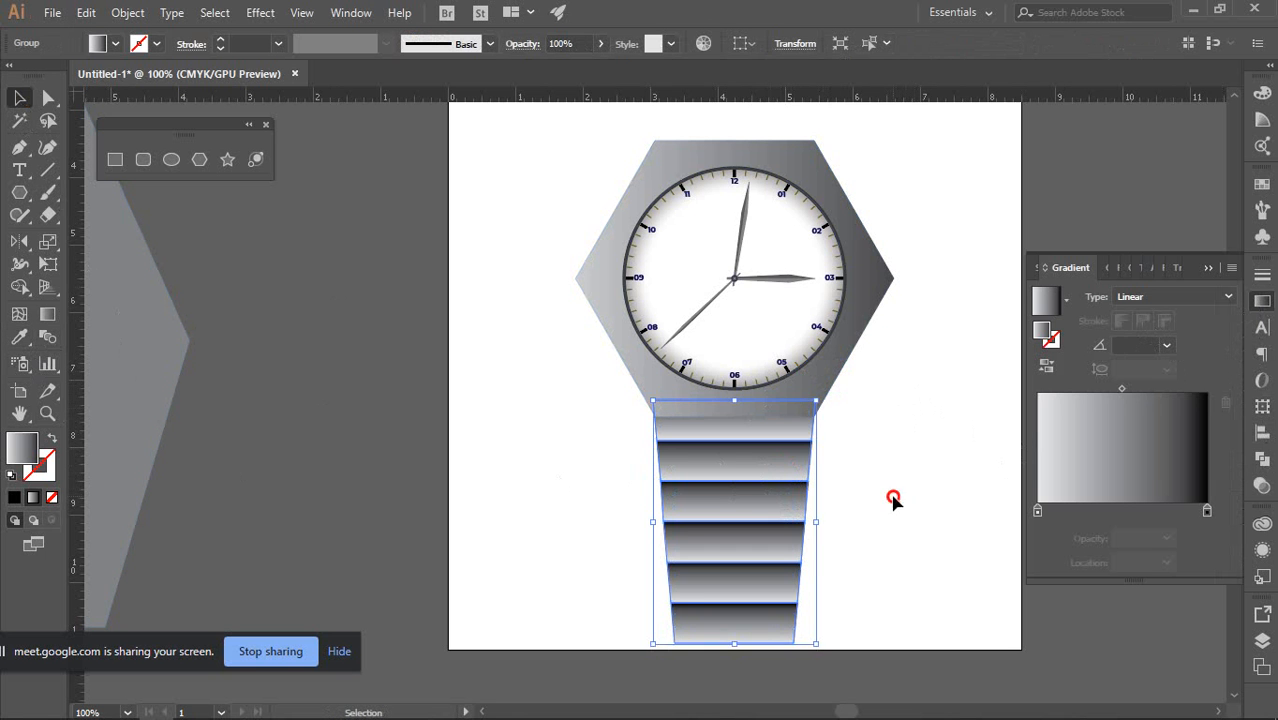
# Try a gradient angle of 0° on the strap segments and clear the selection
pyautogui.click(1168, 345)
pyautogui.click(1172, 534)
pyautogui.click(970, 536)
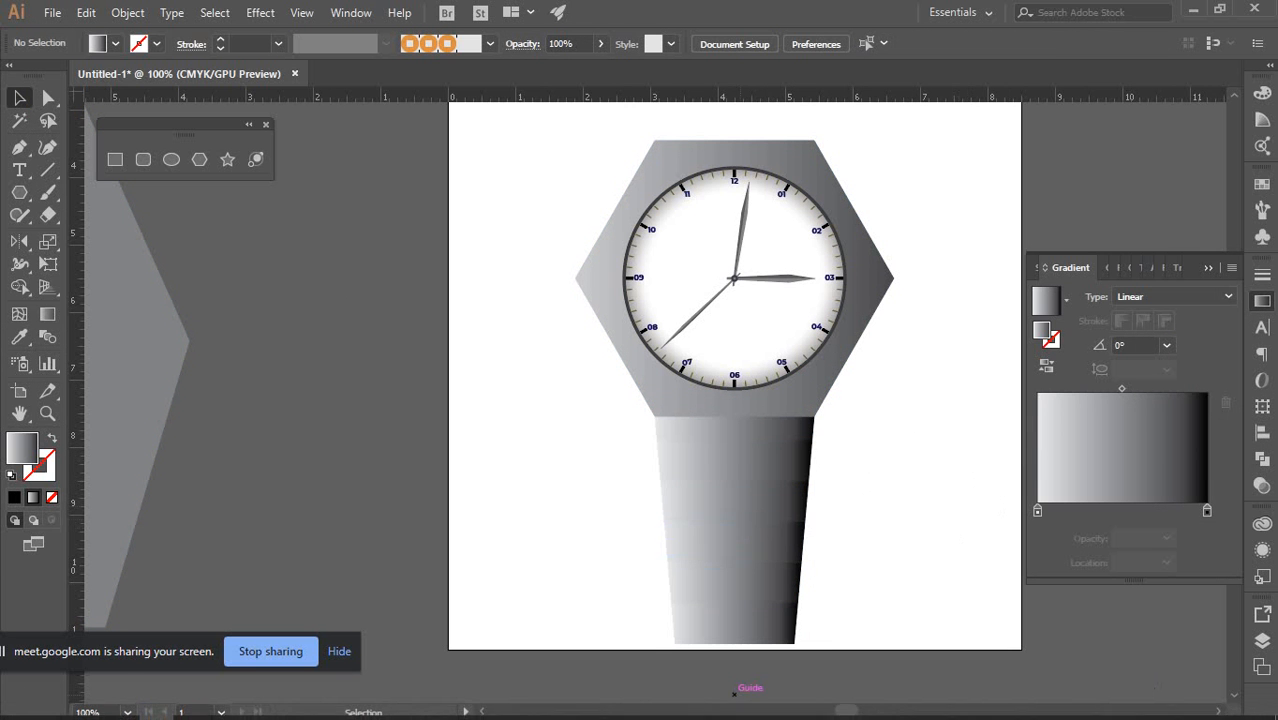
# Set the strap segments' linear gradient angle to 90° and clear the selection
pyautogui.click(784, 587)
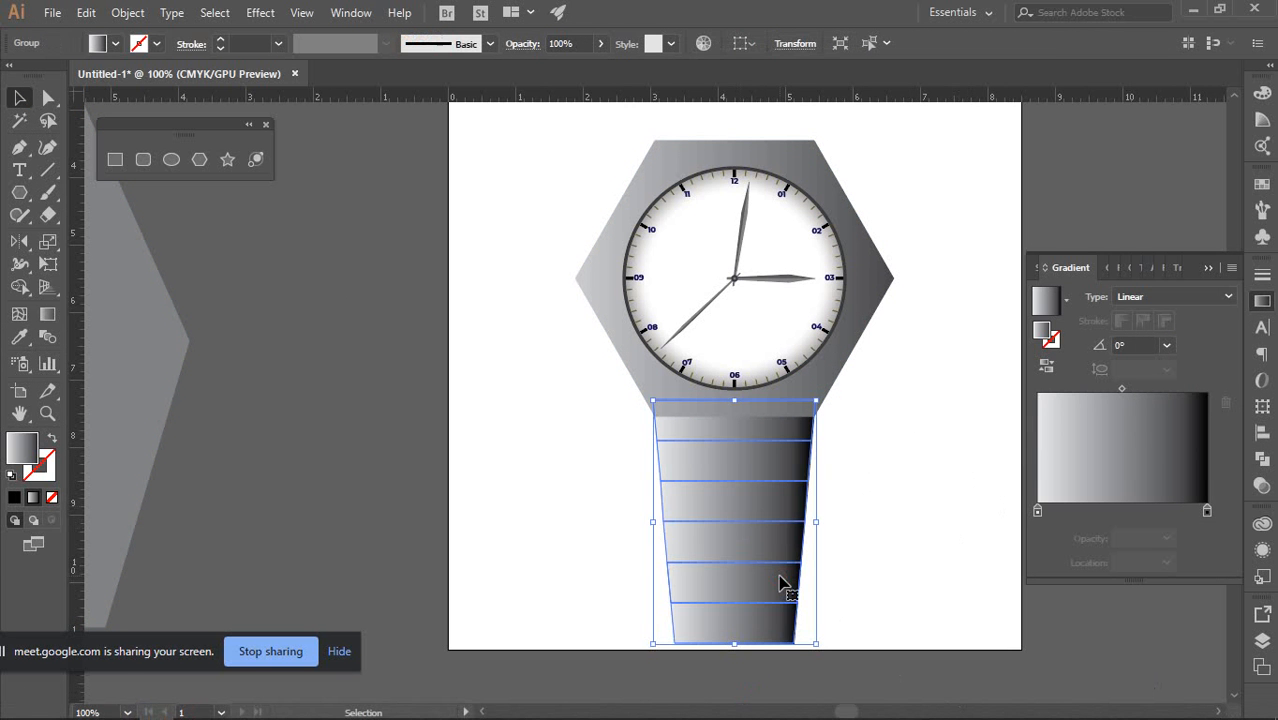
pyautogui.click(1168, 345)
pyautogui.click(1177, 452)
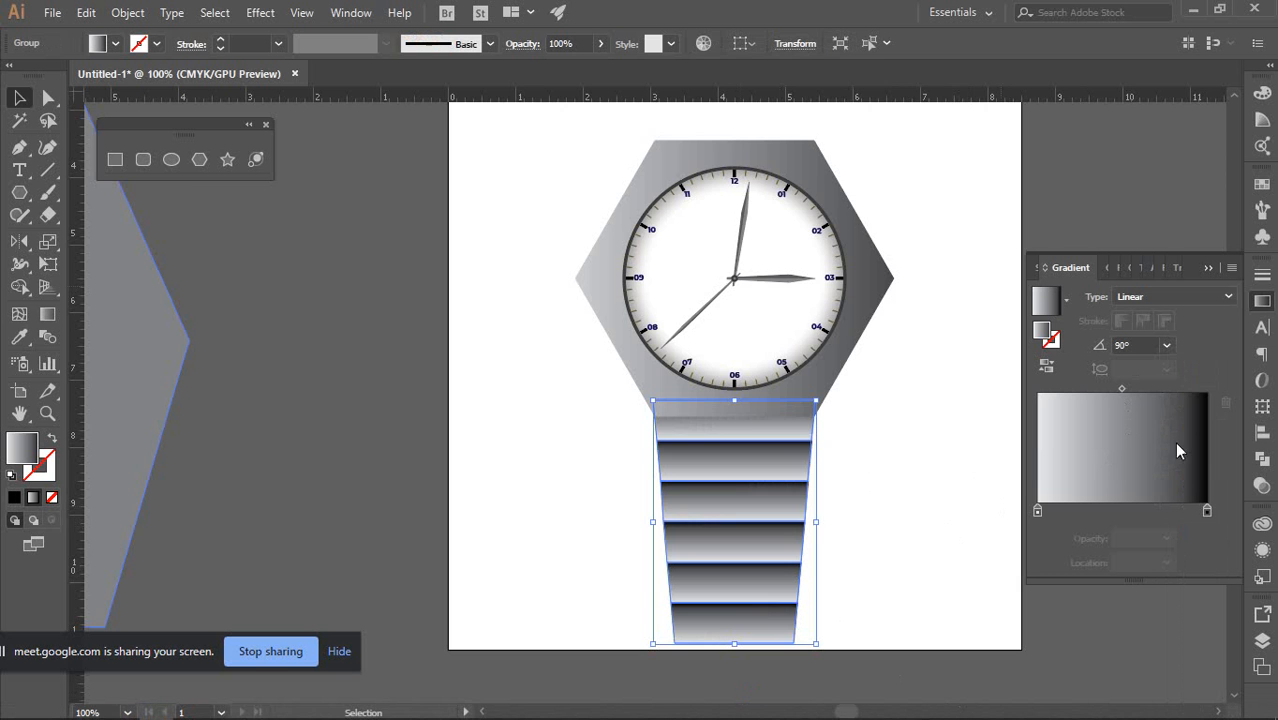
pyautogui.click(919, 477)
pyautogui.scroll(-2, 857, 459)
pyautogui.press('space')
pyautogui.moveTo(882, 457); pyautogui.dragTo(817, 471)
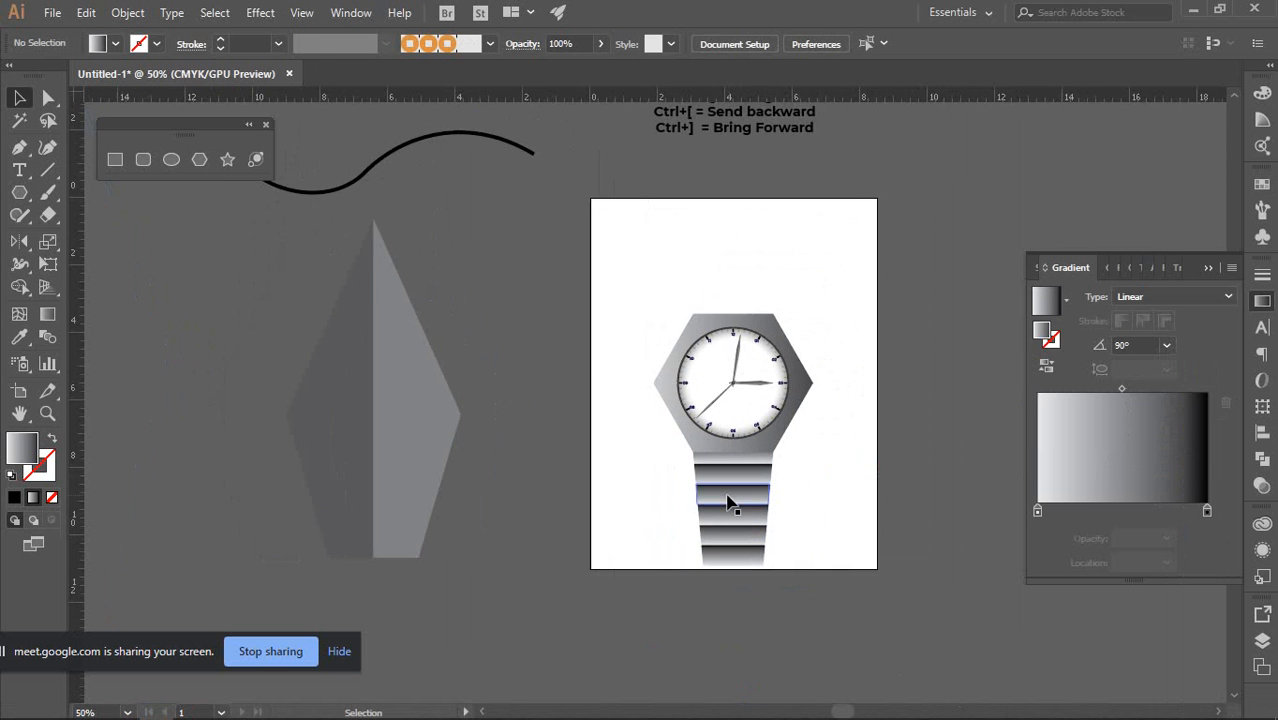
# Set the strap group's linear gradient angle to -90° and clear the selection
pyautogui.scroll(3, 728, 503)
pyautogui.click(742, 457)
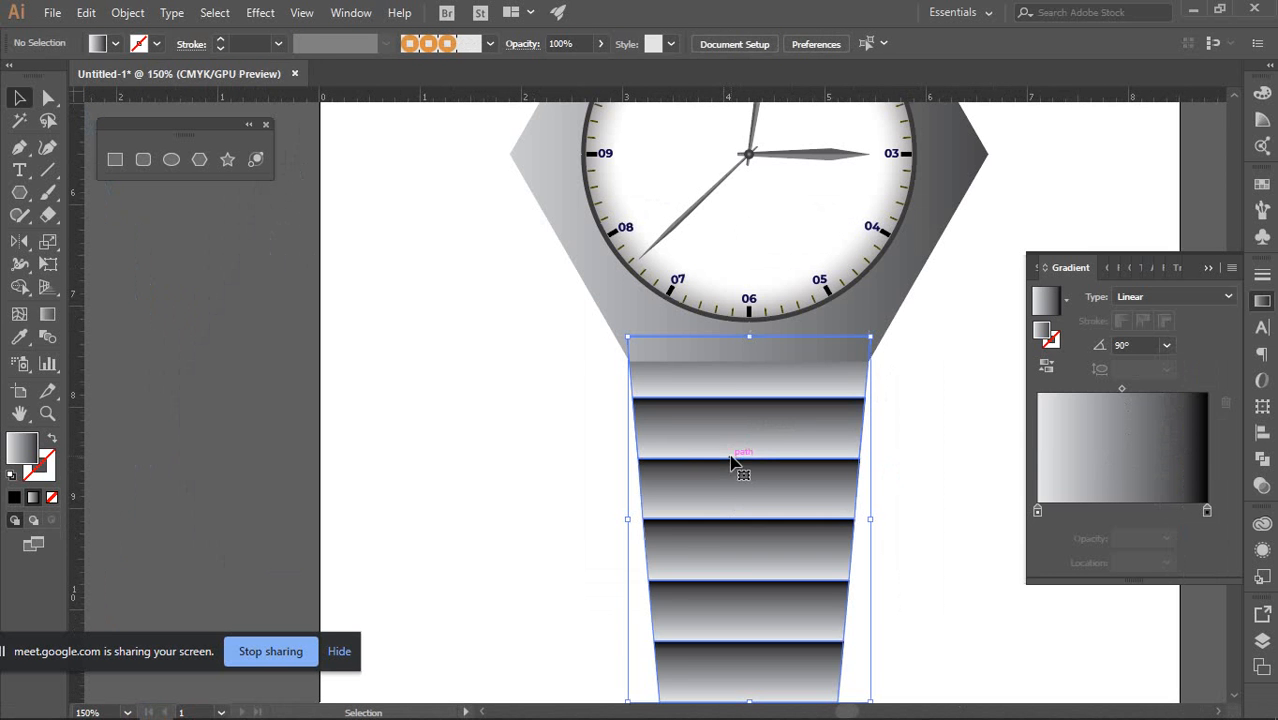
pyautogui.click(1166, 346)
pyautogui.click(1190, 625)
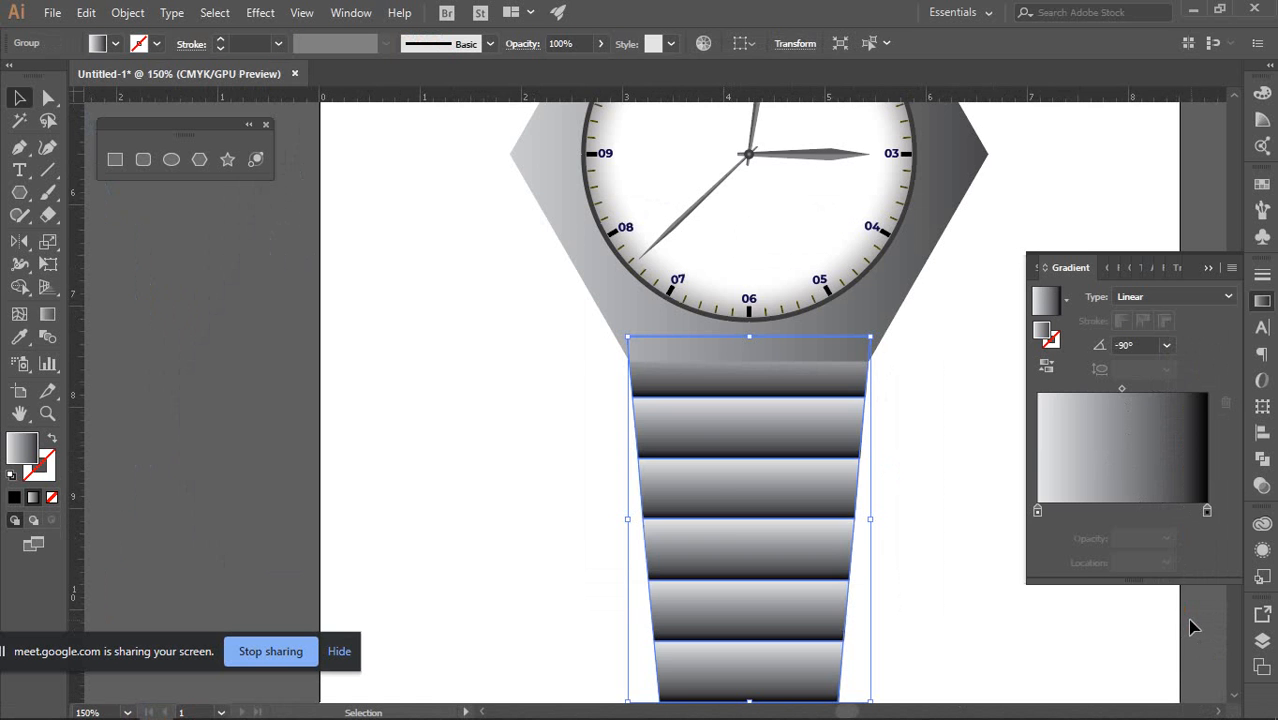
pyautogui.click(972, 476)
pyautogui.hotkey('ctrl', '-')
pyautogui.press('space')
pyautogui.moveTo(970, 471); pyautogui.dragTo(793, 442)
pyautogui.scroll(1, 700, 388)
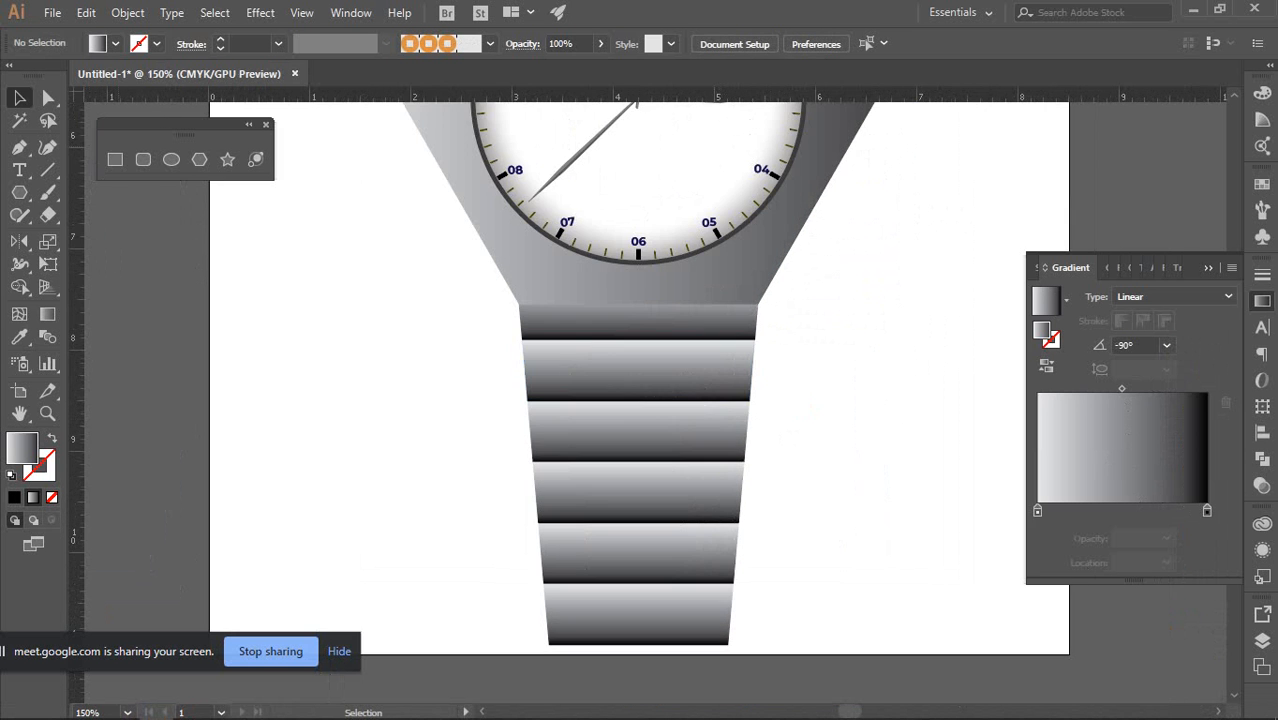
# Close the gradient settings and show the guides crossing at the watch's centre
pyautogui.click(1266, 300)
pyautogui.scroll(-2, 873, 380)
pyautogui.hscroll(1, 861, 371)
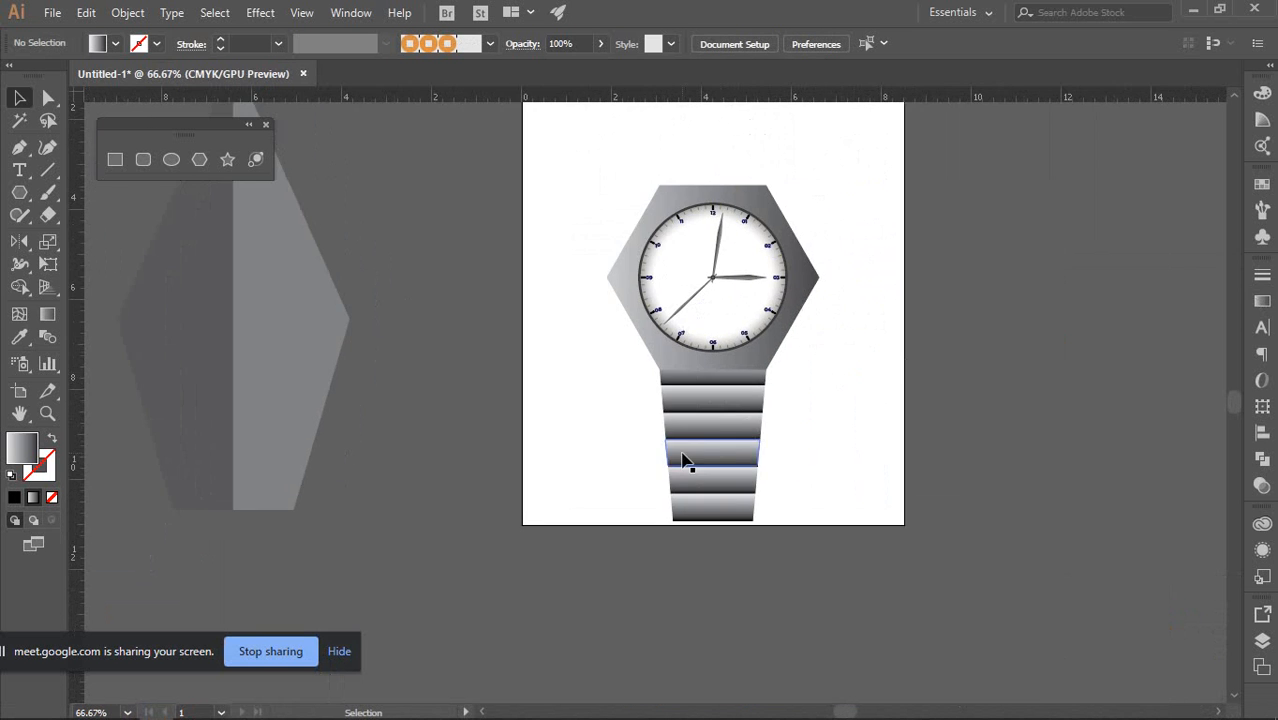
pyautogui.click(716, 453)
pyautogui.rightClick(839, 357)
pyautogui.click(905, 507)
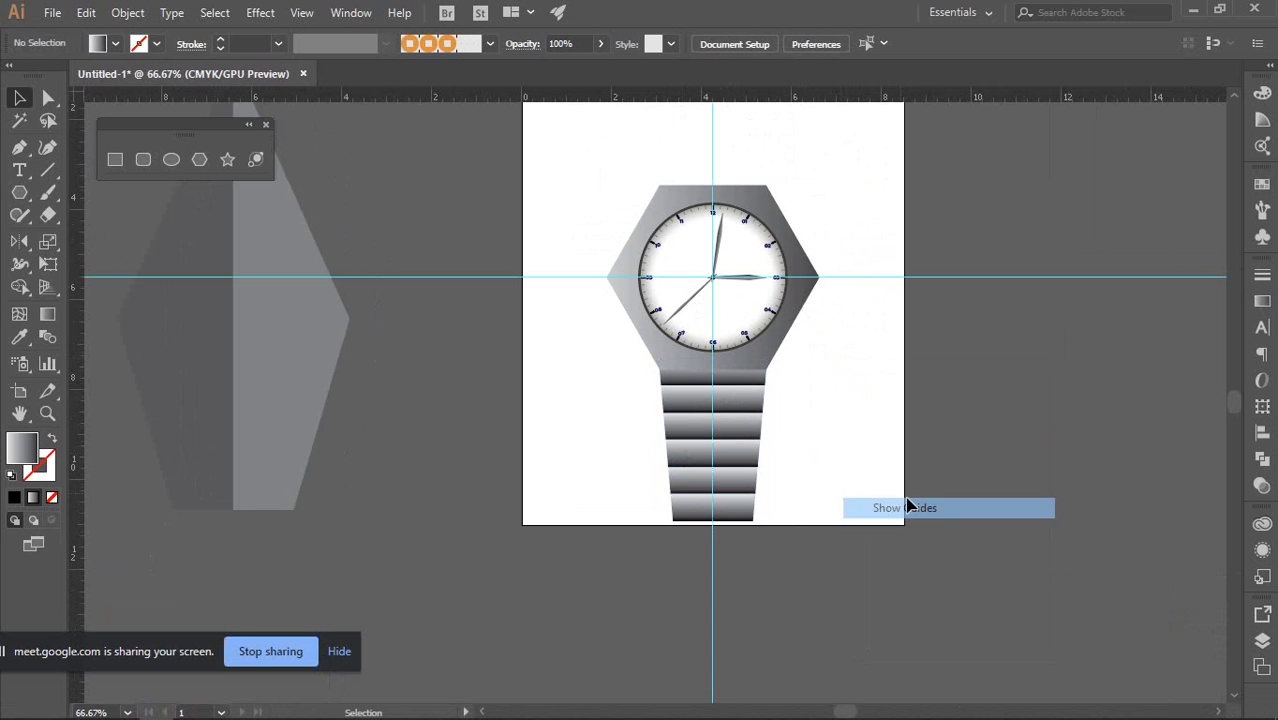
# Reflect a copy of the lower strap group across the horizontal guide to form the upper strap
pyautogui.click(736, 428)
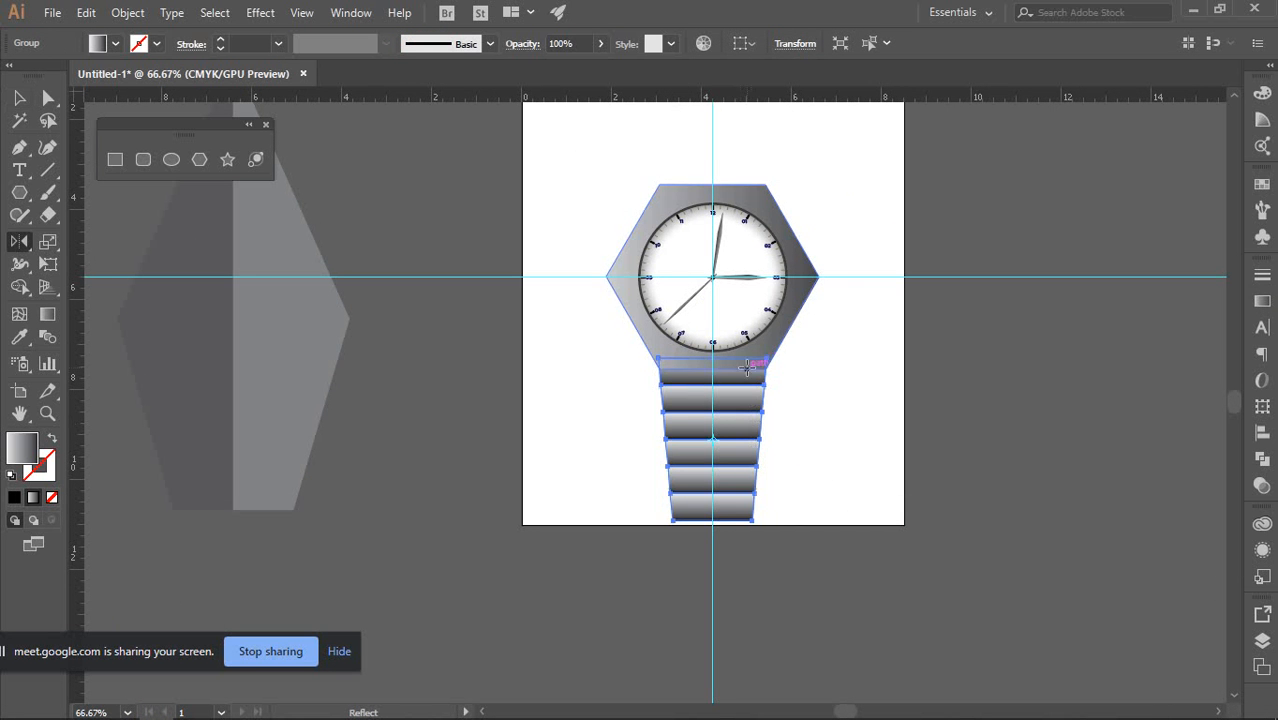
pyautogui.press('o')
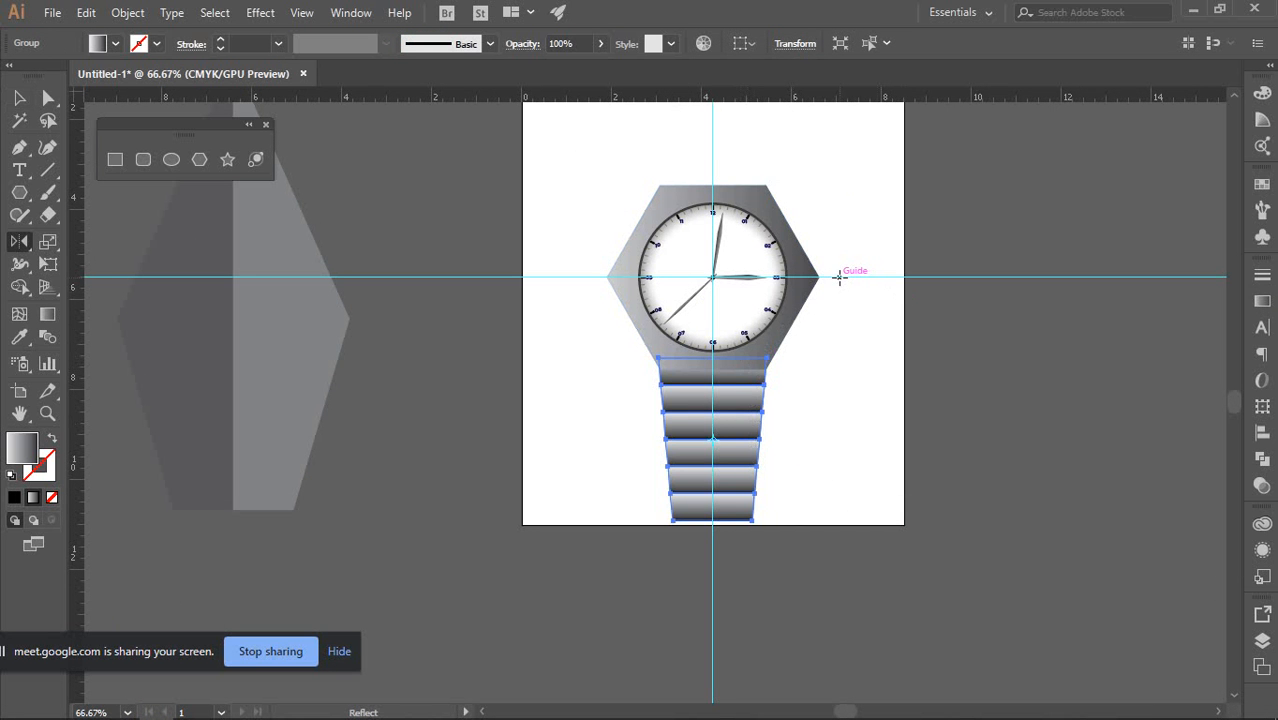
pyautogui.click(839, 277)
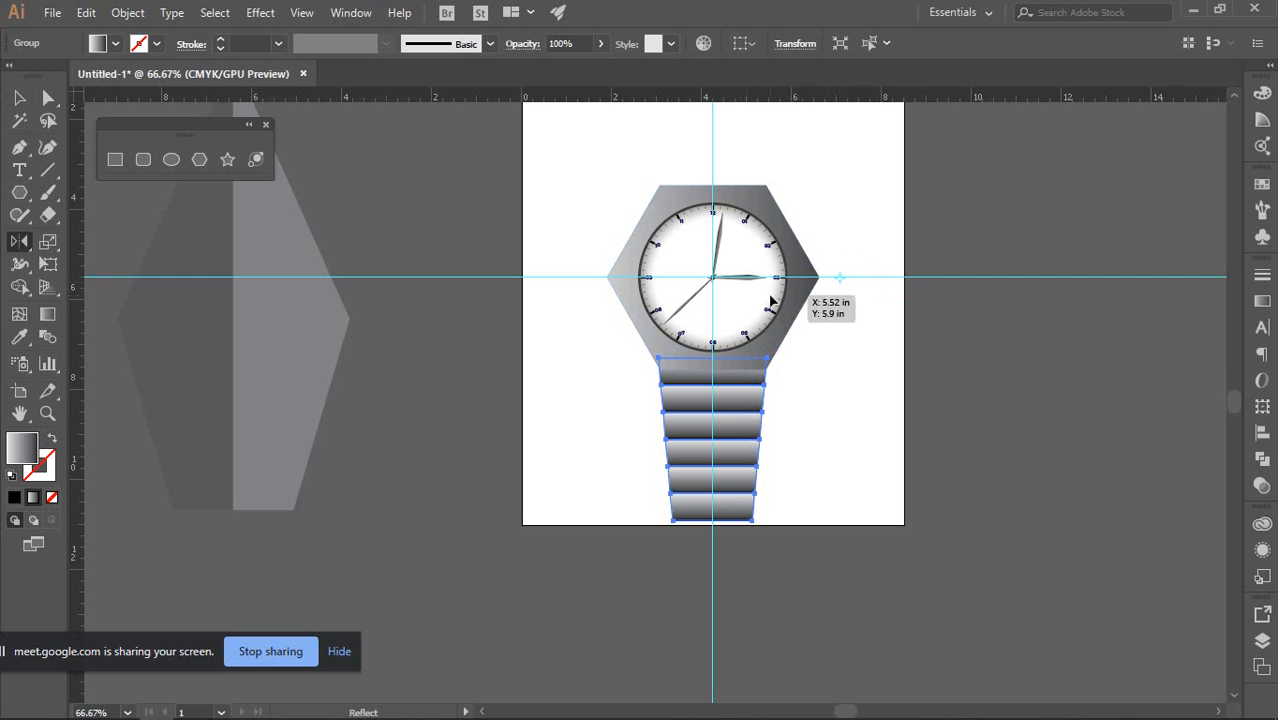
pyautogui.keyDown('alt'); pyautogui.click(546, 277); pyautogui.keyUp('alt')
pyautogui.scroll(2, 596, 339)
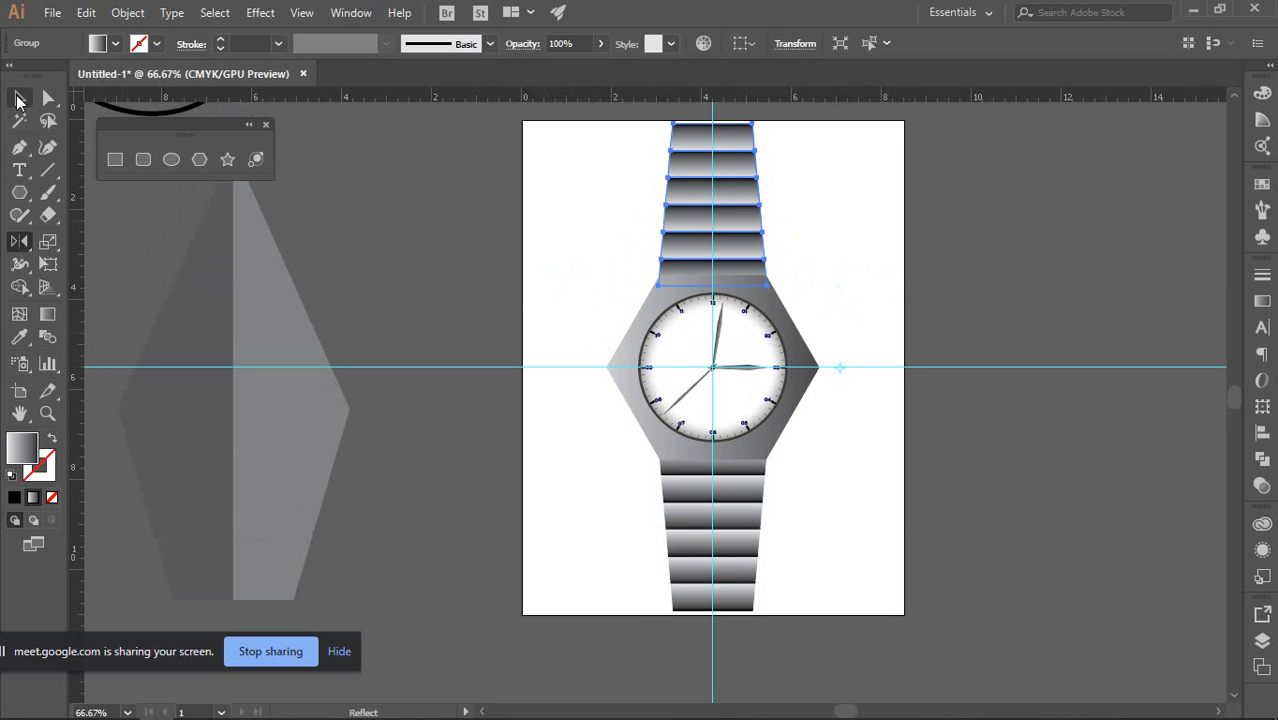
# Clear the strap selection and hide the guides
pyautogui.click(20, 99)
pyautogui.click(892, 283)
pyautogui.scroll(-2, 945, 298)
pyautogui.moveTo(921, 309); pyautogui.dragTo(822, 386)
pyautogui.scroll(3, 792, 316)
pyautogui.scroll(-1, 722, 350)
pyautogui.scroll(-3, 788, 322)
pyautogui.moveTo(804, 319); pyautogui.dragTo(739, 302)
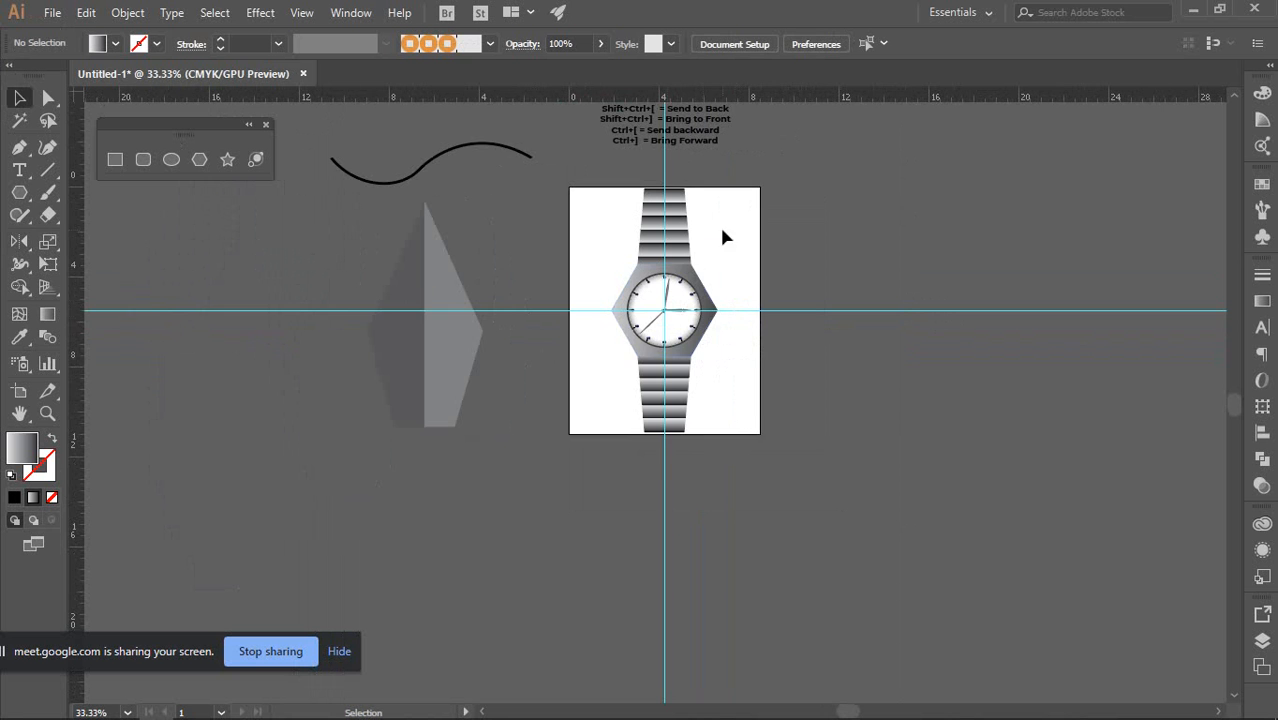
pyautogui.scroll(3, 700, 236)
pyautogui.rightClick(776, 302)
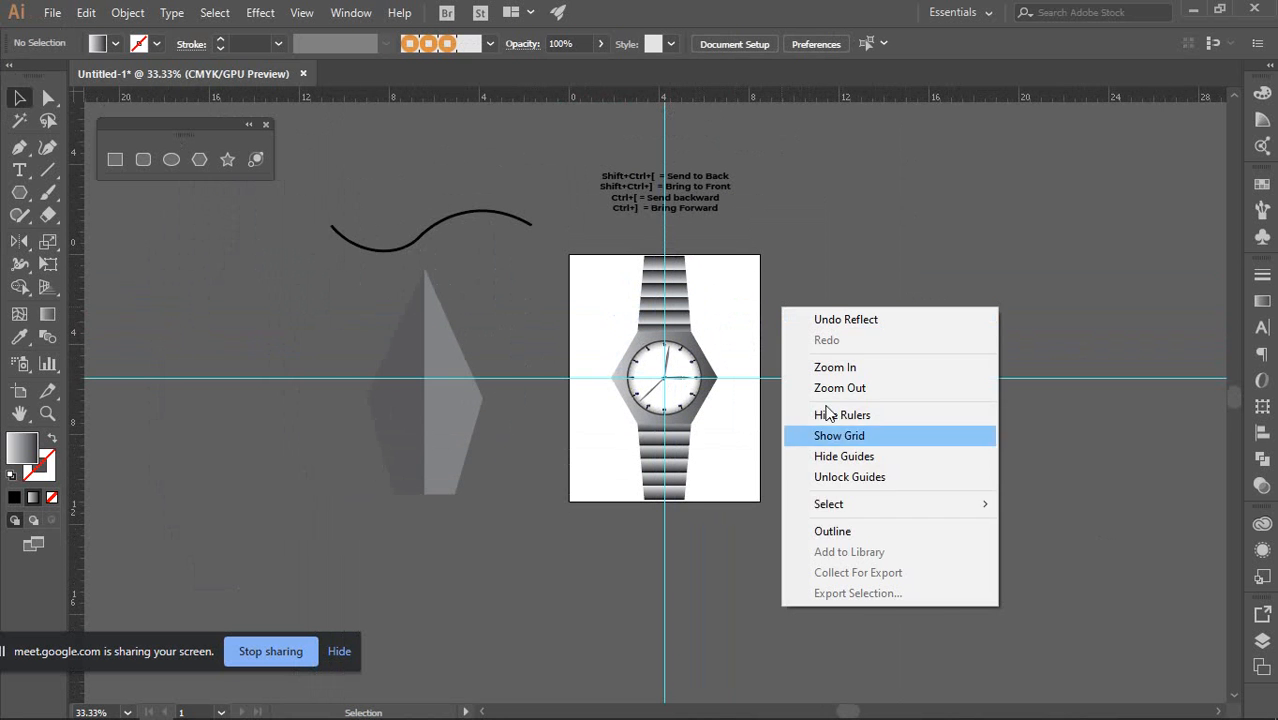
pyautogui.click(852, 452)
pyautogui.scroll(1, 722, 376)
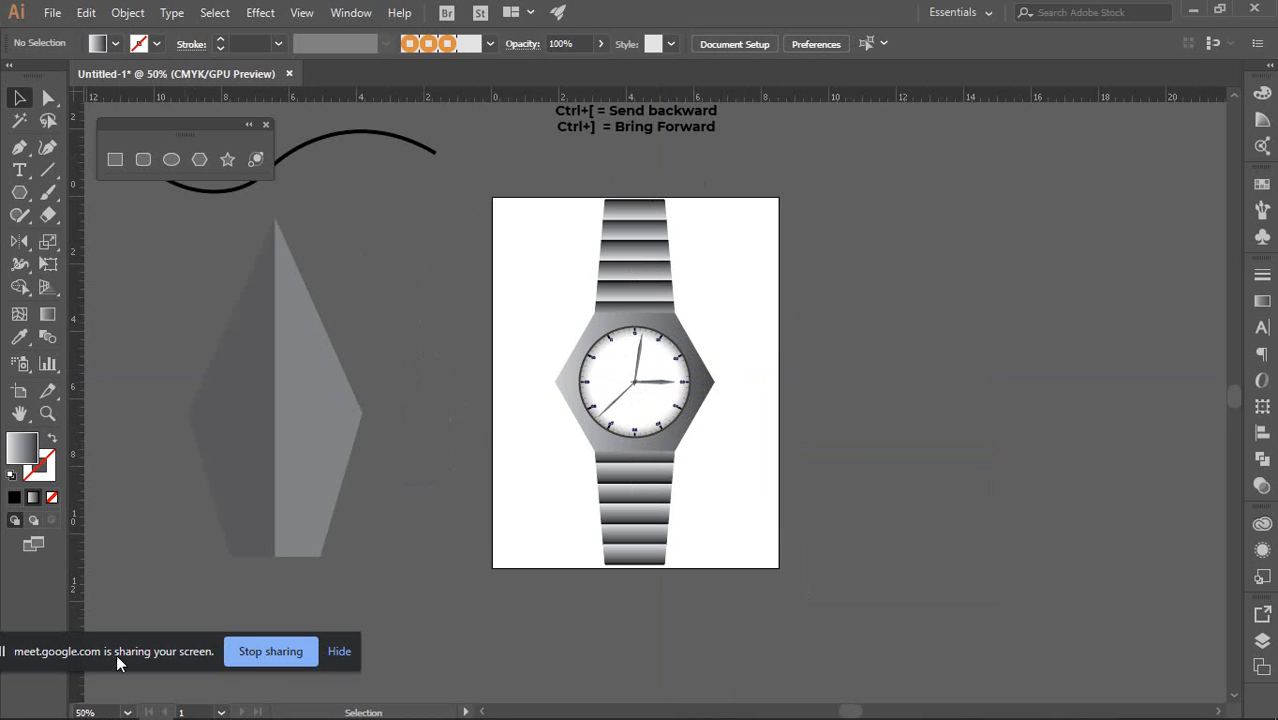
# Switch to Chrome and search Google for "watch" in a new tab
pyautogui.moveTo(87, 705)
pyautogui.click(74, 657)
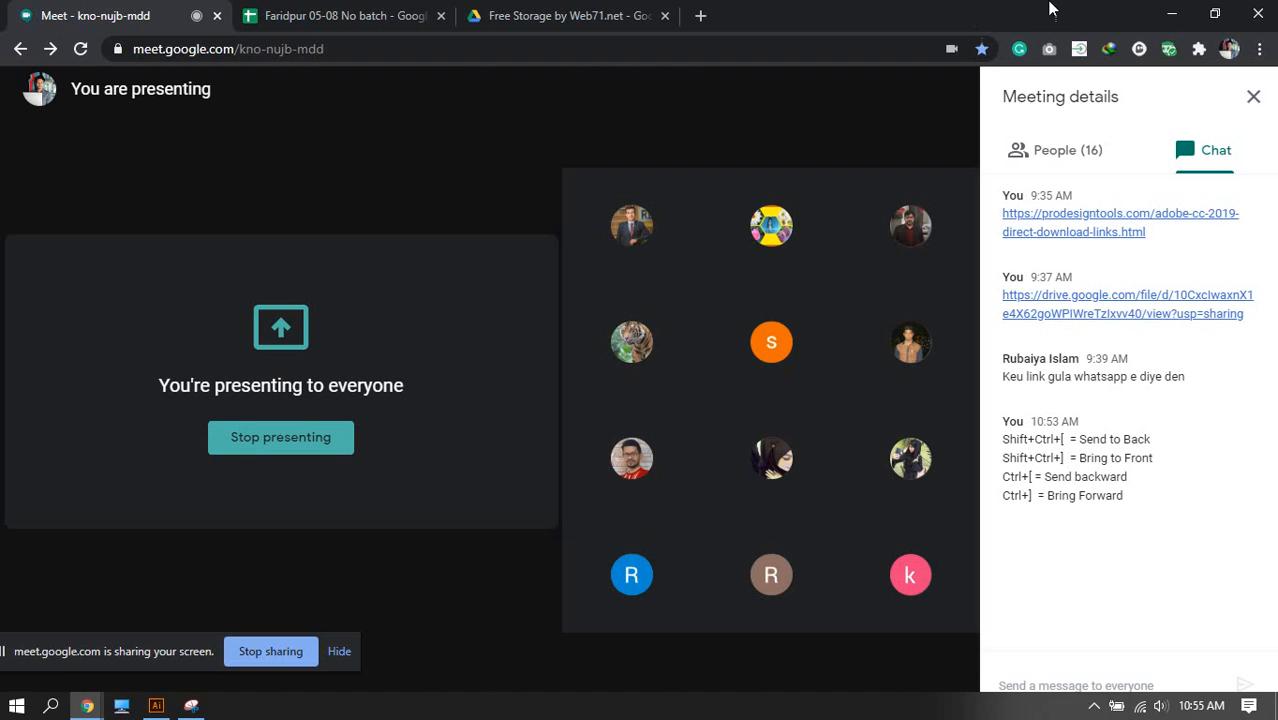
pyautogui.click(700, 15)
pyautogui.click(473, 48)
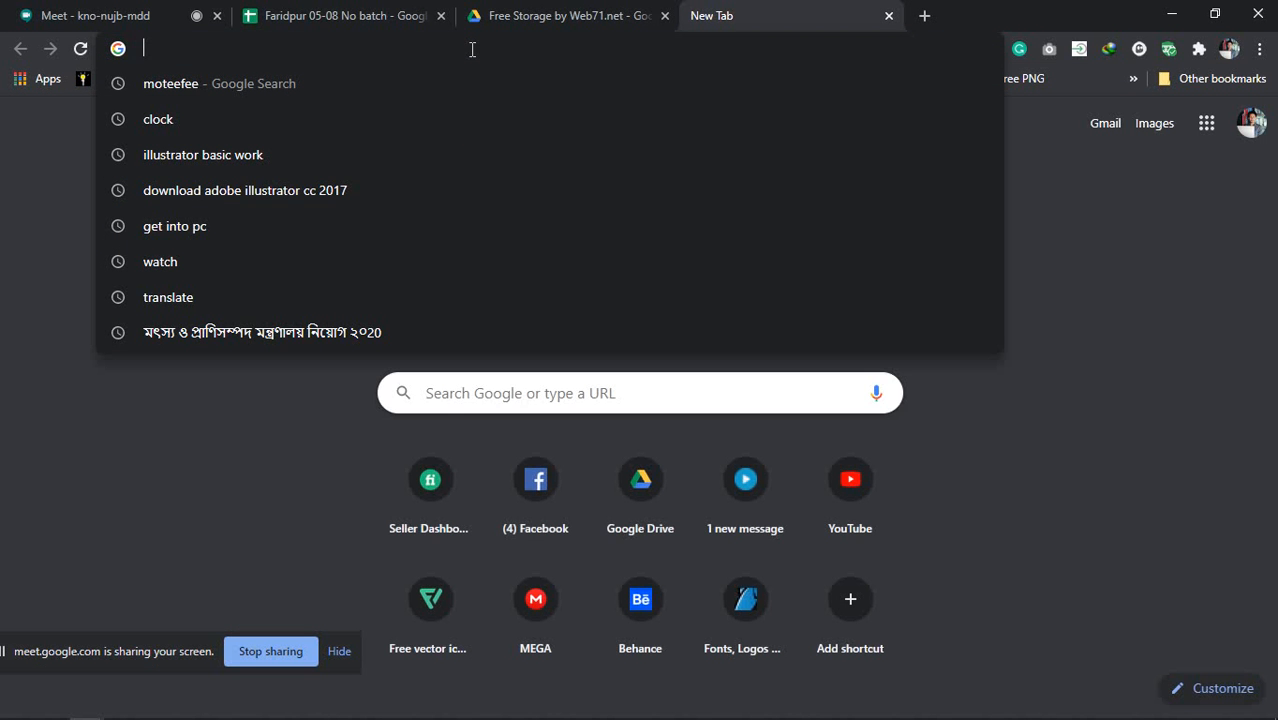
pyautogui.write('watch')
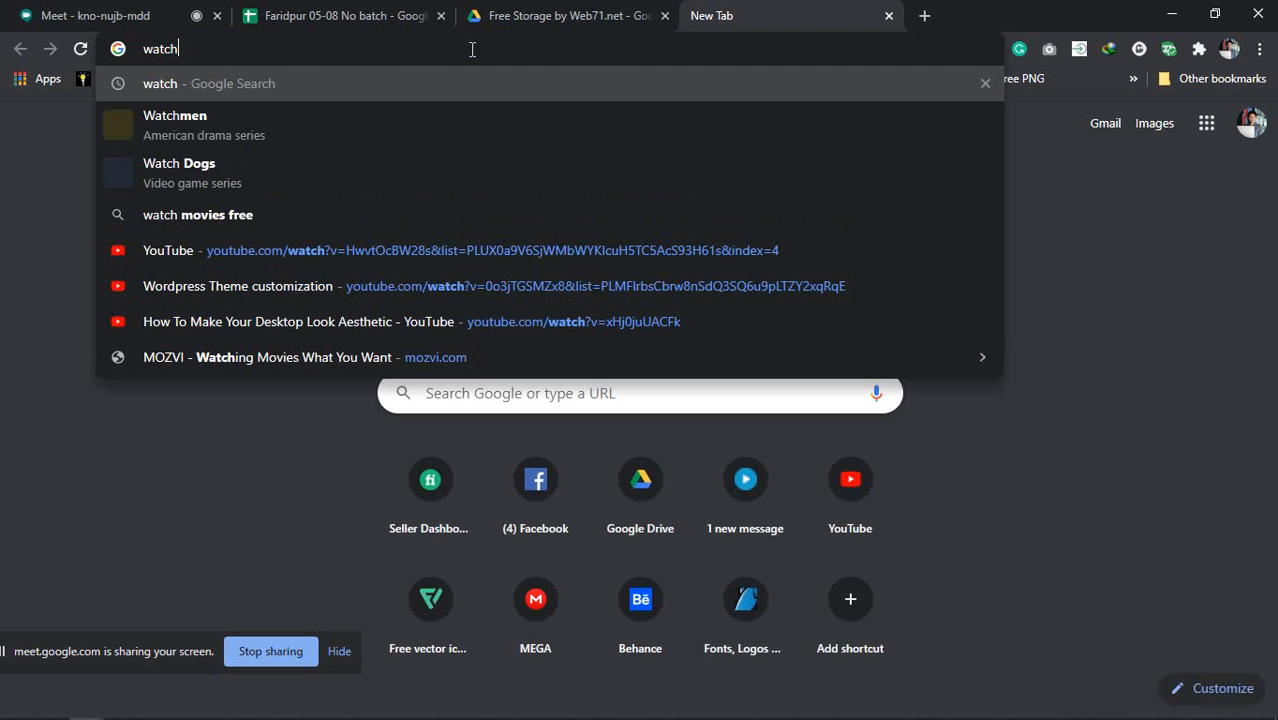
pyautogui.press('Return')
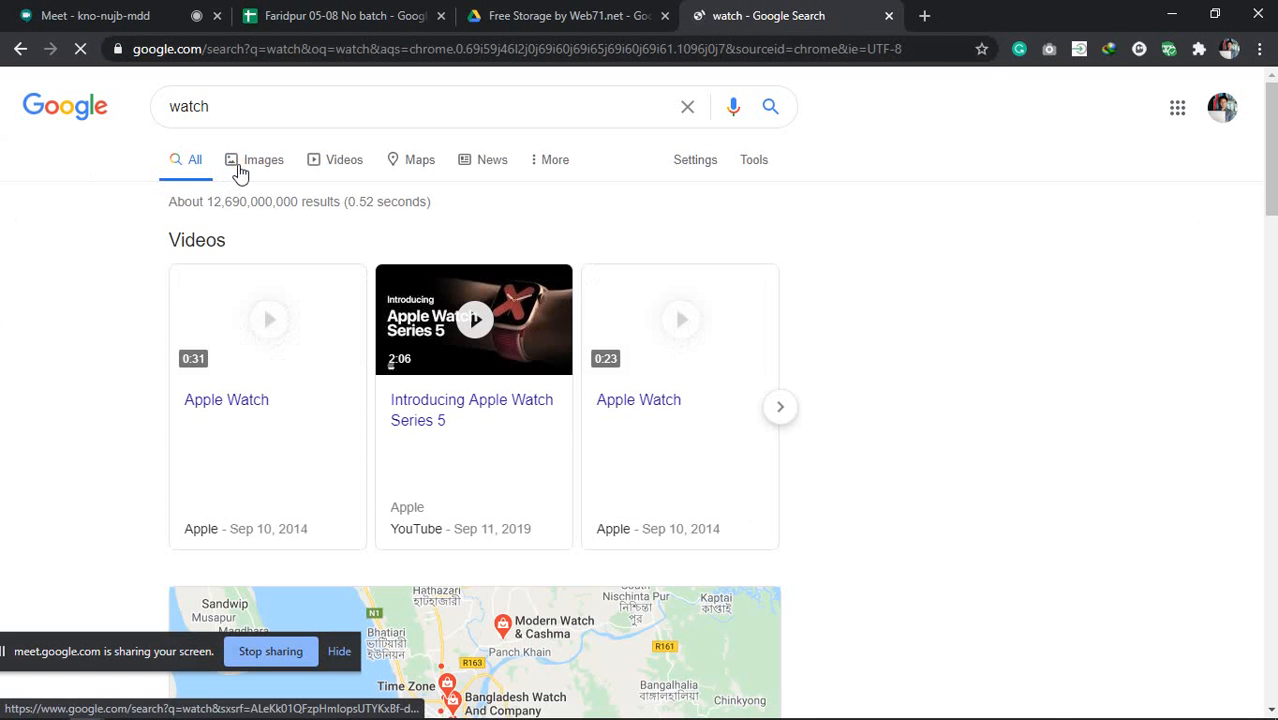
# Browse the image results and open the preview of The Horse's rose gold watch with black leather strap
pyautogui.click(240, 173)
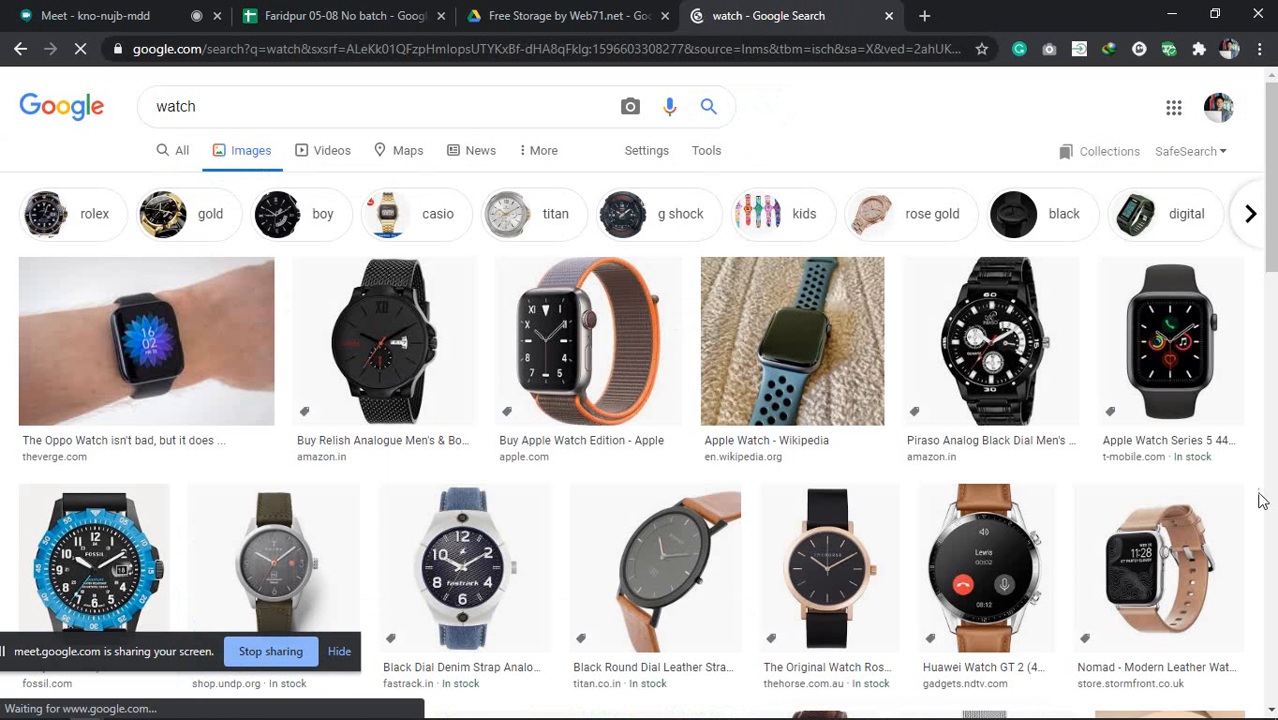
pyautogui.scroll(-1, 1170, 340)
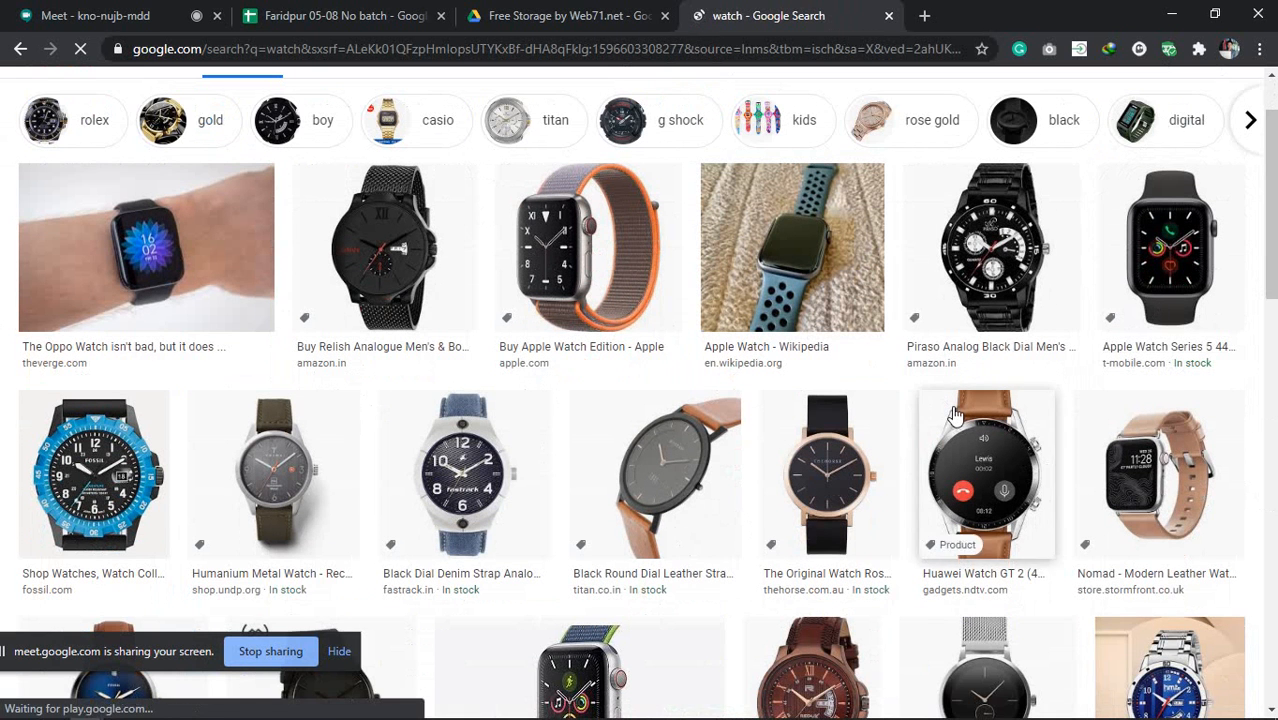
pyautogui.click(815, 484)
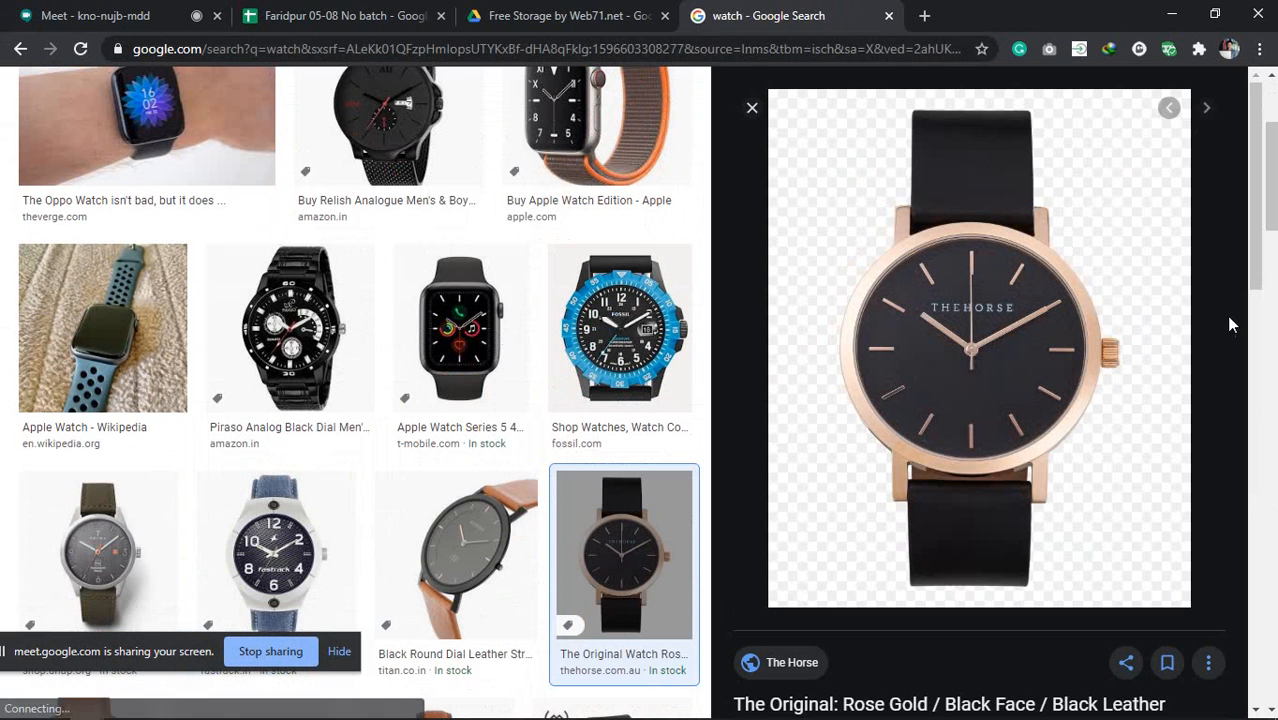
# Switch back to Illustrator and examine the drawn watch's case and mirrored strap
pyautogui.click(1171, 13)
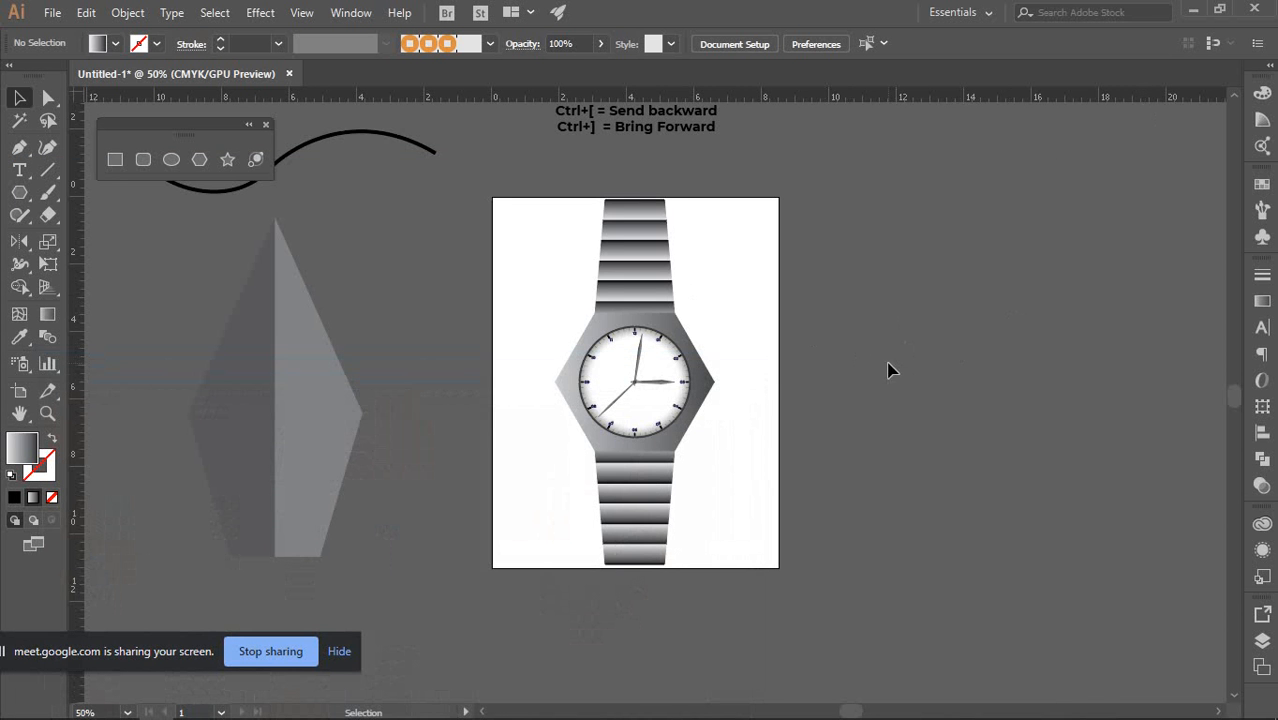
pyautogui.scroll(1, 796, 365)
pyautogui.moveTo(740, 376); pyautogui.dragTo(786, 367)
pyautogui.scroll(1, 748, 363)
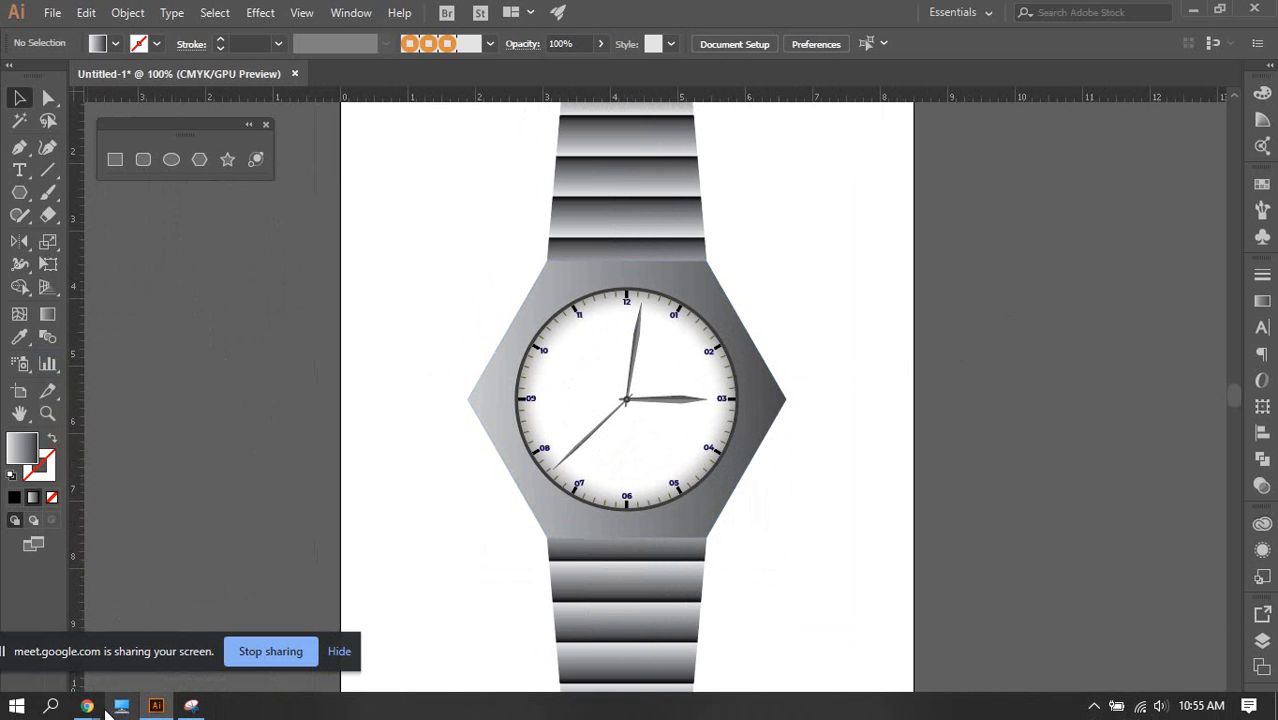
# Switch to the Google Meet call in Chrome and show its participant list
pyautogui.moveTo(83, 708)
pyautogui.click(100, 630)
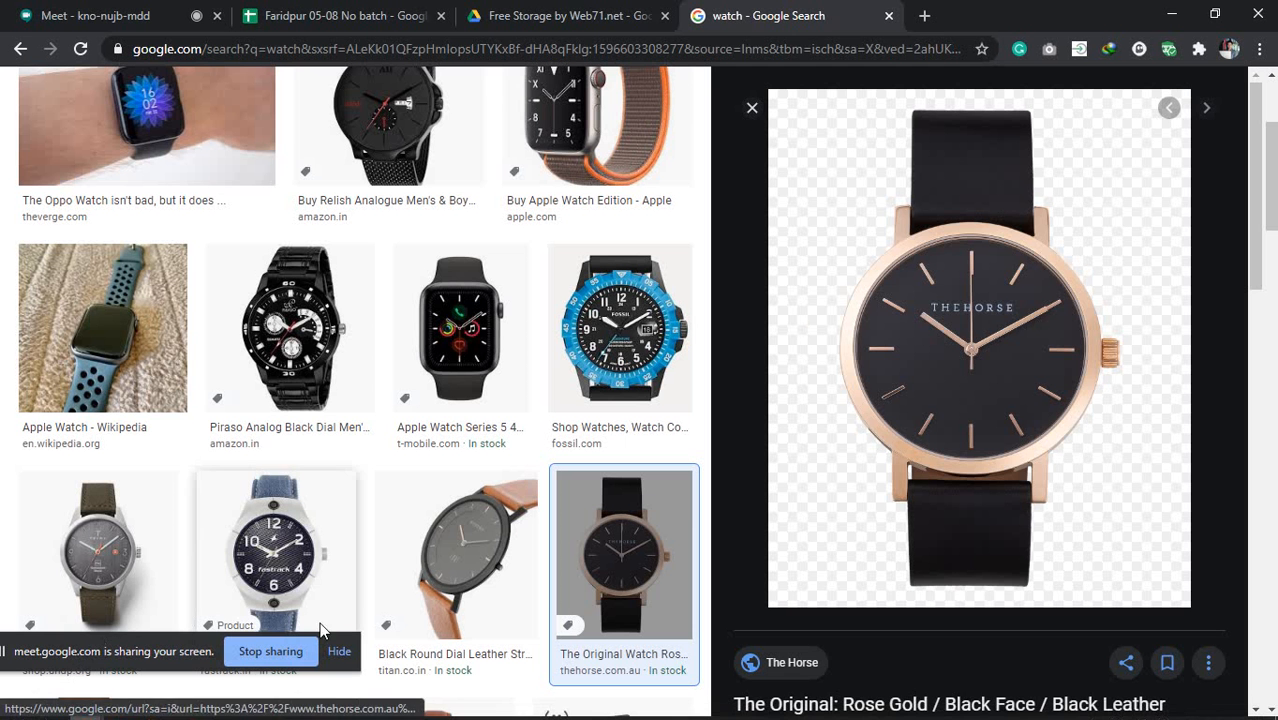
pyautogui.click(65, 10)
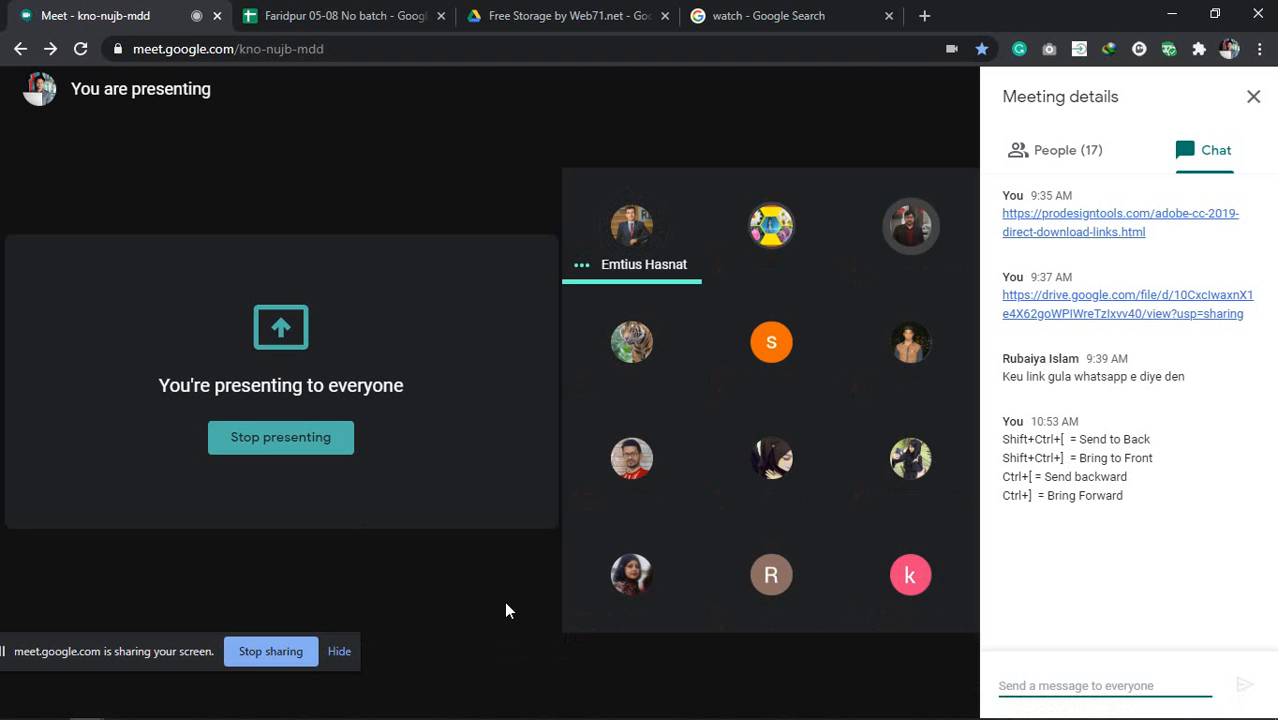
pyautogui.click(1055, 152)
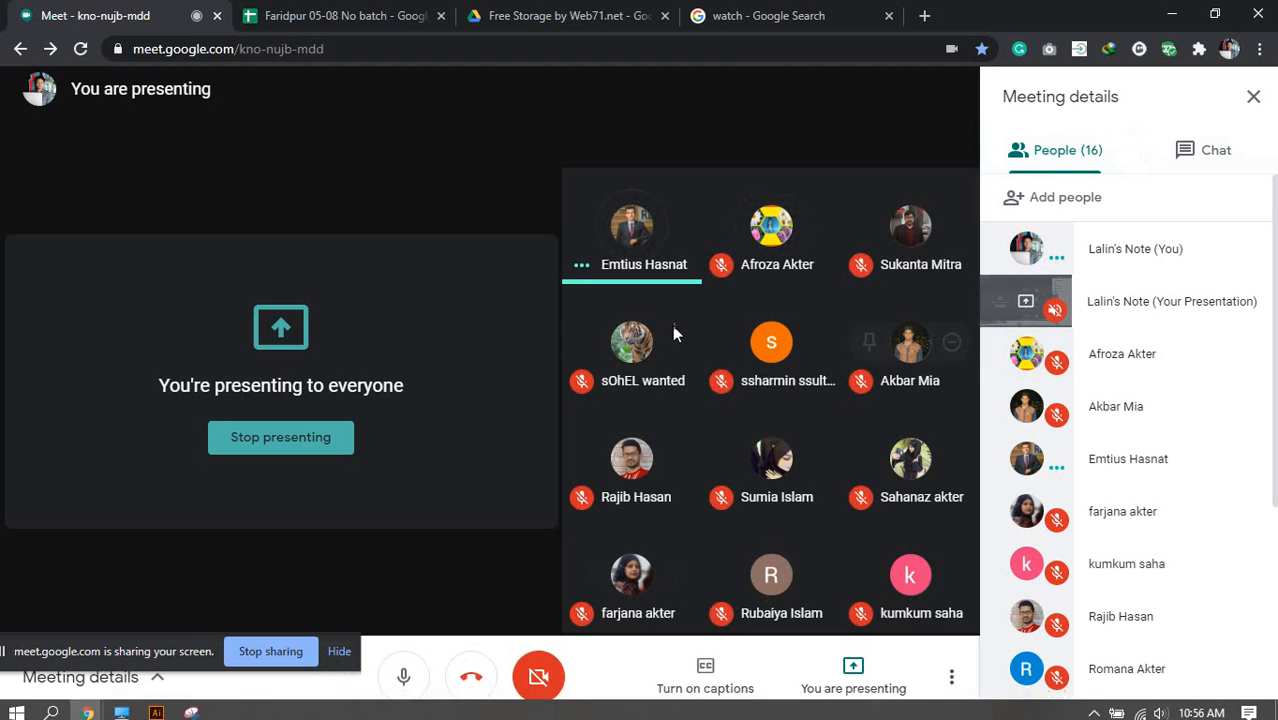
# Switch to Illustrator and examine the watch's dial, hands, centre pin, case and strap up close
pyautogui.click(174, 697)
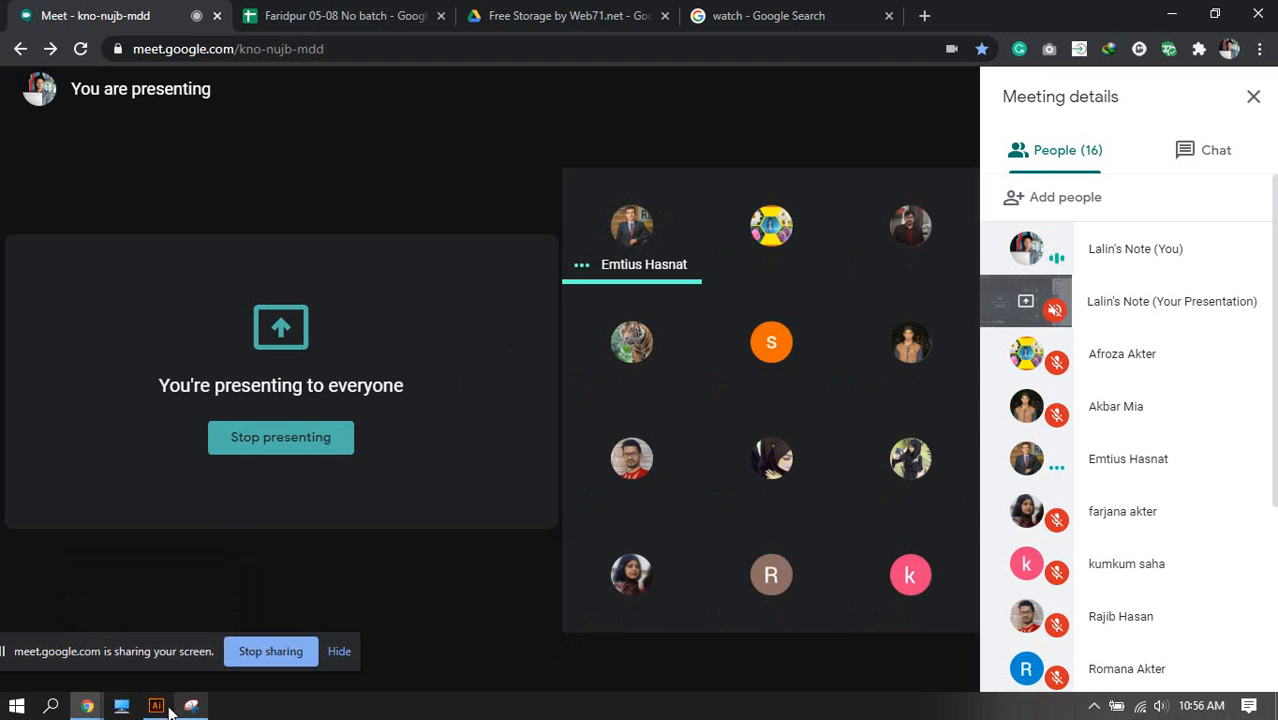
pyautogui.click(165, 707)
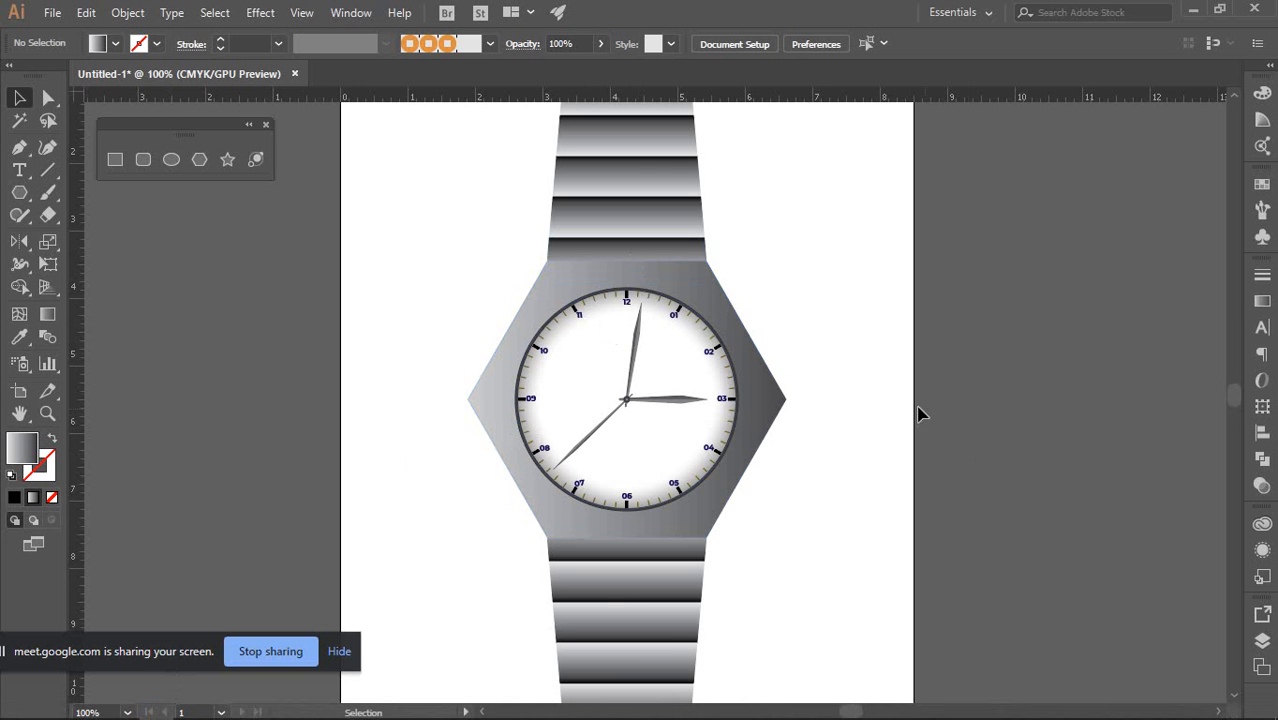
pyautogui.scroll(-2, 736, 410)
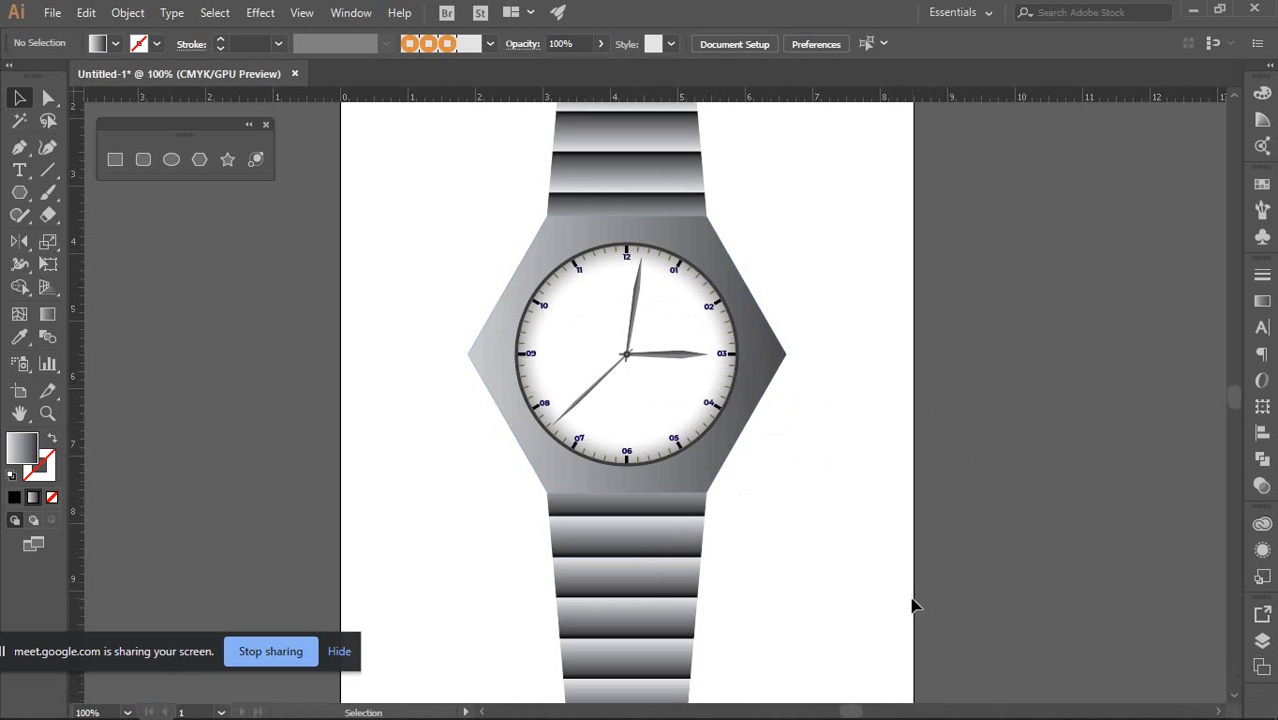
pyautogui.scroll(2, 700, 288)
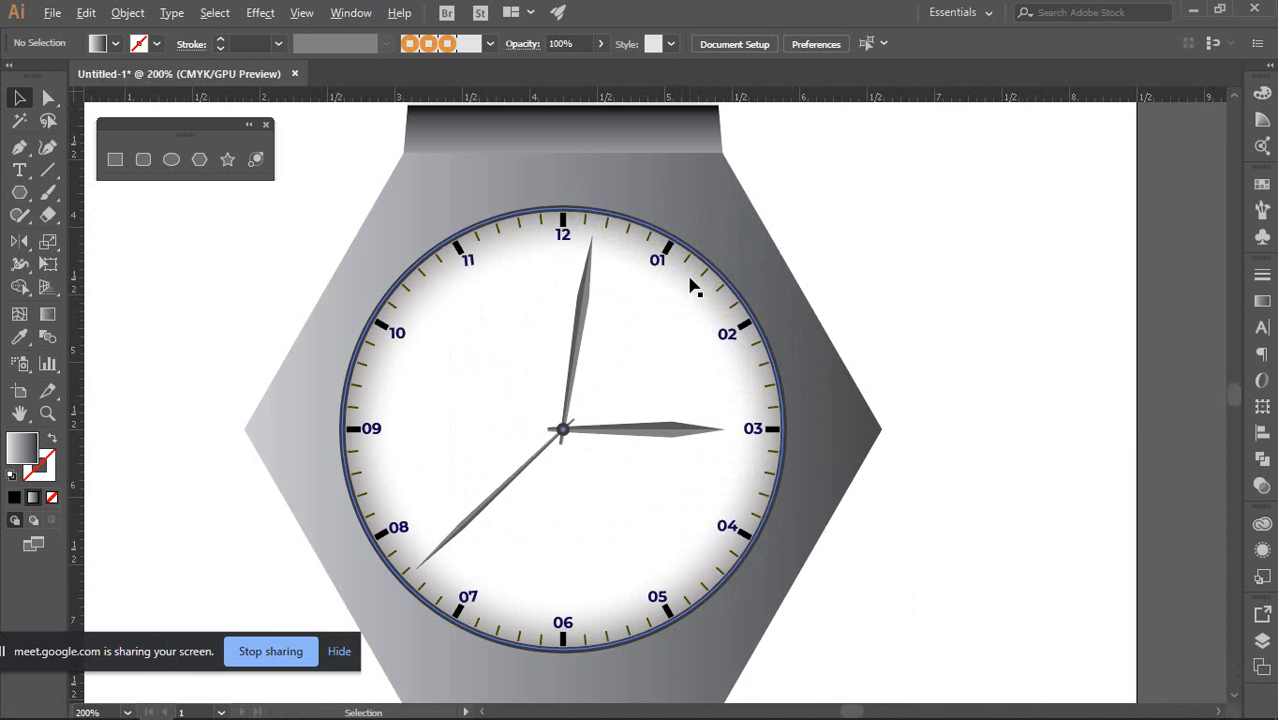
pyautogui.scroll(2, 540, 425)
pyautogui.scroll(-4, 580, 425)
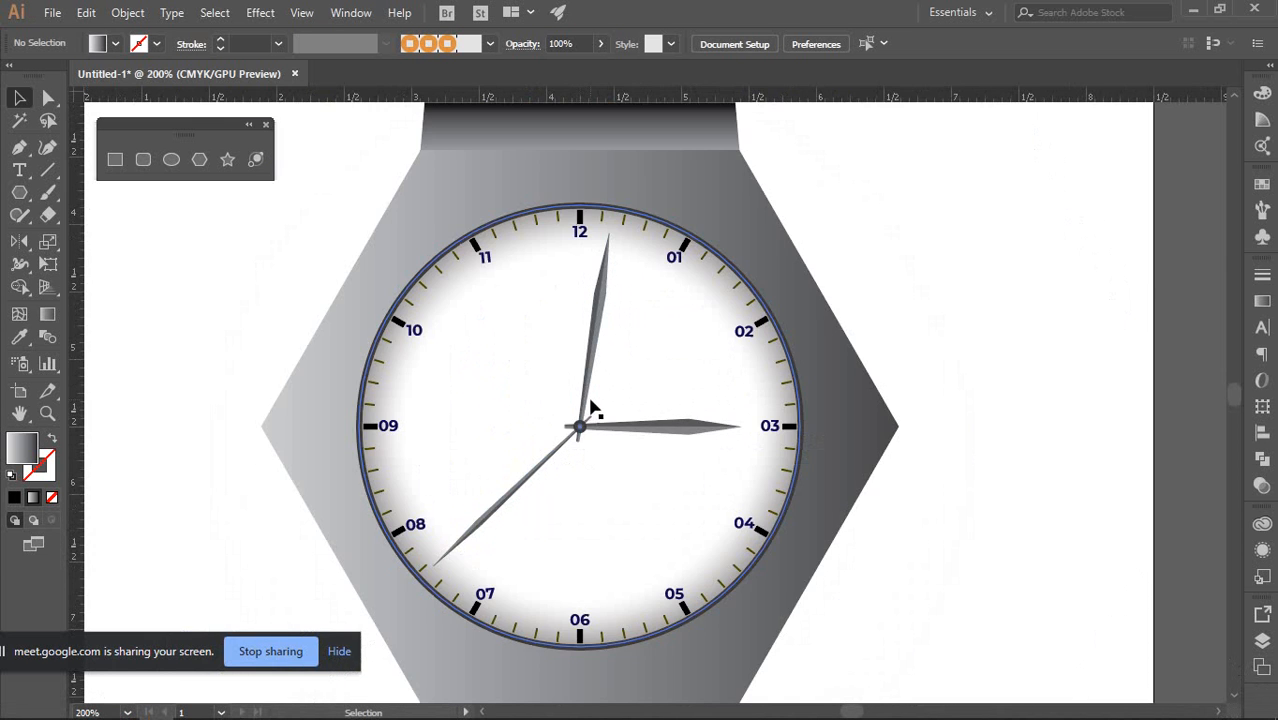
pyautogui.scroll(4, 593, 408)
pyautogui.scroll(-4, 584, 408)
pyautogui.scroll(4, 585, 303)
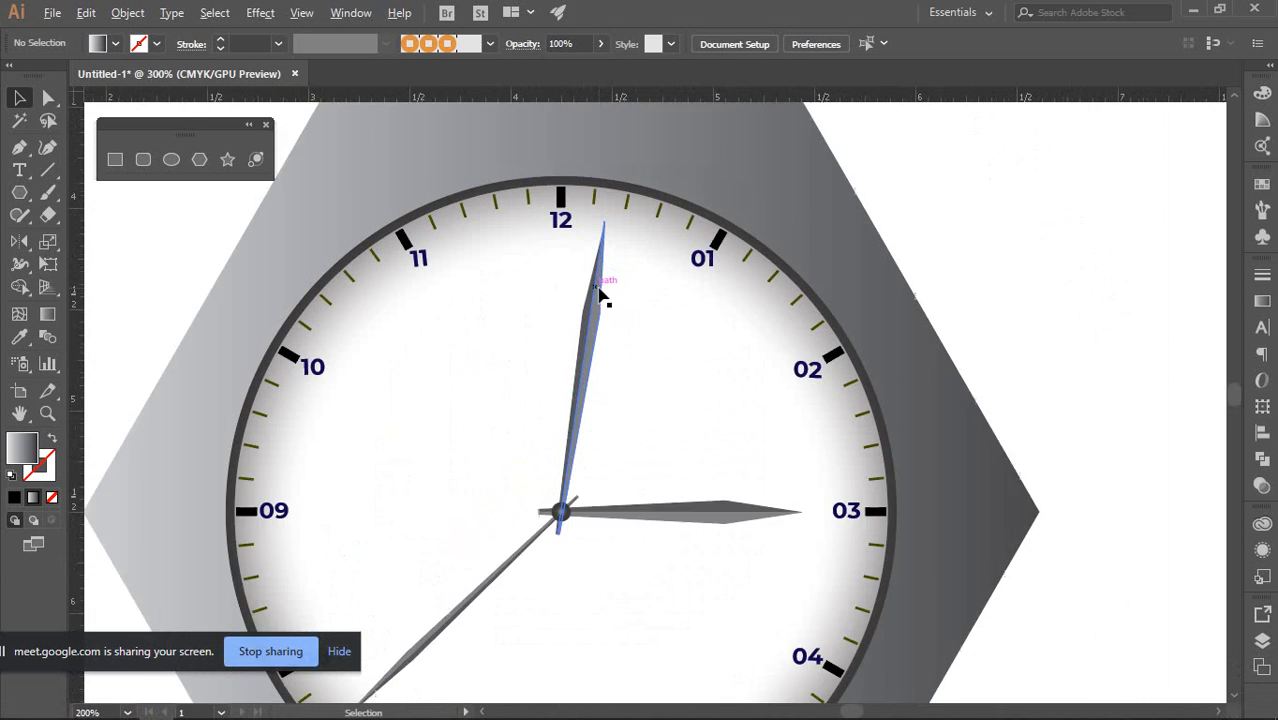
pyautogui.scroll(-3, 600, 472)
pyautogui.scroll(2, 546, 525)
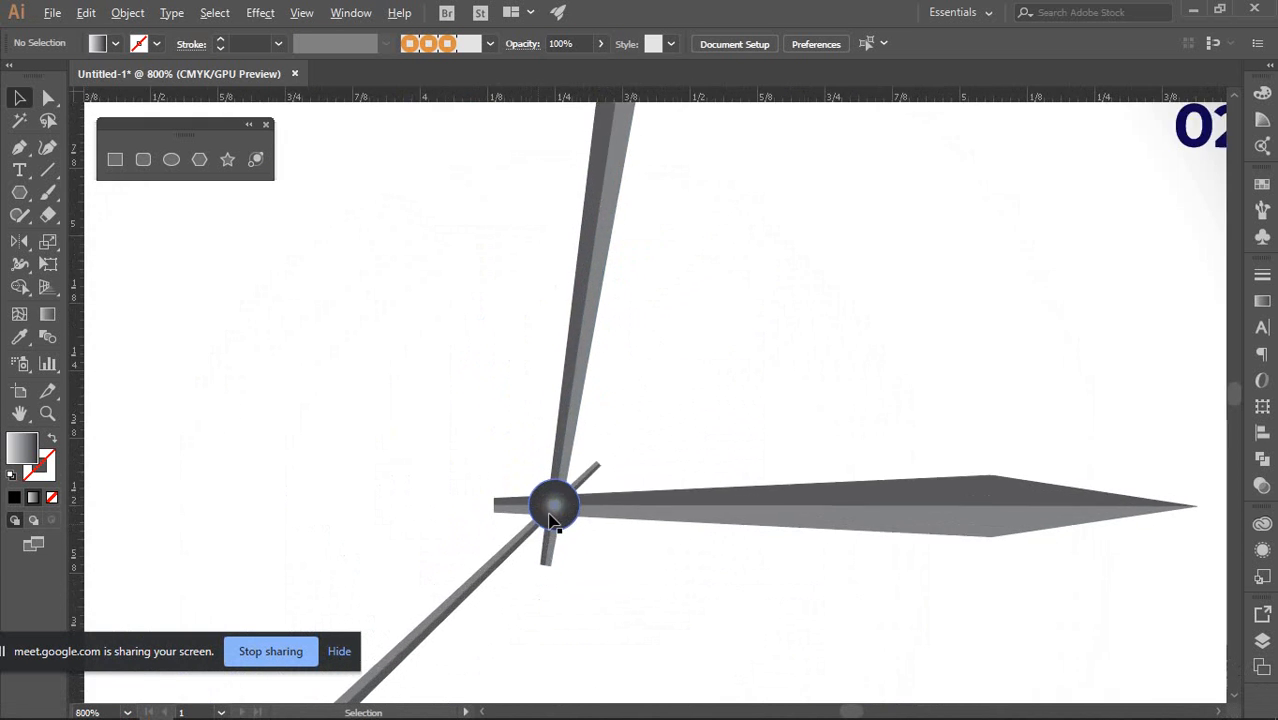
pyautogui.scroll(-2, 553, 518)
pyautogui.scroll(-3, 576, 470)
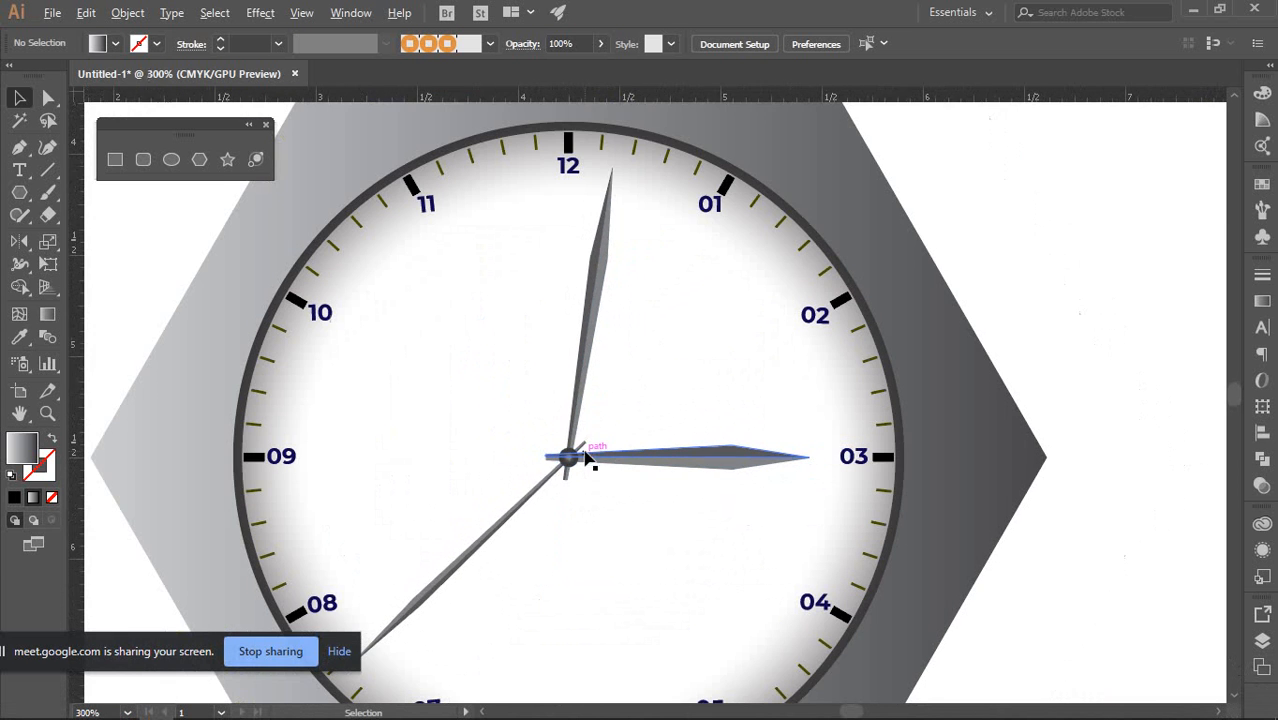
pyautogui.scroll(1, 808, 402)
pyautogui.scroll(-1, 828, 381)
pyautogui.moveTo(1017, 382); pyautogui.dragTo(1026, 348)
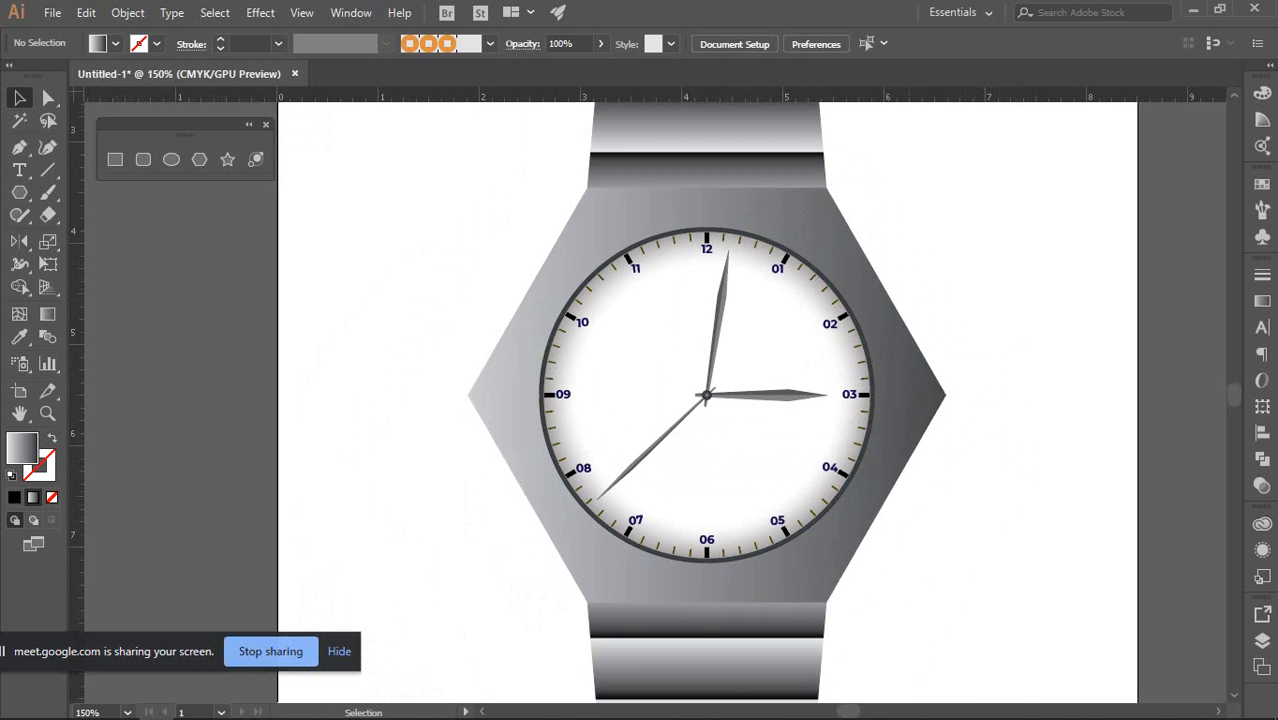
pyautogui.scroll(-2, 765, 515)
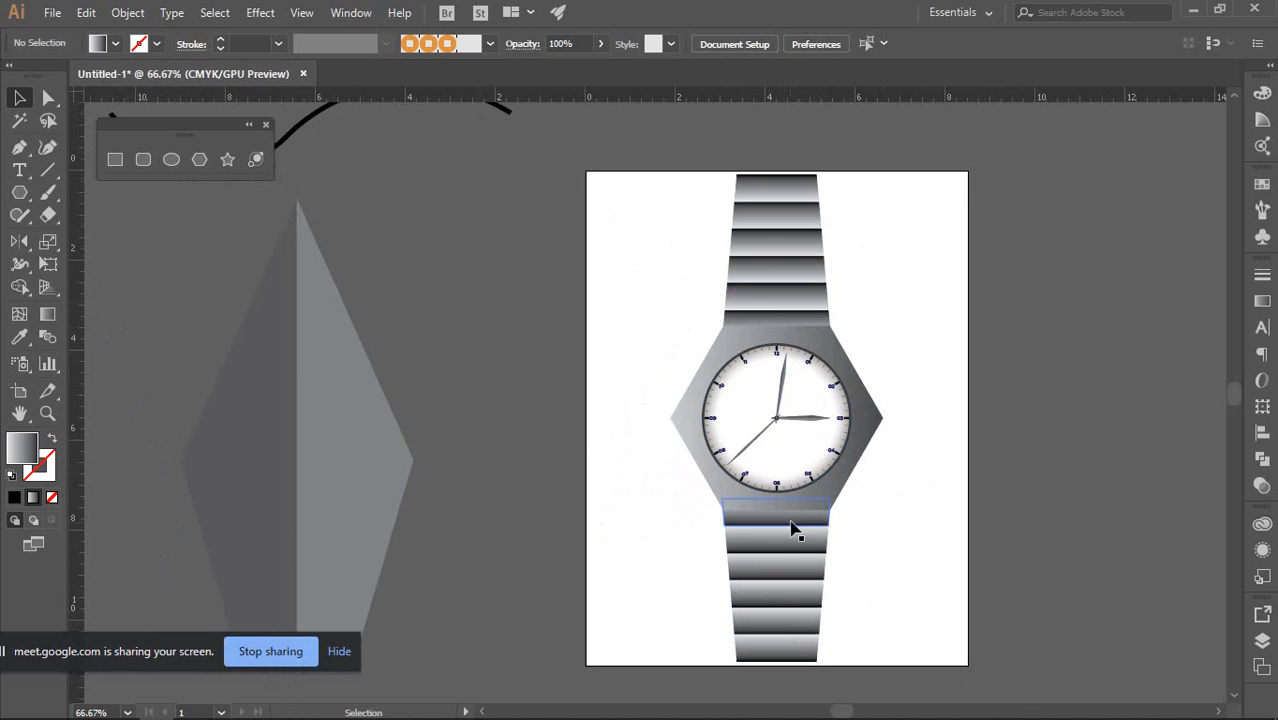
pyautogui.scroll(-2, 950, 524)
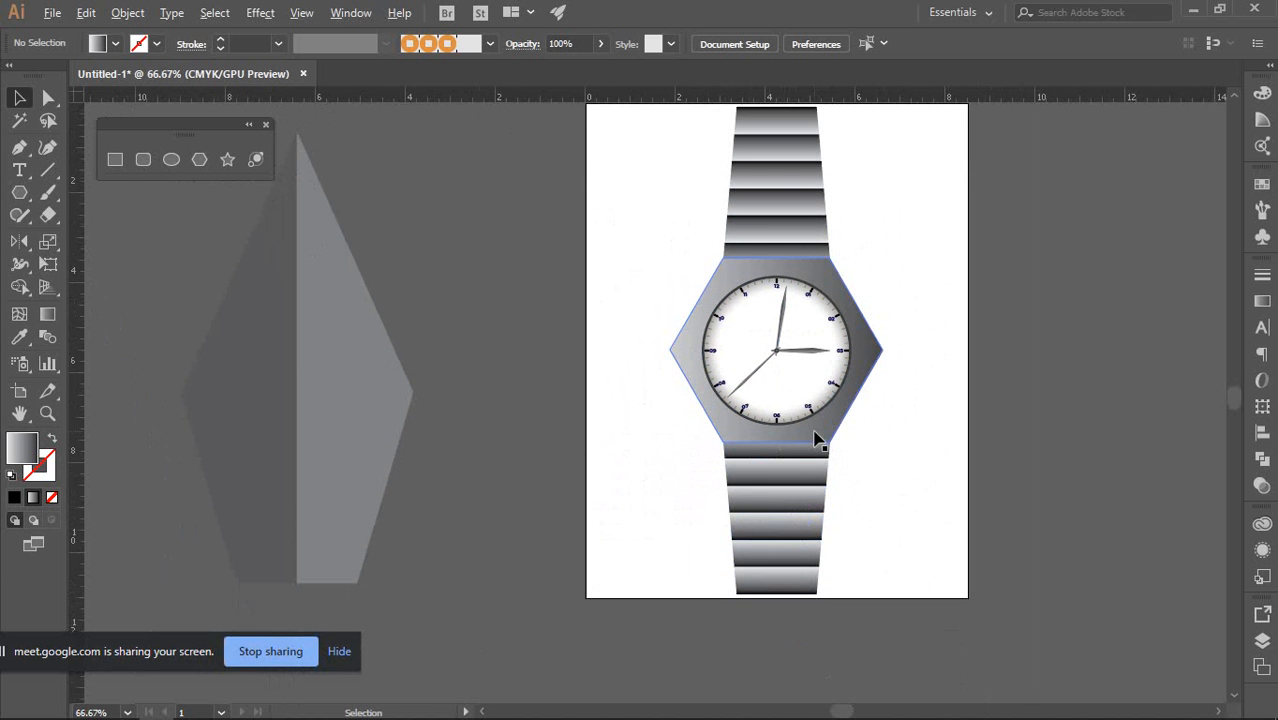
pyautogui.scroll(1, 815, 440)
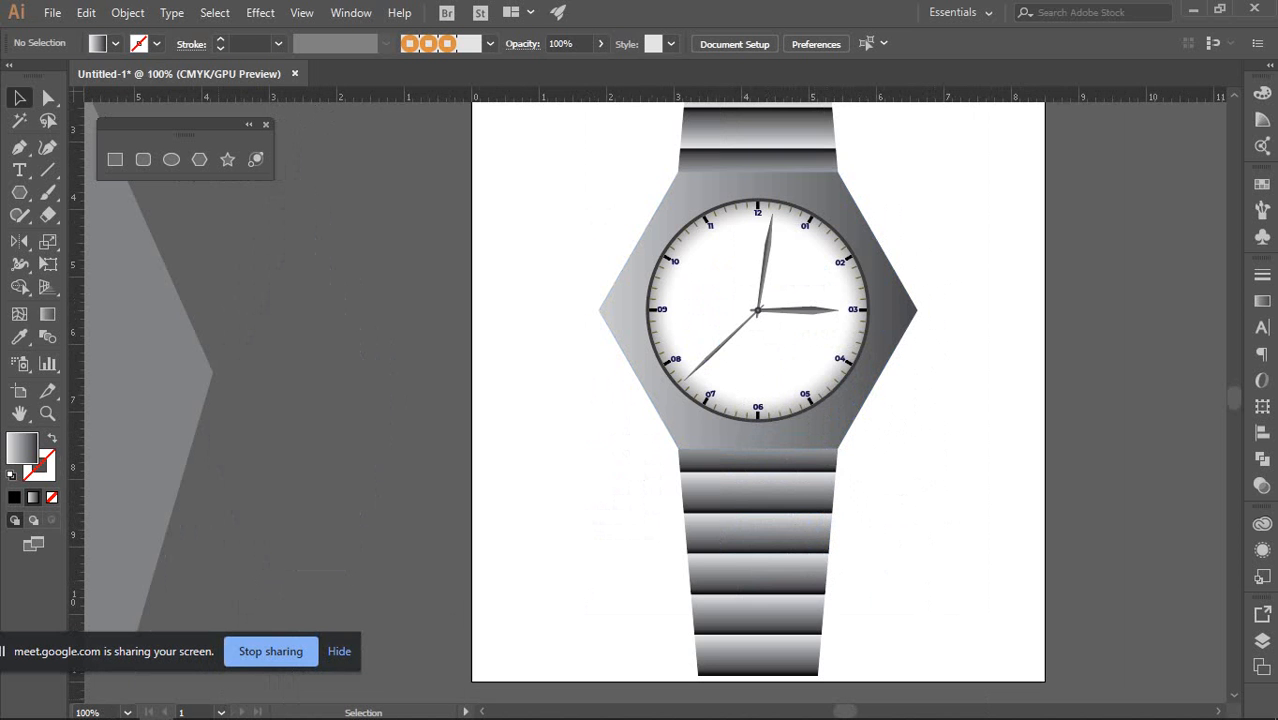
# Switch to the Google Meet call in Chrome and close the meeting details
pyautogui.moveTo(87, 705)
pyautogui.click(96, 662)
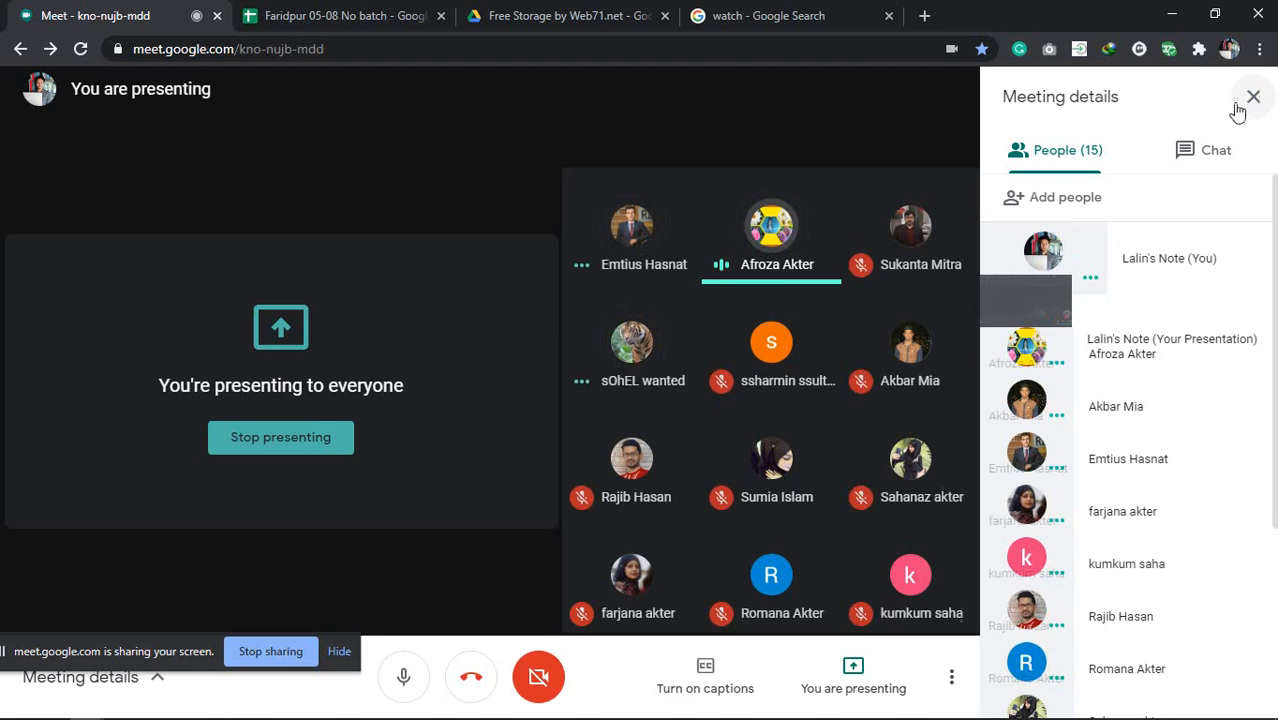
pyautogui.click(1253, 98)
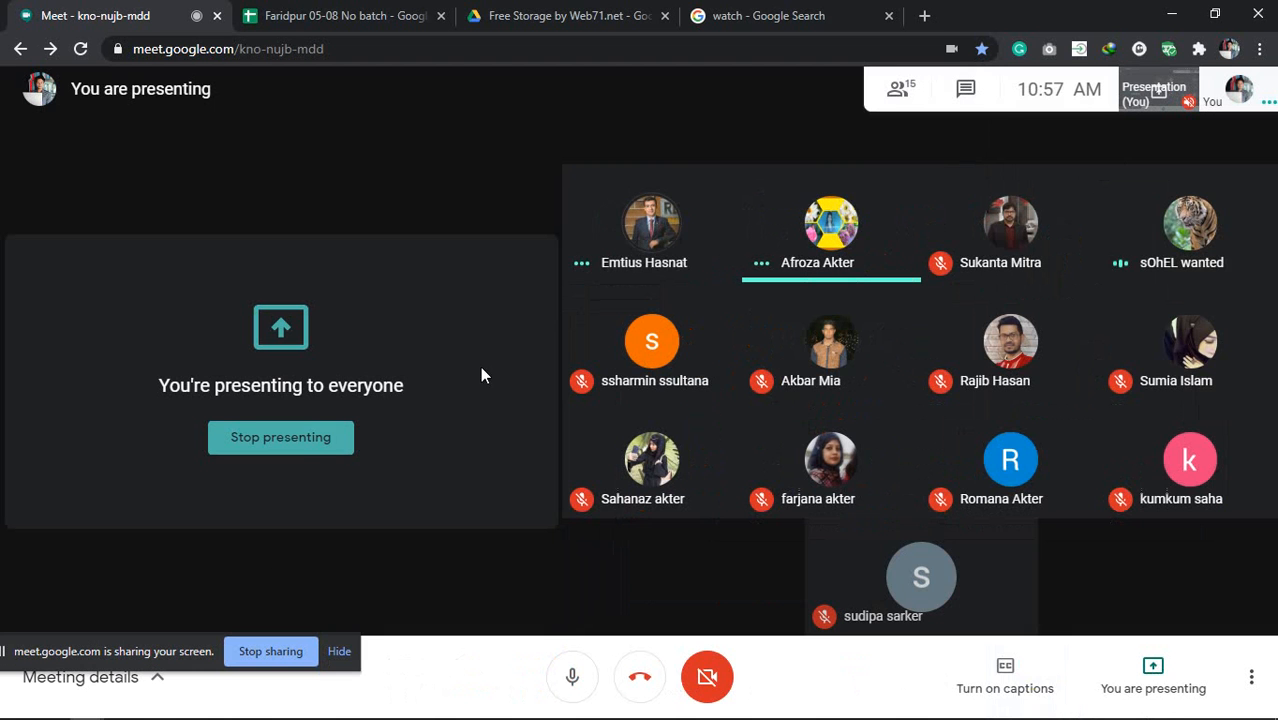
# Stop presenting the screen in the Google Meet call and view the watch image search results
pyautogui.click(298, 448)
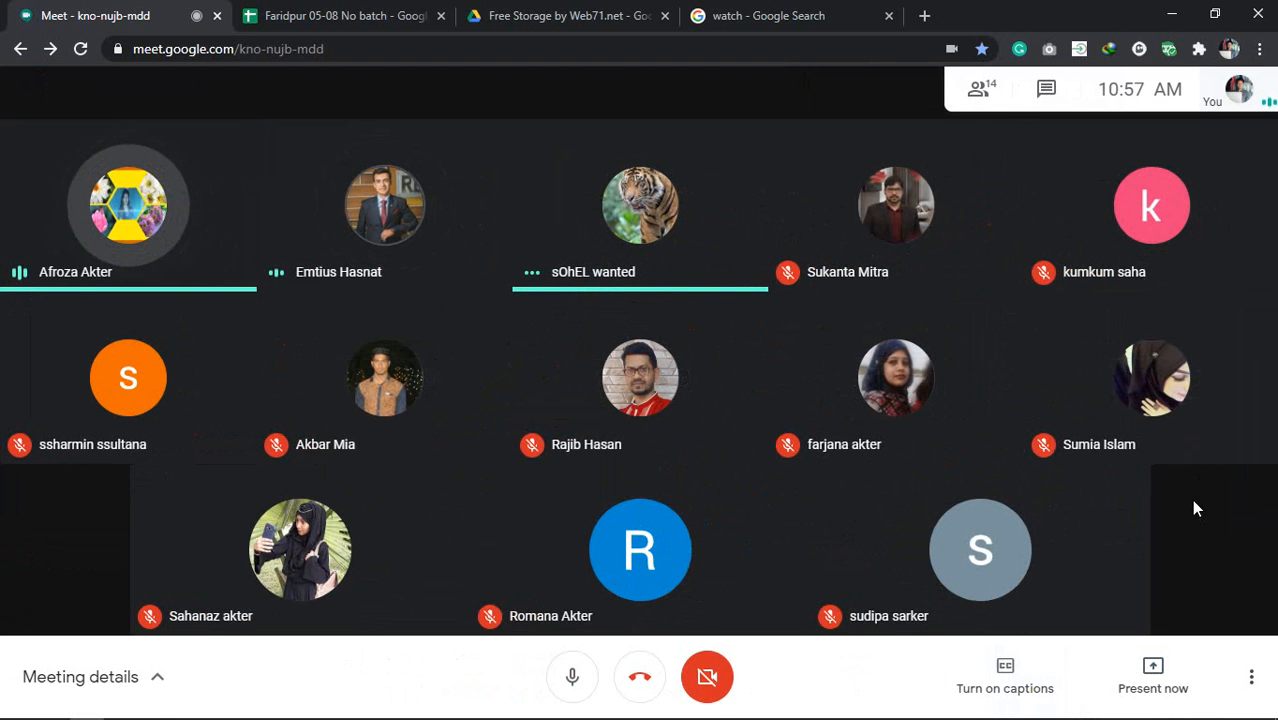
pyautogui.click(801, 12)
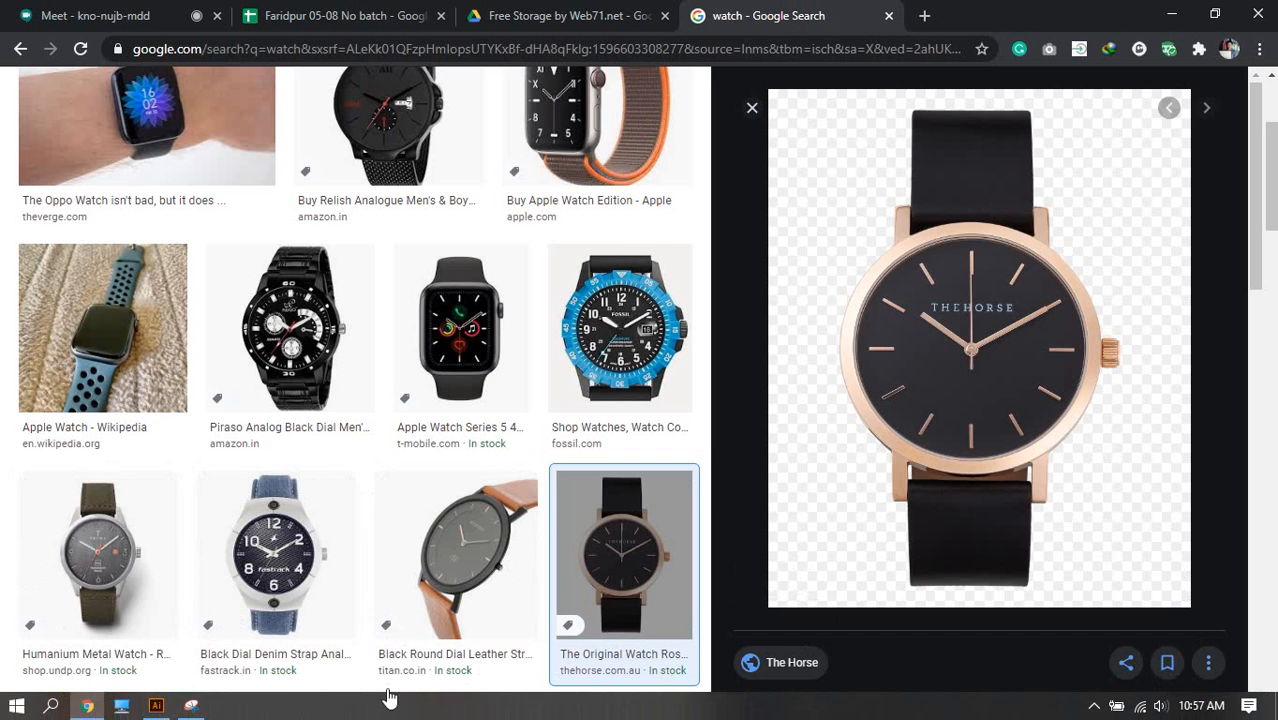
pyautogui.scroll(2, 699, 442)
pyautogui.scroll(-2, 300, 530)
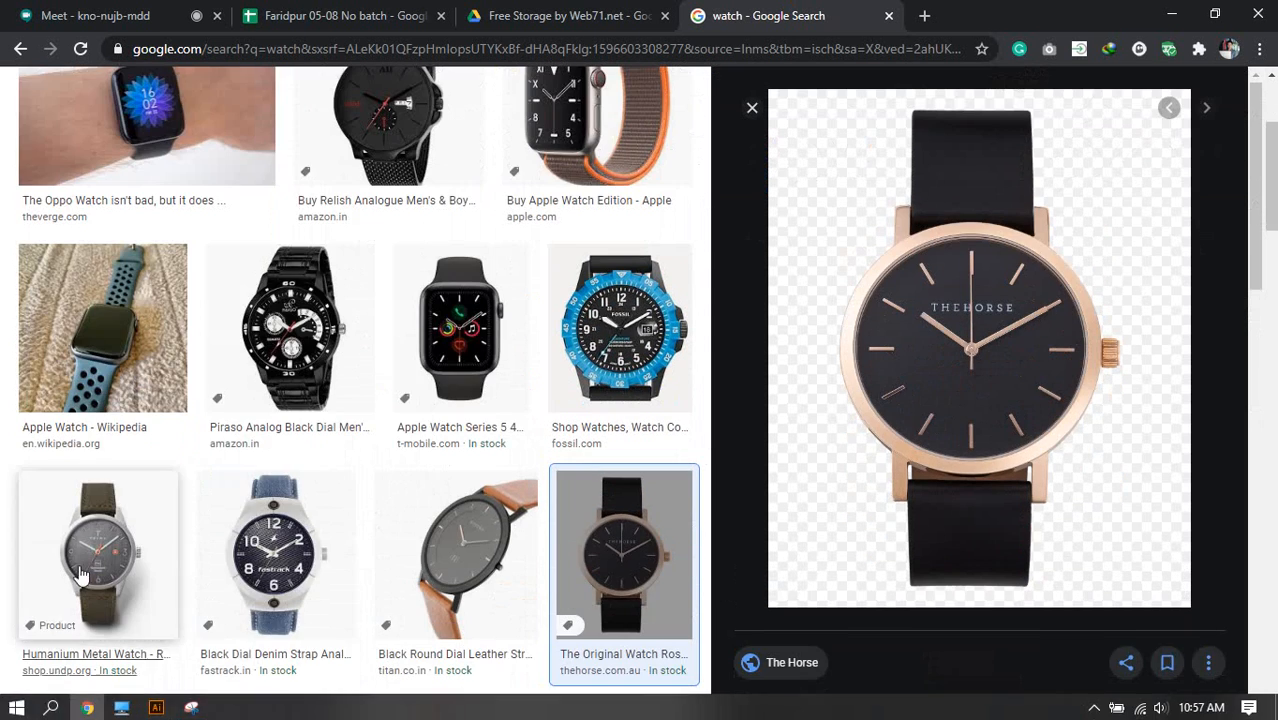
# Return to the Meet call and start presenting the entire screen
pyautogui.click(132, 14)
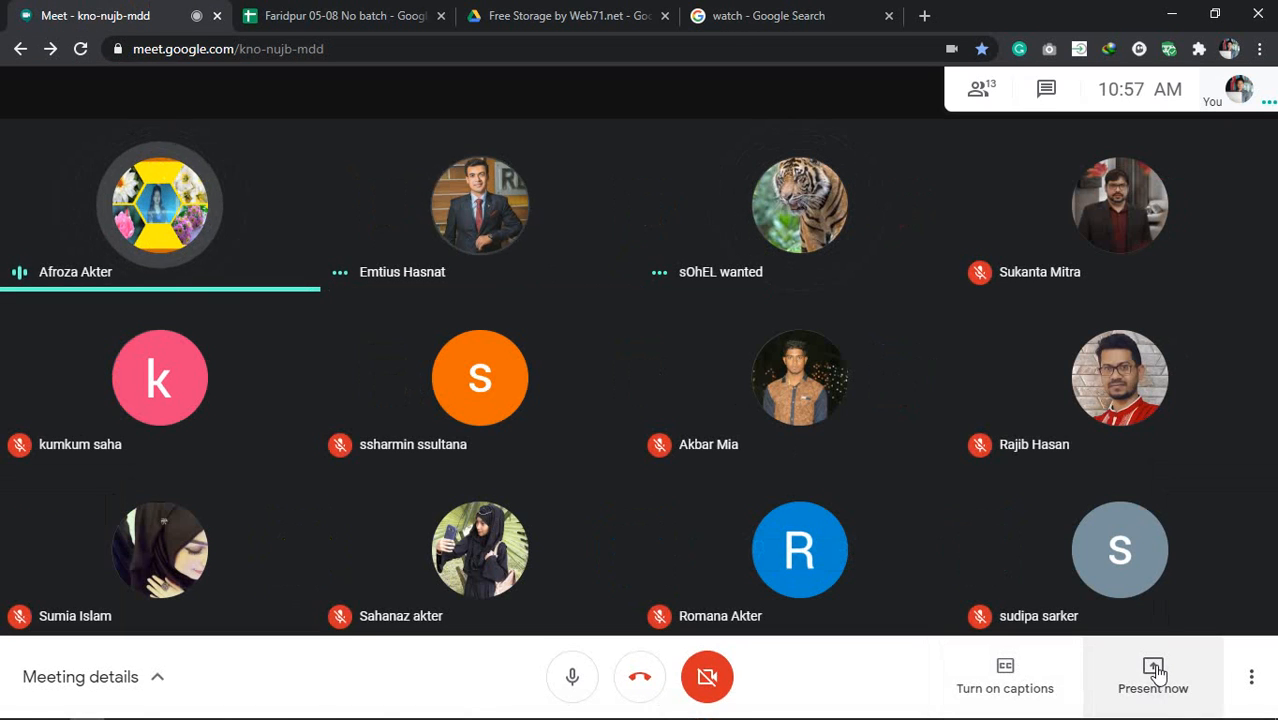
pyautogui.click(1155, 673)
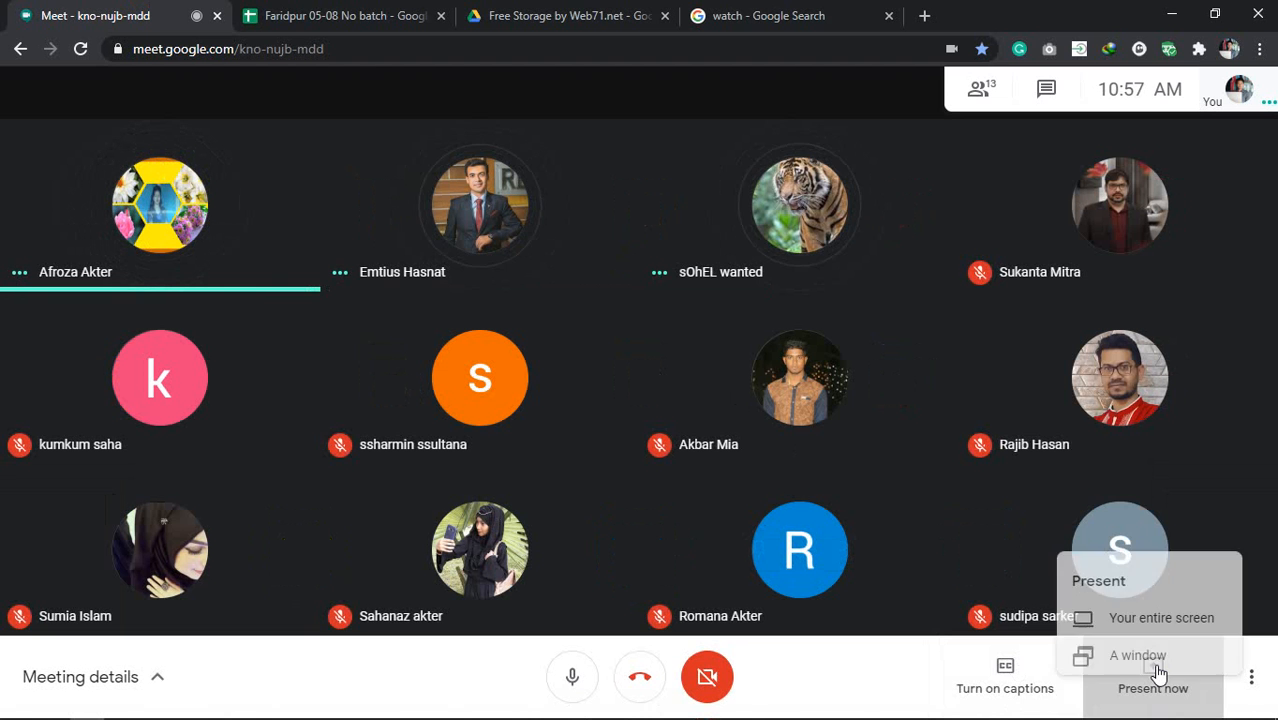
pyautogui.click(1093, 515)
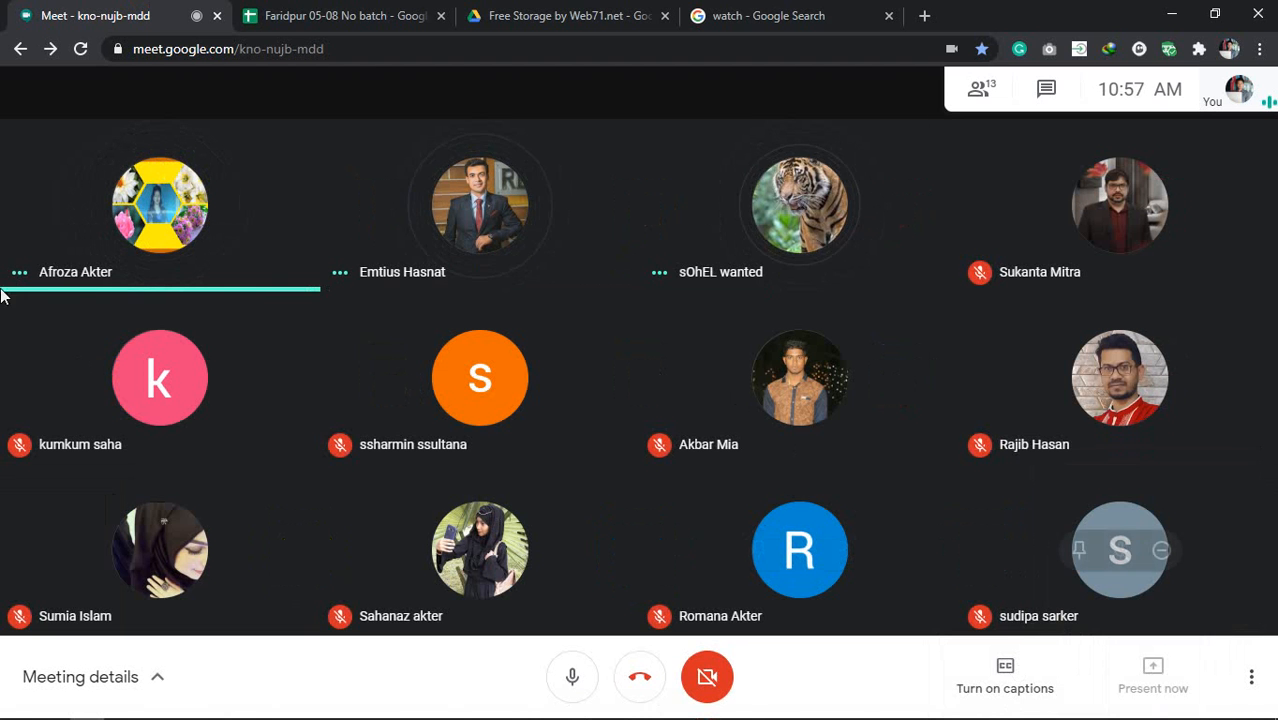
pyautogui.click(537, 285)
pyautogui.click(790, 455)
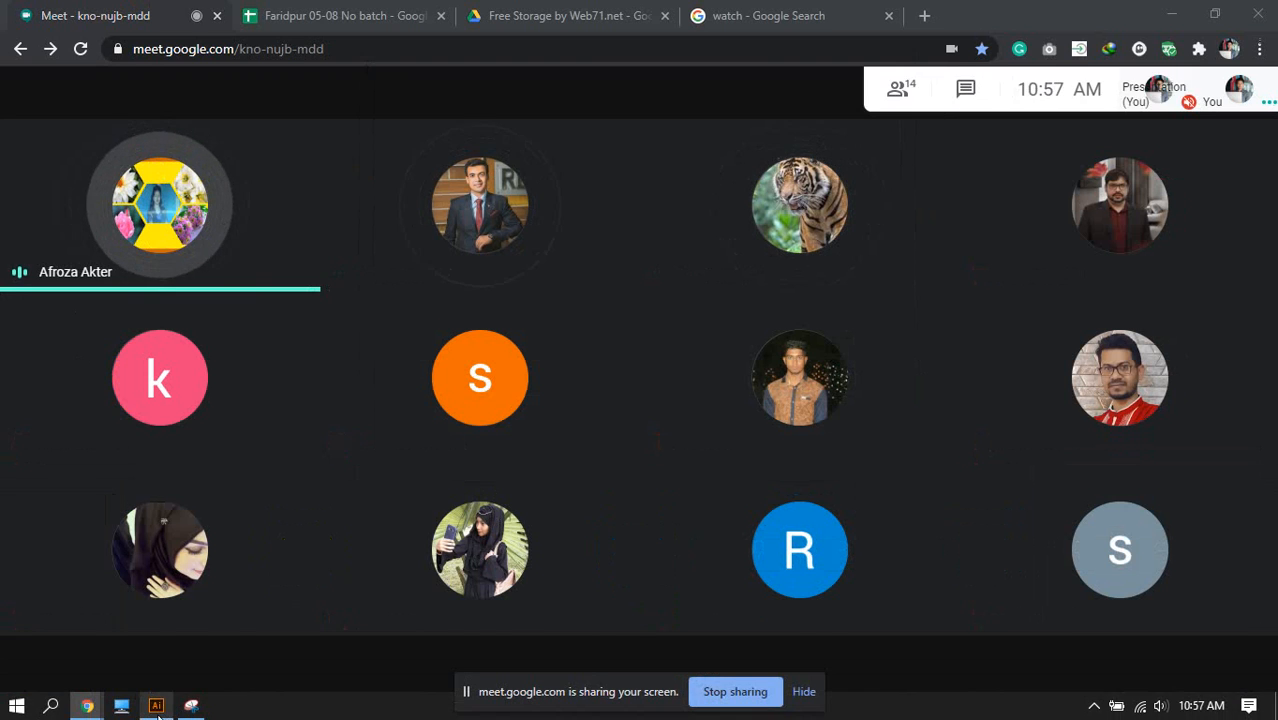
# Switch to Illustrator and round the left and right corners of the hexagonal watch case to a radius of about 2.05 in
pyautogui.click(157, 707)
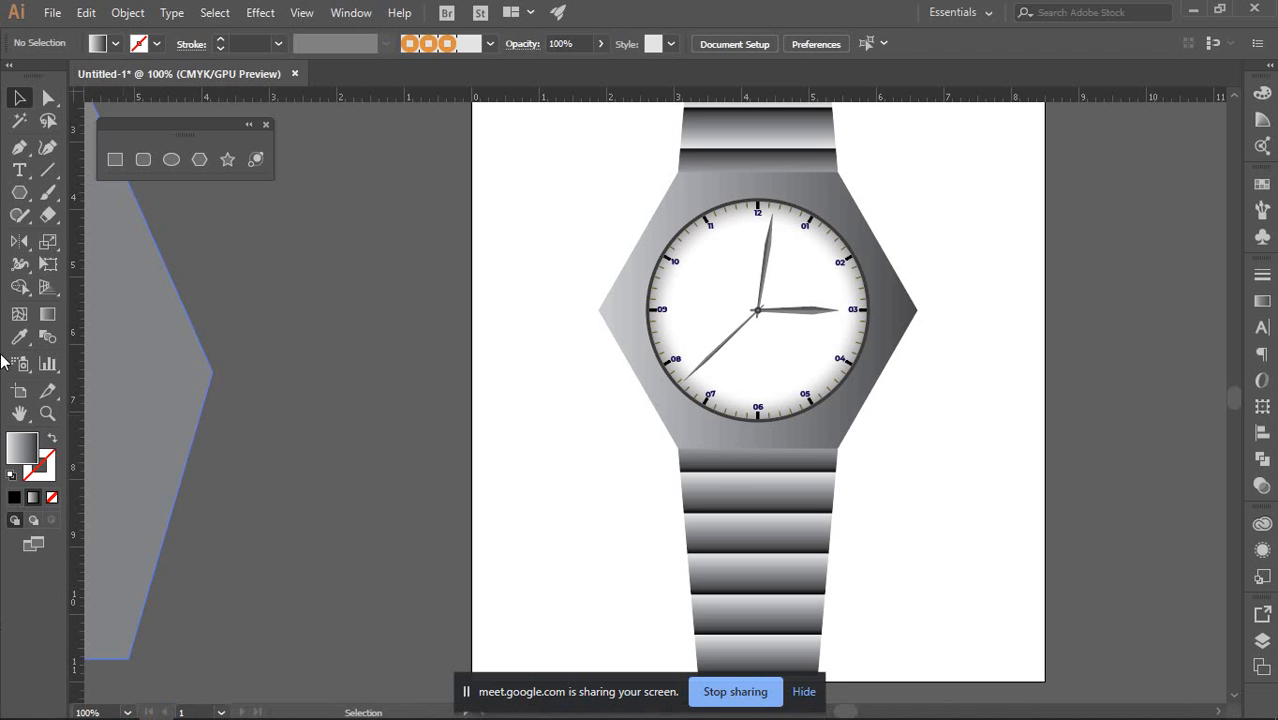
pyautogui.click(911, 320)
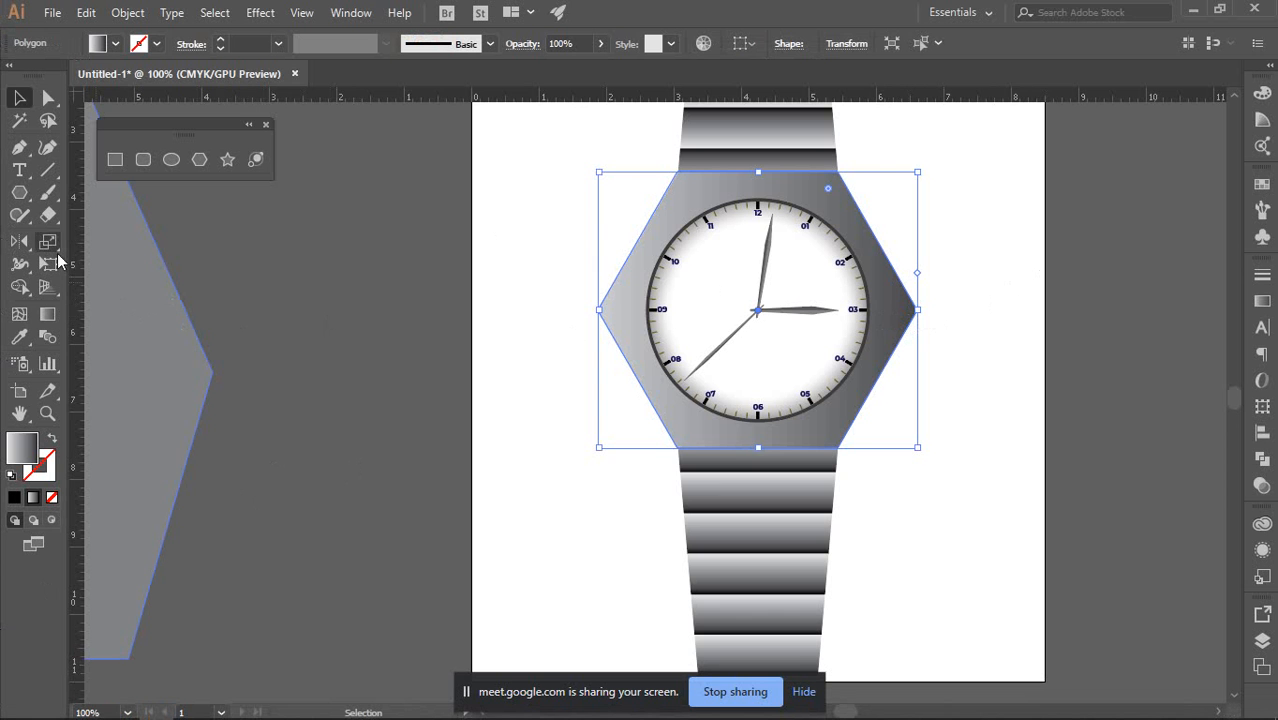
pyautogui.click(48, 97)
pyautogui.click(598, 311)
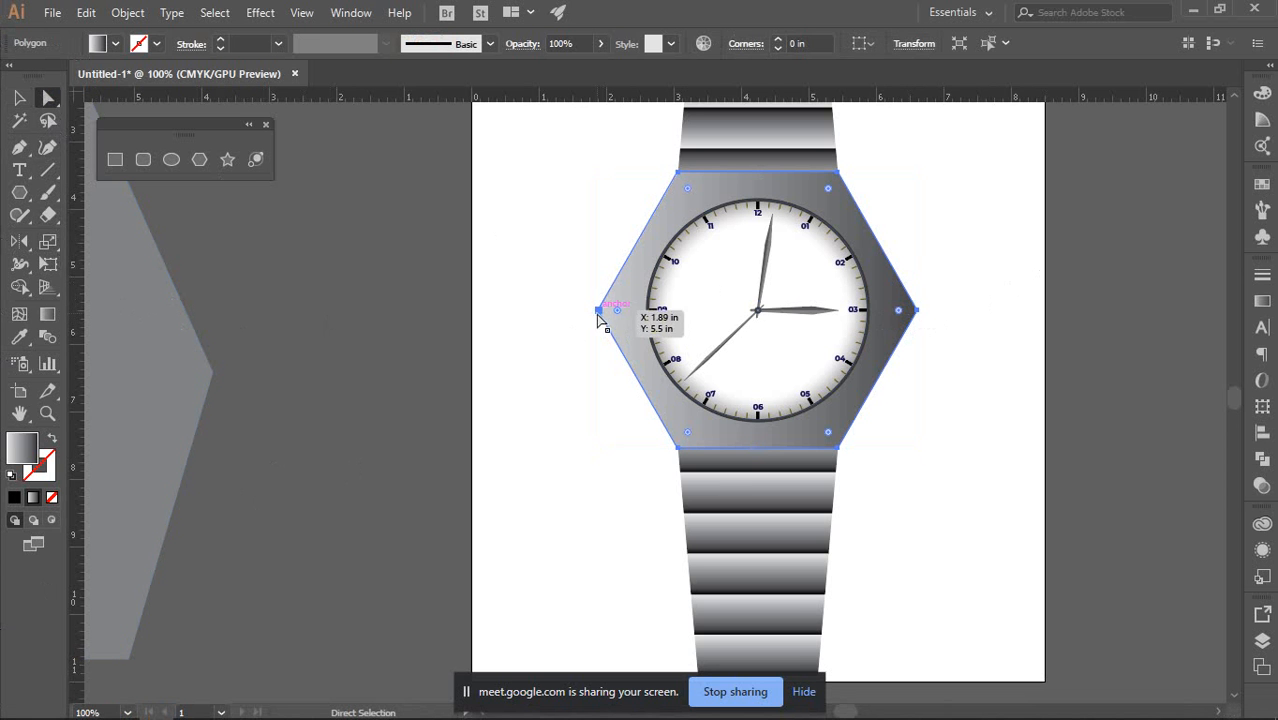
pyautogui.click(598, 311)
pyautogui.keyDown('shift'); pyautogui.click(918, 314); pyautogui.keyUp('shift')
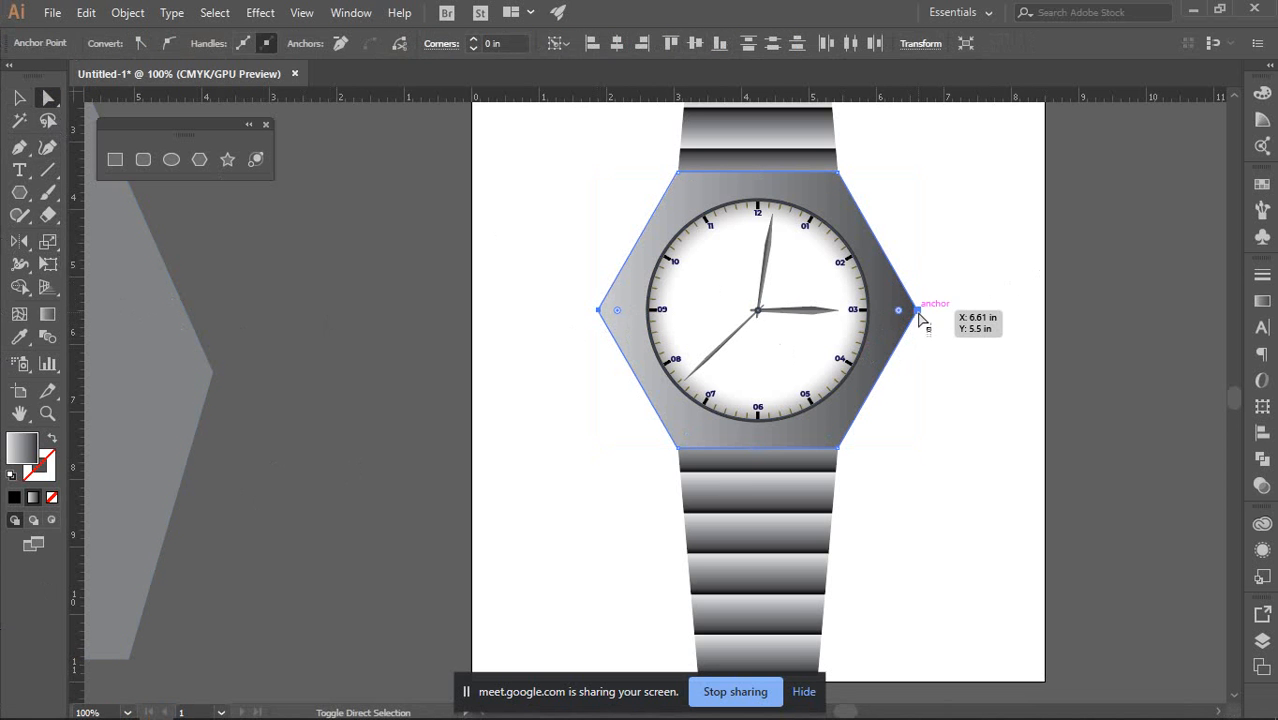
pyautogui.moveTo(900, 311); pyautogui.dragTo(760, 292)
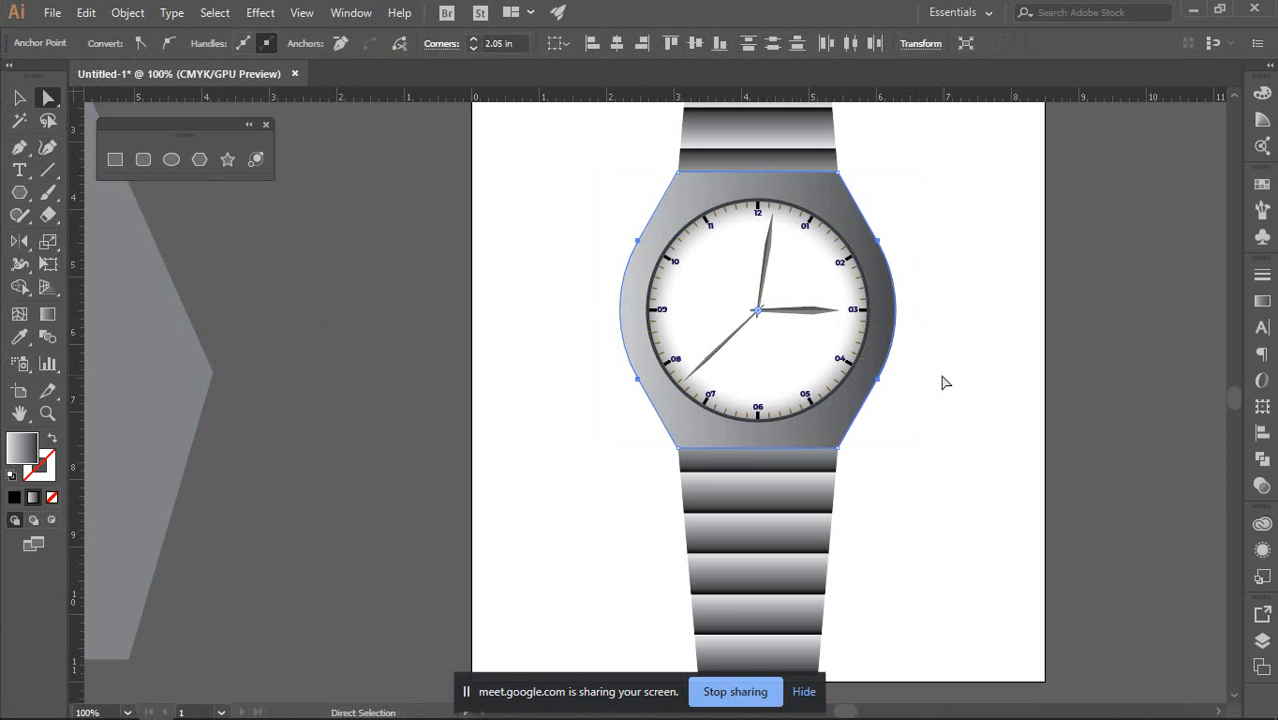
pyautogui.click(945, 382)
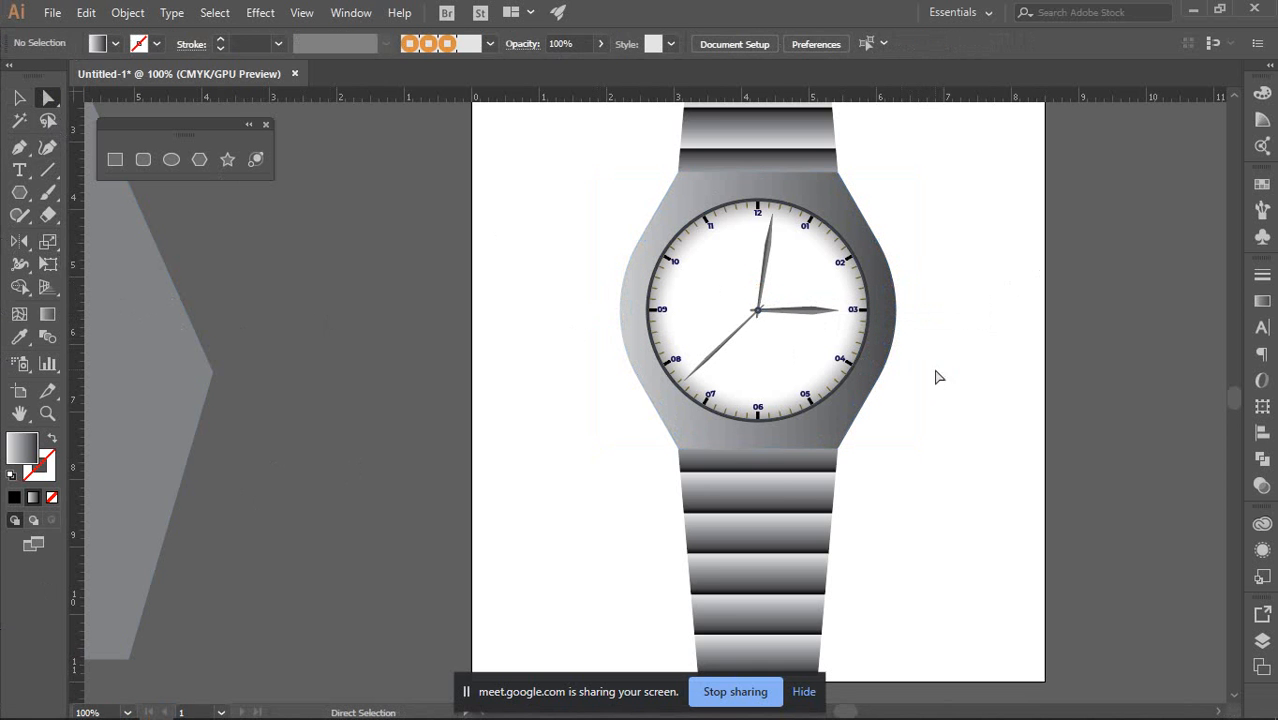
pyautogui.scroll(1, 856, 218)
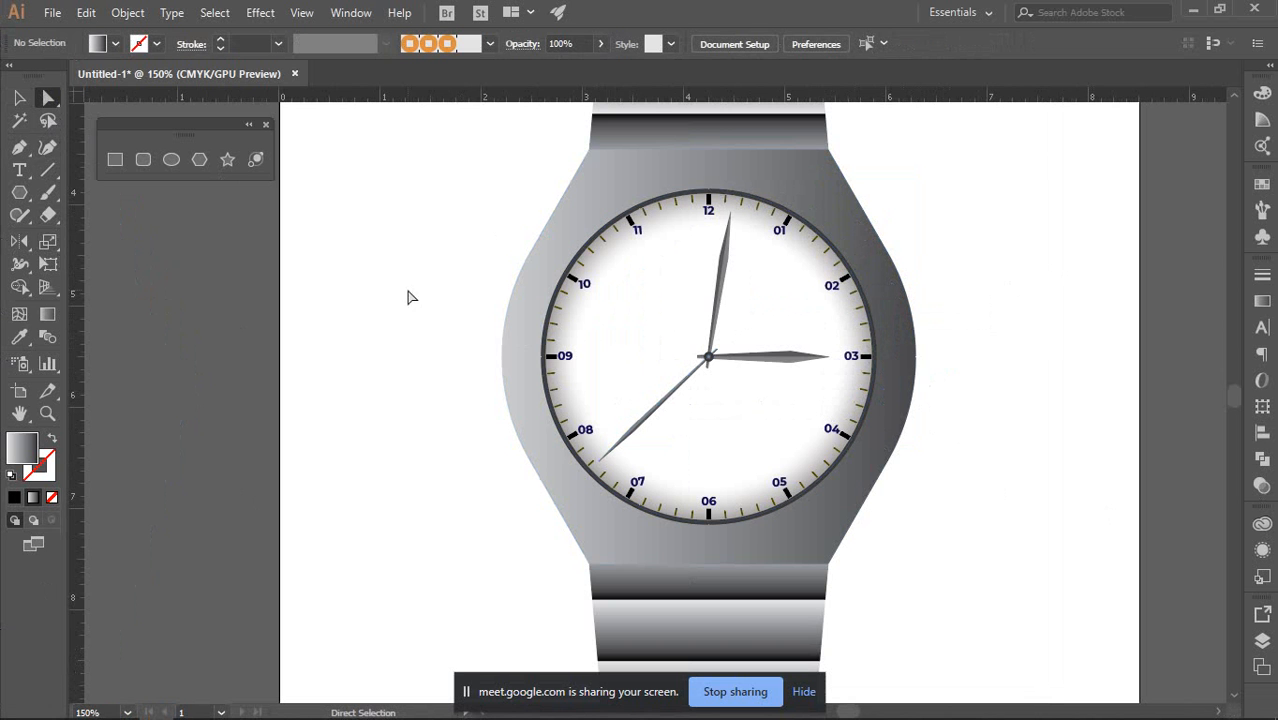
pyautogui.click(19, 97)
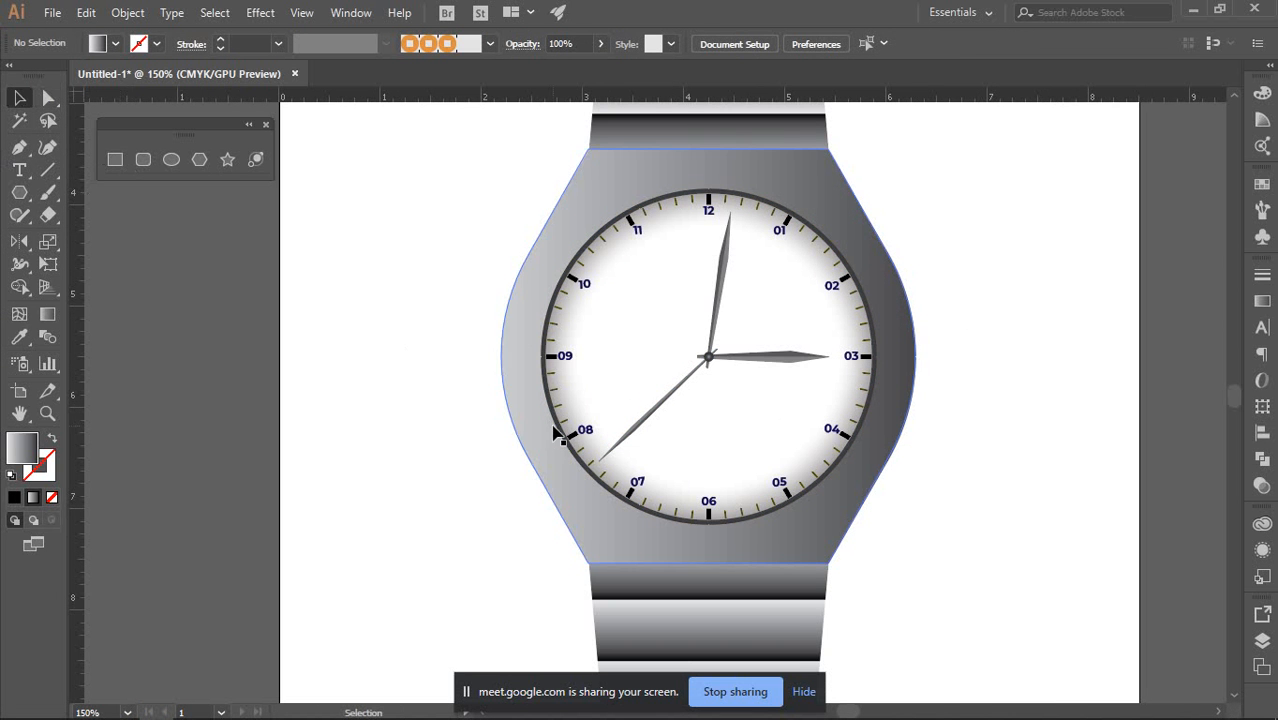
pyautogui.moveTo(1026, 341); pyautogui.dragTo(966, 330)
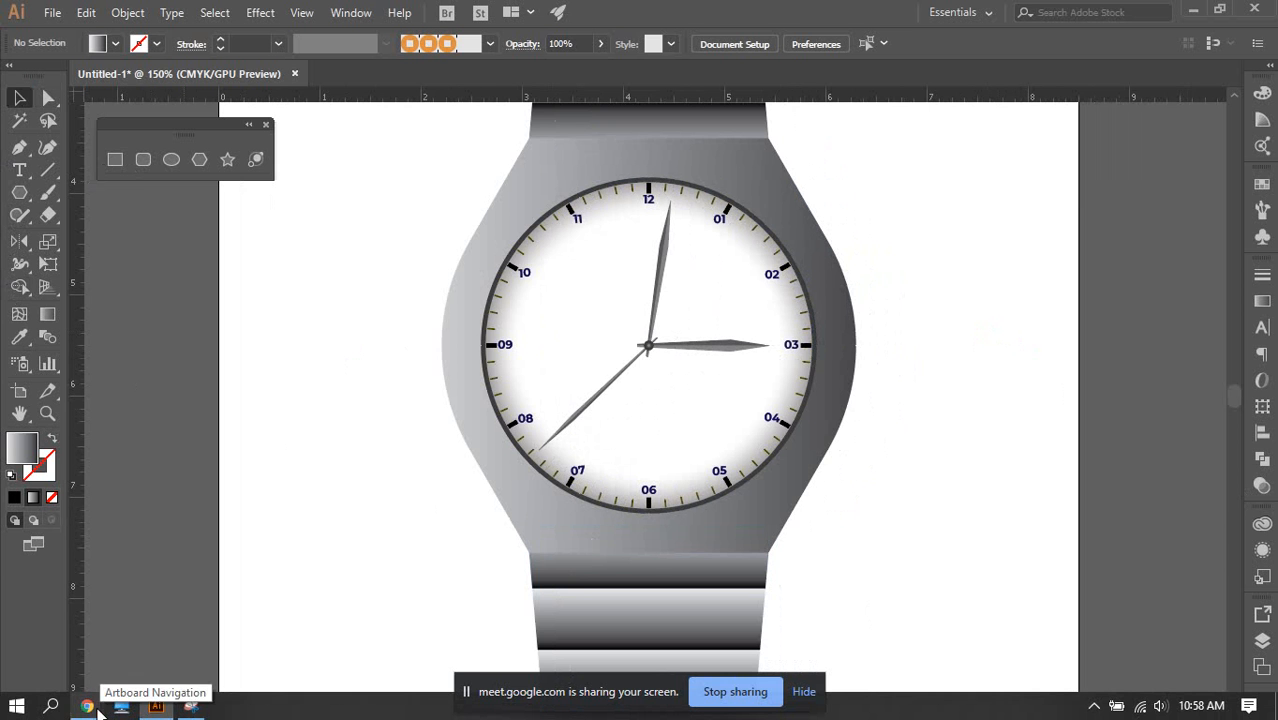
# Switch to the watch image search in Chrome and look through the reference watches and related images
pyautogui.moveTo(87, 706)
pyautogui.click(107, 634)
pyautogui.click(768, 15)
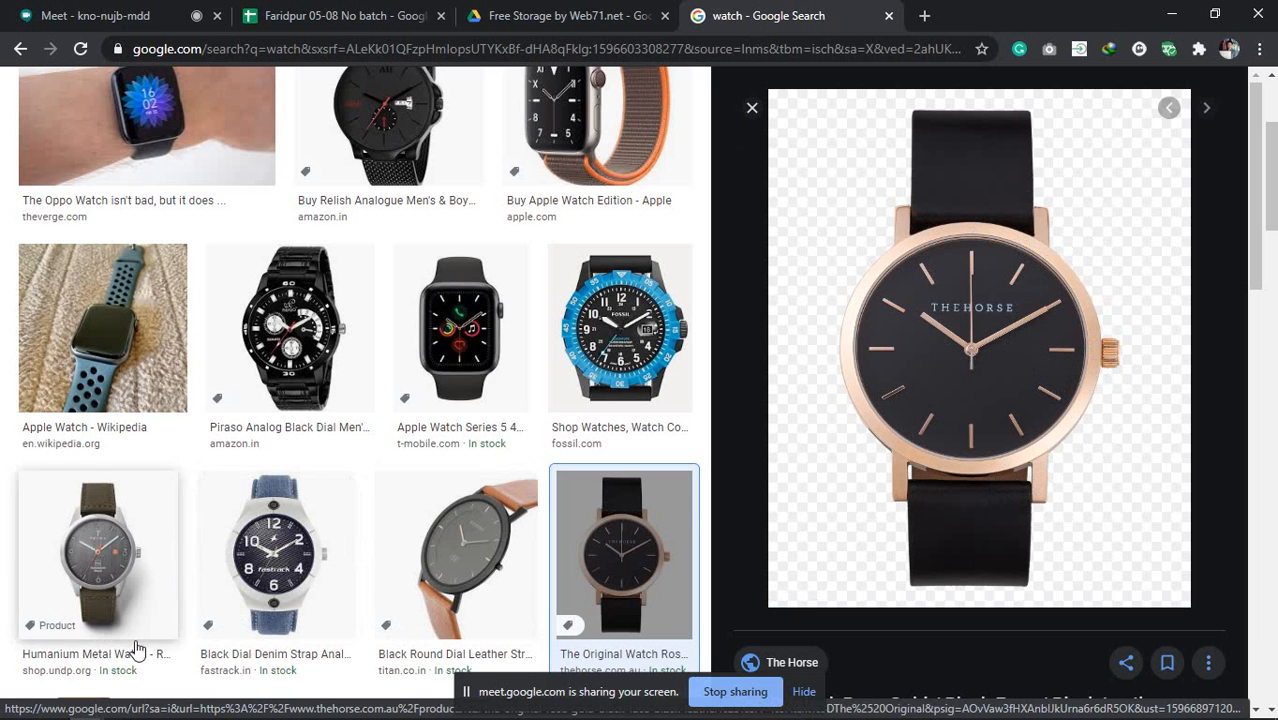
pyautogui.moveTo(156, 706)
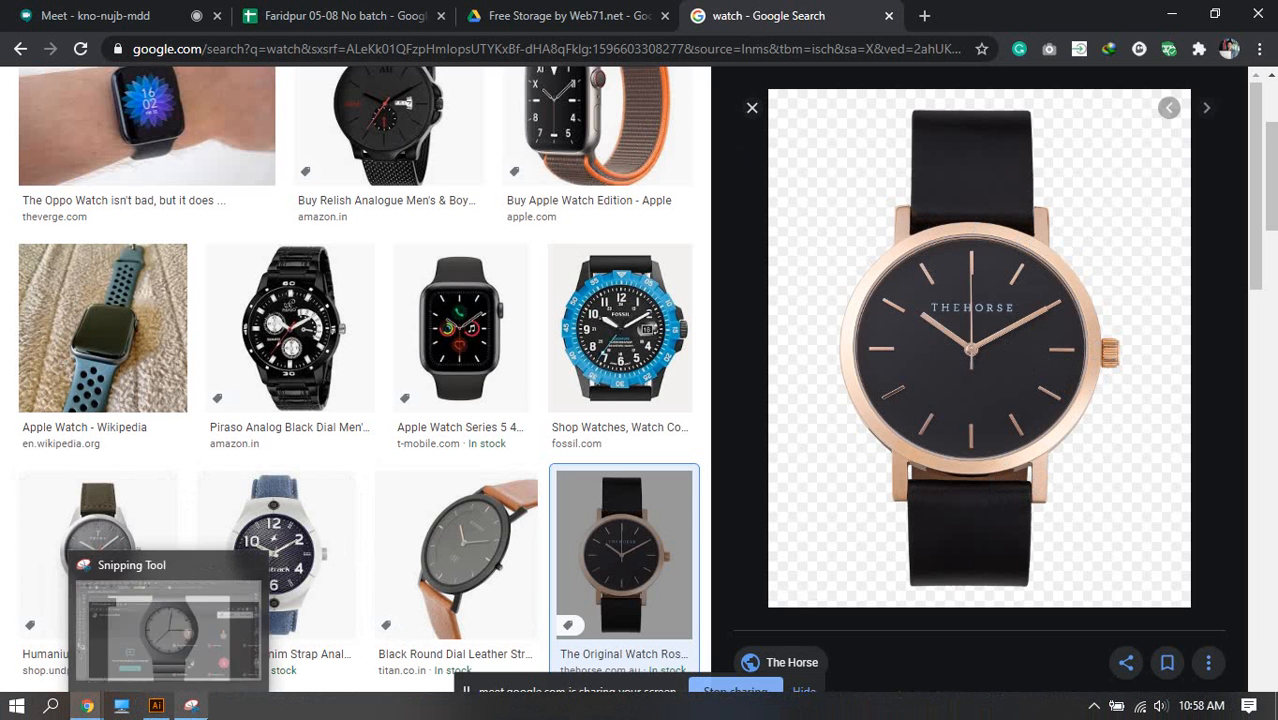
pyautogui.scroll(-1, 620, 520)
pyautogui.scroll(-10, 912, 489)
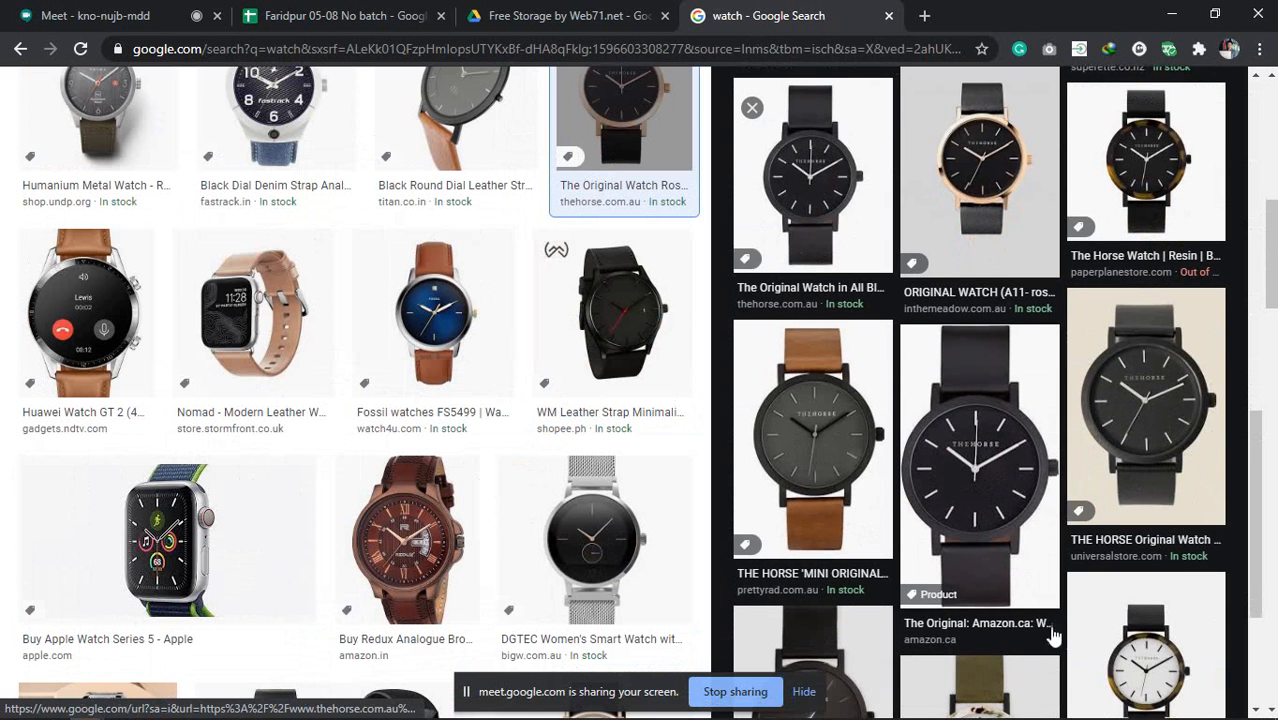
pyautogui.scroll(5, 940, 590)
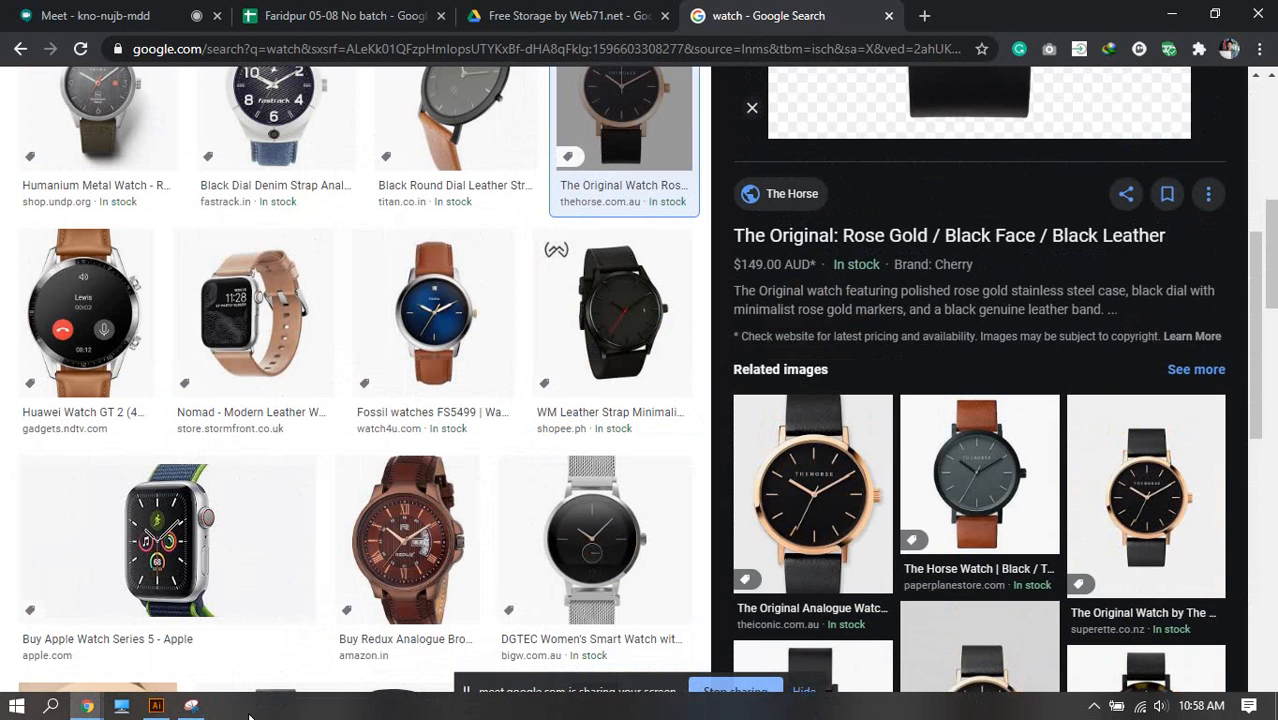
# Switch back to Illustrator and examine the rounded case, dial and both straps, up close and as a whole
pyautogui.click(157, 710)
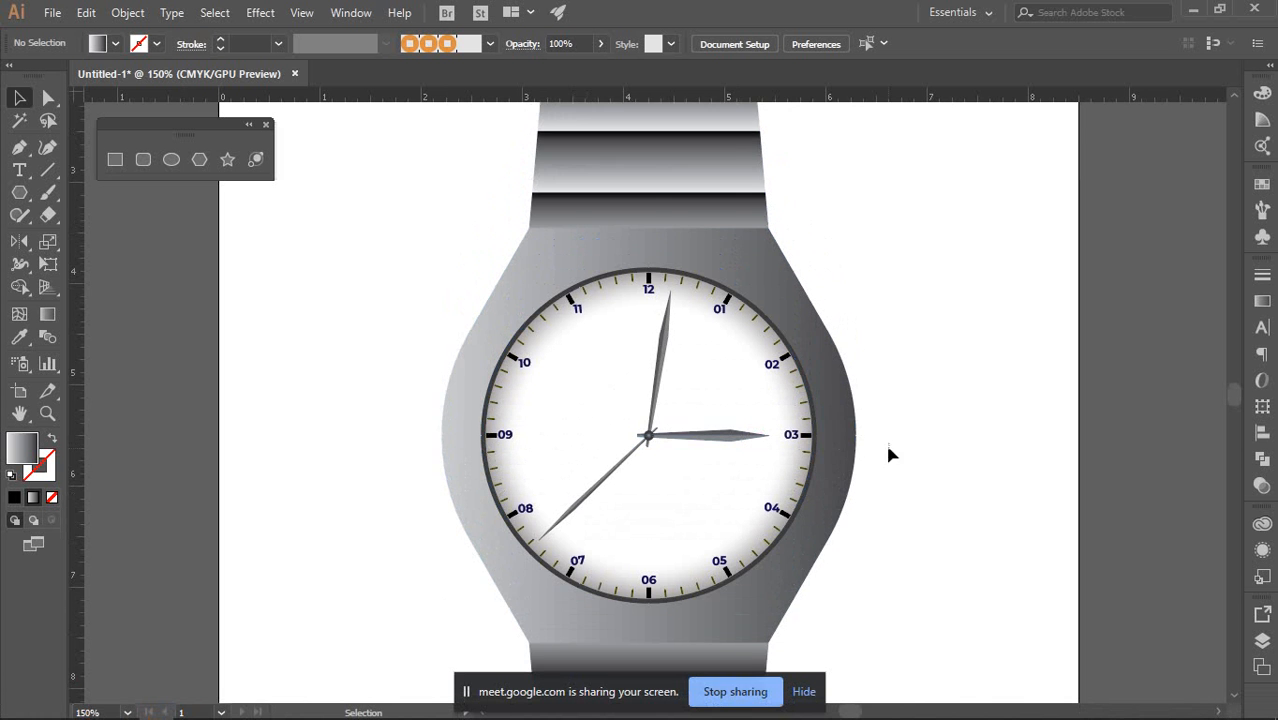
pyautogui.scroll(-2, 889, 446)
pyautogui.scroll(1, 804, 320)
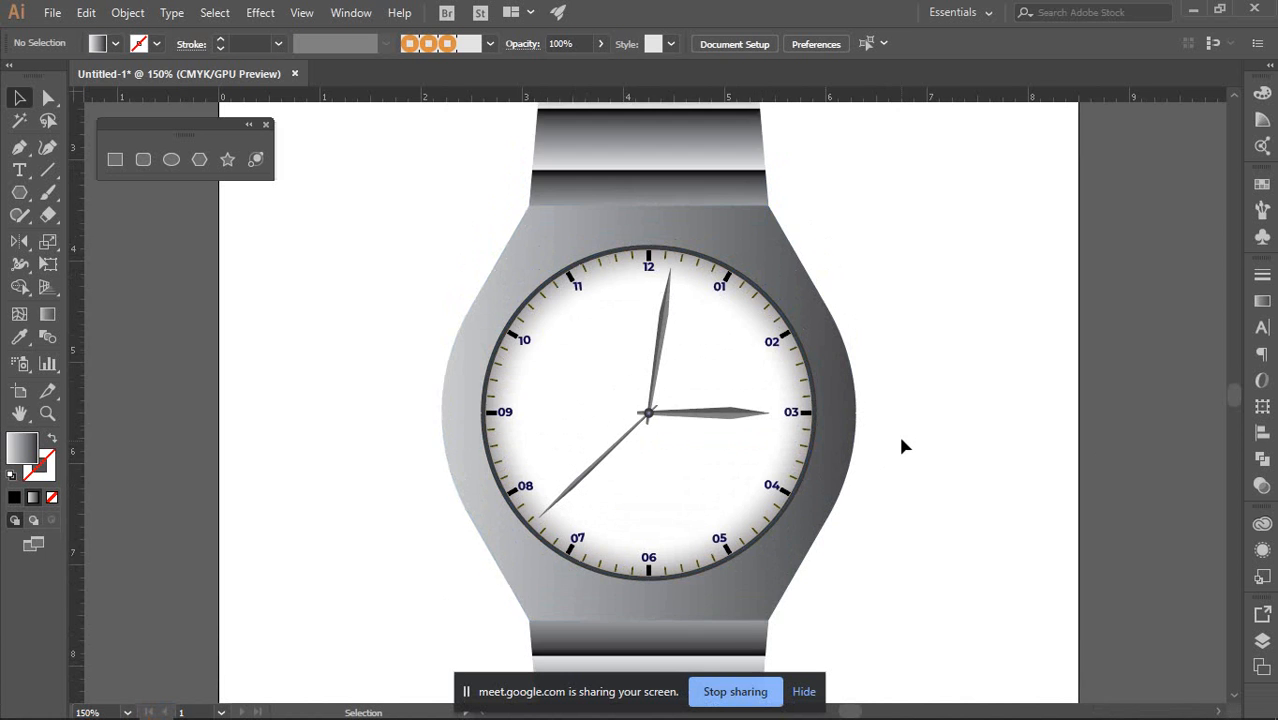
pyautogui.scroll(-2, 900, 440)
pyautogui.scroll(1, 859, 402)
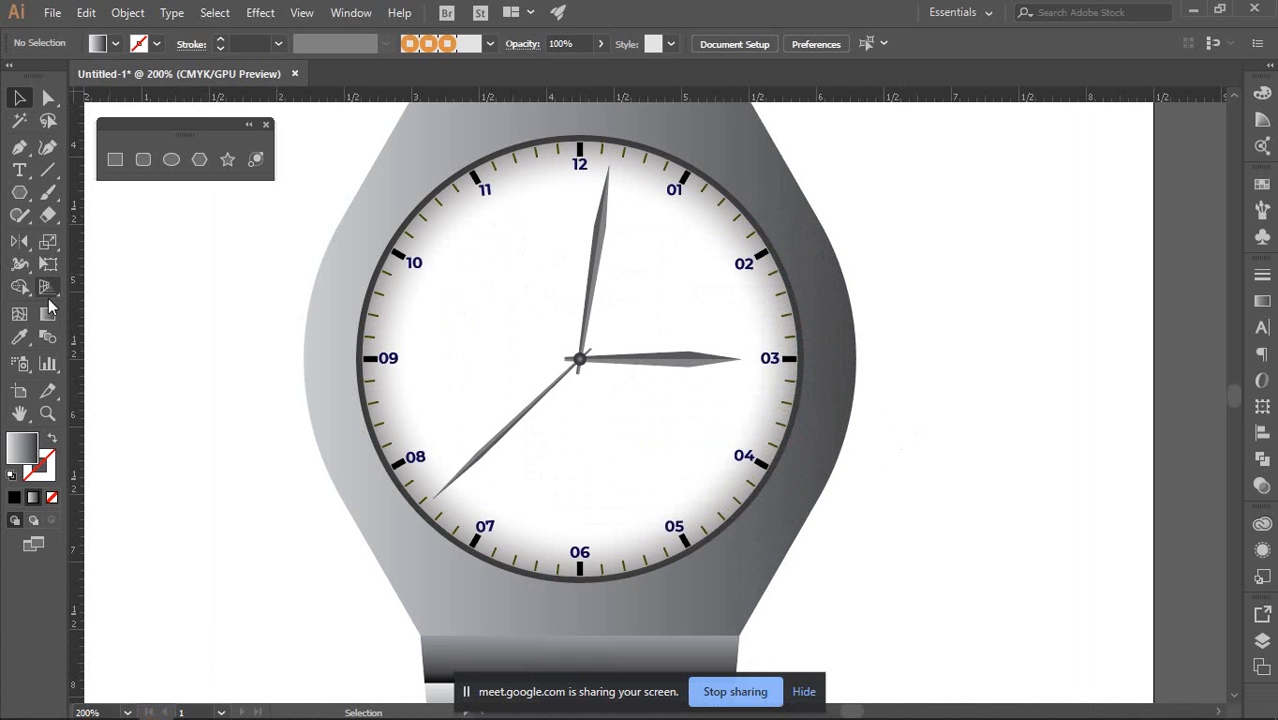
pyautogui.scroll(-3, 765, 414)
pyautogui.scroll(2, 740, 485)
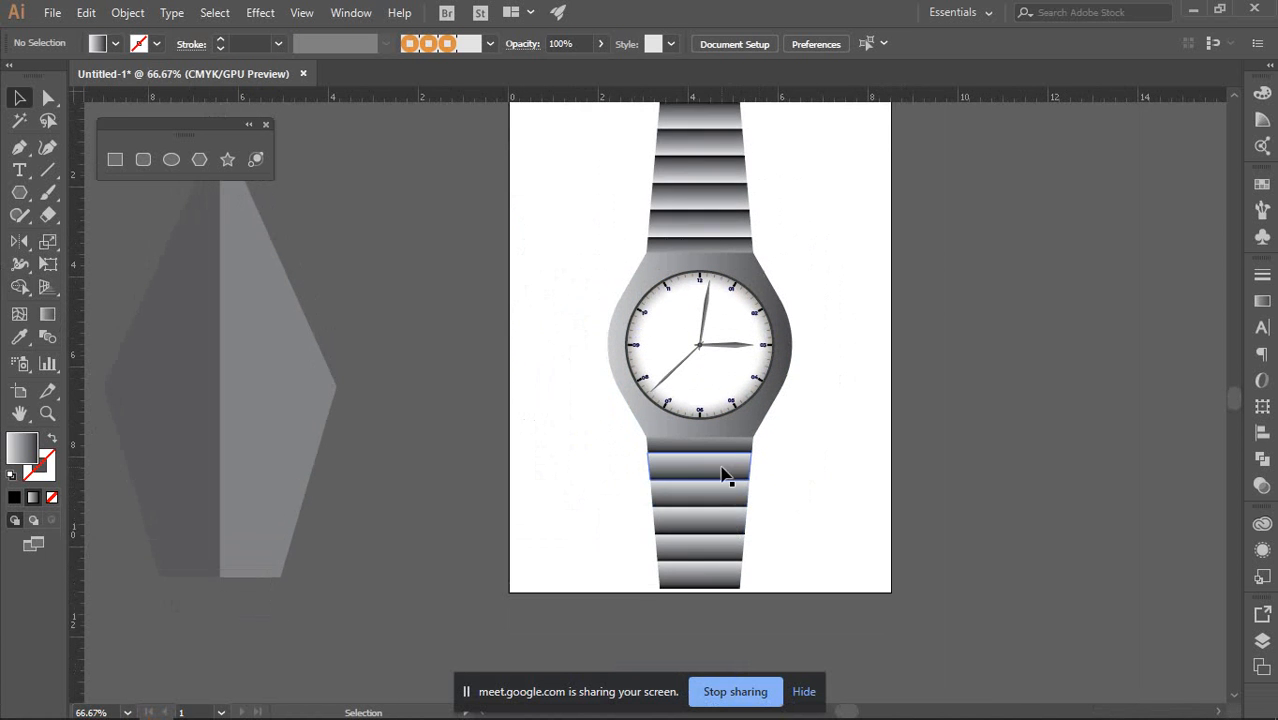
pyautogui.scroll(2, 720, 500)
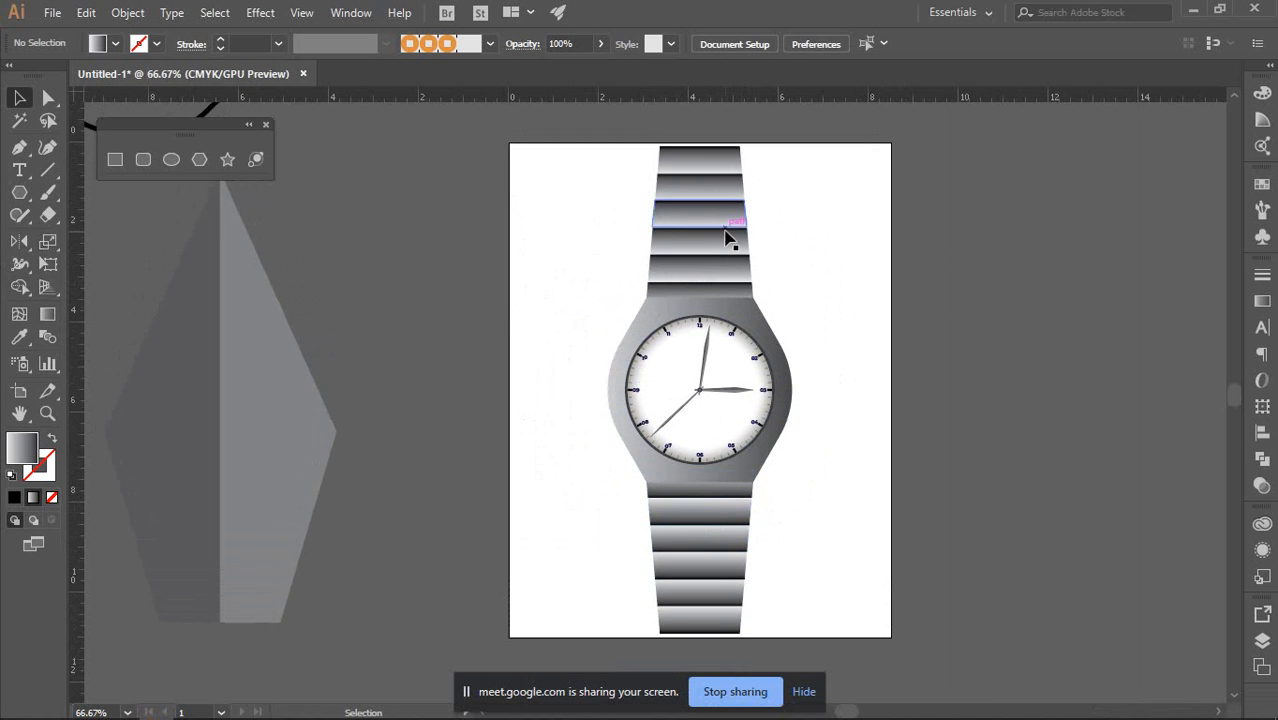
pyautogui.scroll(2, 800, 432)
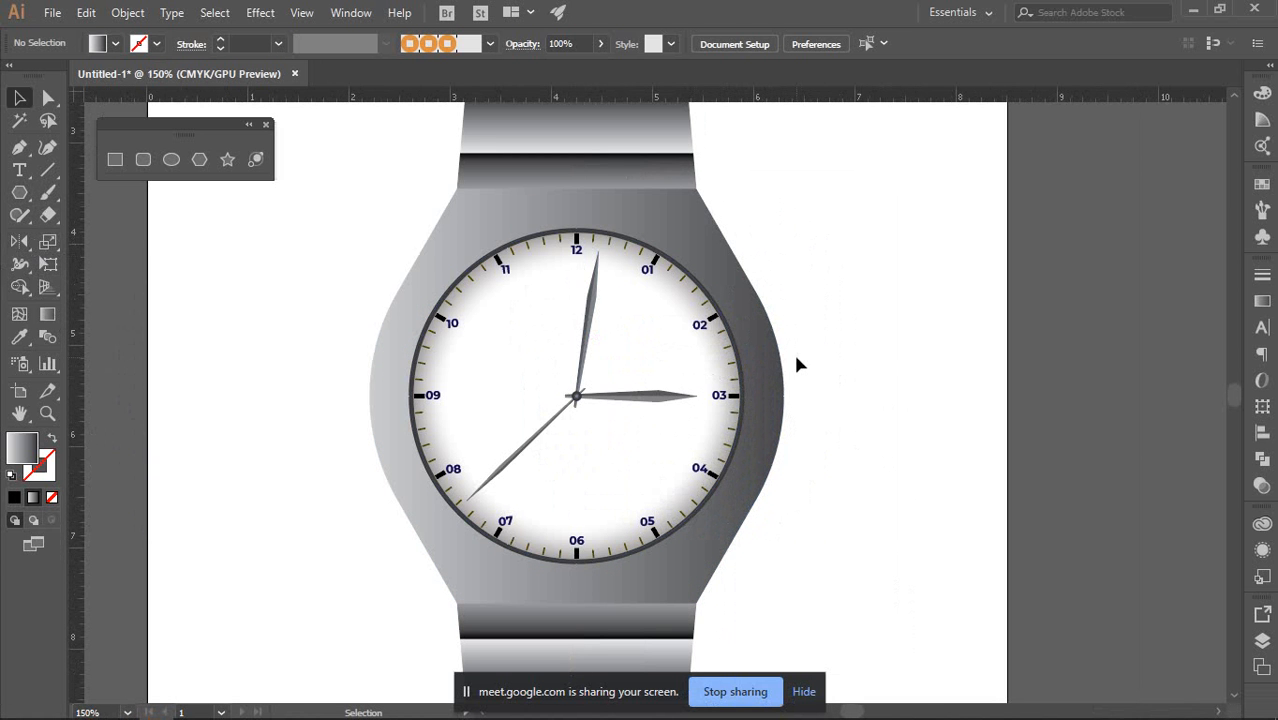
# Show the guides over the watch and activate the Rectangle tool
pyautogui.press('m')
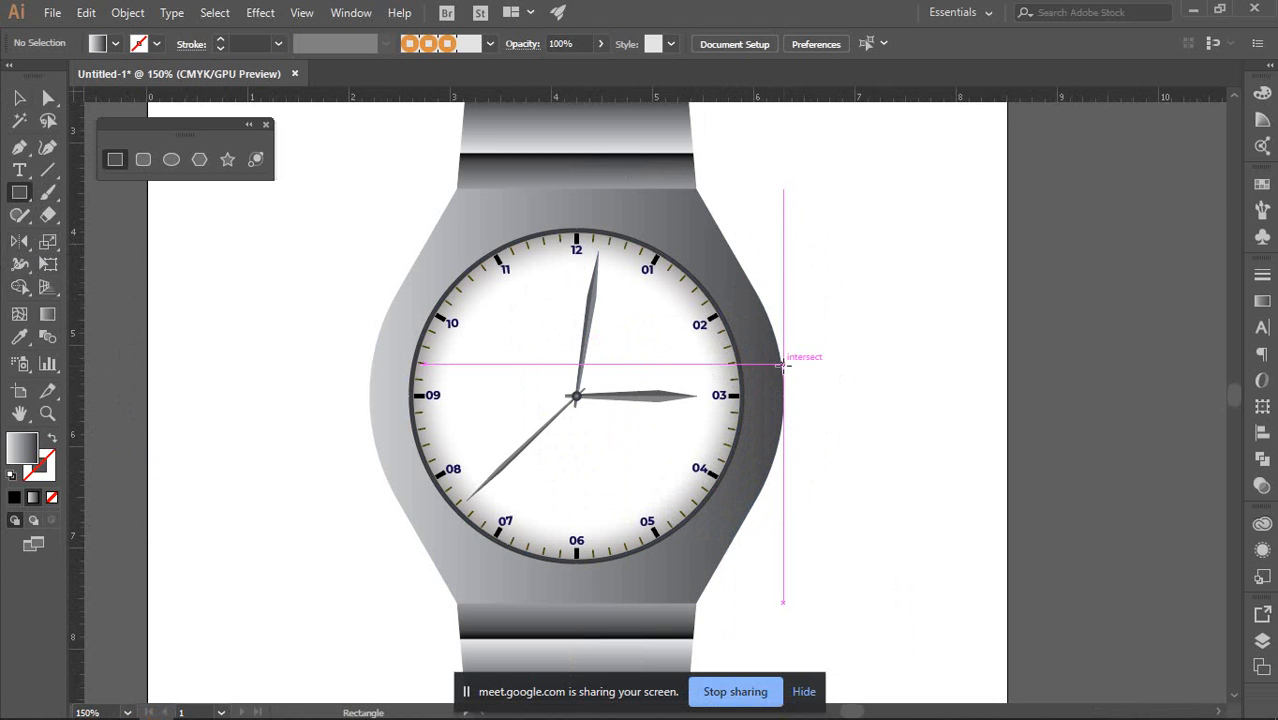
pyautogui.rightClick(824, 287)
pyautogui.click(855, 434)
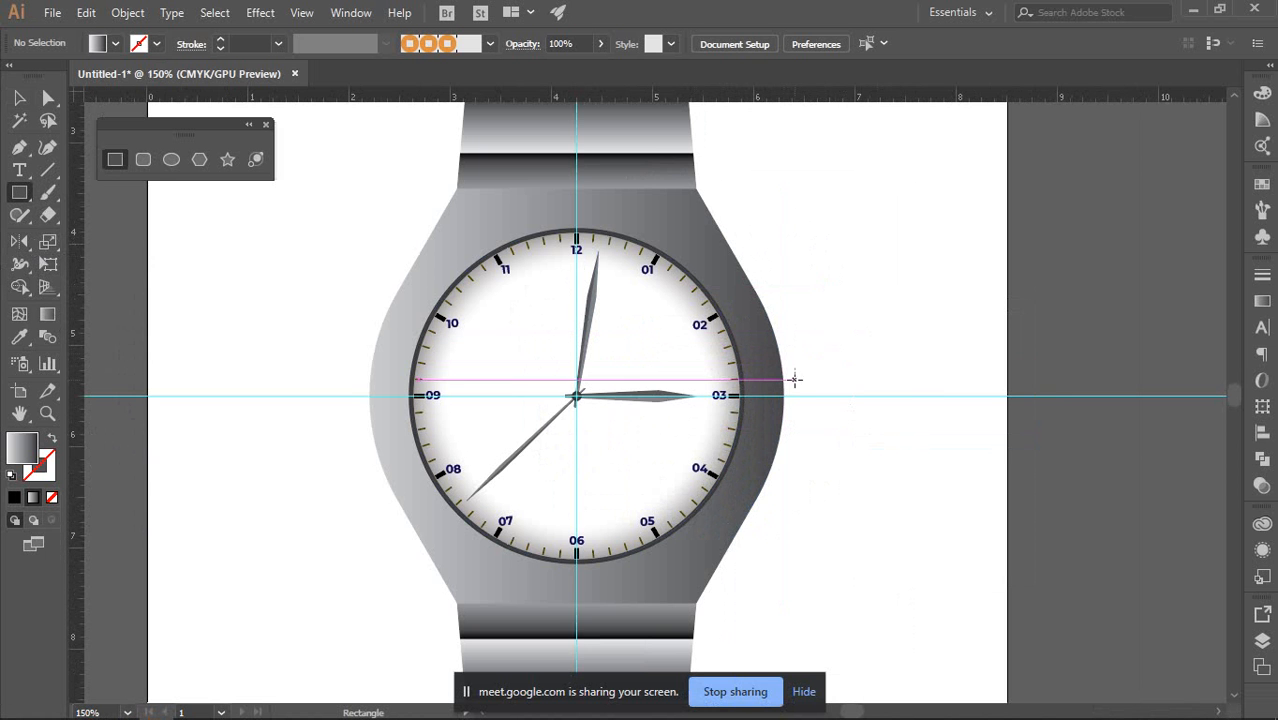
# Draw a gradient-filled square centred where the horizontal guide meets the case edge beside 03, and send it behind the case
pyautogui.scroll(1, 779, 395)
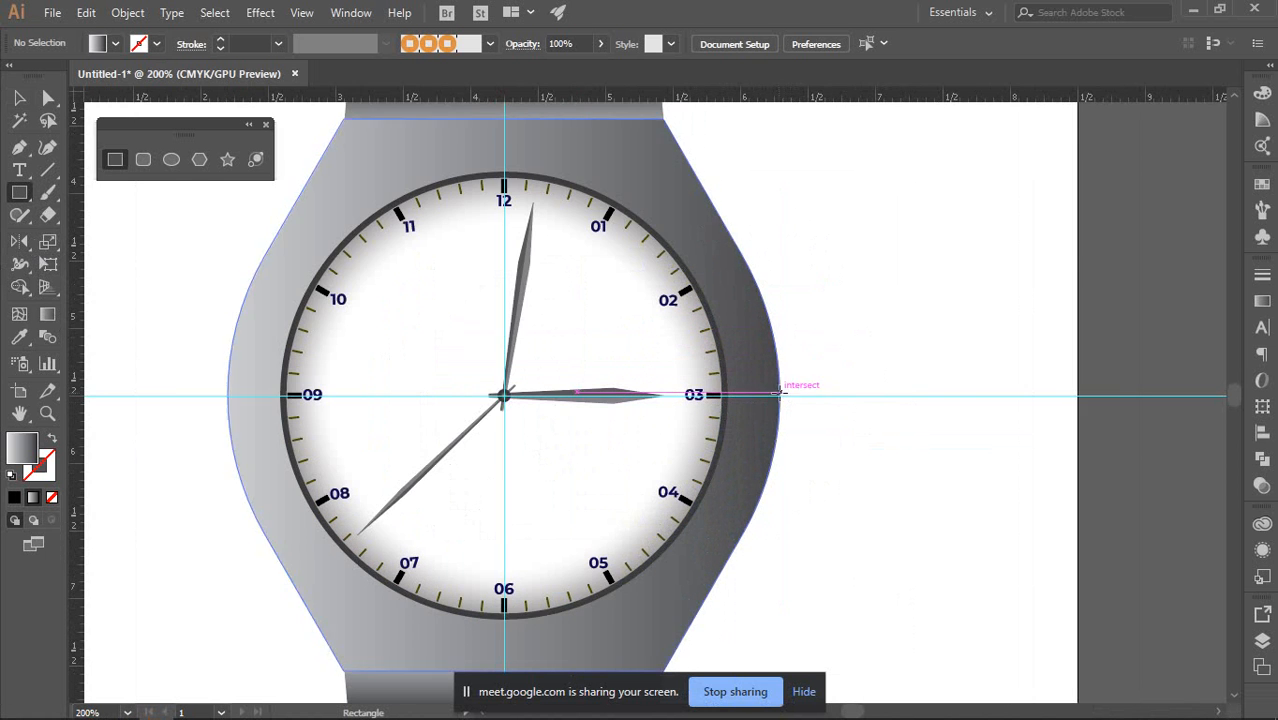
pyautogui.scroll(1, 779, 395)
pyautogui.scroll(2, 781, 393)
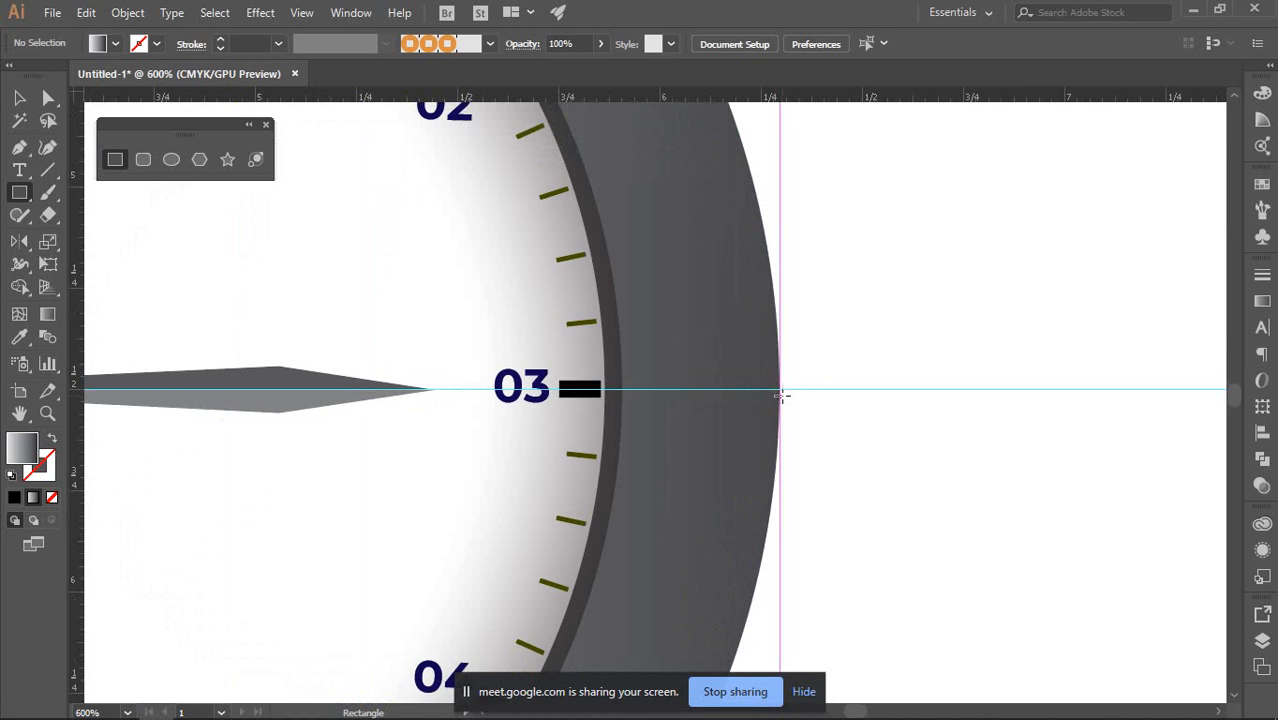
pyautogui.moveTo(779, 389)
pyautogui.mouseDown()
pyautogui.moveTo(836, 405)
pyautogui.moveTo(838, 447)
pyautogui.mouseUp()
pyautogui.click(19, 99)
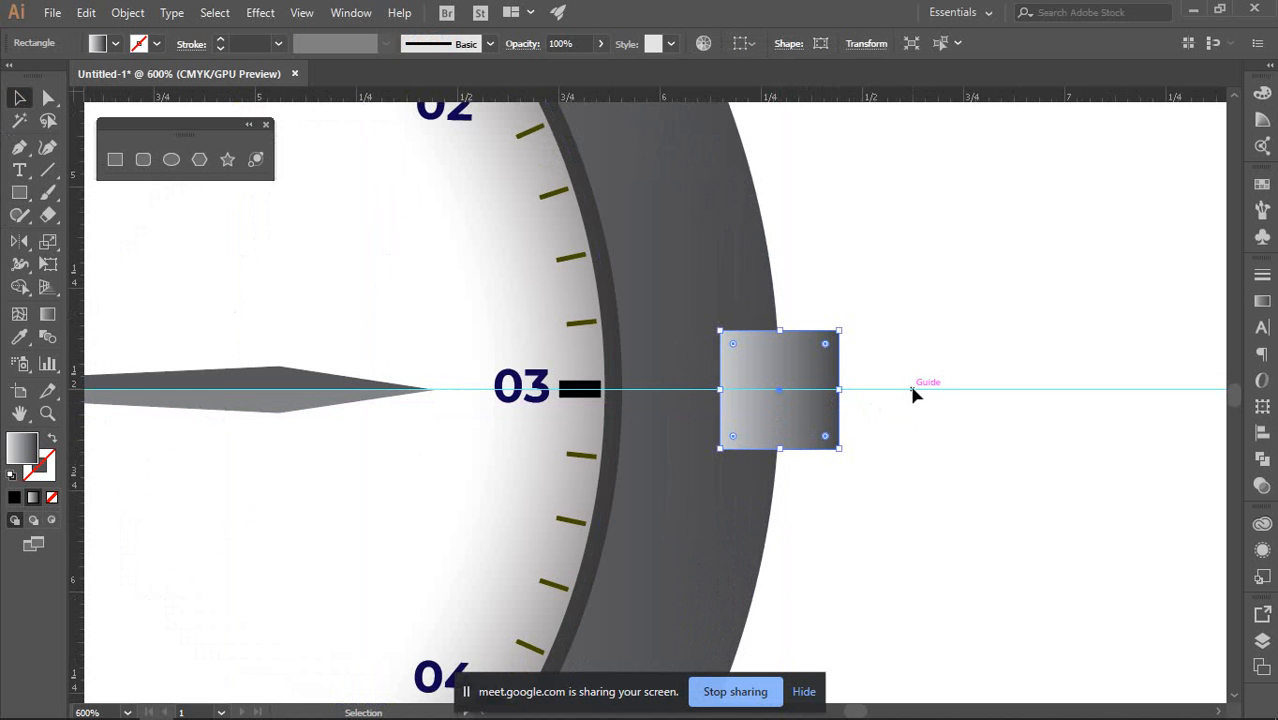
pyautogui.press('ctrl')
pyautogui.press('ctrl')
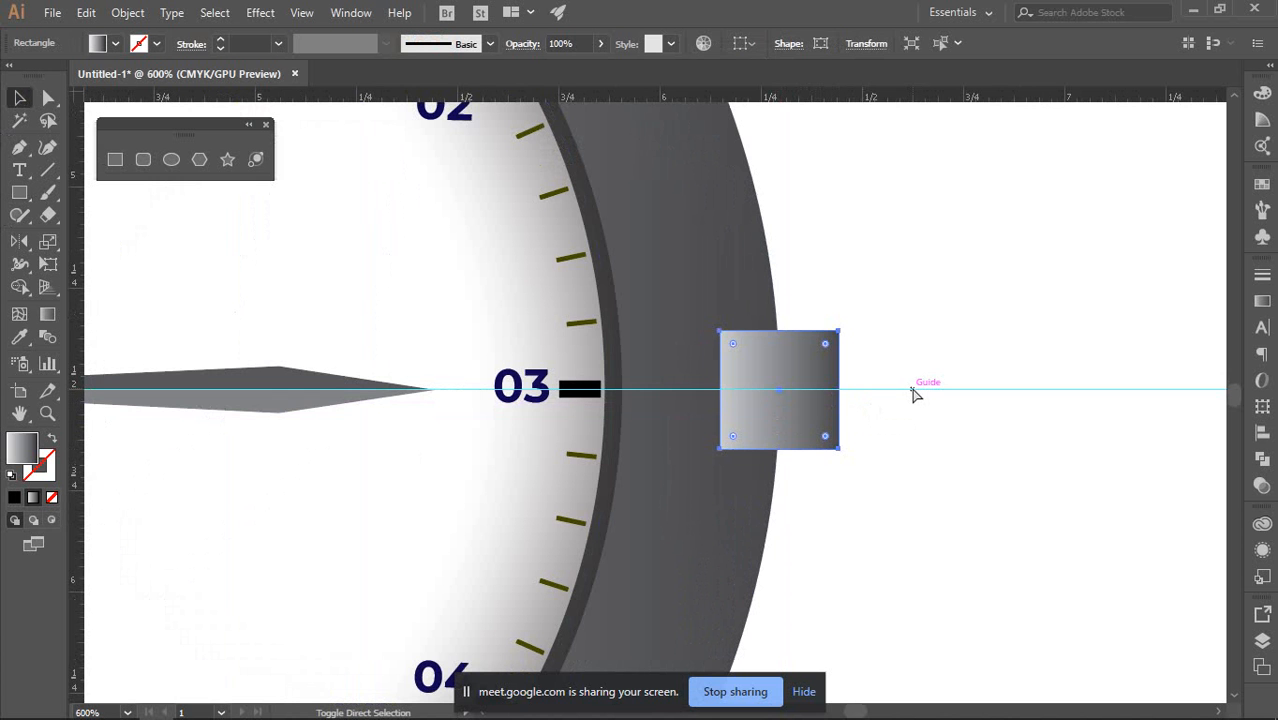
pyautogui.click(908, 386)
# Delete the small square protruding from the case beside 03
pyautogui.scroll(-3, 908, 391)
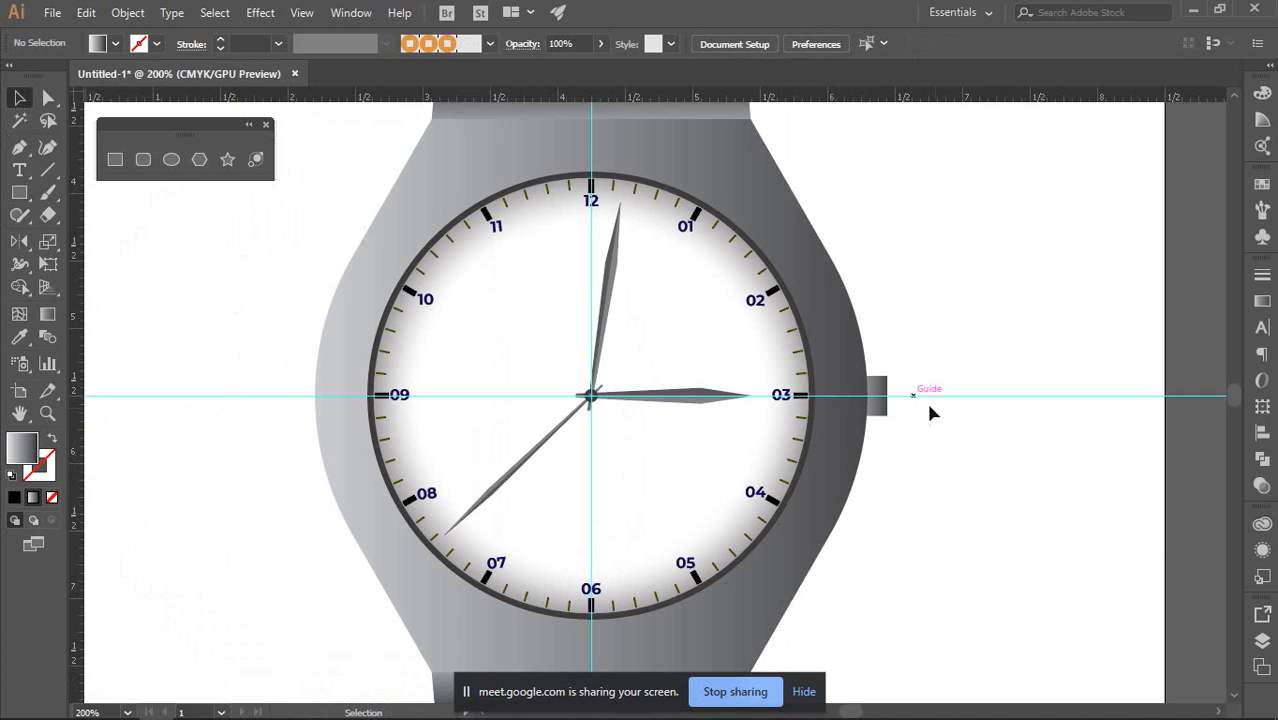
pyautogui.scroll(3, 900, 385)
pyautogui.click(750, 316)
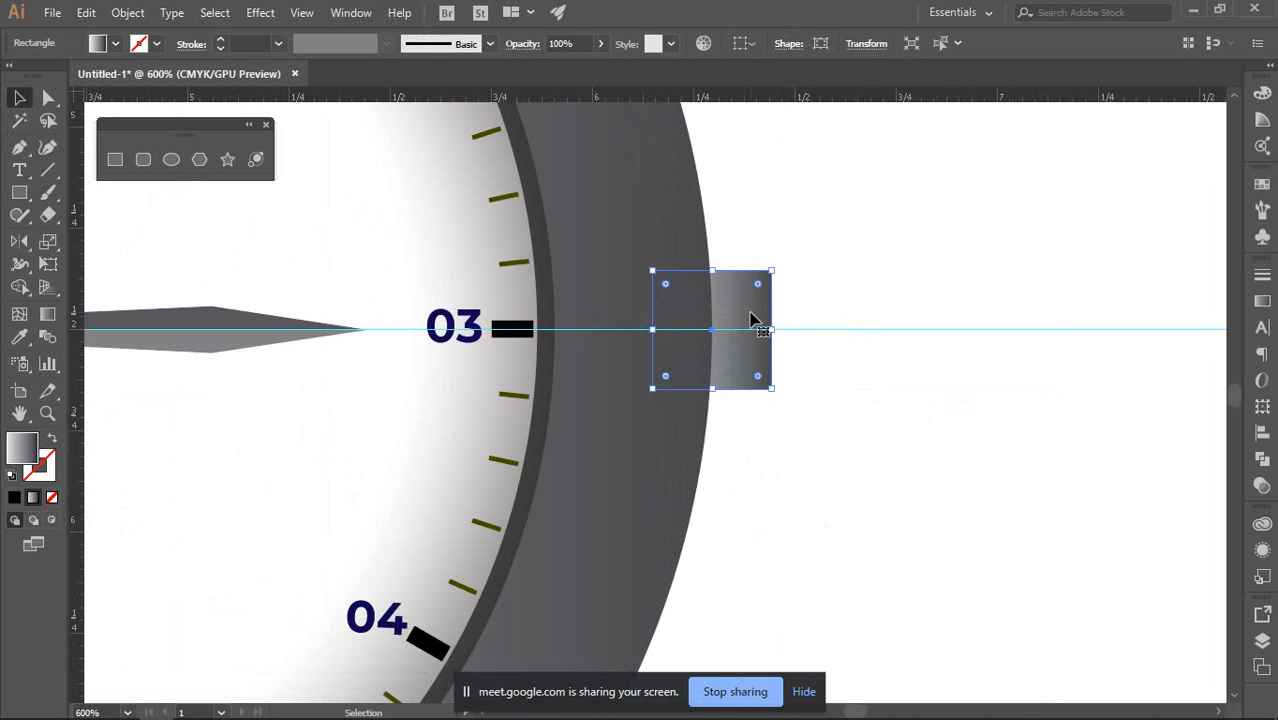
pyautogui.press('Delete')
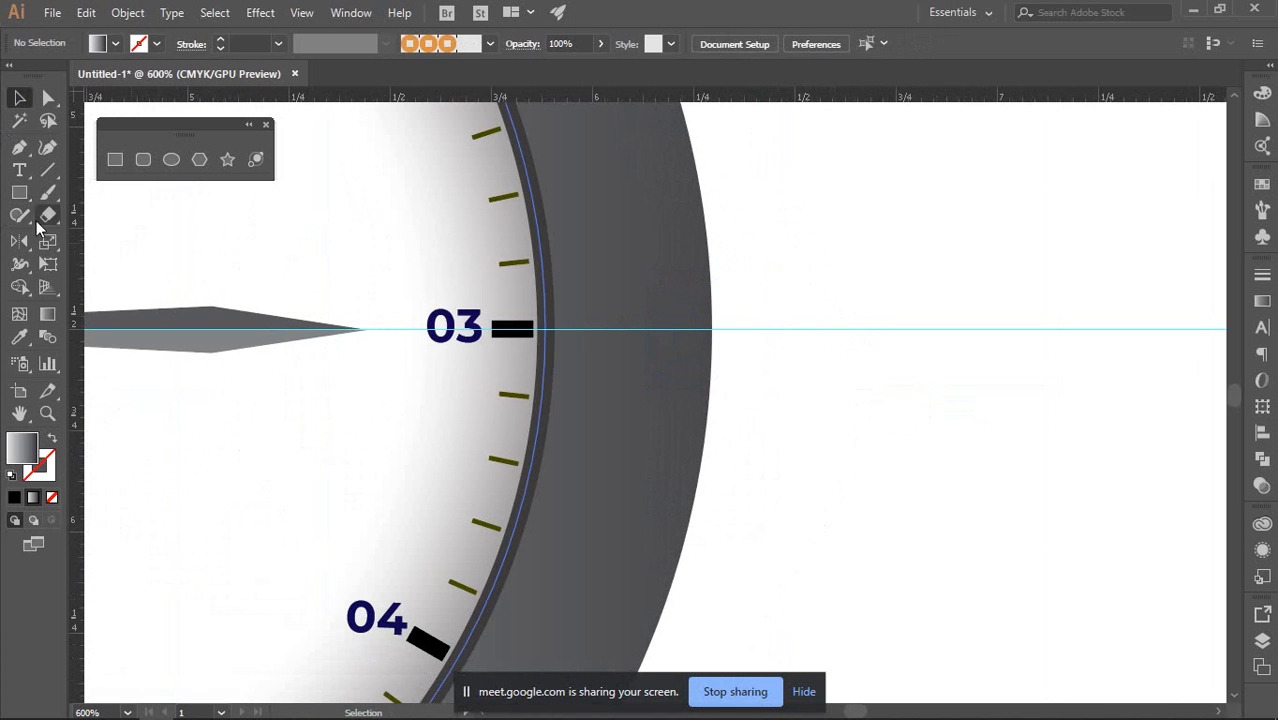
pyautogui.click(143, 160)
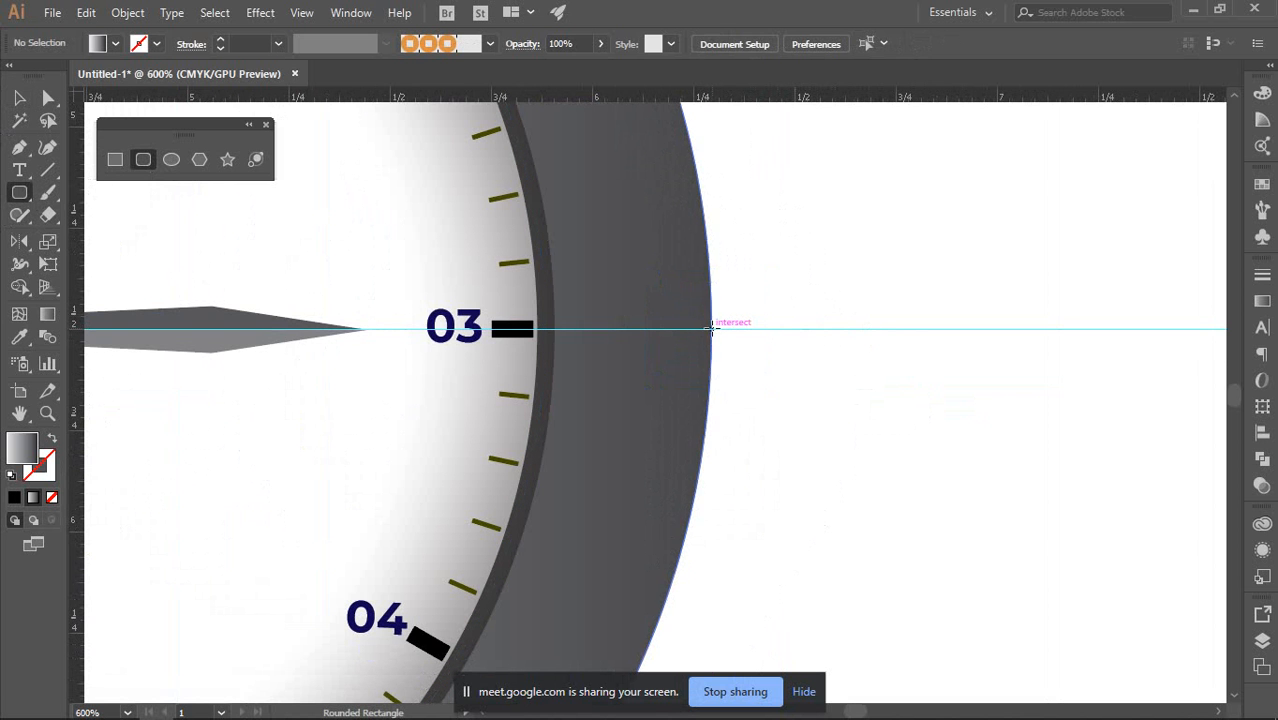
pyautogui.moveTo(711, 328); pyautogui.dragTo(770, 341)
pyautogui.press('Delete')
pyautogui.moveTo(648, 294); pyautogui.dragTo(745, 366)
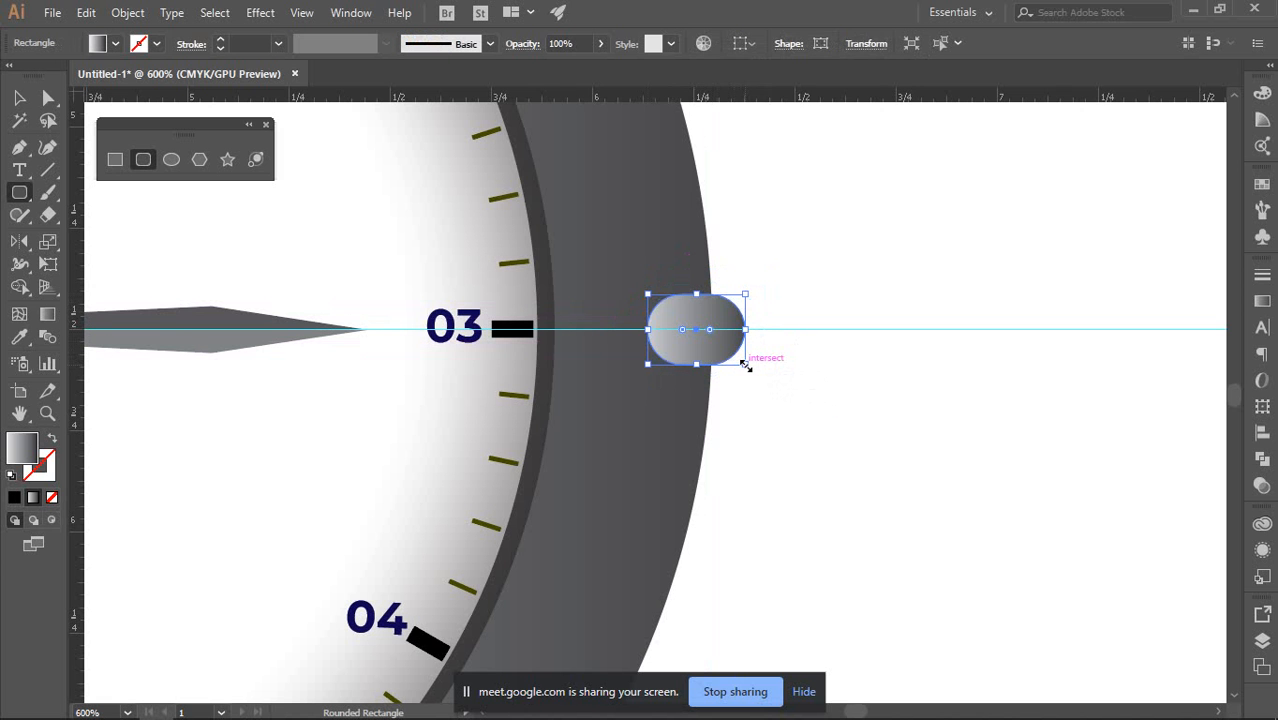
pyautogui.press('Delete')
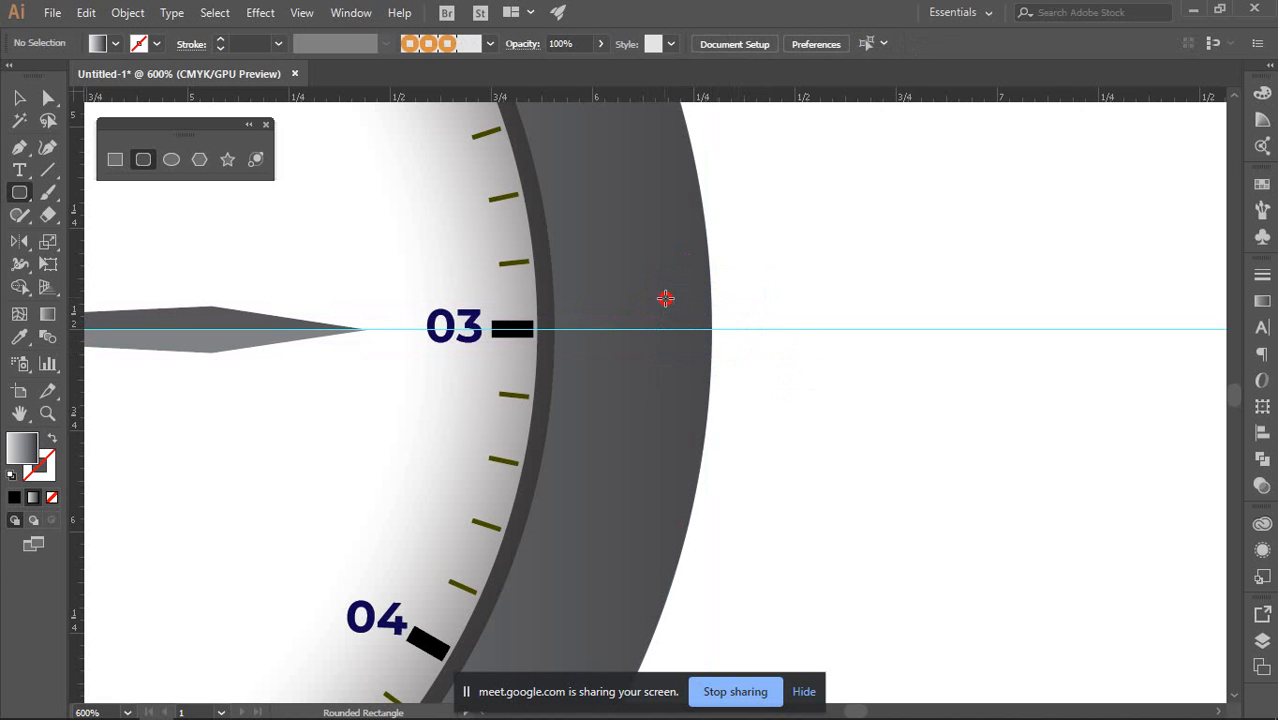
# Draw a rounded rectangle about 0.23 by 0.16 in with 0.03 in corners, centred where the guide meets the case edge beside 03, and send it behind the case
pyautogui.moveTo(665, 298); pyautogui.dragTo(759, 364)
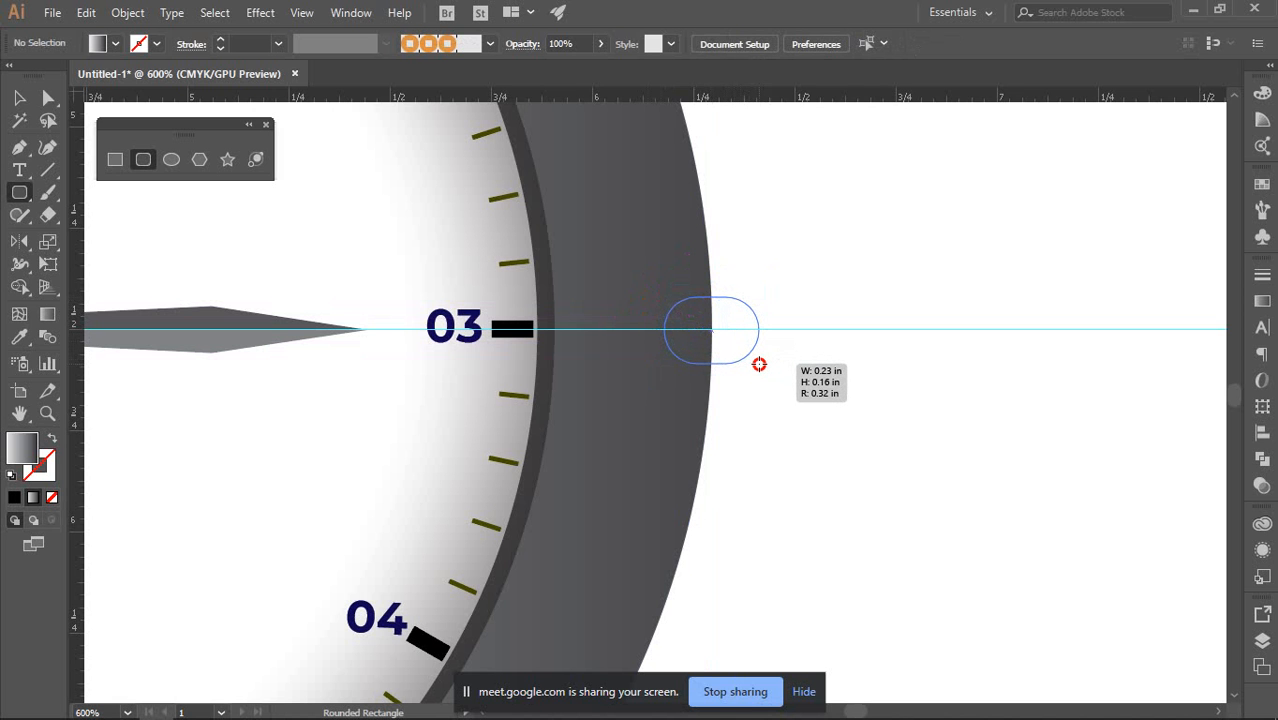
pyautogui.moveTo(759, 364); pyautogui.dragTo(759, 364)
pyautogui.press('Left')
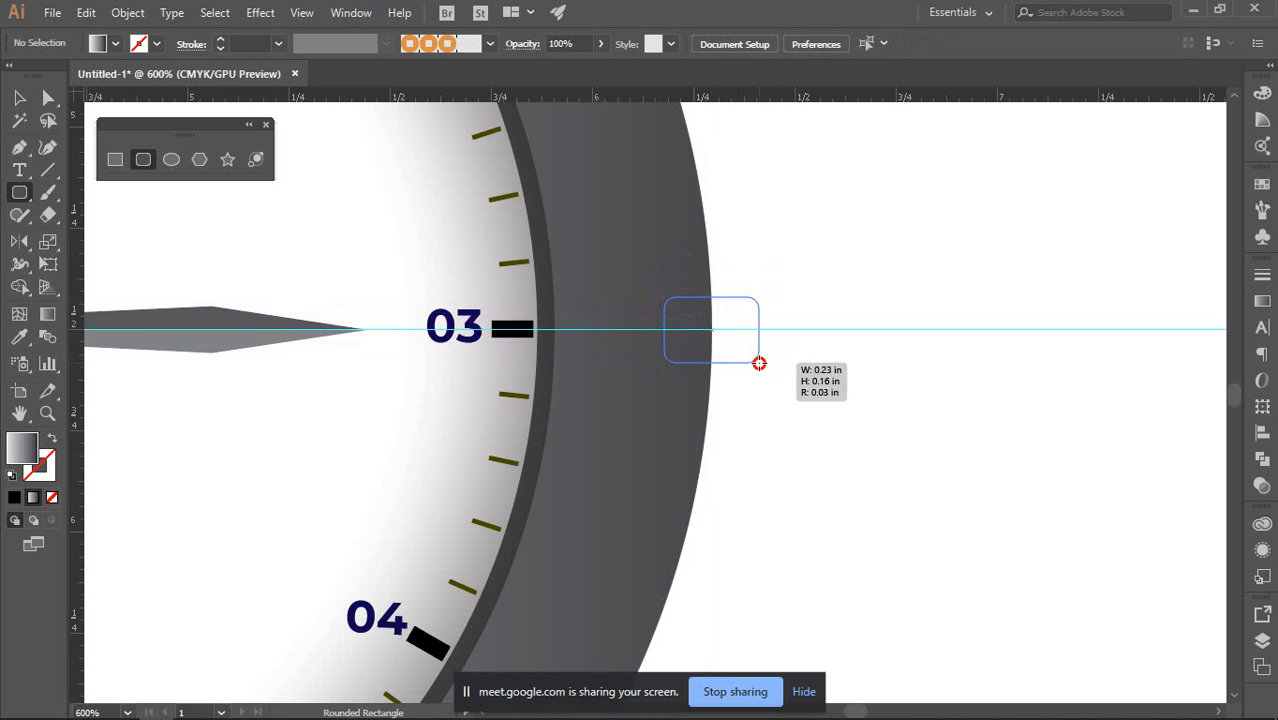
pyautogui.moveTo(759, 364); pyautogui.dragTo(759, 364)
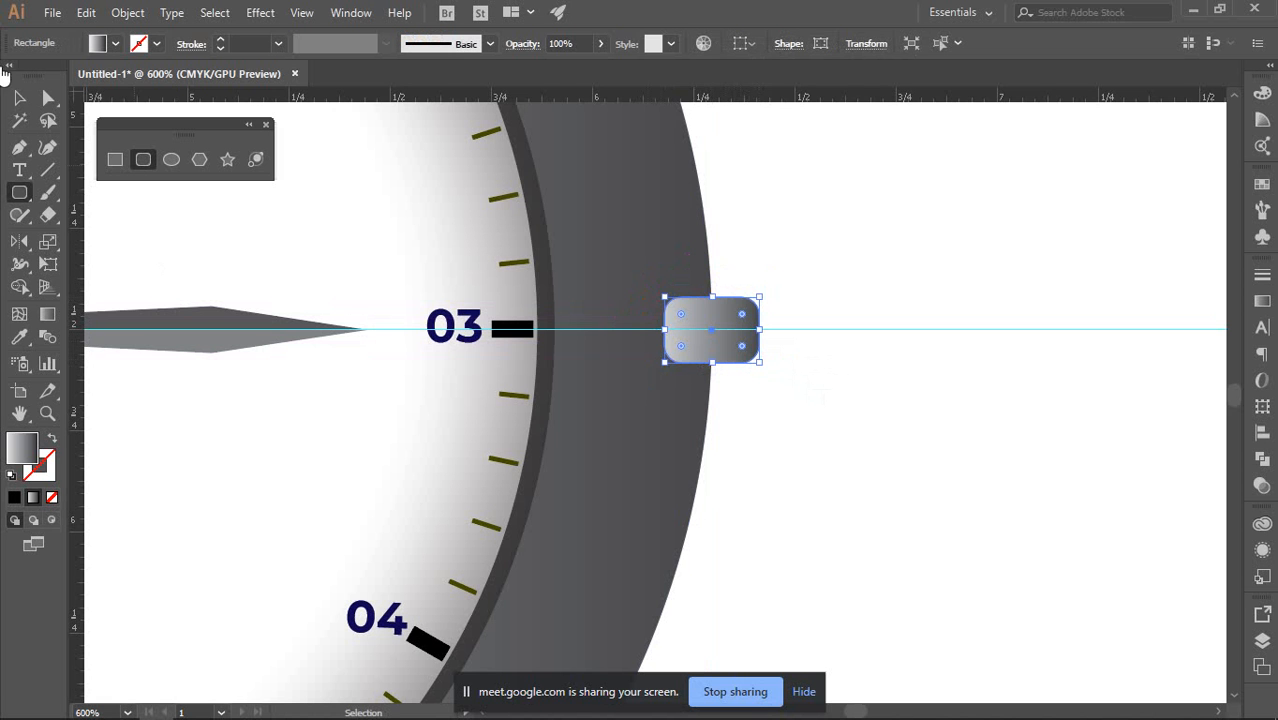
pyautogui.click(26, 102)
pyautogui.hotkey('ctrl', '[')
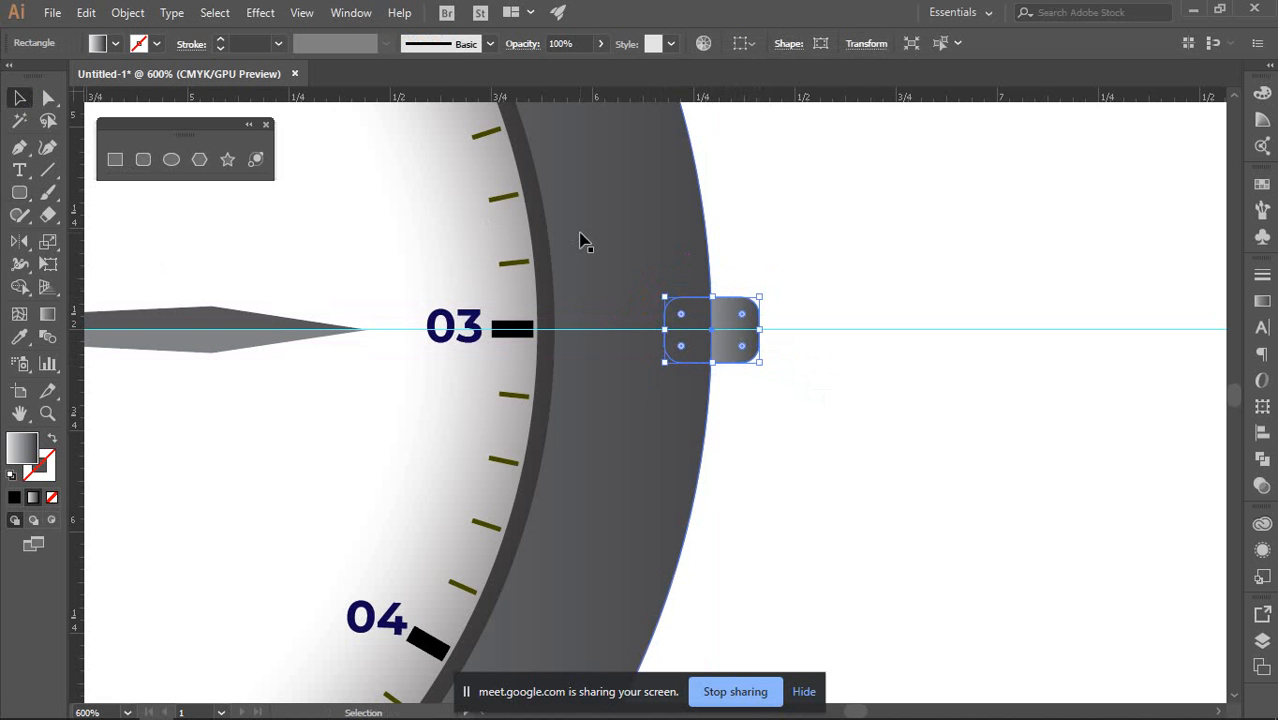
pyautogui.click(888, 398)
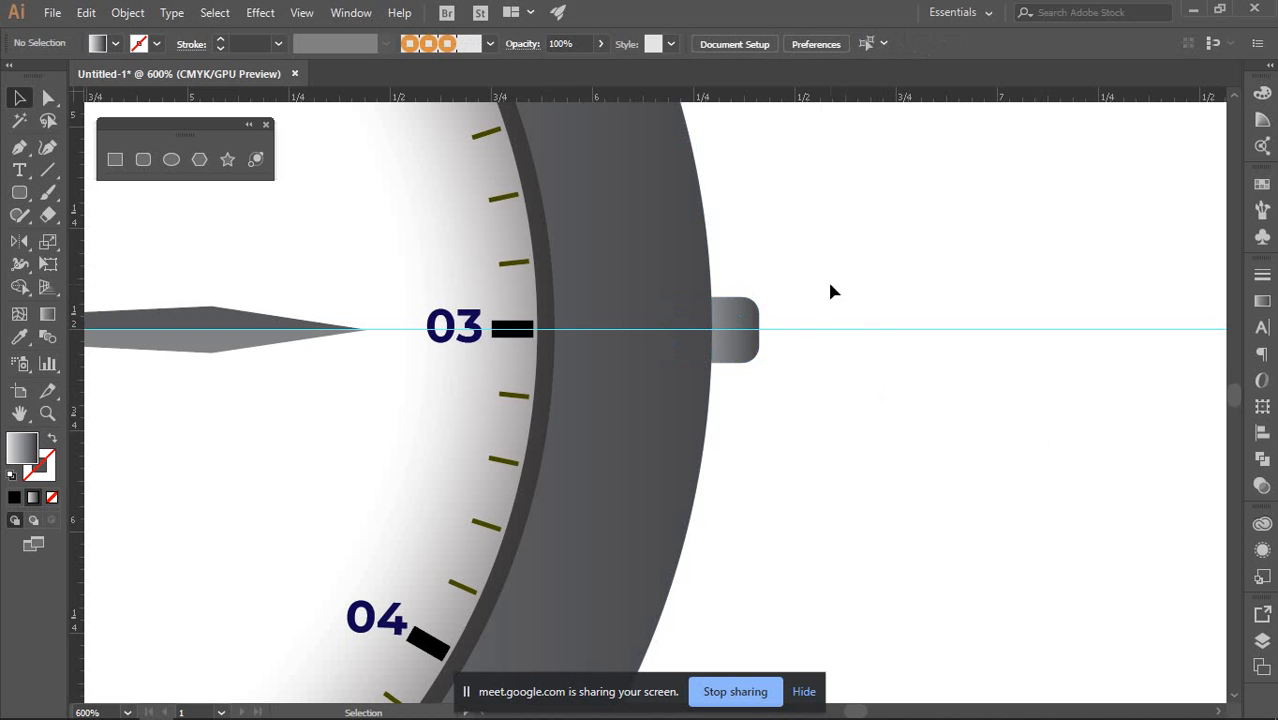
# Stretch the crown beside 03 taller, keeping it centred on the horizontal guide
pyautogui.click(748, 328)
pyautogui.moveTo(714, 297); pyautogui.dragTo(714, 271)
pyautogui.click(930, 336)
# Replace the crown's gradient with a solid dark grey fill at 90% K
pyautogui.hotkey('ctrl', '1')
pyautogui.scroll(4, 929, 345)
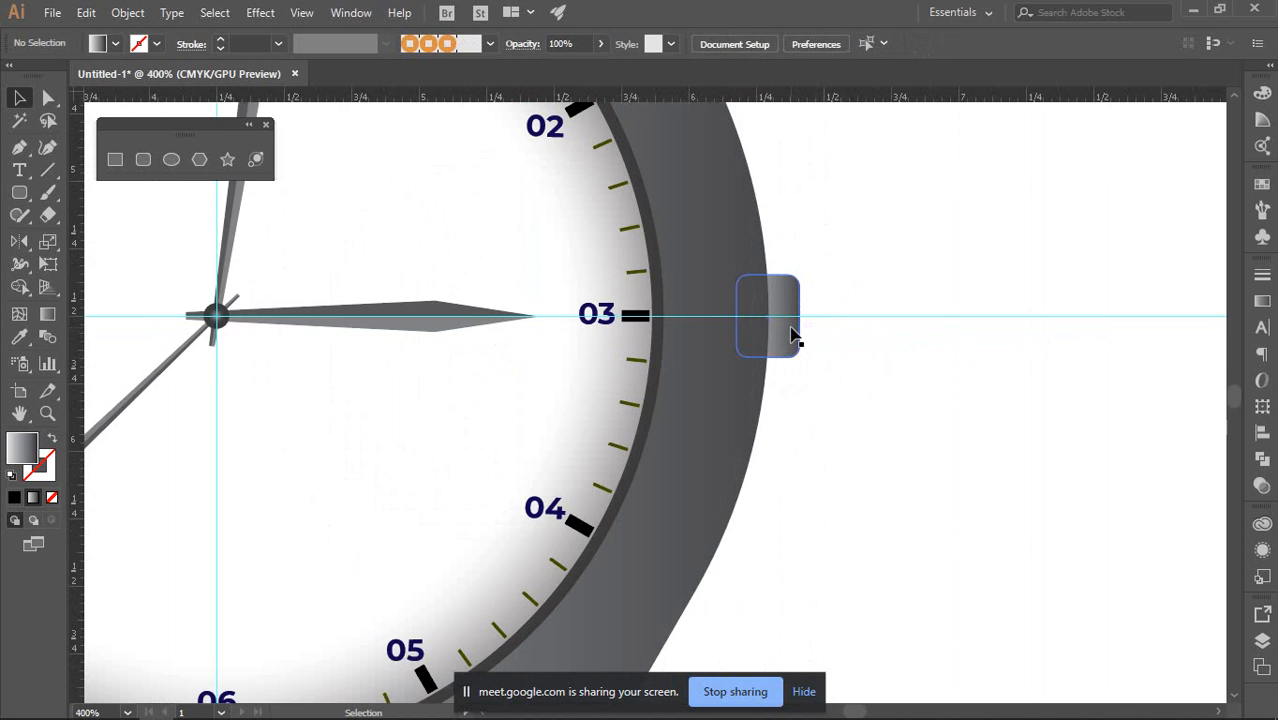
pyautogui.click(791, 332)
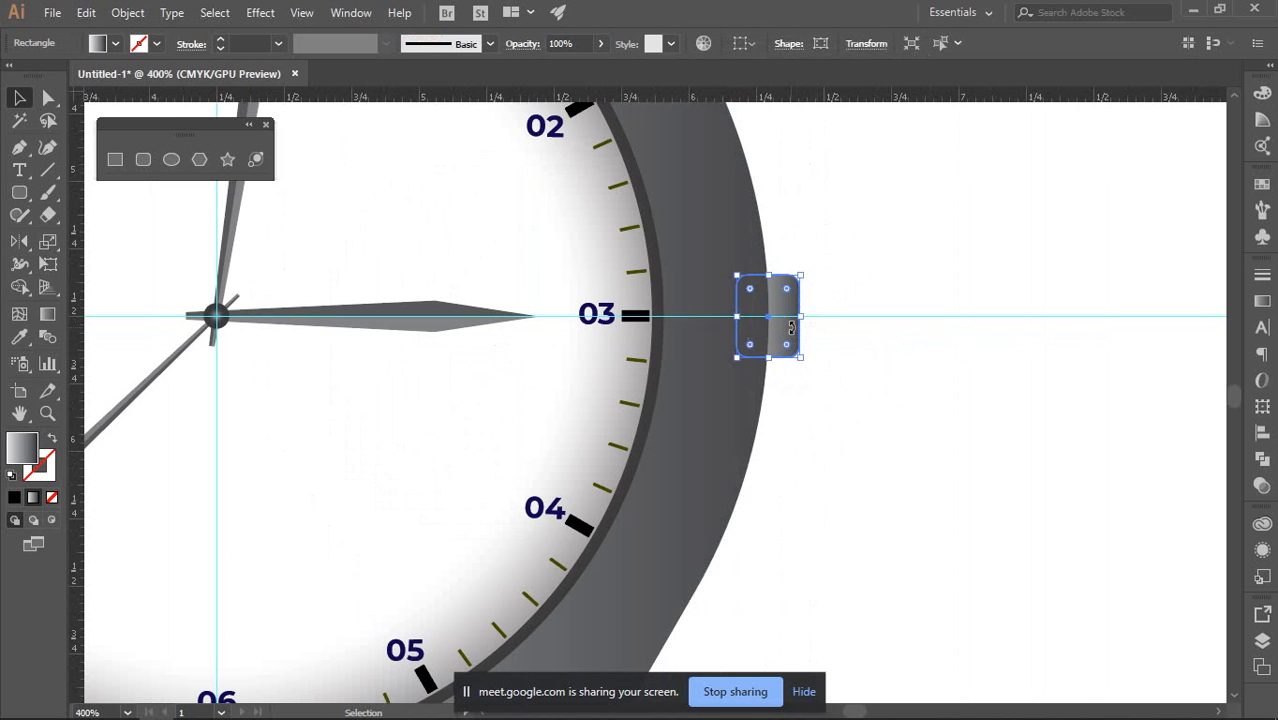
pyautogui.click(14, 497)
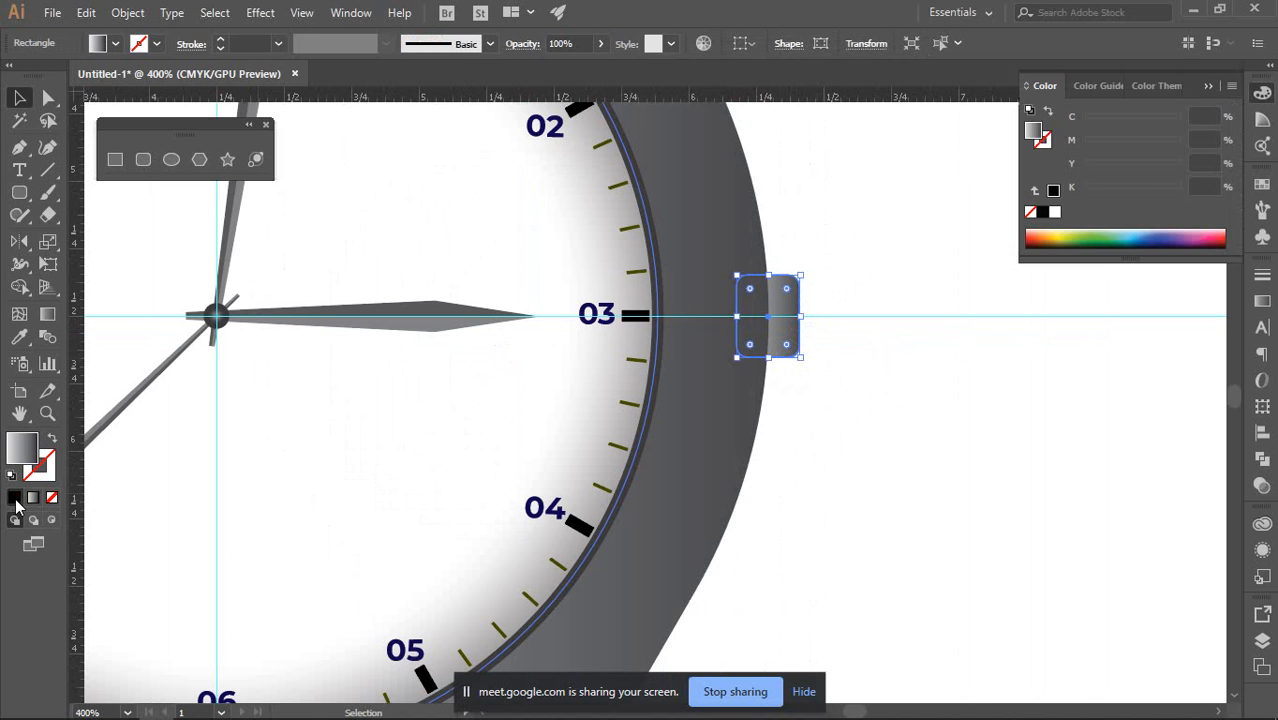
pyautogui.click(946, 489)
pyautogui.click(791, 332)
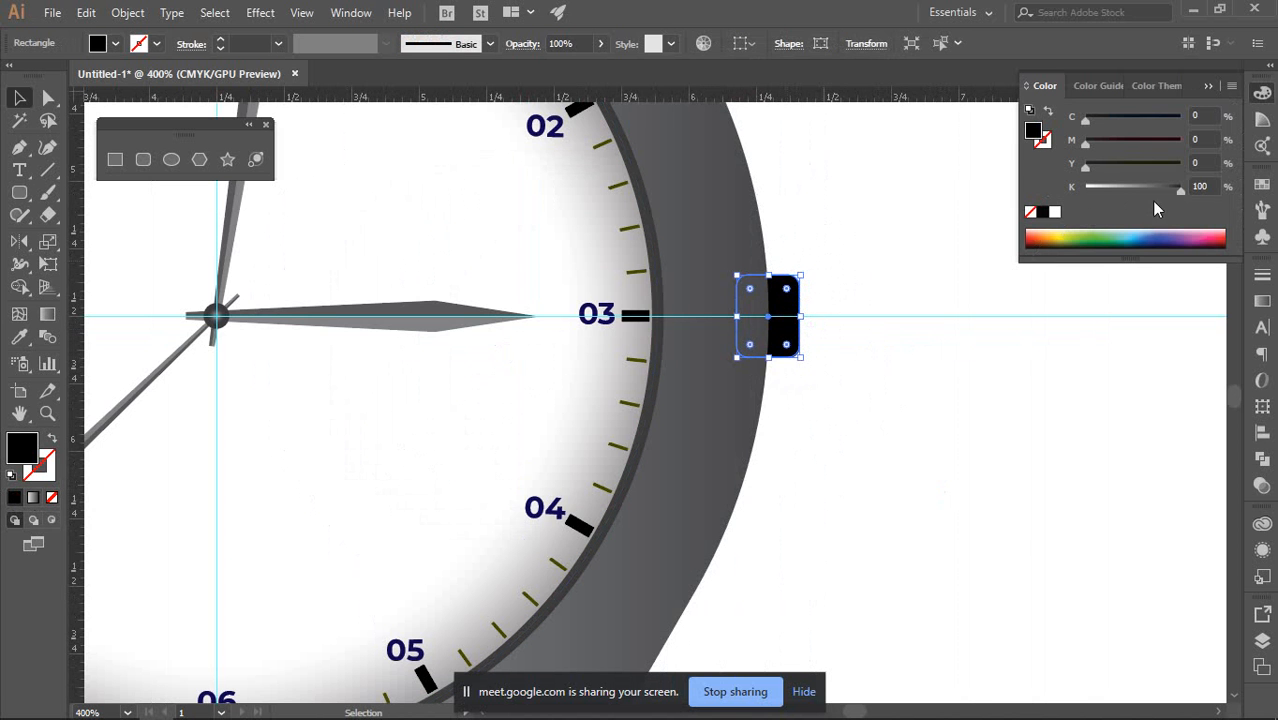
pyautogui.moveTo(1178, 190); pyautogui.dragTo(1172, 190)
pyautogui.click(1016, 349)
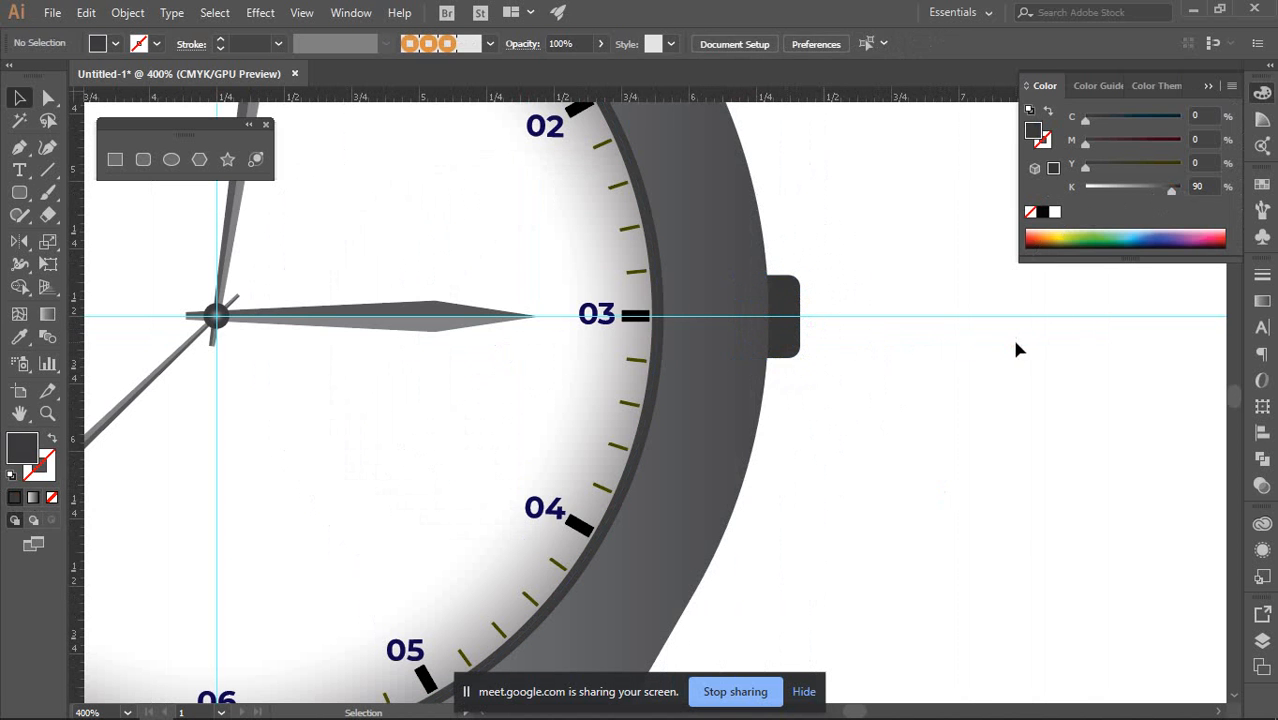
pyautogui.scroll(-2, 987, 344)
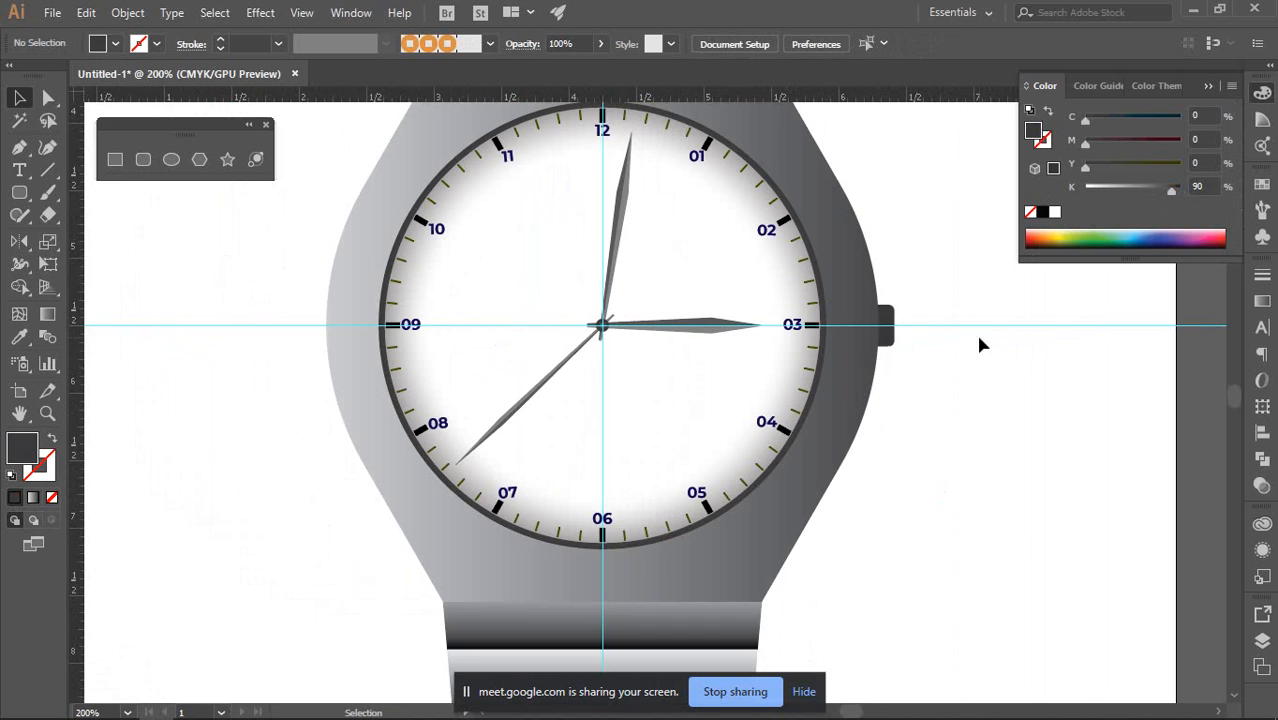
pyautogui.click(1265, 95)
# Draw a large dark rounded rectangle on the empty artboard area beside 02, adjusting its corner radius while drawing to demonstrate the option
pyautogui.scroll(1, 979, 413)
pyautogui.click(143, 160)
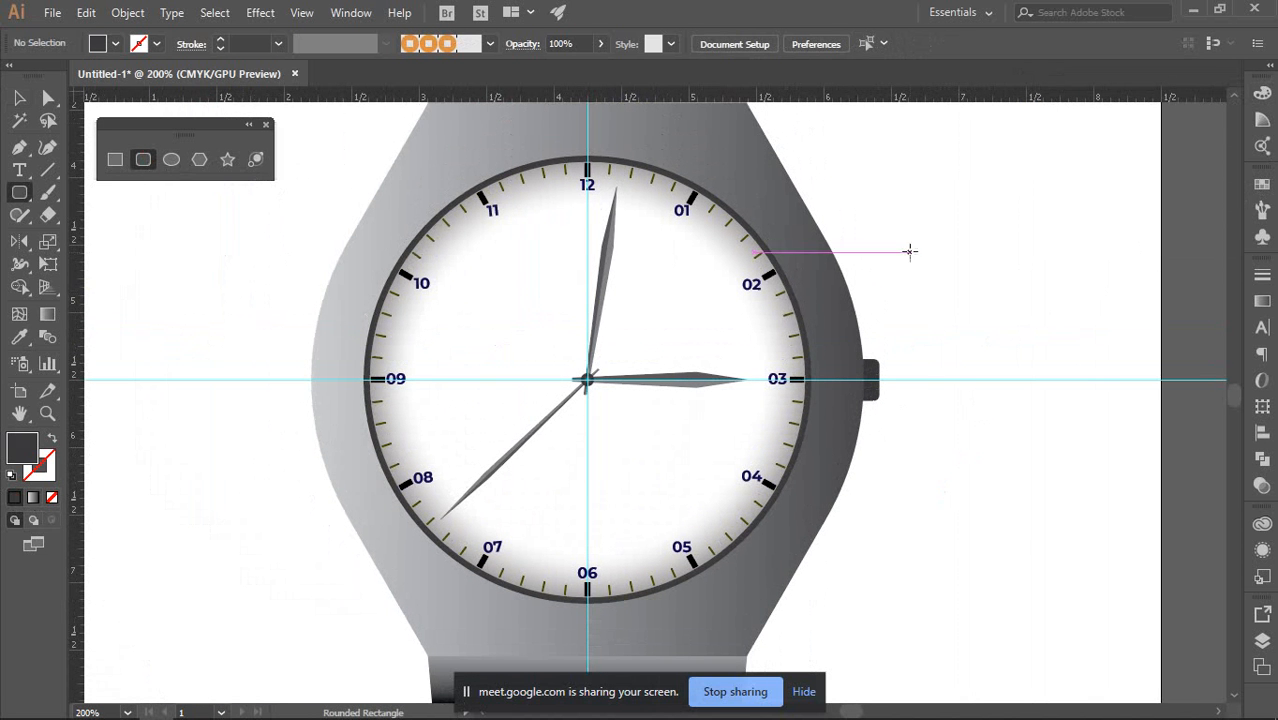
pyautogui.moveTo(889, 192); pyautogui.dragTo(1020, 312)
pyautogui.press('Up')
pyautogui.press('Up')
pyautogui.press('Up')
pyautogui.press('Up')
pyautogui.press('Up')
pyautogui.press('Up')
pyautogui.press('Down')
pyautogui.press('Down')
pyautogui.press('Down')
pyautogui.press('Down')
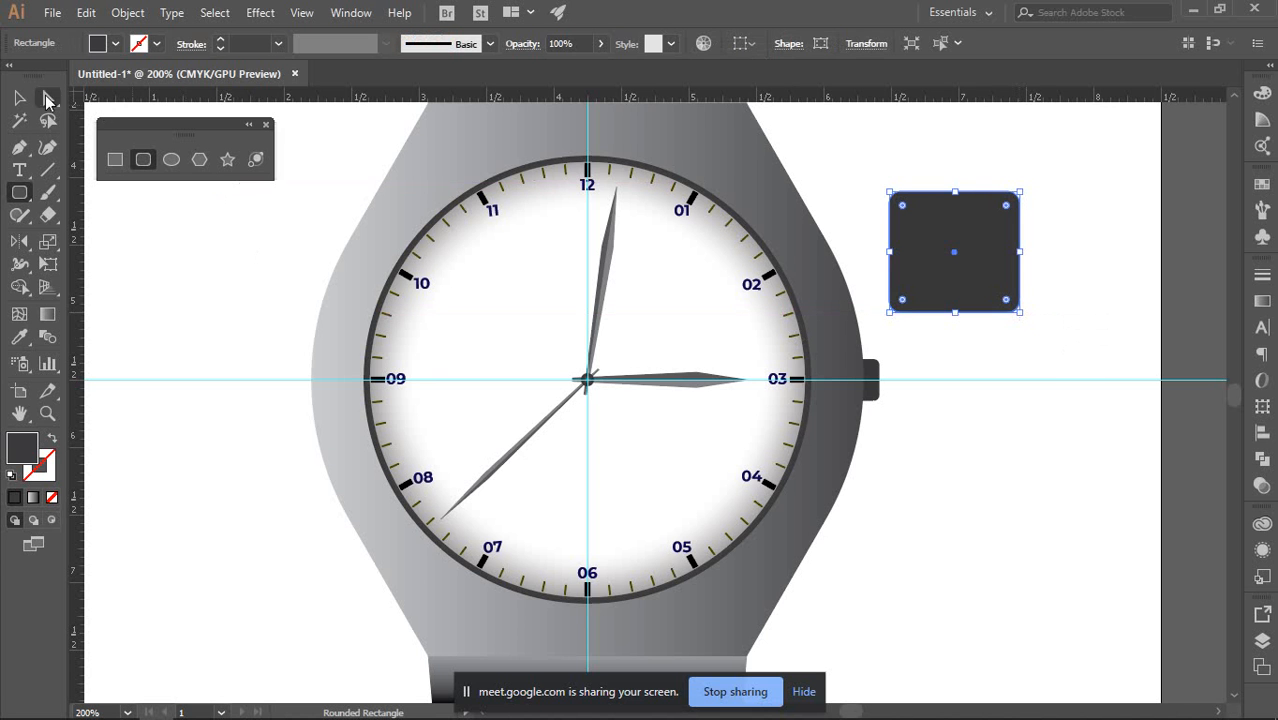
pyautogui.click(20, 98)
pyautogui.click(235, 437)
# Switch to the Google Meet call in Chrome and stop presenting the screen
pyautogui.scroll(-2, 458, 660)
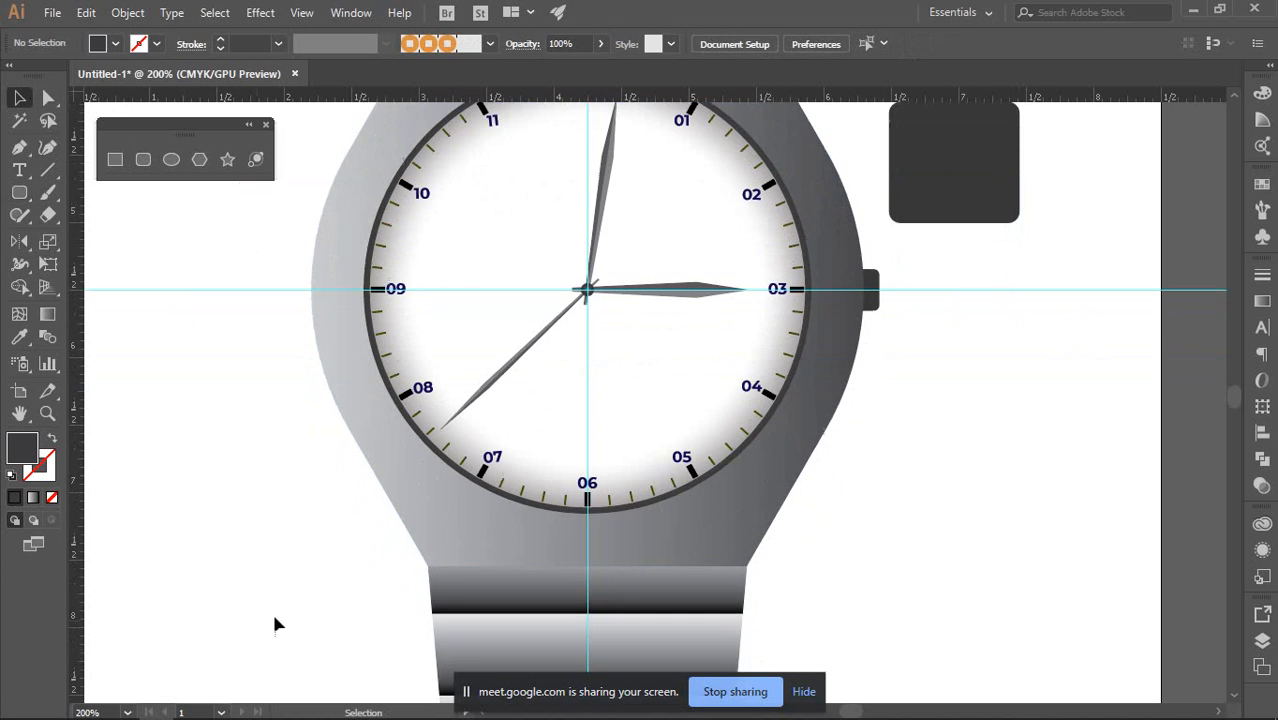
pyautogui.click(98, 708)
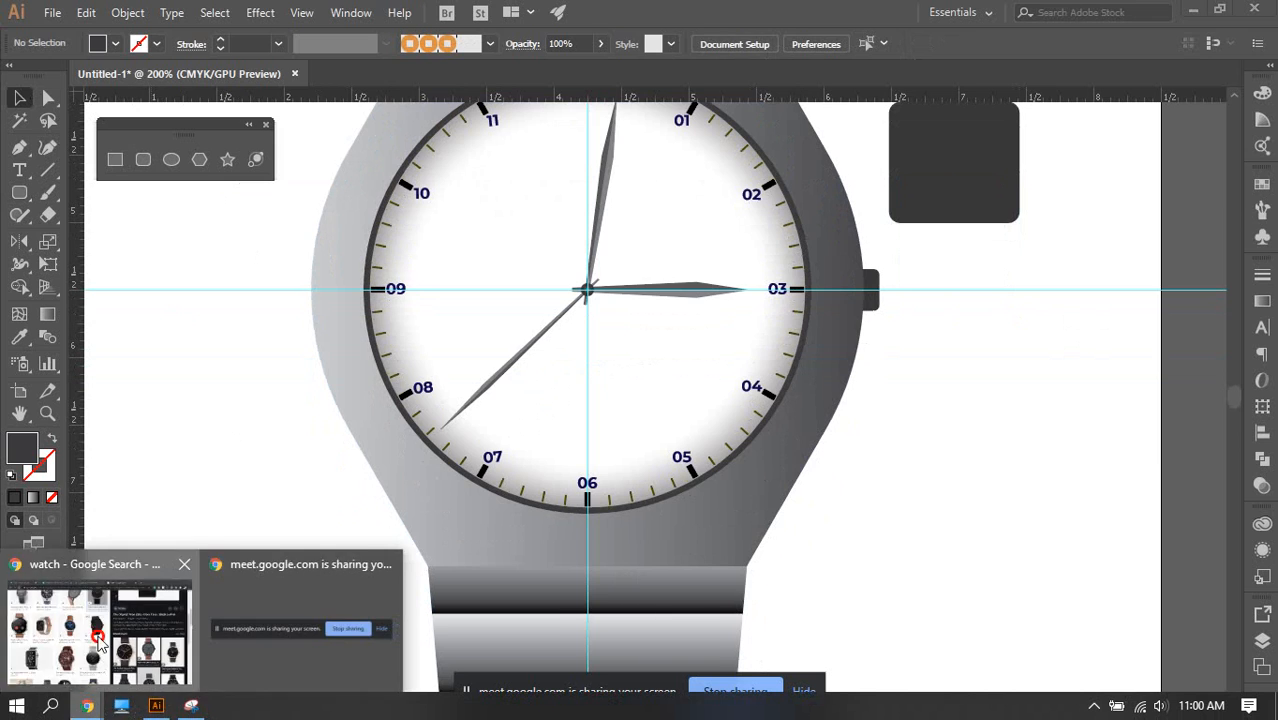
pyautogui.click(98, 636)
pyautogui.click(140, 10)
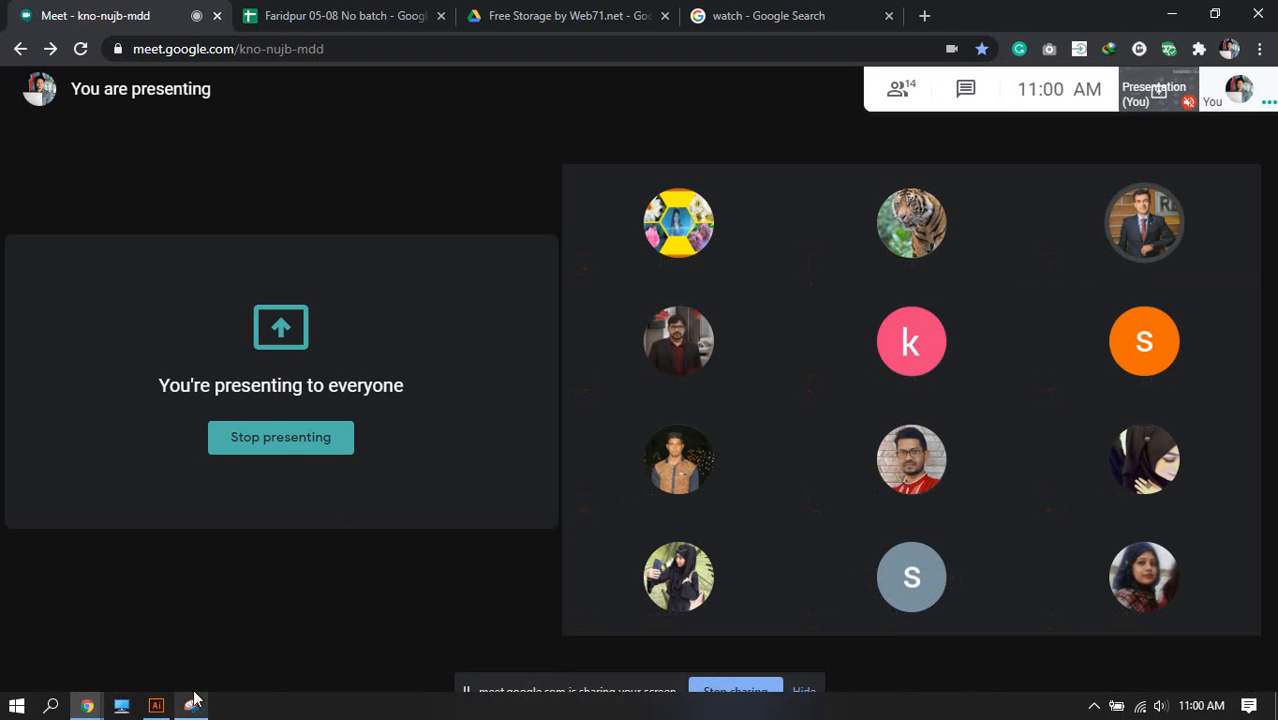
pyautogui.click(156, 706)
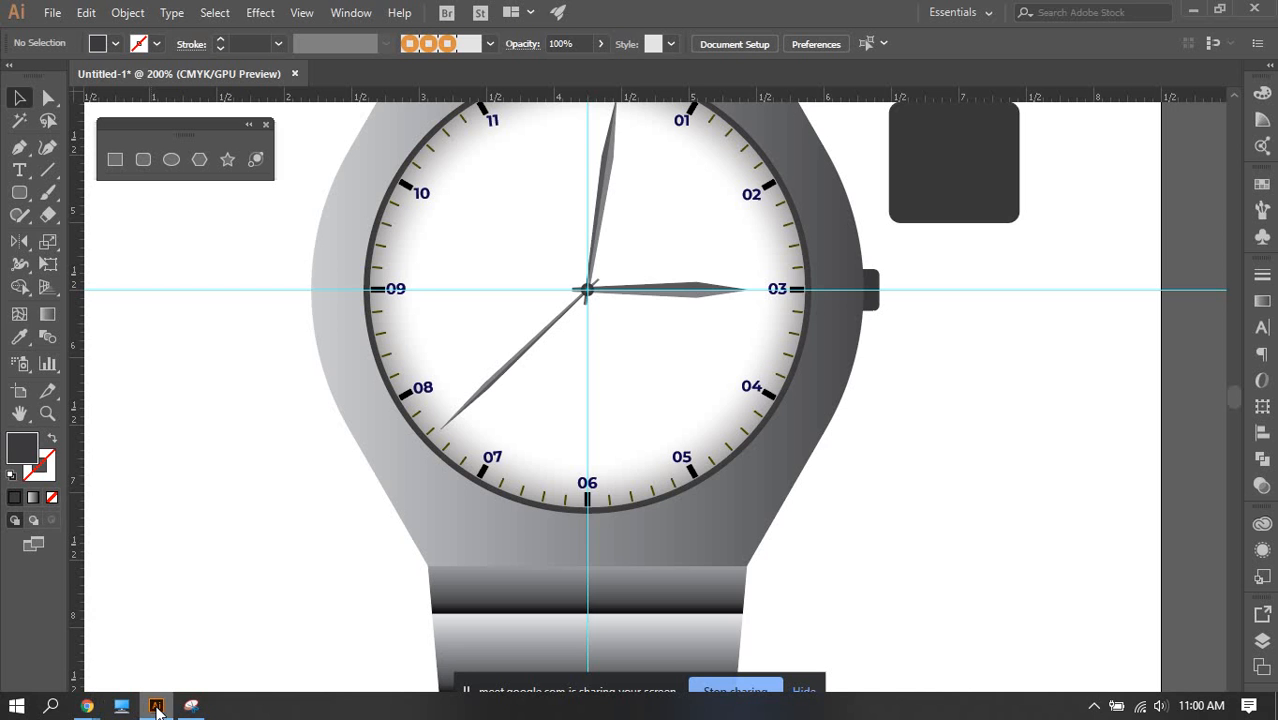
pyautogui.moveTo(87, 706)
pyautogui.click(87, 647)
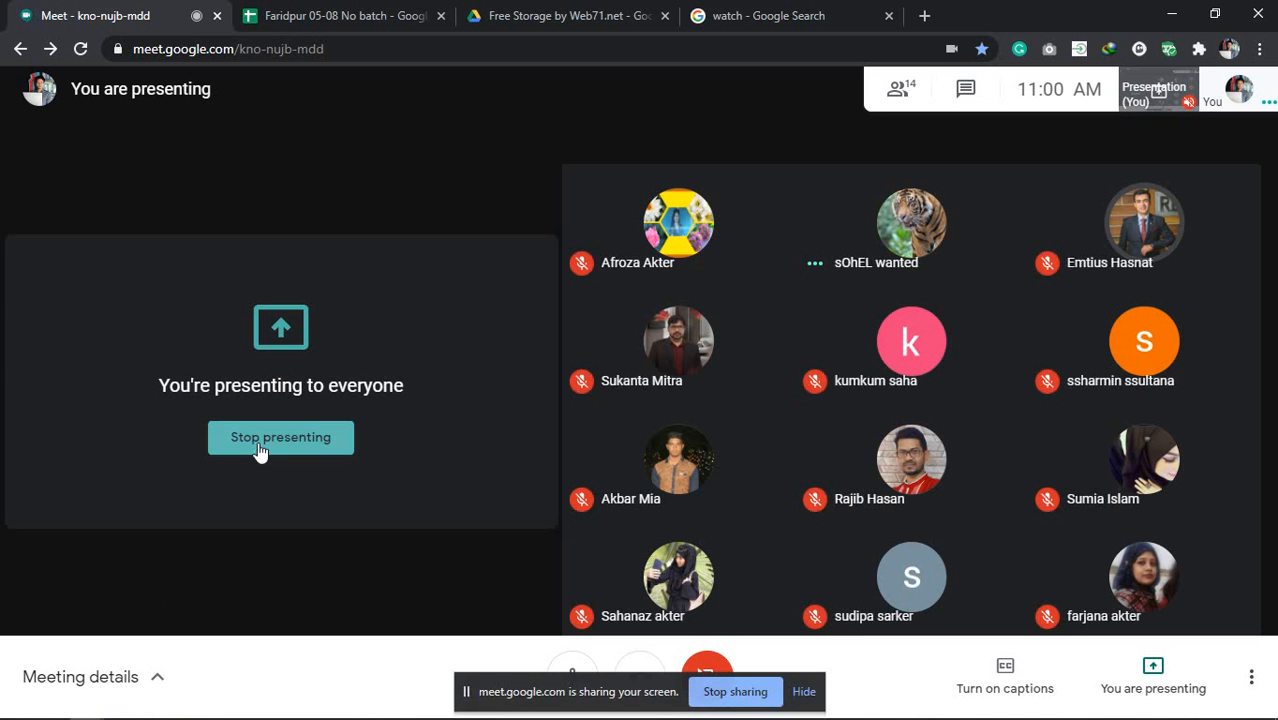
pyautogui.click(258, 446)
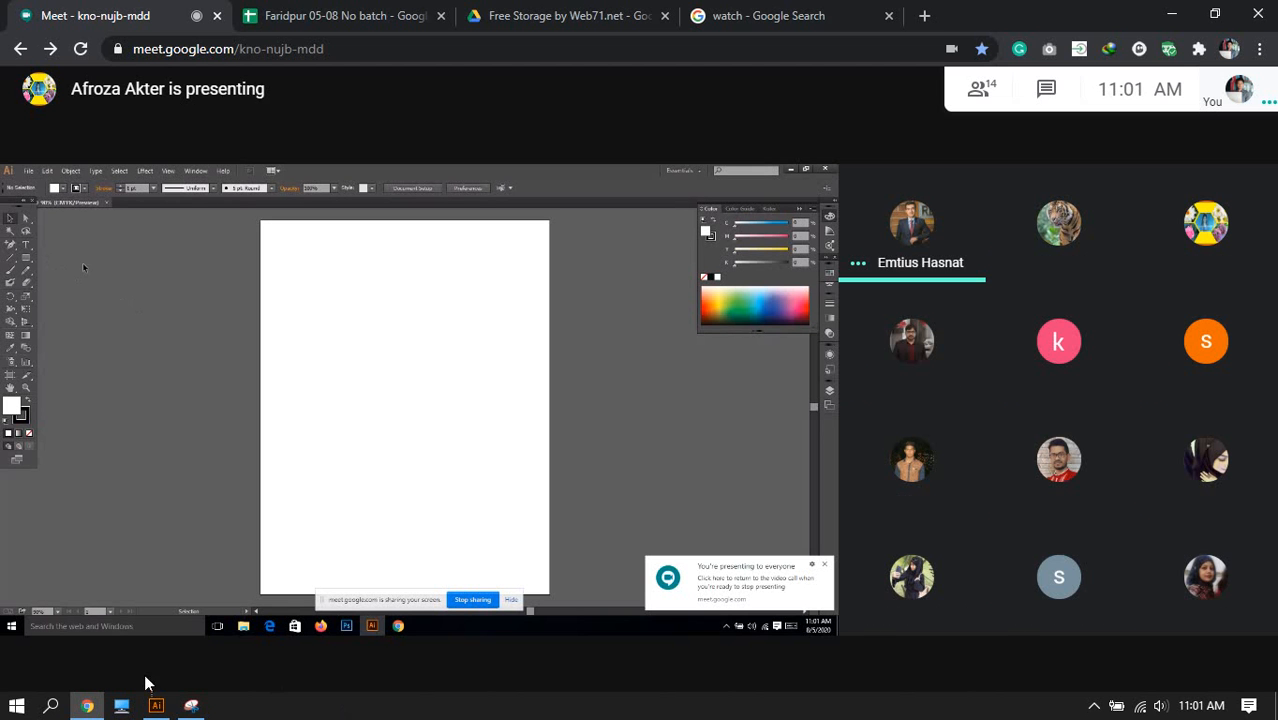
# Switch to Snipping Tool, capture the full screen with the meeting, and save it as the PNG "5-7 1" in the 05 Aug folder
pyautogui.click(191, 706)
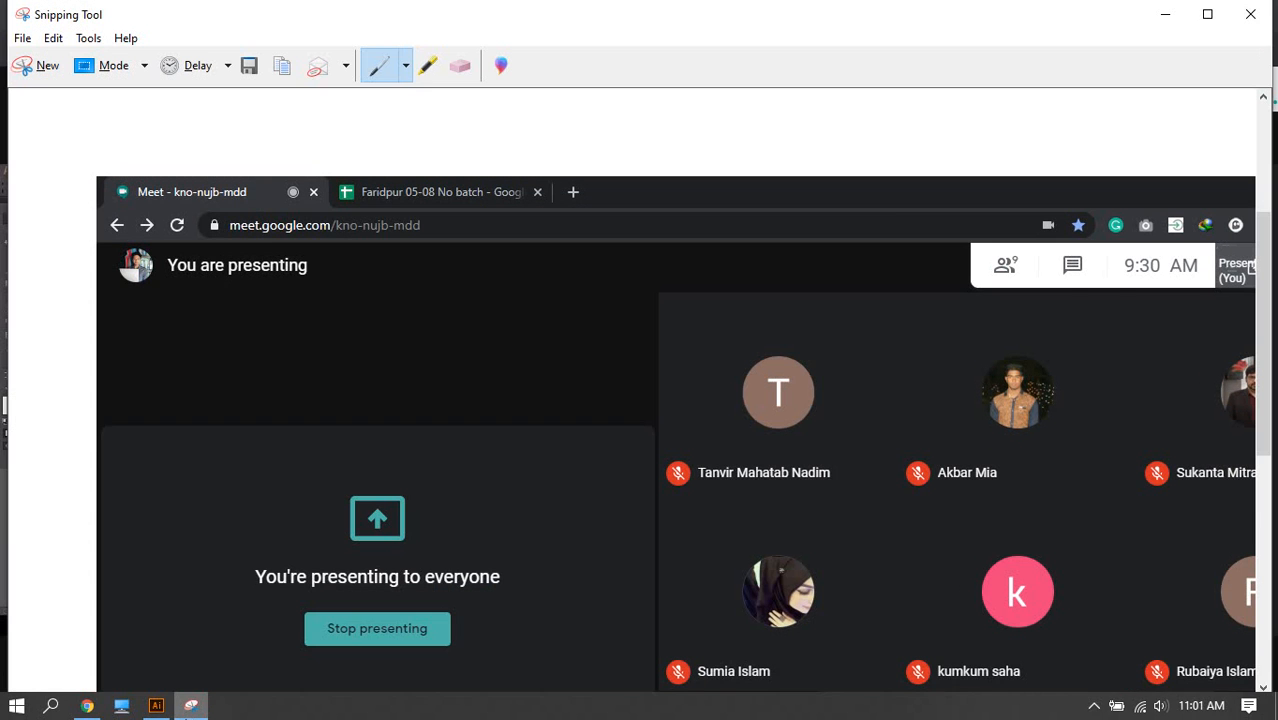
pyautogui.click(43, 65)
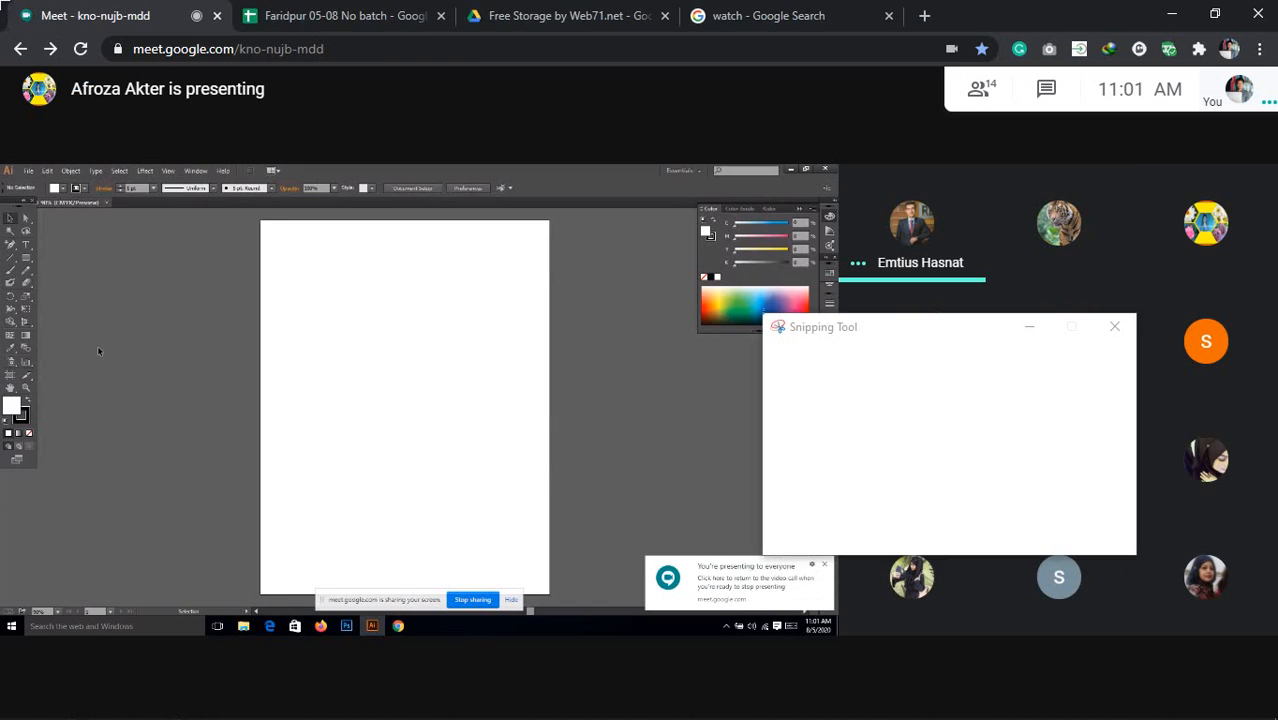
pyautogui.moveTo(1, 1); pyautogui.dragTo(1276, 718)
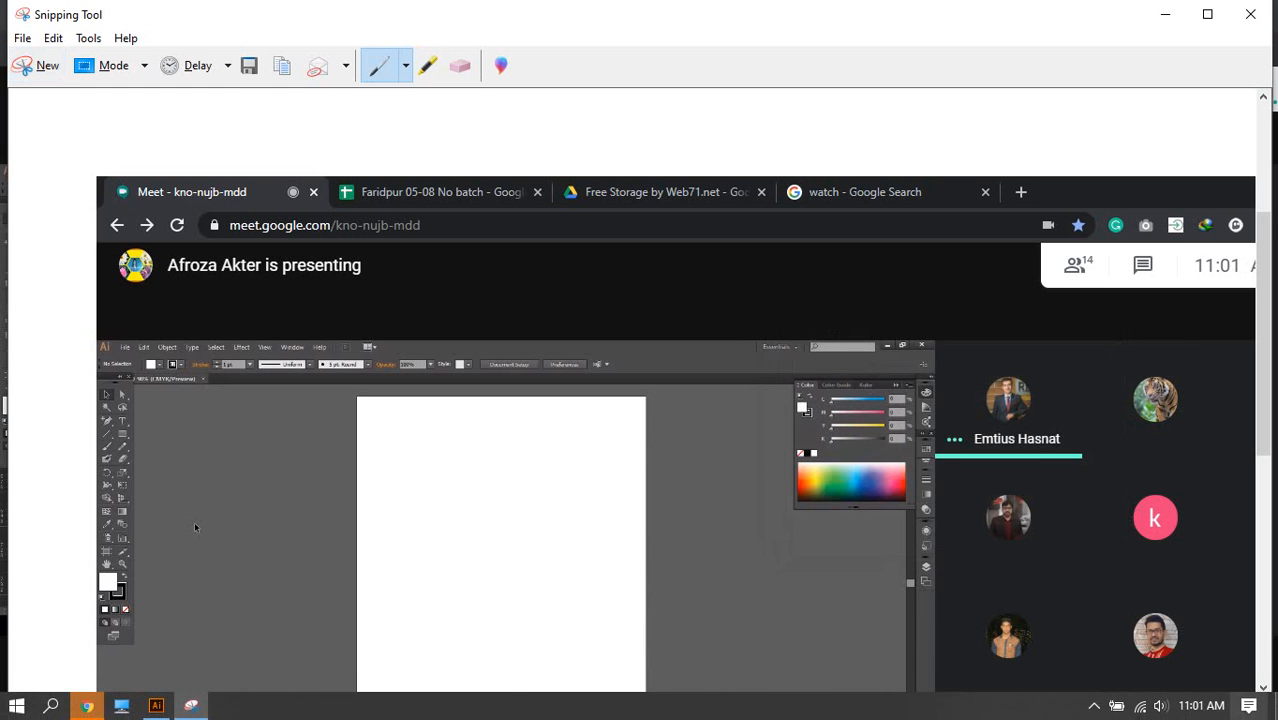
pyautogui.click(250, 66)
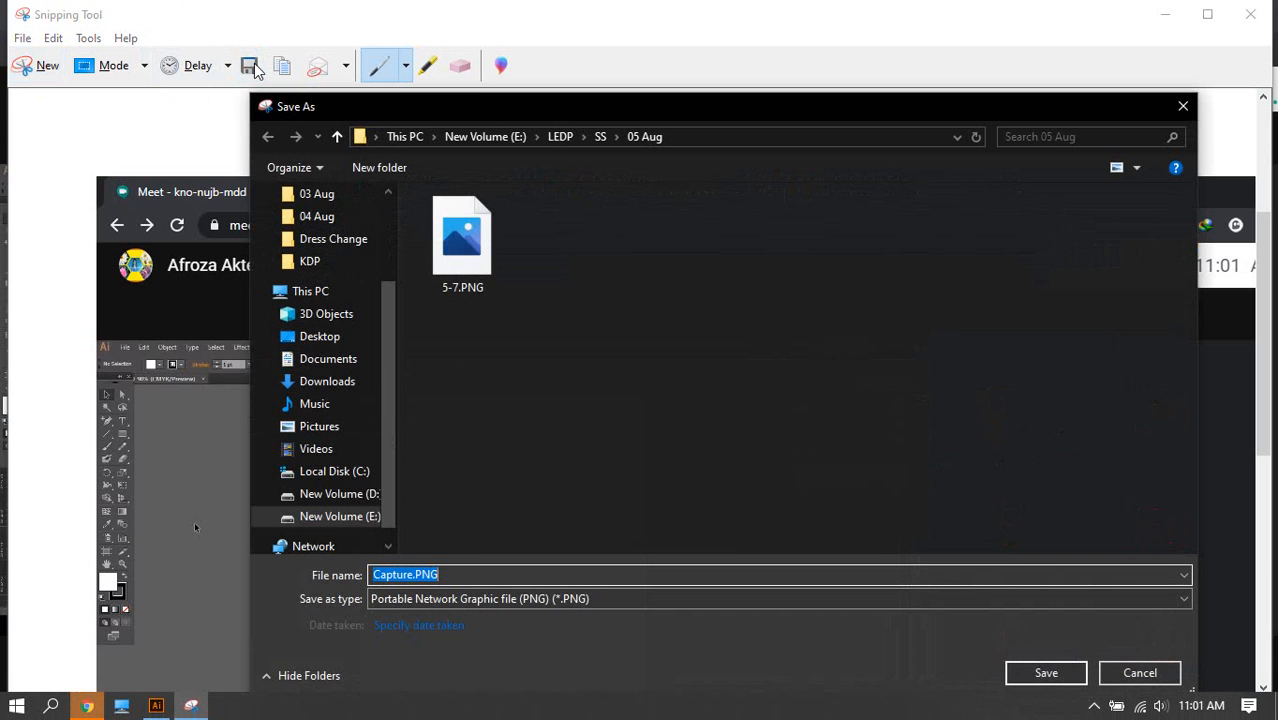
pyautogui.write('5-7')
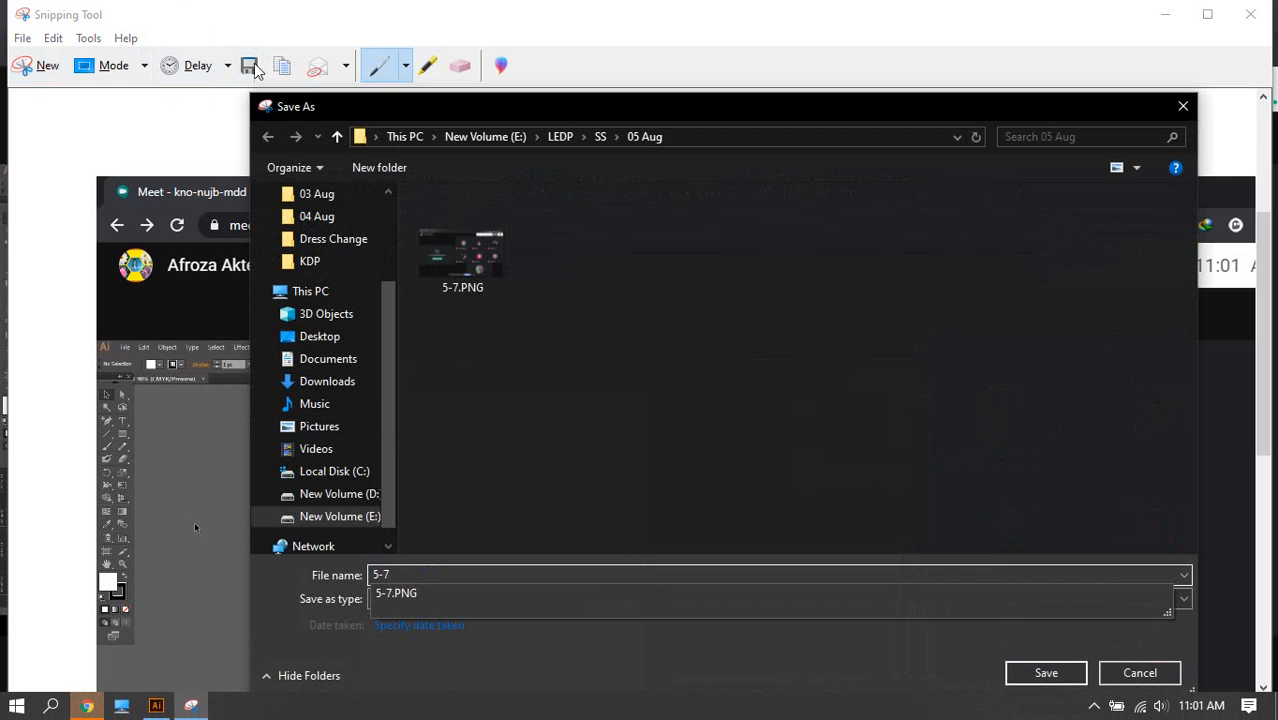
pyautogui.write(' 1')
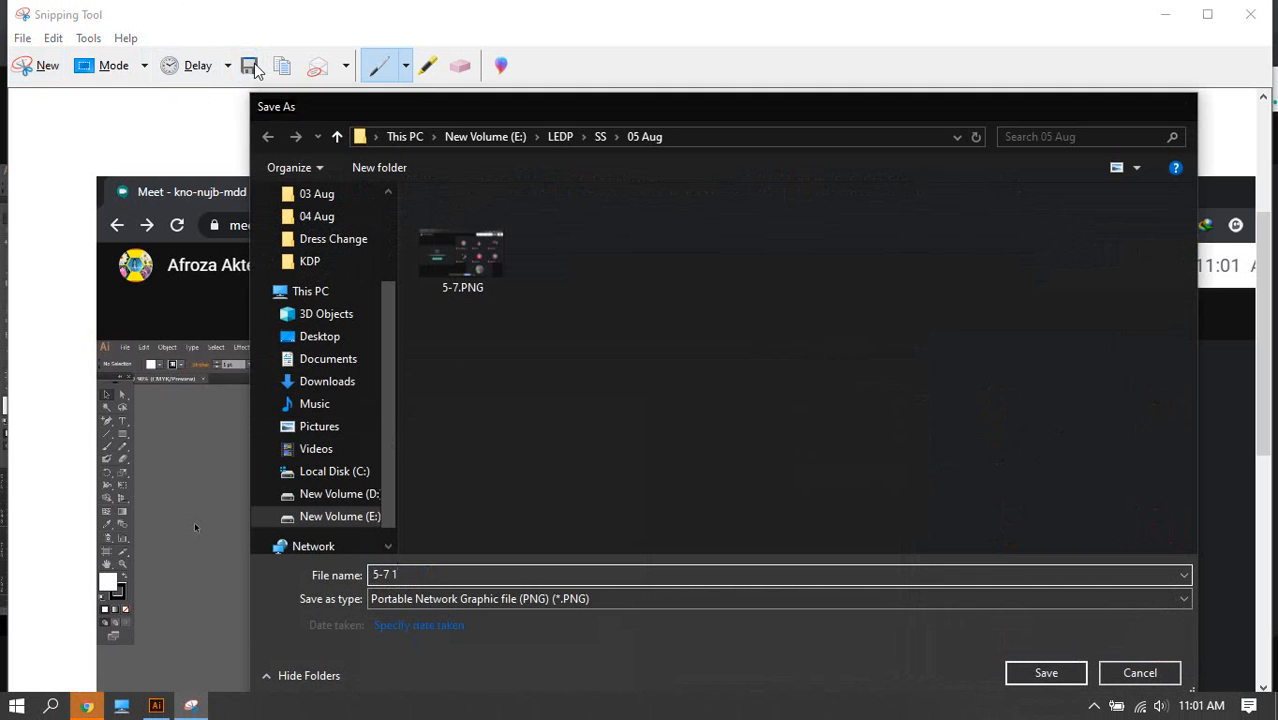
pyautogui.press('Return')
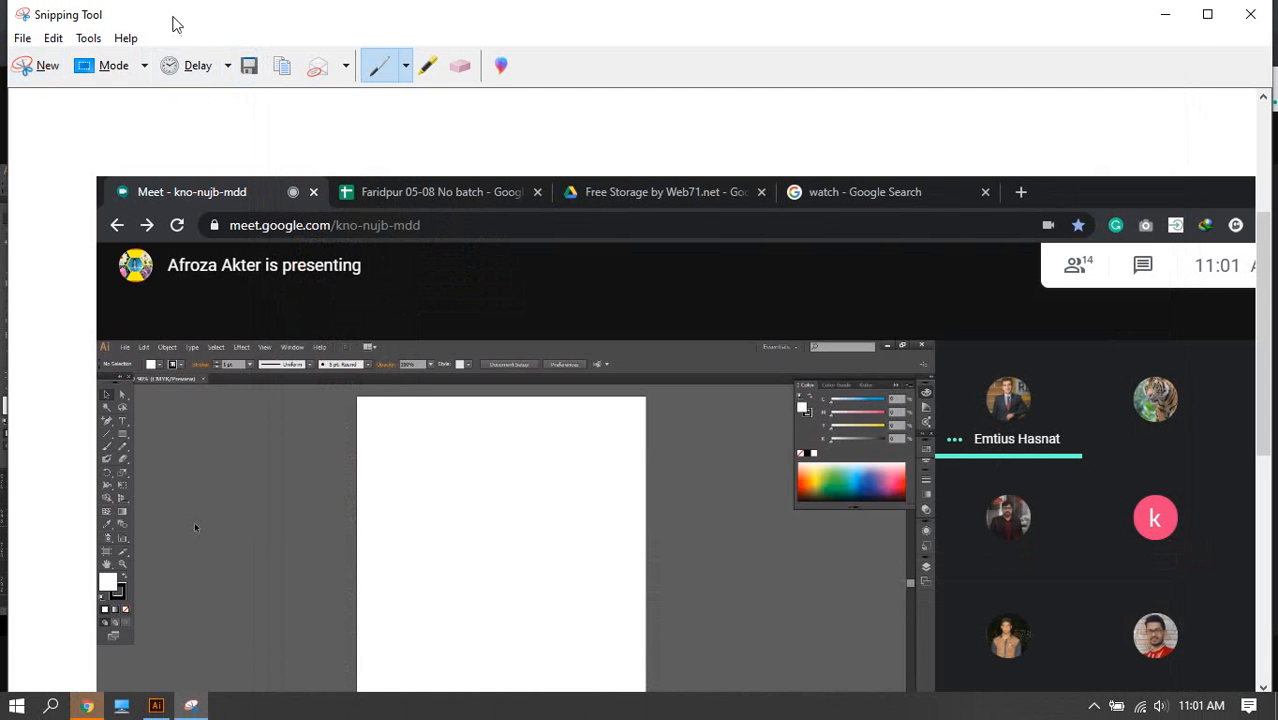
pyautogui.click(1165, 14)
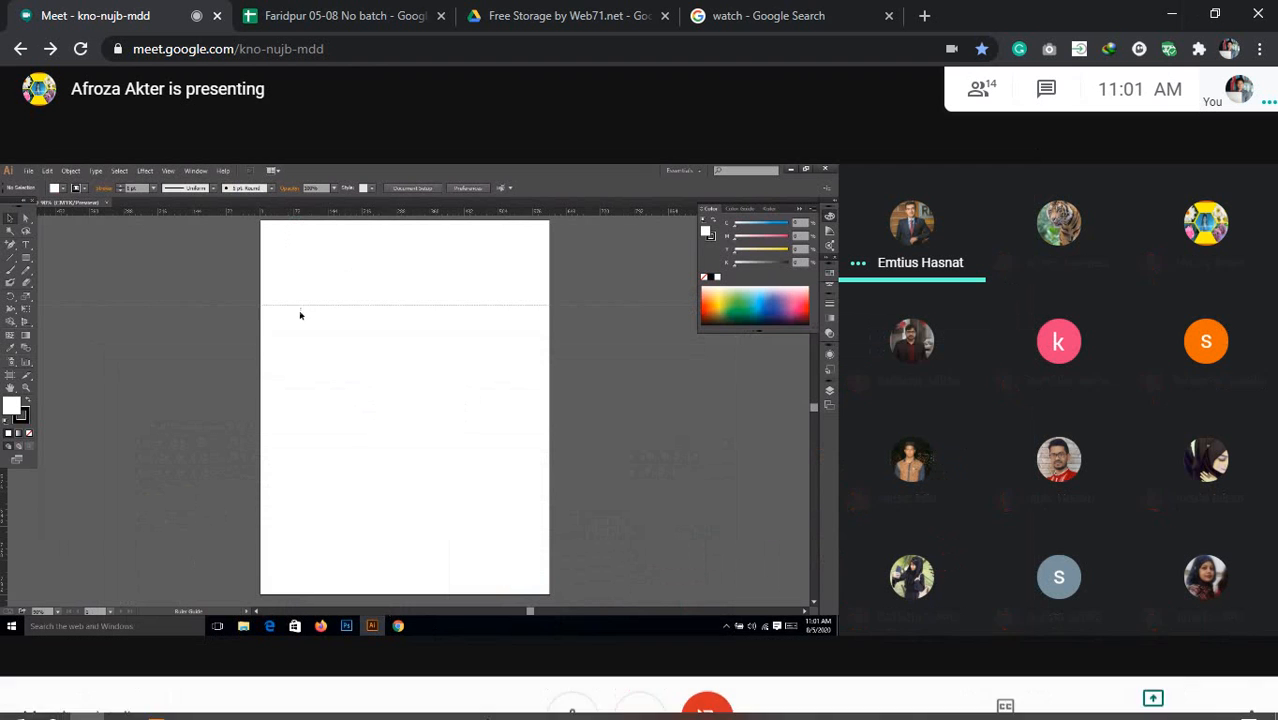
# Show the meeting's participant list and take a new full-screen capture of it with Snipping Tool
pyautogui.moveTo(428, 717)
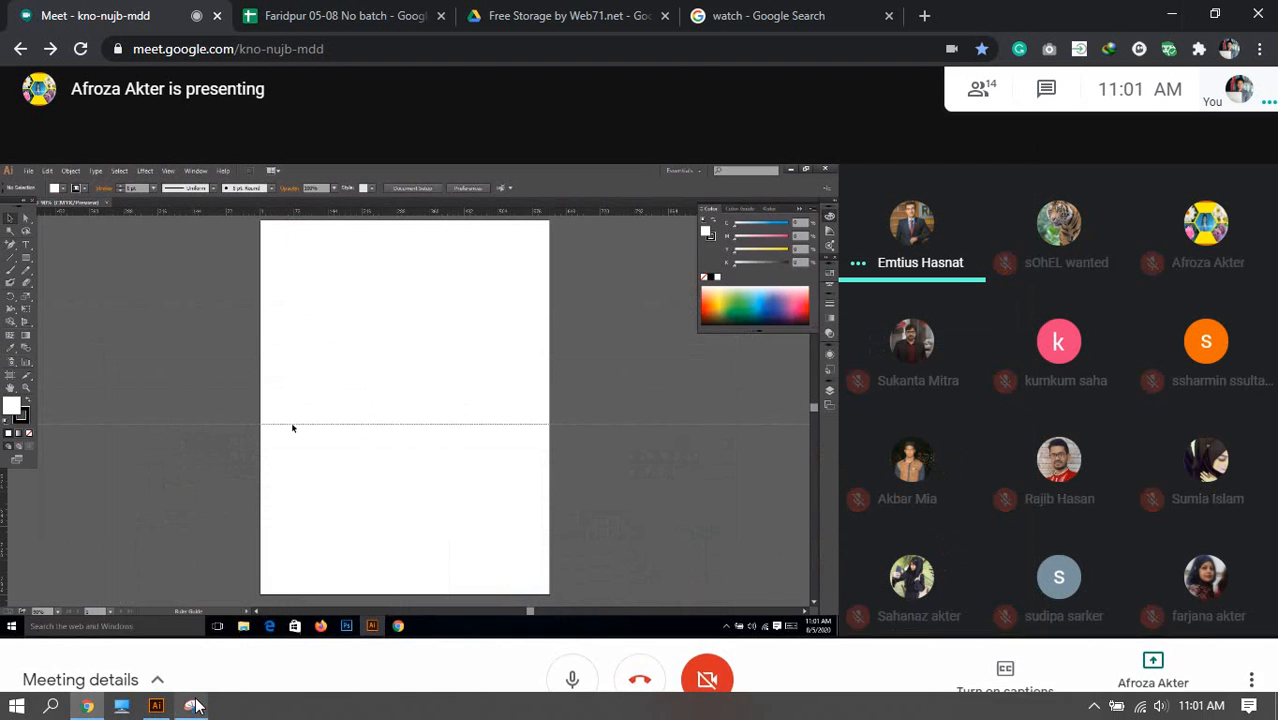
pyautogui.moveTo(195, 706)
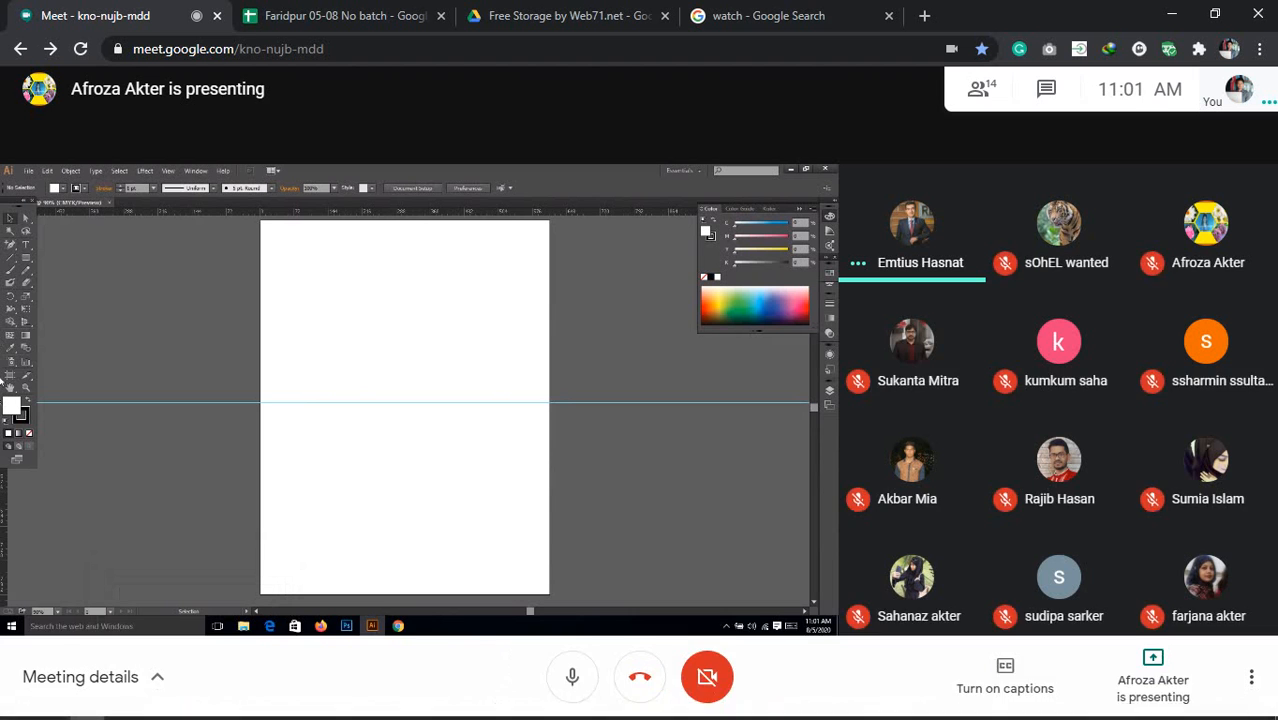
pyautogui.click(982, 90)
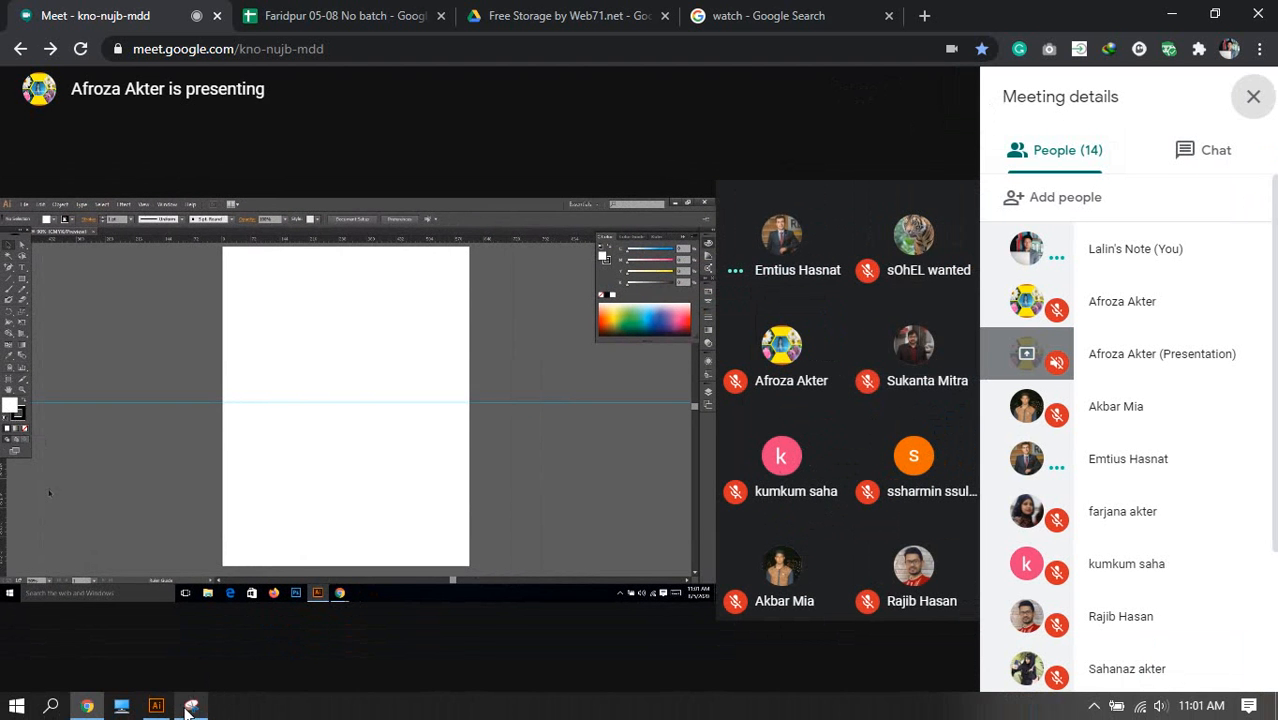
pyautogui.click(191, 705)
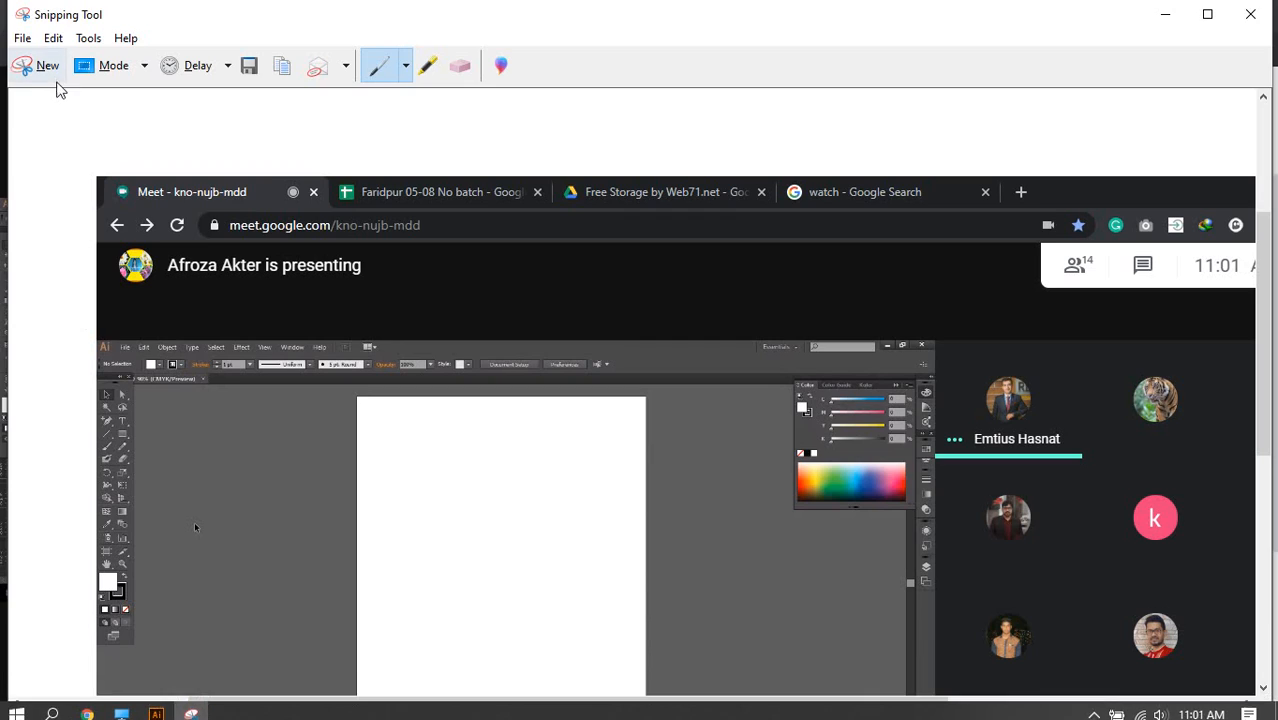
pyautogui.click(47, 68)
pyautogui.moveTo(1, 1); pyautogui.dragTo(1276, 718)
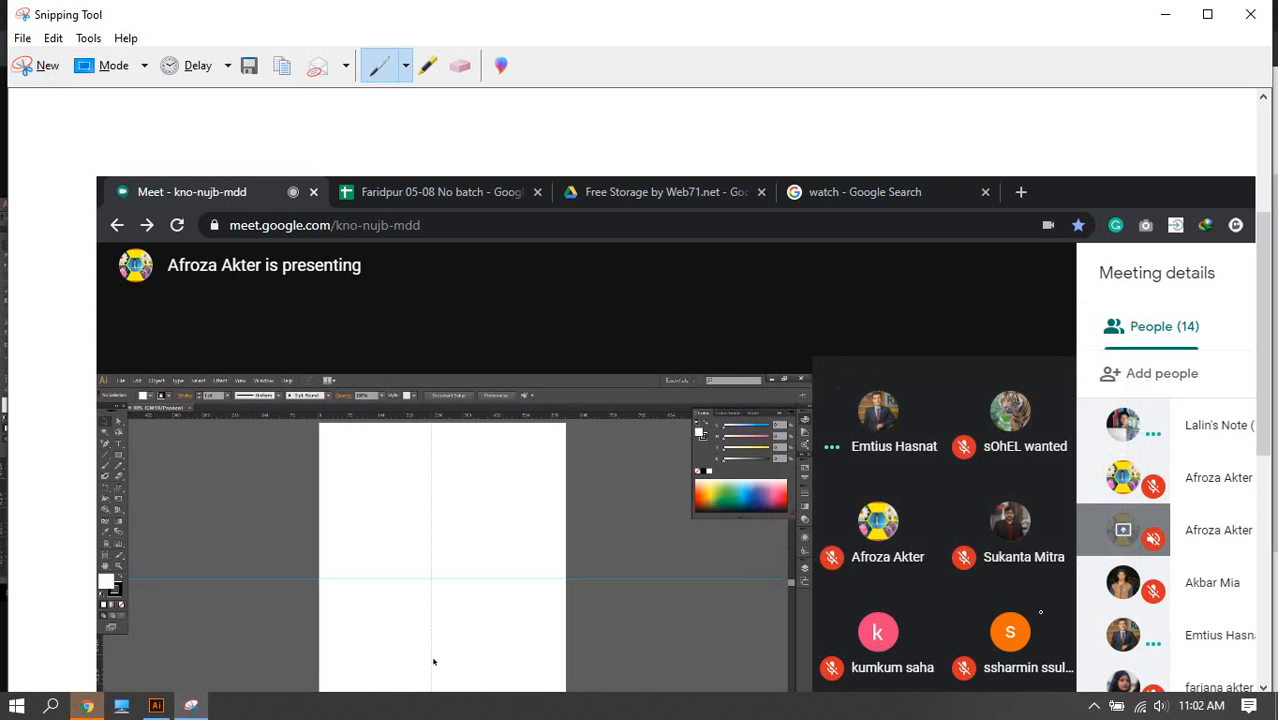
# Save the participant-list capture as the PNG "5-7 2" in the 05 Aug folder and return to the Google Meet call
pyautogui.click(249, 66)
pyautogui.write('5')
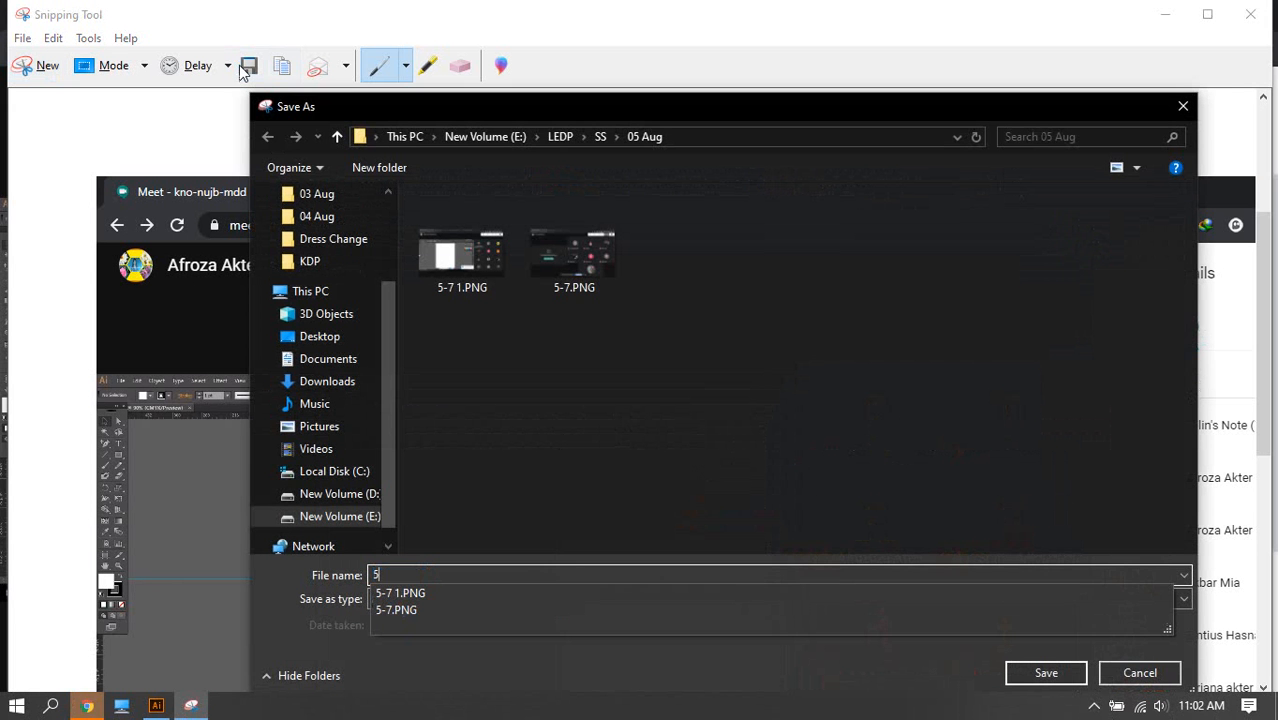
pyautogui.write('-7')
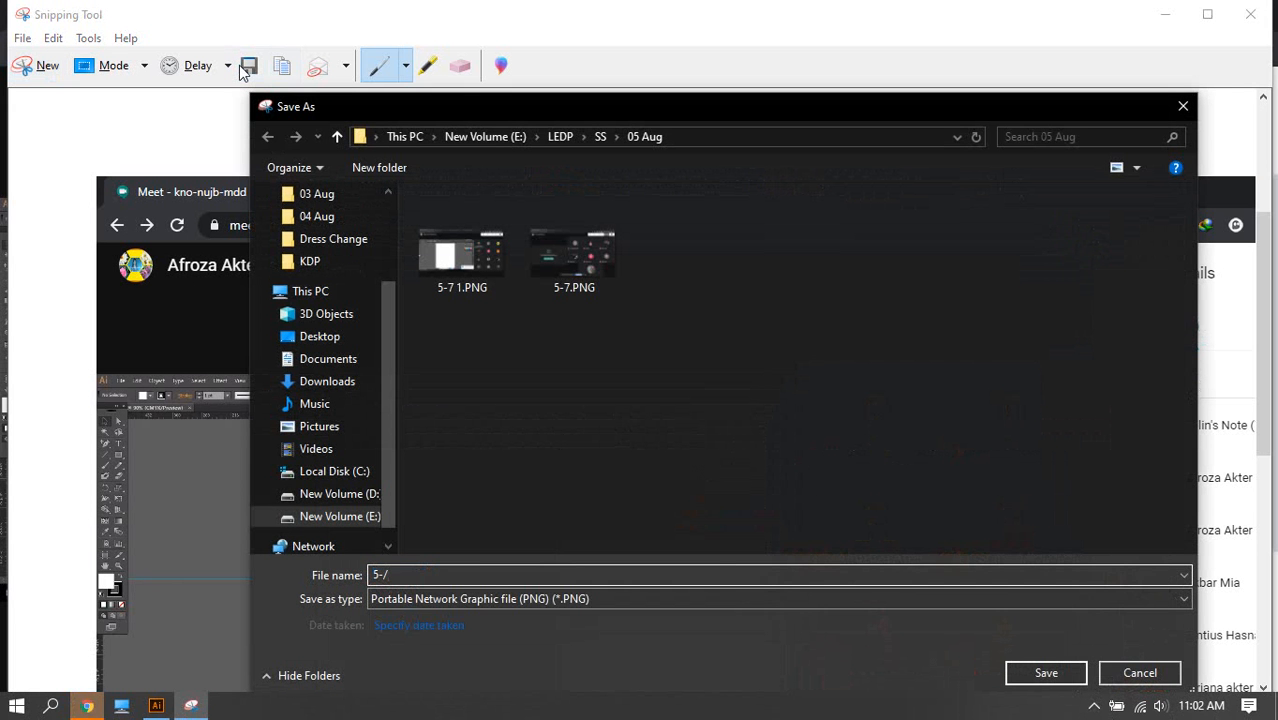
pyautogui.press('BackSpace')
pyautogui.write('7')
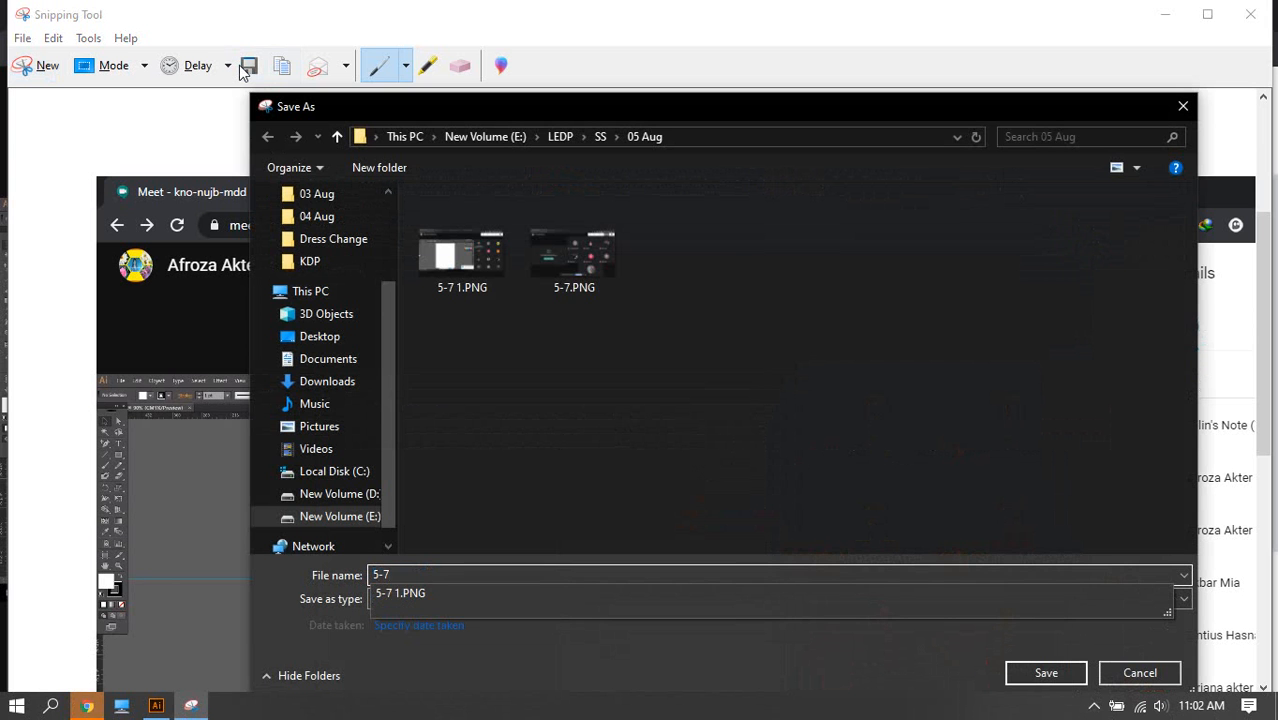
pyautogui.press('Return')
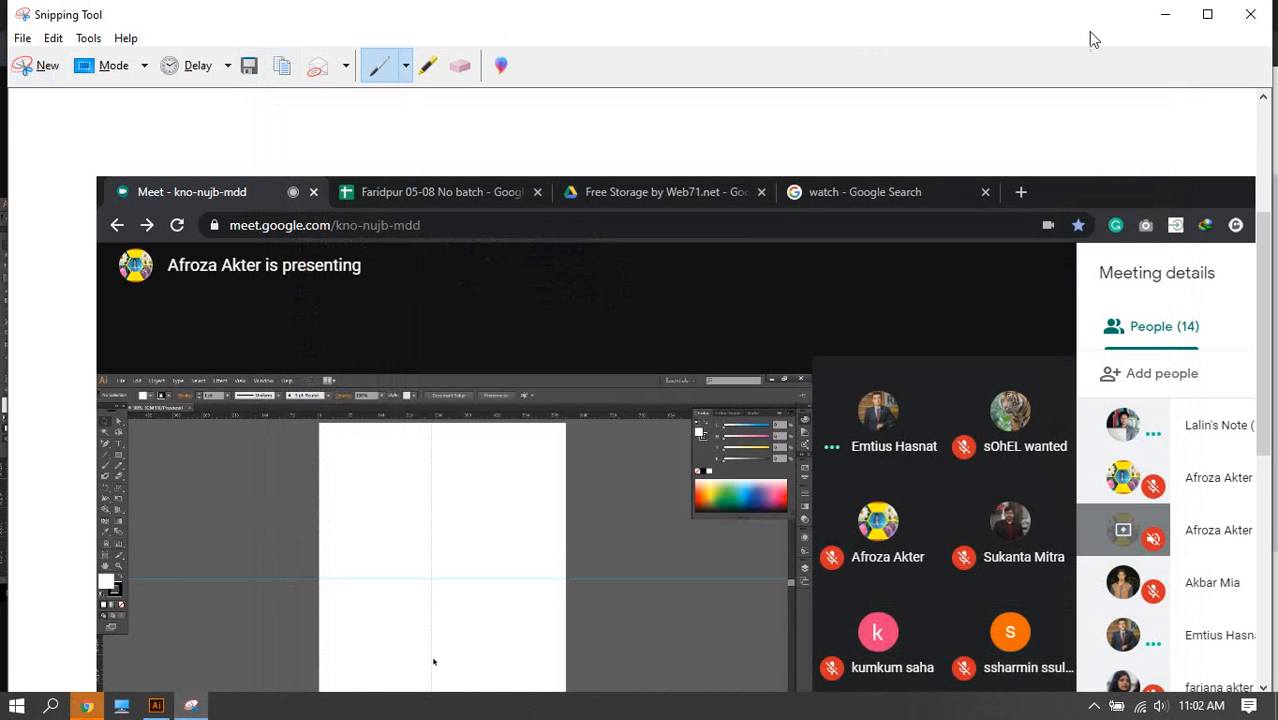
pyautogui.click(1163, 14)
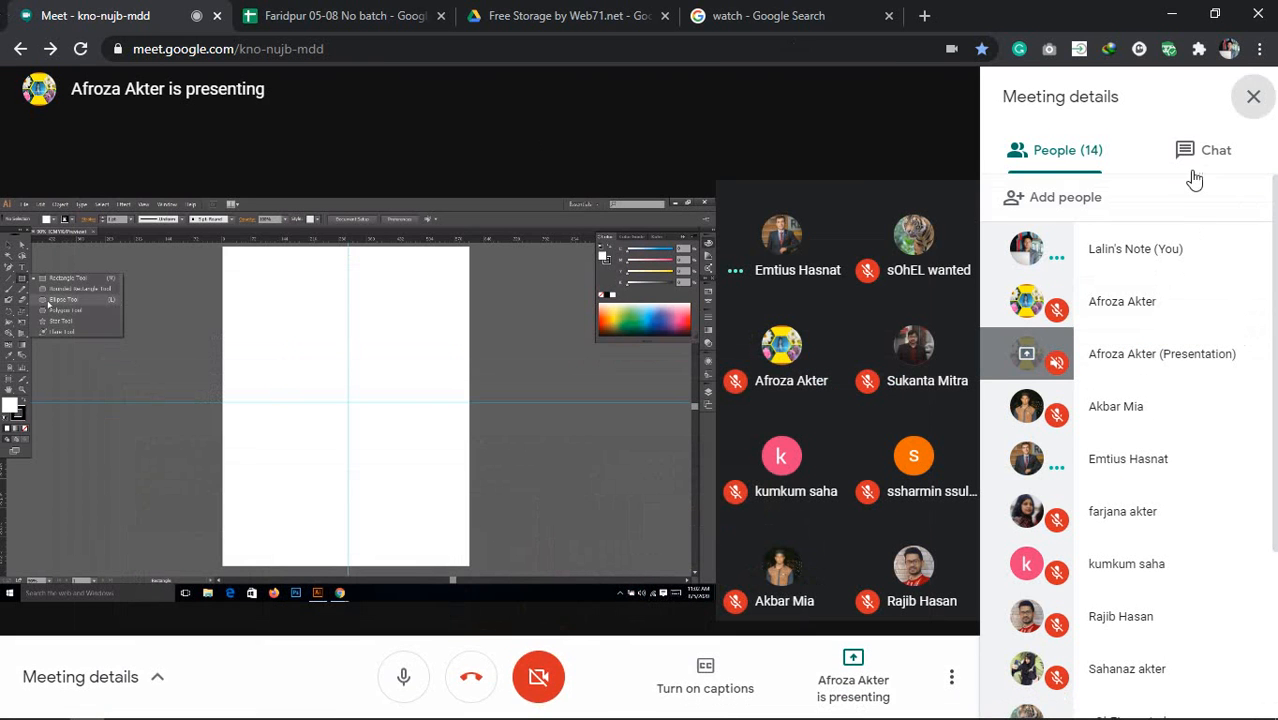
# Close the meeting details and change the call layout to a large presentation with a single column of participants
pyautogui.click(1190, 162)
pyautogui.click(1087, 160)
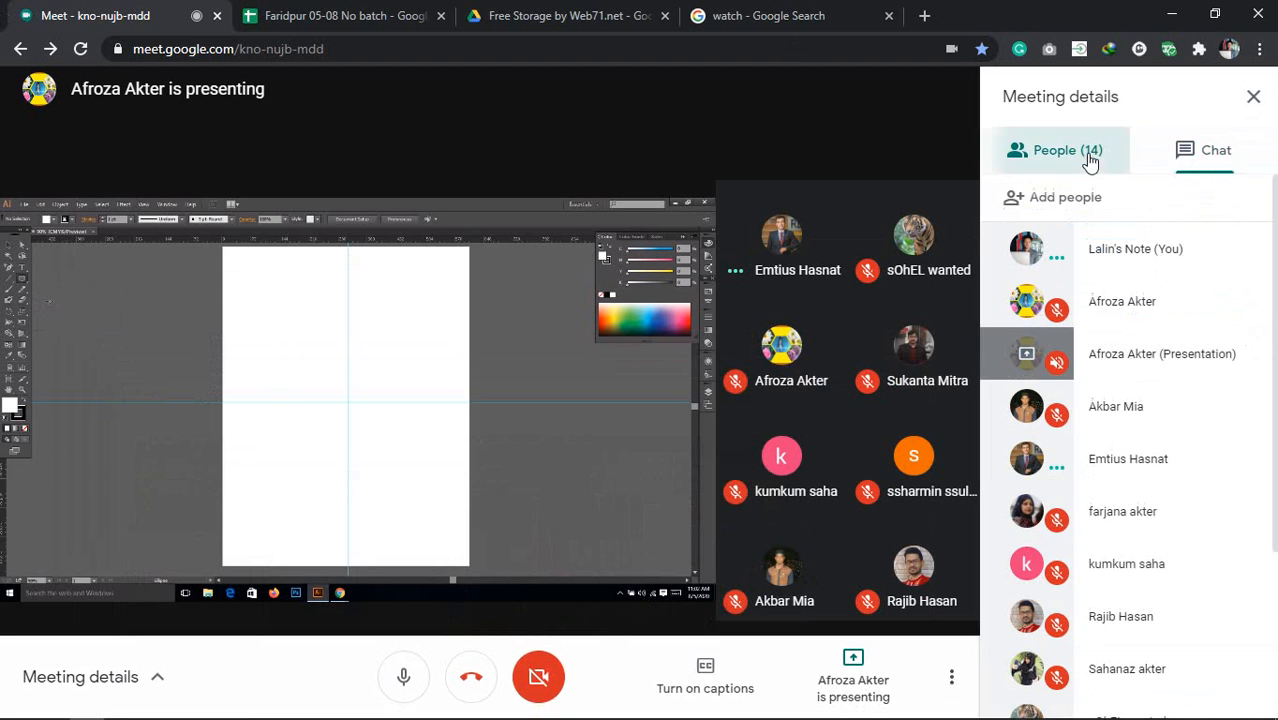
pyautogui.click(1252, 98)
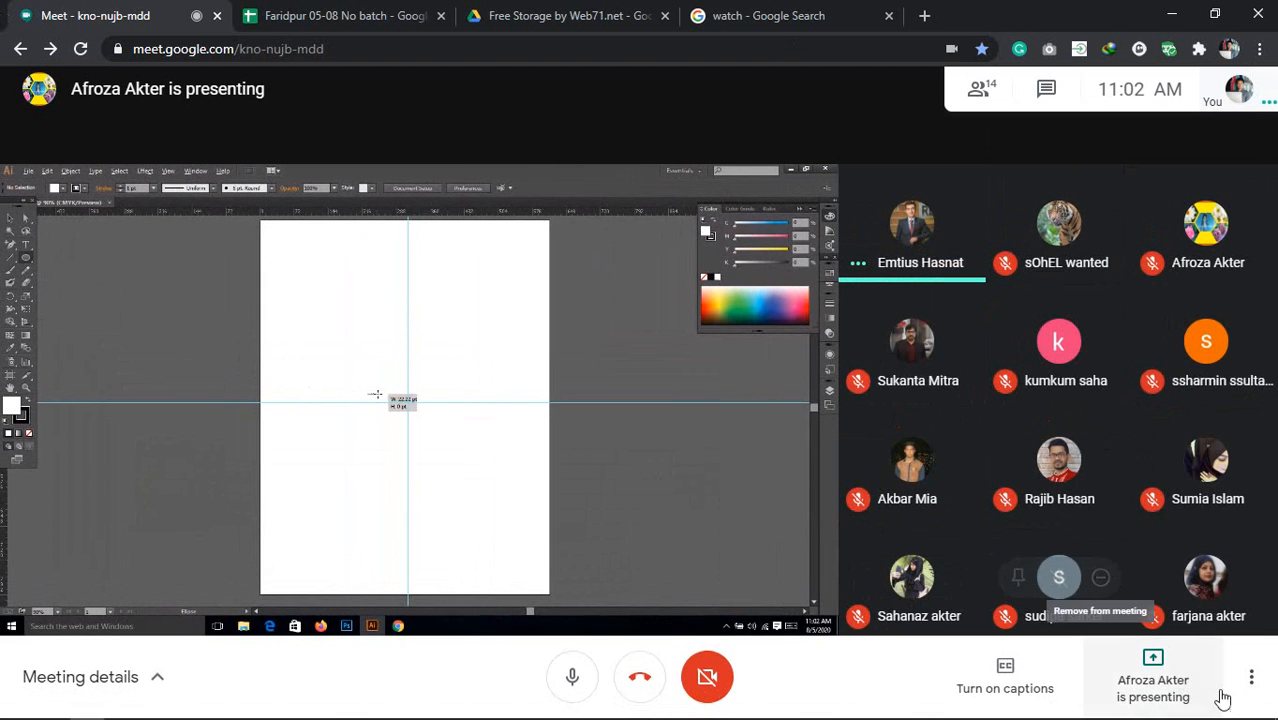
pyautogui.click(1249, 678)
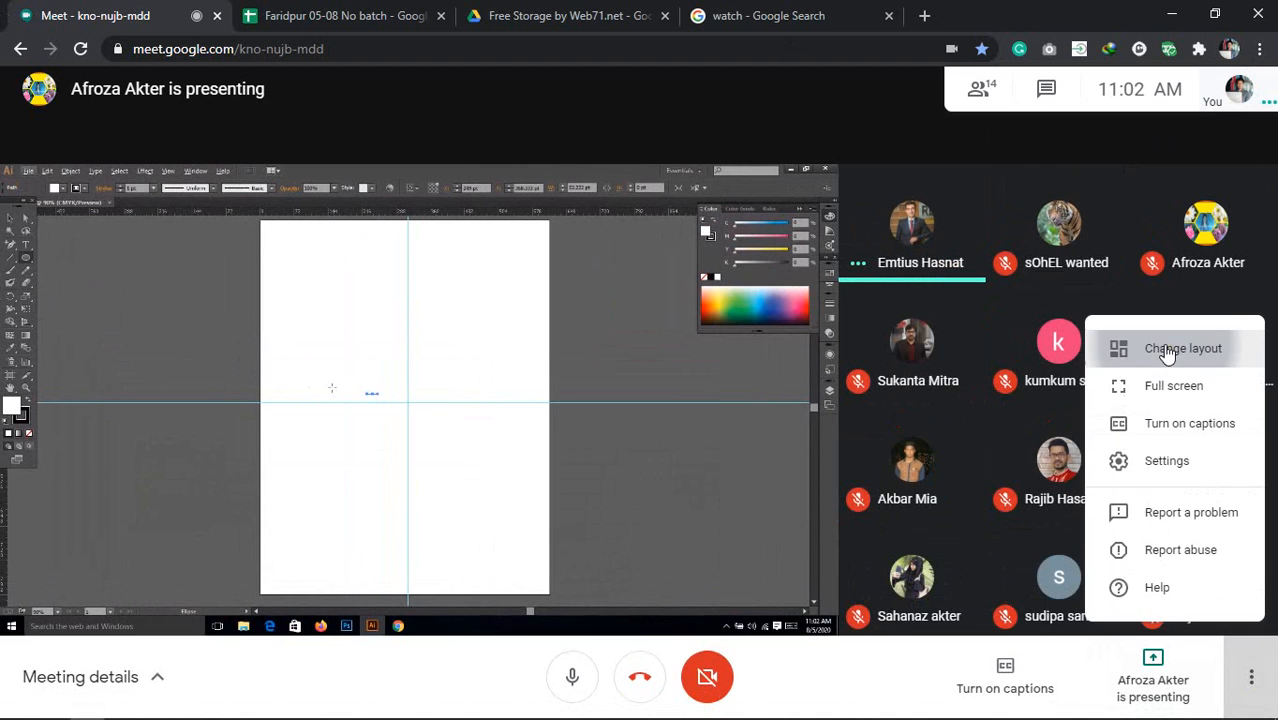
pyautogui.click(1168, 349)
pyautogui.click(579, 394)
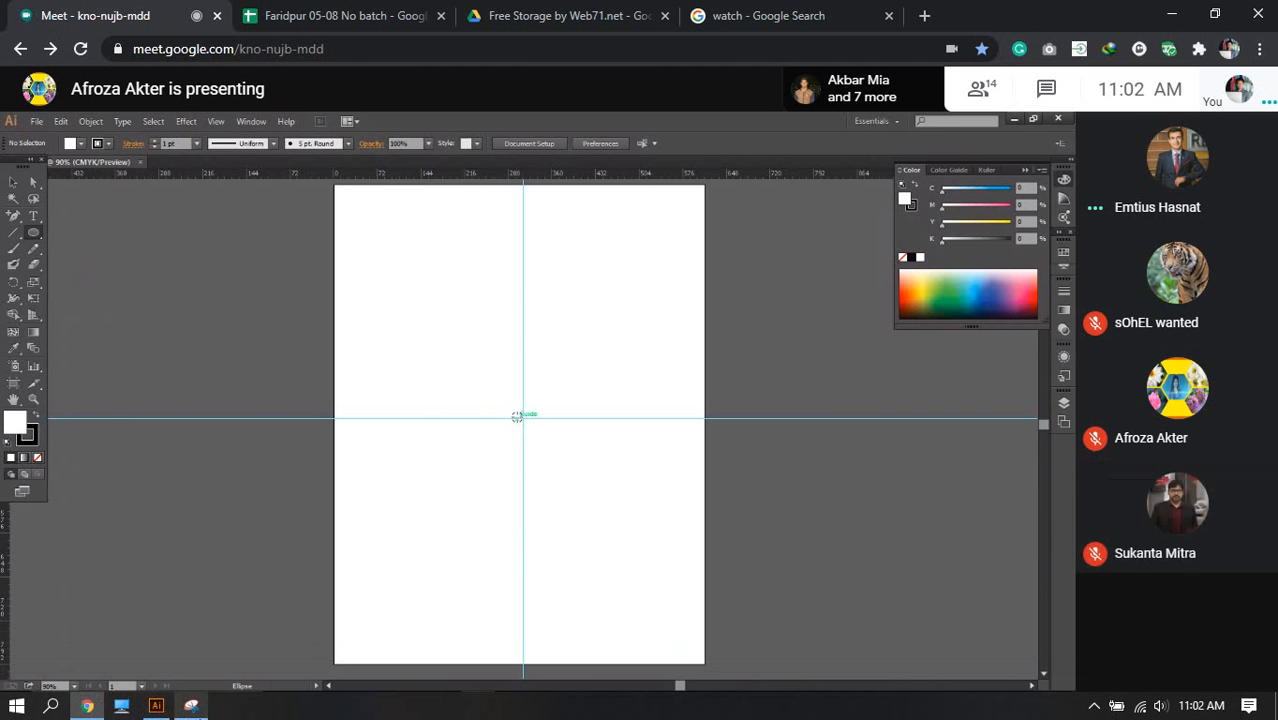
# Take a new capture of the meeting with Snipping Tool, save it as the PNG "5-7 3", and return to the call
pyautogui.click(191, 706)
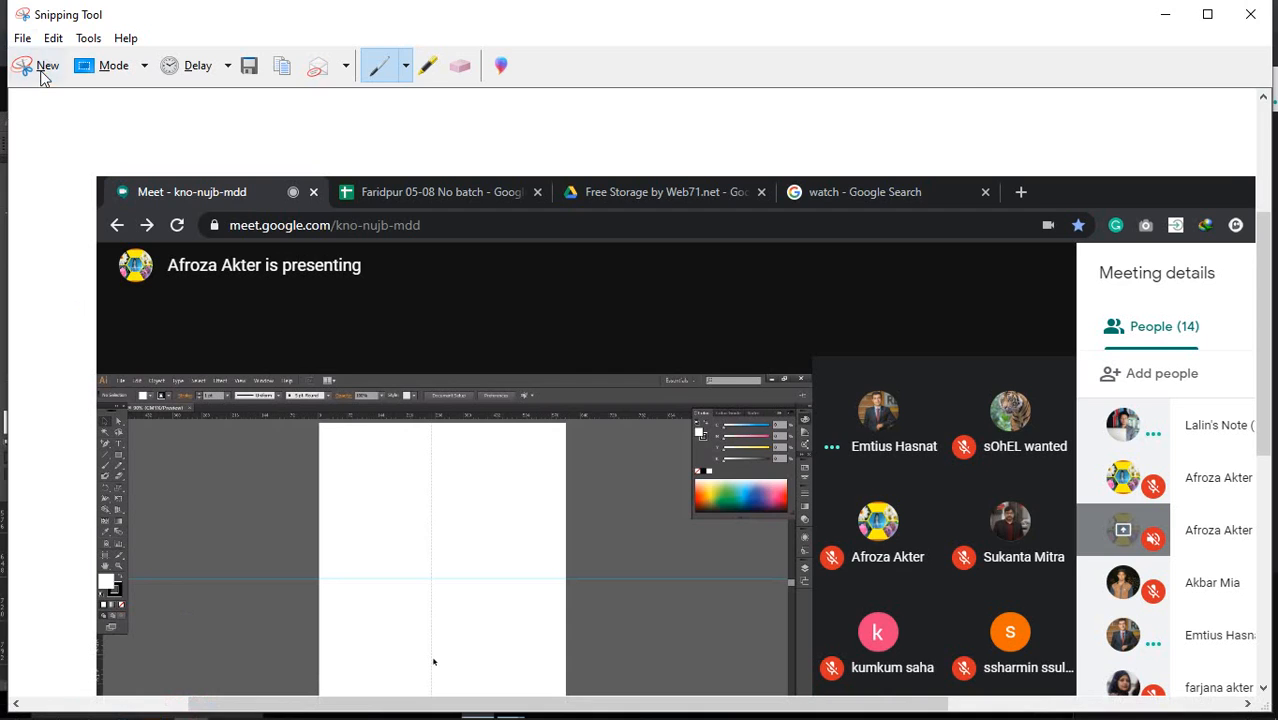
pyautogui.click(40, 70)
pyautogui.moveTo(5, 27); pyautogui.dragTo(785, 529)
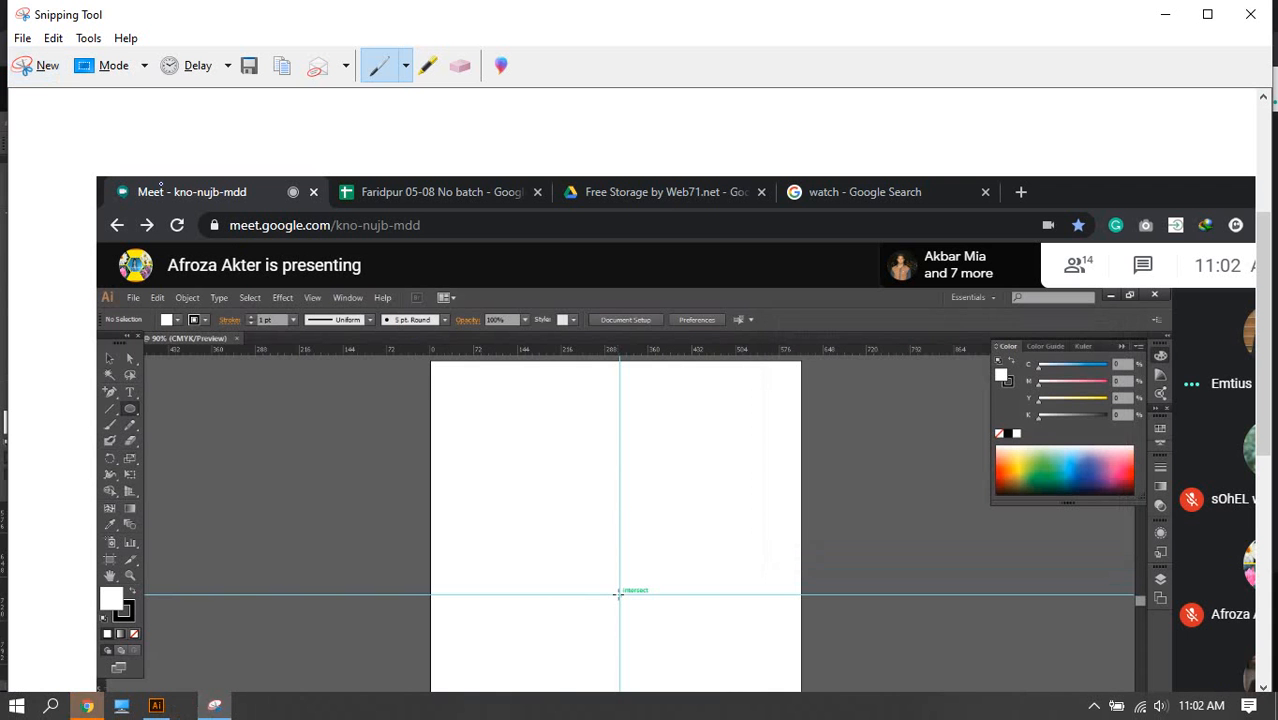
pyautogui.click(249, 66)
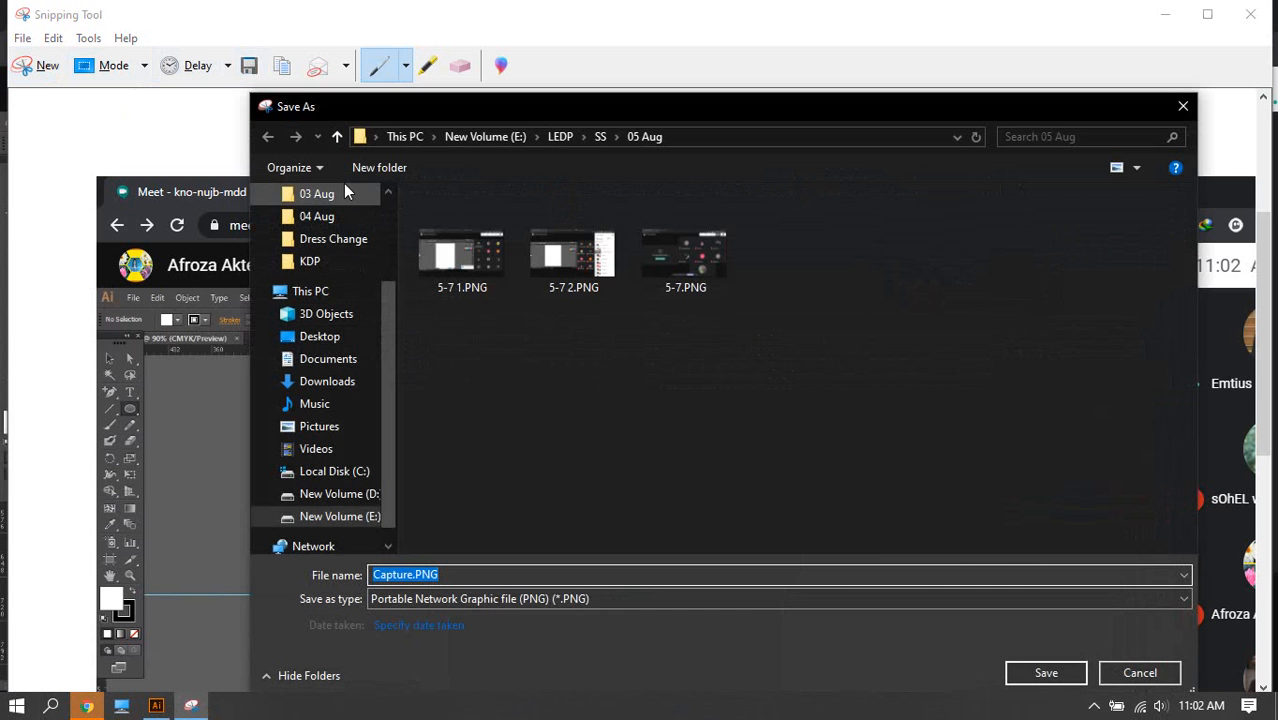
pyautogui.write('5')
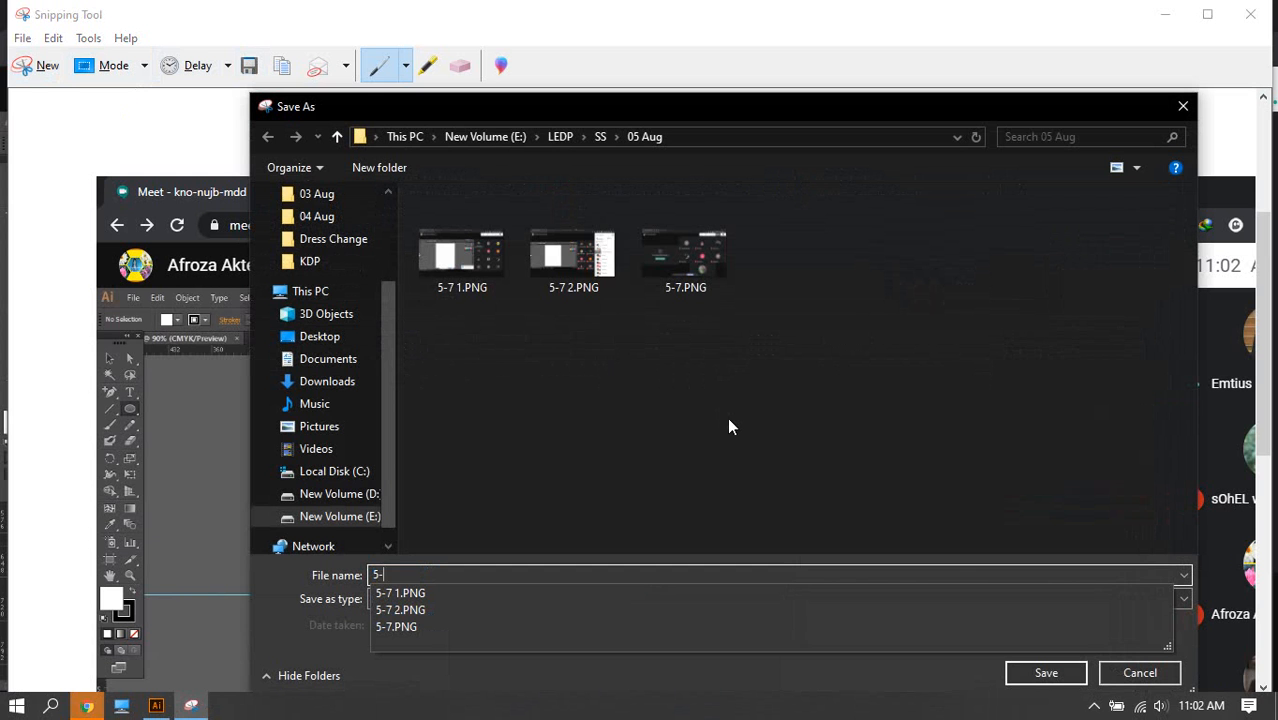
pyautogui.write('-7 3')
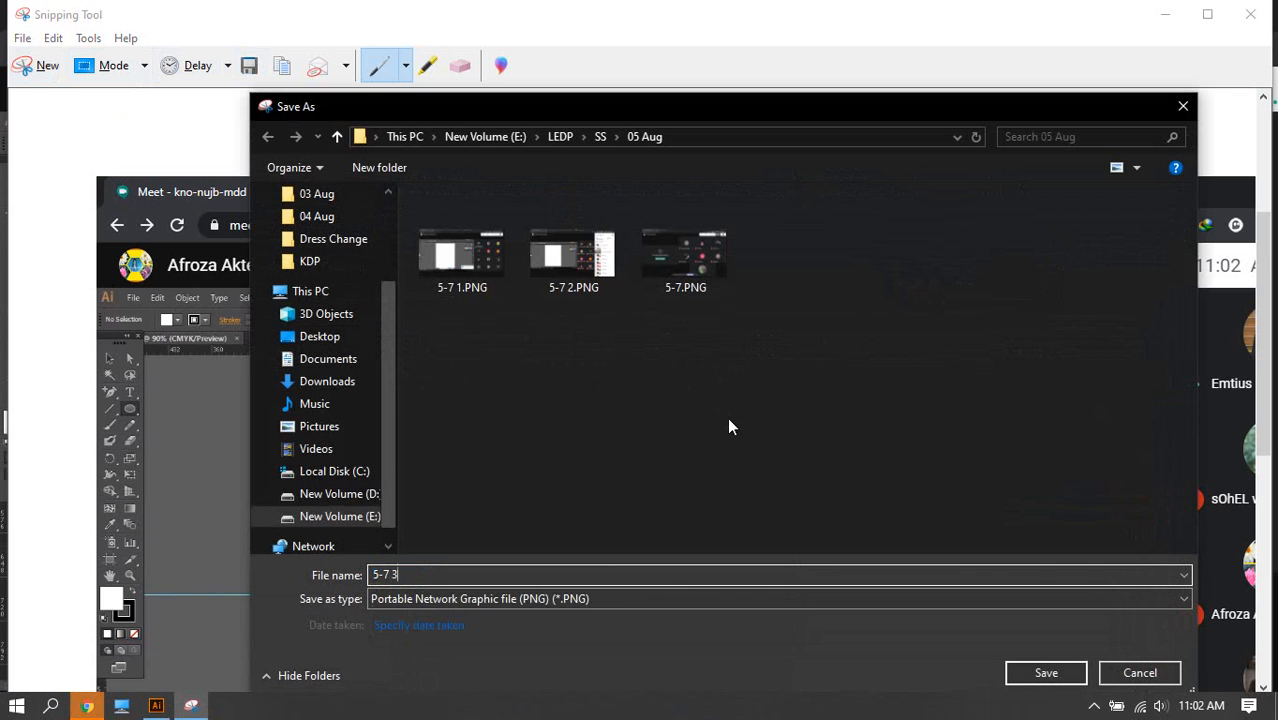
pyautogui.press('Return')
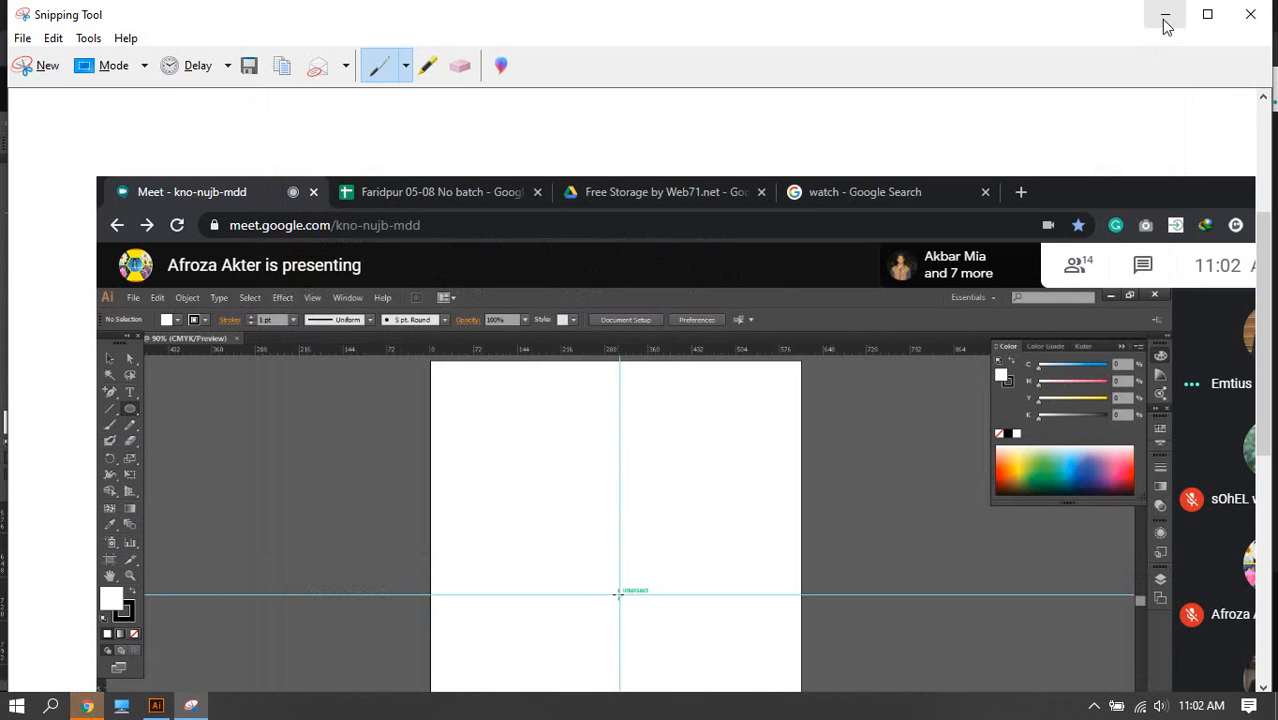
pyautogui.click(1165, 15)
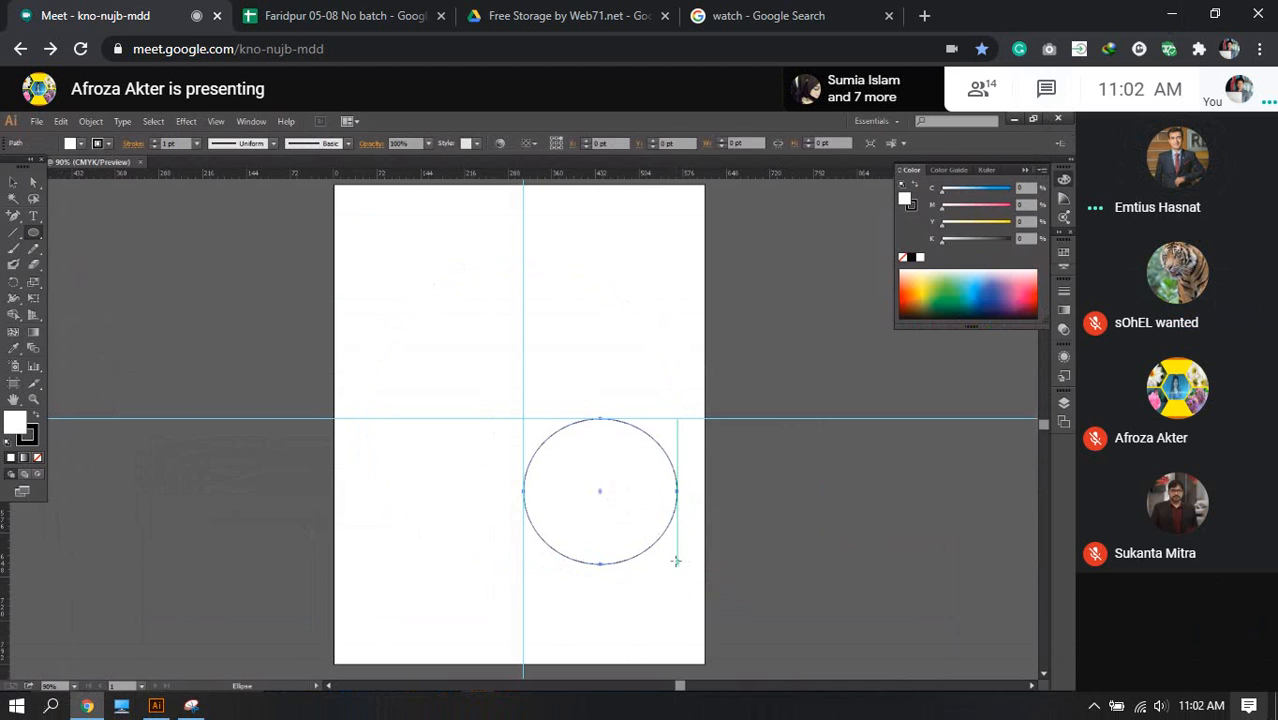
# Change the call layout back to the participant grid beside the presentation and briefly check the participant list
pyautogui.click(1251, 677)
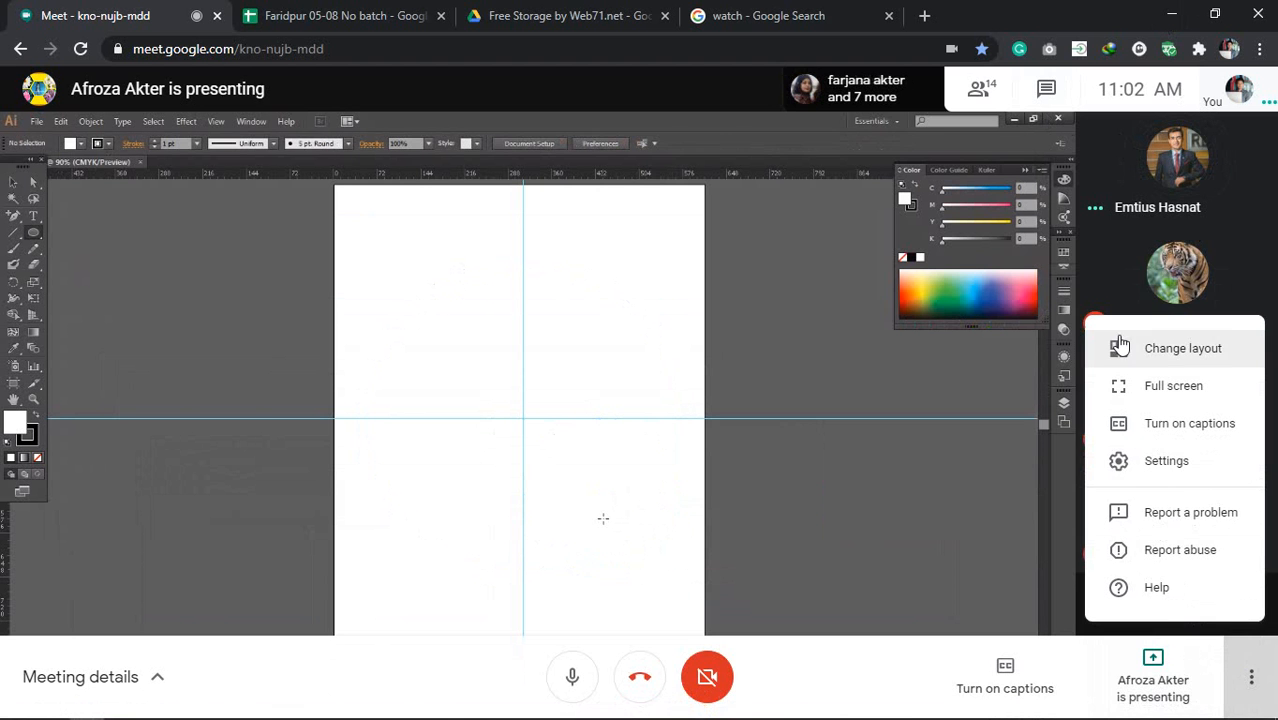
pyautogui.click(1150, 348)
pyautogui.click(576, 533)
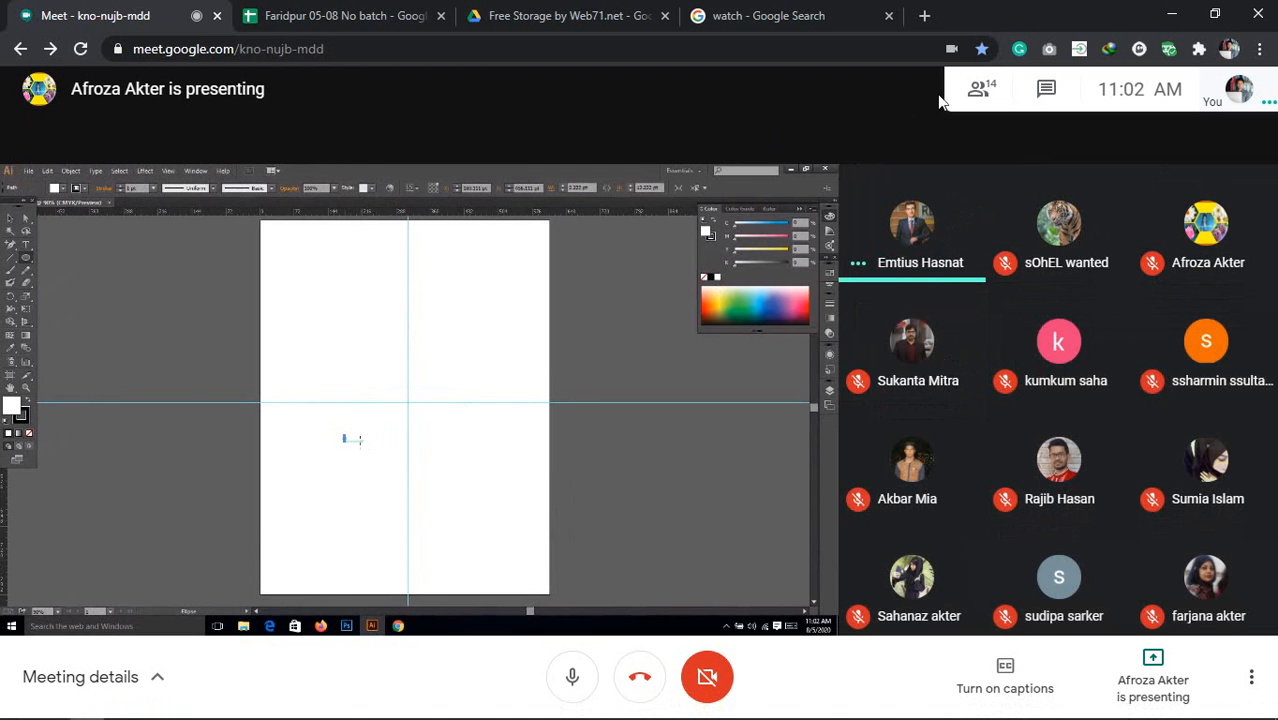
pyautogui.click(977, 91)
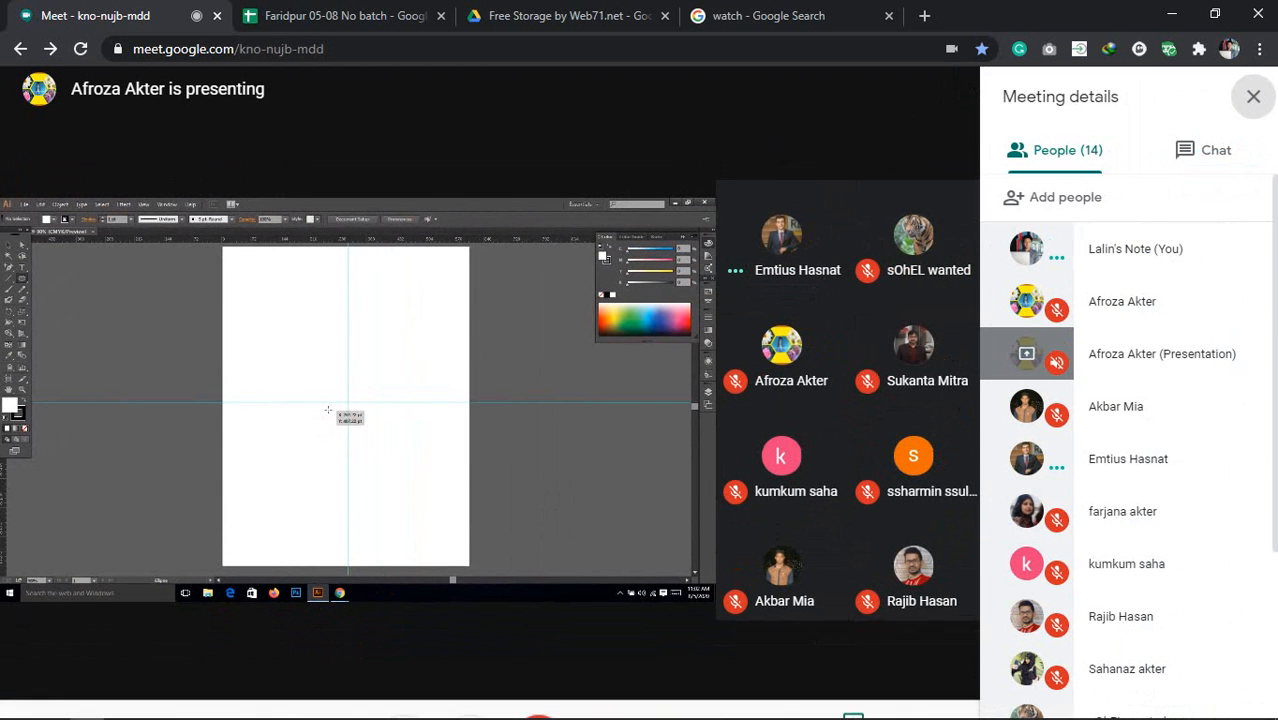
pyautogui.click(1253, 96)
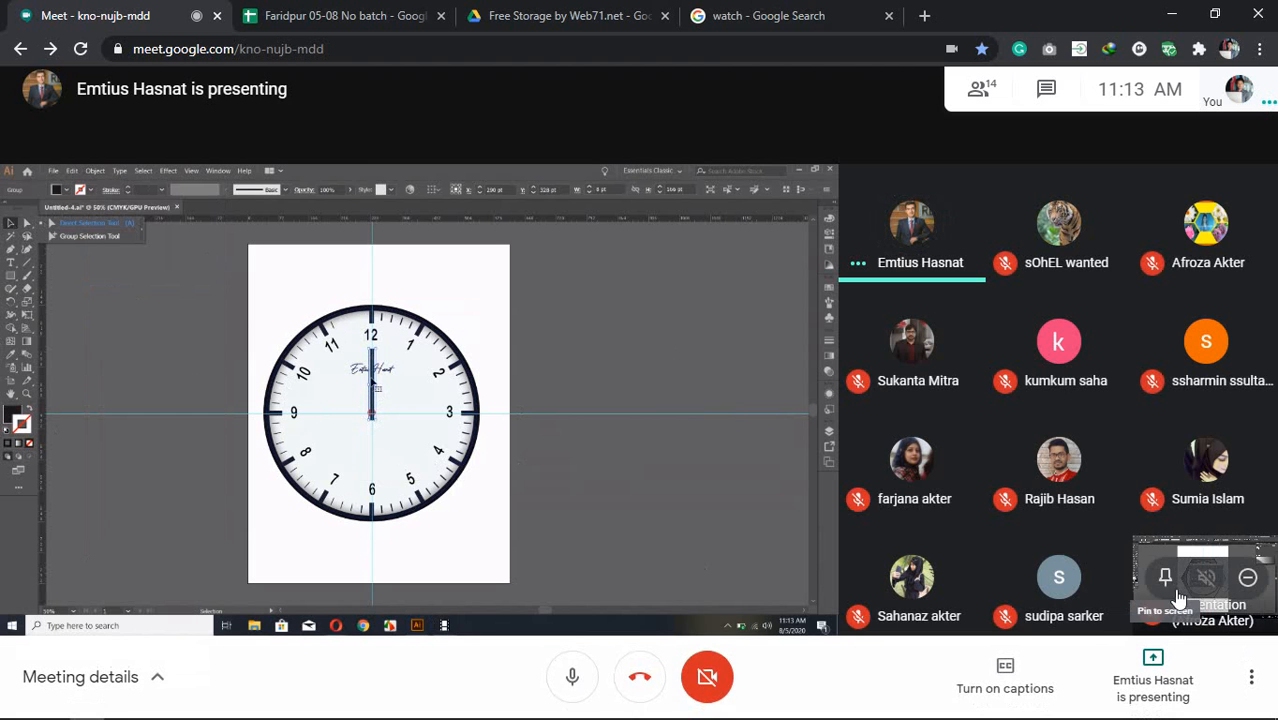
# Pin the student's shared presentation of the hexagonal watch drawing to the main view, with the participant list shown
pyautogui.click(1165, 579)
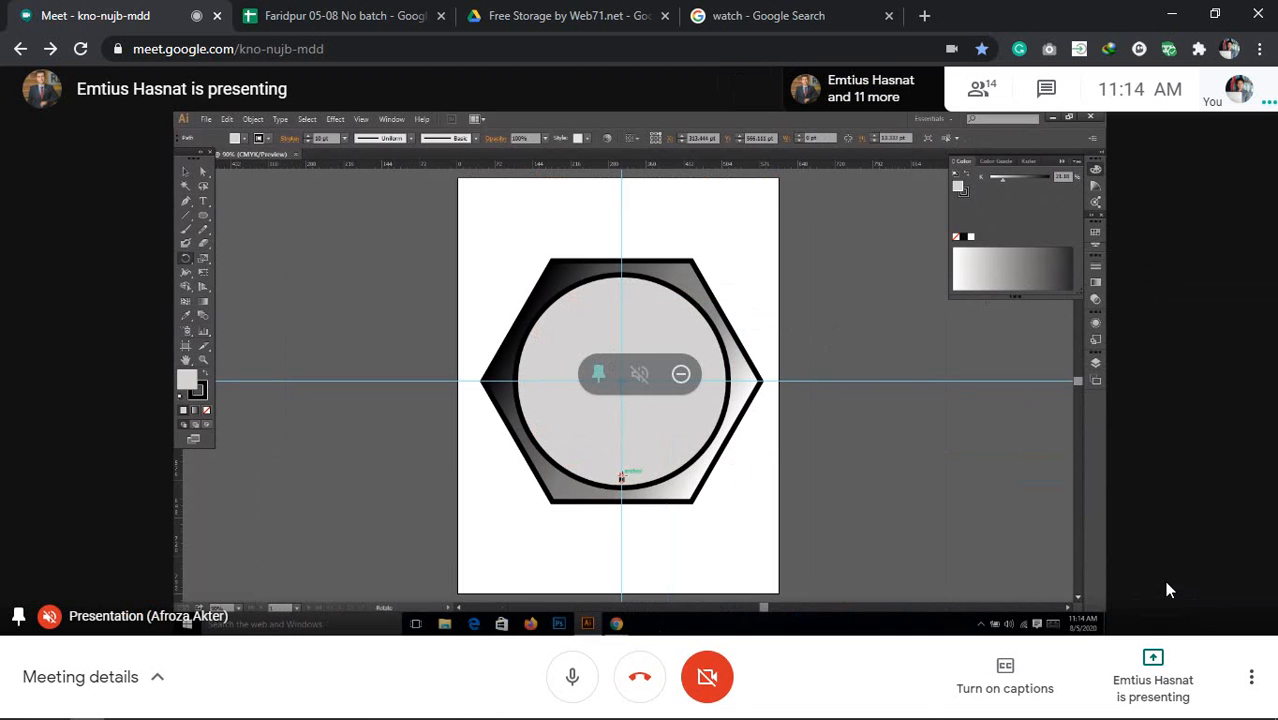
pyautogui.click(981, 88)
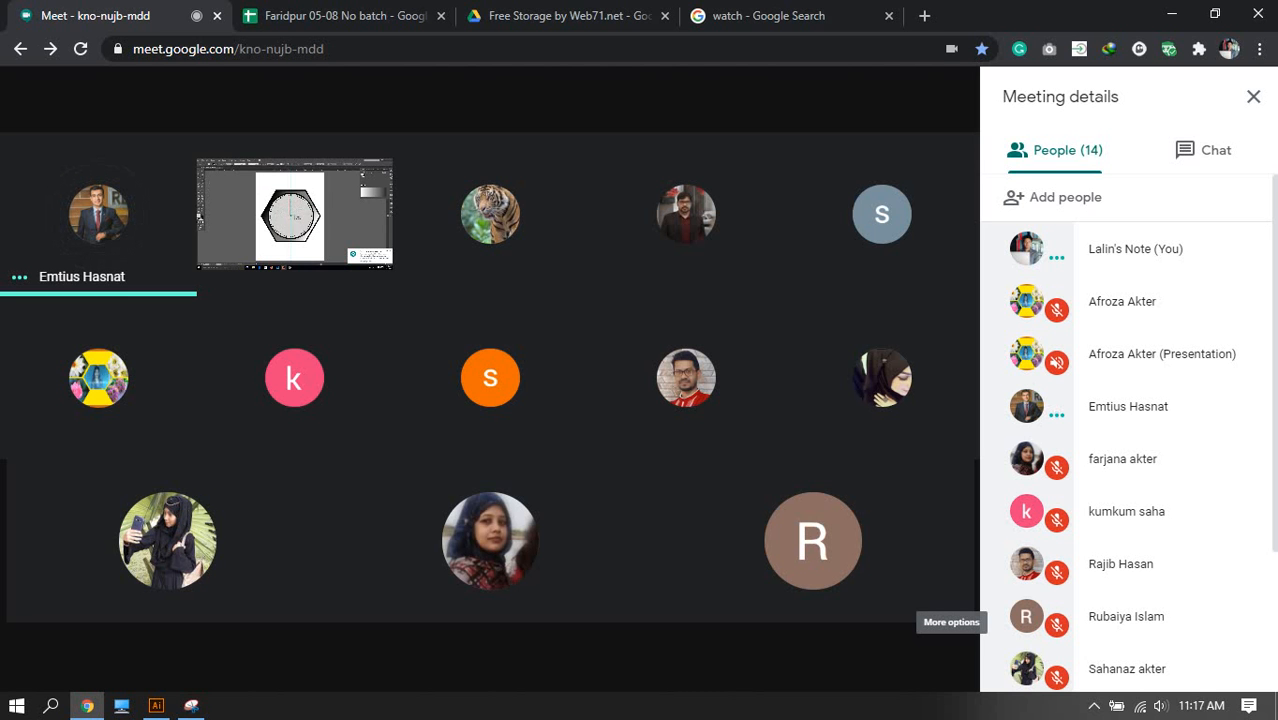
pyautogui.moveTo(291, 227)
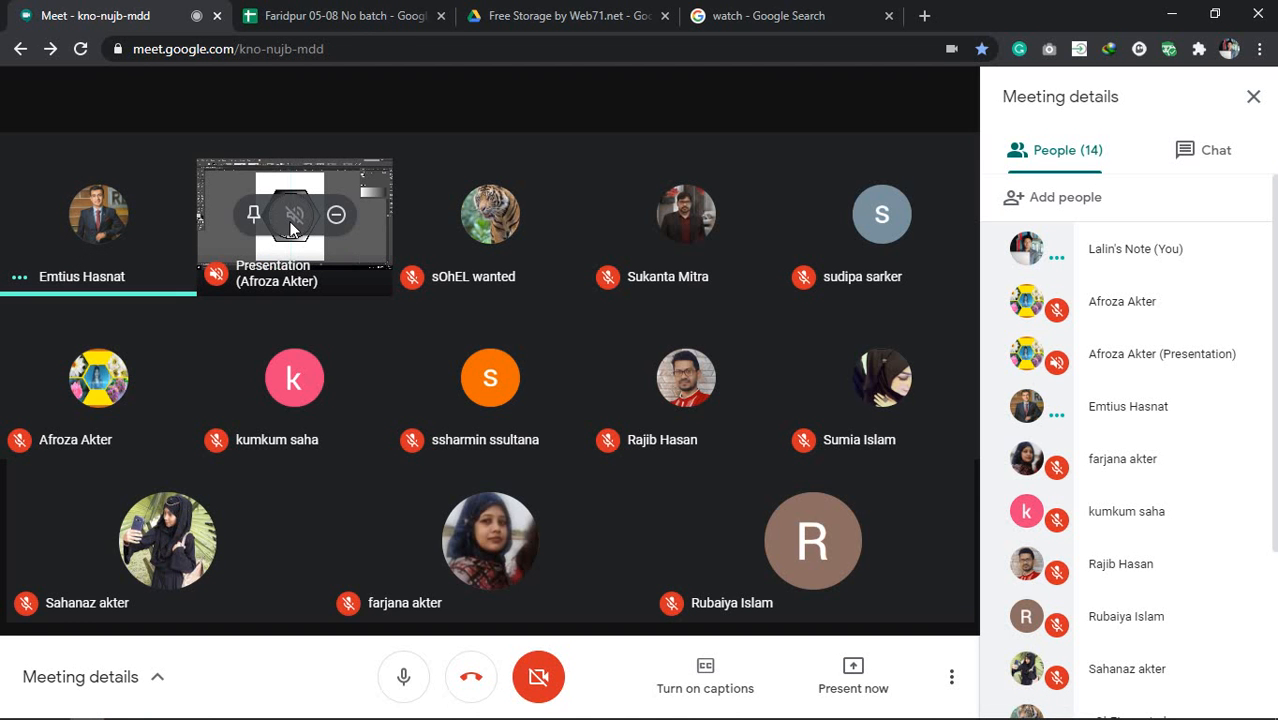
pyautogui.click(242, 208)
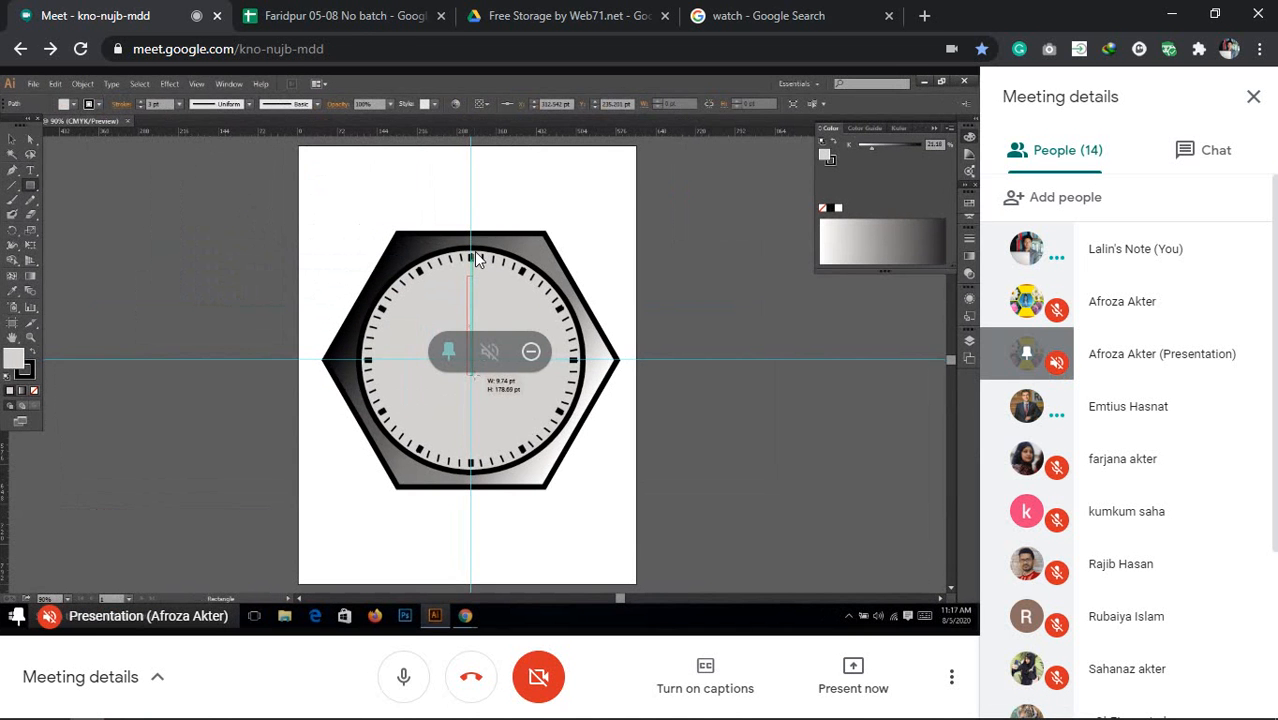